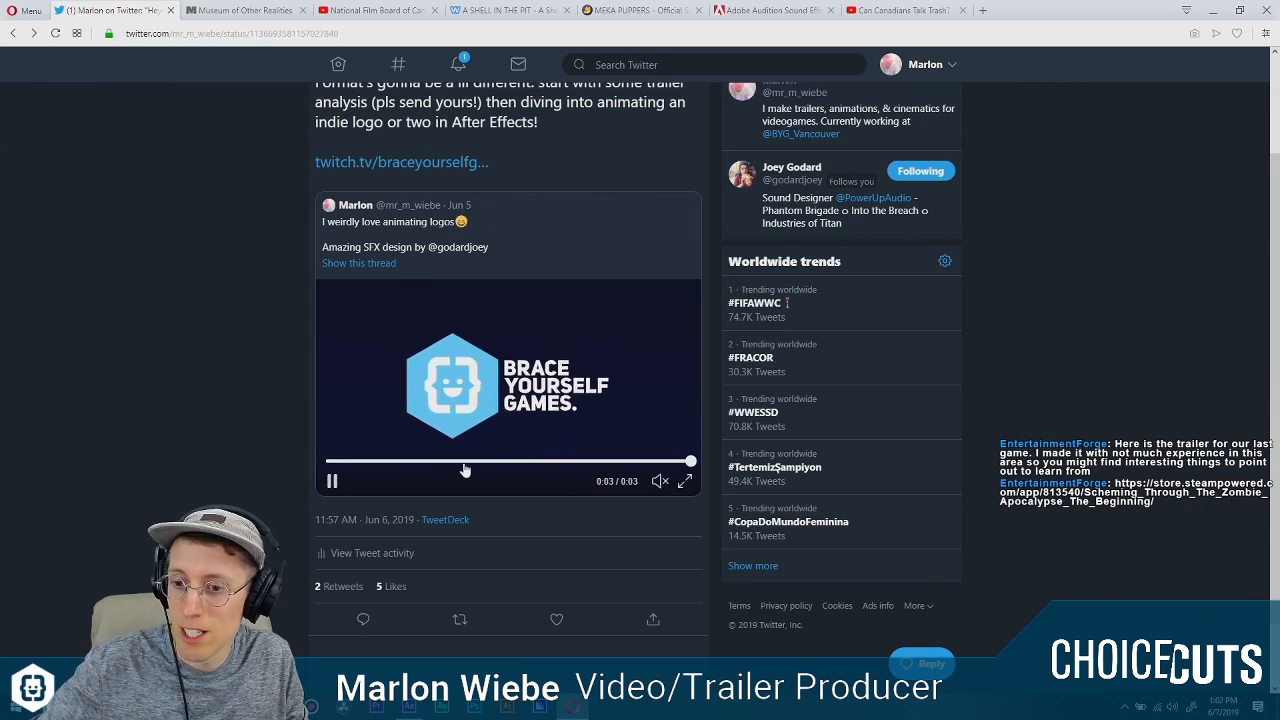
Watch the Brace Yourself Games logo animation in the tweet with sound, and mute it after viewing.
mouse_move(660, 483)
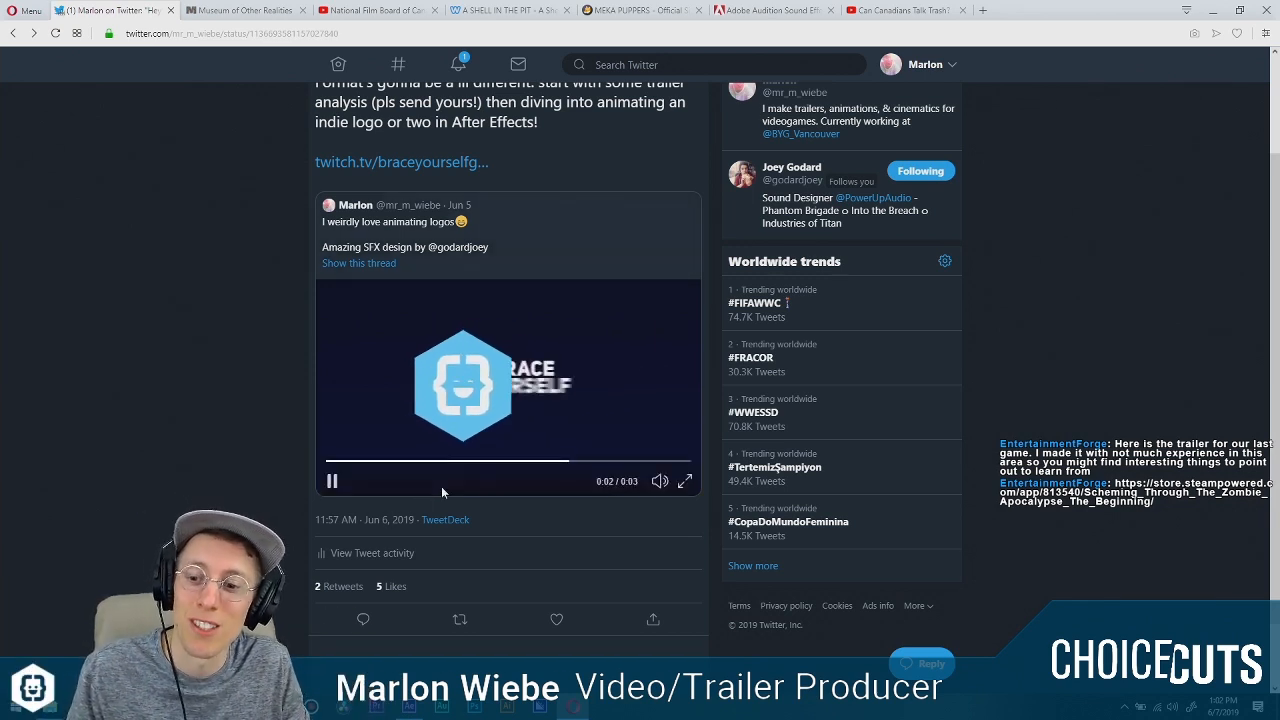
click(664, 483)
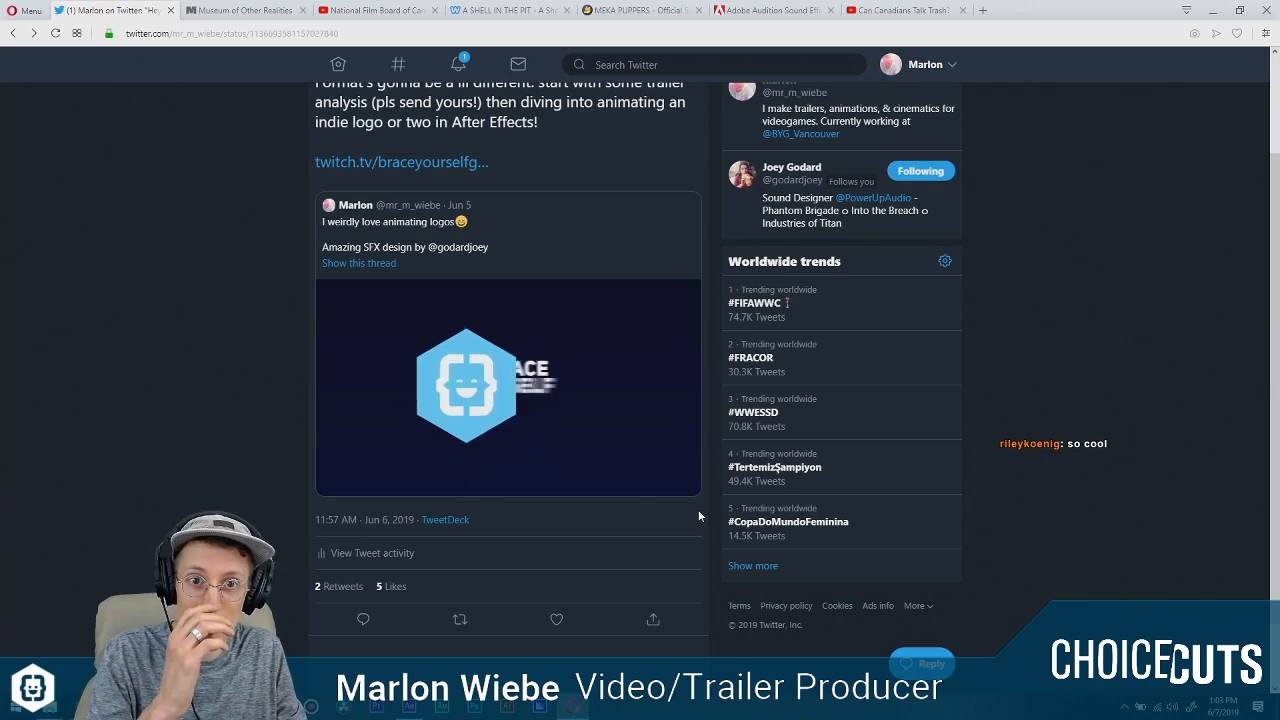
mouse_move(658, 481)
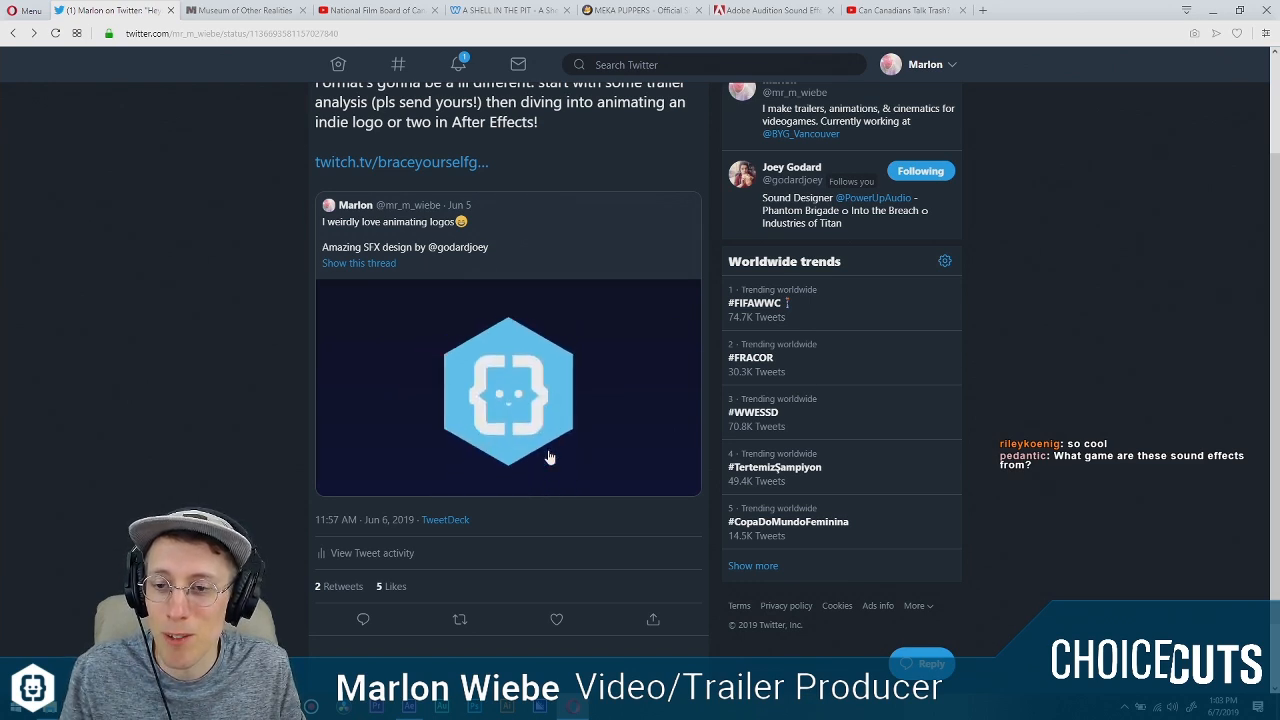
mouse_move(562, 456)
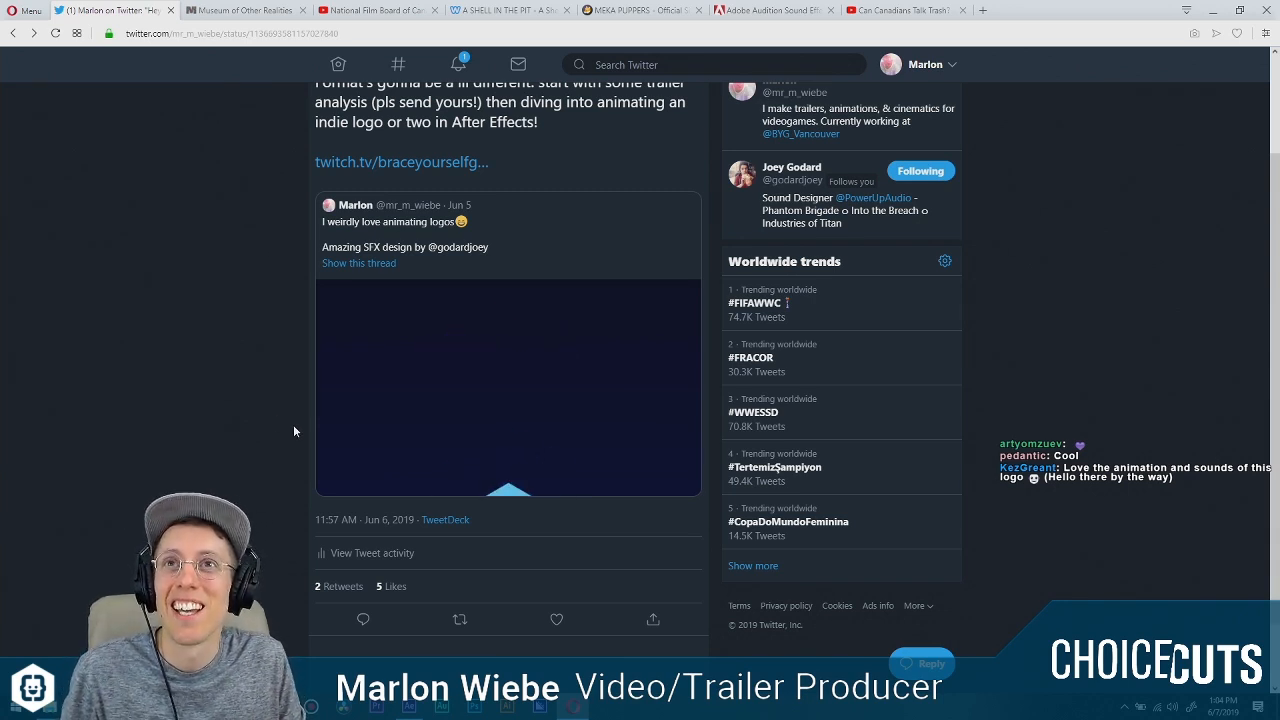
mouse_move(484, 405)
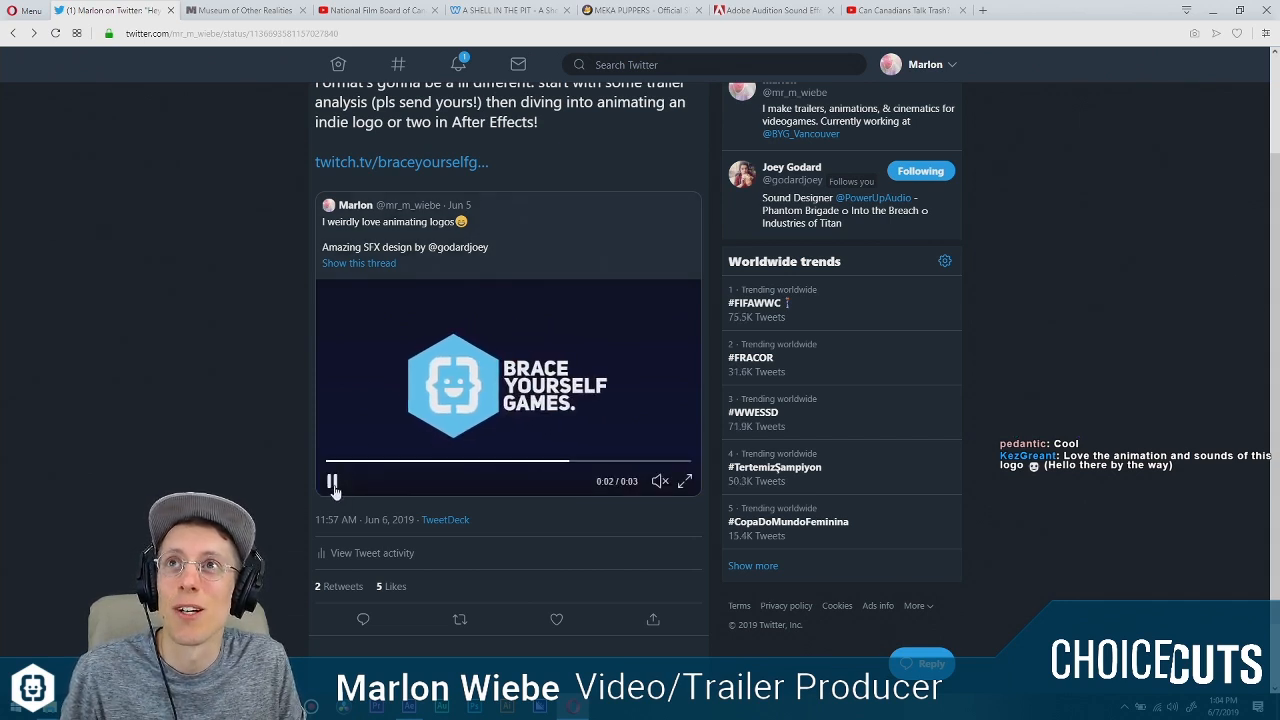
mouse_move(330, 490)
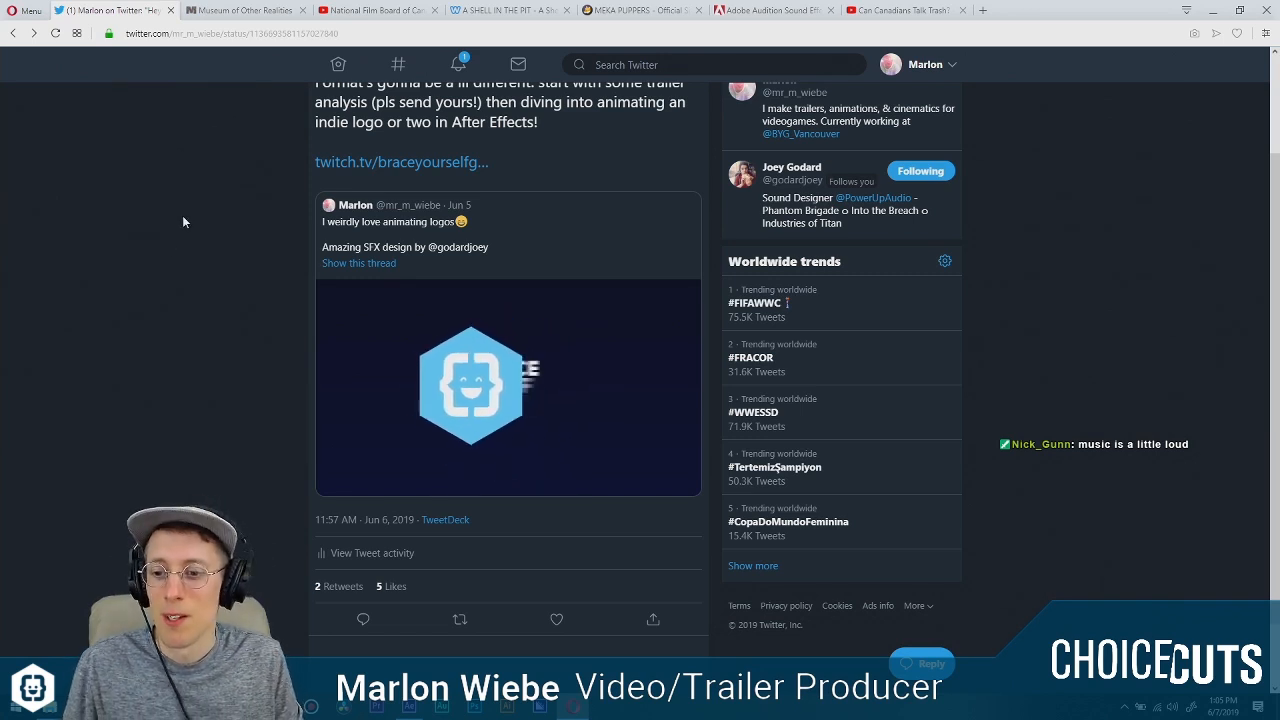
Open the Museum of Other Realities website and look over its home page.
click(243, 12)
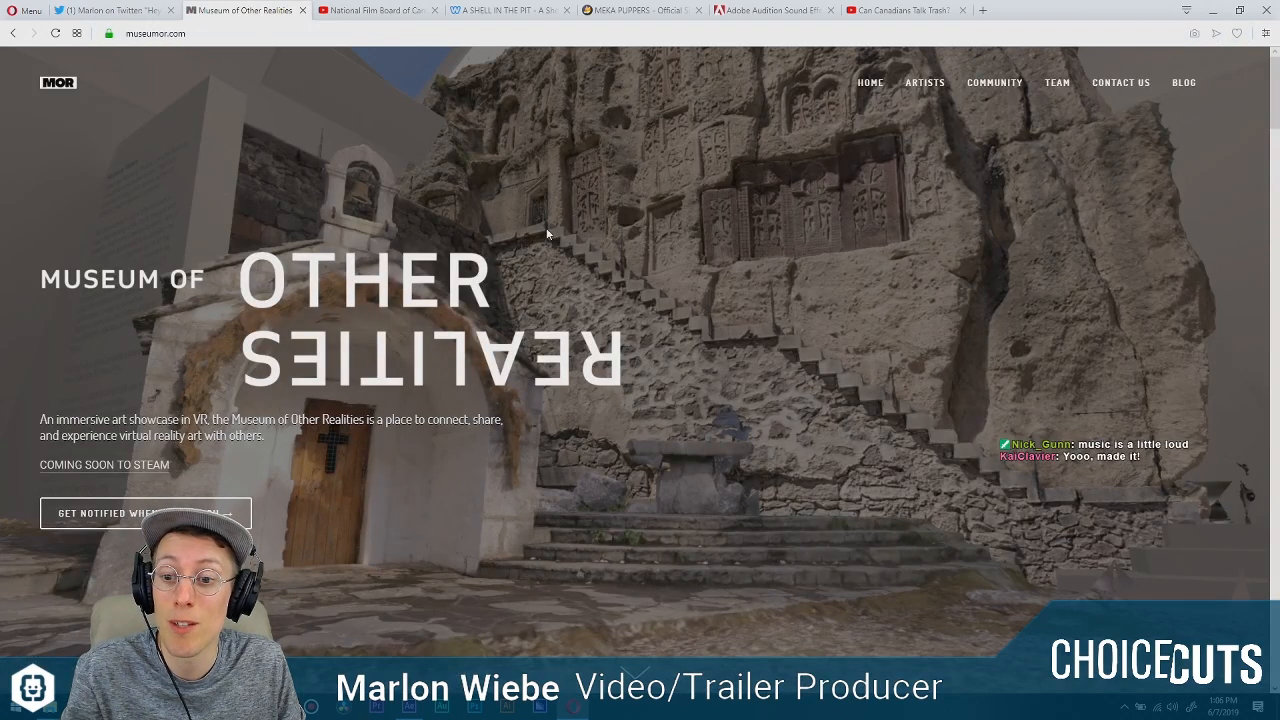
scroll(589, 373, down, 2)
scroll(588, 373, up, 2)
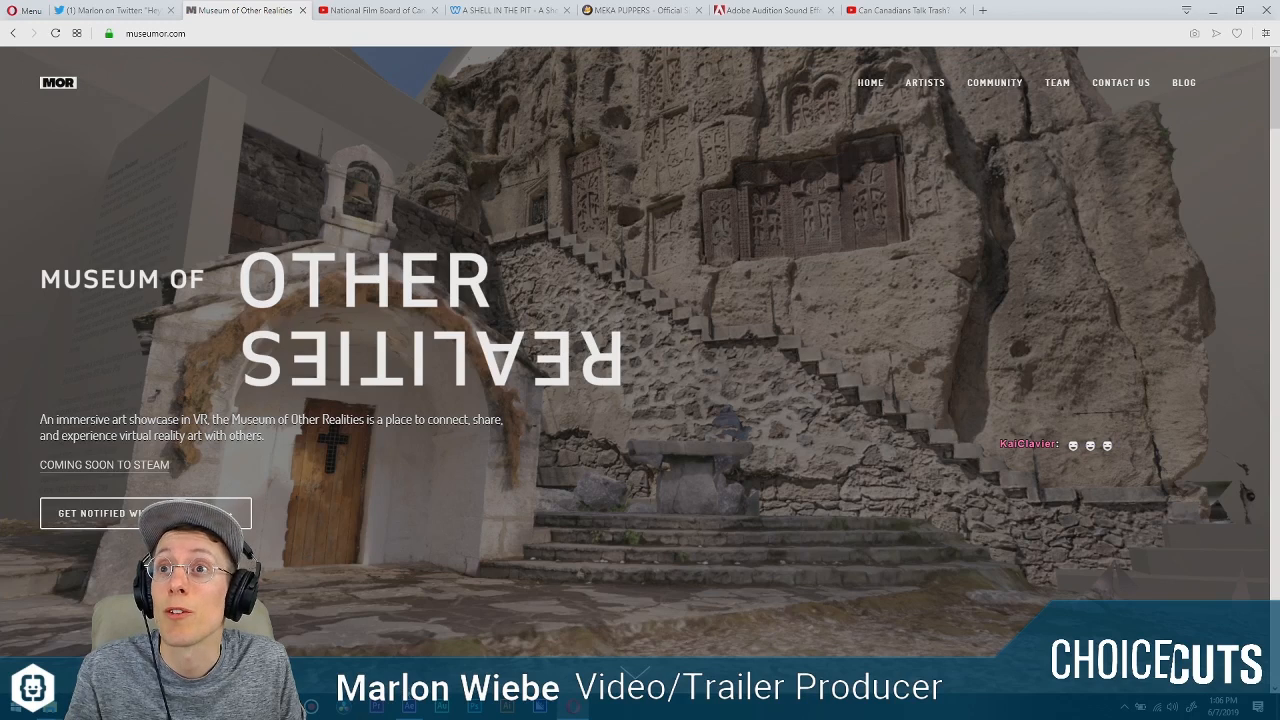
Switch to After Effects and import the MOR_Logo-side_red PNG from the MOR_LOGO folder into the project's Logos folder.
click(412, 706)
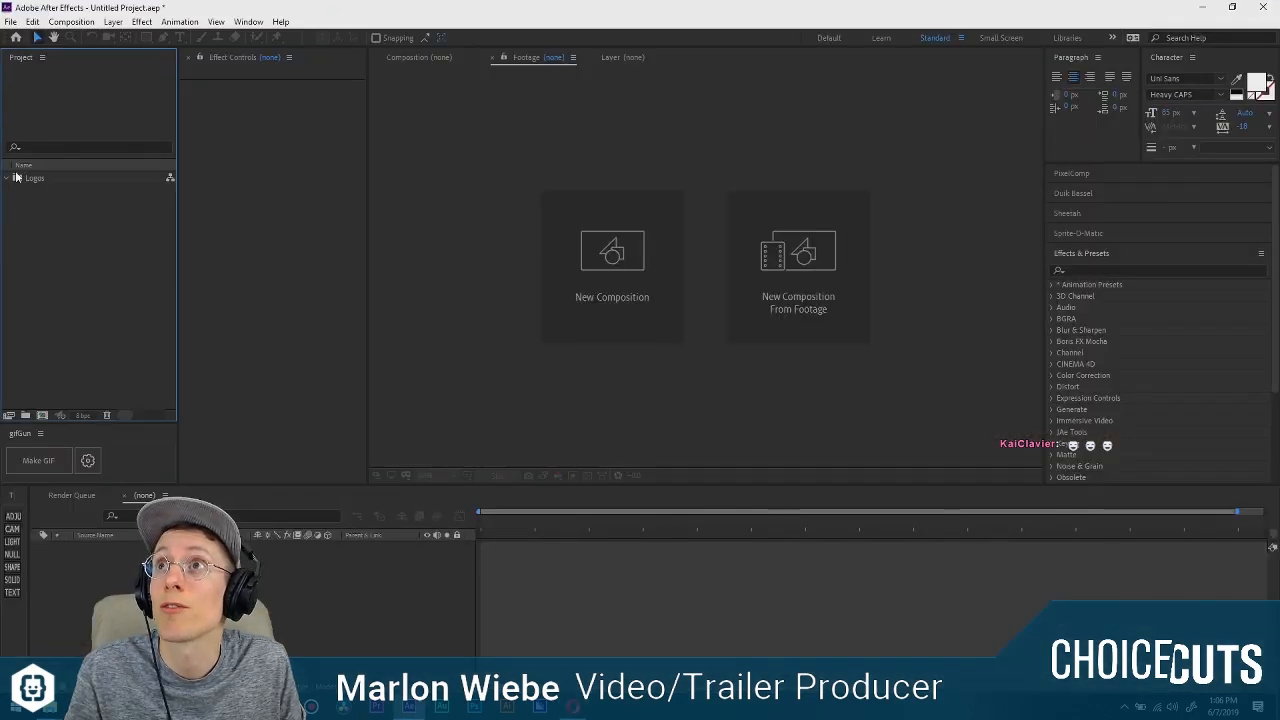
click(50, 706)
click(55, 640)
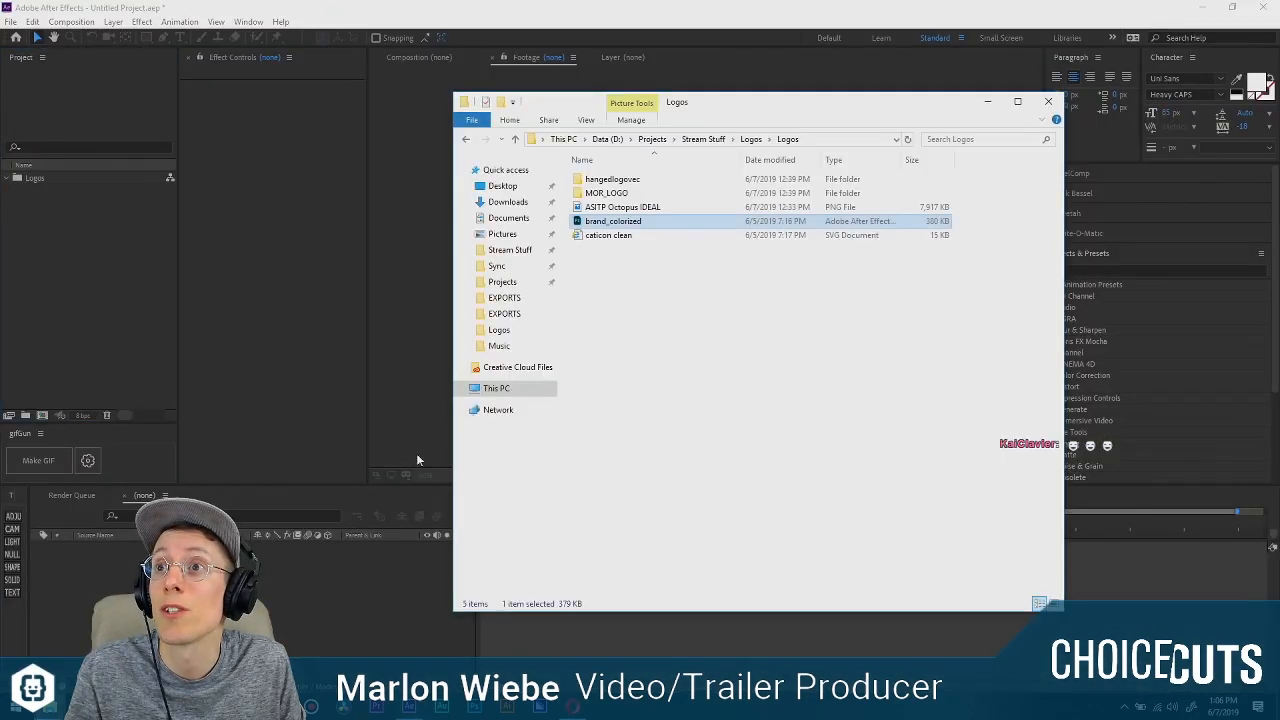
double_click(607, 194)
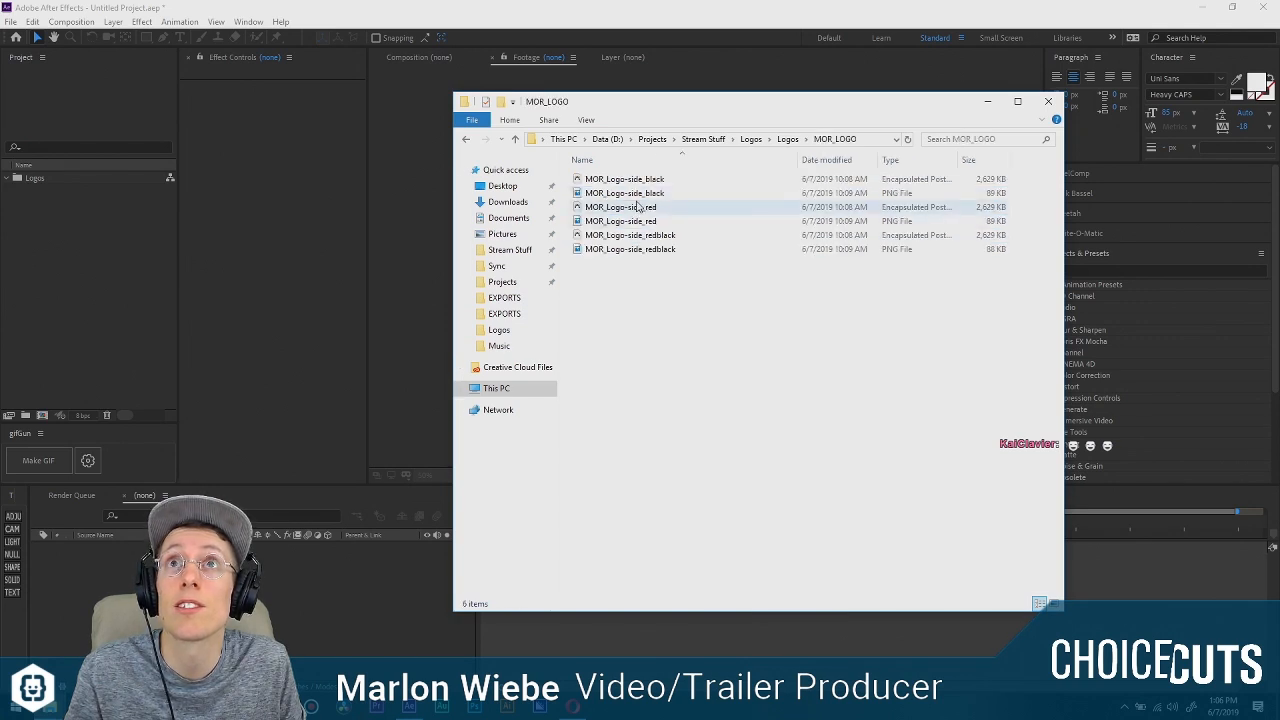
drag(645, 222, 154, 237)
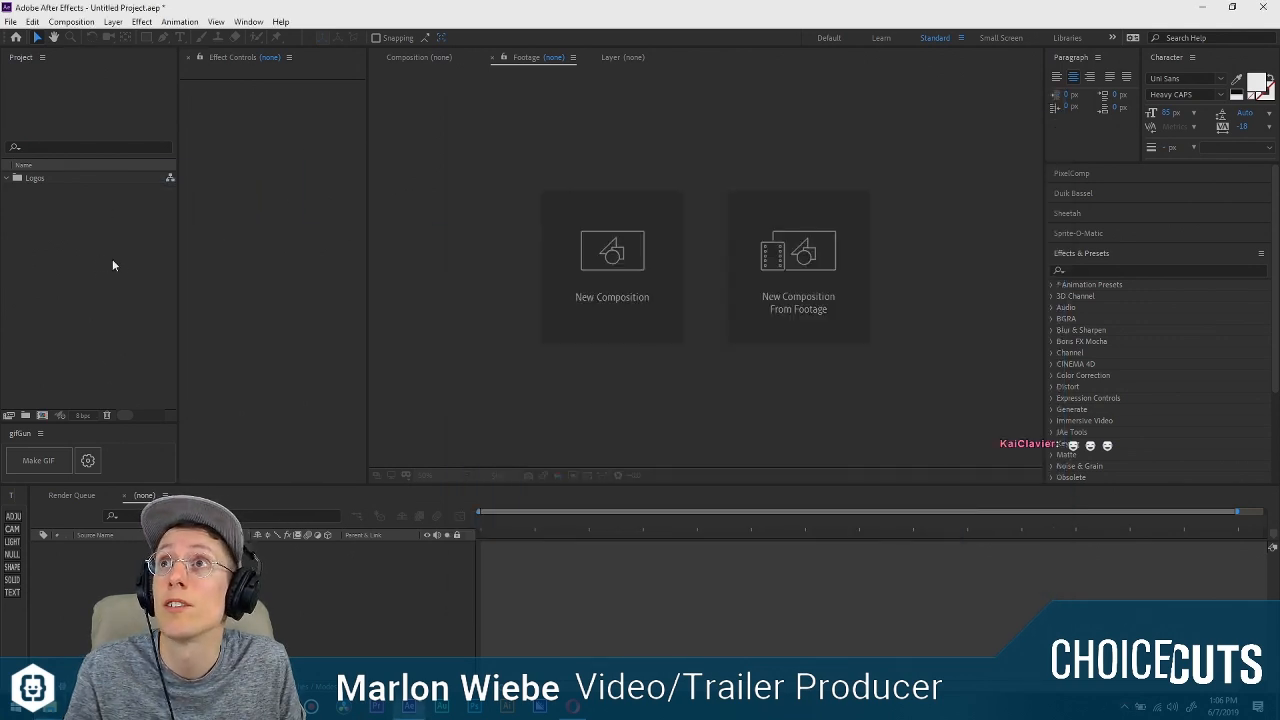
drag(48, 191, 35, 178)
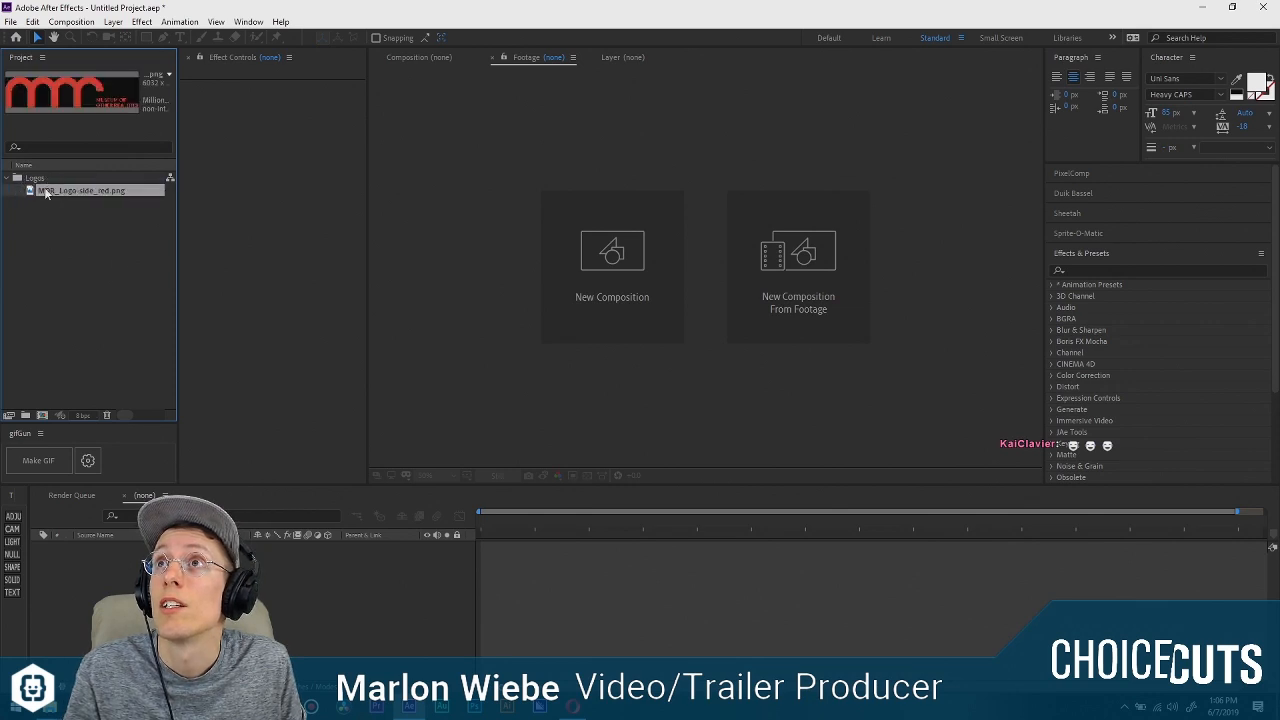
Open the MOR_Logo-side_red.png footage for viewing and widen the viewer area.
double_click(50, 190)
scroll(544, 317, down, 8)
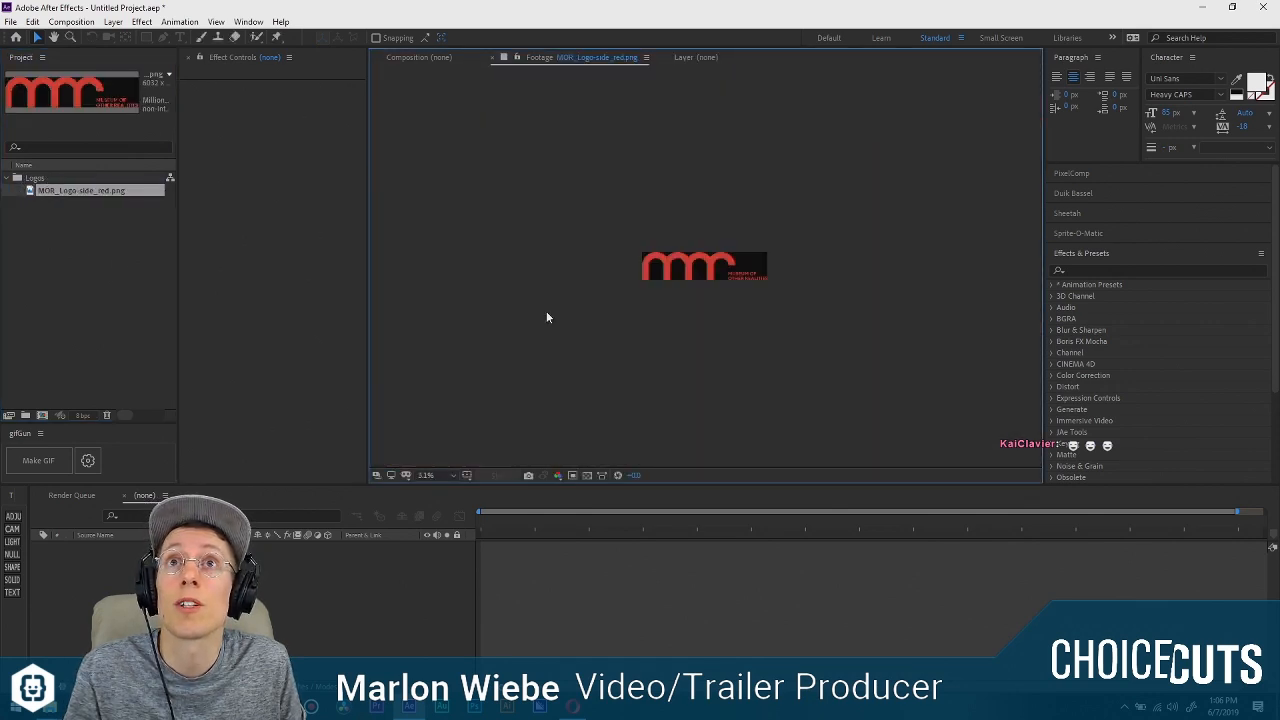
drag(370, 300, 314, 294)
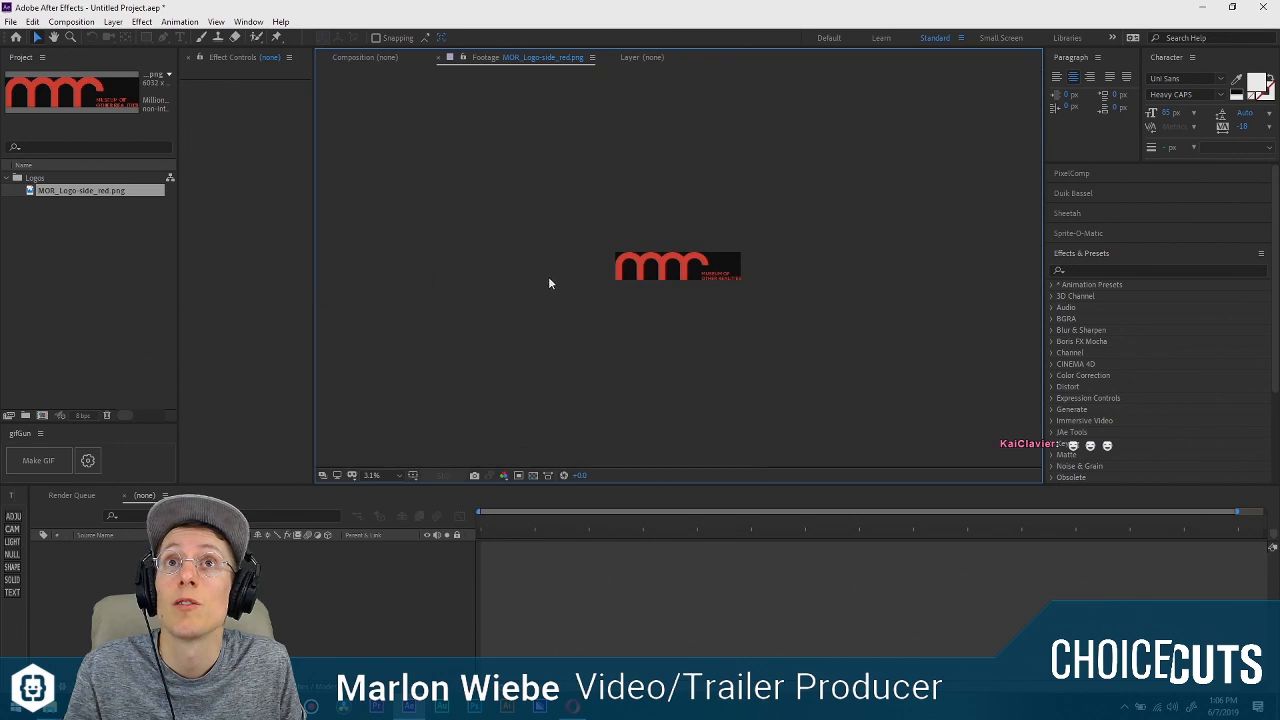
scroll(548, 280, up, 3)
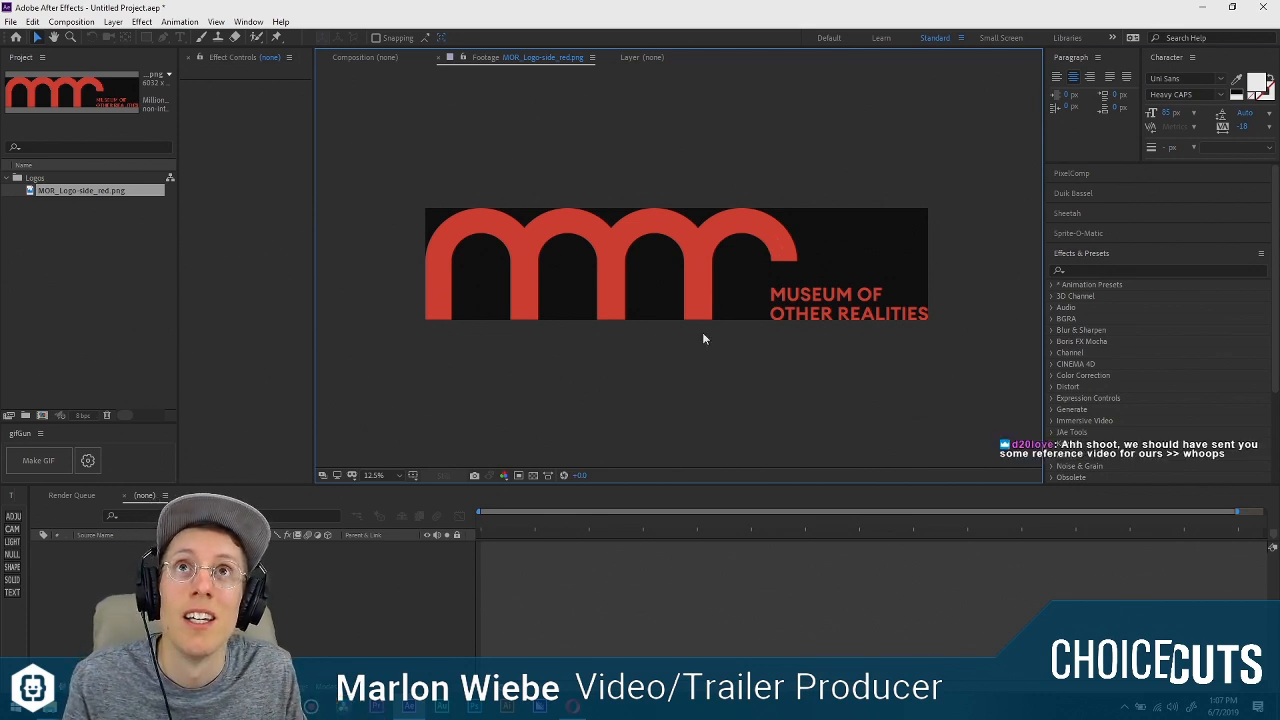
Switch to the browser and play the National Film Board of Canada logo (1968) video from its beginning.
key(alt+Tab)
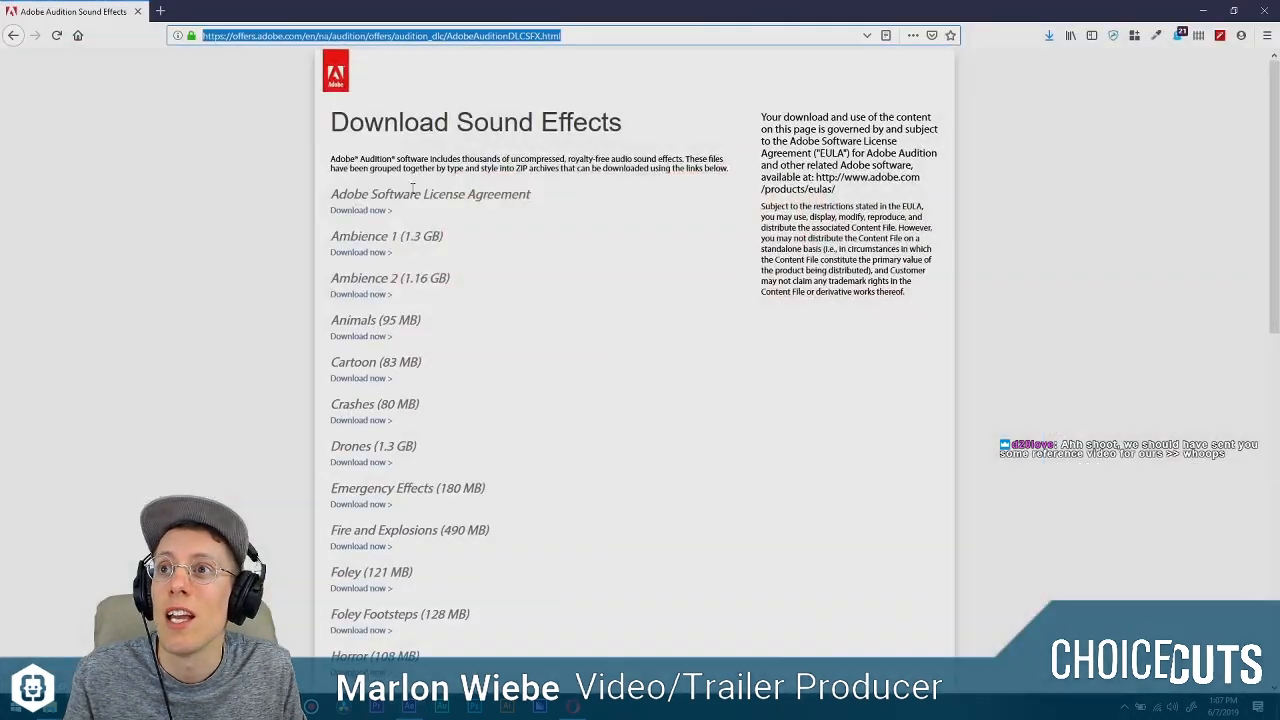
click(1203, 10)
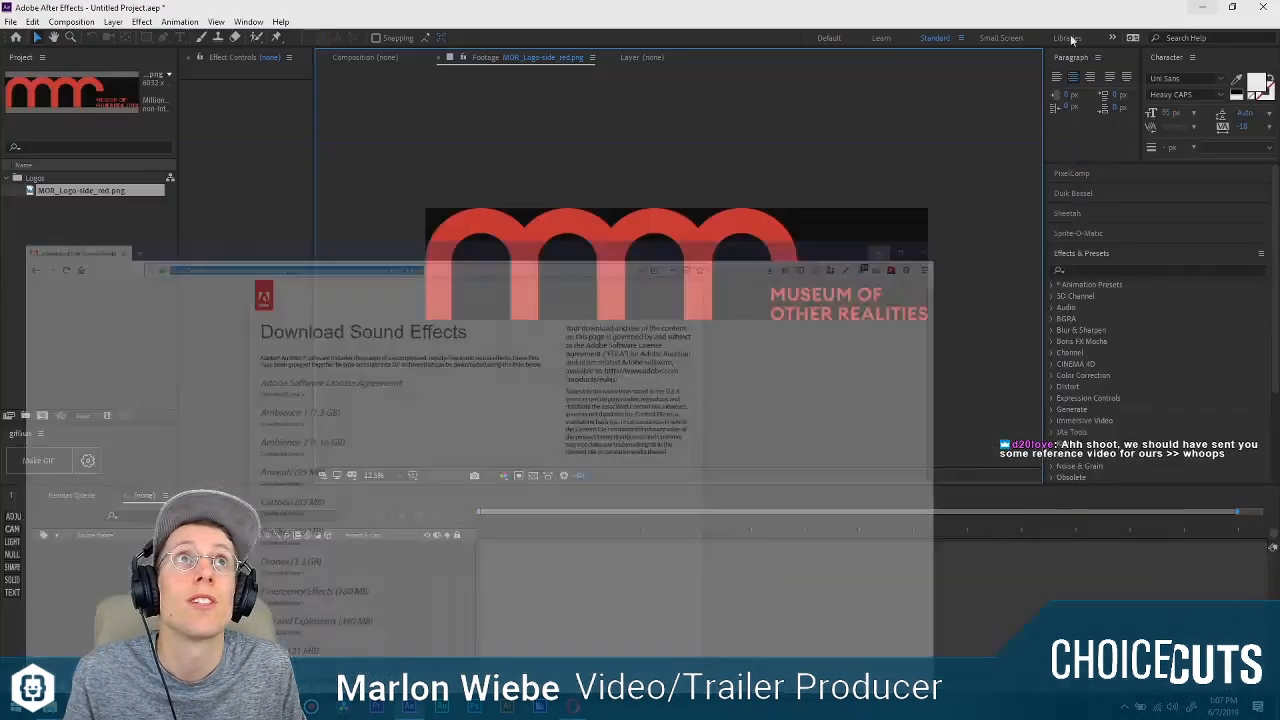
key(alt+Tab)
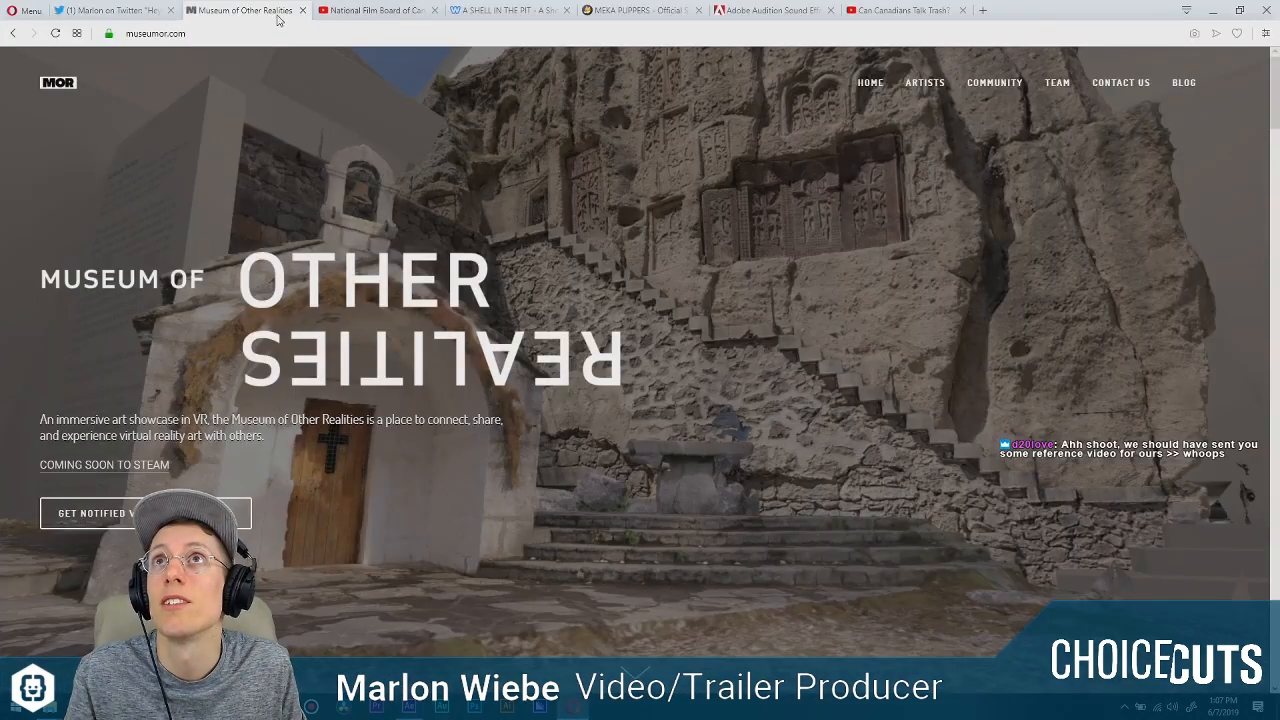
click(366, 12)
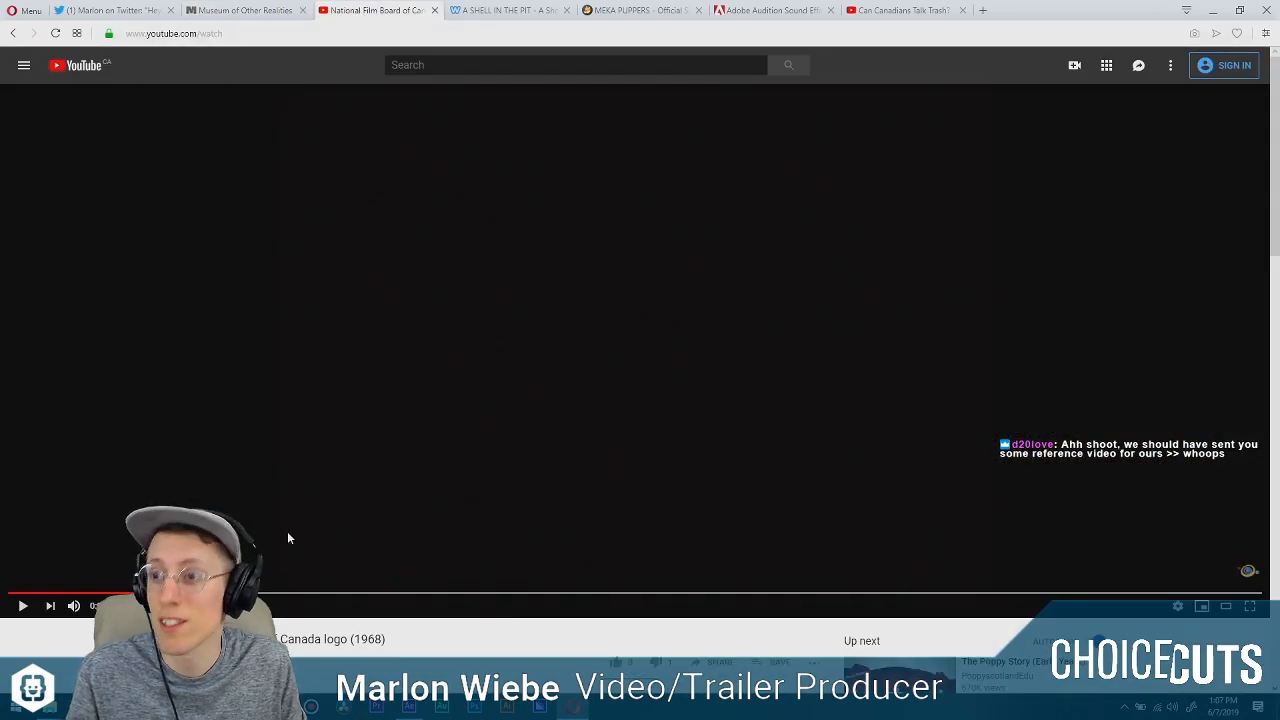
double_click(53, 588)
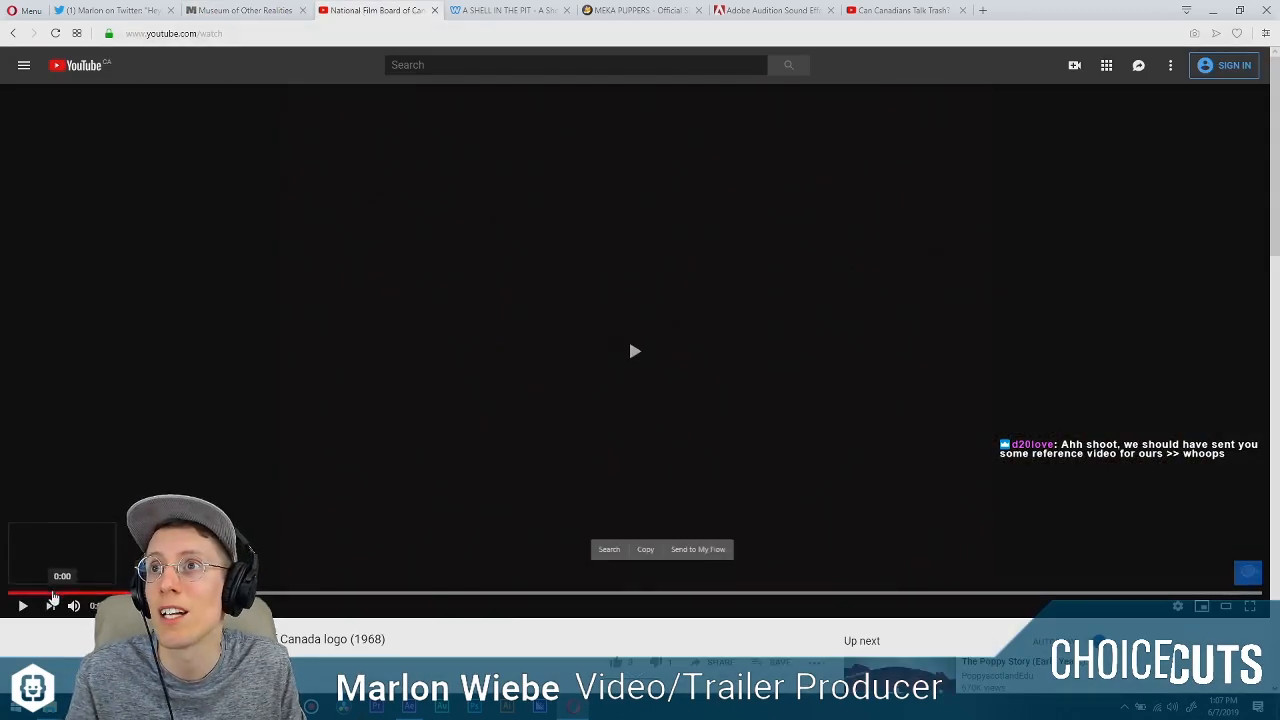
click(9, 595)
click(23, 612)
click(23, 614)
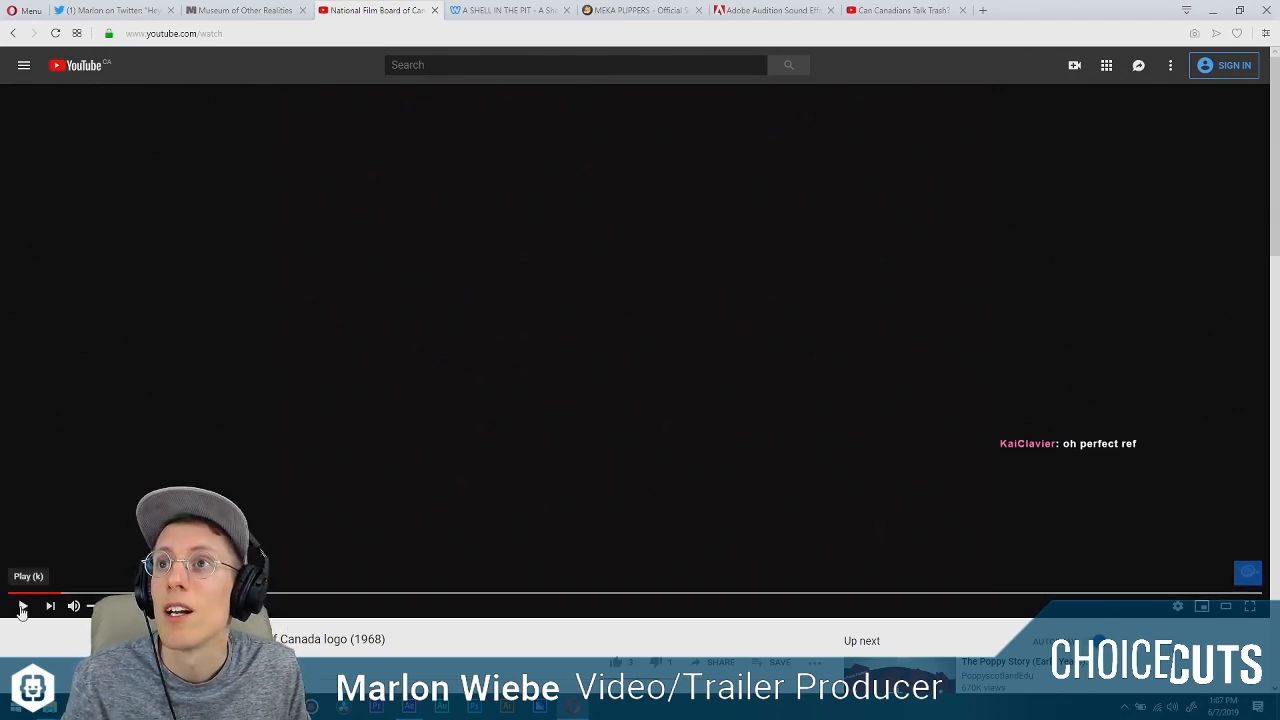
click(22, 608)
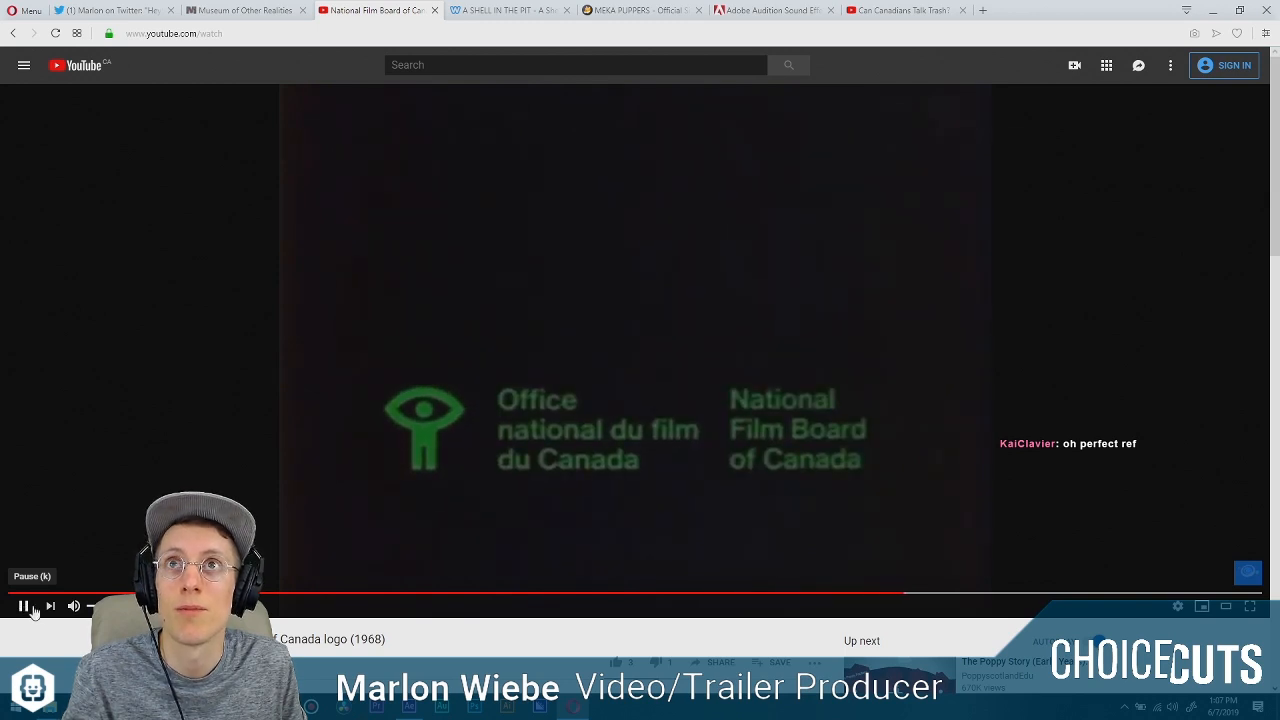
Replay the National Film Board logo animation and pause it on the small green eye symbol before the text appears.
click(24, 606)
click(528, 594)
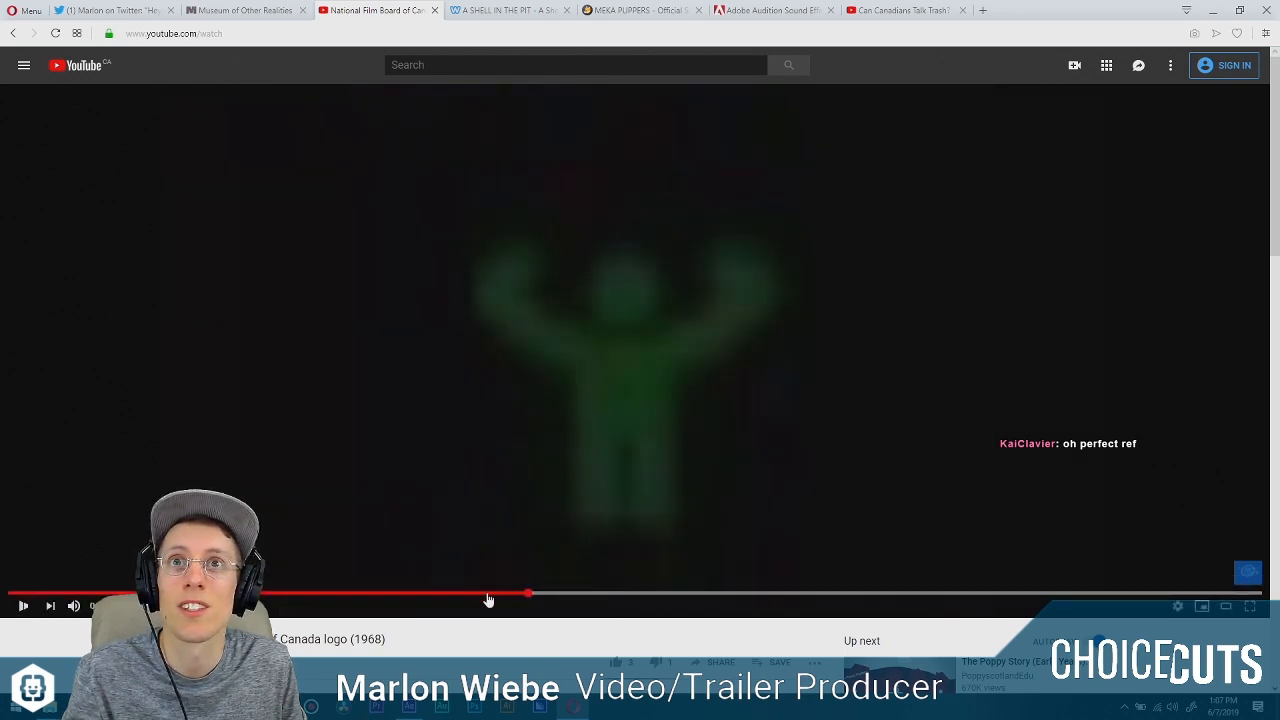
drag(488, 600, 287, 597)
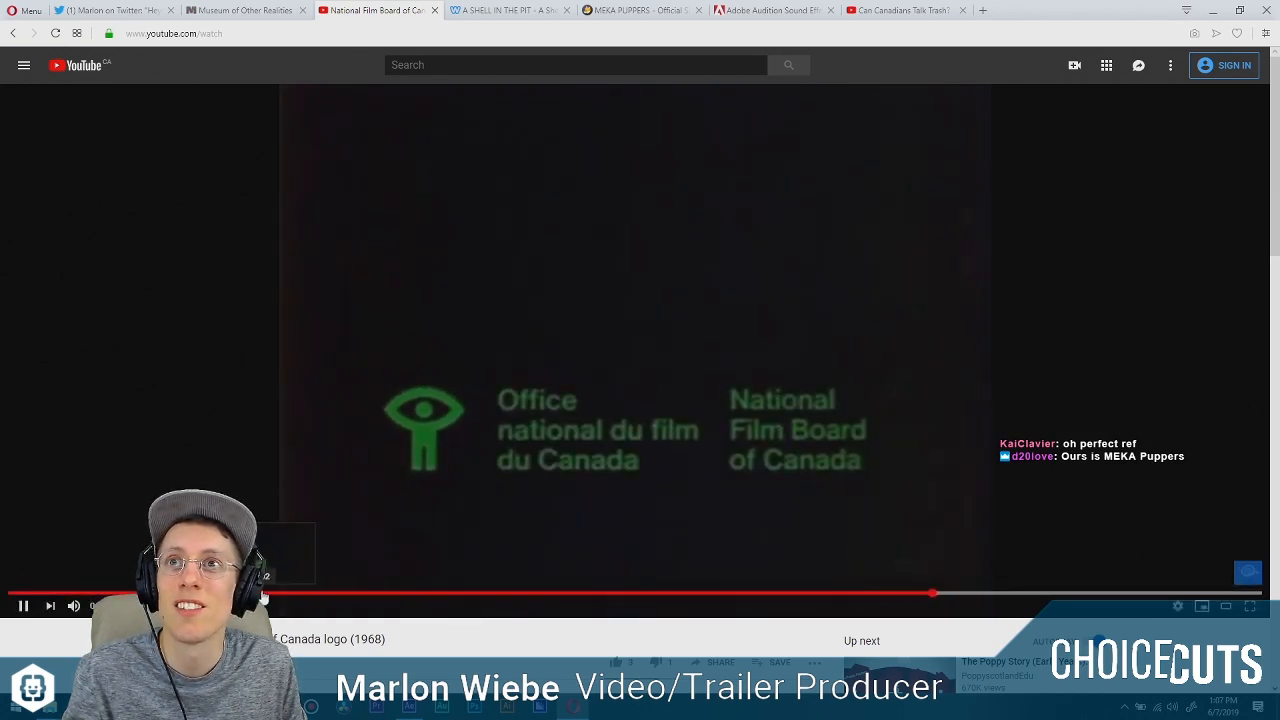
click(263, 597)
click(22, 611)
click(22, 612)
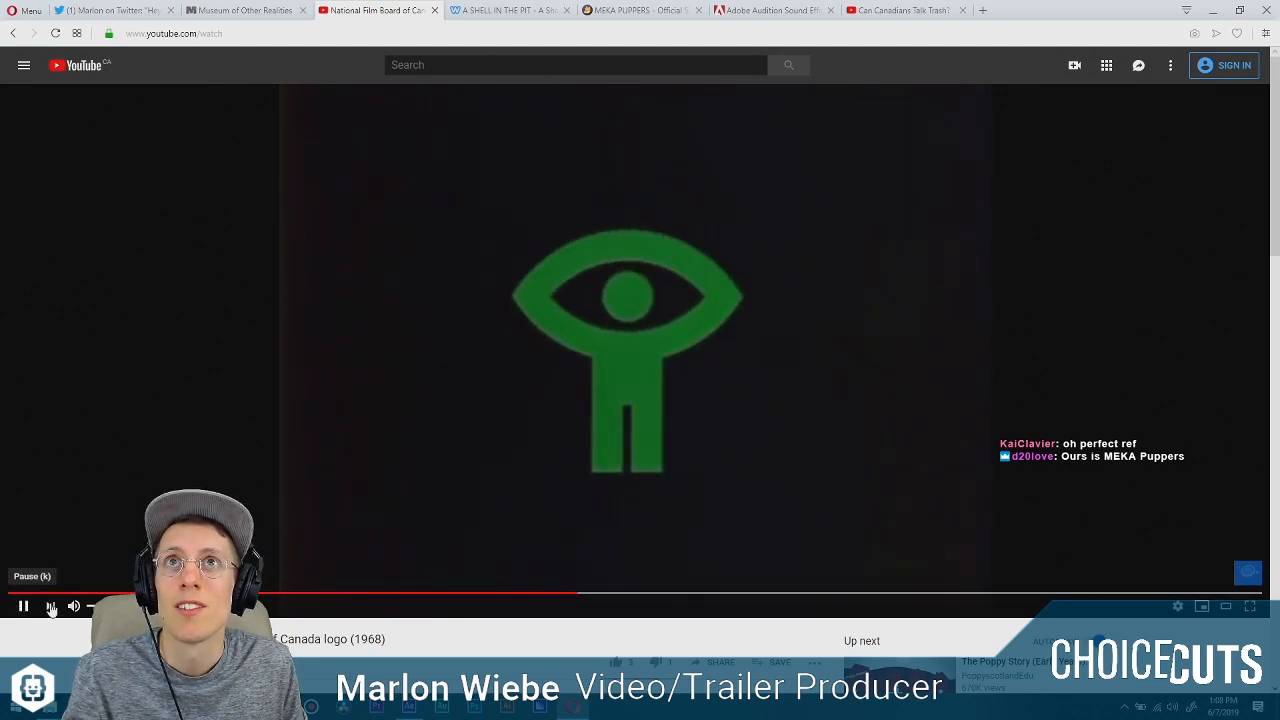
click(22, 606)
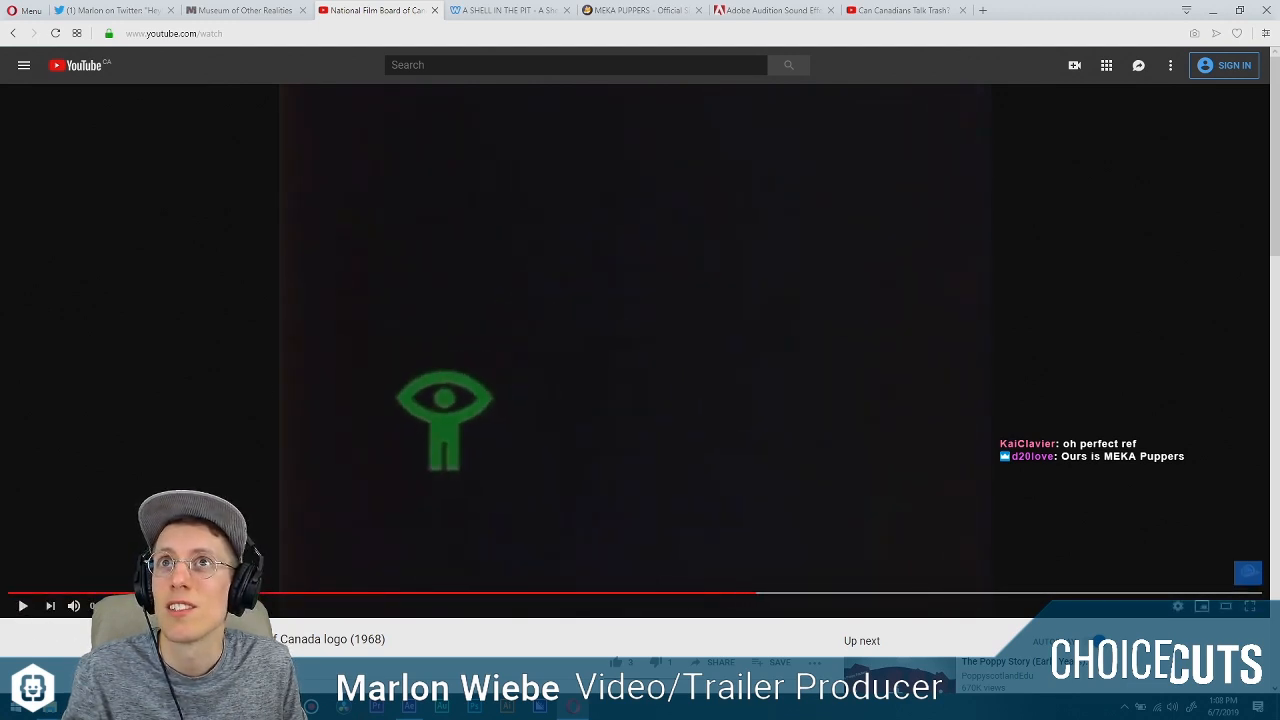
Return to After Effects and examine the arches of the Museum of Other Realities logo up close and as a whole.
mouse_move(412, 710)
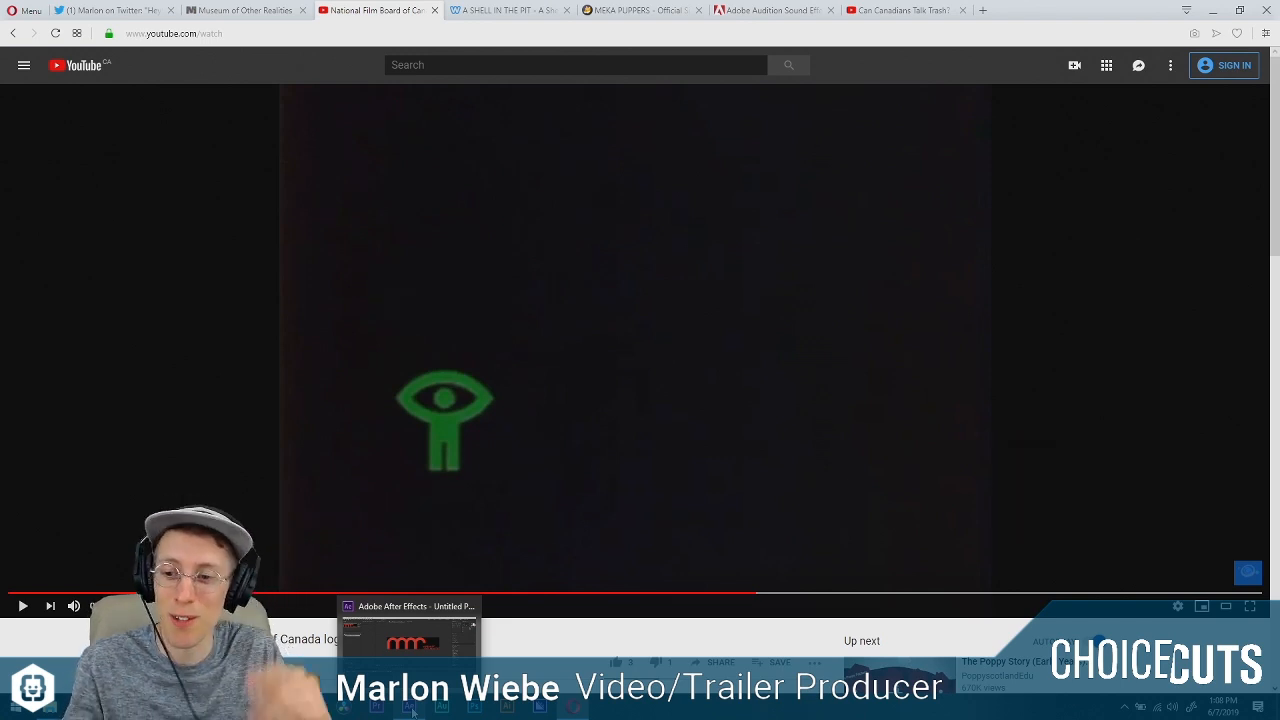
click(410, 706)
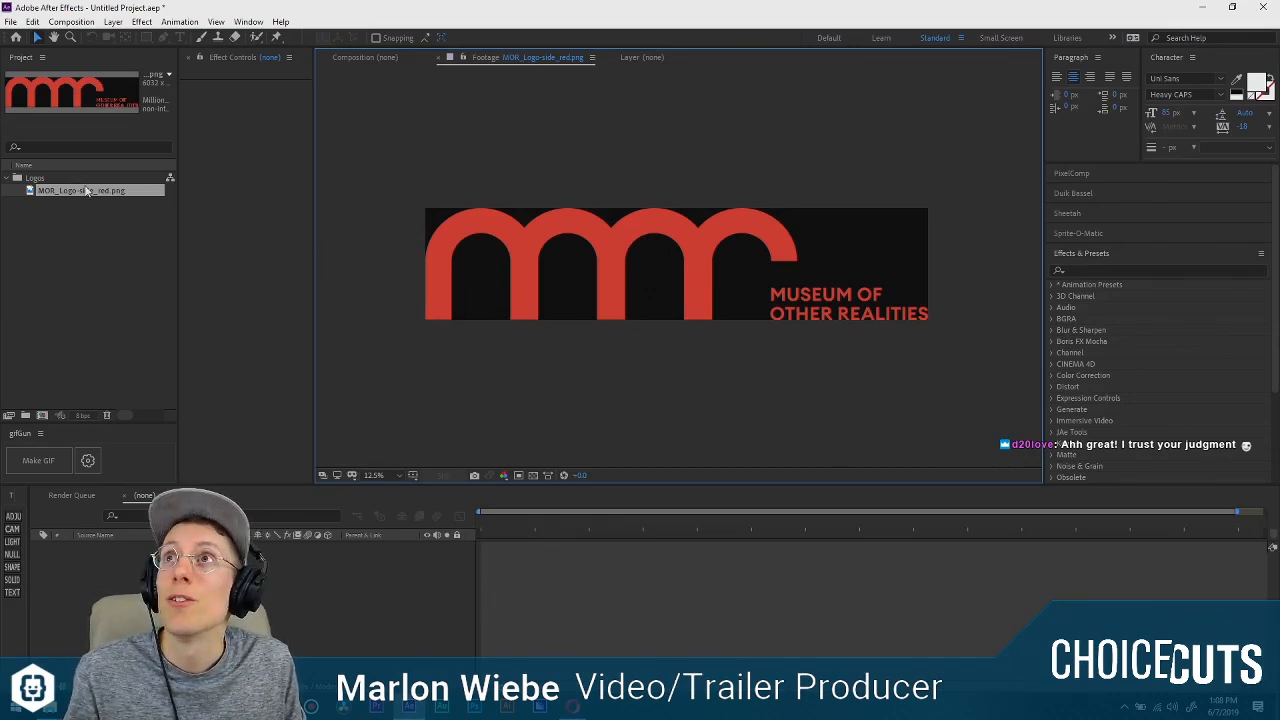
click(104, 254)
scroll(589, 286, down, 1)
scroll(589, 286, up, 3)
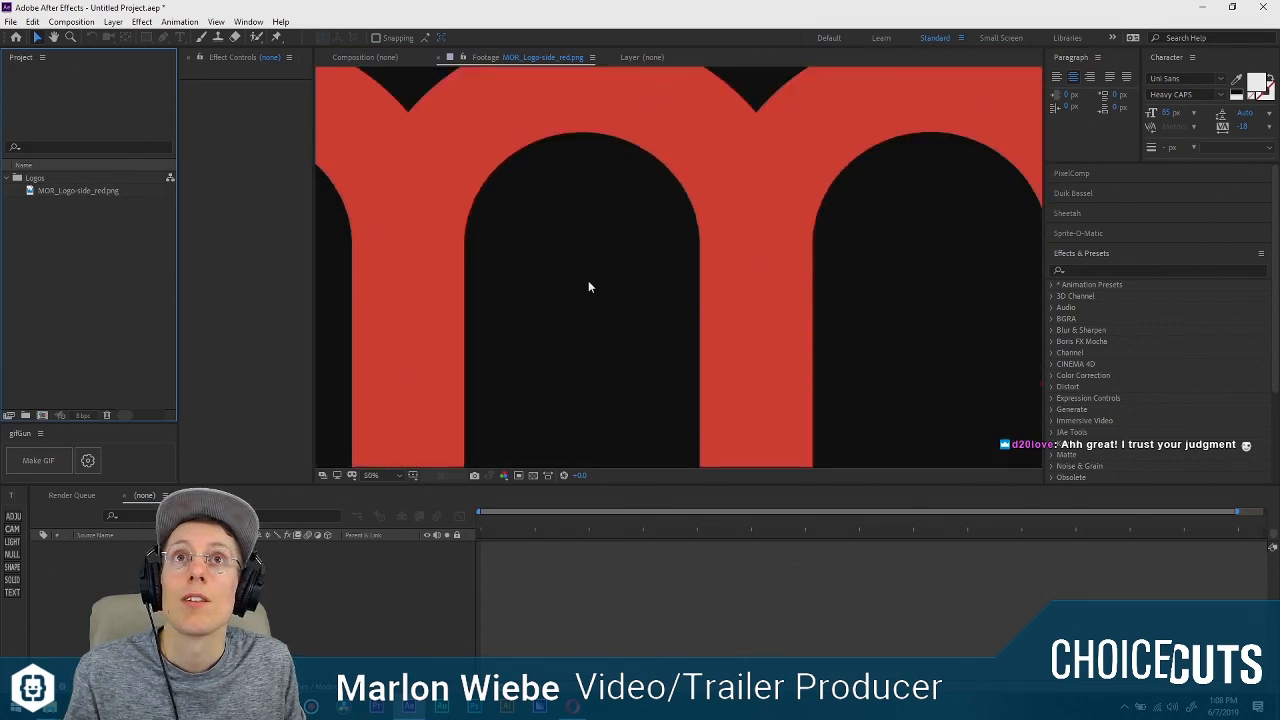
scroll(586, 286, down, 2)
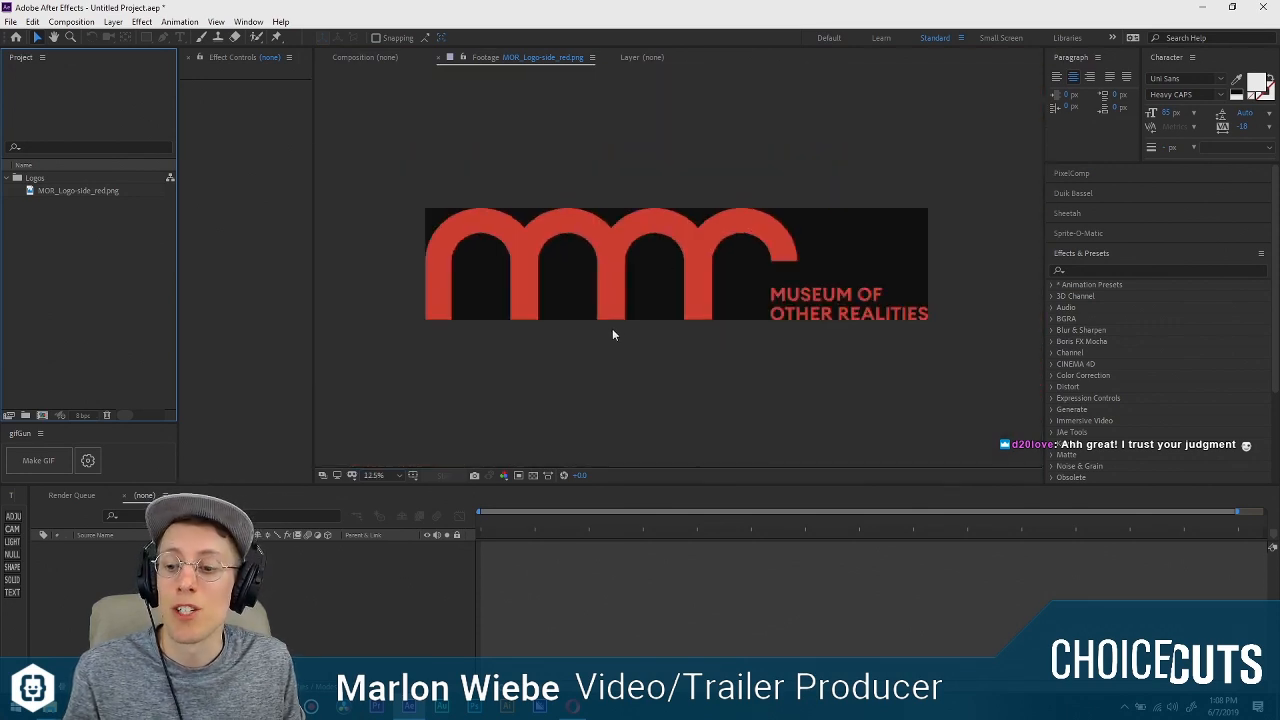
click(631, 354)
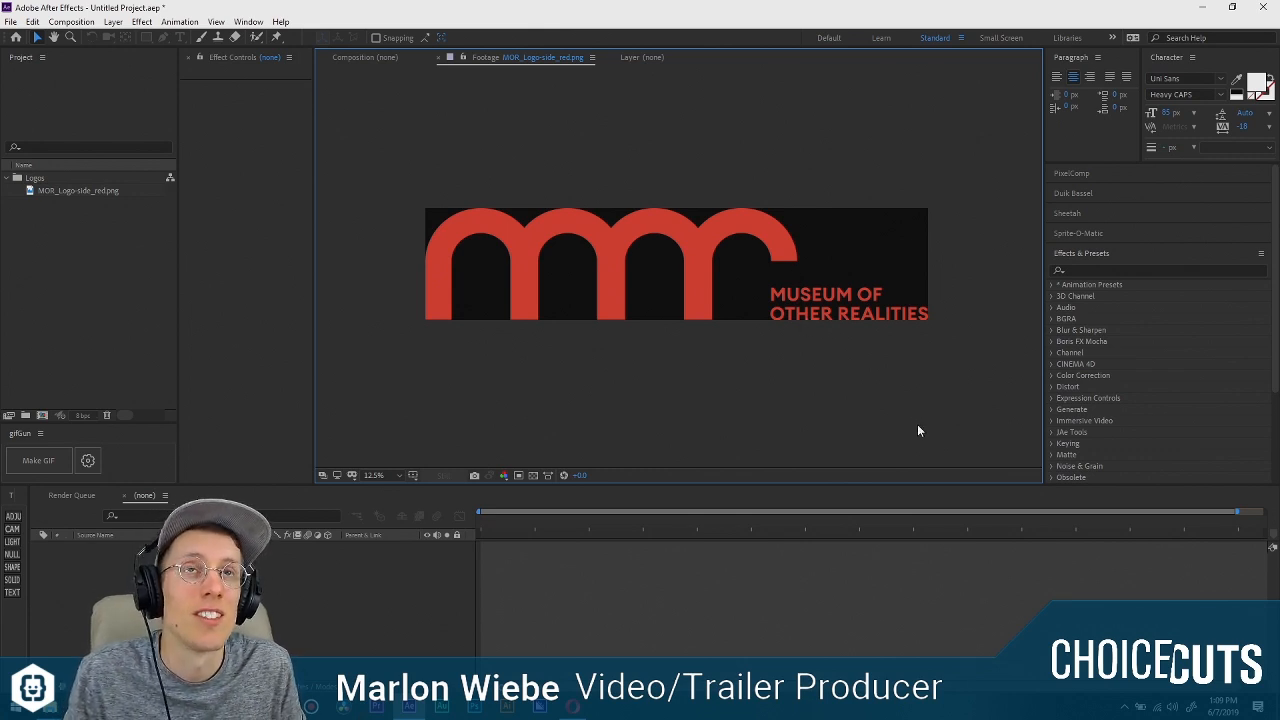
Create a composition from MOR_Logo-side_red.png and collapse the Logos folder in the project.
click(148, 288)
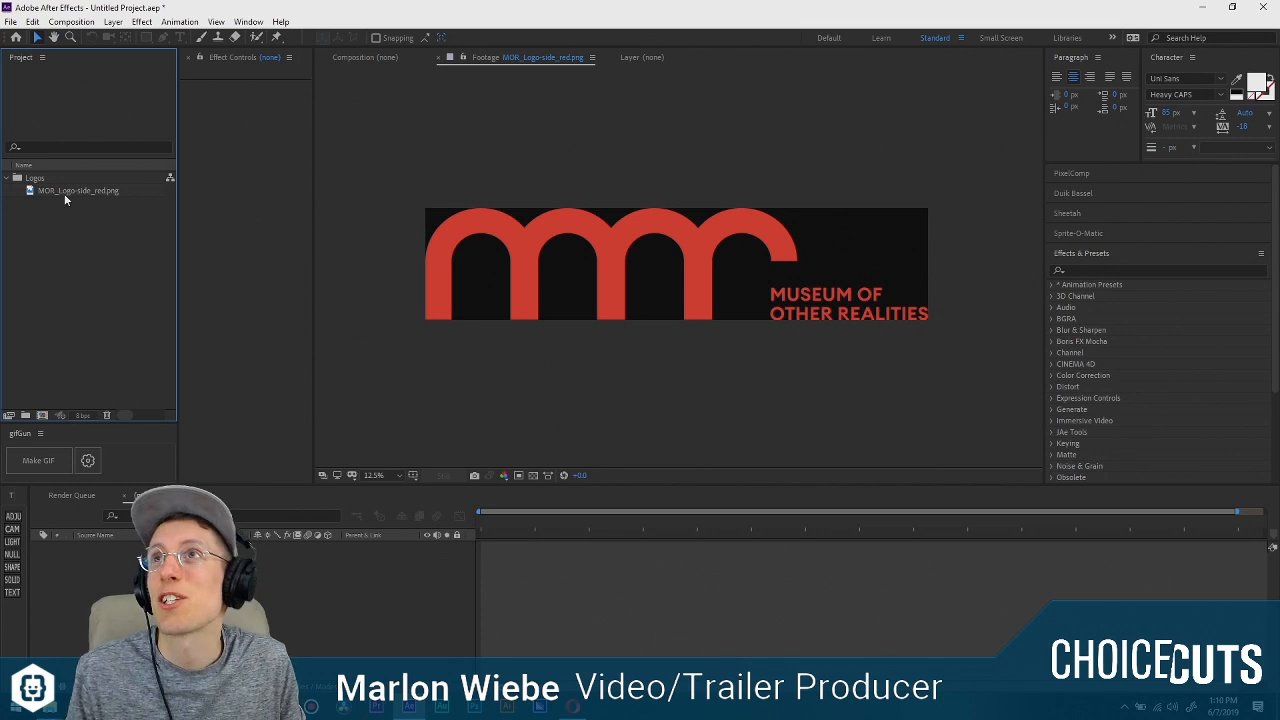
drag(68, 192, 26, 207)
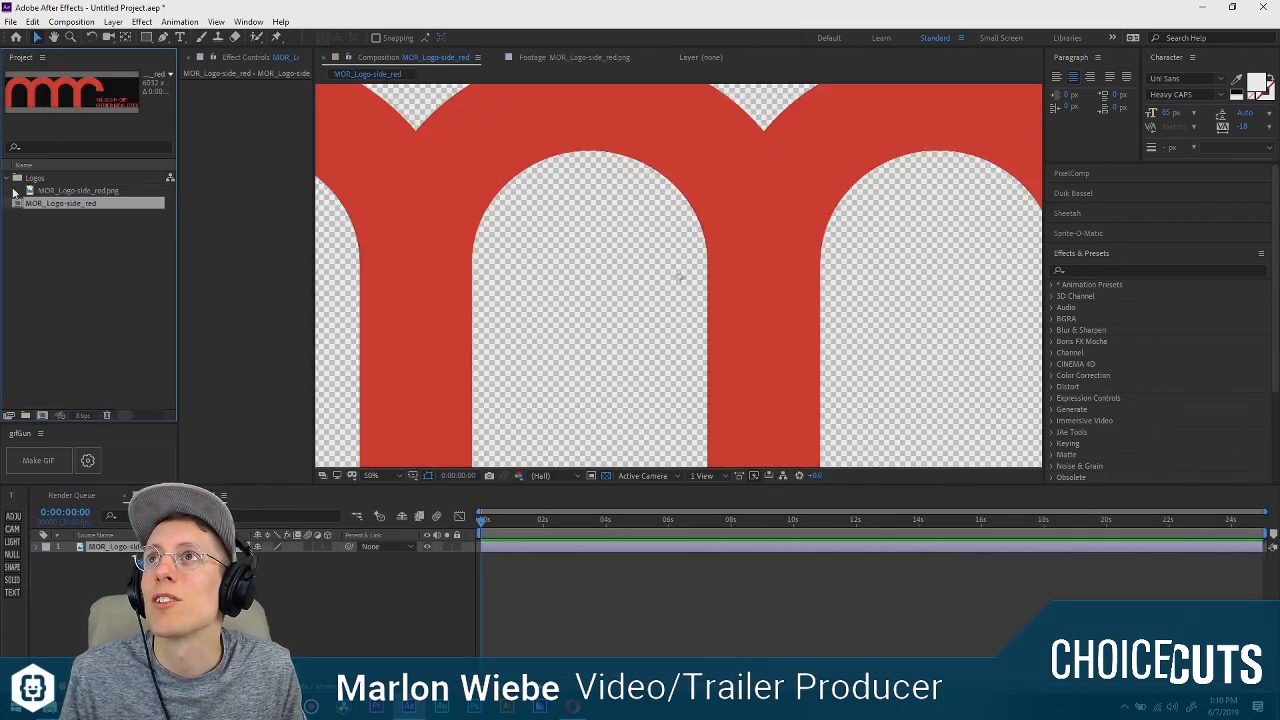
click(7, 178)
click(14, 200)
scroll(430, 248, down, 4)
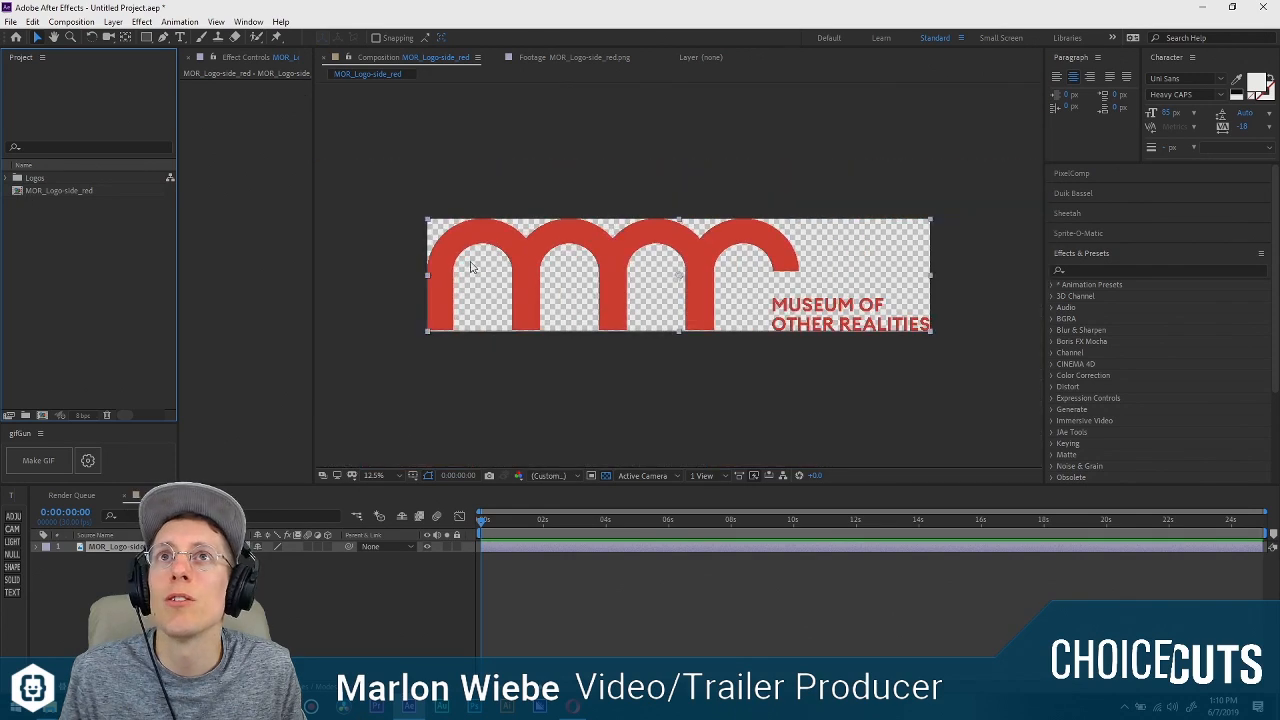
Enlarge the MOR_Logo-side_red composition to 7288 px wide with its aspect ratio locked, leaving a margin around the logo.
click(73, 22)
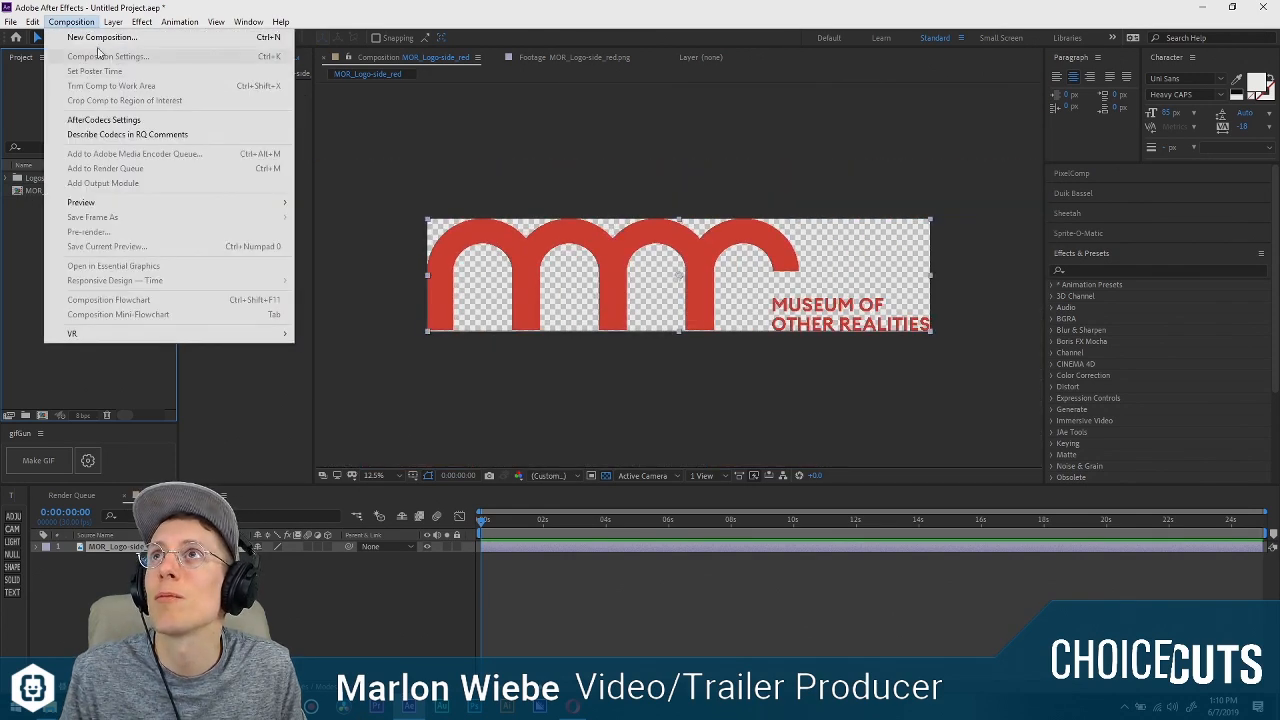
click(75, 22)
click(40, 192)
click(73, 22)
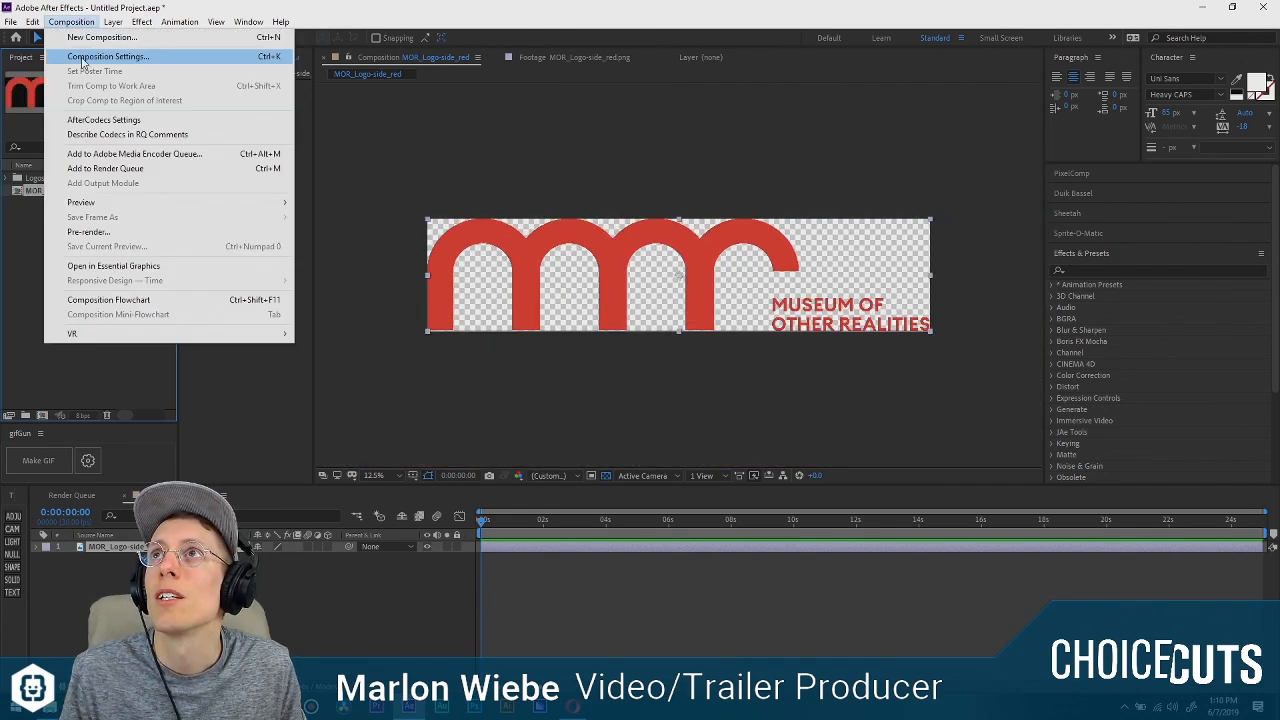
click(84, 50)
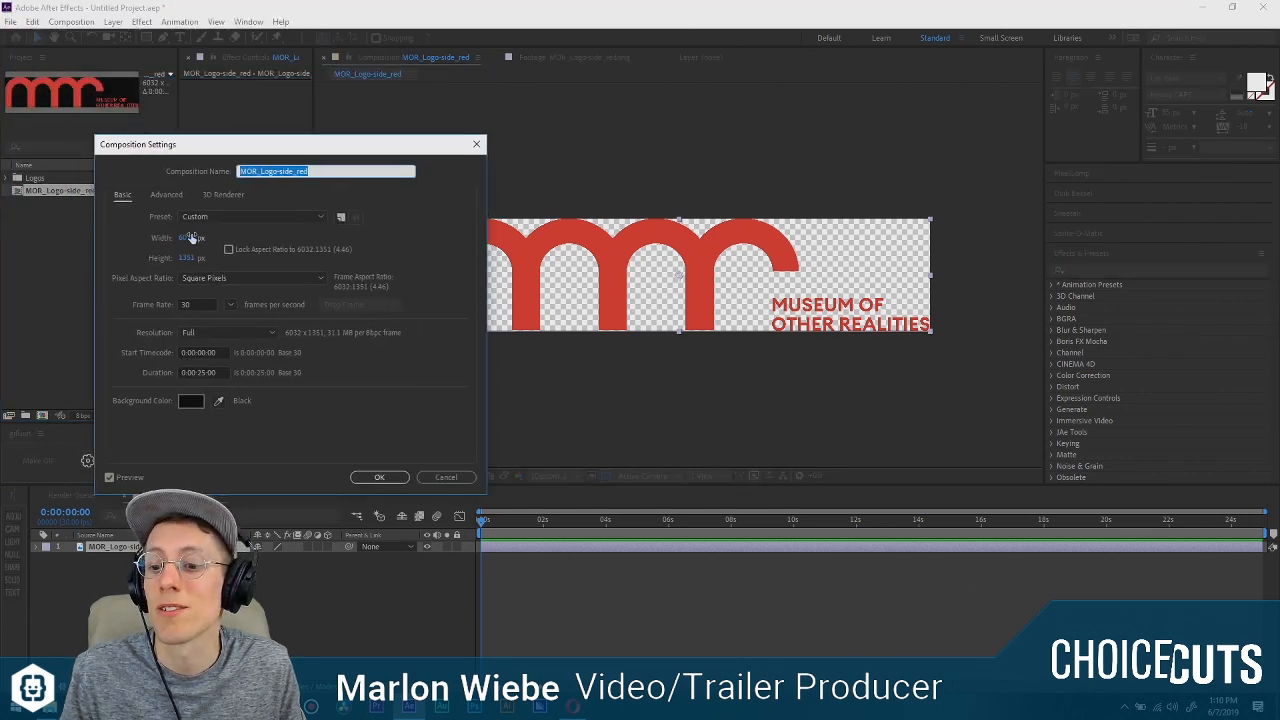
drag(192, 239, 350, 227)
click(228, 250)
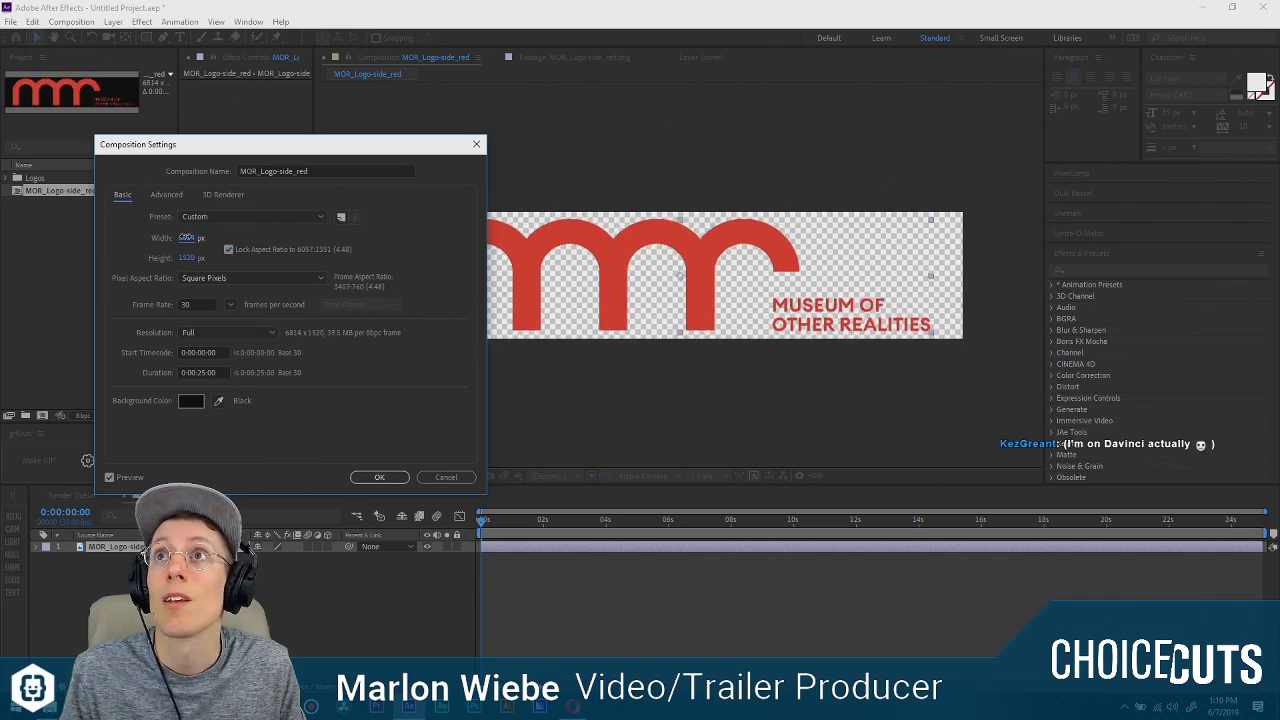
drag(187, 238, 503, 296)
click(381, 477)
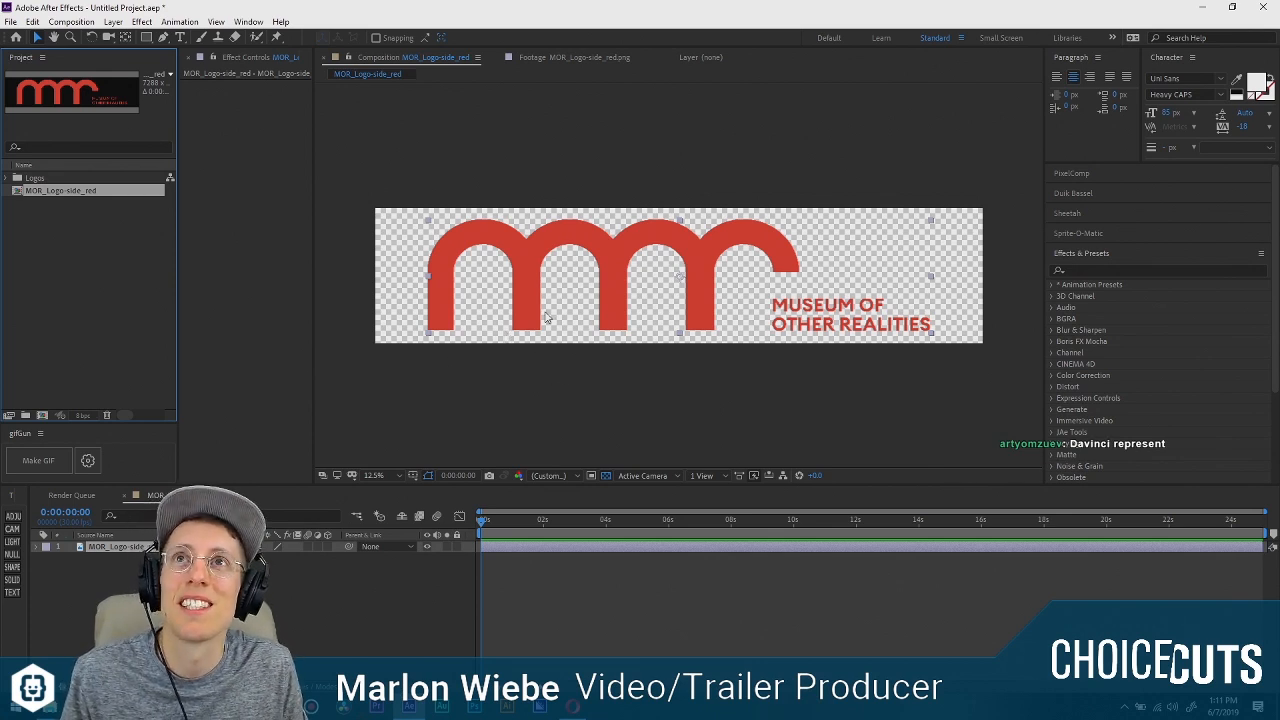
click(71, 21)
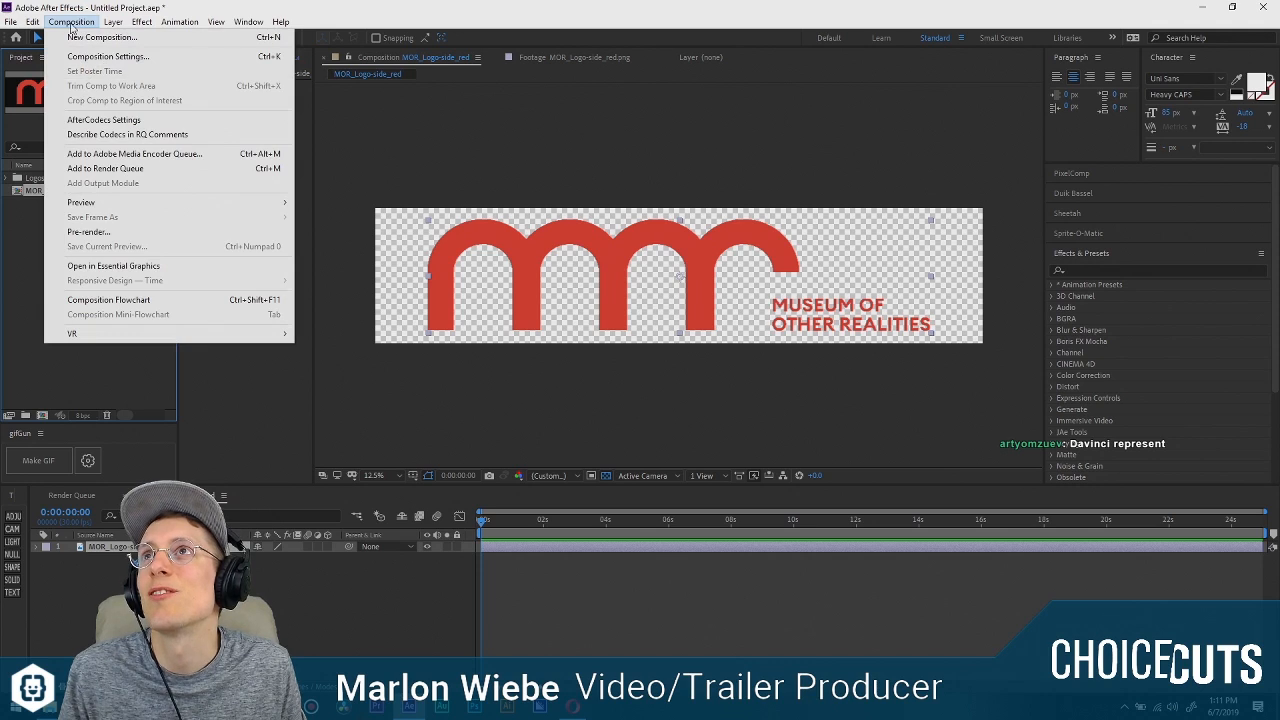
click(71, 21)
click(642, 374)
click(687, 272)
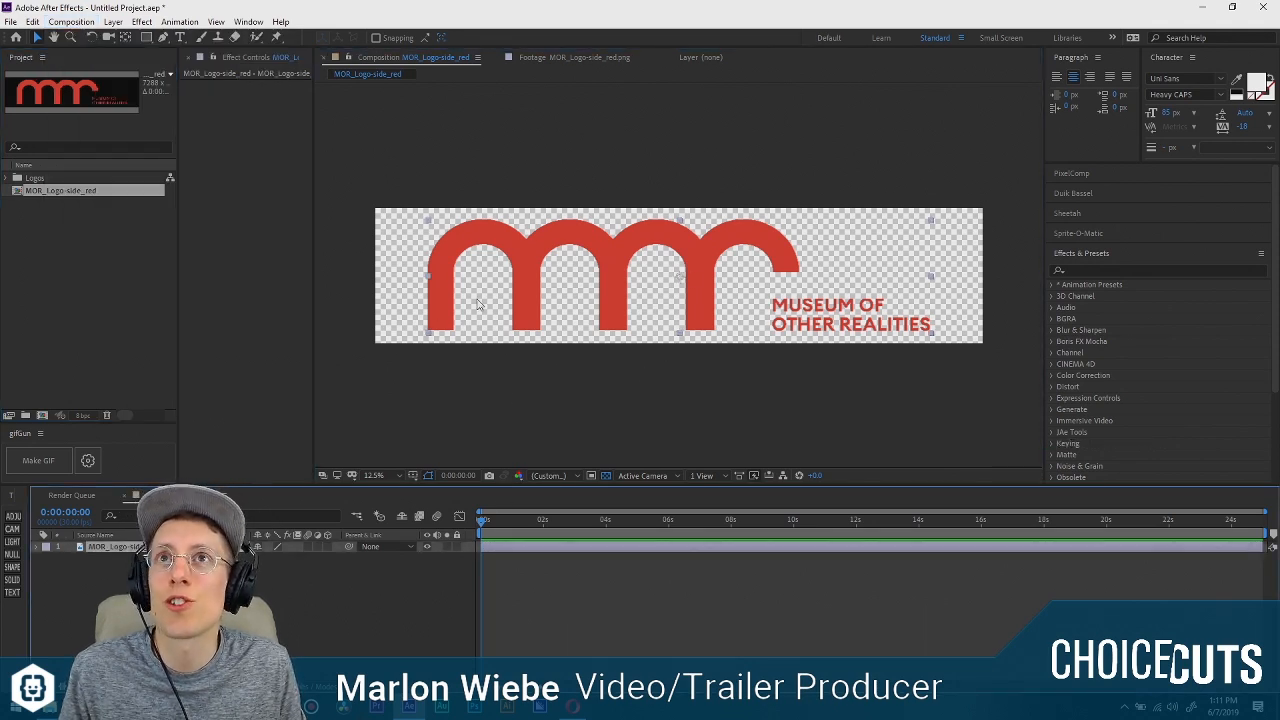
click(311, 573)
Duplicate the MOR_Logo-side_red layer until the composition holds six copies of it.
click(130, 547)
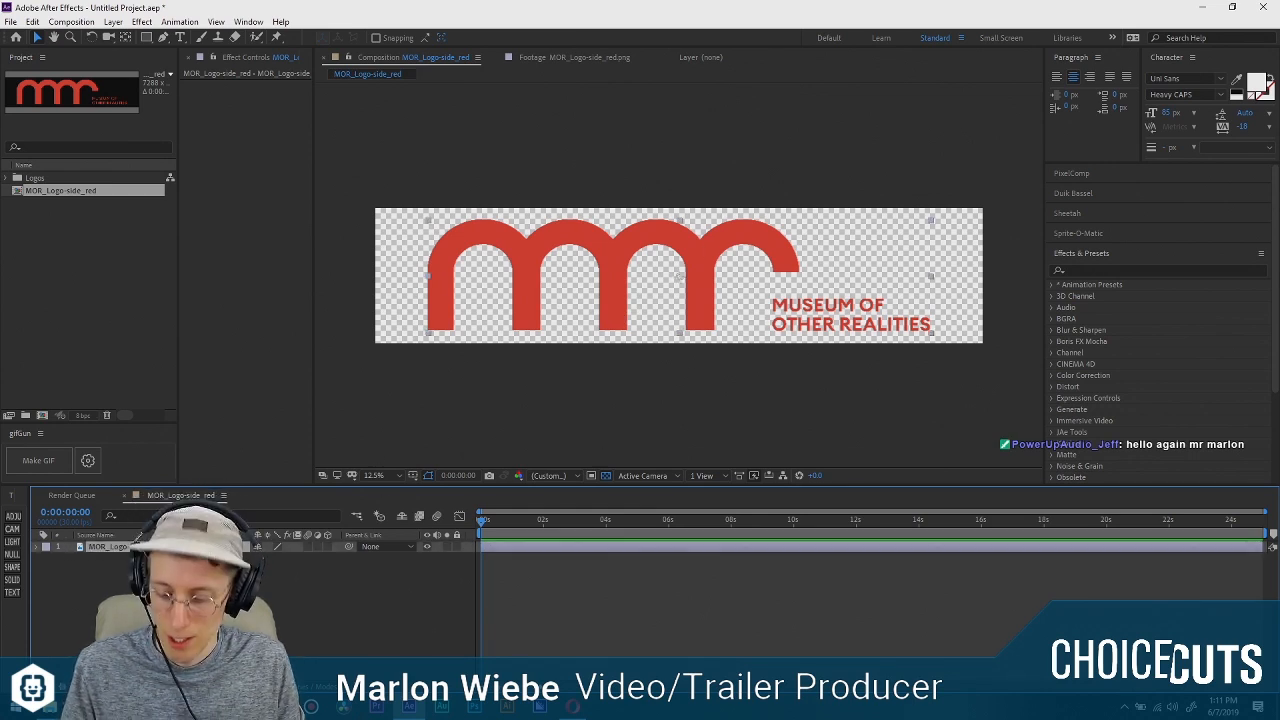
key(ctrl+d)
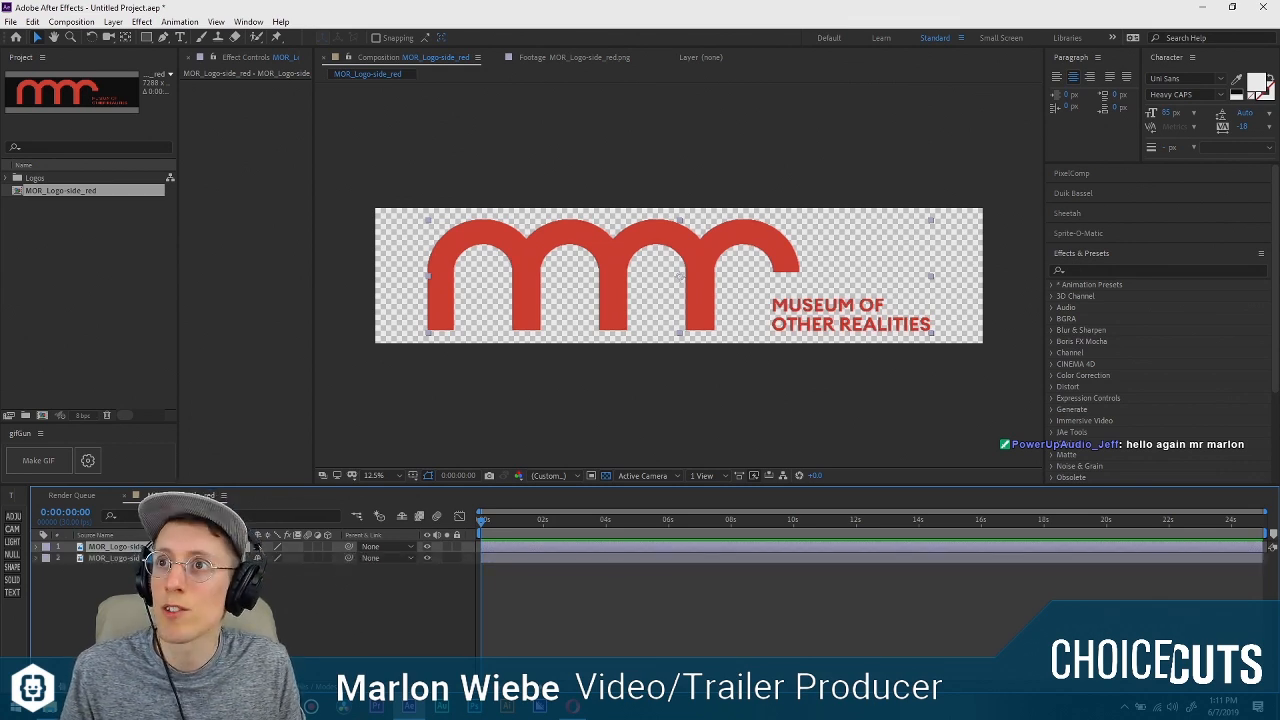
key(ctrl+d)
key(ctrl+d)
key(ctrl+d)
key(ctrl+d)
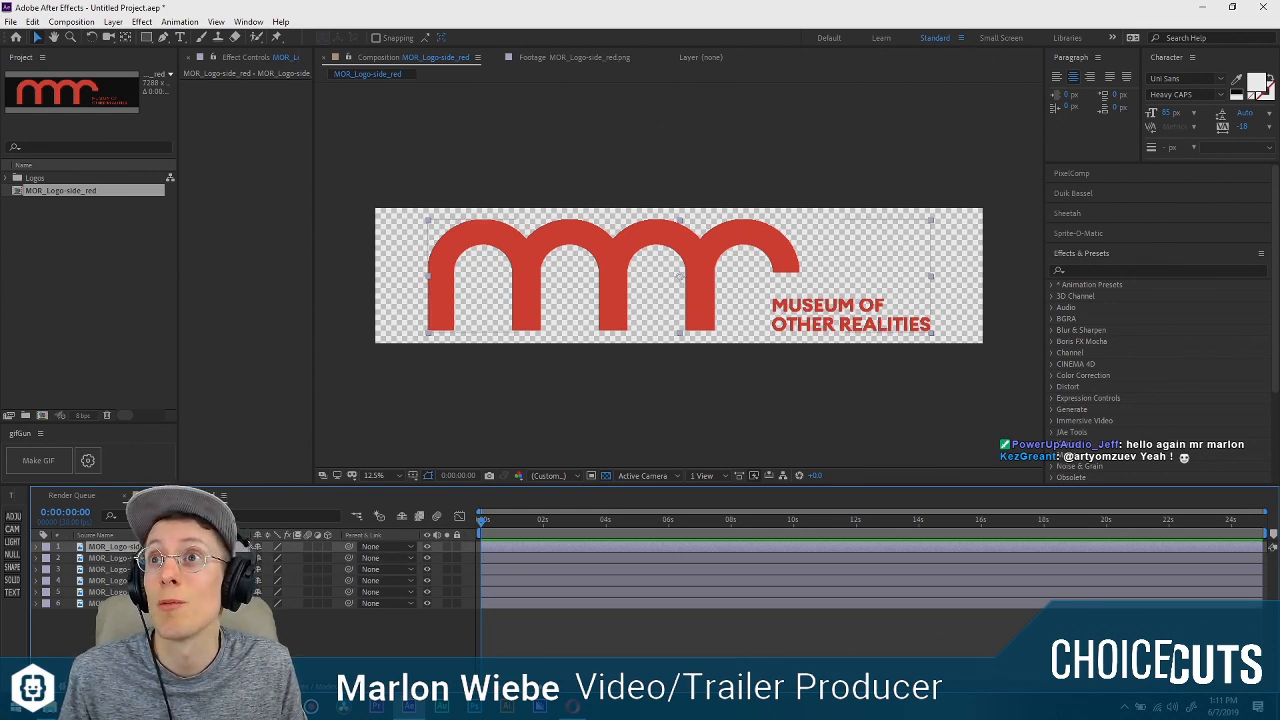
Delete the first logo layer in the stack and duplicate the last one to replace it.
click(140, 581)
click(140, 570)
click(140, 558)
click(140, 547)
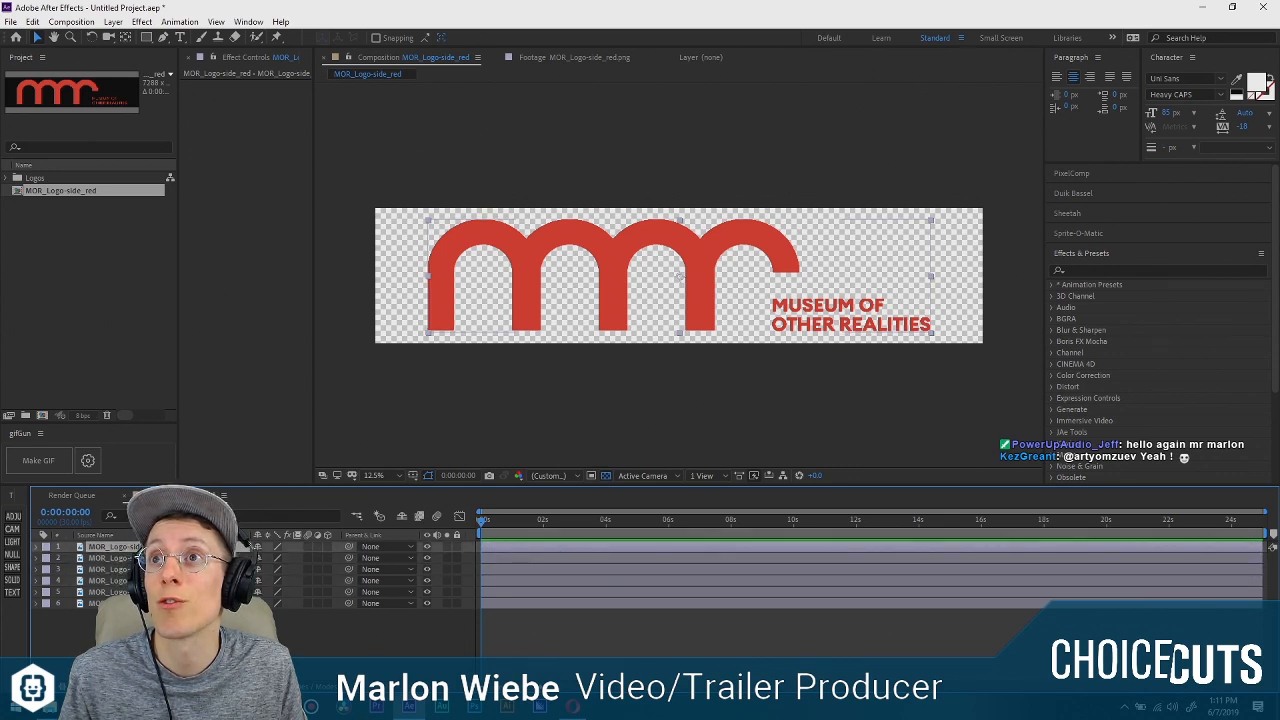
key(Delete)
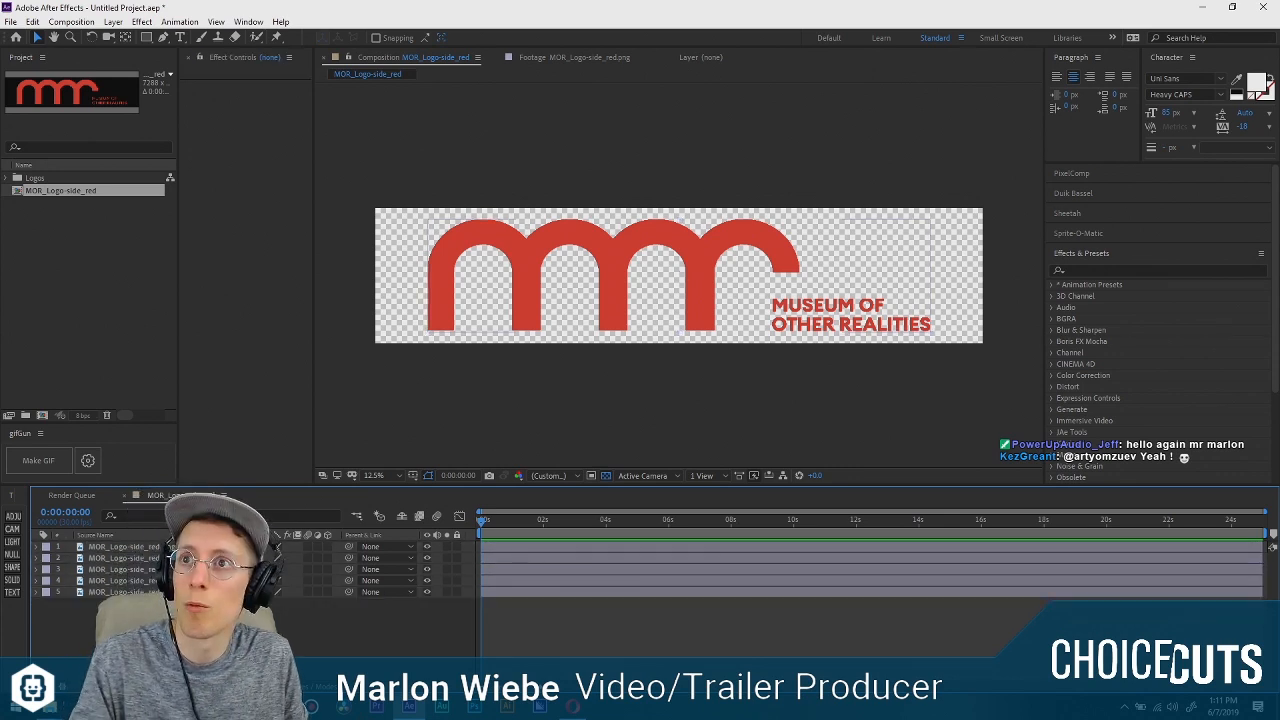
click(140, 592)
key(ctrl+d)
click(140, 603)
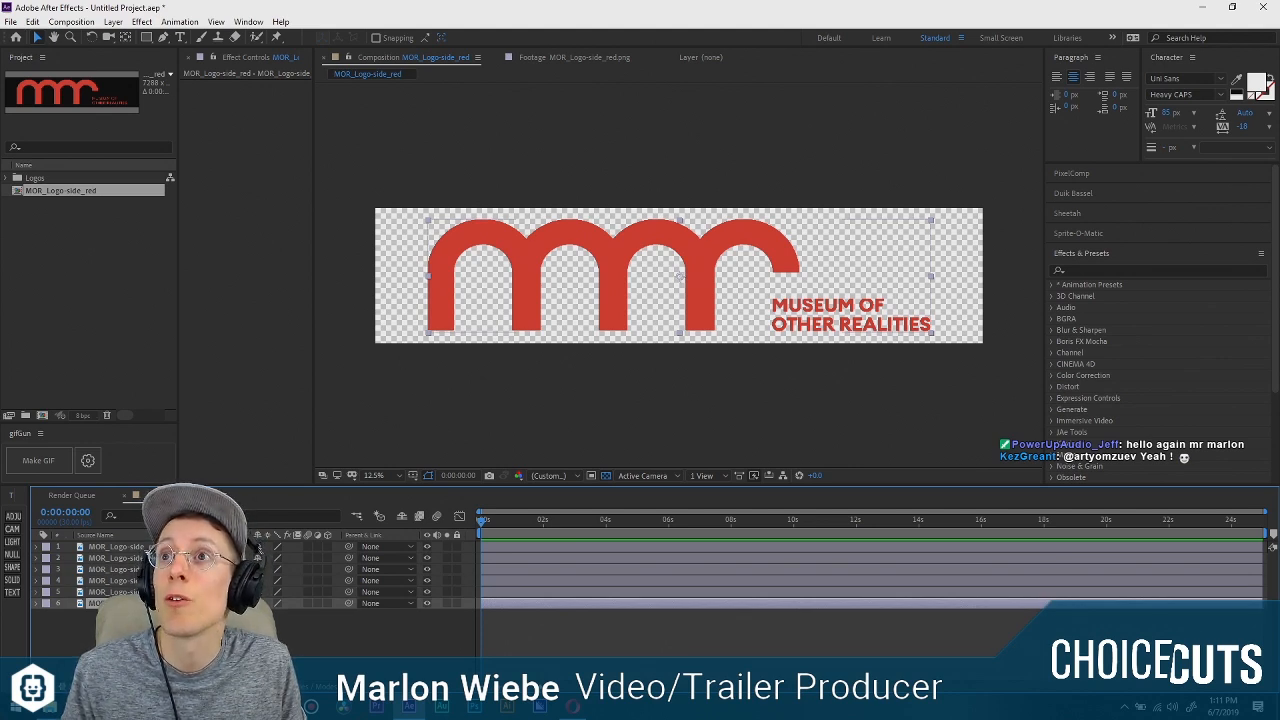
key(ctrl+Up)
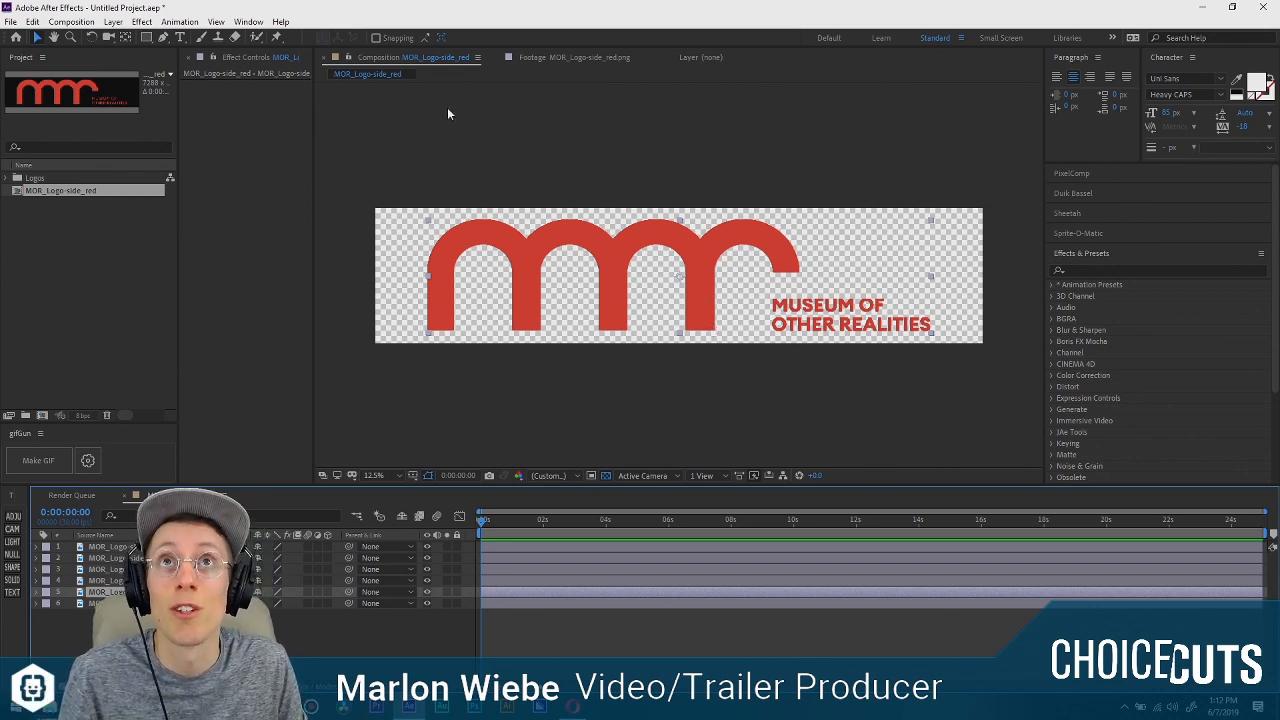
Hide every logo layer except layer 5.
click(687, 396)
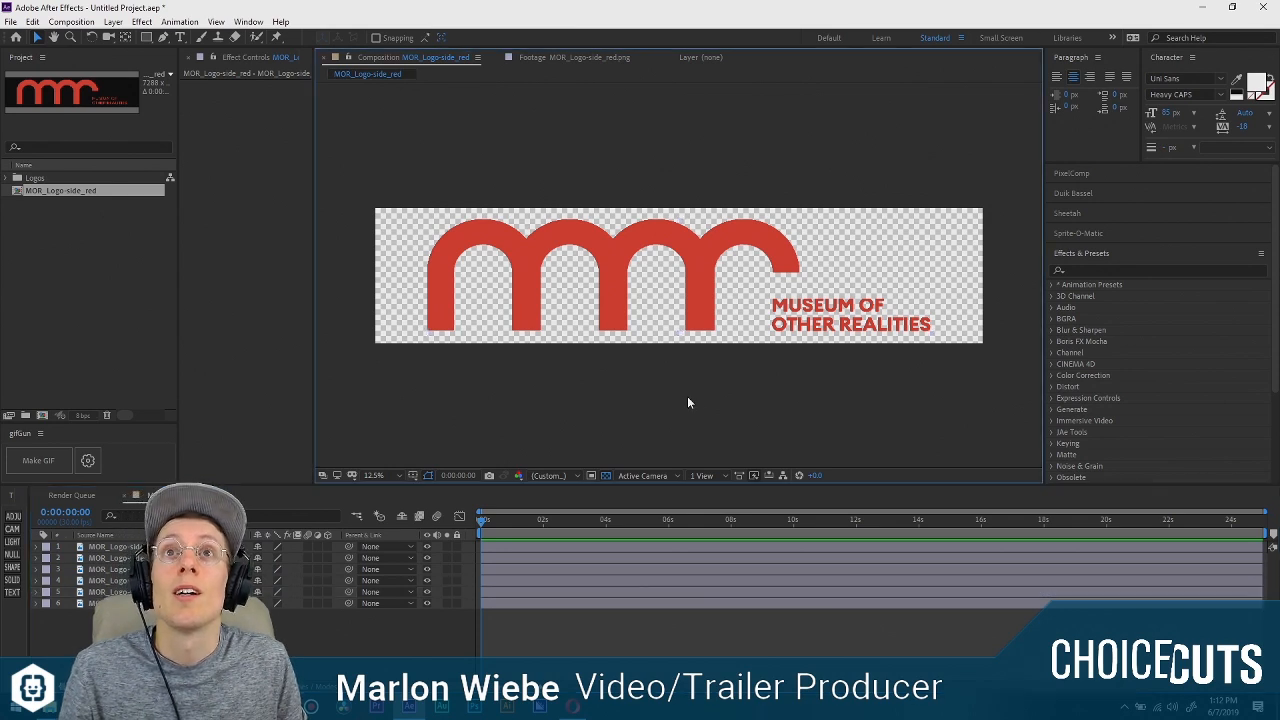
click(265, 628)
click(110, 603)
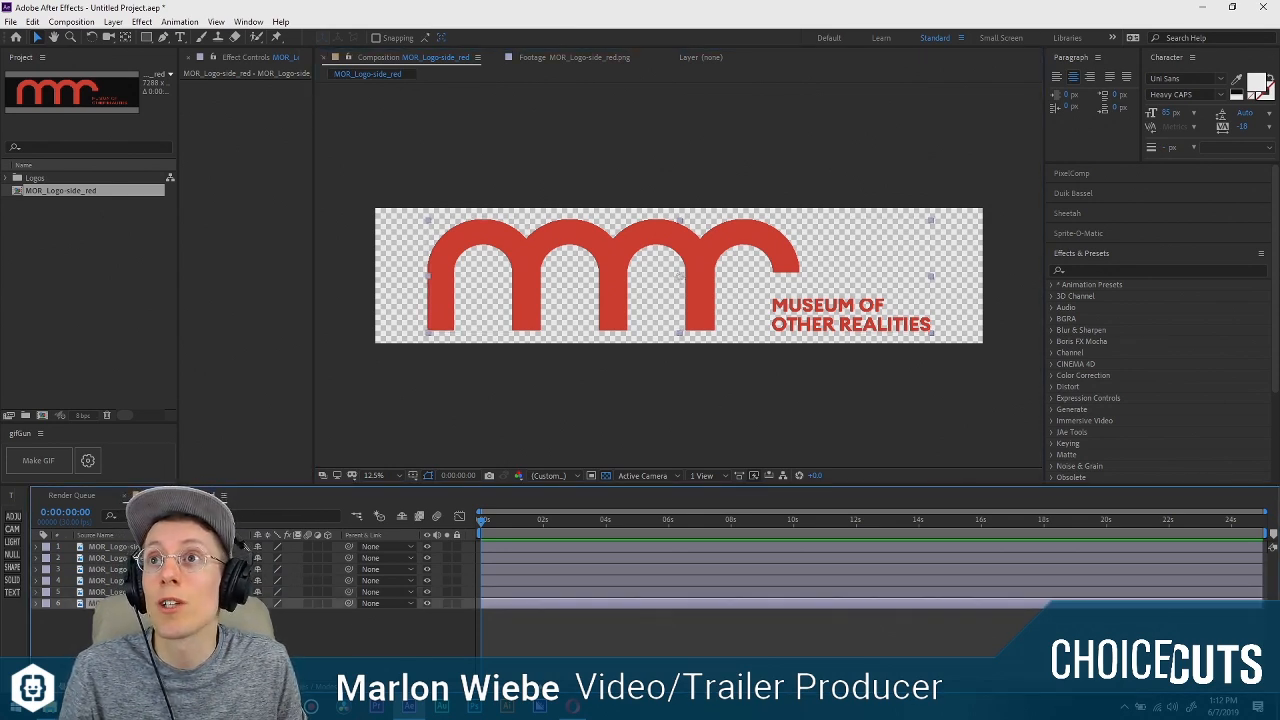
click(429, 607)
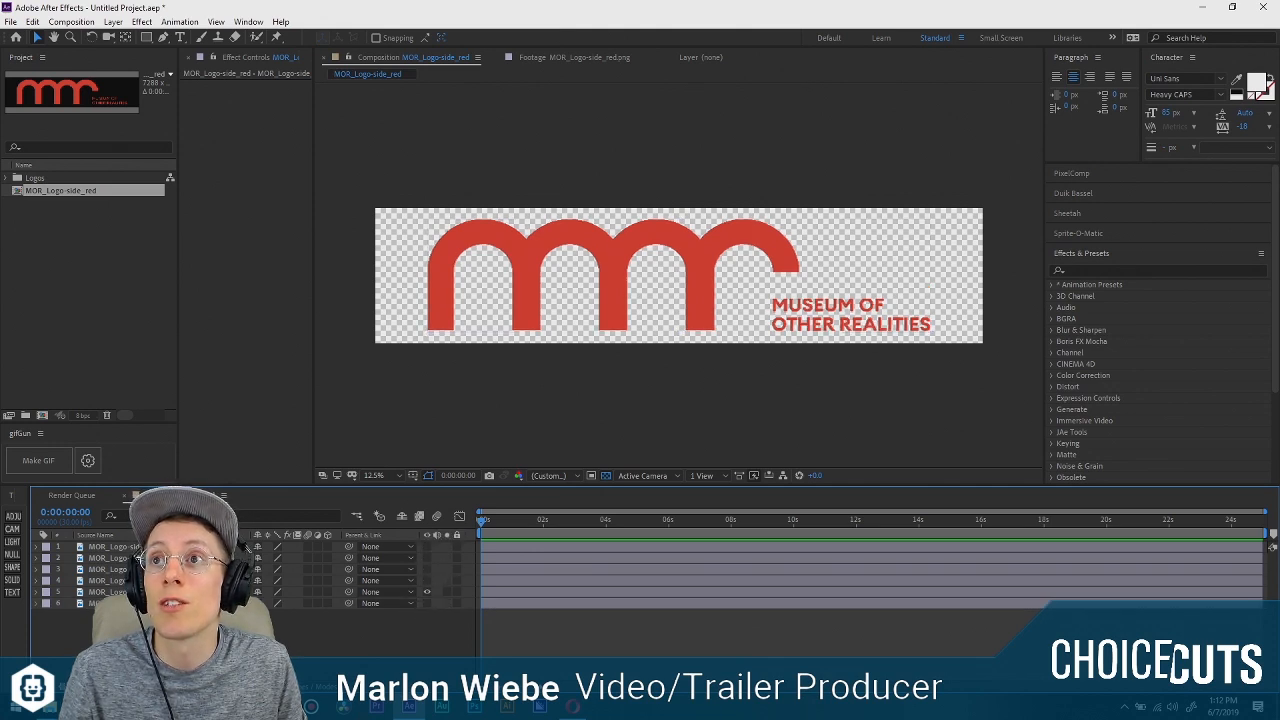
Rename the first three layers Museum, Of and Other.
click(246, 547)
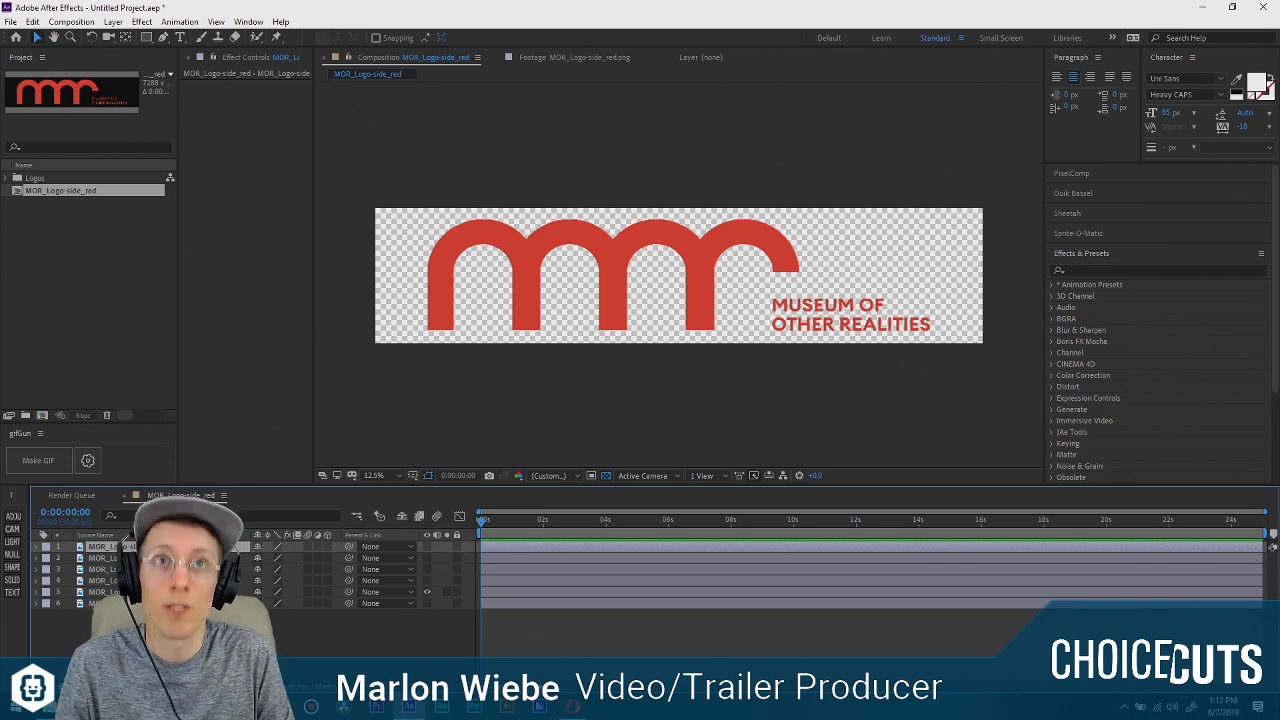
key(Return)
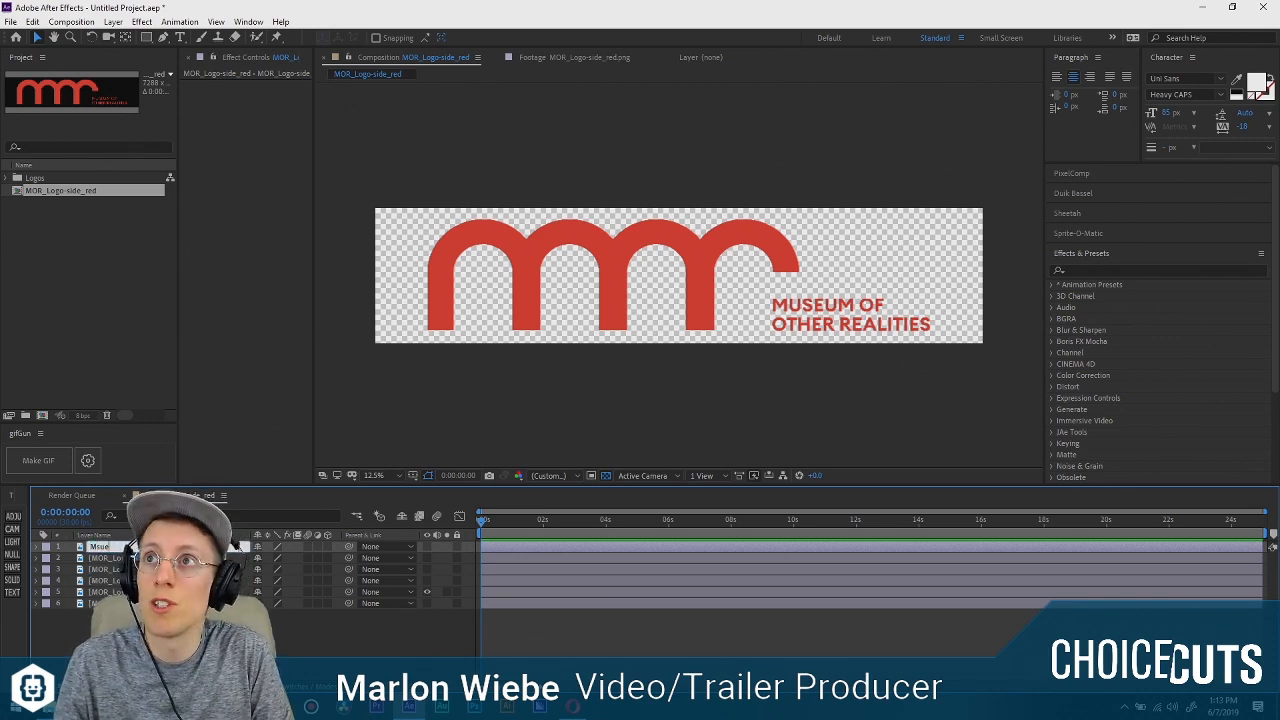
text(M)
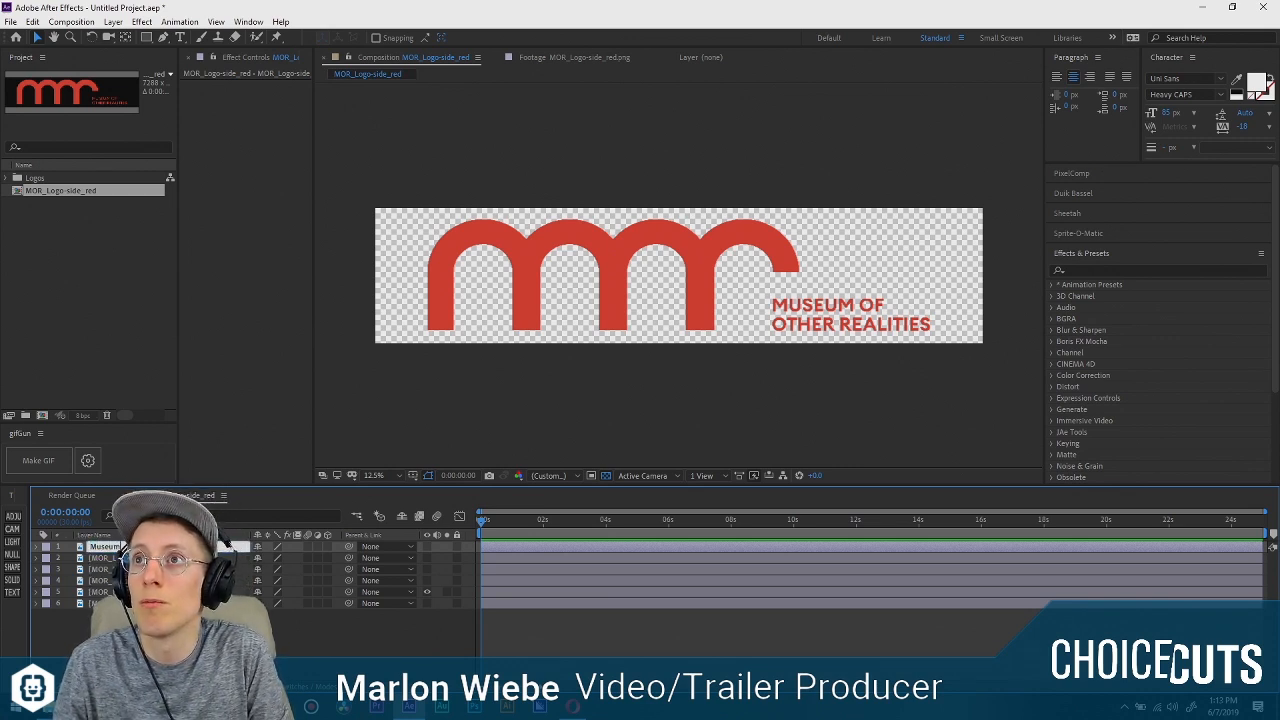
key(Tab)
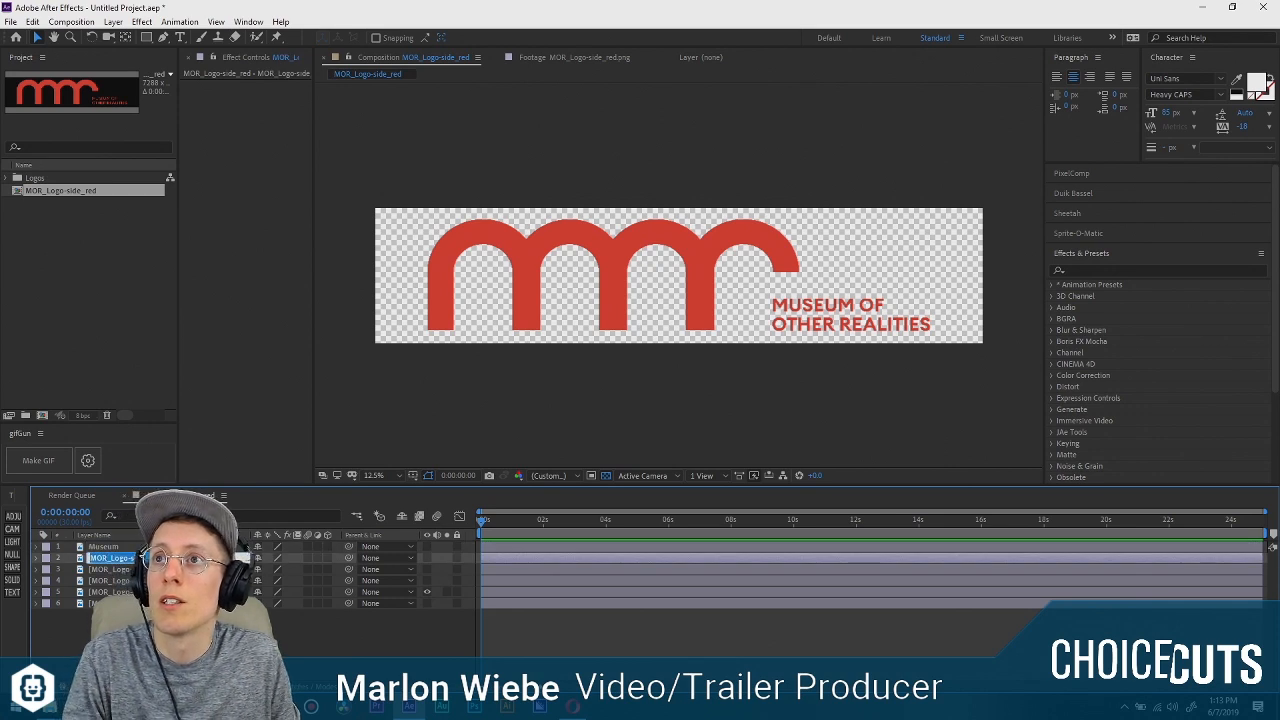
text(Of)
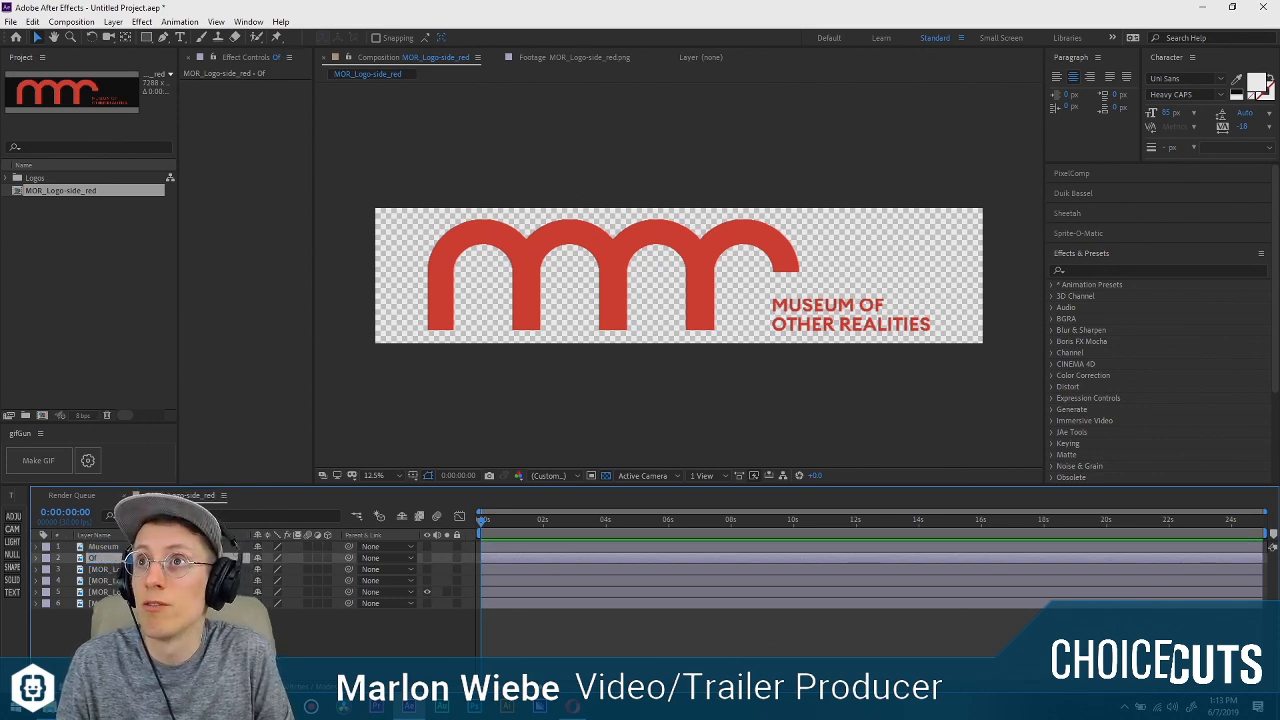
key(Tab)
text(Other)
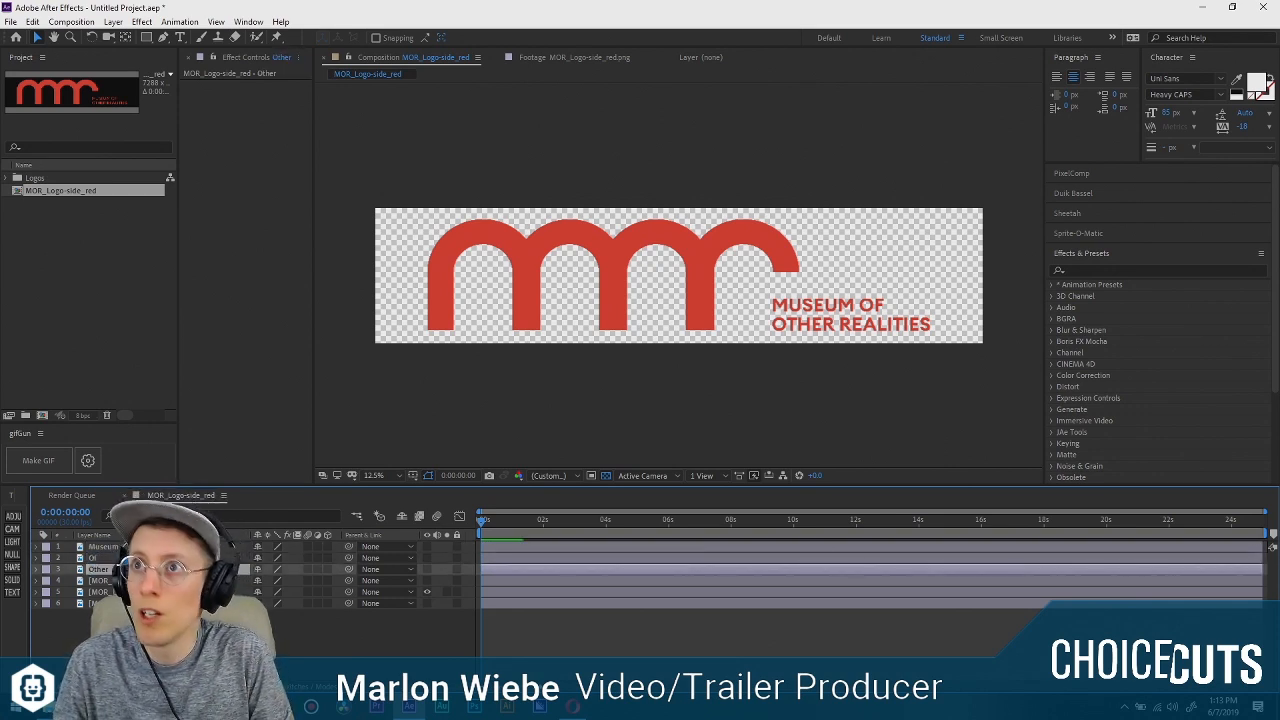
Rename layer 4 as Realities and layer 5 as Hook.
key(Tab)
text(Reali)
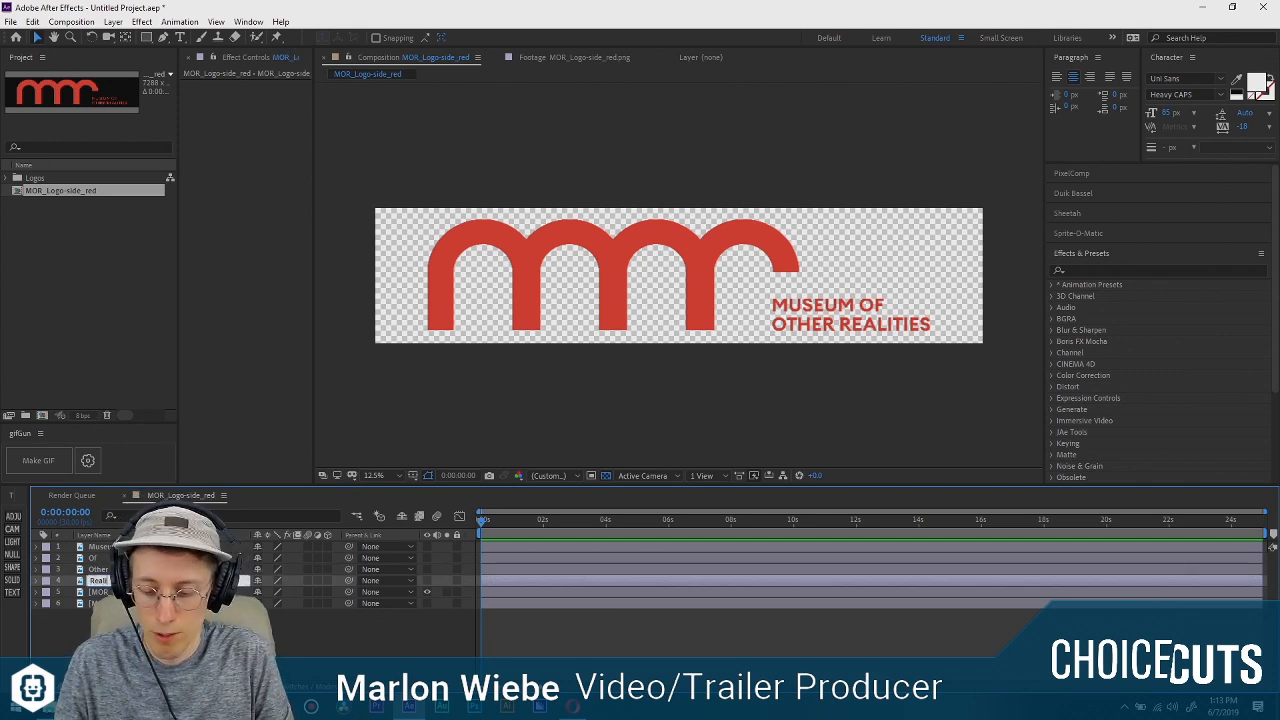
text(ties)
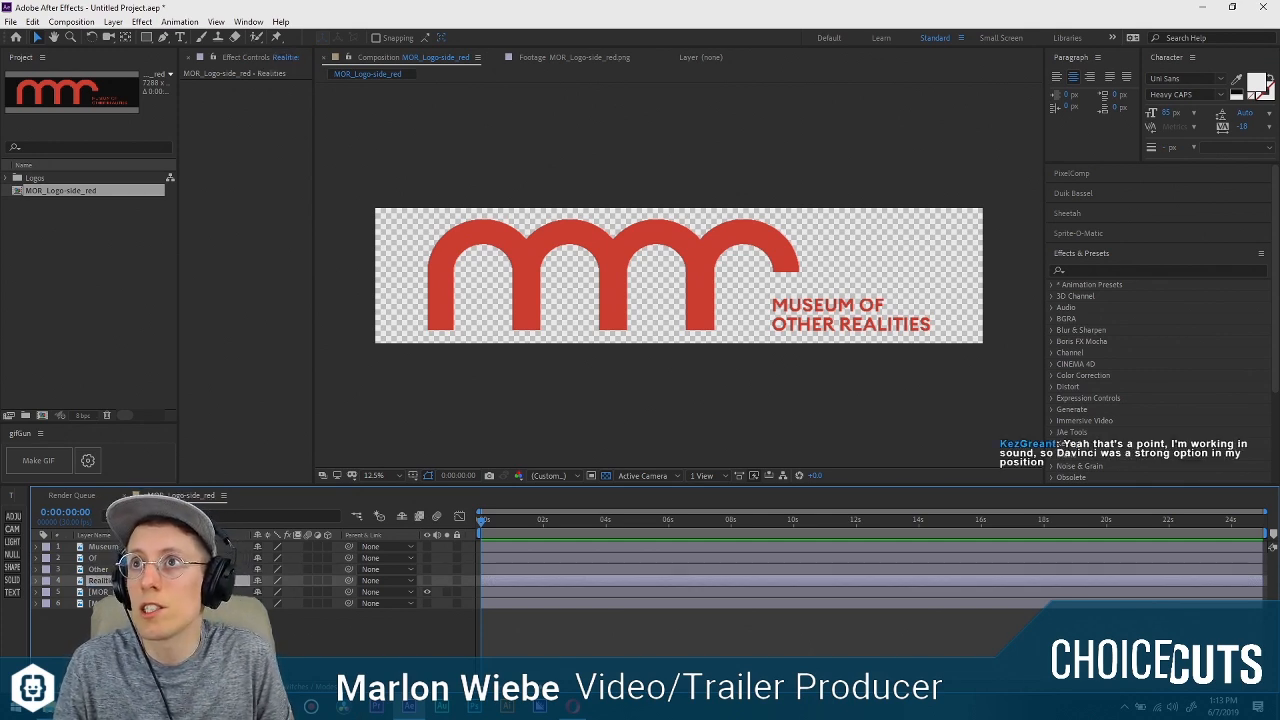
key(Tab)
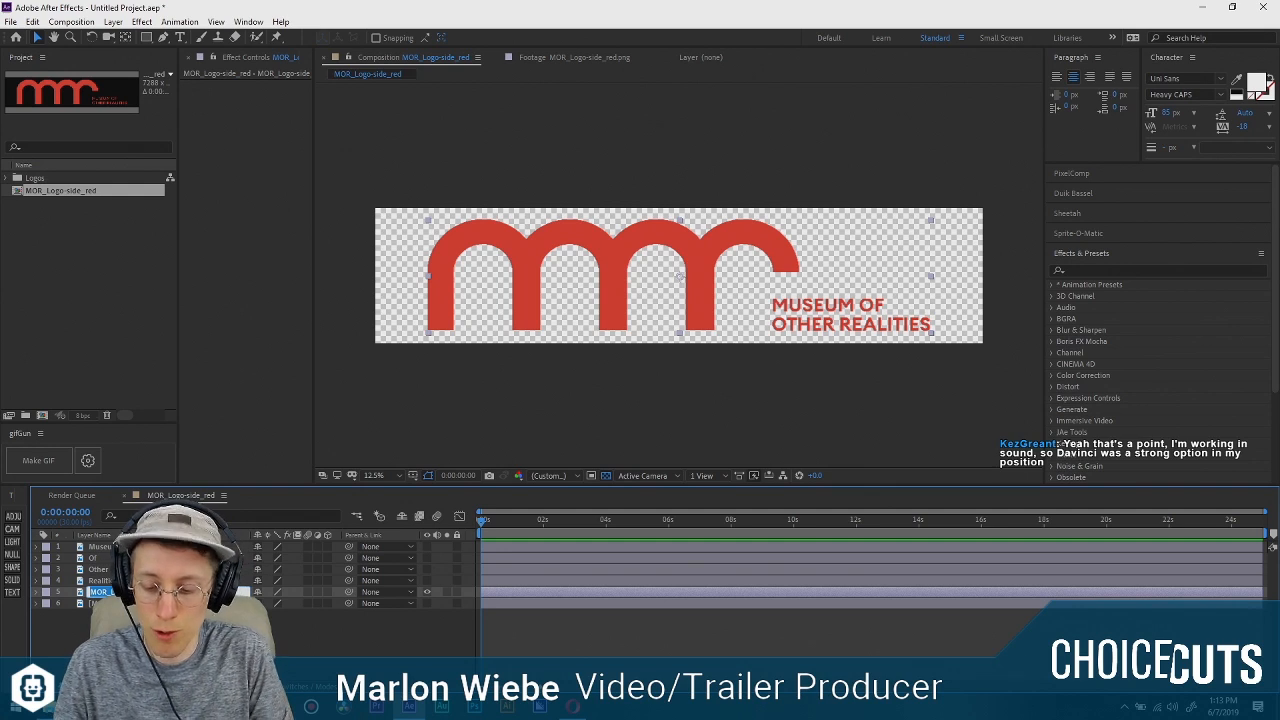
text(Hook)
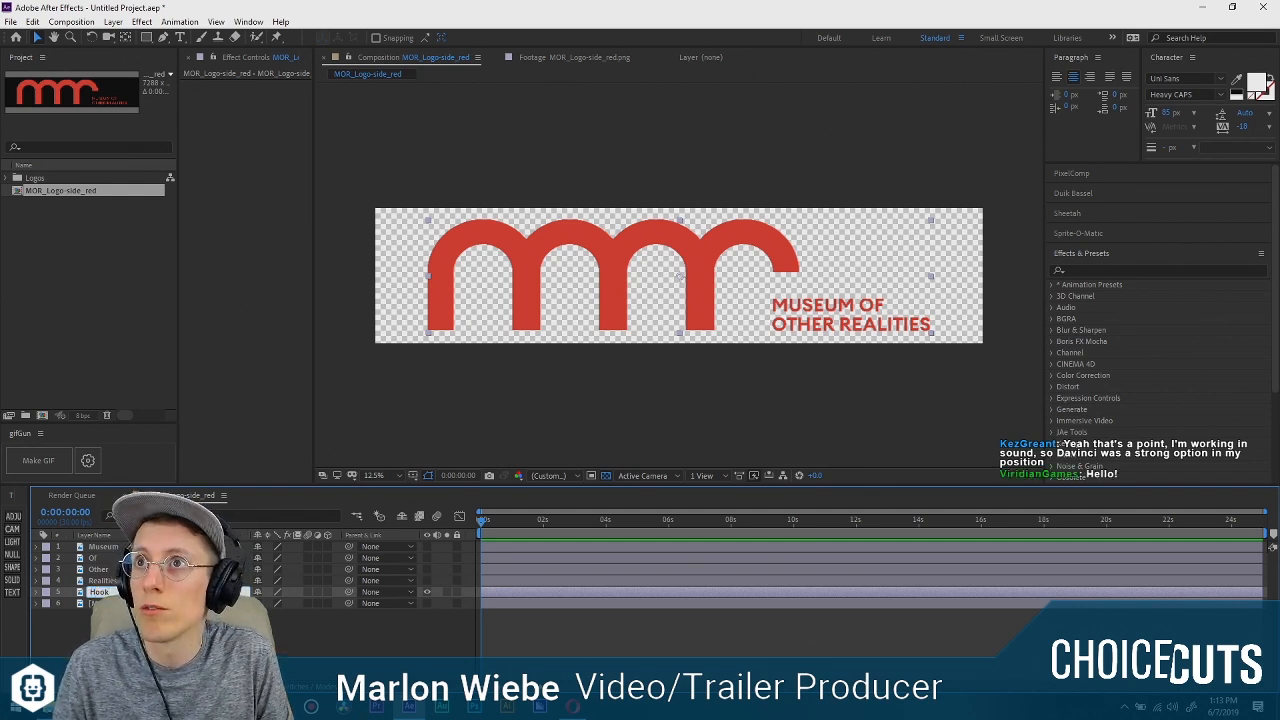
key(Return)
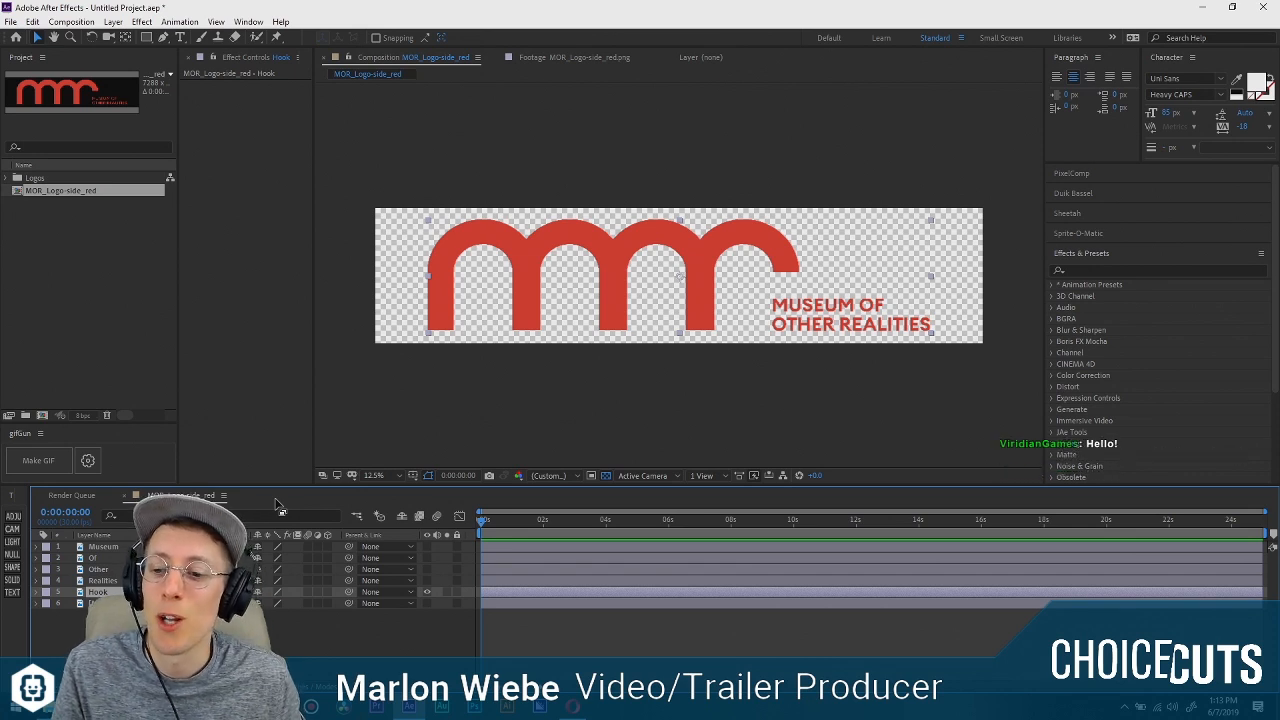
Start a Pen mask on the Hook layer, placing points around the last arch's open end and beneath its stem.
click(129, 357)
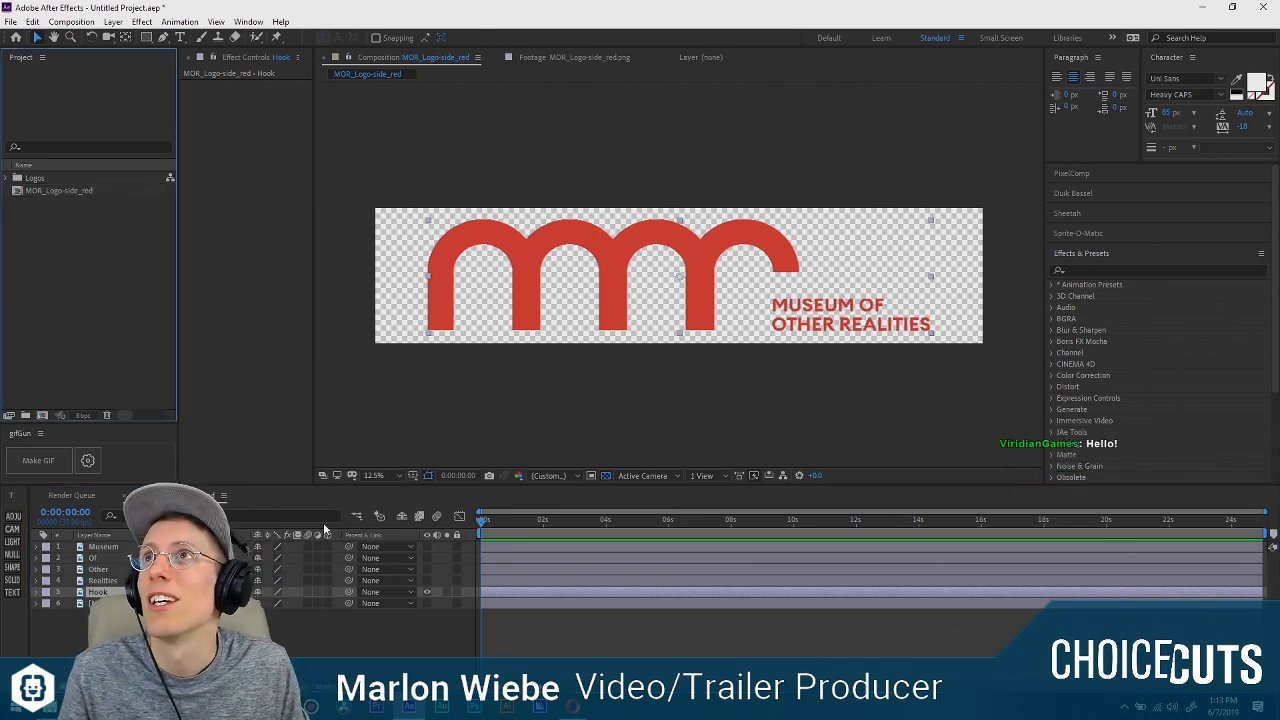
click(468, 620)
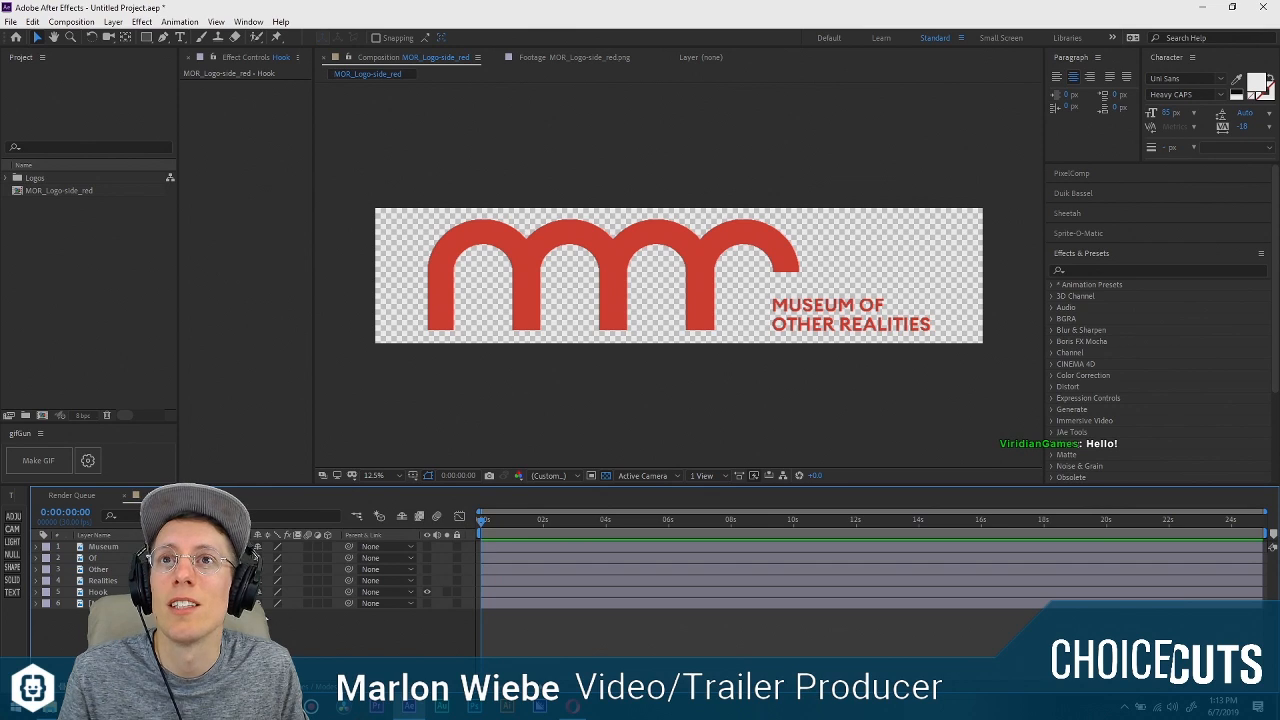
click(490, 592)
scroll(857, 298, up, 1)
drag(857, 298, 526, 257)
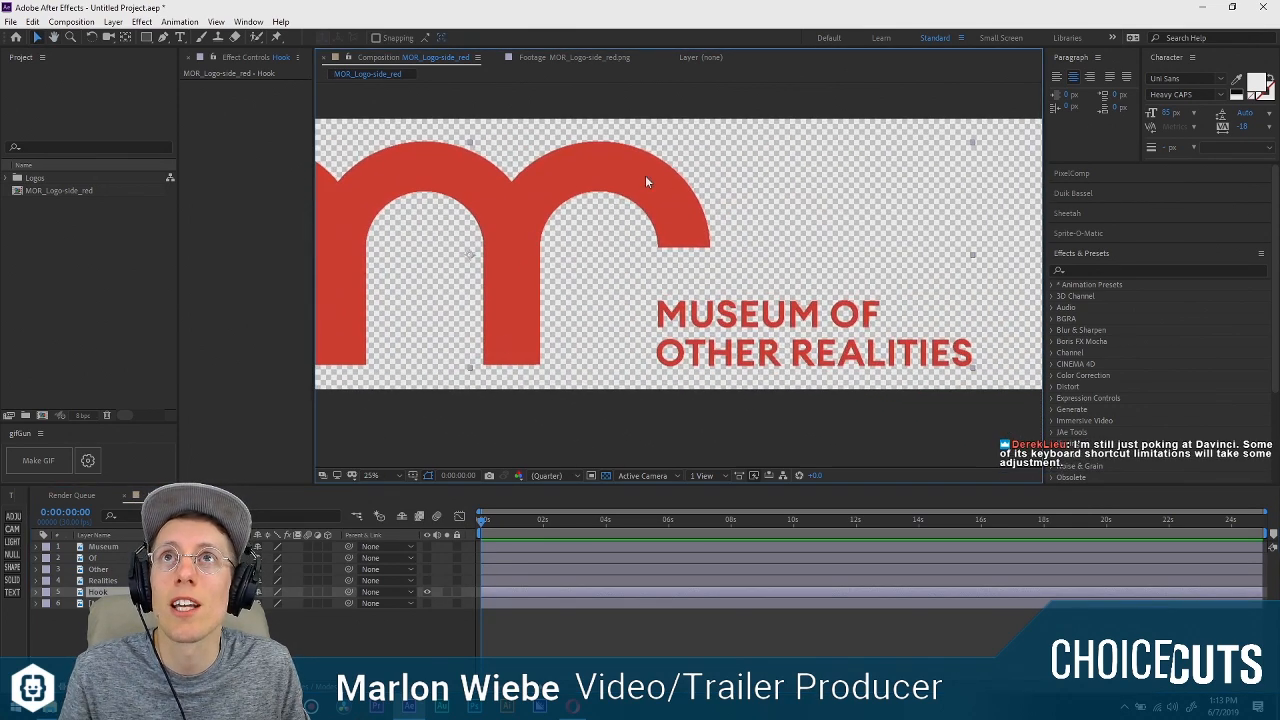
click(163, 37)
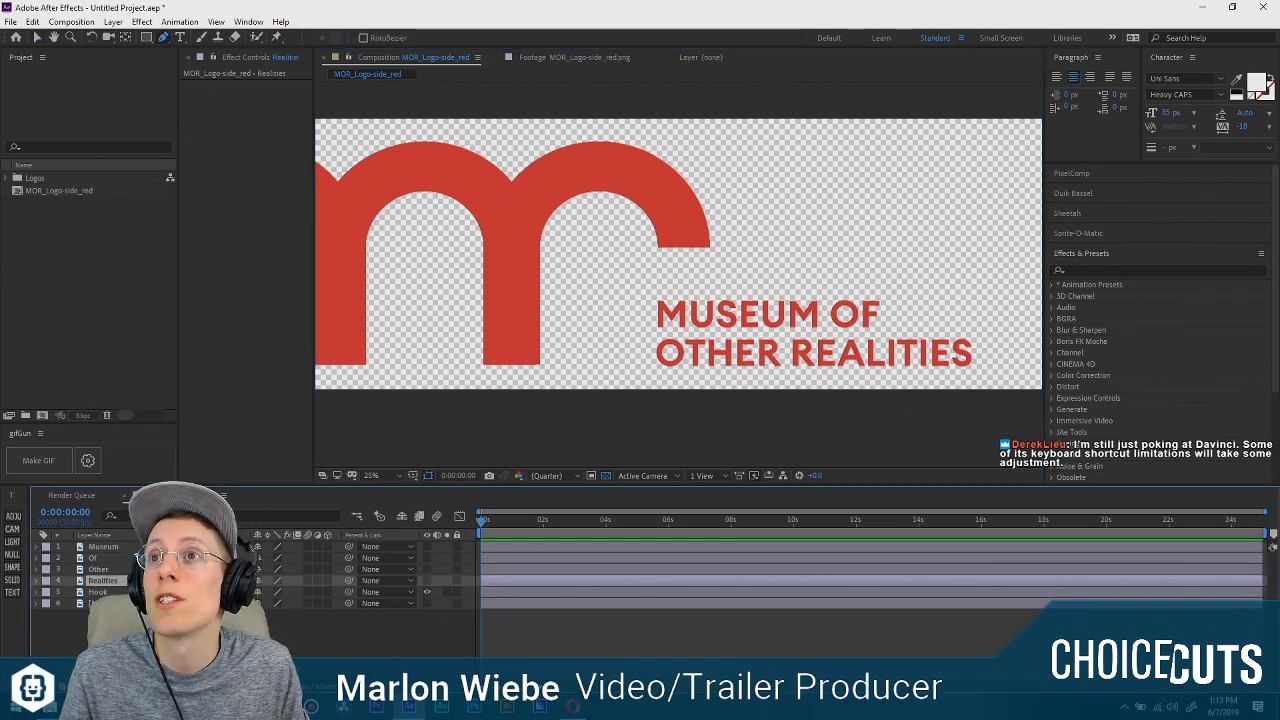
click(515, 127)
click(736, 134)
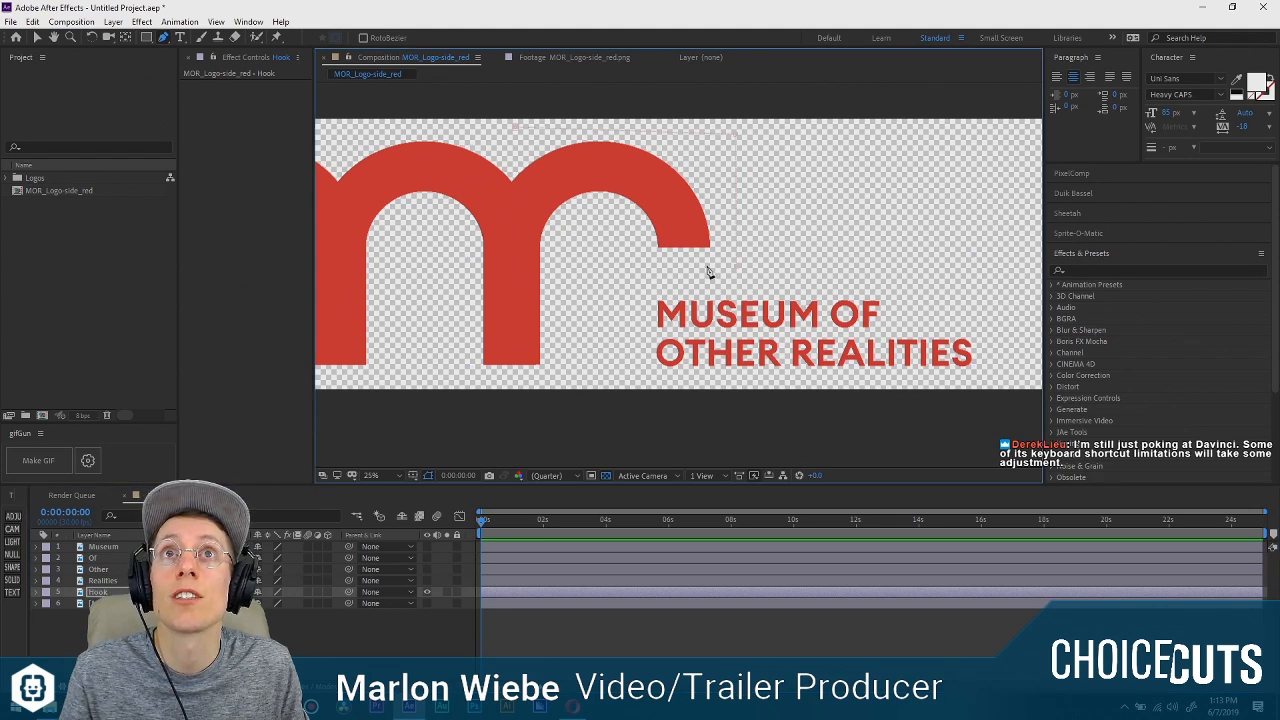
click(573, 385)
click(476, 372)
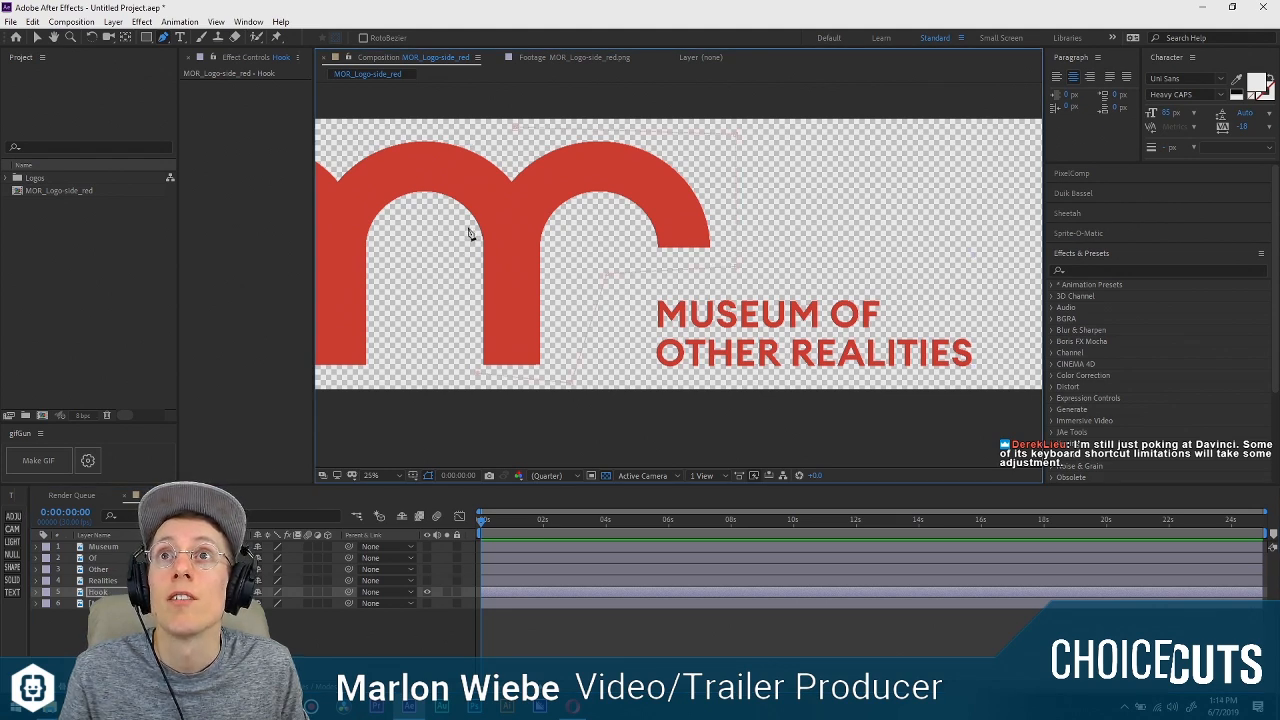
Trace the mask up the stem's outer edge, curve it along the last arch's outer arc, and close it at the starting point.
drag(474, 275, 482, 327)
scroll(471, 320, up, 1)
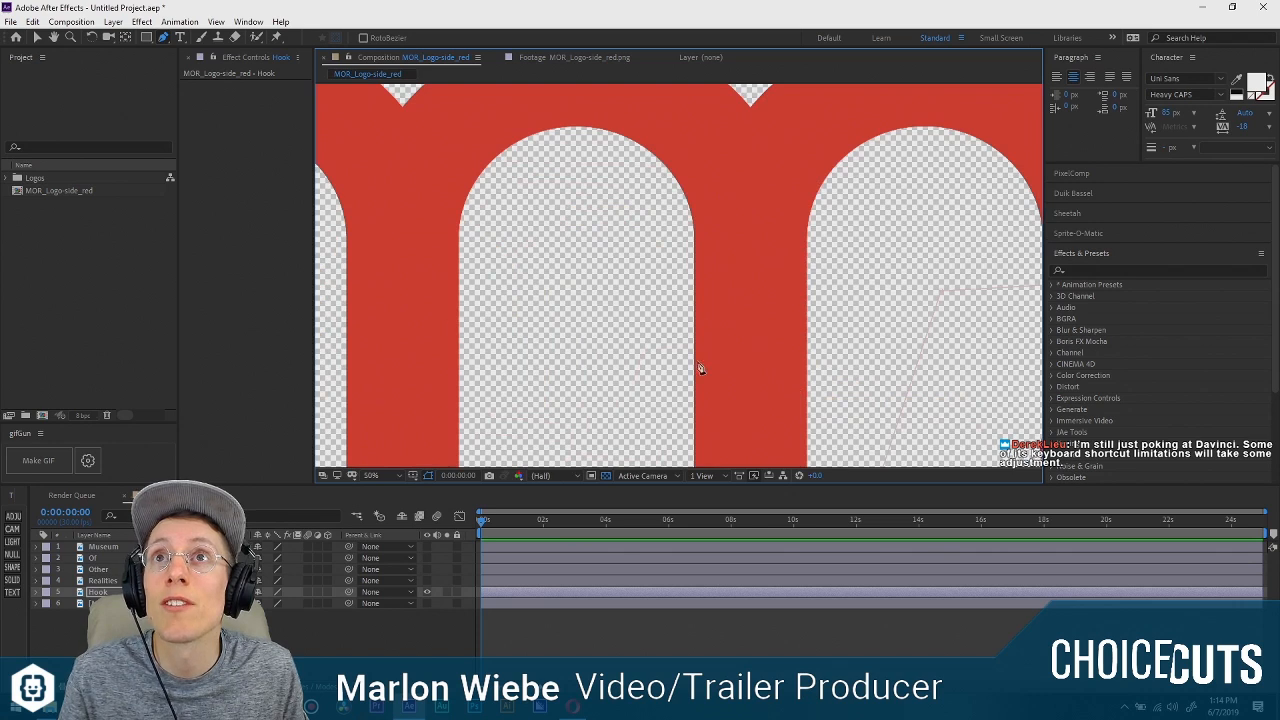
drag(525, 320, 637, 140)
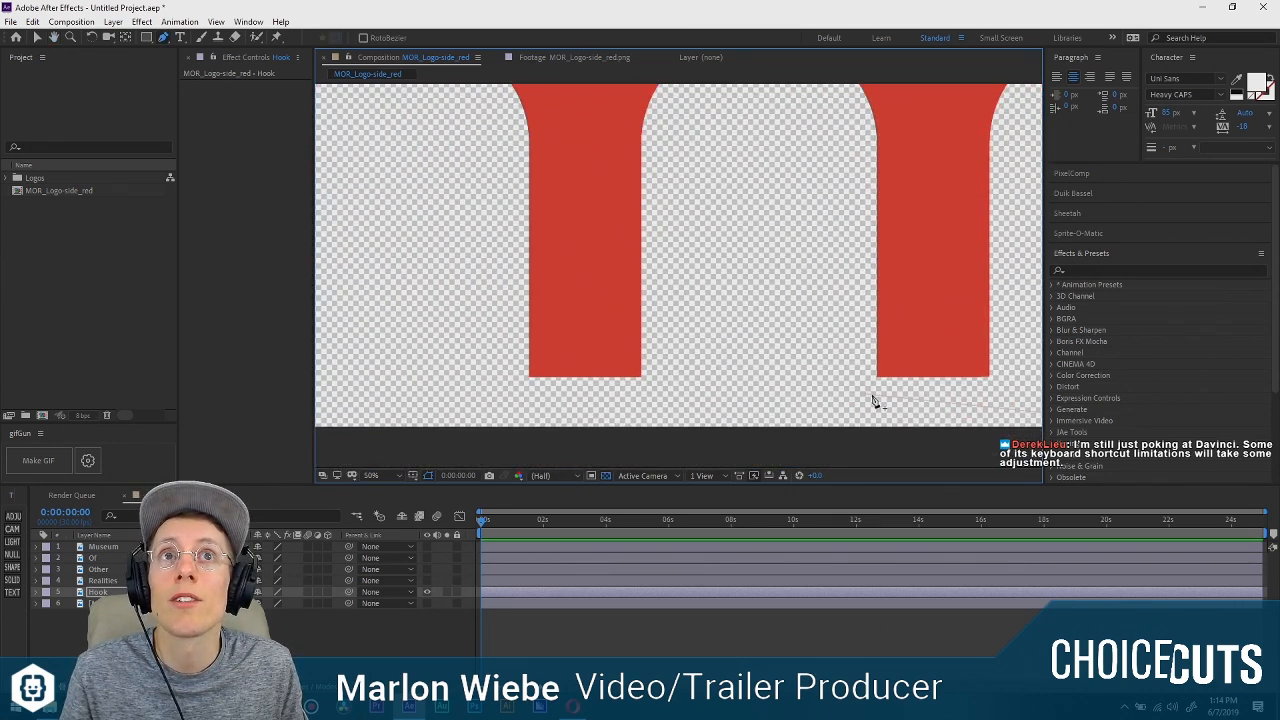
drag(920, 329, 500, 450)
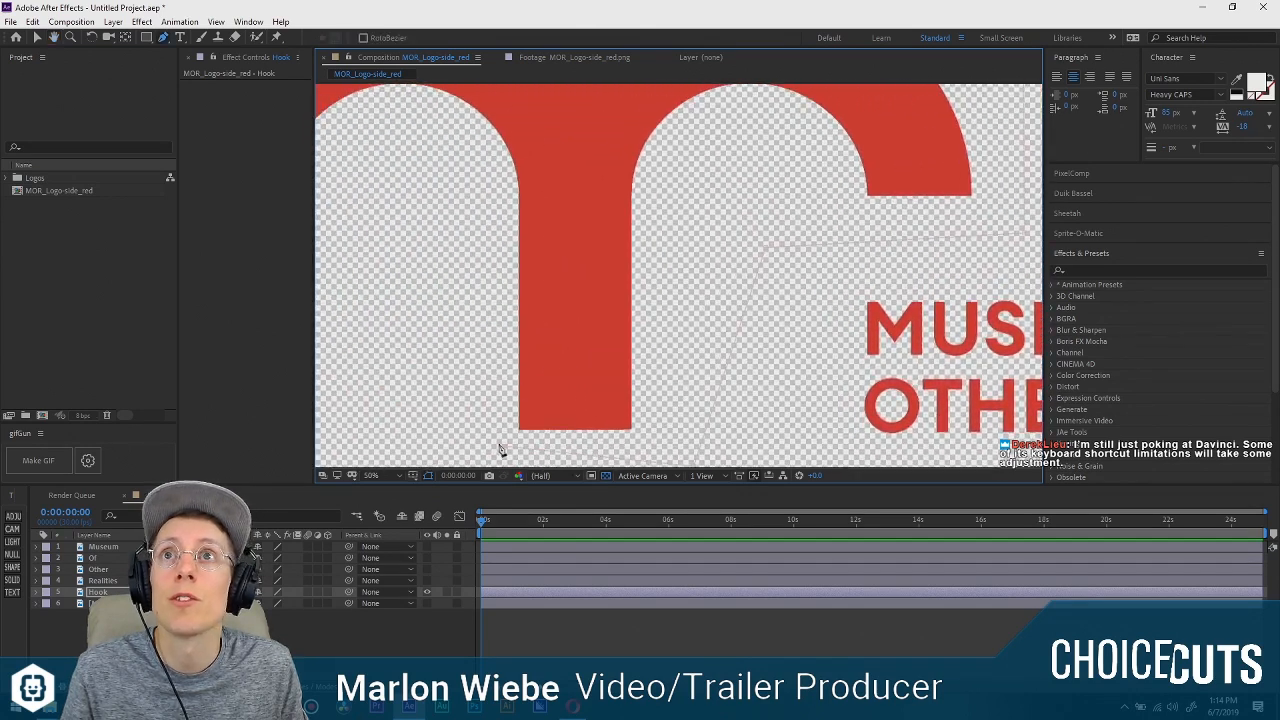
scroll(519, 441, up, 4)
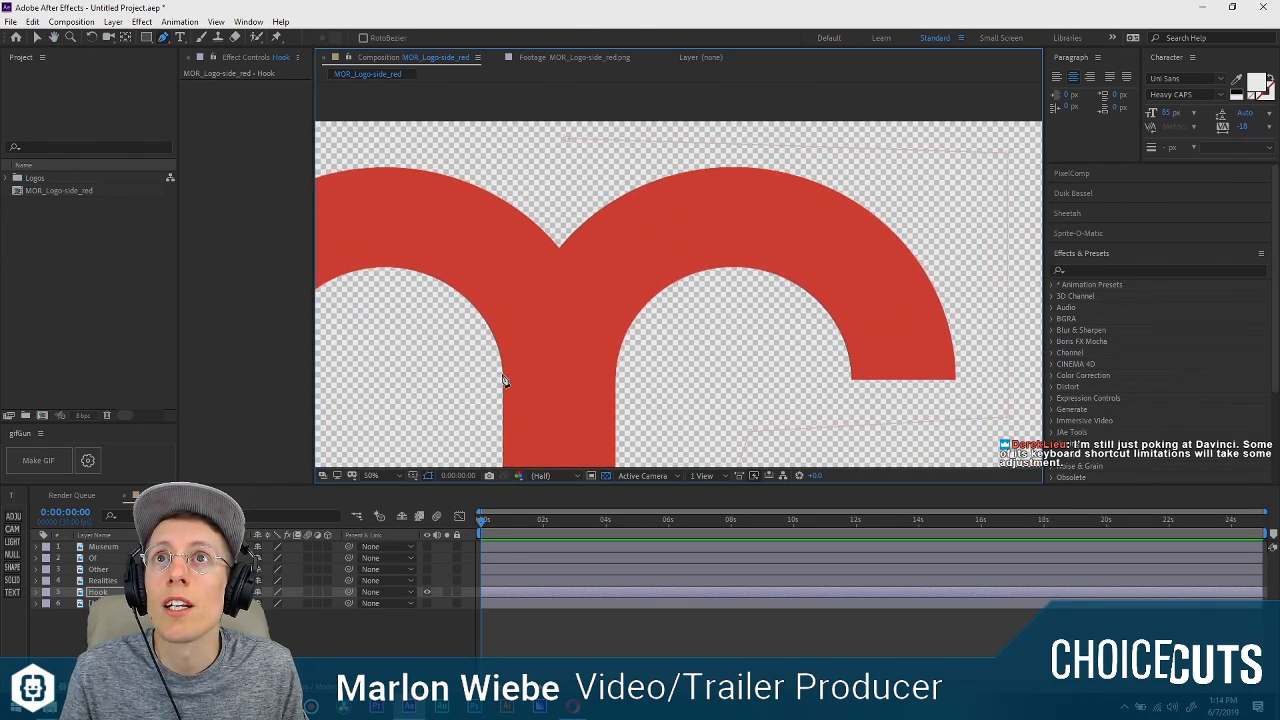
drag(579, 215, 728, 171)
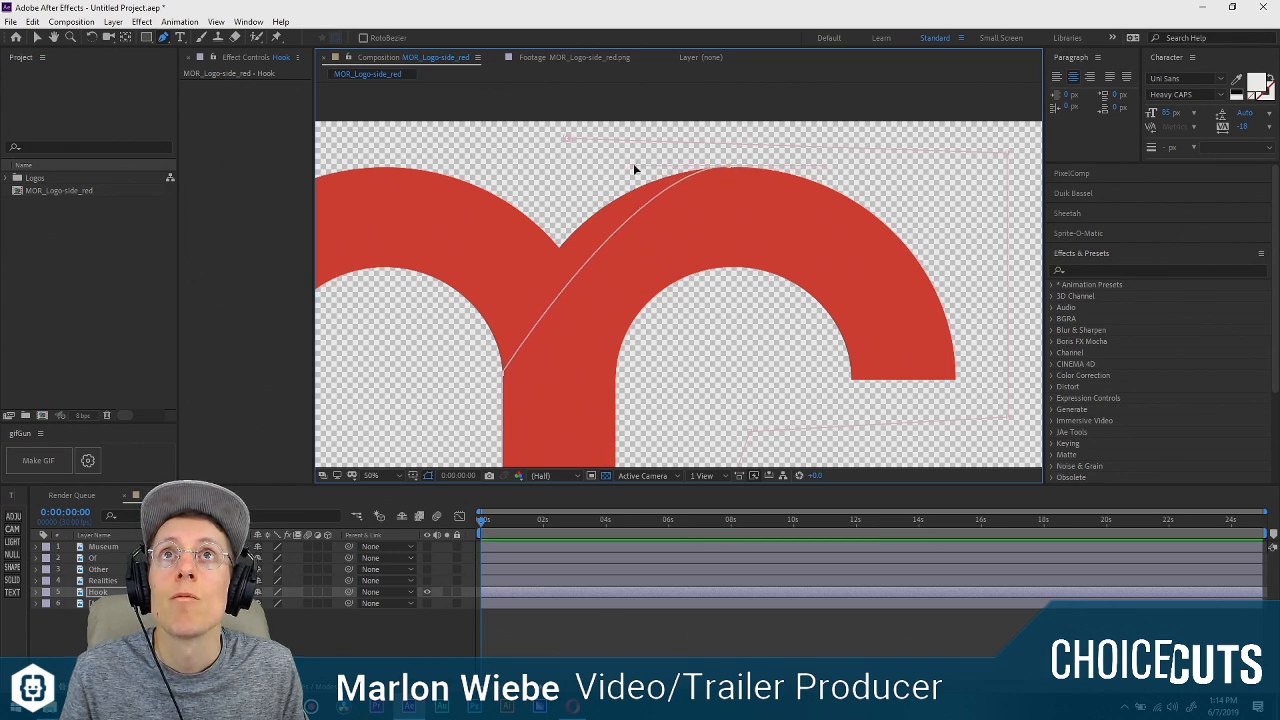
drag(634, 165, 537, 173)
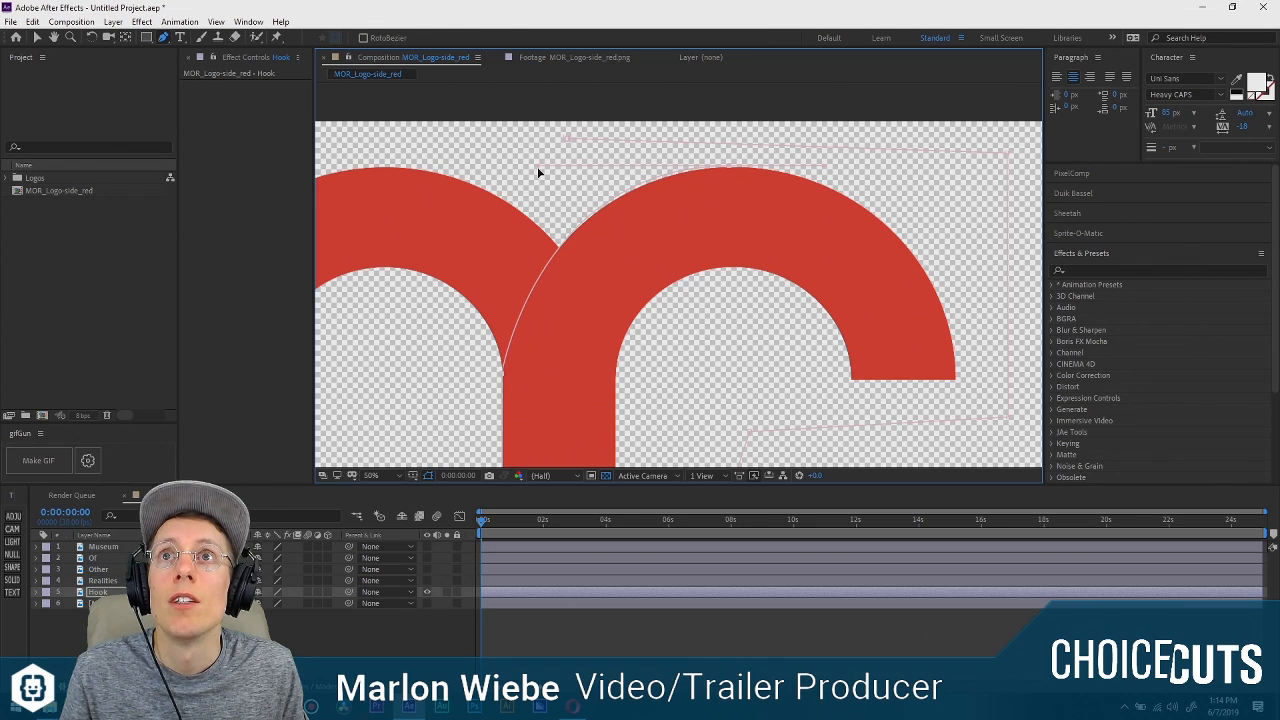
drag(732, 171, 736, 173)
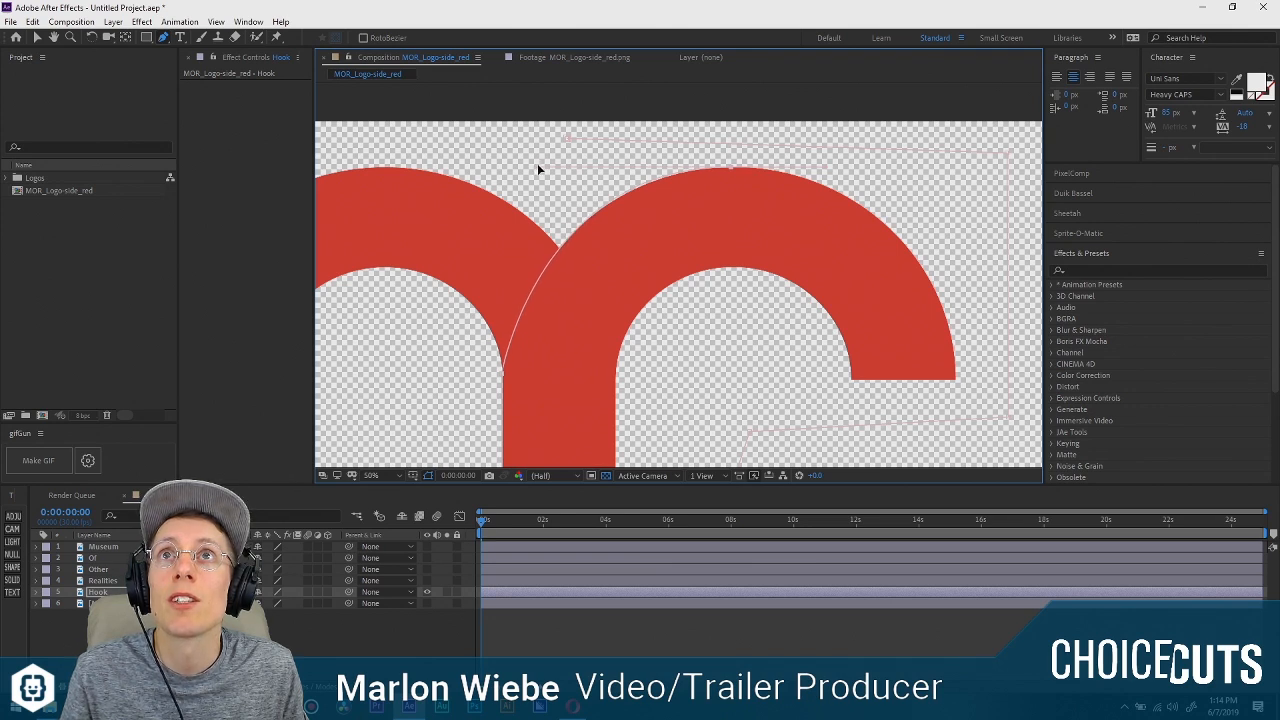
click(569, 139)
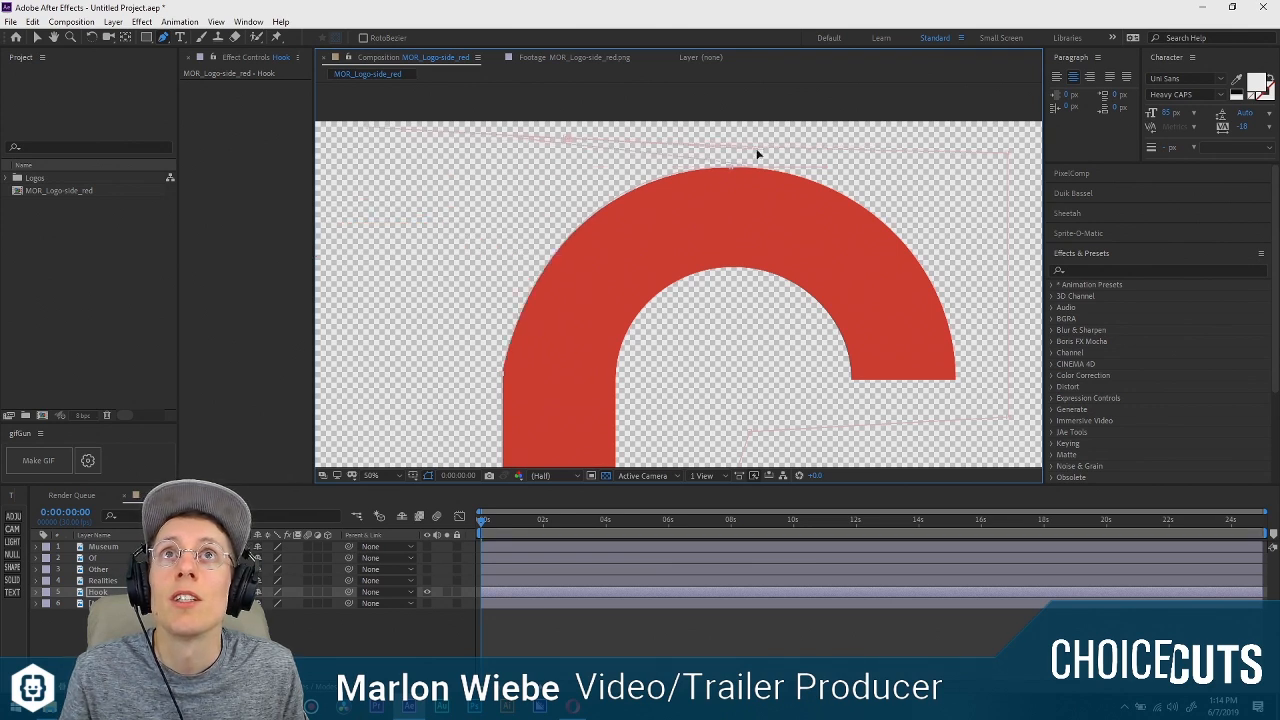
Move the mask's starting vertex rightward above the arch and inspect the hook's outer curve along the mask edge.
key(v)
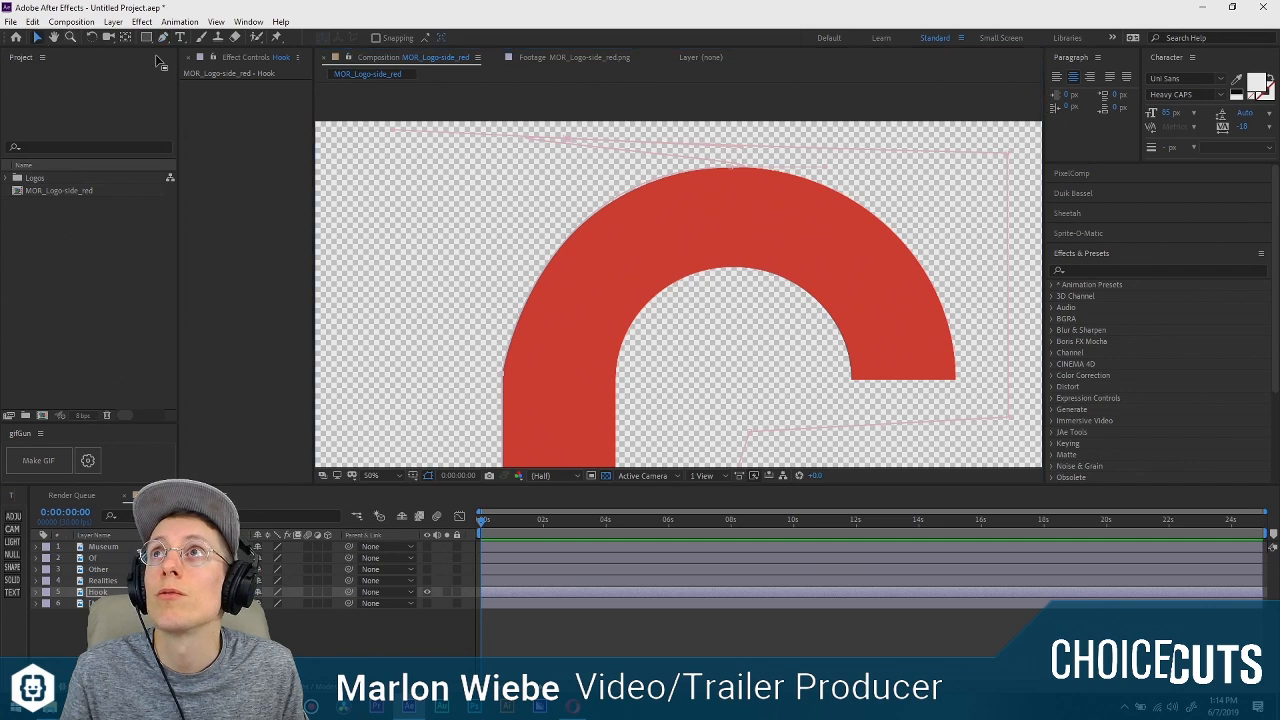
click(561, 136)
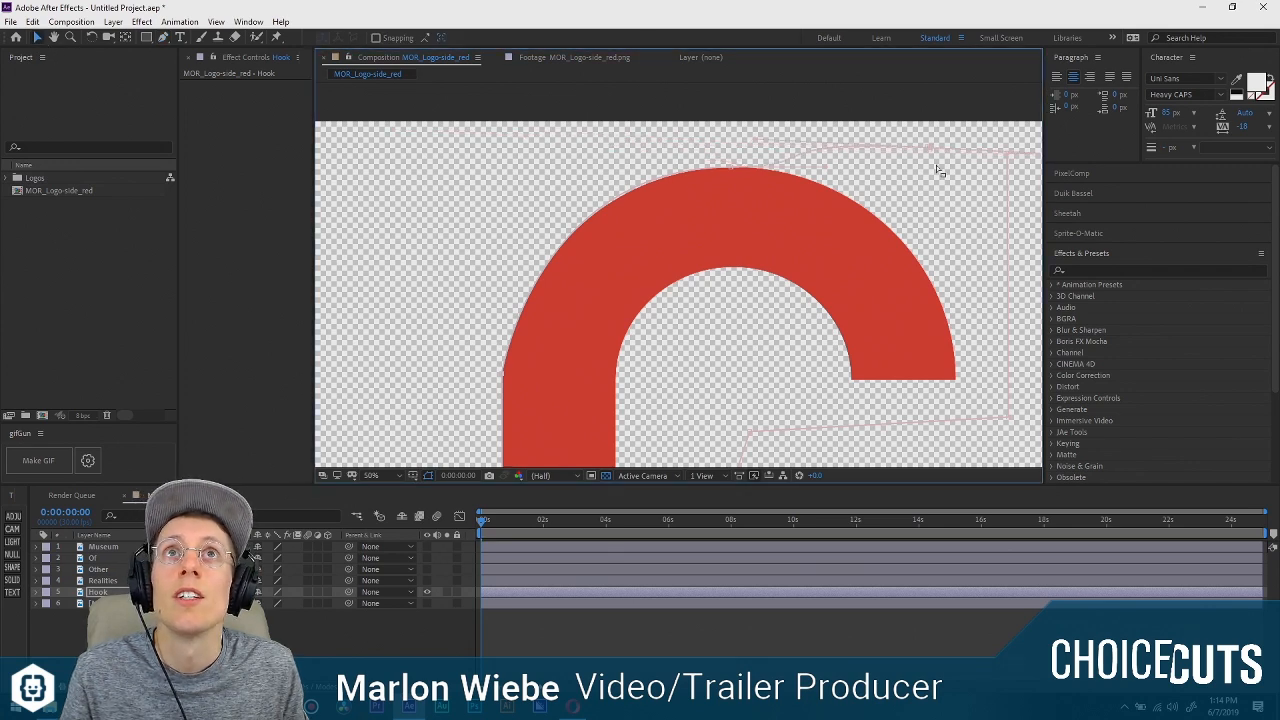
scroll(874, 182, up, 1)
scroll(775, 287, down, 5)
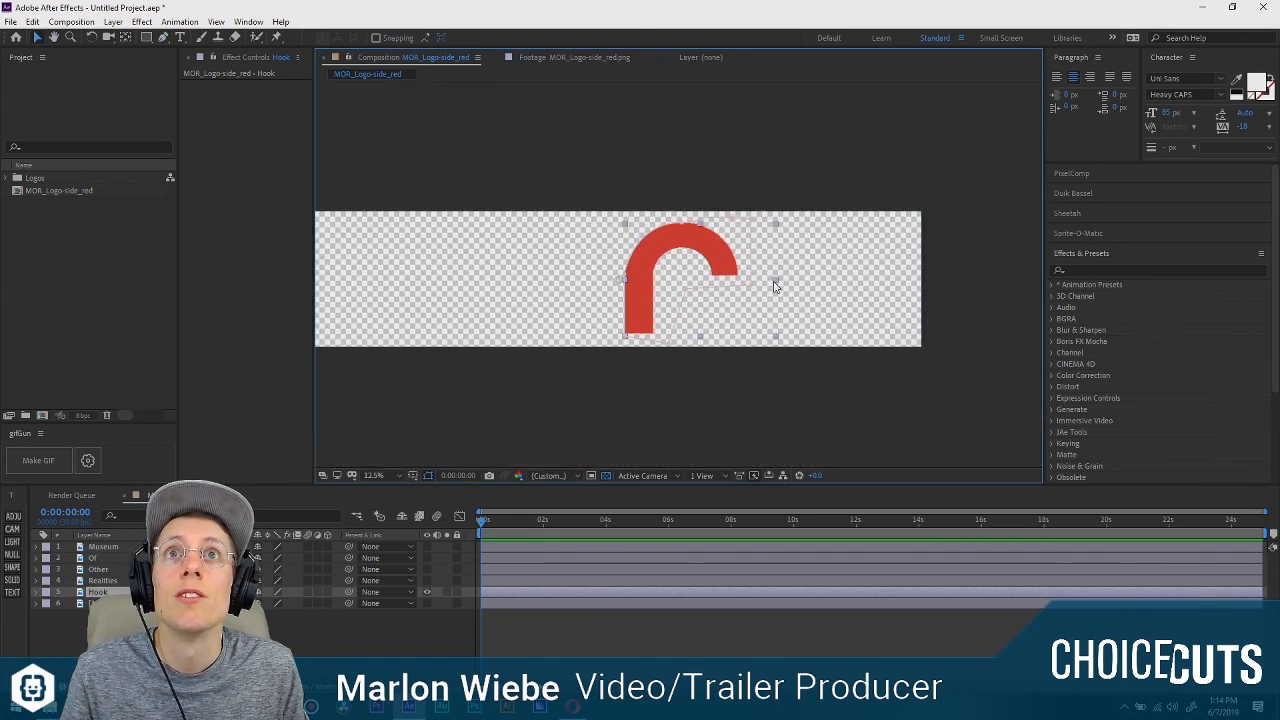
scroll(670, 274, up, 2)
click(630, 443)
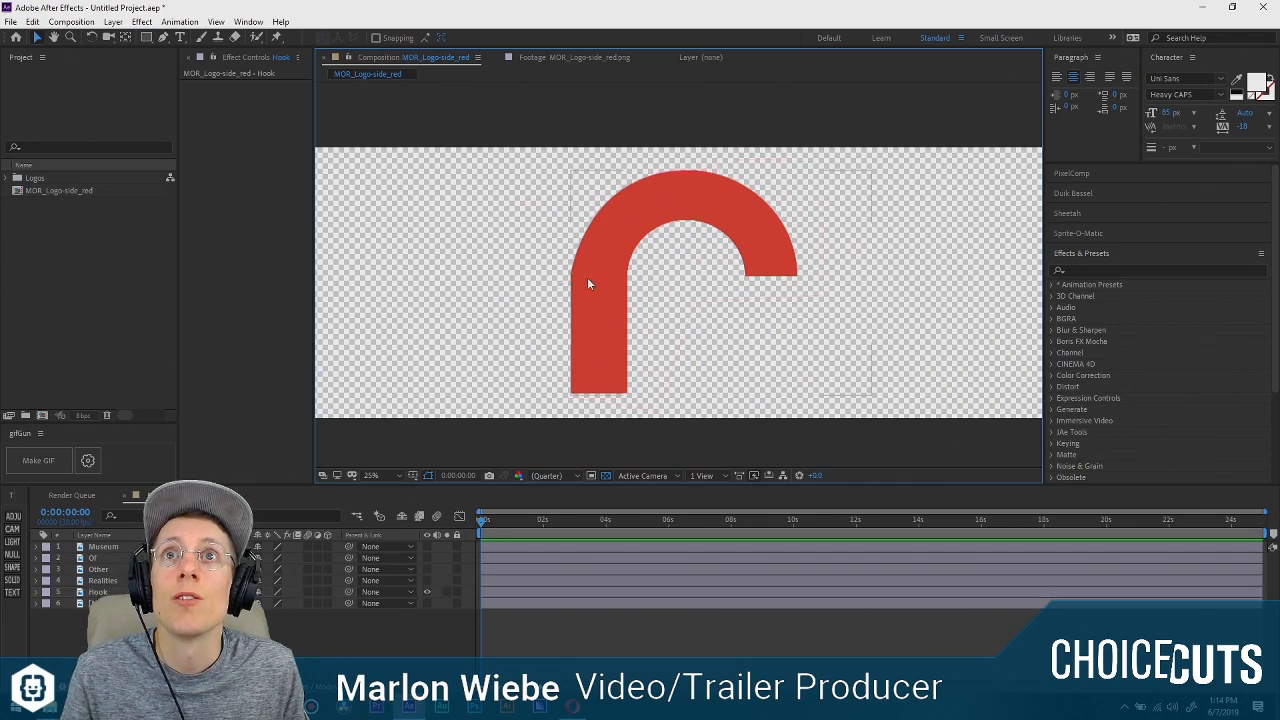
scroll(575, 272, up, 2)
click(488, 266)
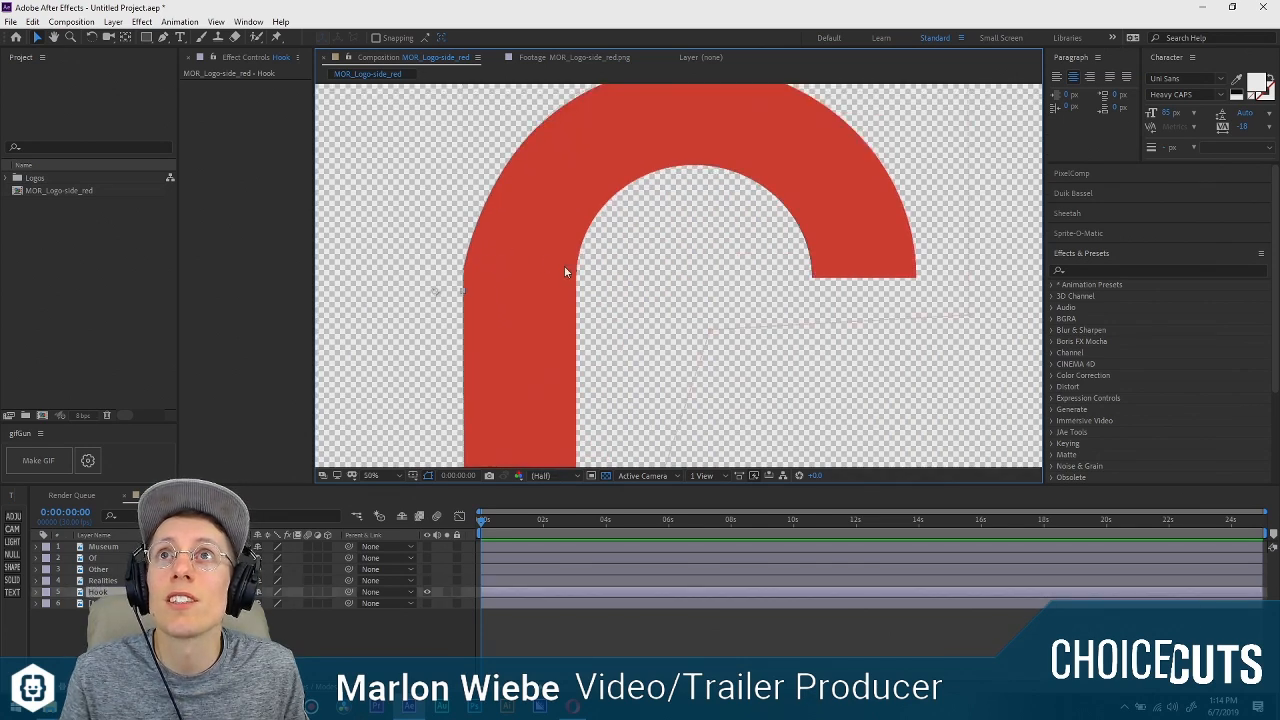
drag(563, 174, 694, 246)
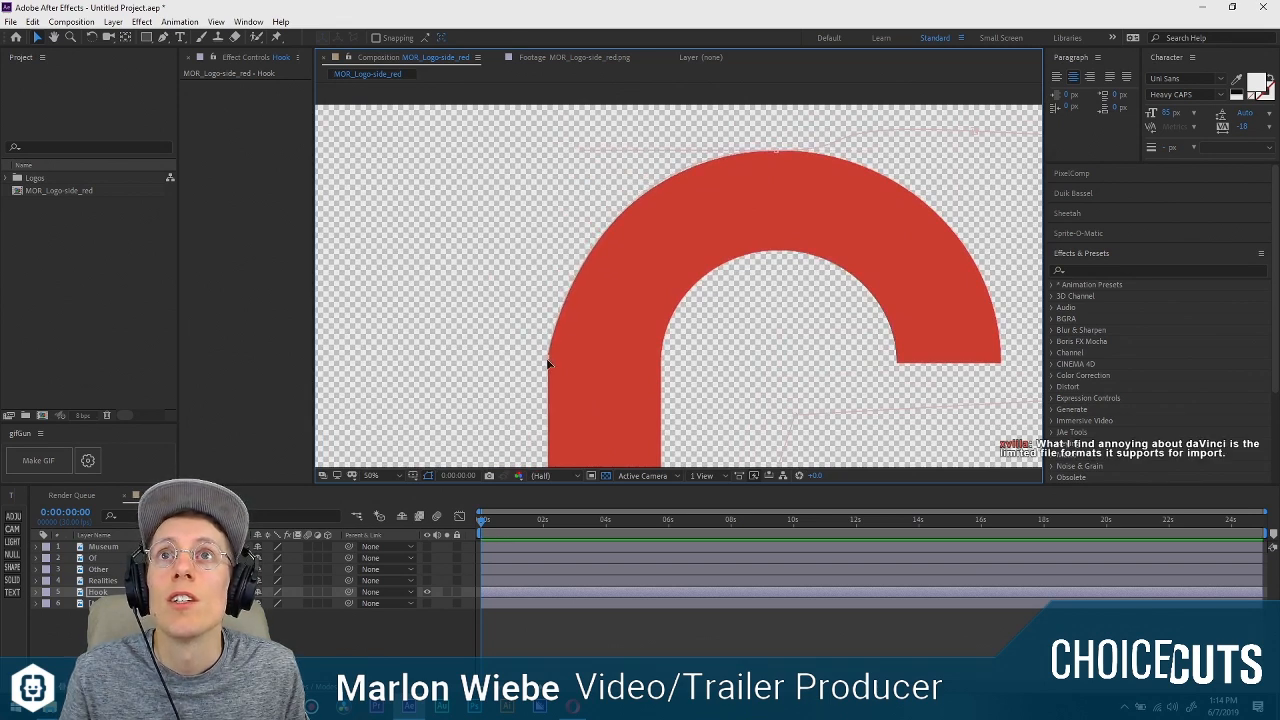
Adjust the mask vertex where the hook's straight stem meets the outer arc, using the Convert Vertex tool.
click(163, 37)
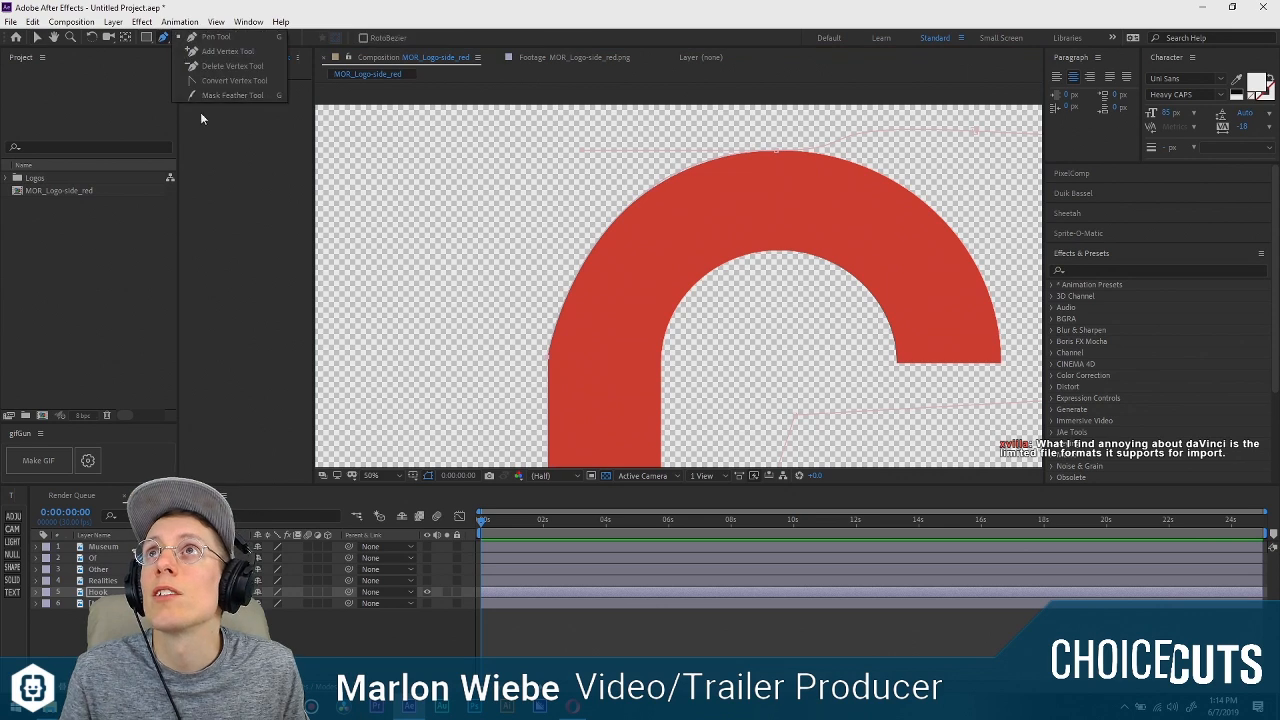
drag(549, 357, 548, 375)
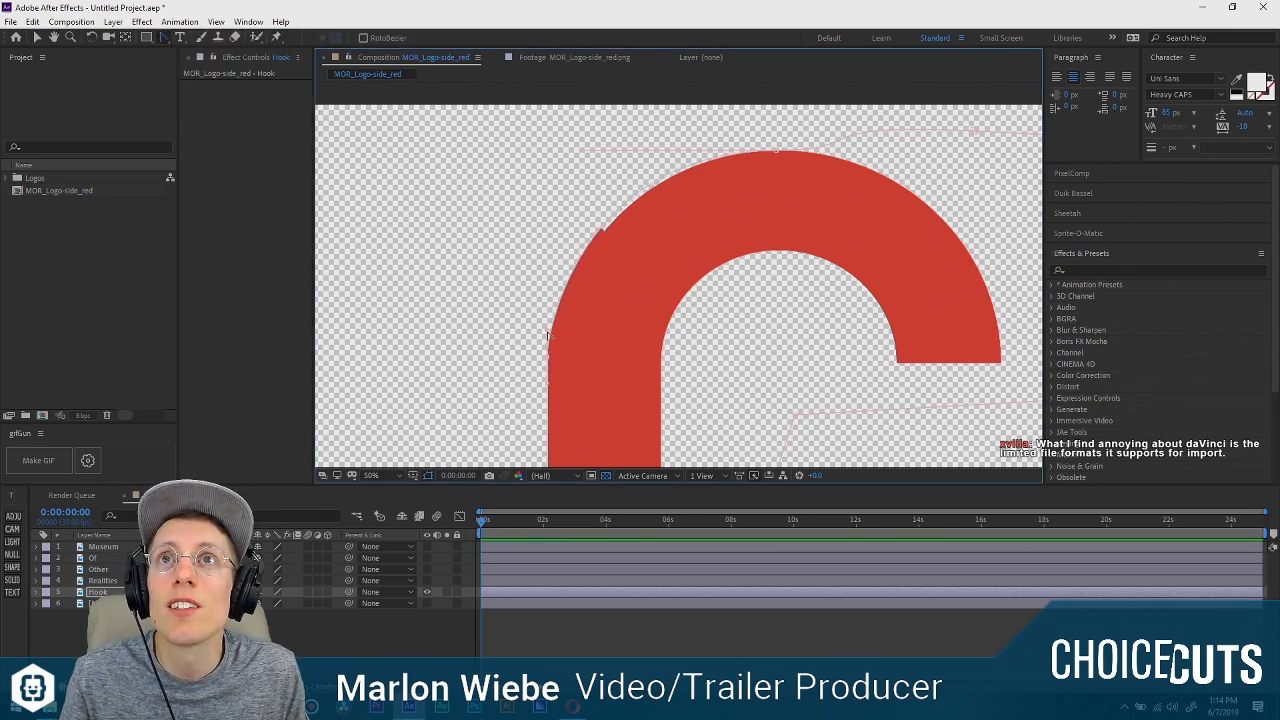
key(v)
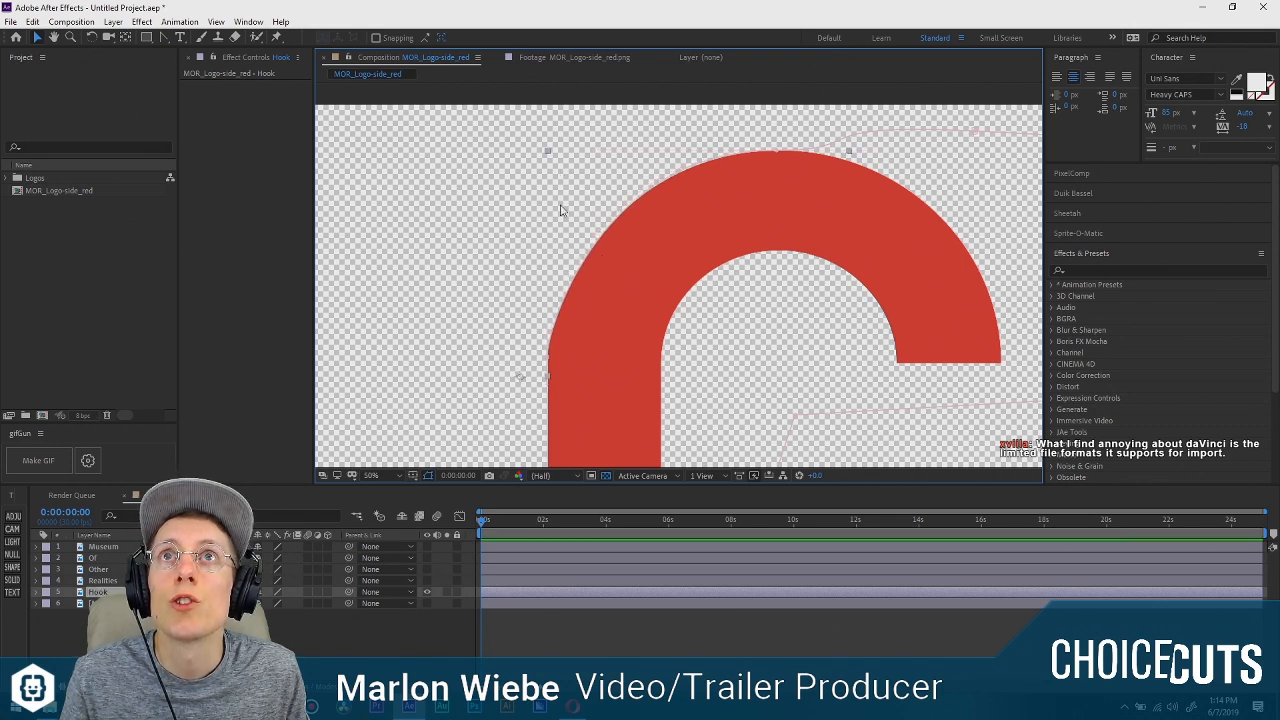
key(comma)
key(comma)
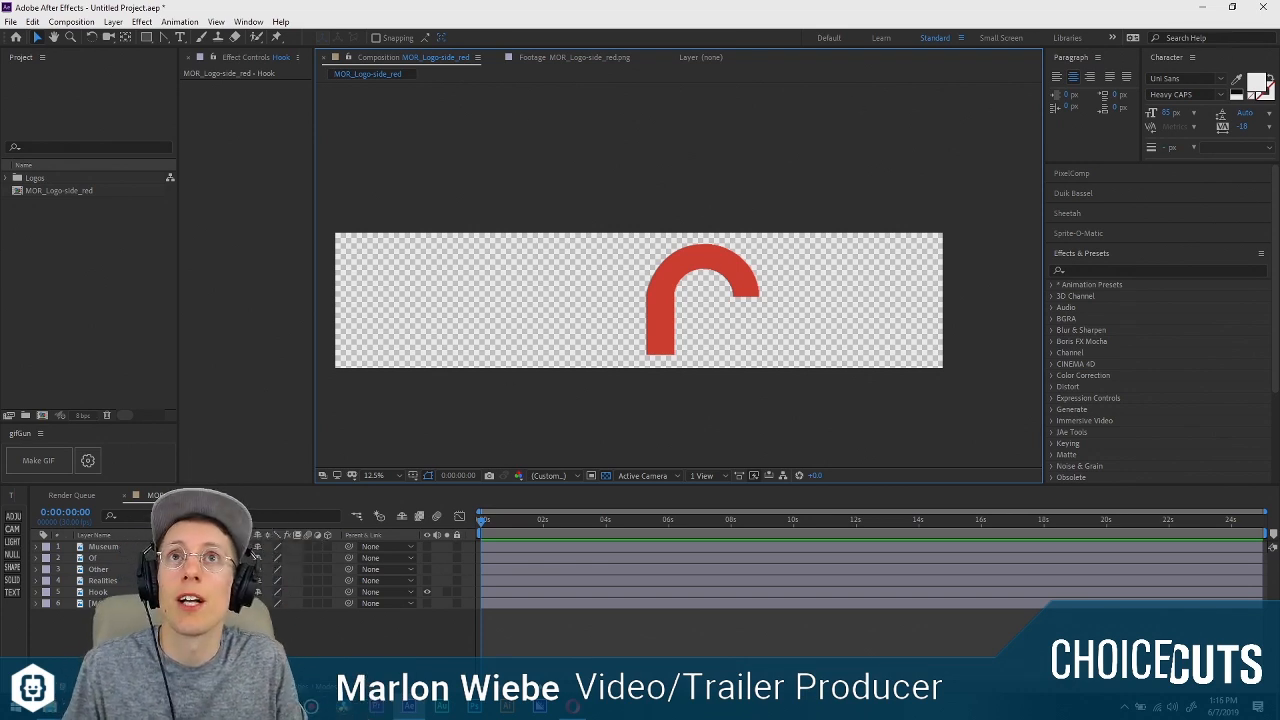
Try to pre-compose the Hook layer with all its attributes left in MOR_Logo-side_red.
click(103, 593)
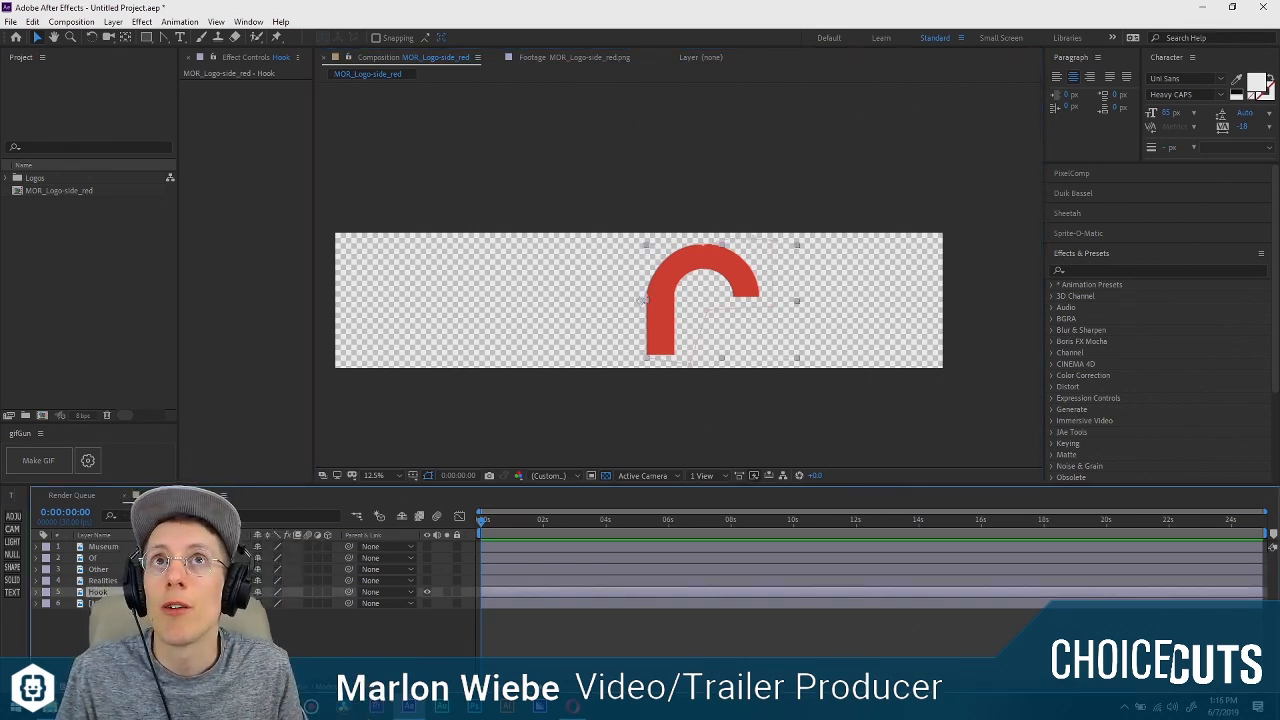
right_click(137, 592)
click(265, 533)
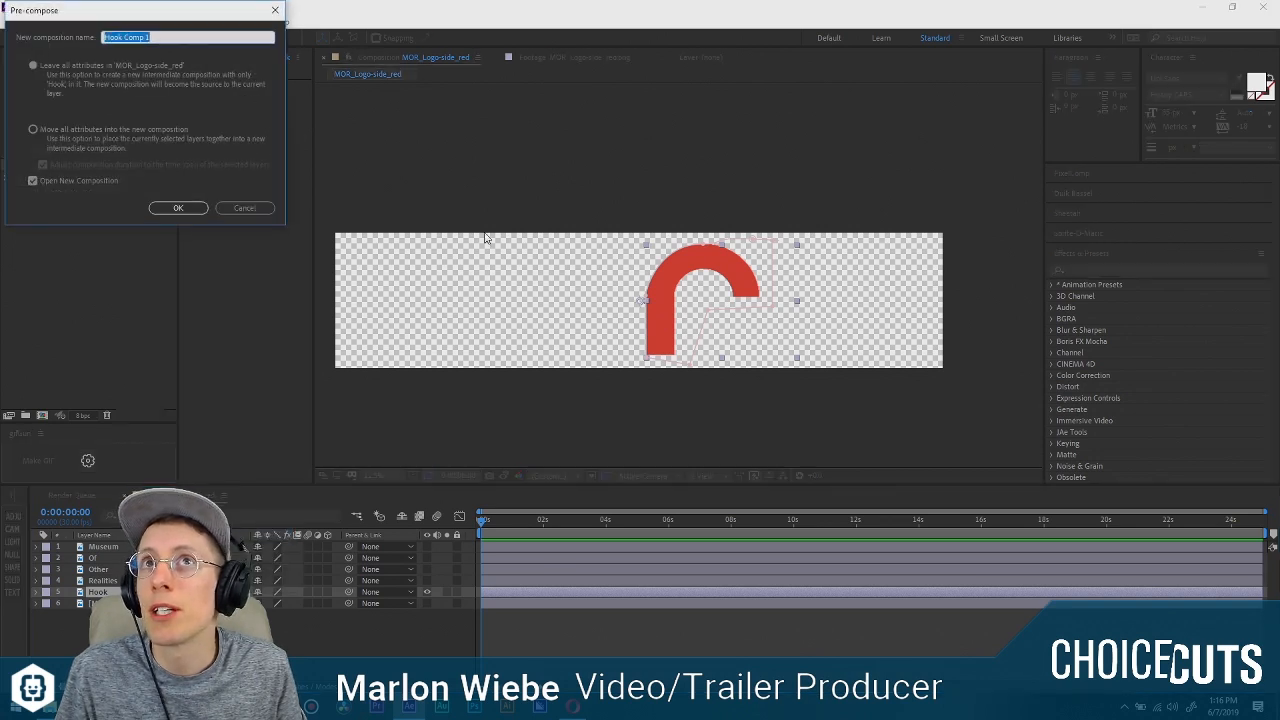
click(278, 296)
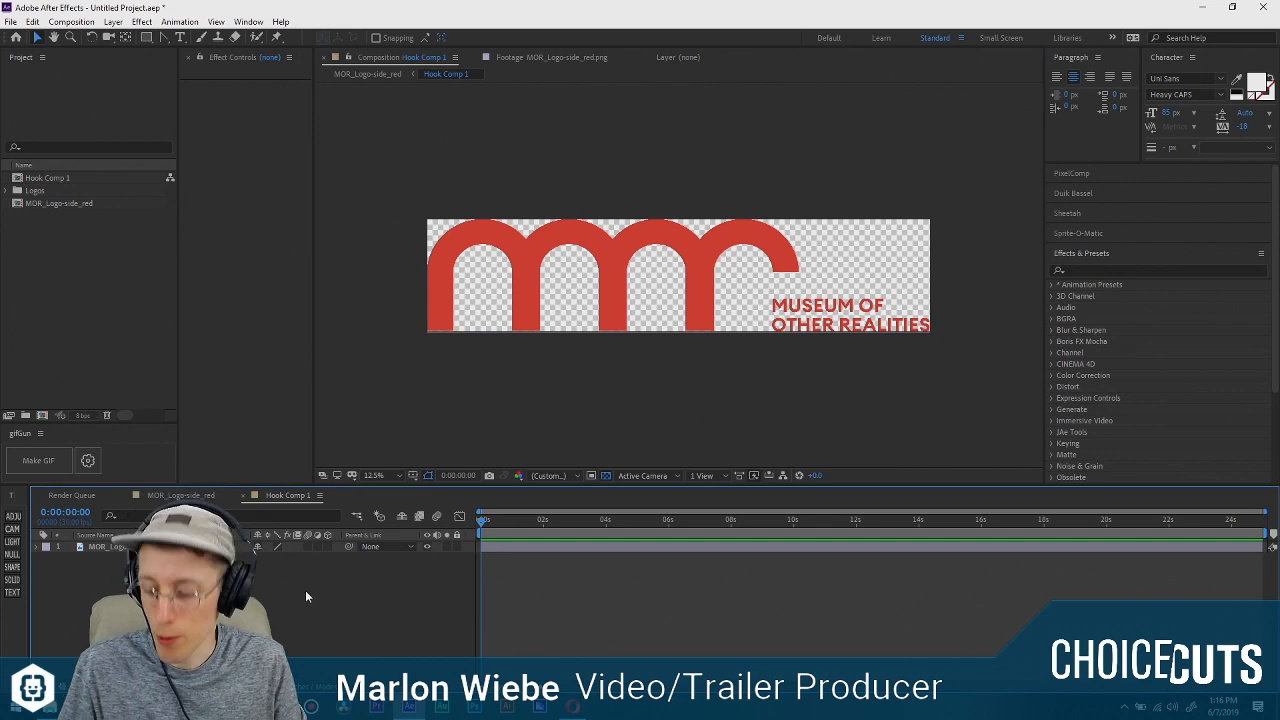
key(ctrl+z)
Pre-compose the Hook layer as Hook Comp 1, moving all attributes into the new composition and opening it.
right_click(145, 592)
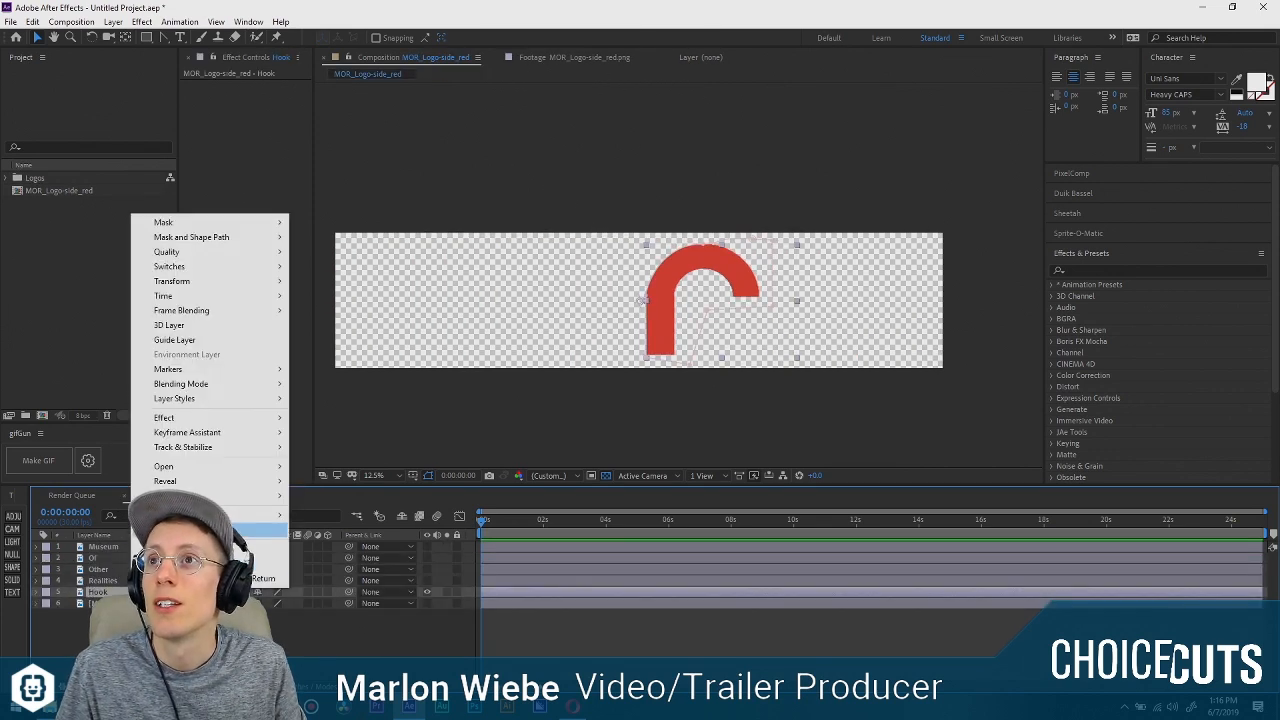
click(241, 533)
drag(246, 97, 516, 211)
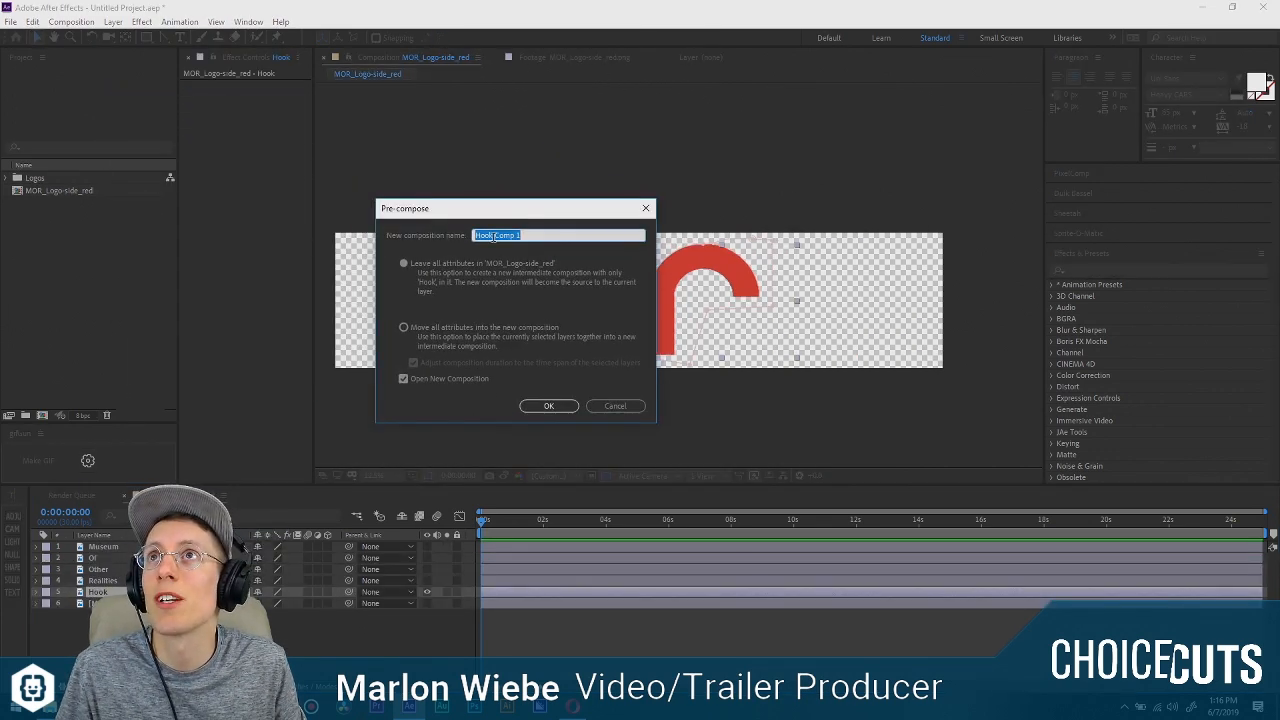
click(404, 327)
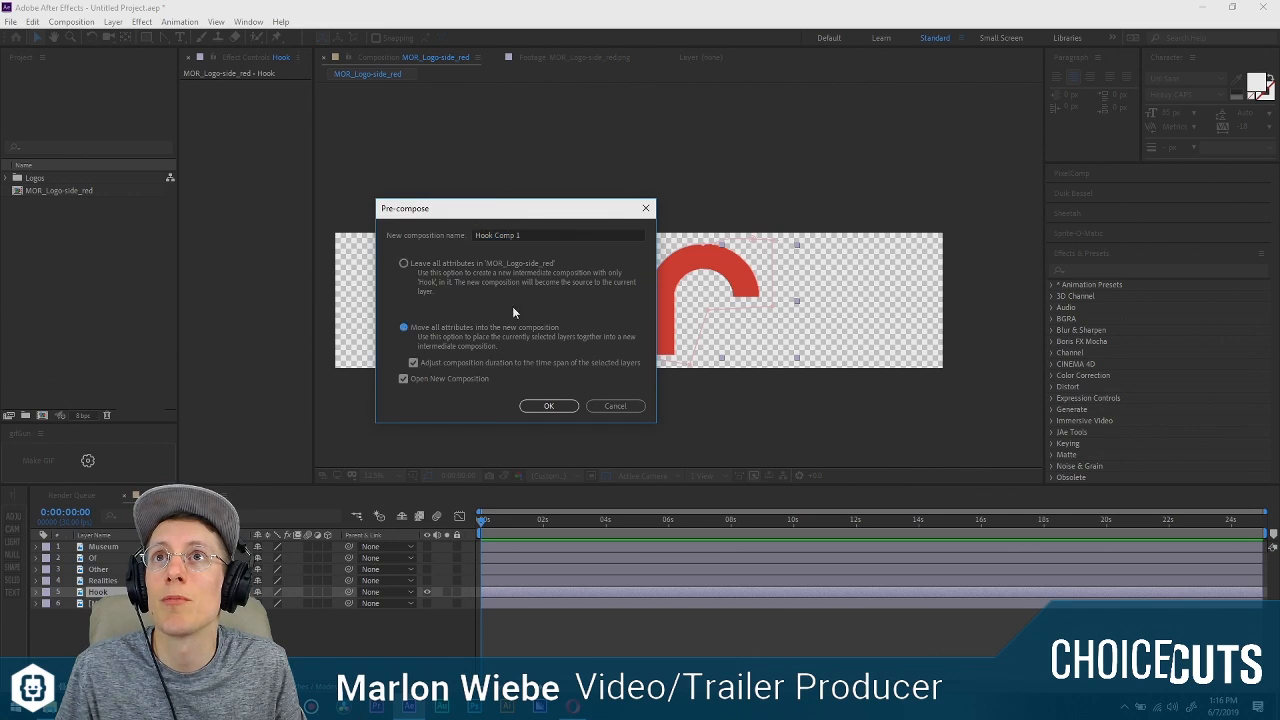
click(545, 407)
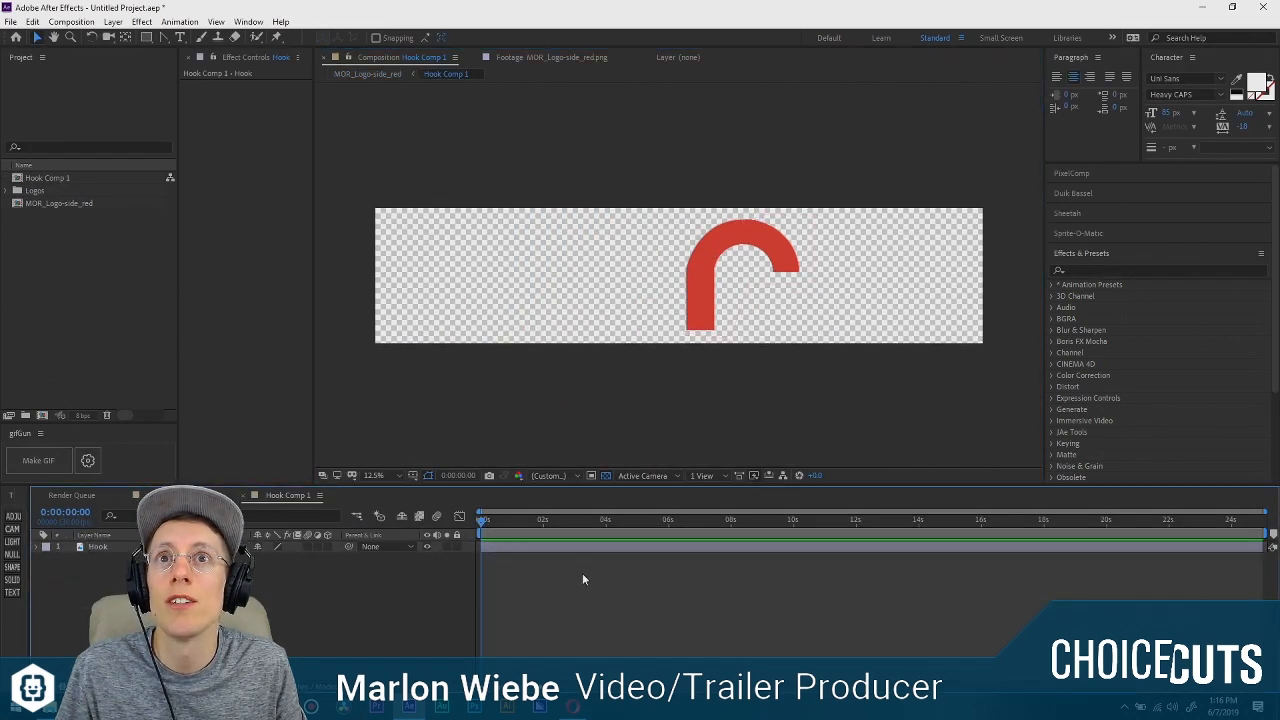
scroll(712, 286, up, 4)
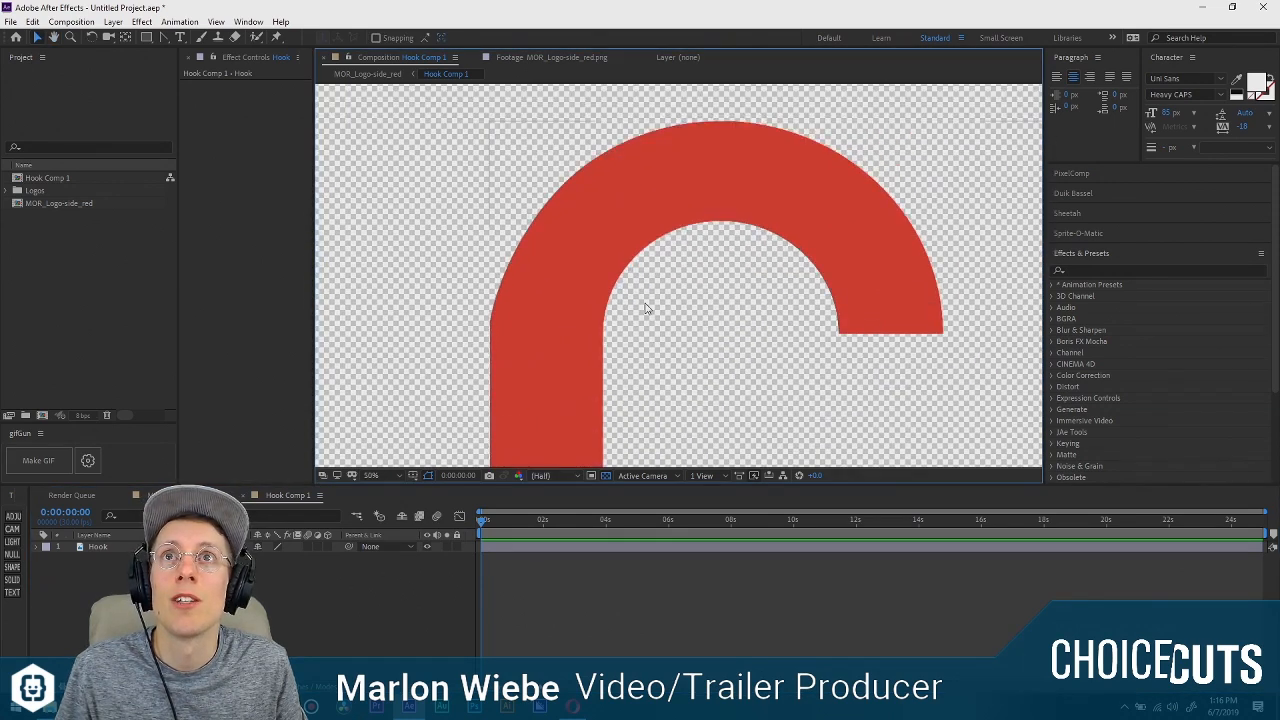
scroll(646, 305, down, 2)
drag(657, 264, 640, 250)
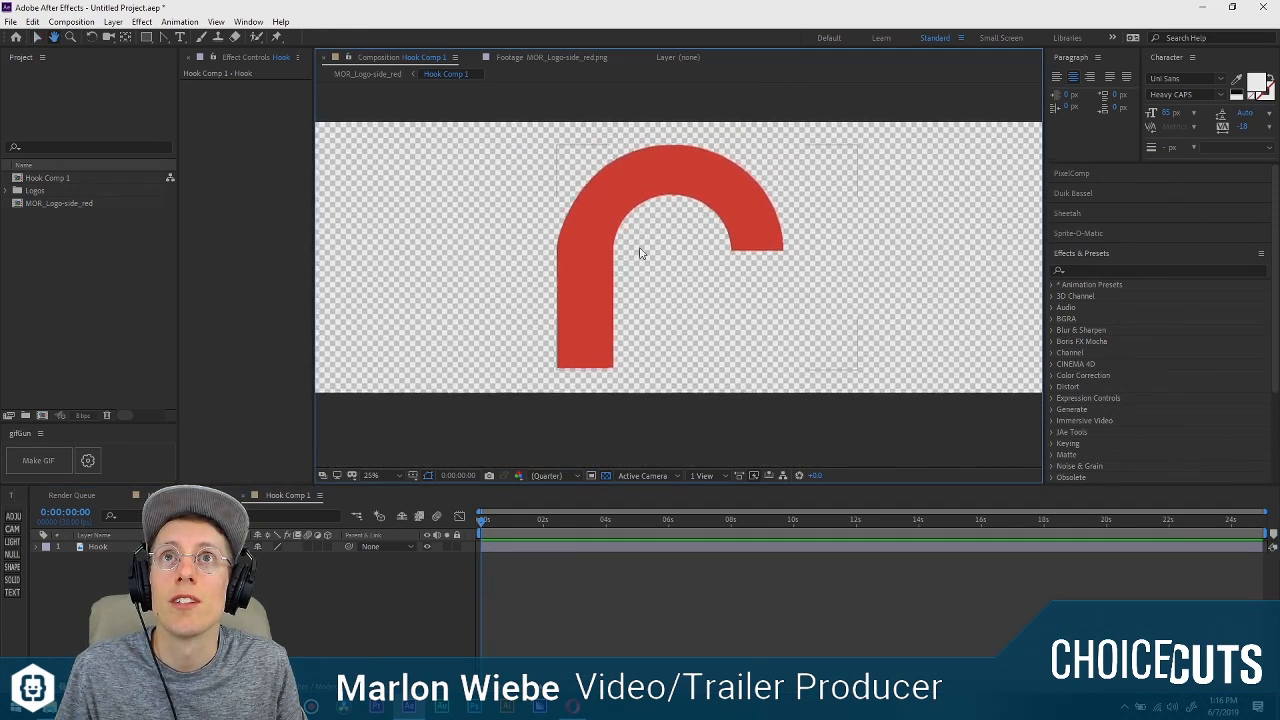
click(593, 604)
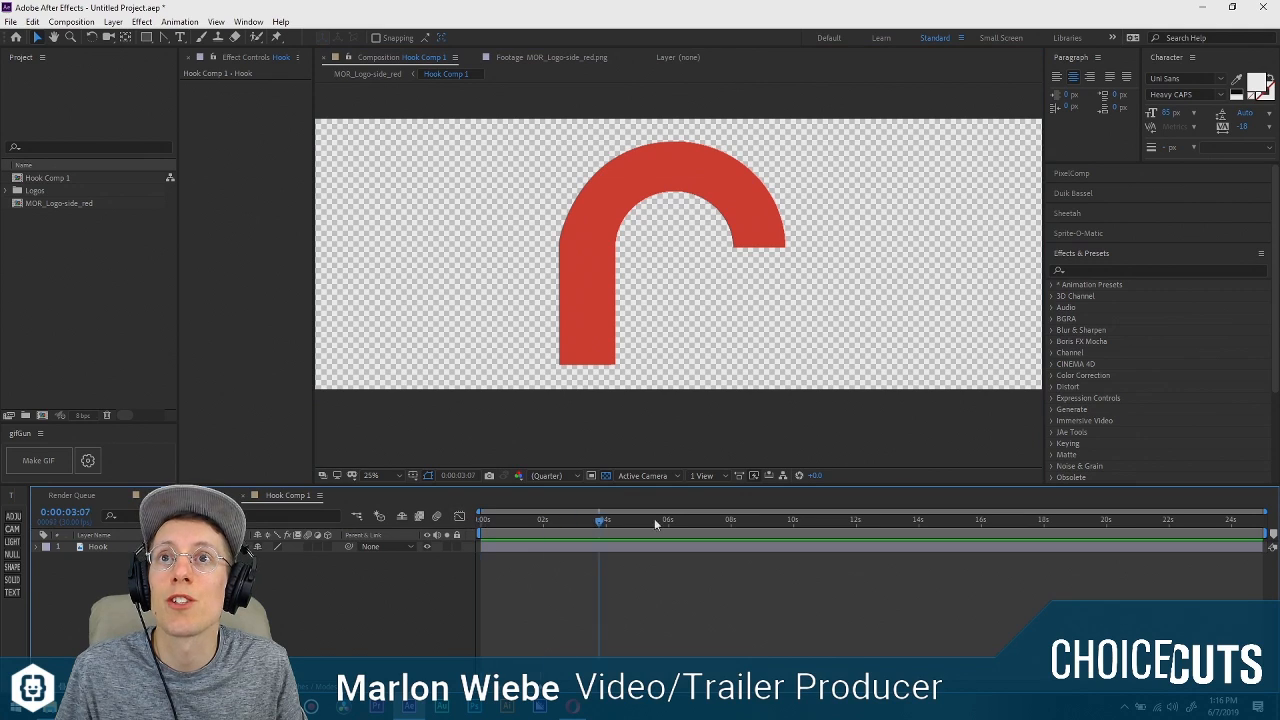
key(Home)
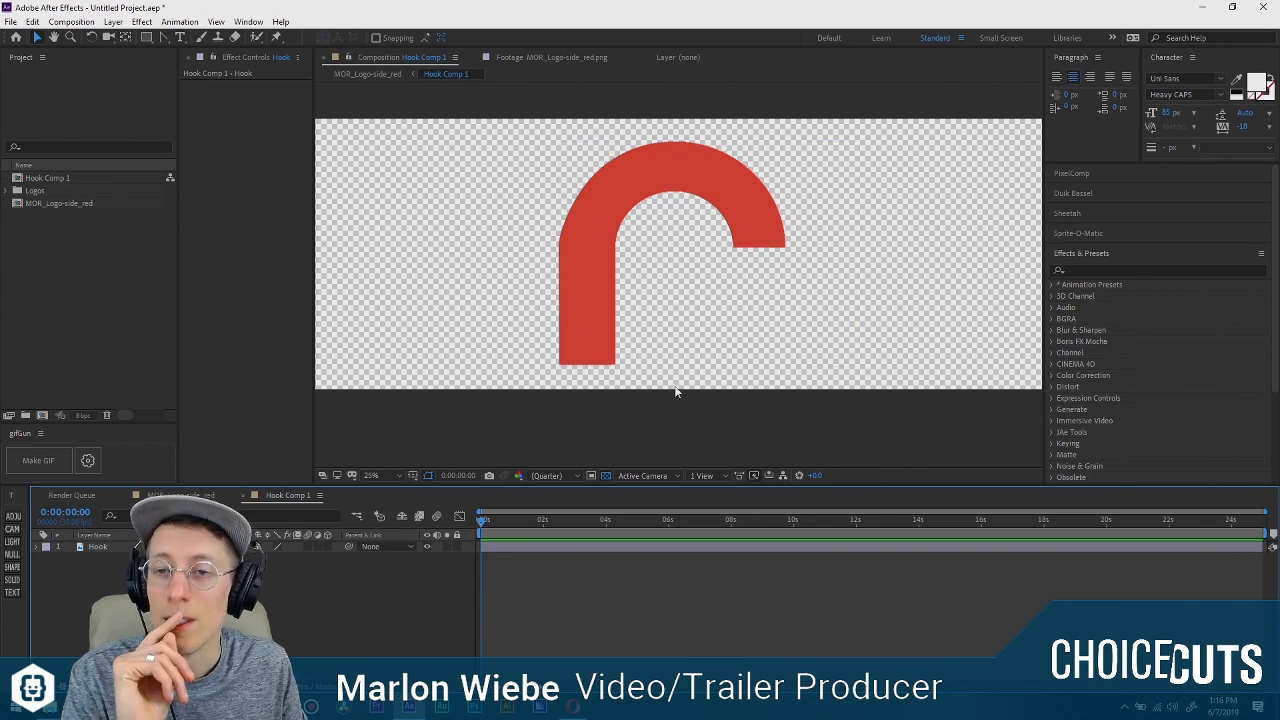
click(232, 547)
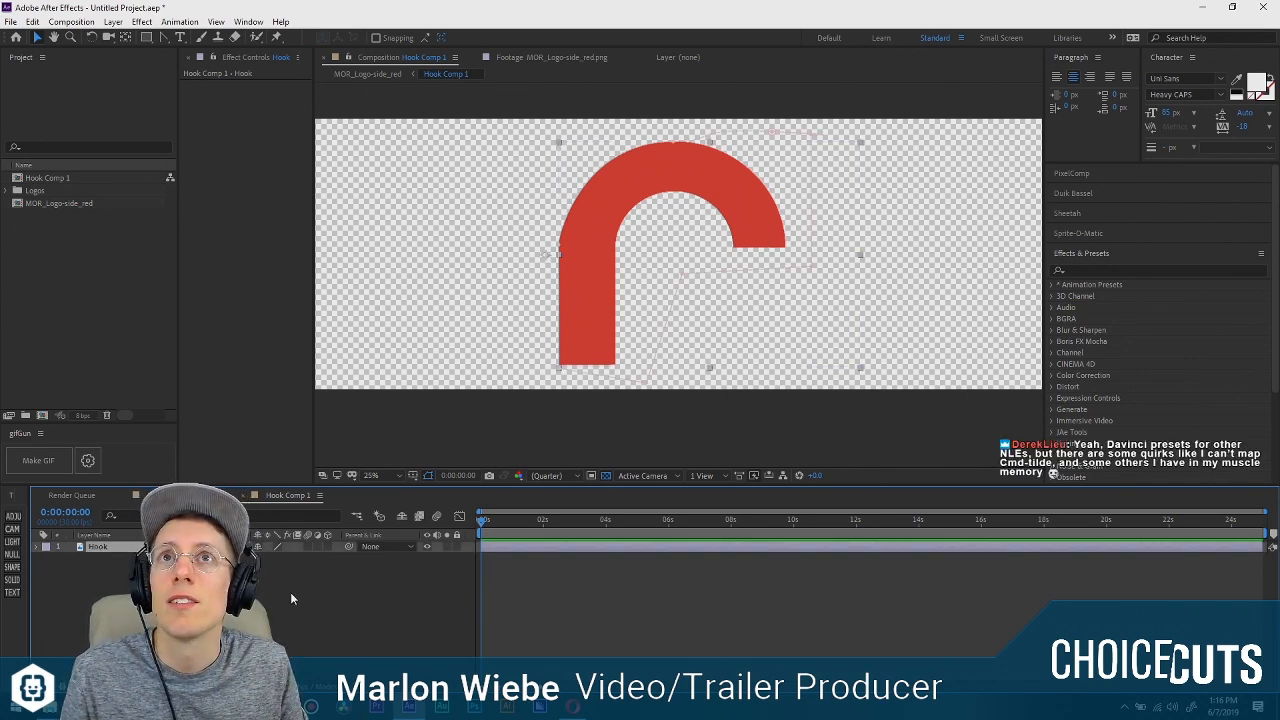
click(12, 580)
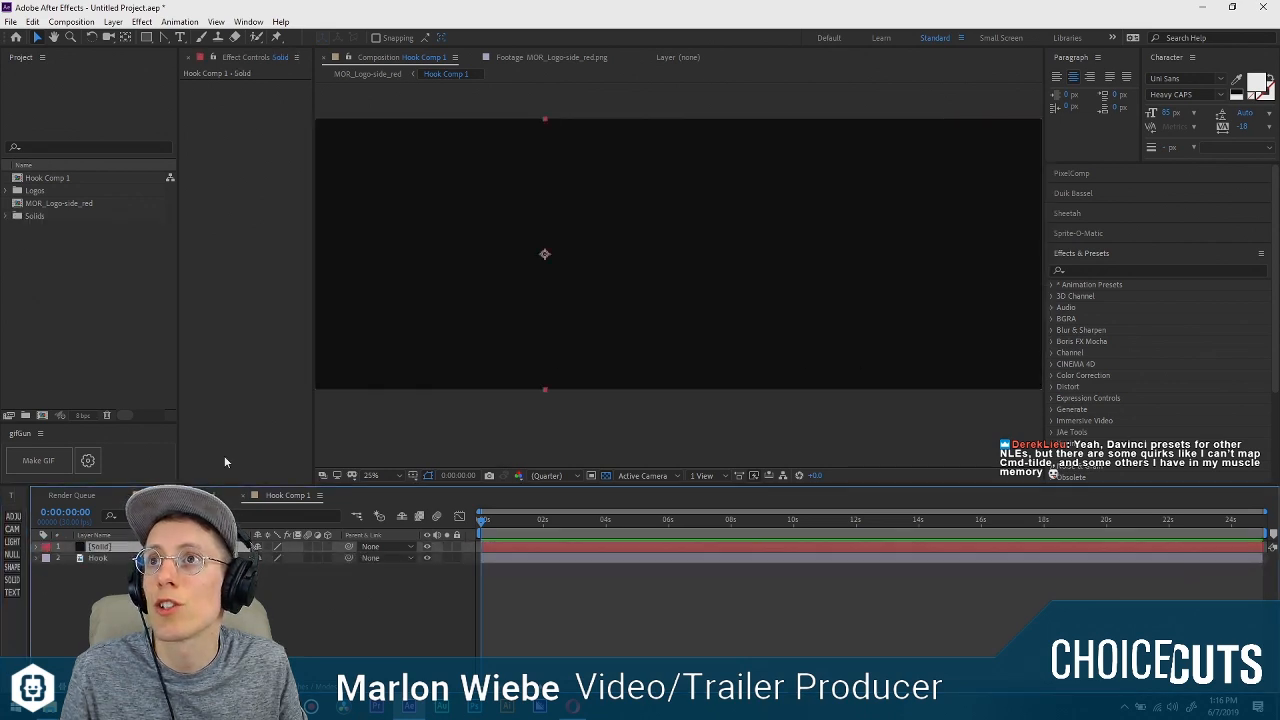
click(222, 558)
click(225, 547)
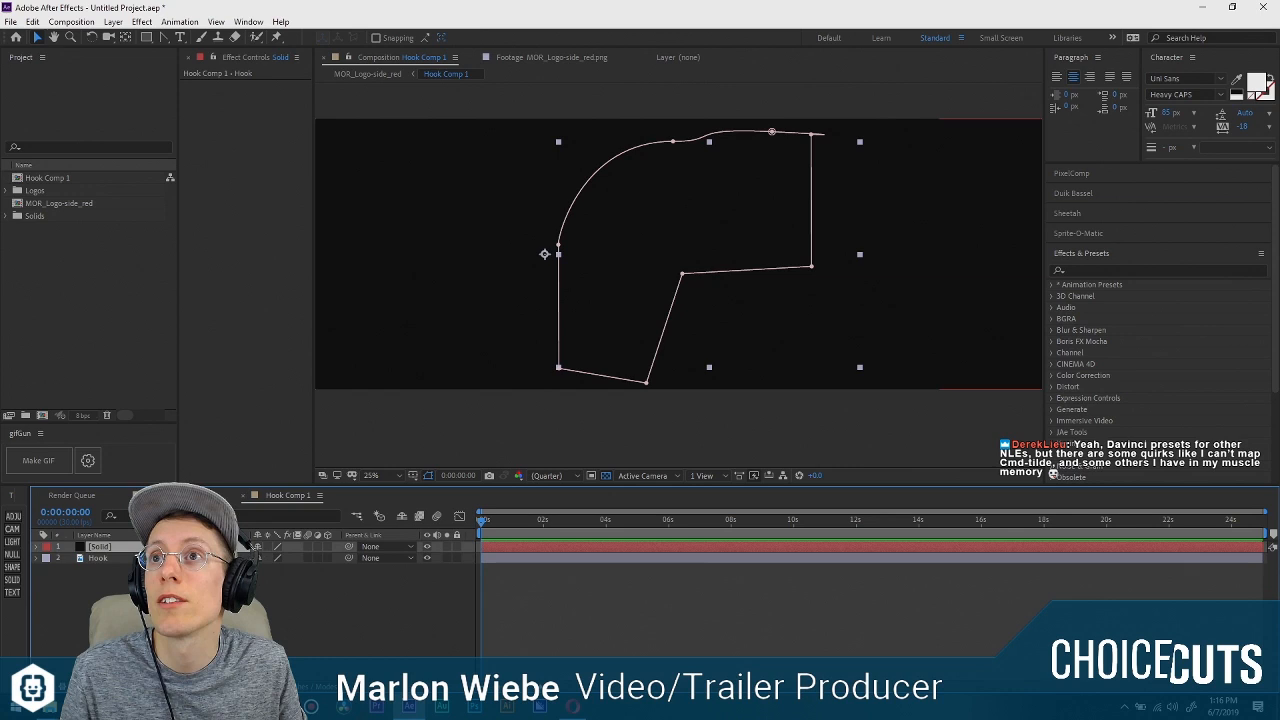
click(161, 37)
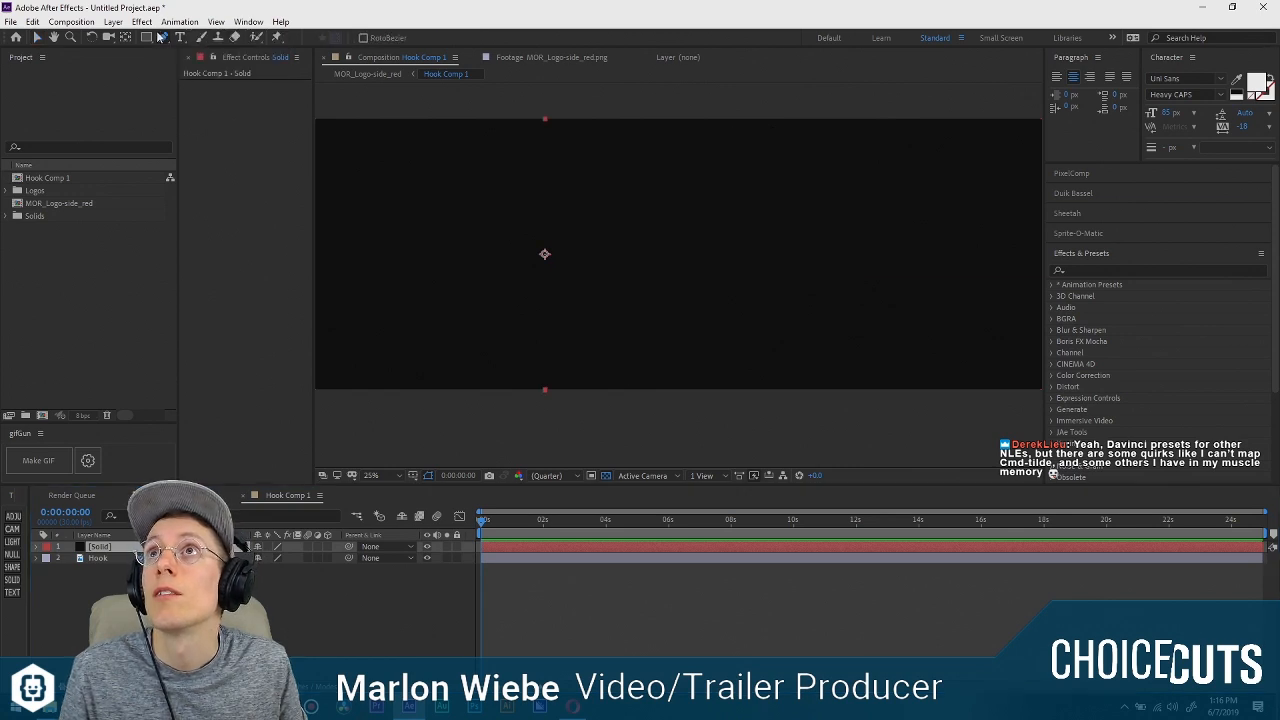
click(427, 547)
click(225, 558)
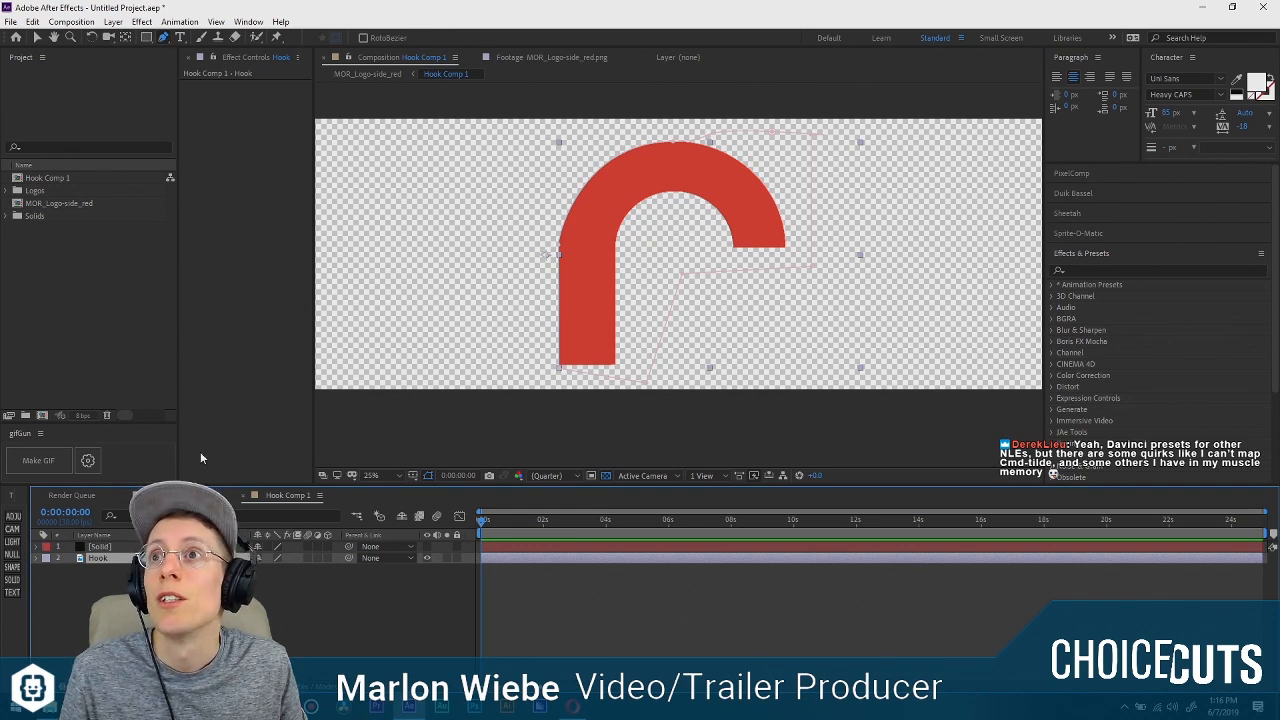
click(133, 547)
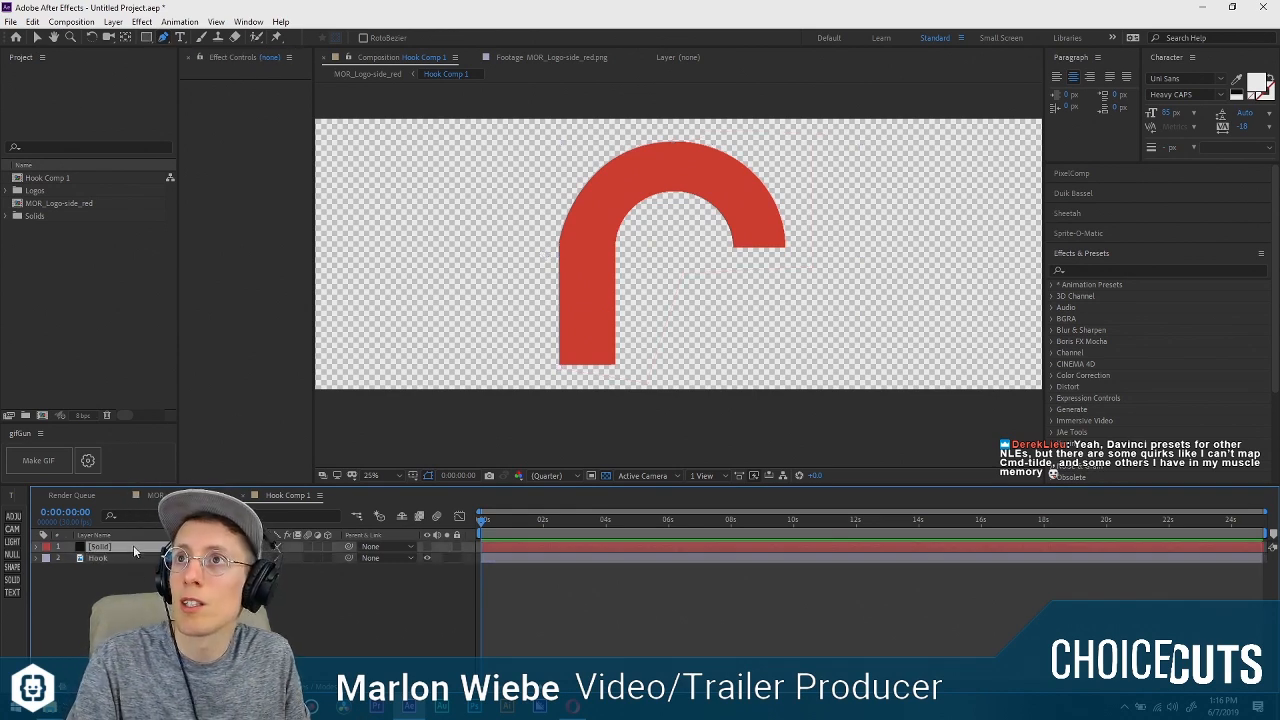
key(Delete)
Draw a second, thin rectangular mask on the Hook layer just below the hook's stem, slightly wider than the hook.
click(122, 548)
key(q)
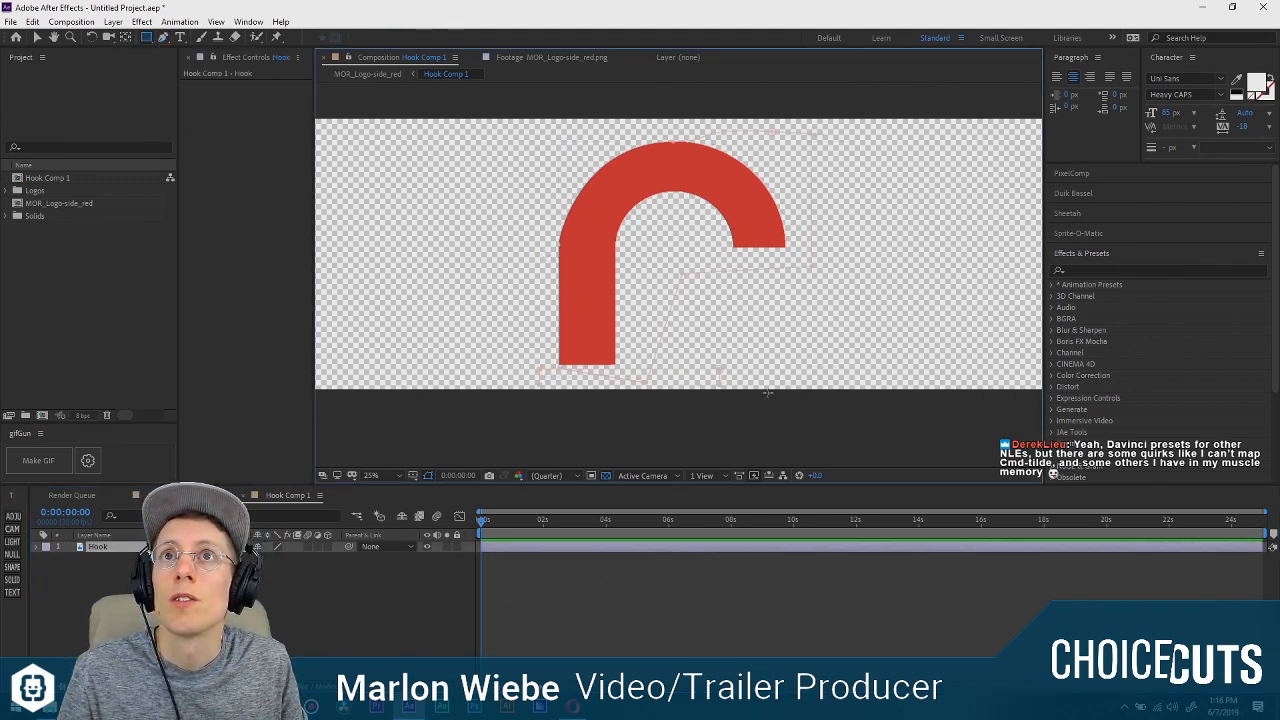
drag(539, 390, 805, 393)
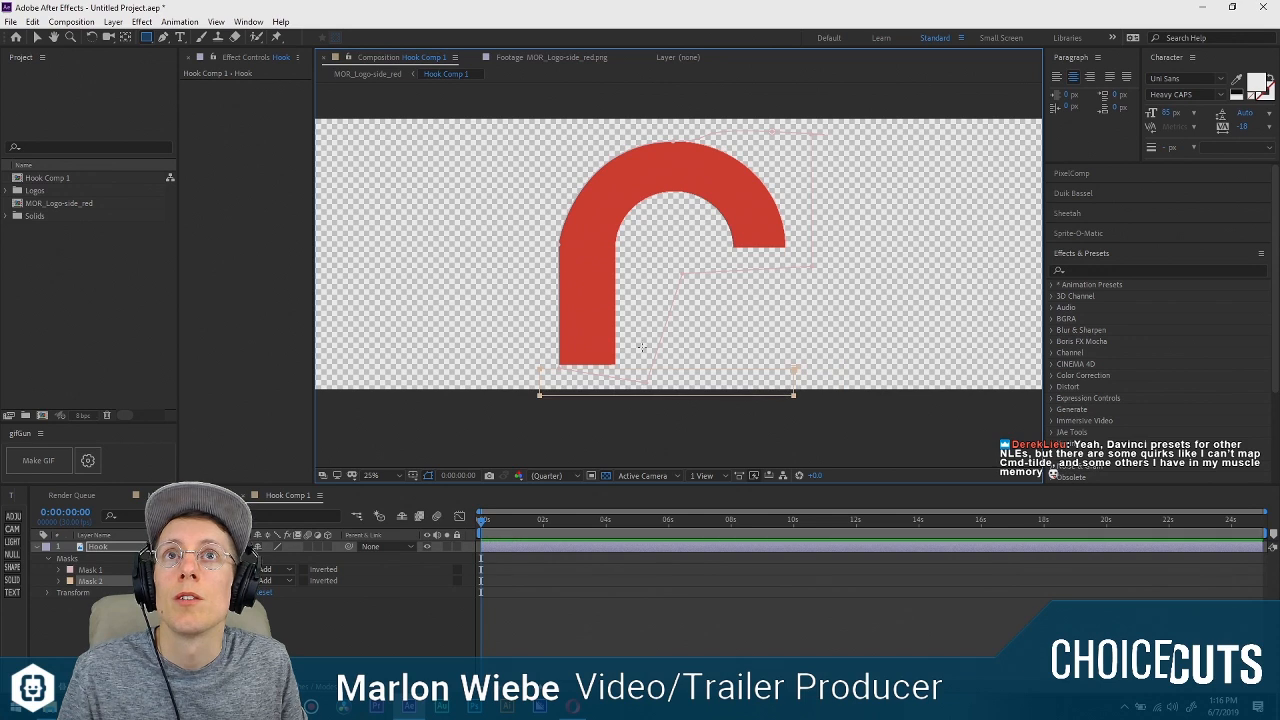
click(163, 37)
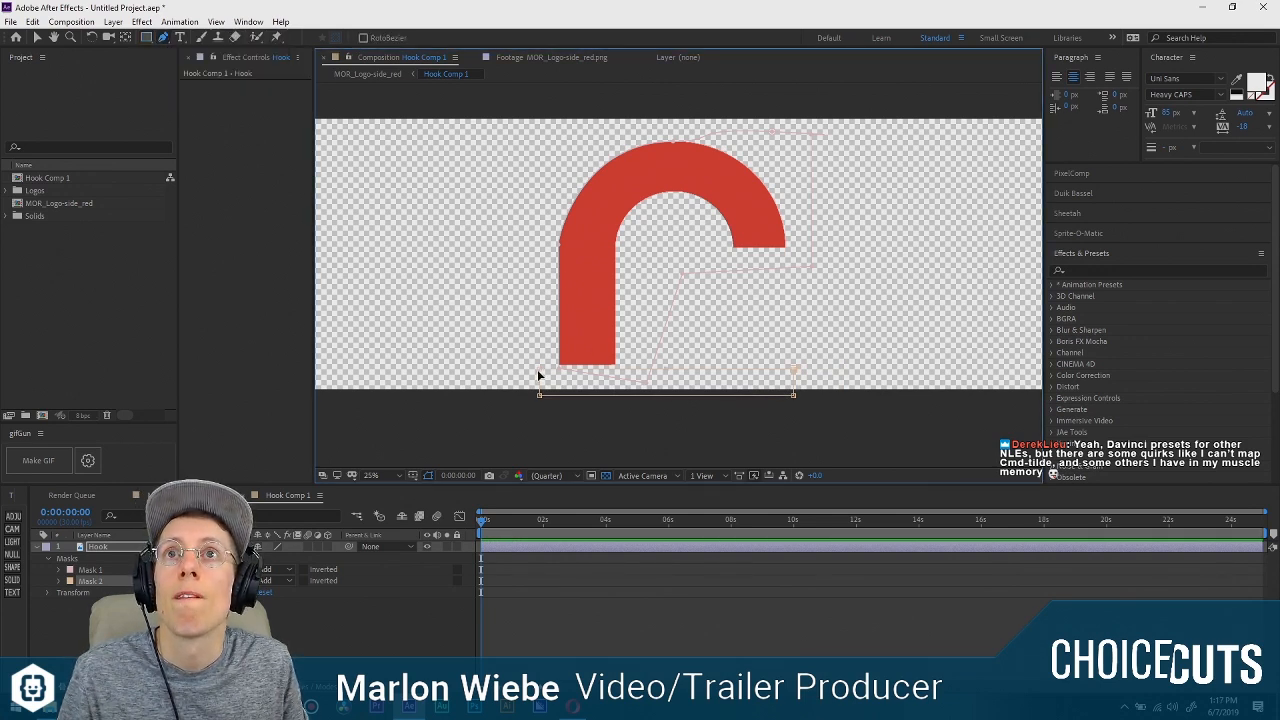
click(539, 298)
Set the blend mode of Mask 2 on the Hook layer to Intersect.
click(59, 581)
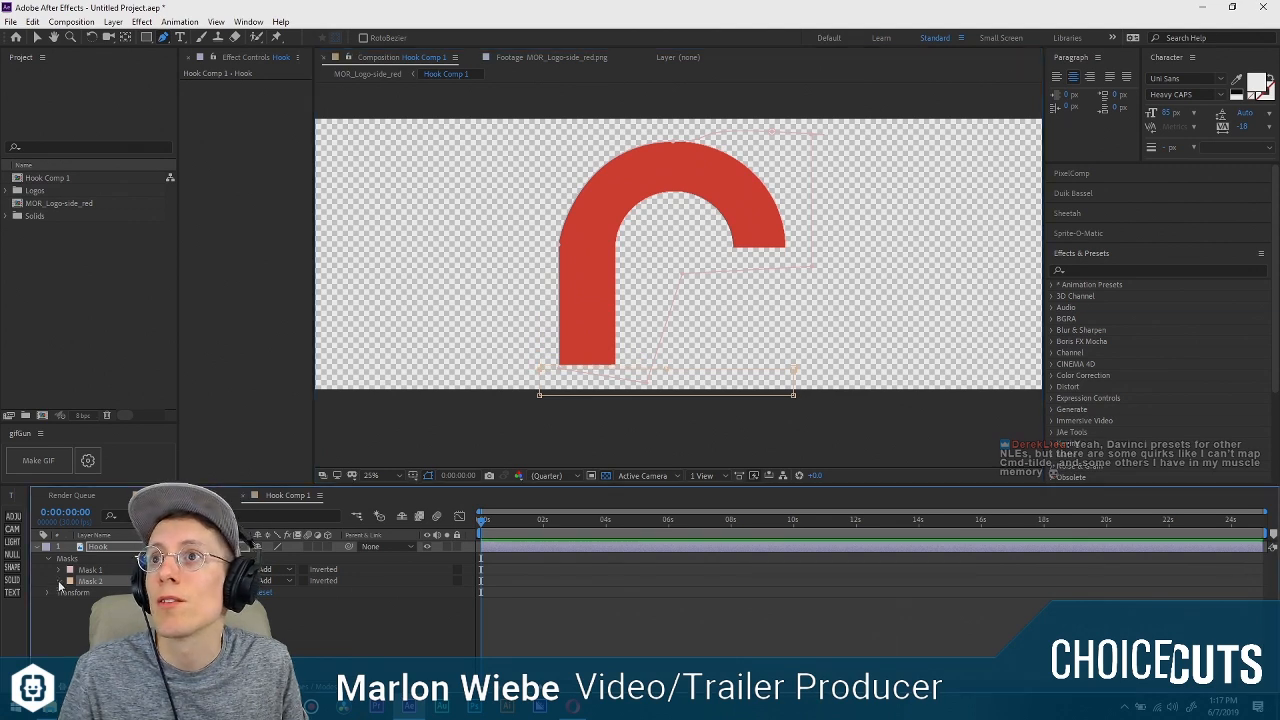
click(101, 547)
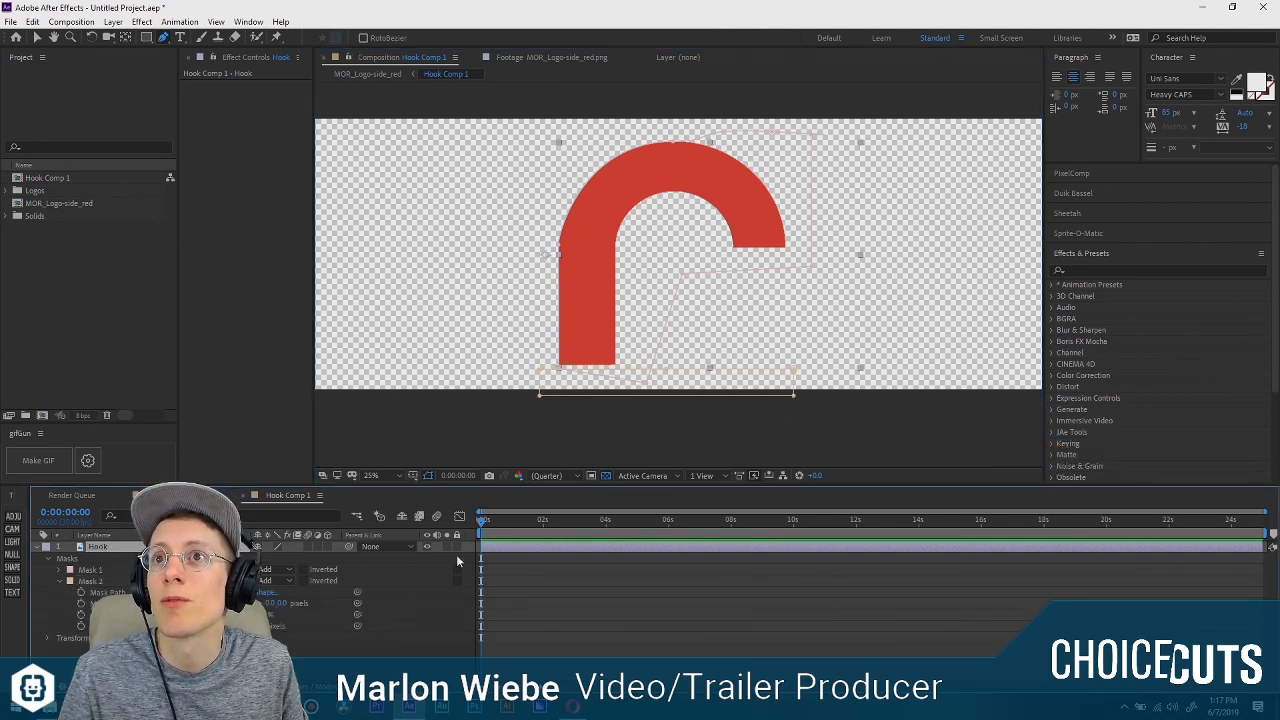
click(272, 572)
click(272, 572)
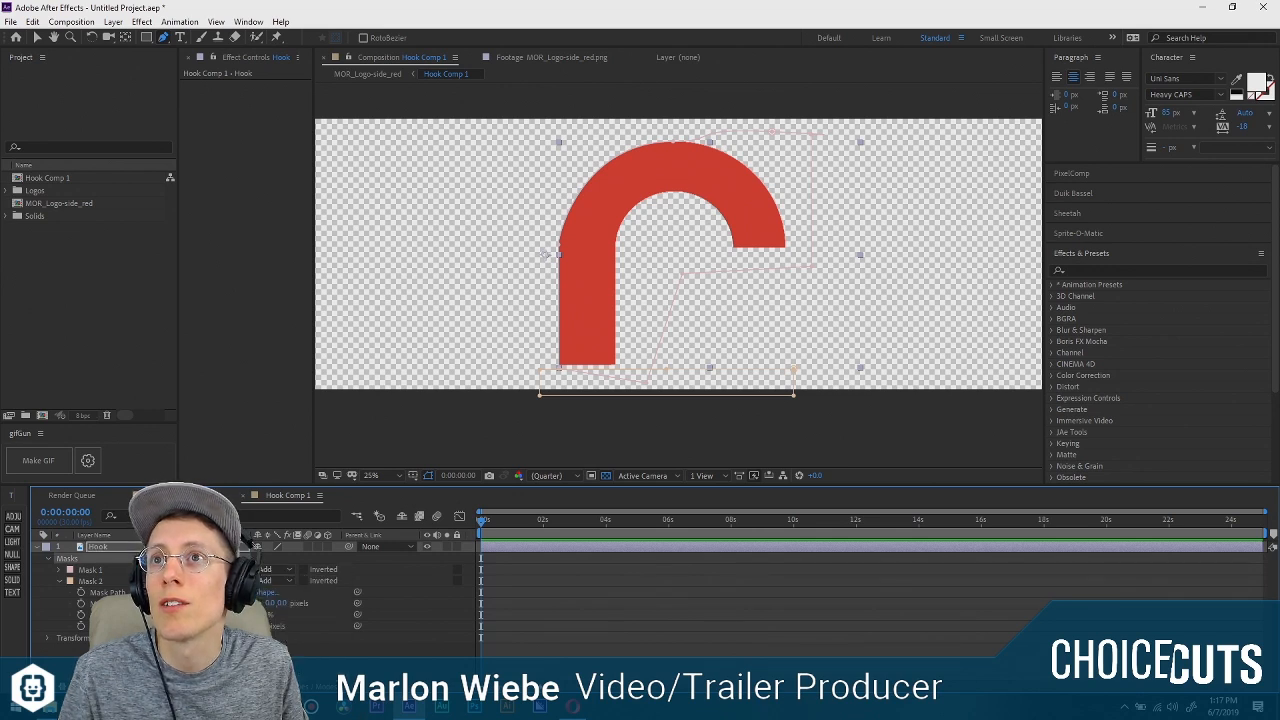
click(90, 570)
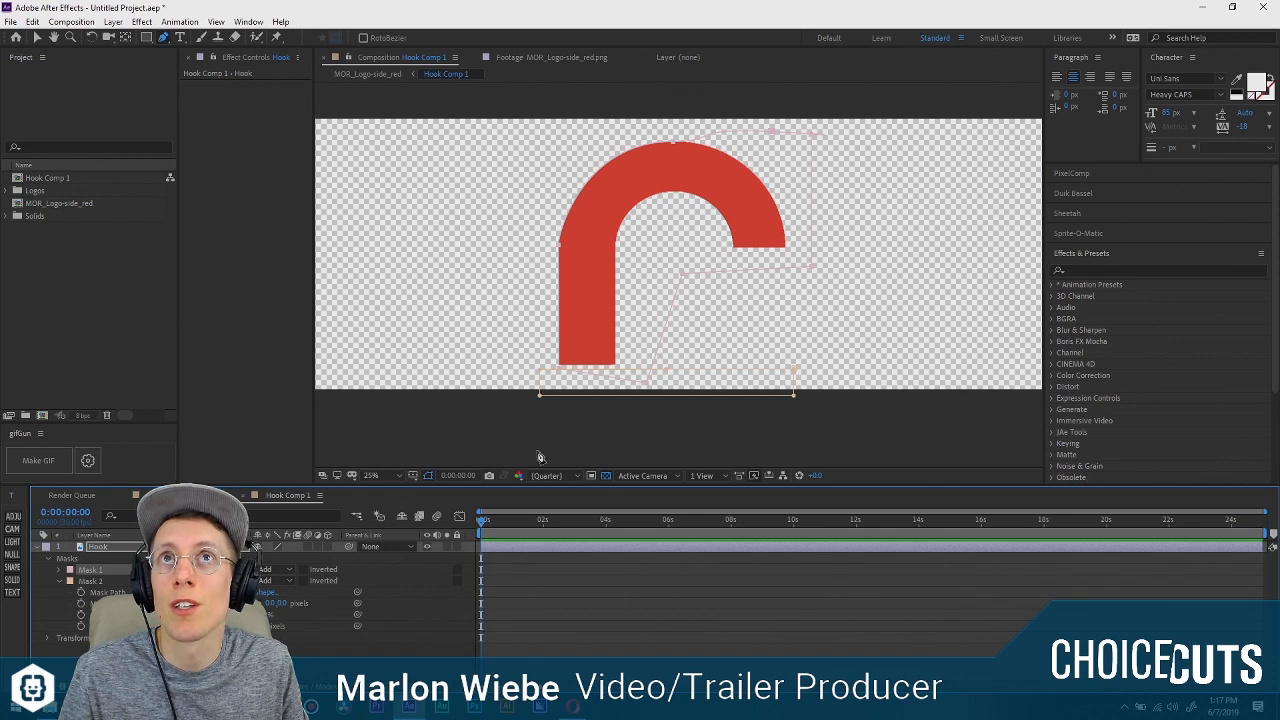
click(272, 581)
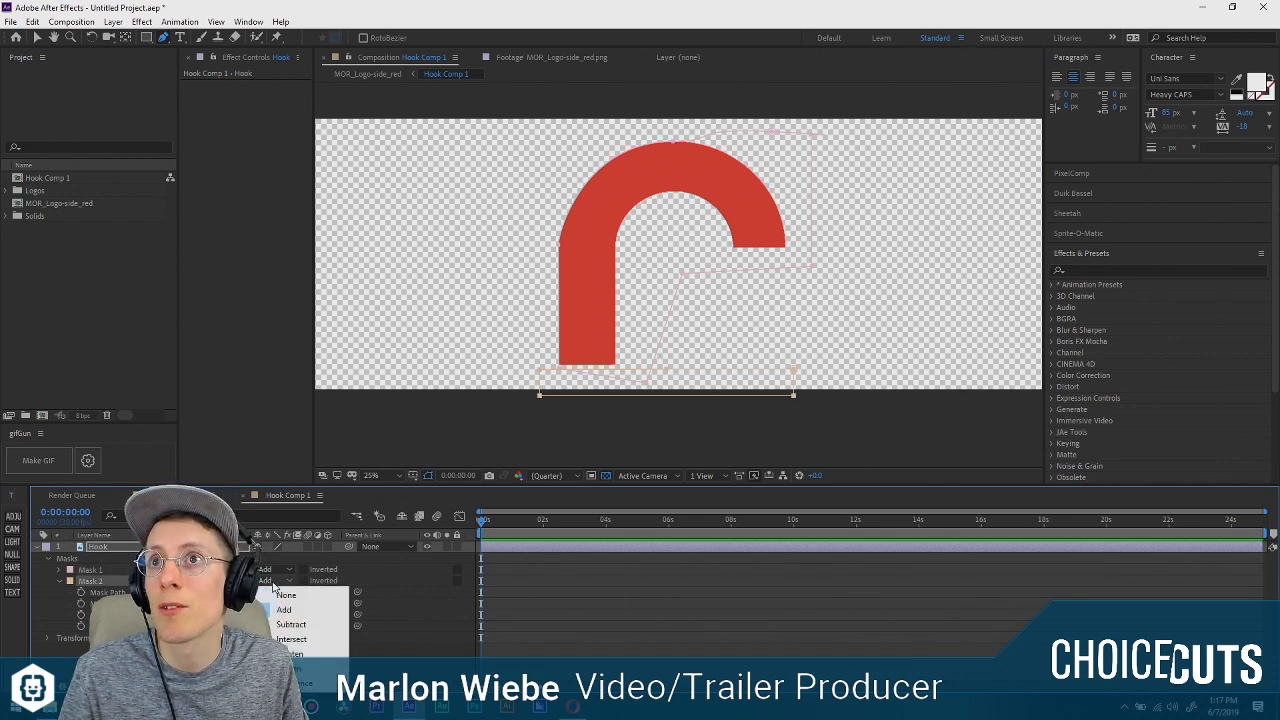
click(291, 638)
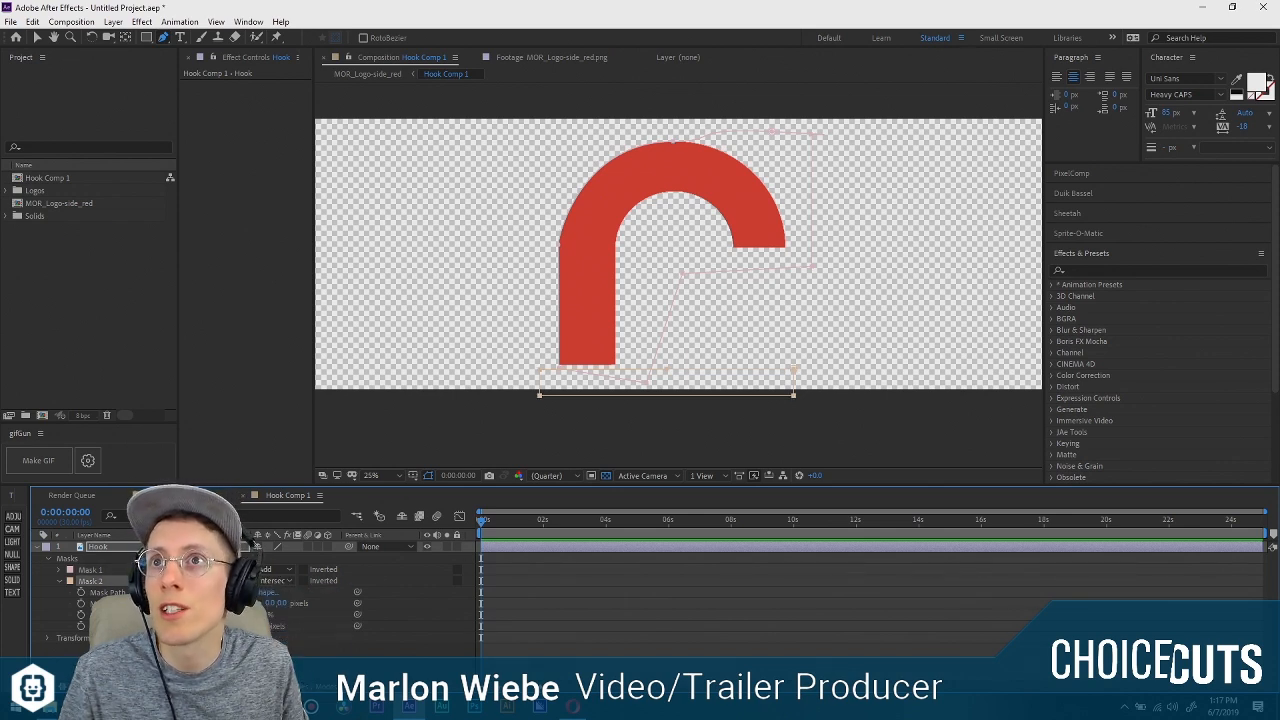
click(274, 581)
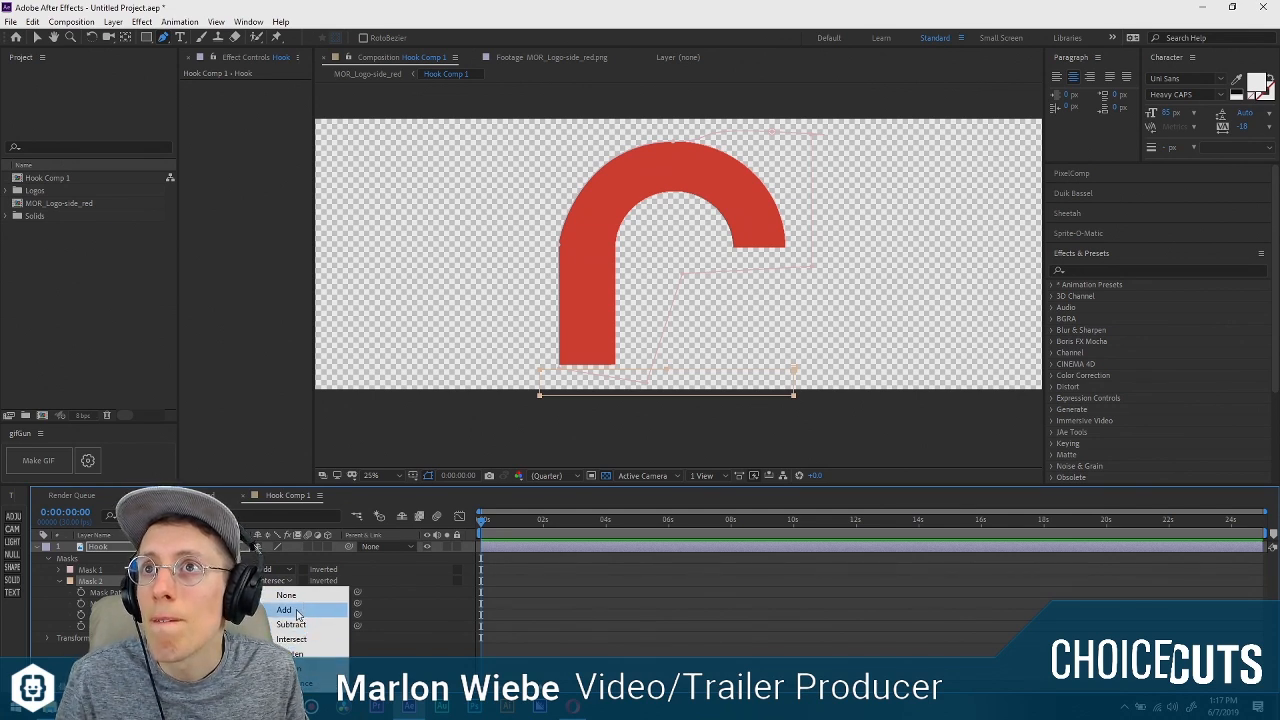
click(247, 557)
click(286, 569)
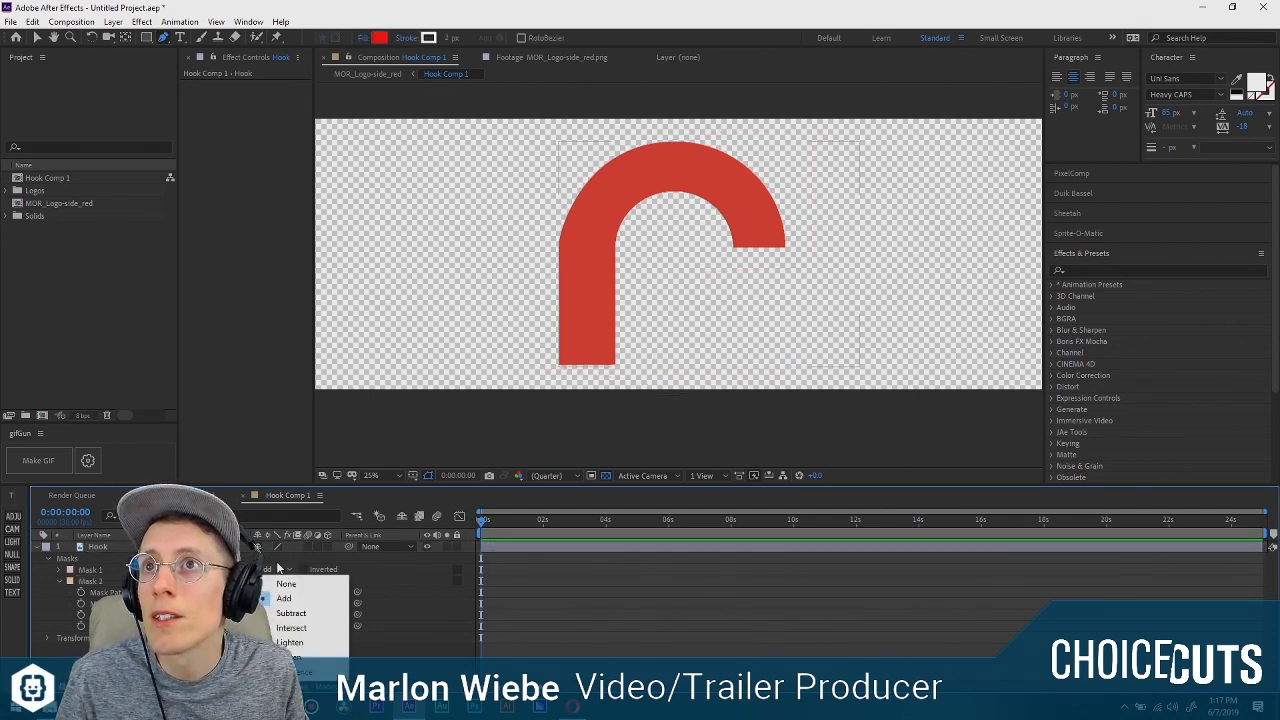
click(280, 568)
click(99, 569)
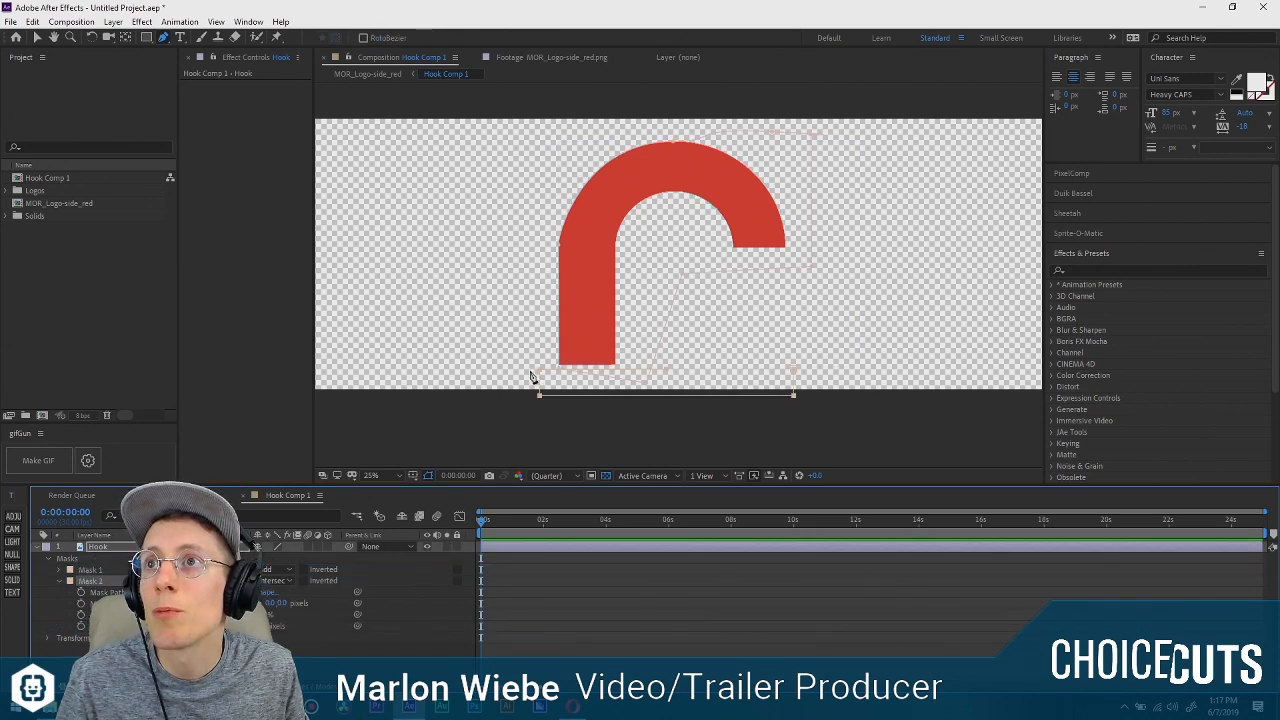
Try moving the rectangular Mask 2 upward from below the hook's stem to reveal the shape.
mouse_move(539, 367)
mouse_down()
mouse_move(550, 295)
mouse_move(540, 371)
mouse_up()
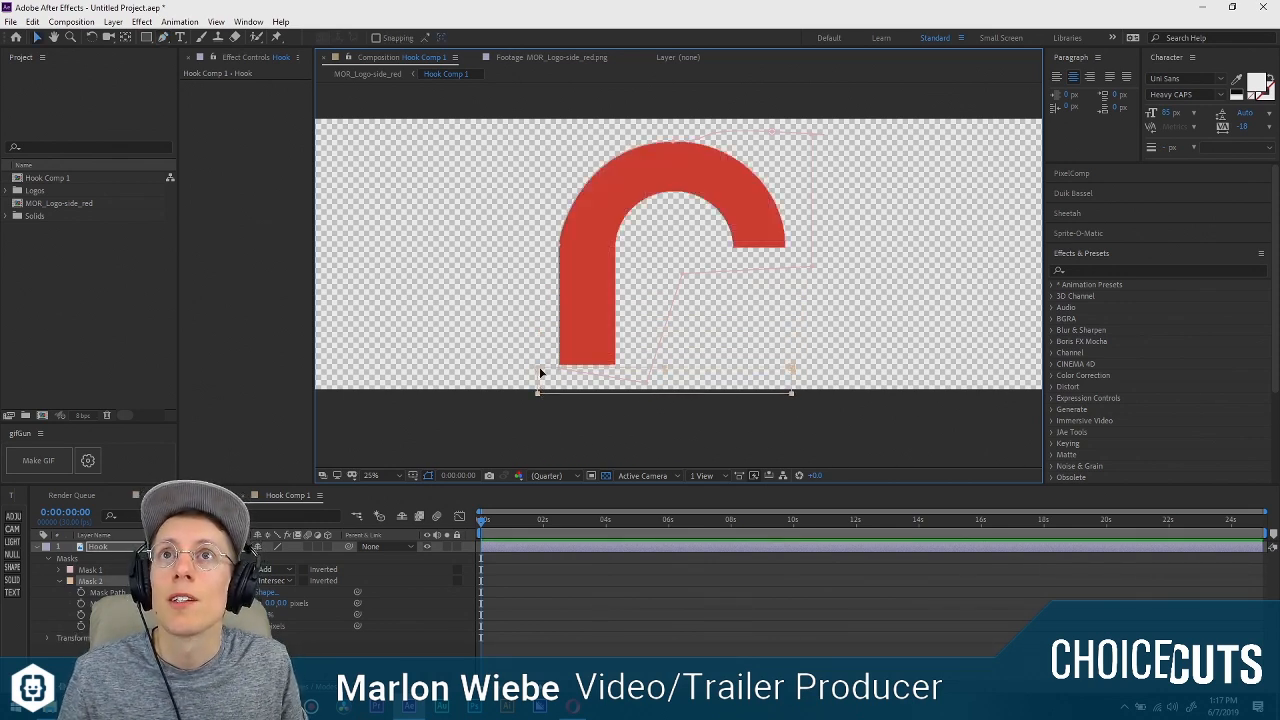
drag(539, 372, 551, 317)
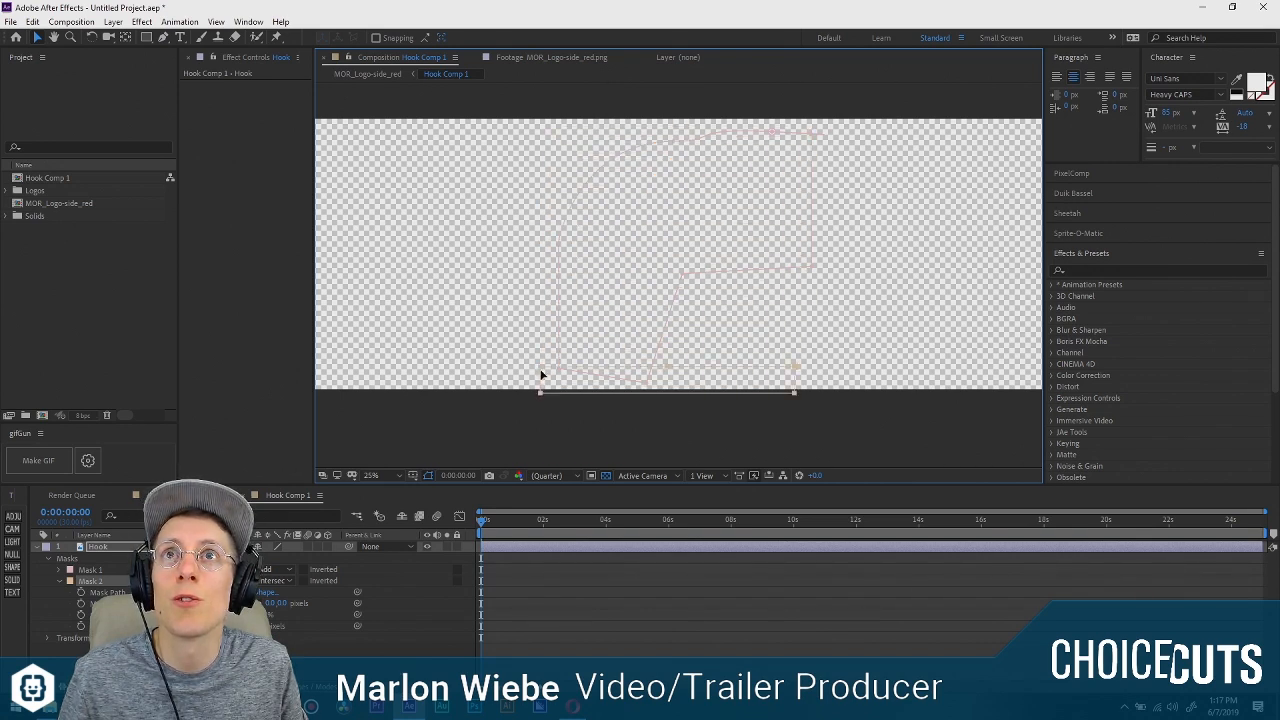
mouse_move(541, 375)
mouse_down()
mouse_move(557, 140)
mouse_move(537, 369)
mouse_up()
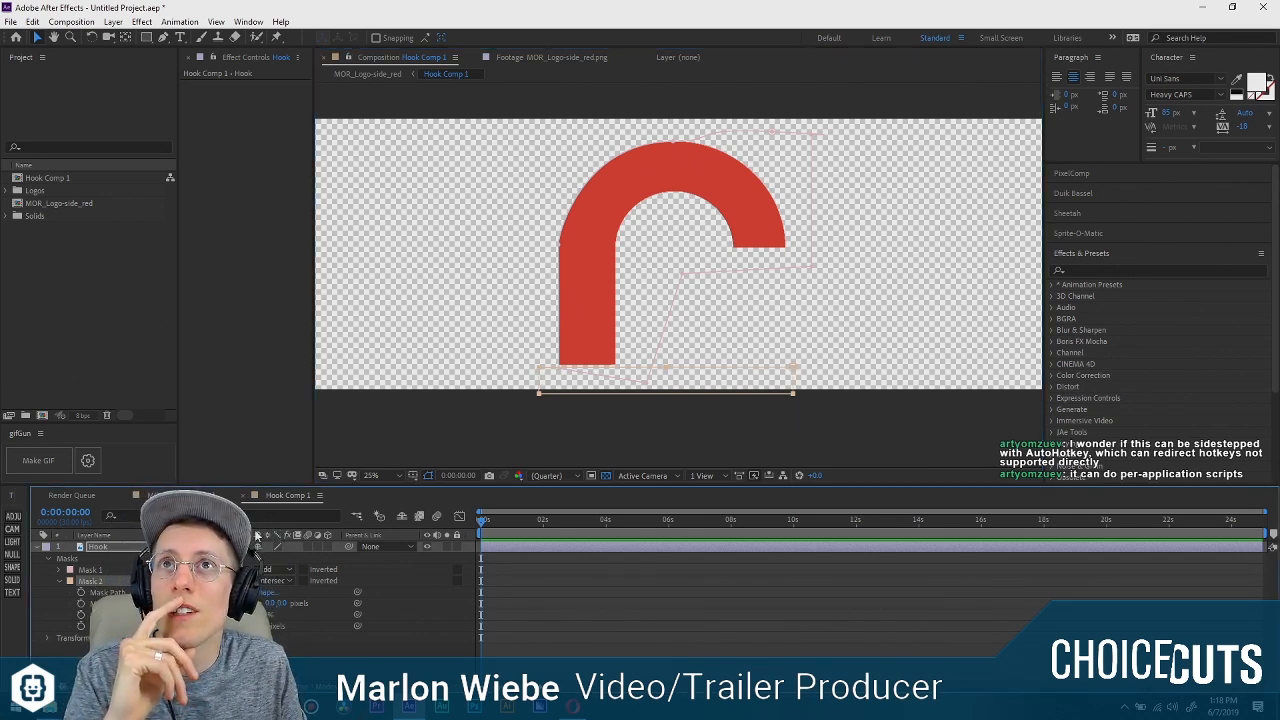
Delete Mask 2 from the Hook layer, keeping only Mask 1.
click(235, 560)
click(98, 581)
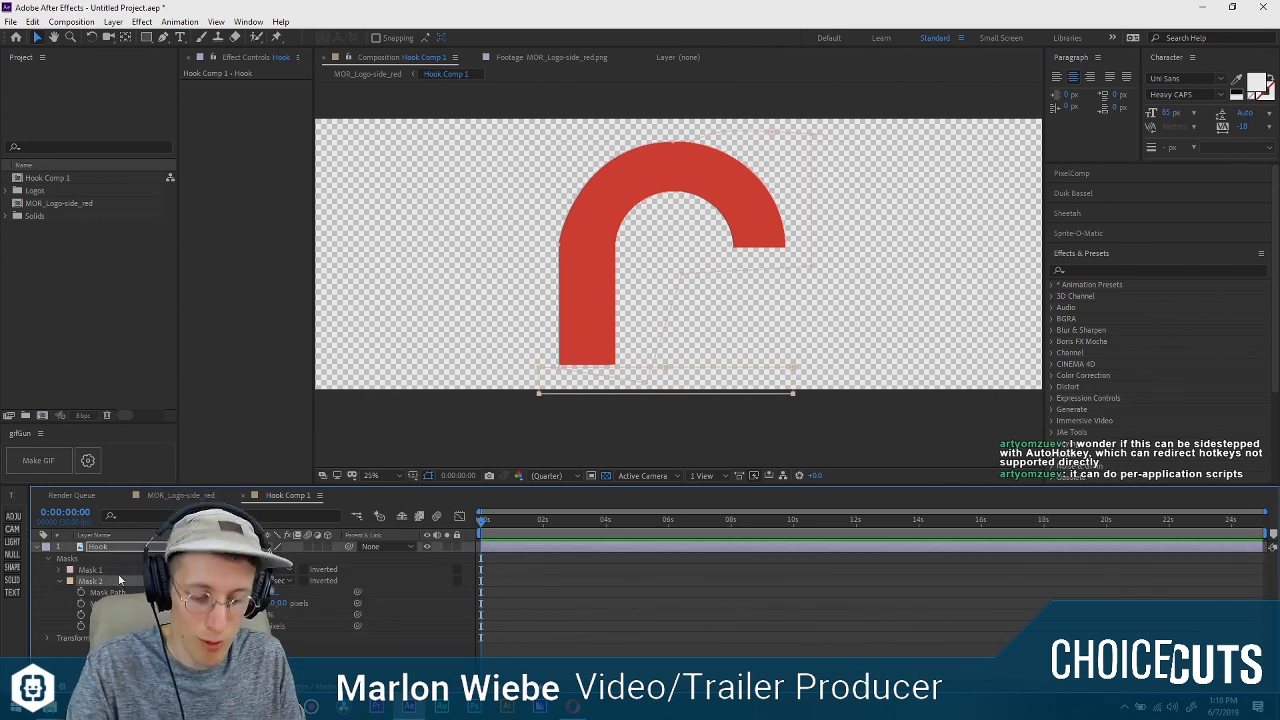
key(Delete)
Add a black solid above the Hook layer and use it as the Hook layer's Alpha Matte, with the solid hidden.
click(12, 580)
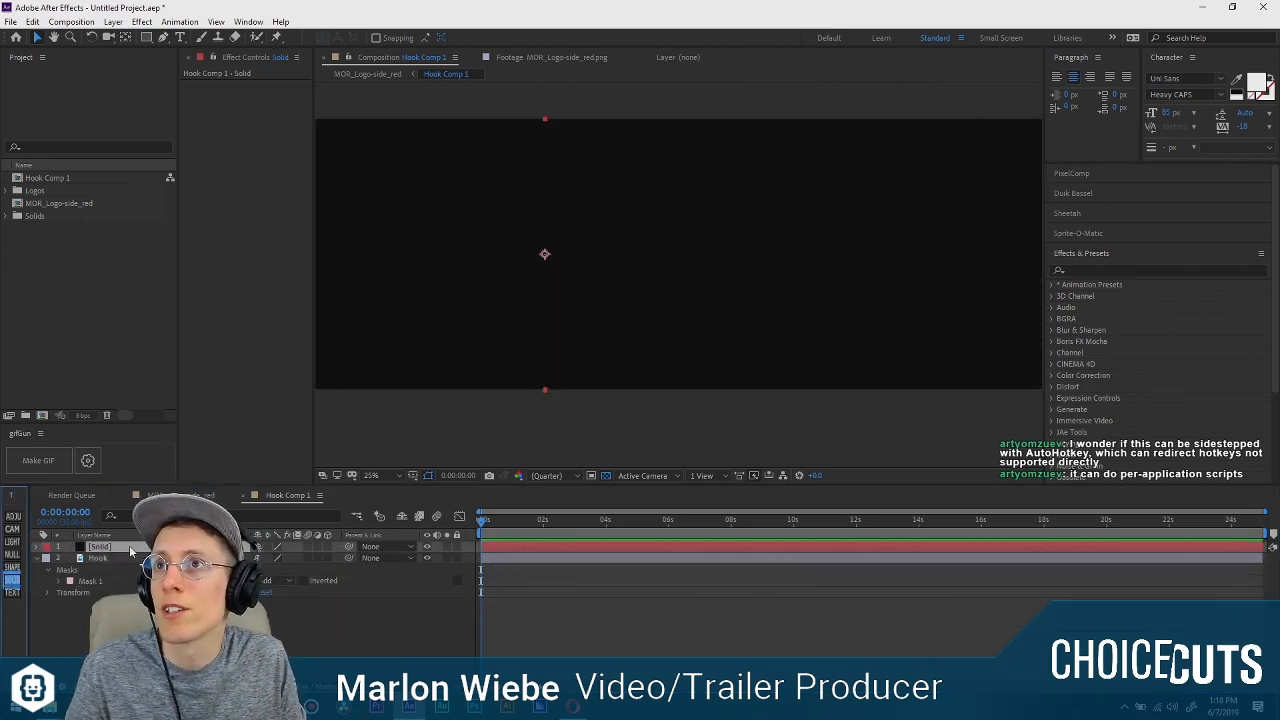
click(365, 560)
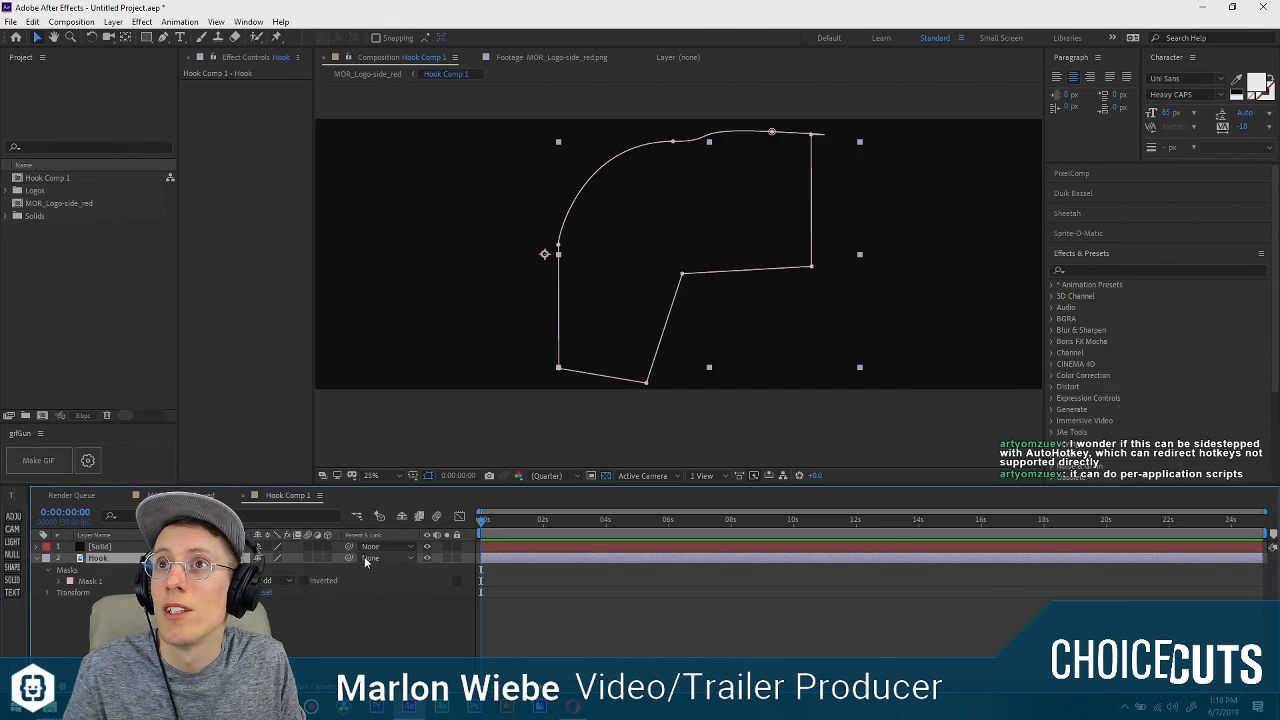
key(F4)
click(330, 558)
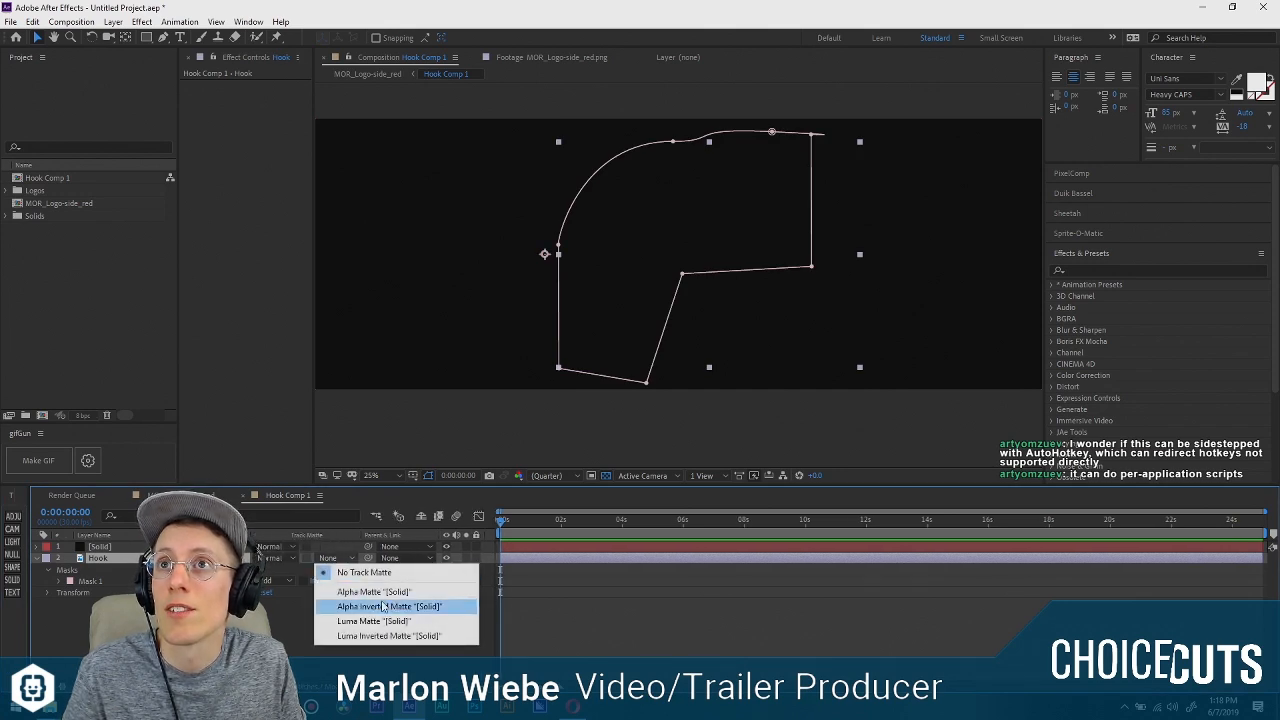
click(383, 606)
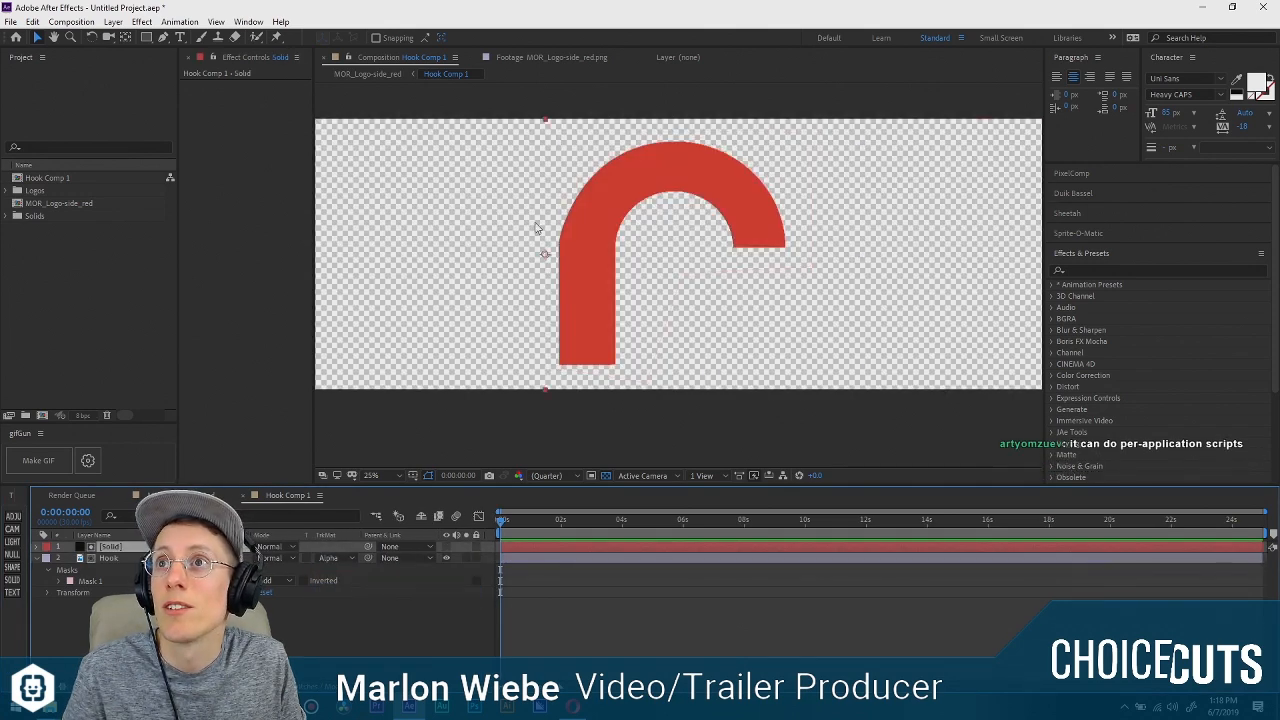
click(446, 547)
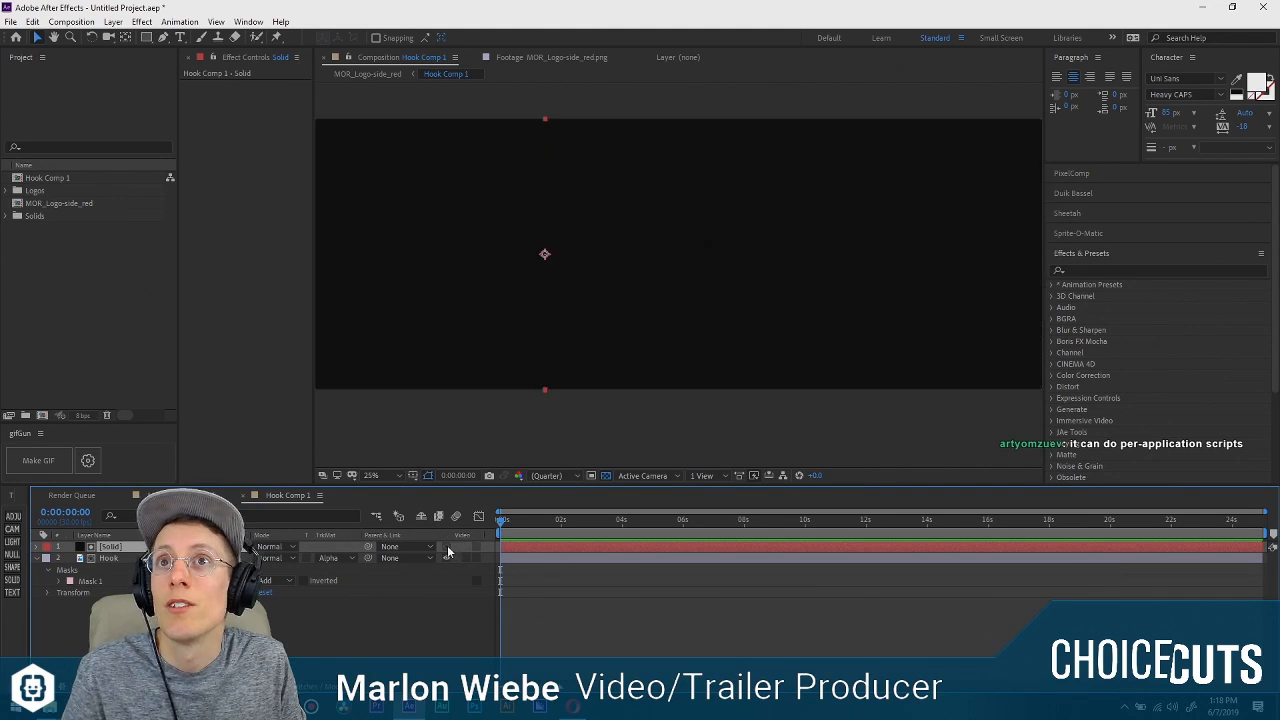
click(447, 548)
mouse_move(532, 175)
mouse_down()
mouse_move(524, 324)
mouse_move(543, 180)
mouse_move(534, 329)
mouse_move(543, 186)
mouse_move(529, 461)
mouse_move(518, 315)
mouse_move(528, 435)
mouse_move(520, 378)
mouse_move(520, 397)
mouse_move(546, 191)
mouse_move(546, 374)
mouse_move(528, 175)
mouse_up()
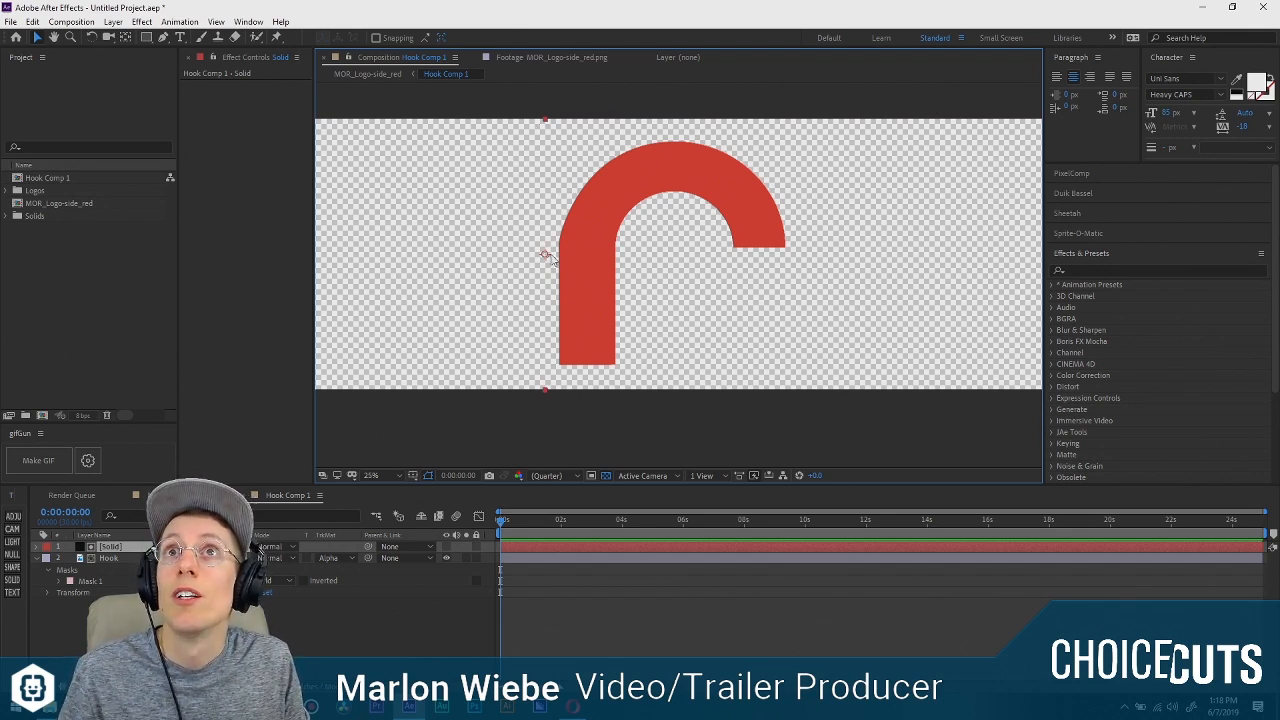
Draw a thin closed mask on the solid with the Pen tool, below the stem and spanning beyond both sides of the hook.
click(163, 37)
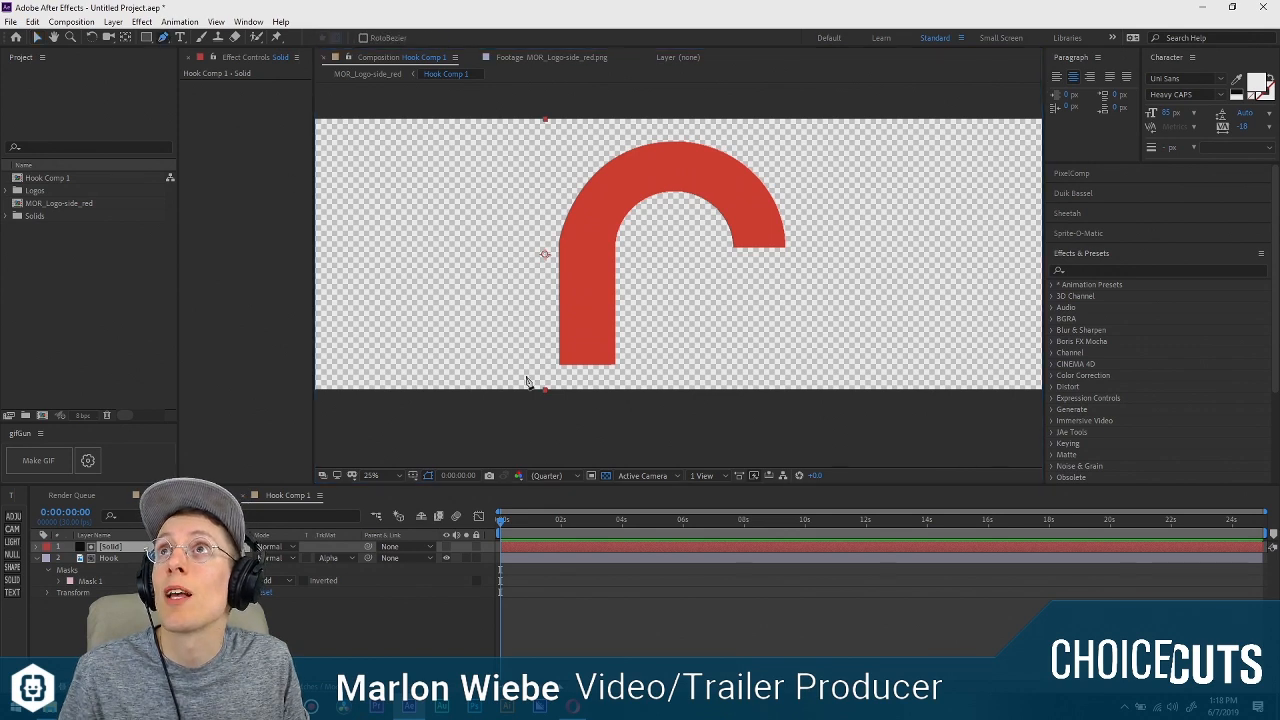
click(531, 374)
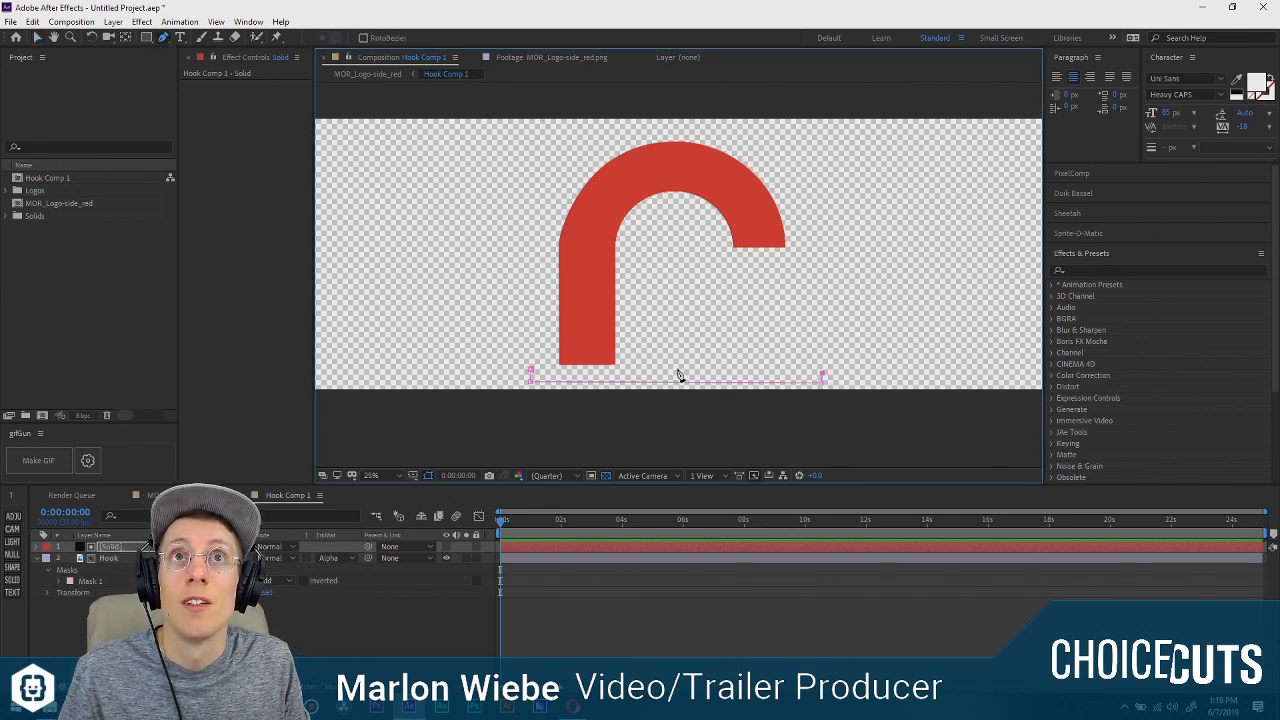
click(678, 376)
click(531, 372)
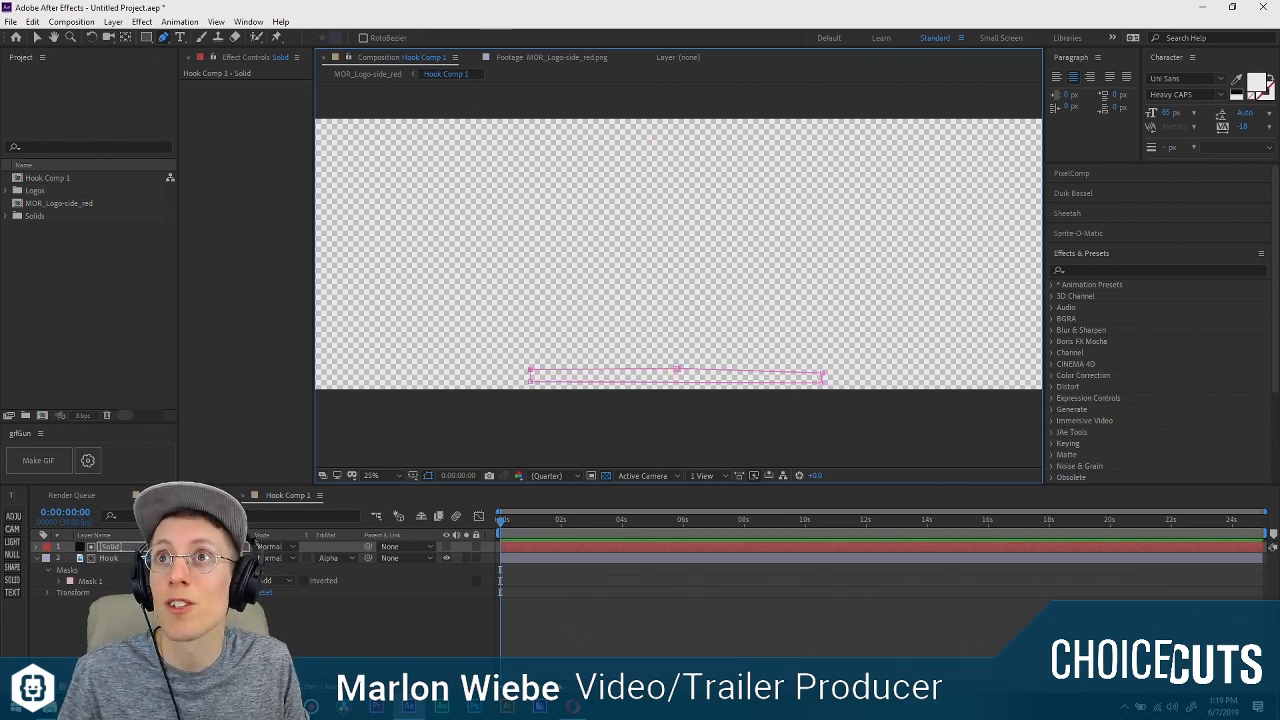
click(246, 548)
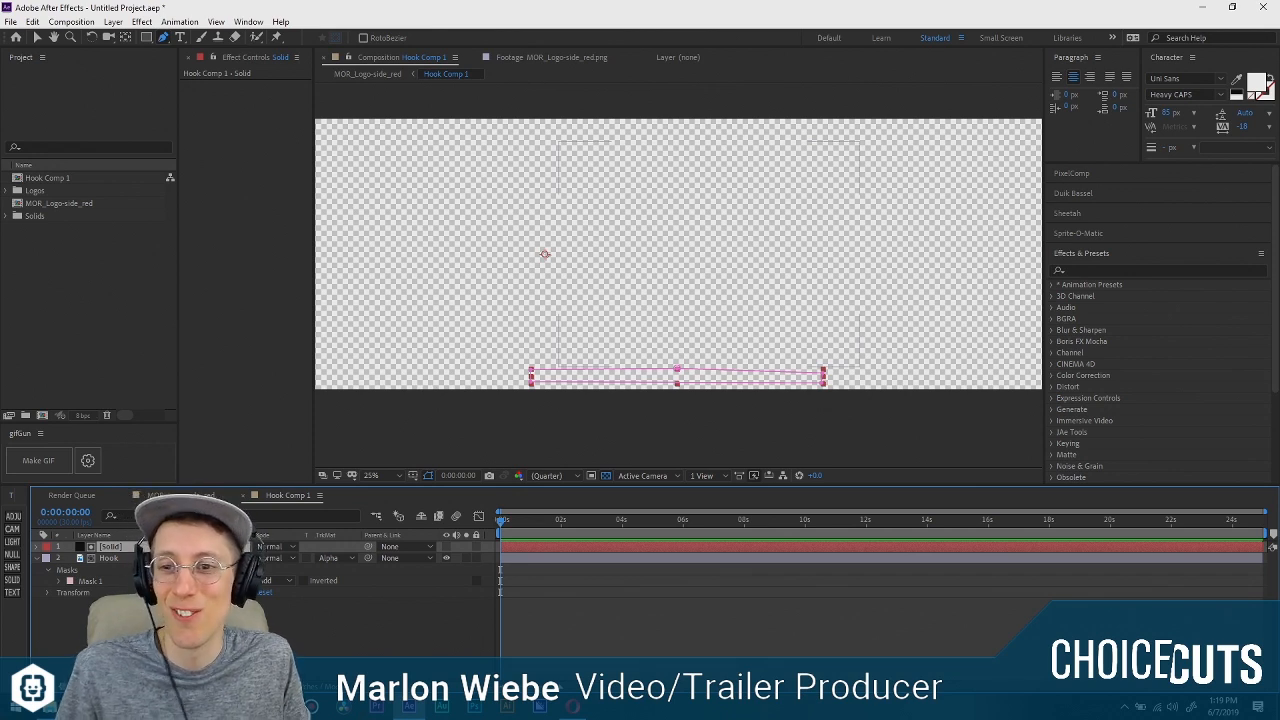
Raise the upper left and middle vertices of the solid's mask to where the hook's stem meets the arc, uncovering the stem.
drag(531, 372, 528, 240)
drag(527, 291, 536, 371)
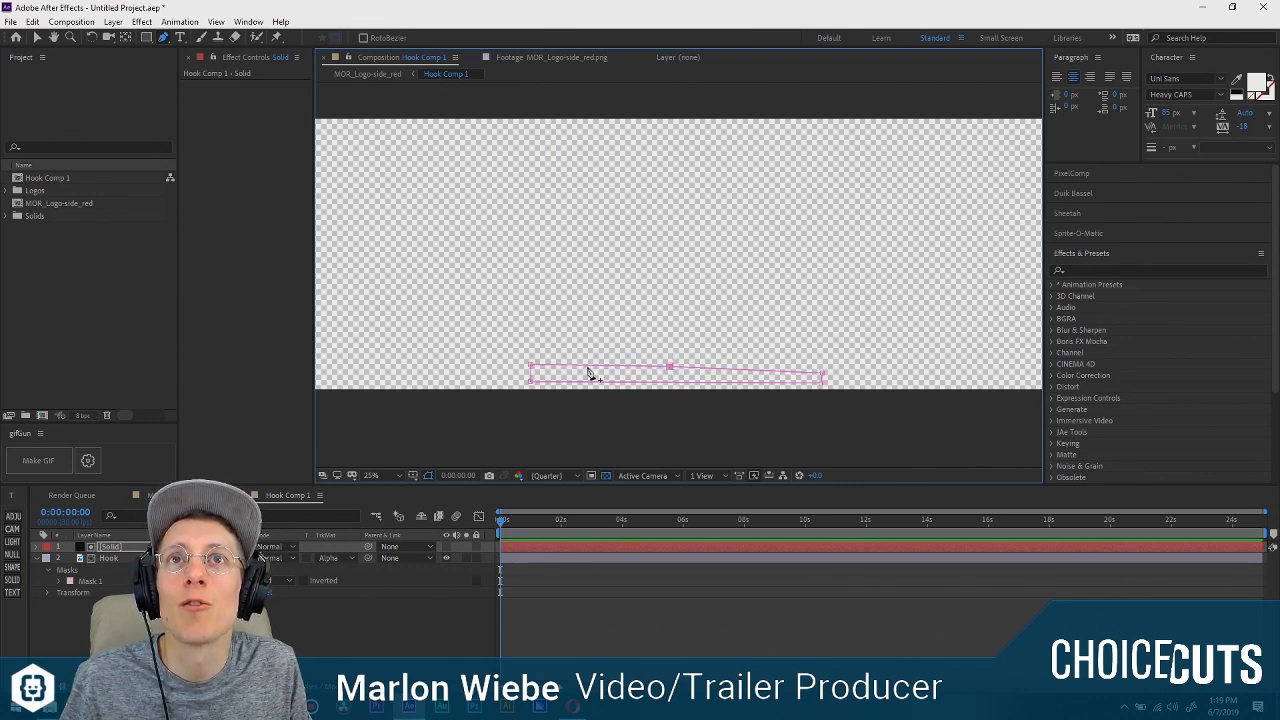
shift+click(531, 366)
drag(531, 366, 525, 240)
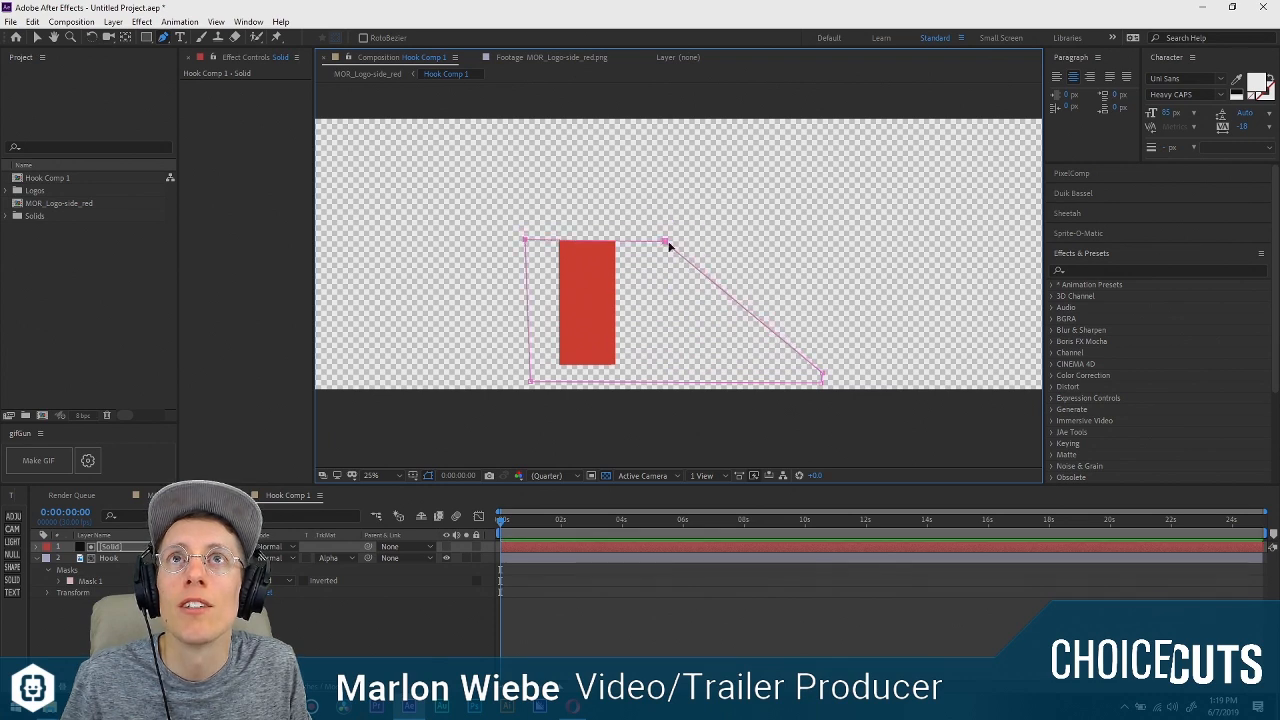
key(v)
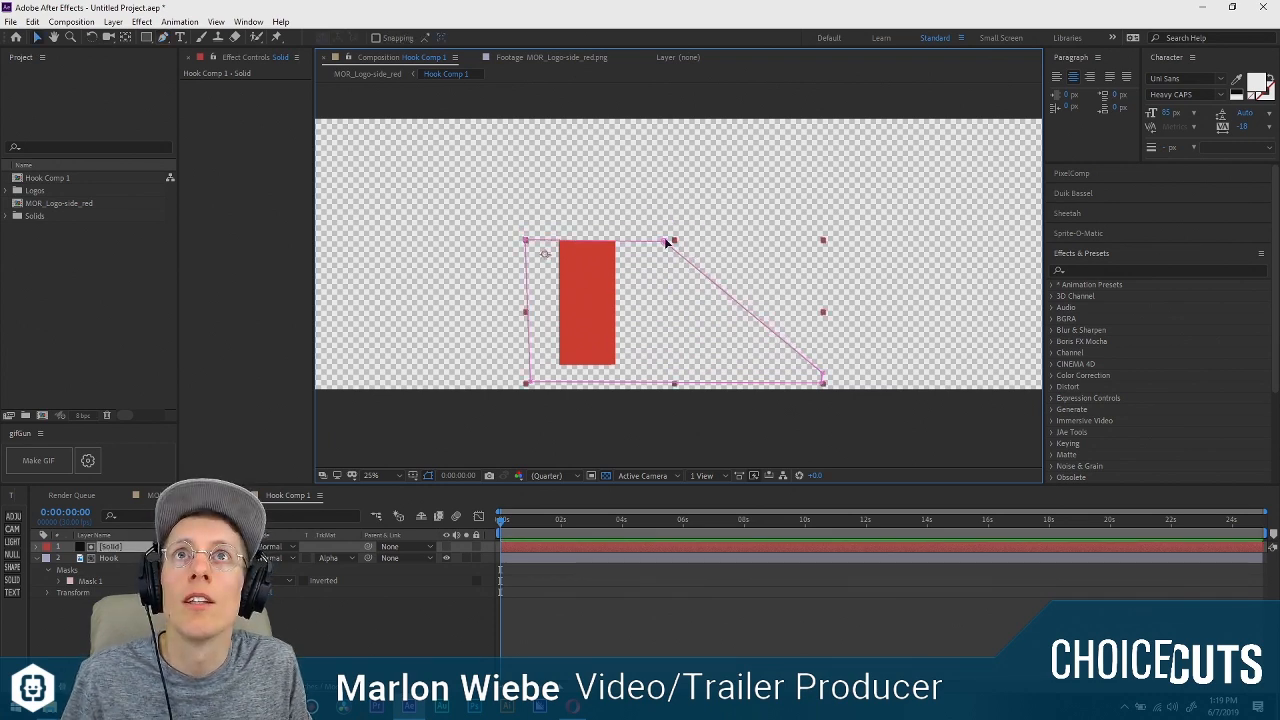
Add vertices on the top and left edges of the solid's mask with the Pen tool and level its top edge across the hook's stem.
drag(665, 241, 657, 240)
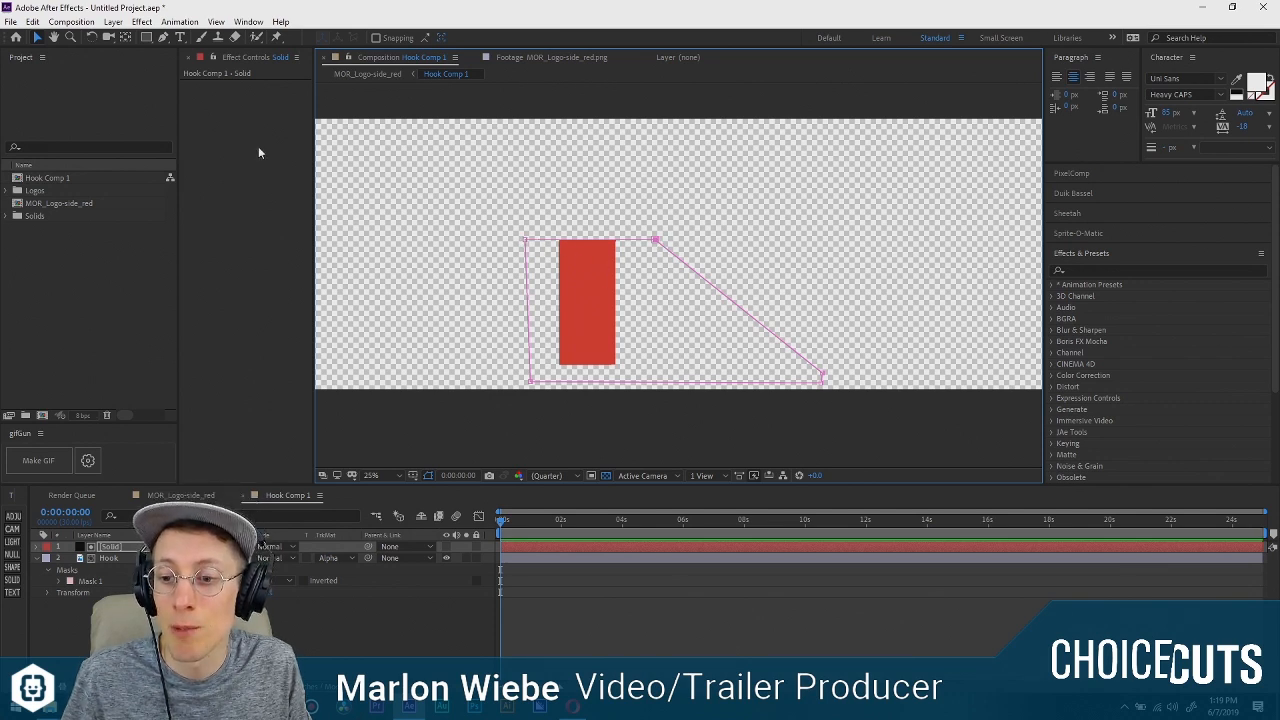
key(g)
click(589, 241)
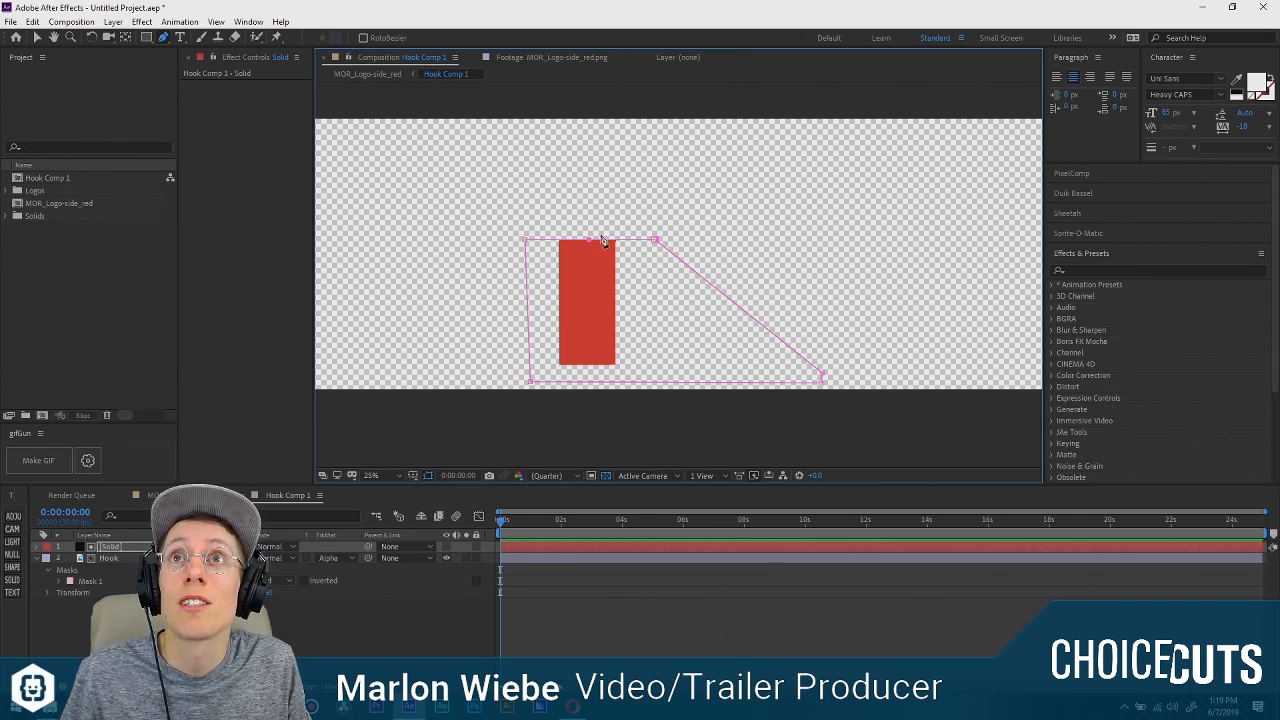
drag(526, 239, 629, 145)
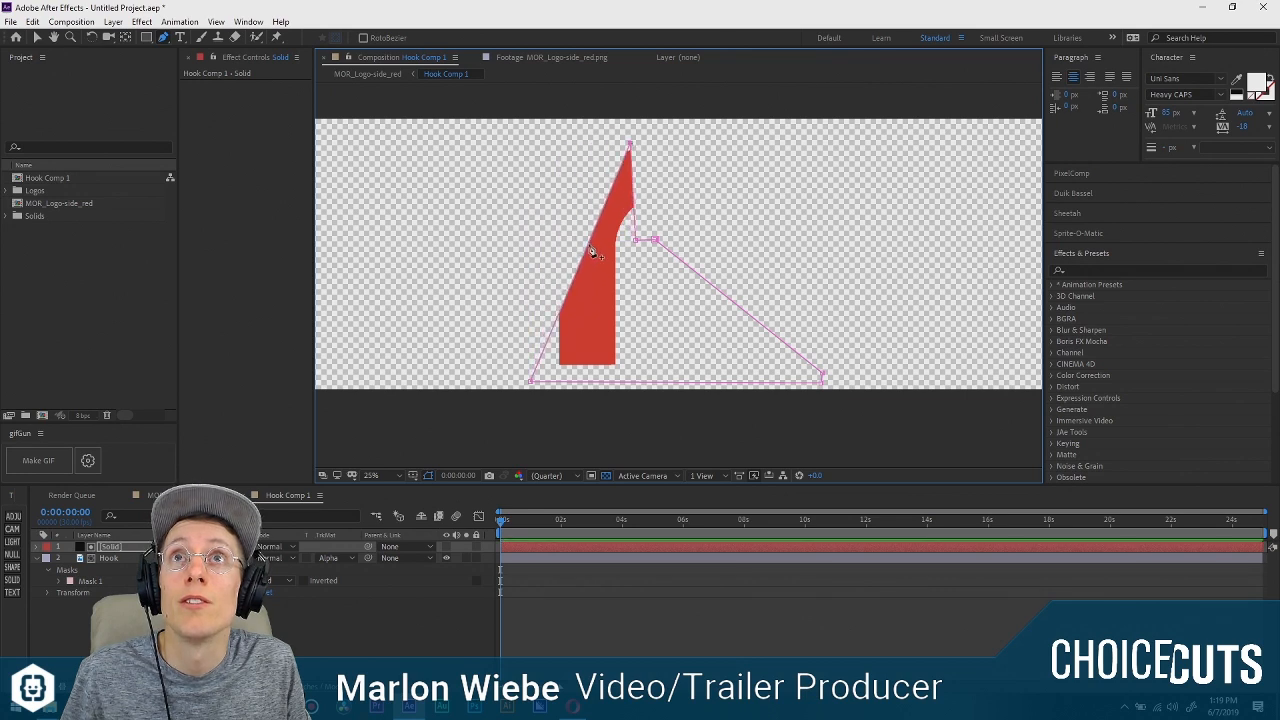
drag(589, 249, 537, 256)
drag(629, 146, 553, 253)
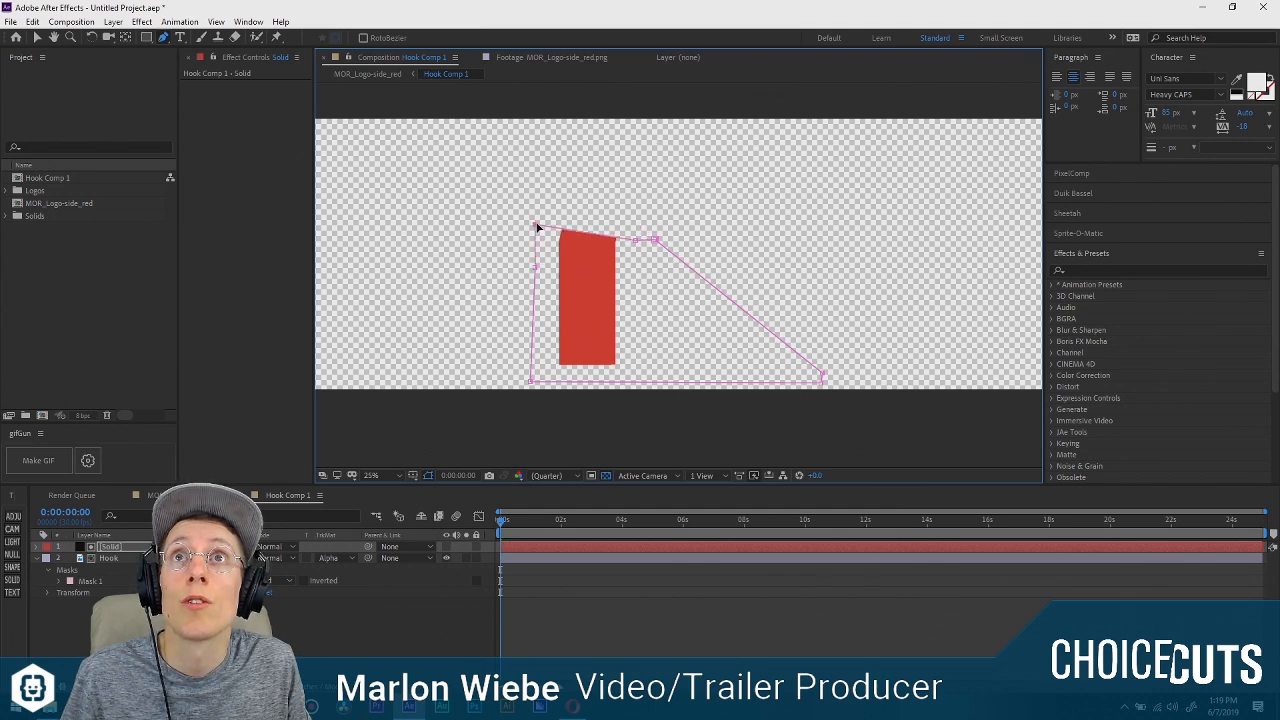
drag(655, 240, 631, 244)
drag(537, 240, 537, 246)
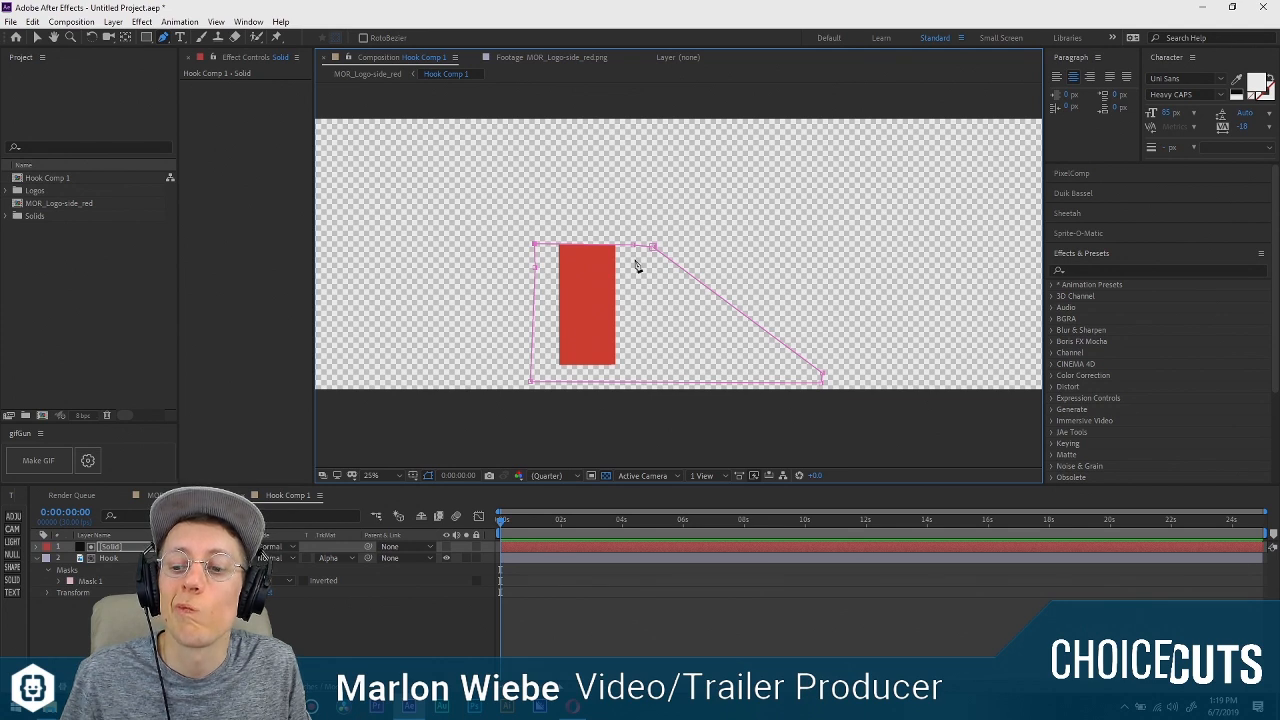
Lower the solid mask's bottom corners beyond the frame and move its upper vertices down below the stem, hiding the hook completely.
click(591, 600)
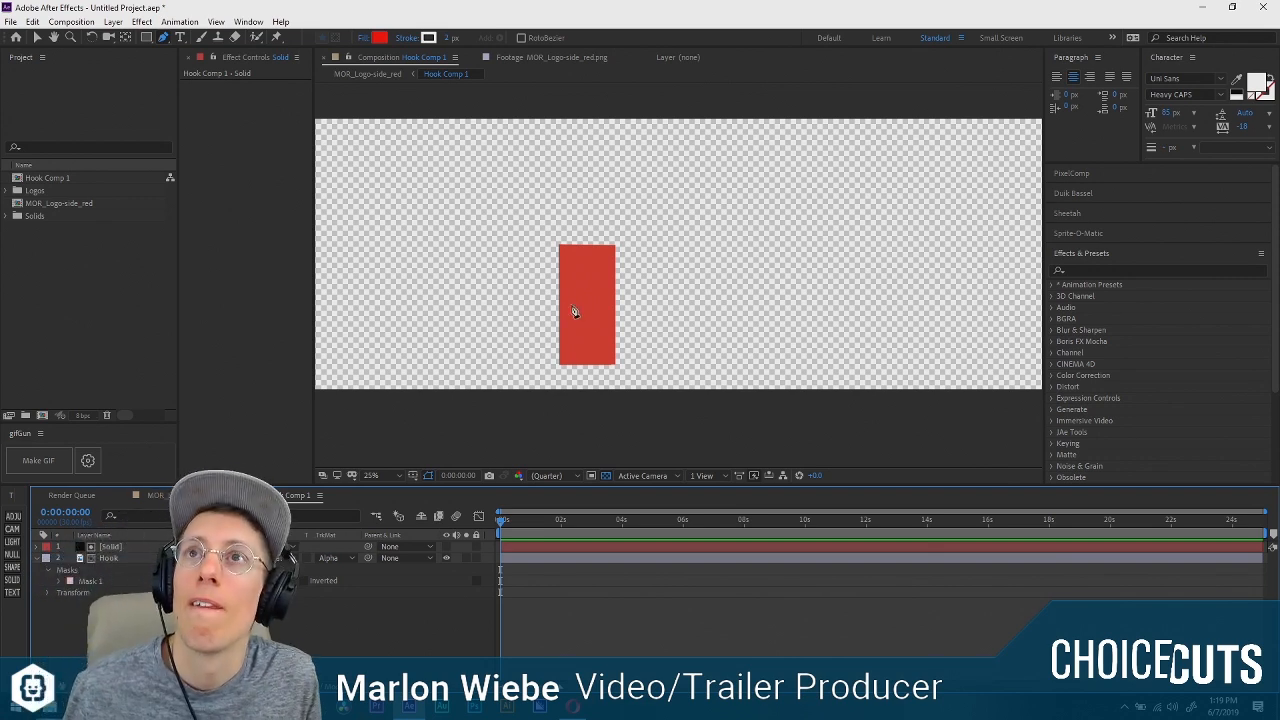
click(112, 547)
click(653, 250)
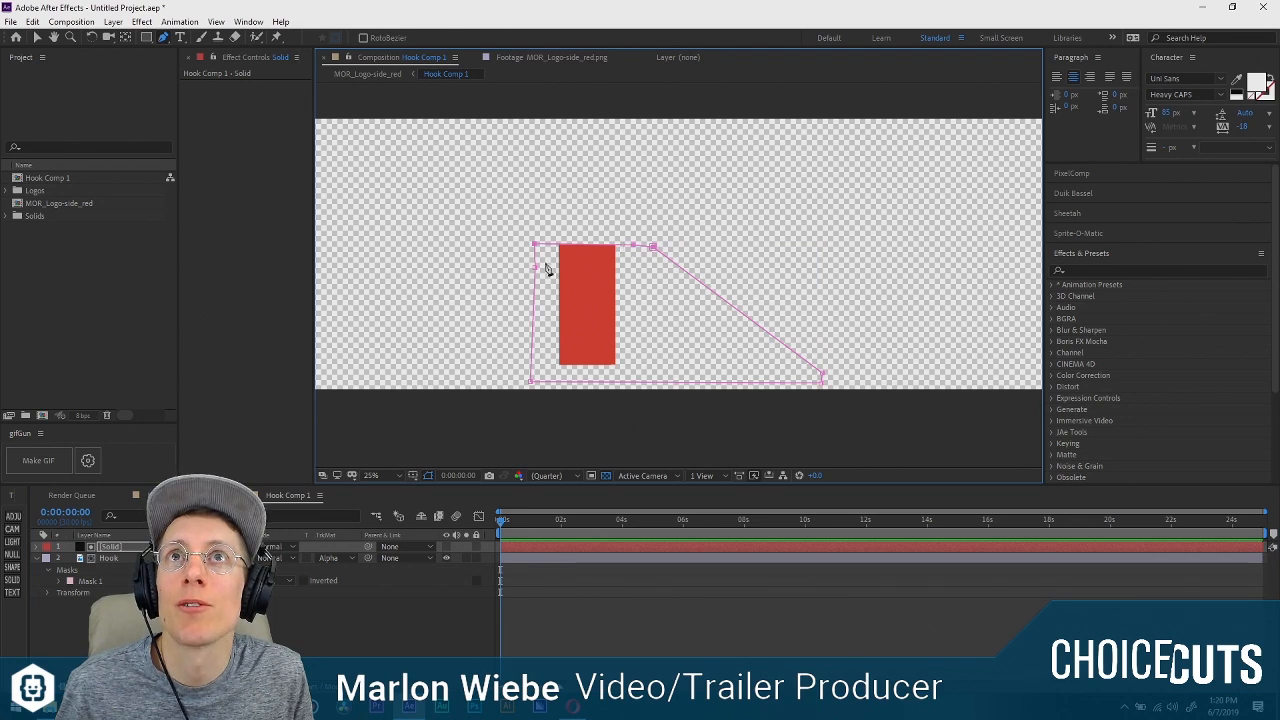
drag(535, 251, 536, 430)
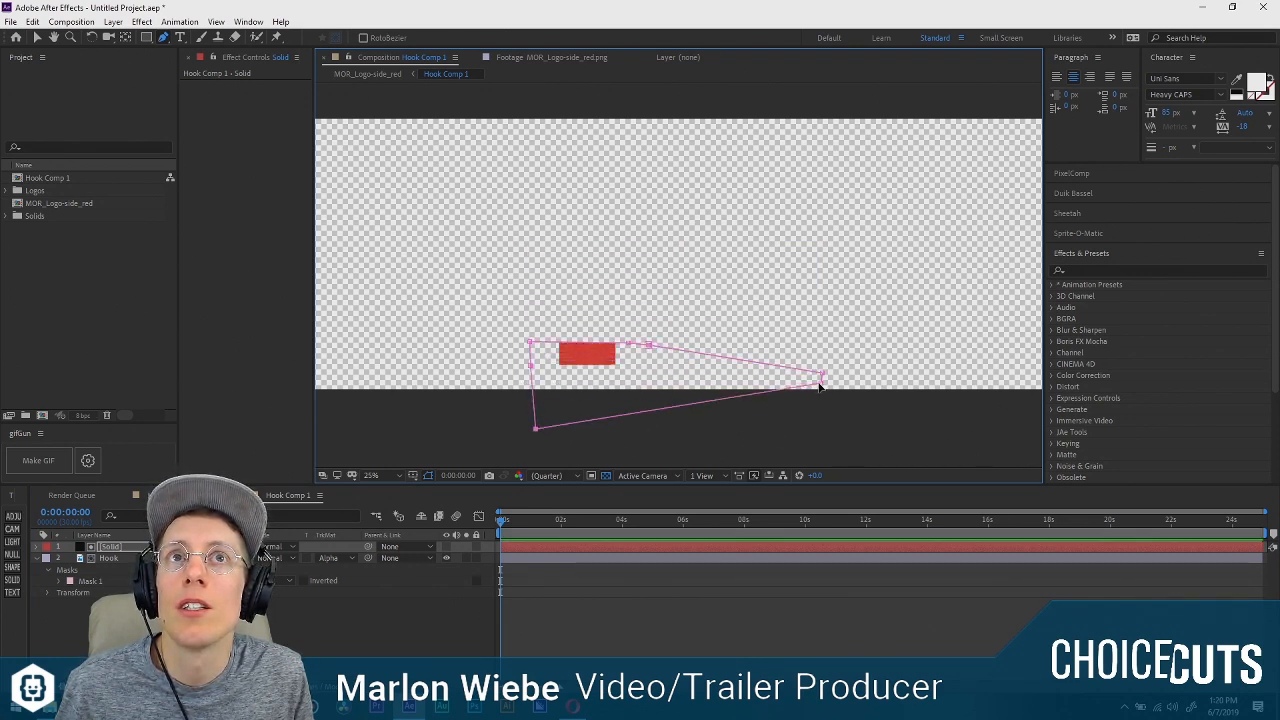
drag(820, 383, 815, 430)
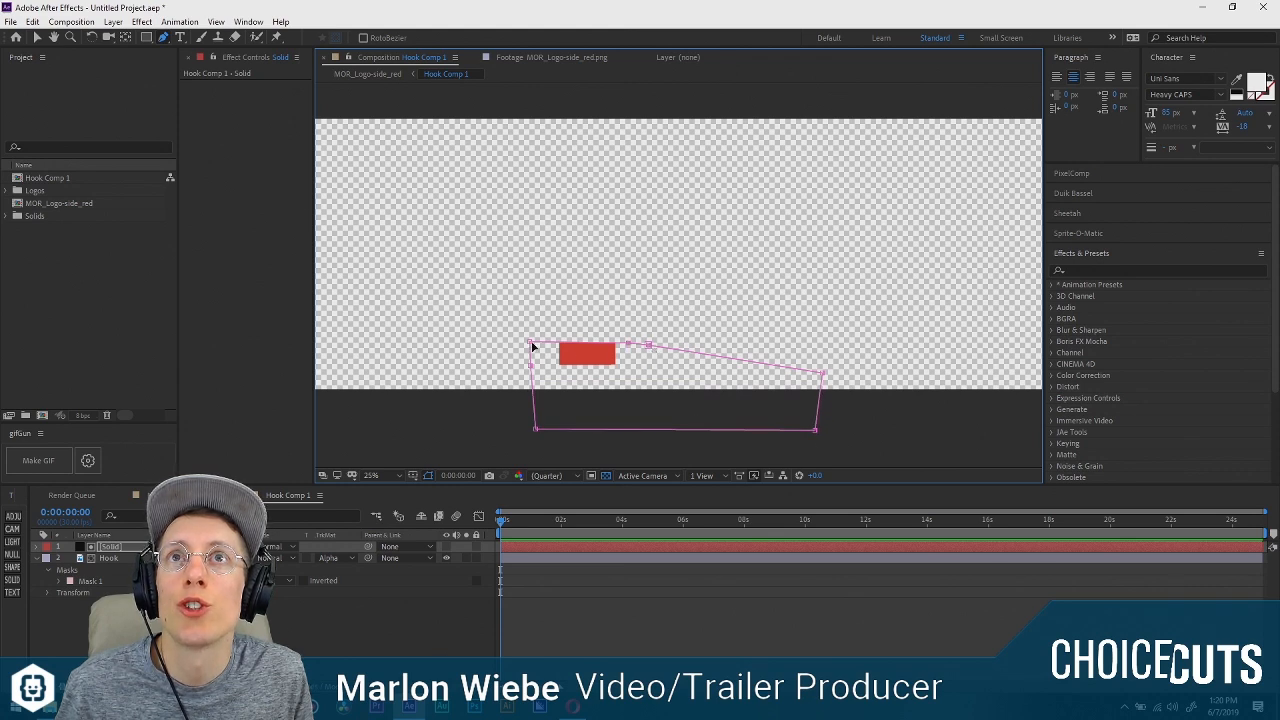
key(ctrl+t)
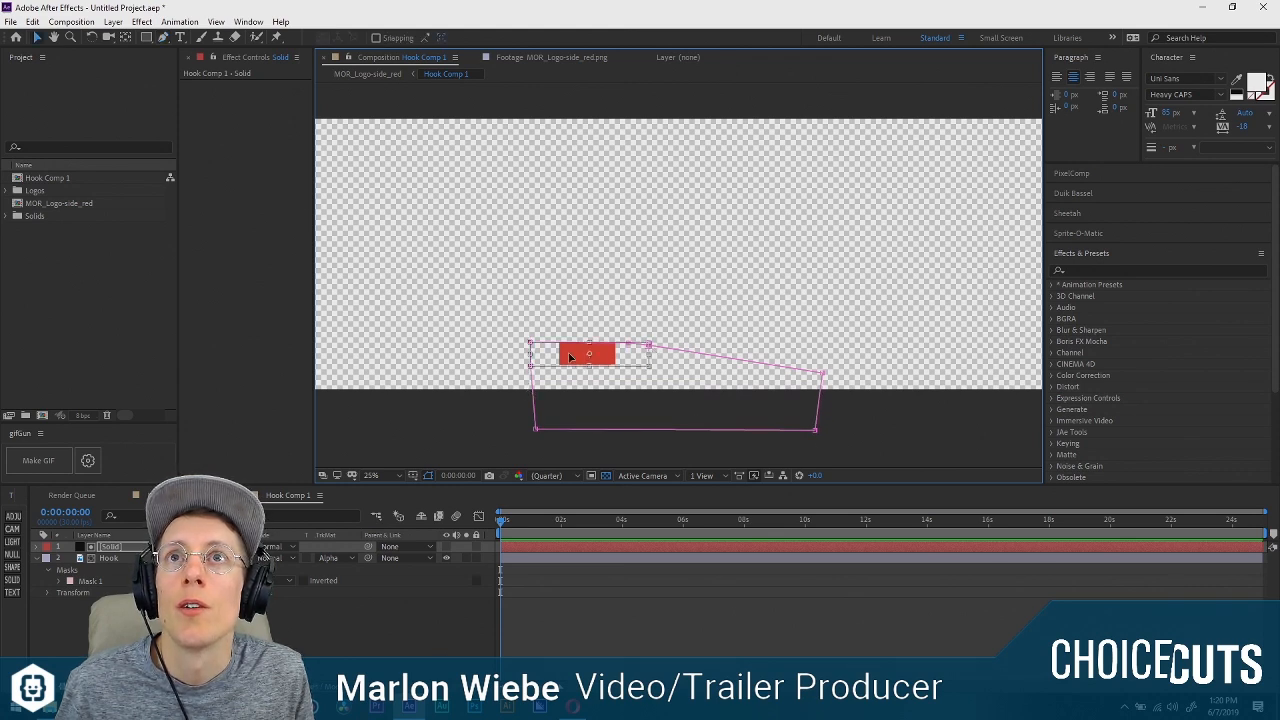
drag(564, 361, 565, 386)
click(531, 591)
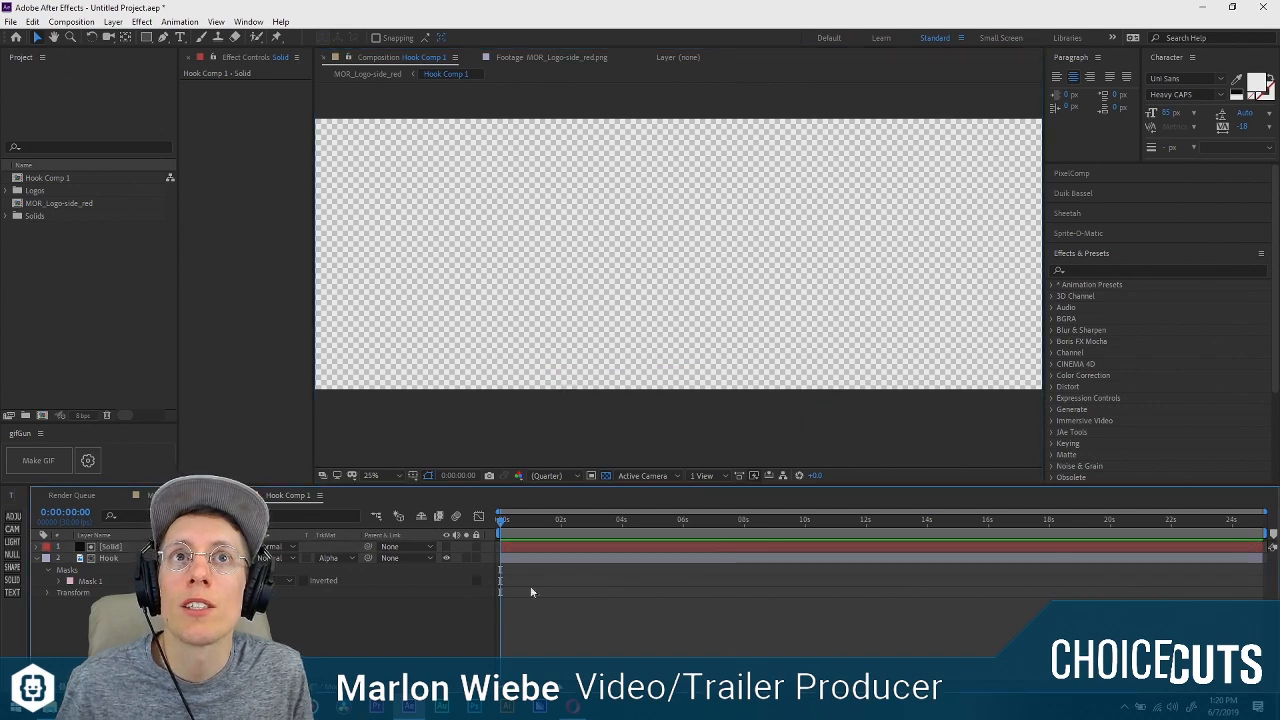
Reveal the solid's Mask Path and set its starting keyframe at 0:00:00:00.
click(147, 549)
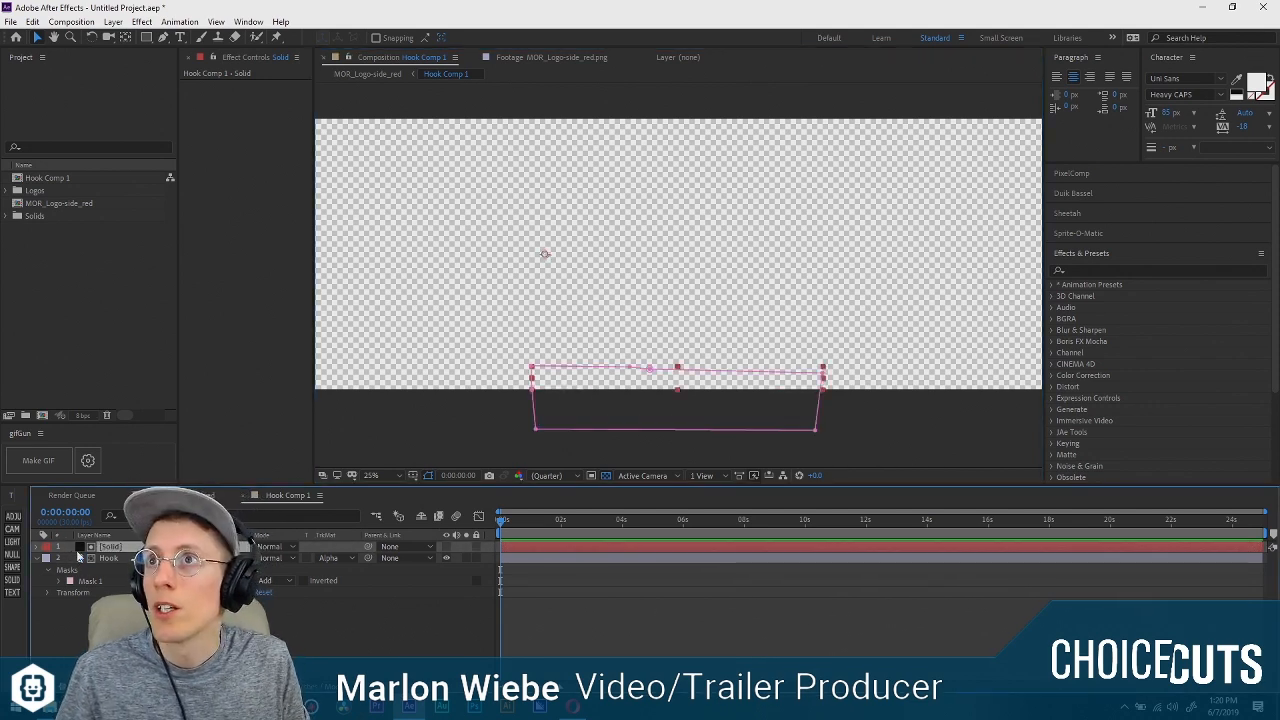
key(m)
click(81, 569)
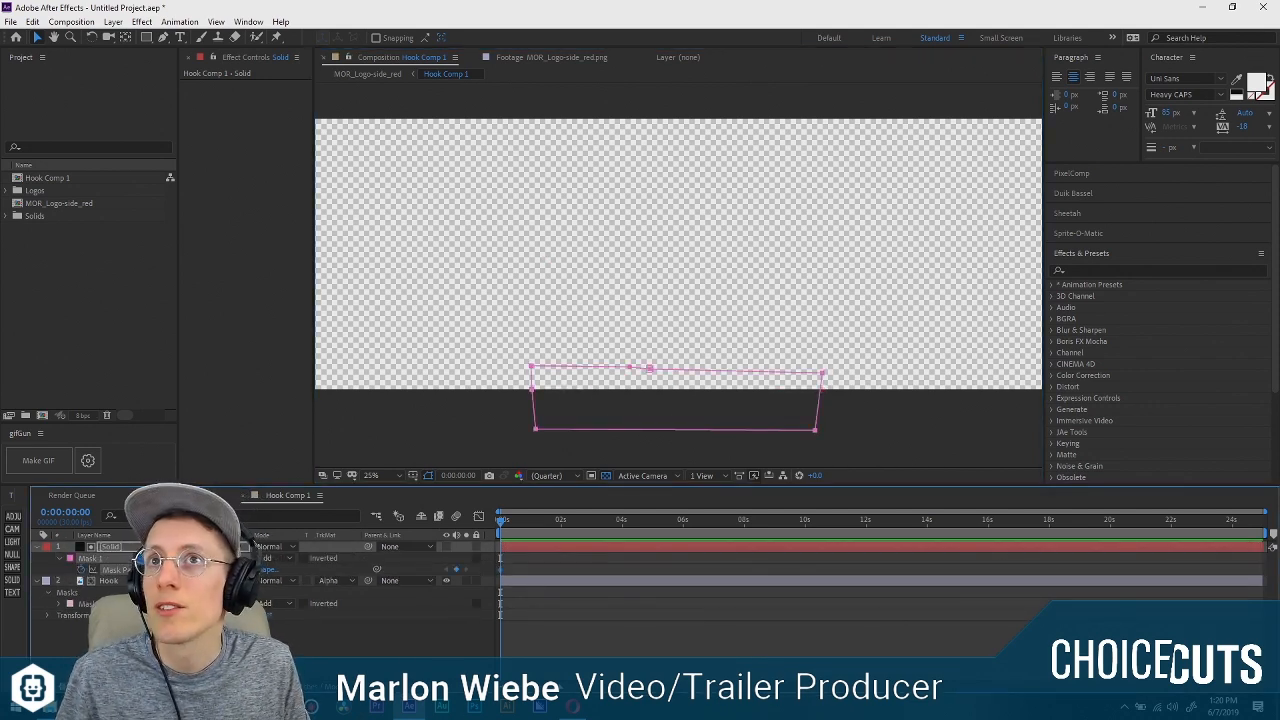
Keyframe the Mask Path at 0:00:02:00 with the mask's upper left vertices raised to where the stem meets the arc.
click(531, 522)
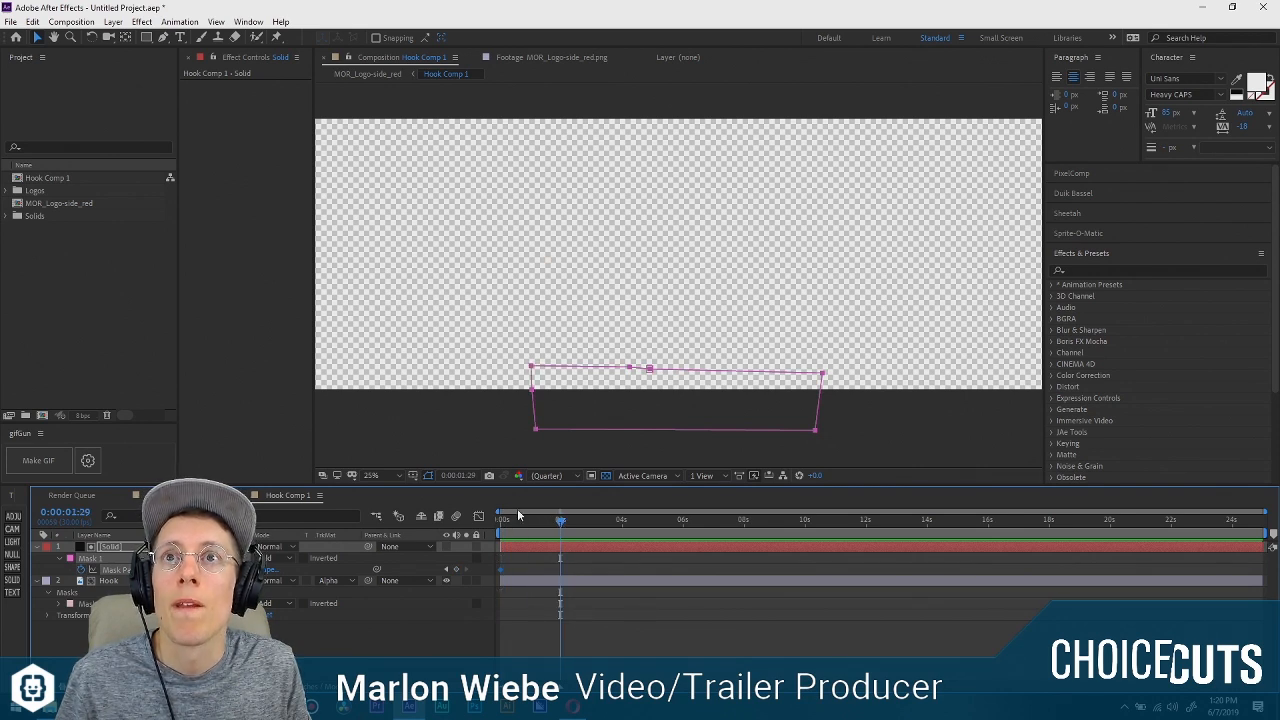
drag(518, 516, 562, 524)
drag(527, 369, 530, 330)
key(ctrl+z)
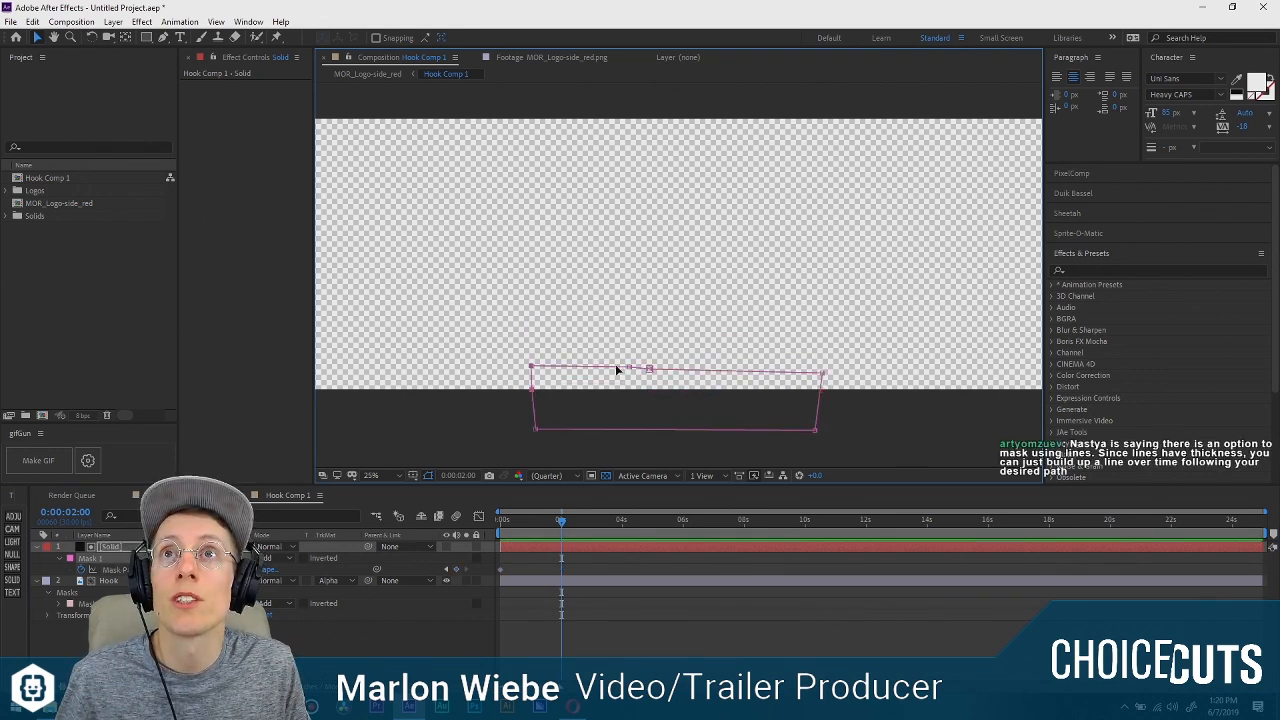
drag(629, 371, 629, 246)
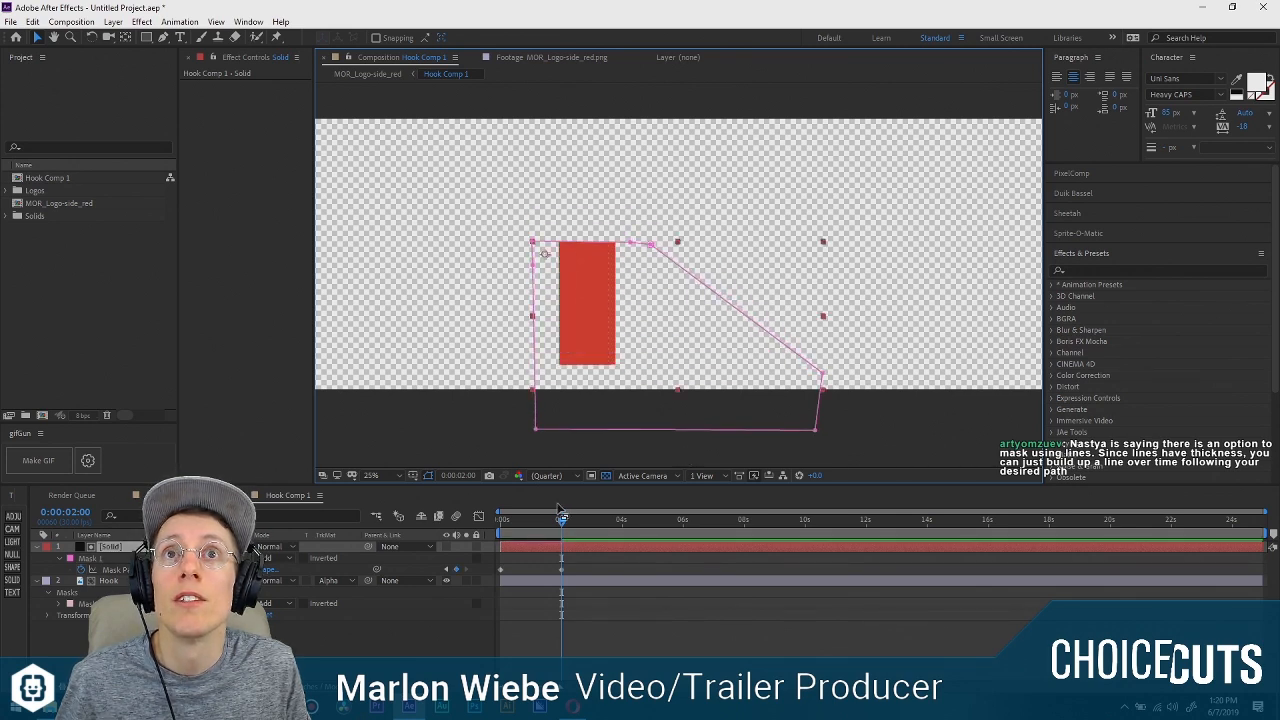
At 0:00:04:12, raise the mask's upper left vertices around the arc's outer curve, uncovering its first quarter up to a near-vertical edge.
drag(561, 515, 633, 518)
click(628, 245)
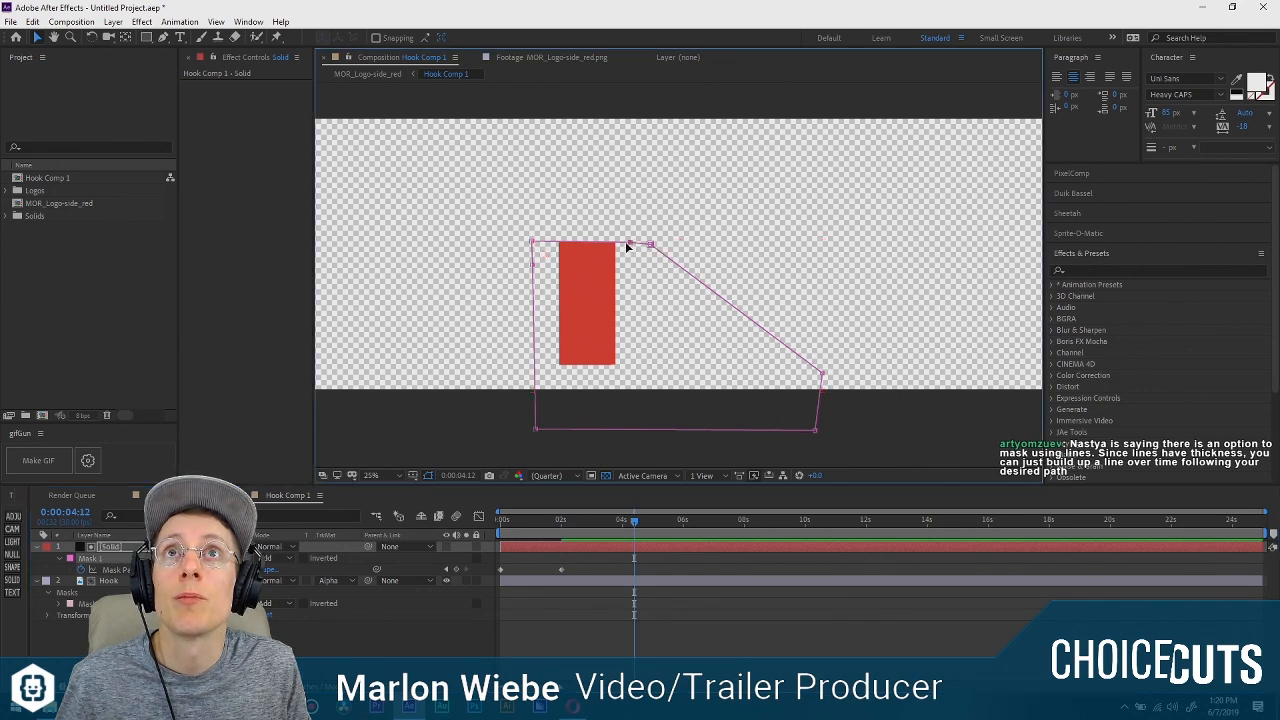
drag(535, 243, 636, 135)
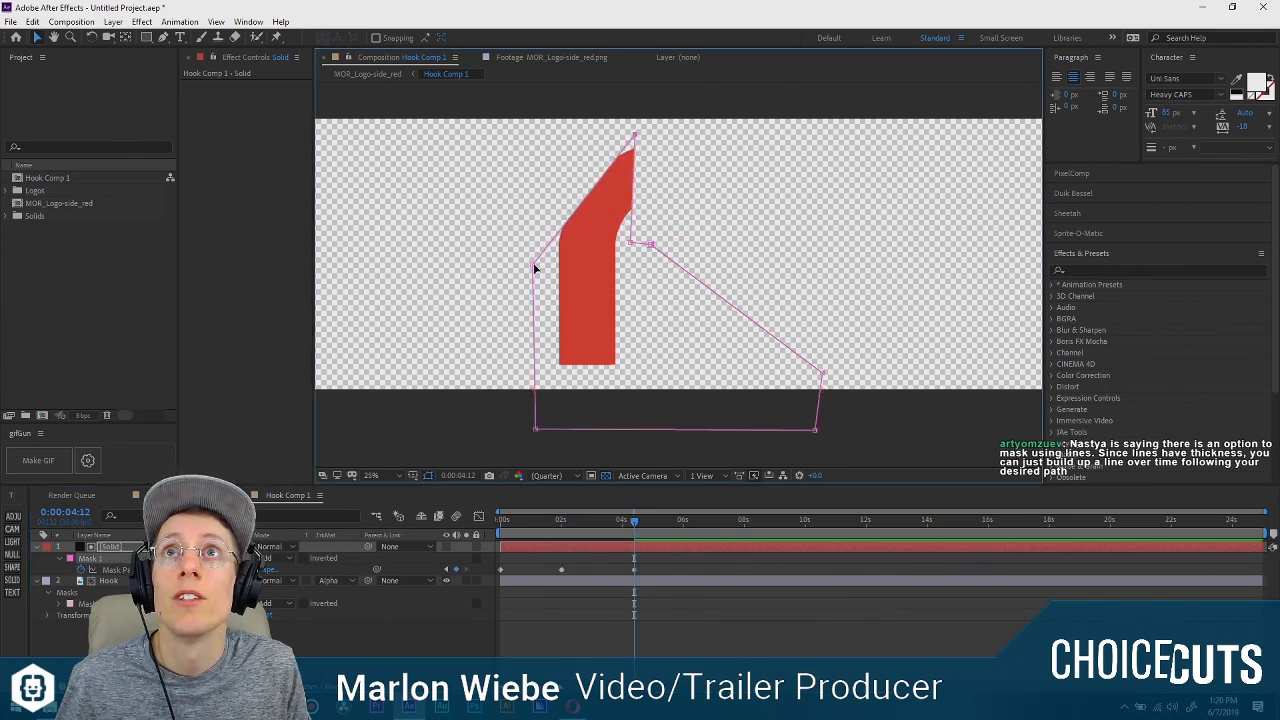
drag(533, 265, 540, 189)
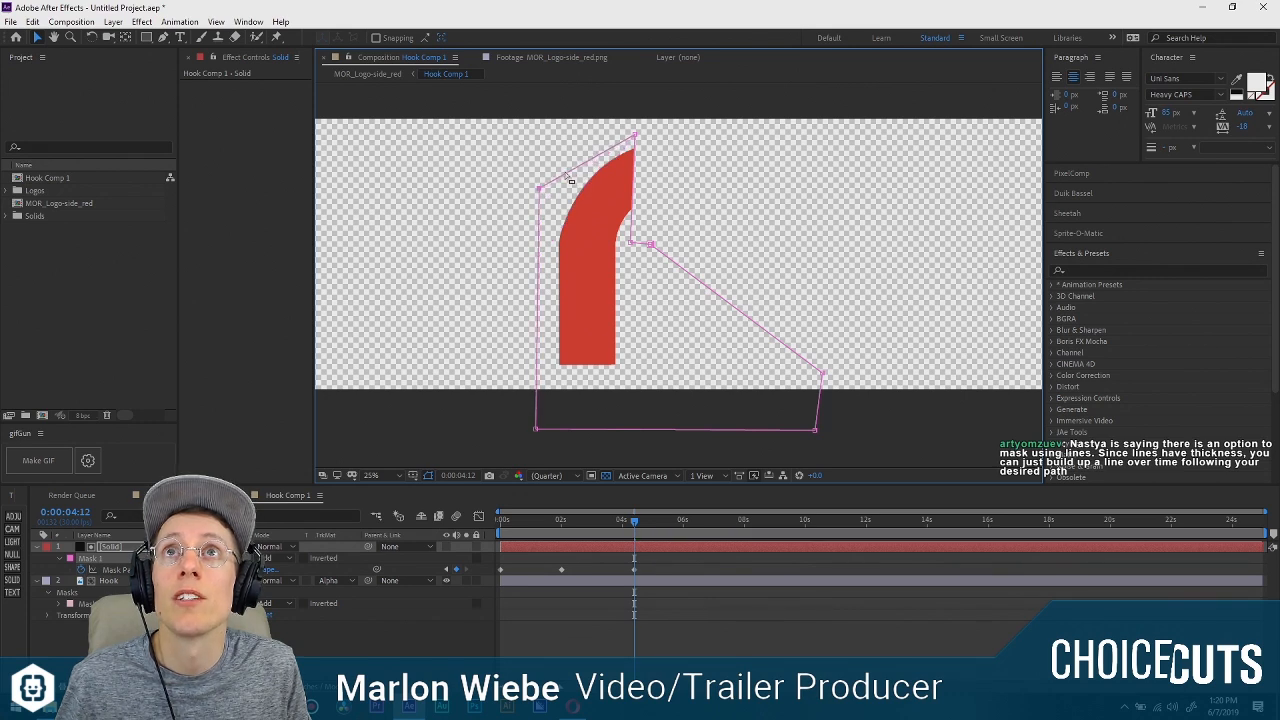
drag(635, 136, 631, 133)
drag(632, 244, 643, 249)
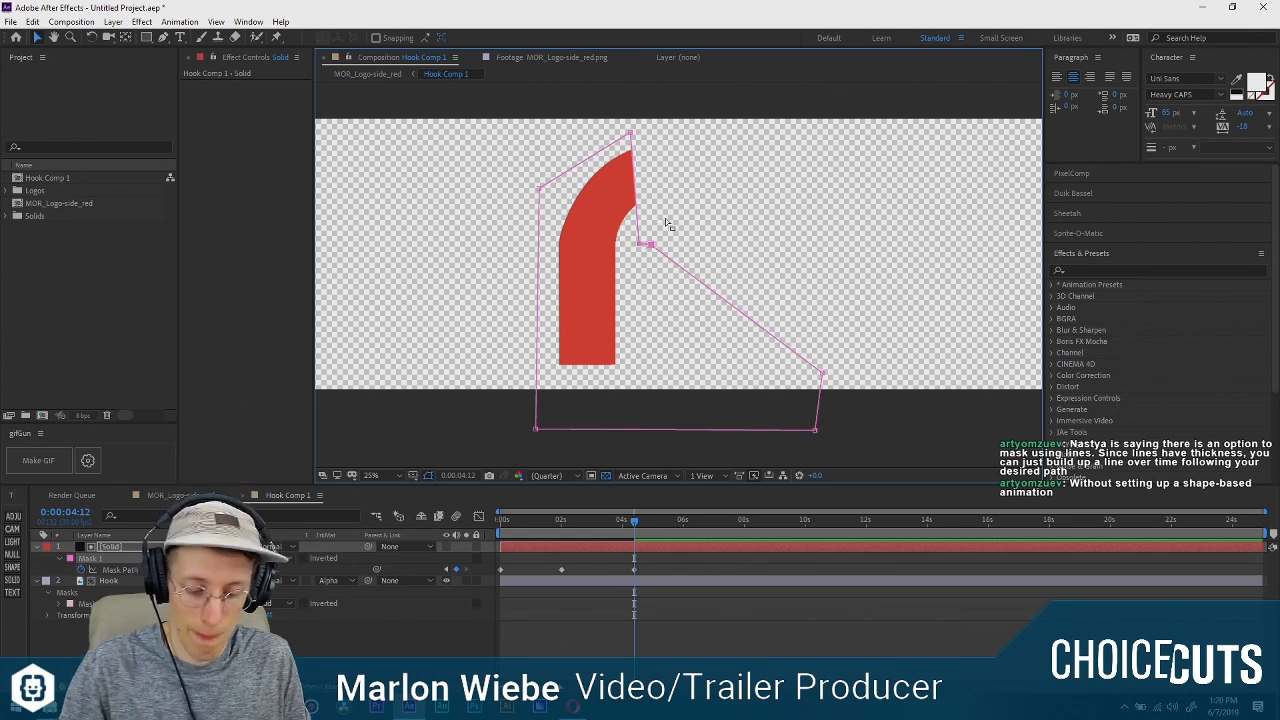
At 0:00:04:12, extend the mask edge to a vertical line at the arc's apex and spread the lower middle vertex out toward the right side.
key(Escape)
click(651, 246)
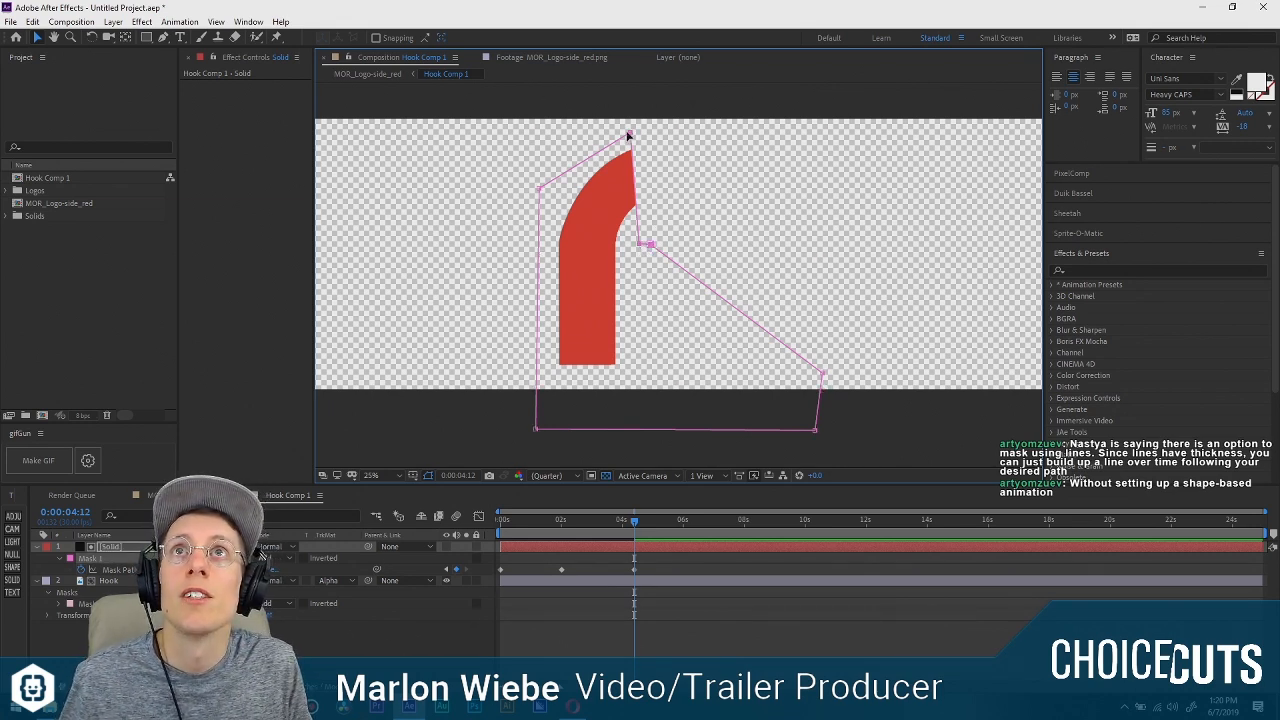
drag(628, 134, 664, 131)
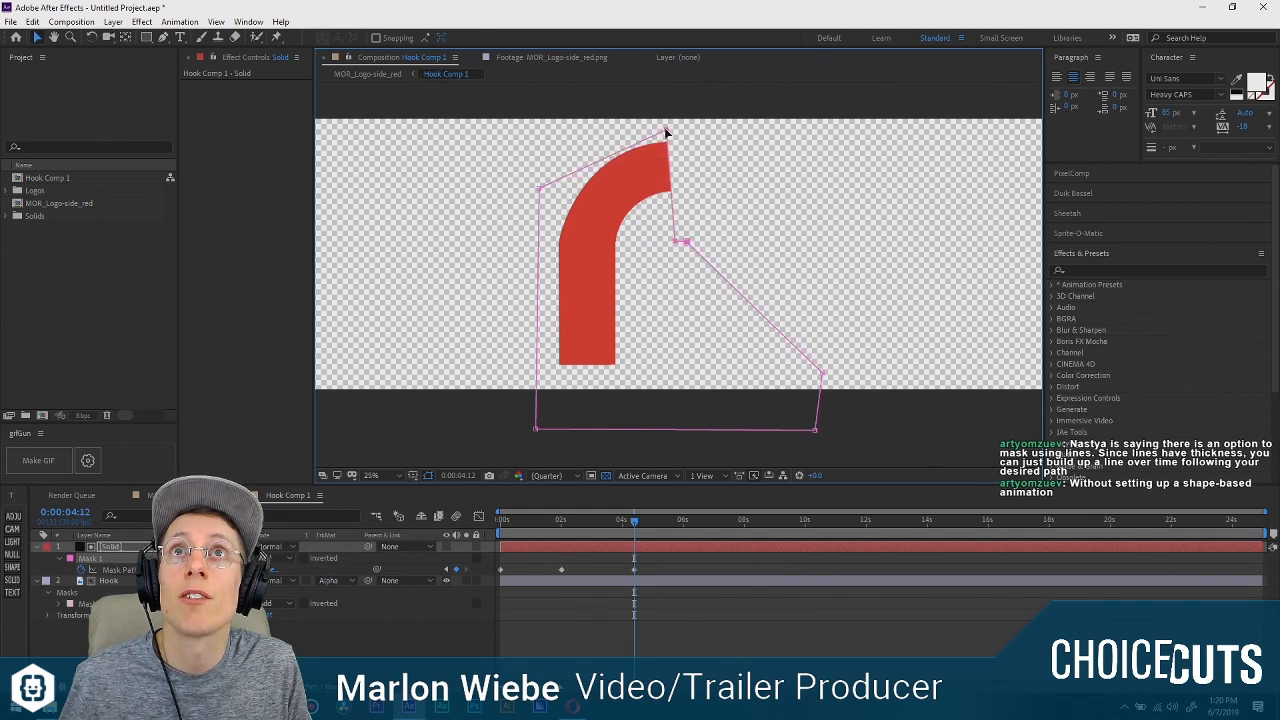
drag(673, 243, 713, 269)
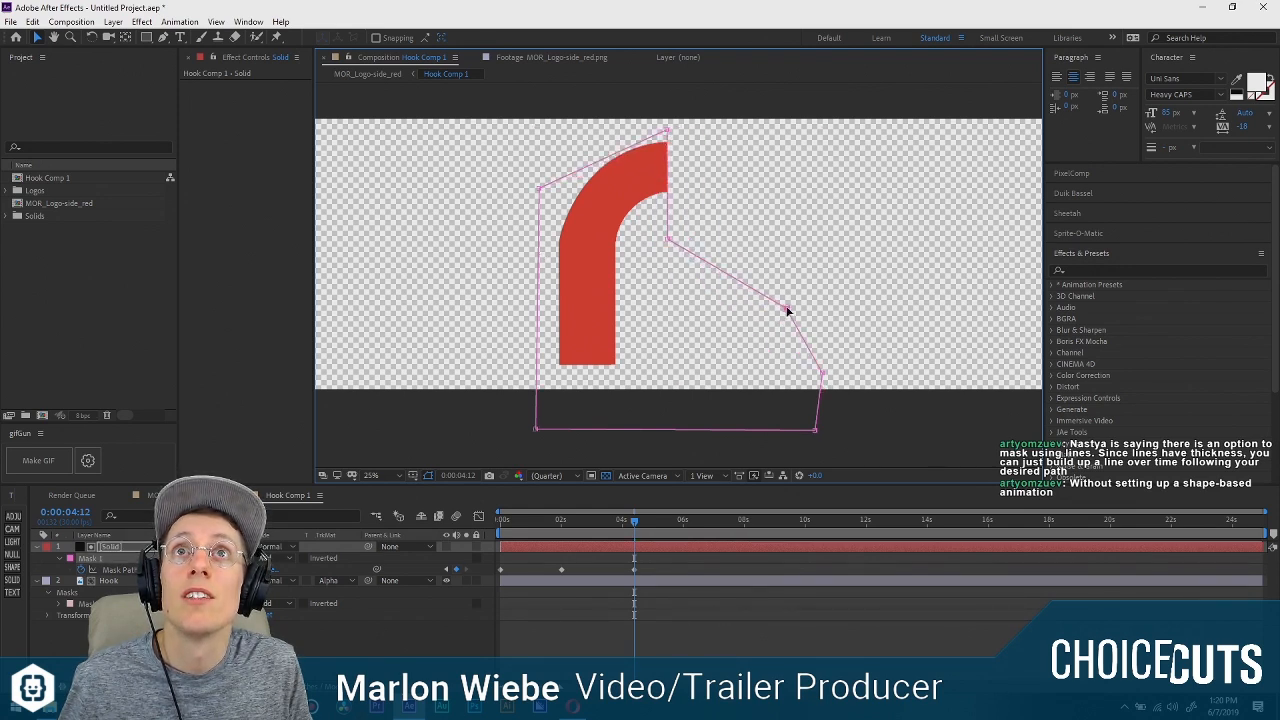
drag(787, 311, 793, 305)
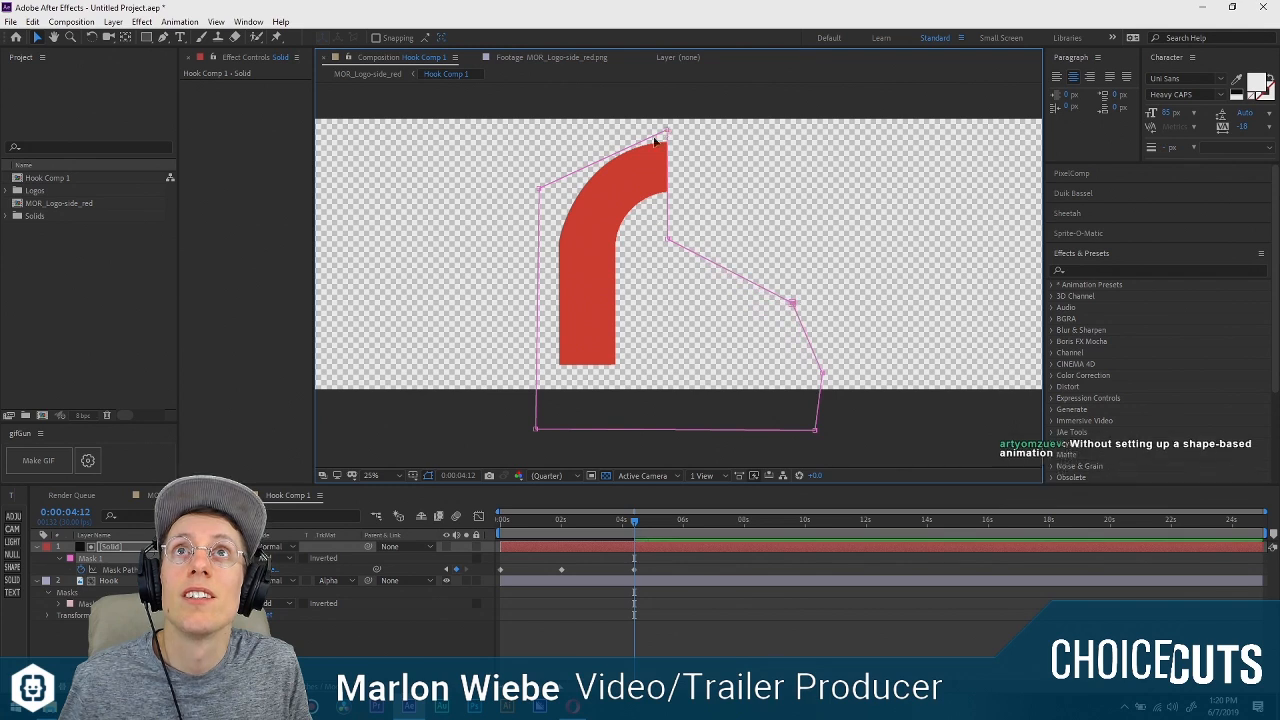
At 0:00:06:05, swing the mask's leading vertex past the hook's tip and add a vertex above the arc, uncovering the whole hook.
drag(632, 520, 688, 525)
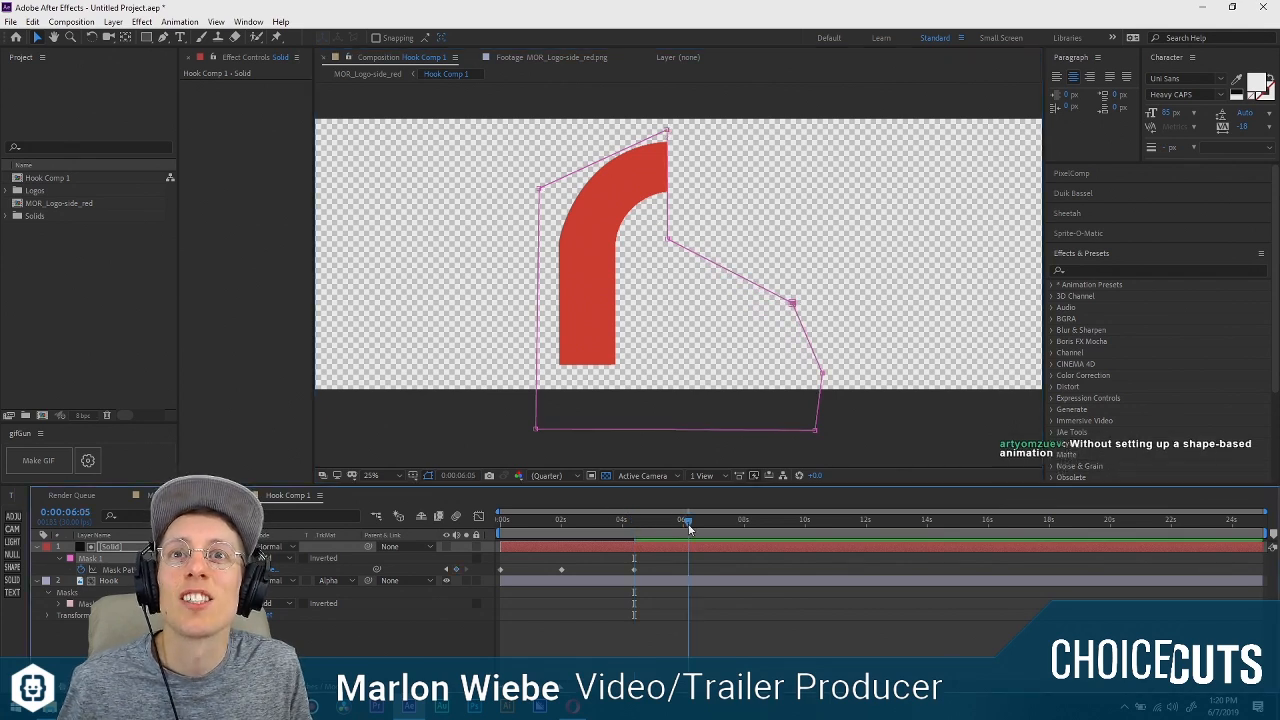
drag(546, 193, 542, 136)
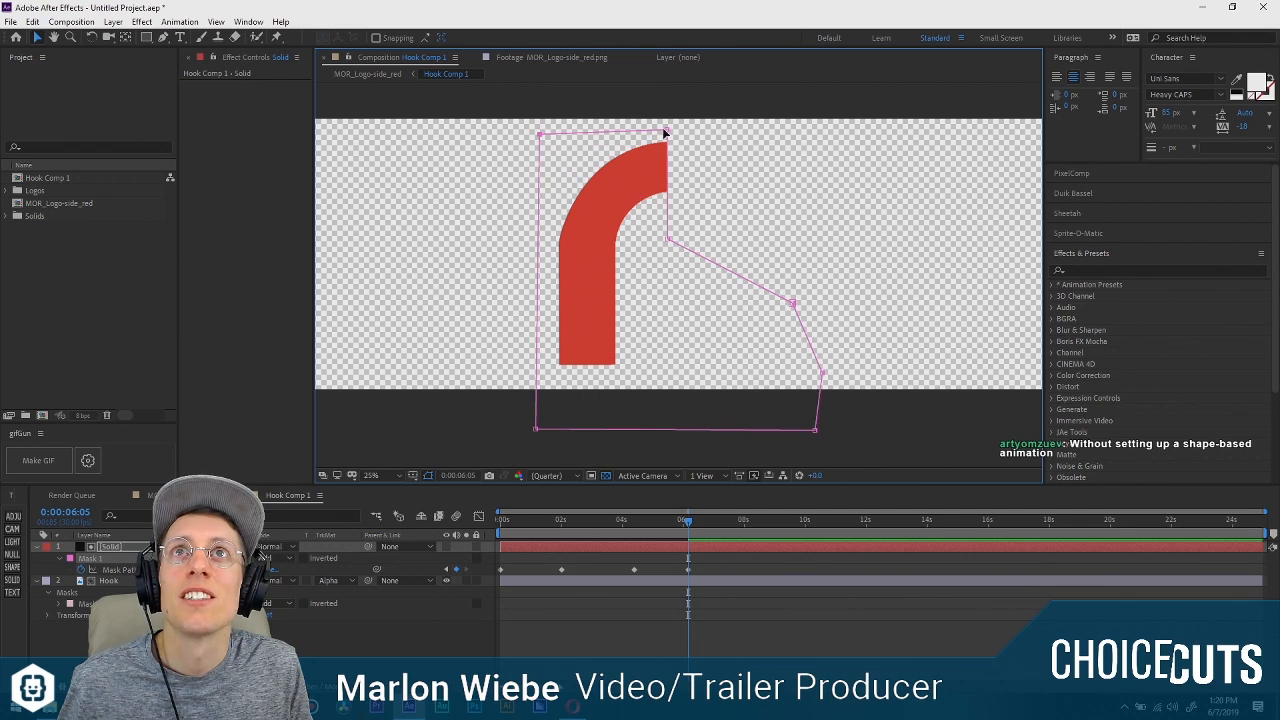
drag(666, 131, 794, 129)
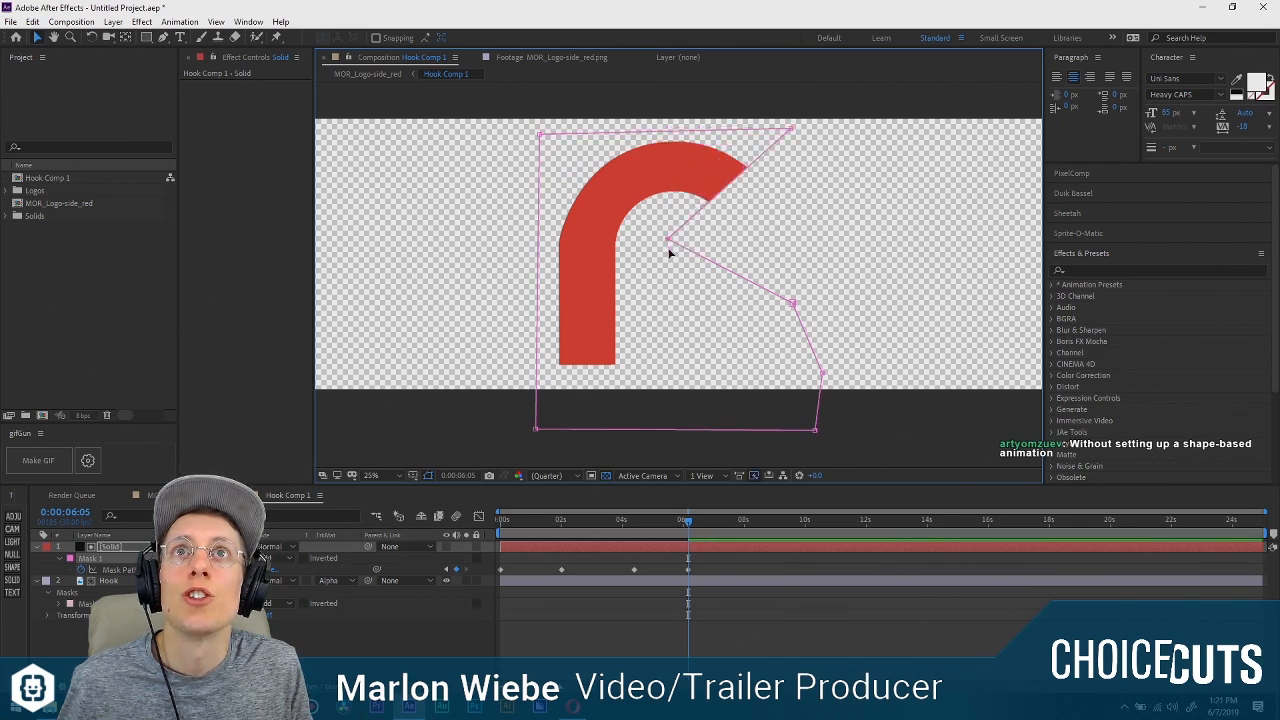
drag(669, 252, 672, 295)
drag(791, 130, 824, 245)
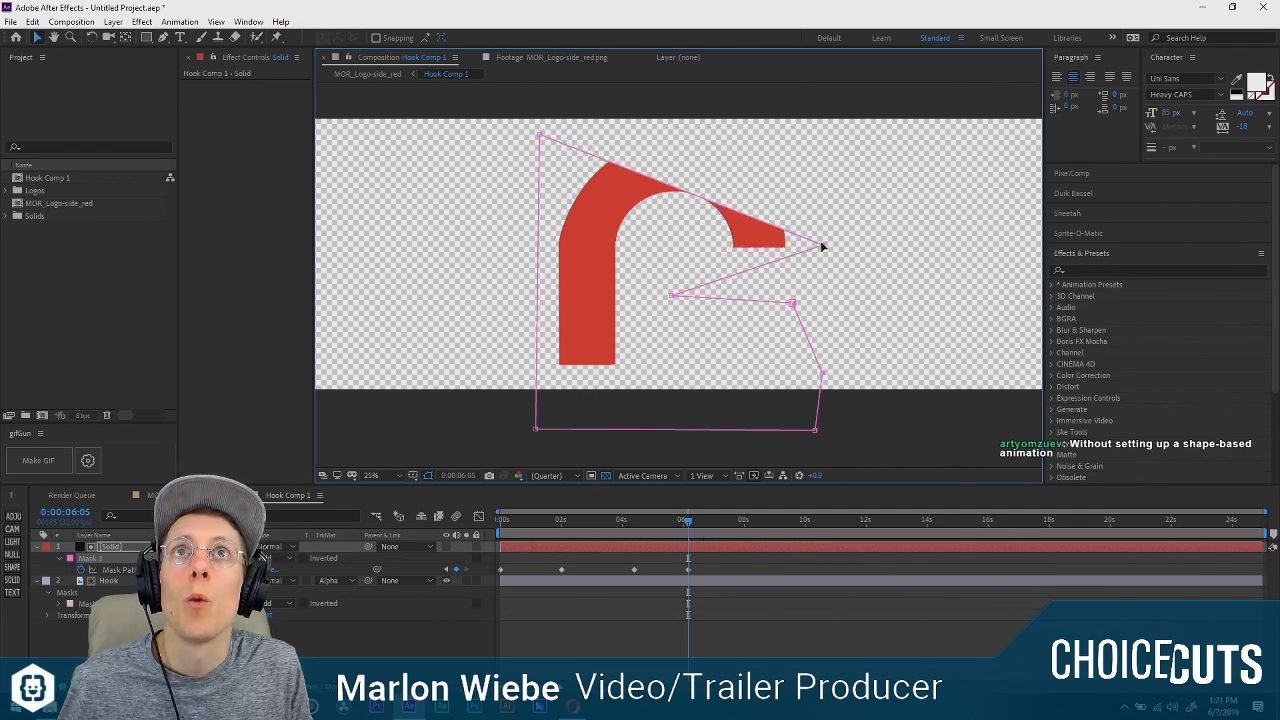
click(163, 37)
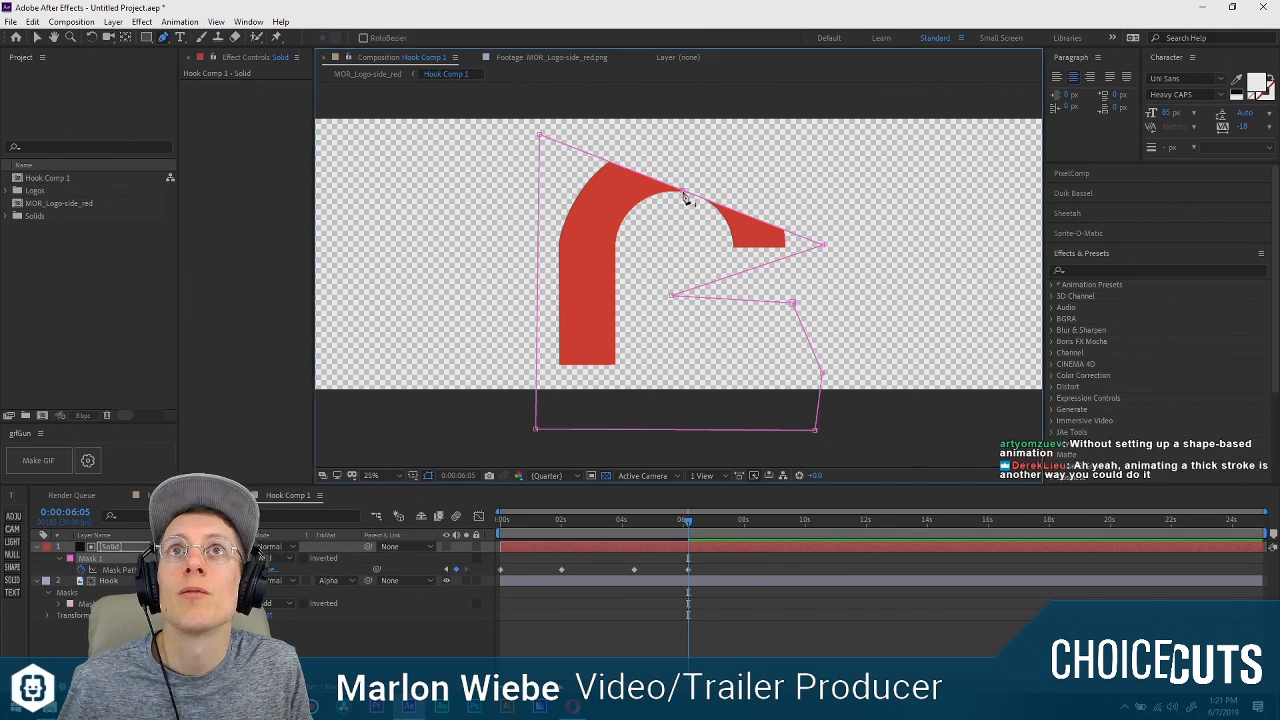
drag(685, 186, 750, 131)
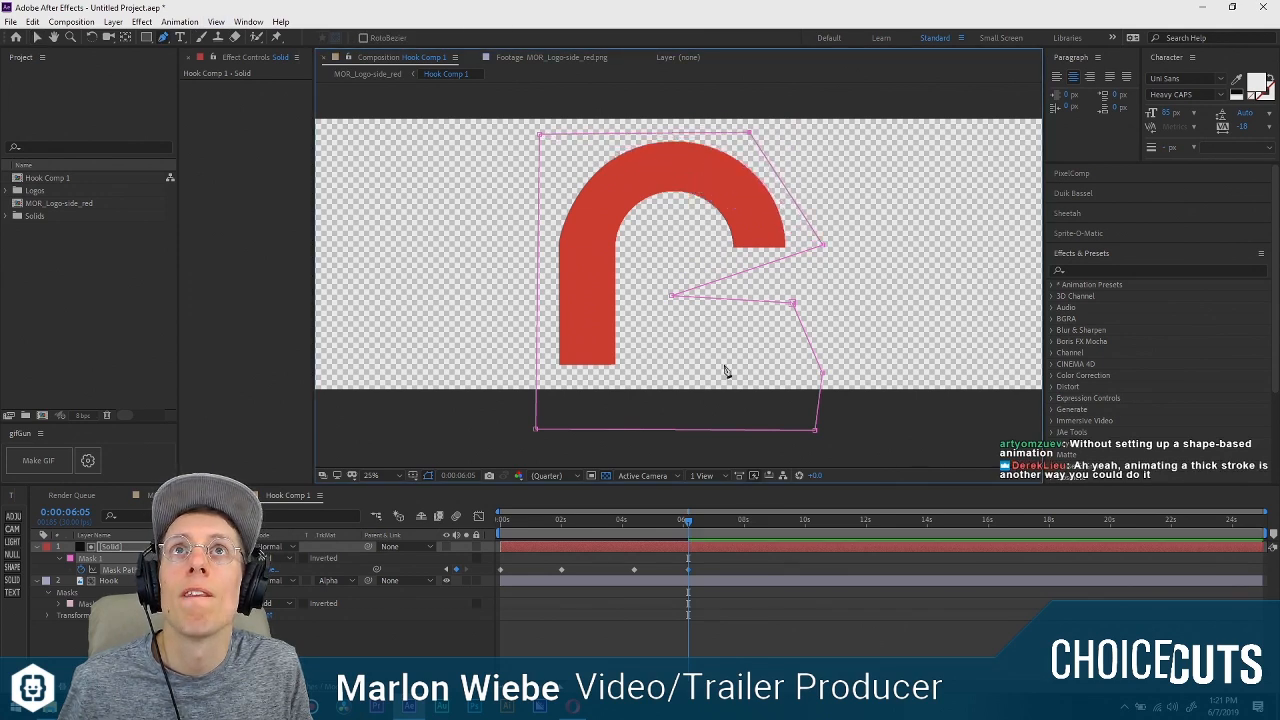
Step back through the Mask Path keyframes and, at 0:00:04:12, move the added vertex outward to the arc's upper left.
drag(700, 524, 561, 521)
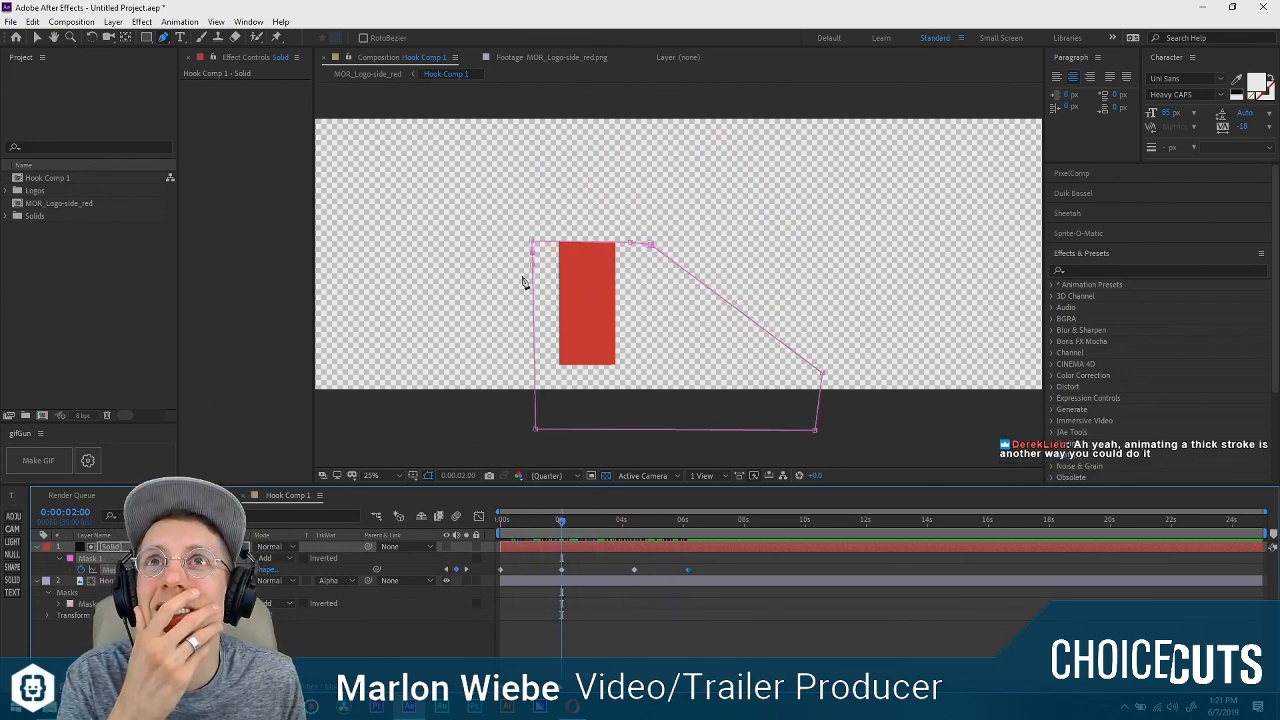
click(517, 264)
key(ctrl+z)
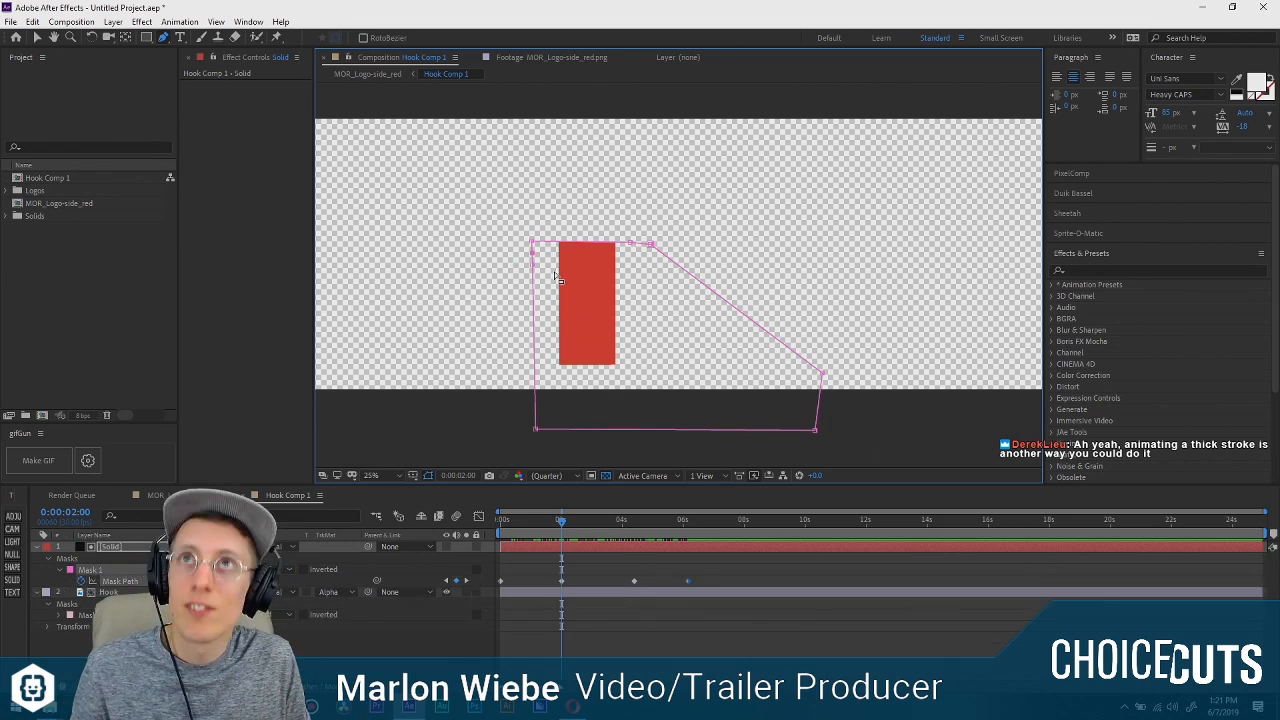
key(v)
click(586, 343)
drag(559, 519, 631, 520)
click(446, 581)
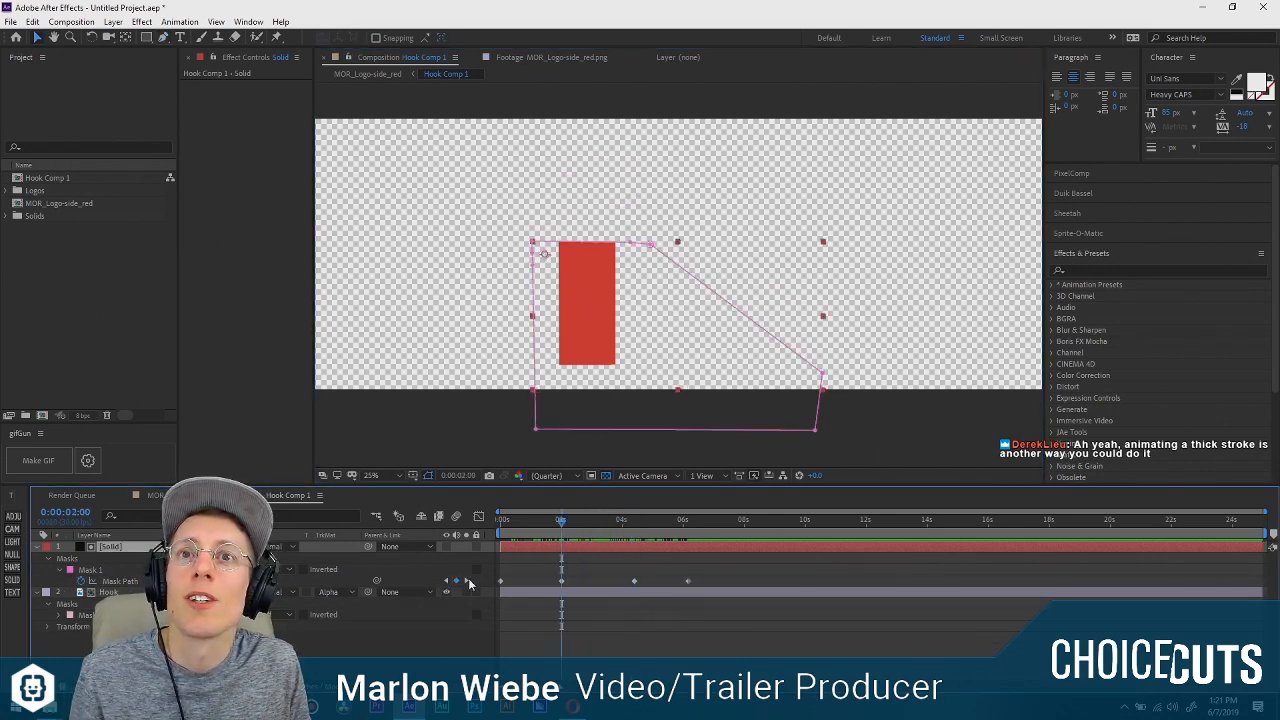
click(466, 580)
drag(613, 161, 554, 138)
At 0:00:06:05, push the mask's upper and side vertices outward past the arc and raise its inner vertex toward the hook's opening.
drag(635, 521, 688, 533)
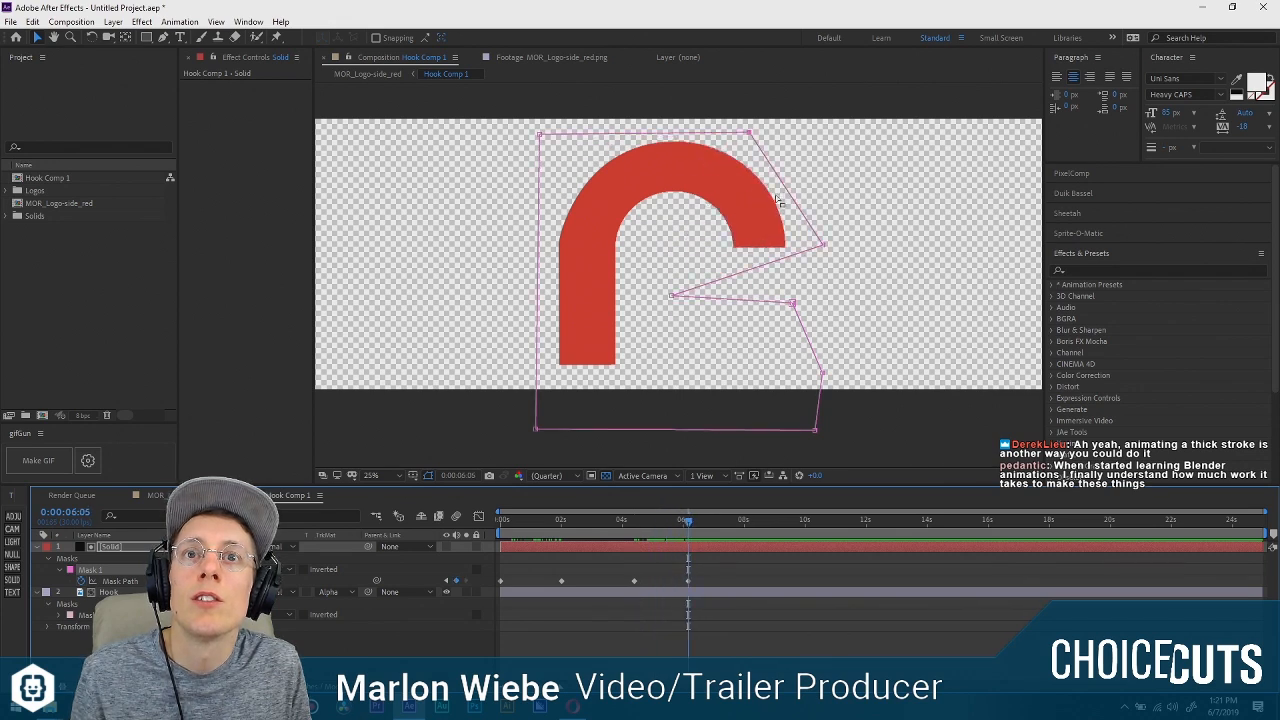
drag(750, 139, 827, 6)
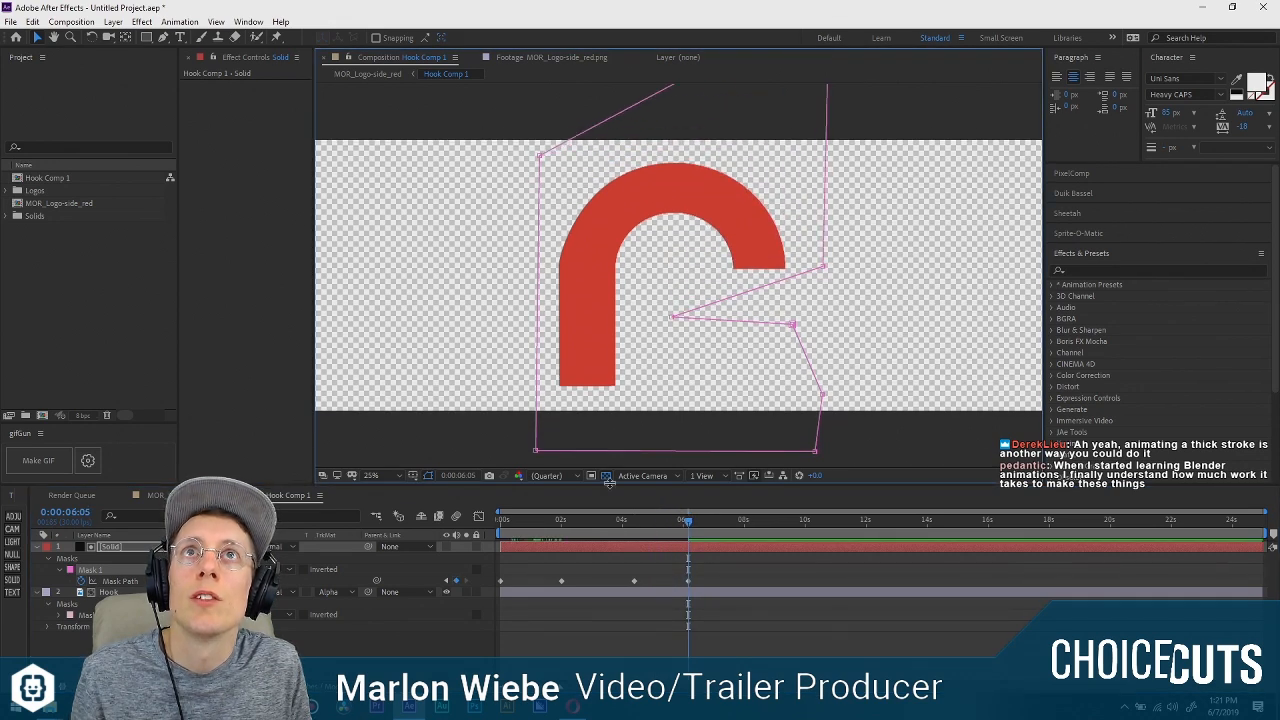
mouse_move(695, 523)
mouse_down()
mouse_move(645, 522)
mouse_move(693, 527)
mouse_up()
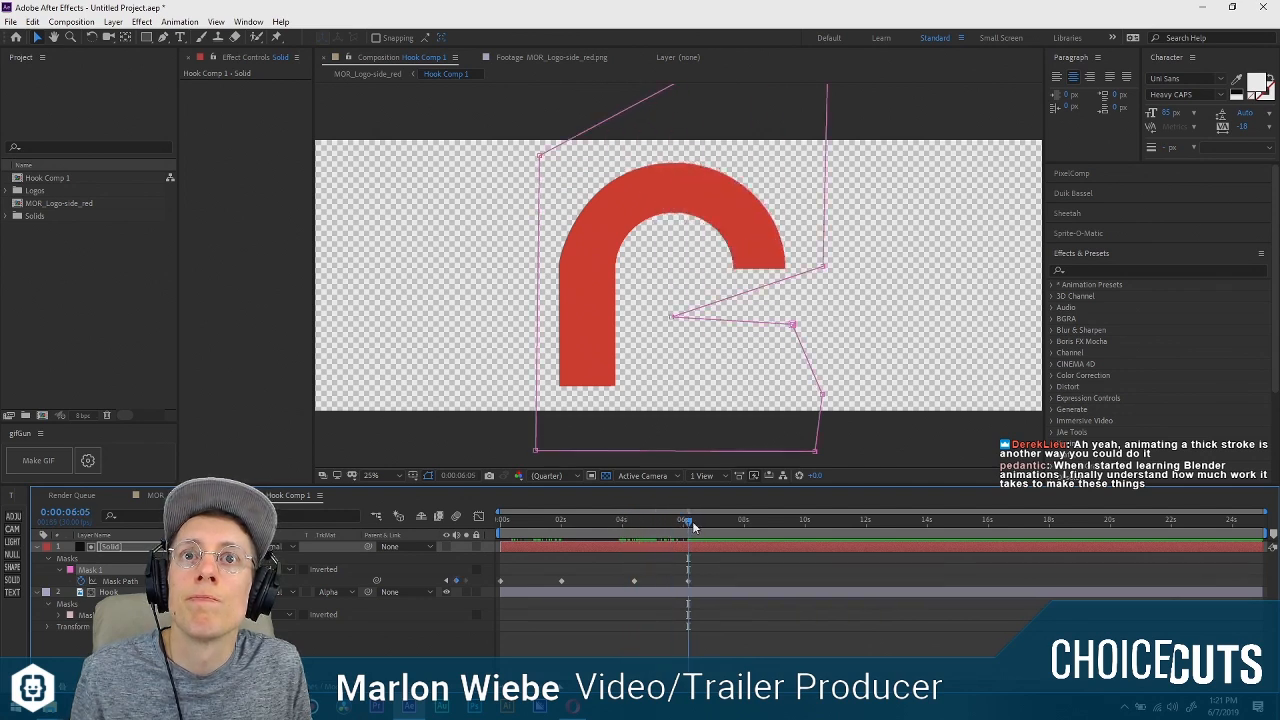
drag(826, 270, 972, 248)
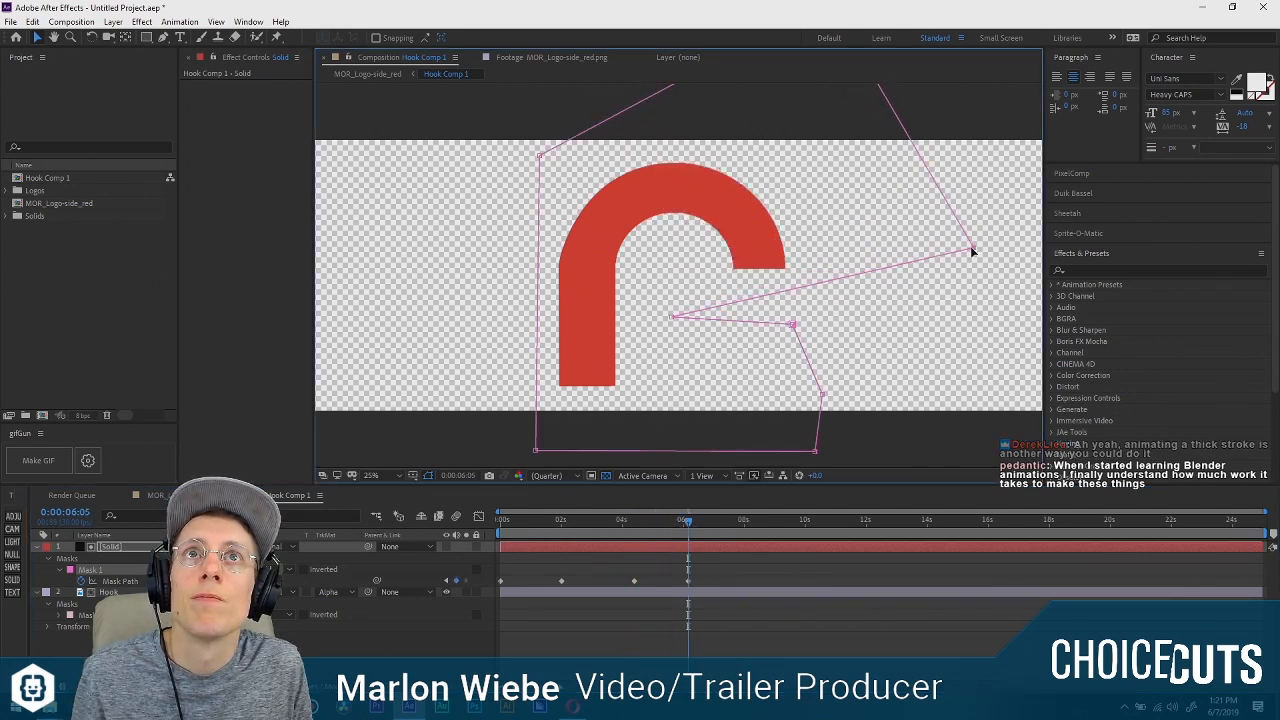
drag(676, 317, 673, 288)
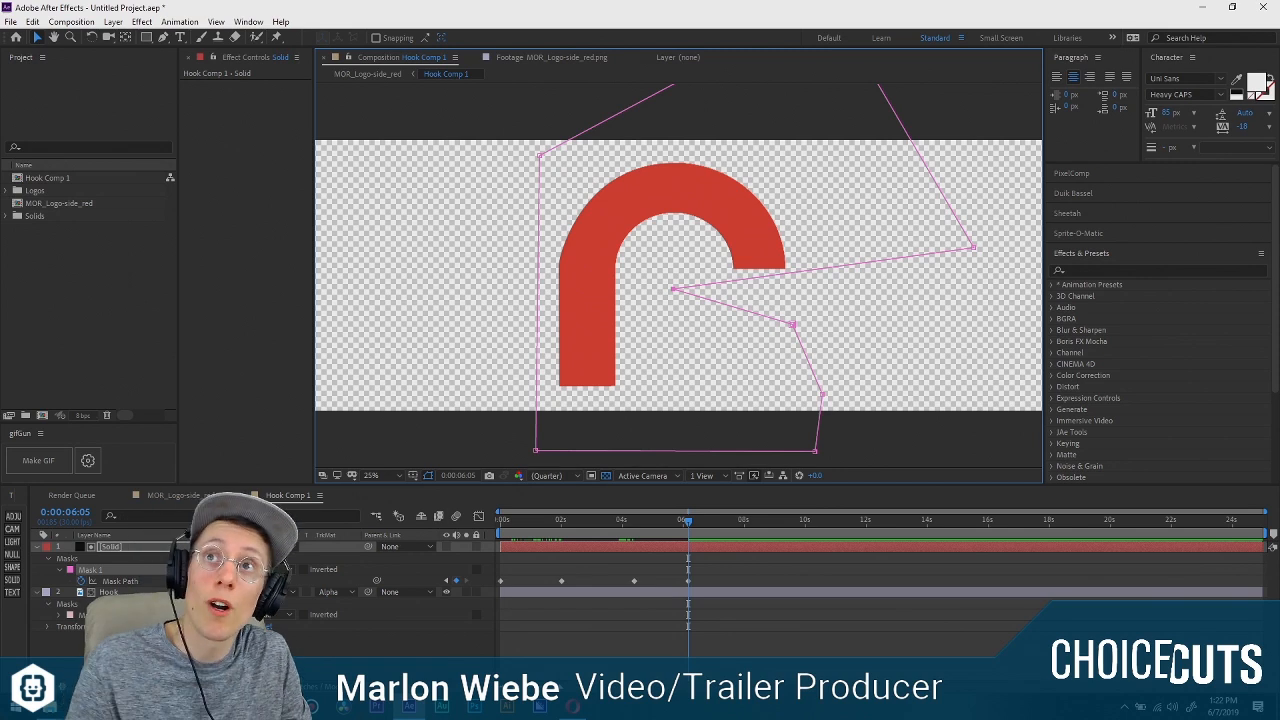
Delete the masked matte solid above the Hook layer.
click(262, 645)
click(117, 546)
key(Delete)
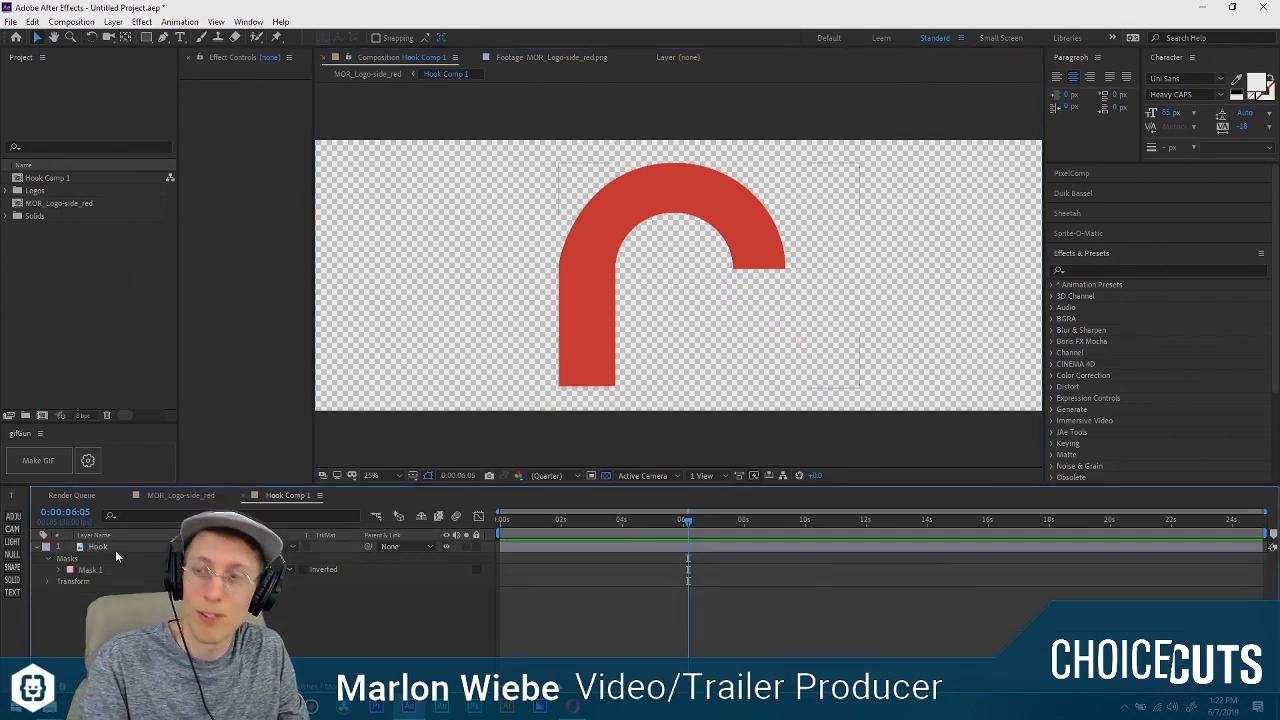
Apply the Radial Wipe transition effect to the Hook layer and widen the area showing its effect settings.
click(115, 548)
click(403, 547)
click(291, 589)
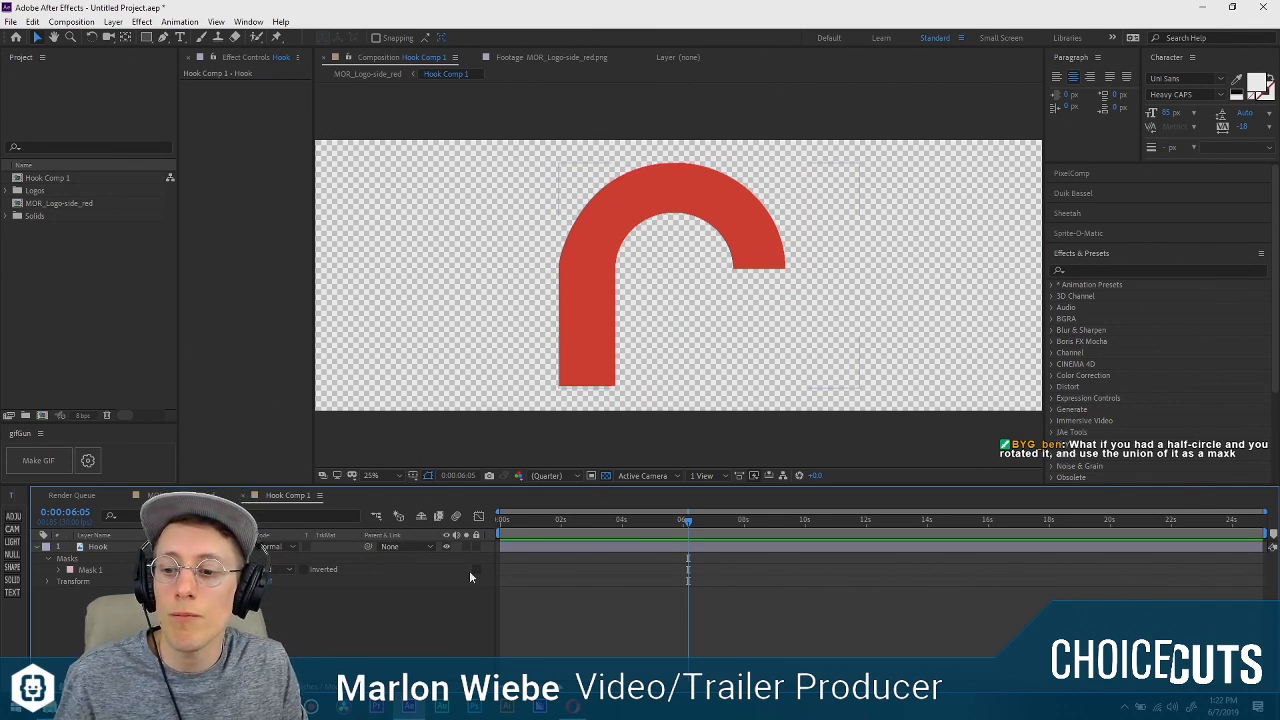
click(122, 547)
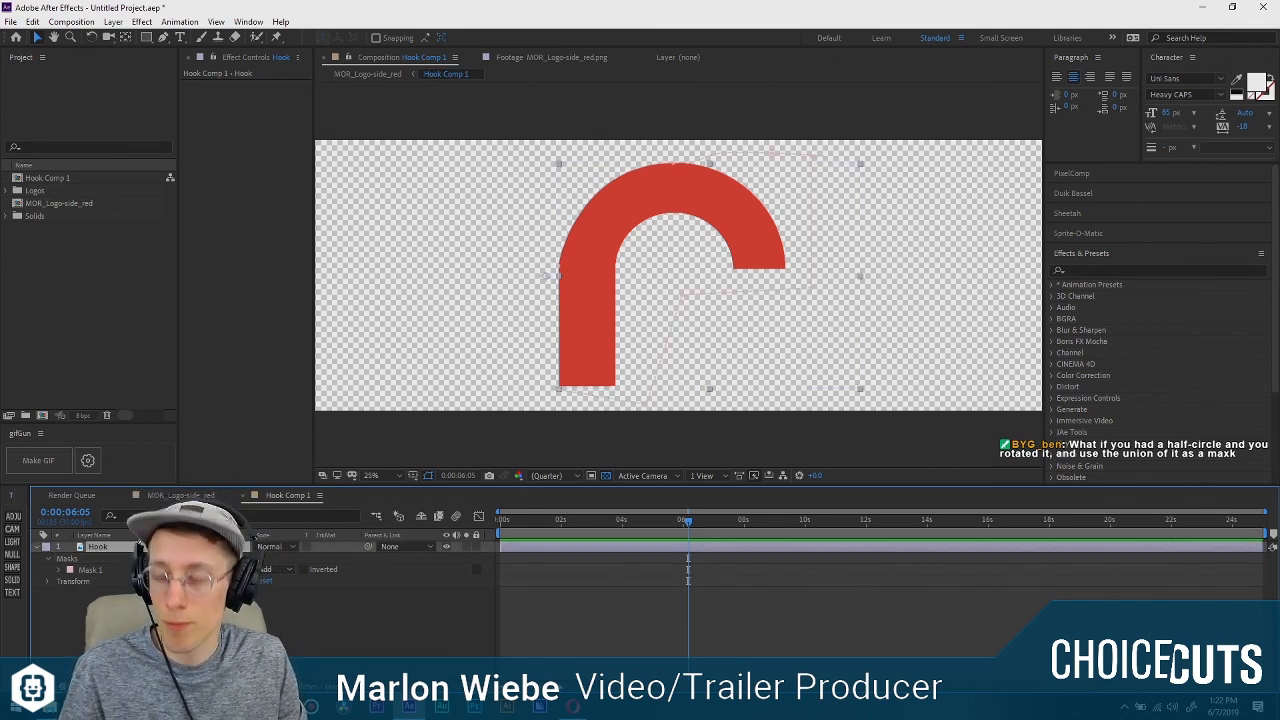
key(ctrl+space)
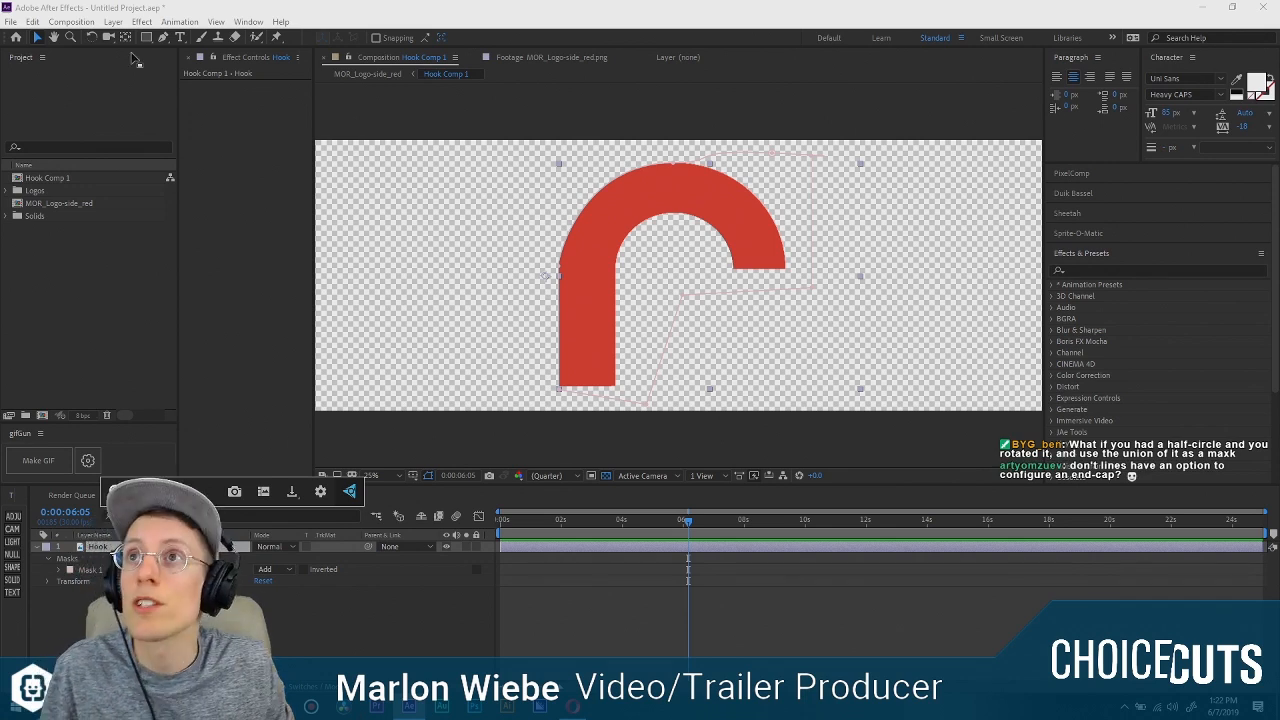
click(141, 21)
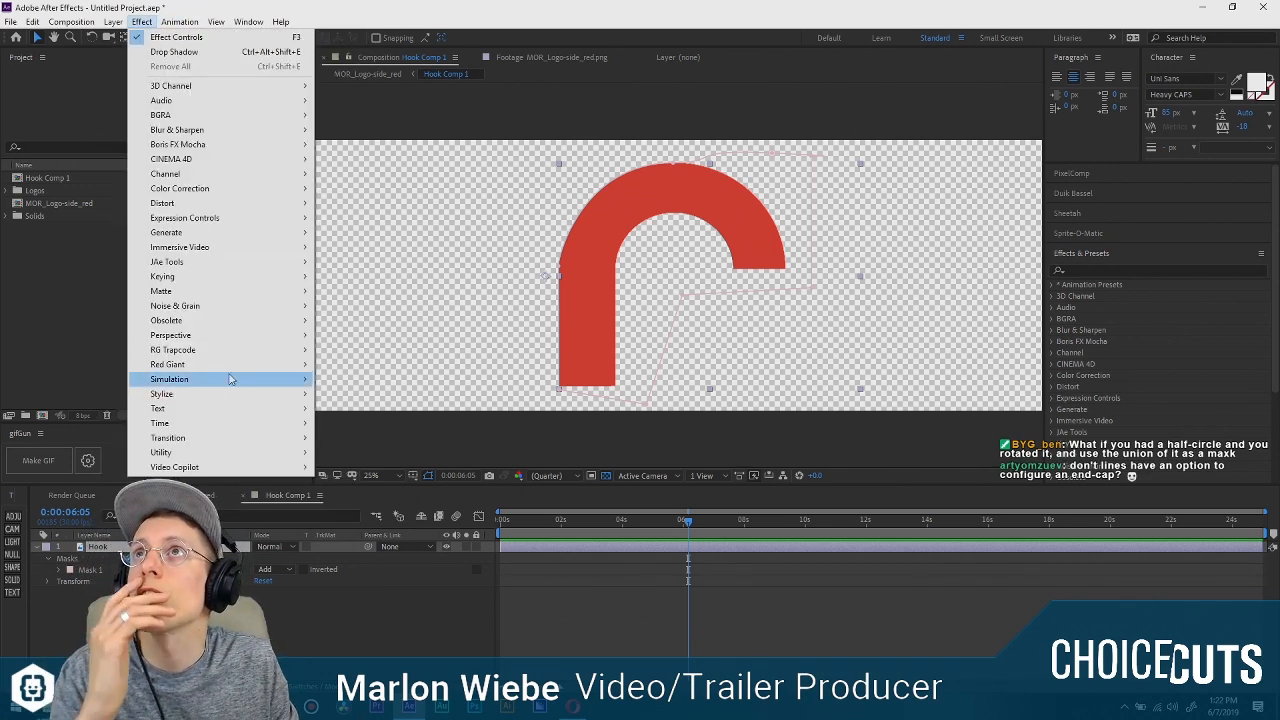
mouse_move(220, 438)
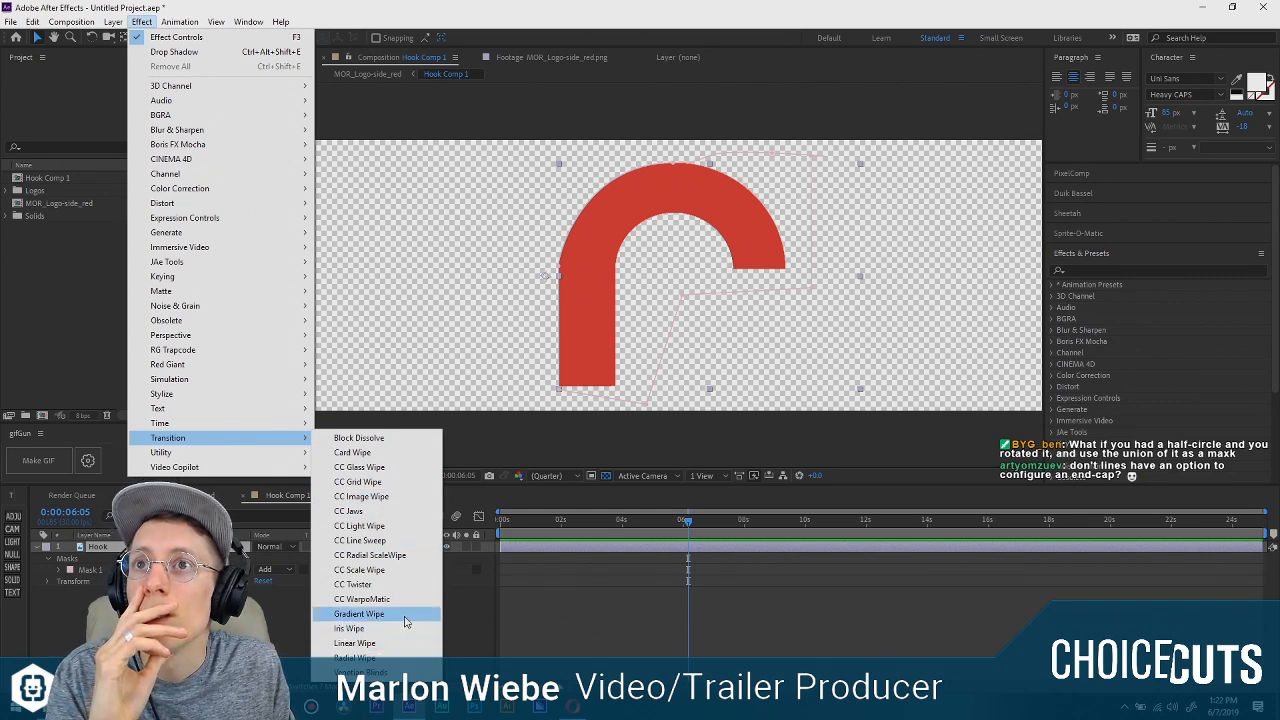
click(395, 657)
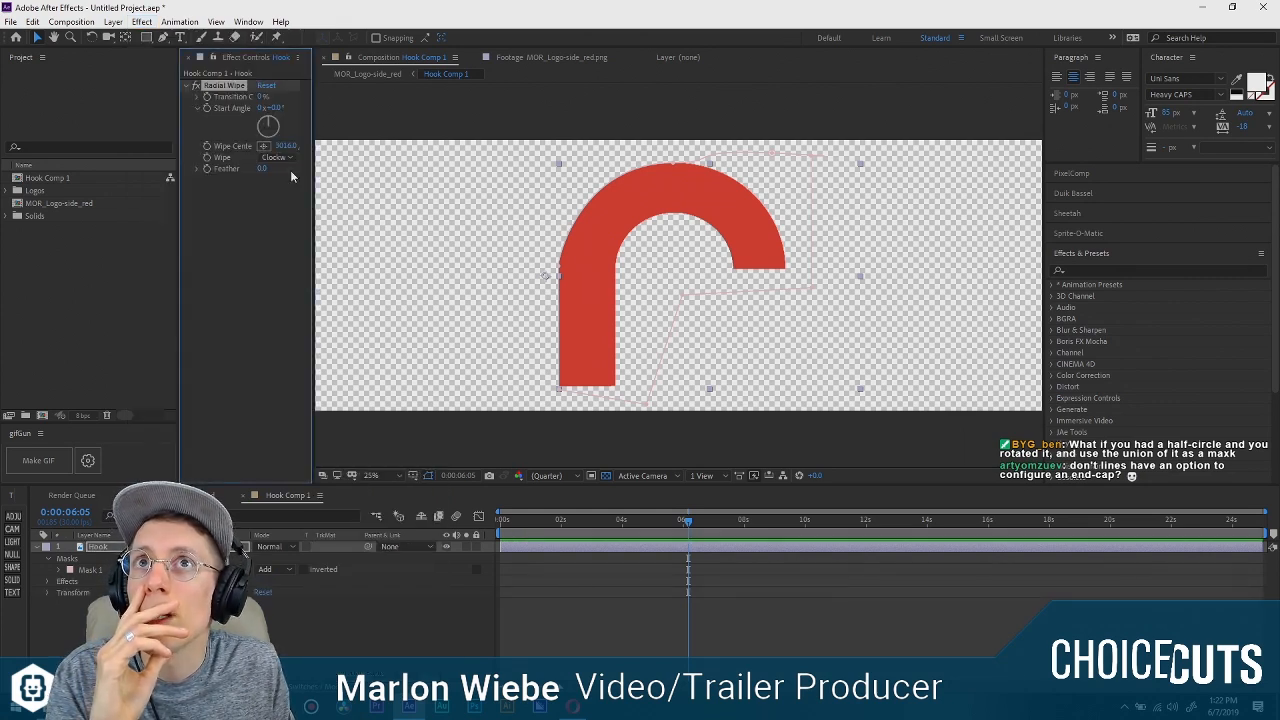
drag(312, 177, 420, 177)
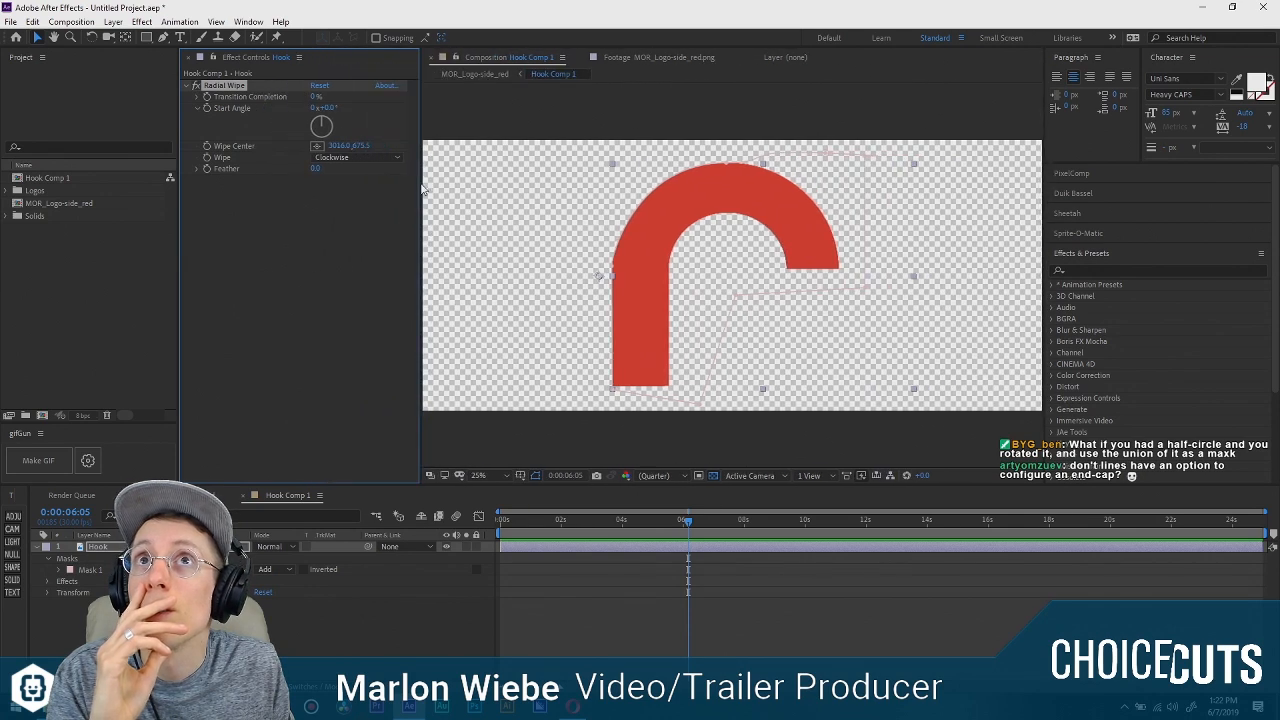
click(296, 633)
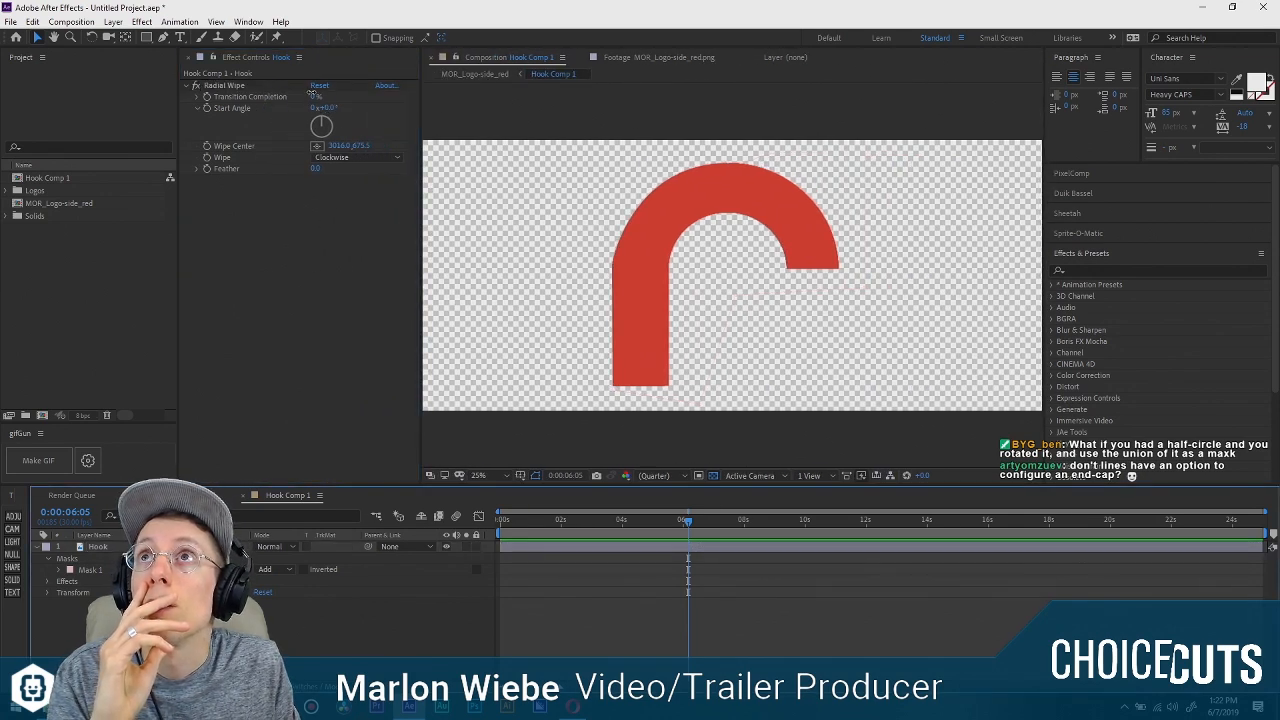
Move the Radial Wipe's Wipe Center to 3791.0, 624.5, at the middle of the hook's arc.
mouse_move(314, 96)
mouse_down()
mouse_move(351, 93)
mouse_move(310, 96)
mouse_up()
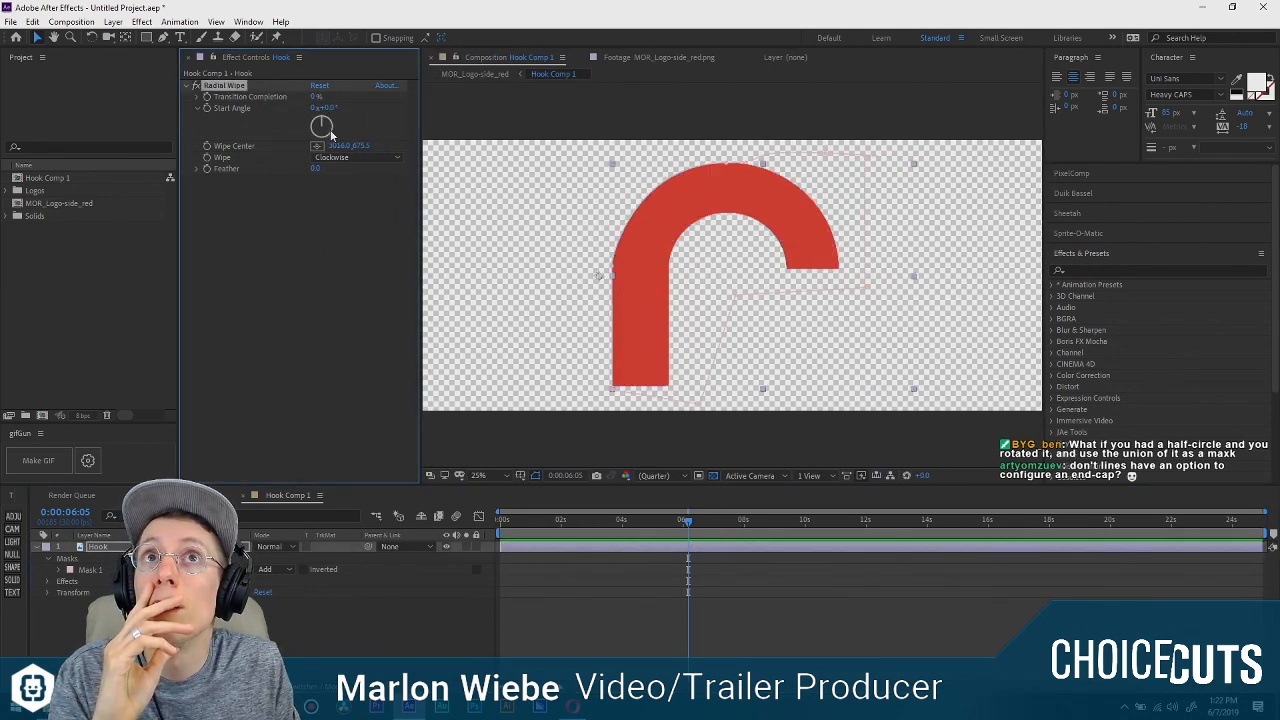
mouse_move(338, 146)
mouse_down()
mouse_move(577, 147)
mouse_move(881, 188)
mouse_up()
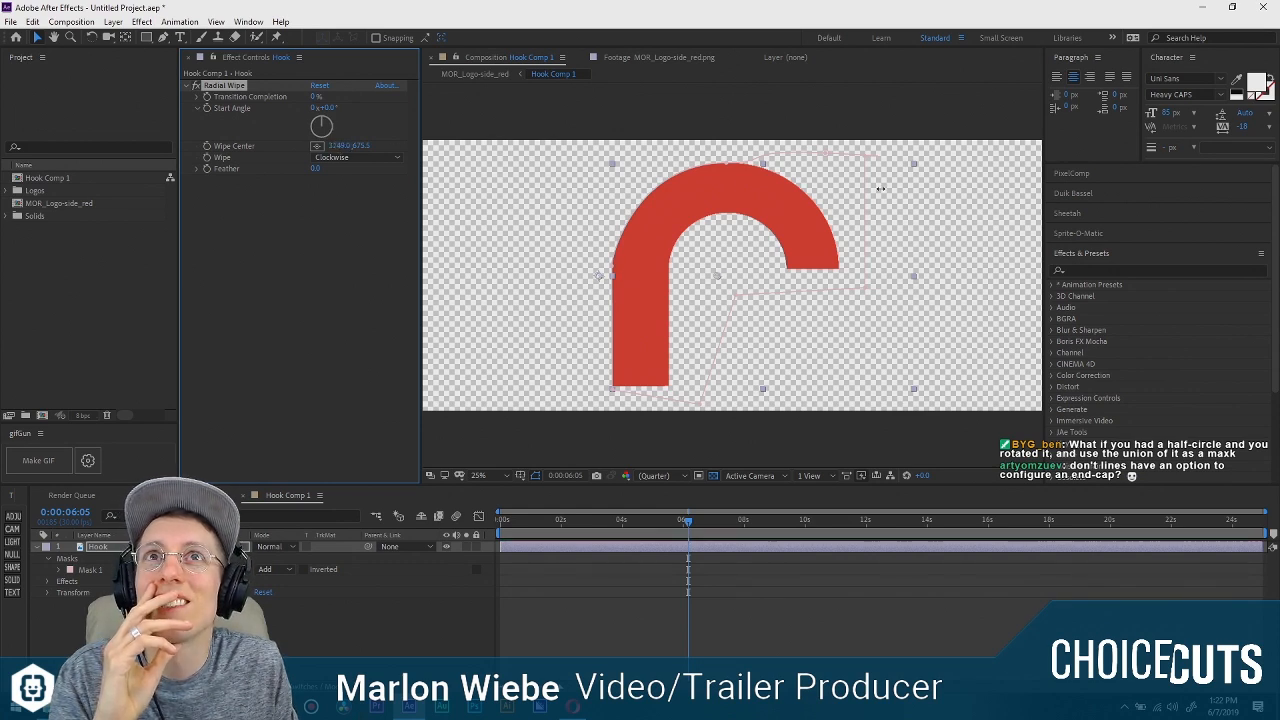
drag(356, 146, 316, 146)
drag(333, 146, 330, 146)
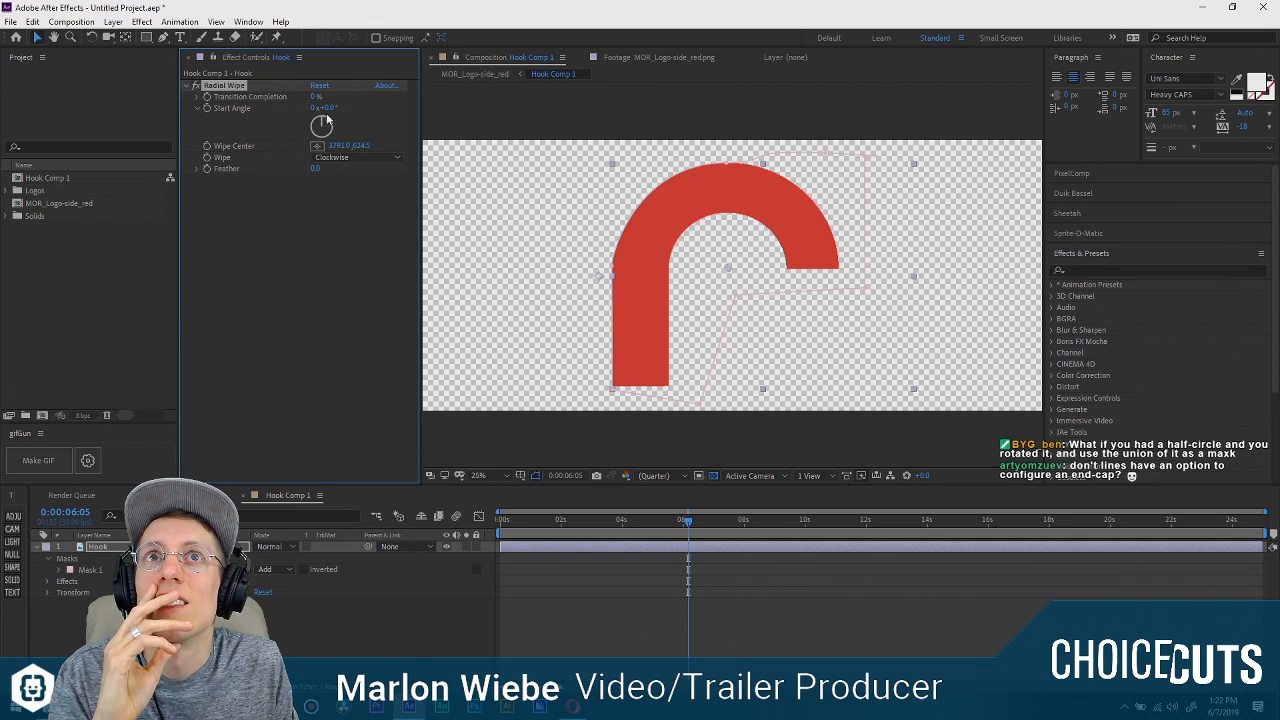
Try a clockwise wipe on the hook with a Start Angle of -12° and varying Transition Completion.
drag(317, 97, 239, 118)
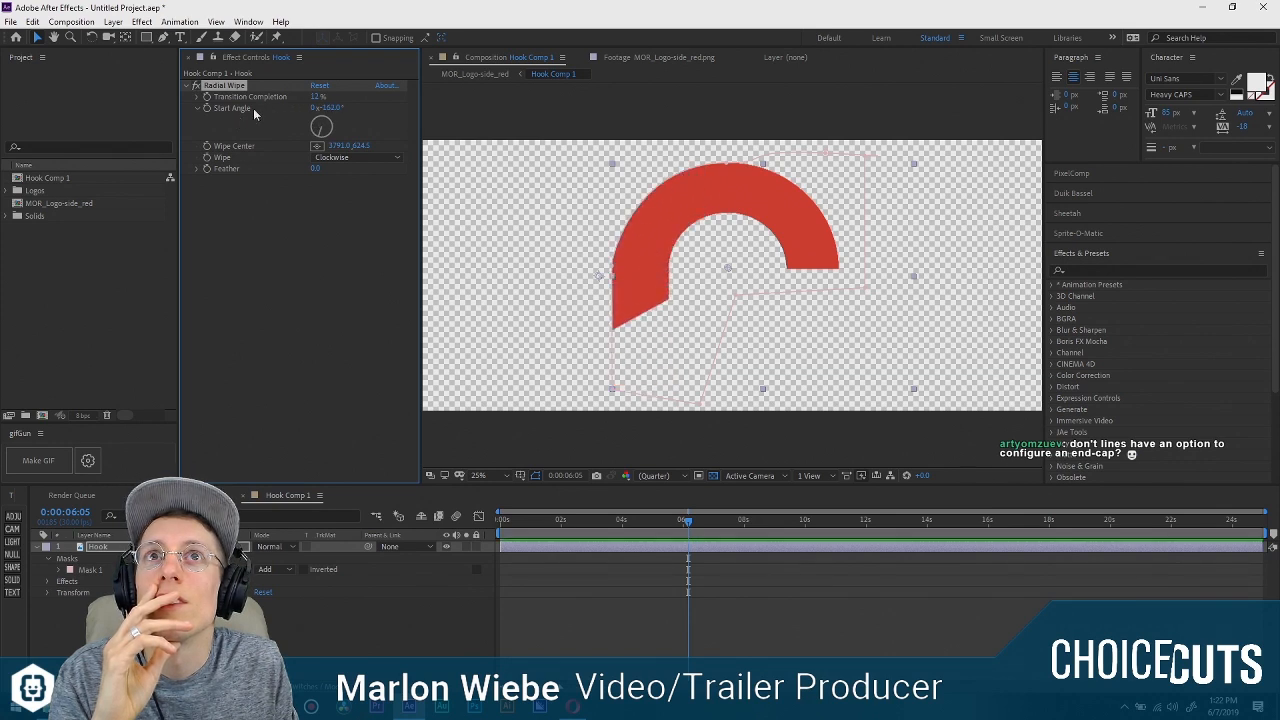
mouse_move(329, 108)
mouse_down()
mouse_move(300, 107)
mouse_move(399, 108)
mouse_move(262, 124)
mouse_move(326, 99)
mouse_move(354, 105)
mouse_move(282, 105)
mouse_up()
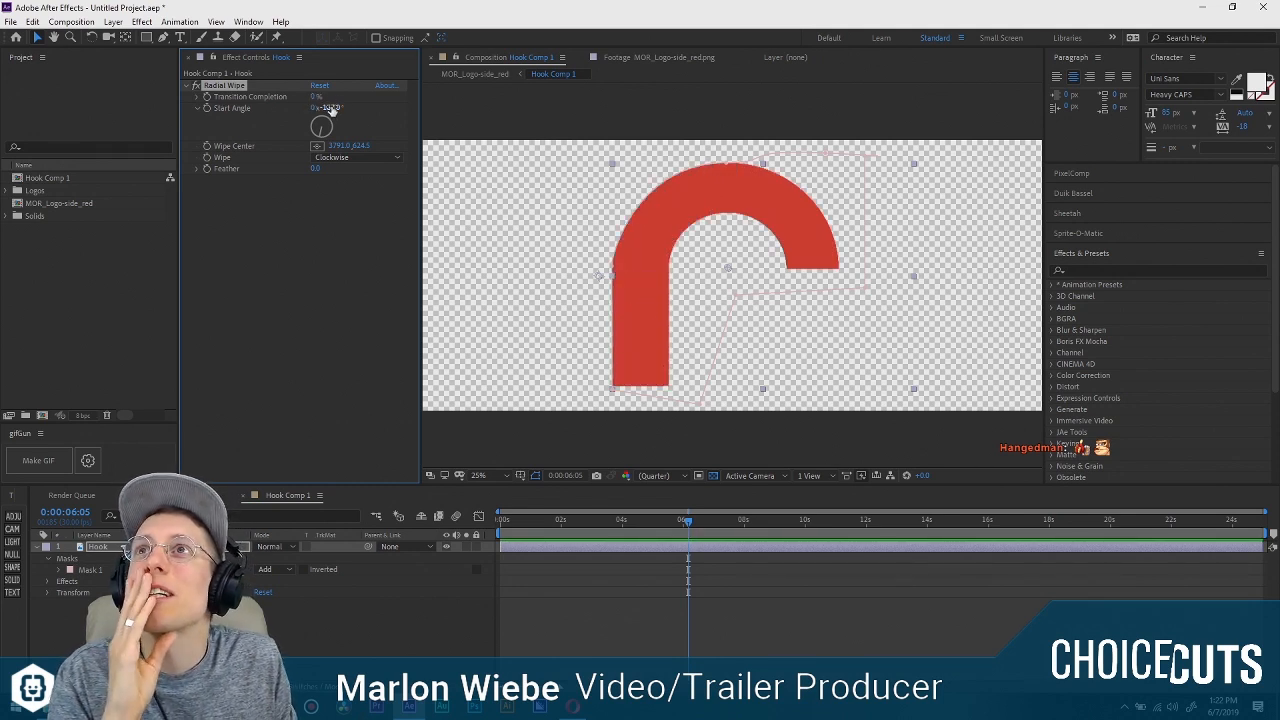
drag(330, 109, 414, 110)
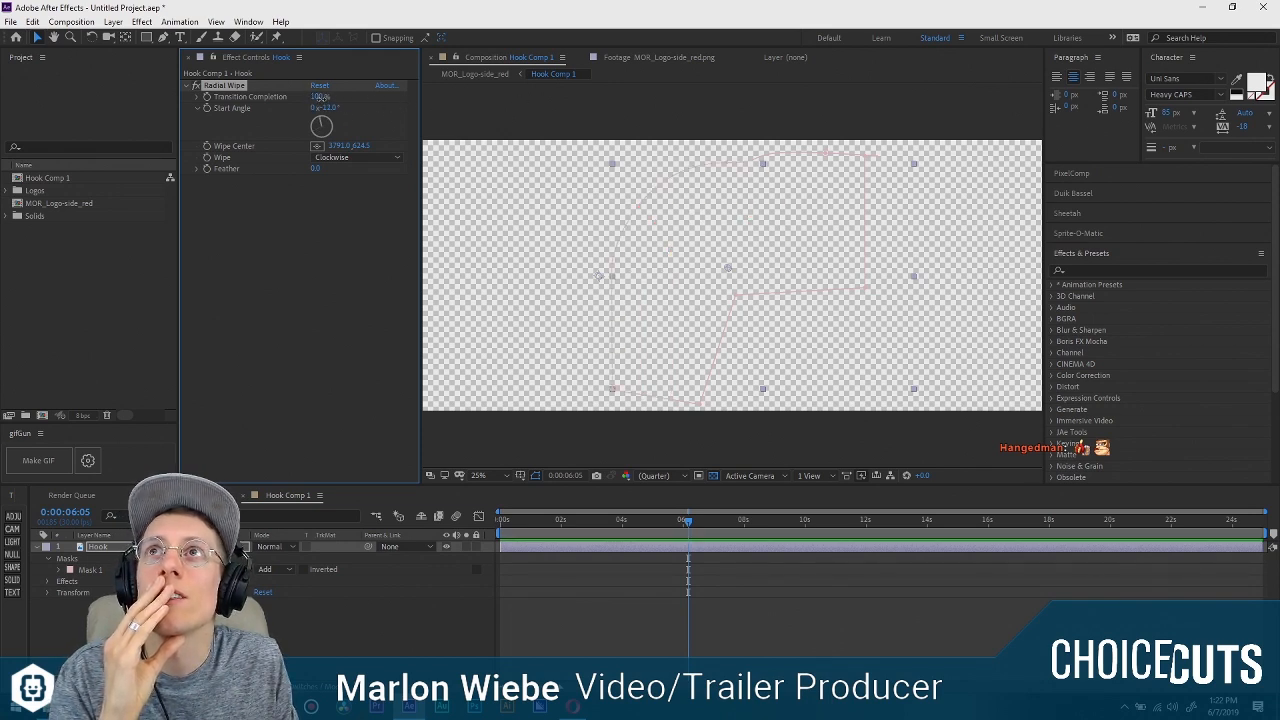
mouse_move(320, 98)
mouse_down()
mouse_move(298, 96)
mouse_move(342, 98)
mouse_move(322, 98)
mouse_up()
Set the Radial Wipe to Counterclockwise with a Start Angle of -170° and a Transition Completion of 23%.
click(358, 158)
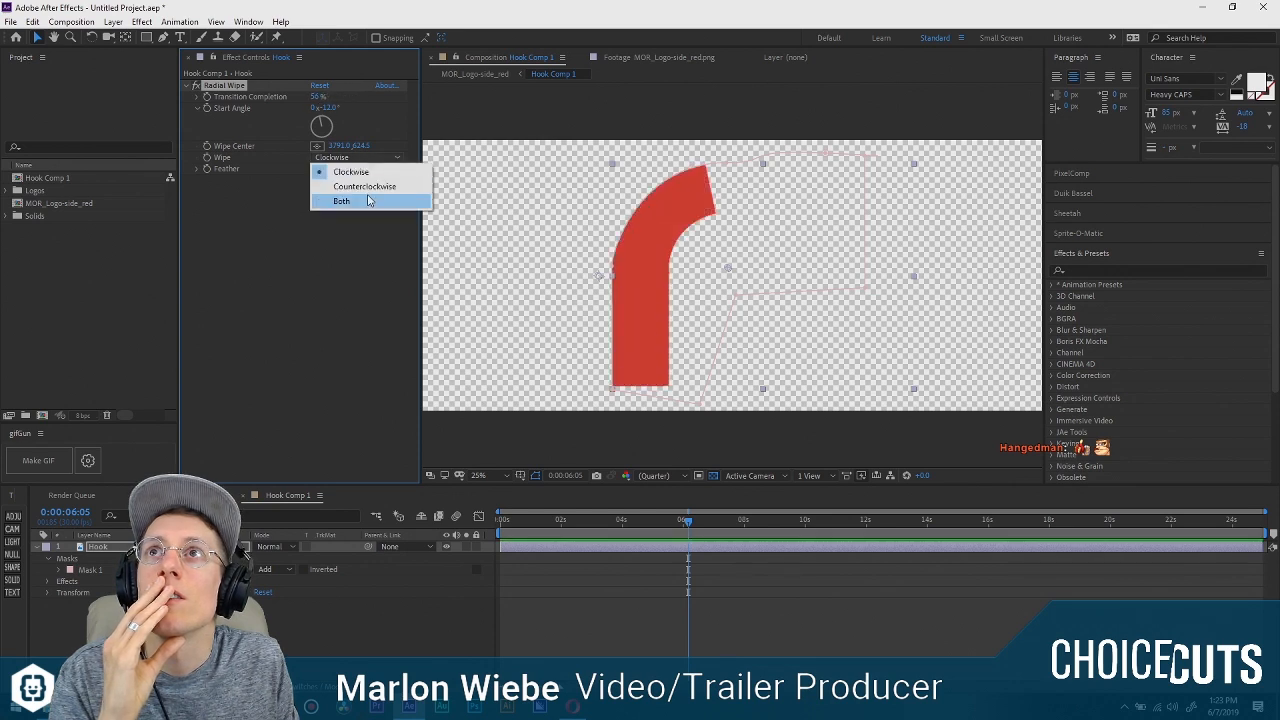
click(364, 186)
drag(316, 97, 242, 125)
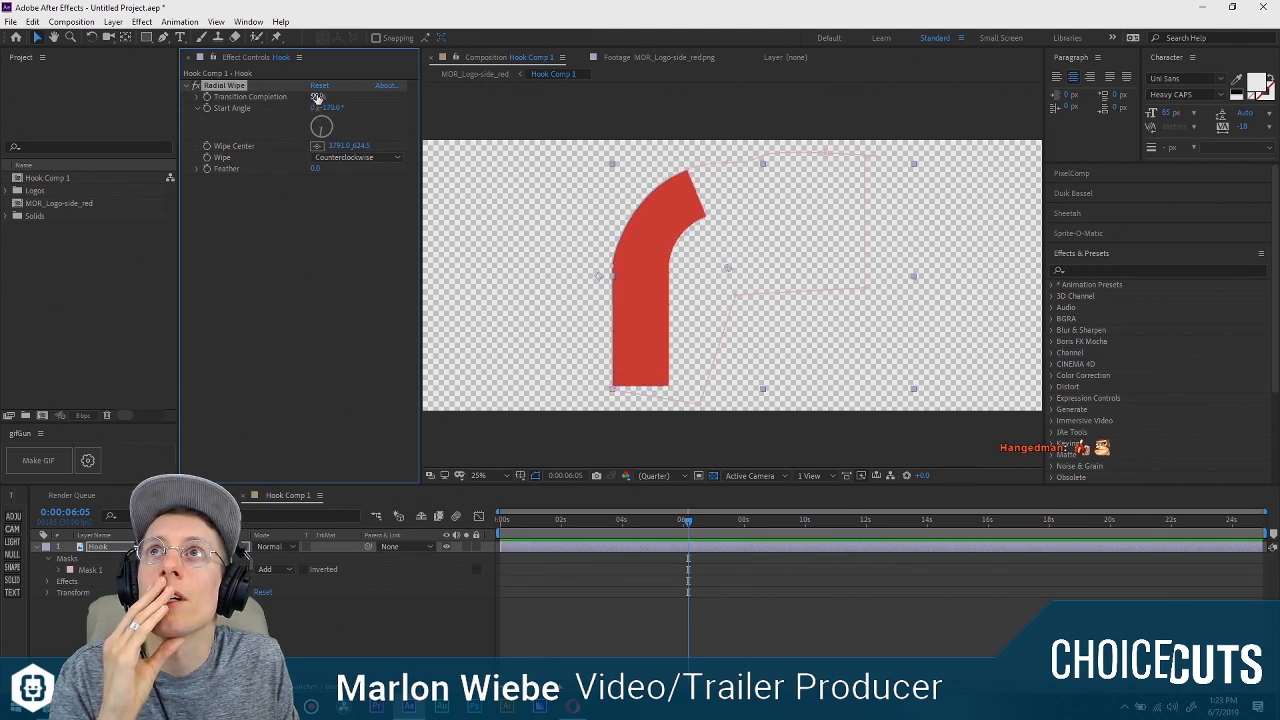
drag(317, 98, 381, 111)
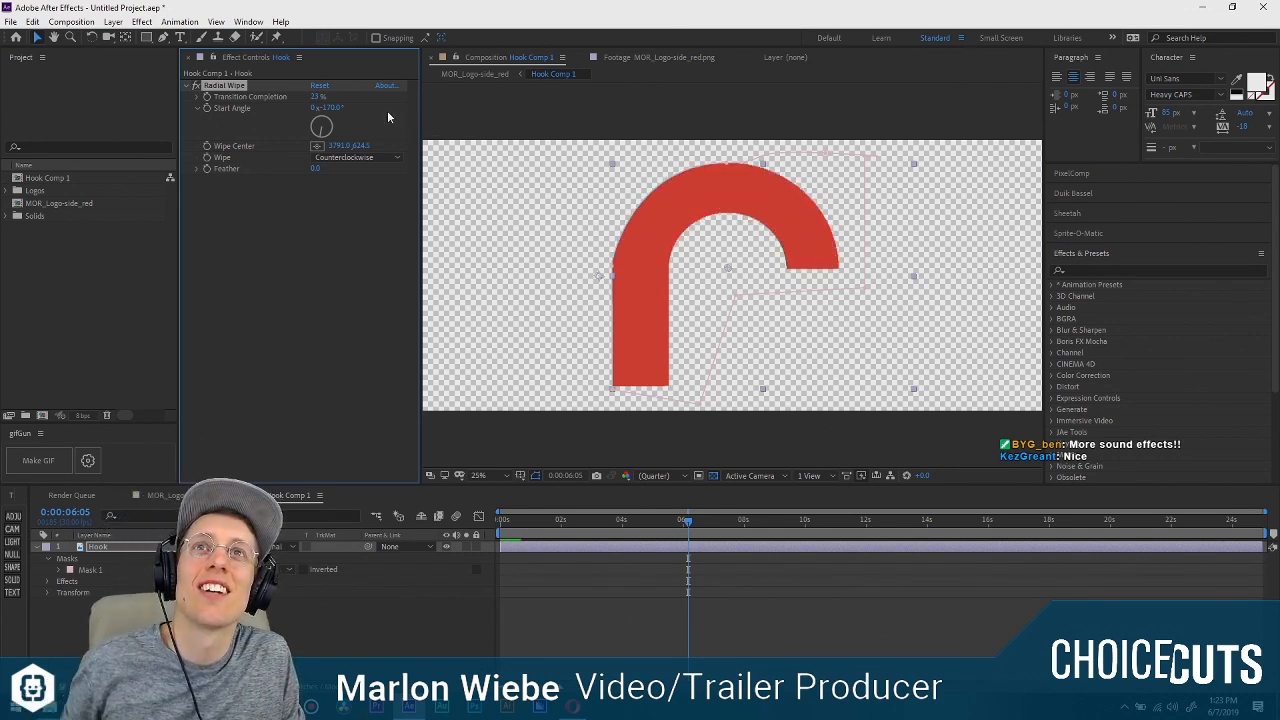
click(590, 624)
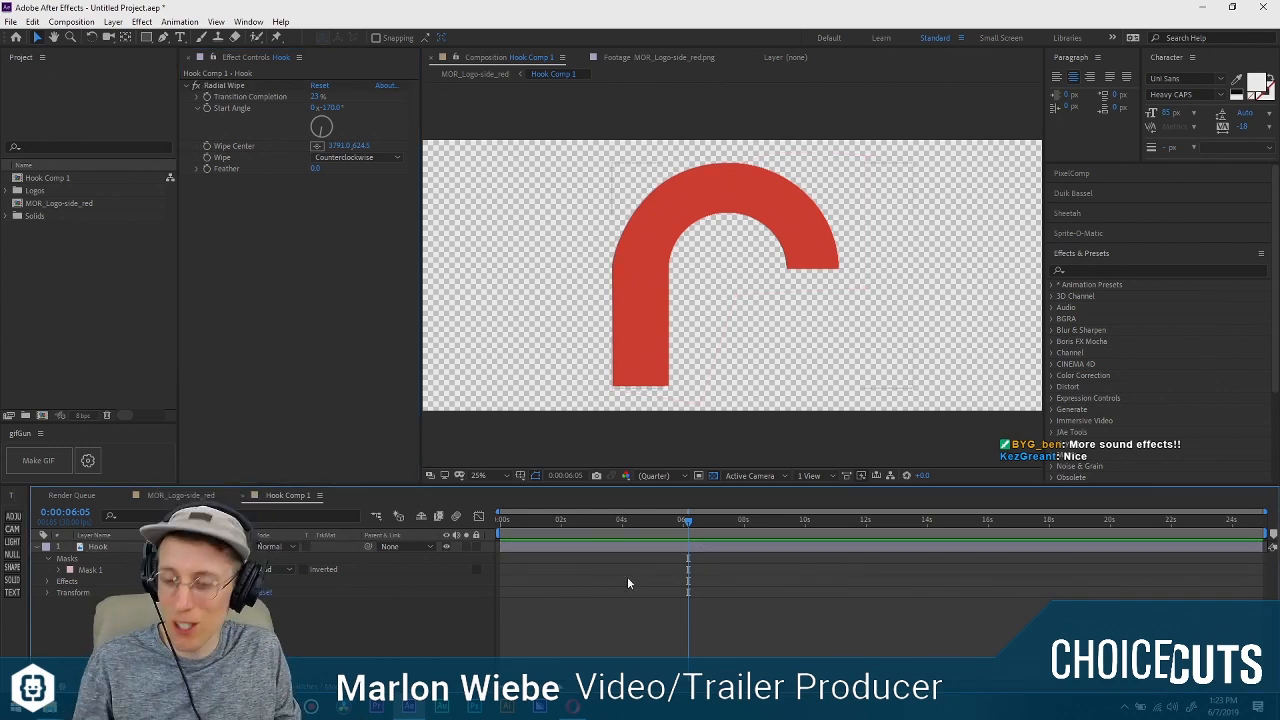
Switch to the MOR_Logo-side_red composition and turn on the visibility of the full logo layer beneath Hook Comp 1.
key(Tab)
click(525, 625)
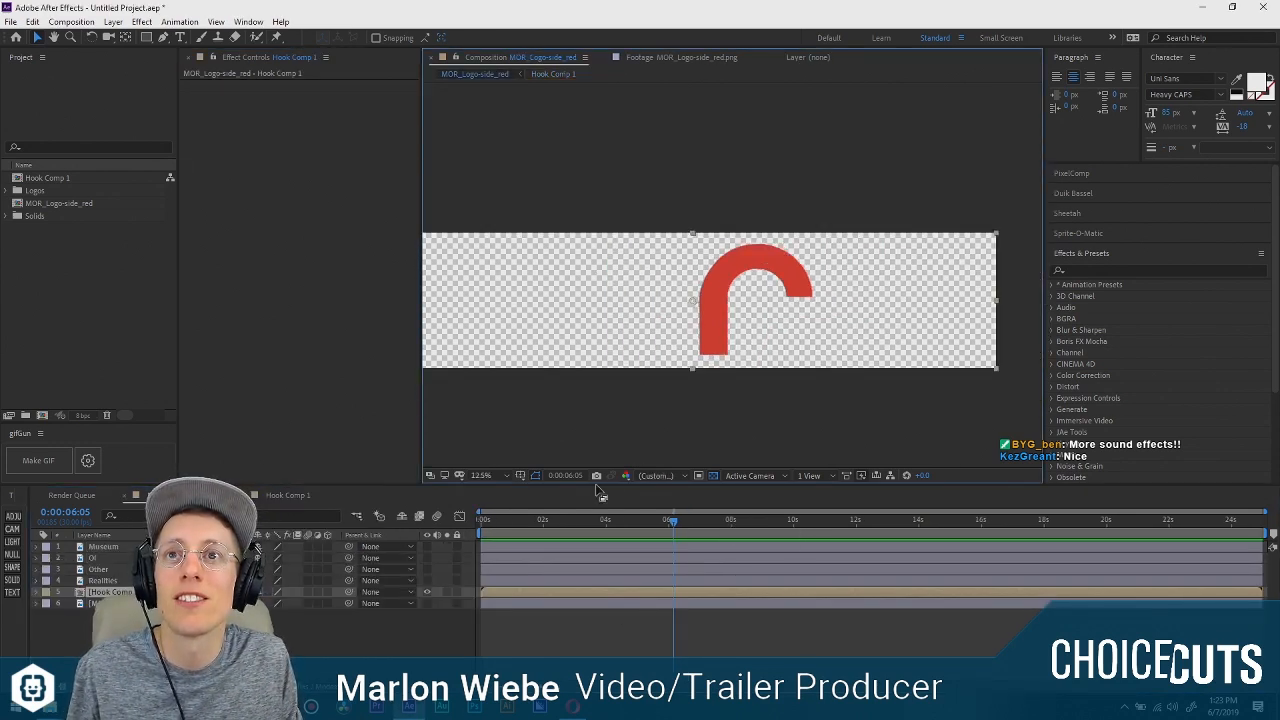
click(523, 627)
click(390, 593)
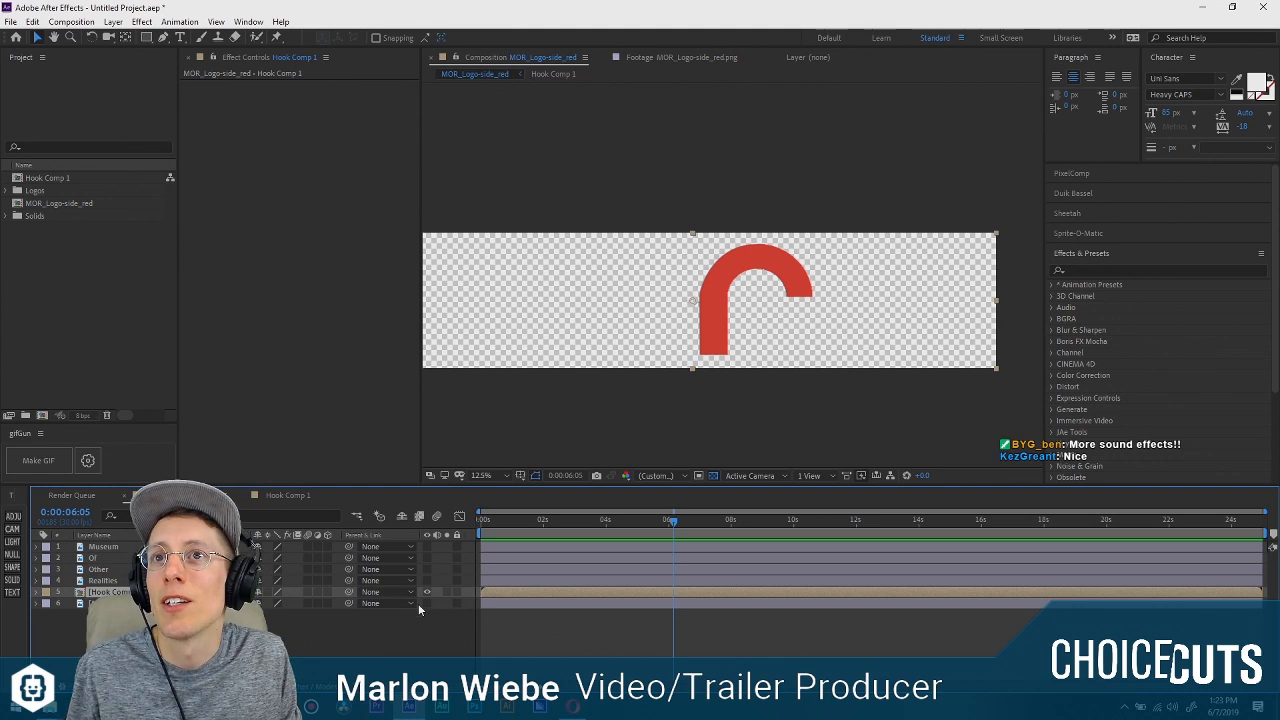
click(427, 603)
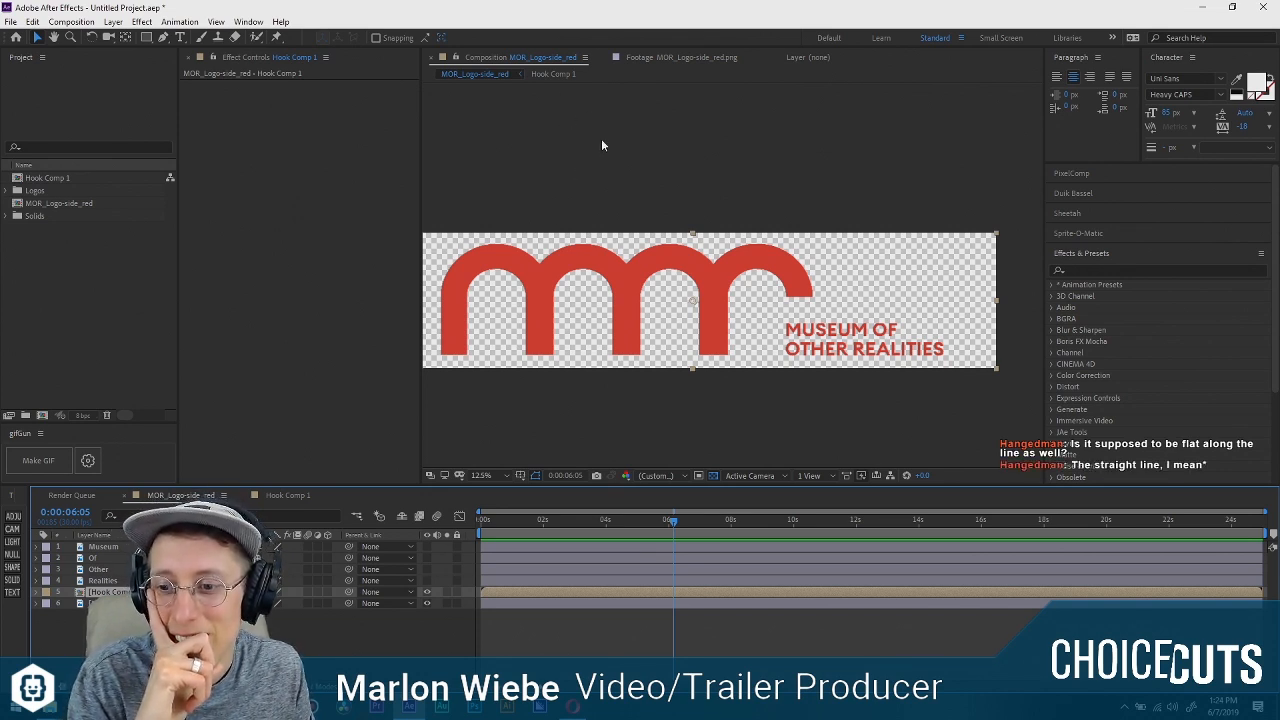
Reopen Hook Comp 1 and, at 0:00:00:00, keyframe the Radial Wipe's Transition Completion at 78%, hiding the arc.
double_click(590, 593)
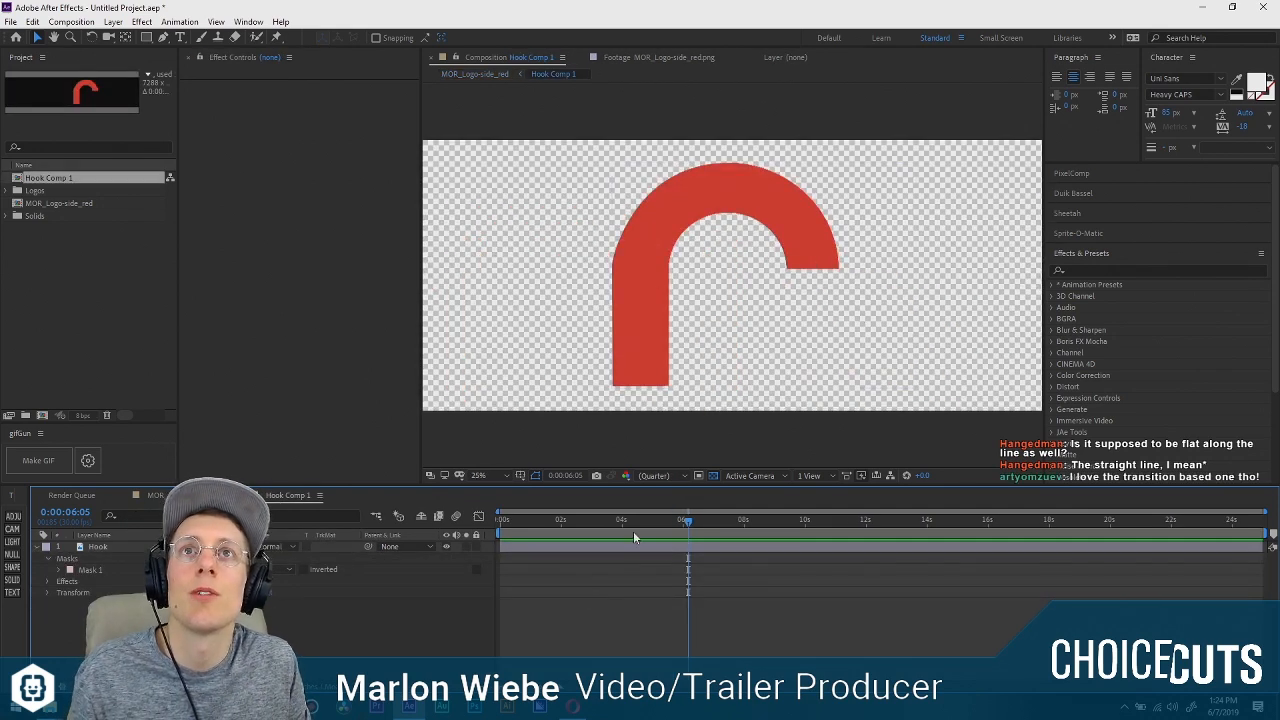
drag(523, 525, 488, 535)
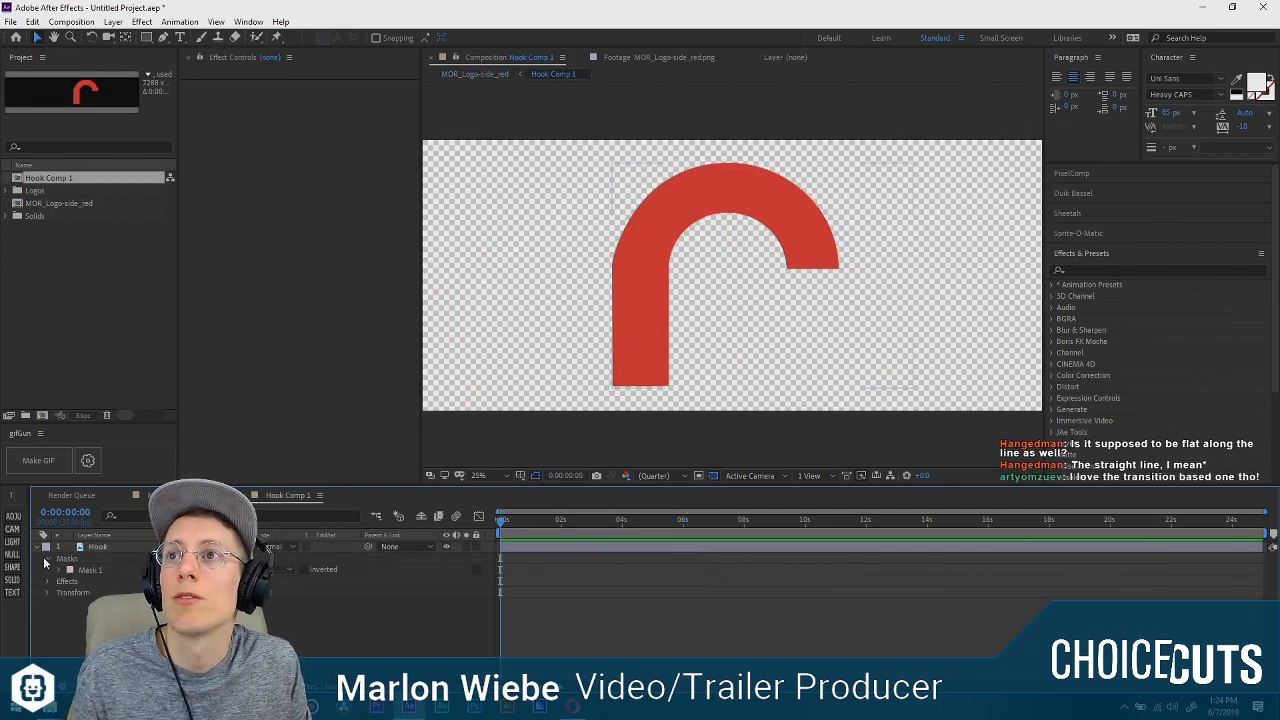
click(47, 592)
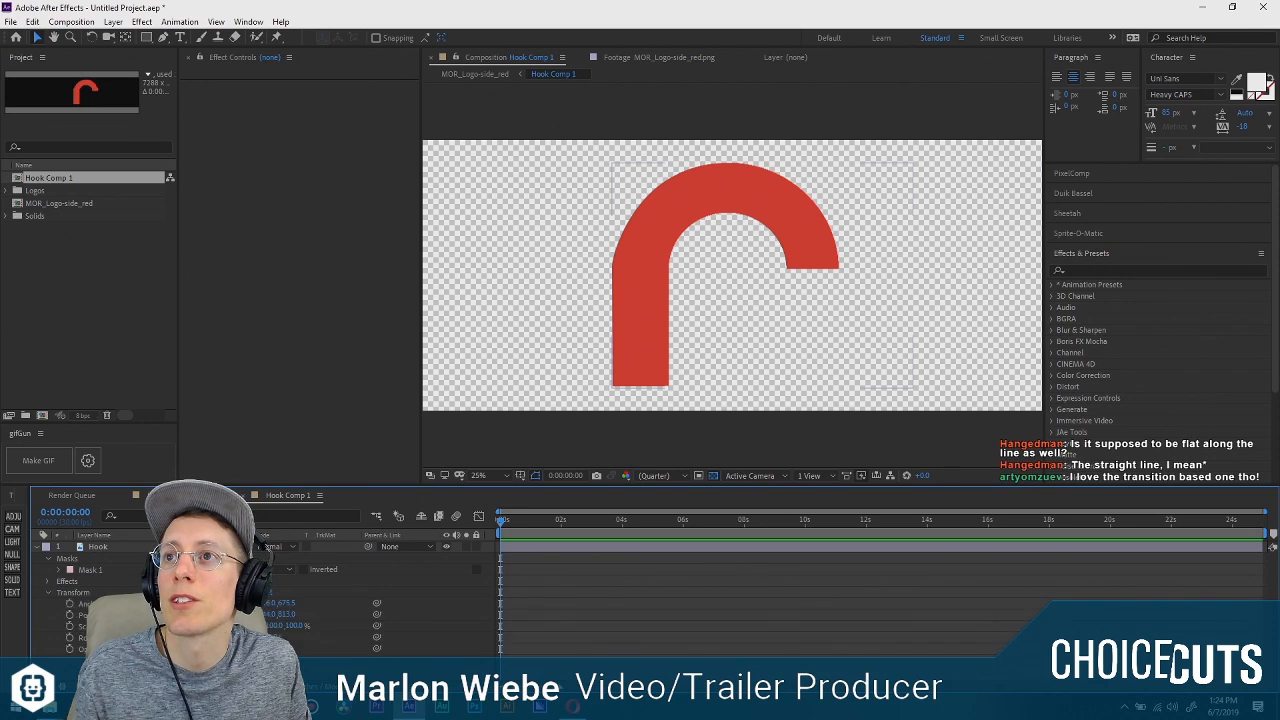
click(46, 592)
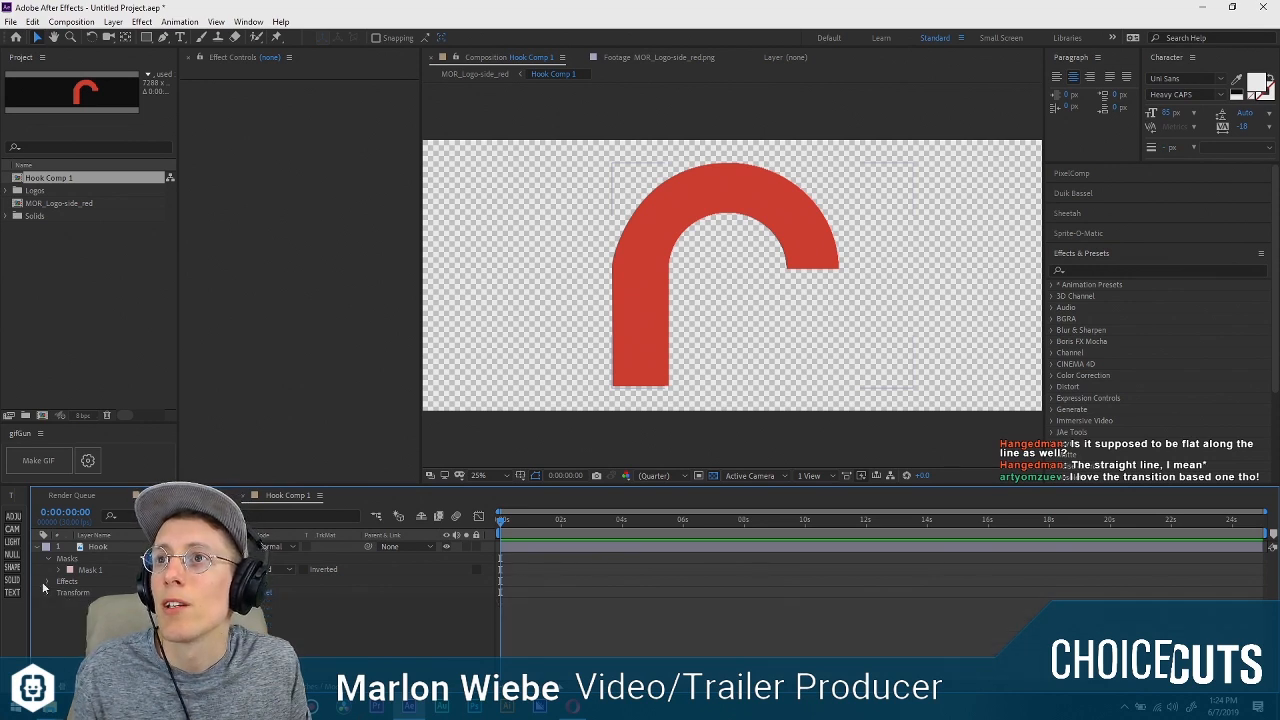
click(59, 593)
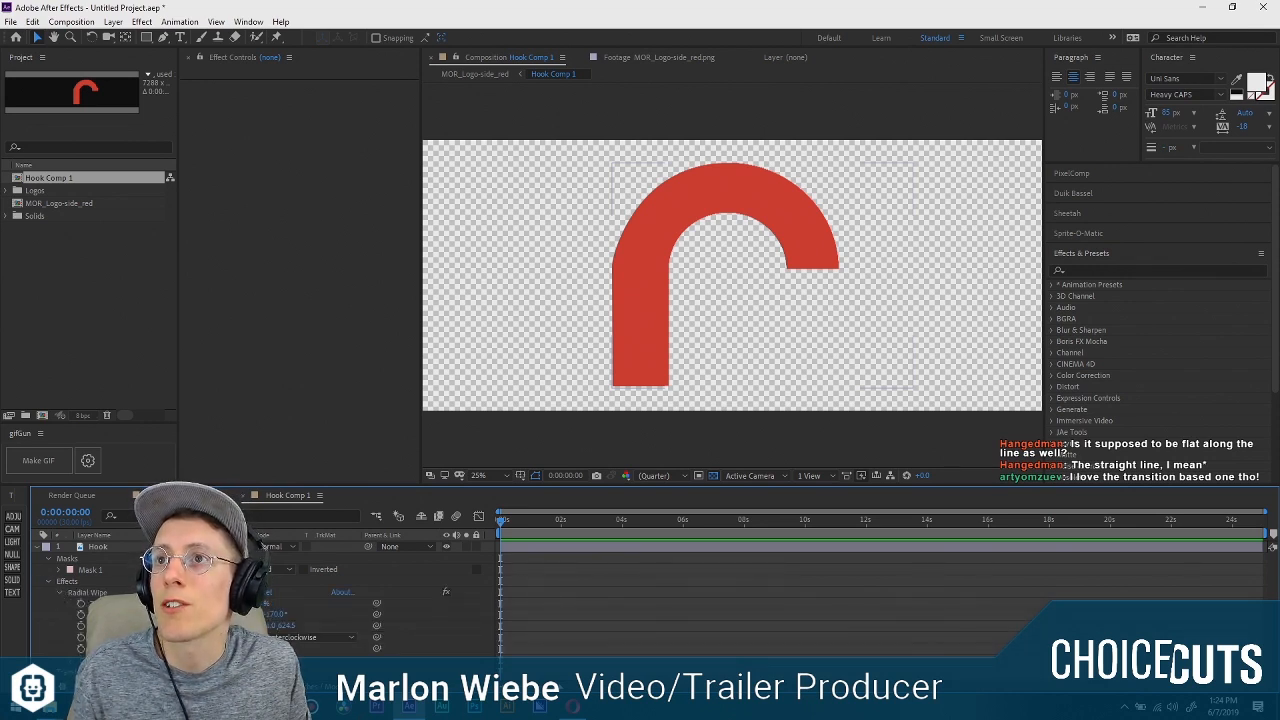
drag(261, 603, 294, 602)
click(81, 603)
At 0:00:02:02, set Transition Completion to 21% to uncover the whole arc, and scrub through the wipe from the start.
drag(506, 521, 545, 527)
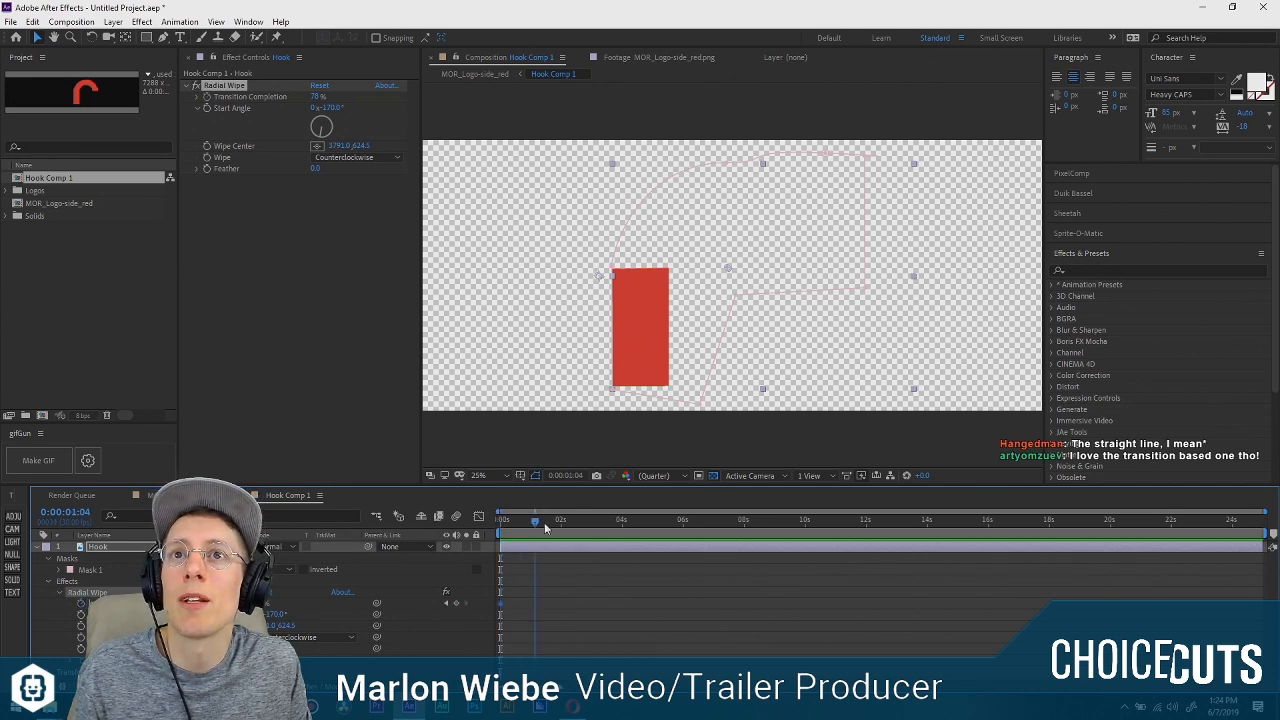
mouse_move(266, 607)
mouse_down()
mouse_move(290, 607)
mouse_move(250, 607)
mouse_up()
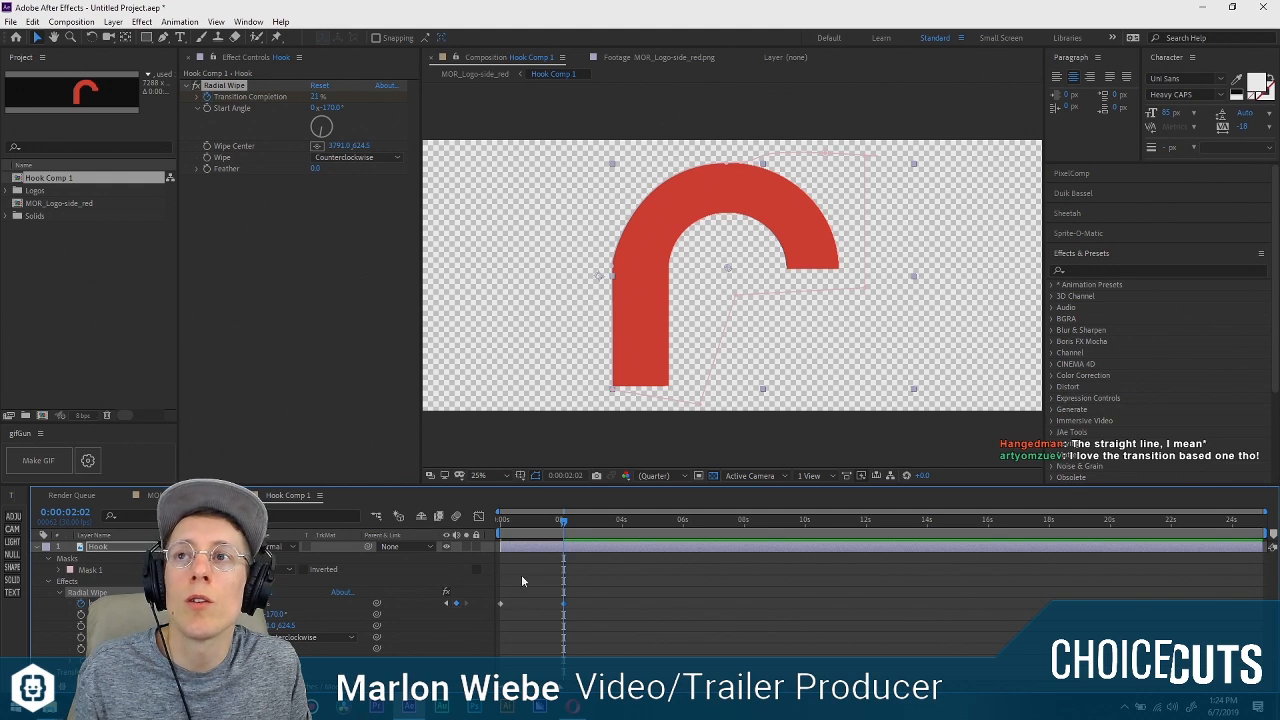
drag(502, 524, 541, 525)
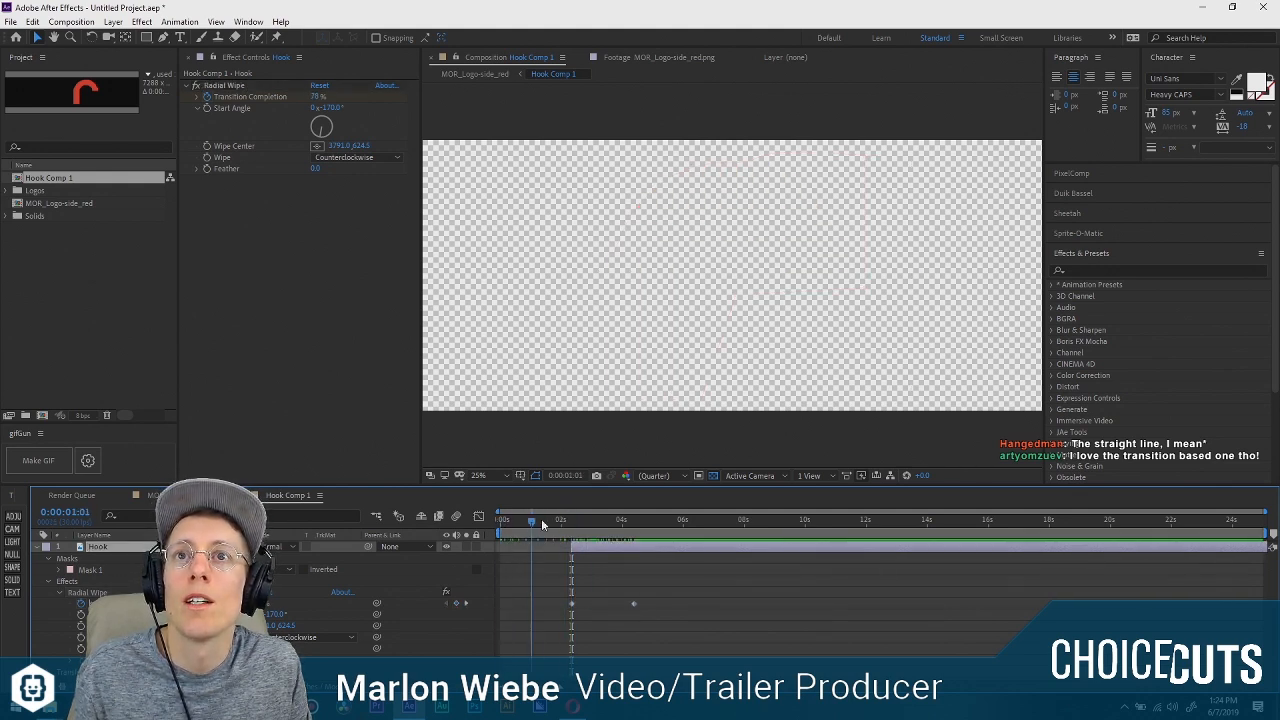
Add a solid above the Hook layer as its alpha matte, hide it, and extend both layers back to the composition's start.
click(12, 580)
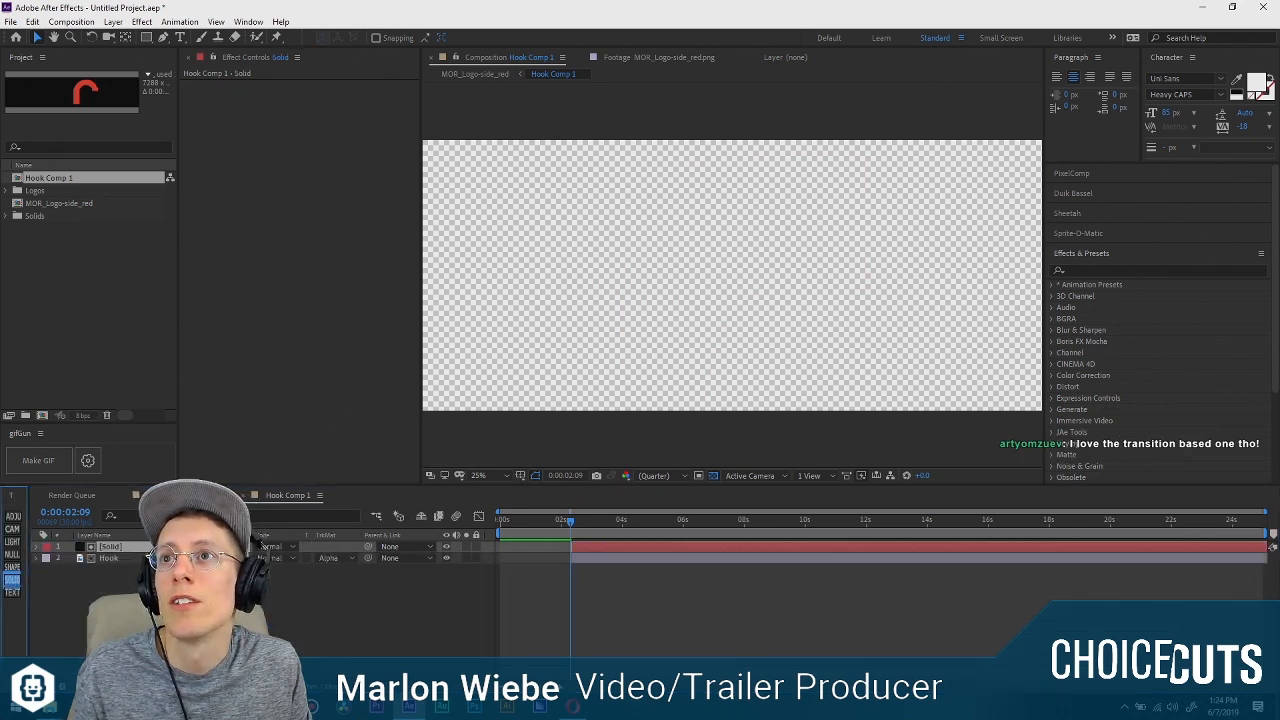
scroll(581, 337, down, 2)
scroll(581, 337, up, 1)
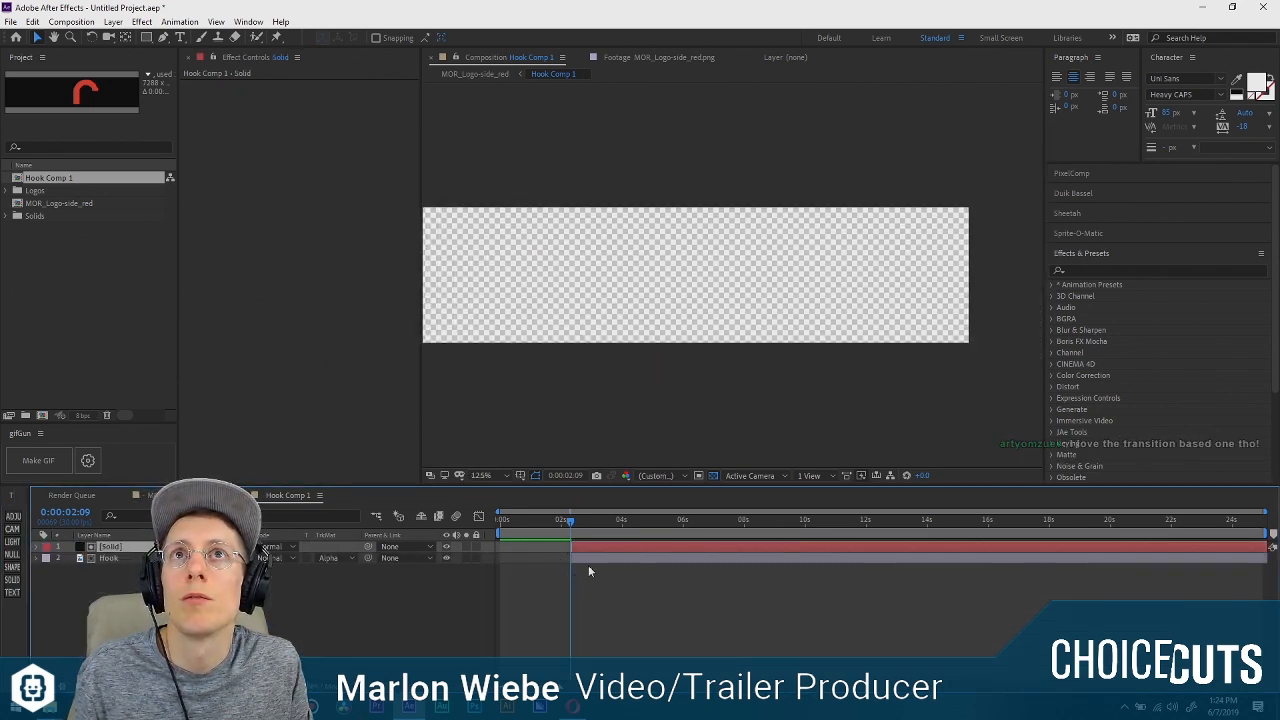
drag(595, 546, 558, 545)
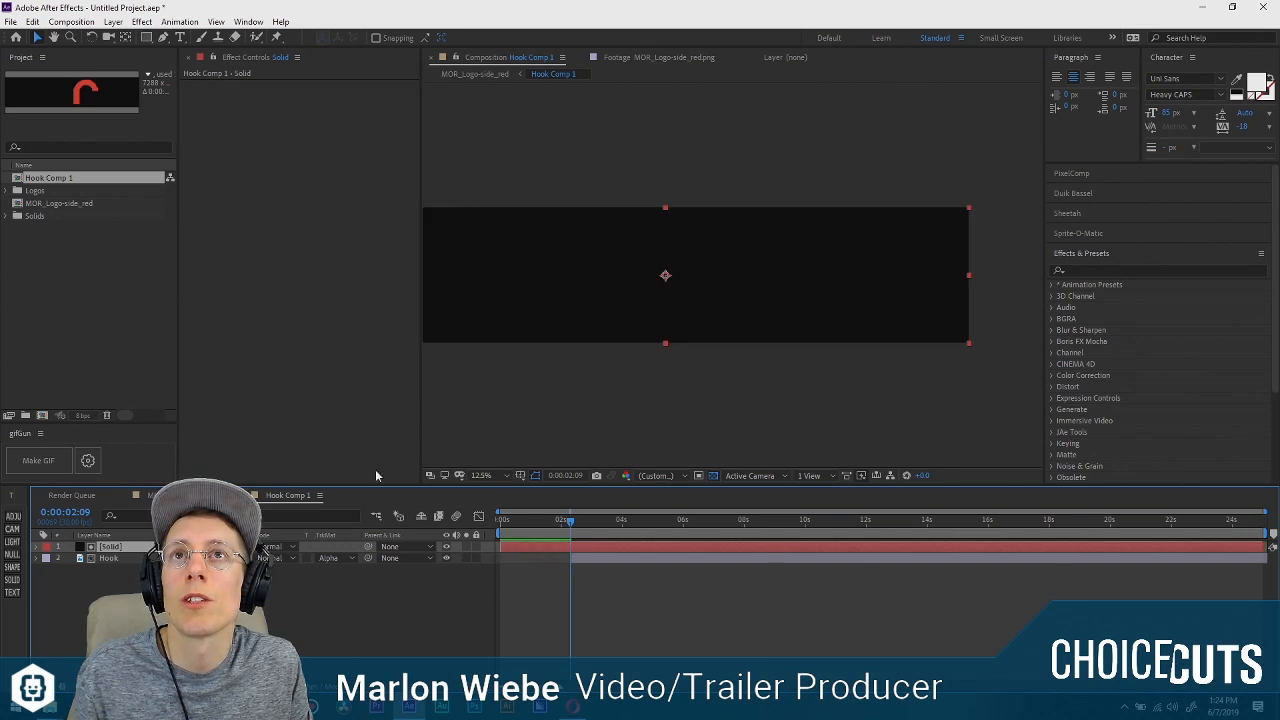
click(446, 547)
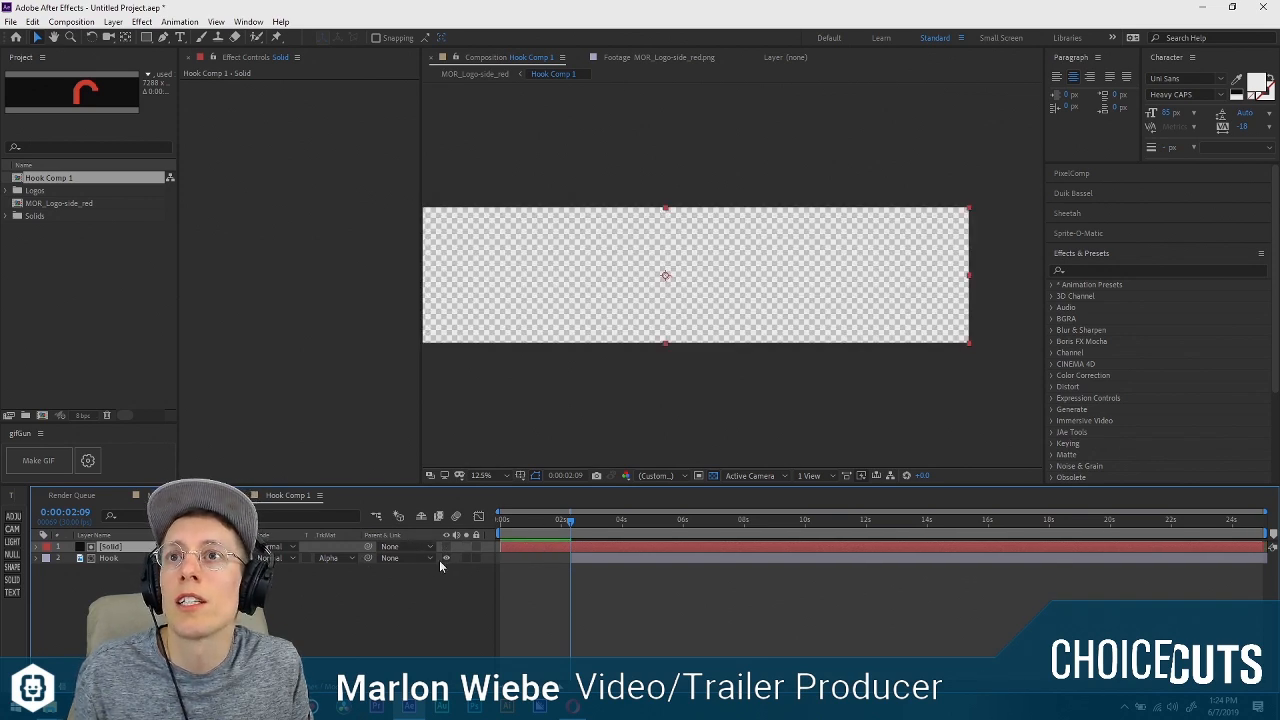
click(583, 564)
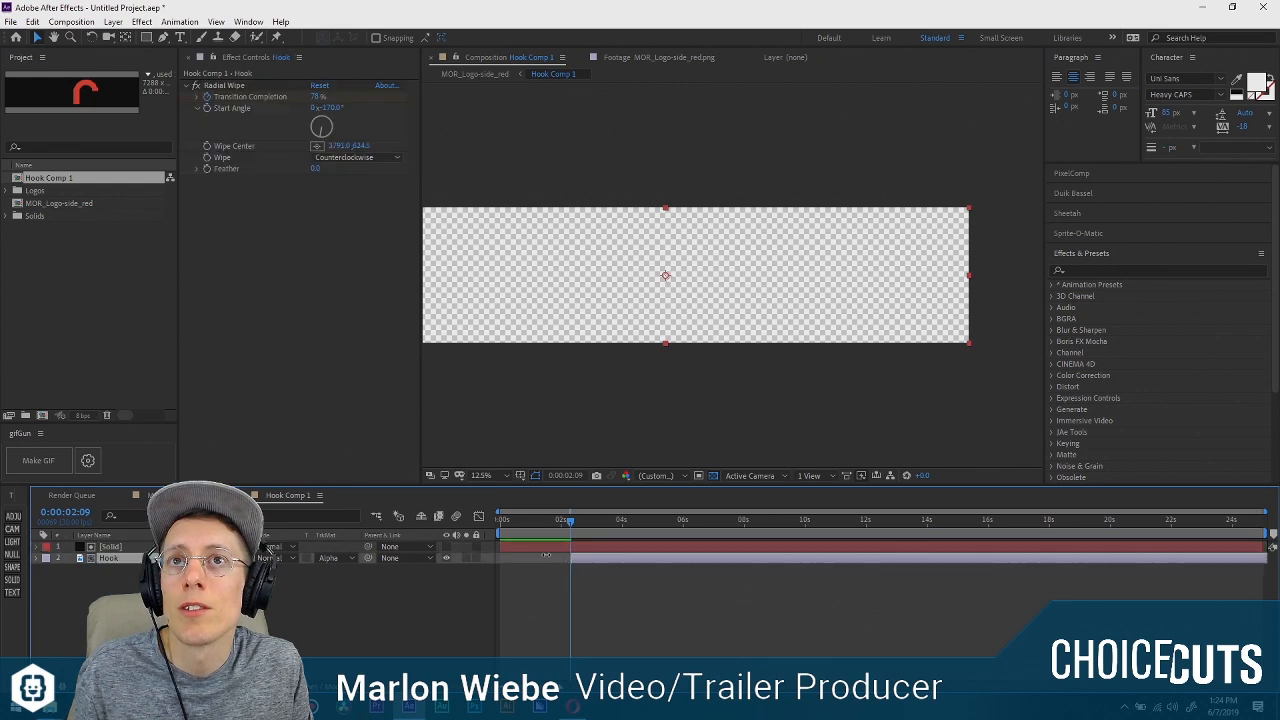
scroll(688, 279, up, 3)
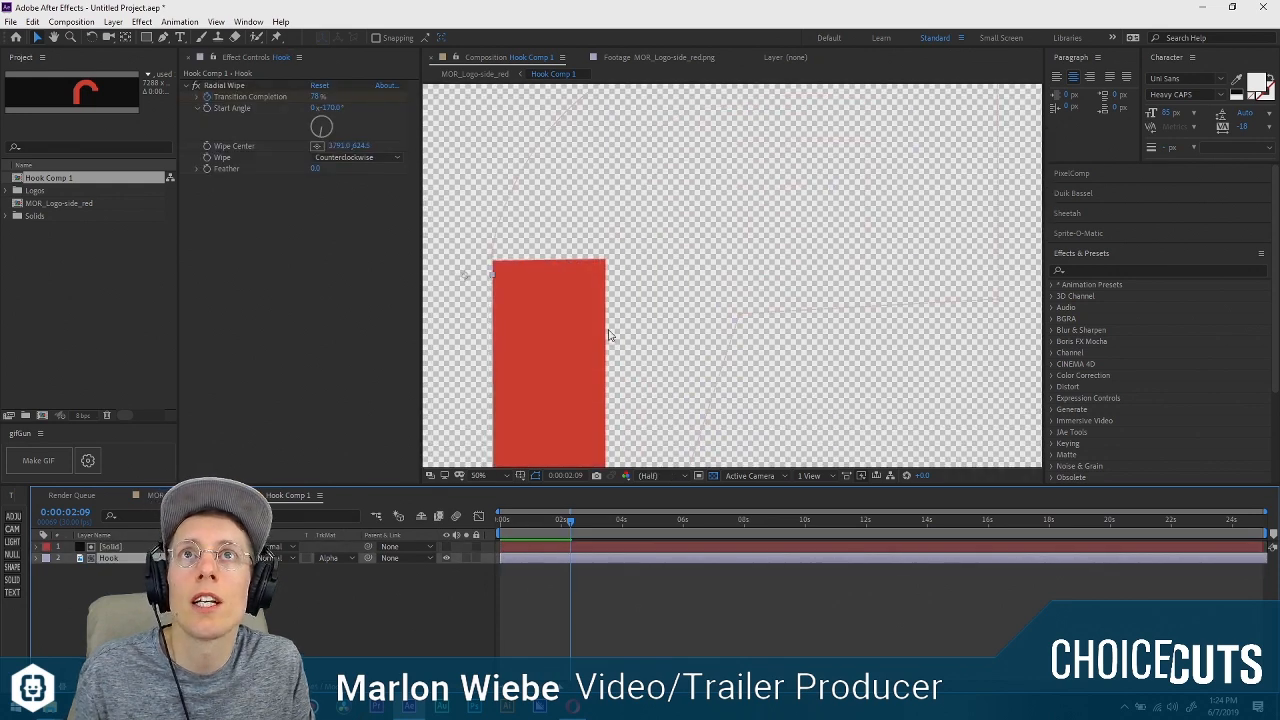
Keyframe the matte solid's Position at 0:00:00:00 and move forward in time to 0:00:01:19.
click(148, 544)
scroll(569, 349, down, 2)
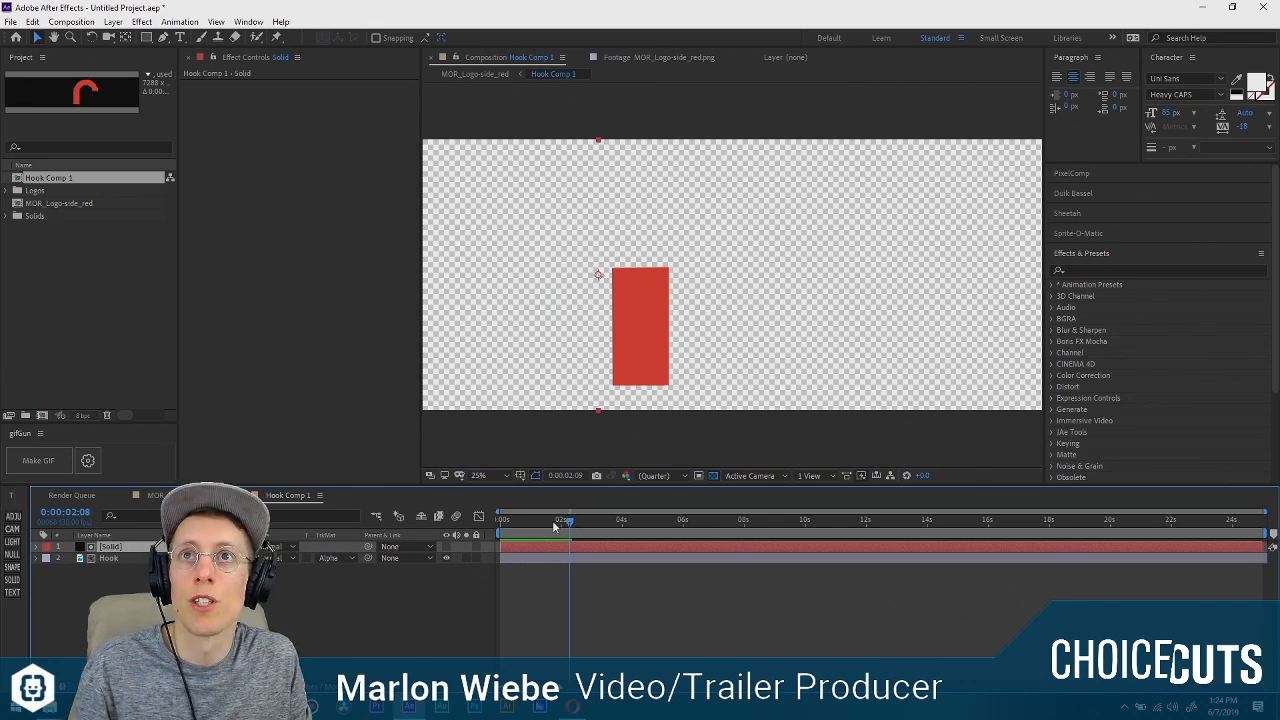
key(Home)
key(p)
click(69, 558)
drag(529, 521, 550, 522)
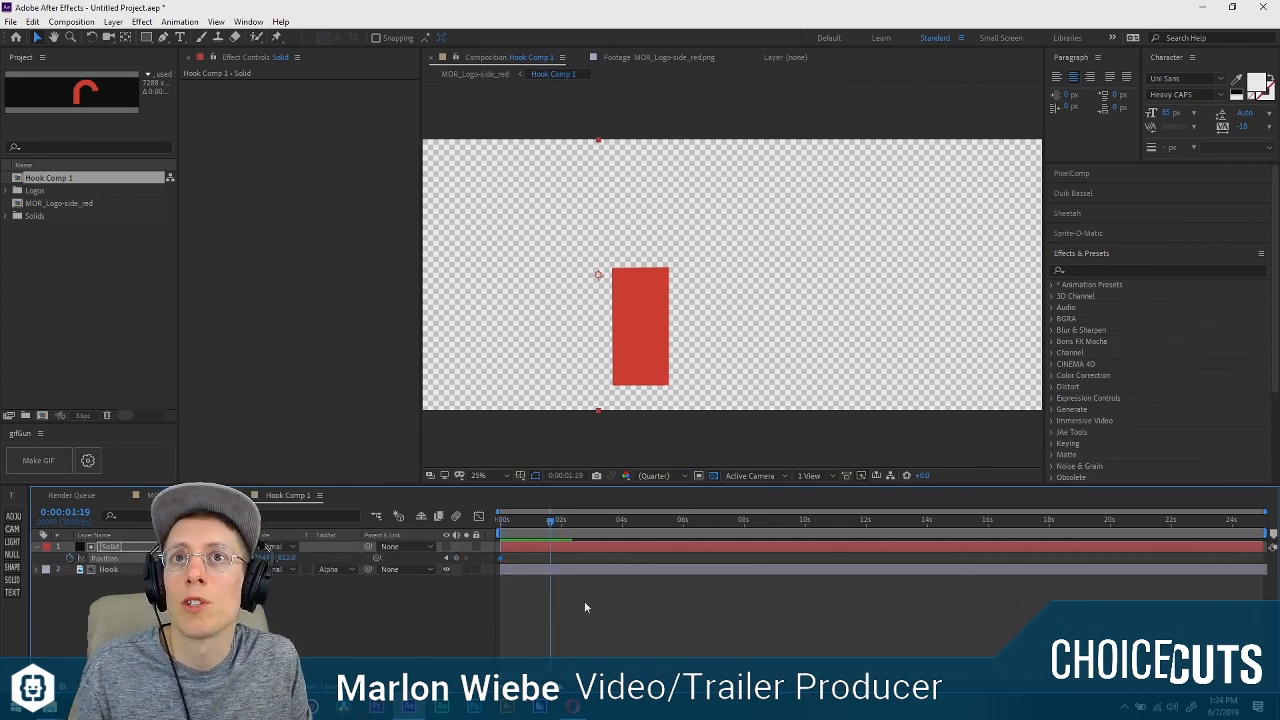
Add a second Position keyframe for the solid at the wipe's first keyframe, and set its Y at 0:00:00:00 to about 2290.
click(590, 567)
key(u)
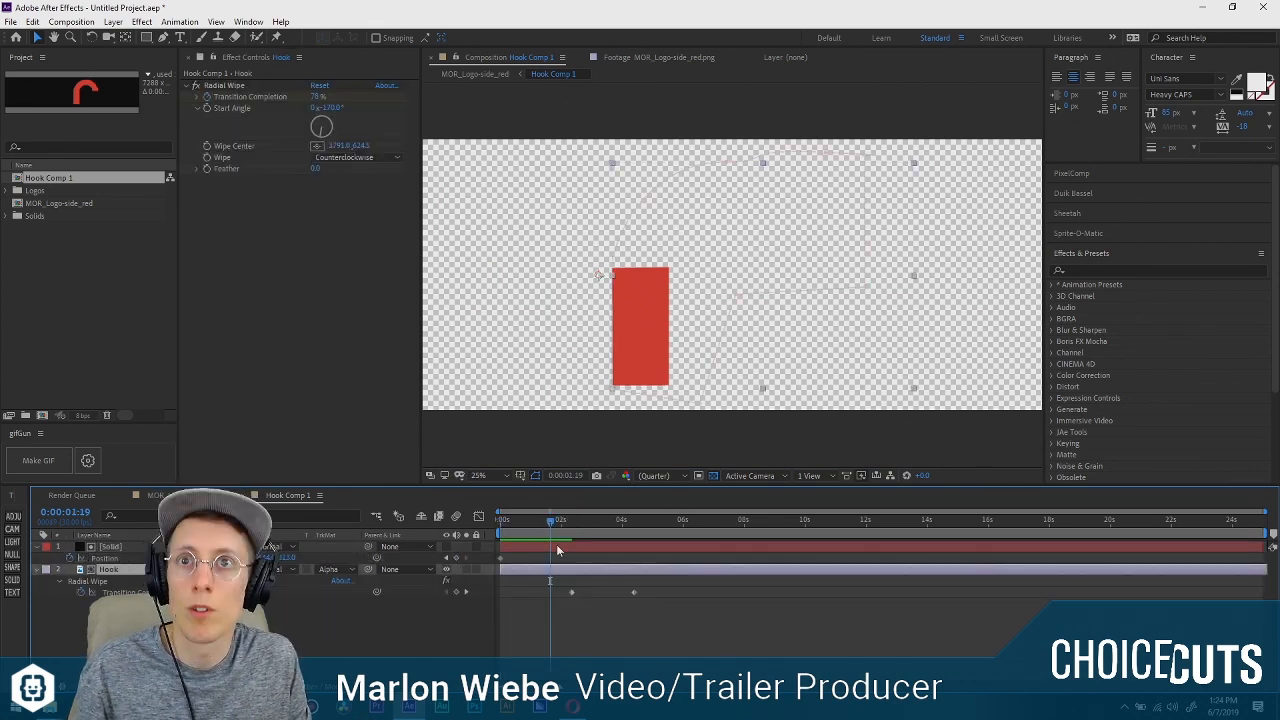
click(465, 591)
click(451, 558)
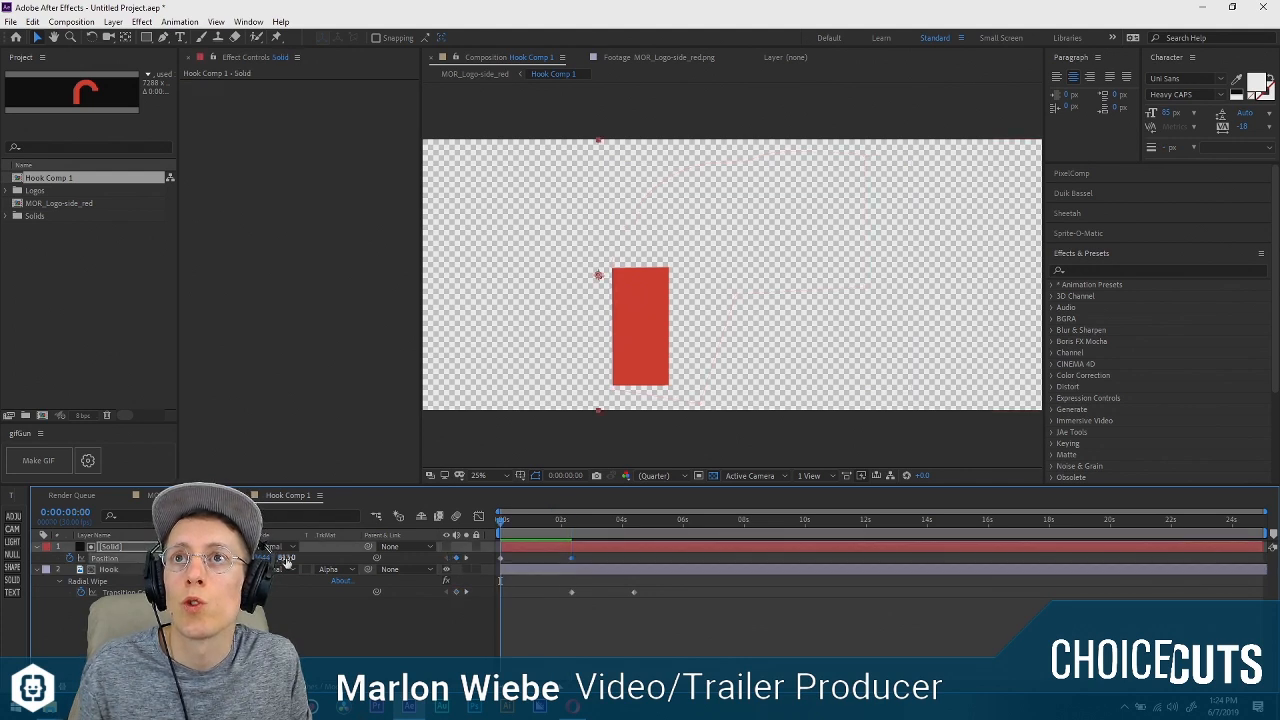
drag(287, 560, 1210, 668)
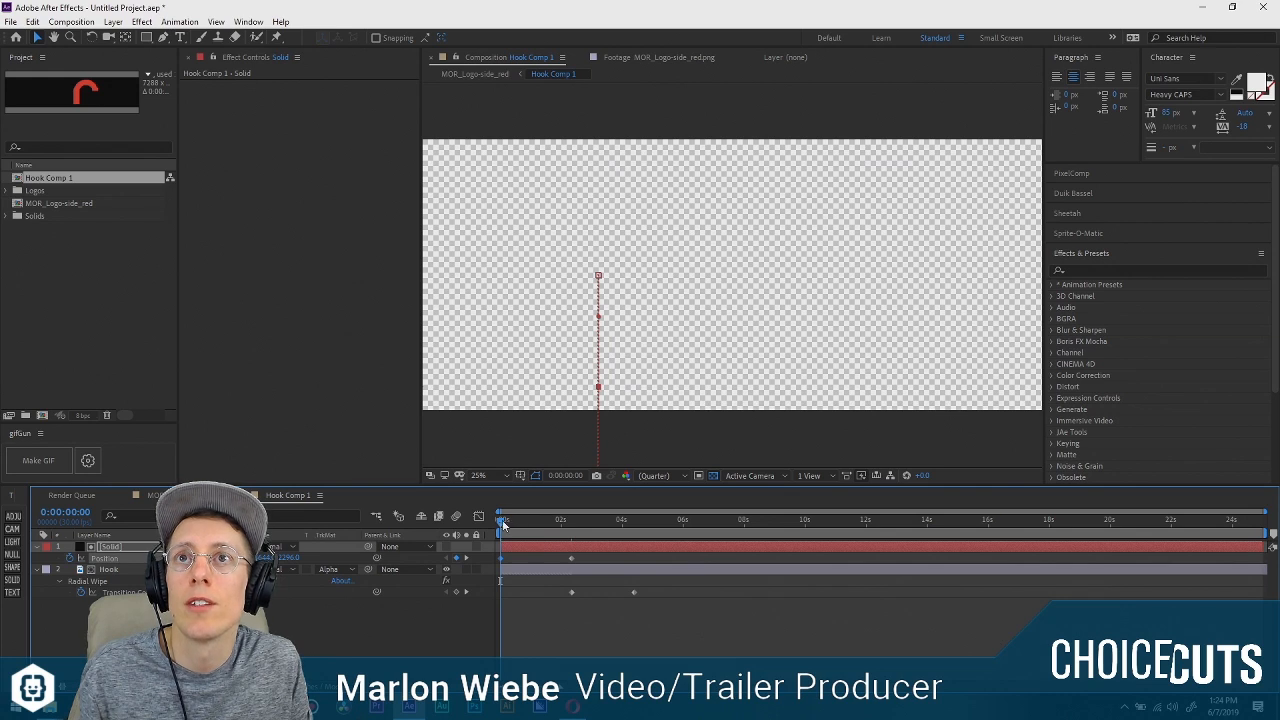
Key the solid's Position at 0:00:01:04, delete its 0:00:02:09 keyframe, and shift both Radial Wipe keyframes earlier to start there.
drag(503, 524, 538, 538)
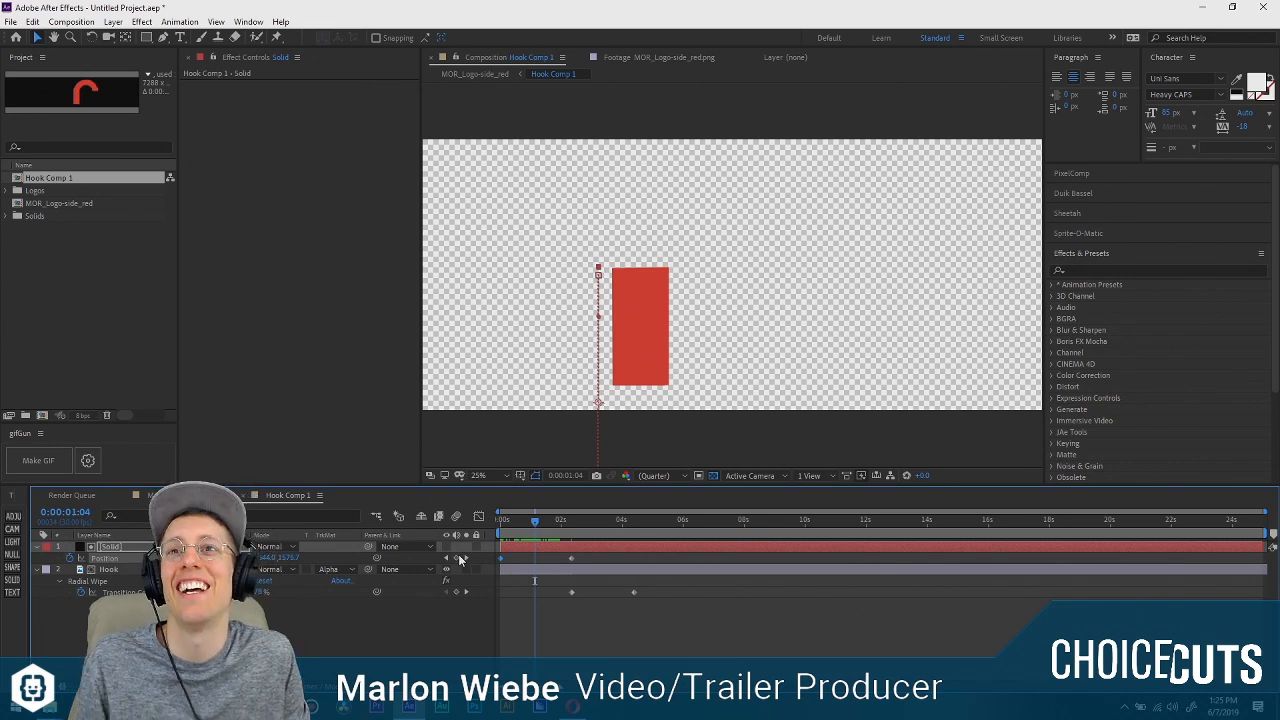
click(457, 558)
click(572, 558)
key(Delete)
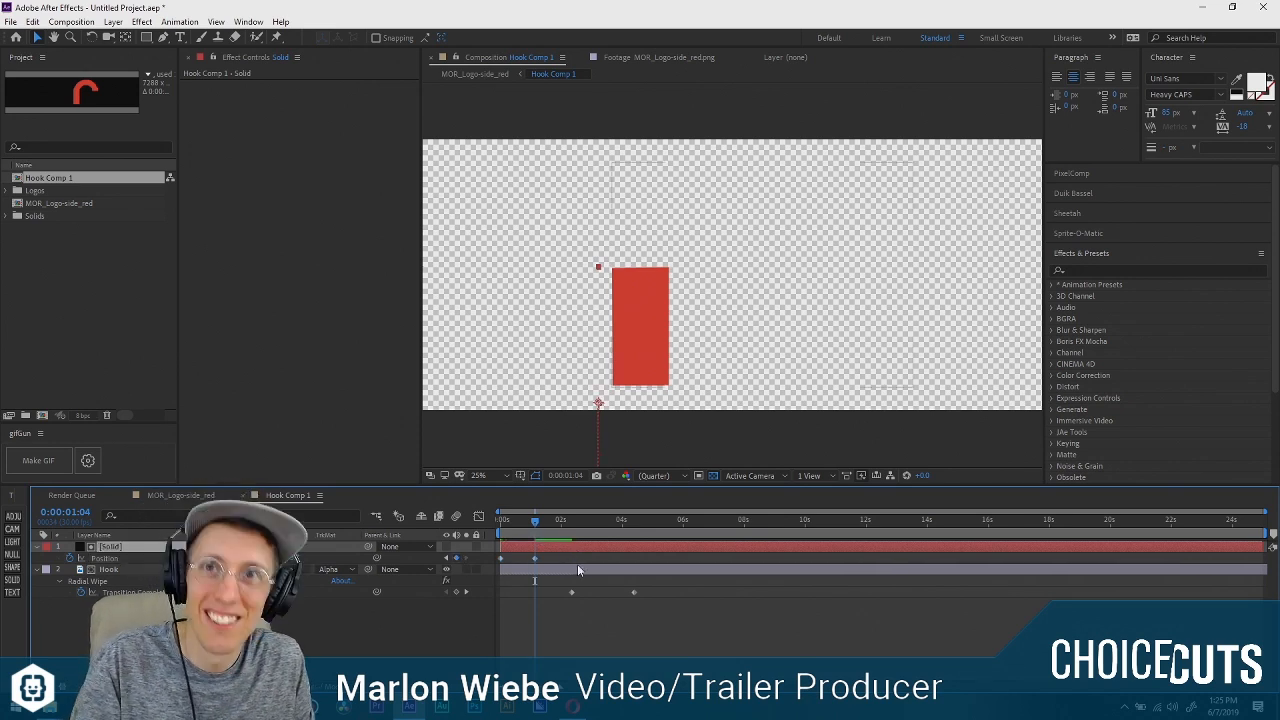
drag(592, 570, 594, 540)
click(579, 555)
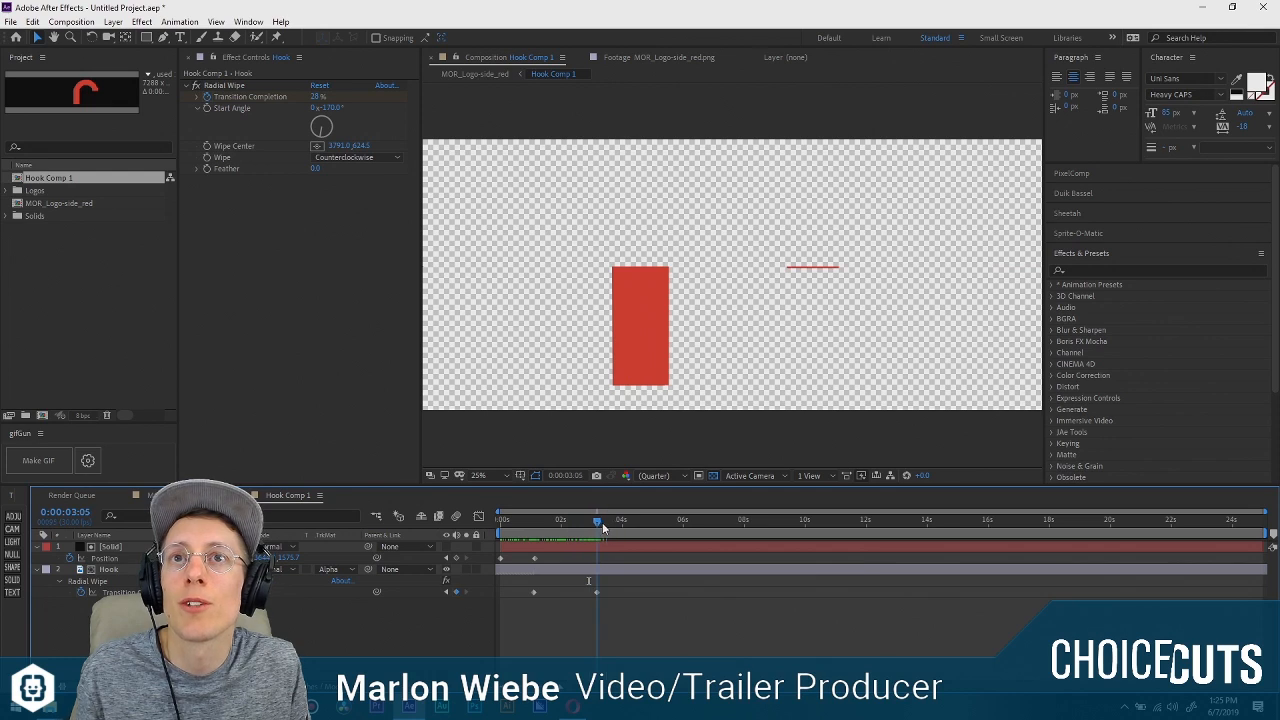
mouse_move(256, 591)
mouse_down()
mouse_move(291, 587)
mouse_move(274, 587)
mouse_up()
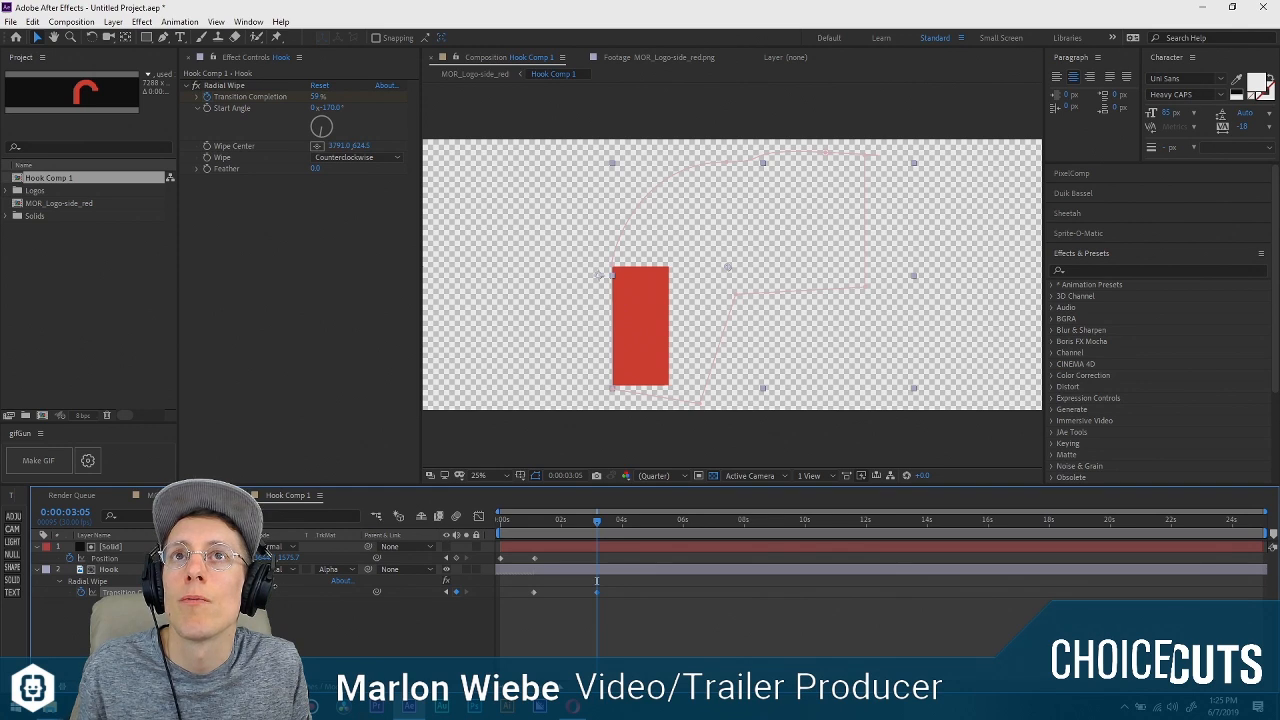
drag(274, 587, 279, 584)
key(ctrl+z)
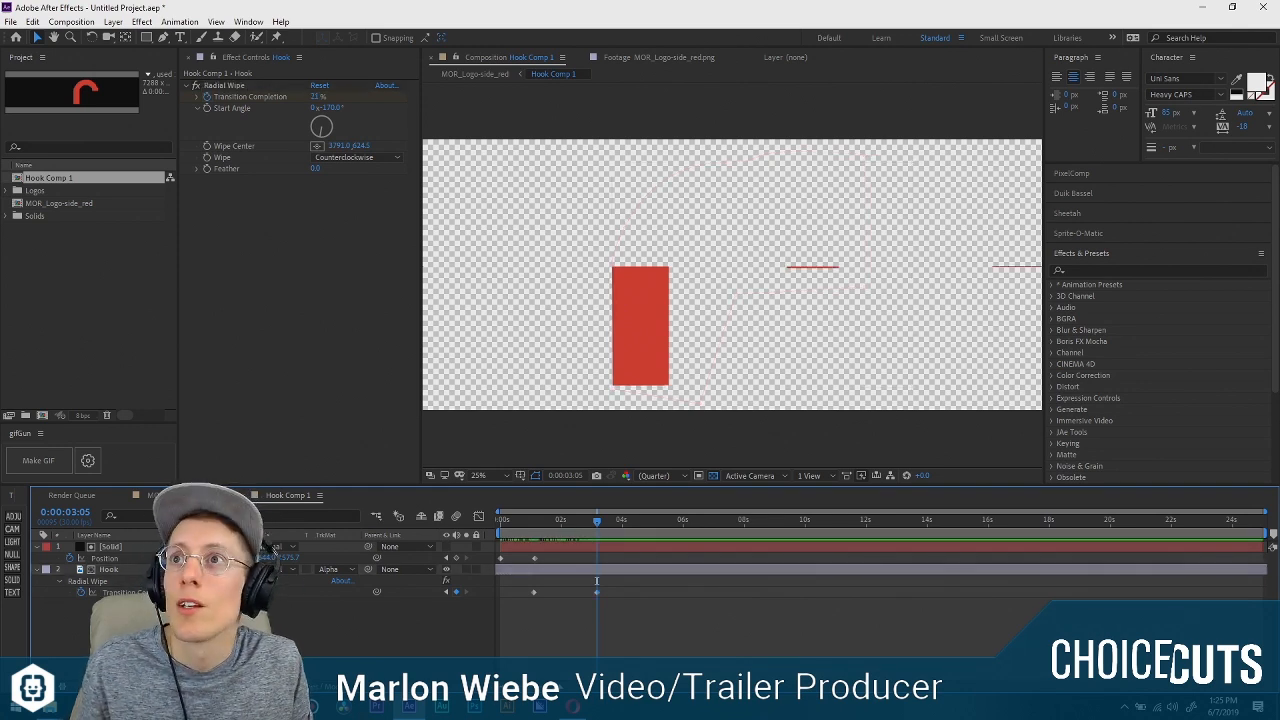
Raise the solid to about Y 838.7 to uncover the whole arc, place that keyframe near 0:00:01:12, and preview the reveal.
click(632, 448)
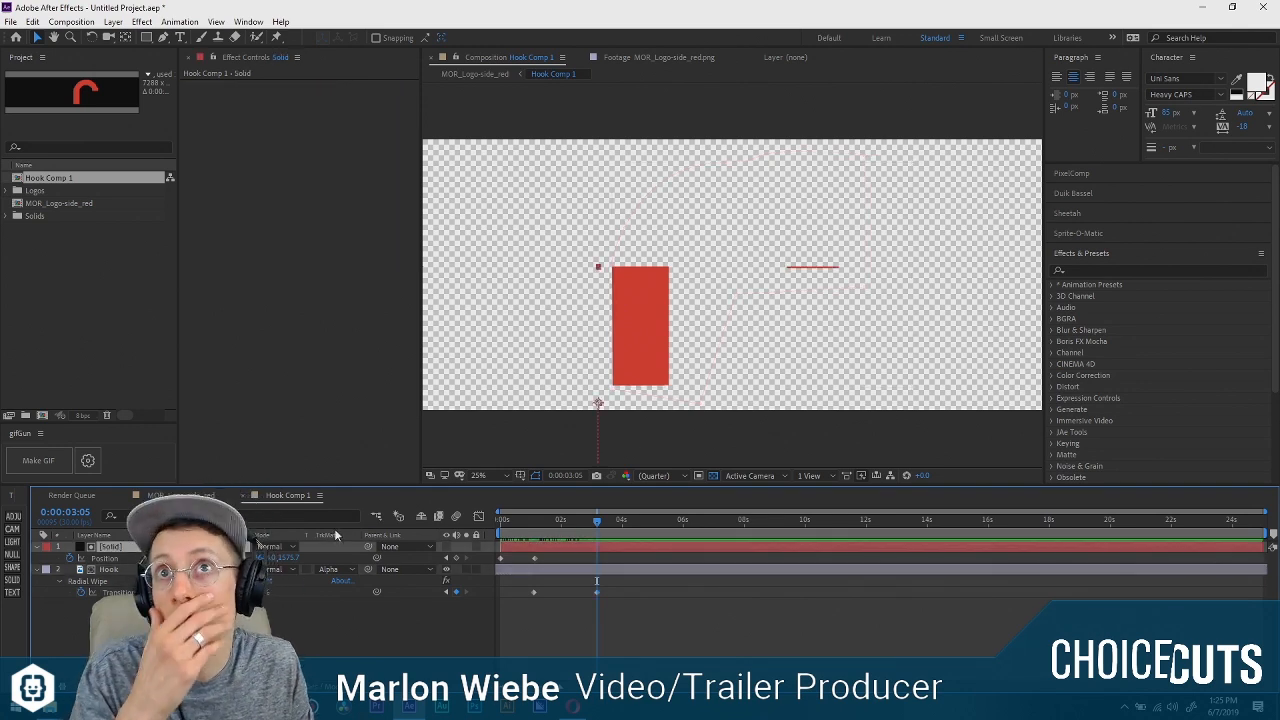
drag(529, 523, 580, 523)
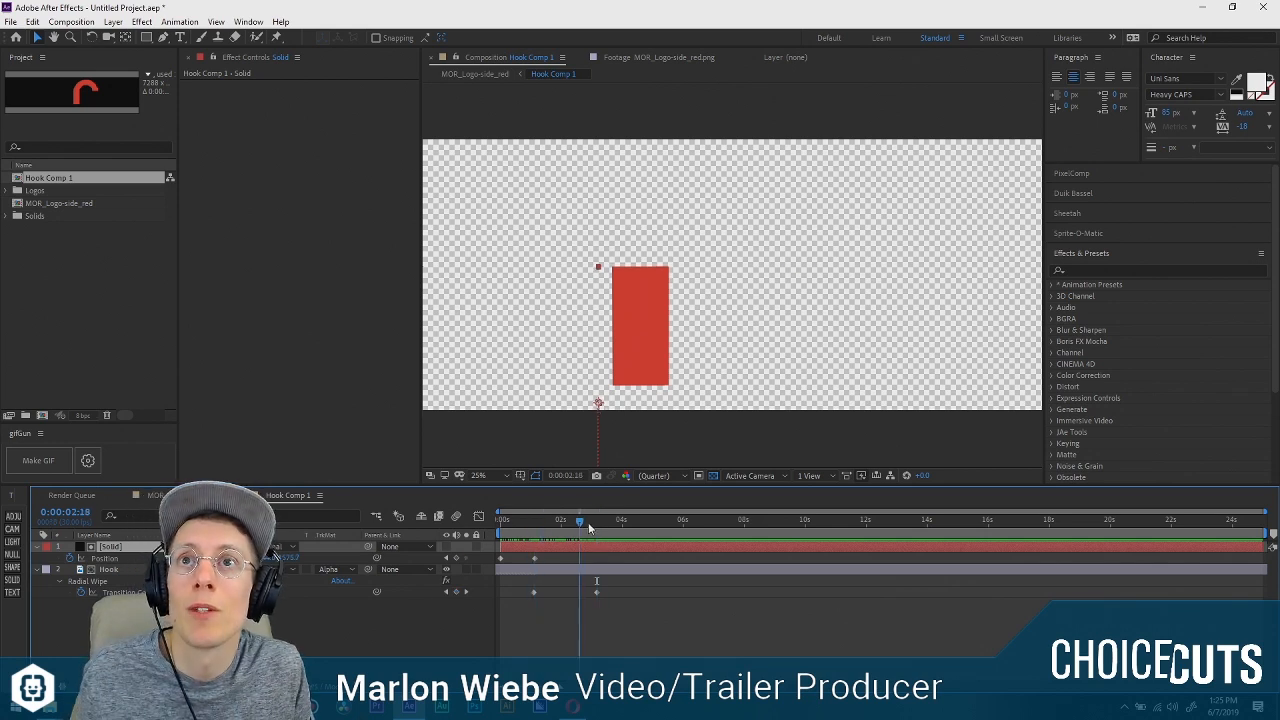
drag(293, 558, 0, 507)
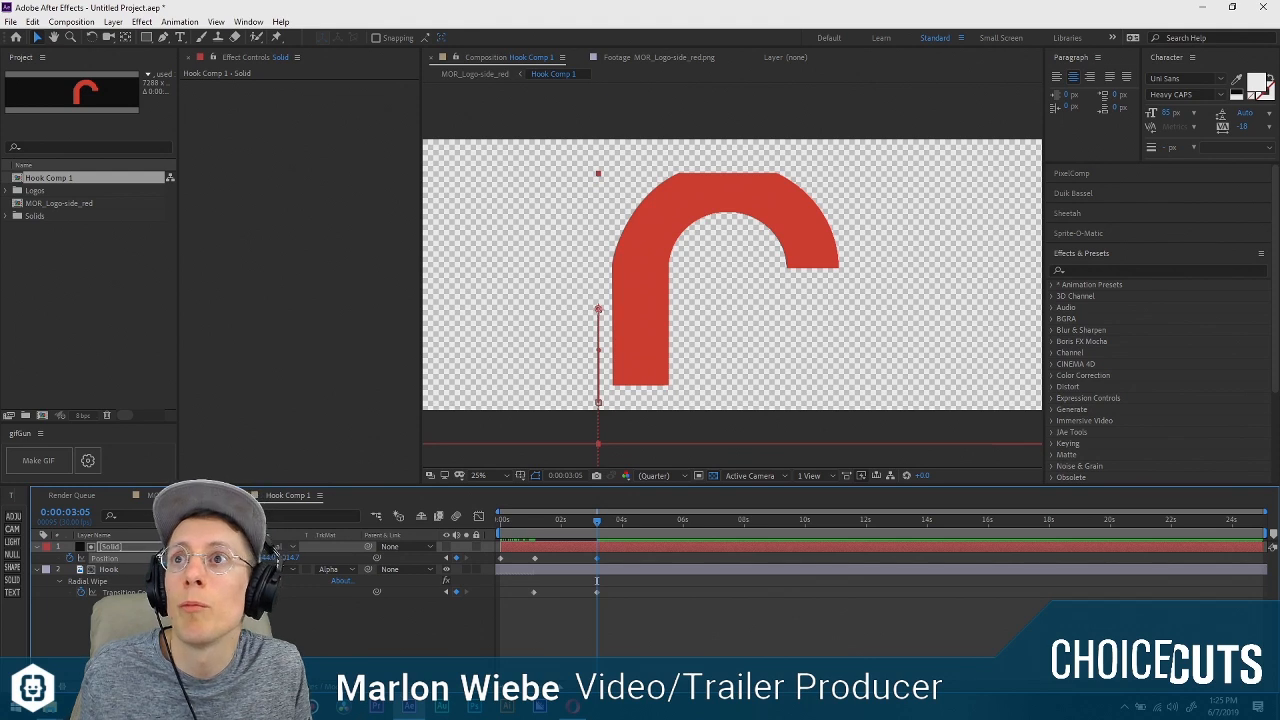
drag(289, 558, 174, 553)
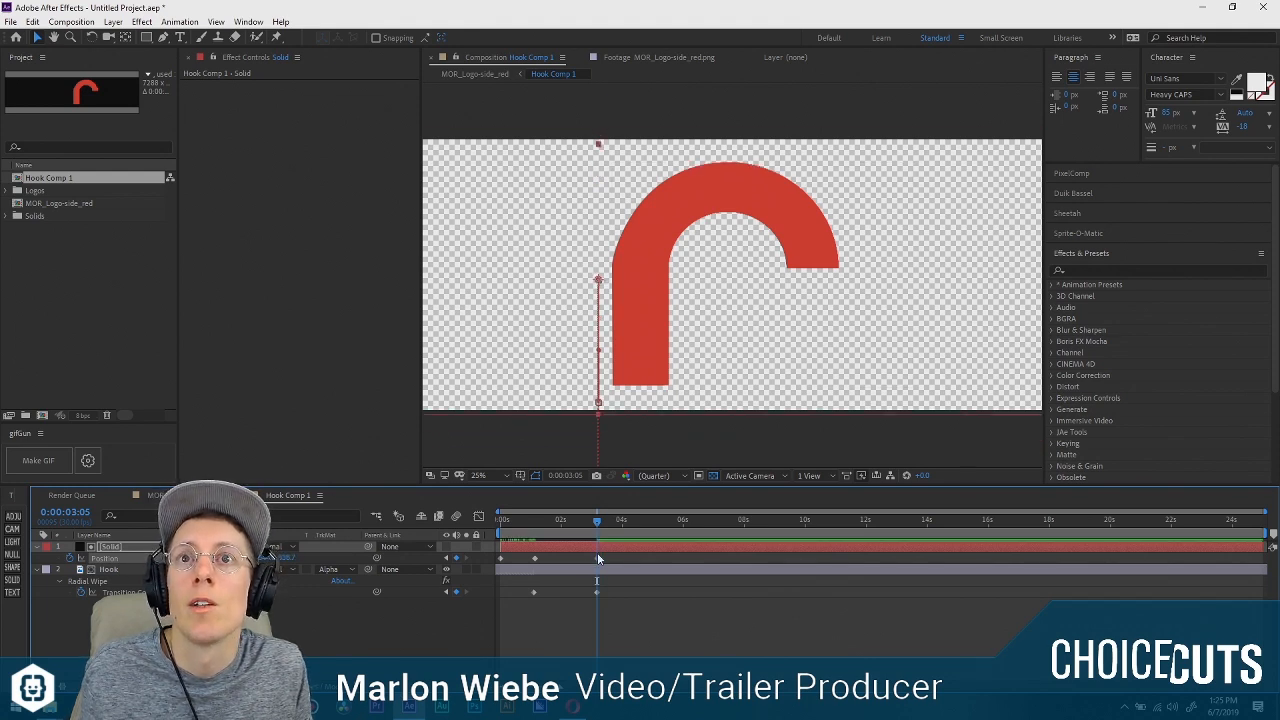
mouse_move(597, 553)
mouse_down()
mouse_move(560, 559)
mouse_move(529, 522)
mouse_move(552, 525)
mouse_move(542, 557)
mouse_move(534, 527)
mouse_move(611, 540)
mouse_up()
key(space)
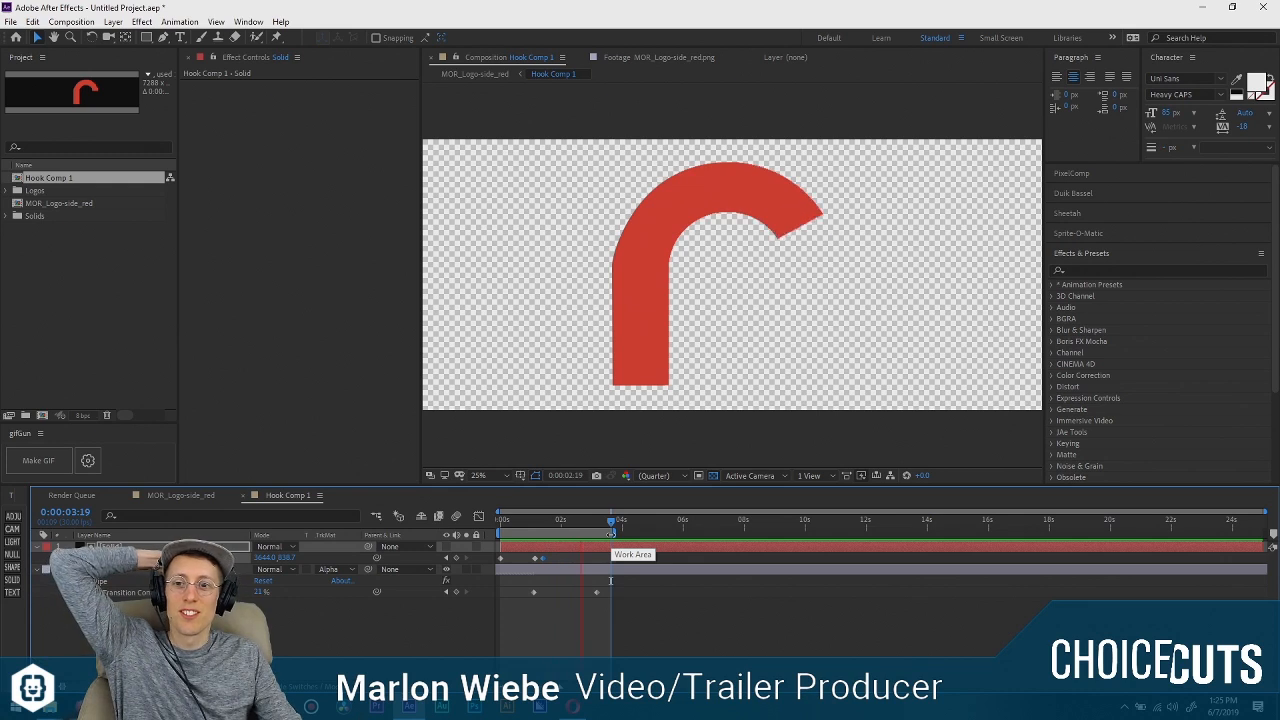
key(space)
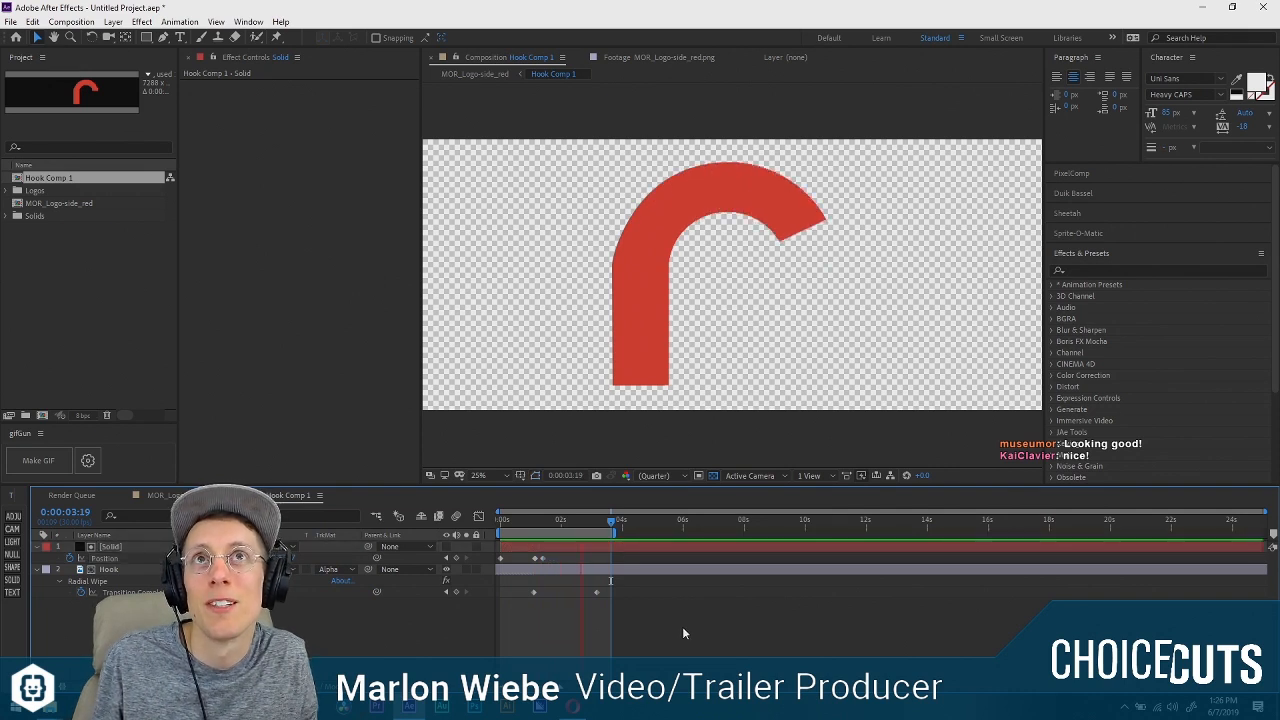
End the work area at 0:00:03:05, trim Hook Comp 1 to it, and play the trimmed animation.
drag(583, 523, 598, 532)
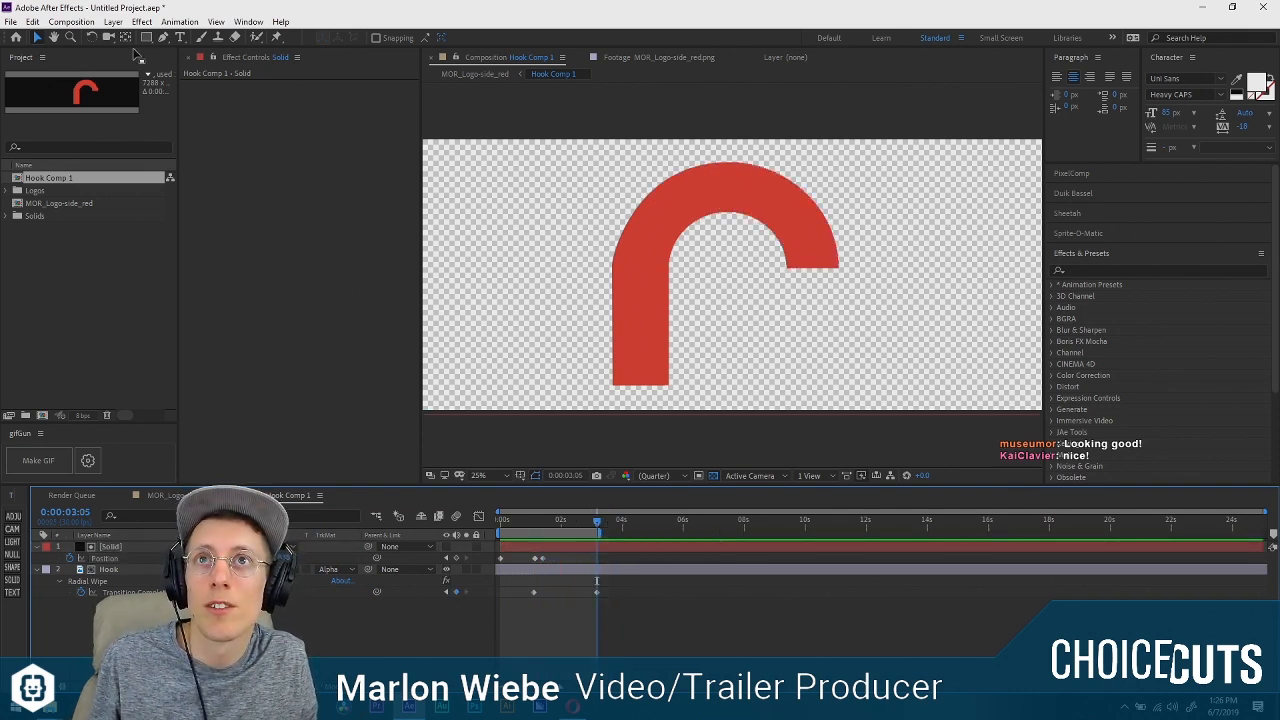
click(72, 22)
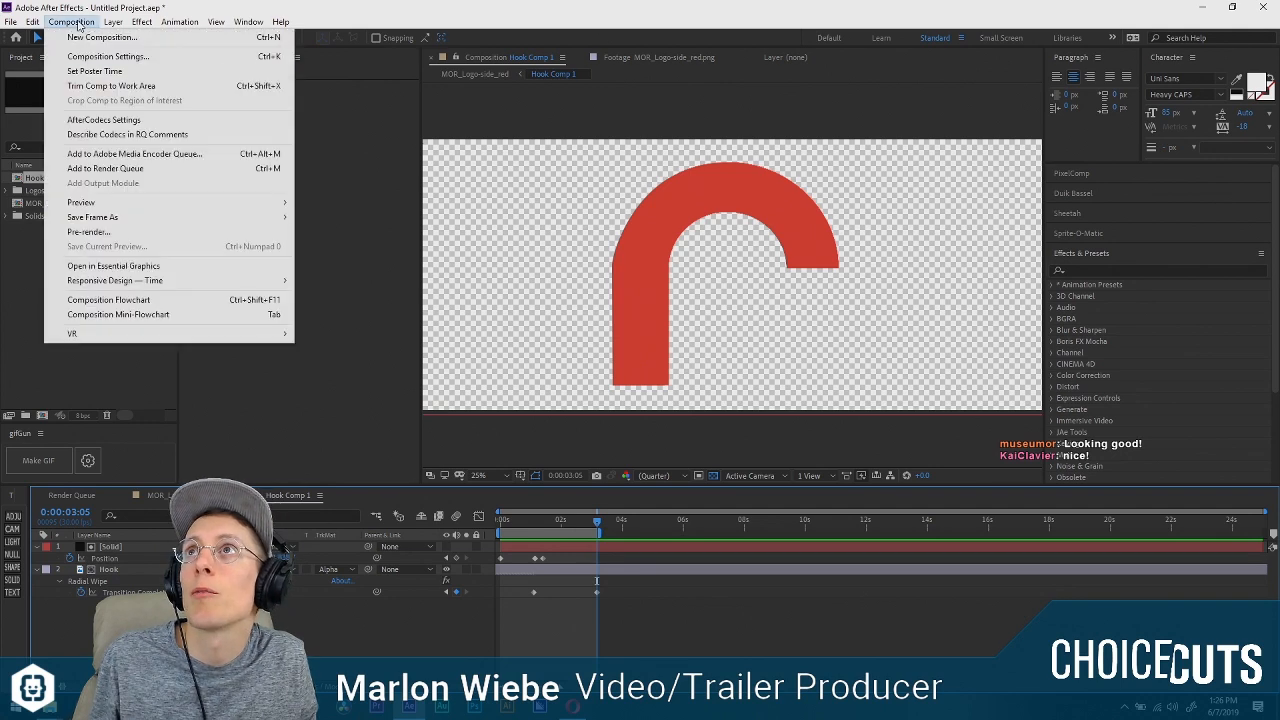
click(130, 87)
key(space)
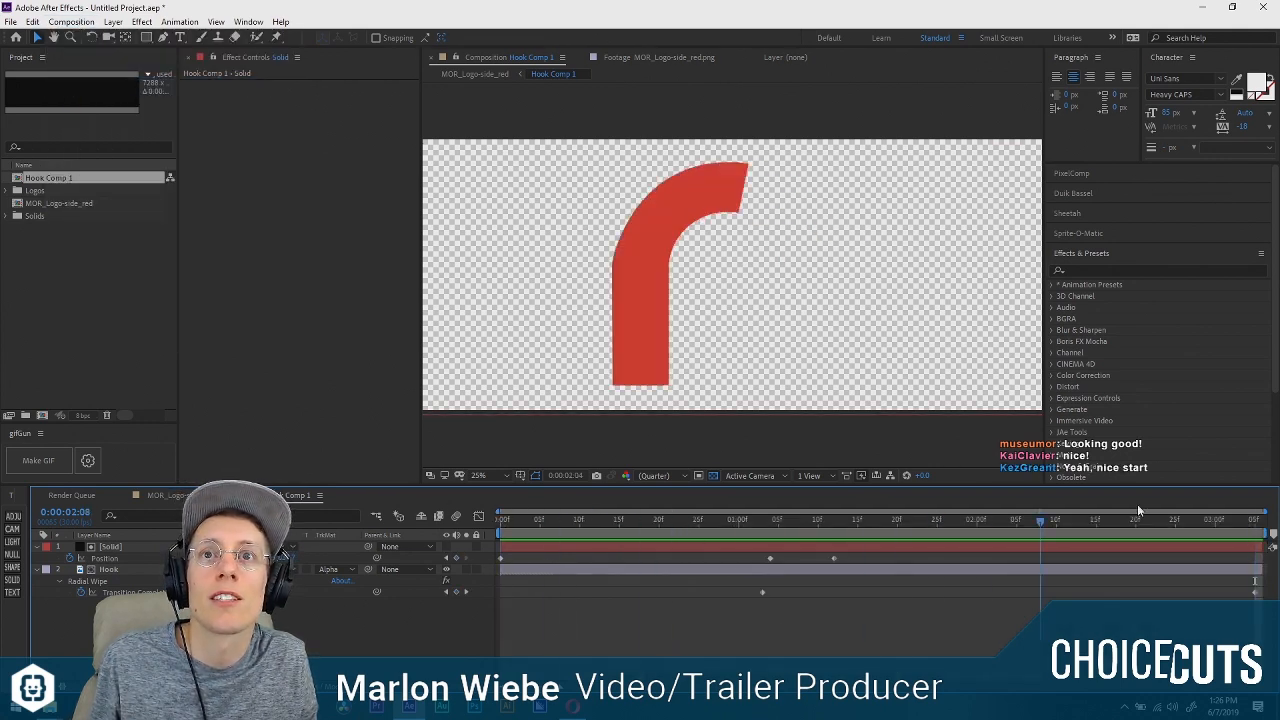
Switch to the MOR_Logo-side_red composition, hide the full logo layer, and scrub through the hook's animation.
key(Tab)
click(631, 643)
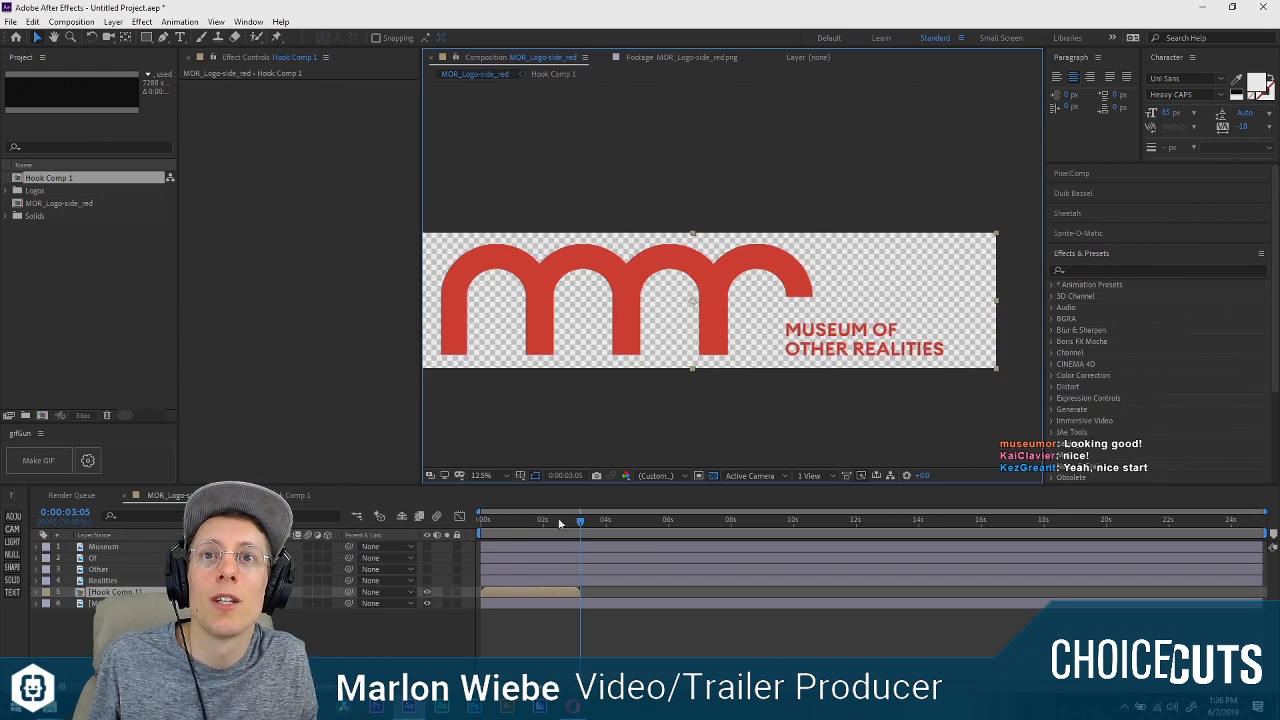
mouse_move(560, 522)
mouse_down()
mouse_move(460, 517)
mouse_move(575, 523)
mouse_move(560, 522)
mouse_up()
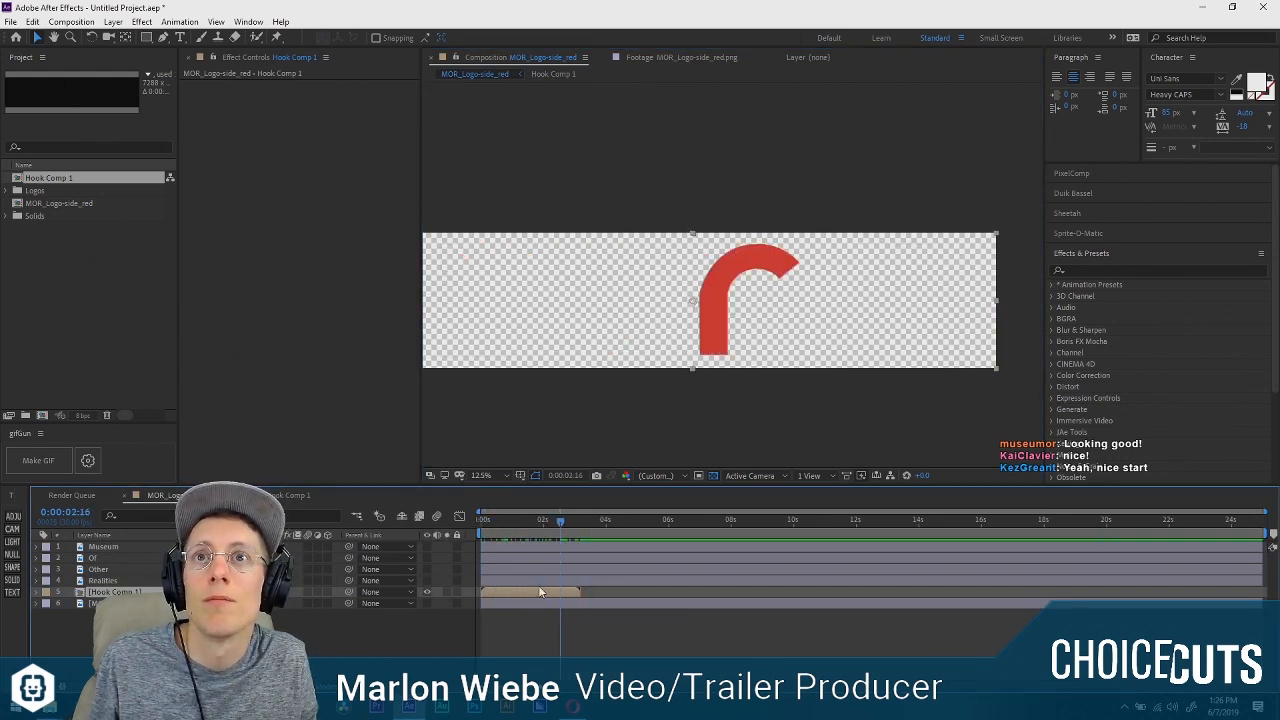
Enable time remapping on the Hook Comp 1 layer and extend the layer to the end of the timeline.
right_click(541, 589)
mouse_move(638, 299)
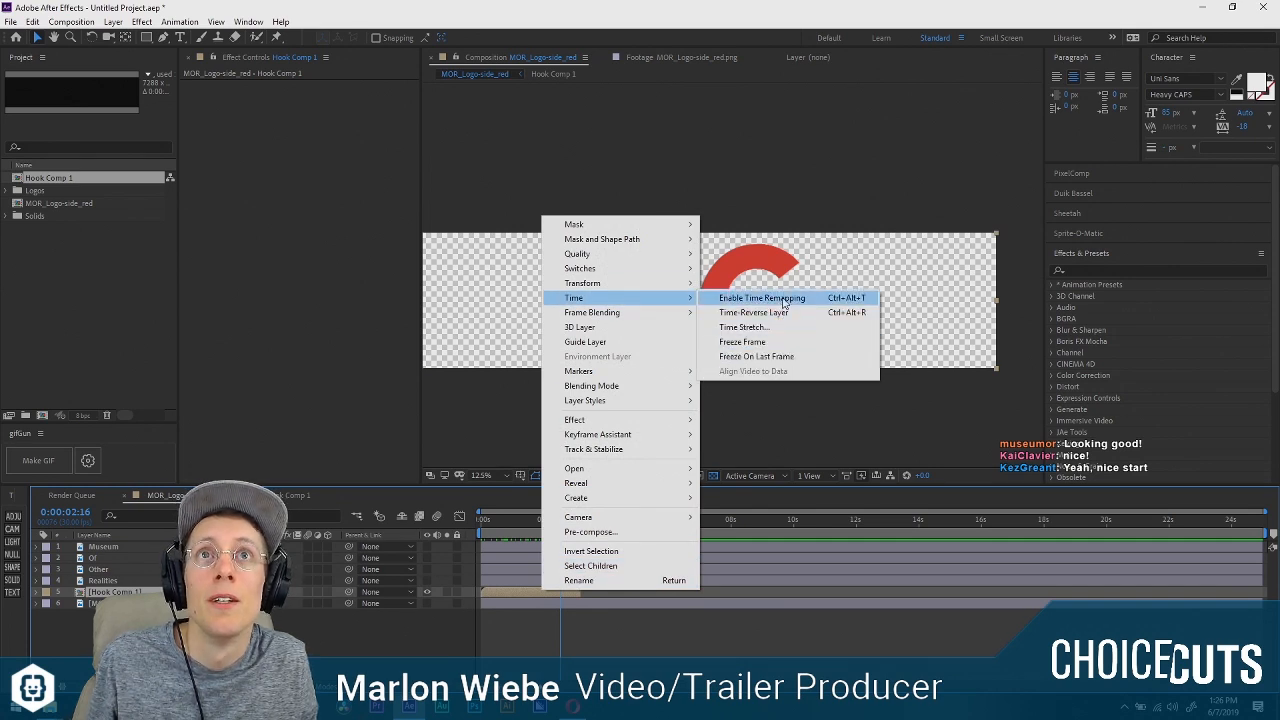
click(785, 298)
drag(560, 520, 590, 531)
mouse_move(483, 519)
mouse_down()
mouse_move(560, 519)
mouse_move(476, 528)
mouse_up()
Set Hook Comp 1's duration to 0:00:06:06 and extend its Solid and Hook layers to the new end.
double_click(500, 592)
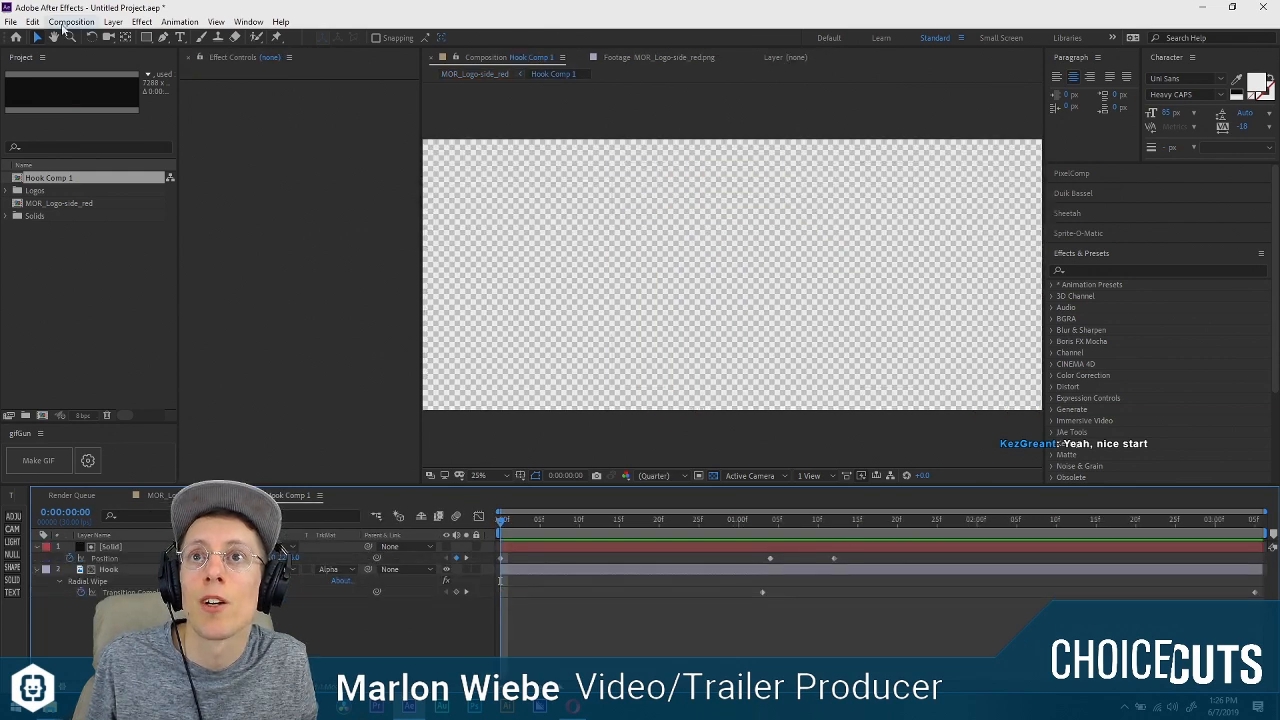
click(71, 21)
click(80, 51)
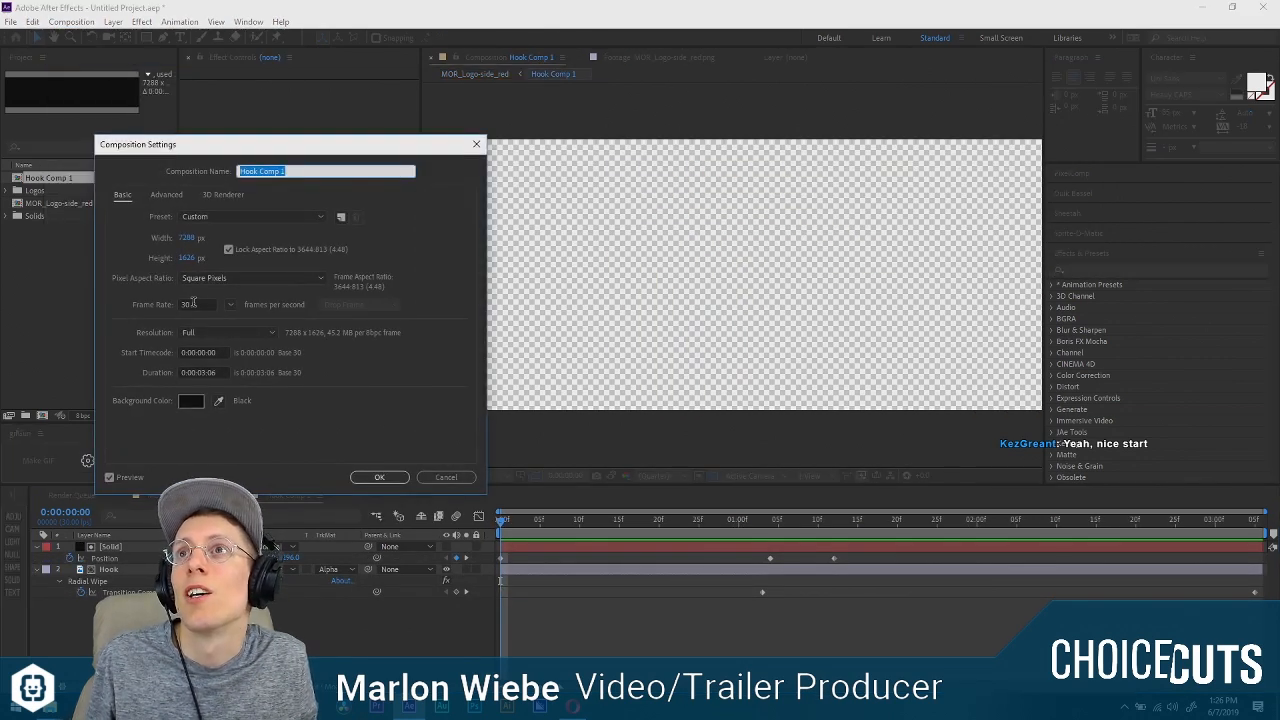
click(221, 372)
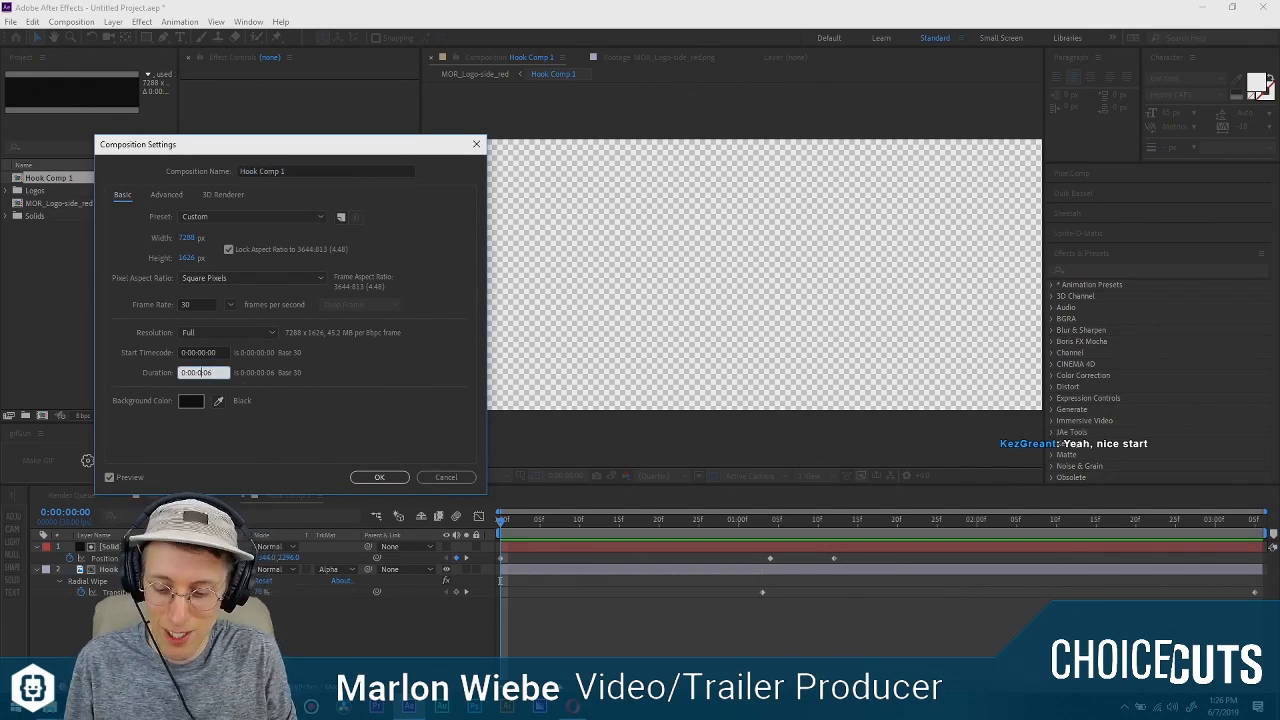
click(390, 476)
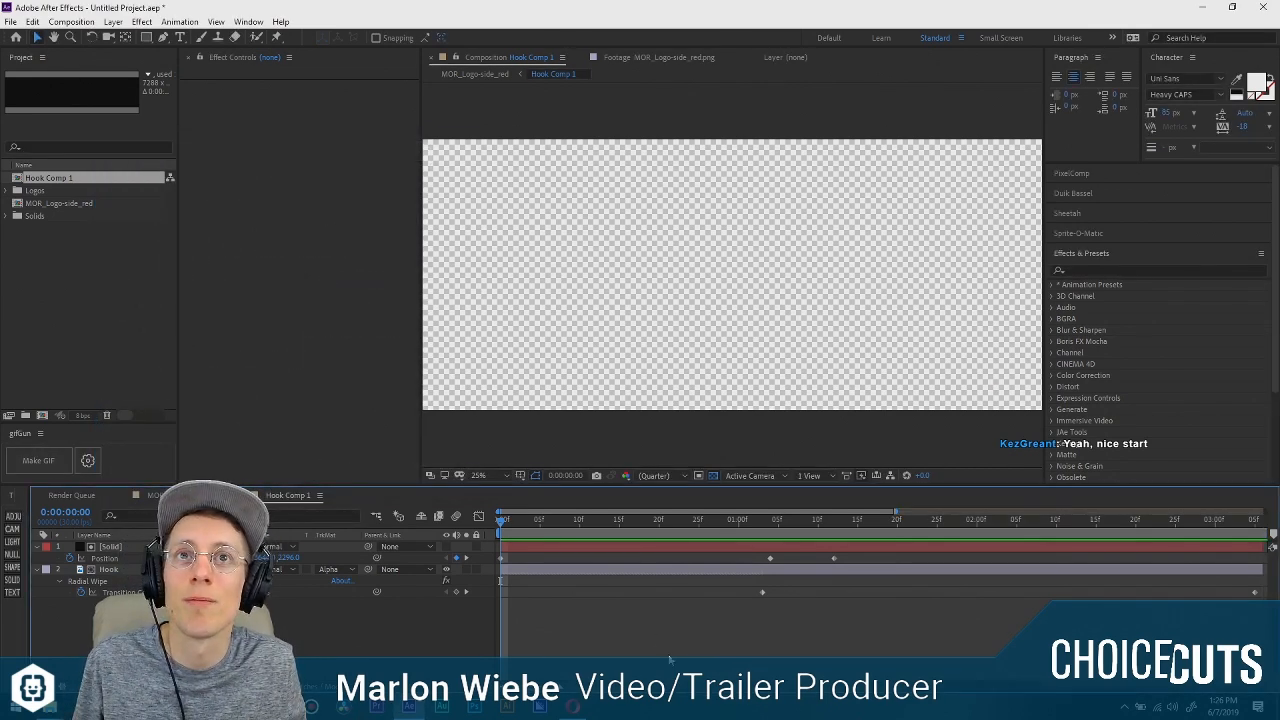
click(890, 549)
shift+click(884, 571)
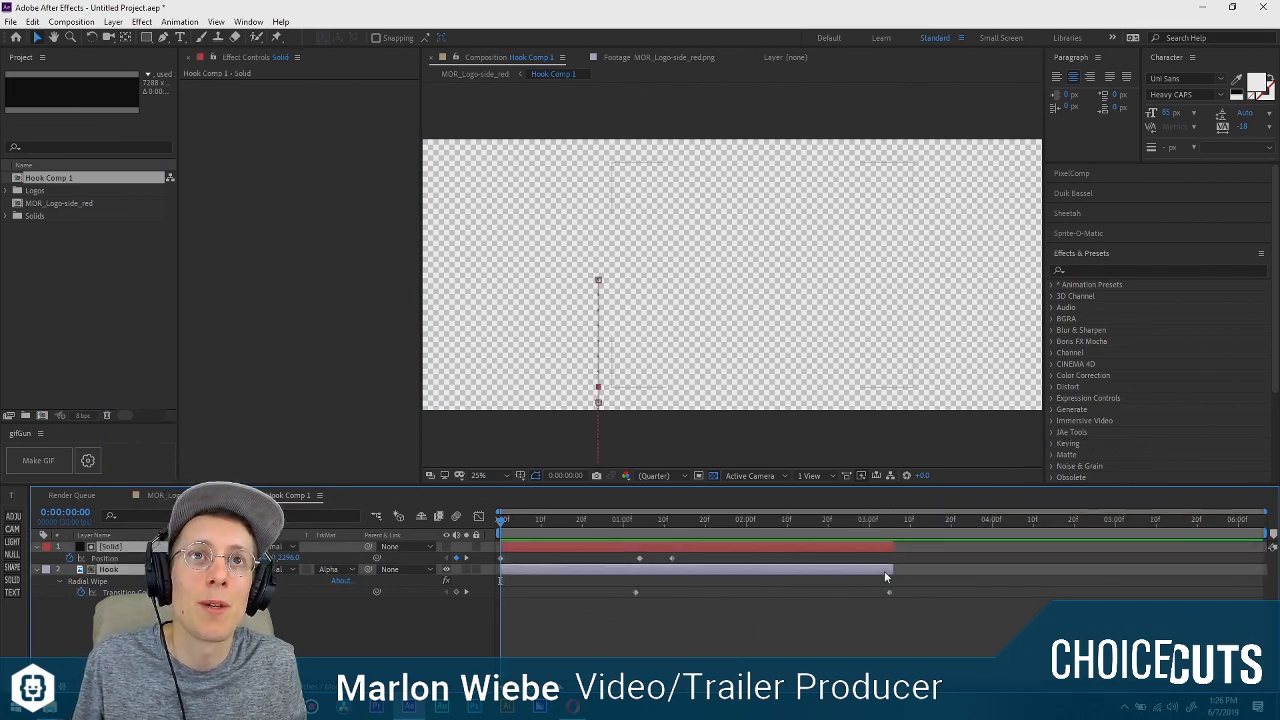
drag(925, 546, 1268, 548)
click(1011, 609)
Return to the MOR_Logo-side_red composition and scrub from the start to 0:00:07:14 to check the time-remapped hook.
key(Tab)
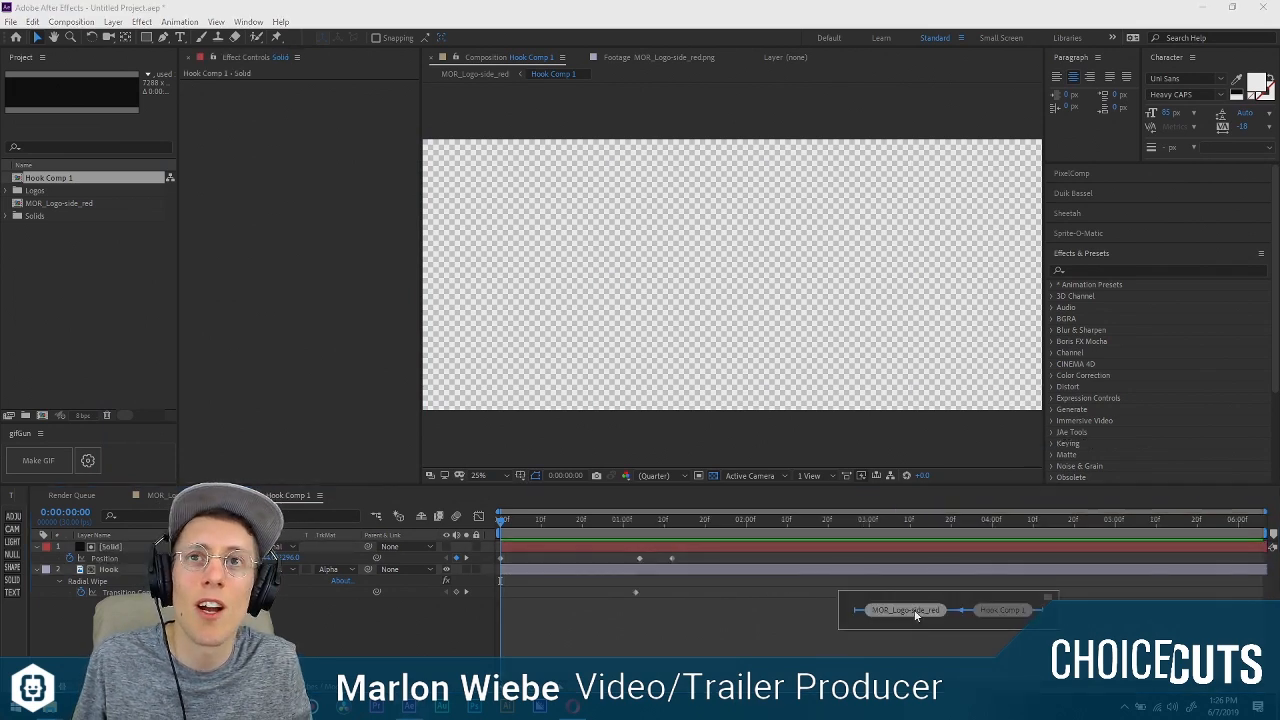
click(915, 612)
drag(483, 520, 713, 520)
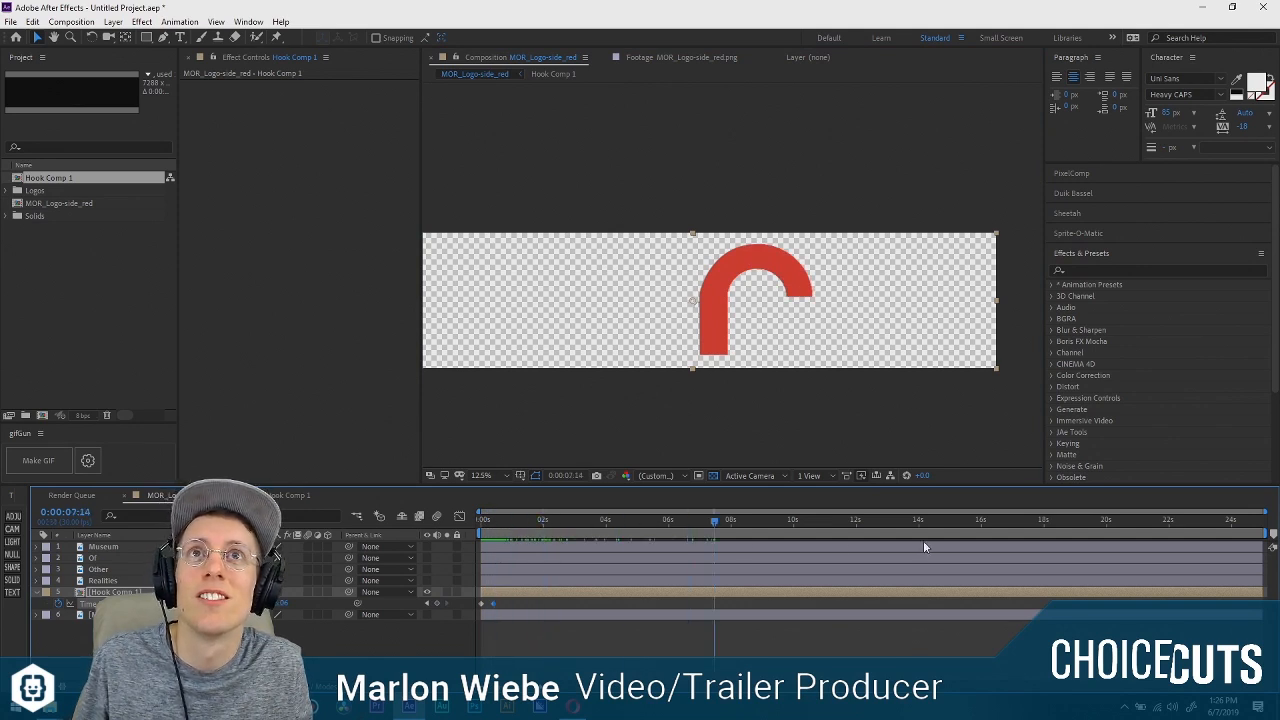
Slow the hook's reveal by moving Hook Comp 1's last Time Remap keyframe to about 2 seconds, and go to 0:00:02:01.
mouse_move(503, 521)
mouse_down()
mouse_move(504, 533)
mouse_move(484, 530)
mouse_move(502, 537)
mouse_up()
click(312, 636)
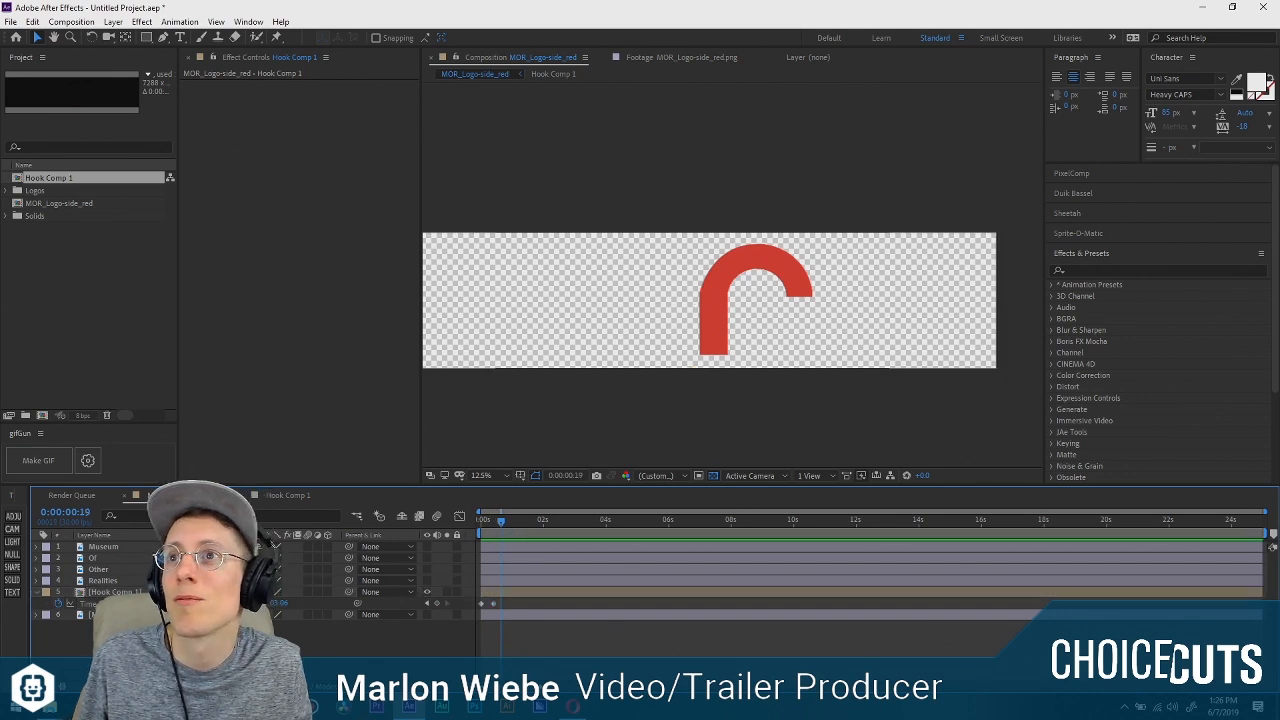
drag(494, 603, 537, 603)
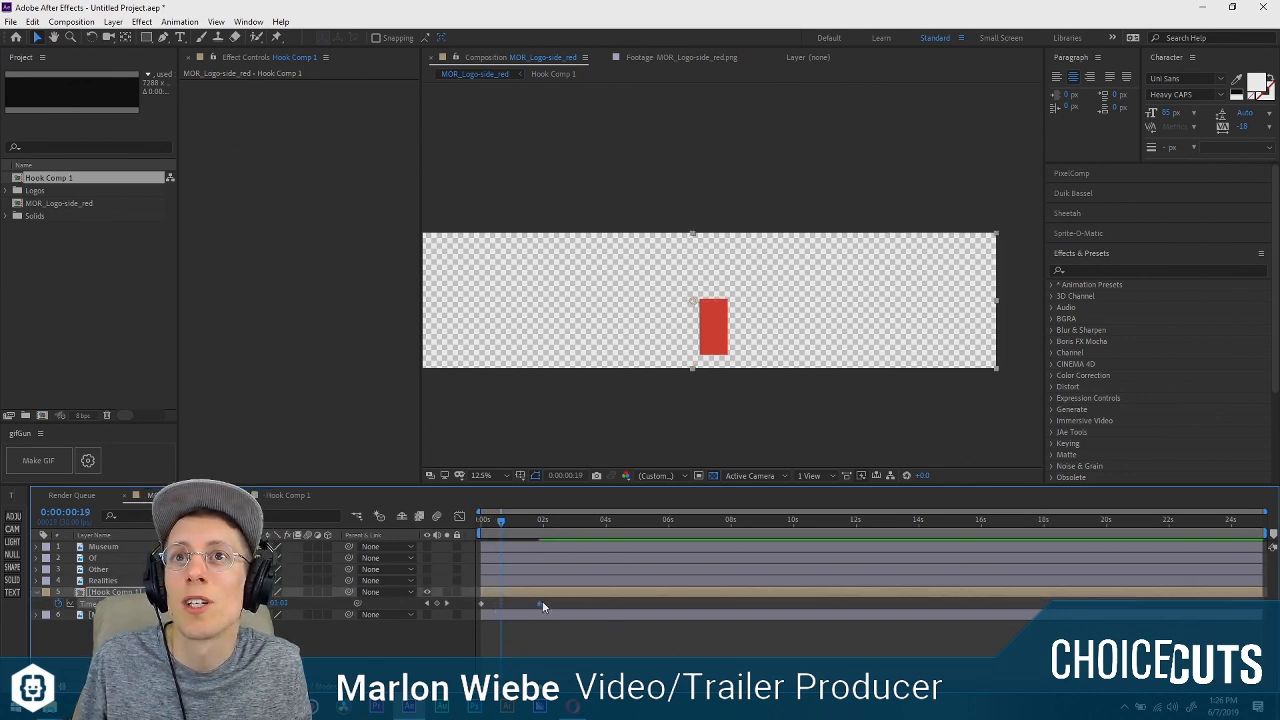
drag(502, 523, 543, 521)
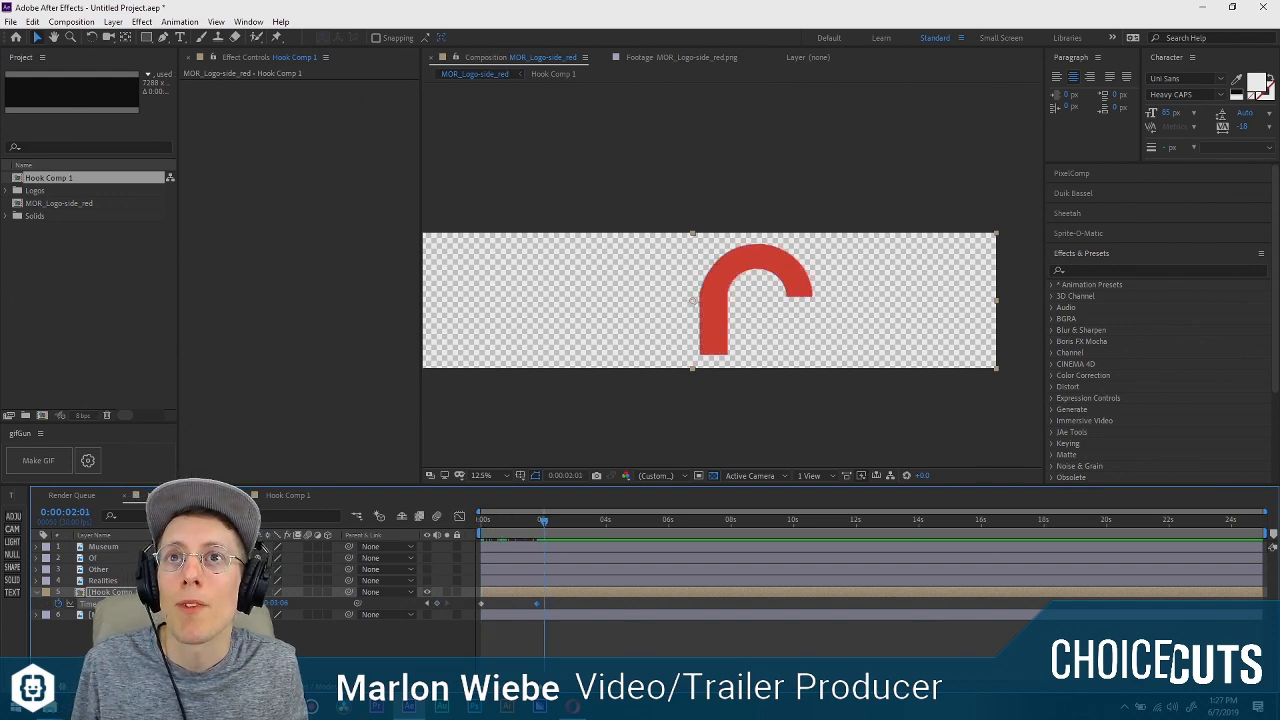
Show the full logo layer again and duplicate the Hook Comp 1 layer three times.
click(428, 612)
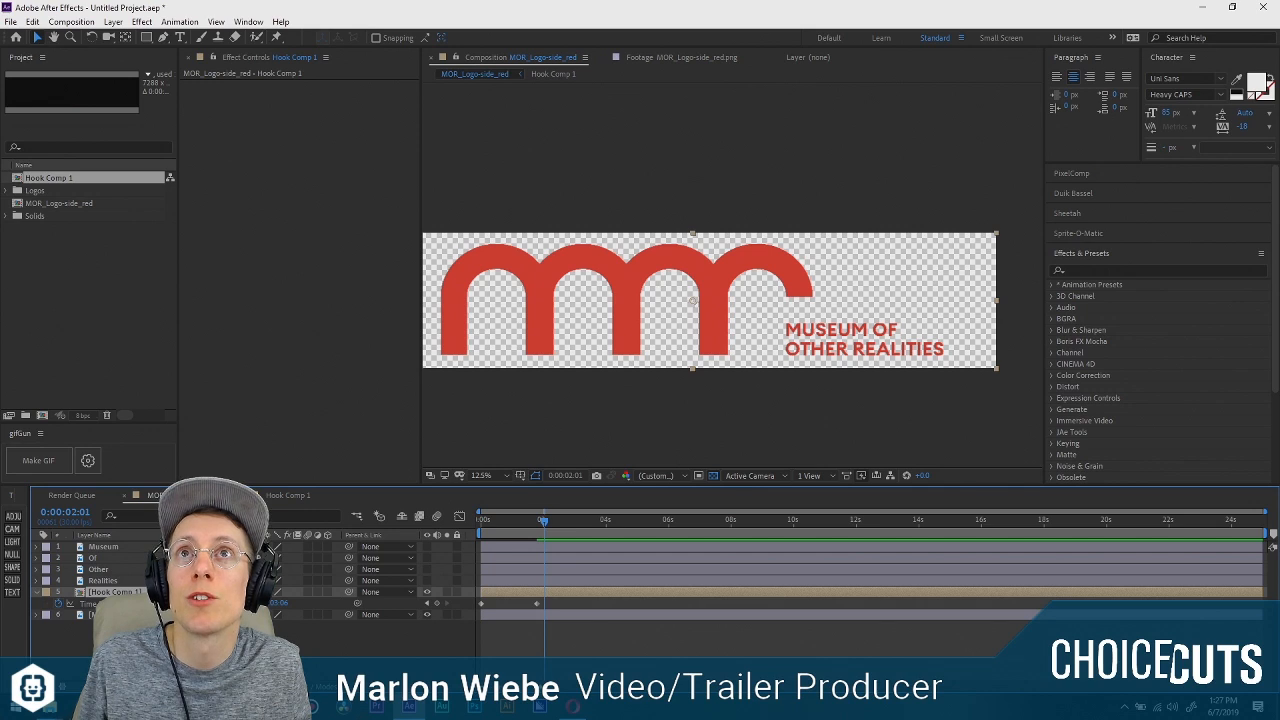
key(ctrl+d)
key(ctrl+d)
key(ctrl+d)
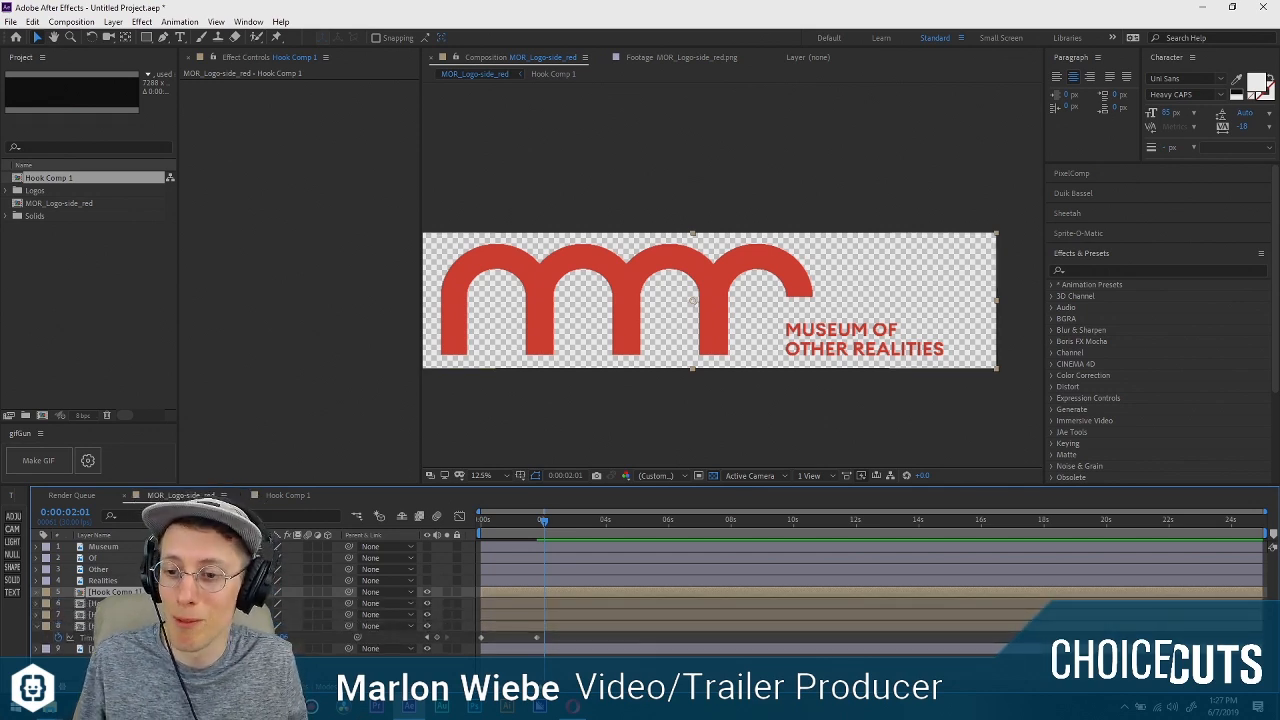
Move the full logo layer above the Hook Comp 1 copies and apply the Fill effect to it.
click(130, 615)
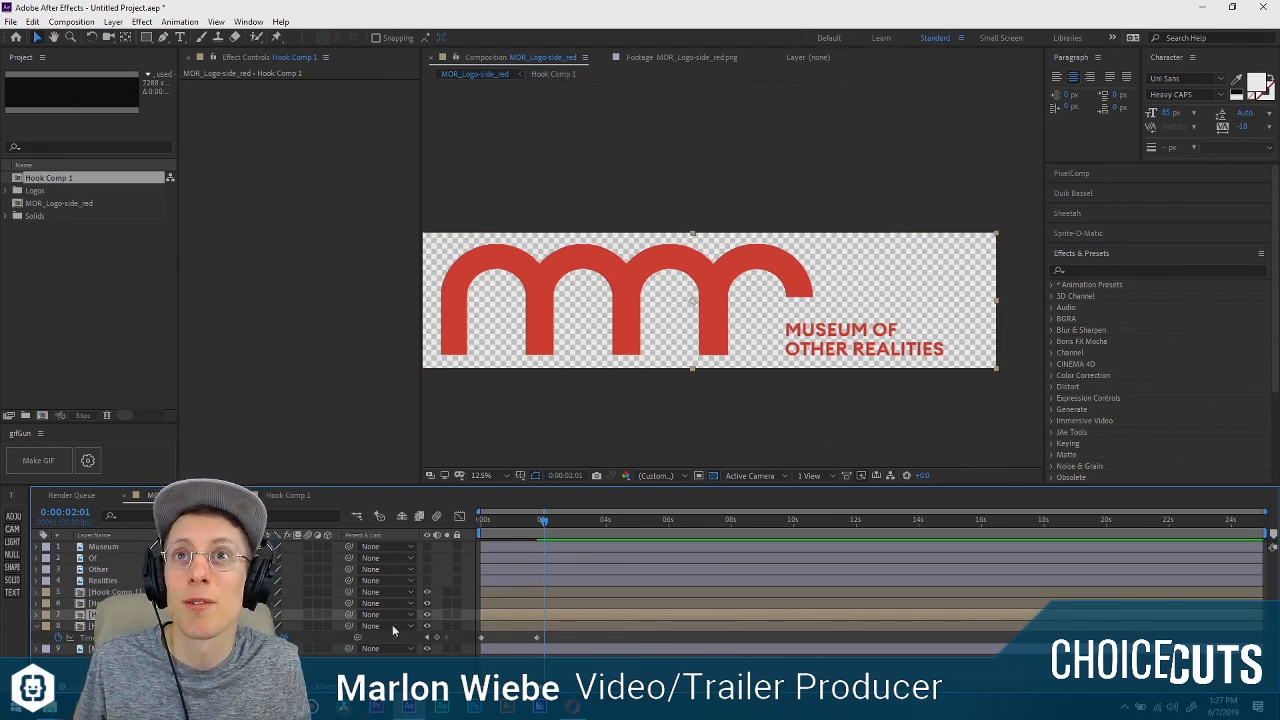
drag(130, 649, 130, 587)
key(ctrl+space)
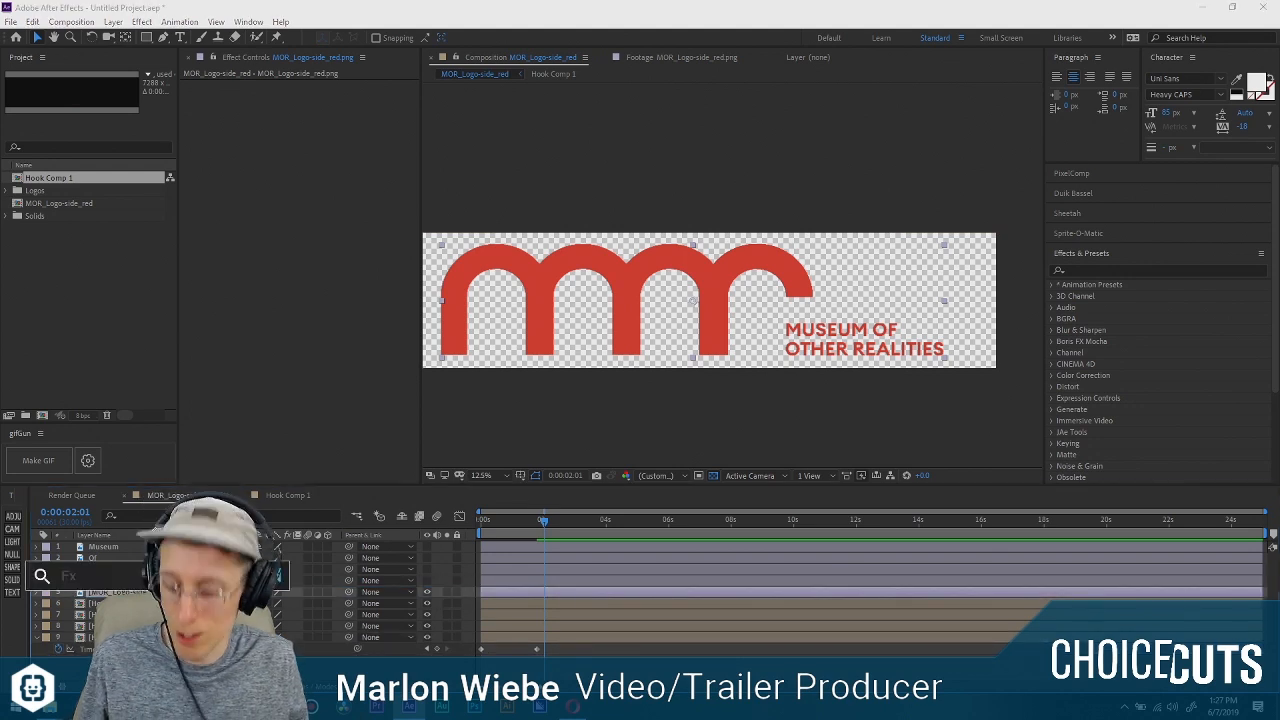
text(fill)
key(Return)
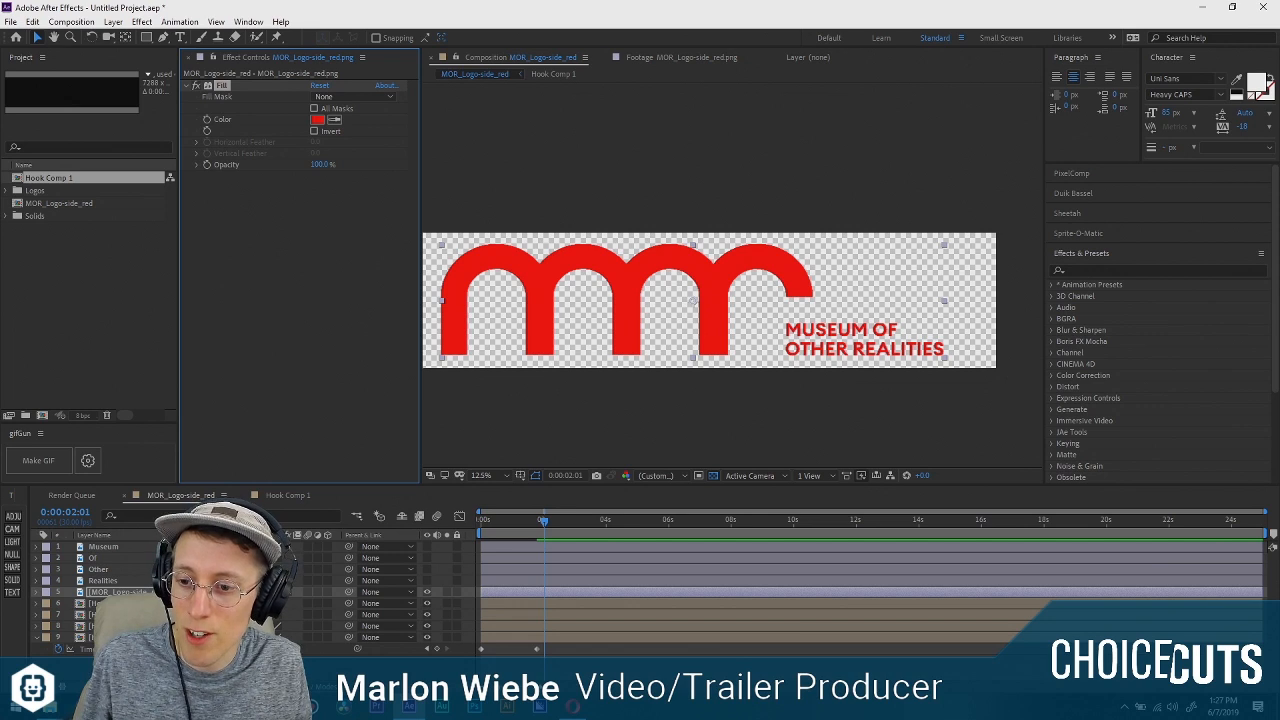
Set the Fill color of the full logo layer to blue.
key(ctrl+space)
key(Escape)
key(ctrl+space)
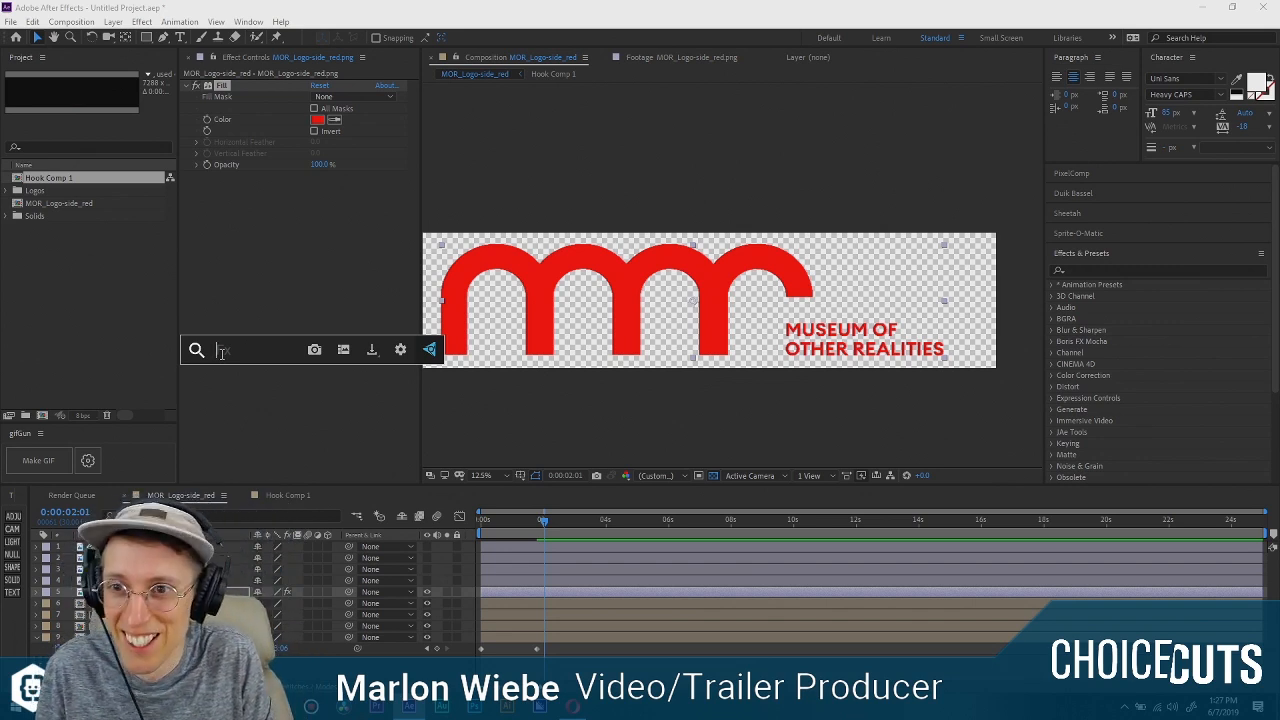
click(288, 290)
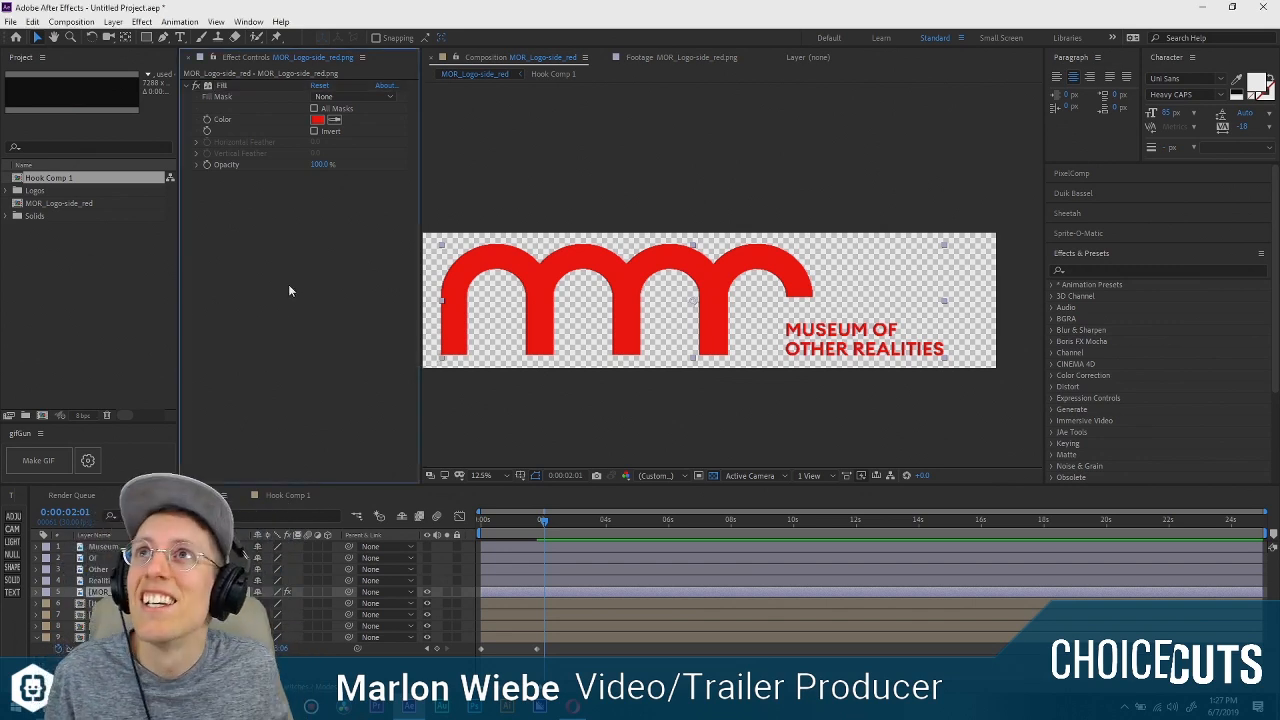
click(319, 120)
click(166, 105)
drag(203, 104, 186, 34)
click(312, 36)
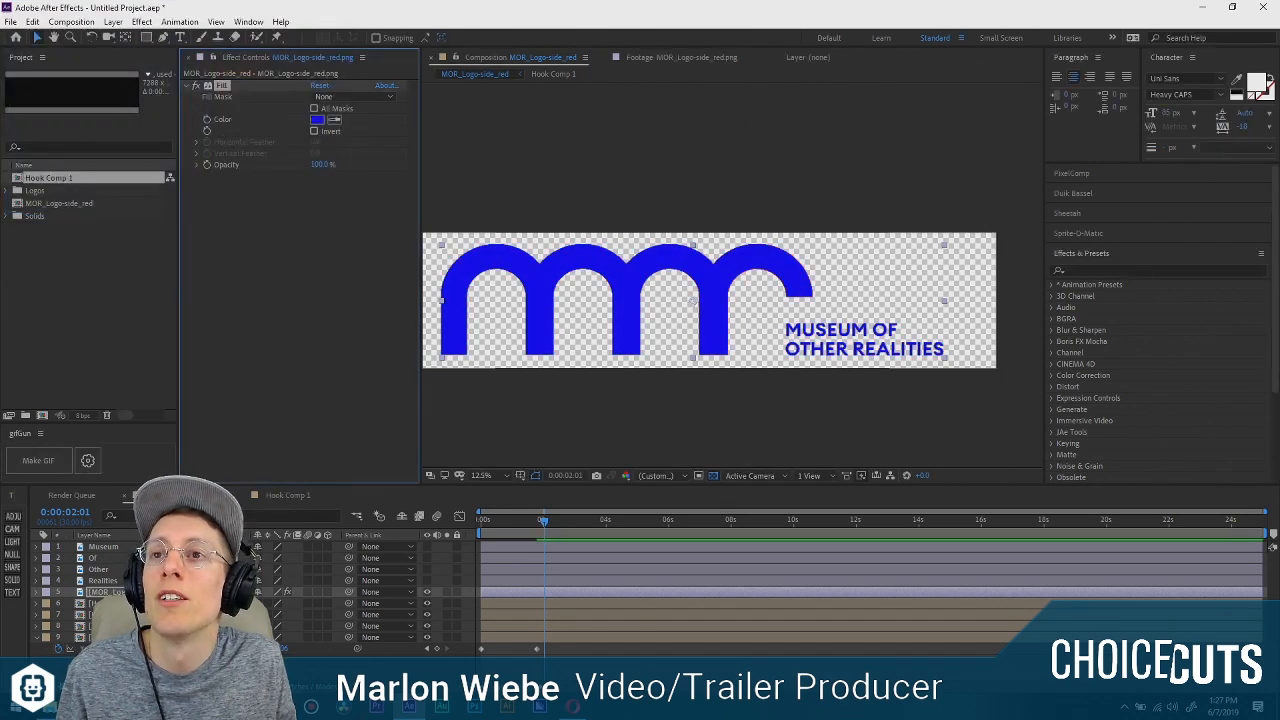
Lower the blue logo layer's opacity so it serves as a see-through alignment guide over the hooks.
key(t)
drag(258, 603, 225, 603)
key(period)
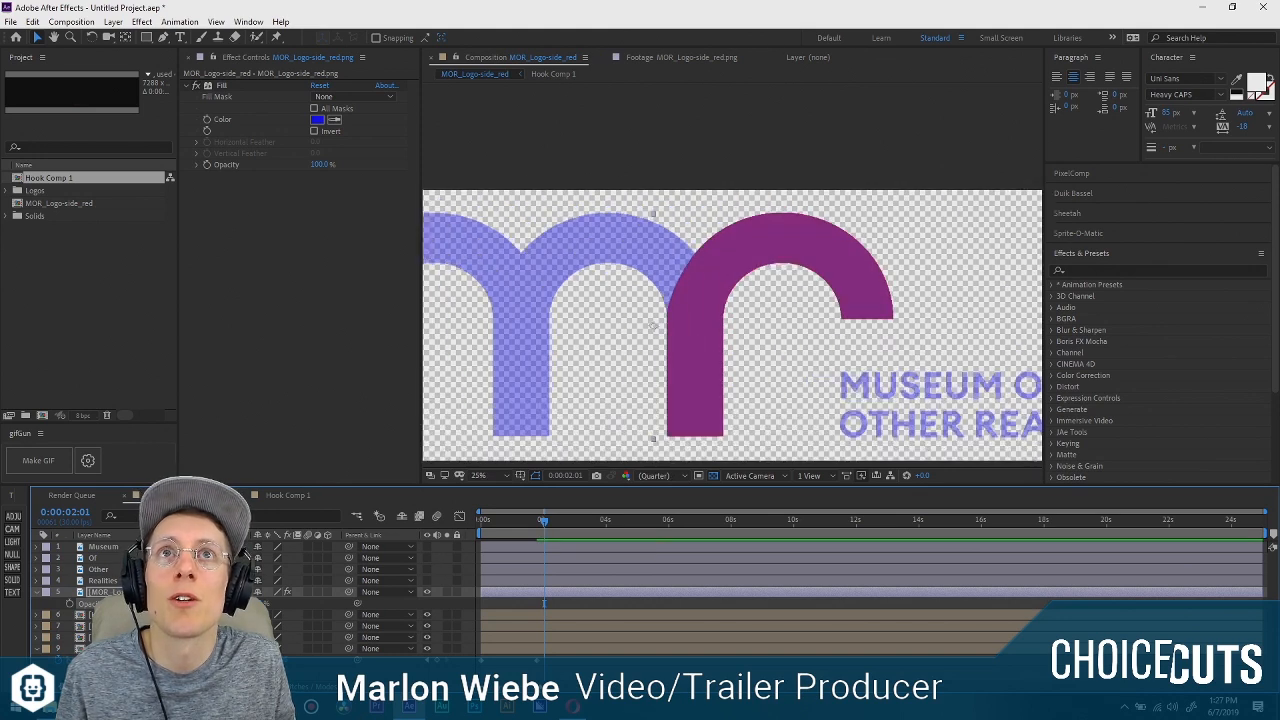
Align two Hook Comp 1 copies with the logo's third and second arches, checking the edges up close.
click(652, 326)
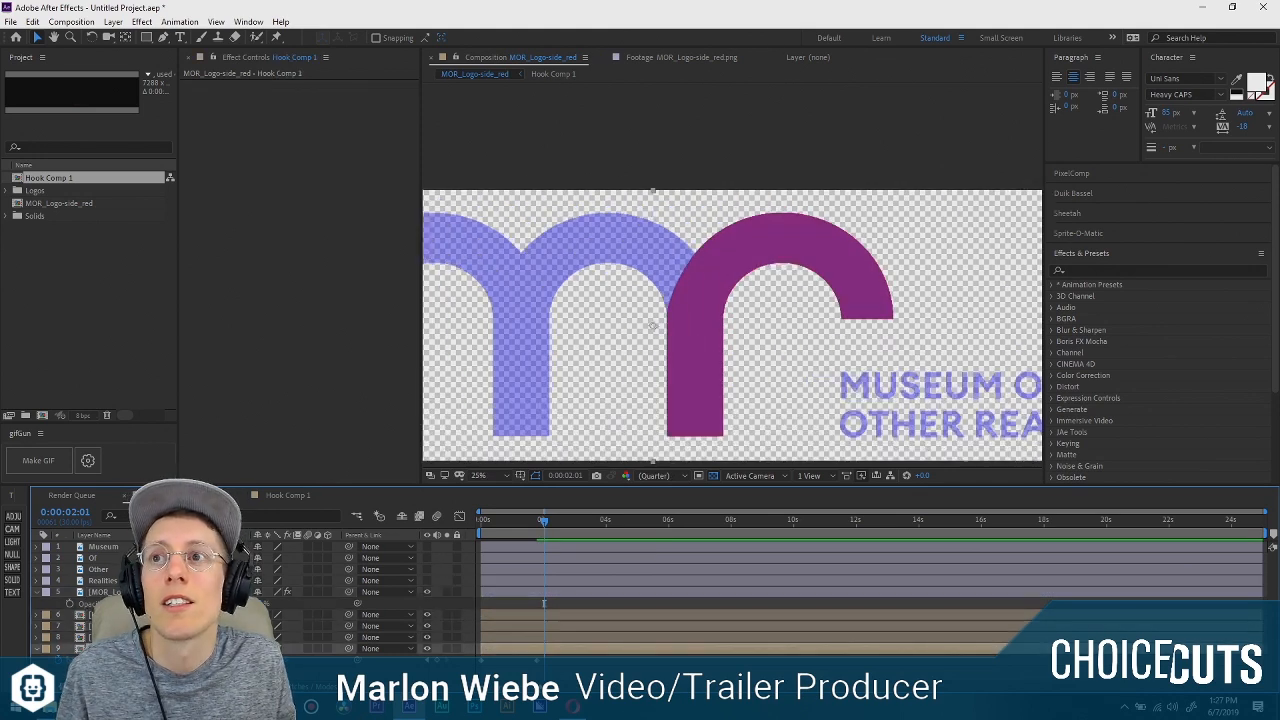
drag(789, 346, 630, 343)
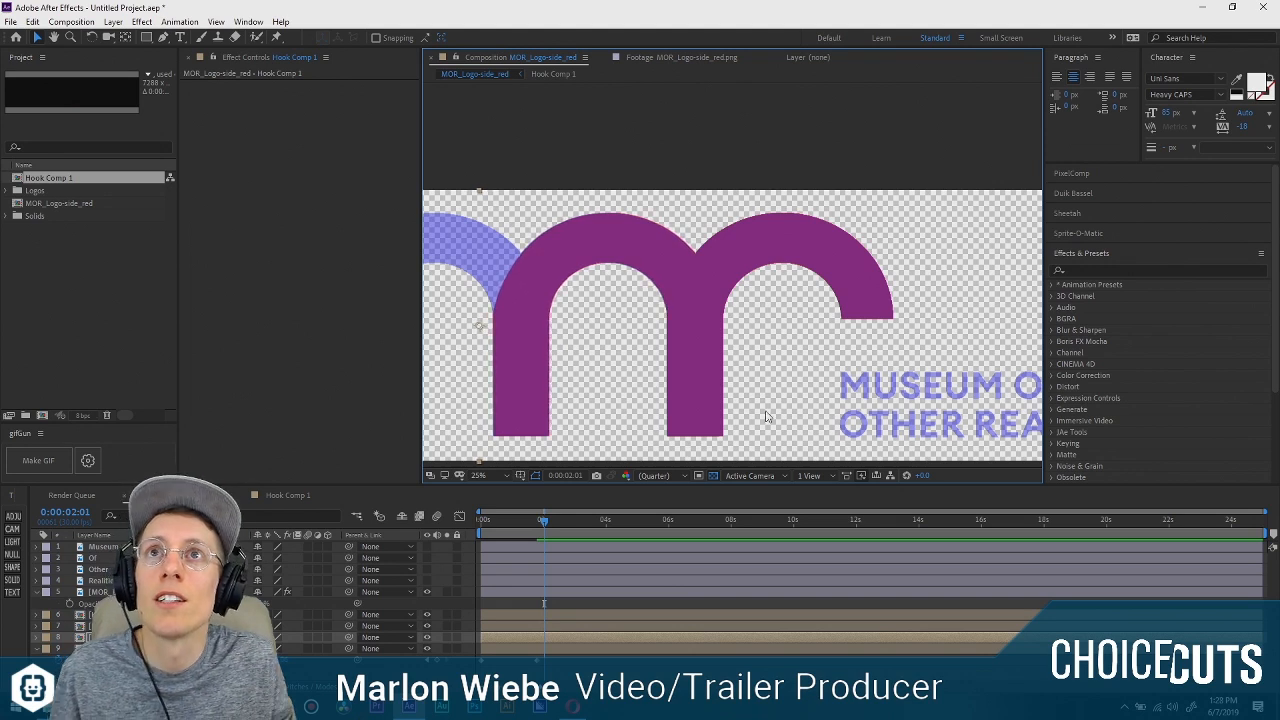
click(516, 616)
drag(582, 385, 771, 365)
drag(937, 330, 609, 328)
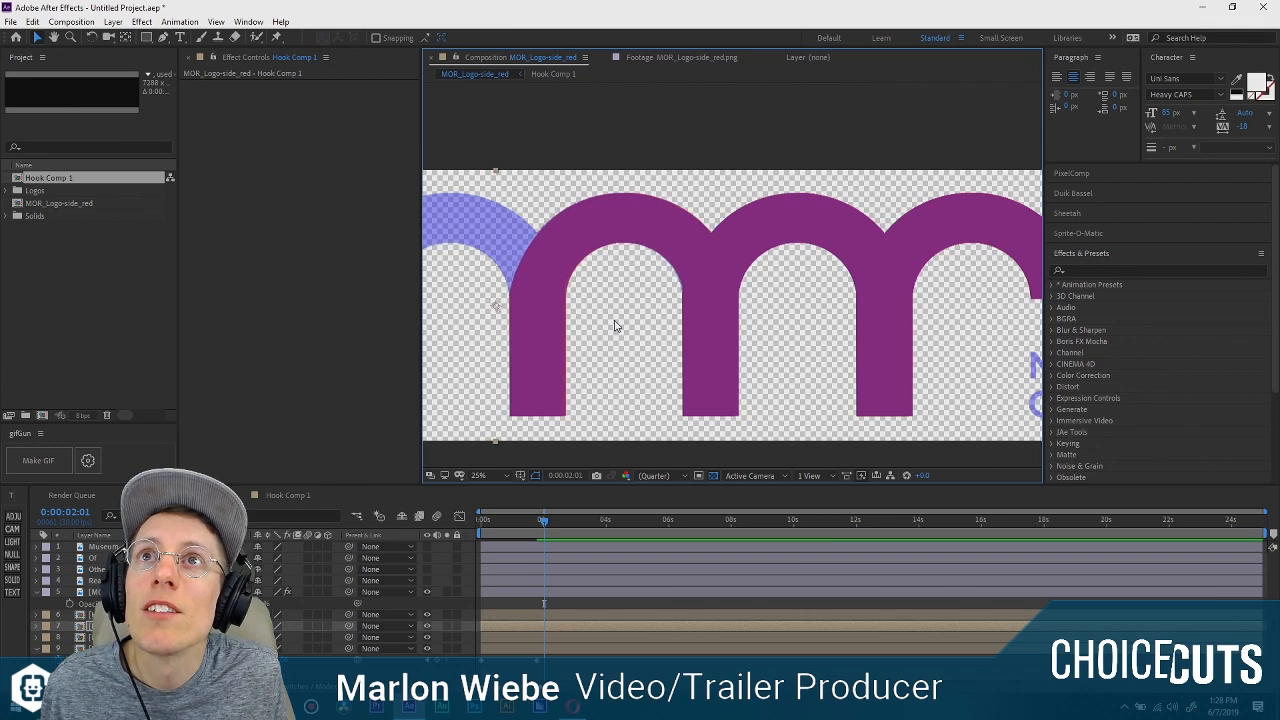
scroll(554, 329, up, 4)
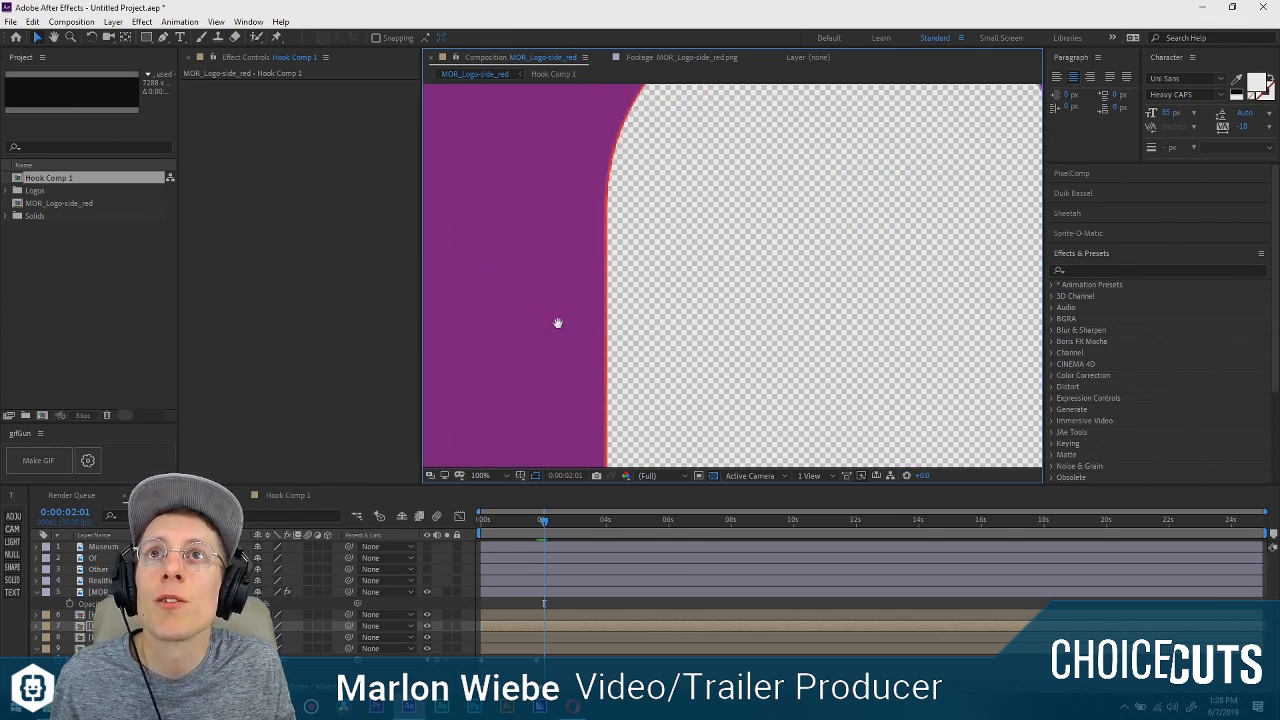
drag(557, 323, 803, 301)
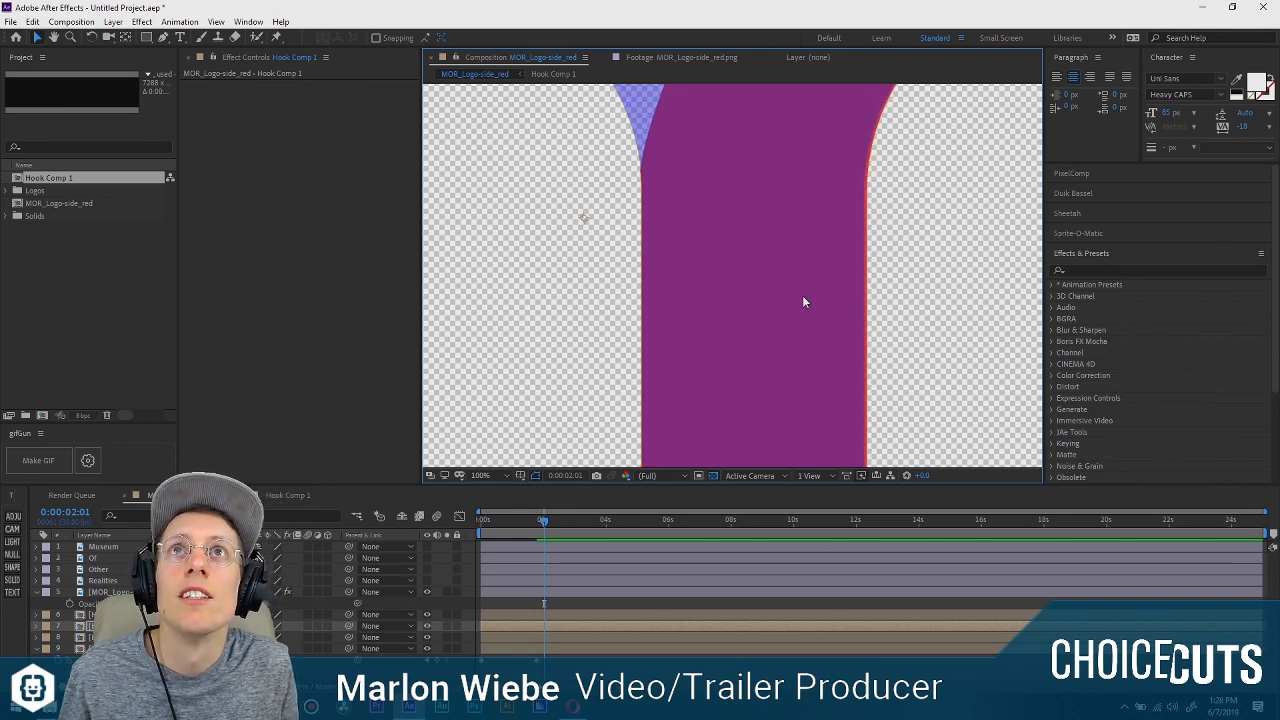
key(comma)
key(comma)
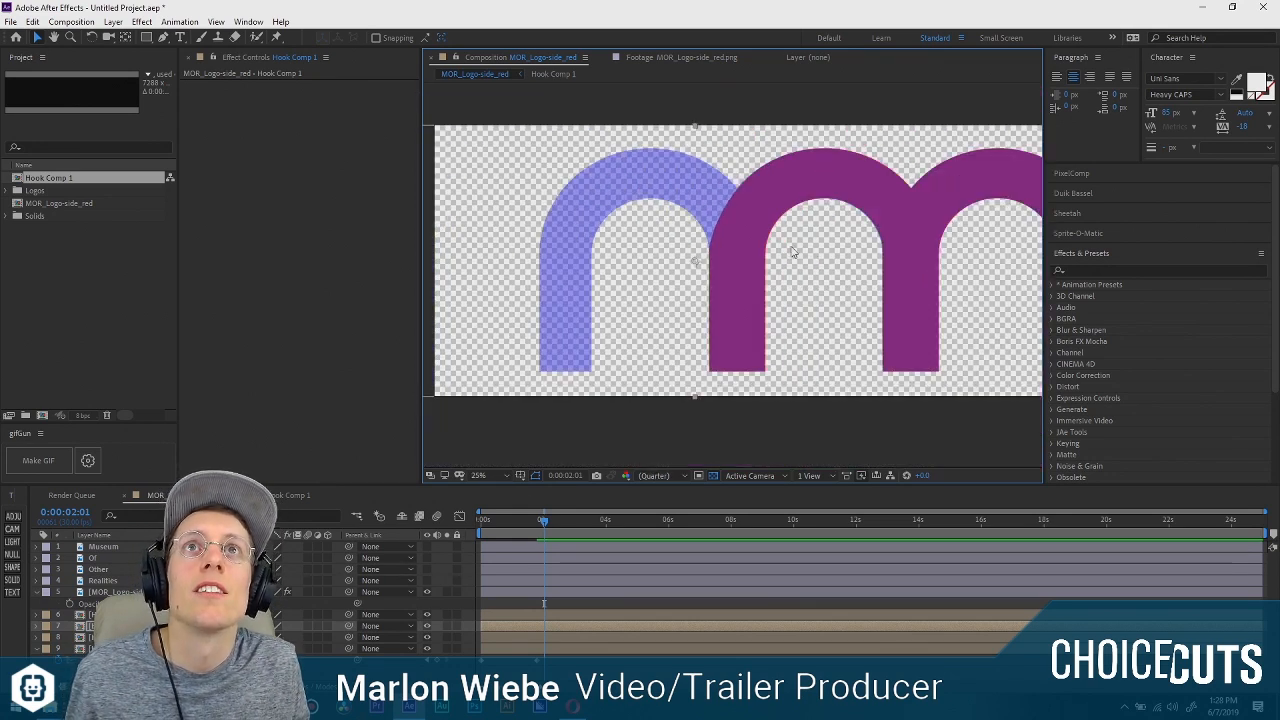
Place the topmost Hook Comp 1 copy over the logo's first arch.
click(180, 626)
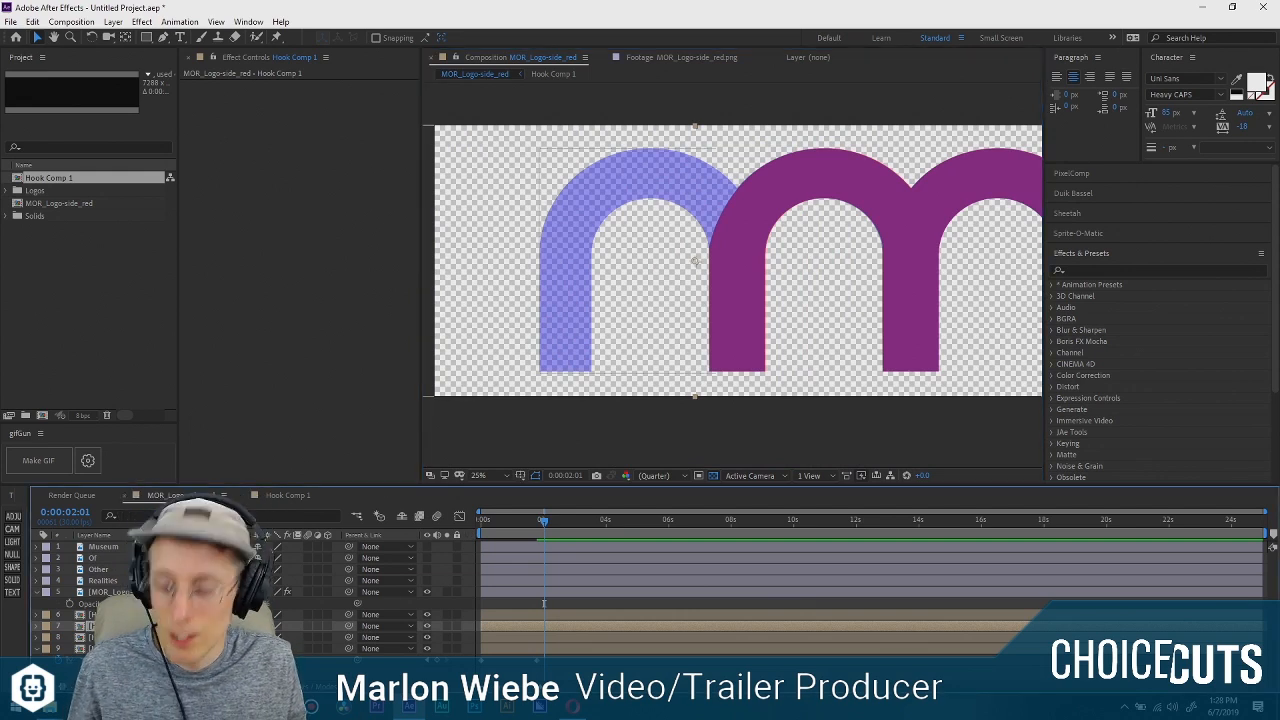
click(180, 615)
drag(795, 338, 595, 328)
drag(865, 288, 445, 287)
drag(524, 284, 711, 304)
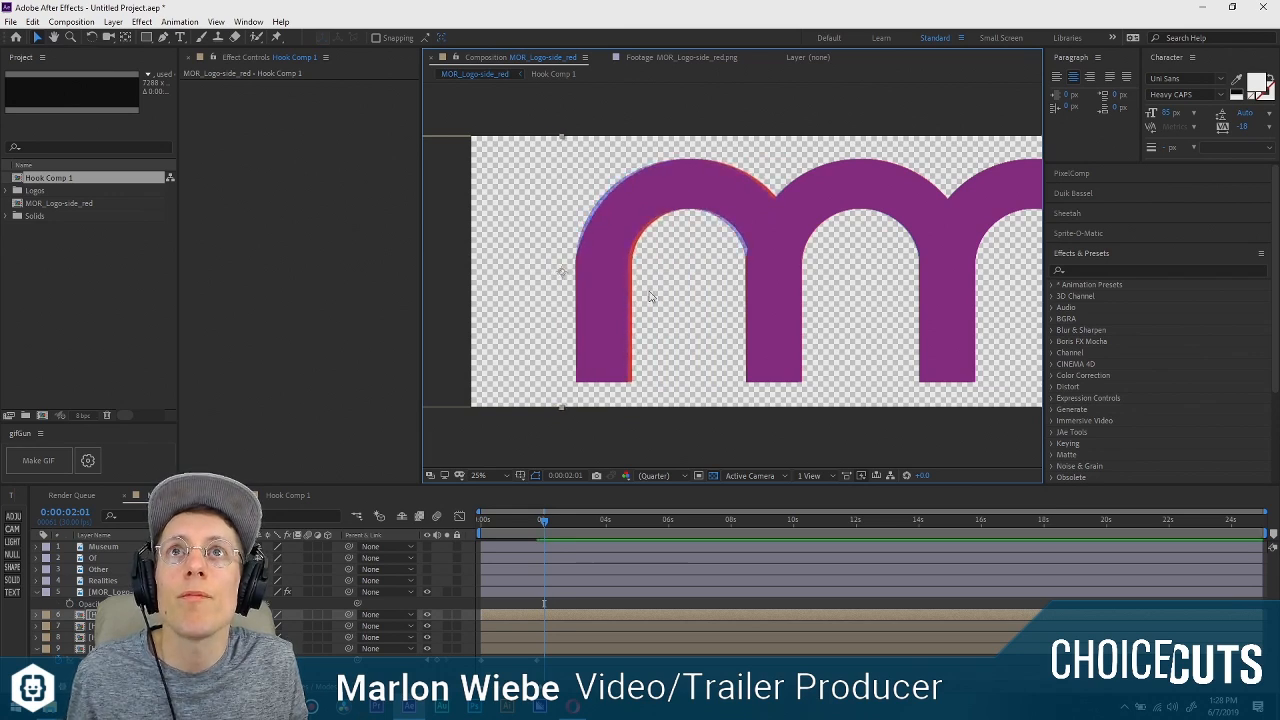
Compare the first arch's curves with the blue guide and with the other arches.
scroll(649, 297, up, 2)
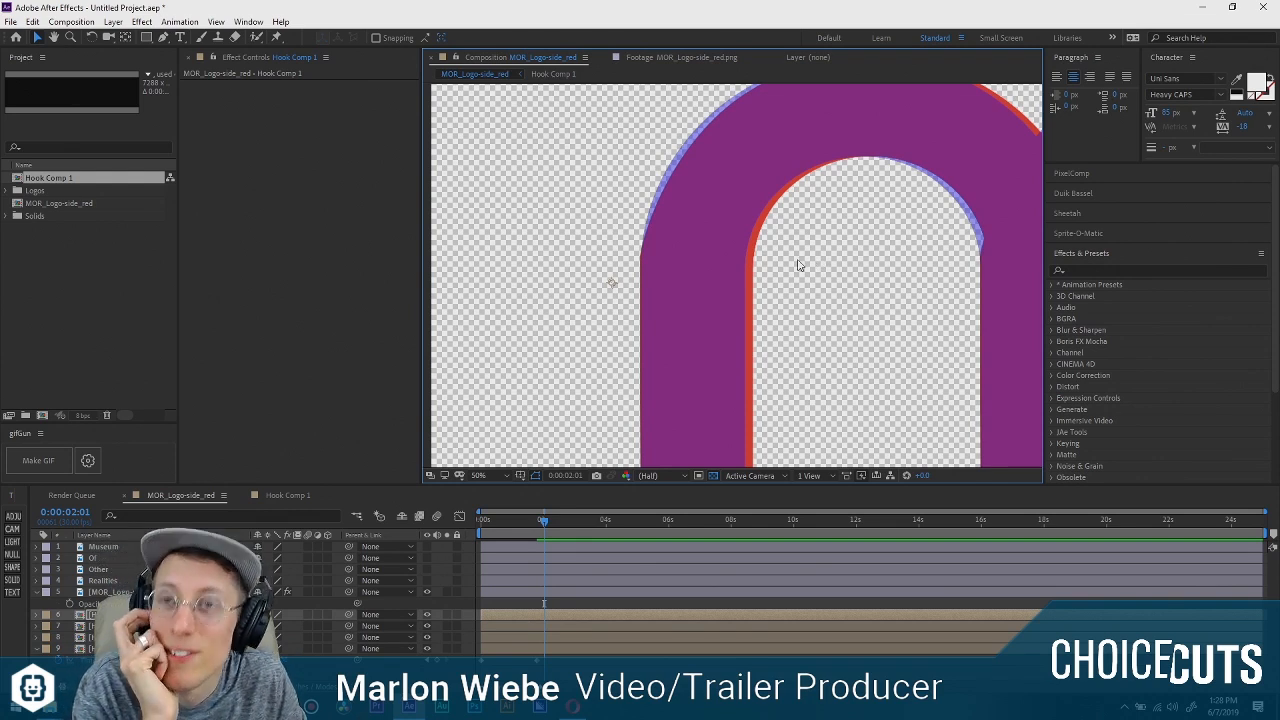
scroll(797, 260, down, 2)
drag(848, 259, 792, 259)
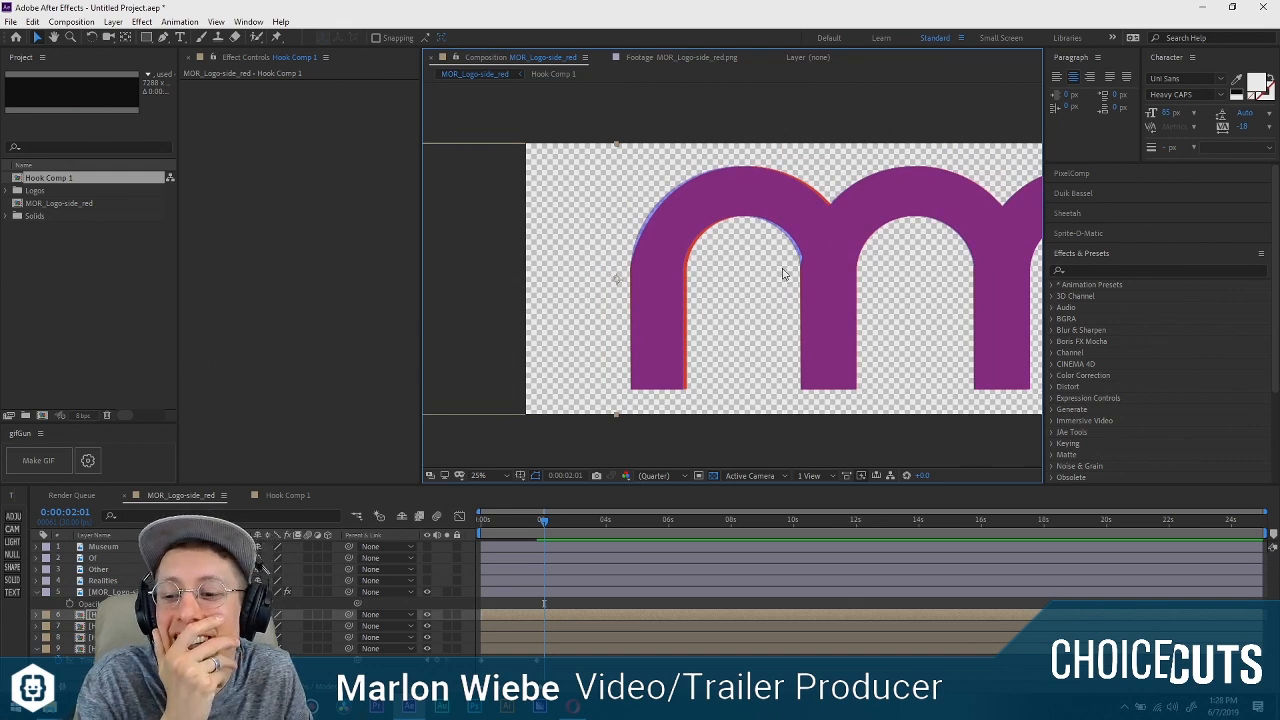
drag(775, 263, 590, 232)
drag(905, 258, 560, 257)
drag(651, 257, 725, 230)
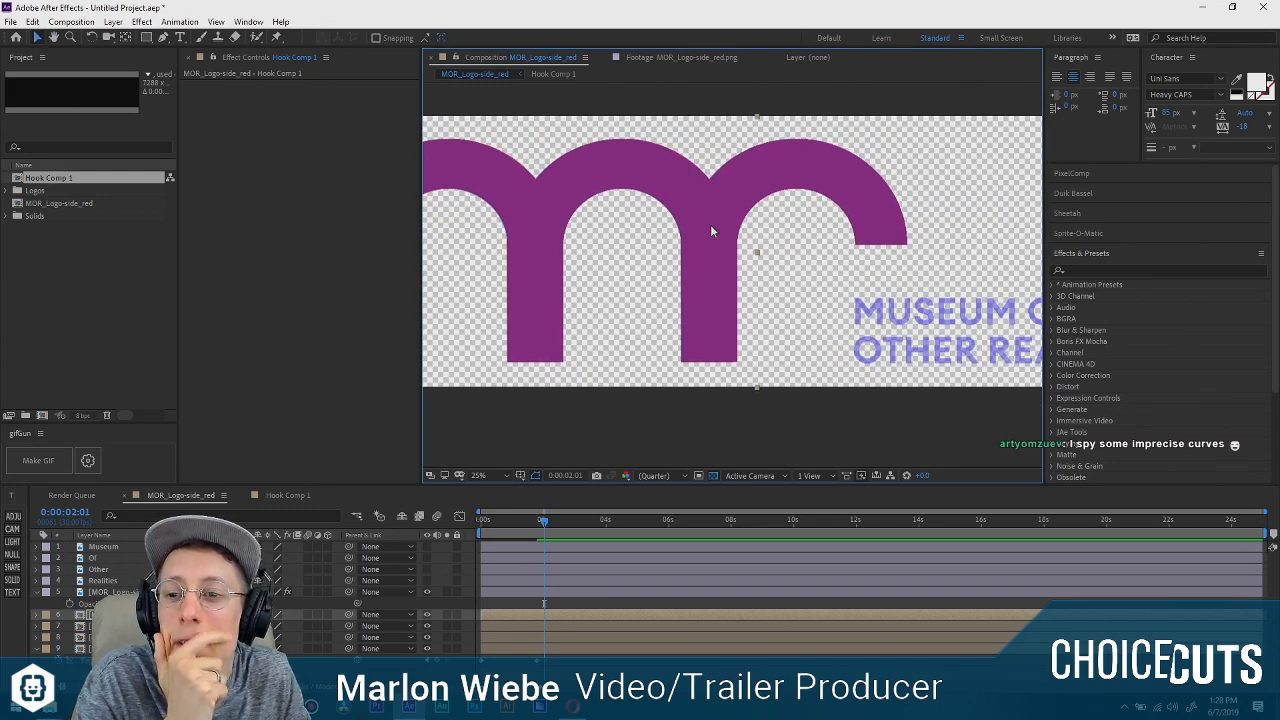
drag(719, 228, 849, 221)
drag(665, 206, 825, 220)
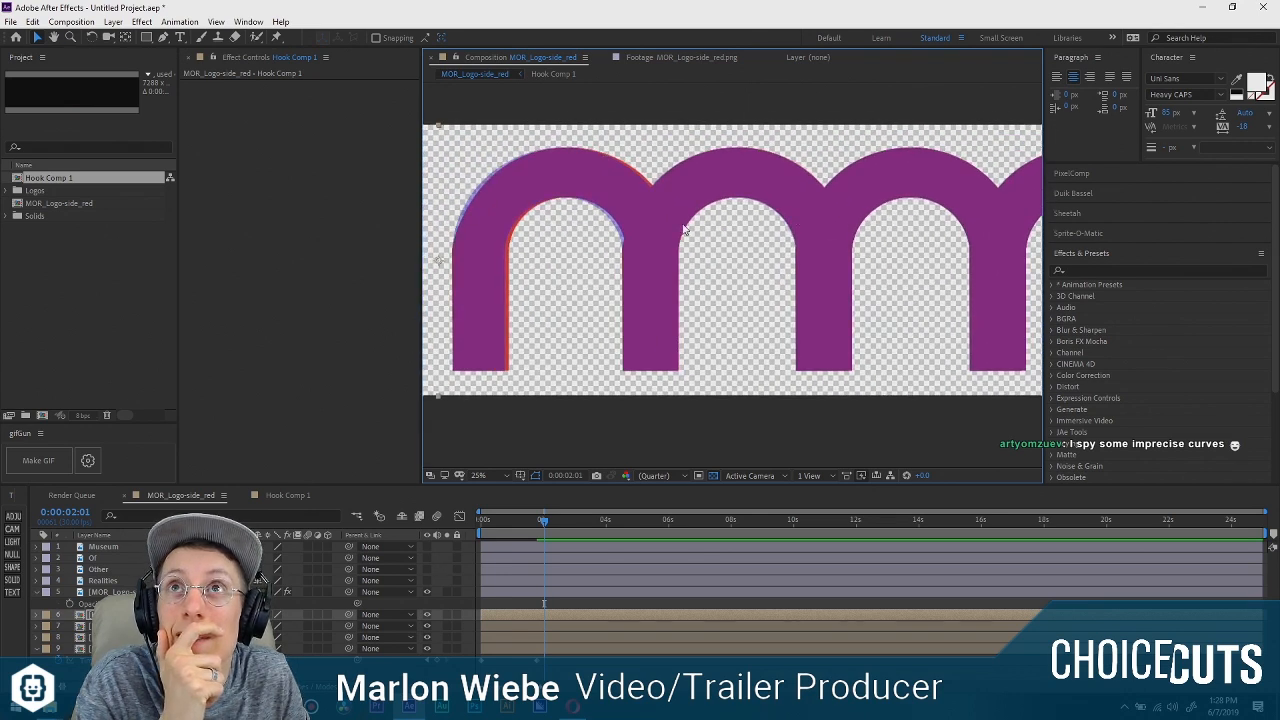
drag(685, 228, 731, 230)
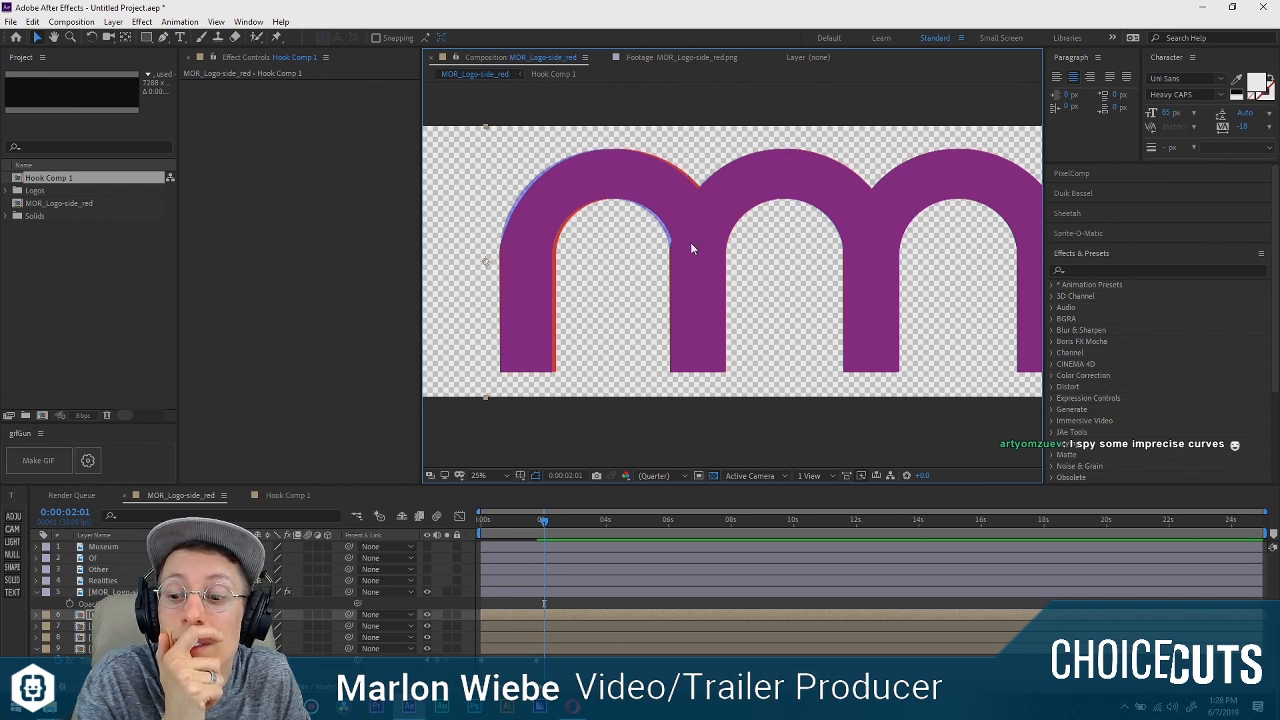
Shift the first-arch hook copy slightly left so its inner curve matches the guide logo.
scroll(690, 242, up, 2)
drag(624, 215, 898, 244)
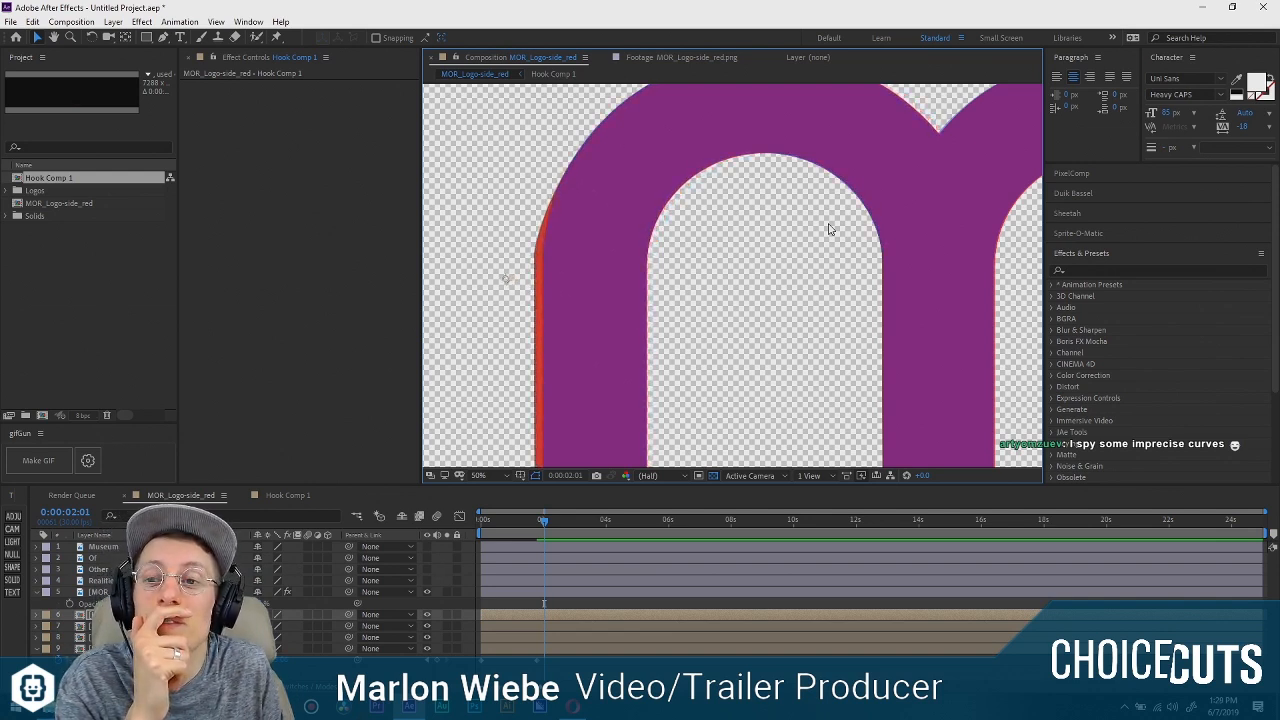
click(138, 278)
scroll(507, 287, down, 2)
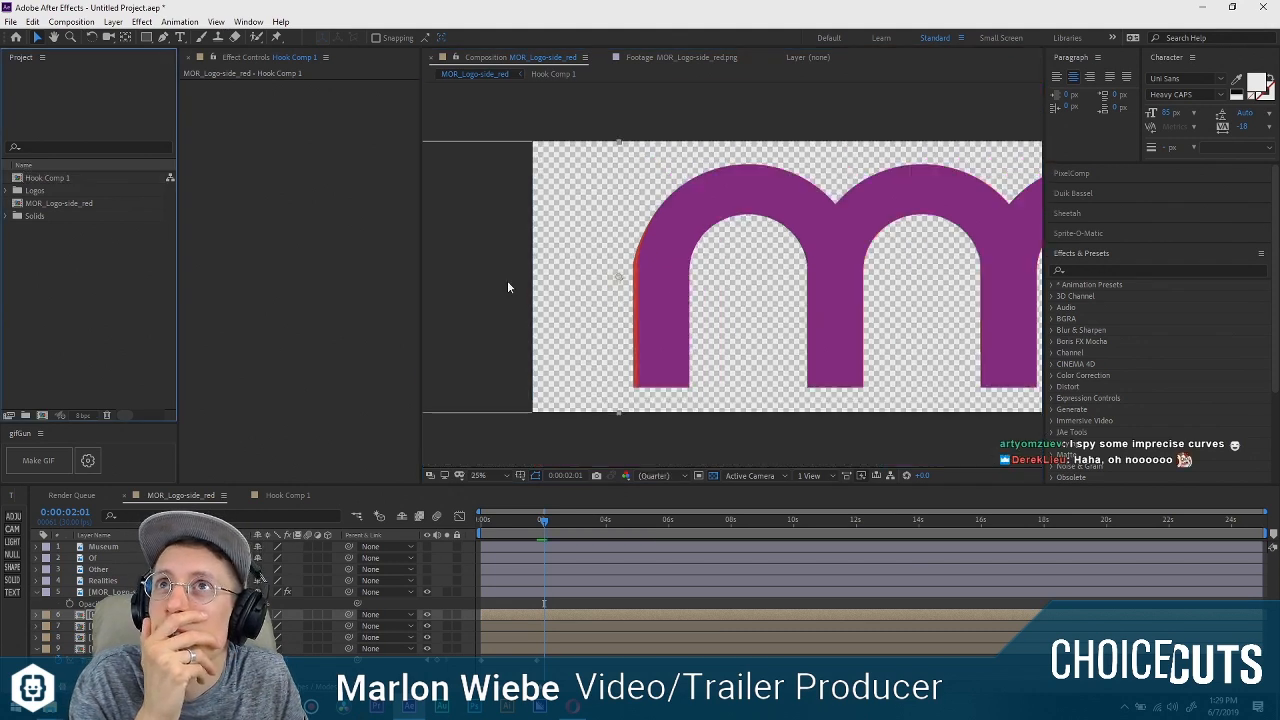
Examine the first arch's inner curve and outer left edge against the guide logo.
scroll(520, 285, up, 1)
scroll(590, 272, up, 1)
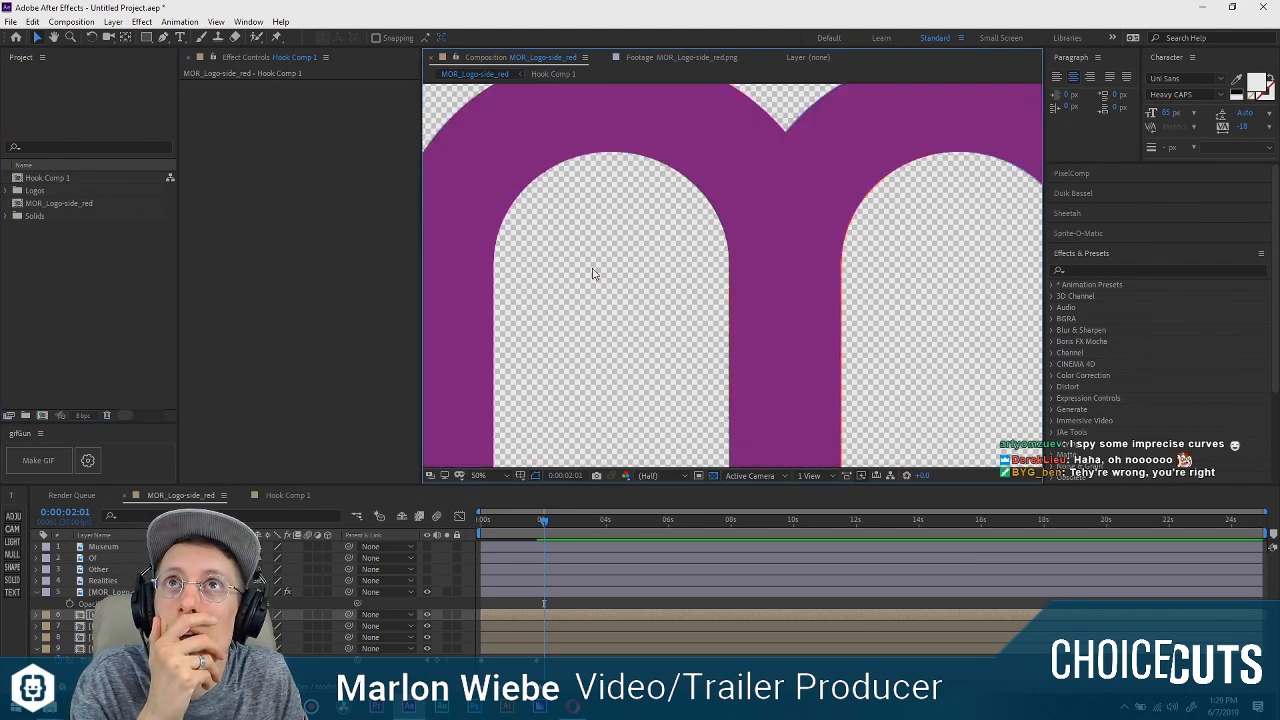
drag(559, 265, 752, 277)
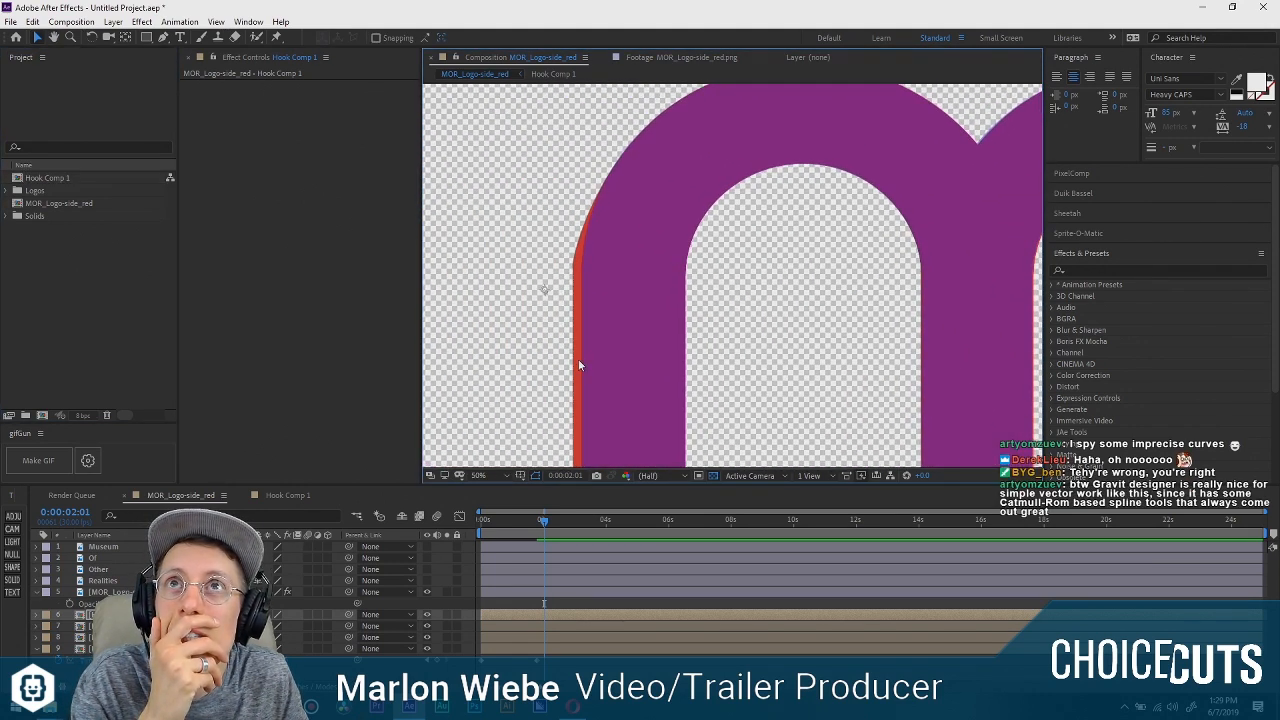
drag(581, 364, 568, 323)
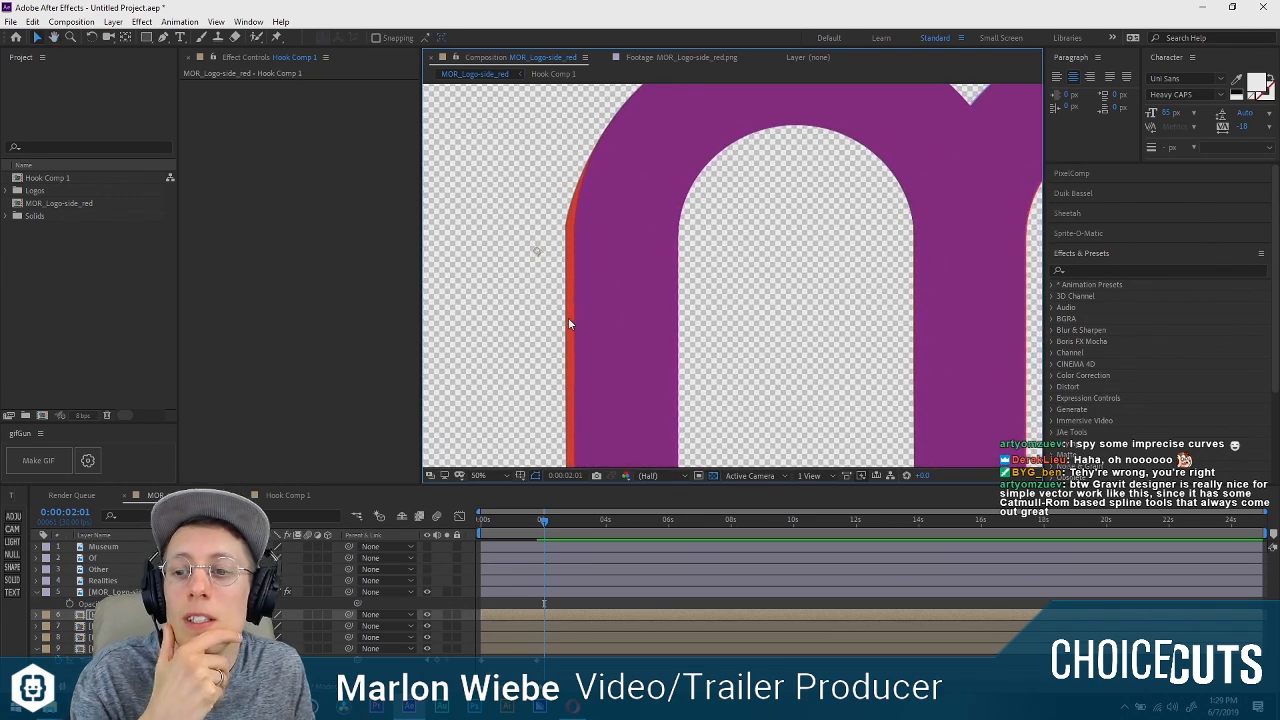
scroll(718, 278, down, 2)
key(space)
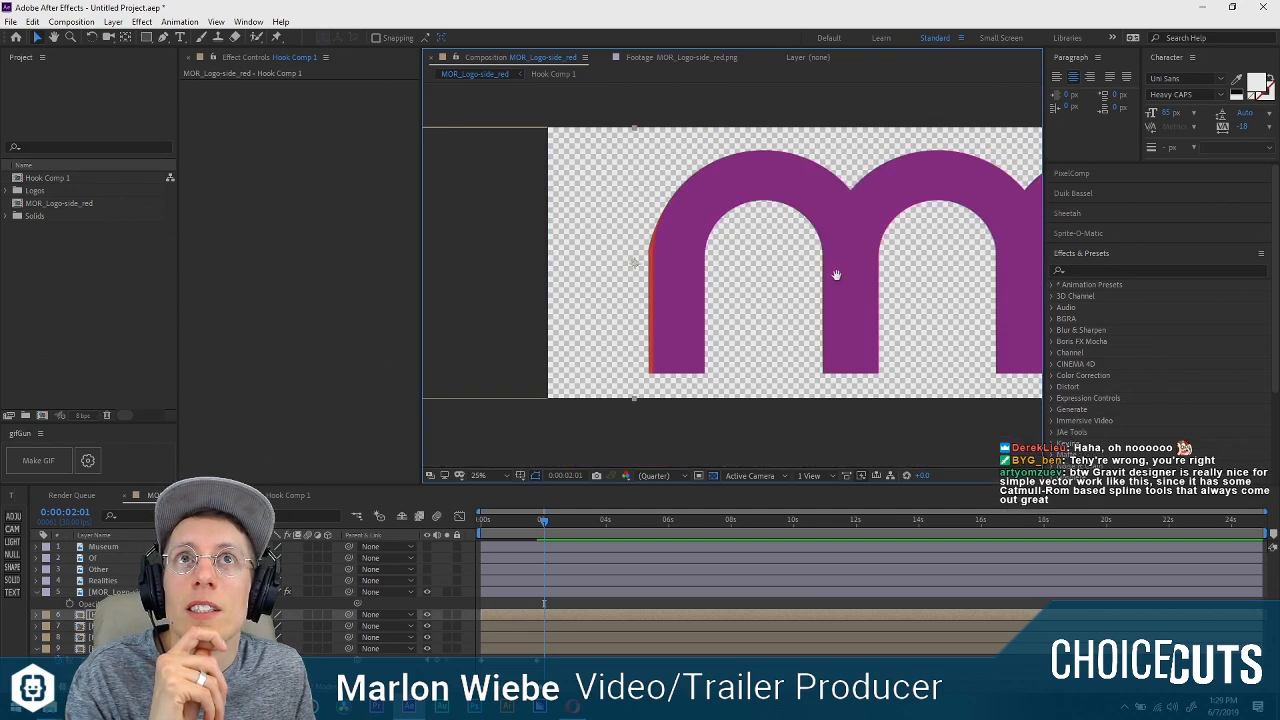
drag(836, 275, 742, 290)
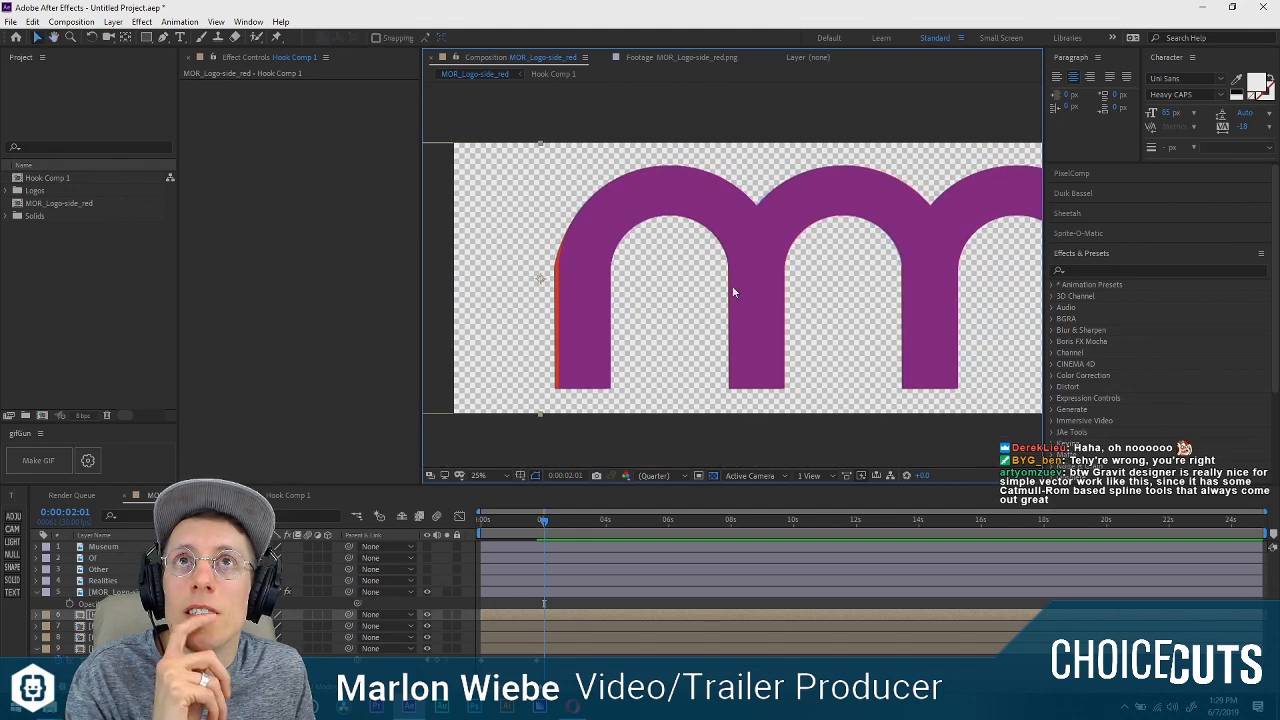
key(space)
drag(594, 257, 637, 248)
Draw a closed Pen mask loosely around the whole first arch on the topmost Hook Comp 1 copy.
click(166, 38)
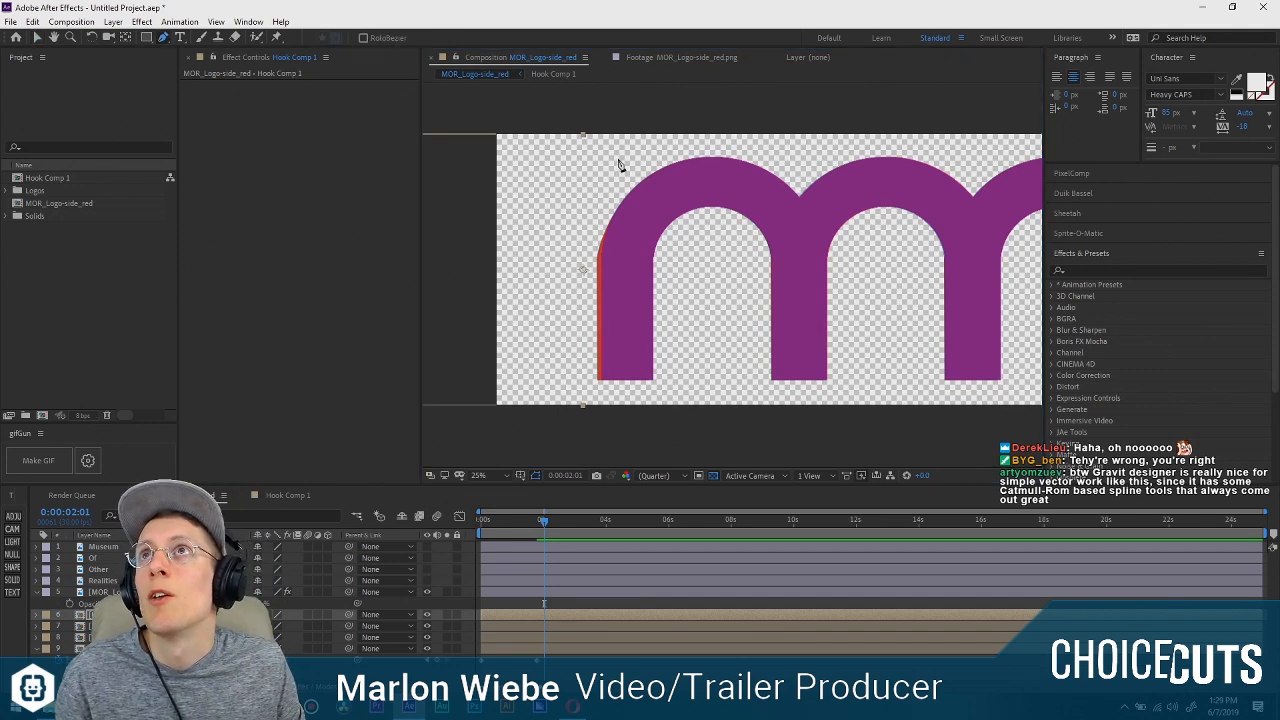
click(798, 145)
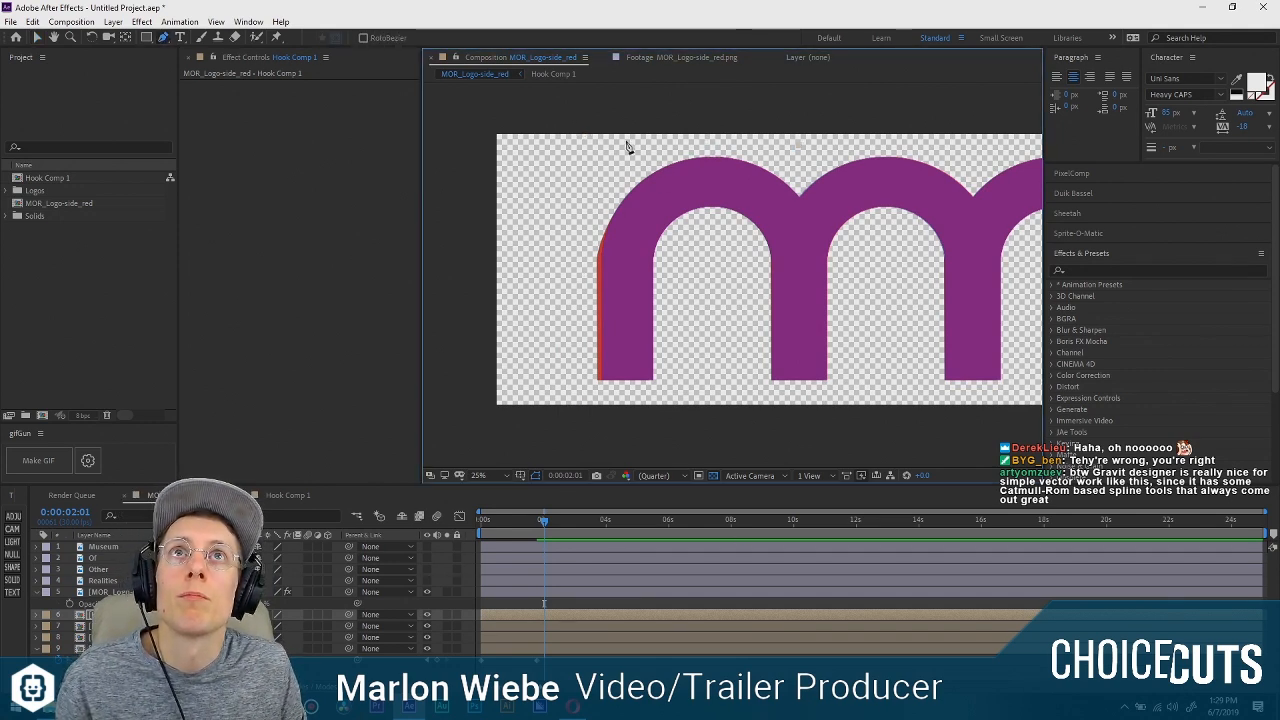
click(715, 392)
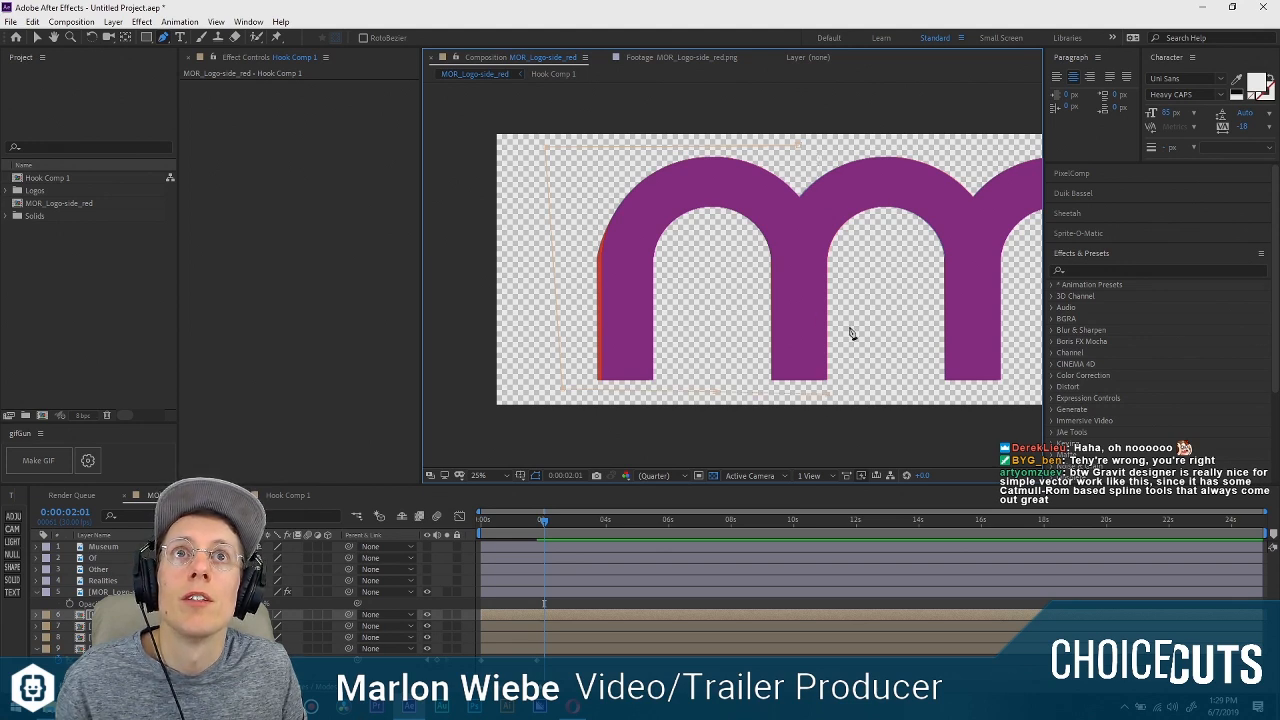
click(852, 158)
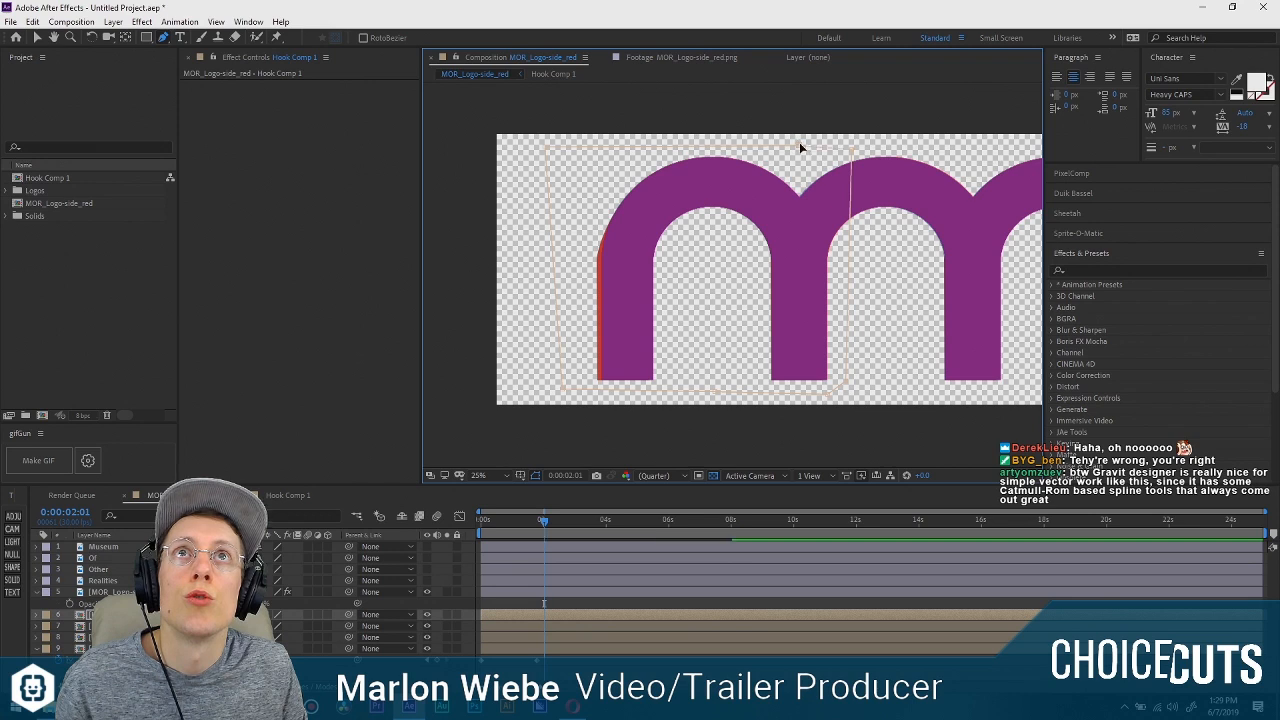
Add vertices to the mask's left side and move them in along the first arch's outer edge to trim off the red excess.
key(period)
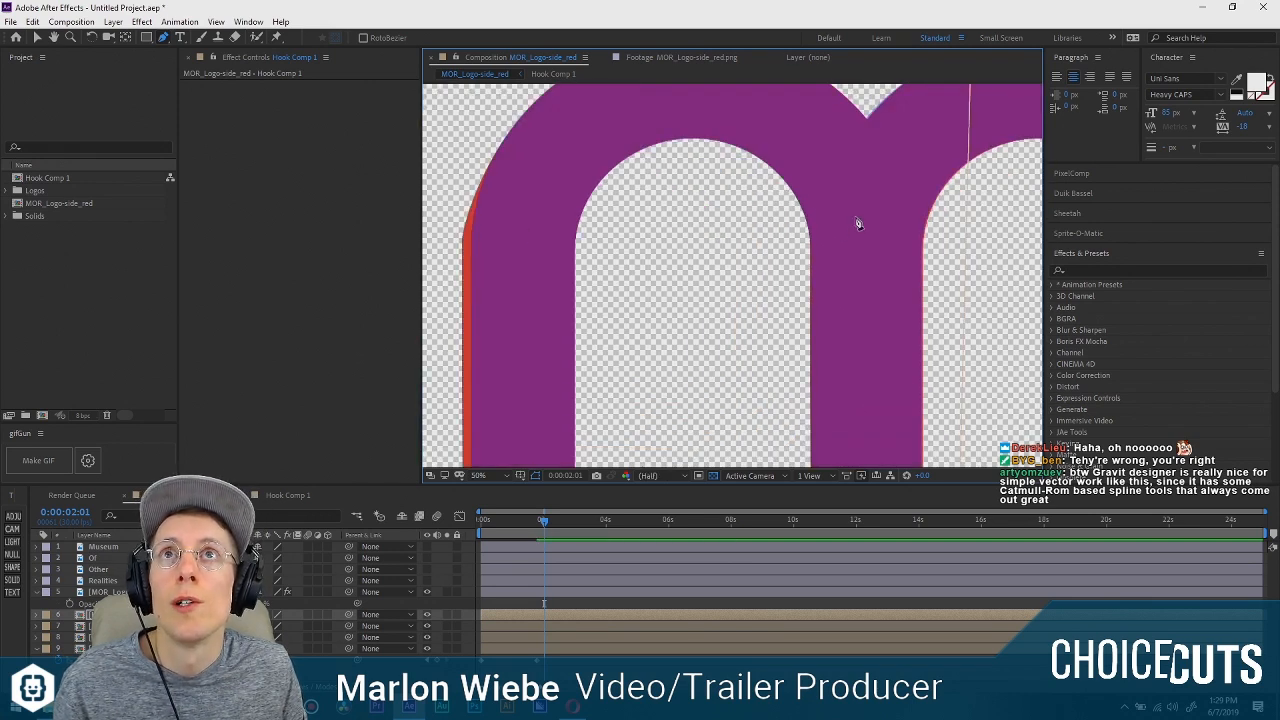
drag(635, 225, 743, 214)
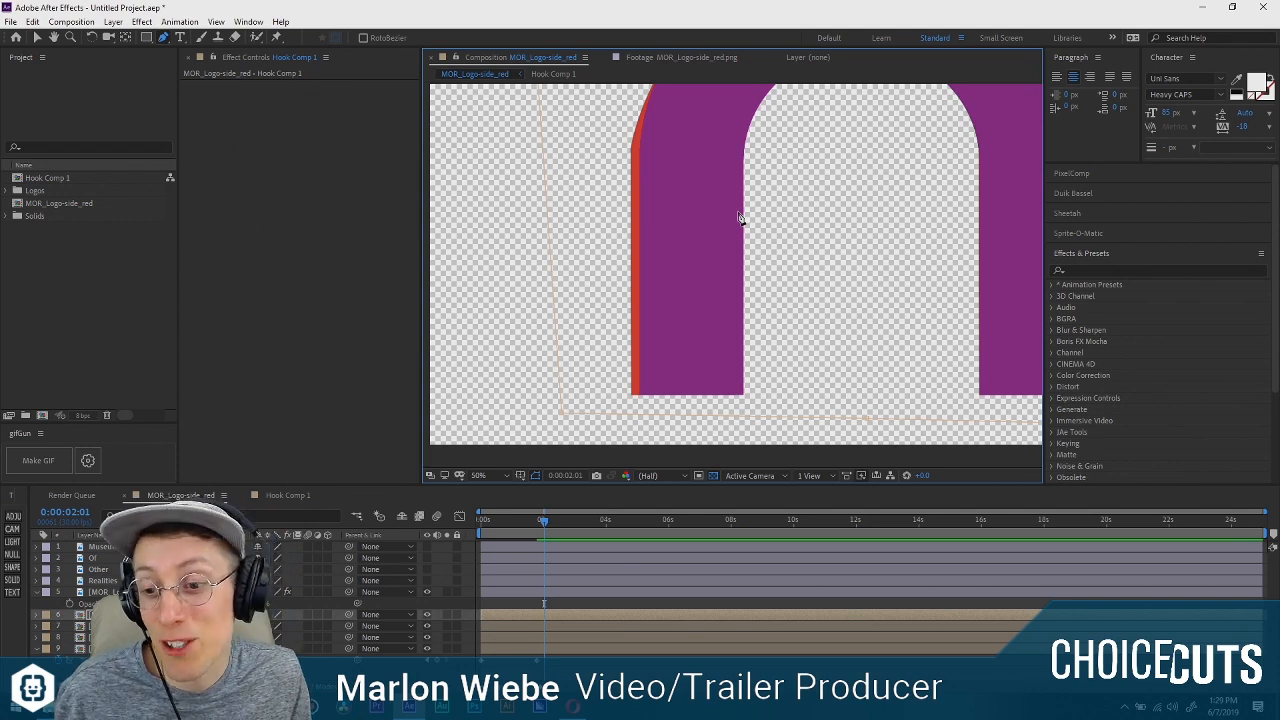
drag(631, 229, 650, 135)
drag(689, 204, 675, 133)
drag(708, 185, 718, 362)
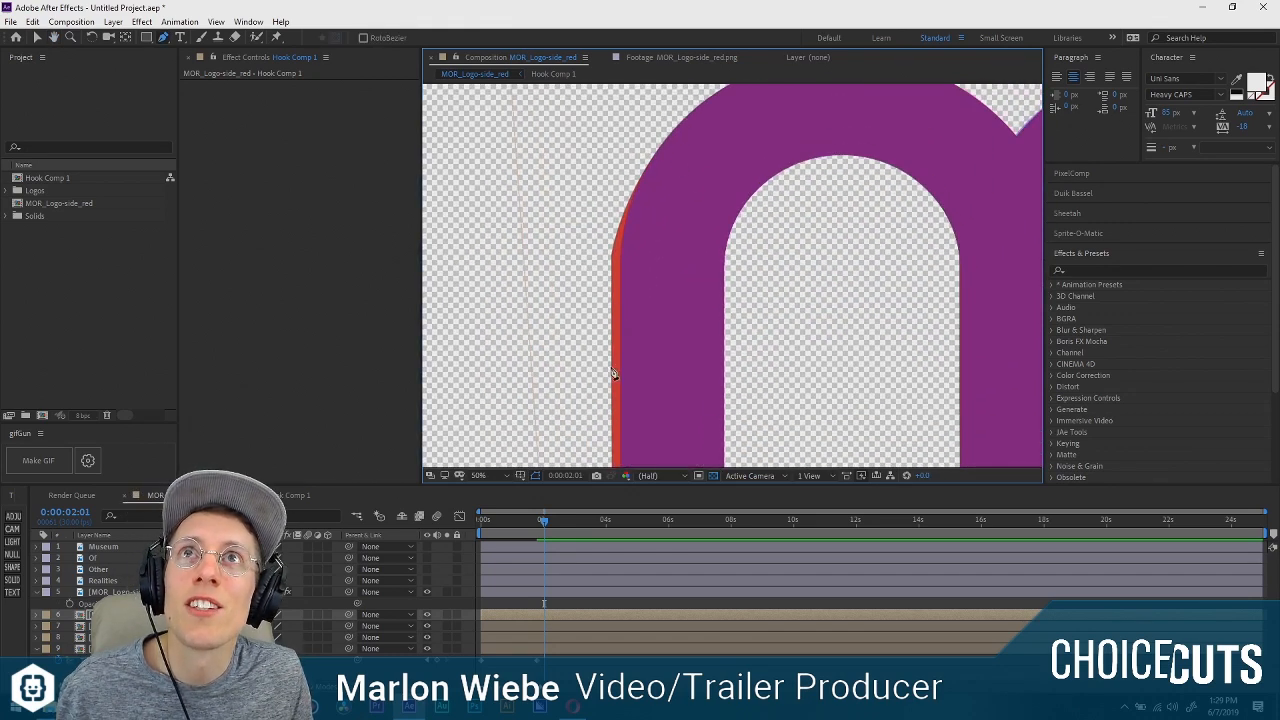
drag(681, 331, 669, 277)
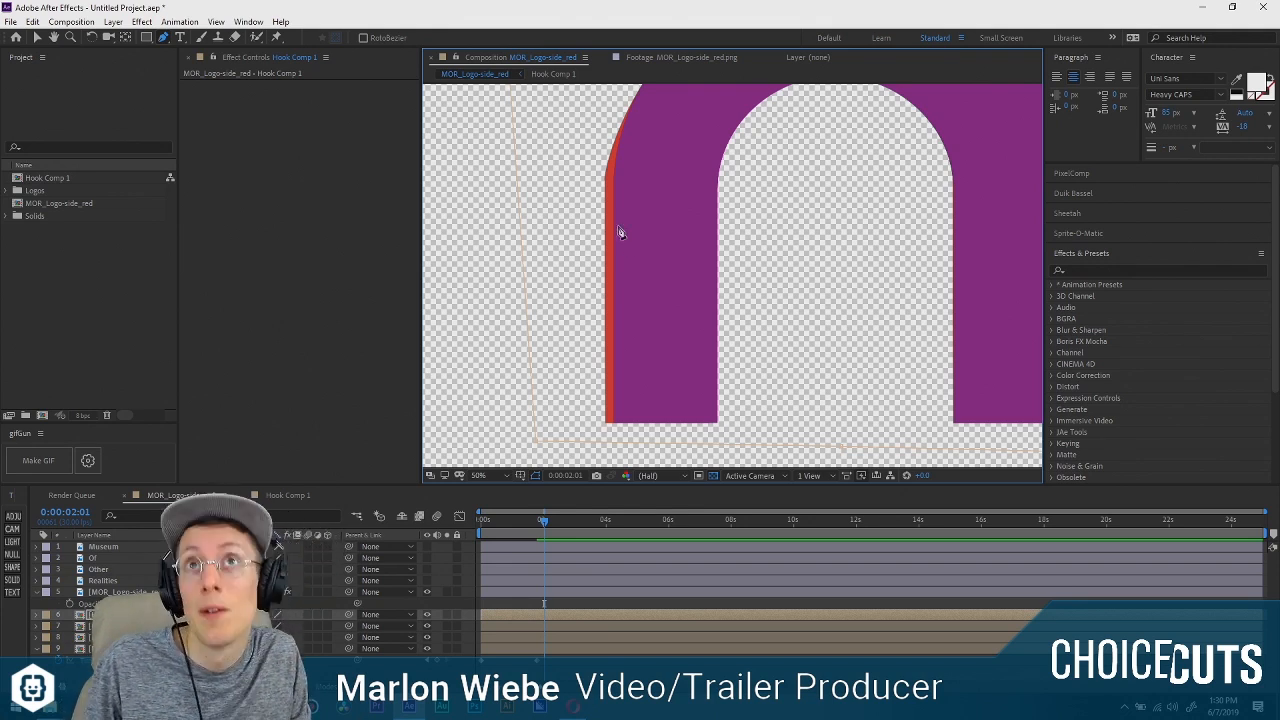
drag(631, 198, 611, 165)
key(g)
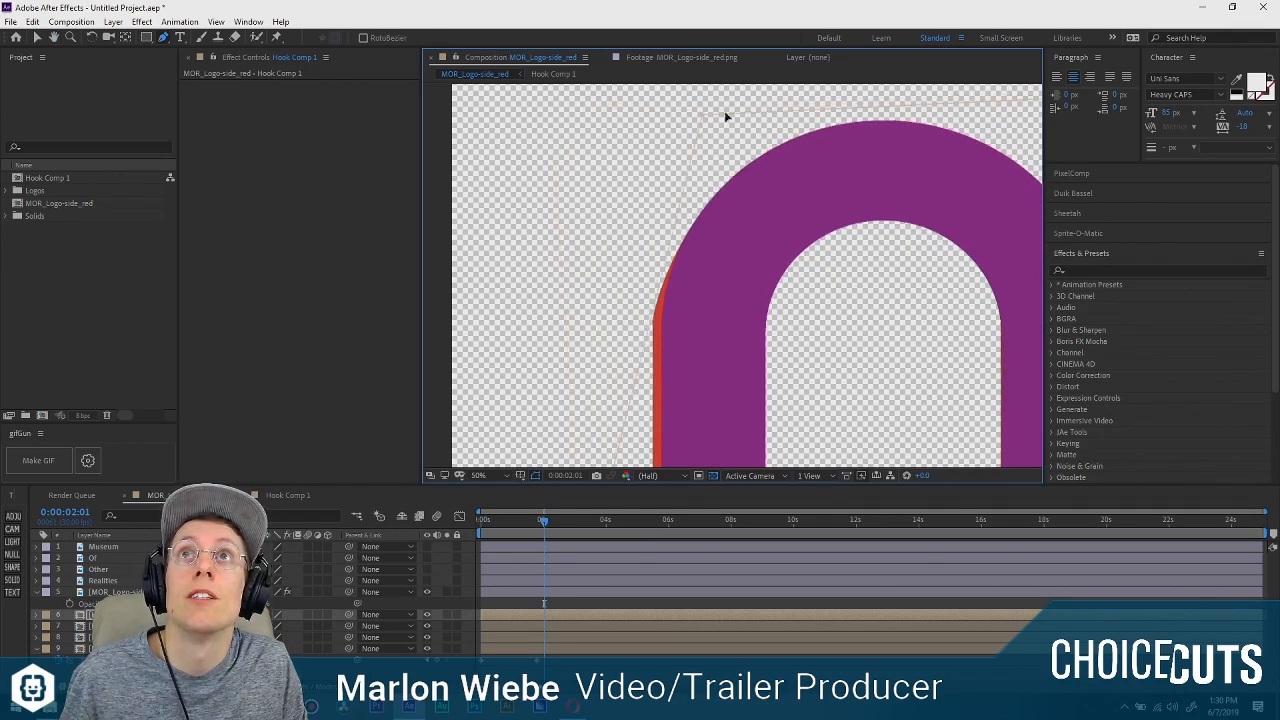
click(864, 119)
drag(880, 116, 740, 127)
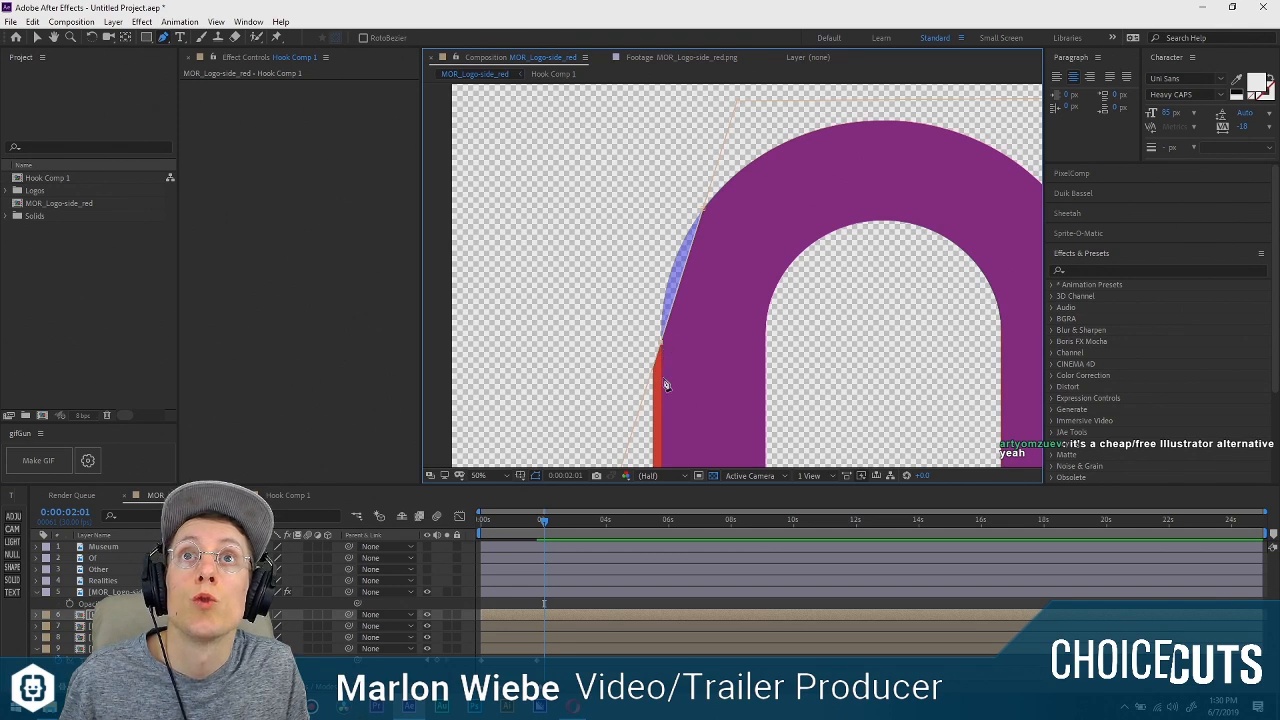
scroll(666, 386, down, 10)
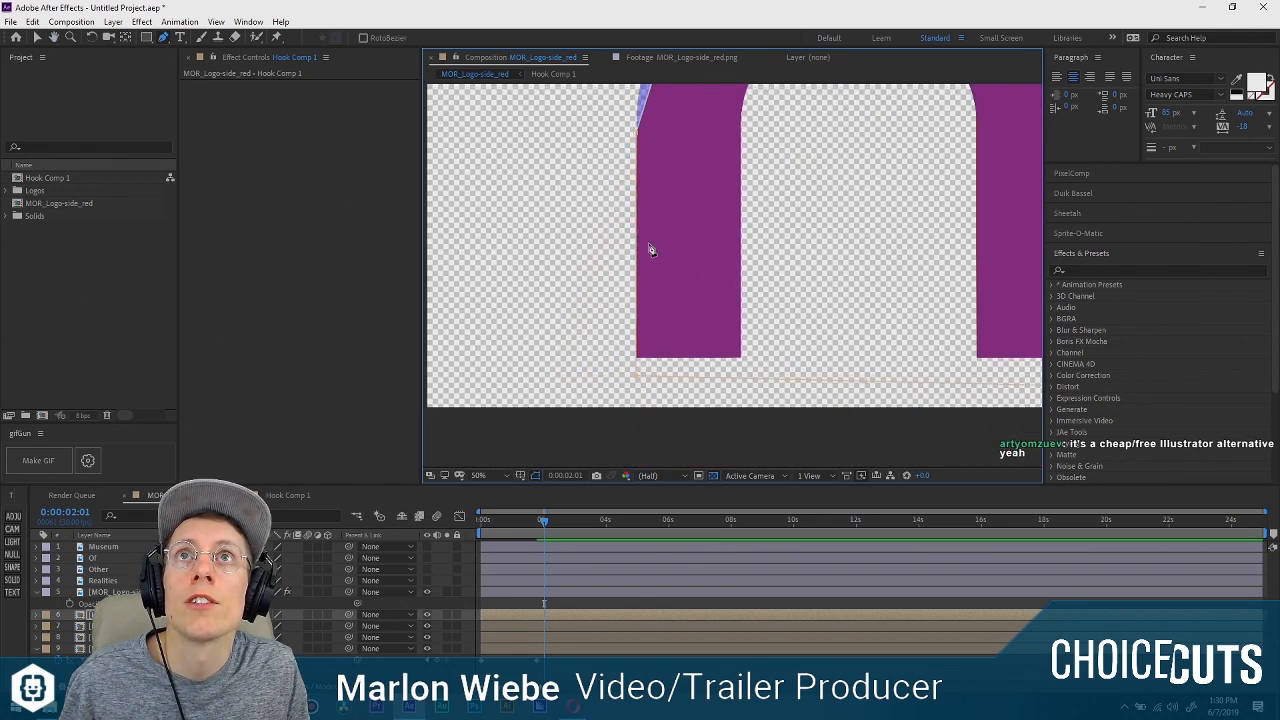
Add a mask vertex midway along the first arch's outer left curve and pull it outward toward the blue guide's edge.
scroll(652, 245, up, 1)
drag(677, 275, 850, 445)
drag(760, 275, 689, 417)
drag(765, 130, 728, 362)
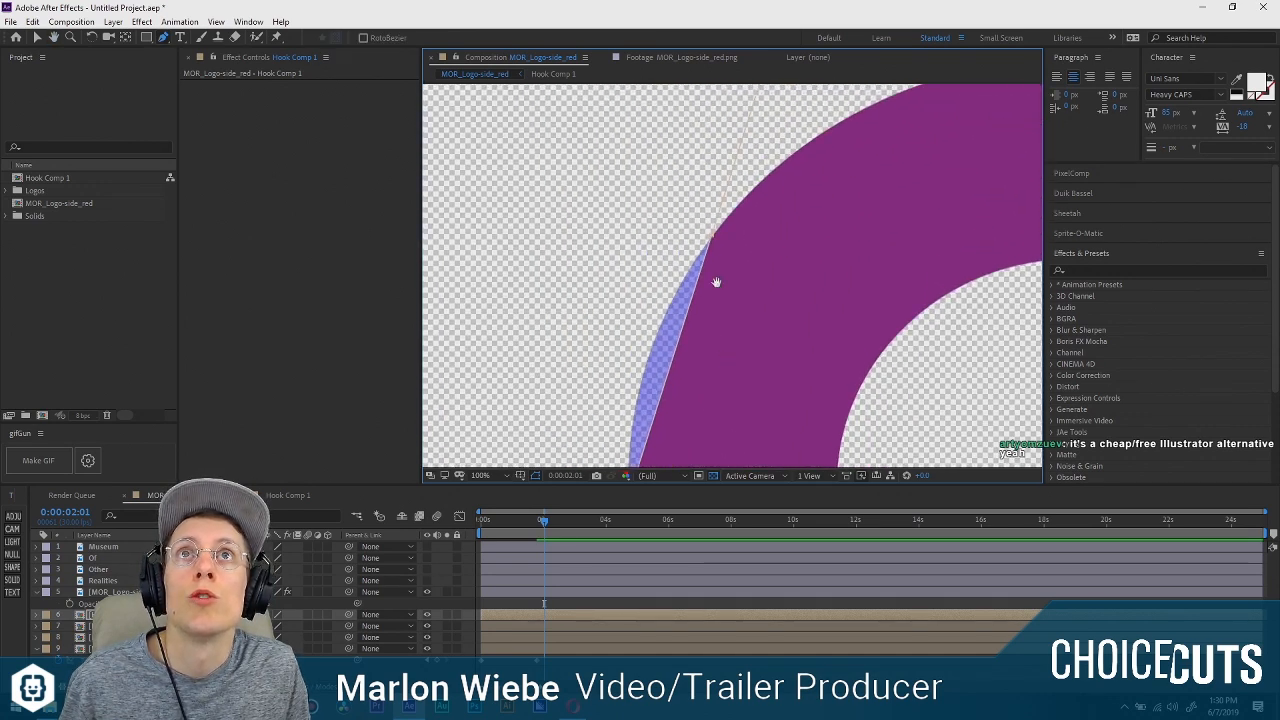
drag(716, 282, 761, 172)
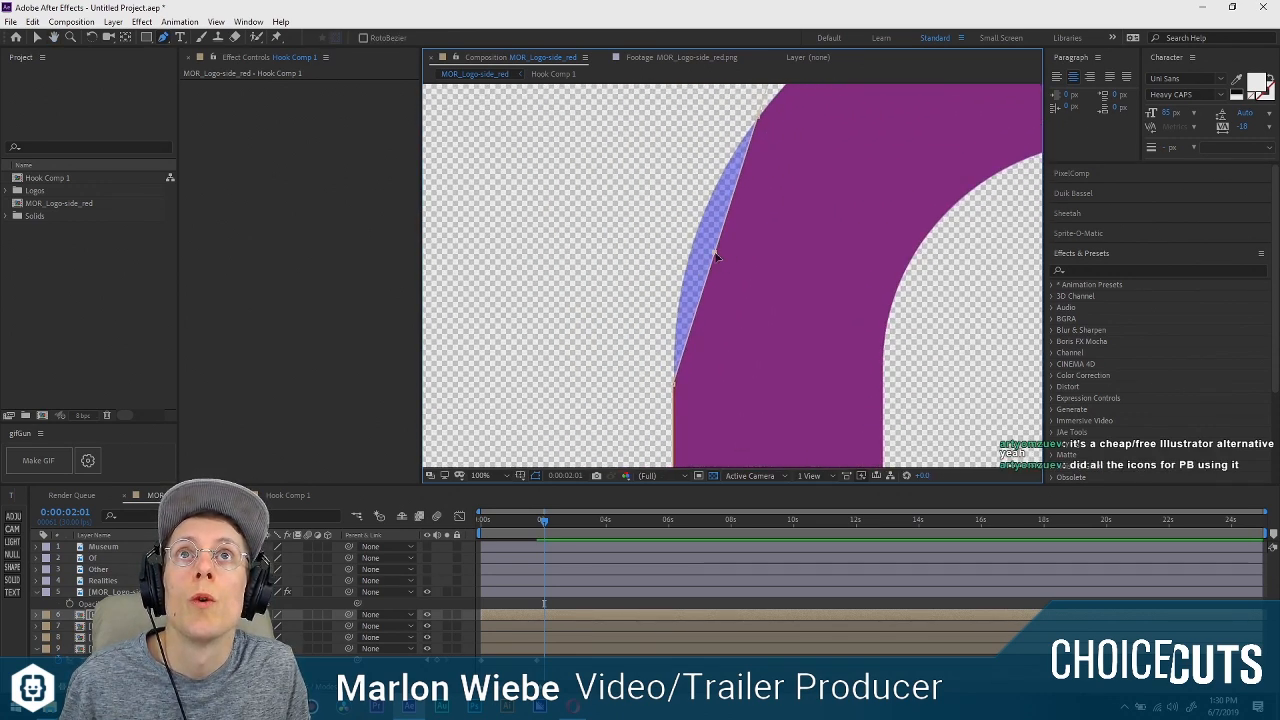
drag(716, 256, 693, 241)
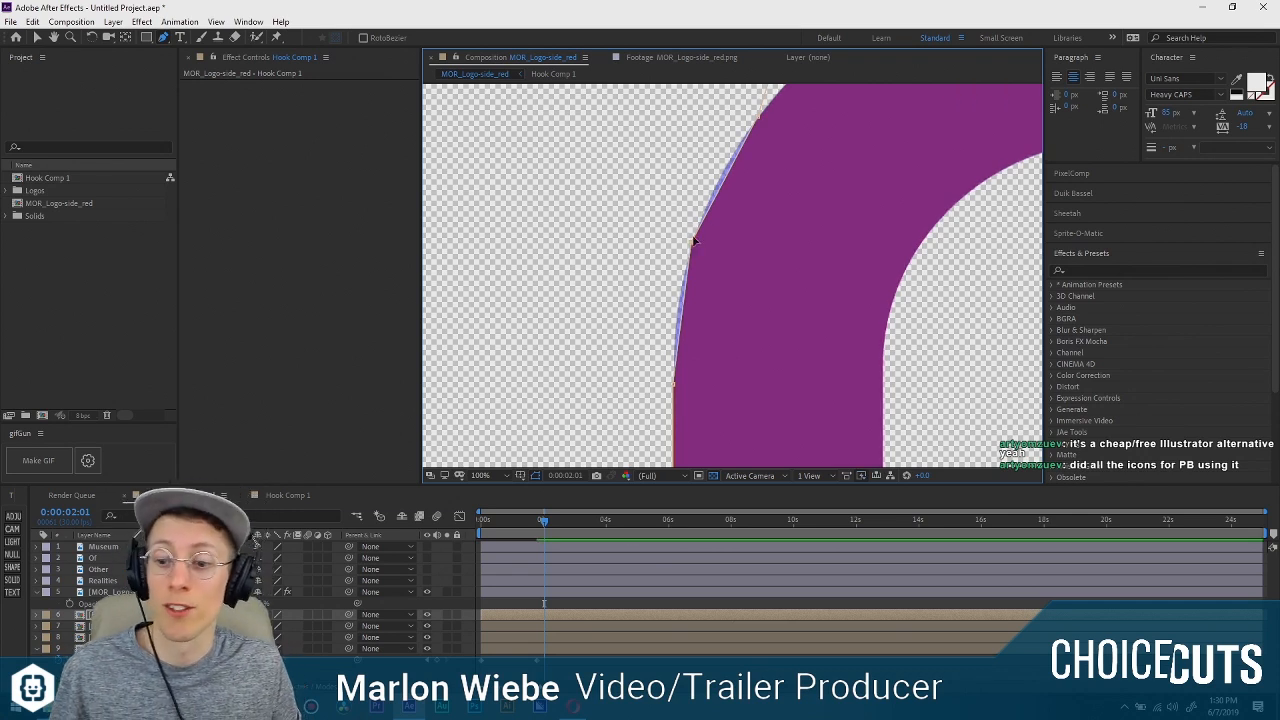
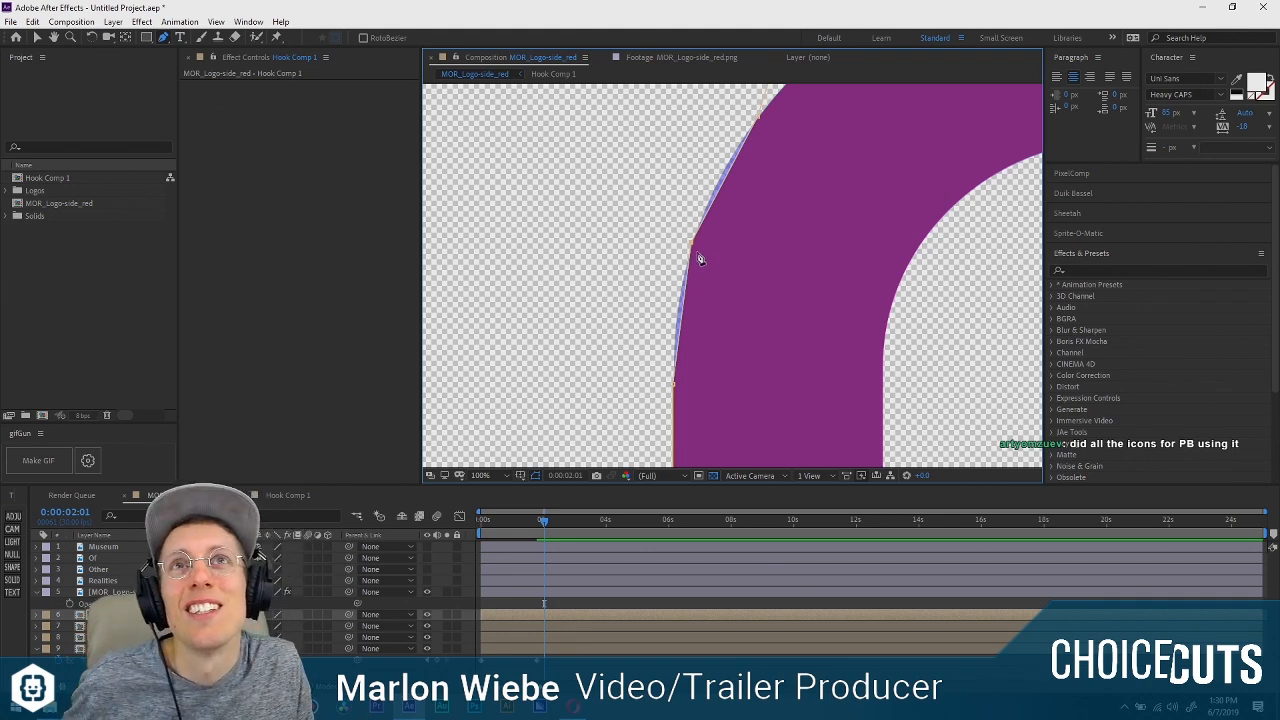
Convert the mask's corner vertices along the first arch's outer left curve to smooth points and adjust them to follow the guide's edge.
click(163, 38)
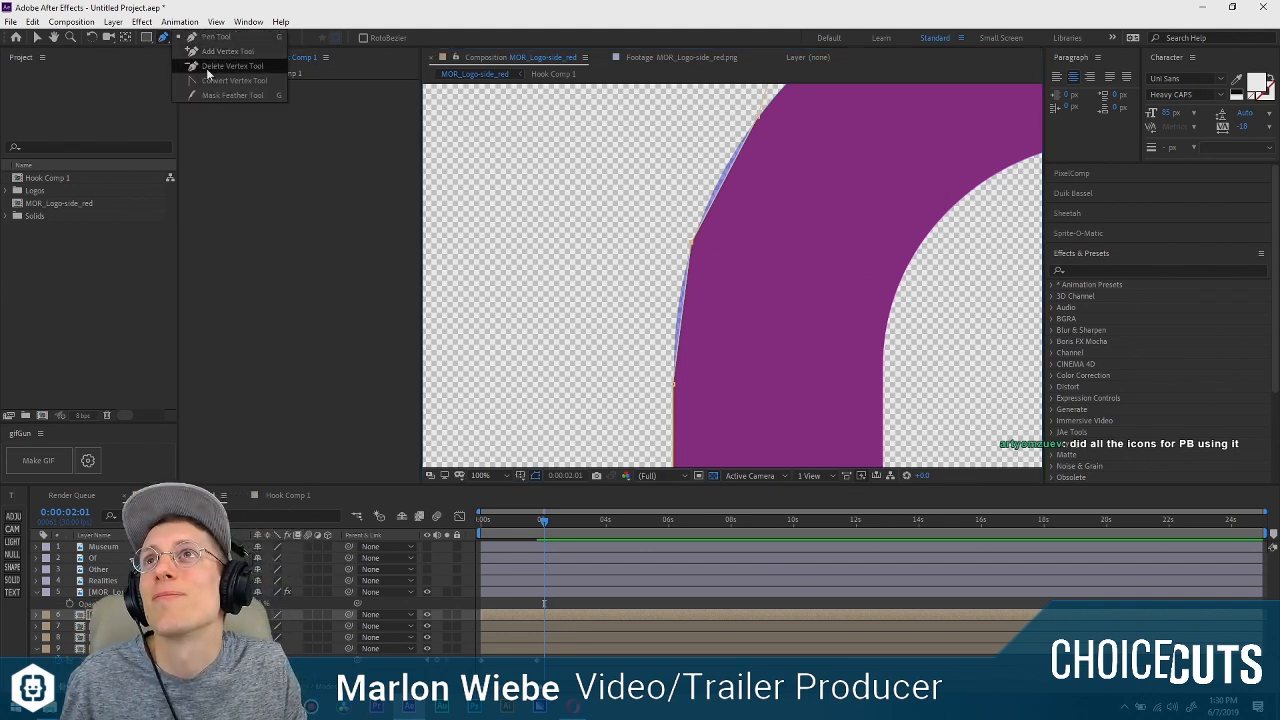
click(214, 82)
drag(692, 245, 677, 303)
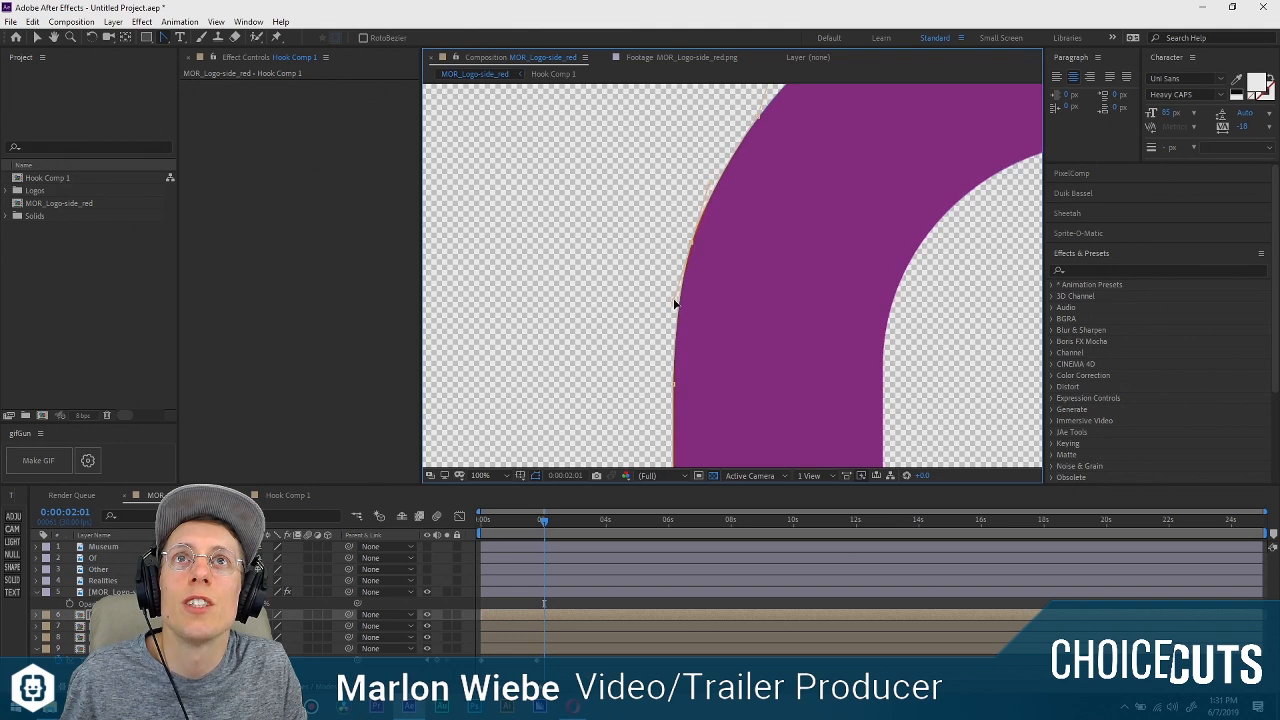
scroll(700, 250, up, 2)
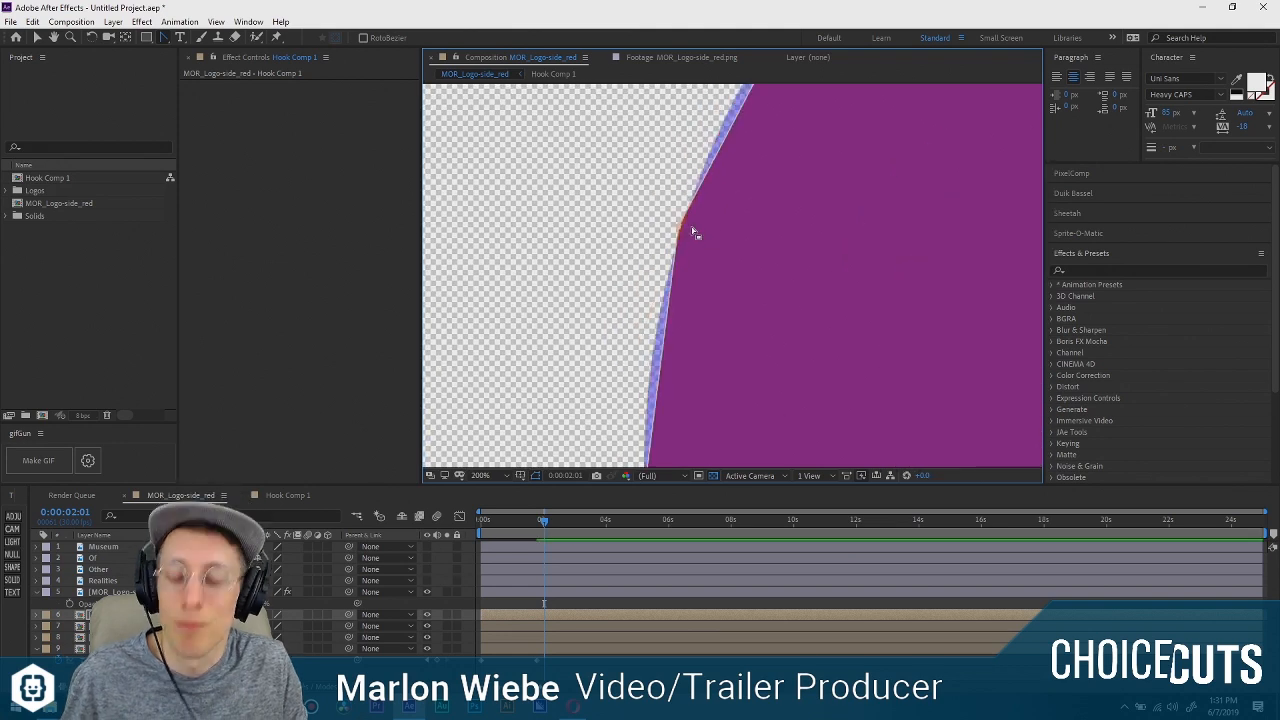
key(ctrl+z)
key(v)
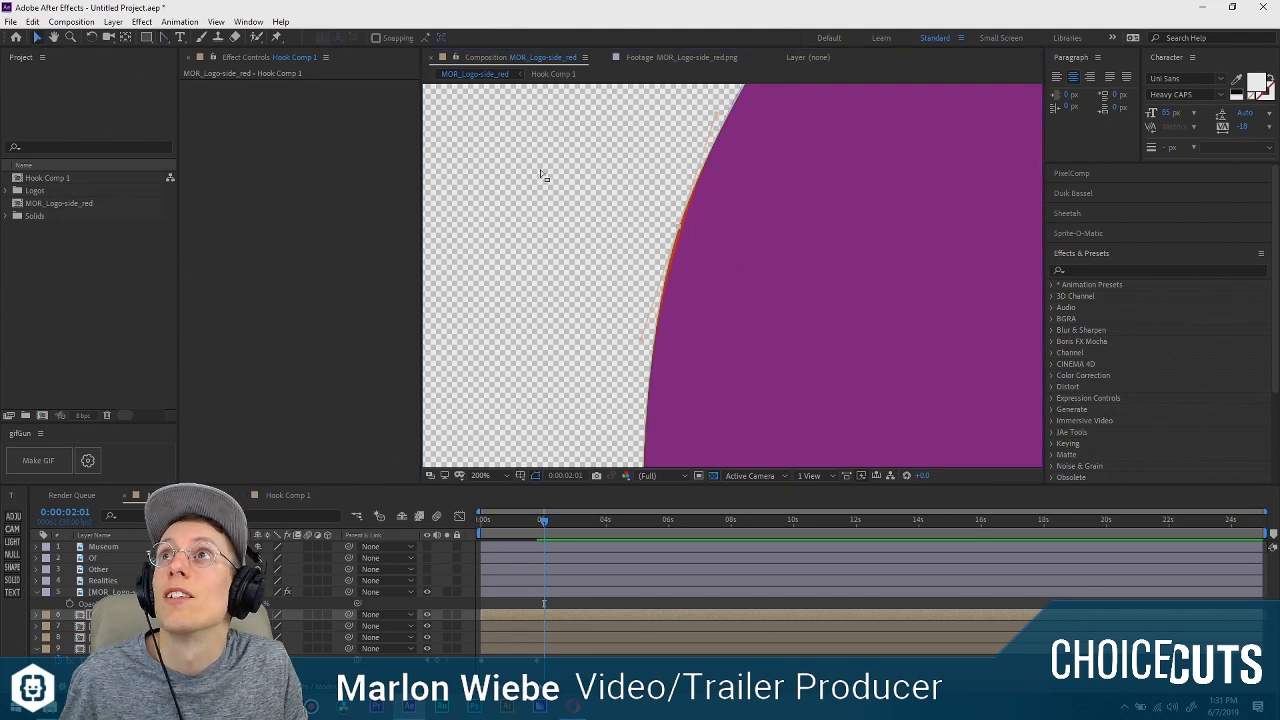
drag(677, 235, 743, 329)
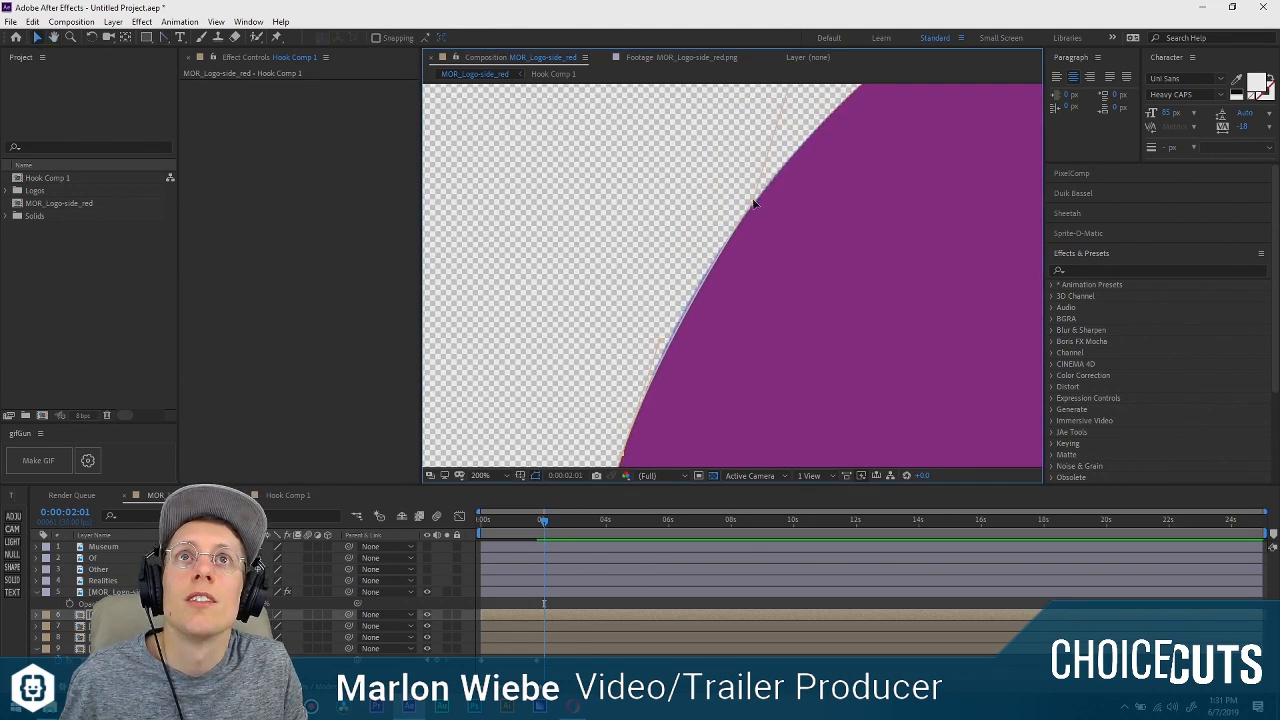
drag(754, 203, 689, 216)
Examine the masked first arch's outer left edge down to its foot, and check the neighbouring arches against the guide logo.
drag(612, 216, 646, 92)
drag(594, 320, 609, 190)
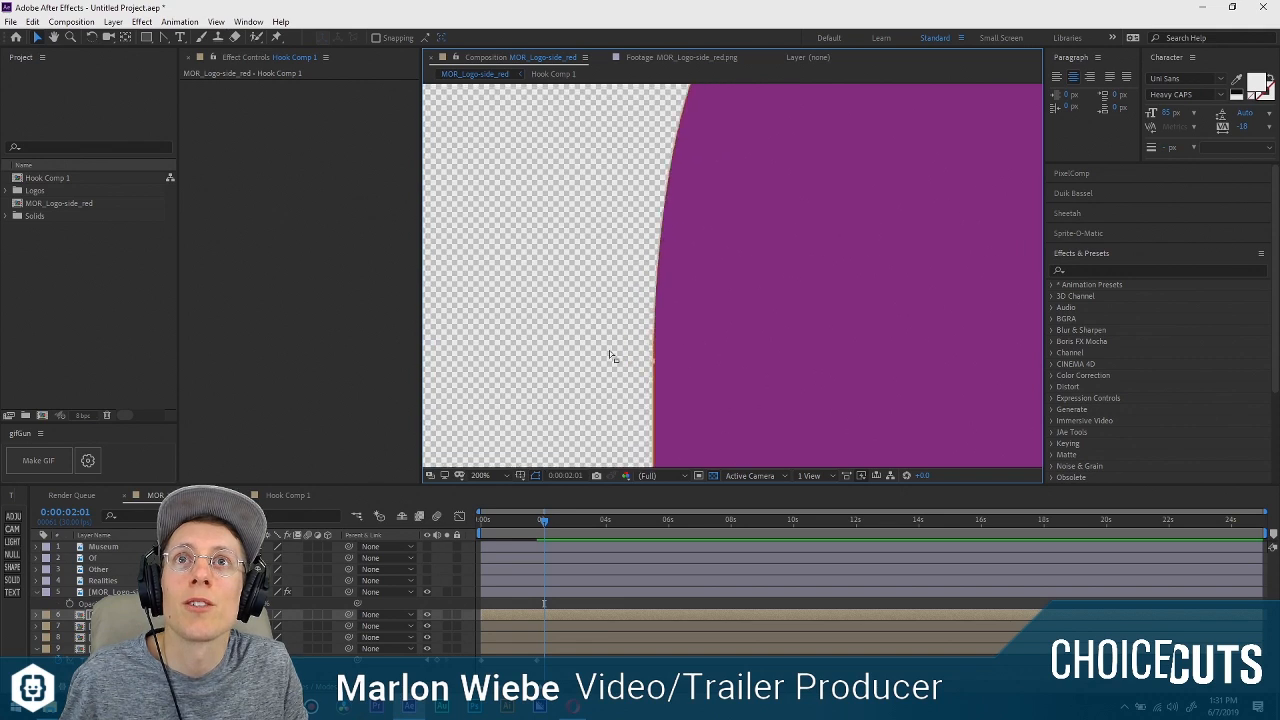
drag(612, 350, 653, 190)
drag(652, 345, 632, 205)
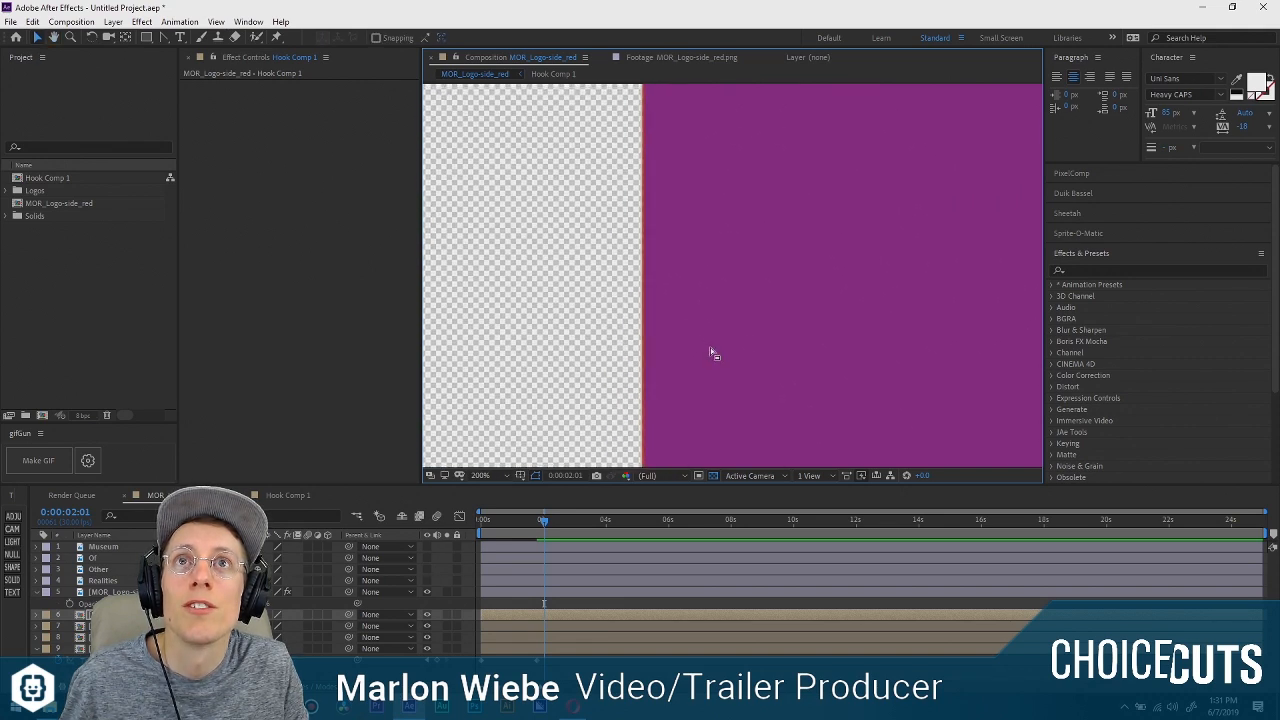
drag(694, 352, 737, 194)
drag(778, 360, 734, 320)
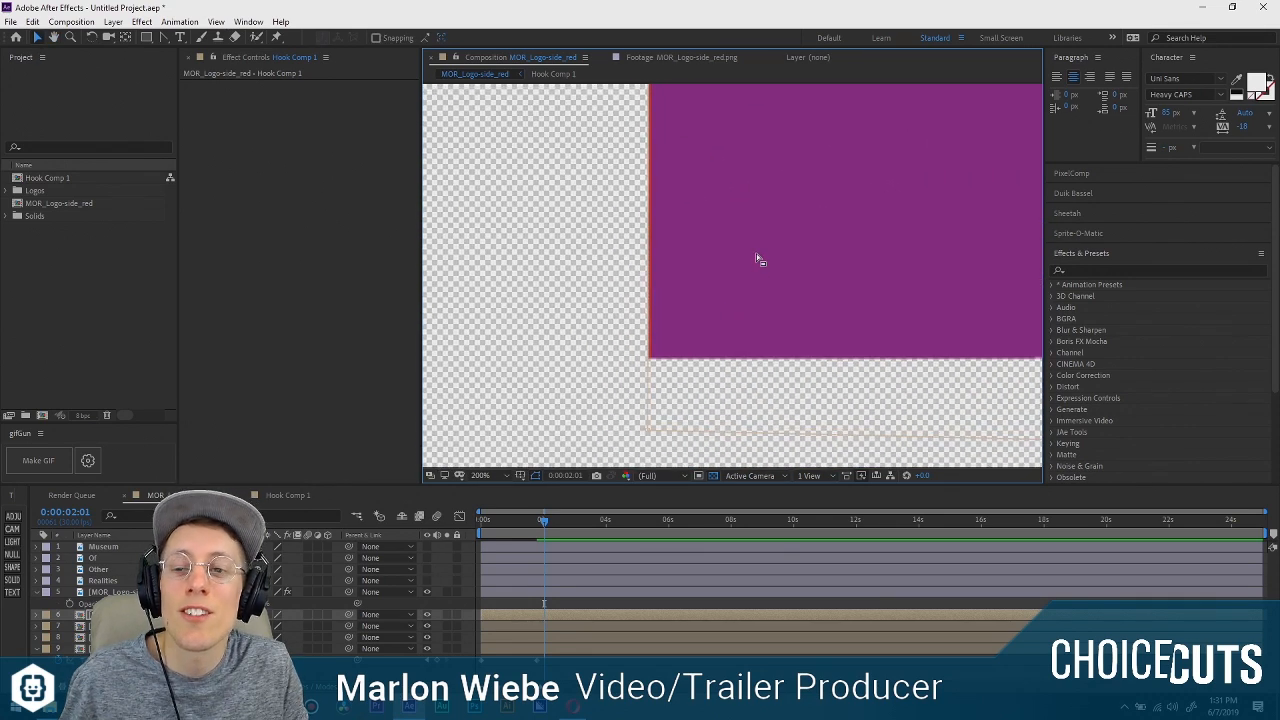
drag(676, 136, 694, 380)
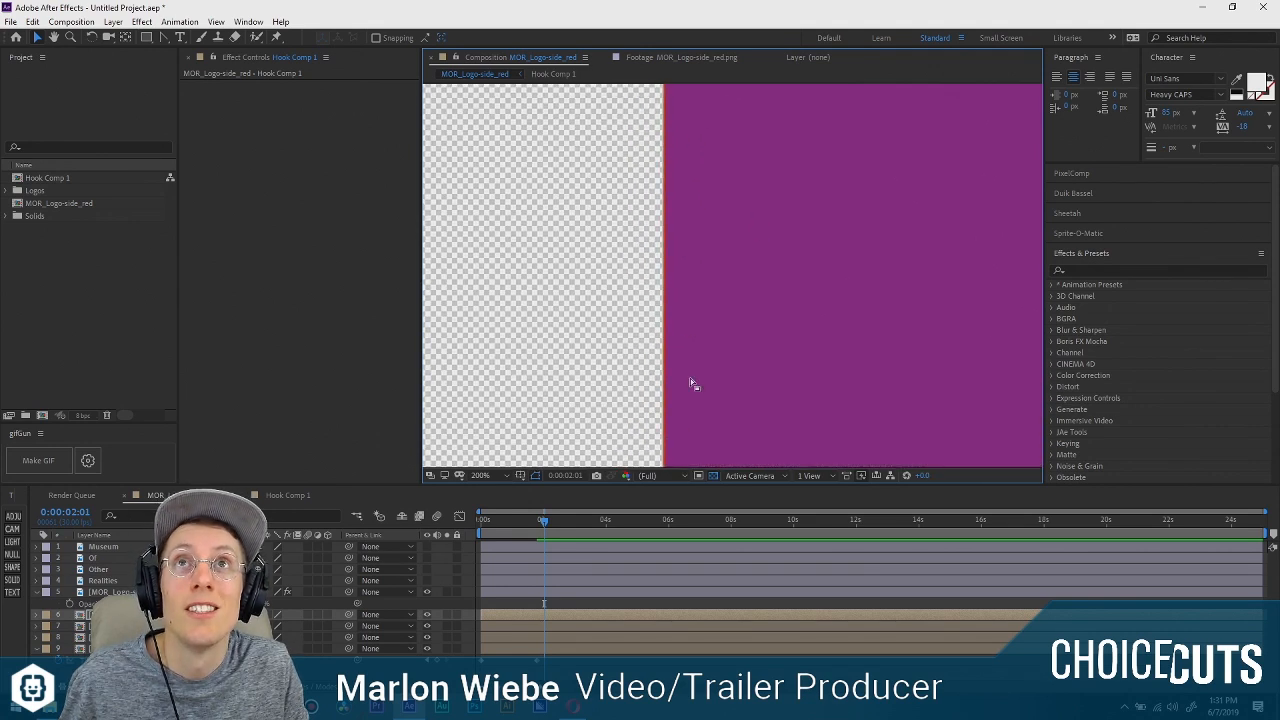
drag(737, 234, 758, 311)
drag(748, 380, 754, 198)
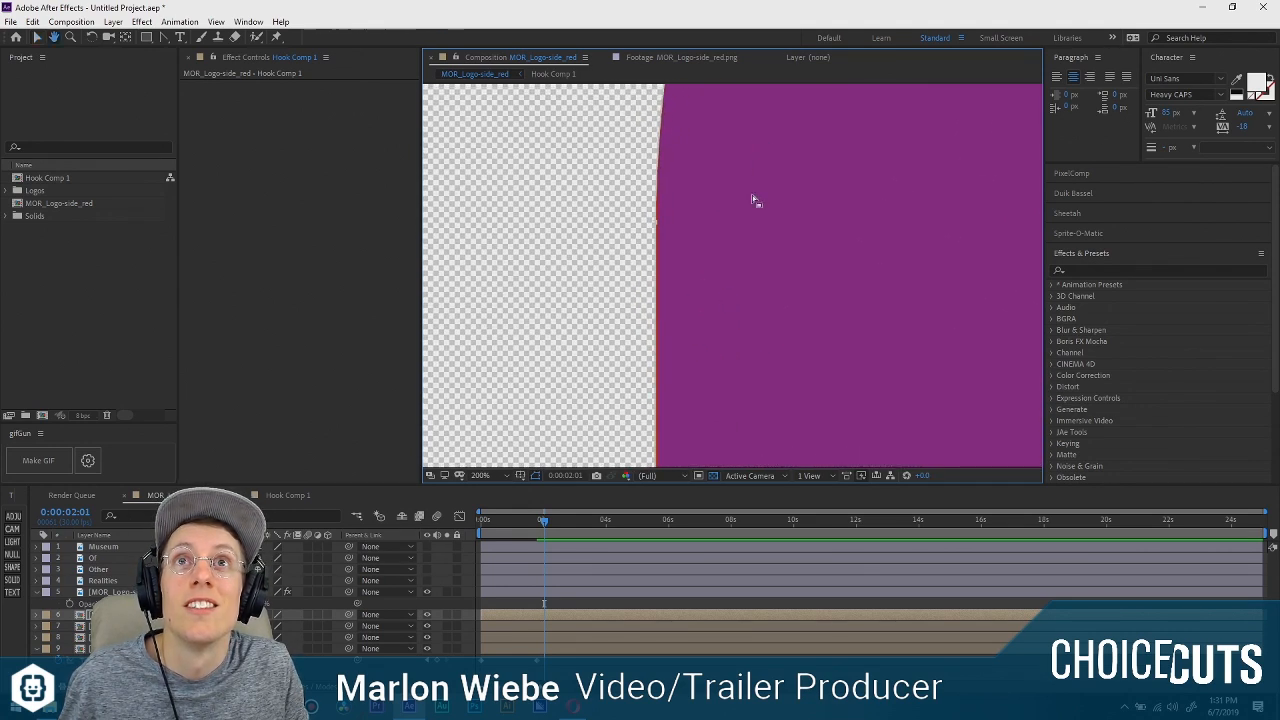
drag(746, 340, 749, 23)
drag(782, 270, 763, 2)
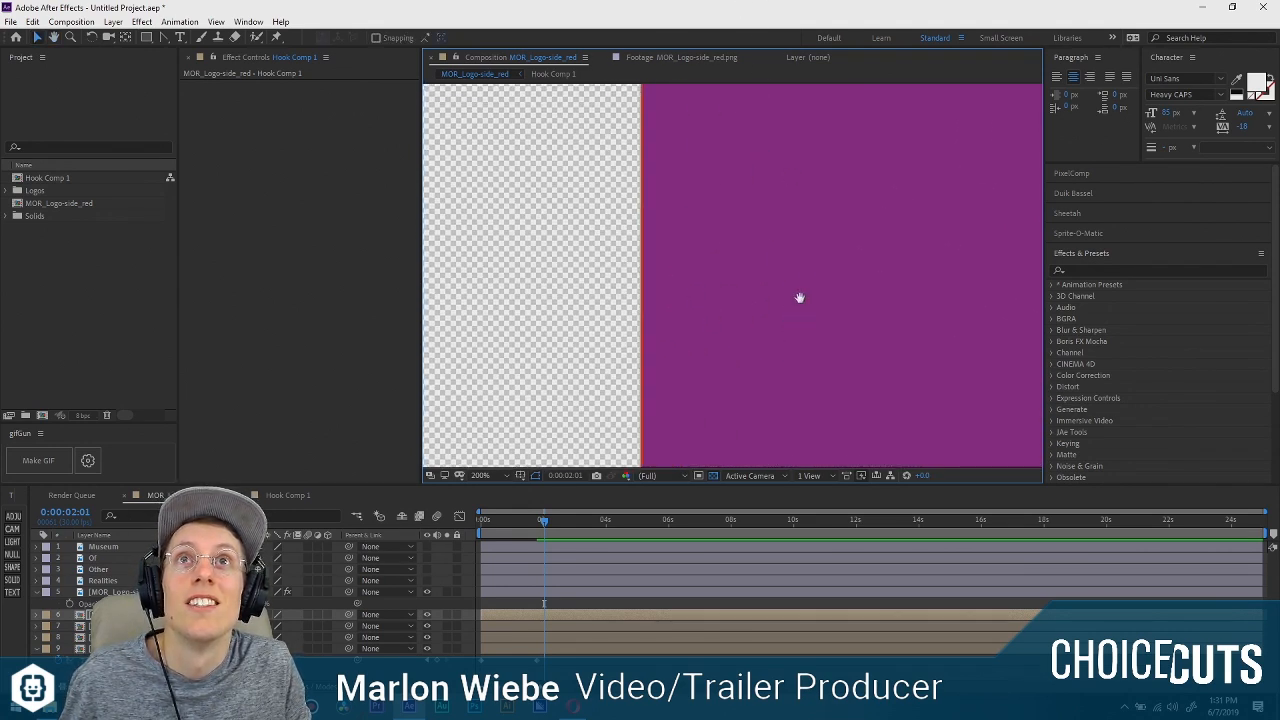
drag(800, 297, 771, 271)
scroll(695, 358, down, 4)
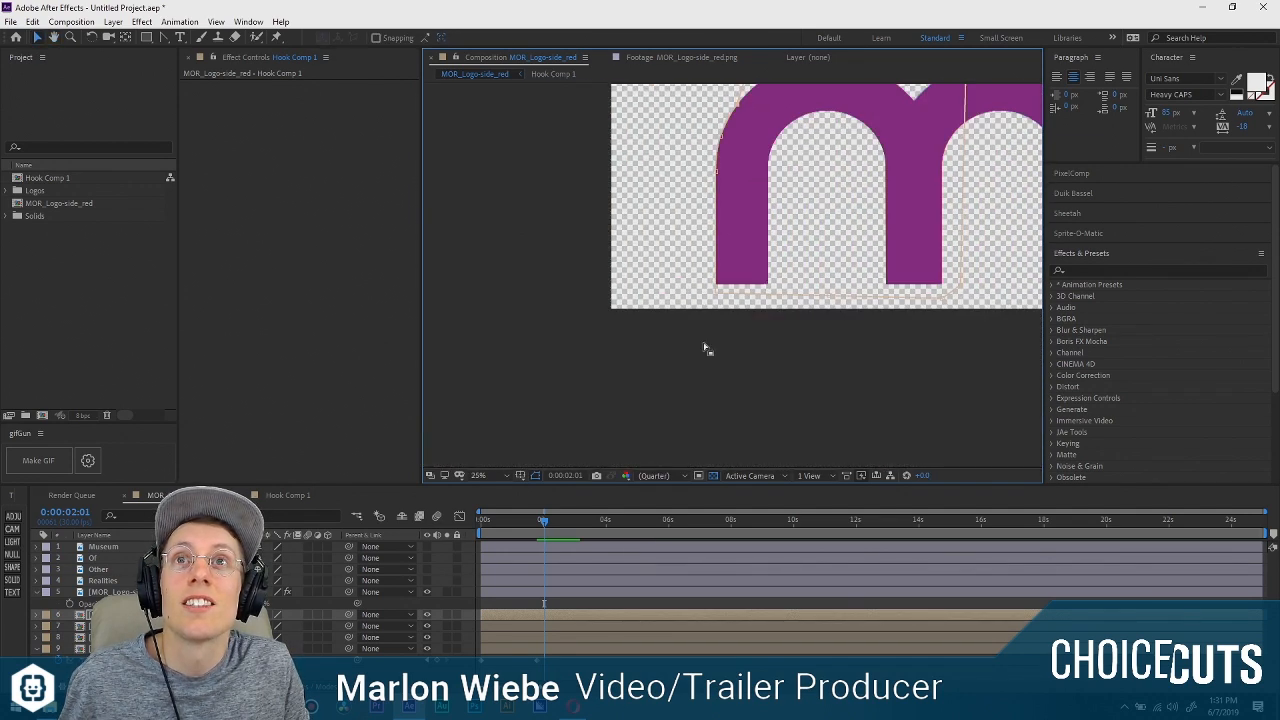
drag(832, 292, 698, 280)
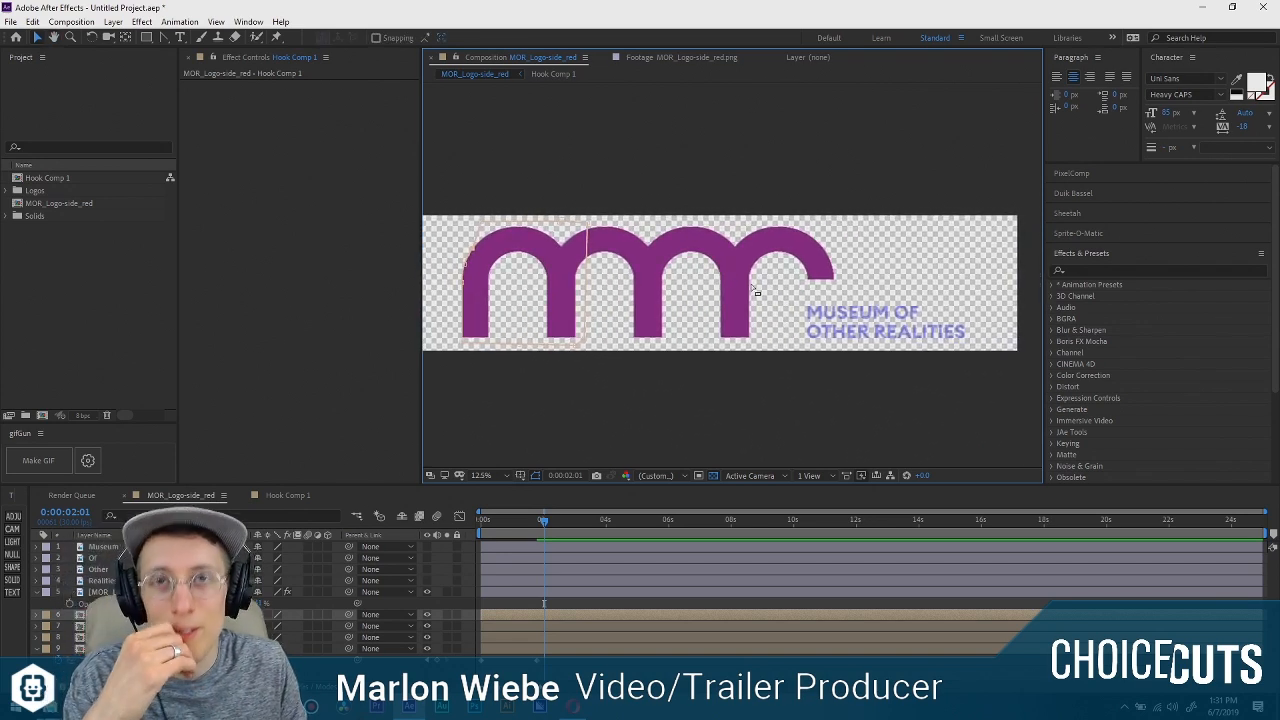
scroll(651, 277, up, 4)
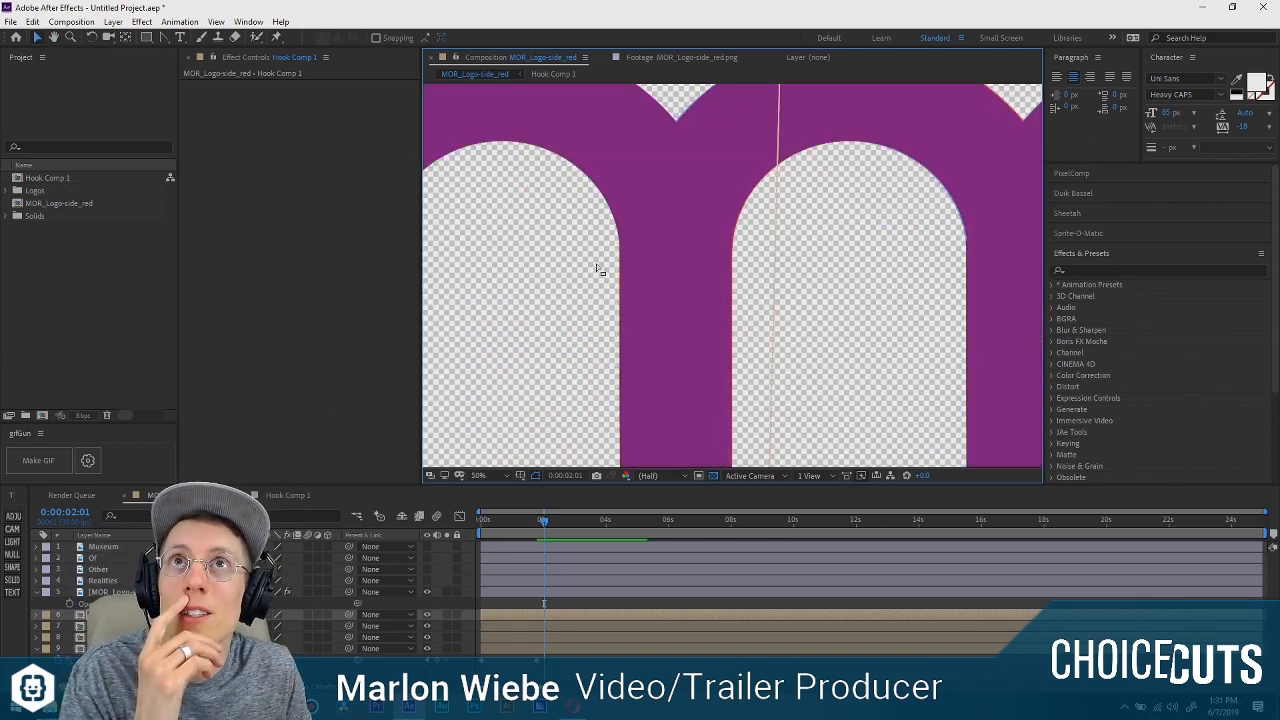
scroll(670, 286, down, 2)
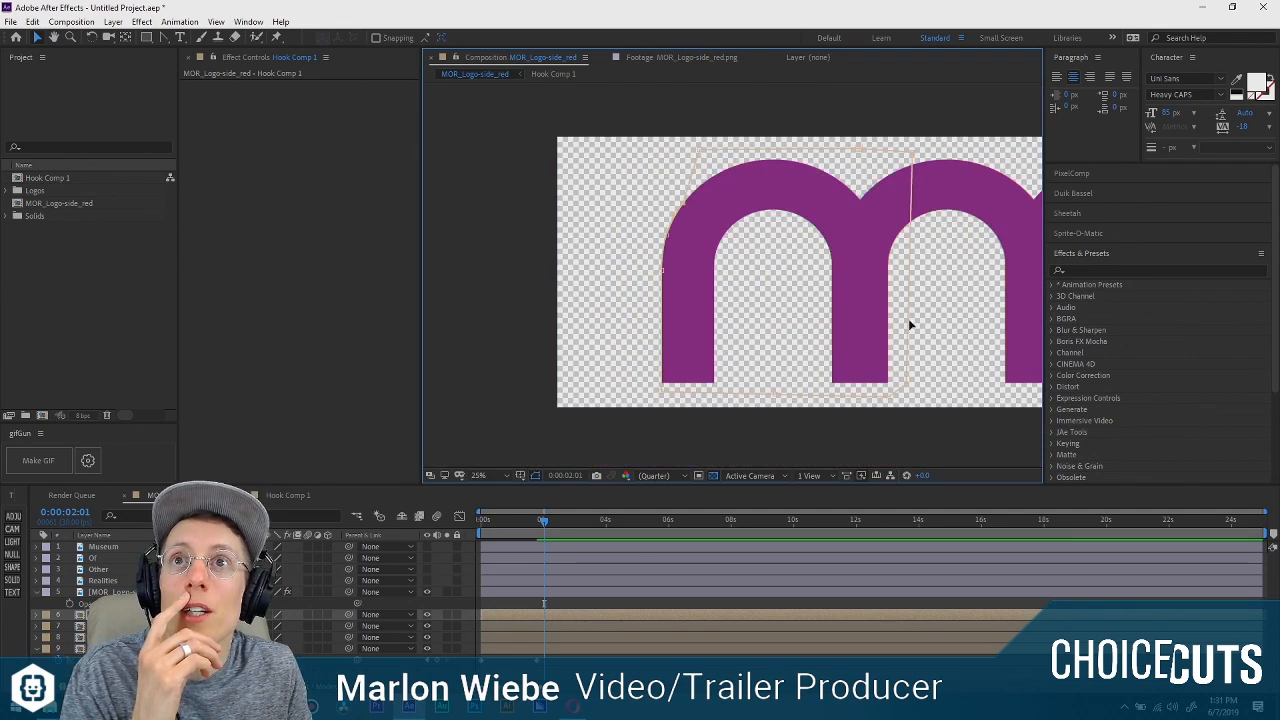
drag(910, 325, 662, 292)
Hide the blue guide logo layer and scrub from the start of the timeline to 0:00:01:29 to preview the arches drawing on.
click(427, 592)
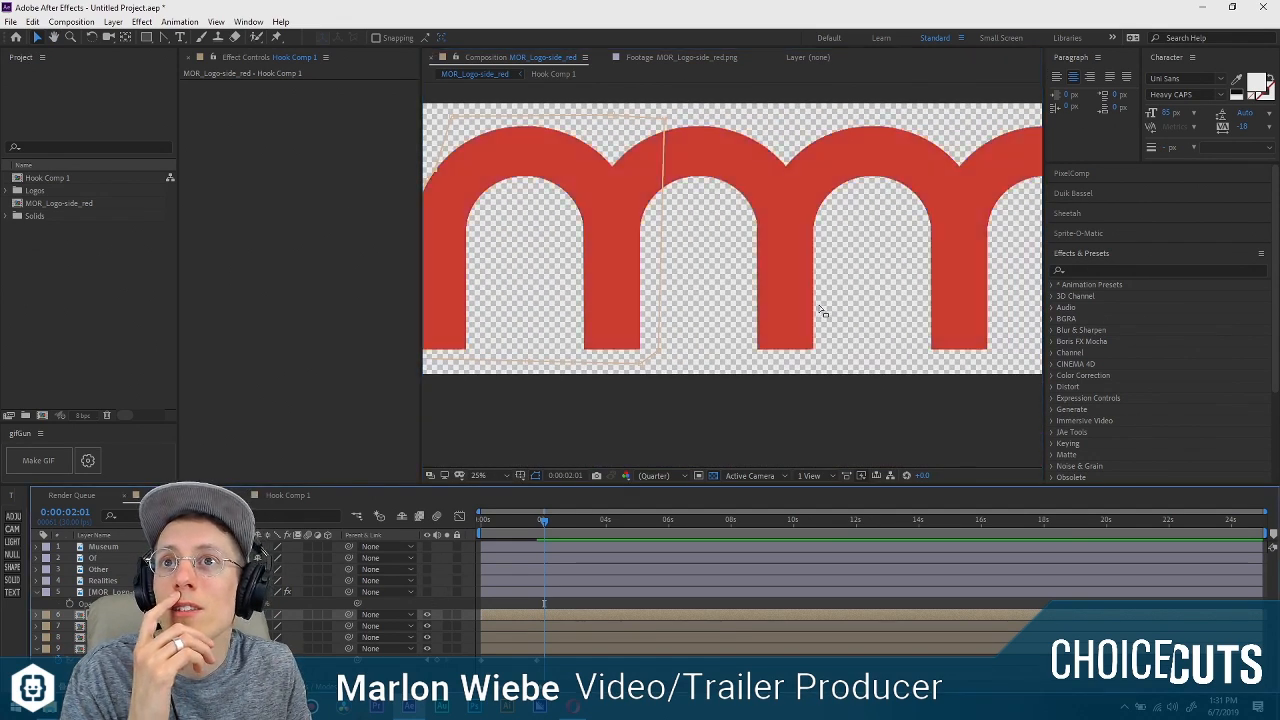
key(comma)
key(comma)
key(period)
drag(530, 528, 482, 521)
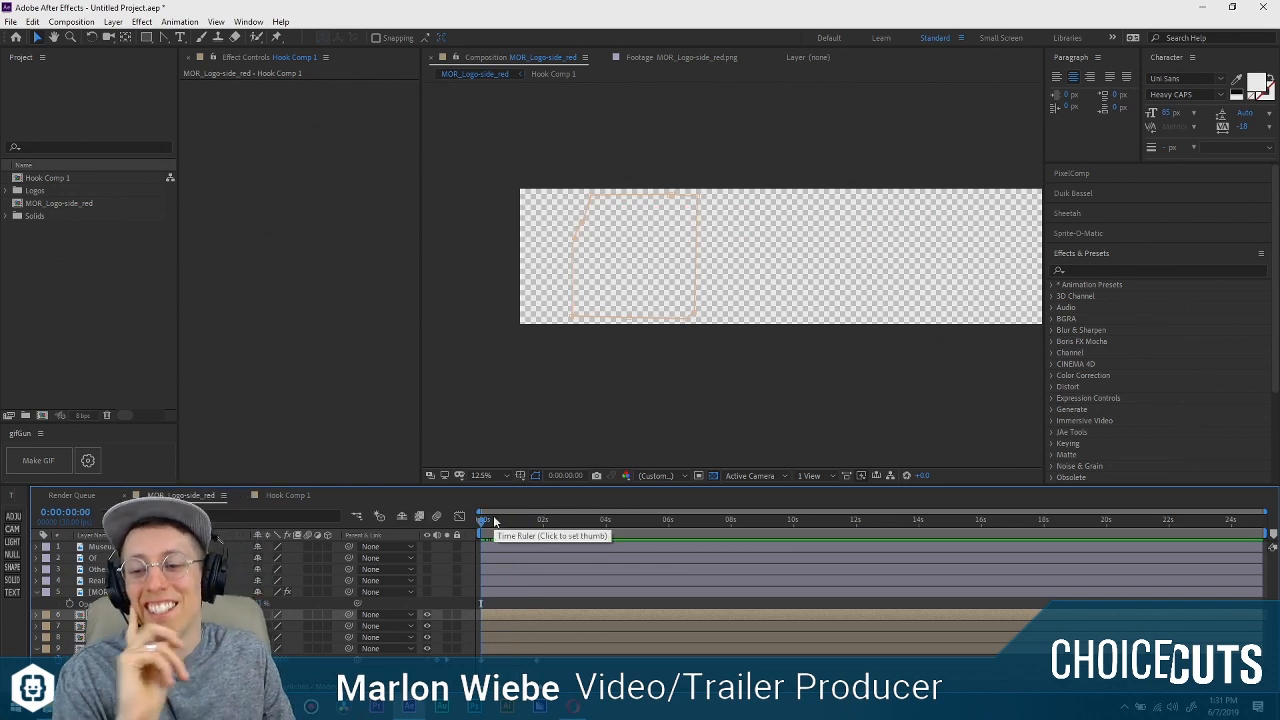
drag(494, 521, 543, 531)
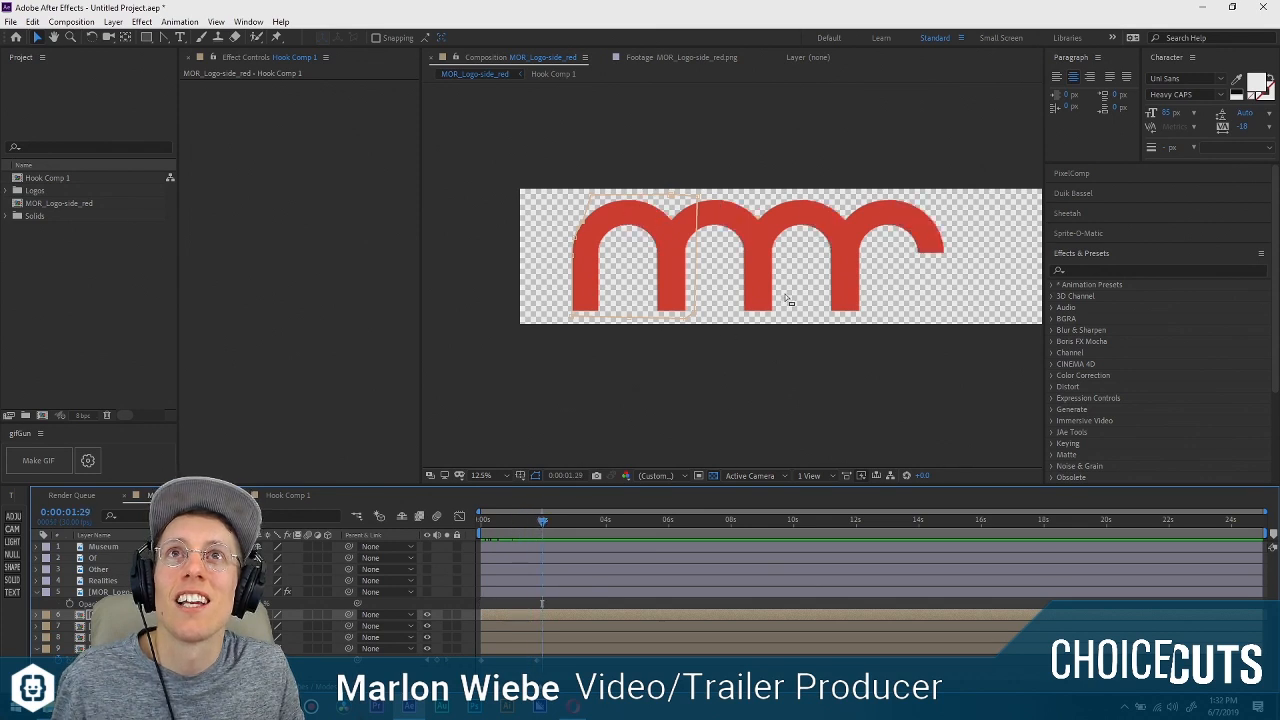
Make the Museum, Of, Other and Realities text layers visible beside the last arch.
scroll(800, 290, up, 4)
scroll(590, 250, down, 2)
drag(590, 250, 536, 245)
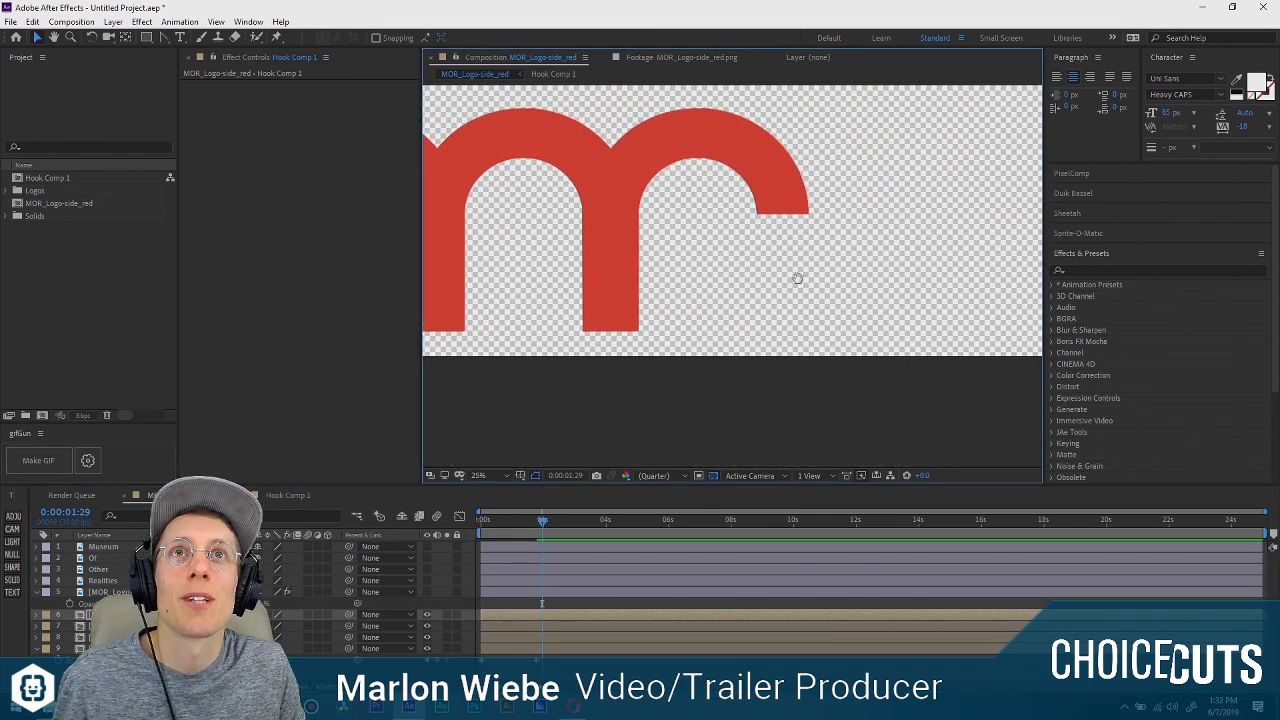
drag(868, 268, 686, 285)
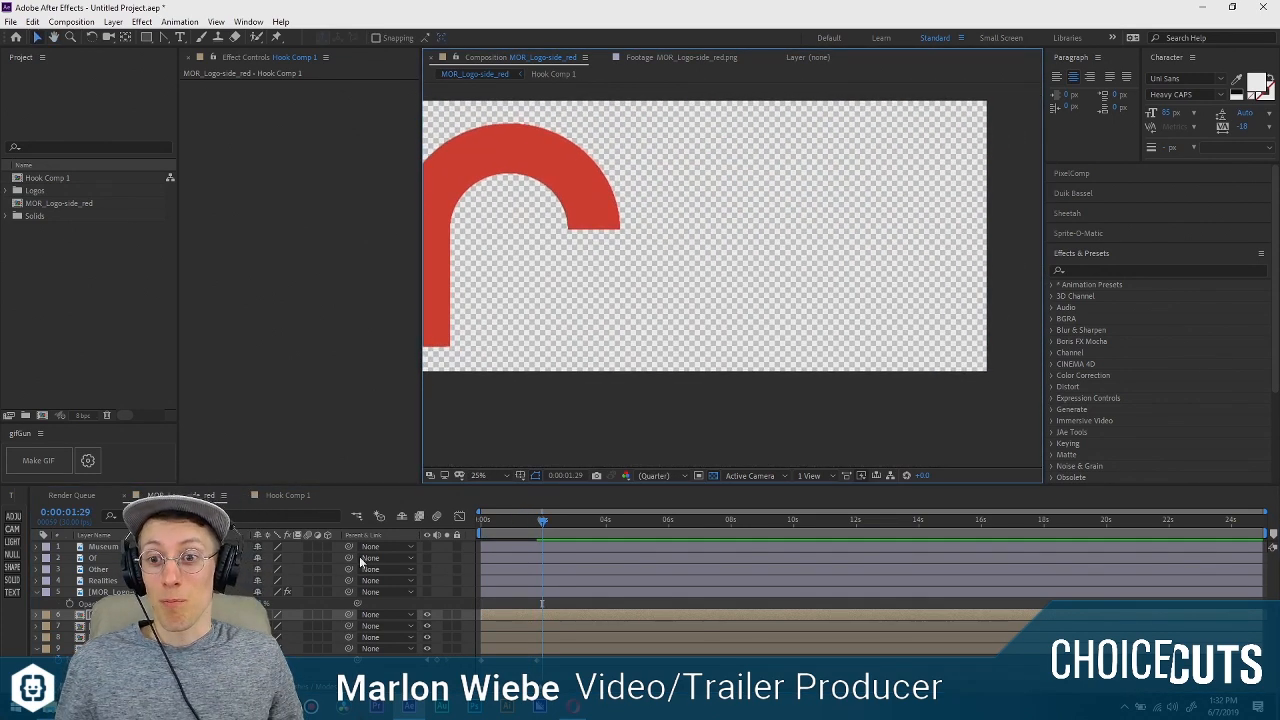
click(104, 581)
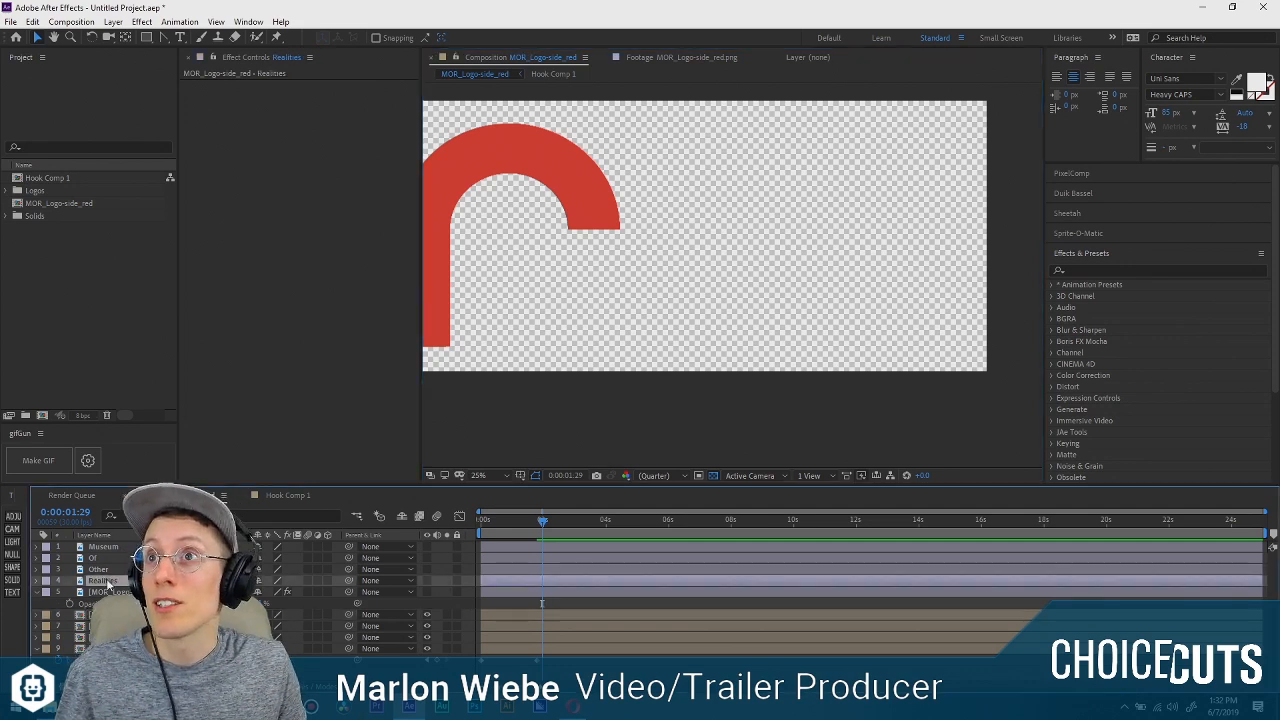
click(104, 547)
click(112, 592)
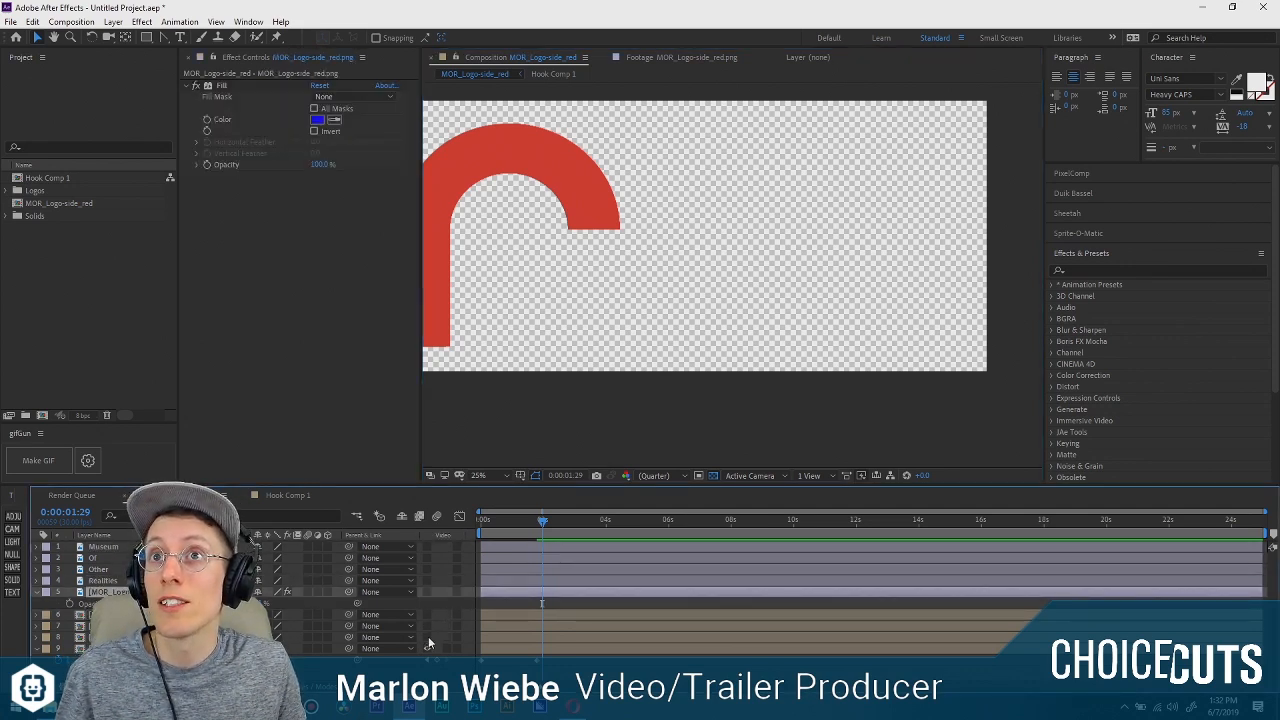
drag(427, 648, 425, 548)
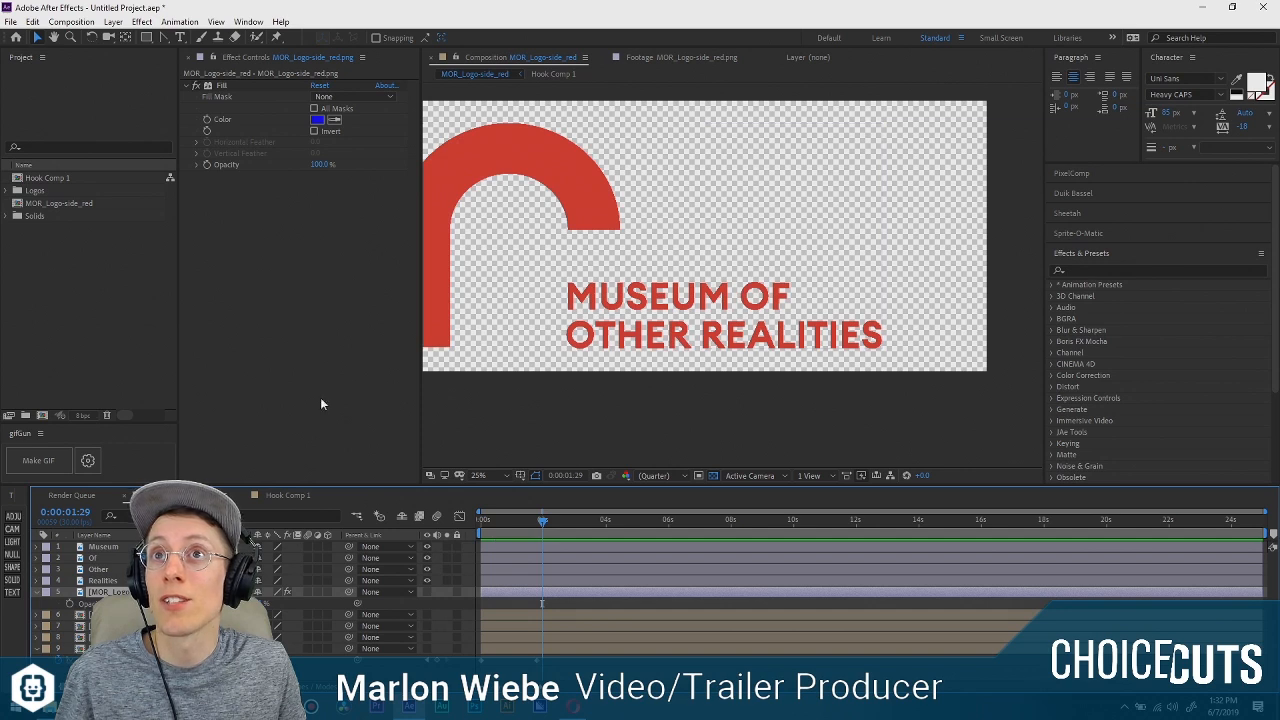
Widen the composition viewer by narrowing the project and effect controls areas, framing the whole logo text.
click(110, 547)
key(period)
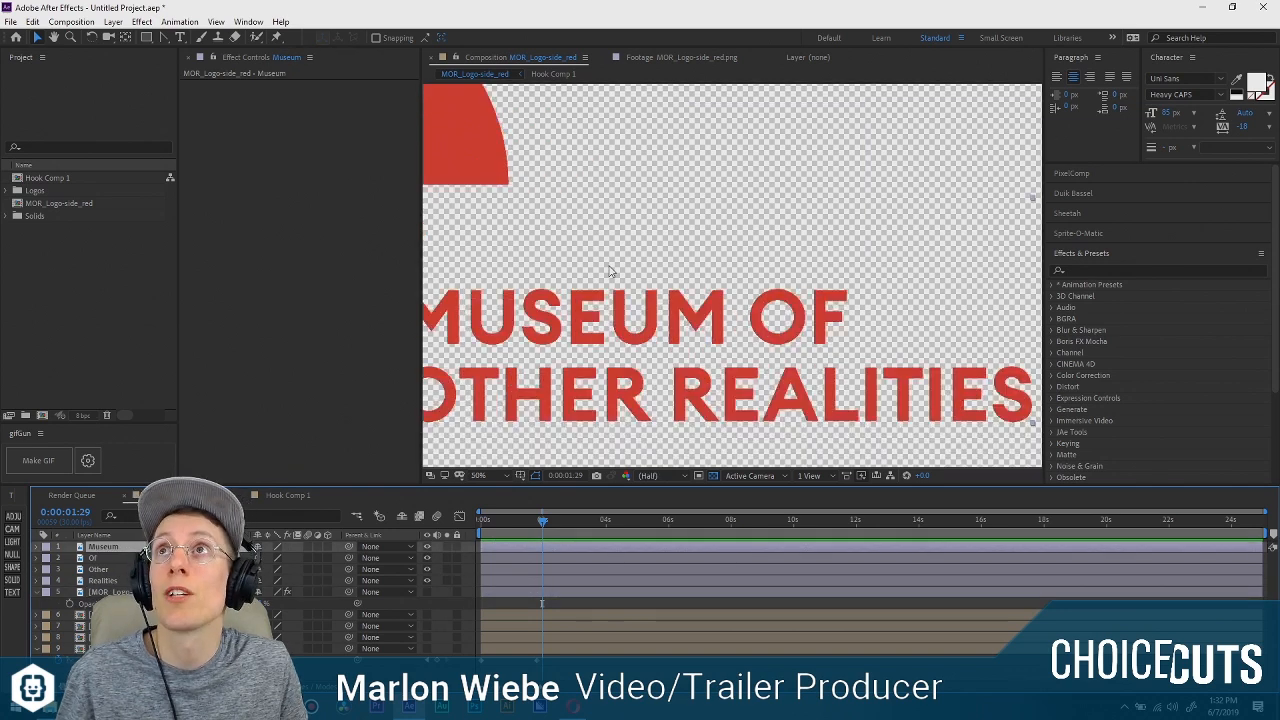
drag(421, 264, 331, 250)
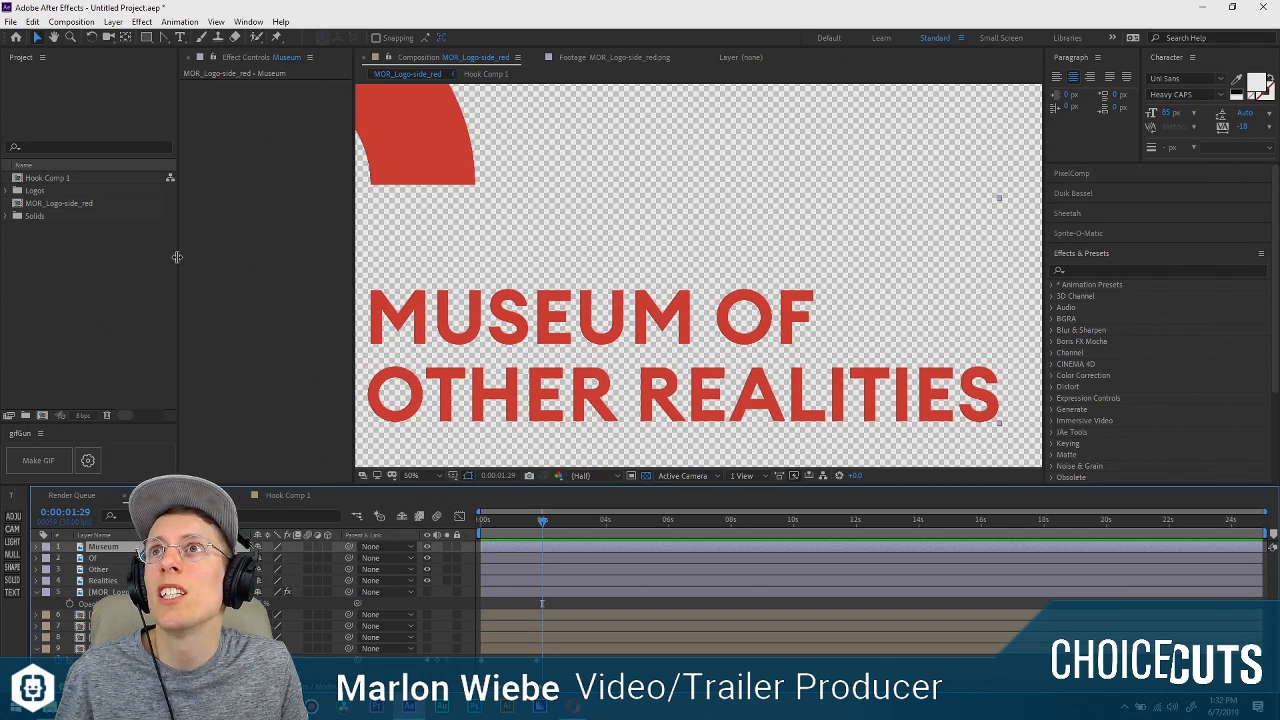
drag(177, 255, 146, 258)
drag(354, 257, 337, 257)
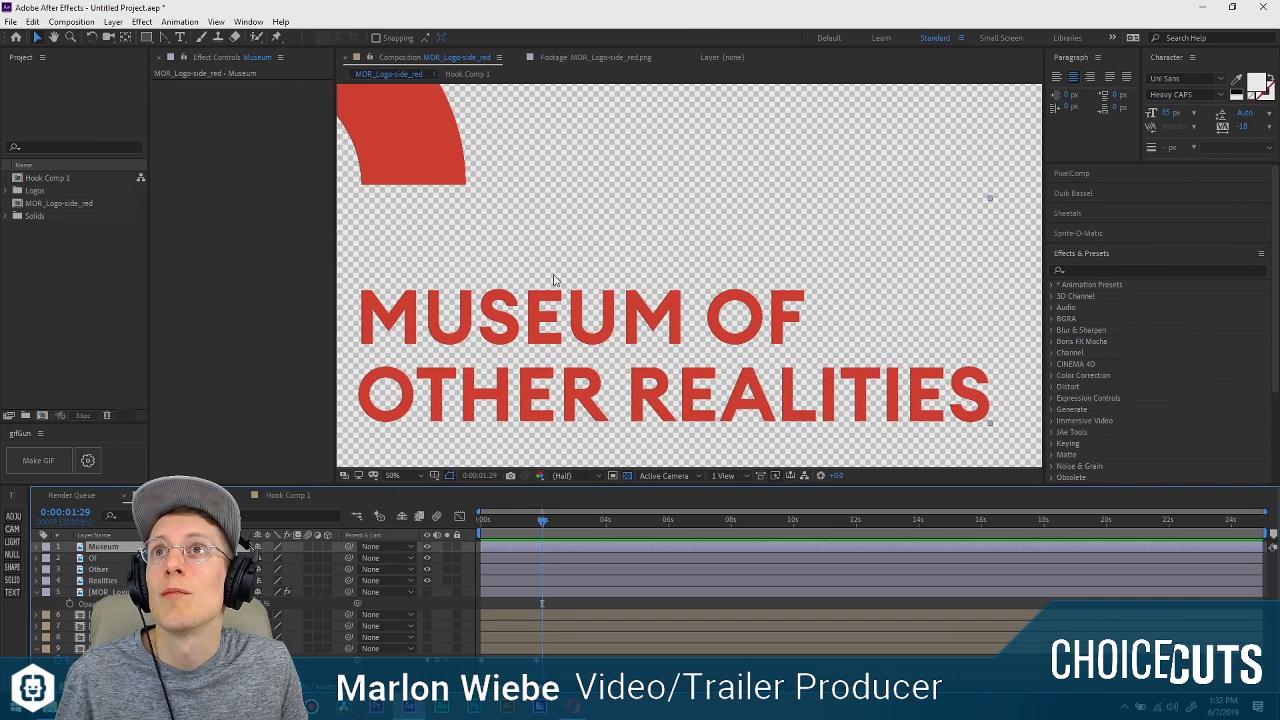
drag(620, 262, 632, 221)
Draw rectangular masks around the word MUSEUM on the Museum layer and around OF on the Of layer.
click(147, 38)
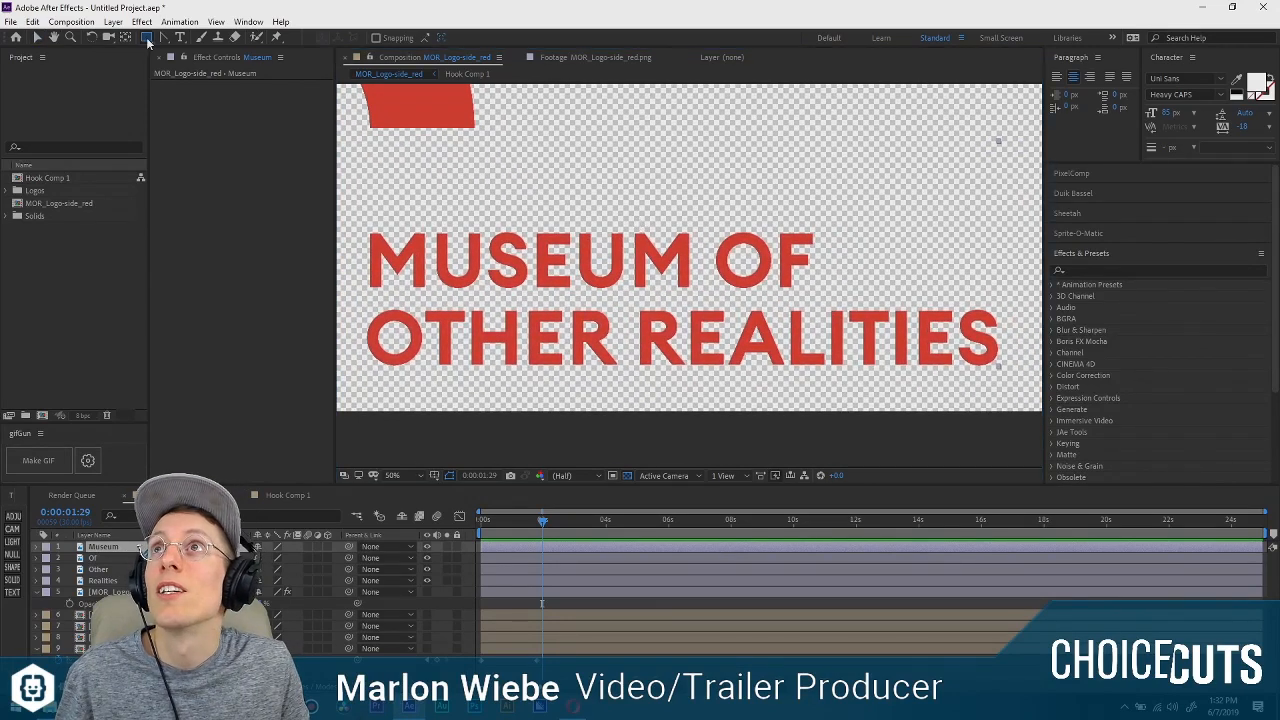
click(170, 558)
click(170, 547)
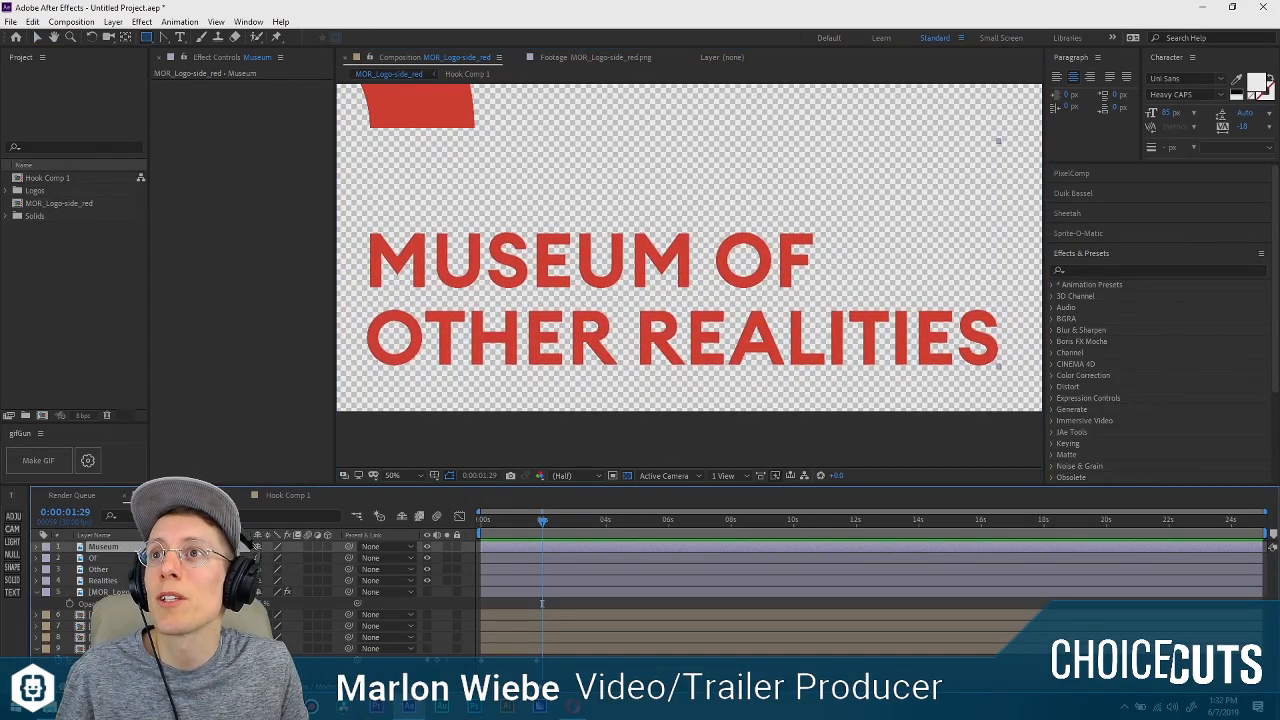
drag(357, 226, 704, 297)
click(727, 287)
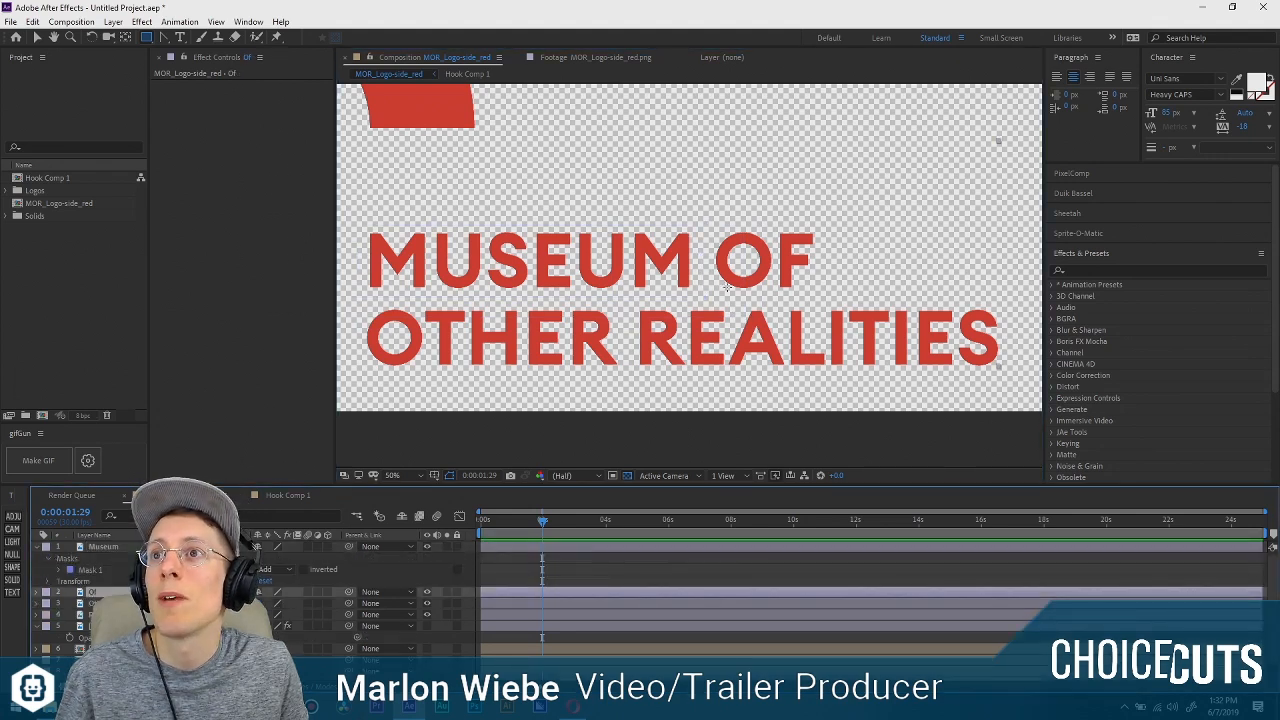
drag(713, 222, 822, 298)
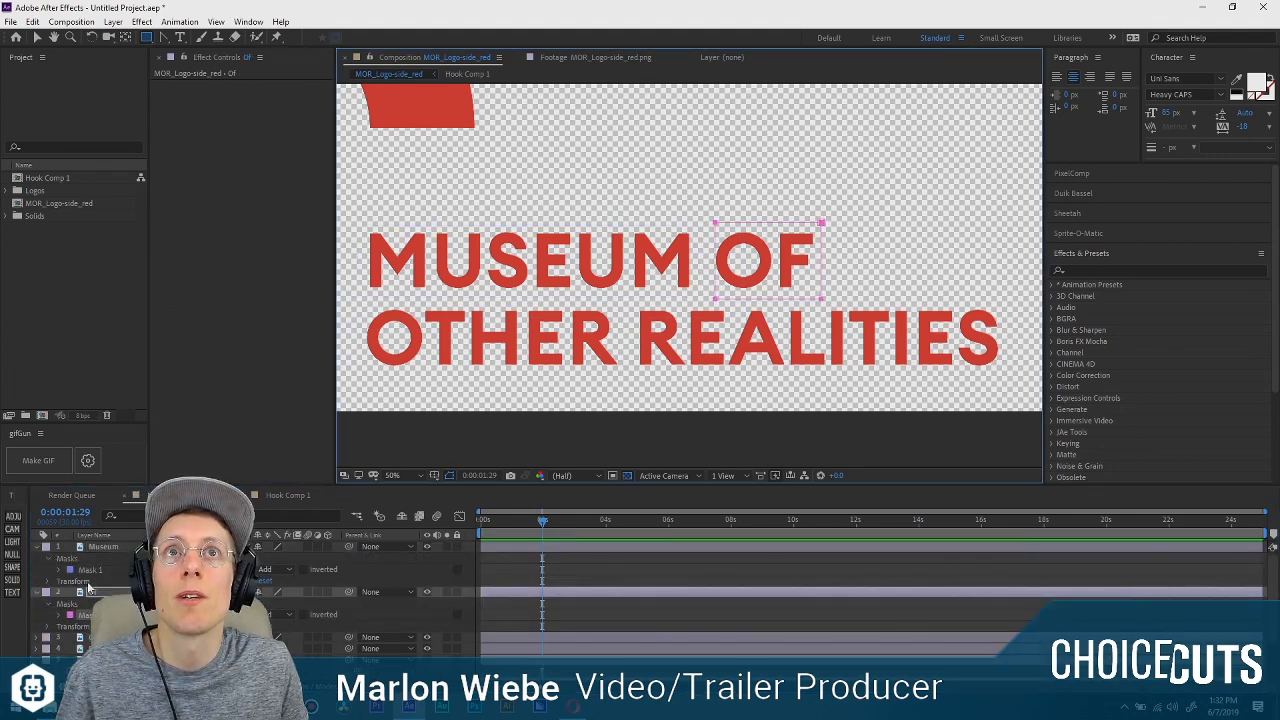
Draw rectangular masks around the word OTHER on the Other layer and around REALITIES on the Realities layer.
click(433, 360)
drag(363, 302, 627, 376)
scroll(150, 638, down, 1)
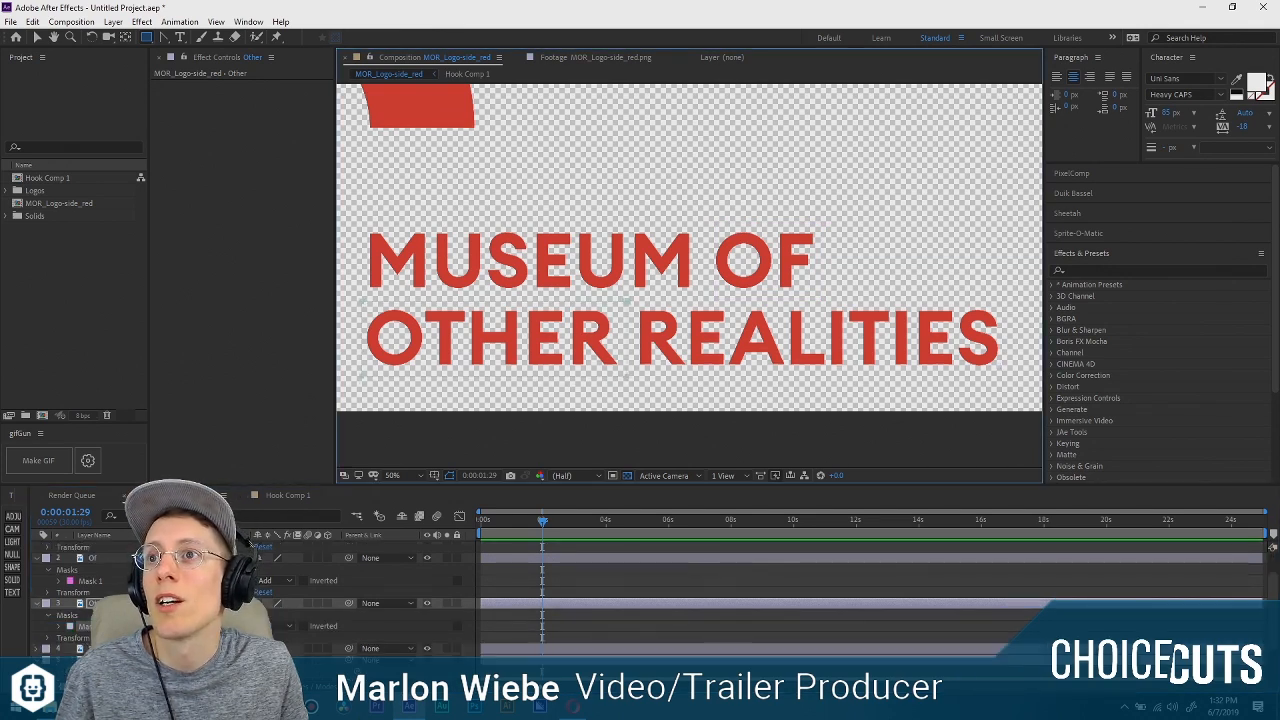
click(150, 648)
mouse_move(631, 303)
mouse_down()
mouse_move(1056, 402)
mouse_move(1019, 378)
mouse_up()
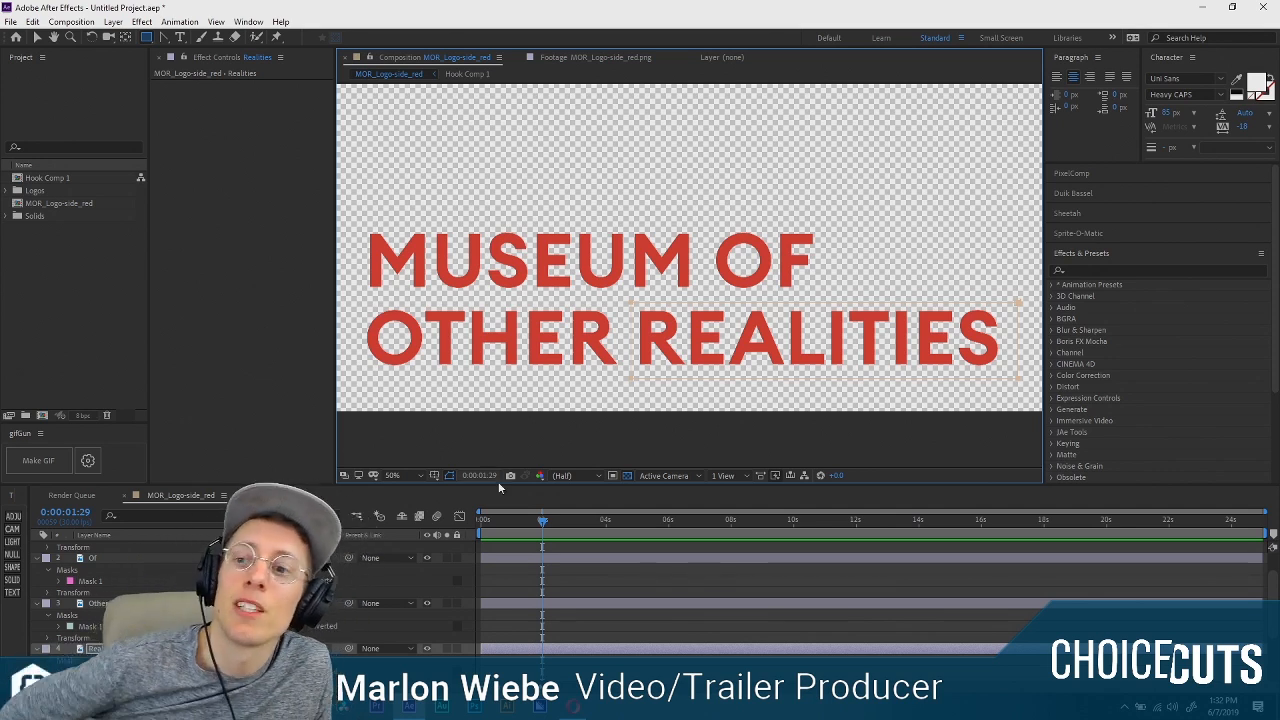
Switch to the browser, play the National Film Board of Canada logo (1968) video for reference, and return to After Effects.
click(568, 706)
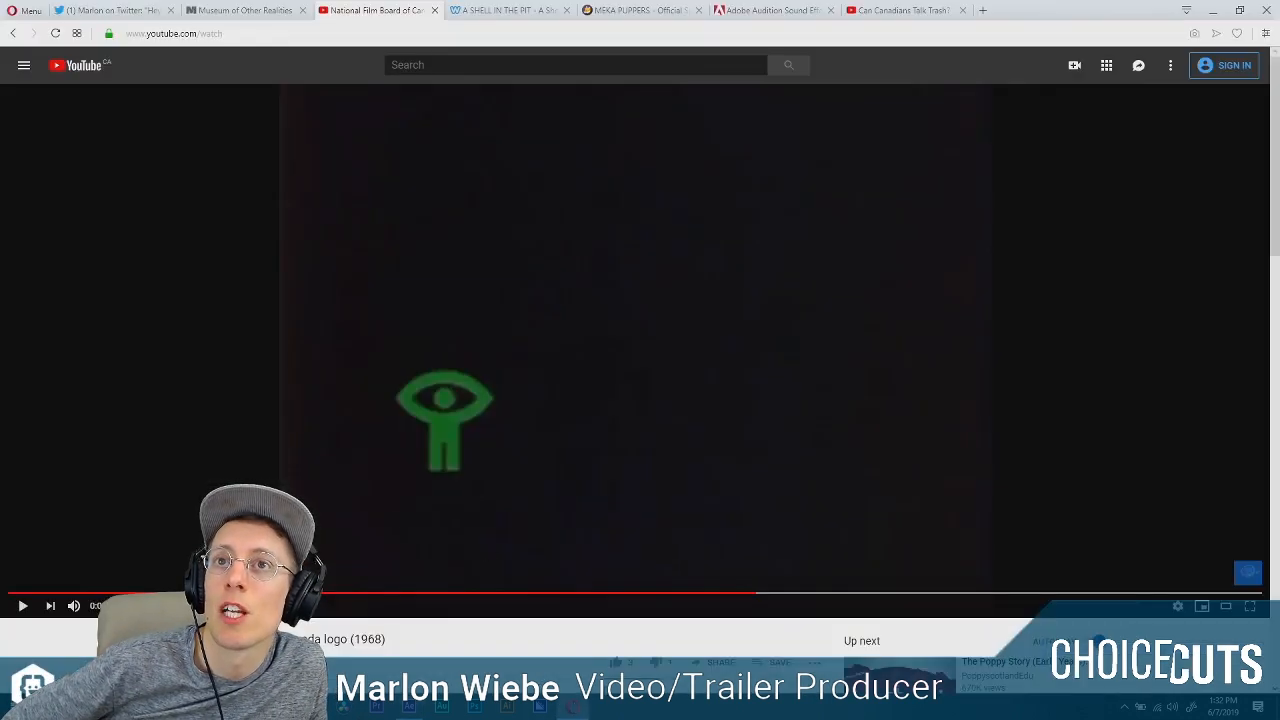
click(24, 614)
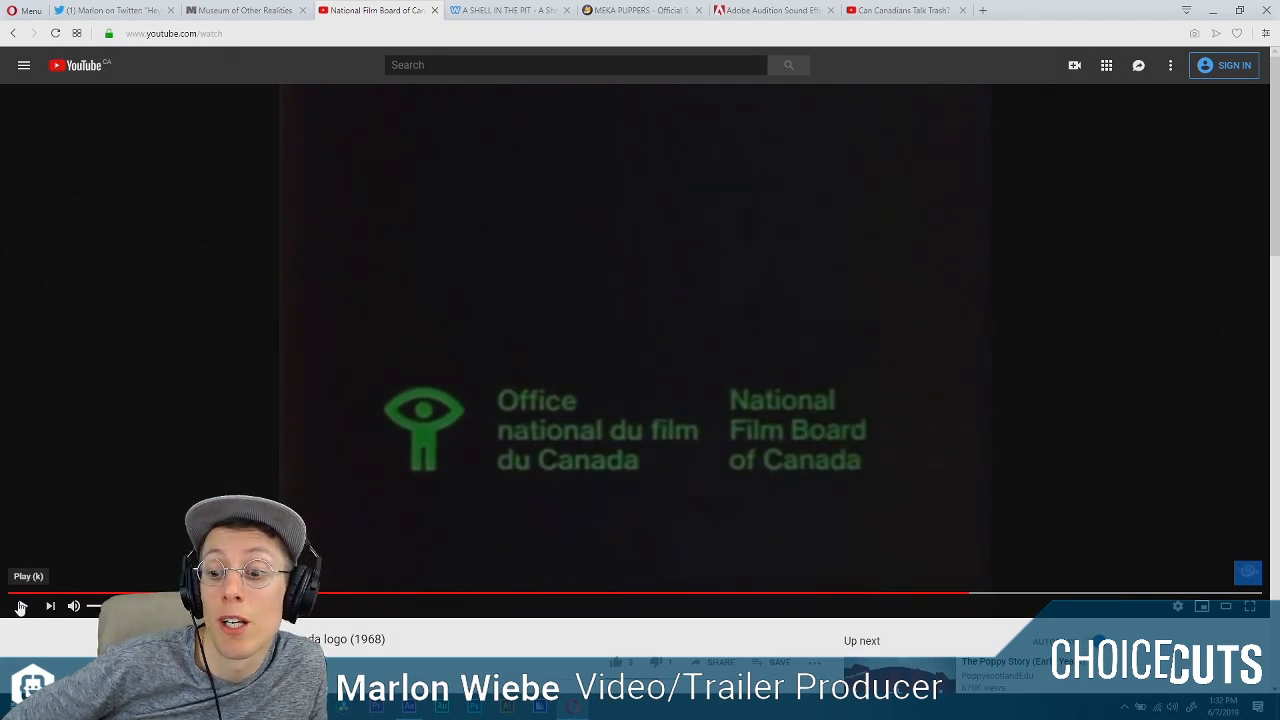
click(409, 706)
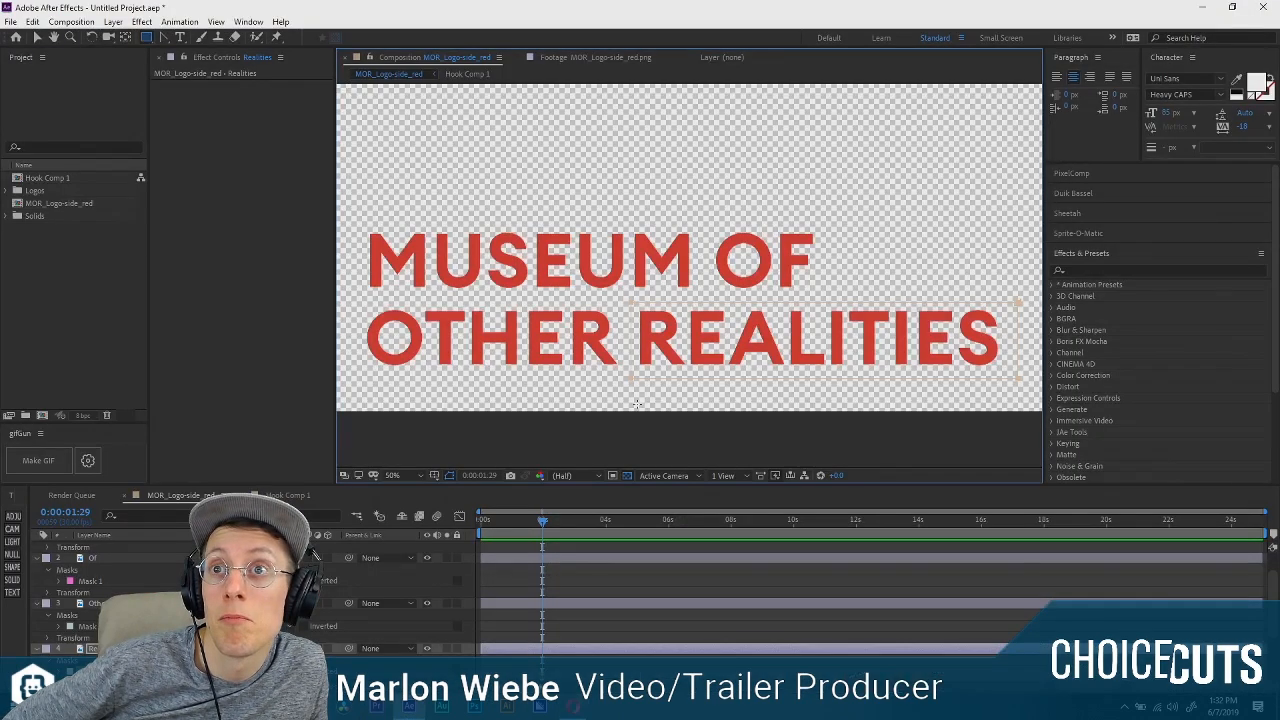
Collapse the mask and transform properties of the Museum, Of, Other and Realities layers.
scroll(54, 584, up, 1)
click(37, 547)
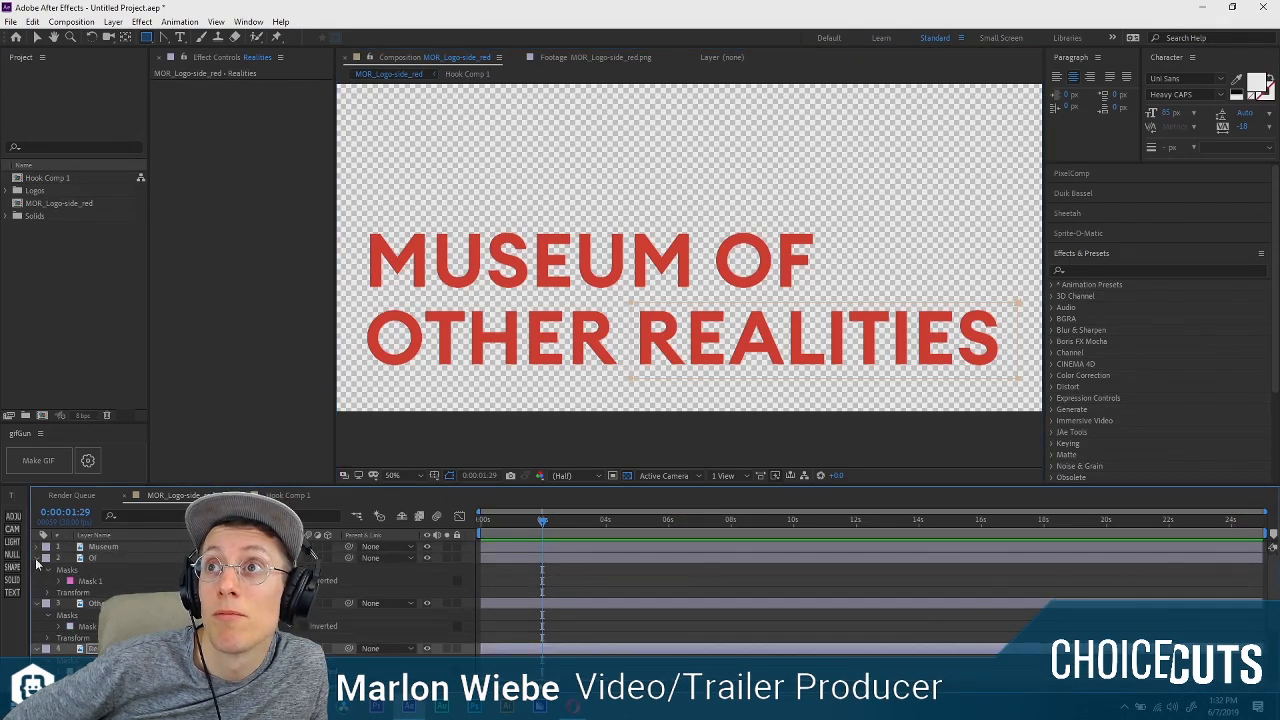
click(37, 558)
click(37, 570)
click(37, 581)
click(37, 592)
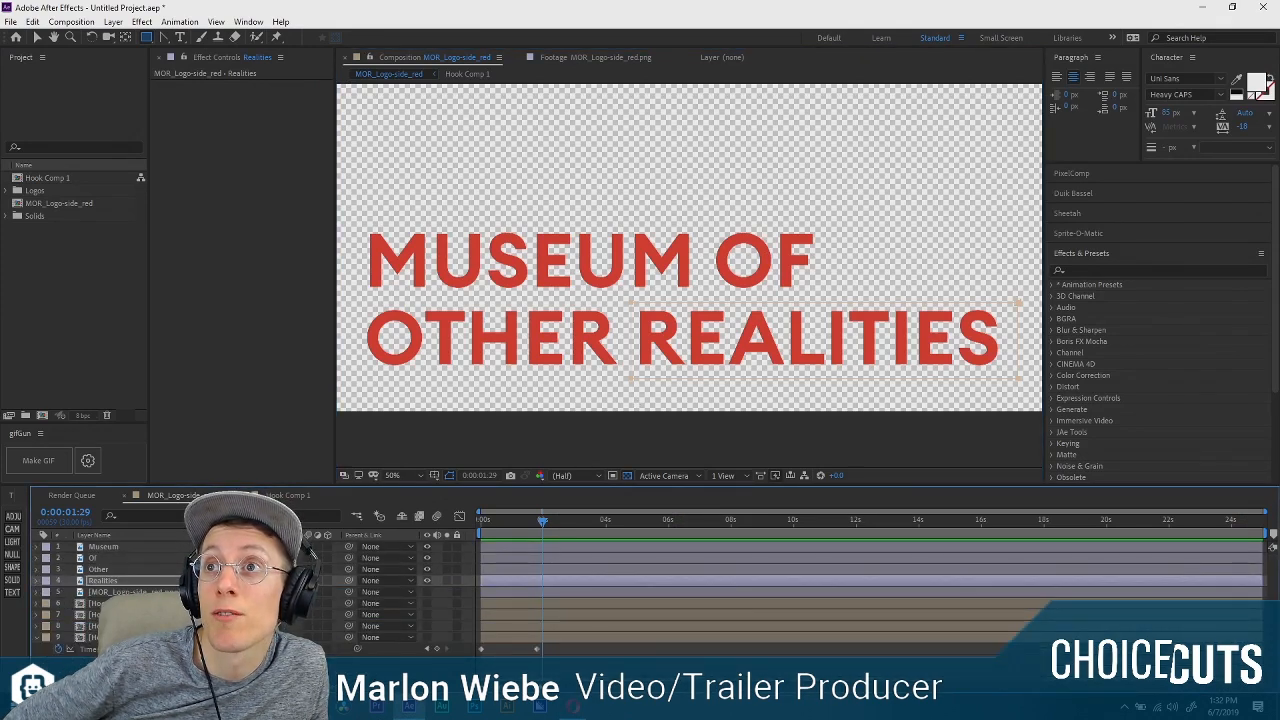
Frame the whole logo composition and shift the four text layers to start at about 4 seconds.
drag(498, 521, 472, 521)
scroll(593, 263, down, 4)
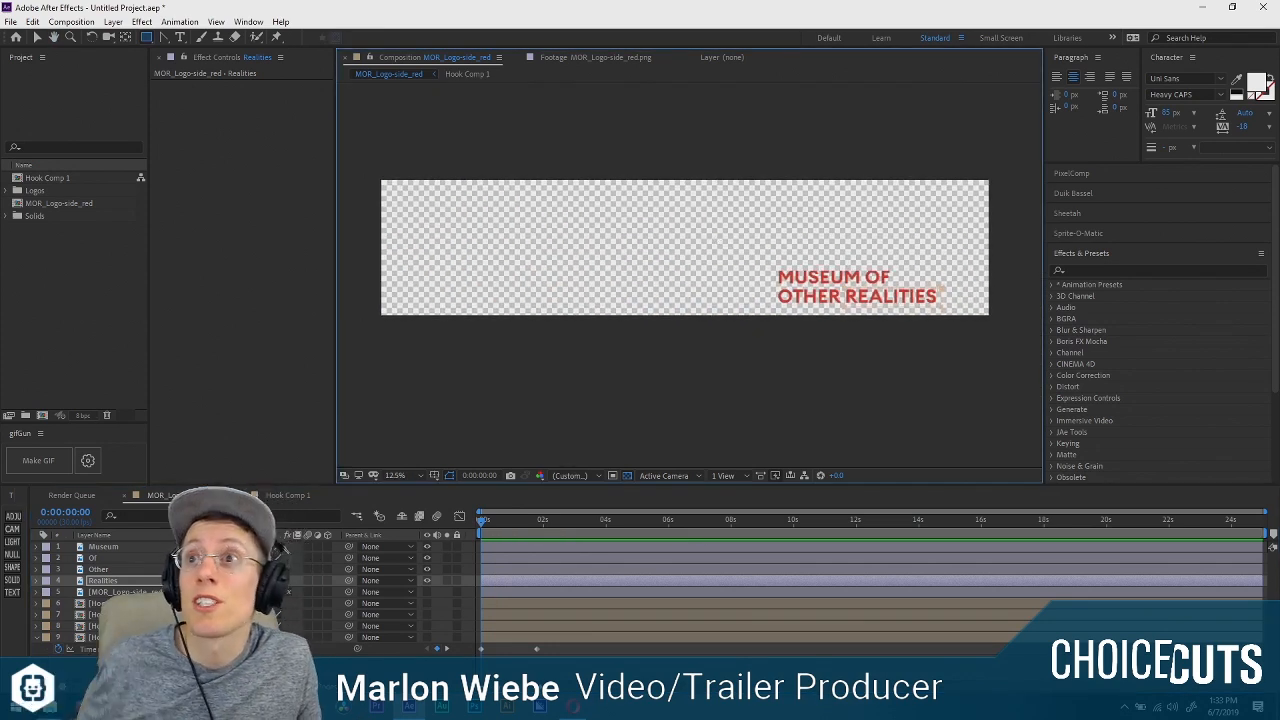
shift+click(553, 545)
drag(531, 549, 654, 548)
Show the four Hook Comp 1 layers with their properties collapsed and scrub through the arch animation back to the start.
drag(485, 521, 546, 521)
click(502, 520)
click(552, 632)
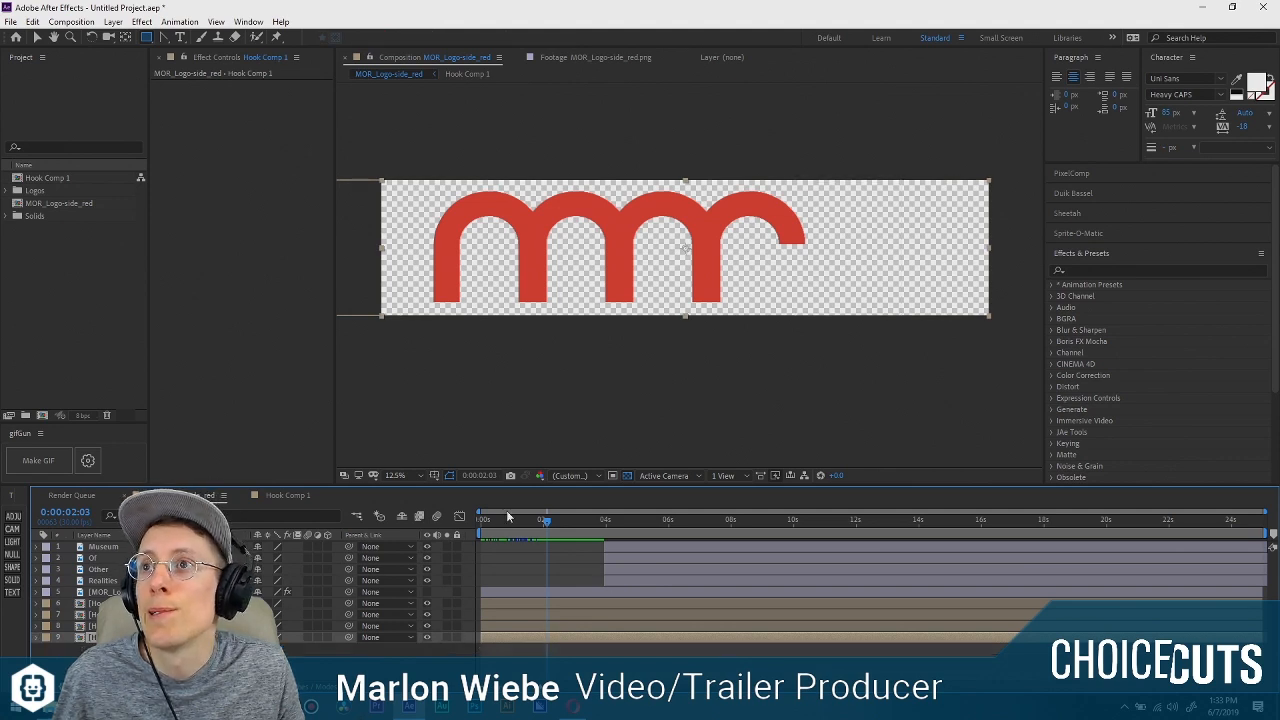
drag(486, 520, 465, 535)
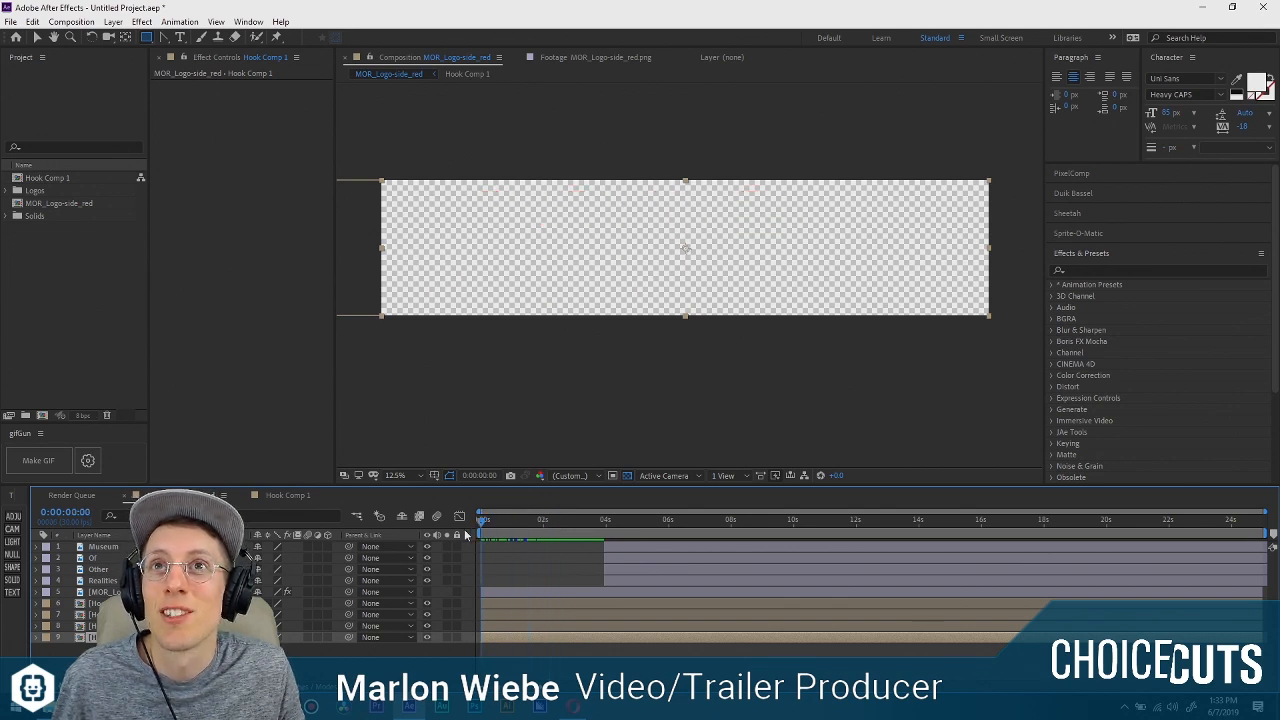
Hide and reshow each Hook Comp 1 layer in turn at 0:00:00:28 to identify which arch it holds.
key(ctrl+Up)
key(ctrl+Up)
key(ctrl+Up)
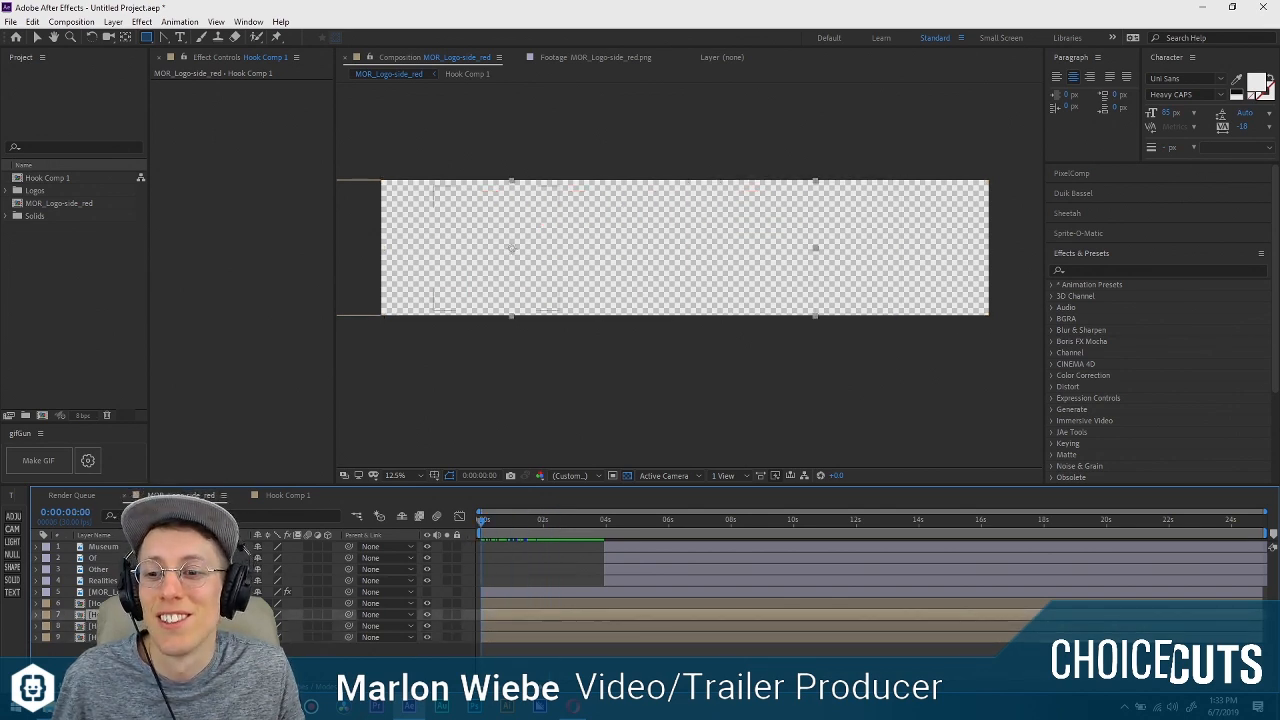
key(ctrl+Down)
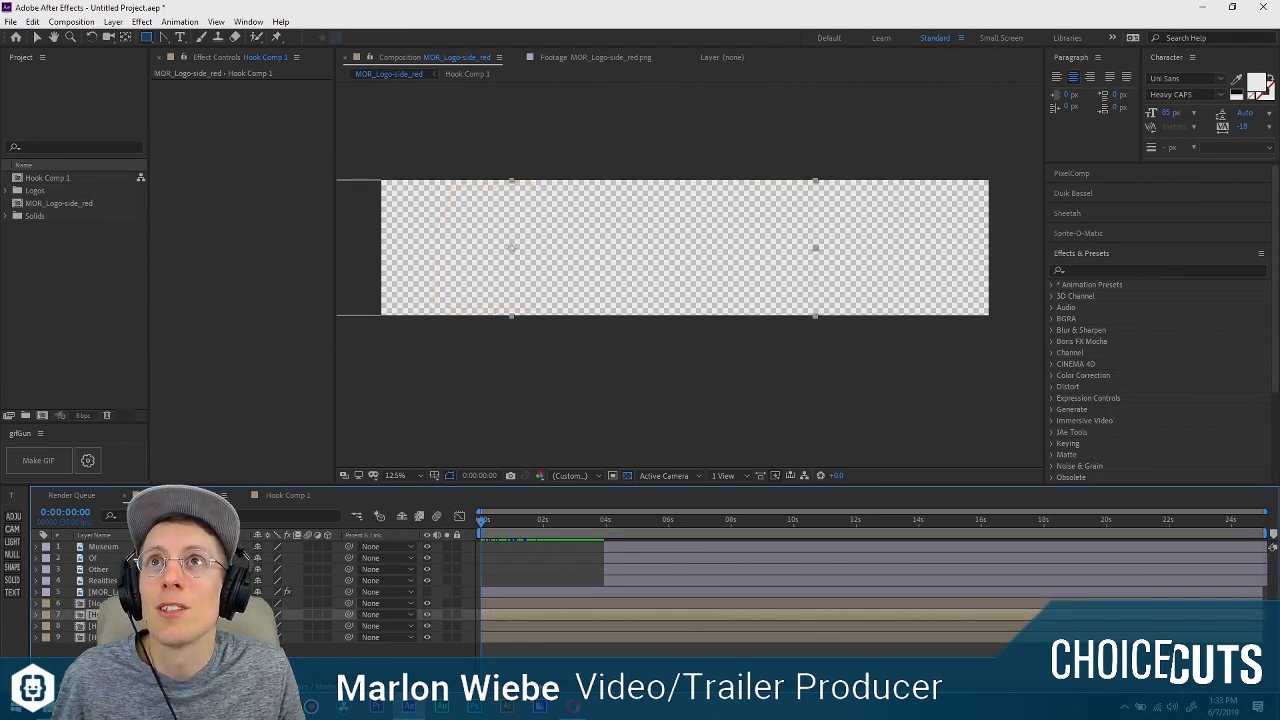
click(510, 521)
click(427, 603)
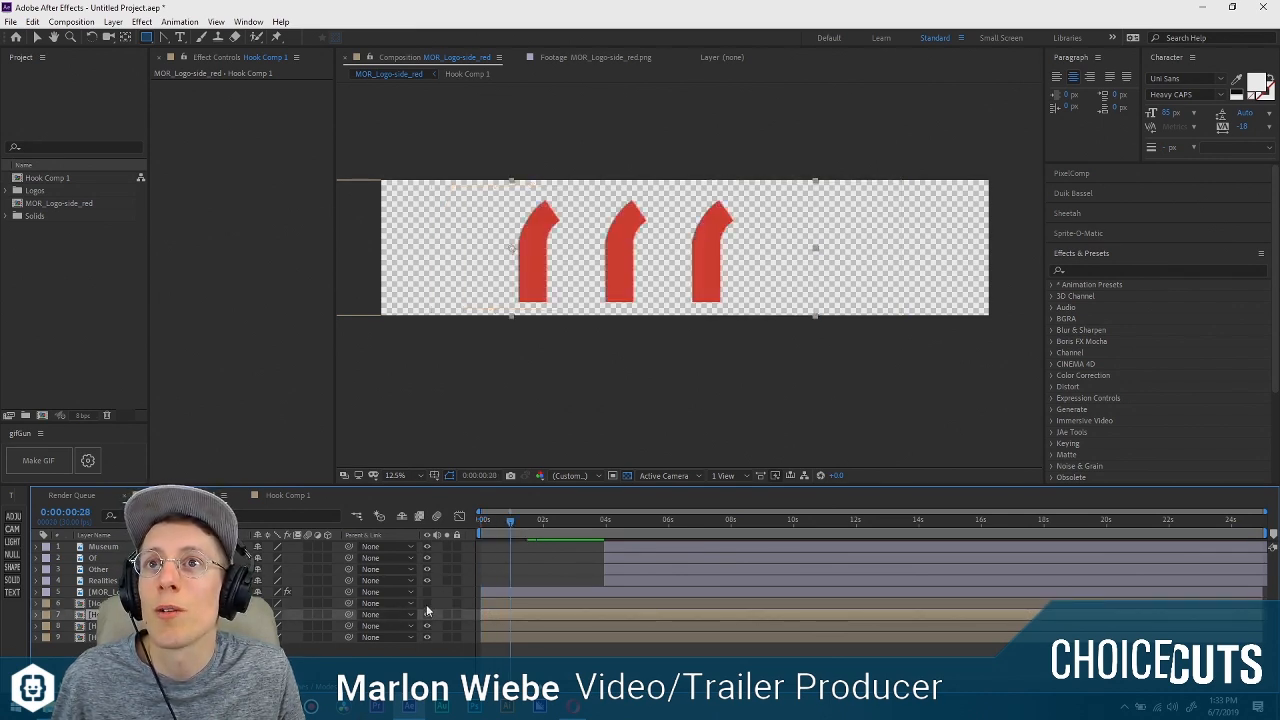
click(427, 603)
click(427, 648)
click(427, 615)
click(427, 615)
click(427, 626)
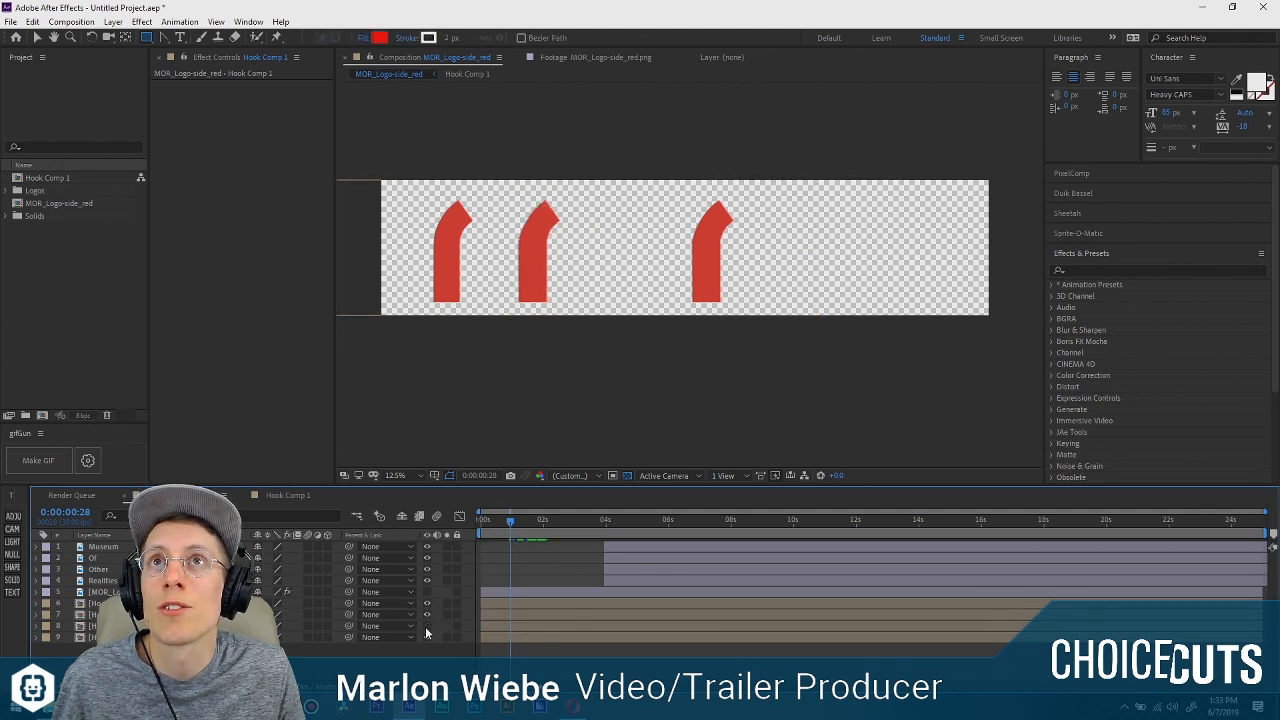
click(427, 626)
click(427, 637)
click(427, 637)
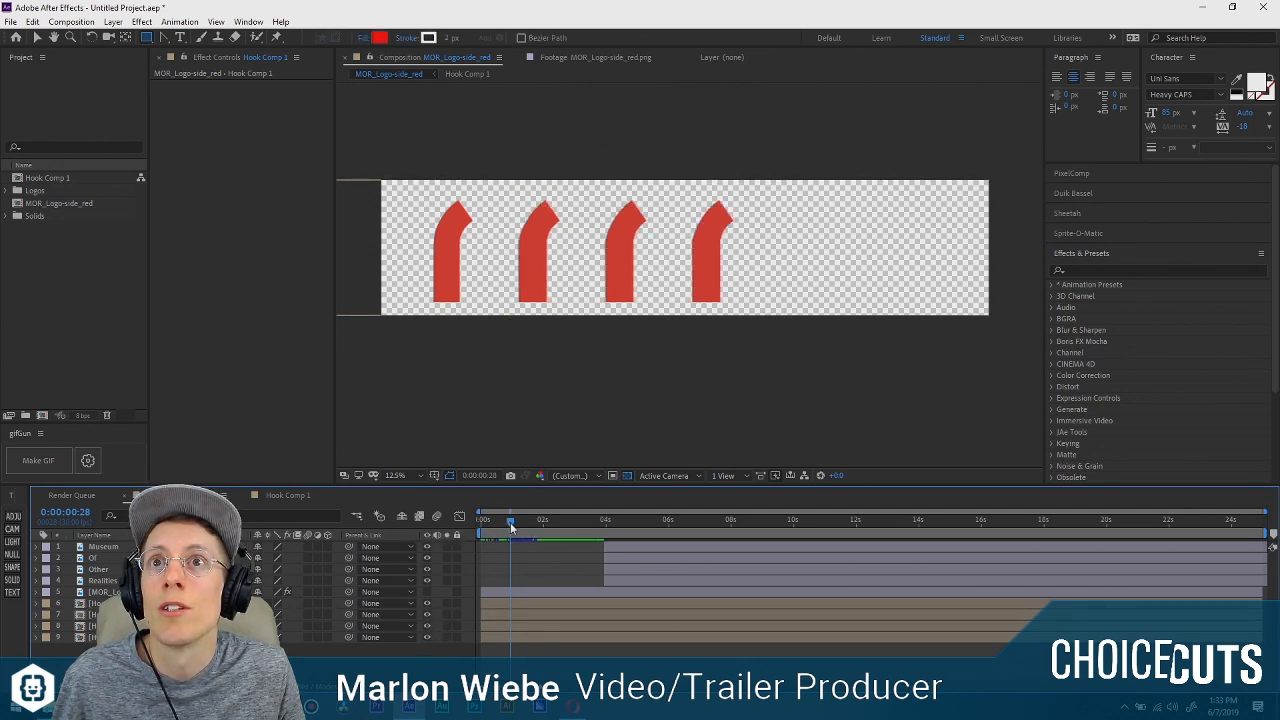
Select all four Hook Comp 1 layers, reveal their Time Remap keyframes and return to 0:00:00:00.
click(509, 521)
mouse_move(510, 522)
mouse_down()
mouse_move(487, 521)
mouse_move(506, 521)
mouse_up()
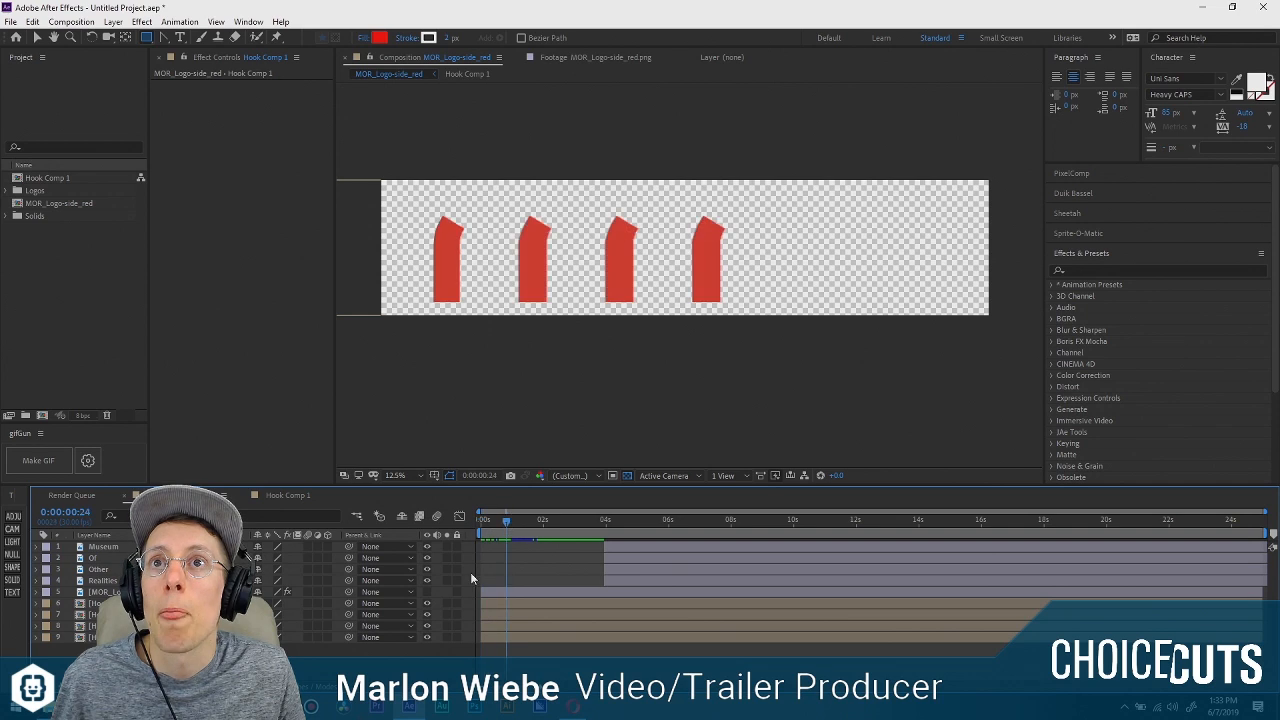
click(502, 604)
shift+click(505, 638)
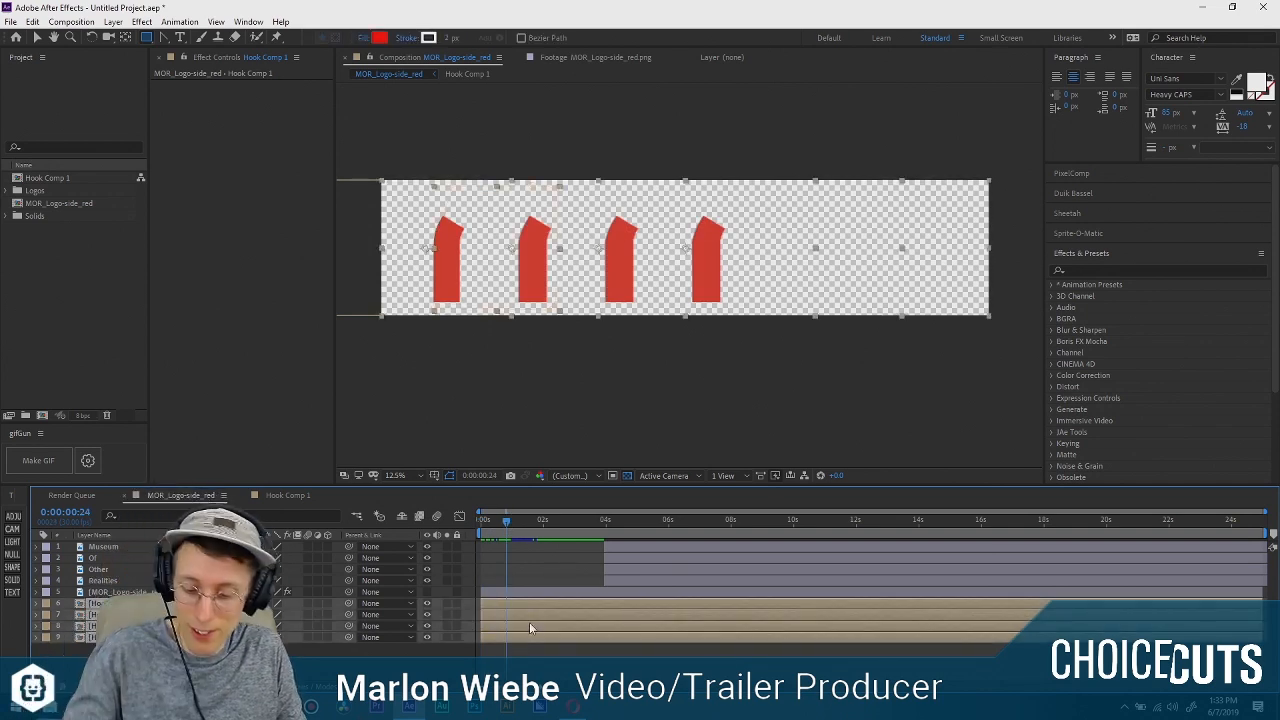
key(ctrl+alt+t)
drag(507, 522, 479, 522)
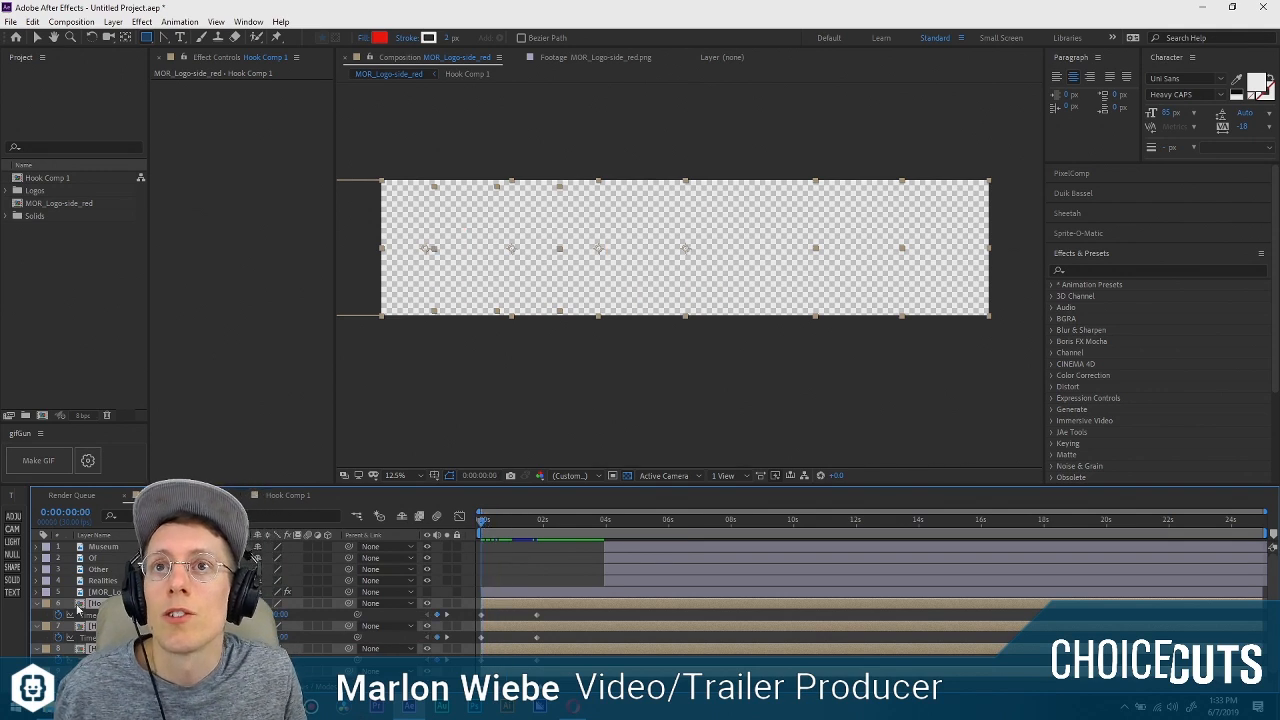
Easy-ease the first arch layer's final Time Remap keyframe in the Graph Editor and lengthen its handle for a slow finish.
click(89, 615)
scroll(257, 556, down, 1)
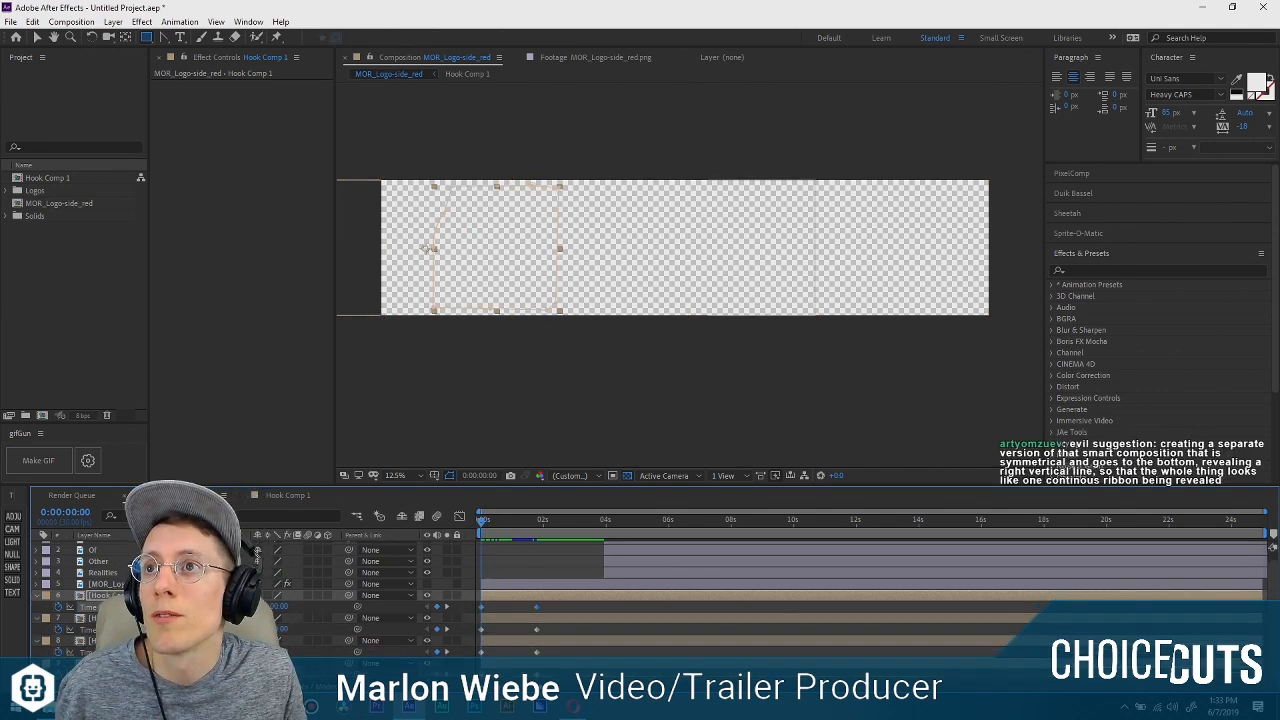
click(459, 516)
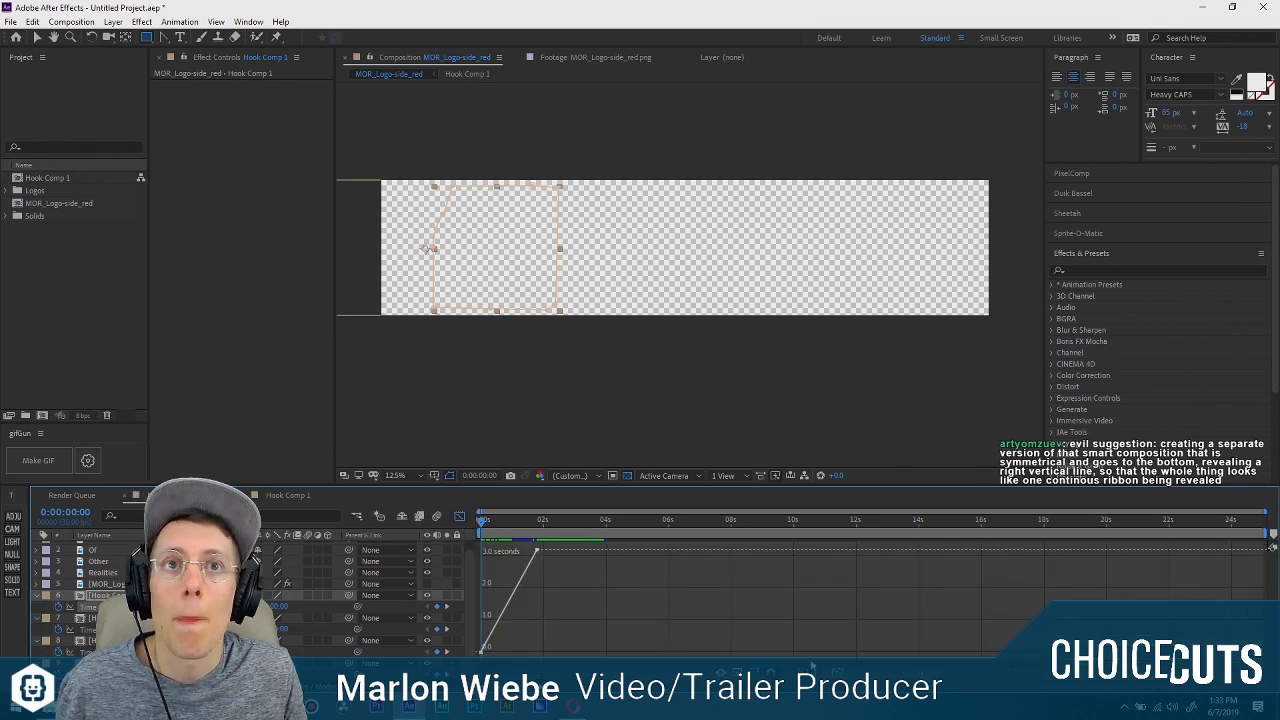
click(536, 550)
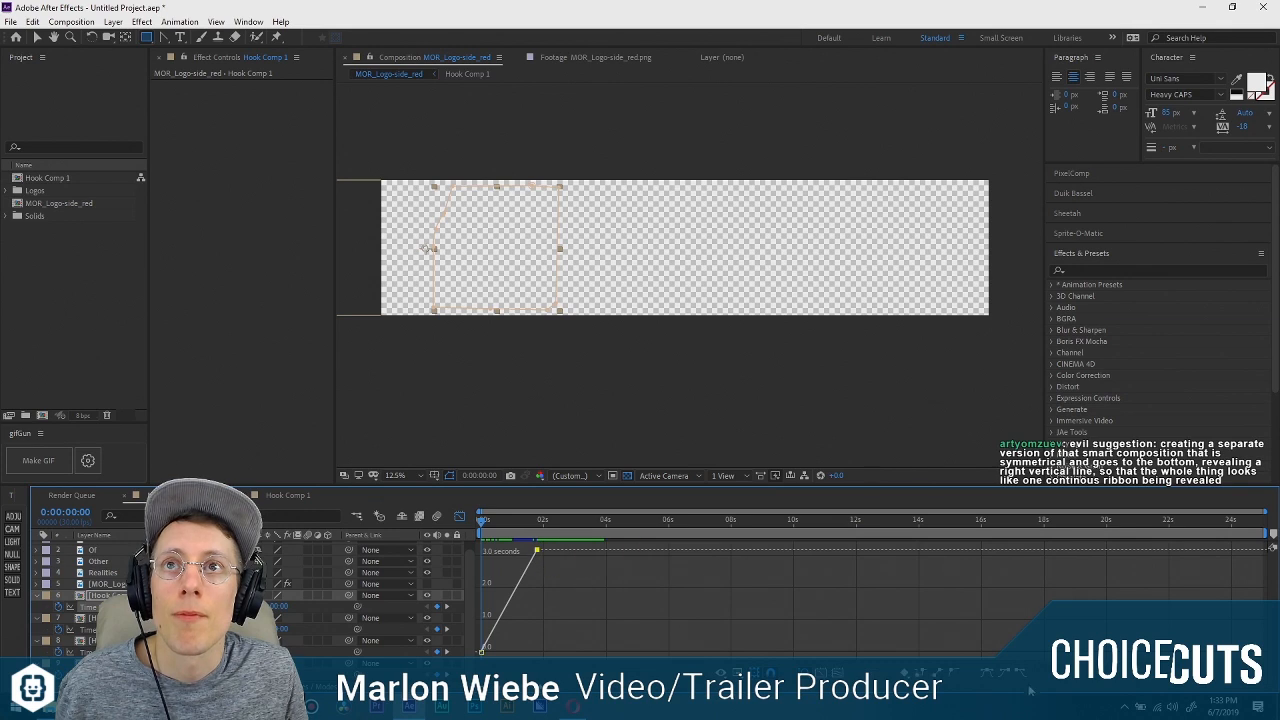
key(F9)
drag(520, 551, 492, 553)
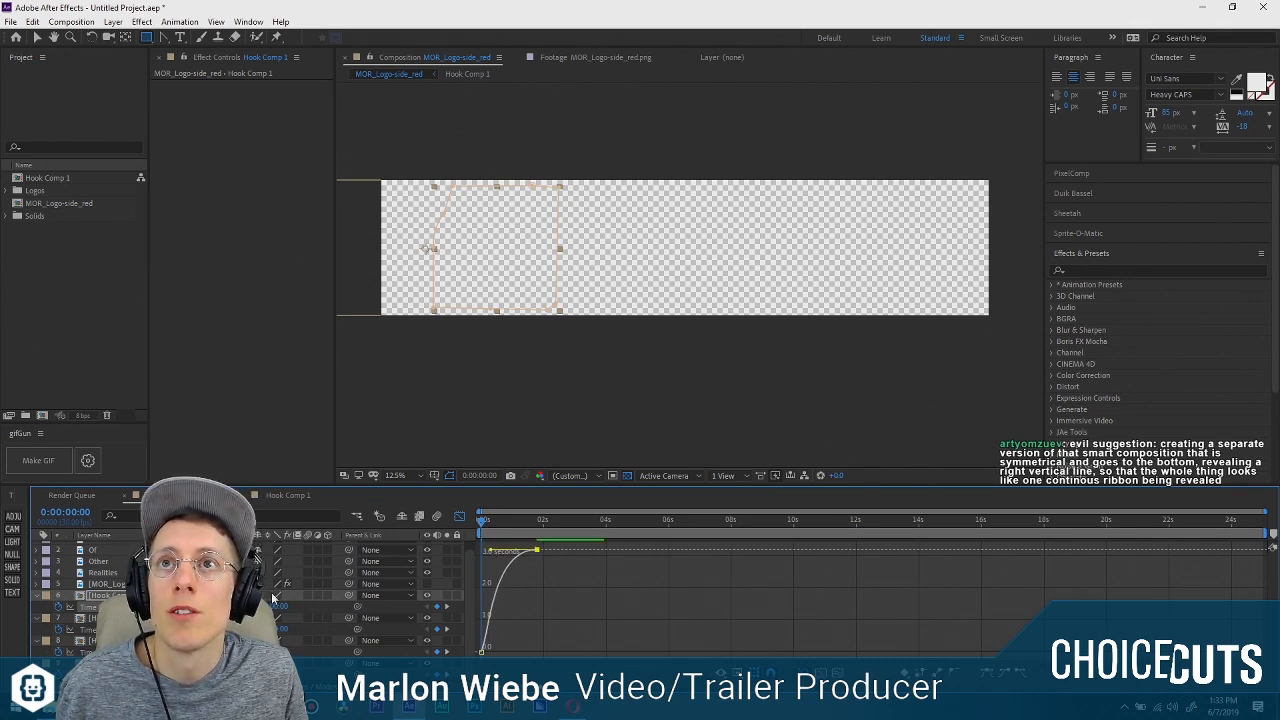
Solo the first arch layer and play back its eased animation from the start.
click(447, 596)
drag(486, 525, 490, 526)
key(space)
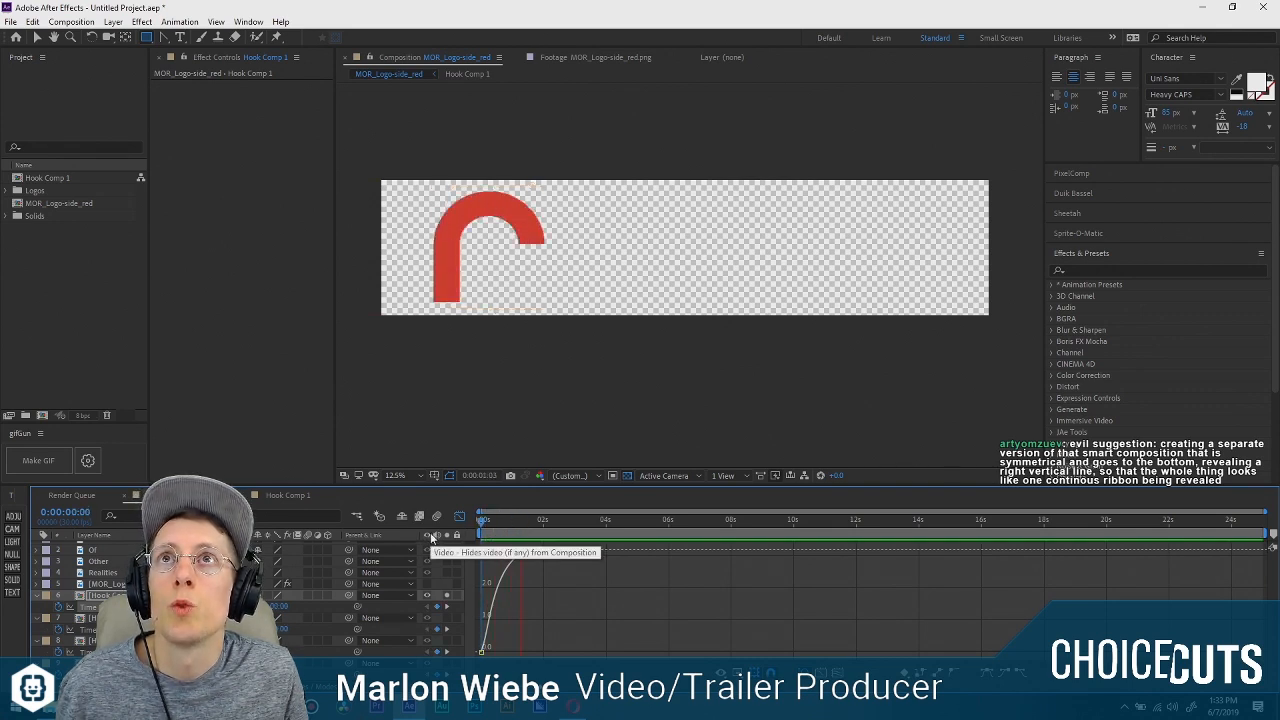
key(space)
Stretch the final Time Remap keyframe's ease handle almost to the start and preview the arch again.
drag(492, 552, 486, 553)
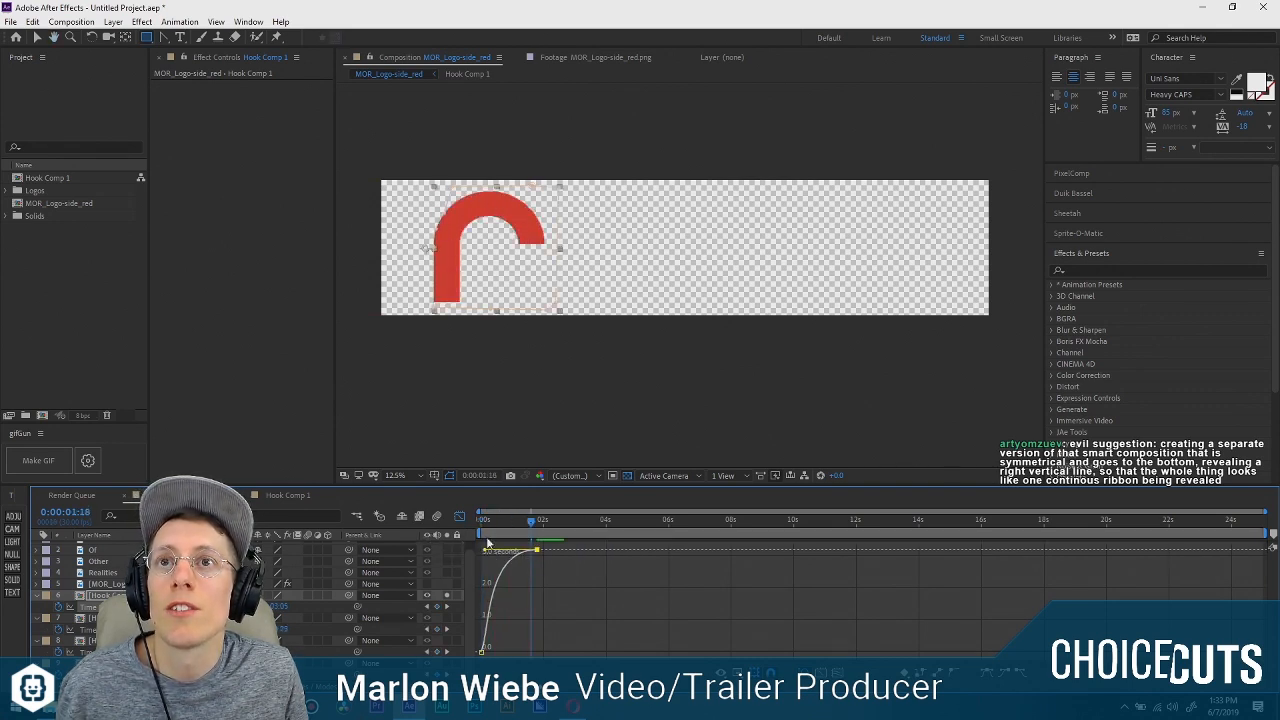
key(space)
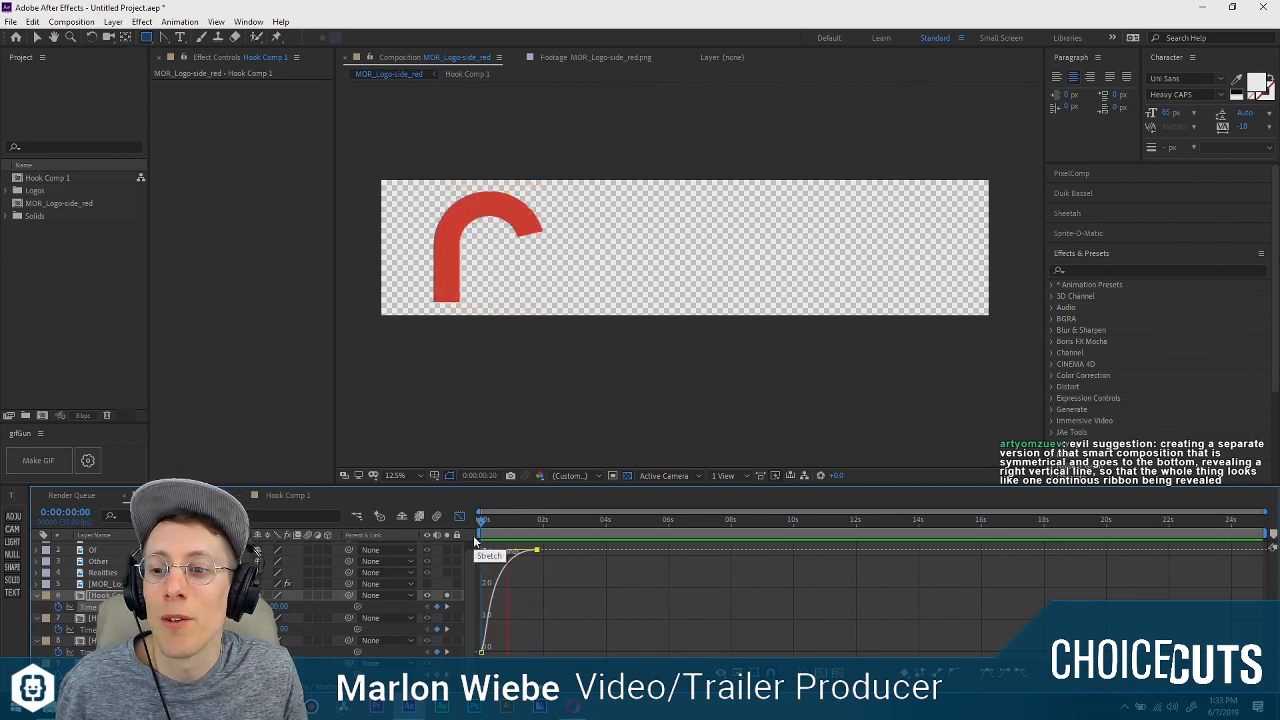
key(space)
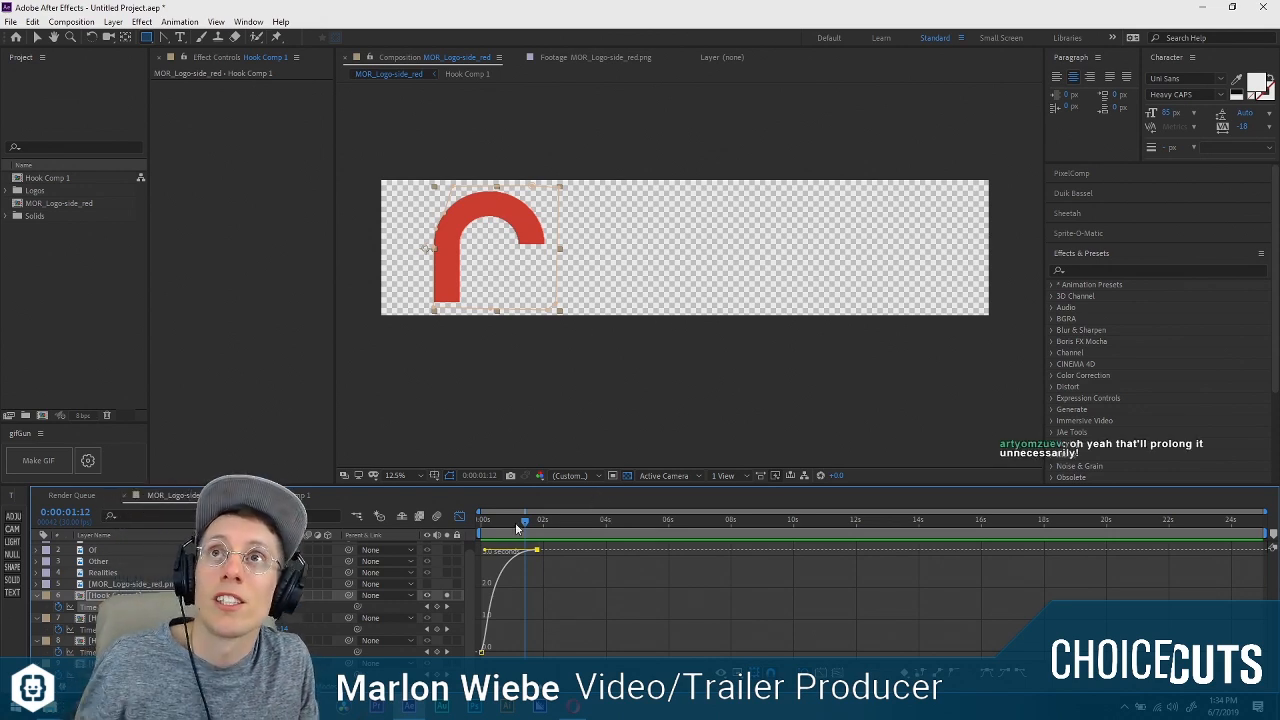
key(space)
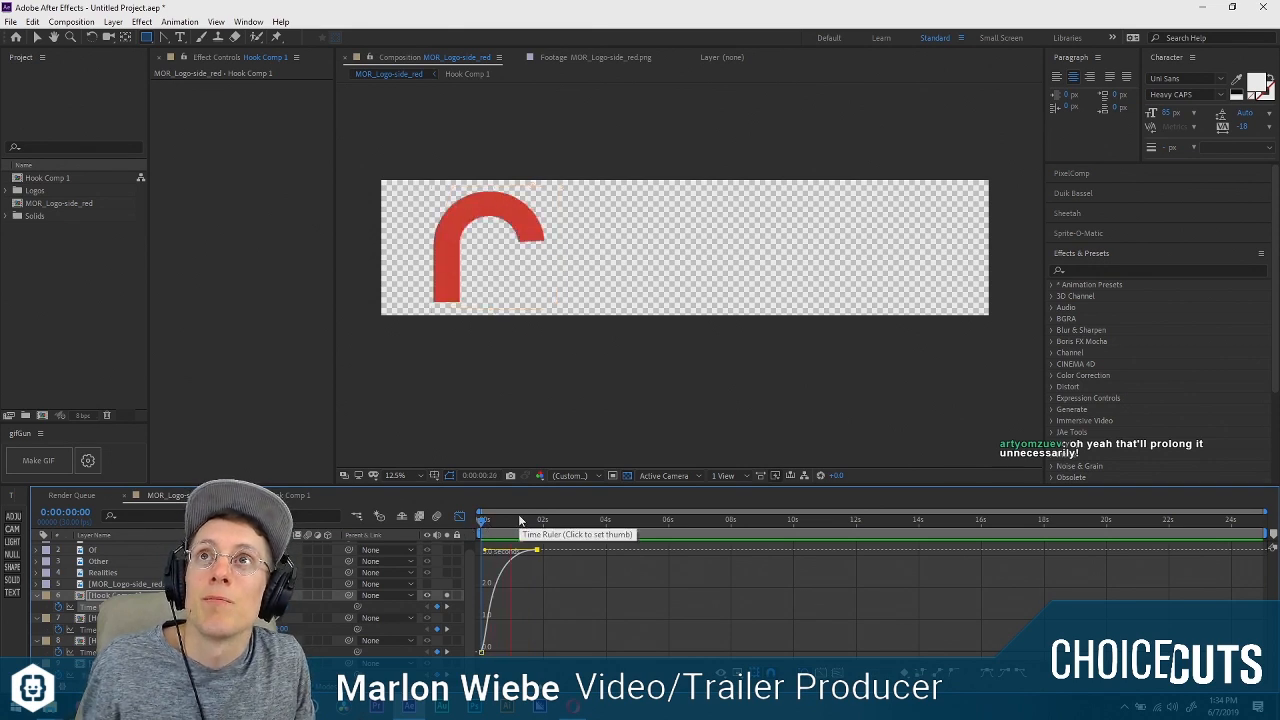
Copy the first arch's eased Time Remap keyframes to the other three Hook Comp 1 layers at 0:00:00:00, unsolo it and preview all arches.
click(459, 516)
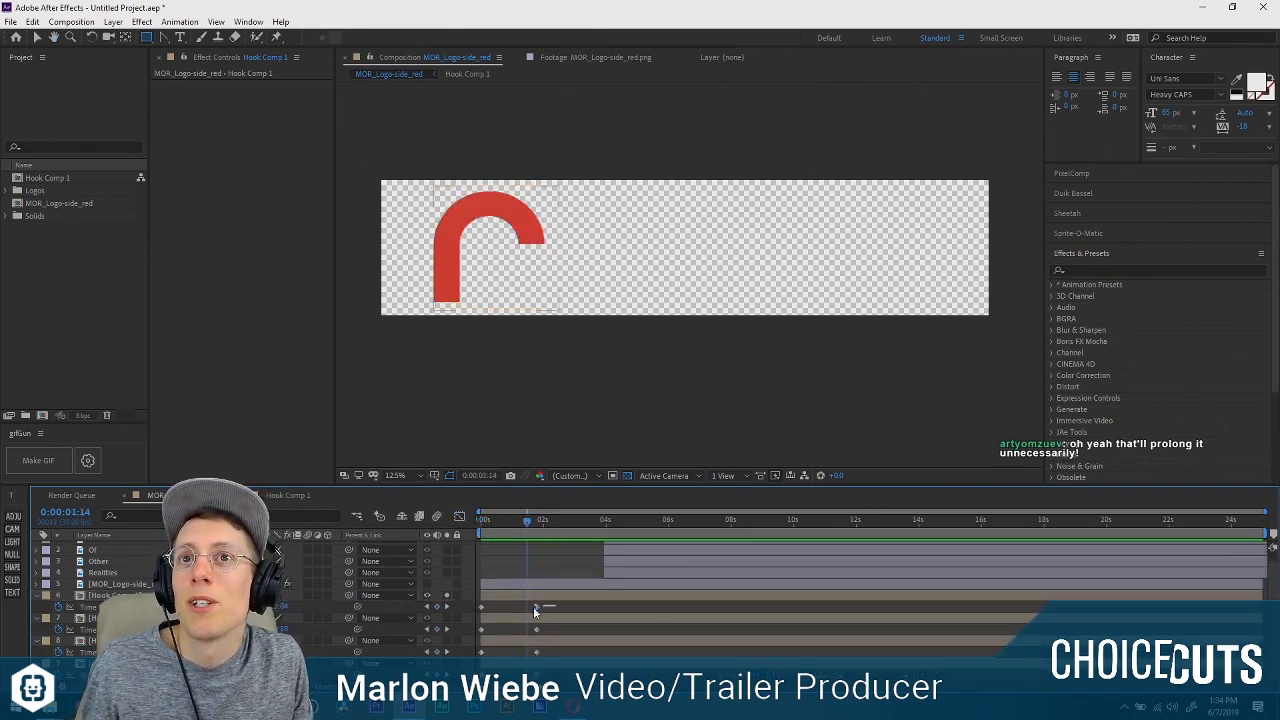
click(535, 607)
click(110, 629)
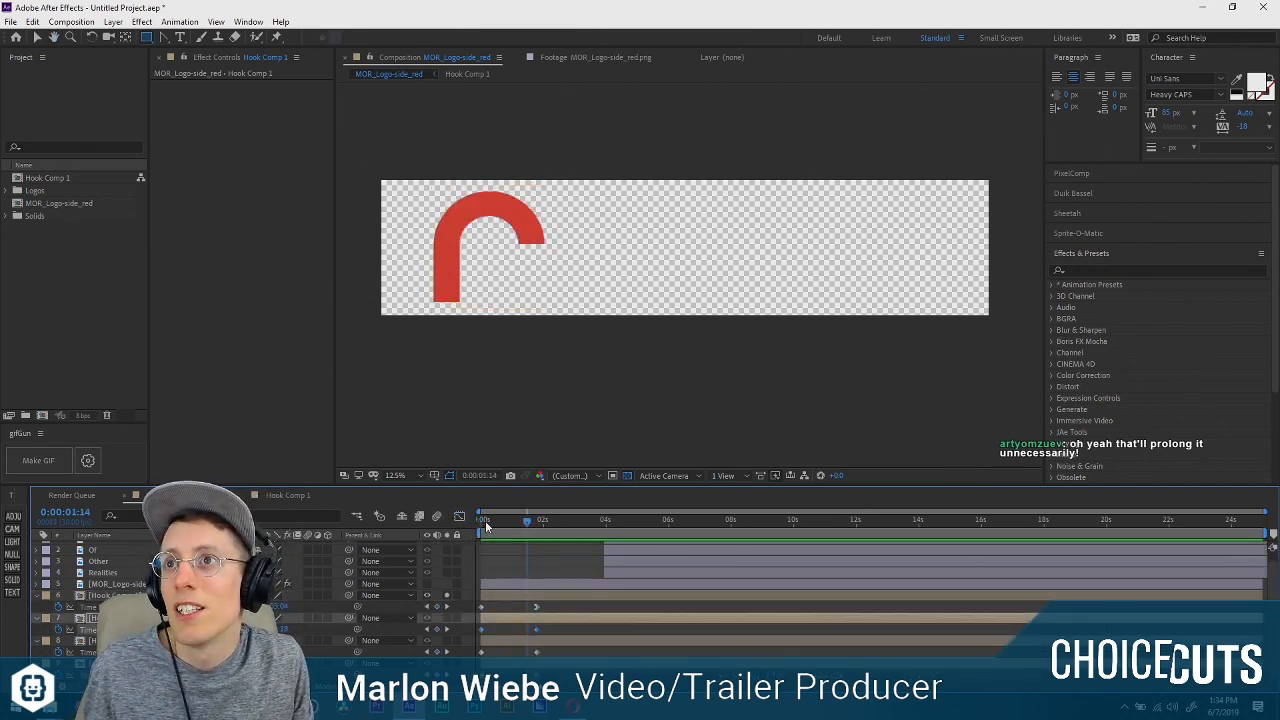
click(481, 521)
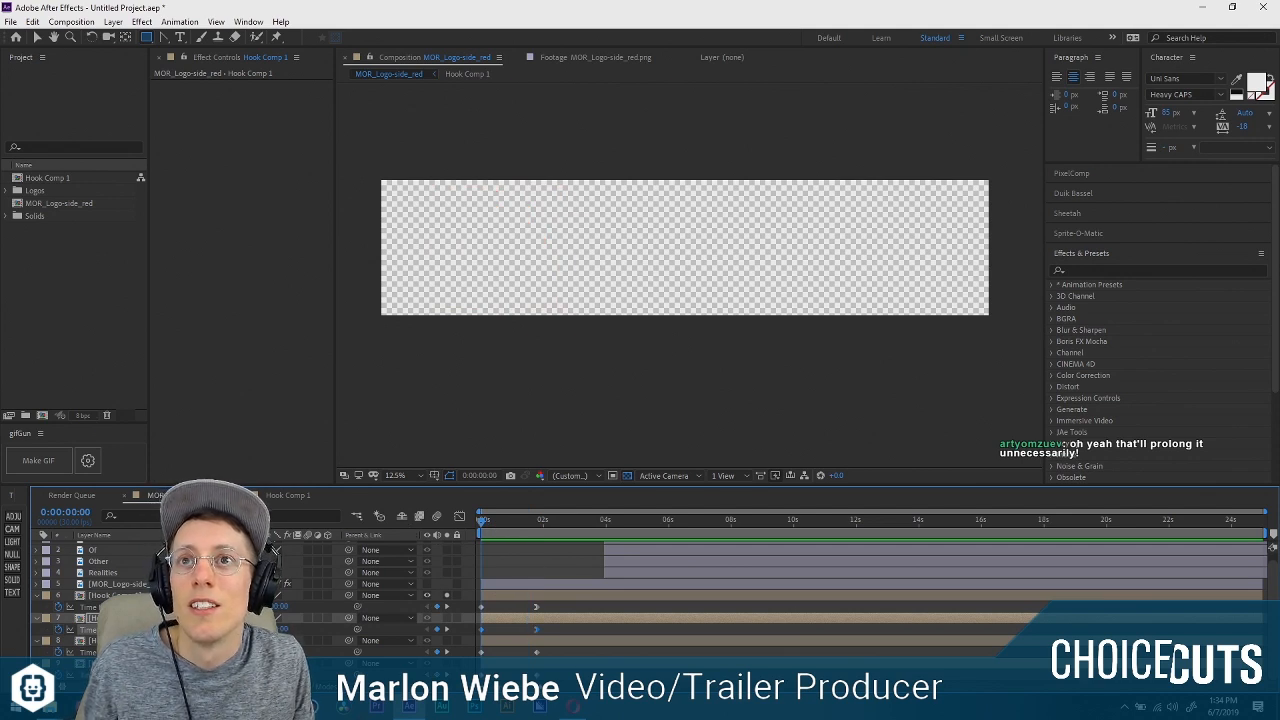
click(110, 641)
key(ctrl+v)
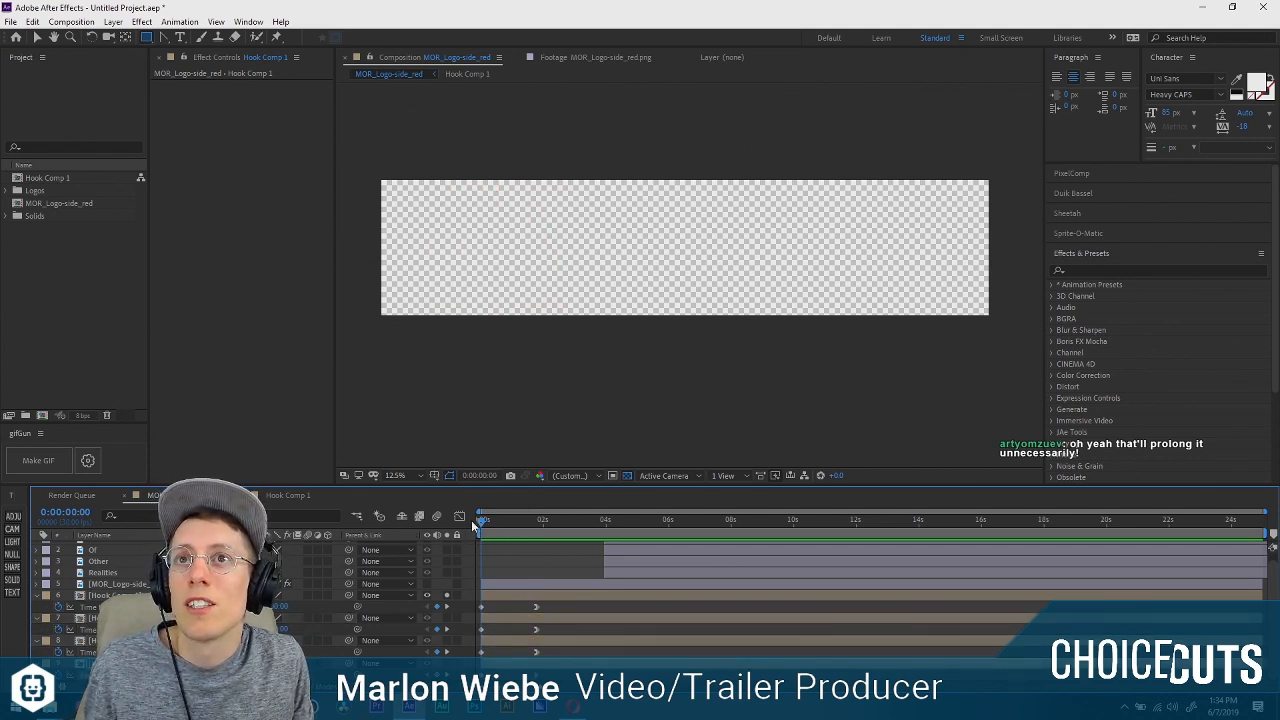
key(space)
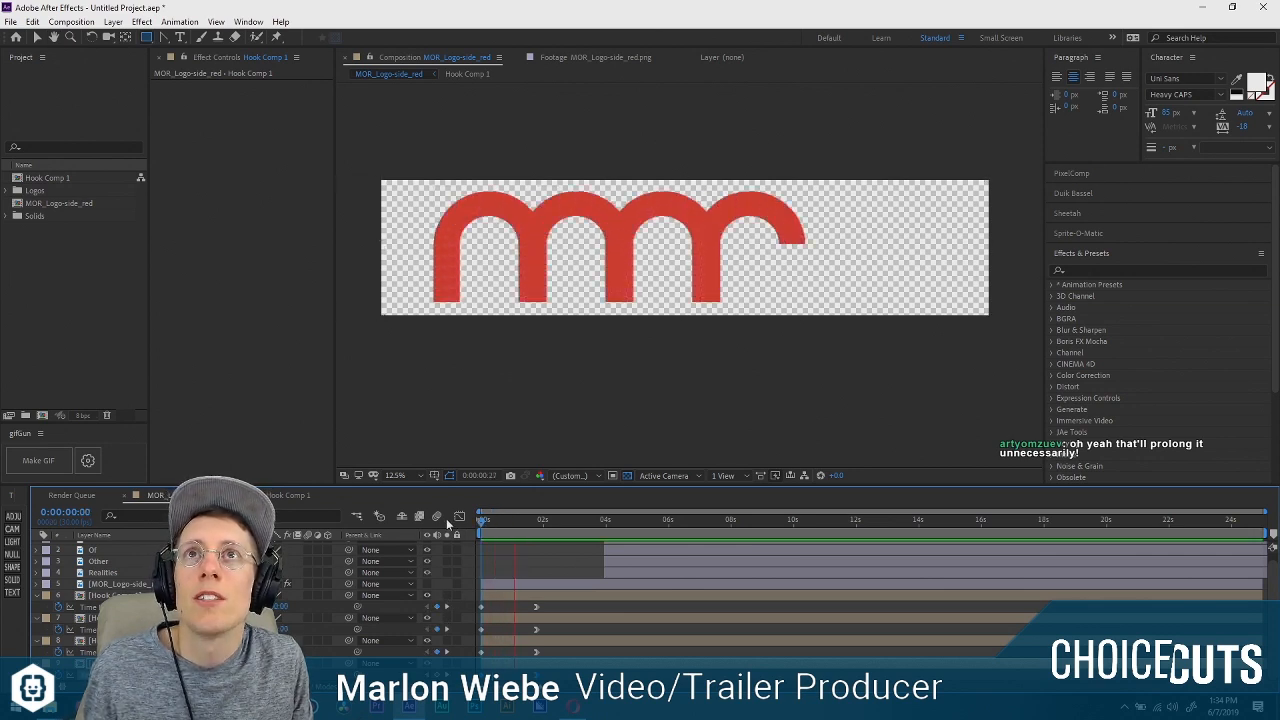
key(space)
Select the last three Hook Comp 1 layers, enlarge the timeline area and zoom in on its time ruler.
click(502, 596)
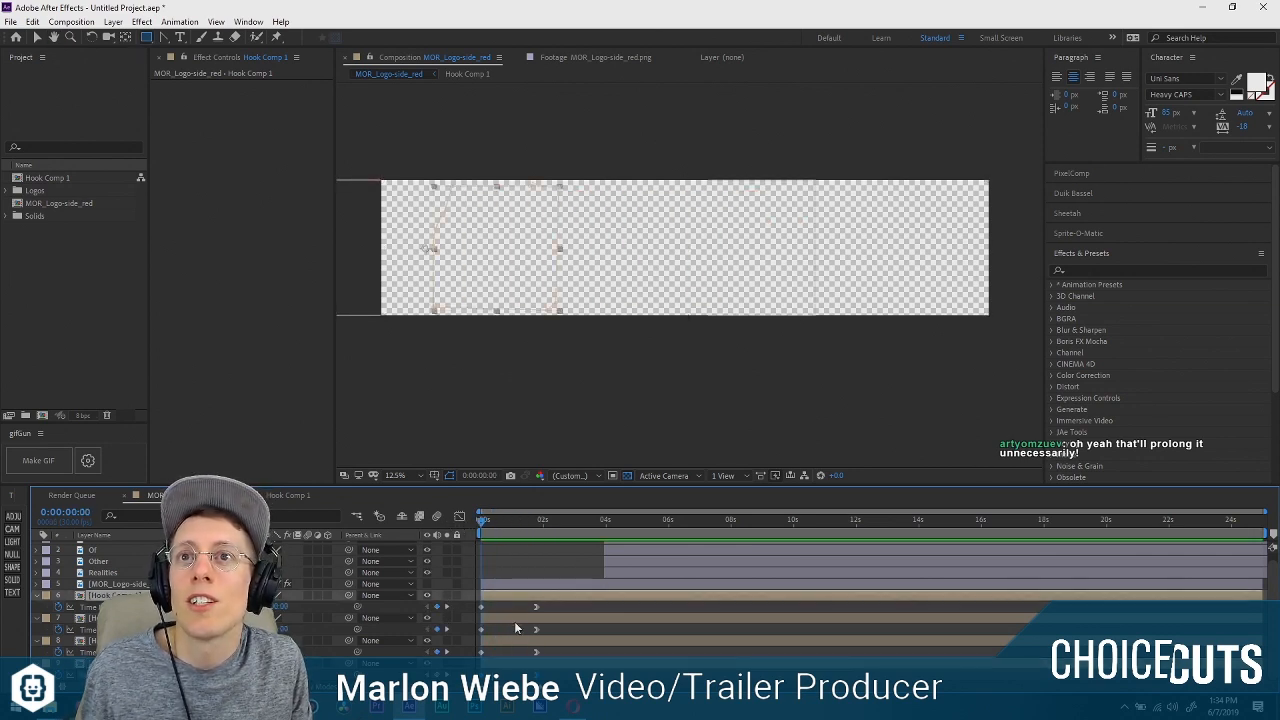
click(514, 617)
shift+click(514, 662)
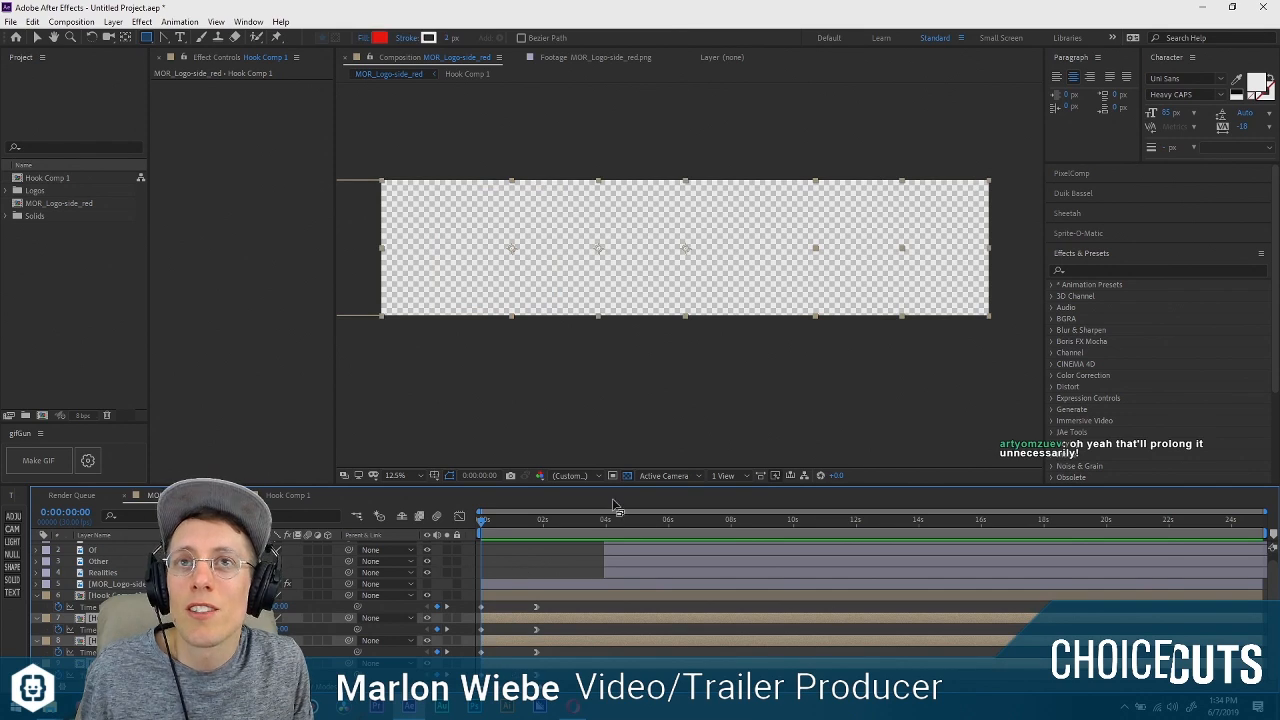
drag(620, 497, 621, 461)
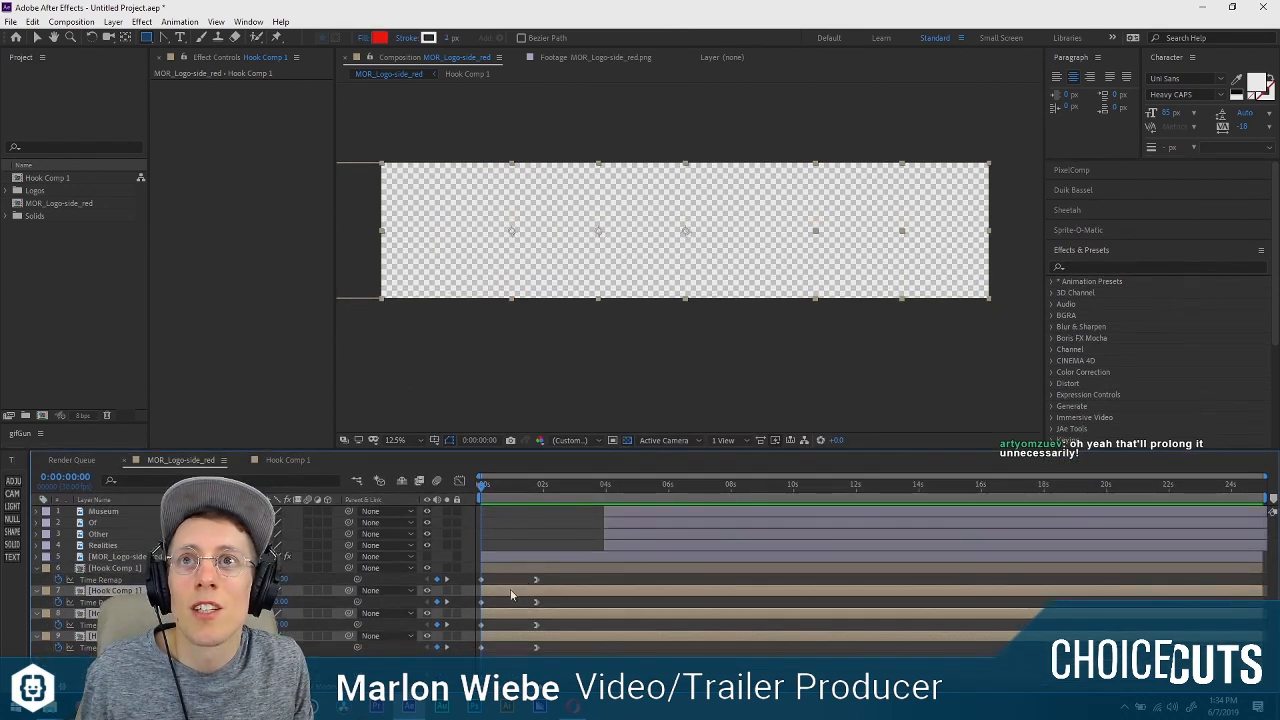
key(=)
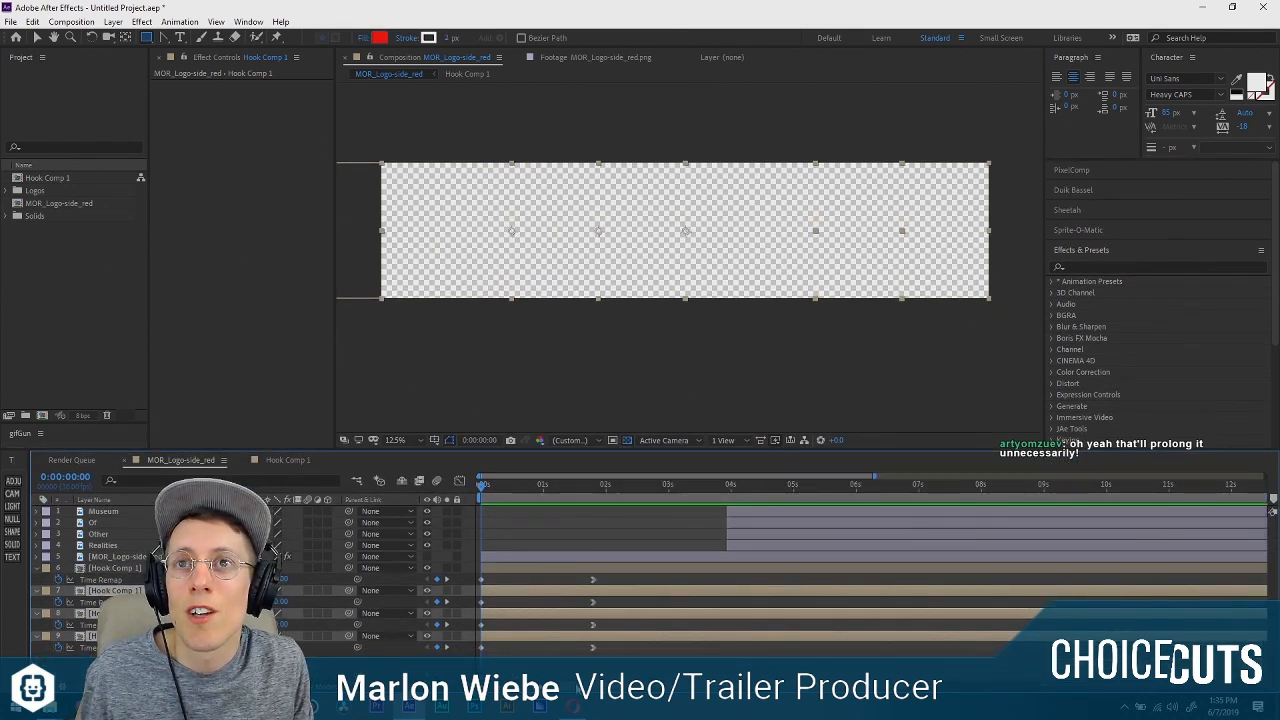
Try to stagger the last three Hook Comp 1 layers by shifting each a few frames later than the one before.
mouse_move(499, 589)
mouse_down()
mouse_move(482, 591)
mouse_move(509, 589)
mouse_up()
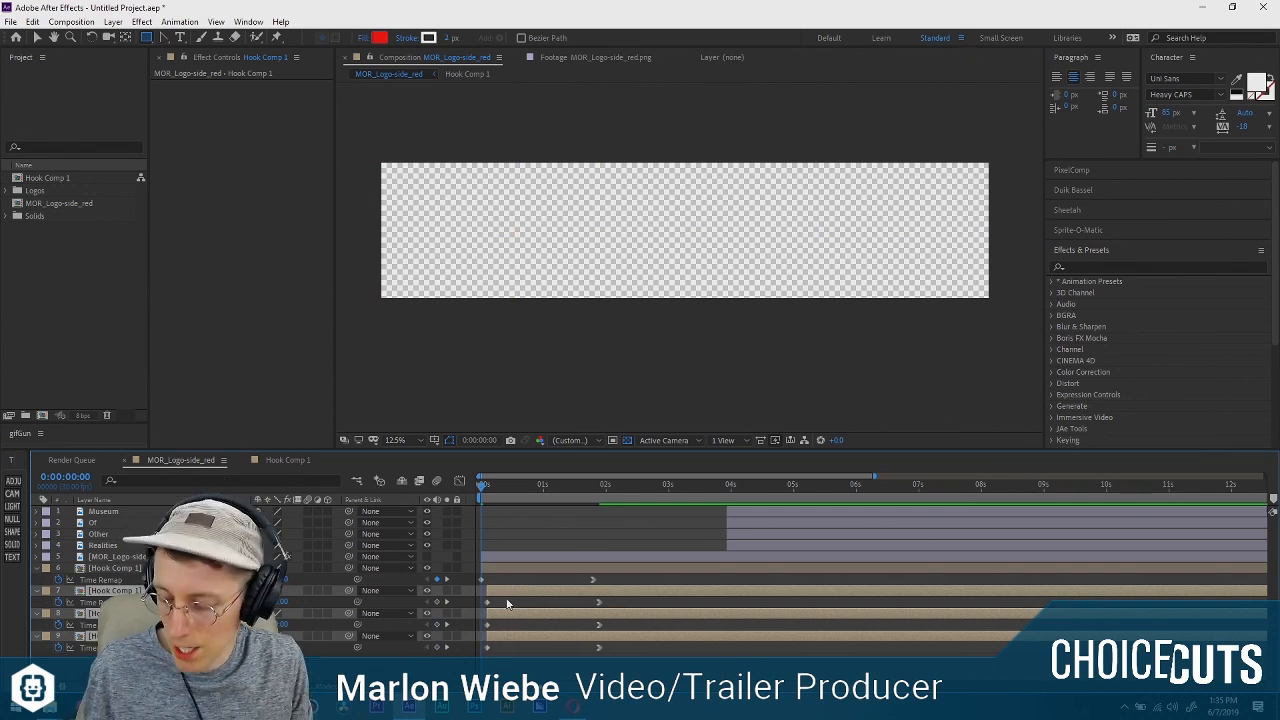
ctrl+click(510, 590)
drag(515, 620, 521, 620)
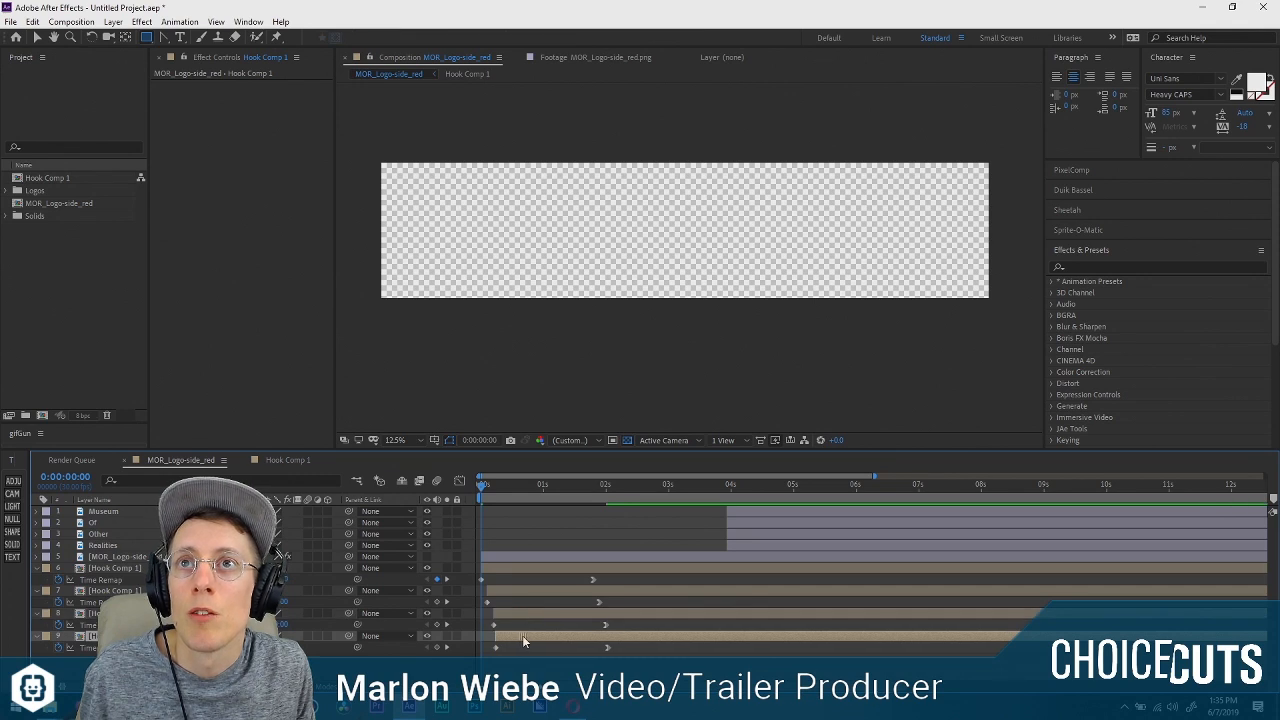
key(ctrl+z)
key(ctrl+z)
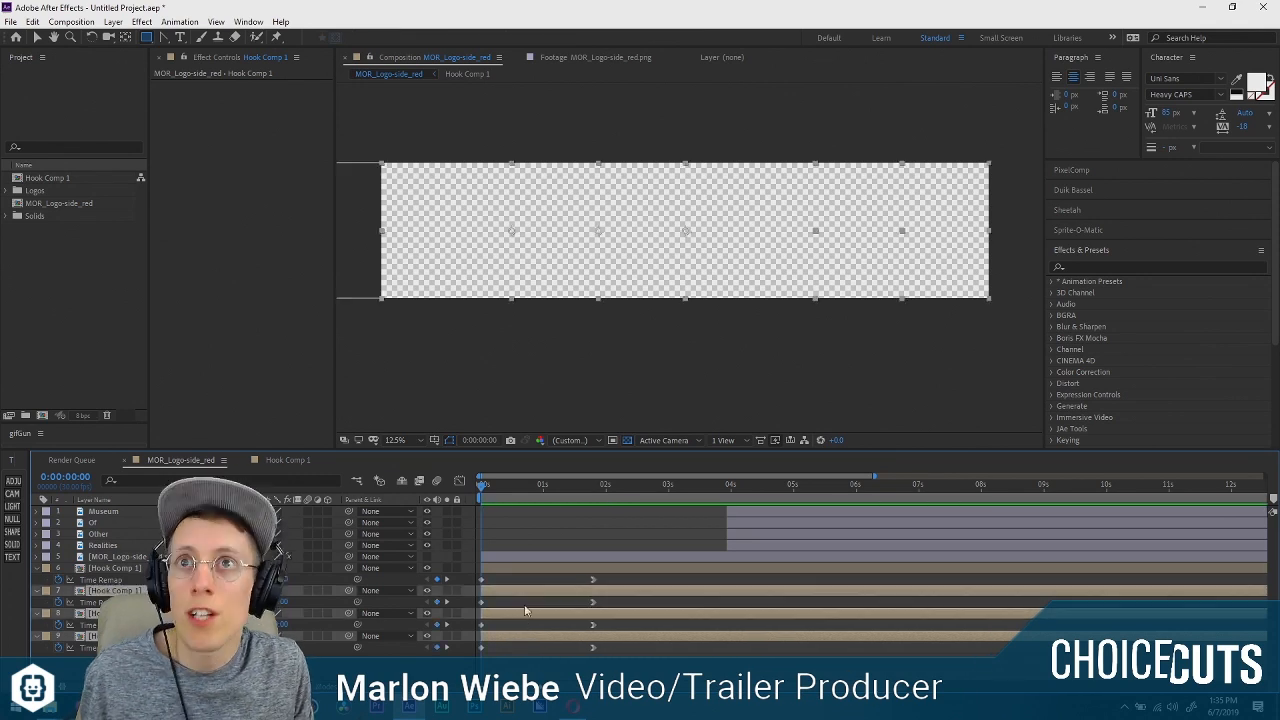
Select all four Hook Comp 1 layers and trim their ends to 0:00:00:03.
click(489, 568)
key(Page_Down)
key(Page_Down)
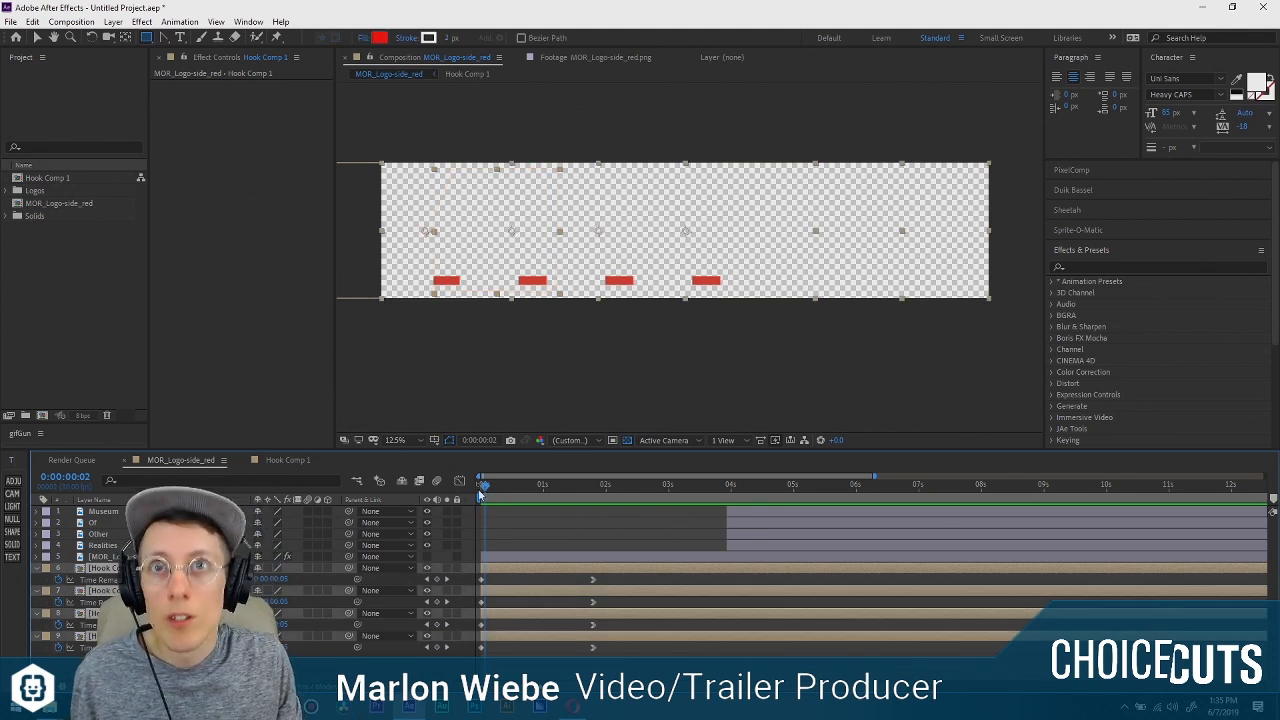
drag(487, 486, 488, 490)
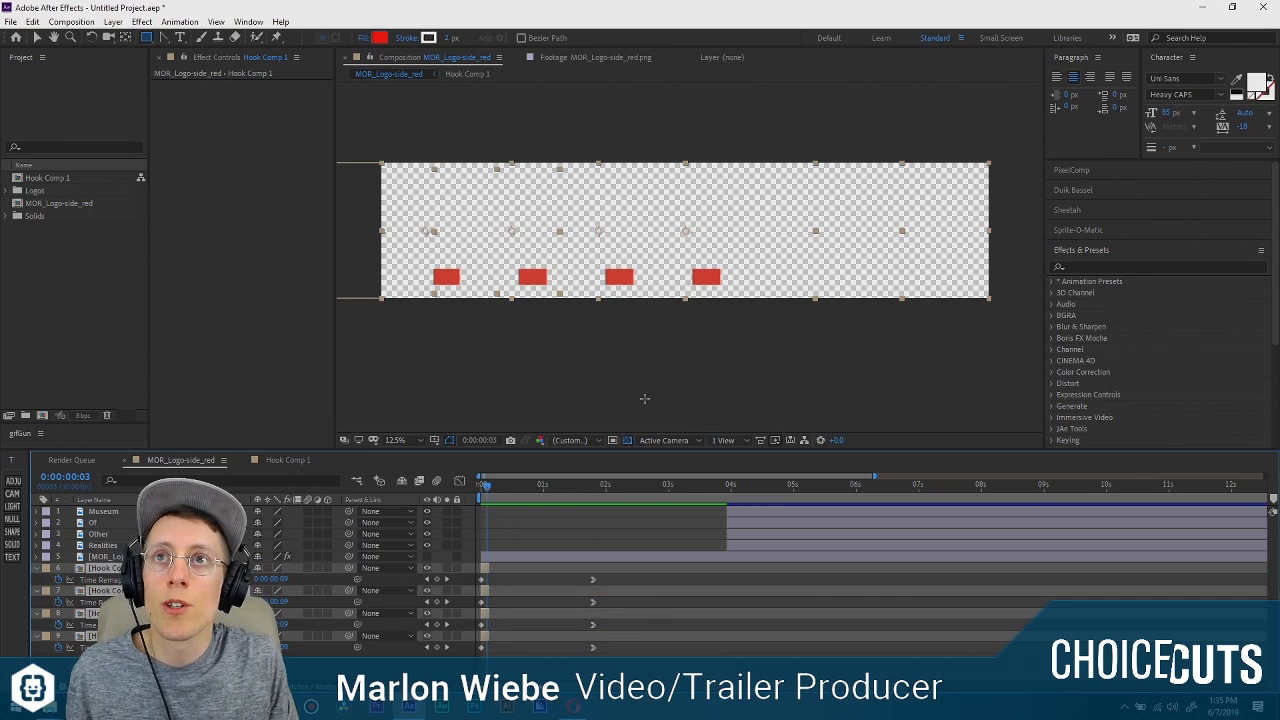
Stagger the four trimmed Hook Comp 1 layers one after another with the Sequence Layers keyframe assistant.
click(177, 22)
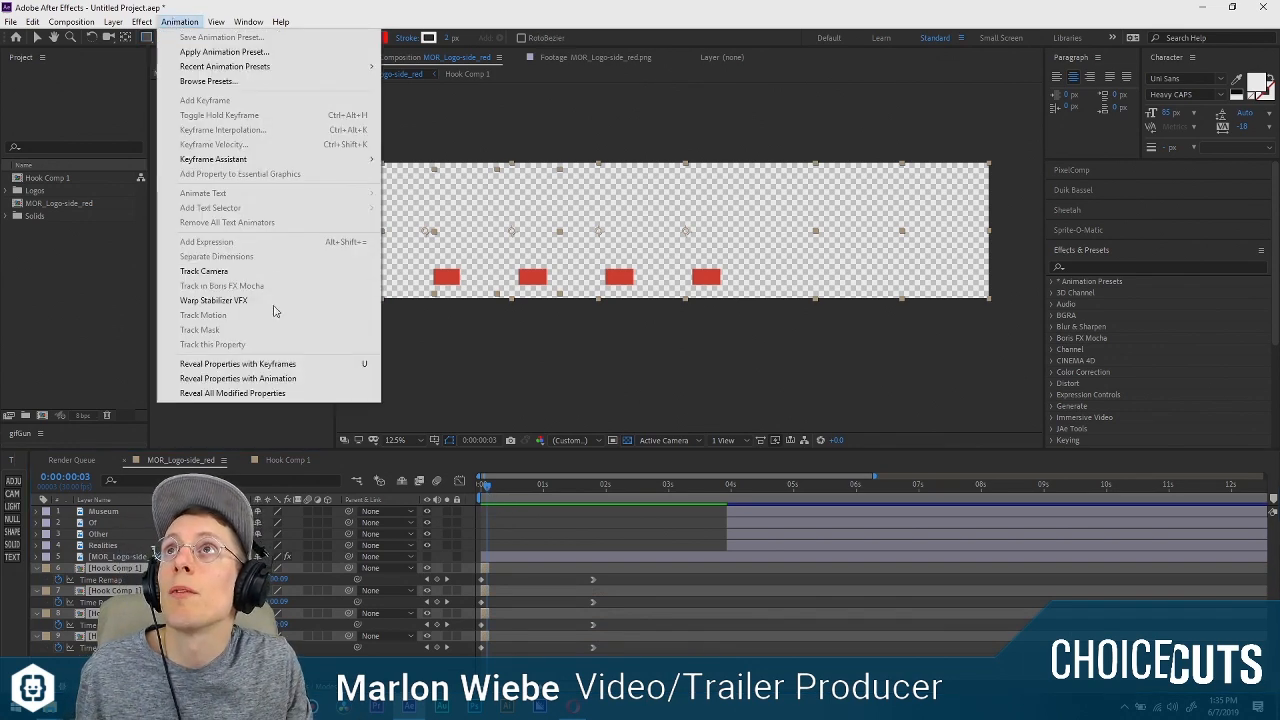
mouse_move(268, 162)
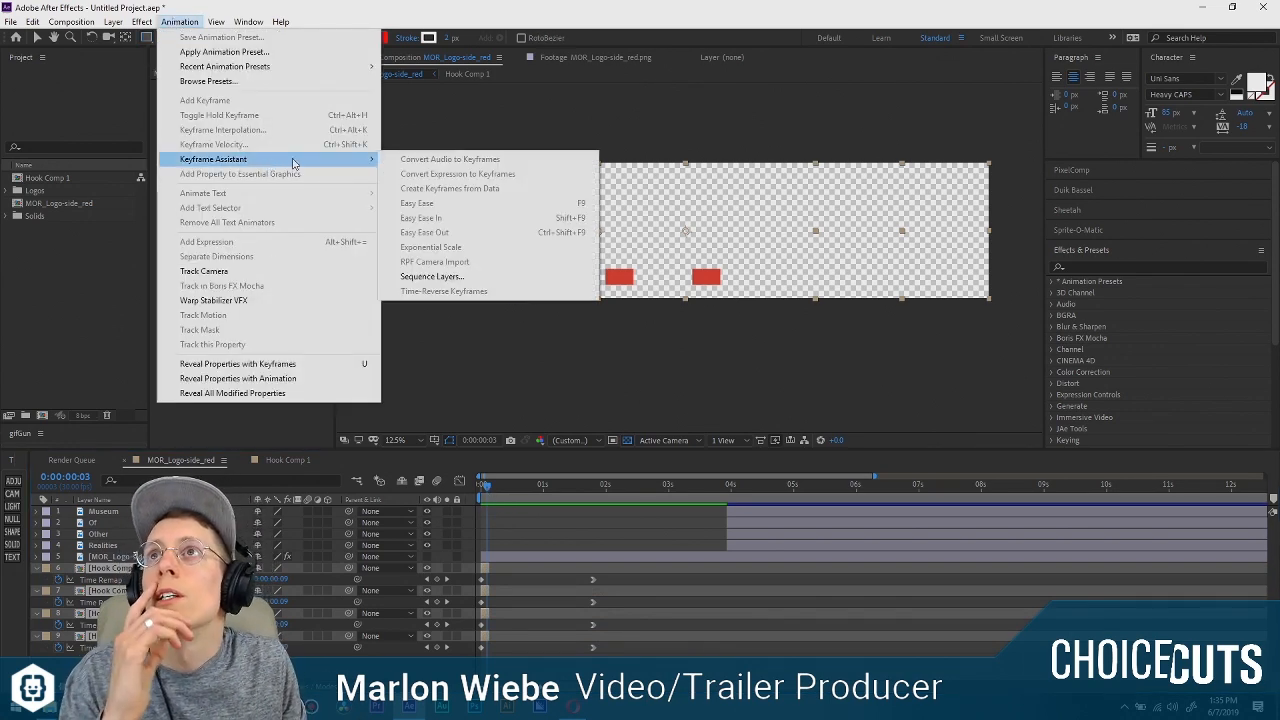
click(434, 276)
click(662, 390)
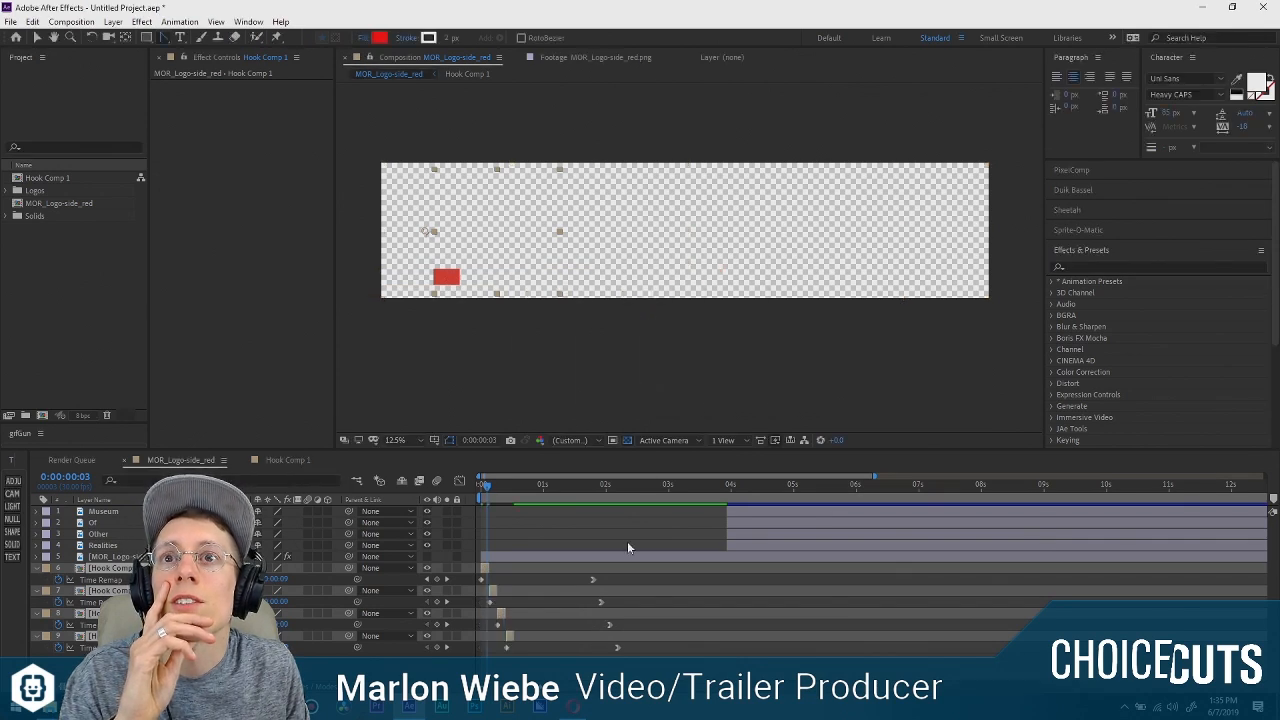
Extend the out points of all four staggered Hook Comp 1 layers back to the far end of the timeline.
click(509, 582)
click(485, 568)
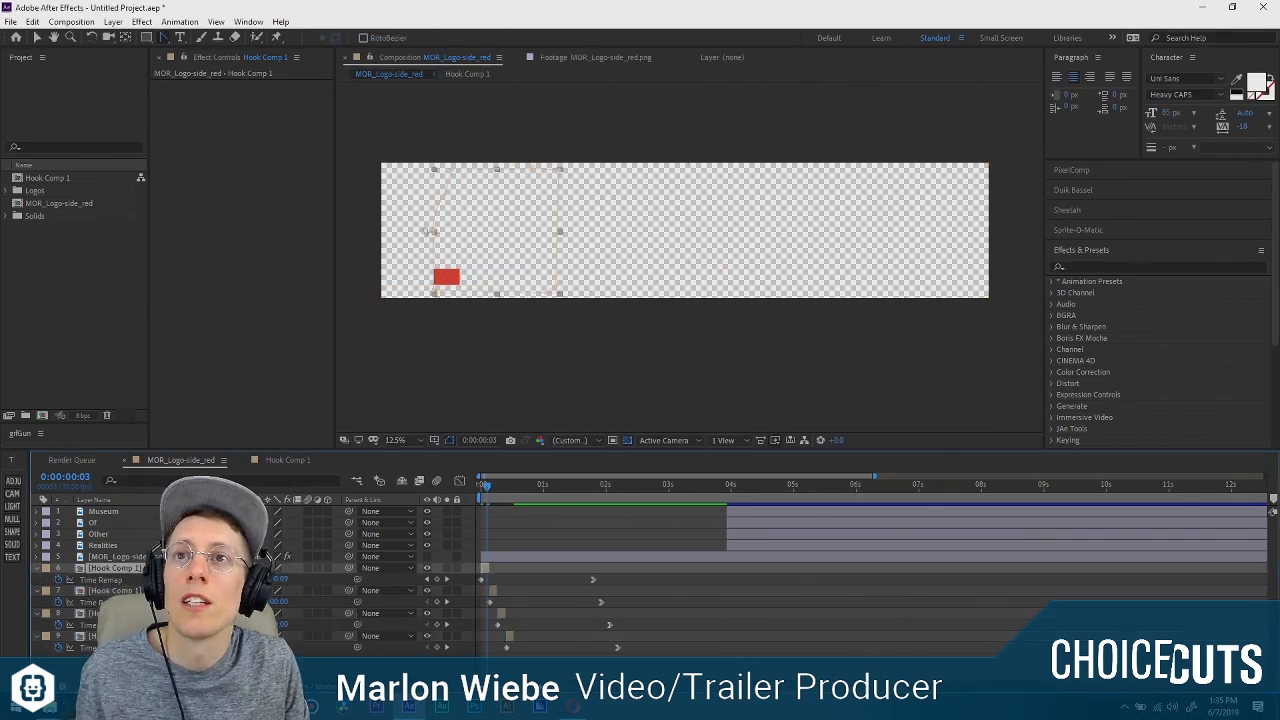
shift+click(518, 659)
drag(489, 570, 1259, 571)
Preview the staggered arch animation from the start several times.
key(space)
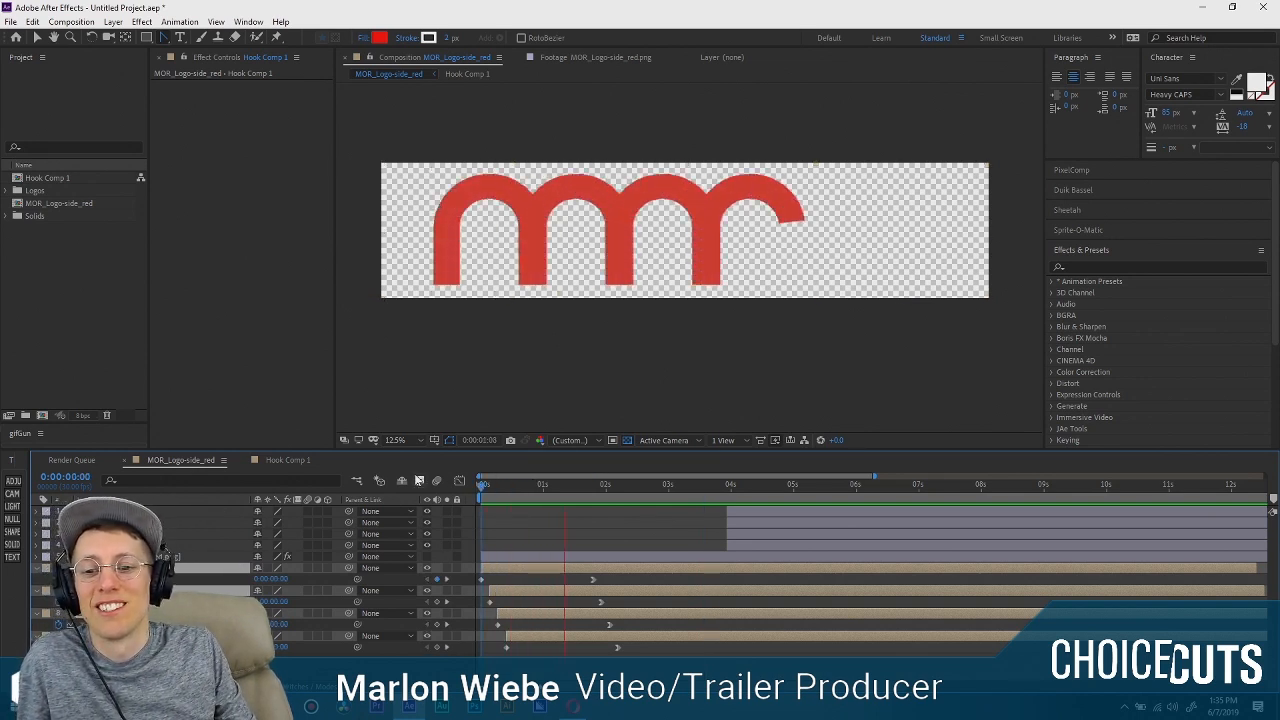
key(space)
key(space)
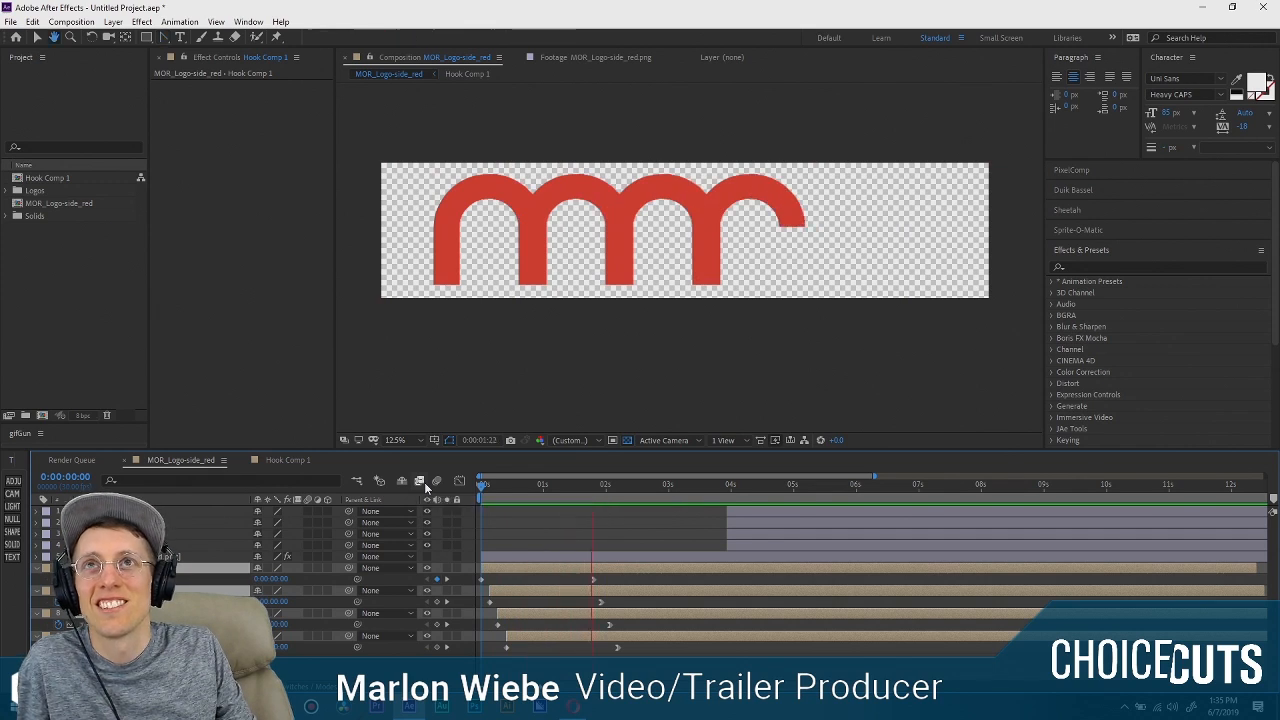
key(space)
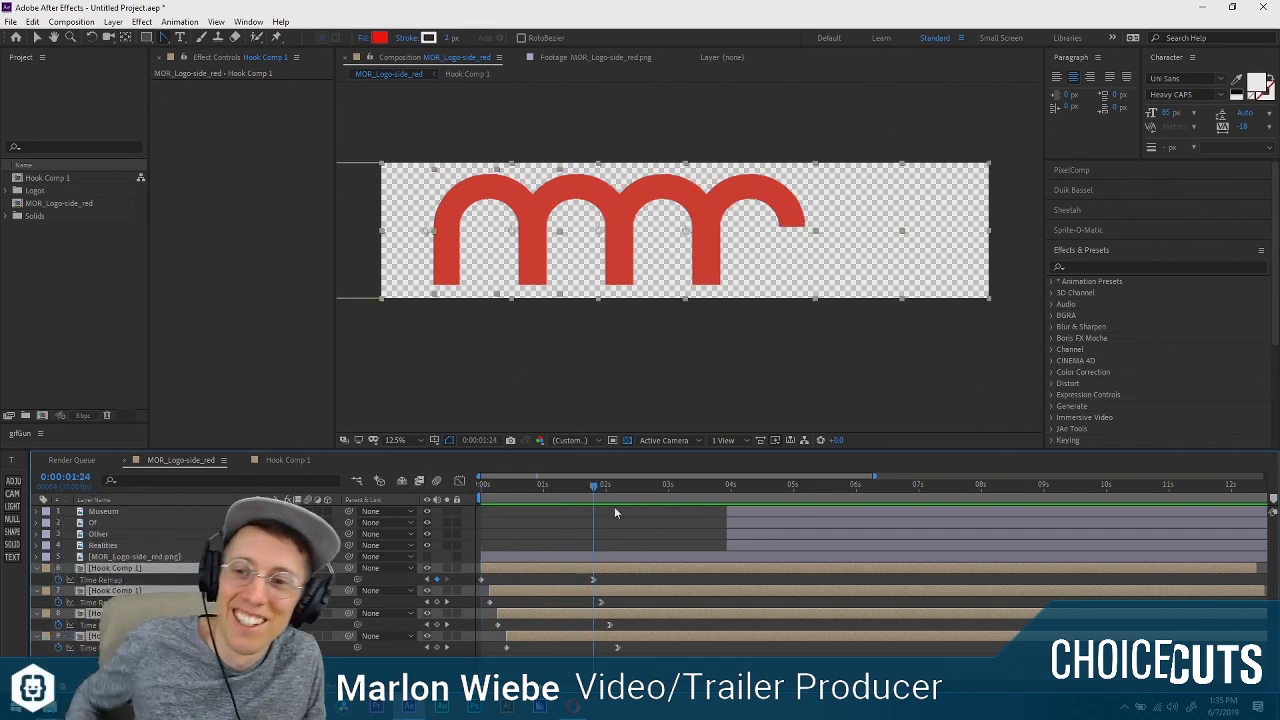
click(612, 521)
drag(602, 482, 423, 480)
key(space)
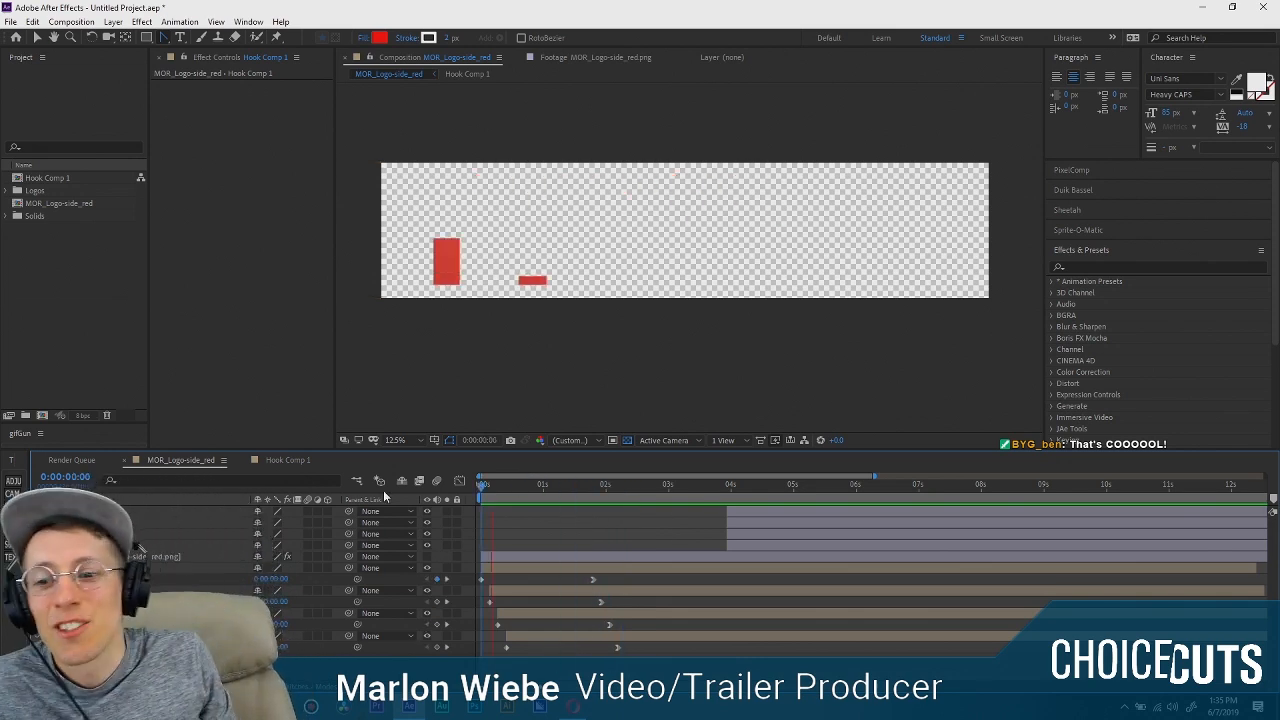
key(space)
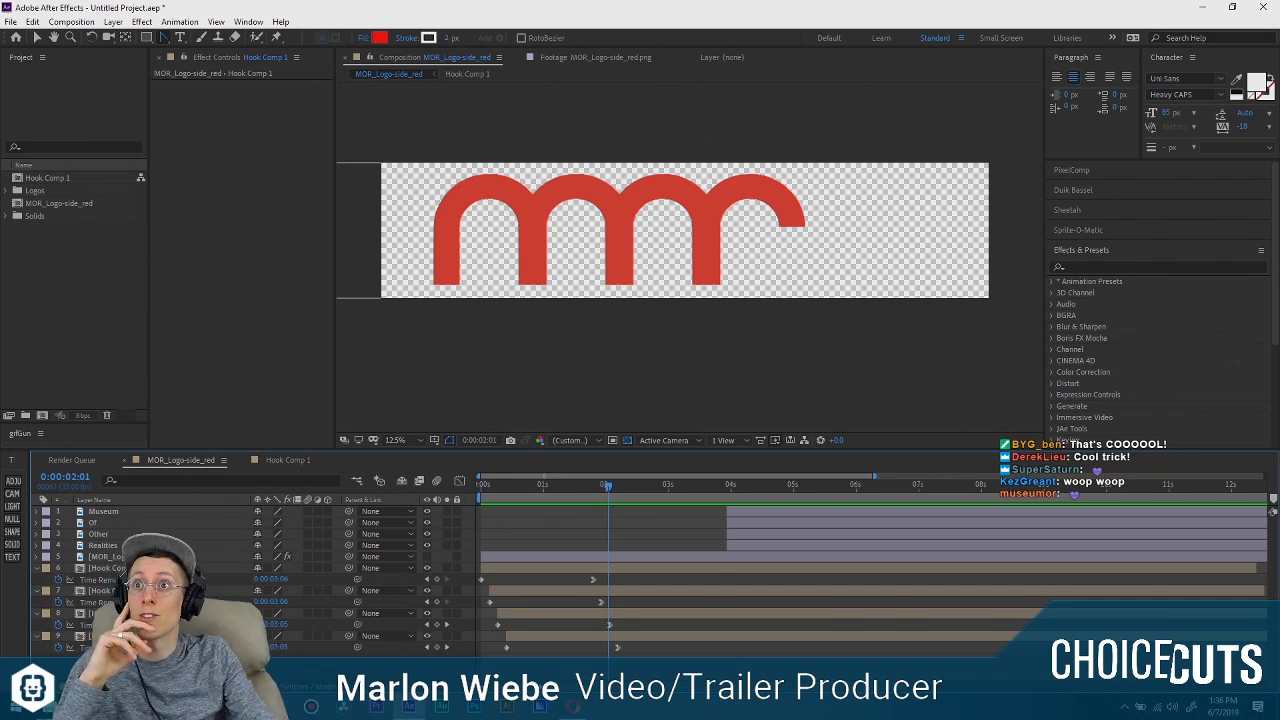
Switch to the web browser, look at the tweet with the blue hexagon logo animation, and return to After Effects.
key(alt+Tab)
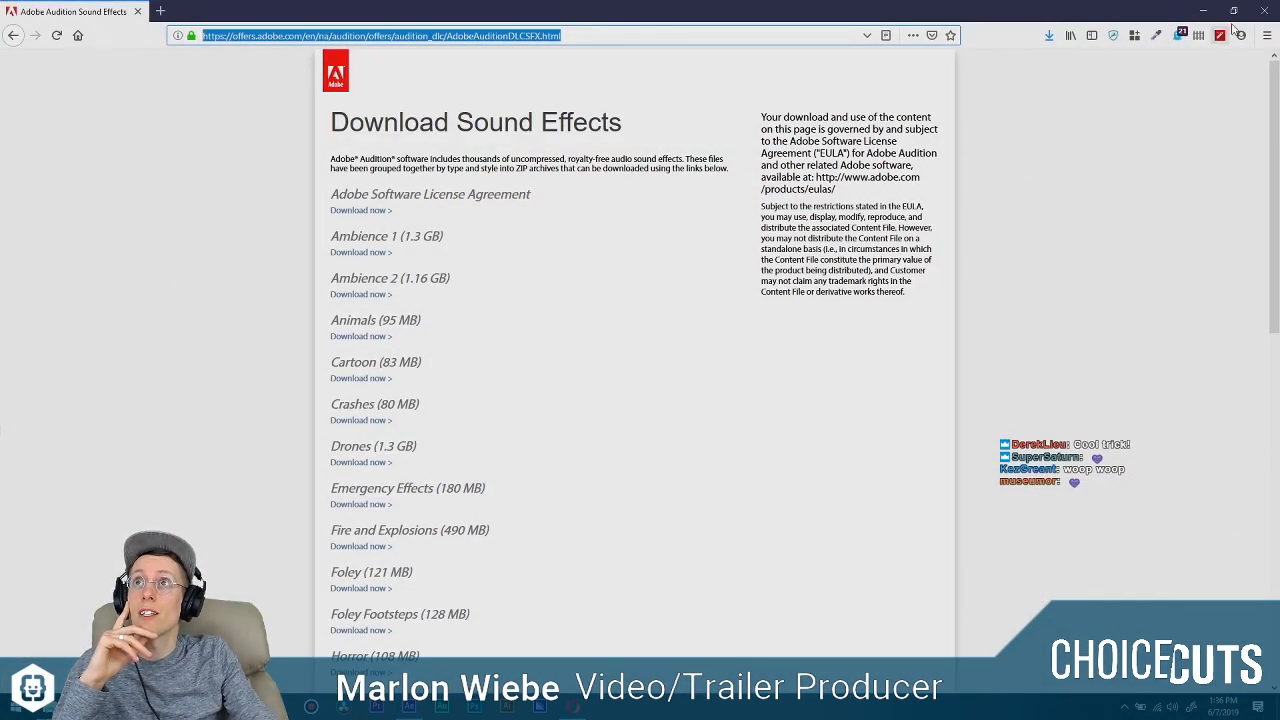
key(alt+Tab)
key(alt+Tab)
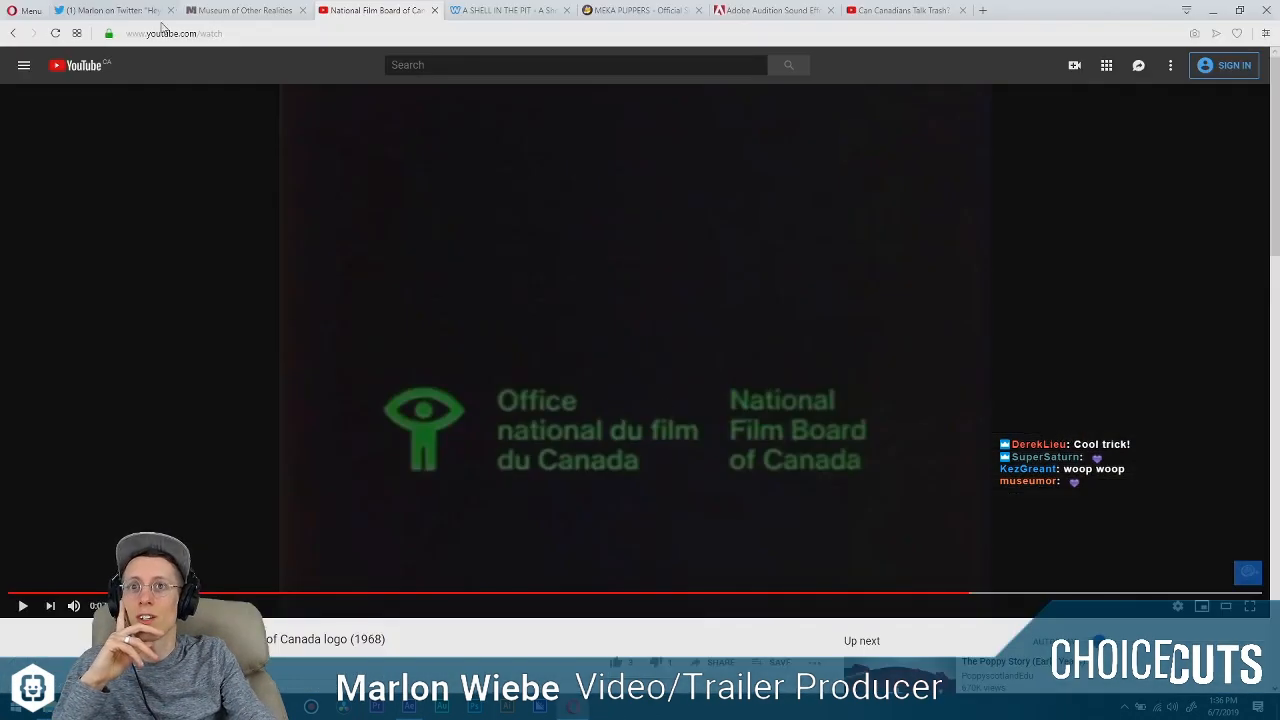
click(160, 9)
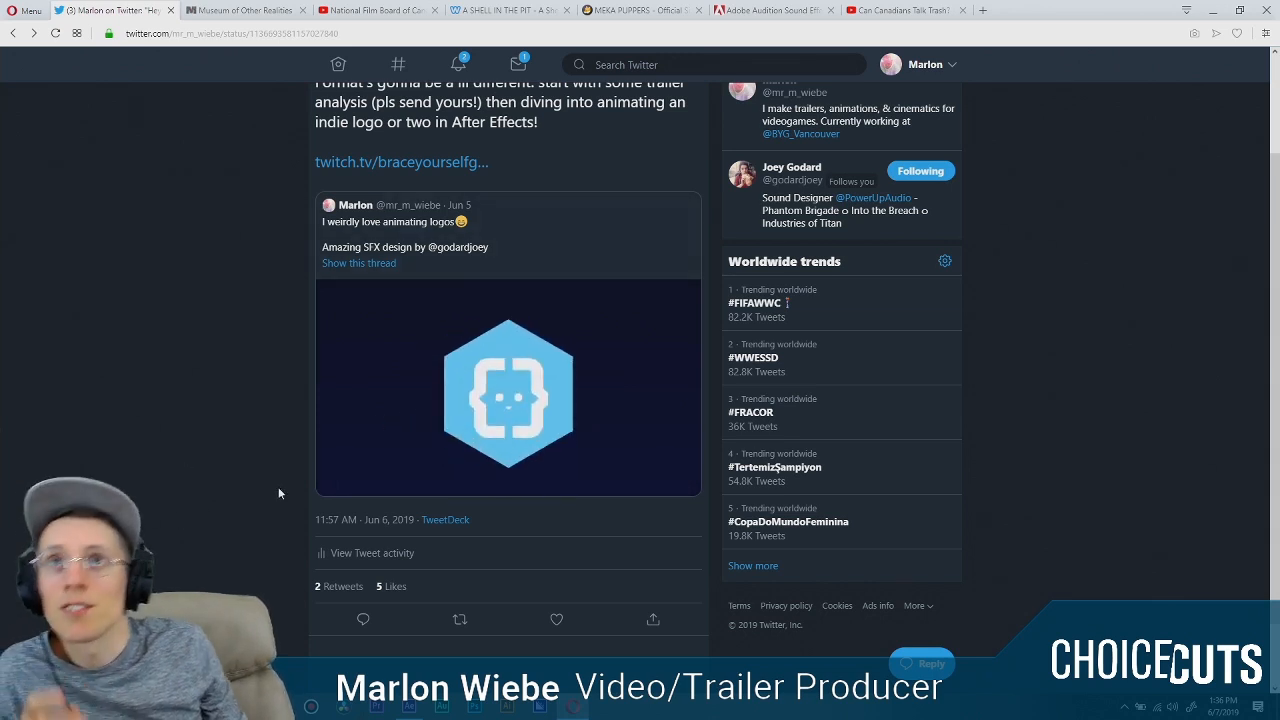
click(410, 708)
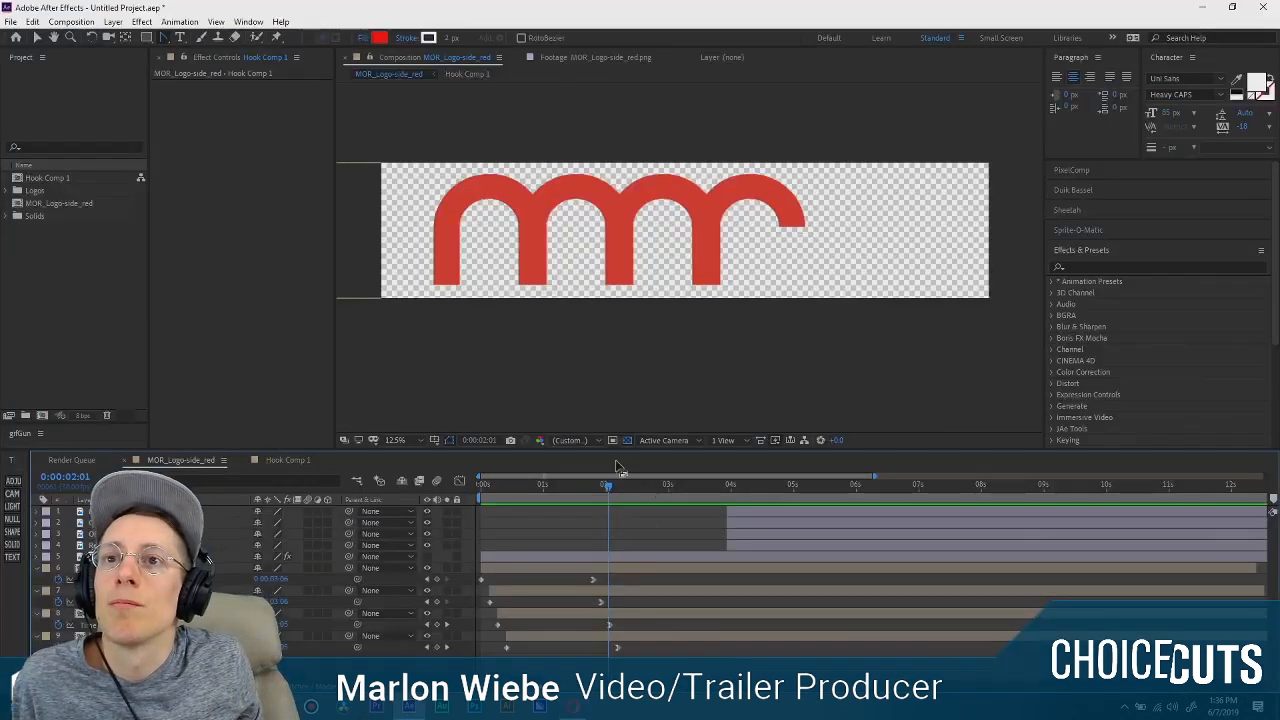
Move the Museum, Of, Other and Realities layers so they start at 0:00:02:06.
mouse_move(604, 491)
mouse_down()
mouse_move(541, 488)
mouse_move(629, 495)
mouse_move(618, 496)
mouse_up()
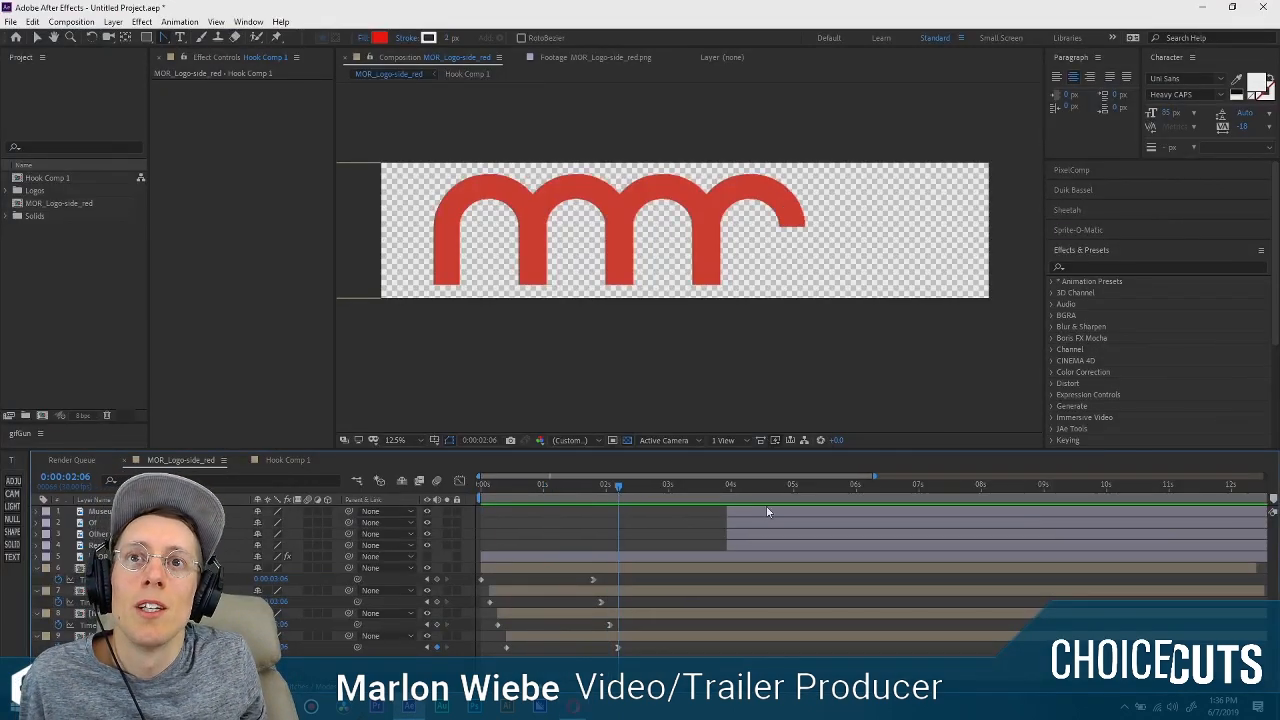
click(766, 512)
shift+click(757, 545)
key([)
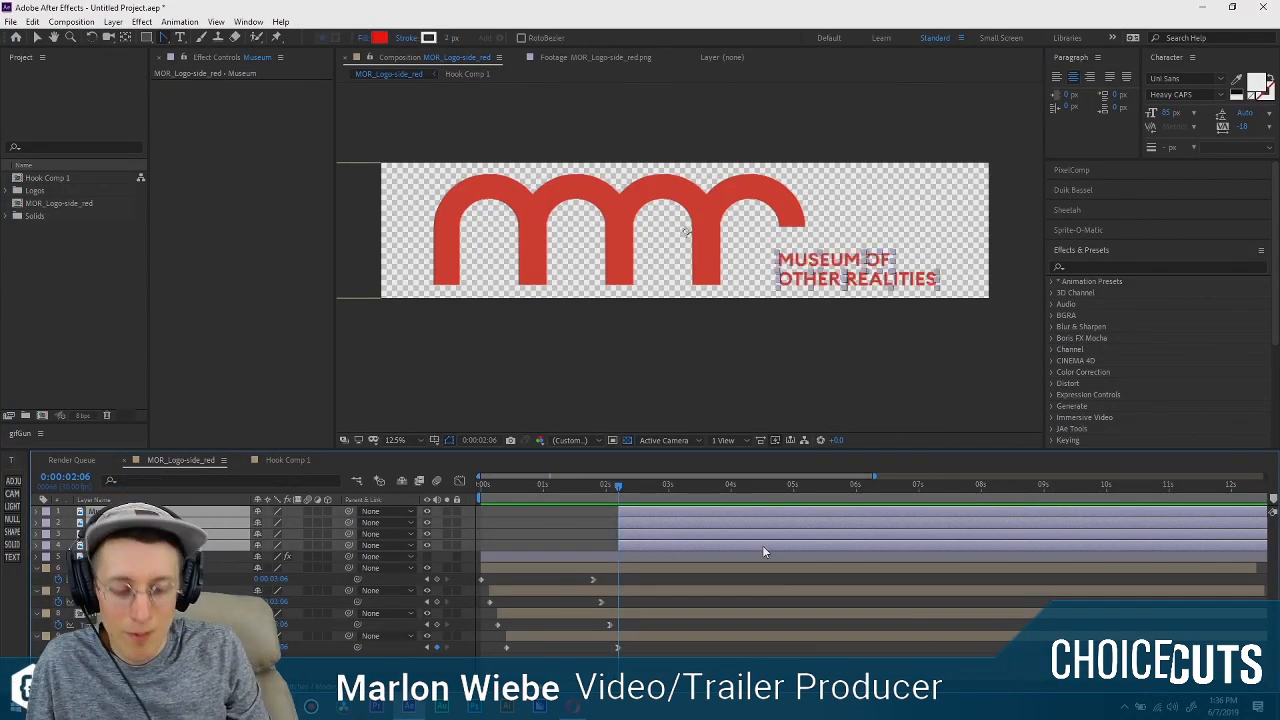
Shift the four title word layers later to start at about 0:00:02:17 and preview the animation from the start.
drag(618, 486, 661, 493)
click(629, 491)
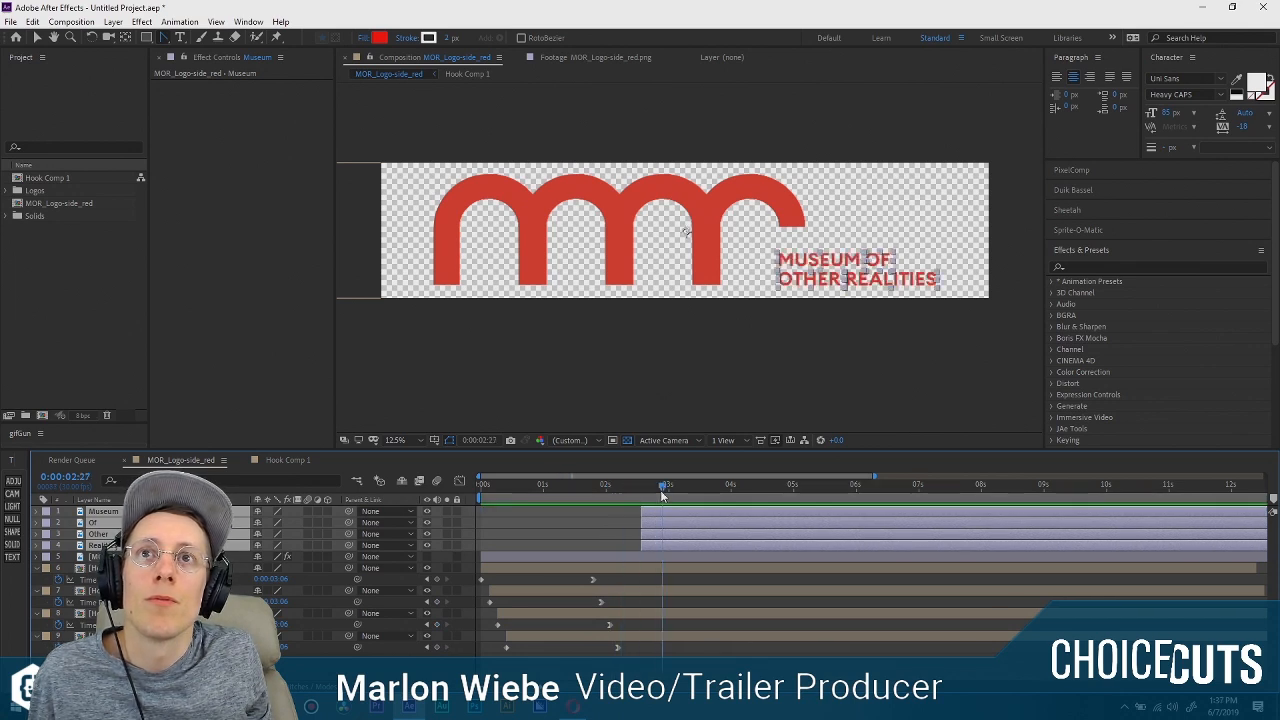
click(682, 459)
key(Home)
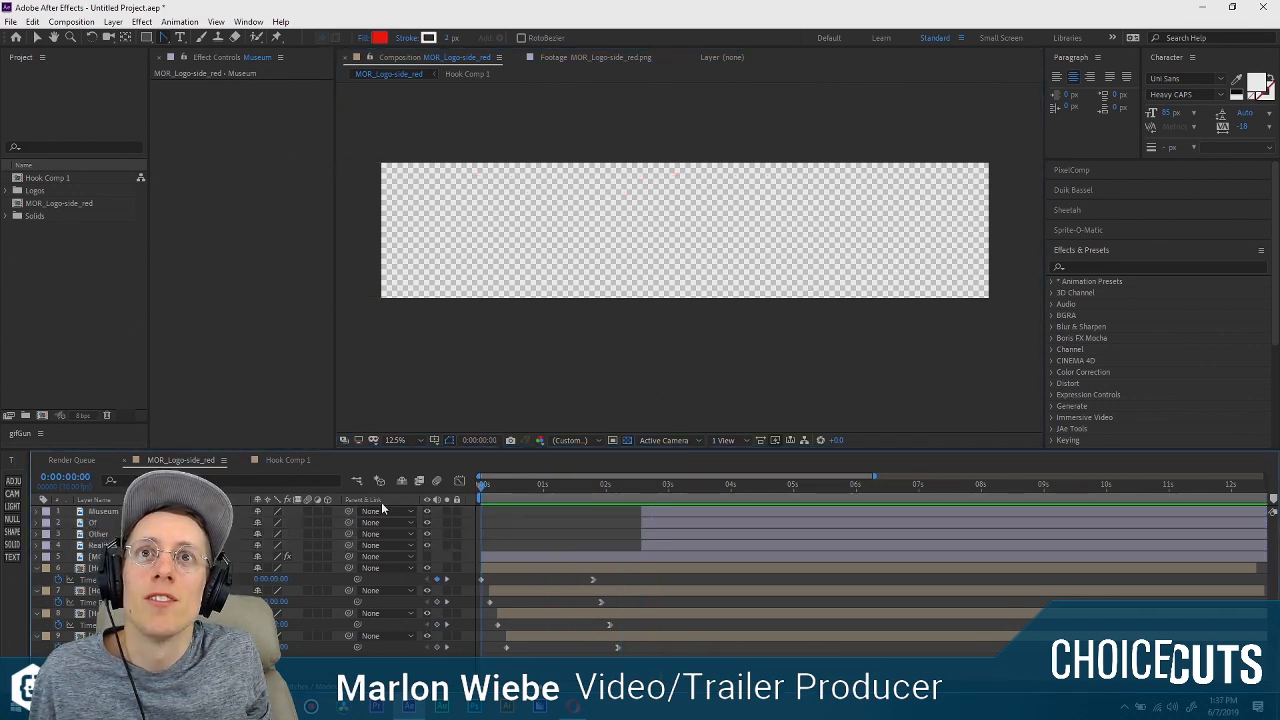
key(space)
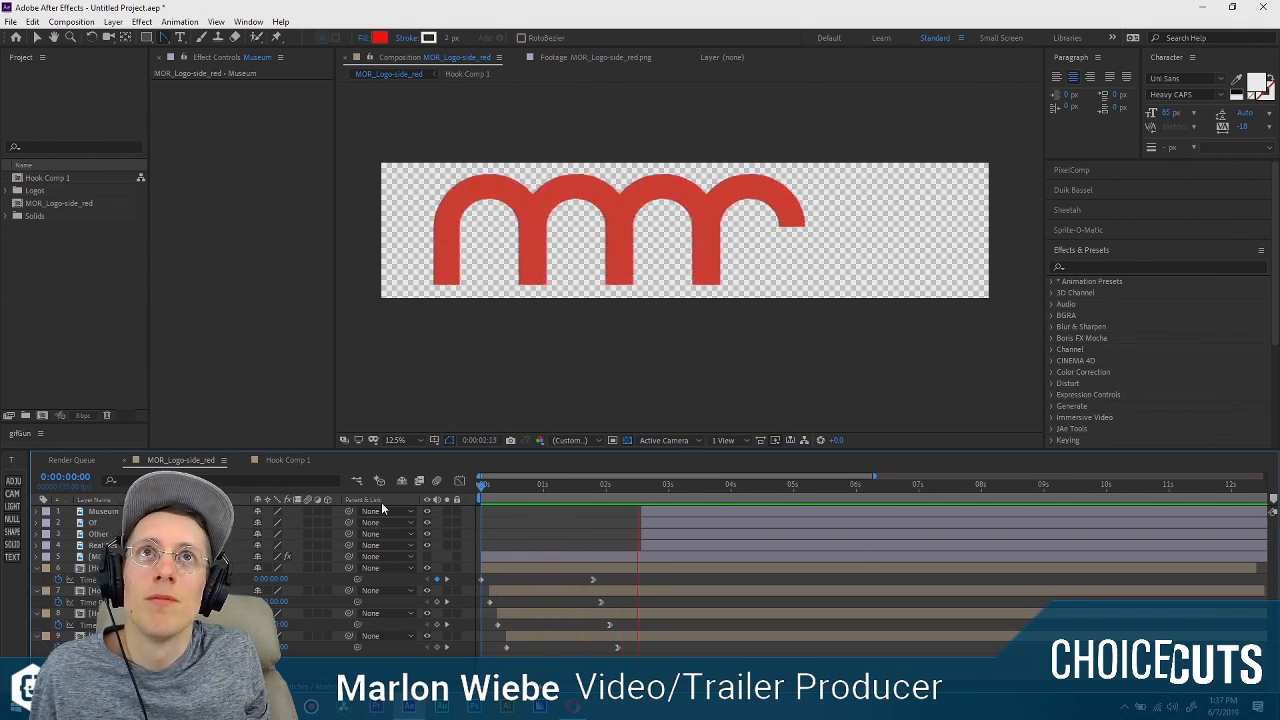
key(space)
Shift the four title word layers earlier to start at about 0:00:02:04 and preview the timing.
click(650, 513)
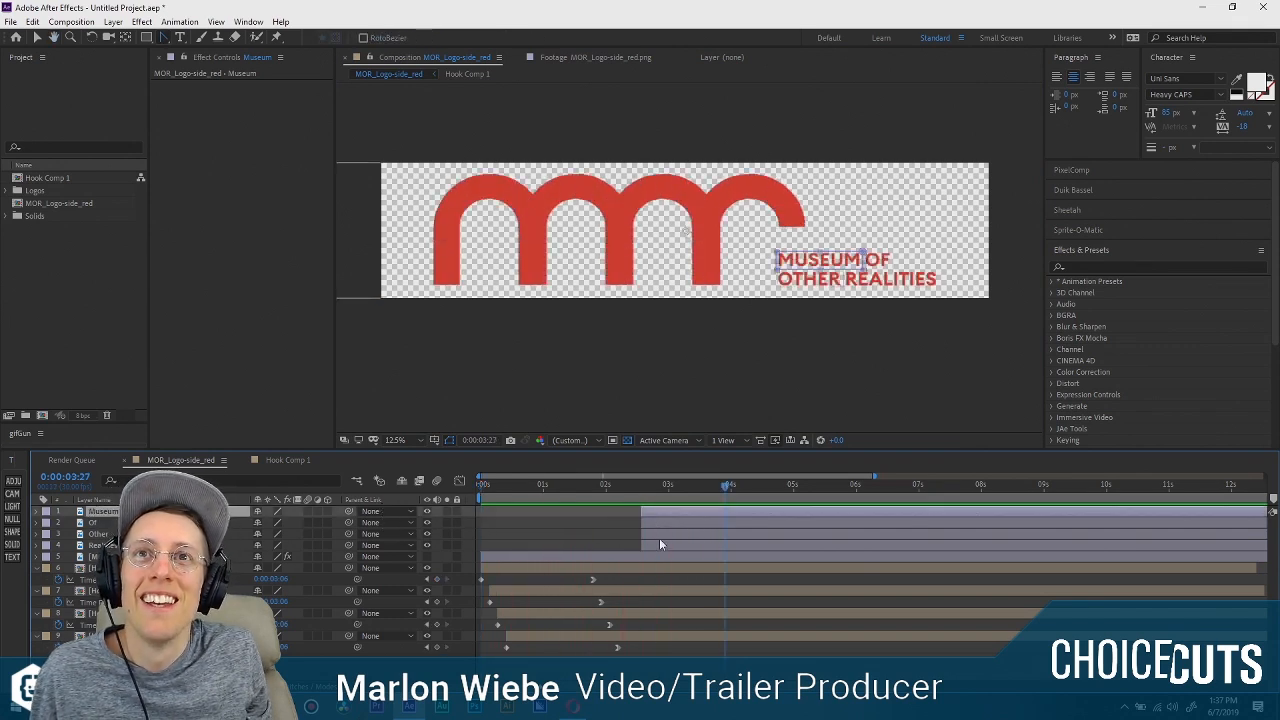
shift+click(661, 556)
ctrl+click(657, 556)
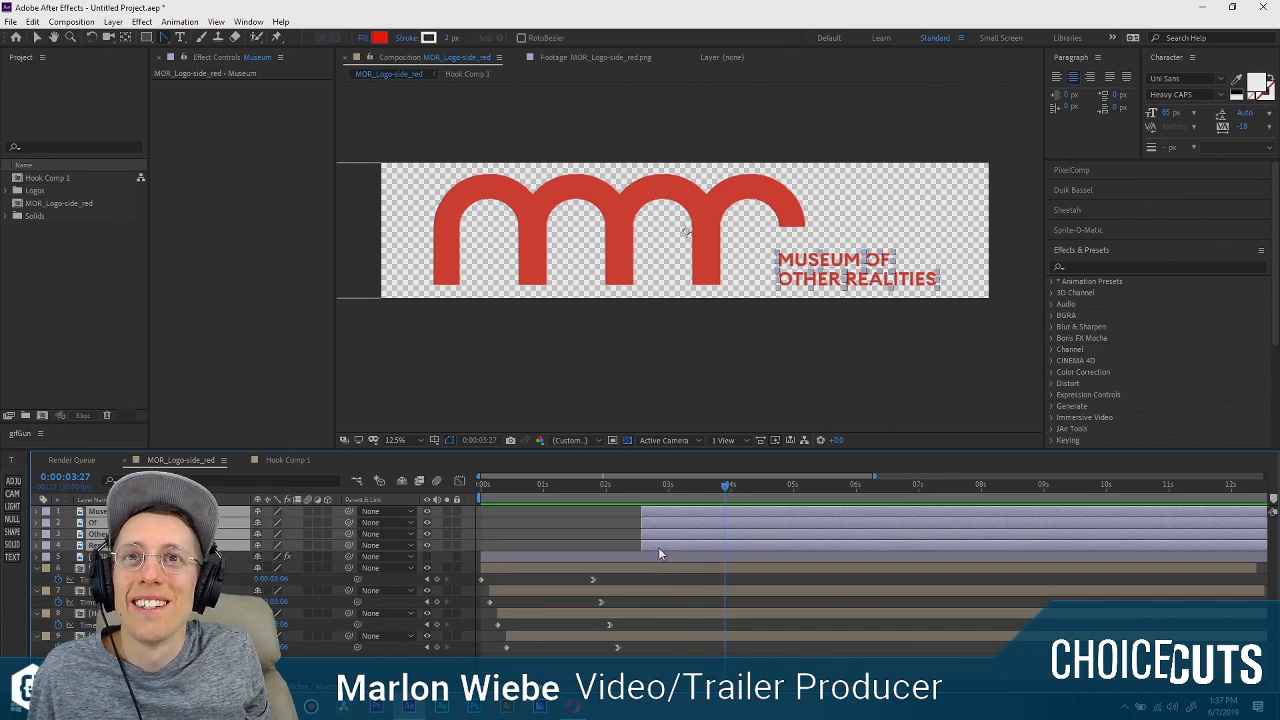
drag(658, 547, 632, 546)
key(Home)
key(space)
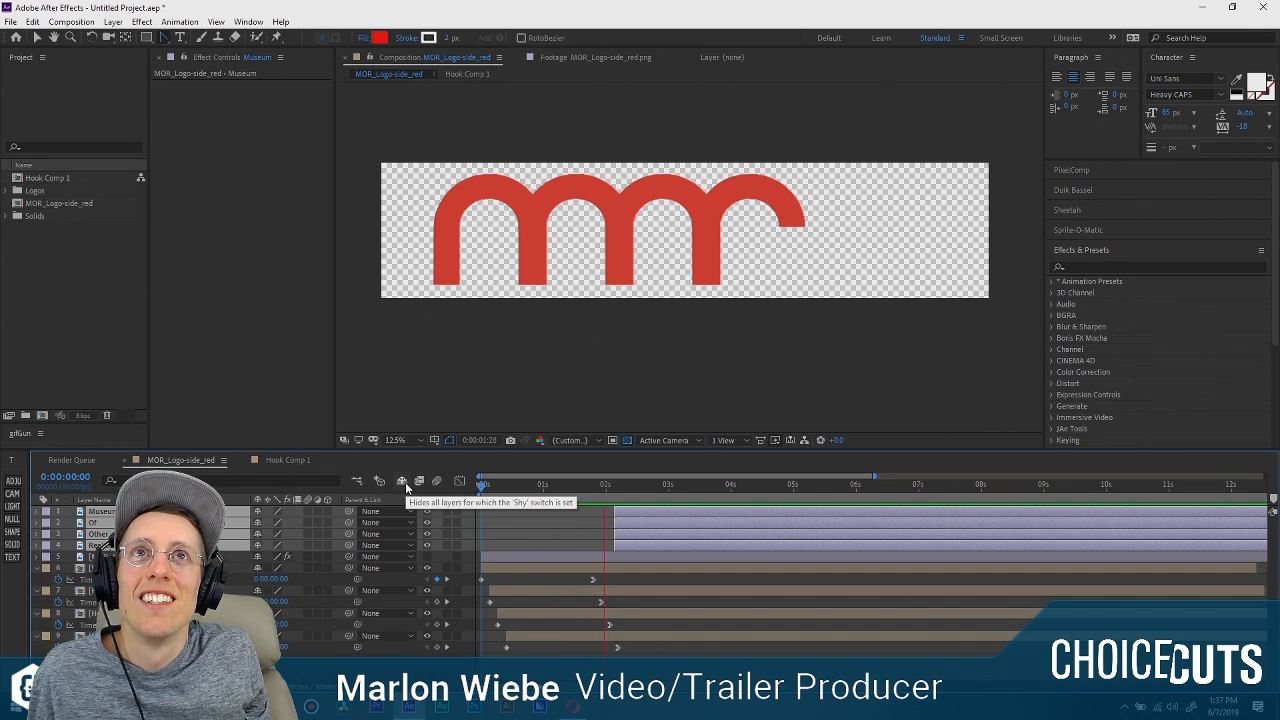
Fine-tune the four title word layers to start at about 0:00:01:22, previewing the timing against the arches.
drag(631, 518, 600, 513)
key(space)
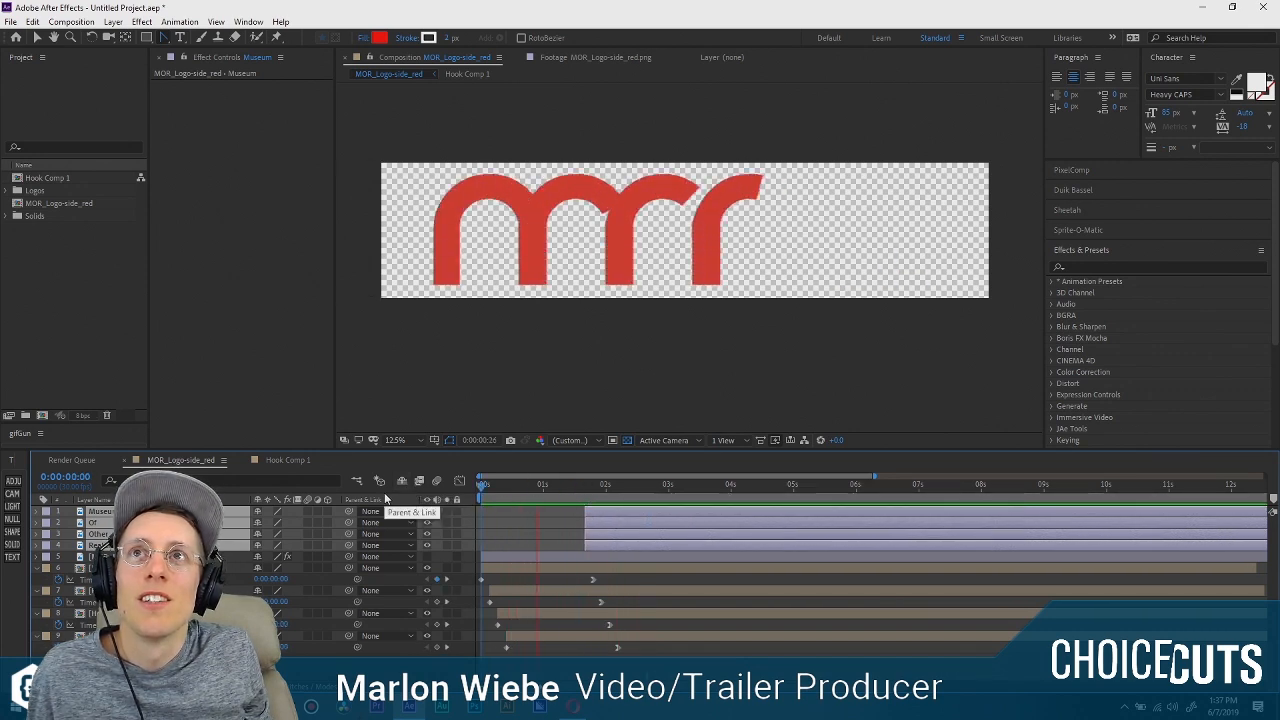
key(space)
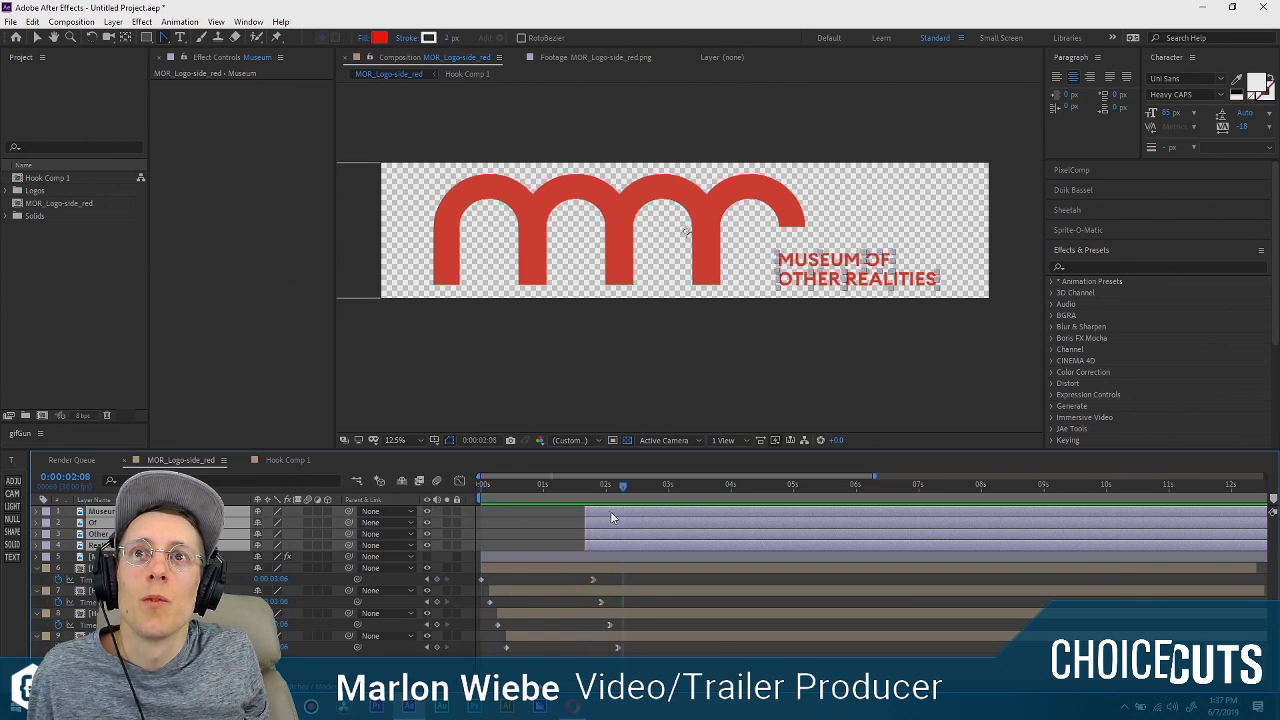
drag(610, 513, 418, 488)
key(space)
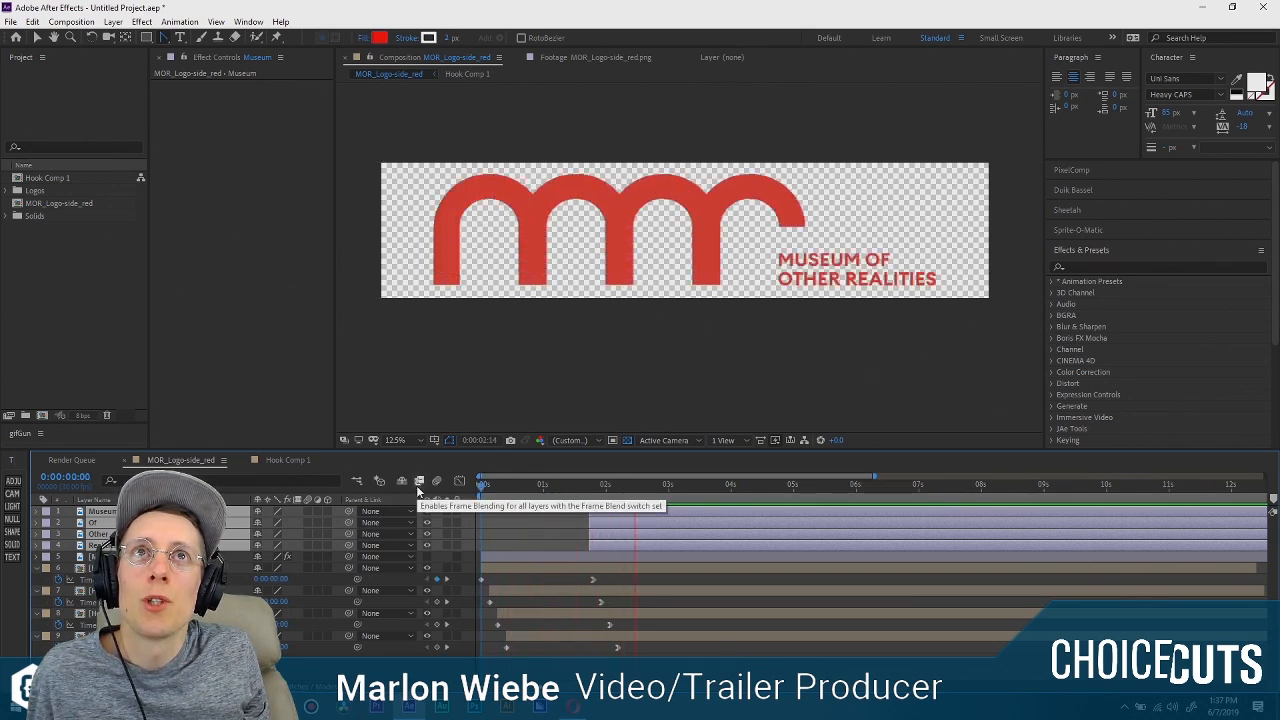
Replay the logo animation and end the work area at about 0:00:03:22.
click(605, 486)
key(space)
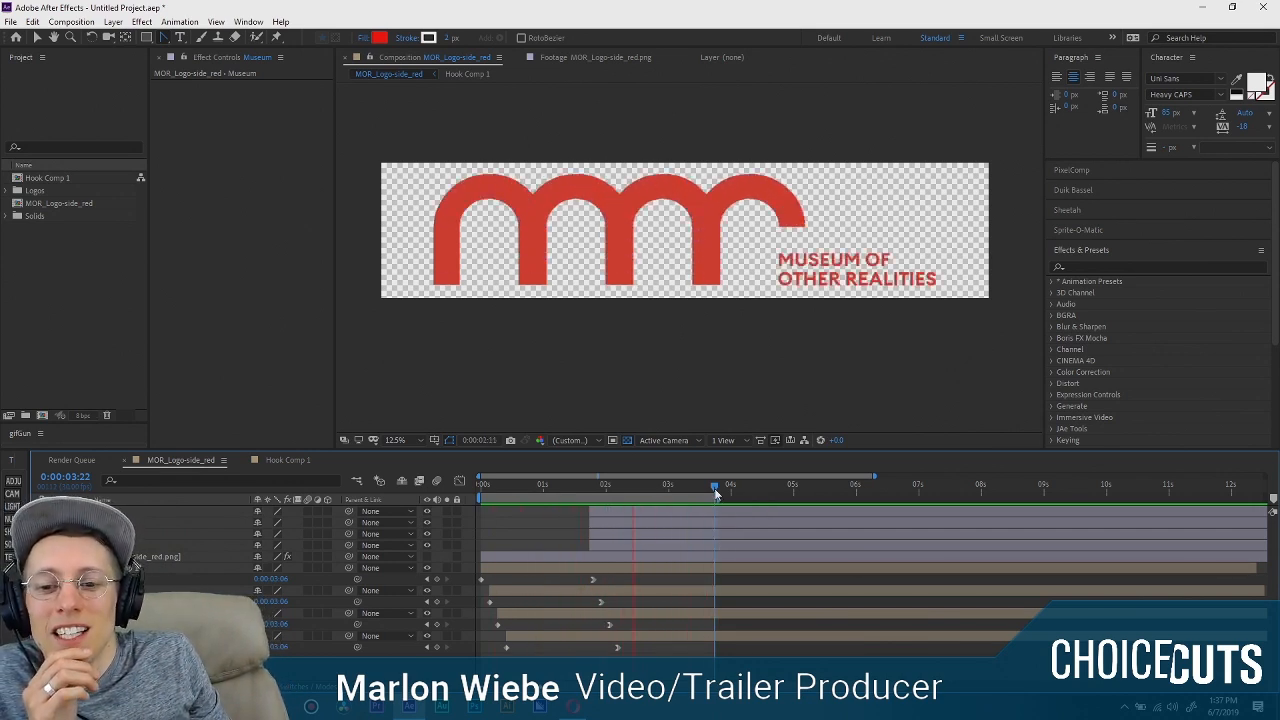
key(space)
click(150, 546)
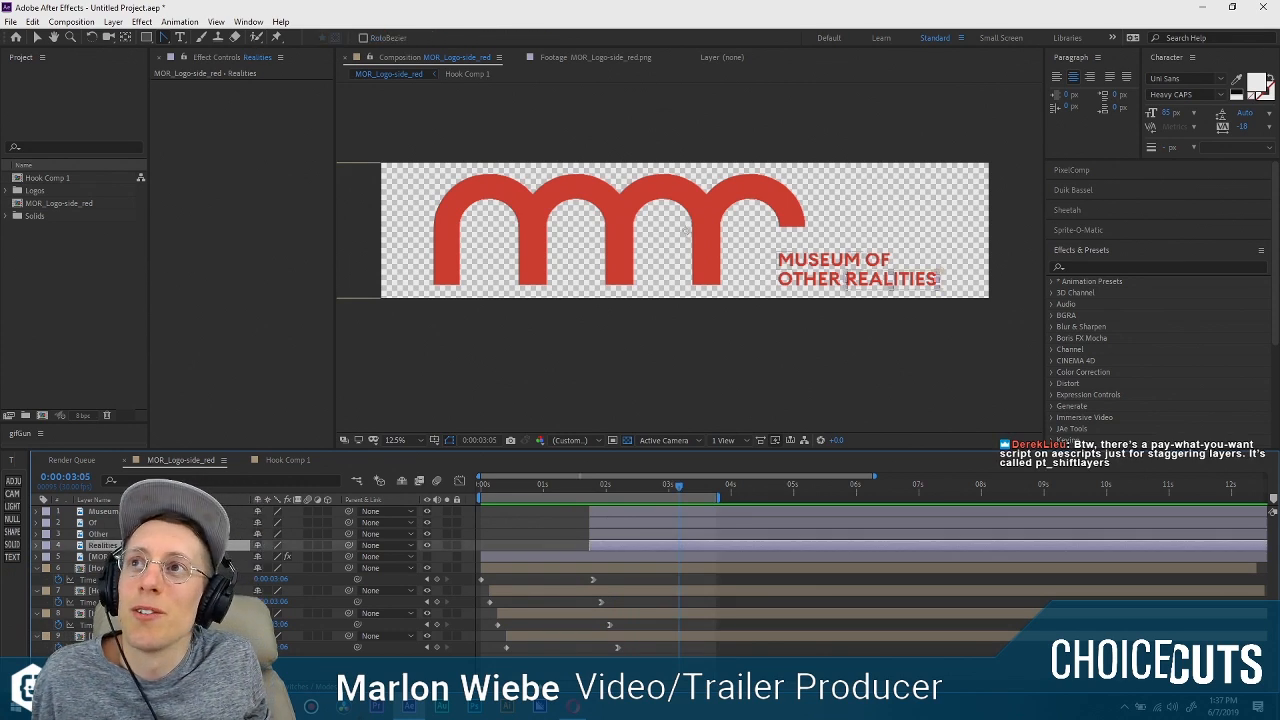
shift+click(114, 511)
right_click(114, 511)
key(Escape)
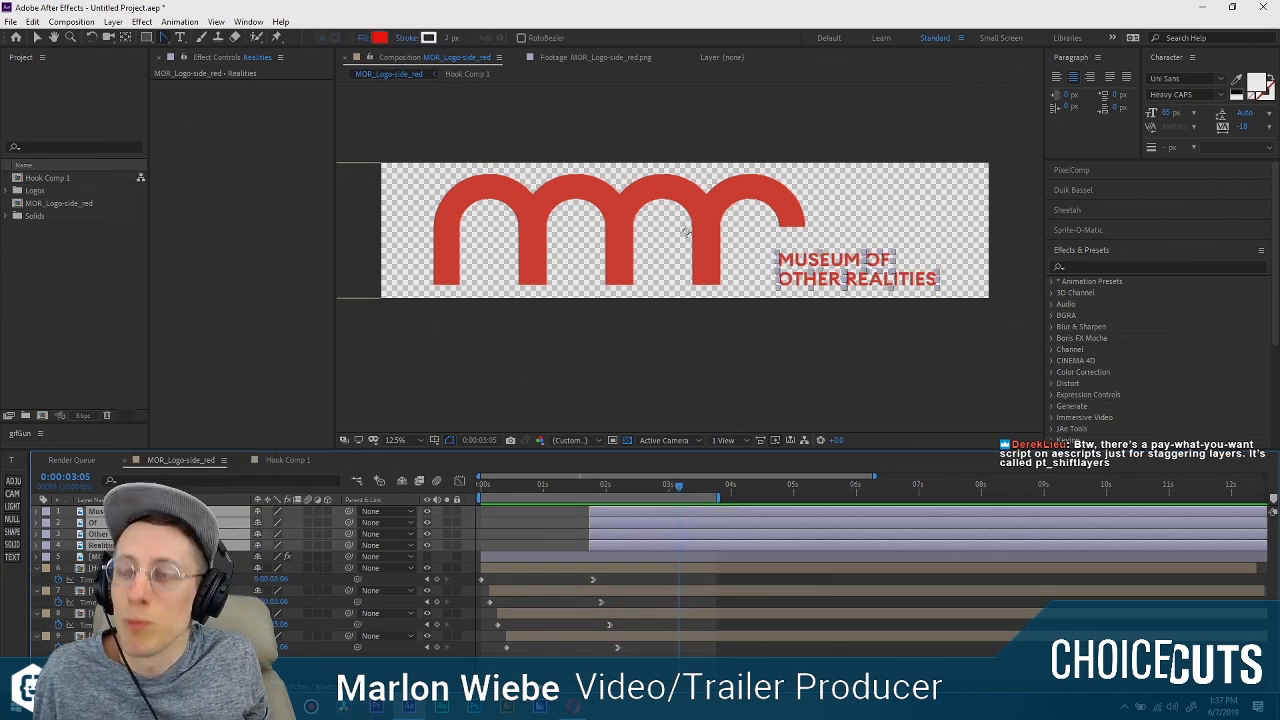
click(108, 557)
click(112, 546)
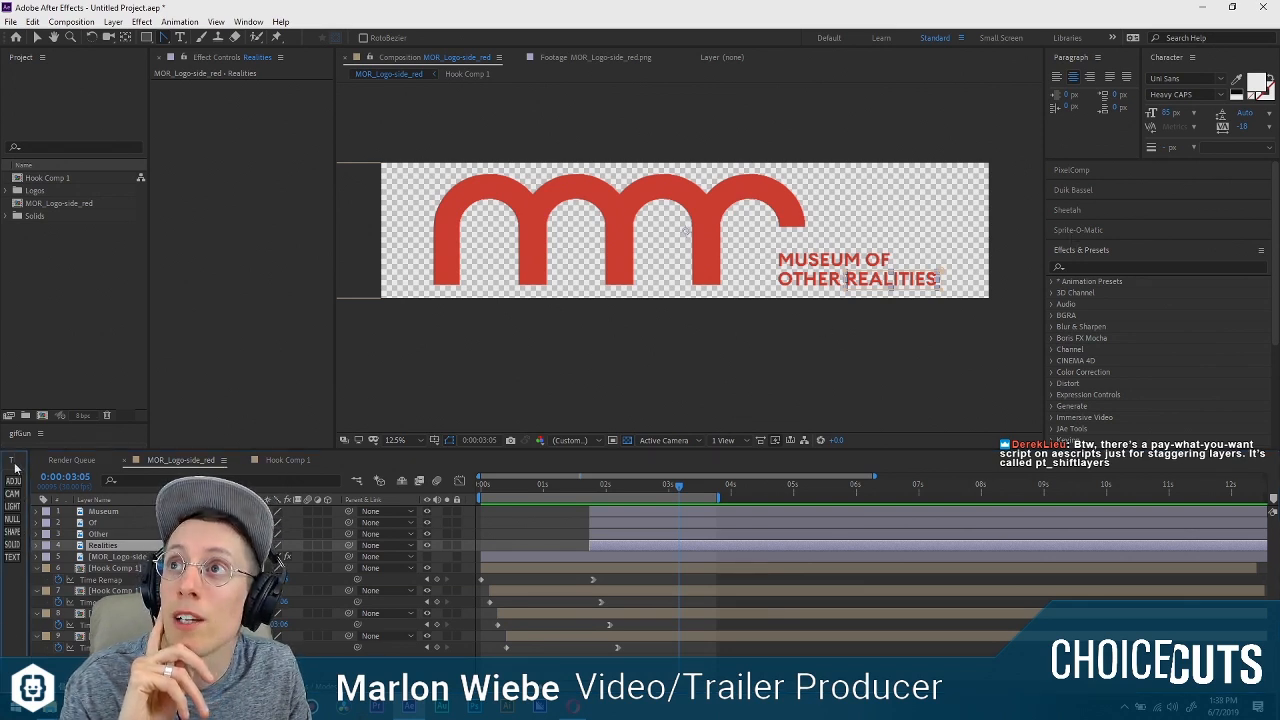
Try adding an adjustment layer above the Museum layer.
mouse_move(28, 481)
mouse_down()
mouse_move(193, 480)
mouse_move(18, 484)
mouse_up()
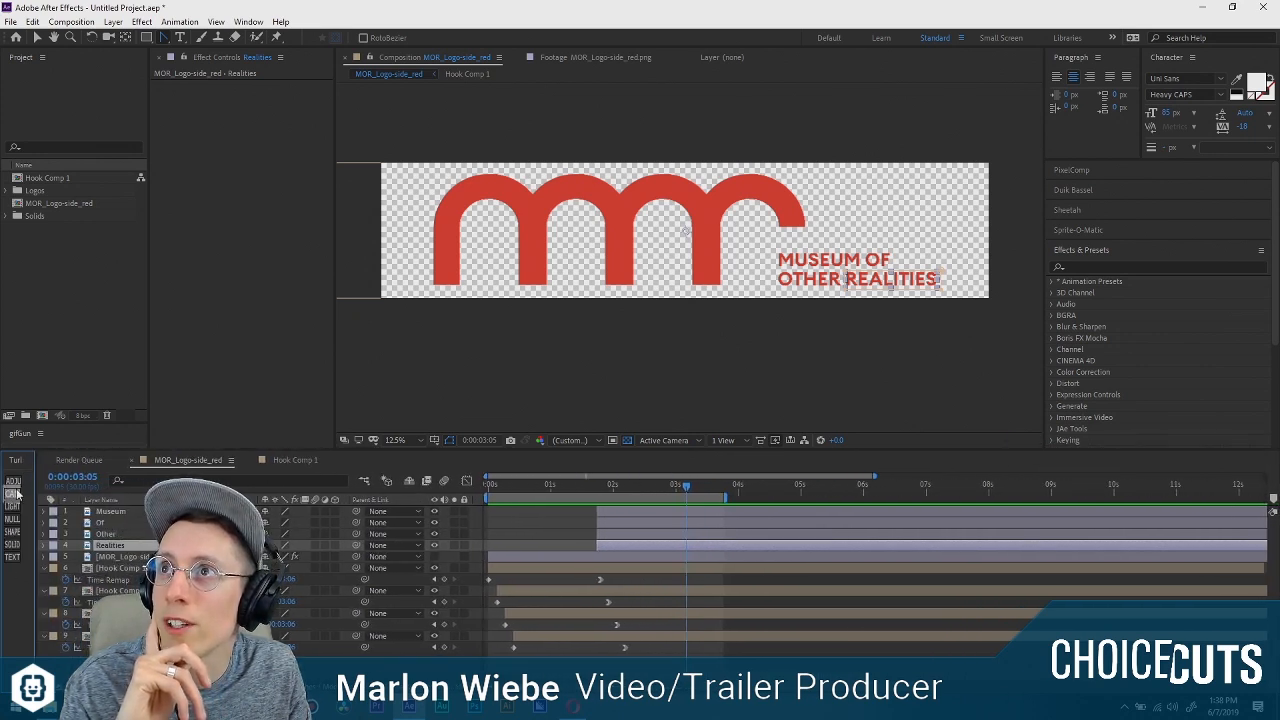
click(629, 512)
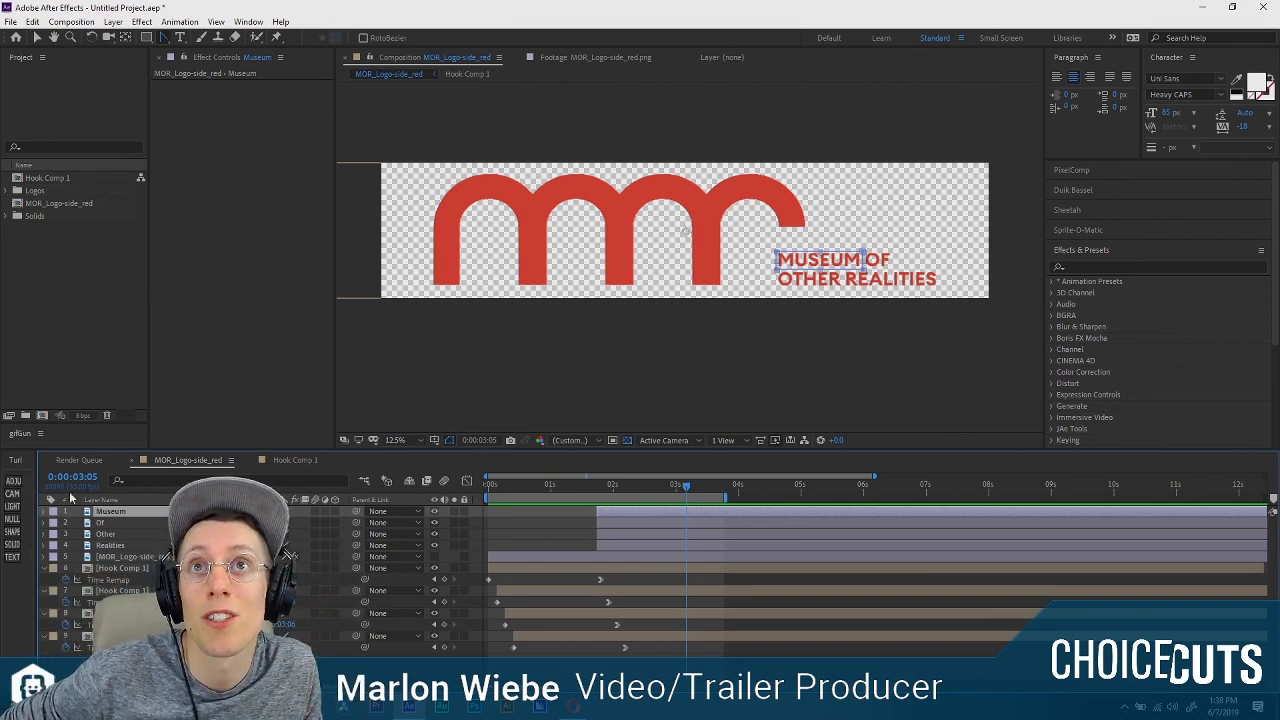
click(13, 481)
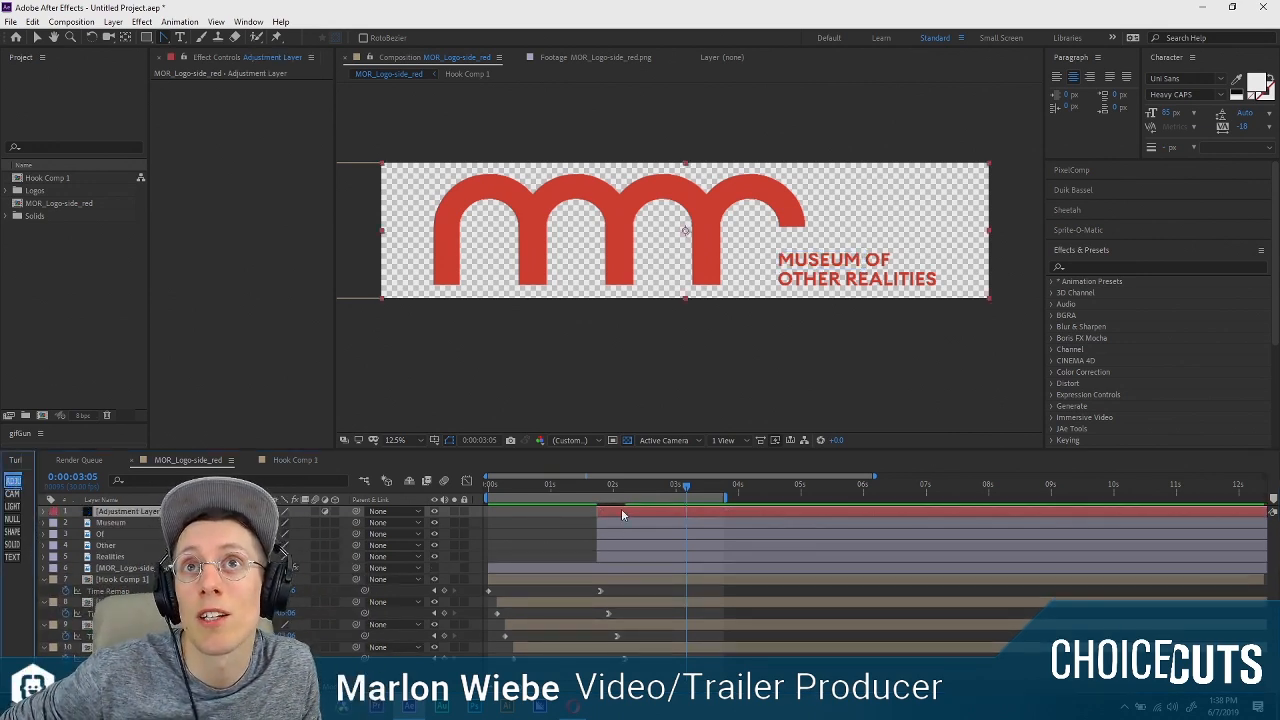
drag(588, 489, 611, 494)
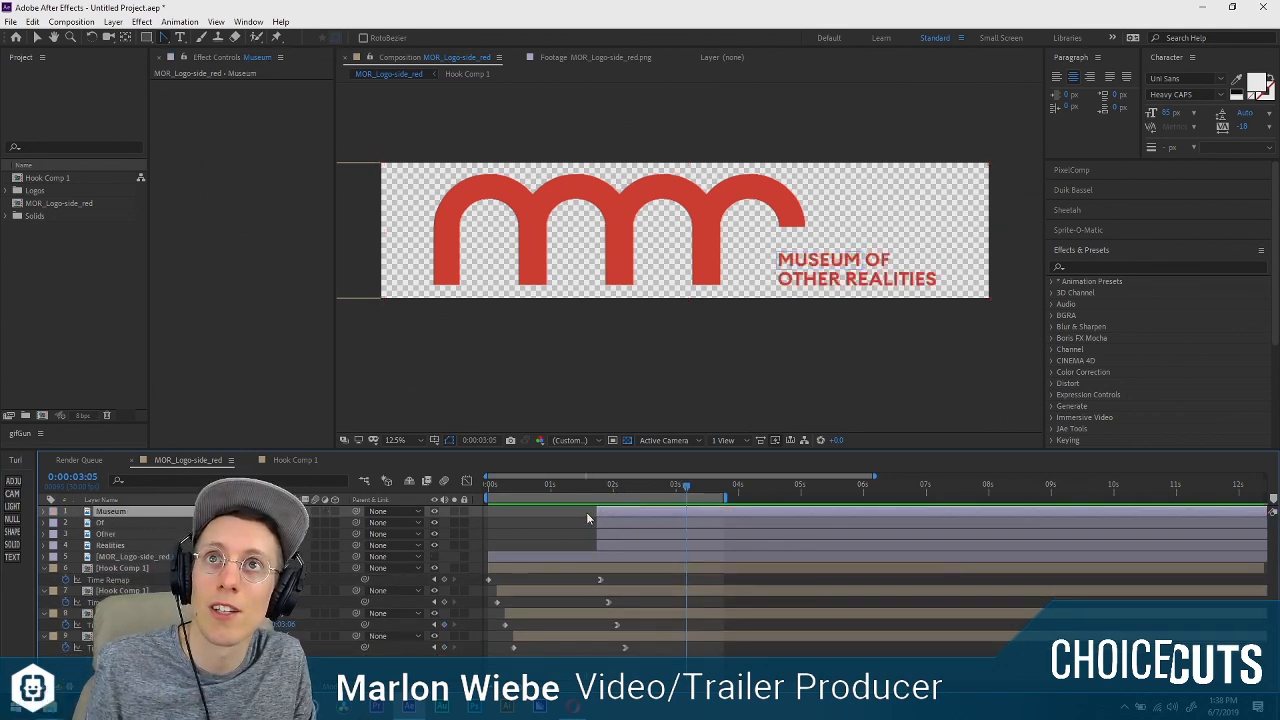
Try adding a solid layer above the Museum layer with the playhead at 0:00:02:00.
click(587, 514)
click(613, 489)
click(619, 512)
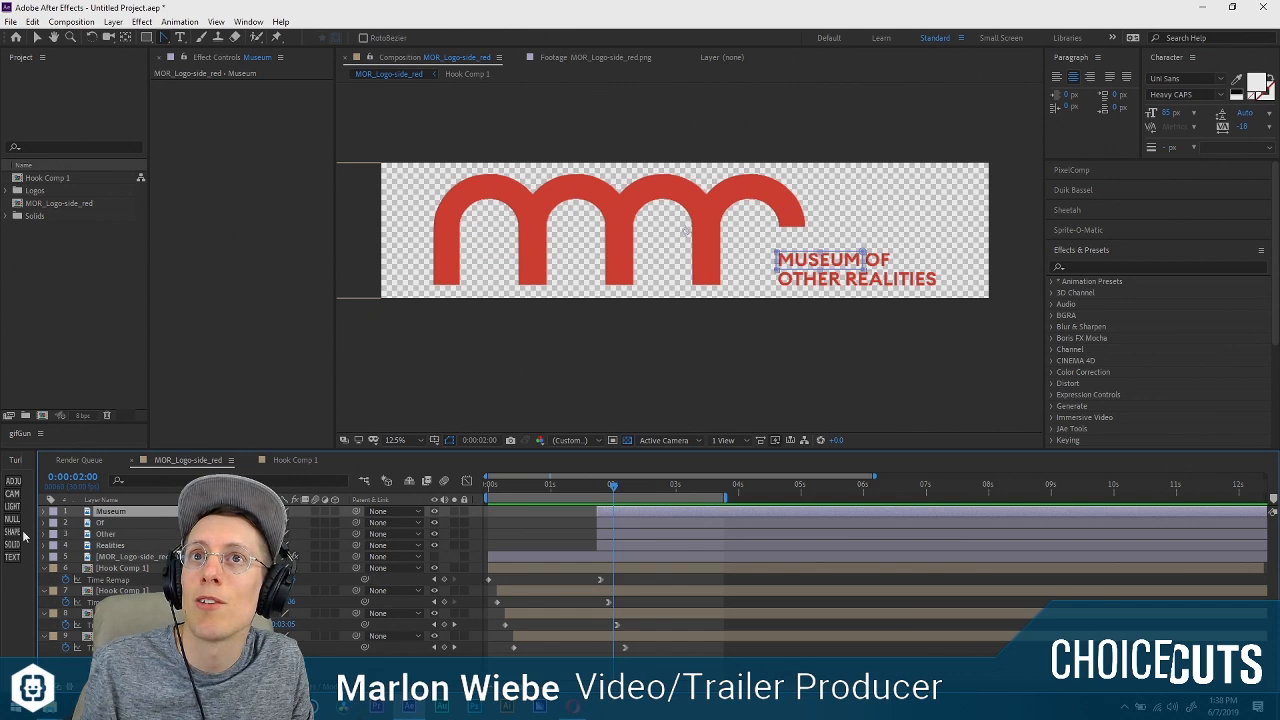
click(14, 545)
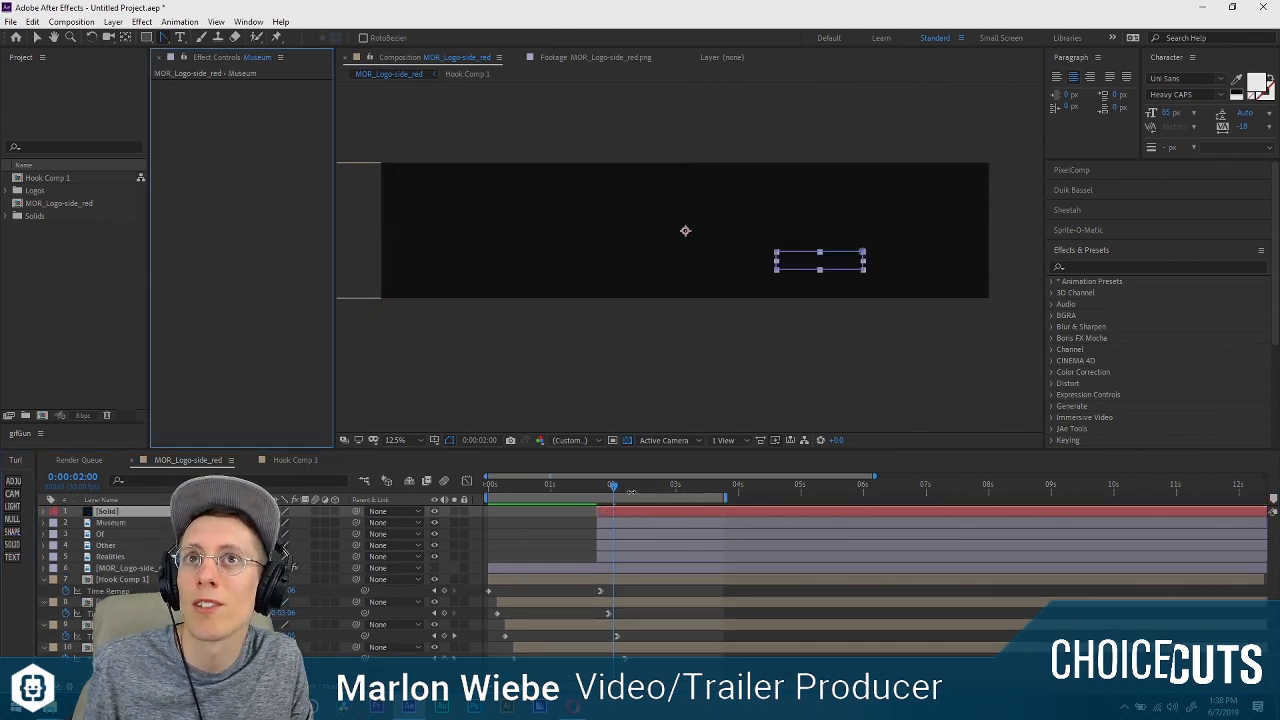
key(ctrl+z)
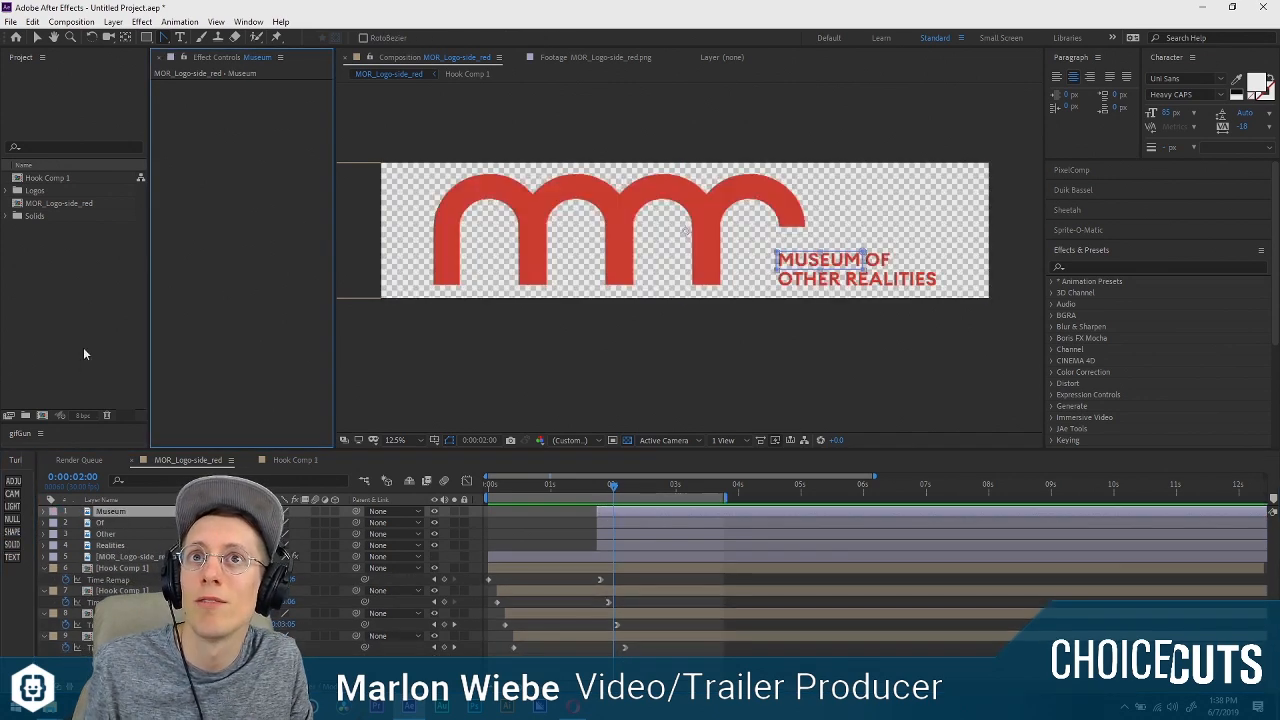
Look at the PixelComp options and open Duik Bassel, dismissing its update notice and help window.
click(1110, 170)
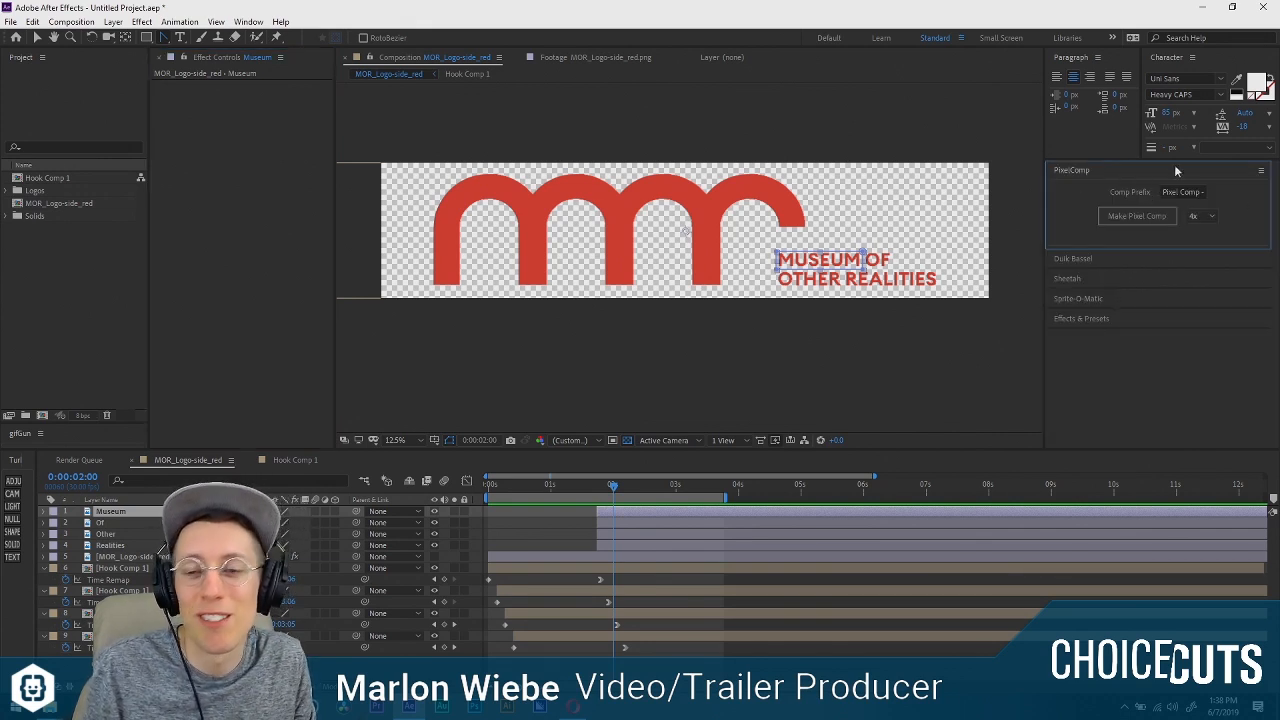
click(1112, 172)
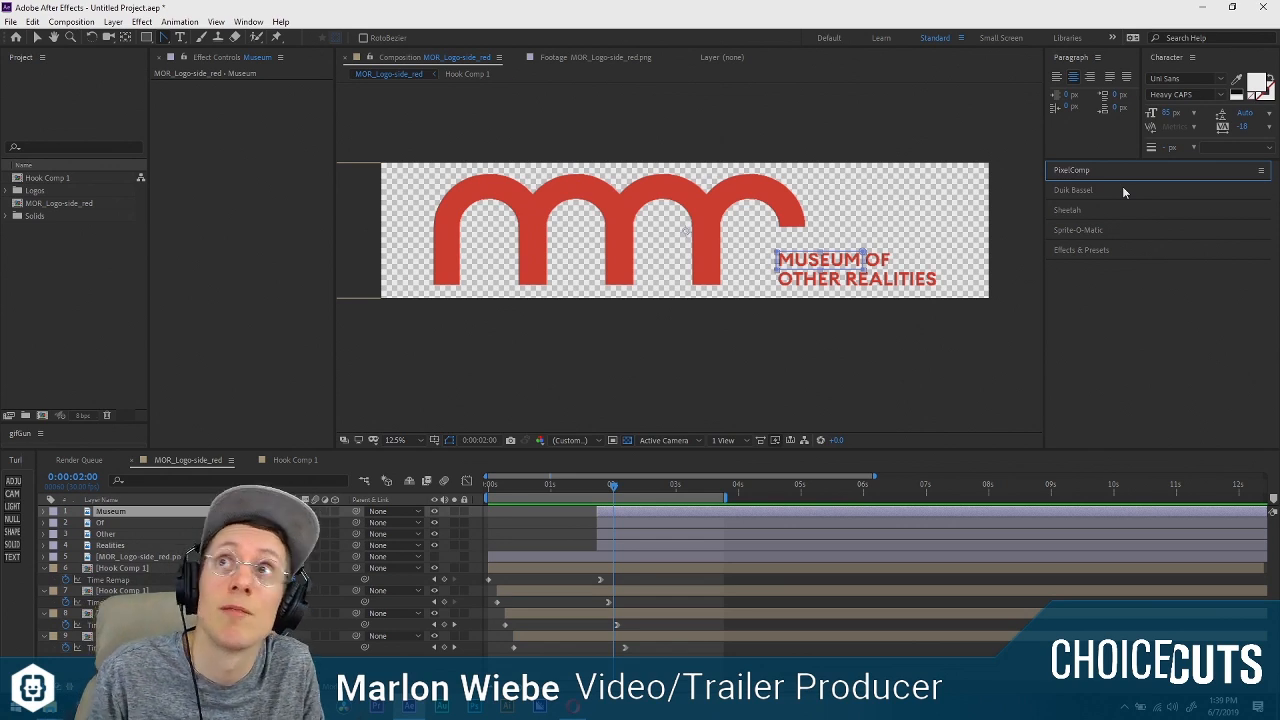
click(1132, 196)
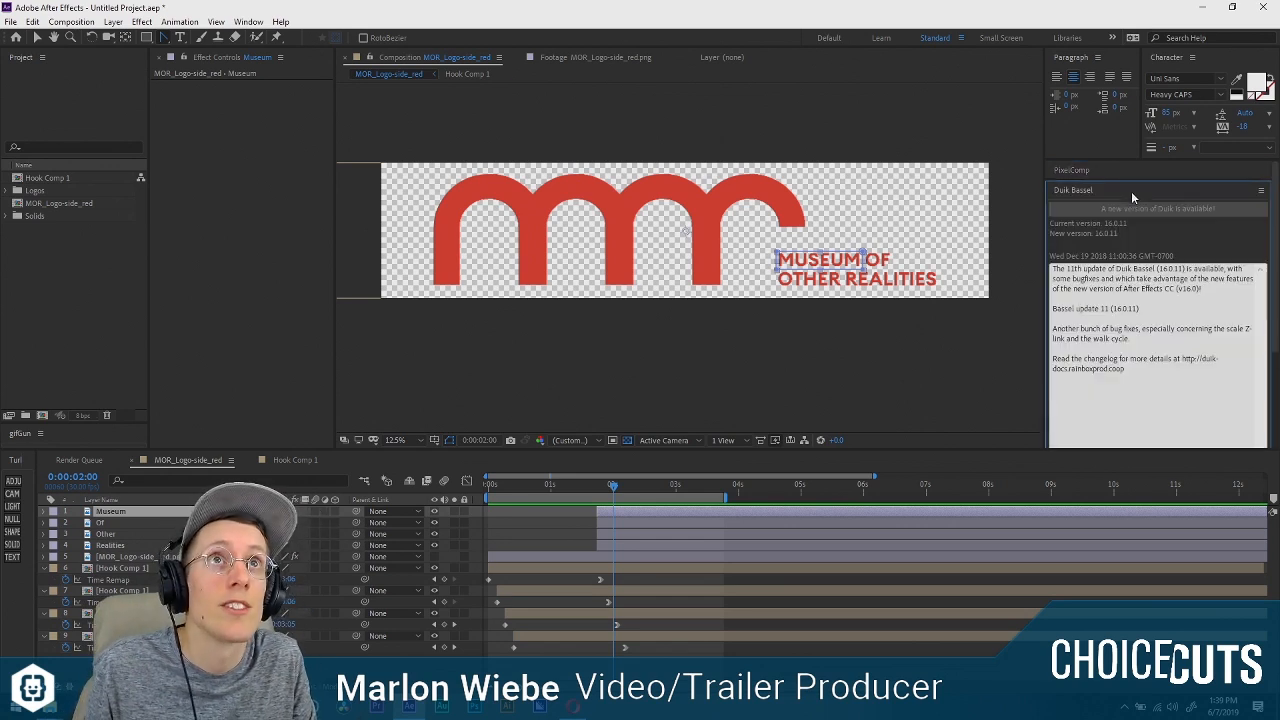
click(1150, 186)
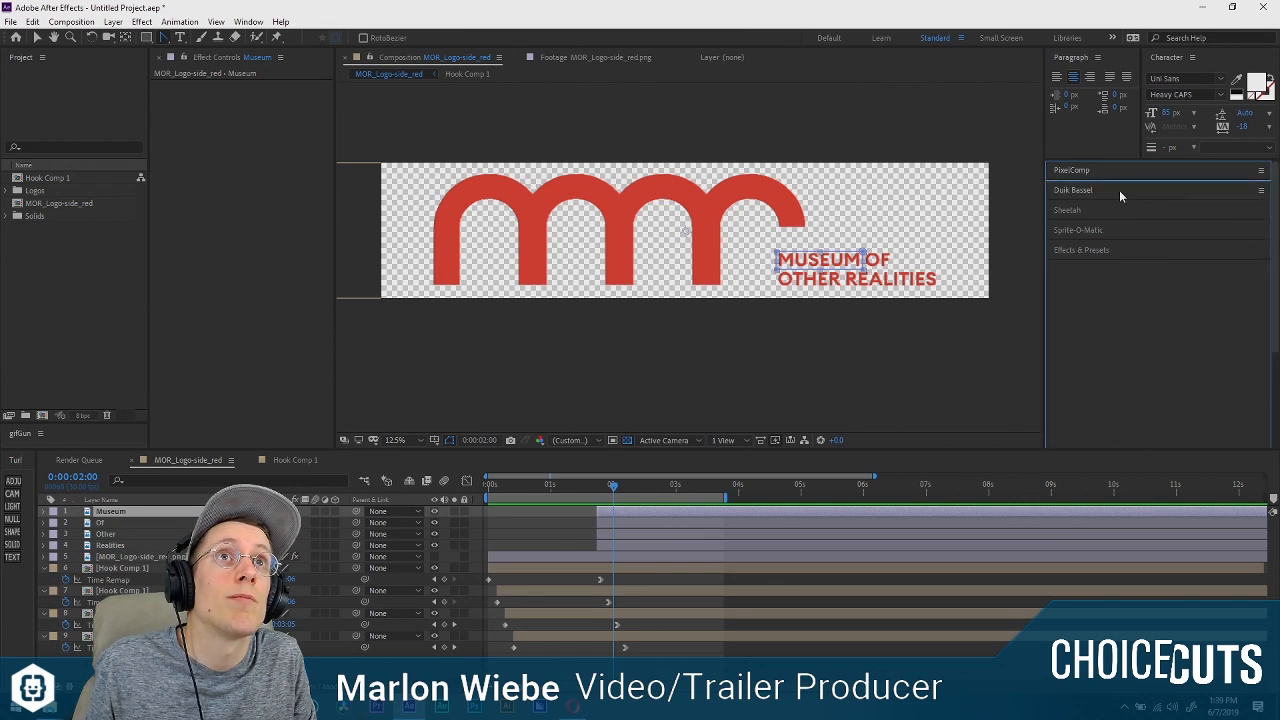
click(1119, 190)
scroll(1172, 226, down, 3)
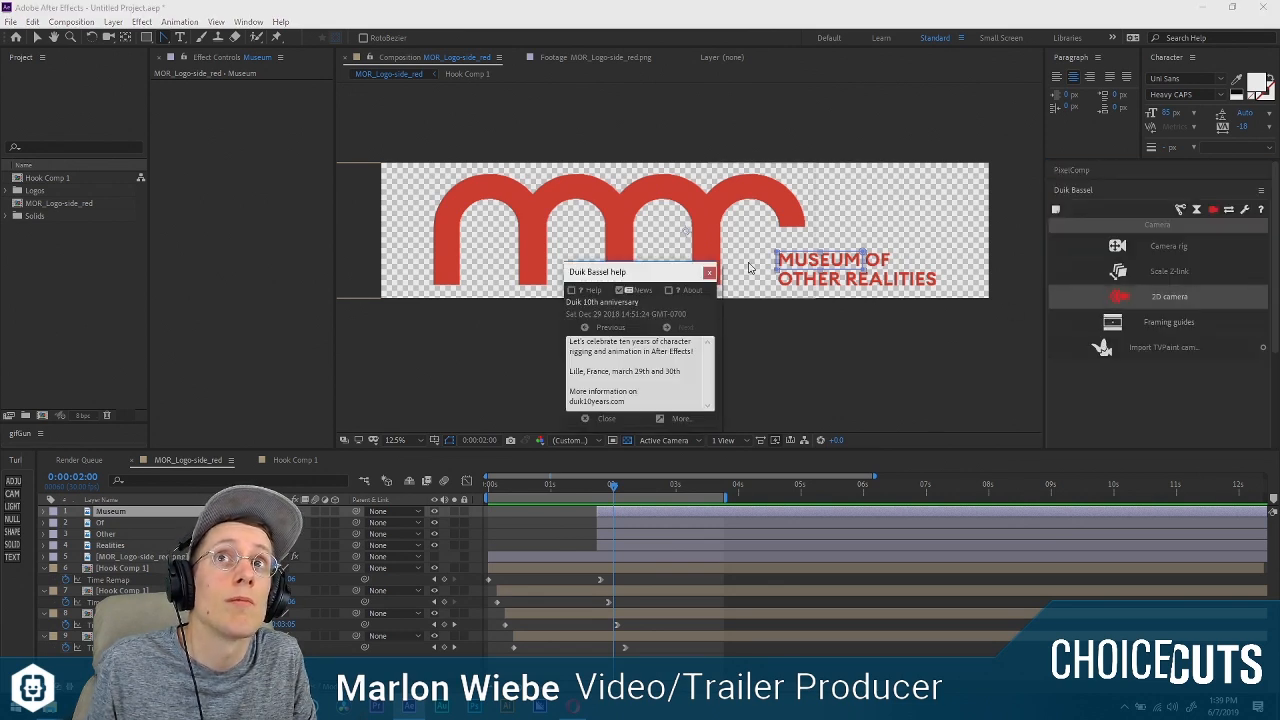
click(712, 274)
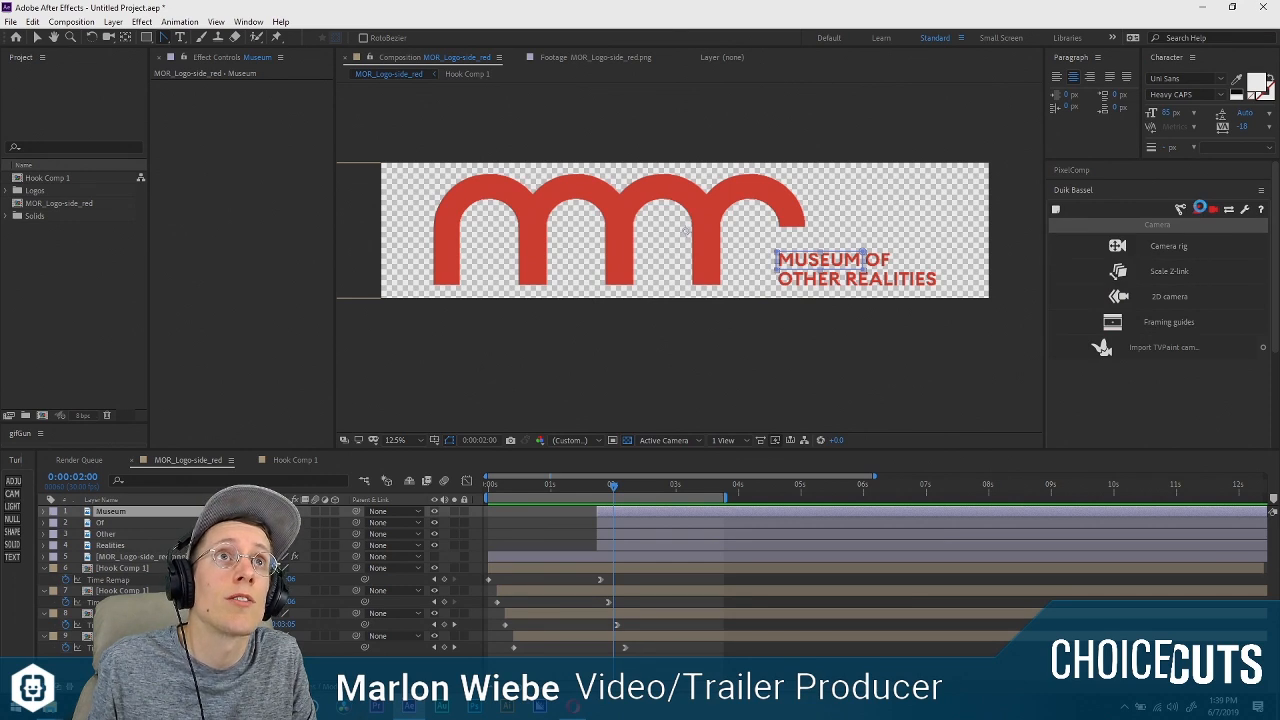
Look through Duik Bassel's rigging, animation, camera and I/O tools, and collapse it again.
click(1181, 210)
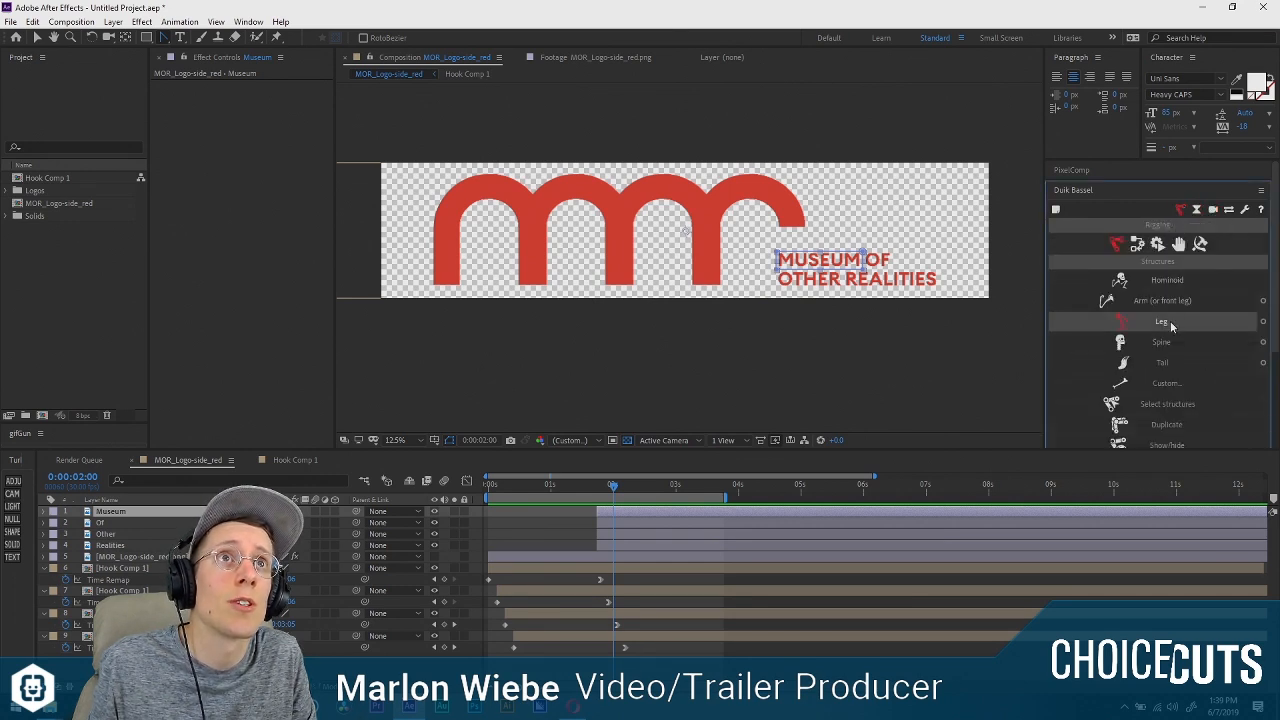
click(1181, 210)
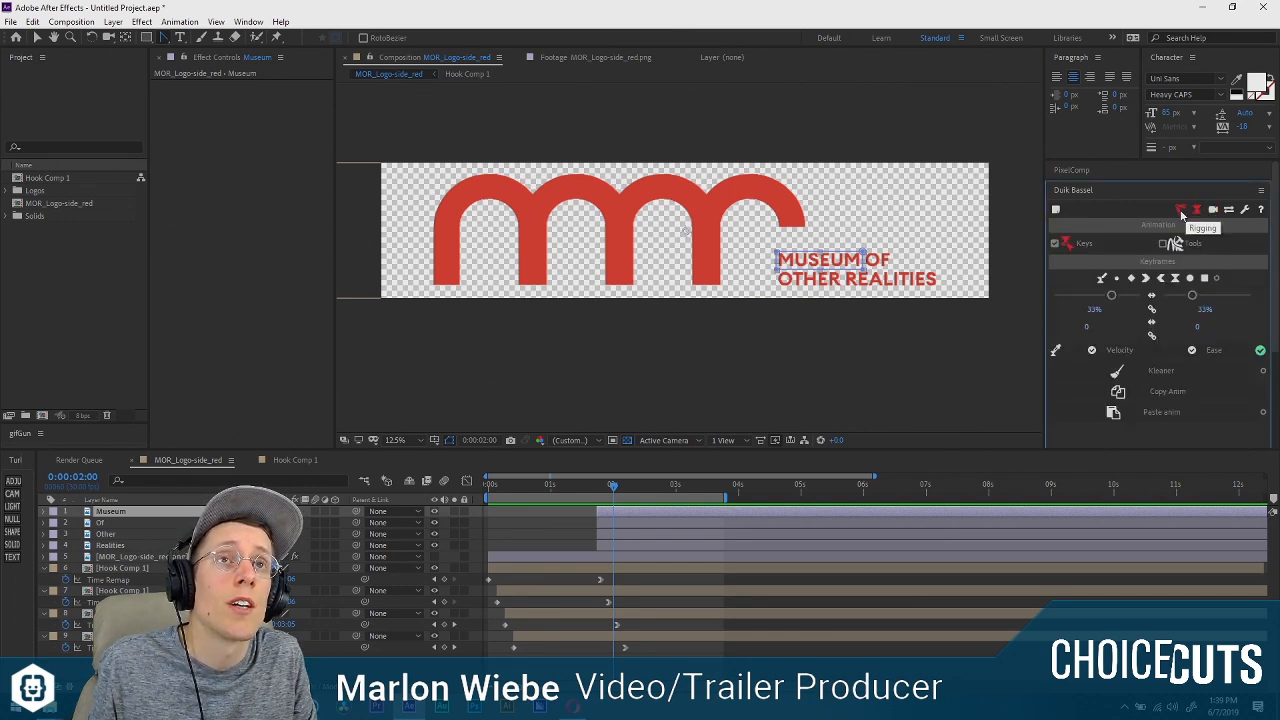
click(1181, 210)
click(1197, 210)
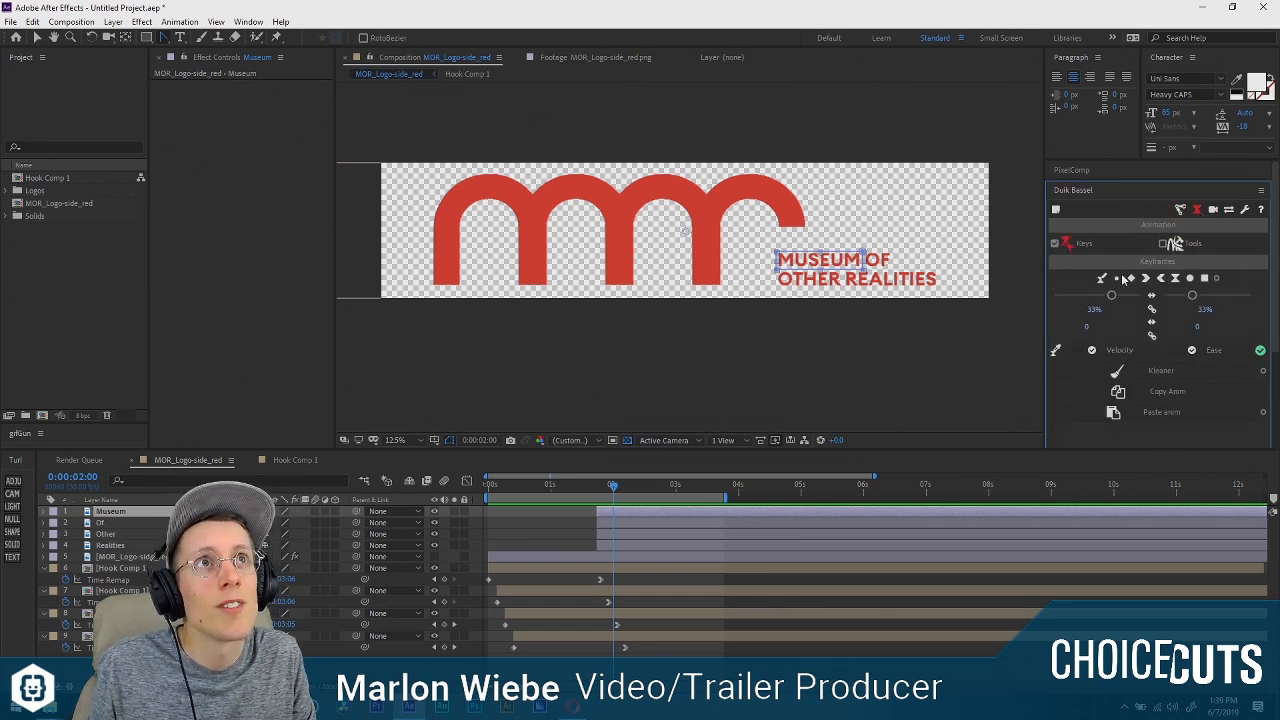
click(1213, 210)
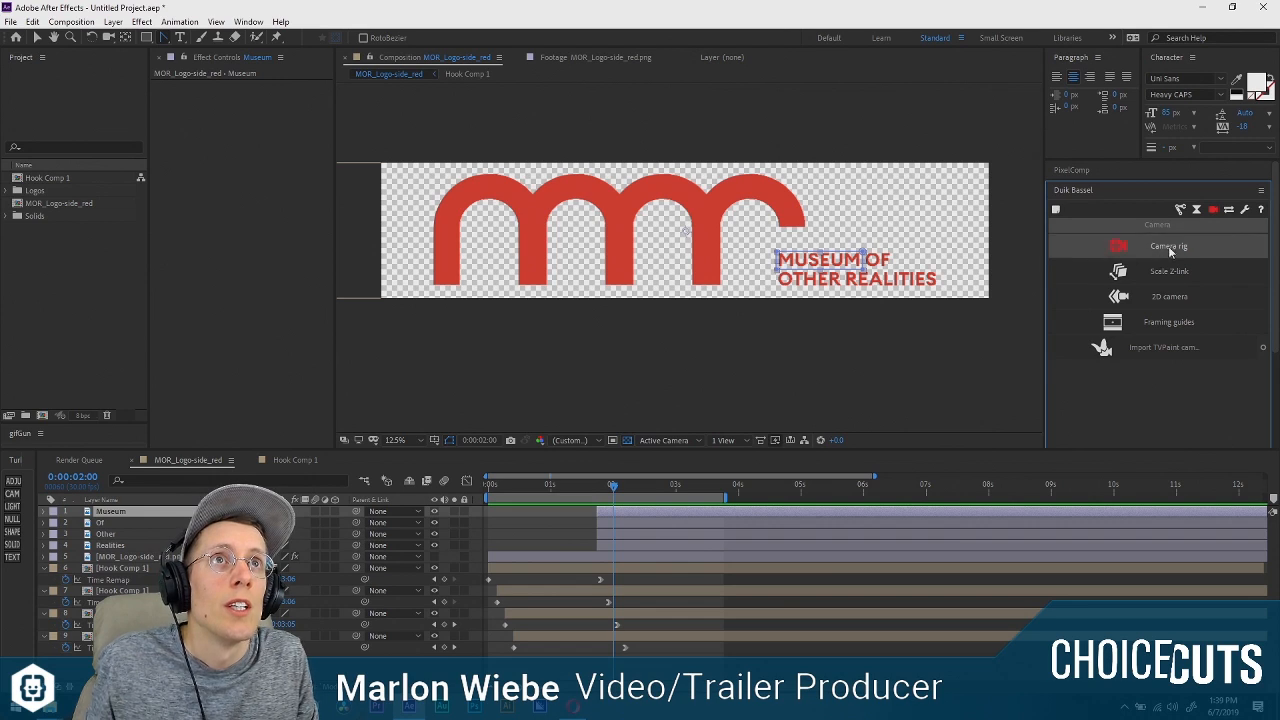
click(1178, 210)
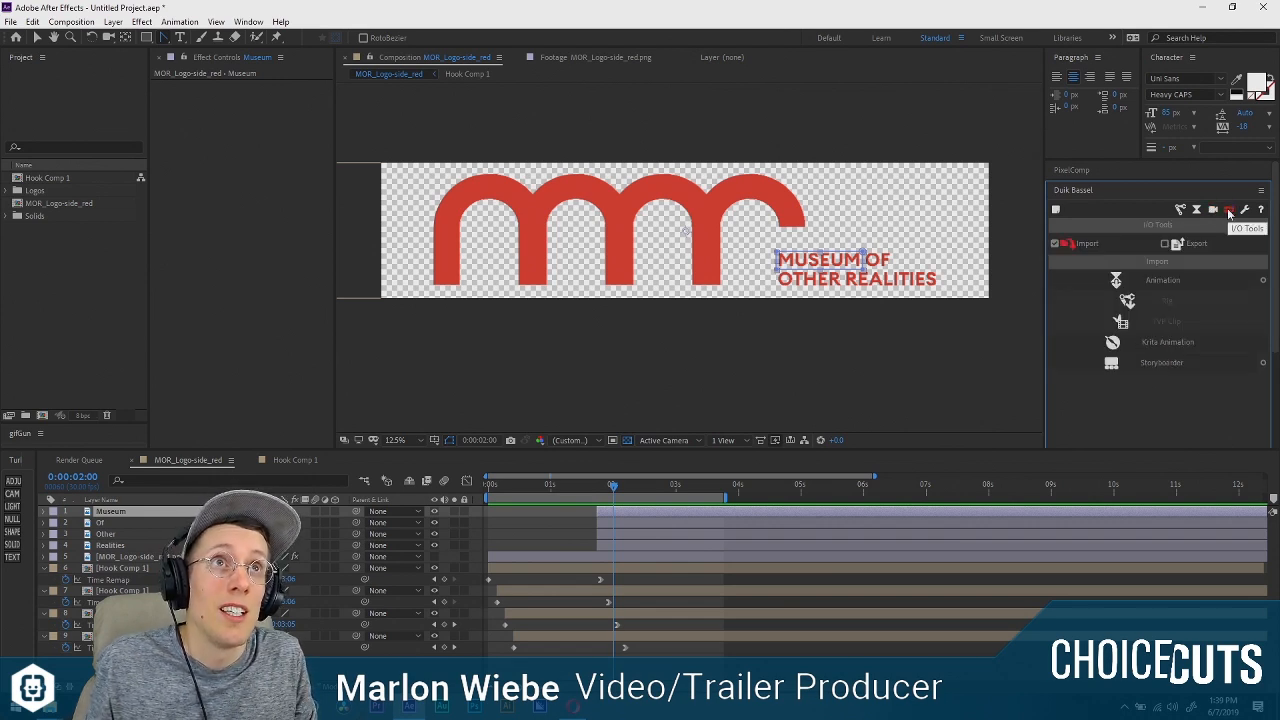
click(1144, 190)
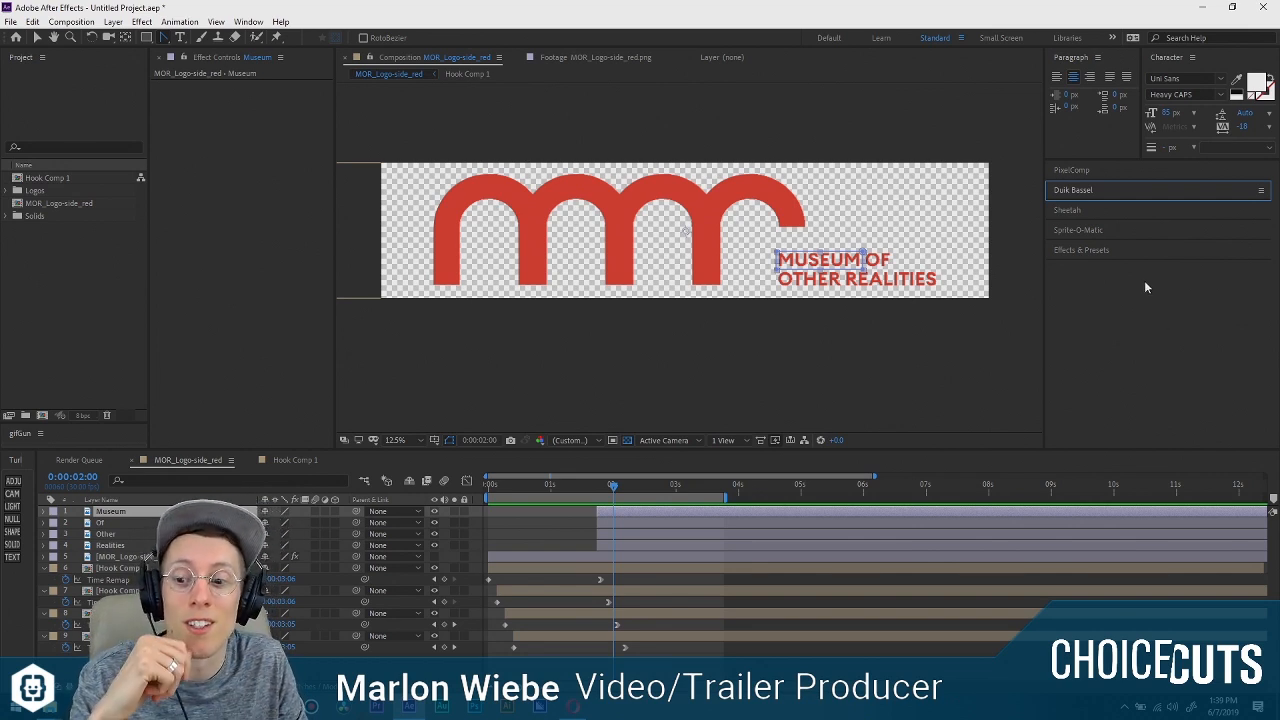
Replay the logo animation from the start several times to review the arches and the title timing.
drag(614, 478, 428, 473)
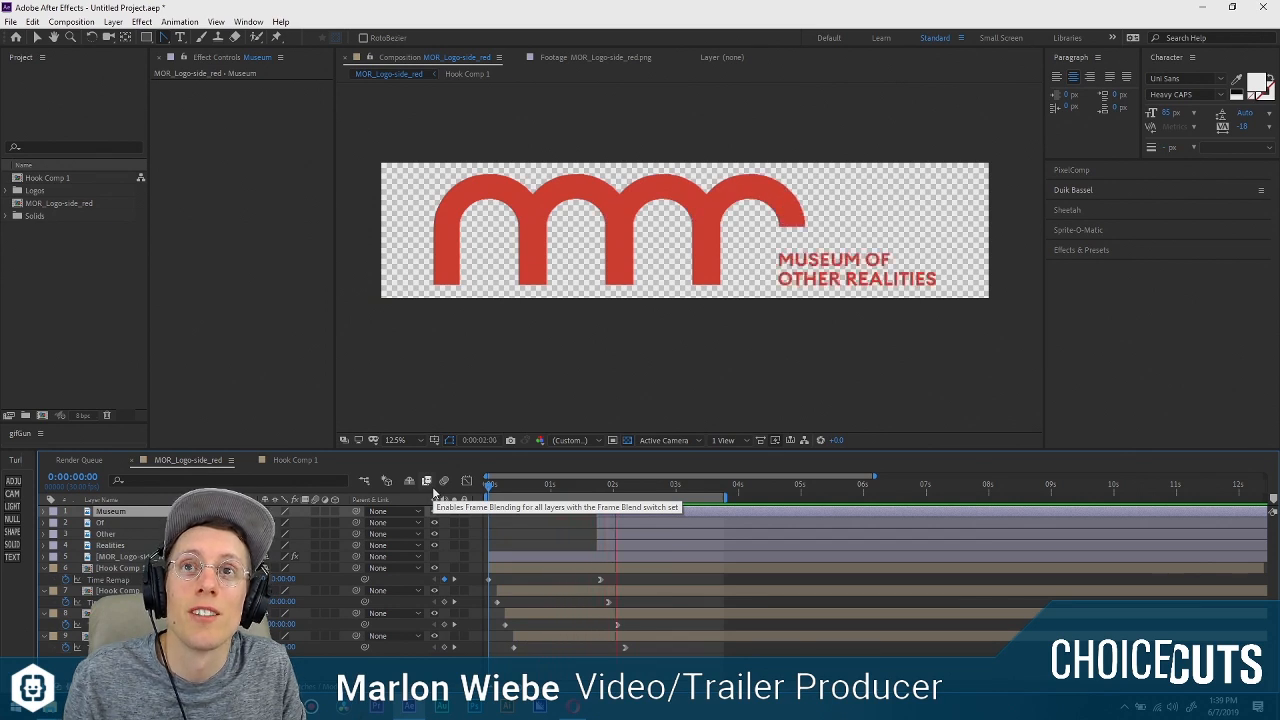
key(space)
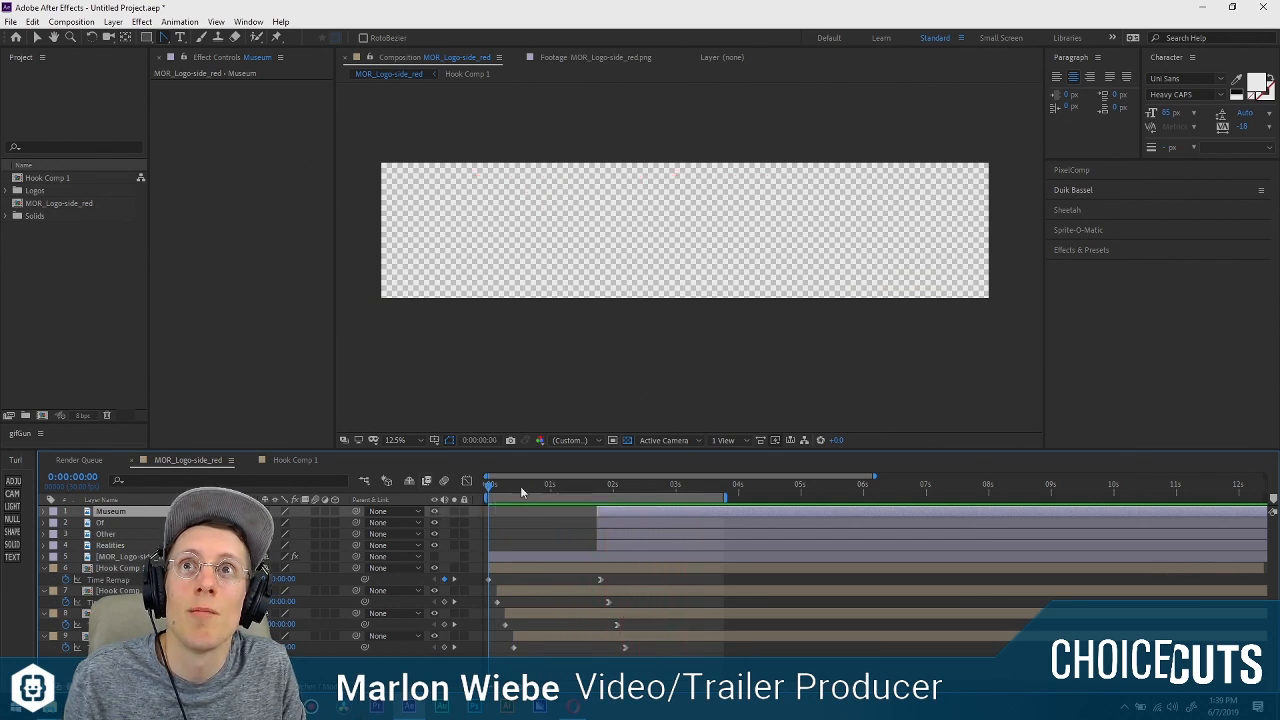
key(space)
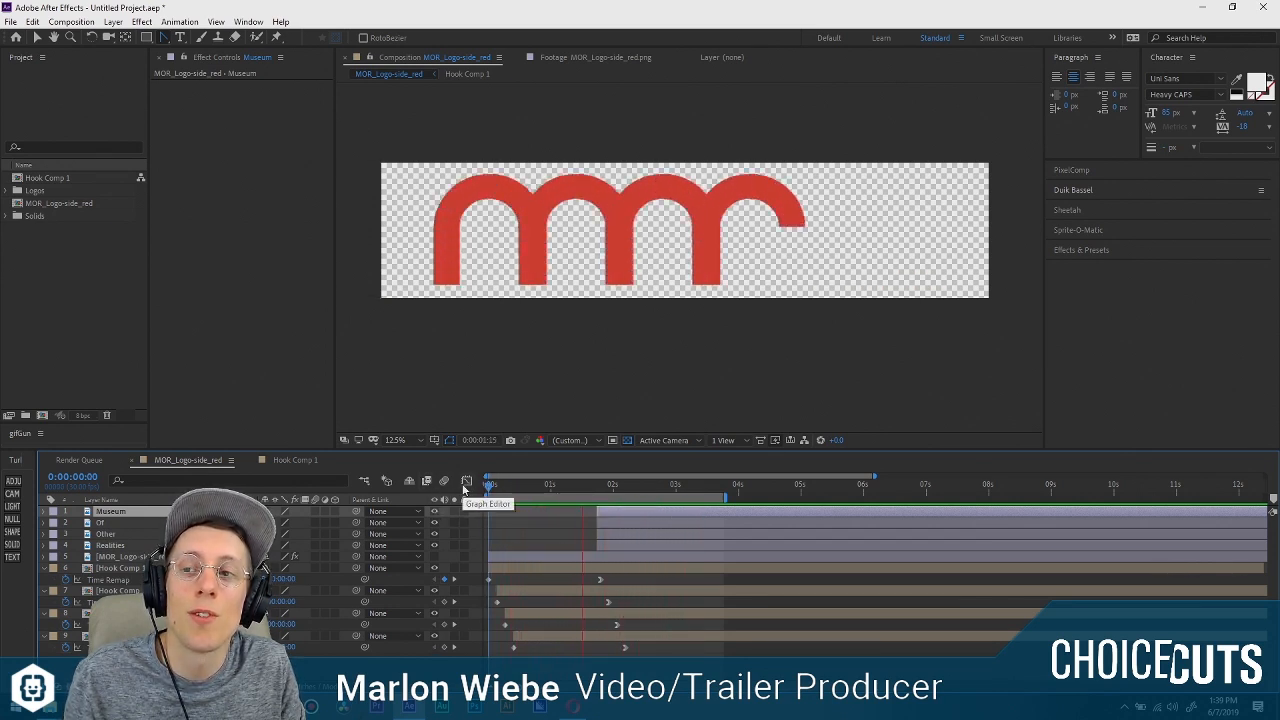
key(space)
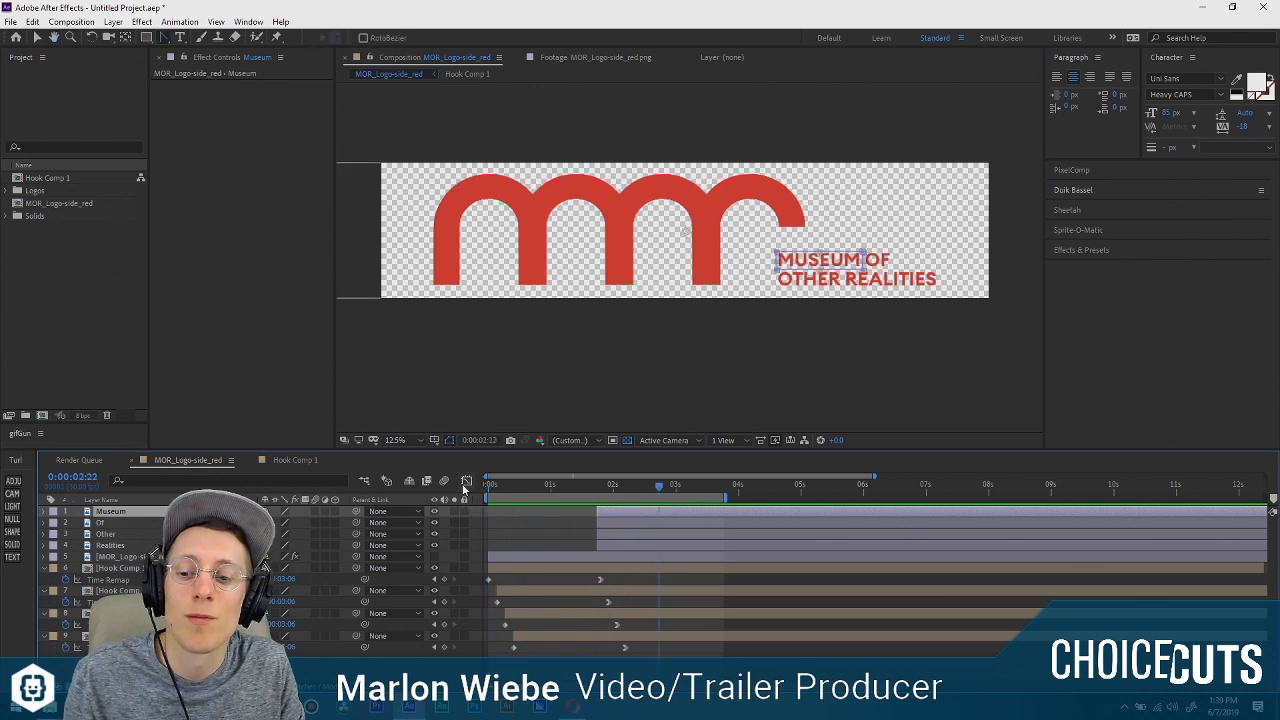
key(Home)
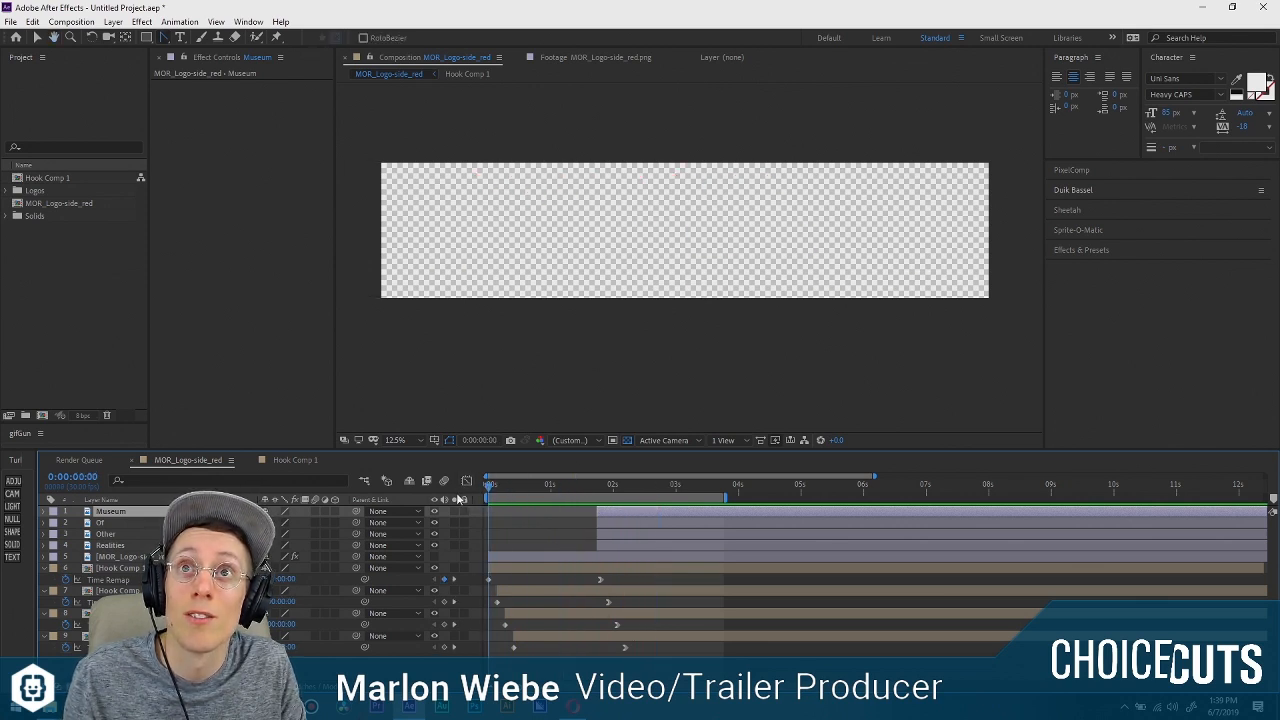
key(space)
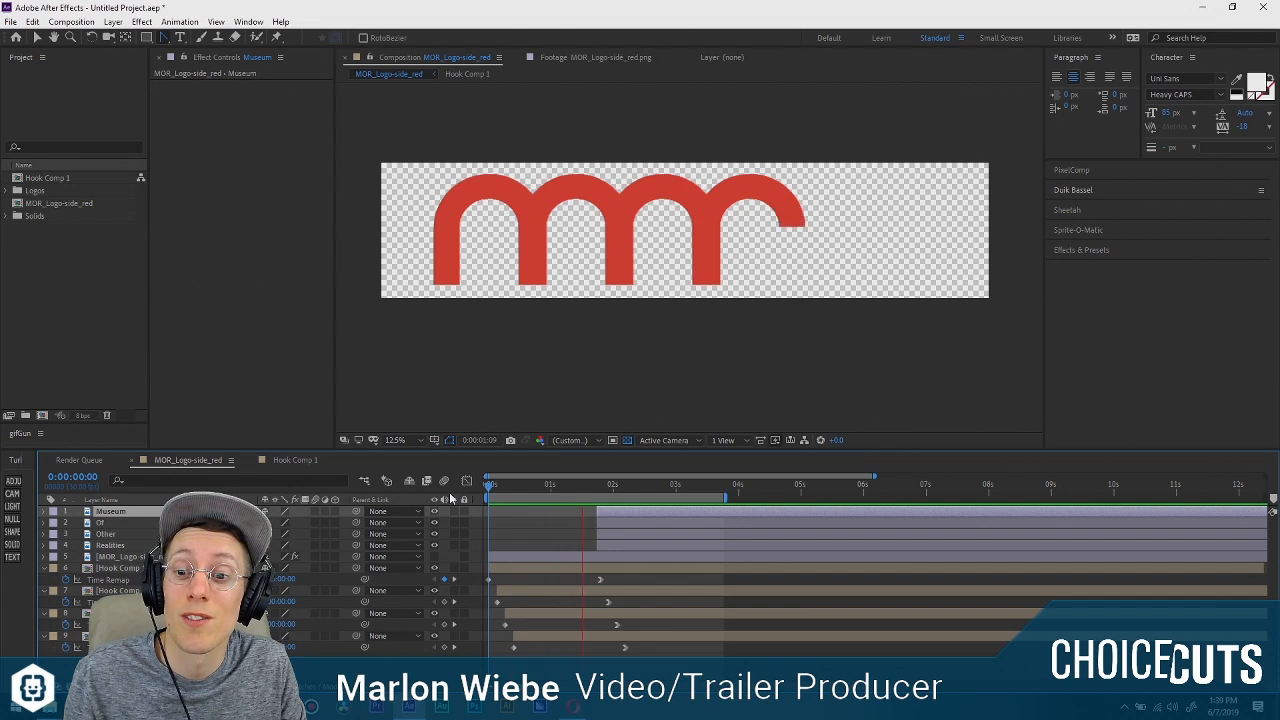
key(space)
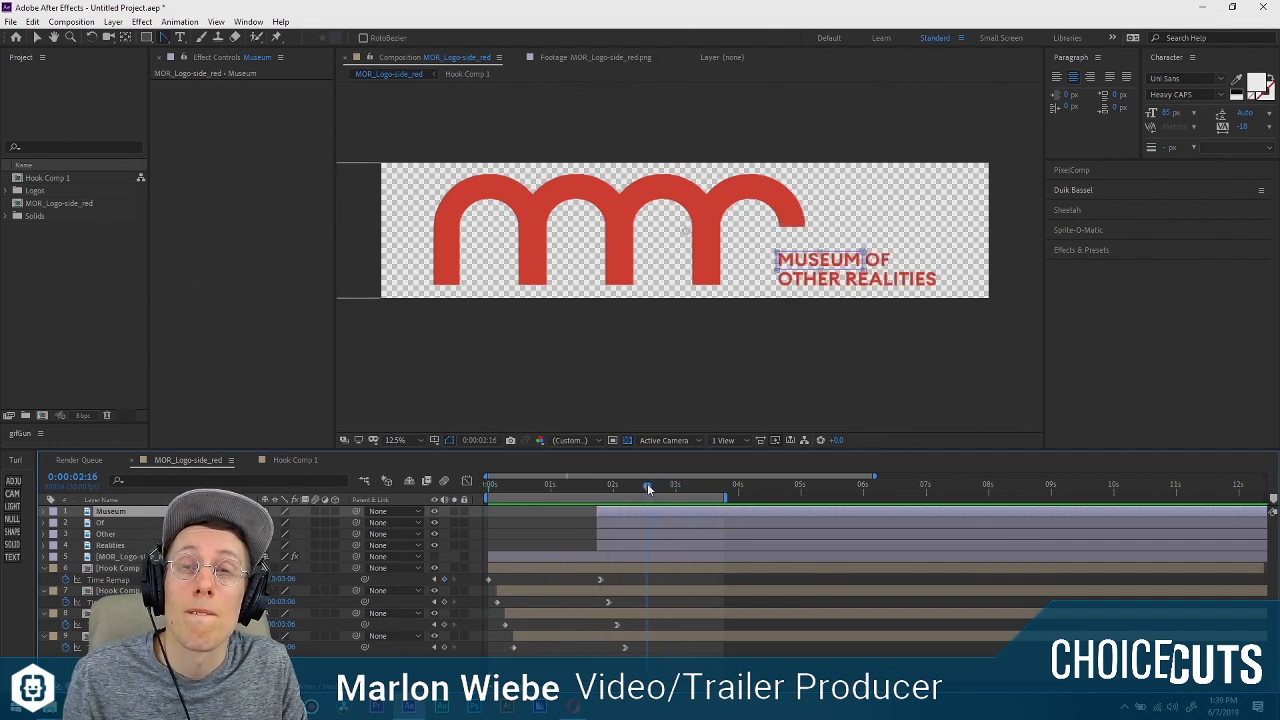
Duplicate the four title word layers and group the duplicates at the top of the layer stack.
click(643, 548)
shift+click(646, 511)
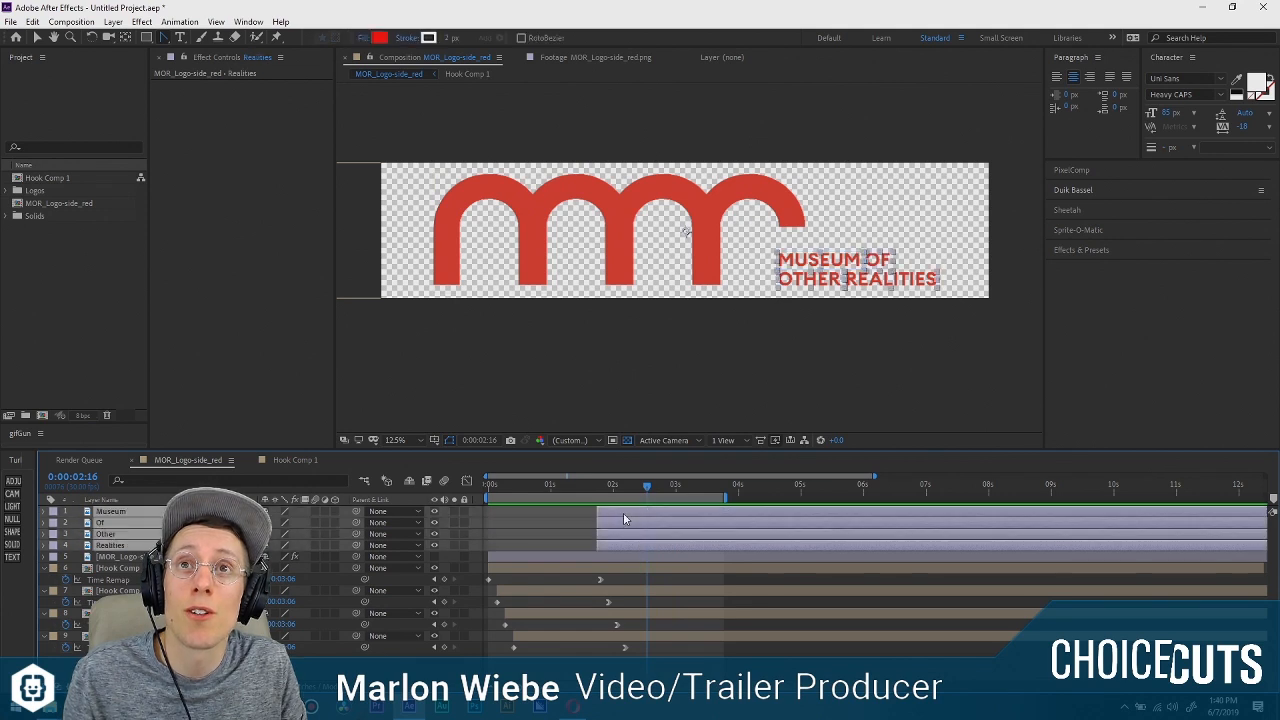
key(ctrl+d)
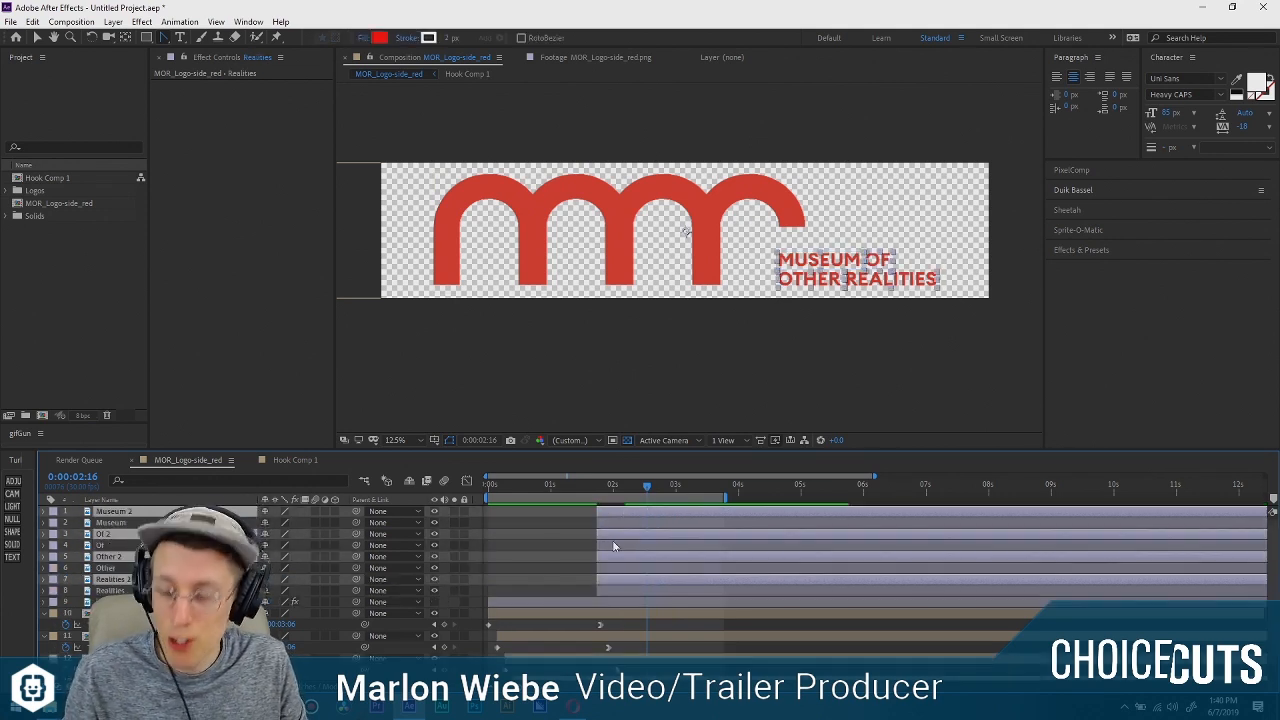
drag(190, 534, 190, 517)
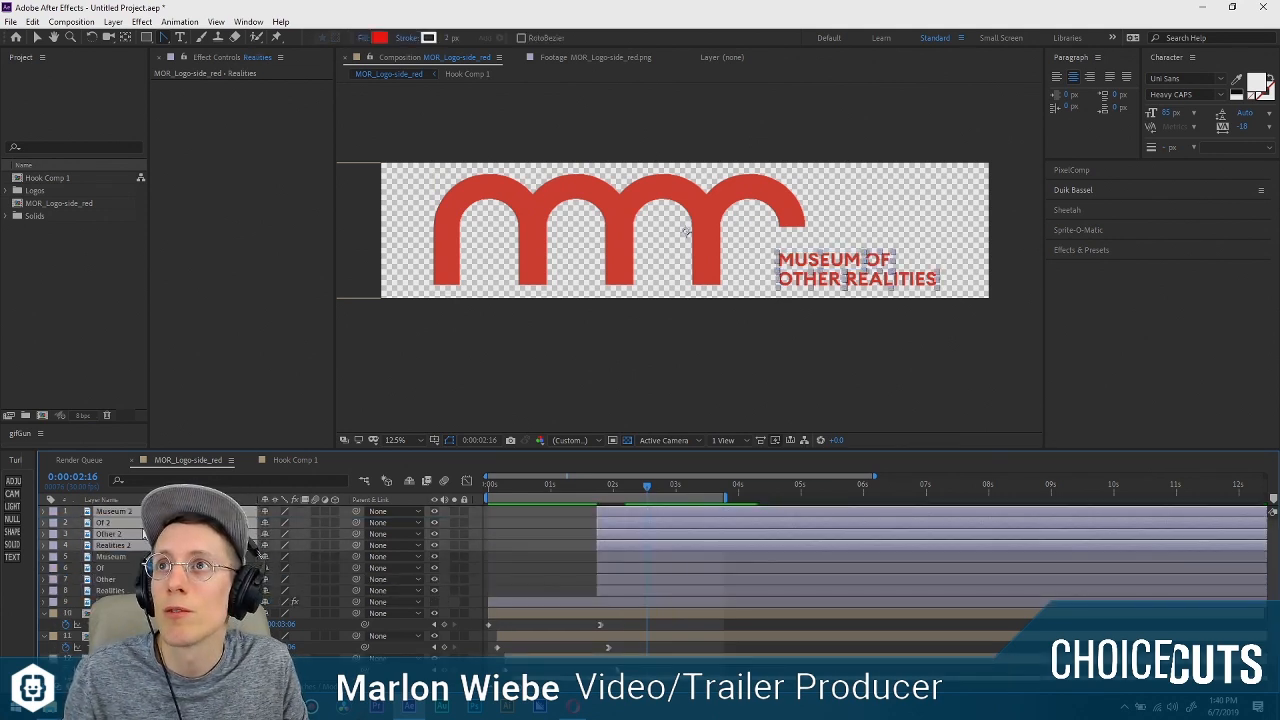
Delete the original Of, Other and Realities layers below the duplicates.
click(190, 557)
shift+click(190, 590)
click(190, 534)
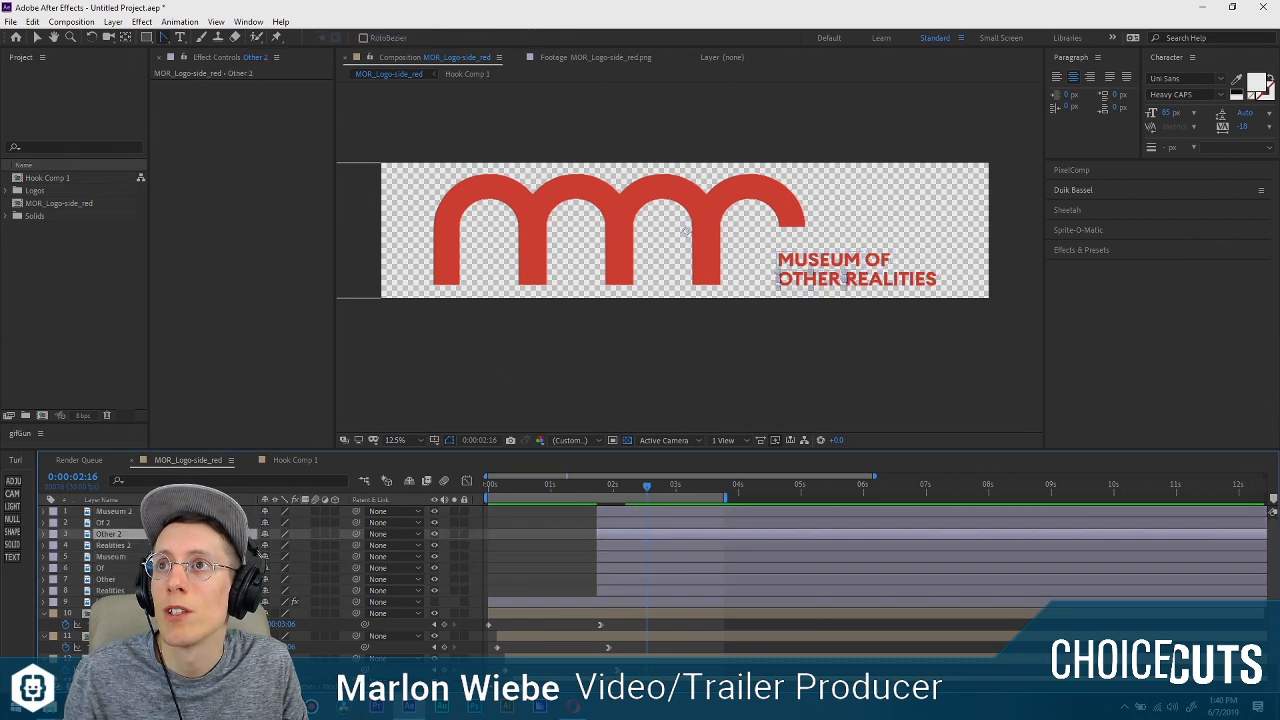
click(190, 557)
click(190, 568)
shift+click(190, 590)
key(Delete)
key(End)
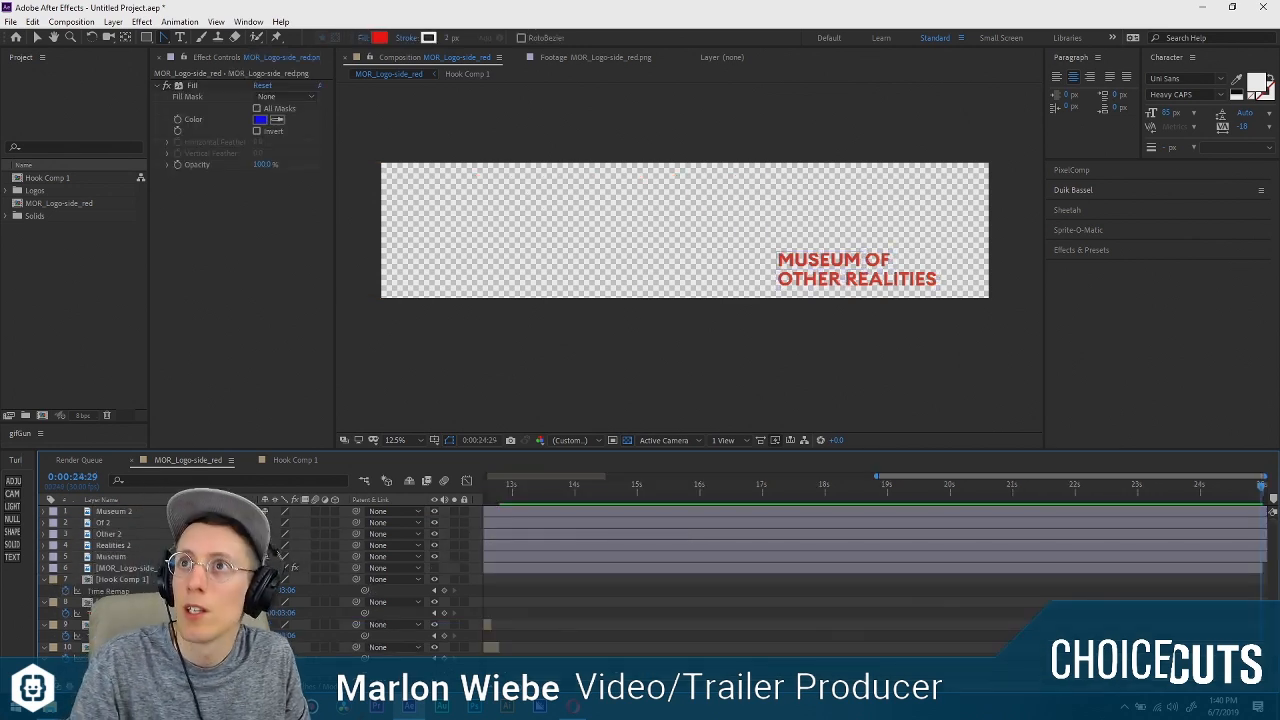
Hide the four duplicate word layers and delete the mask from the original Museum layer so it shows the full logo.
click(190, 545)
shift+click(190, 511)
click(434, 511)
click(255, 556)
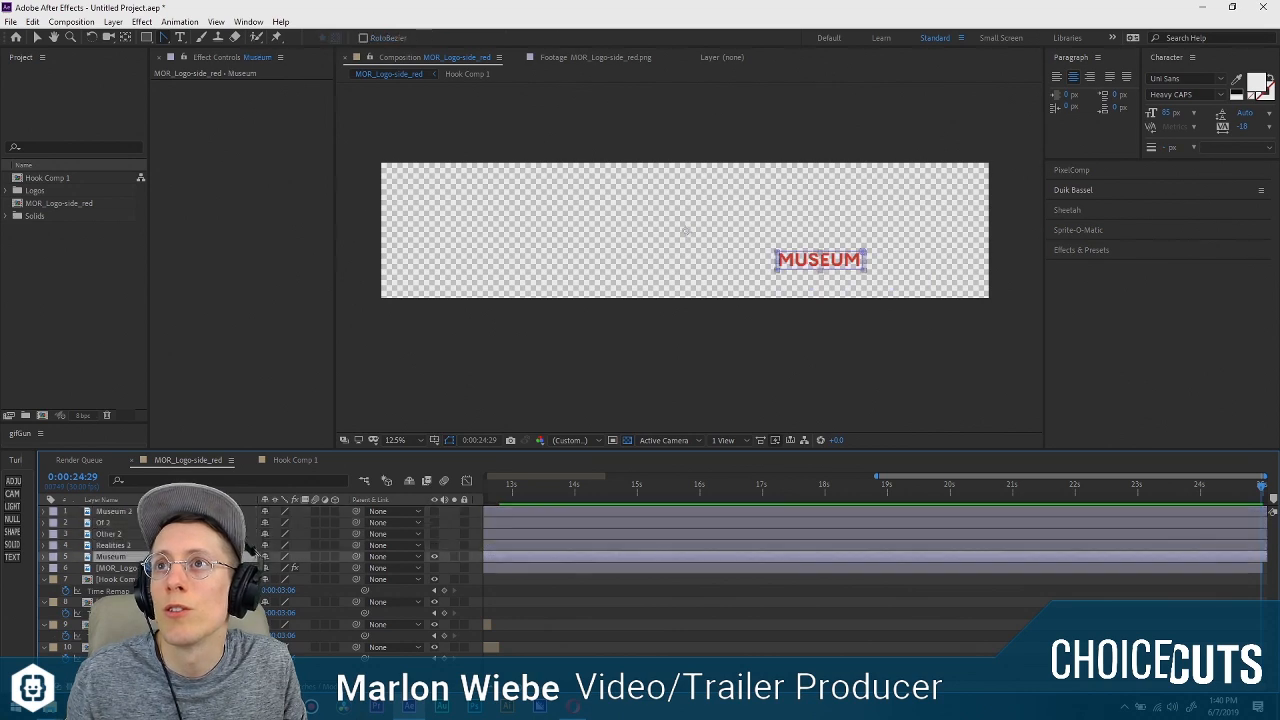
key(m)
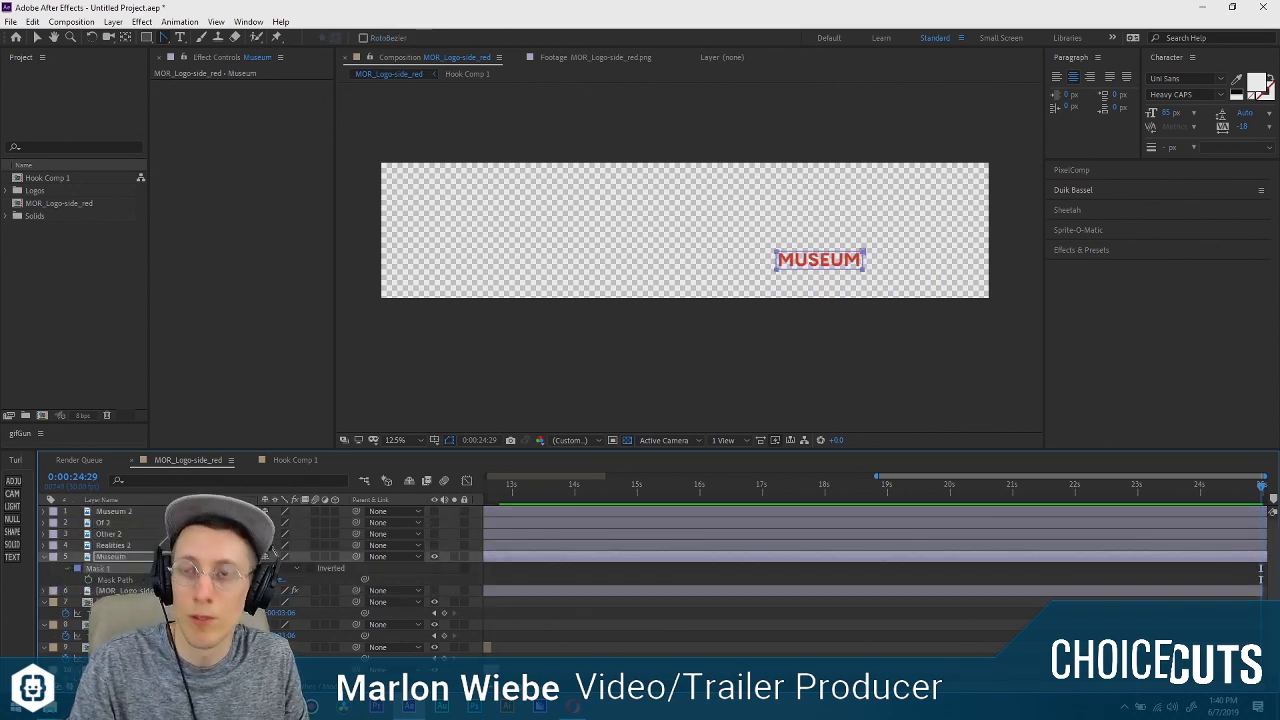
key(Delete)
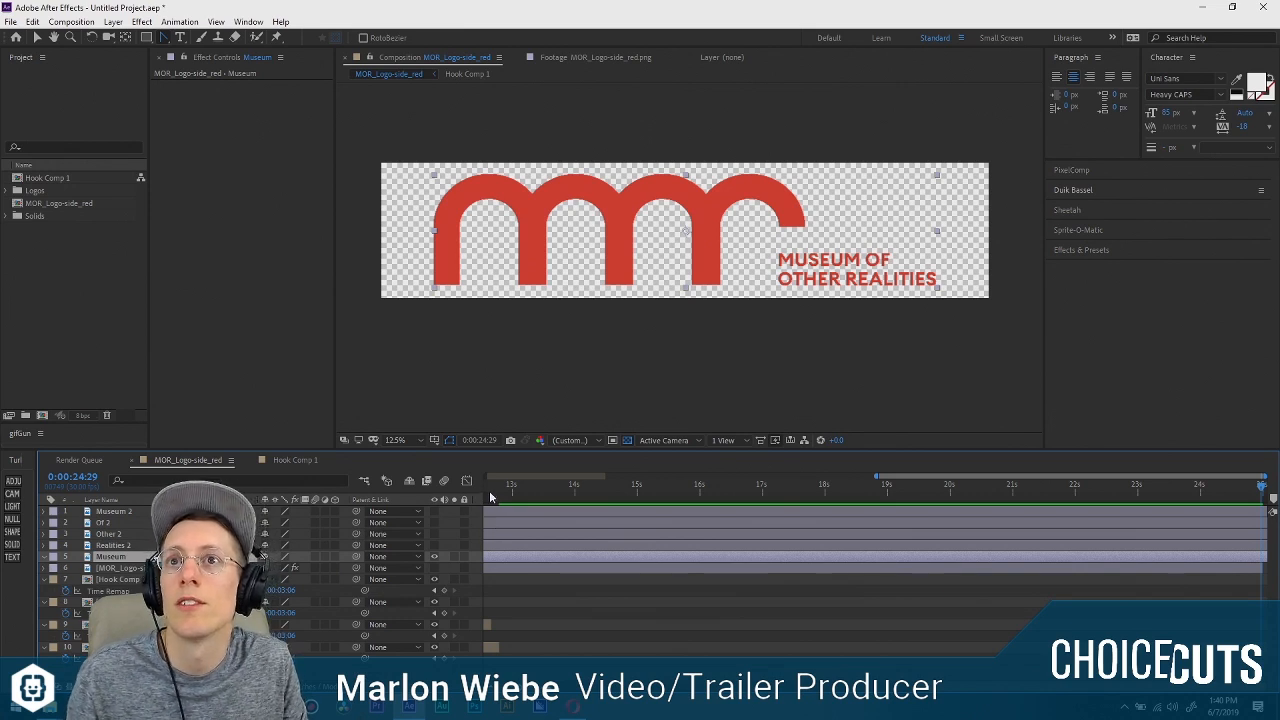
Rename the unmasked Museum layer to Museum pop in, then switch visibility from it back to the four word layers.
scroll(612, 548, left, 10)
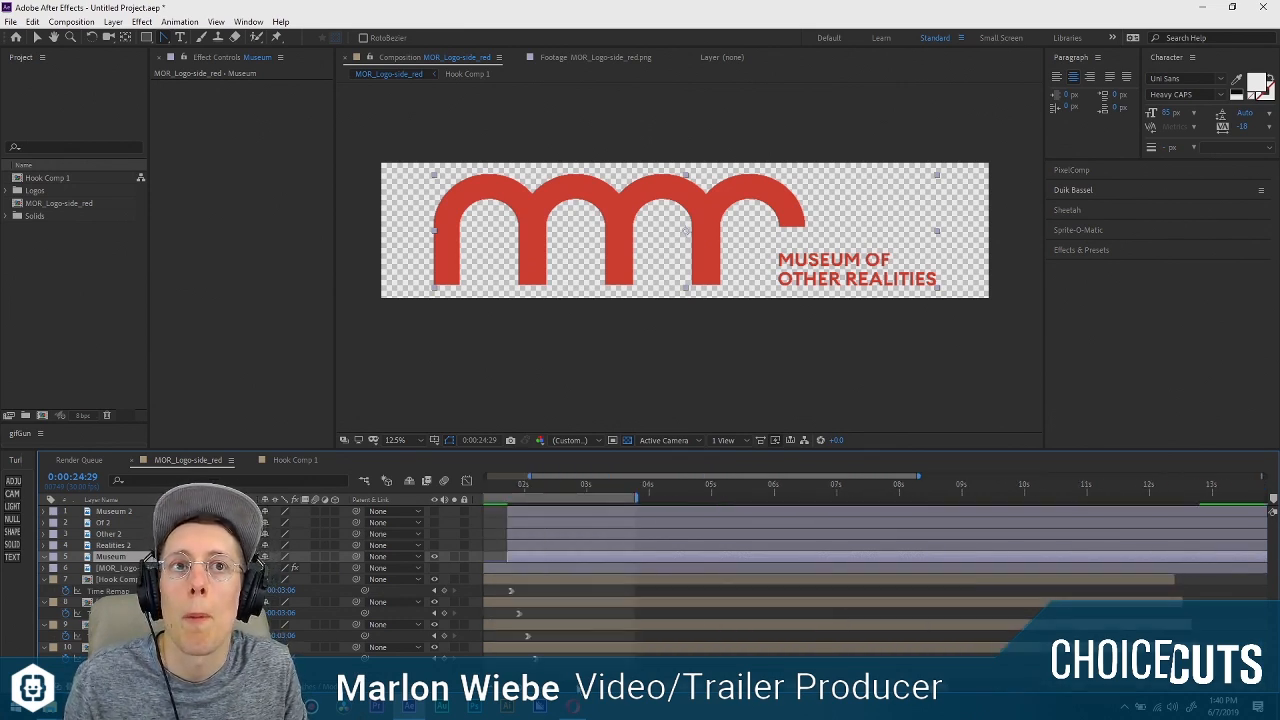
drag(572, 488, 626, 489)
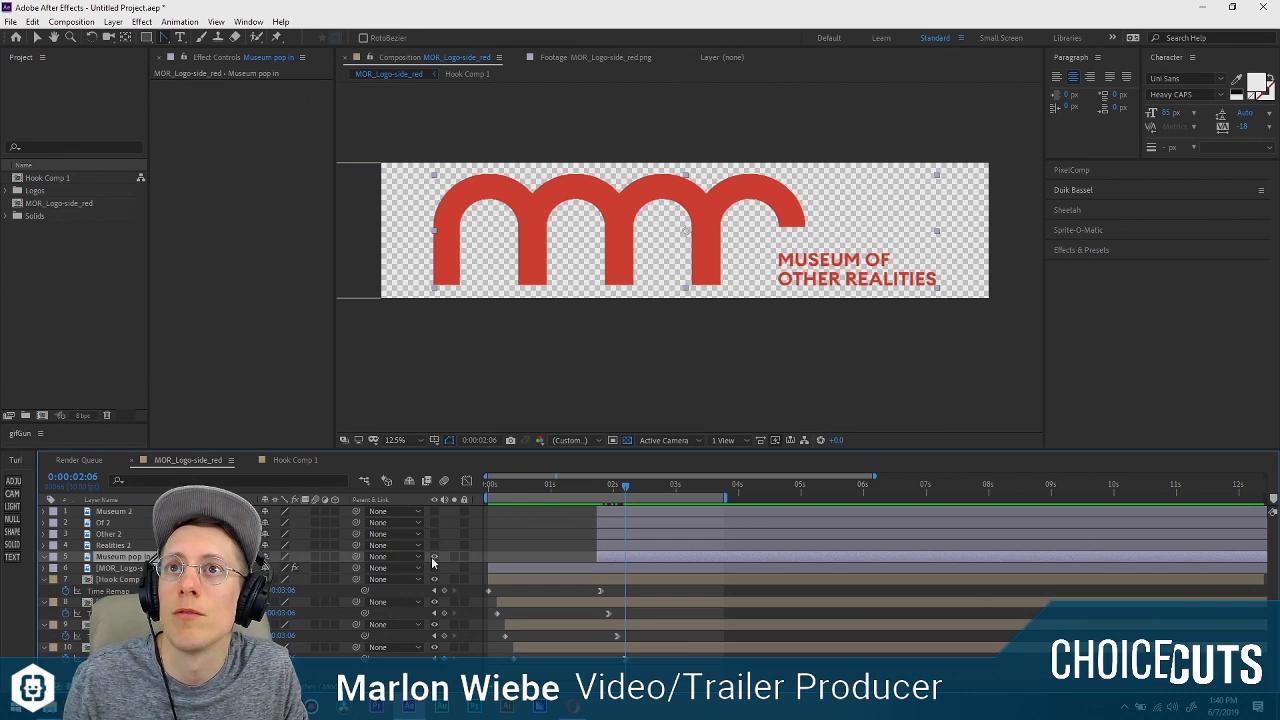
click(434, 557)
click(210, 545)
shift+click(210, 511)
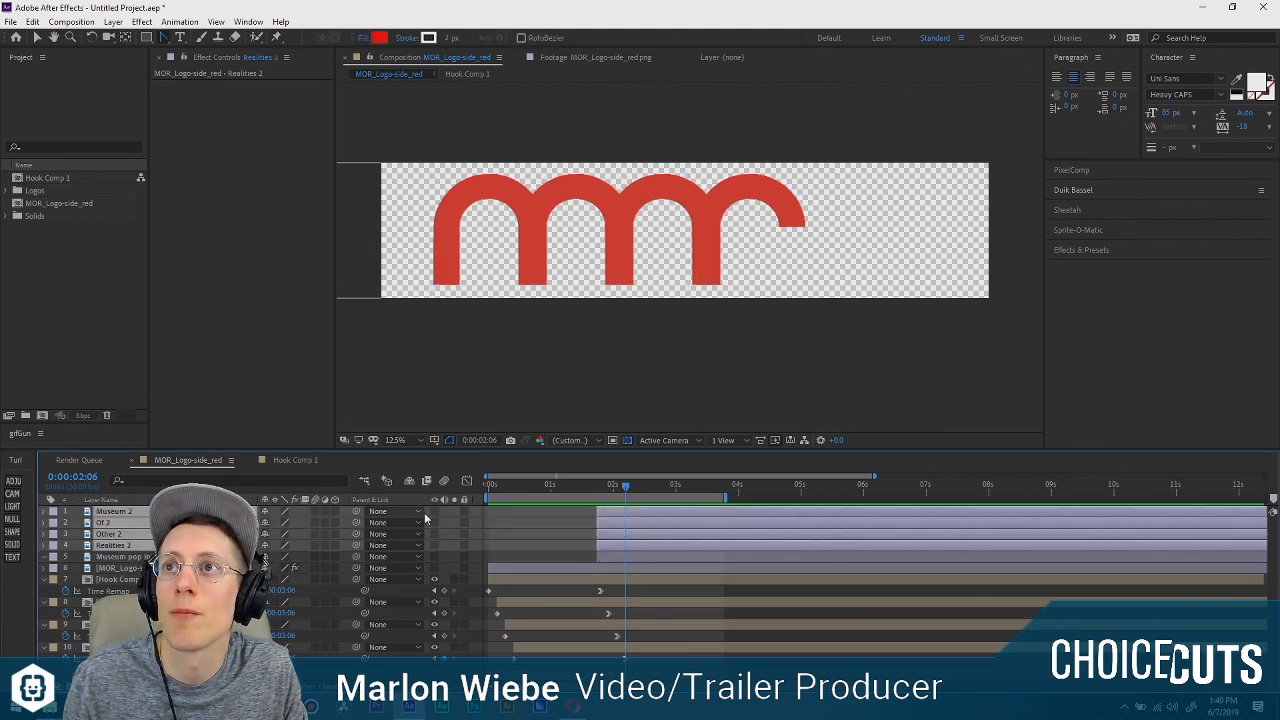
At 0:00:01:24, move the Museum 2 layer's anchor point to the bottom centre of its word.
mouse_move(626, 487)
mouse_down()
mouse_move(652, 487)
mouse_move(595, 486)
mouse_move(641, 485)
mouse_up()
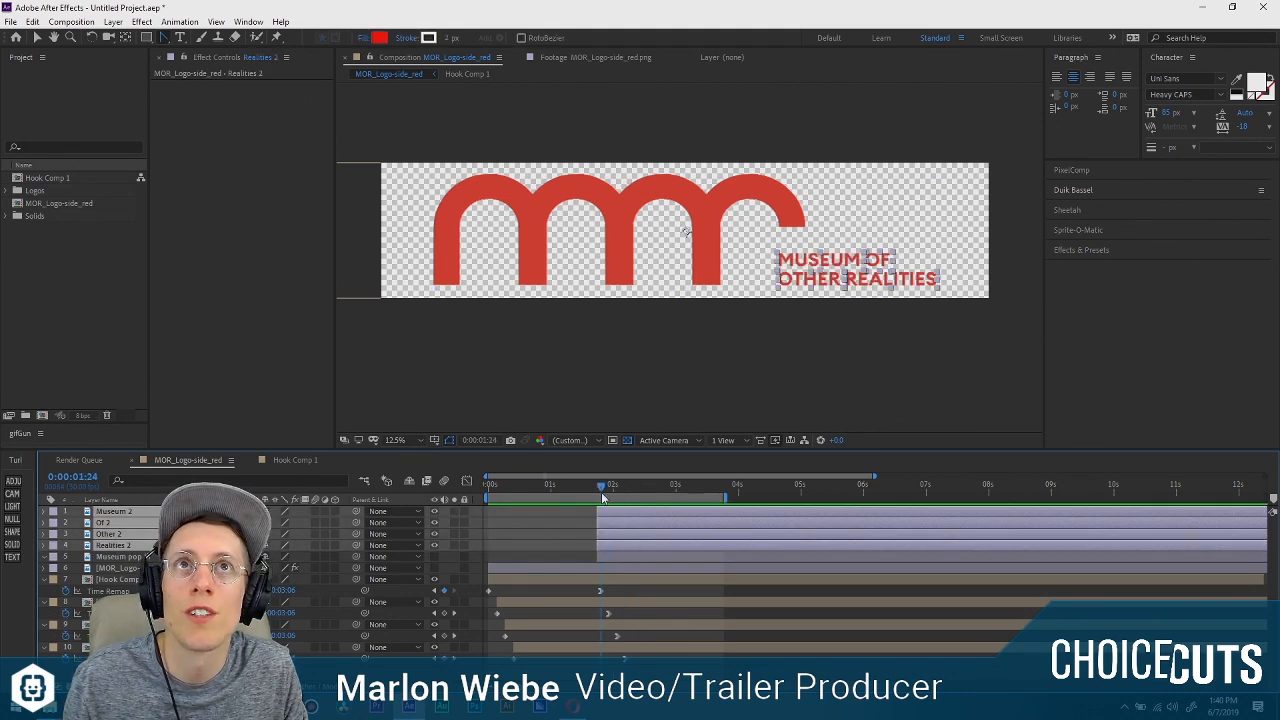
scroll(868, 312, up, 3)
drag(914, 297, 367, 225)
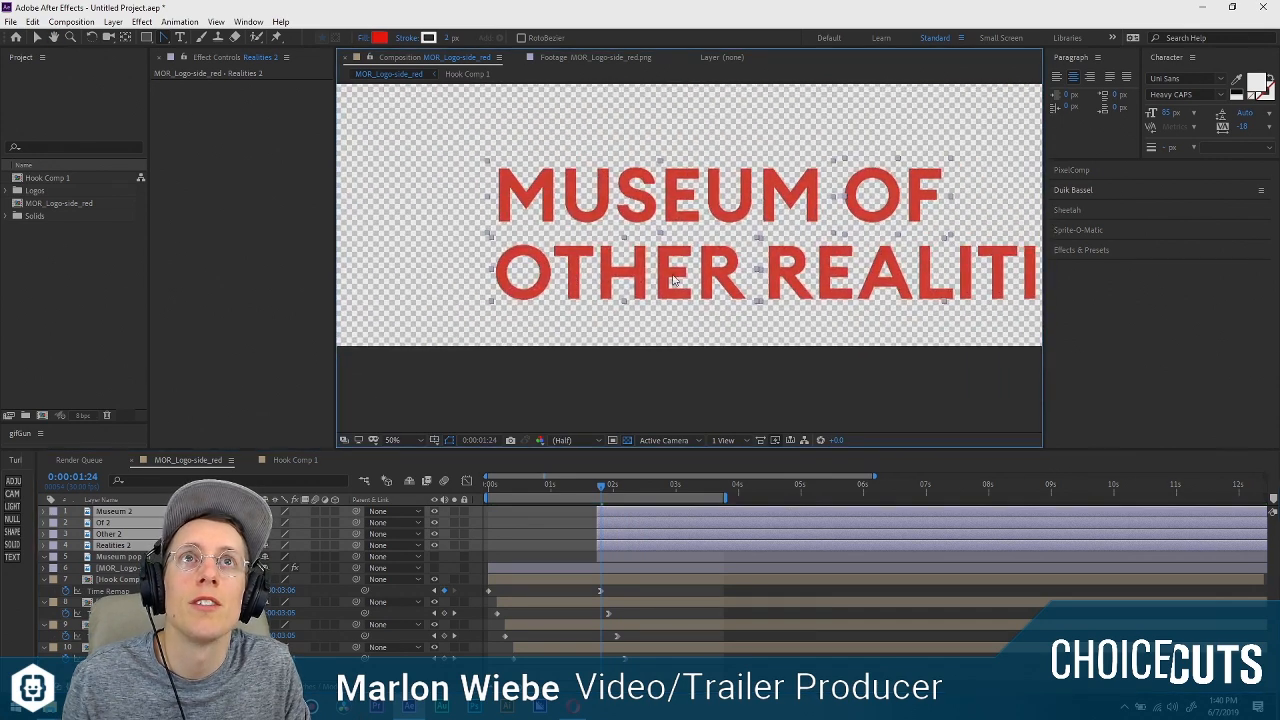
drag(672, 281, 581, 304)
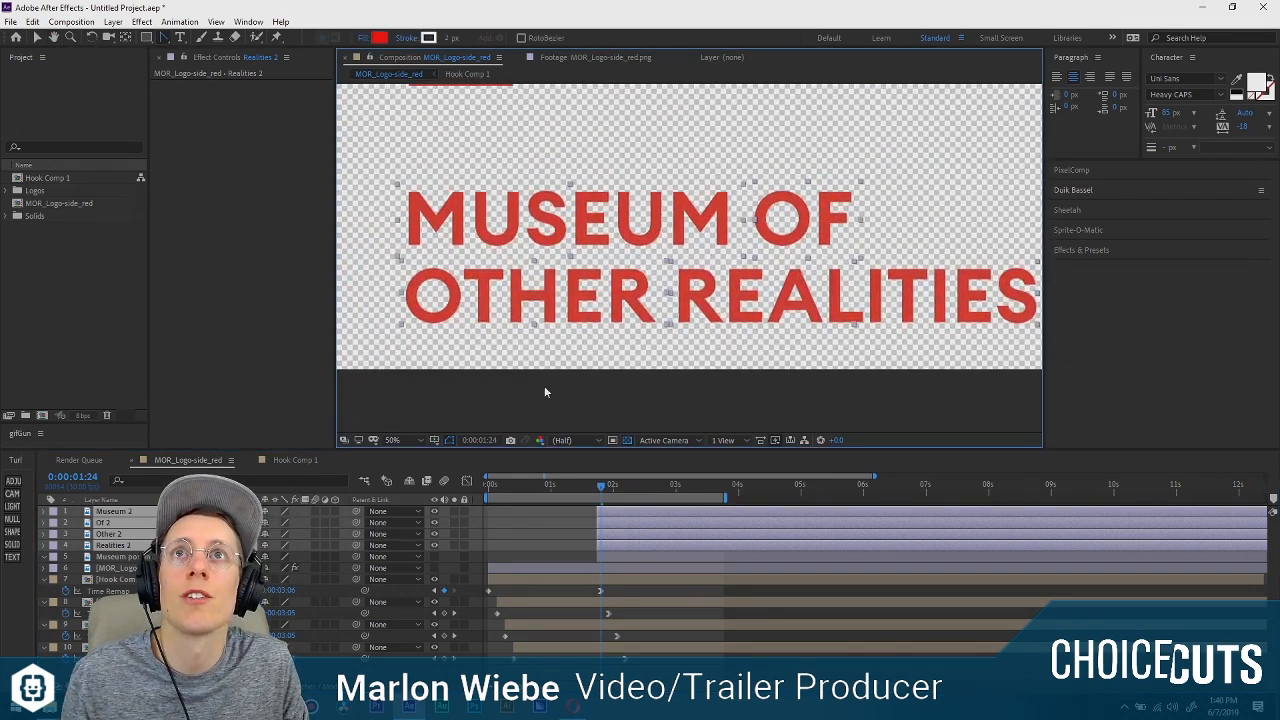
scroll(545, 392, down, 2)
scroll(390, 232, up, 1)
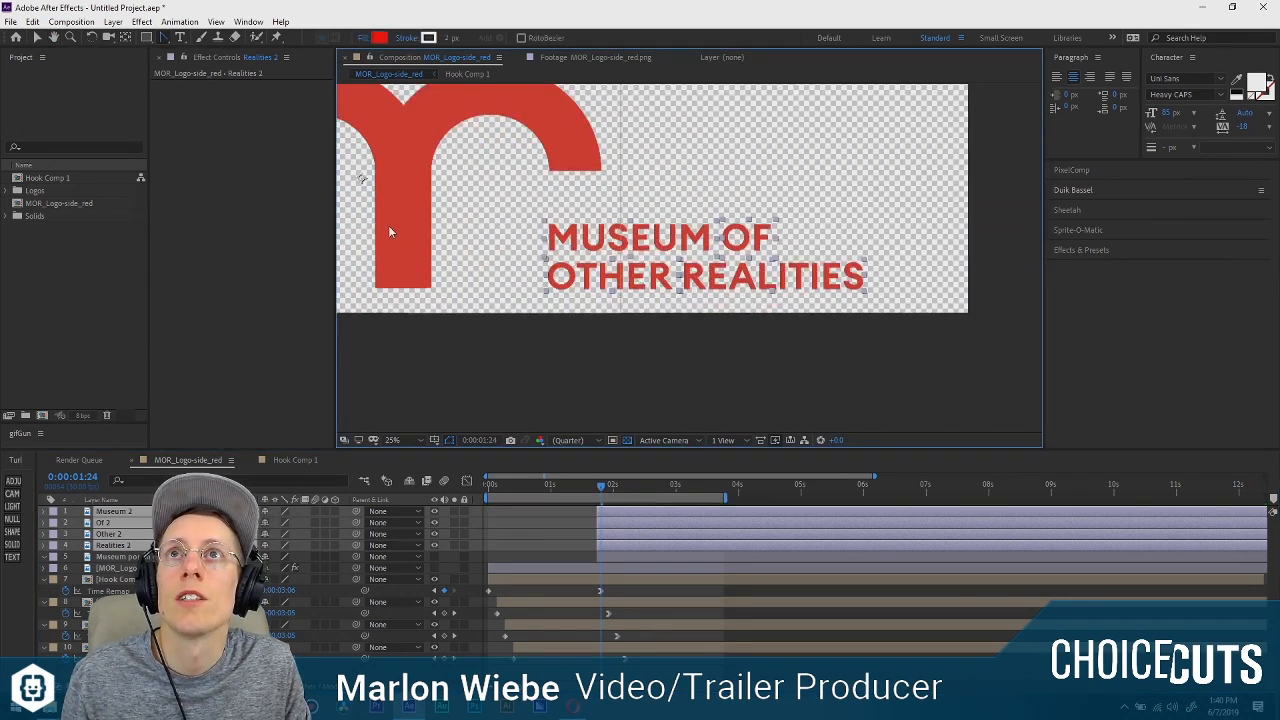
click(118, 557)
click(116, 511)
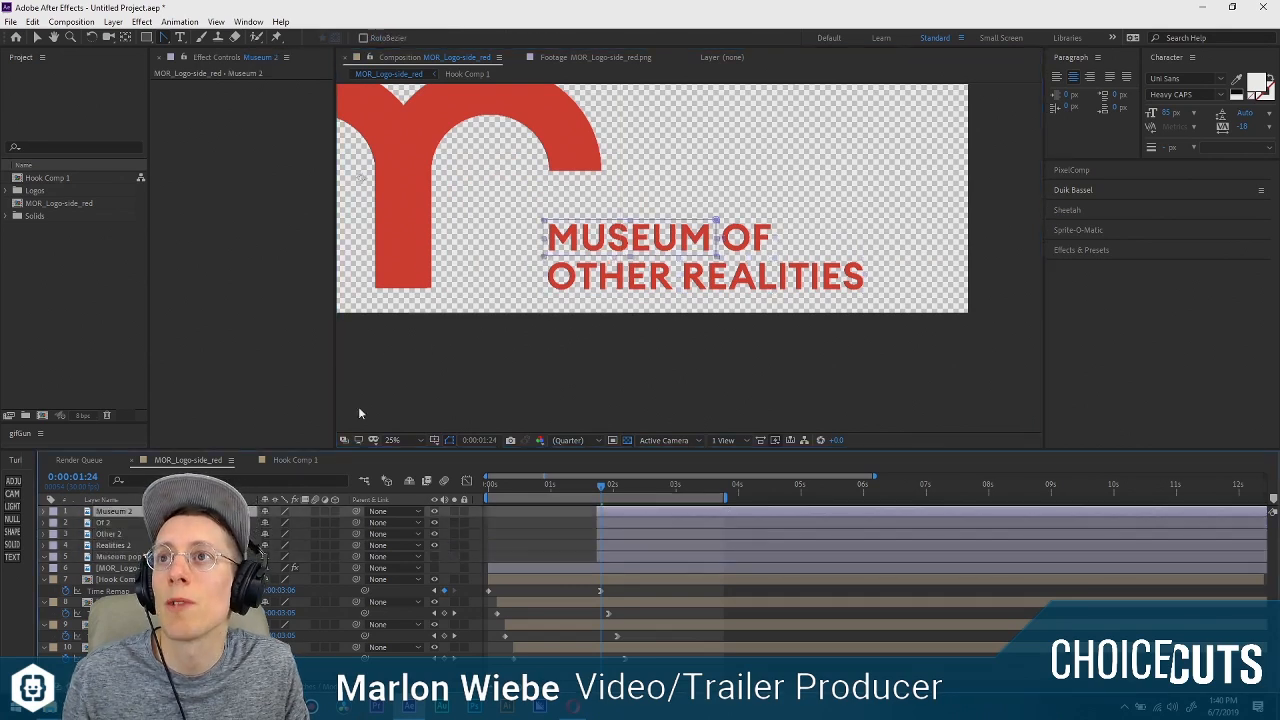
key(y)
click(364, 187)
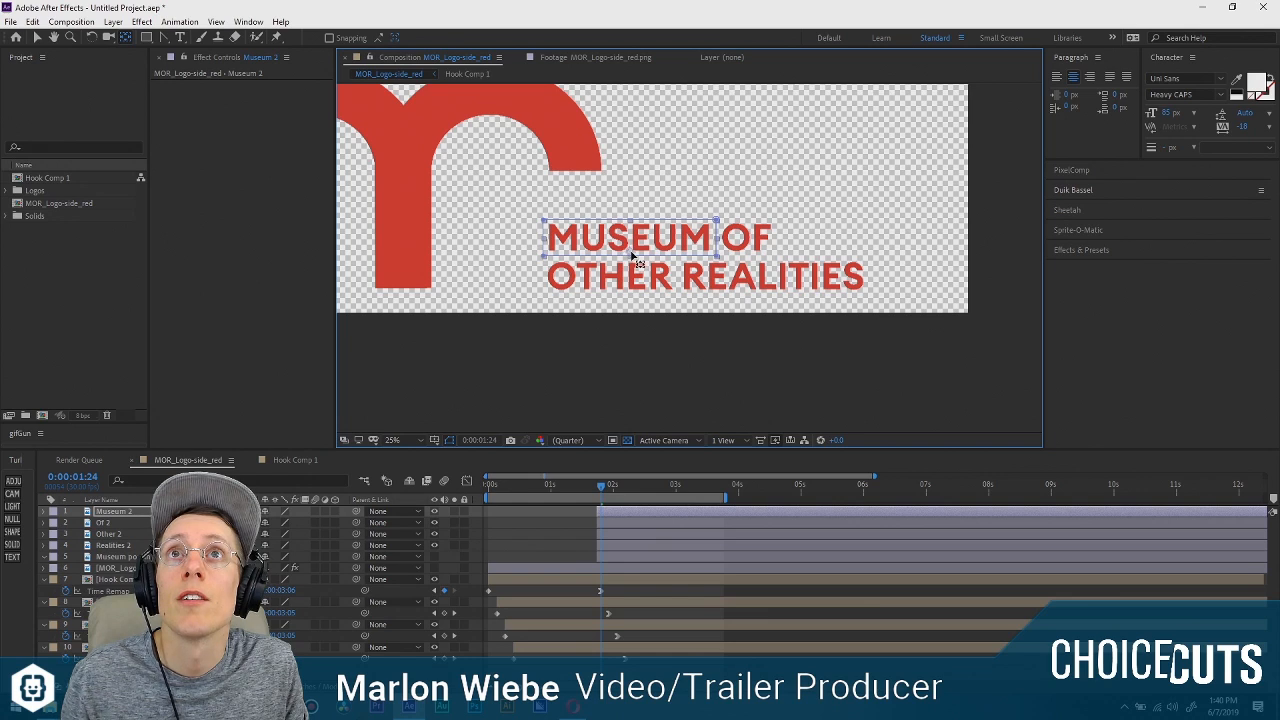
click(366, 190)
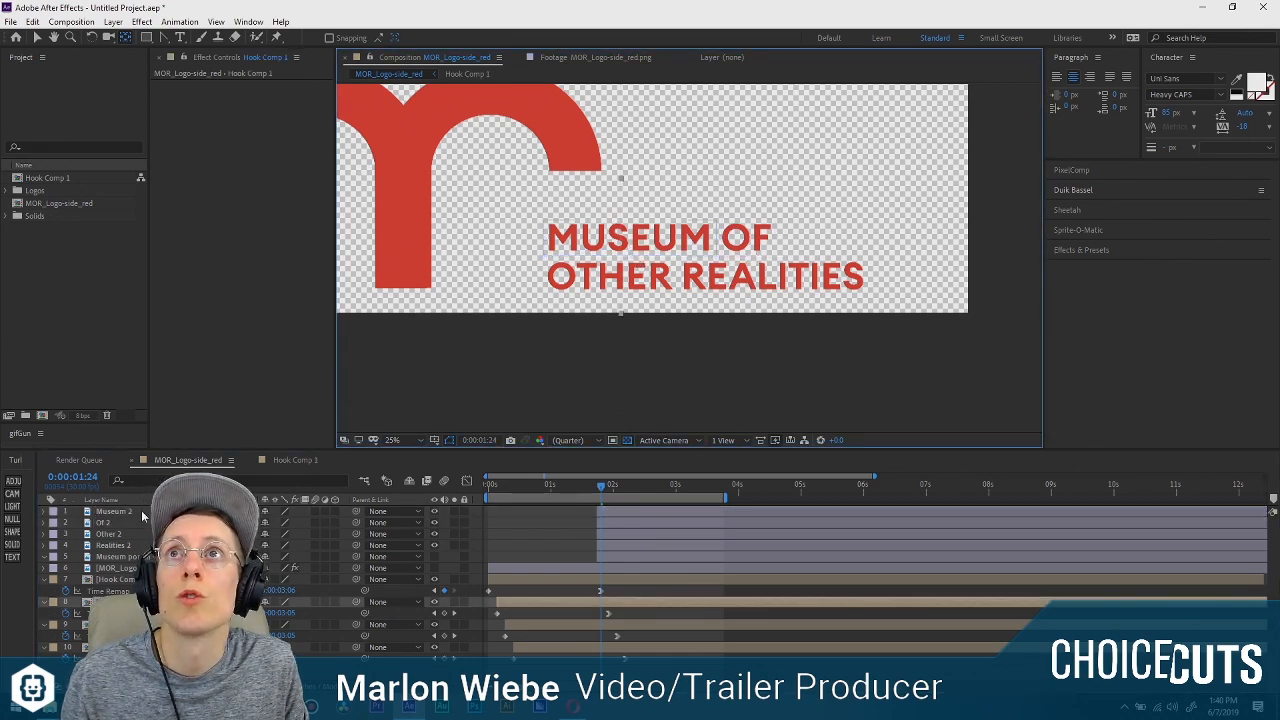
Move the anchor points of the Of 2 and Other 2 layers to the bottom centre of their words.
click(726, 240)
drag(361, 181, 745, 250)
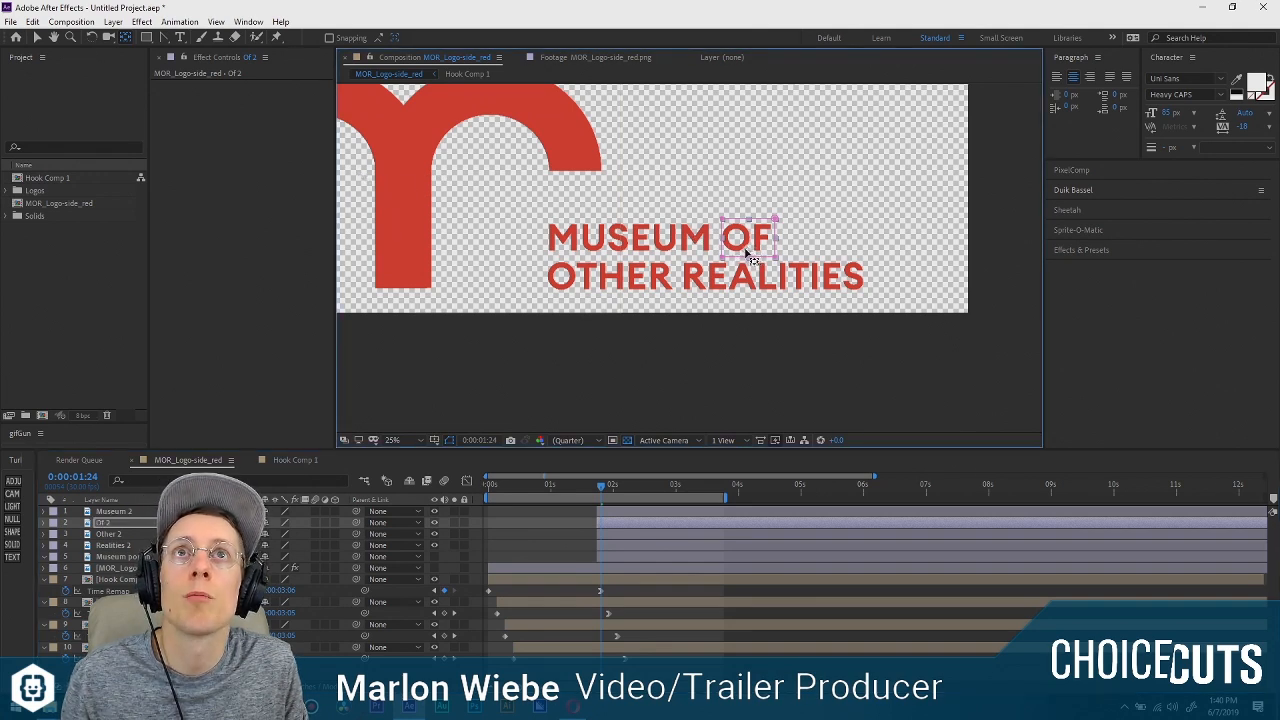
click(612, 276)
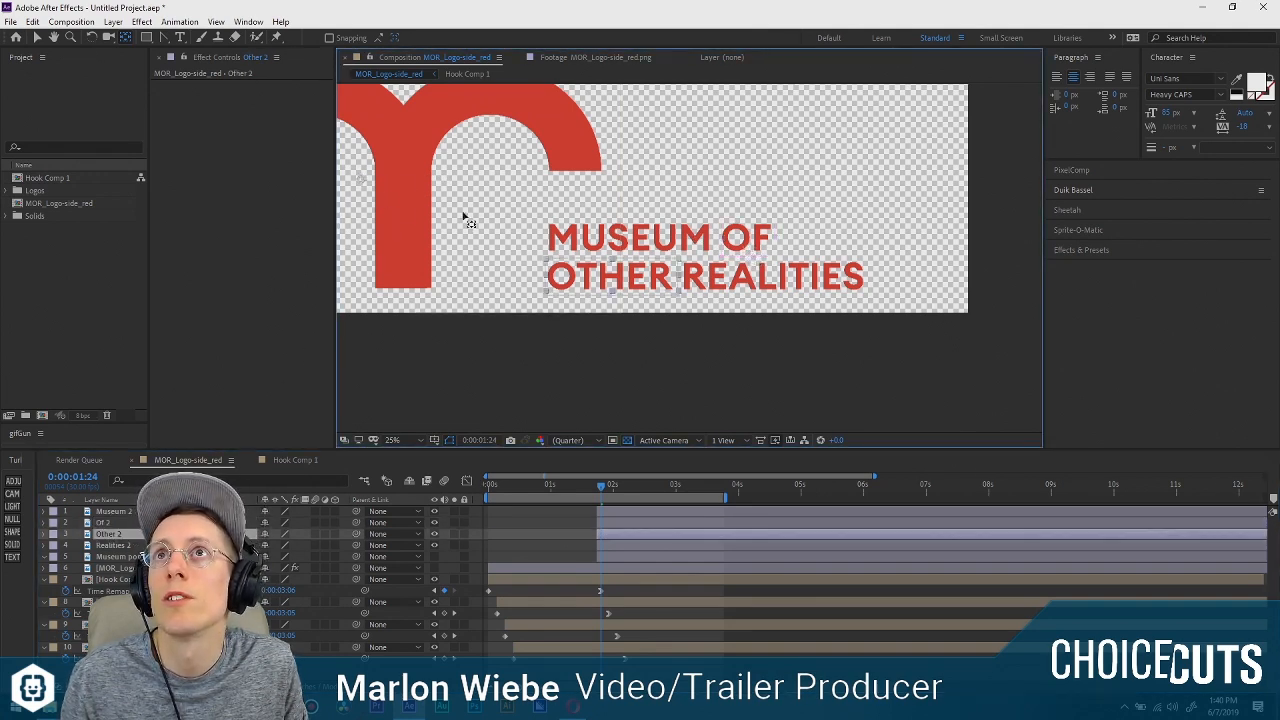
drag(462, 215, 607, 292)
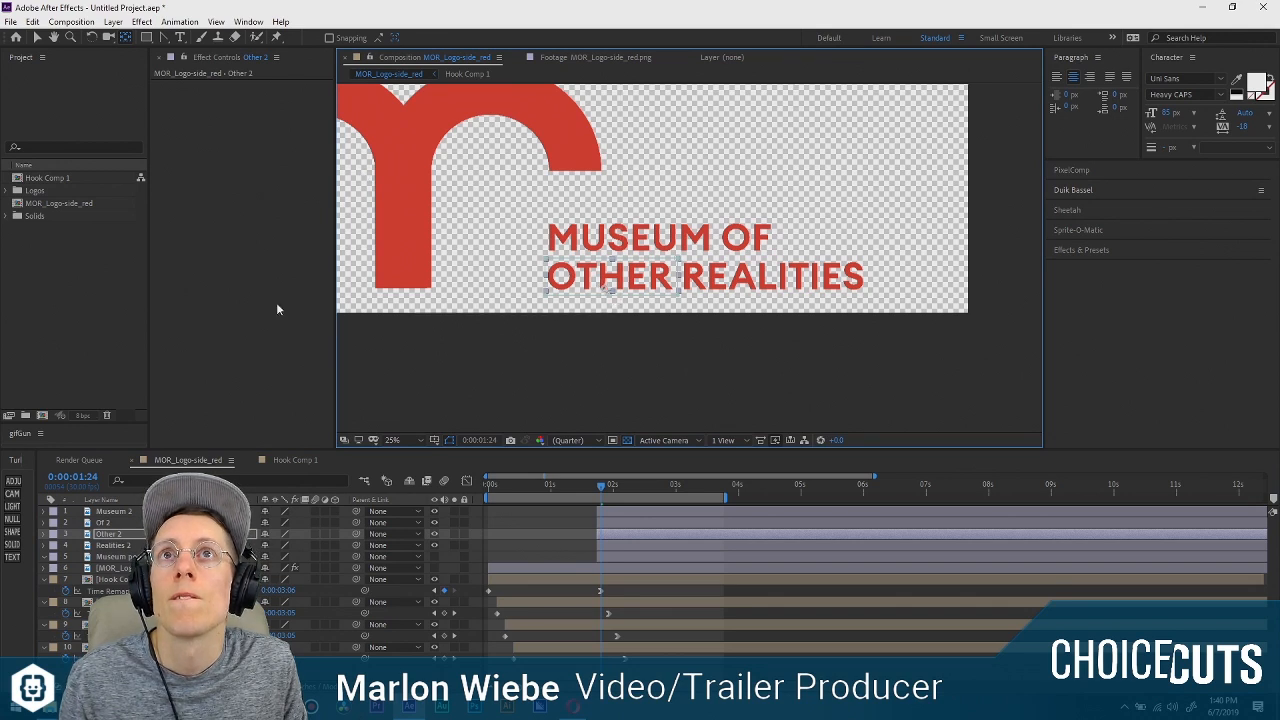
Move the Realities 2 layer's anchor point to the bottom centre of its word and return to the Selection tool.
click(700, 278)
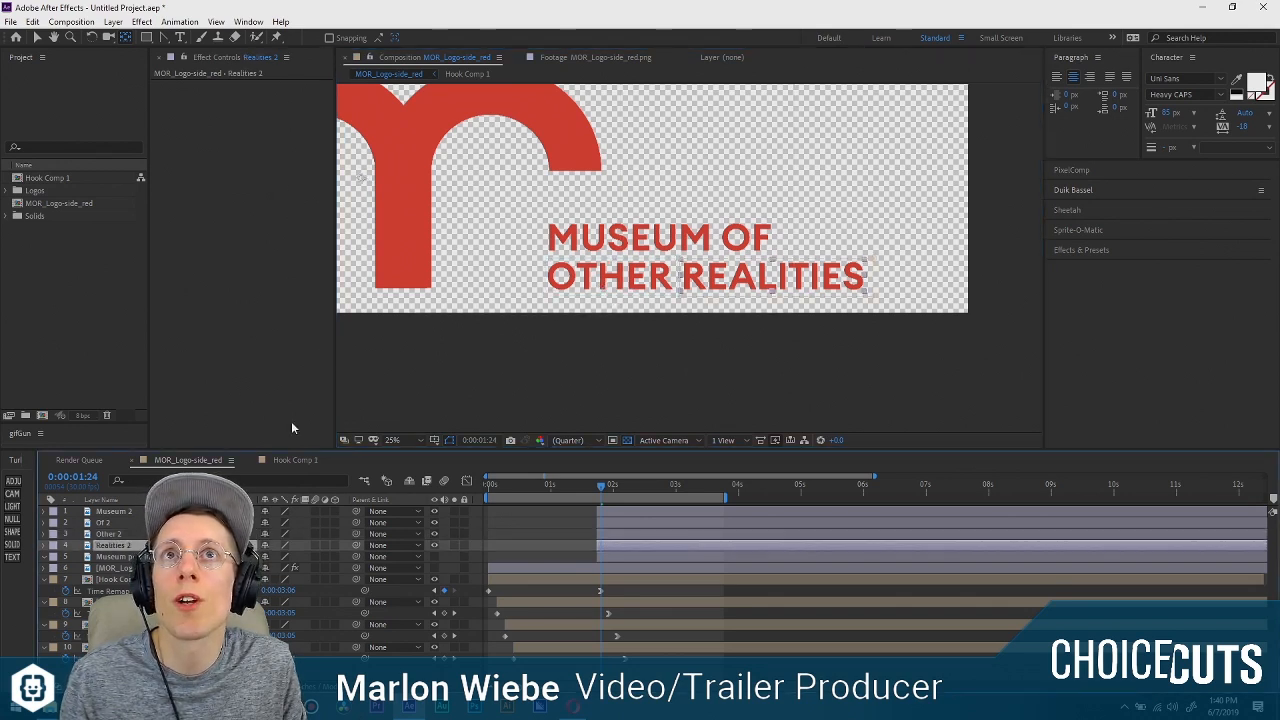
drag(361, 178, 776, 291)
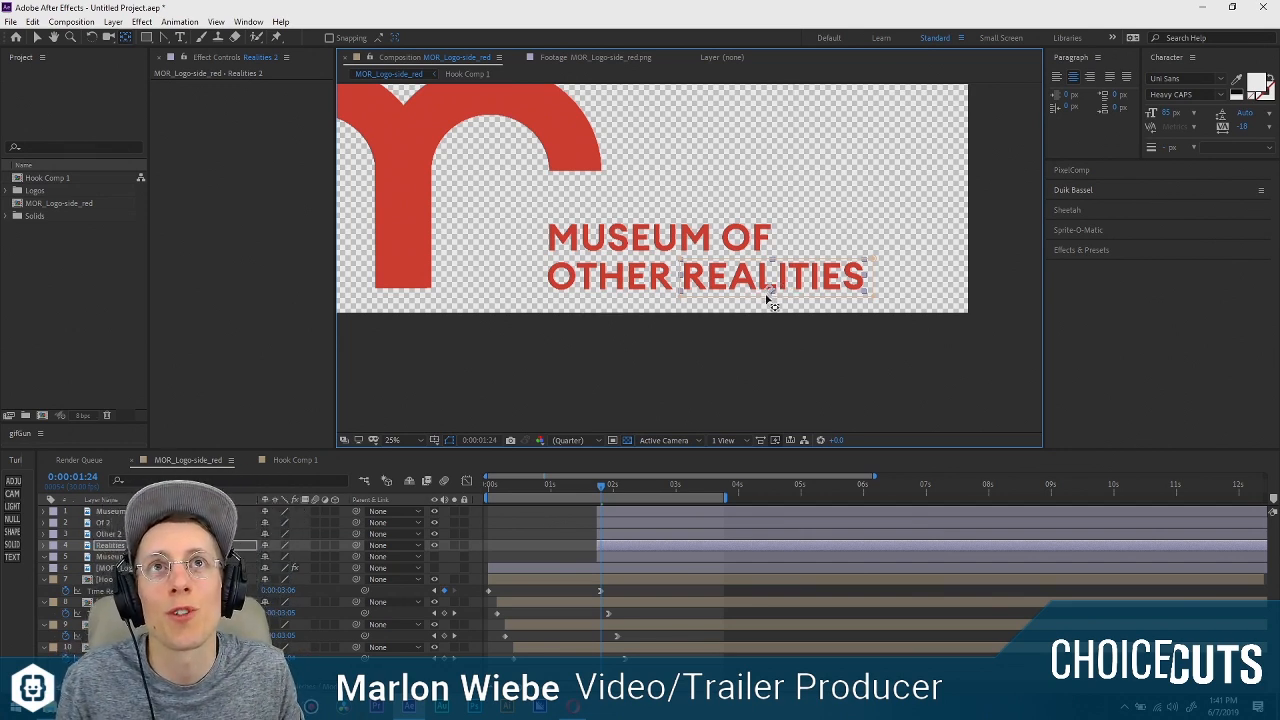
click(772, 342)
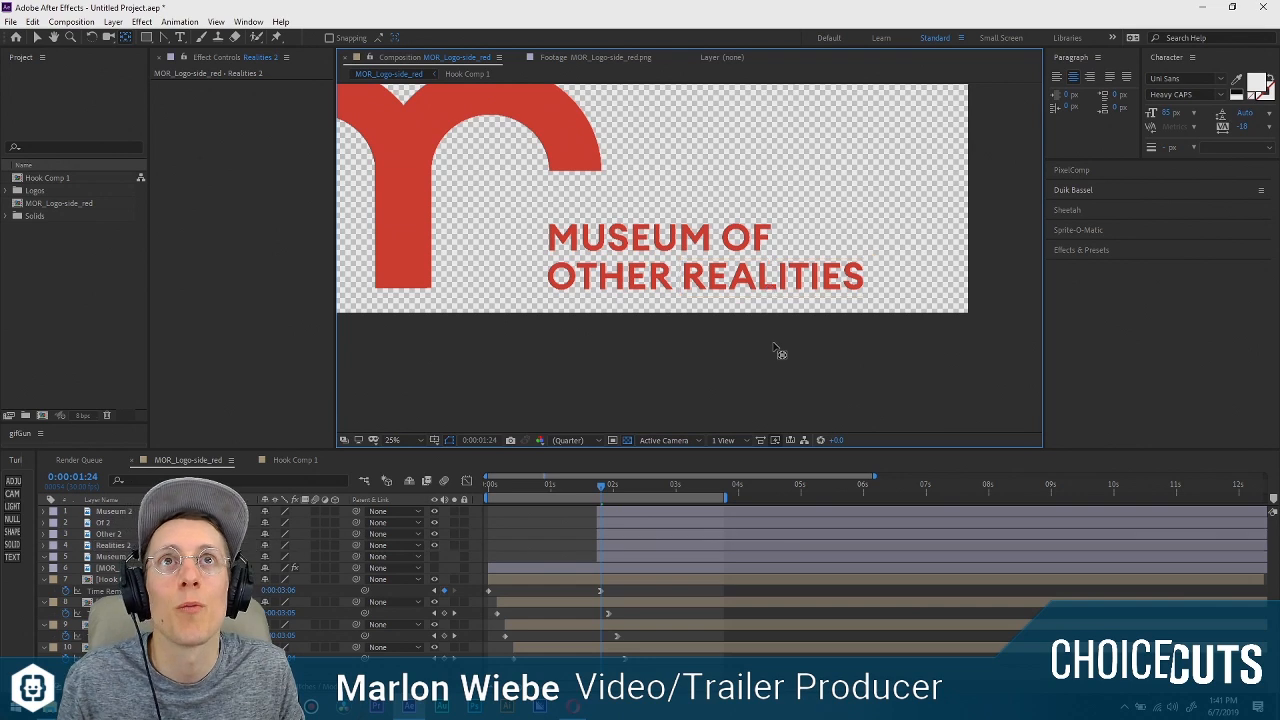
key(v)
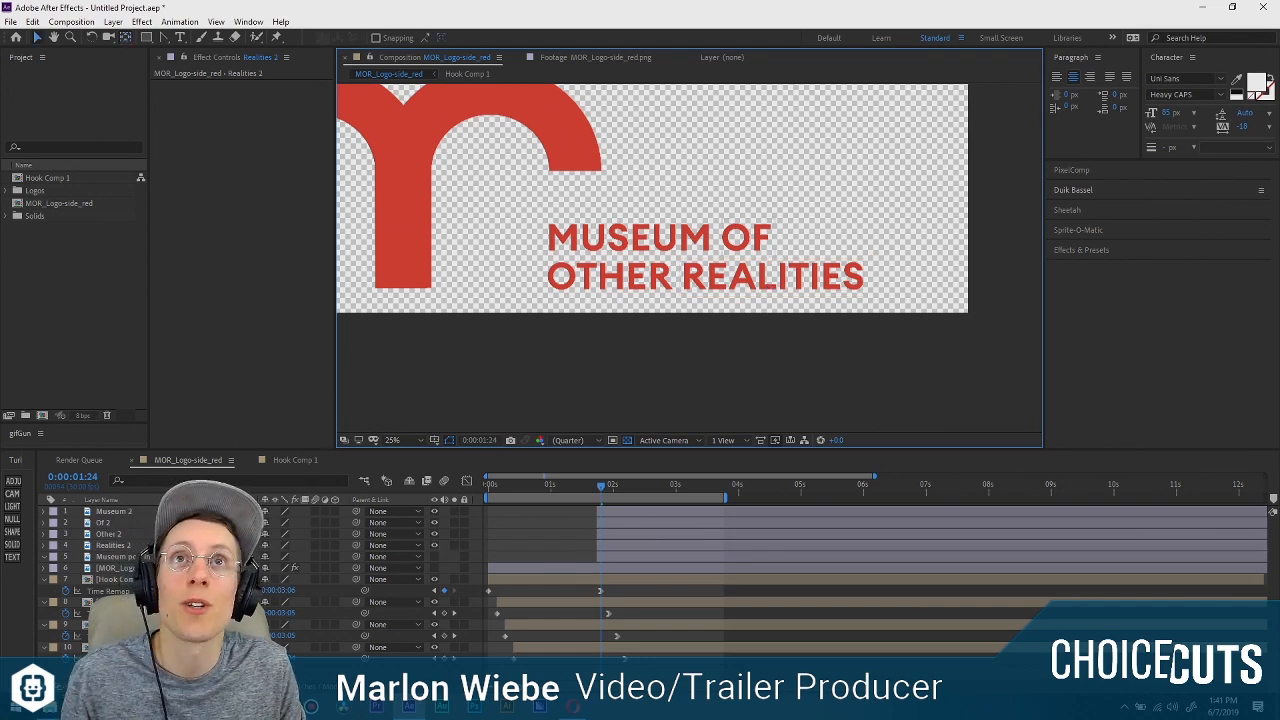
Add Rotation and Opacity keyframes to all four title word layers at 0:00:01:22.
click(200, 579)
click(132, 546)
click(102, 500)
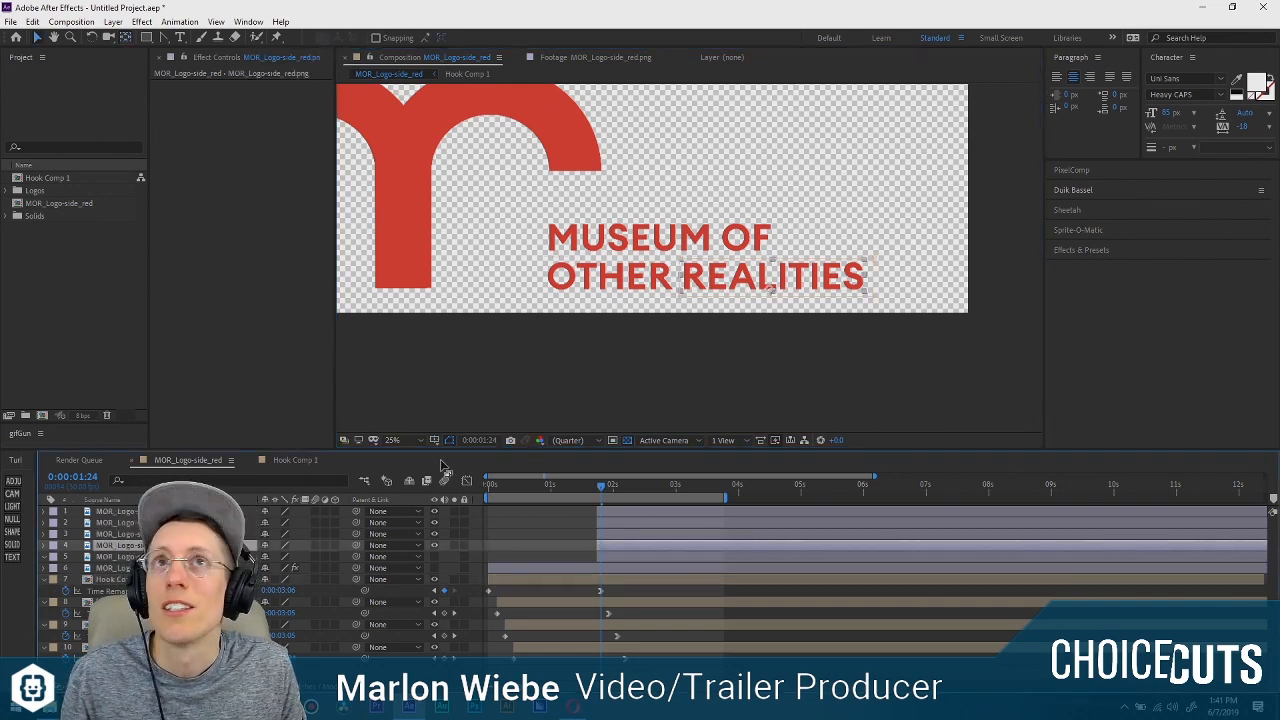
click(102, 500)
click(125, 512)
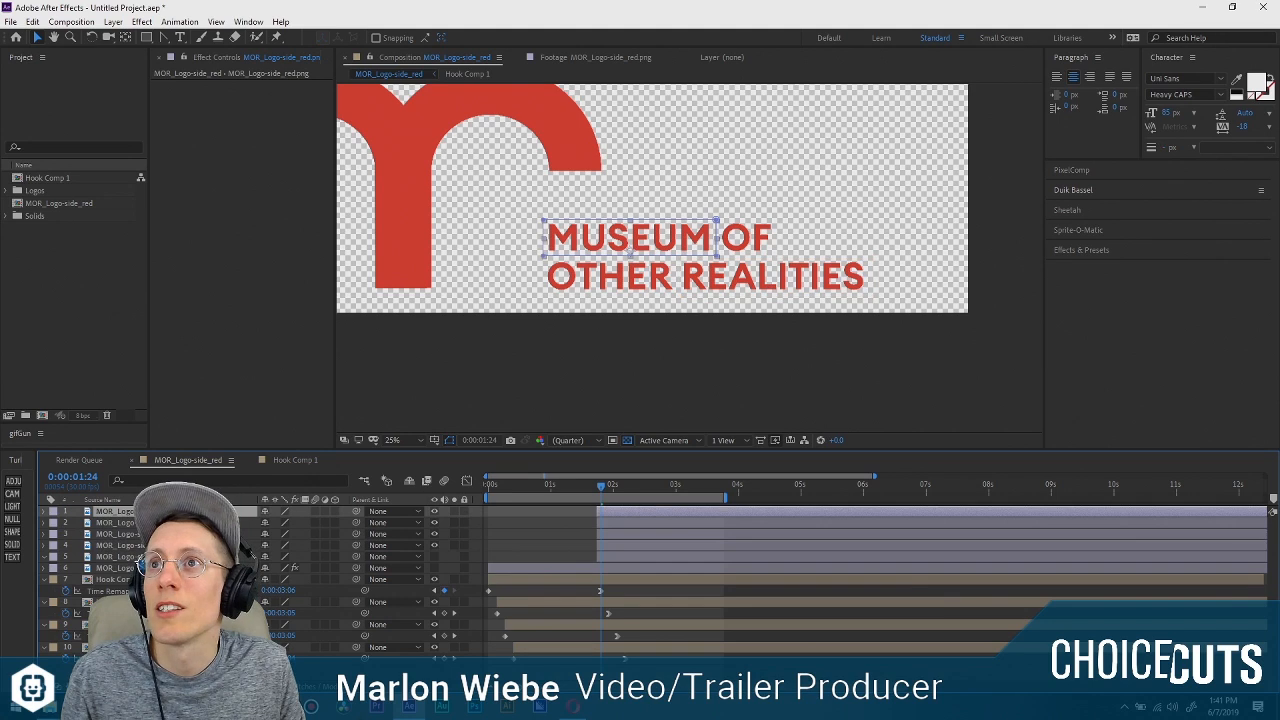
shift+click(128, 546)
key(r)
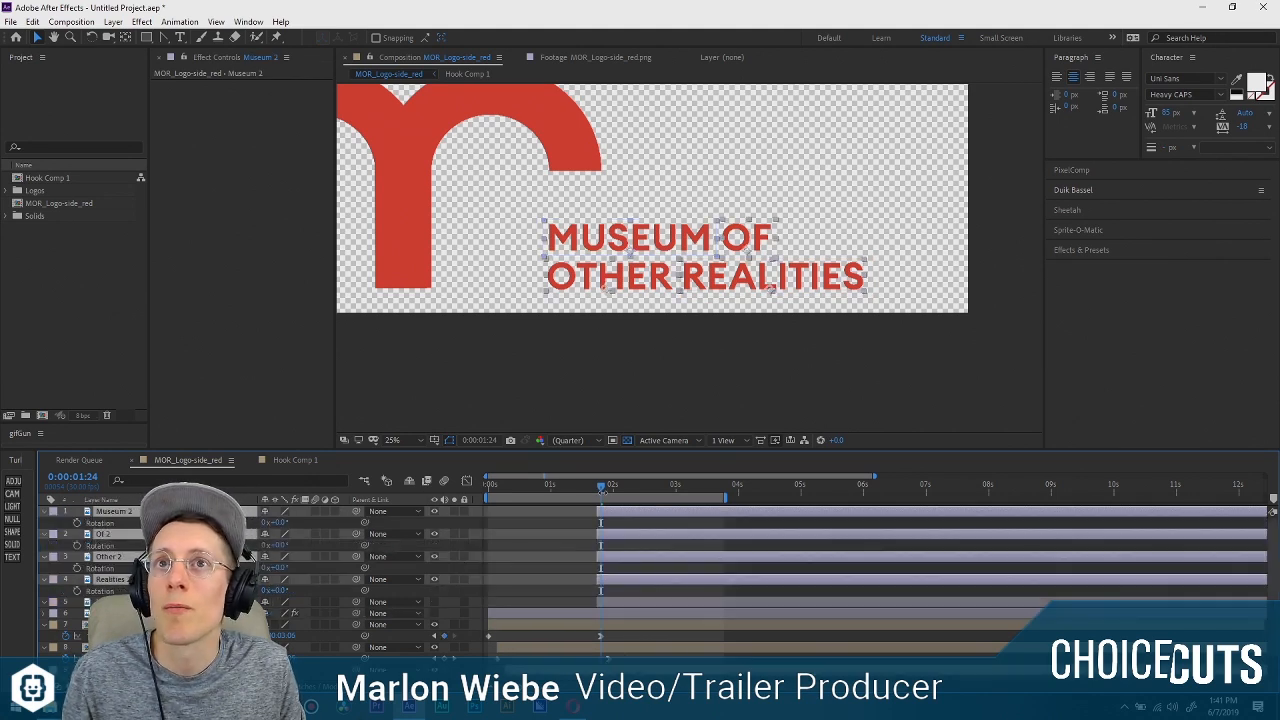
key(Page_Up)
key(Page_Up)
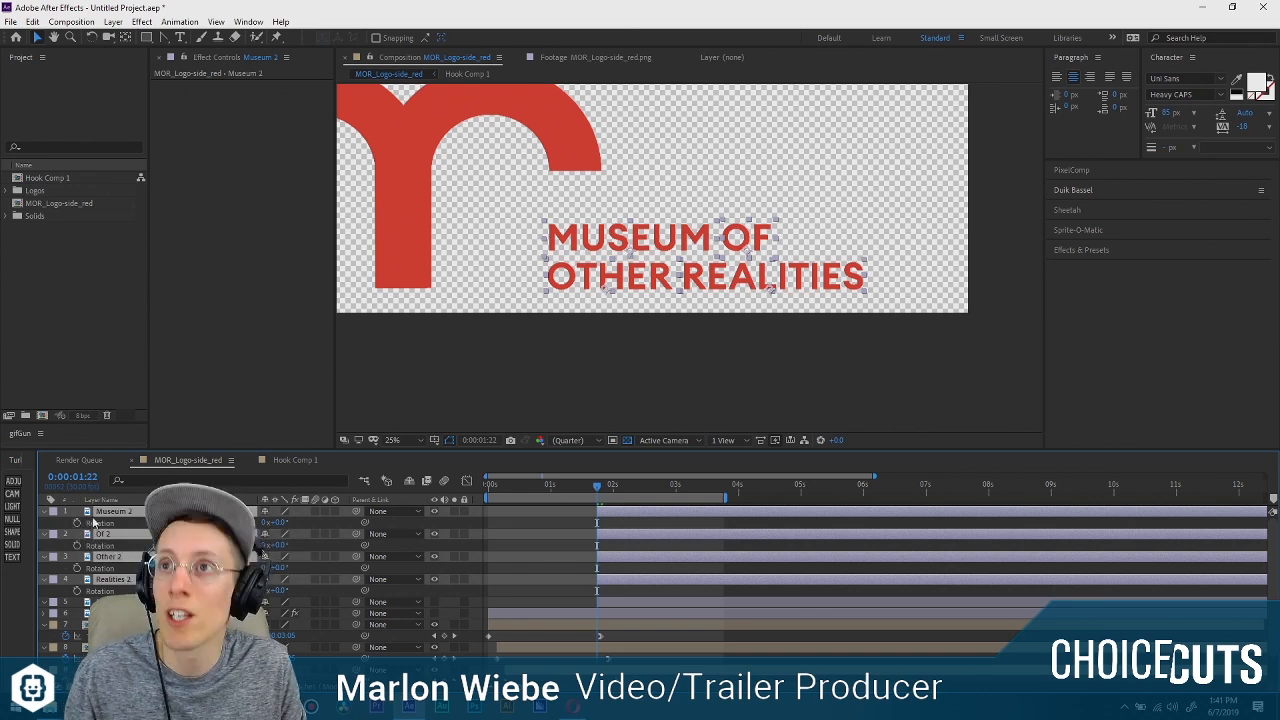
key(alt+shift+t)
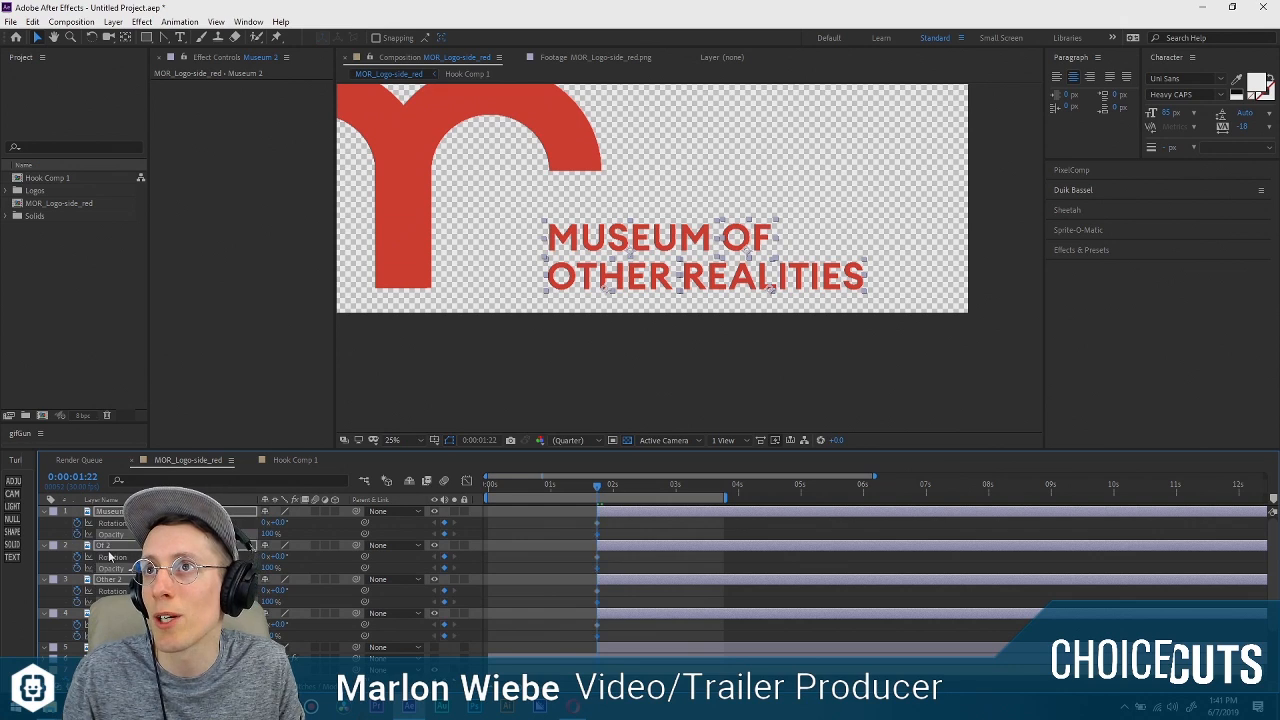
Shift the four word layers' Rotation and Opacity keyframes to 0:00:02:28, then return the playhead to 0:00:01:22.
drag(597, 487, 672, 487)
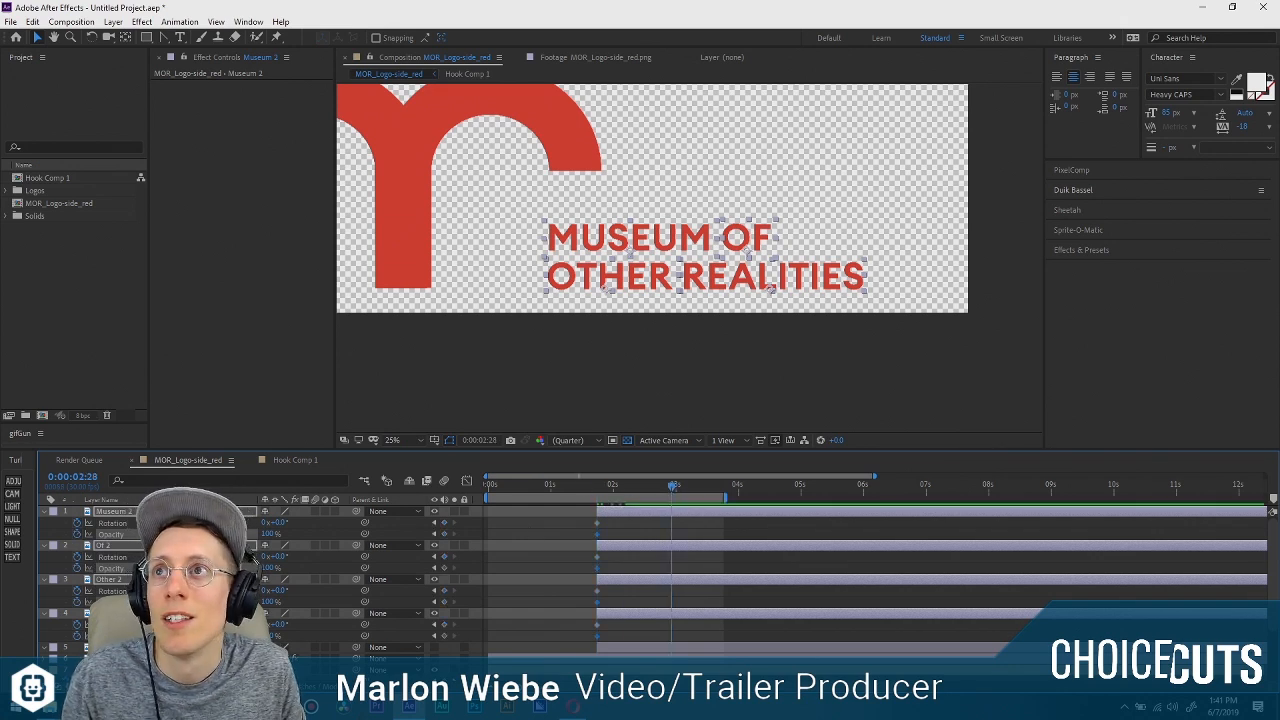
drag(607, 519, 671, 637)
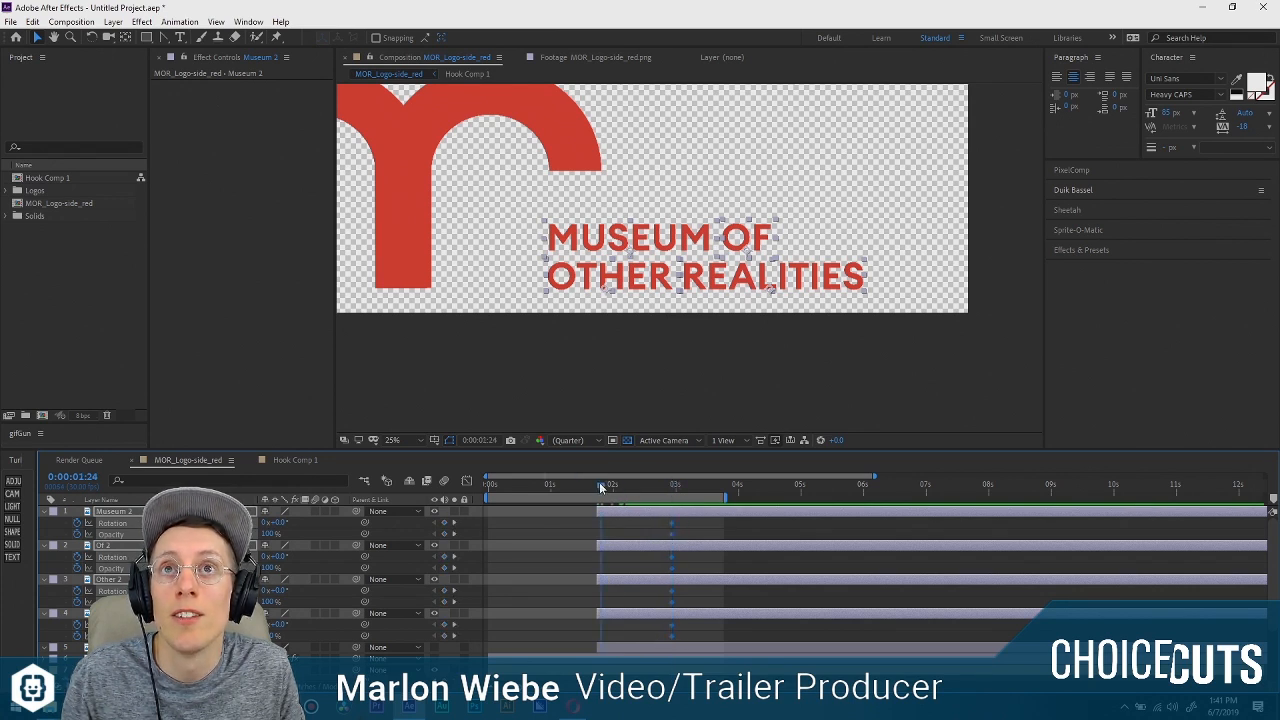
drag(599, 482, 596, 482)
click(611, 518)
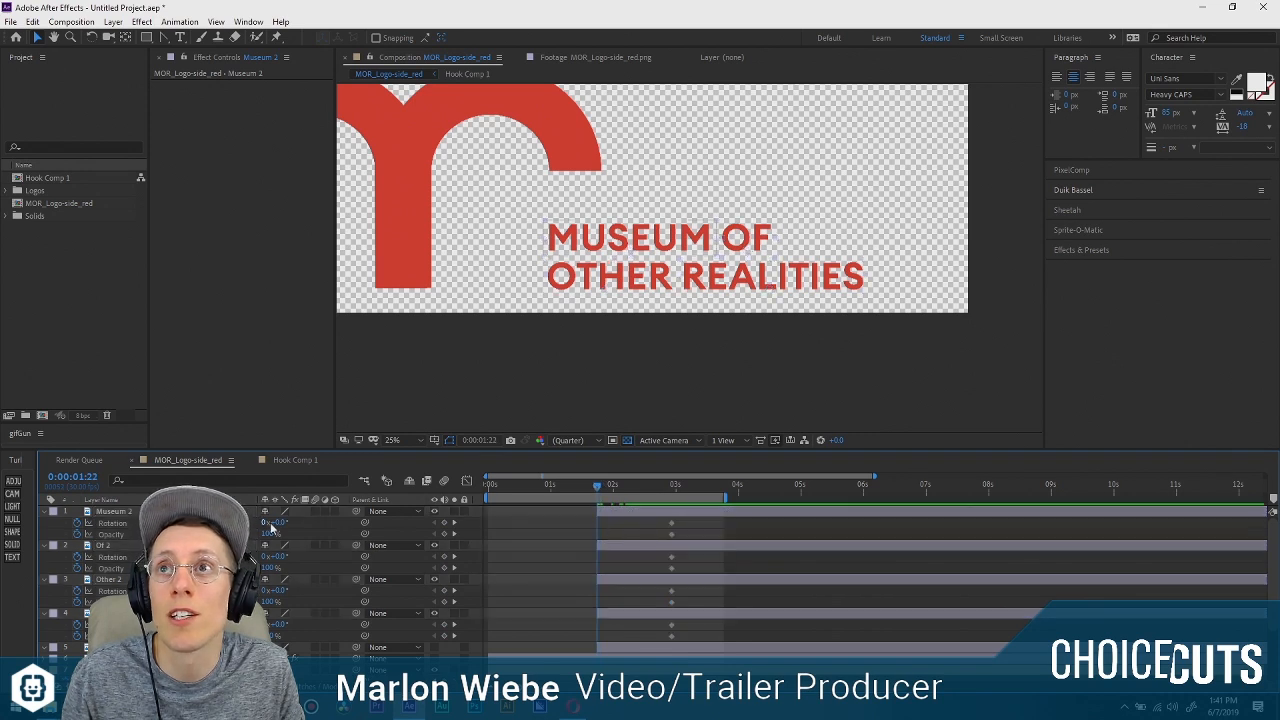
Undo a trial rotation of Museum 2, then make the four word layers 3D and show only their keyframed properties.
drag(270, 522, 336, 524)
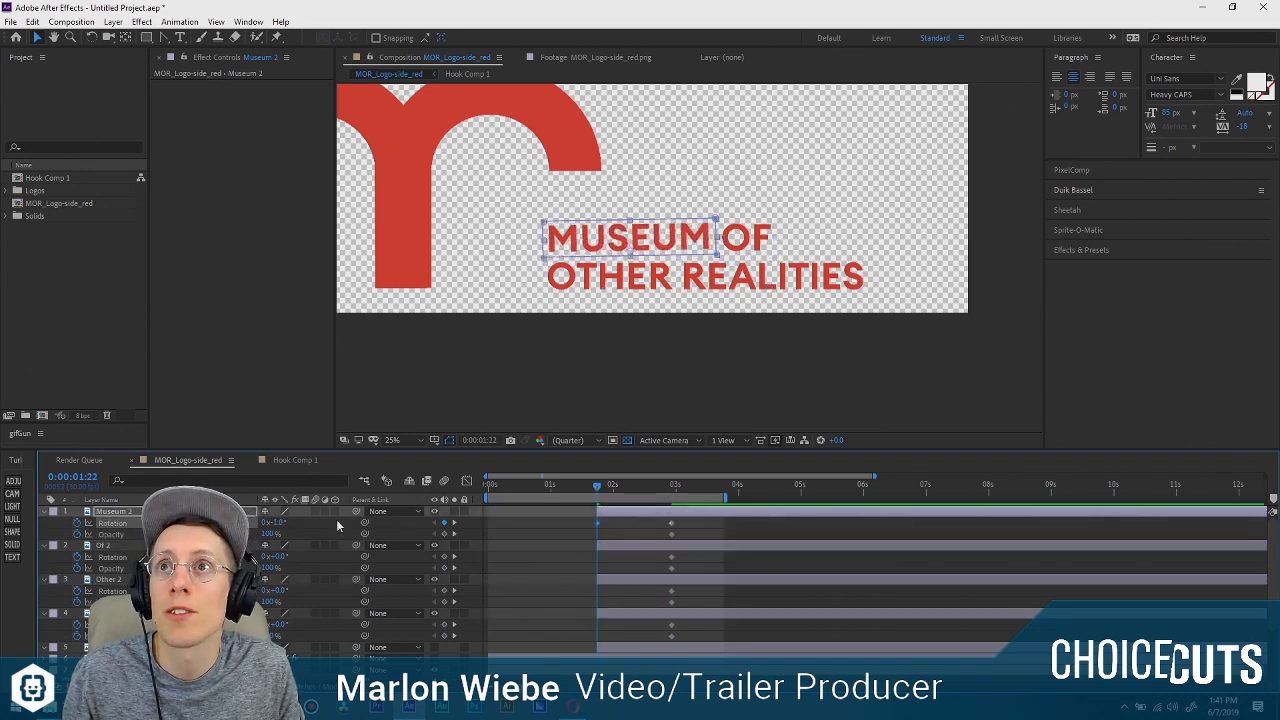
key(ctrl+z)
click(228, 511)
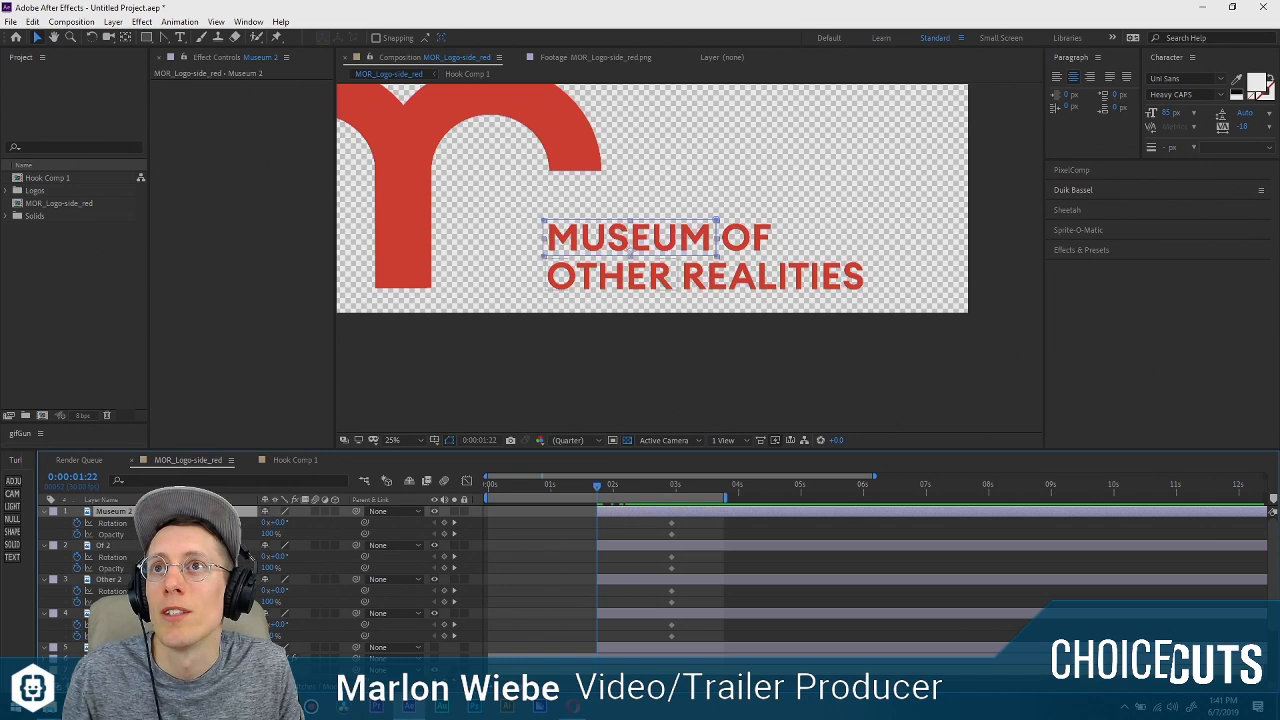
click(331, 510)
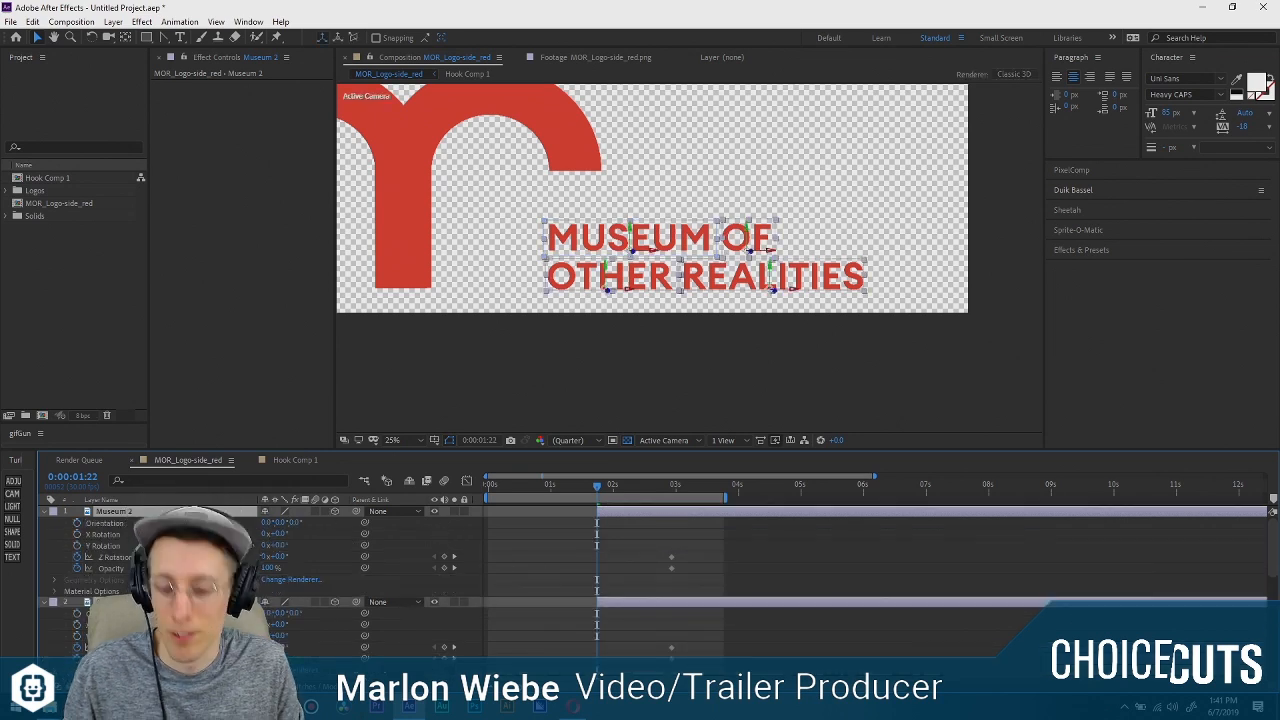
key(u)
key(u)
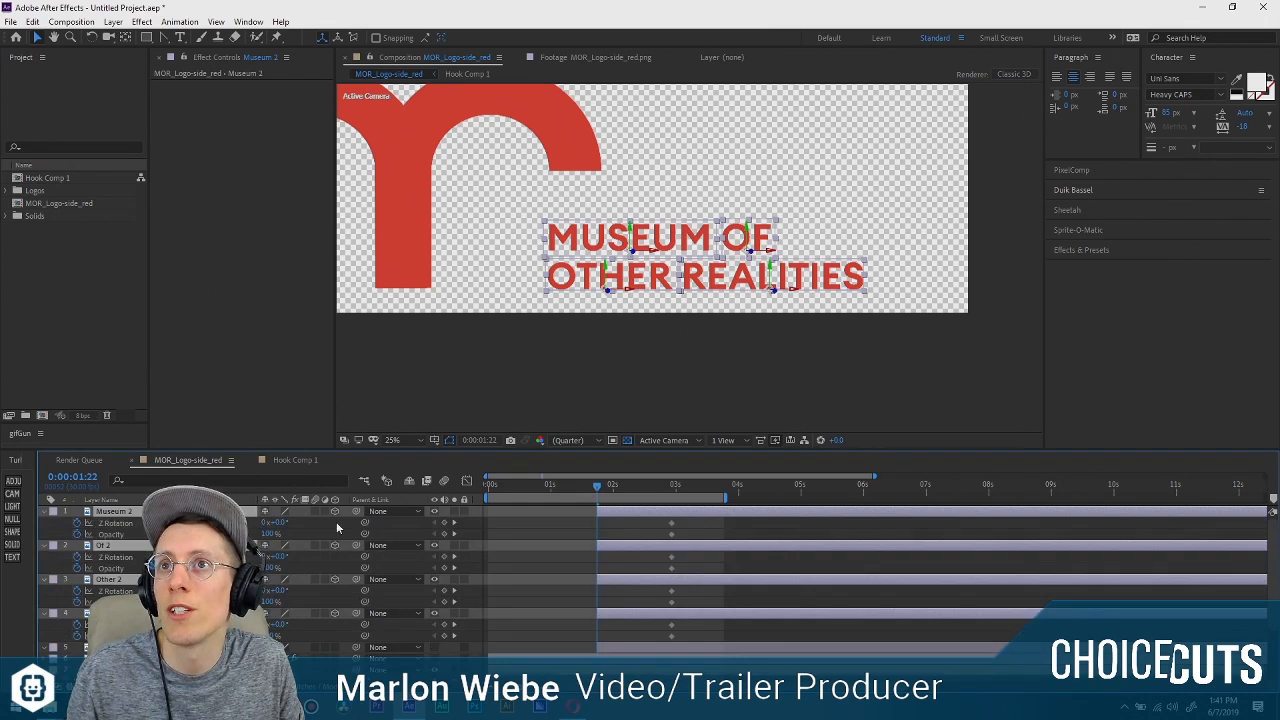
Remove the Z Rotation keyframes from the four word layers and reveal all their rotation properties.
mouse_move(596, 482)
mouse_down()
mouse_move(615, 488)
mouse_move(595, 487)
mouse_up()
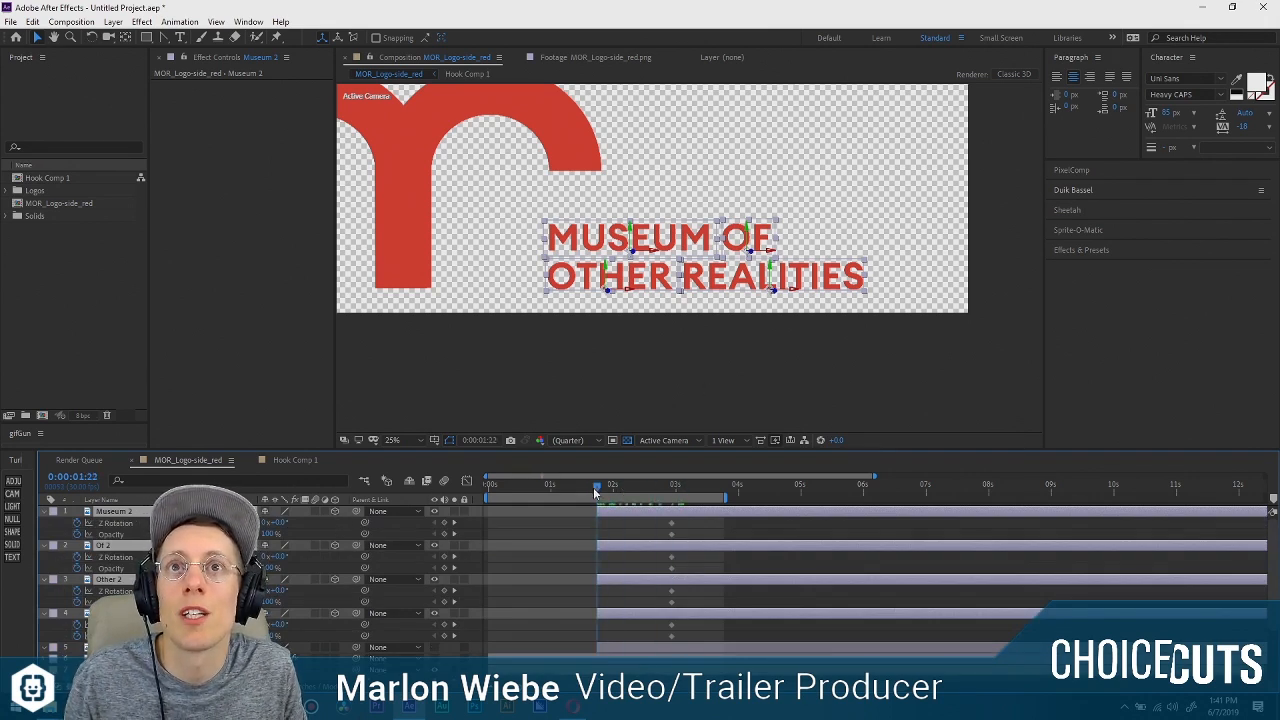
click(79, 522)
click(78, 556)
click(78, 590)
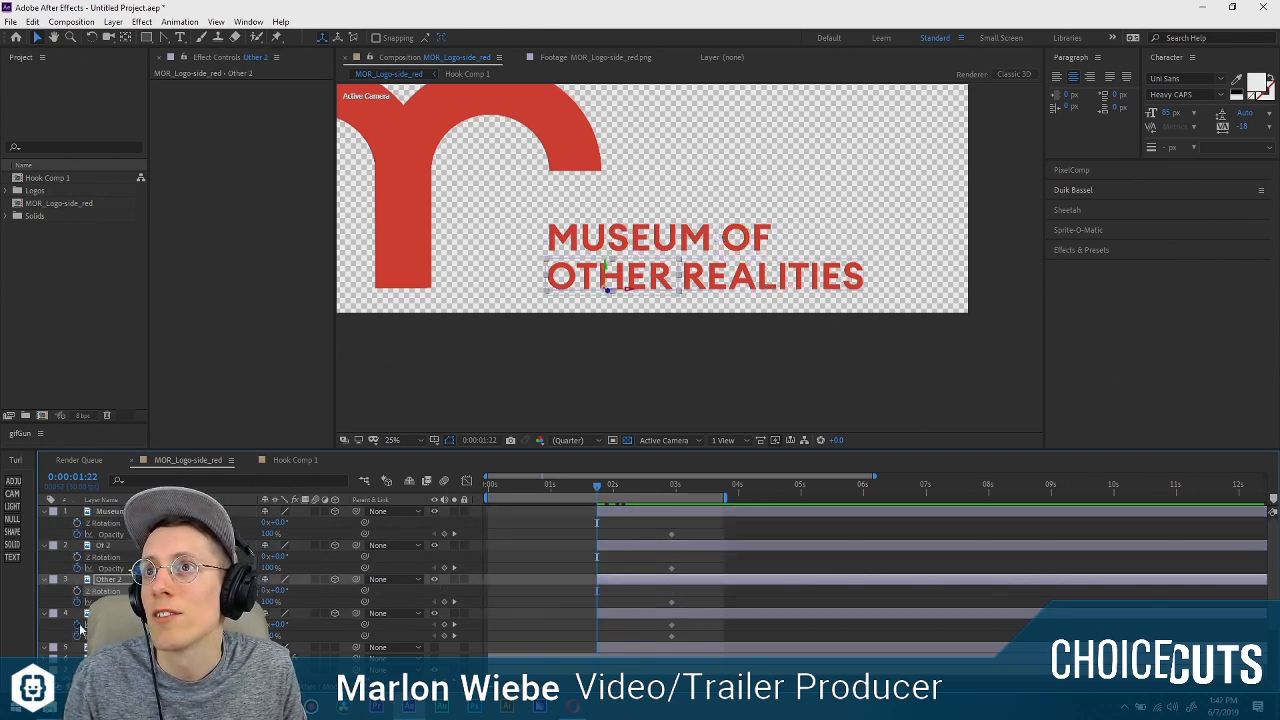
click(78, 625)
click(110, 511)
shift+click(112, 613)
key(r)
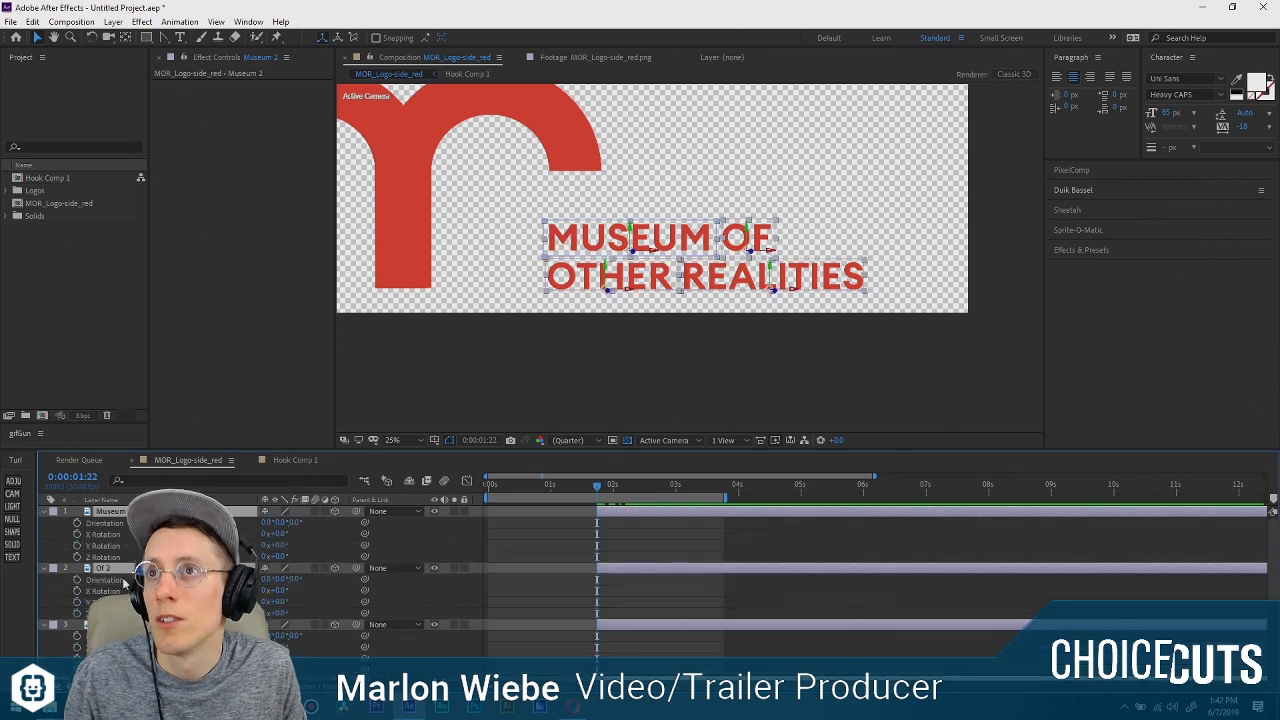
Try out the Y and X Rotation of the Museum 2 layer, then undo the change.
click(263, 547)
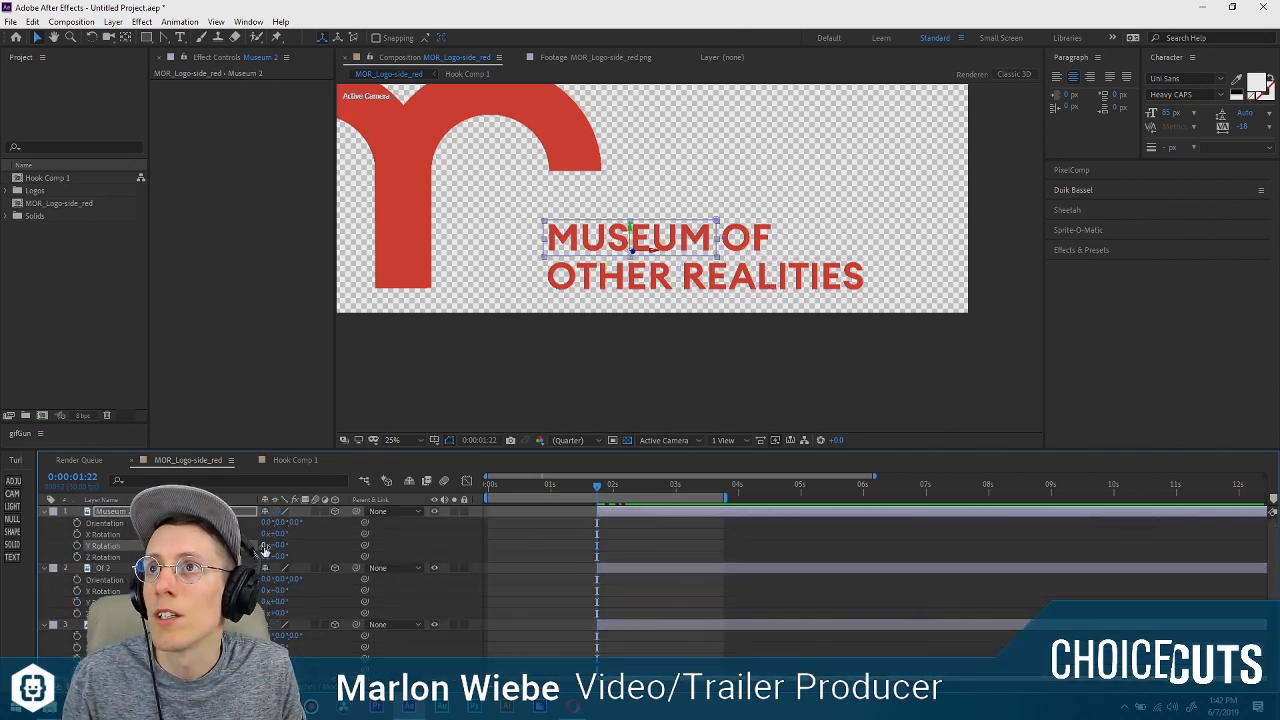
mouse_move(281, 547)
mouse_down()
mouse_move(320, 535)
mouse_move(286, 535)
mouse_up()
key(ctrl+z)
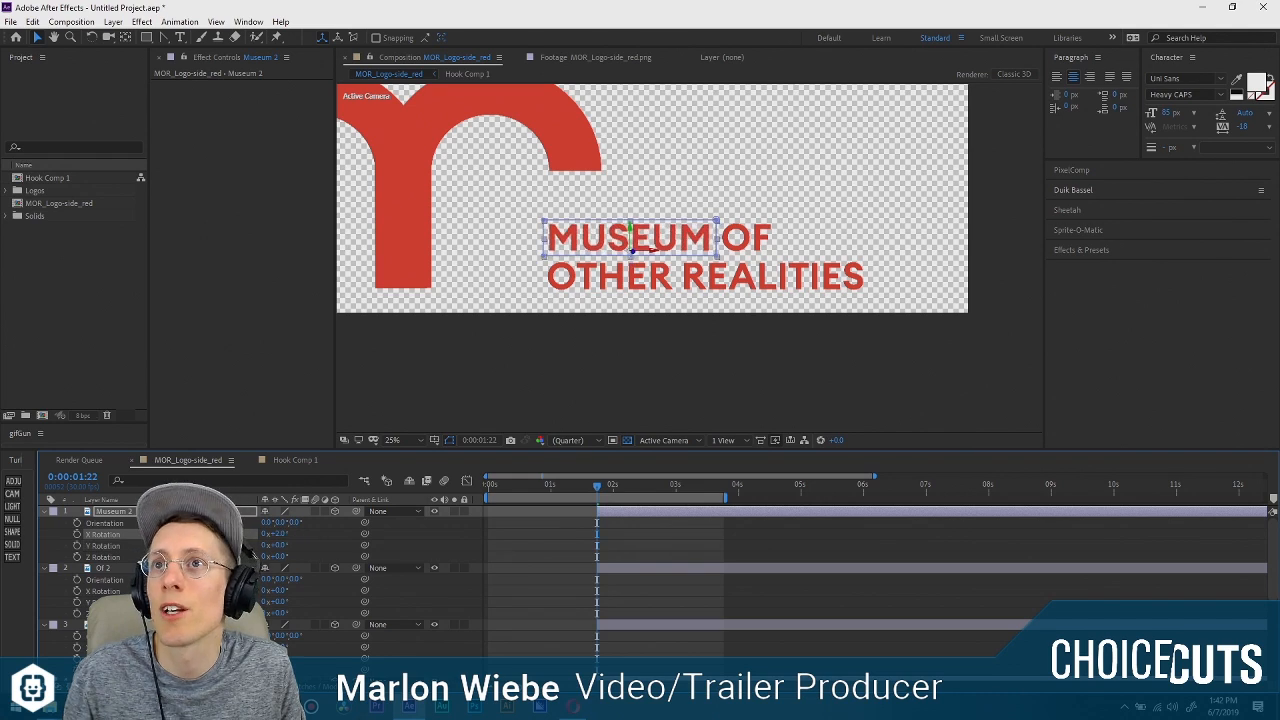
key(ctrl+z)
Add X Rotation keyframes at 0° to all four word layers at 0:00:02:28.
ctrl+click(112, 591)
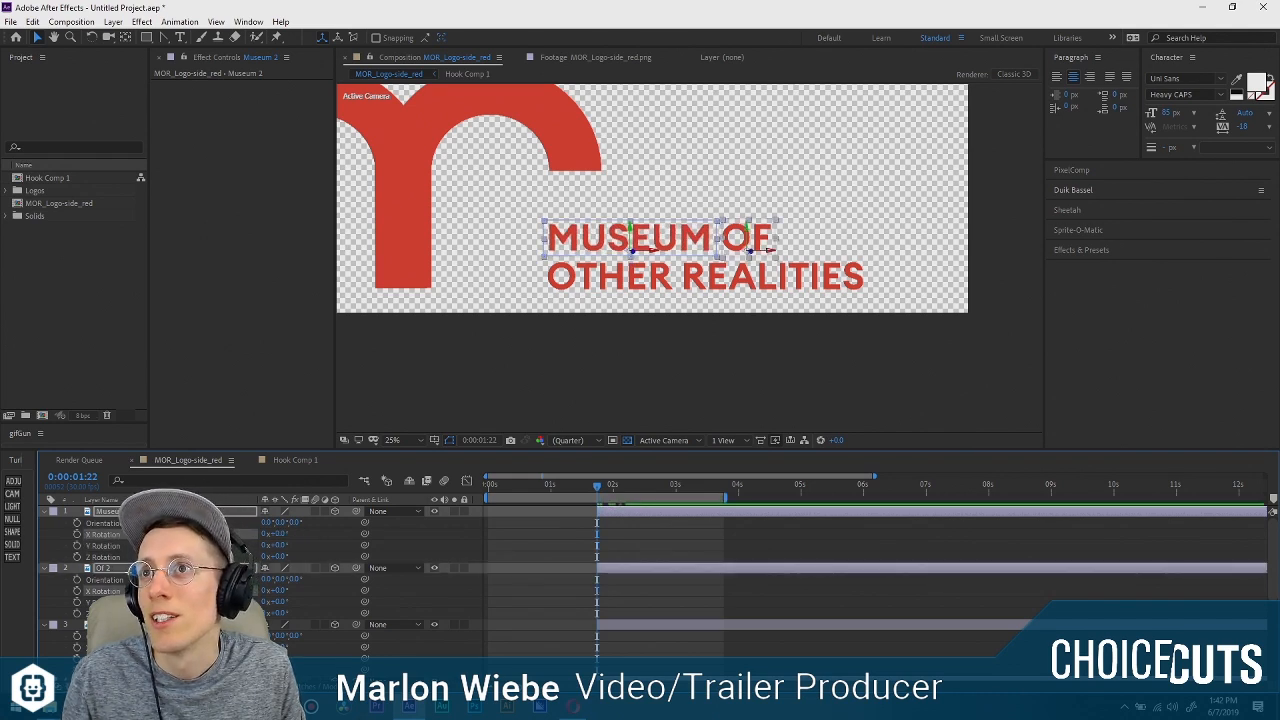
scroll(112, 595, down, 1)
ctrl+click(112, 613)
ctrl+click(112, 670)
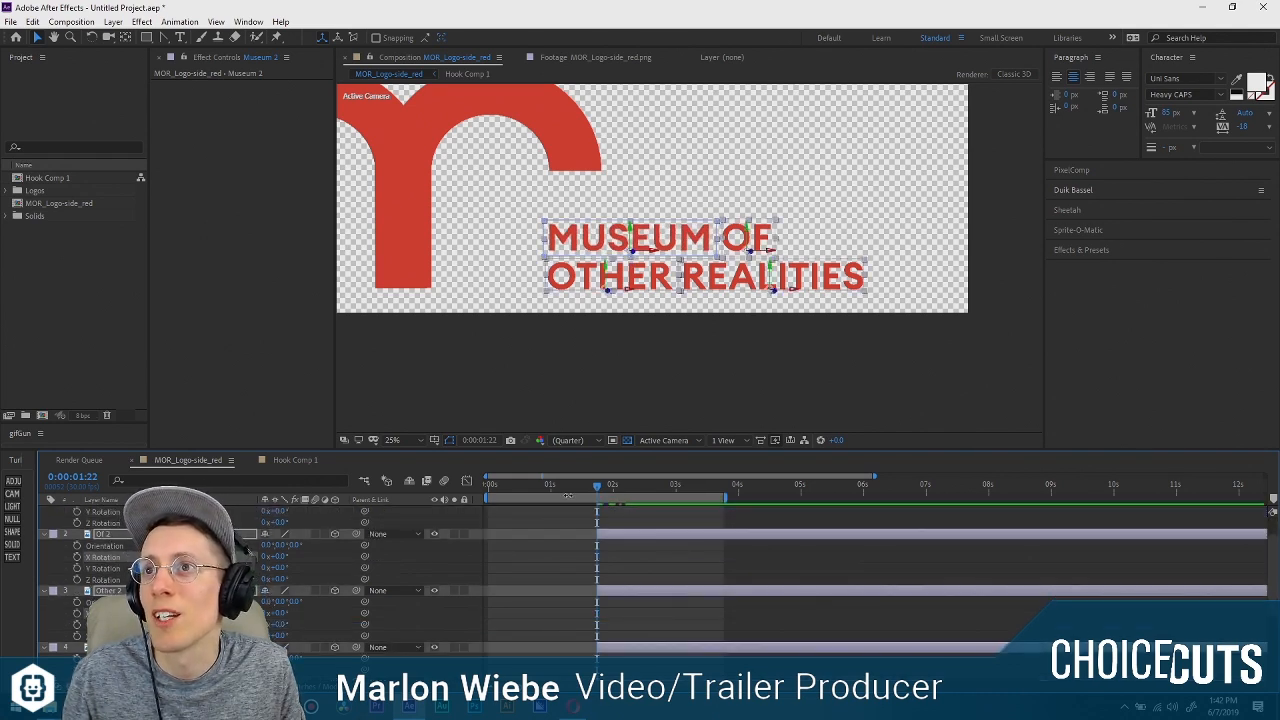
key(u)
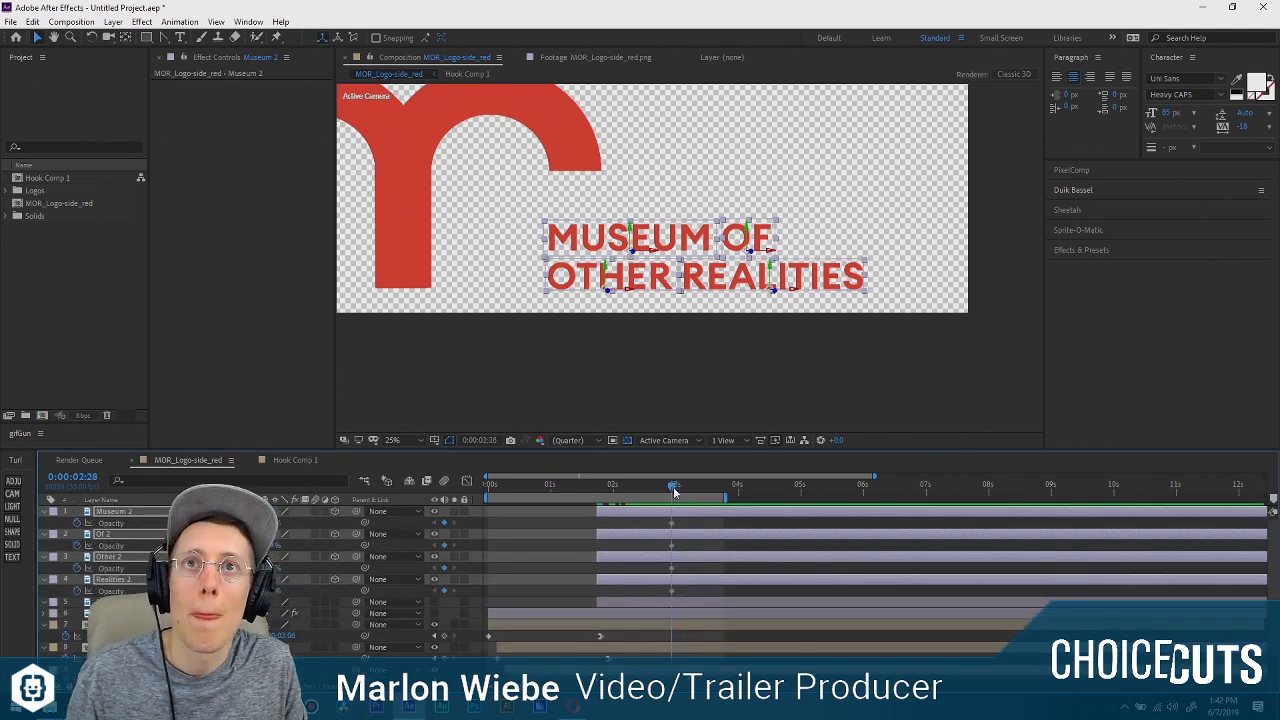
key(r)
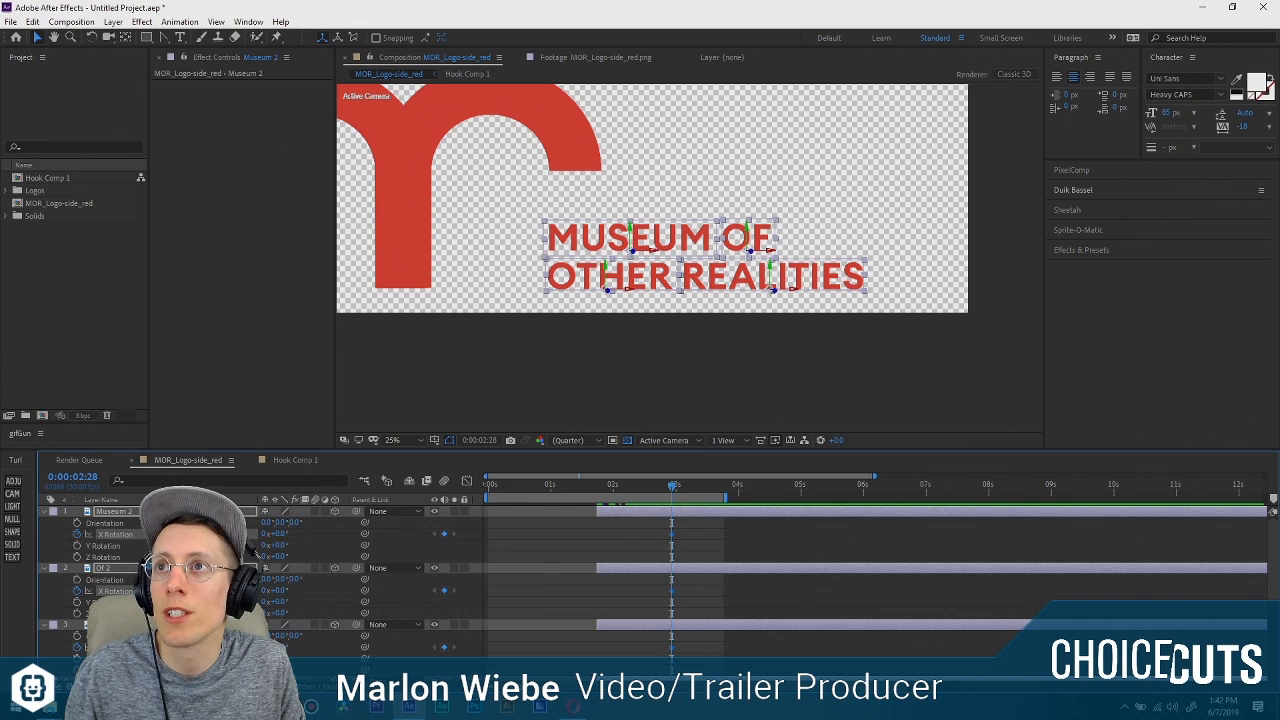
Keyframe the Museum 2 layer at 0:00:01:22 with X Rotation at -90° and Opacity at 0%.
key(u)
key(u)
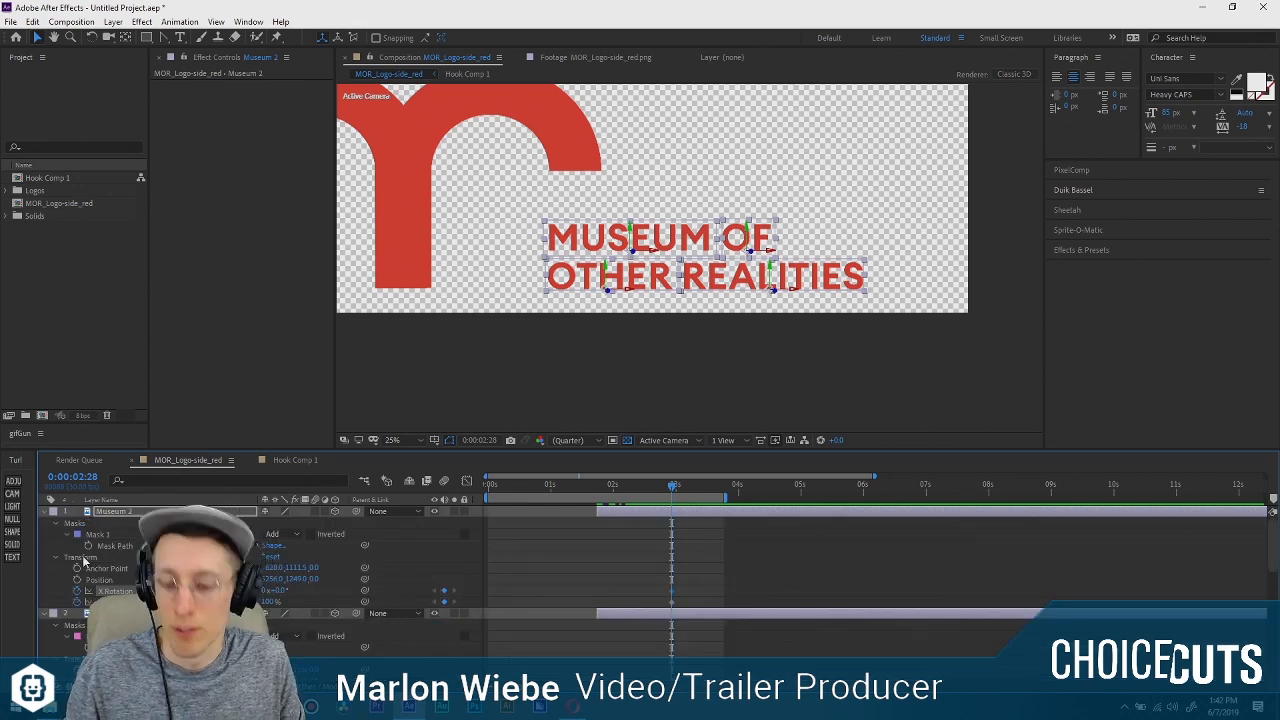
click(55, 524)
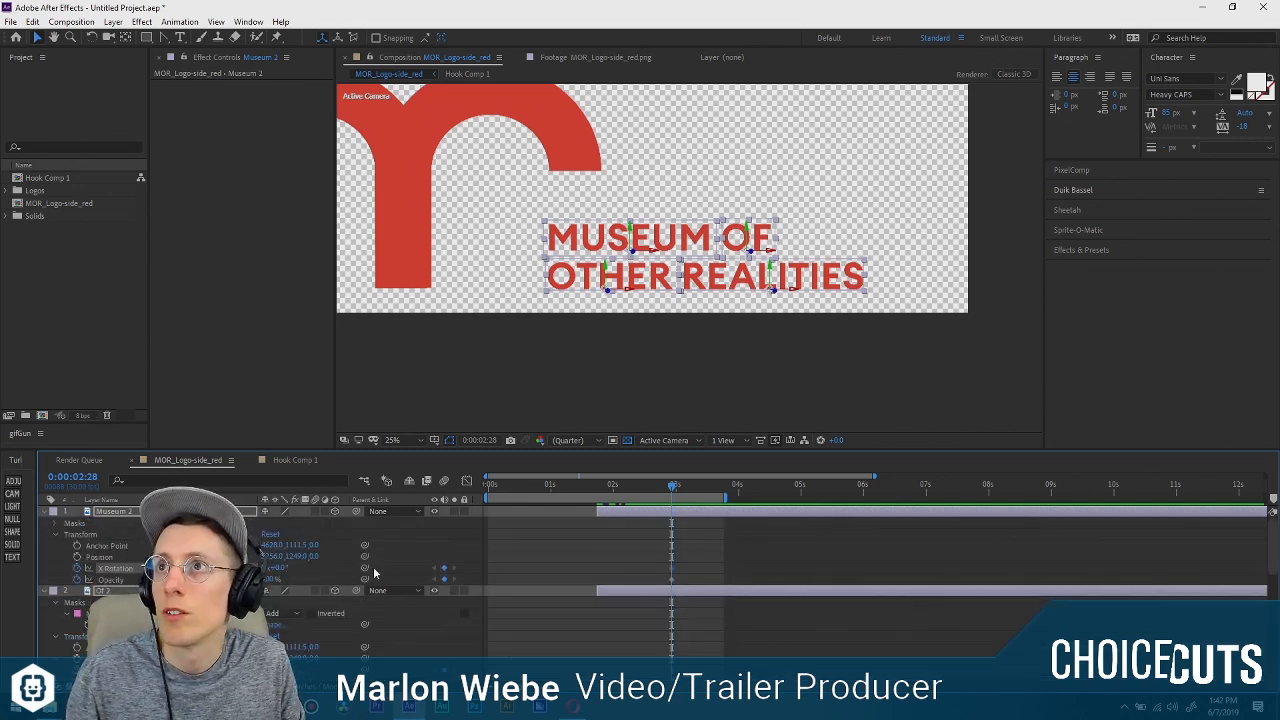
click(566, 555)
click(598, 484)
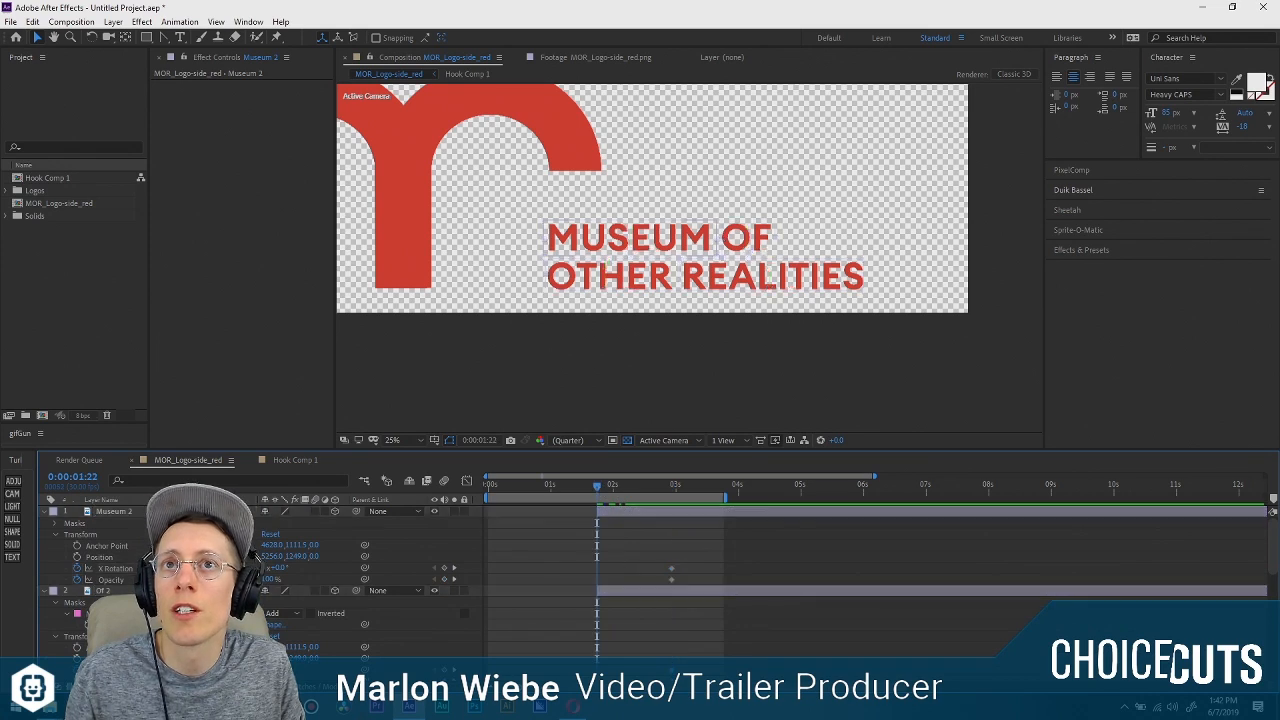
drag(277, 568, 216, 568)
click(282, 567)
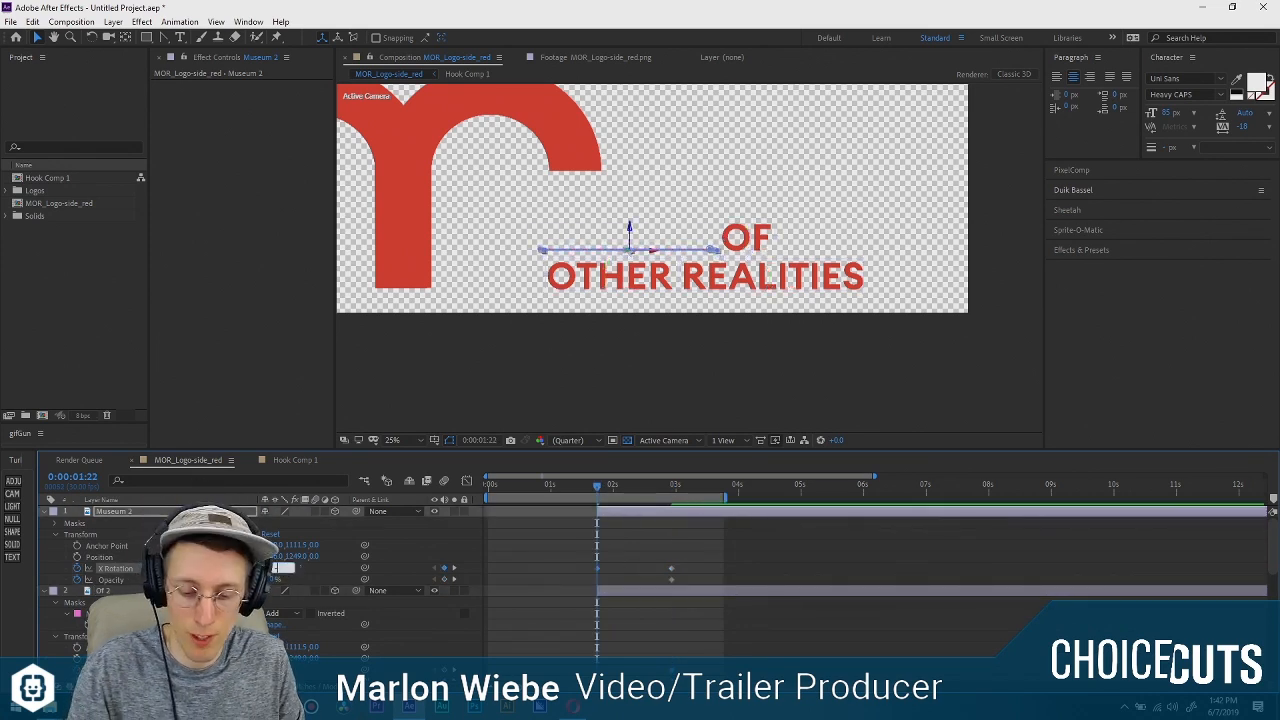
drag(277, 581, 105, 580)
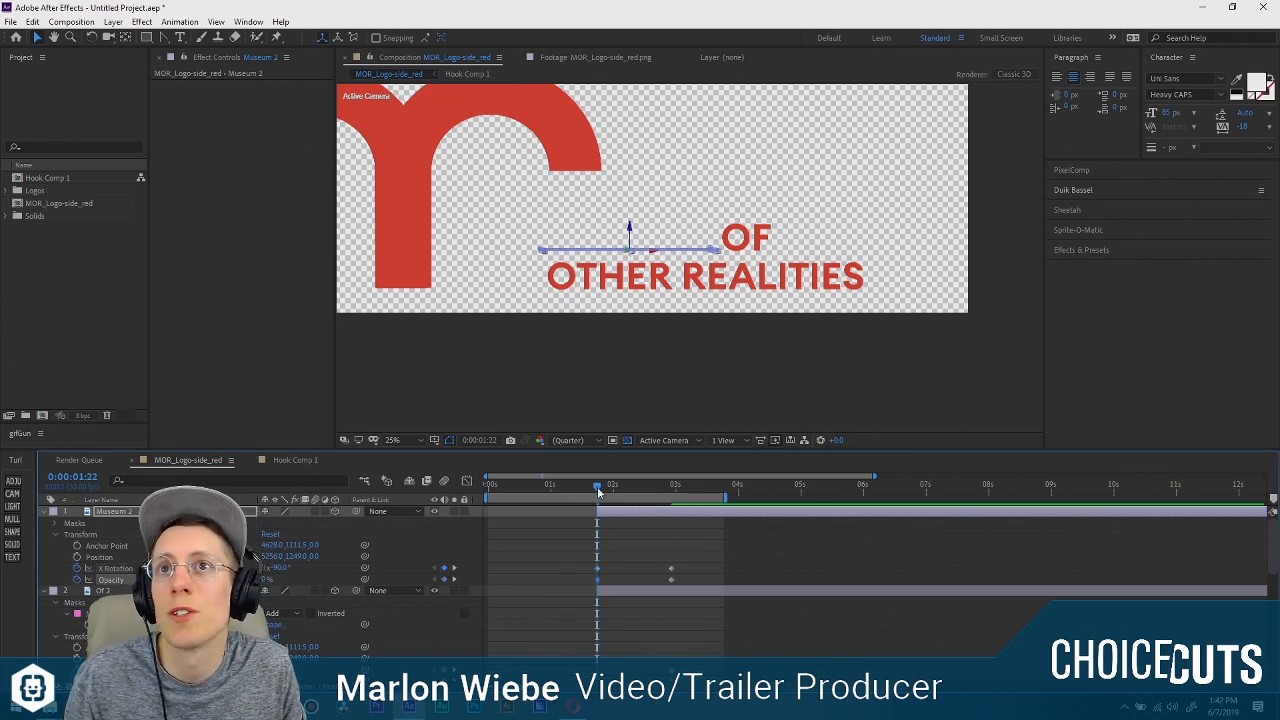
Select Museum 2's X Rotation and Opacity keyframes, then open the Ease and Wizz script and dock it below Effects & Presets.
drag(597, 486, 672, 487)
drag(712, 567, 554, 576)
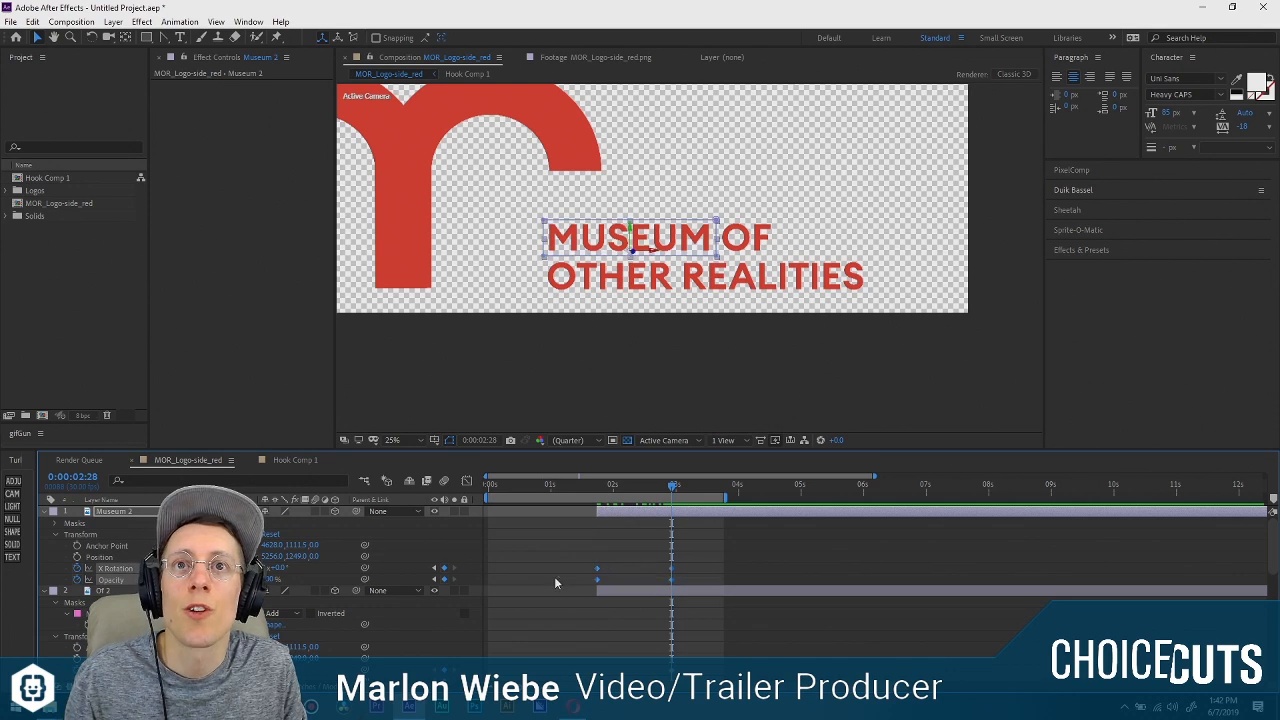
click(248, 21)
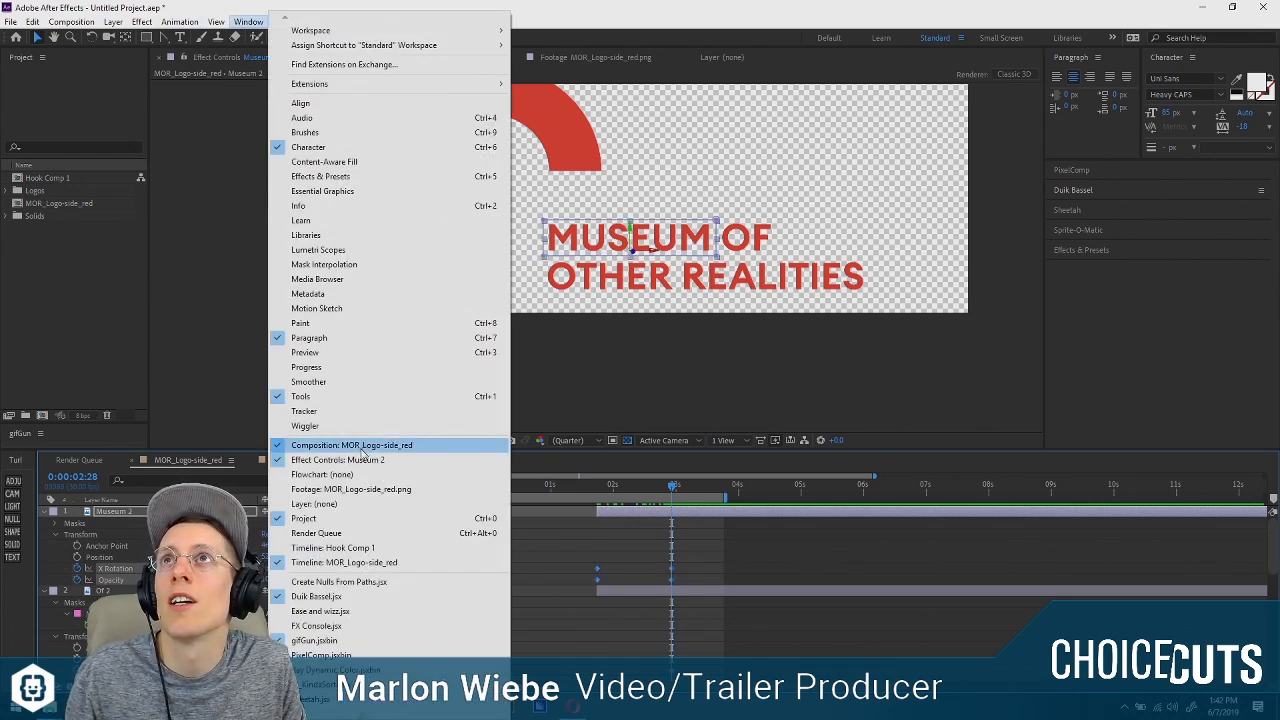
click(366, 611)
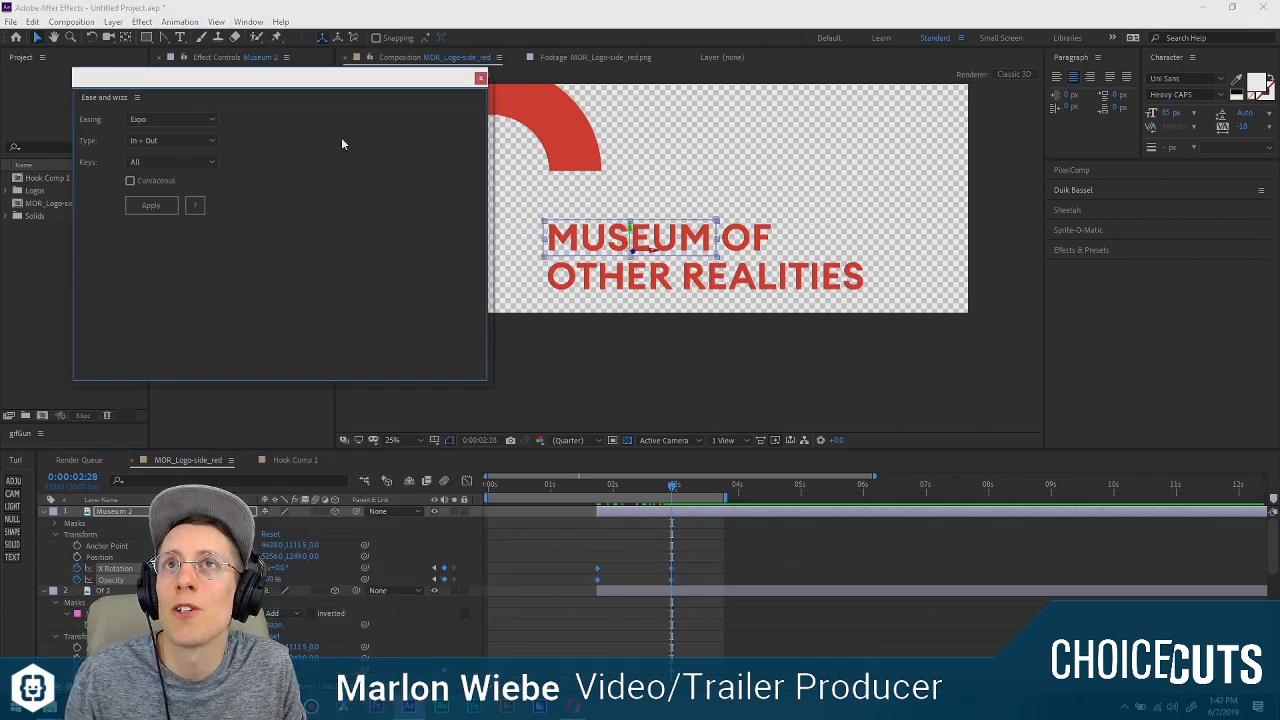
drag(119, 96, 1160, 287)
drag(1140, 347, 1150, 431)
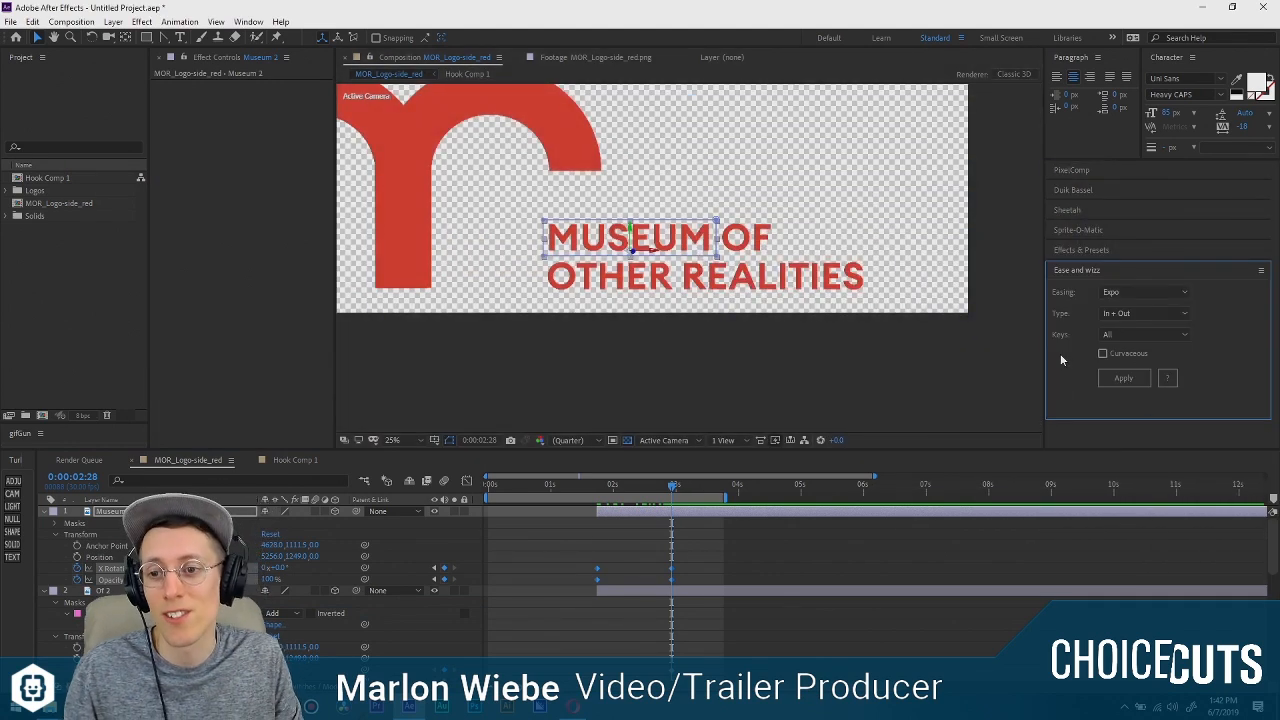
Apply Expo easing of type Out to all selected X Rotation and Opacity keyframes of Museum 2.
click(1134, 310)
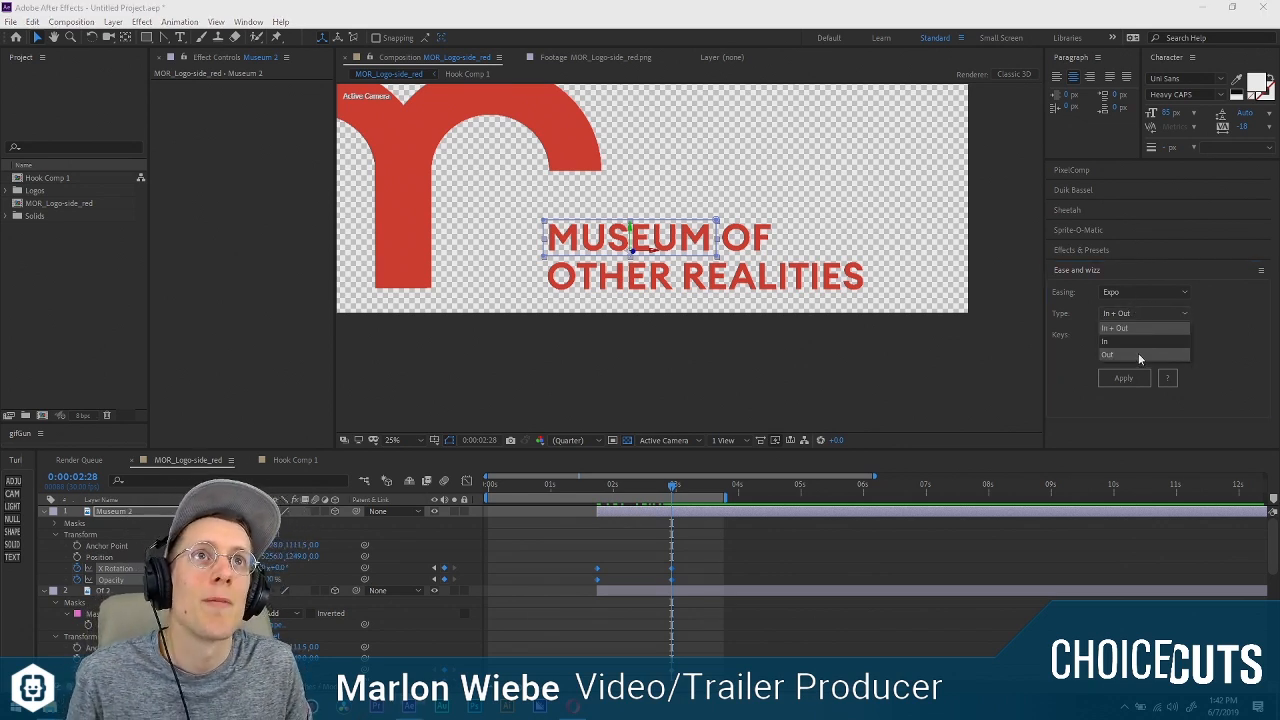
click(1138, 353)
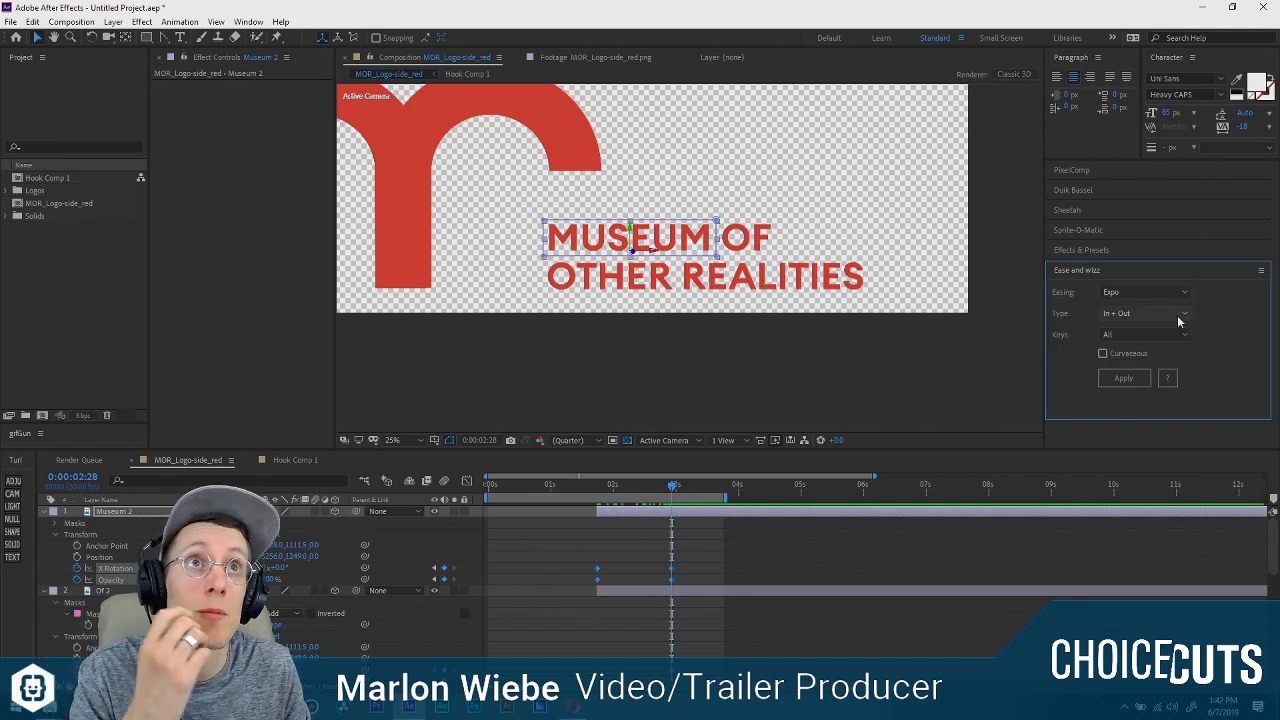
click(1176, 314)
click(1153, 355)
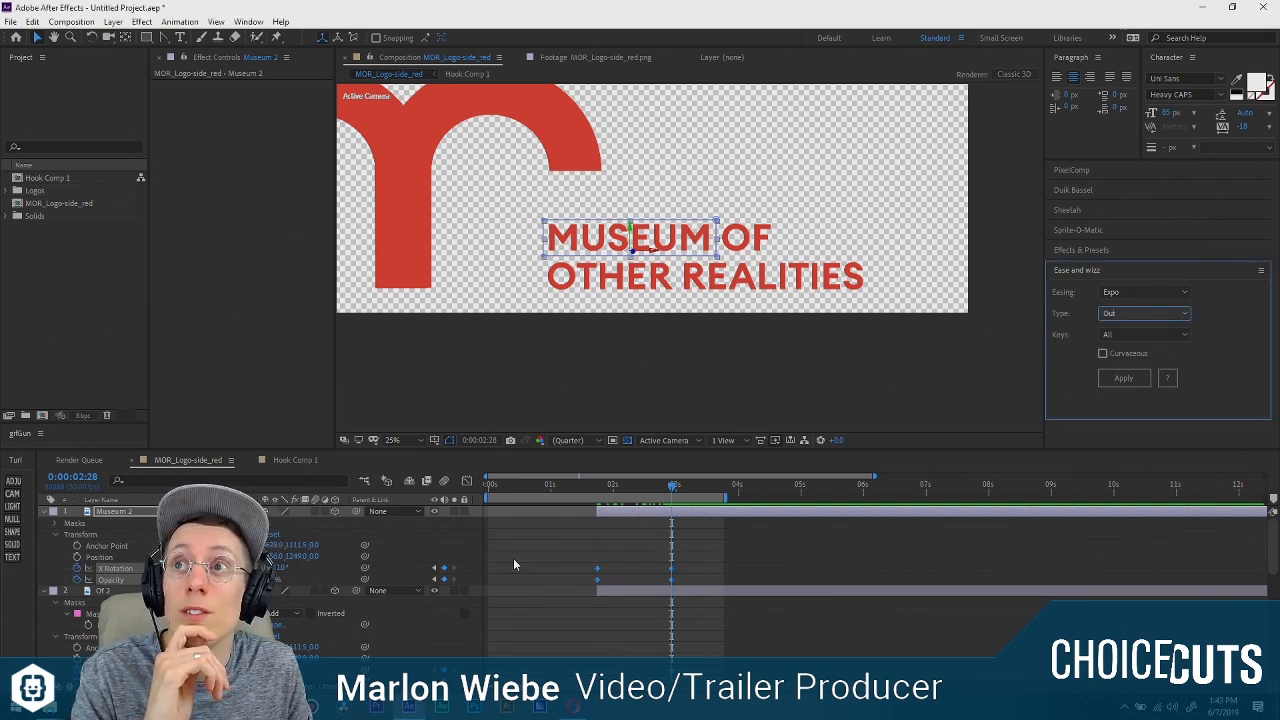
click(1141, 292)
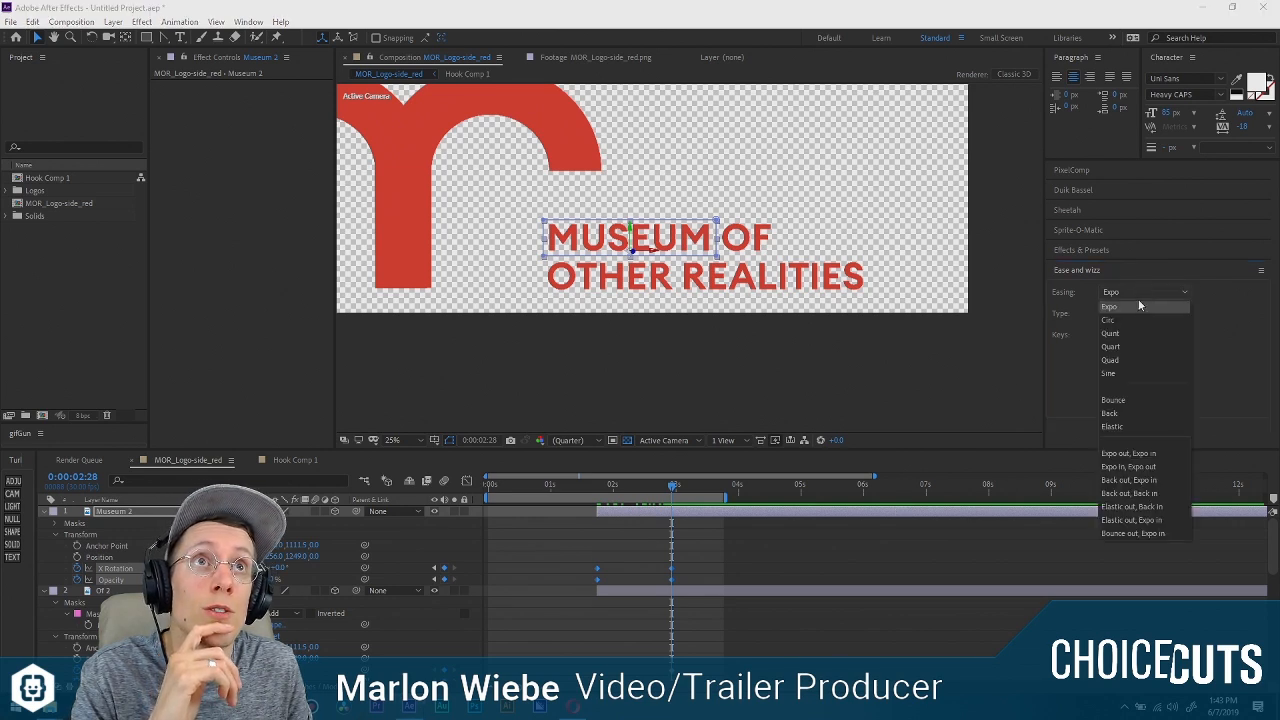
click(1138, 305)
click(1120, 377)
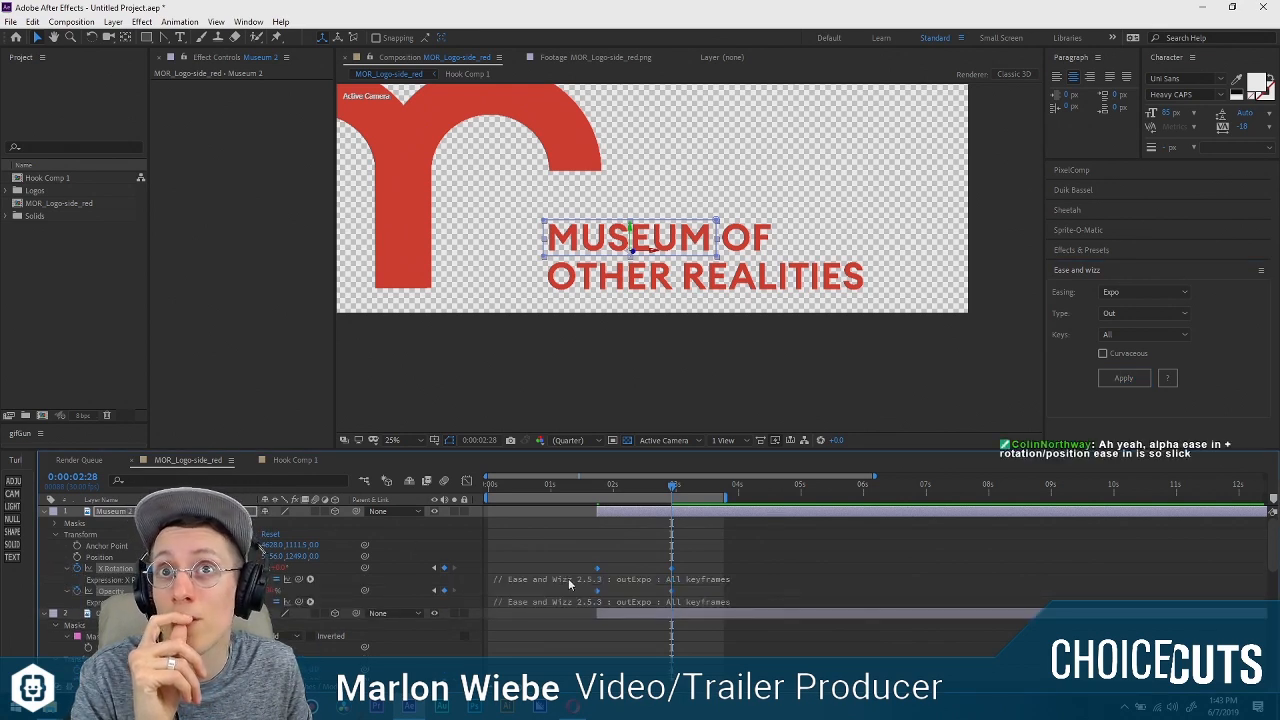
Hide Museum 2's easing expressions and examine how the word's eased tilt and fade-in look beside the whole logo.
click(67, 568)
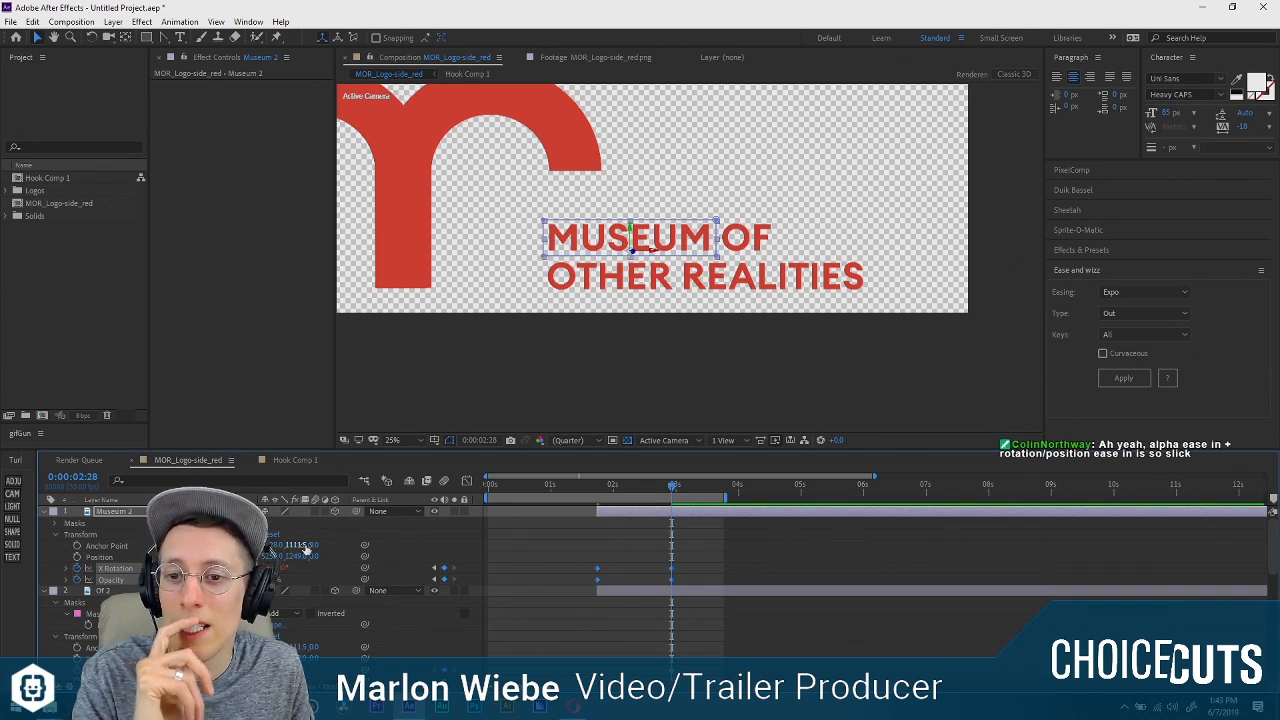
click(921, 559)
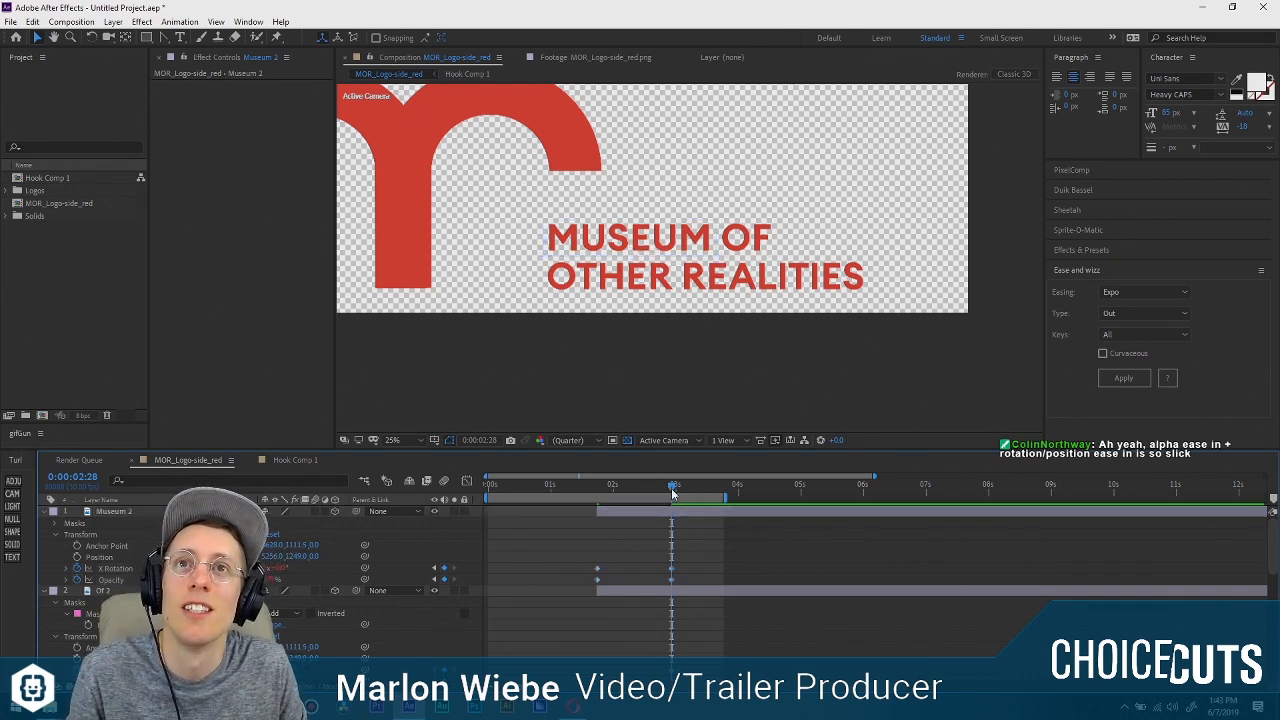
mouse_move(672, 490)
mouse_down()
mouse_move(610, 489)
mouse_move(629, 508)
mouse_move(590, 512)
mouse_move(666, 513)
mouse_move(596, 490)
mouse_move(650, 486)
mouse_up()
scroll(621, 320, down, 4)
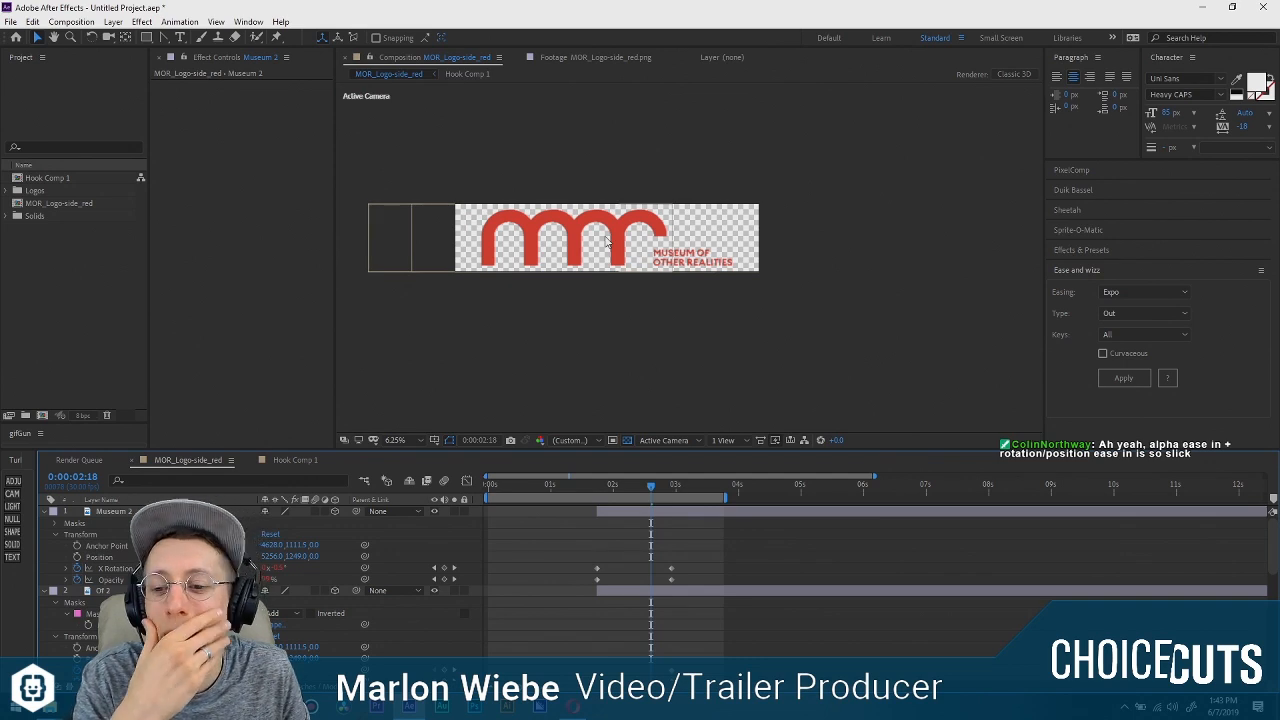
scroll(674, 282, up, 4)
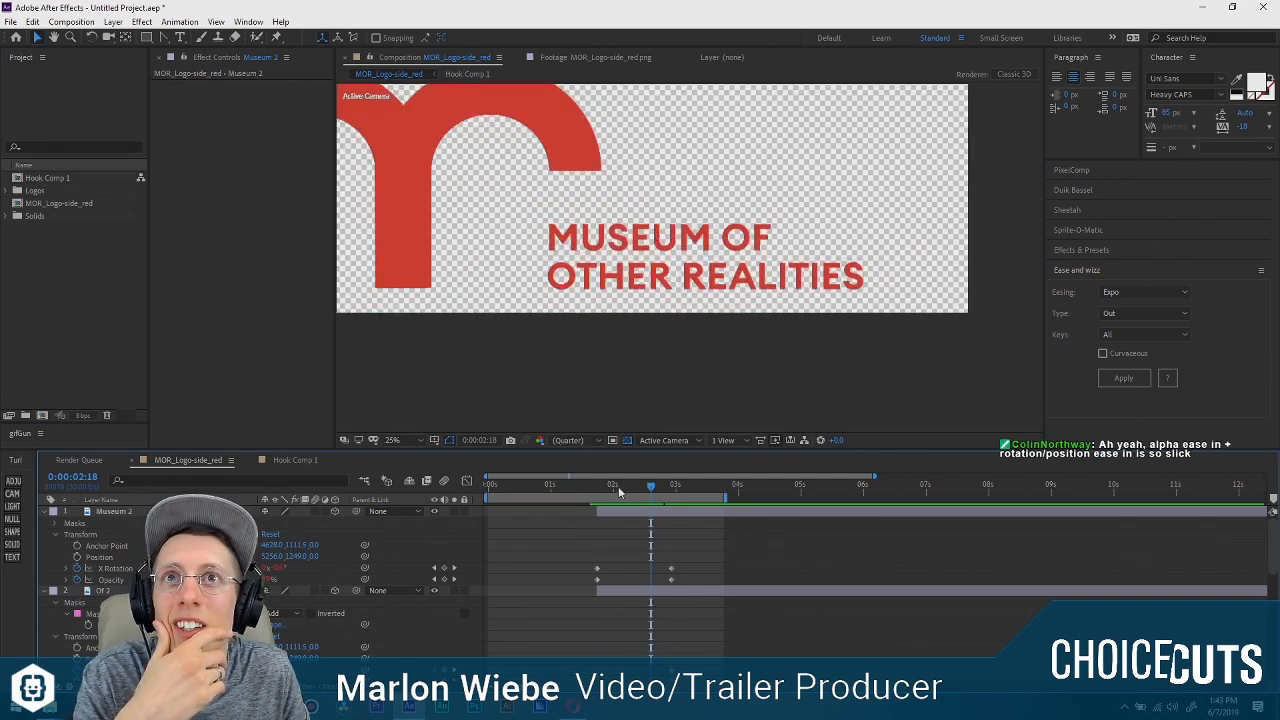
drag(618, 486, 645, 520)
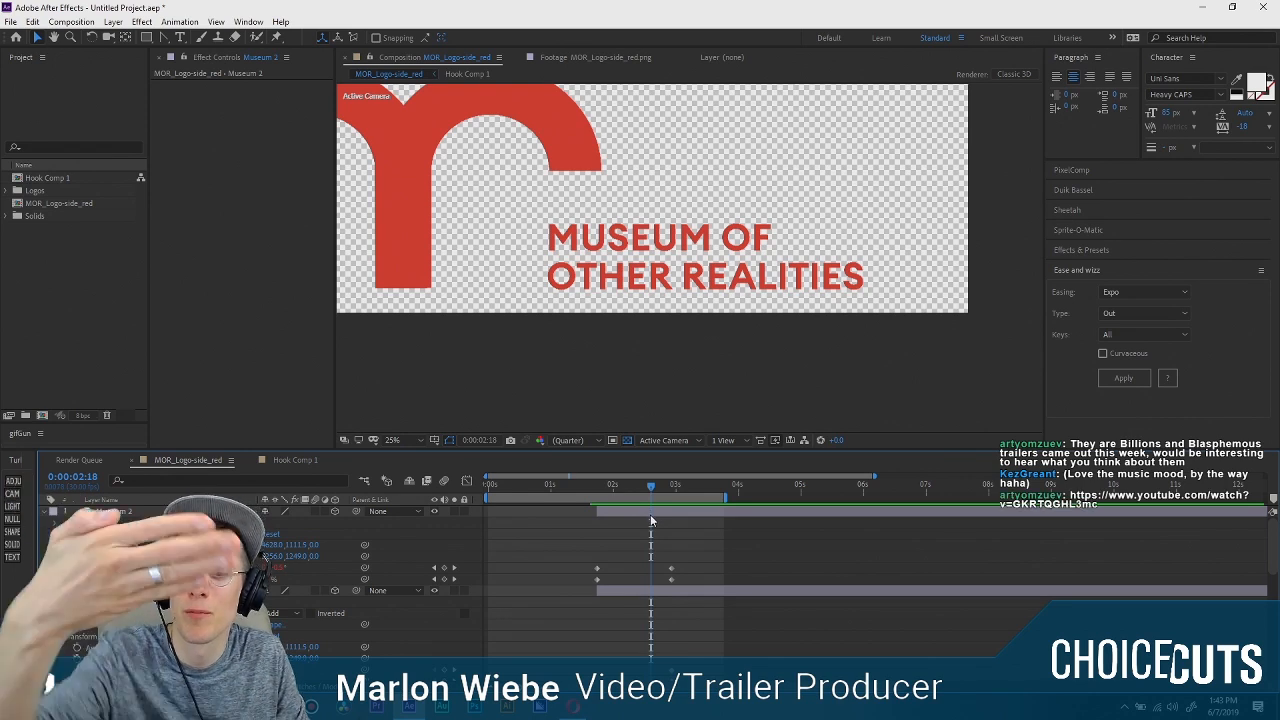
mouse_move(651, 516)
mouse_down()
mouse_move(599, 516)
mouse_move(648, 531)
mouse_up()
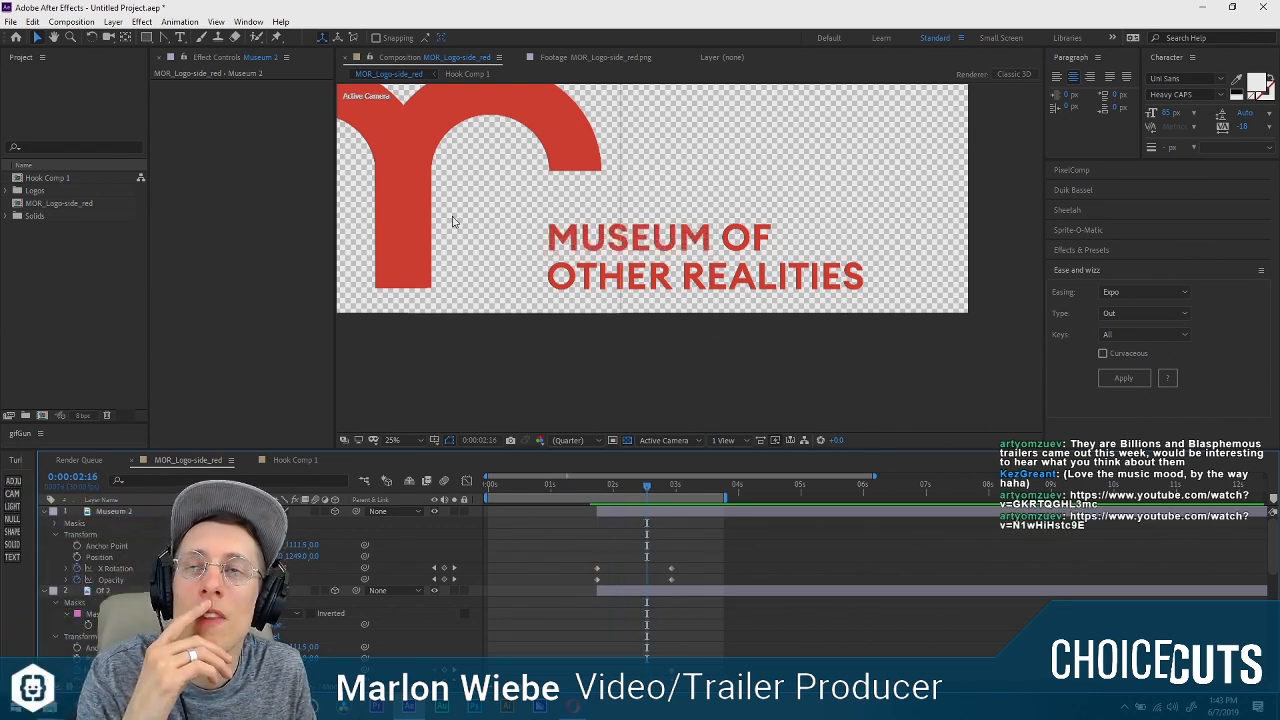
scroll(457, 221, down, 1)
drag(537, 225, 697, 260)
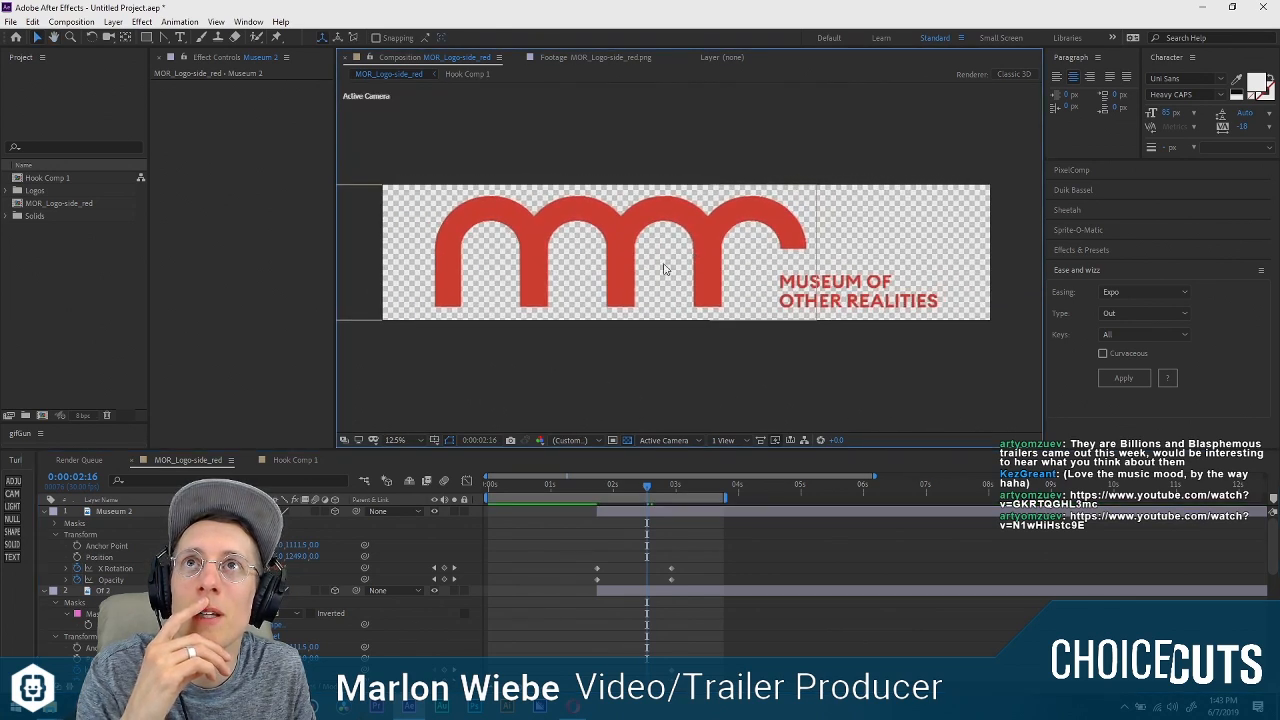
scroll(838, 285, up, 1)
drag(958, 309, 655, 276)
click(651, 282)
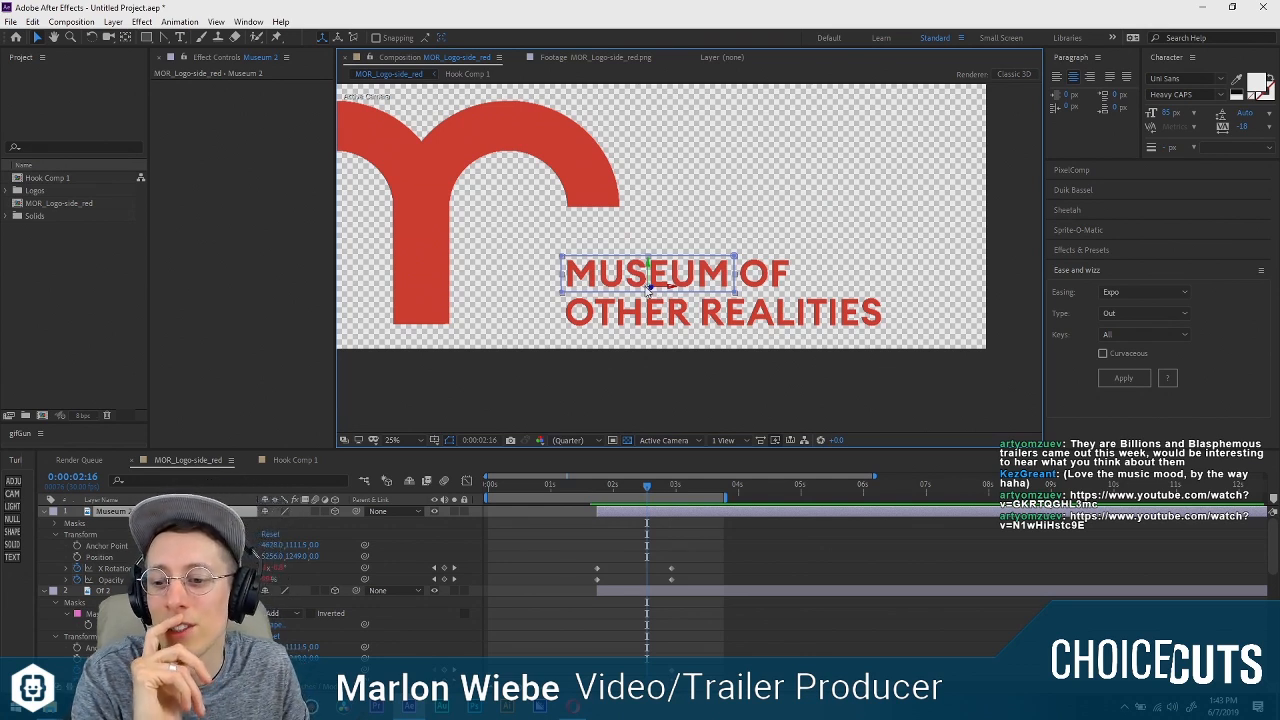
click(692, 565)
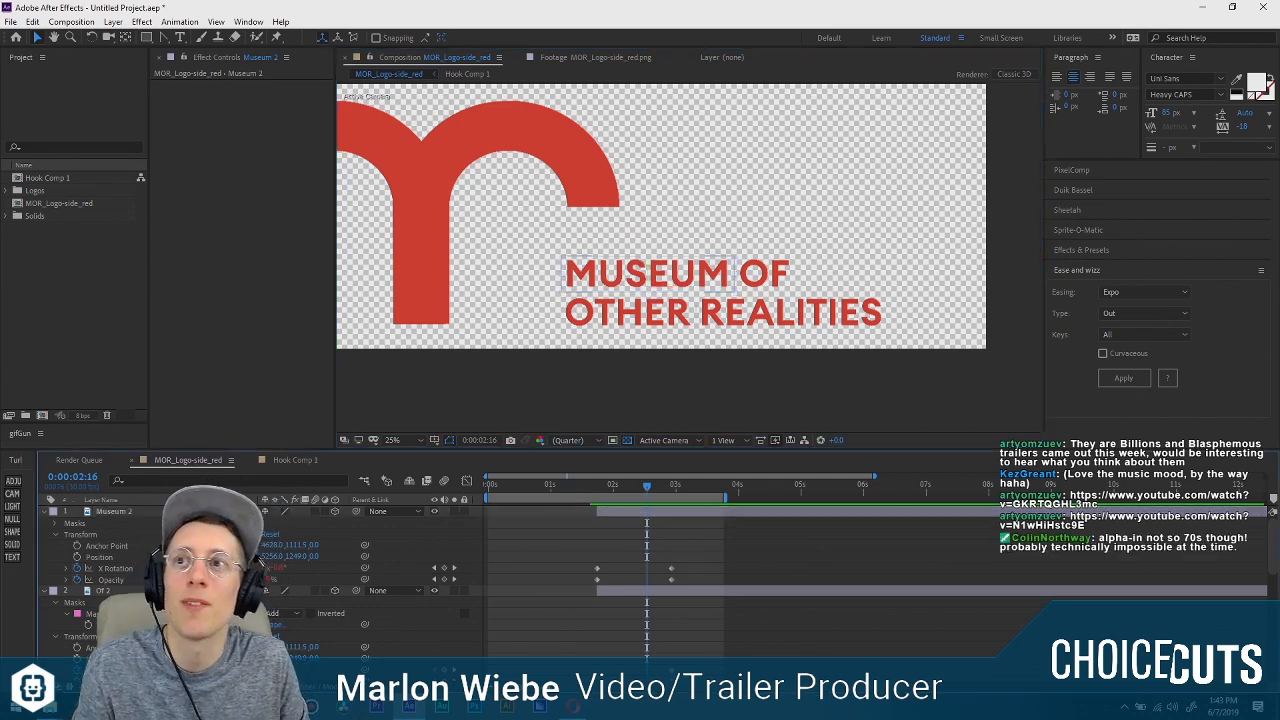
Copy Museum 2's eased X Rotation and Opacity animation to the Of 2, Other 2 and Realities 2 layers at 0:00:01:22.
click(652, 276)
shift+click(111, 580)
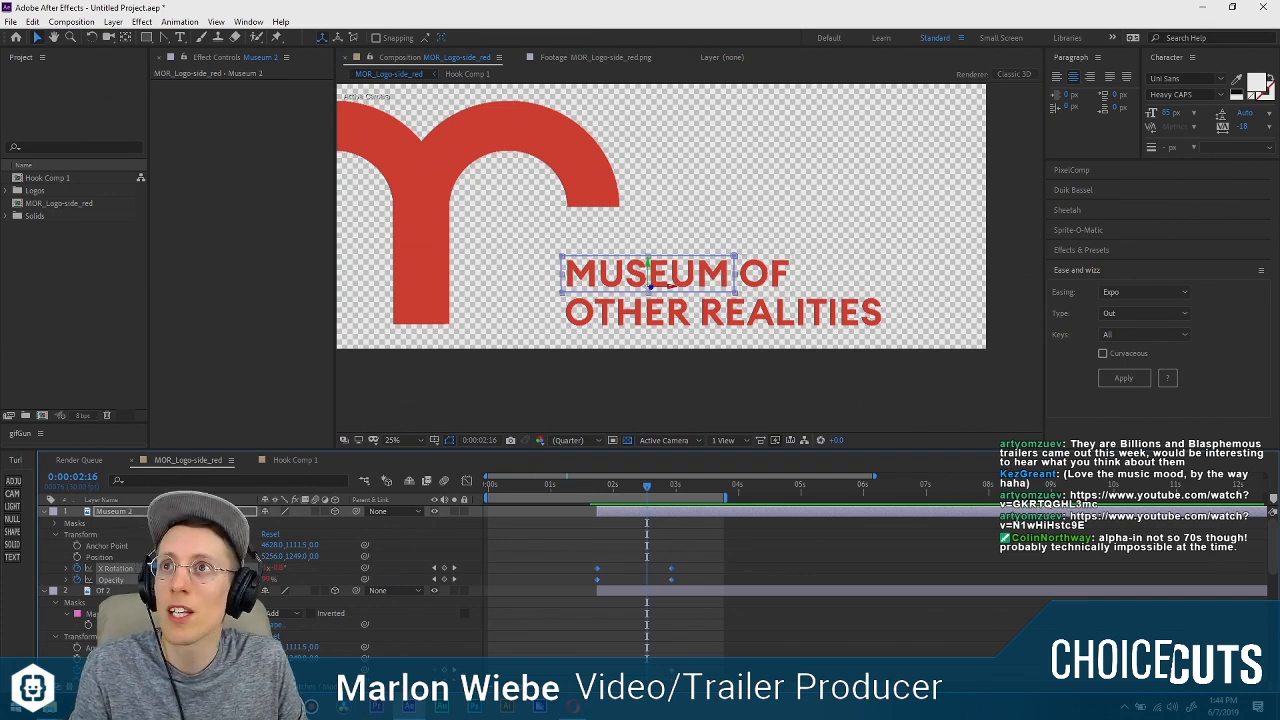
scroll(111, 580, down, 2)
click(765, 273)
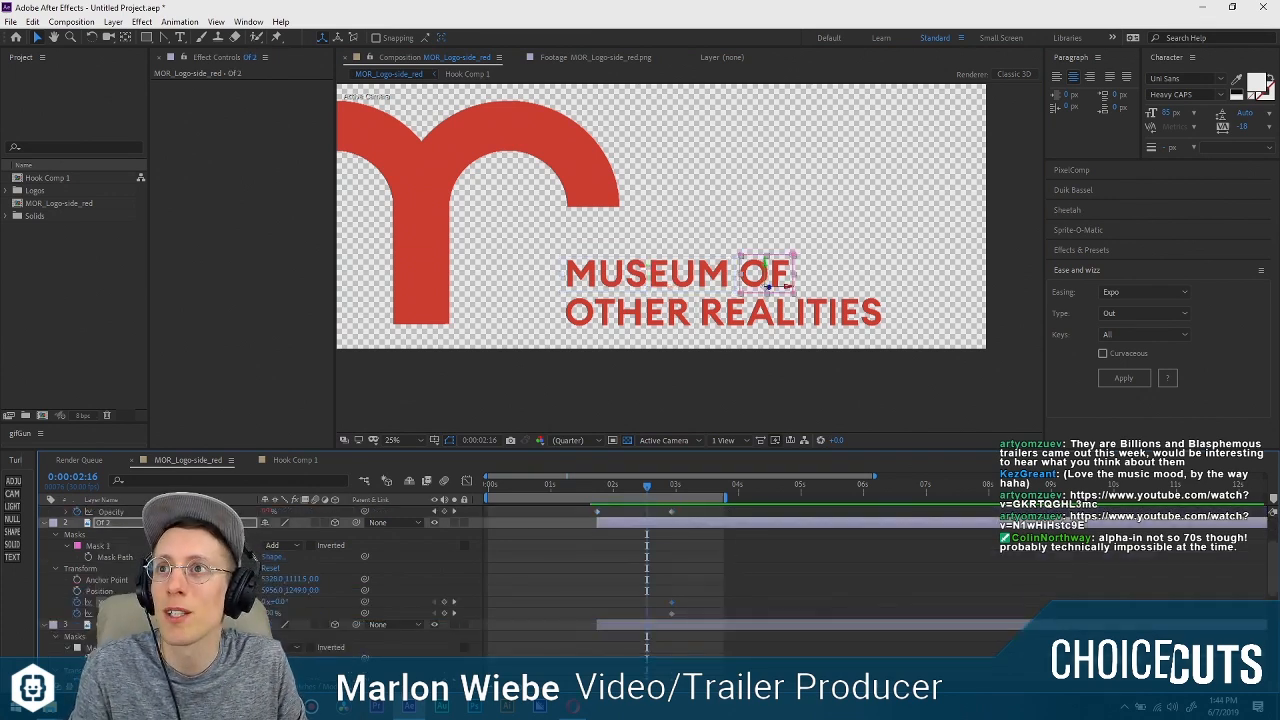
click(597, 485)
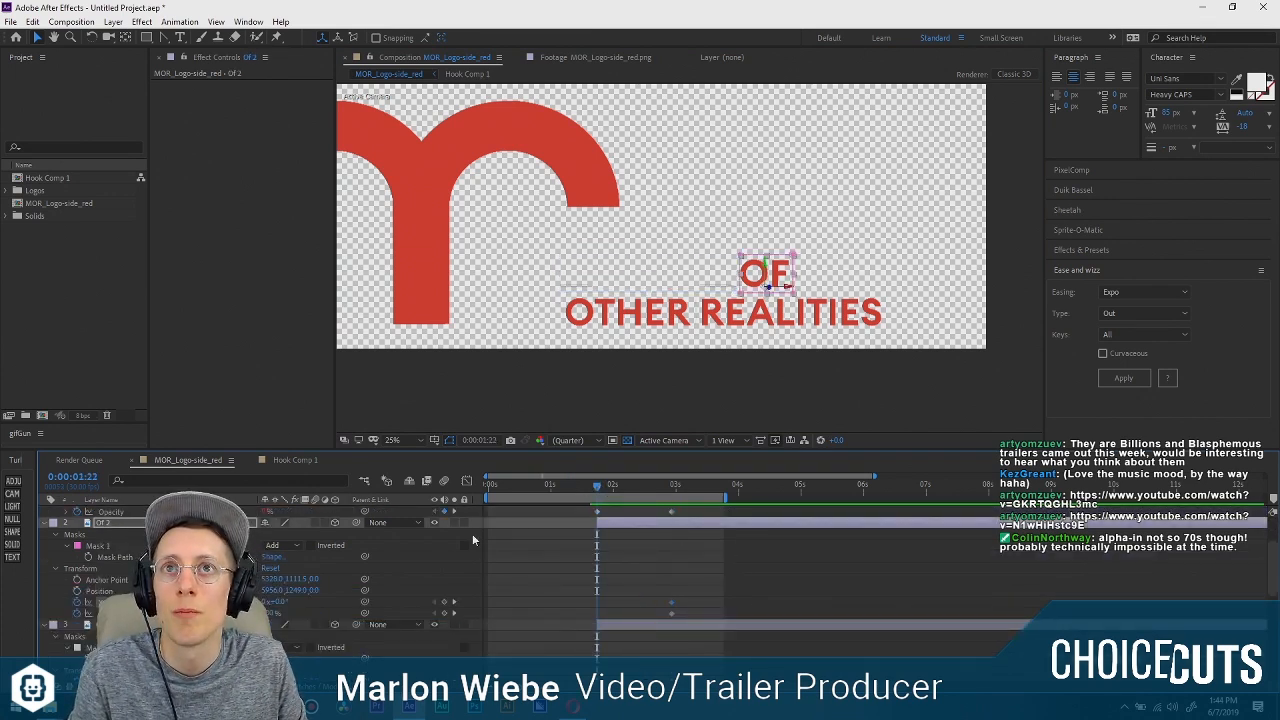
key(ctrl+v)
scroll(113, 528, down, 3)
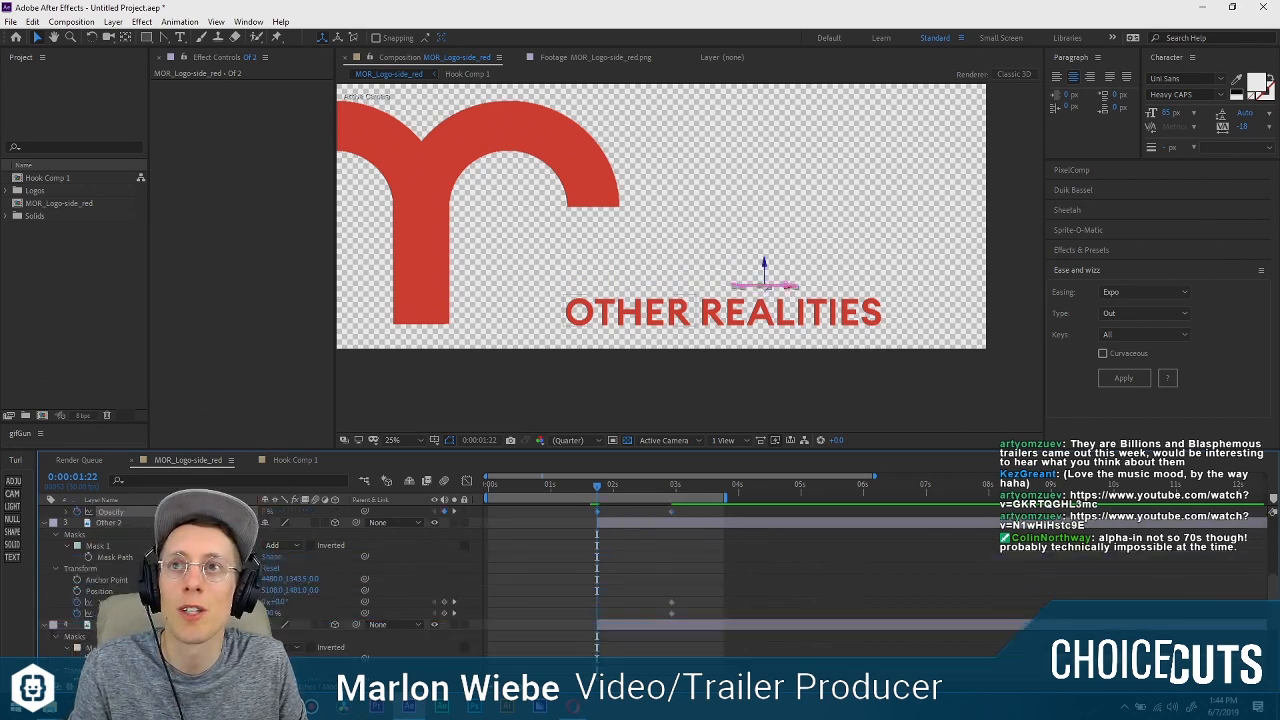
click(113, 527)
key(ctrl+v)
key(ctrl+Down)
key(ctrl+v)
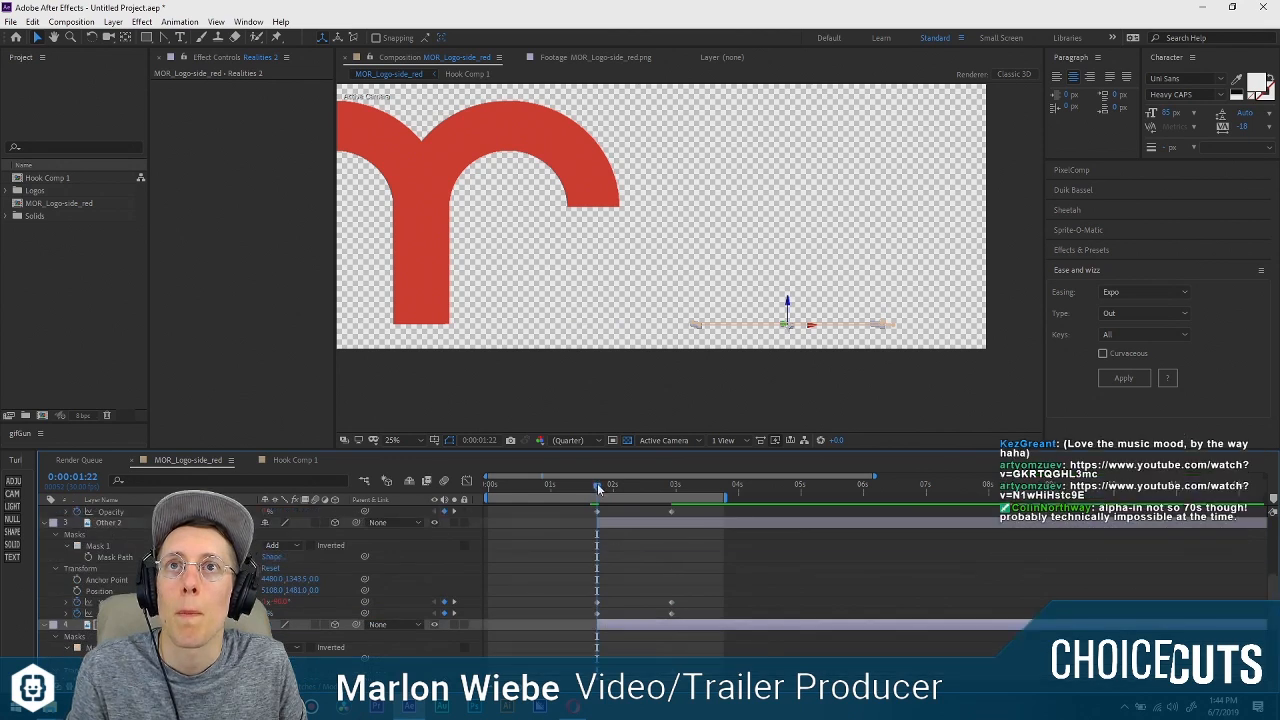
Check the four words' reveal up to 0:00:03:05 and collapse the properties of all layers.
drag(597, 485, 686, 495)
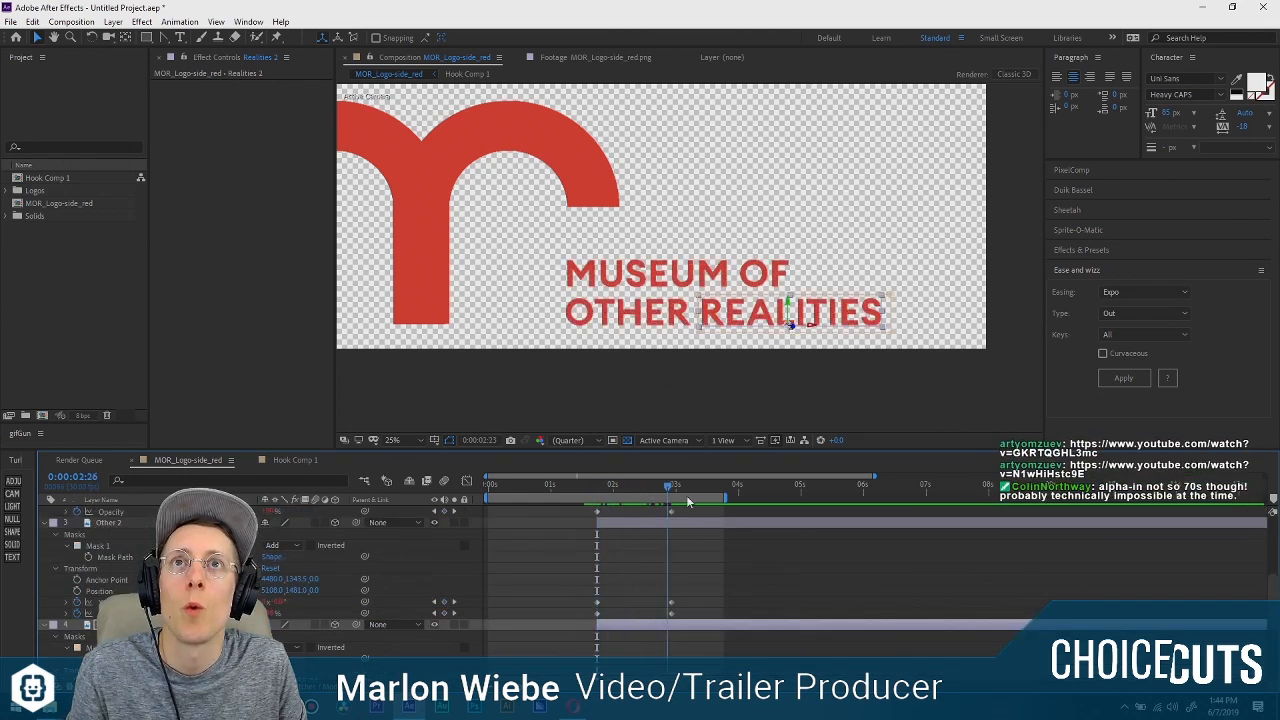
scroll(670, 562, up, 5)
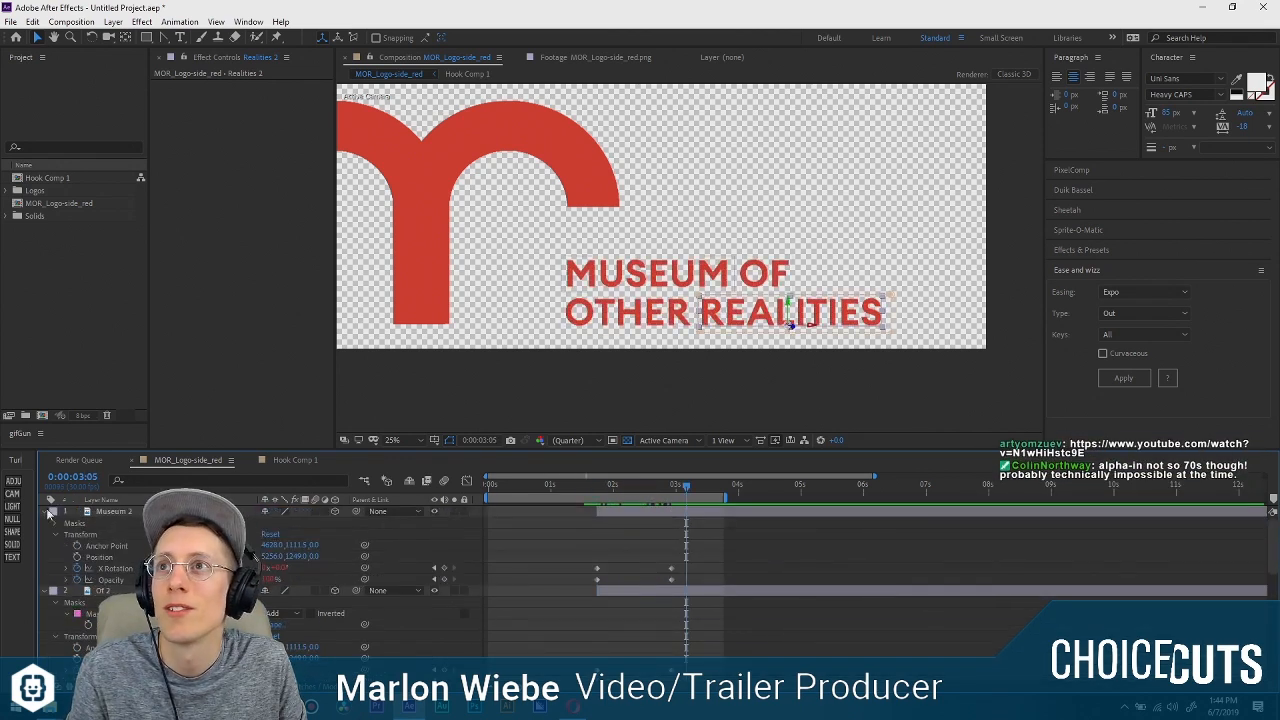
click(116, 513)
key(ctrl+a)
key(u)
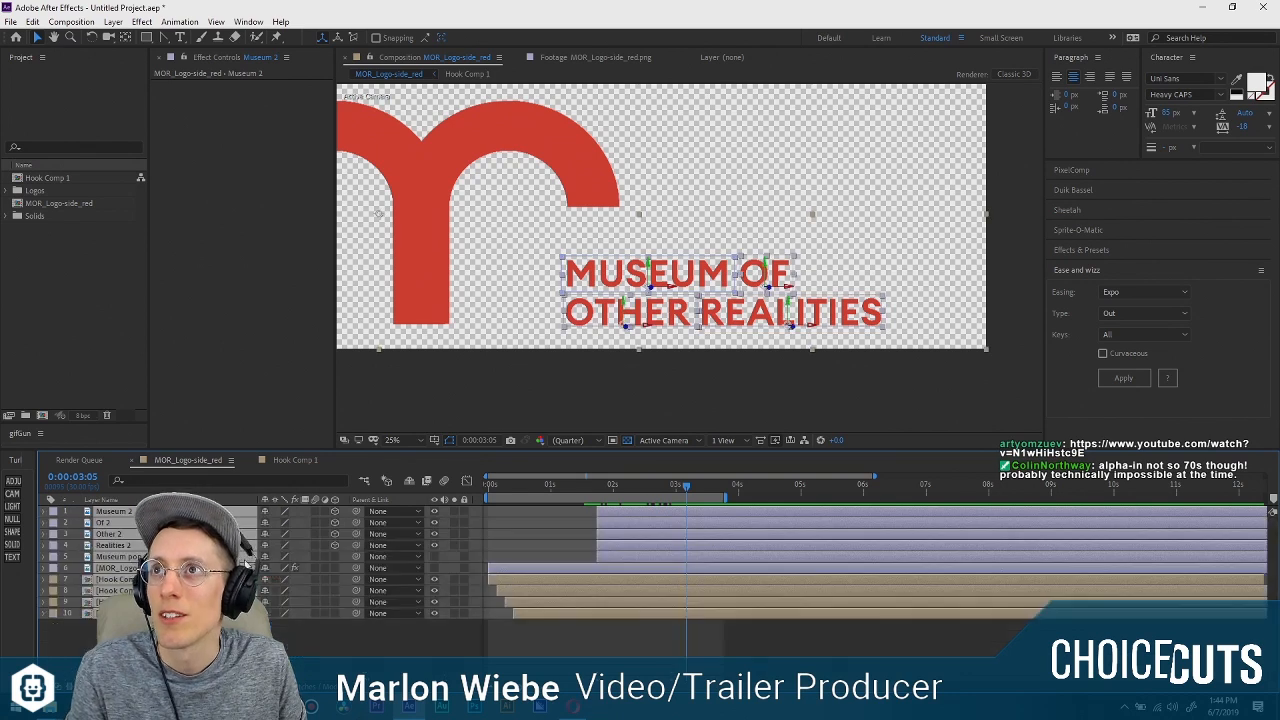
Trim the ends of the five title layers to 0:00:01:29.
click(603, 641)
drag(589, 489, 681, 572)
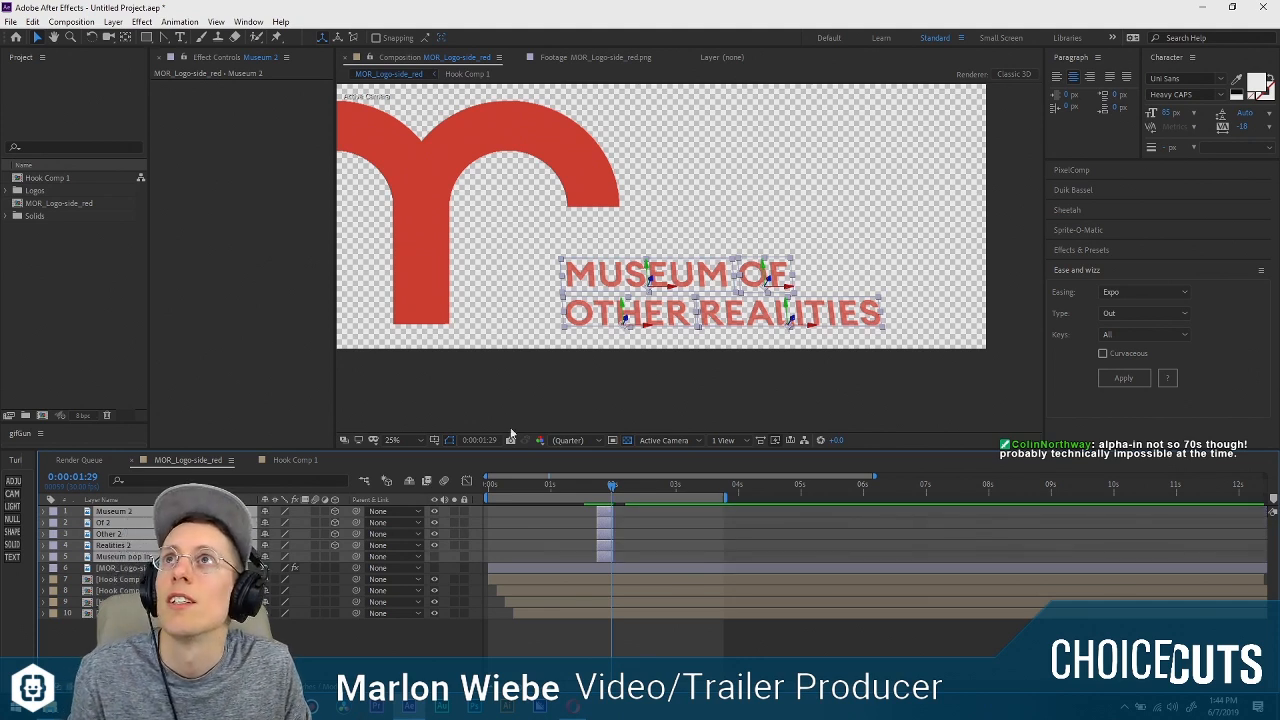
drag(615, 487, 610, 486)
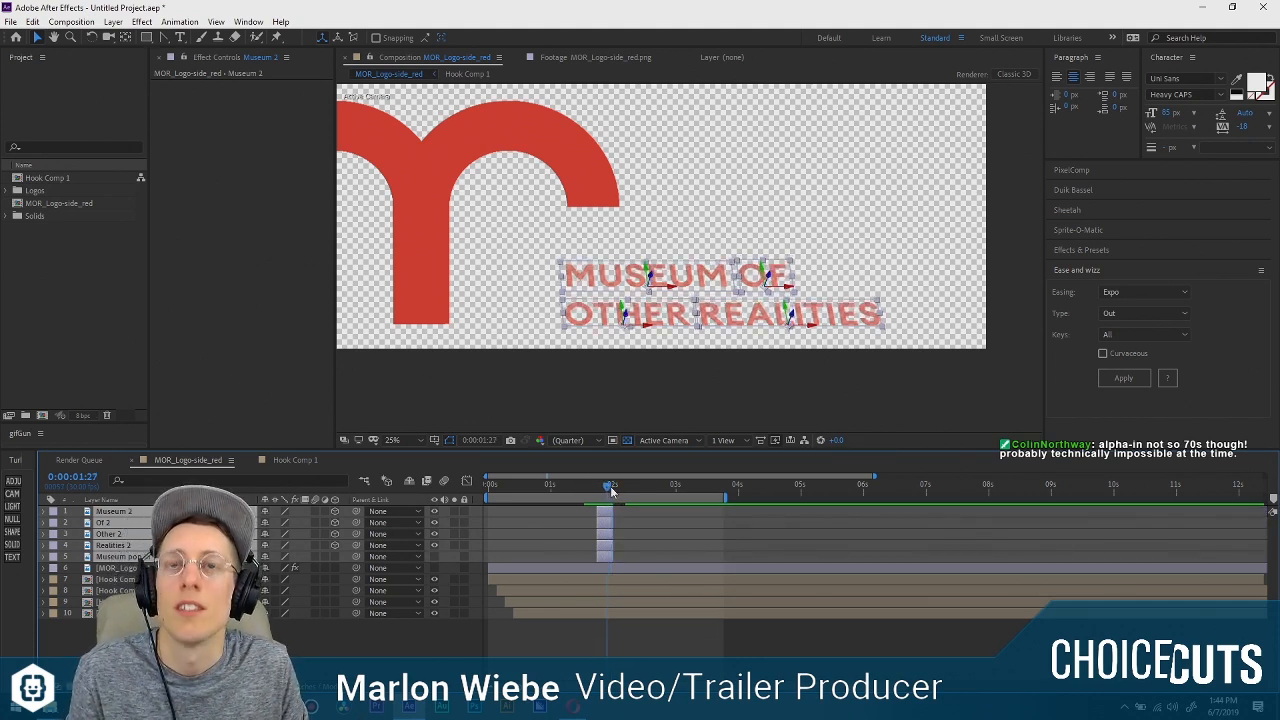
Sequence the five title layers one after another without overlap and extend their ends past the end of the composition.
click(180, 21)
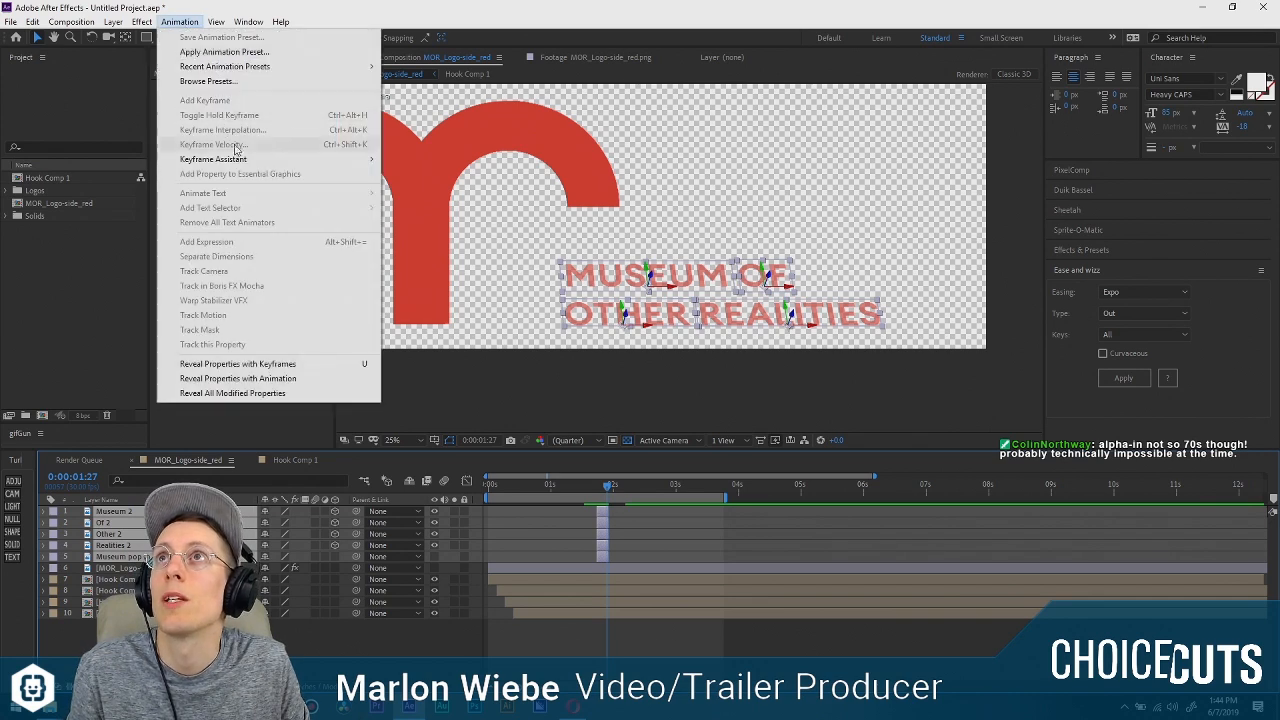
mouse_move(251, 157)
click(480, 277)
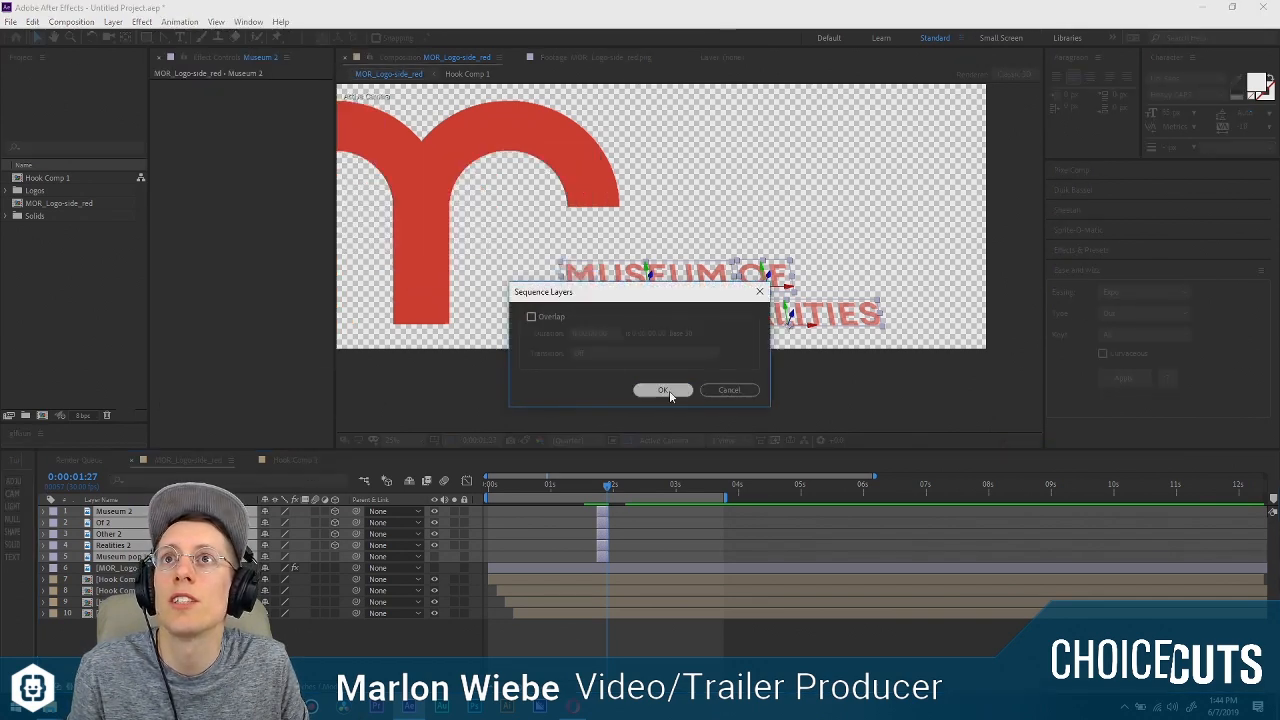
click(658, 390)
drag(646, 545, 1266, 545)
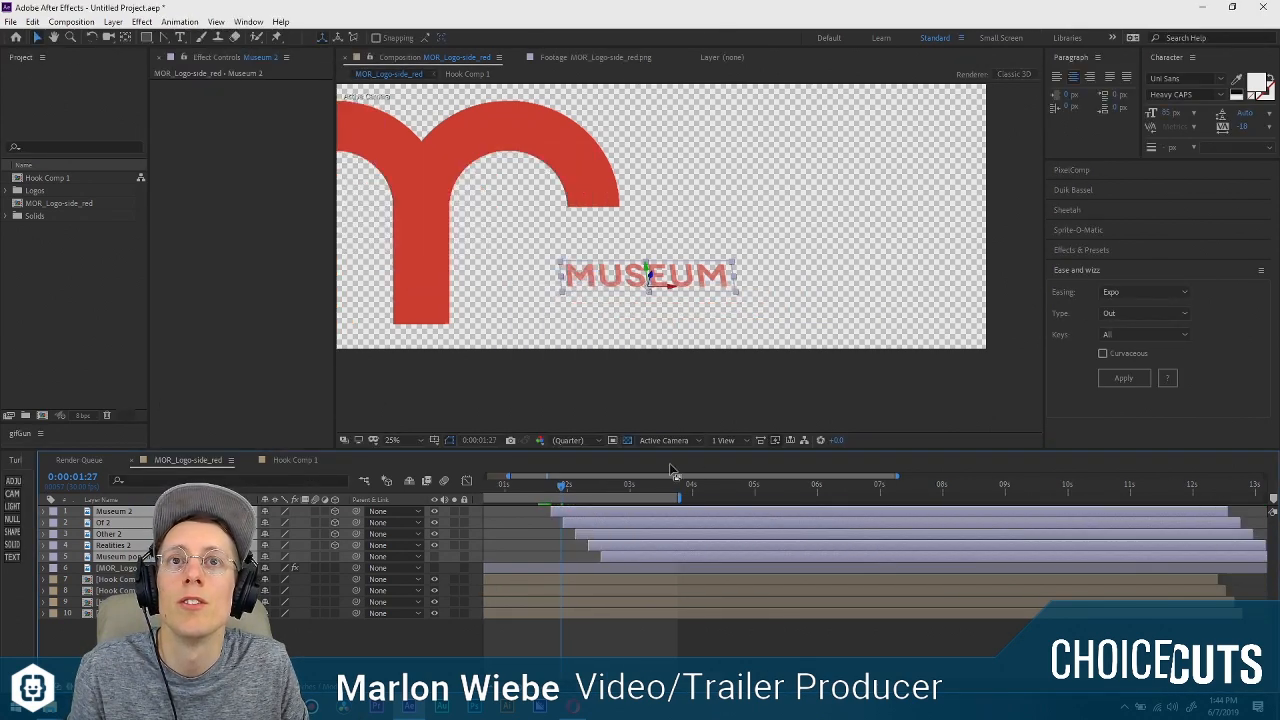
Preview the animation from the start with the whole logo in view to judge the staggered word reveal.
drag(565, 487, 383, 484)
key(space)
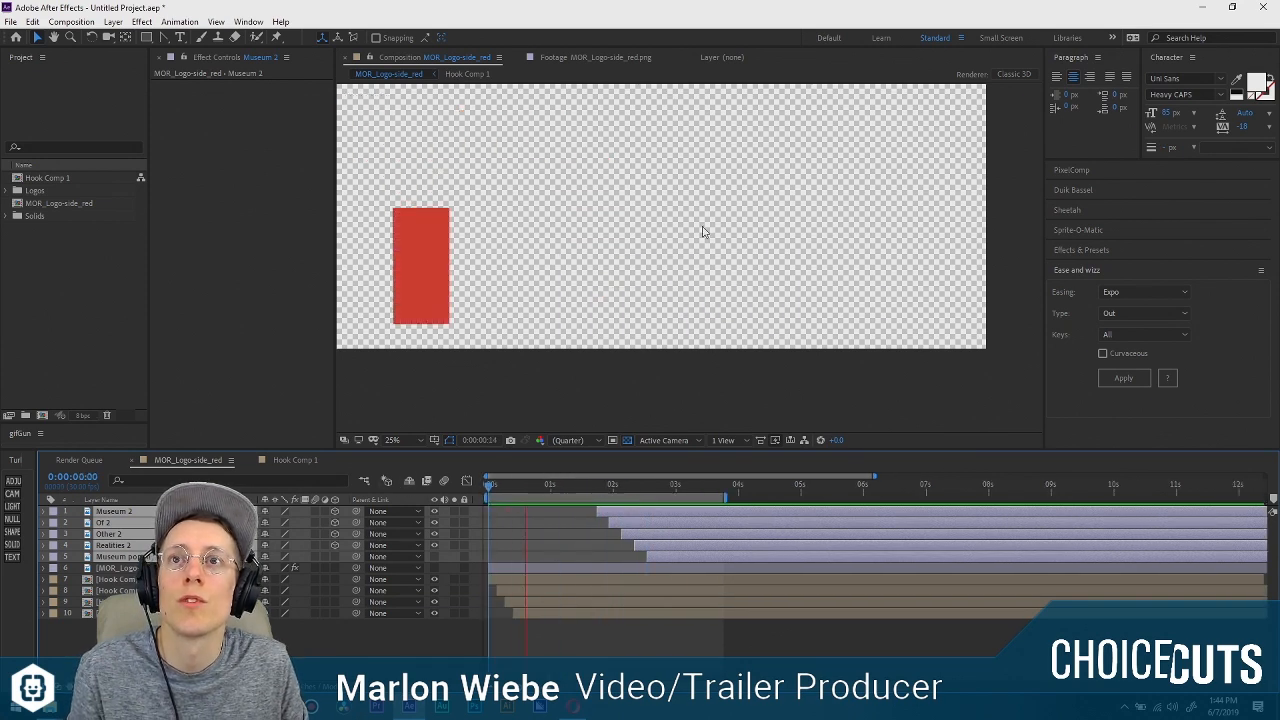
scroll(605, 240, down, 2)
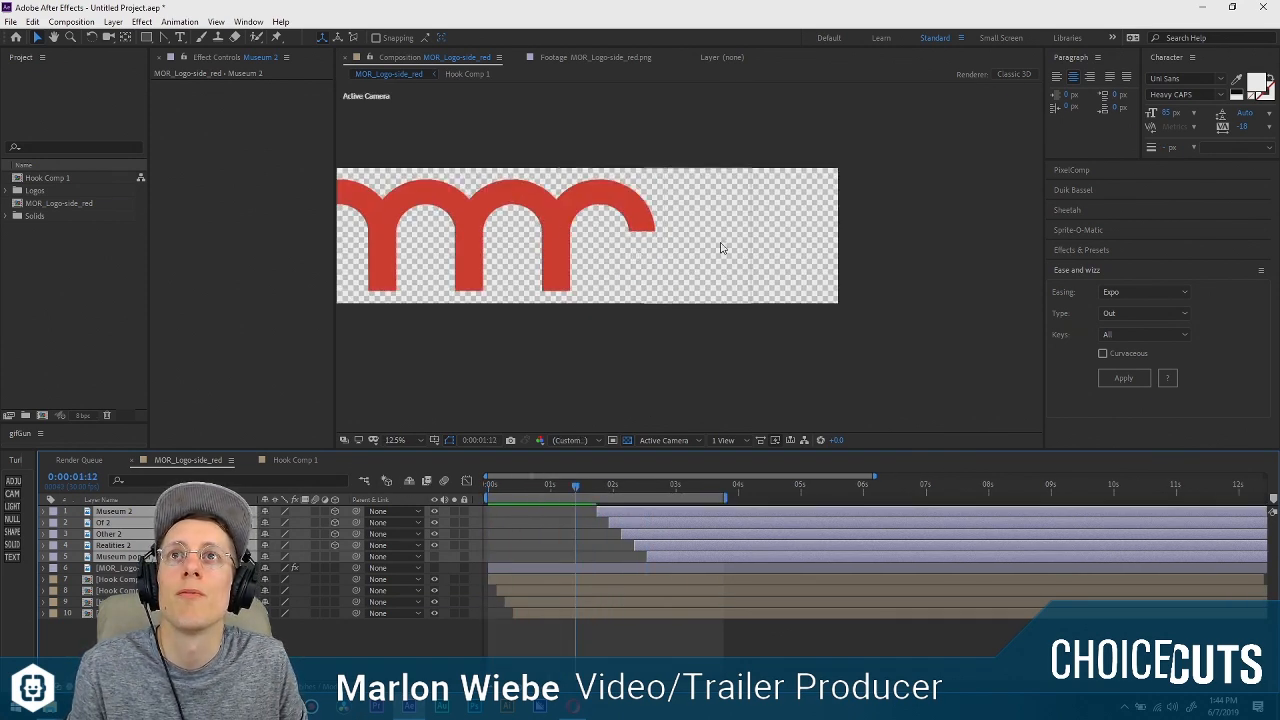
drag(603, 222, 711, 252)
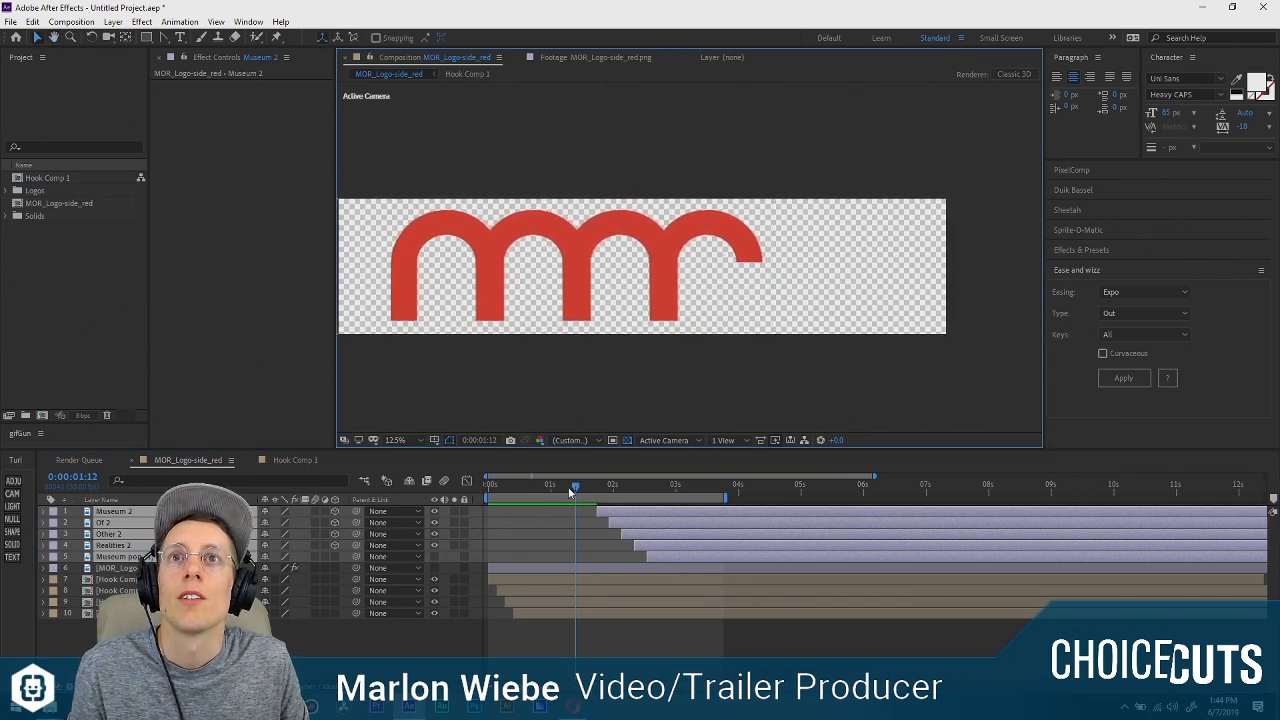
key(space)
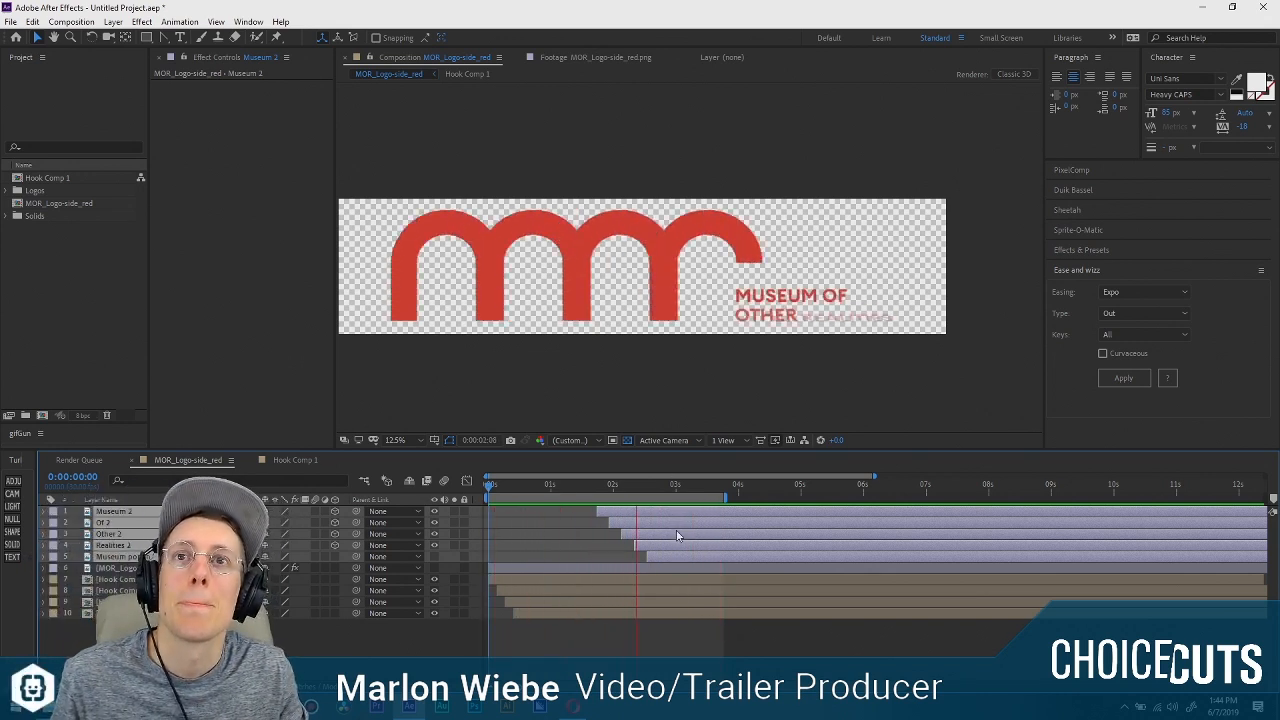
key(space)
Reveal the title layers' keyframes and align the starts of Museum 2, Of 2, Other 2 and Realities 2 at 0:00:01:22.
key(u)
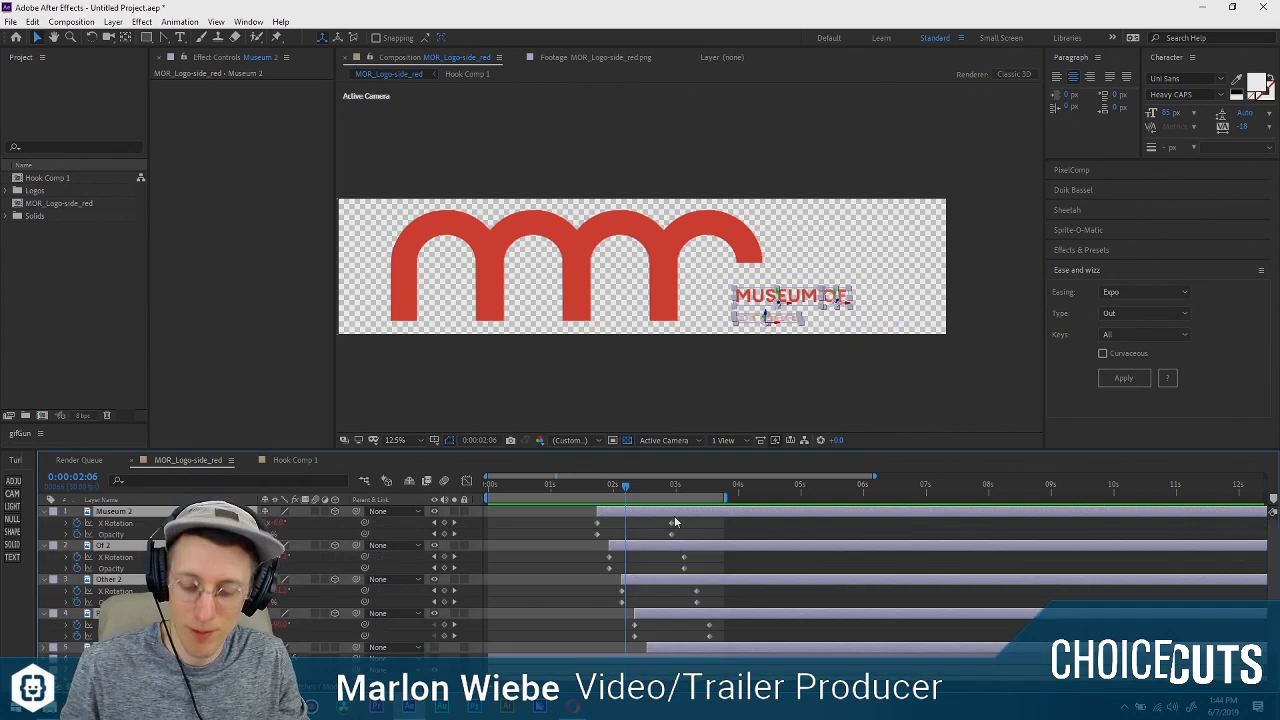
click(686, 542)
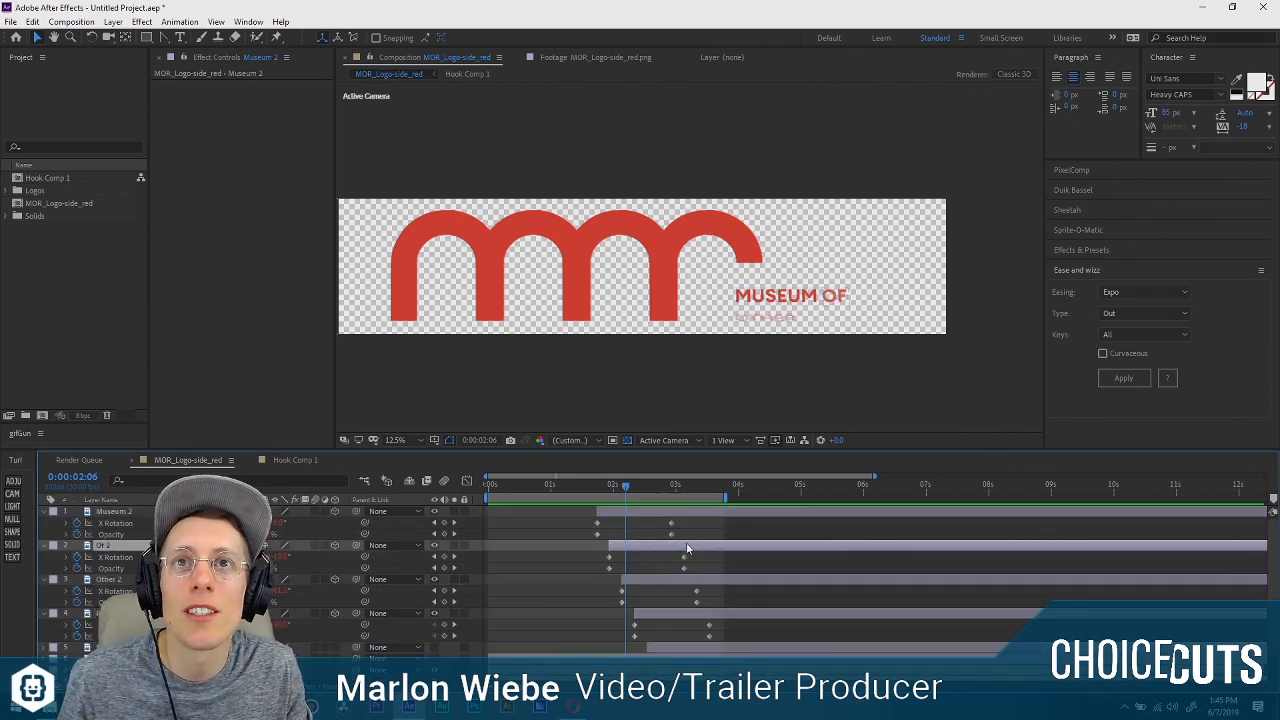
click(629, 518)
shift+click(681, 640)
click(591, 539)
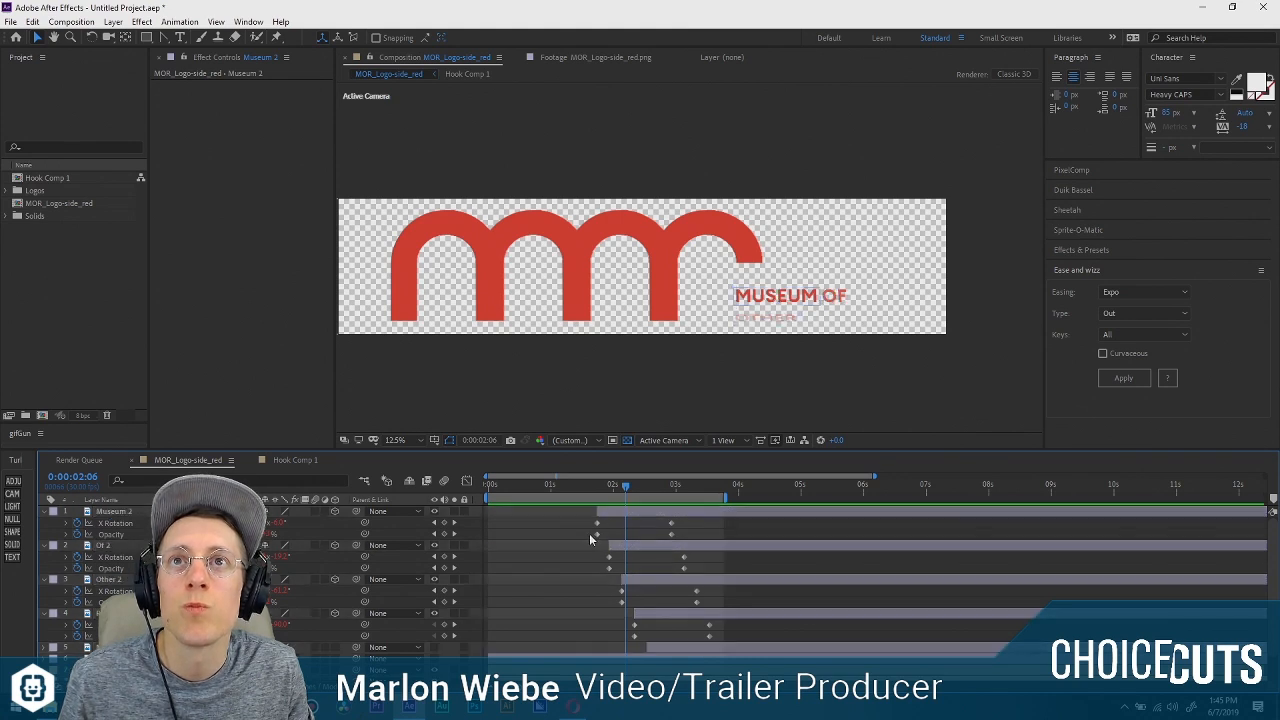
click(612, 512)
shift+click(656, 612)
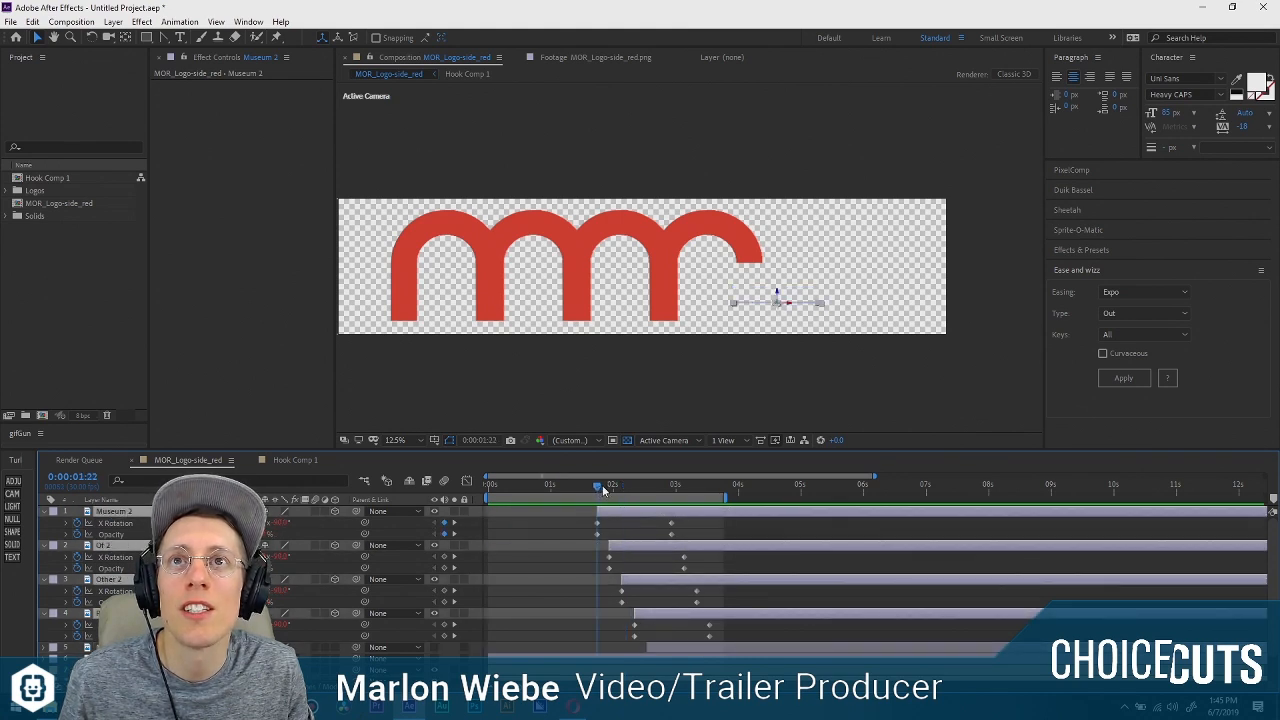
key(bracketleft)
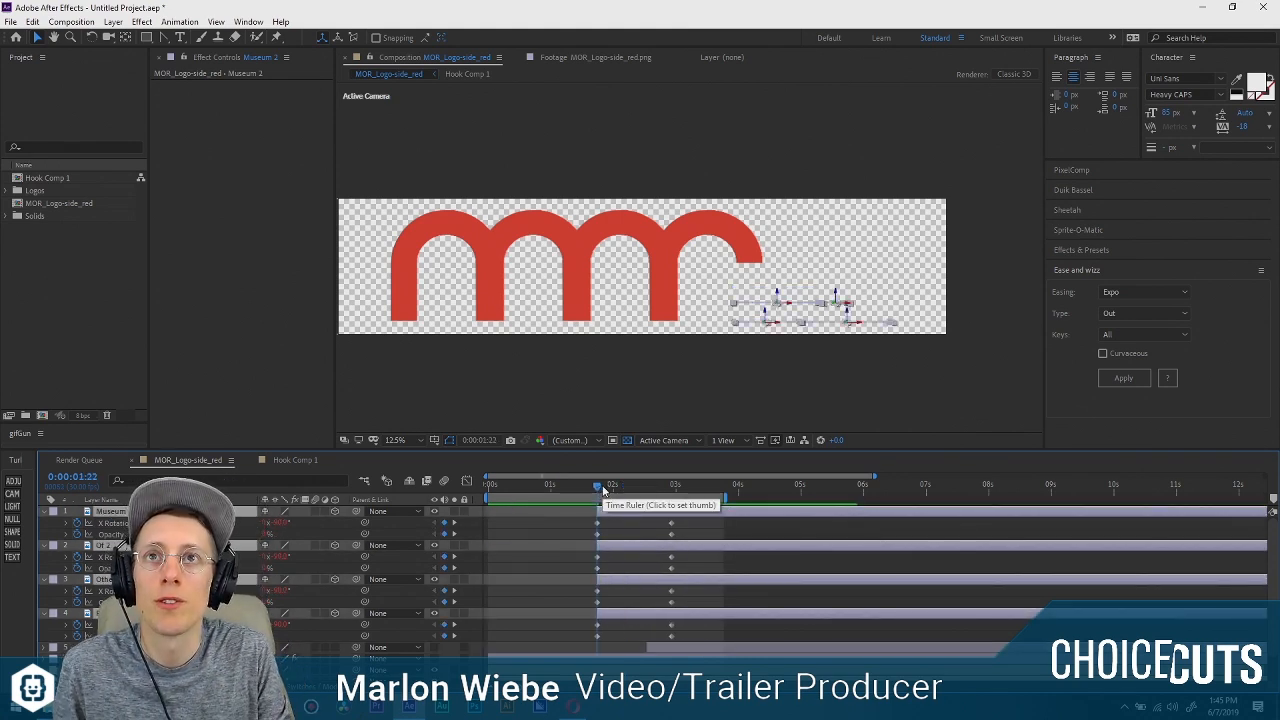
Trim the ends of the four word layers to 0:00:01:24.
click(662, 528)
click(638, 513)
shift+click(613, 614)
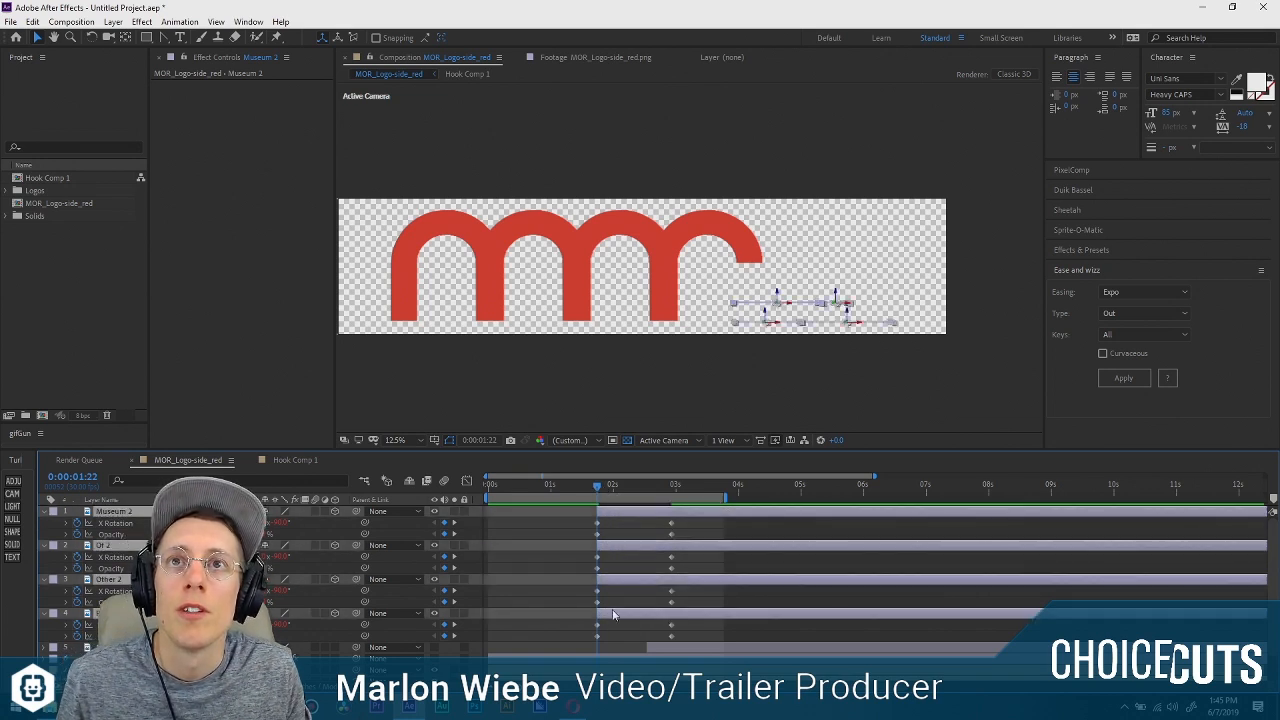
drag(596, 486, 601, 488)
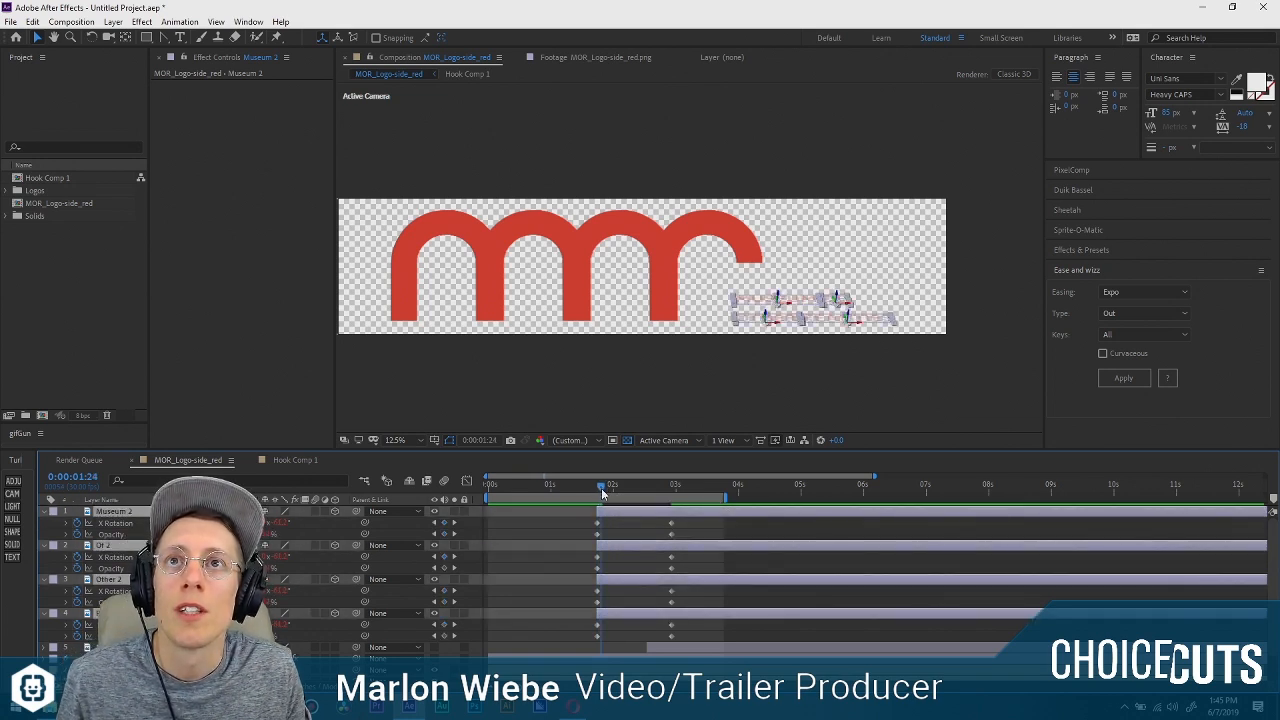
key(alt+bracketright)
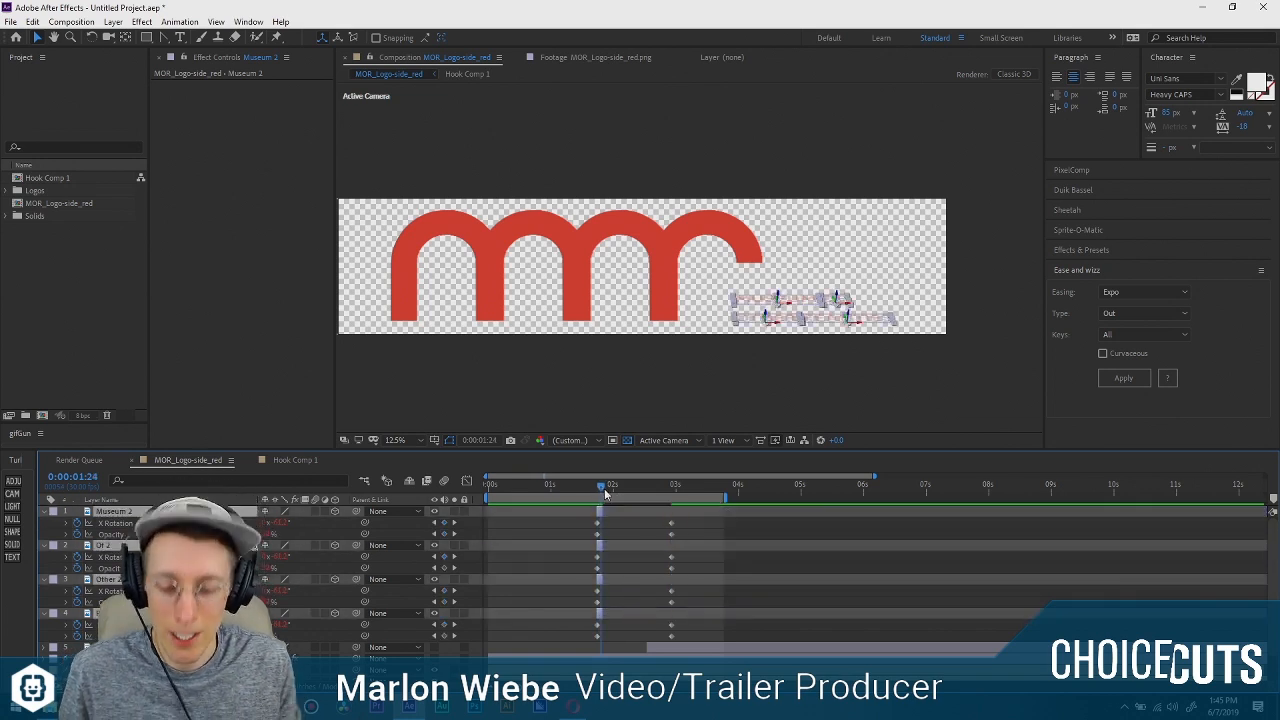
Sequence the four trimmed word layers without overlap and extend their ends to the end of the composition.
click(179, 21)
mouse_move(300, 159)
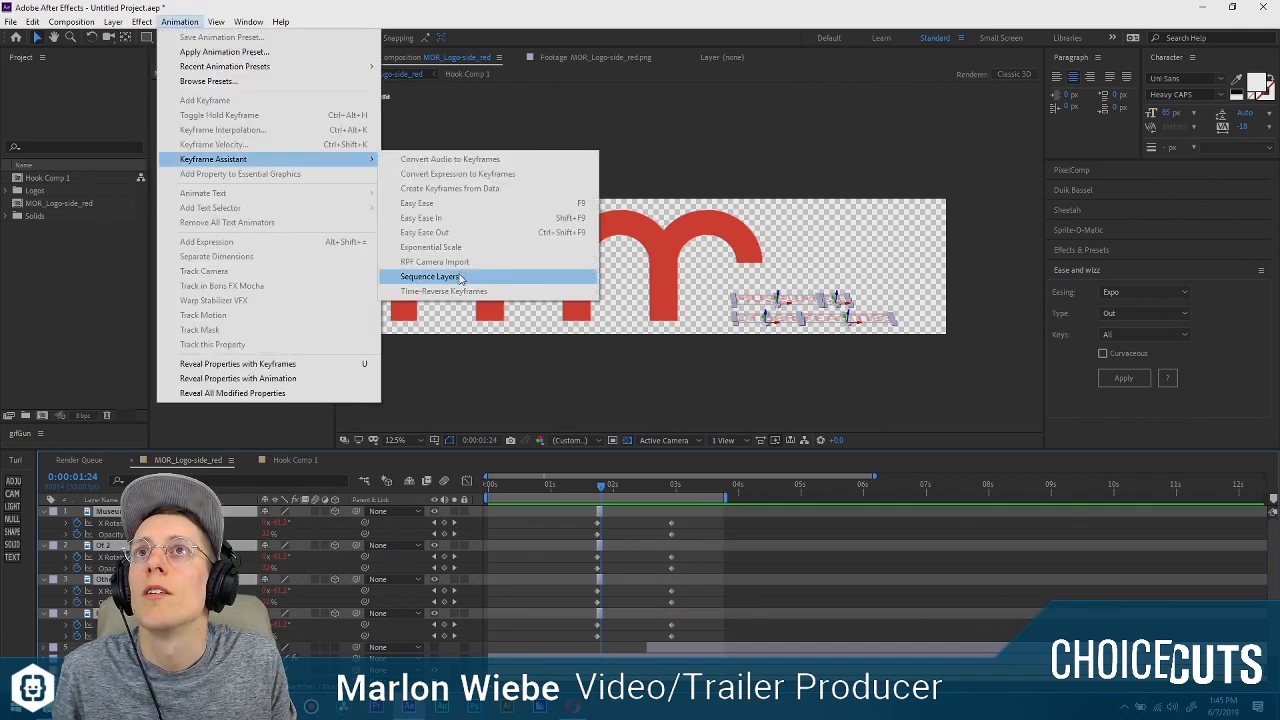
click(461, 277)
click(686, 392)
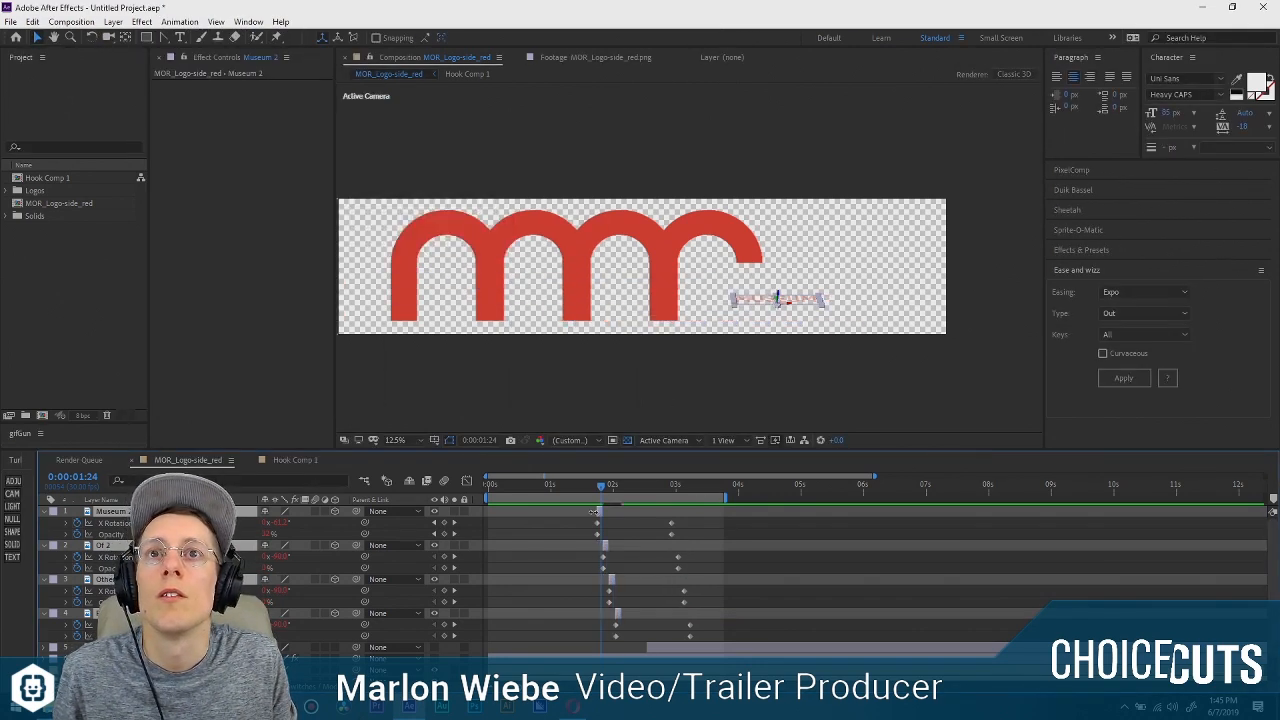
drag(601, 511, 1230, 511)
scroll(565, 527, left, 5)
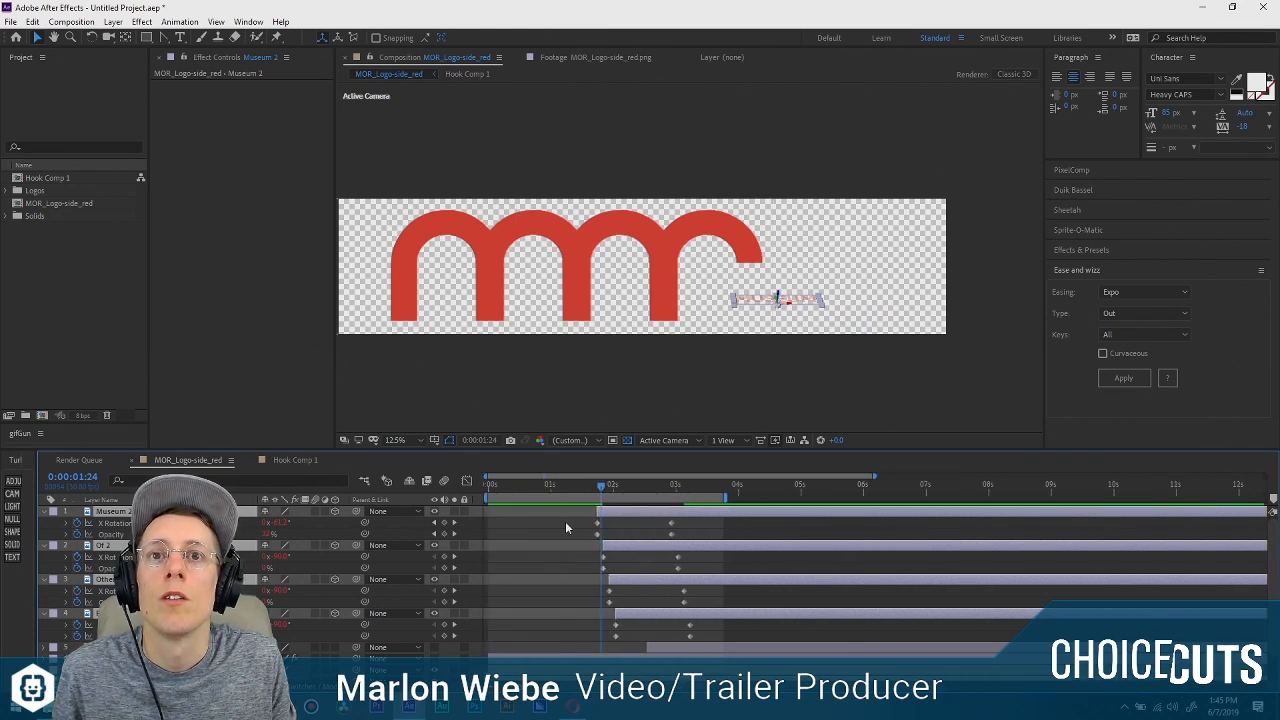
Preview the reveal and shift the four staggered word layers earlier so that Museum 2 starts just before the one-second mark.
key(space)
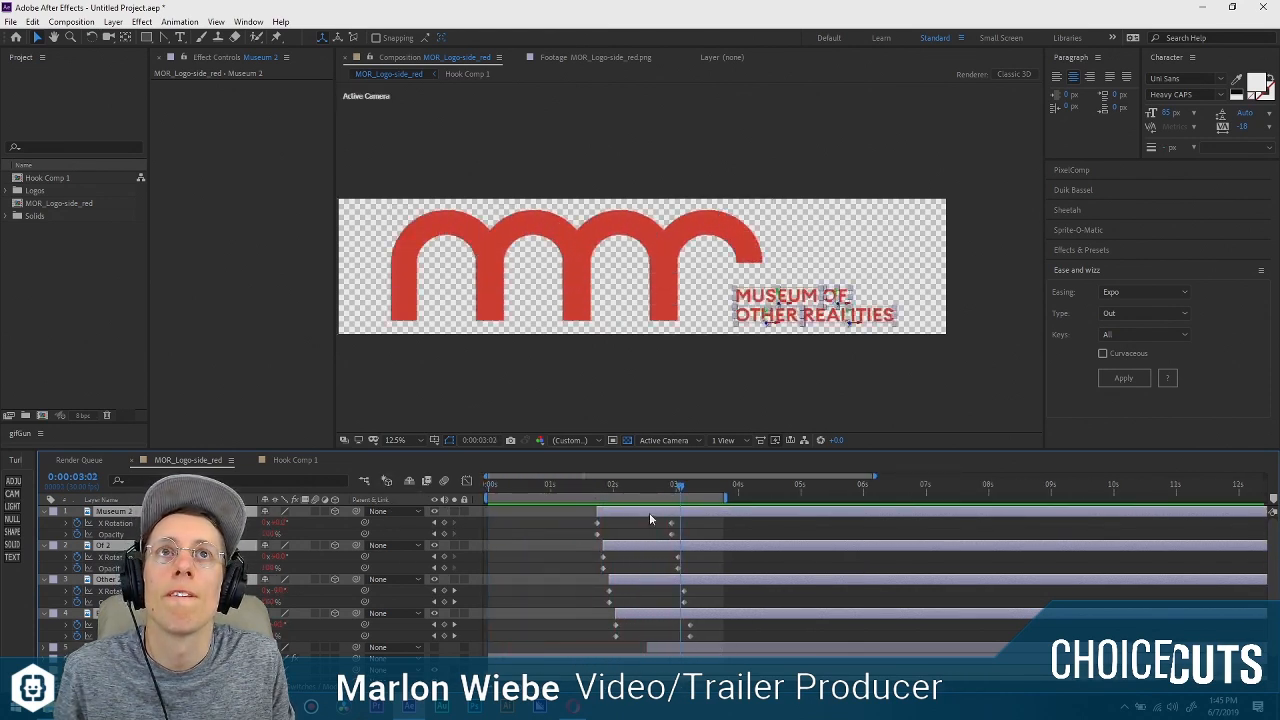
drag(635, 513, 621, 513)
key(space)
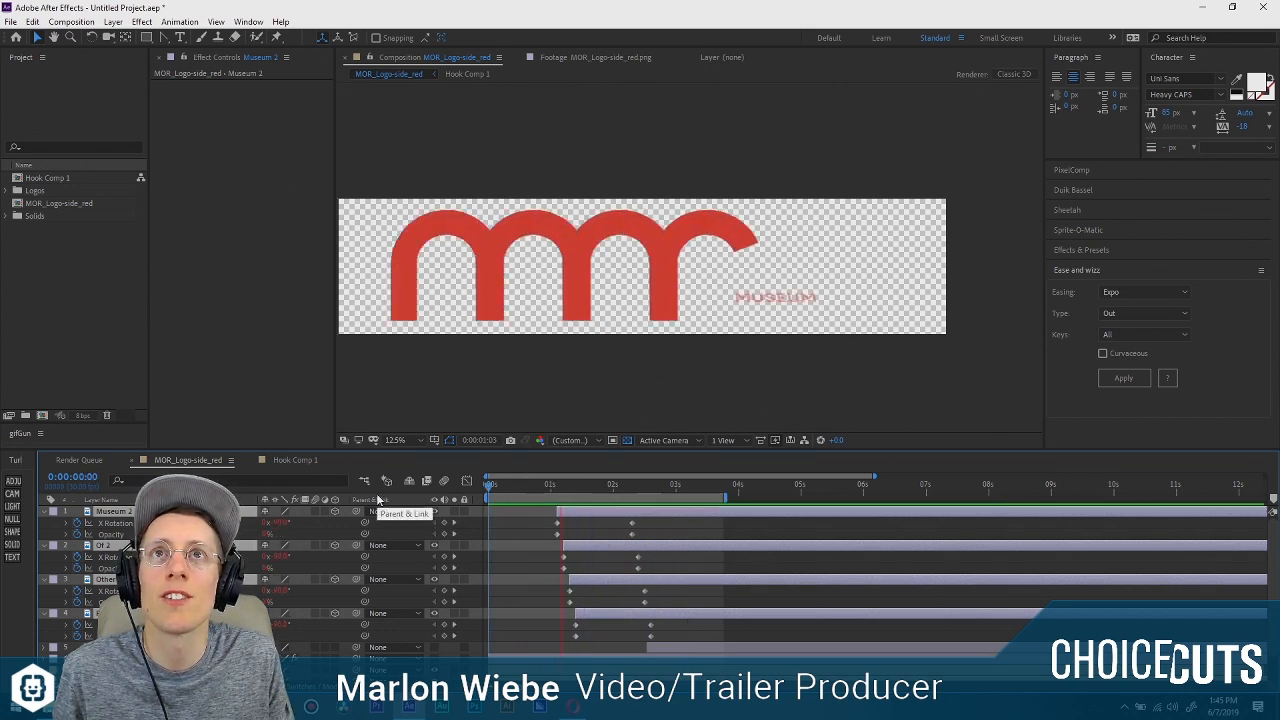
drag(590, 510, 577, 510)
key(space)
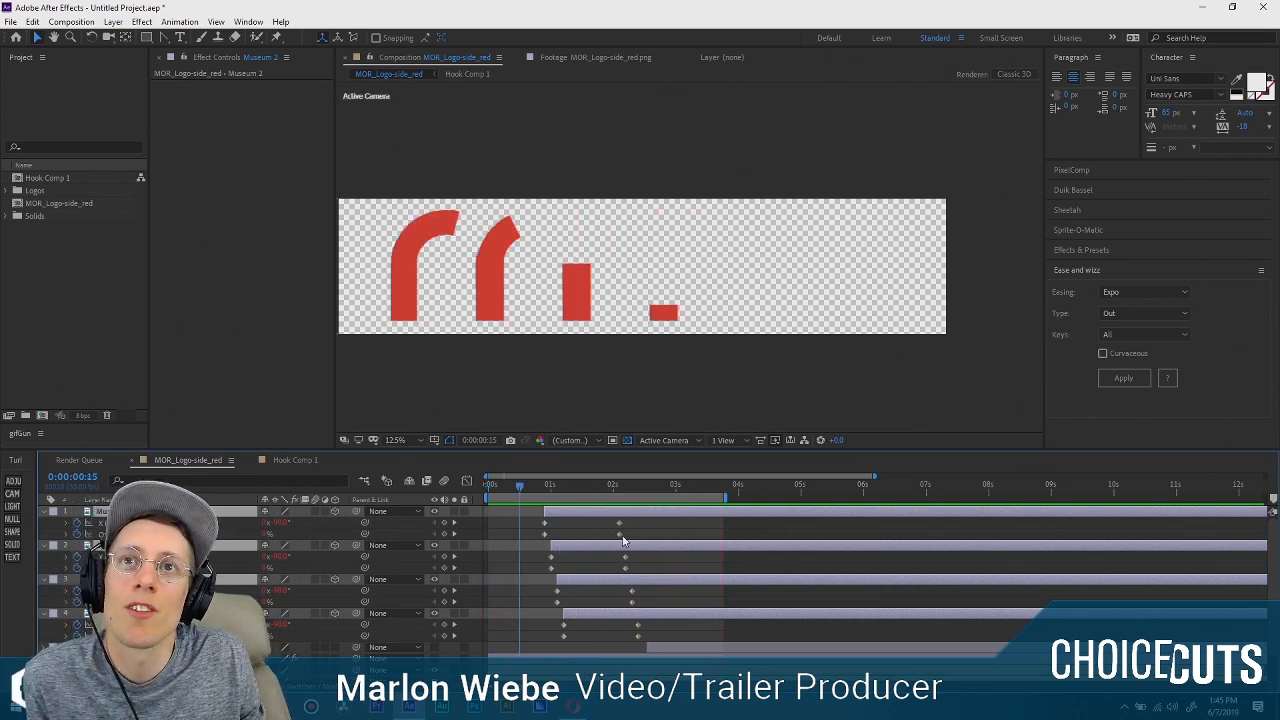
Move the four words' end Opacity keyframes to just after their start keyframes and preview the faster fade-in from the beginning.
click(620, 534)
click(625, 568)
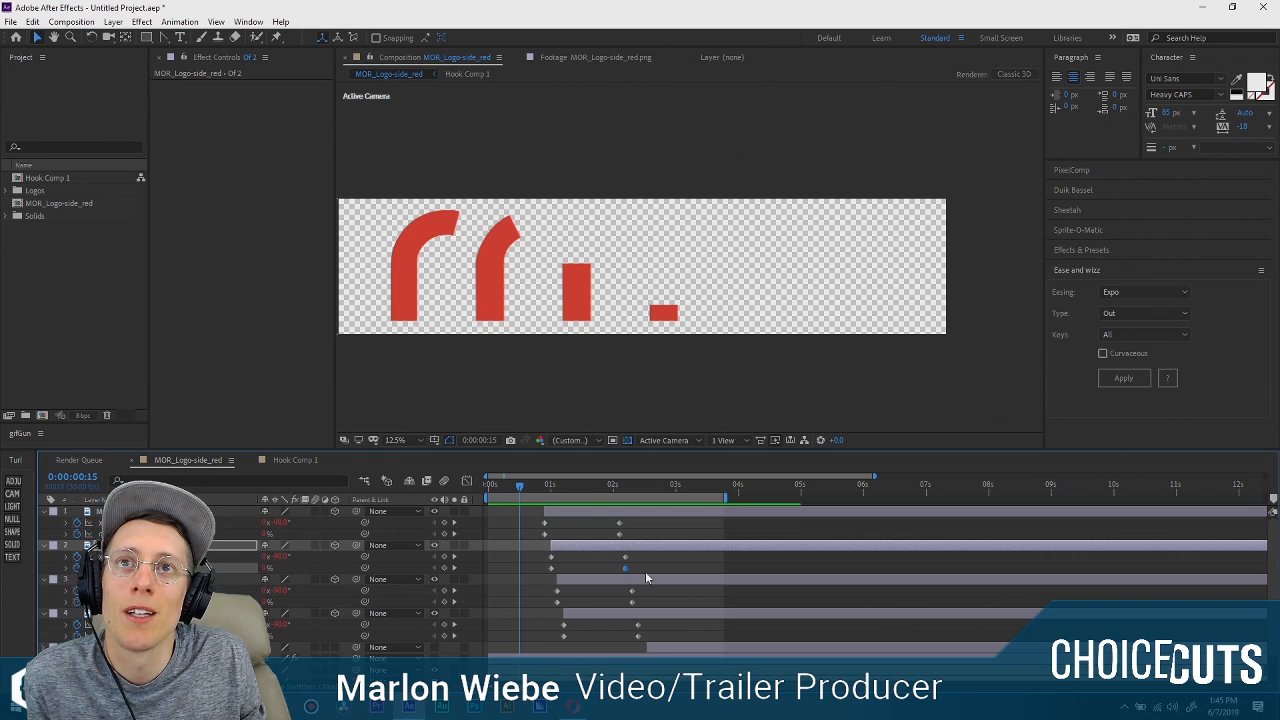
shift+click(620, 534)
shift+click(632, 603)
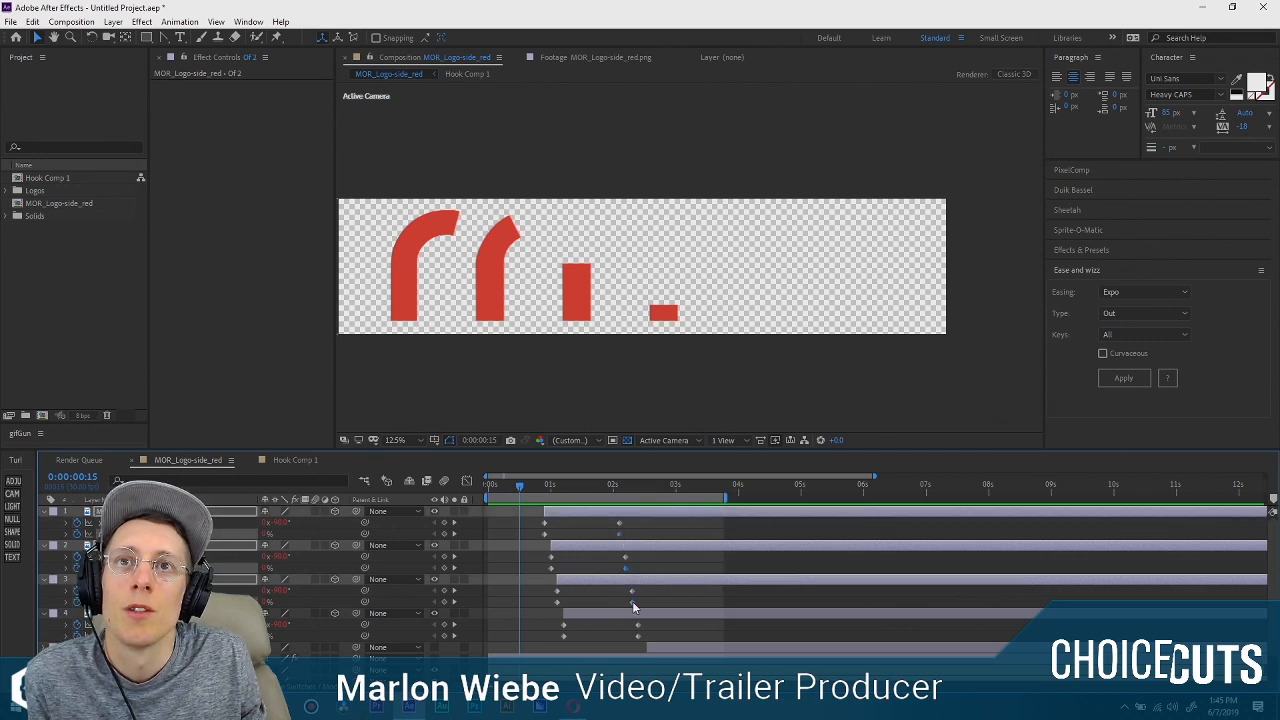
shift+click(638, 636)
drag(638, 636, 573, 641)
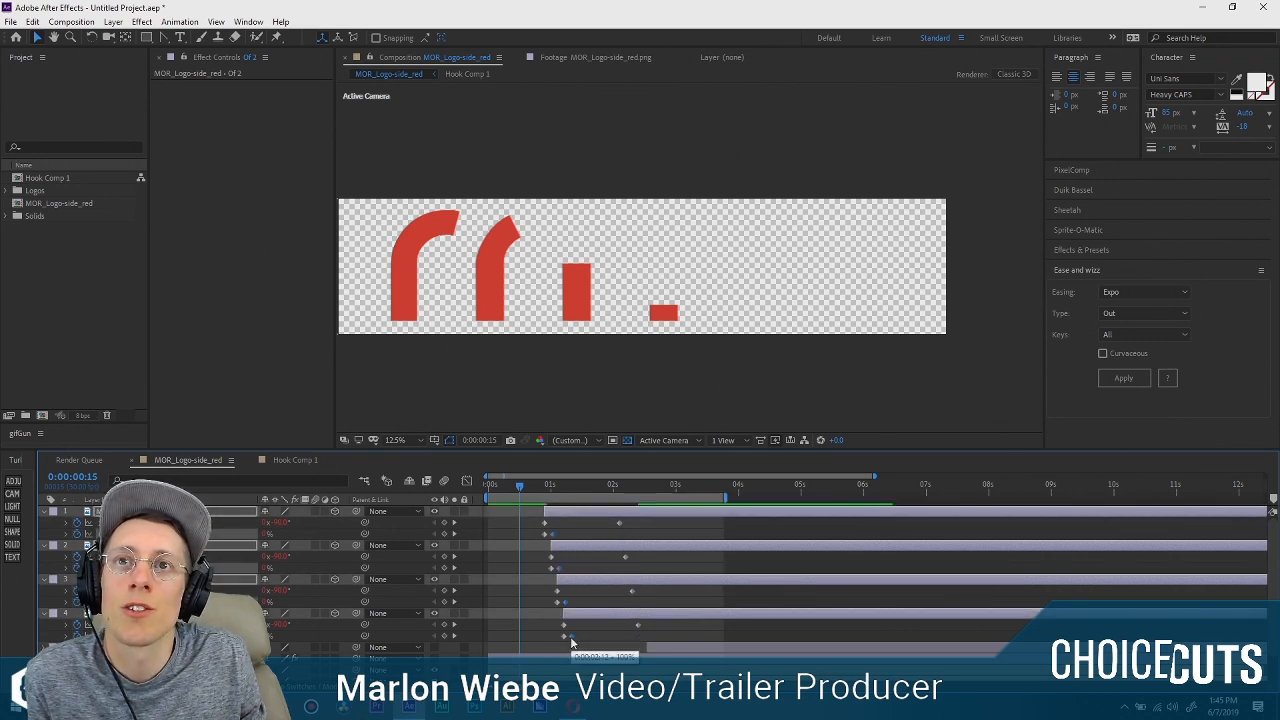
key(Home)
key(space)
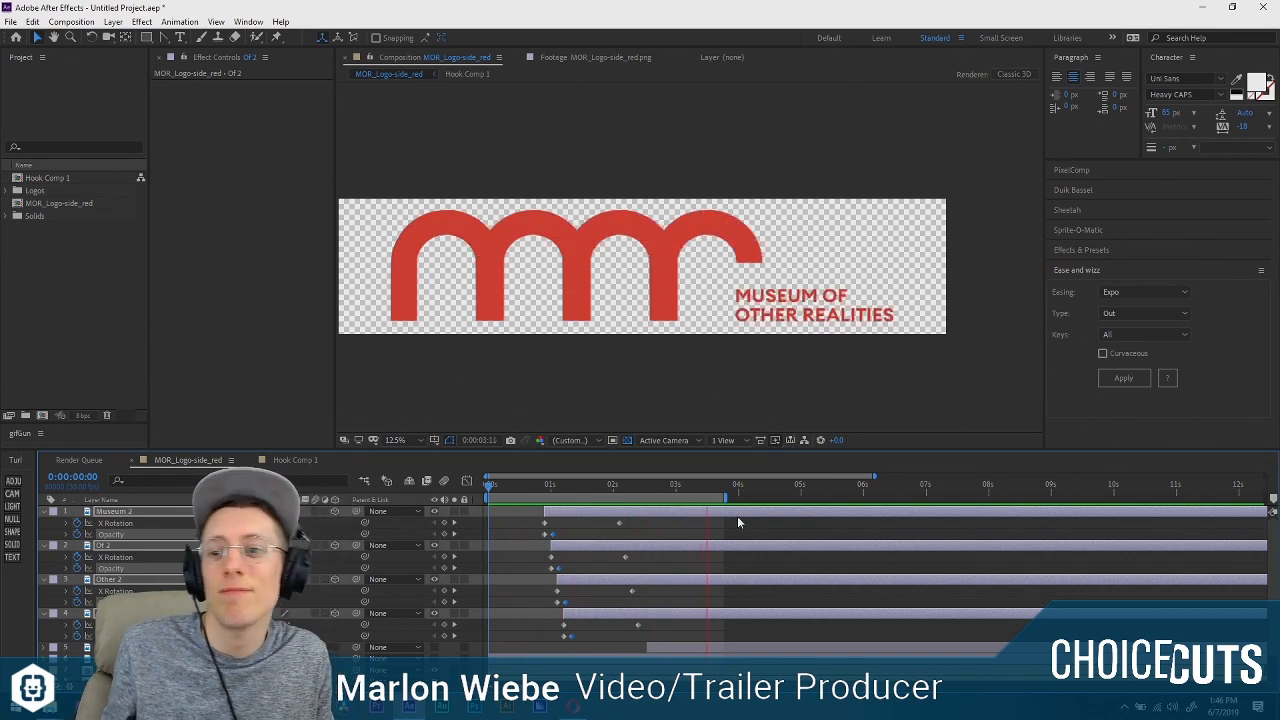
key(space)
key(ctrl+s)
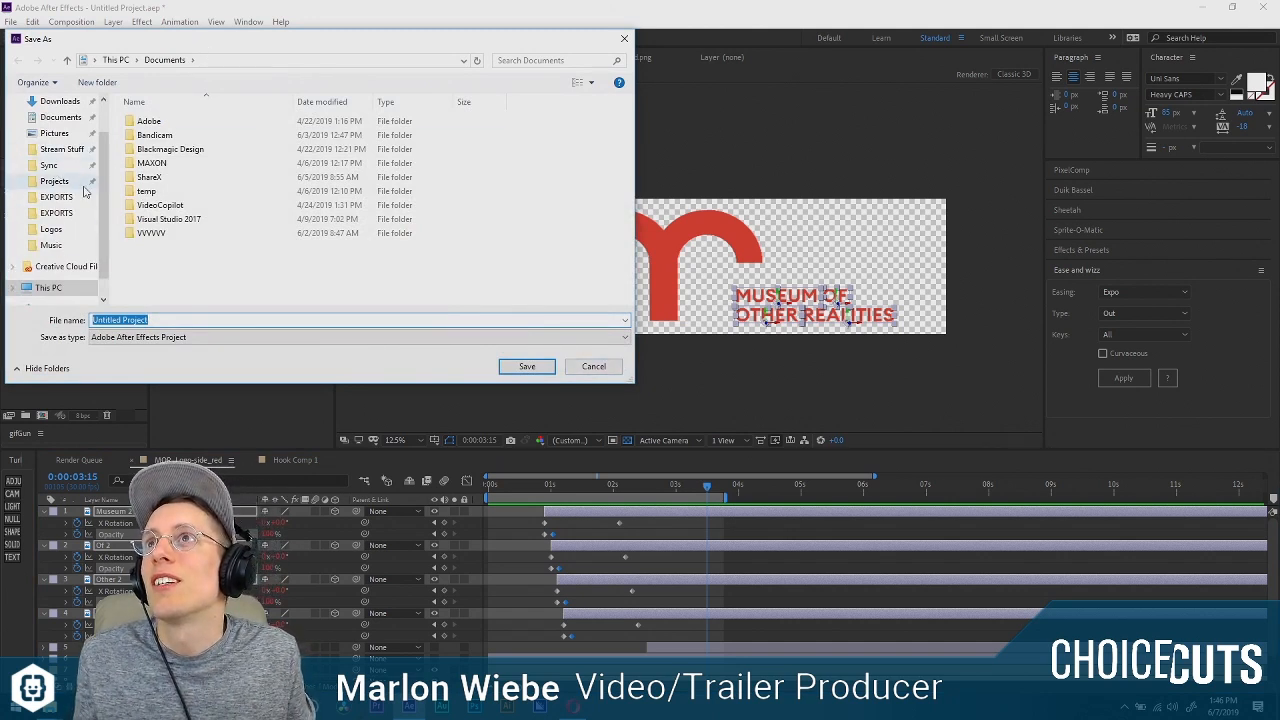
drag(236, 36, 410, 192)
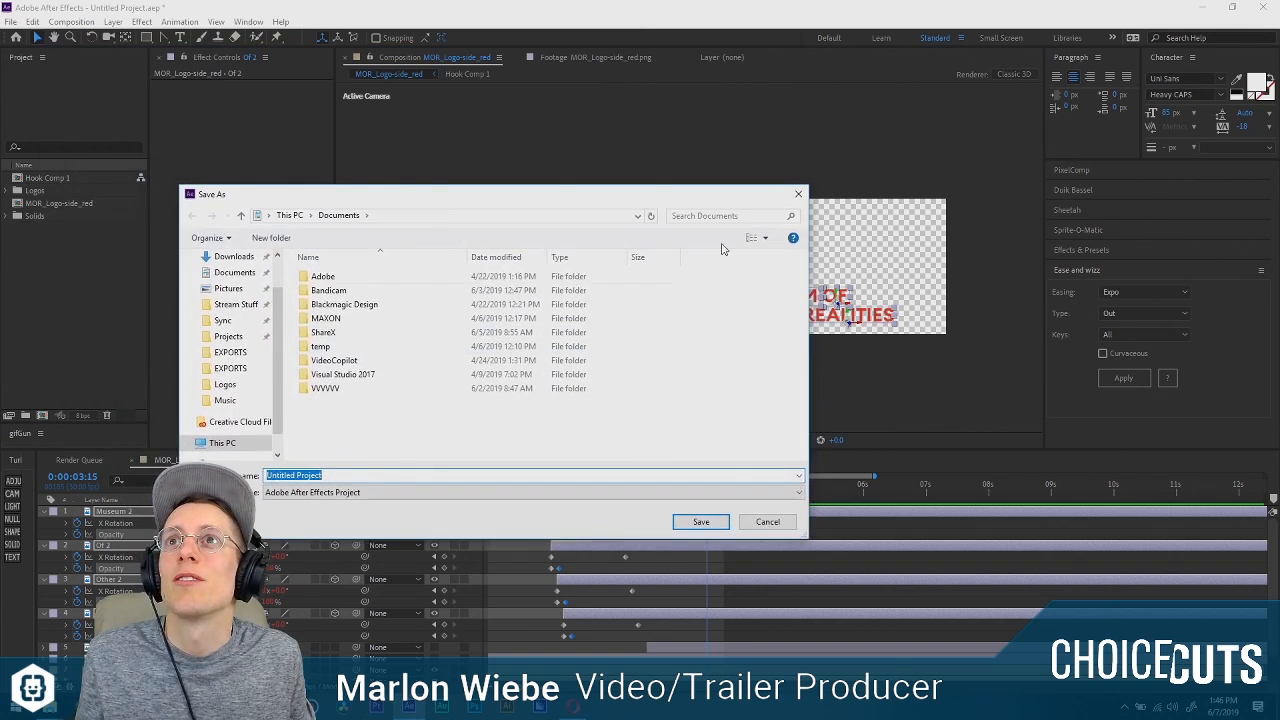
click(798, 194)
Save the project on the Desktop under the name logos and deselect the word layers.
click(10, 21)
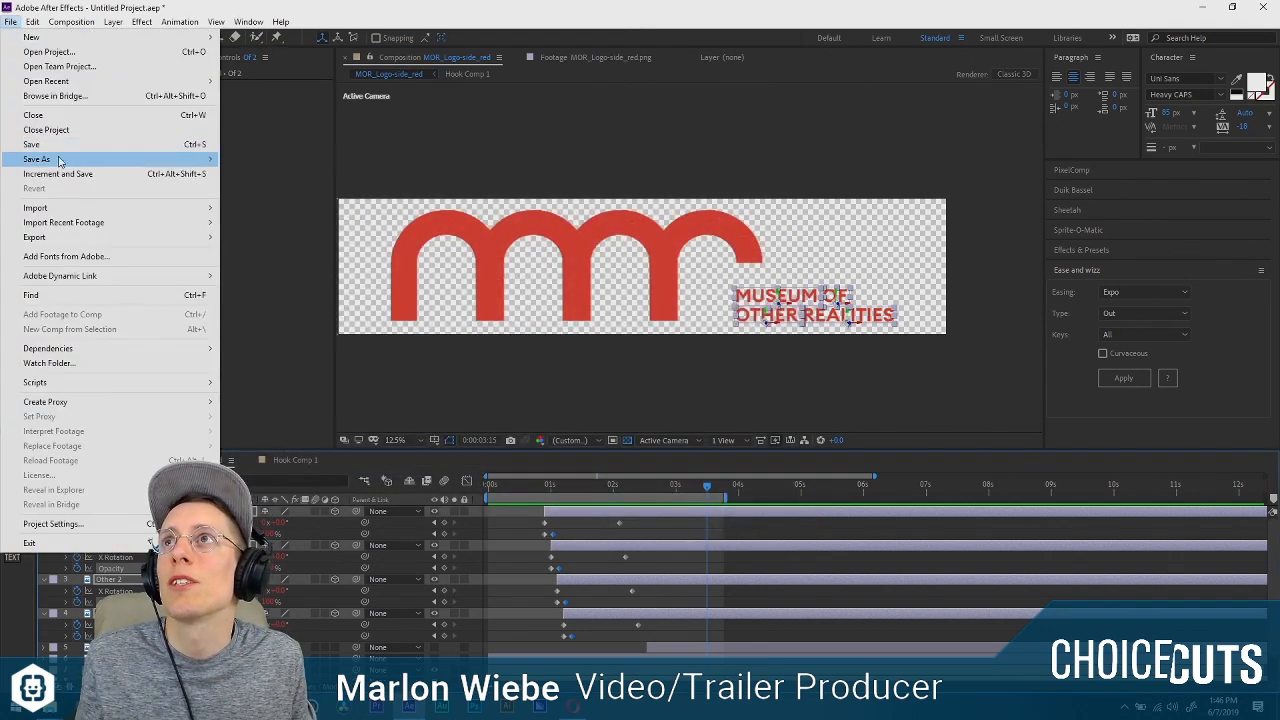
mouse_move(60, 159)
click(283, 162)
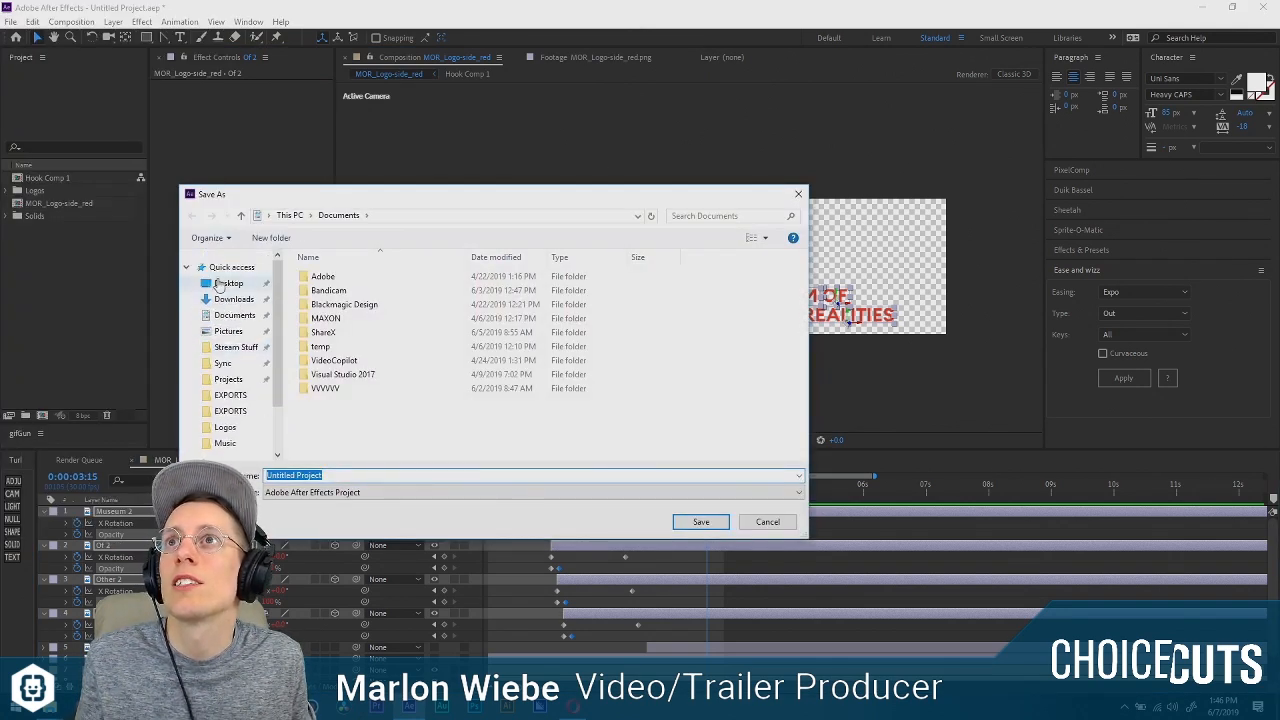
click(226, 283)
click(325, 475)
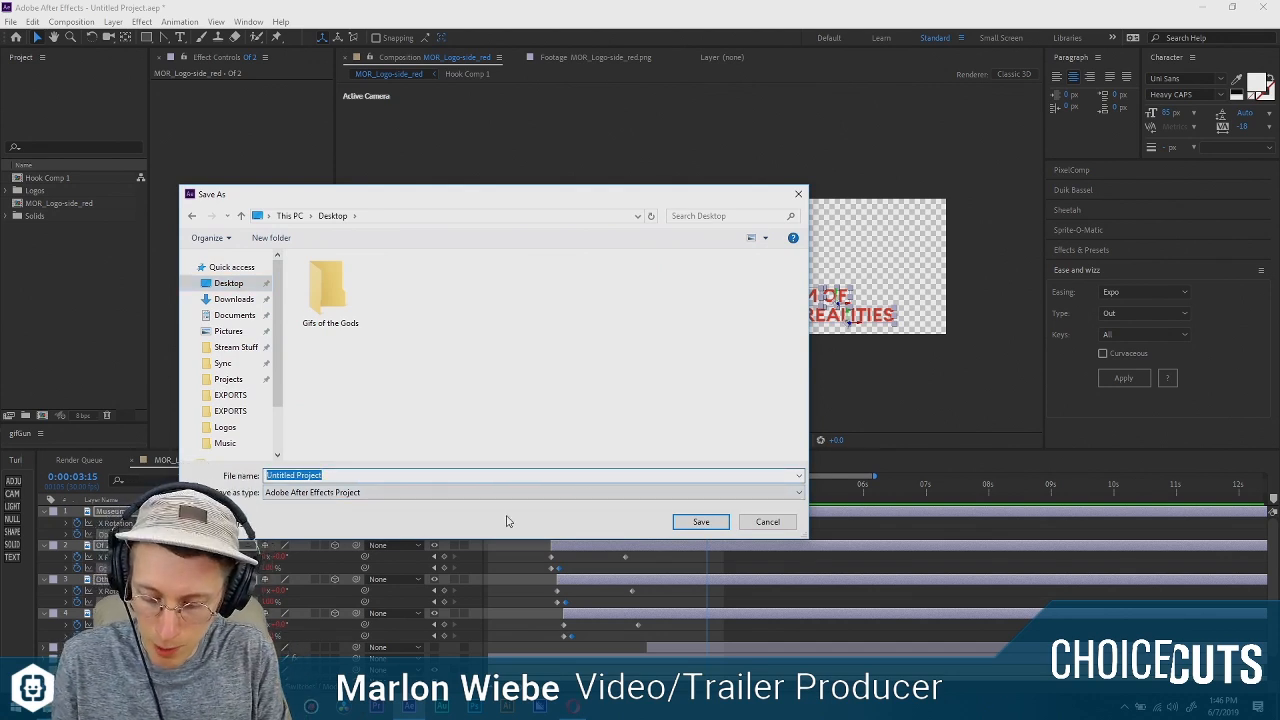
text(logos)
key(Return)
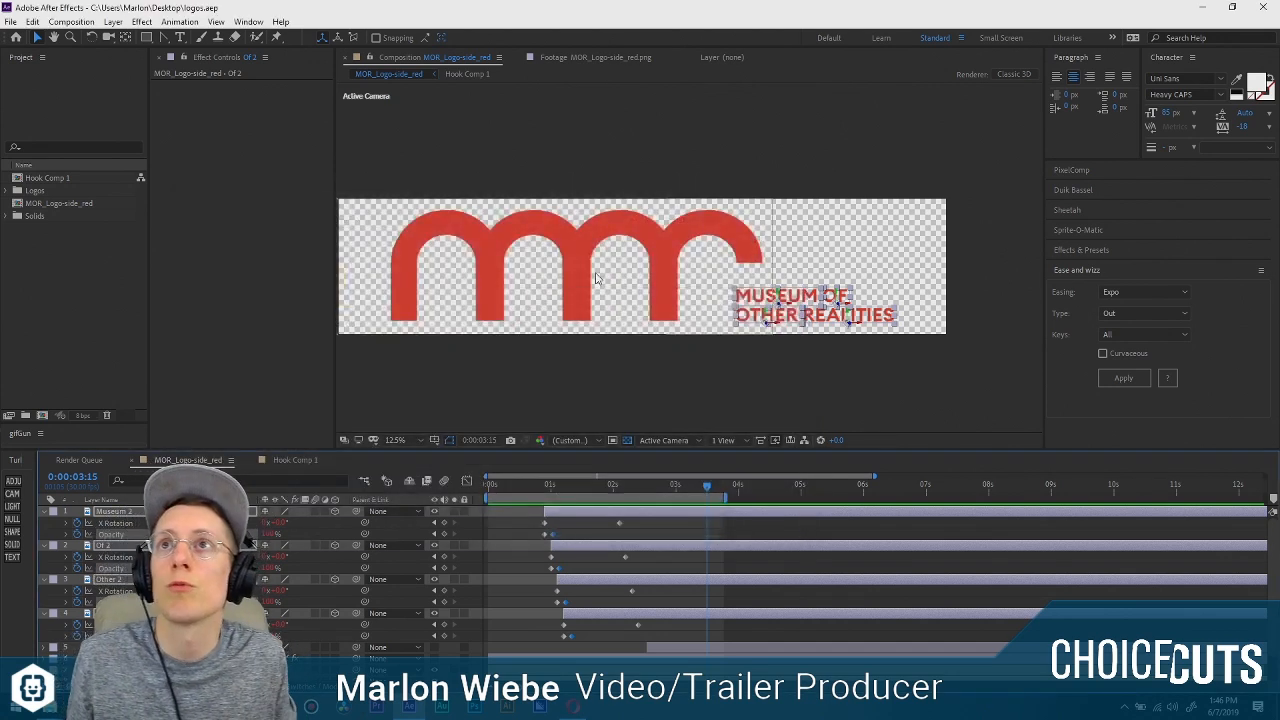
click(677, 365)
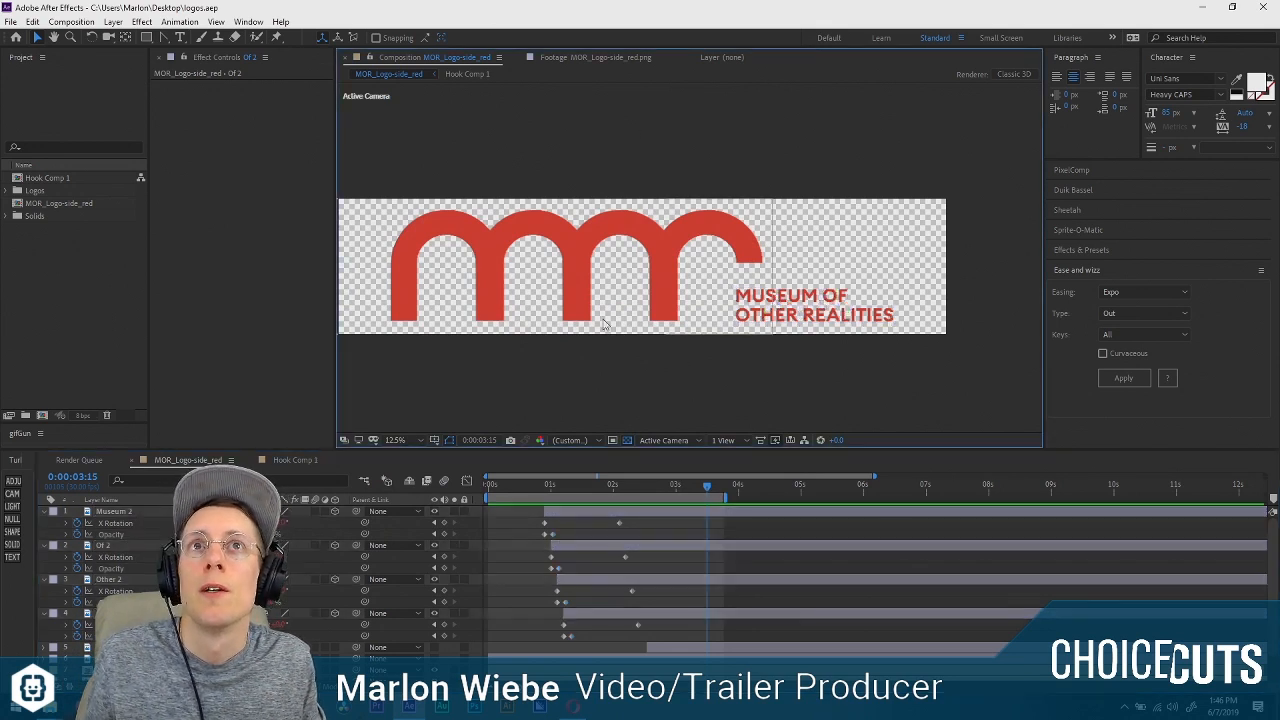
drag(610, 376, 642, 373)
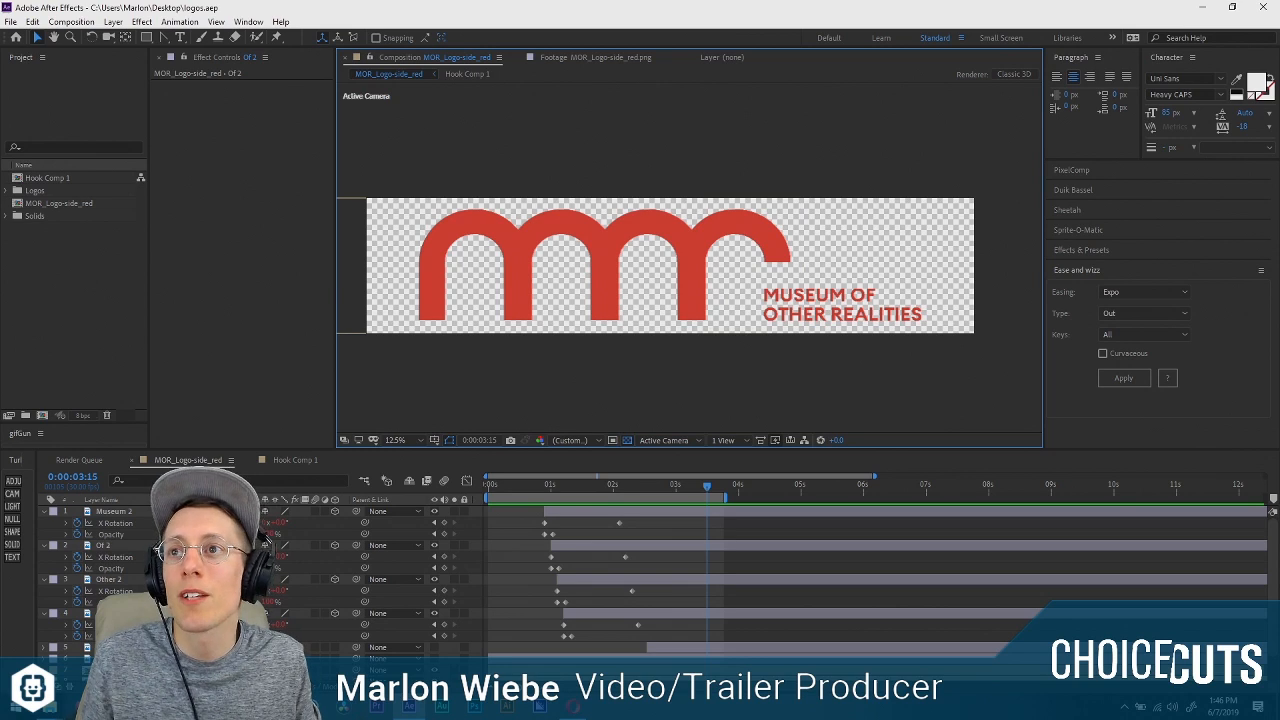
Switch to the Opera browser, open a new tab and place it directly after the National Film Board of Canada tab.
click(573, 706)
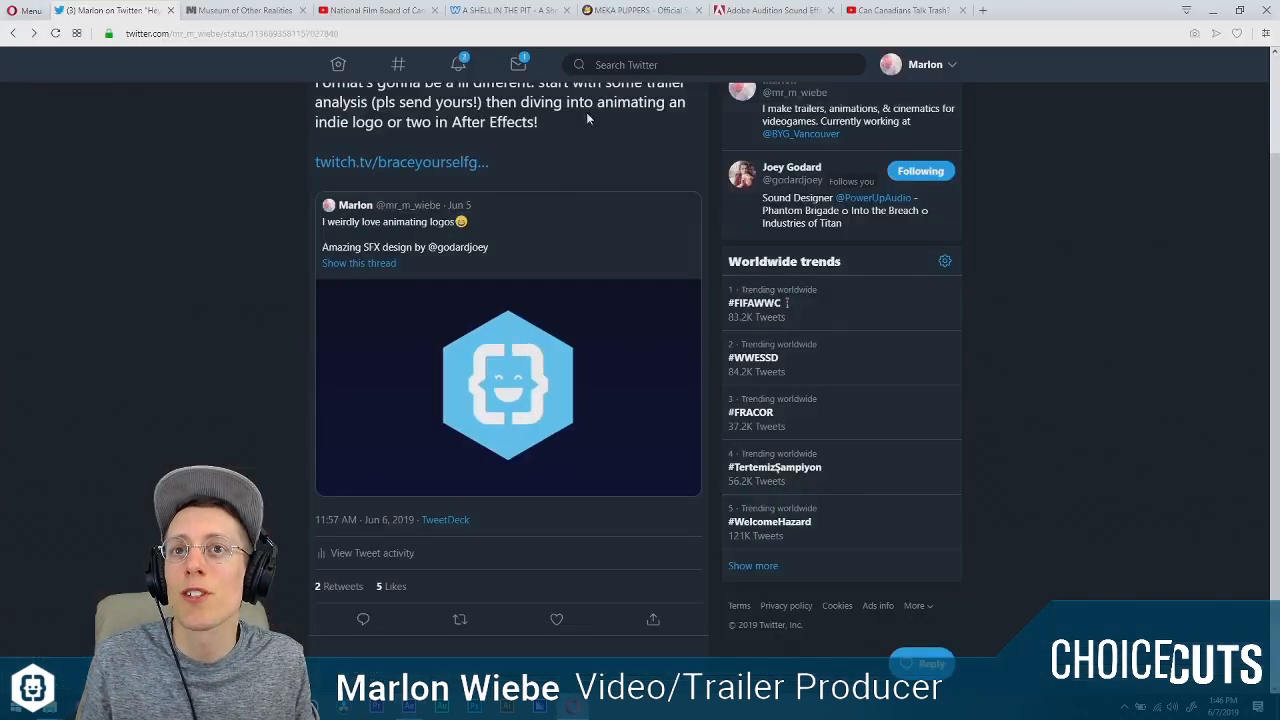
click(996, 11)
drag(1003, 19, 515, 12)
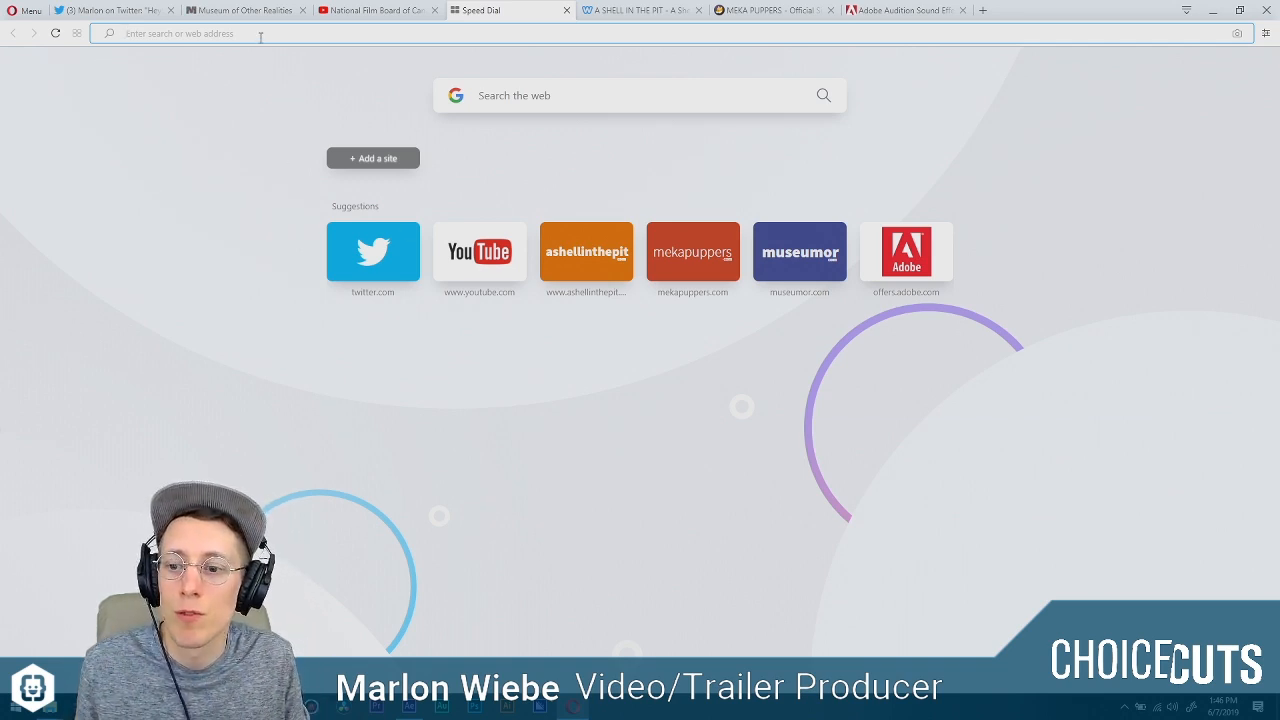
Search the web for "scheming through the zombie apocalypse steam" and open the Steam store page of The Beginning.
text(steam sche)
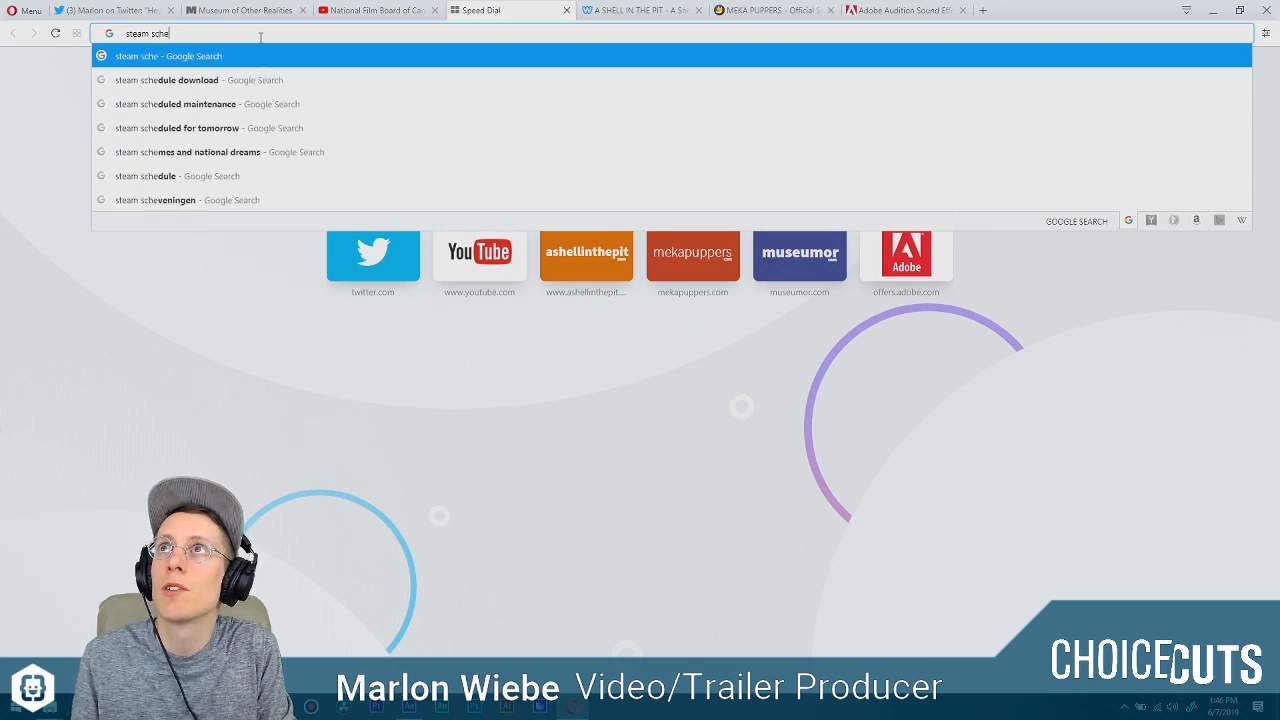
text(ming through the )
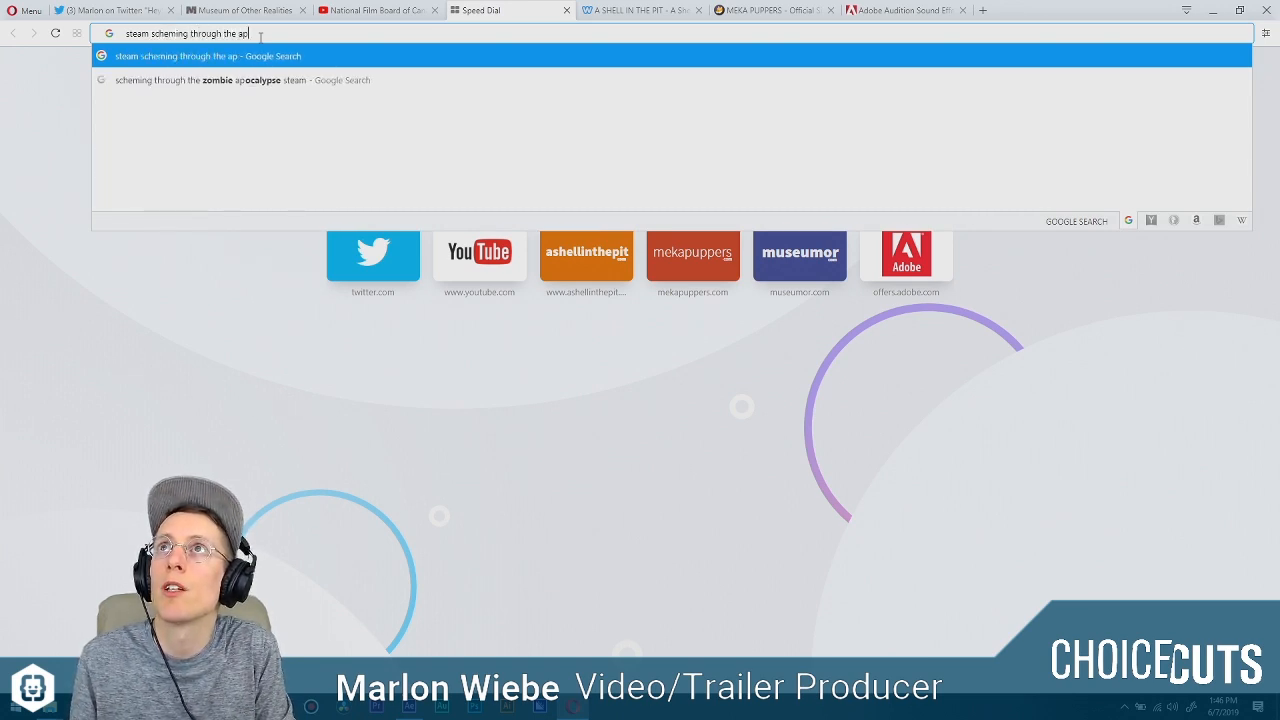
text(ap)
key(Down)
key(Return)
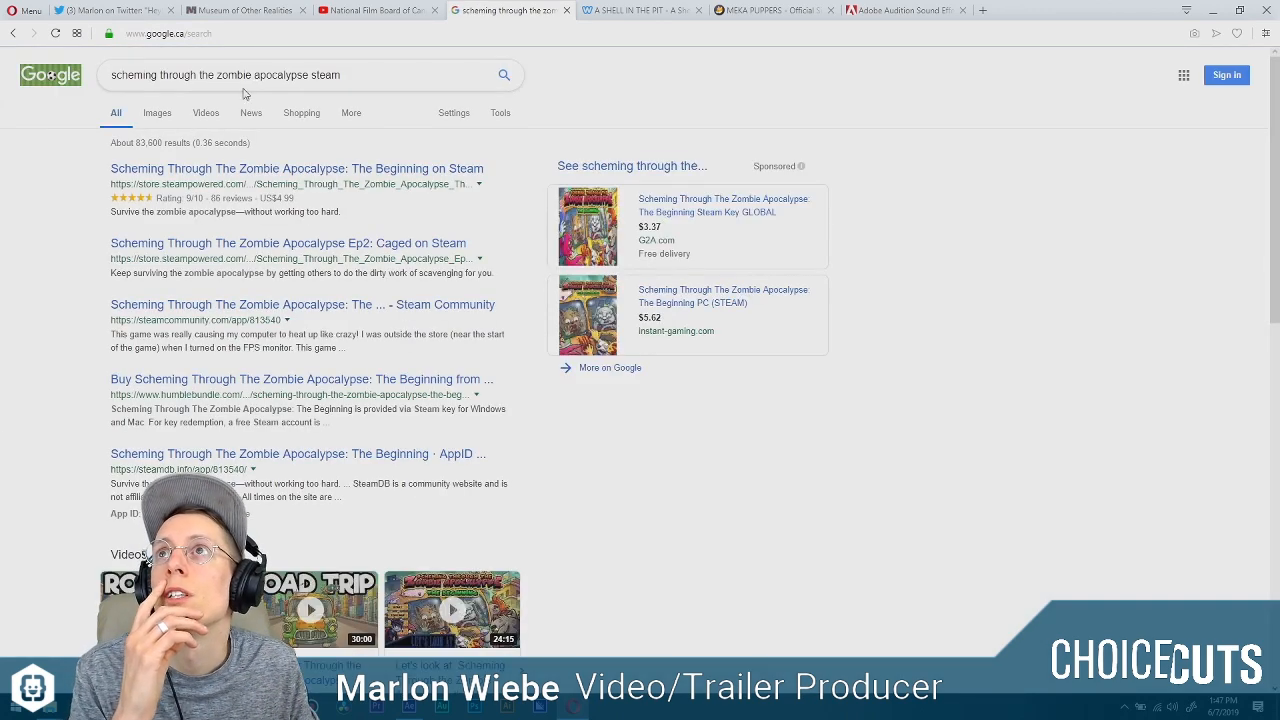
click(345, 166)
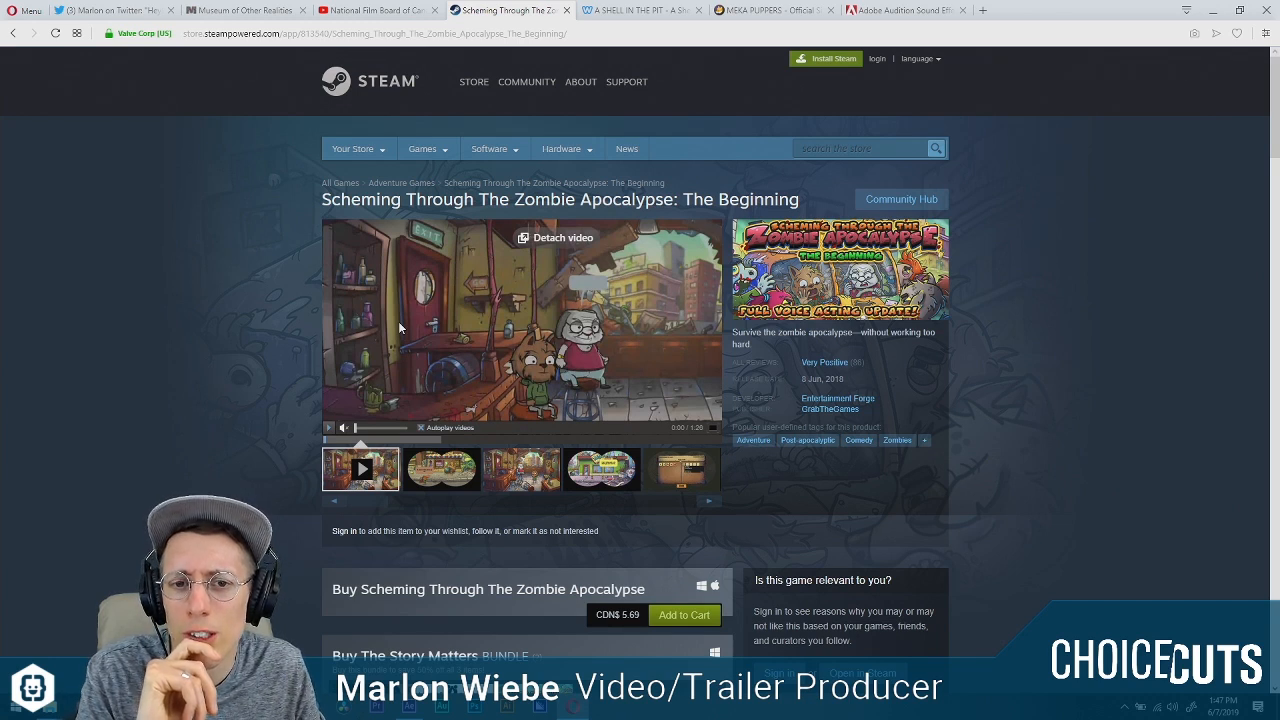
Turn on the game trailer's sound, set playback to the start and show the trailer full screen.
click(338, 427)
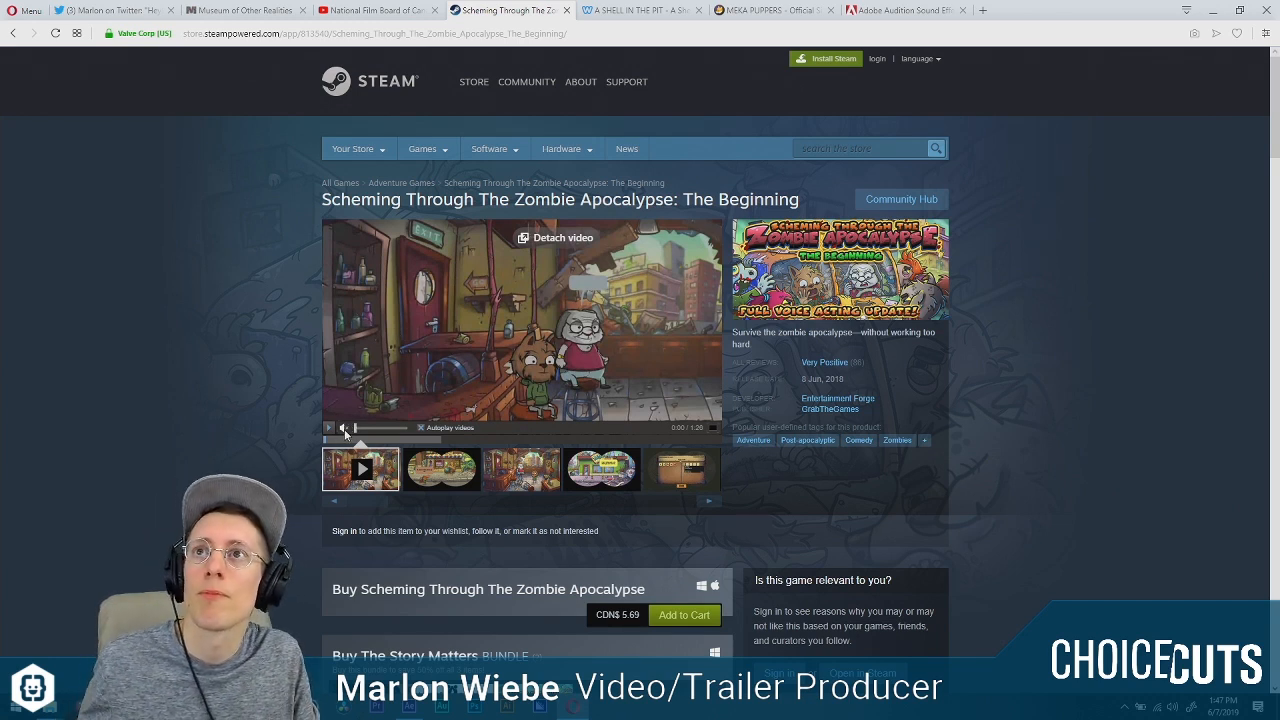
drag(323, 441, 318, 442)
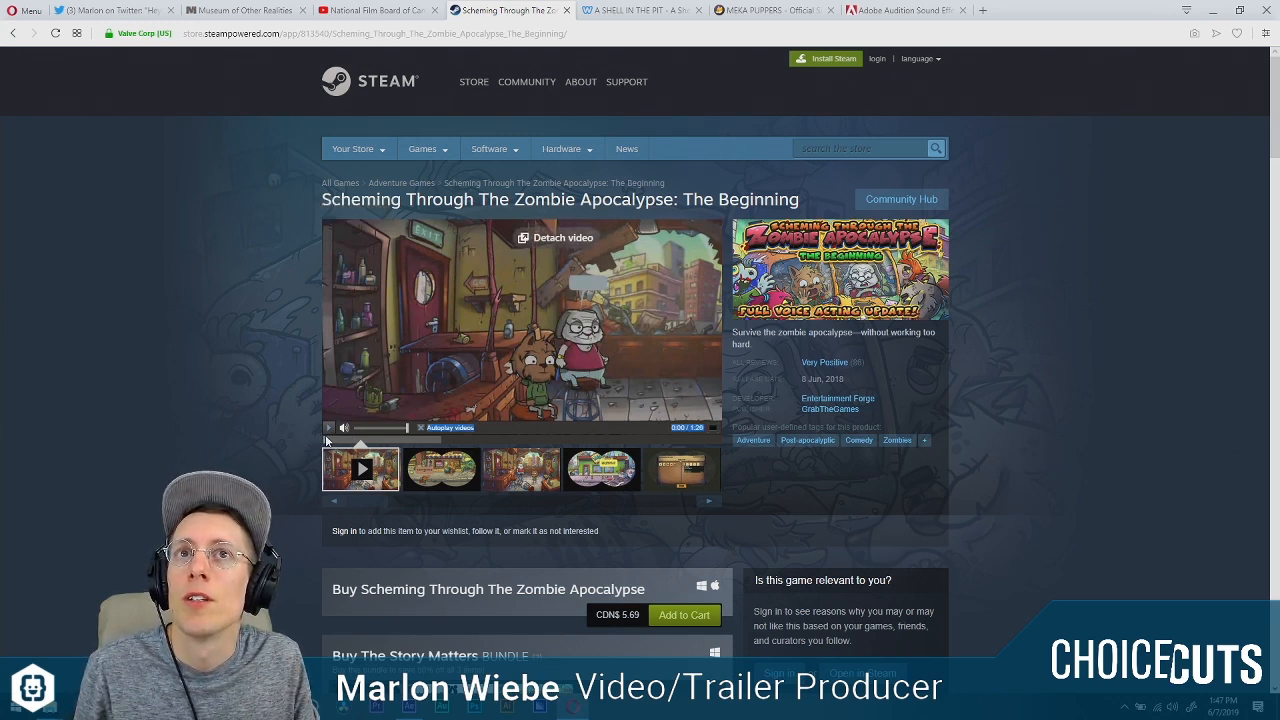
click(712, 426)
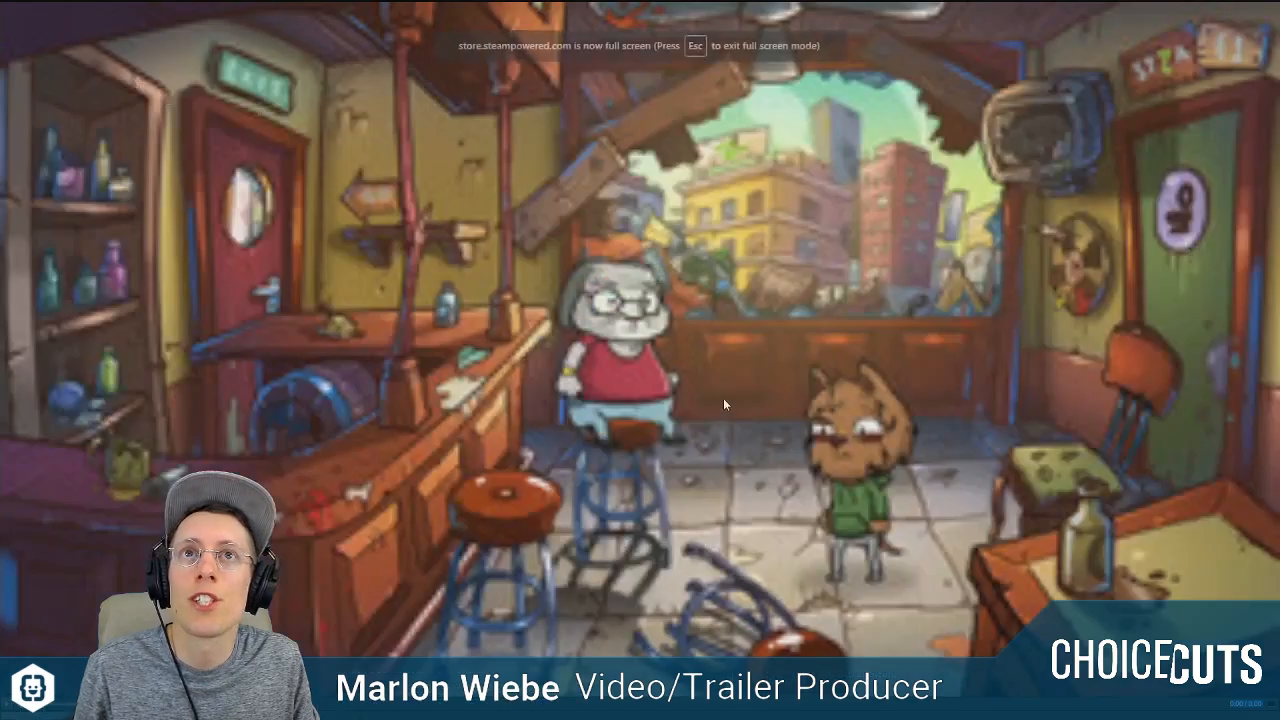
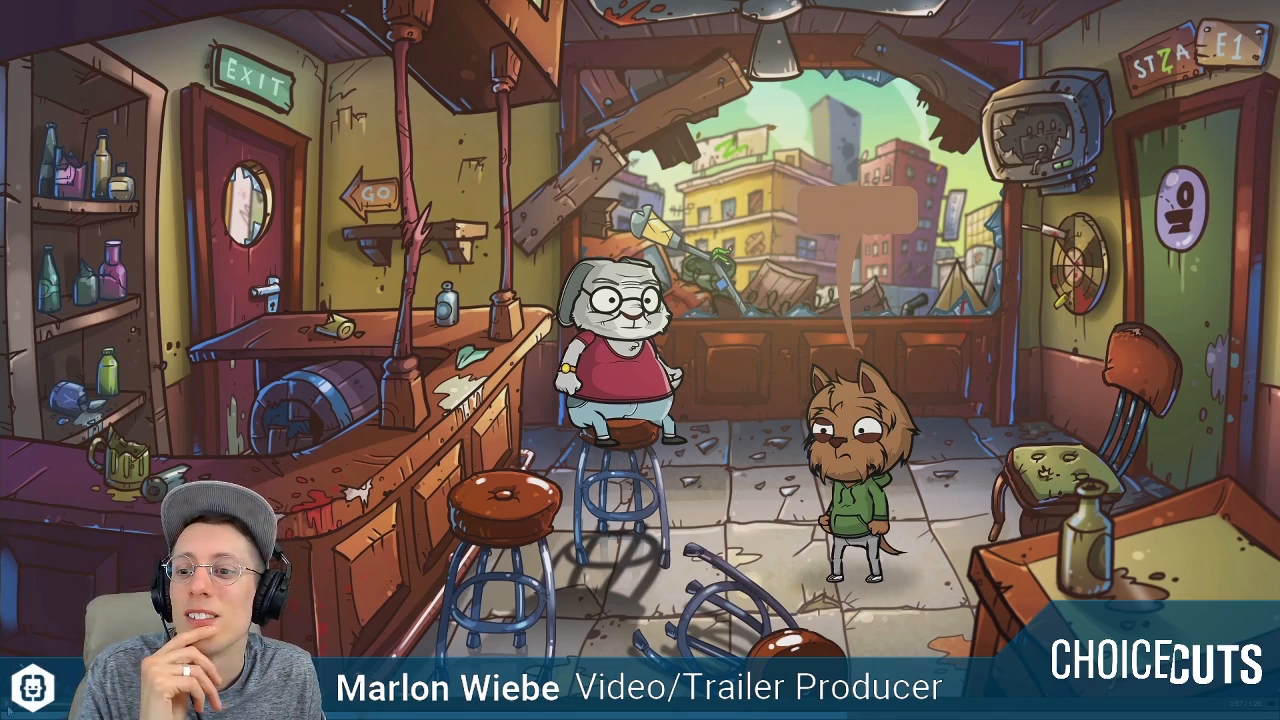
Exit the full-screen trailer and open twitch.tv/braceyourselfgames in a new browser tab.
key(Escape)
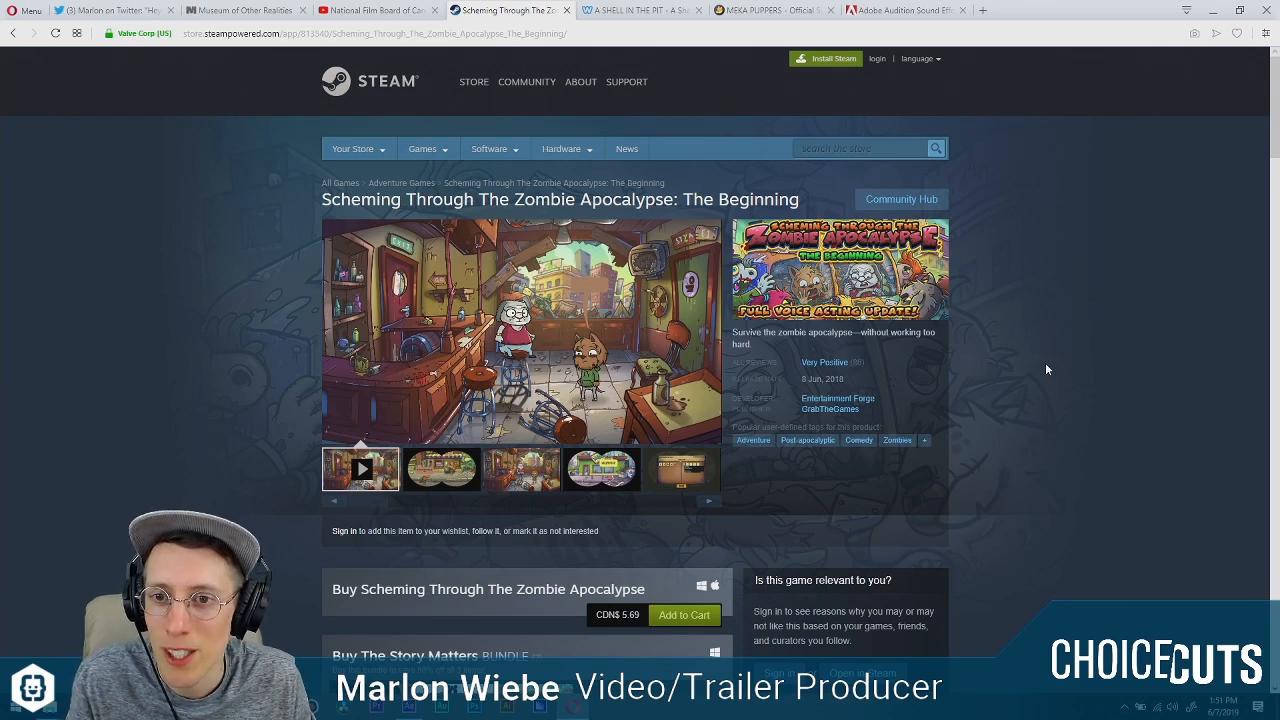
click(985, 12)
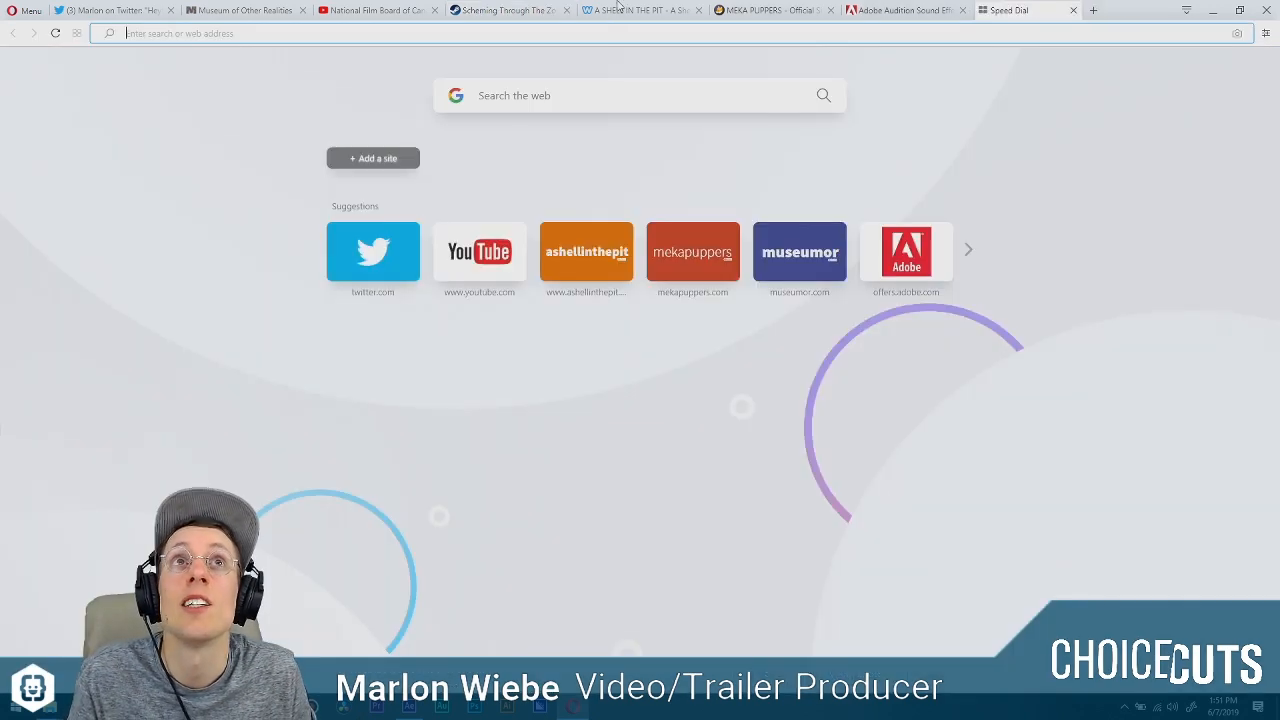
text(twit)
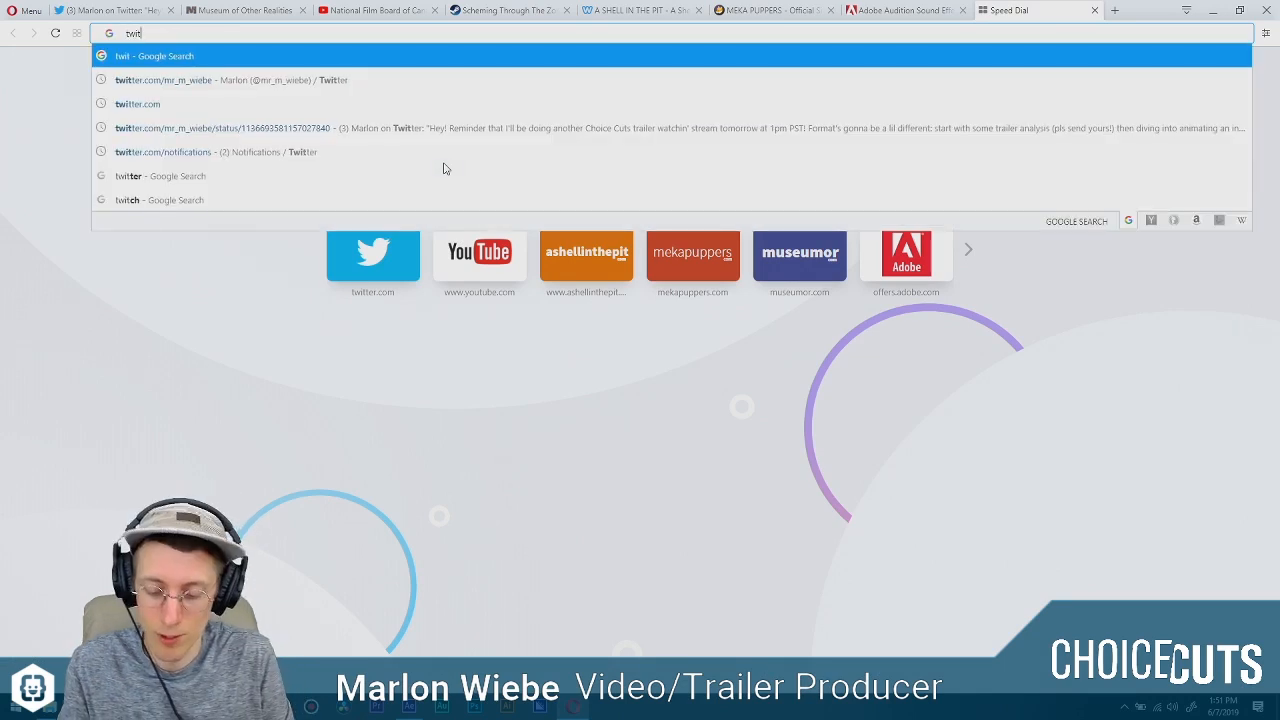
text(ch.)
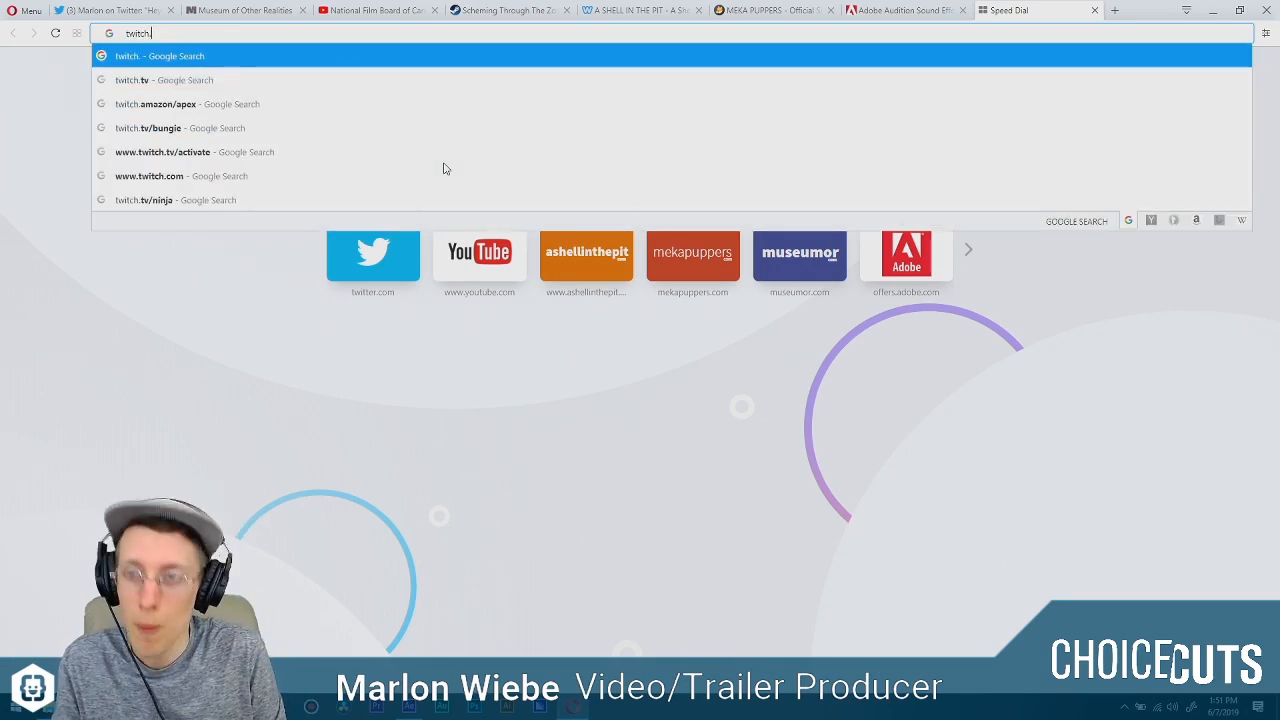
text(tv/)
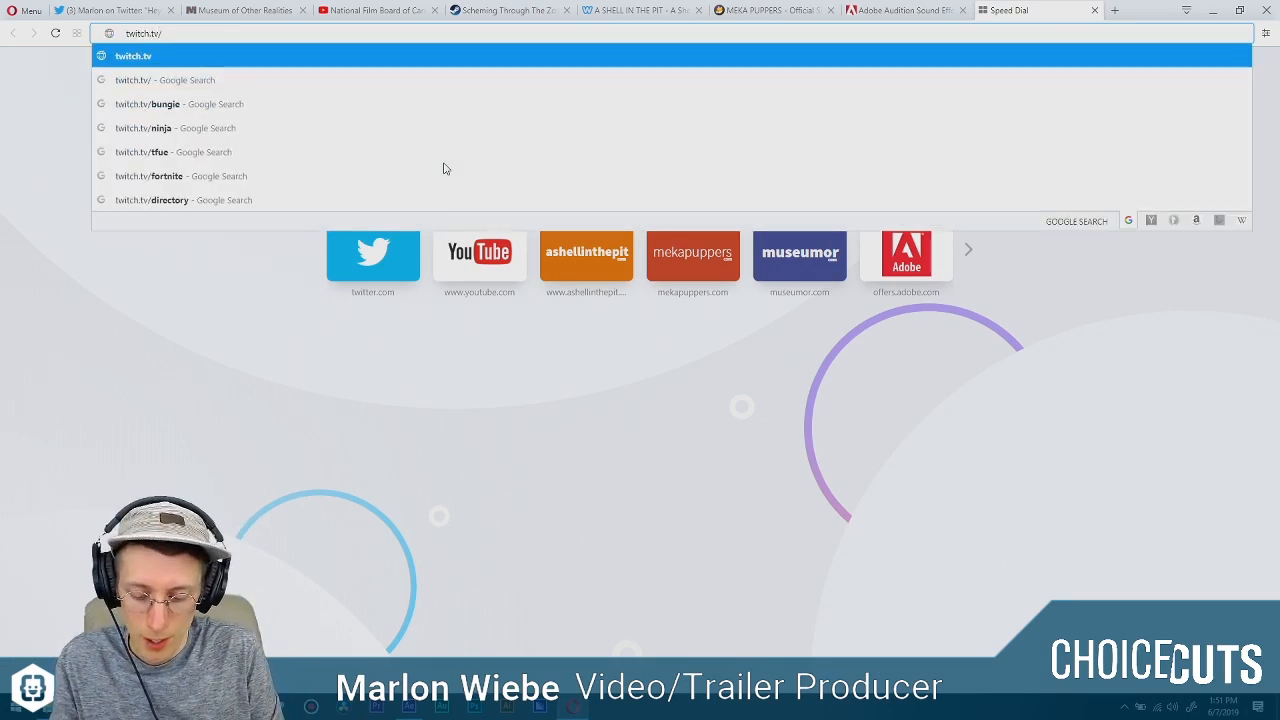
text(braceyourselfgames)
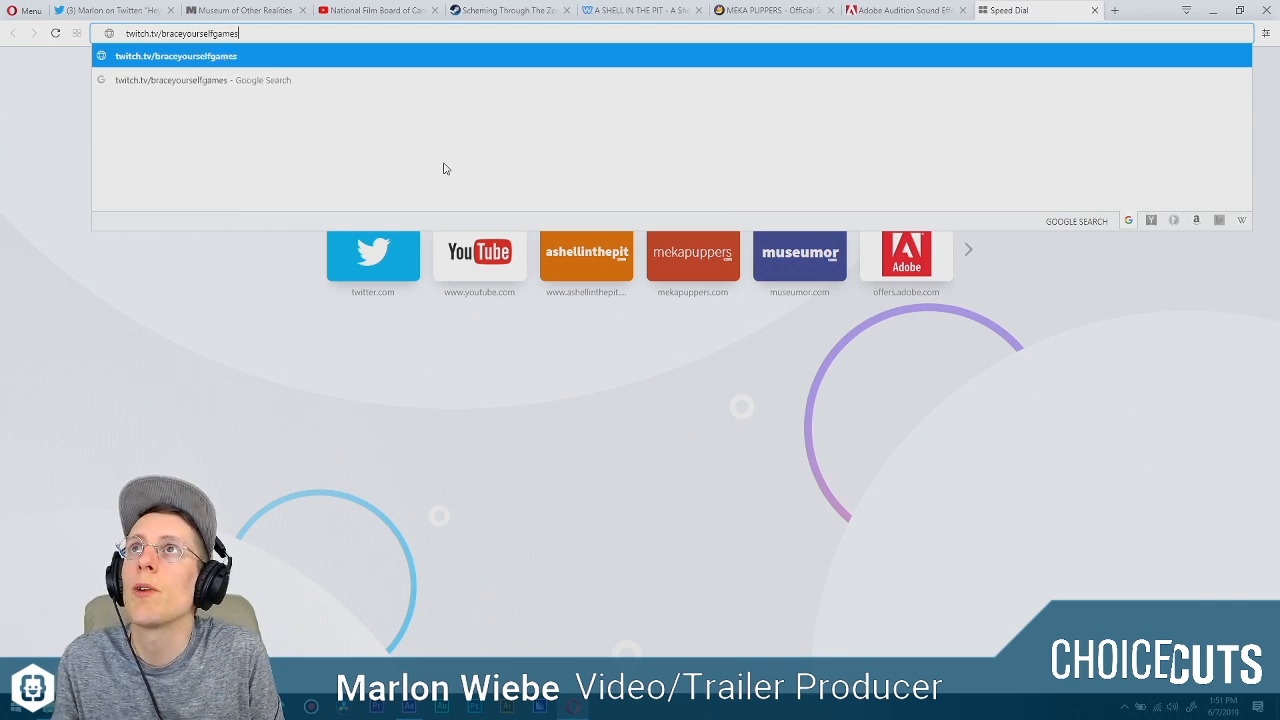
key(Return)
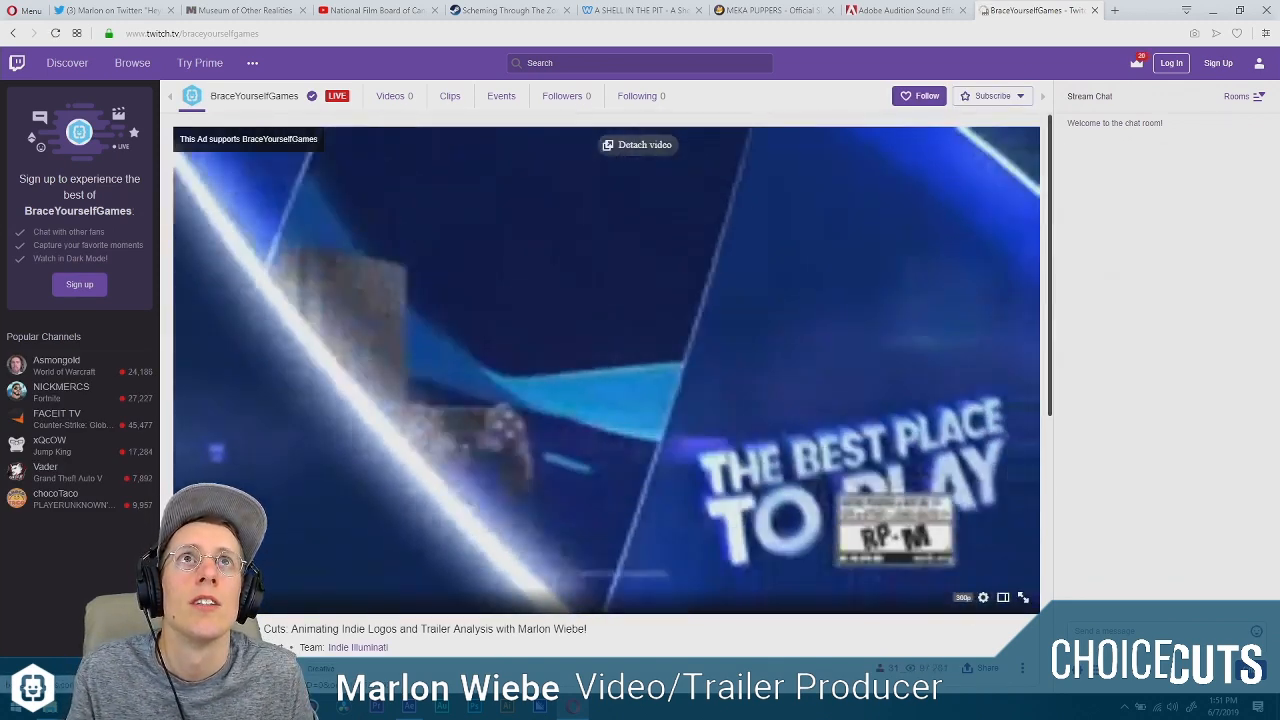
Pause the BraceYourselfGames stream and check the options of its chat.
click(560, 294)
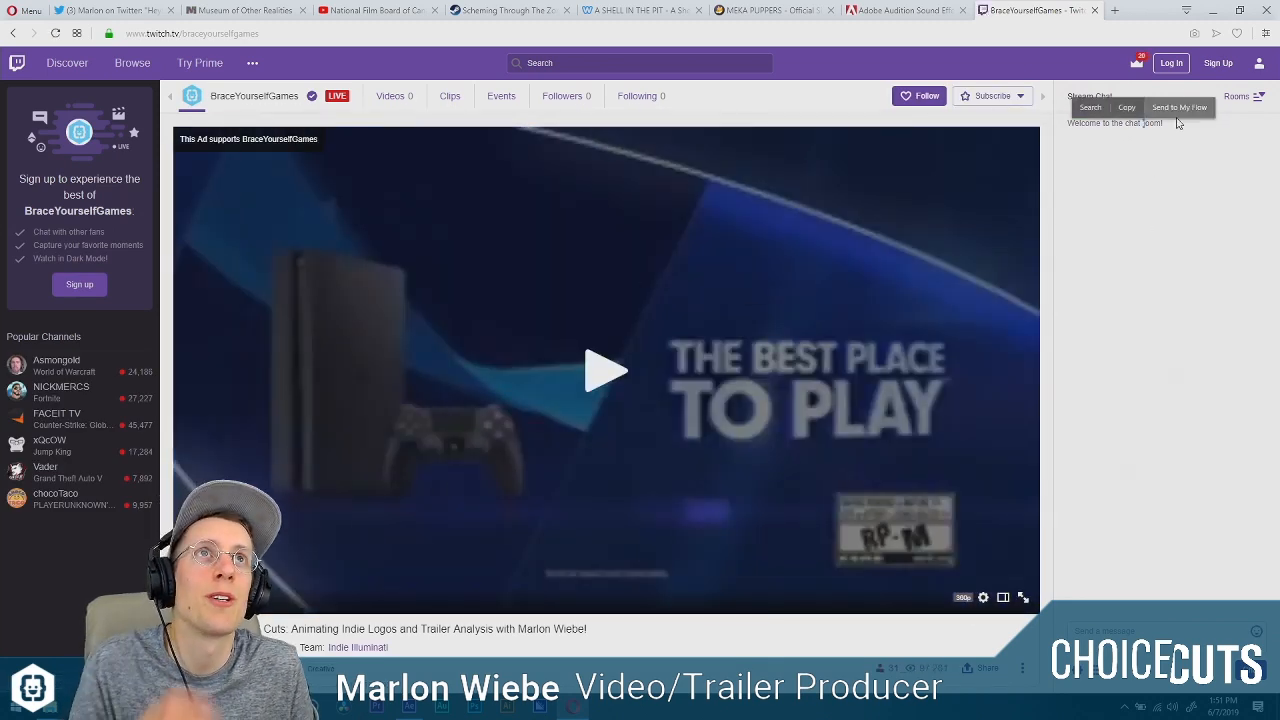
click(1082, 684)
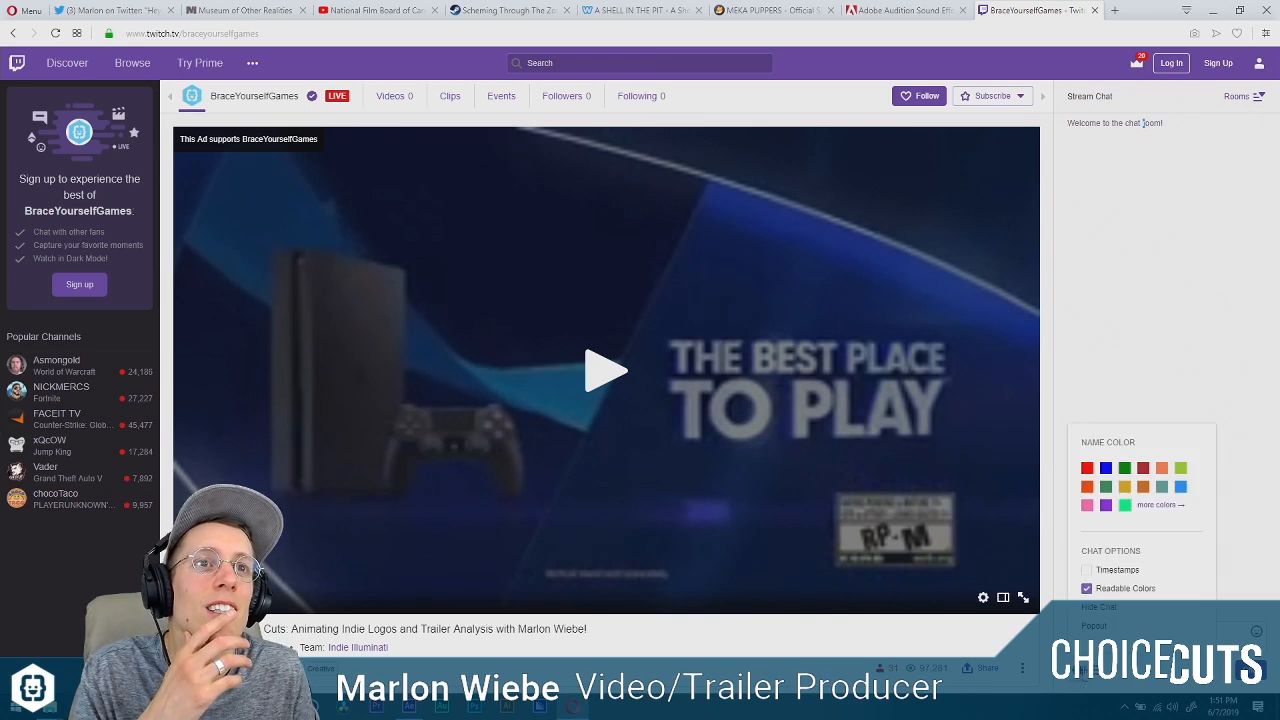
click(1099, 608)
click(1166, 413)
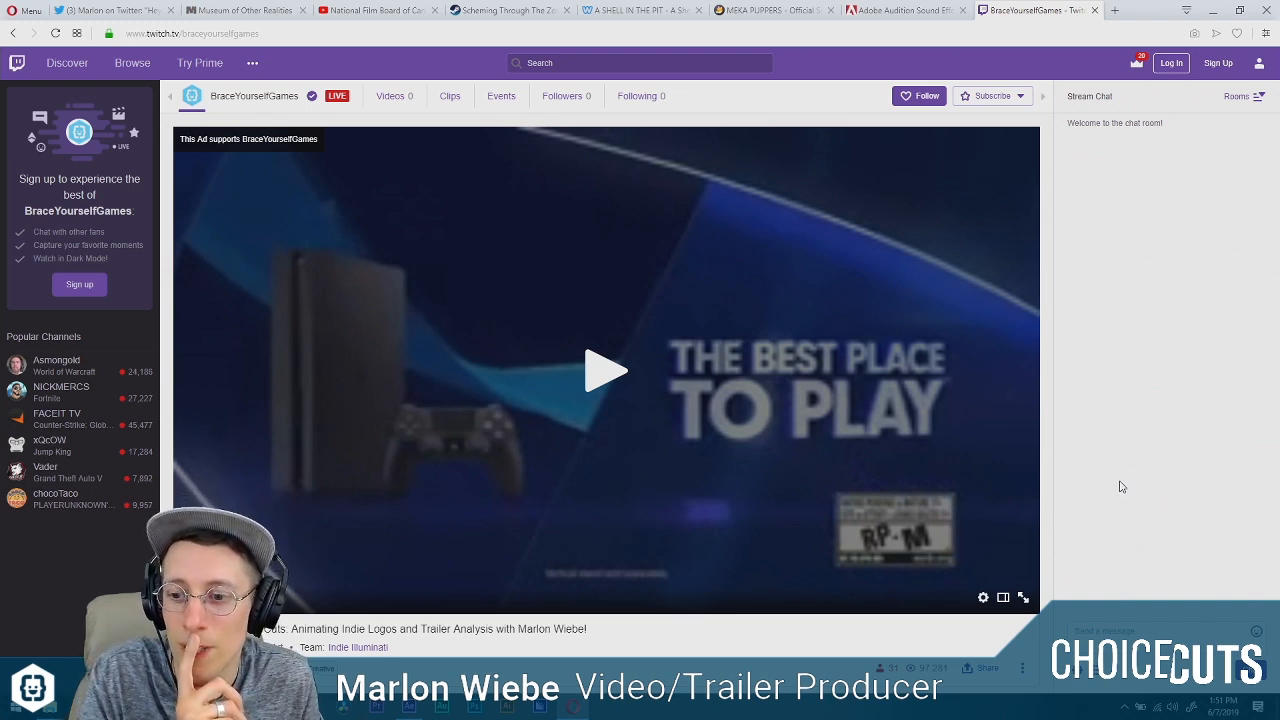
click(365, 33)
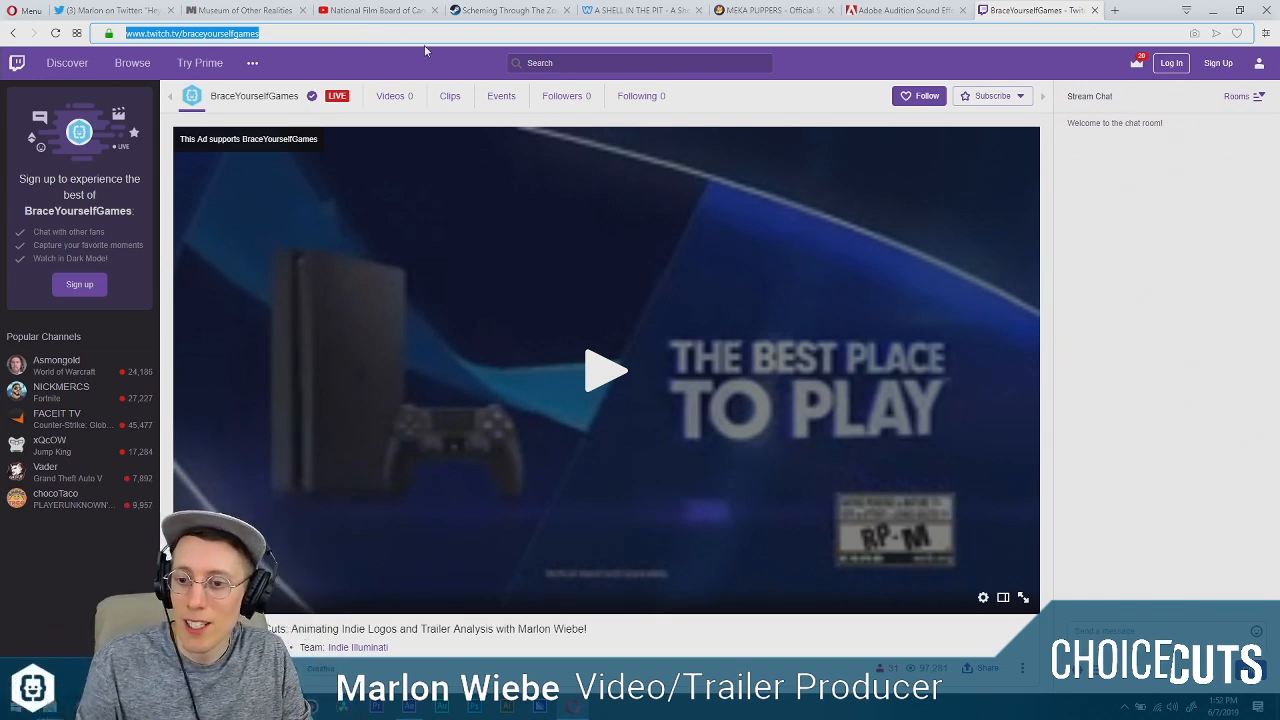
Switch to After Effects, expand the Logos folder in the project and rename it Logo Source.
click(1211, 12)
click(60, 203)
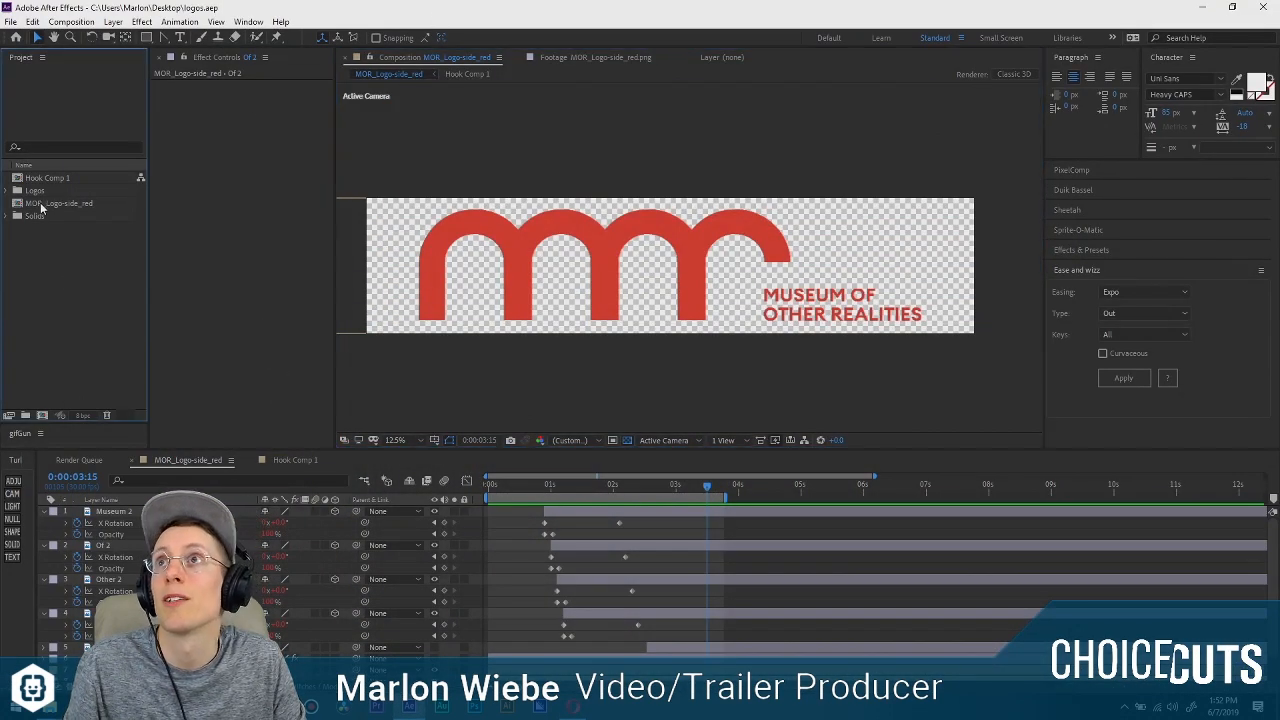
click(46, 243)
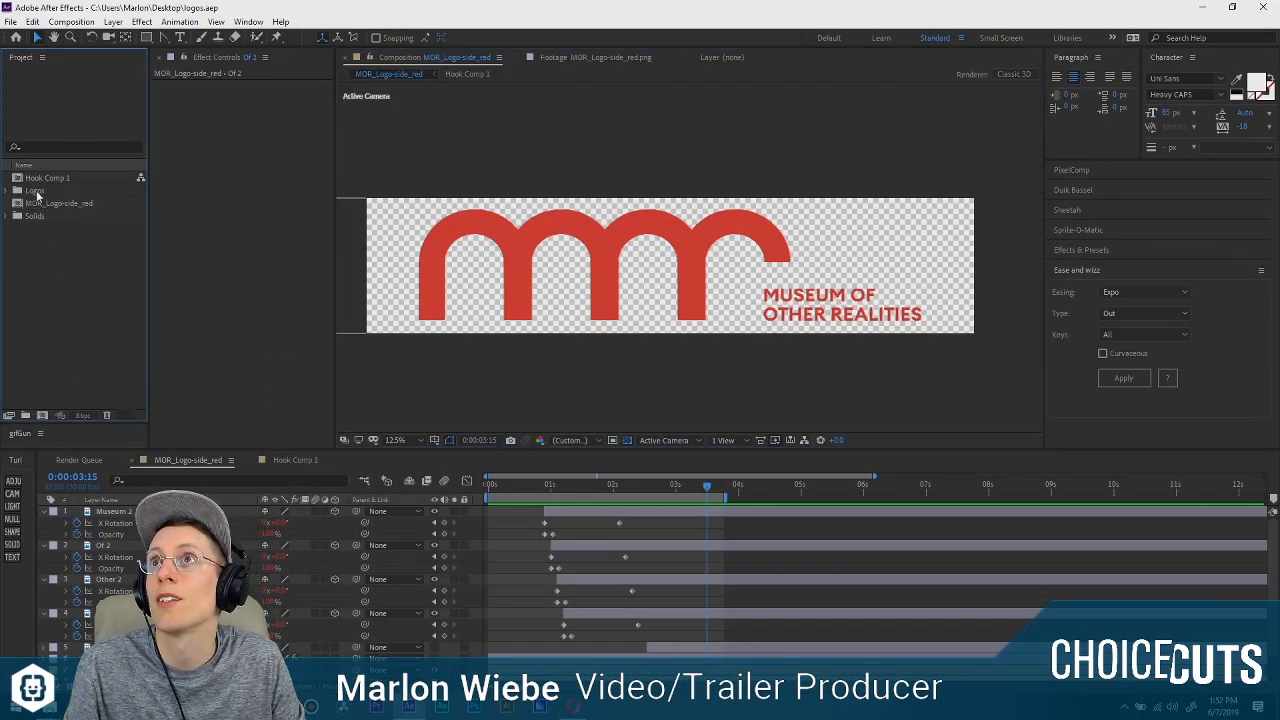
click(37, 192)
click(7, 190)
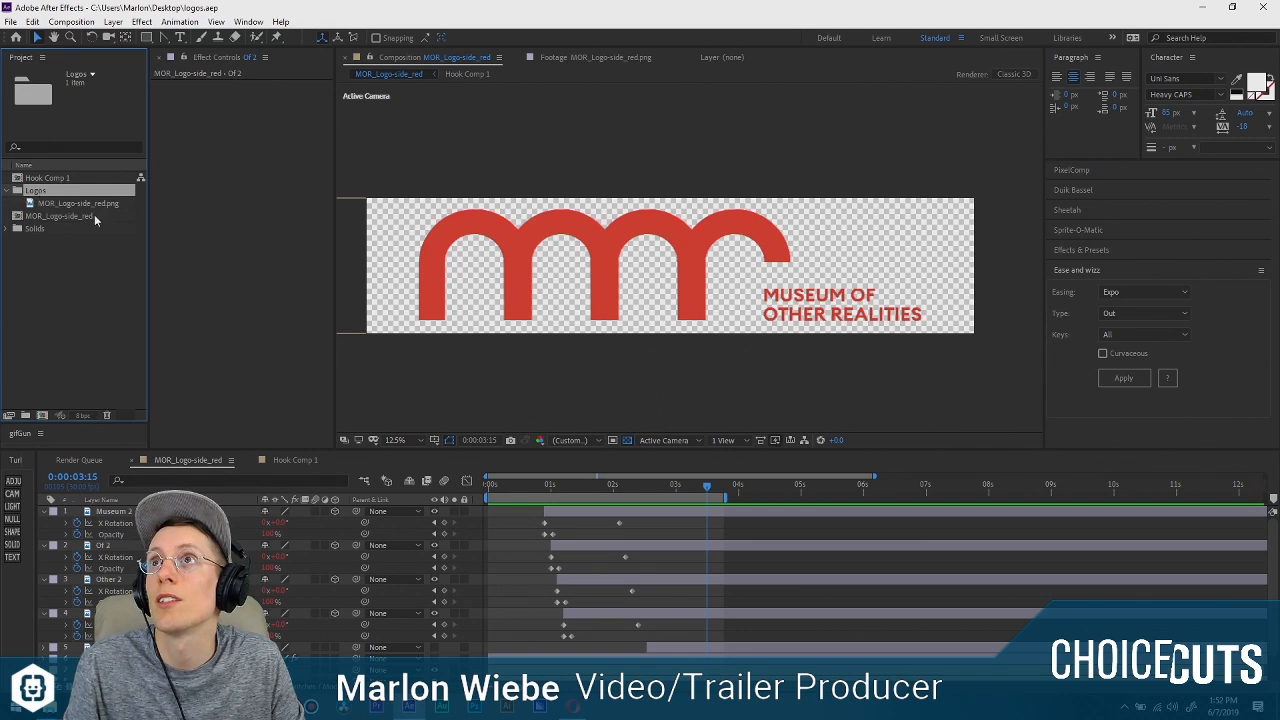
key(Return)
text(Logo So)
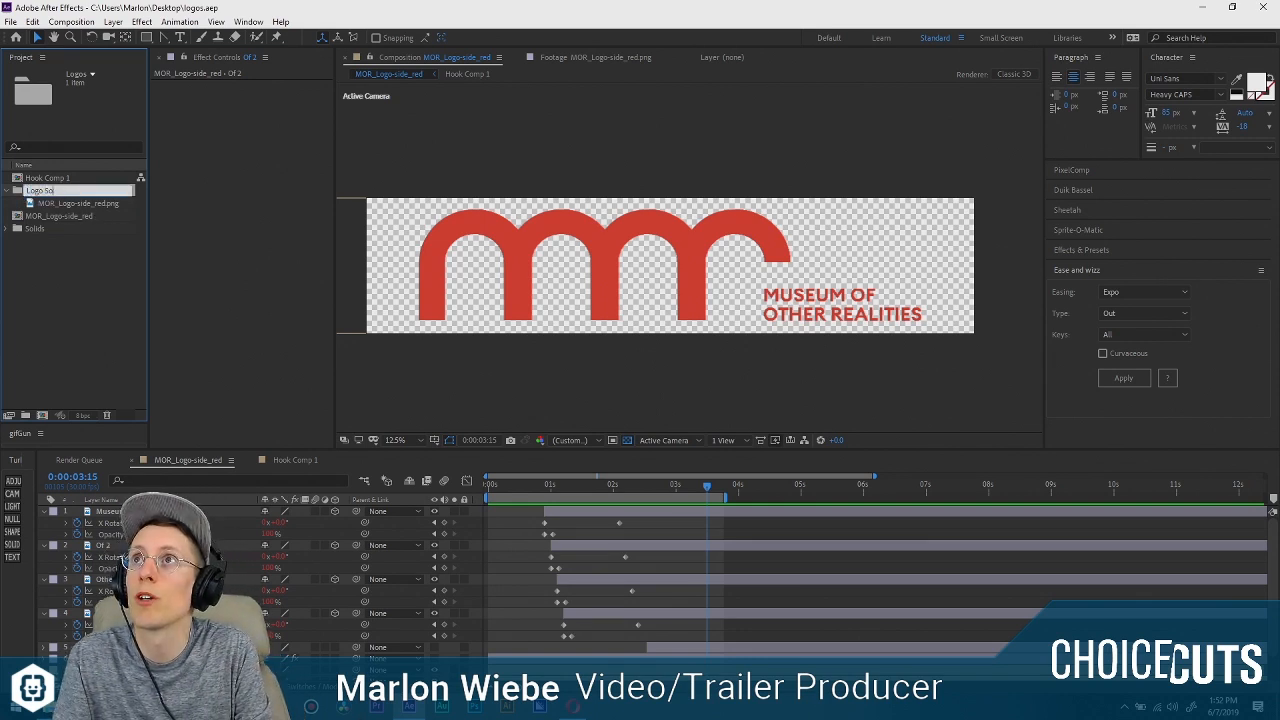
text(urce)
key(Return)
Create a project folder named Comps at the top level and move the MOR_Logo-side_red composition into it.
click(76, 282)
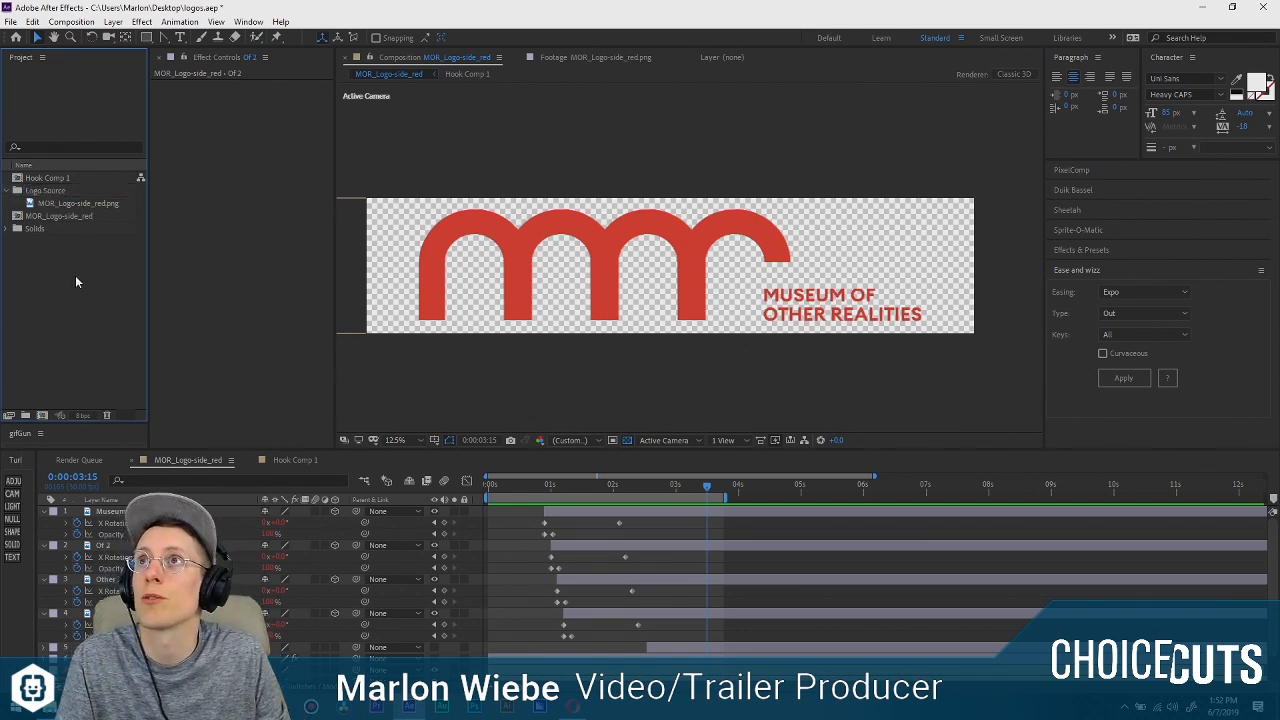
click(25, 415)
text(Comps)
key(Return)
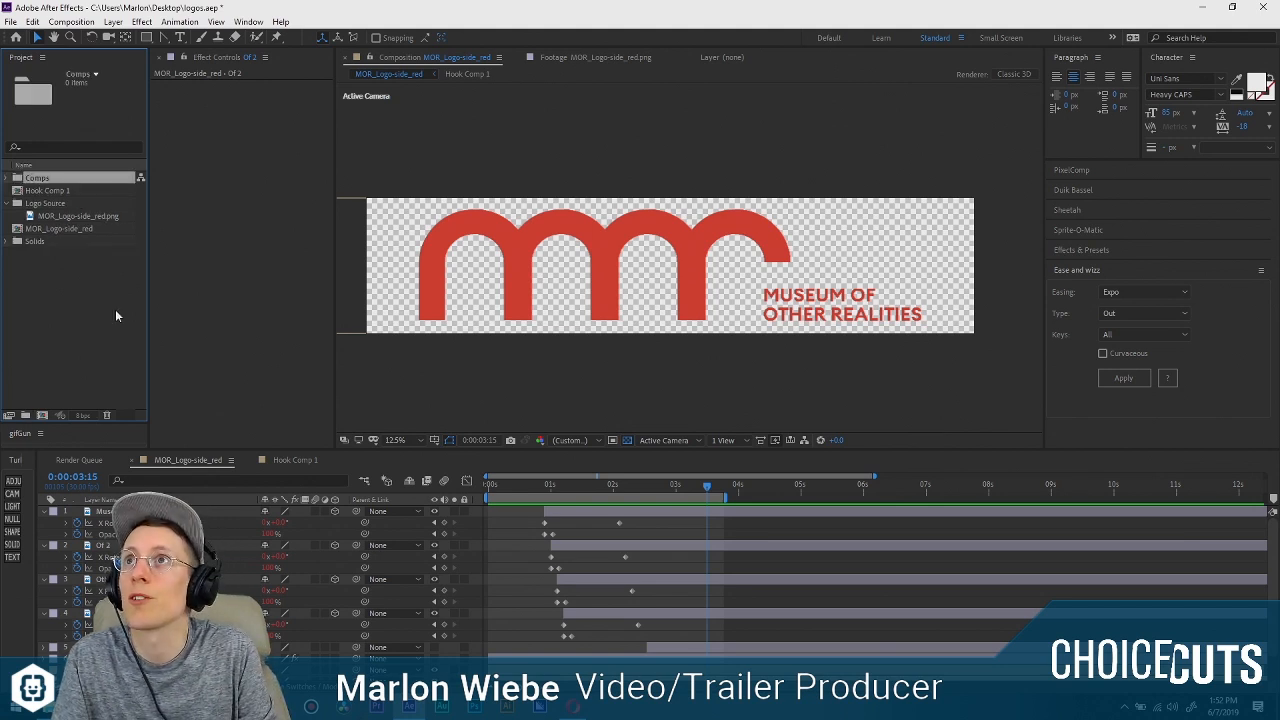
click(42, 192)
ctrl+click(43, 232)
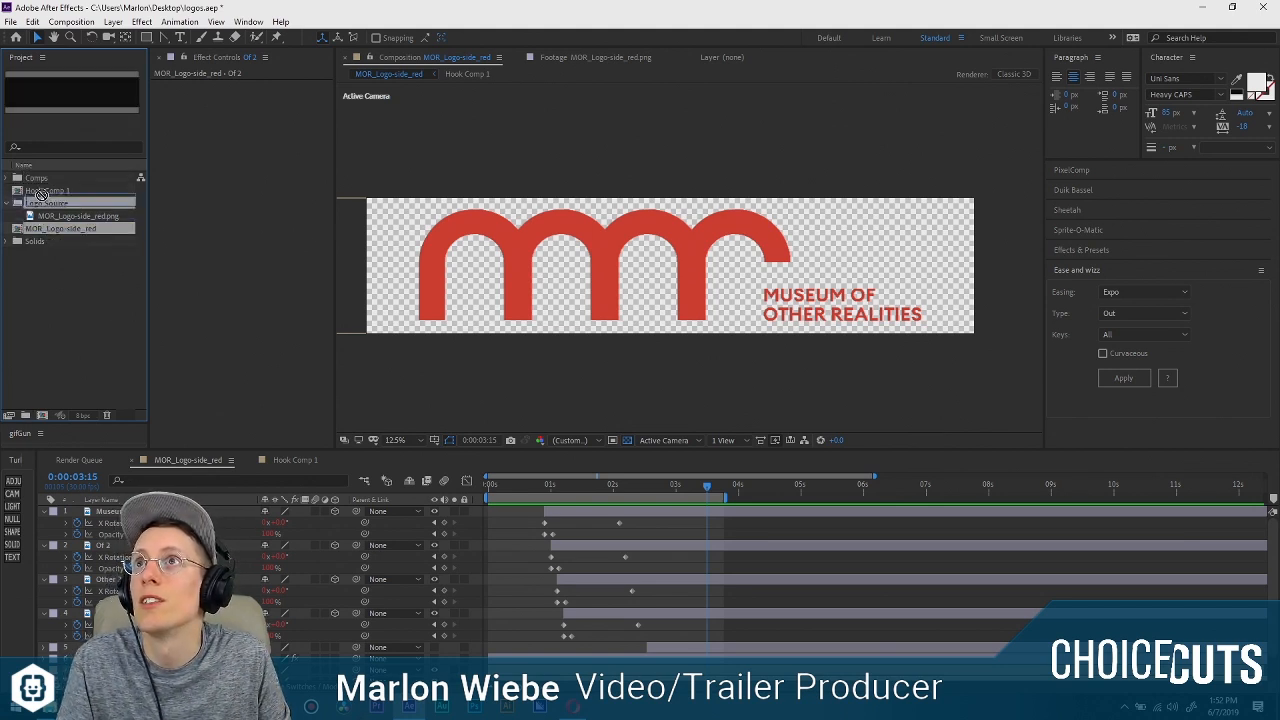
drag(43, 232, 36, 185)
click(7, 178)
click(22, 177)
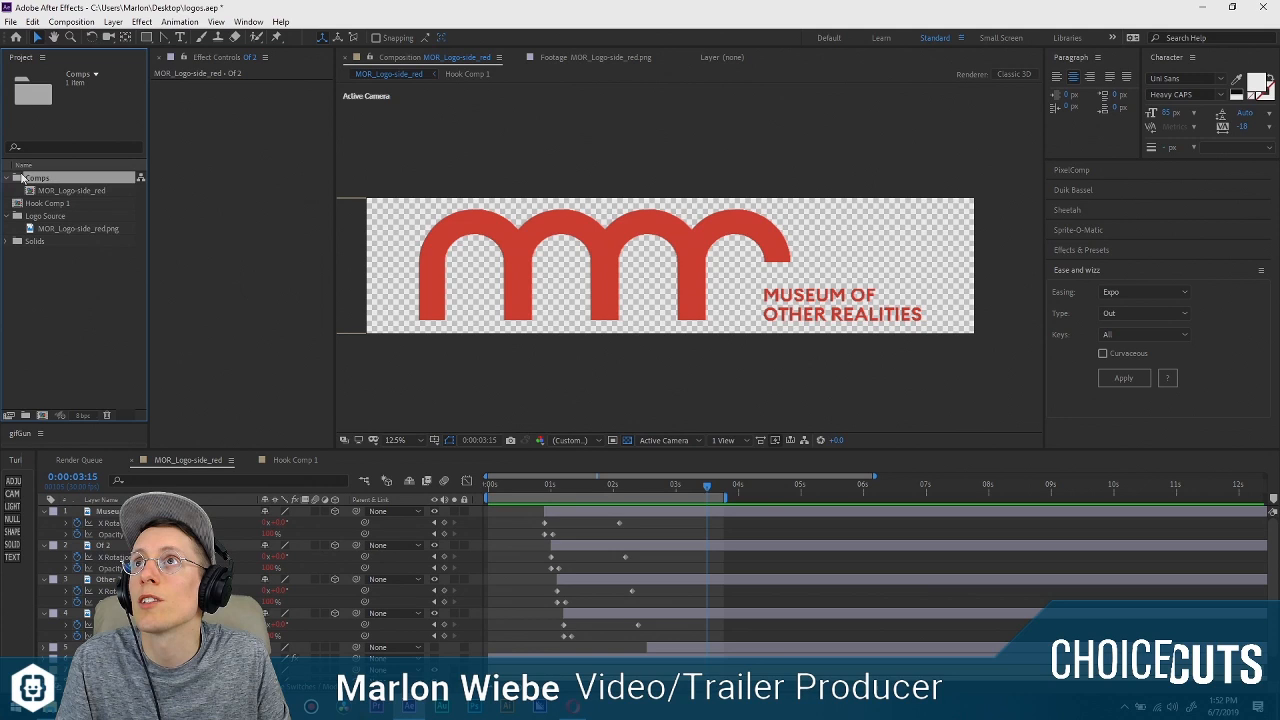
Create a Precomps folder inside Comps and move Hook Comp 1 into it.
click(27, 413)
text(Precomps)
key(Return)
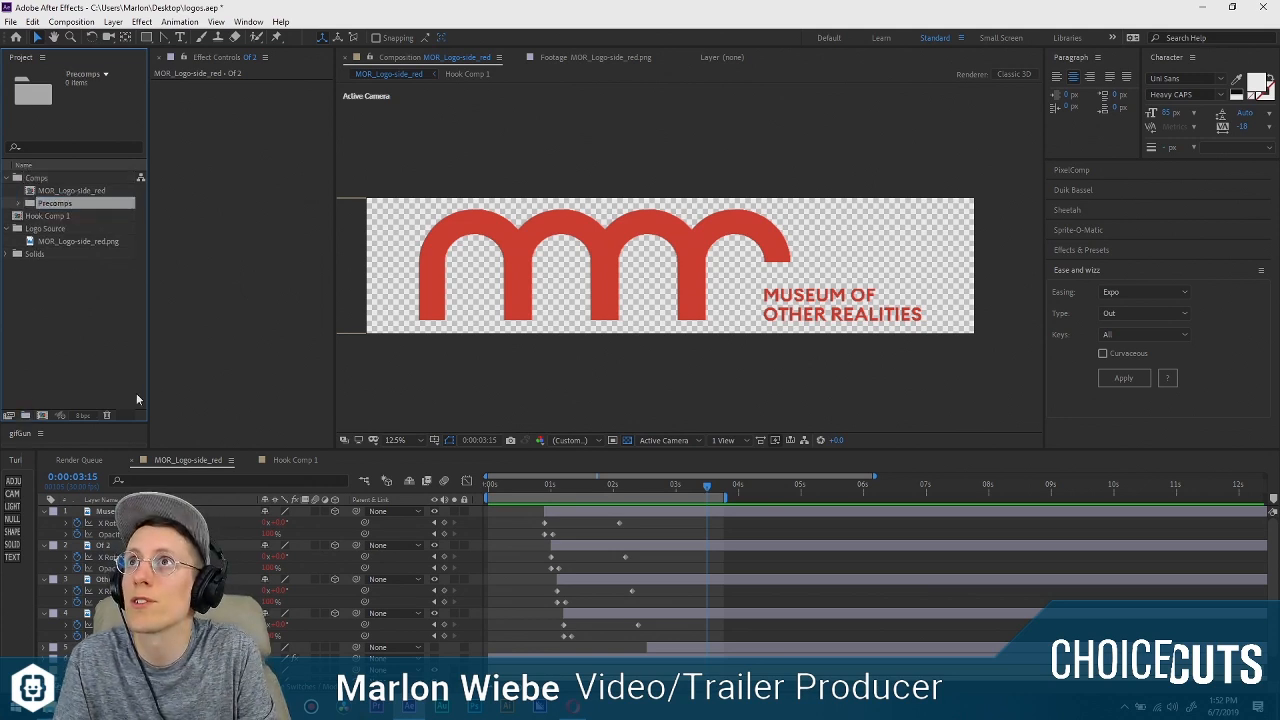
drag(48, 216, 52, 203)
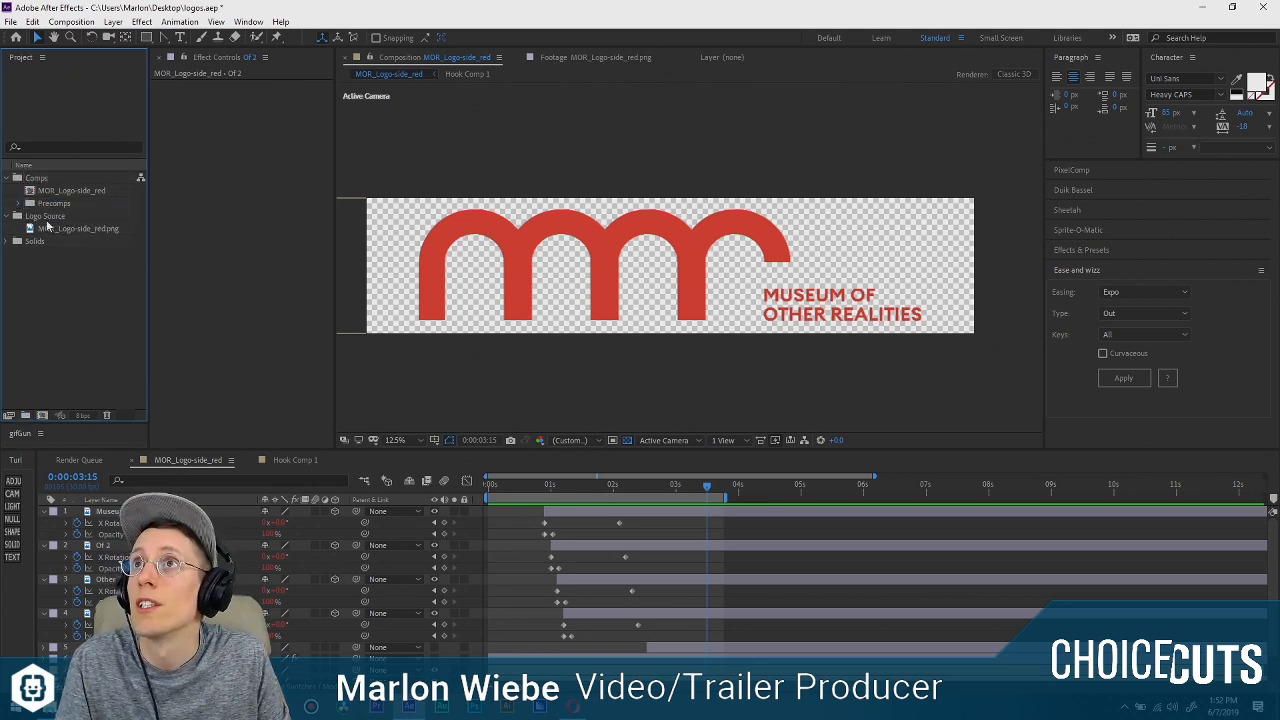
Rename the MOR_Logo-side_red composition to MOR Logo.
click(44, 194)
key(Return)
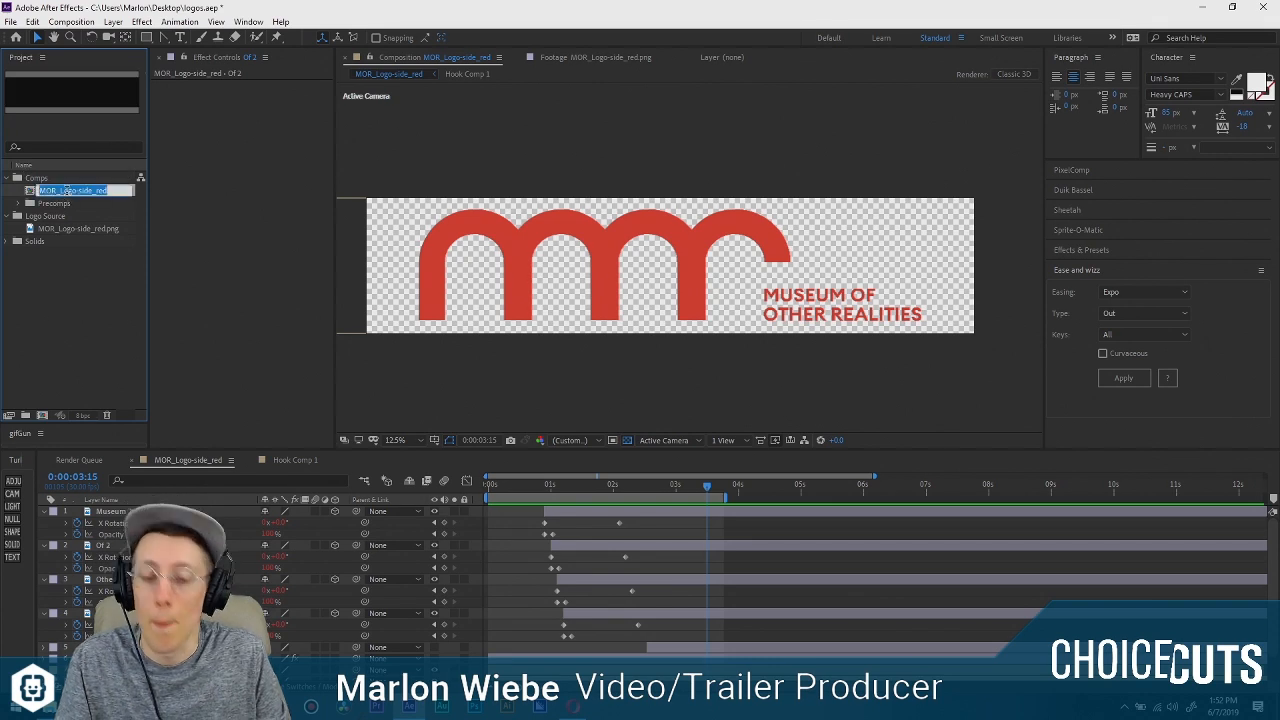
text(Mo)
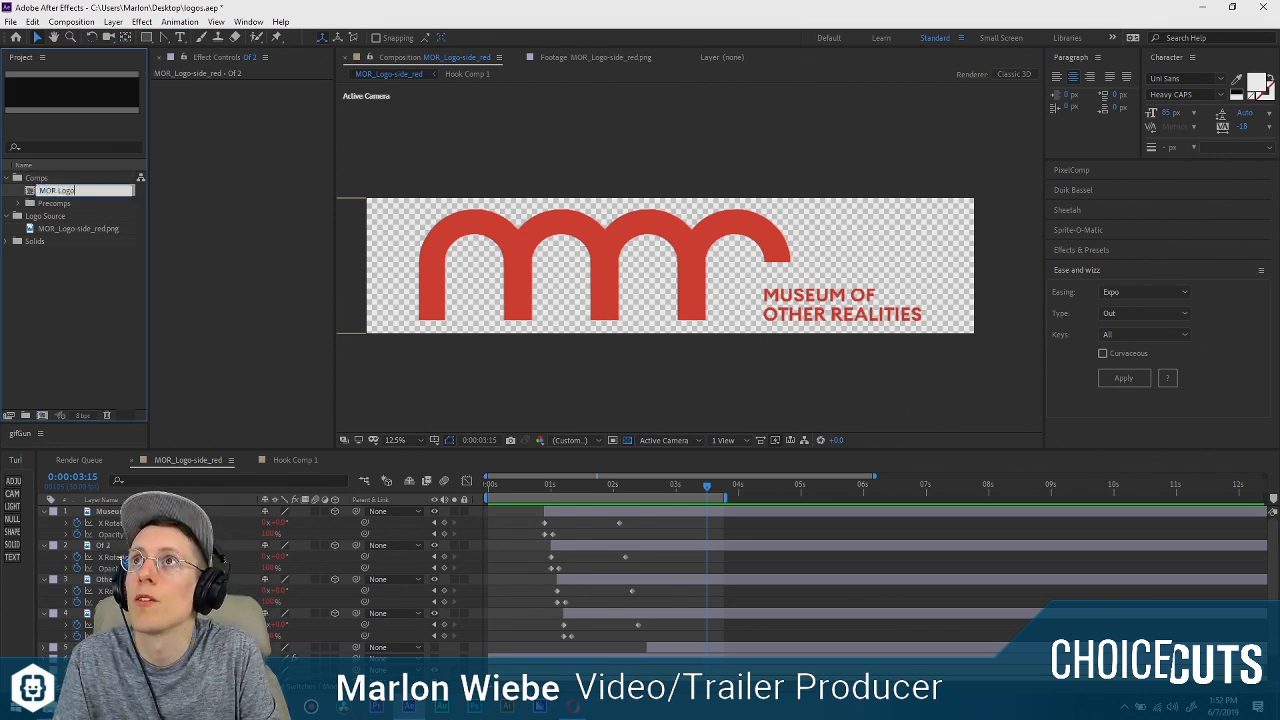
text(R Logo)
key(Return)
click(12, 224)
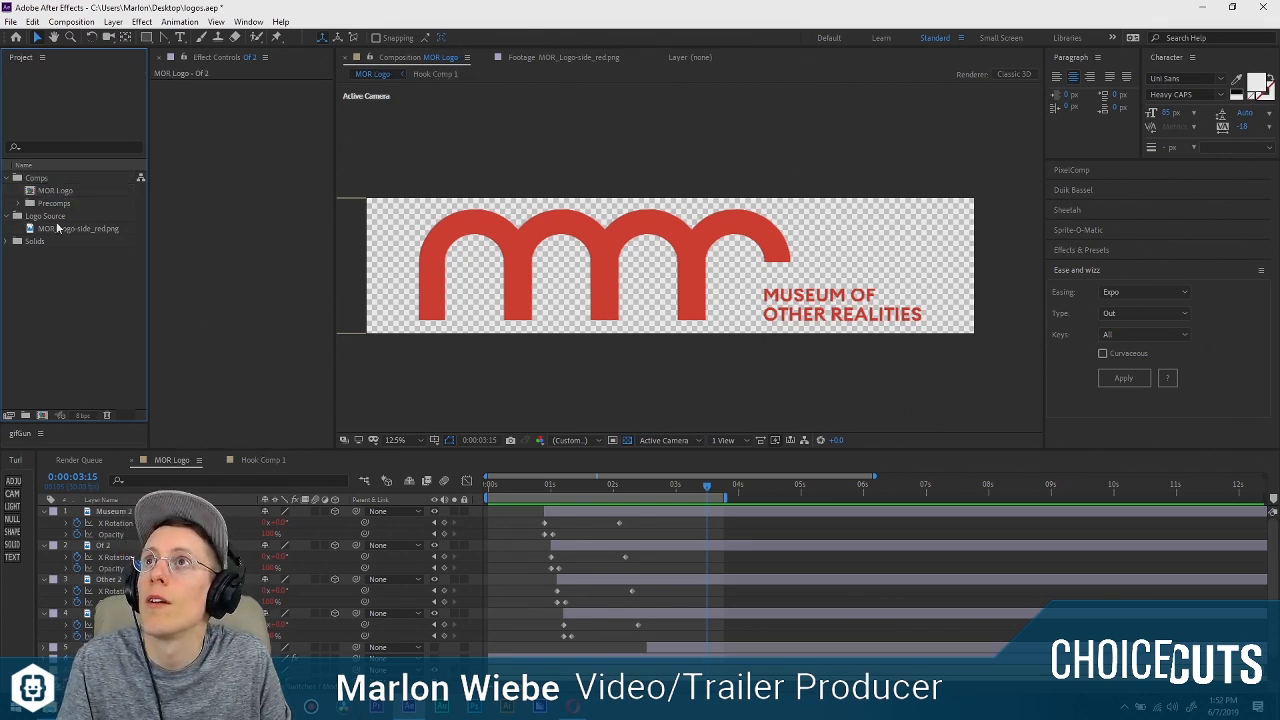
Import brand_colorized into the Logo Source folder as Composition - Retain Layer Sizes with editable layer styles.
click(56, 219)
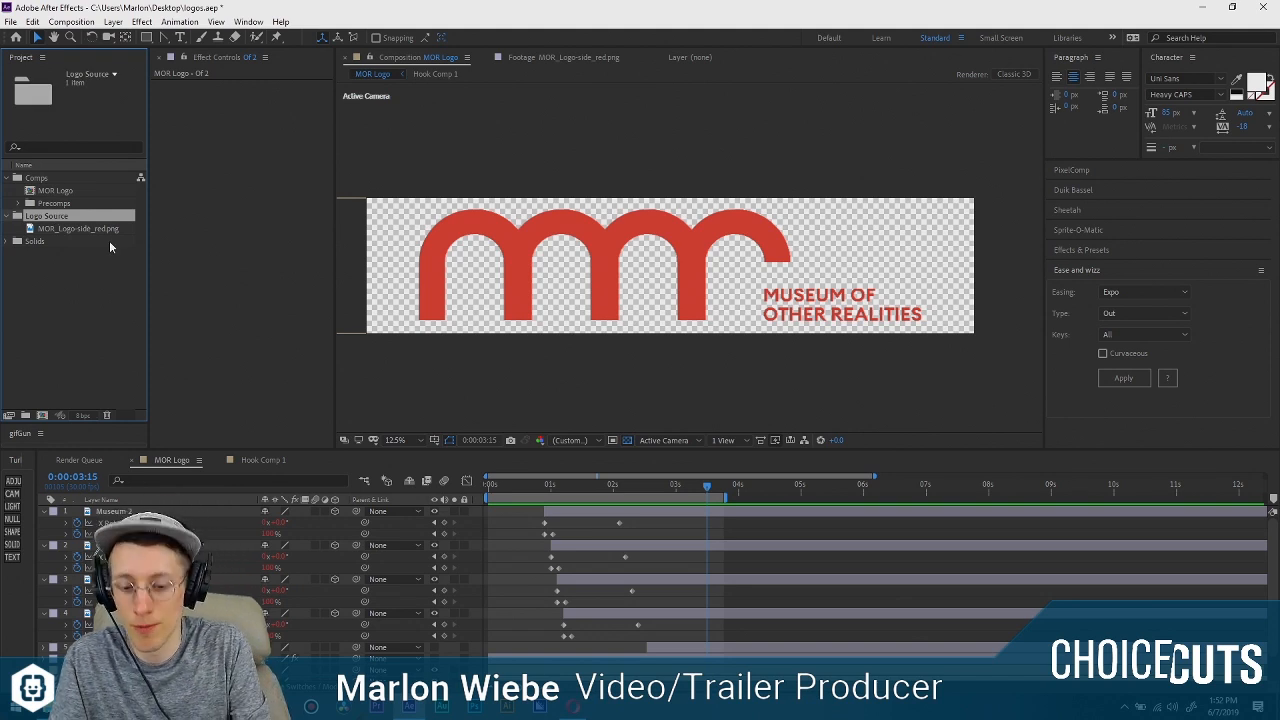
key(ctrl+i)
drag(283, 47, 558, 251)
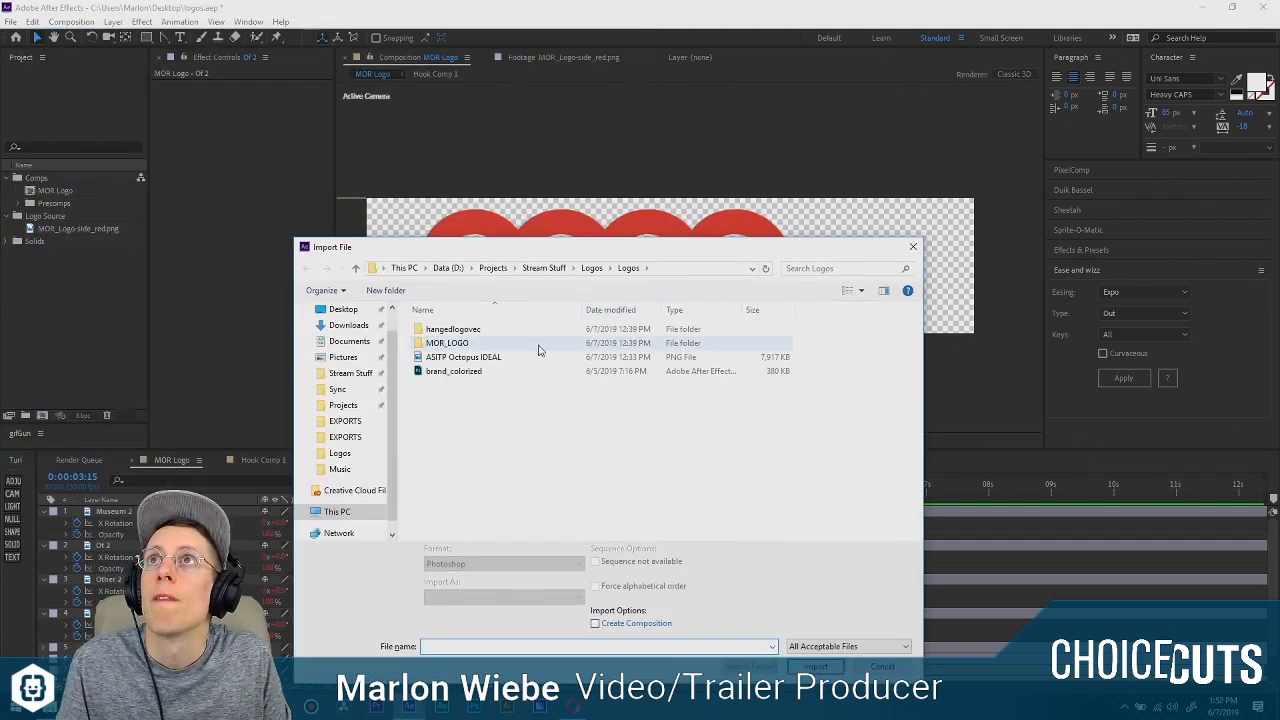
click(543, 268)
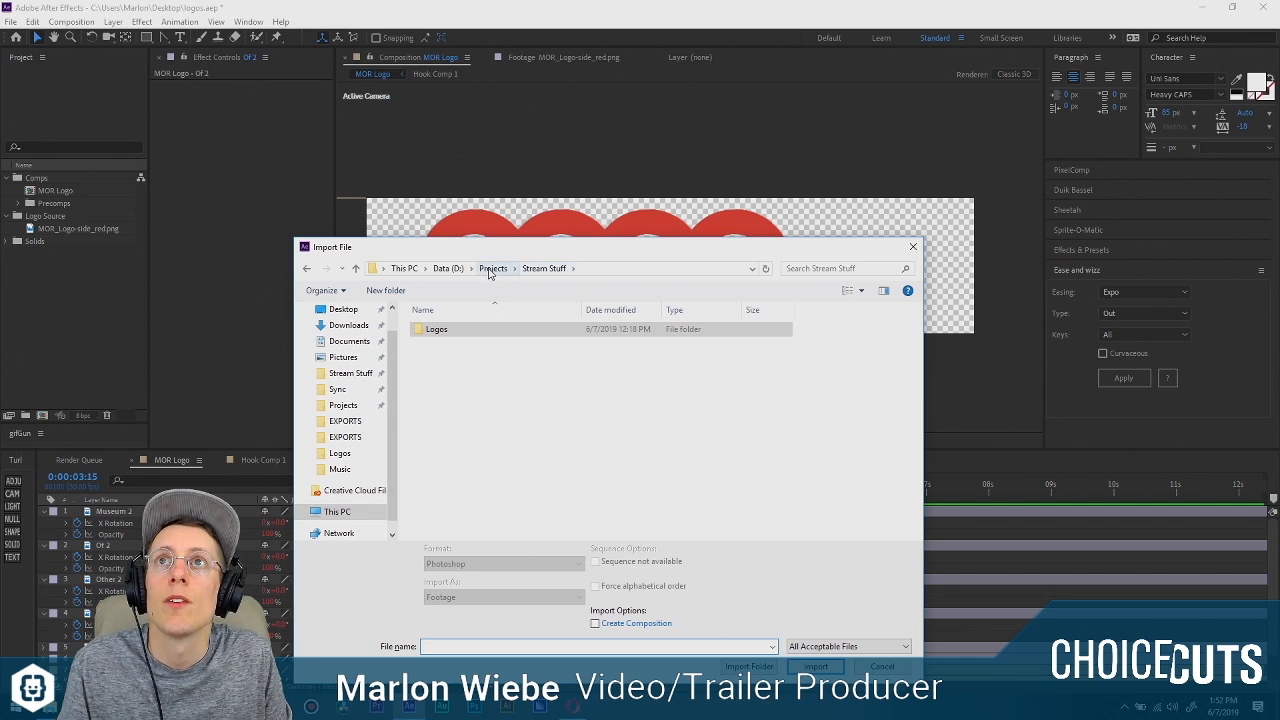
double_click(507, 328)
double_click(480, 343)
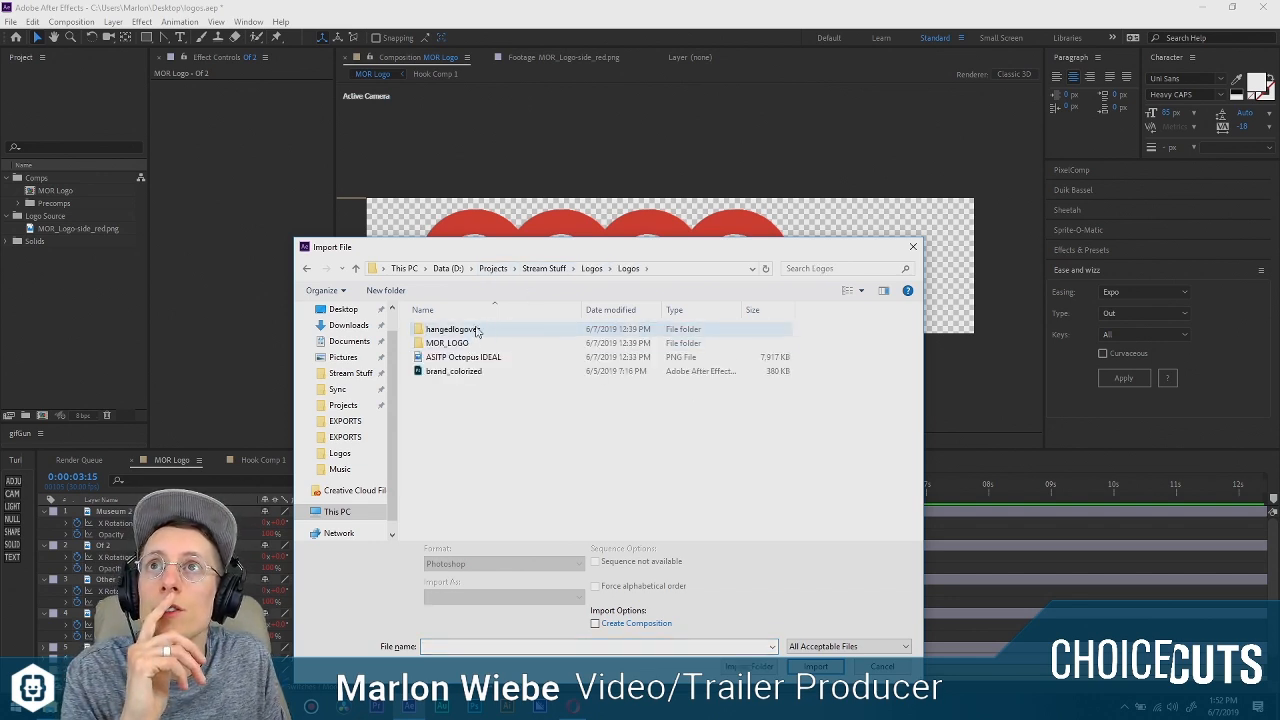
click(484, 374)
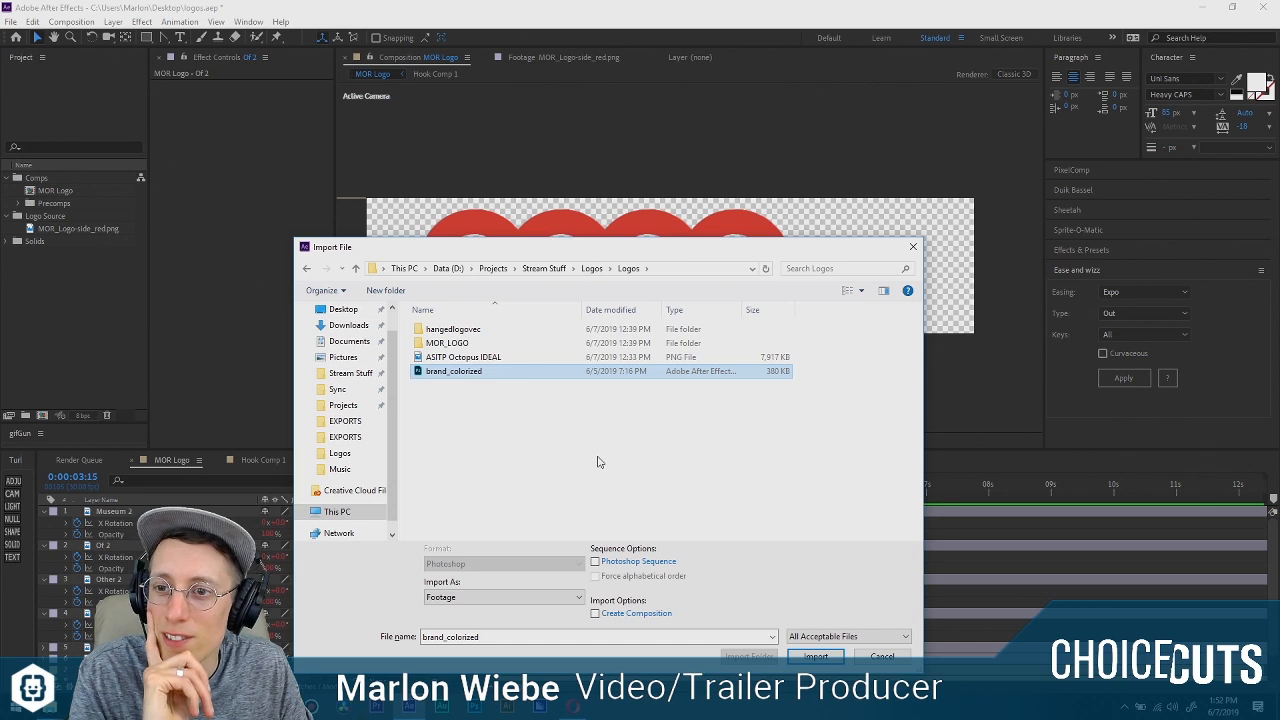
click(540, 597)
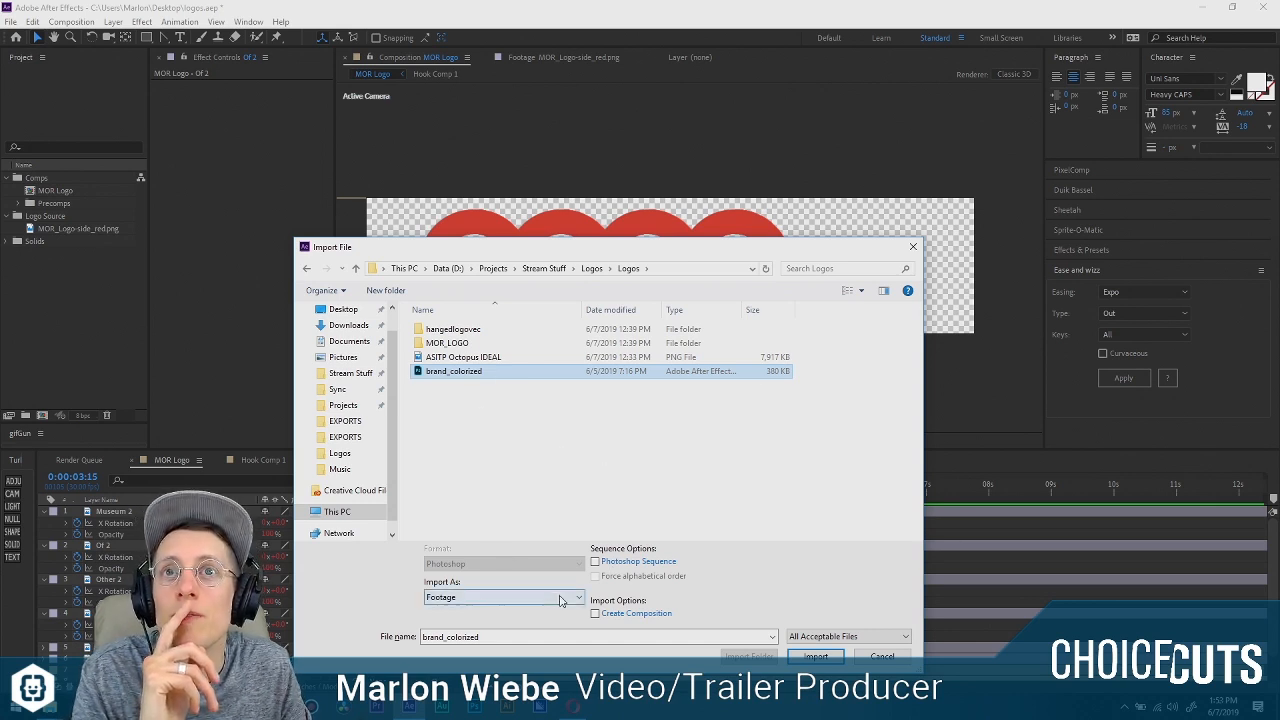
click(500, 632)
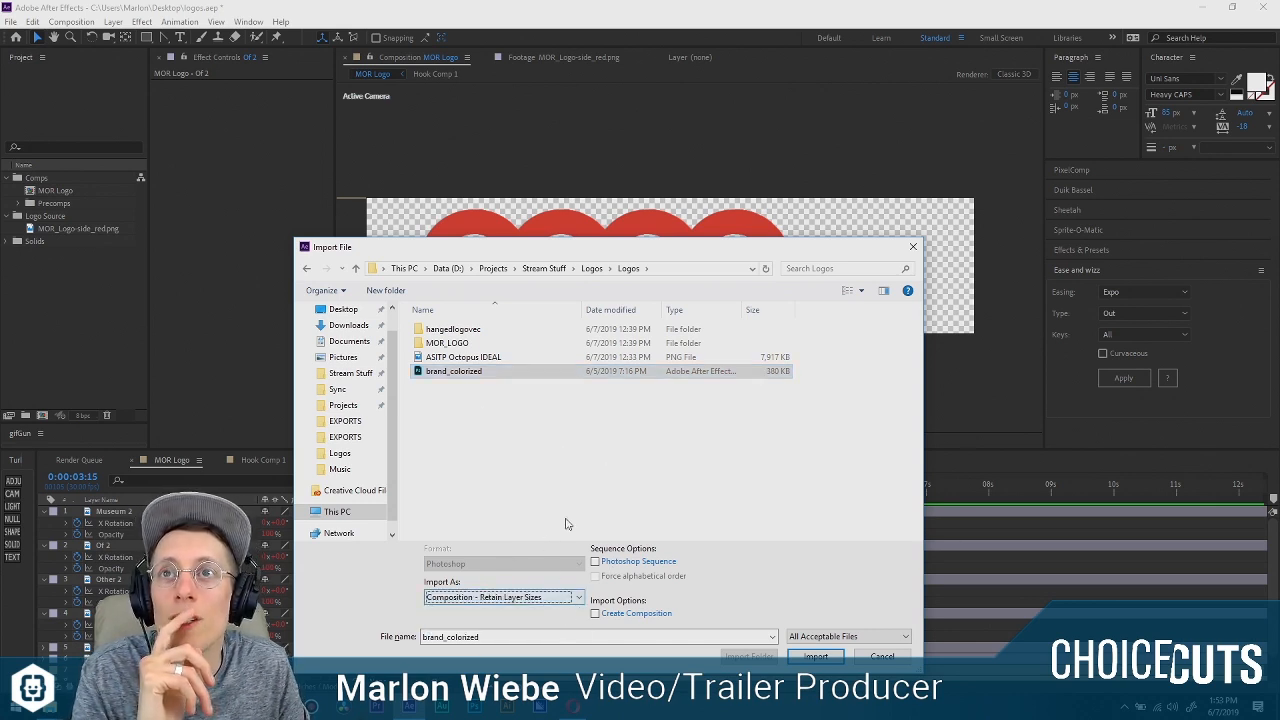
click(826, 660)
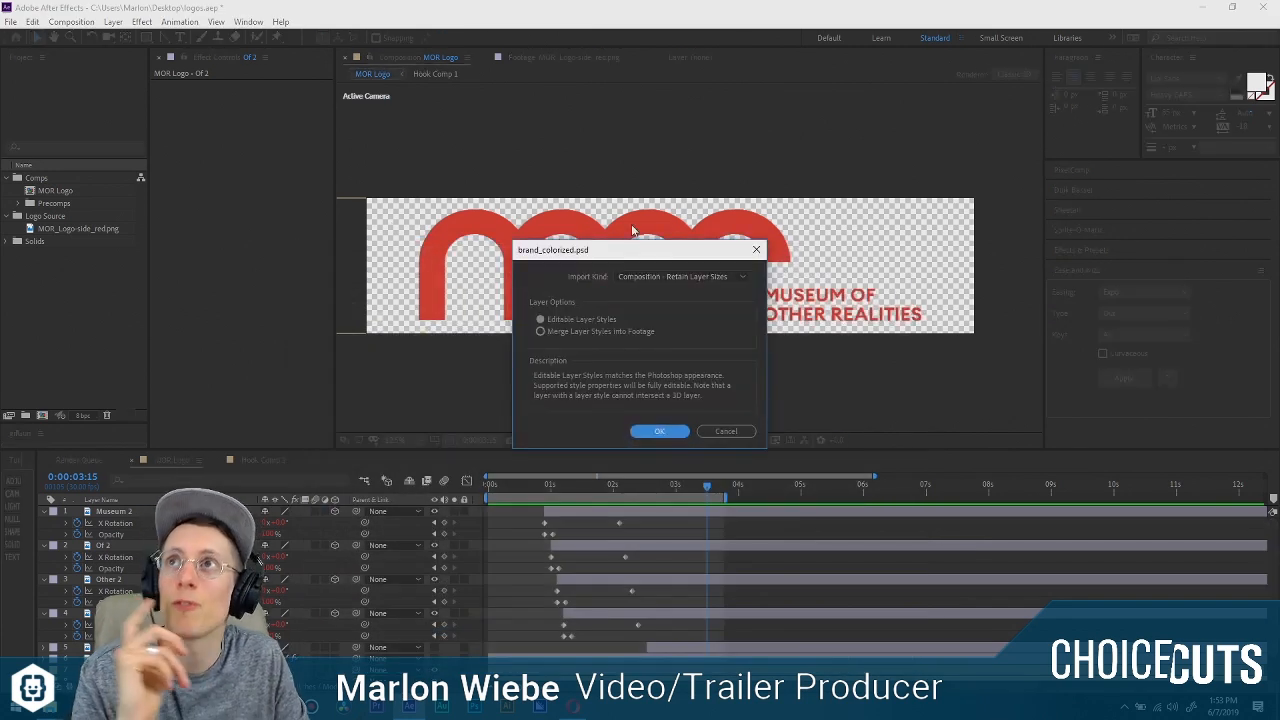
click(657, 431)
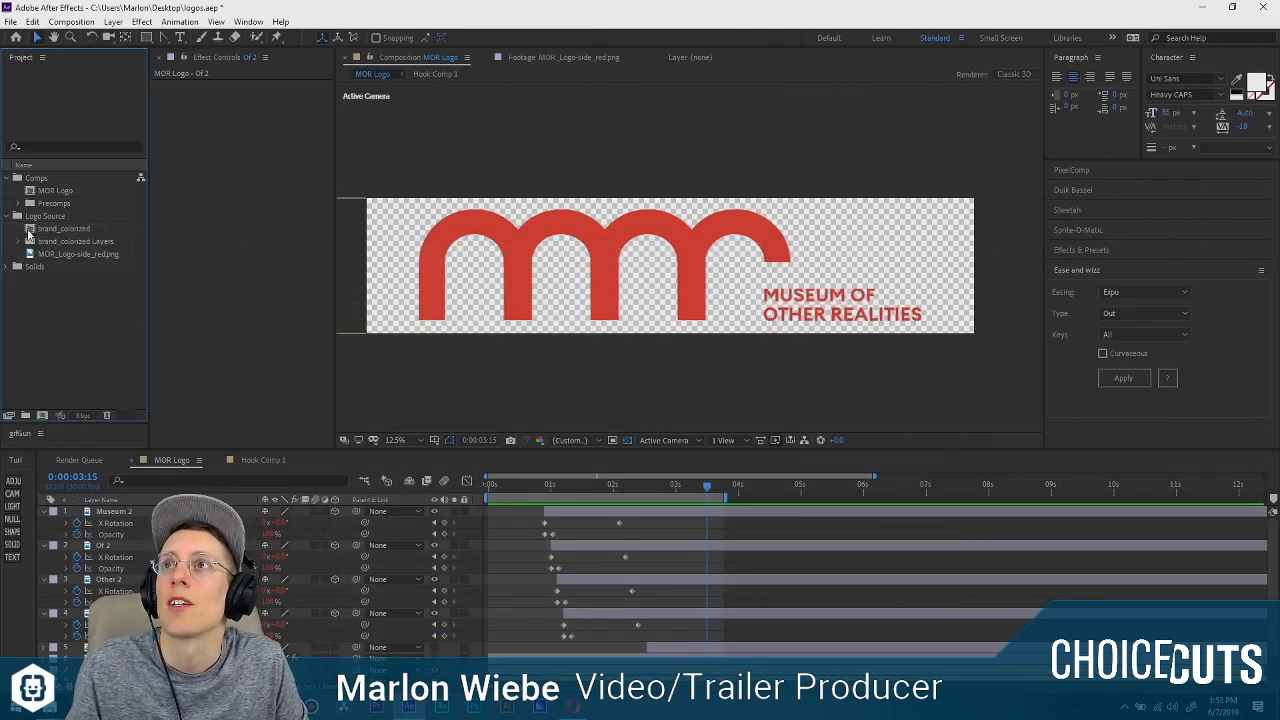
Open the brand_colorized composition, scrub through its timeline and return the playhead to the start.
click(35, 230)
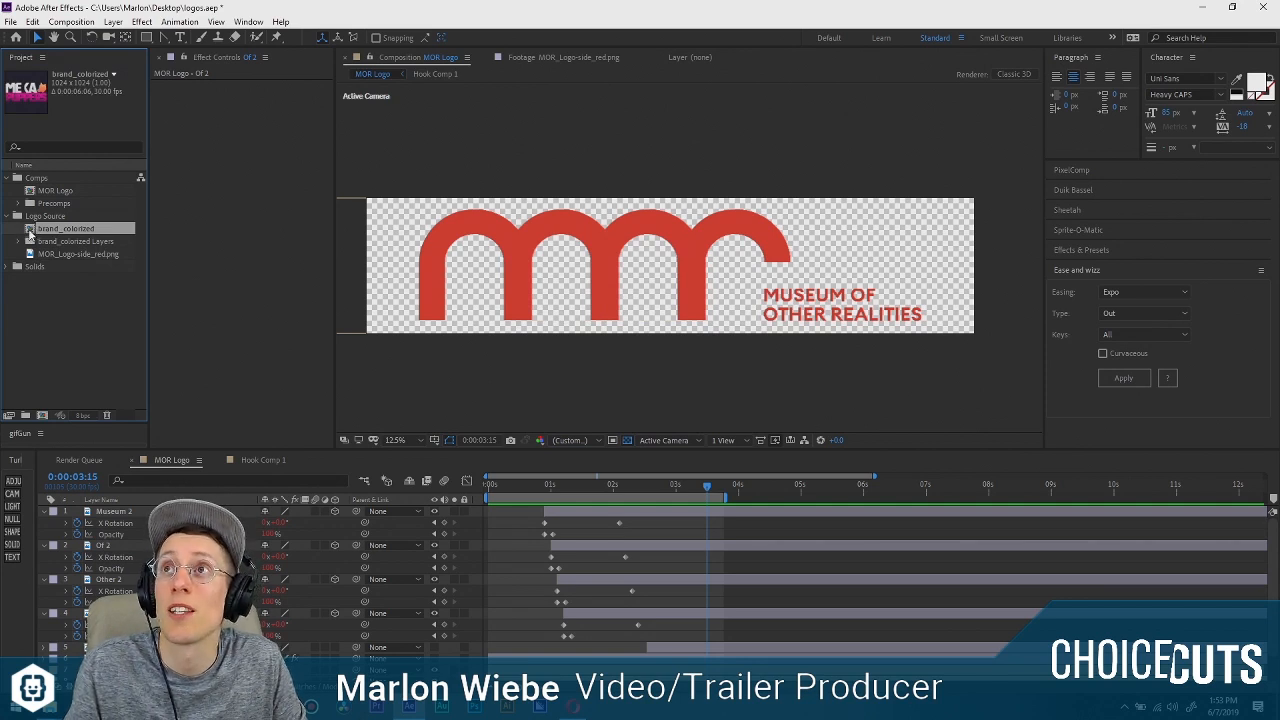
double_click(30, 231)
drag(518, 486, 615, 485)
key(Home)
scroll(677, 314, up, 3)
scroll(677, 314, up, 2)
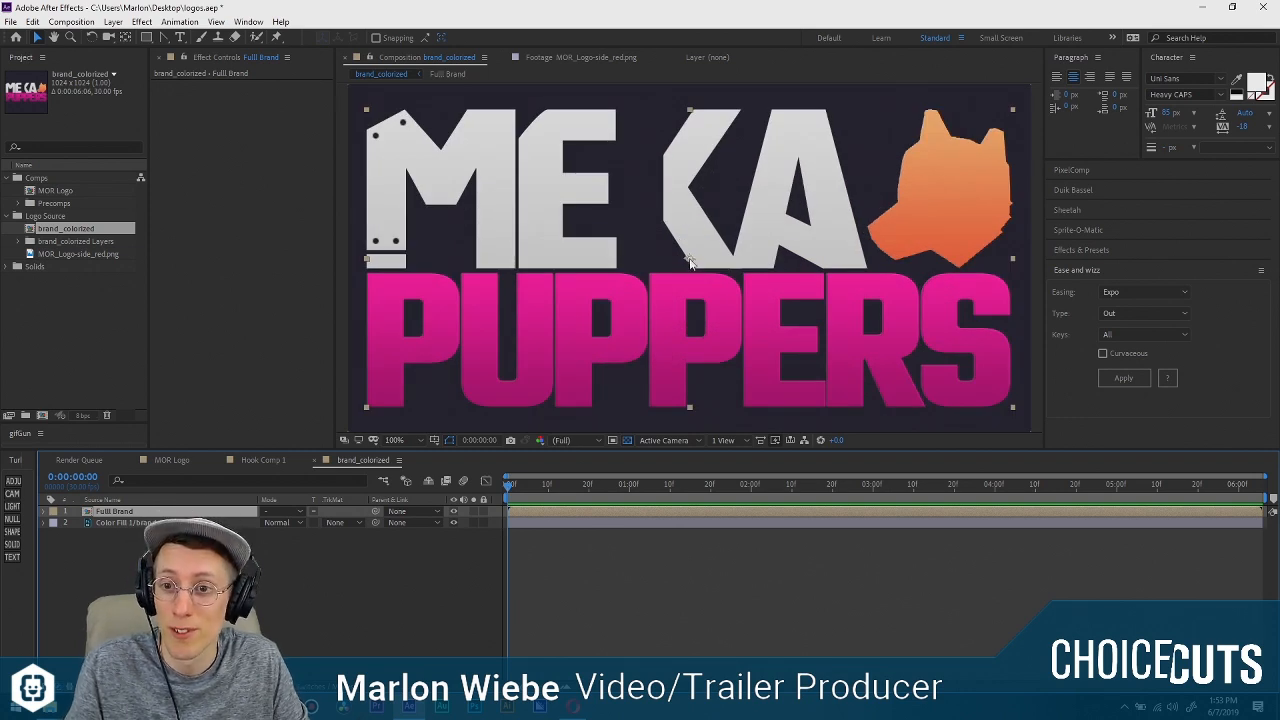
Look through the Meka Puppers website in the browser from the title banner to the game description, and return to After Effects.
click(573, 706)
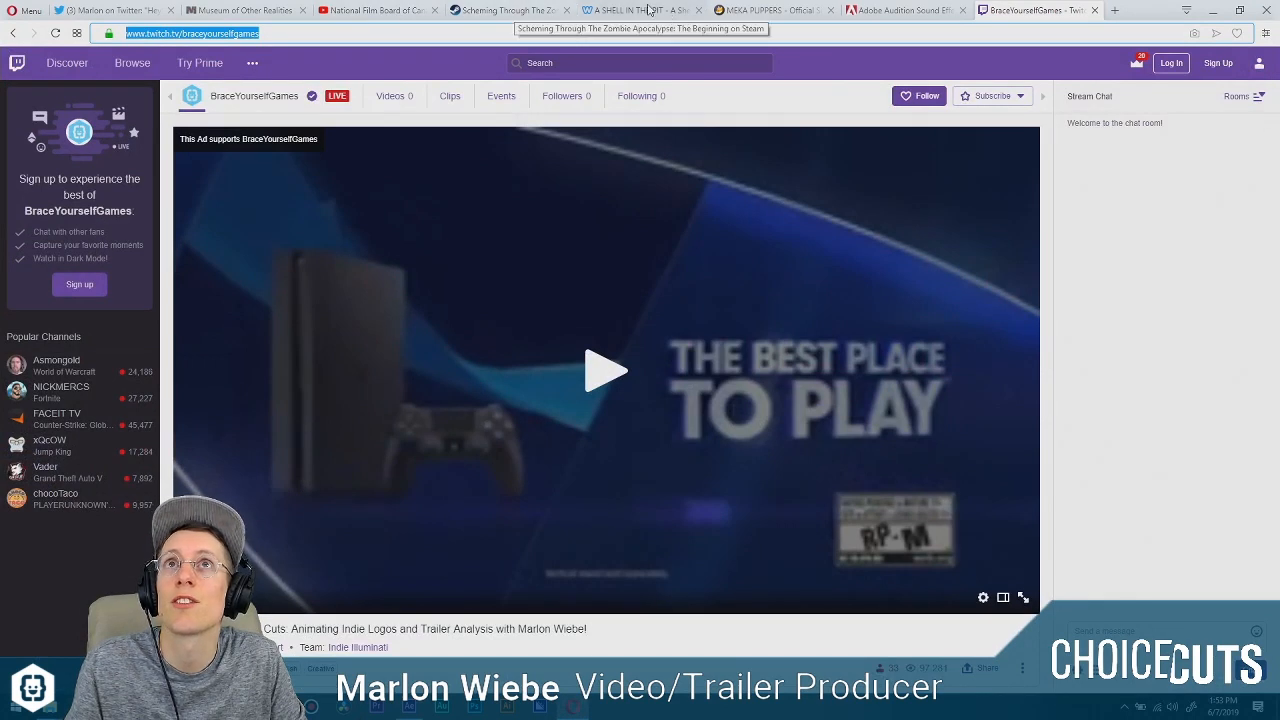
click(768, 10)
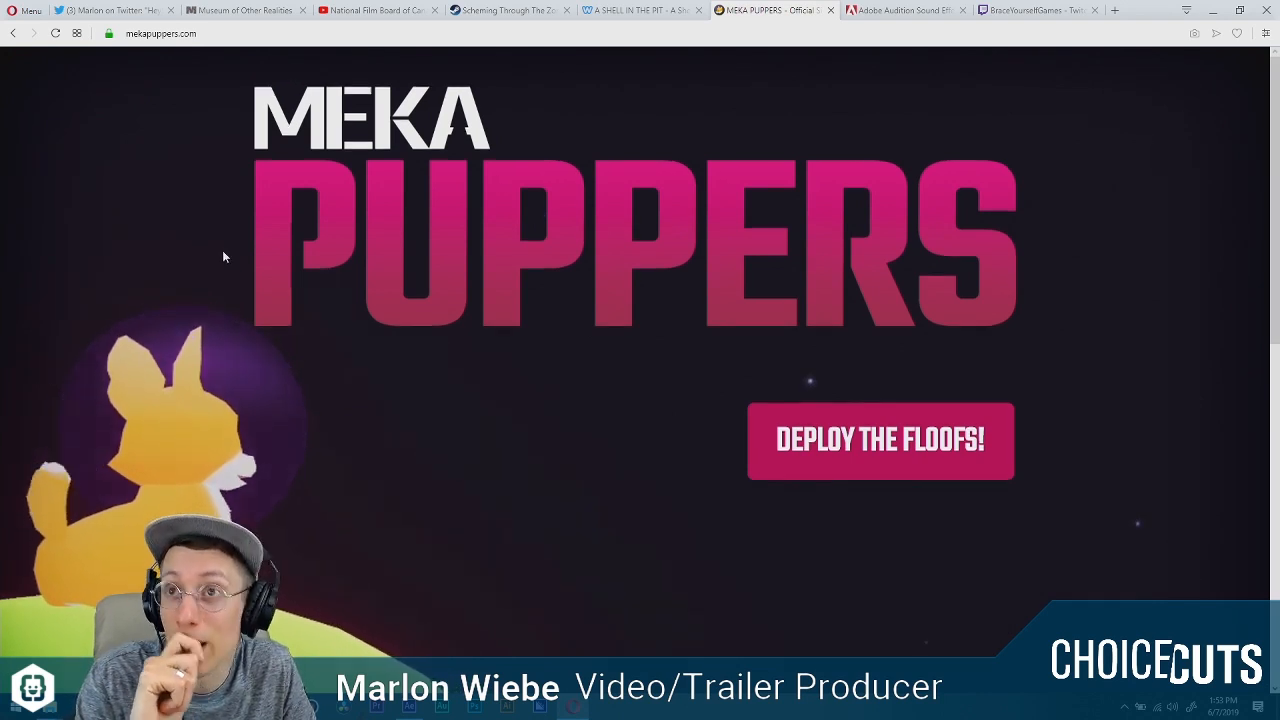
scroll(224, 257, down, 1)
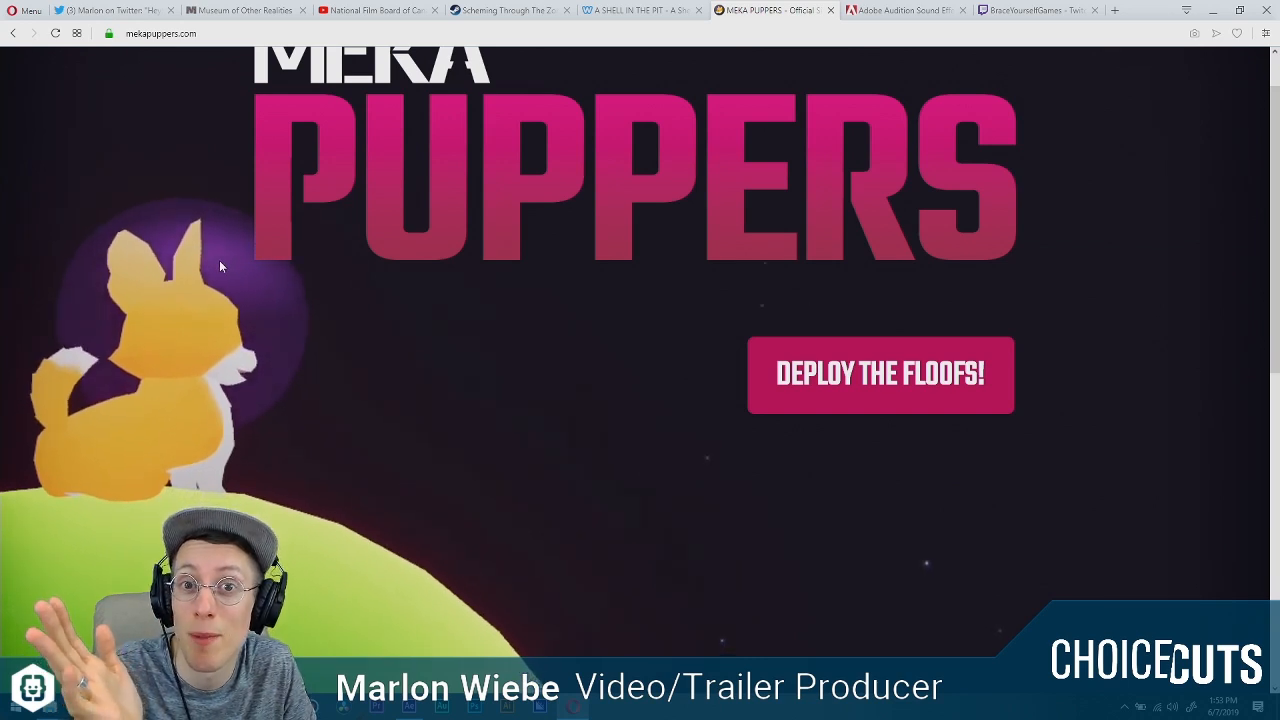
scroll(219, 260, down, 5)
scroll(220, 268, down, 2)
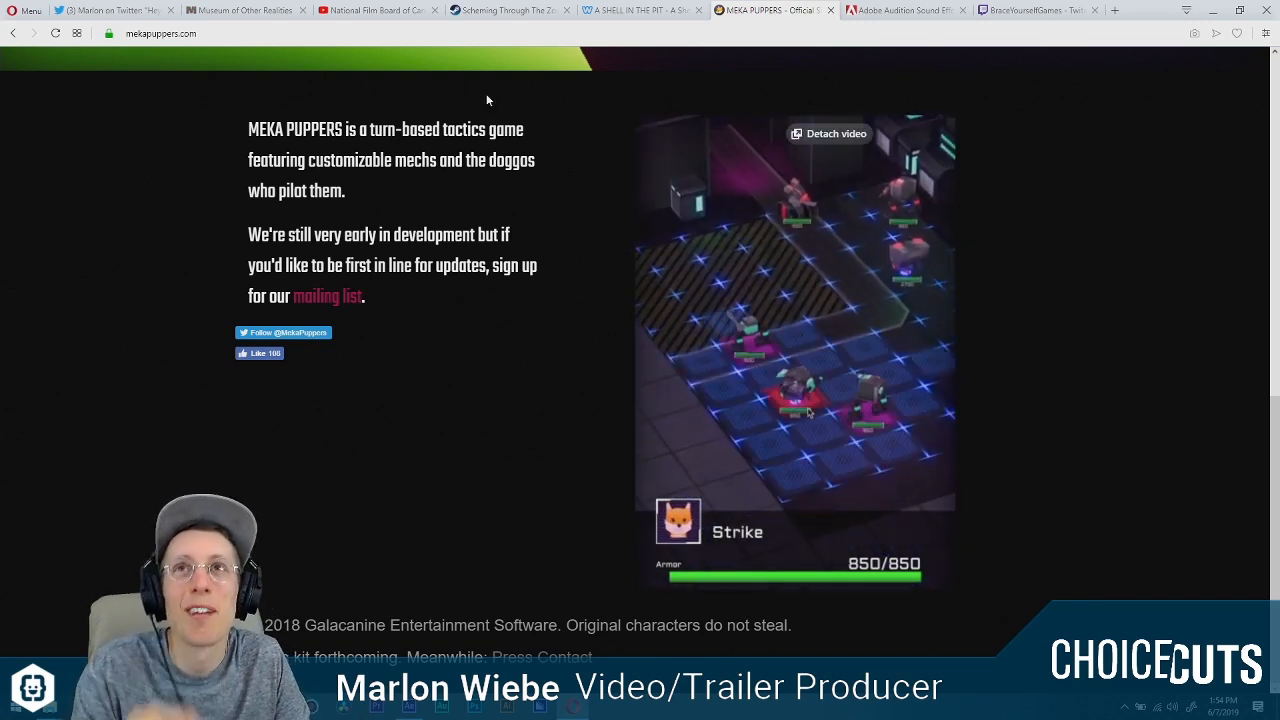
click(409, 706)
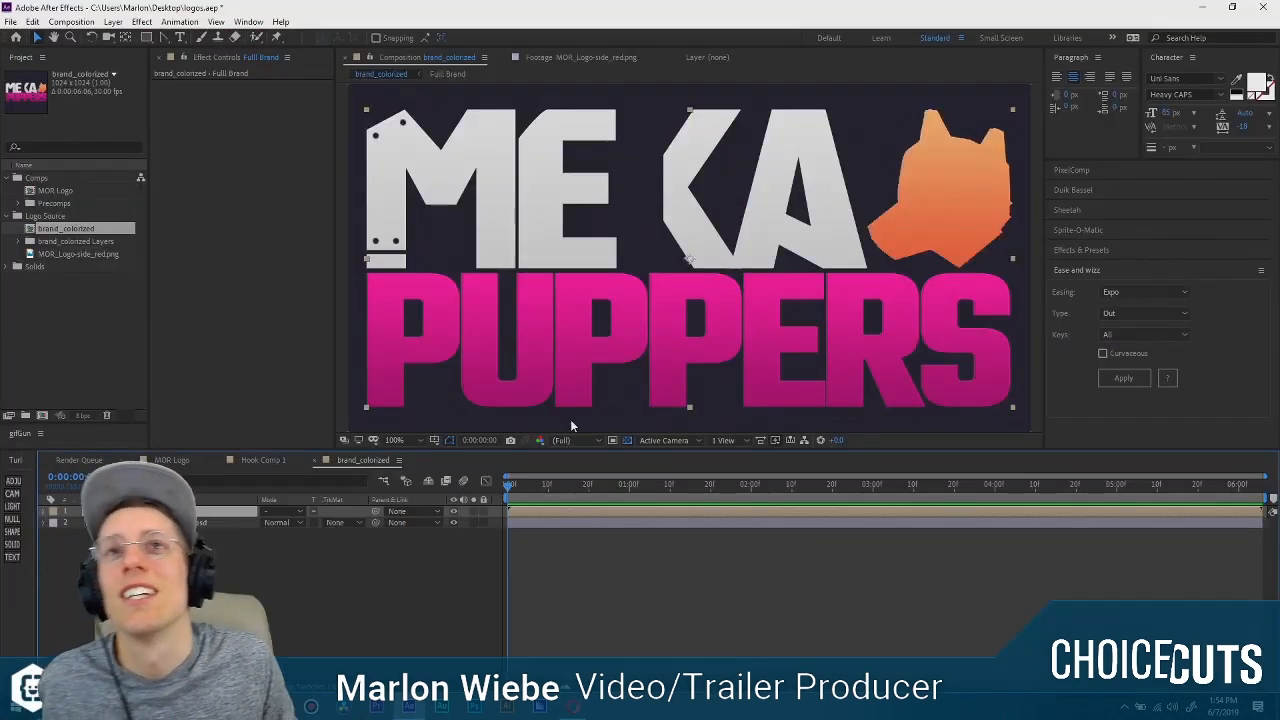
Examine the logo in the brand_colorized composition as a whole and close up around the letters E and K.
scroll(794, 398, down, 1)
click(577, 604)
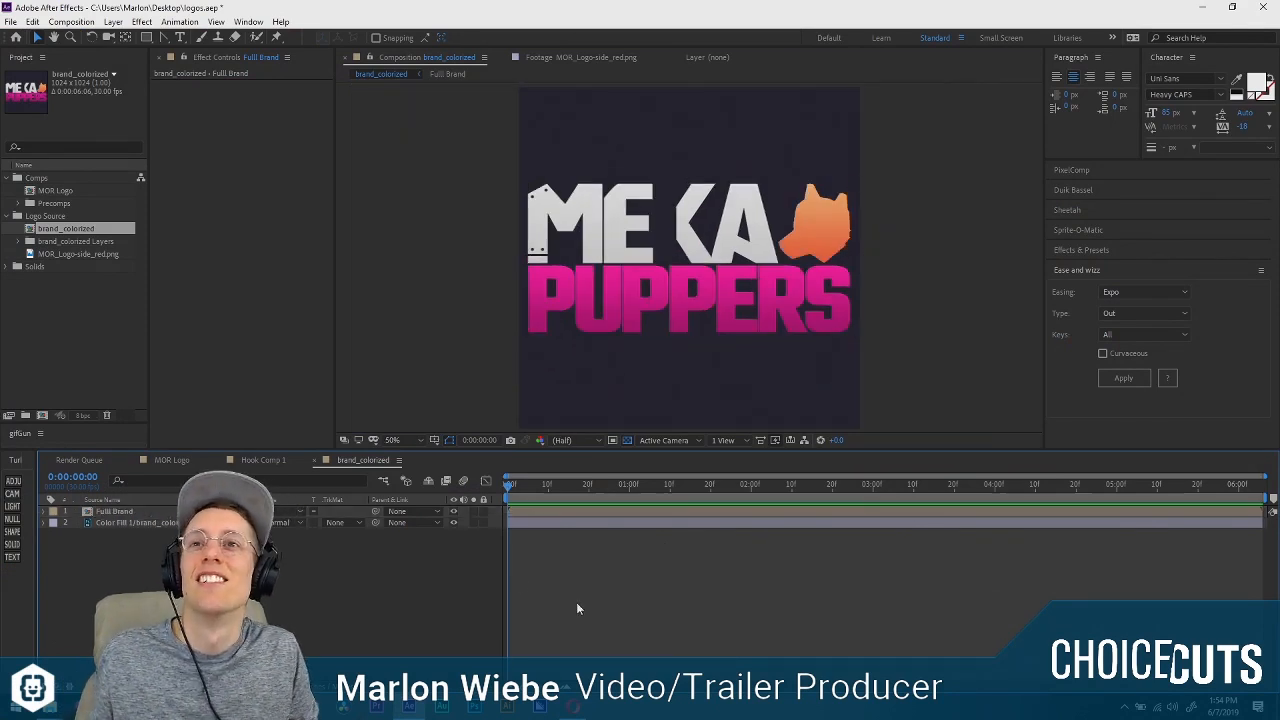
key(space)
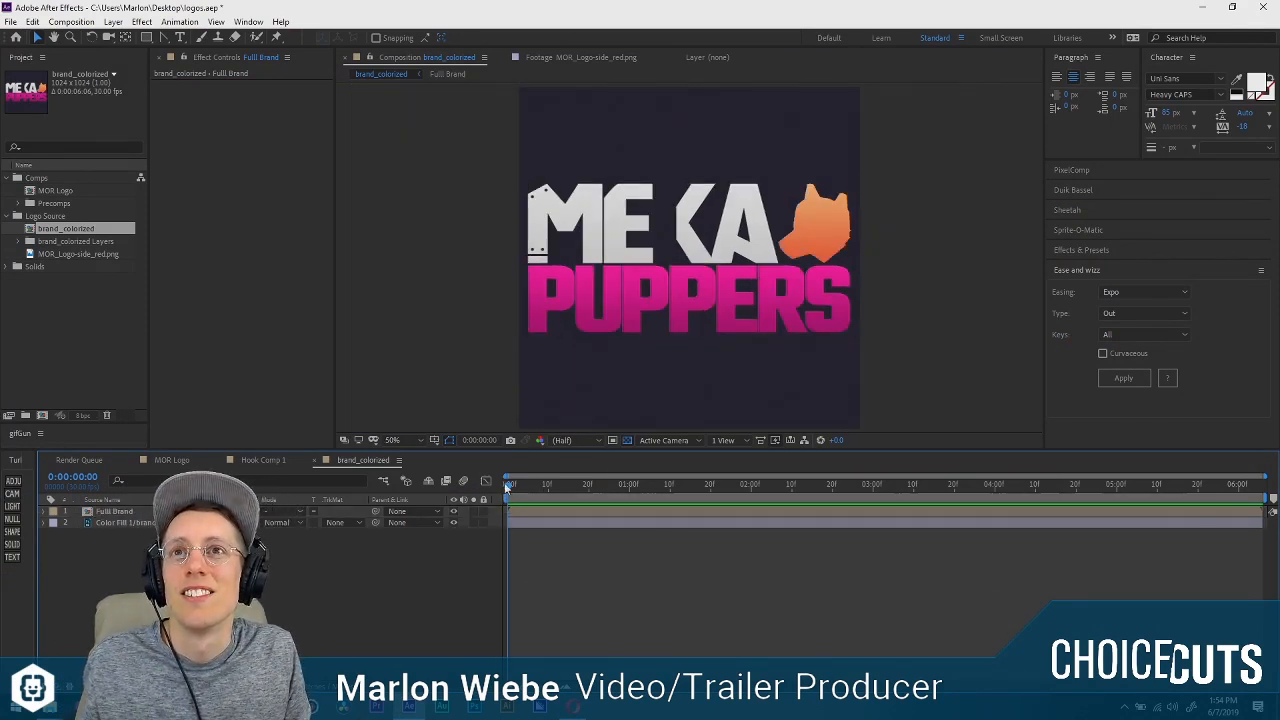
click(722, 296)
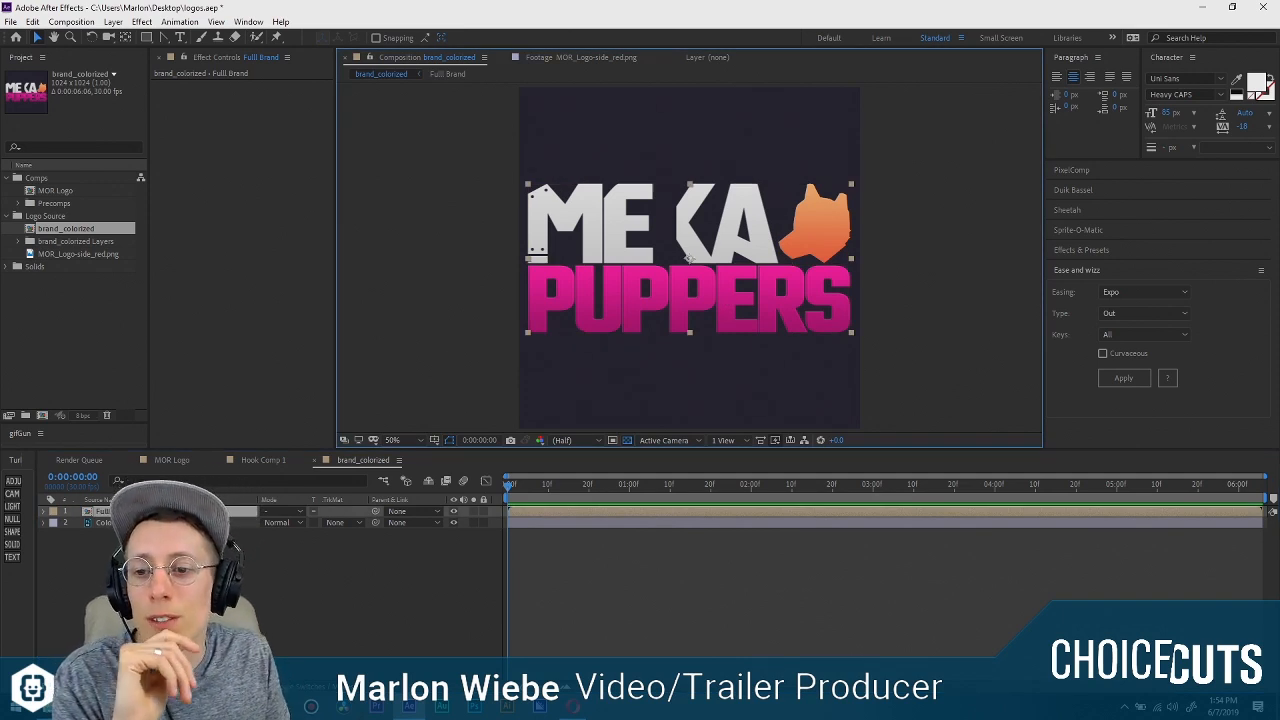
scroll(654, 213, up, 1)
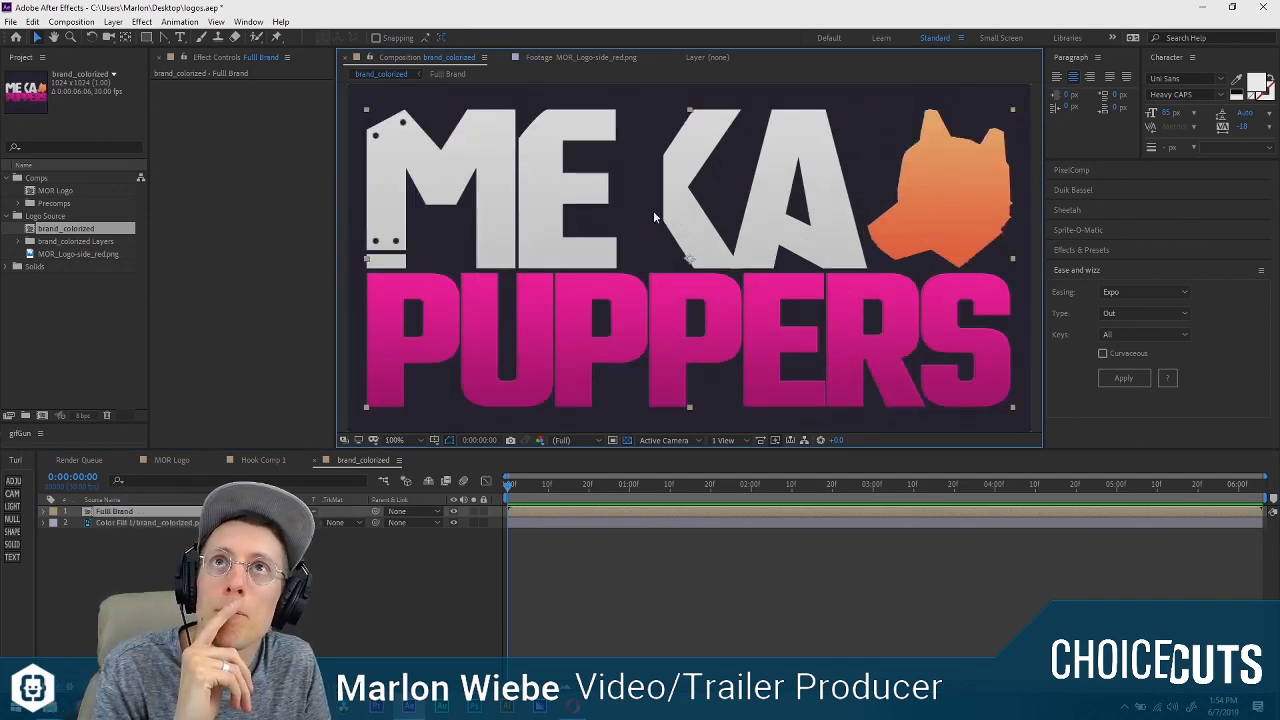
scroll(656, 220, up, 2)
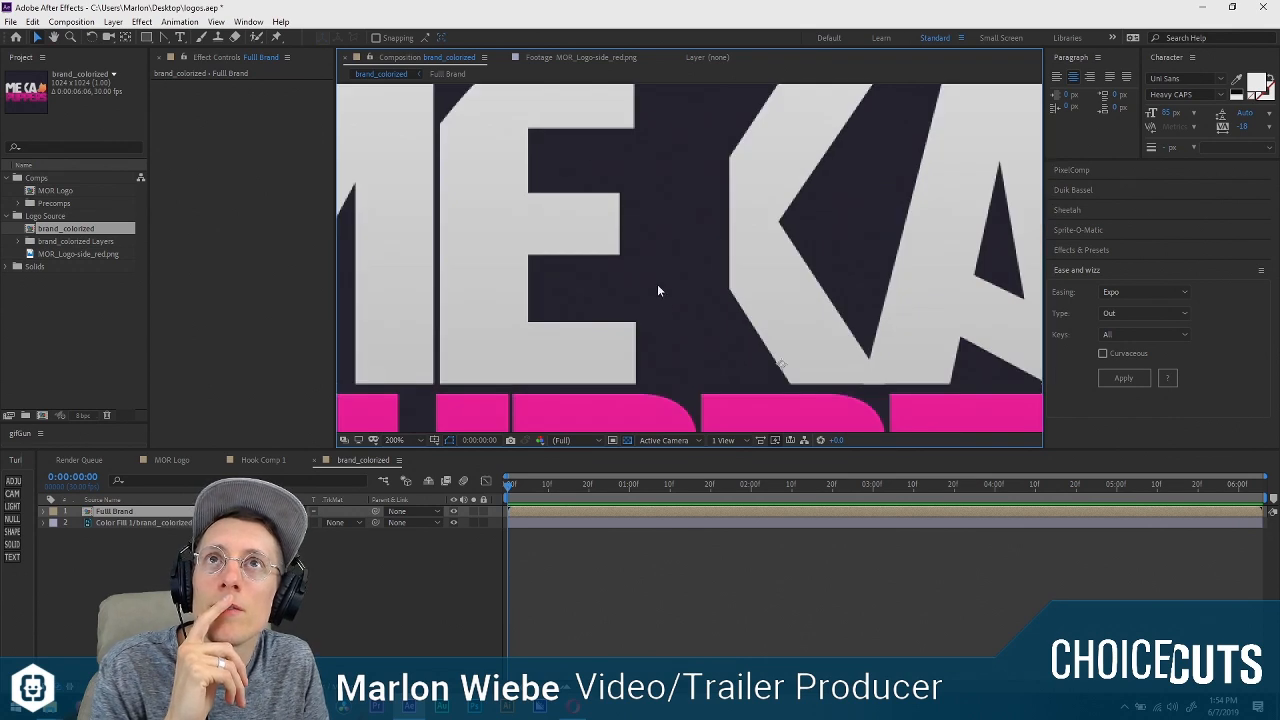
Open the Full Brand precomp and set the mode of Mask 4 on the MEKA copy layer to Add.
double_click(182, 510)
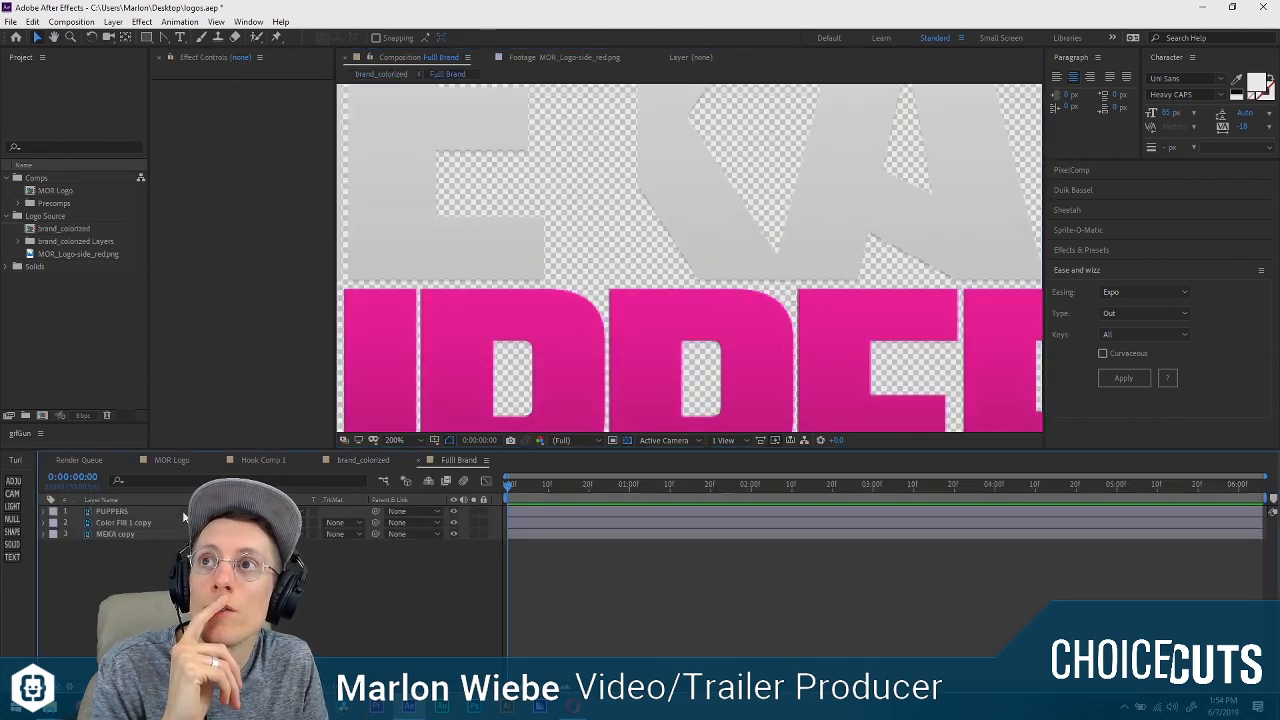
scroll(638, 330, down, 2)
click(115, 512)
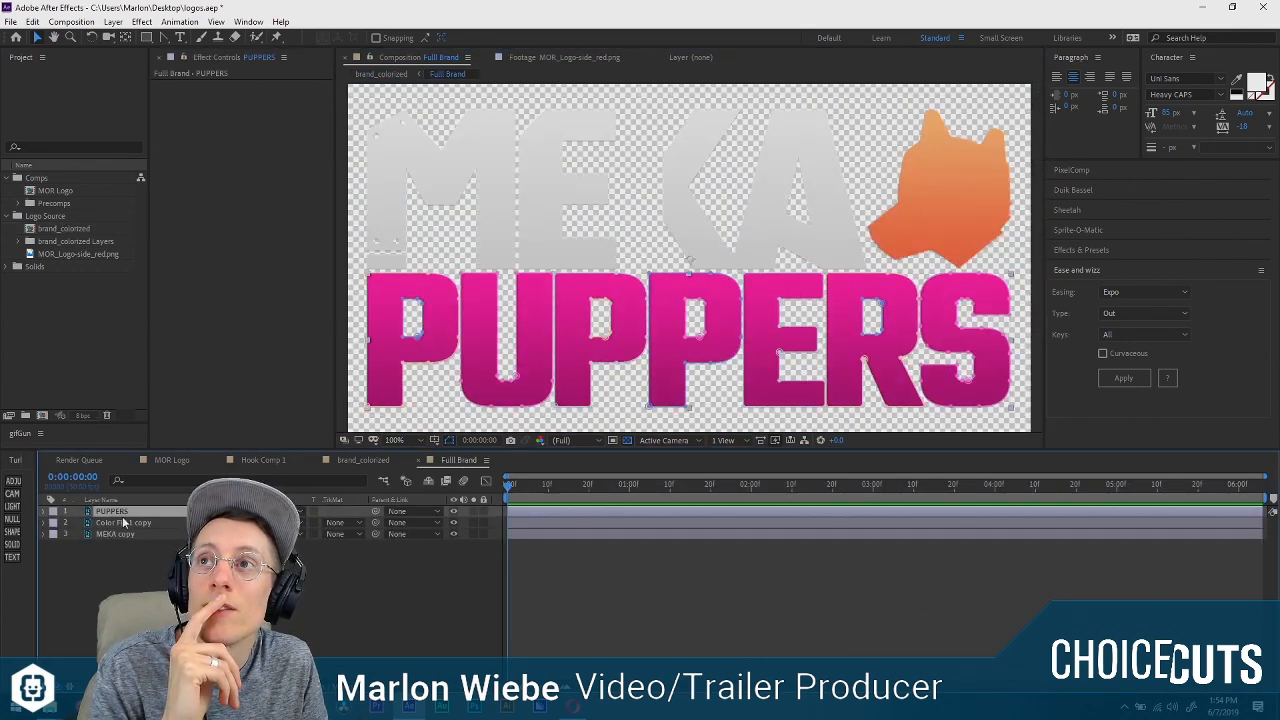
click(128, 534)
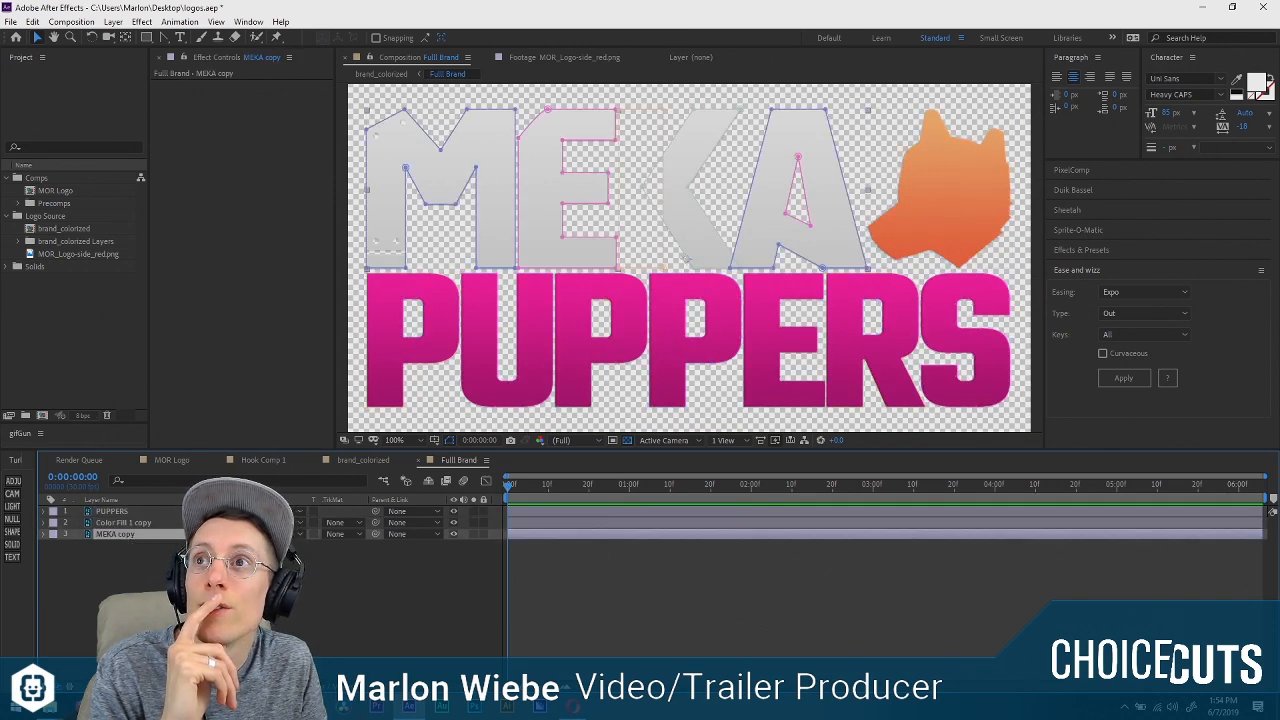
click(41, 540)
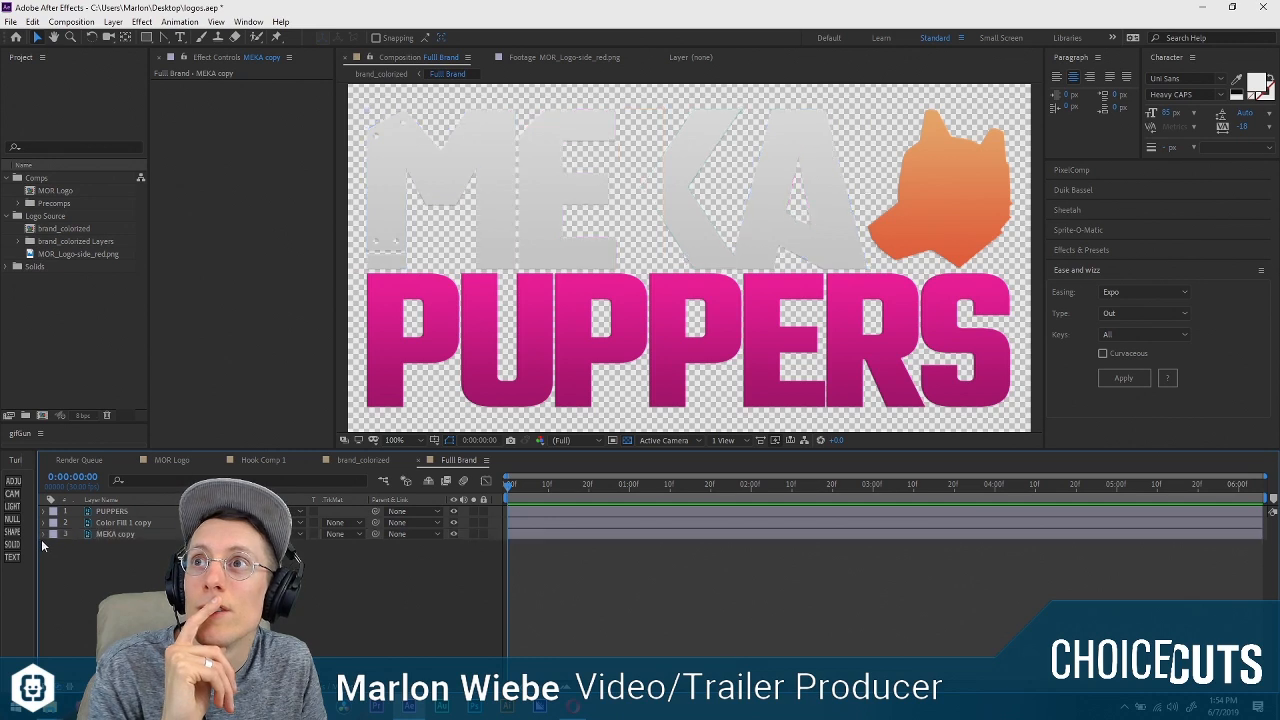
click(43, 534)
click(54, 547)
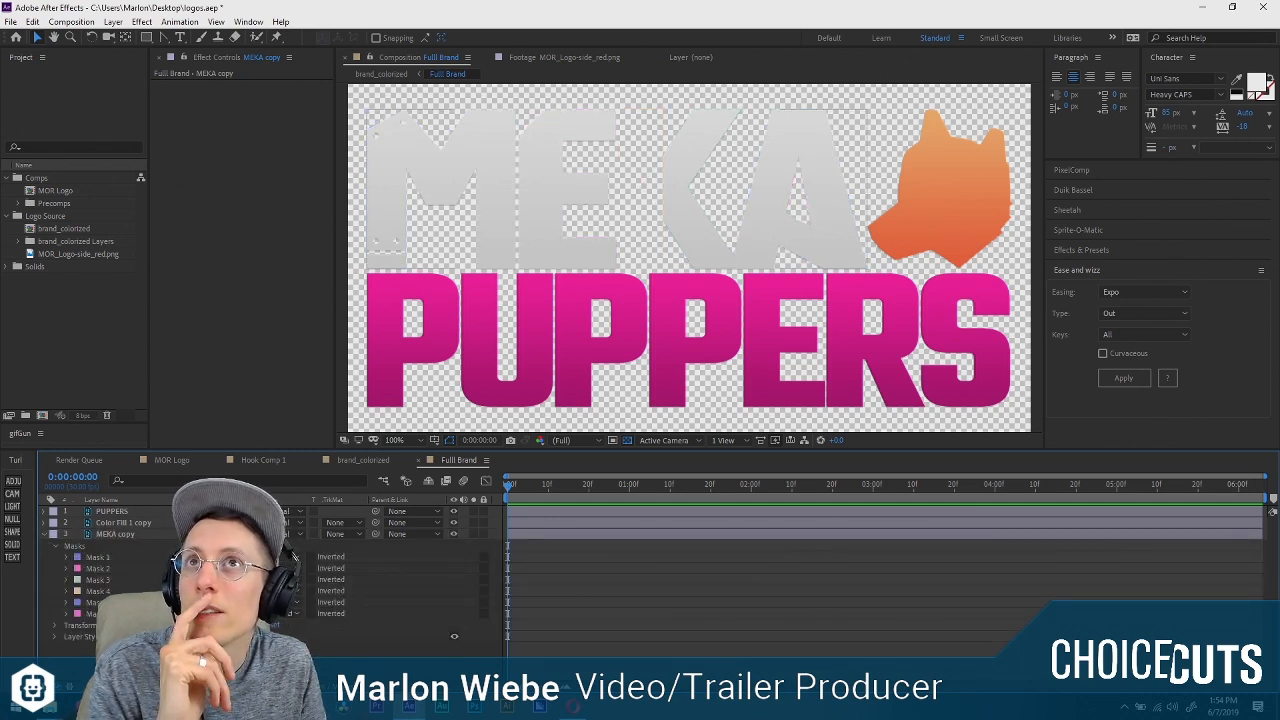
click(106, 614)
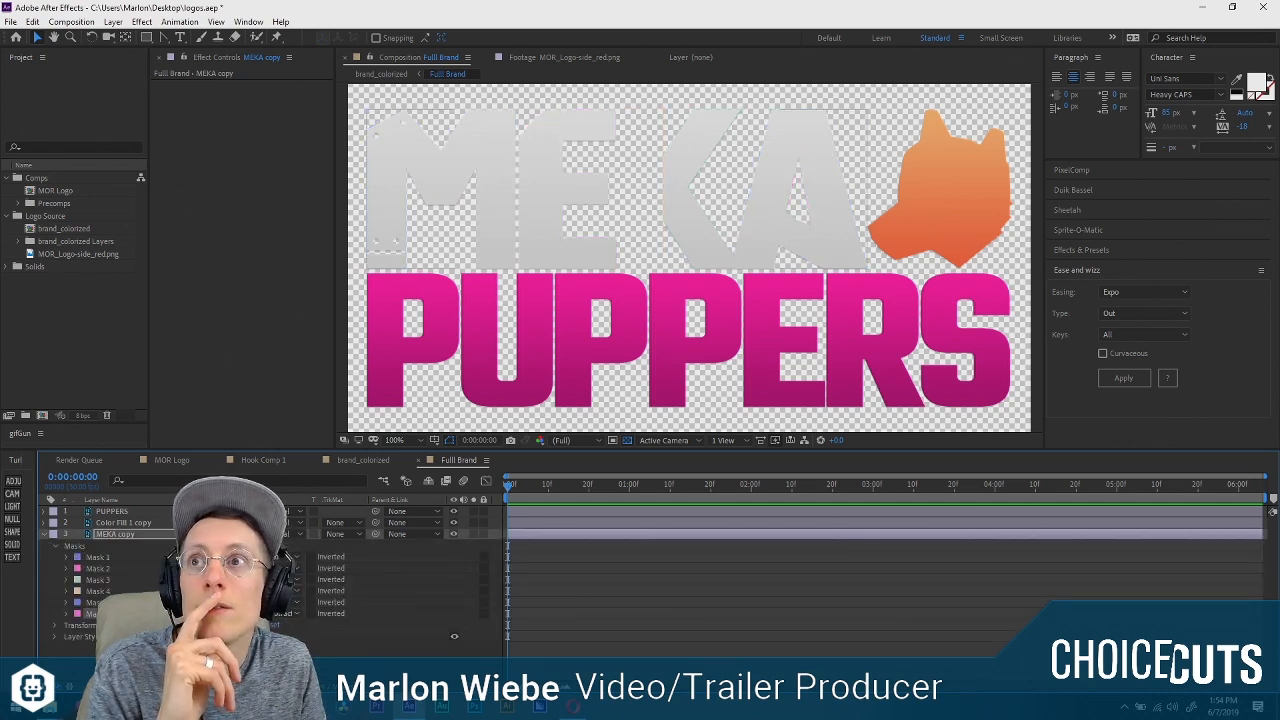
click(292, 593)
click(289, 504)
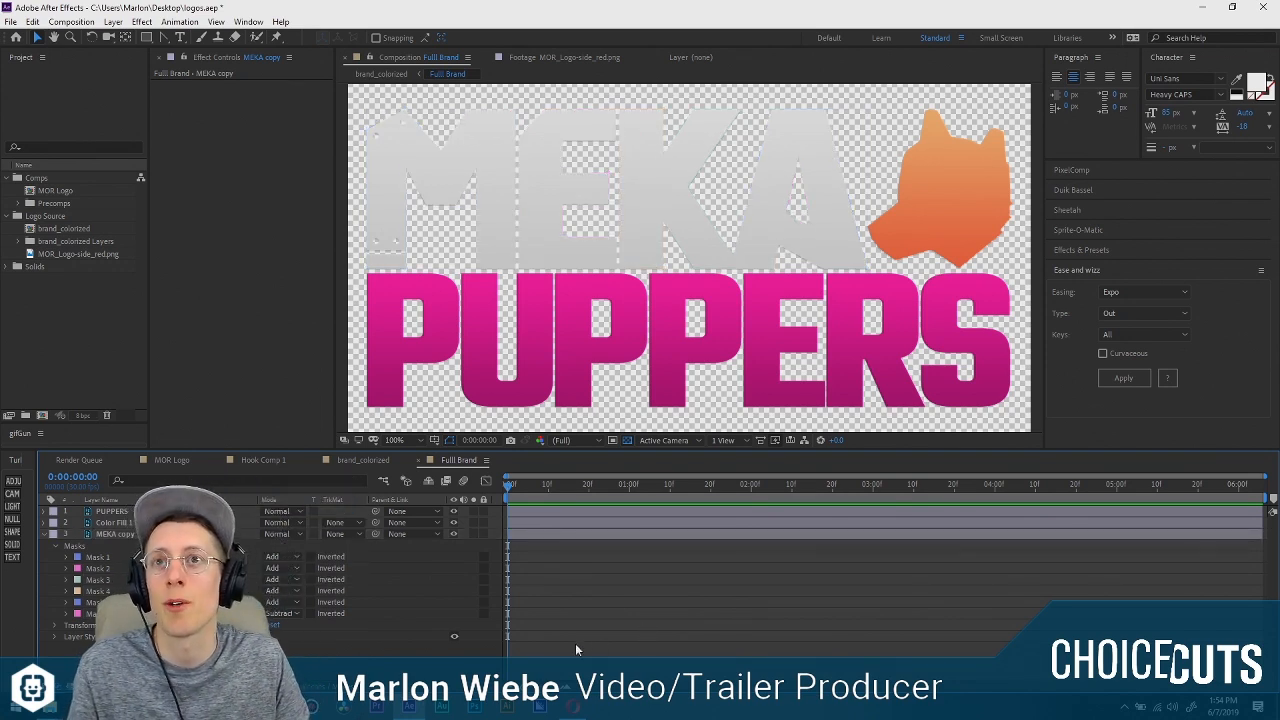
Collapse the MEKA copy layer's properties, return to the brand_colorized composition and inspect the whole logo centred in the view.
click(44, 534)
key(Tab)
click(112, 604)
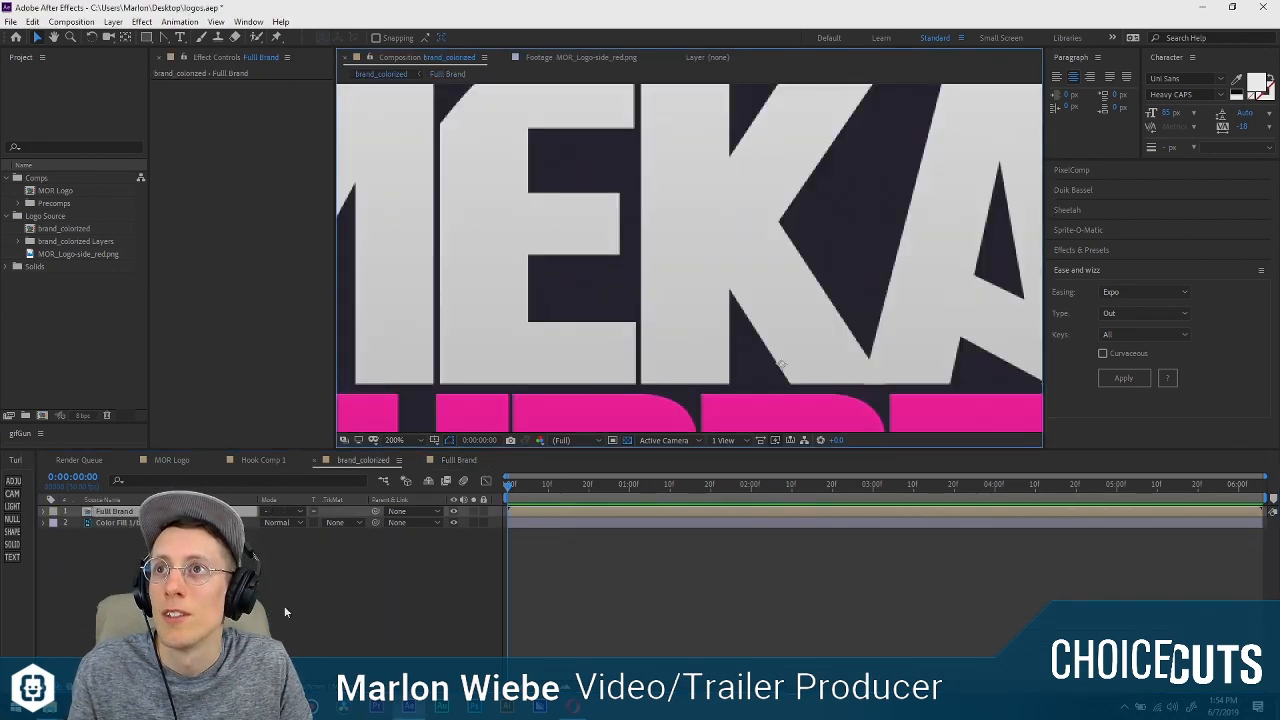
click(296, 599)
scroll(714, 298, down, 2)
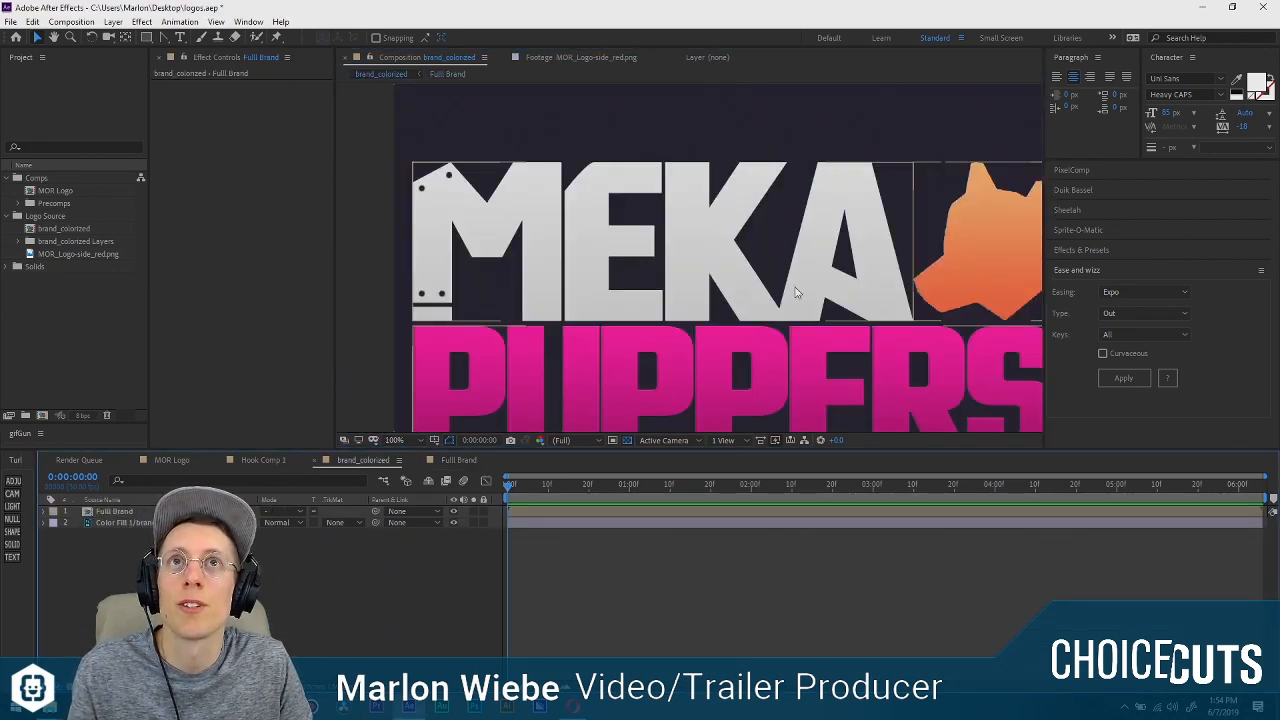
drag(795, 308, 767, 265)
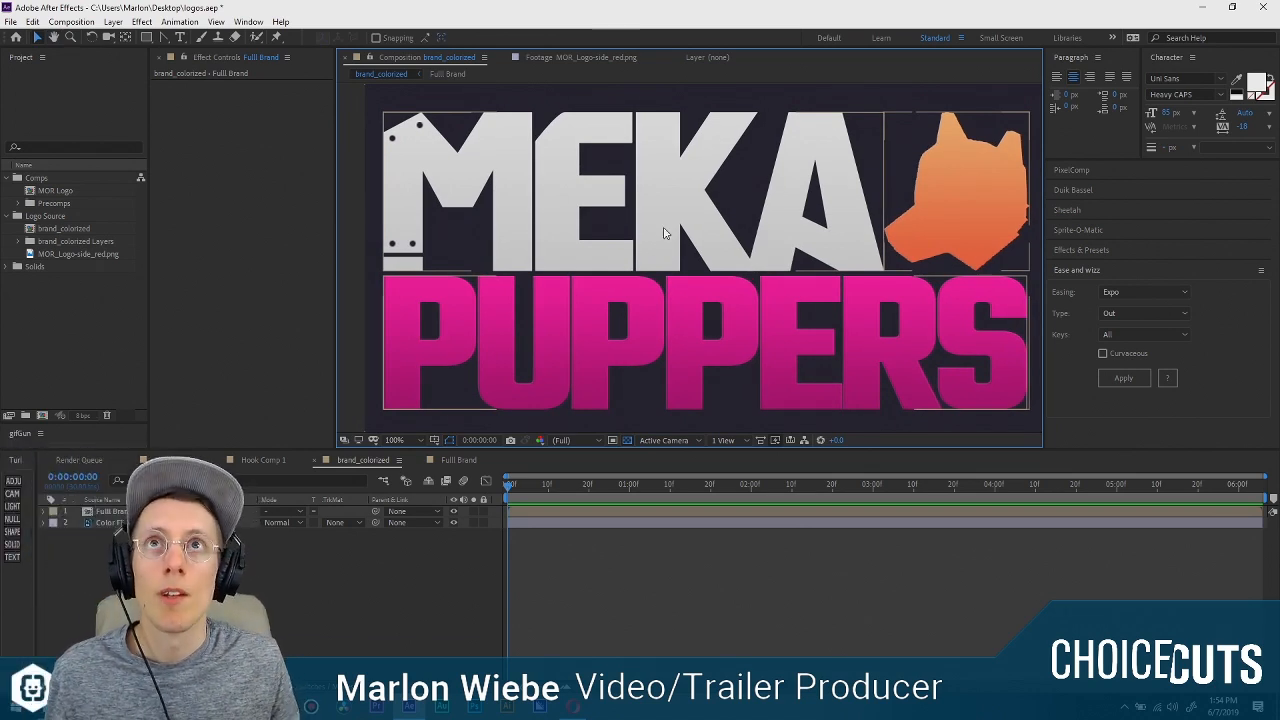
mouse_move(786, 271)
mouse_down()
mouse_move(759, 267)
mouse_move(770, 269)
mouse_up()
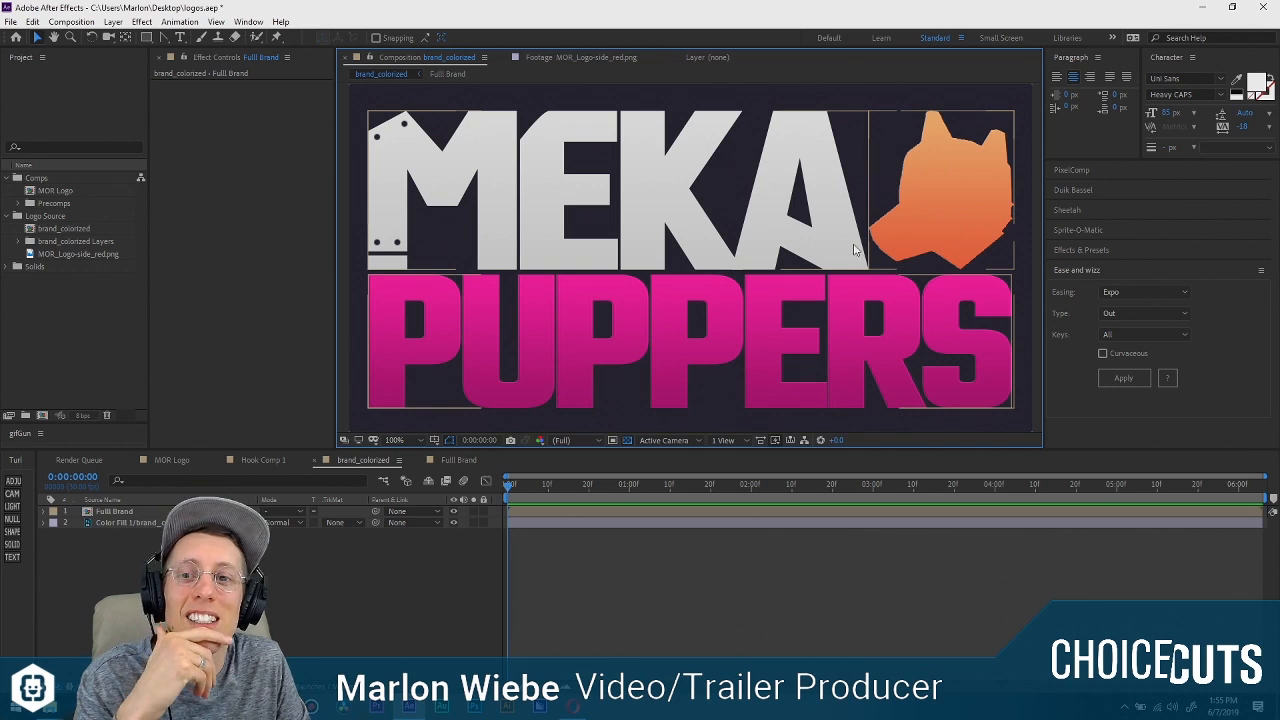
click(638, 554)
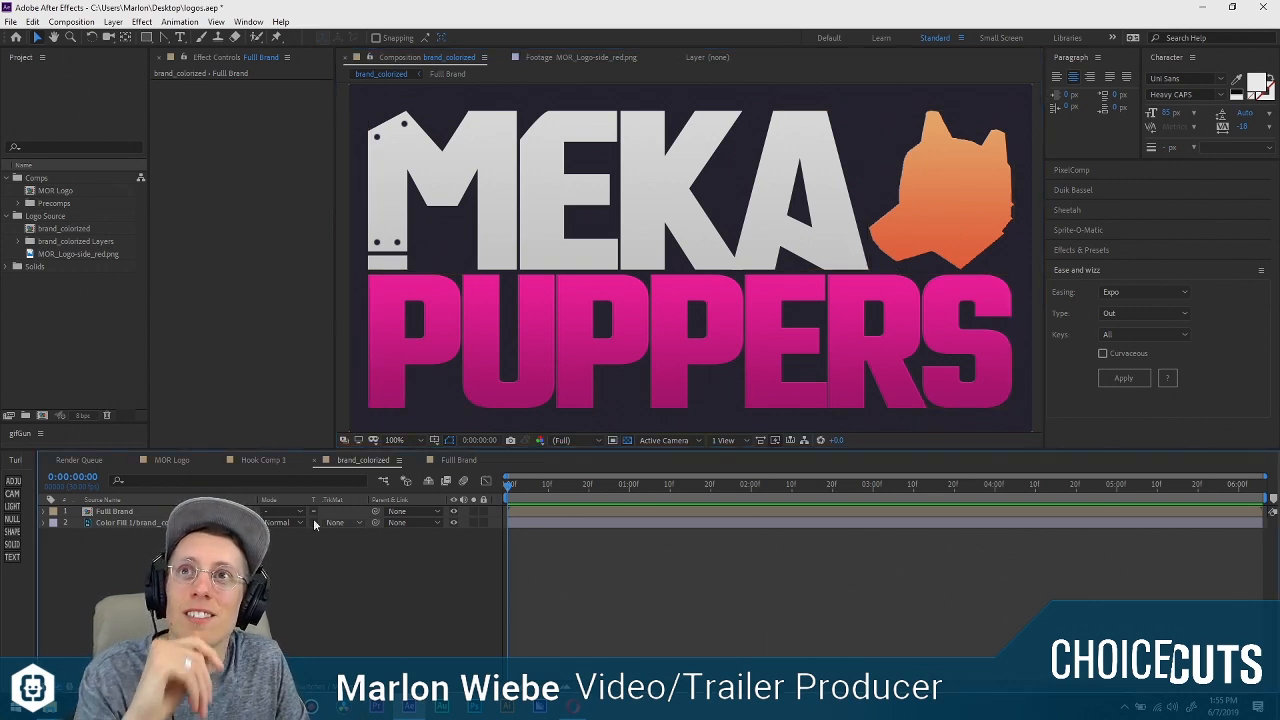
Copy all three layers from Full Brand into the brand_colorized composition and delete the Full Brand precomp layer there.
double_click(140, 512)
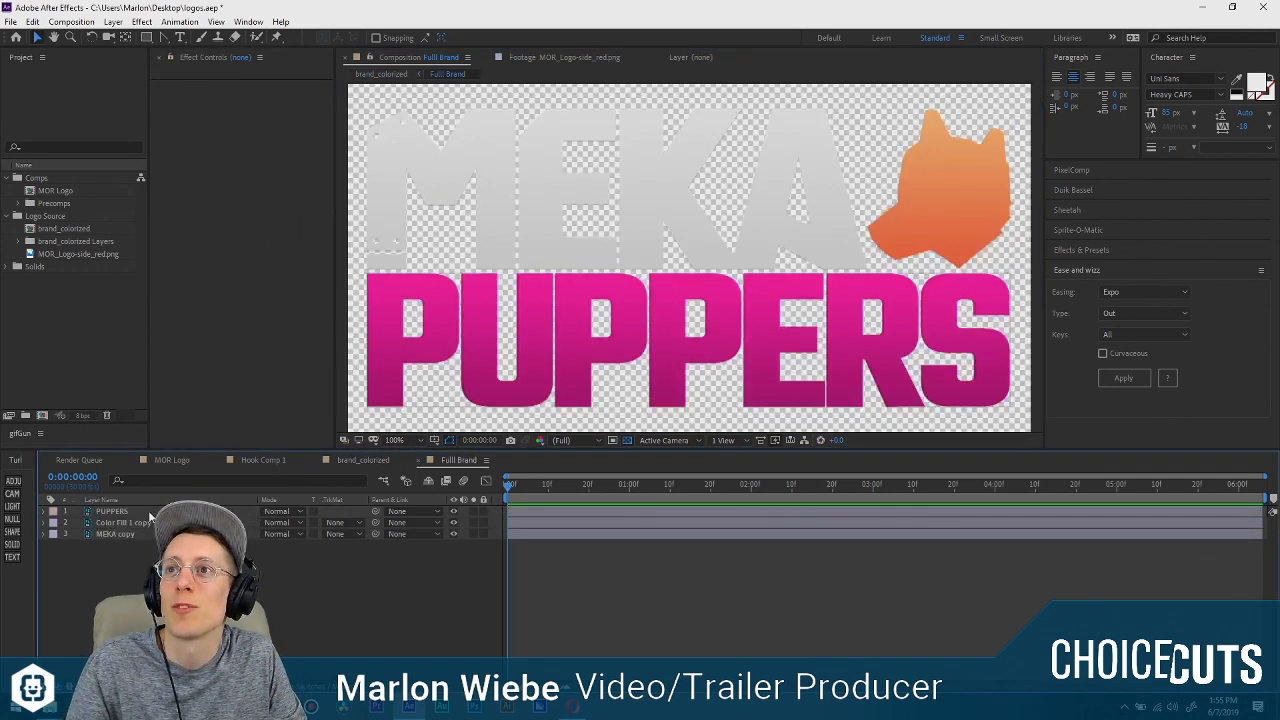
key(ctrl+a)
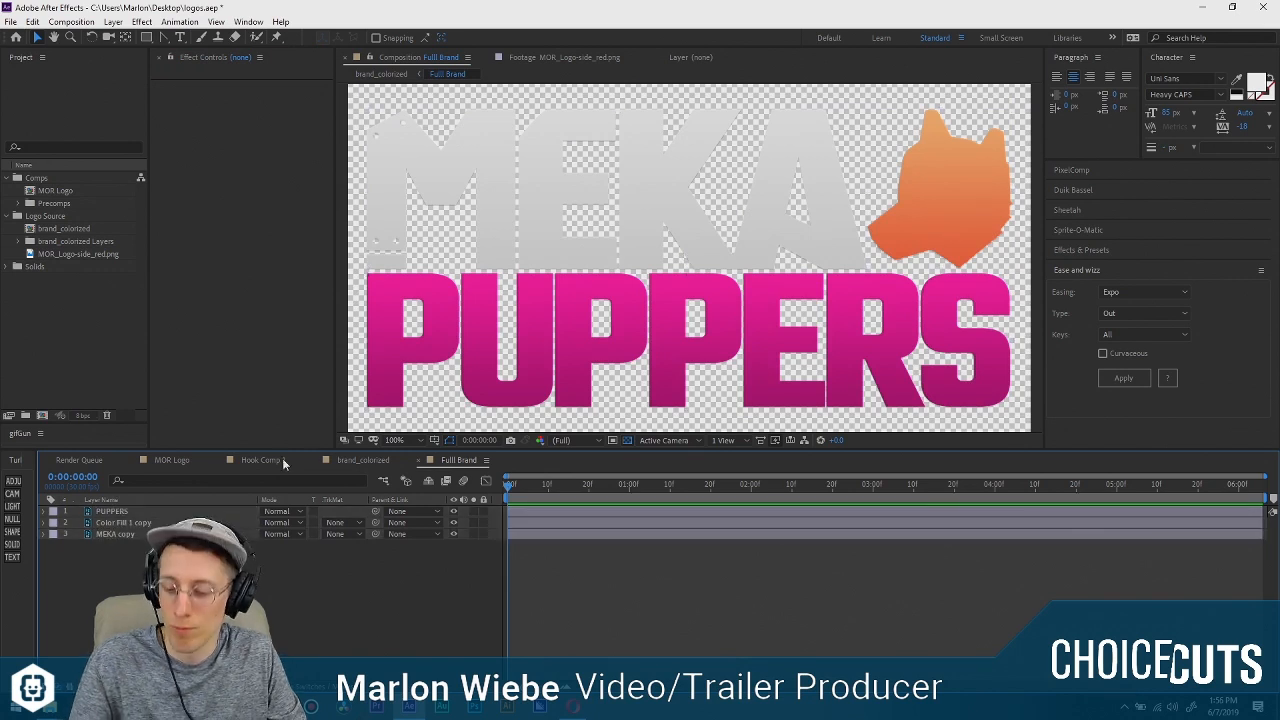
key(Tab)
click(222, 616)
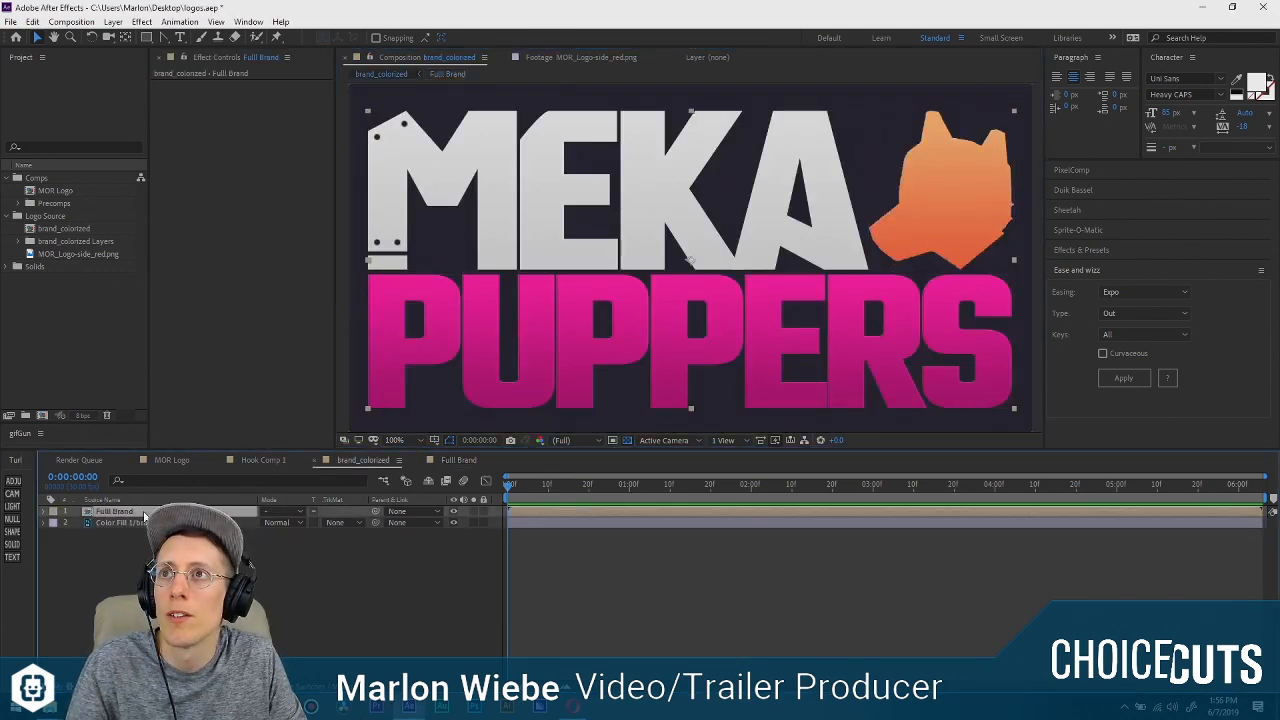
double_click(105, 513)
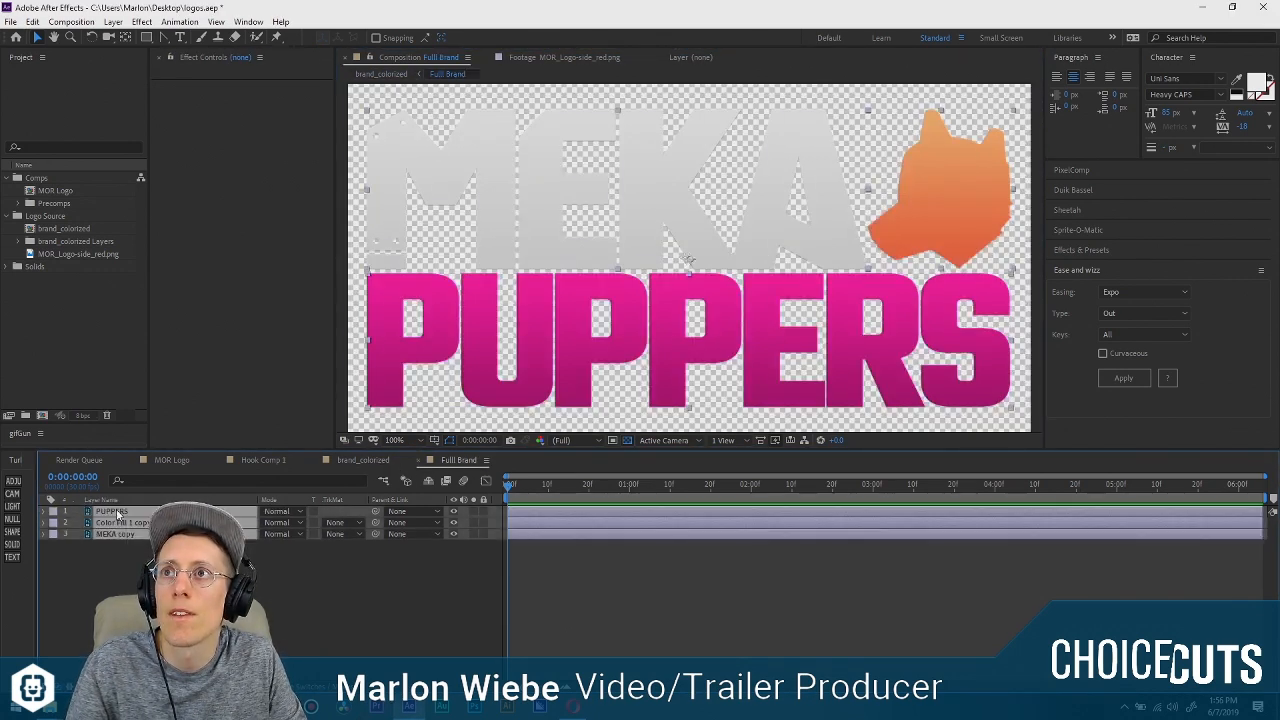
key(ctrl+c)
key(Tab)
click(137, 586)
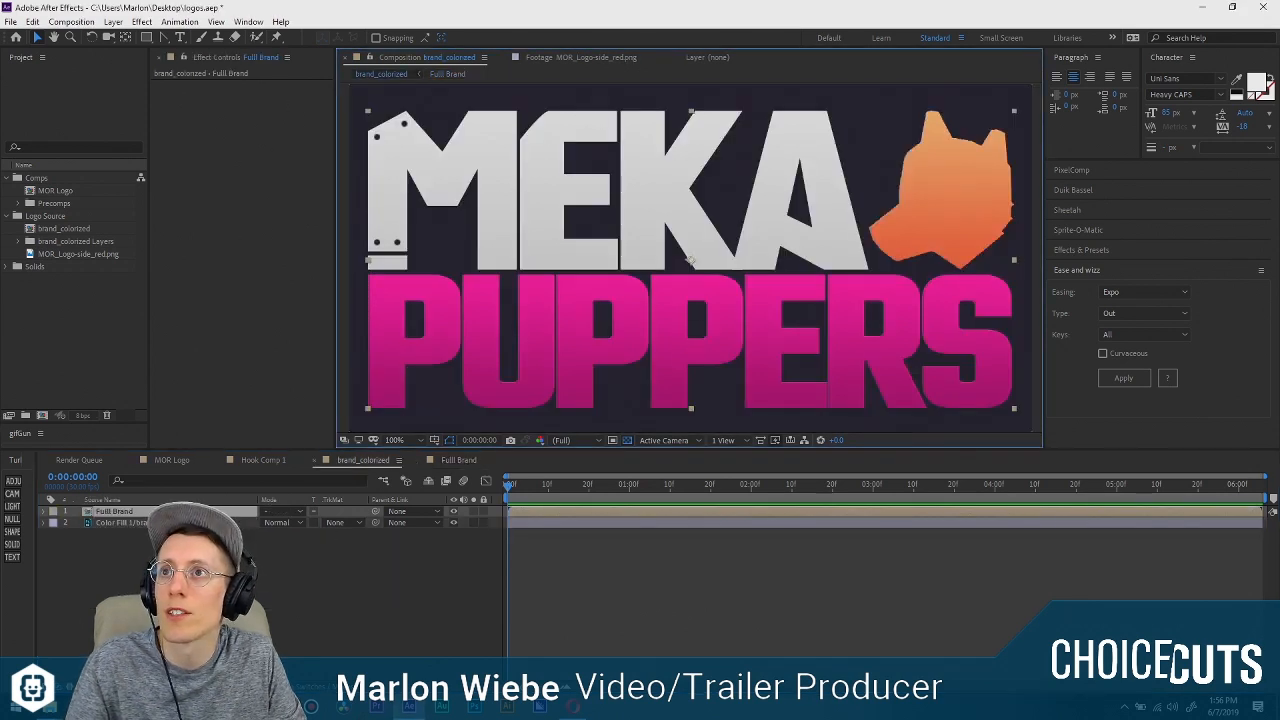
key(ctrl+v)
click(141, 545)
key(Delete)
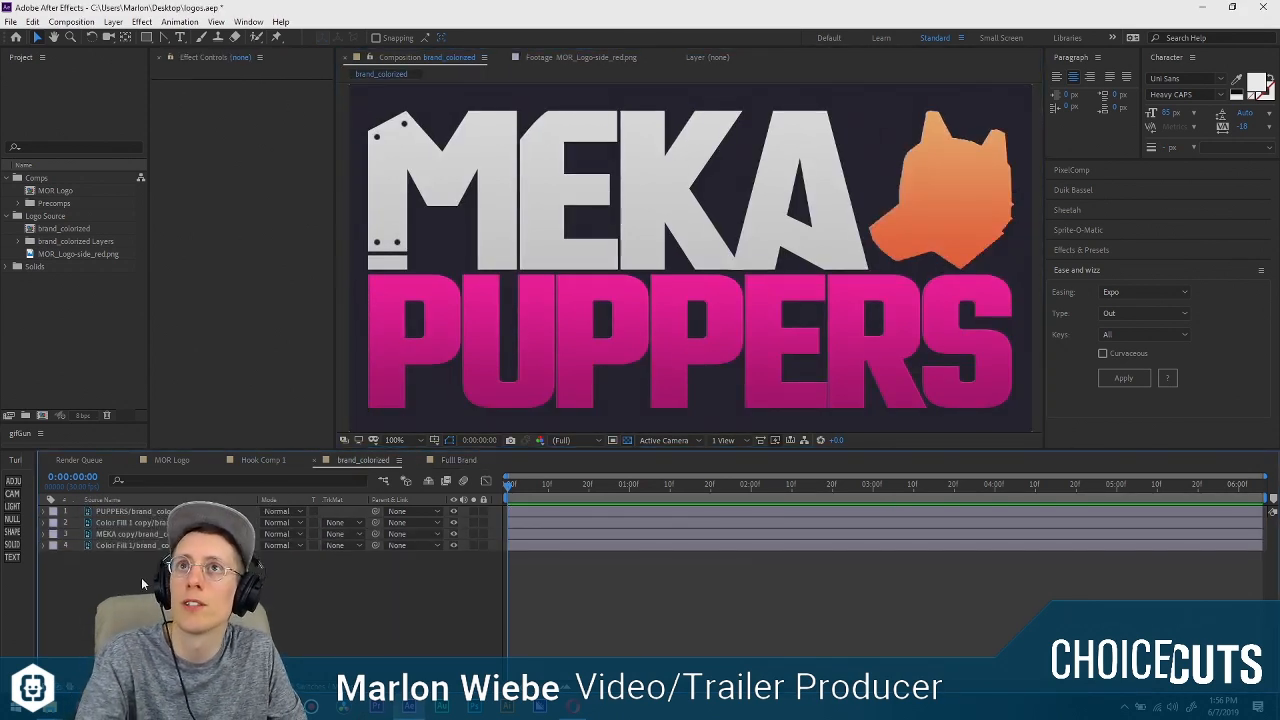
Reorder the pasted layers so that MEKA copy is on top, followed by Color Fill 1 copy and PUPPERS.
click(140, 511)
drag(140, 511, 145, 530)
click(147, 523)
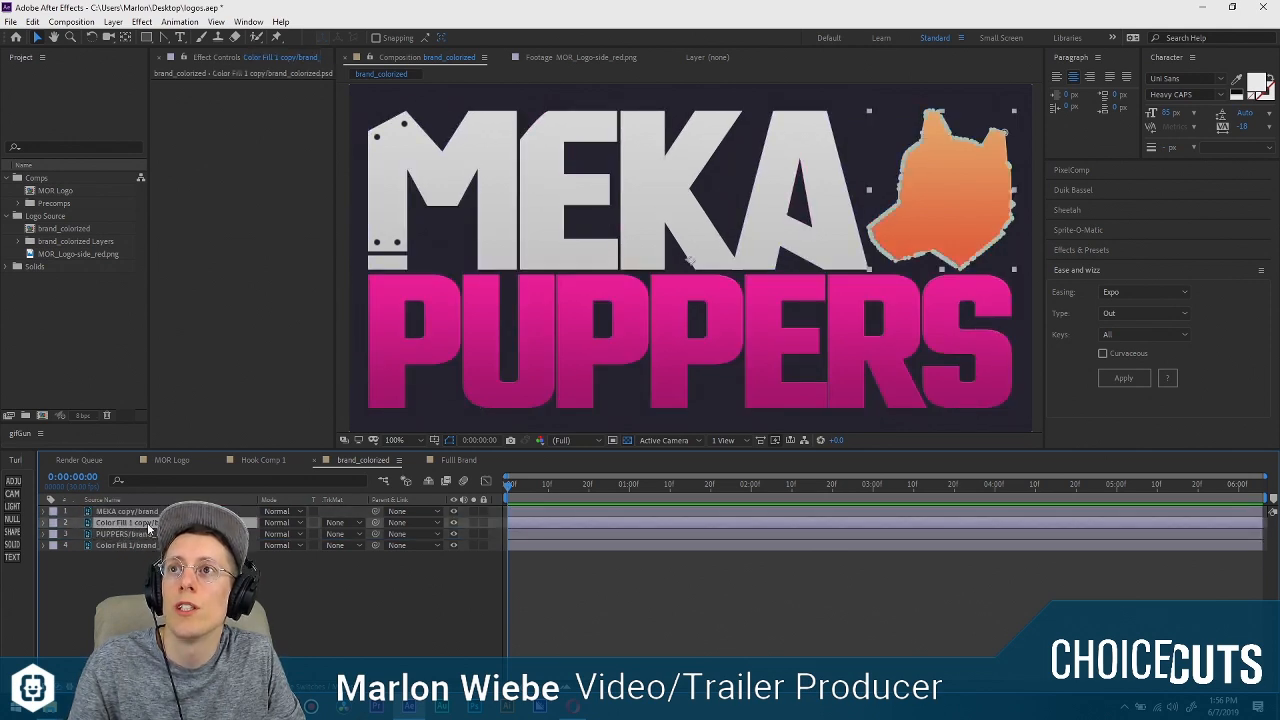
click(310, 572)
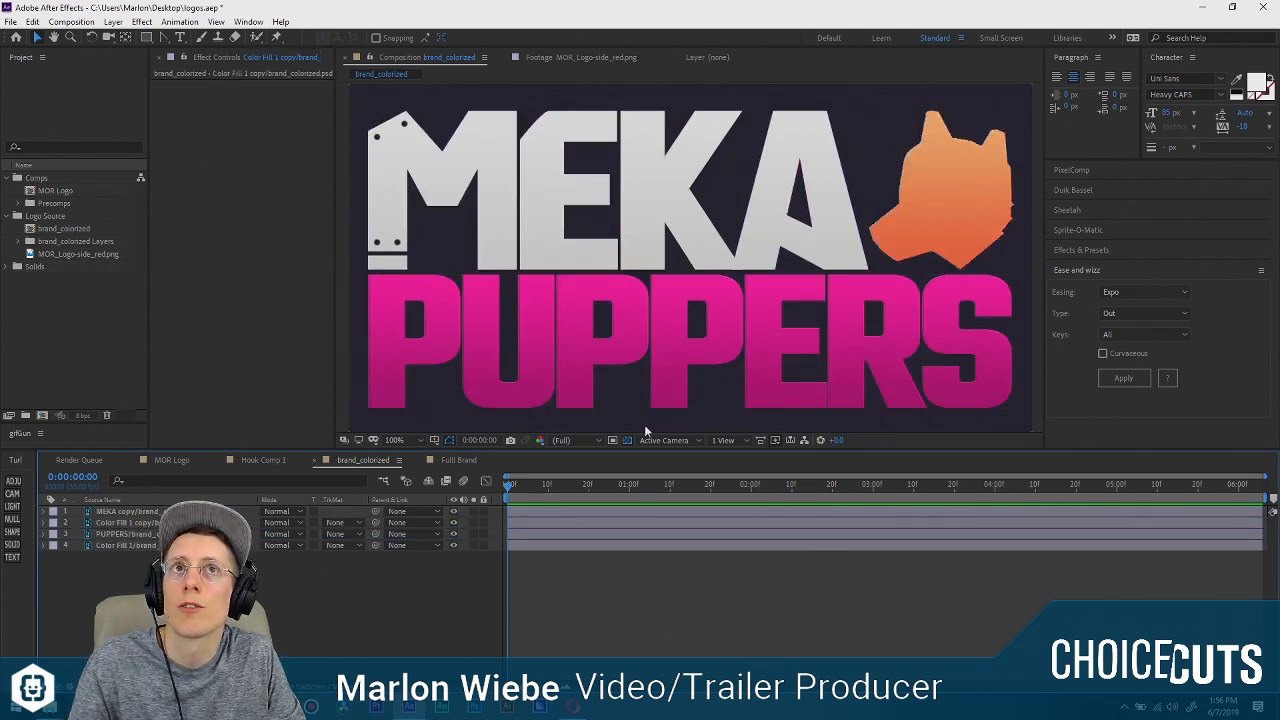
Select the brand_colorized layers one after another to check which logo part each holds, ending on MEKA copy.
click(110, 511)
click(135, 522)
click(140, 534)
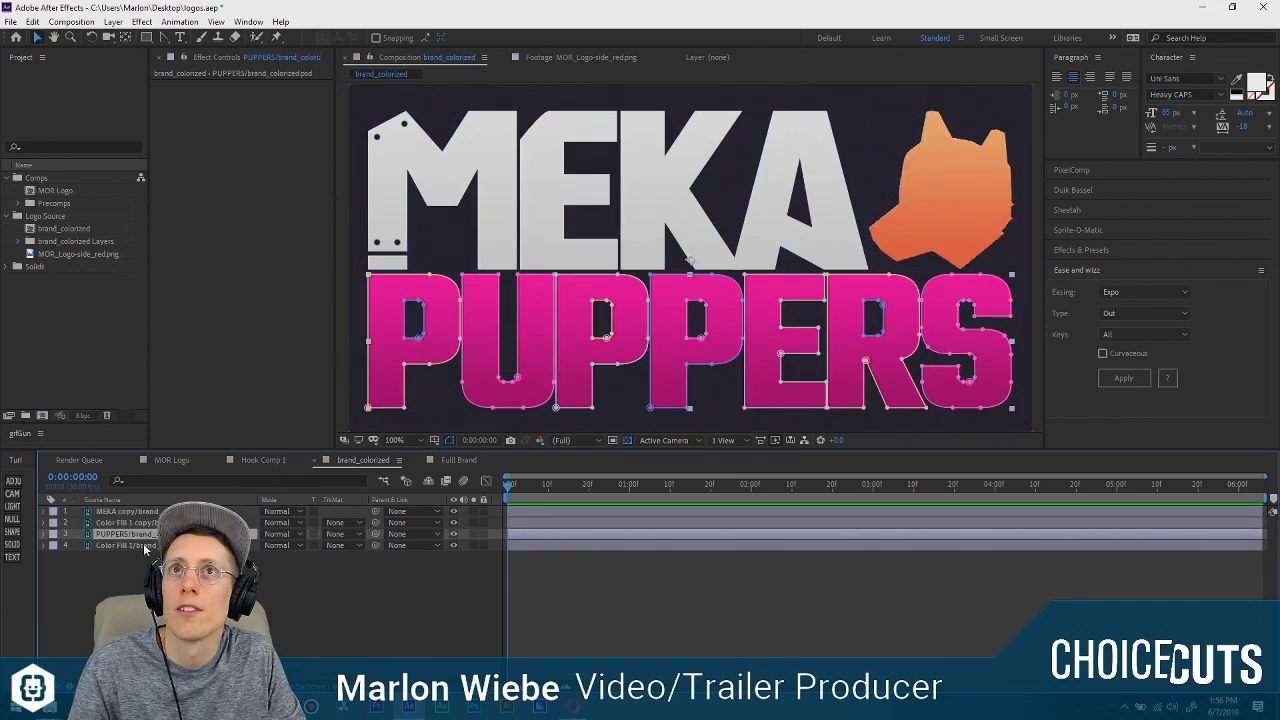
click(149, 547)
click(147, 535)
click(149, 523)
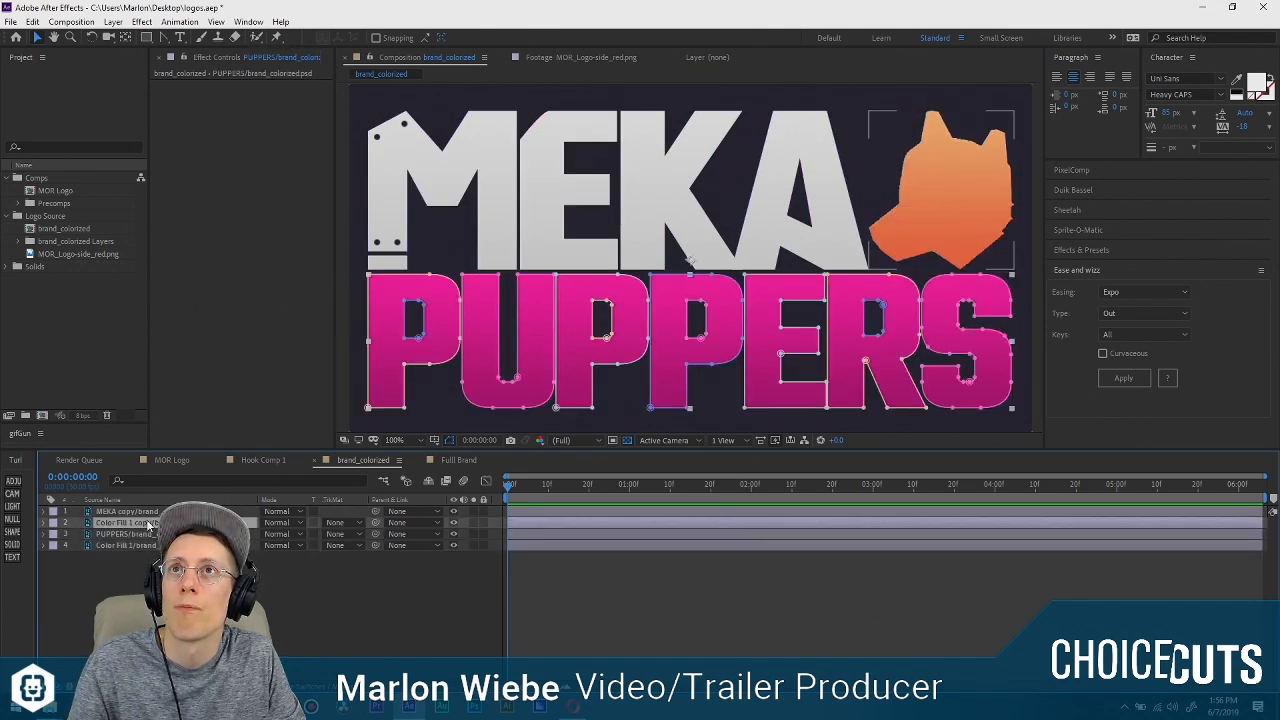
click(150, 511)
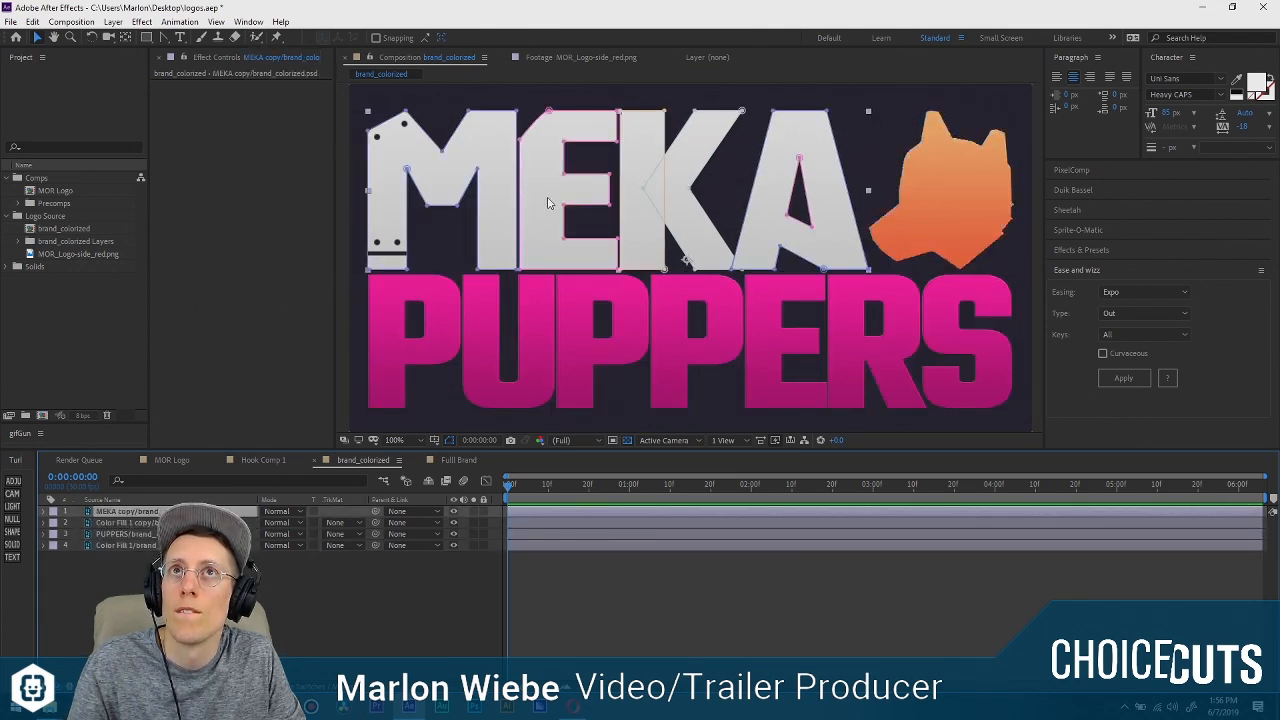
click(140, 534)
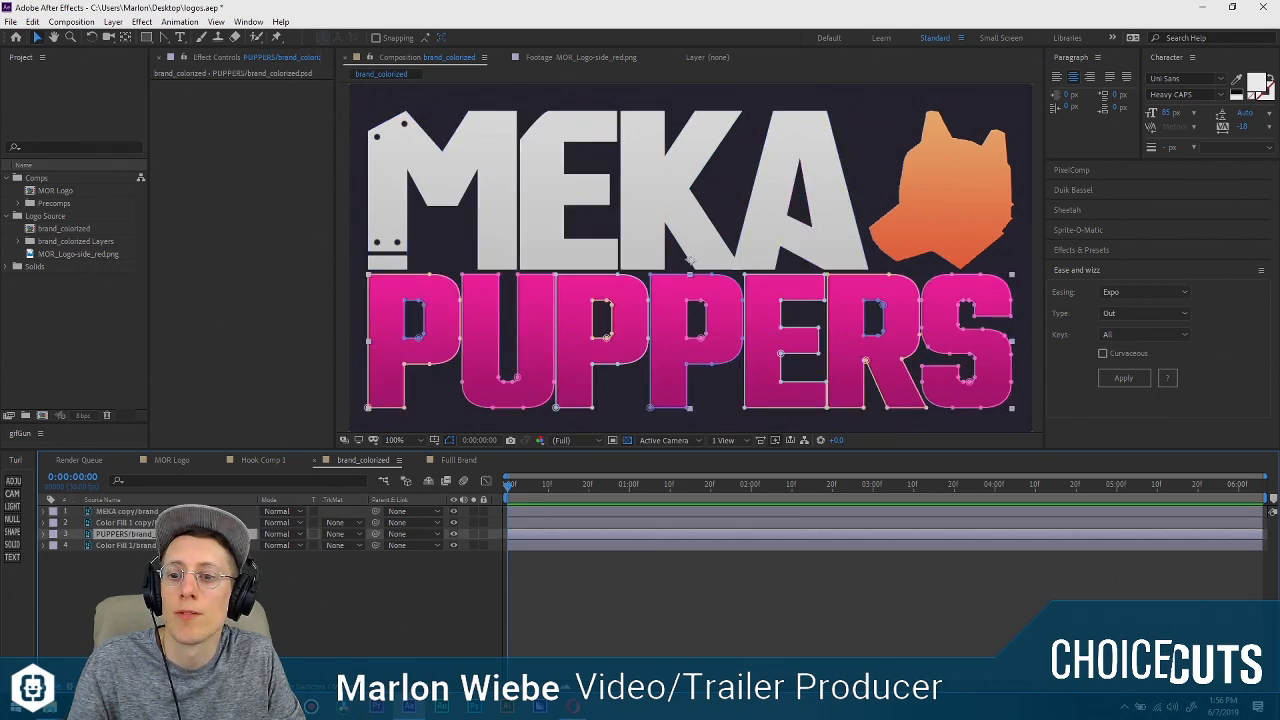
click(152, 511)
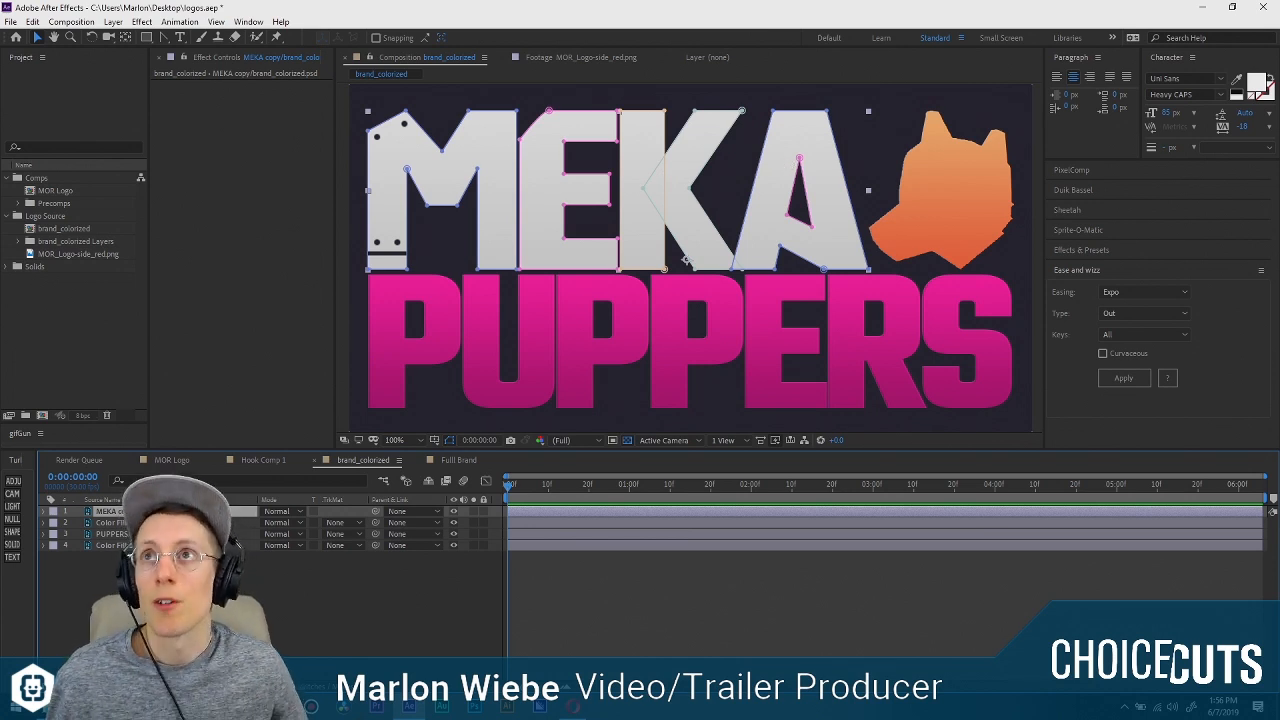
Duplicate the MEKA copy layer three times in the brand_colorized composition so there is one copy per letter.
key(ctrl+d)
key(ctrl+d)
key(ctrl+d)
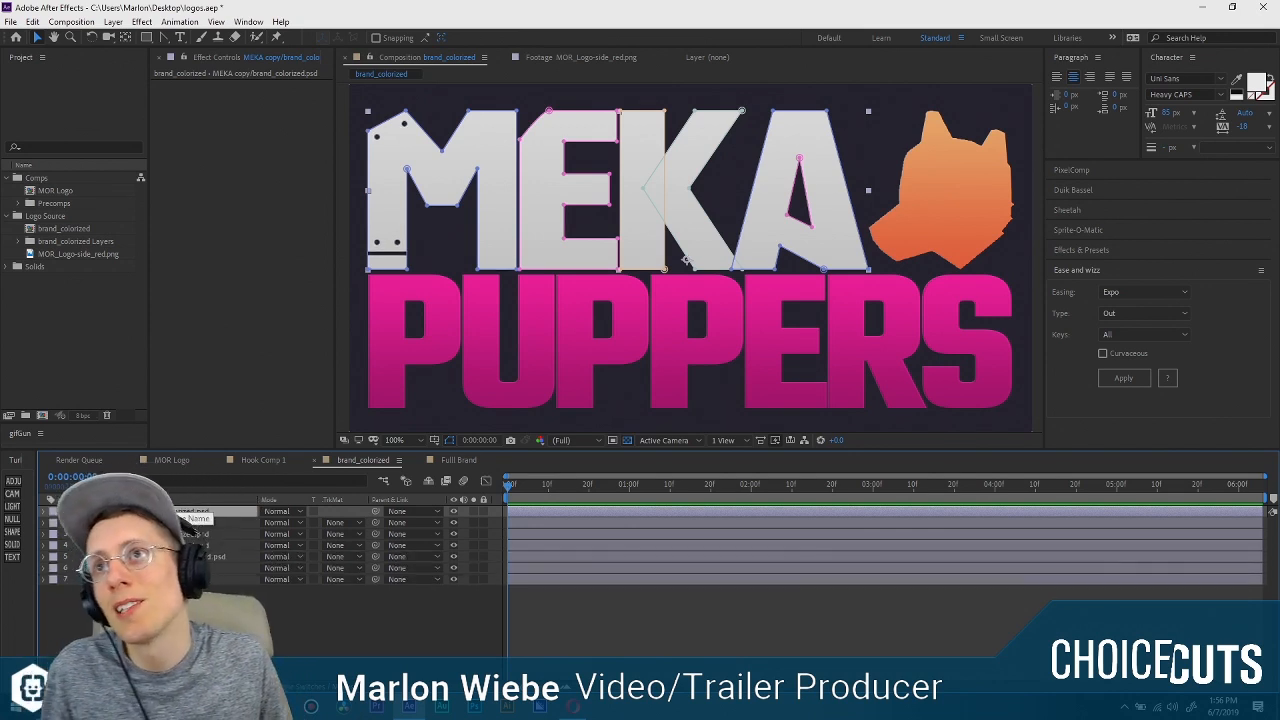
click(195, 545)
shift+click(195, 511)
click(200, 610)
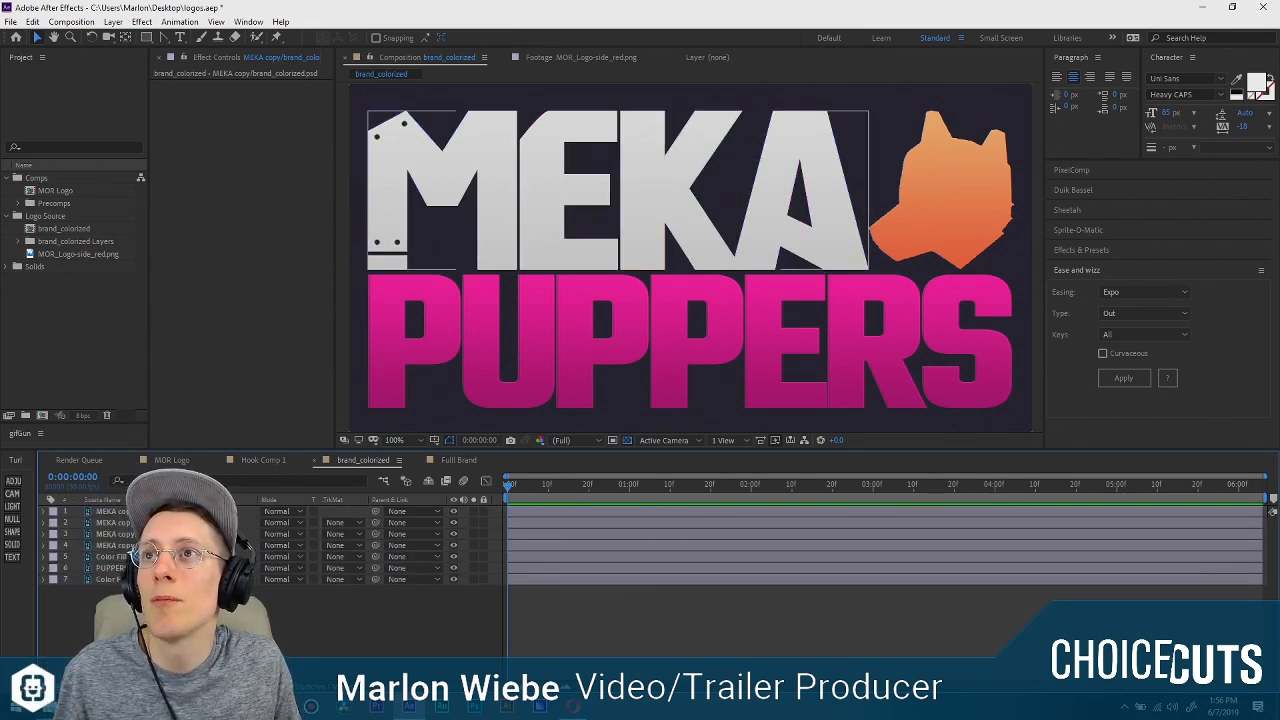
Rename the four MEKA copy layers from top to bottom as M, E, K and A.
click(195, 511)
key(Return)
text(M)
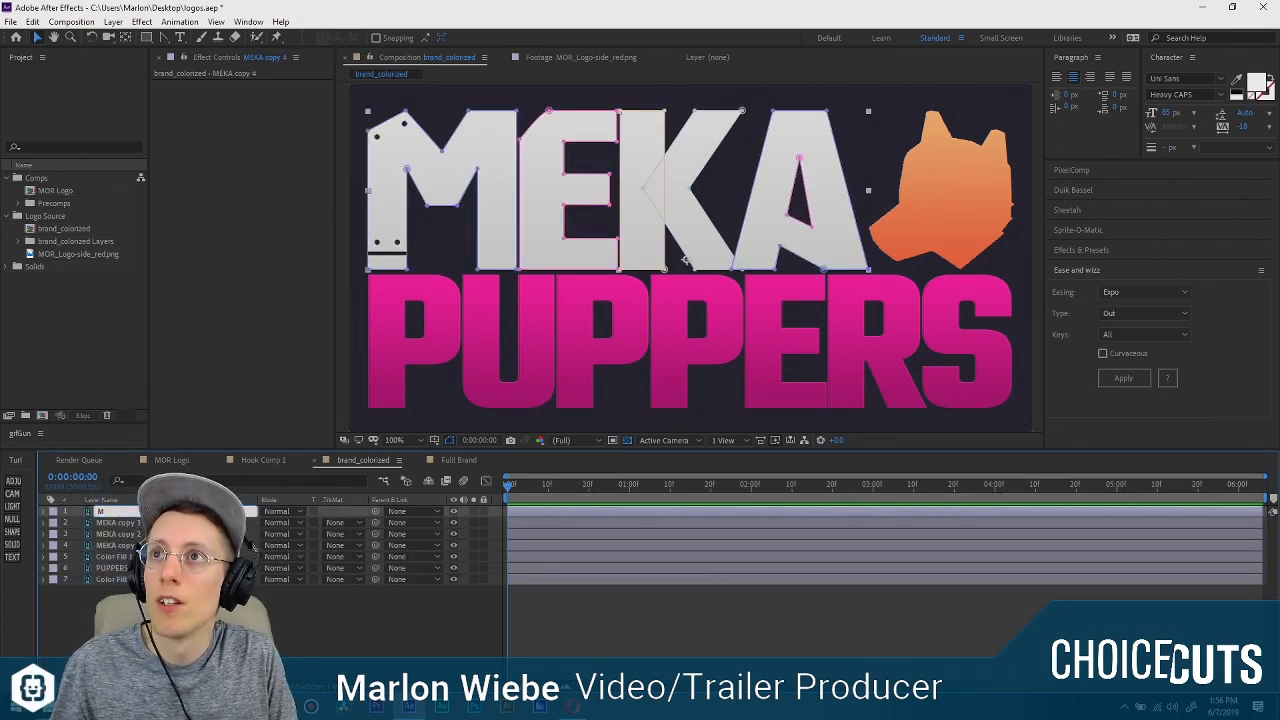
key(Return)
key(ctrl+Down)
key(Return)
text(E)
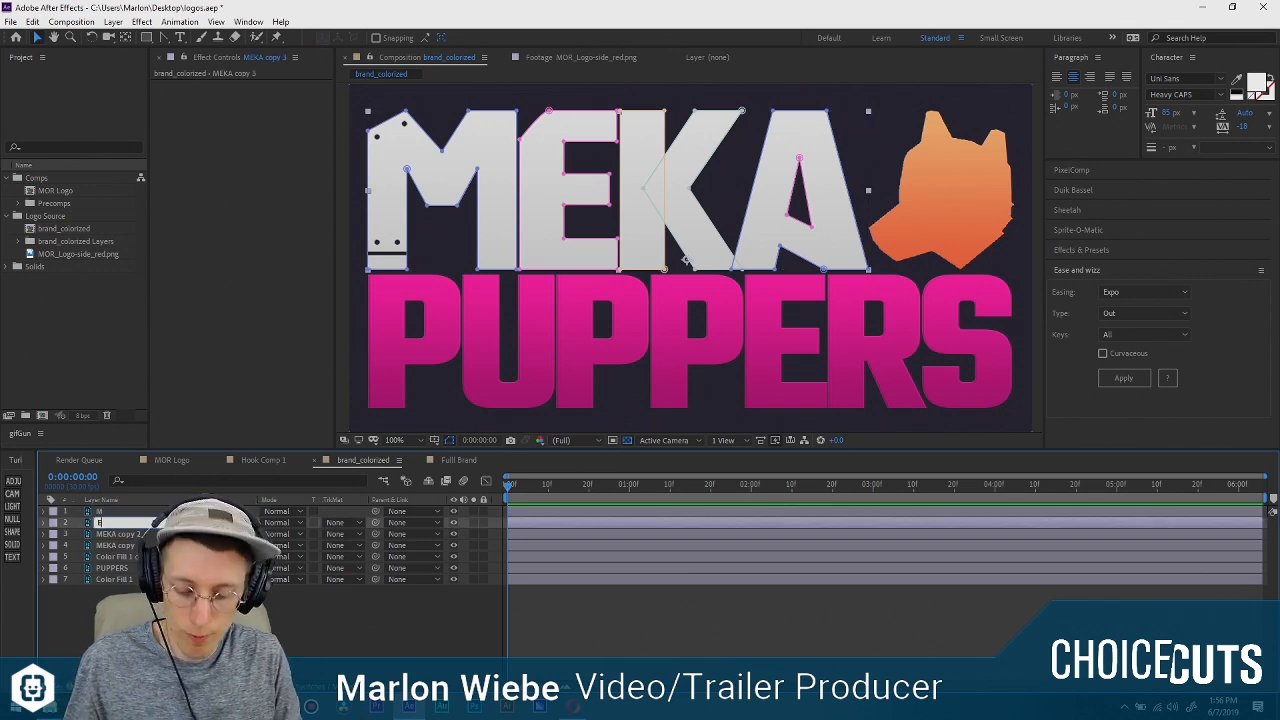
key(Return)
key(ctrl+Down)
key(Return)
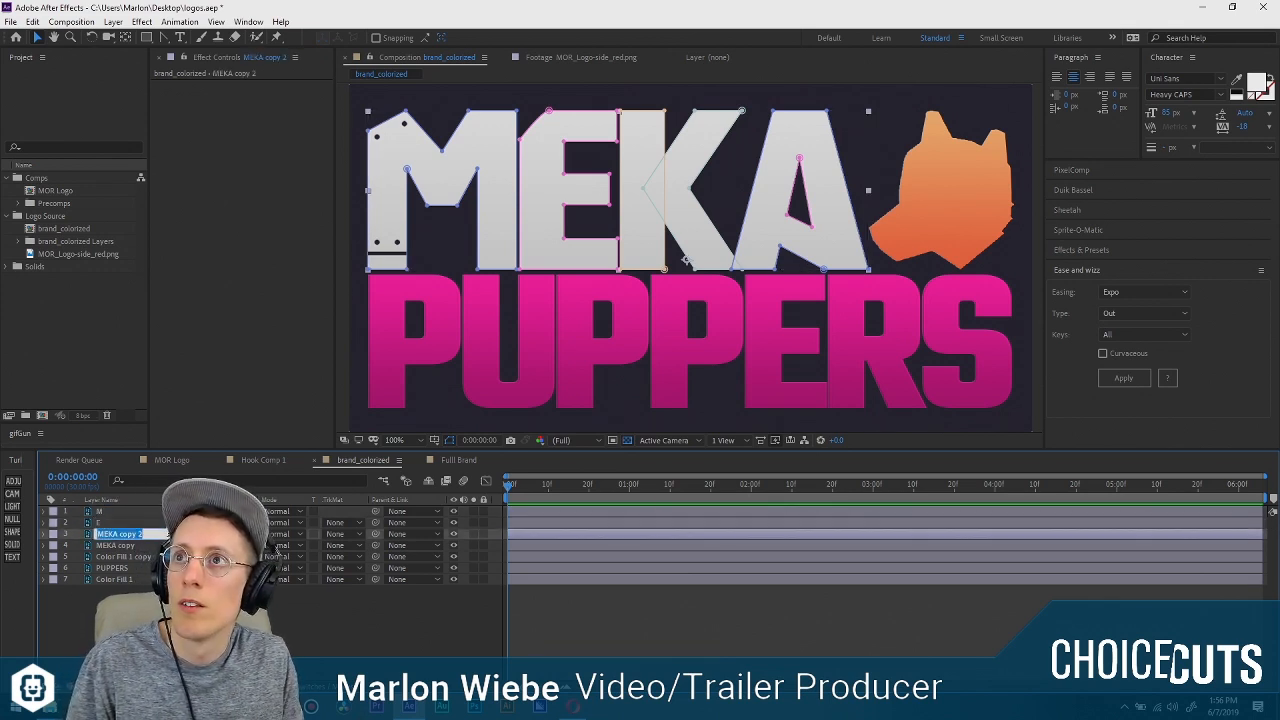
key(ctrl+Down)
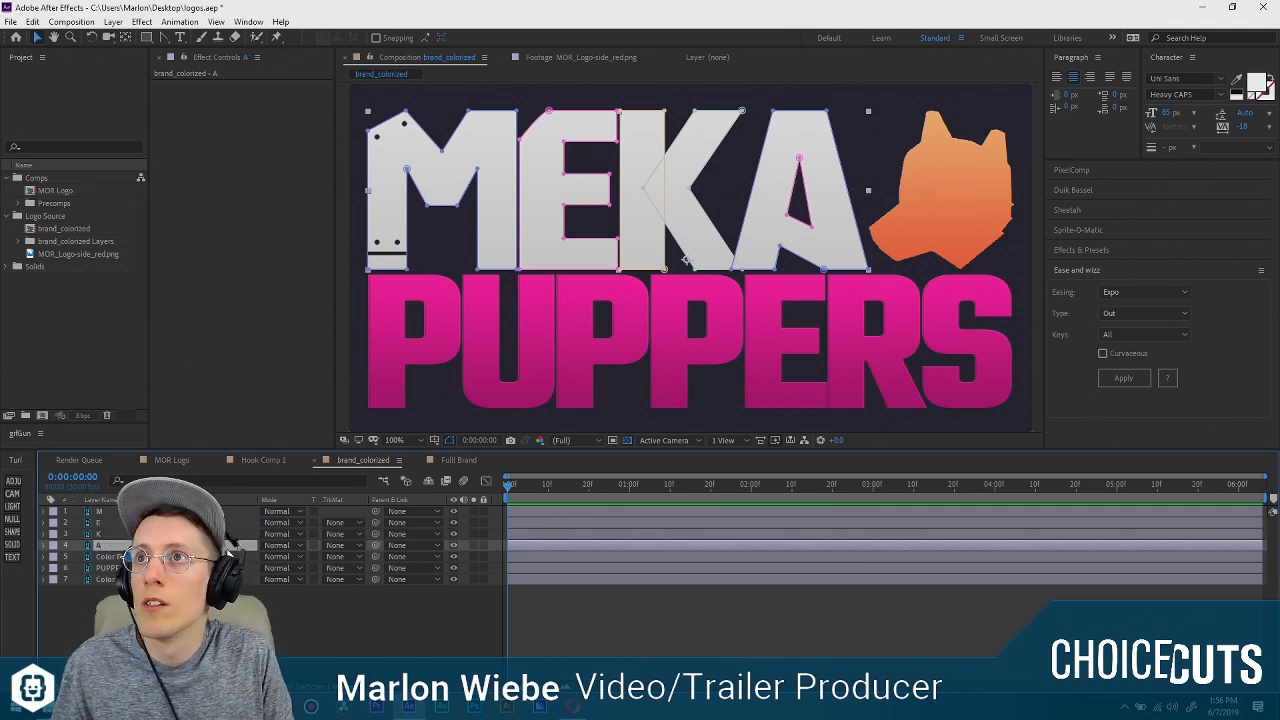
Reveal the masks of the M layer and collapse the path property of each of its six masks.
key(ctrl+Up)
key(ctrl+Up)
key(ctrl+Up)
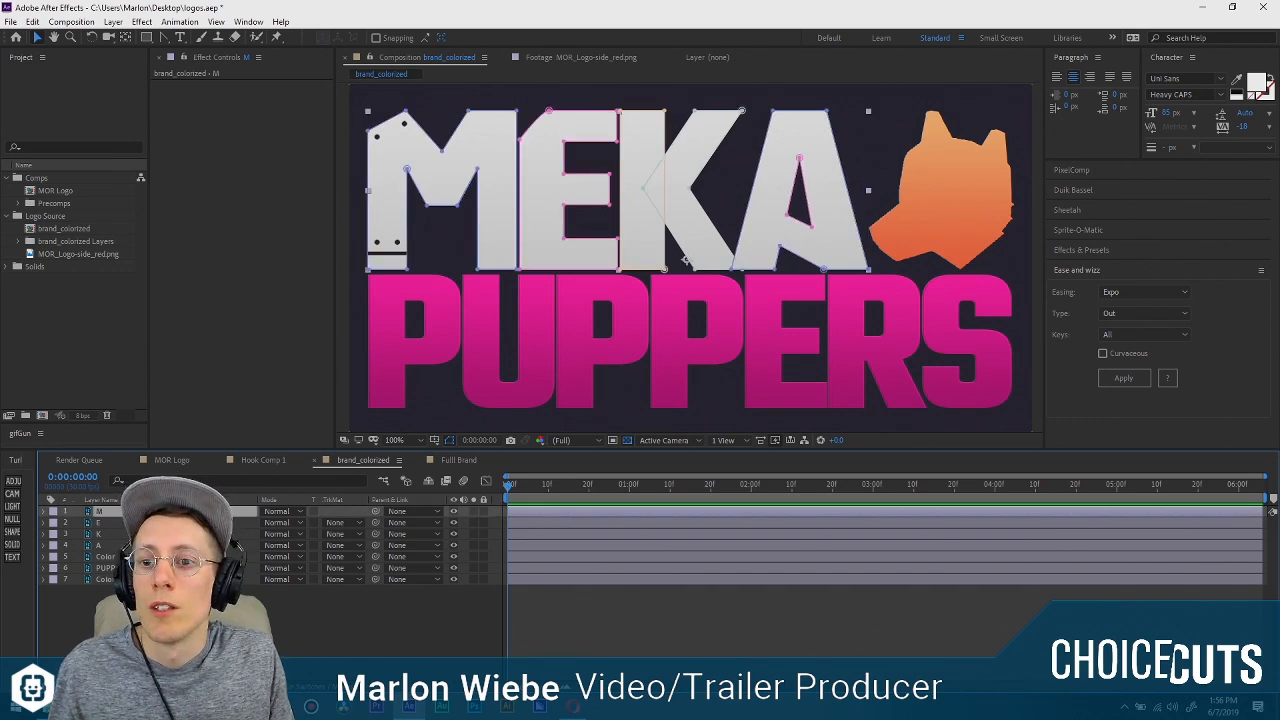
key(m)
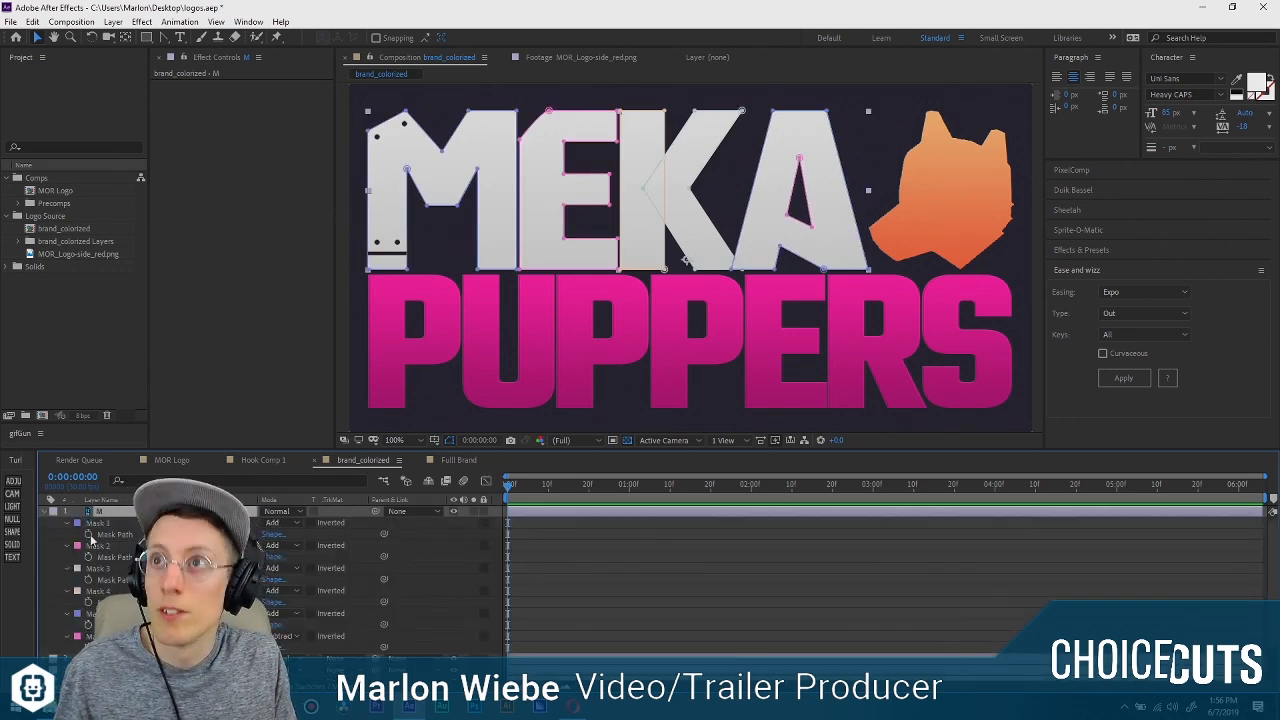
scroll(650, 580, down, 1)
scroll(650, 580, up, 2)
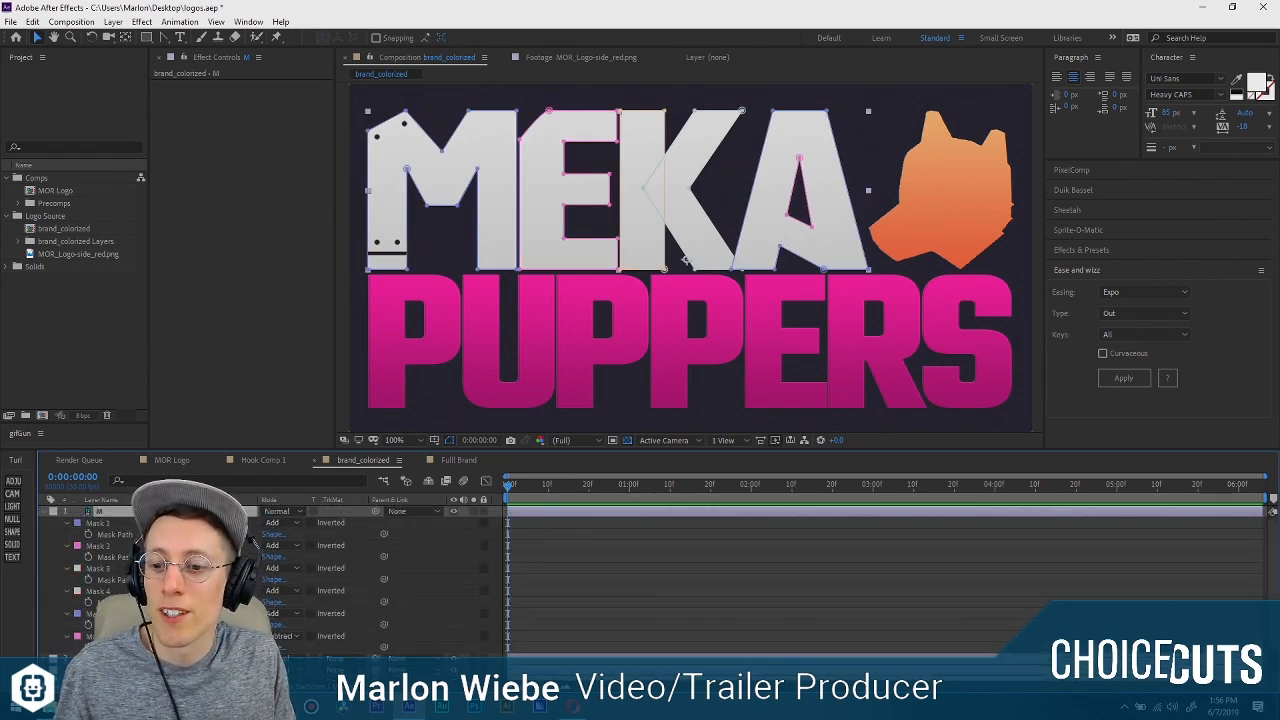
click(67, 523)
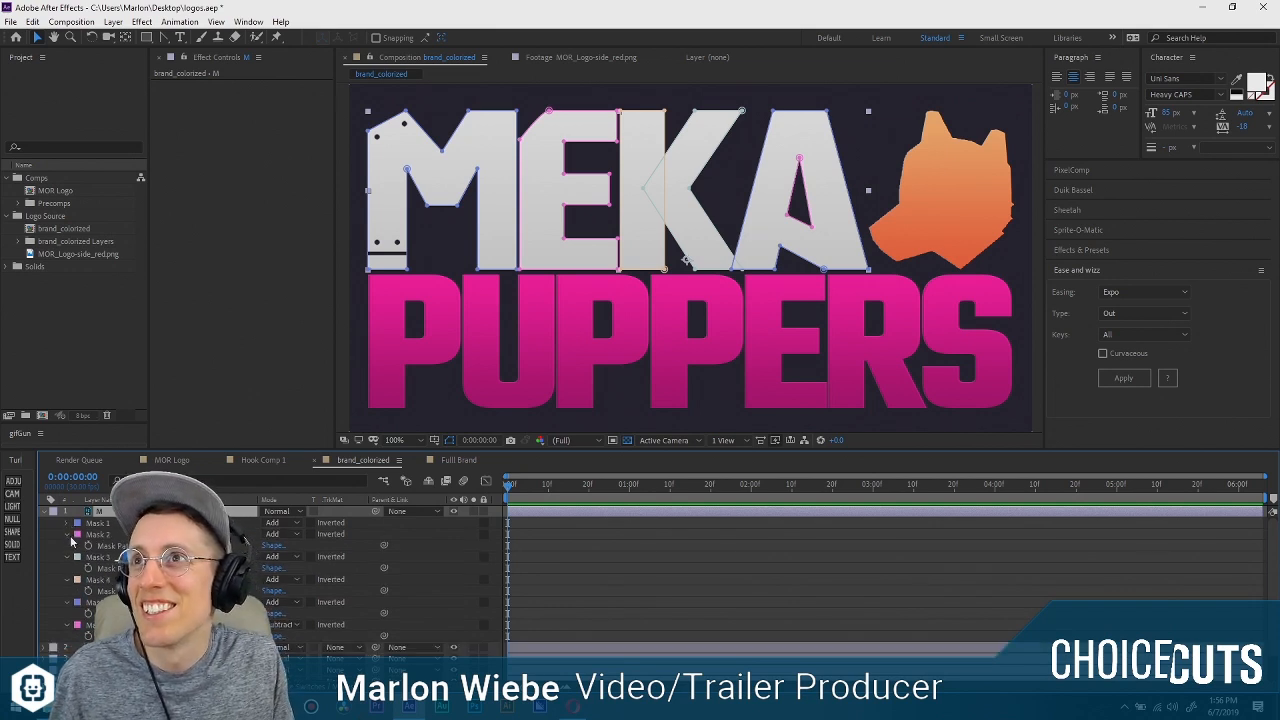
click(67, 534)
click(67, 545)
click(67, 556)
click(67, 568)
click(67, 579)
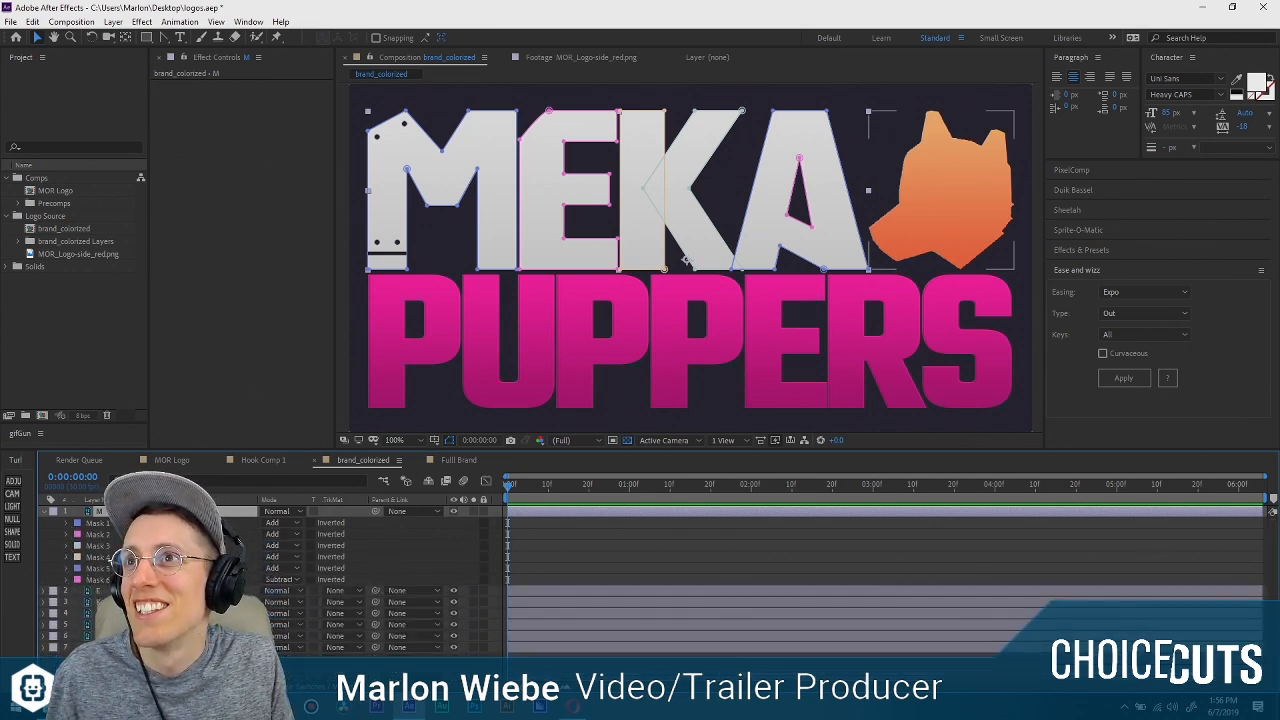
Delete Masks 2 through 6 from the M layer, keeping only Mask 1 around the letter M.
click(170, 562)
click(110, 524)
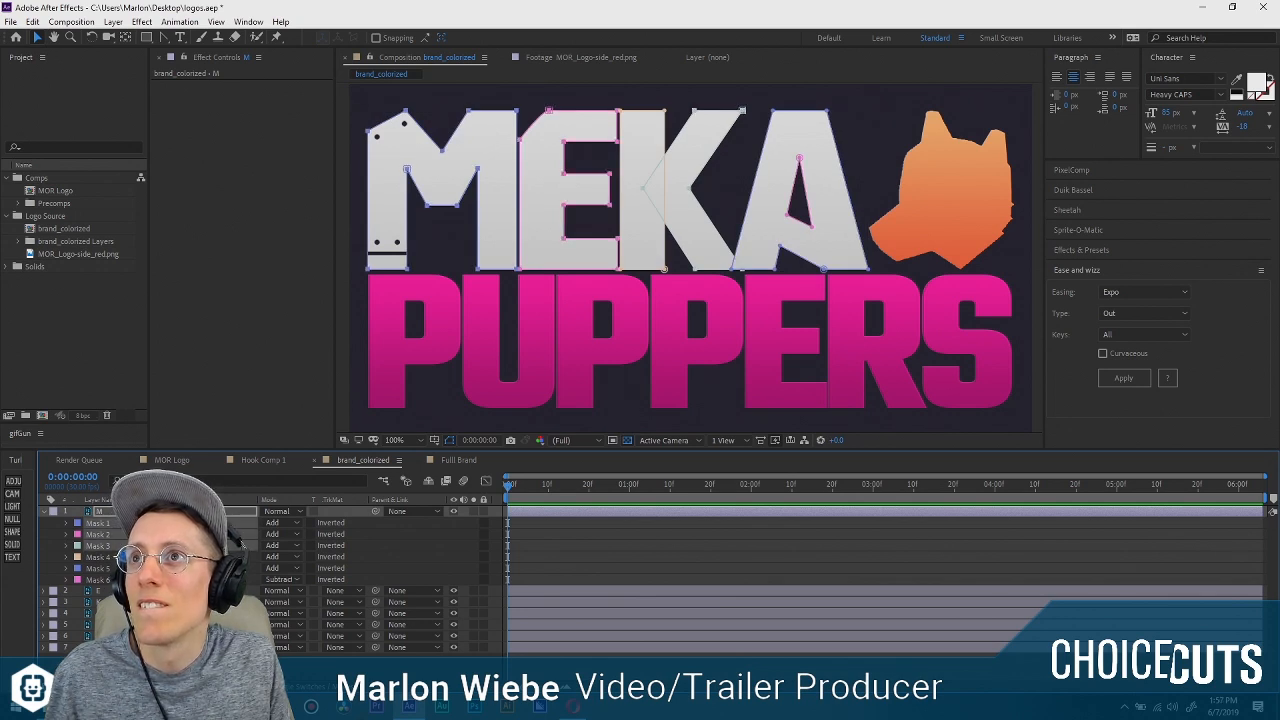
click(170, 523)
click(110, 534)
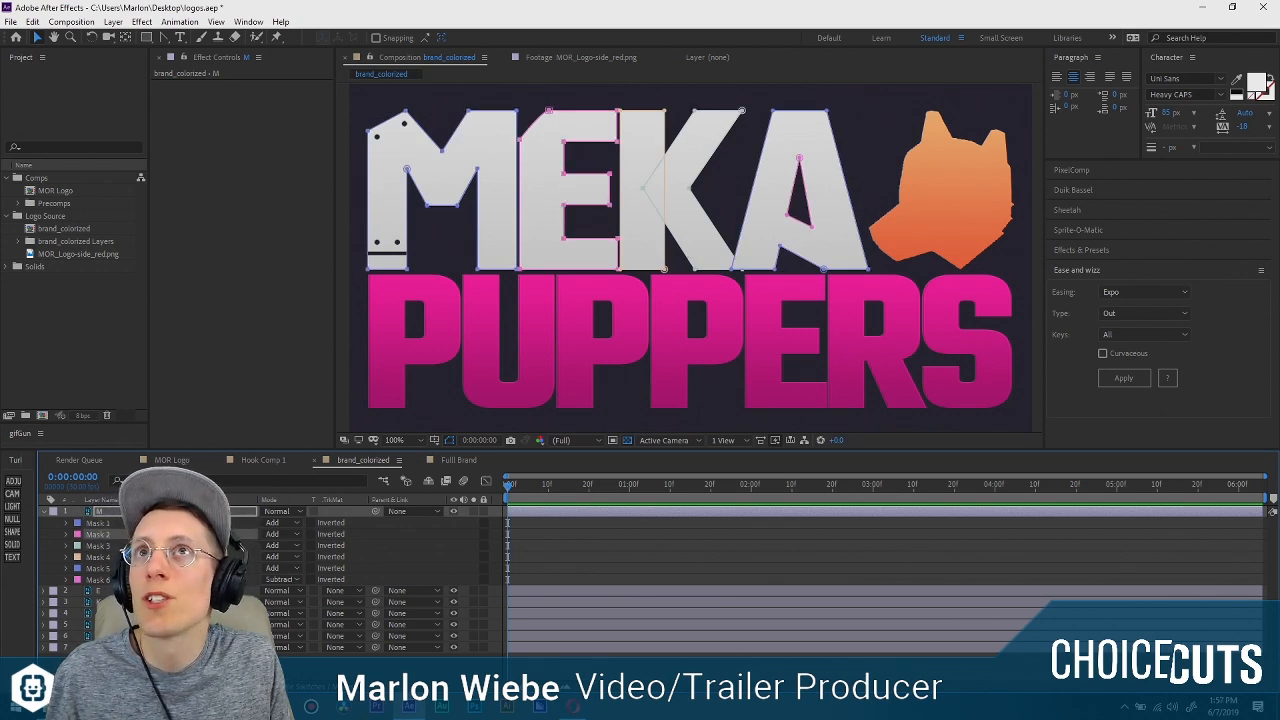
shift+click(128, 579)
key(Delete)
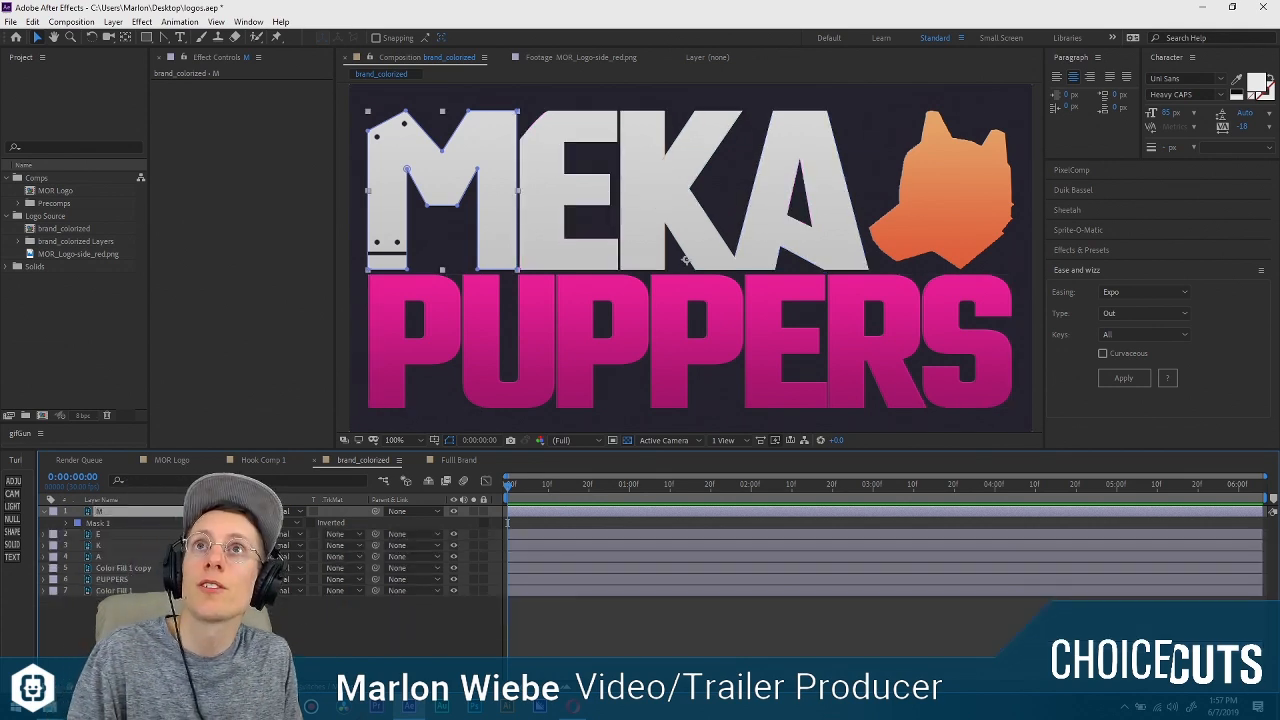
click(473, 512)
click(473, 512)
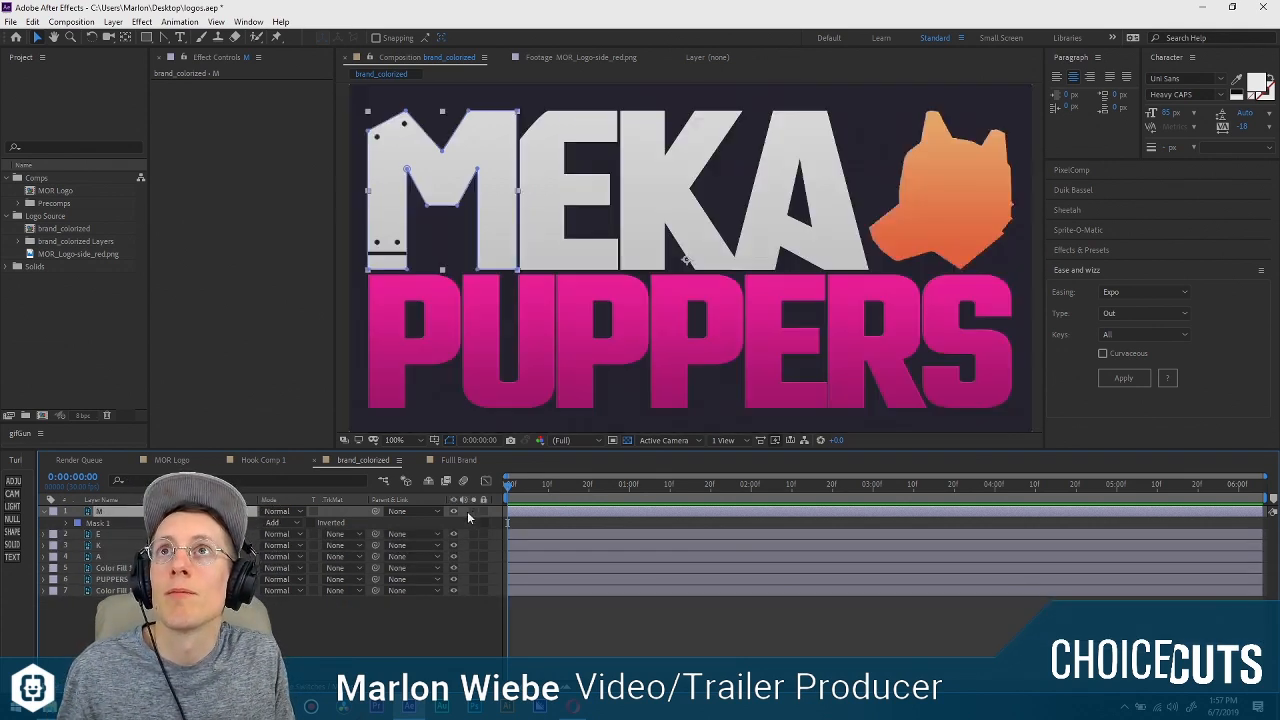
Reveal the E layer's masks and delete all of them except Mask 2 around the letter E.
click(110, 535)
key(m)
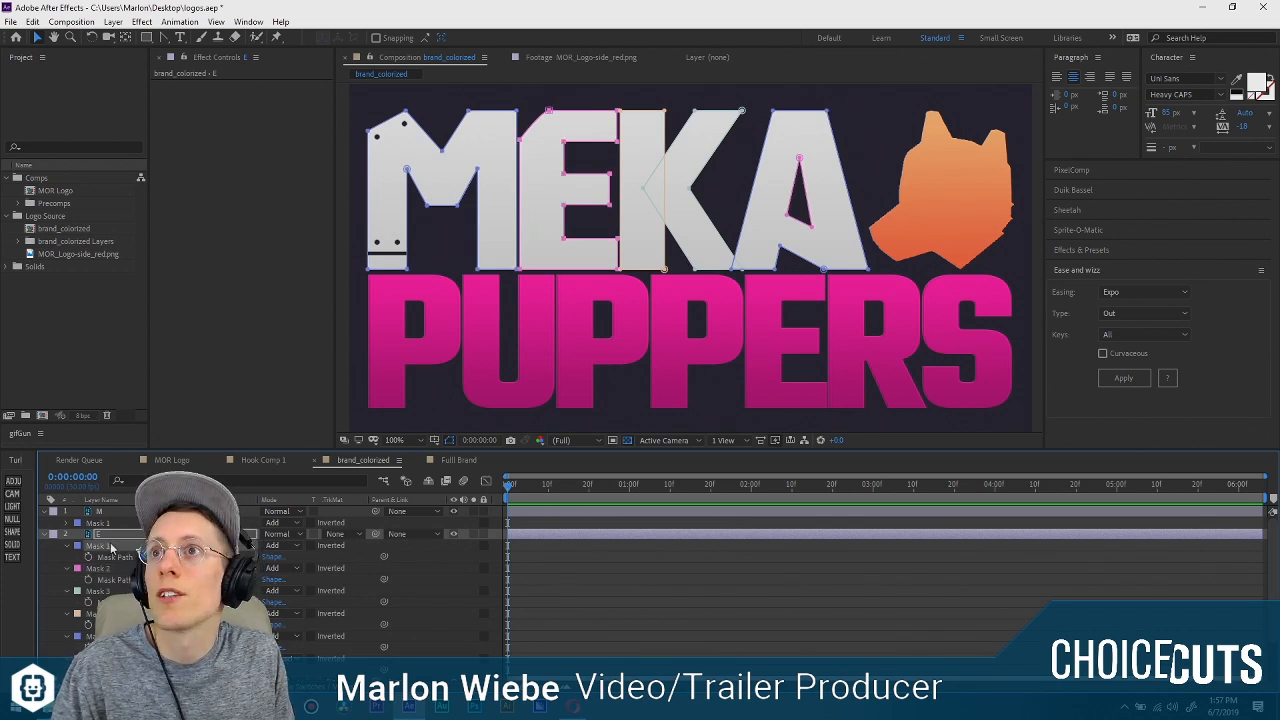
key(Delete)
shift+click(92, 636)
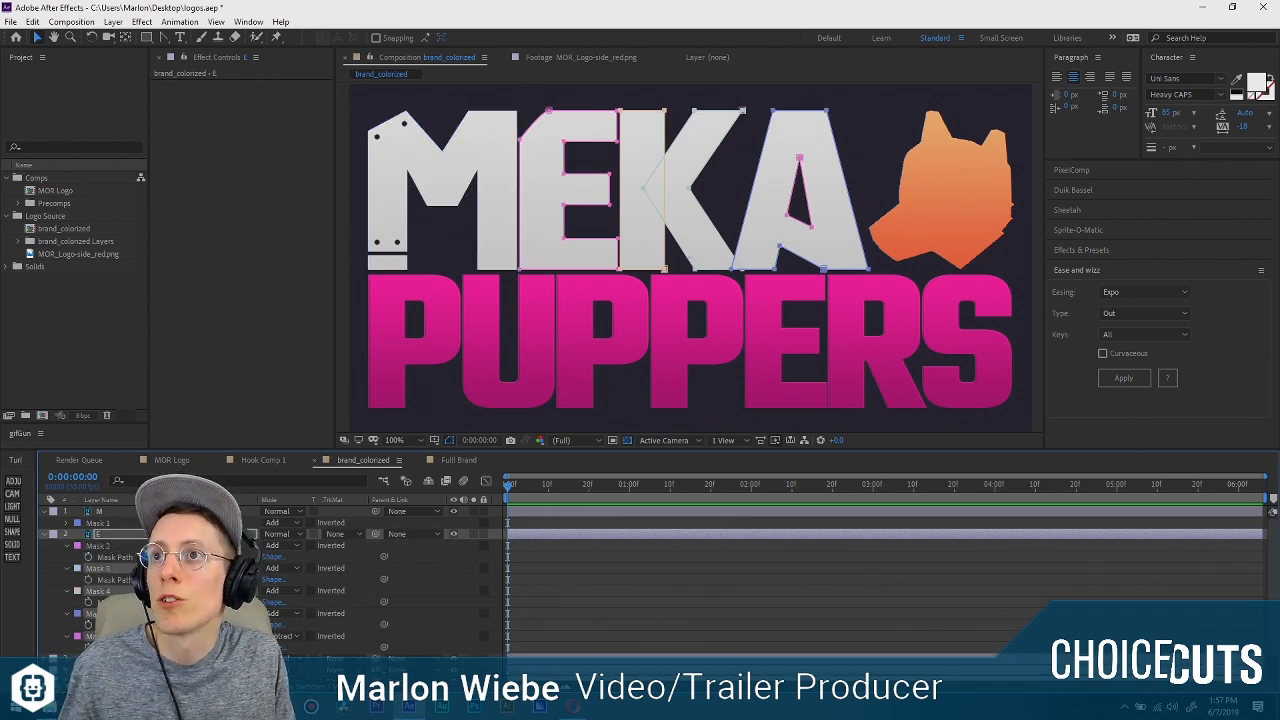
key(Delete)
Duplicate the A layer with all its masks, place the duplicate below A and rename it MEKA.
click(103, 569)
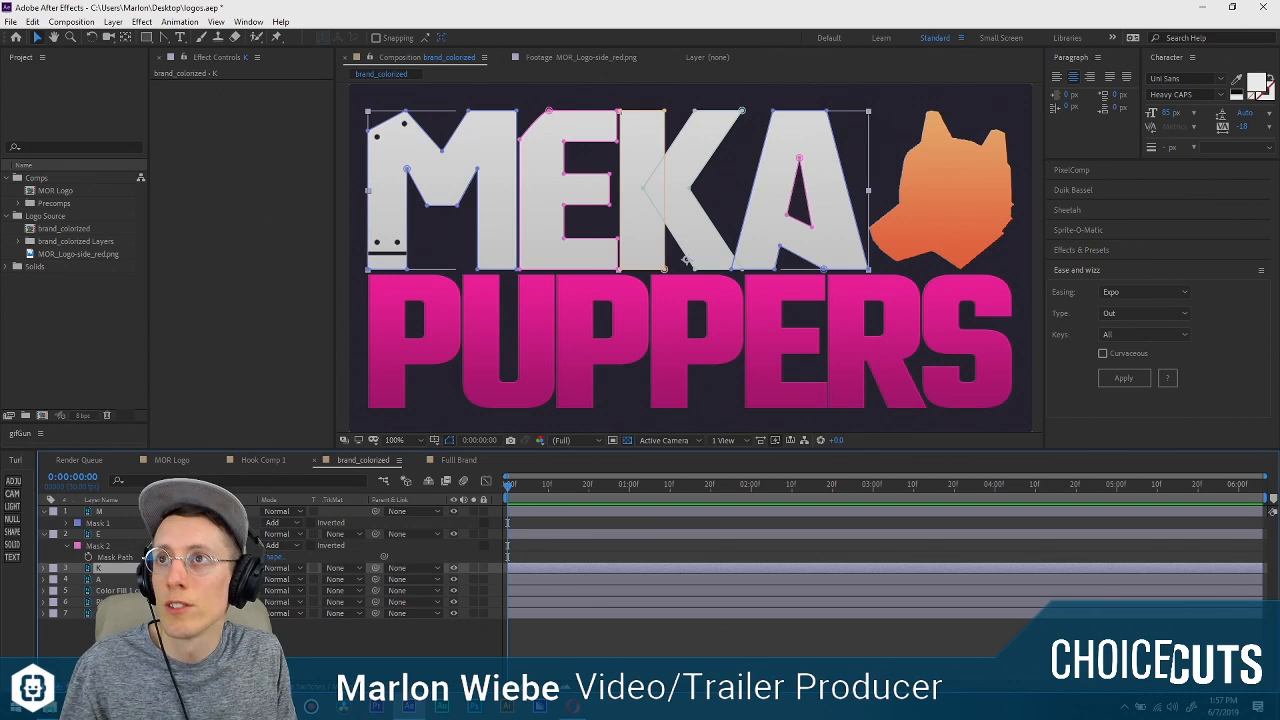
click(114, 580)
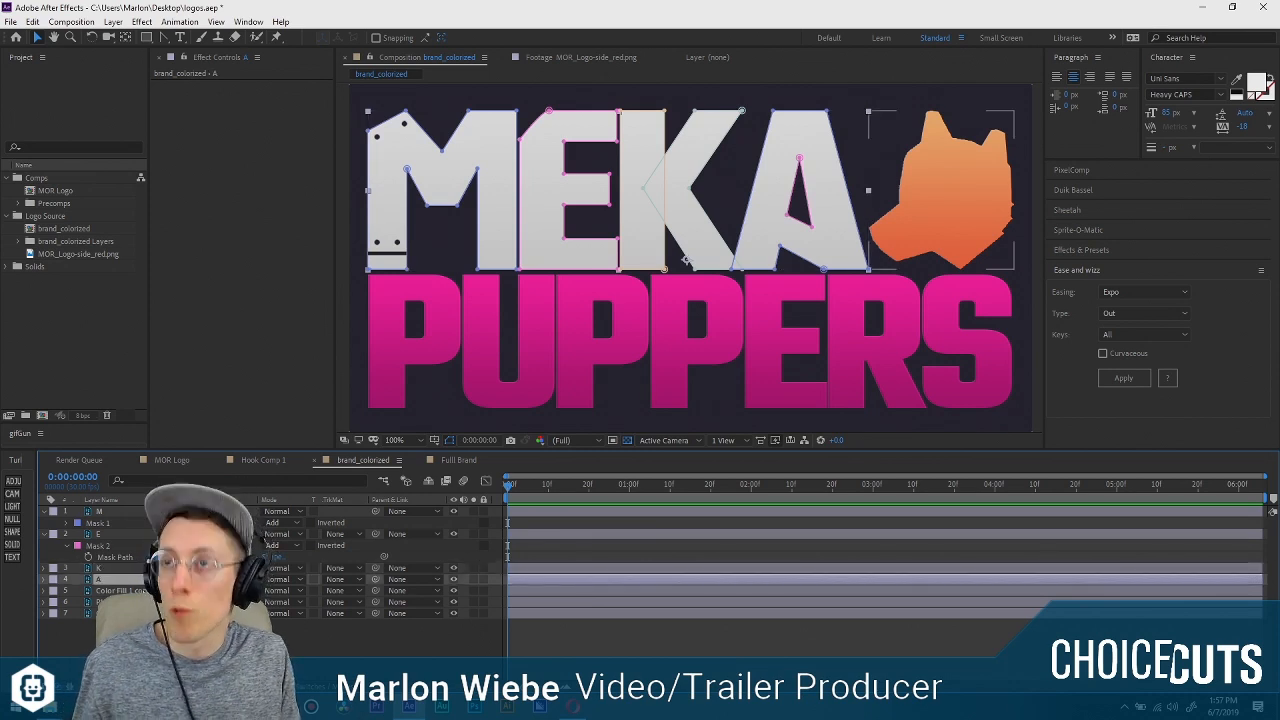
key(ctrl+d)
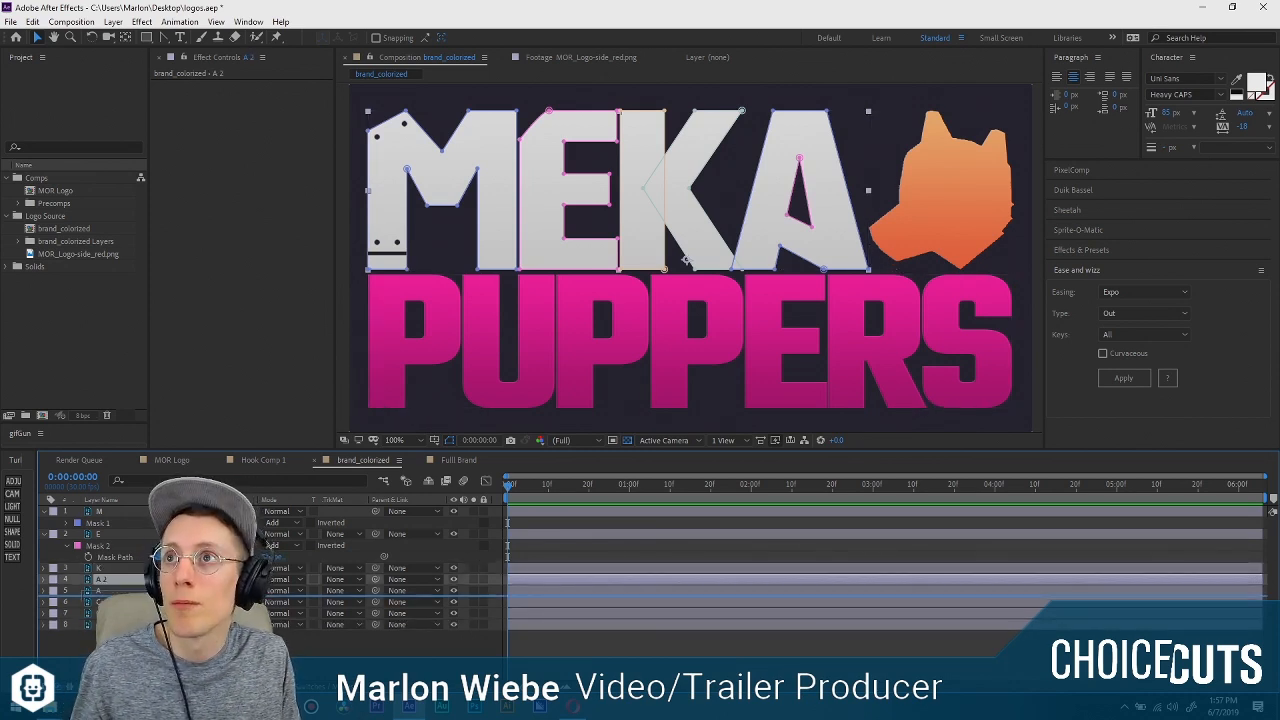
drag(121, 581, 135, 591)
text(MEAK)
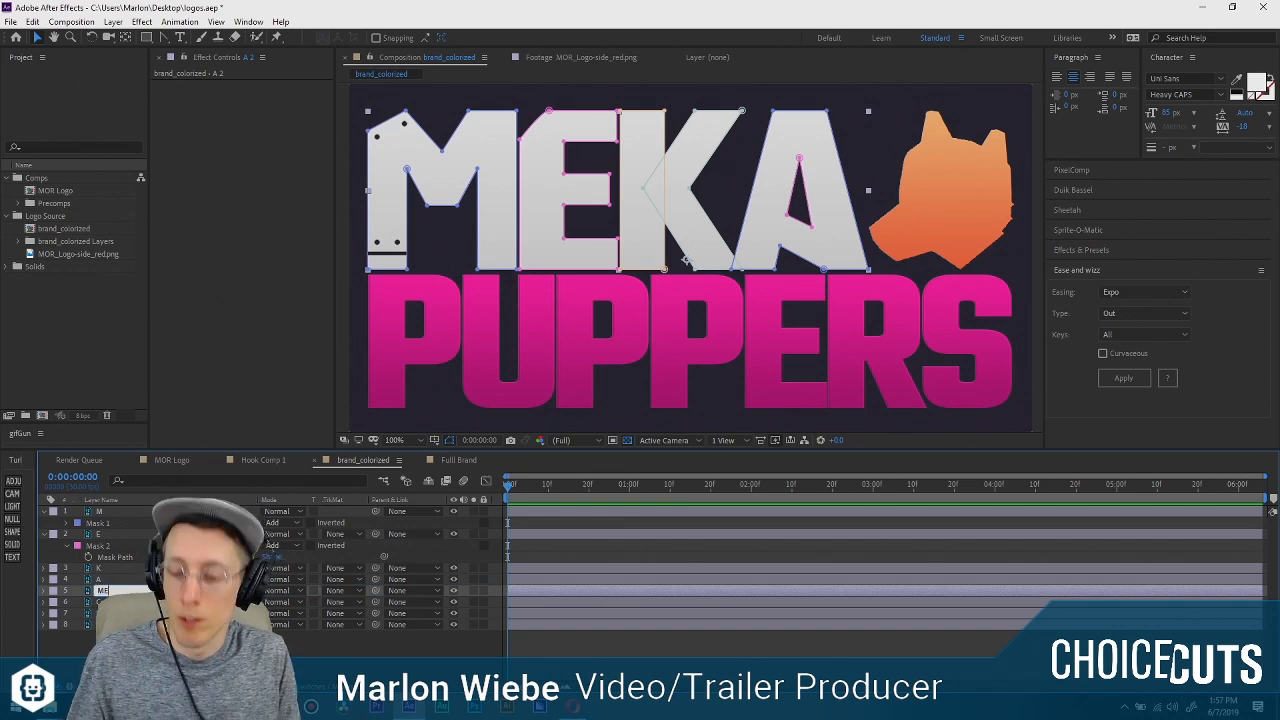
key(BackSpace)
key(BackSpace)
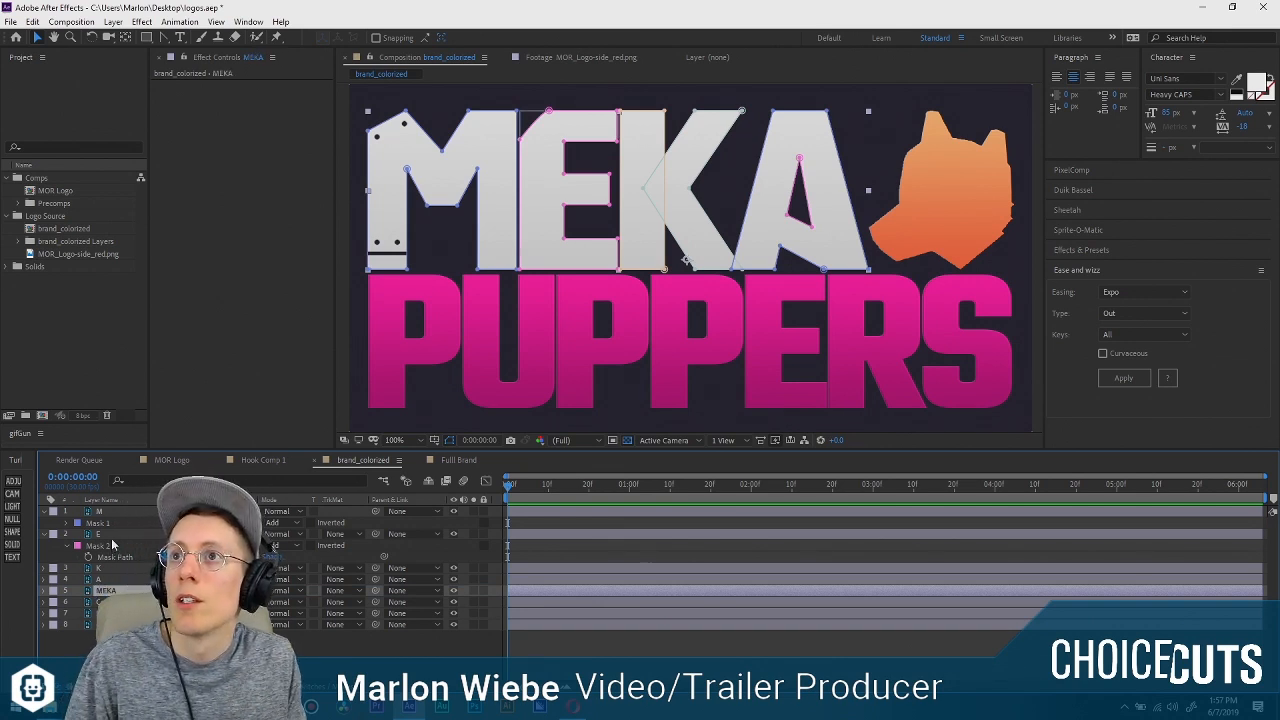
Delete the K layer's masks except Masks 3 and 4, and solo the layer briefly to check the letter K.
click(111, 535)
click(108, 569)
key(m)
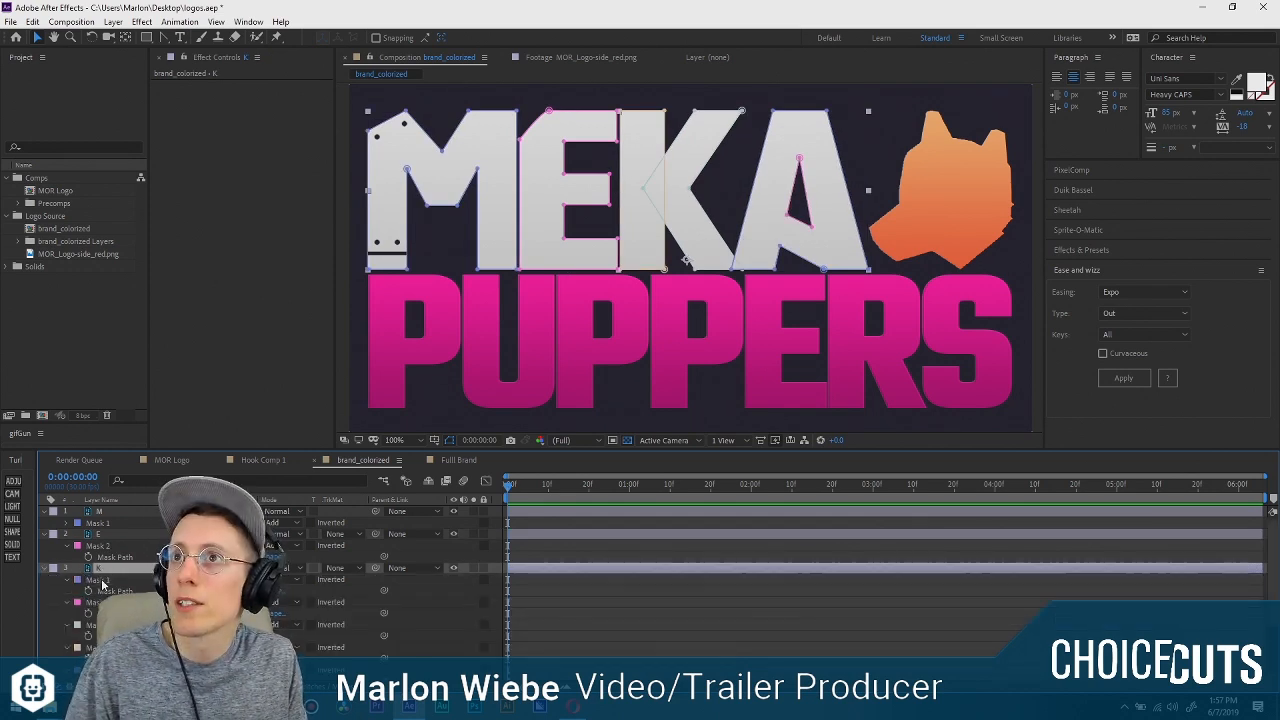
click(103, 591)
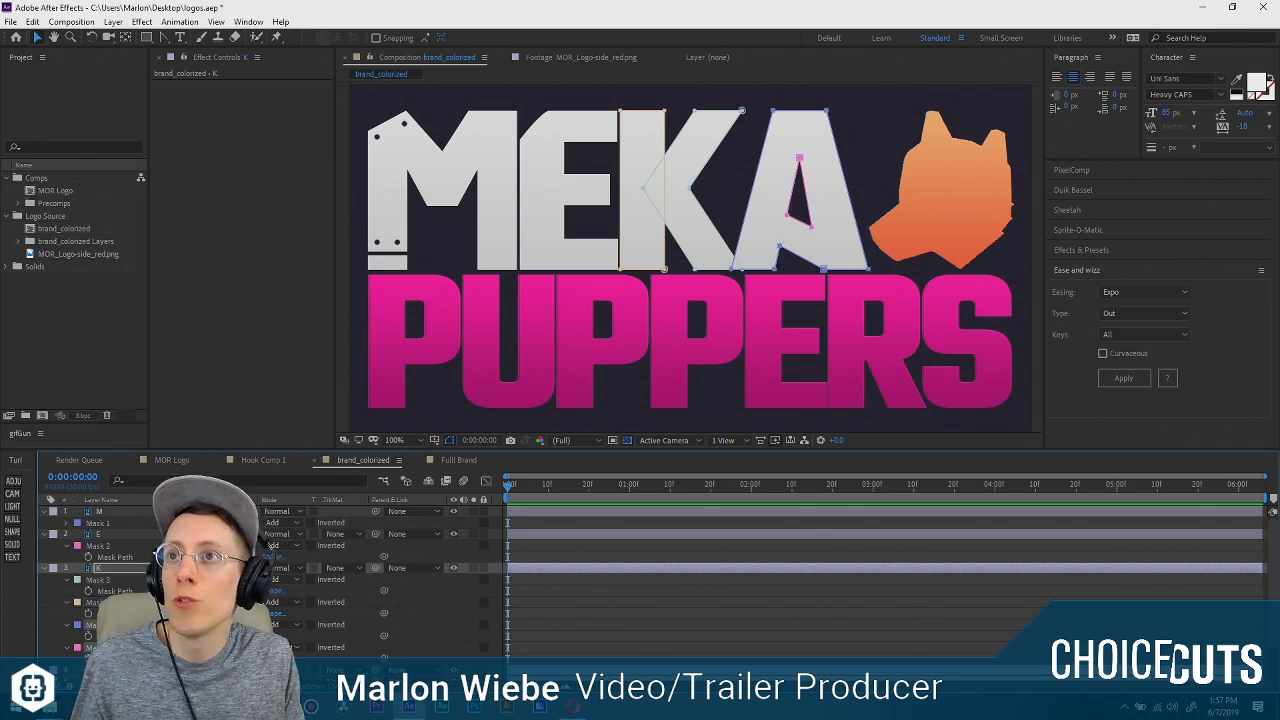
key(Delete)
click(471, 567)
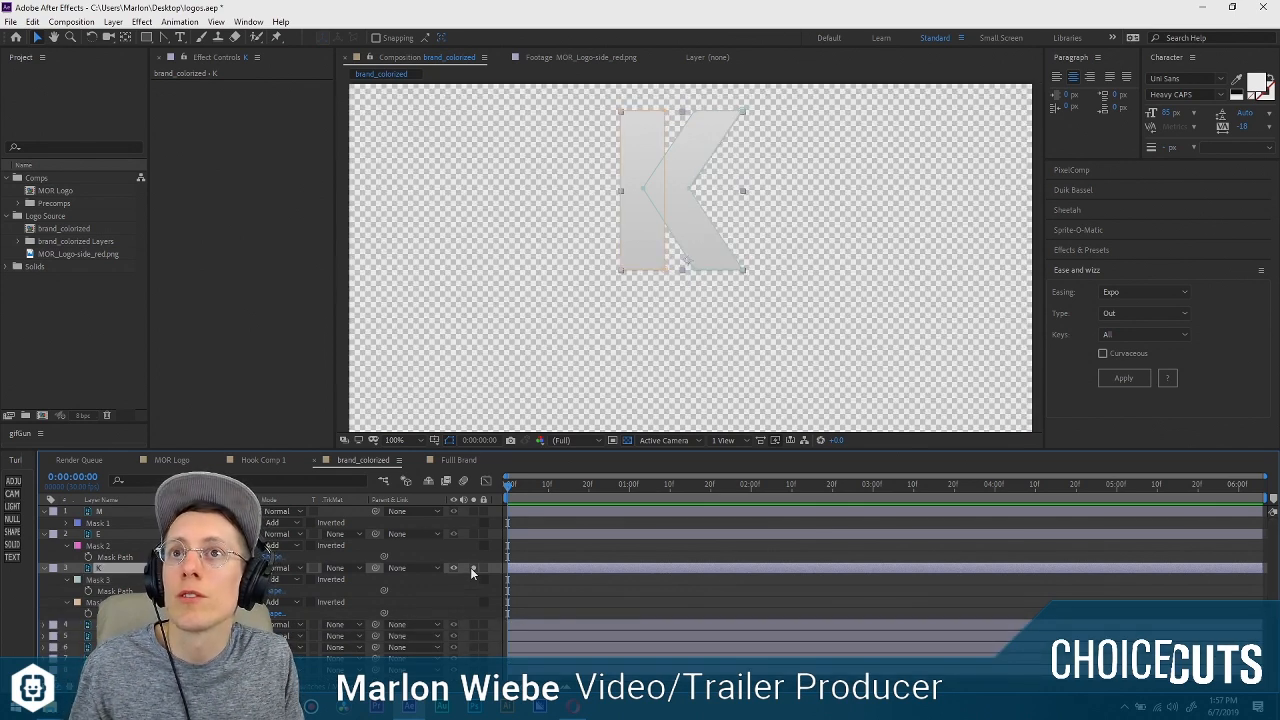
click(471, 567)
click(53, 568)
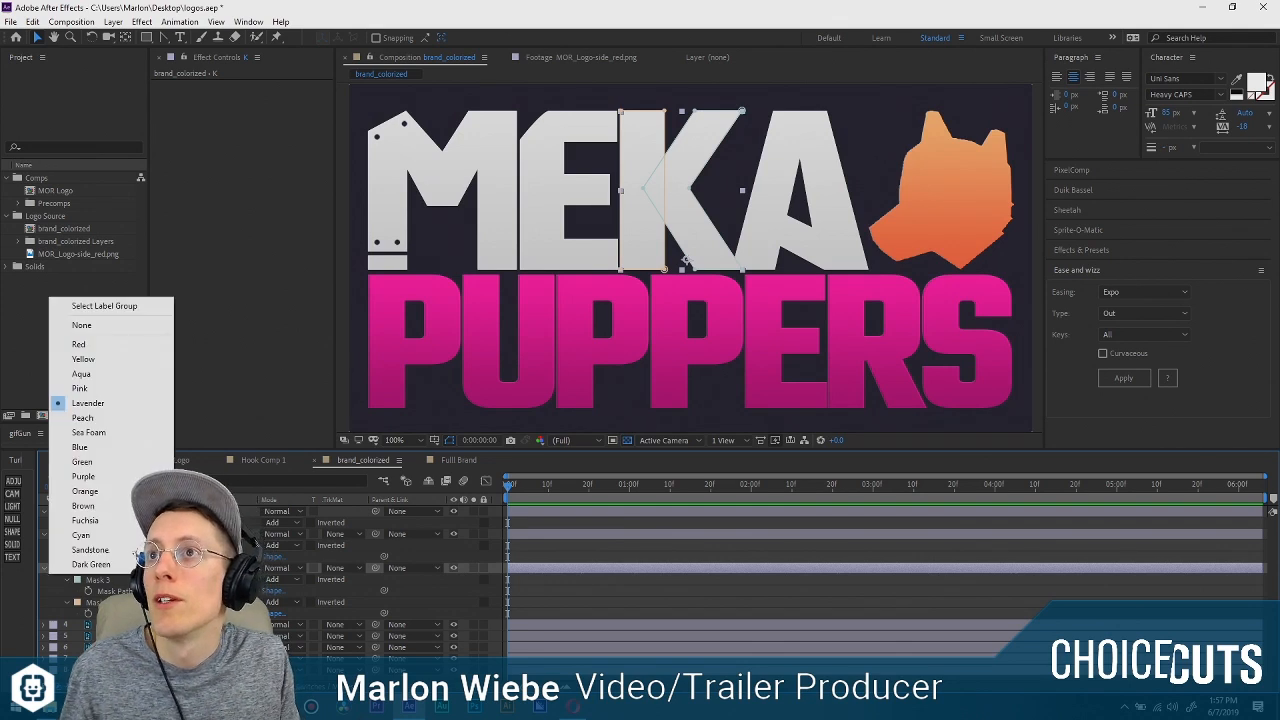
click(100, 301)
Reveal the A layer's masks and delete Masks 1 through 4, keeping Mask 5 and the subtracting Mask 6.
key(m)
scroll(87, 638, down, 1)
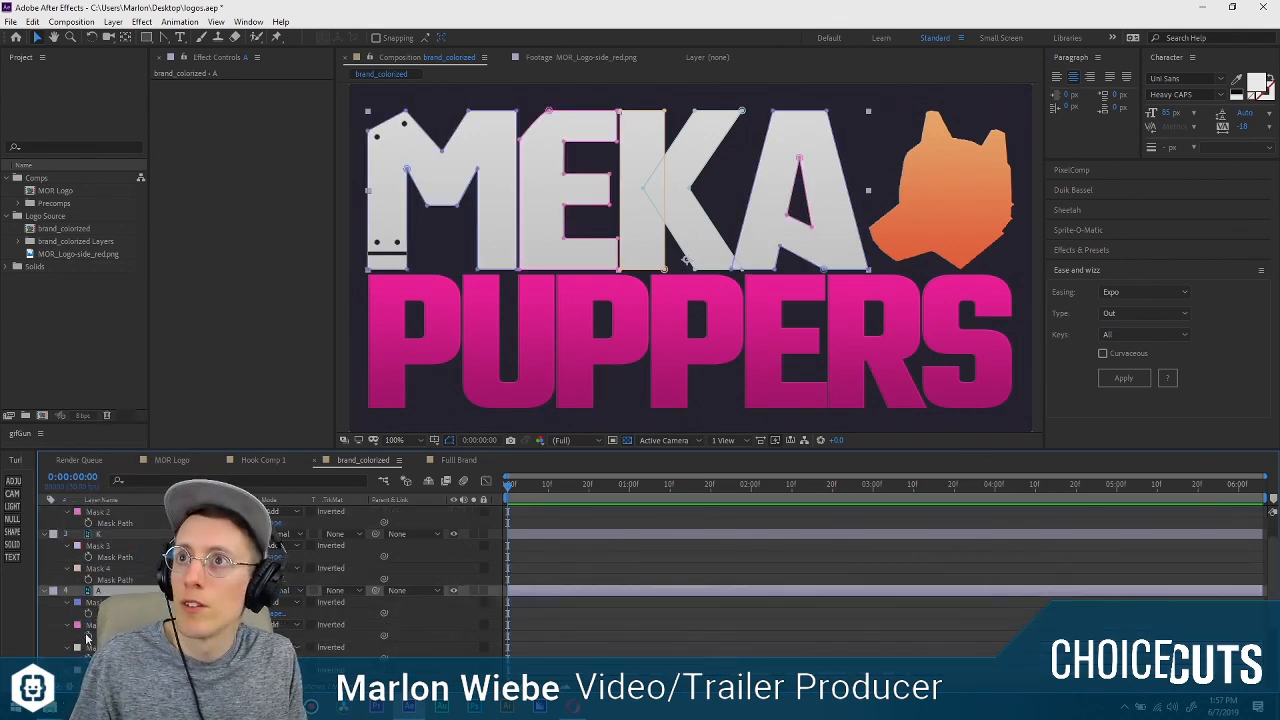
scroll(95, 607, down, 2)
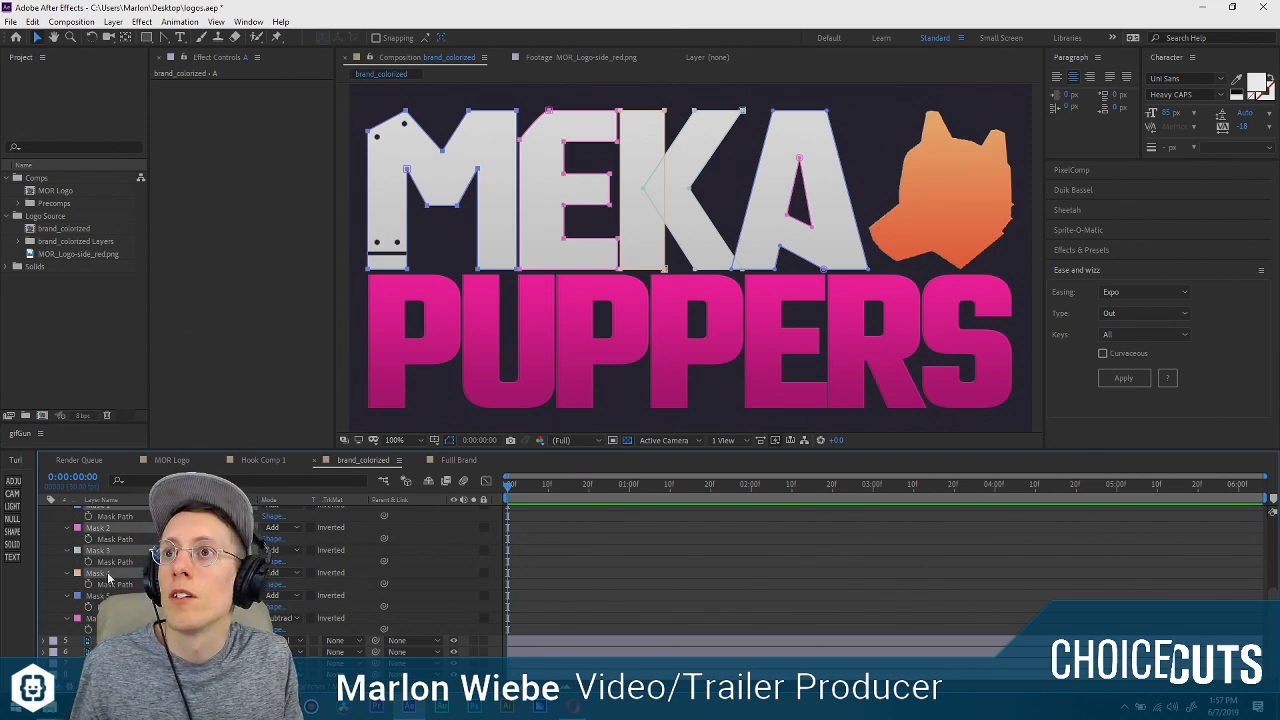
scroll(108, 577, up, 1)
key(Delete)
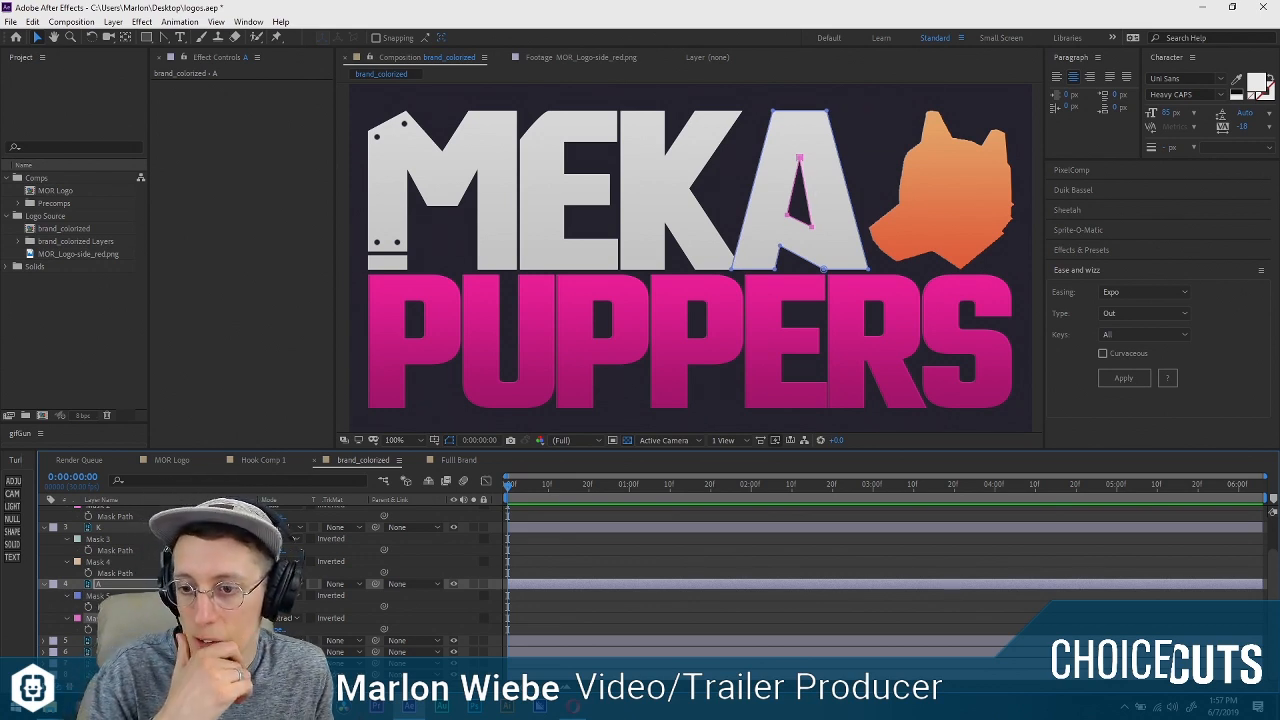
Collapse the mask properties and the M, E, K and A layers in the timeline.
scroll(68, 550, up, 3)
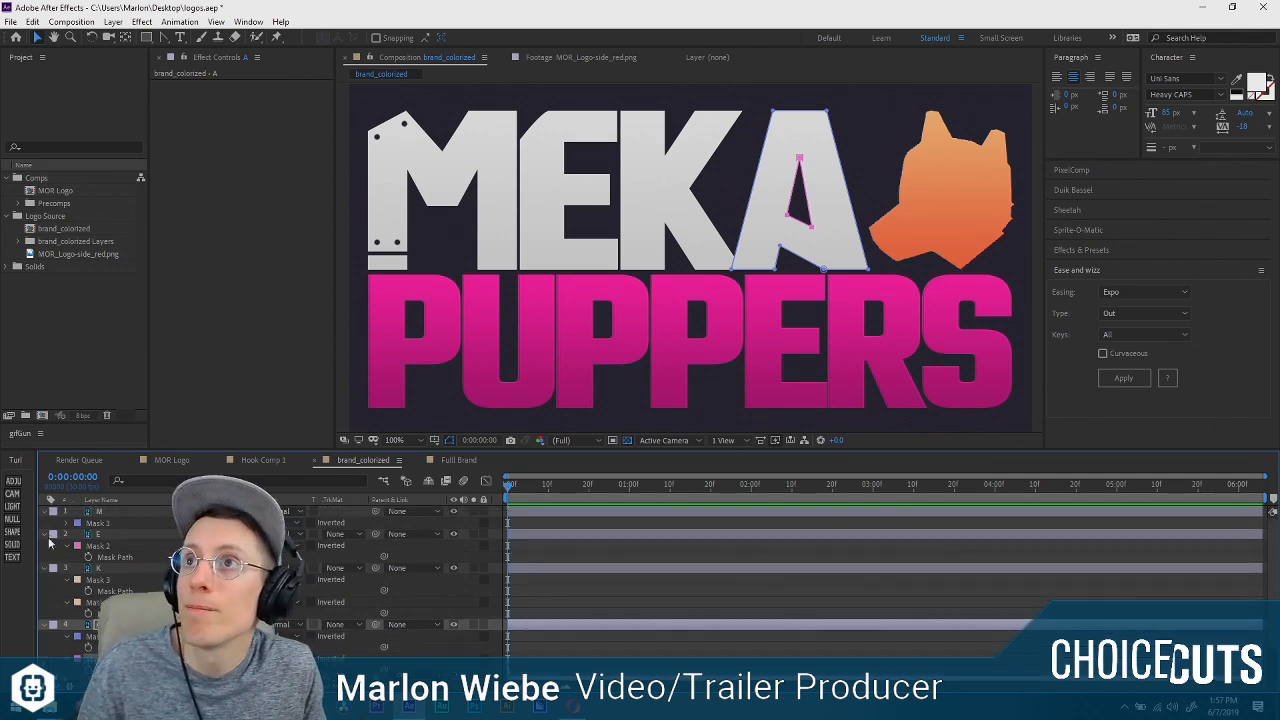
click(67, 546)
click(67, 568)
click(67, 580)
click(67, 602)
click(66, 624)
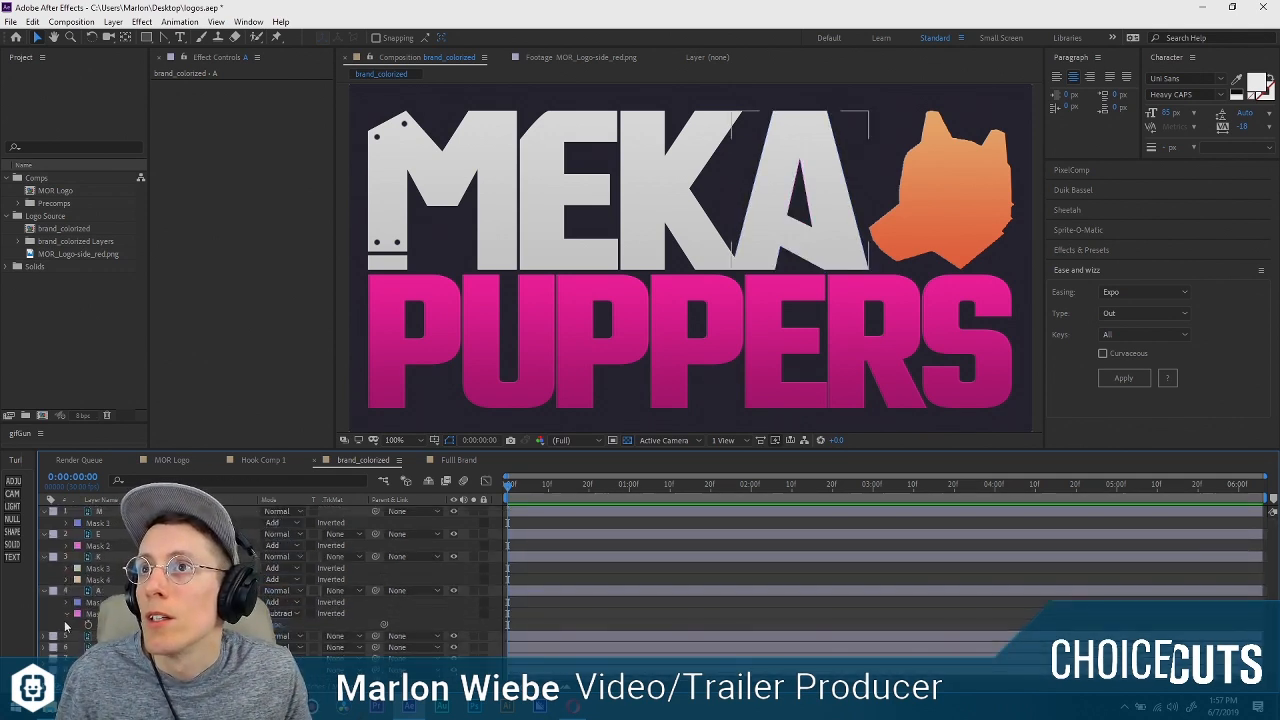
click(69, 624)
click(45, 590)
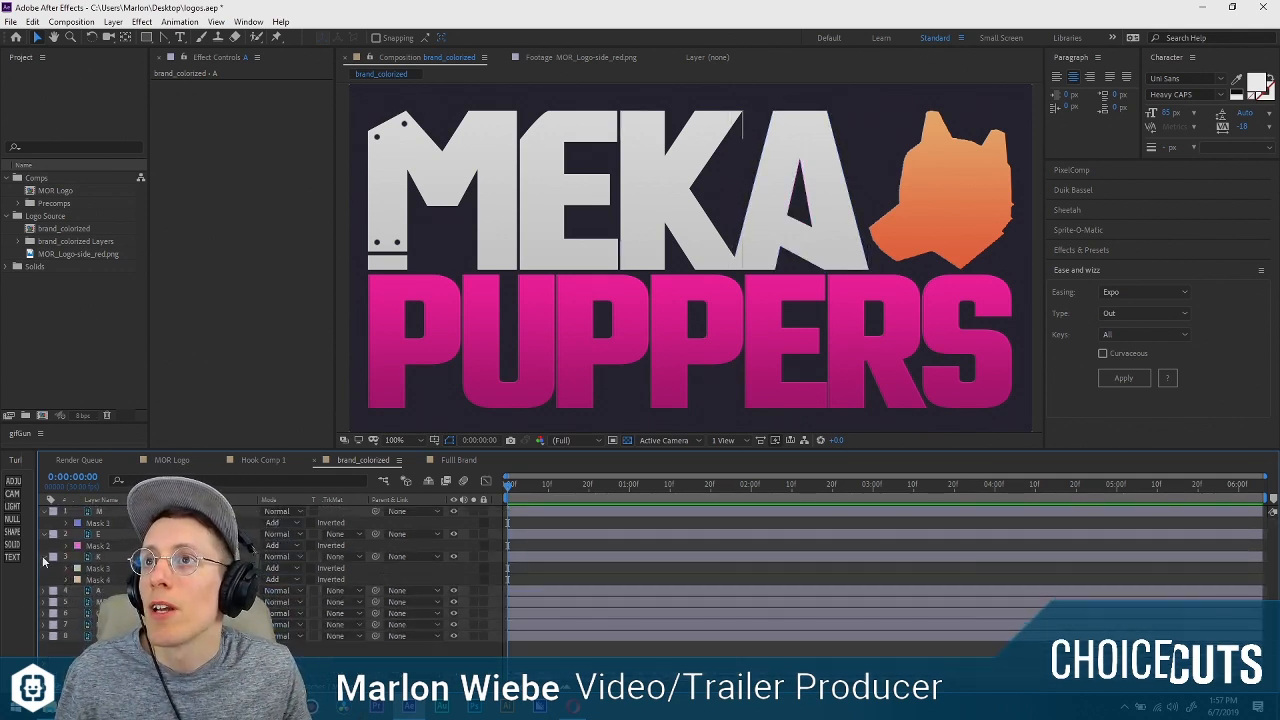
click(45, 556)
click(45, 534)
click(46, 511)
Hide the MEKA, Color Fill 1 copy and PUPPERS layers, leaving the background Color Fill 1 layer visible behind the separate letters.
click(122, 557)
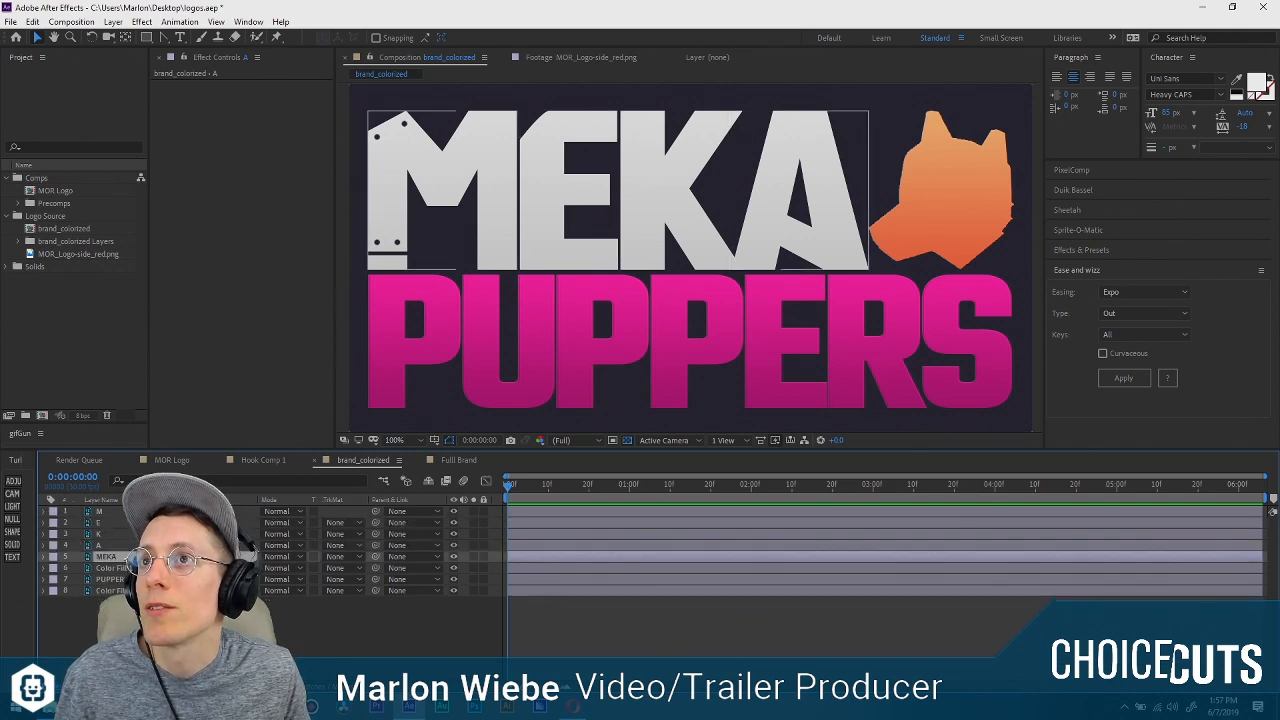
shift+click(128, 590)
drag(453, 557, 453, 590)
click(296, 654)
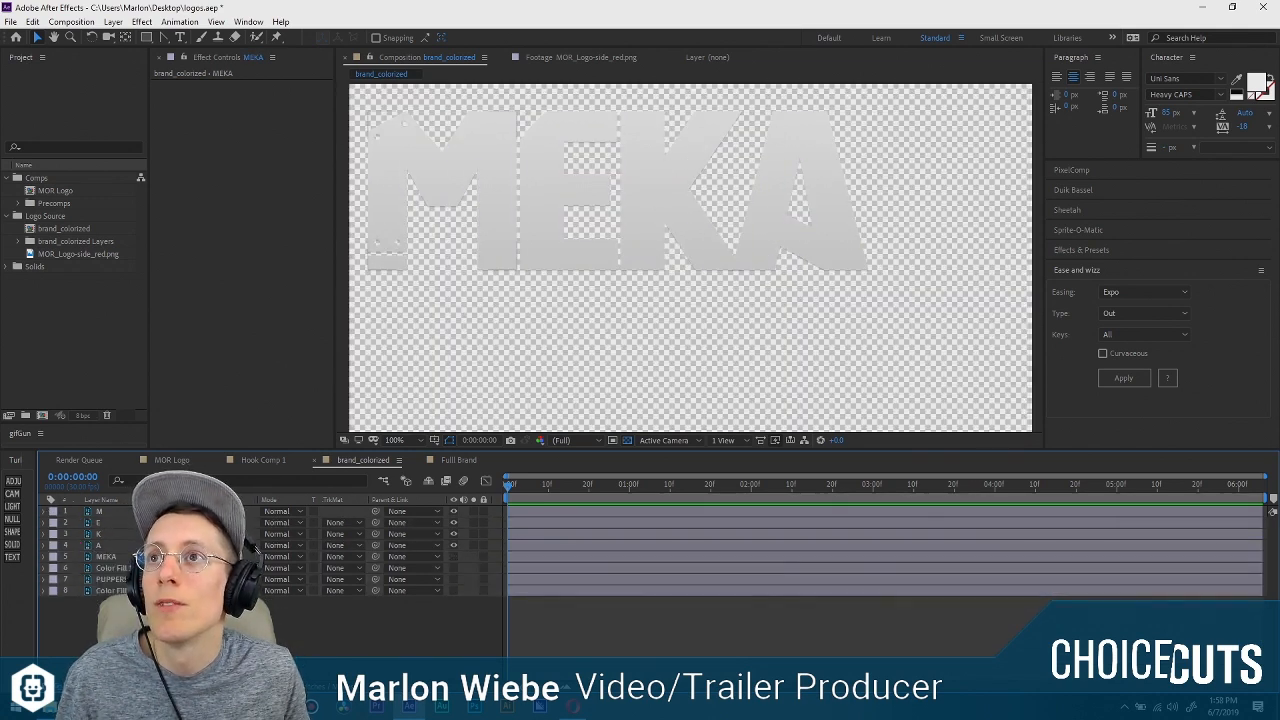
click(140, 511)
click(140, 579)
click(454, 590)
click(296, 650)
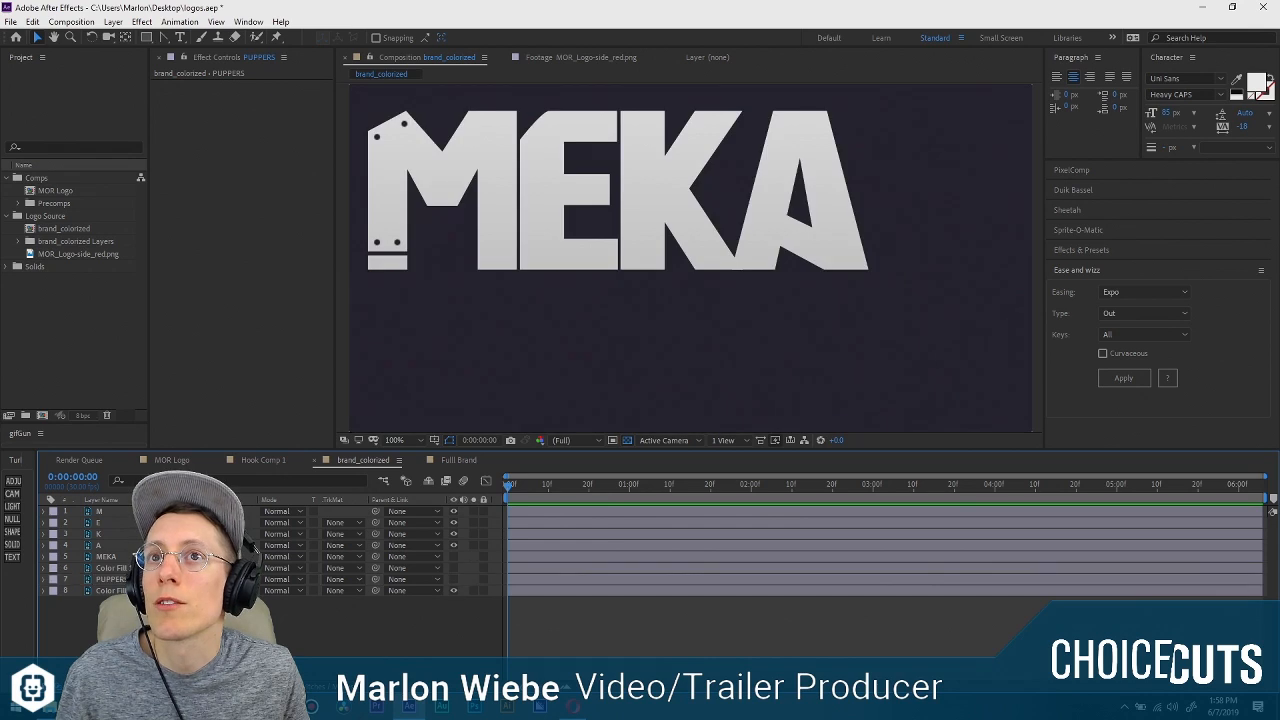
Enlarge the brand_colorized composition to 1328 x 1328 px, keeping the aspect ratio locked at 1:1.
click(114, 579)
click(116, 511)
shift+click(114, 534)
drag(686, 263, 651, 254)
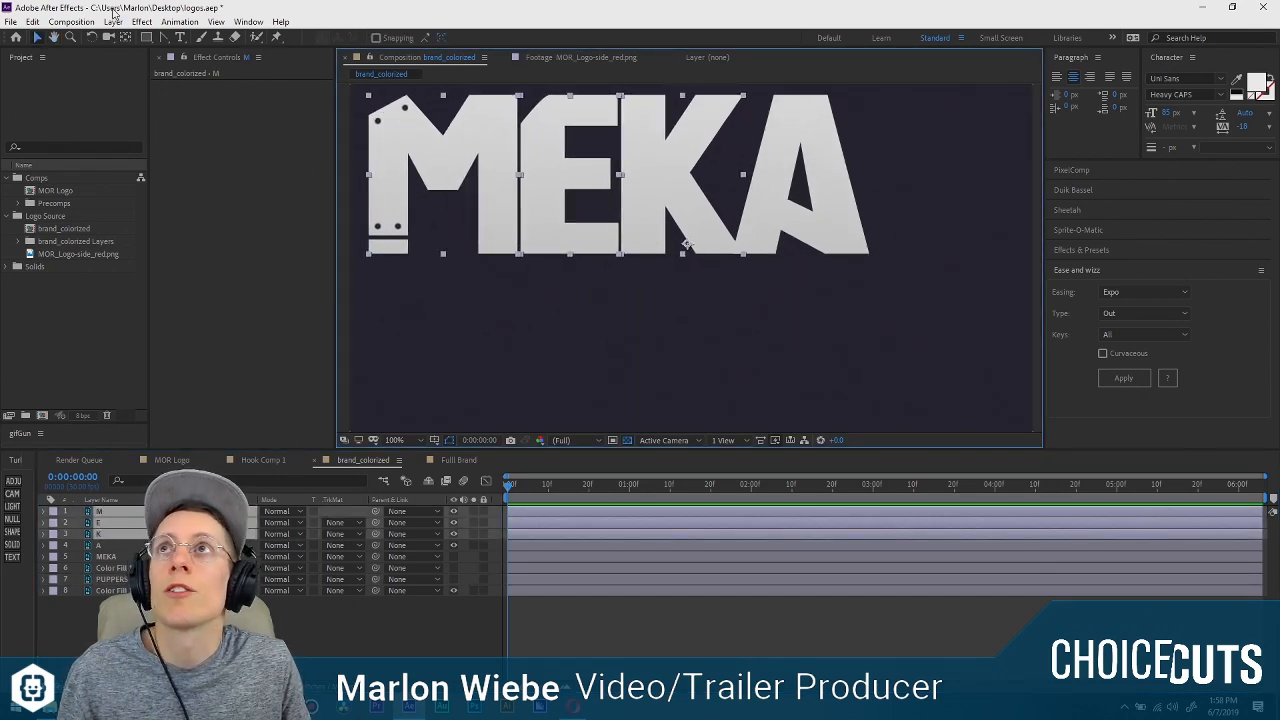
click(71, 21)
click(86, 52)
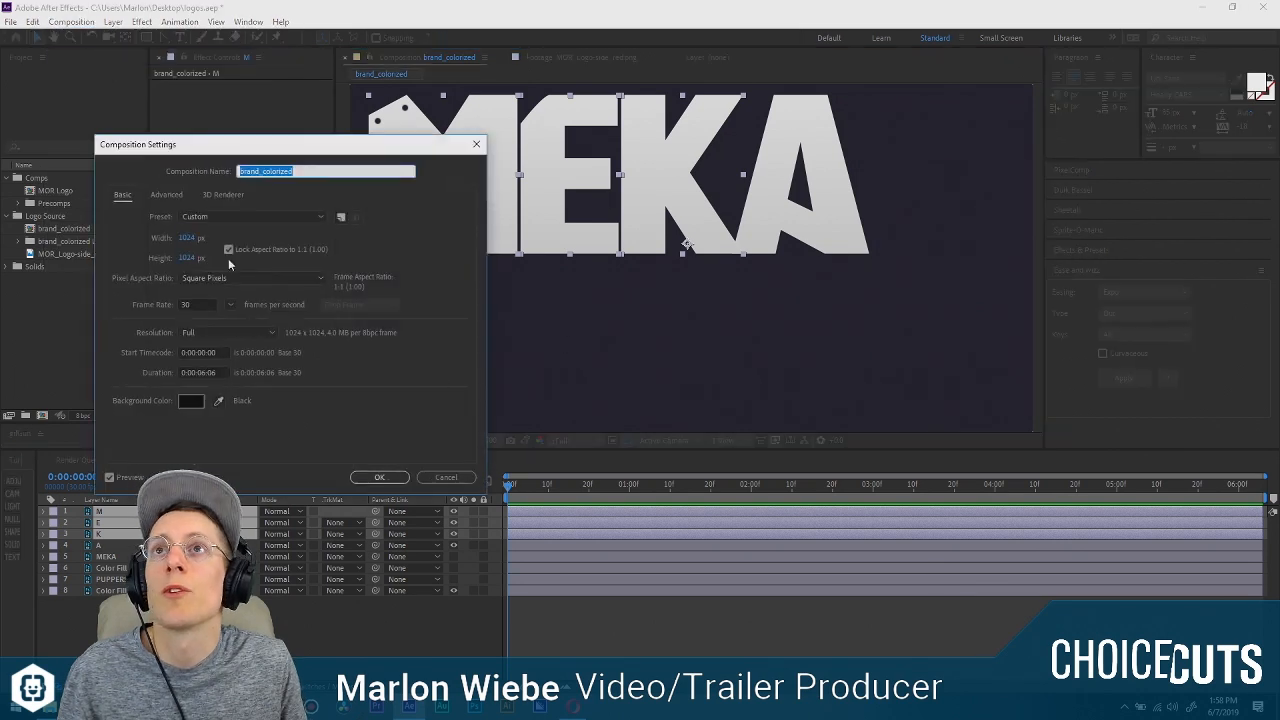
drag(186, 239, 229, 272)
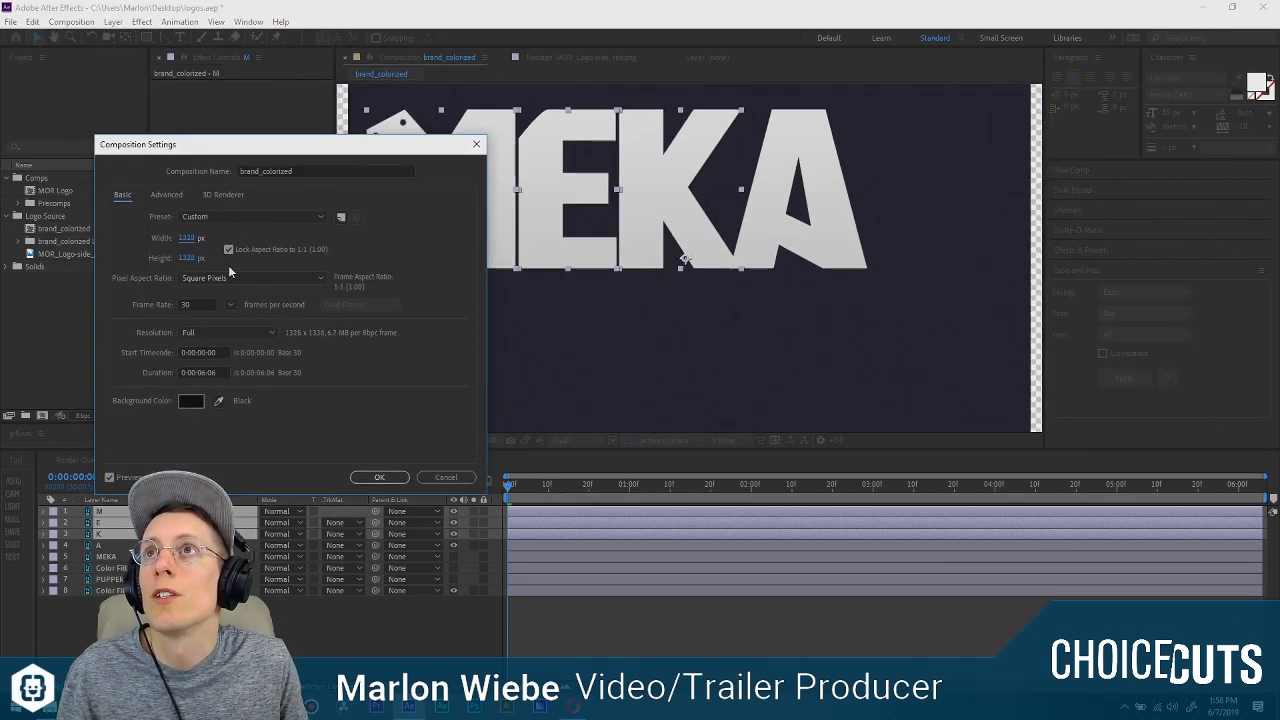
click(379, 477)
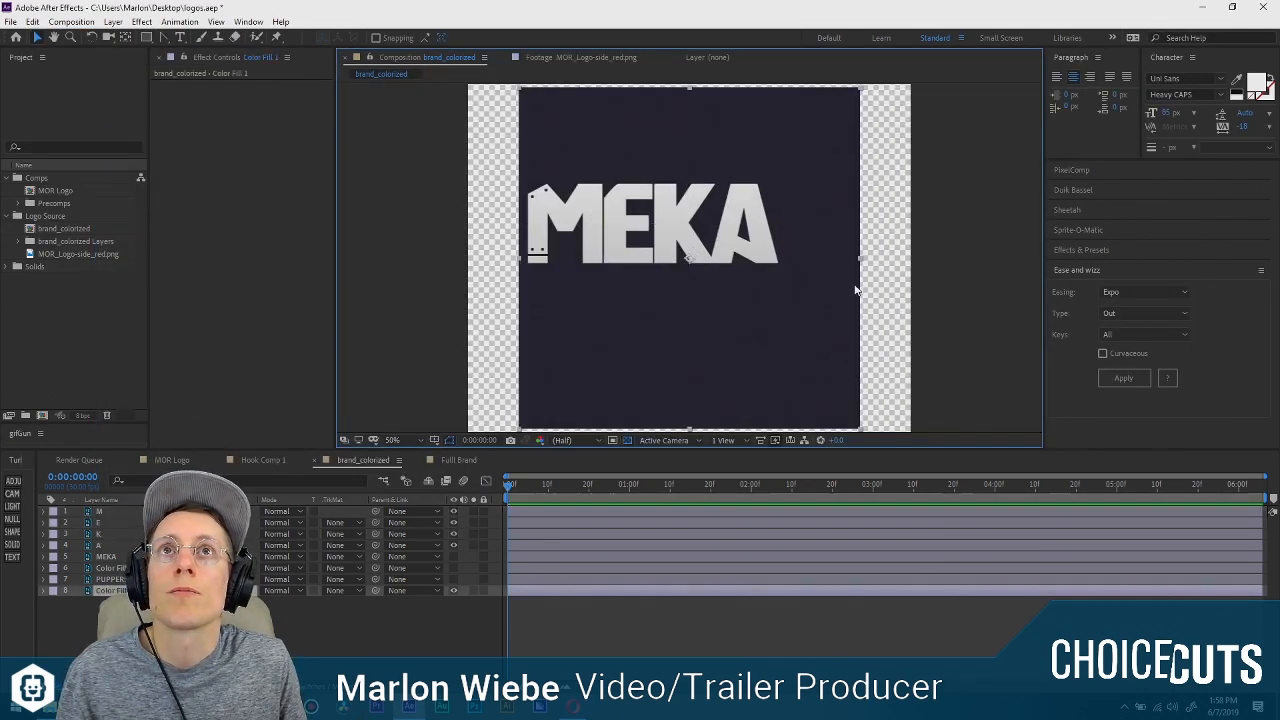
Scale the background Color Fill 1 layer up until it extends past the edges of the enlarged composition.
key(comma)
drag(778, 348, 863, 357)
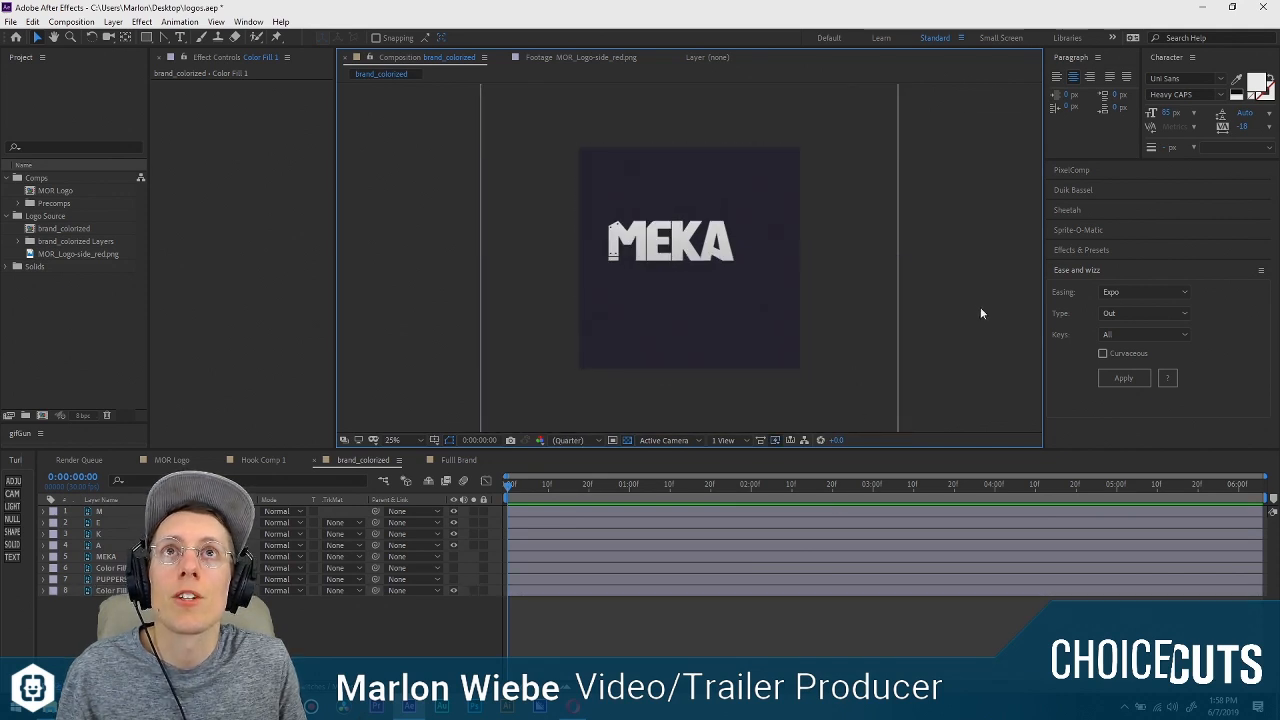
key(slash)
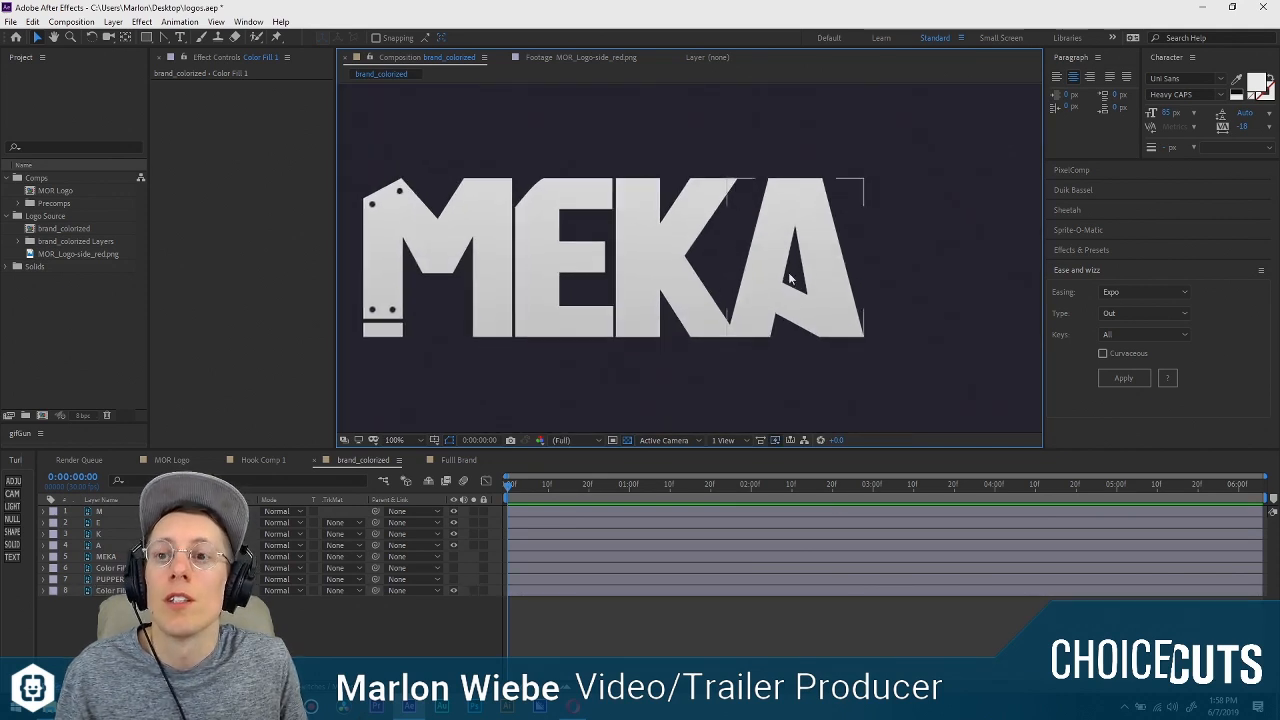
drag(846, 306, 871, 257)
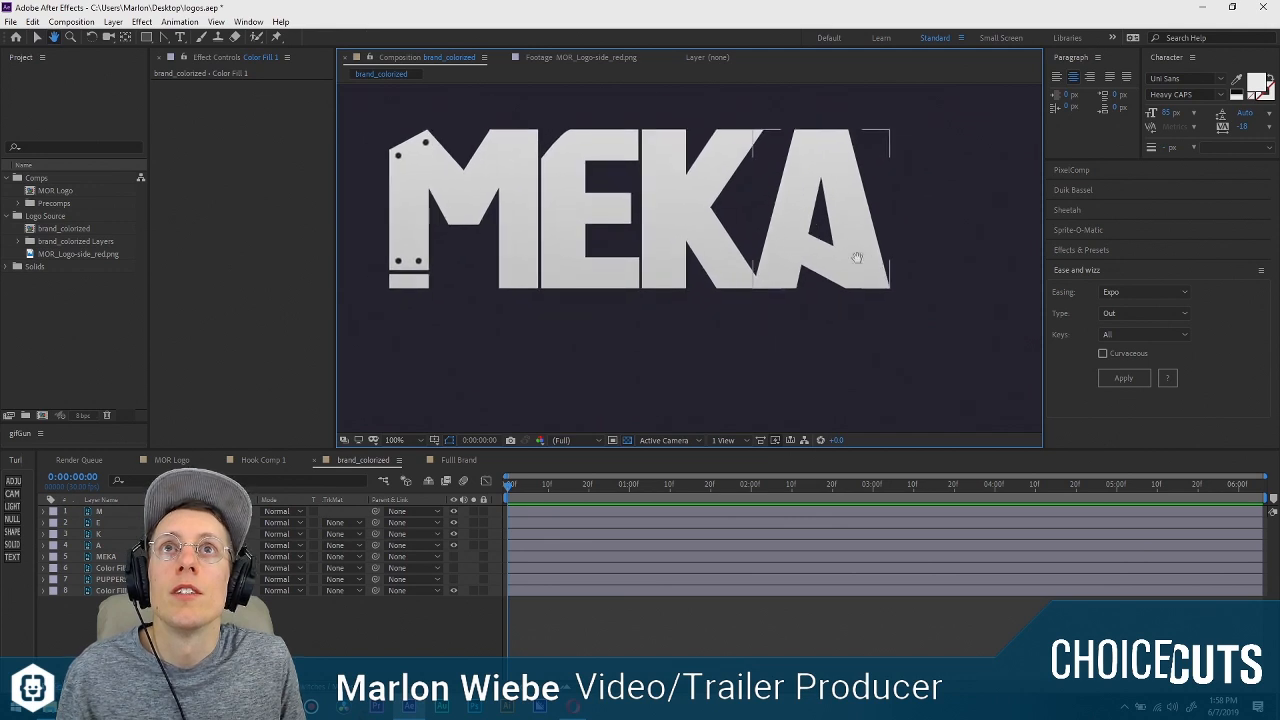
Move the anchor points of the M and E layers to the centre of their letters with the Pan Behind tool.
click(477, 230)
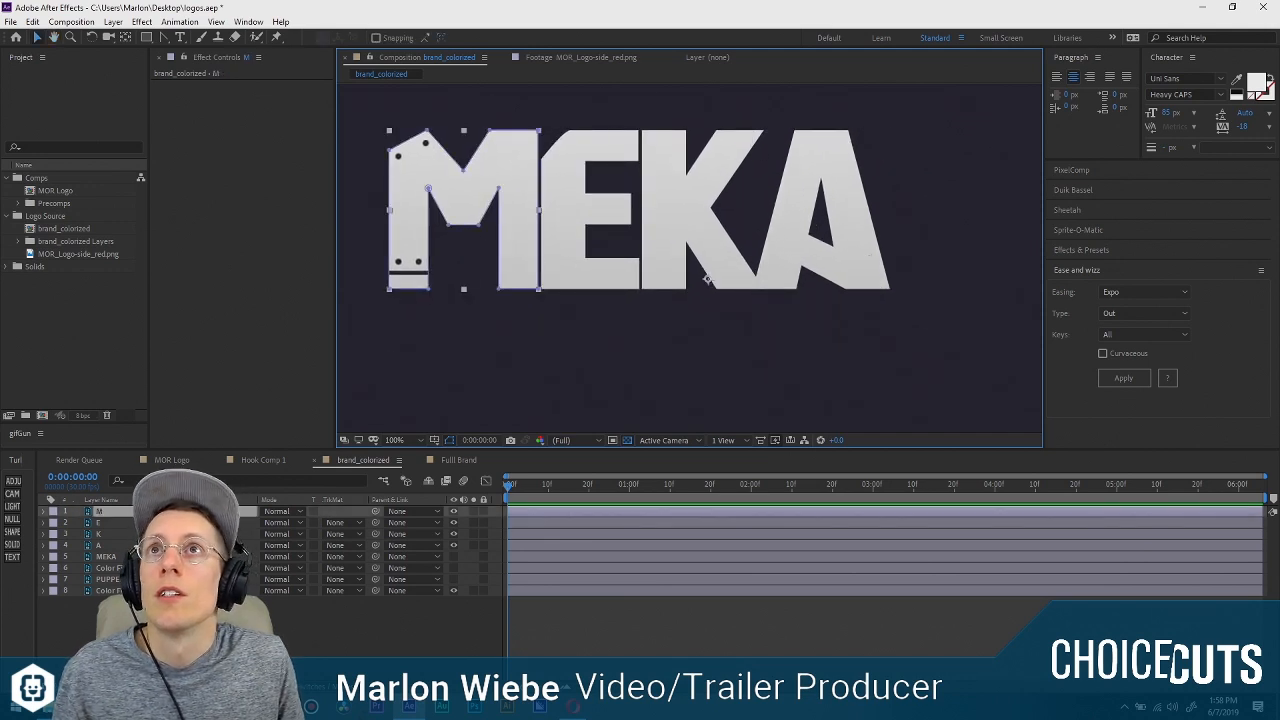
click(472, 622)
click(479, 150)
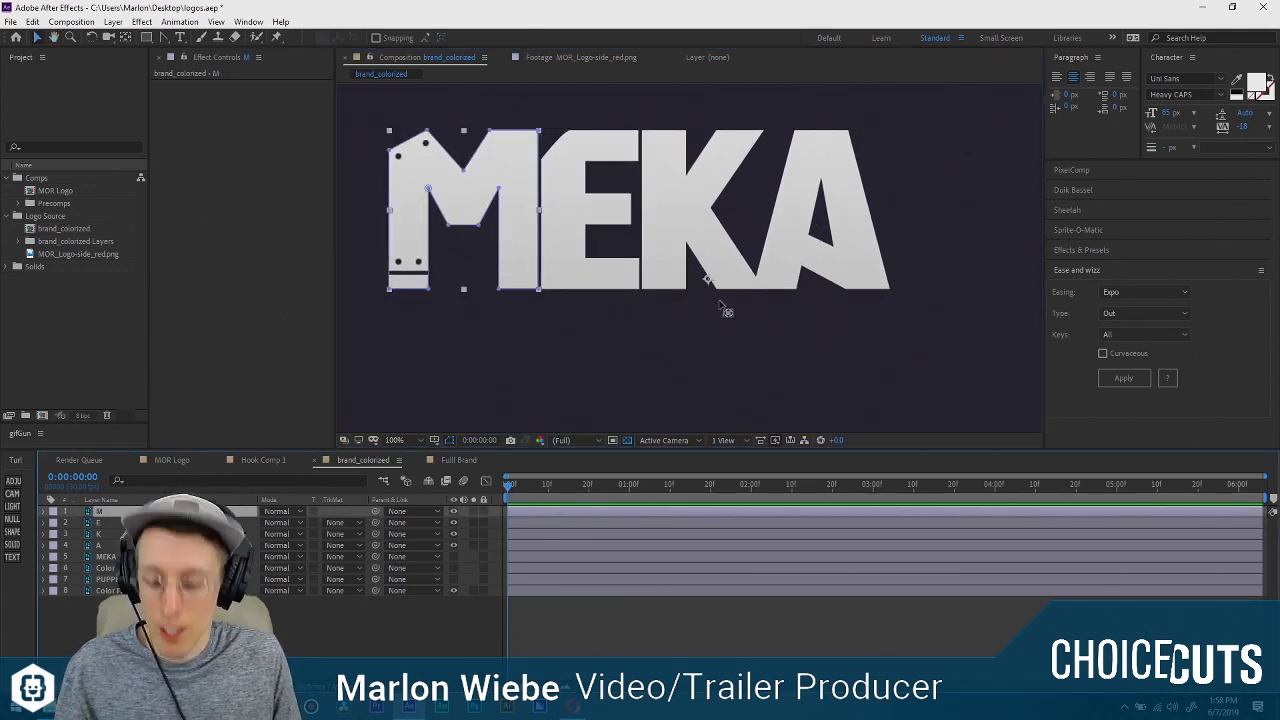
key(y)
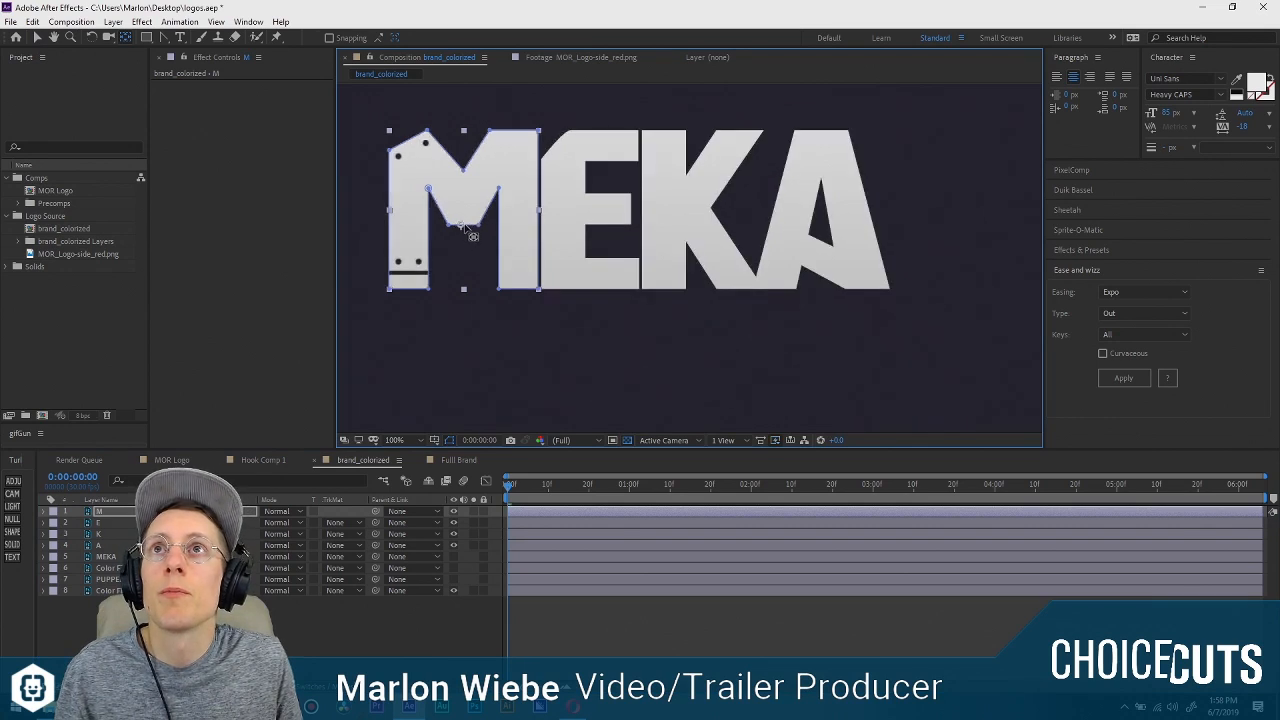
drag(462, 224, 465, 213)
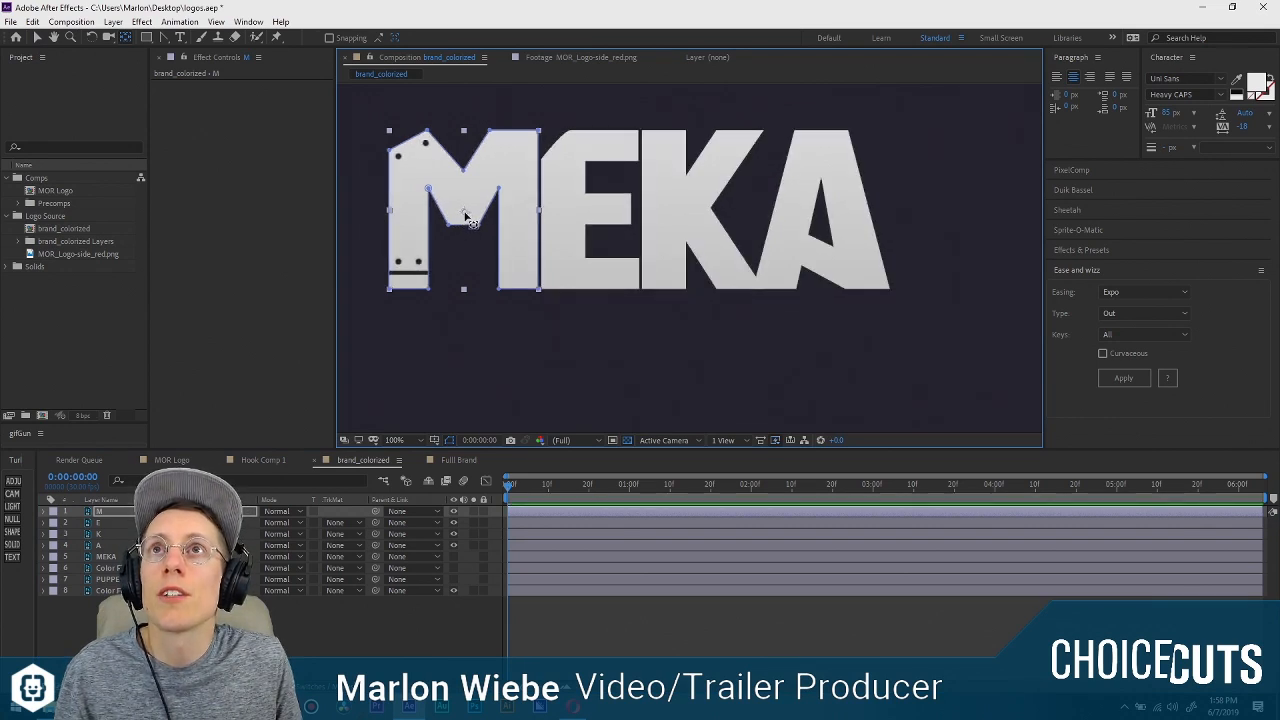
click(604, 157)
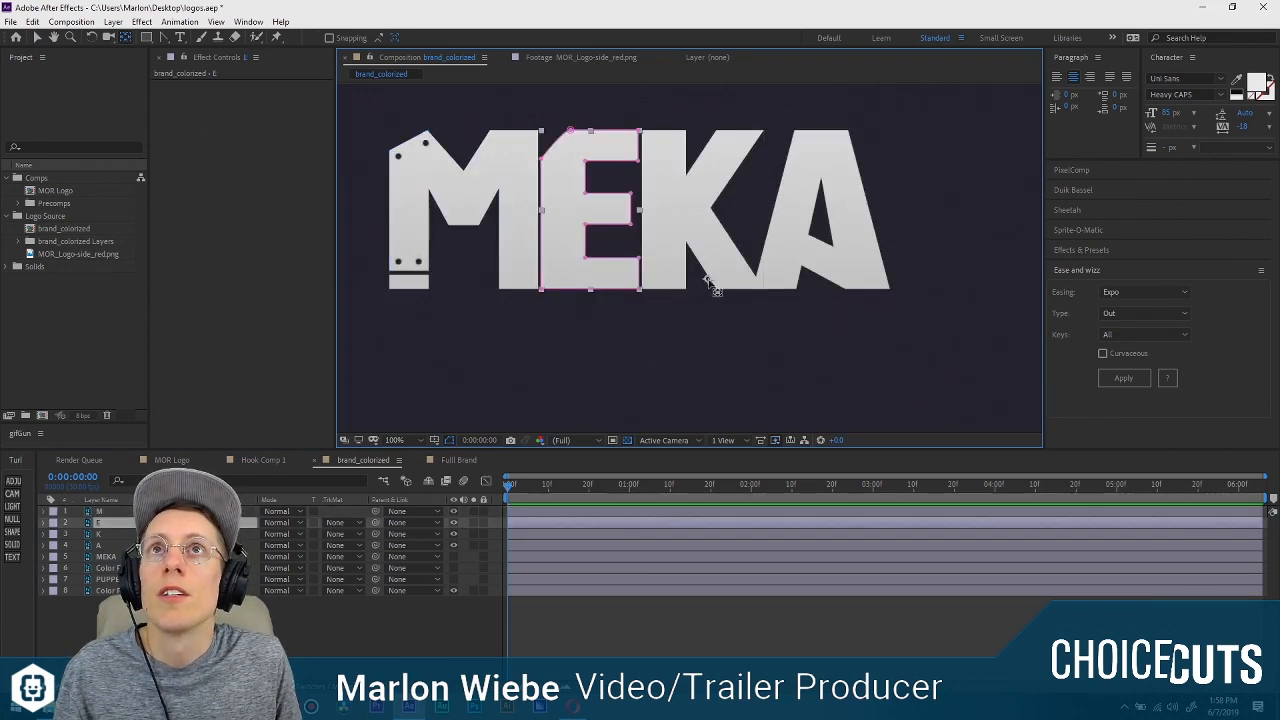
drag(597, 218, 591, 215)
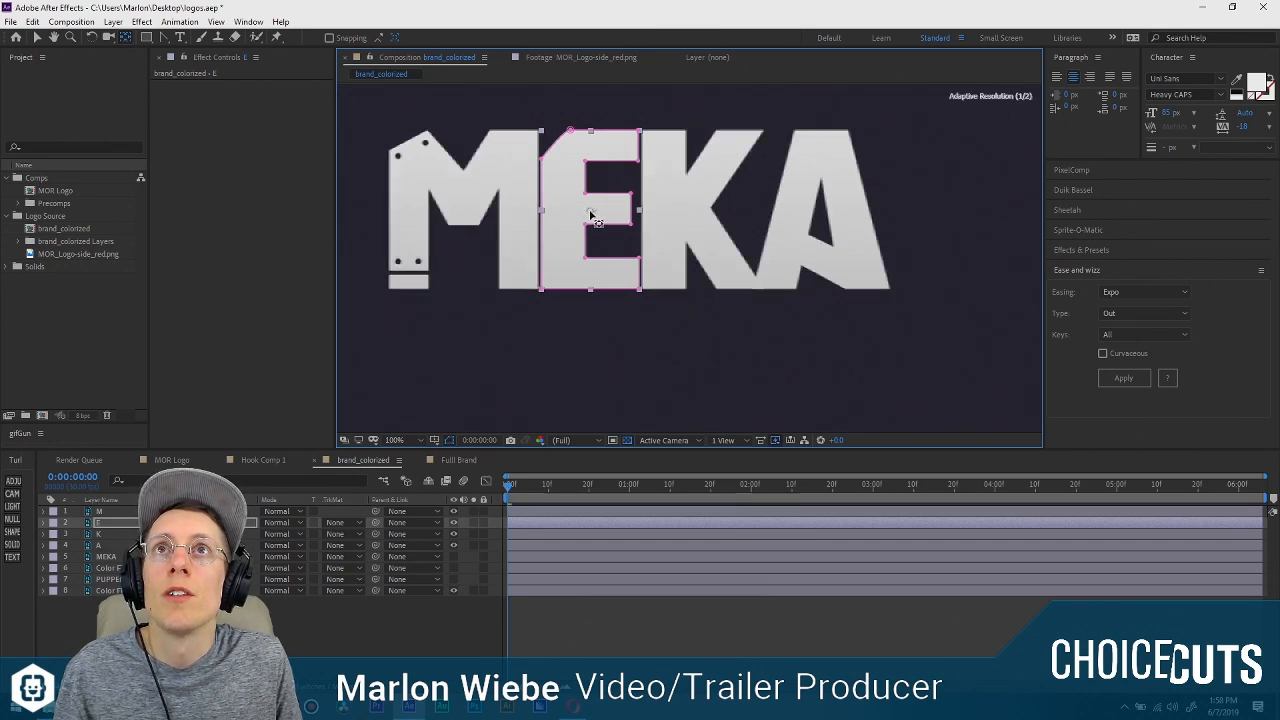
Move the anchor point of the K layer to the middle of its letter and centre the A layer's anchor point.
click(717, 200)
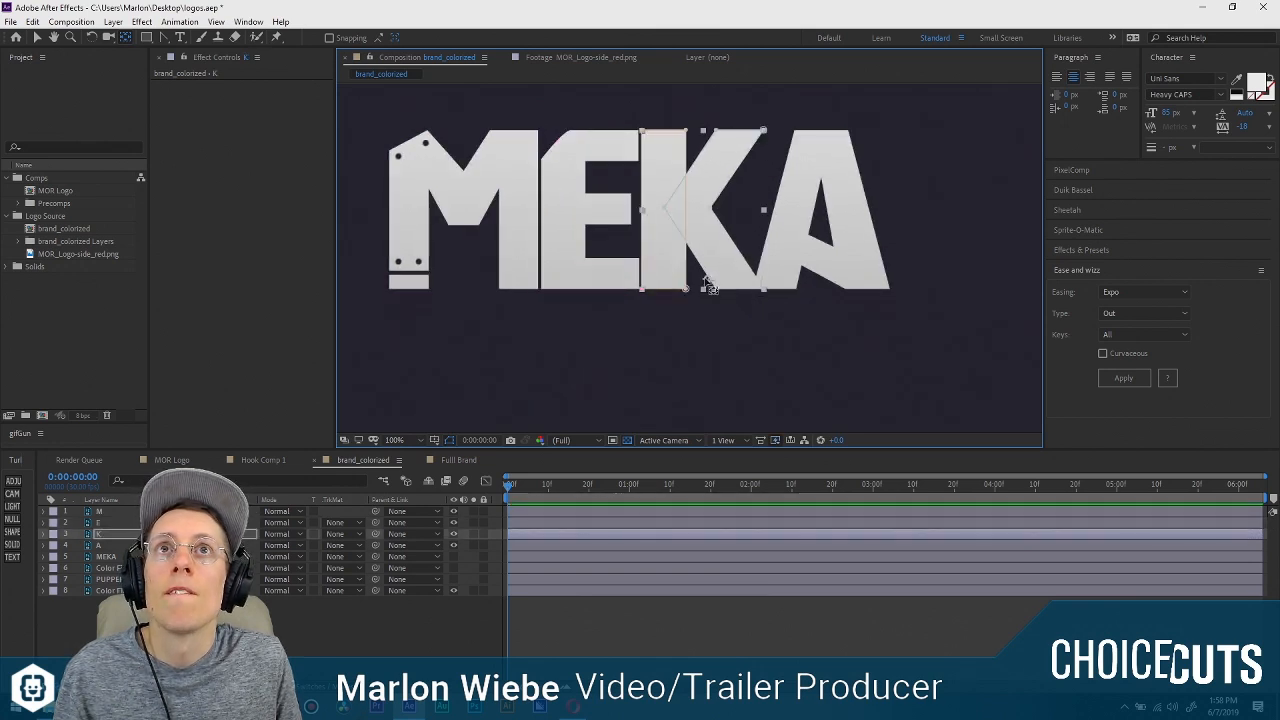
drag(709, 287, 684, 210)
click(848, 220)
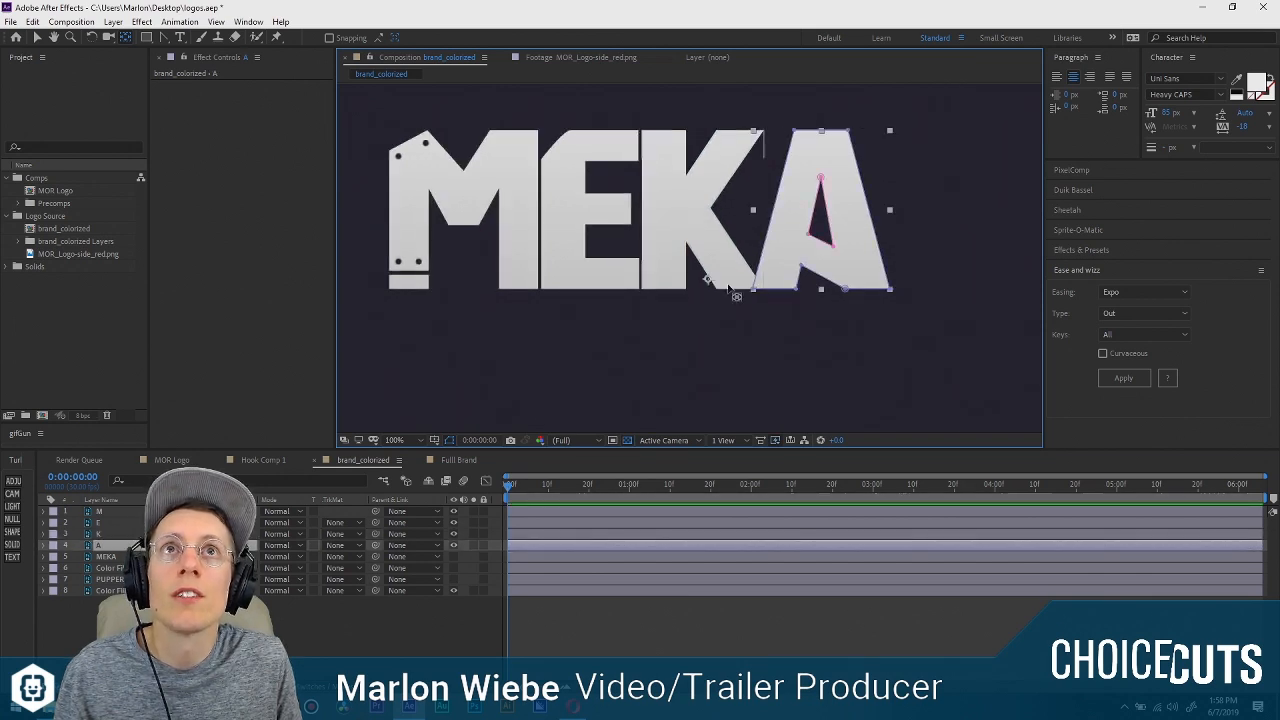
drag(800, 240, 822, 212)
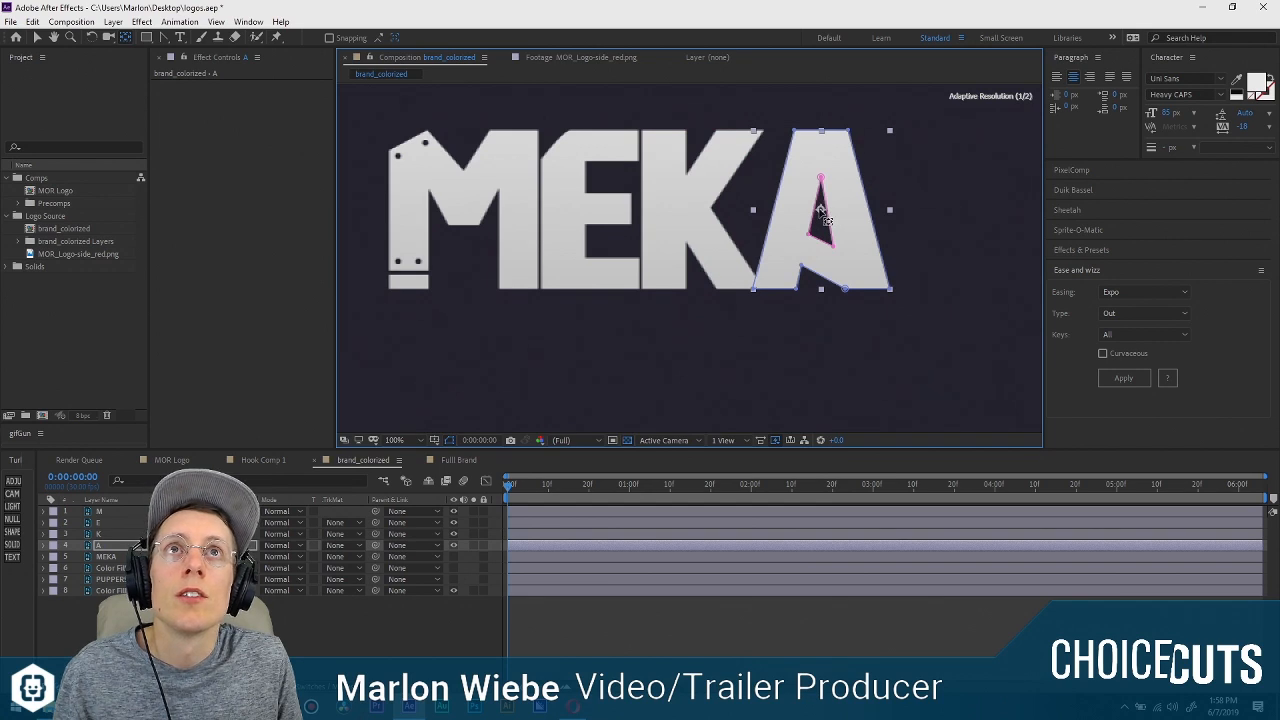
click(735, 332)
Show the layer switches in the timeline and turn the M, E, K and A layers into 3D layers.
click(525, 512)
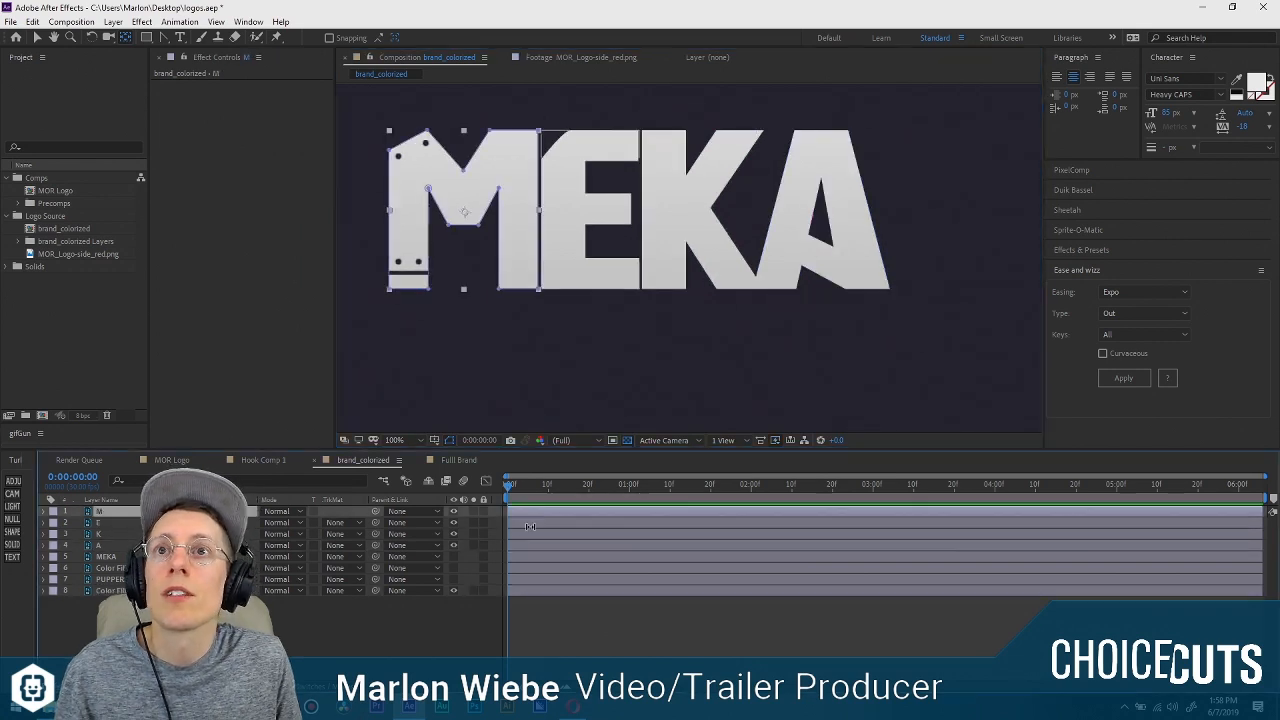
shift+click(525, 545)
click(350, 642)
key(F4)
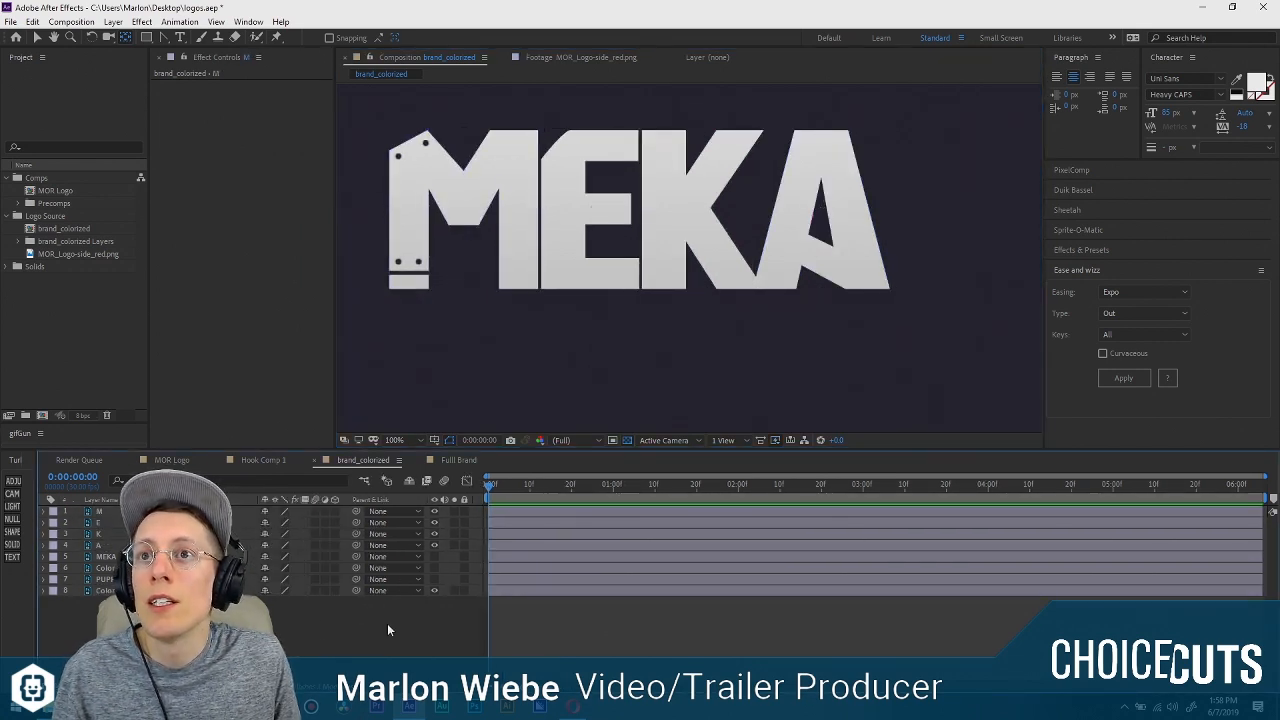
click(170, 512)
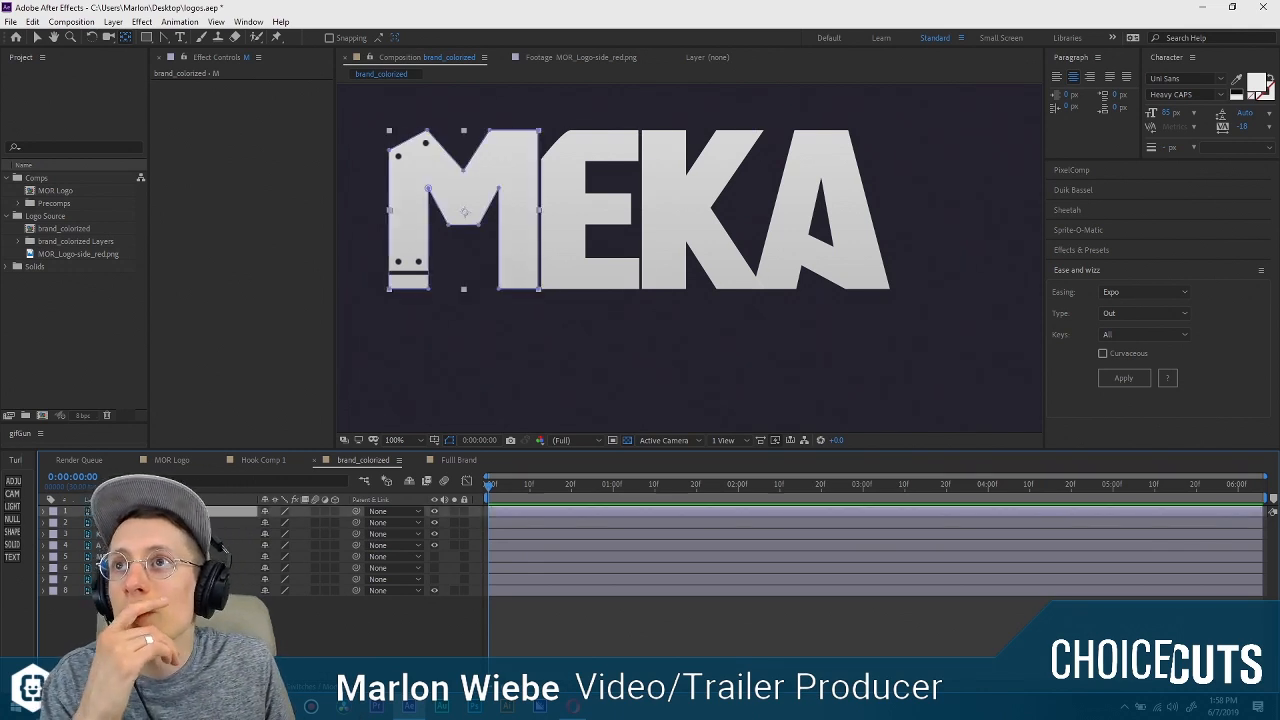
shift+click(240, 546)
click(335, 512)
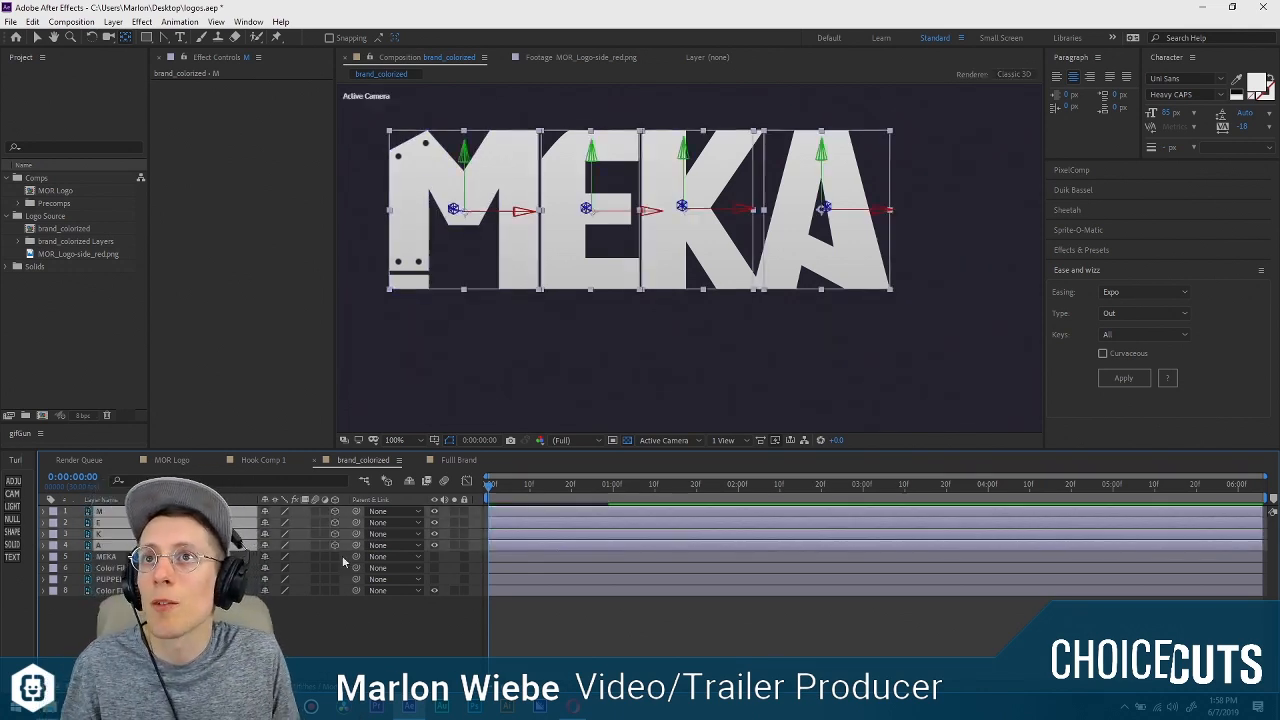
Set Position keyframes on the M, E, K and A layers at 0:00:01:00.
click(315, 622)
click(200, 512)
shift+click(205, 545)
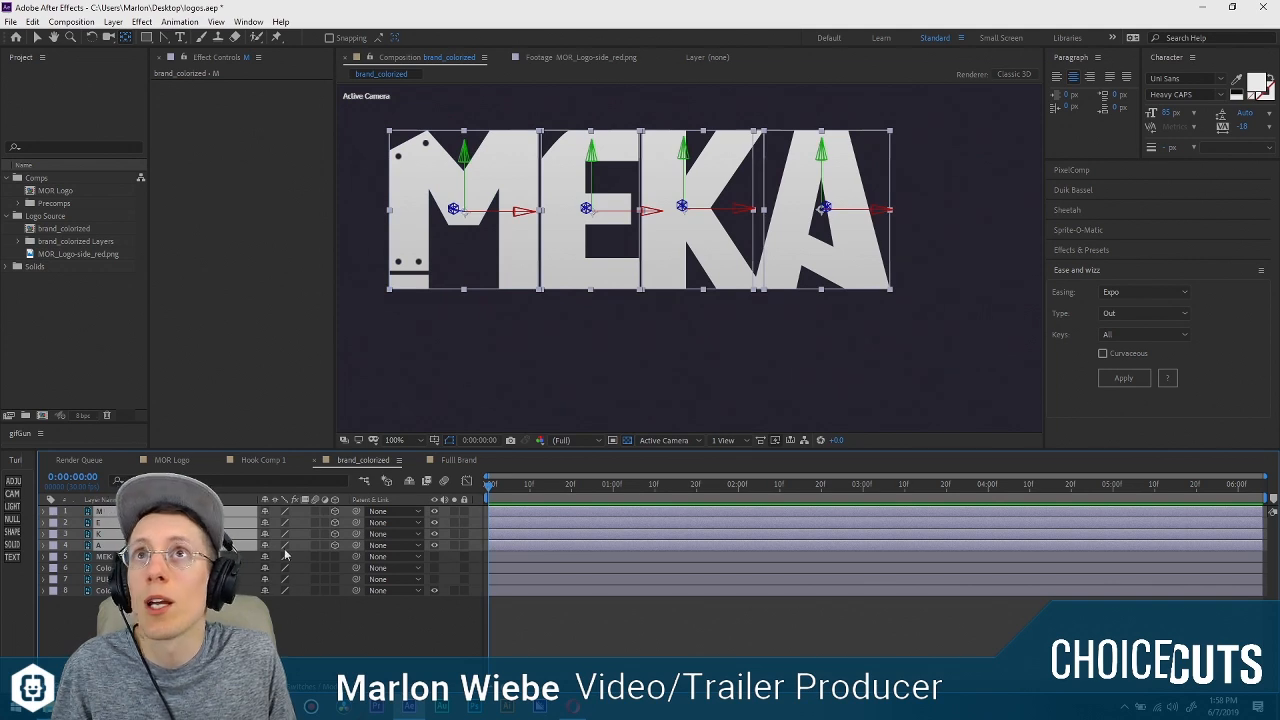
key(p)
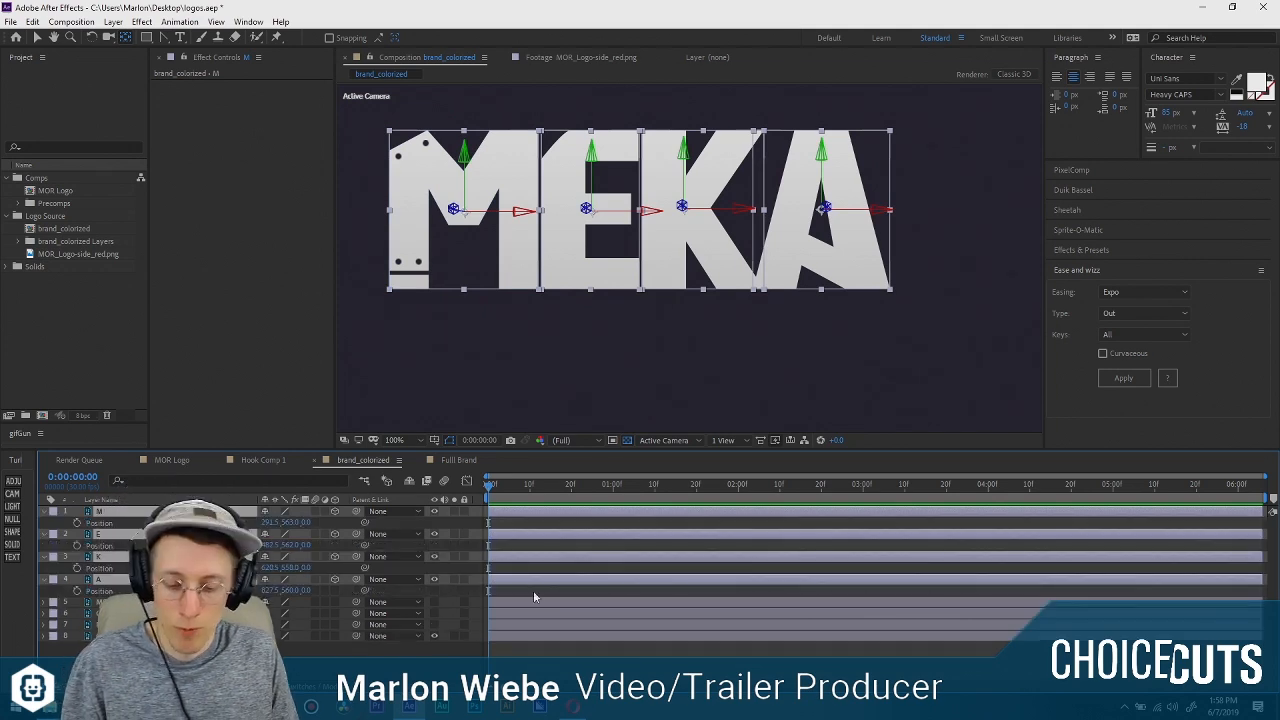
click(77, 523)
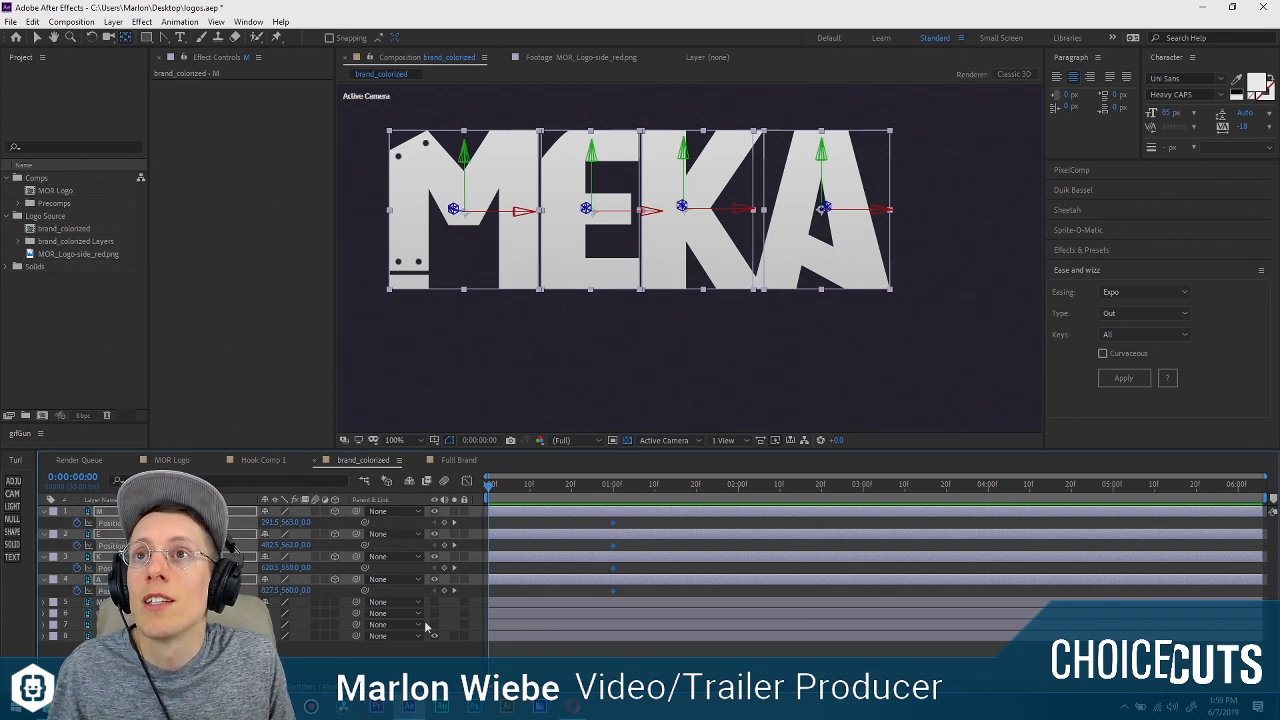
Separate the Position dimensions of the M, E, K and A layers into X, Y and Z.
click(410, 665)
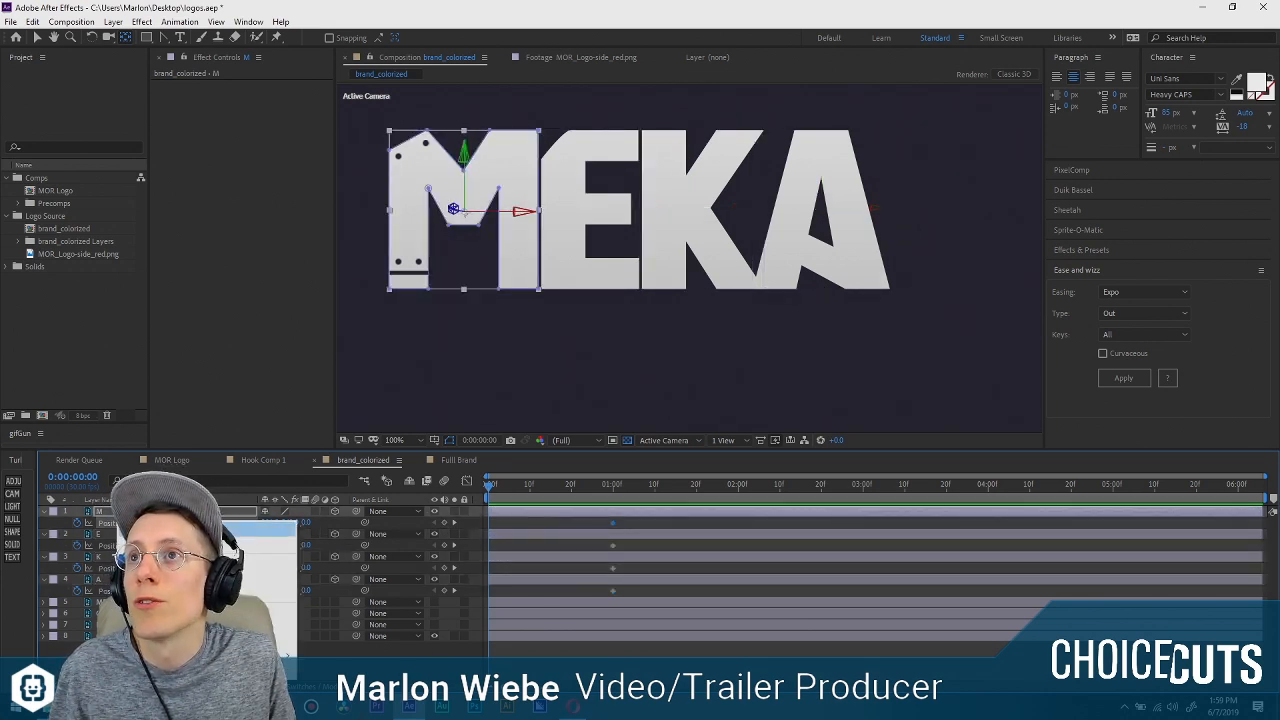
click(147, 542)
right_click(113, 567)
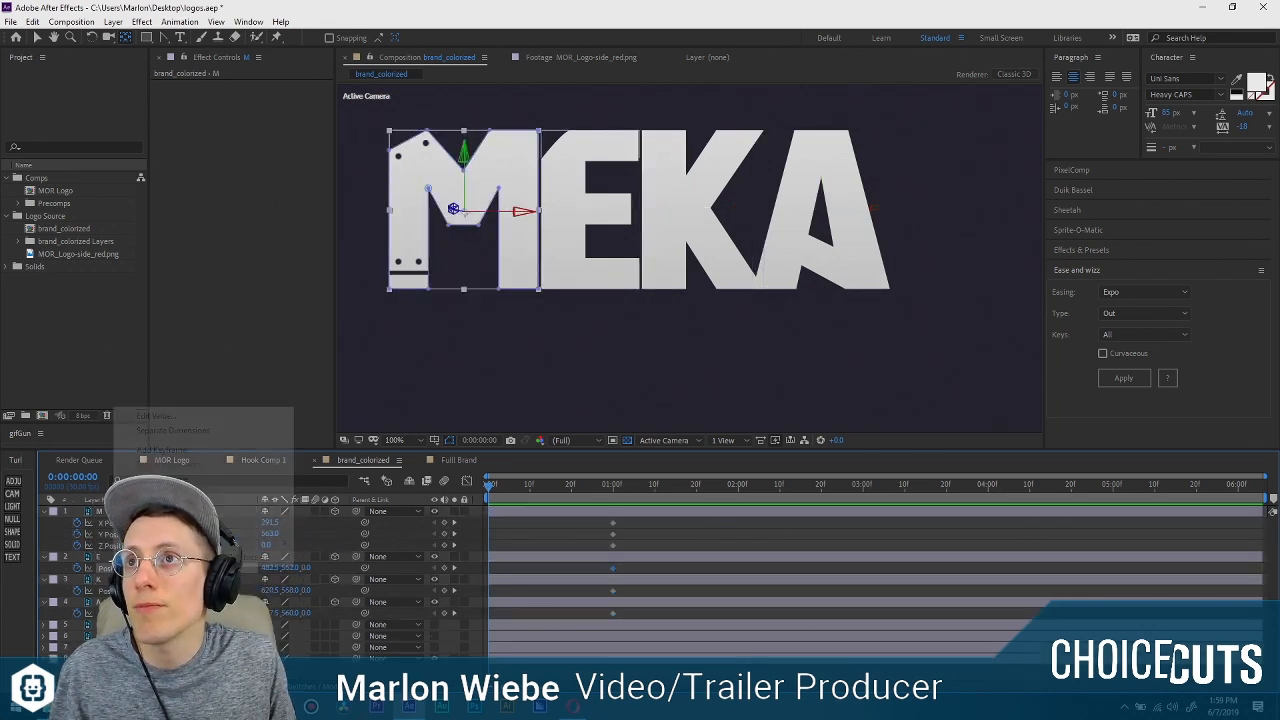
click(173, 430)
right_click(113, 612)
click(173, 475)
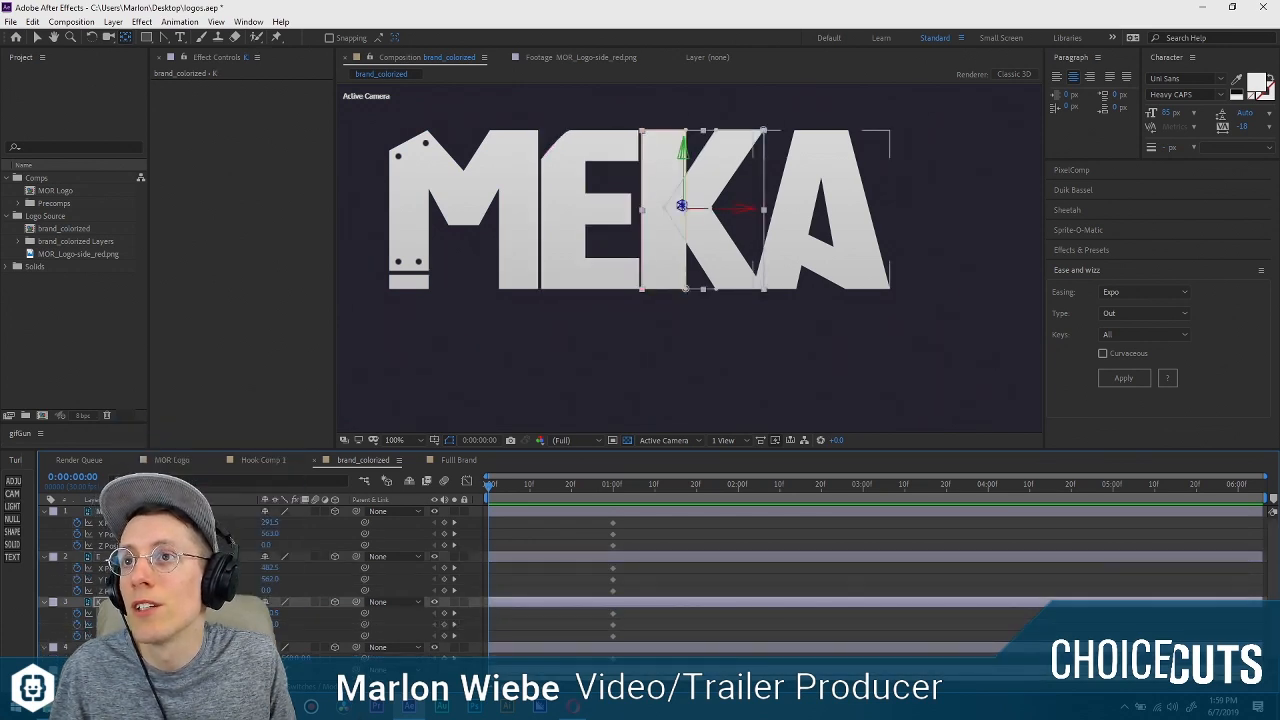
right_click(113, 658)
click(173, 521)
Remove the X and Y Position keyframes from all four letter layers, keeping only their Z Position animated.
scroll(173, 580, down, 1)
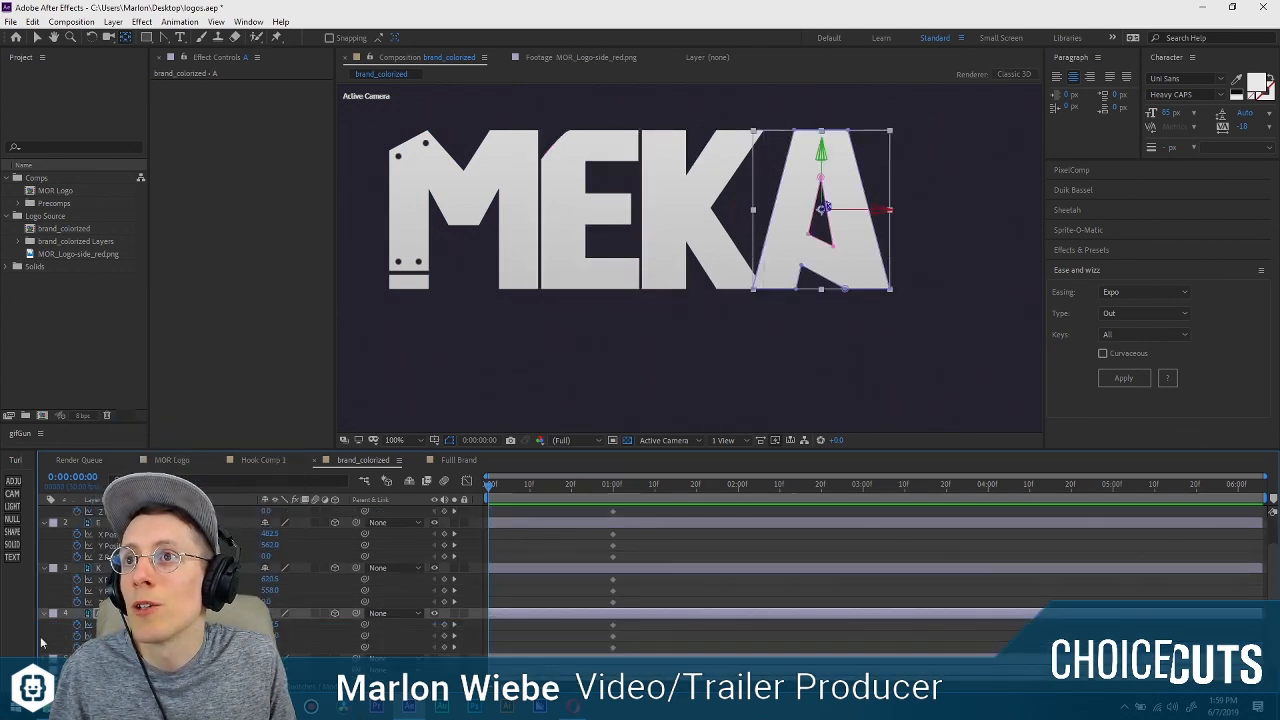
click(76, 625)
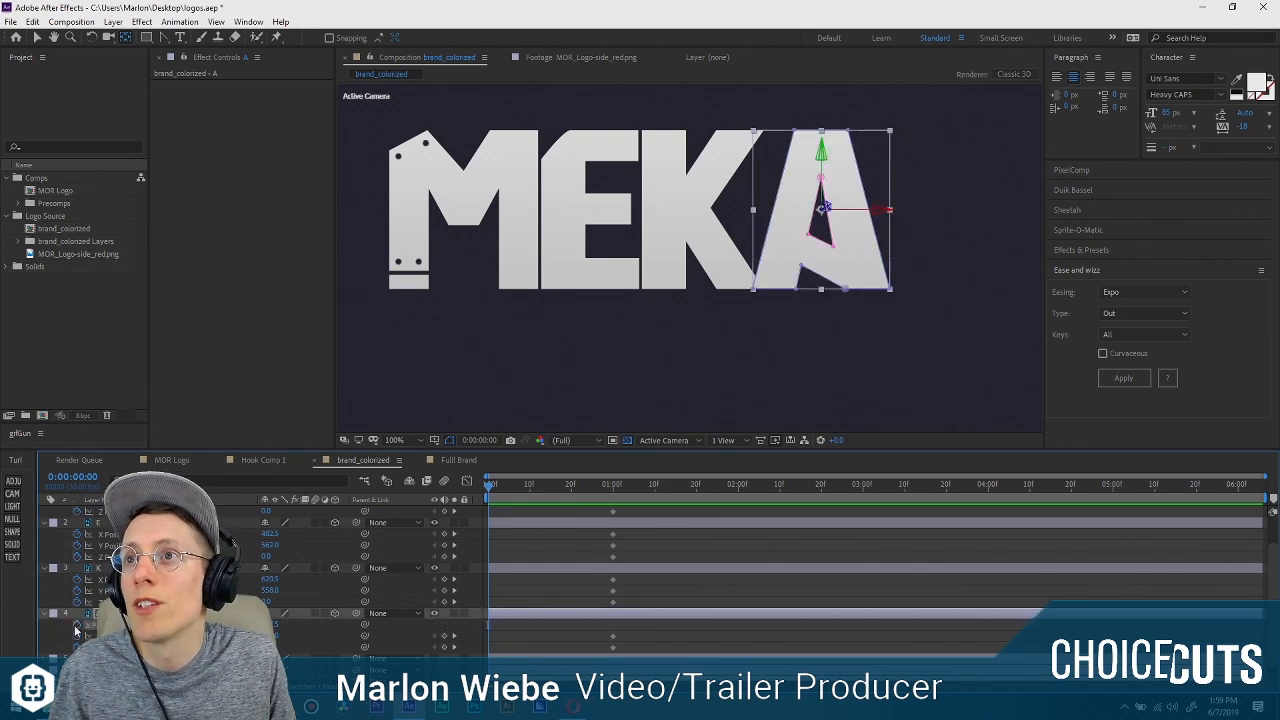
click(76, 579)
click(76, 590)
click(76, 534)
click(76, 545)
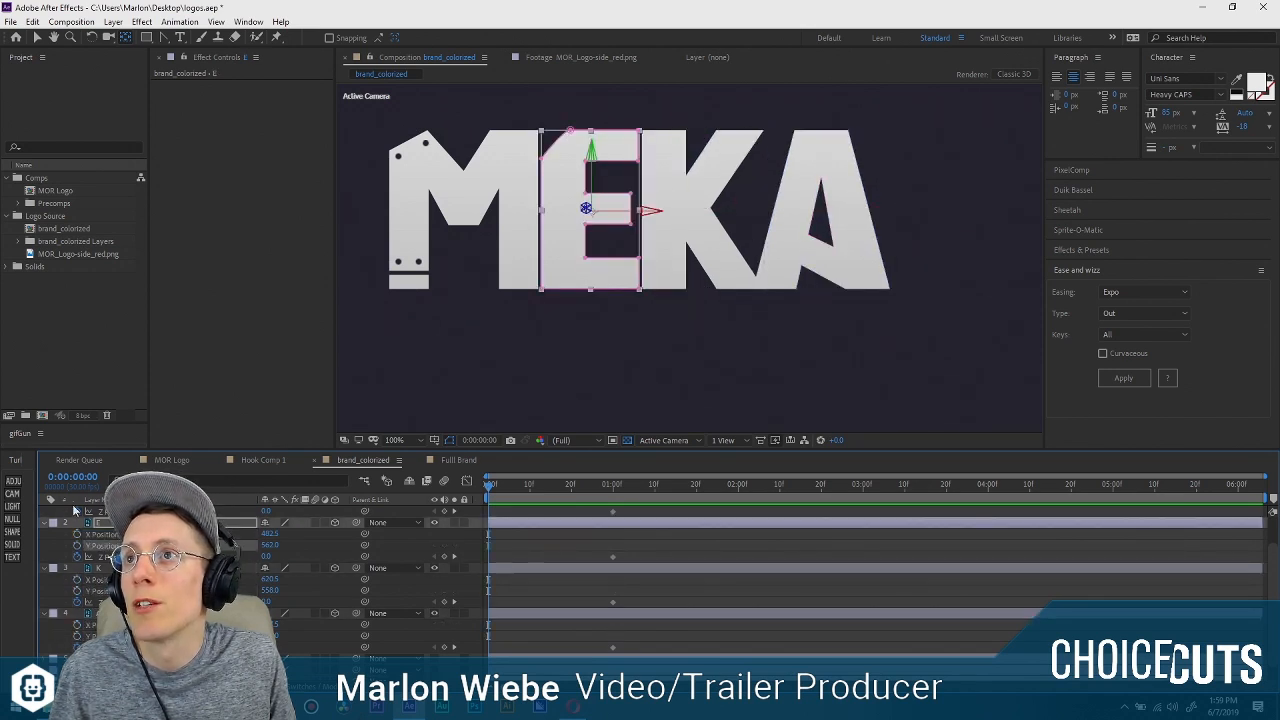
scroll(74, 531, up, 1)
click(205, 514)
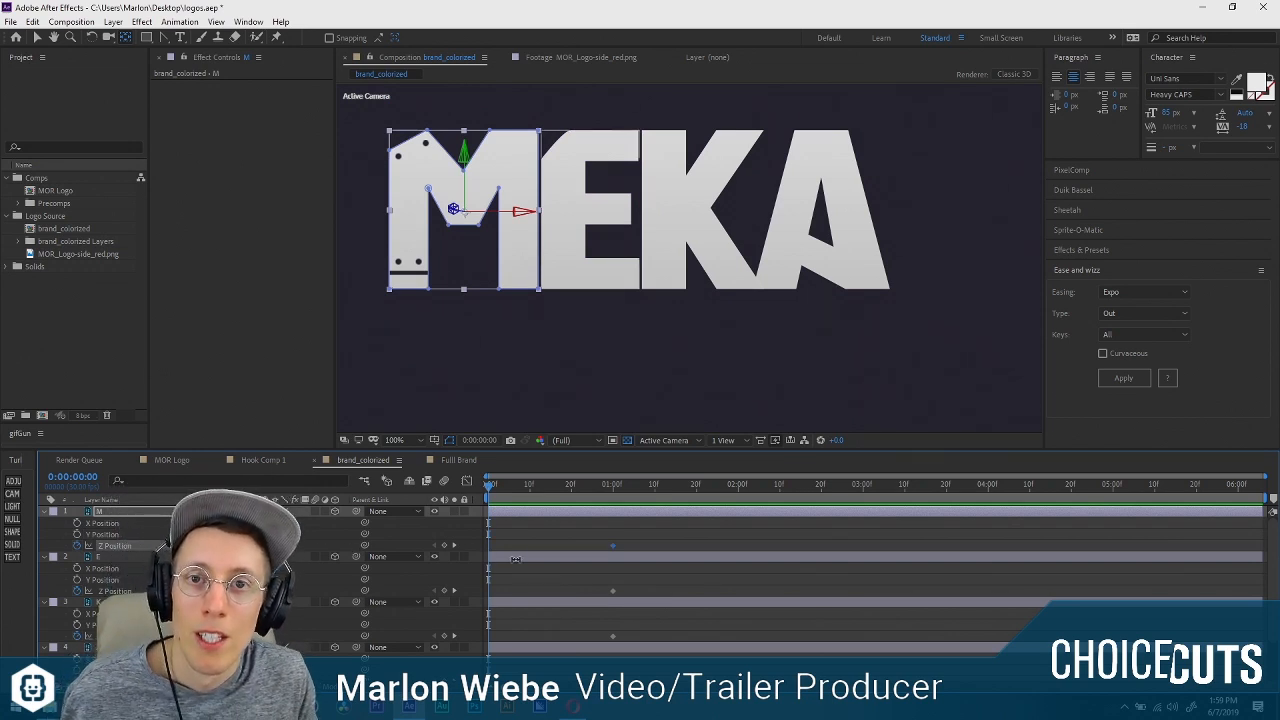
click(576, 529)
Add a Z Position keyframe of about -109 to the M layer at the start of the composition.
click(612, 484)
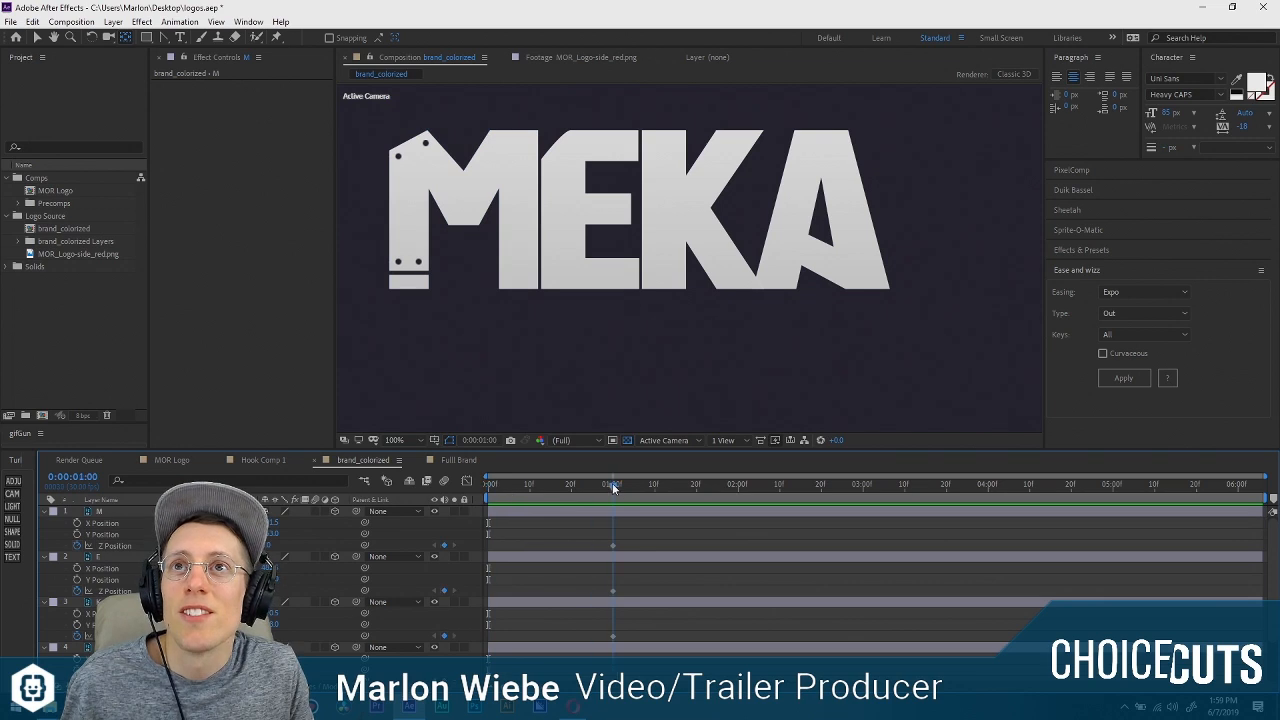
drag(612, 486, 468, 492)
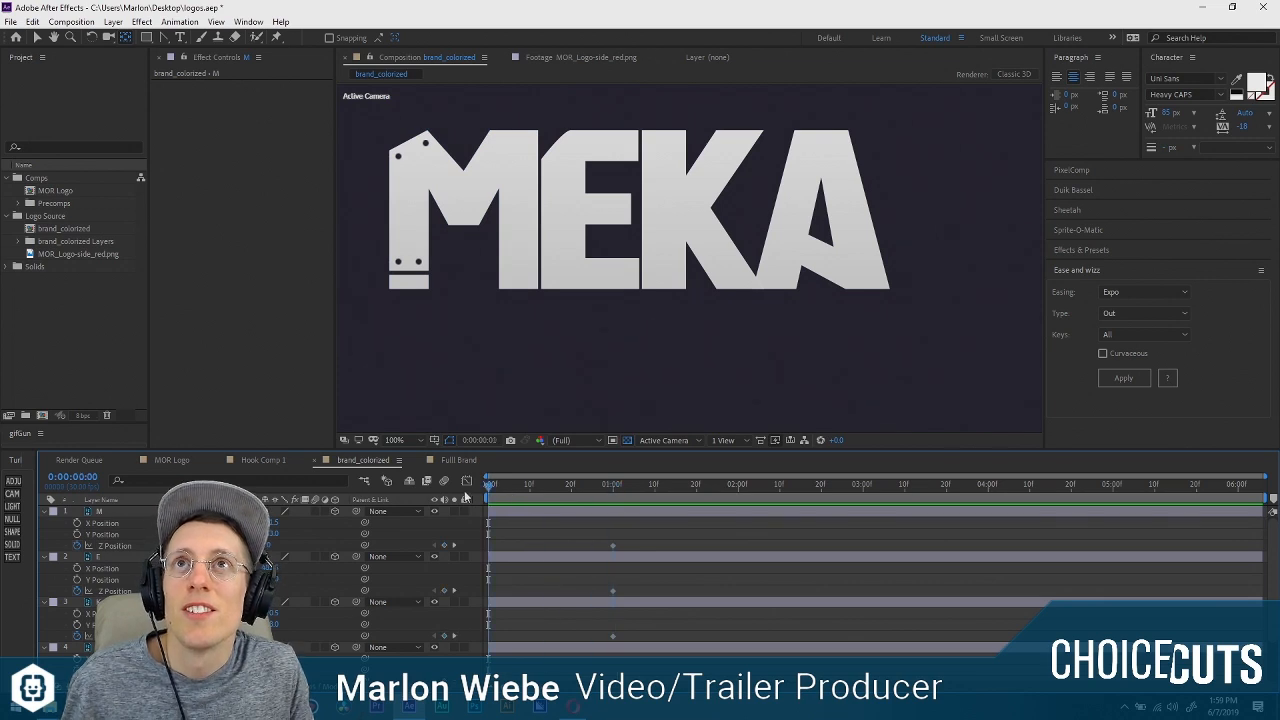
click(114, 546)
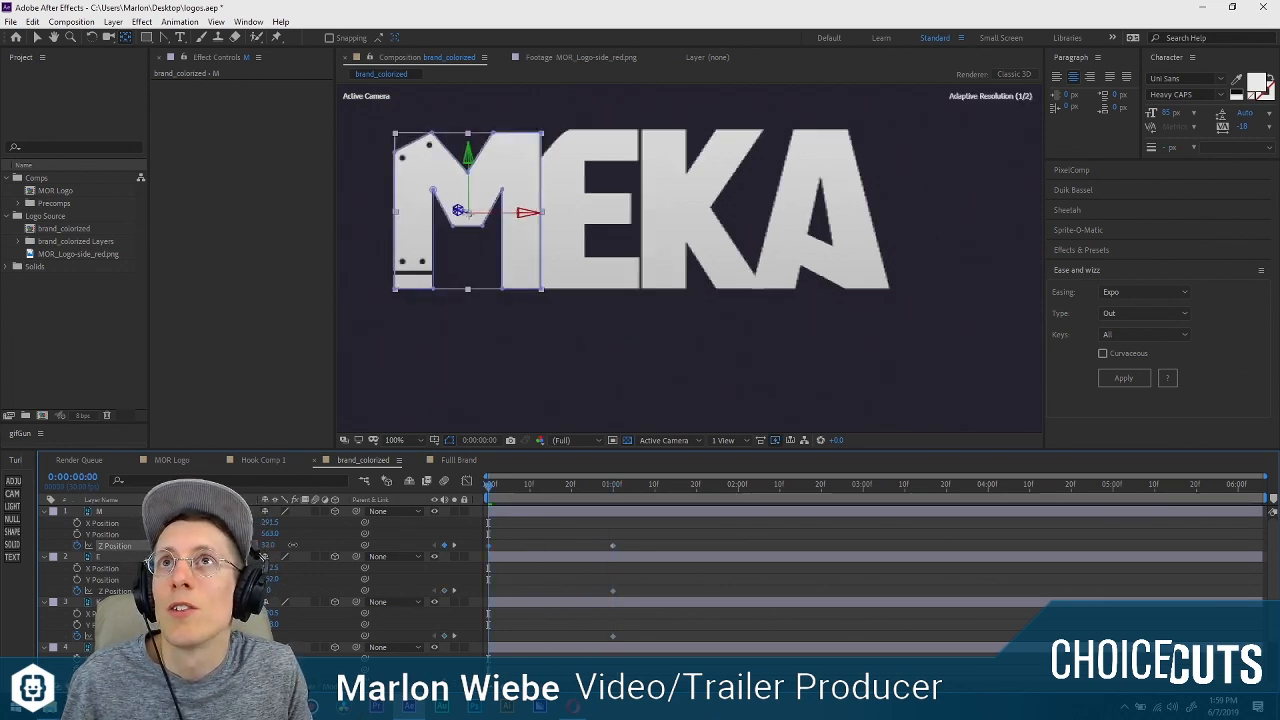
drag(270, 545, 292, 552)
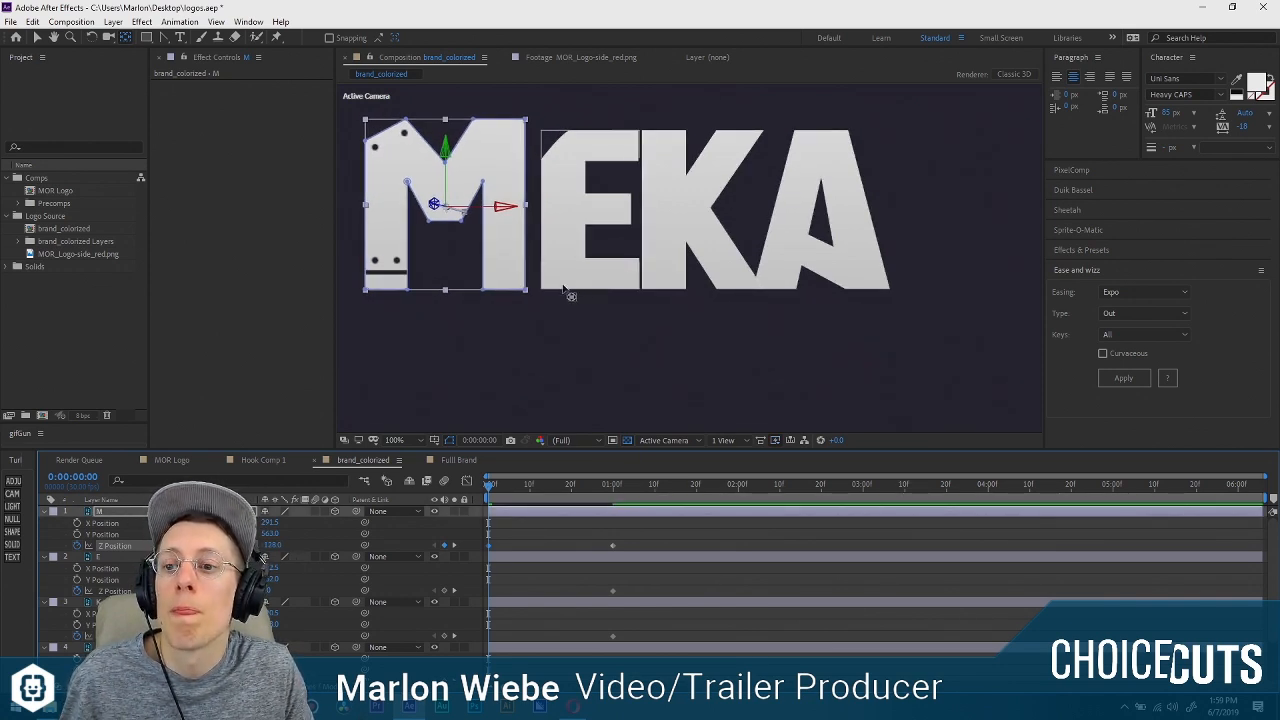
drag(186, 546, 160, 546)
drag(265, 558, 298, 554)
key(comma)
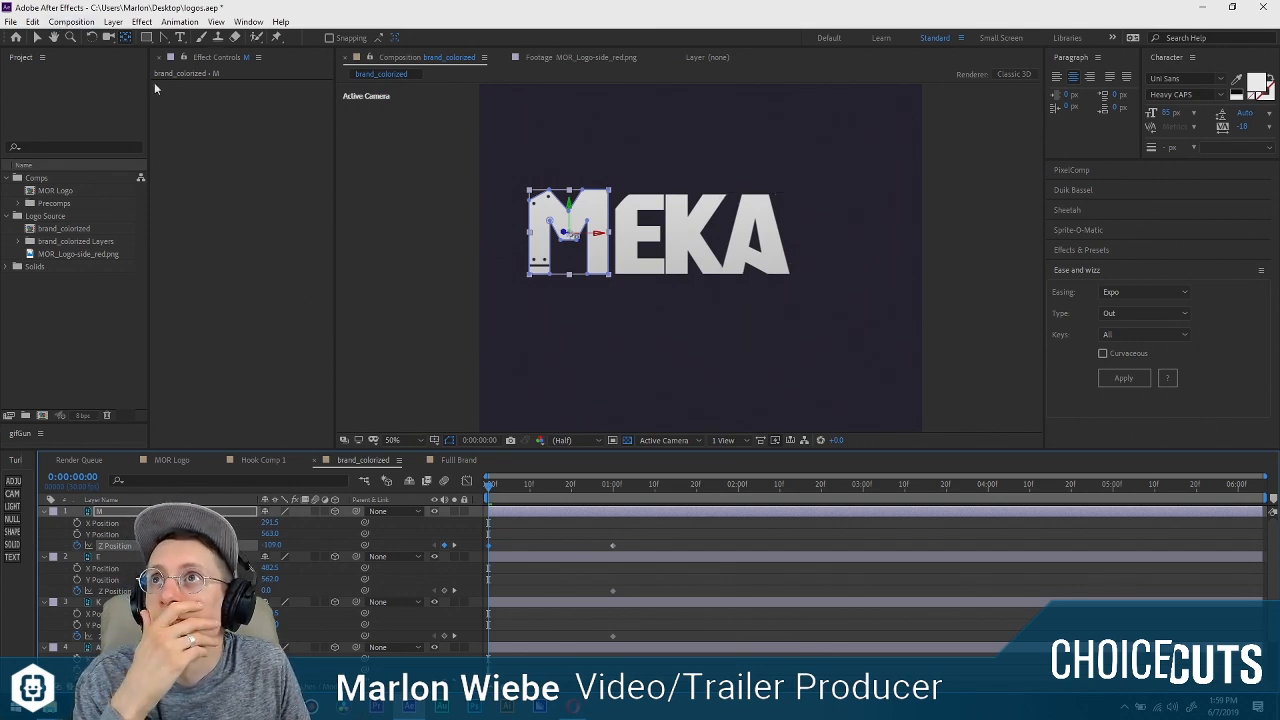
Resize the brand_colorized composition to 1920 px wide and 1080 px high in its composition settings.
click(71, 22)
click(140, 56)
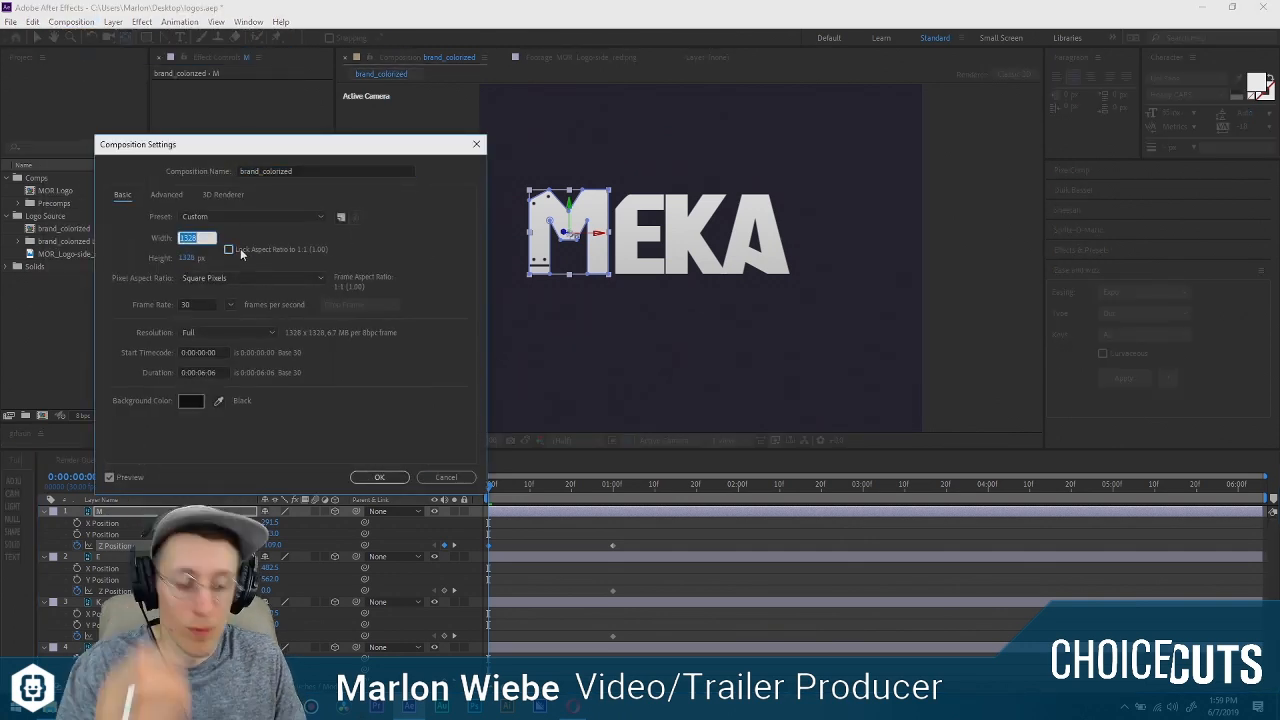
text(1920)
key(Tab)
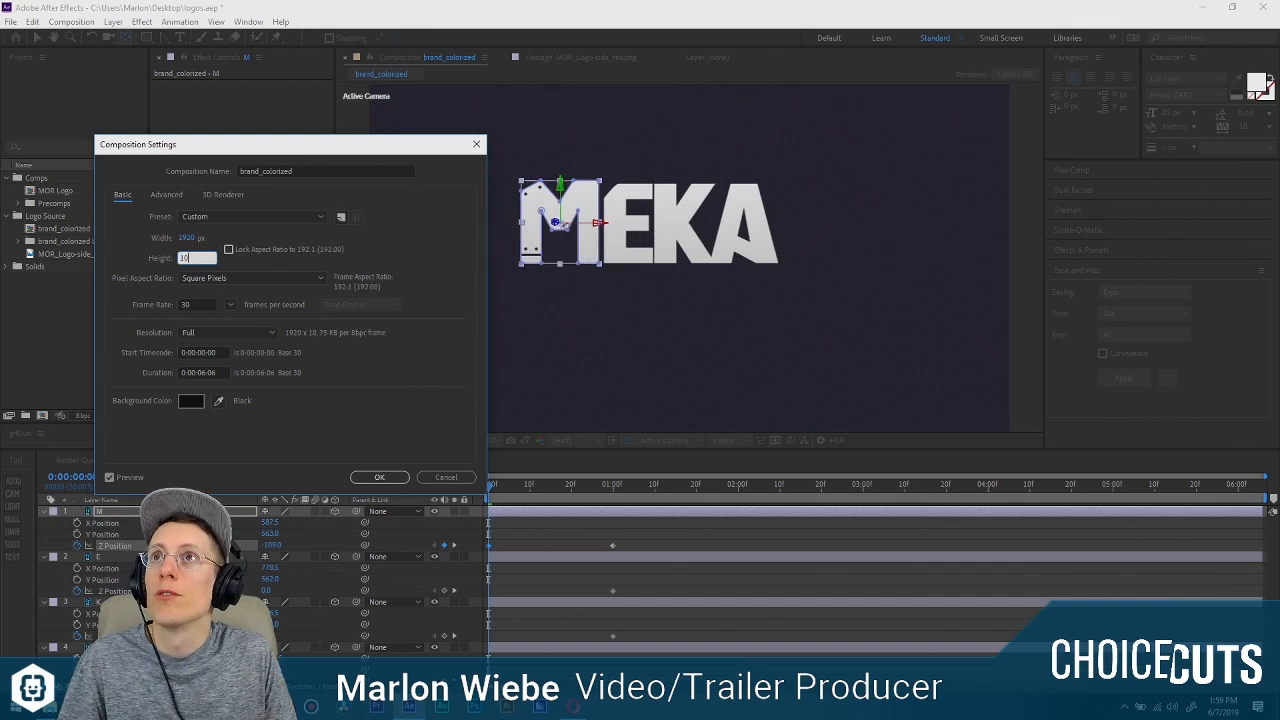
text(1080)
key(Return)
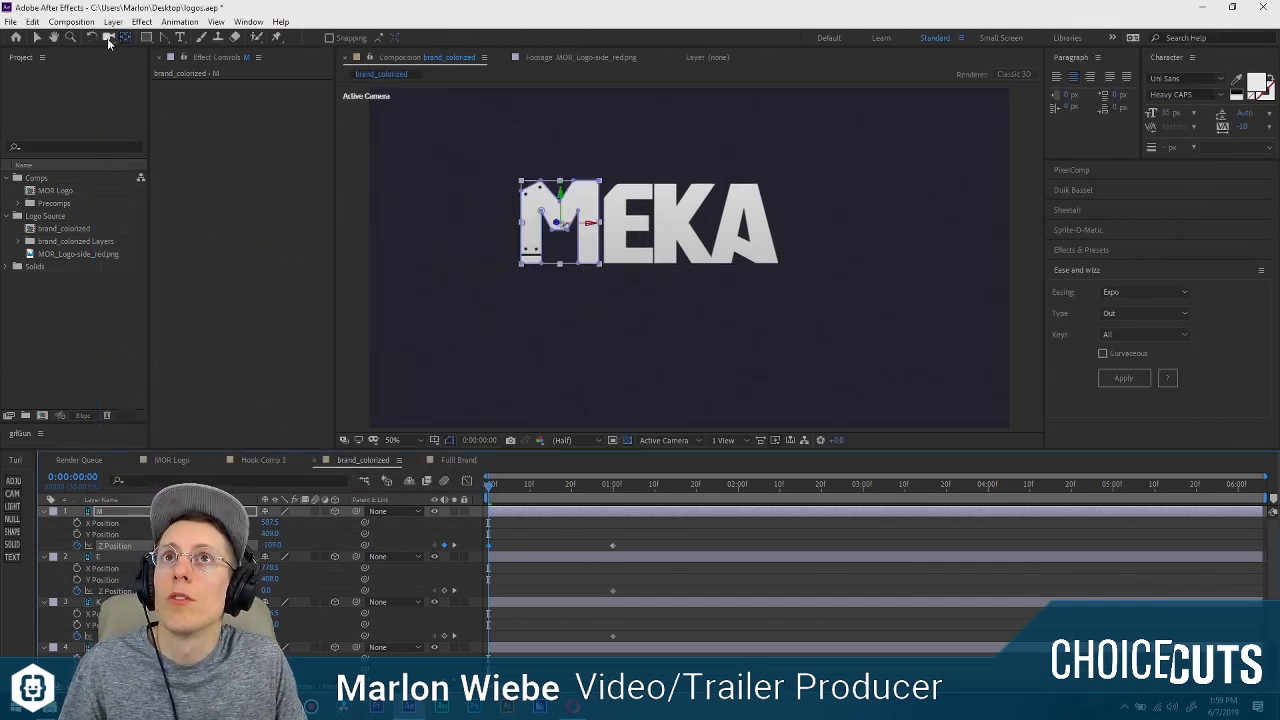
click(71, 21)
click(90, 54)
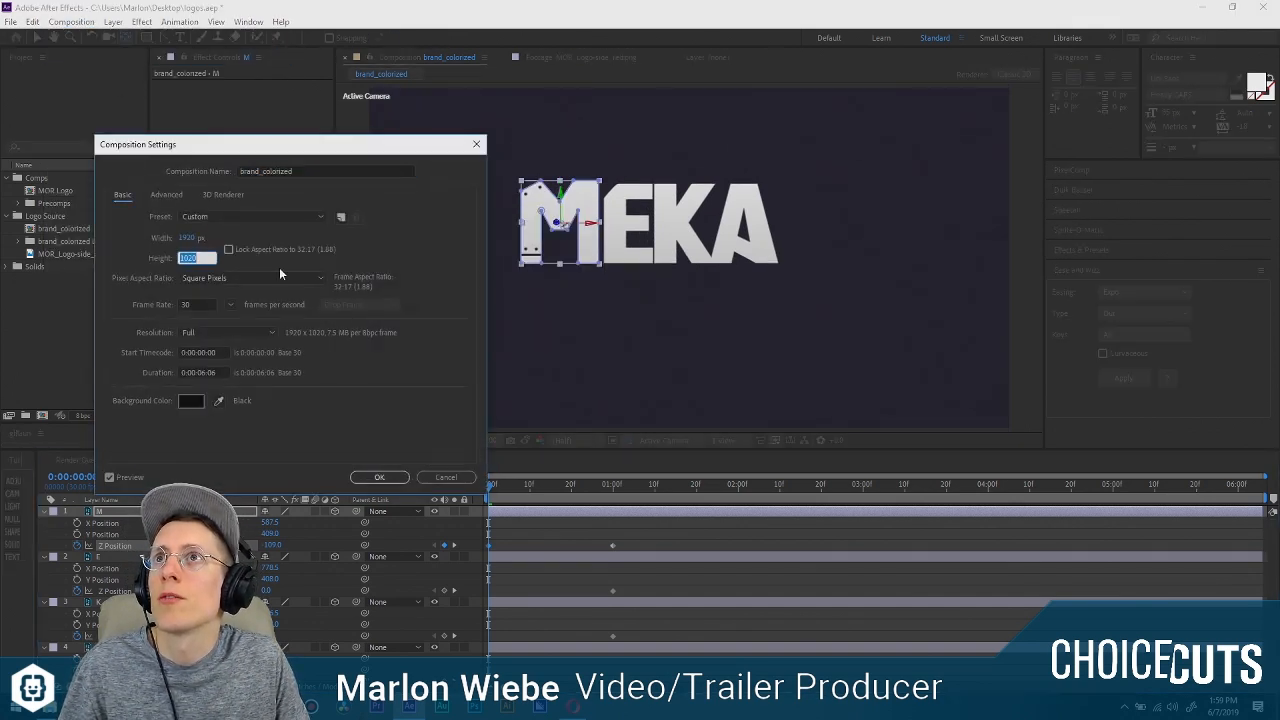
text(1080)
key(Return)
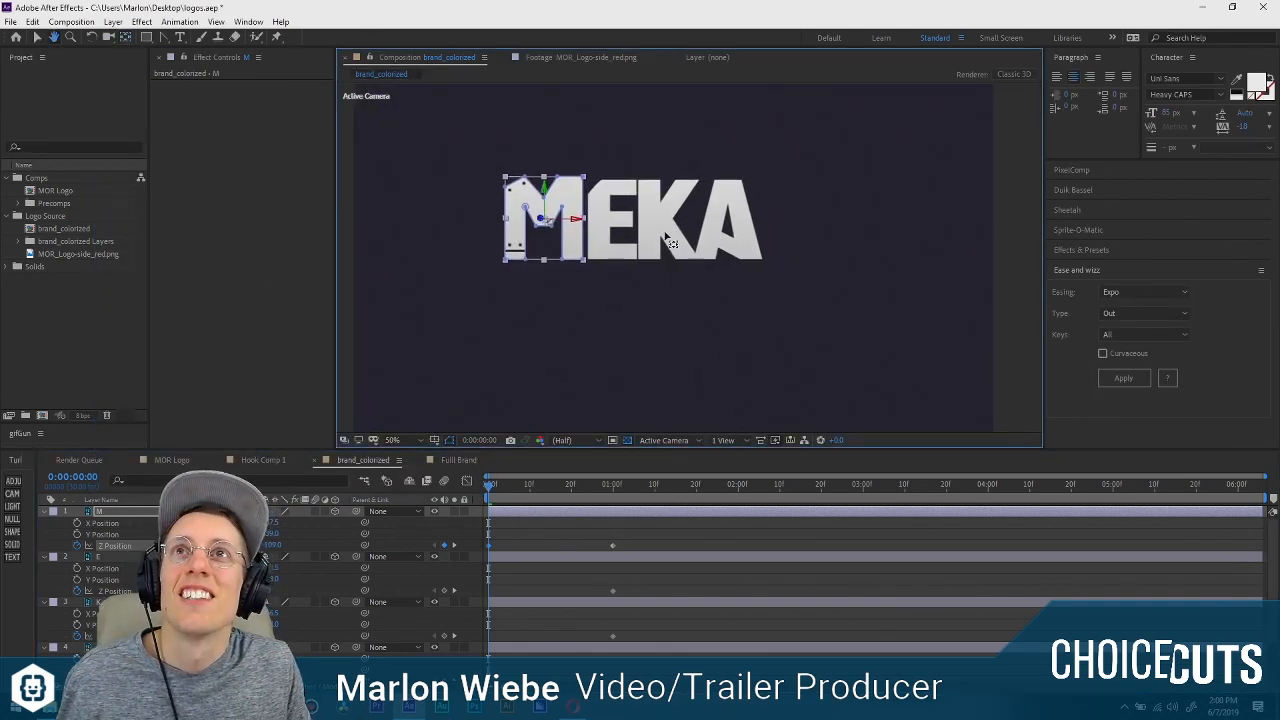
Preview the M's Z movement over the first second with the composition view enlarged to 100%.
scroll(690, 265, up, 2)
drag(602, 217, 672, 255)
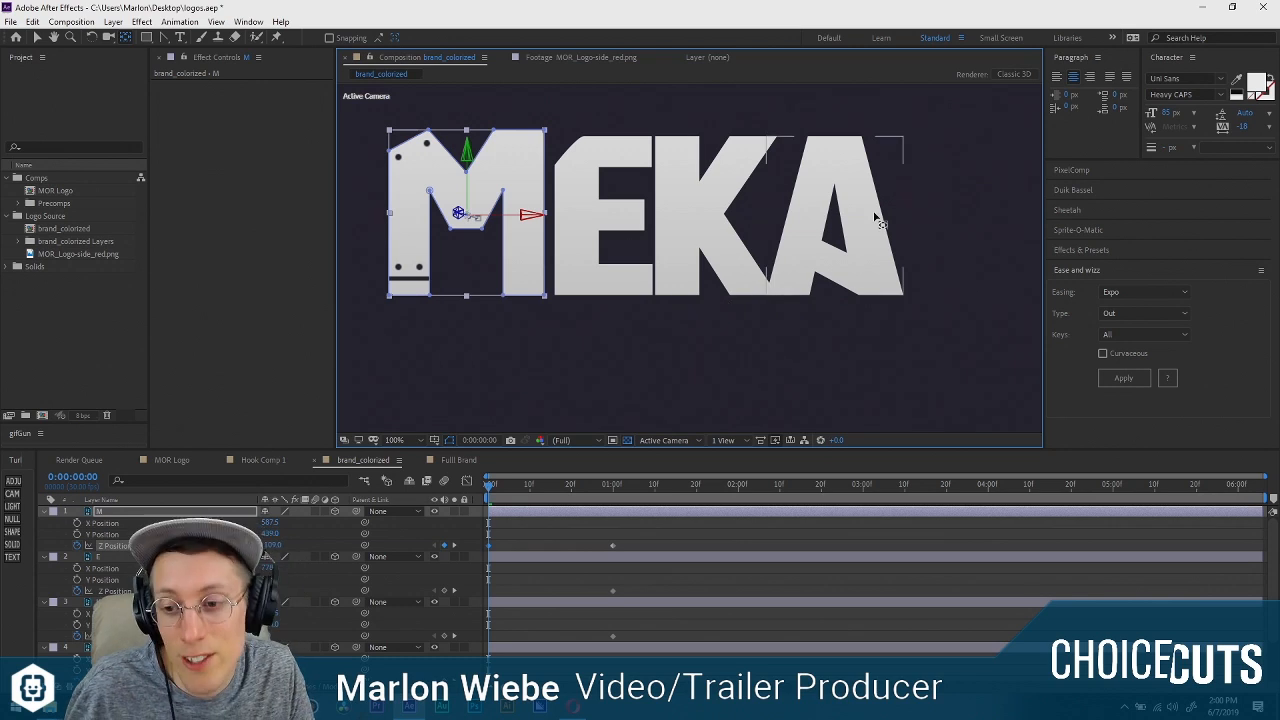
click(645, 545)
drag(518, 484, 455, 483)
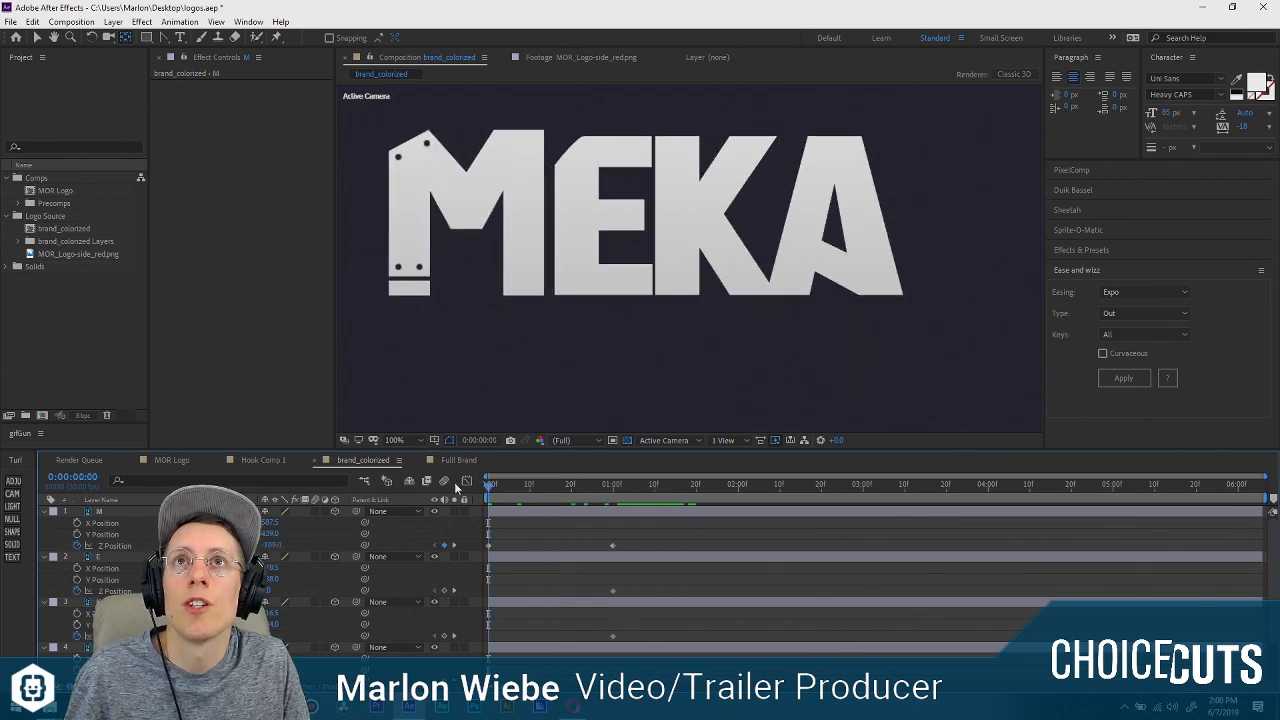
key(space)
key(space)
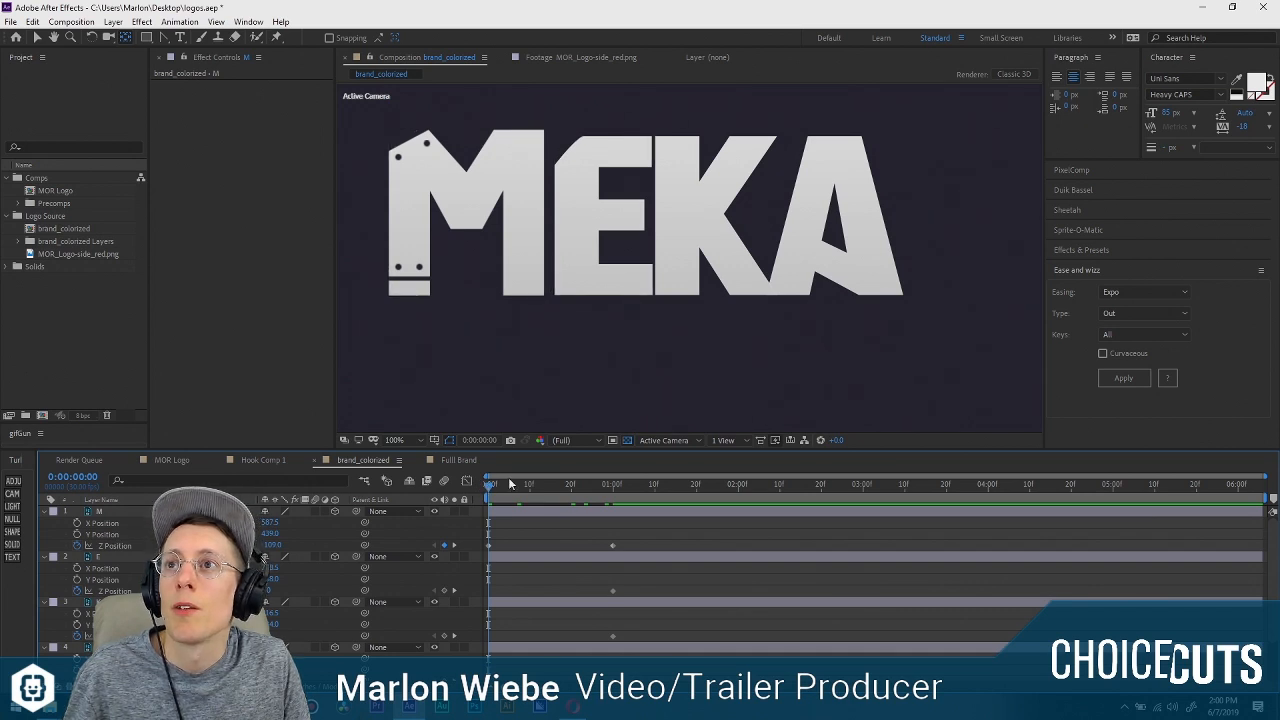
drag(511, 485, 613, 486)
key(Home)
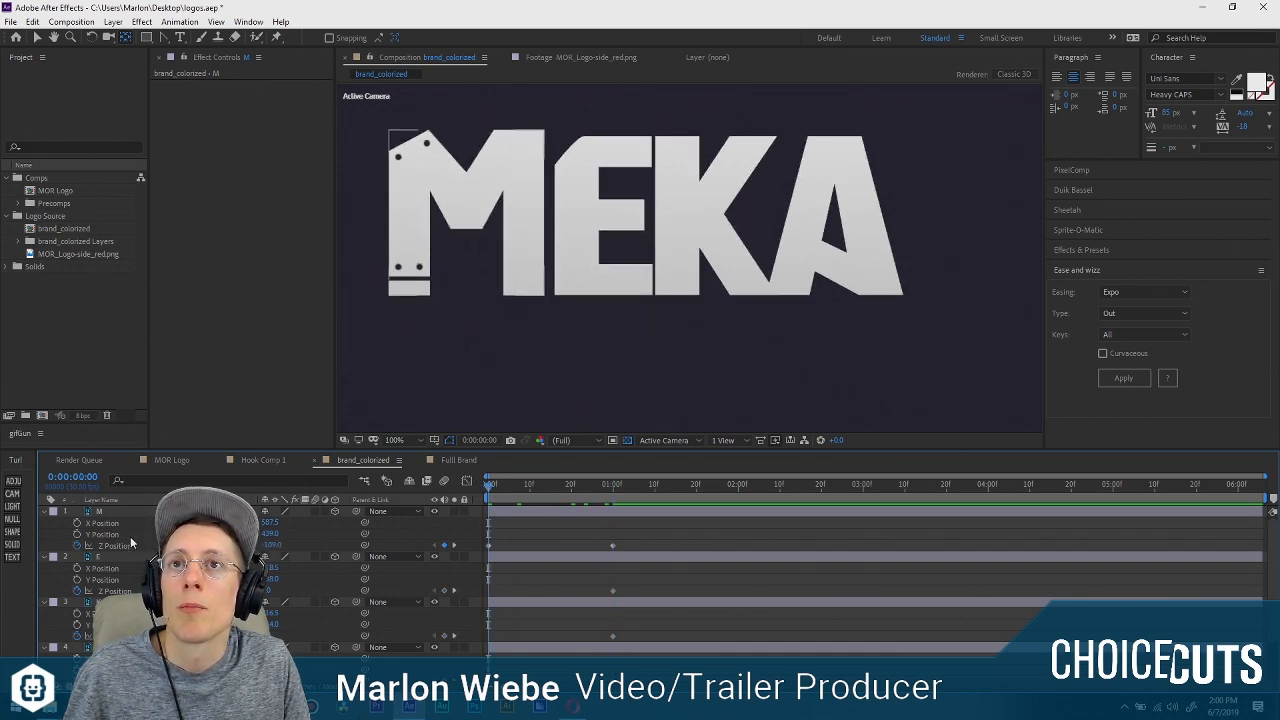
Keyframe the M layer's Opacity at 0% on the first frame and 100% at 0:00:00:03.
click(141, 514)
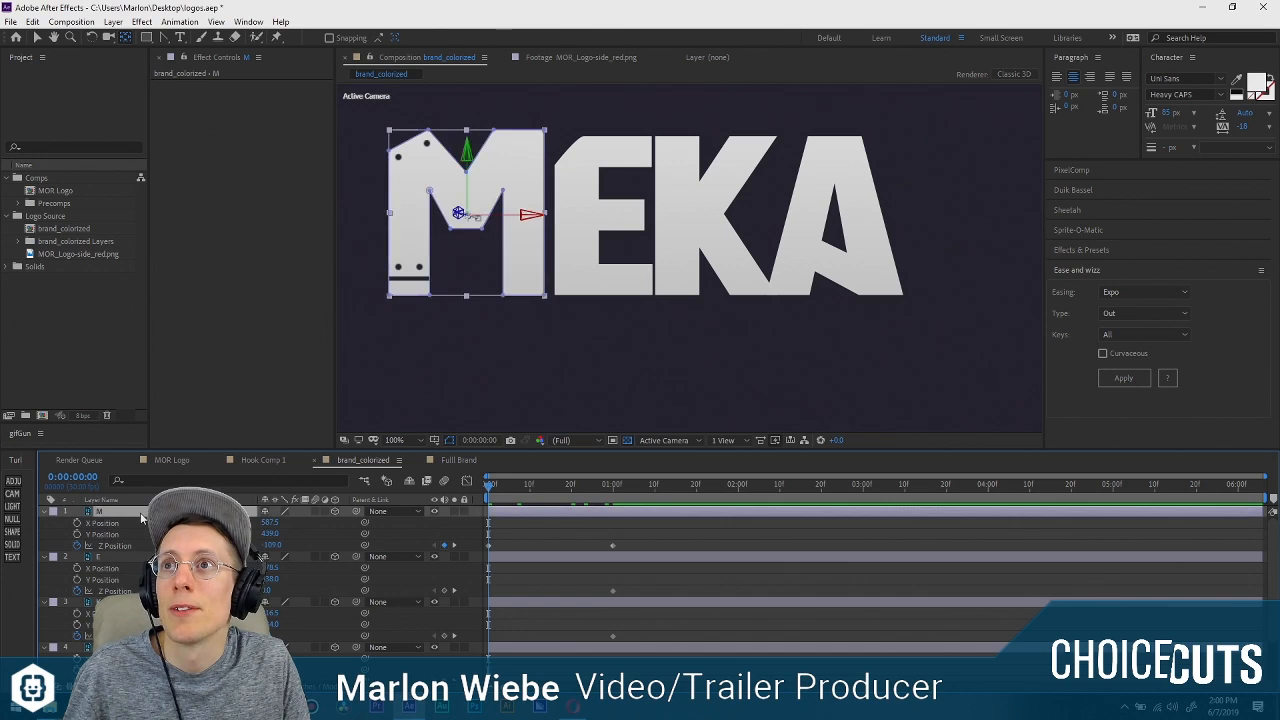
key(t)
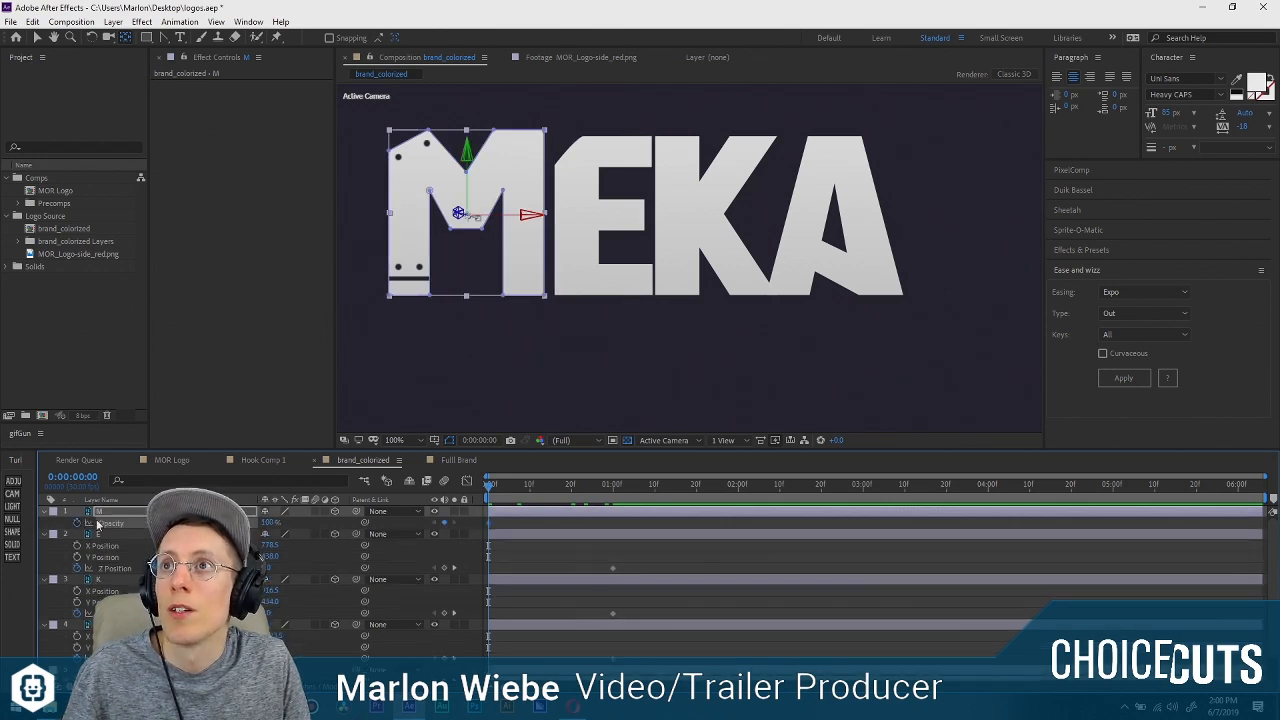
drag(489, 486, 502, 487)
click(445, 523)
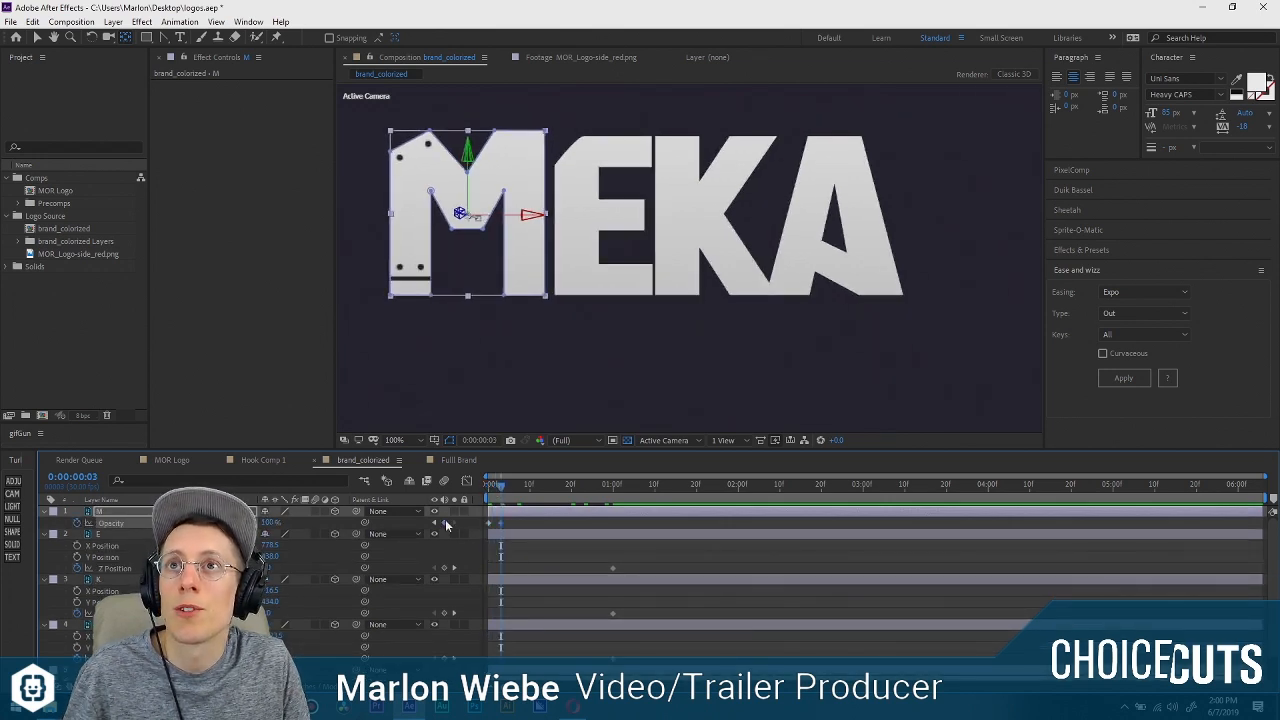
click(434, 523)
drag(270, 523, 160, 524)
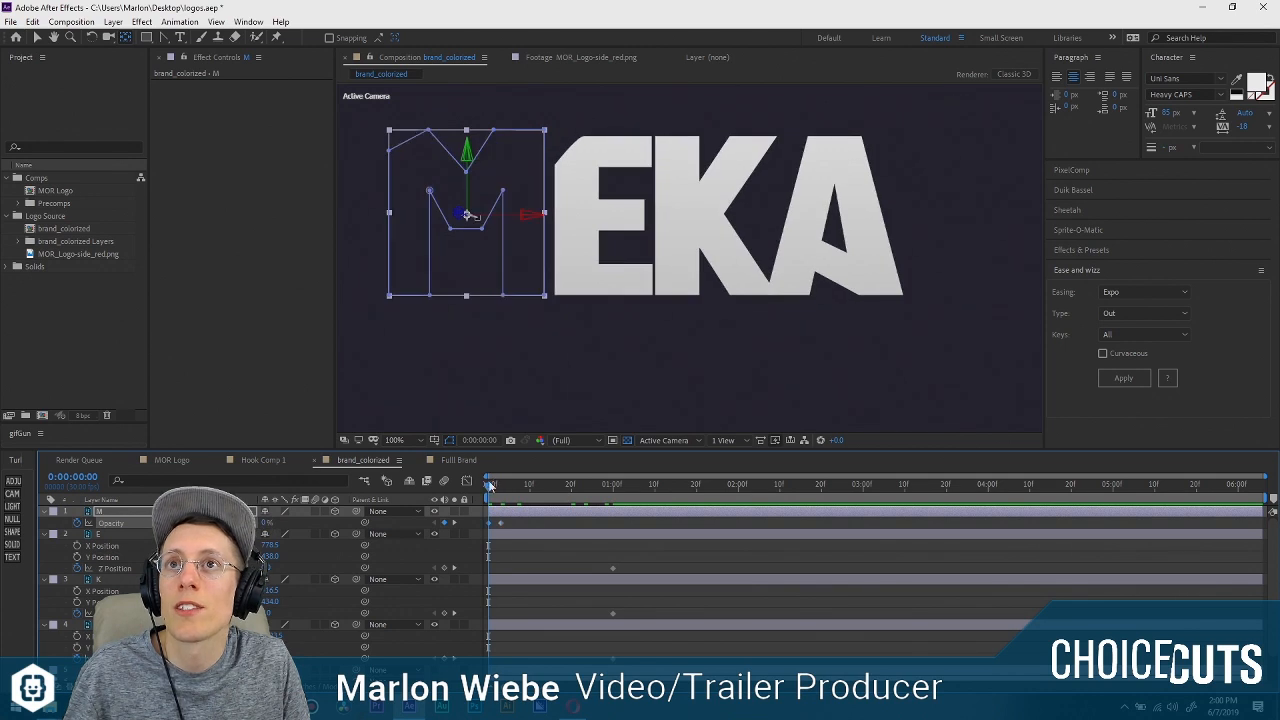
mouse_move(489, 486)
mouse_down()
mouse_move(665, 487)
mouse_move(489, 485)
mouse_up()
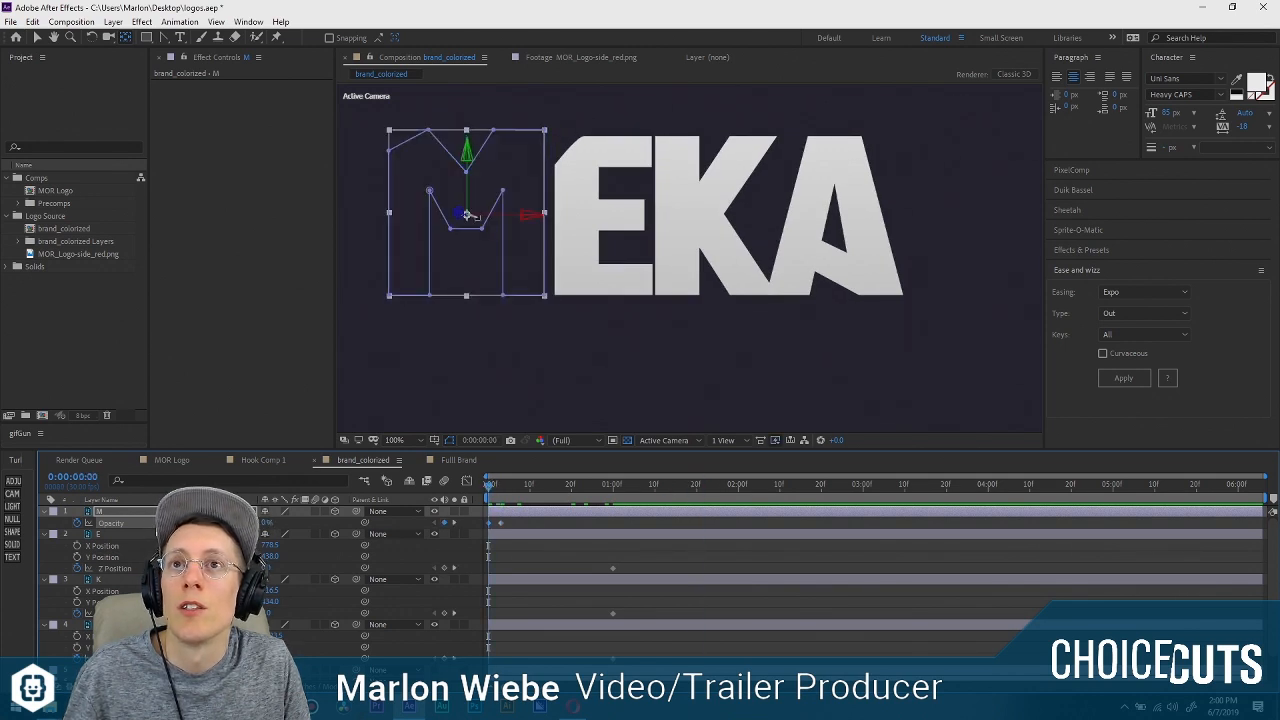
Move the M layer's ending Z Position keyframe earlier to about frame 11 and end the work area at about 0:00:01:09.
key(u)
click(542, 531)
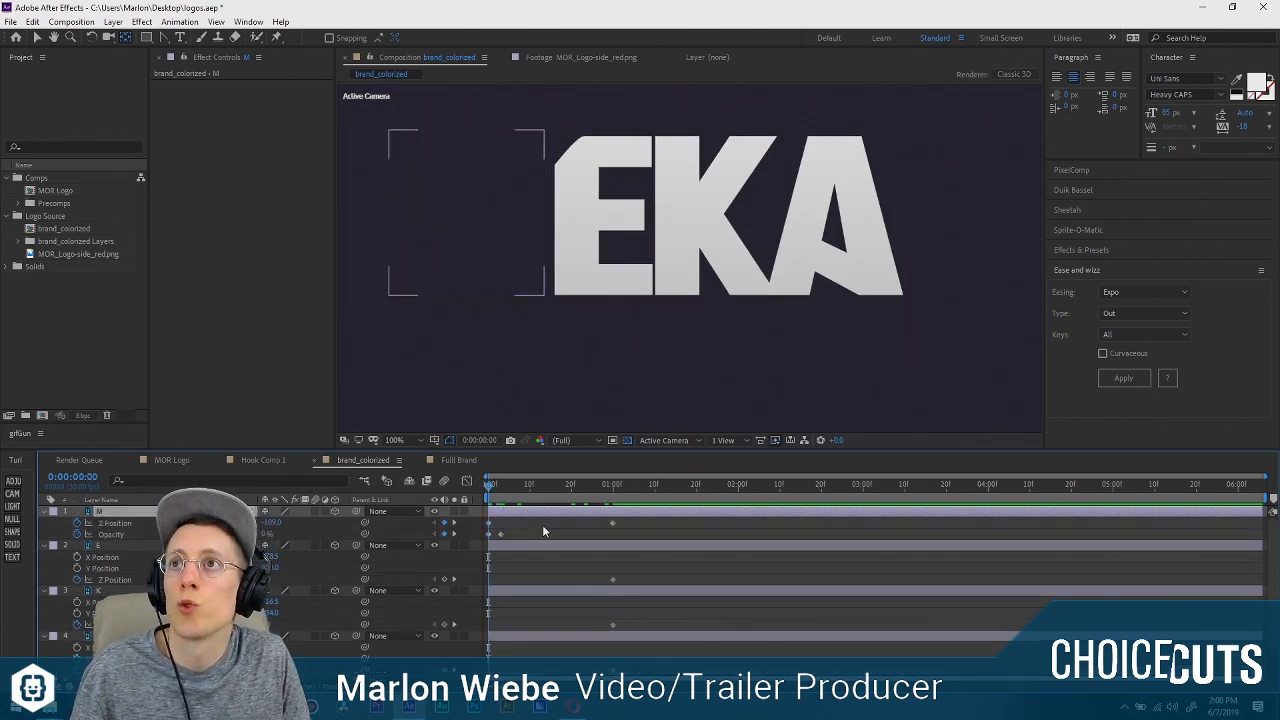
drag(612, 522, 533, 522)
key(space)
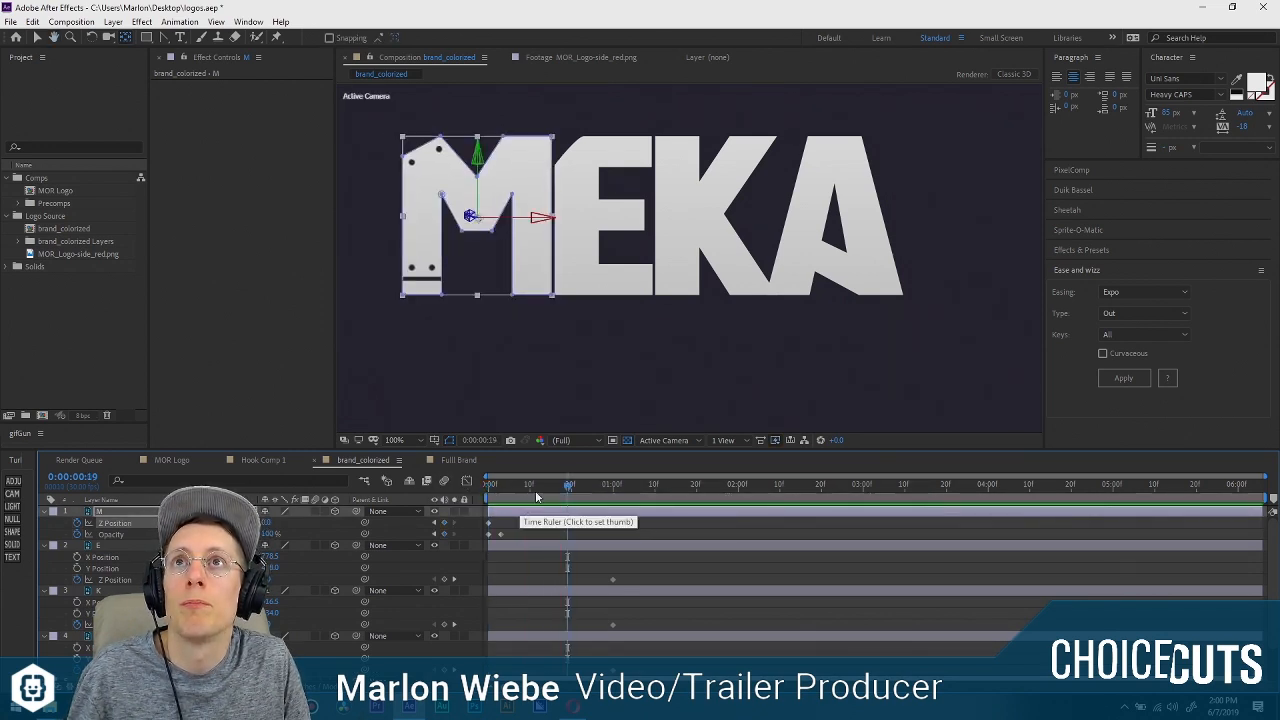
click(650, 485)
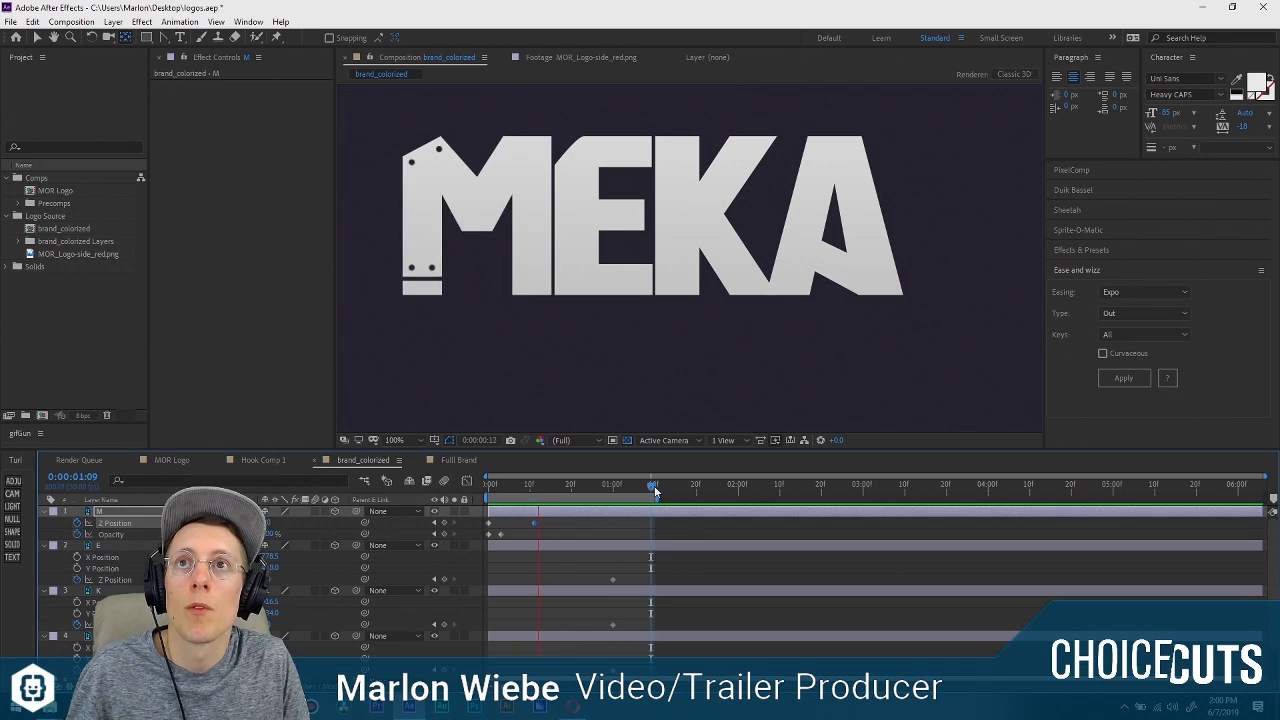
key(space)
Move the M layer's ending Z Position keyframe to about frame 3 and its ending Opacity keyframe to about frame 1, previewing the timing.
click(551, 534)
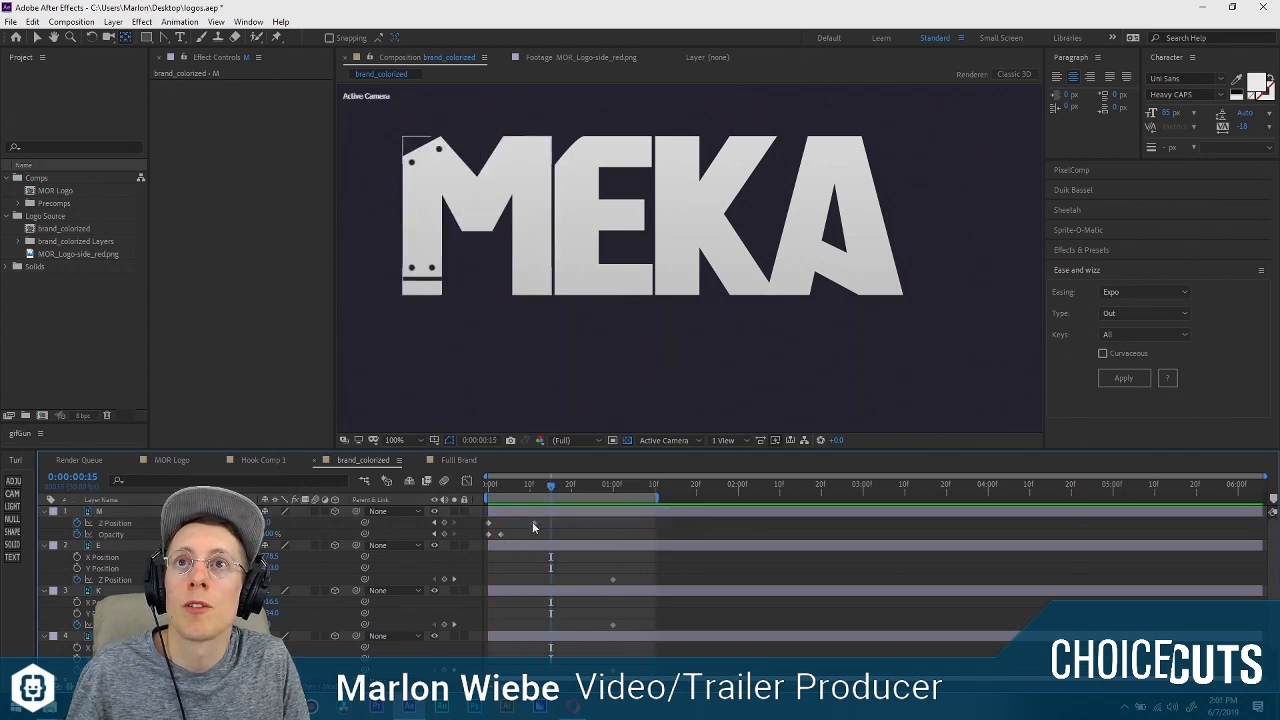
drag(534, 525, 502, 529)
click(489, 486)
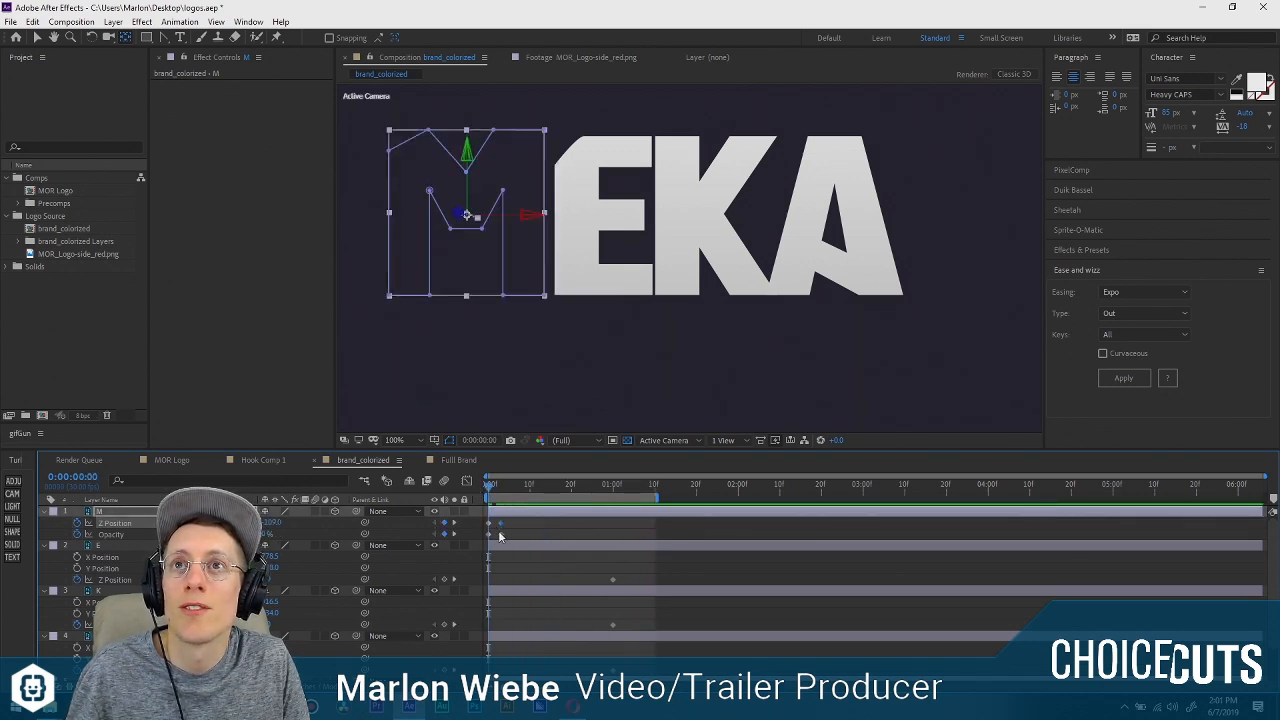
key(space)
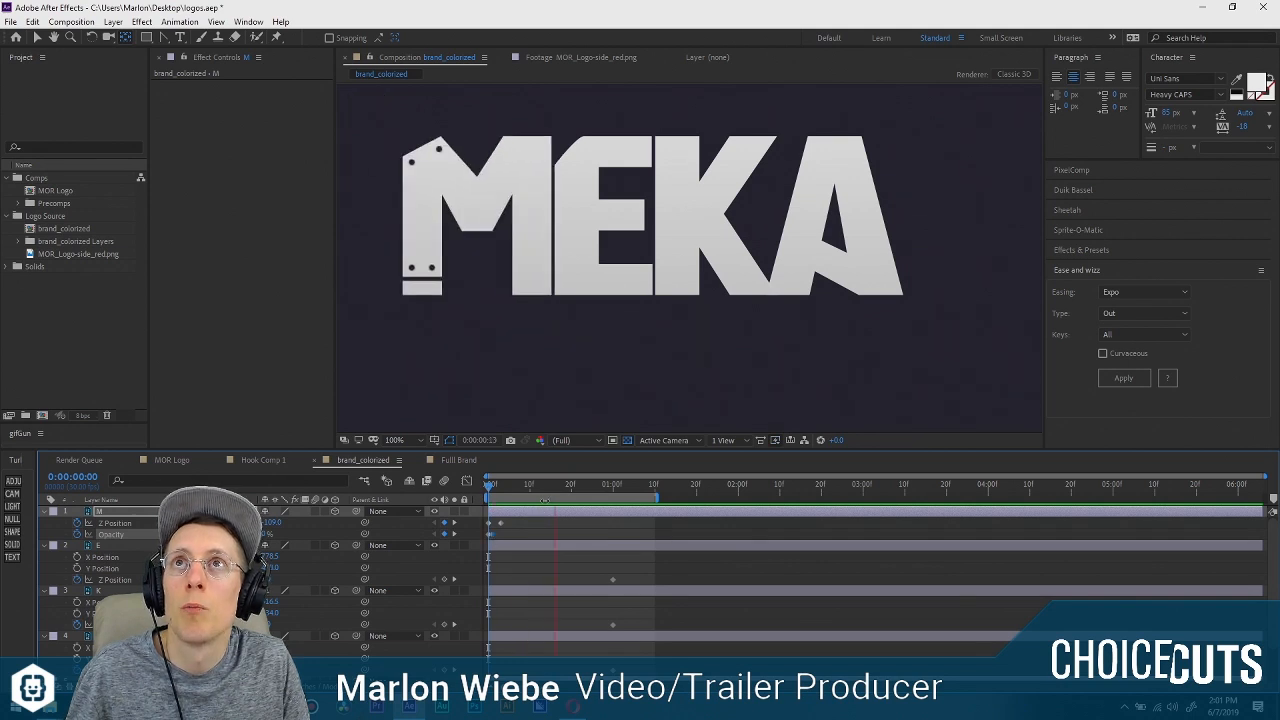
key(space)
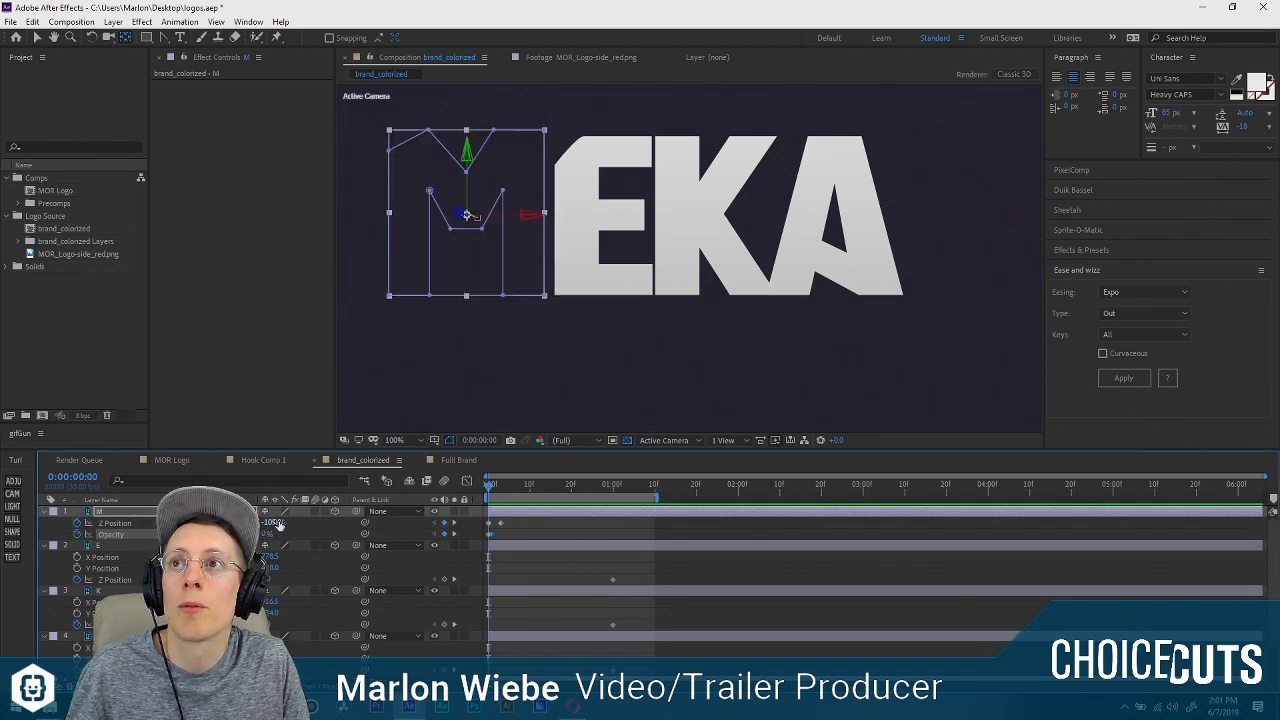
Set the M layer's starting Z Position to about -451 and play back the letter's entrance.
drag(278, 523, 610, 288)
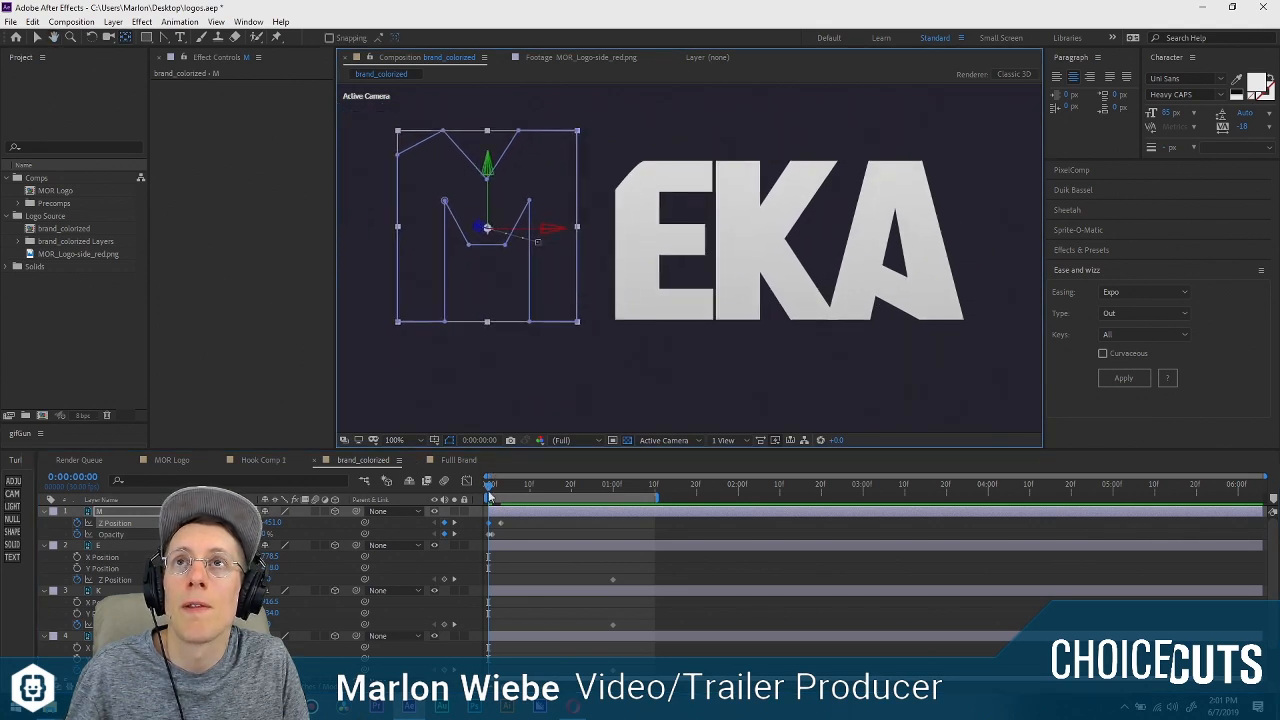
key(space)
click(443, 484)
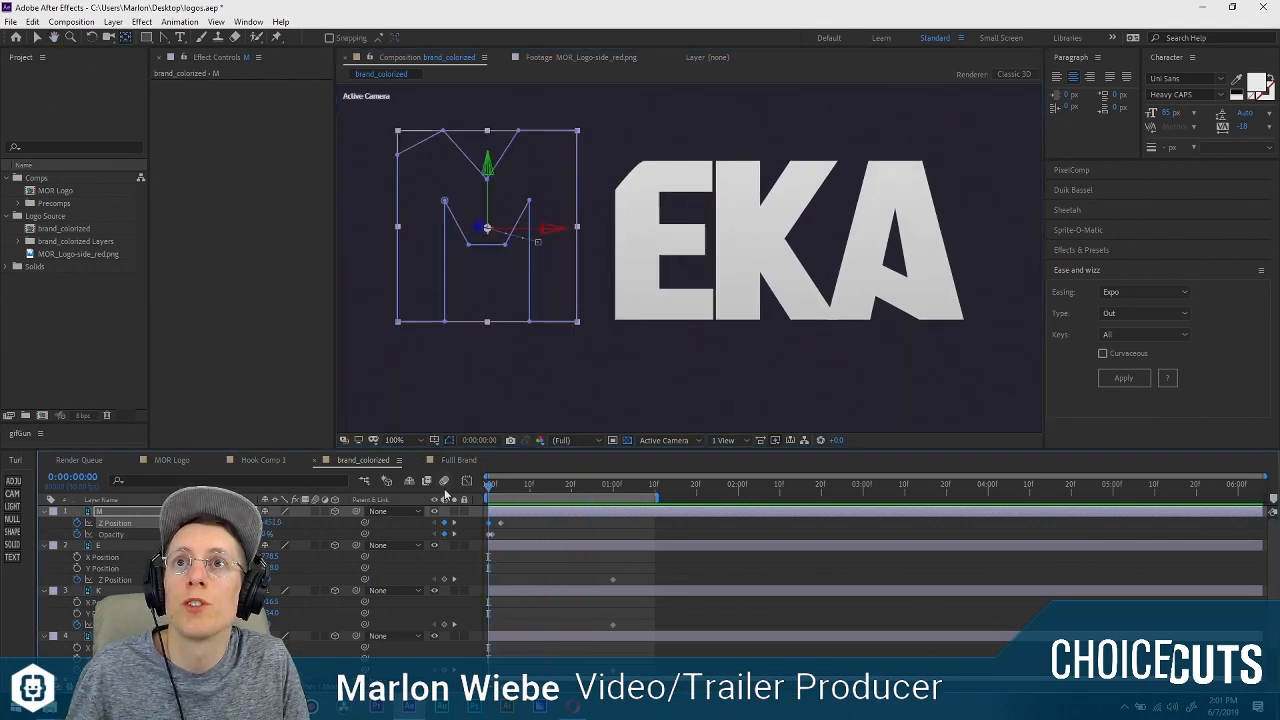
key(space)
key(space)
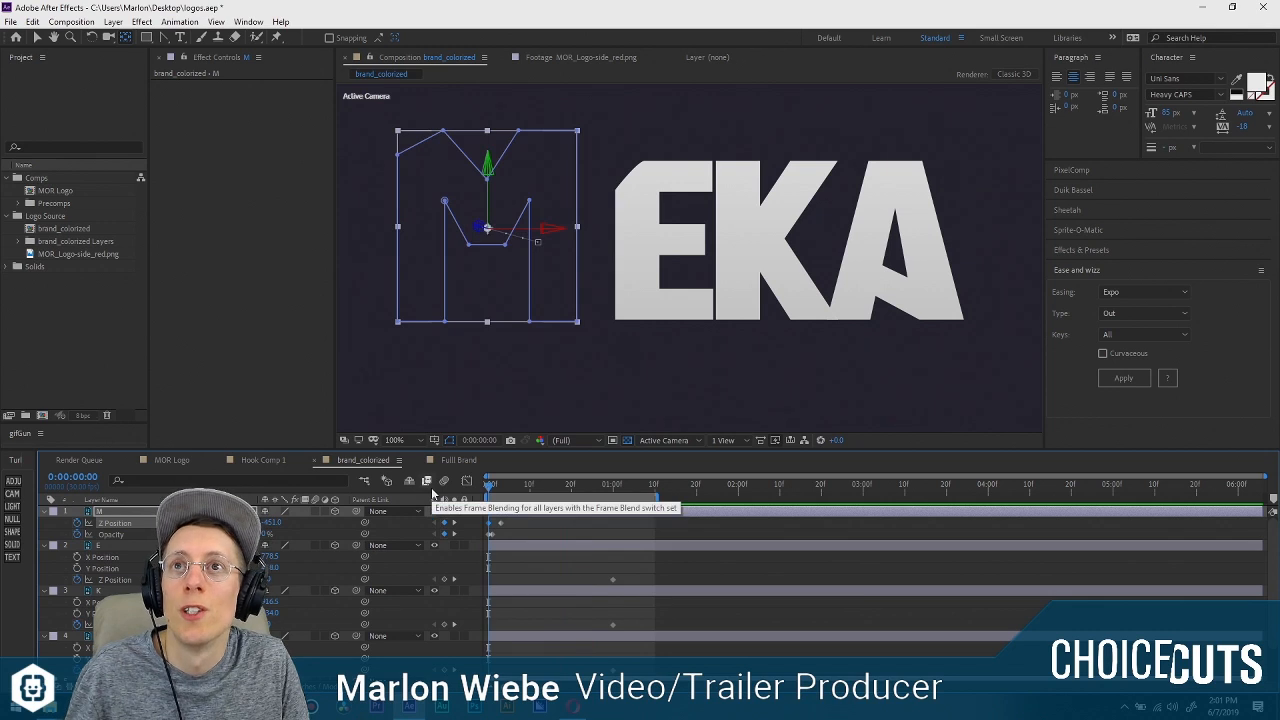
key(space)
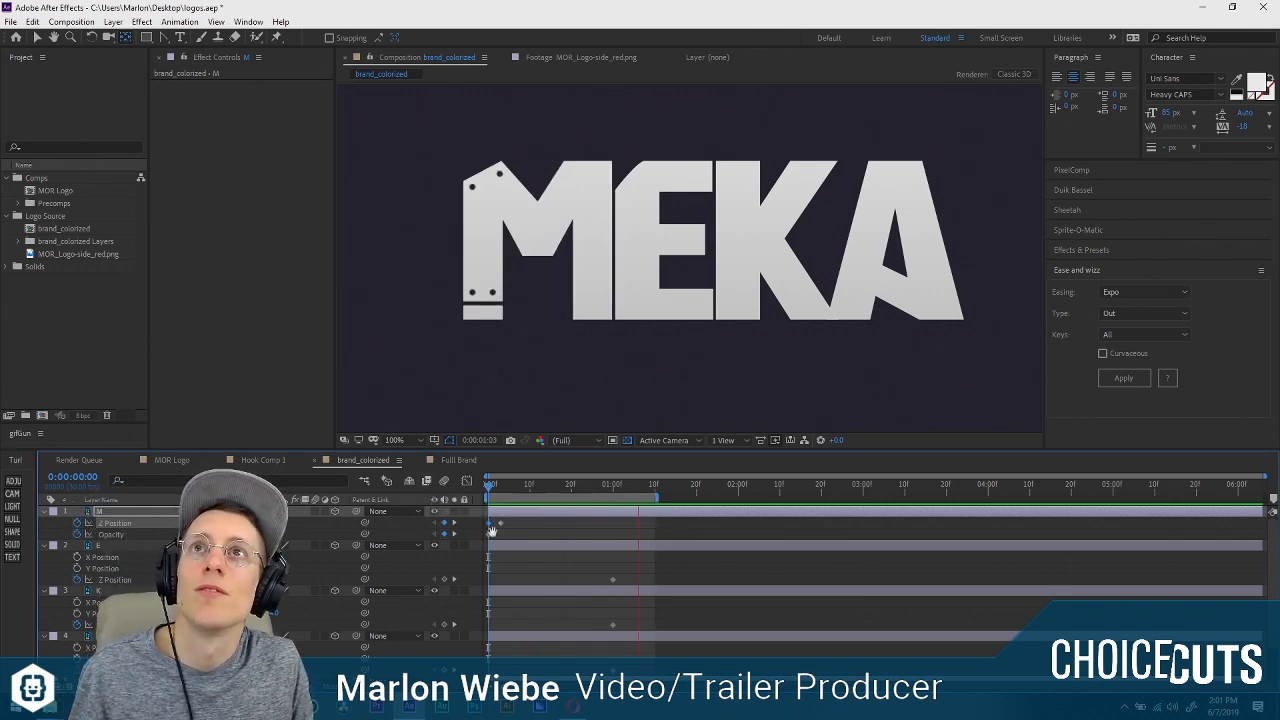
key(space)
Delay the M layer's ending Z Position keyframe to about frame 5.
key(Page_Up)
drag(507, 525, 510, 524)
click(489, 486)
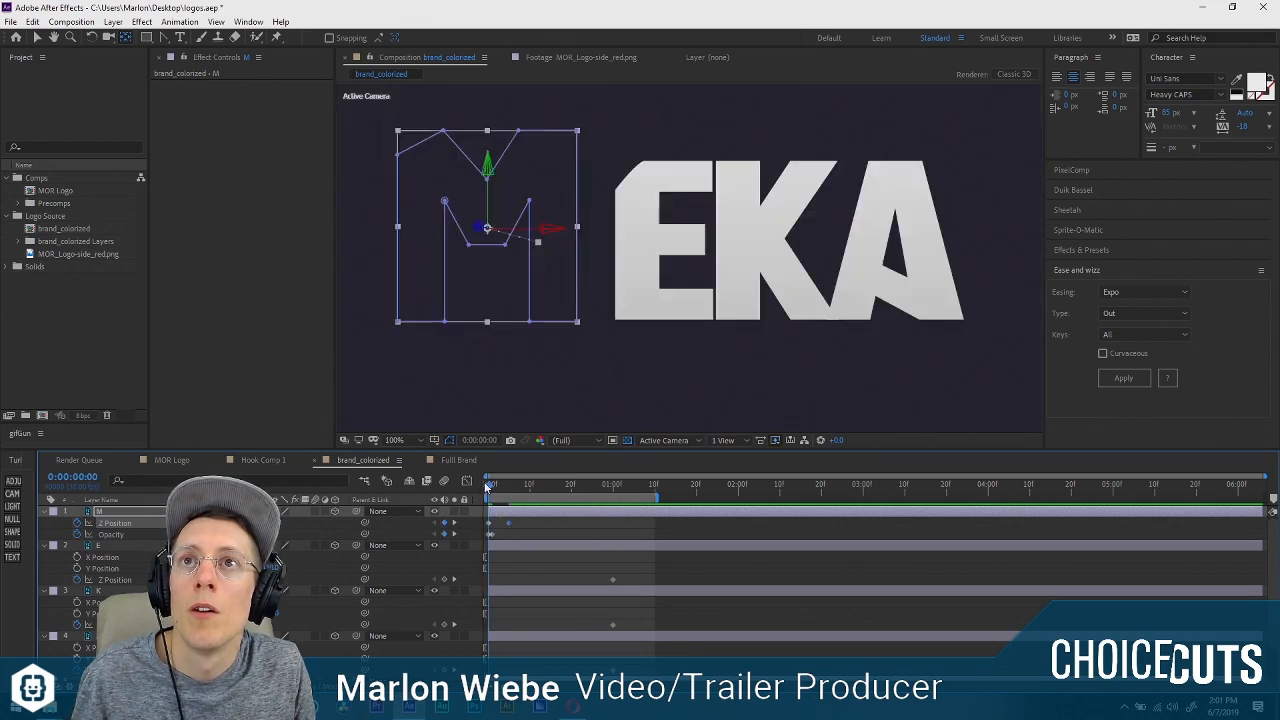
Ease the M layer's starting Z Position keyframe in the Graph Editor and preview the motion.
click(467, 481)
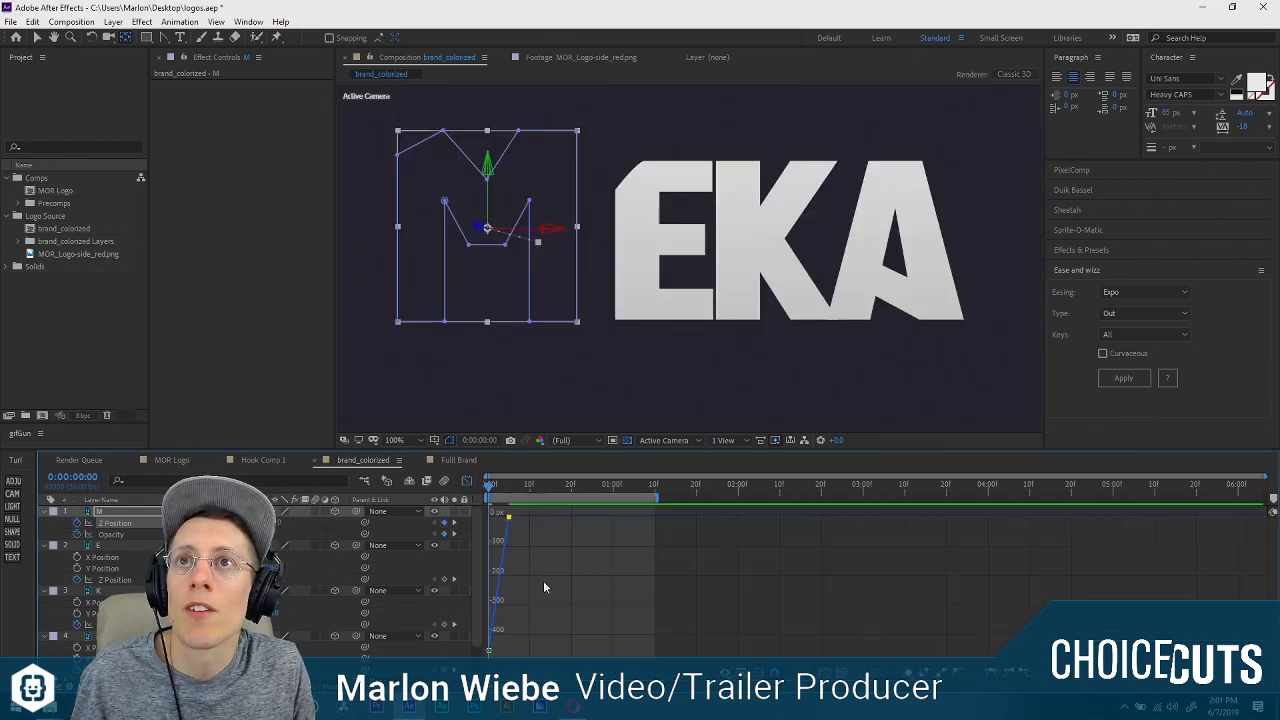
click(488, 650)
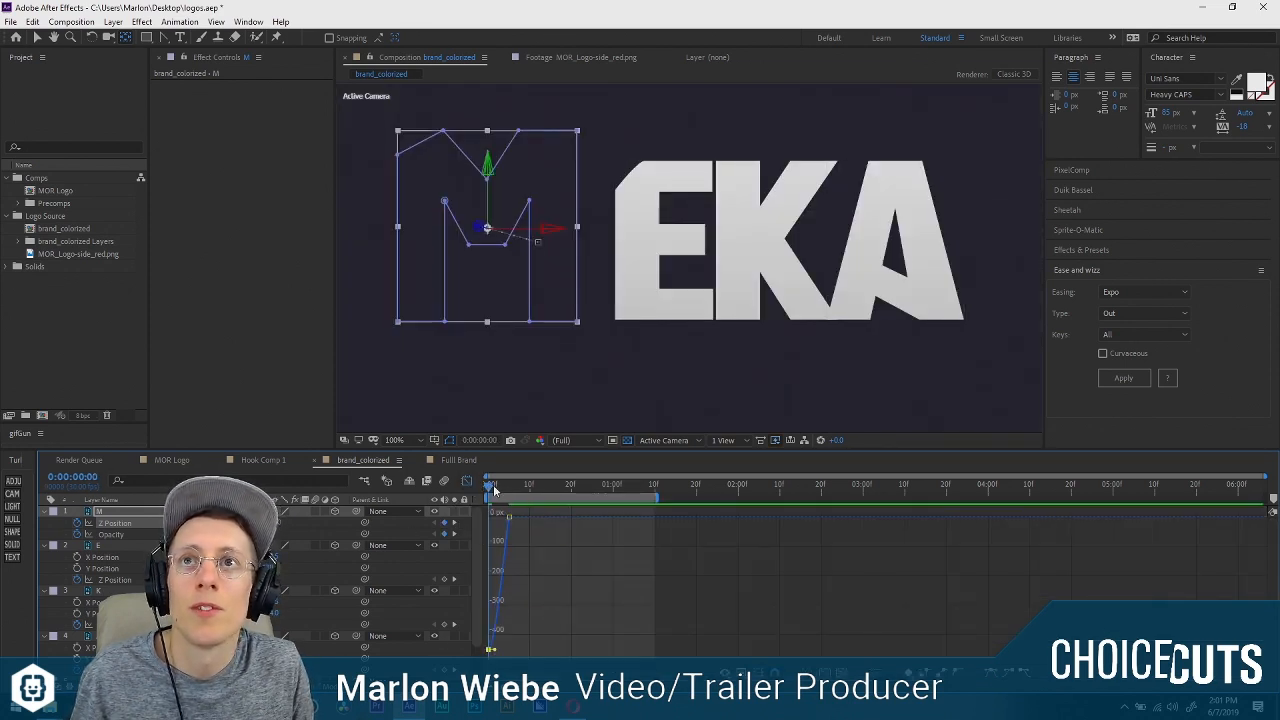
drag(489, 486, 505, 486)
key(space)
key(space)
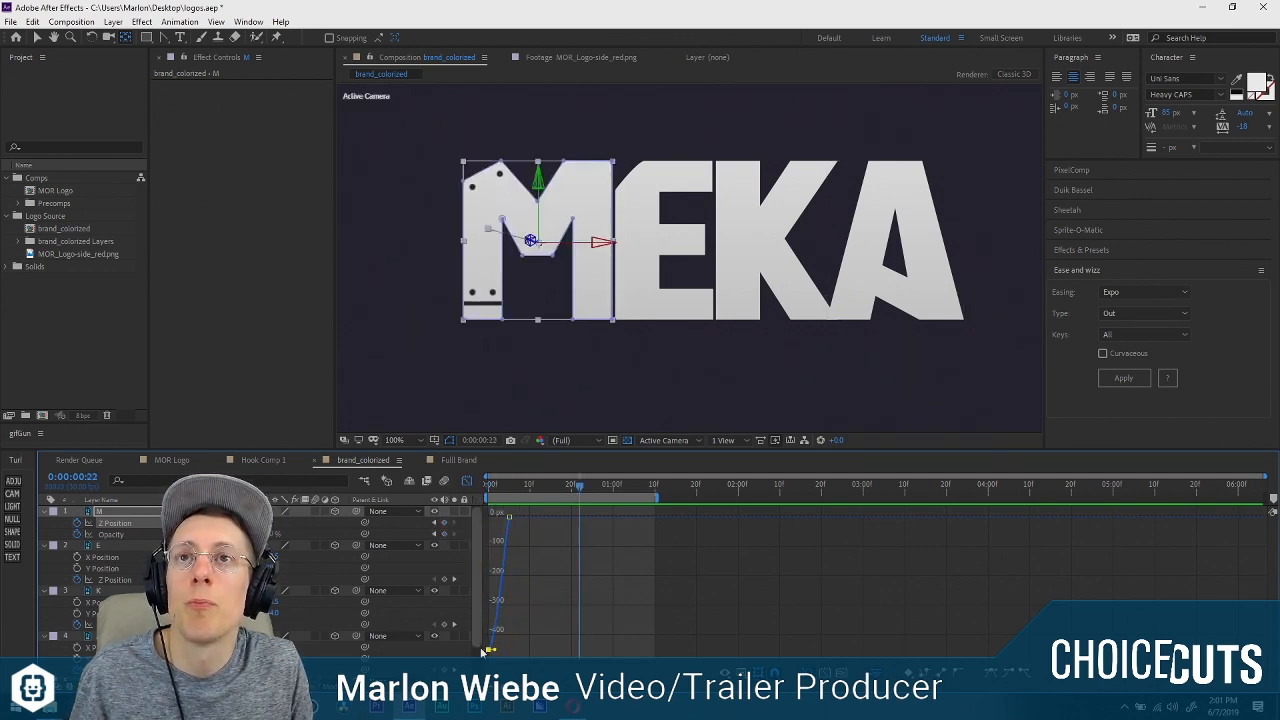
Stretch the M's Z Position curve to end at about frame 7, lengthen the starting keyframe's ease handle, and preview it.
drag(509, 517, 517, 517)
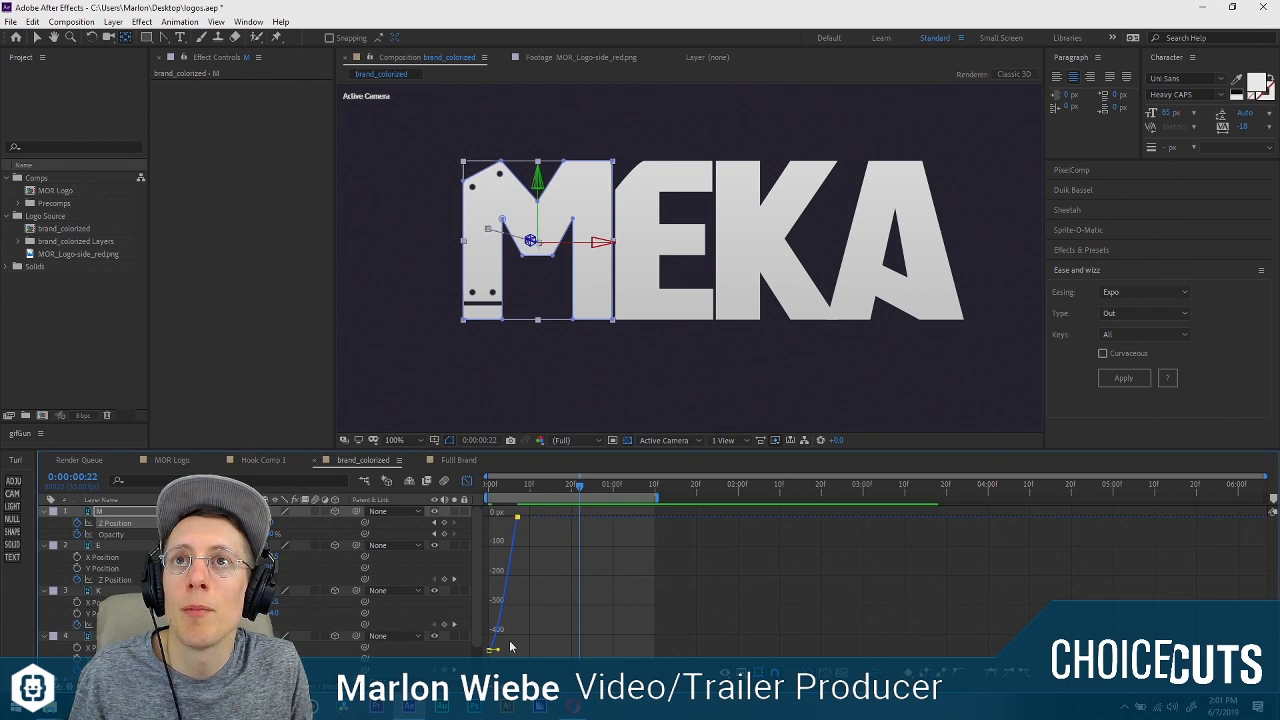
click(509, 646)
drag(500, 654, 552, 512)
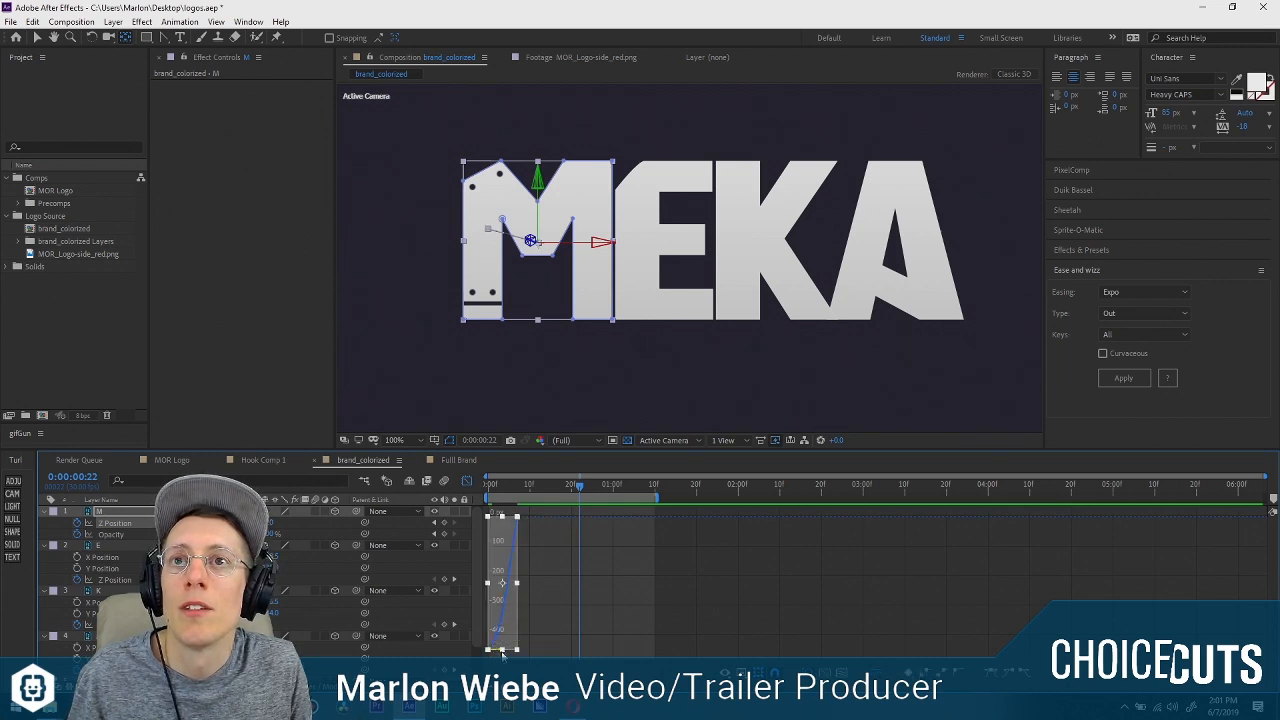
key(Home)
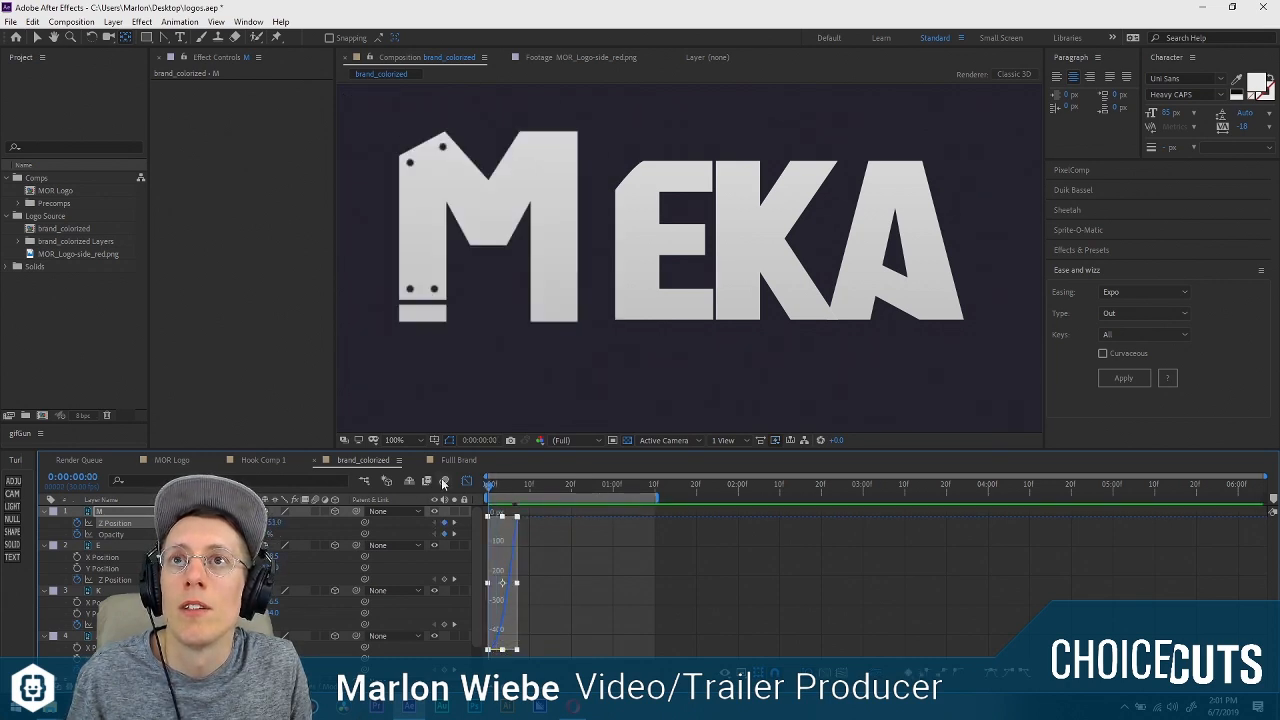
key(space)
key(space)
Leave the Graph Editor and move the M layer's ending Z Position keyframe back to about frame 5, previewing the result.
click(466, 483)
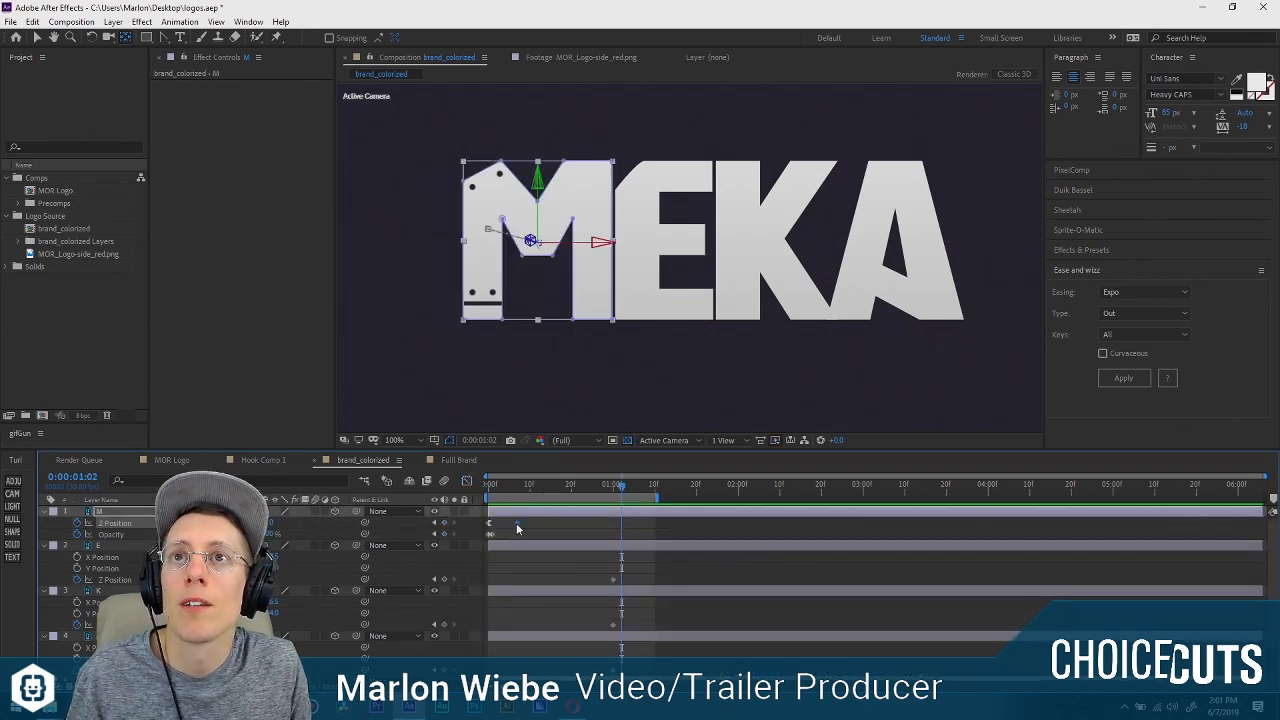
key(space)
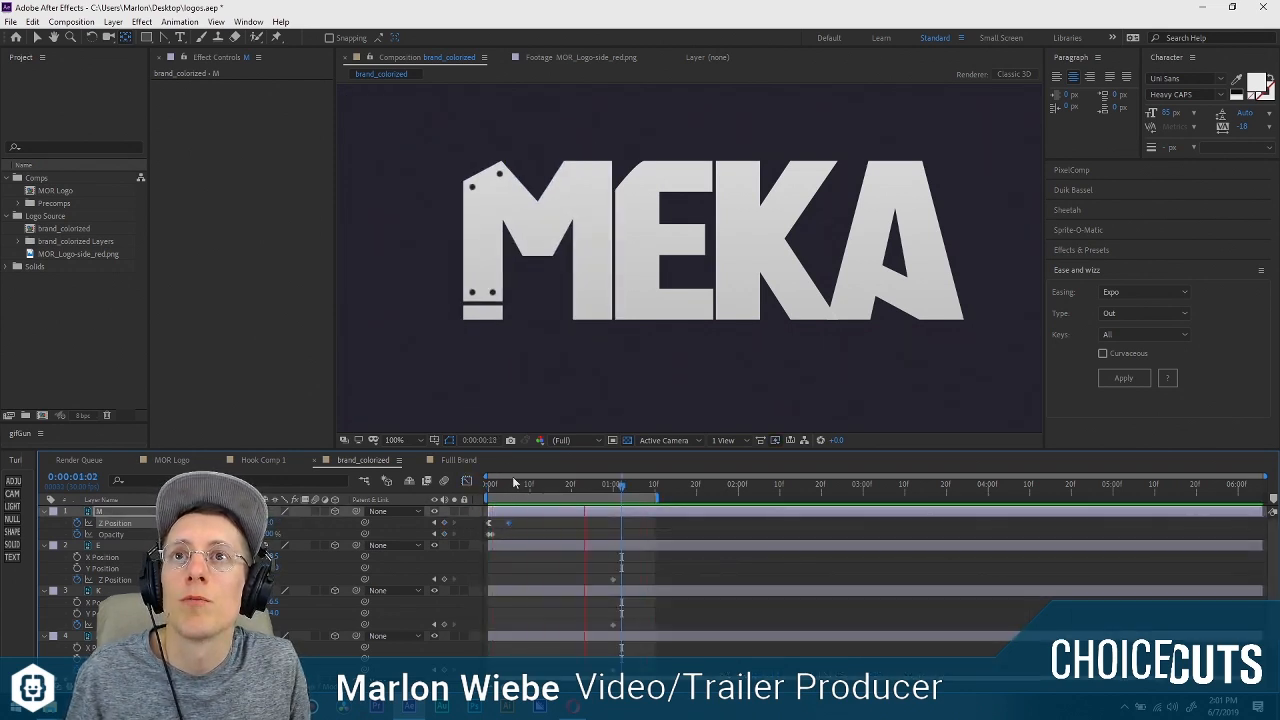
click(493, 534)
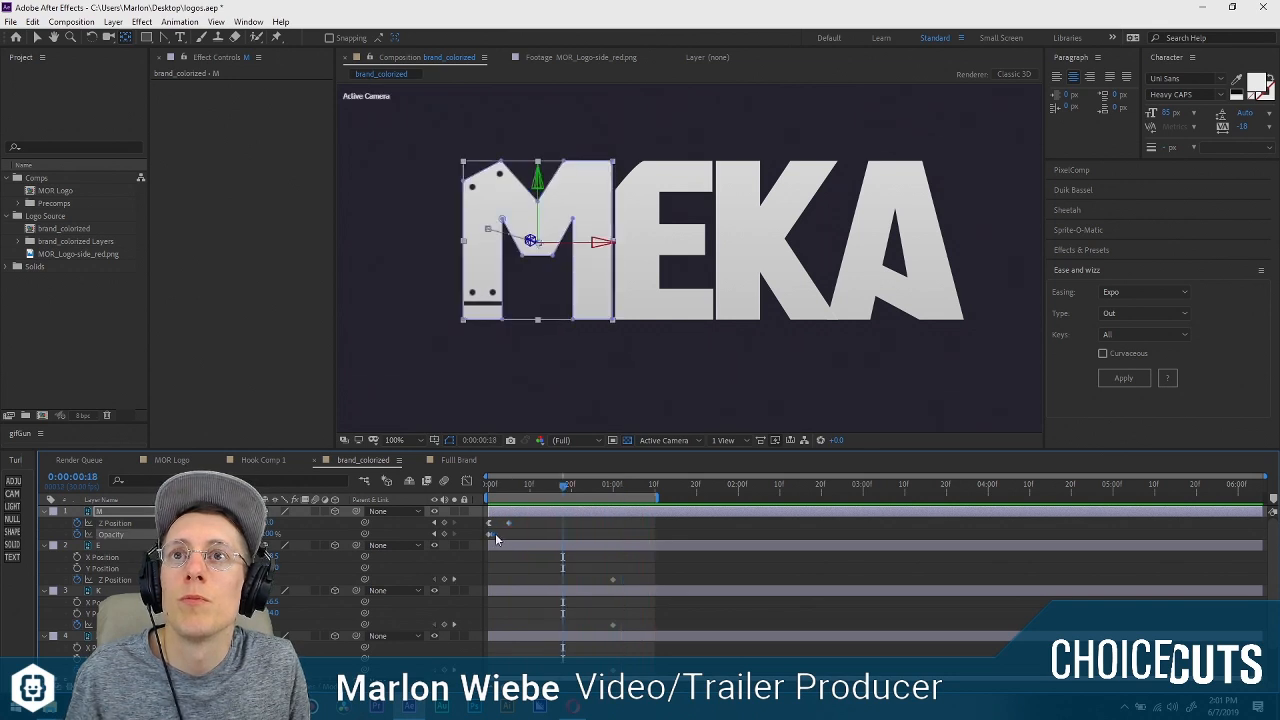
Move the M's ending Z Position keyframe to about frame 3 and its ending Opacity keyframe to frame 1, previewing the result.
key(space)
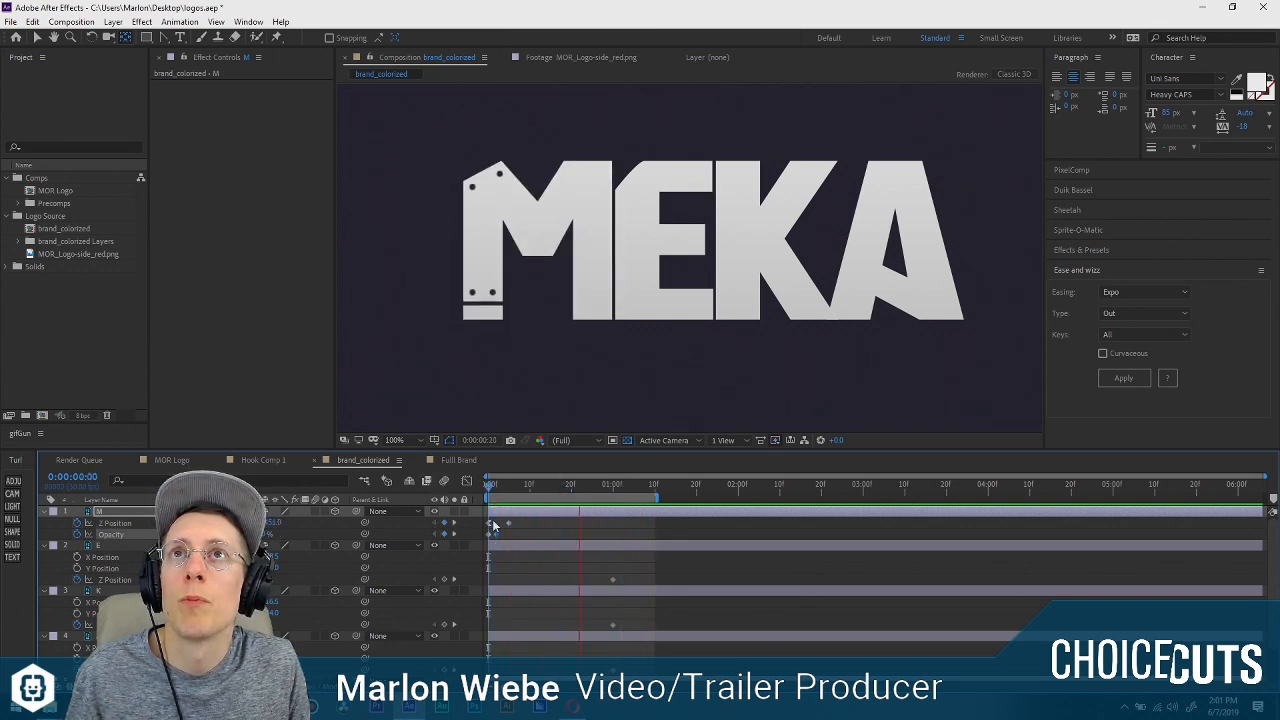
key(space)
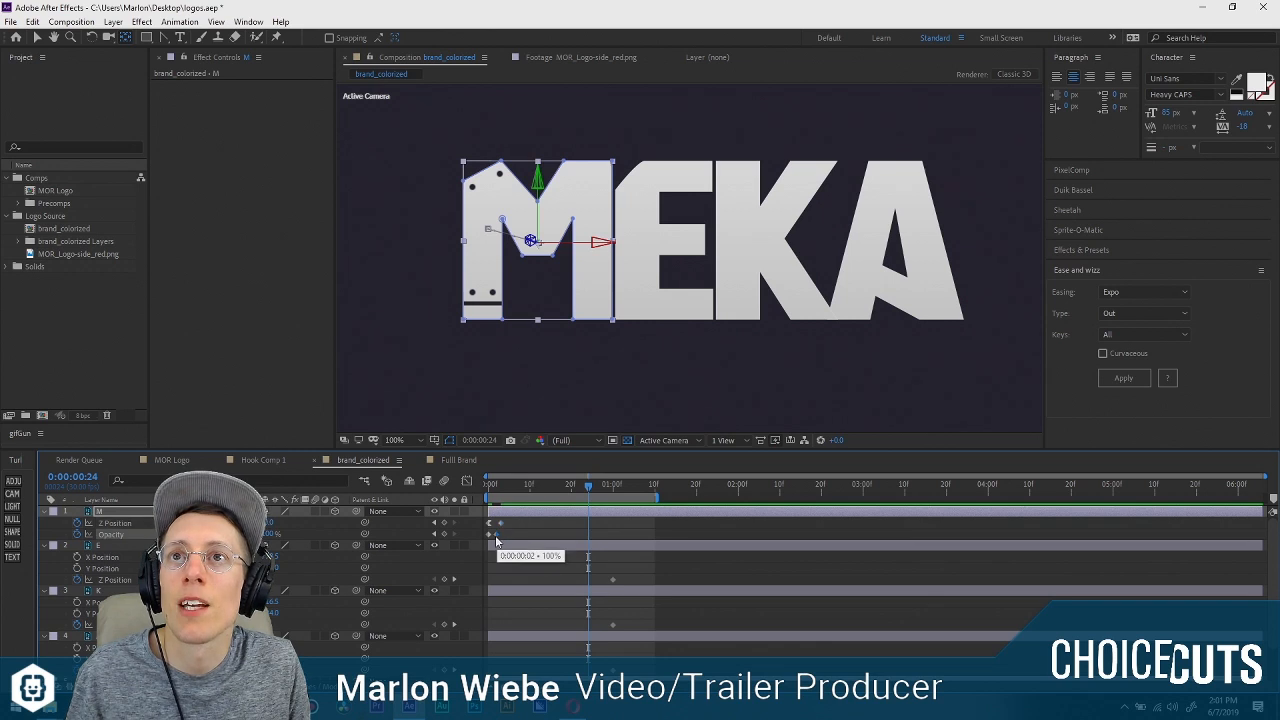
drag(496, 535, 492, 535)
drag(493, 487, 467, 490)
key(space)
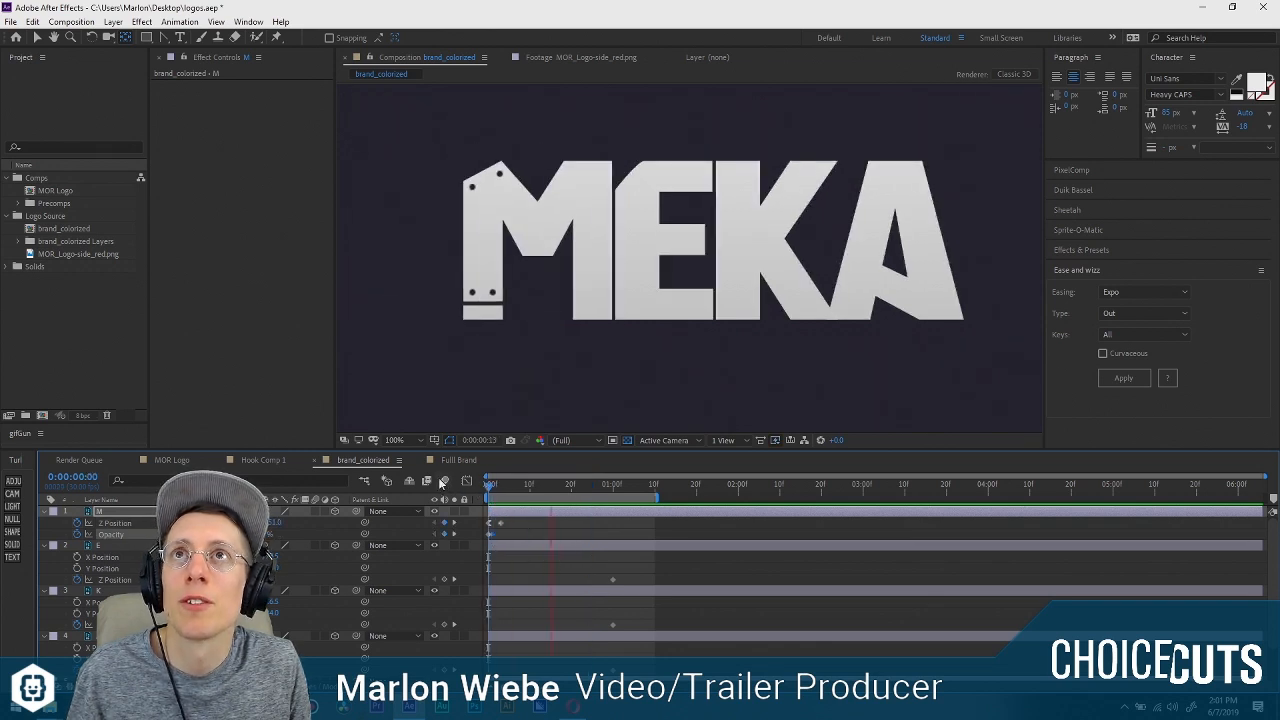
key(space)
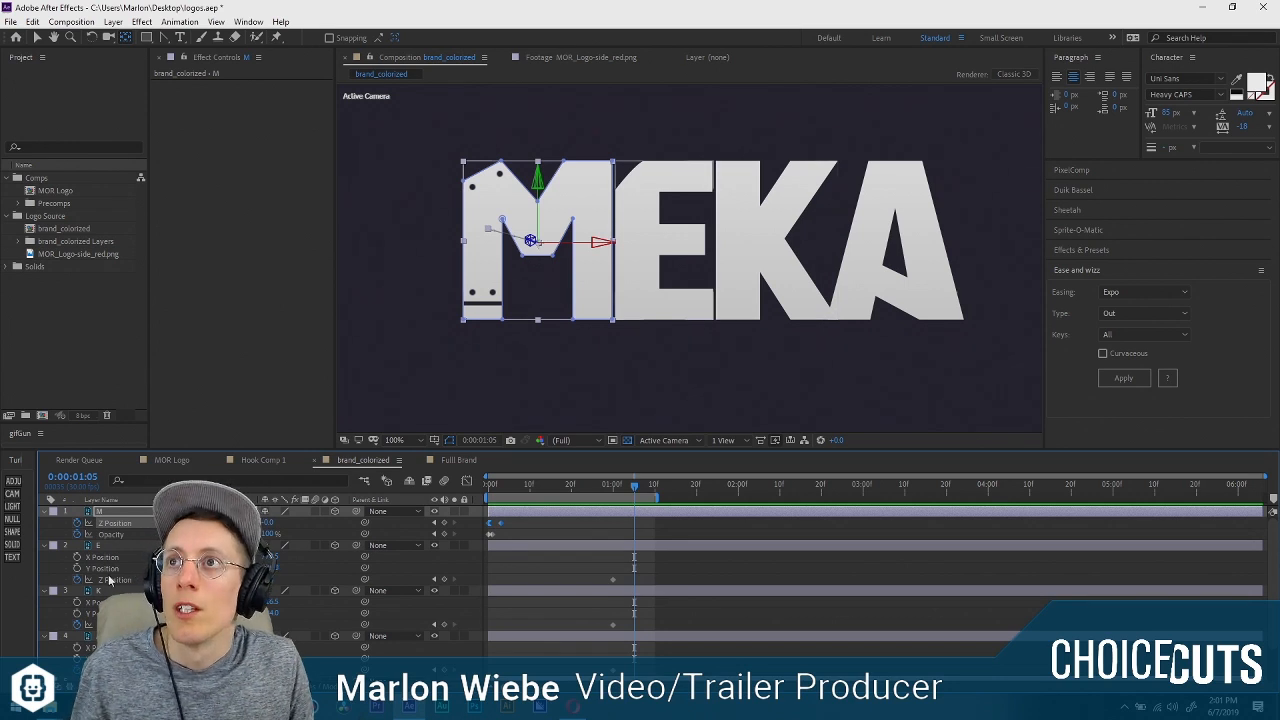
Paste the M's Z Position keyframes onto the E layer at frame 0 and delete the E's old keyframe near one second.
click(111, 580)
click(488, 486)
key(ctrl+v)
drag(624, 584, 603, 574)
key(Delete)
Paste the same Z Position keyframes onto the K layer at frame 0 and delete the K's old later keyframe.
click(111, 625)
key(ctrl+v)
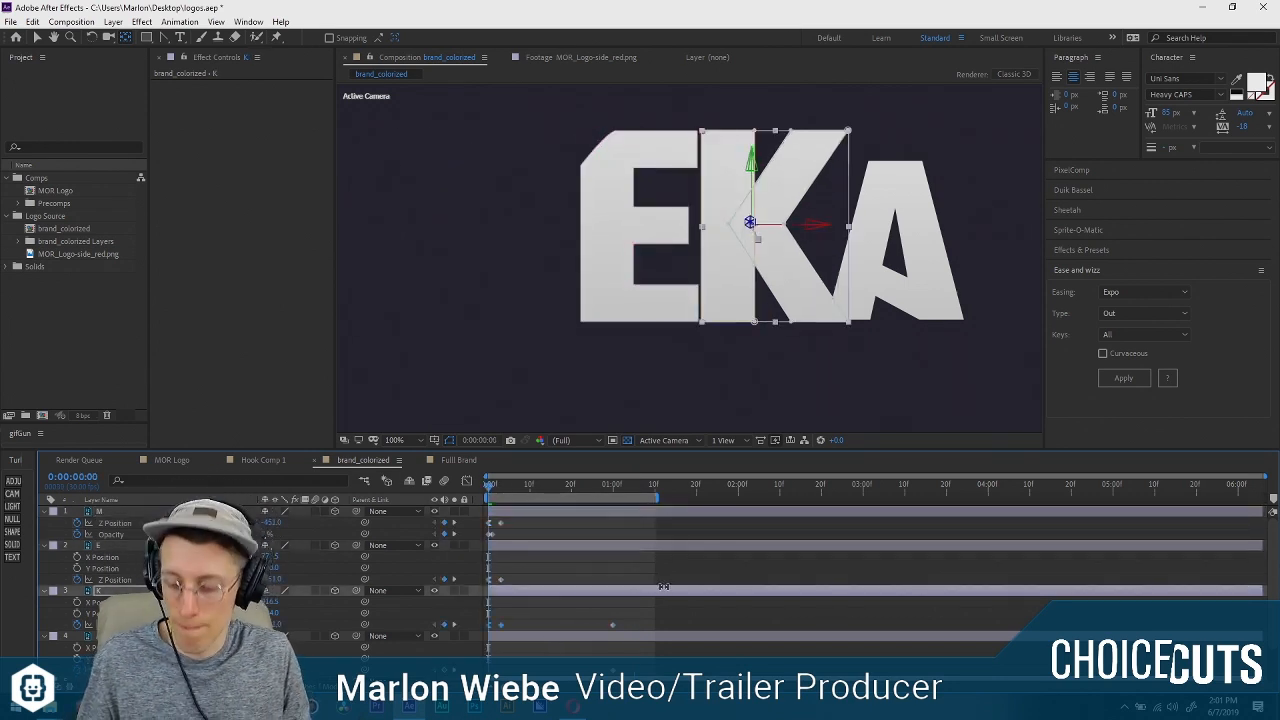
click(620, 620)
drag(614, 631, 608, 631)
key(Delete)
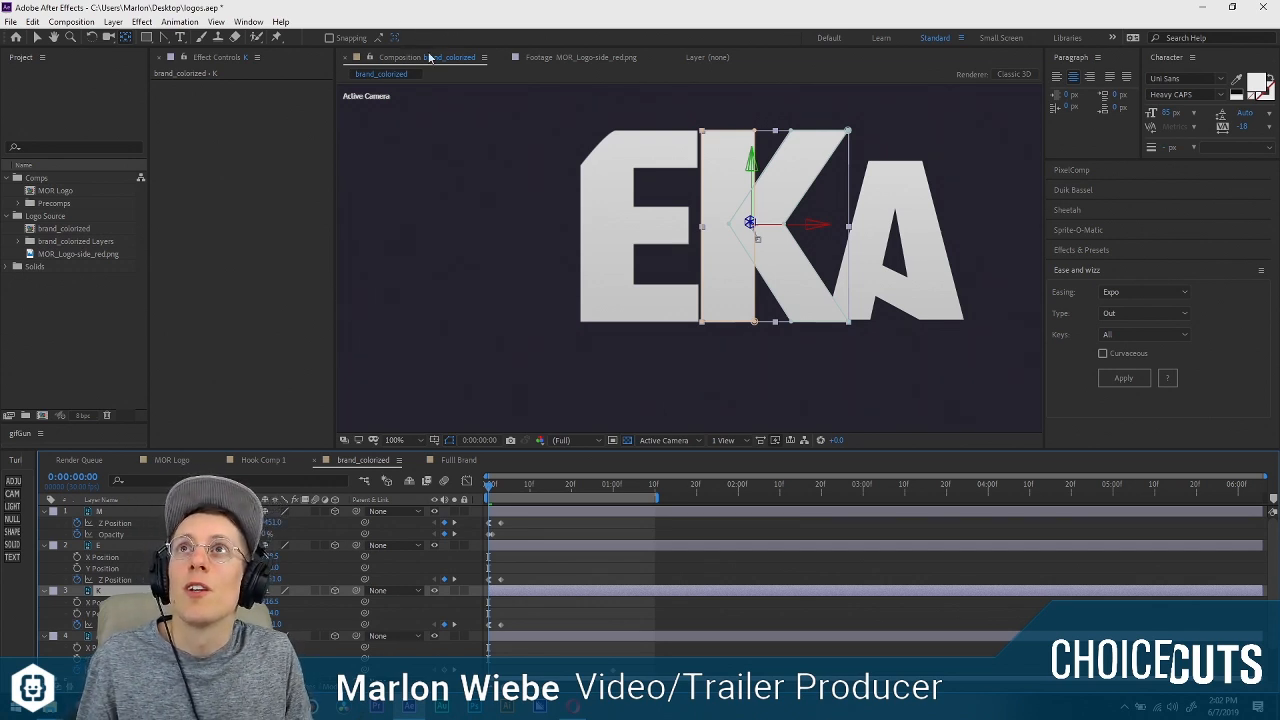
Paste the copied Z Position keyframes onto the A layer at frame 0.
drag(496, 489, 448, 504)
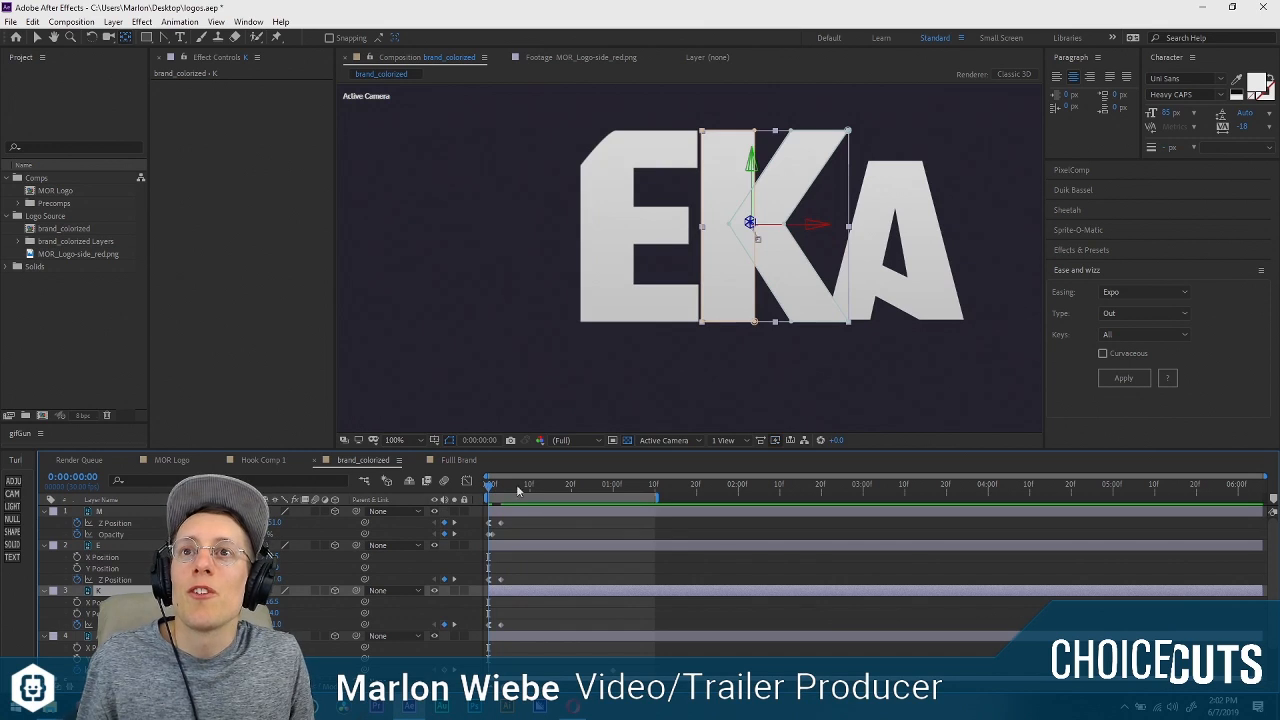
click(876, 236)
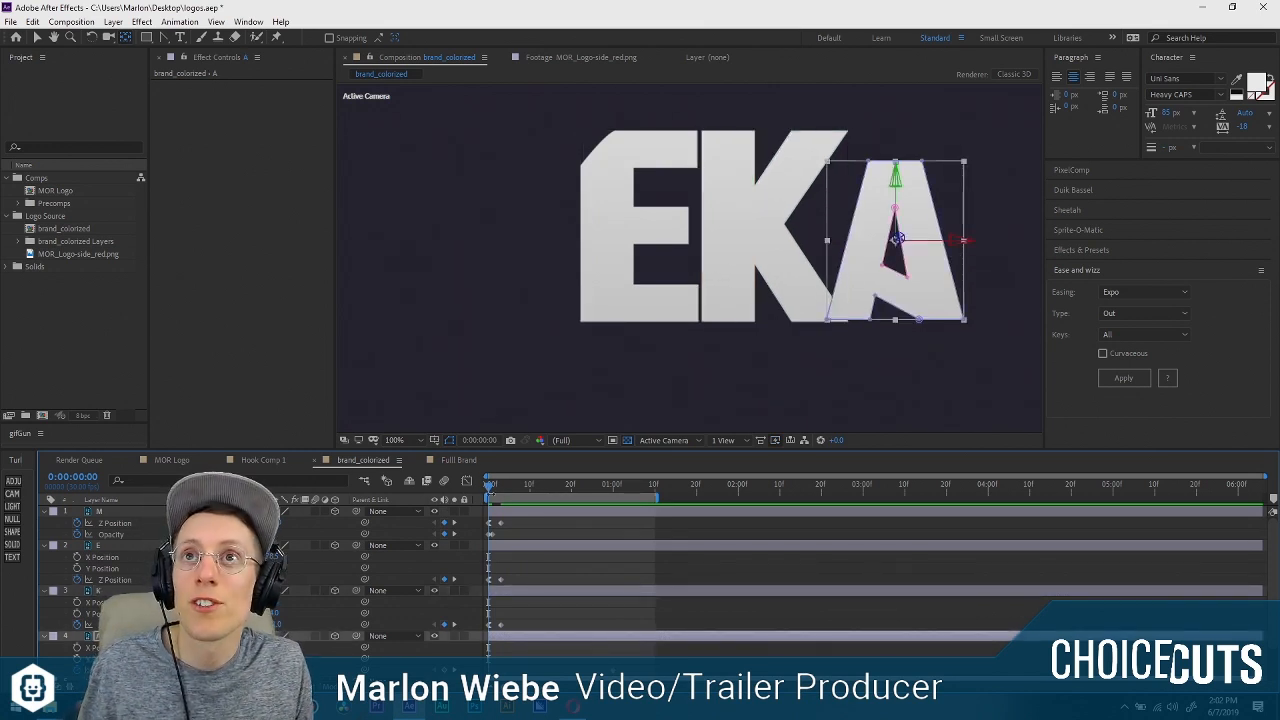
key(ctrl+v)
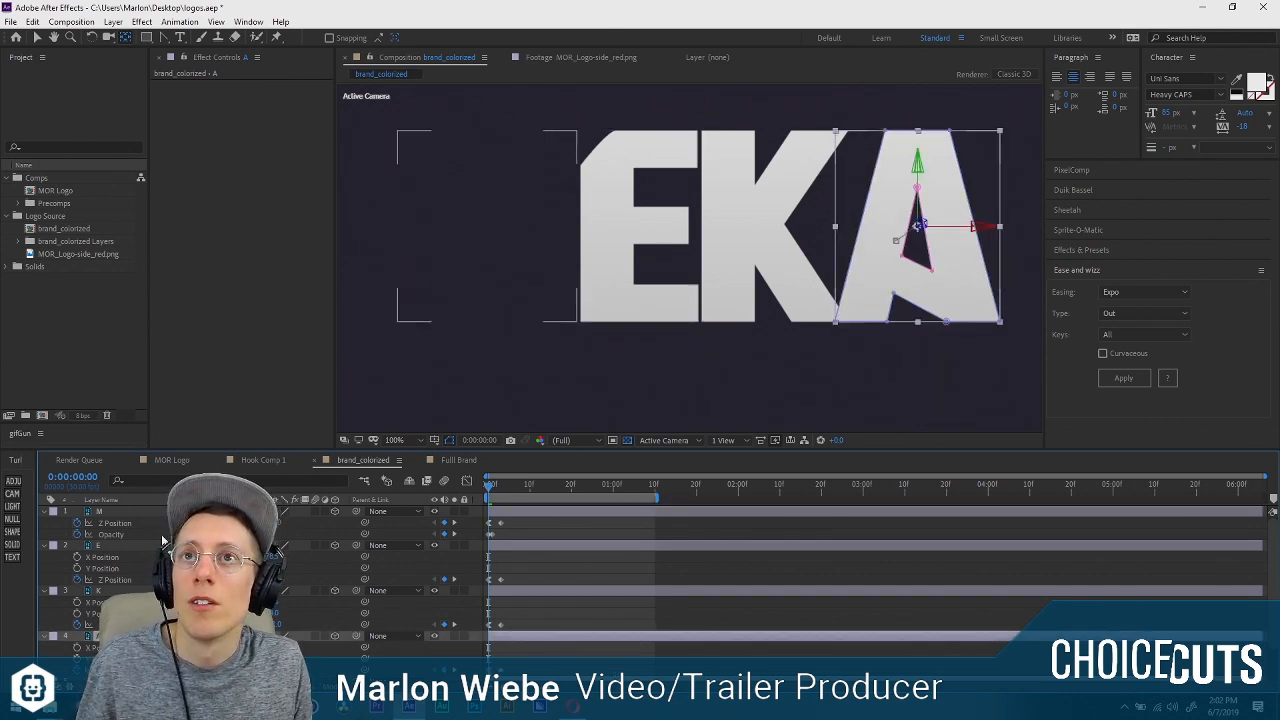
Copy the M's Opacity keyframes and paste them onto the E layer's Opacity at frame 0.
click(111, 534)
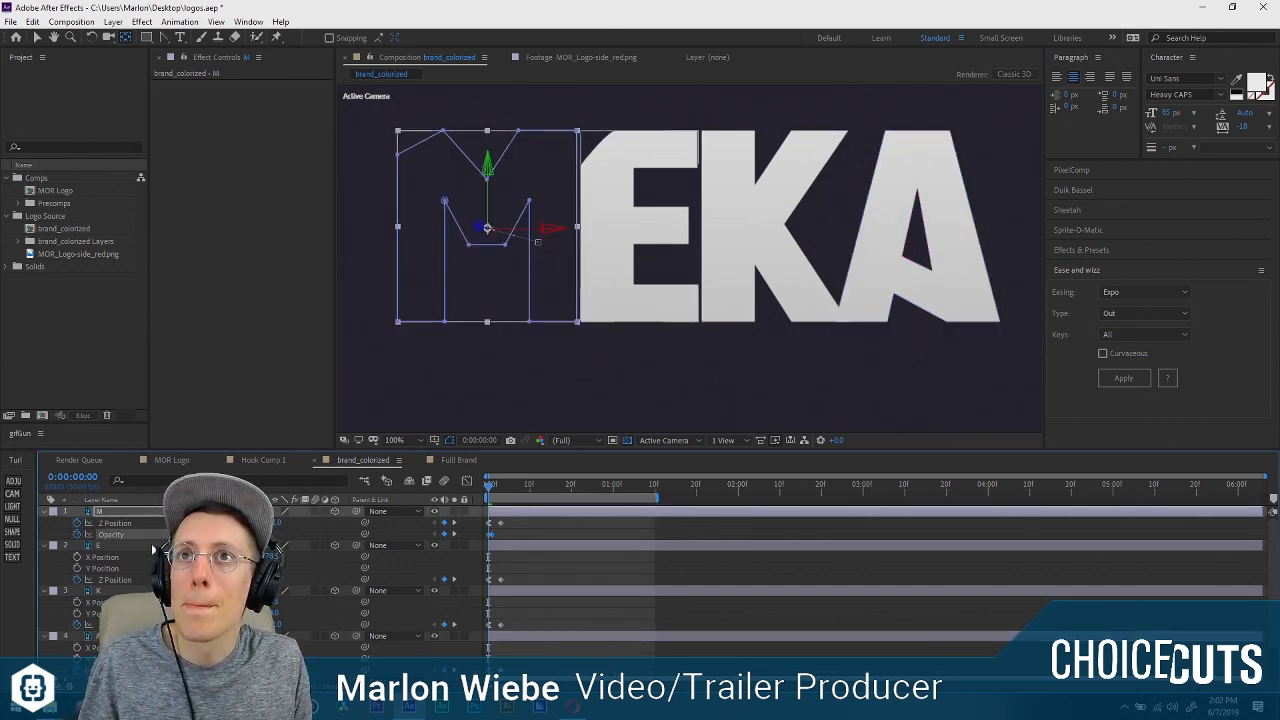
click(120, 545)
key(t)
click(111, 534)
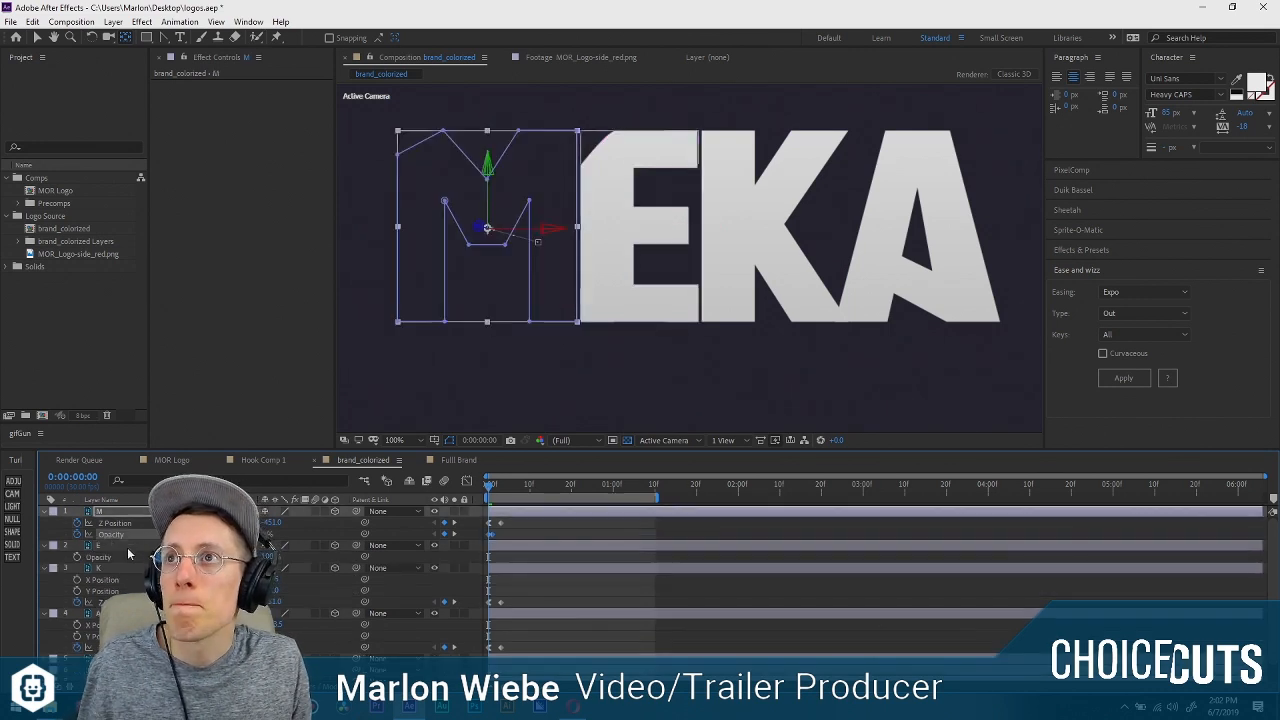
click(110, 557)
key(ctrl+v)
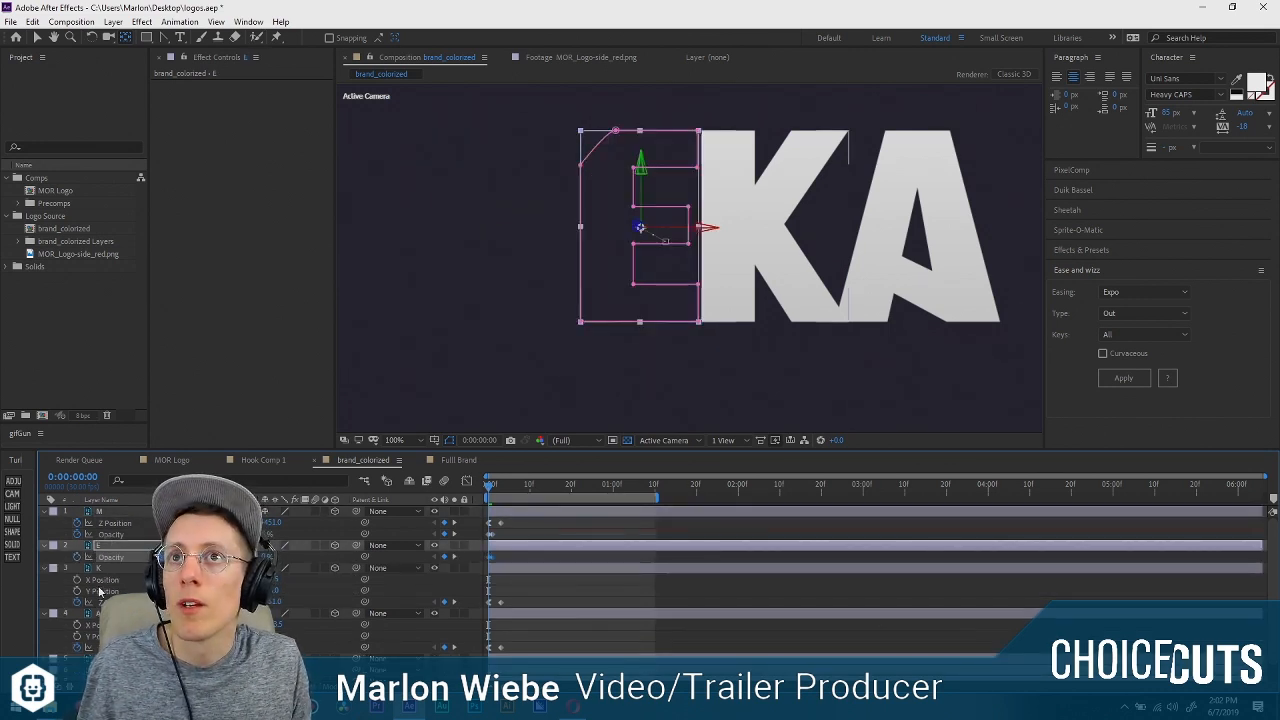
Paste the copied Opacity keyframes onto the K and A layers at frame 0 and preview the animation.
click(100, 568)
key(t)
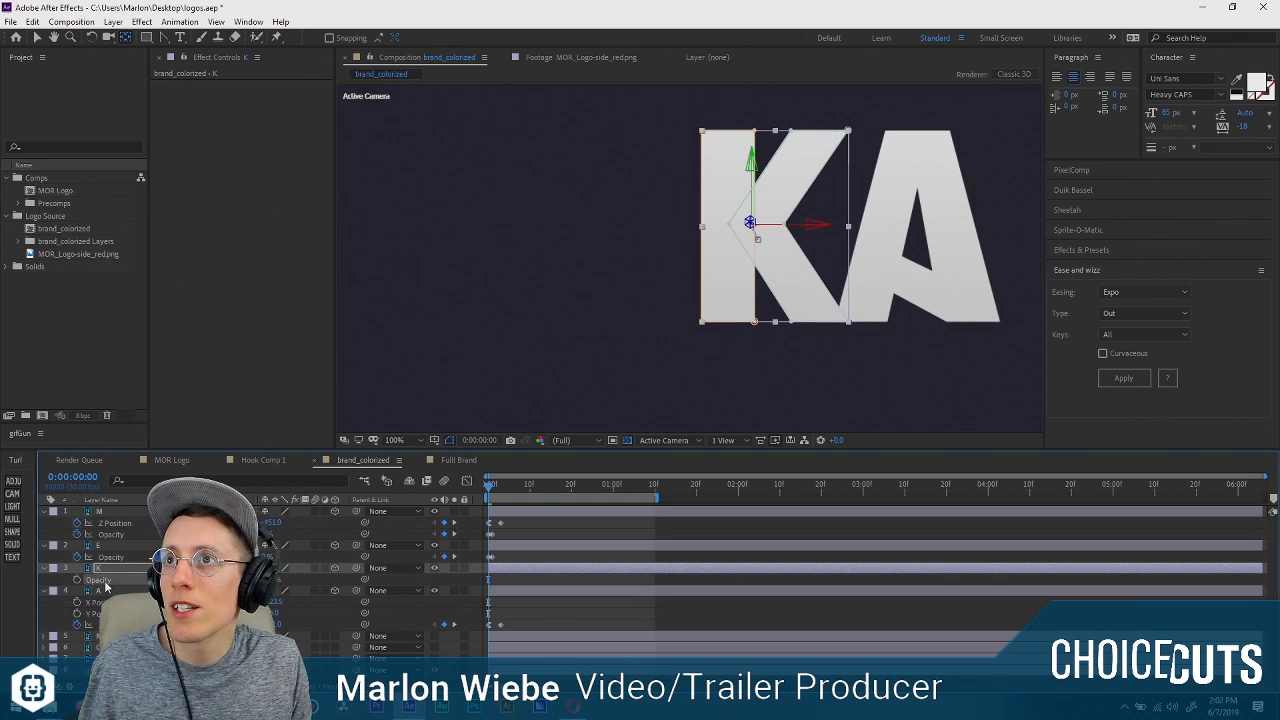
key(ctrl+v)
click(106, 591)
key(t)
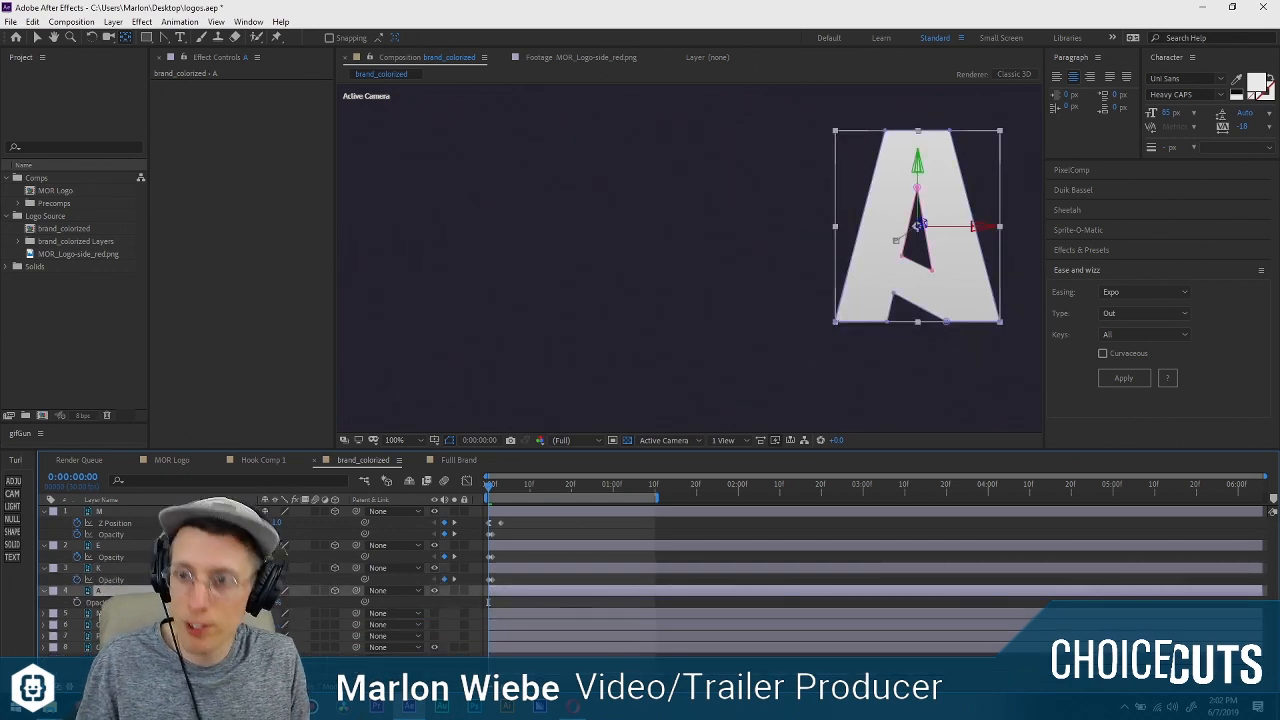
key(ctrl+v)
drag(493, 484, 449, 479)
key(space)
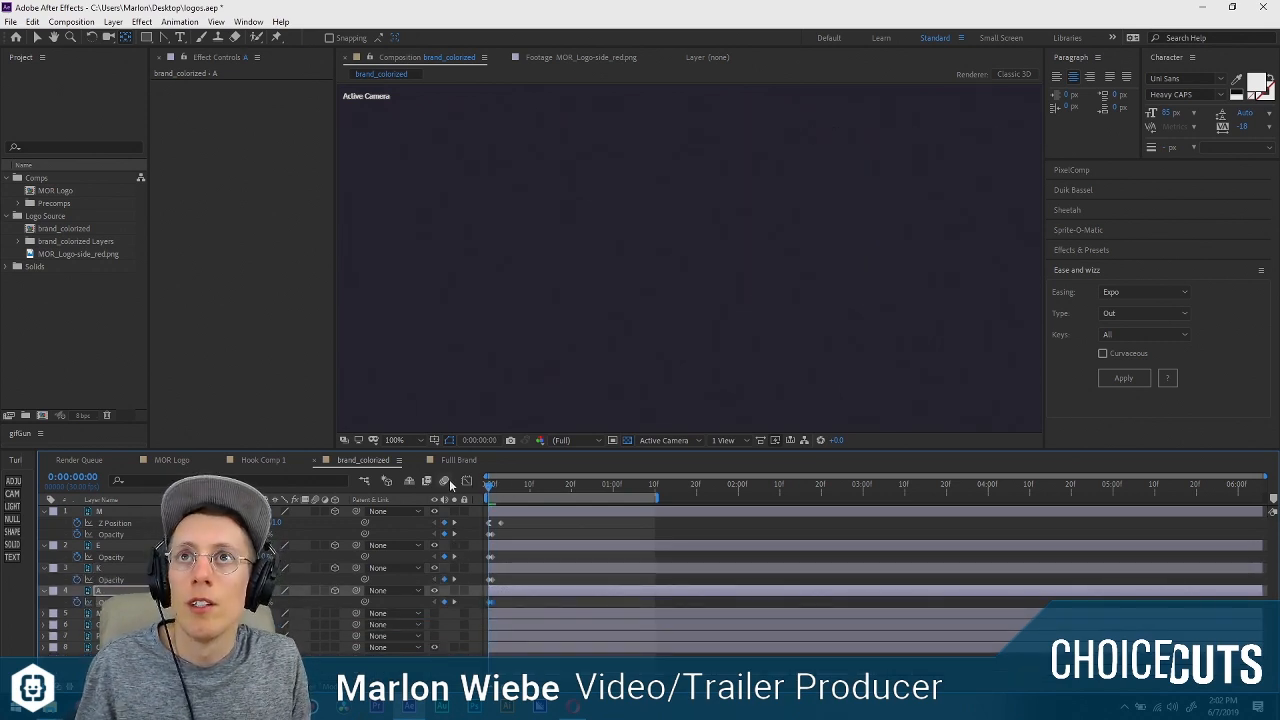
key(space)
Select the M, E, K and A layers together and trim their out points at frame 2.
click(497, 514)
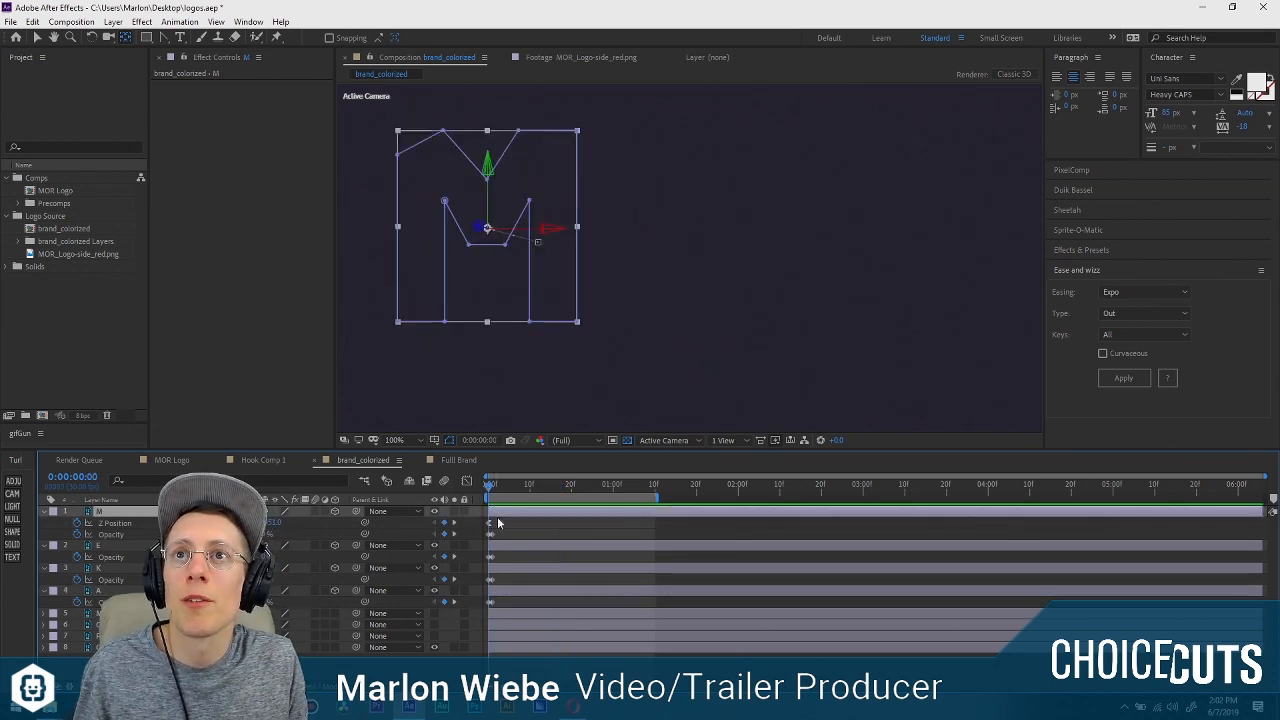
shift+click(493, 586)
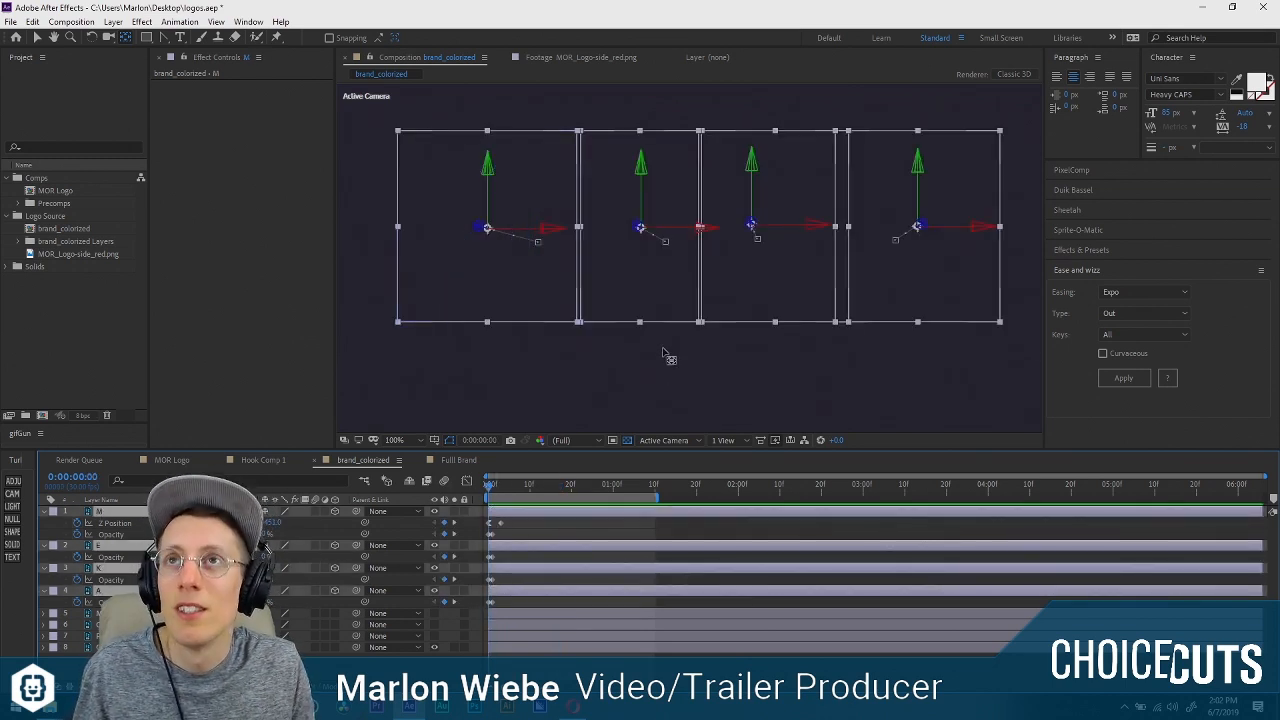
mouse_move(488, 487)
mouse_down()
mouse_move(533, 488)
mouse_move(424, 490)
mouse_move(497, 491)
mouse_up()
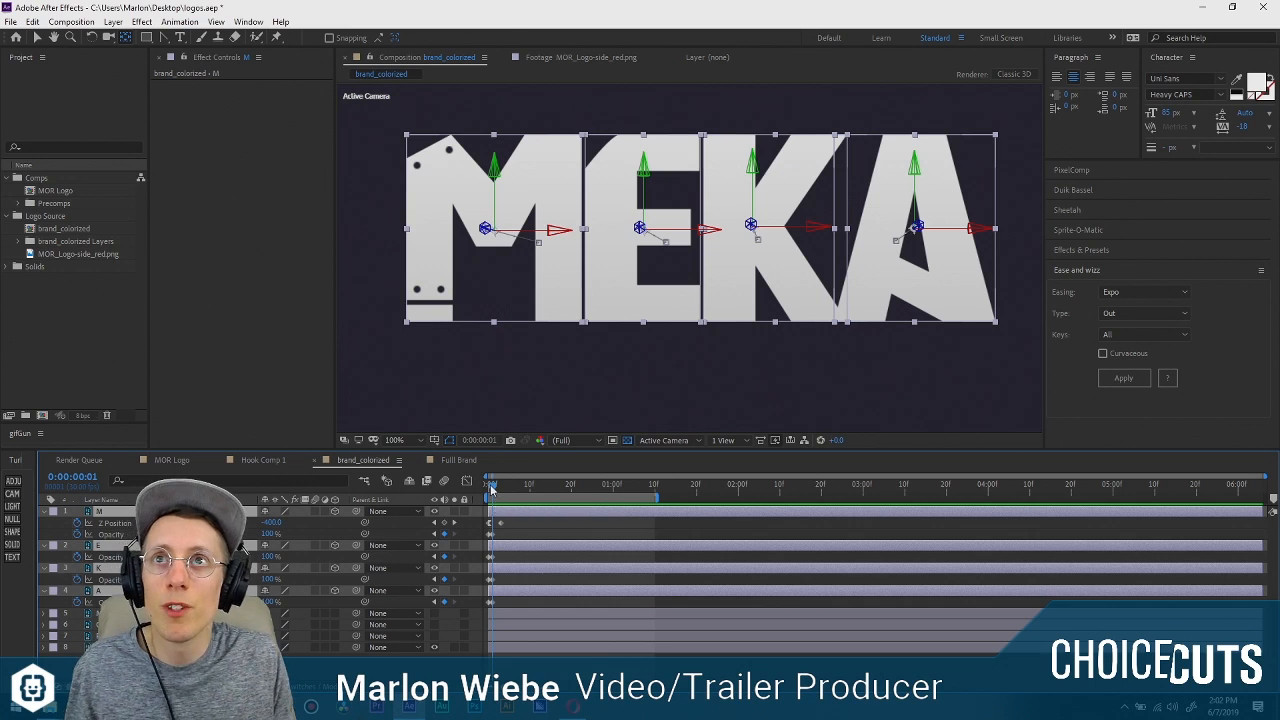
click(494, 490)
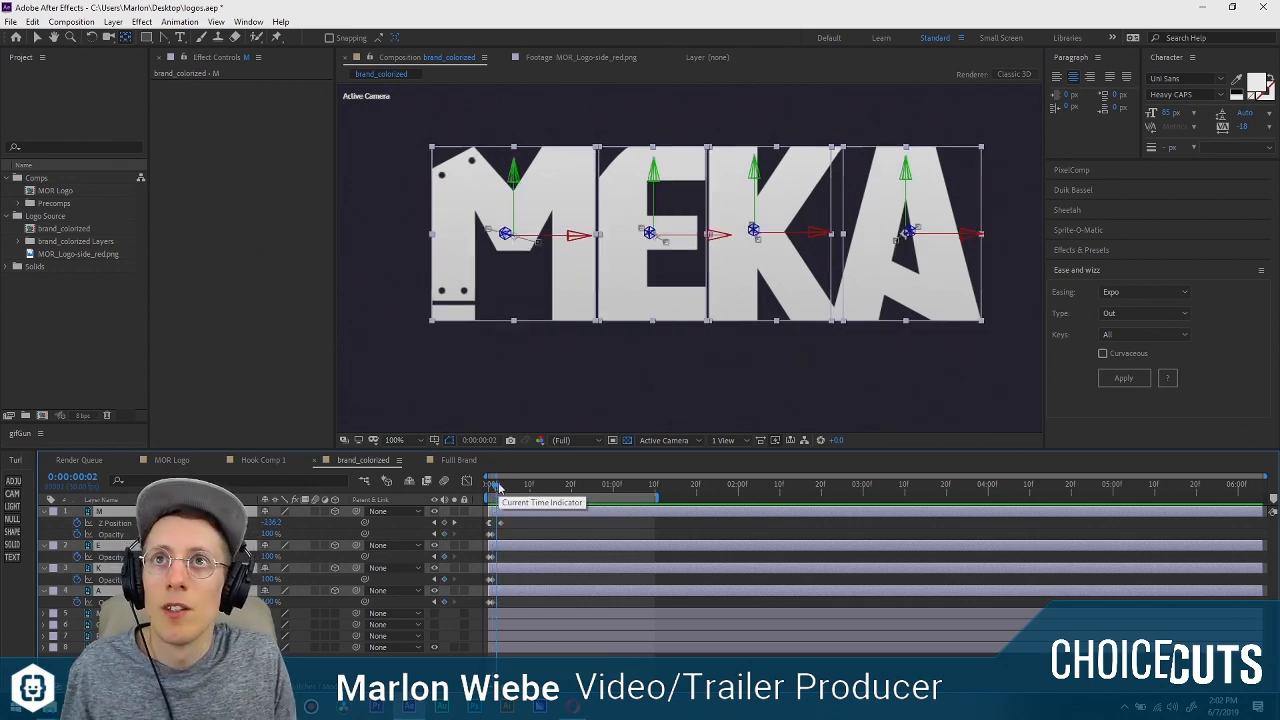
Stagger the four trimmed letter layers with Sequence Layers and extend their ends back out.
click(179, 22)
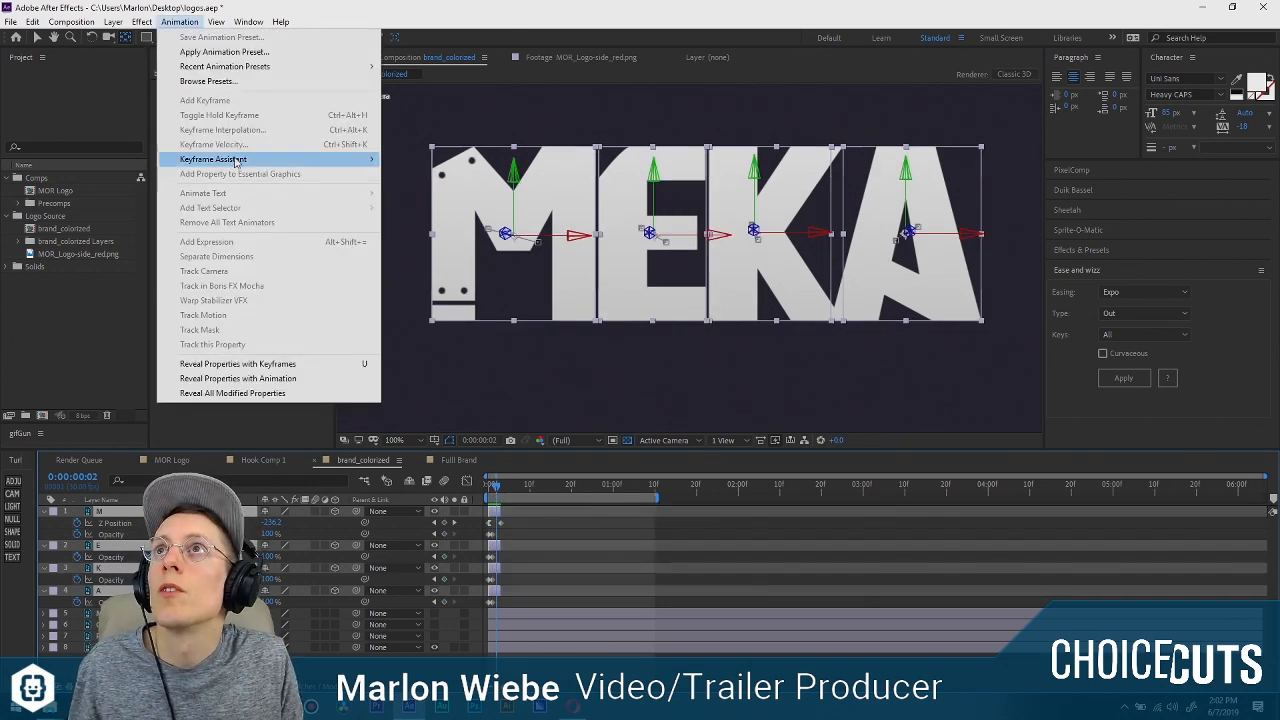
mouse_move(236, 162)
click(430, 277)
click(660, 388)
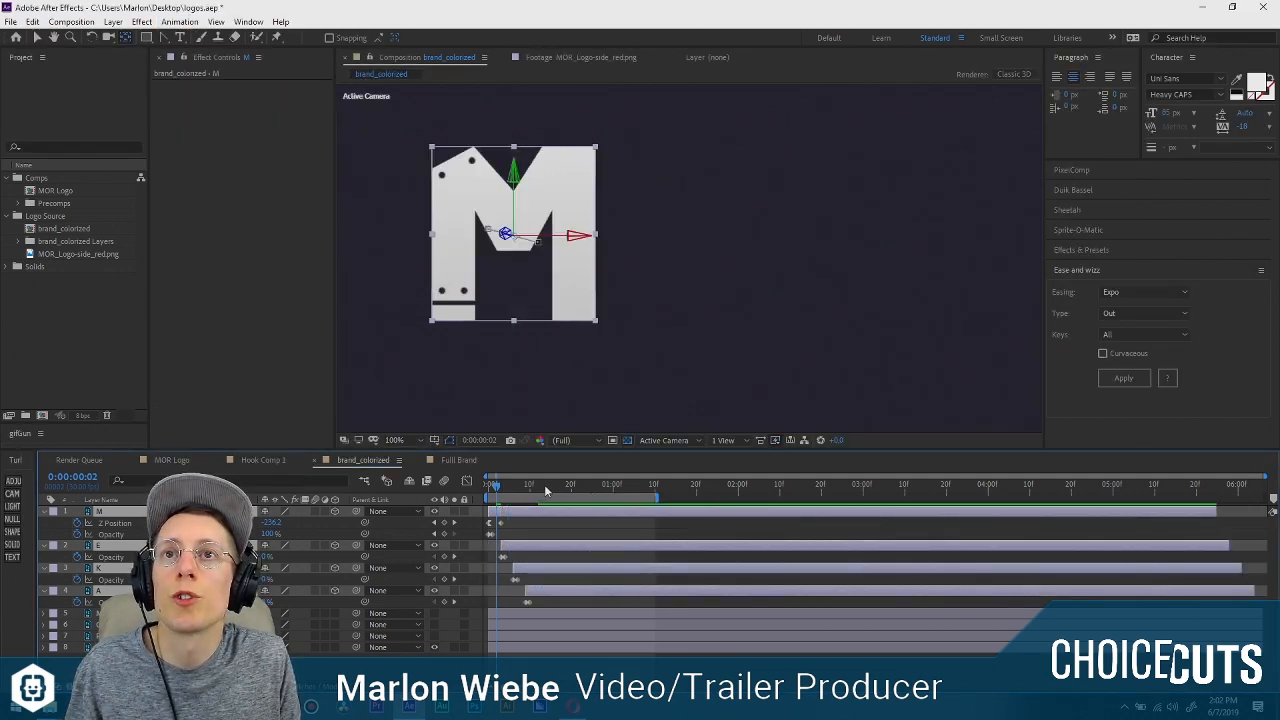
Play back the staggered entrance of the four MEKA letters several times, examining the timing close up and at a smaller size.
key(space)
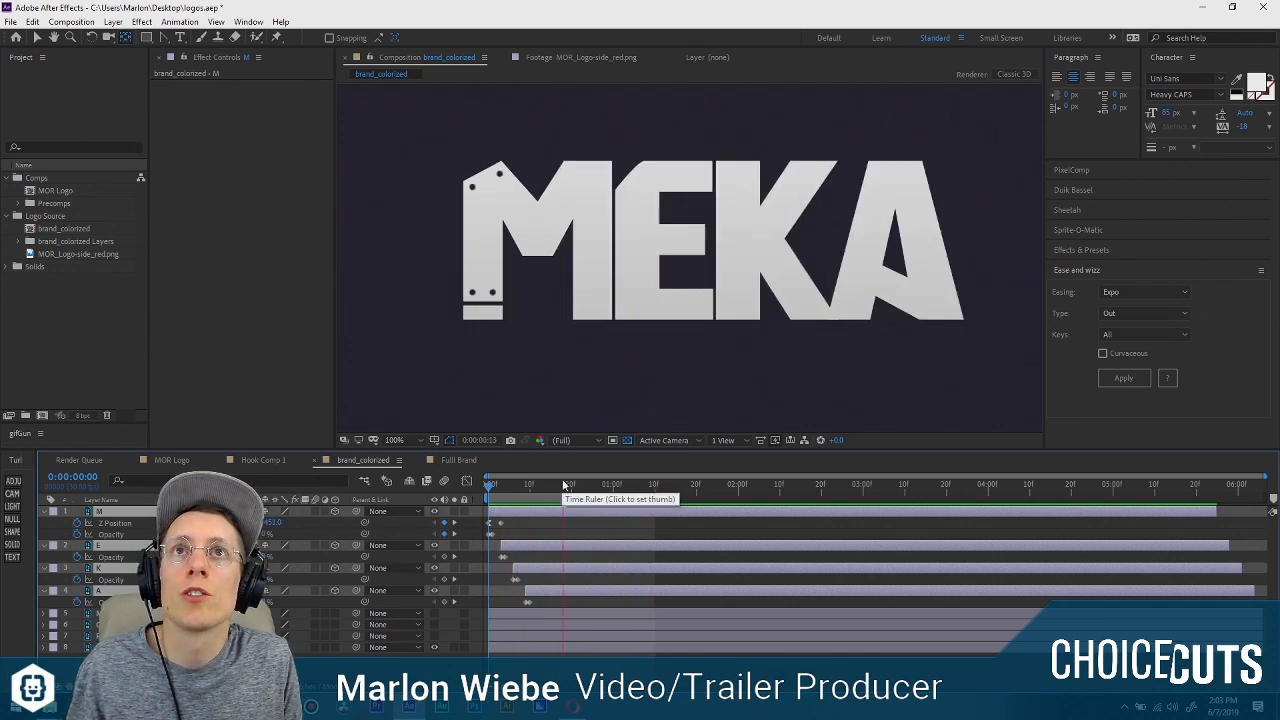
key(space)
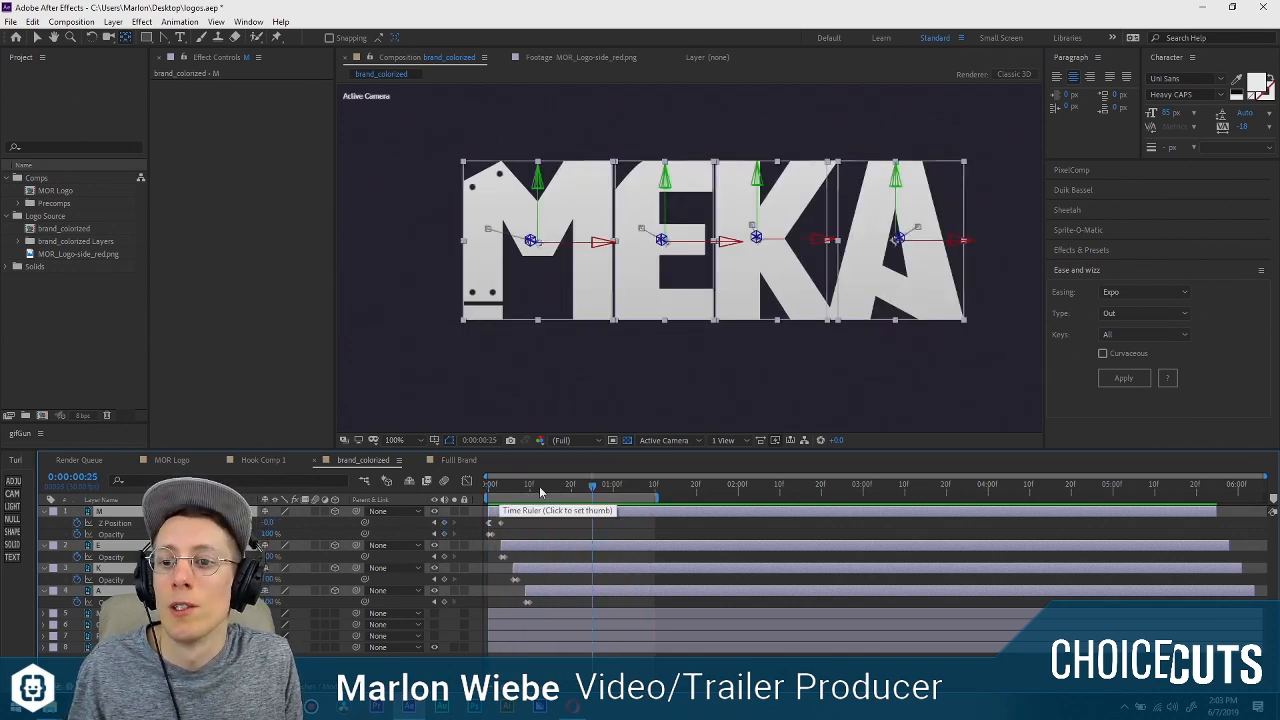
key(space)
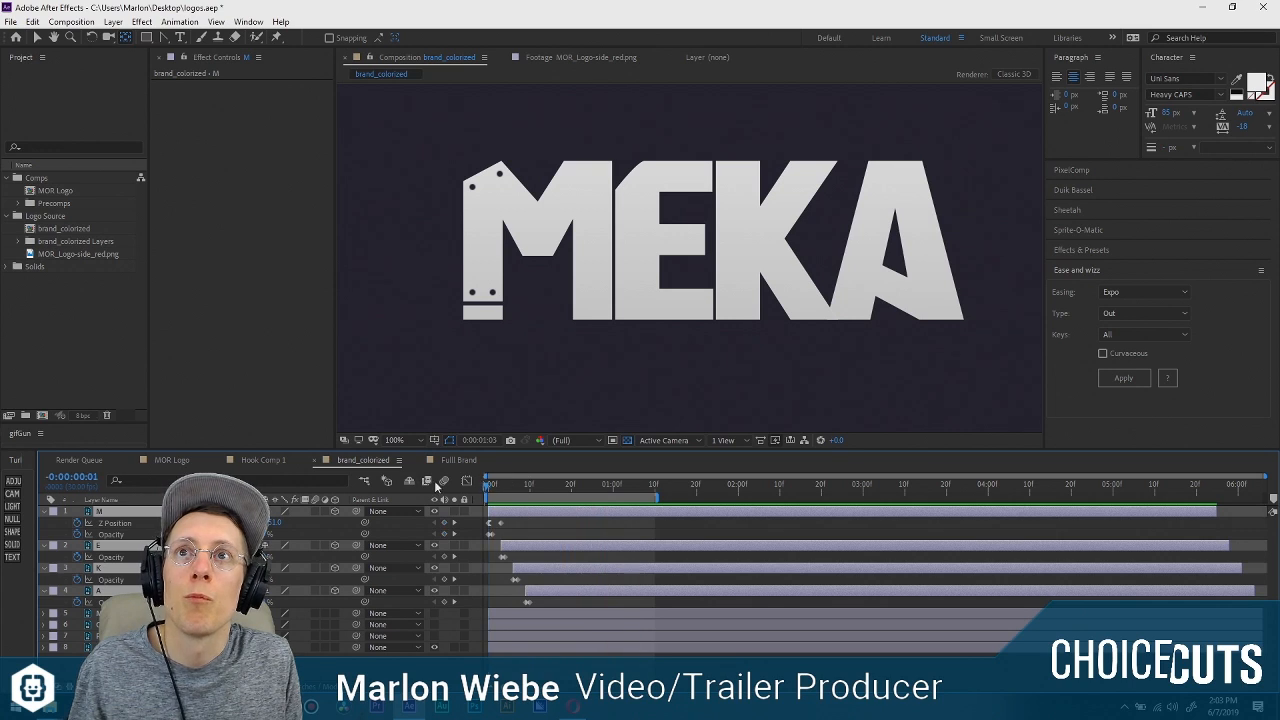
key(space)
scroll(724, 324, down, 1)
drag(757, 319, 616, 304)
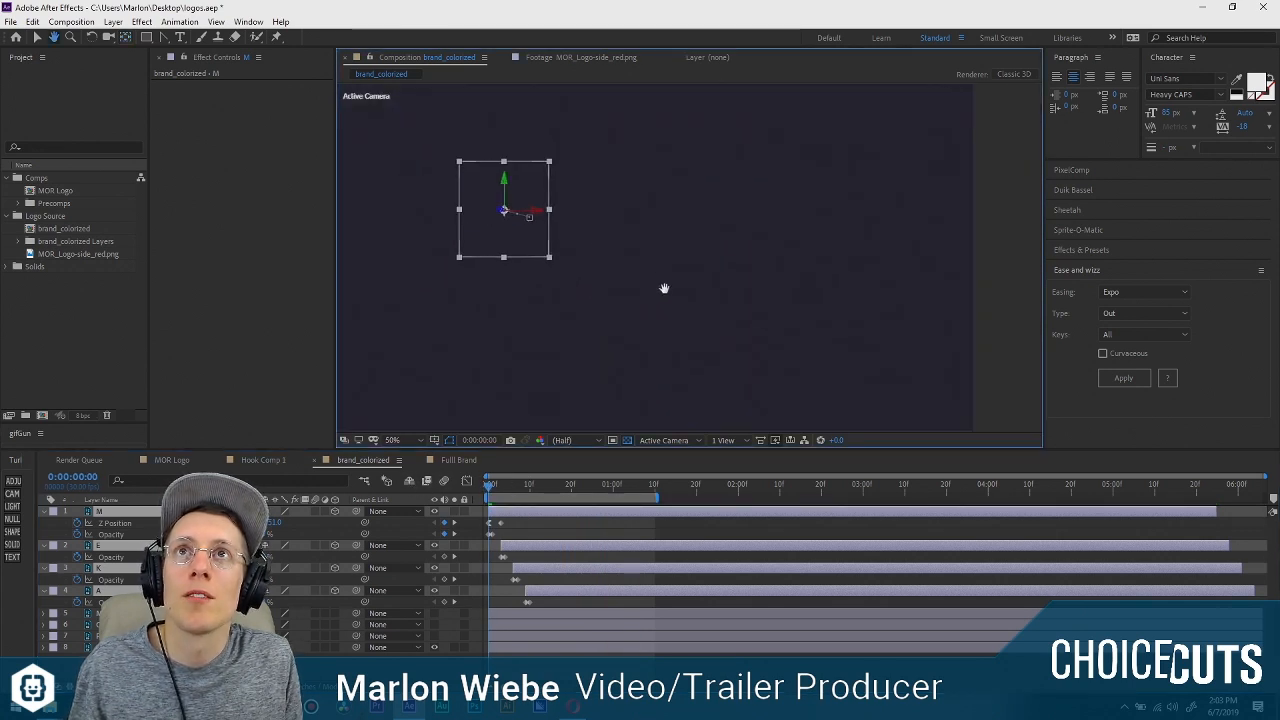
key(space)
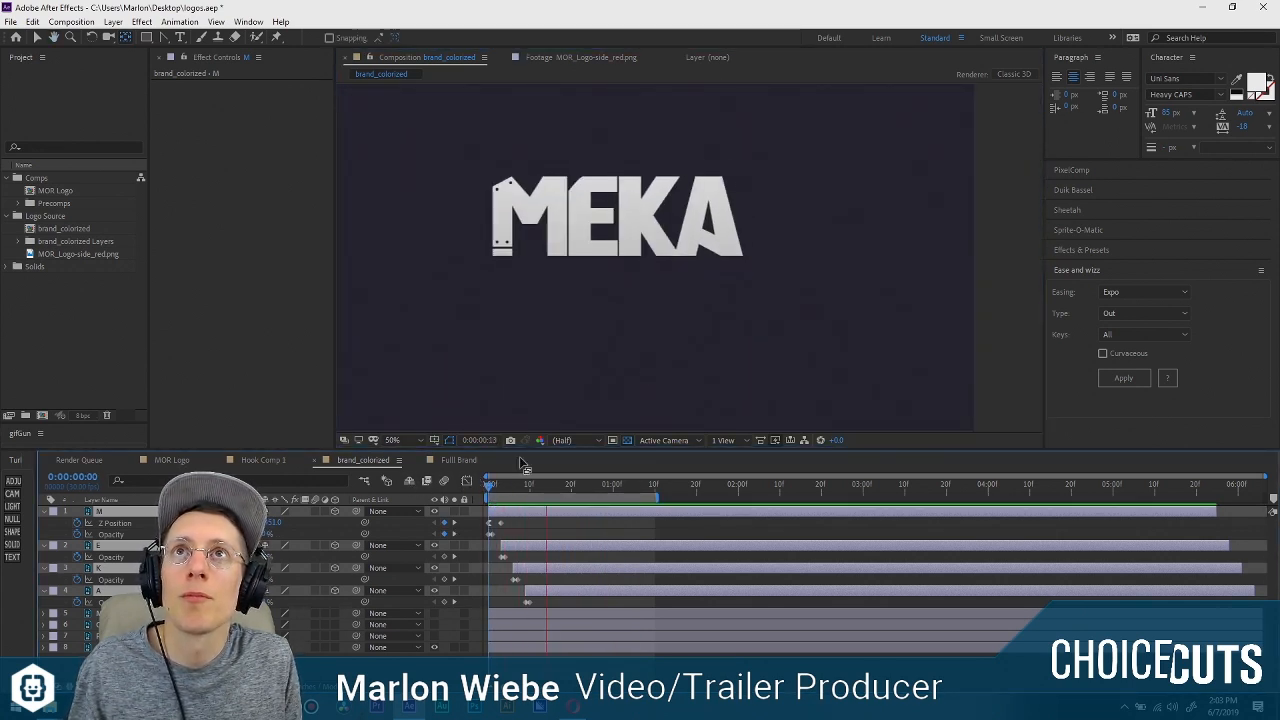
key(space)
scroll(628, 233, up, 2)
scroll(628, 231, down, 1)
drag(621, 213, 680, 258)
scroll(688, 259, down, 2)
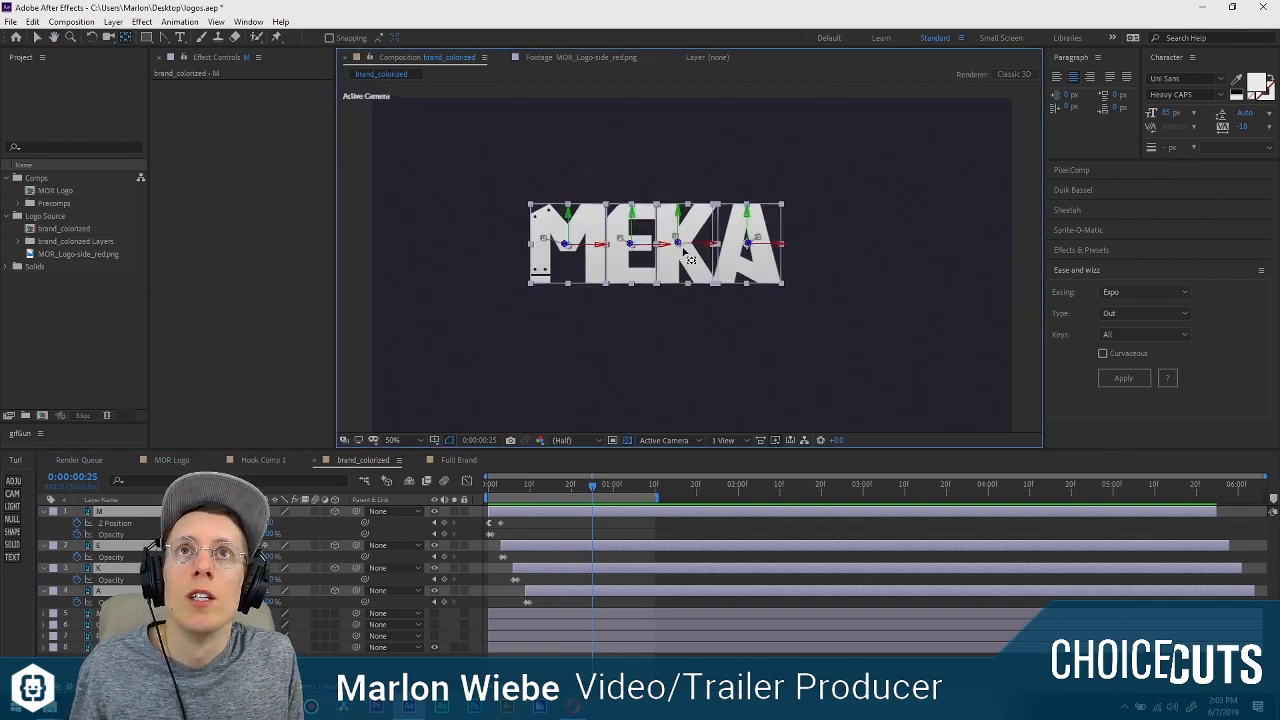
key(Home)
key(space)
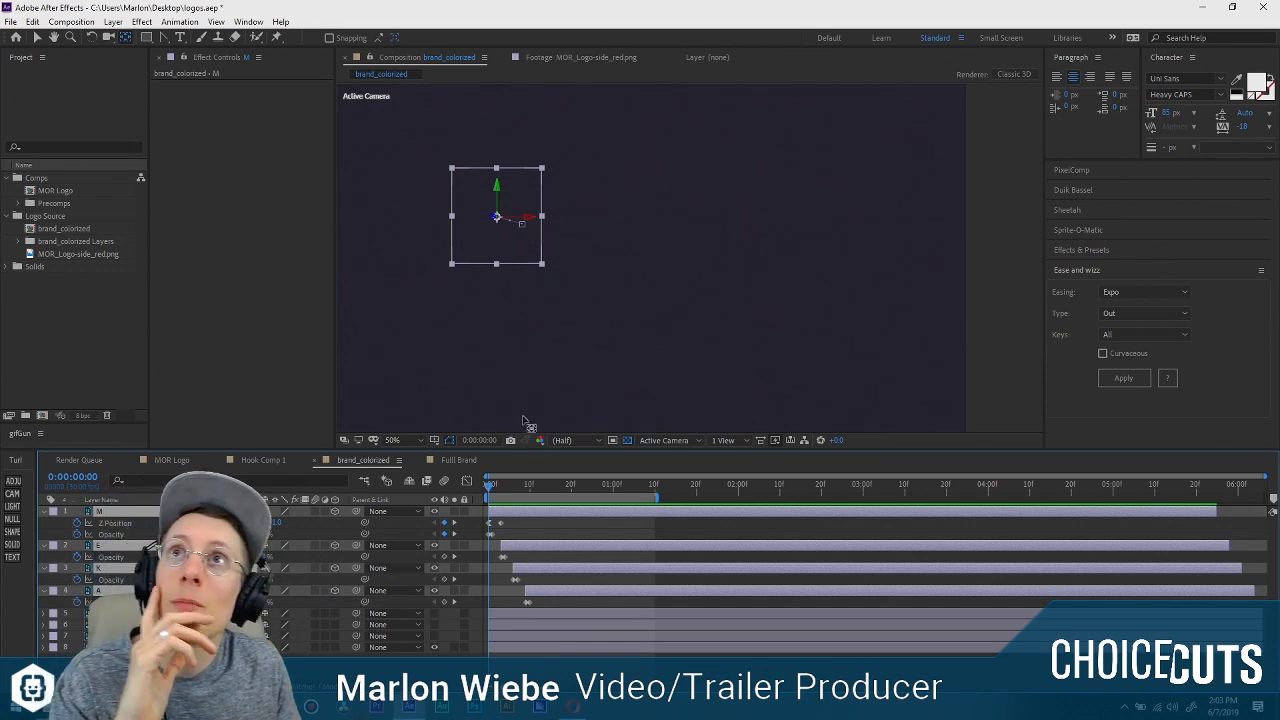
drag(491, 487, 442, 502)
key(space)
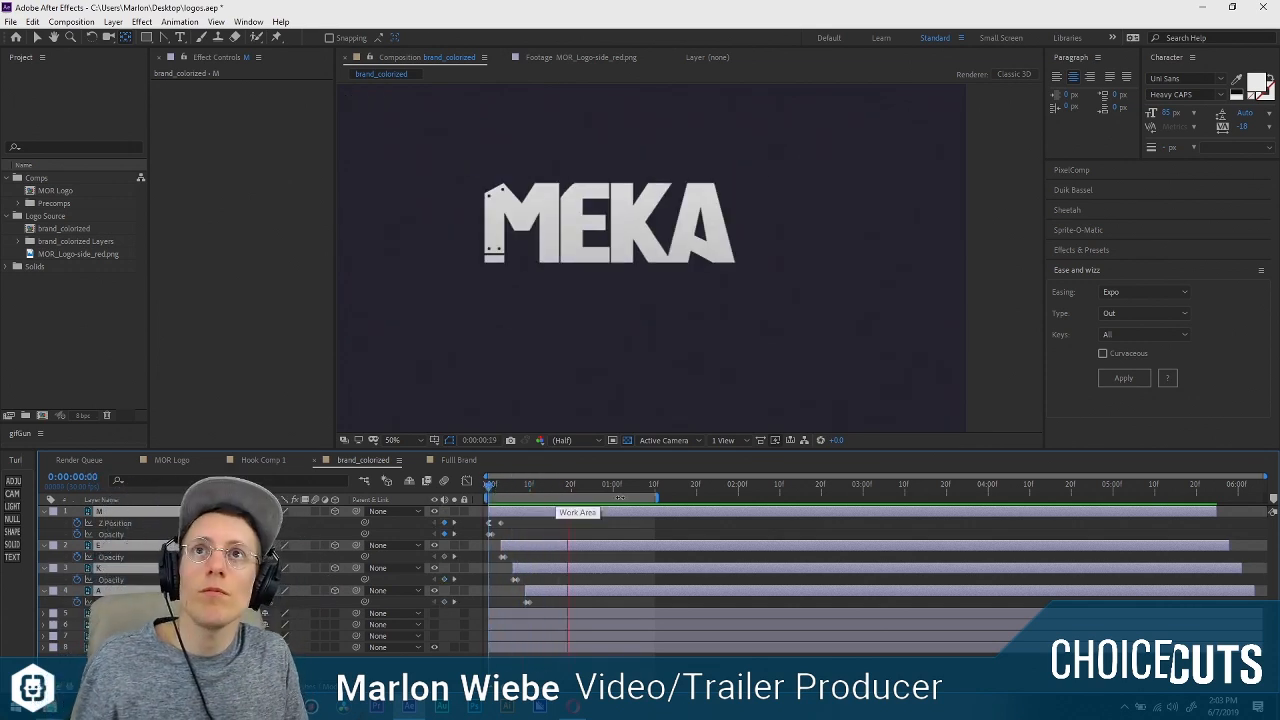
key(space)
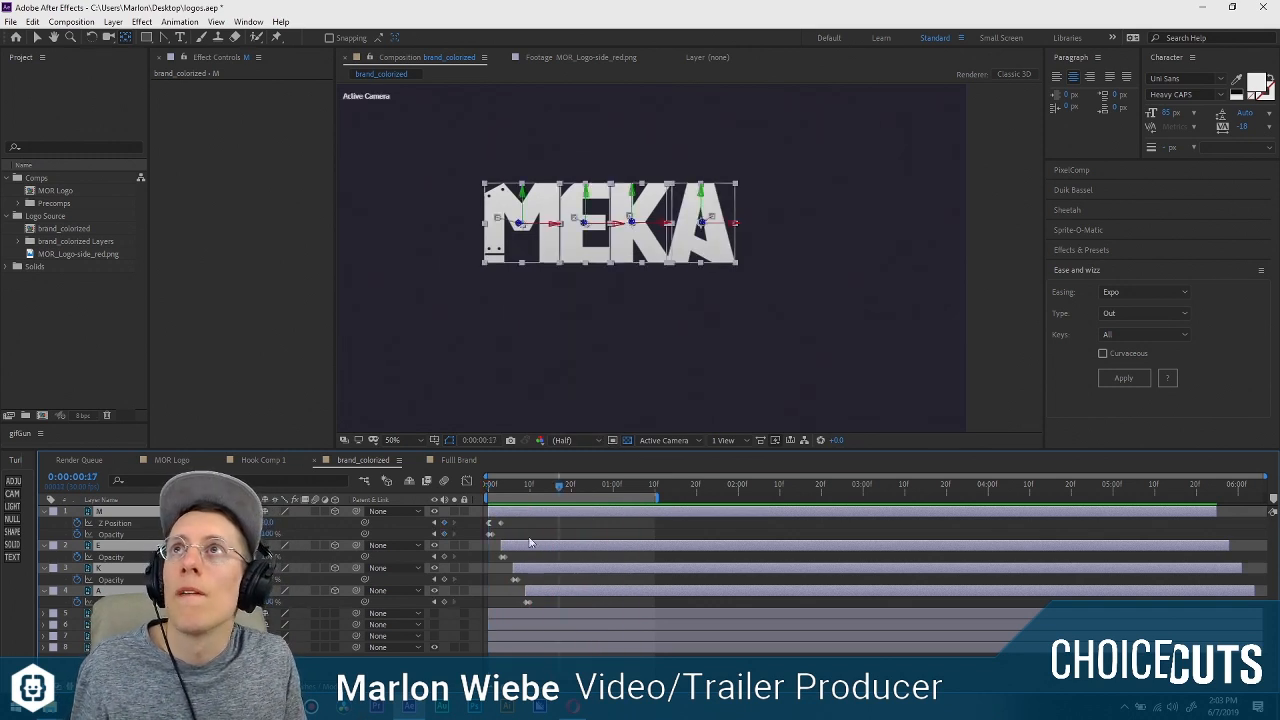
Add a new solid above the letter layers, apply the Trapcode Particular effect to it, and widen the Effect Controls area.
click(559, 532)
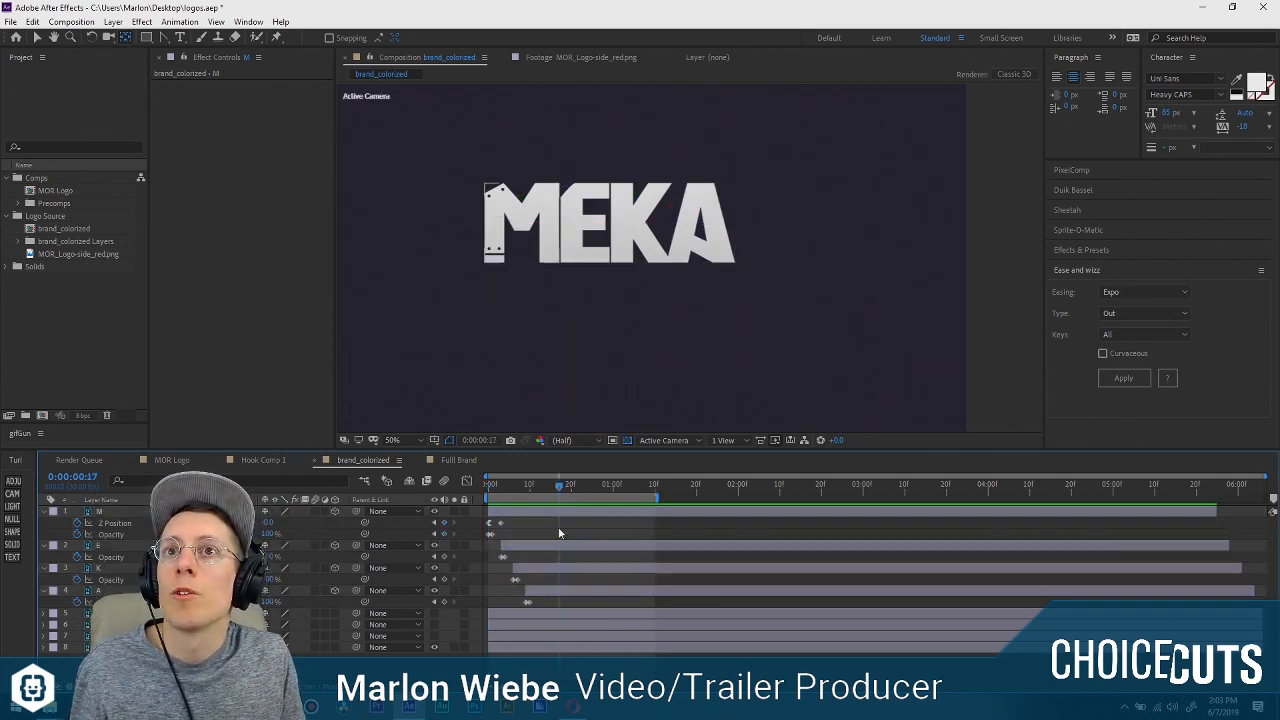
click(12, 545)
click(141, 21)
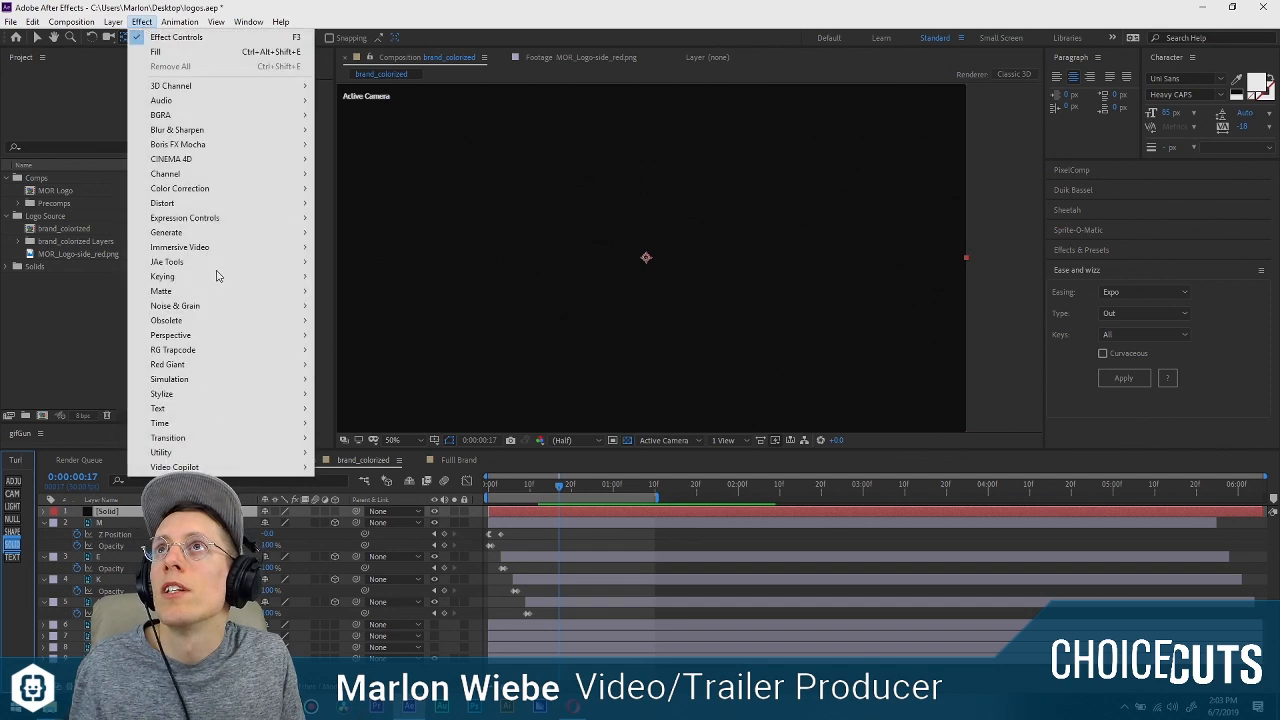
mouse_move(229, 440)
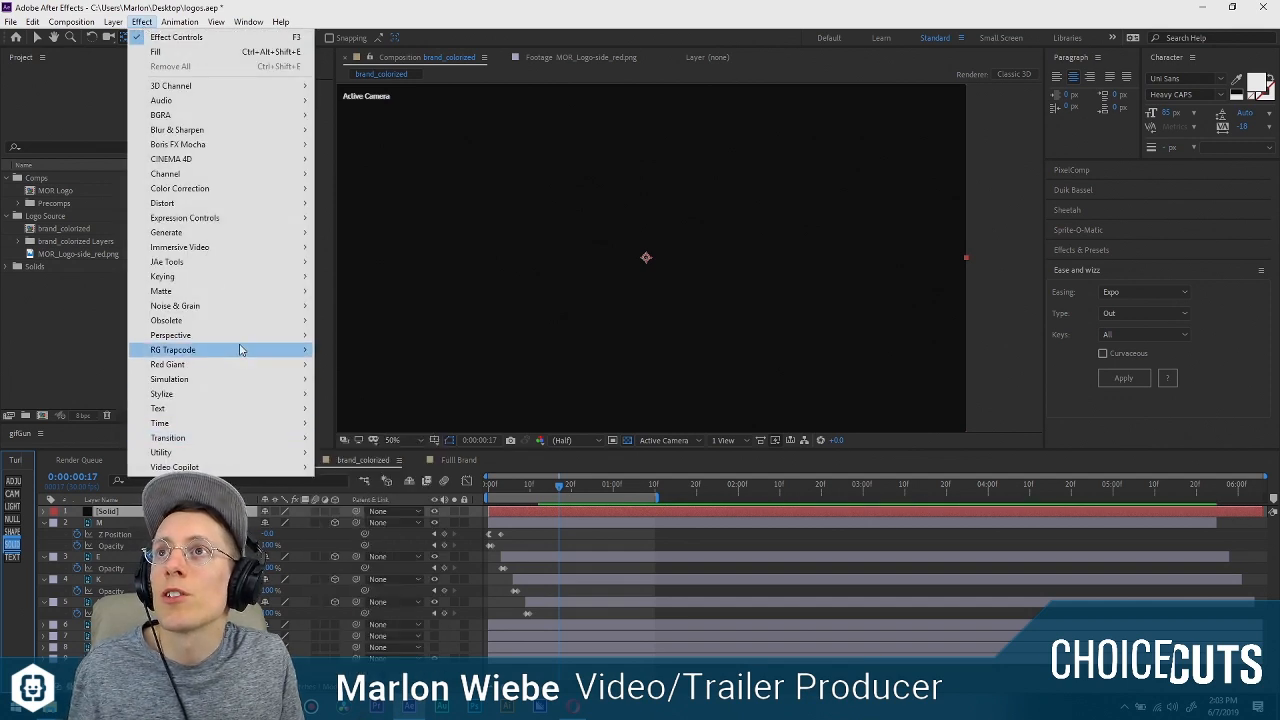
mouse_move(240, 348)
click(362, 437)
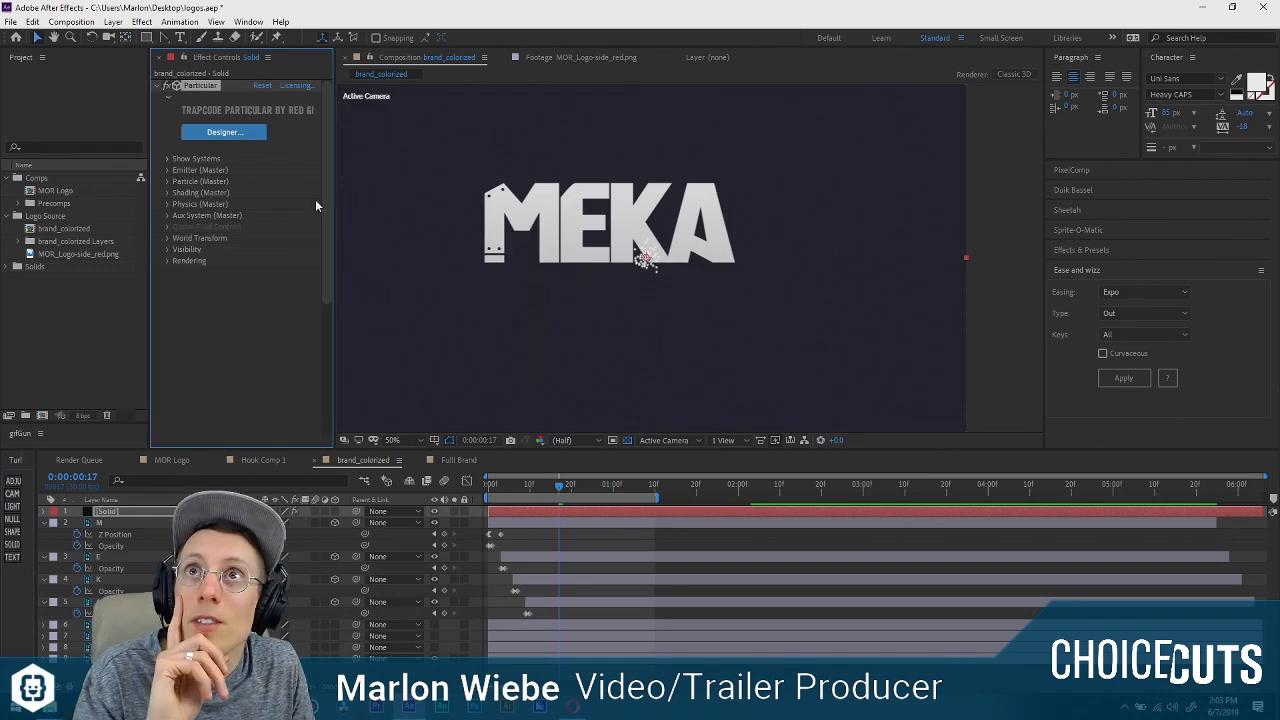
drag(335, 226, 397, 226)
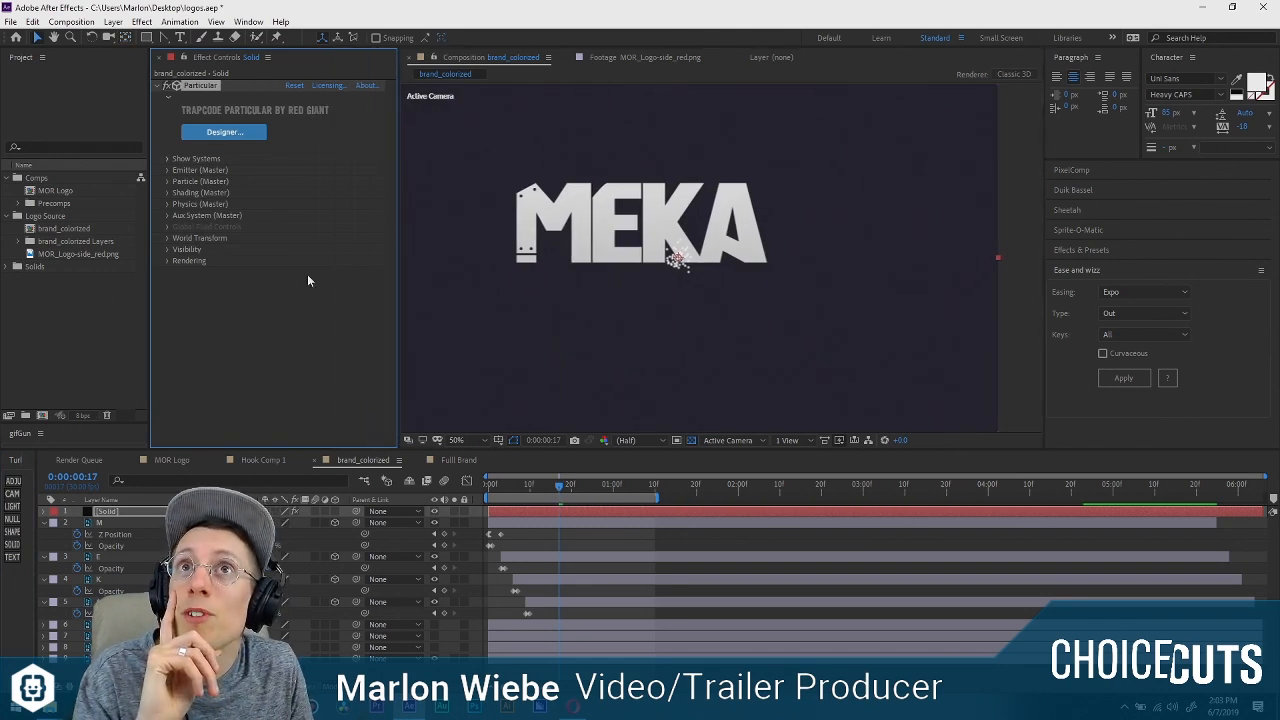
Apply the Firestarter preset from the Smoke and Fire group in the Particular Designer to the solid.
click(236, 137)
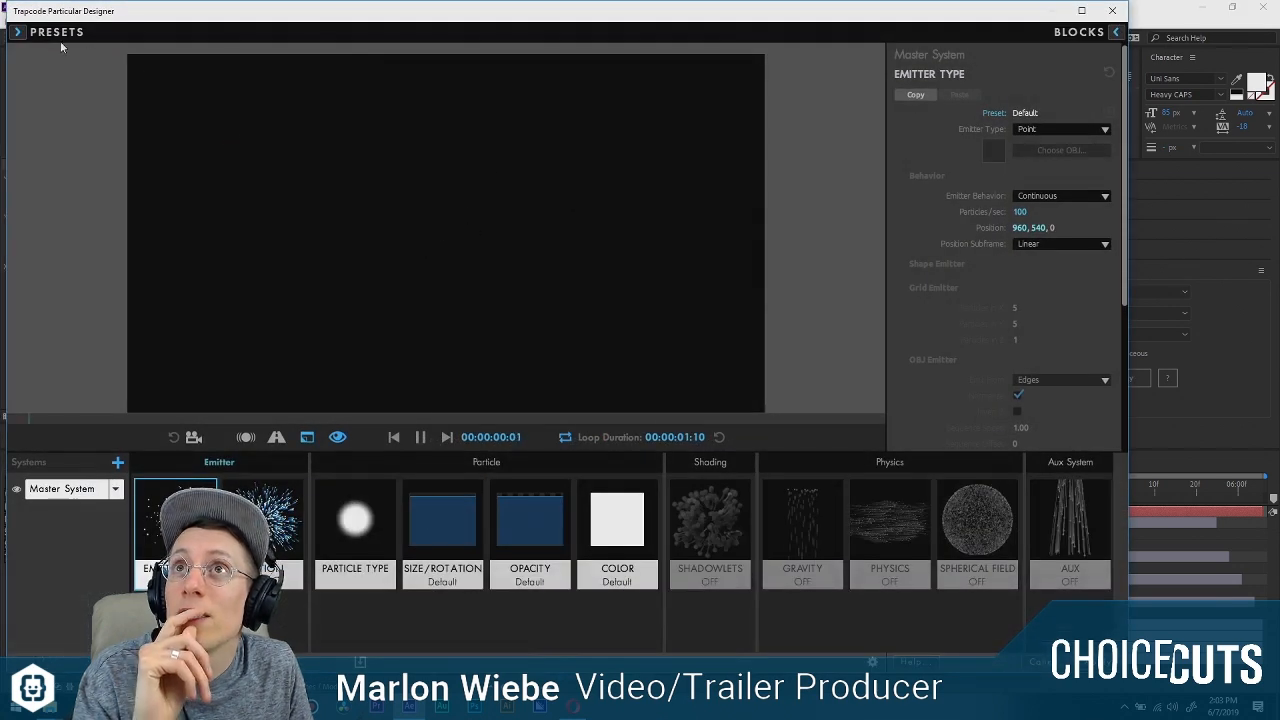
click(20, 33)
click(17, 72)
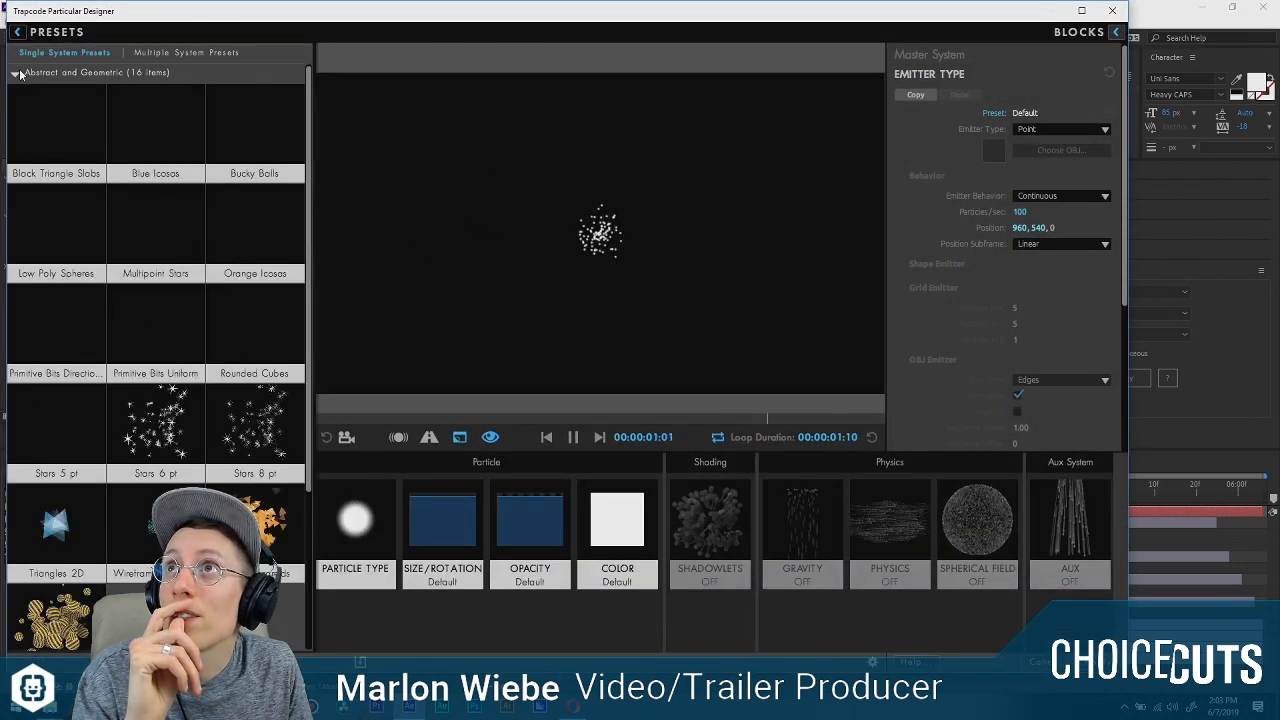
click(15, 73)
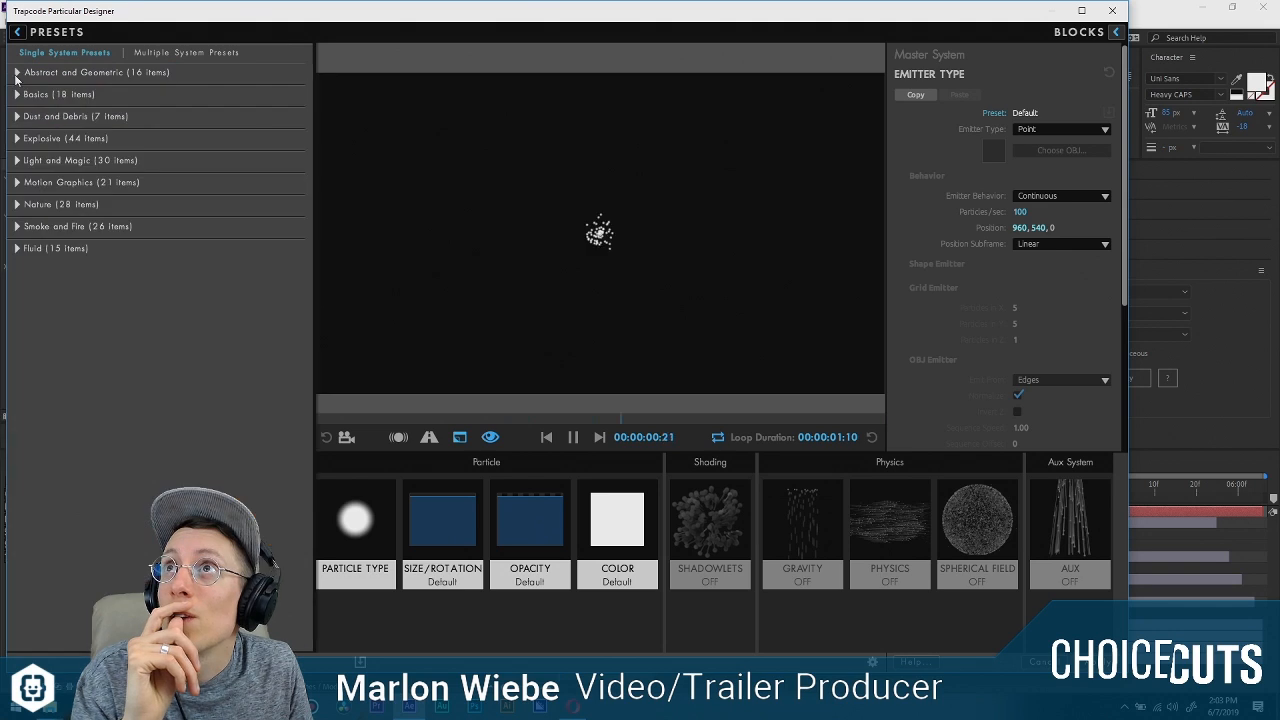
click(17, 116)
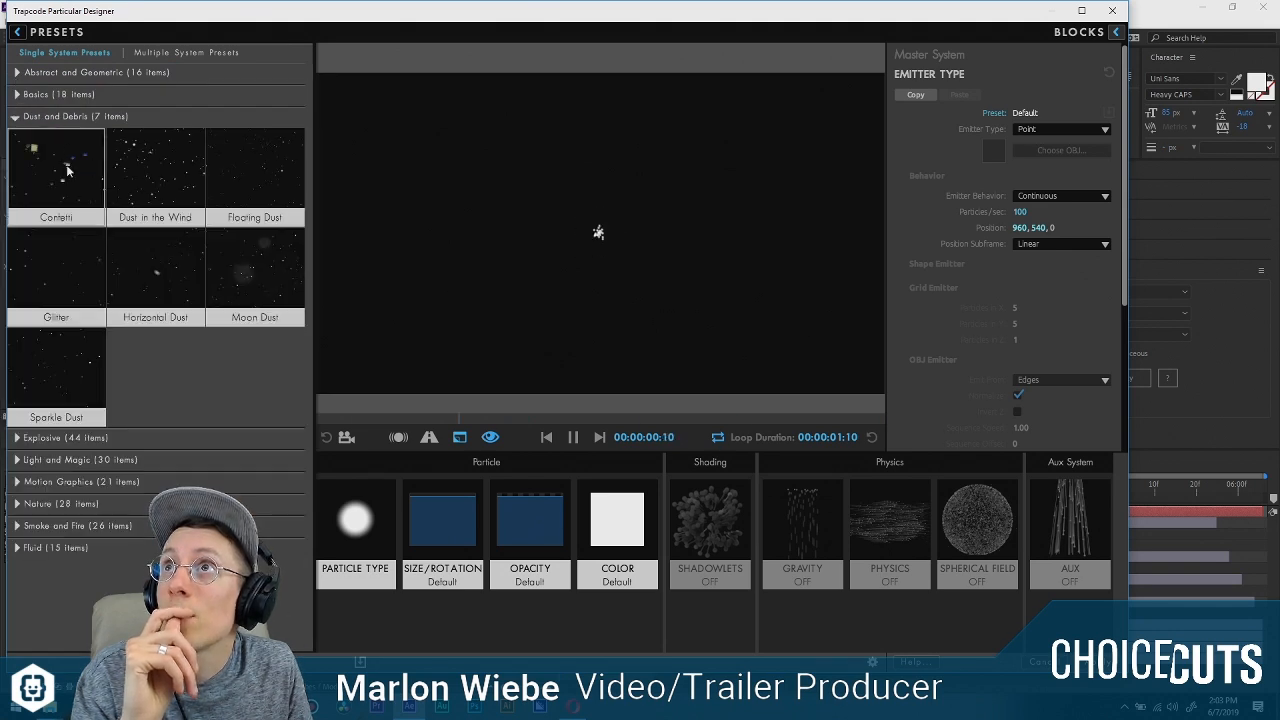
click(15, 116)
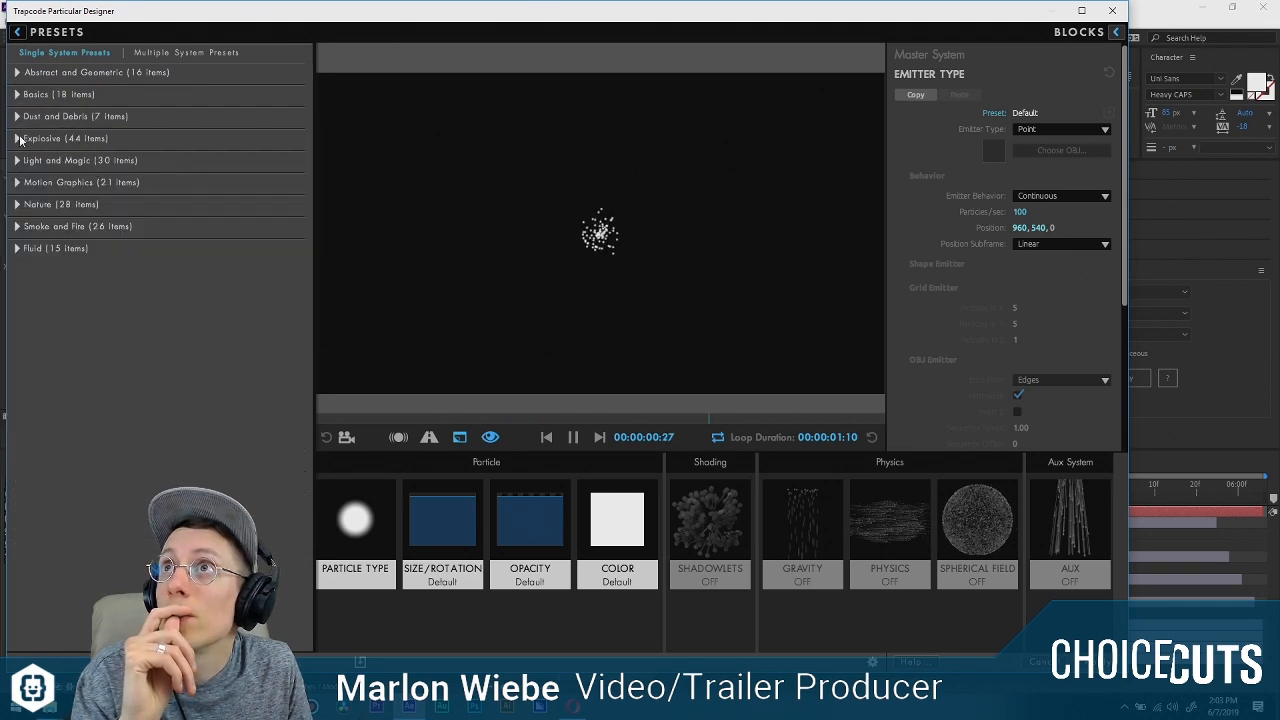
click(16, 226)
scroll(177, 340, down, 2)
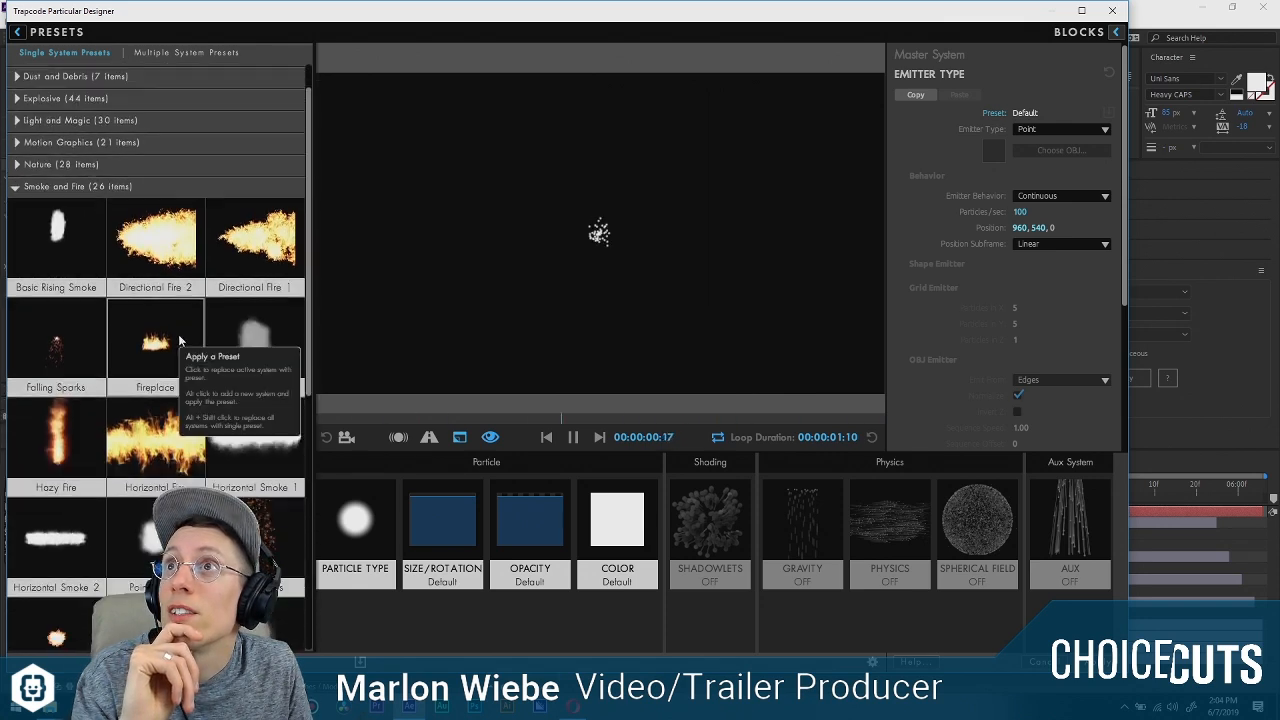
click(248, 338)
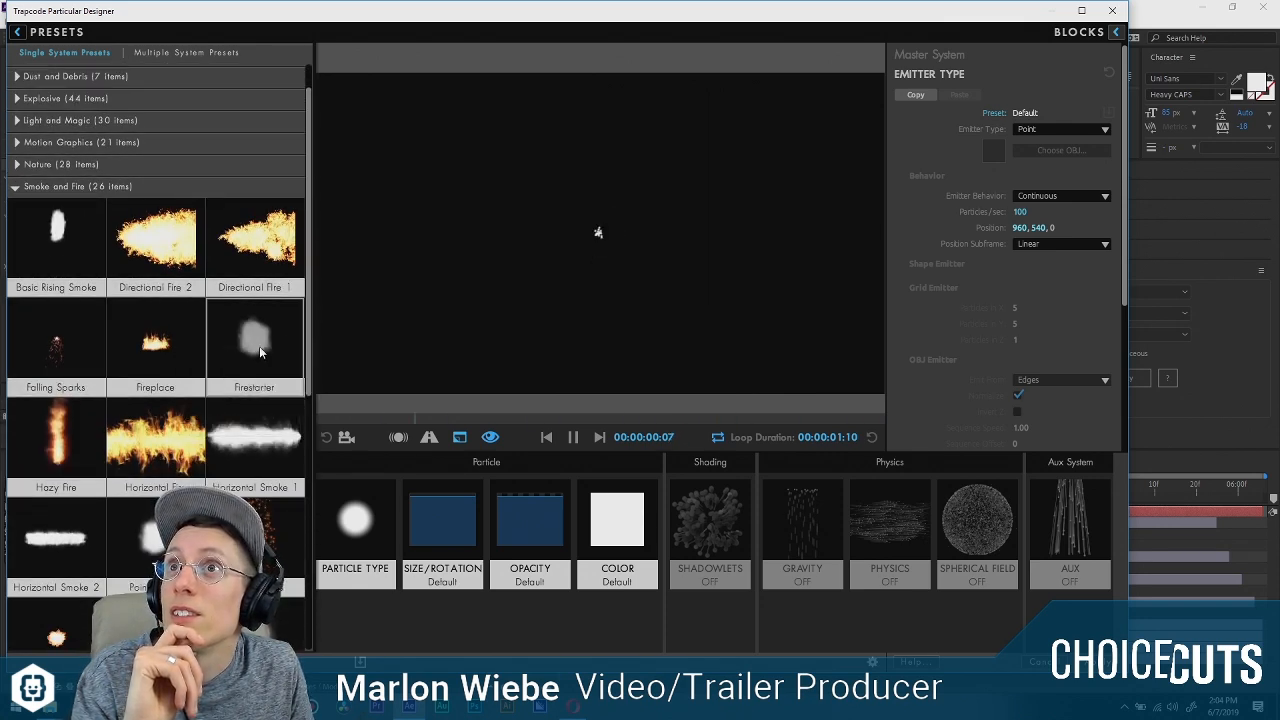
scroll(253, 344, down, 1)
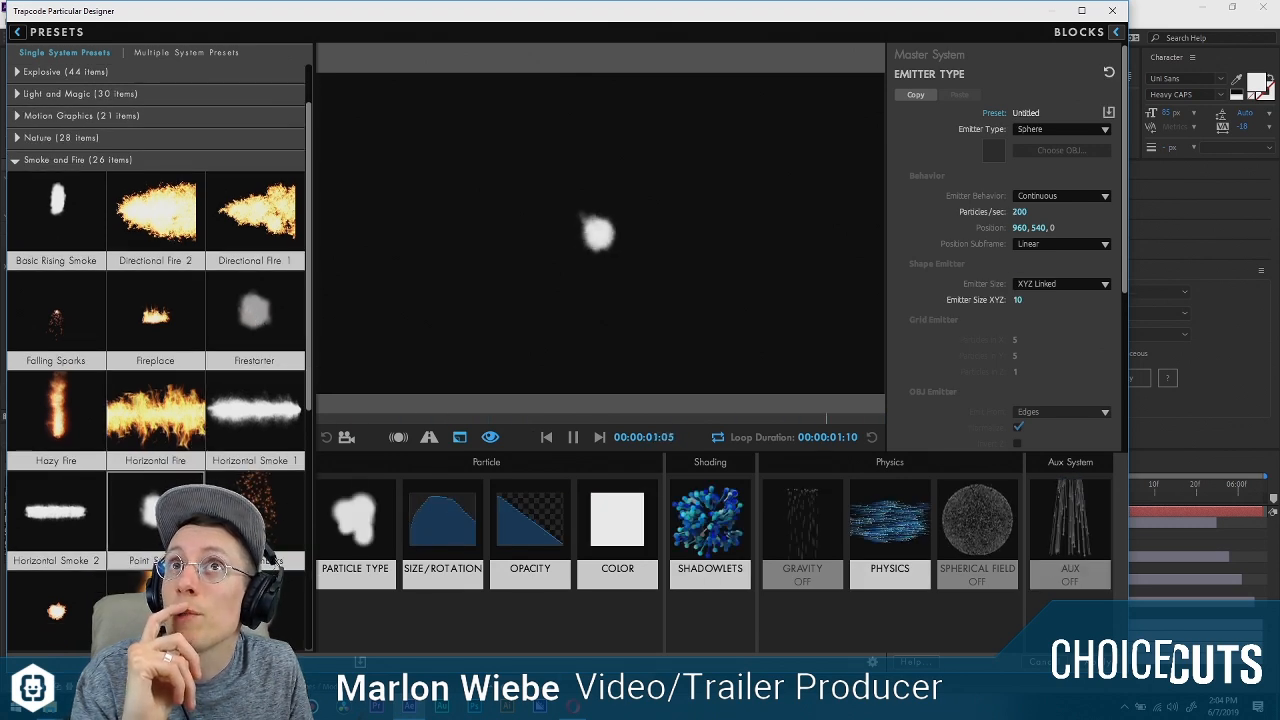
click(1116, 32)
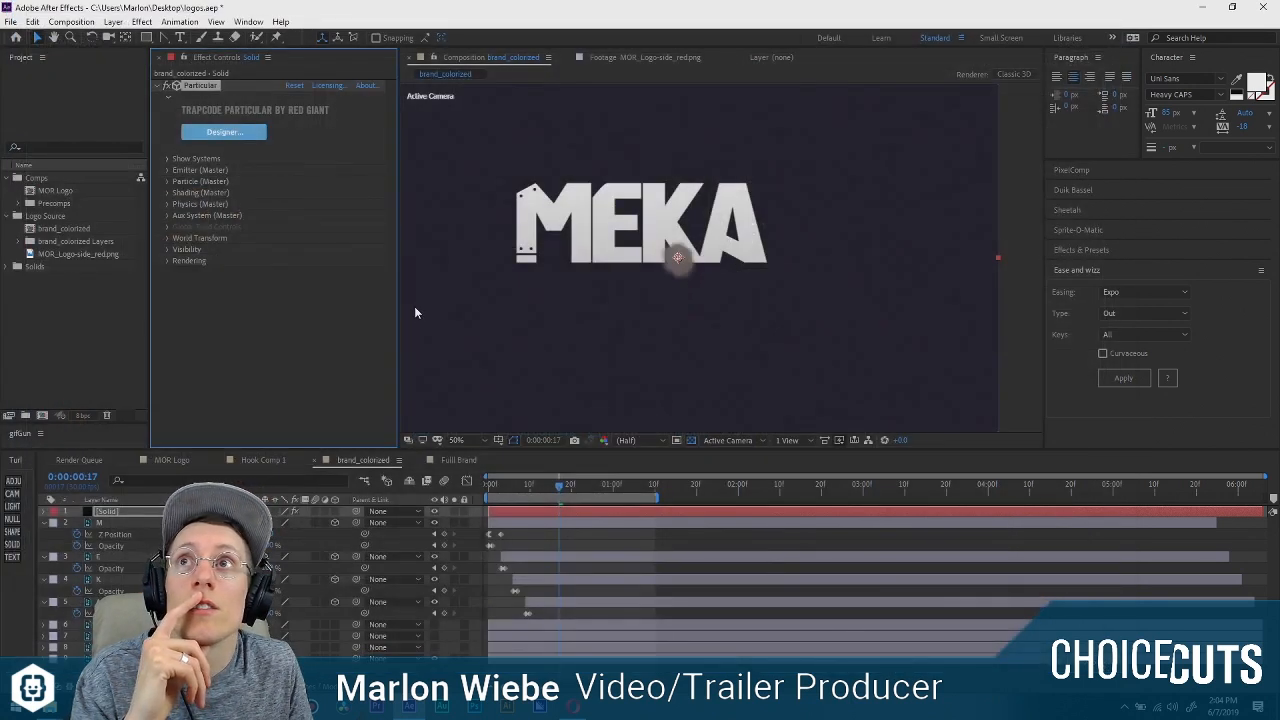
Position the Particular emitter over the letter M at 589, 433 and place its solid below the A layer in the stack.
click(170, 170)
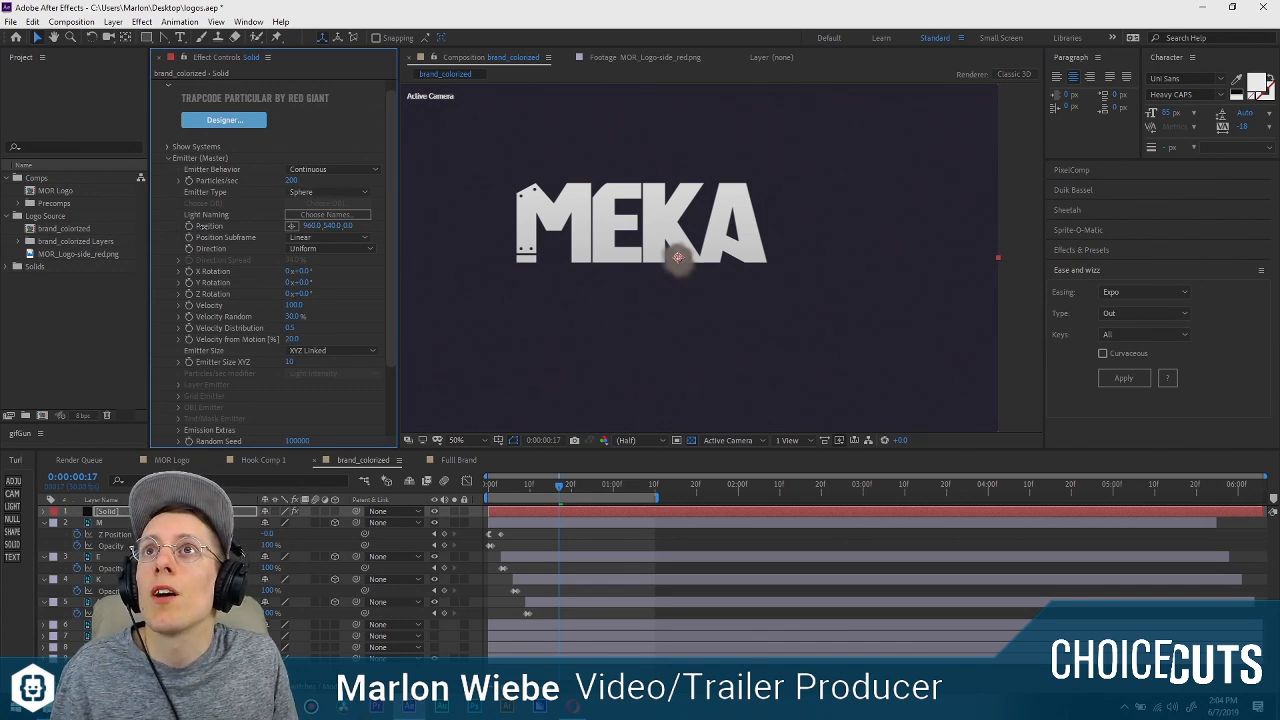
drag(203, 228, 75, 237)
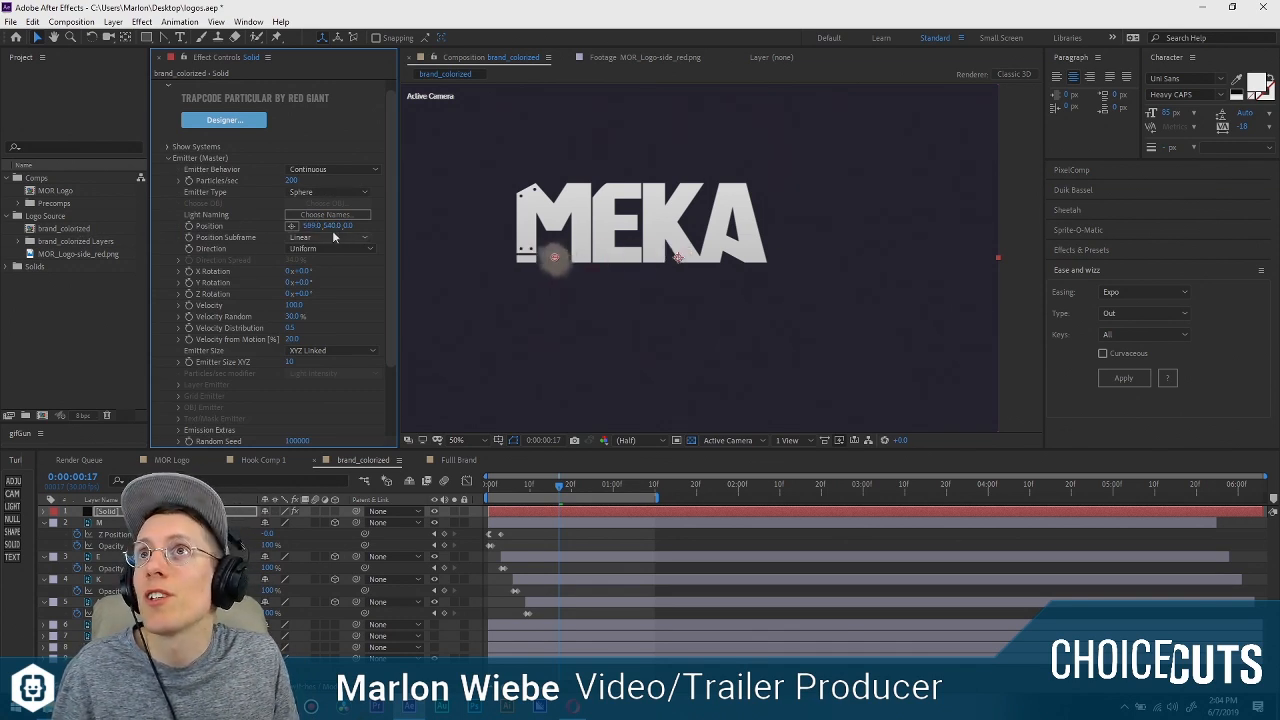
drag(333, 226, 271, 217)
drag(113, 511, 113, 610)
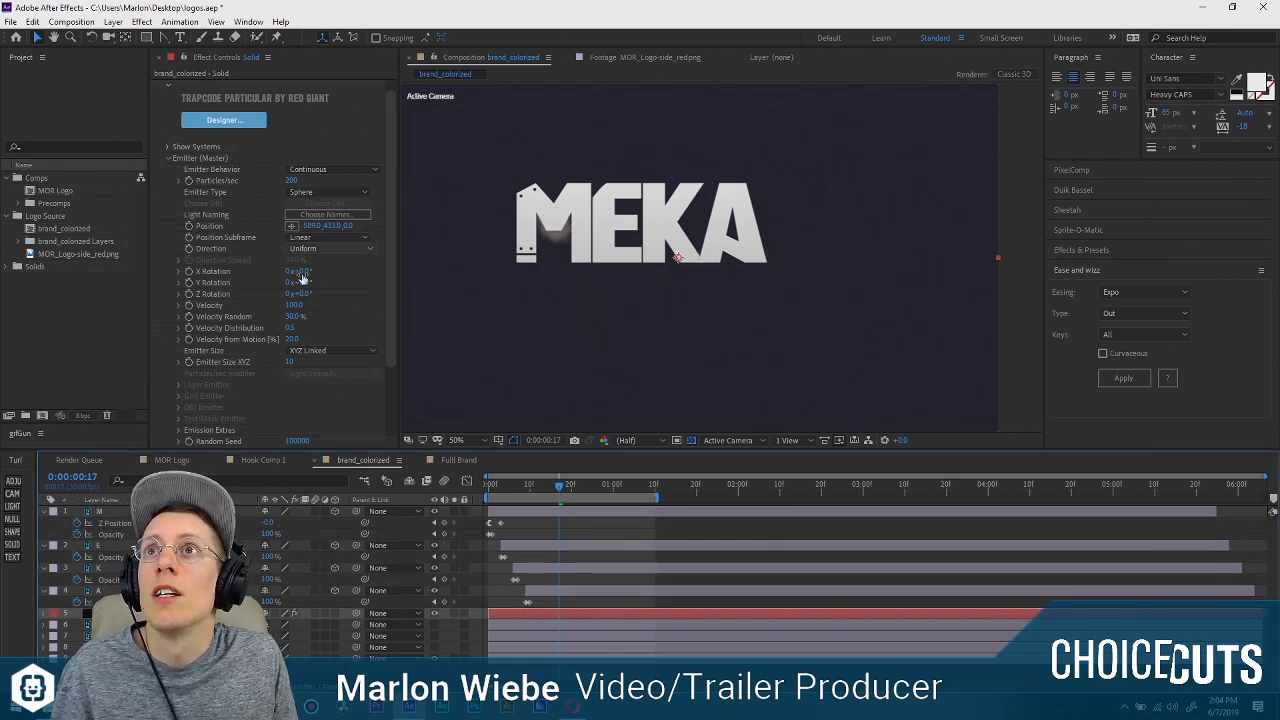
Enlarge the particle emitter's Emitter Size XYZ to about 609.
scroll(238, 352, down, 2)
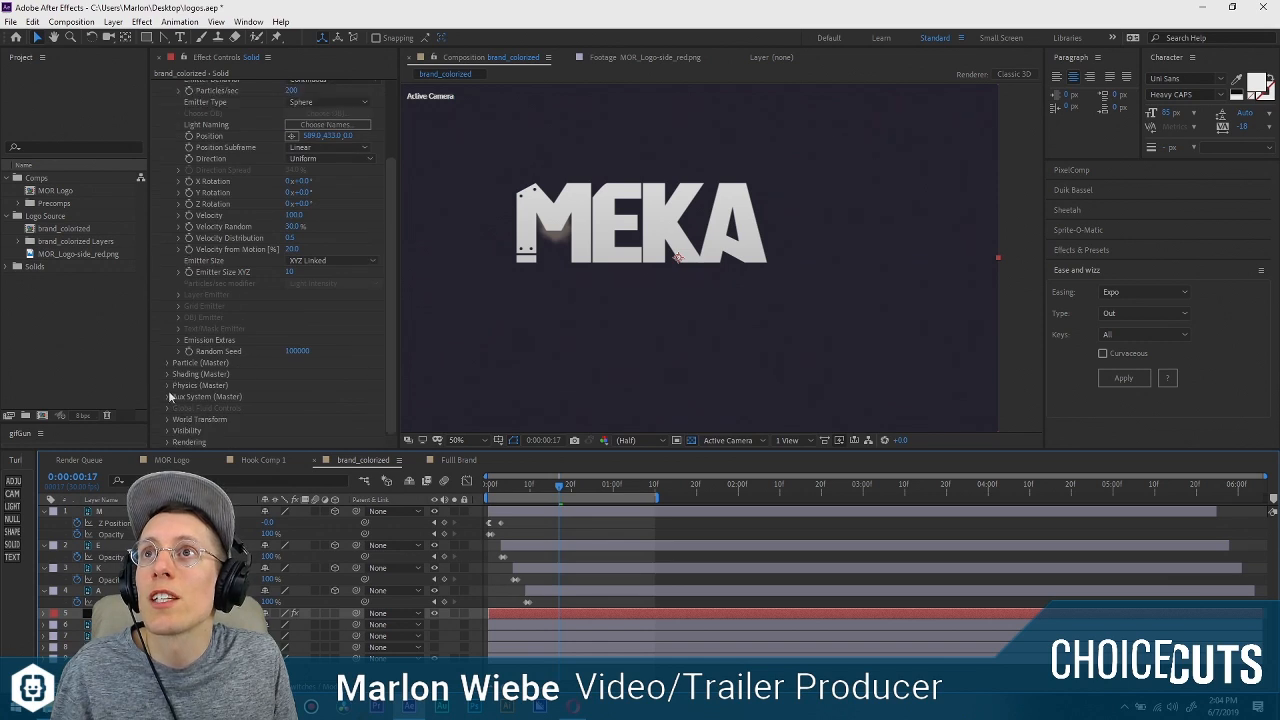
click(169, 364)
scroll(230, 345, down, 4)
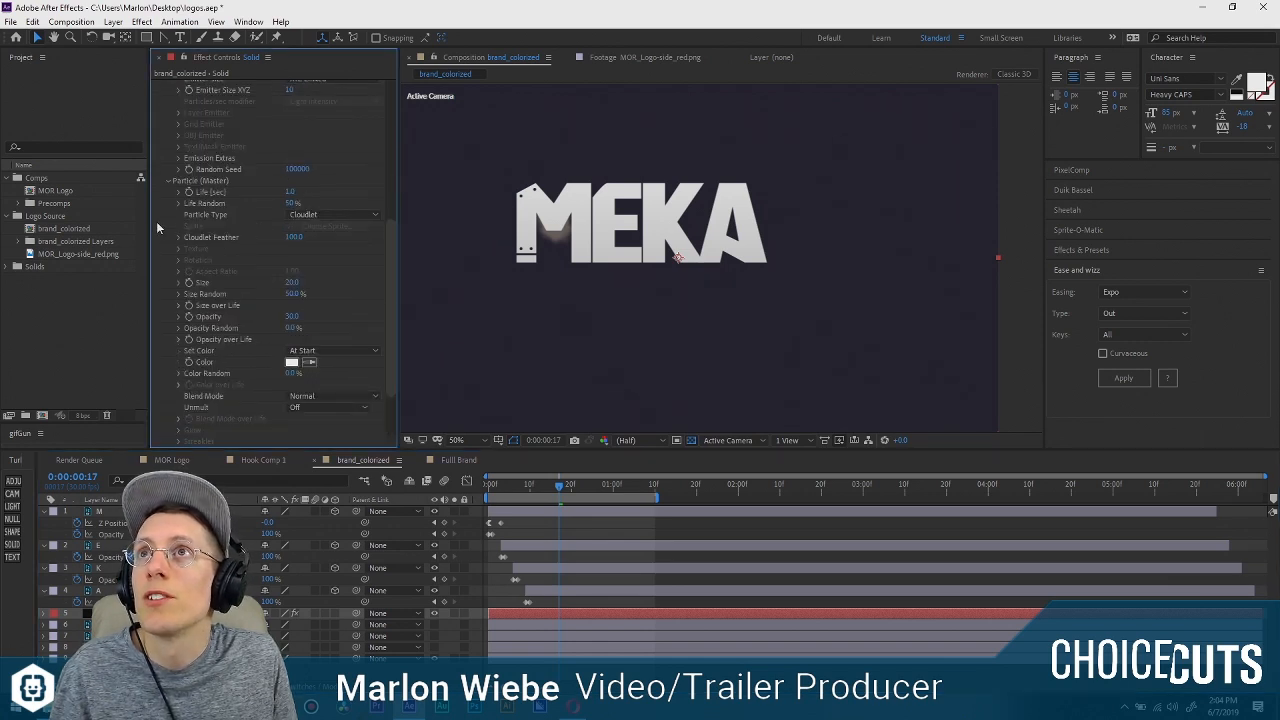
scroll(214, 208, up, 3)
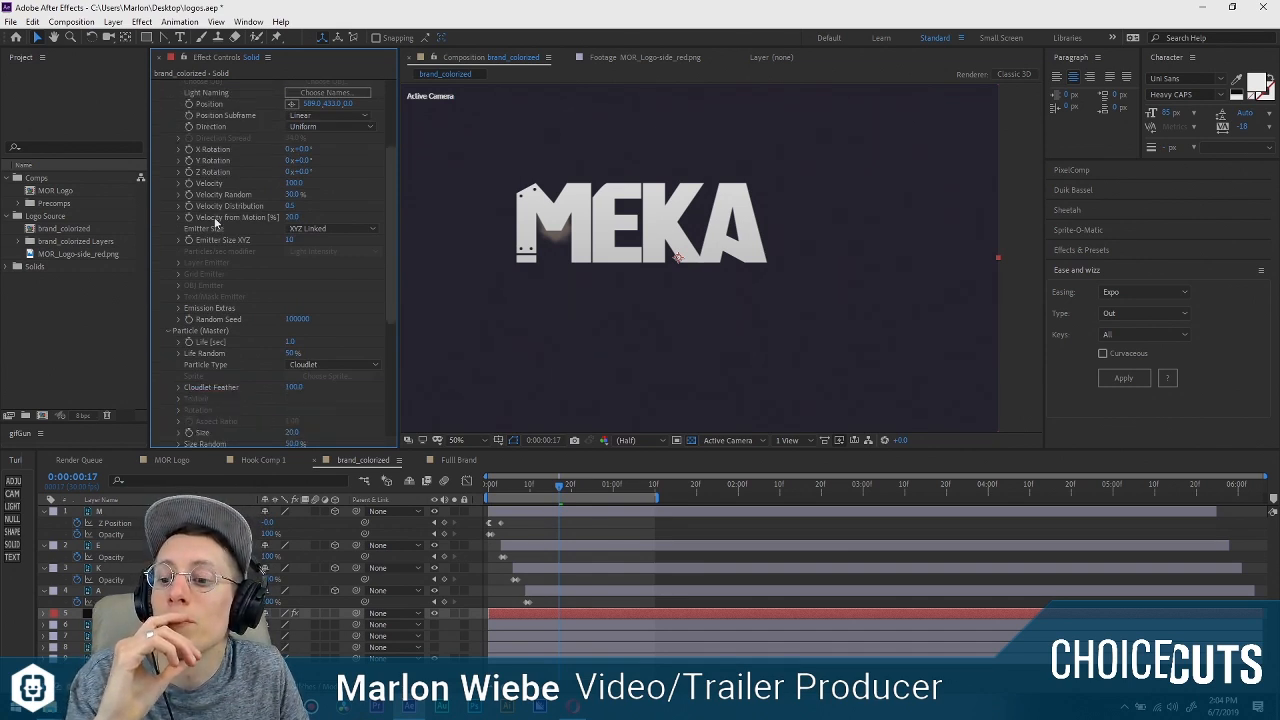
scroll(214, 217, down, 1)
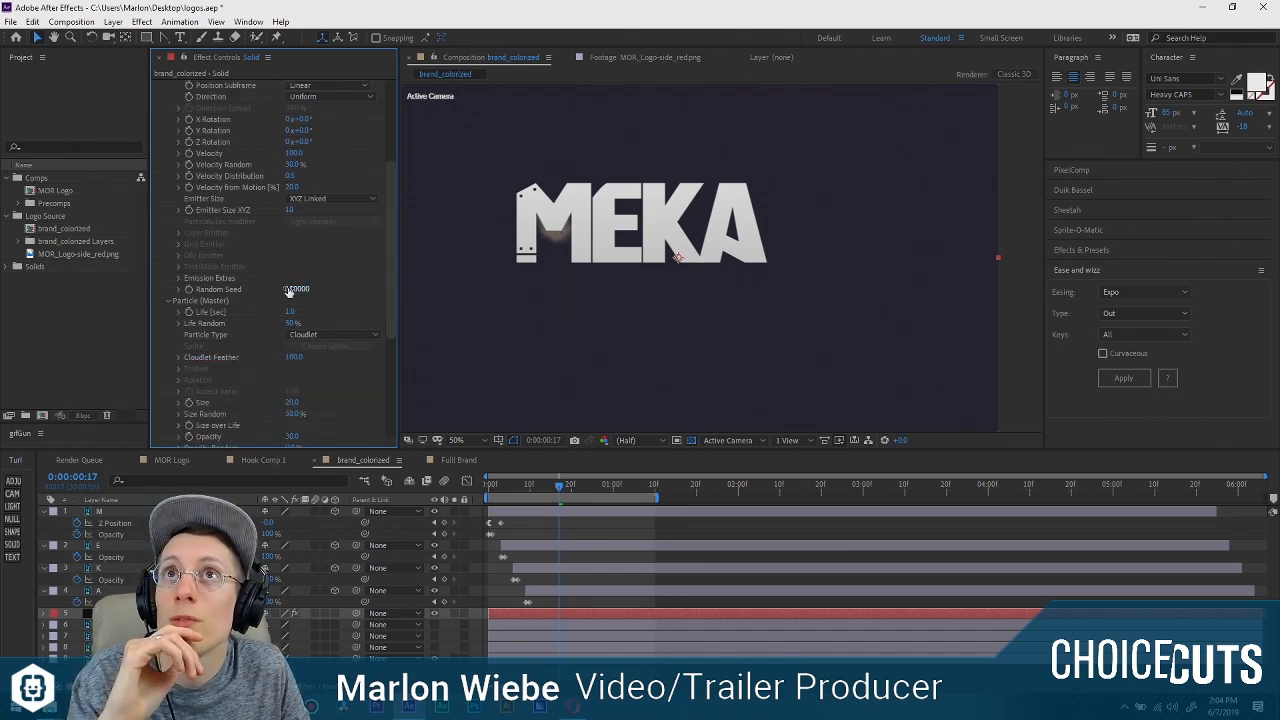
scroll(224, 208, down, 1)
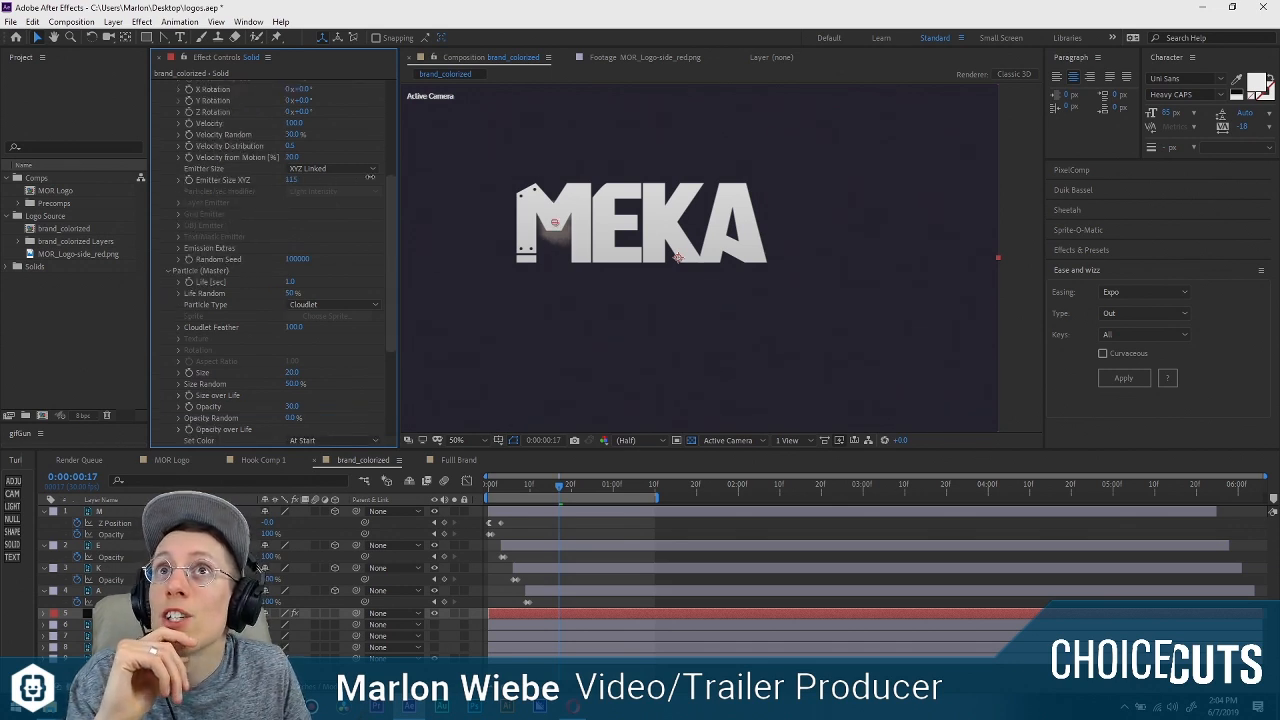
drag(370, 177, 717, 186)
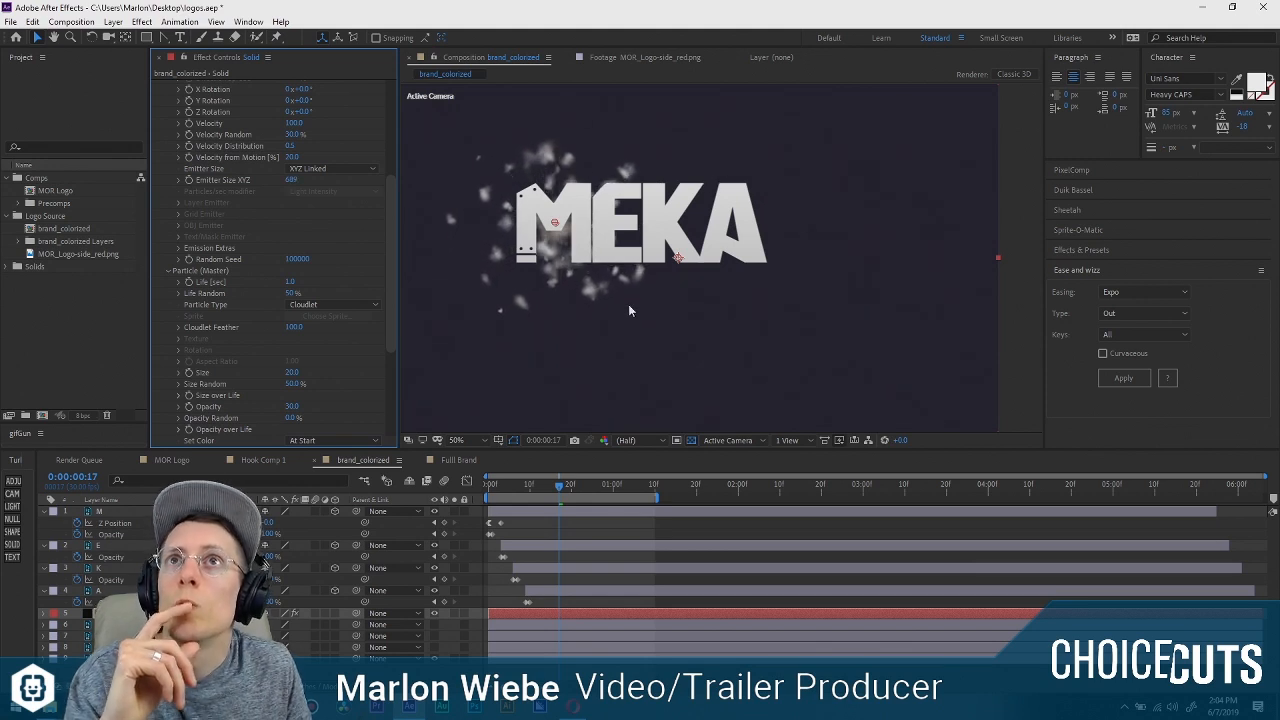
Hide the E, K and A layers to isolate the M with its particles, and return to frame 0.
drag(435, 546, 435, 591)
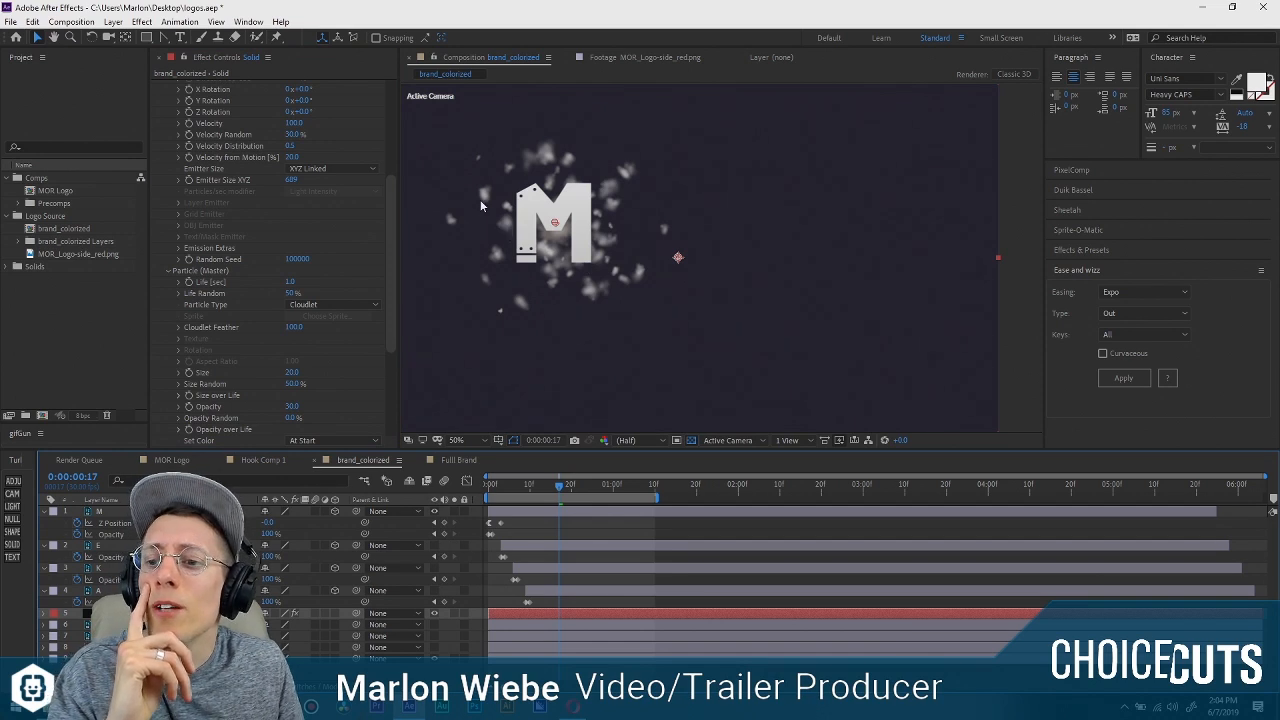
scroll(276, 240, down, 1)
scroll(248, 200, up, 1)
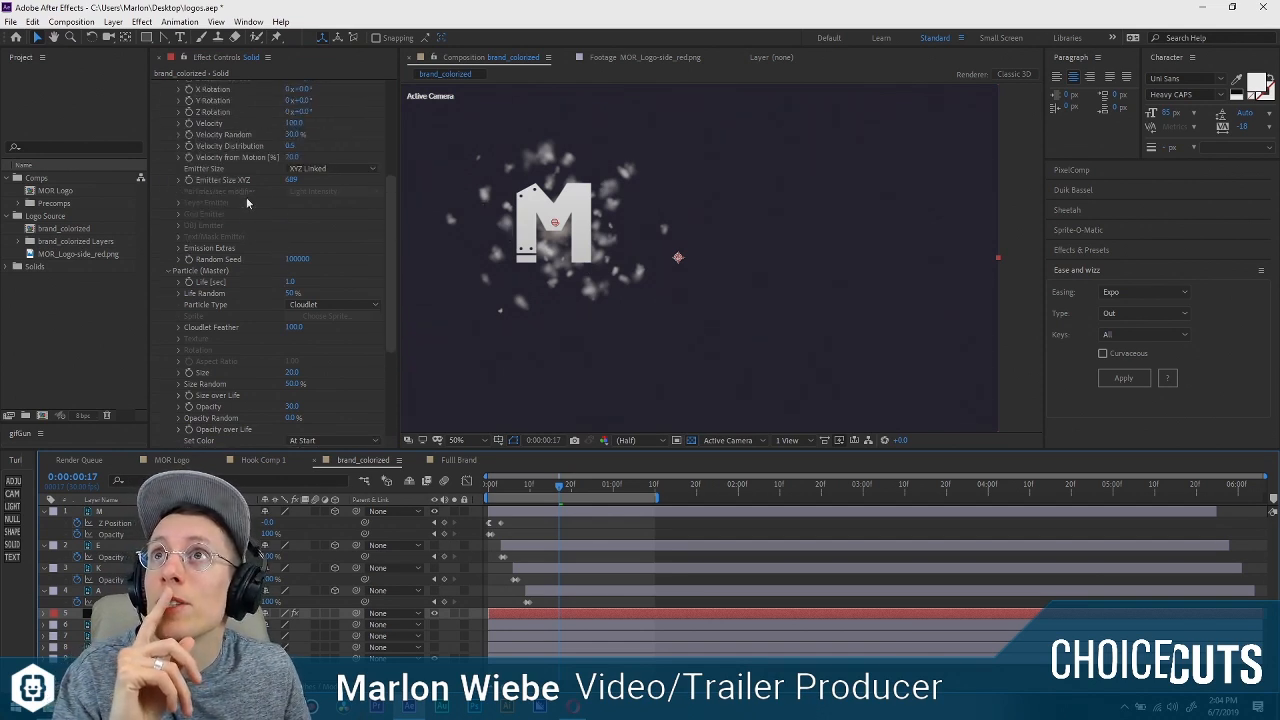
scroll(251, 205, down, 1)
scroll(251, 205, up, 4)
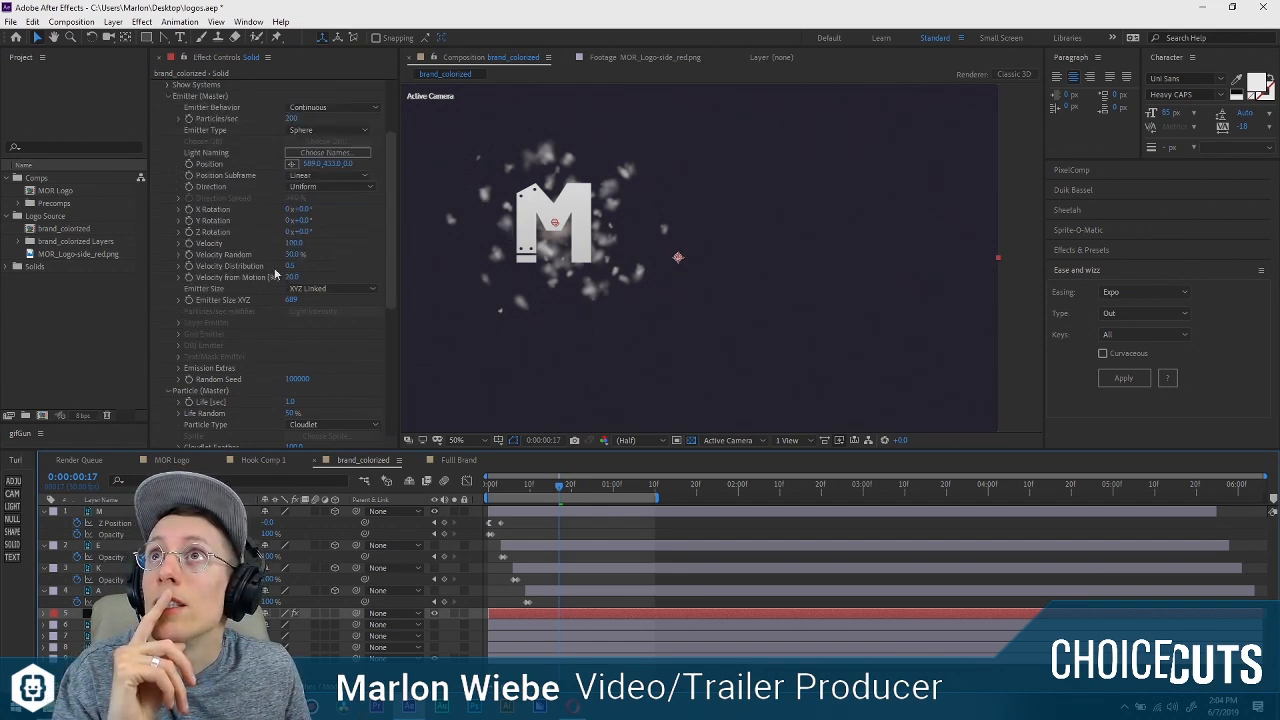
drag(538, 490, 405, 463)
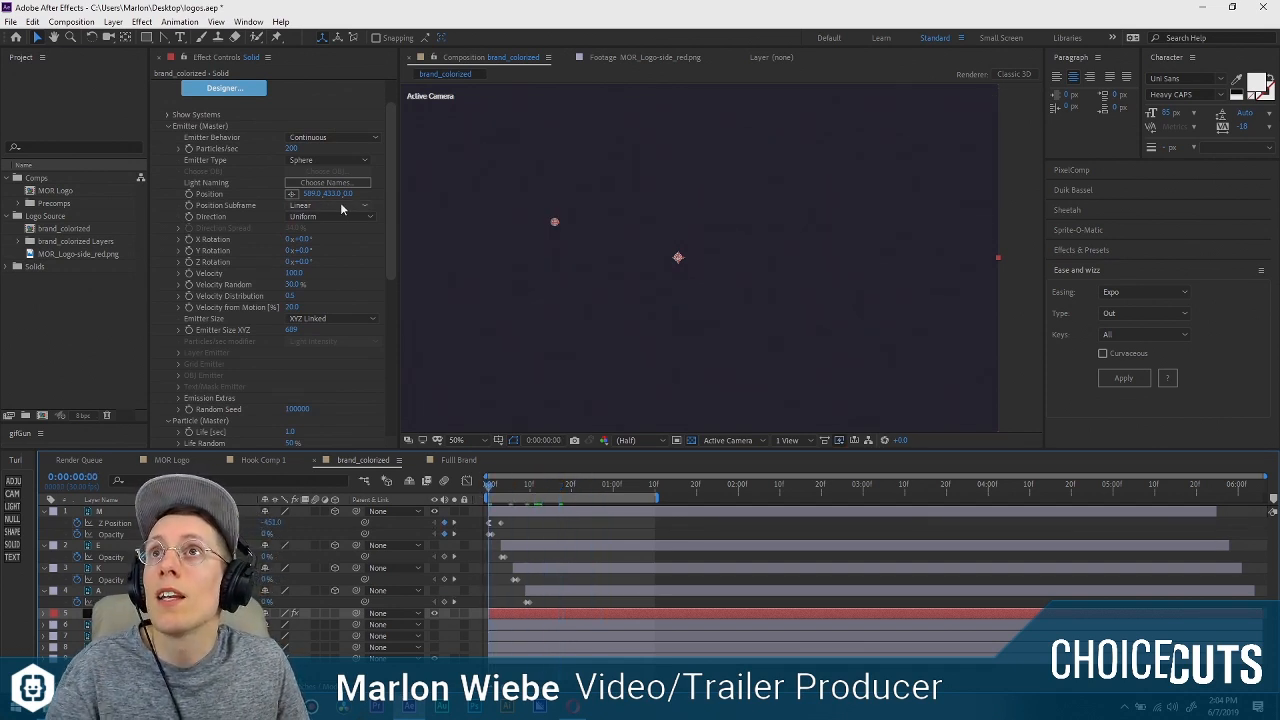
Try the Disc emitter direction and check the particles around the M at frames 12 and 17.
click(293, 330)
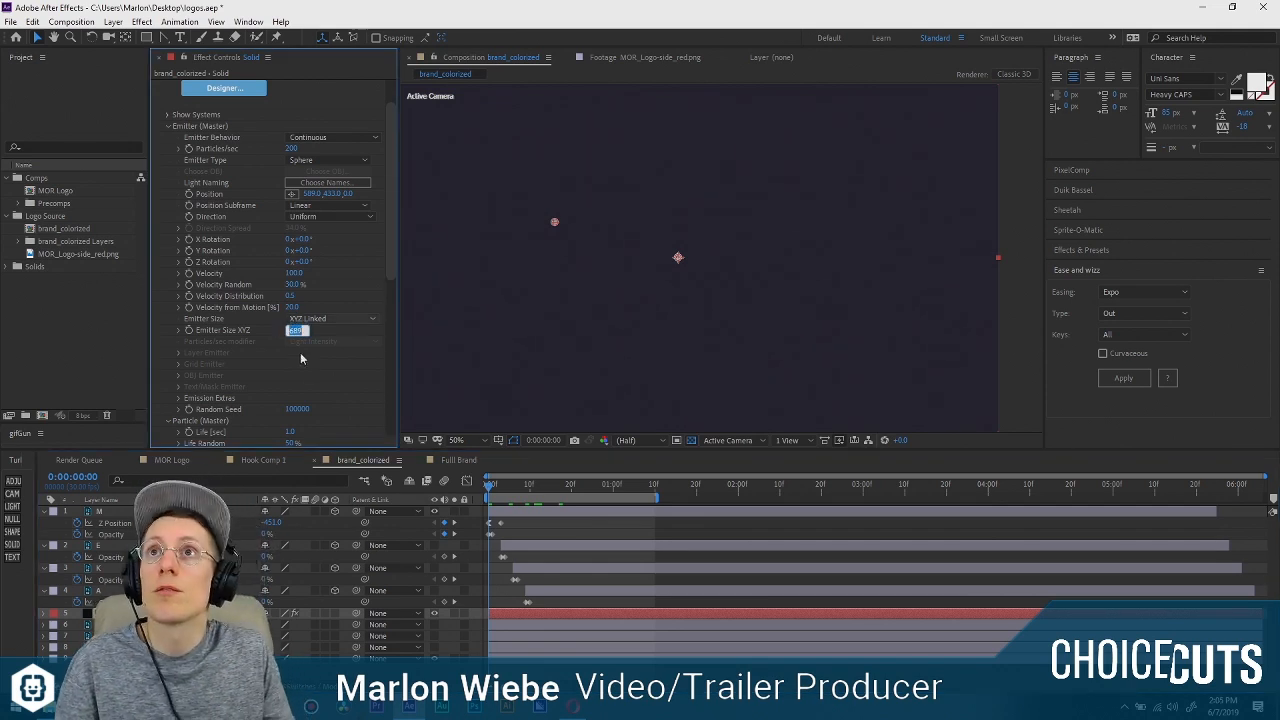
click(316, 318)
click(340, 206)
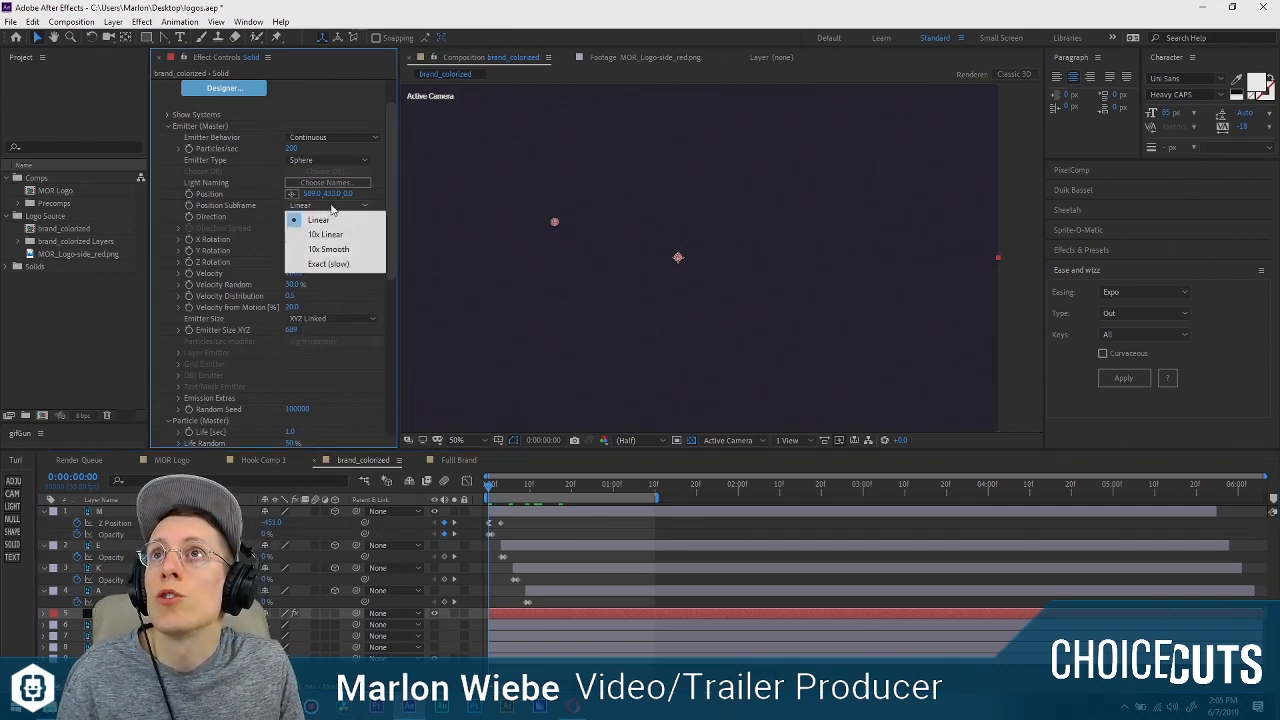
click(337, 220)
click(350, 217)
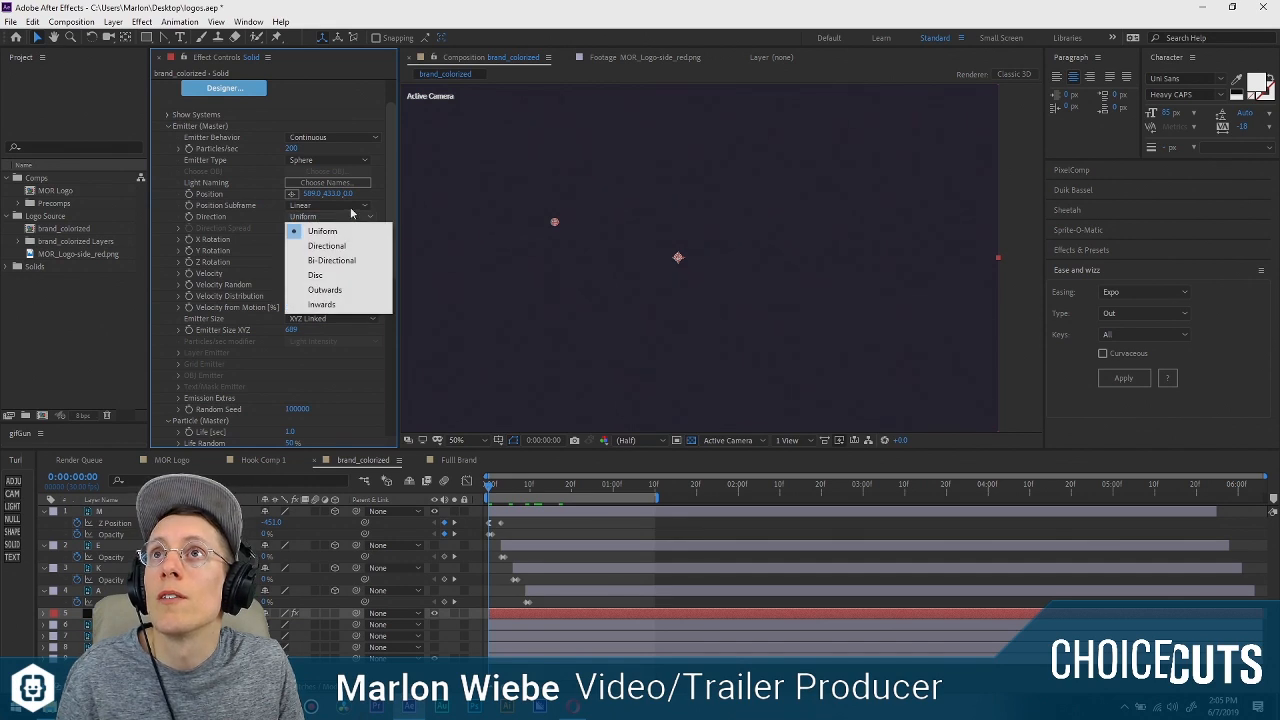
click(316, 275)
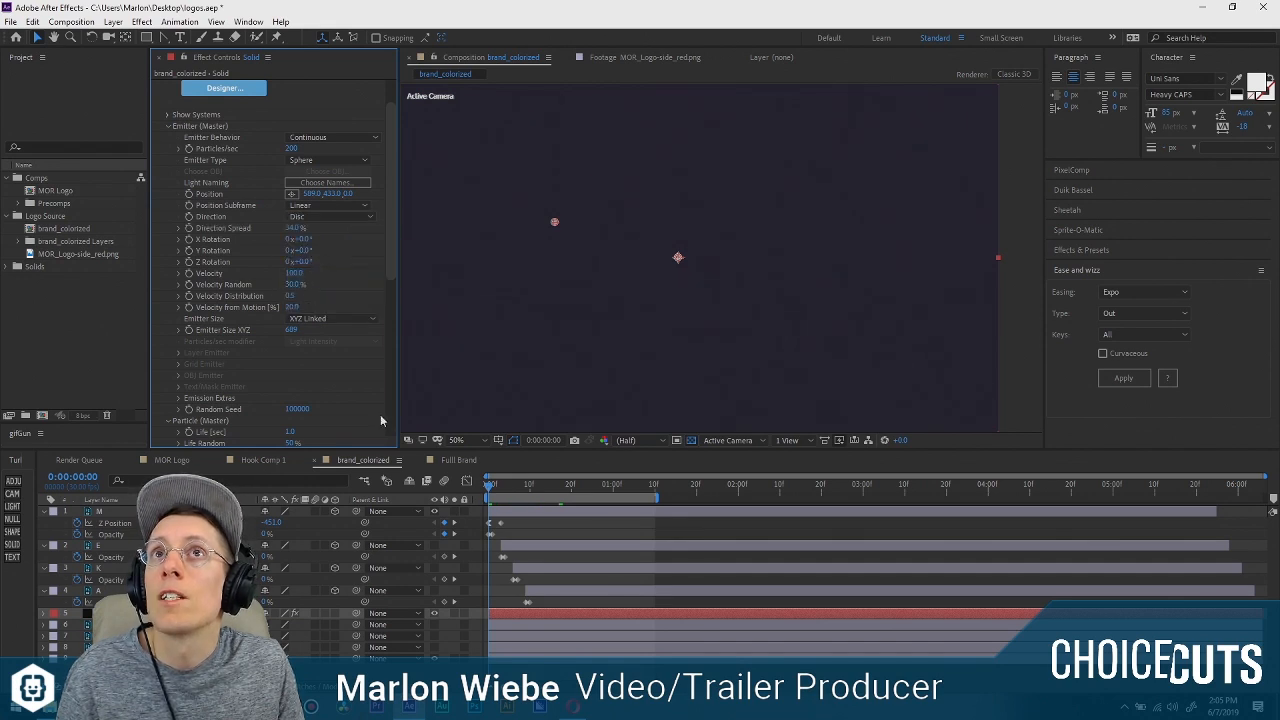
drag(485, 484, 538, 484)
click(336, 217)
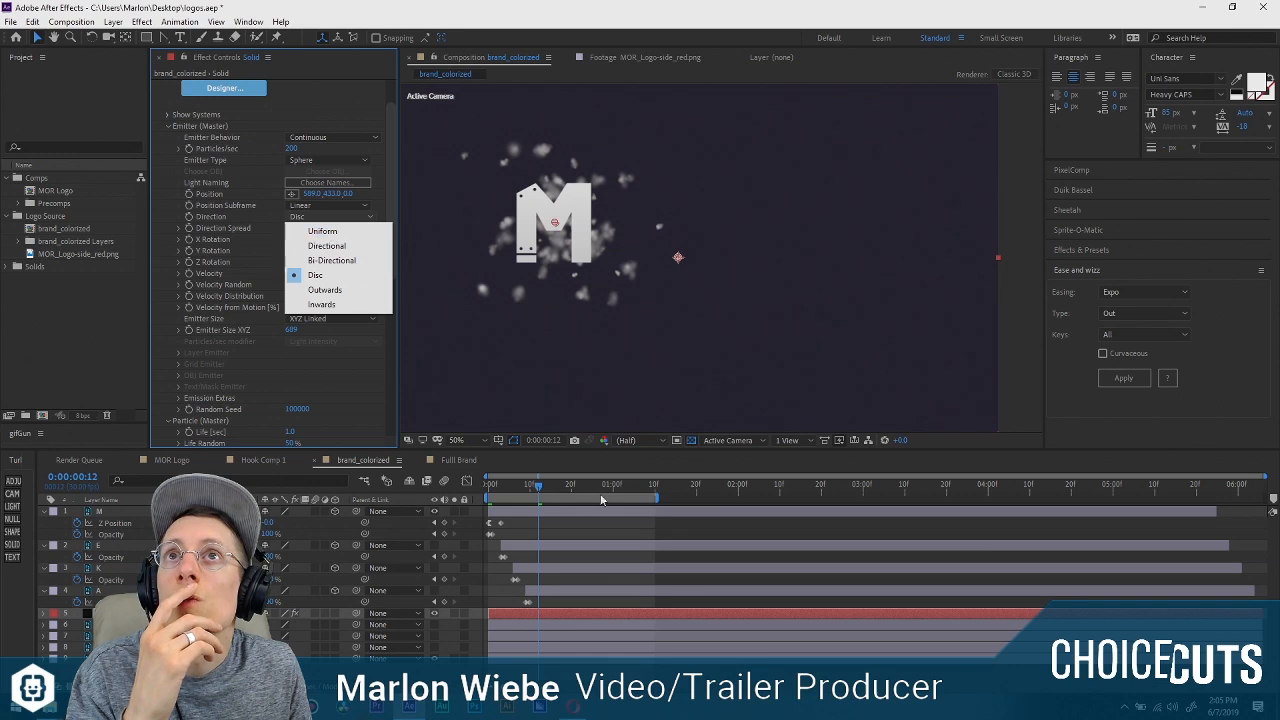
mouse_move(572, 486)
mouse_down()
mouse_move(501, 486)
mouse_move(559, 488)
mouse_up()
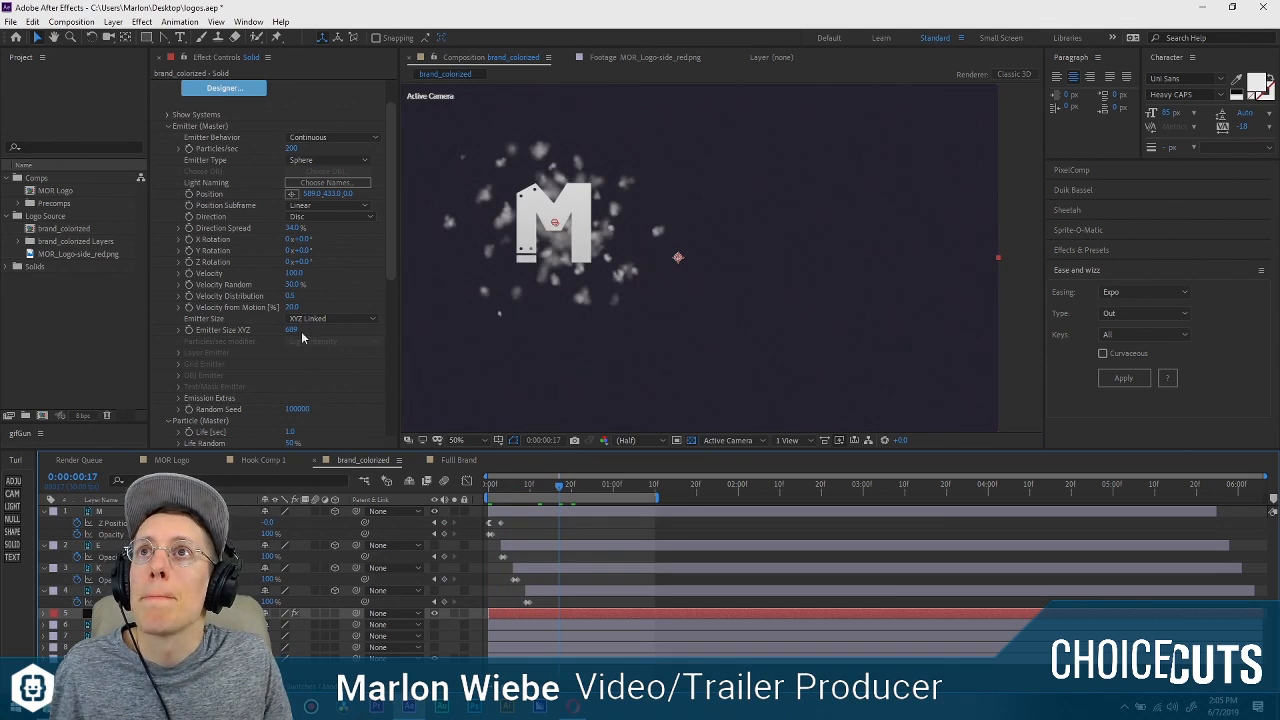
Reduce Emitter Size XYZ to about 325 and try the Directional emitter direction.
drag(293, 330, 0, 317)
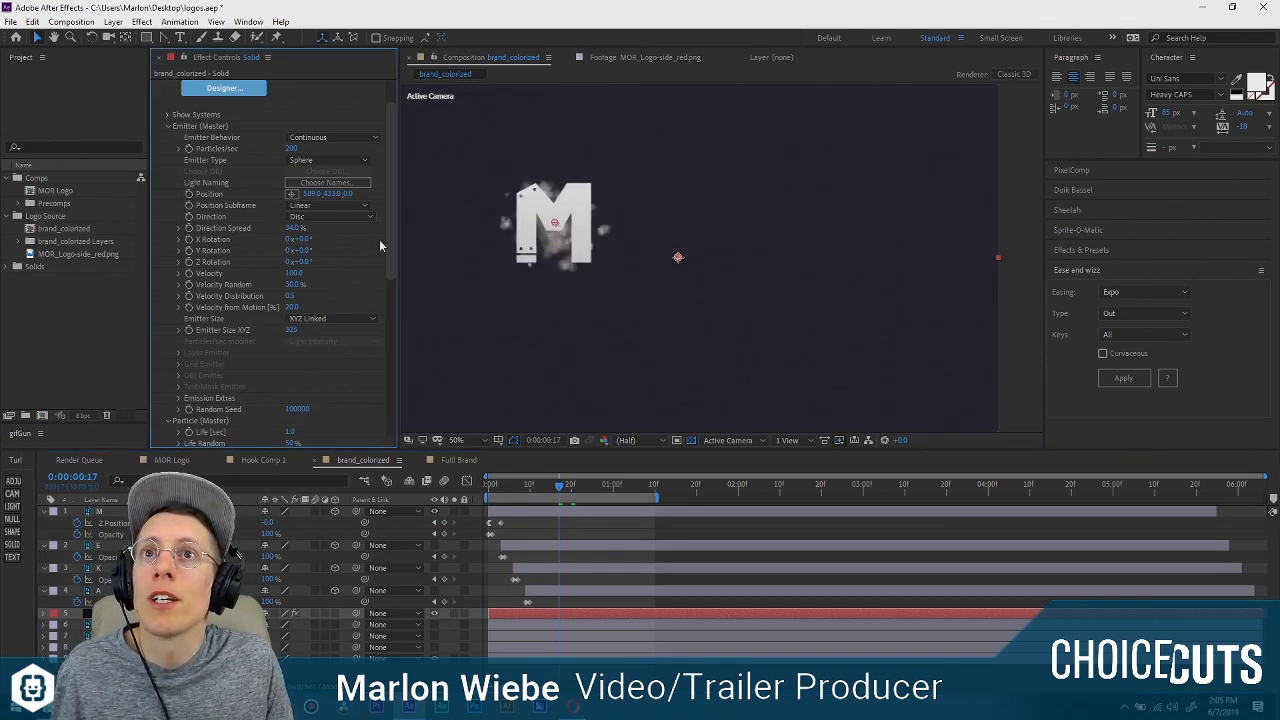
click(344, 216)
click(346, 245)
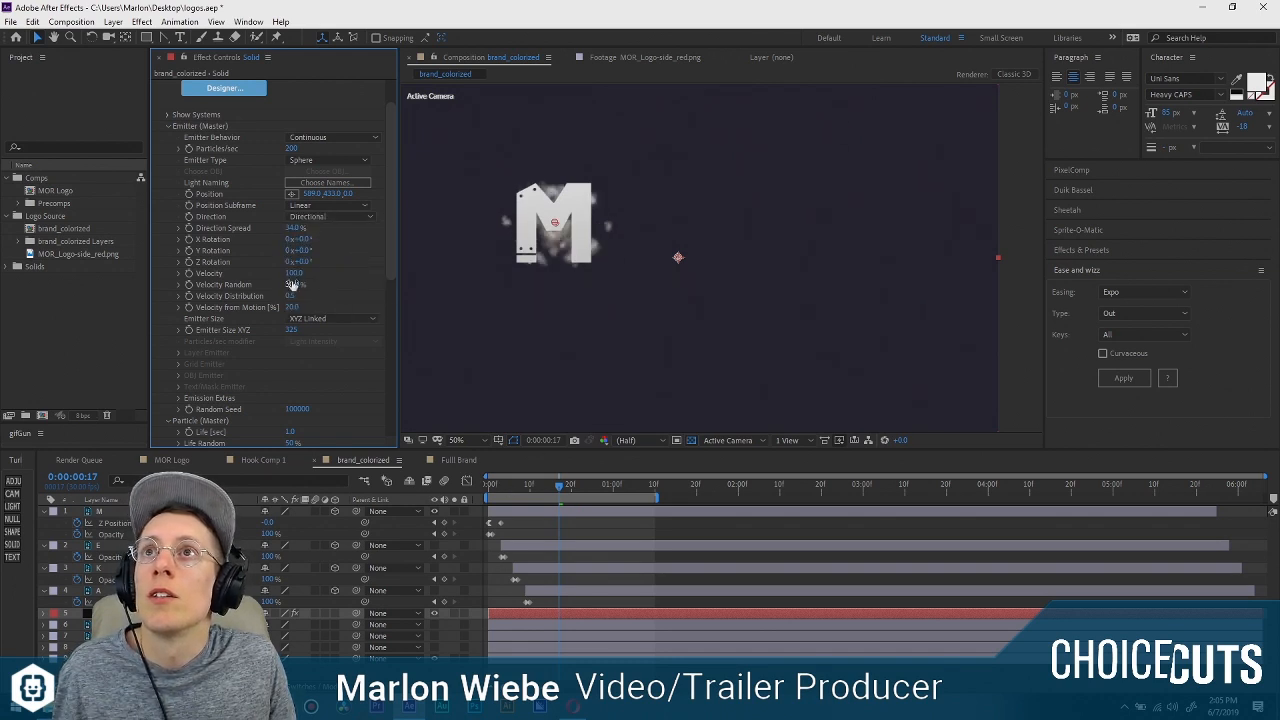
Raise the emitter velocity to about 1690 and set its direction to Outwards.
drag(311, 273, 402, 265)
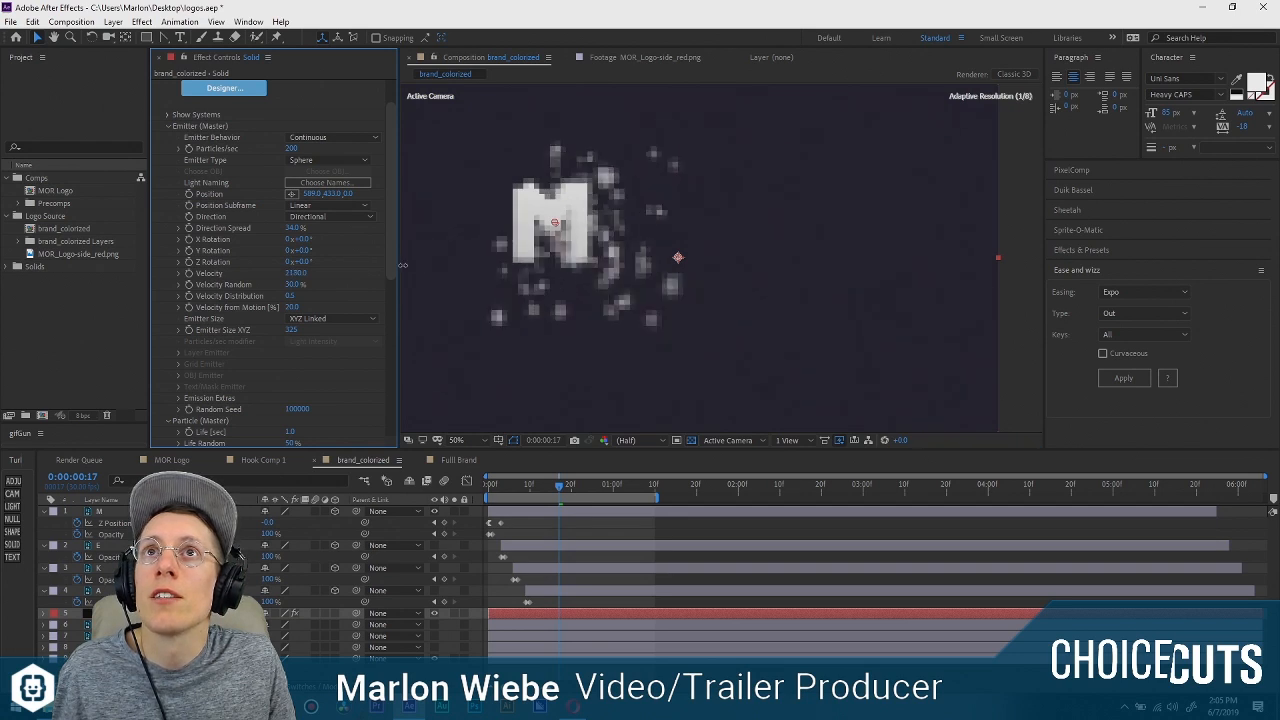
click(352, 216)
click(330, 289)
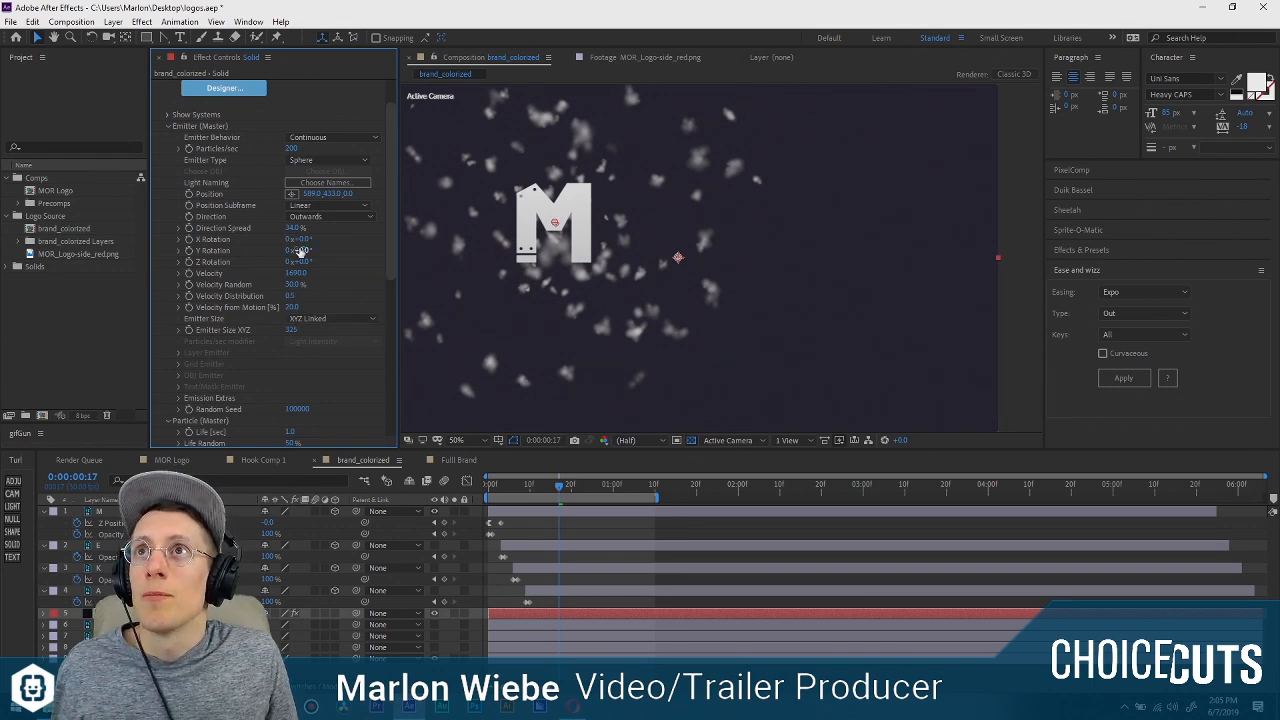
At frame 21, set the Air Resistance in Particular's Air physics to 12.6.
drag(261, 267, 174, 268)
drag(496, 487, 576, 487)
drag(293, 278, 365, 273)
scroll(252, 350, down, 10)
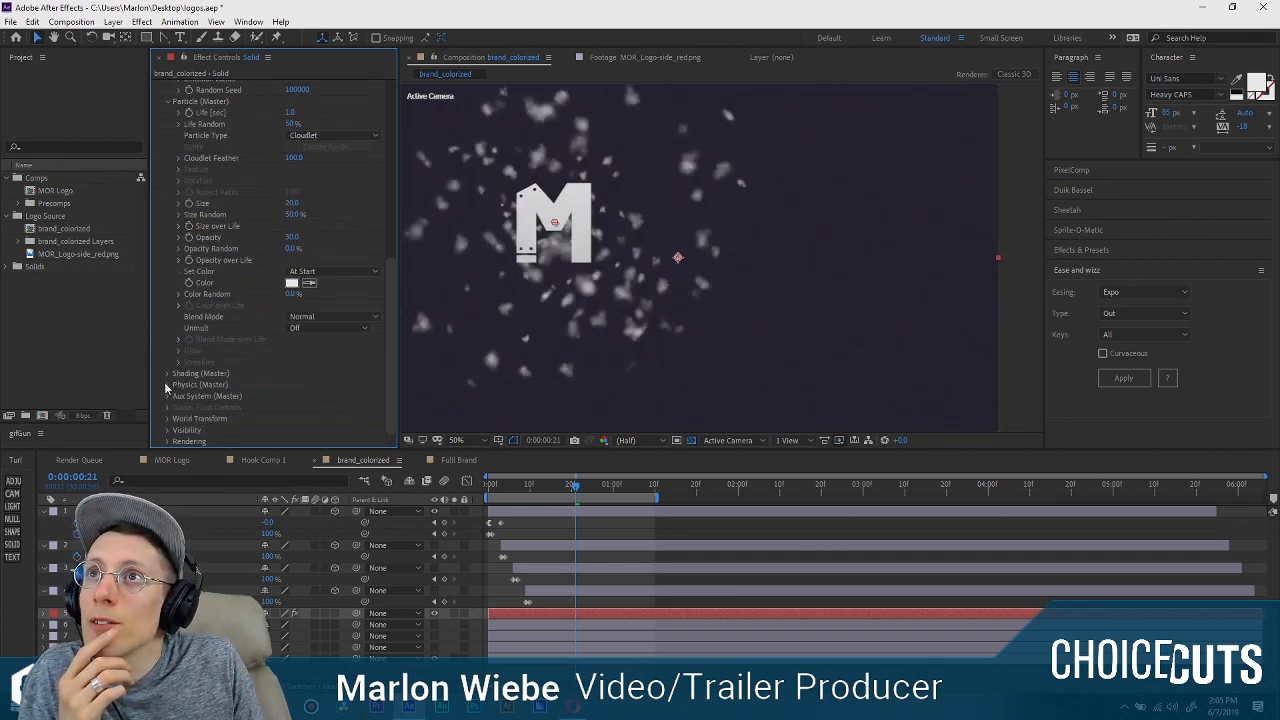
click(167, 385)
click(181, 421)
scroll(243, 392, down, 5)
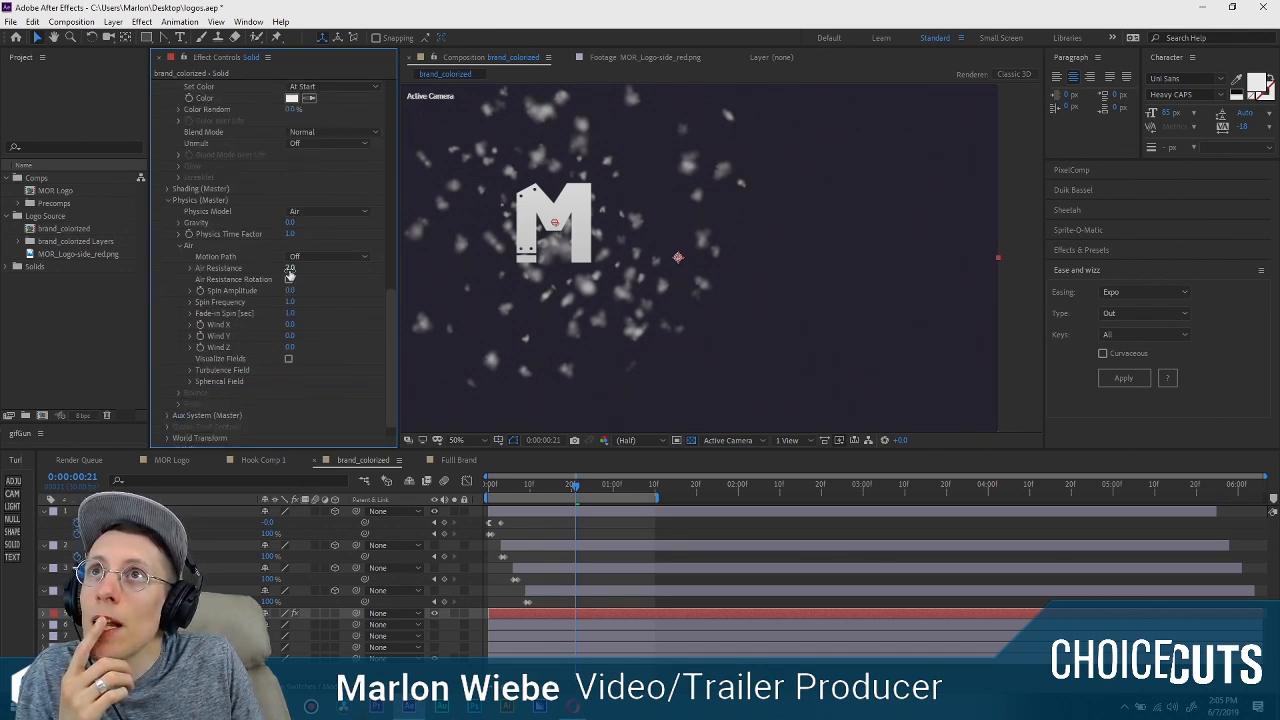
drag(306, 267, 355, 267)
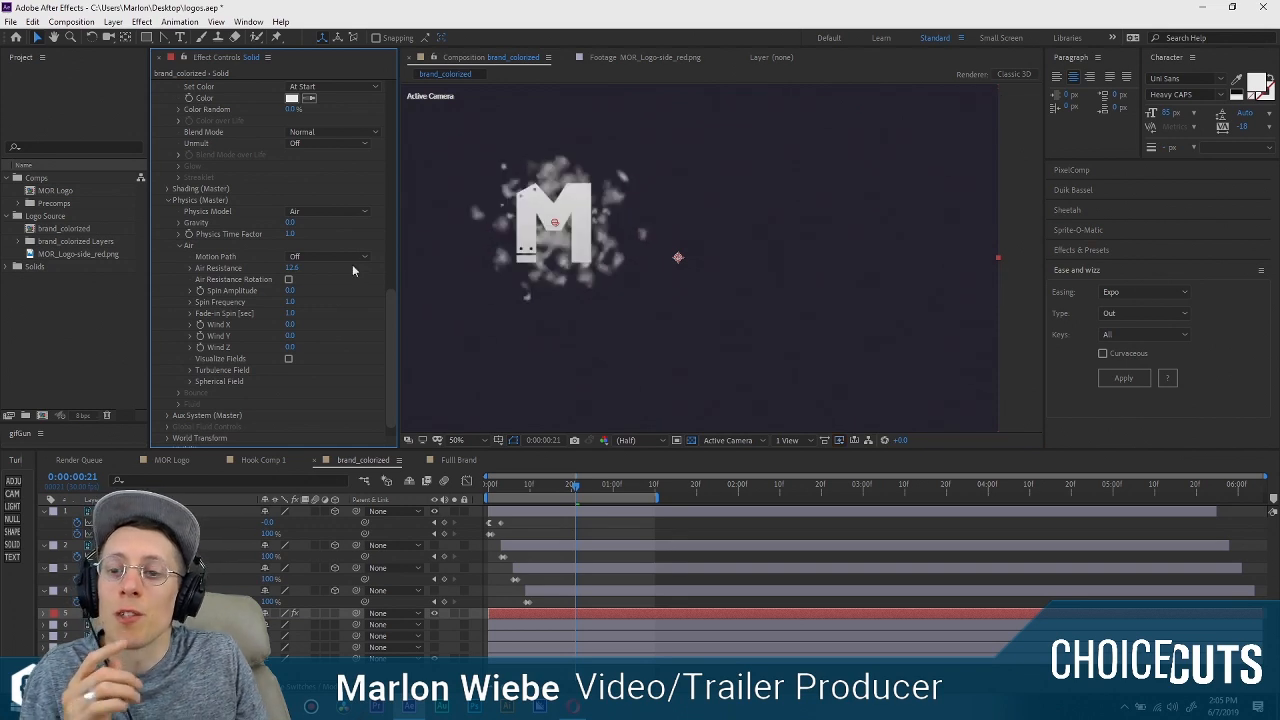
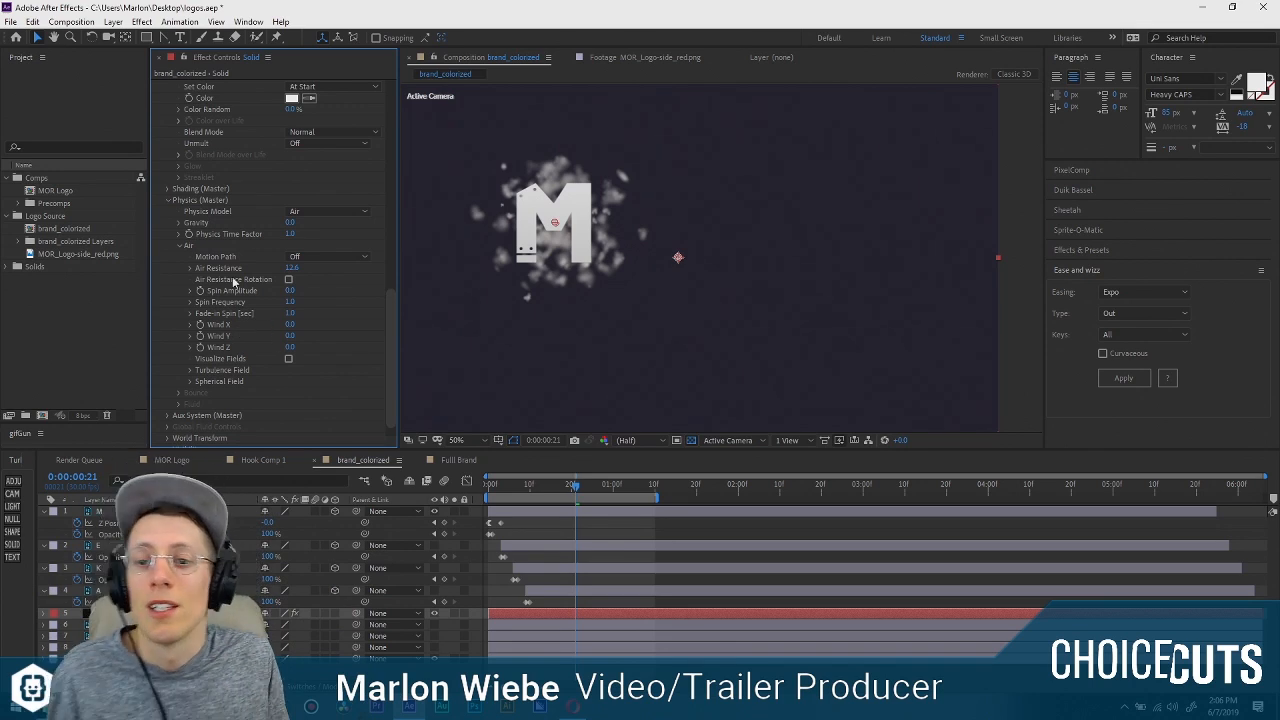
Preview the particle burst around the M with the new air resistance.
drag(530, 495, 601, 489)
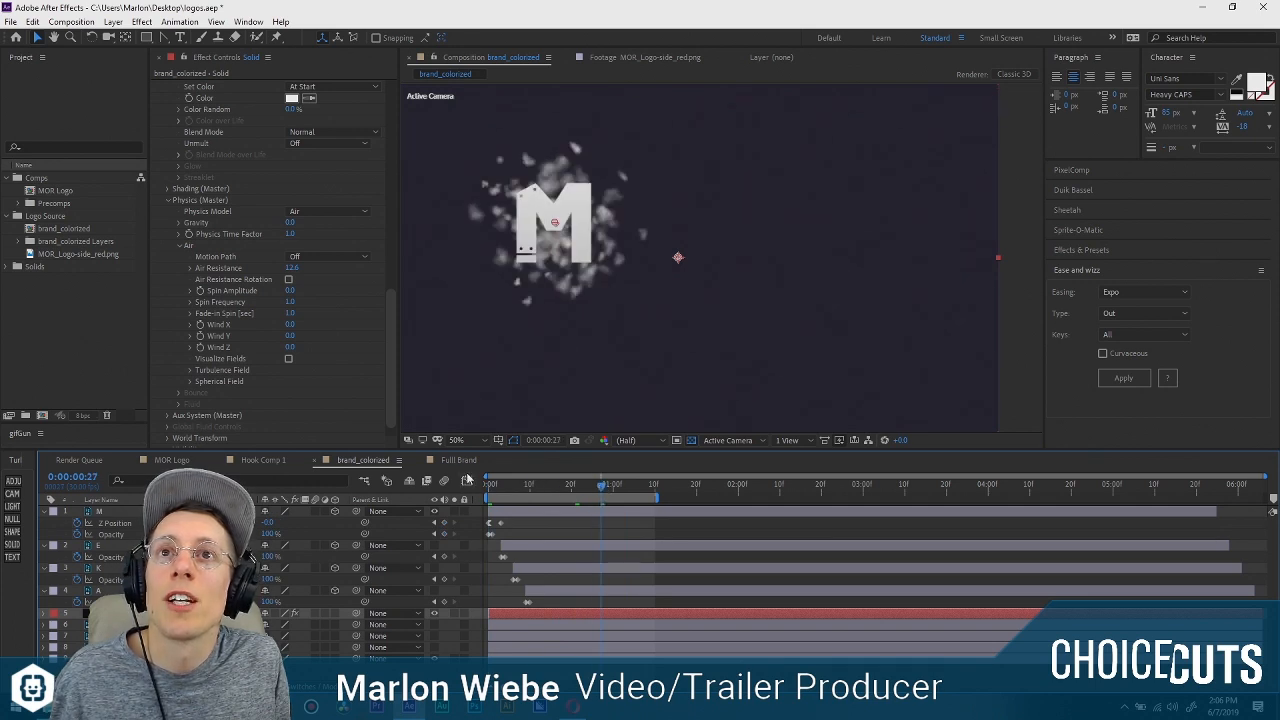
key(space)
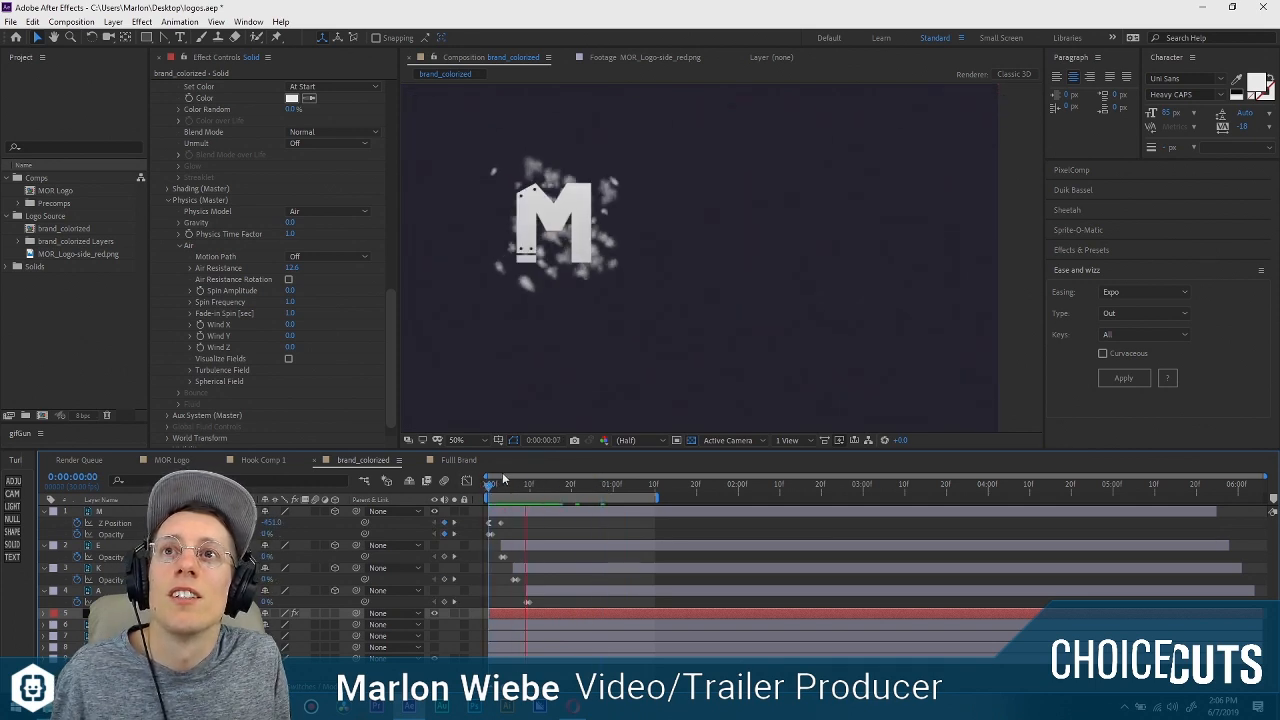
key(space)
Set Particular's Emitter Behavior to Explode and check the burst at frame 3.
drag(392, 338, 381, 74)
click(340, 181)
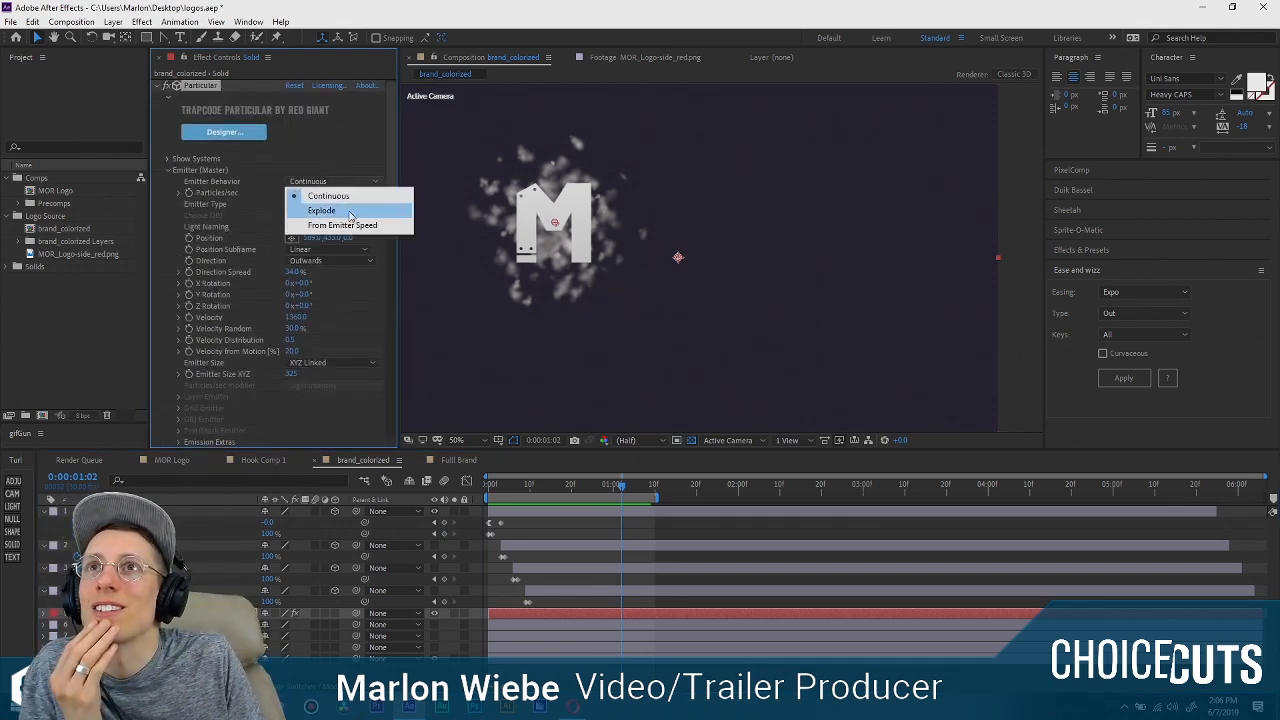
click(350, 211)
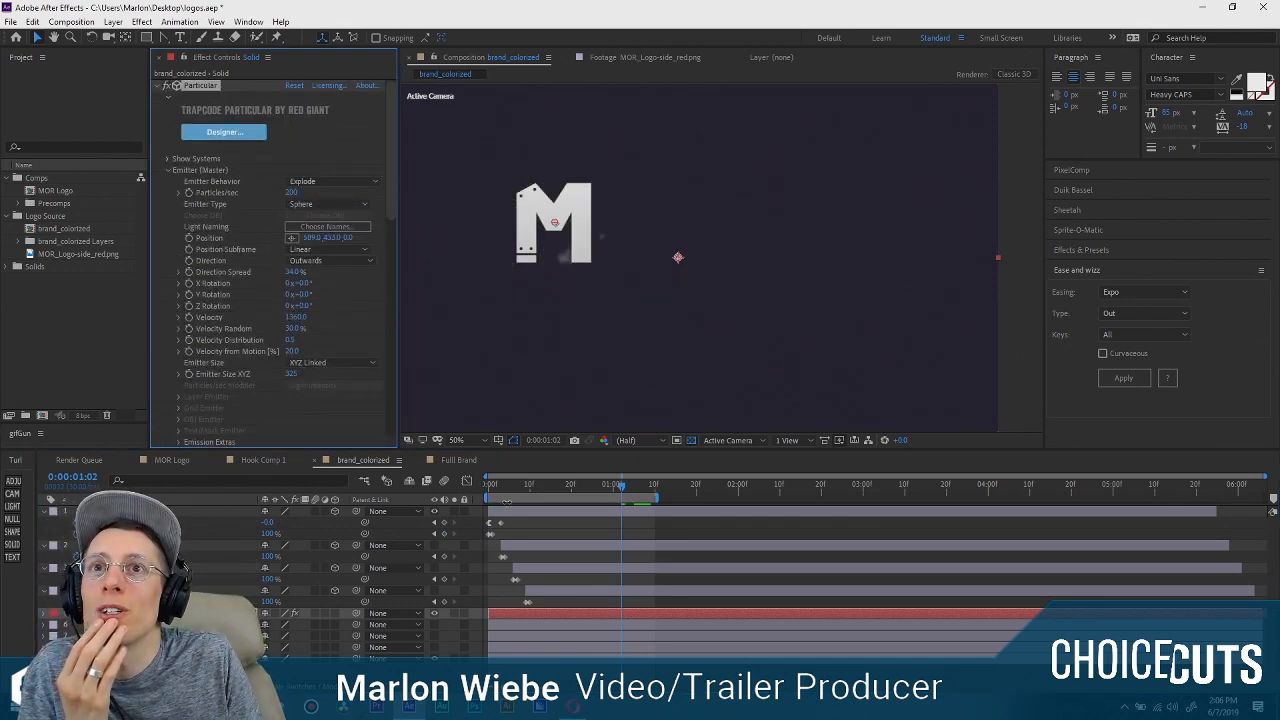
drag(506, 486, 498, 482)
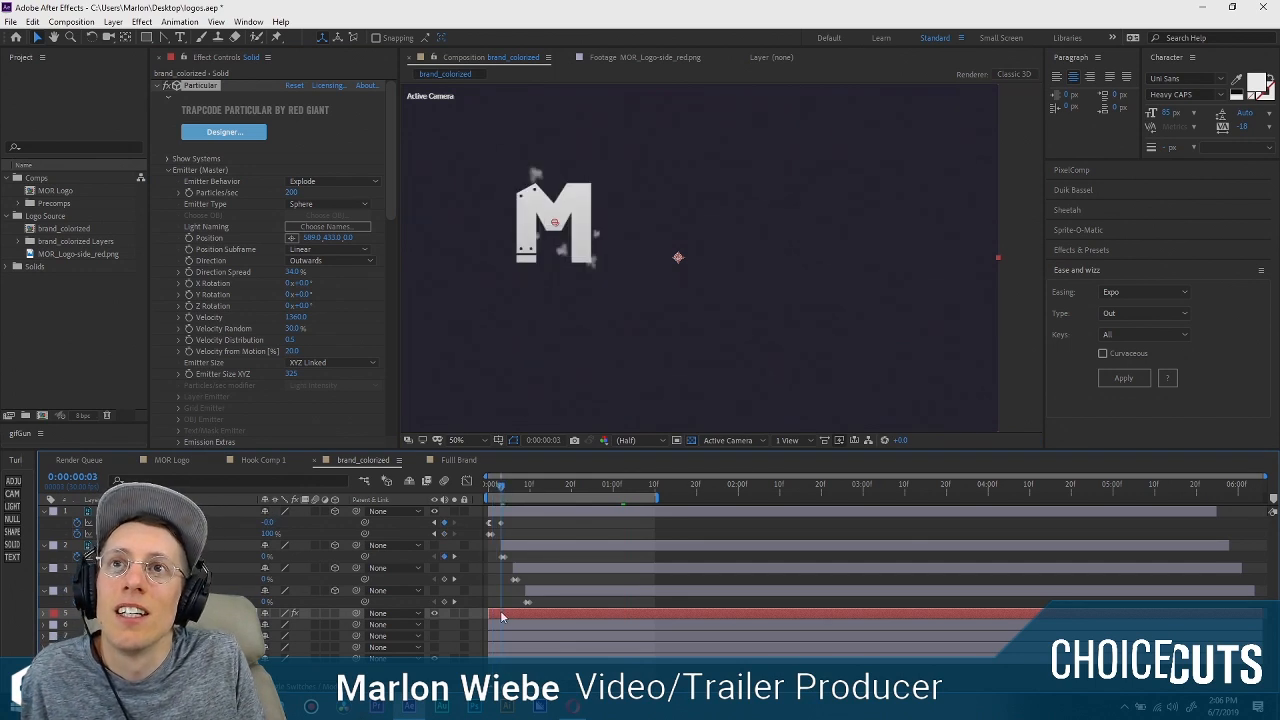
Place the particle solid directly below the M layer, start it at frame 3, and preview the timing.
drag(200, 610, 424, 545)
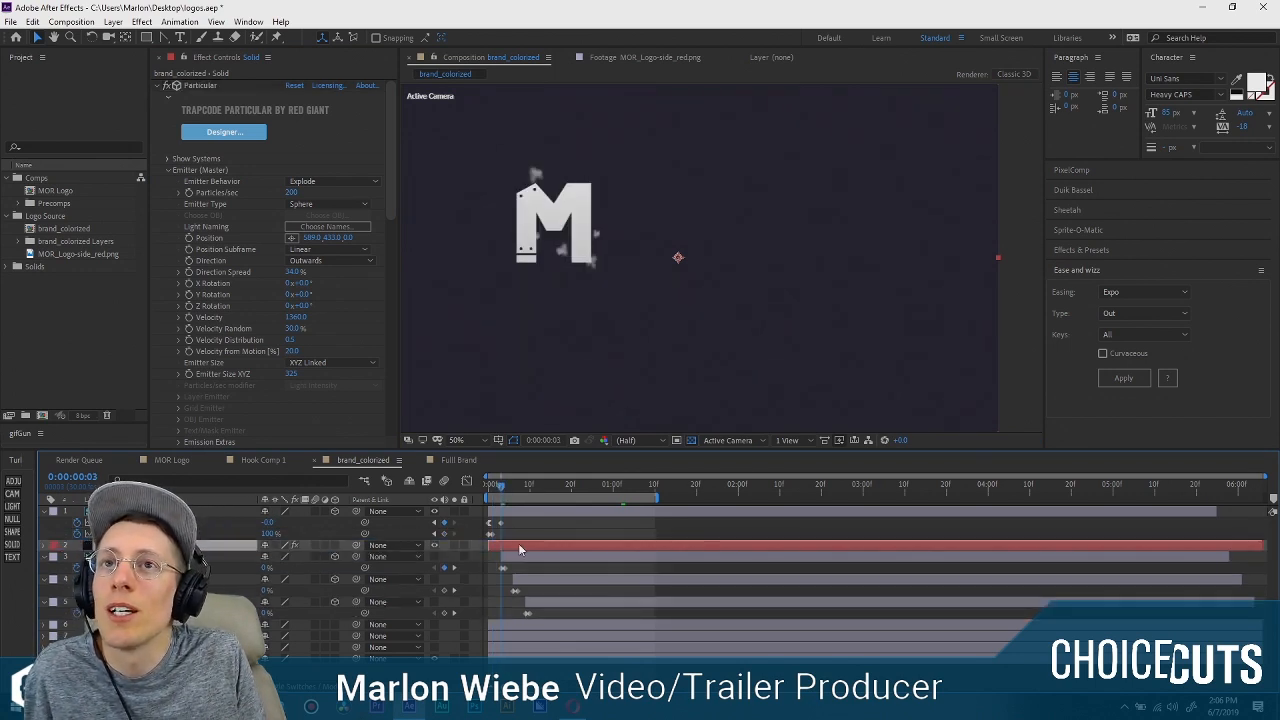
drag(500, 486, 436, 502)
key(space)
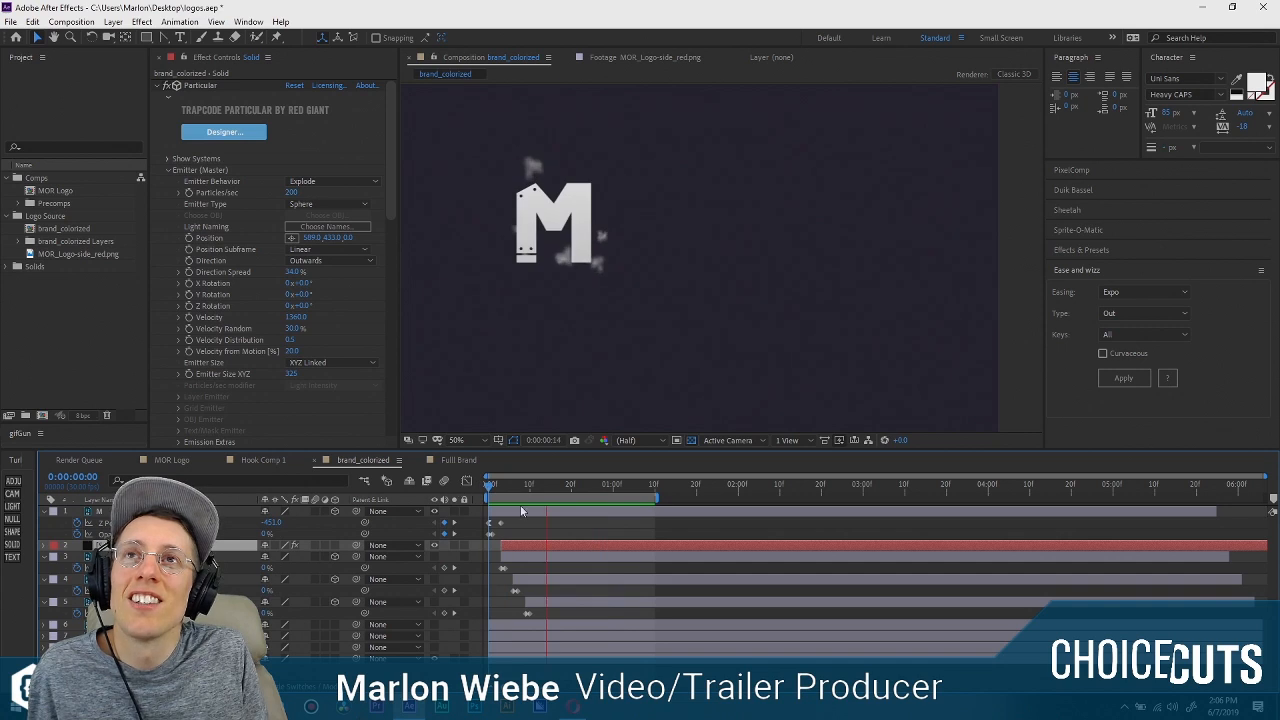
At frame 16, raise the emitter's Particles/sec to about 2640.
click(567, 492)
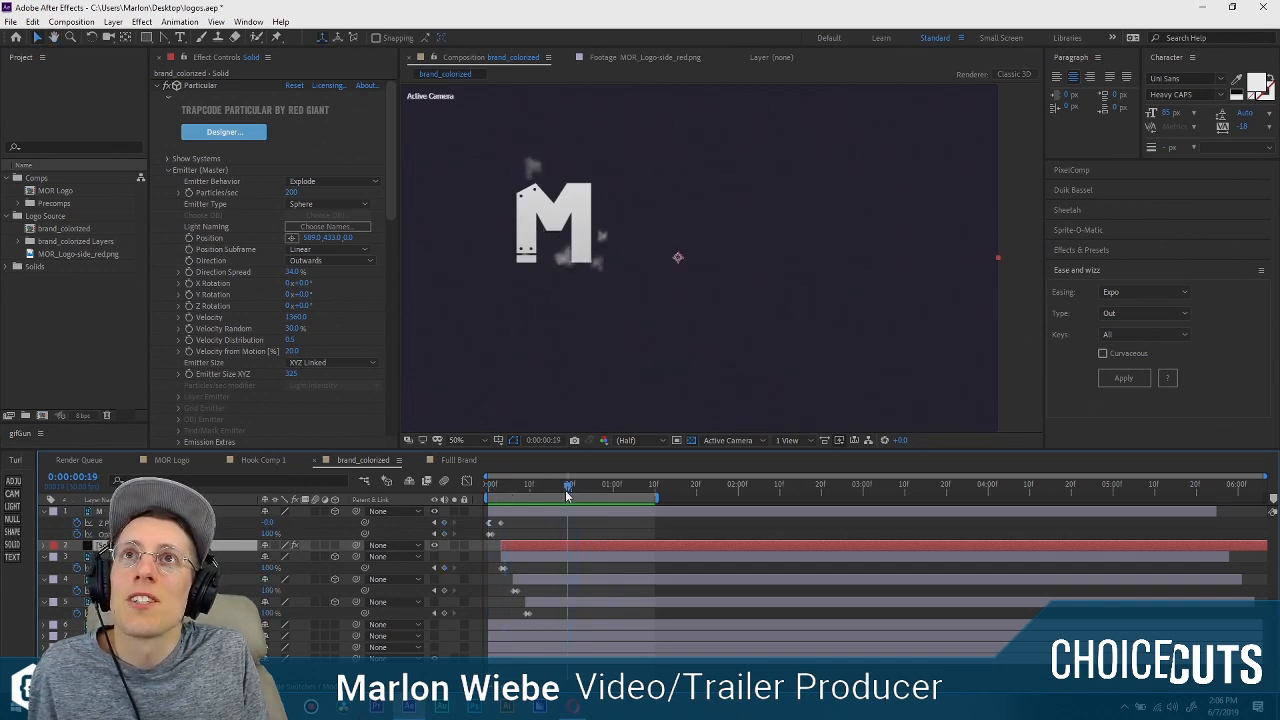
drag(567, 495, 555, 492)
drag(291, 193, 421, 182)
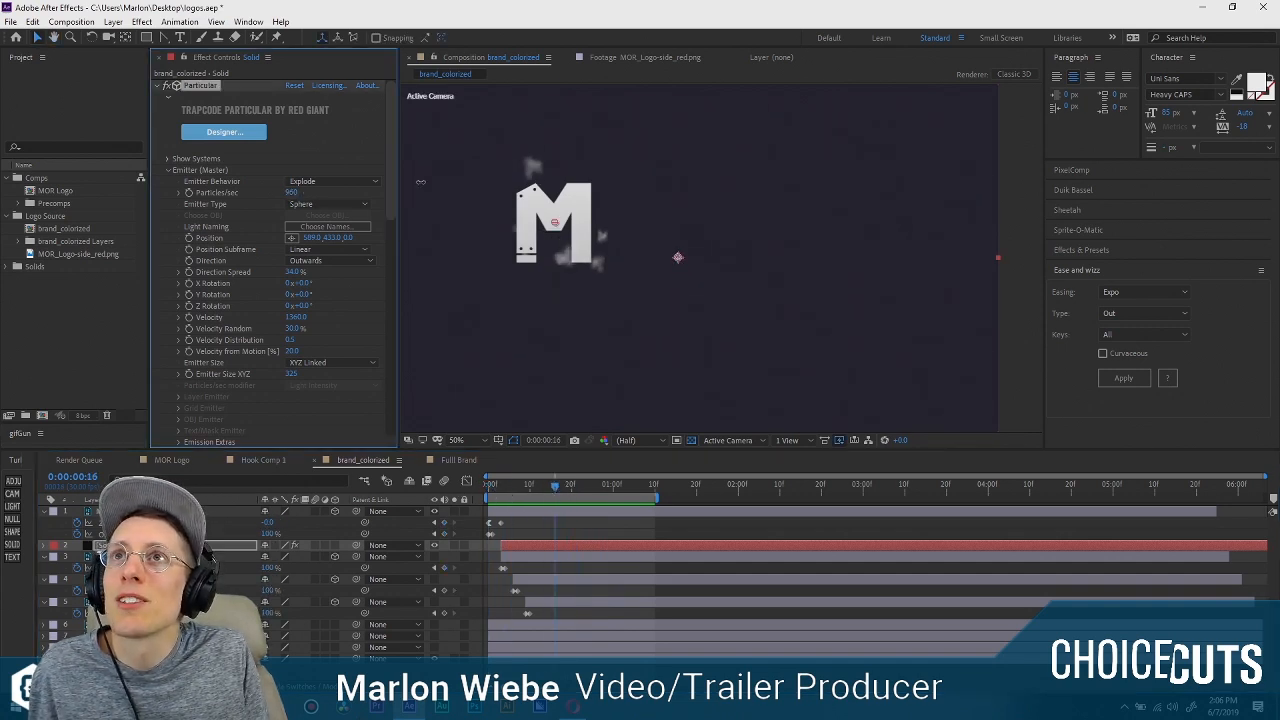
Shape the particles' Size over Life curve so it rises from start to end, with its middle point slightly lowered.
scroll(328, 339, down, 4)
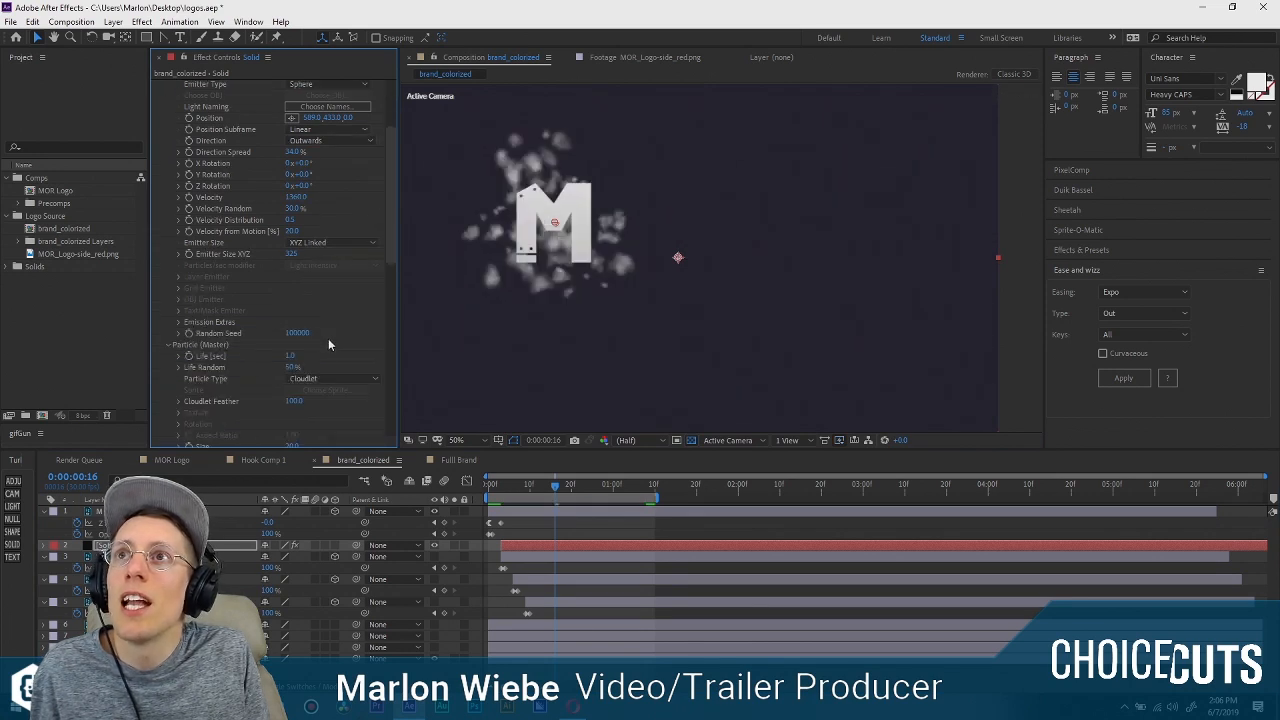
scroll(328, 344, down, 8)
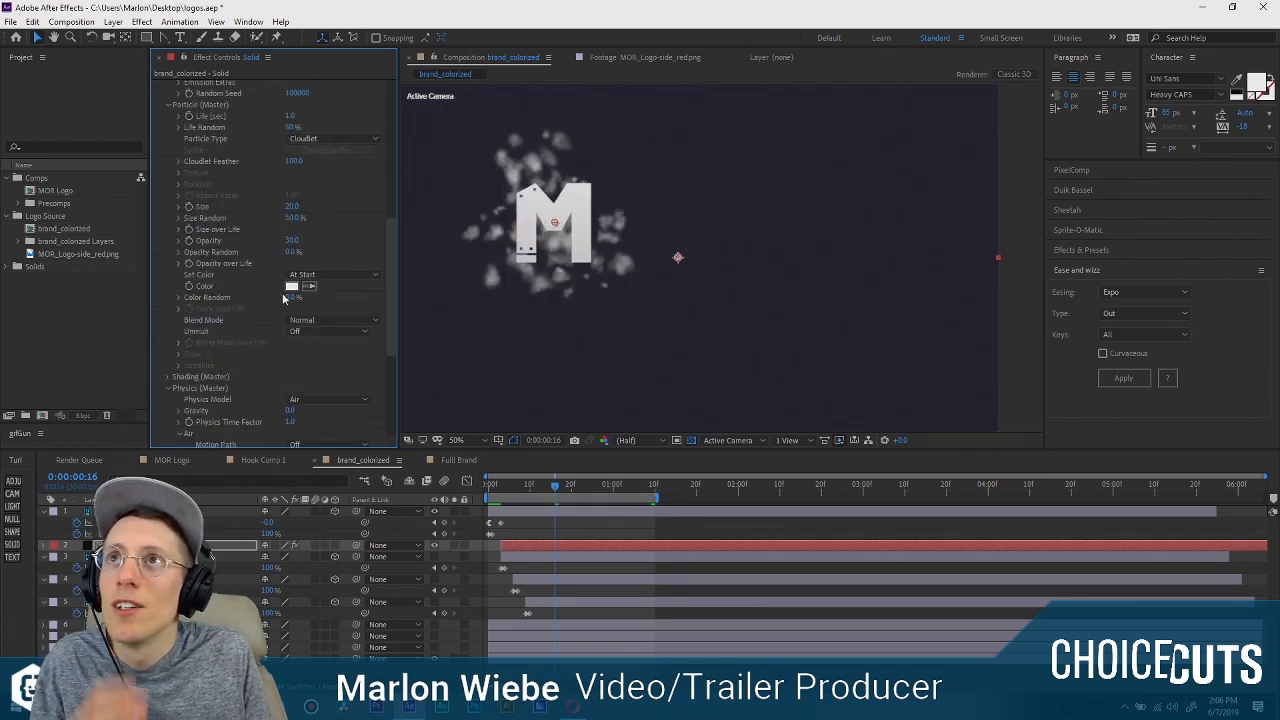
click(180, 230)
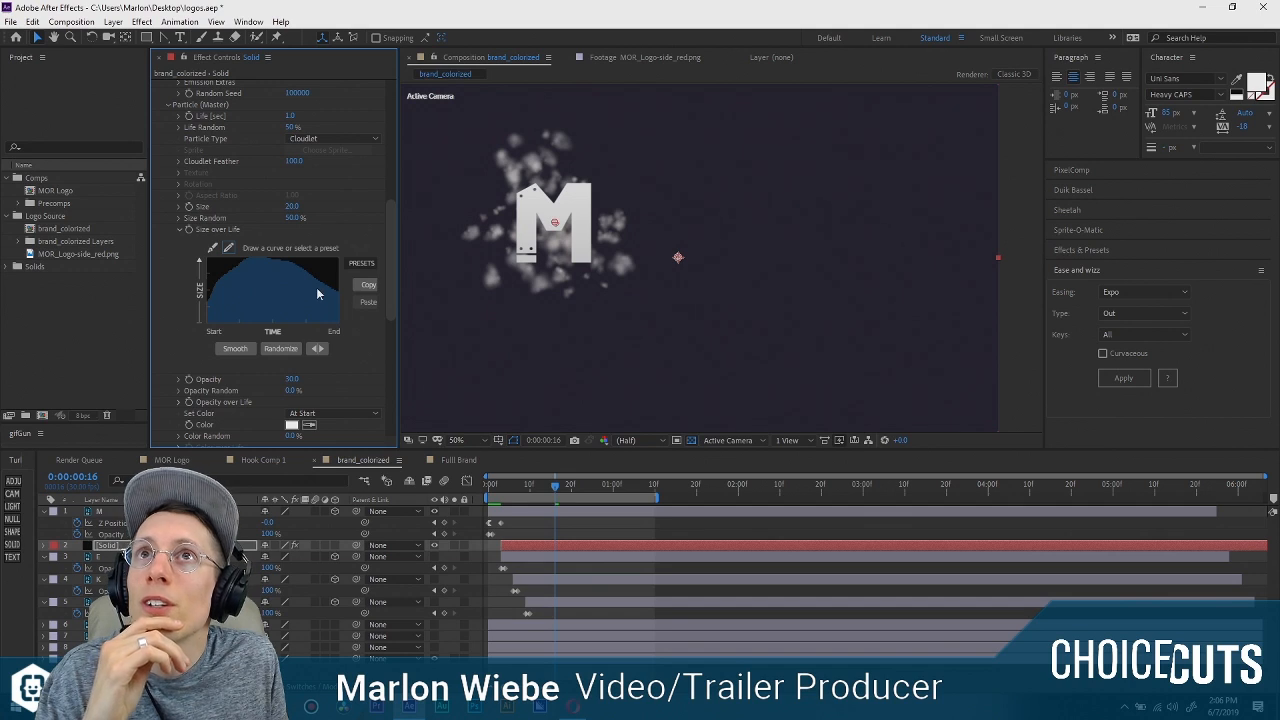
drag(399, 272, 432, 272)
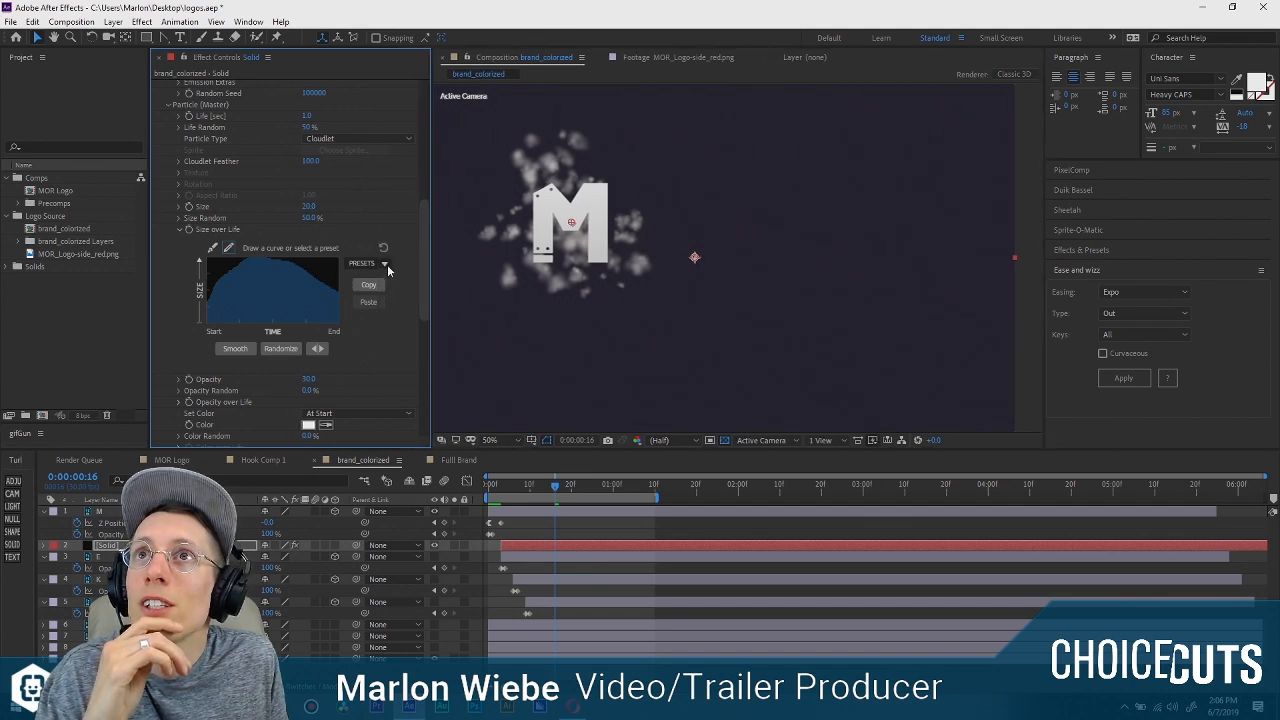
click(370, 263)
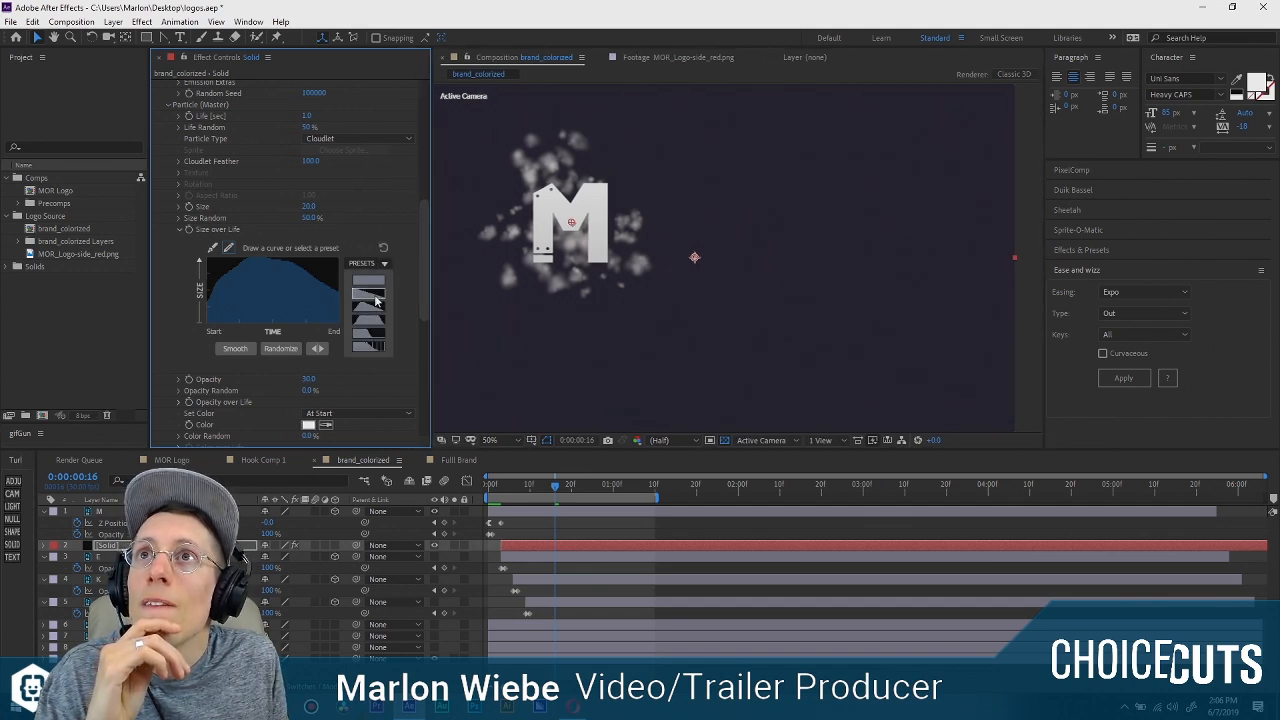
click(300, 276)
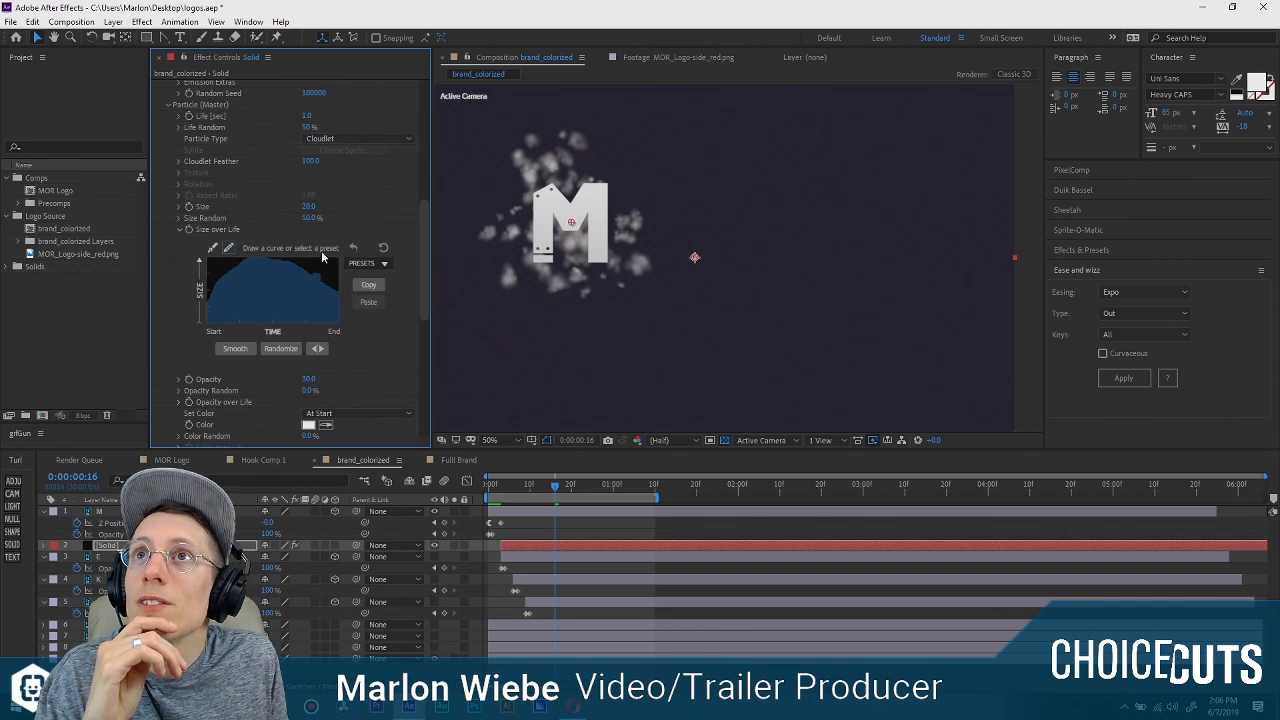
mouse_move(321, 251)
mouse_down()
mouse_move(365, 232)
mouse_move(261, 221)
mouse_up()
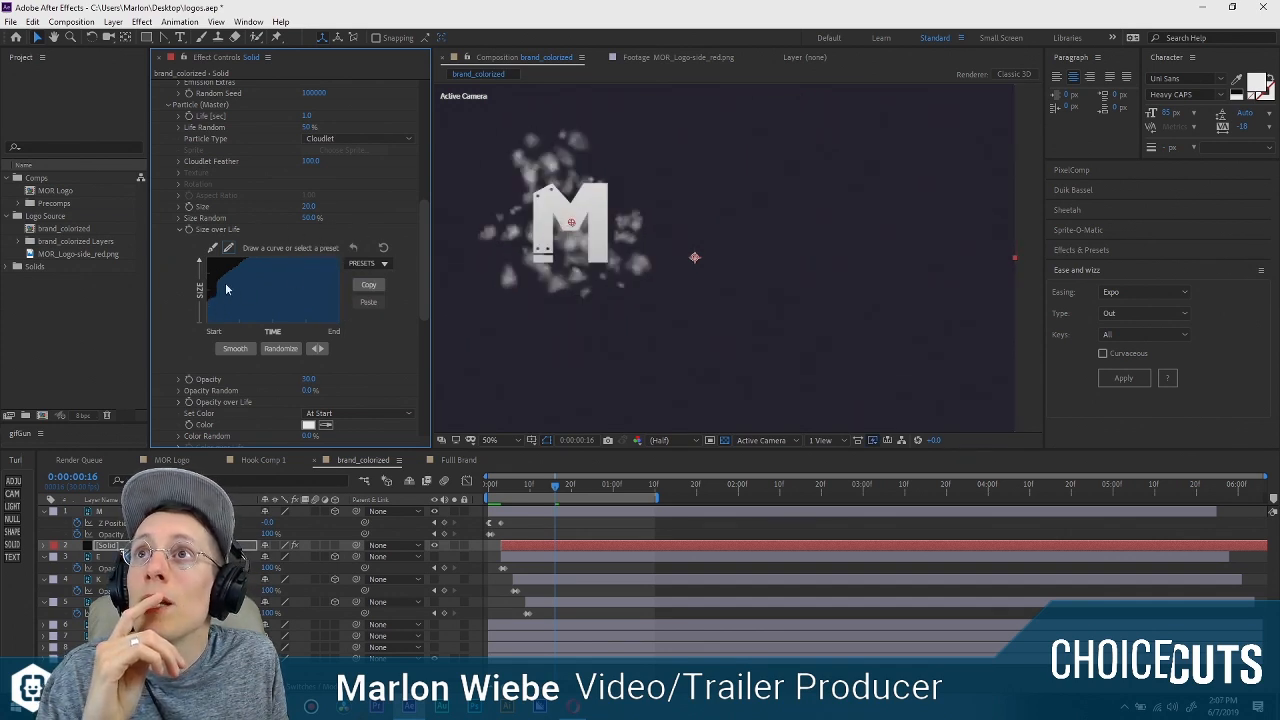
drag(225, 285, 318, 248)
click(214, 248)
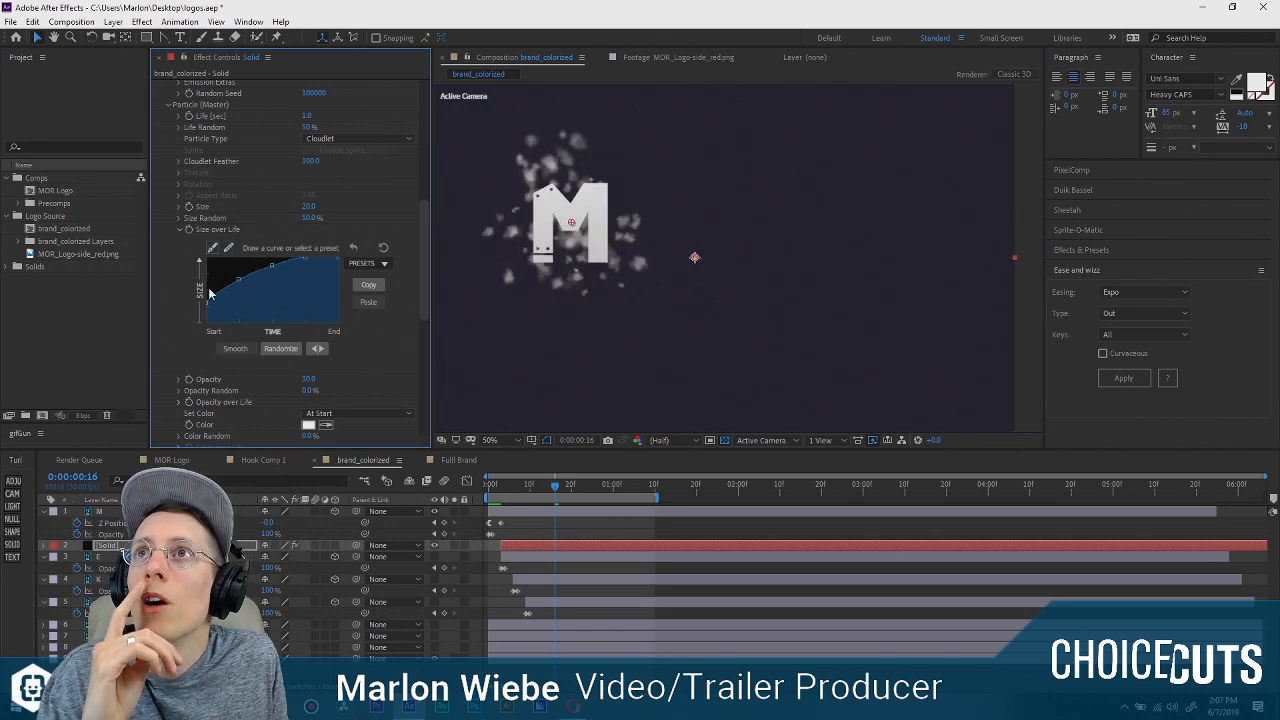
mouse_move(271, 266)
mouse_down()
mouse_move(307, 268)
mouse_move(275, 271)
mouse_up()
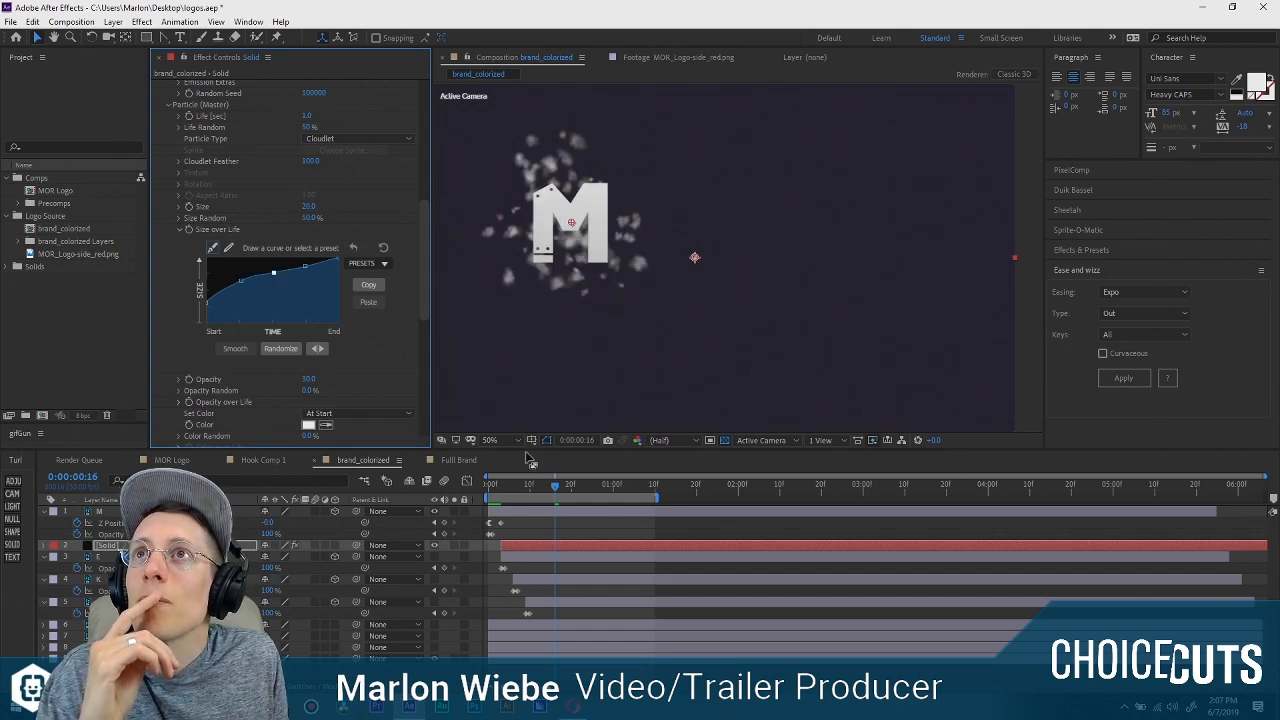
At frame 18, increase the particle Size to 63.
drag(518, 489, 565, 502)
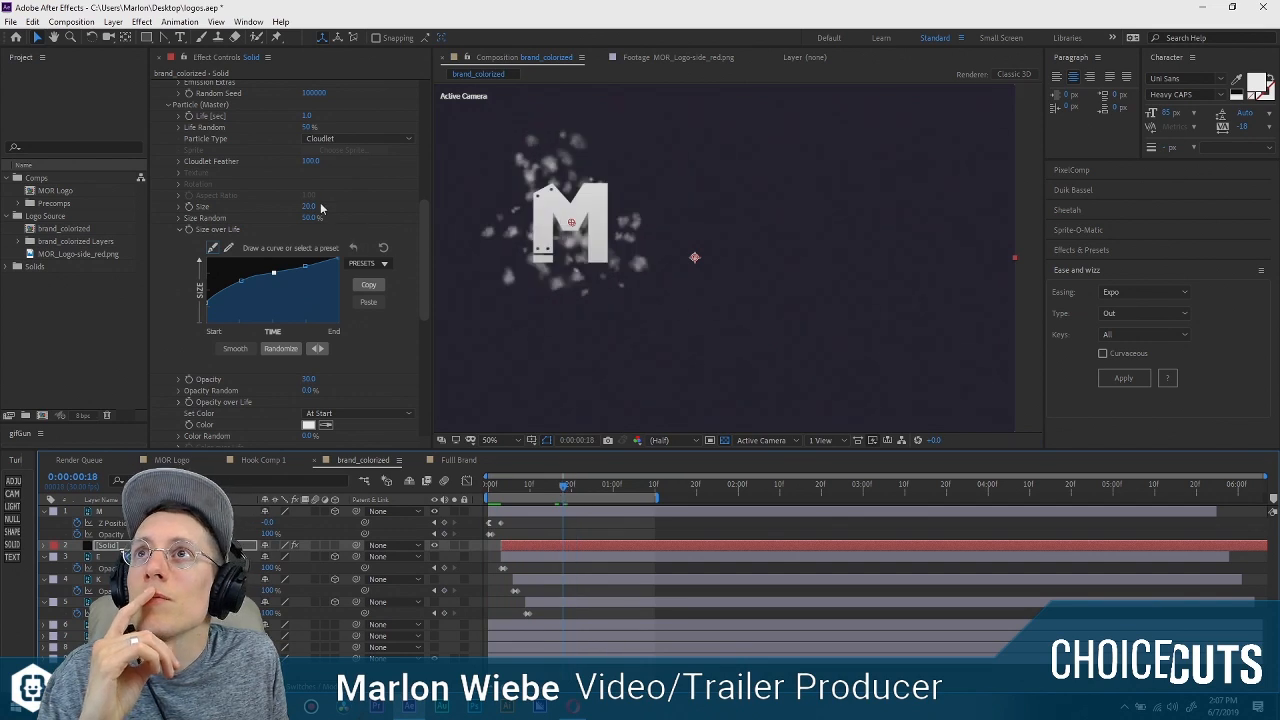
drag(308, 208, 330, 206)
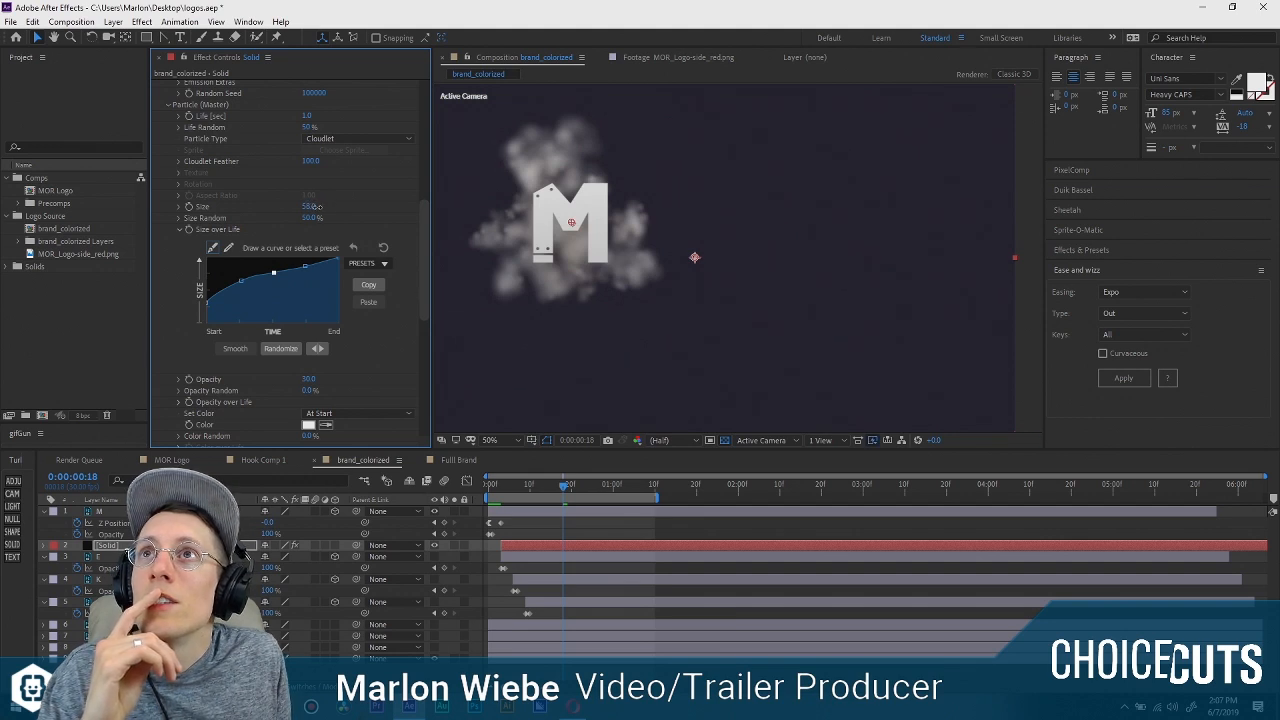
drag(315, 207, 320, 213)
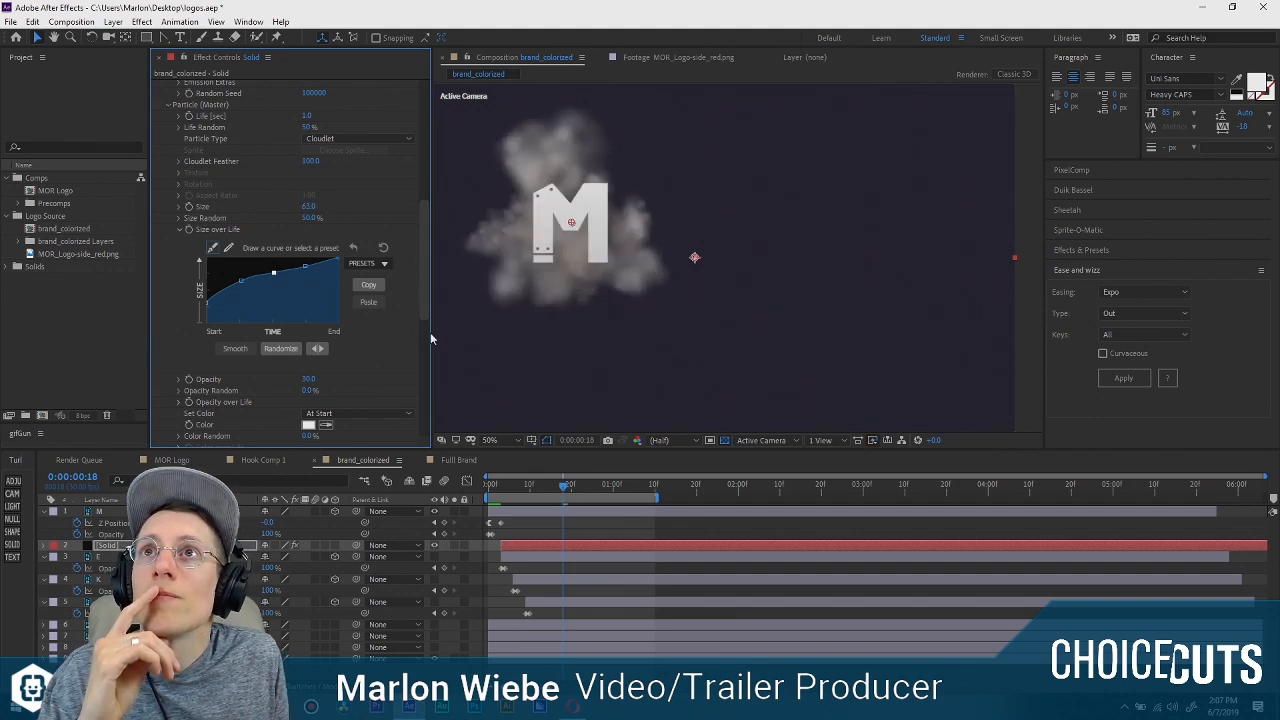
Examine the particles' Opacity over Life curve.
scroll(426, 328, down, 1)
click(178, 366)
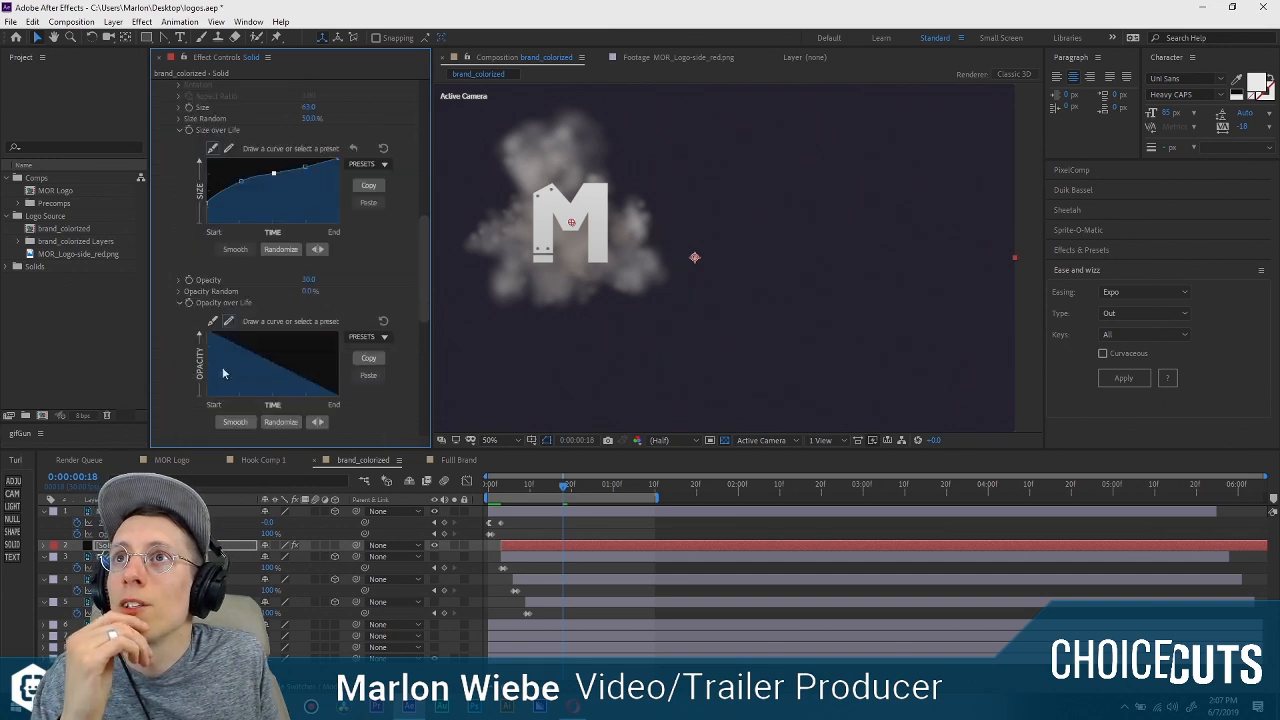
click(180, 303)
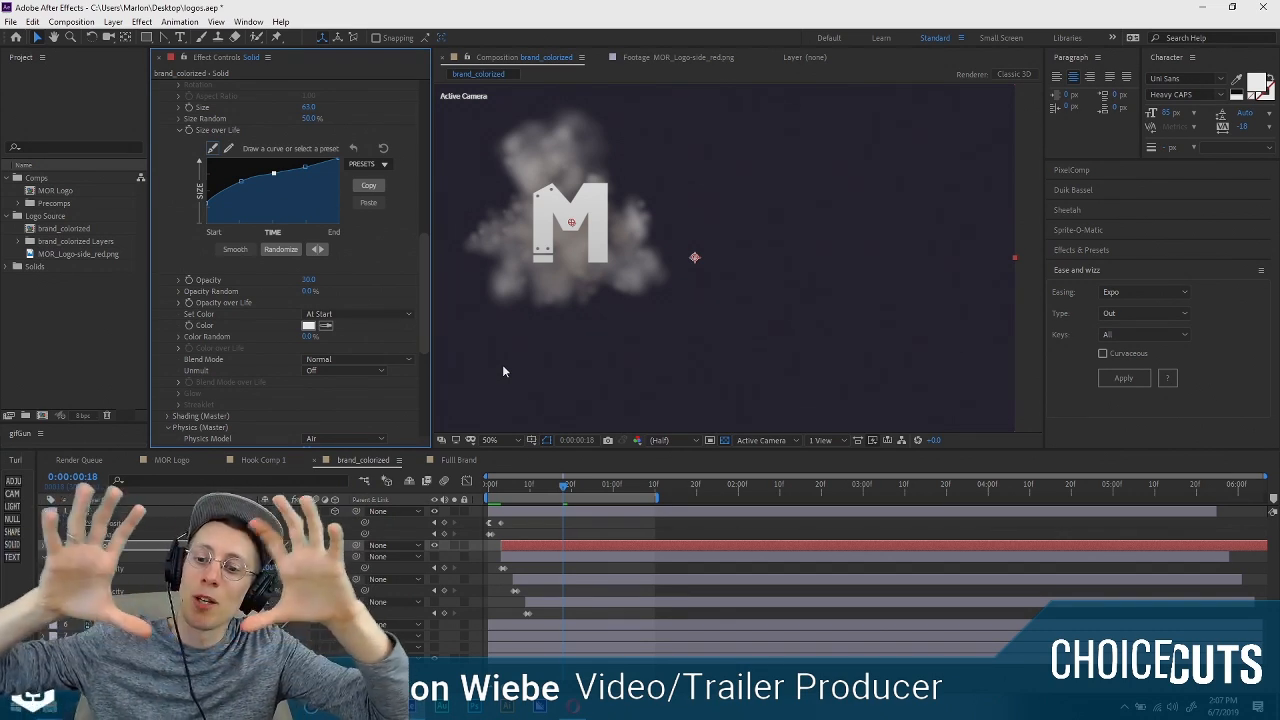
Preview the enlarged smoke burst behind the M.
mouse_move(565, 488)
mouse_down()
mouse_move(505, 496)
mouse_move(630, 498)
mouse_move(527, 496)
mouse_move(552, 496)
mouse_up()
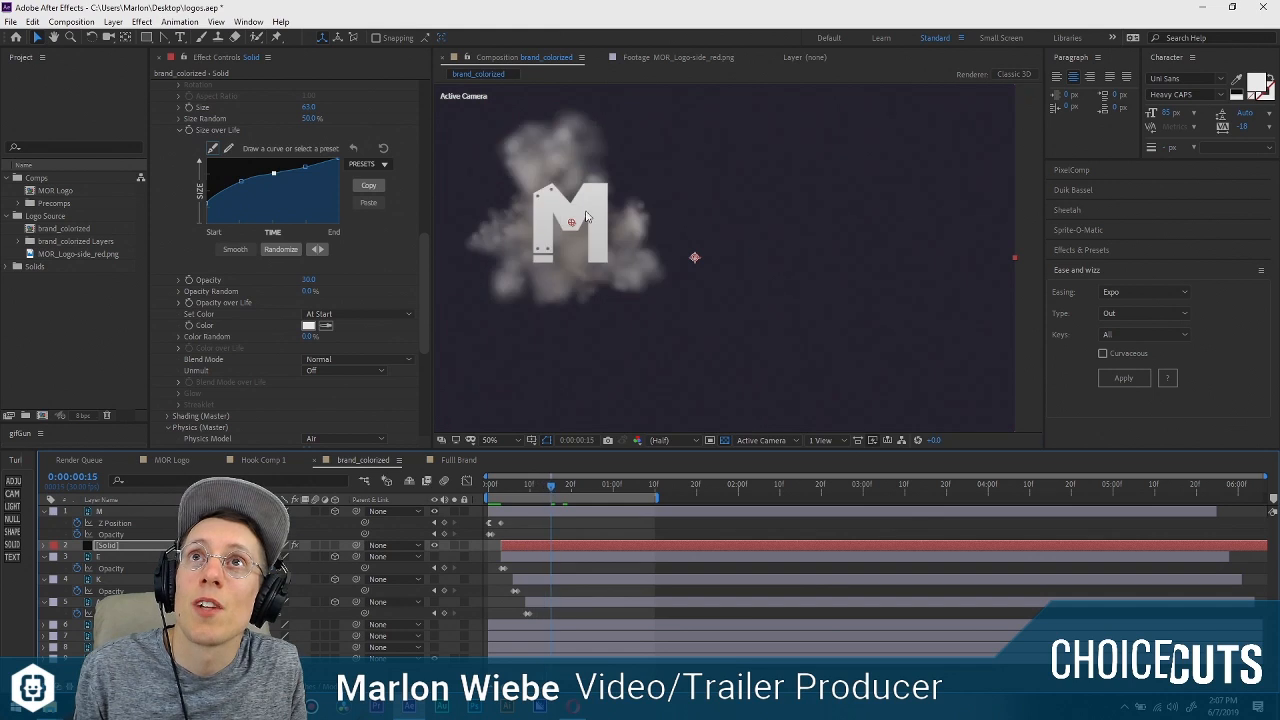
scroll(578, 226, up, 1)
key(space)
drag(552, 224, 811, 283)
key(comma)
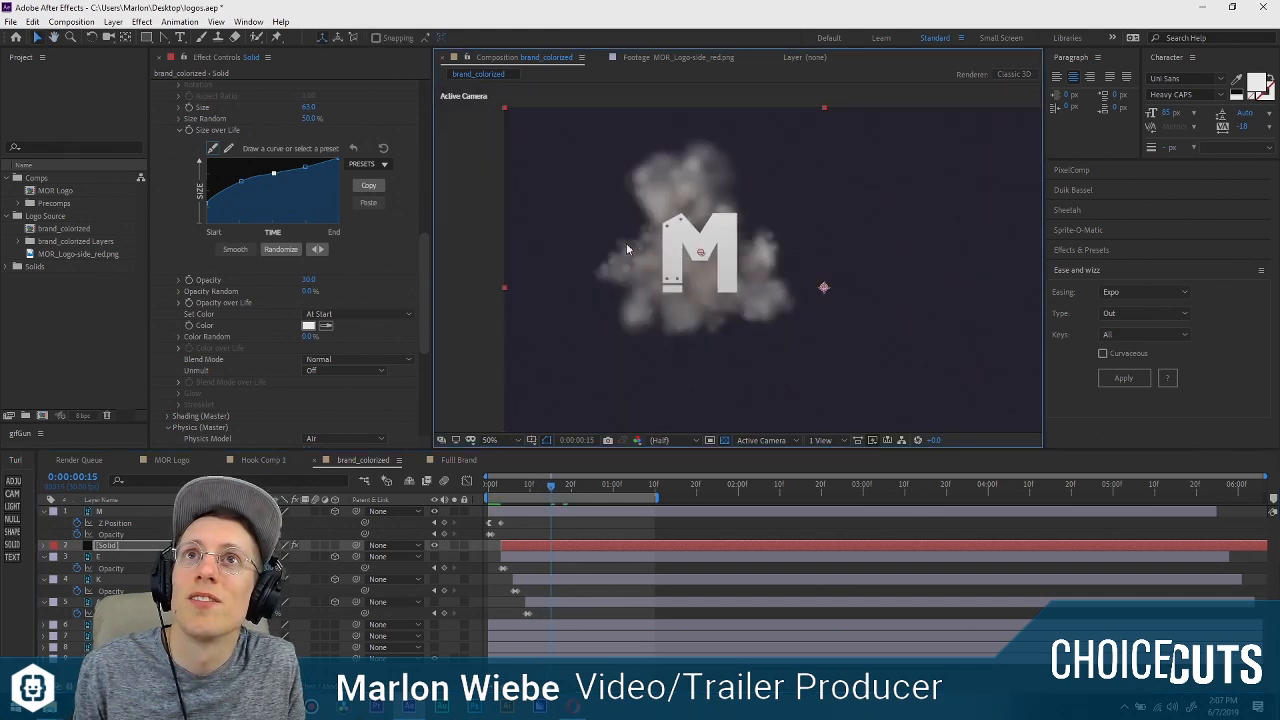
mouse_move(552, 490)
mouse_down()
mouse_move(518, 492)
mouse_move(572, 499)
mouse_up()
key(space)
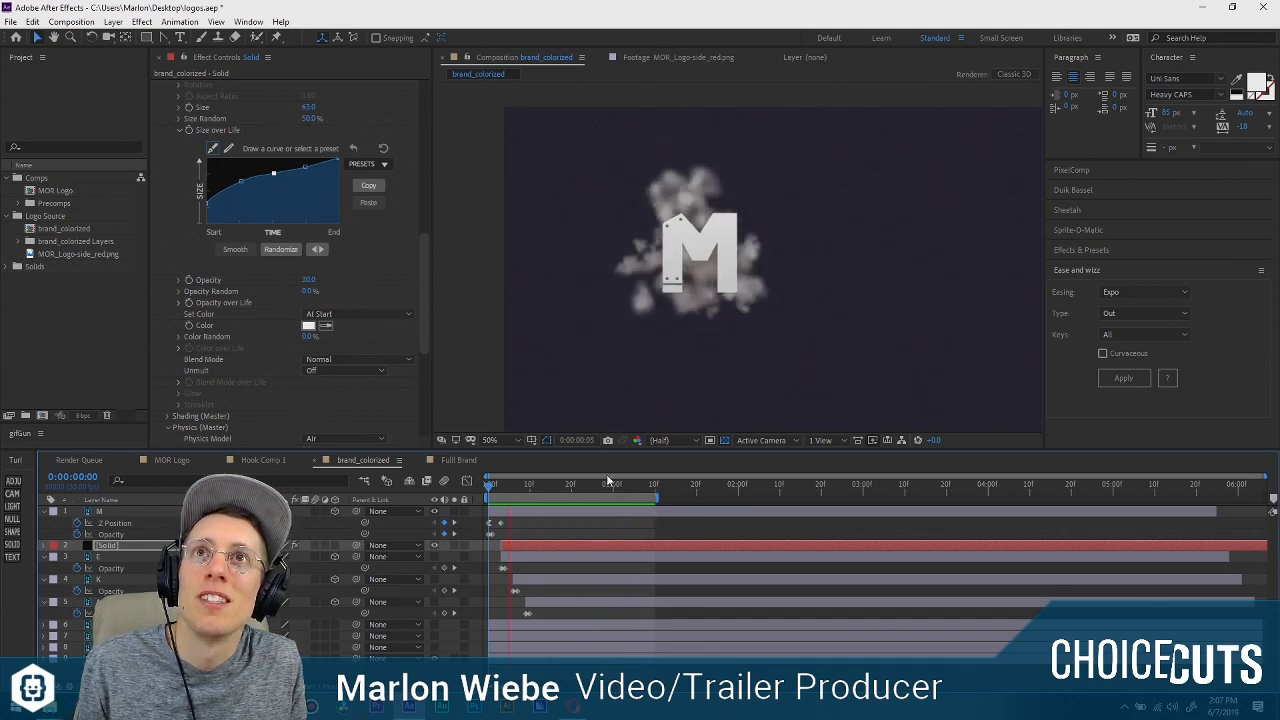
key(space)
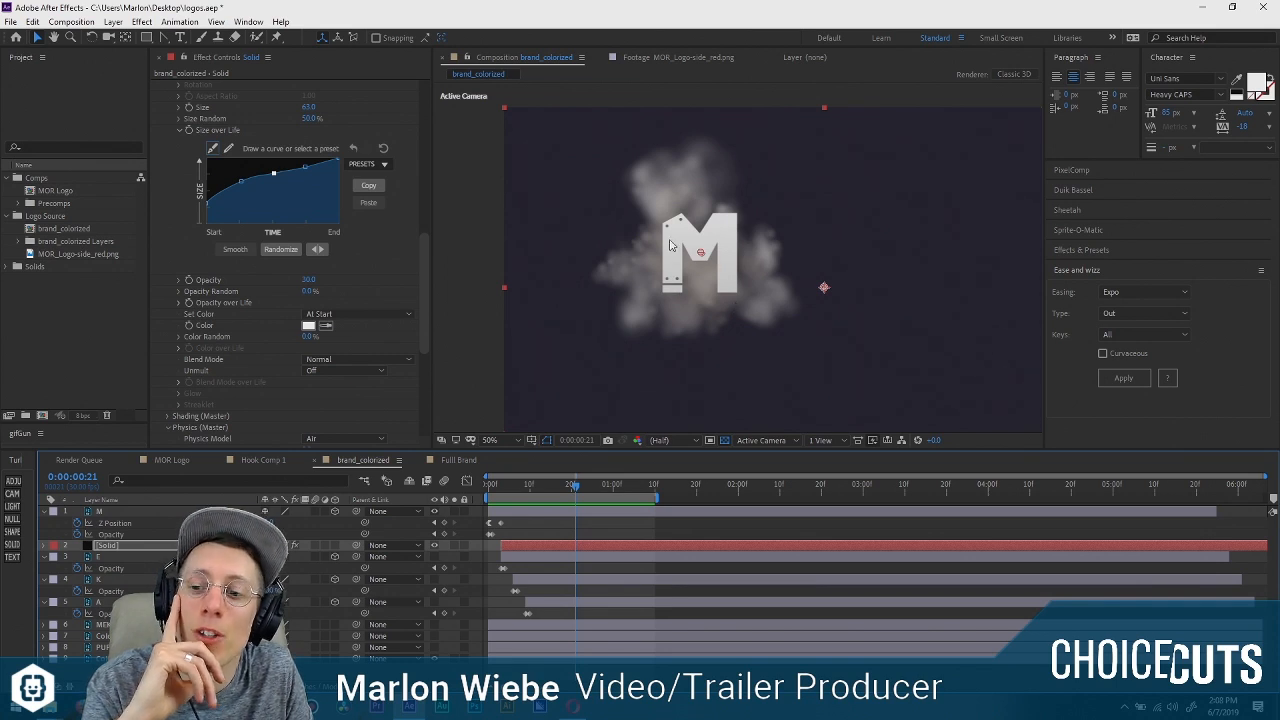
Duplicate the smoke solid and move the copy above the M layer.
click(122, 548)
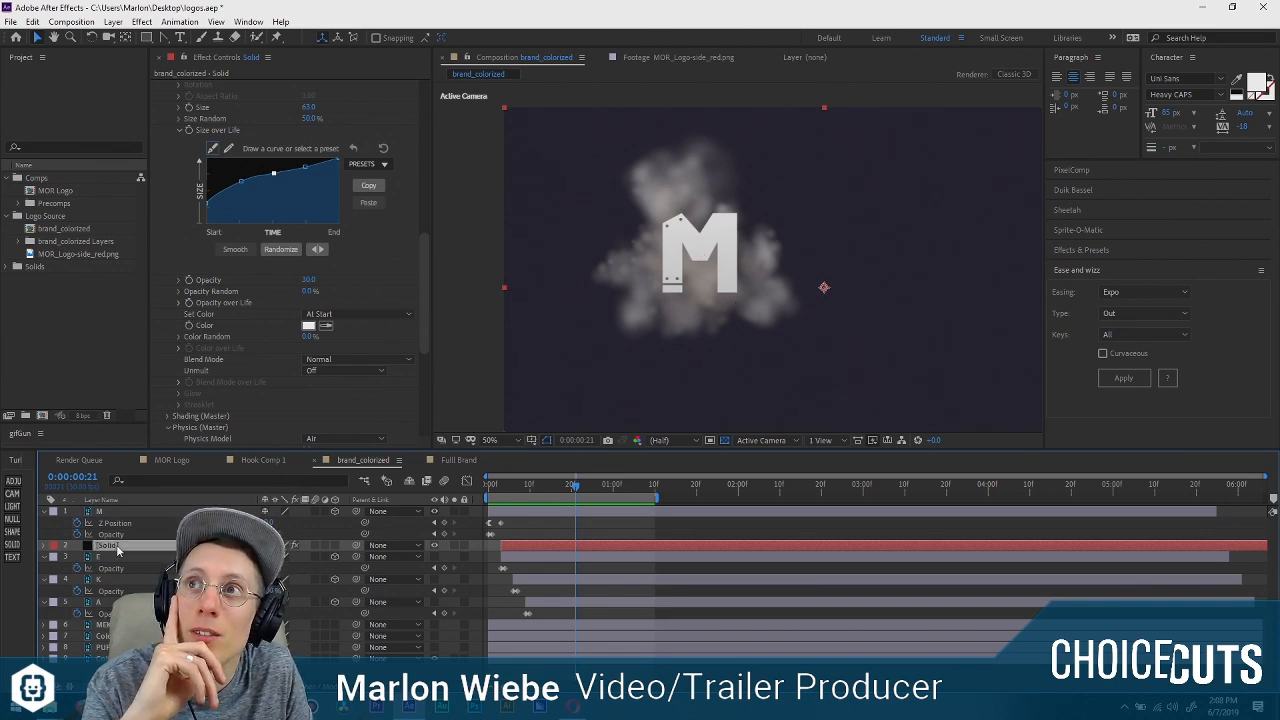
key(ctrl+d)
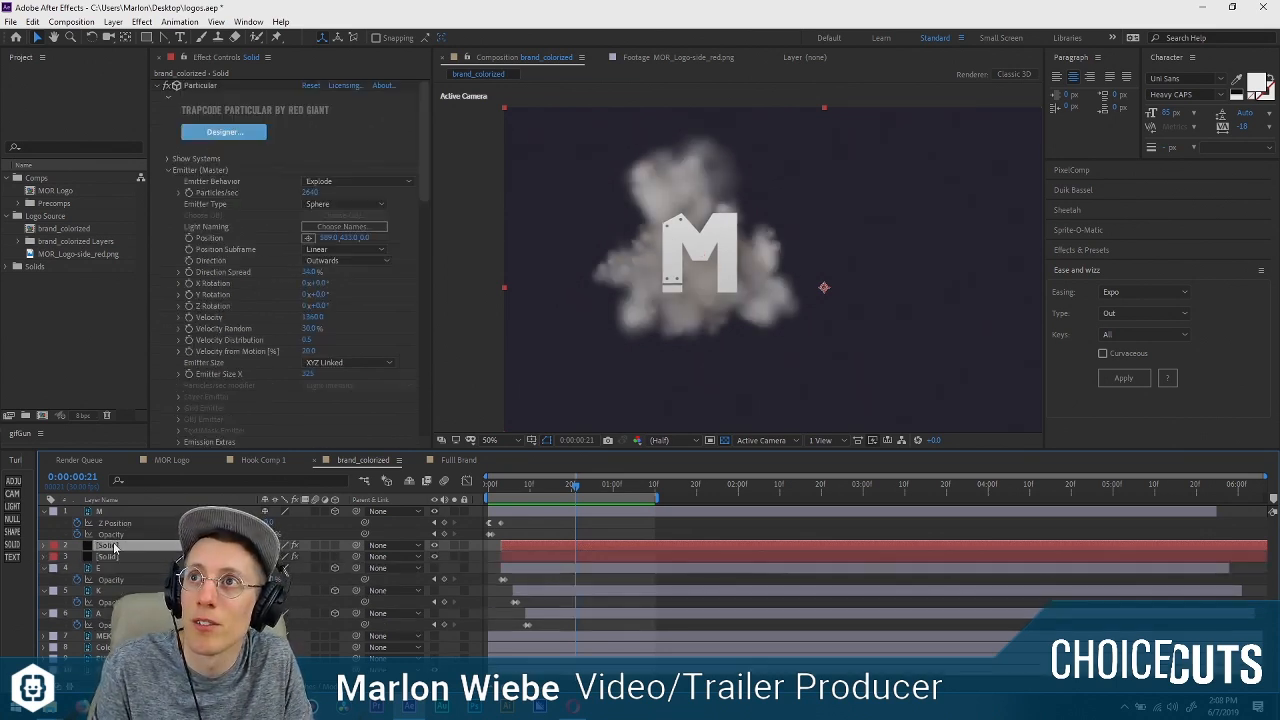
drag(113, 548, 120, 507)
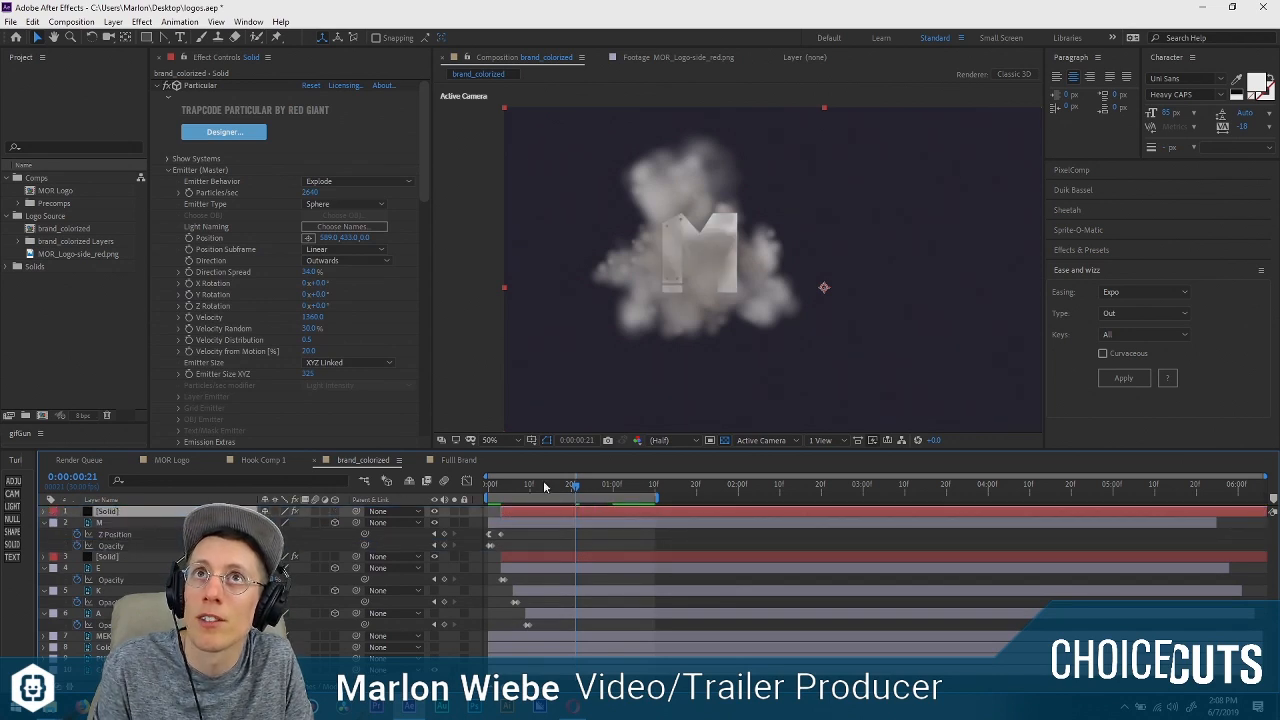
Check how the two smoke layers cover the M between frames 0 and 12.
click(503, 488)
key(space)
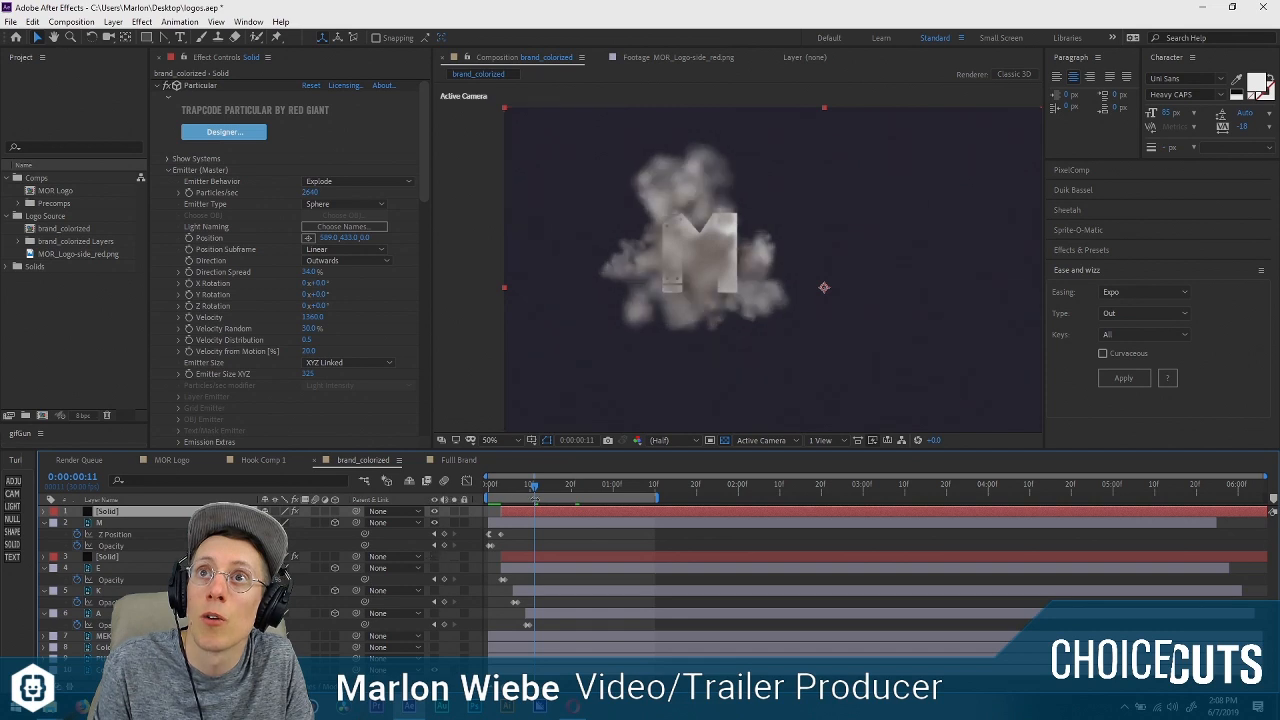
mouse_move(506, 494)
mouse_down()
mouse_move(580, 487)
mouse_move(571, 476)
mouse_move(483, 484)
mouse_up()
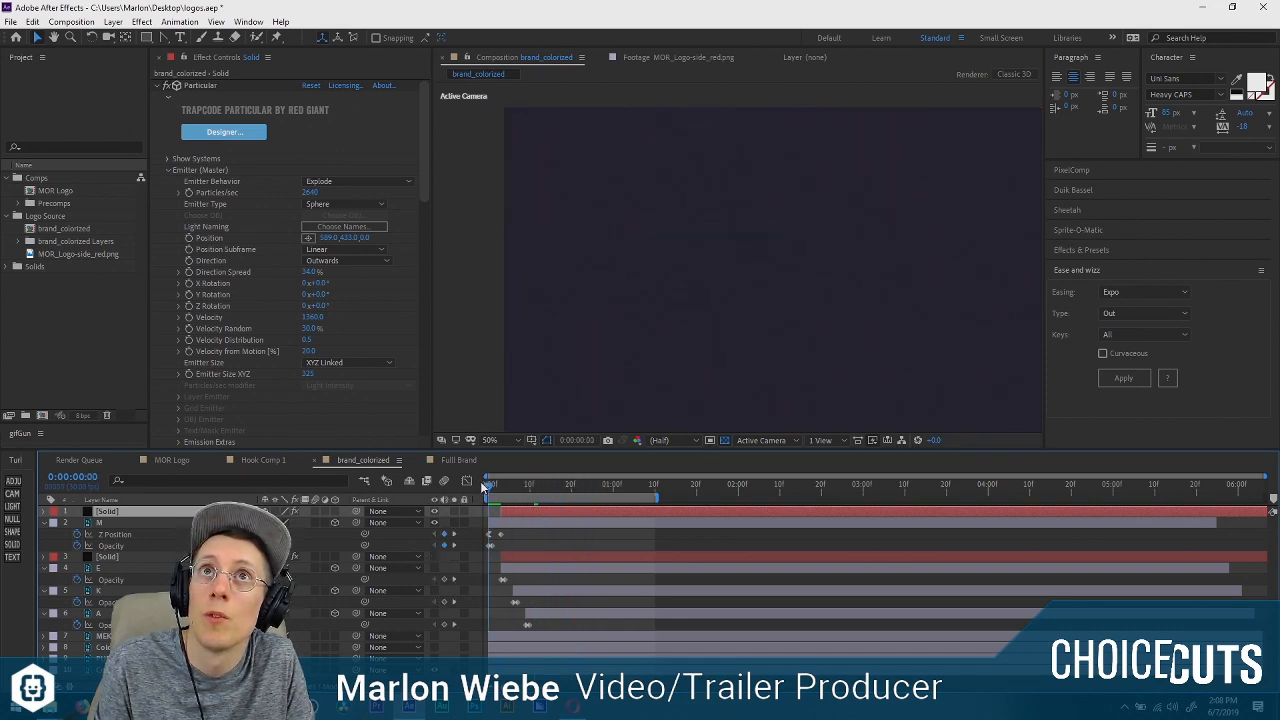
click(154, 558)
key(space)
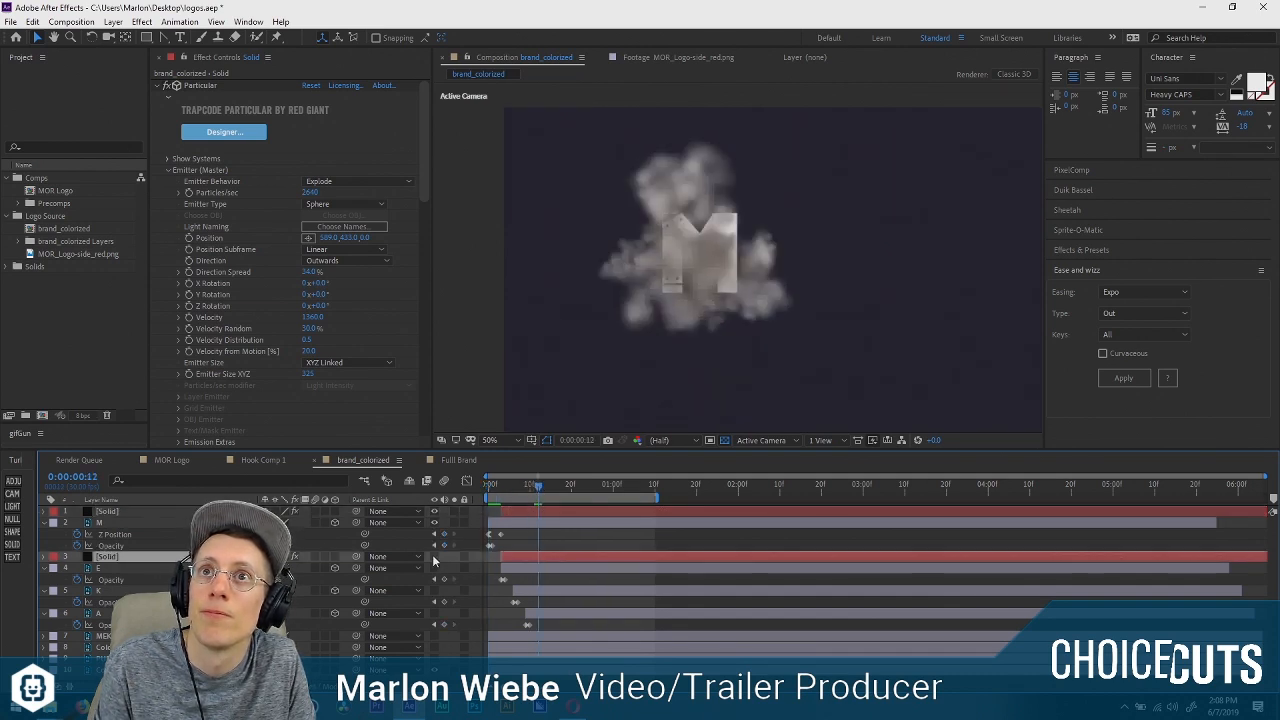
Lower the opacity of the smoke solid in front of the M to 40% and preview the burst.
click(540, 512)
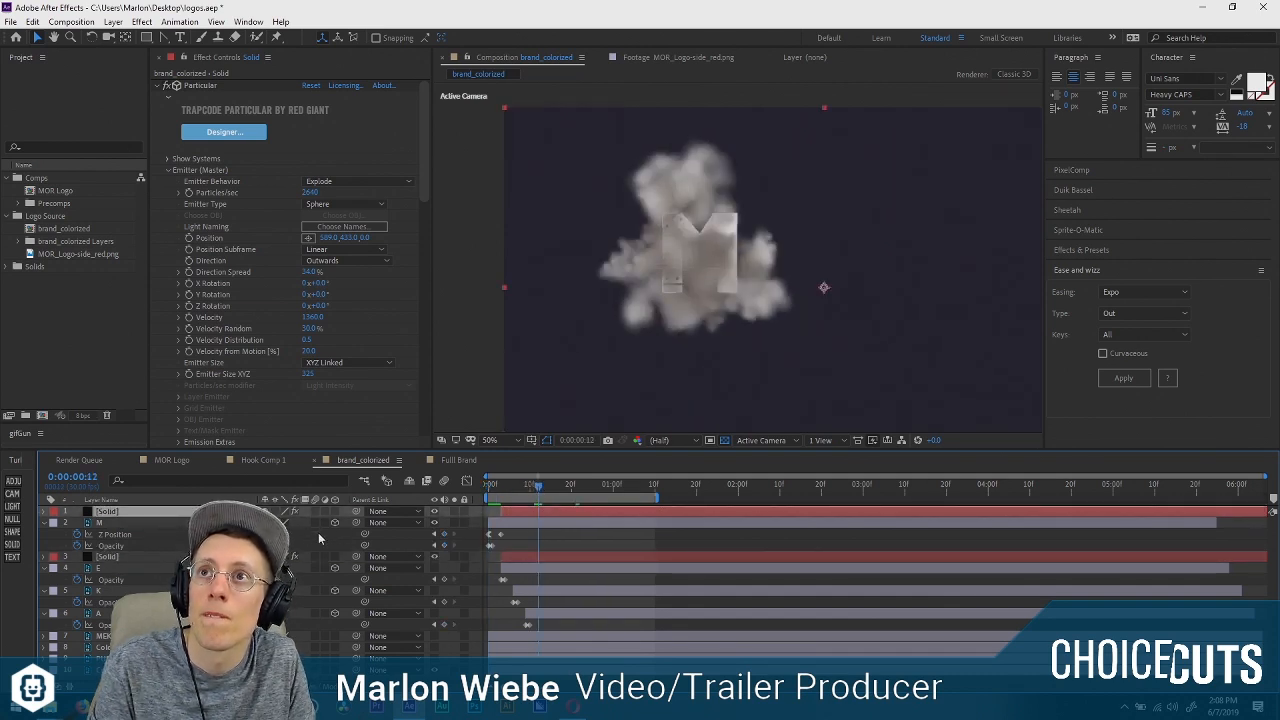
key(a)
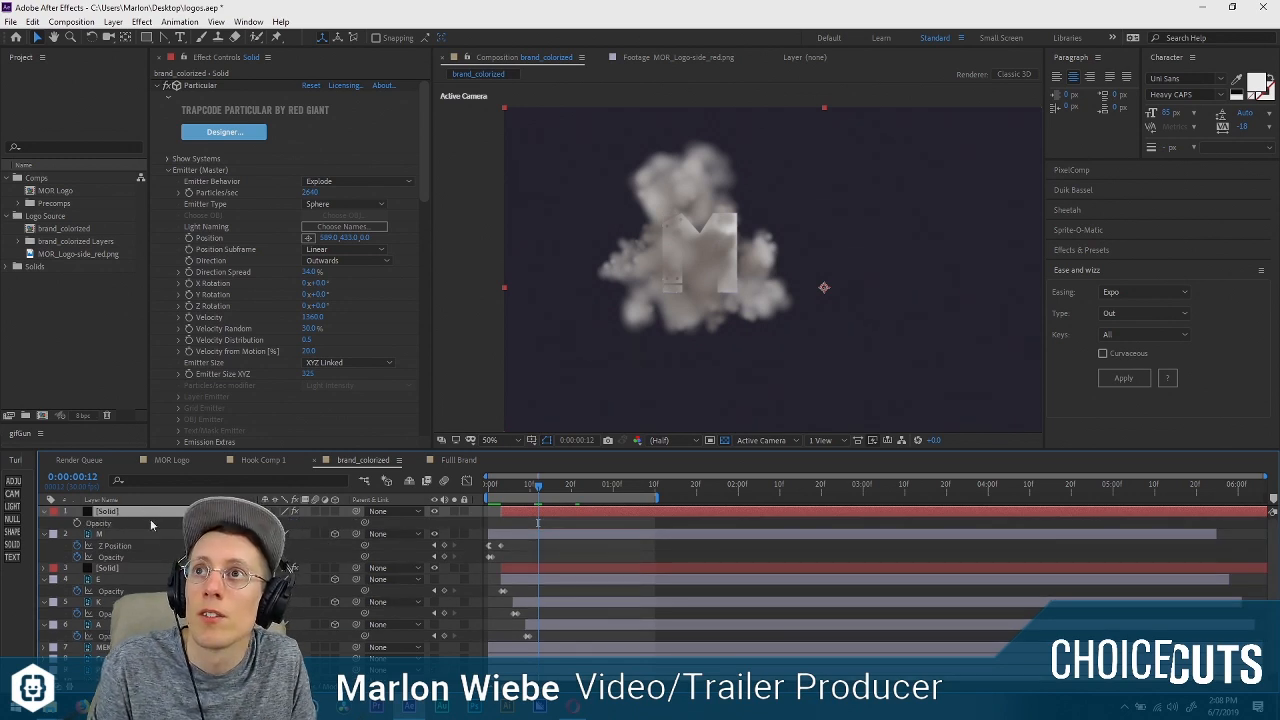
key(t)
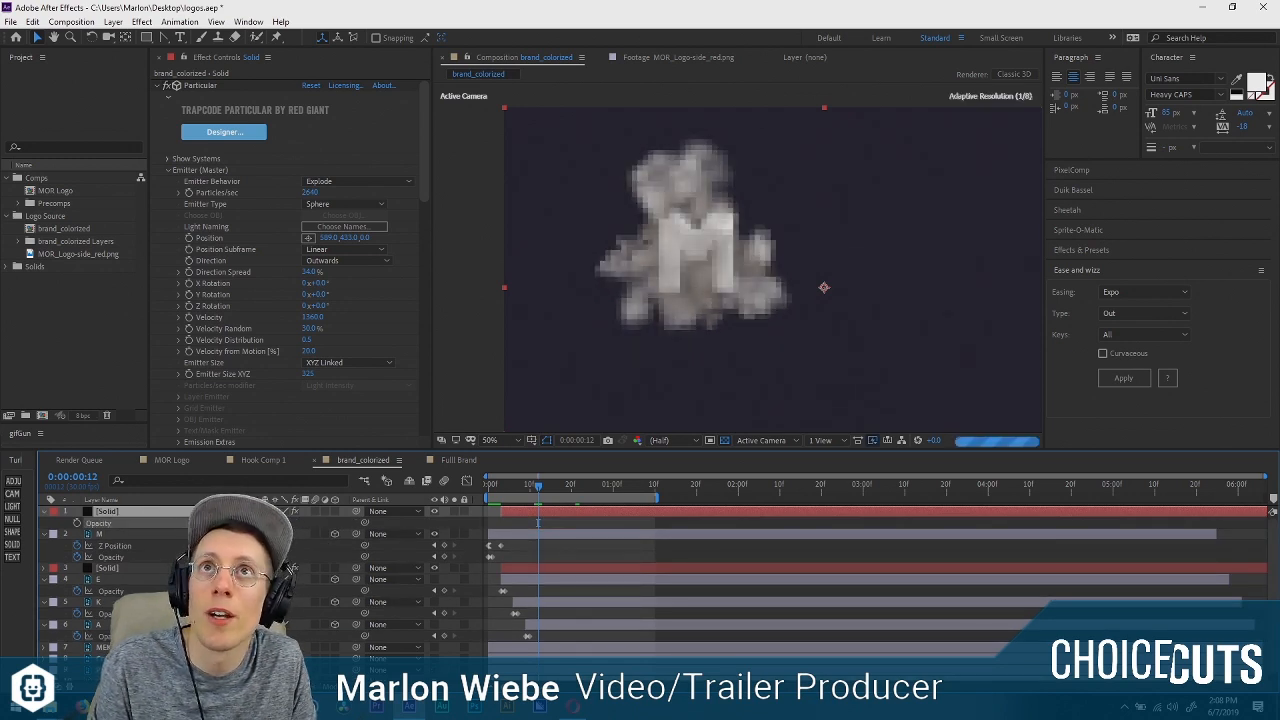
key(space)
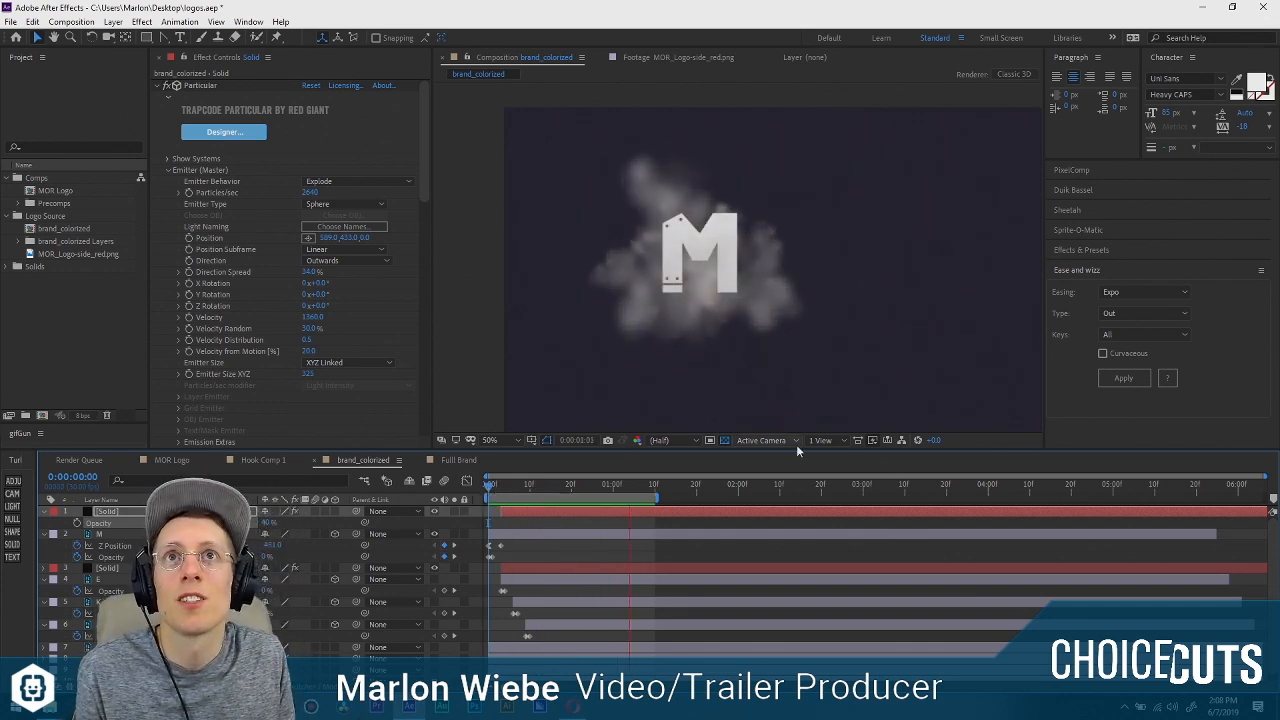
key(space)
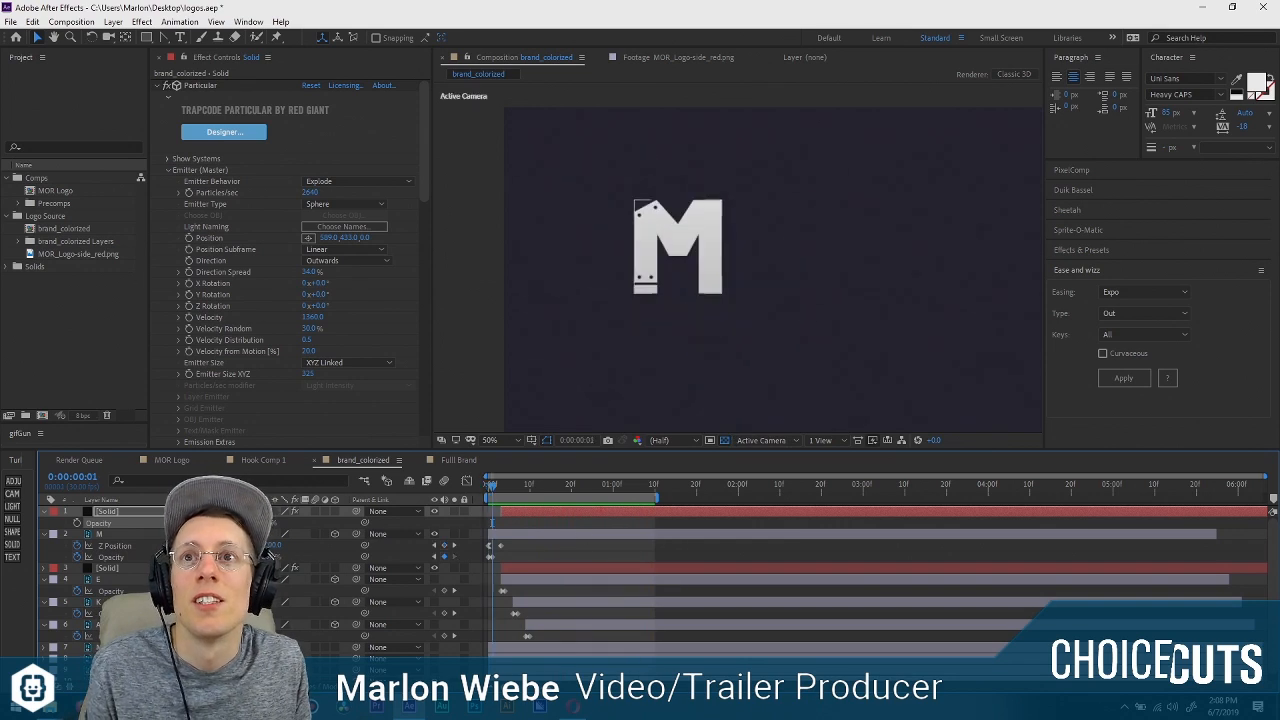
Pre-compose the smoke solid behind the M as "FX - Smoke - Puff", moving all attributes and opening the new composition.
click(112, 558)
right_click(118, 575)
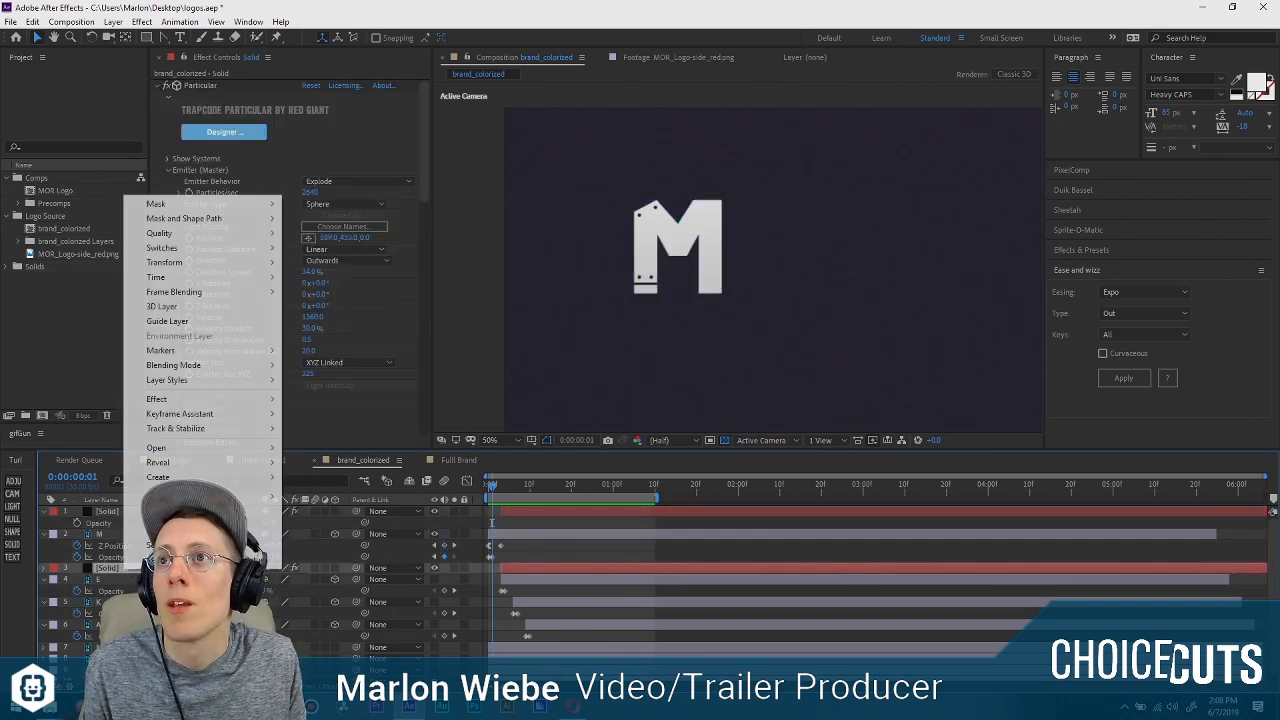
click(160, 510)
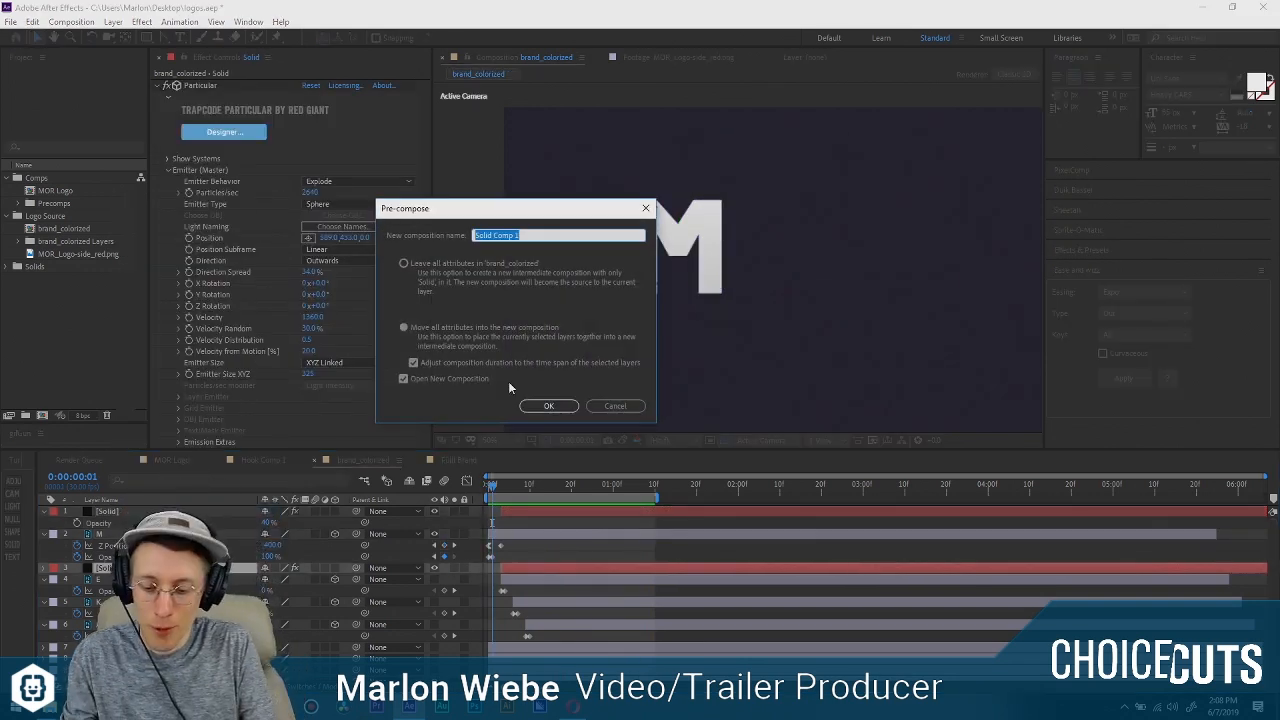
text(Smoke - F)
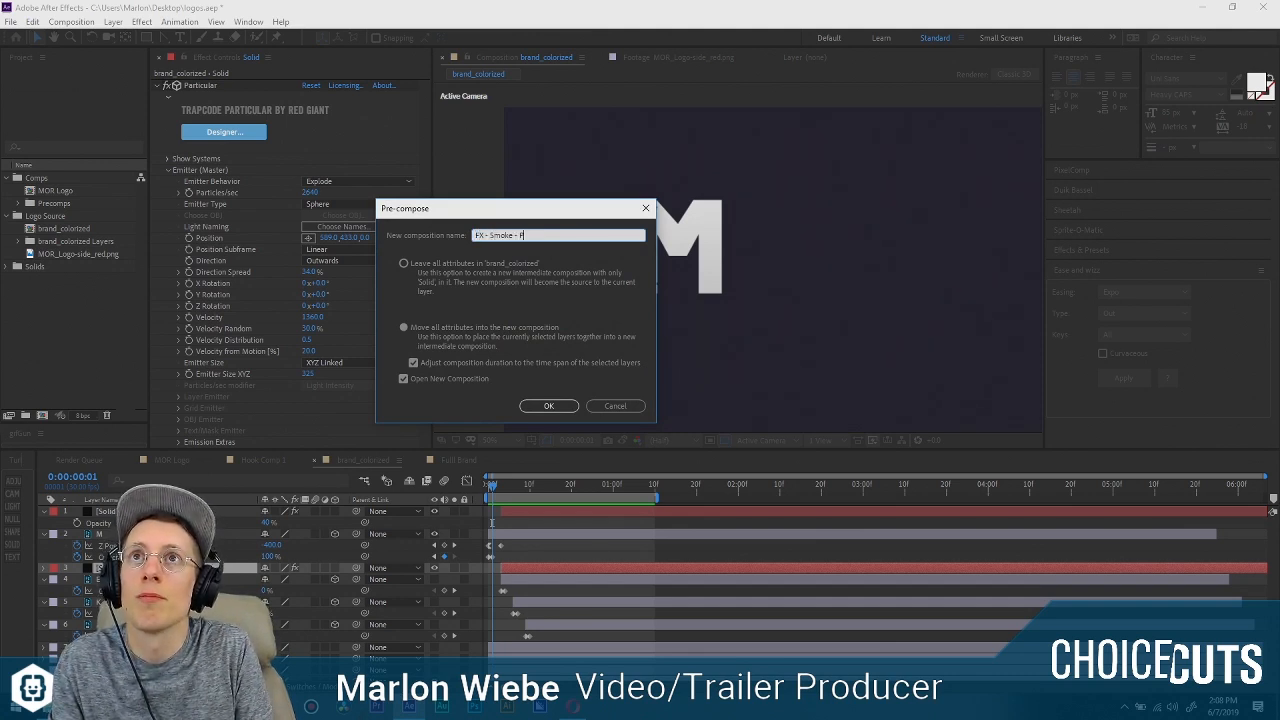
text(uff)
key(Return)
File the FX - Smoke - Puff composition in the Precomps folder and return to the brand_colorized composition.
click(65, 256)
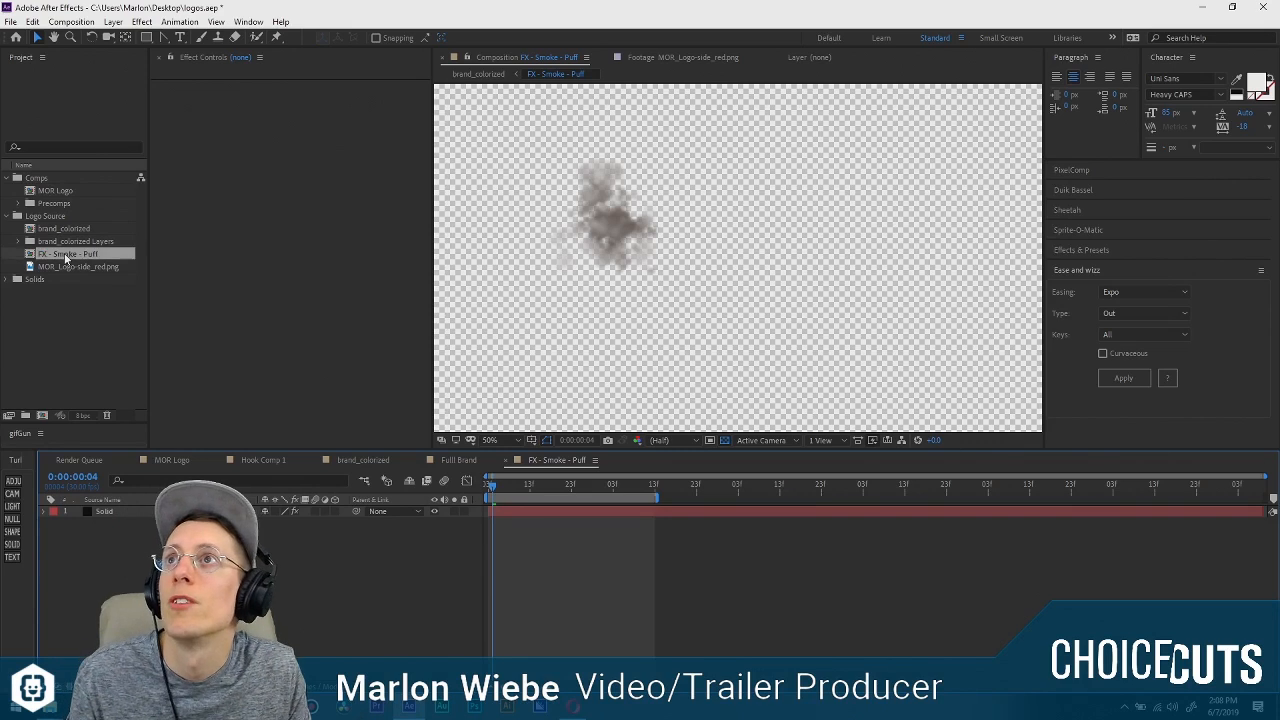
drag(66, 257, 40, 206)
click(176, 585)
key(Tab)
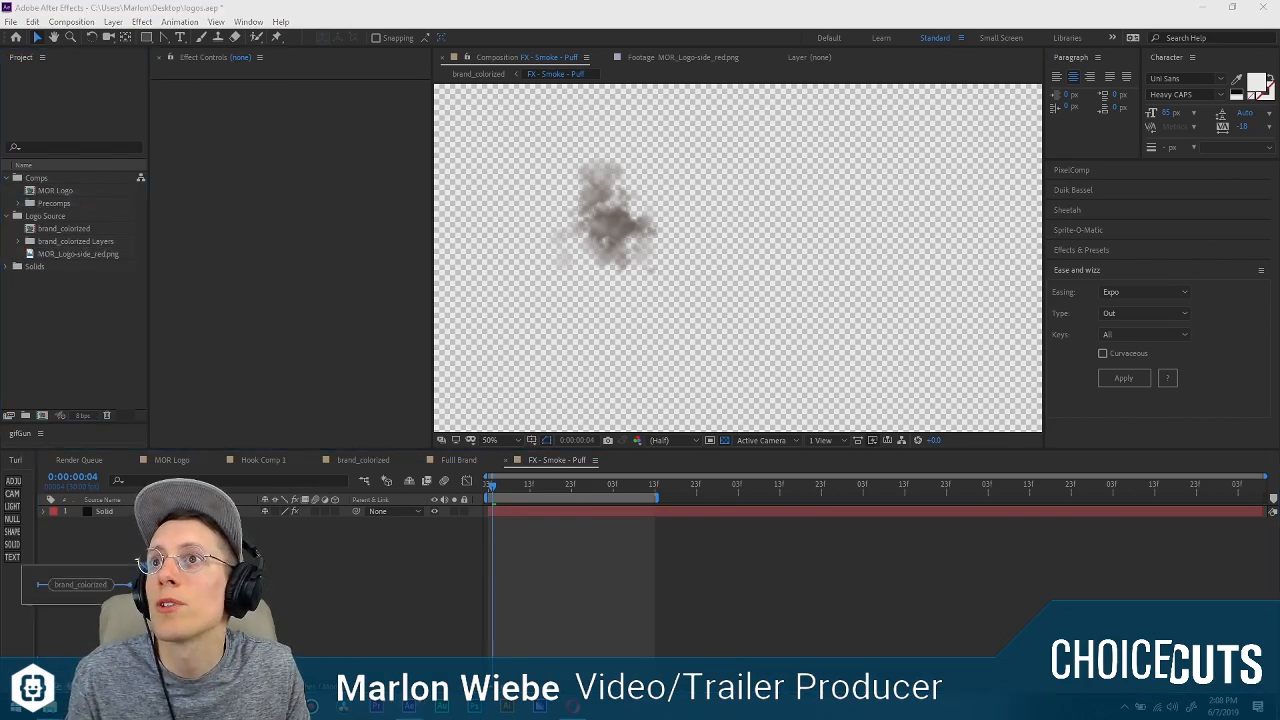
click(80, 584)
Replace the smoke solid above the M with a duplicate of the FX - Smoke - Puff layer.
mouse_move(495, 486)
mouse_down()
mouse_move(547, 488)
mouse_move(494, 488)
mouse_move(506, 488)
mouse_up()
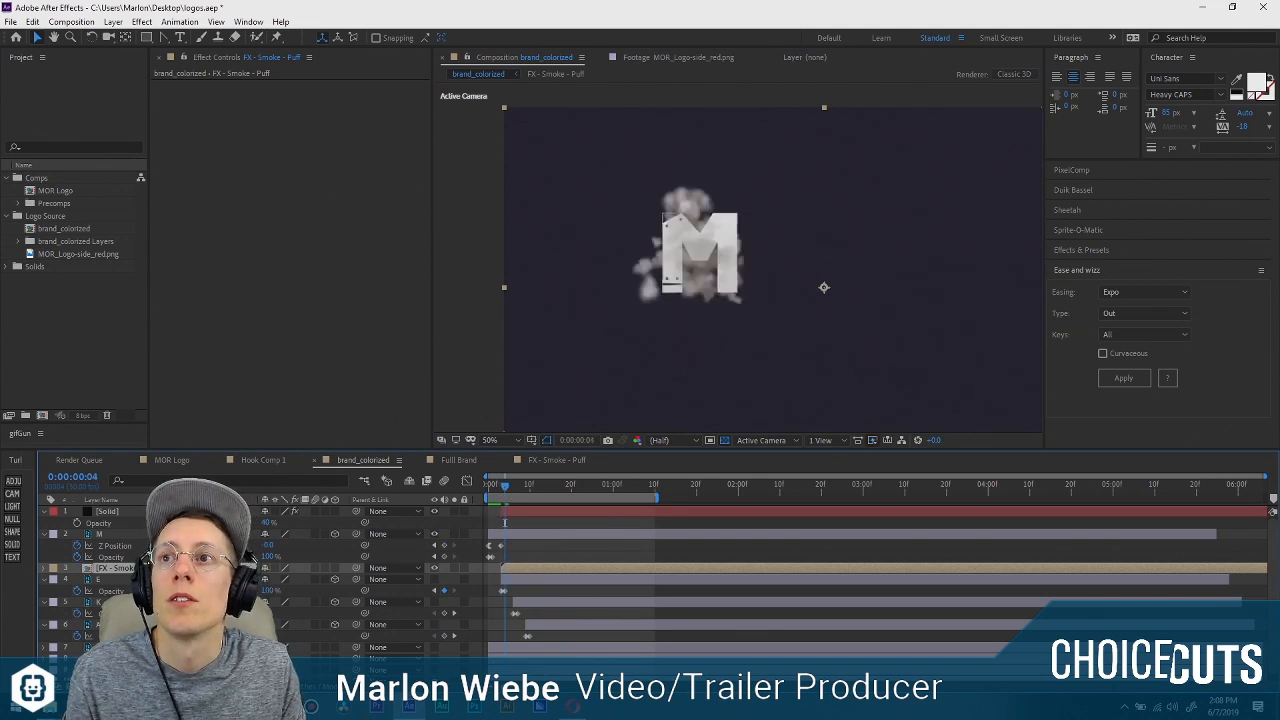
key(ctrl+d)
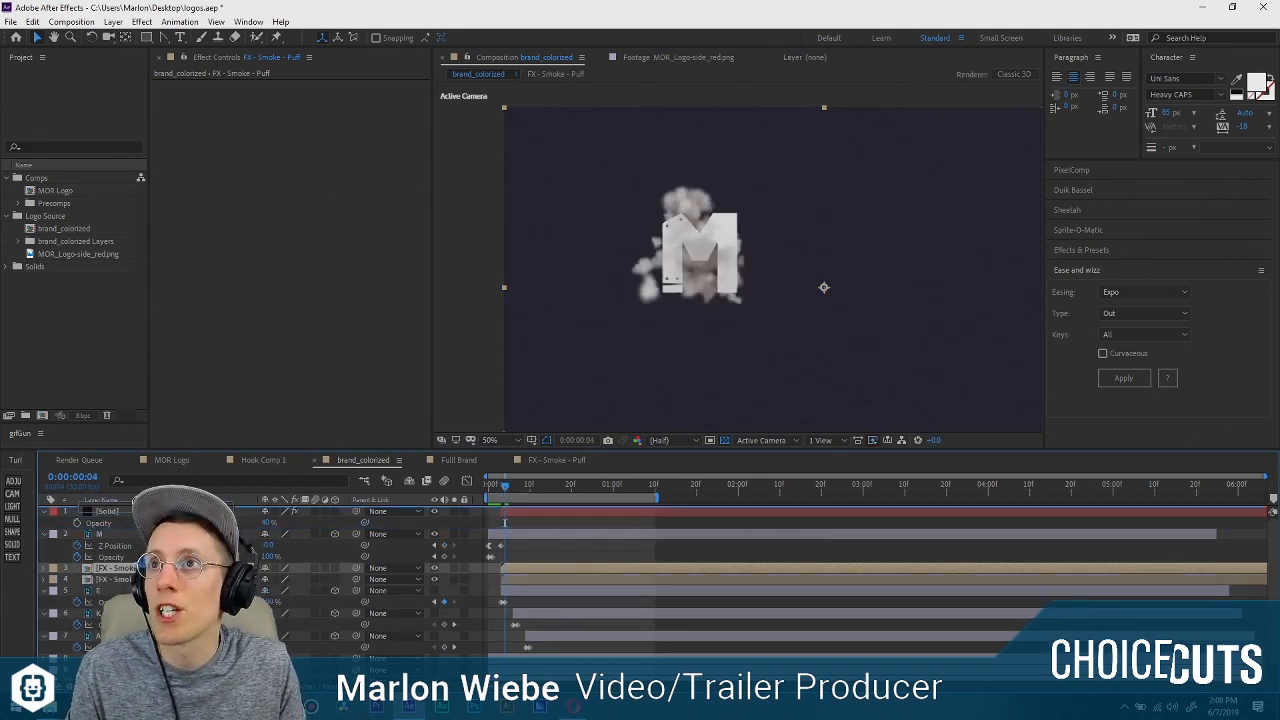
drag(115, 568, 120, 512)
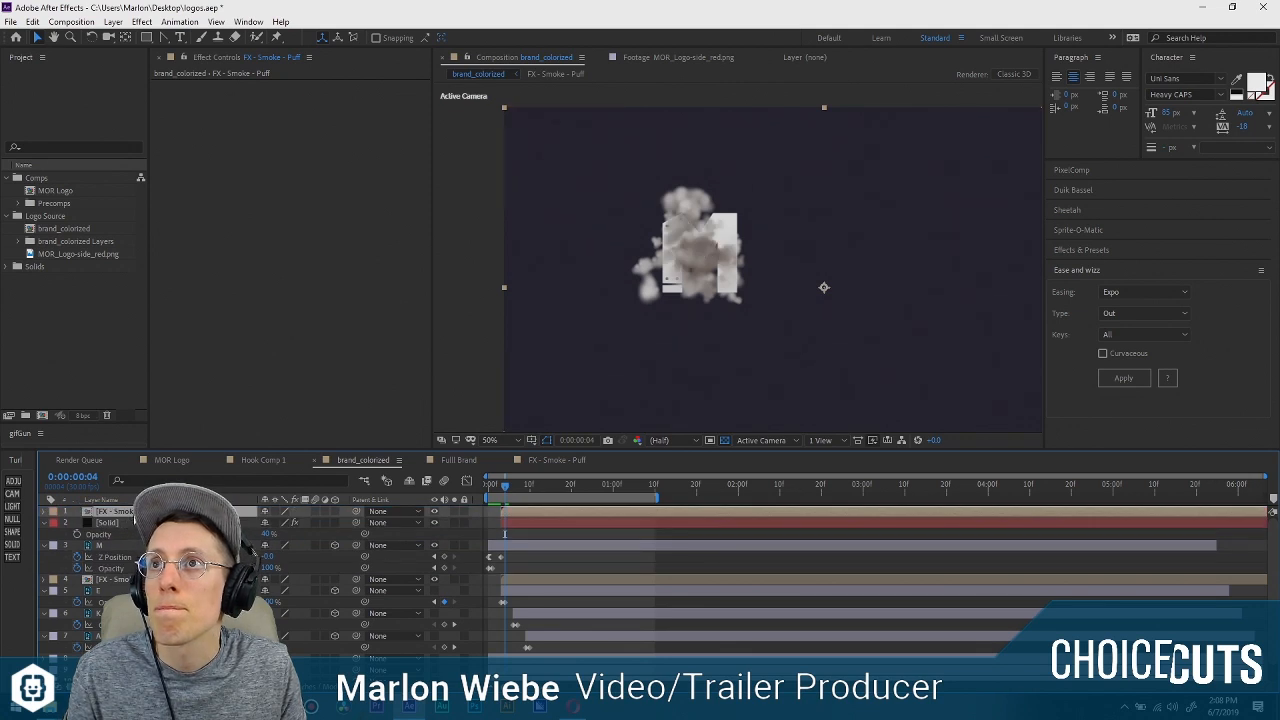
click(136, 523)
key(Delete)
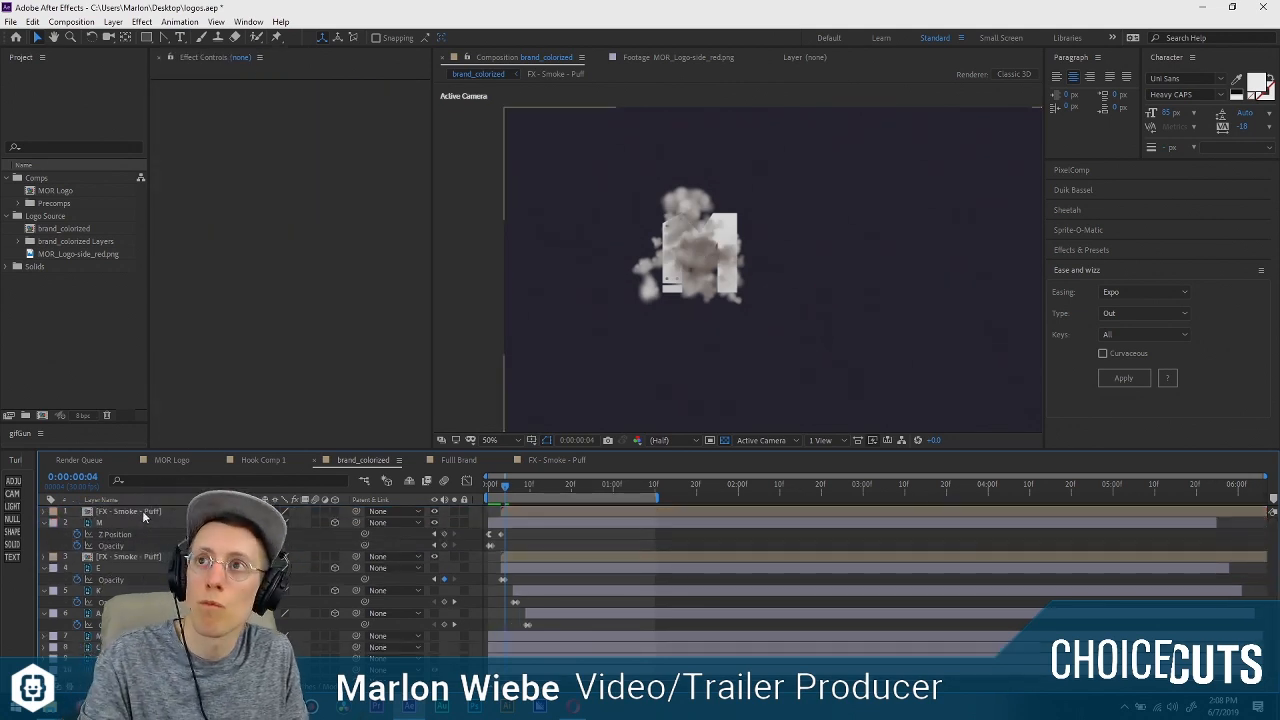
Set the opacity of the FX - Smoke - Puff layer in front of the M to 50%.
drag(505, 487, 517, 487)
click(514, 512)
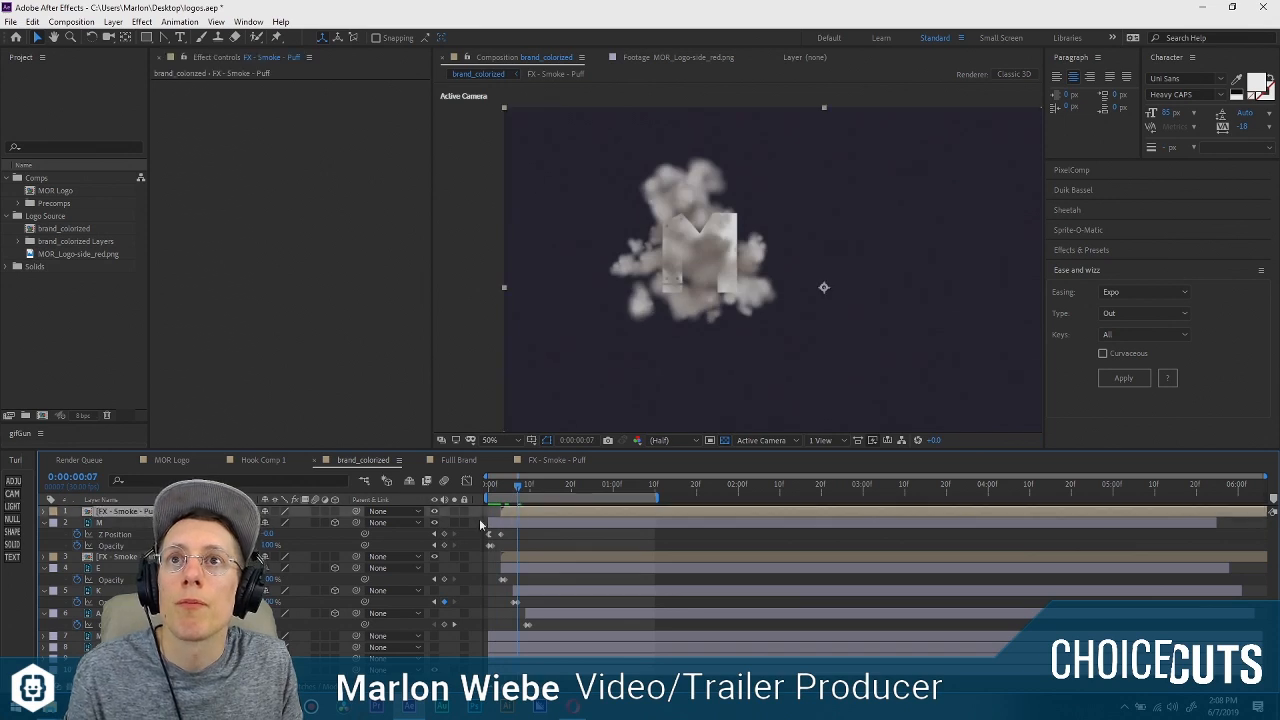
key(t)
click(266, 523)
text(50)
key(Return)
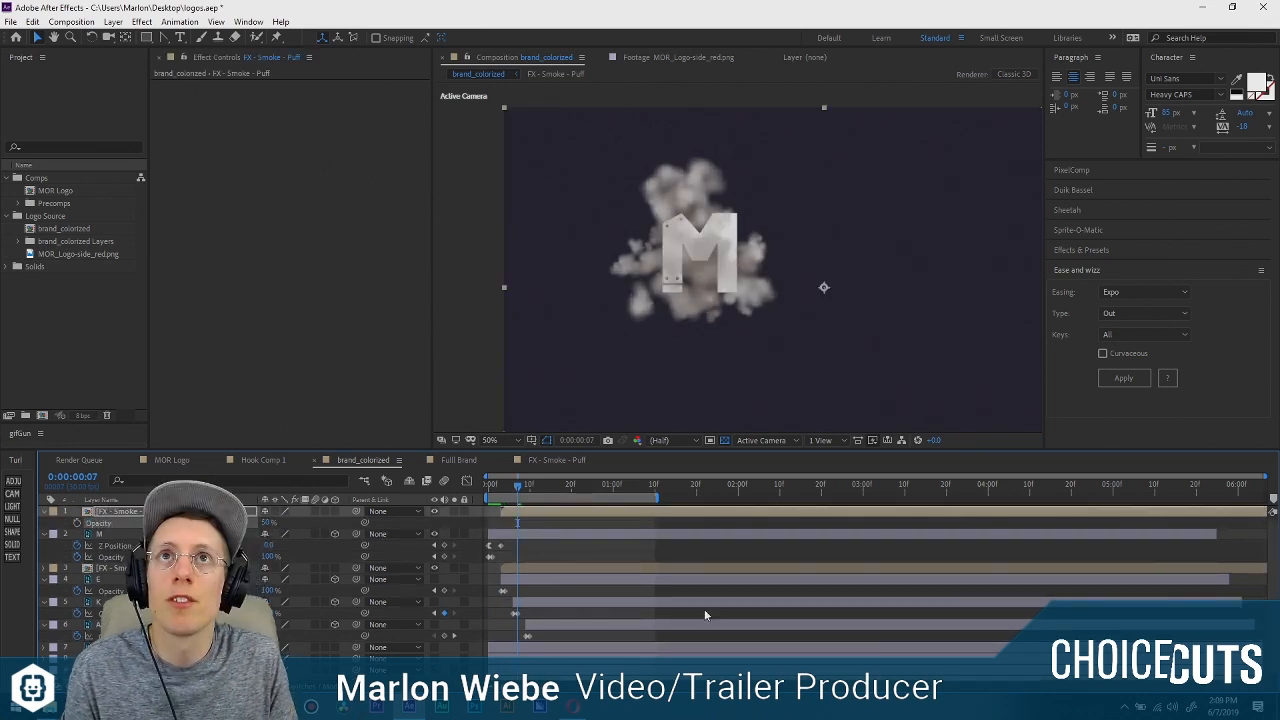
key(space)
Duplicate both FX - Smoke - Puff layers around the M and move the copies below the K layer.
click(551, 553)
click(521, 512)
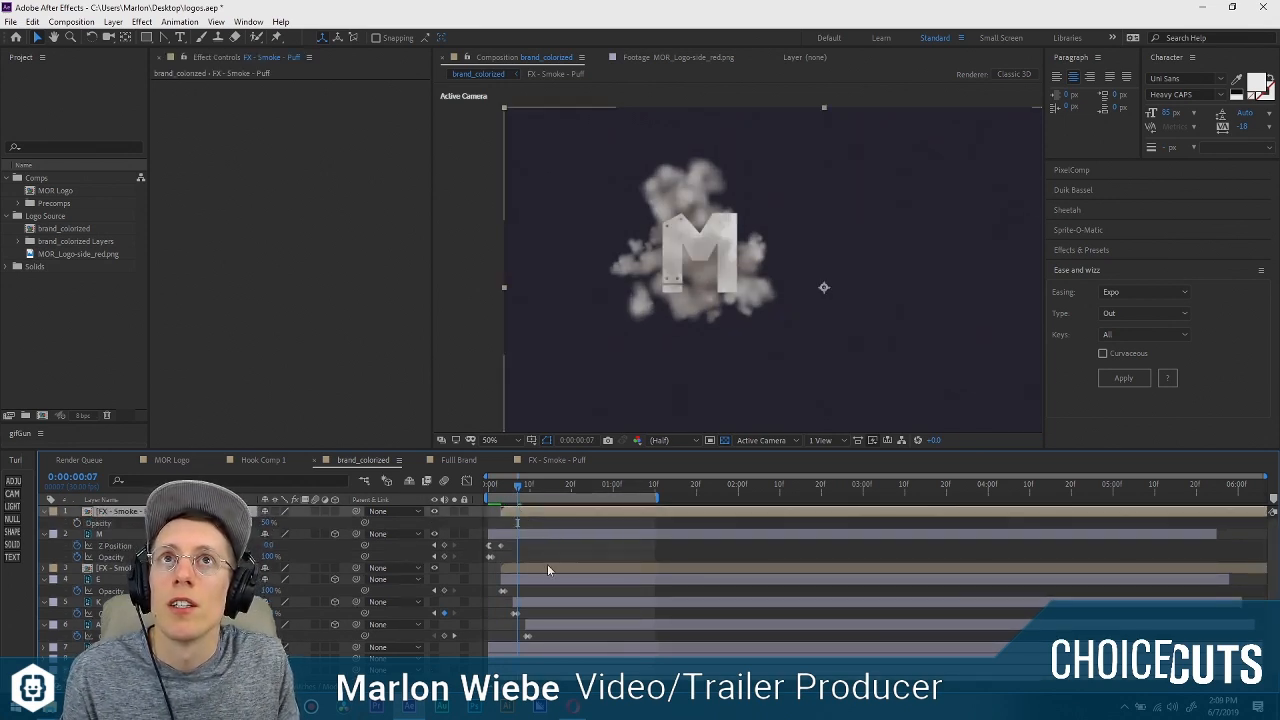
shift+click(545, 567)
click(552, 550)
click(557, 511)
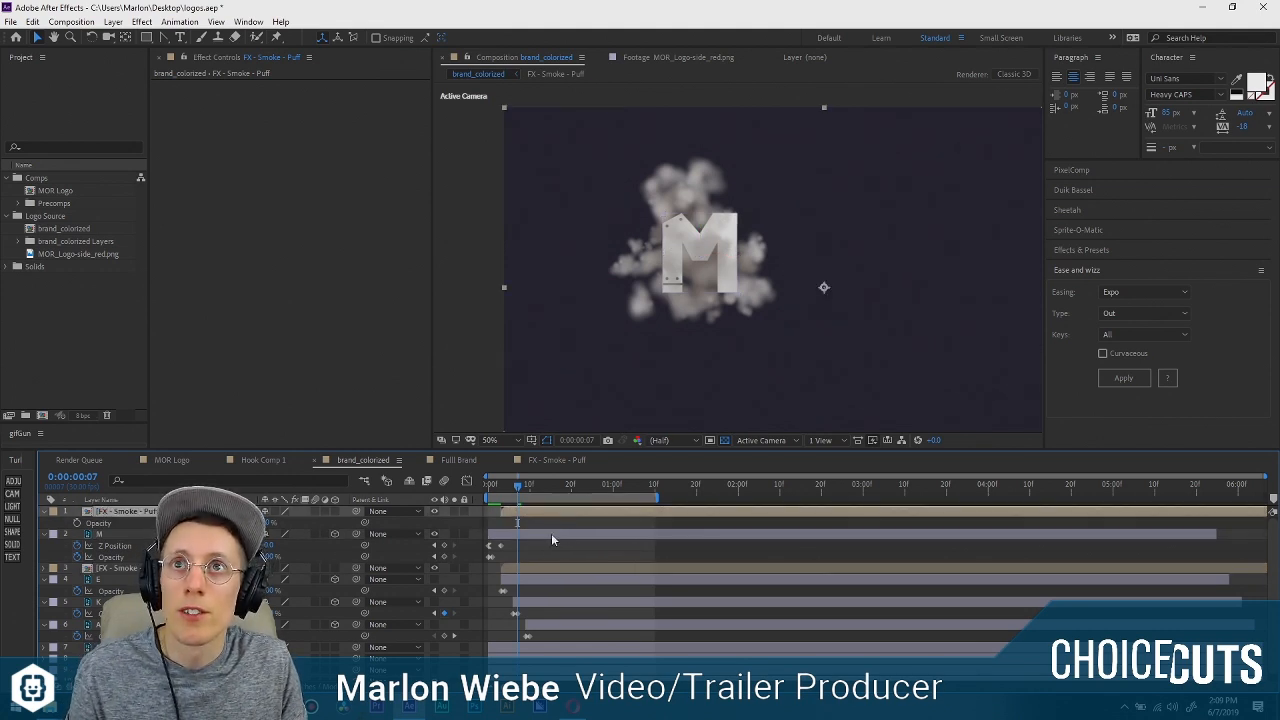
ctrl+click(545, 569)
key(ctrl+d)
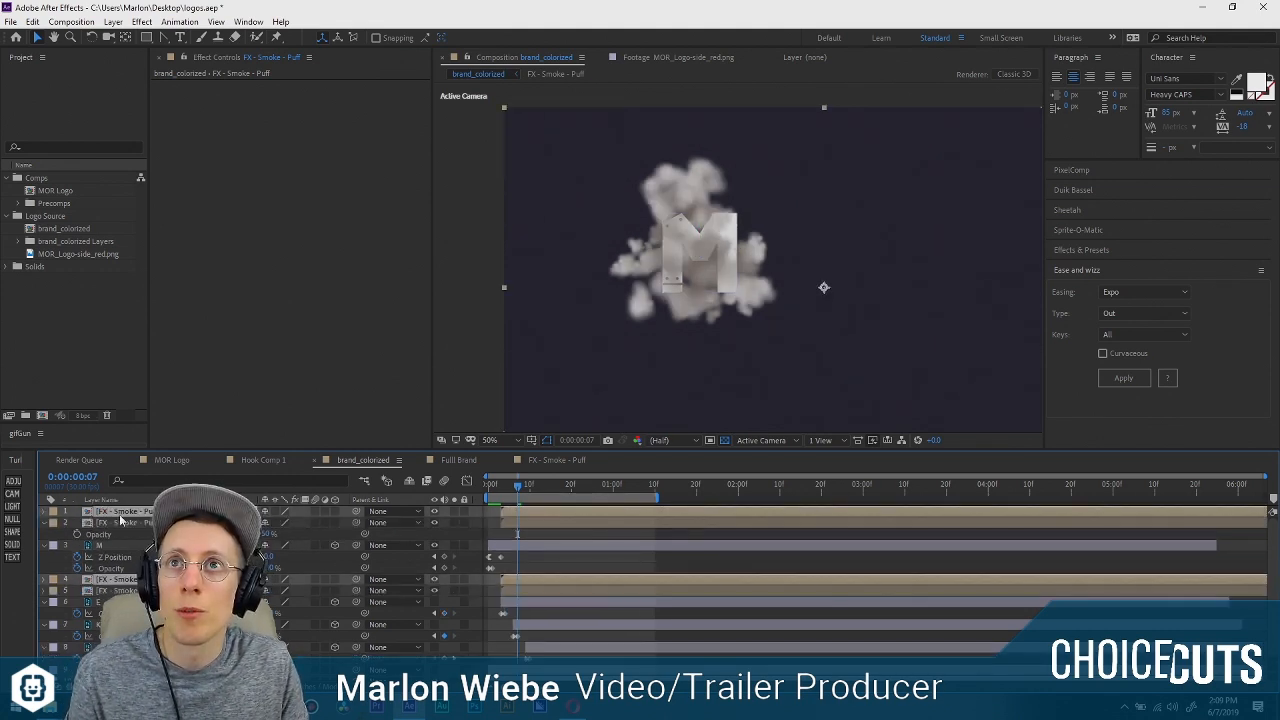
key(ctrl+shift+bracketleft)
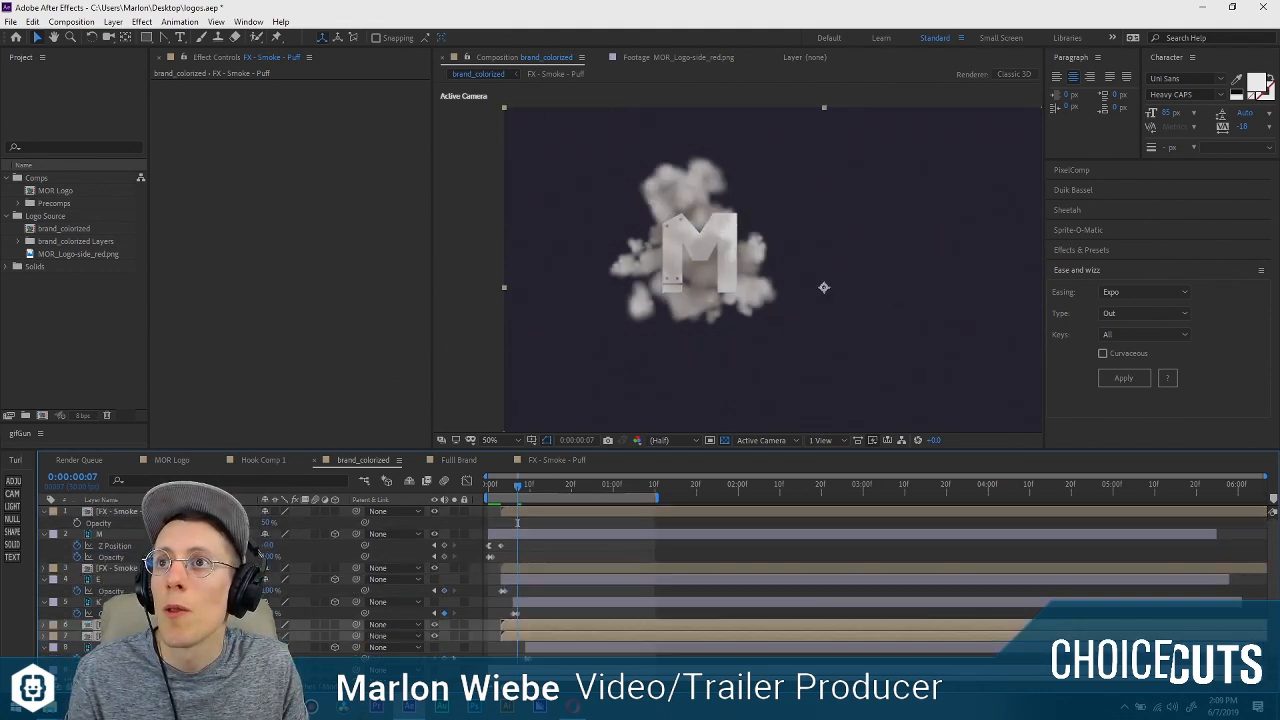
Arrange the copied smoke puffs directly above and below the K layer, starting at about frame 7.
click(545, 614)
click(540, 602)
mouse_move(530, 625)
mouse_down()
mouse_move(528, 598)
mouse_move(551, 602)
mouse_move(544, 637)
mouse_up()
key(ctrl+z)
ctrl+click(535, 636)
scroll(565, 625, down, 1)
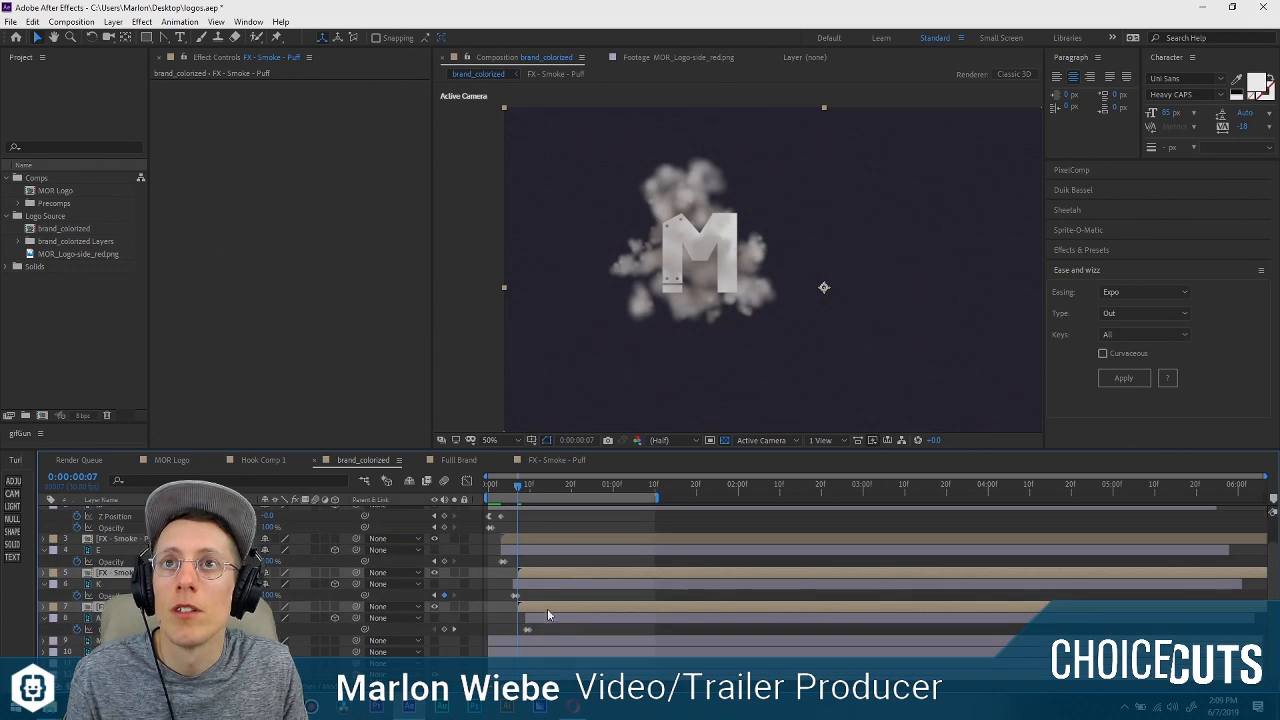
Duplicate the K's two smoke puffs and place the copies directly above and below the A layer, starting at about frame 10.
key(ctrl+d)
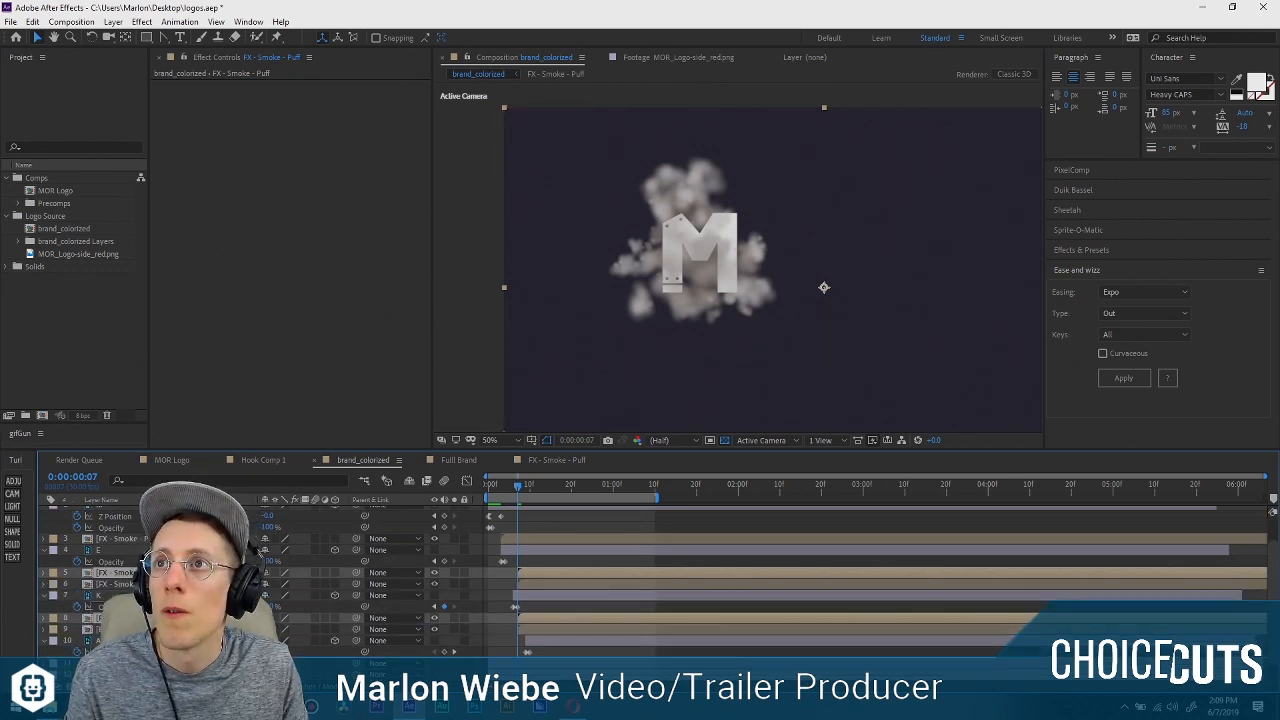
drag(125, 618, 125, 657)
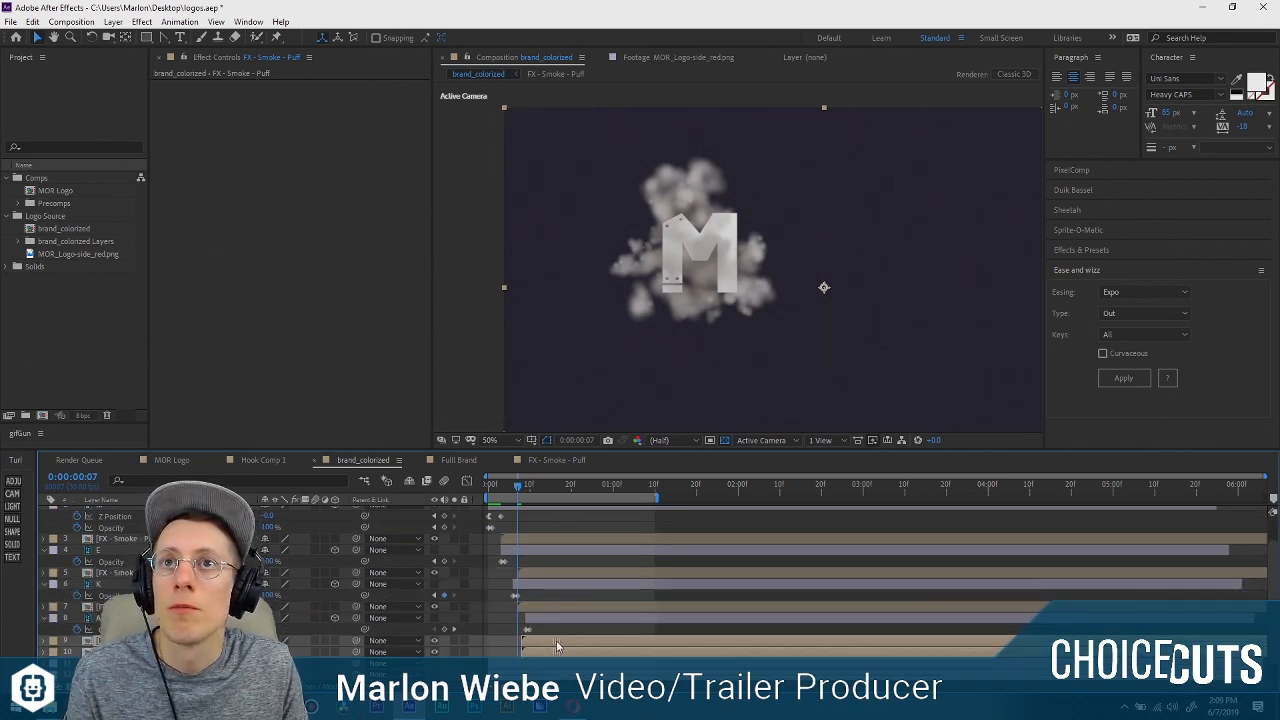
drag(556, 641, 565, 640)
click(125, 618)
drag(125, 640, 125, 614)
drag(514, 487, 546, 489)
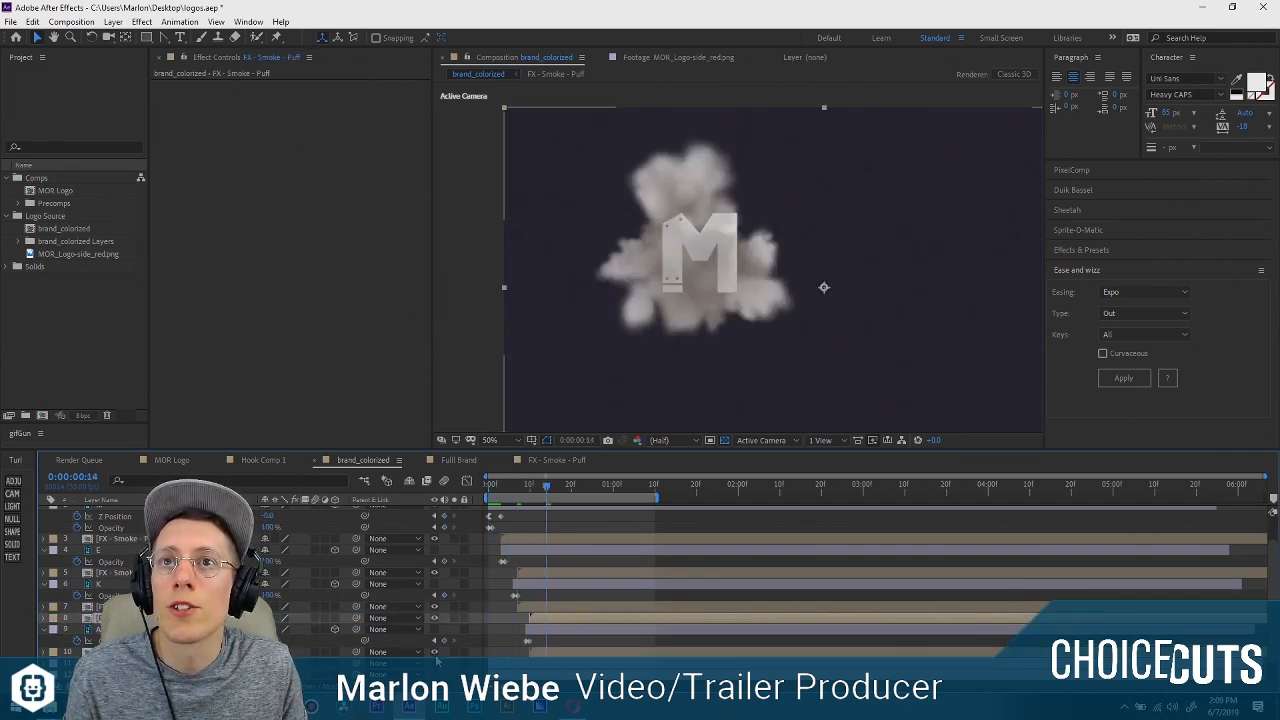
key(space)
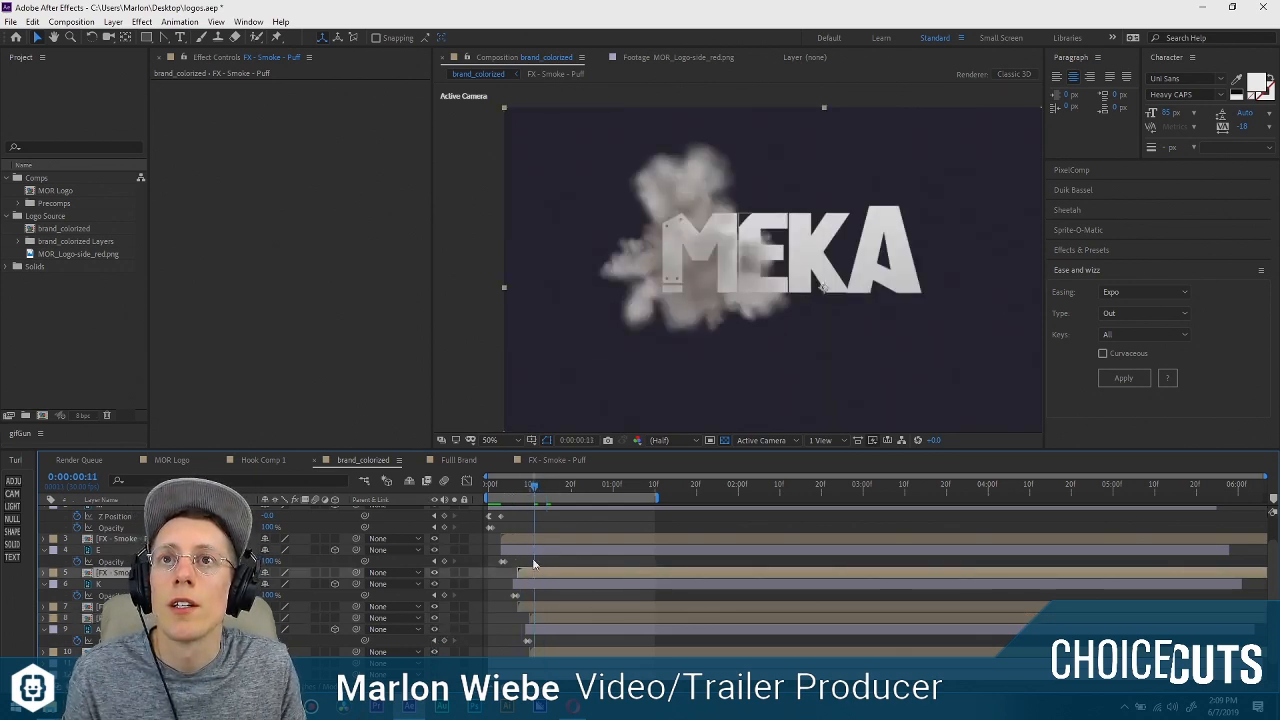
Try to shift the pair of smoke puffs around the K layer horizontally from the M to the K letter.
scroll(531, 610, up, 1)
ctrl+click(540, 636)
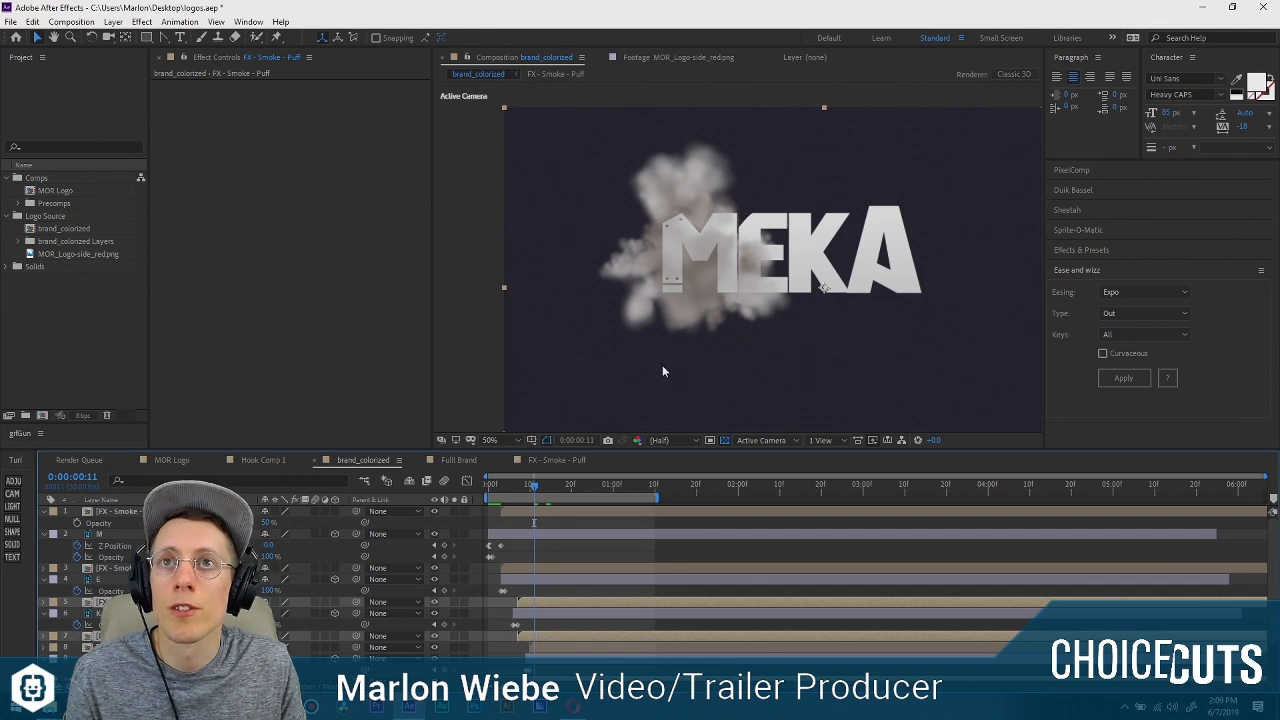
drag(673, 277, 755, 280)
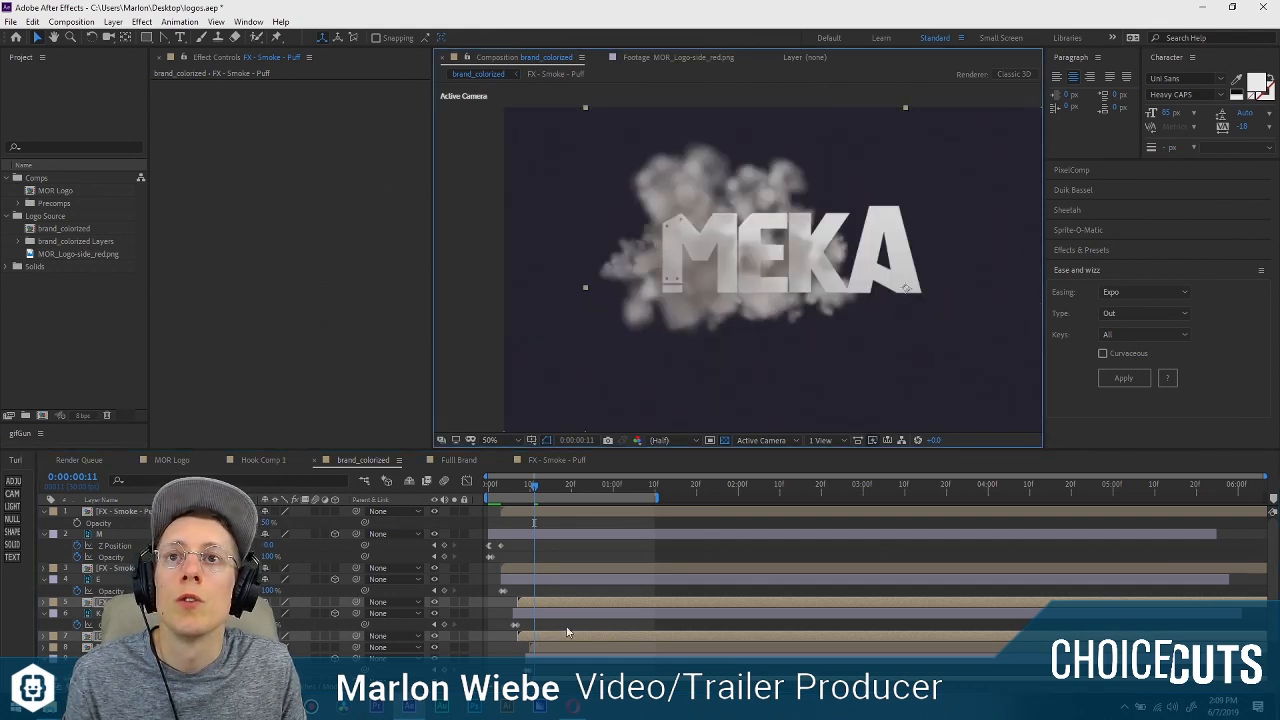
scroll(566, 632, down, 2)
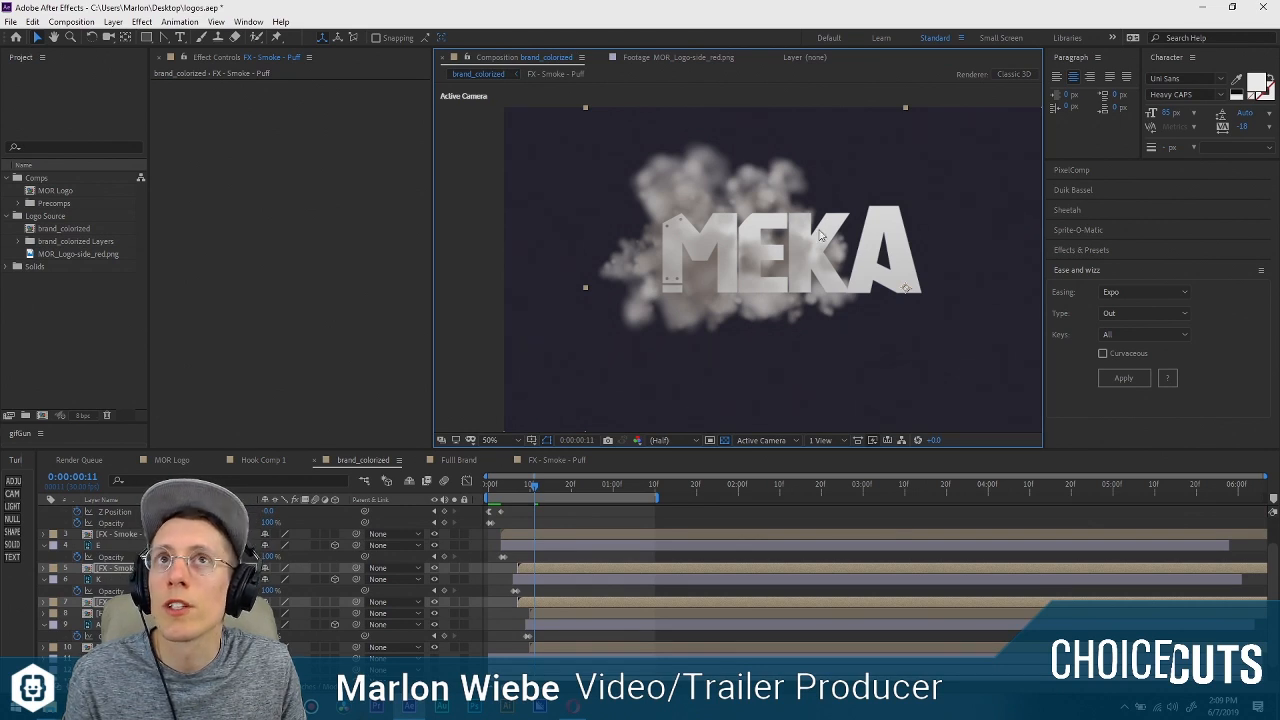
drag(820, 235, 872, 216)
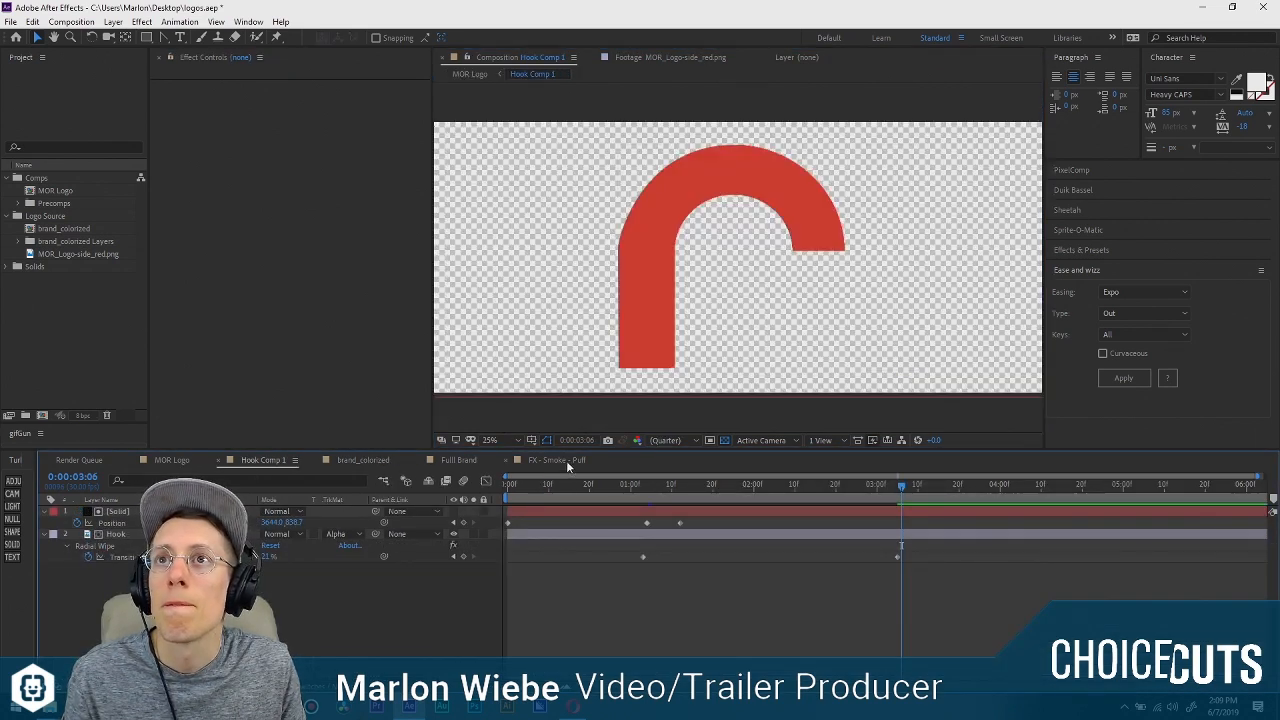
Try to retime the smoke puffs above and below the E layer to start at about frame 4.
click(566, 460)
click(362, 460)
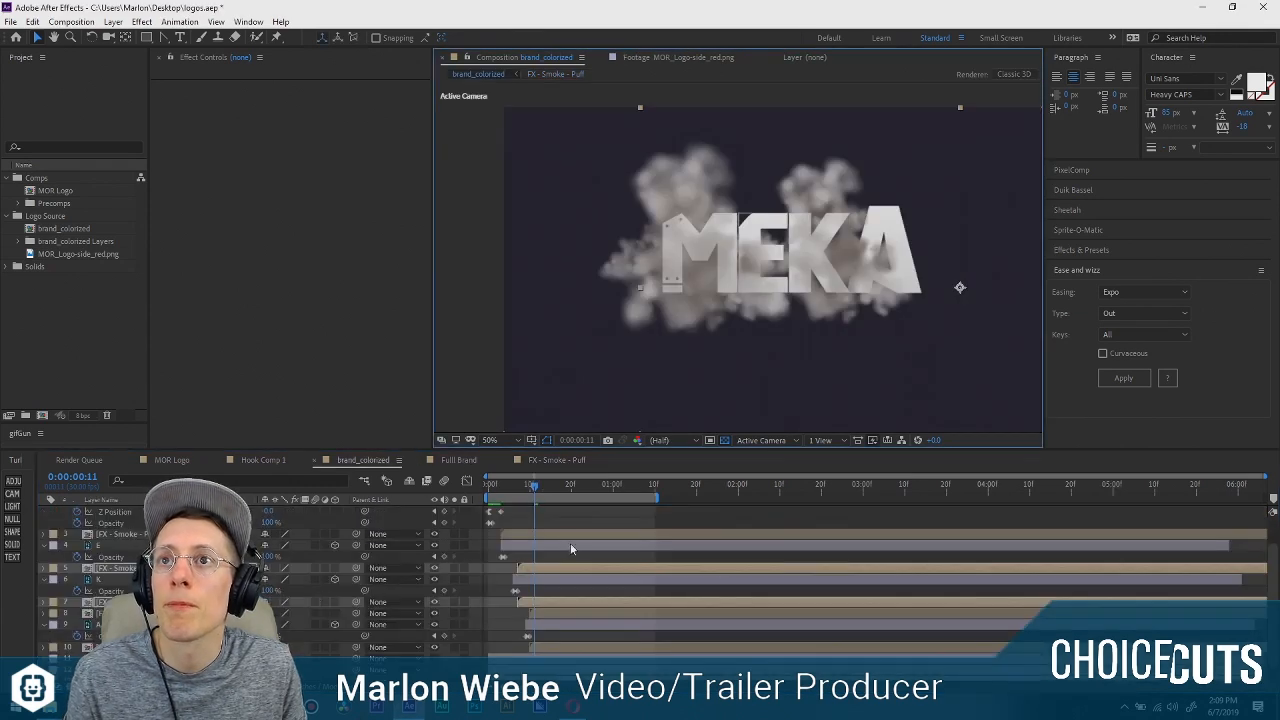
scroll(531, 541, up, 2)
scroll(531, 553, down, 2)
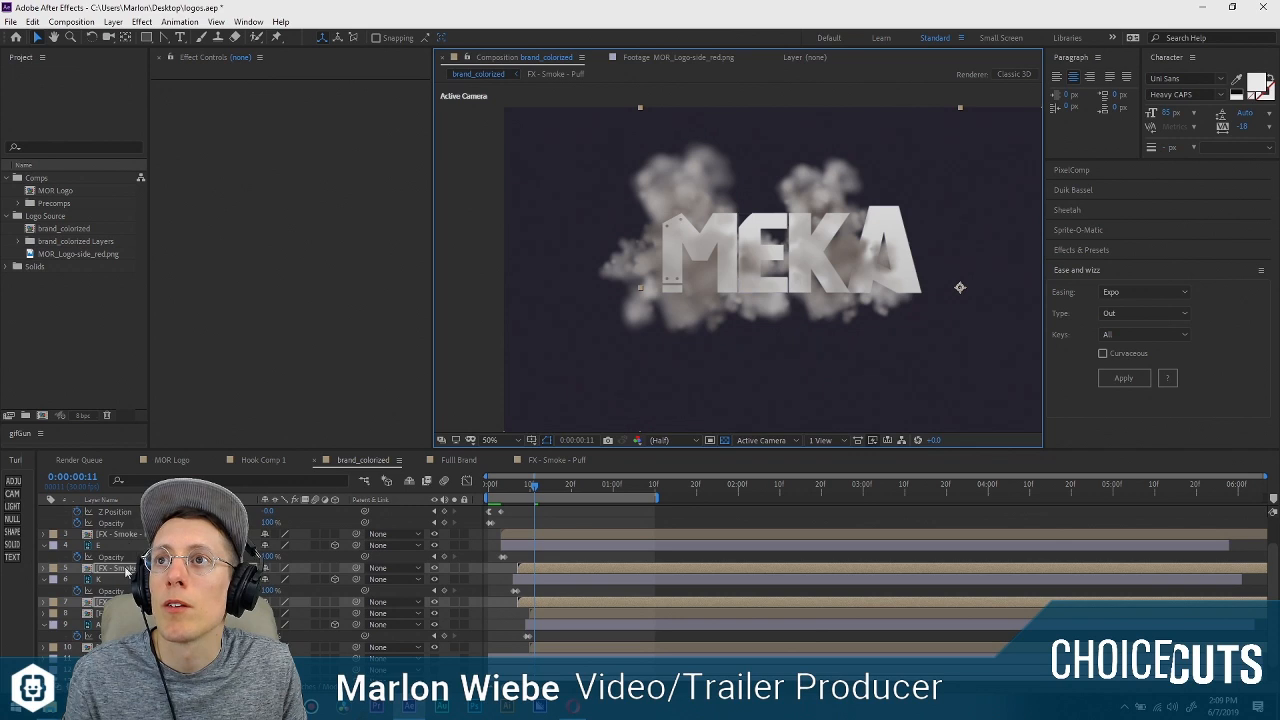
click(128, 580)
click(120, 535)
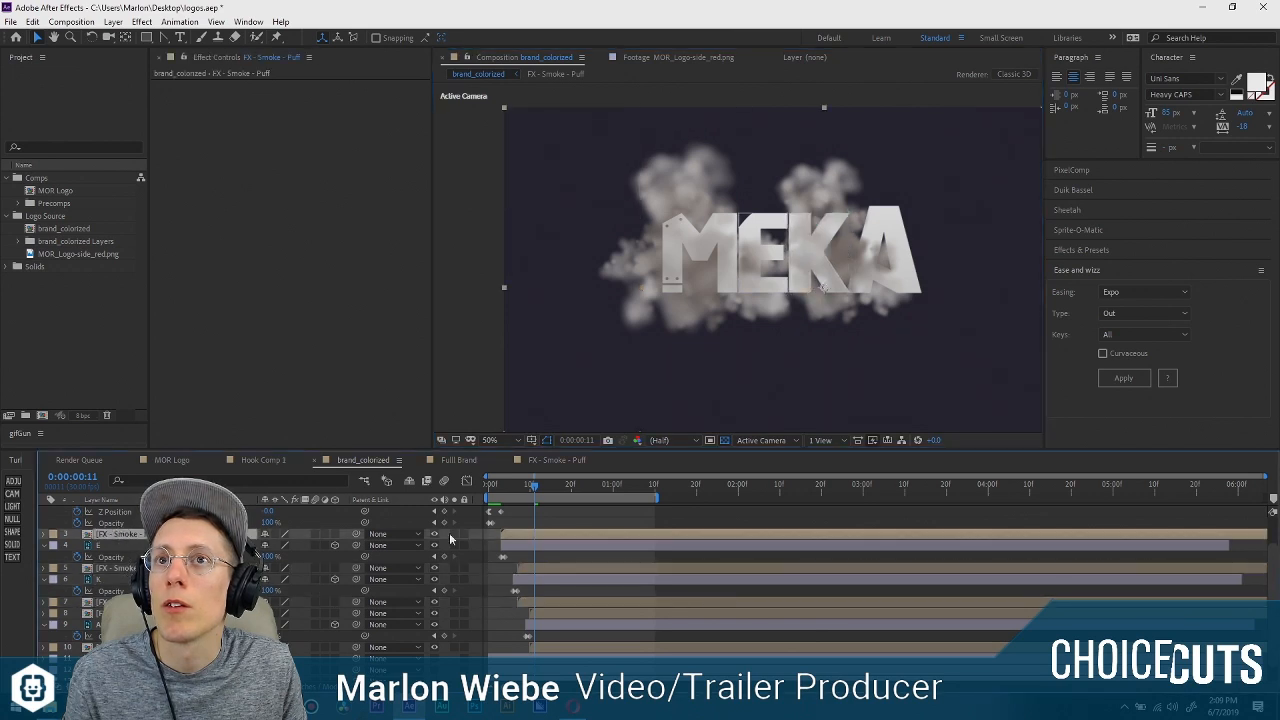
click(531, 567)
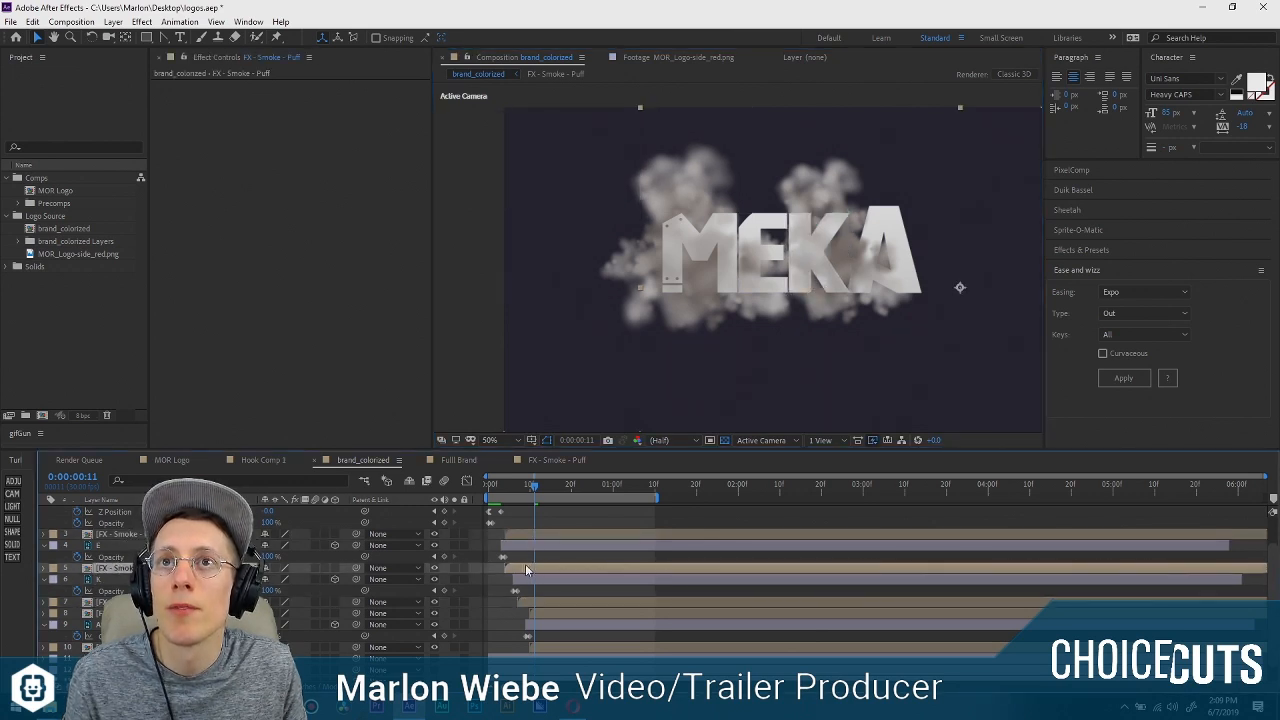
shift+click(536, 532)
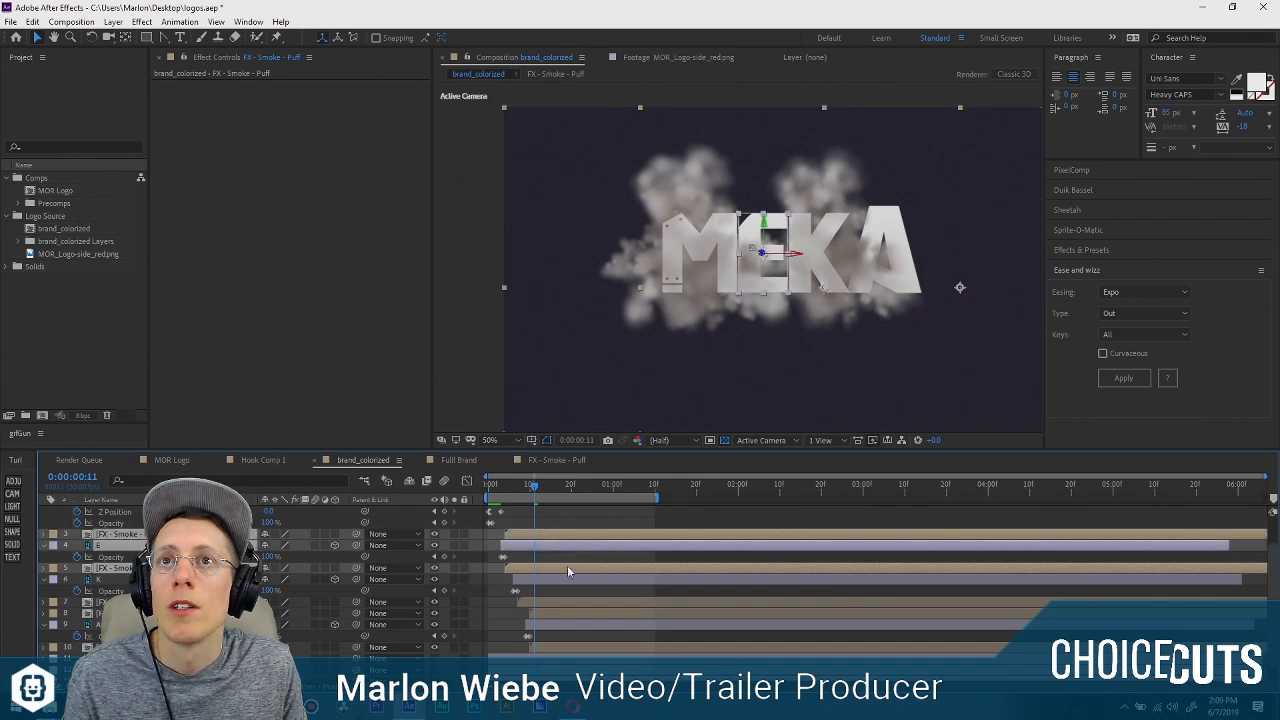
Undo the retiming of the puffs around the E and the horizontal shift of the K's puffs.
key(ctrl+z)
key(ctrl+z)
key(ctrl+z)
key(ctrl+z)
key(ctrl+z)
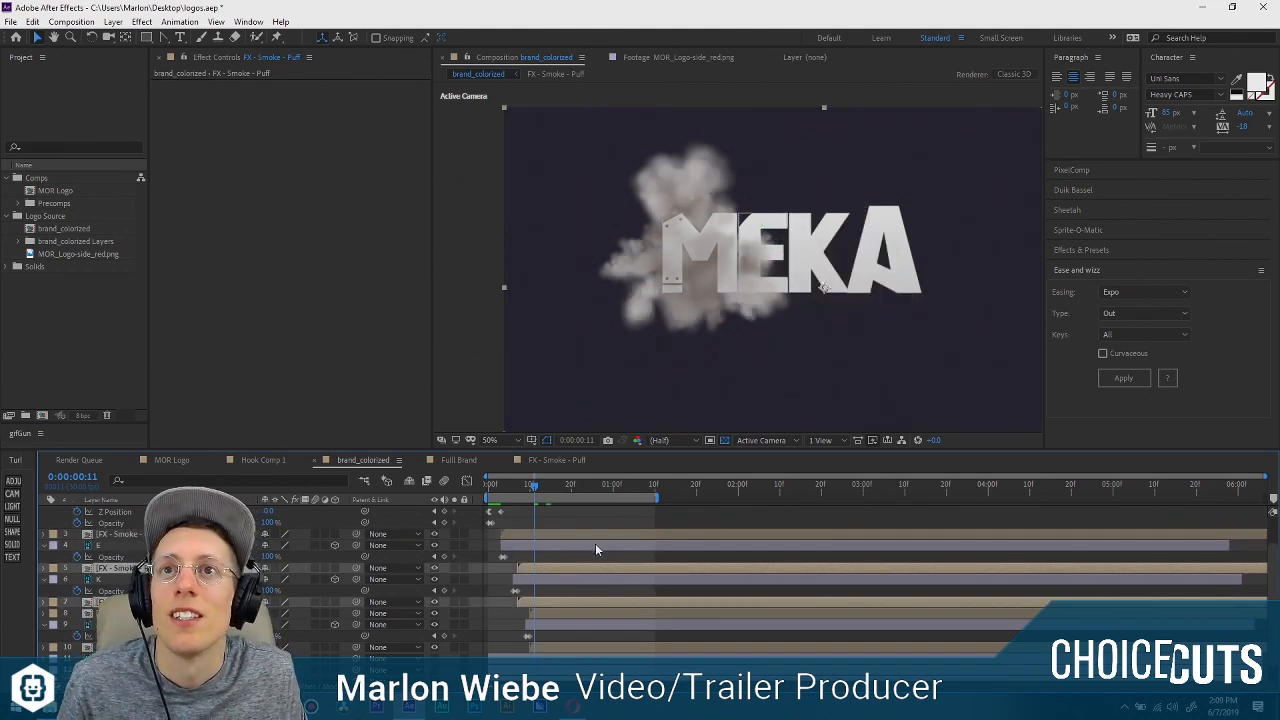
Retime the smoke puffs directly above and below the E layer to start at about frame 5 and shift them horizontally onto the E.
scroll(595, 543, up, 2)
click(559, 578)
click(557, 604)
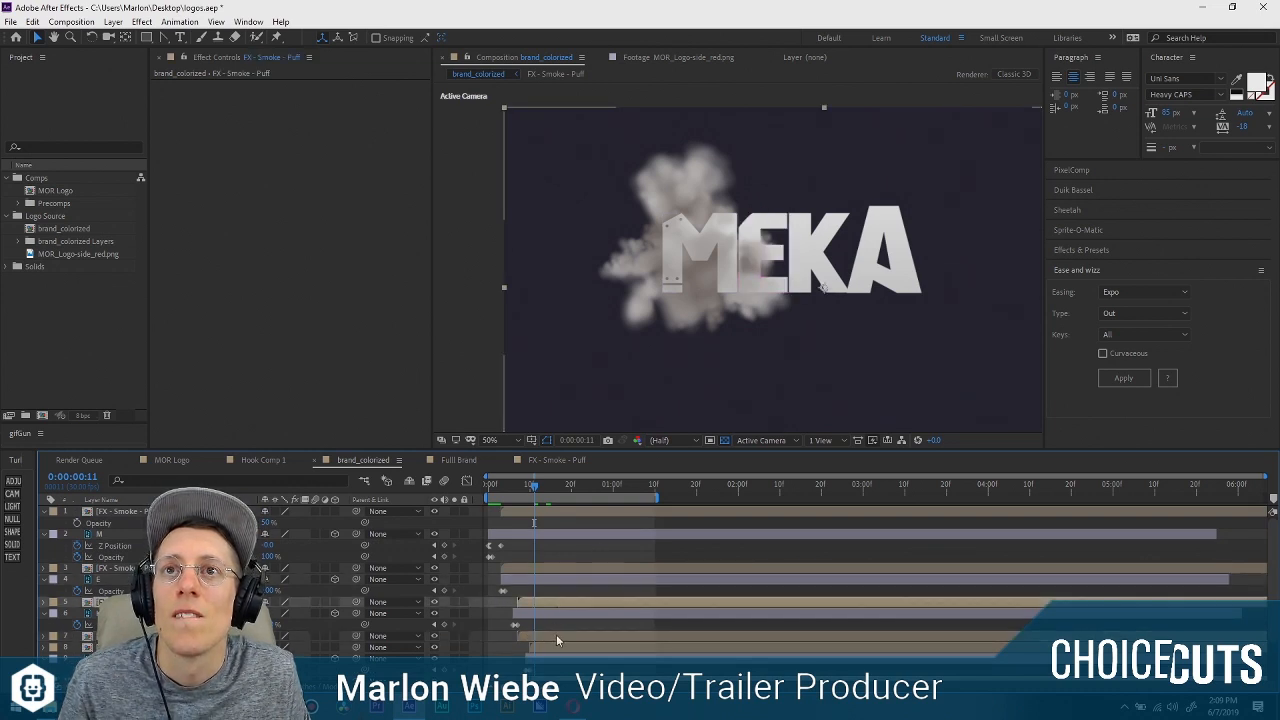
click(118, 568)
ctrl+click(122, 602)
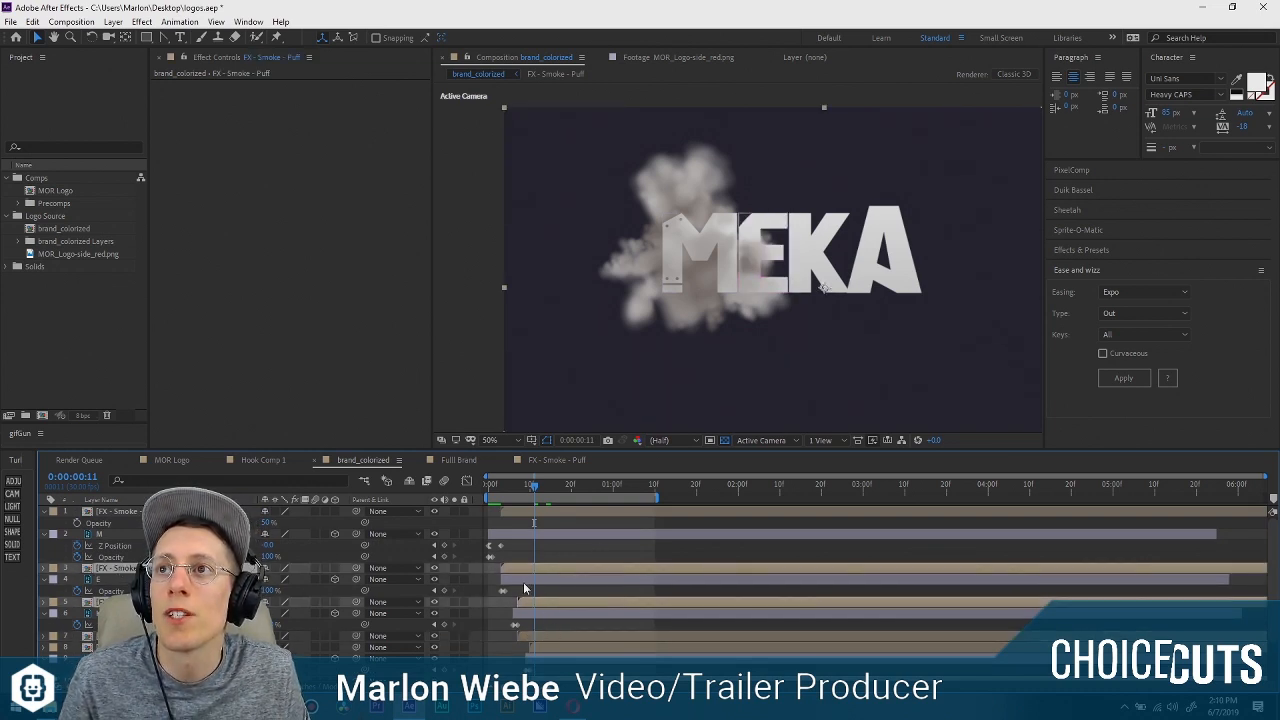
click(522, 600)
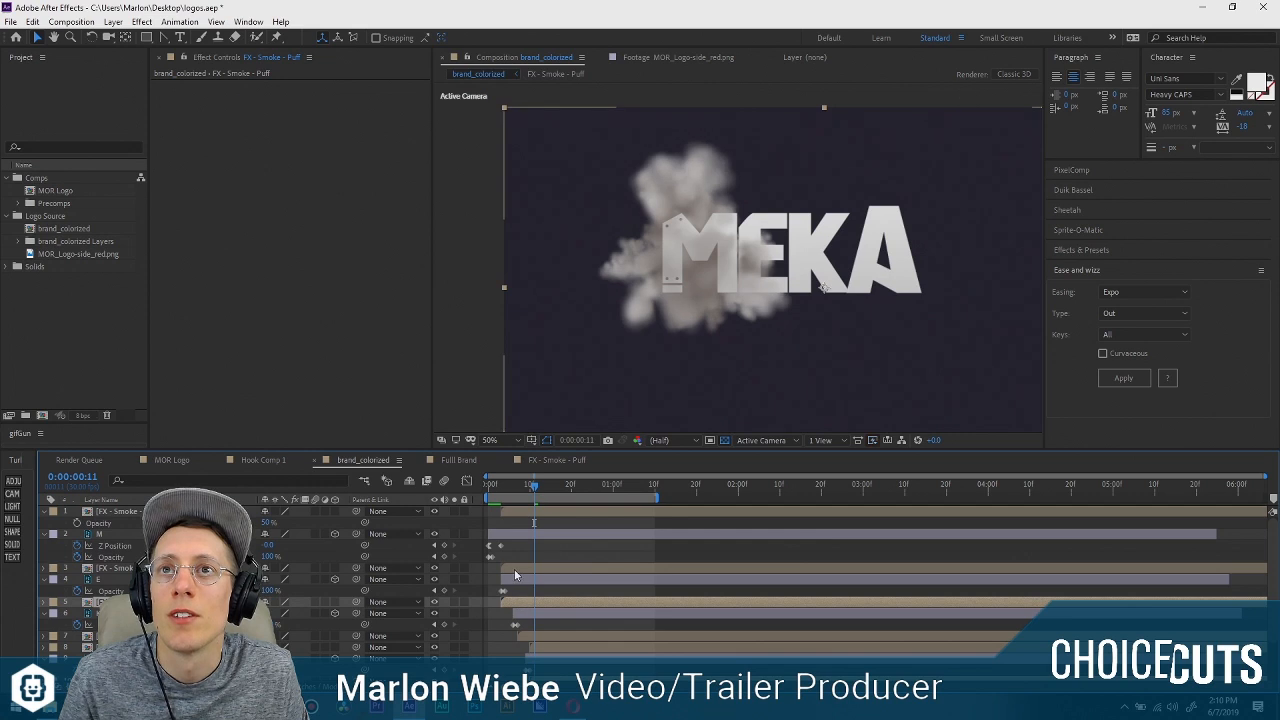
click(520, 573)
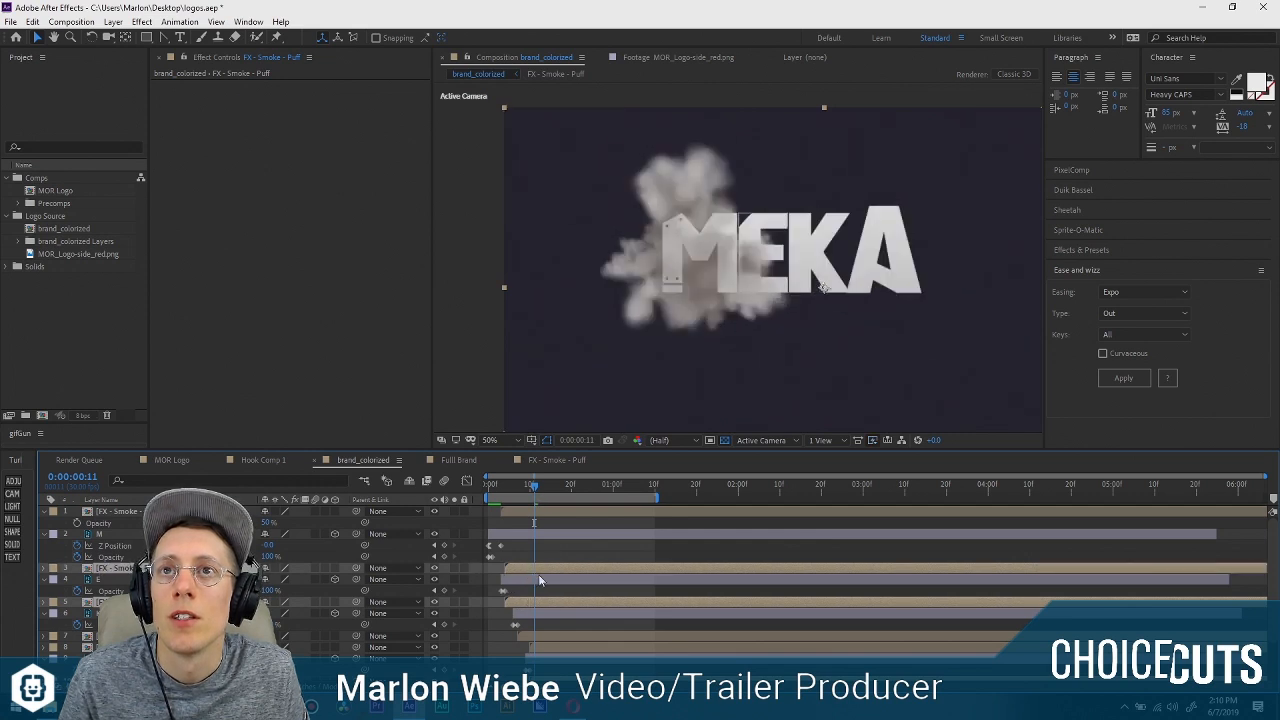
click(756, 184)
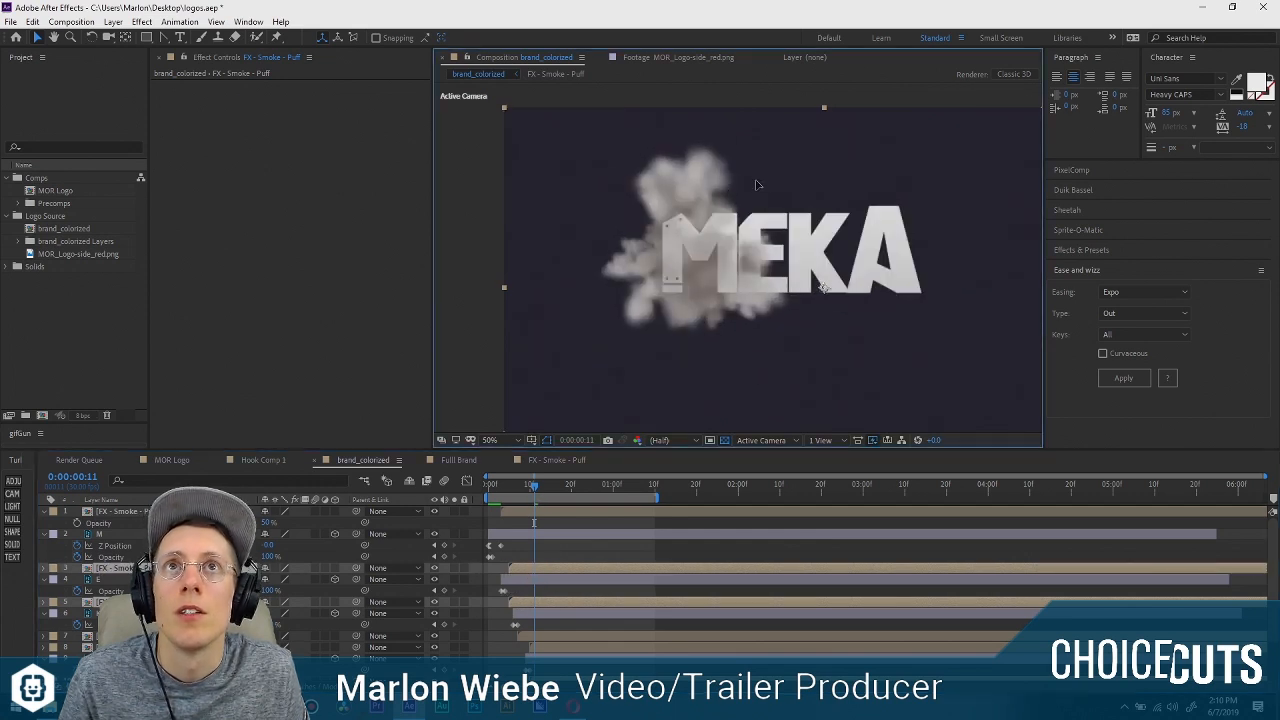
drag(773, 185, 792, 185)
Try to move the smoke puff below the K layer to just above it in the layer stack, and undo the reordering.
scroll(493, 584, down, 2)
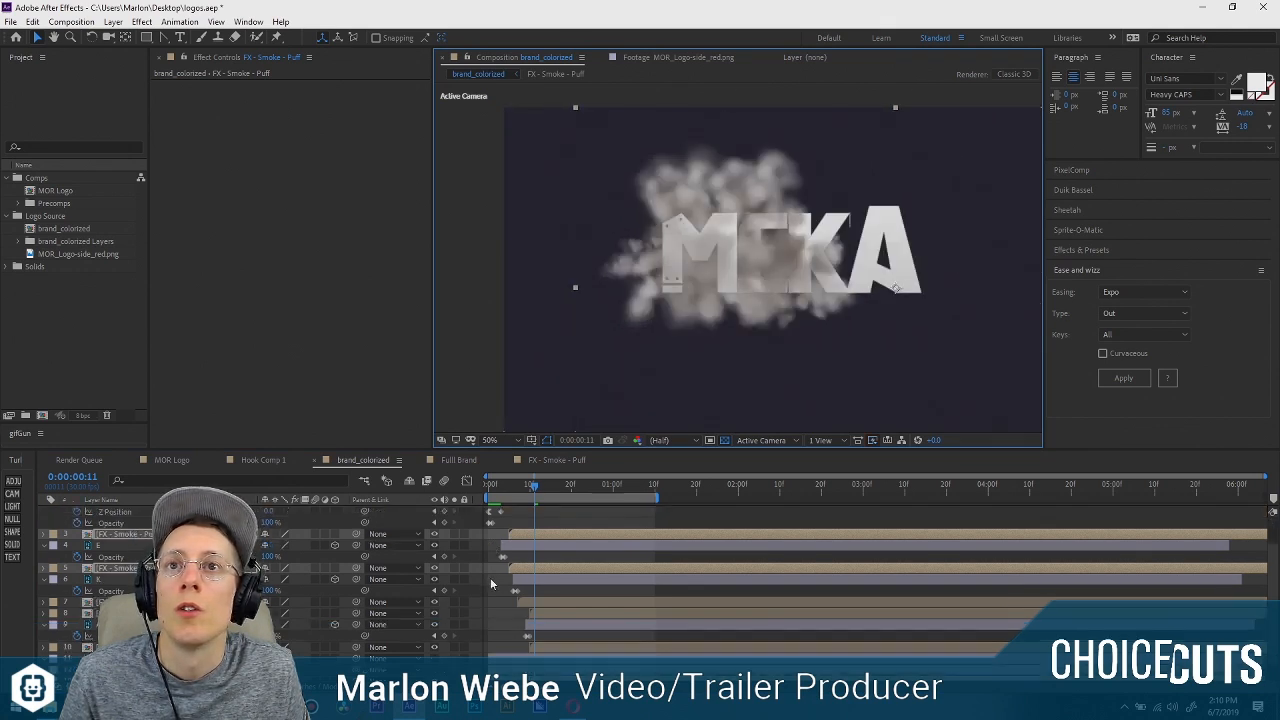
click(150, 584)
drag(150, 584, 150, 558)
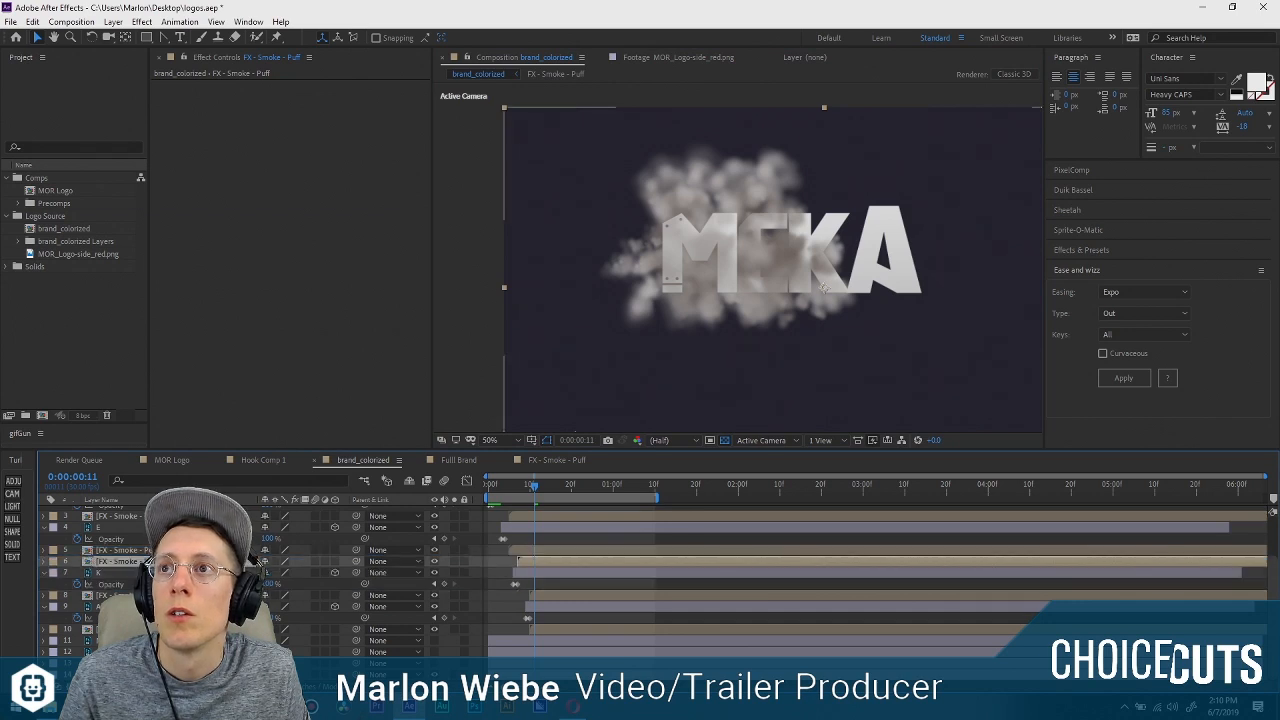
key(ctrl+z)
Retime the smoke puffs above and below the K layer to start at about frame 8, and move the topmost puff from the M to the K.
click(137, 551)
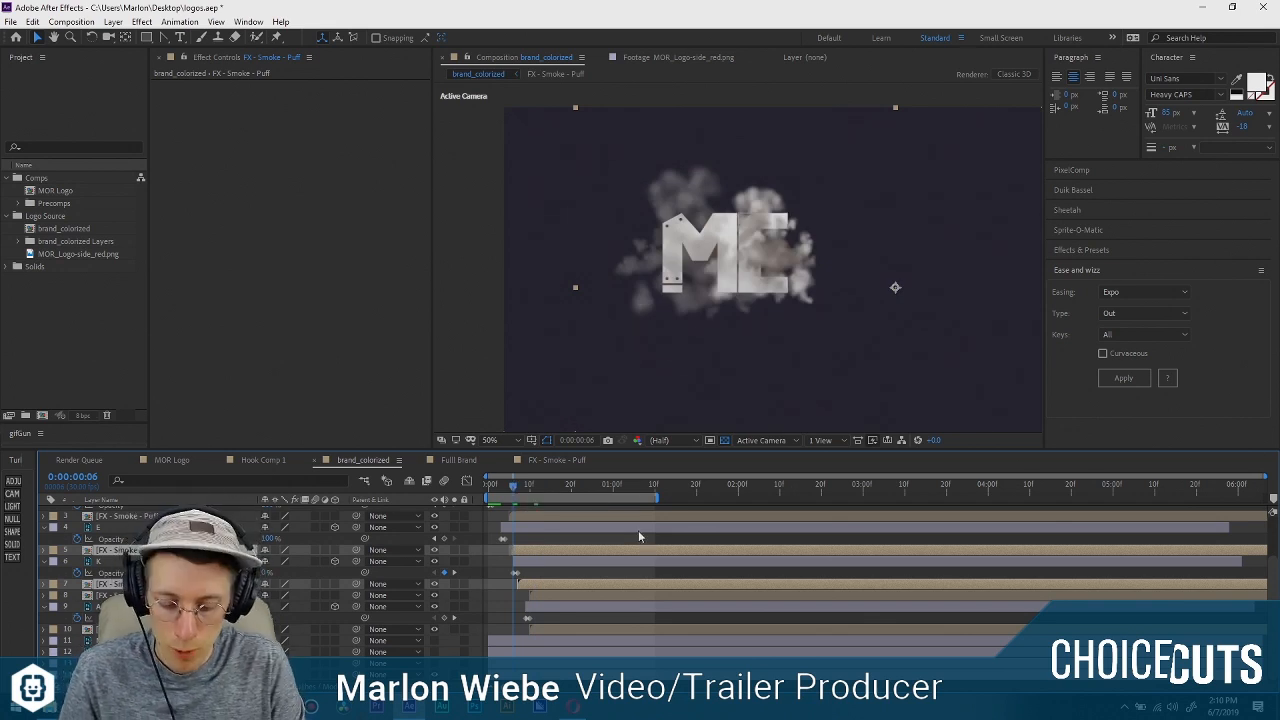
drag(544, 549, 555, 549)
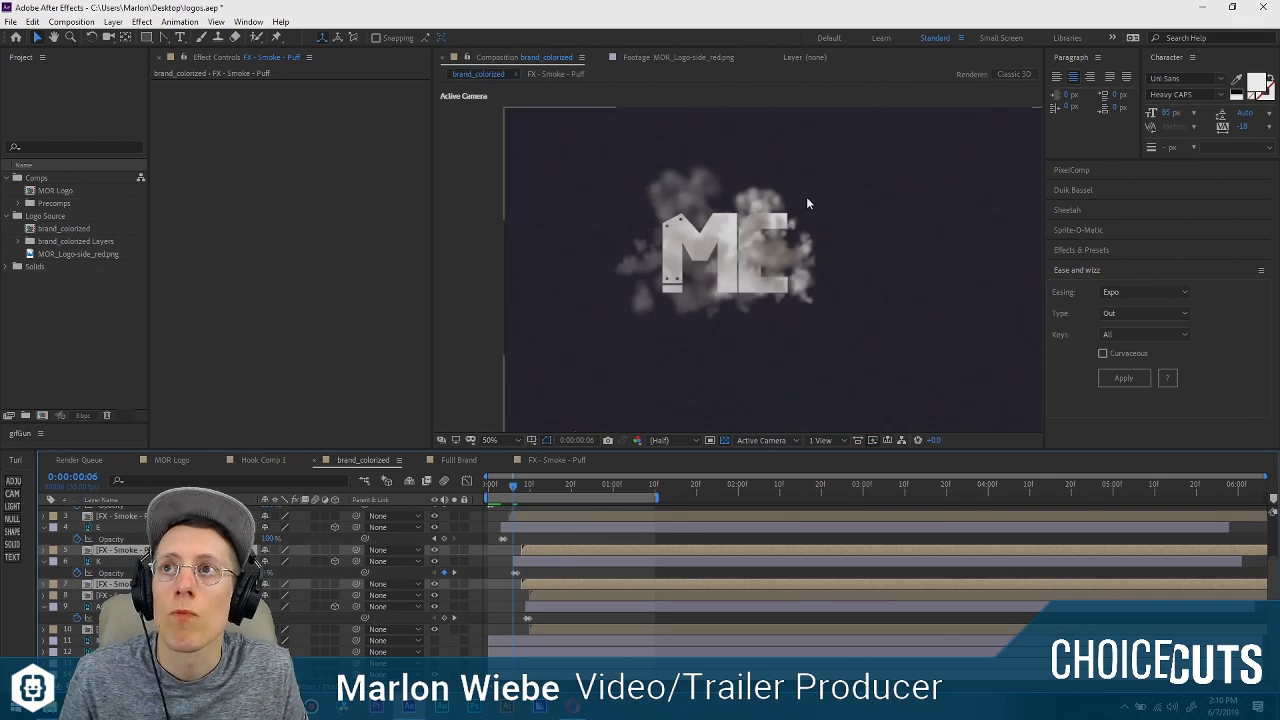
drag(806, 203, 958, 205)
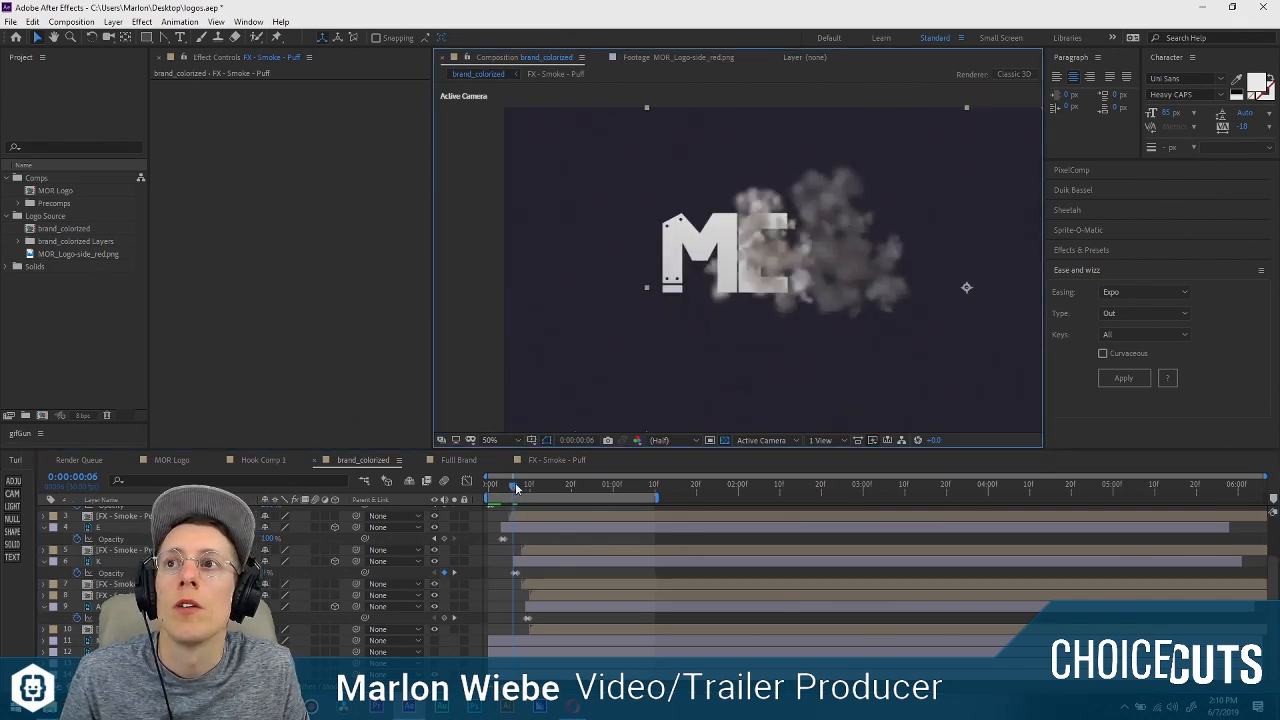
At frame 11, shift the two smoke puffs around the A layer horizontally onto the A and preview the animation.
drag(516, 488, 534, 509)
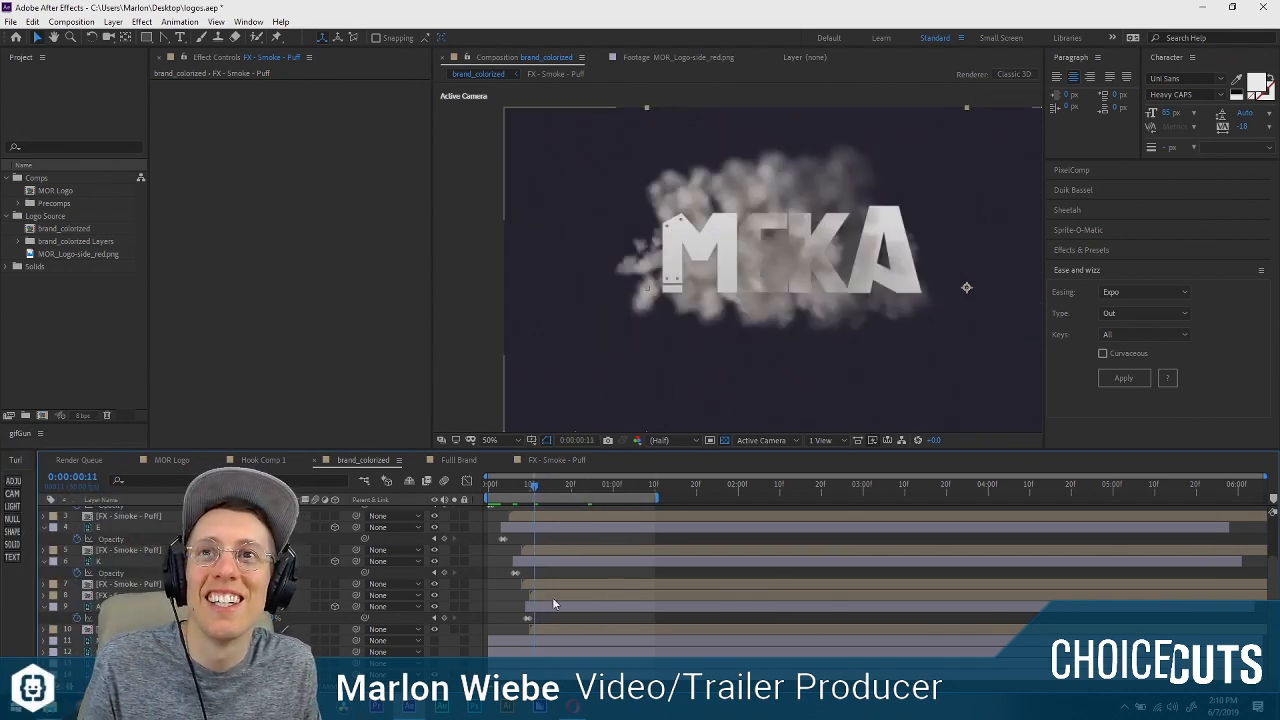
click(552, 597)
shift+click(559, 630)
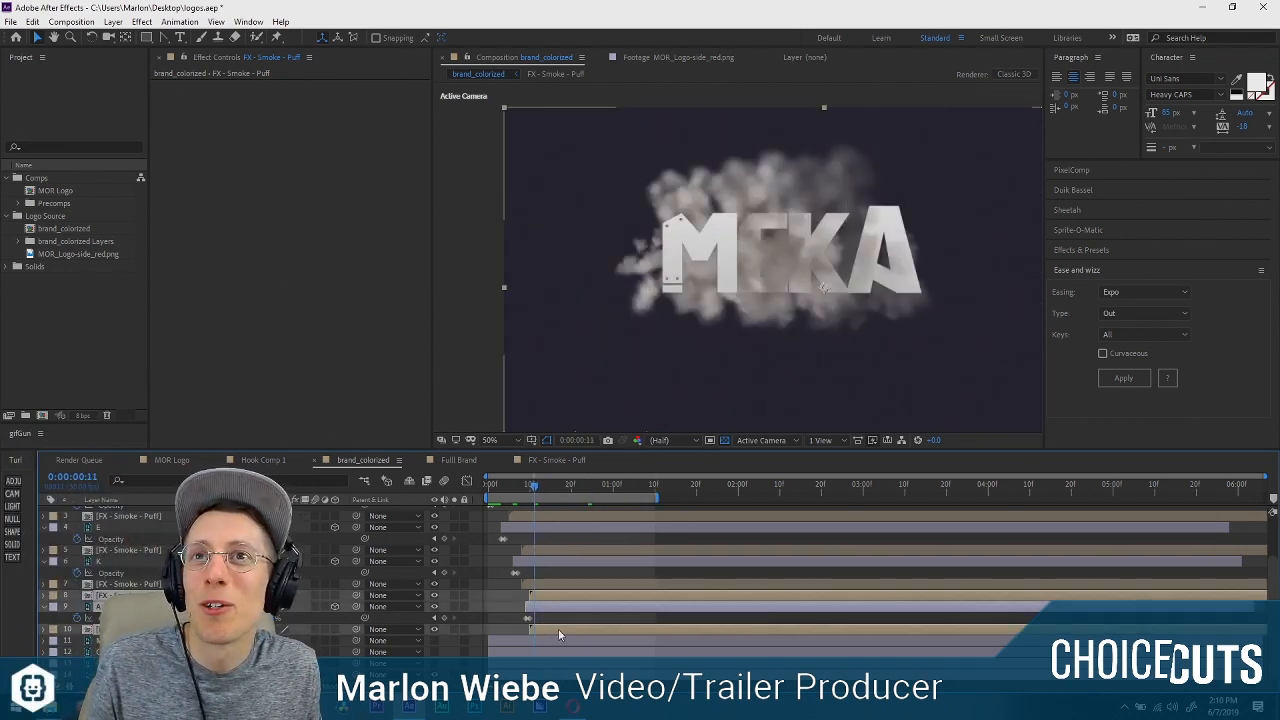
click(148, 587)
click(147, 596)
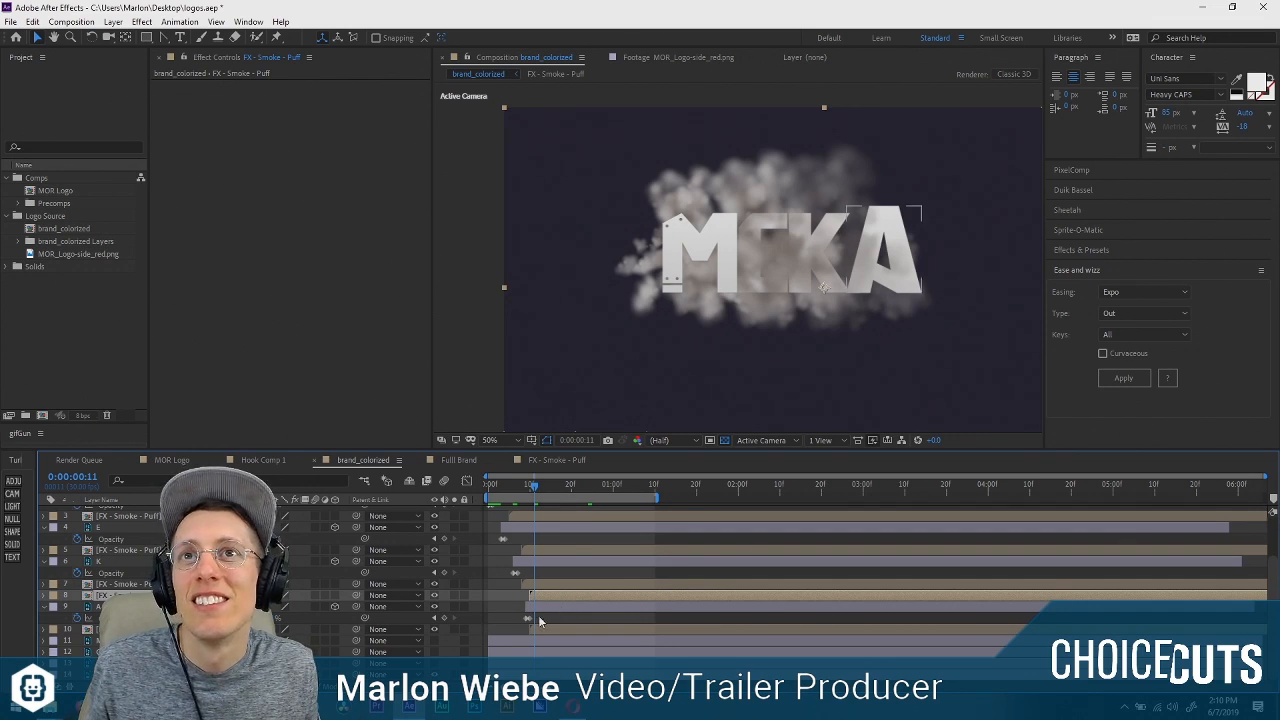
ctrl+click(147, 629)
drag(735, 276, 836, 253)
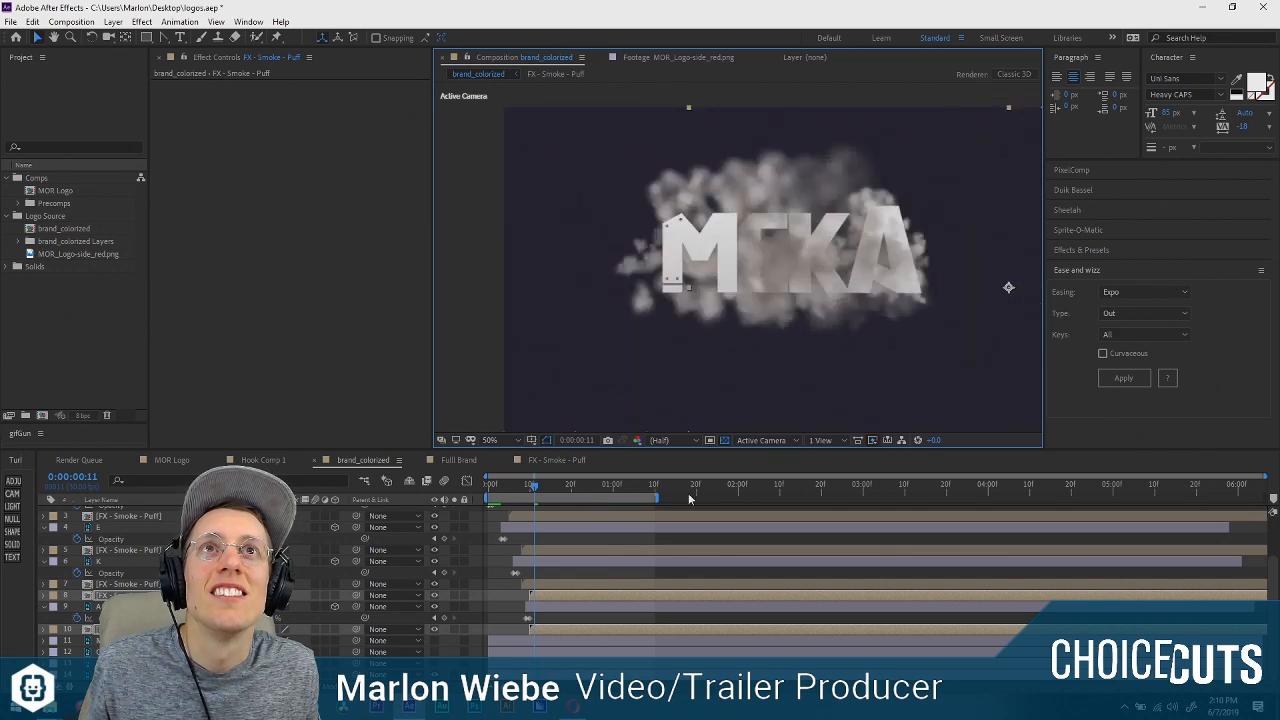
key(space)
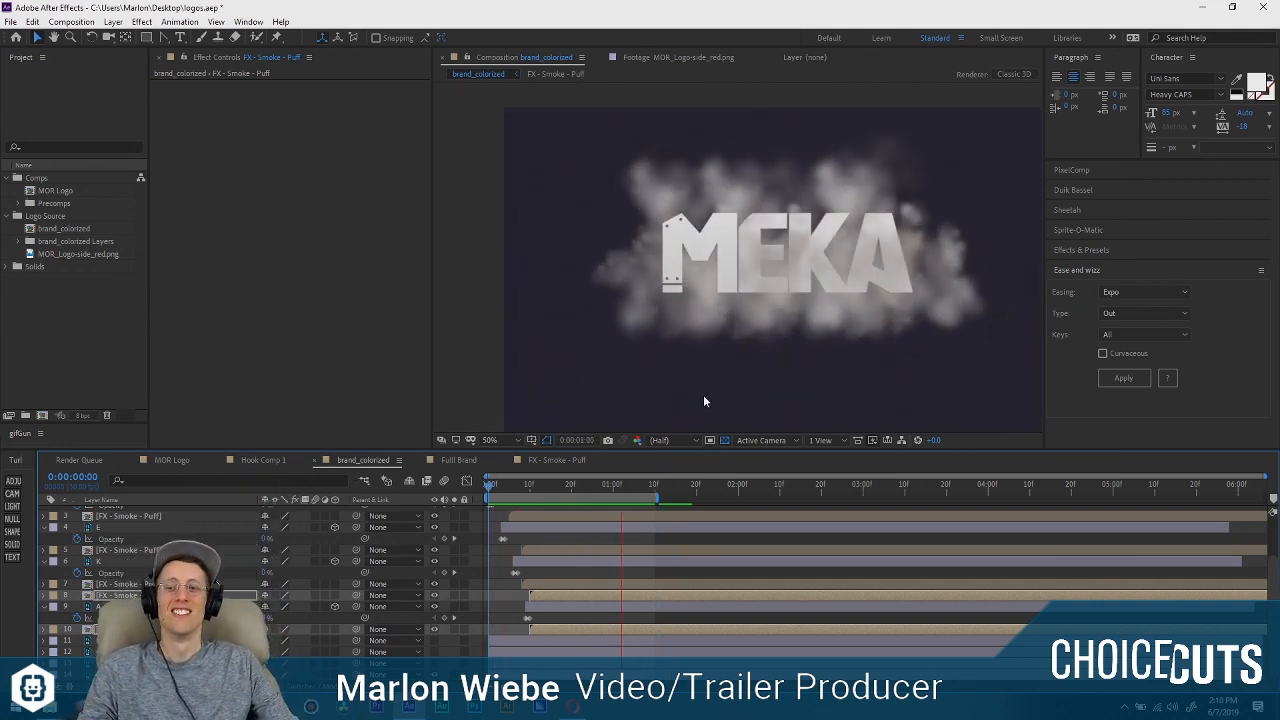
key(space)
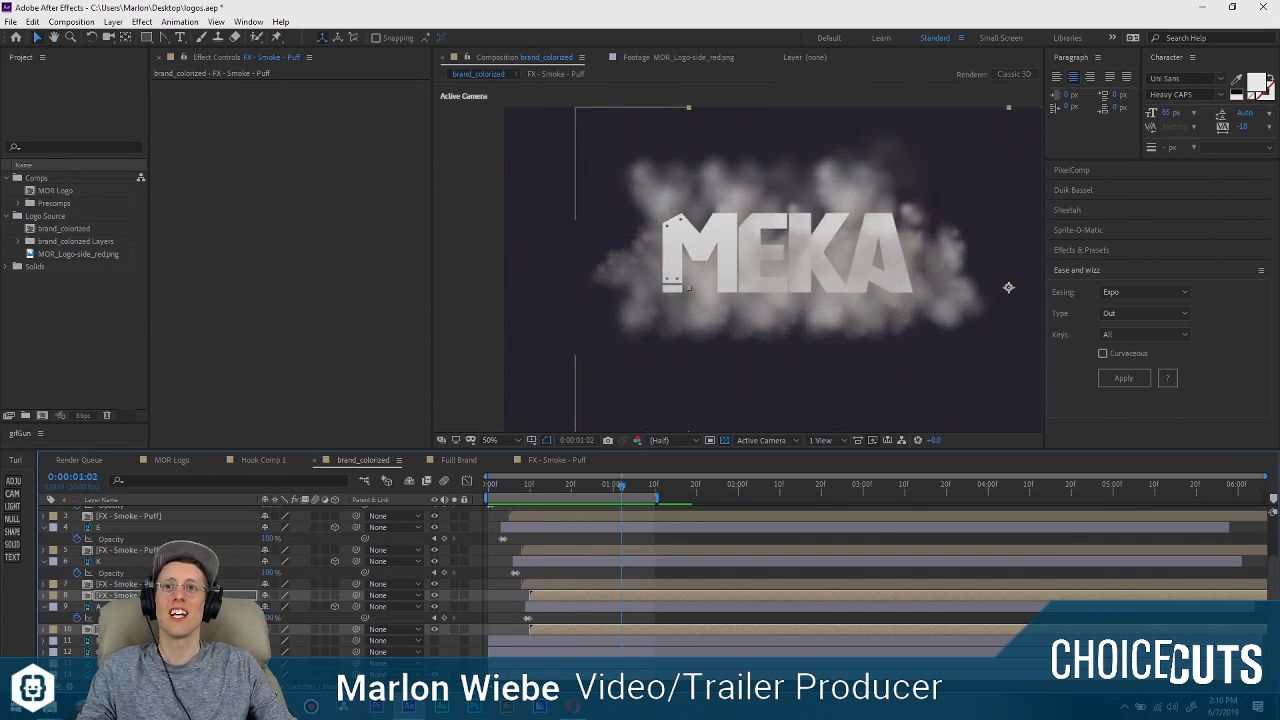
Delete the topmost smoke puff in front of the M layer, with the layer list showing layer names.
click(178, 549)
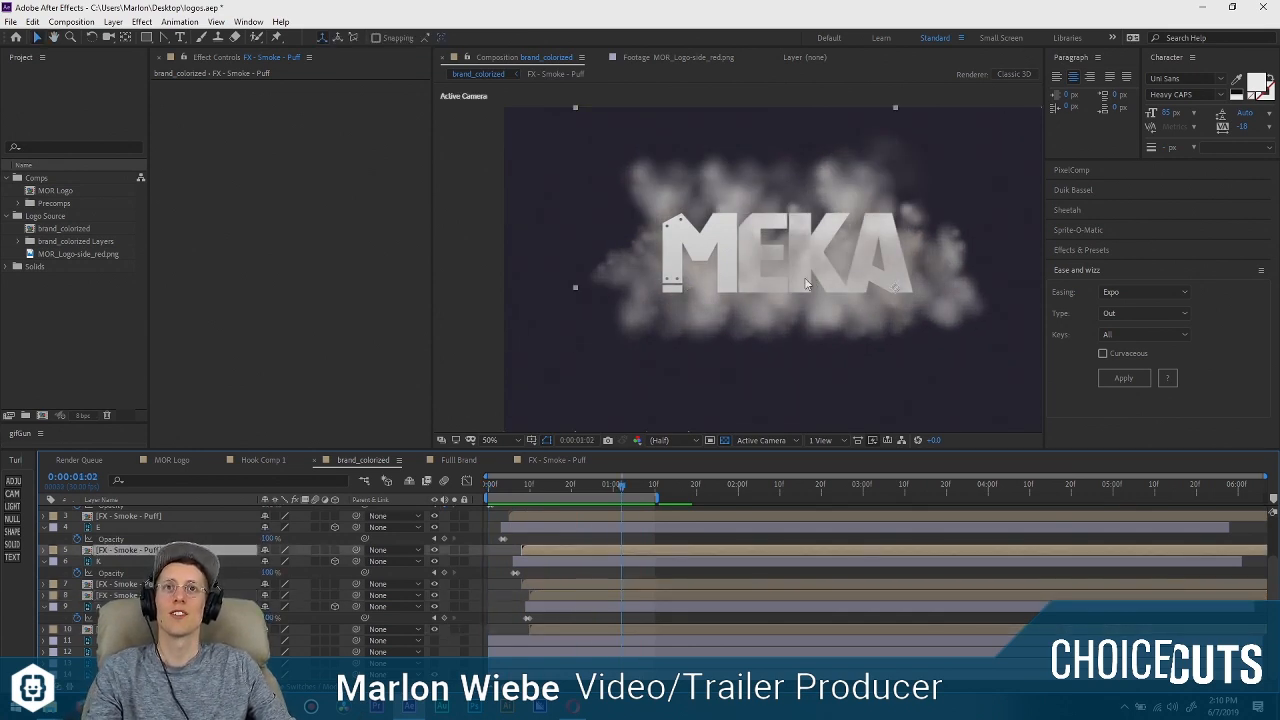
scroll(243, 498, up, 2)
click(150, 499)
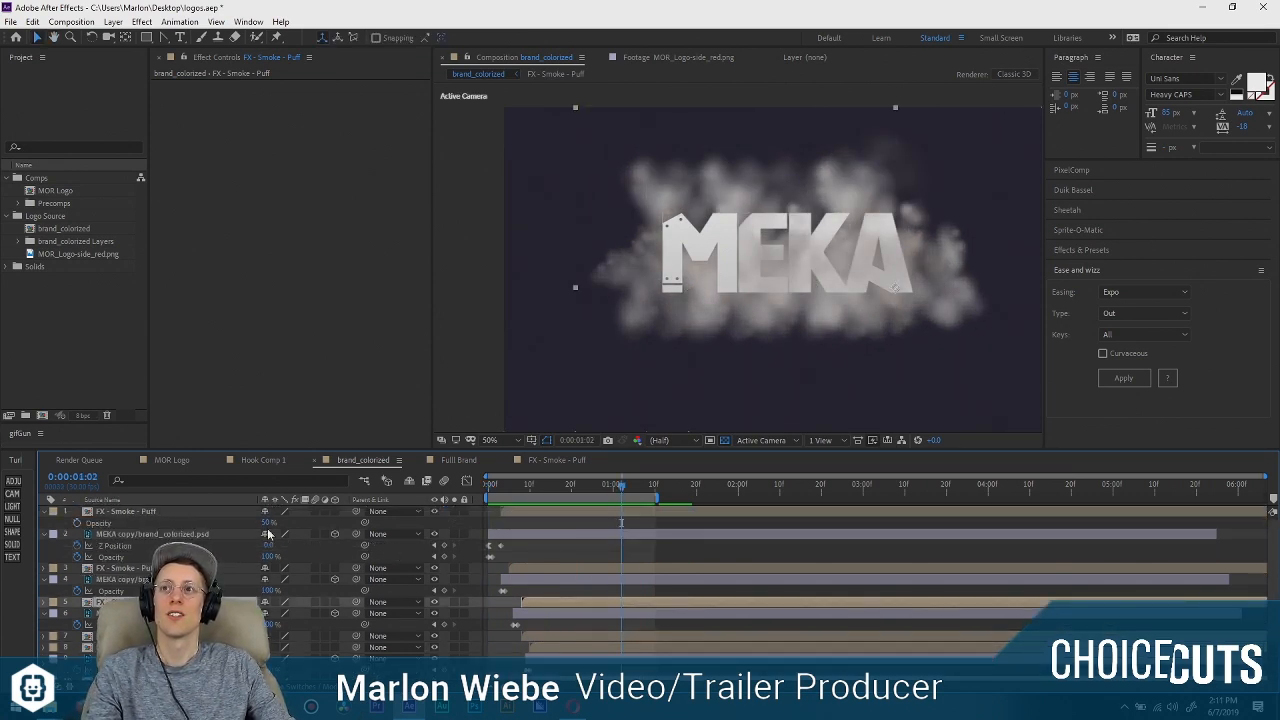
click(148, 512)
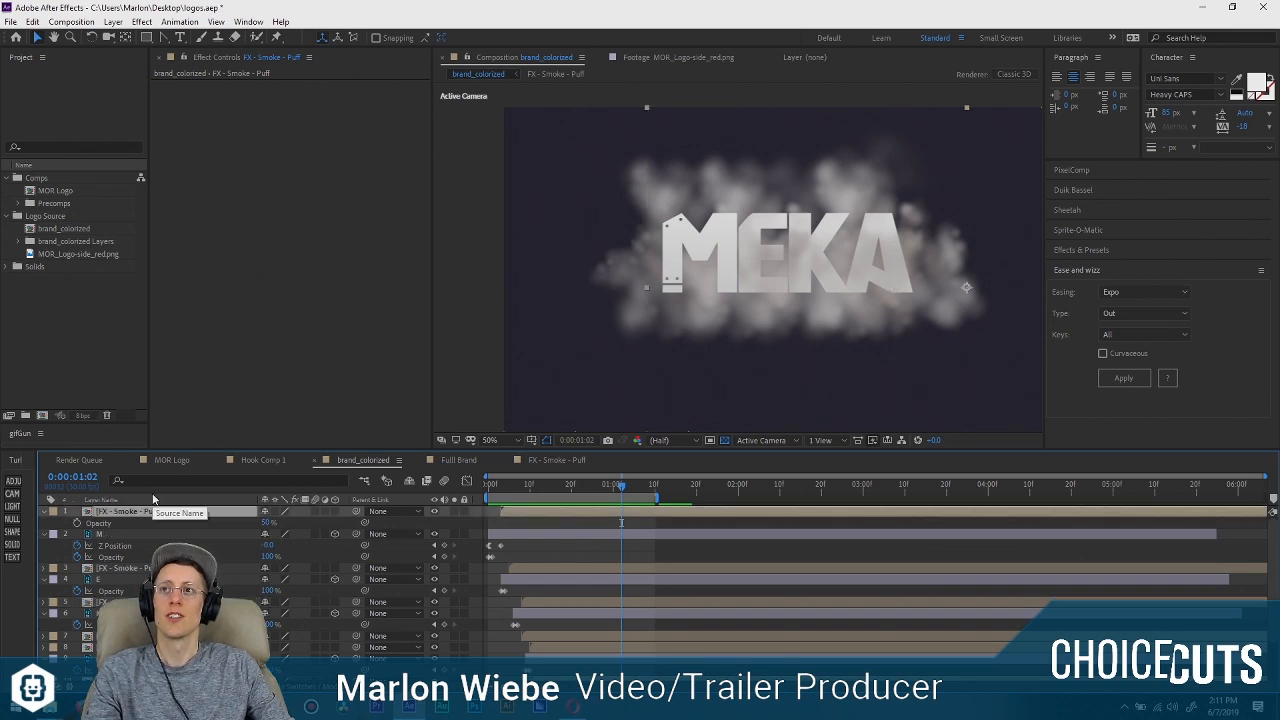
click(153, 499)
key(Delete)
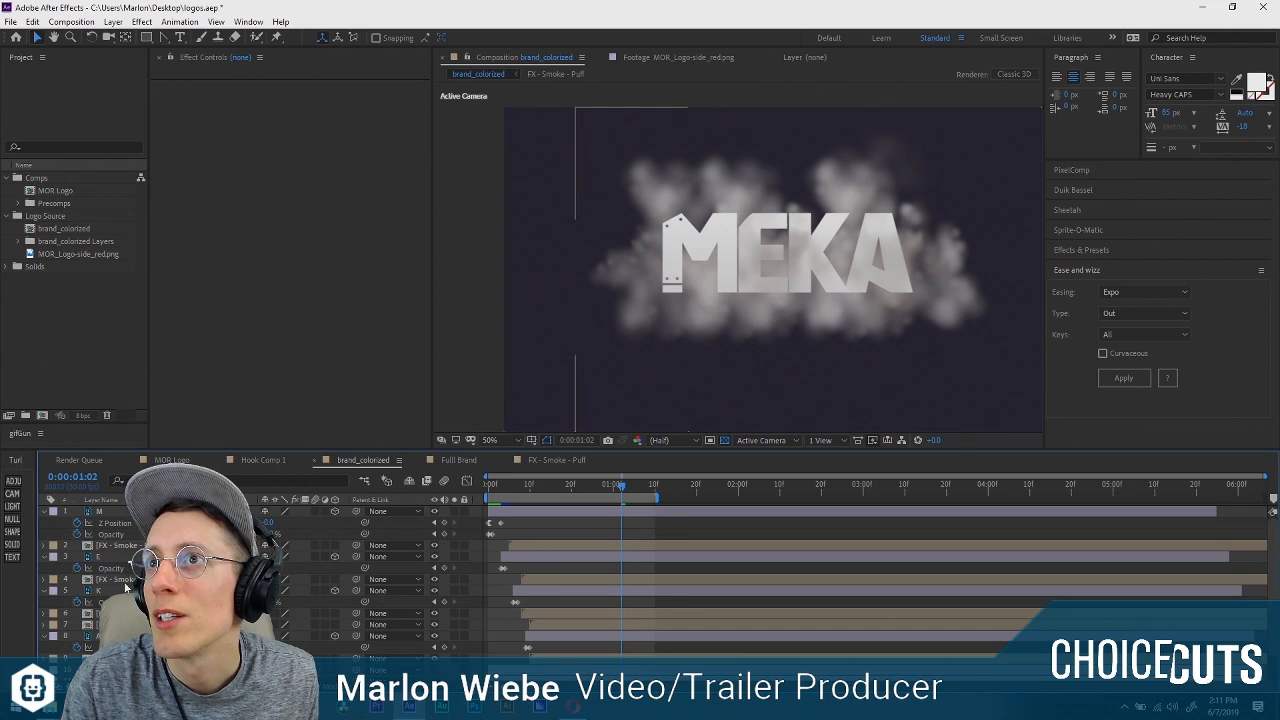
Delete the extra smoke puff directly below the K layer, keeping a single puff between the K and A layers.
mouse_move(127, 580)
mouse_down()
mouse_move(136, 550)
mouse_move(136, 576)
mouse_up()
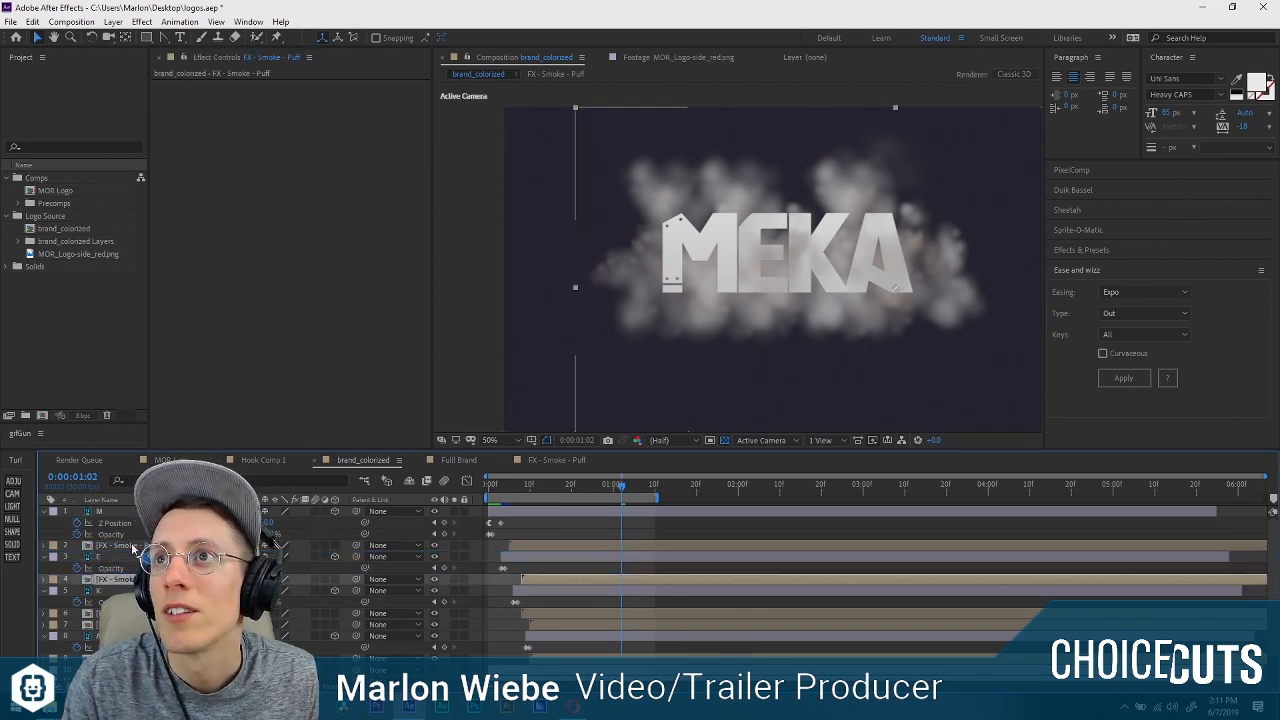
click(125, 613)
scroll(125, 613, down, 1)
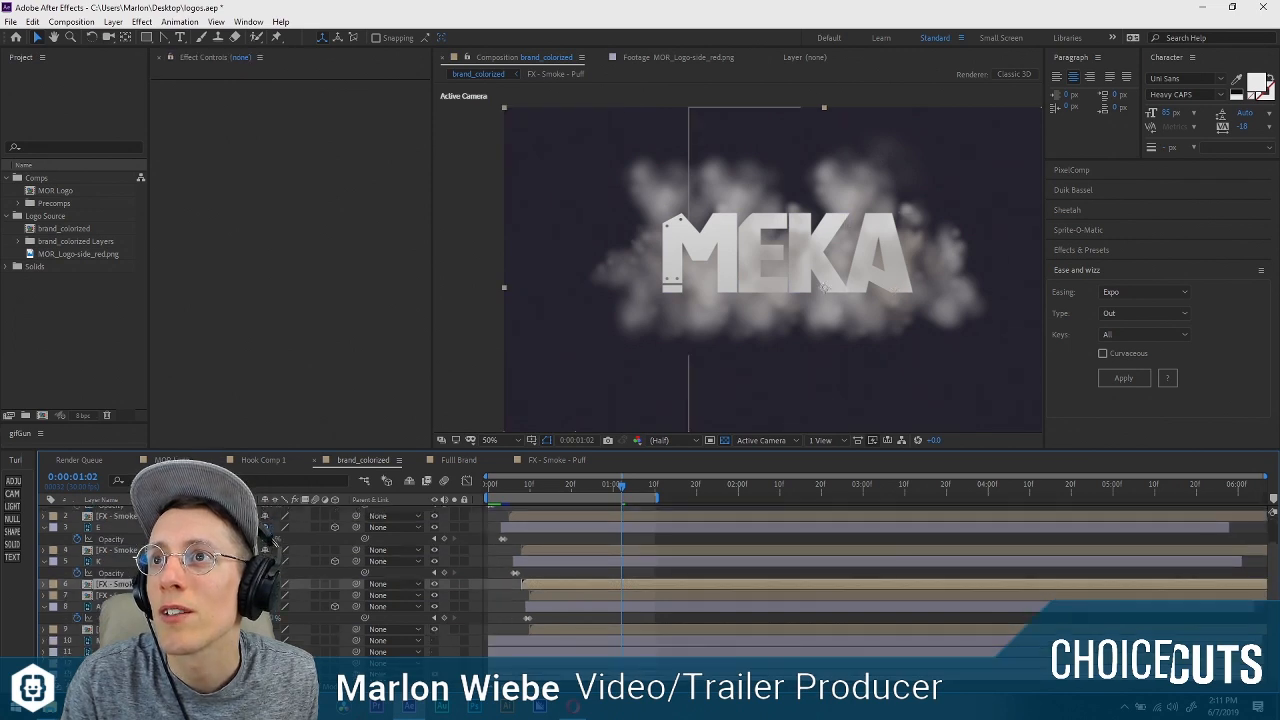
key(Delete)
click(125, 595)
scroll(130, 580, up, 1)
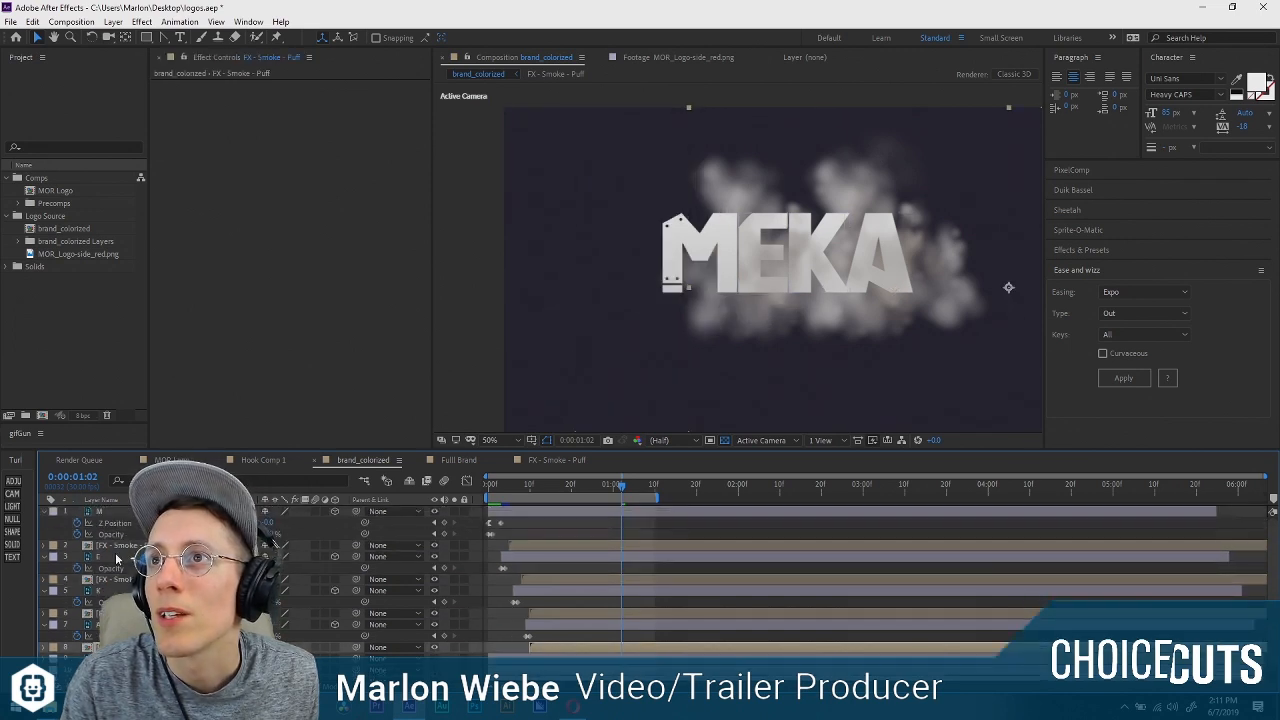
Solo the smoke puff below the M layer, move its anchor point to the middle of the smoke at frame 12, and unsolo it.
click(136, 546)
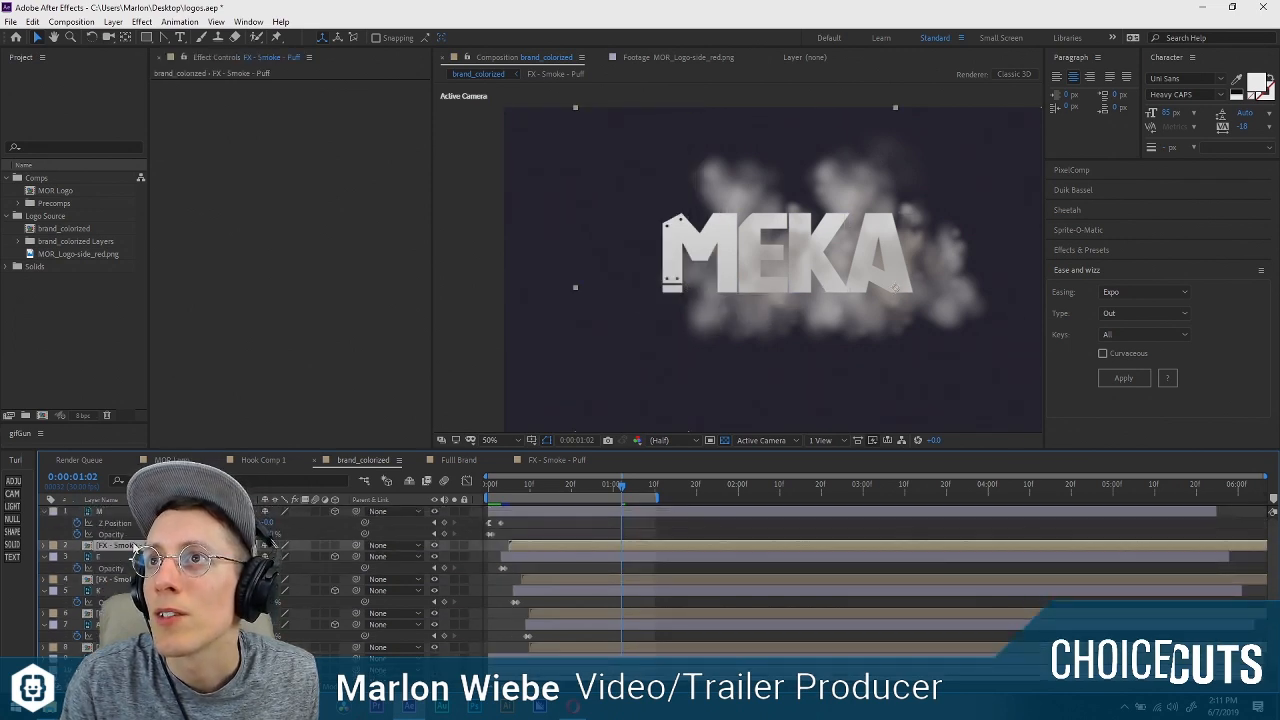
click(454, 545)
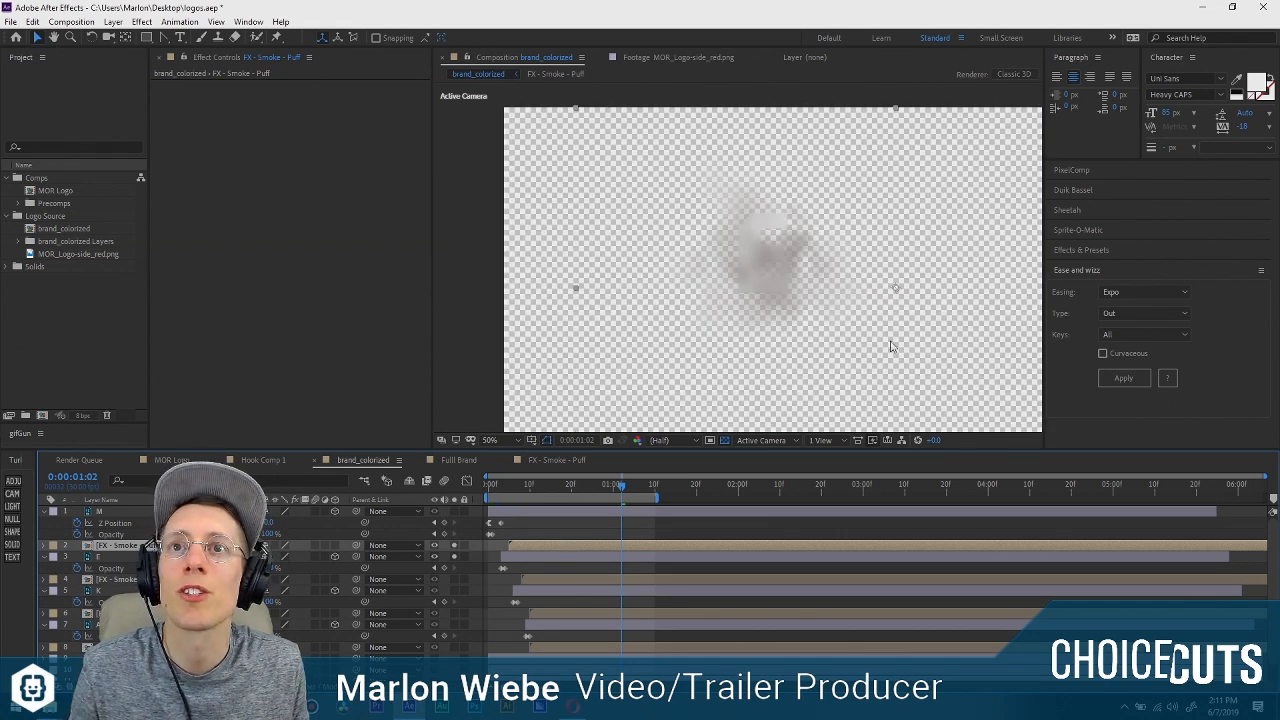
mouse_move(555, 490)
mouse_down()
mouse_move(493, 490)
mouse_move(553, 490)
mouse_move(538, 490)
mouse_up()
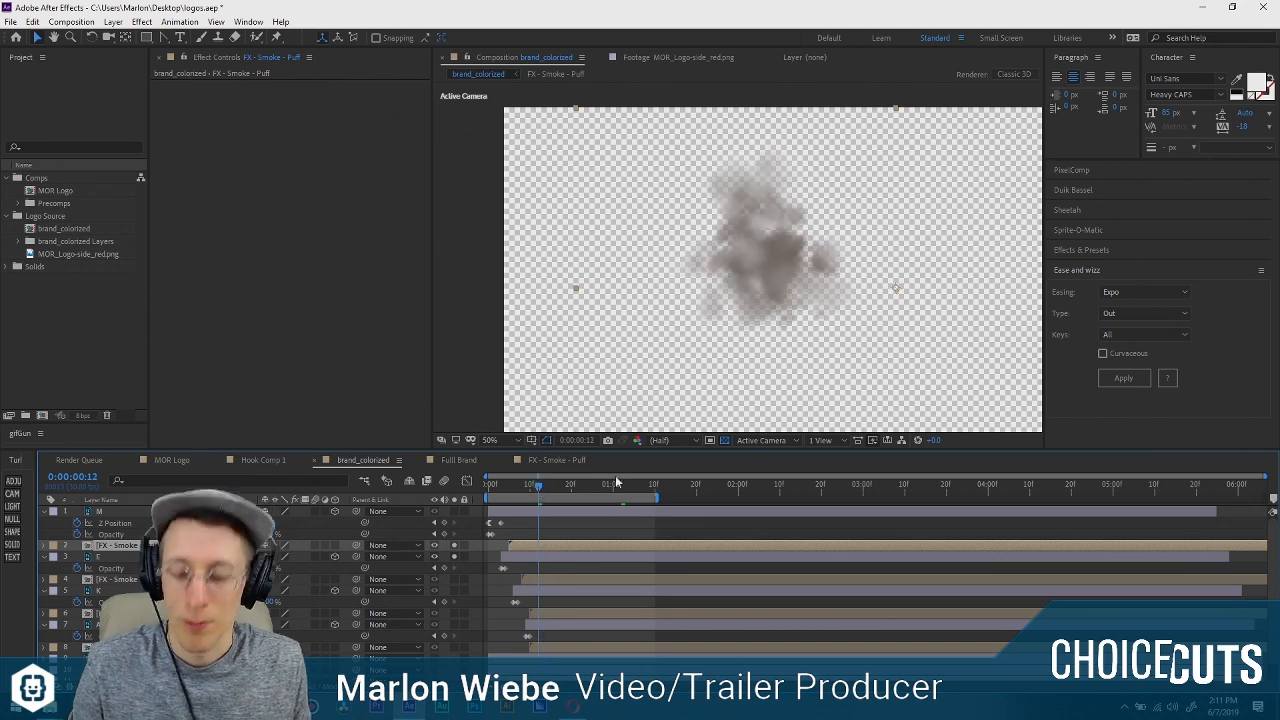
key(y)
drag(896, 289, 764, 250)
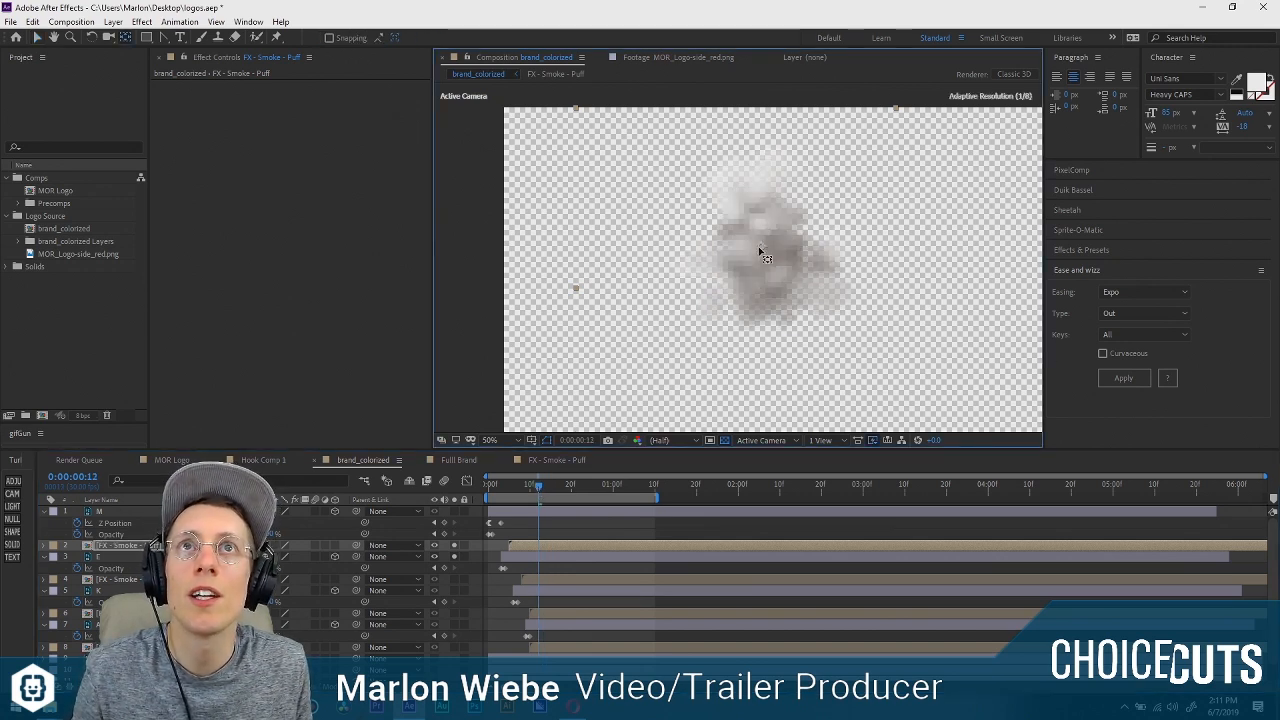
click(552, 570)
click(553, 580)
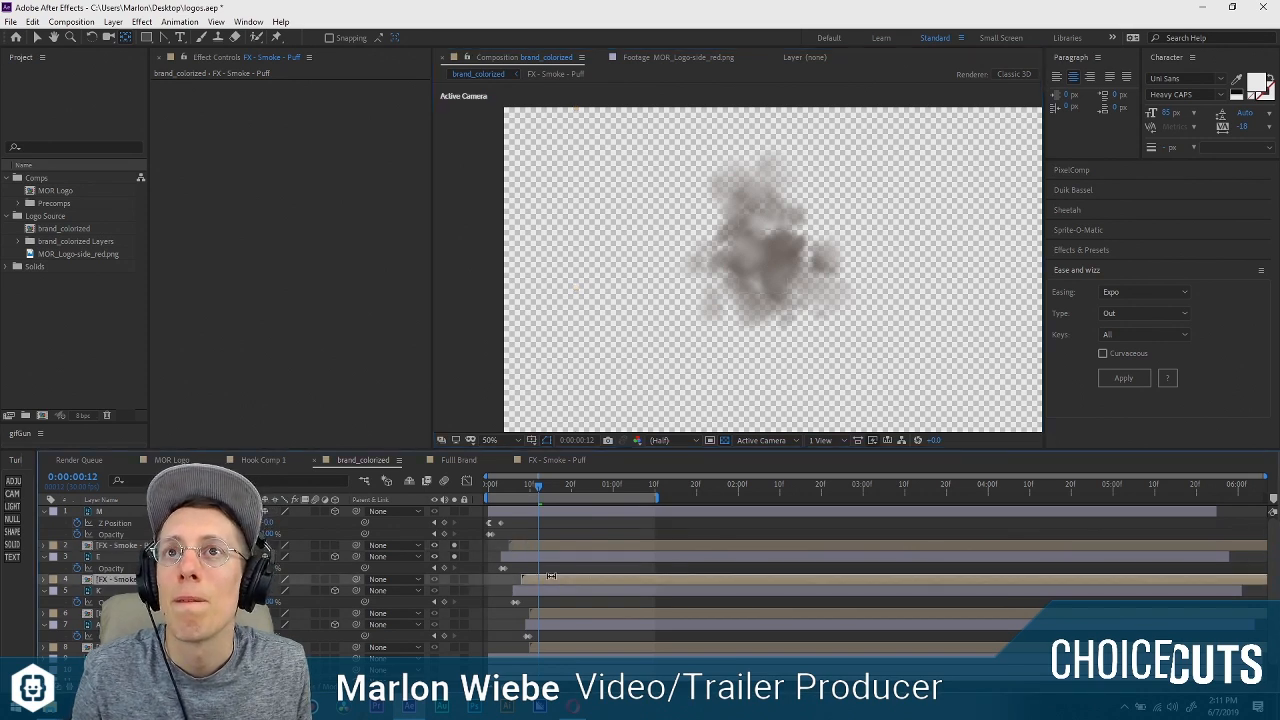
click(545, 548)
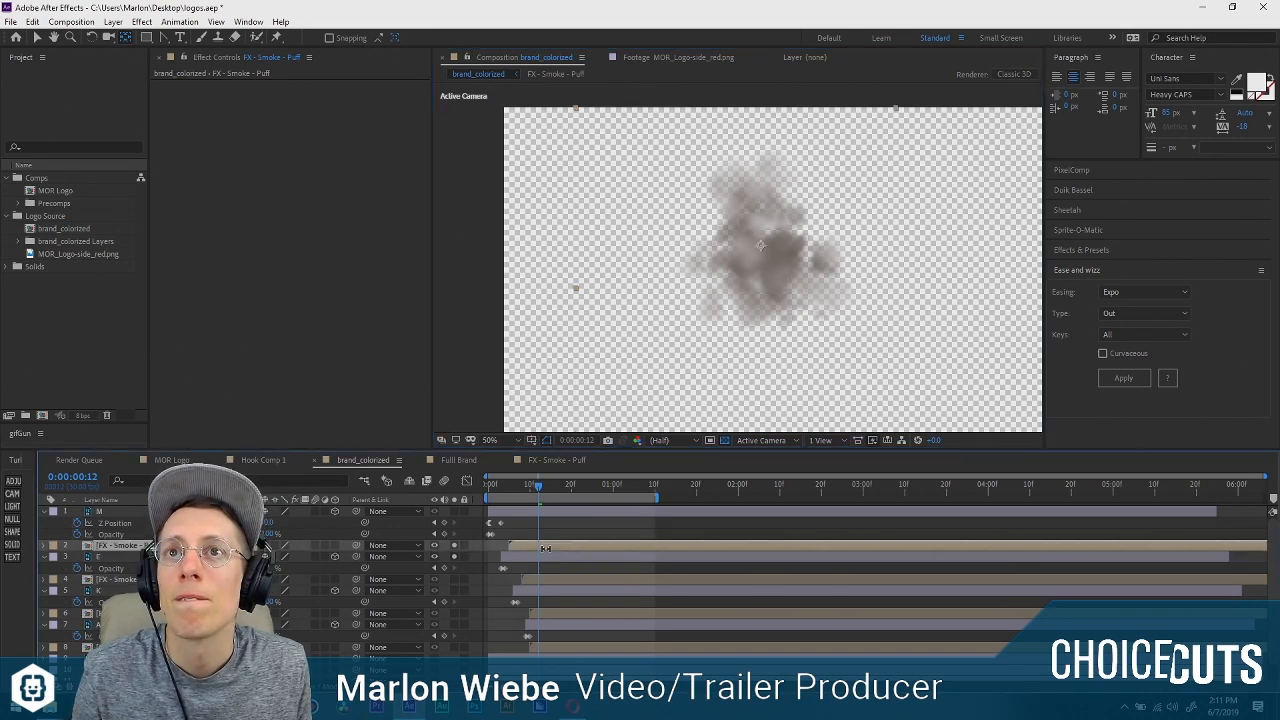
click(454, 545)
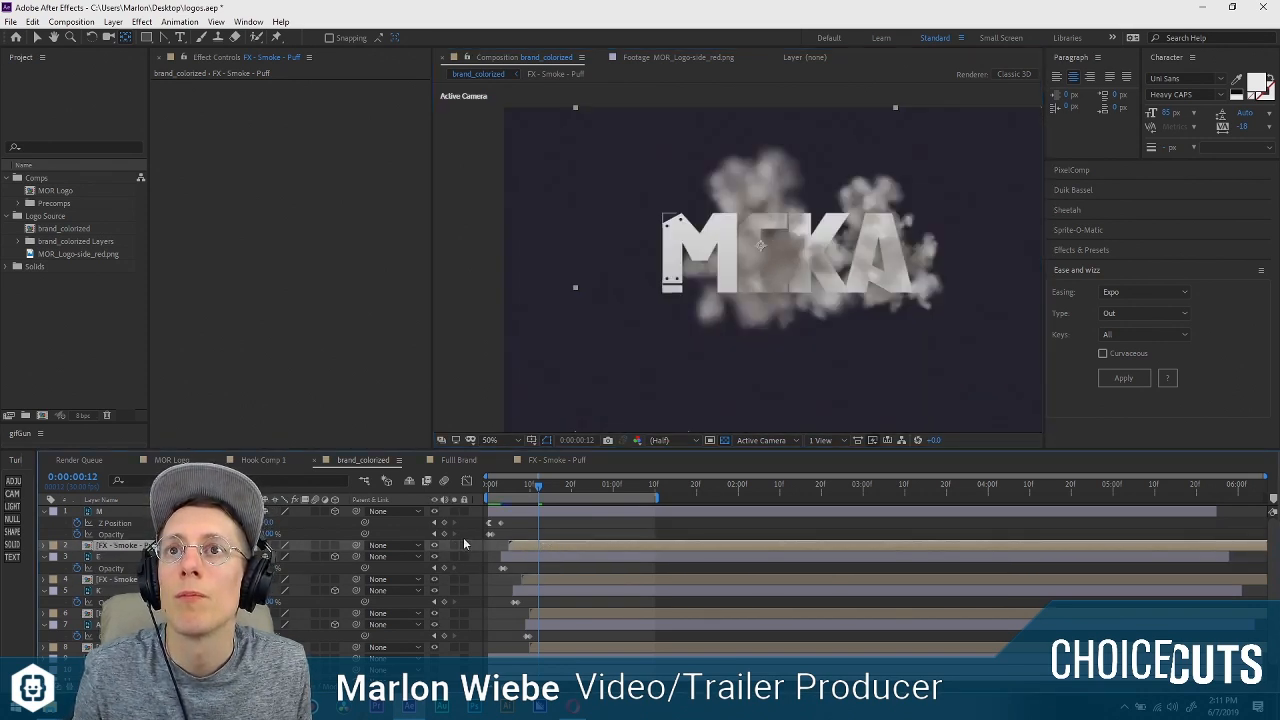
Solo the M layer together with the smoke puff below it and move that puff so it sits centred behind the M.
drag(454, 511, 455, 543)
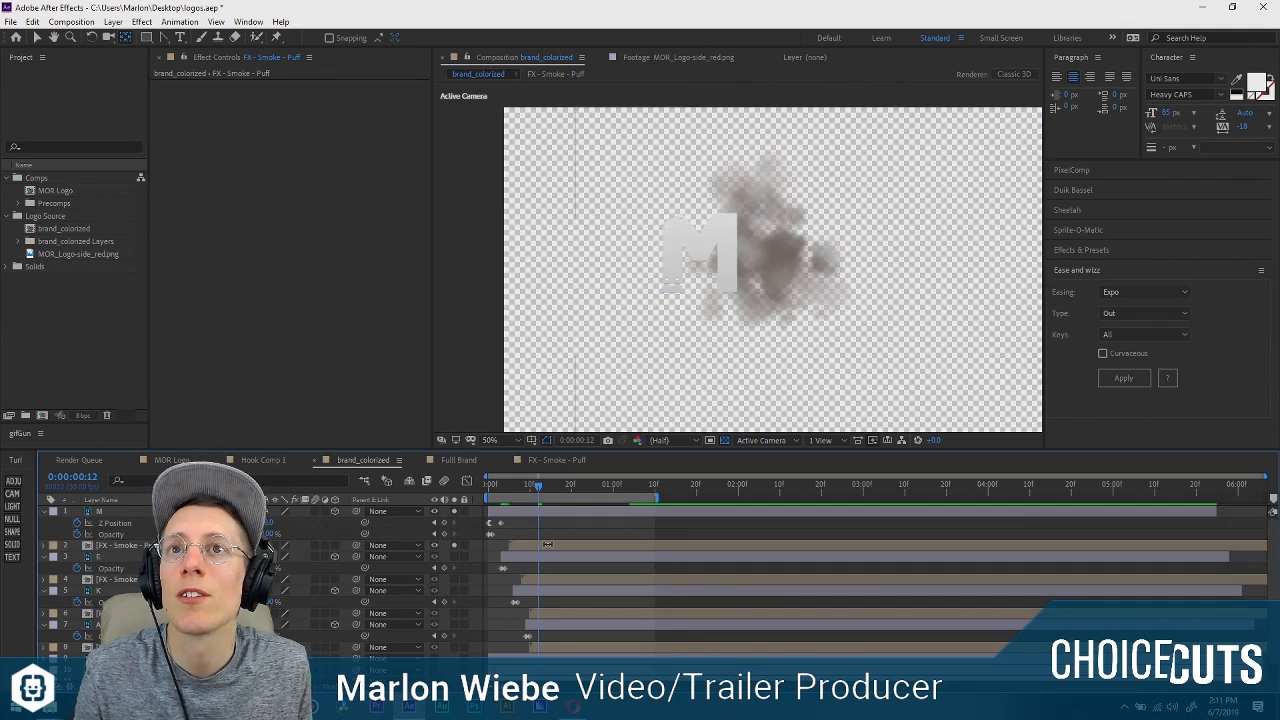
key(v)
mouse_move(877, 277)
mouse_down()
mouse_move(820, 275)
mouse_move(884, 284)
mouse_up()
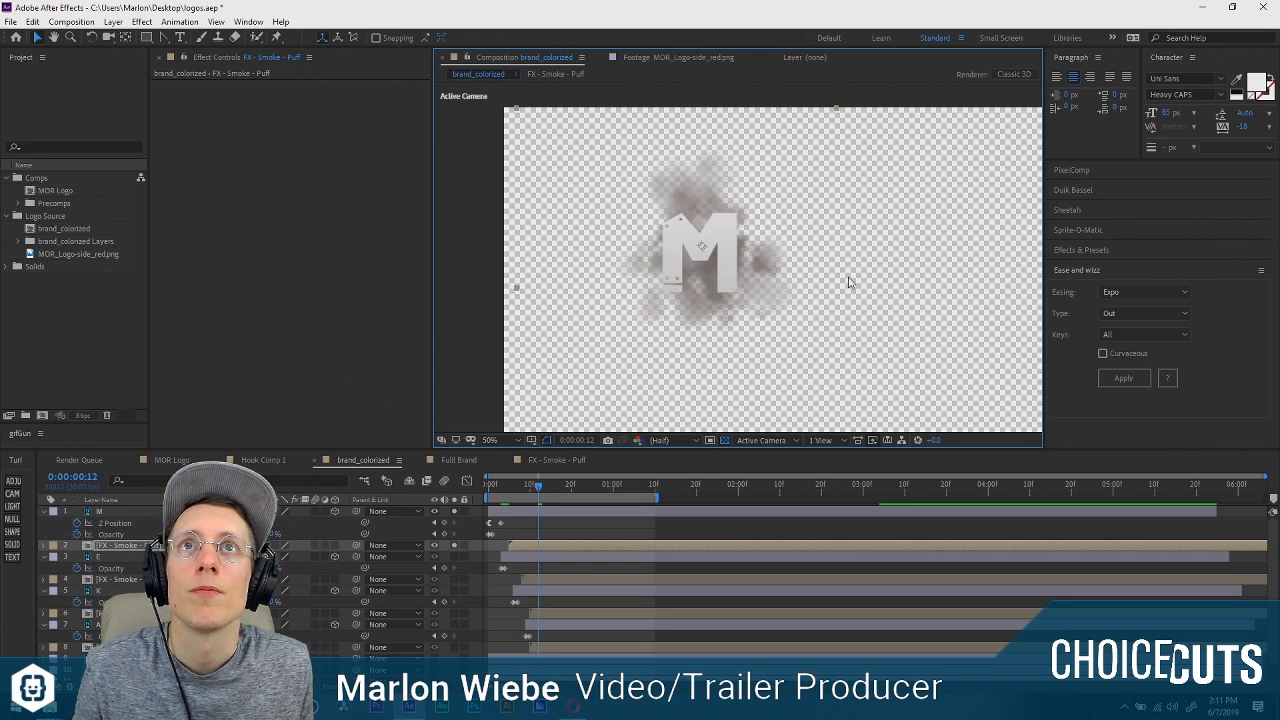
Retime the smoke puff below the M layer to start at about frame 3 and the one below the E layer at about frame 6.
click(541, 534)
click(543, 545)
click(547, 512)
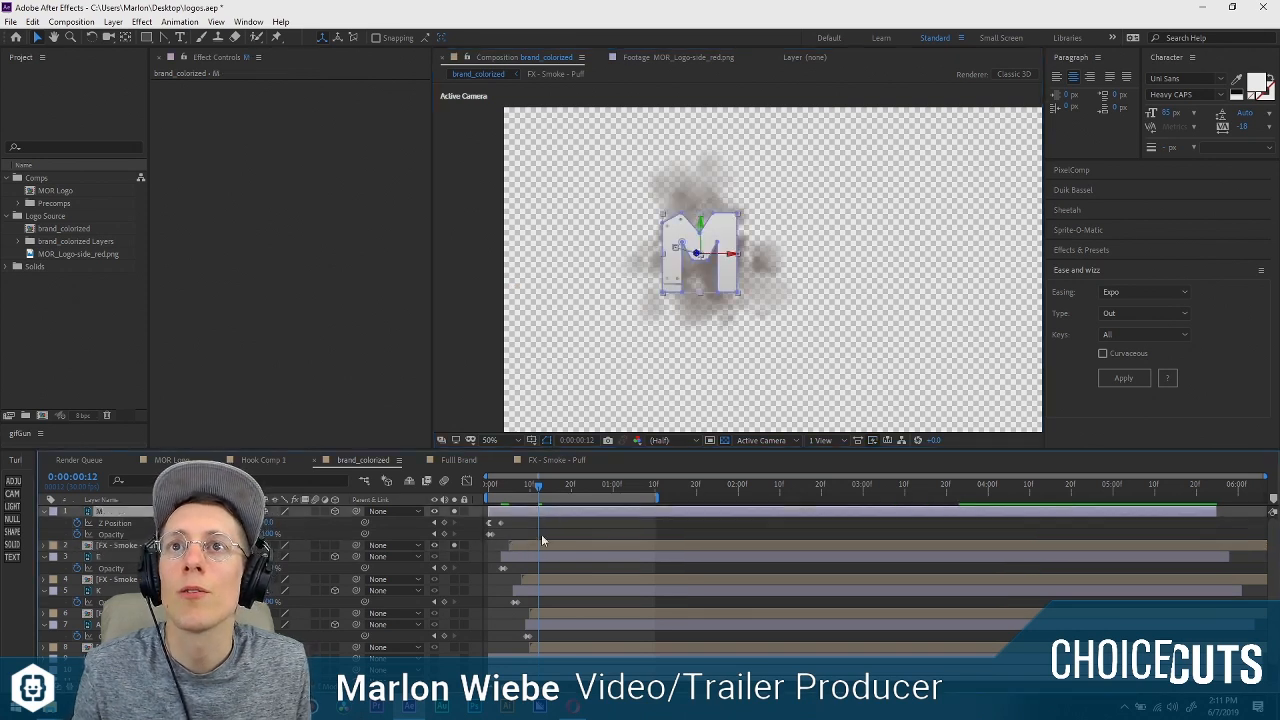
drag(542, 545, 534, 546)
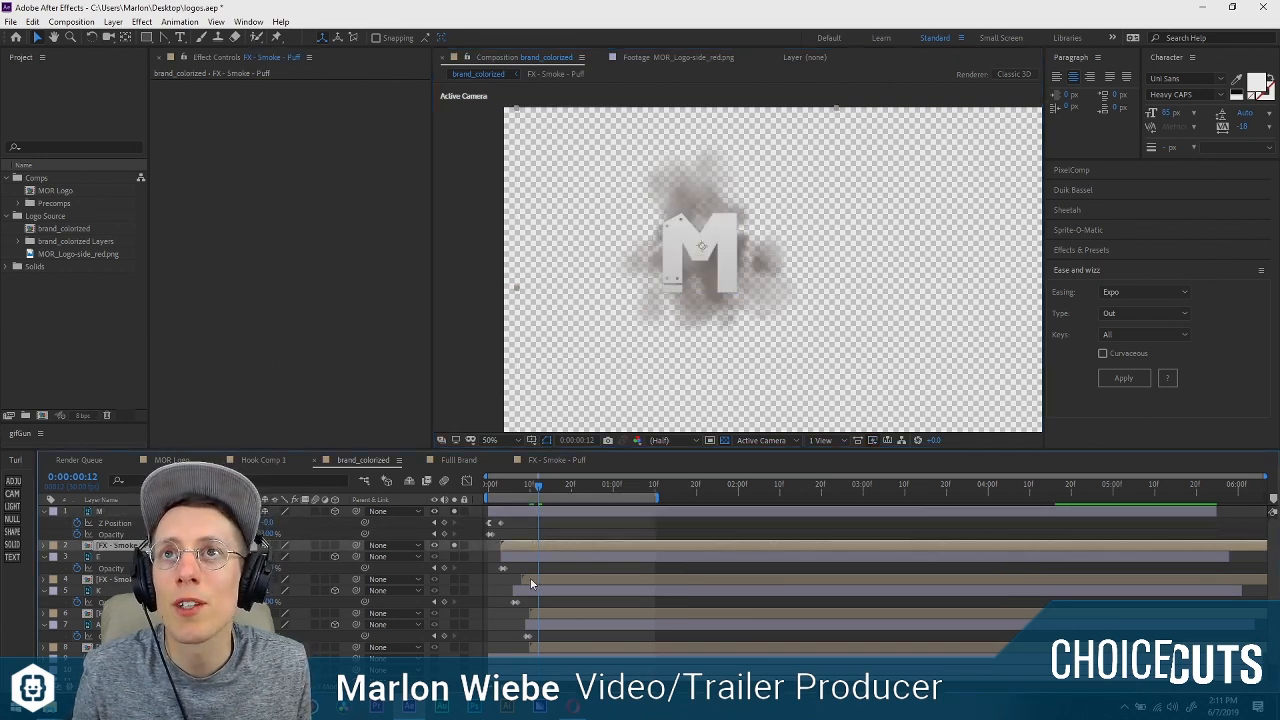
click(532, 581)
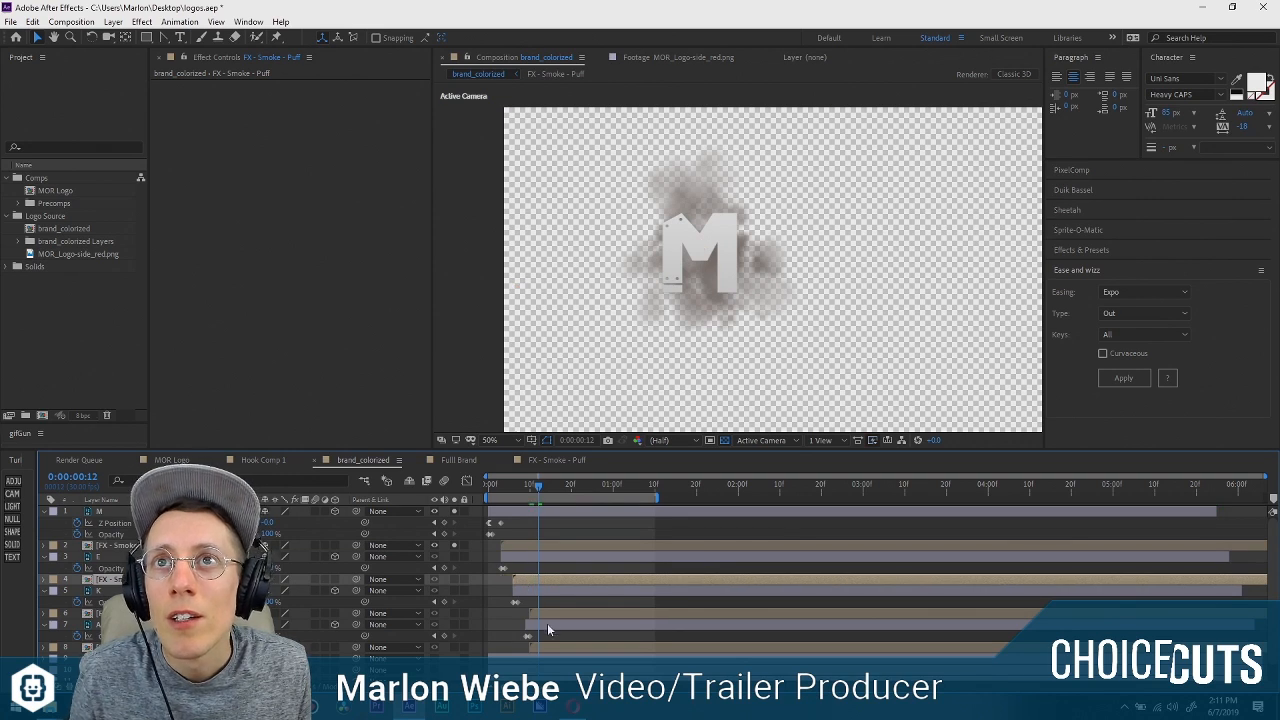
Retime the smoke puff below the K layer to start at about frame 9 and the one below the A layer at about frame 12.
click(547, 614)
click(555, 649)
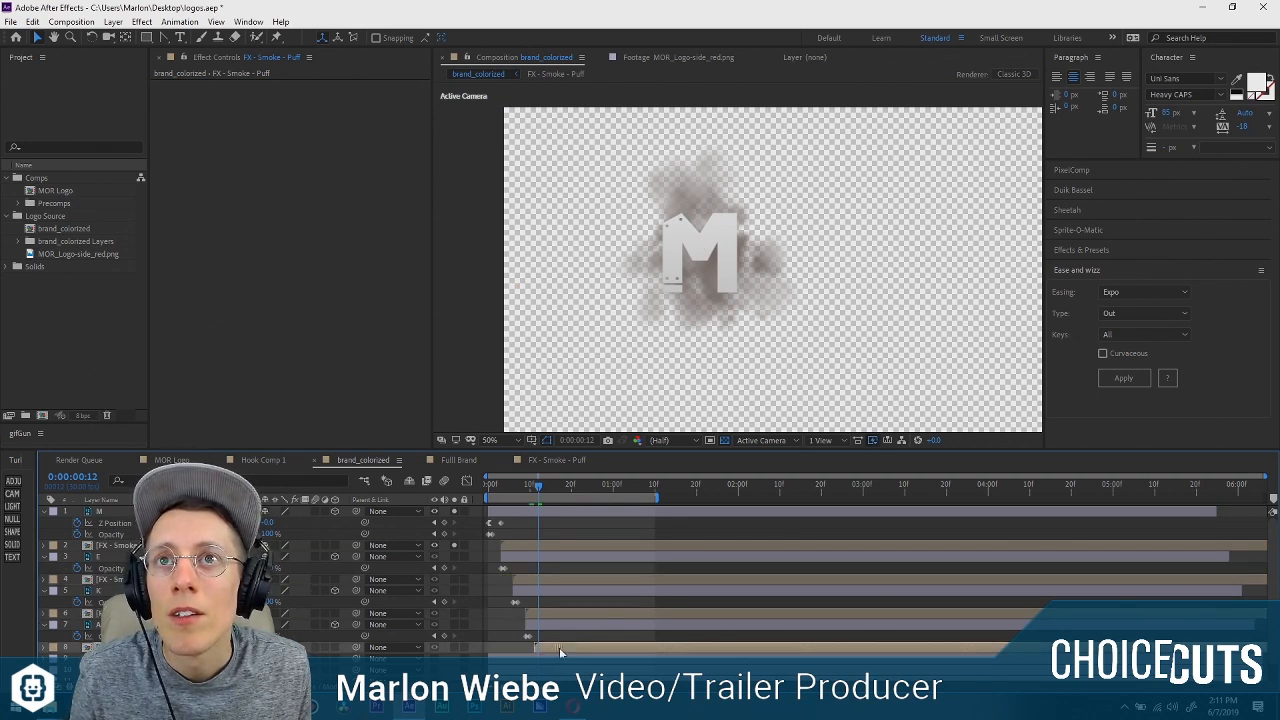
Solo the dark background layer along with the M and its smoke puff, and preview the animation from the start.
click(127, 512)
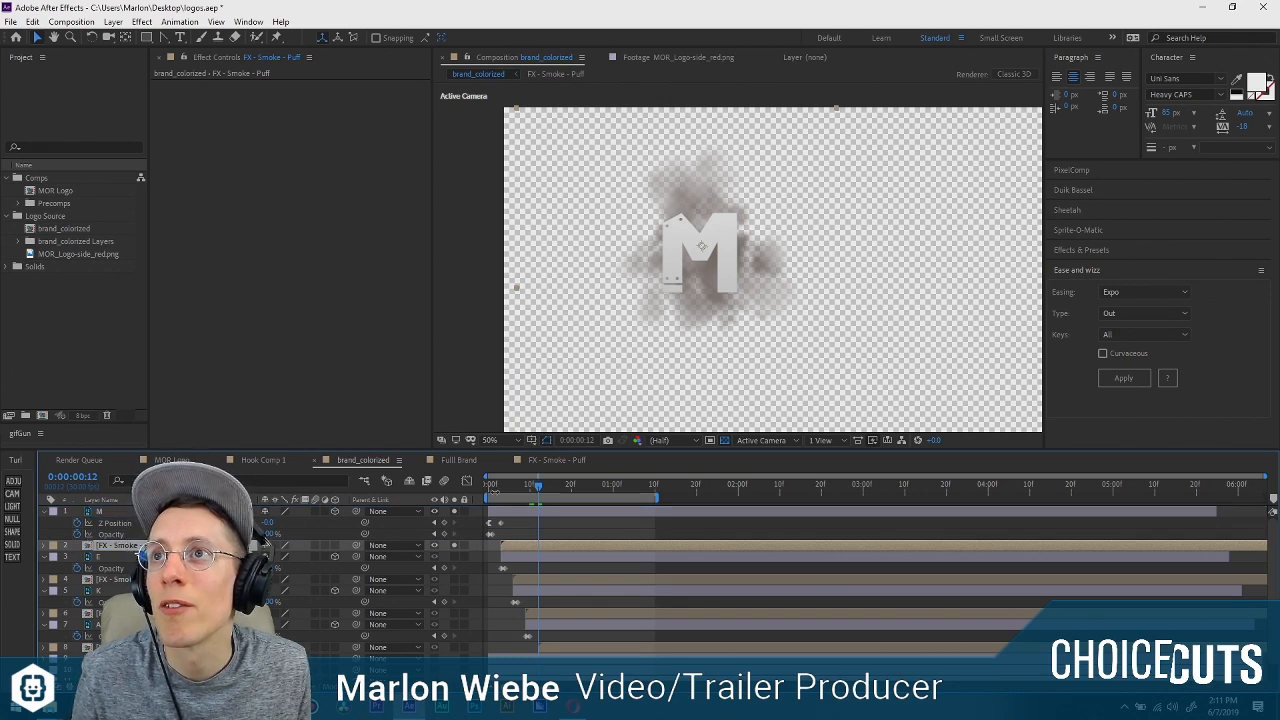
mouse_move(491, 488)
mouse_down()
mouse_move(560, 485)
mouse_move(458, 491)
mouse_move(584, 488)
mouse_move(474, 482)
mouse_up()
key(space)
scroll(486, 625, down, 1)
click(456, 676)
scroll(515, 600, up, 1)
key(space)
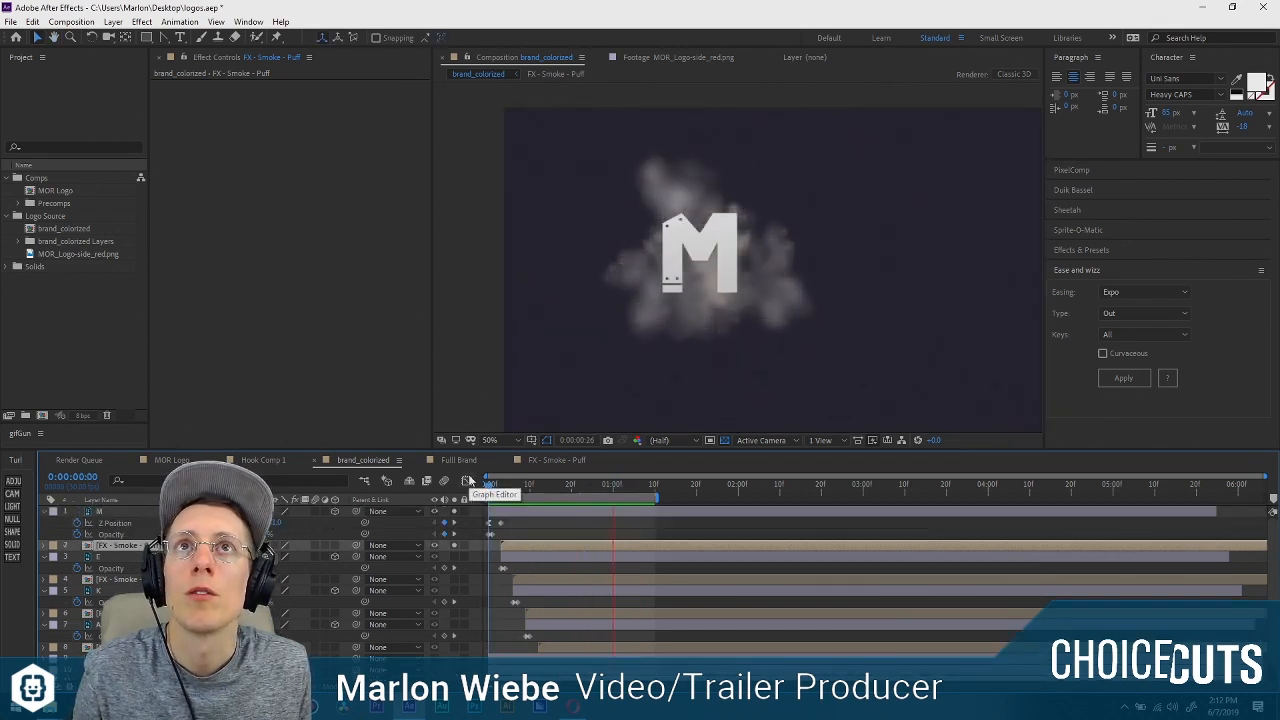
click(534, 495)
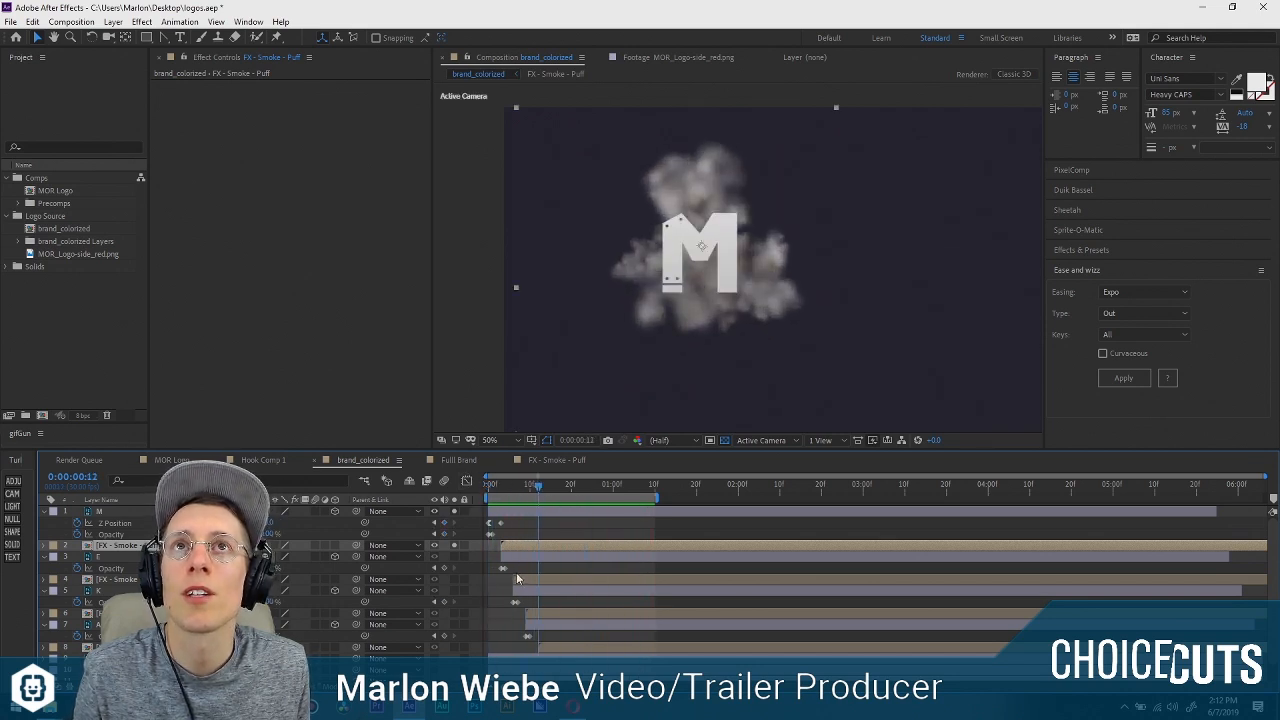
Isolate the E layer and the smoke puff below it over the background, unsoloing the M pair, and check them at frame 13.
click(454, 556)
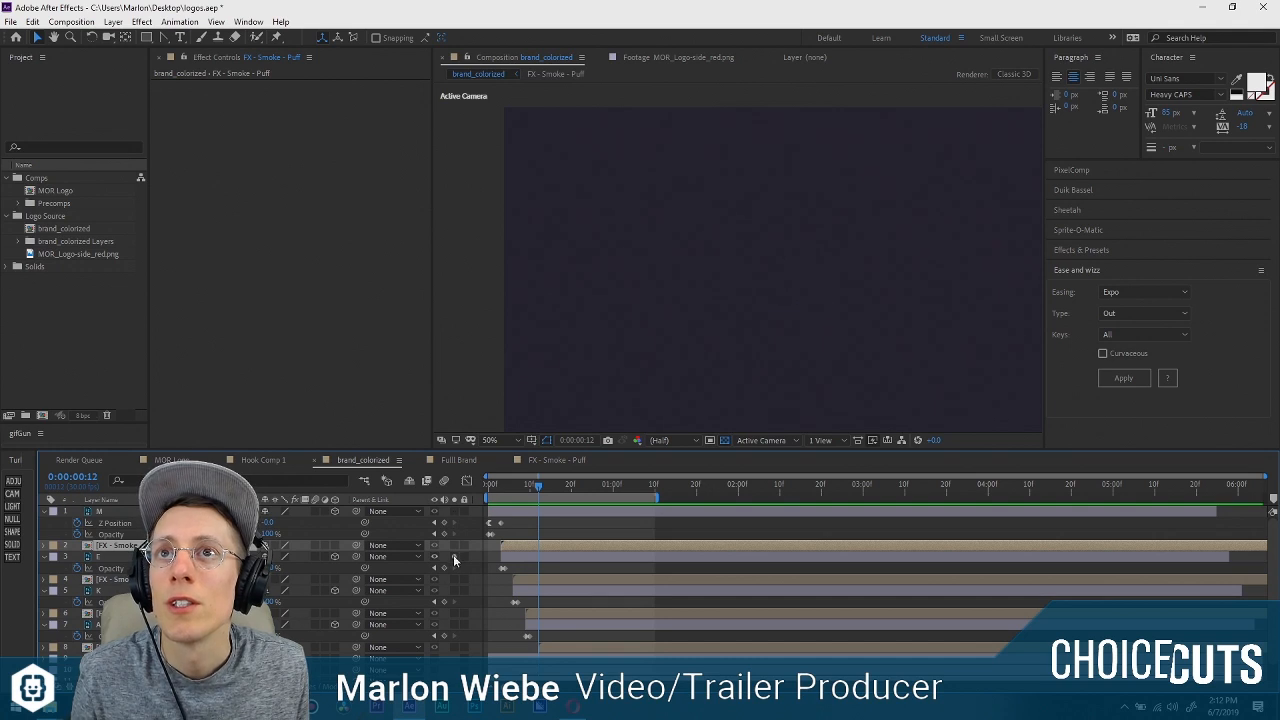
click(454, 580)
drag(493, 489, 539, 500)
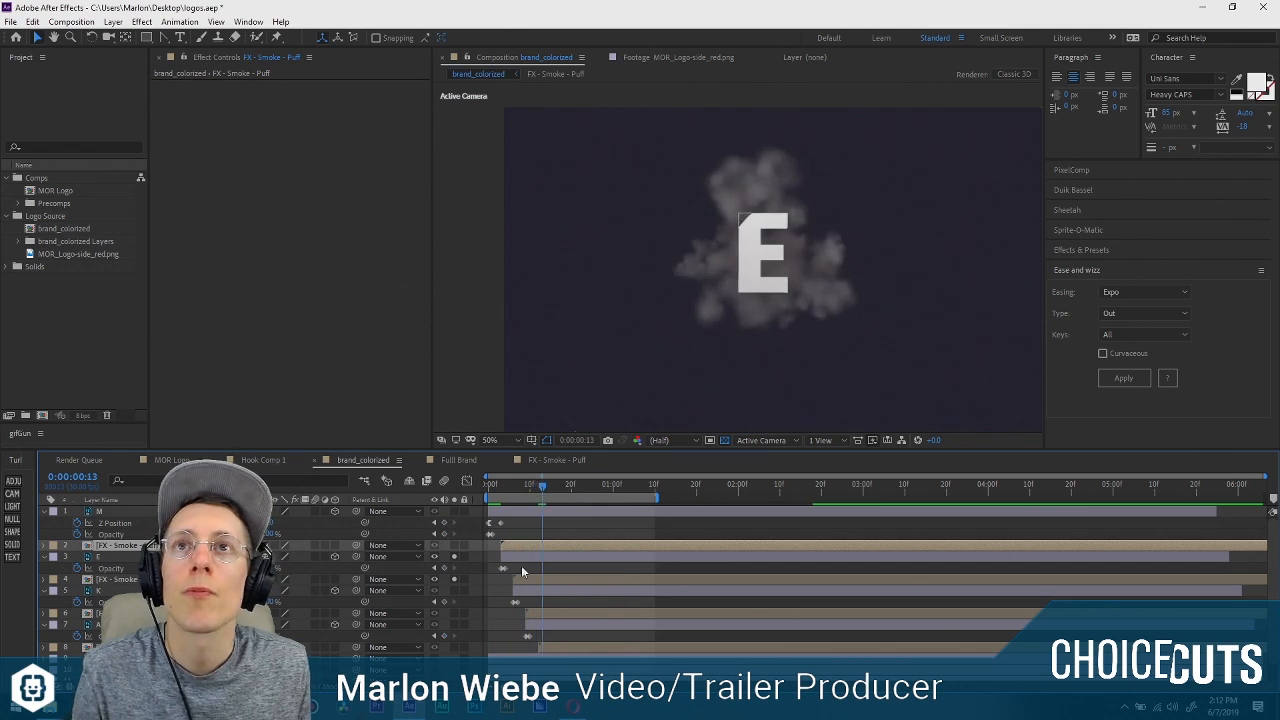
click(180, 557)
click(180, 580)
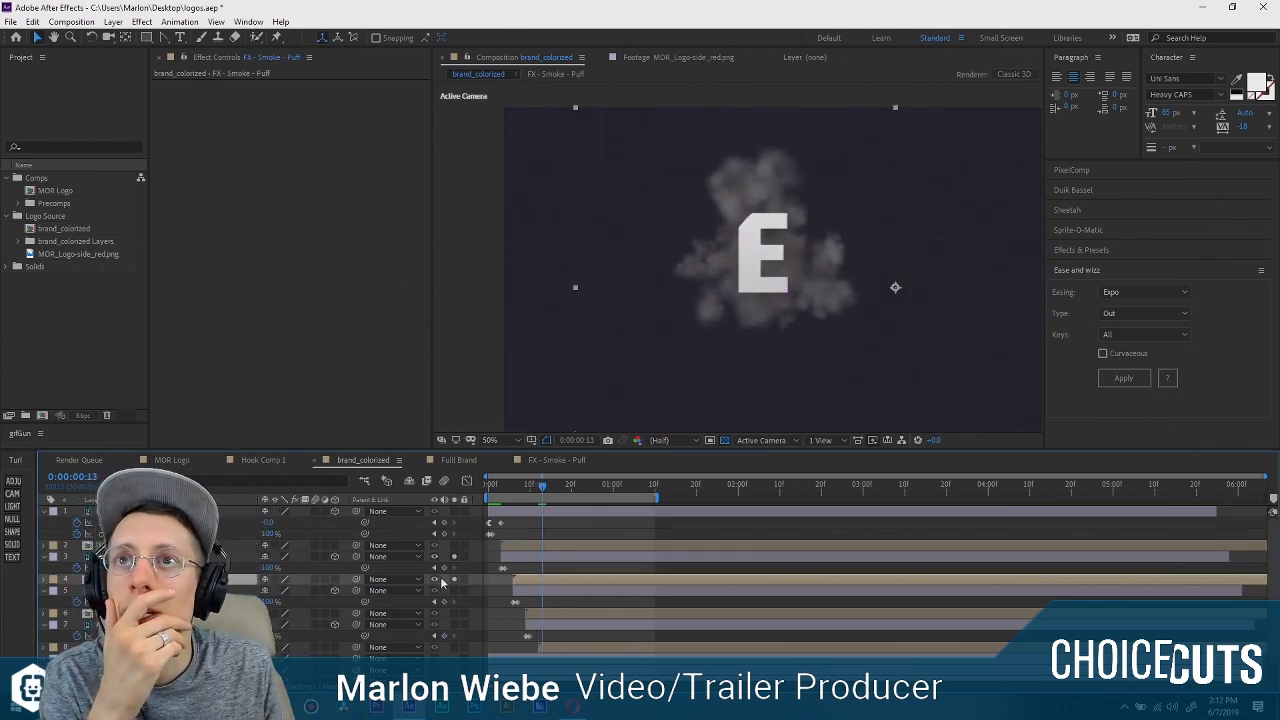
click(455, 580)
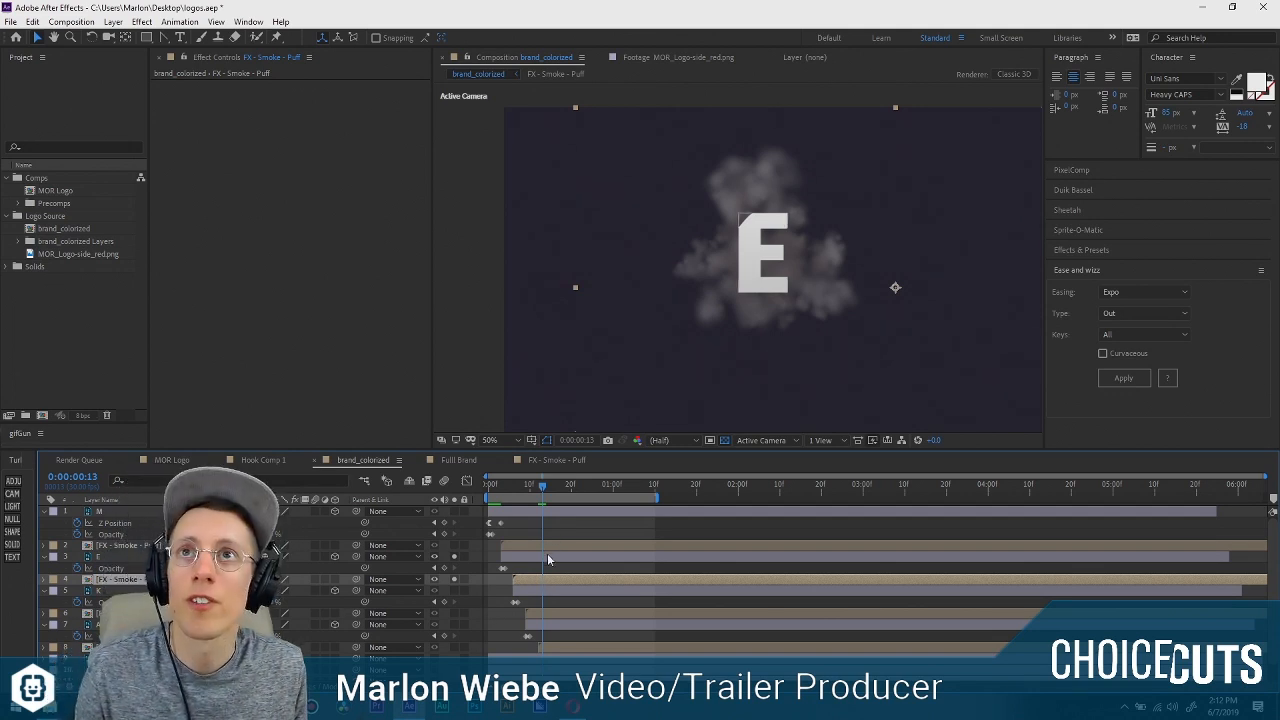
Set the opacity of the smoke puffs below the E, K and A layers to 100%.
key(t)
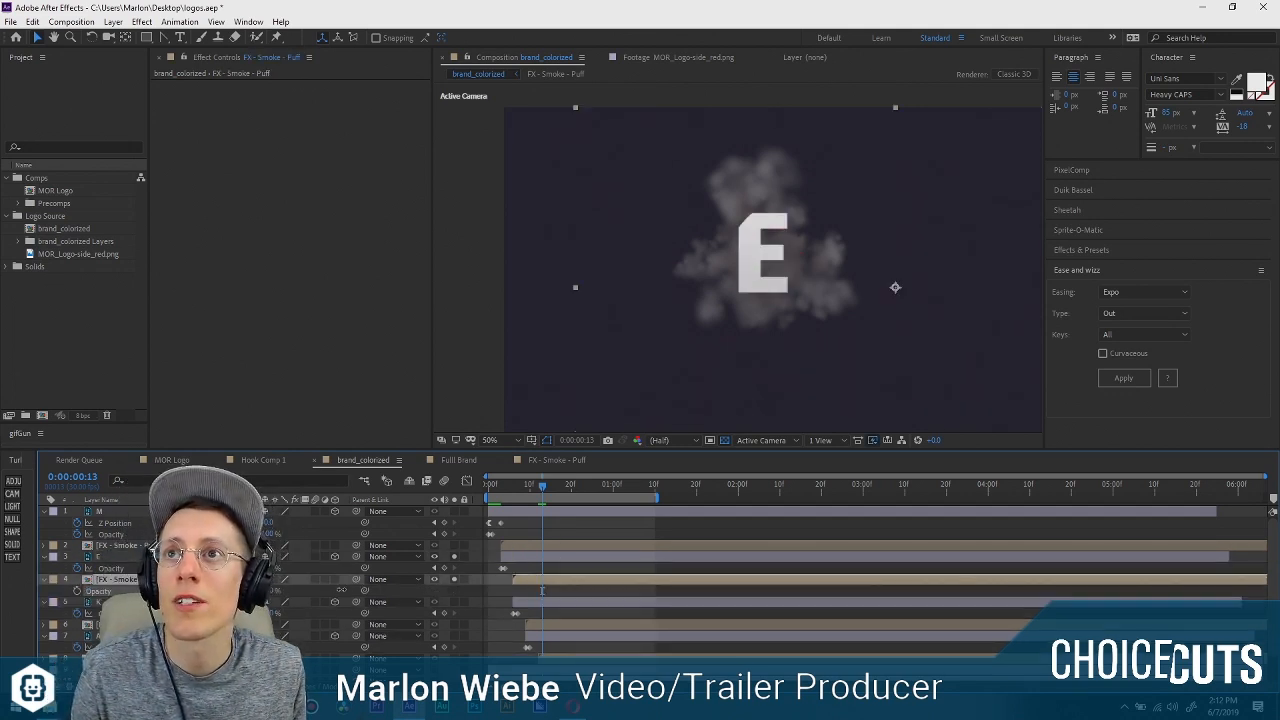
drag(341, 590, 372, 590)
click(180, 625)
key(t)
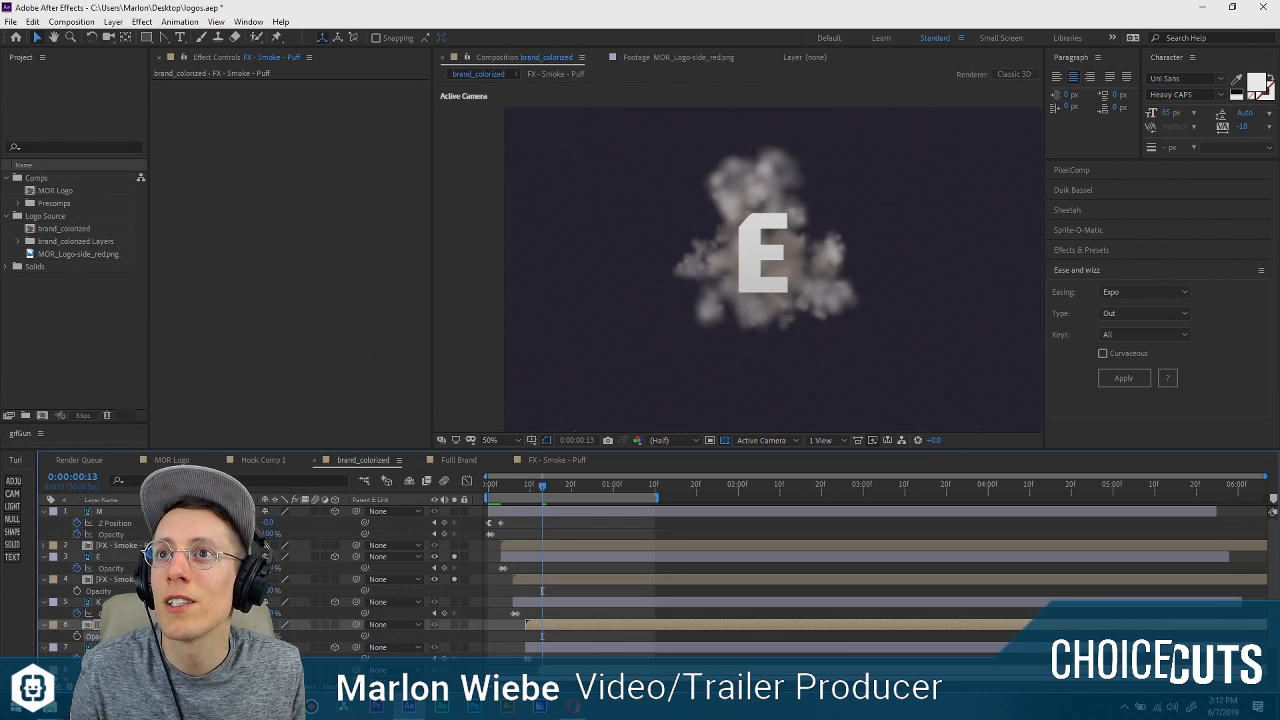
click(180, 647)
key(ctrl+Down)
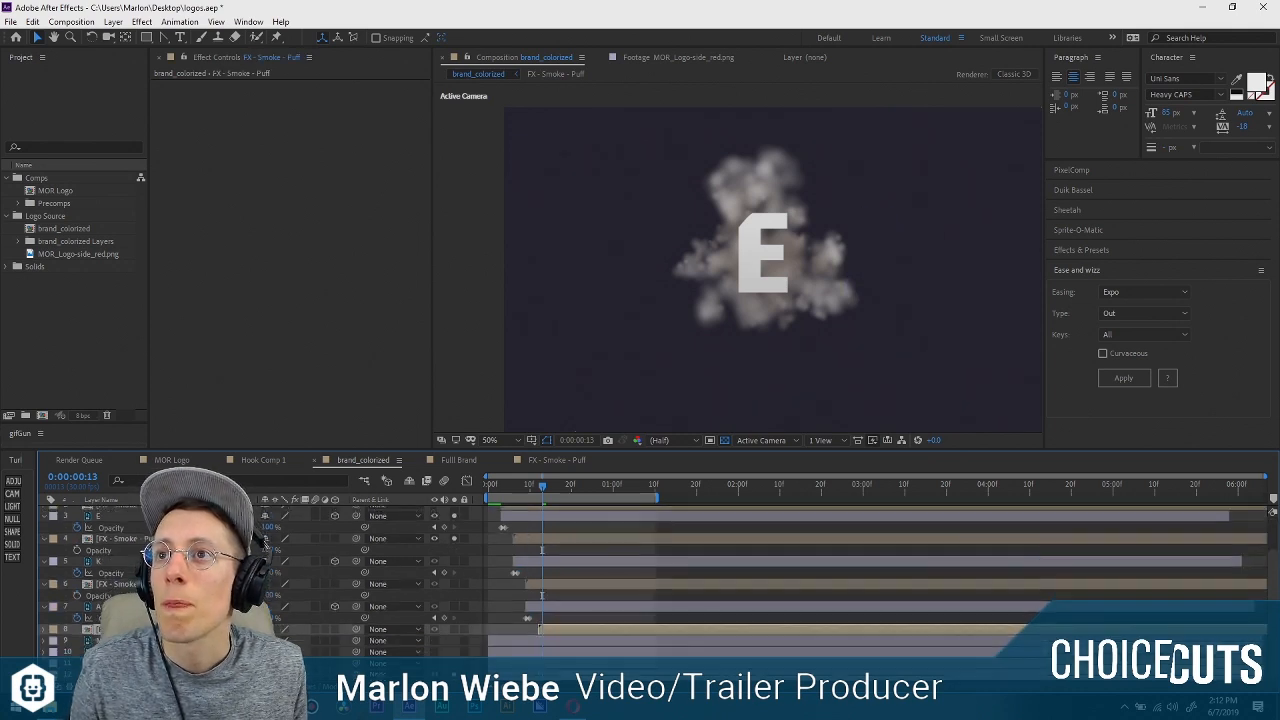
key(t)
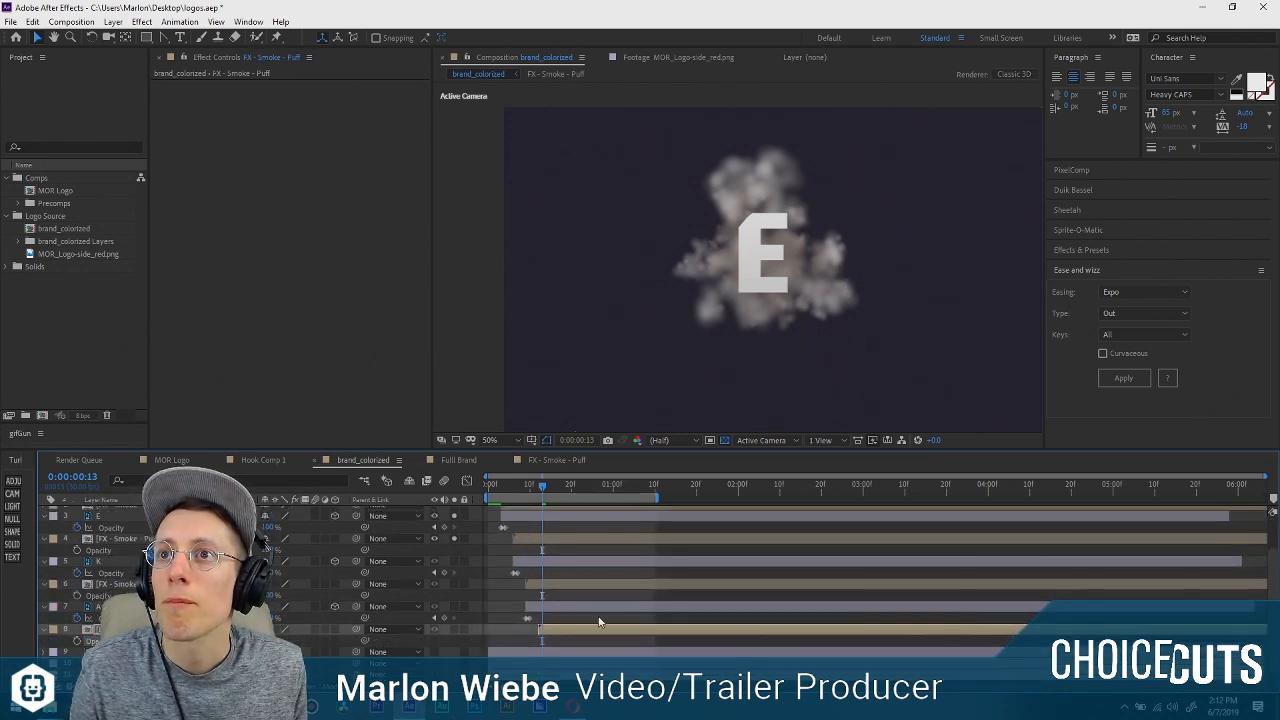
Preview the E with its smoke puff from the start of the composition.
scroll(535, 524, up, 2)
drag(533, 492, 579, 485)
key(space)
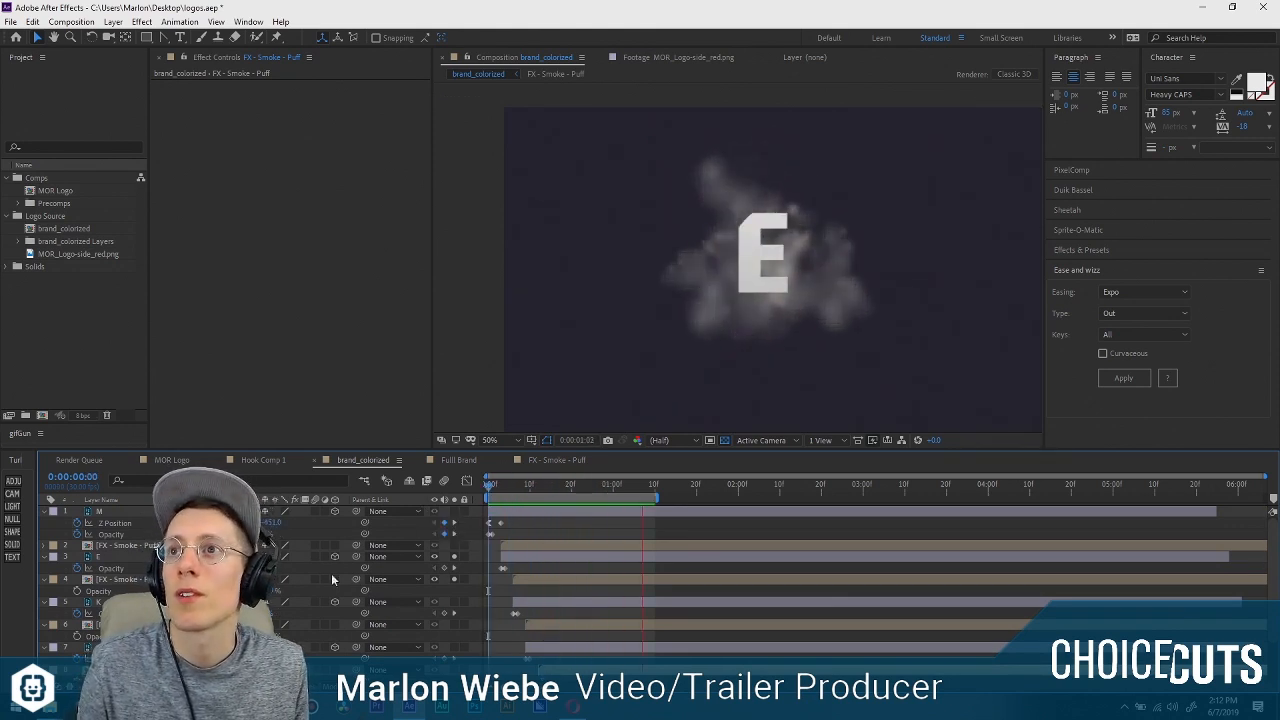
key(space)
Solo the K layer with the smoke puff below it instead of the E pair and move that puff behind the K.
drag(454, 602, 453, 626)
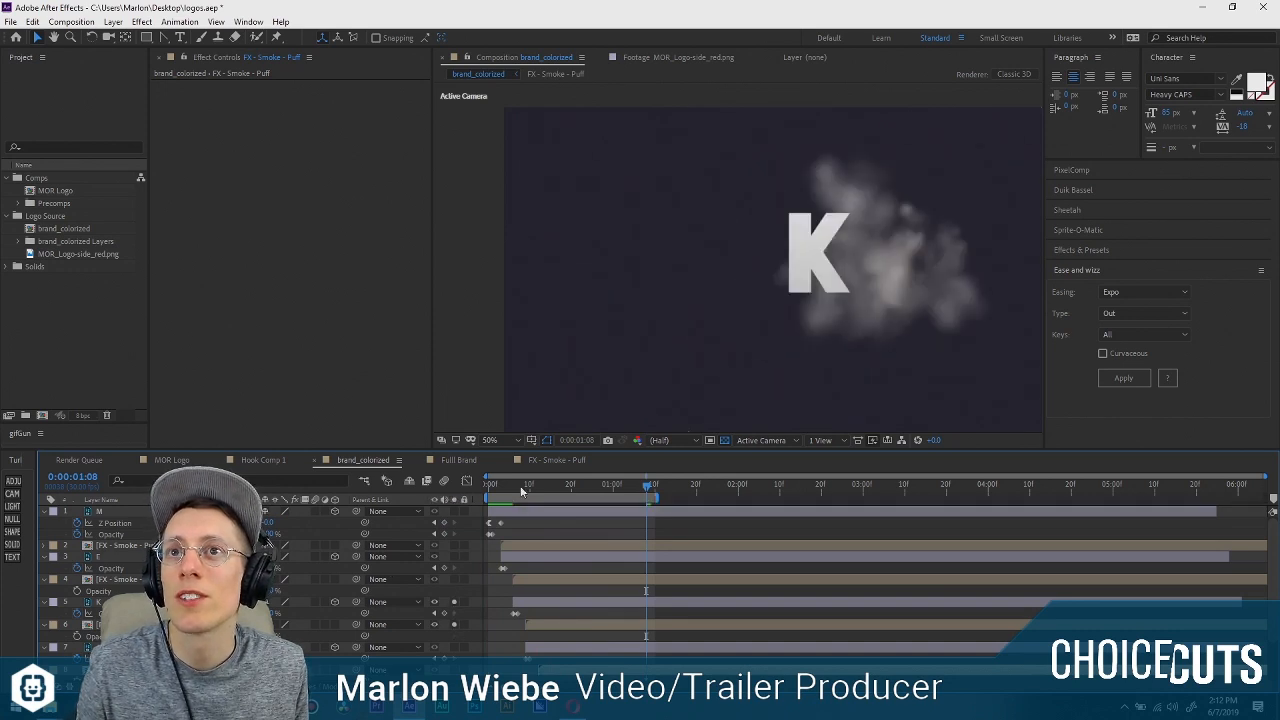
drag(489, 488, 584, 498)
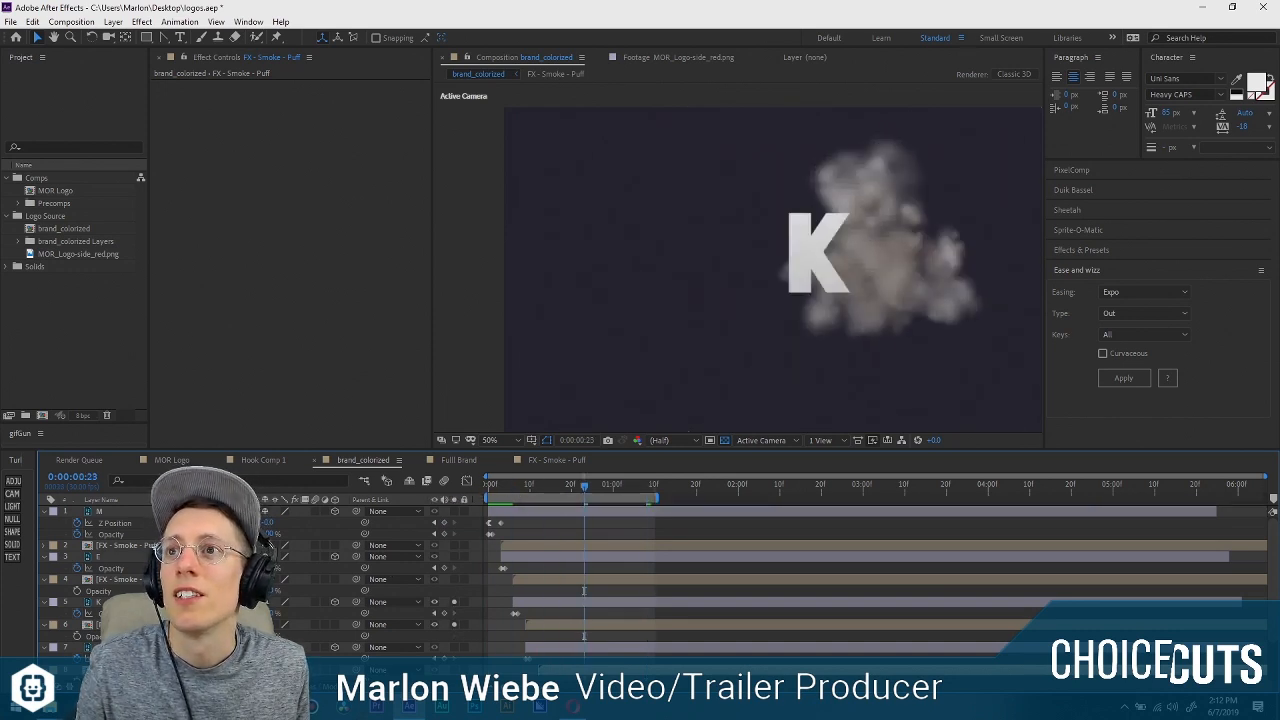
scroll(303, 570, down, 1)
drag(913, 242, 874, 243)
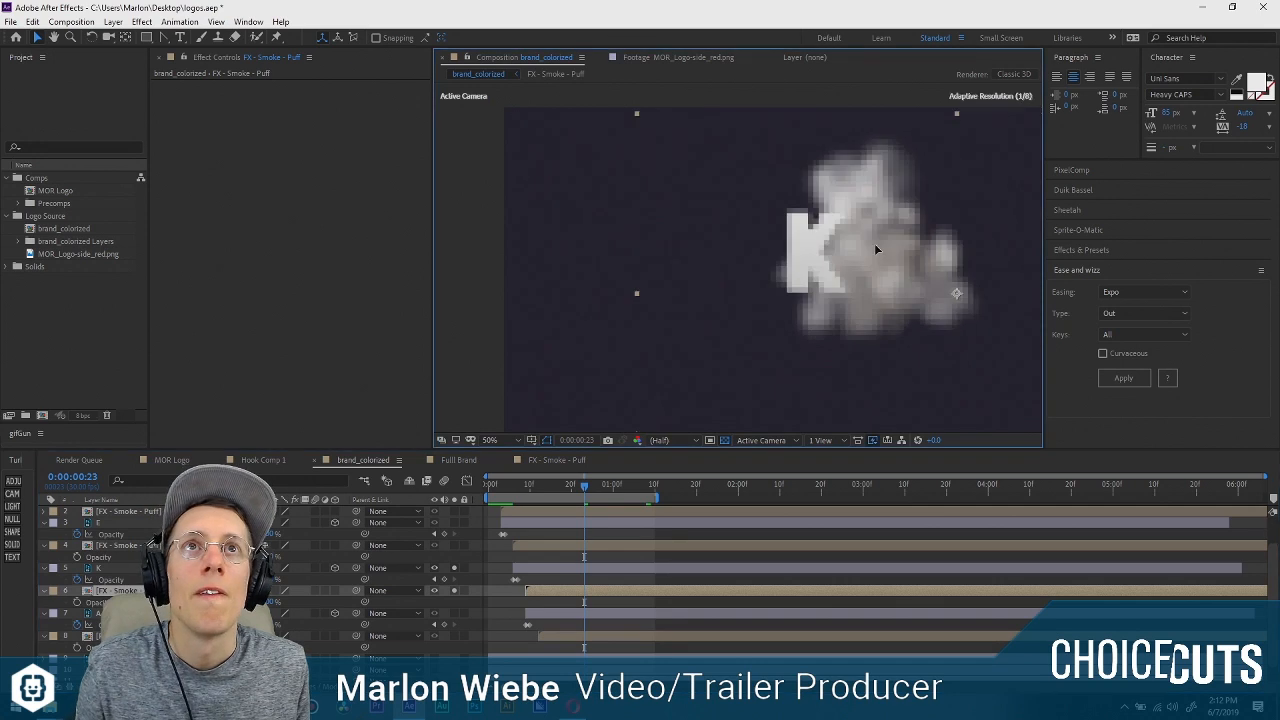
Move the anchor point of the K's smoke puff to the middle of the smoke and nudge the puff to sit centred behind the letter.
key(y)
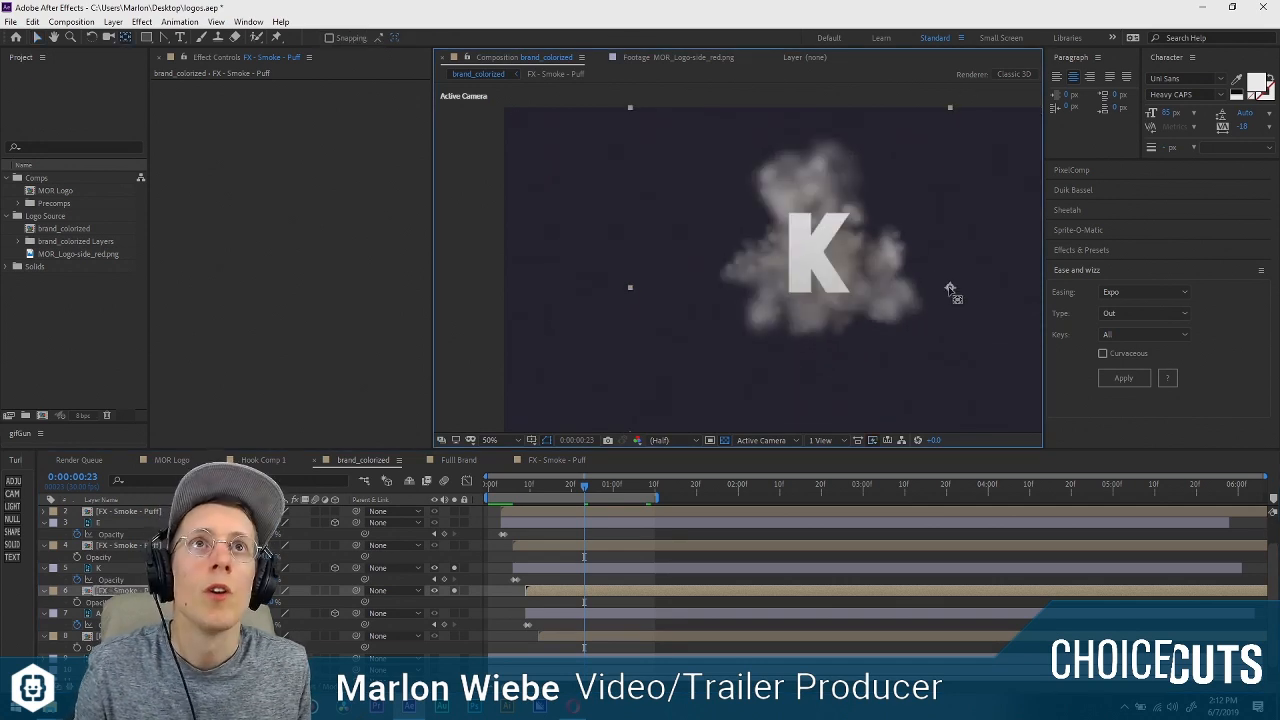
drag(949, 289, 826, 250)
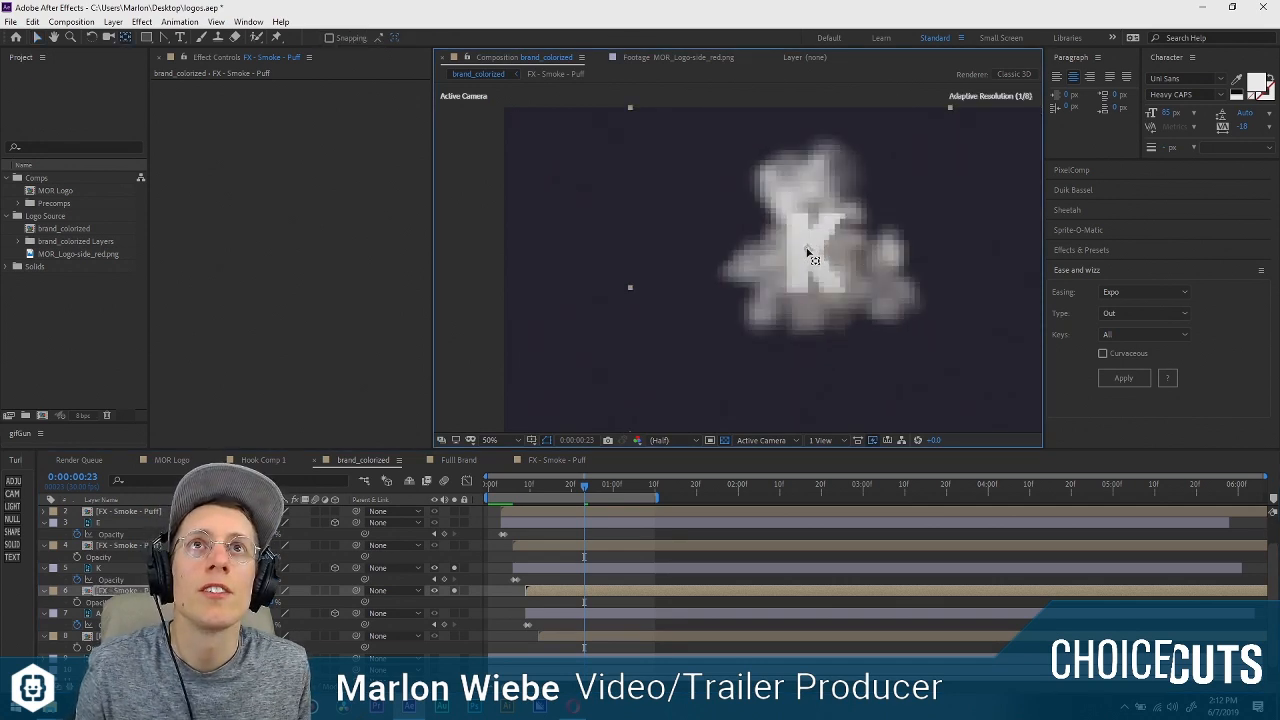
drag(809, 250, 809, 250)
key(v)
drag(926, 254, 915, 253)
key(ctrl+z)
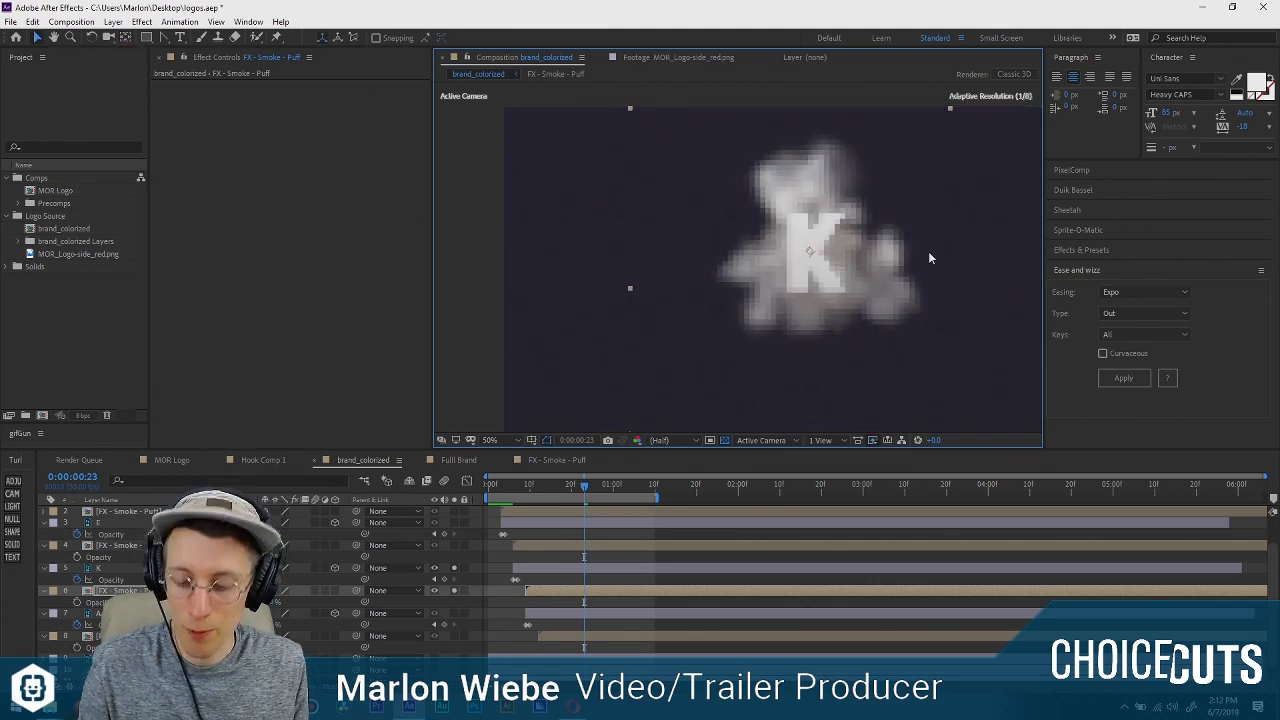
key(y)
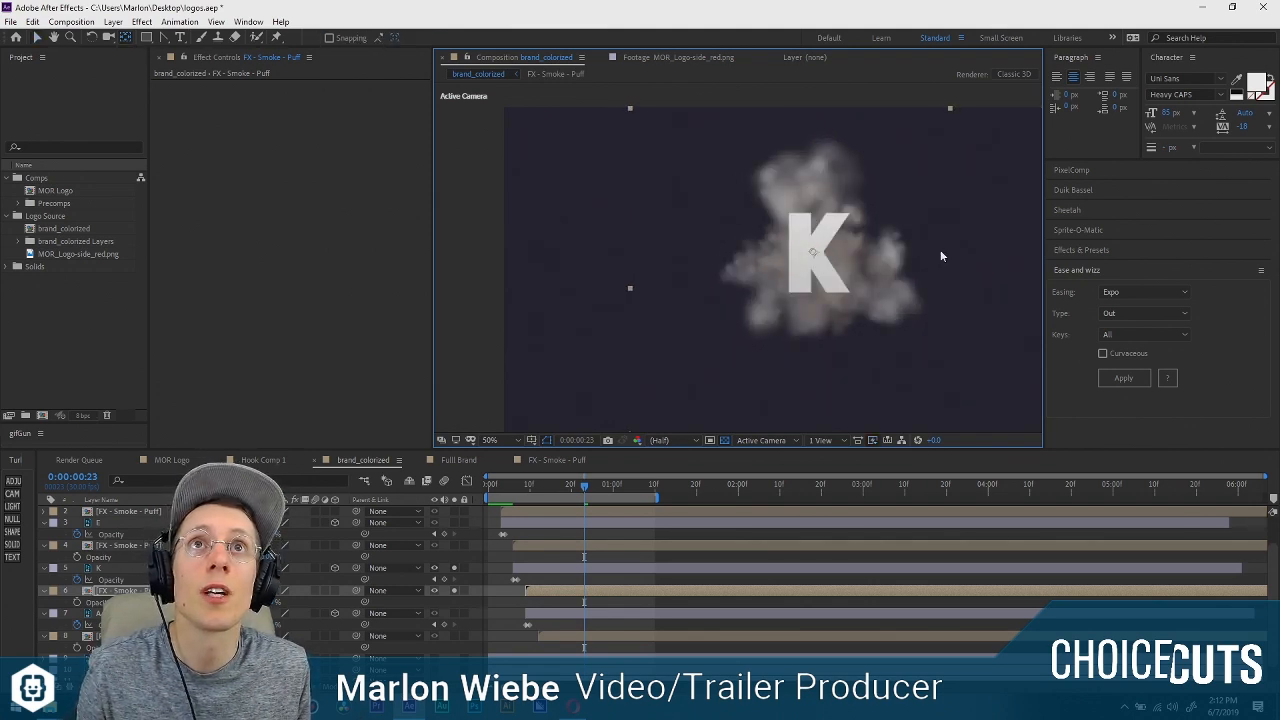
key(v)
drag(940, 256, 936, 256)
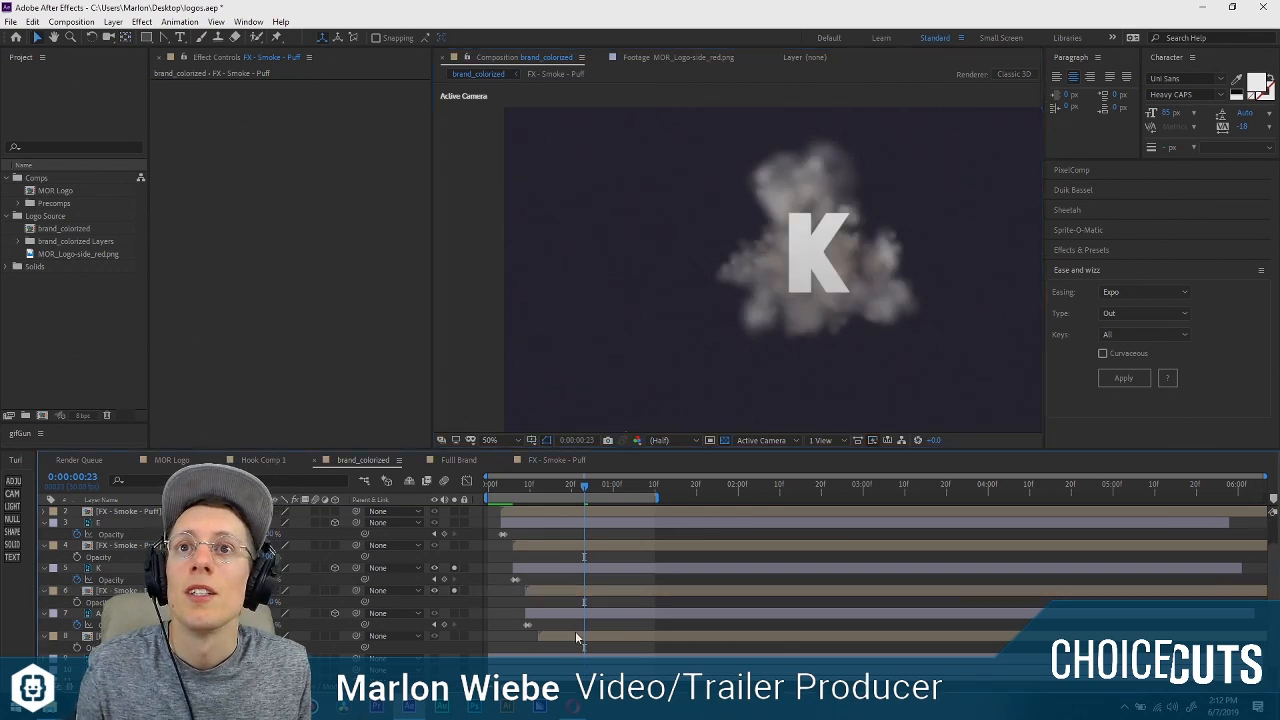
Solo the A layer with the smoke puff below it instead of the K pair and preview their animation from the start.
click(586, 616)
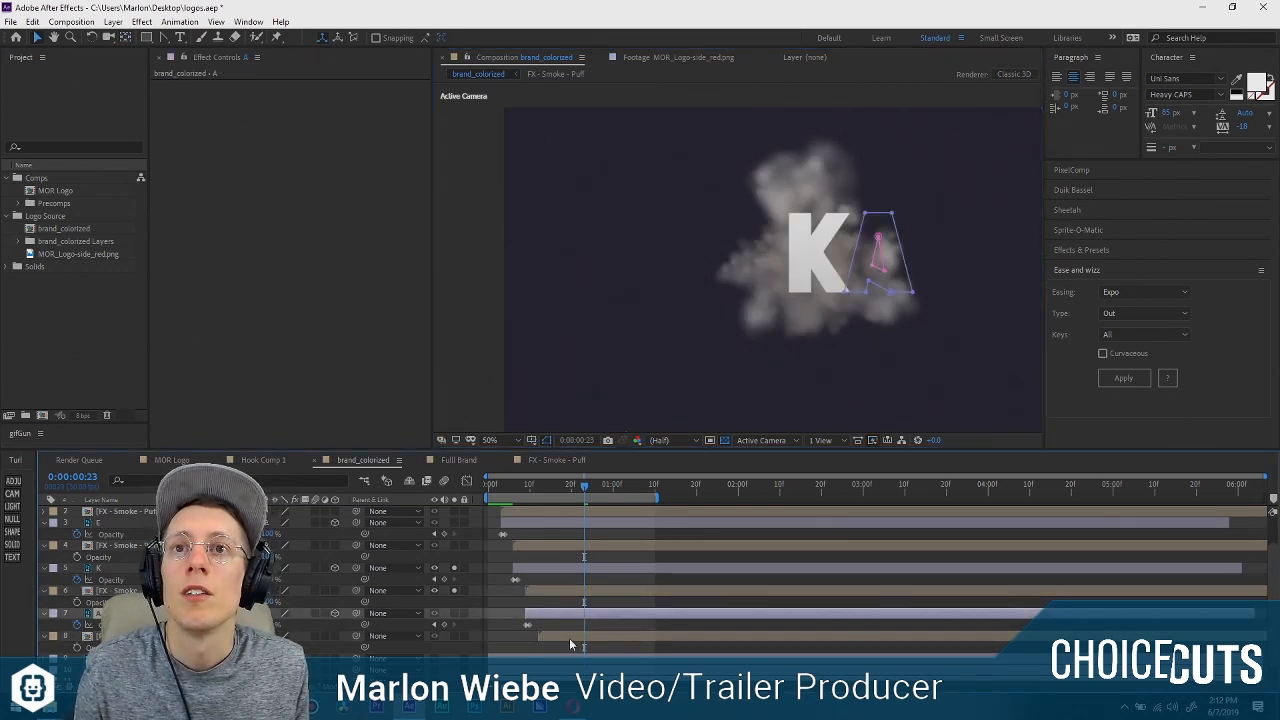
drag(454, 568, 455, 636)
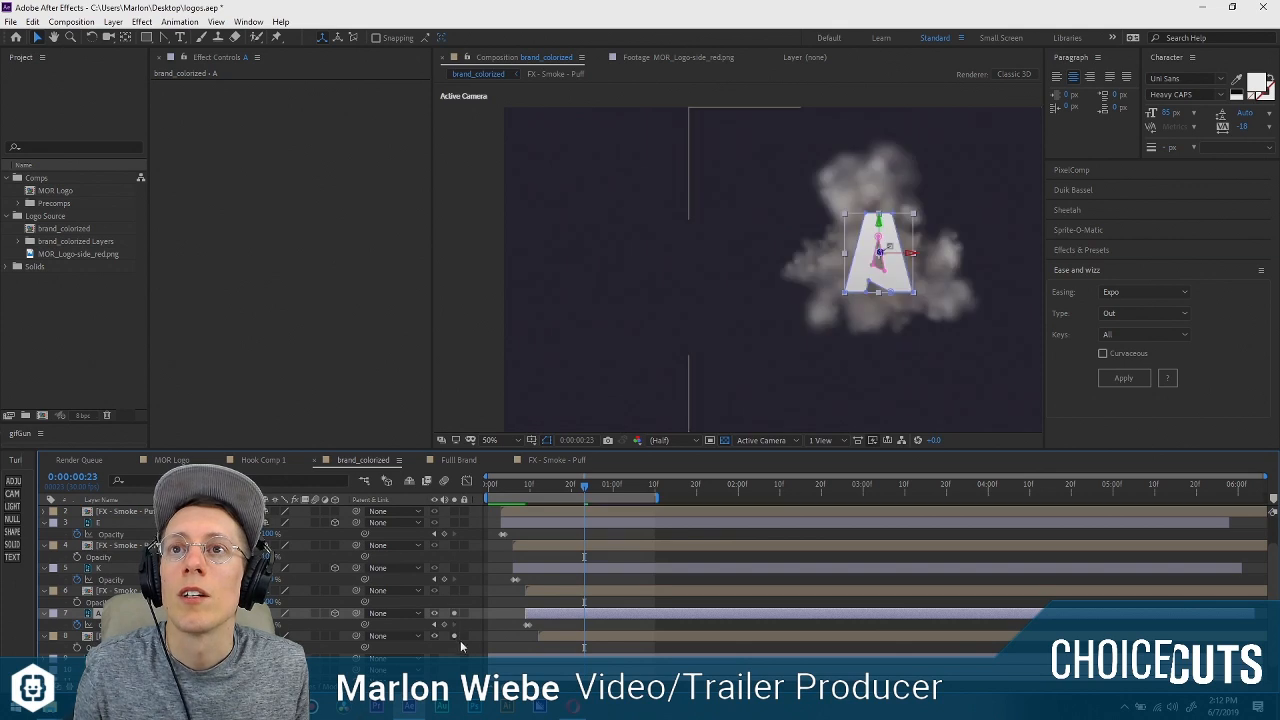
click(566, 636)
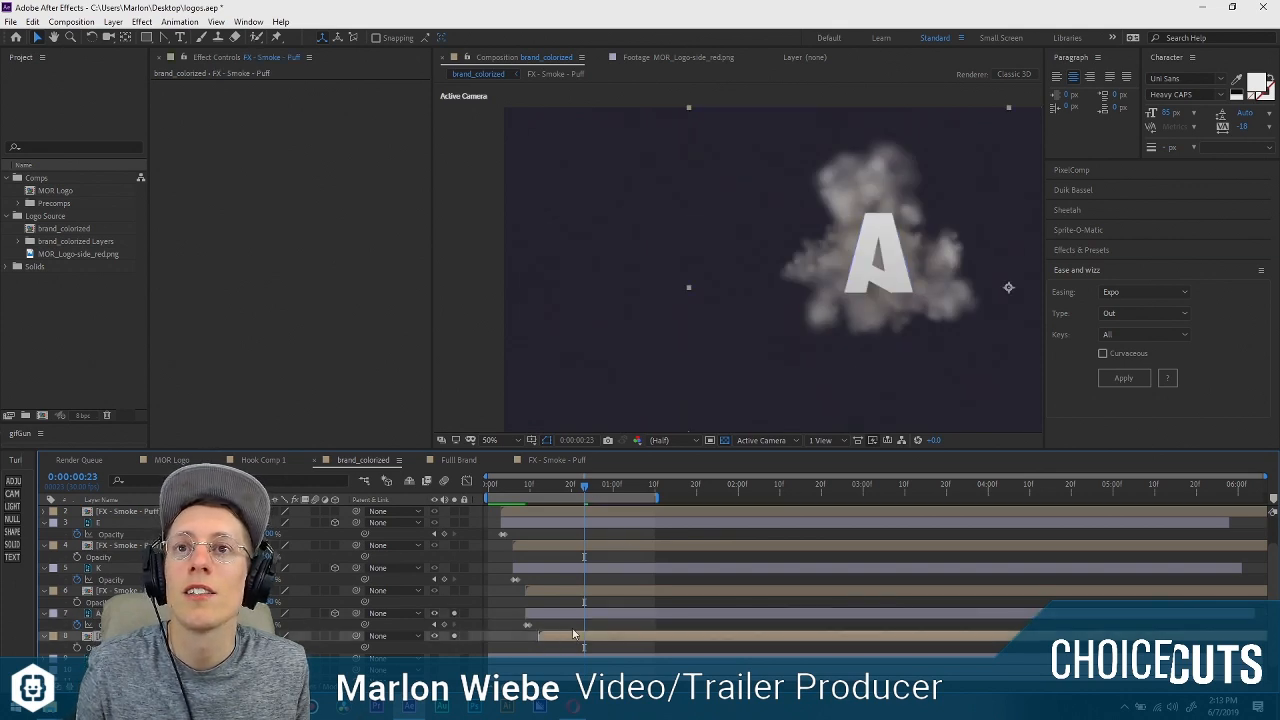
click(581, 614)
key(ctrl+Down)
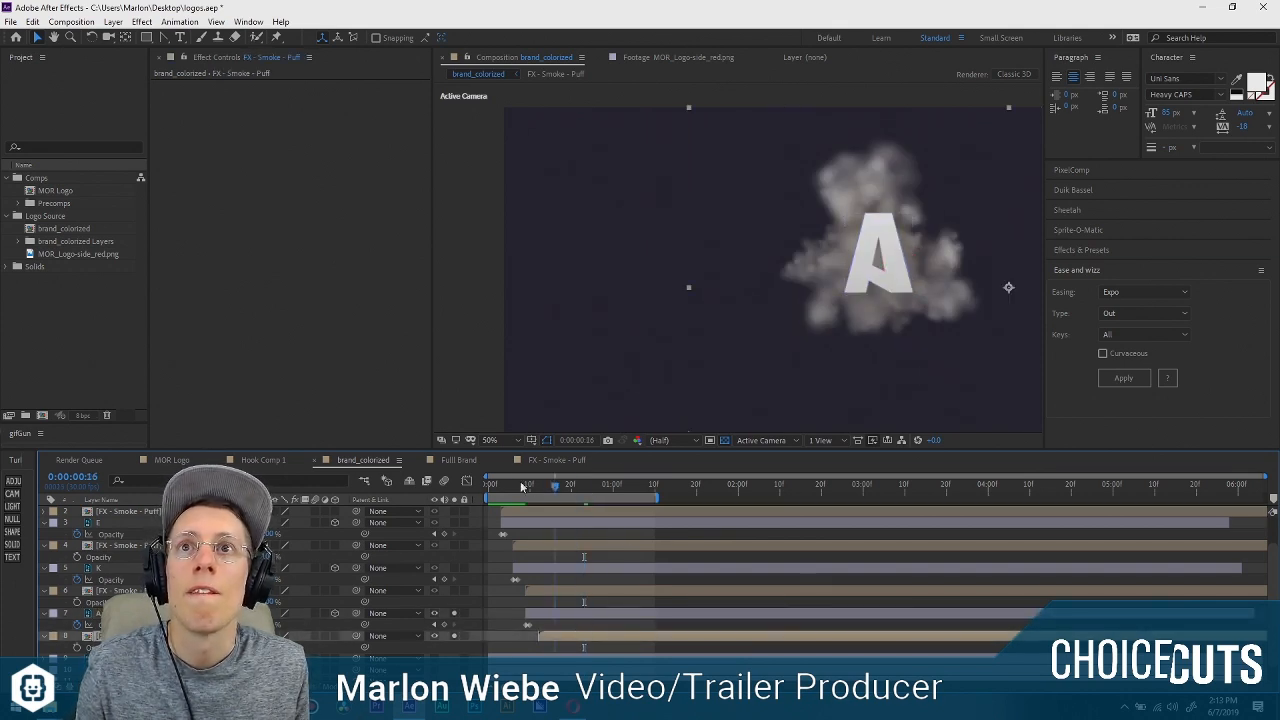
drag(521, 487, 448, 481)
key(space)
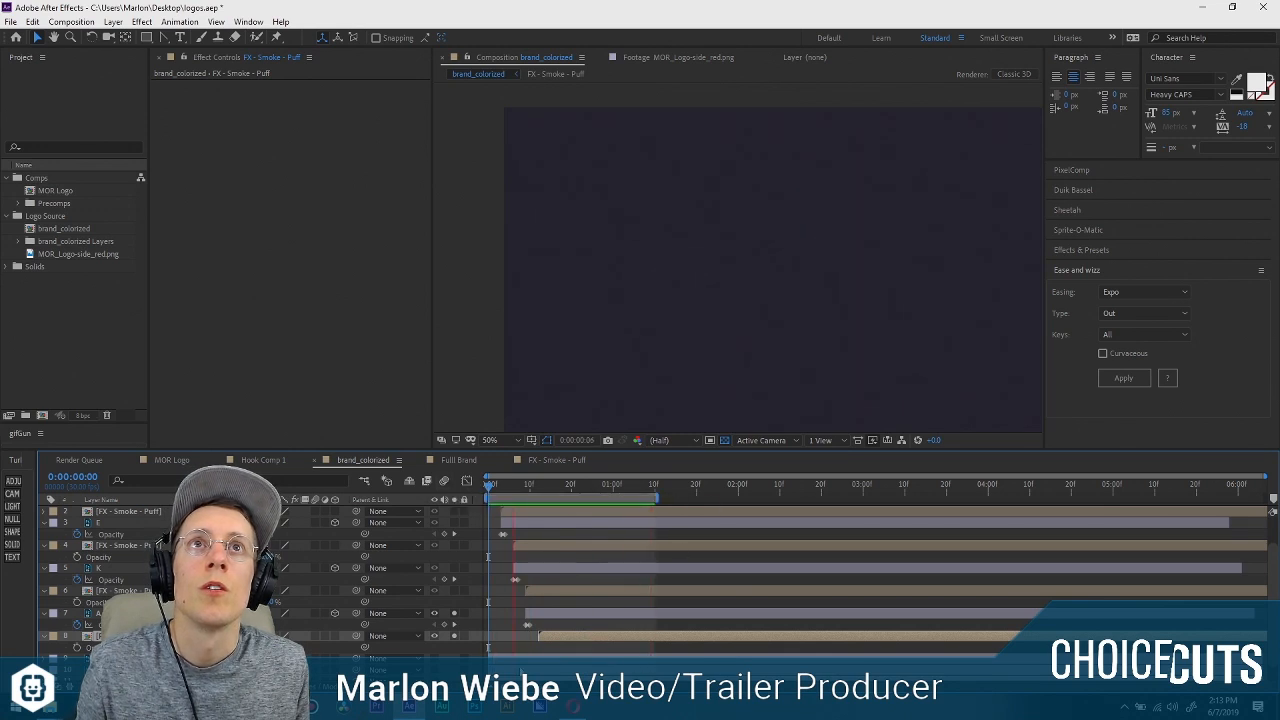
key(space)
Unsolo the A, its smoke puff and the background, and preview the complete MEKA animation with all smoke puffs.
drag(454, 614, 455, 636)
scroll(457, 564, down, 2)
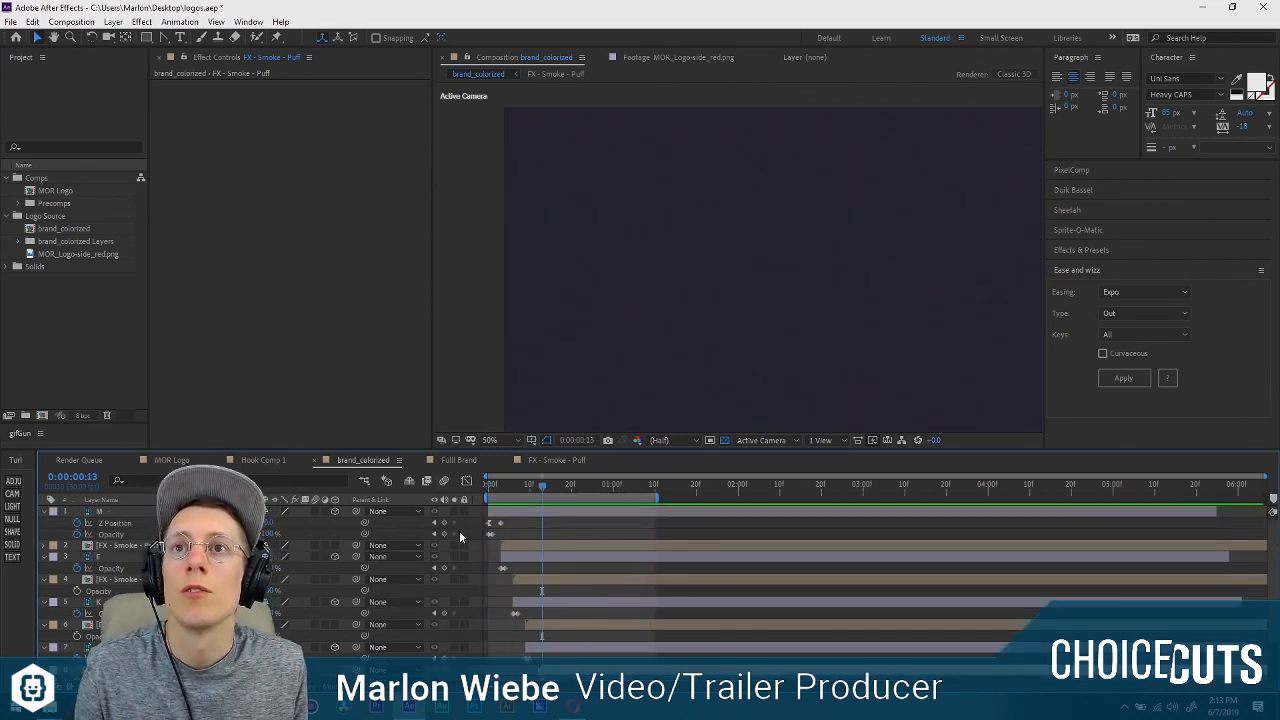
key(space)
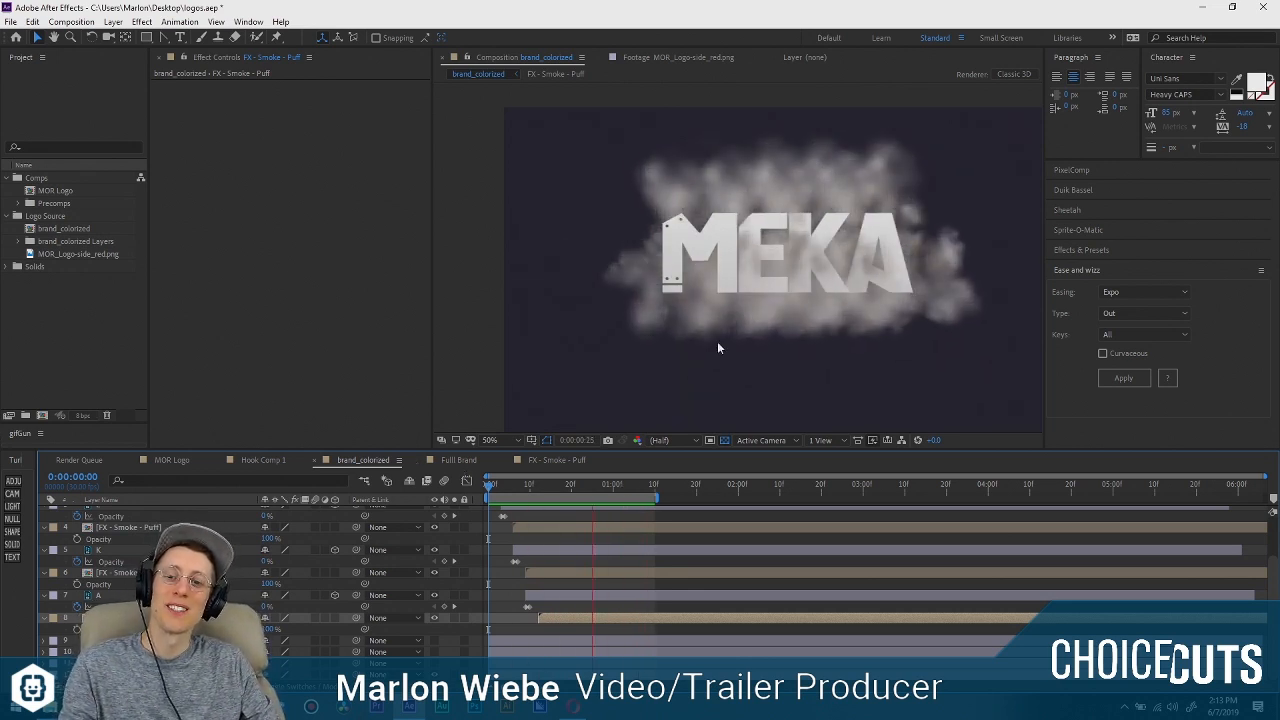
key(space)
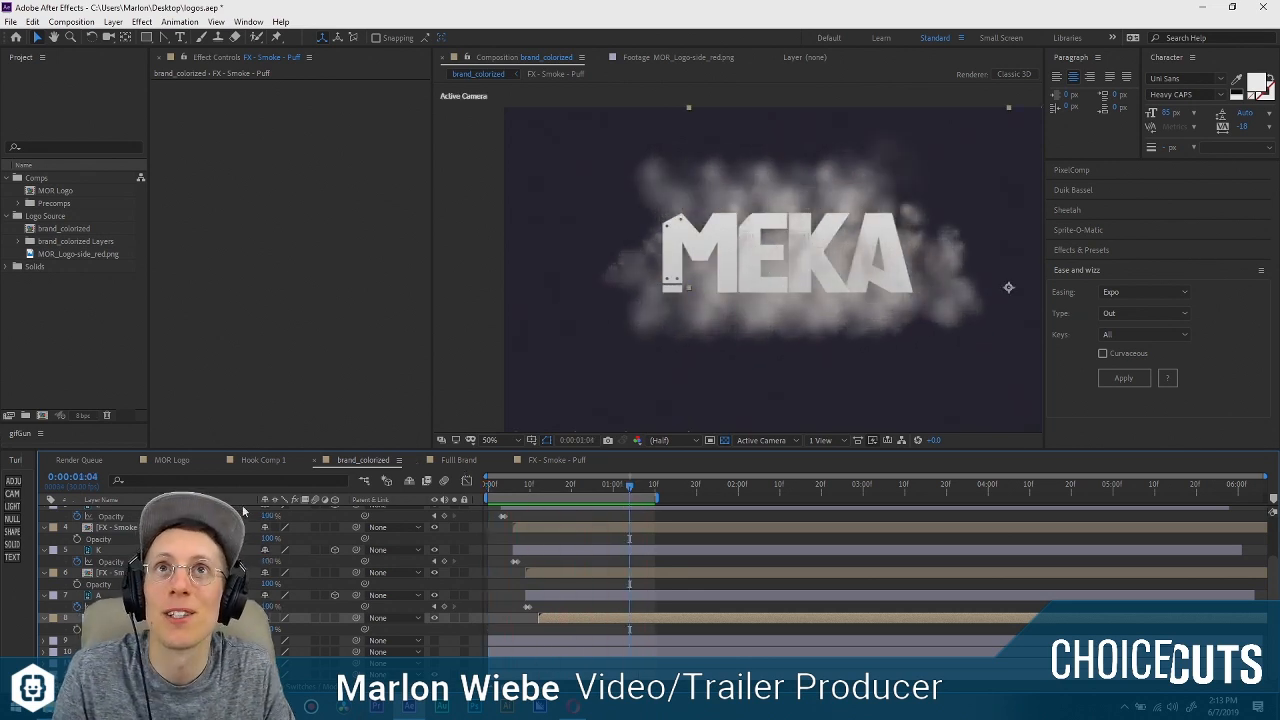
Set the rotation of the smoke puff below the M layer to 83° and the one below the E layer to 133°.
scroll(235, 560, up, 2)
click(280, 547)
key(r)
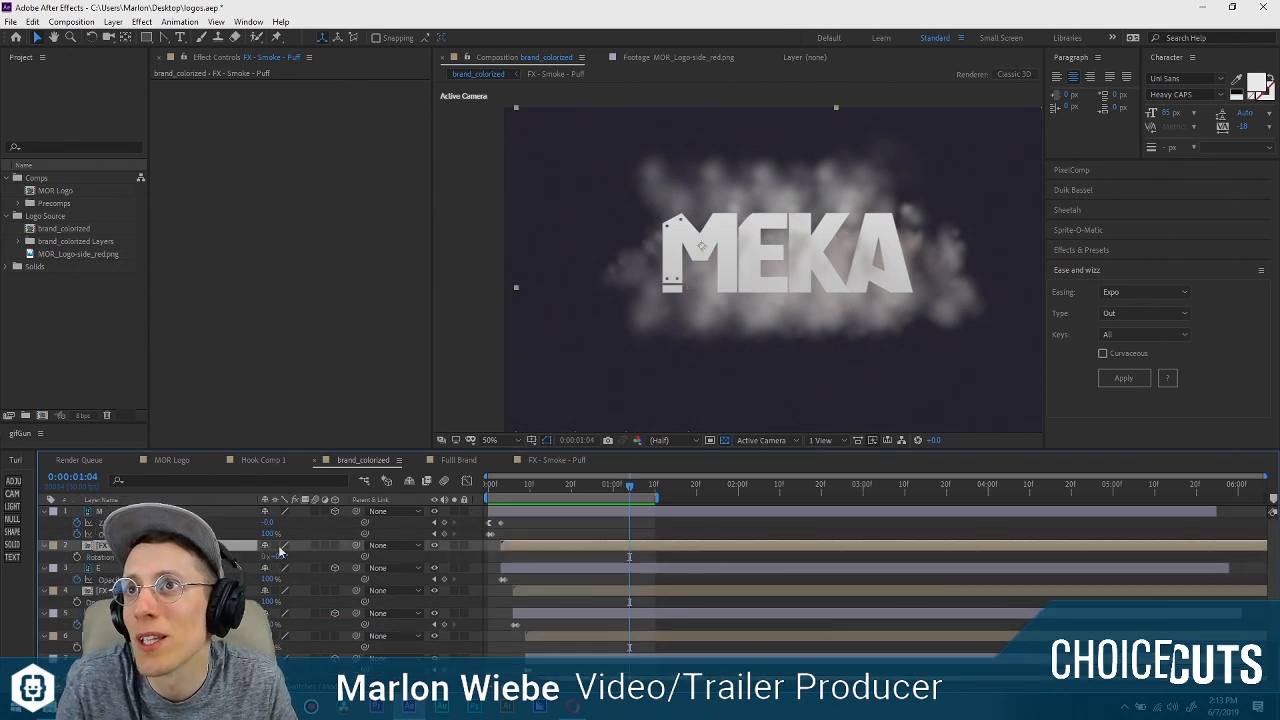
click(283, 592)
key(r)
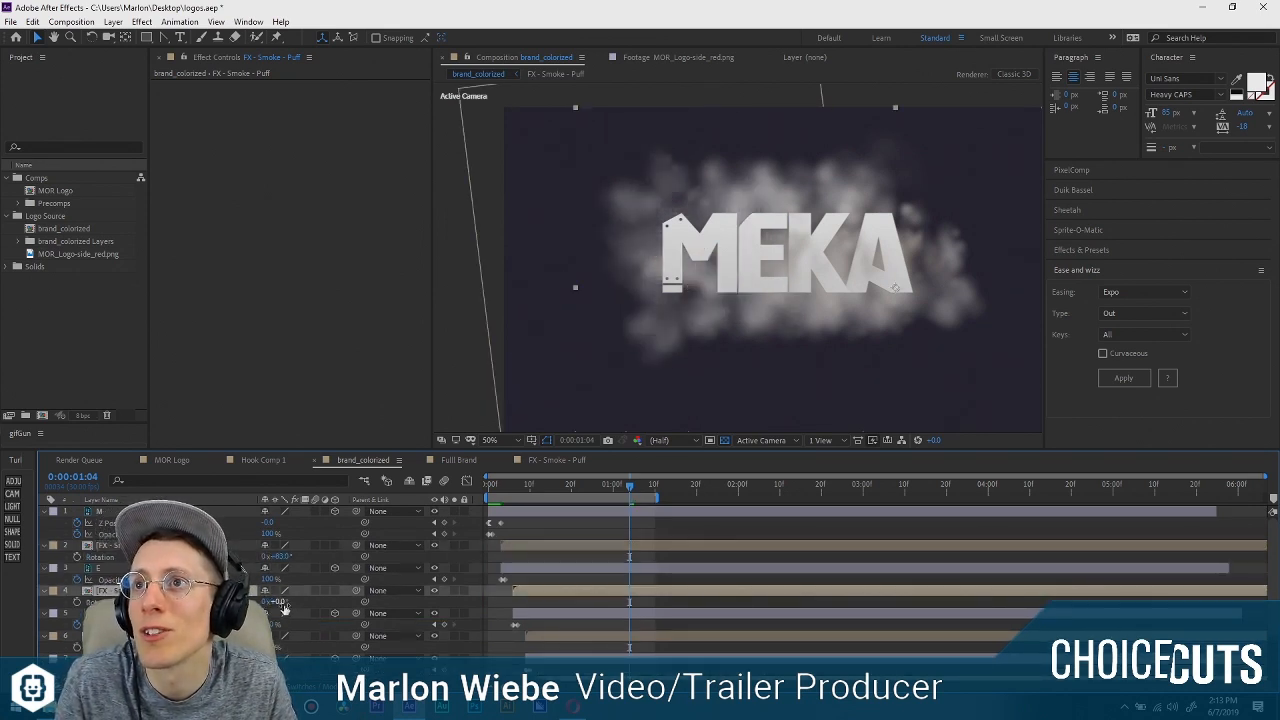
scroll(287, 603, down, 1)
Set the rotation of the smoke puff below the K layer to 1x+47° and also rotate the one below the A layer.
click(285, 602)
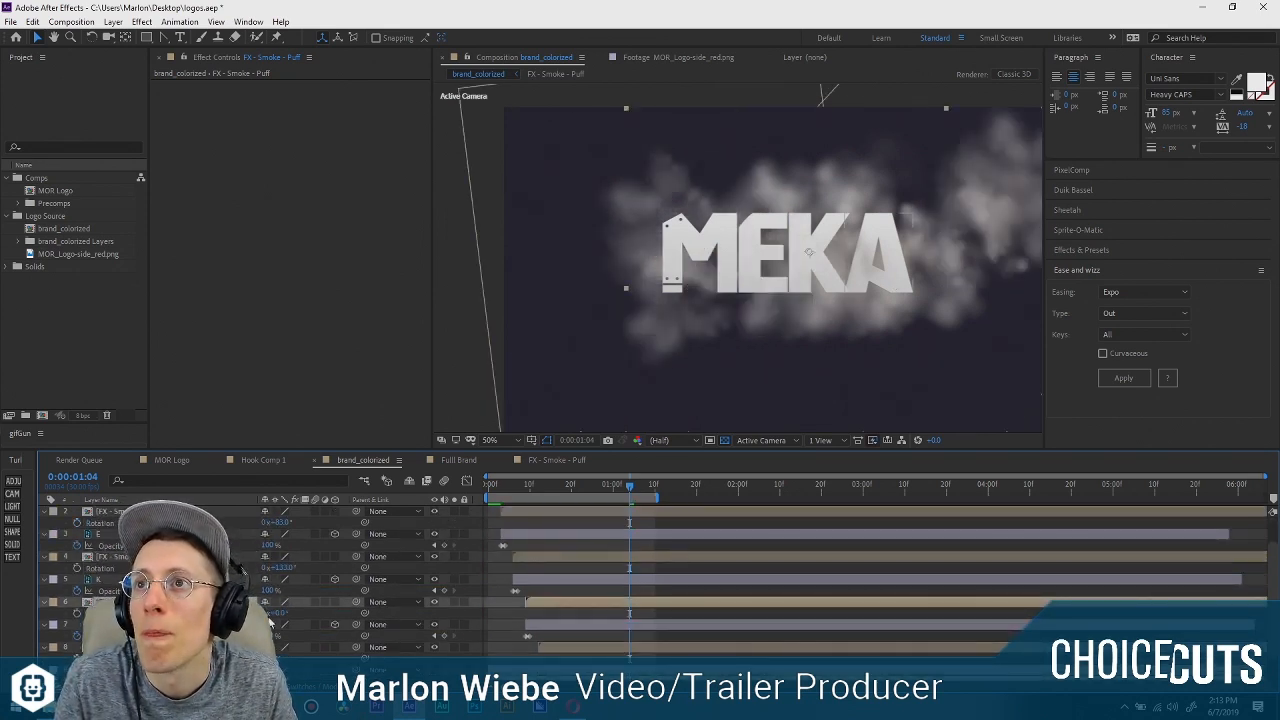
scroll(285, 602, down, 1)
drag(285, 582, 1130, 622)
click(240, 618)
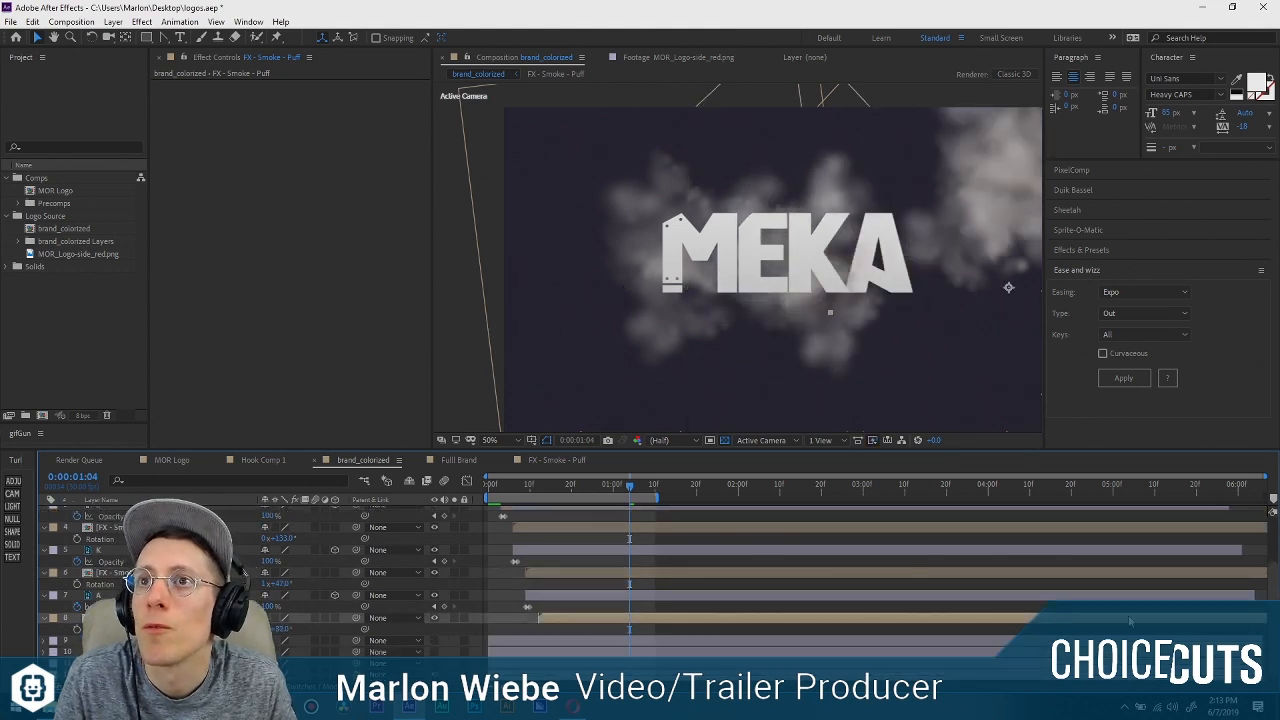
Move the smoke puff below the A layer closer behind the A and preview the animation from the start.
drag(785, 385, 800, 298)
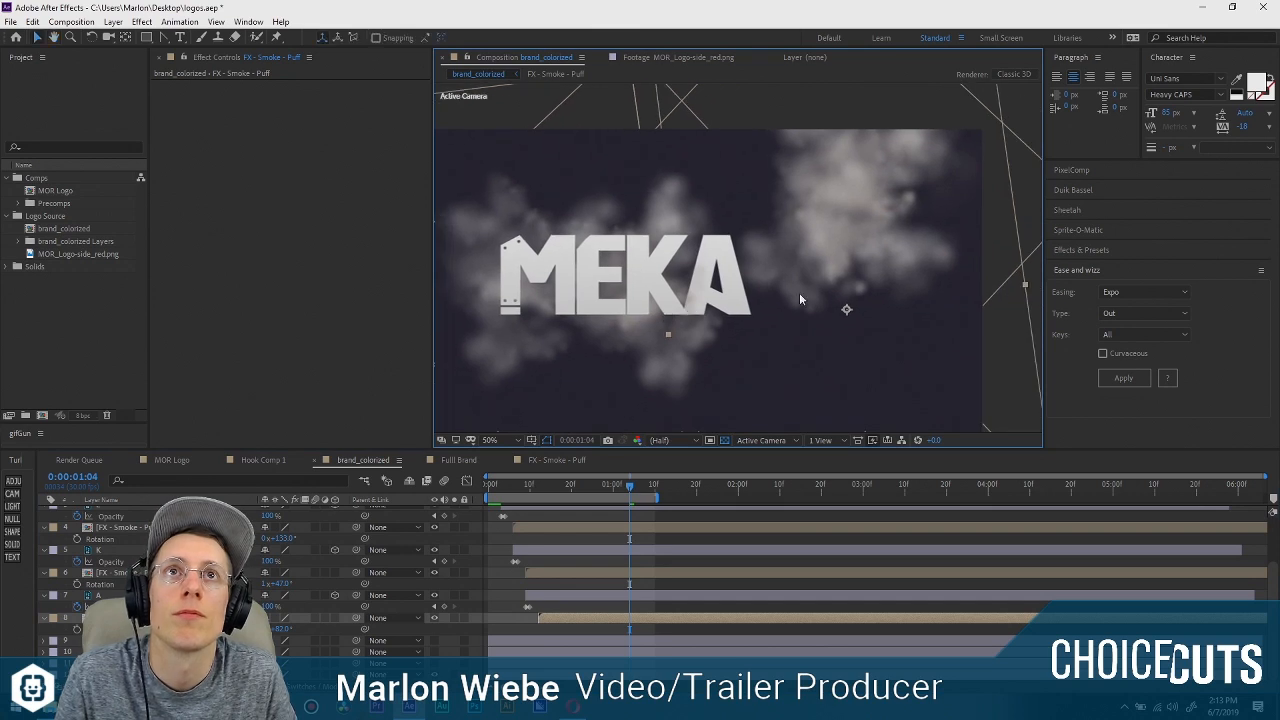
key(c)
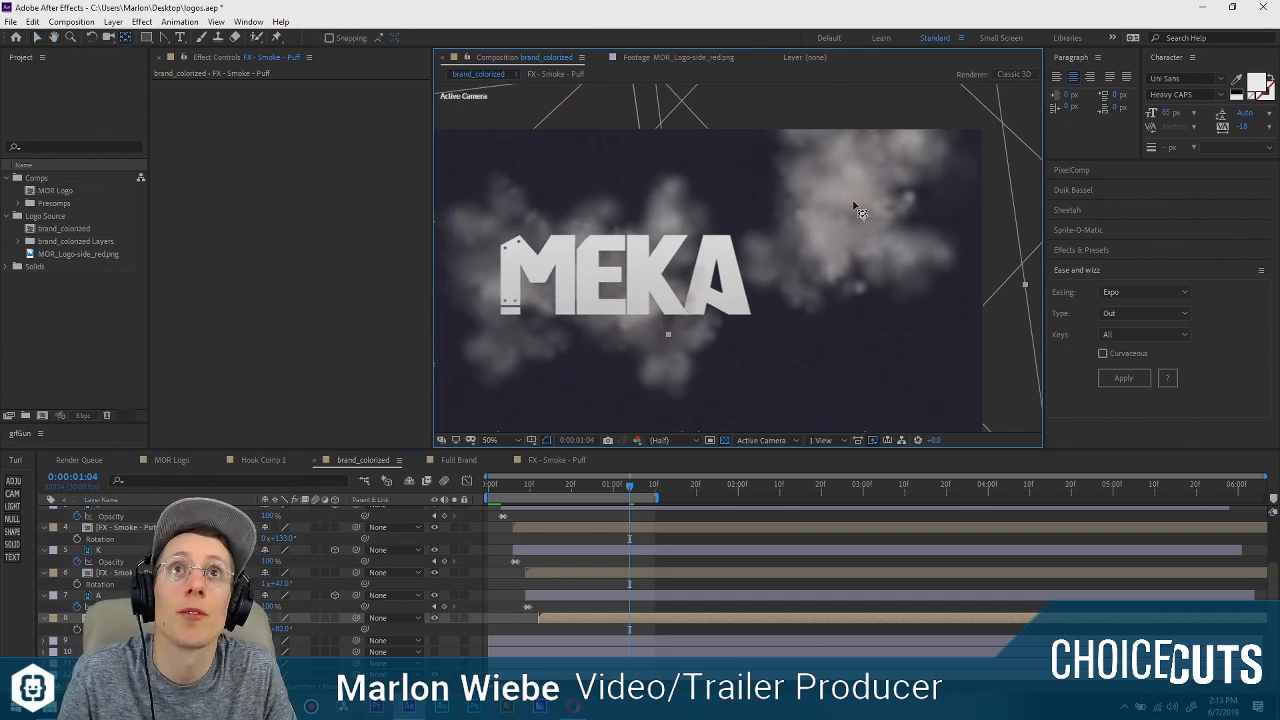
drag(853, 201, 854, 201)
key(v)
drag(969, 211, 838, 278)
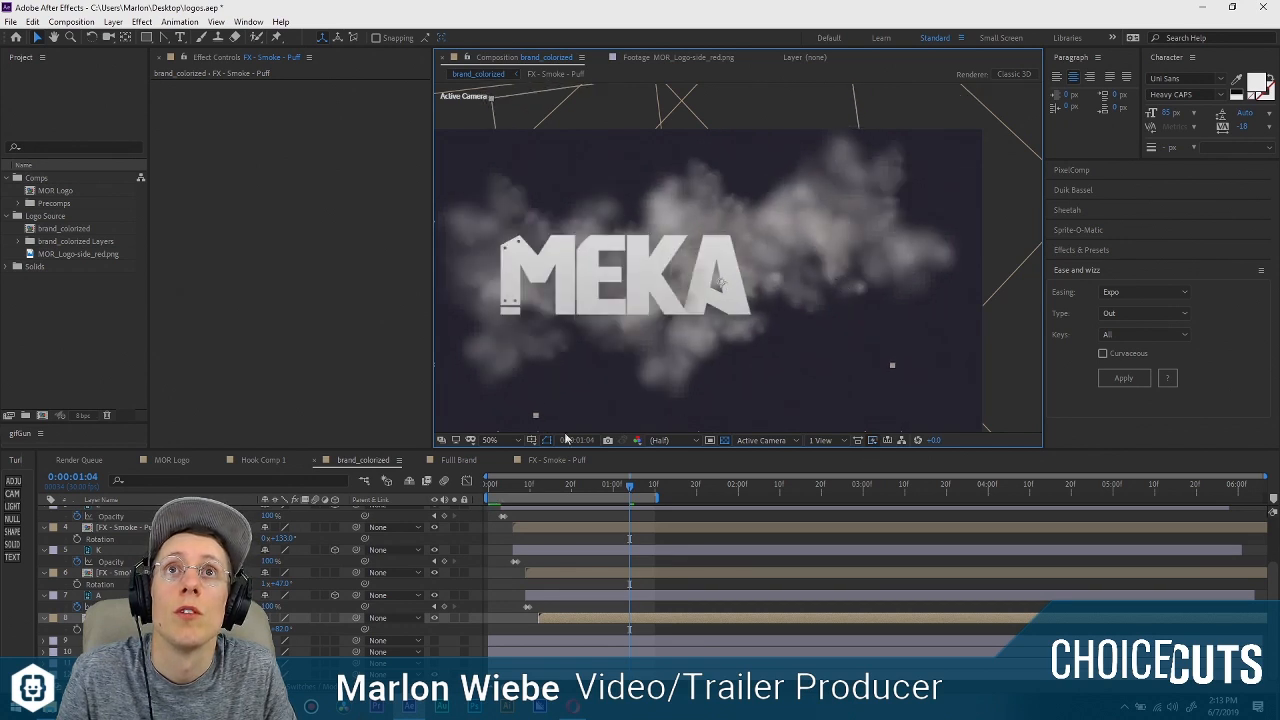
key(Home)
key(space)
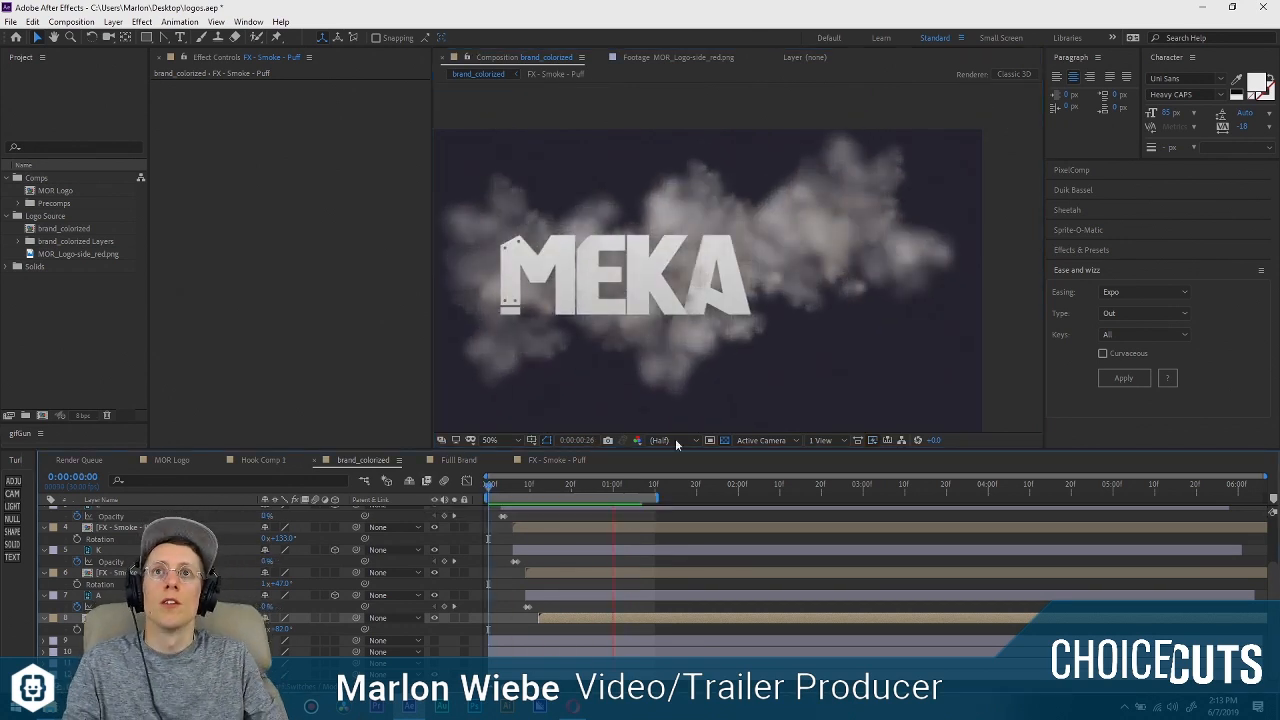
Select the smoke puff below the E layer and move it left and slightly down, behind the MEKA letters.
click(540, 570)
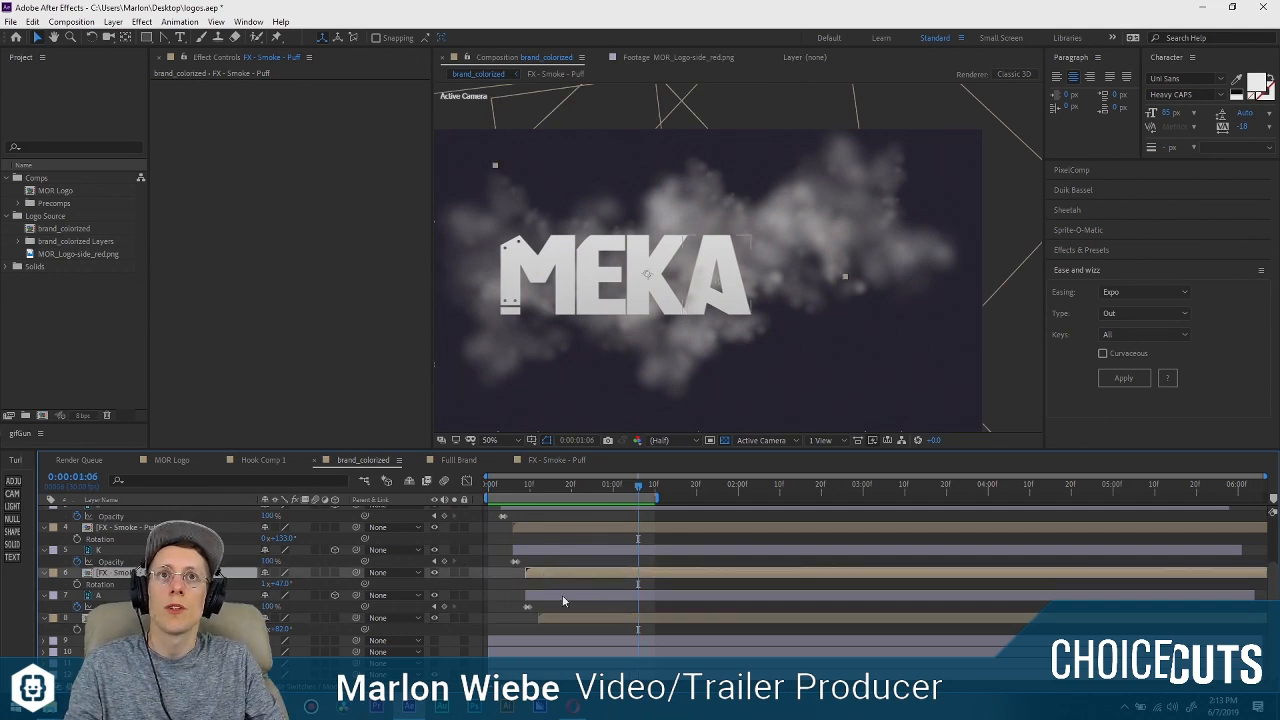
click(571, 527)
scroll(590, 535, up, 2)
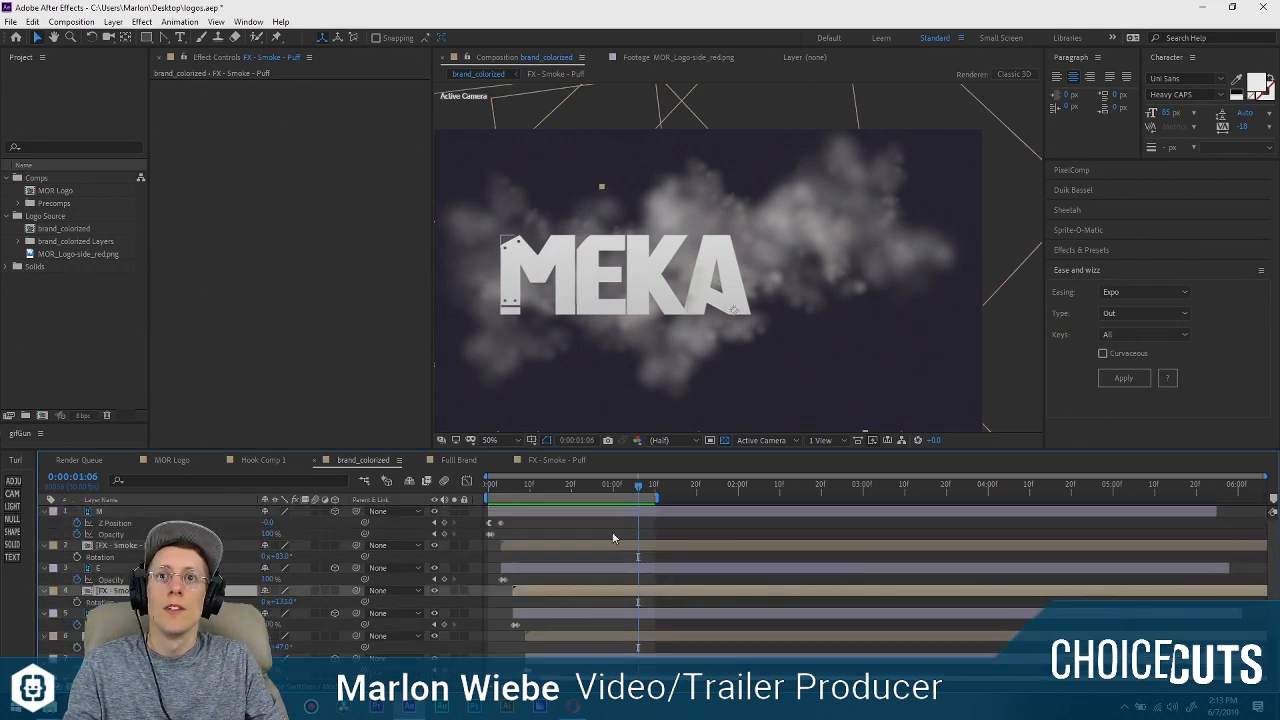
click(609, 545)
click(1037, 187)
scroll(1011, 244, down, 2)
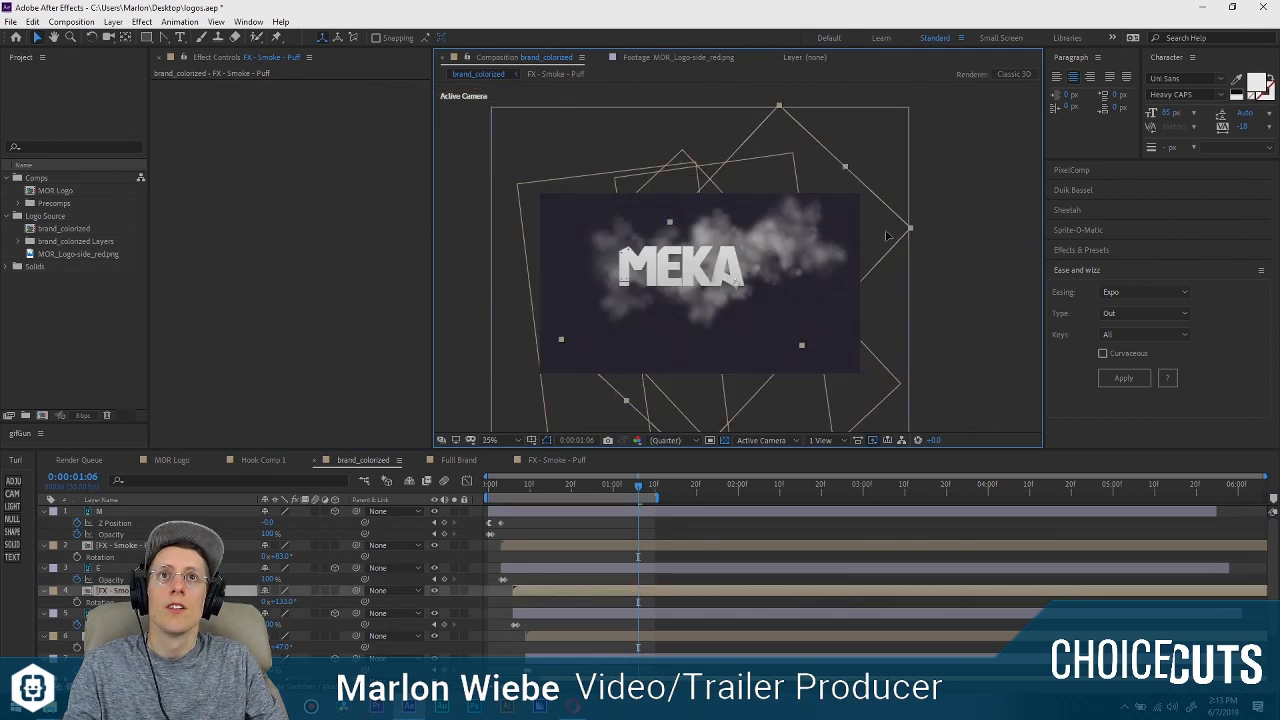
drag(886, 236, 753, 266)
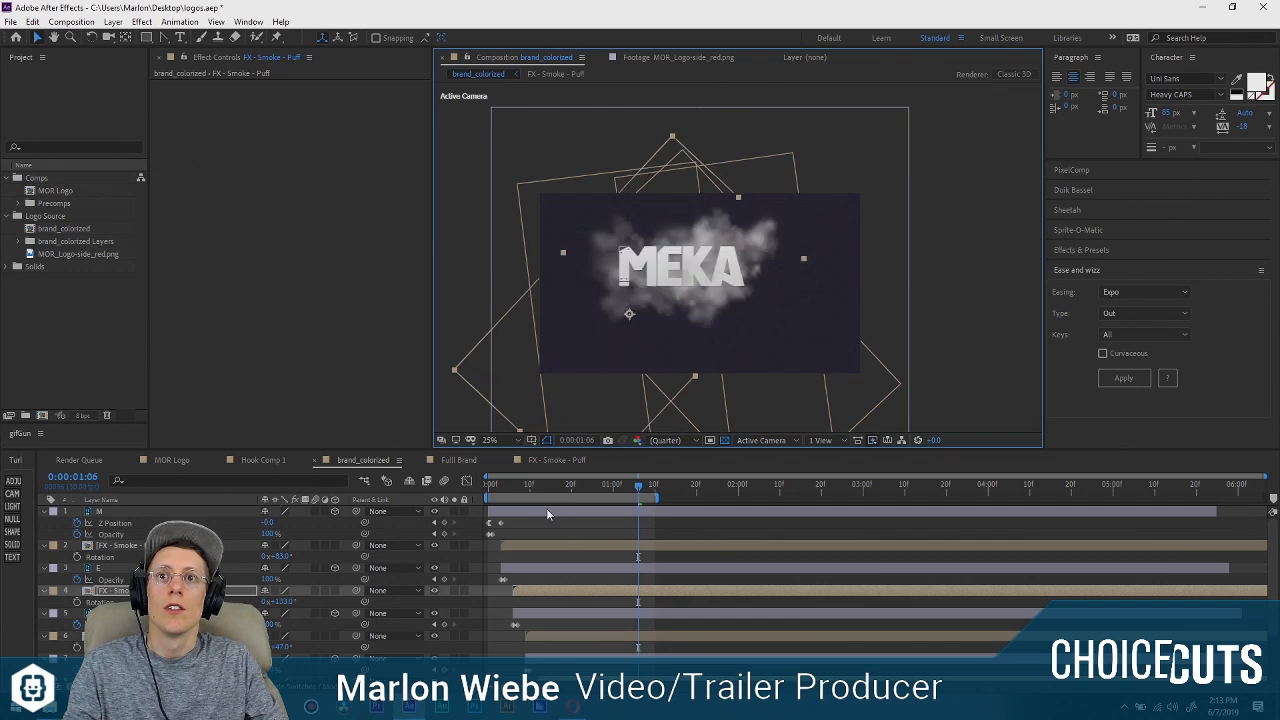
mouse_move(756, 268)
mouse_down()
mouse_move(717, 263)
mouse_move(738, 264)
mouse_up()
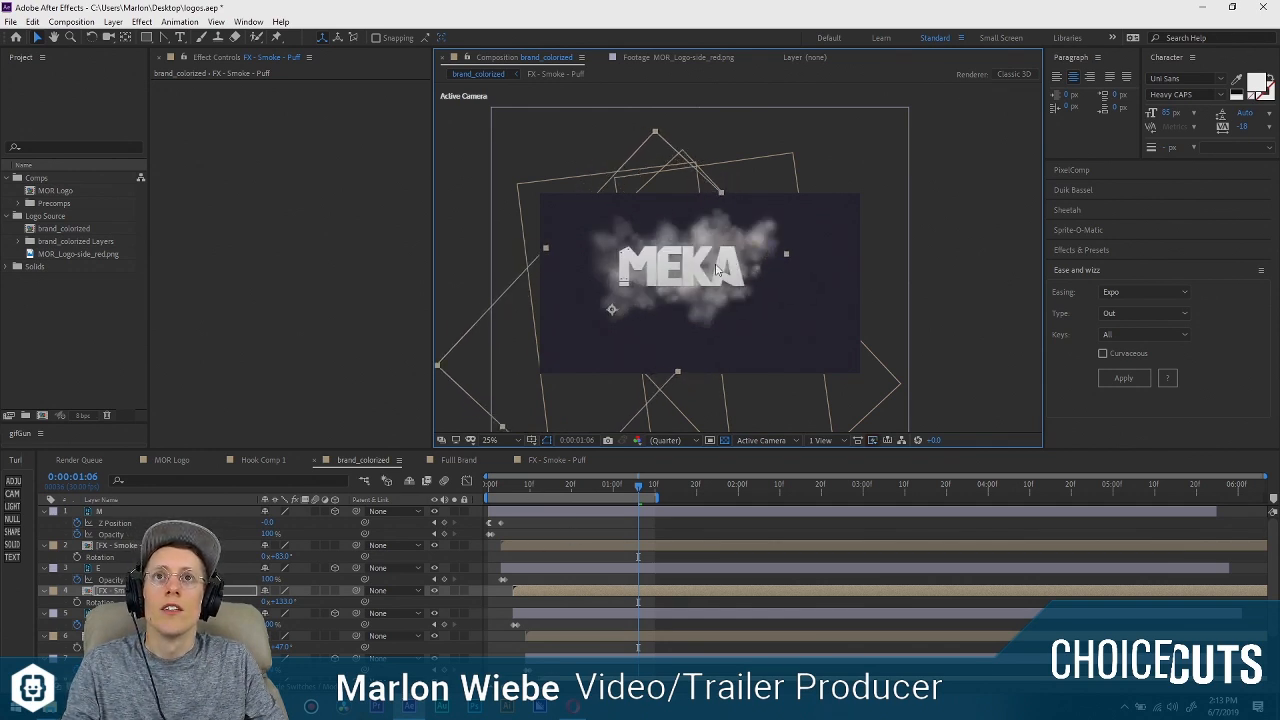
Move the anchor point of the smoke puff below the E layer onto the letter E and deselect the layer.
key(y)
drag(612, 309, 671, 272)
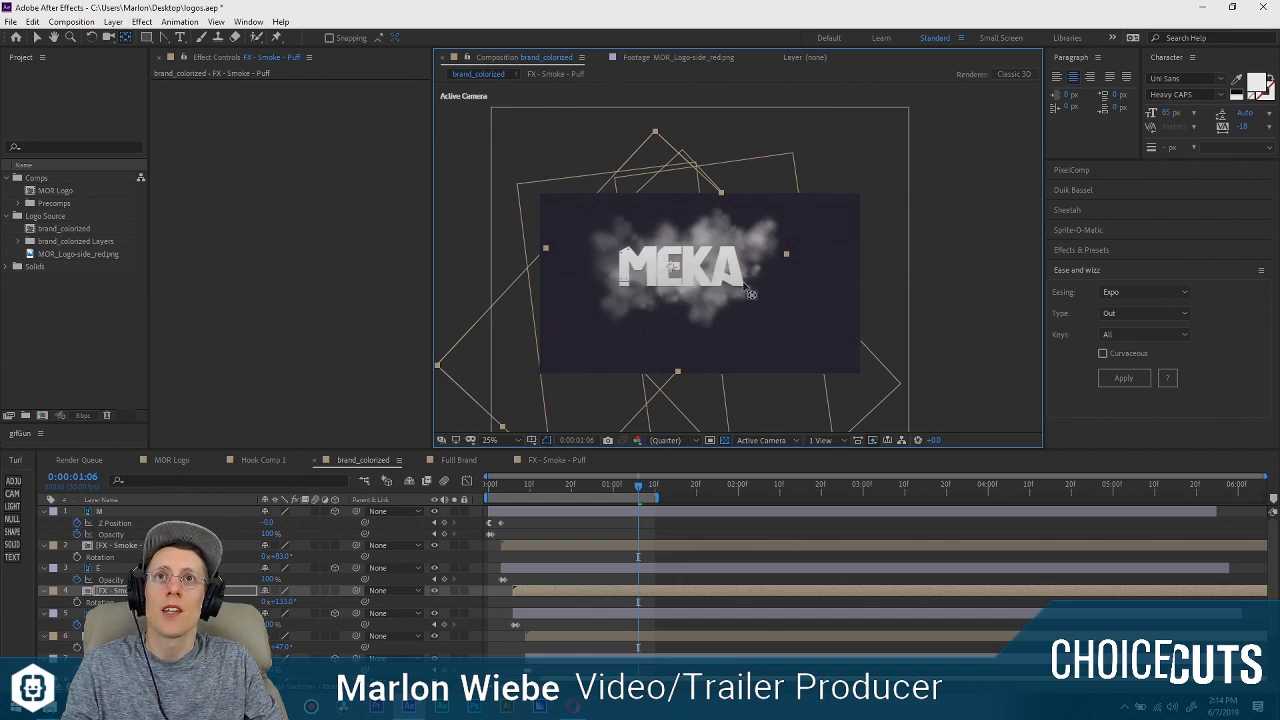
key(v)
click(955, 233)
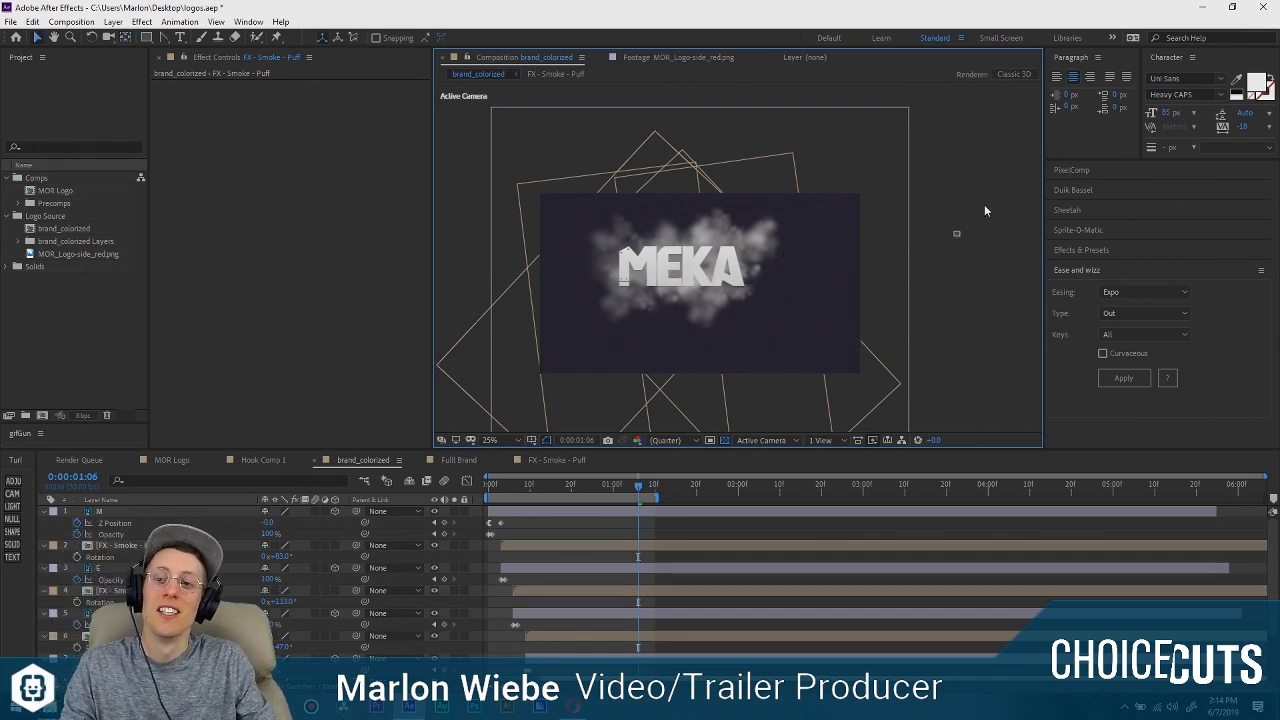
Preview the complete MEKA animation from the start, both in full view and close up at 50% magnification.
key(Home)
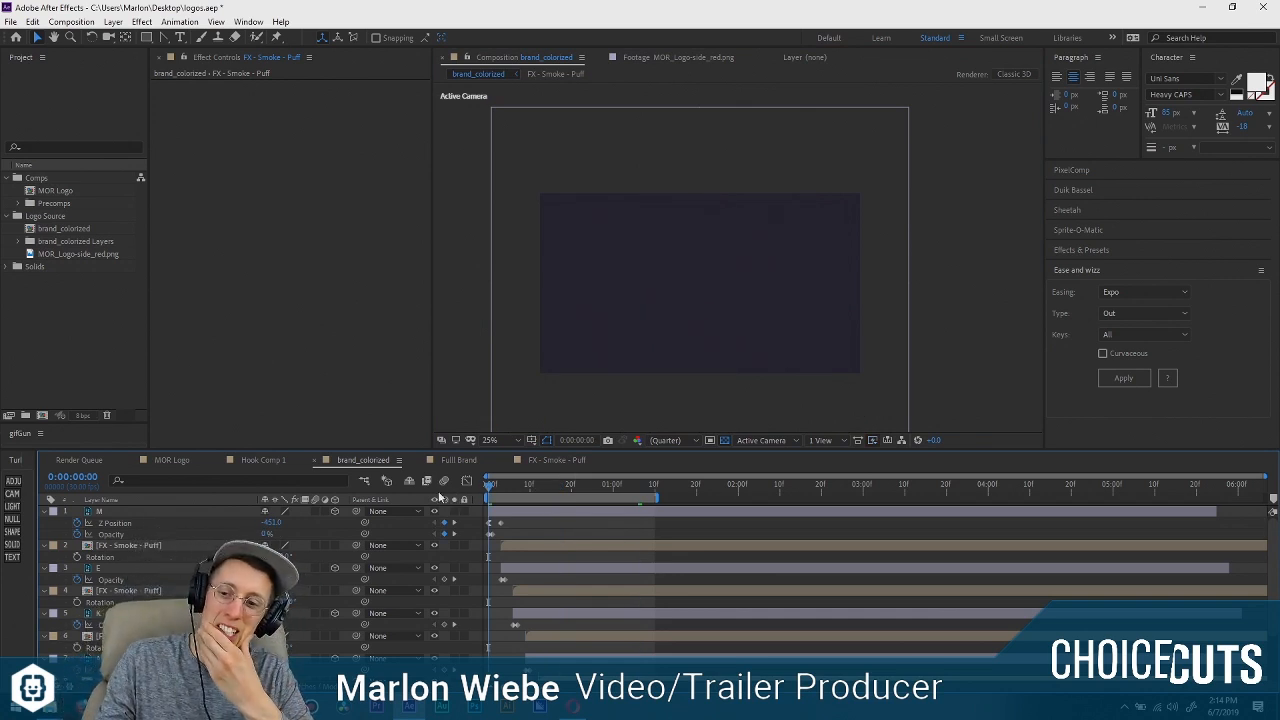
key(space)
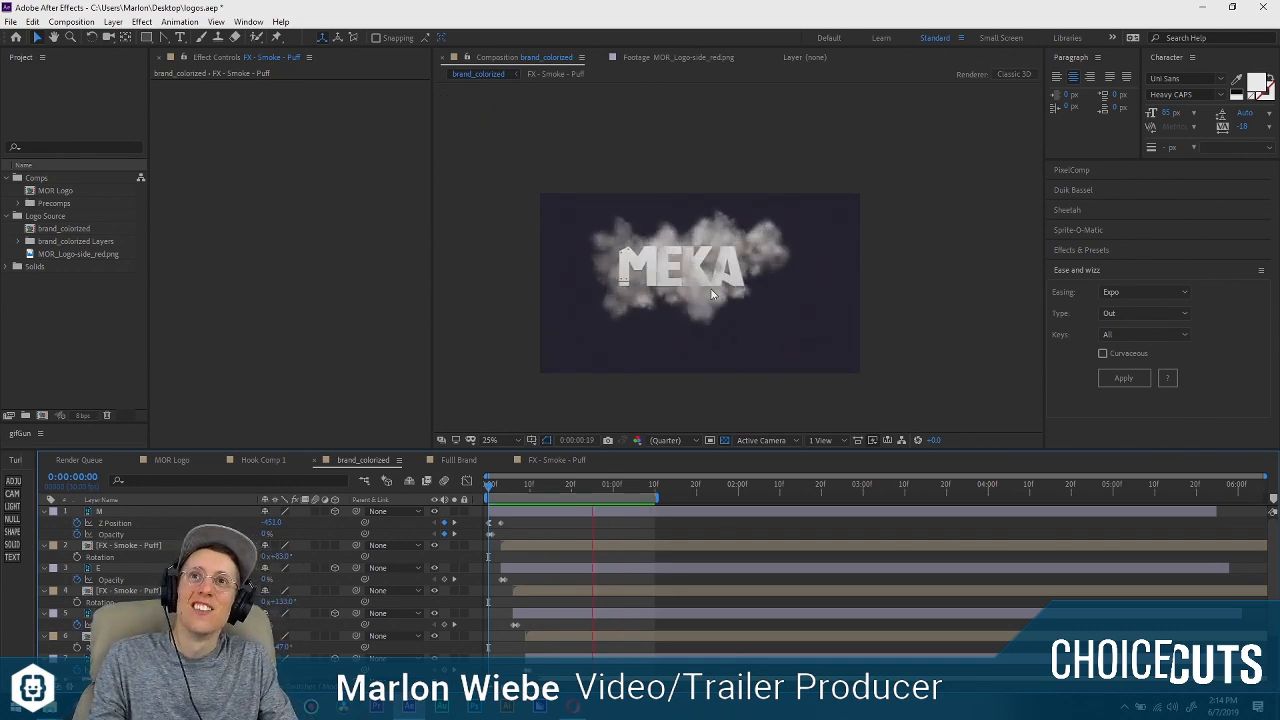
scroll(705, 287, up, 2)
drag(664, 303, 715, 252)
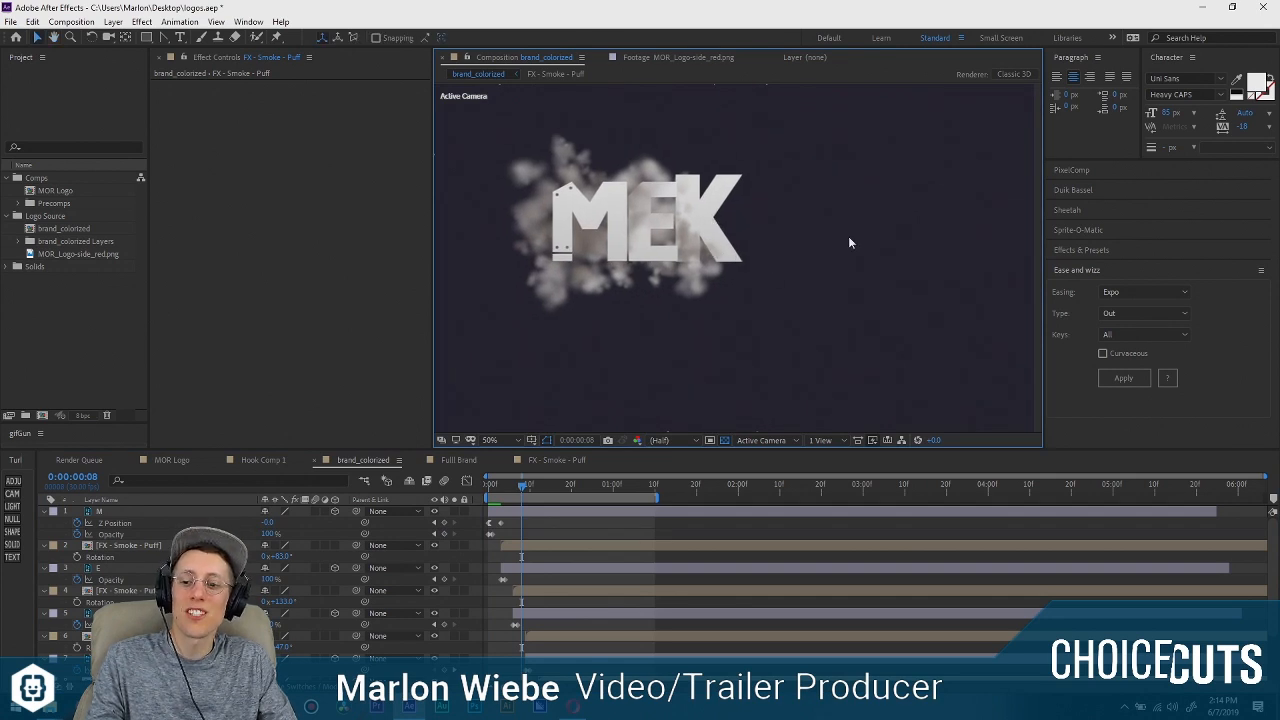
drag(849, 242, 730, 263)
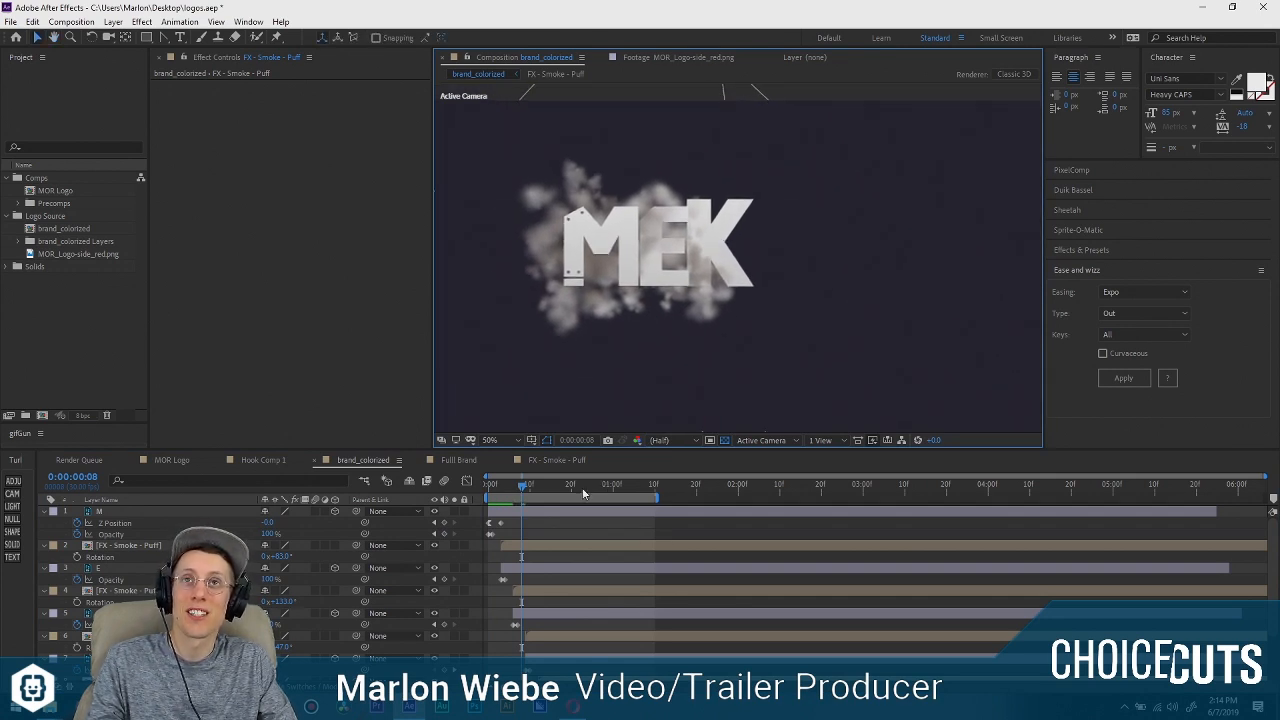
key(Home)
key(space)
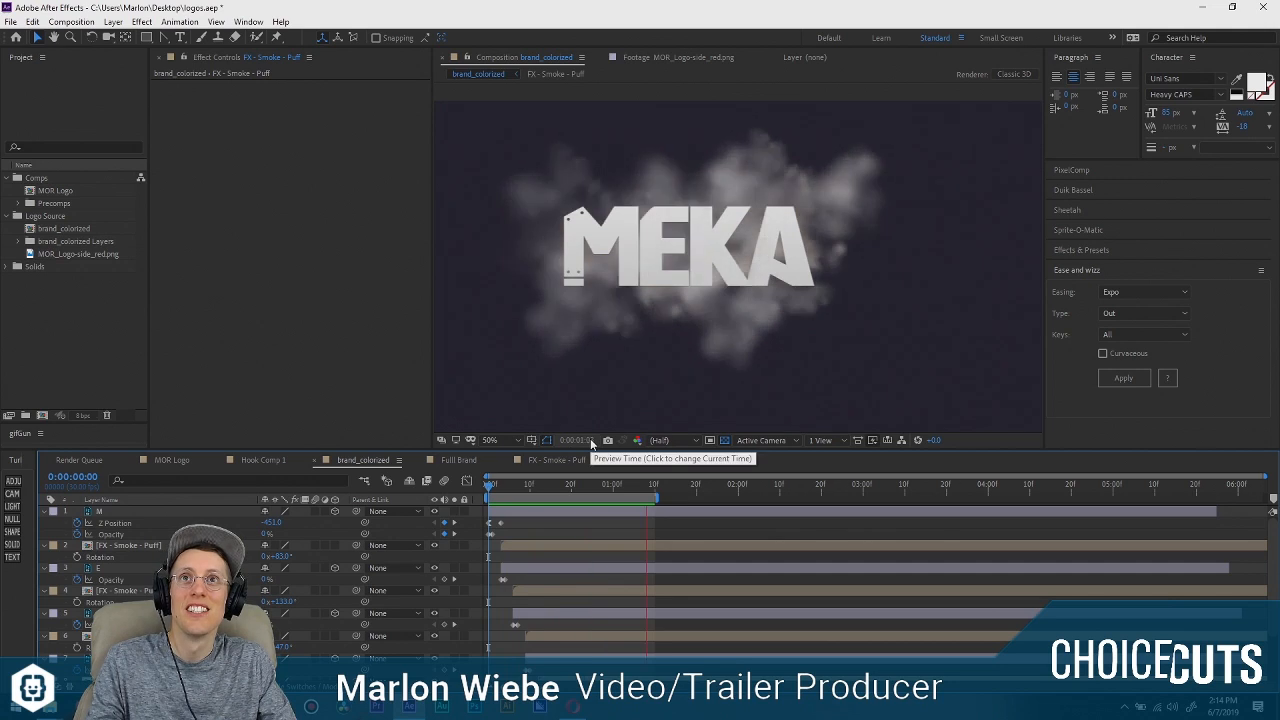
key(space)
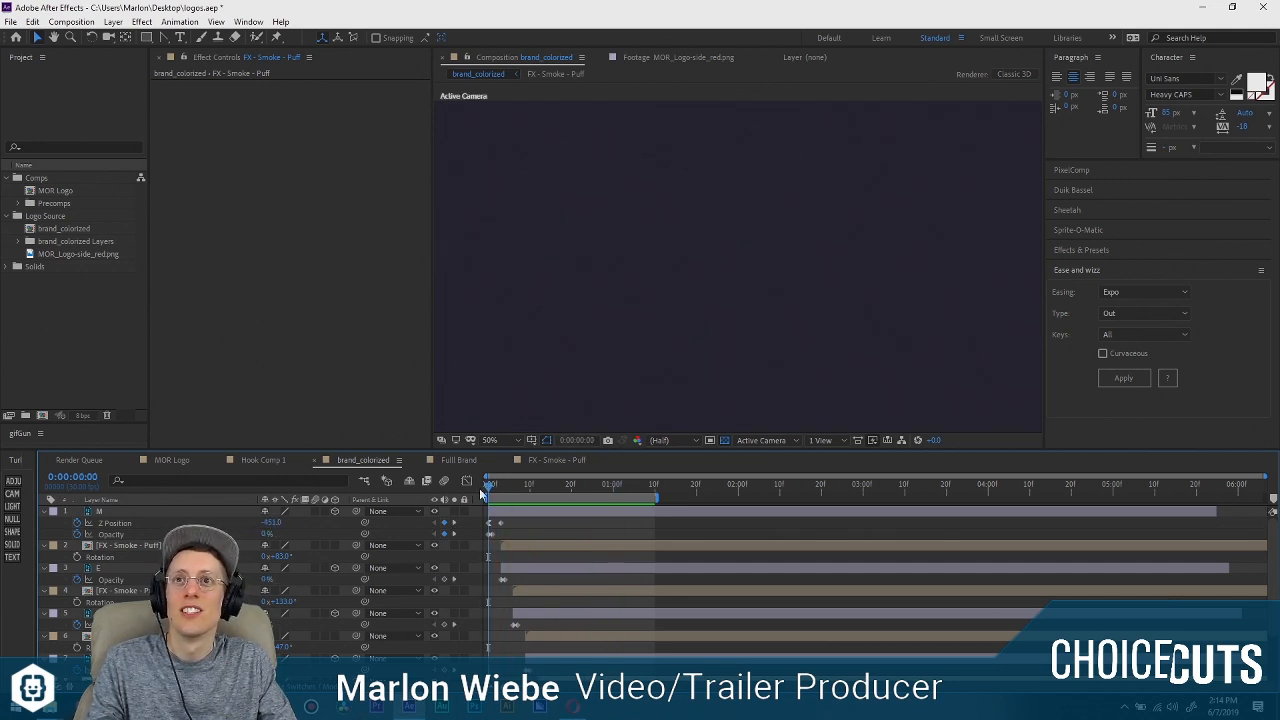
Collapse the properties of all layers and add a null object directly above the M layer.
key(ctrl+a)
click(44, 512)
key(ctrl+shift+a)
click(101, 512)
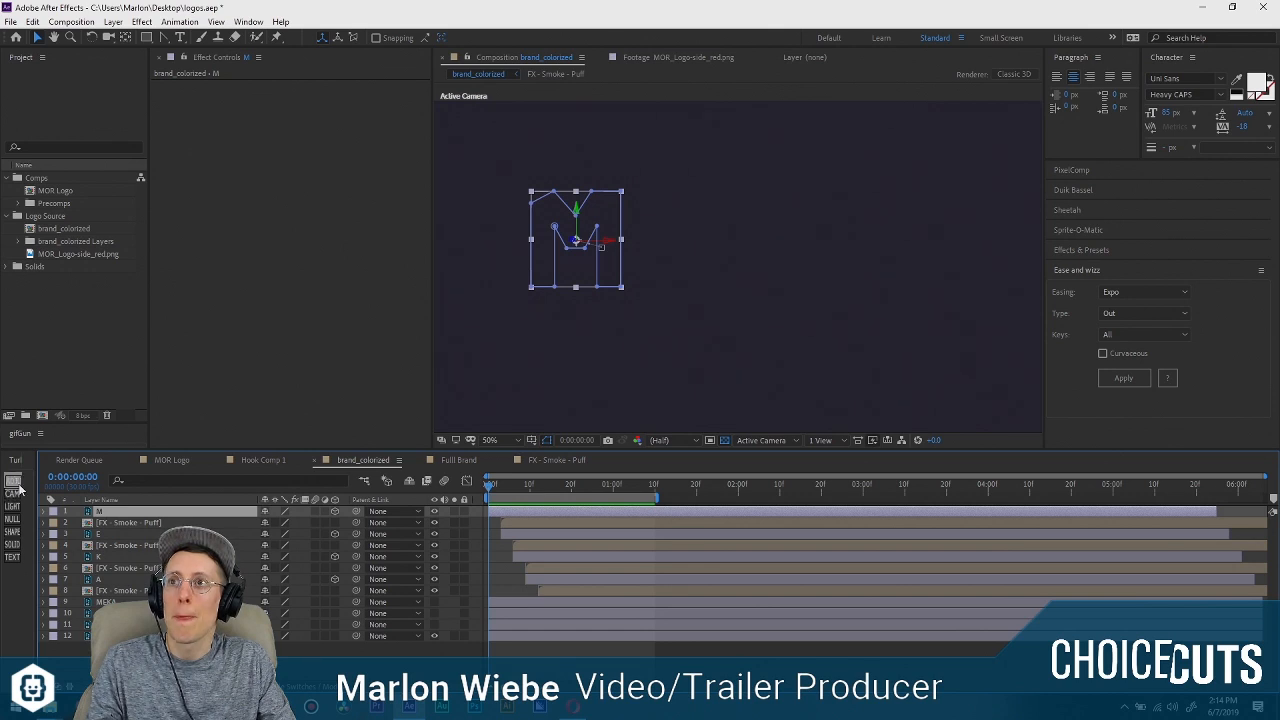
click(12, 519)
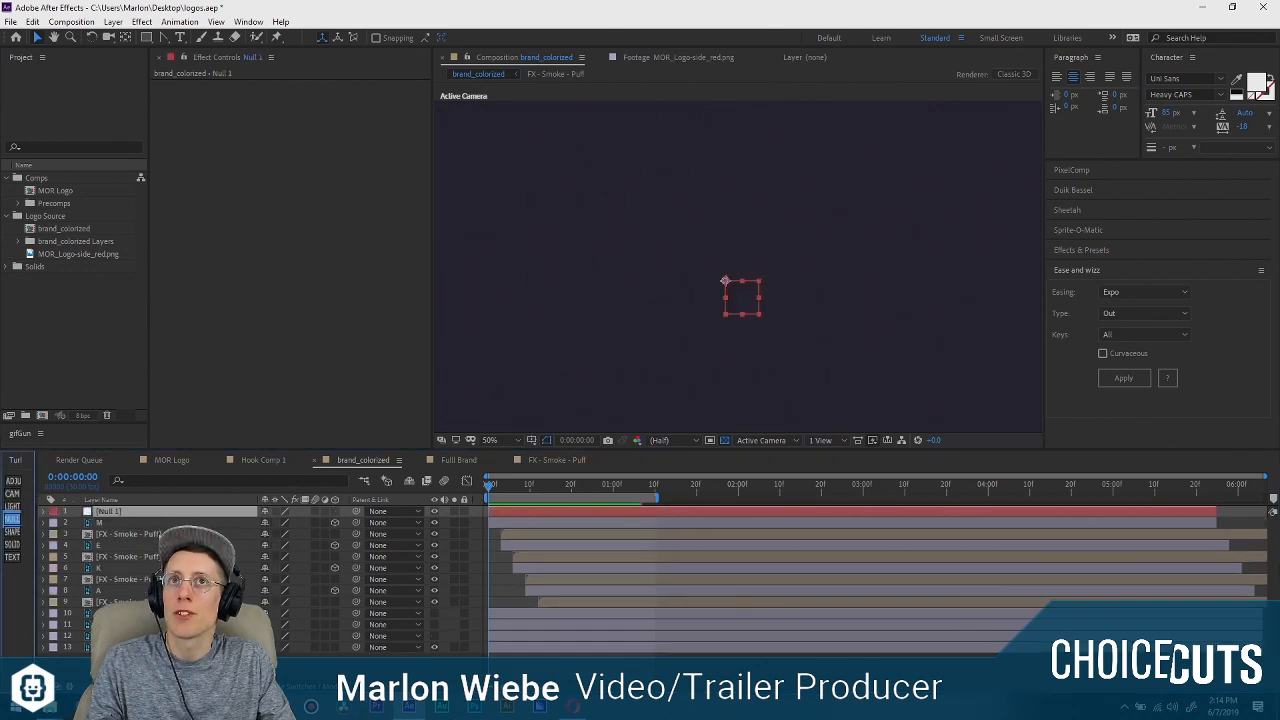
Find the Shake animation preset in the effects and presets and apply it to the null object.
click(160, 523)
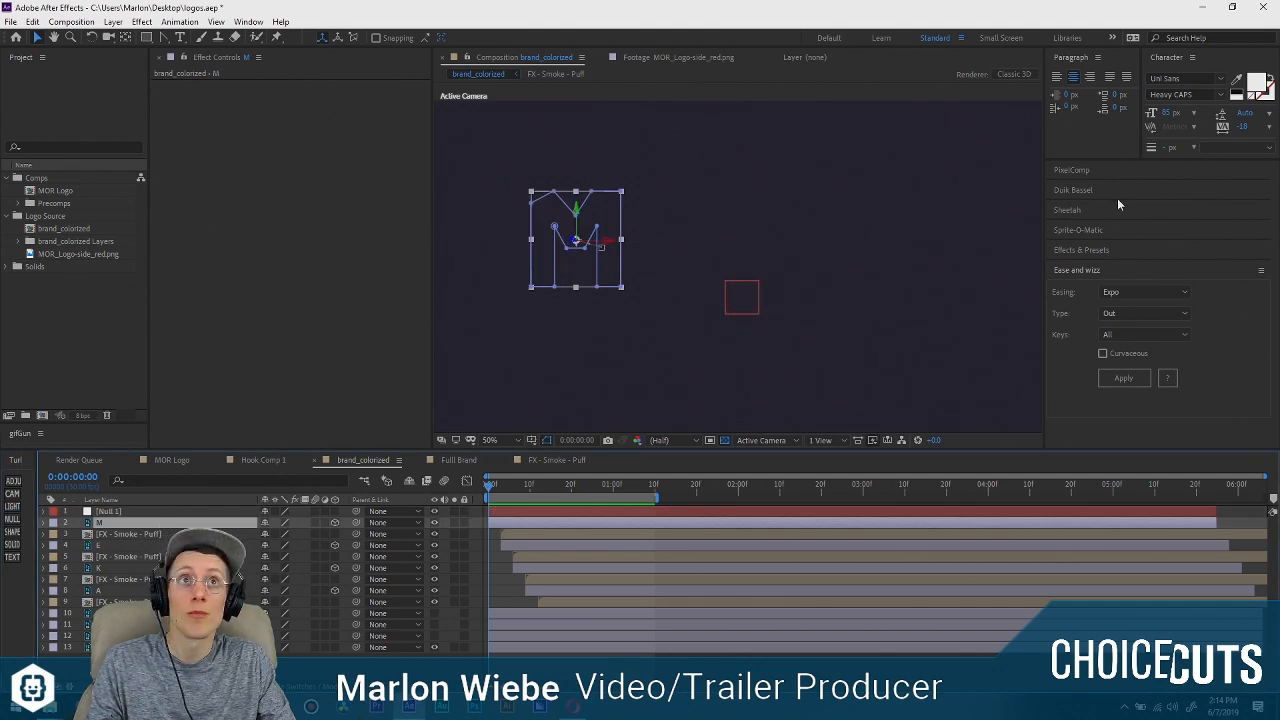
click(1106, 251)
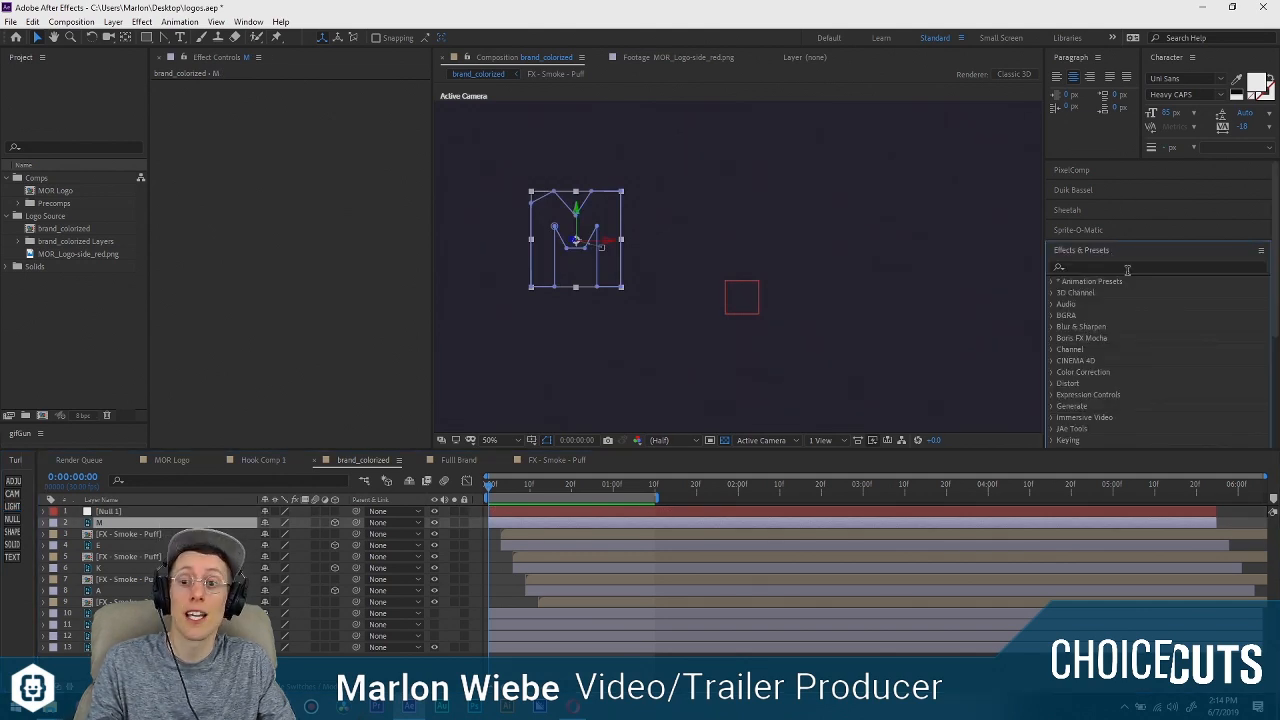
click(1150, 266)
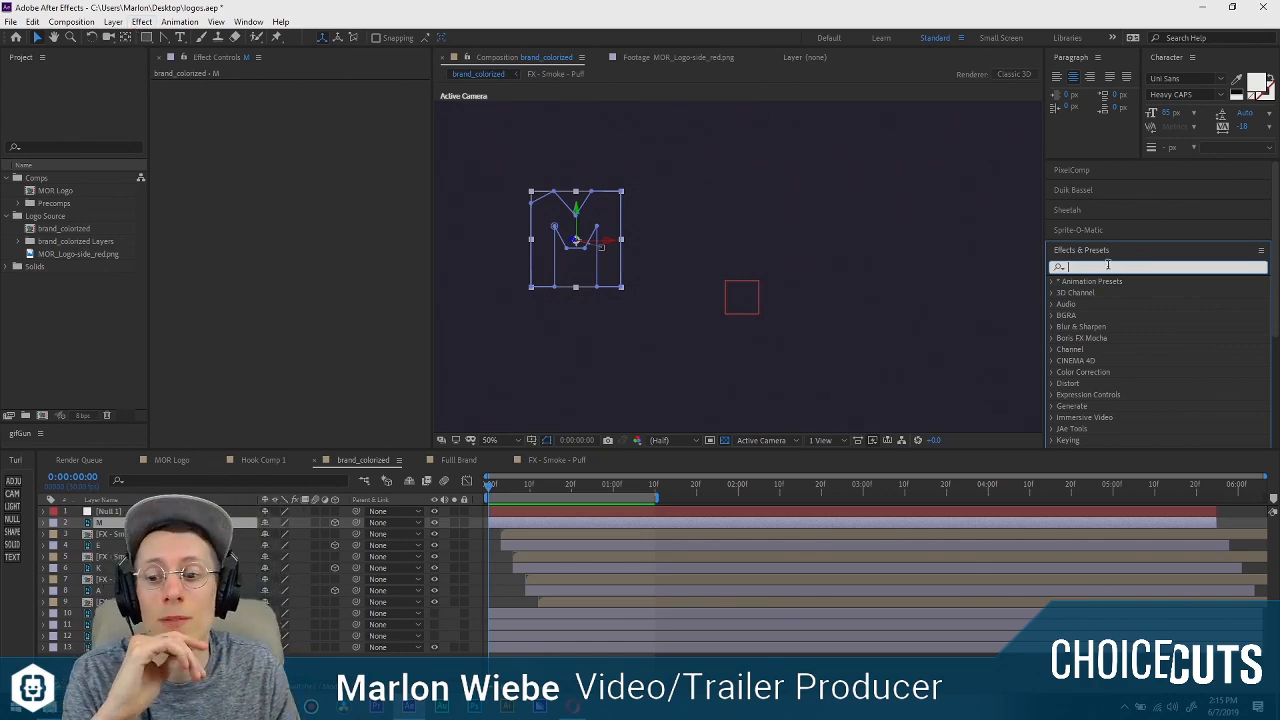
text(shake)
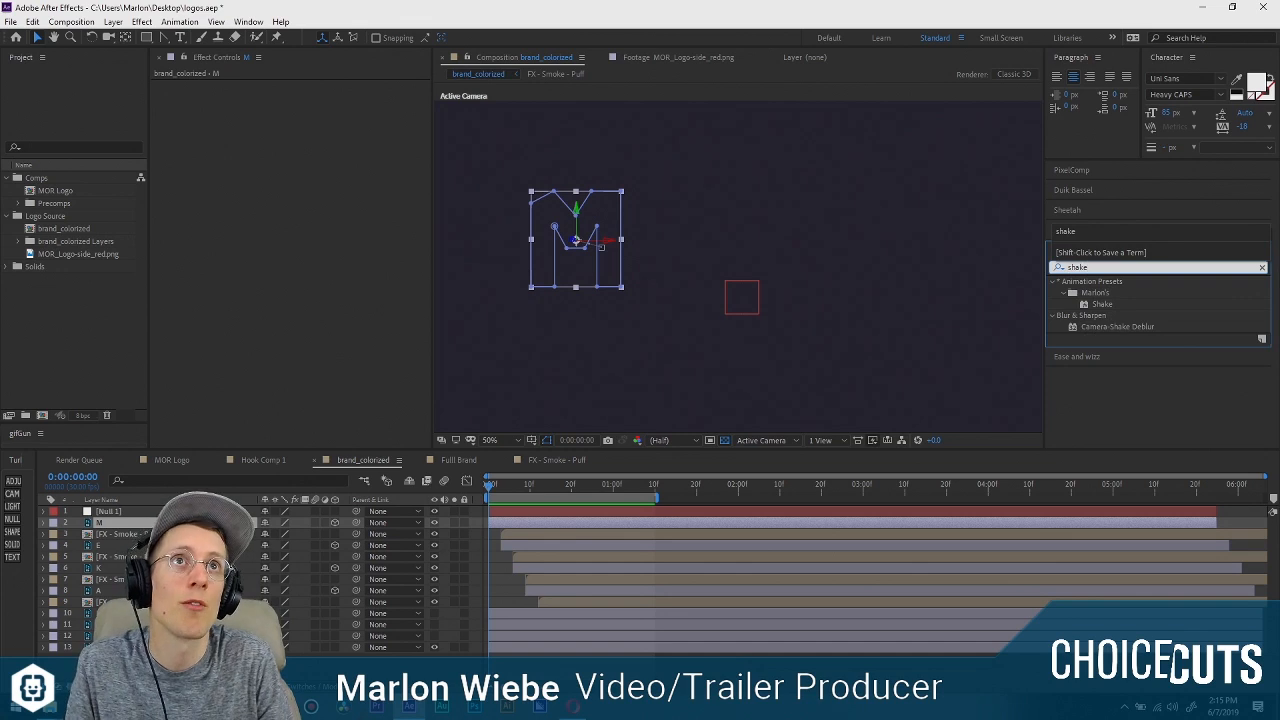
drag(1101, 303, 498, 514)
Preview the shake on the null object and reveal the slider of its Wiggle Amnt effect in the timeline.
key(space)
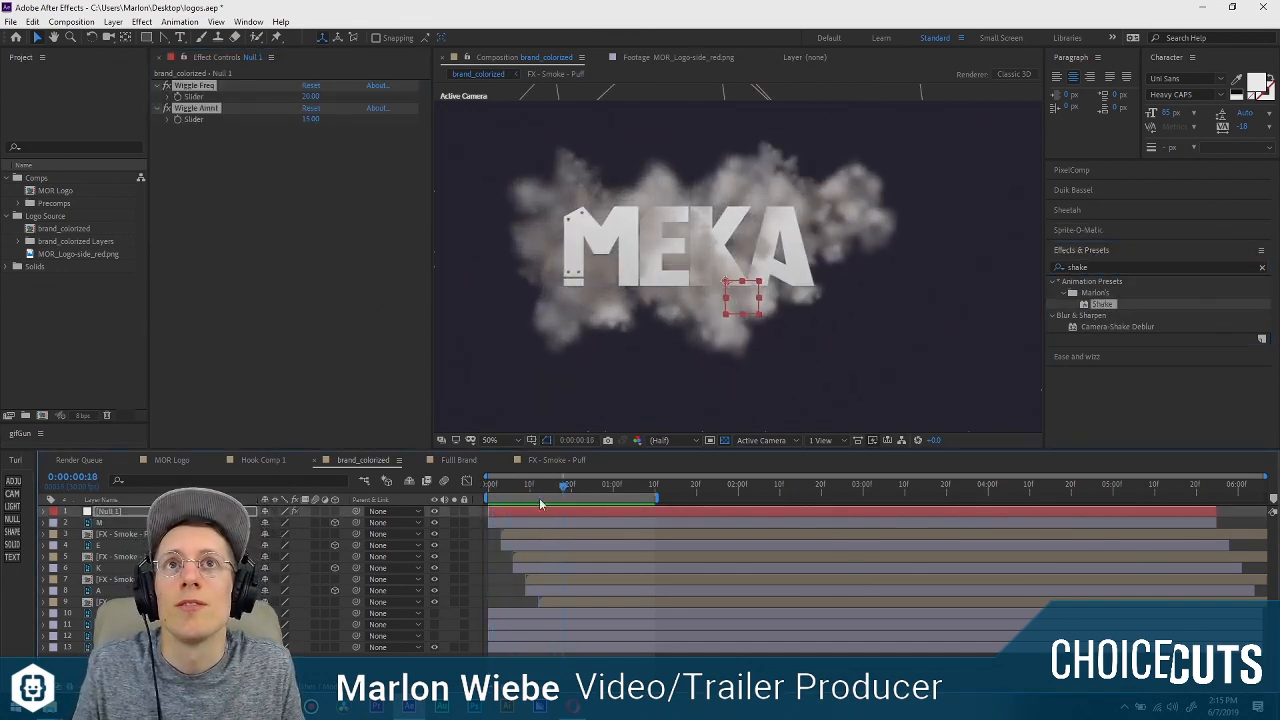
key(space)
key(e)
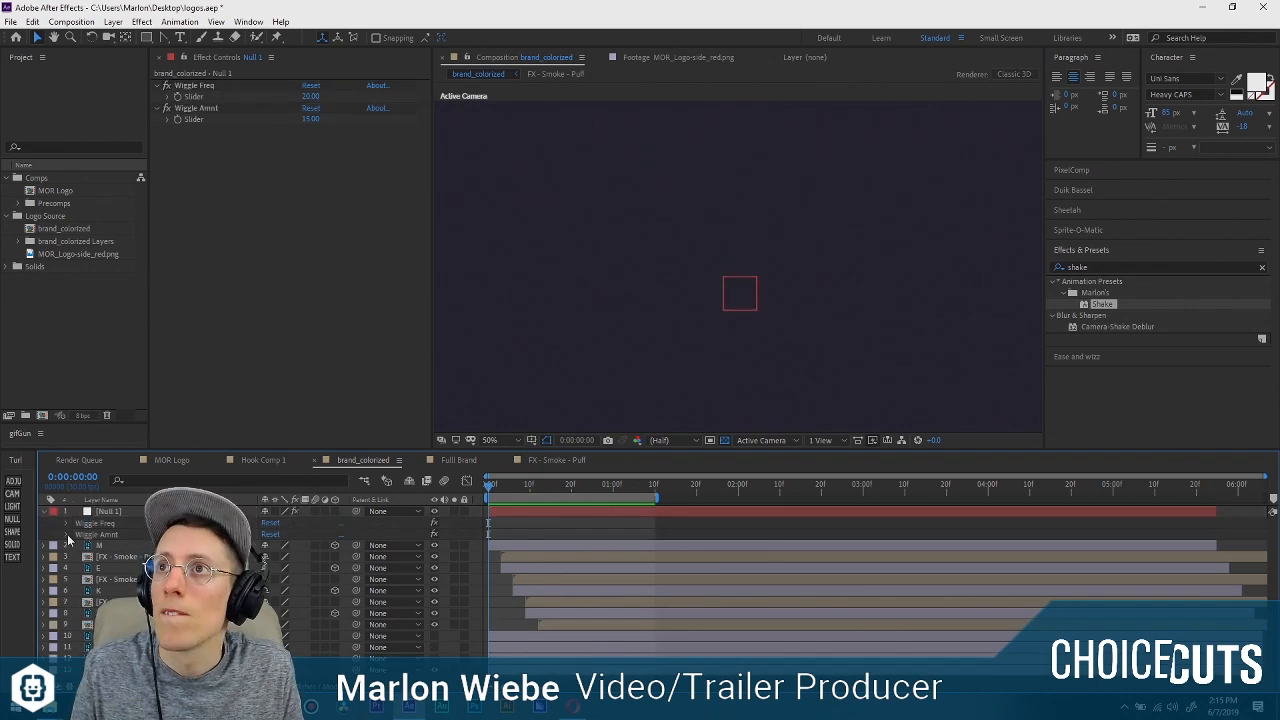
click(67, 534)
drag(490, 482, 448, 507)
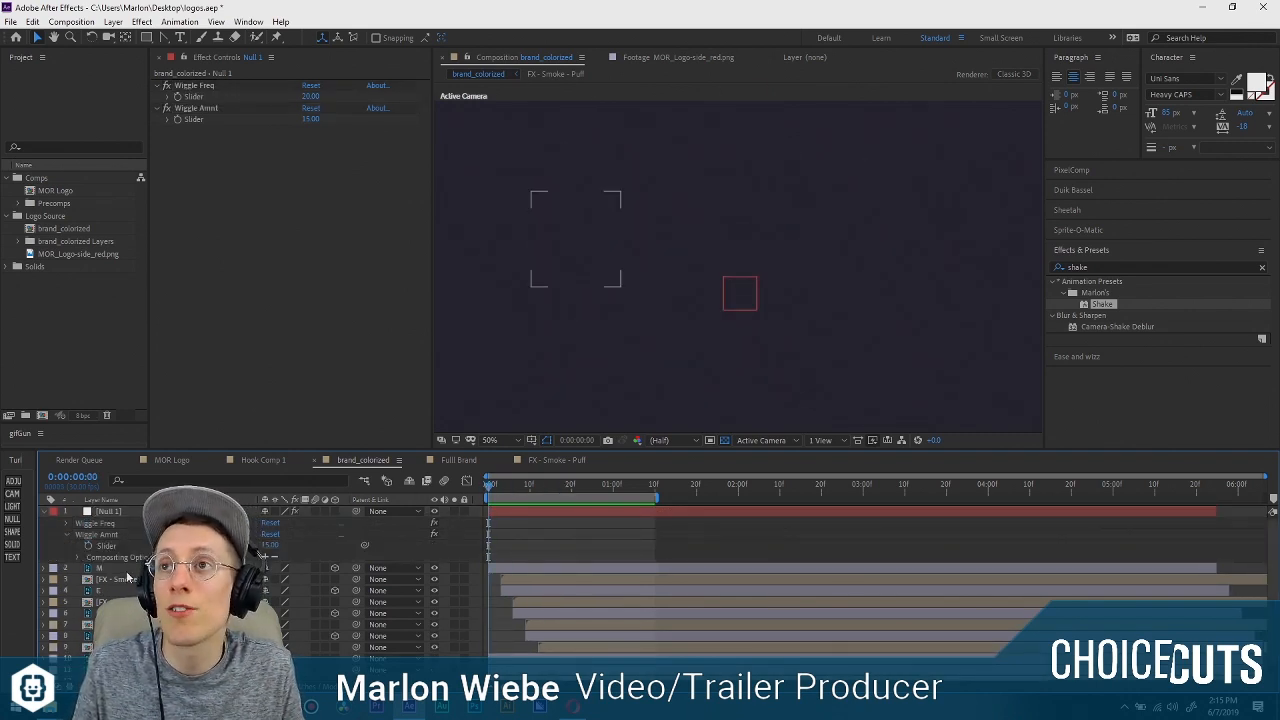
Parent the layers below the null object, including the MEKA letters and their smoke puffs, to the null.
click(120, 568)
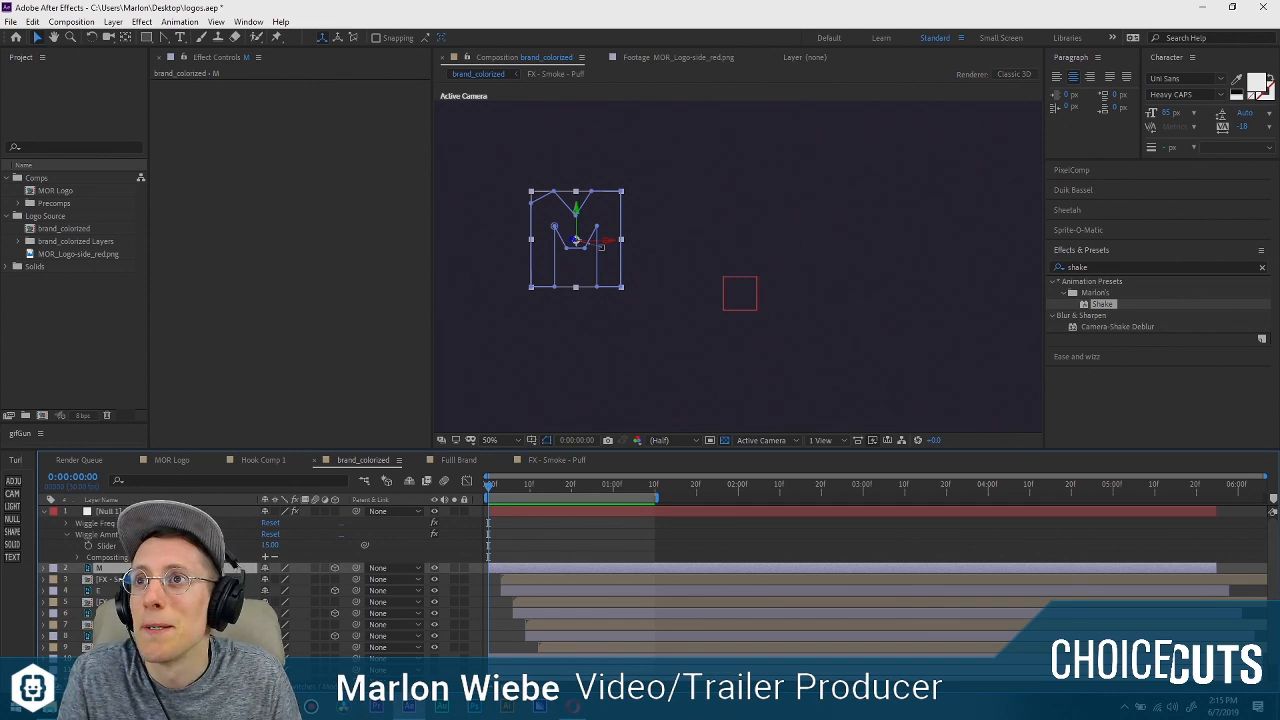
scroll(400, 580, down, 1)
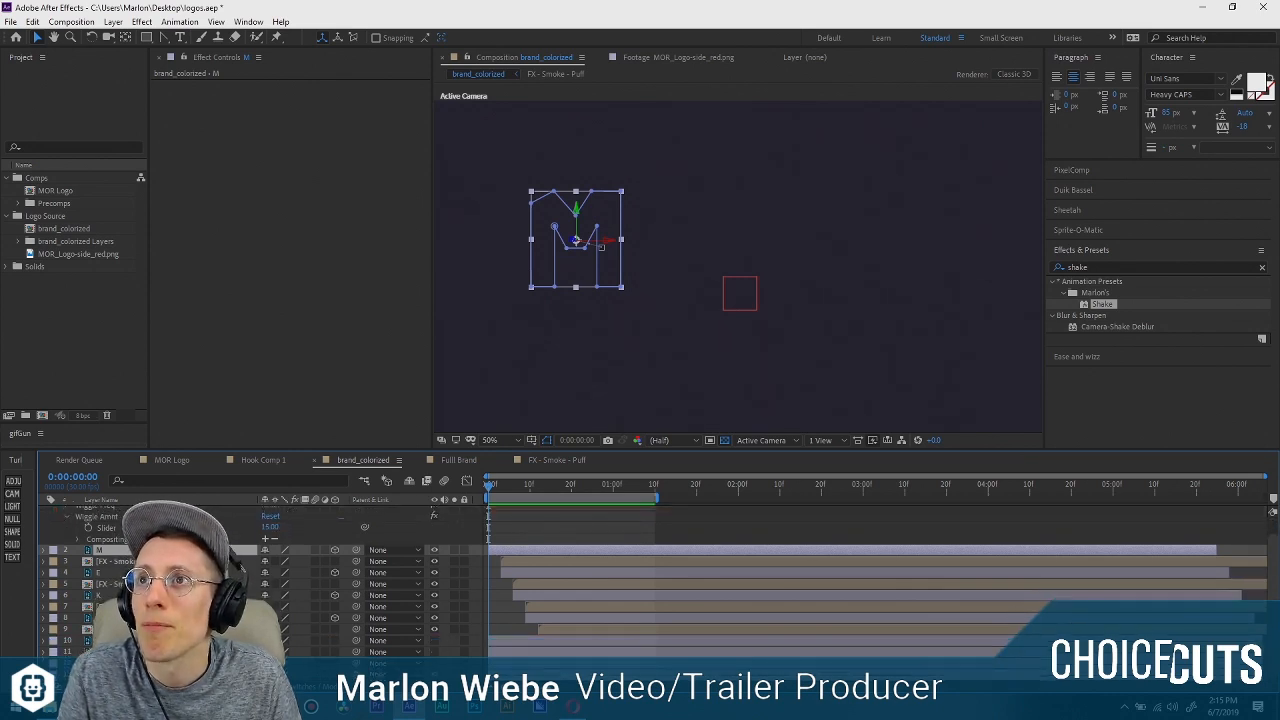
shift+click(112, 672)
scroll(112, 660, up, 1)
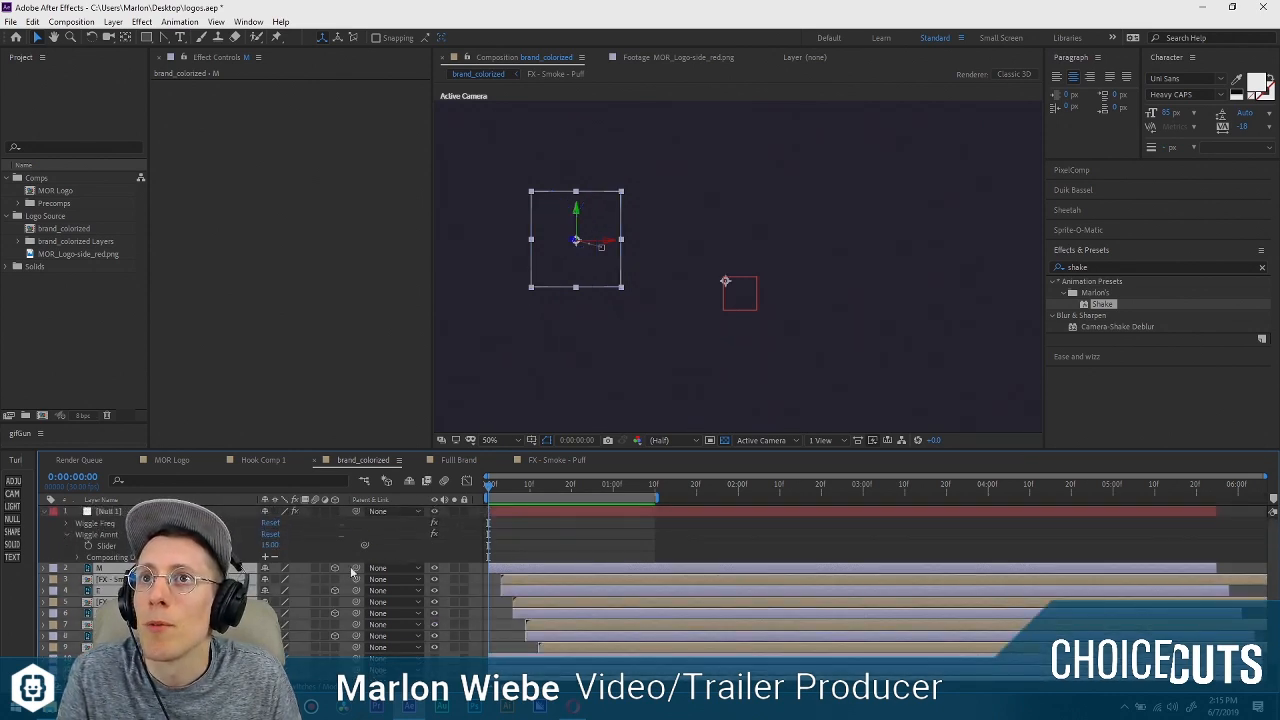
drag(150, 530, 130, 511)
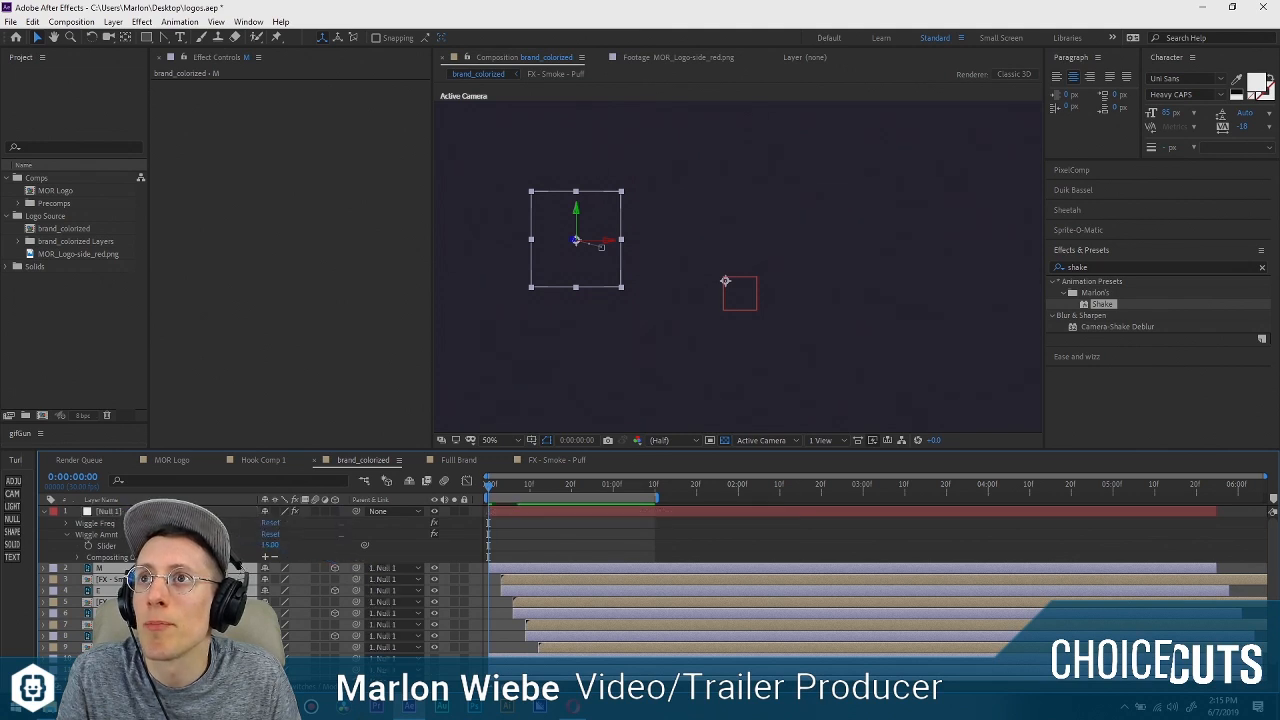
Rename the null object layer as Shaker.
click(130, 511)
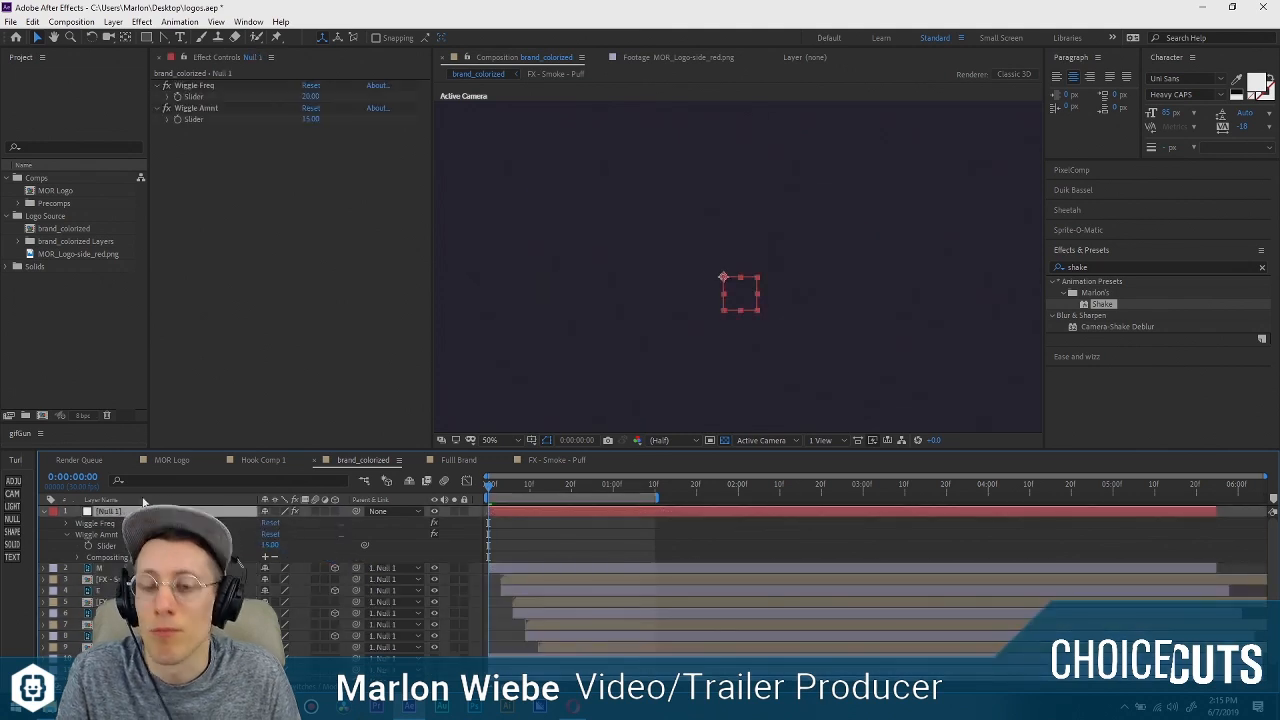
key(Return)
text(Shaker)
key(Return)
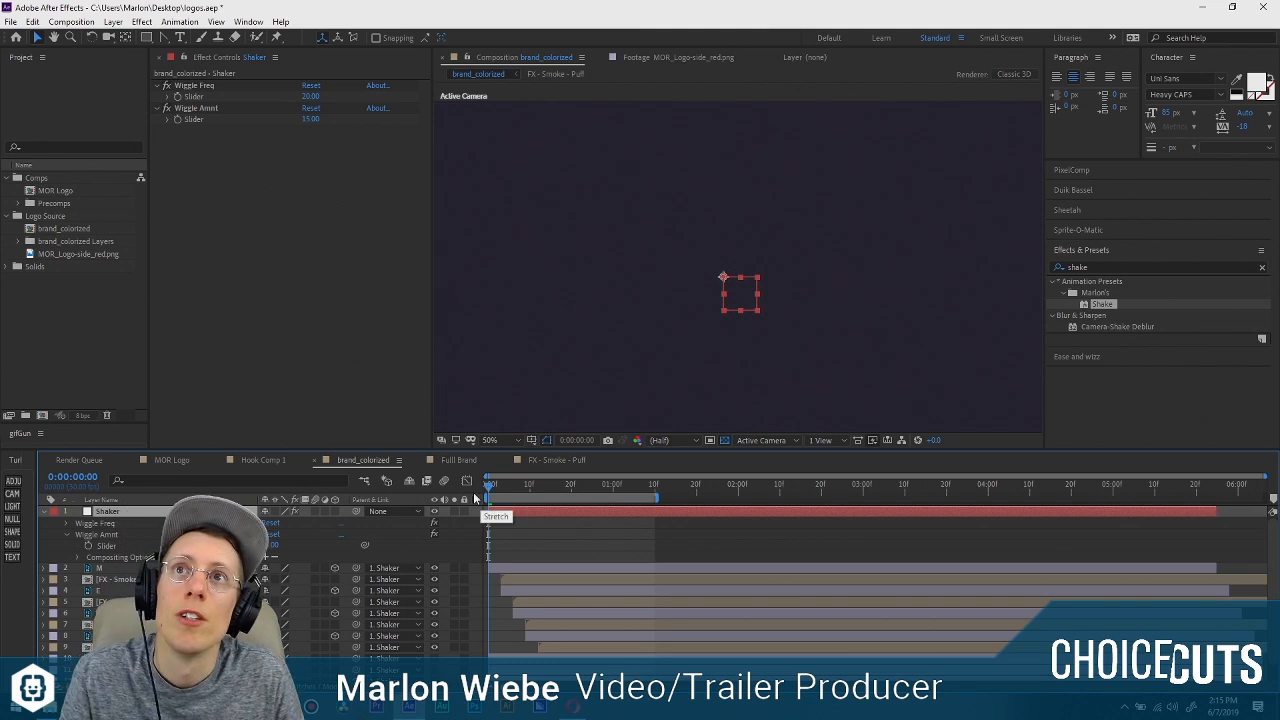
Preview the shaking letters and add a keyframe to the Shaker's Wiggle Amnt slider at 0:00:00:03.
key(space)
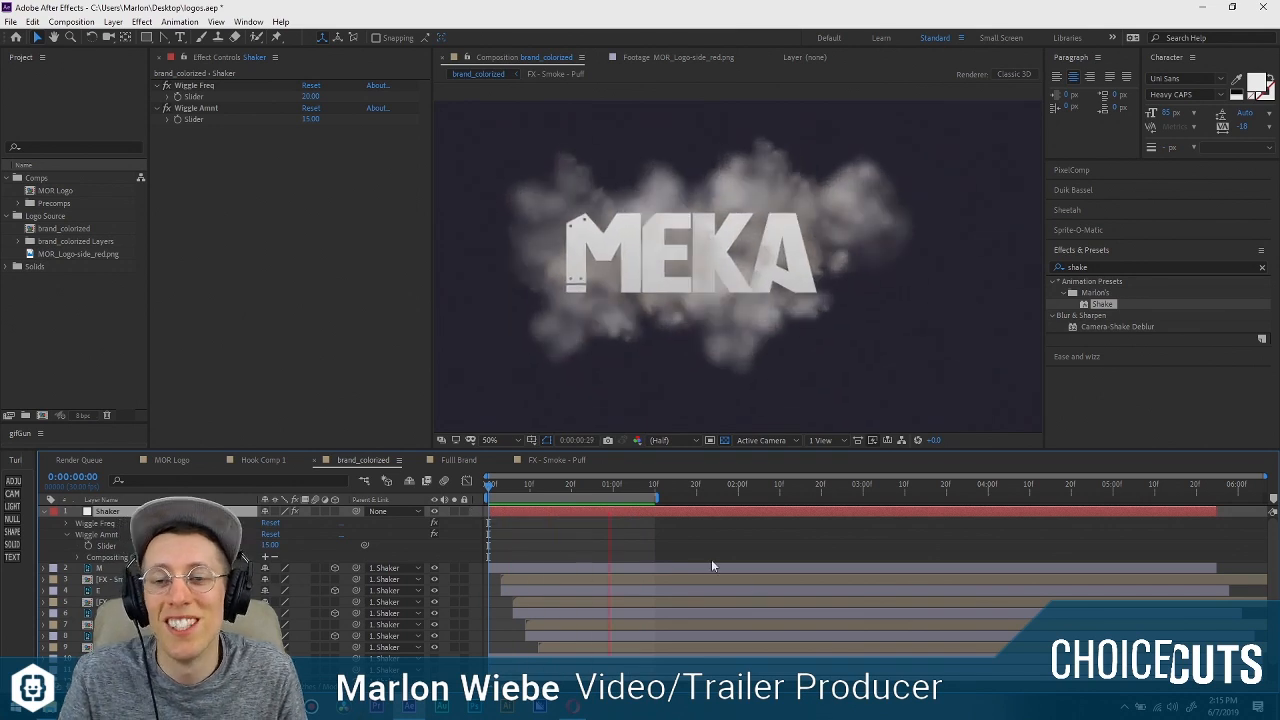
click(500, 487)
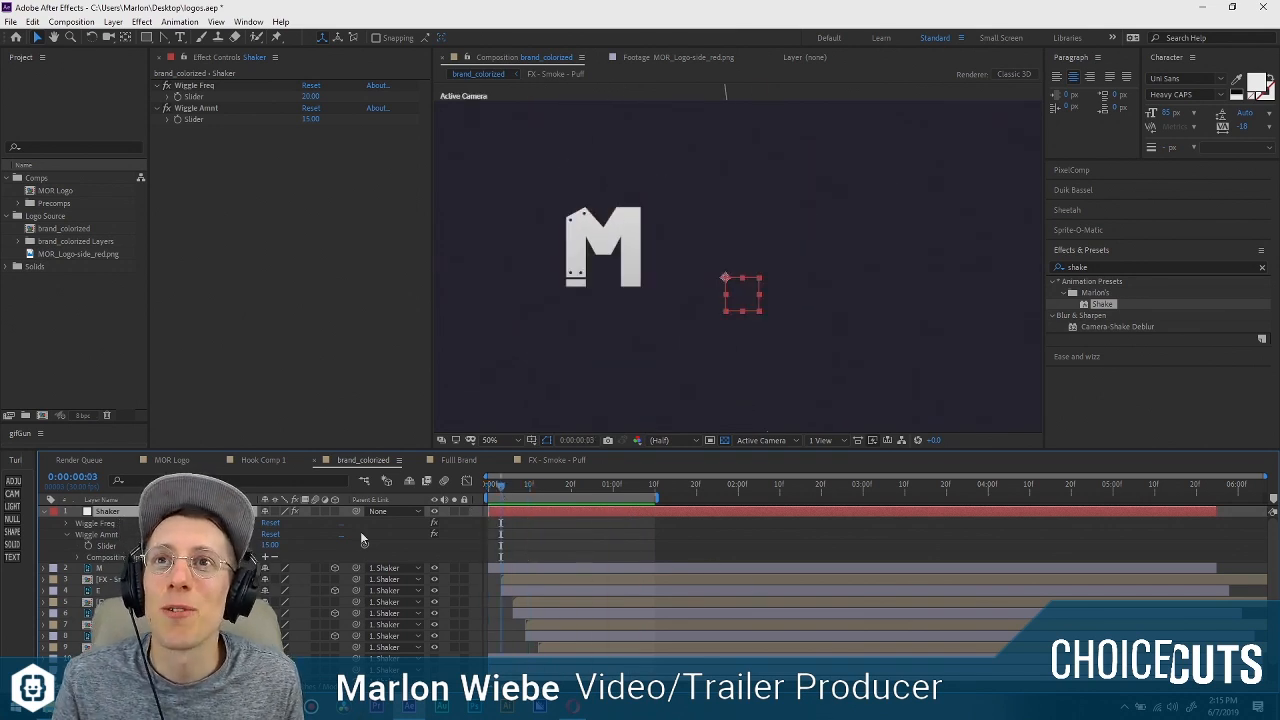
click(89, 546)
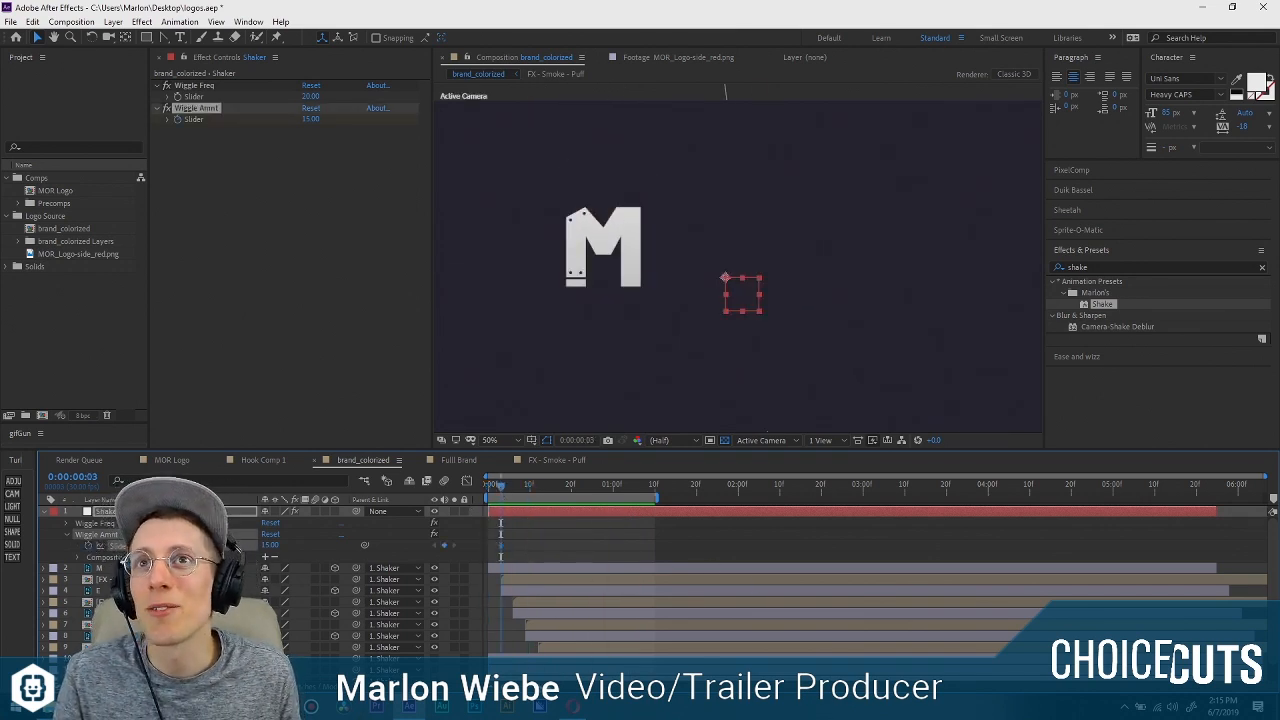
Set a Wiggle Amnt slider keyframe of 0 on the Shaker layer at 0:00:00:02.
key(equal)
key(equal)
scroll(447, 663, left, 1)
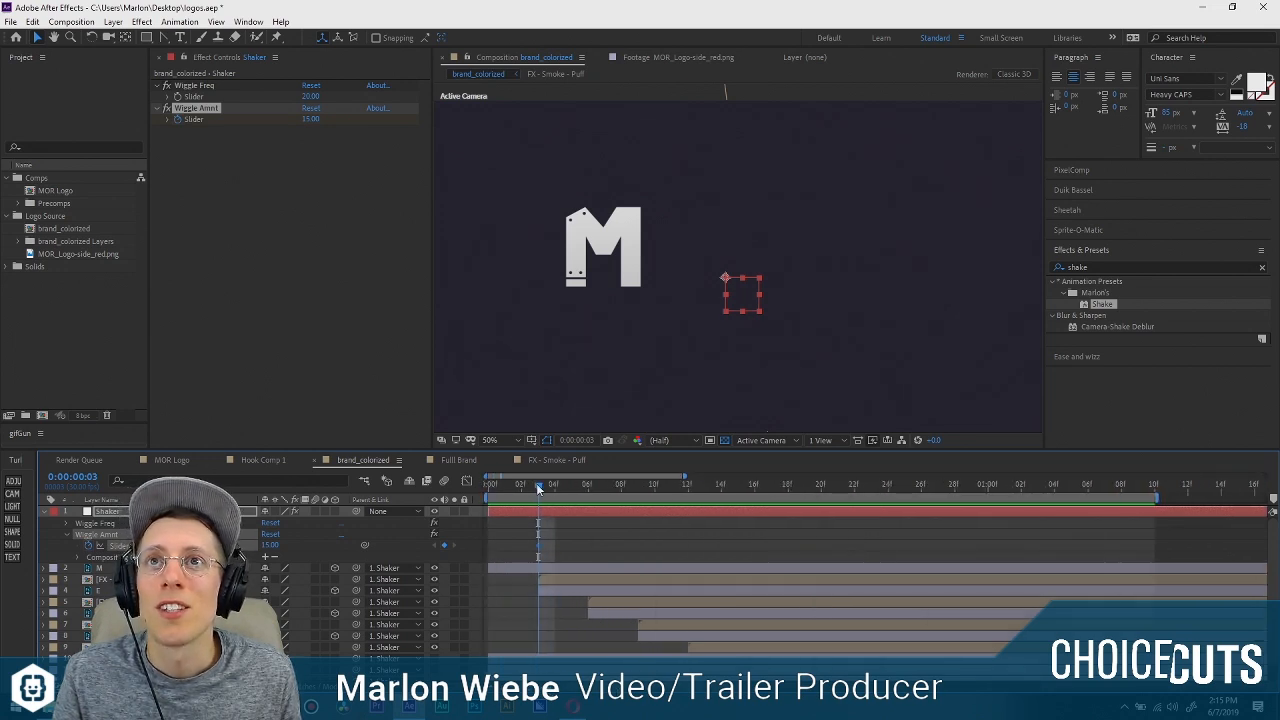
drag(538, 490, 521, 490)
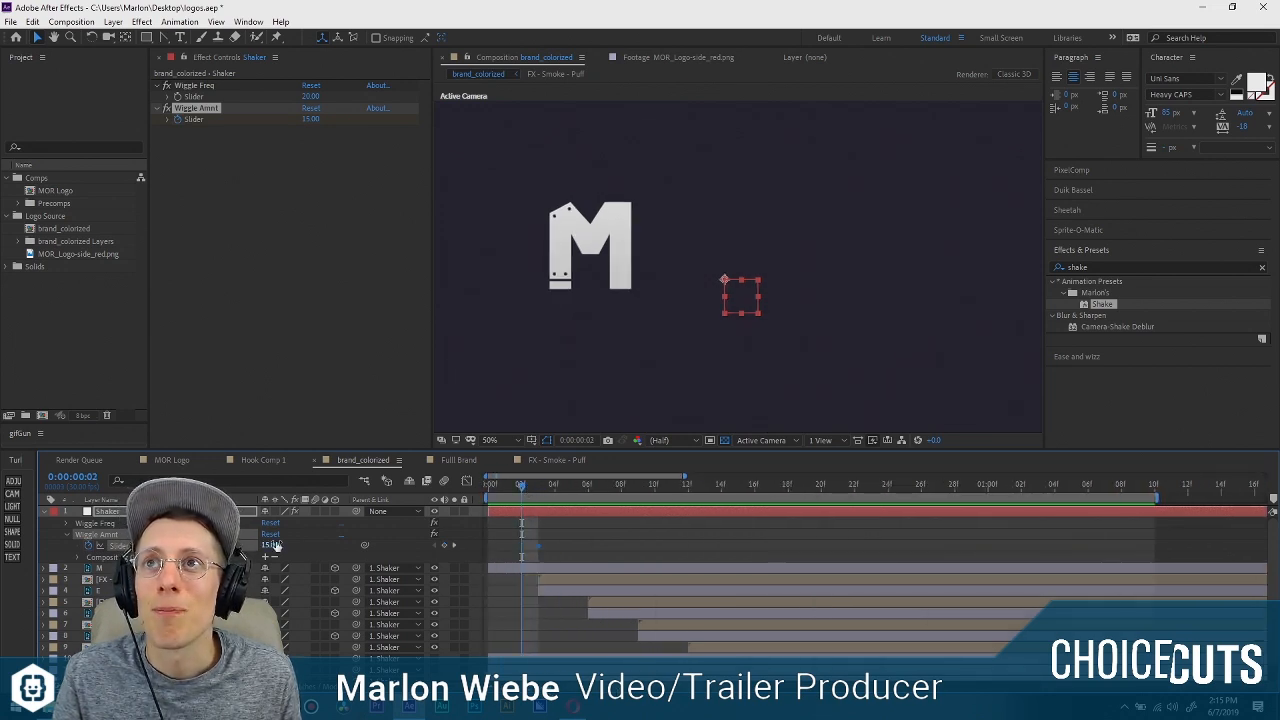
drag(272, 545, 101, 551)
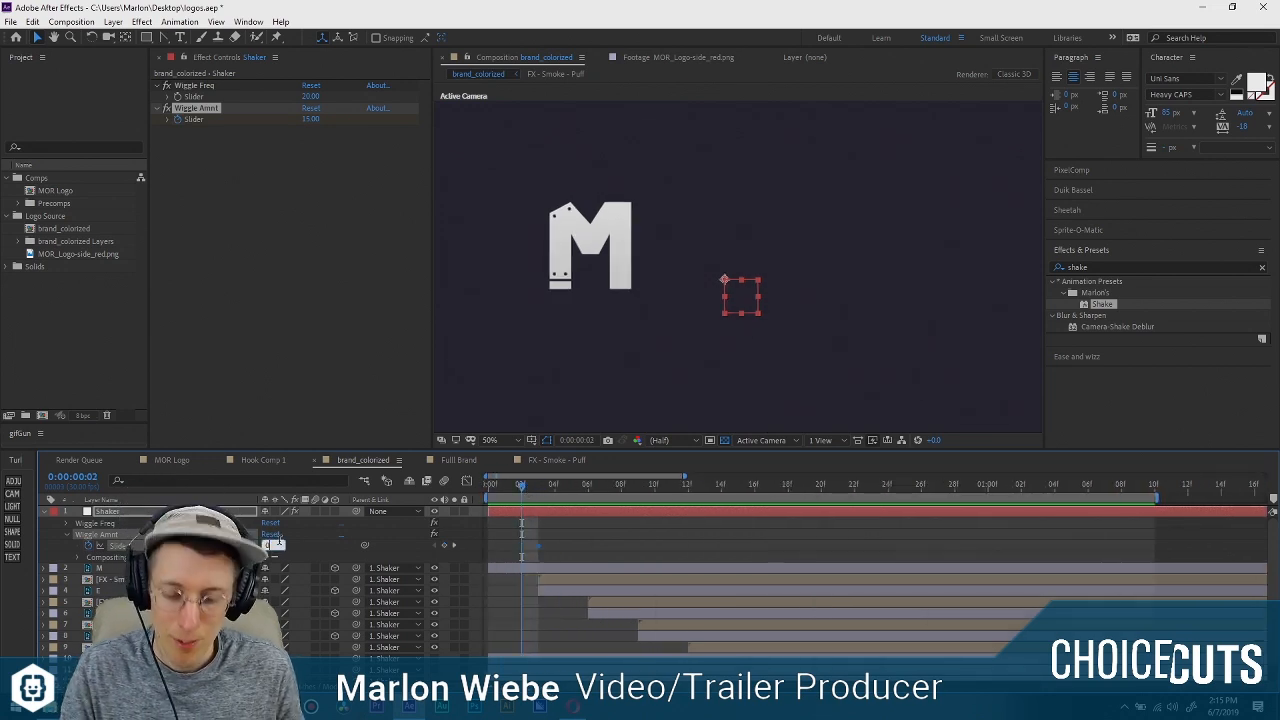
Repeat the 0-to-15 Wiggle Amnt keyframe pair for the remaining letters, with the pairs ending at frames 6, 9 and 12.
click(544, 540)
drag(524, 488, 516, 552)
text(0)
key(Return)
drag(630, 487, 588, 485)
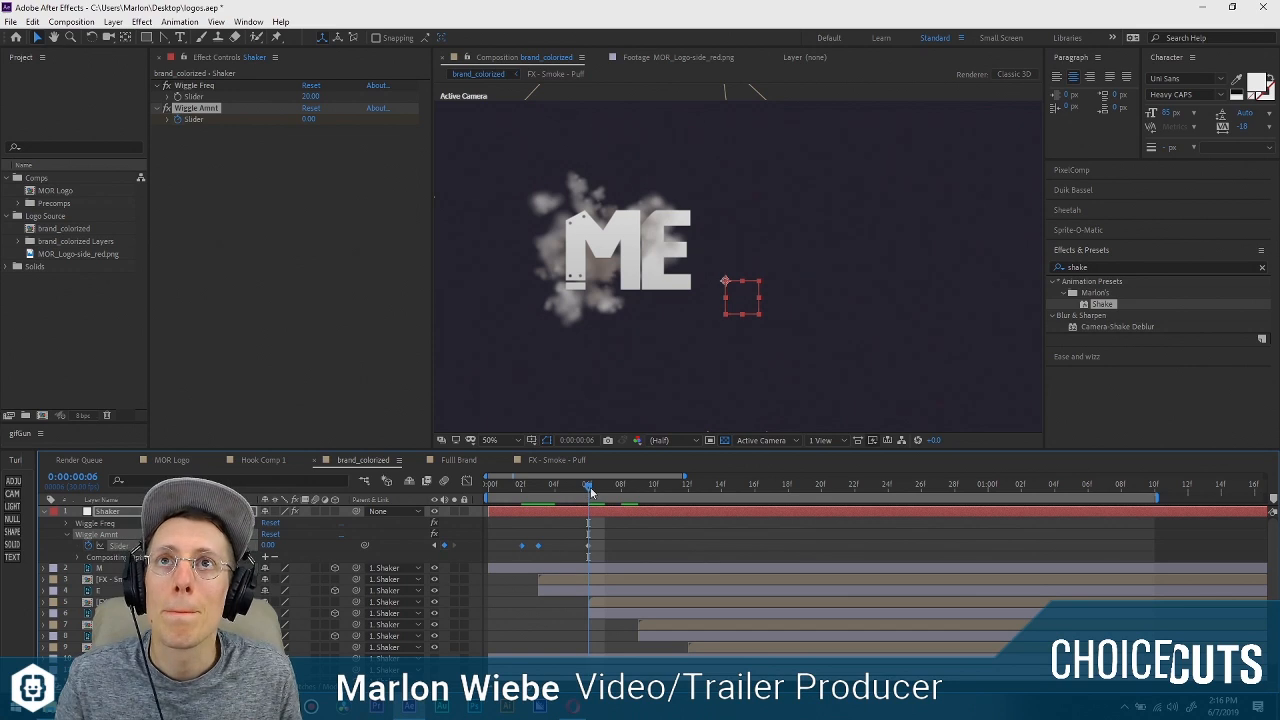
drag(652, 488, 692, 487)
key(ctrl+v)
key(ctrl+v)
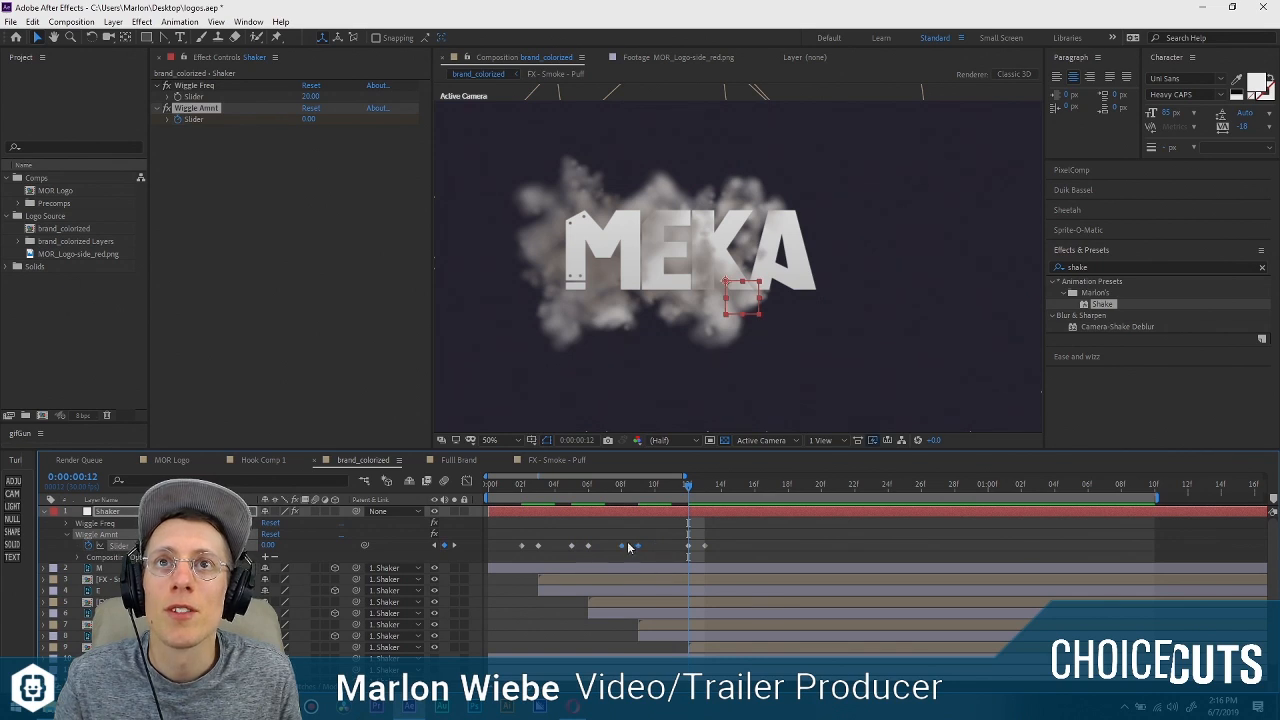
drag(688, 549, 671, 549)
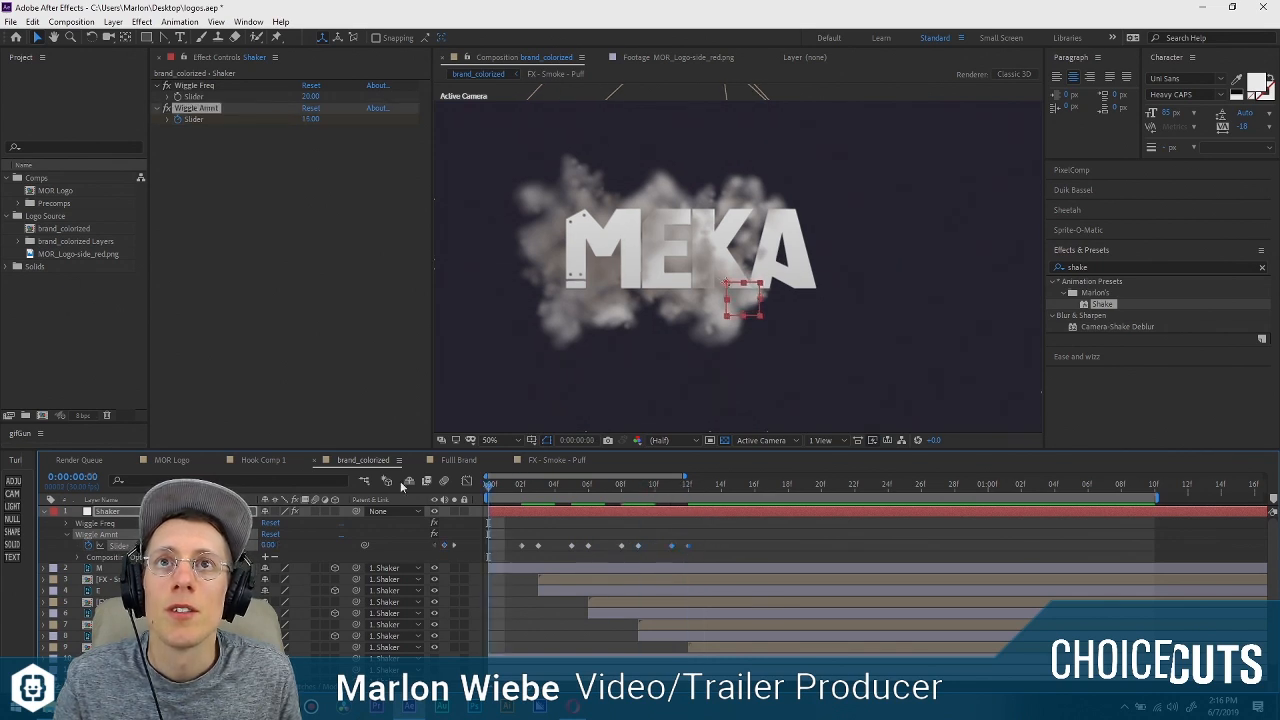
Add a Wiggle Amnt keyframe of 0 at 0:00:00:17 and preview the shake before and after the change.
key(space)
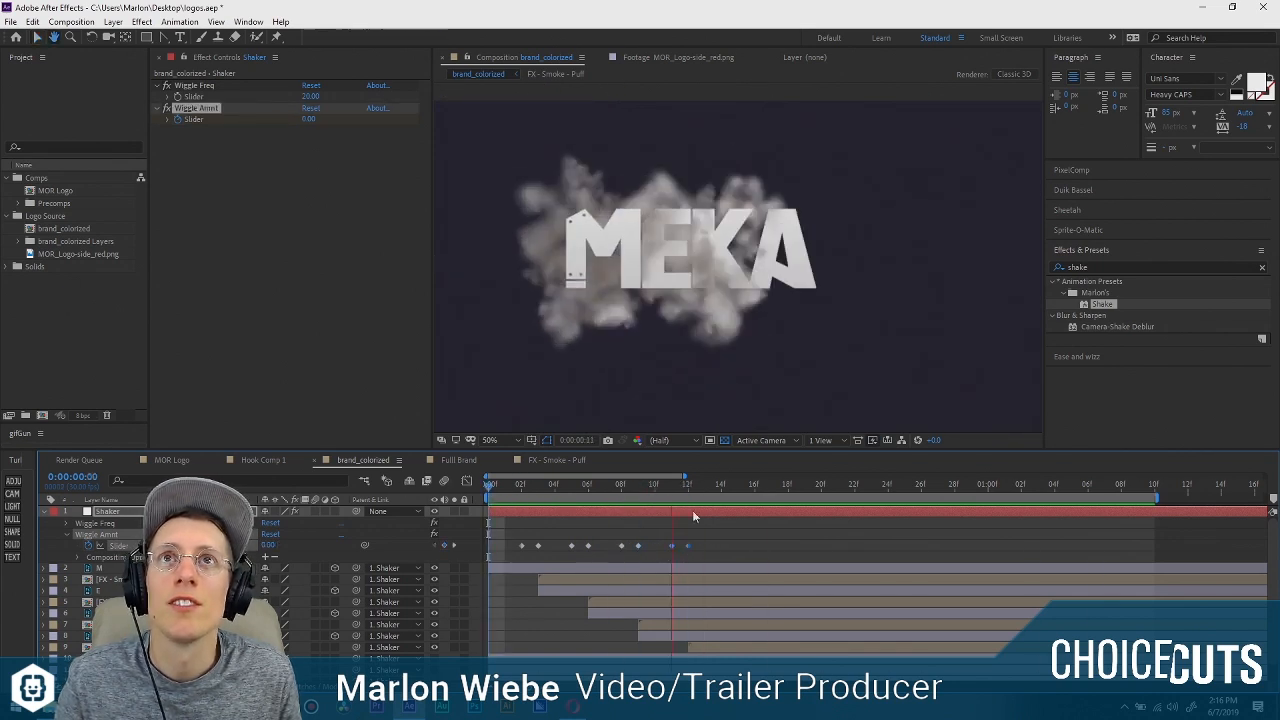
key(space)
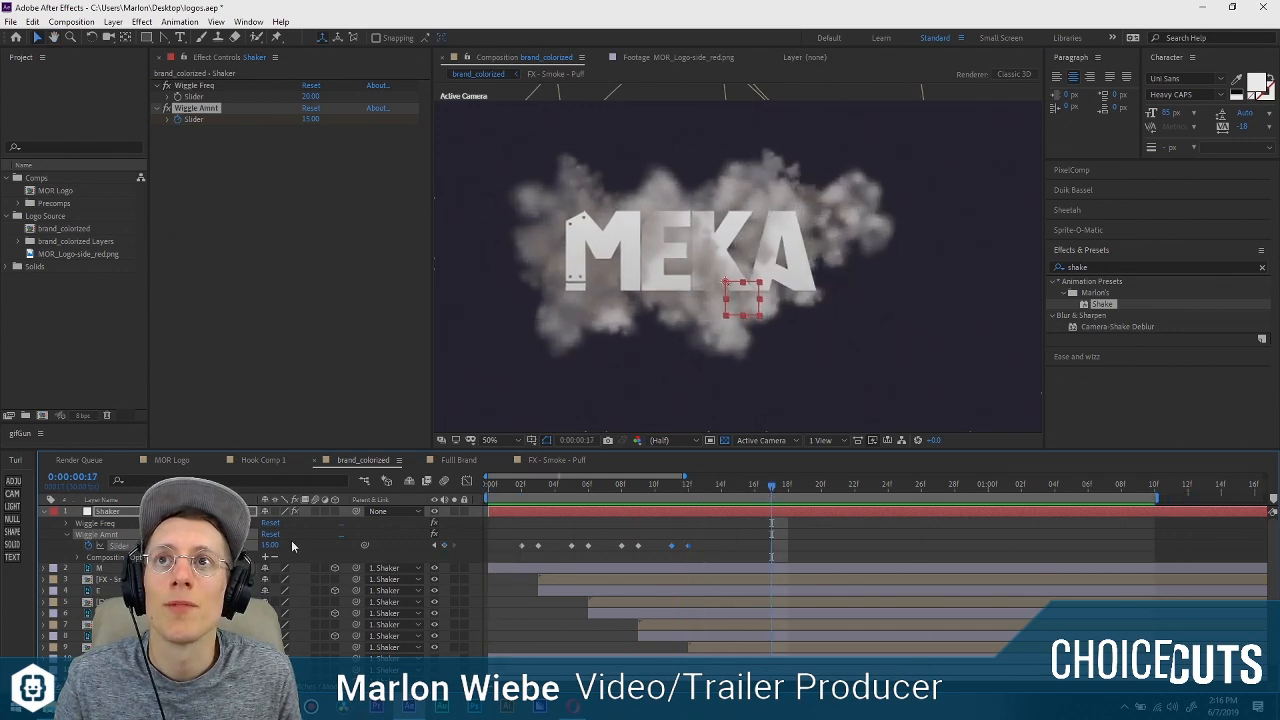
drag(253, 547, 270, 547)
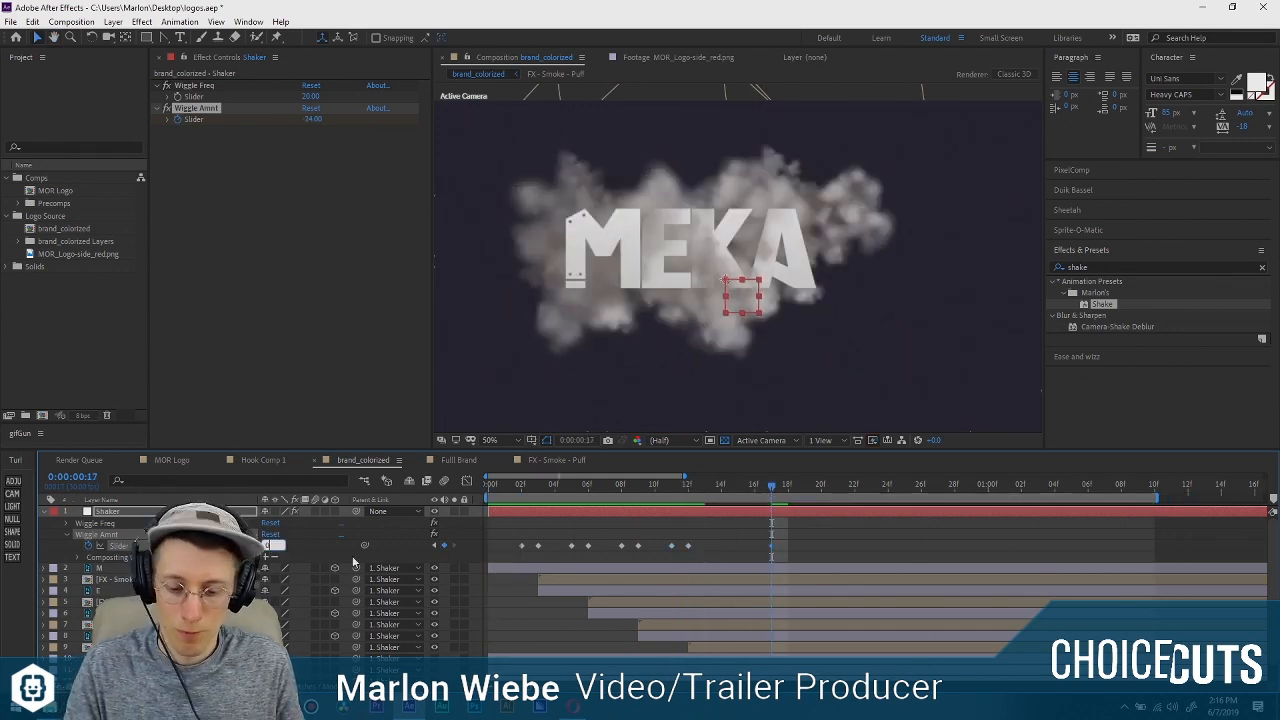
key(space)
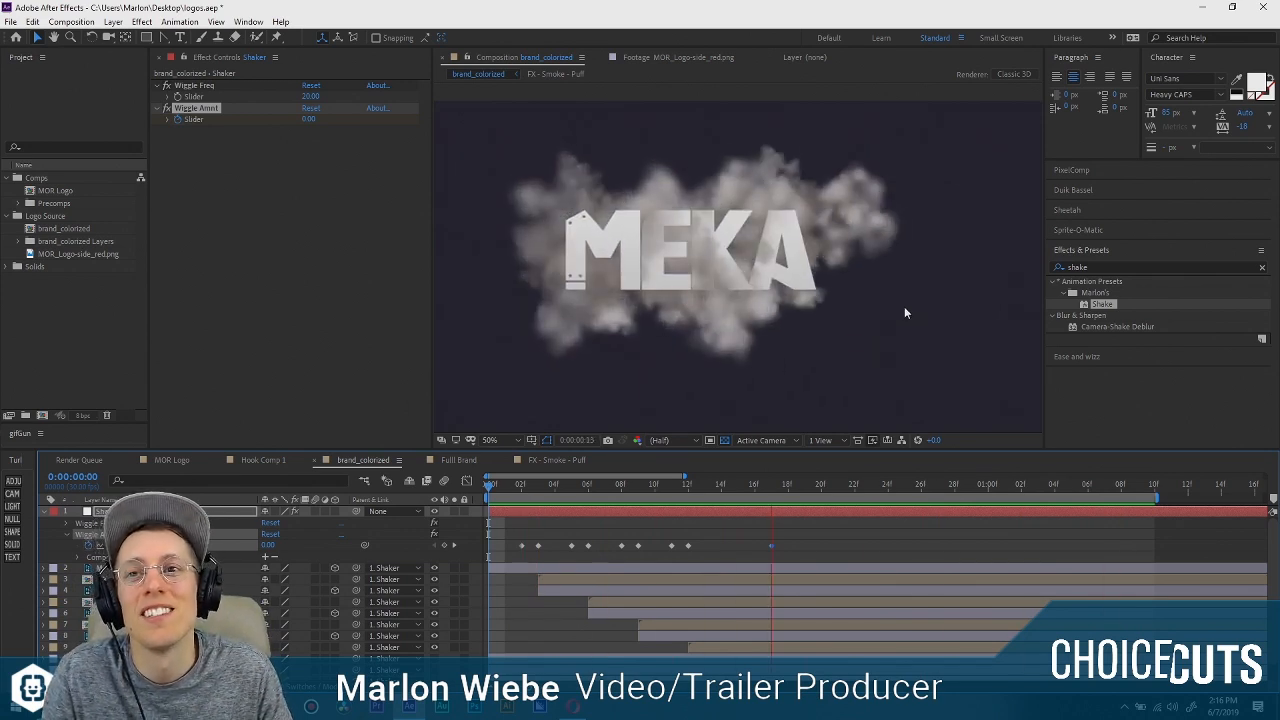
key(space)
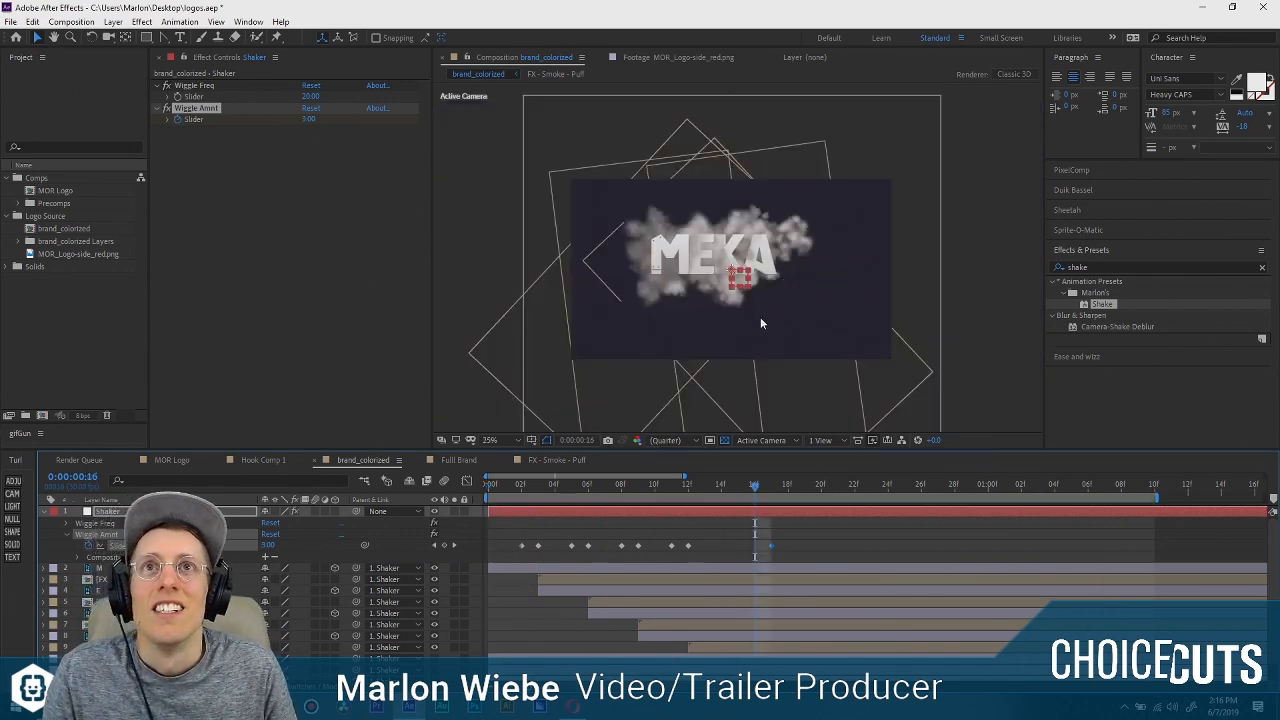
Move the orange dog head layer (Color Fill 1 copy) directly below Shaker in the layer stack and preview the animation.
click(845, 541)
drag(756, 488, 805, 505)
scroll(805, 580, down, 1)
click(860, 325)
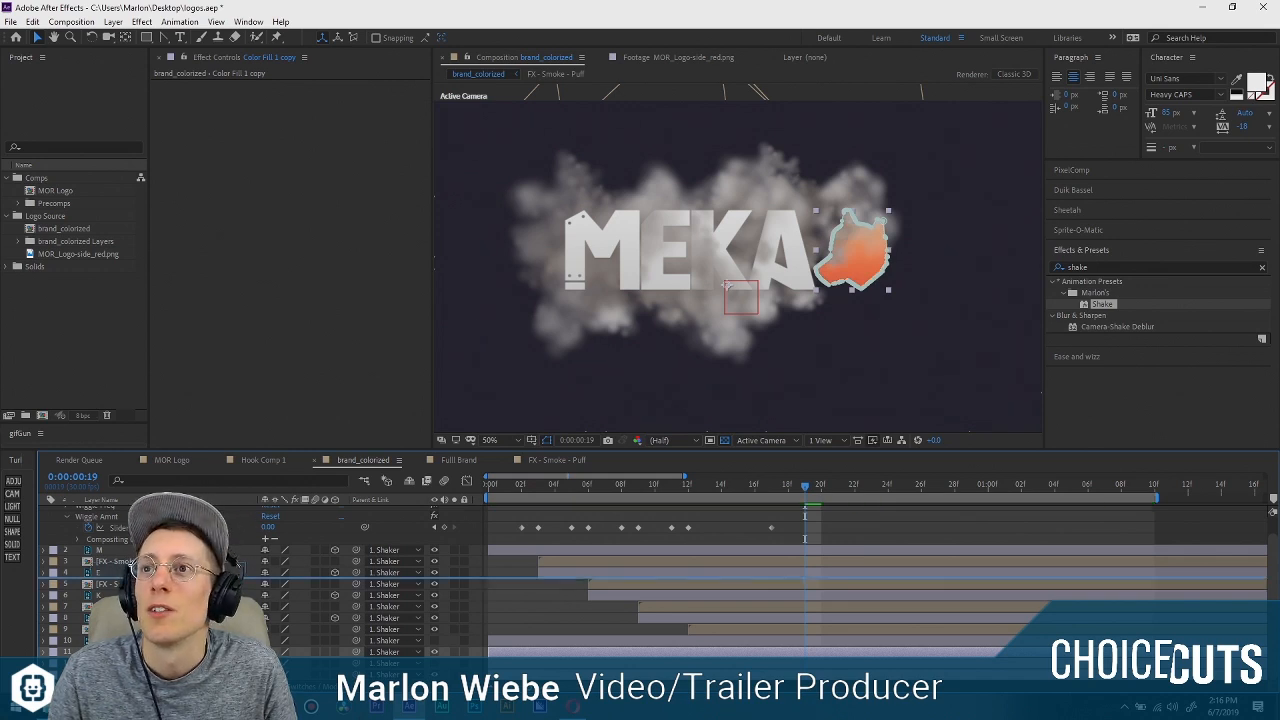
drag(150, 578, 128, 512)
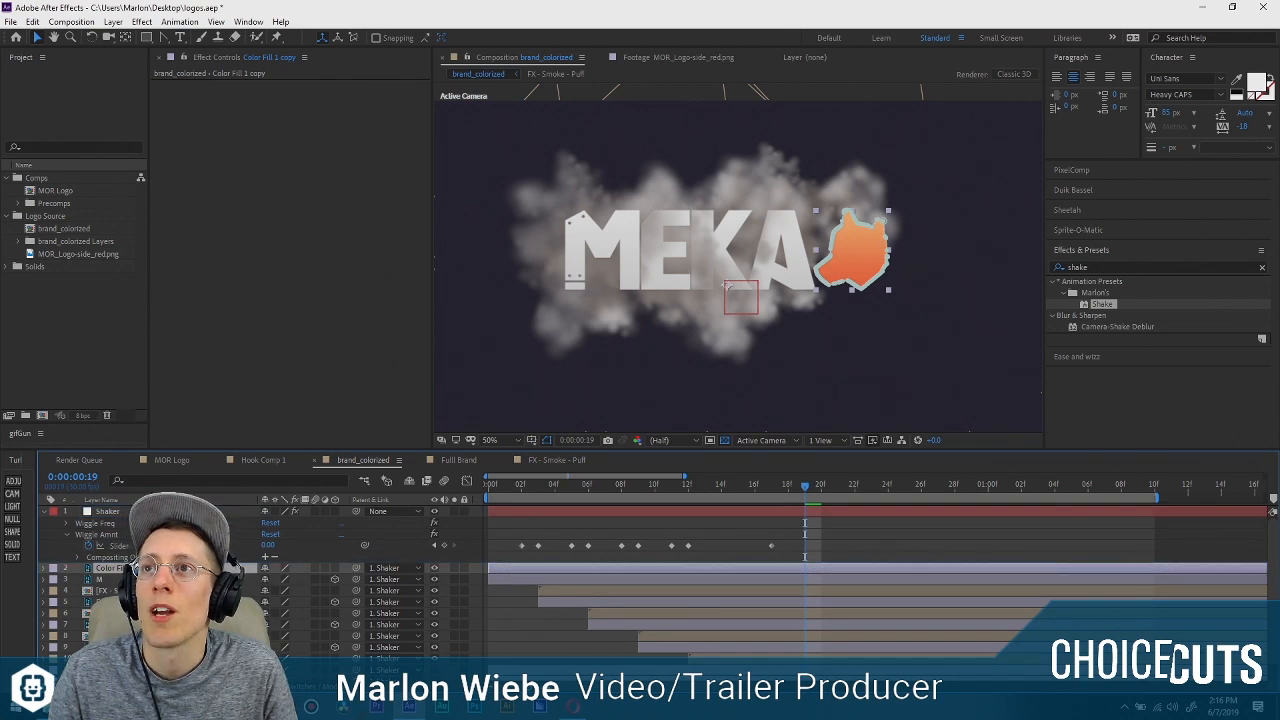
drag(577, 495, 451, 492)
key(space)
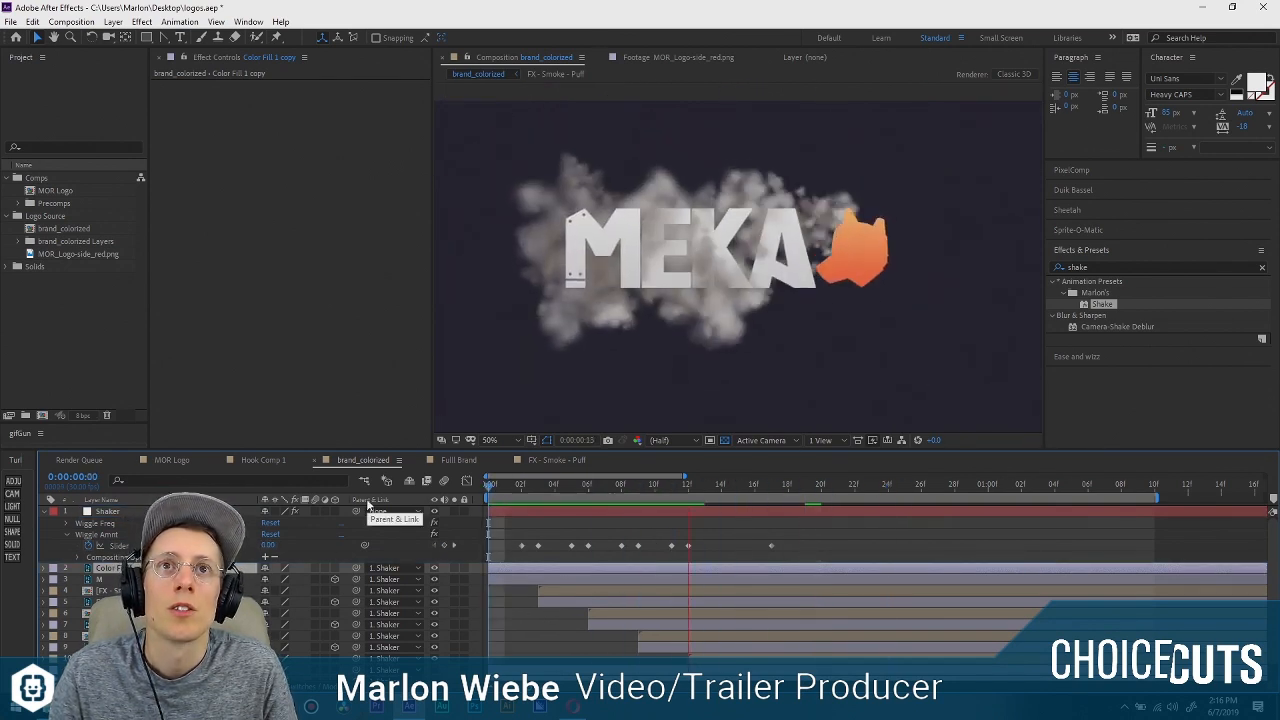
Go to 0:00:00:17 and examine the shape and edges of the orange dog head up close.
click(786, 487)
drag(786, 487, 775, 490)
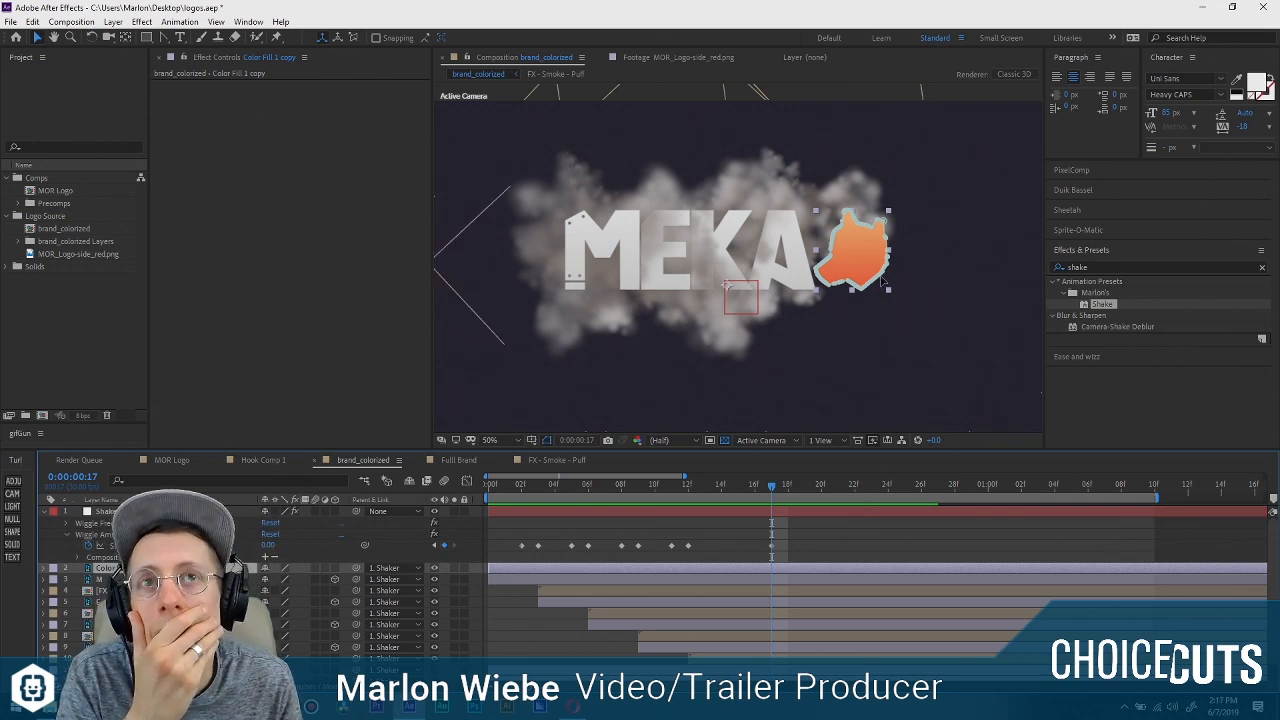
scroll(903, 267, up, 2)
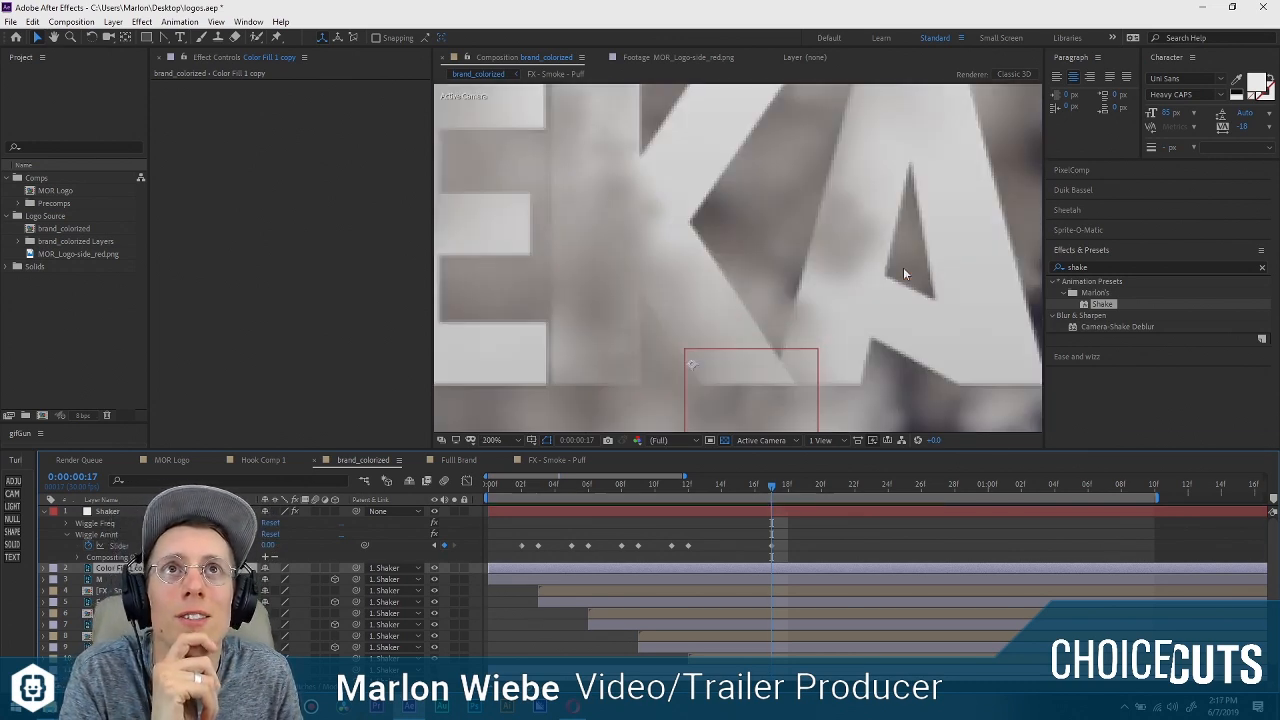
drag(903, 267, 415, 291)
scroll(759, 275, down, 1)
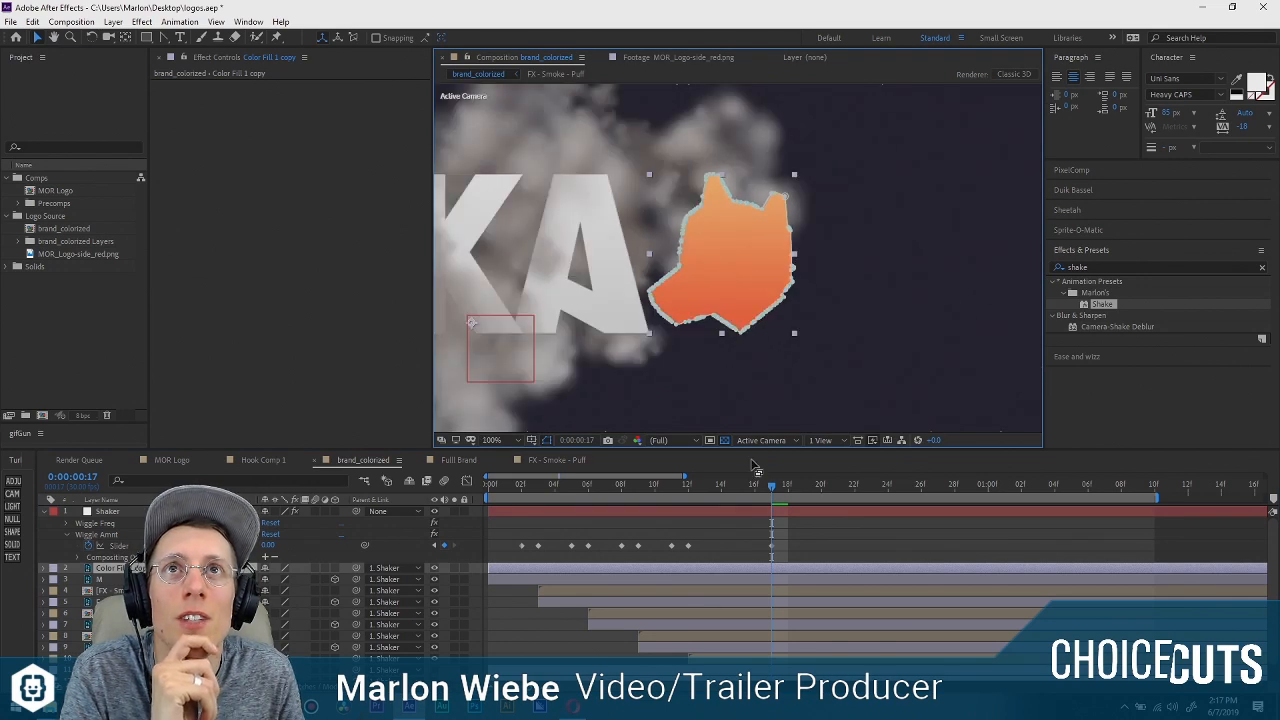
scroll(754, 289, down, 4)
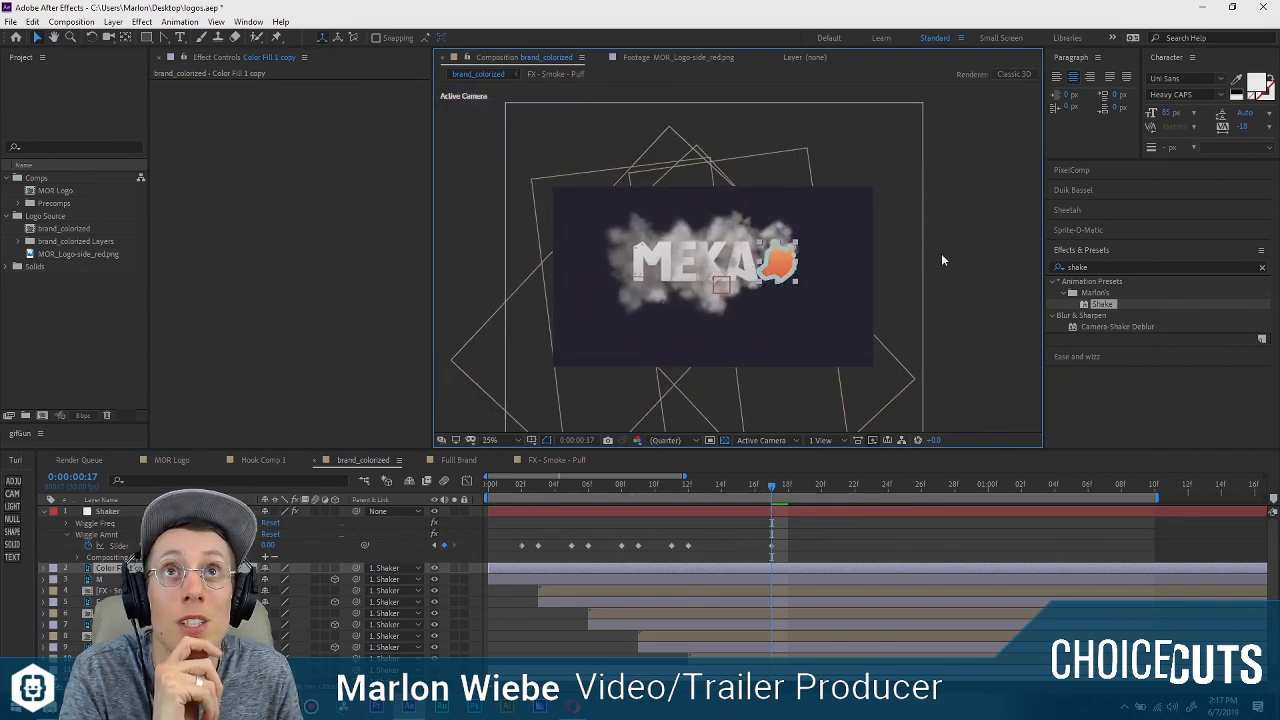
scroll(783, 264, up, 4)
drag(926, 268, 580, 229)
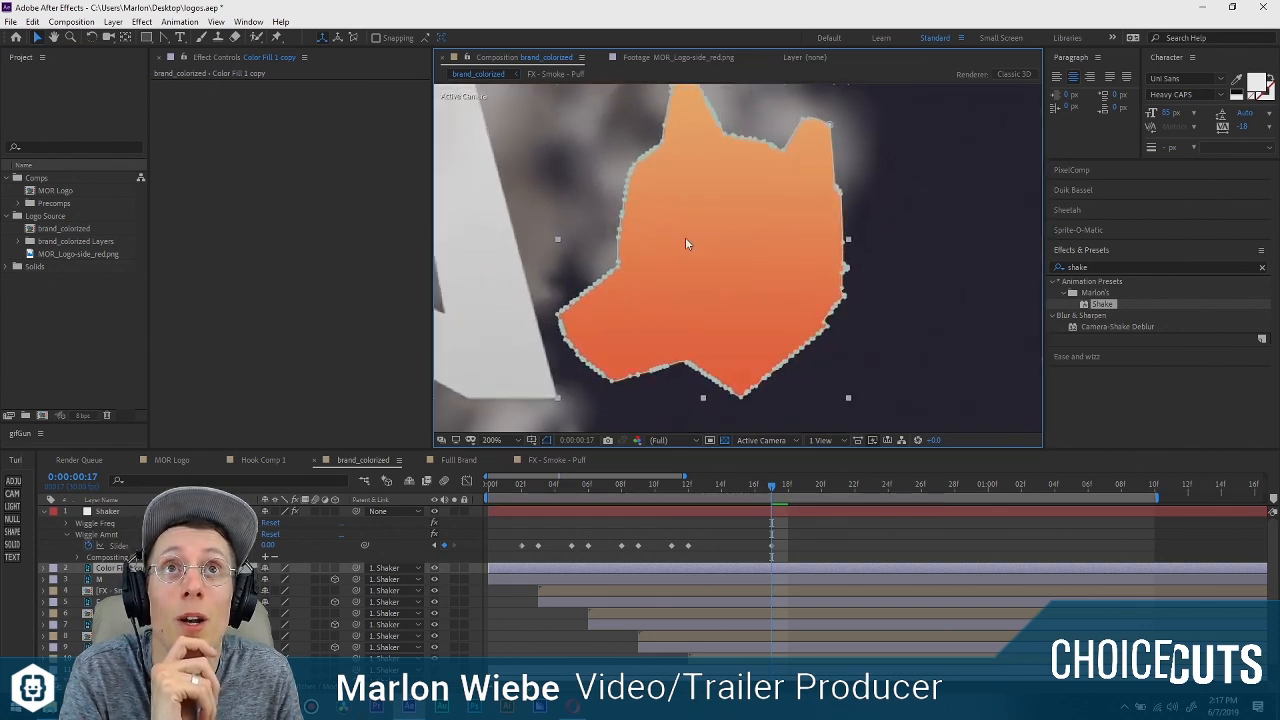
scroll(738, 332, down, 2)
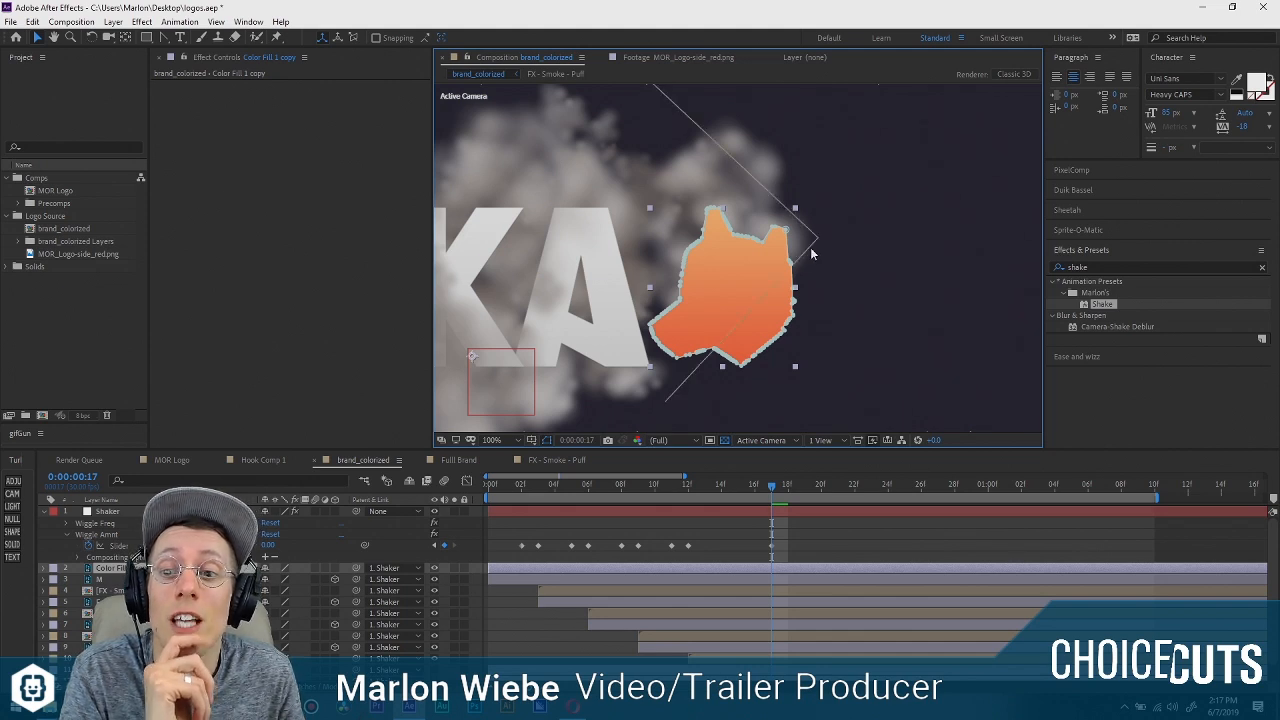
Add a solid above the orange dog head layer and use it as that layer's Alpha track matte.
click(12, 545)
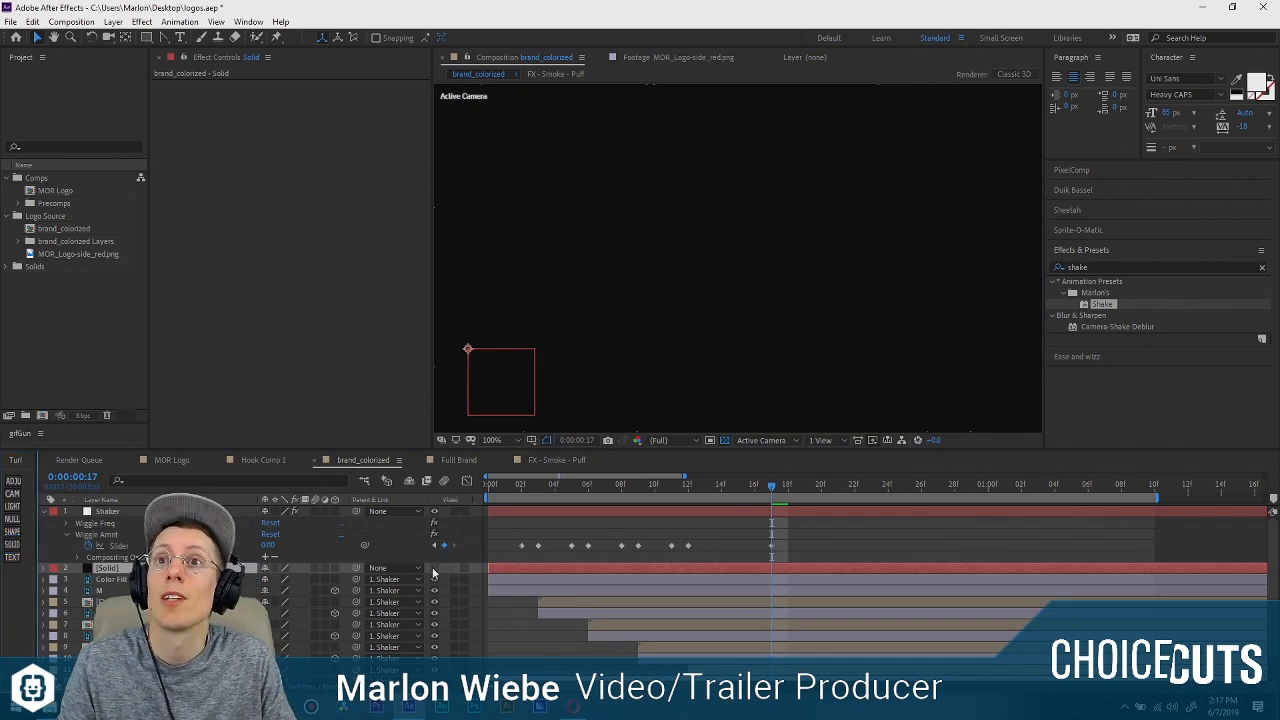
click(738, 290)
click(333, 690)
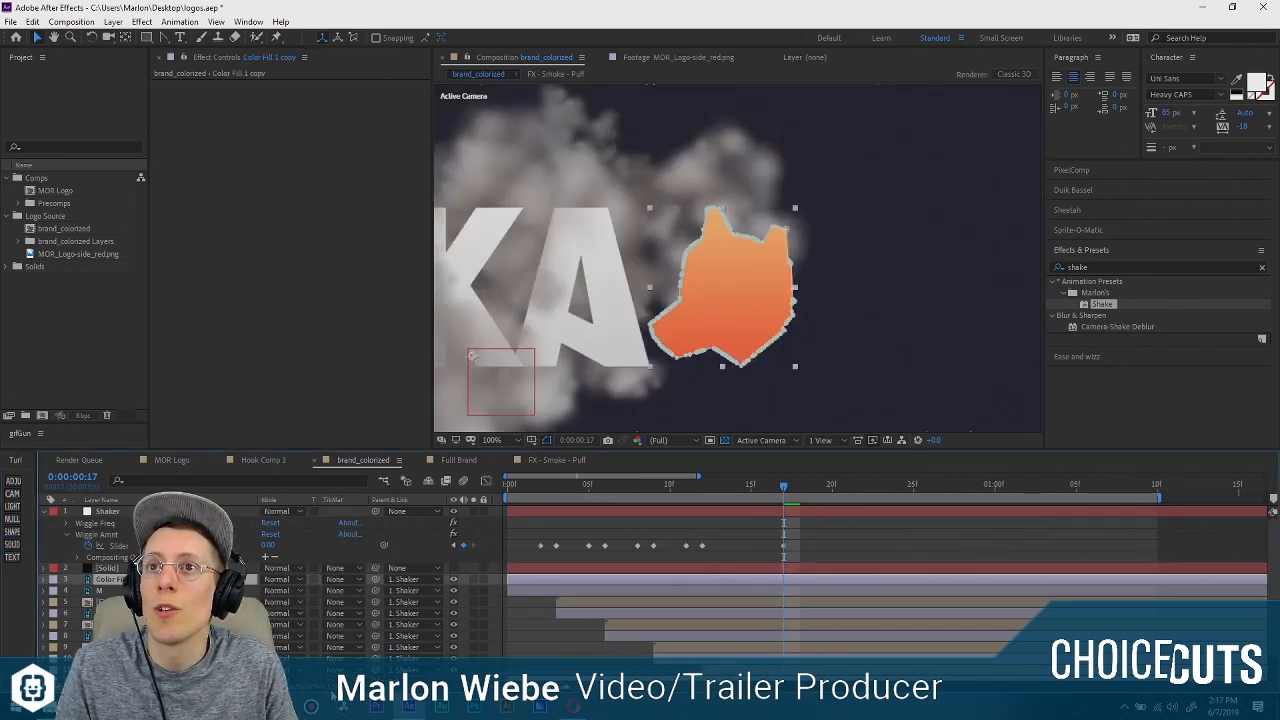
click(351, 580)
click(370, 609)
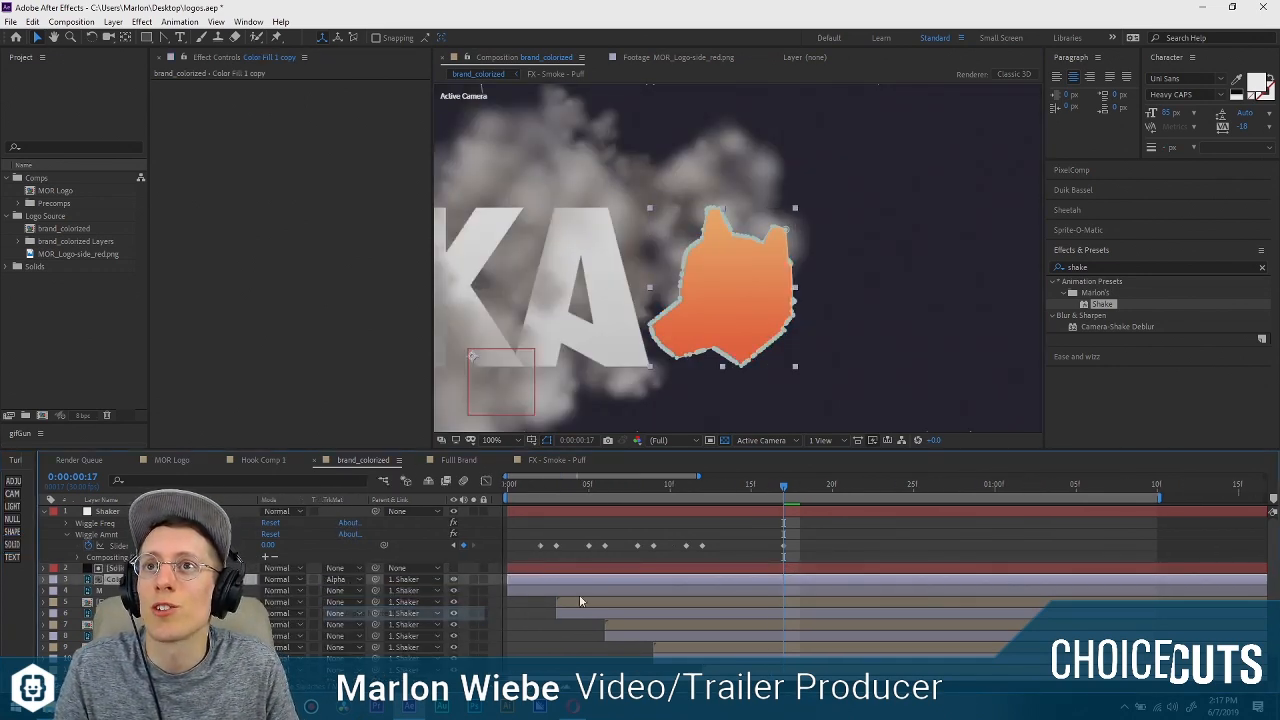
Draw a five-point mask with the Pen tool on the matte solid, enclosing the orange dog head.
click(118, 566)
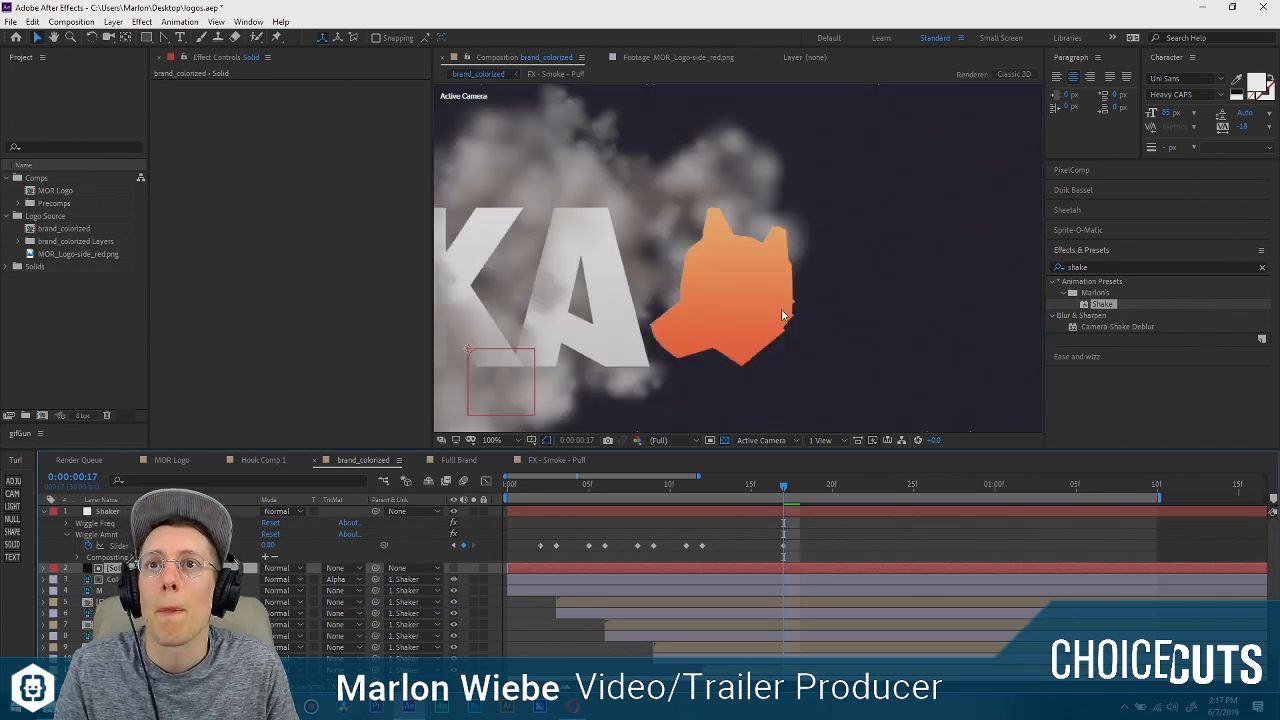
click(162, 38)
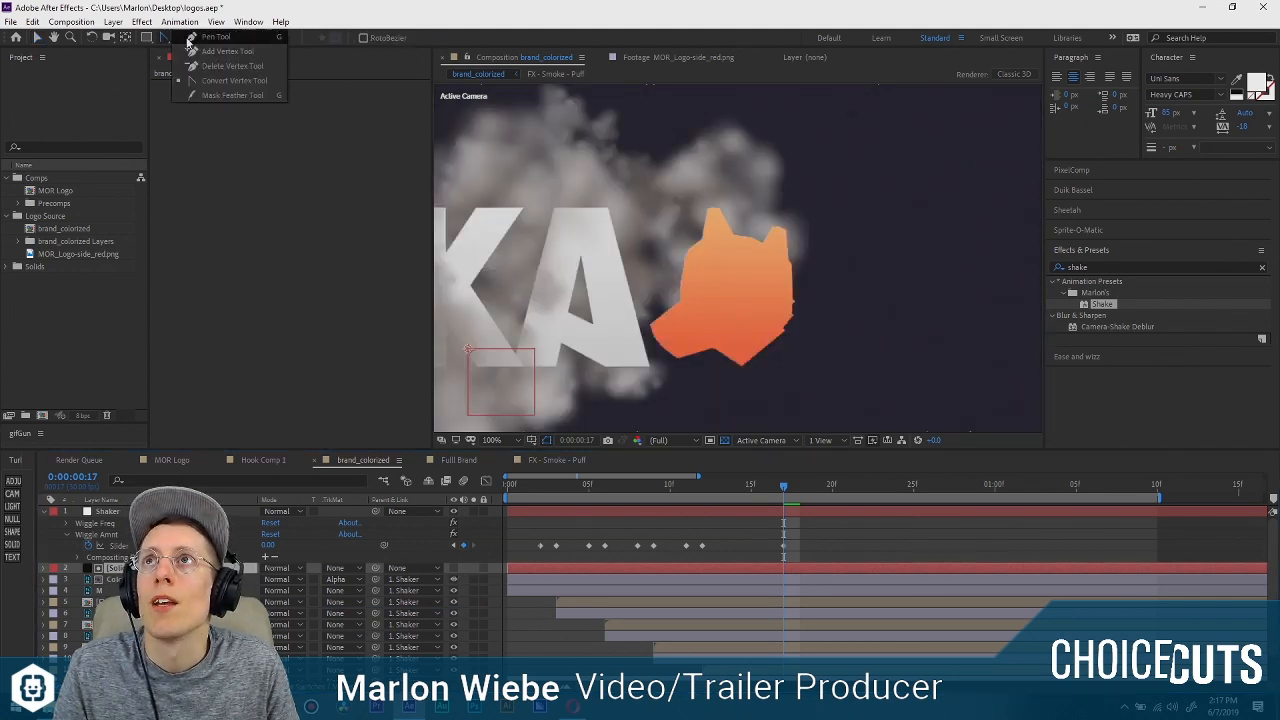
click(800, 196)
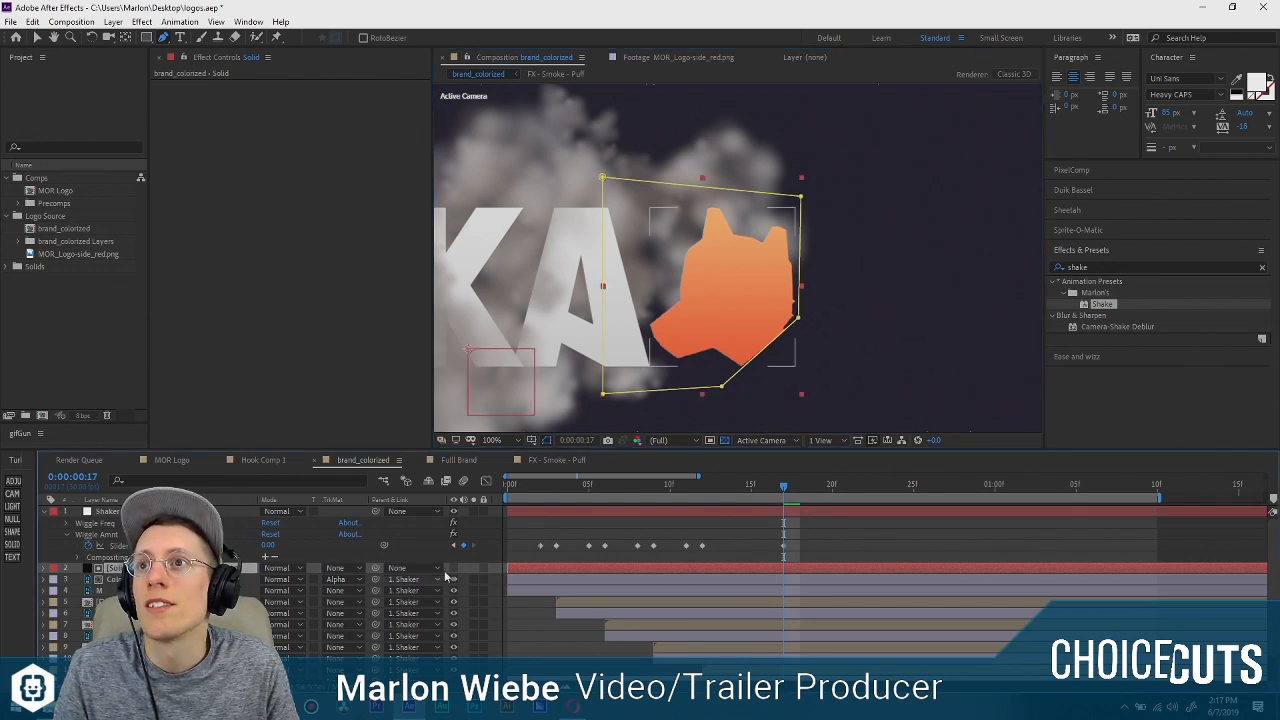
click(453, 568)
click(453, 568)
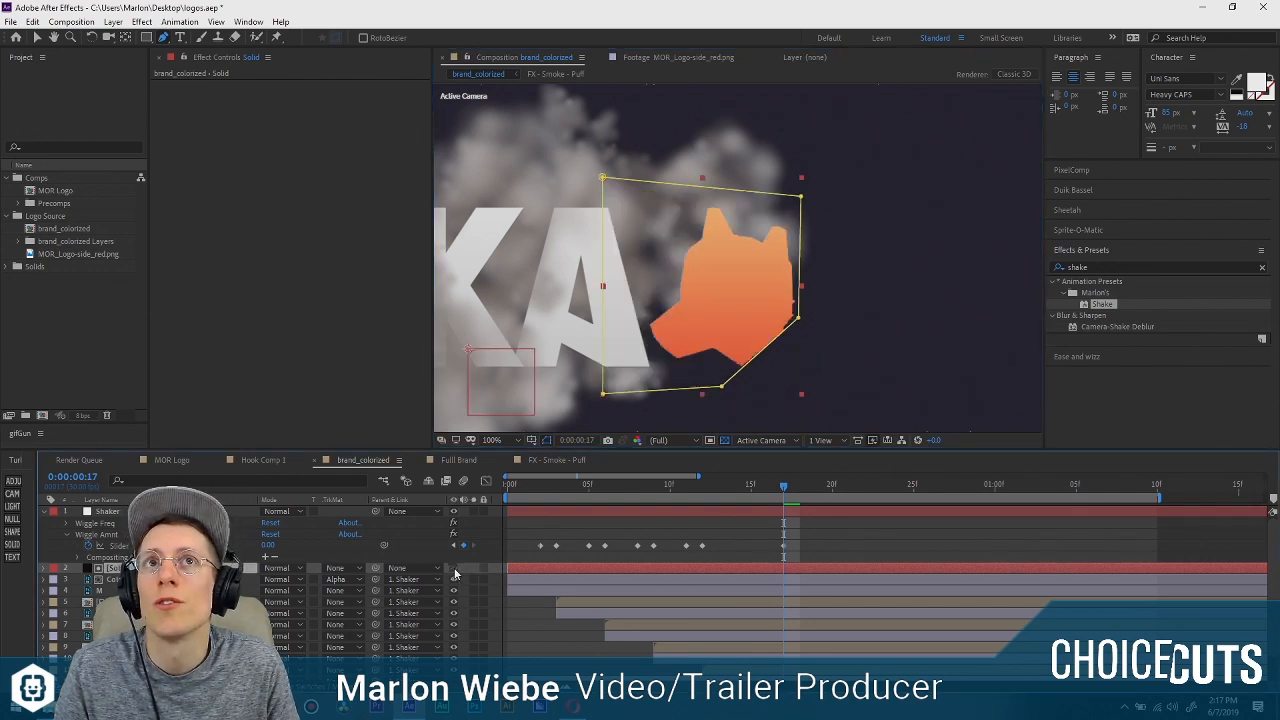
click(453, 568)
click(453, 568)
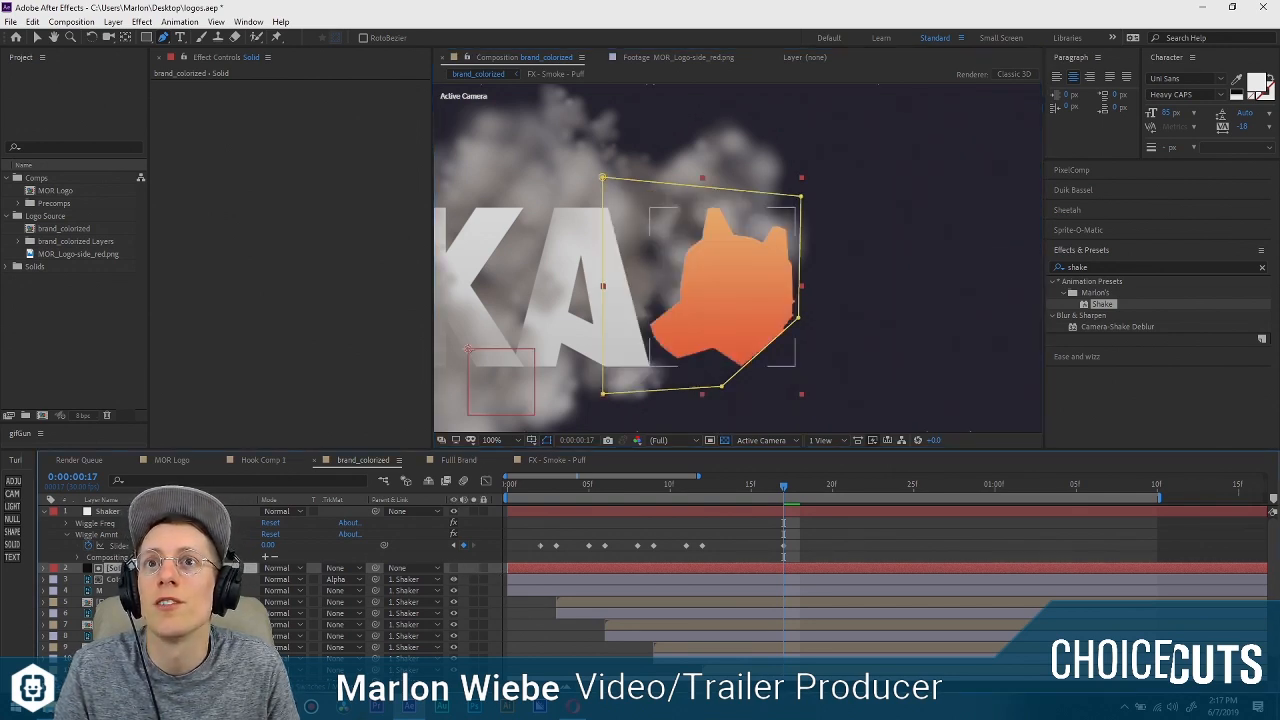
Test the alpha matte by moving the orange dog head out of the masked area, undoing each move.
click(722, 297)
key(m)
click(873, 321)
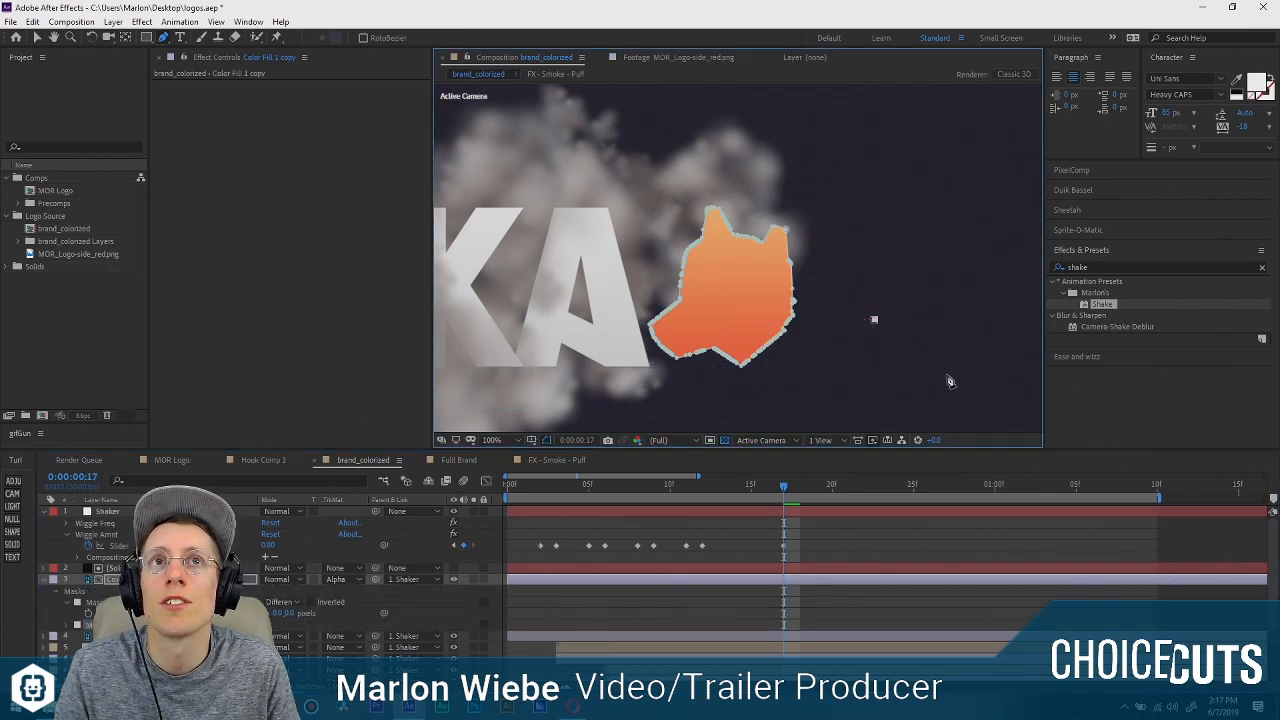
click(759, 293)
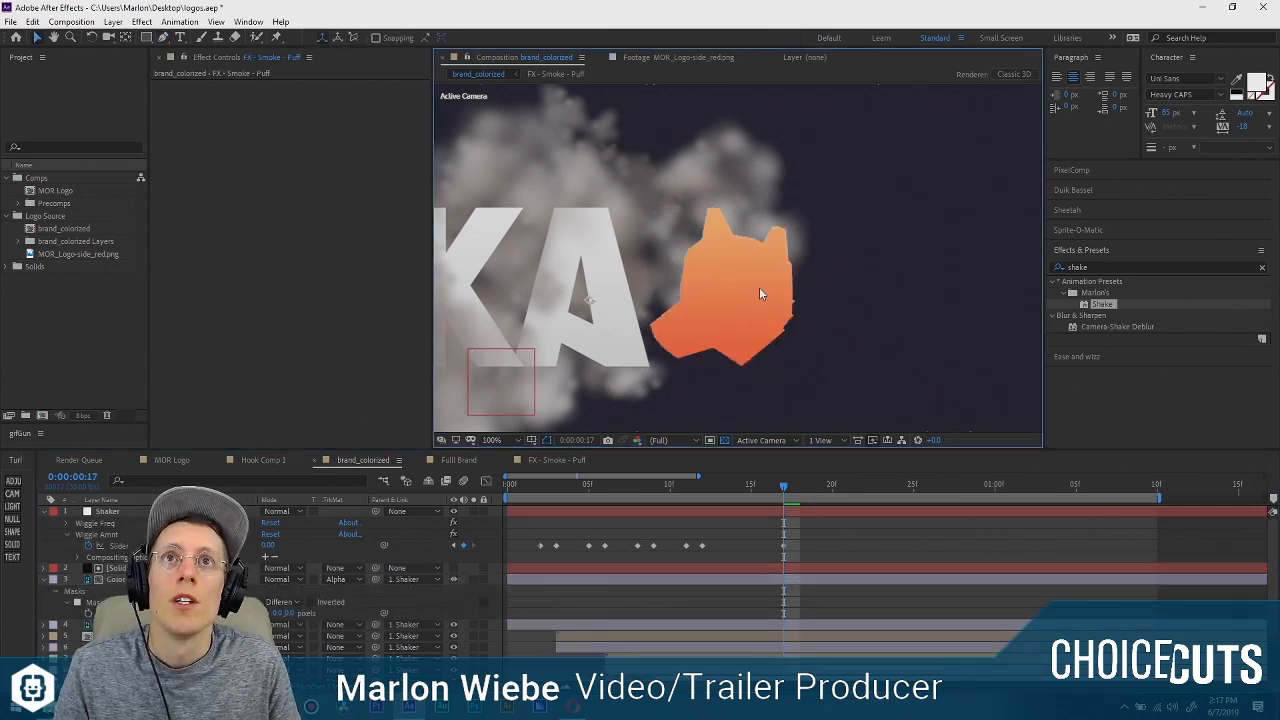
drag(730, 313, 844, 379)
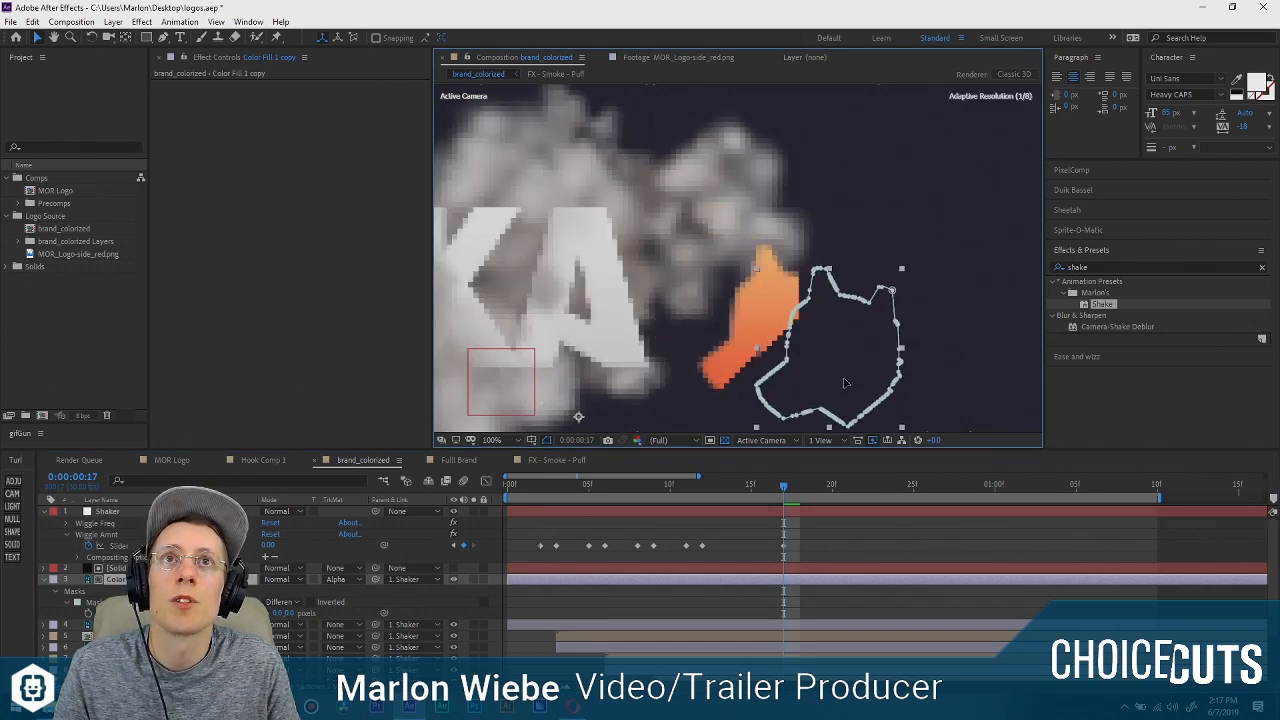
key(ctrl+z)
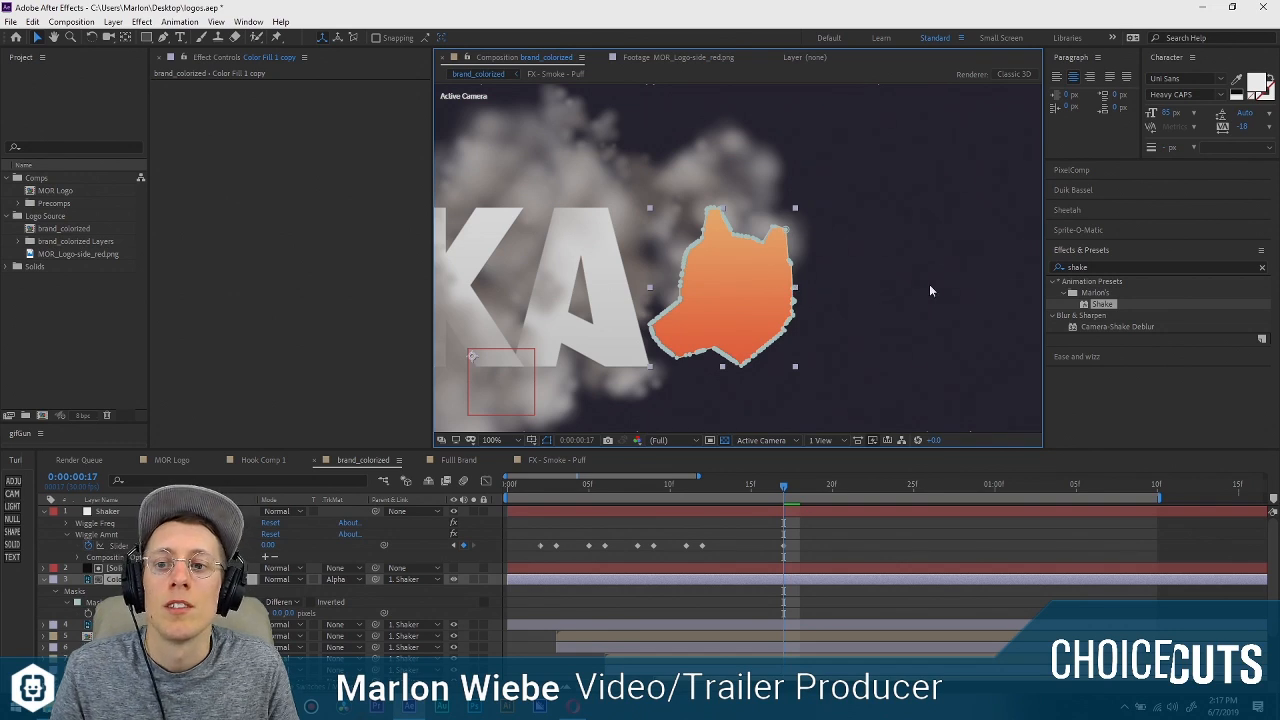
drag(763, 289, 846, 335)
key(ctrl+z)
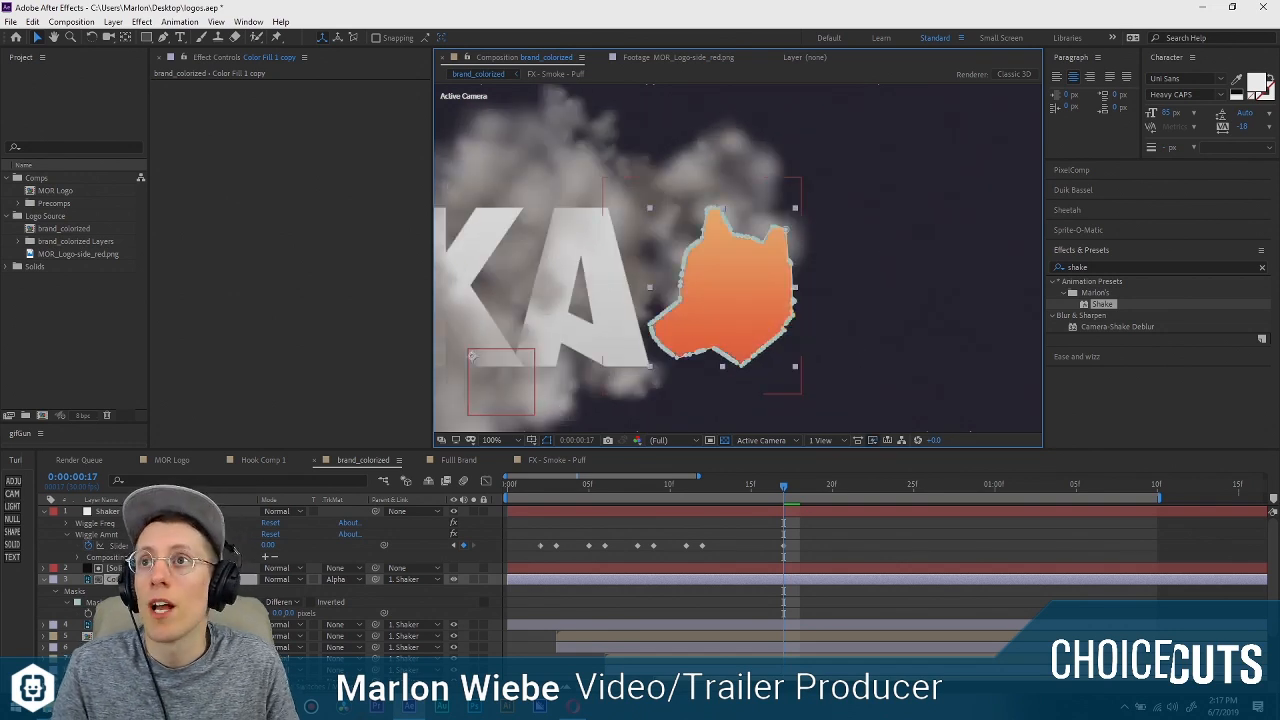
Replace the matte solid's five-point mask with a copy of the orange dog head layer's own outline mask.
key(f)
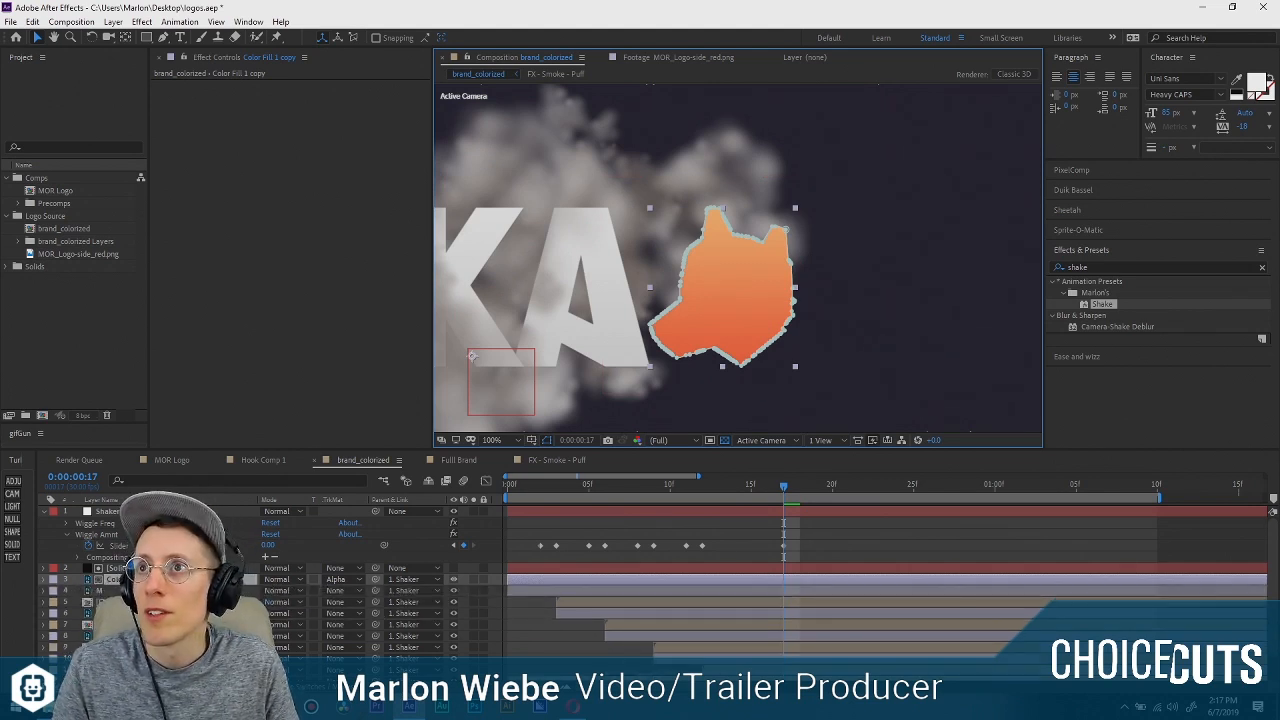
key(m)
click(116, 568)
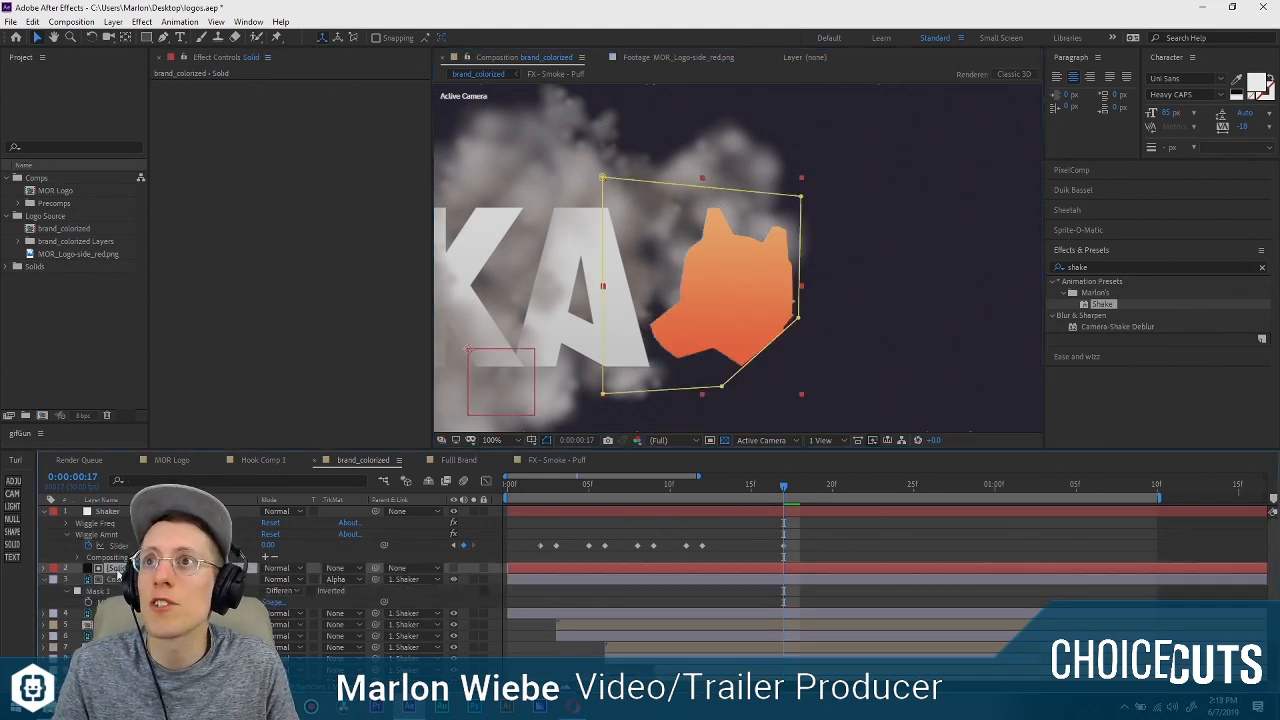
key(m)
click(107, 580)
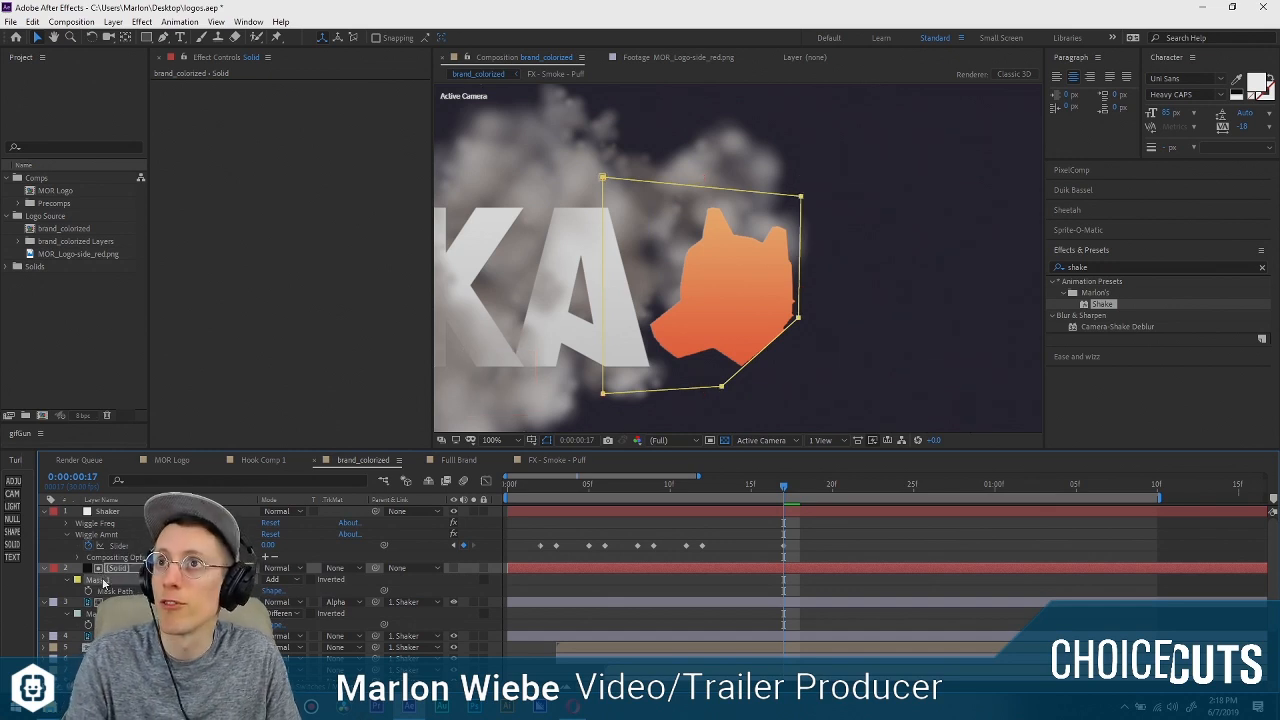
key(Delete)
key(ctrl+v)
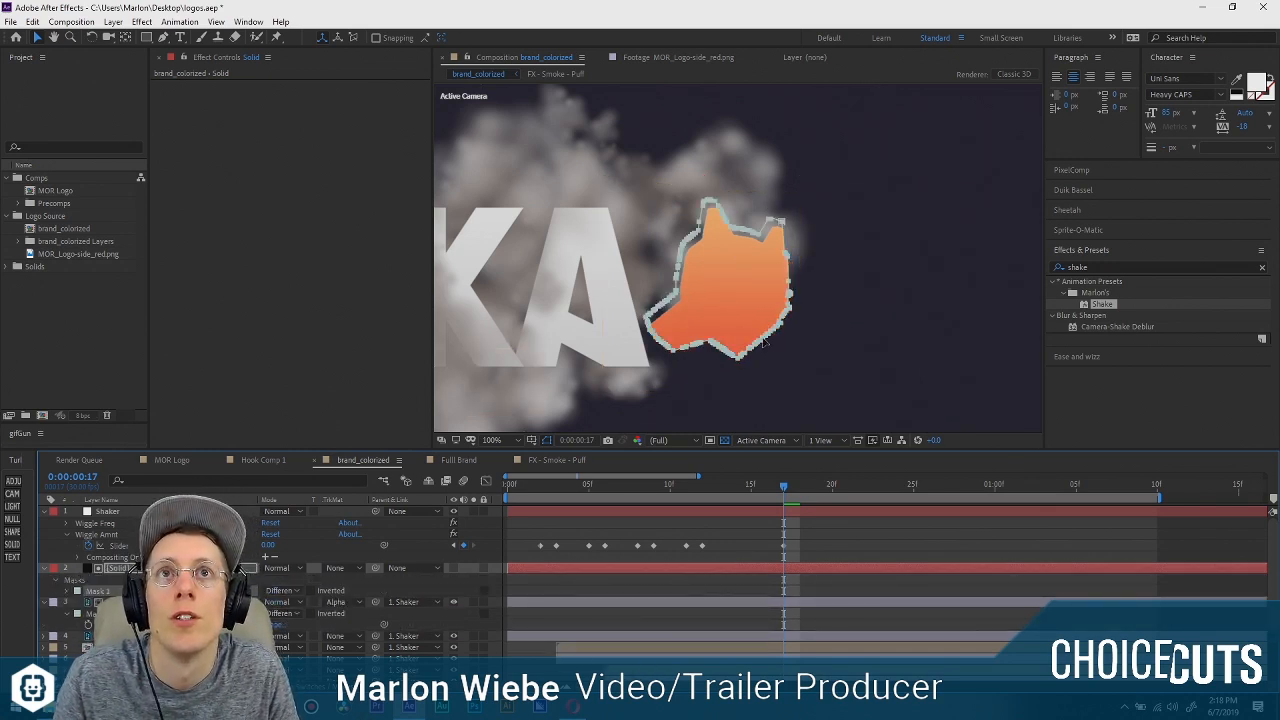
Nudge the pasted mask on the matte solid until it lines up with the orange dog head's outline.
key(Right)
key(Right)
key(Right)
key(Right)
key(Down)
key(Down)
key(Down)
key(Down)
key(Down)
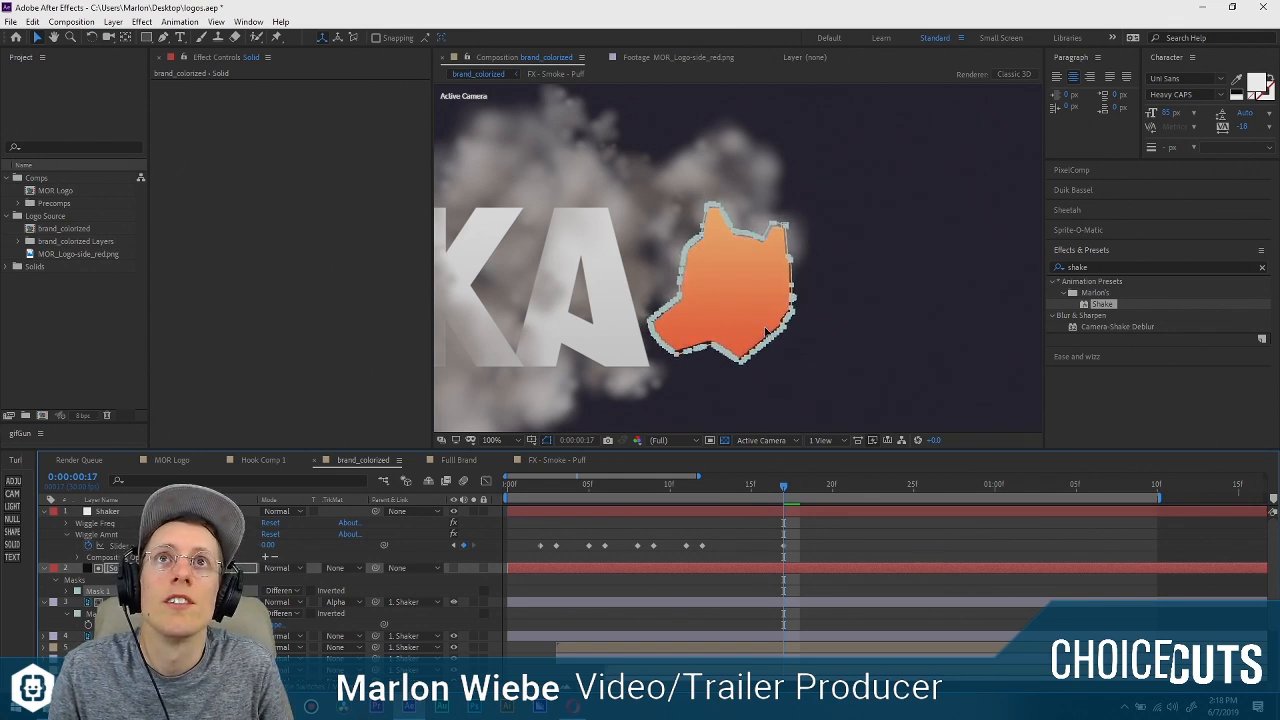
key(Left)
key(Left)
key(Left)
key(Left)
key(Up)
key(Up)
key(Up)
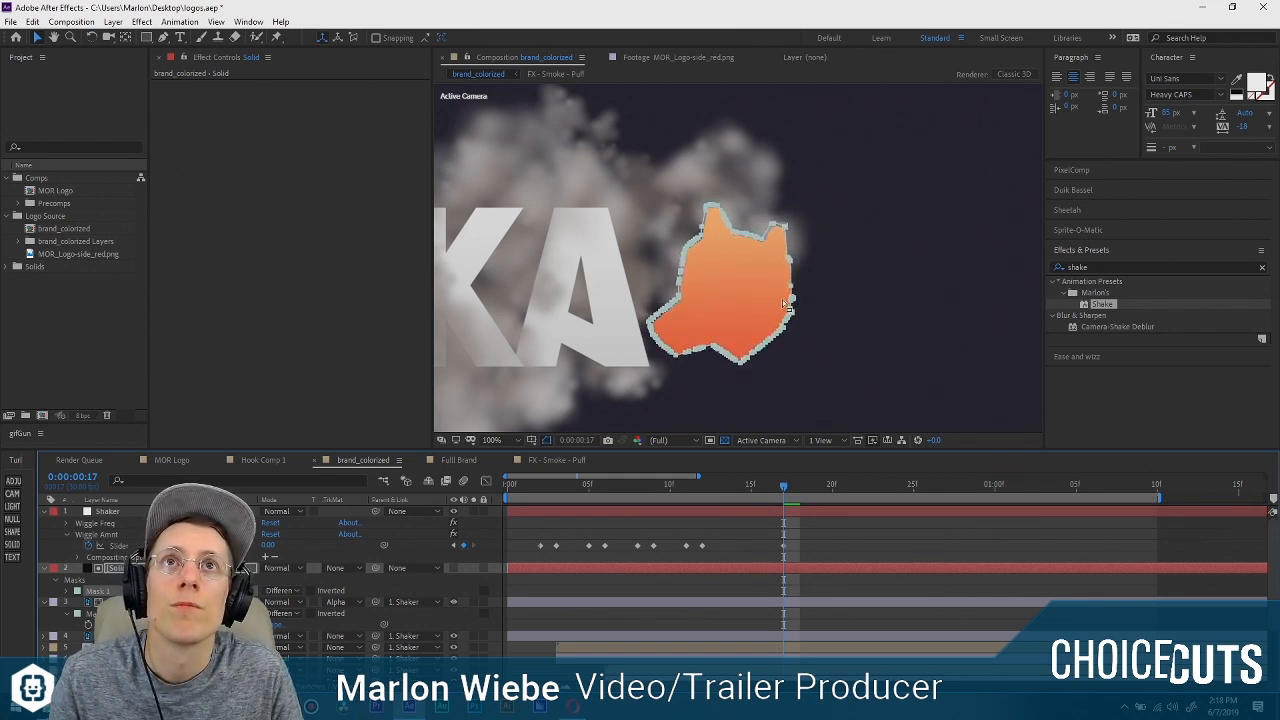
Delete the matte mask's points around the ears, snout and jaw, keeping those along the head's right edge.
key(period)
drag(835, 311, 731, 241)
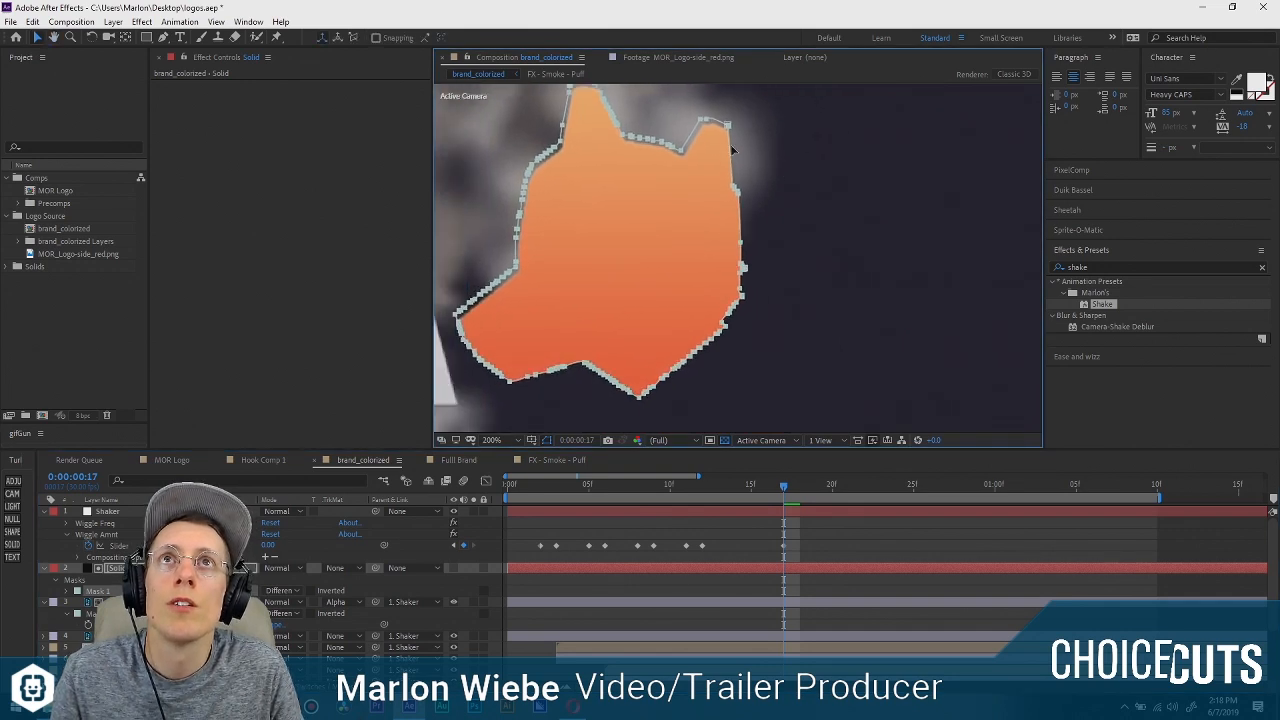
drag(731, 148, 799, 240)
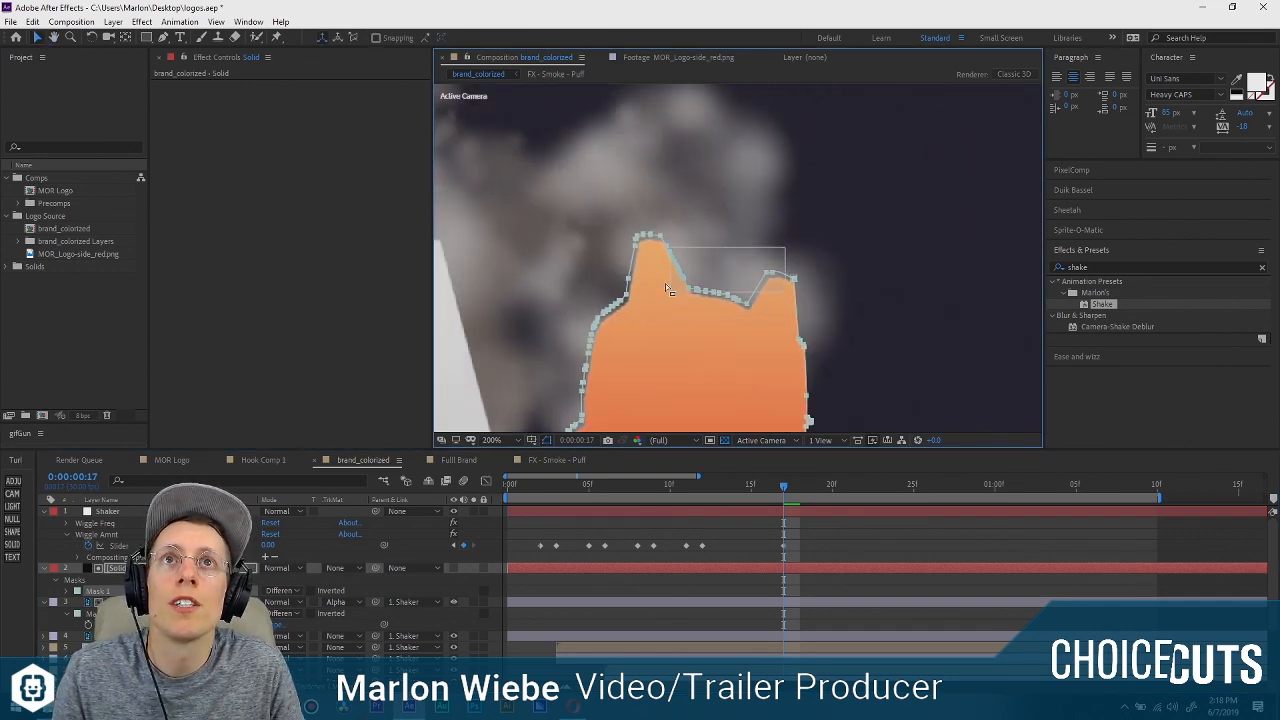
drag(602, 345, 730, 148)
key(Delete)
key(Delete)
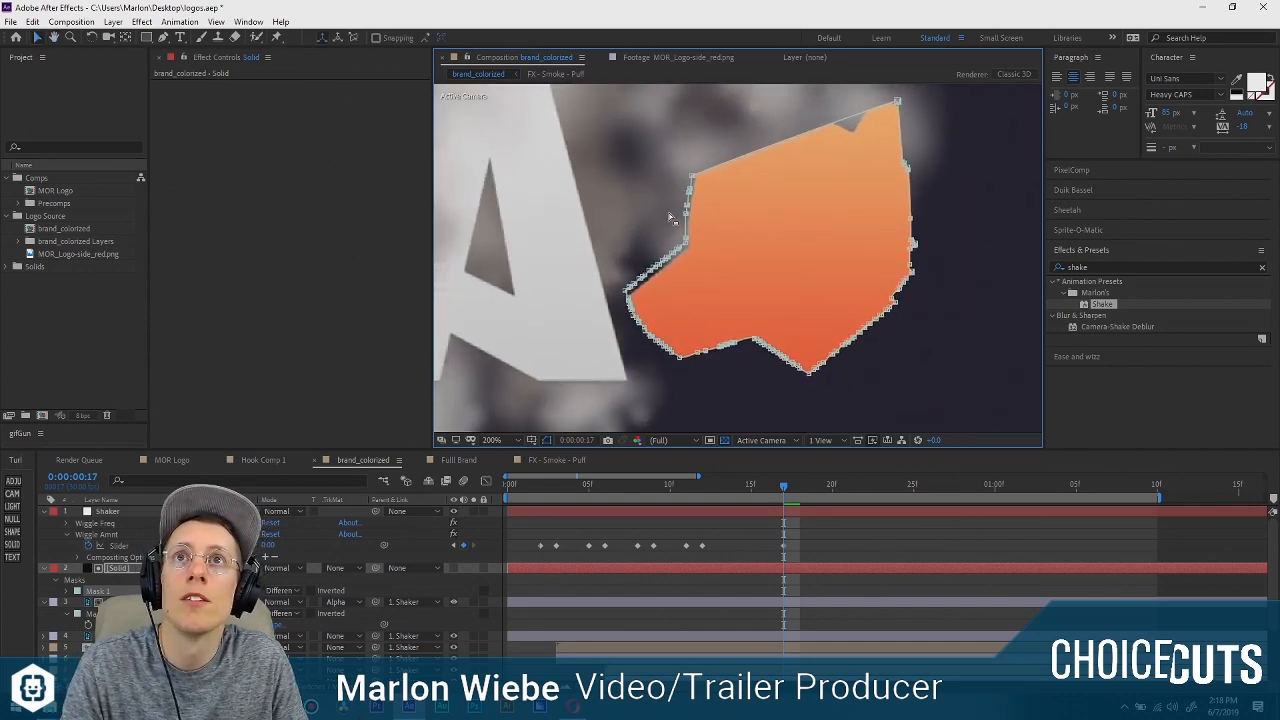
drag(604, 186, 806, 384)
key(Delete)
scroll(730, 266, down, 1)
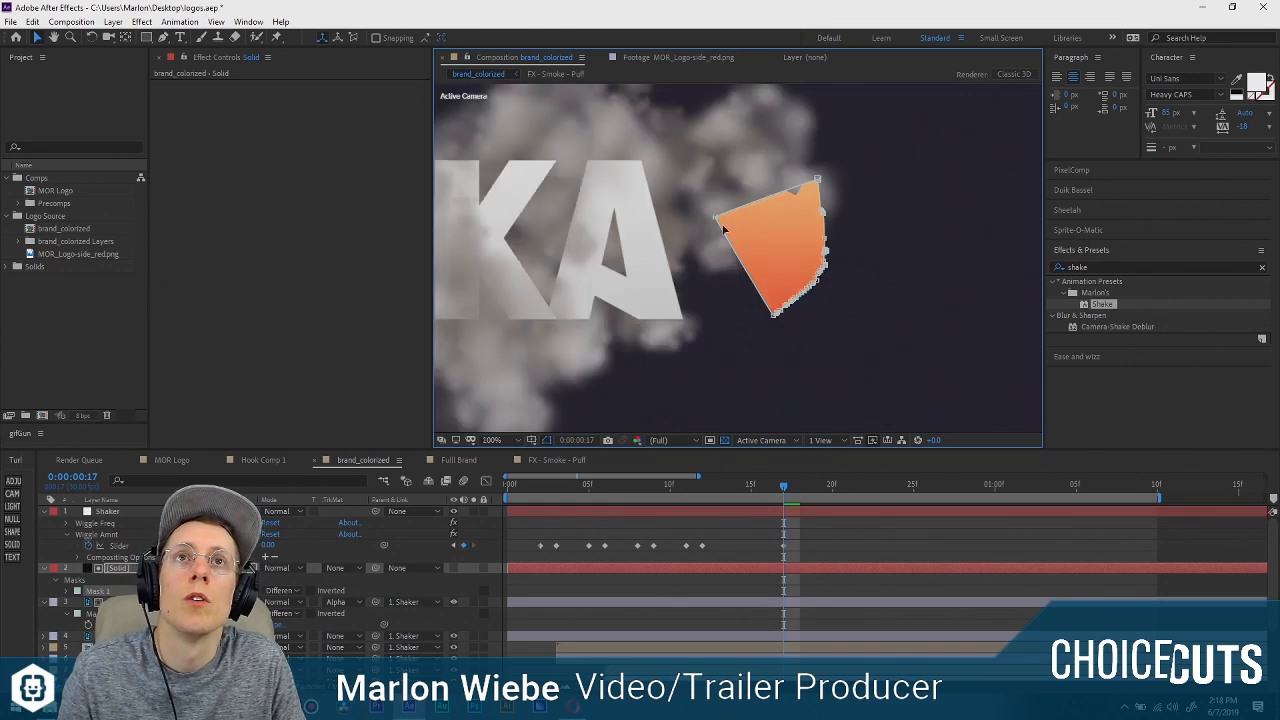
Stretch the simplified matte mask far to the left of and above the dog head, leaving its right-edge points in place.
drag(716, 222, 642, 219)
scroll(604, 235, down, 1)
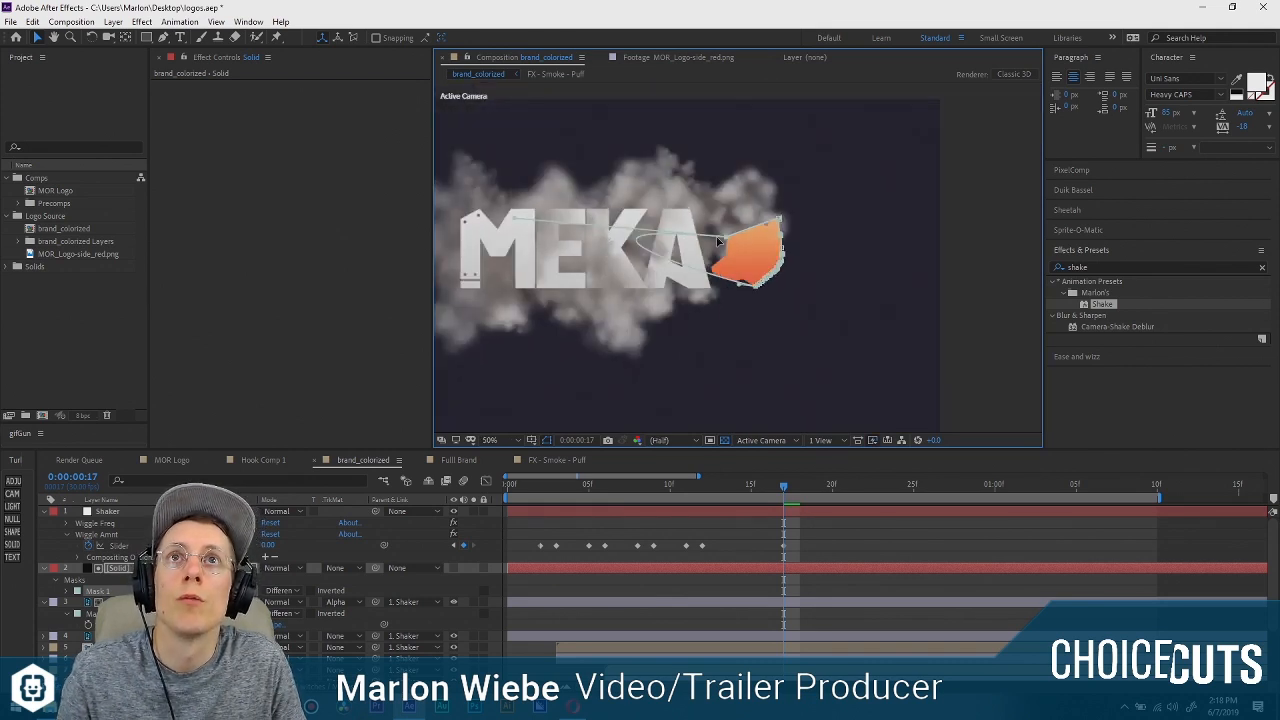
mouse_move(728, 236)
mouse_down()
mouse_move(722, 155)
mouse_move(671, 186)
mouse_move(736, 258)
mouse_up()
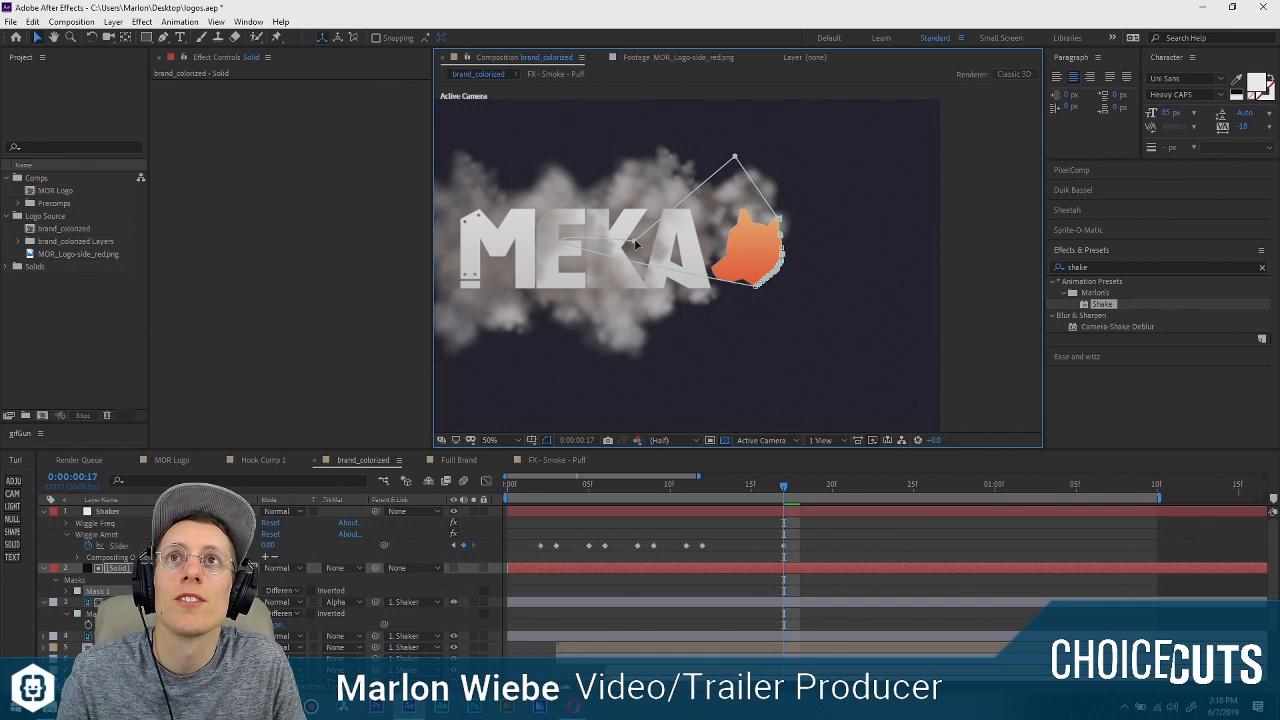
scroll(585, 218, left, 3)
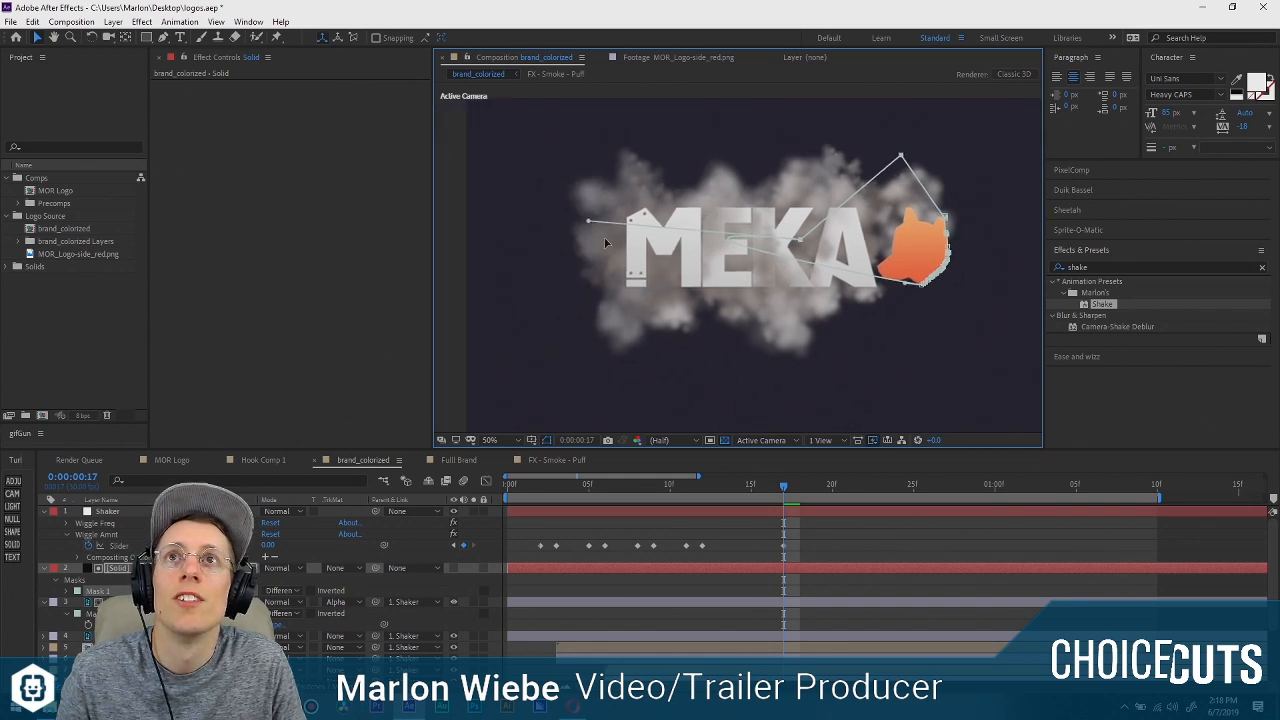
scroll(880, 250, up, 4)
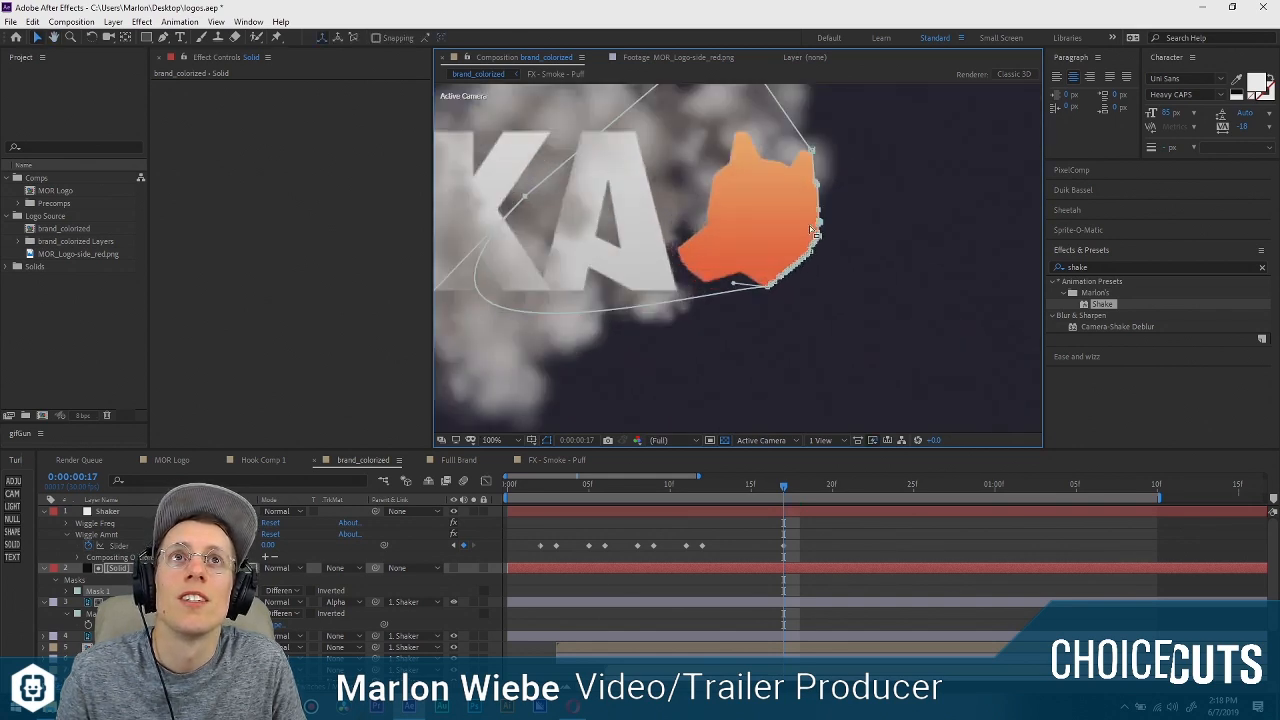
scroll(855, 225, down, 2)
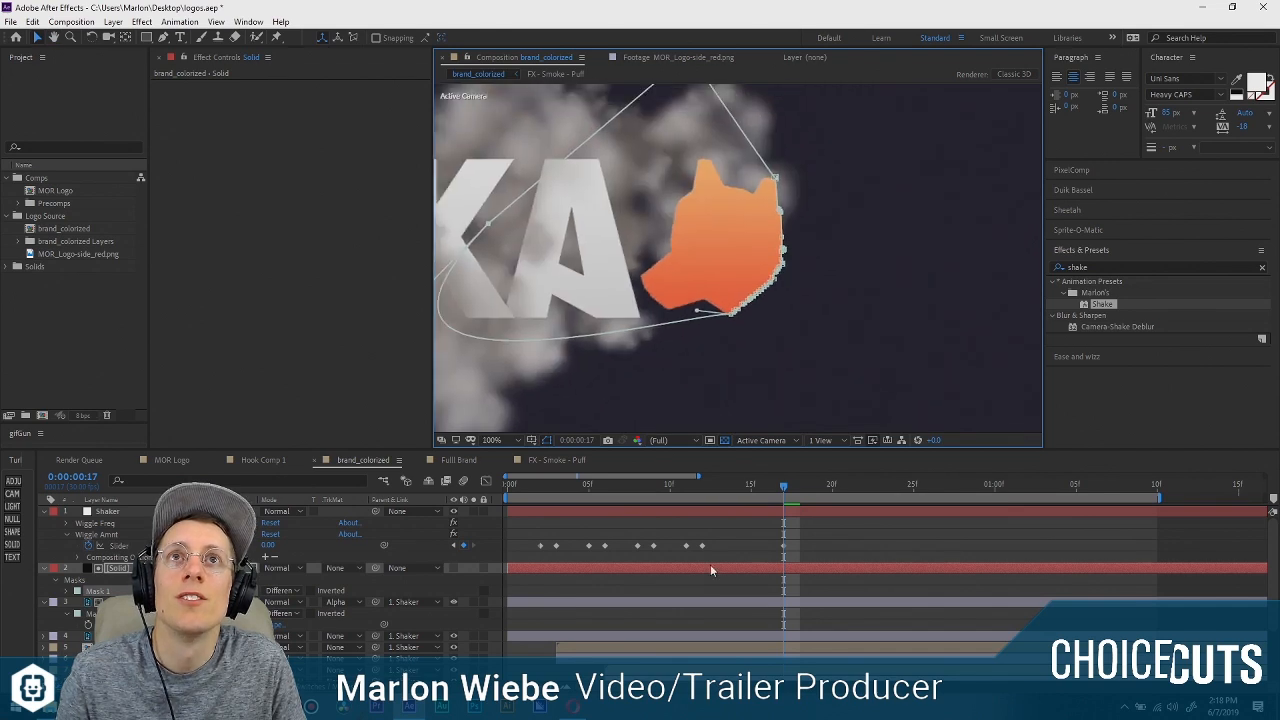
Test the matte at 0:00:00:14 by moving the orange dog head past the mask's right edge, and undo the moves.
click(755, 592)
click(729, 487)
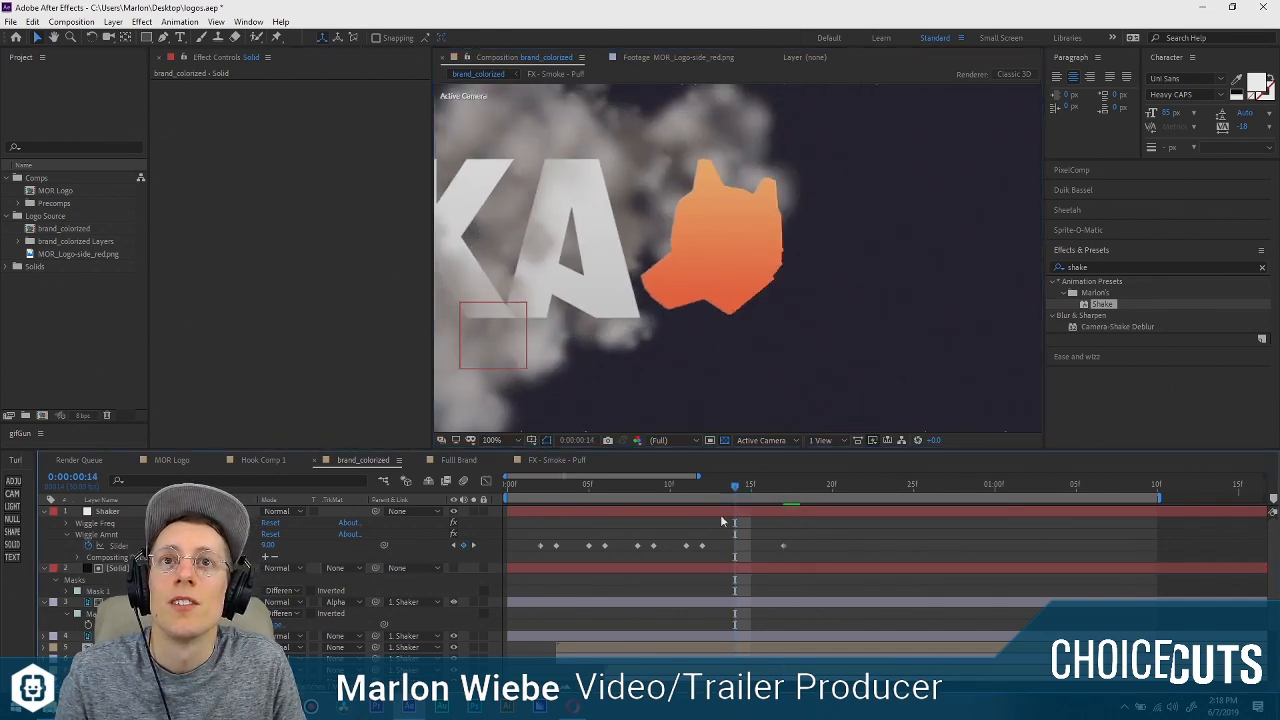
click(716, 601)
drag(708, 242, 785, 297)
click(545, 441)
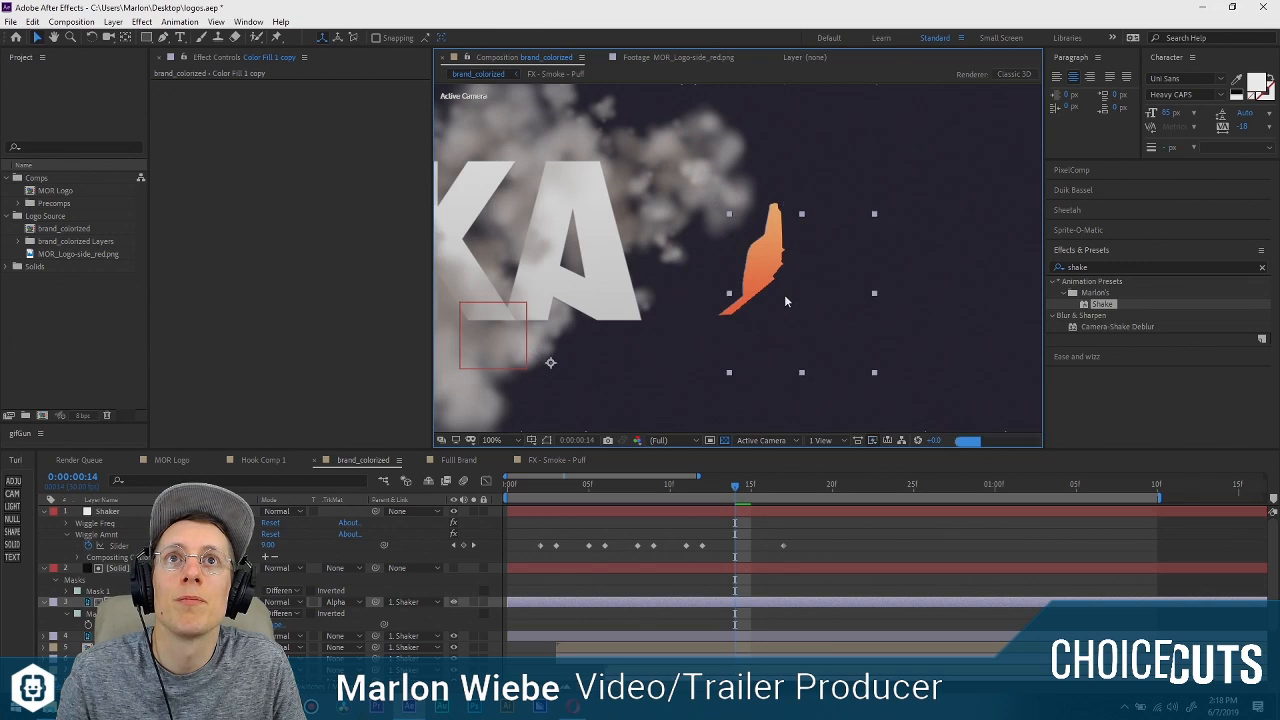
key(ctrl+z)
key(ctrl+z)
key(ctrl+z)
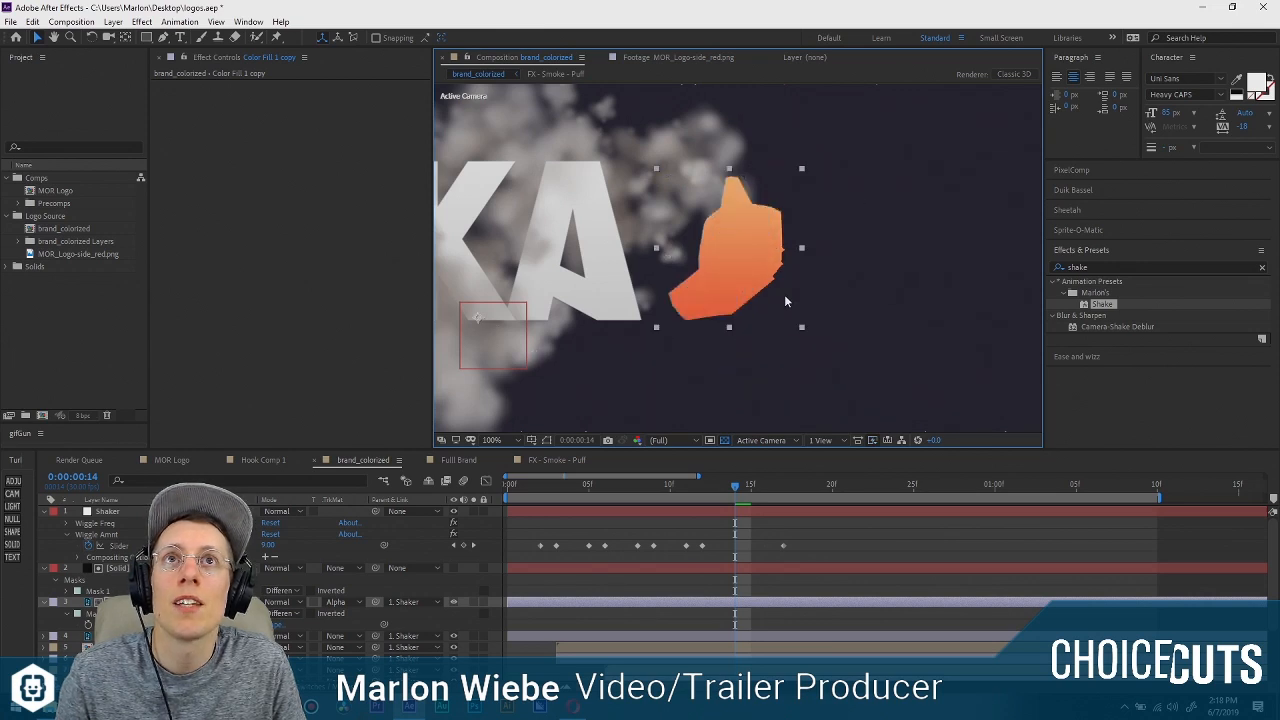
key(ctrl+z)
key(ctrl+z)
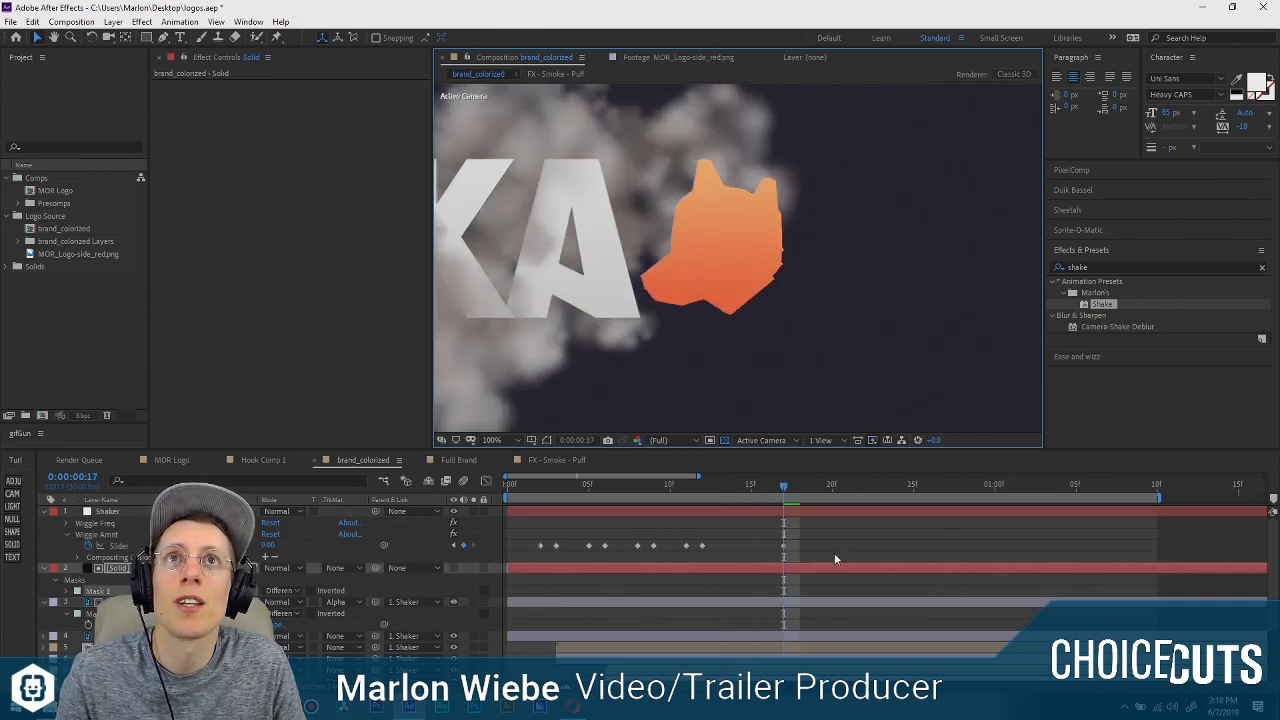
Redo the undone edit to the matte solid's mask path and check the dog head at 0:00:00:17.
click(35, 22)
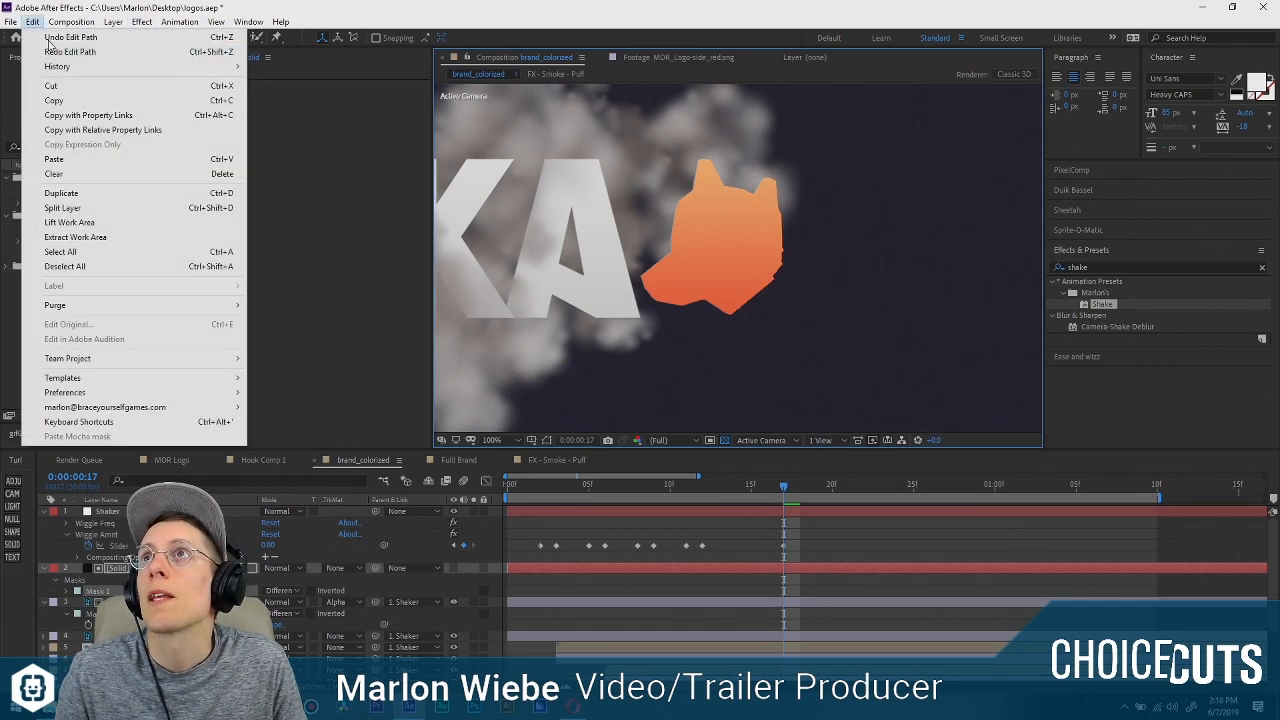
click(47, 52)
click(828, 551)
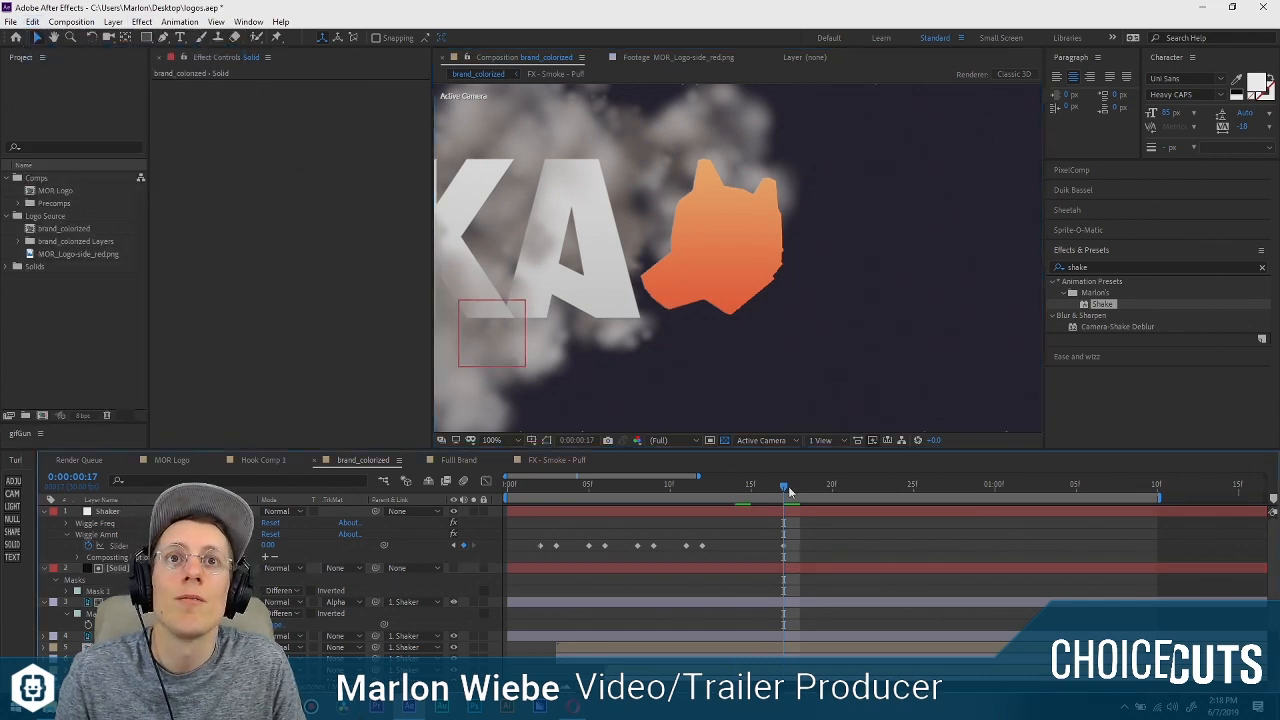
drag(714, 486, 776, 500)
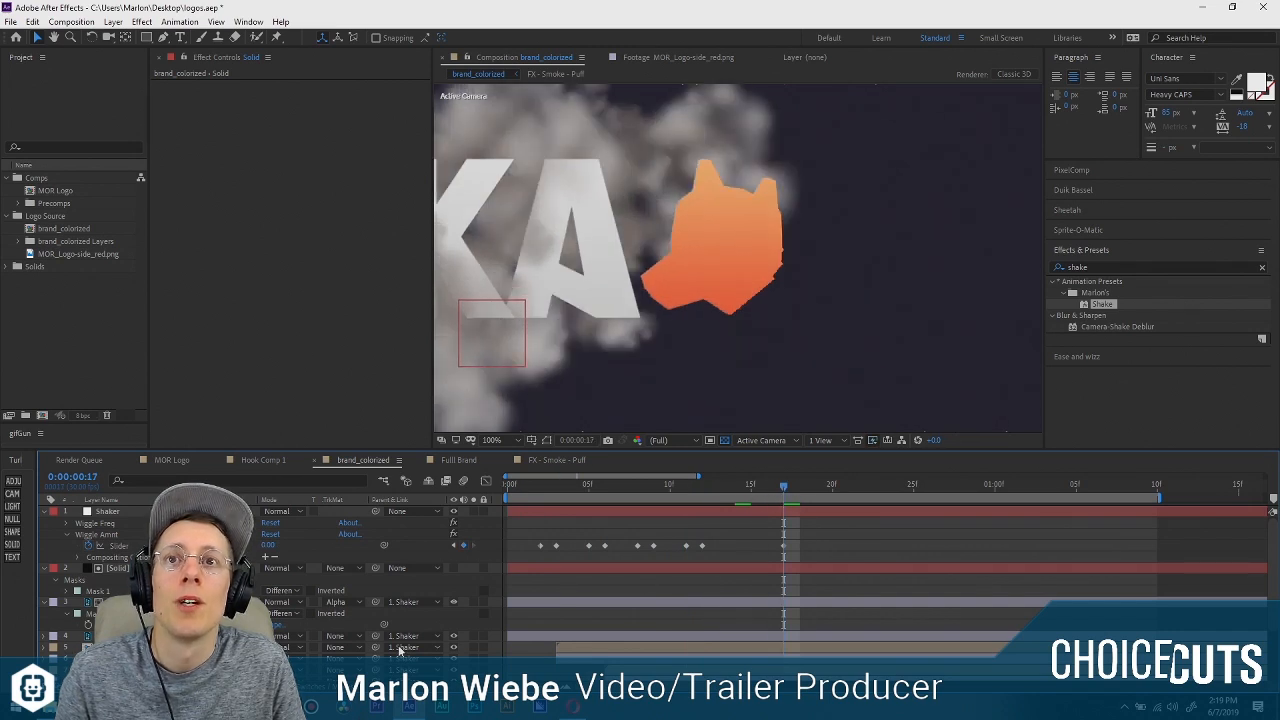
Keyframe the orange dog head's position at 0:00:00:16 and 0:00:00:19, moving it down and right outside the matte at 0:00:00:19.
click(315, 604)
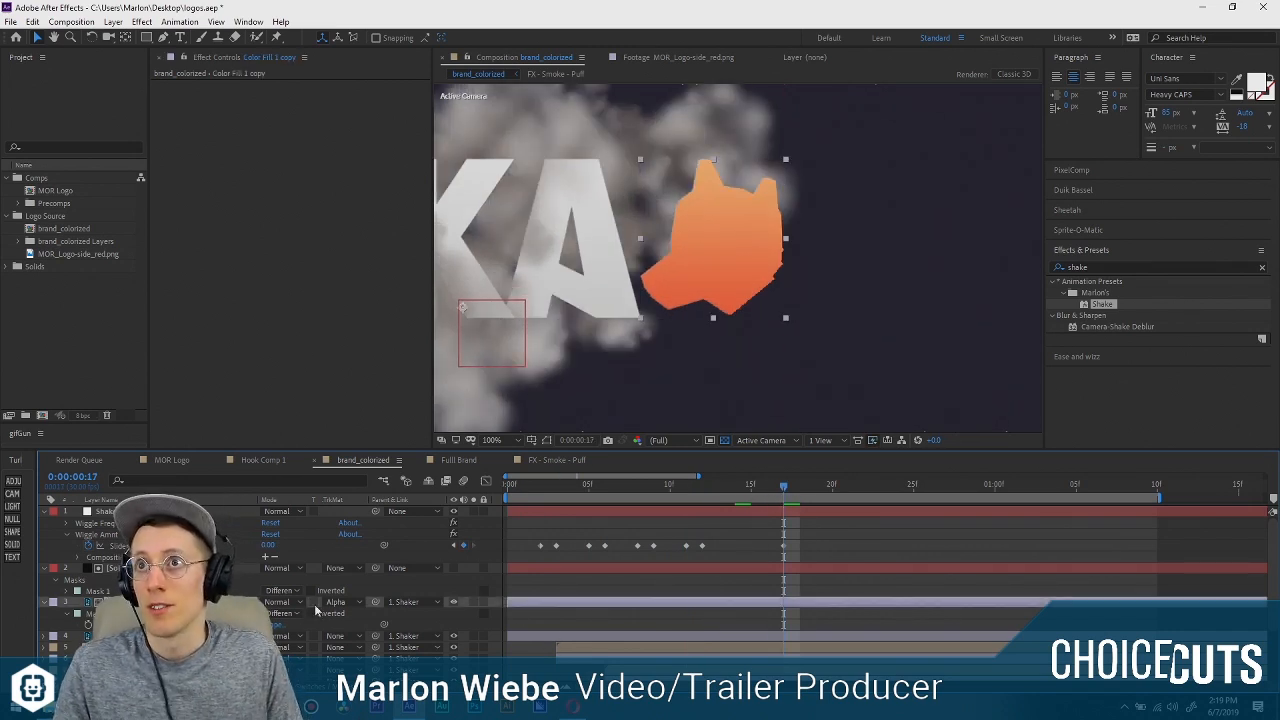
drag(784, 488, 816, 490)
key(p)
click(451, 614)
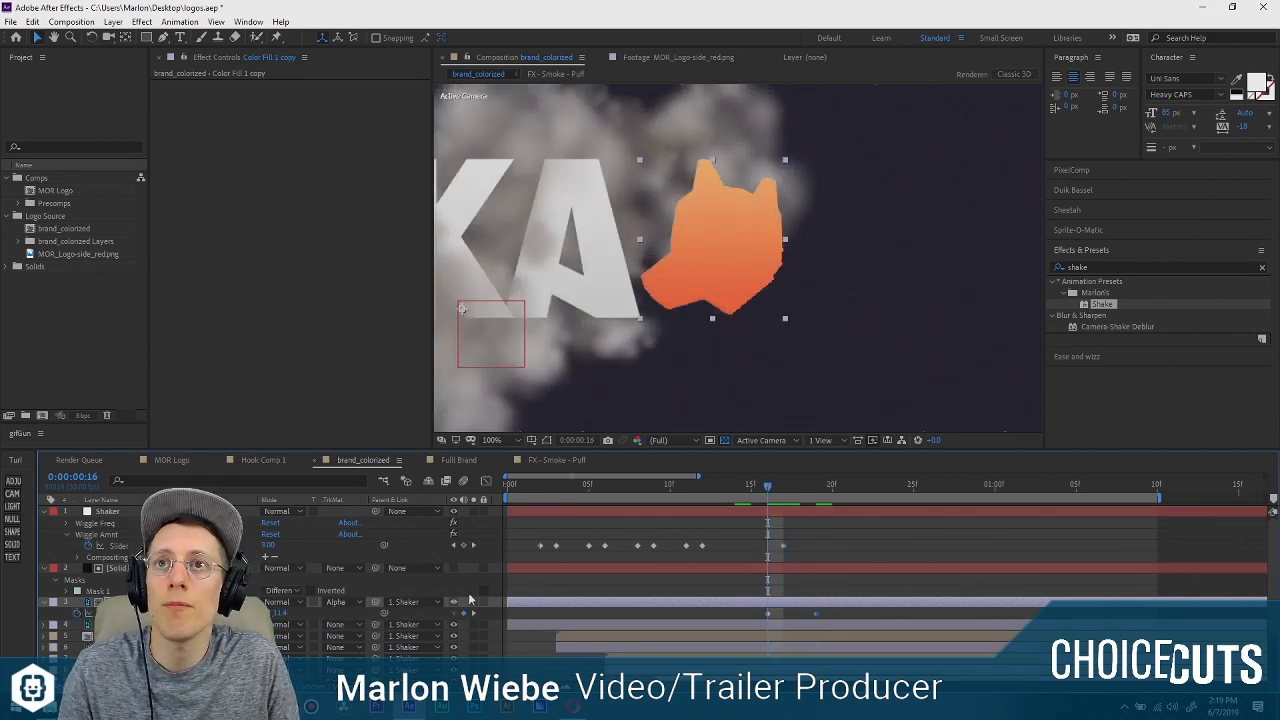
click(475, 614)
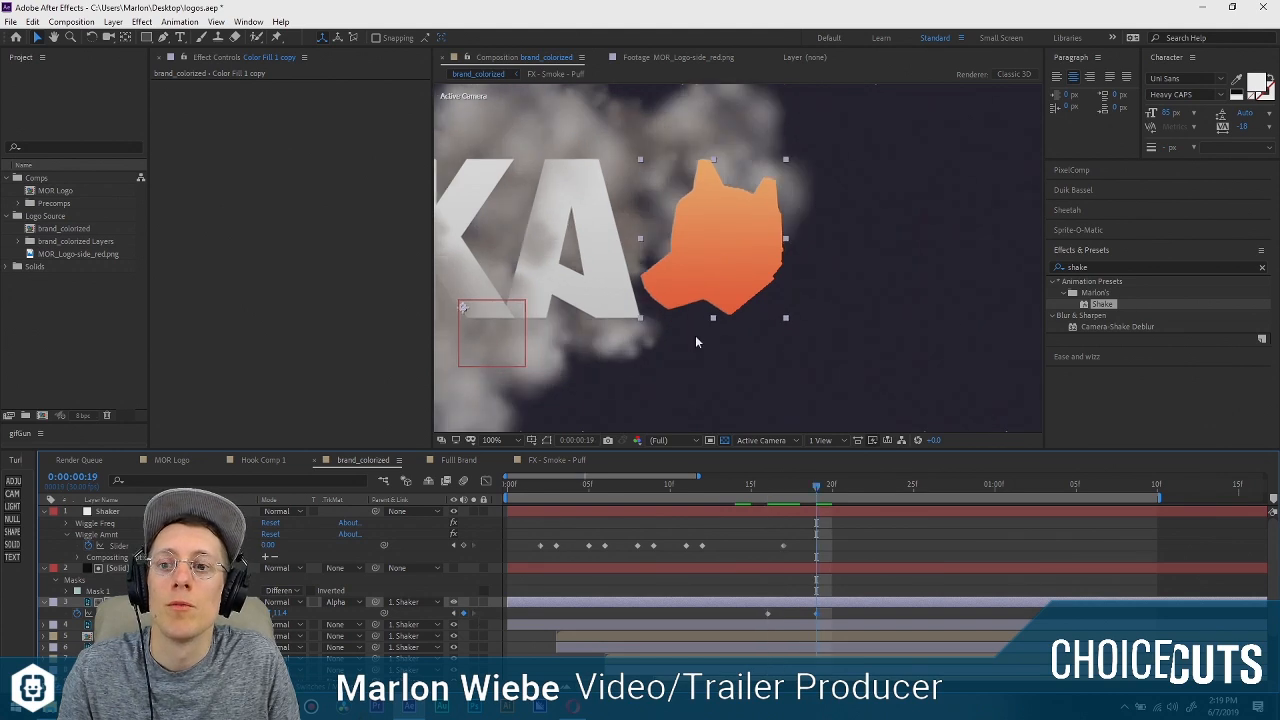
drag(673, 313, 855, 321)
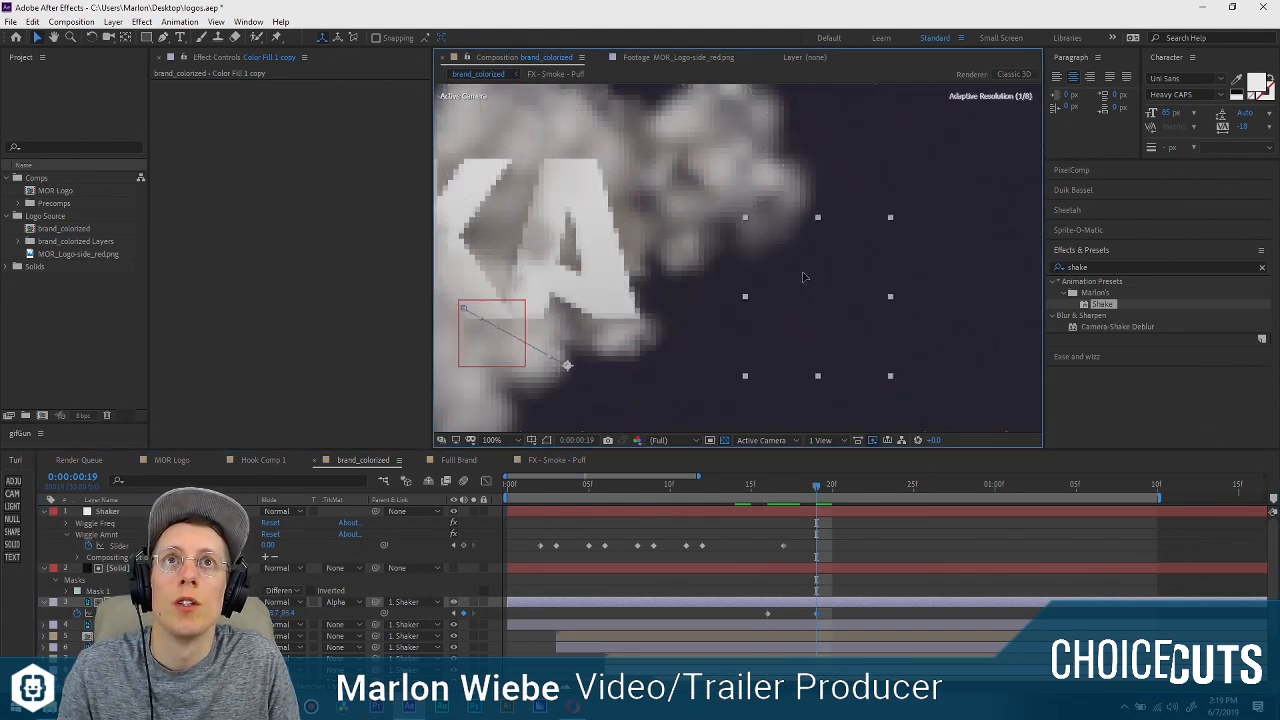
drag(803, 277, 814, 281)
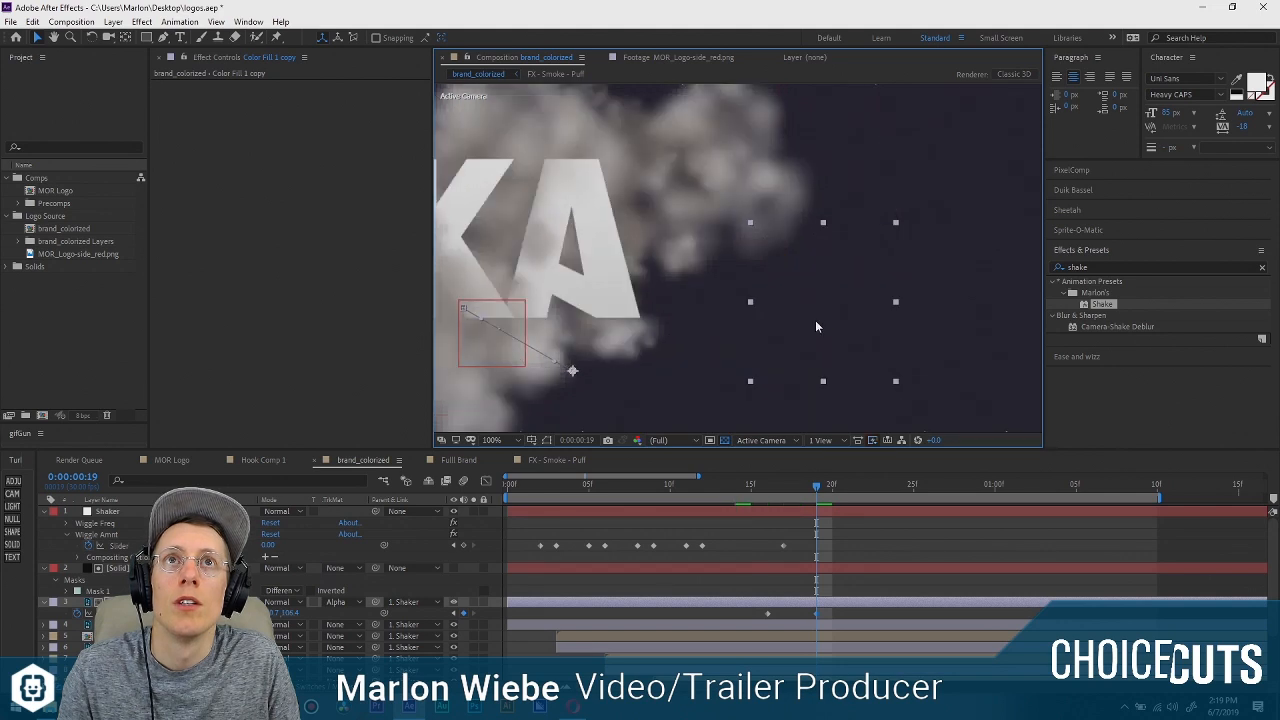
Swap the dog head's position keyframes so it starts hidden at 0:00:00:15 and lands at 0:00:00:19, and preview the reveal.
mouse_move(768, 613)
mouse_down()
mouse_move(849, 613)
mouse_move(758, 612)
mouse_up()
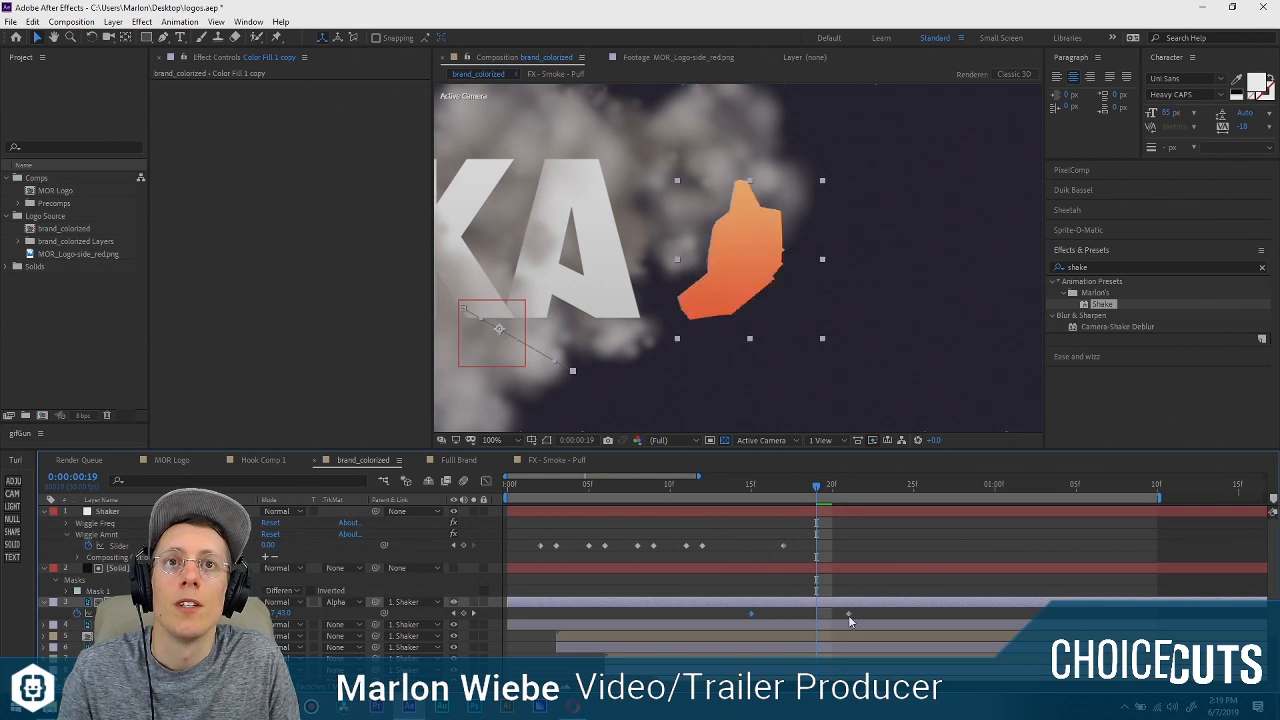
drag(752, 486, 896, 490)
key(space)
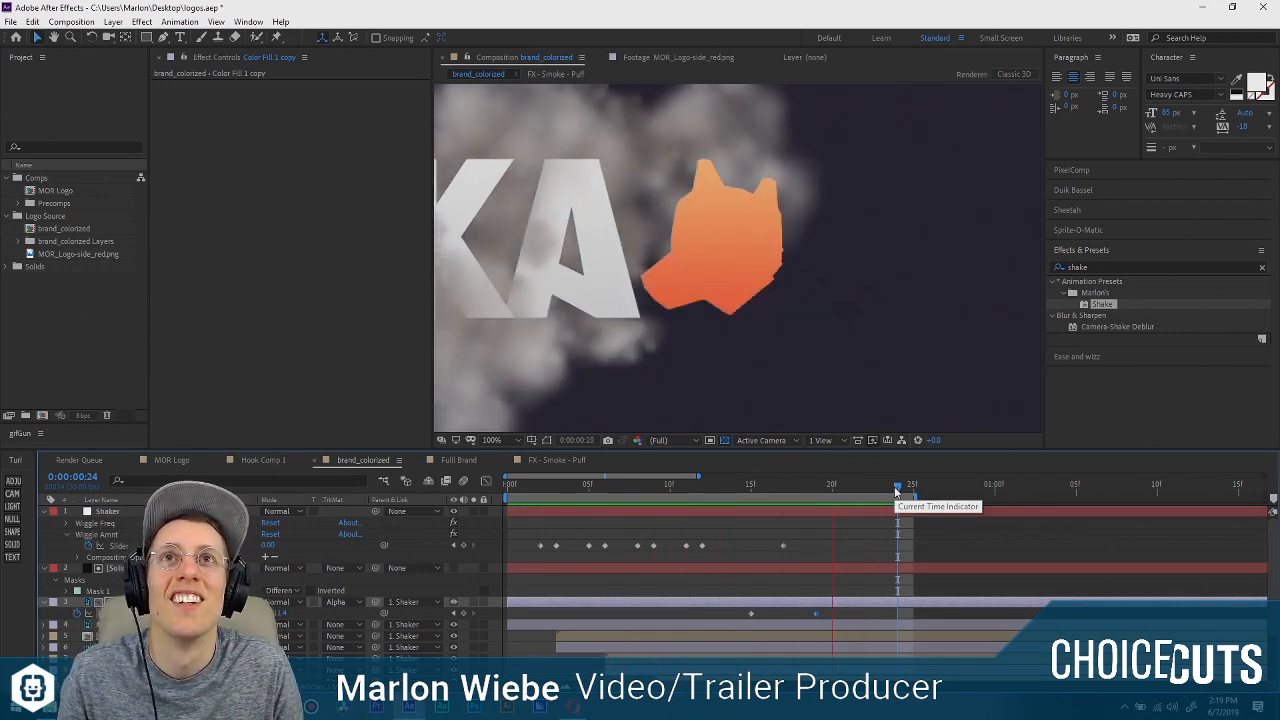
key(space)
Shift the dog head's final position keyframe to 0:00:00:25 to lengthen the reveal.
scroll(760, 285, down, 1)
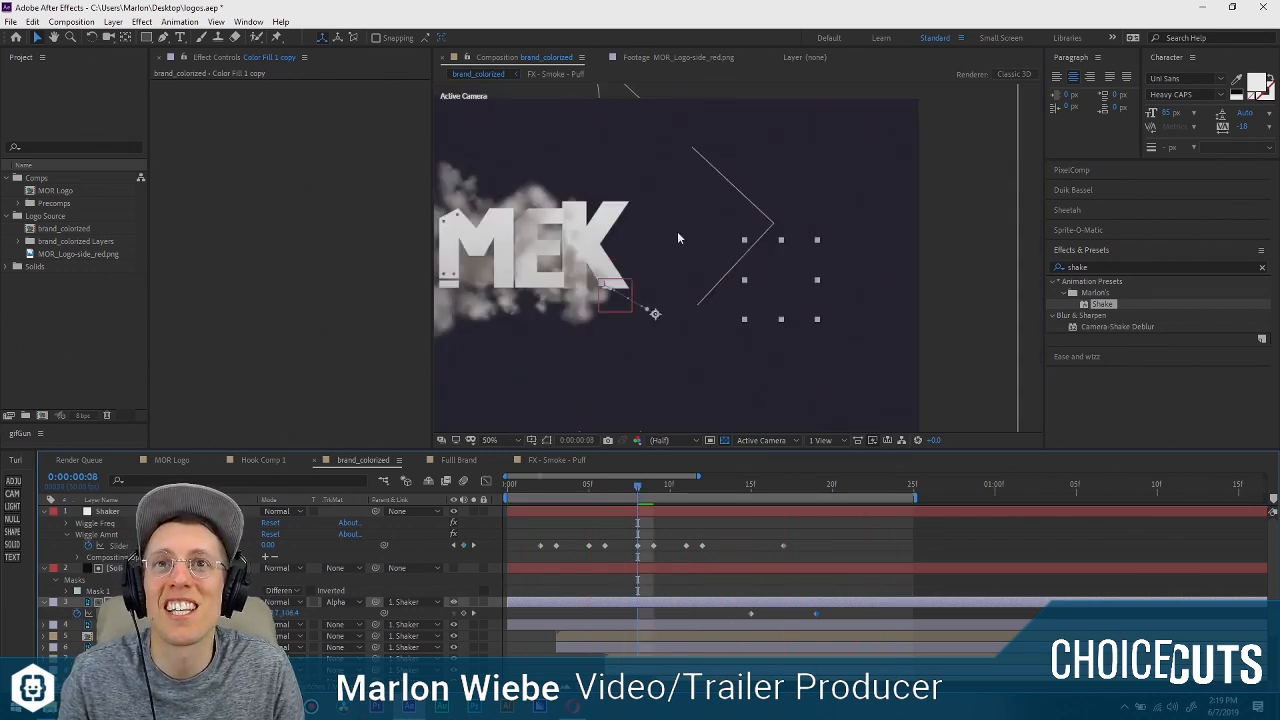
drag(677, 231, 757, 276)
click(799, 487)
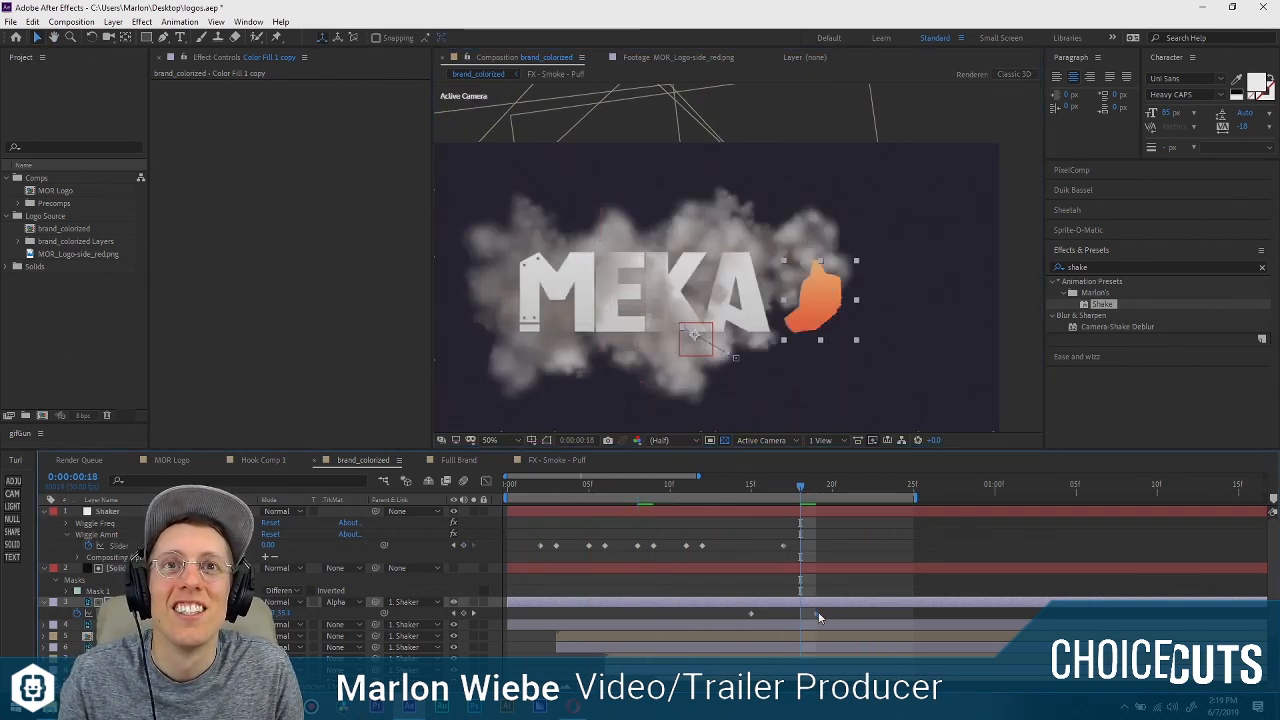
key(F9)
Reshape the speed graph of the orange dog head's position so it shoots out at 0:00:00:15 and decelerates gradually into 0:00:00:25.
click(487, 483)
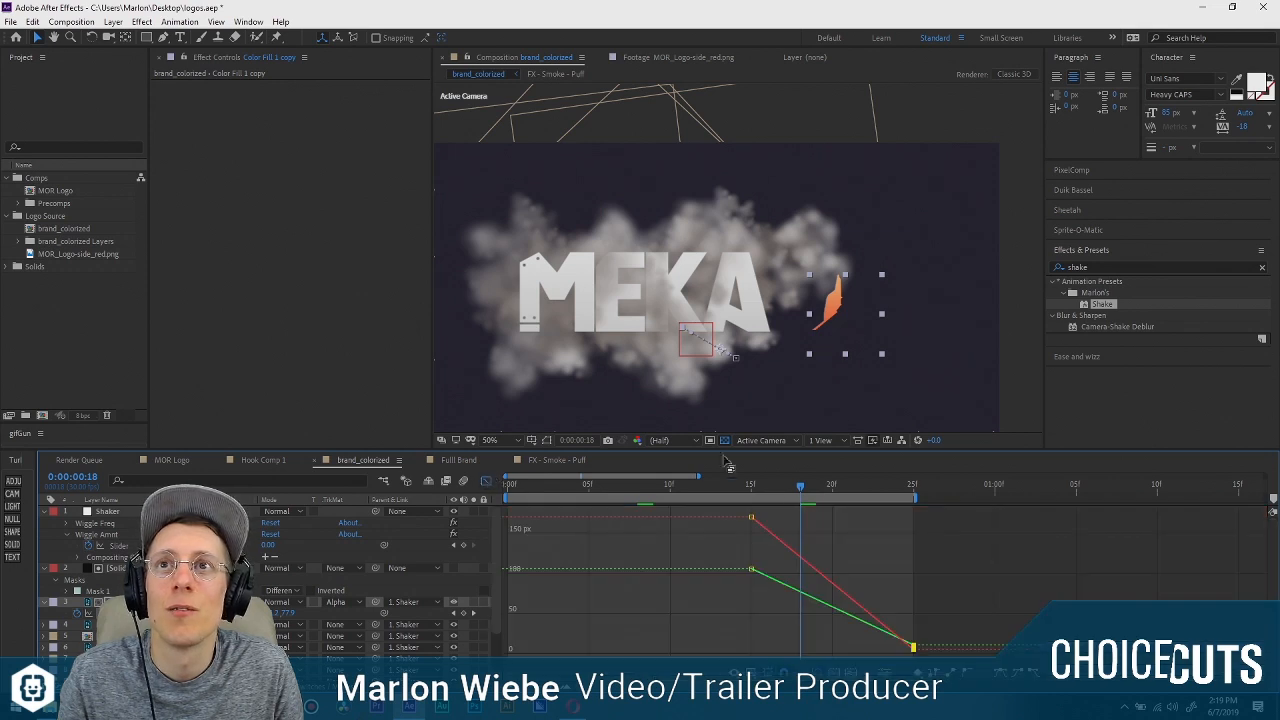
click(761, 669)
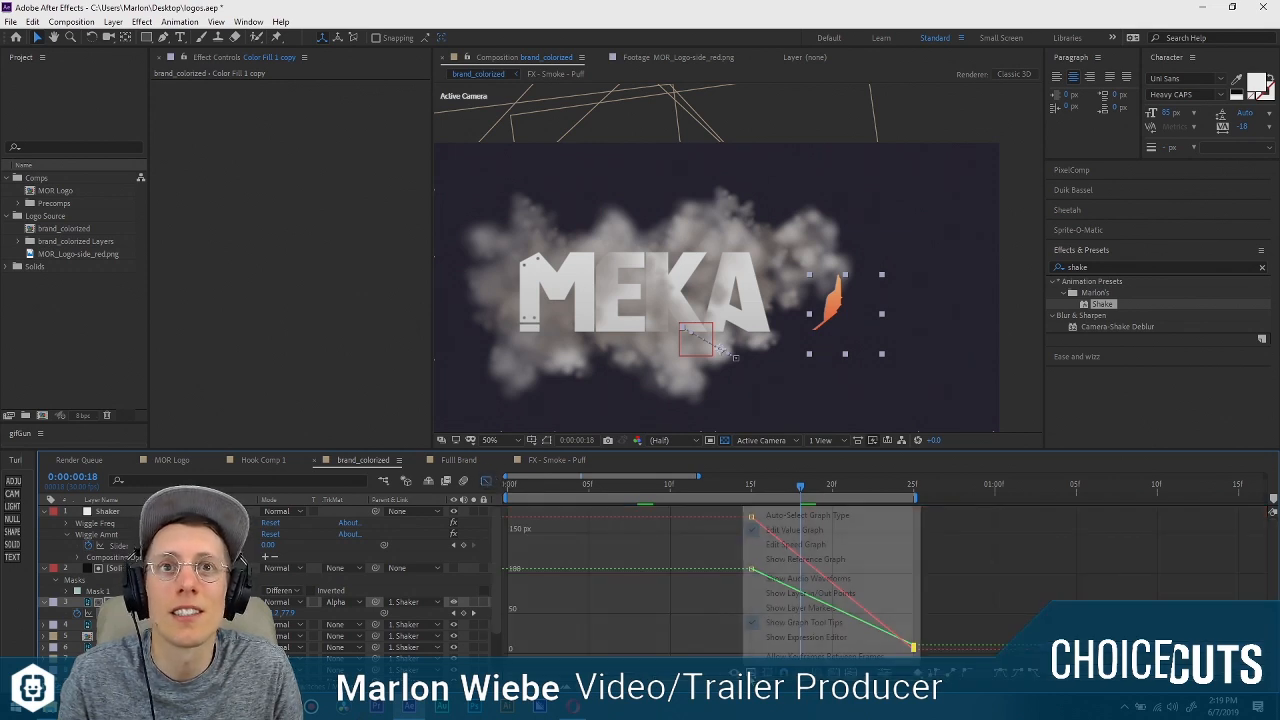
click(830, 541)
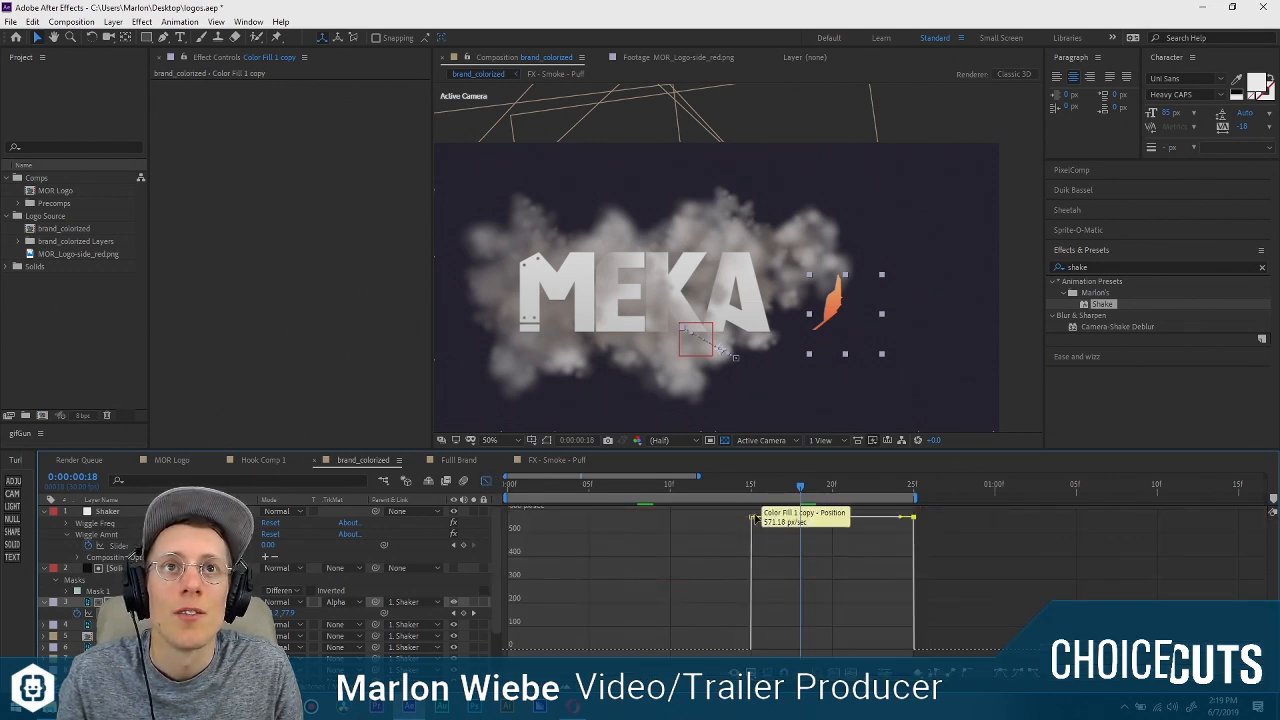
drag(752, 517, 828, 650)
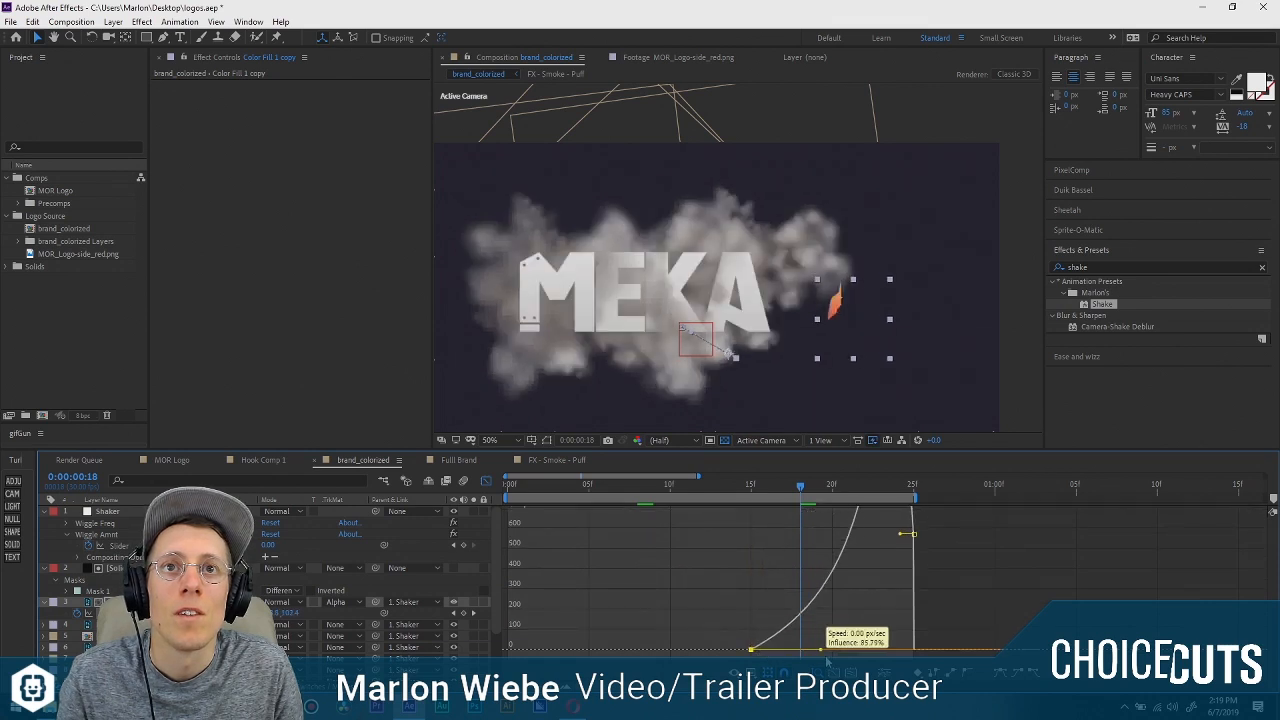
drag(912, 533, 910, 619)
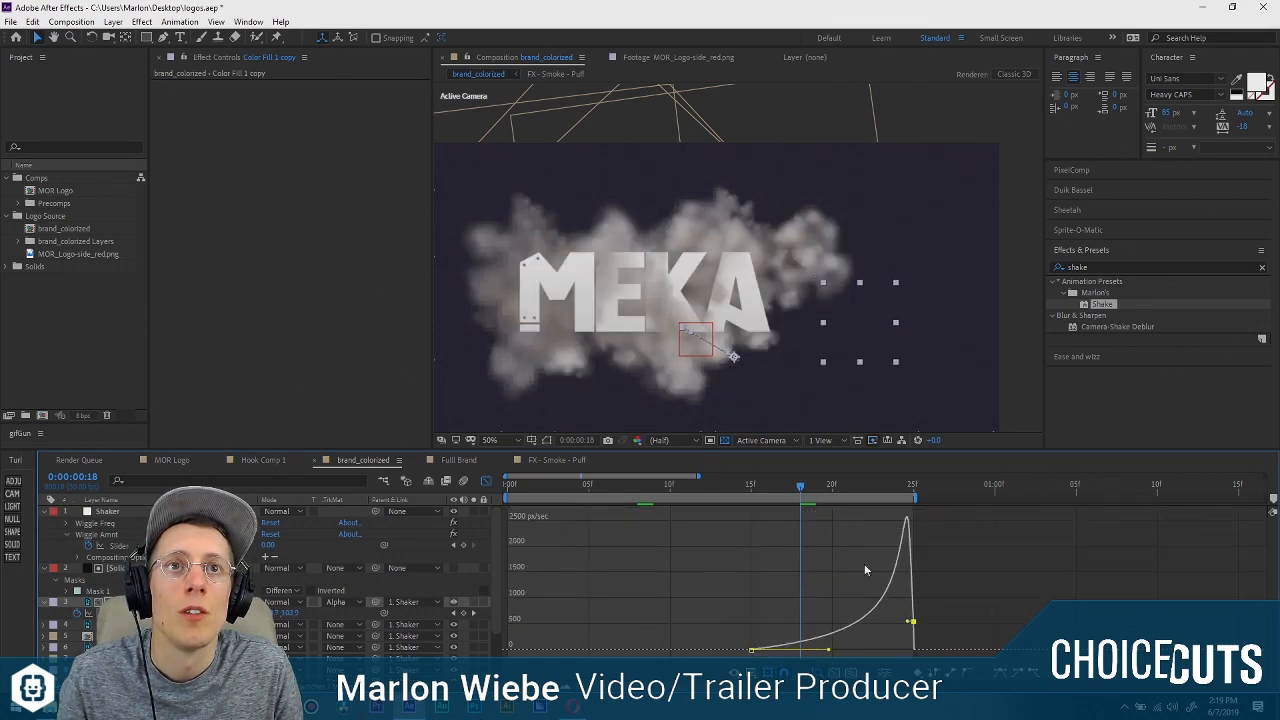
drag(752, 491, 838, 491)
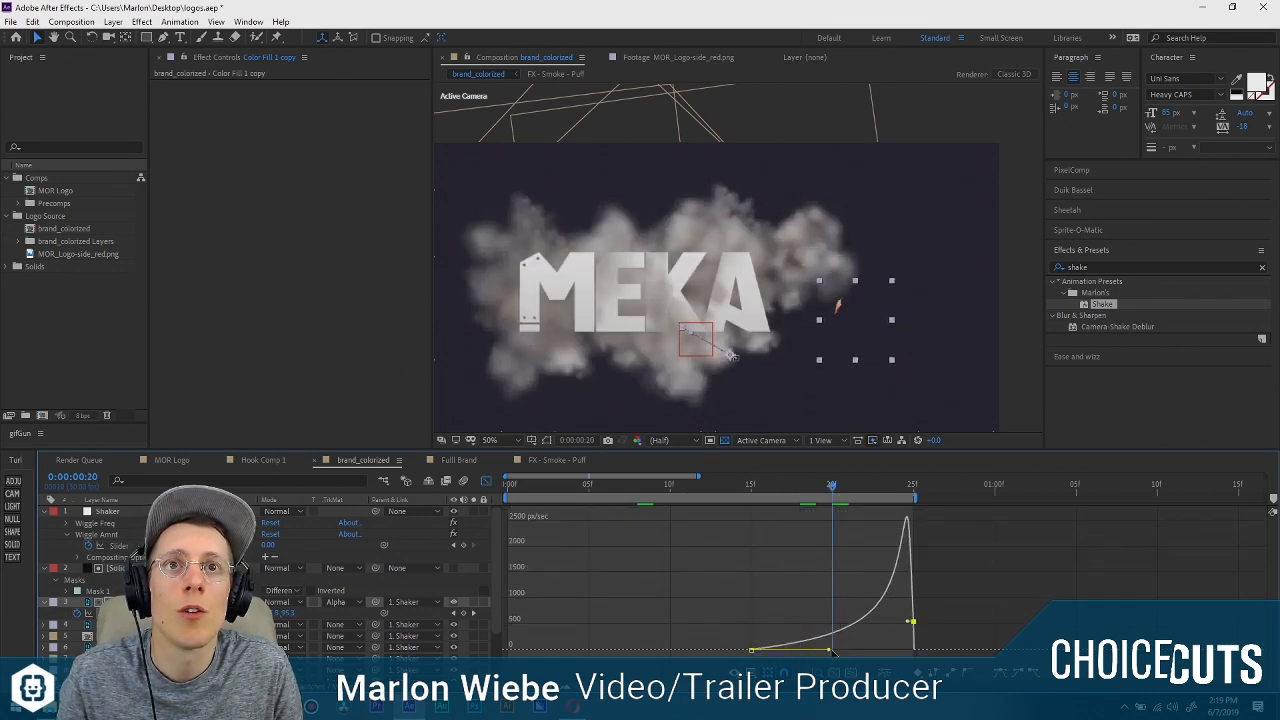
drag(830, 650, 753, 644)
drag(912, 522, 825, 645)
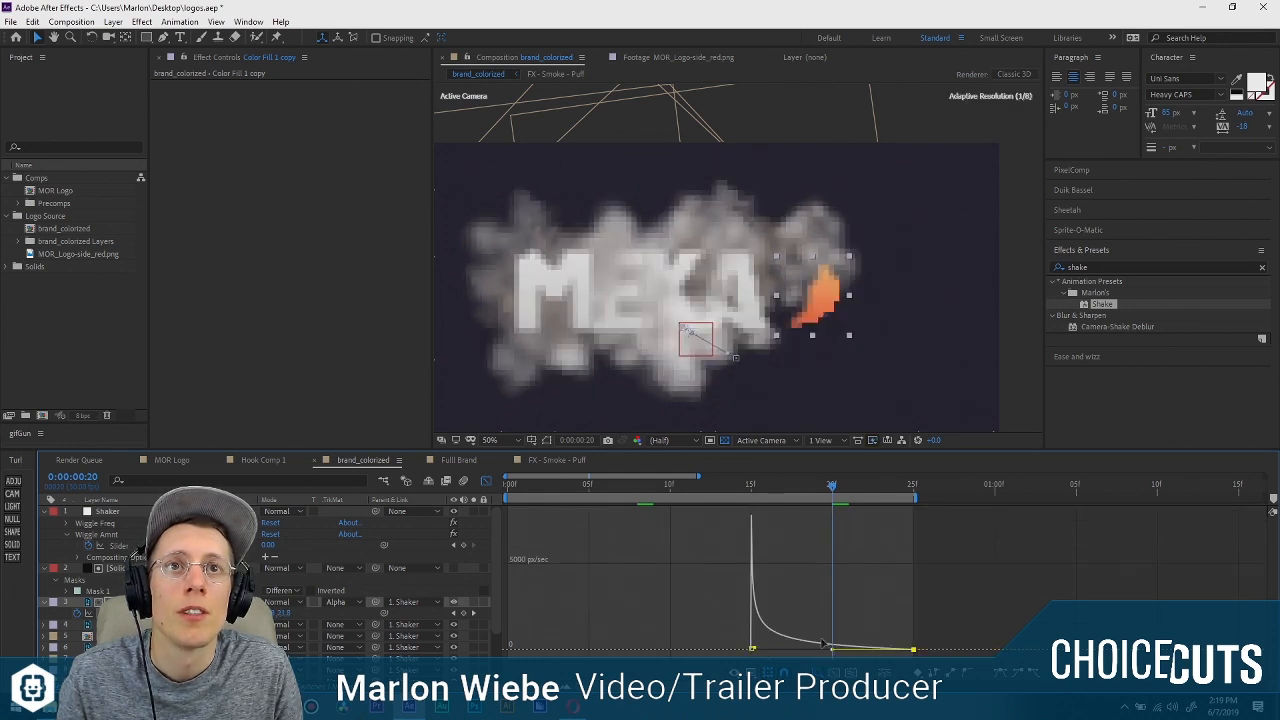
Preview the eased dog head reveal from the start of the composition and return from the speed graph to the layer bars.
drag(750, 492, 661, 495)
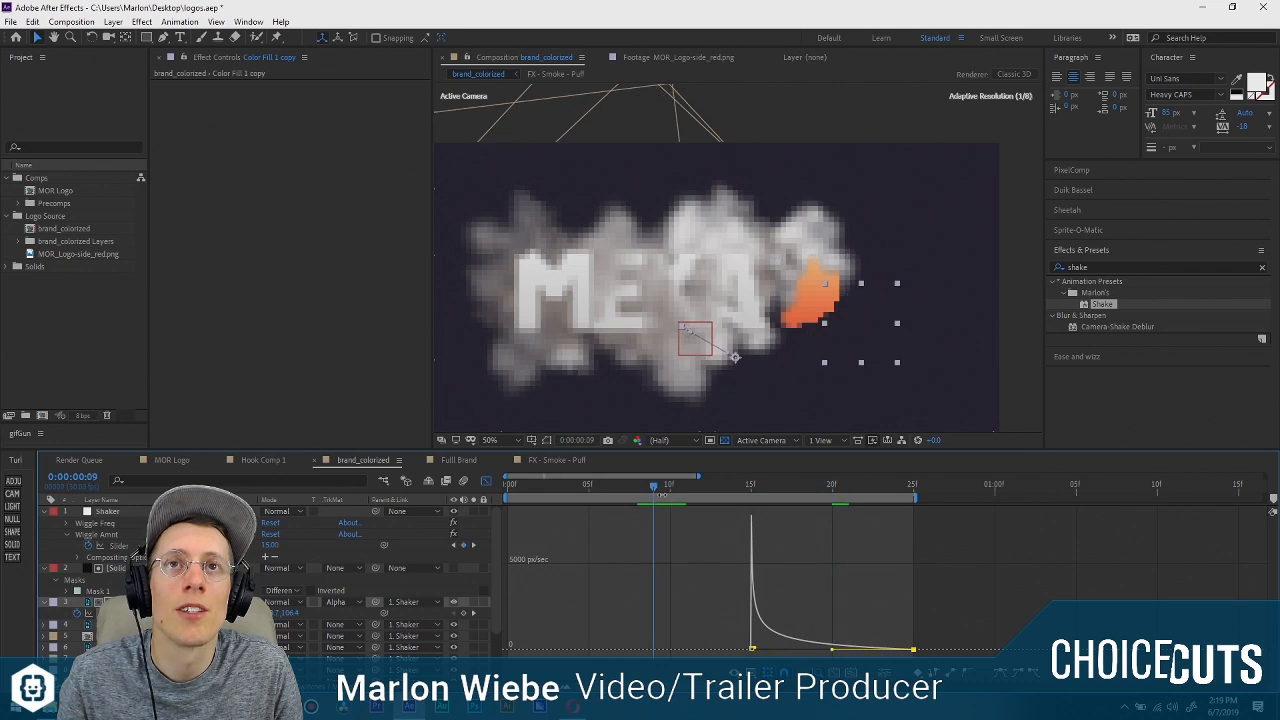
key(space)
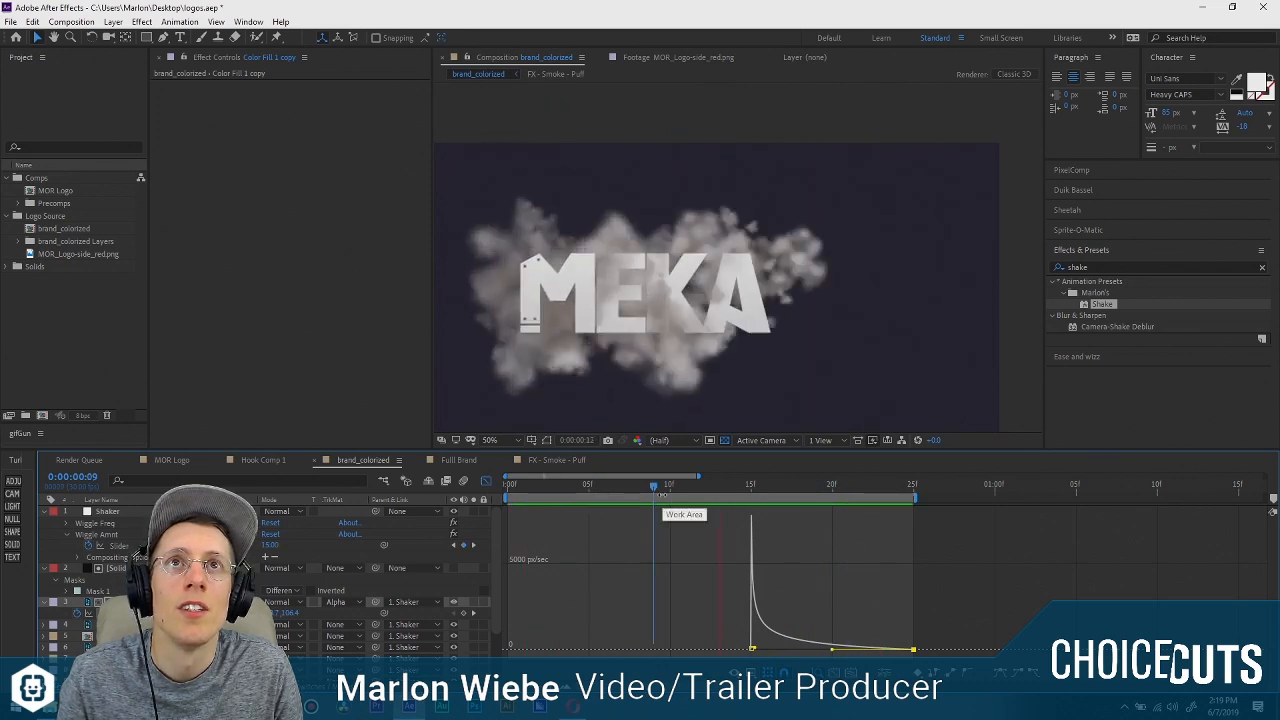
key(Home)
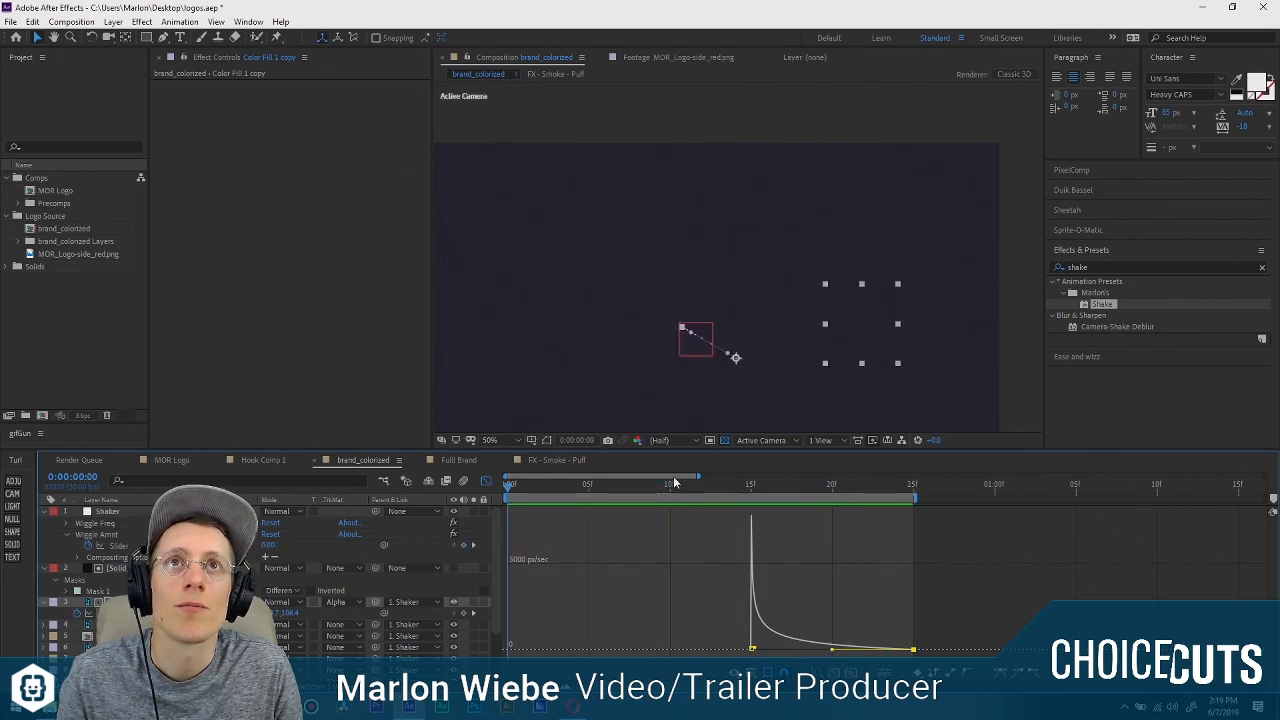
click(486, 481)
key(space)
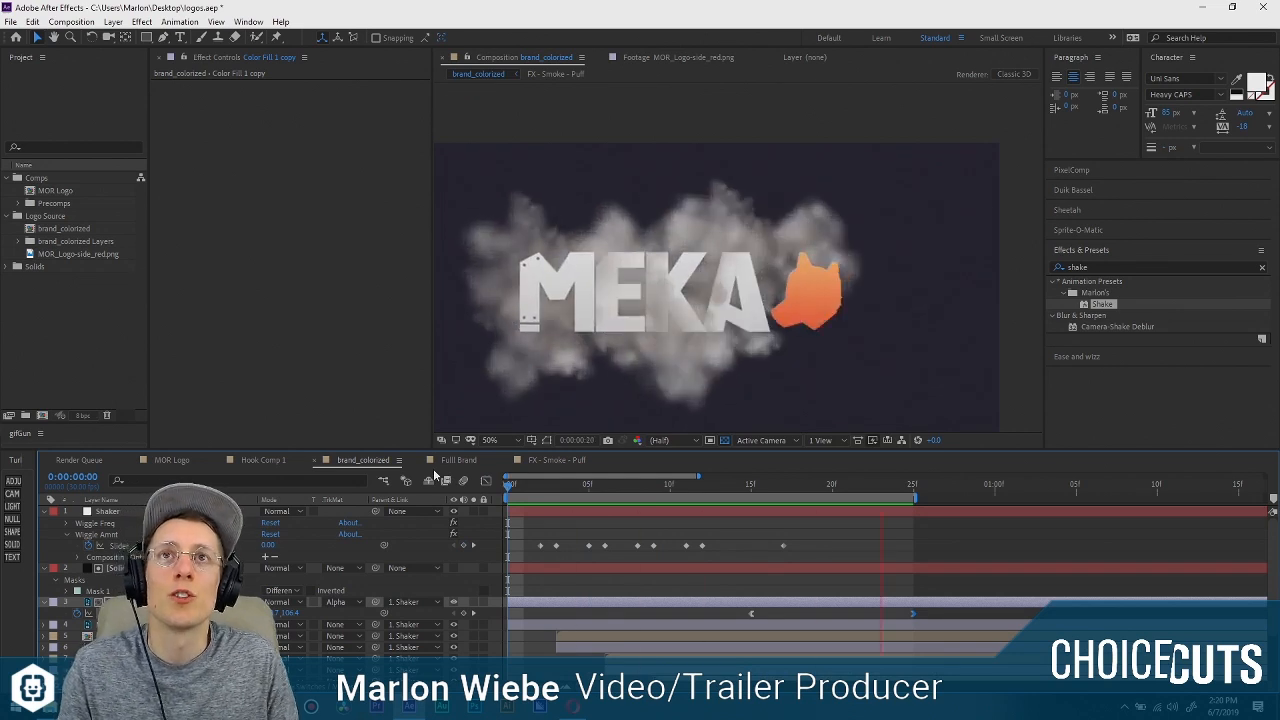
key(space)
Open the FX - Smoke - Puff composition from its layer and select the Solid at 0:00:00:10.
scroll(594, 608, down, 2)
double_click(263, 572)
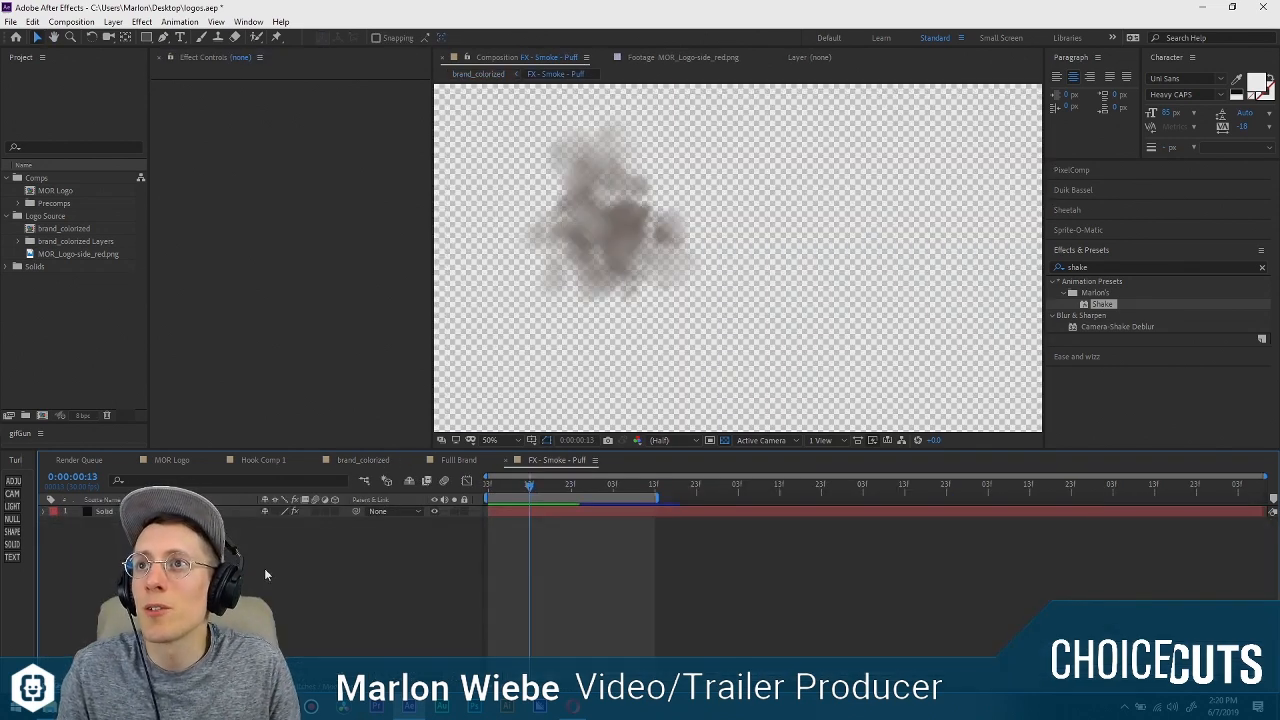
click(103, 508)
mouse_move(504, 482)
mouse_down()
mouse_move(572, 487)
mouse_move(517, 487)
mouse_up()
Set the smoke solid's particle Life to 0.5 seconds and preview the puff.
scroll(276, 326, down, 3)
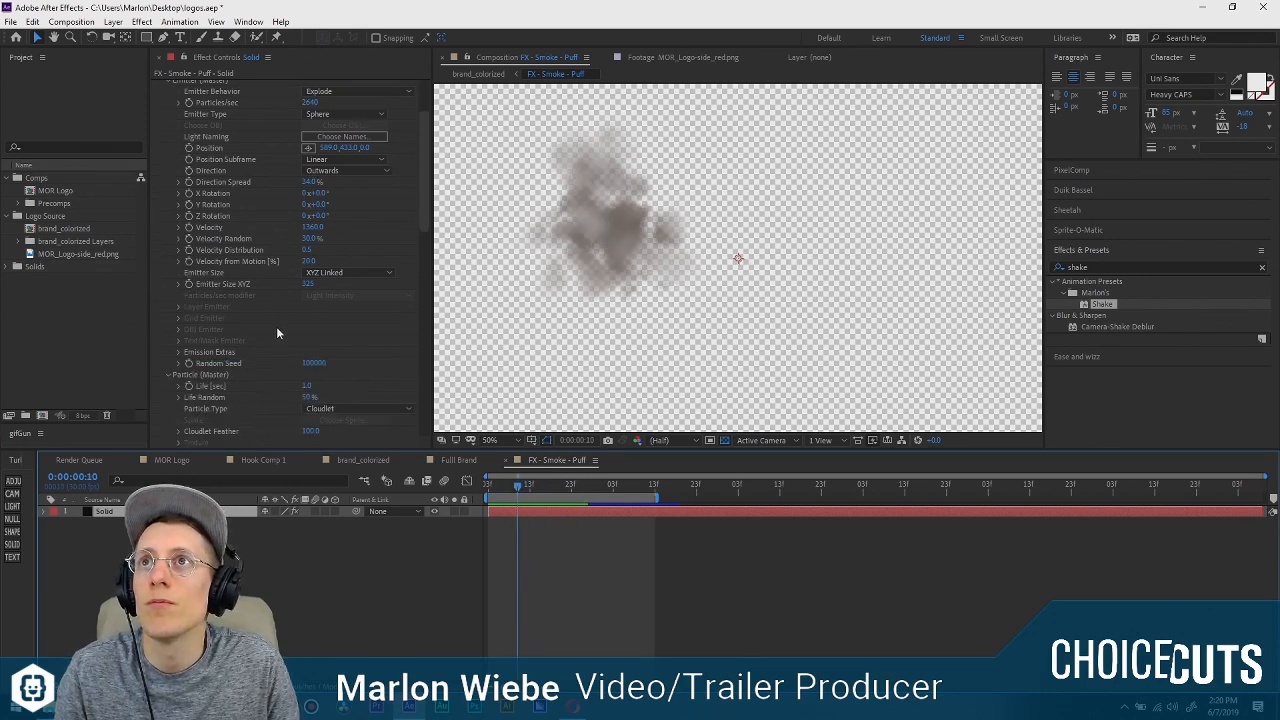
scroll(276, 330, down, 4)
scroll(268, 314, down, 2)
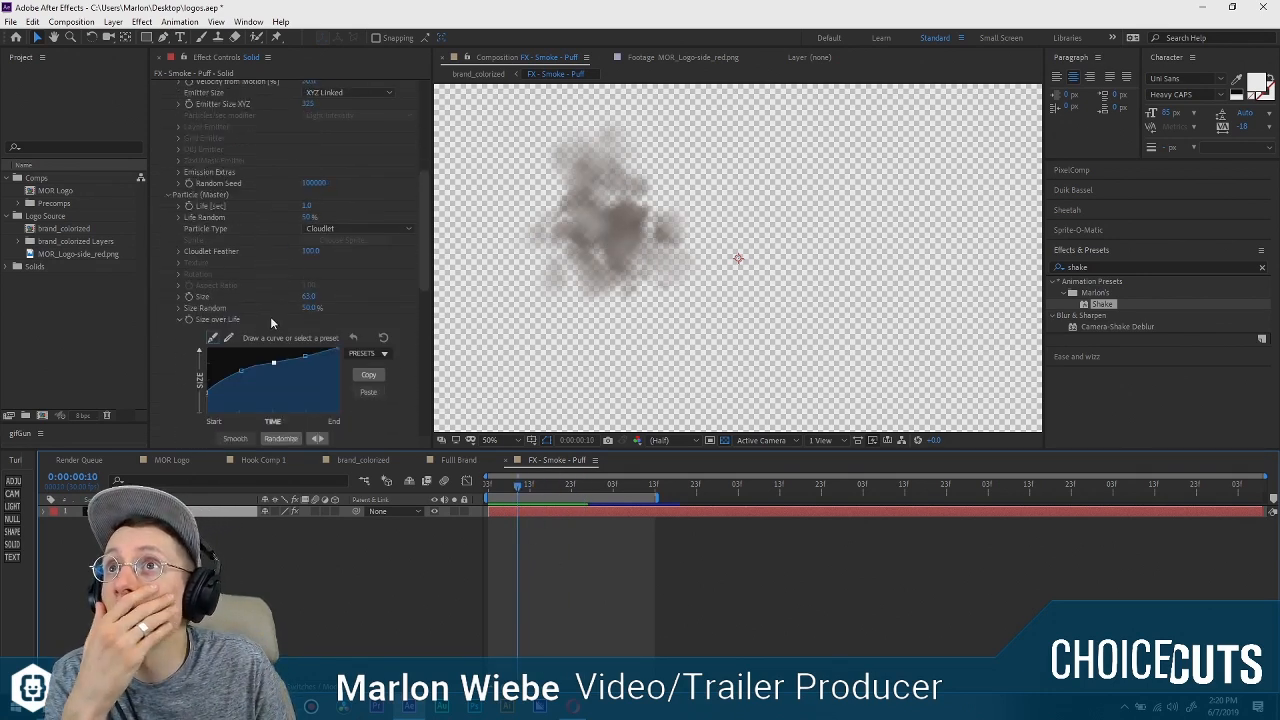
scroll(271, 316, down, 1)
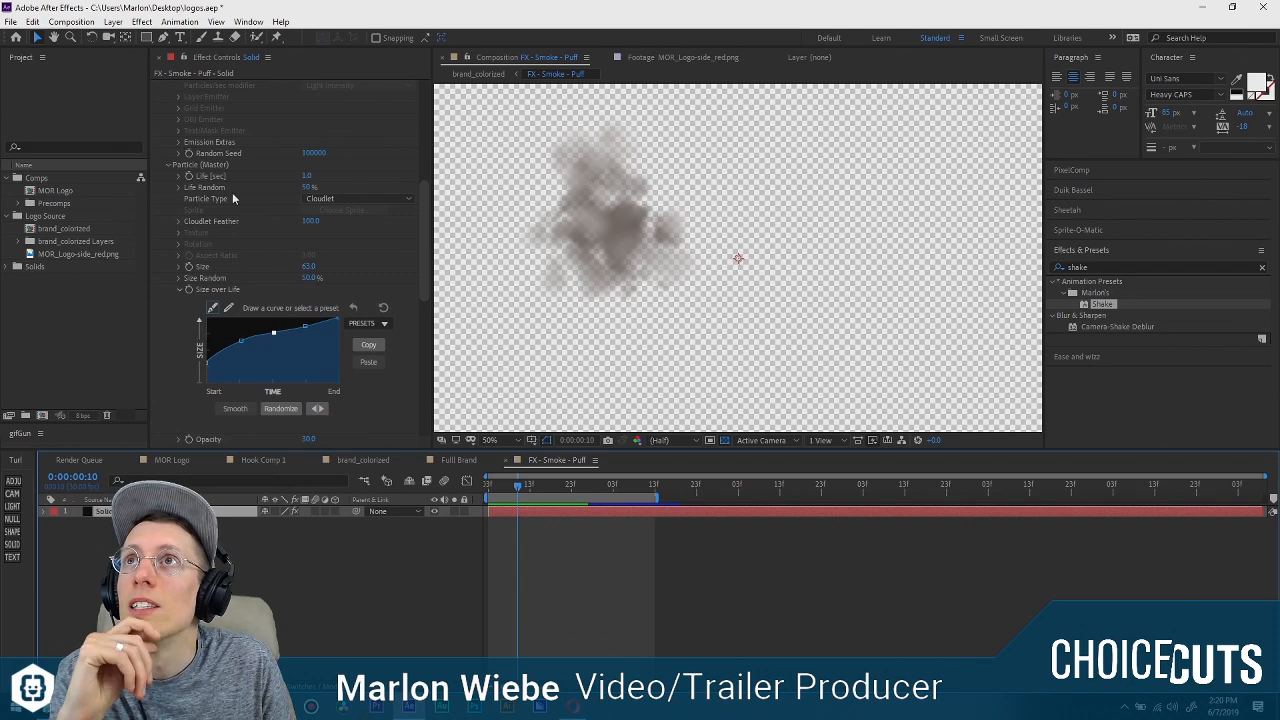
scroll(233, 198, up, 1)
drag(517, 487, 467, 487)
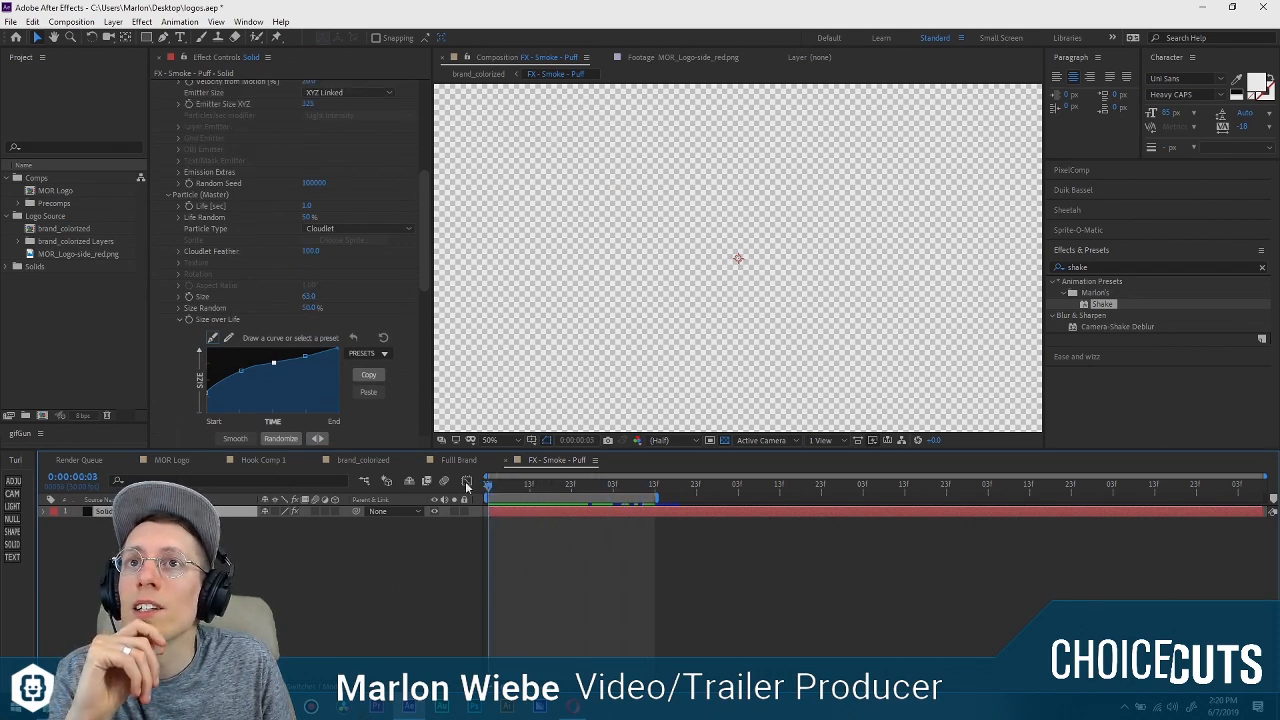
scroll(249, 220, up, 7)
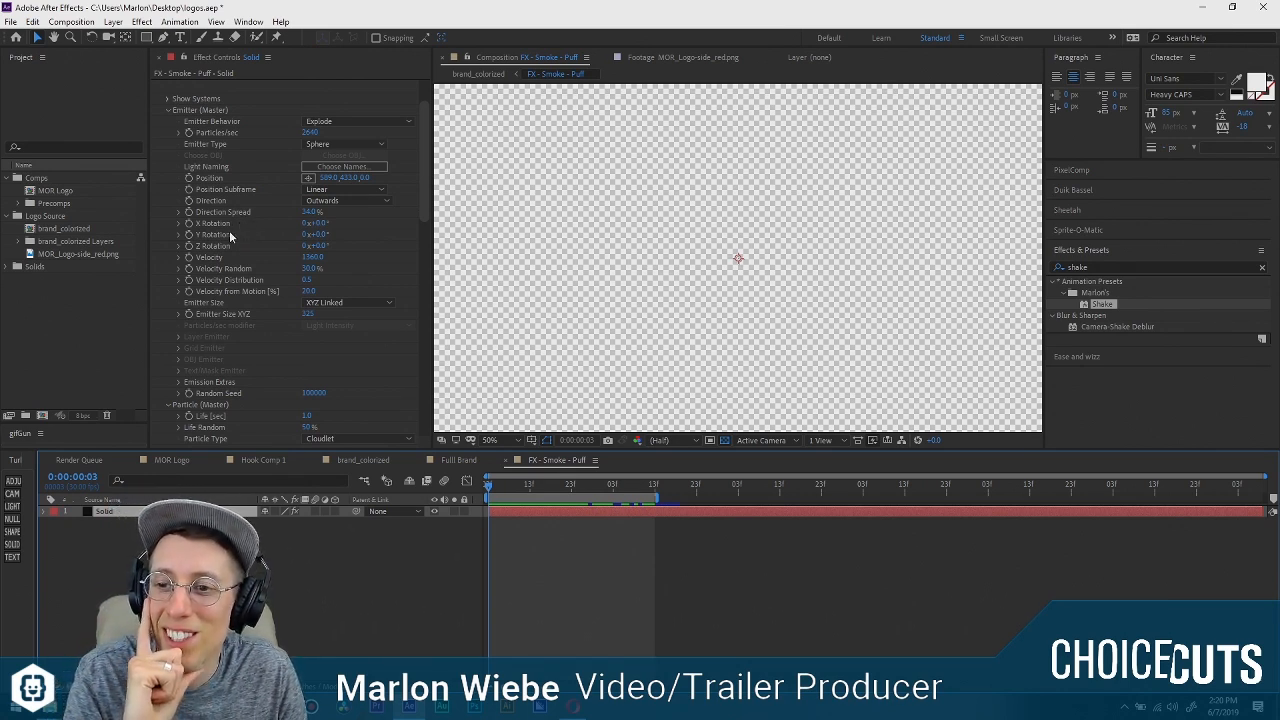
scroll(223, 328, down, 1)
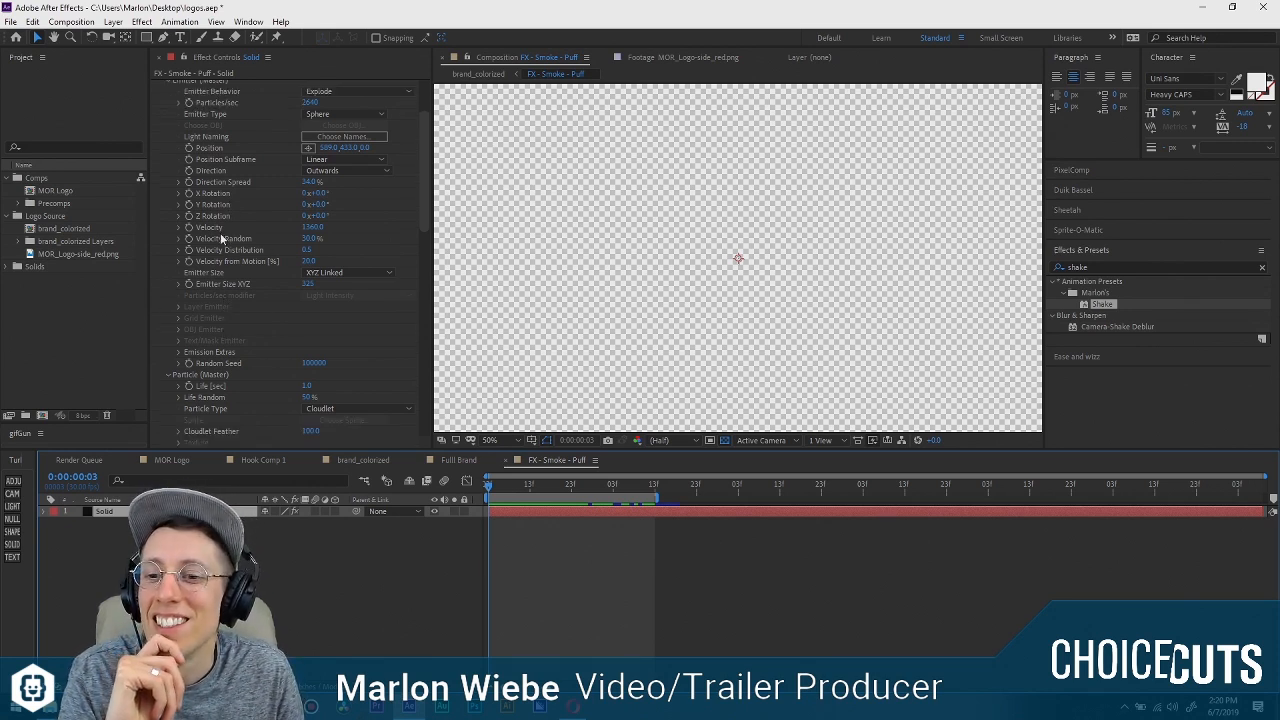
scroll(230, 319, down, 5)
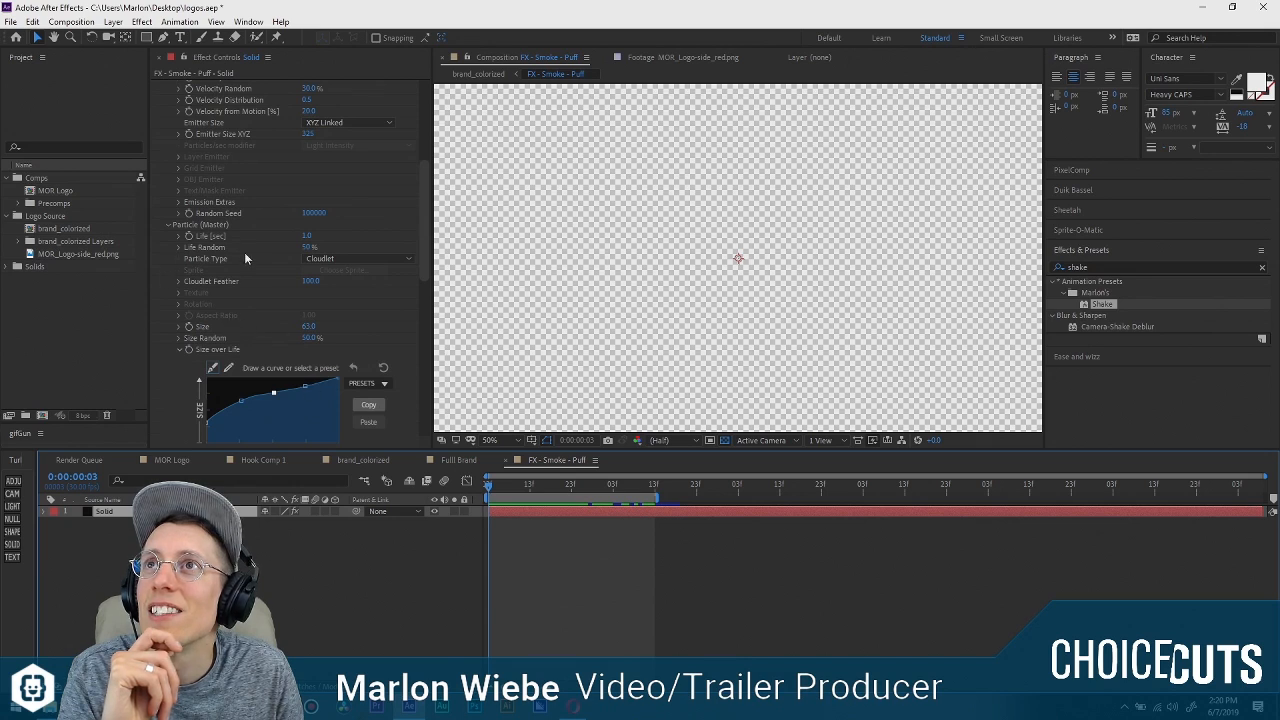
click(308, 235)
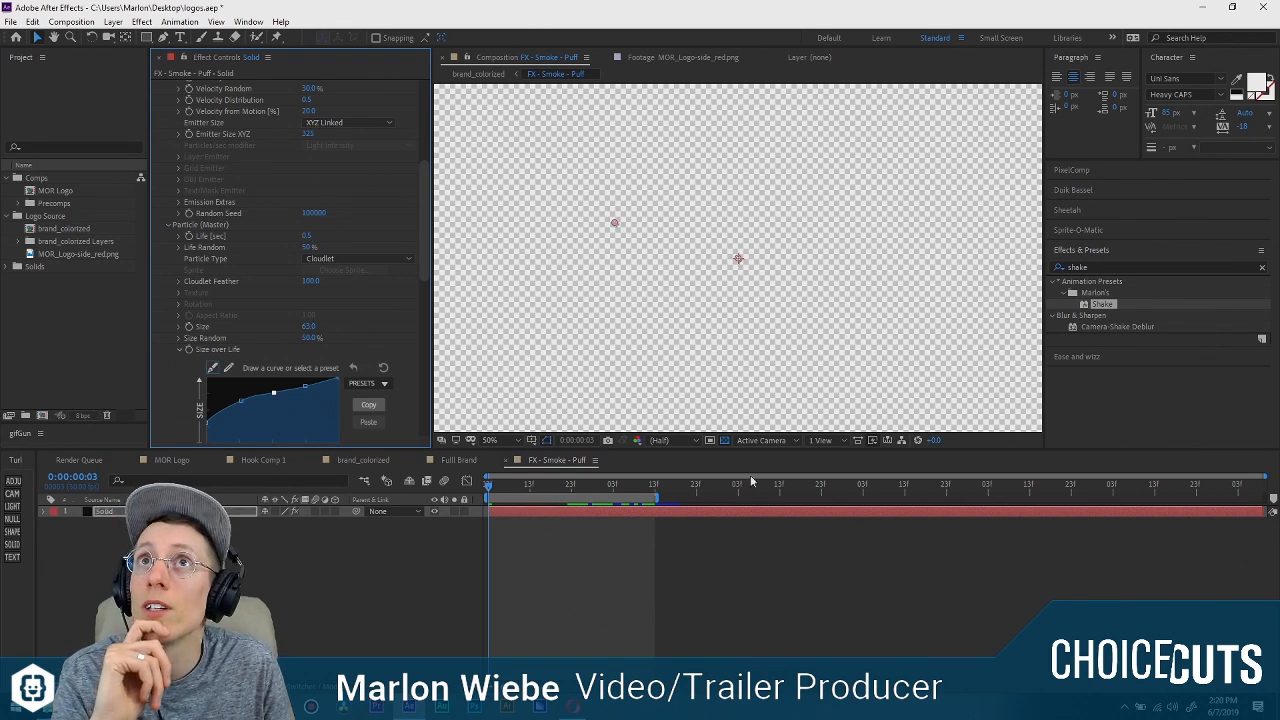
key(space)
key(space)
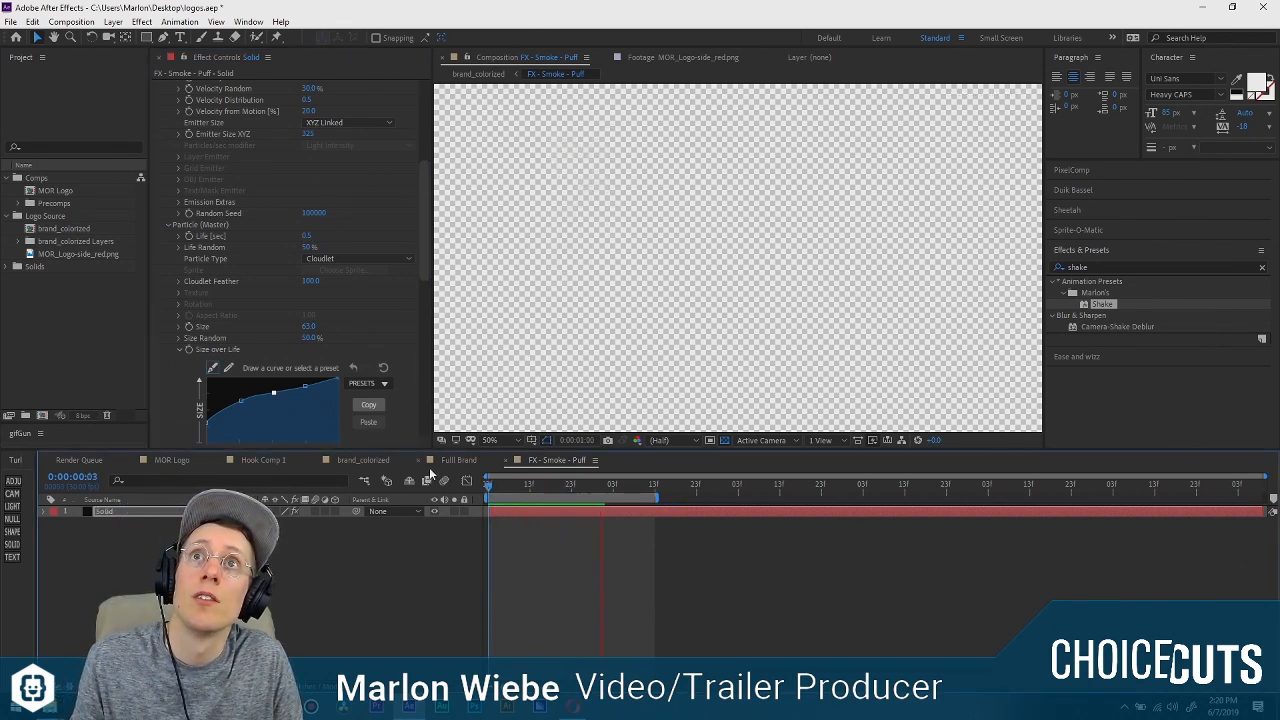
Return to the brand_colorized composition and preview the logo animation with the shortened smoke puffs.
key(Tab)
click(432, 625)
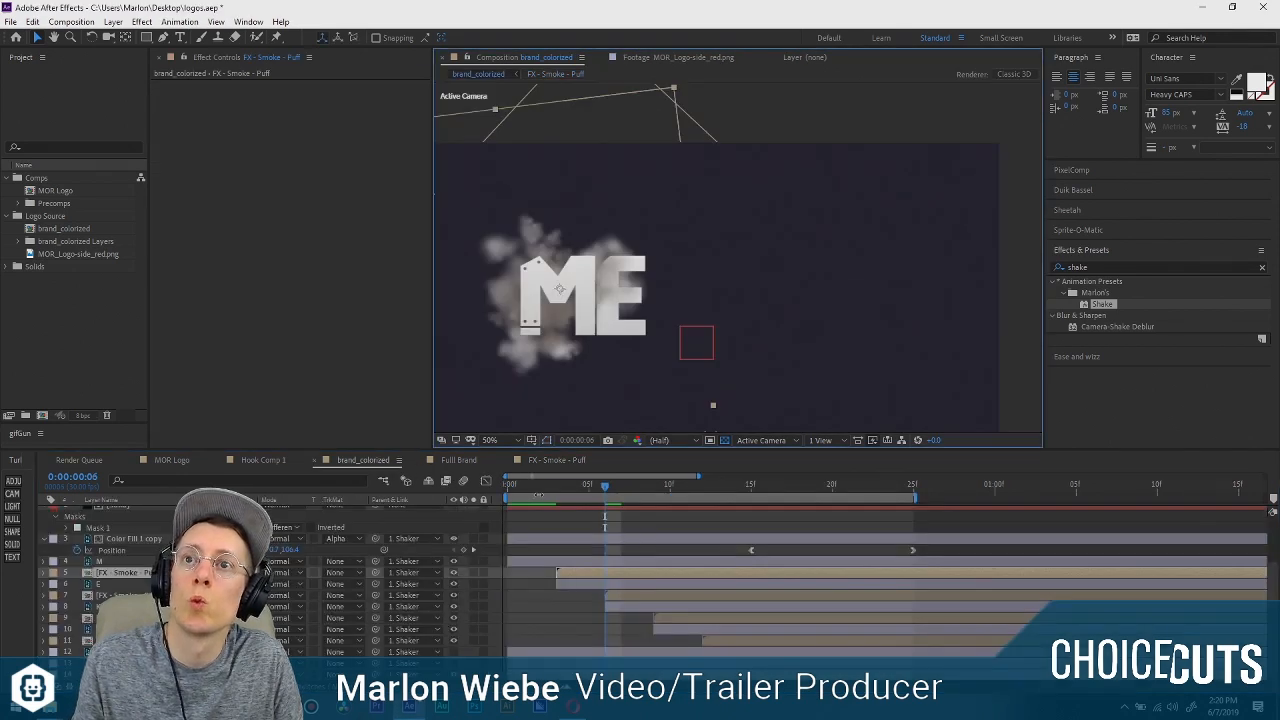
key(space)
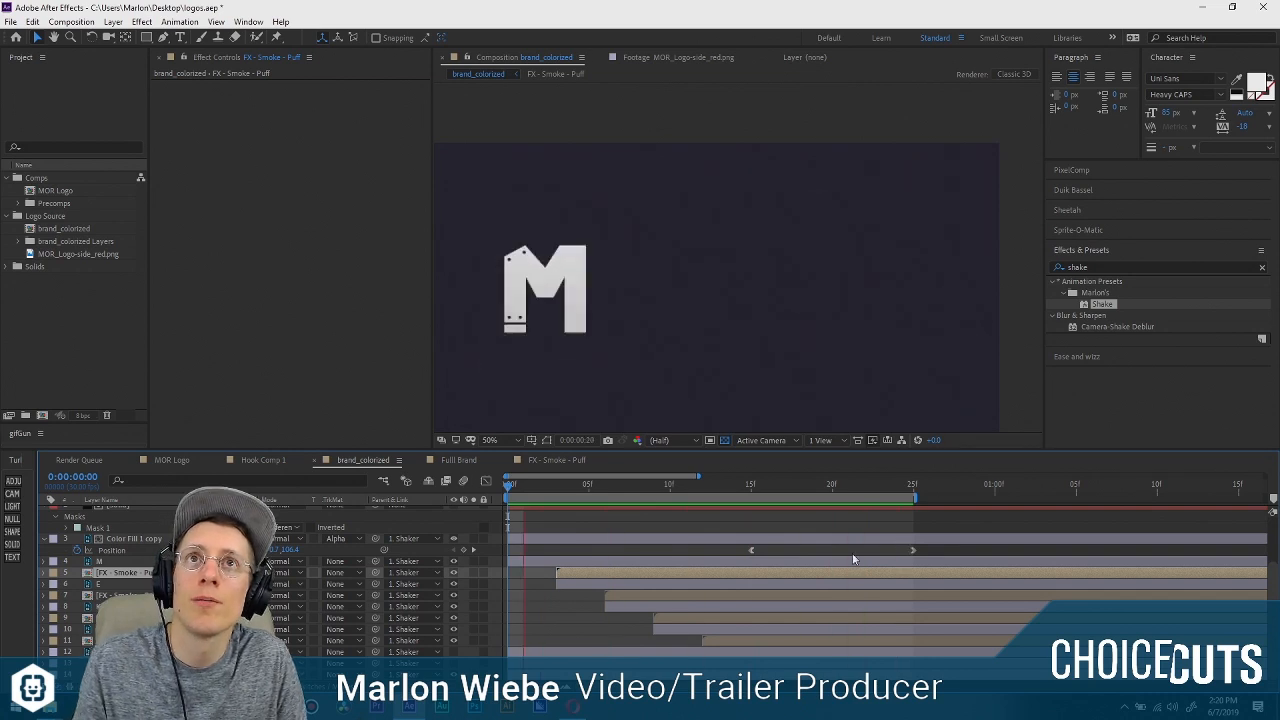
key(space)
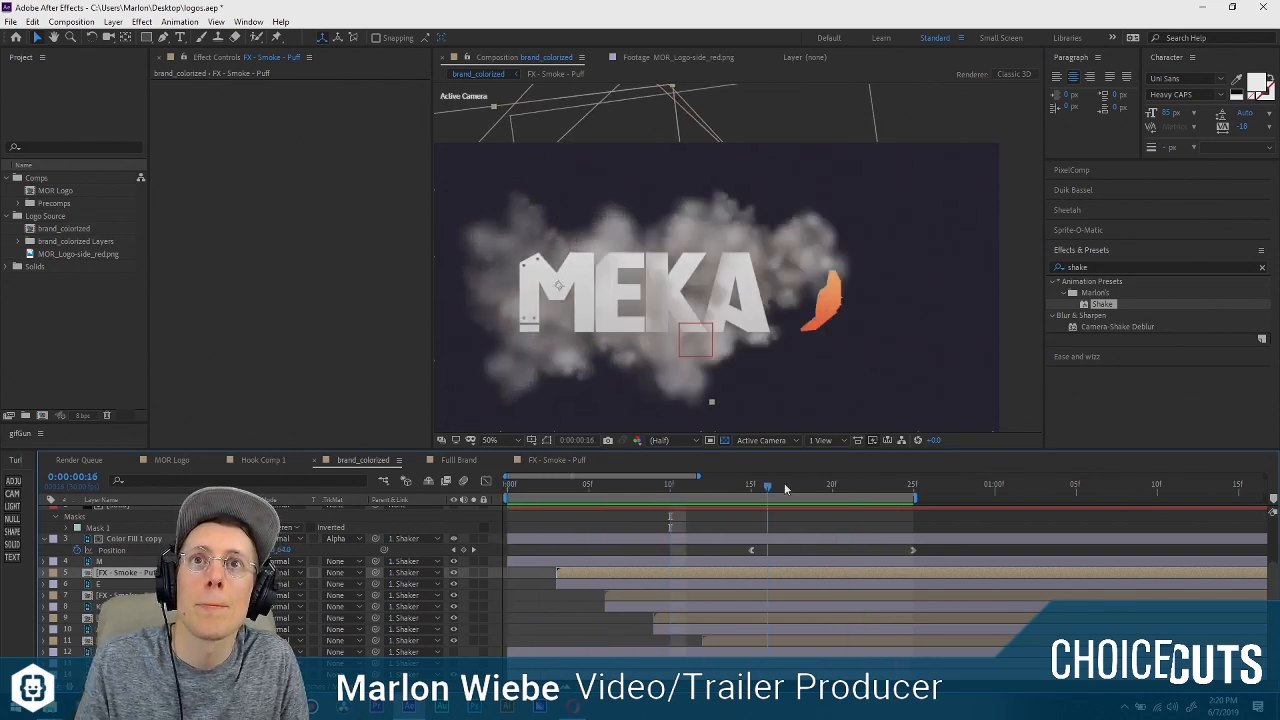
drag(775, 486, 524, 487)
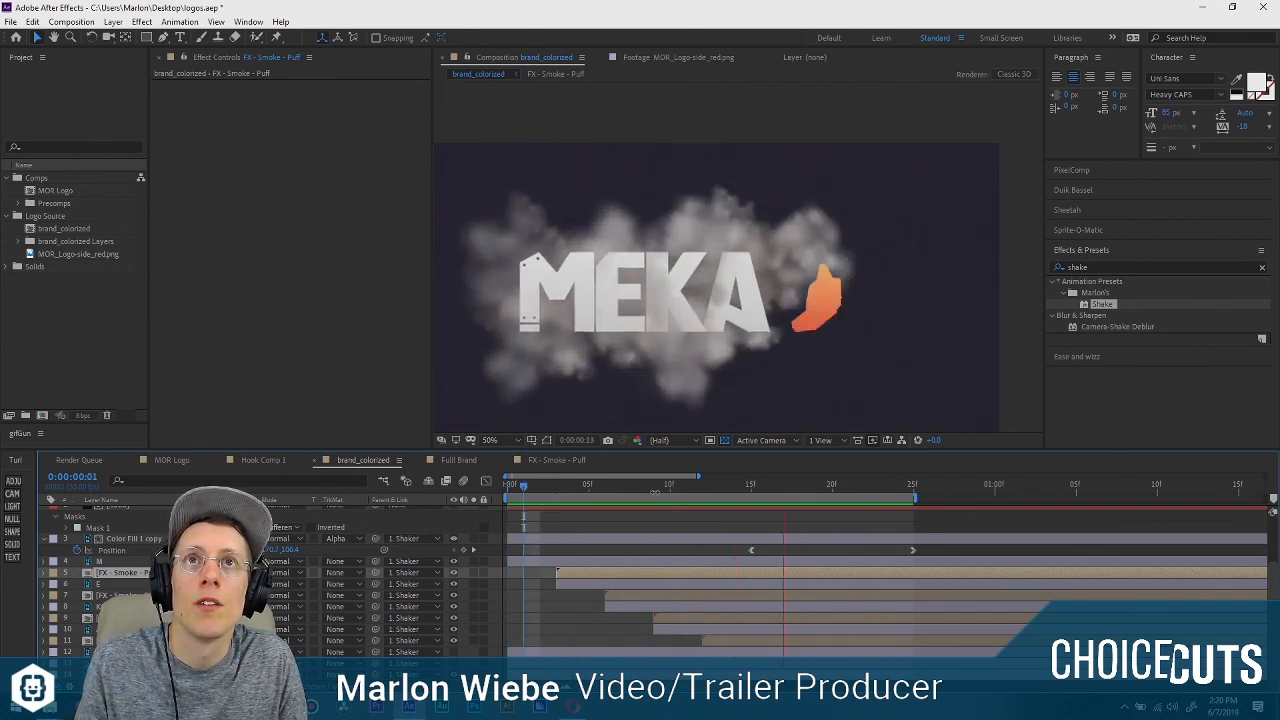
key(space)
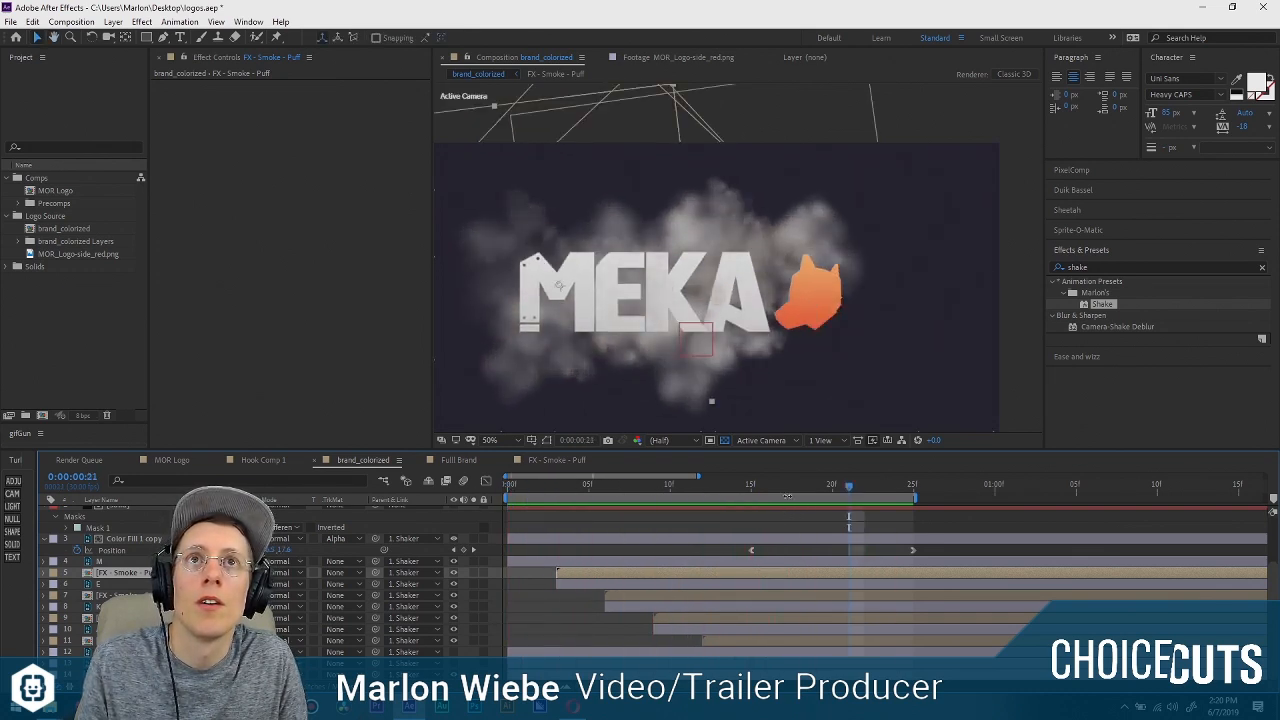
Move the dog head's final position keyframe to 0:00:01:02 and extend the work area to 0:00:01:03 for a preview.
click(913, 550)
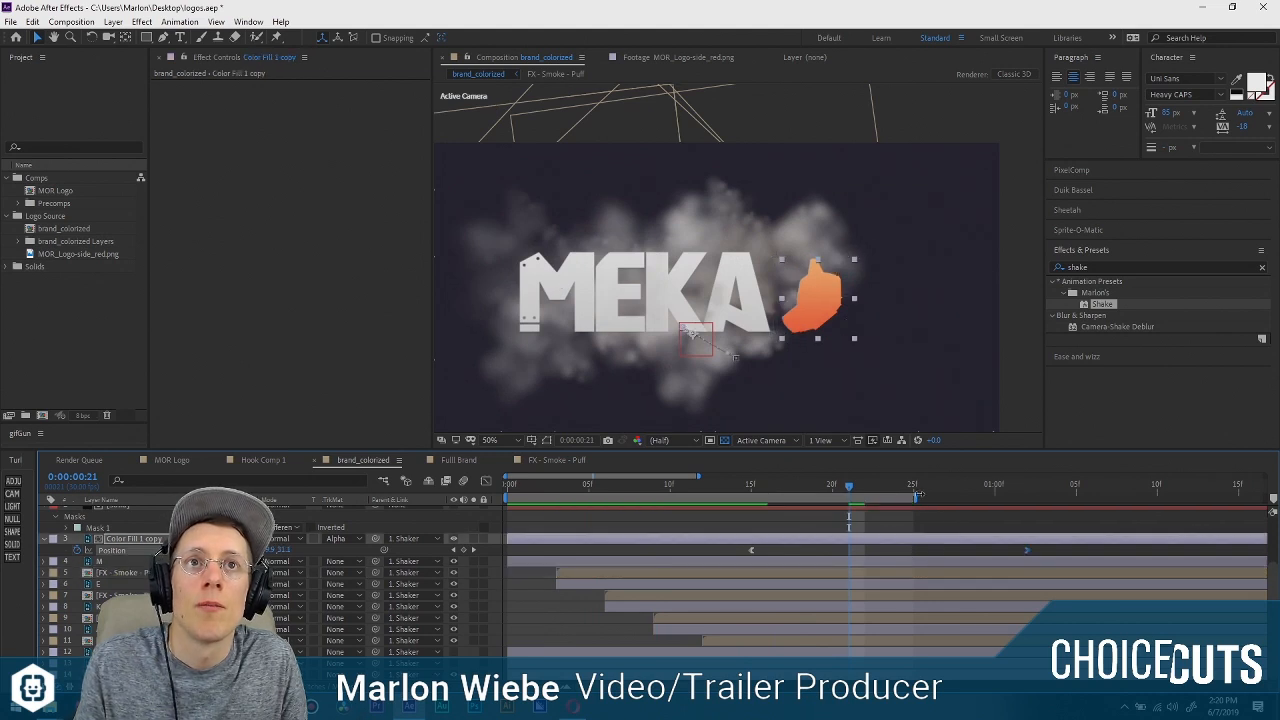
drag(914, 497, 1047, 497)
key(space)
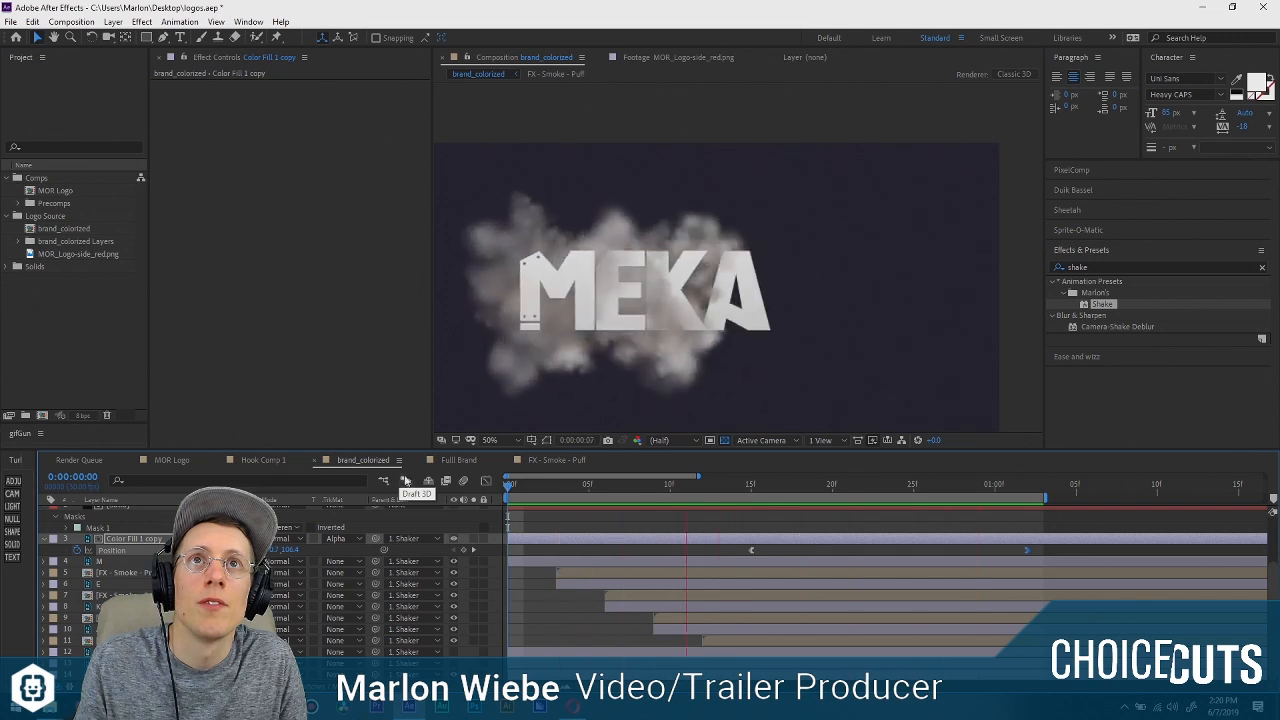
Review the slower dog head landing and the dissipating smoke up to 0:00:01:01.
click(978, 490)
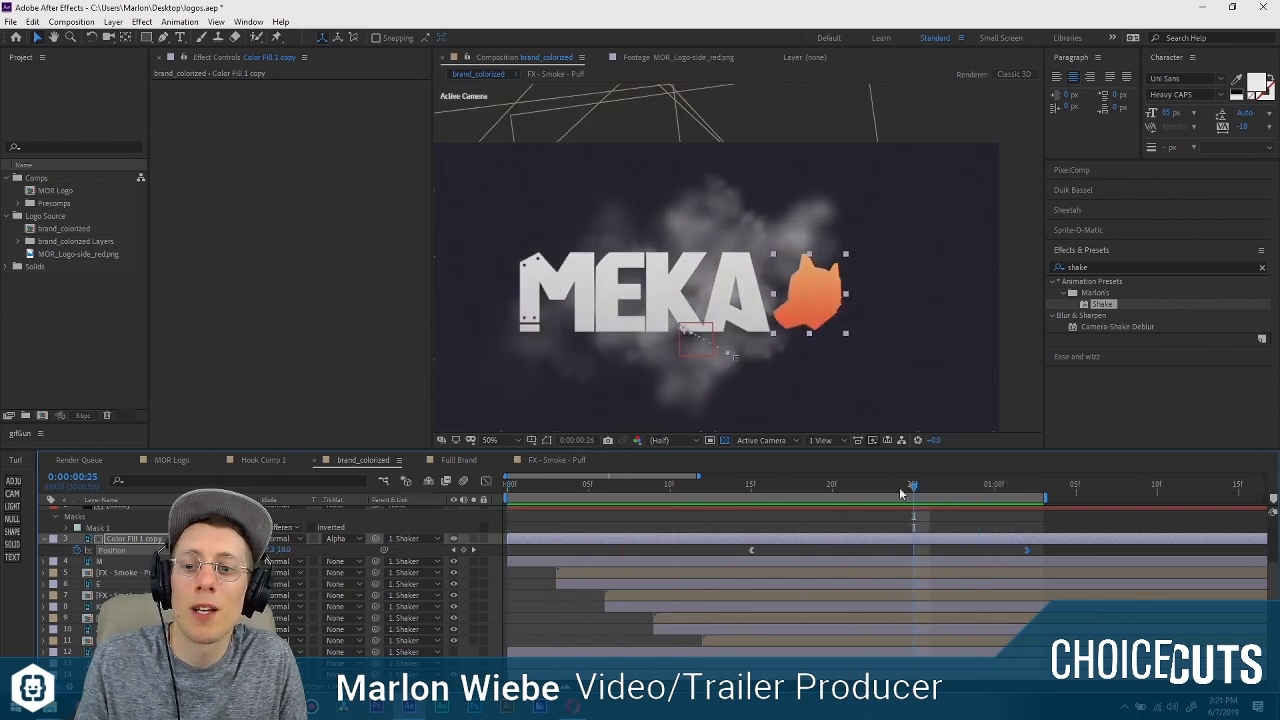
drag(840, 490, 945, 490)
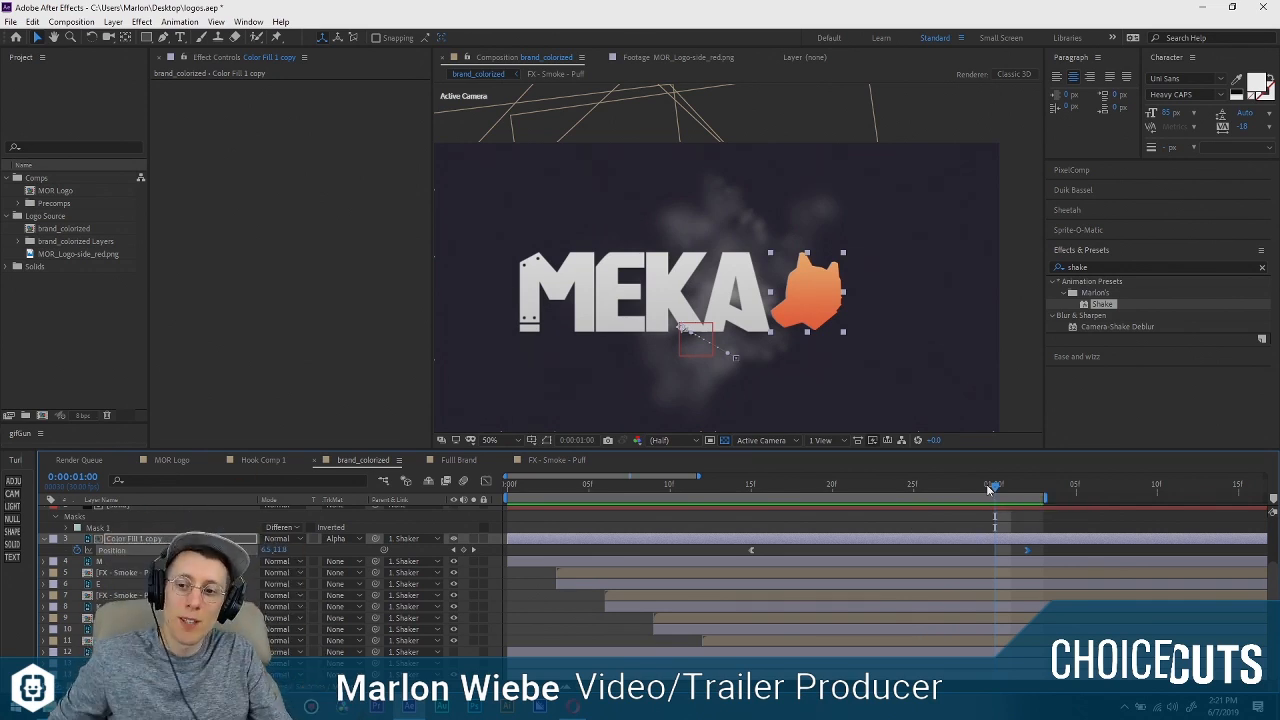
key(space)
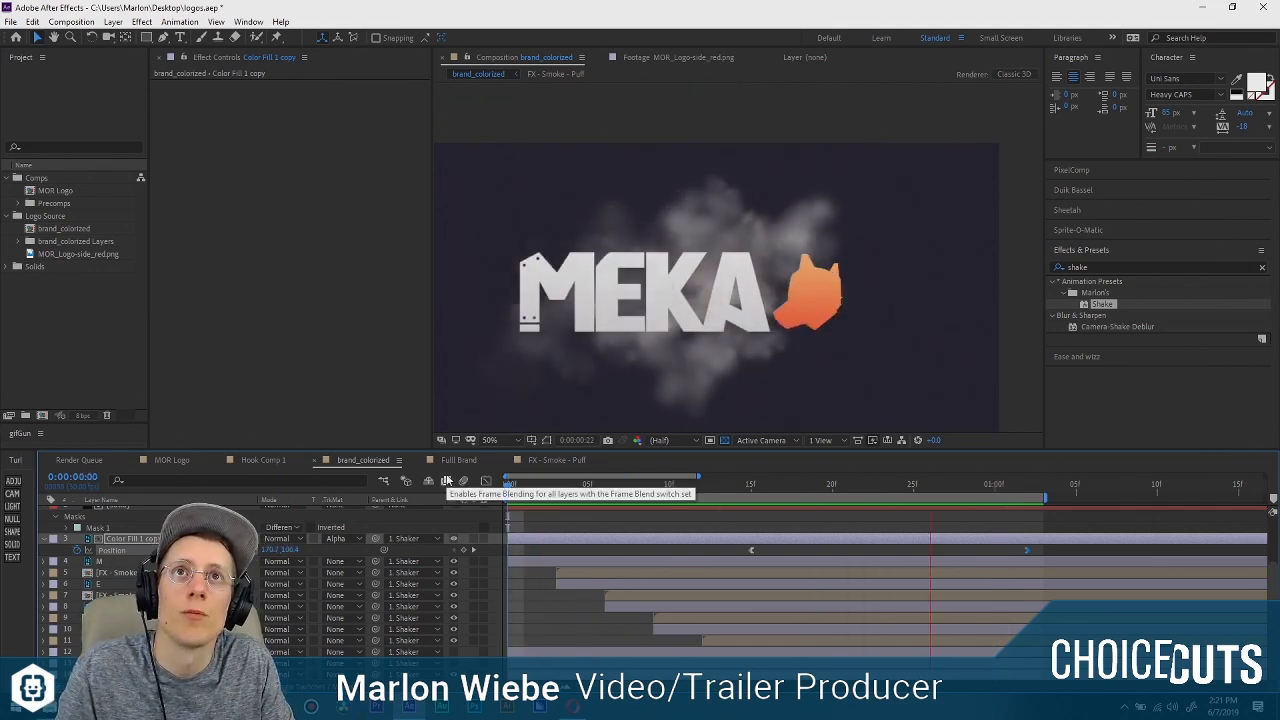
key(space)
click(988, 487)
drag(994, 488, 1011, 487)
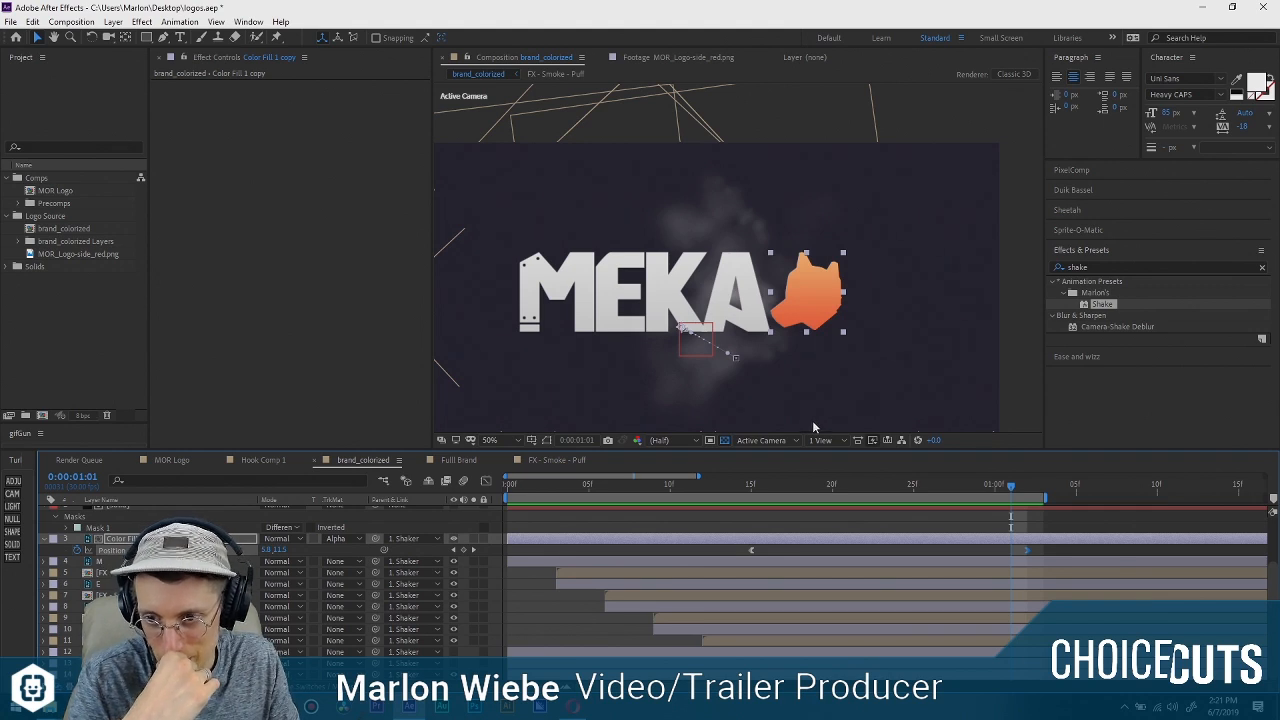
Make the pink PUPPERS layer visible below MEKA at 0:00:01:03.
key(Page_Down)
key(Page_Down)
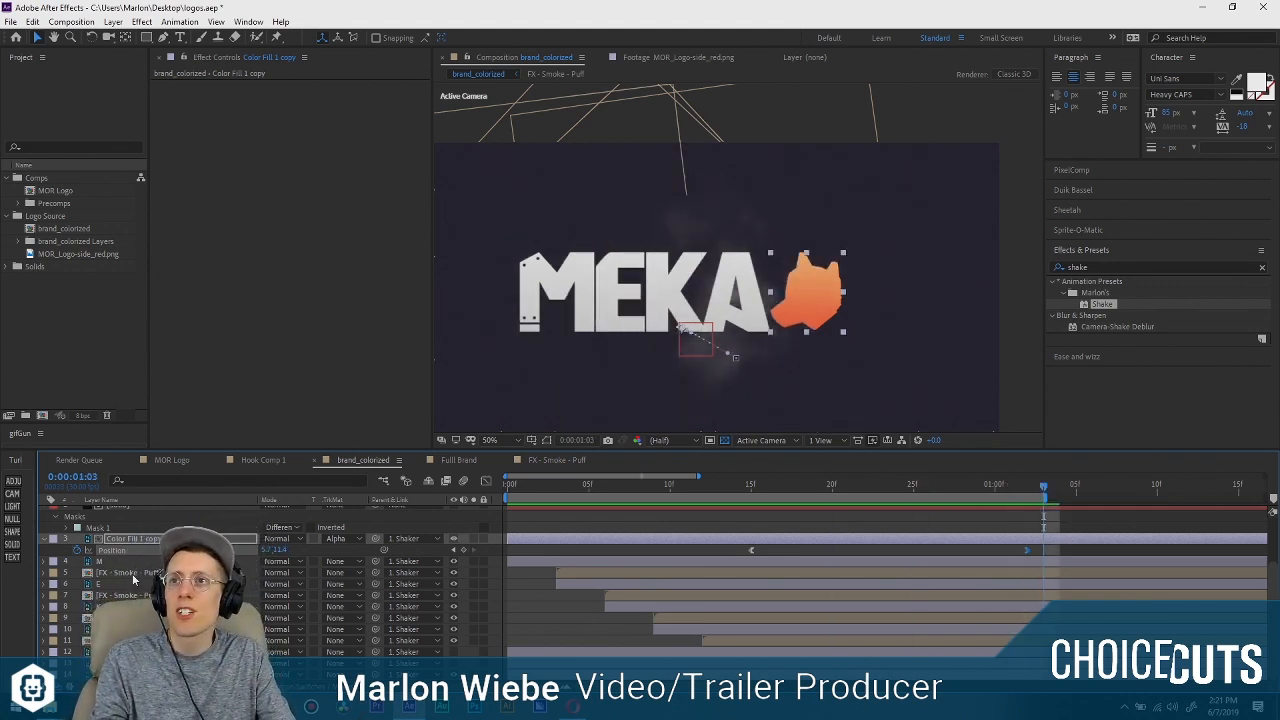
click(130, 663)
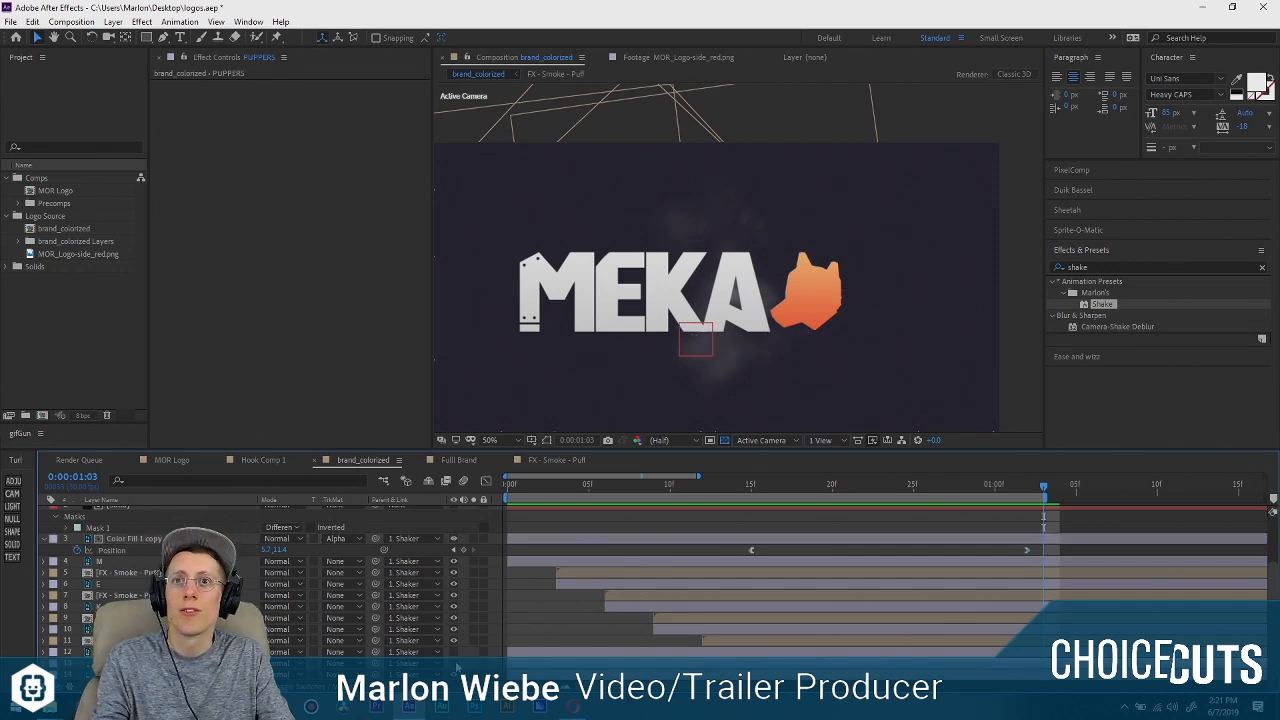
click(454, 663)
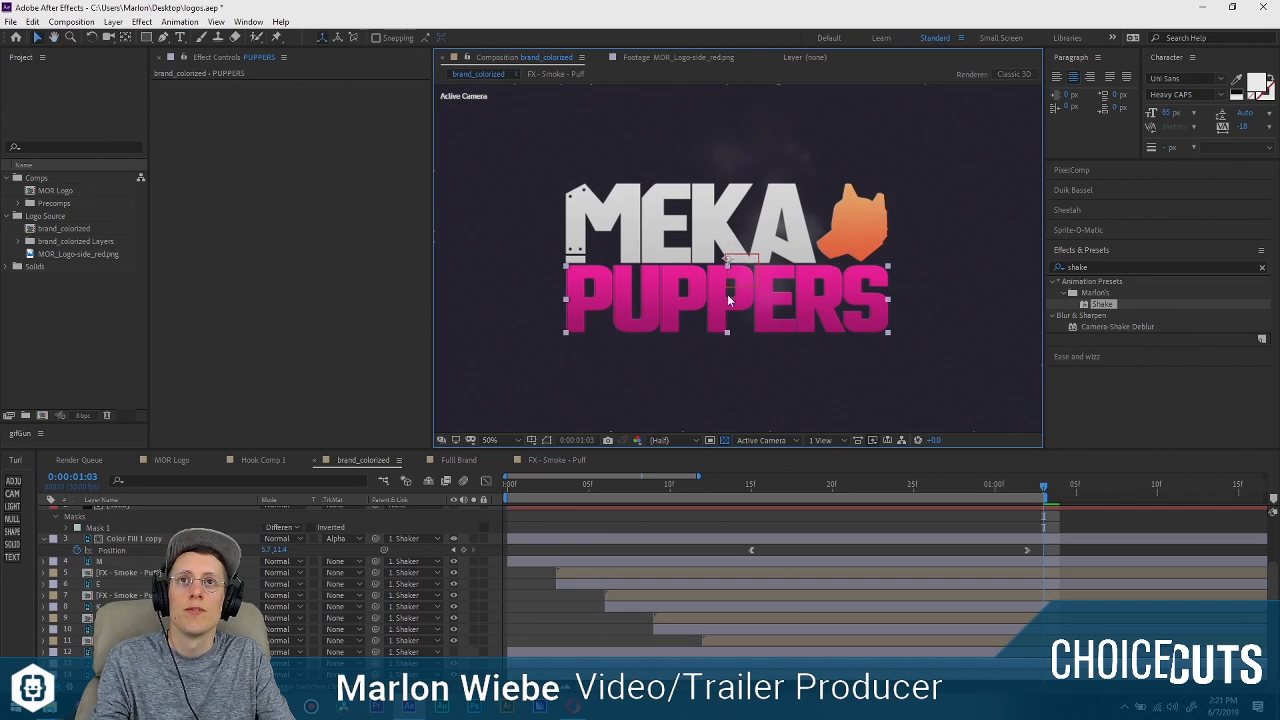
Start the PUPPERS layer at about 0:00:00:28 and extend the work area to about 0:00:01:15 for a preview.
drag(506, 482, 1238, 497)
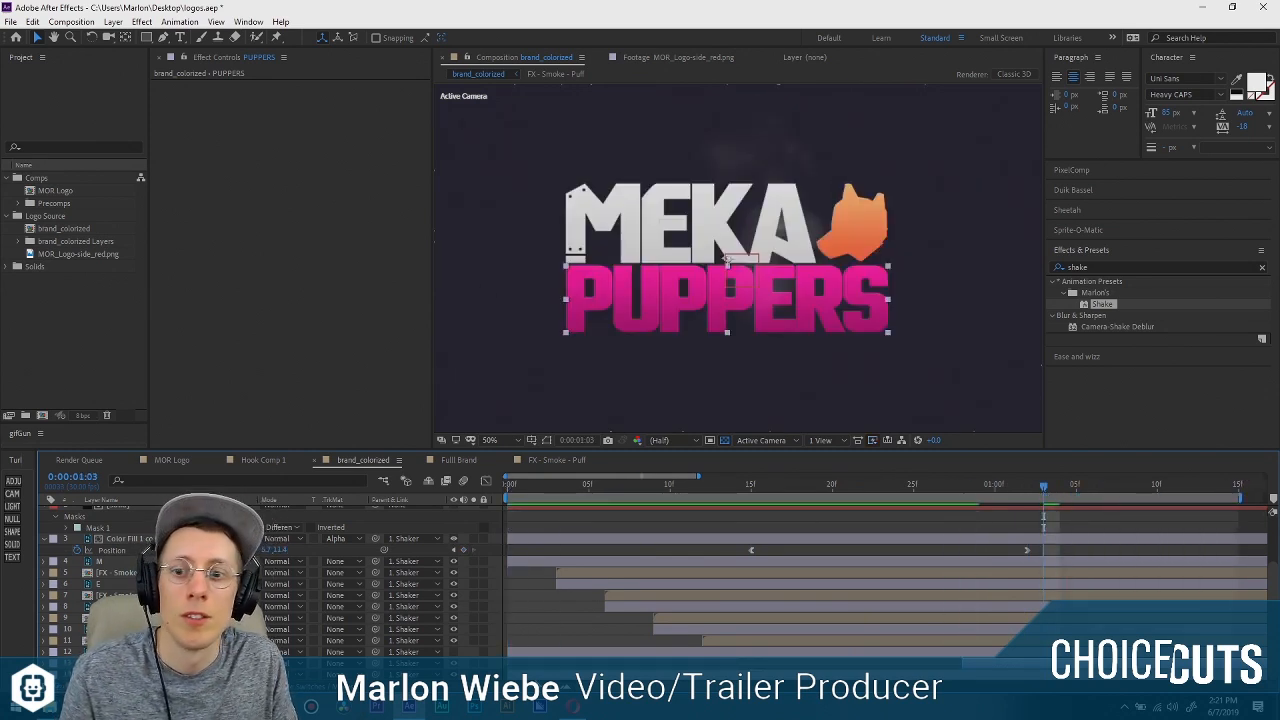
drag(698, 476, 1082, 476)
key(Home)
key(space)
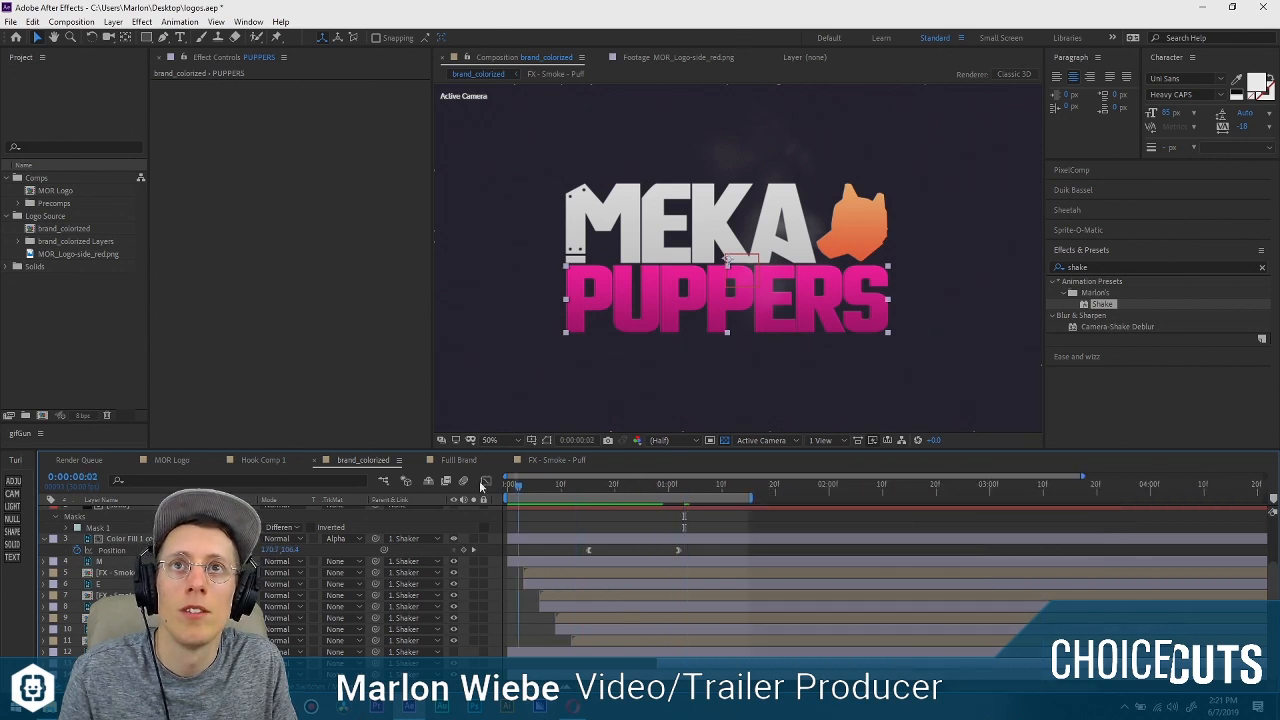
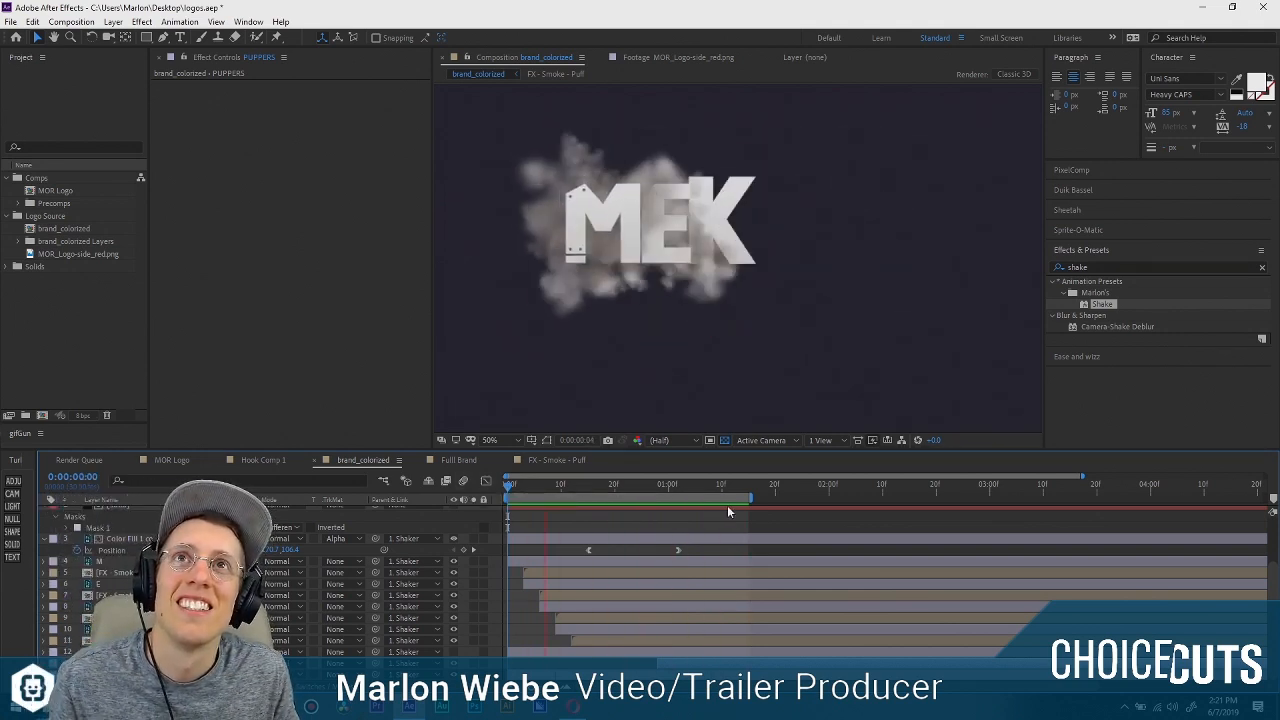
Enlarge the composition view and play back the MEKA PUPPERS logo animation to review the lettering and smoke timing.
drag(651, 484, 695, 490)
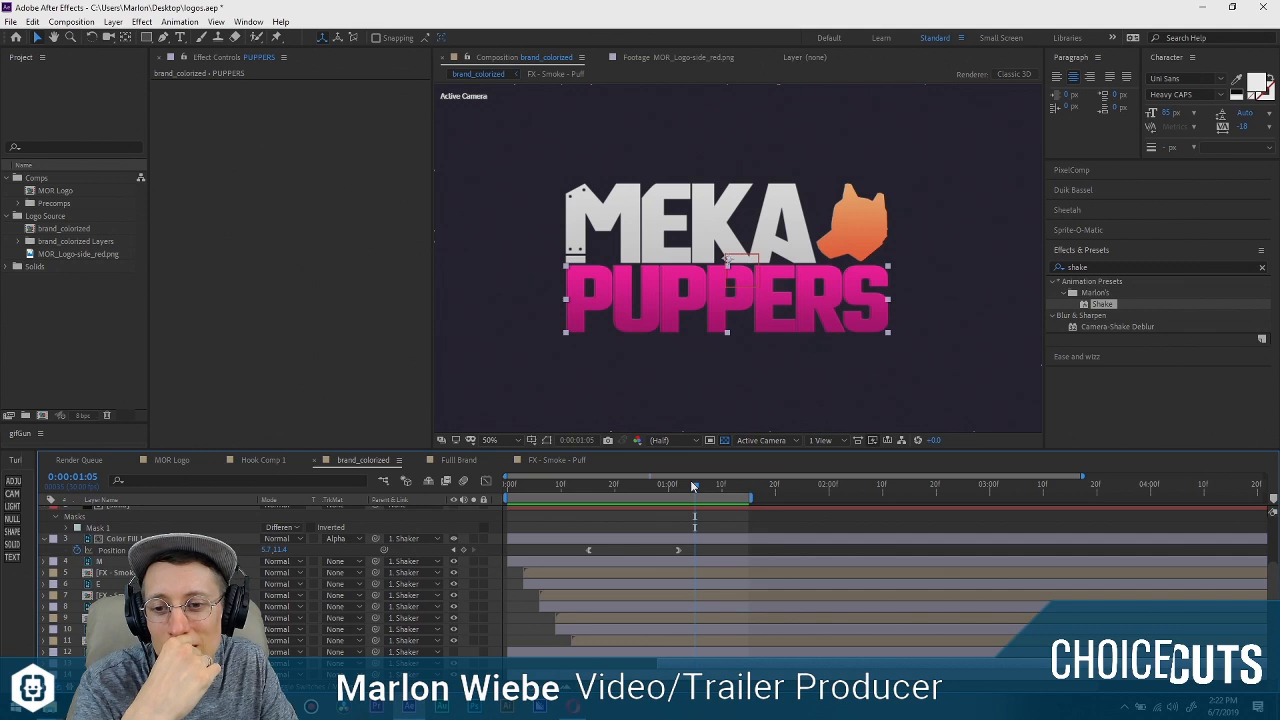
key(period)
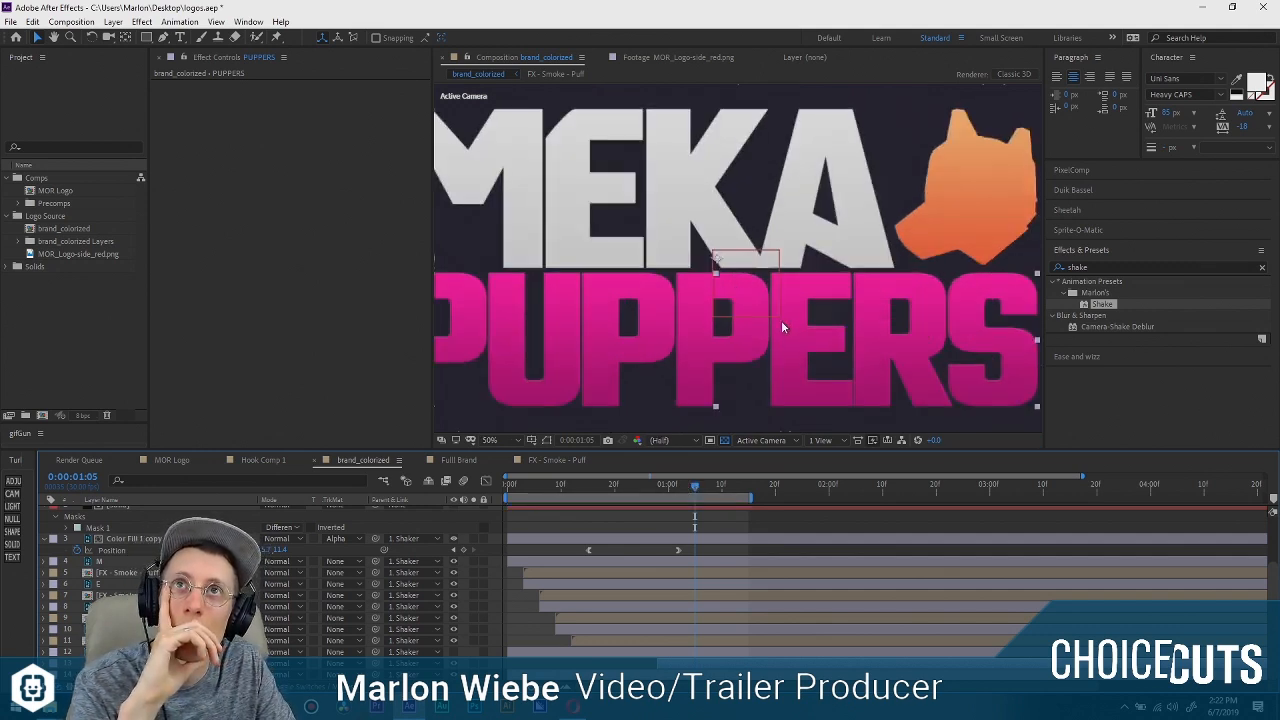
drag(834, 298, 808, 291)
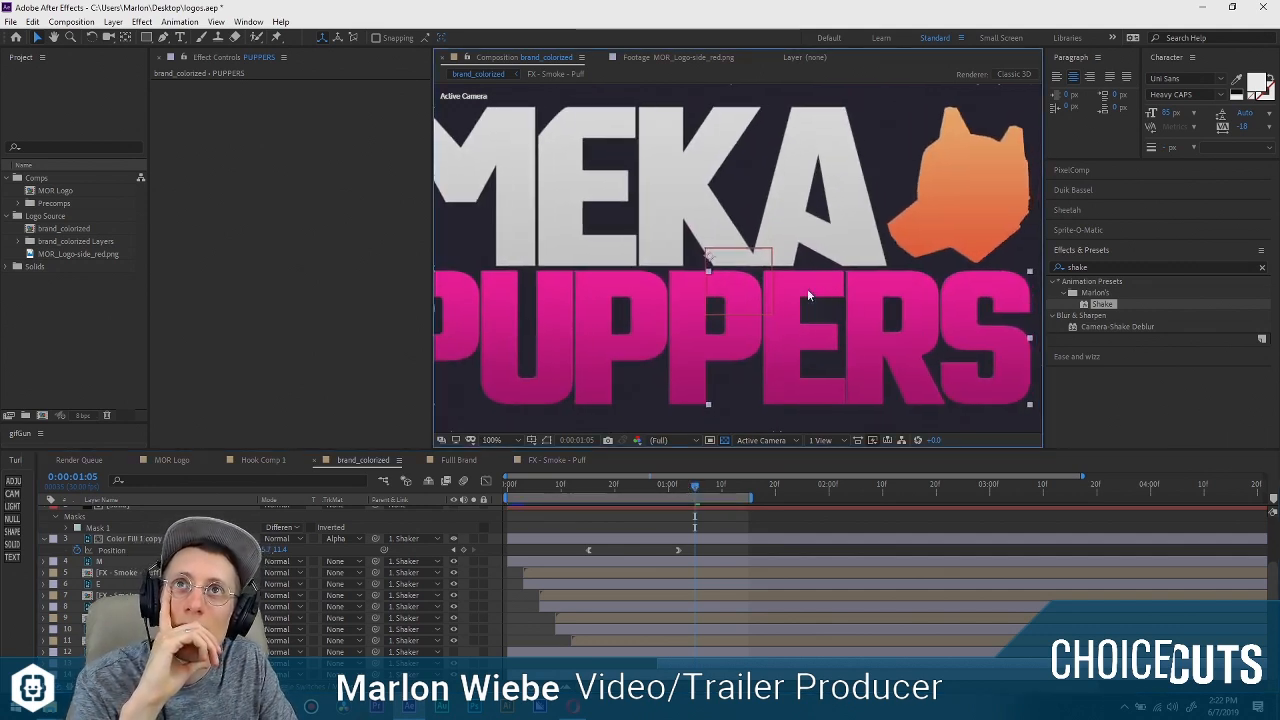
drag(432, 290, 291, 289)
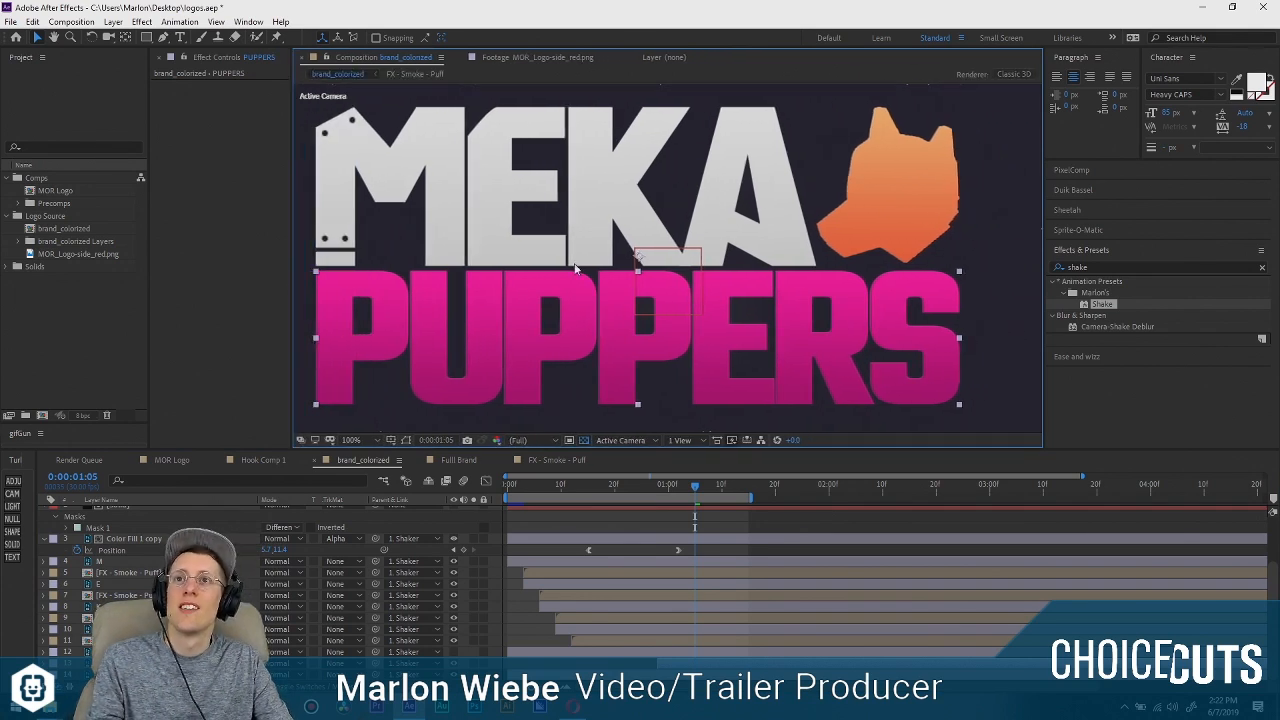
drag(637, 261, 683, 246)
drag(659, 484, 380, 503)
key(space)
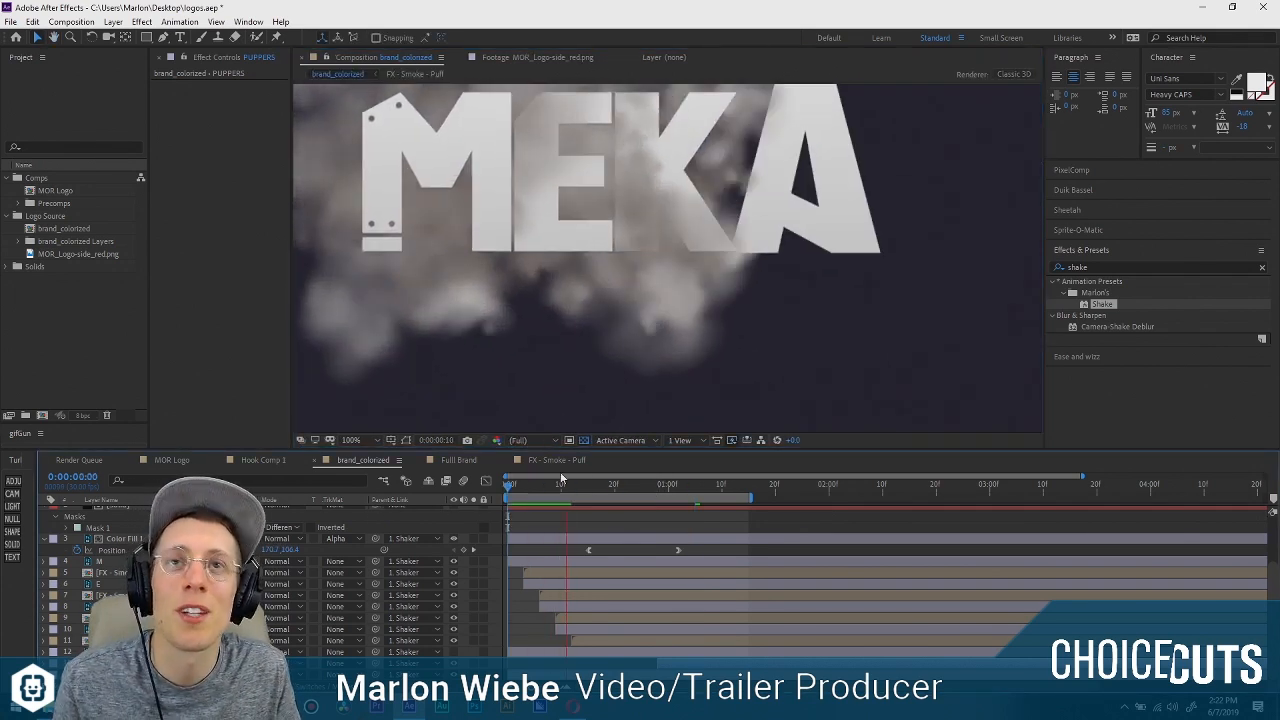
Add a solid above the PUPPERS layer at 0:00:00:28 and set the PUPPERS track matte to Alpha Matte.
drag(616, 485, 667, 483)
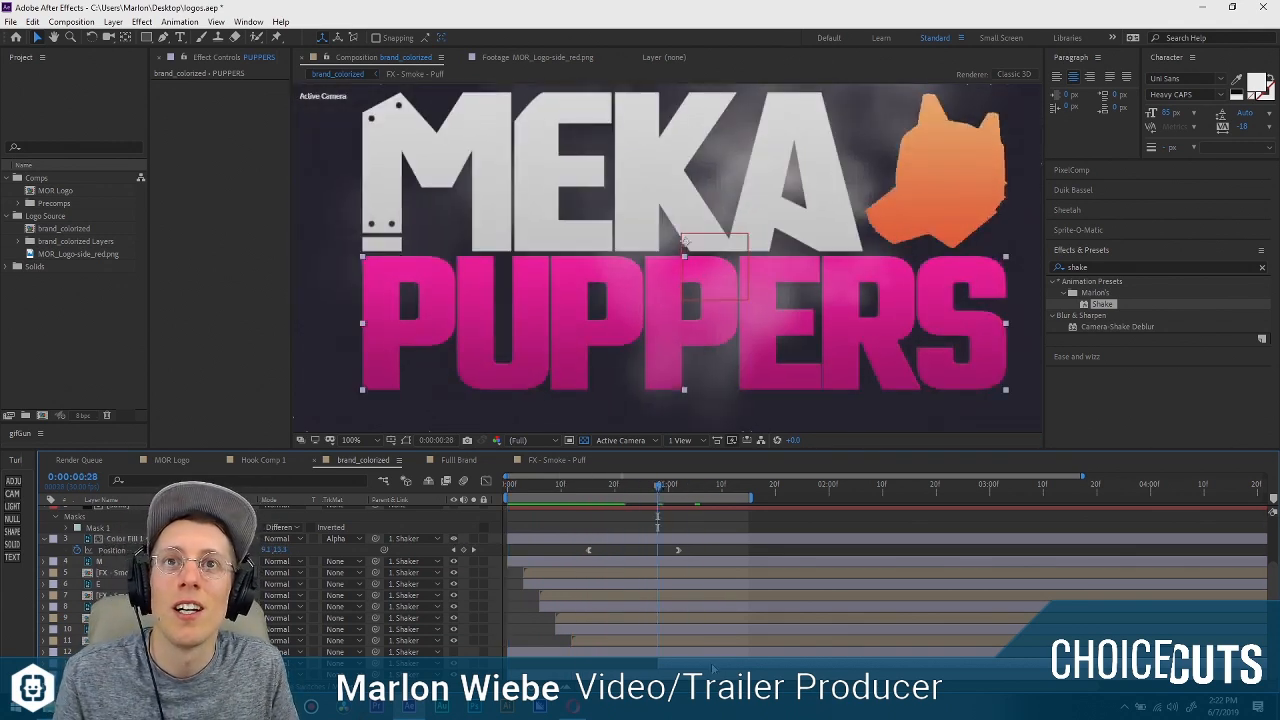
click(12, 544)
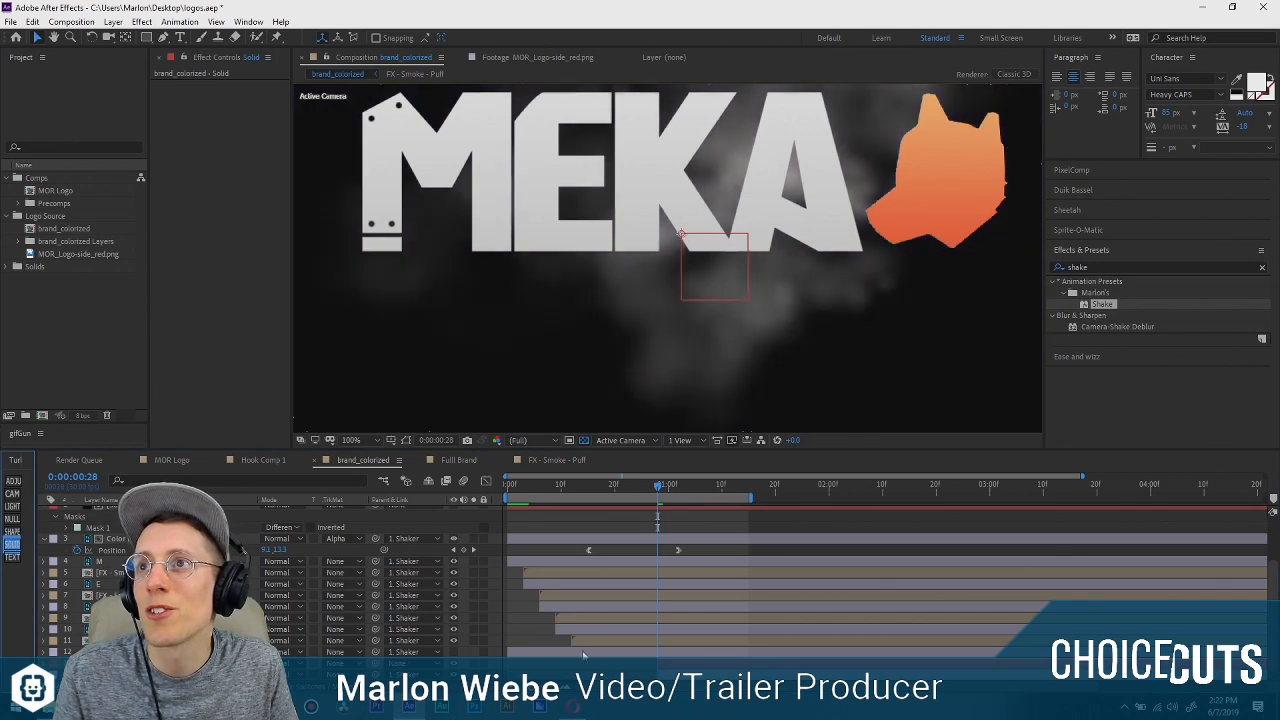
scroll(653, 587, down, 1)
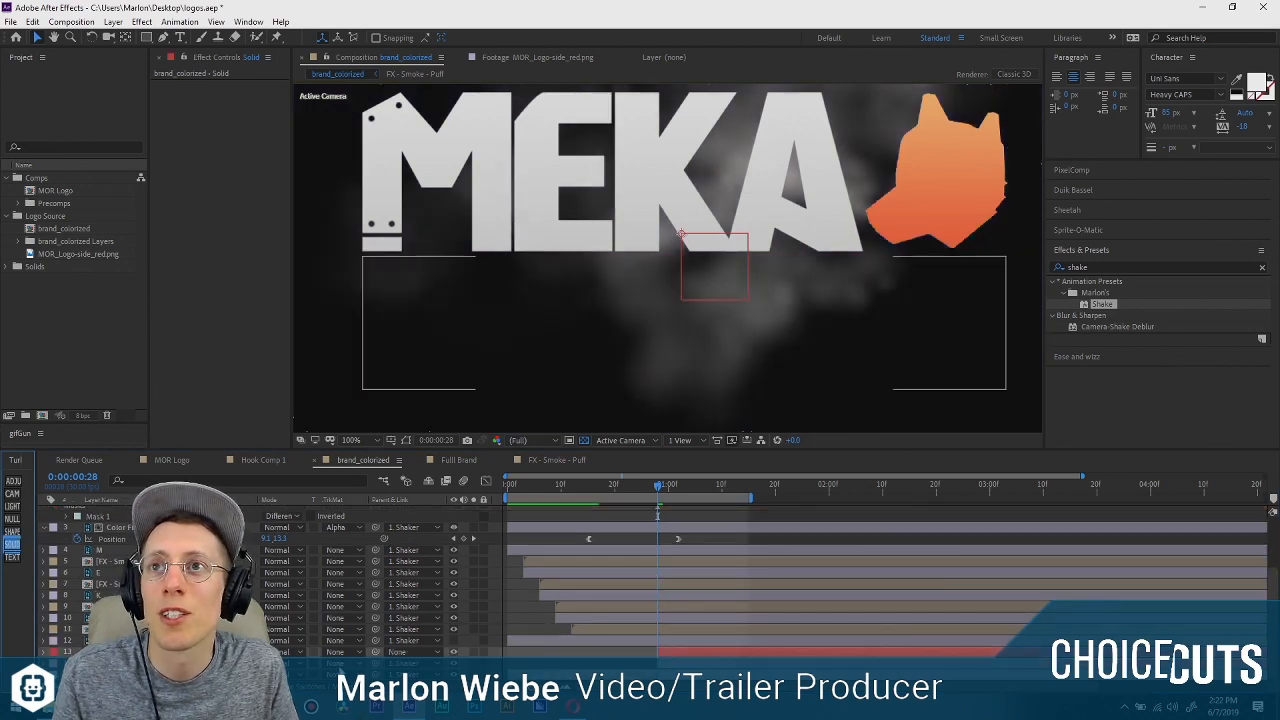
click(344, 663)
click(428, 620)
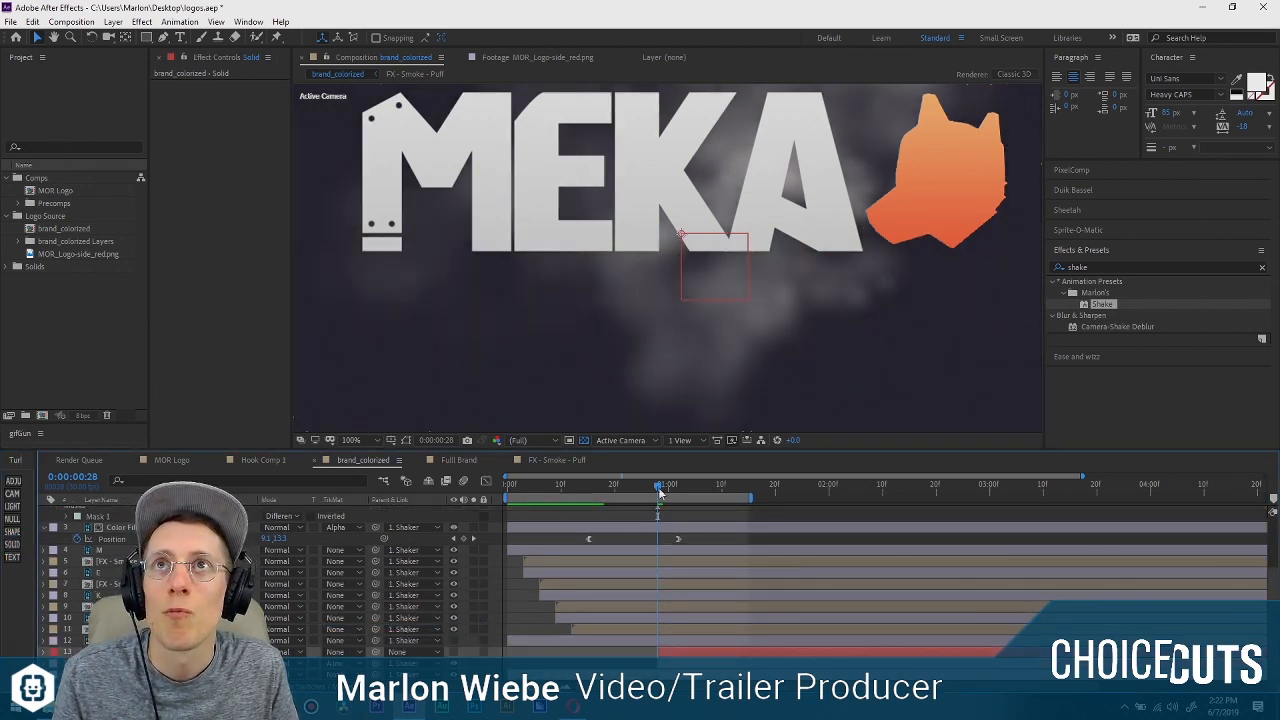
click(344, 663)
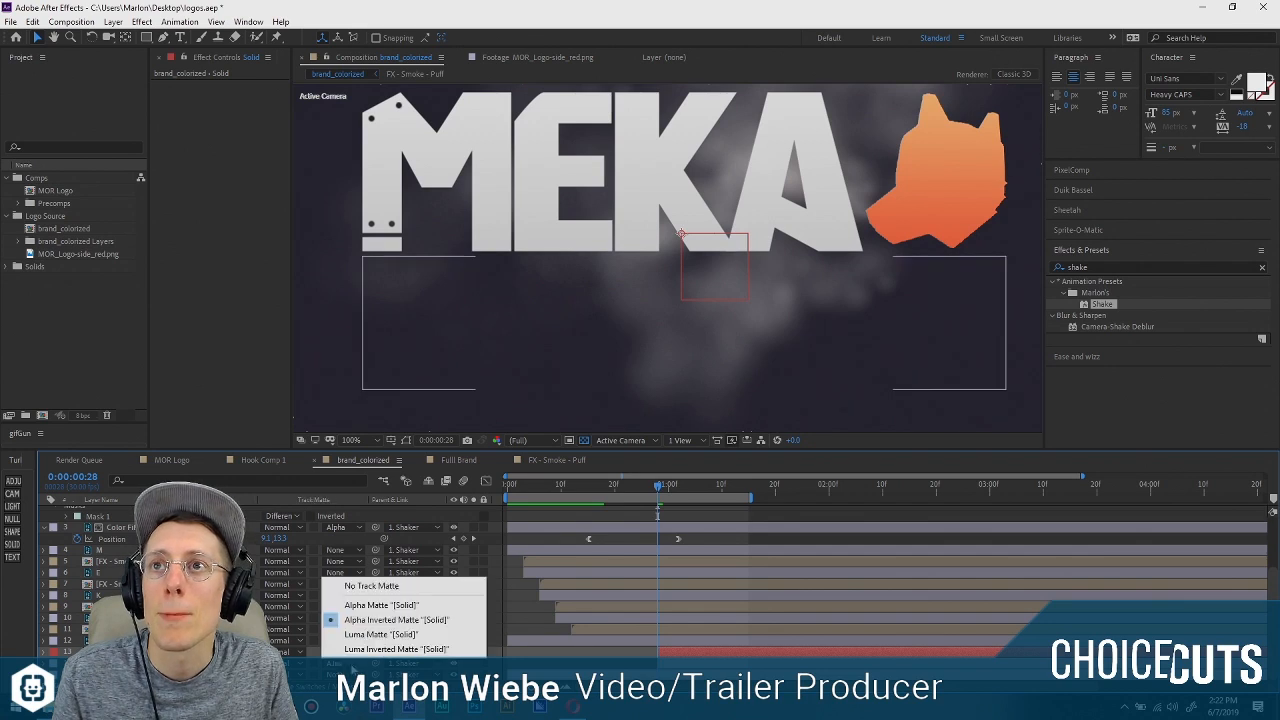
click(345, 605)
Tilt the matte solid slightly and move it left of the logo until it hides the whole PUPPERS word.
scroll(711, 339, down, 4)
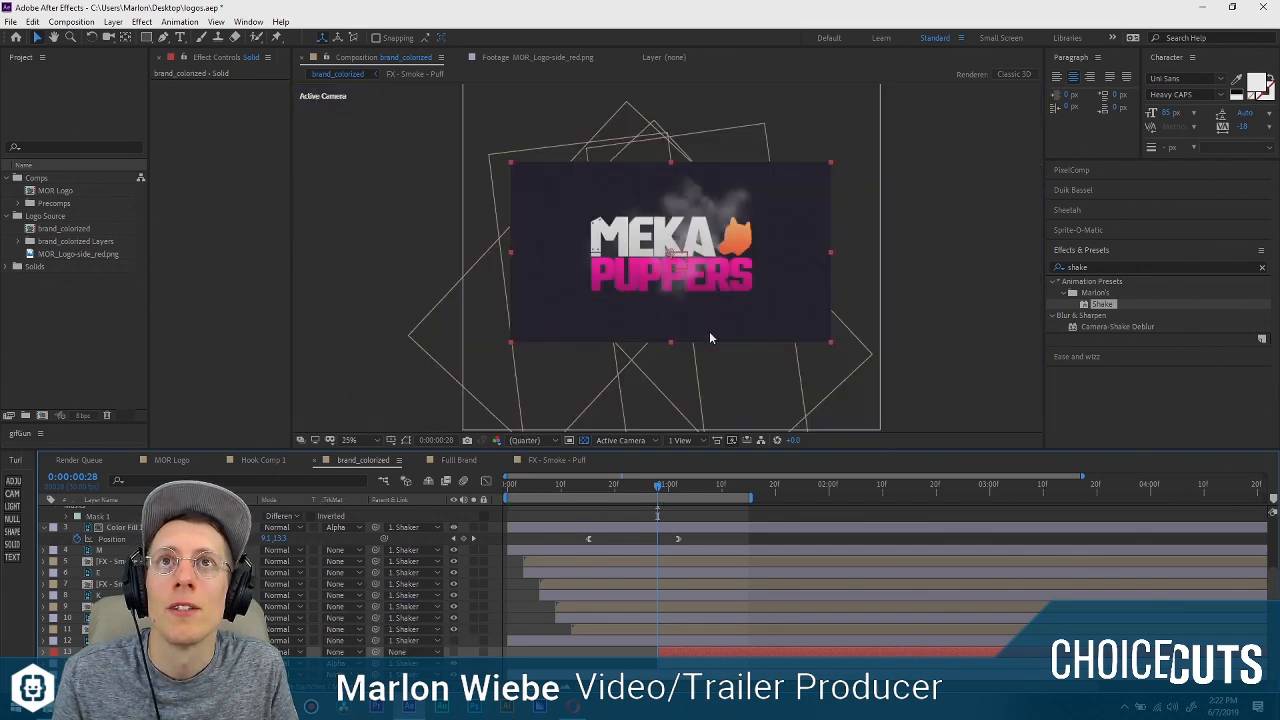
key(w)
drag(826, 369, 806, 386)
key(v)
drag(798, 271, 728, 297)
scroll(680, 255, up, 2)
scroll(660, 252, down, 1)
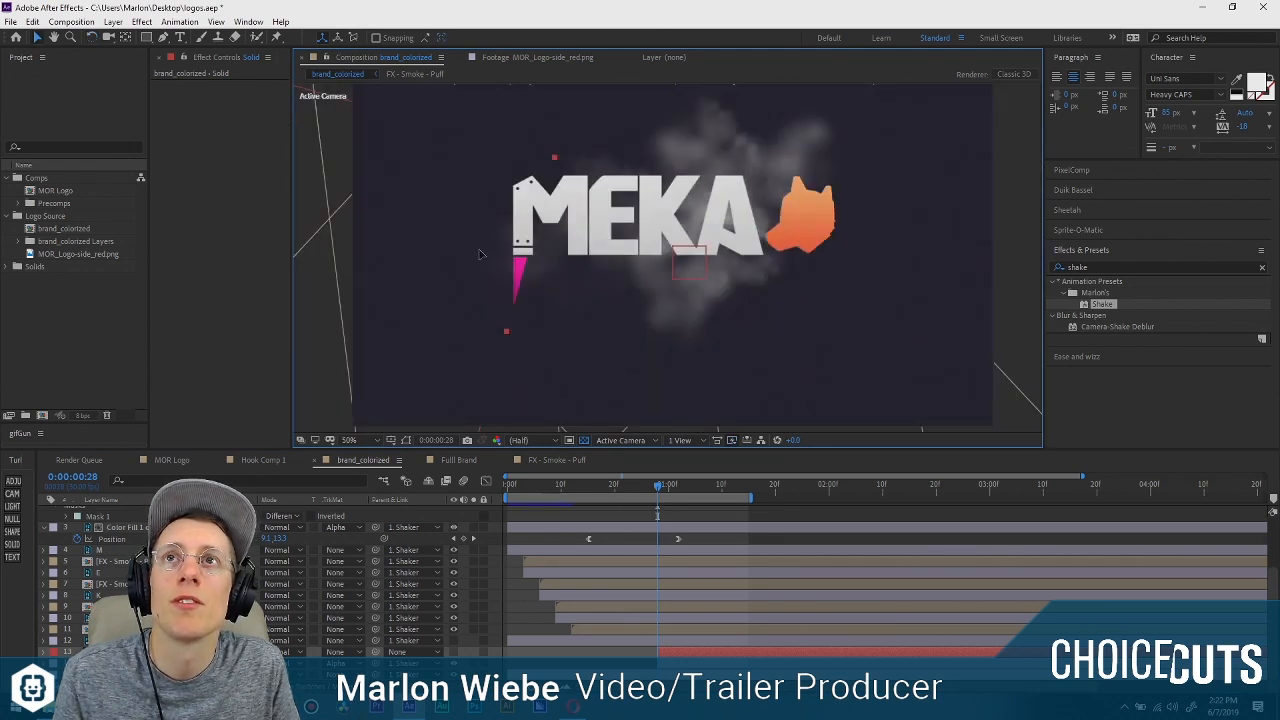
drag(462, 251, 460, 243)
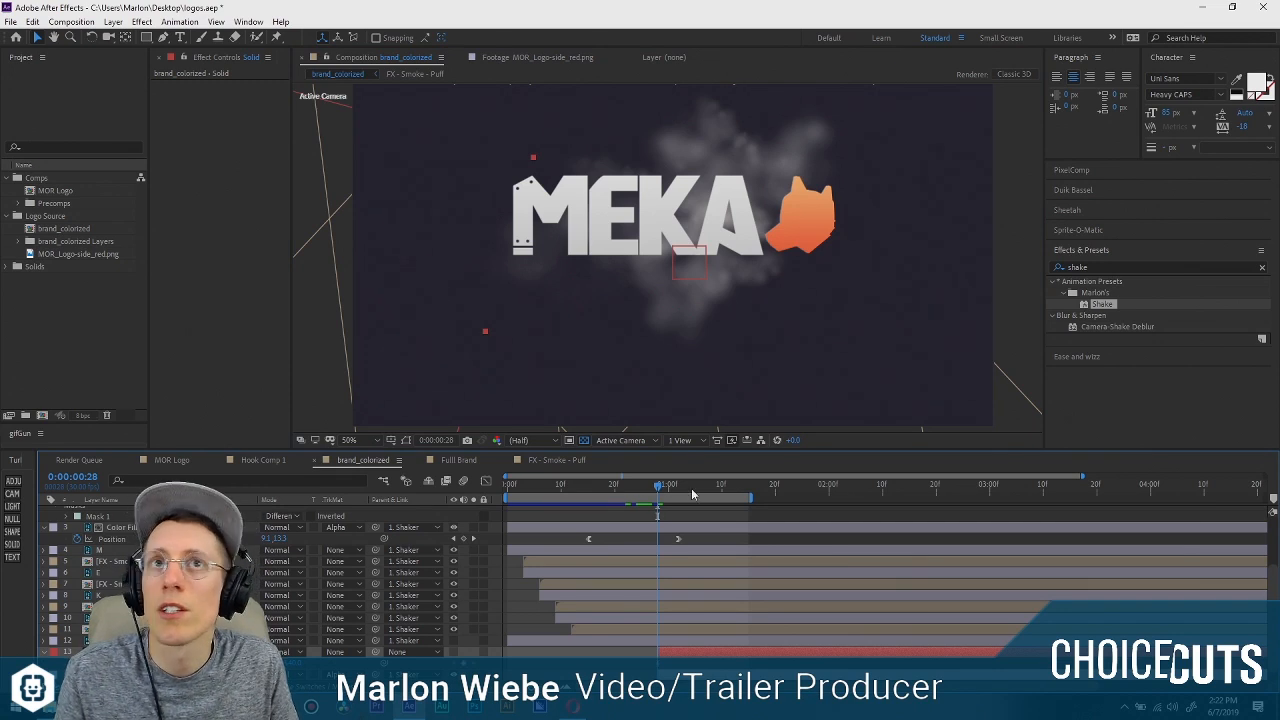
Animate the matte solid's horizontal position from 0:00:00:28 to 0:00:01:14 so it sweeps right across PUPPERS and just covers the final S.
click(743, 486)
click(454, 663)
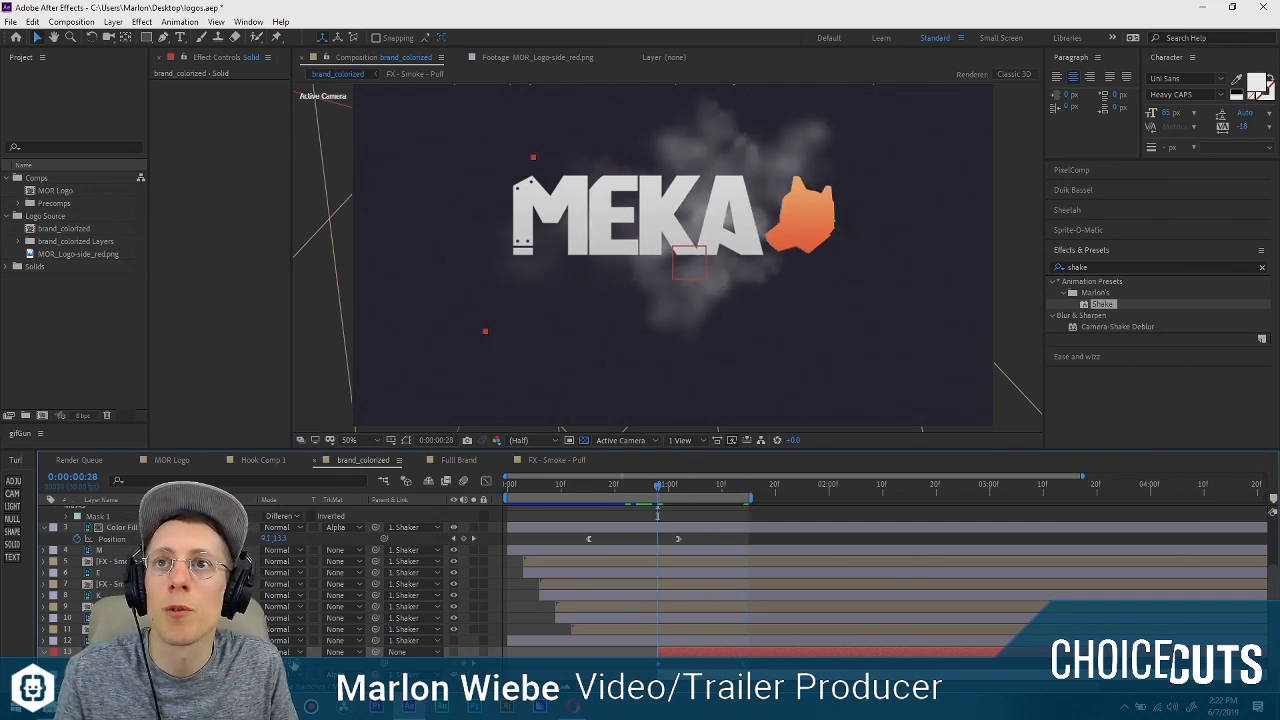
click(475, 664)
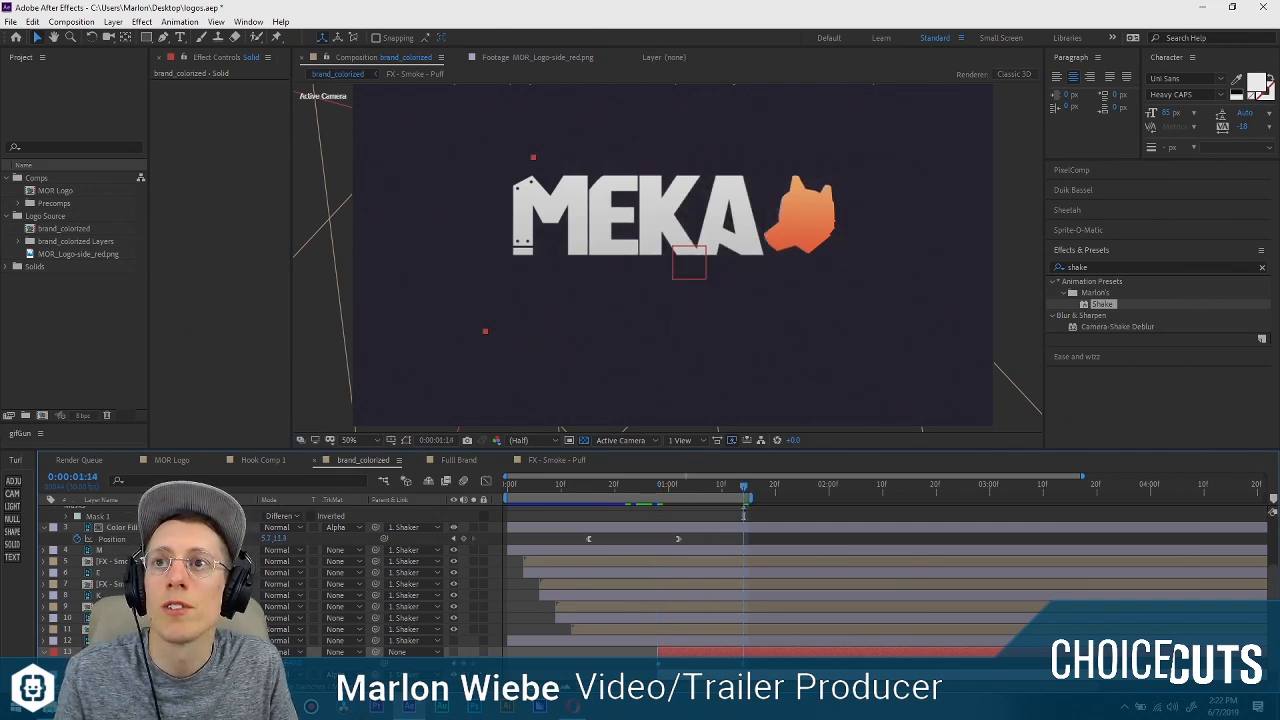
drag(270, 663, 986, 675)
scroll(866, 298, up, 1)
drag(914, 331, 687, 266)
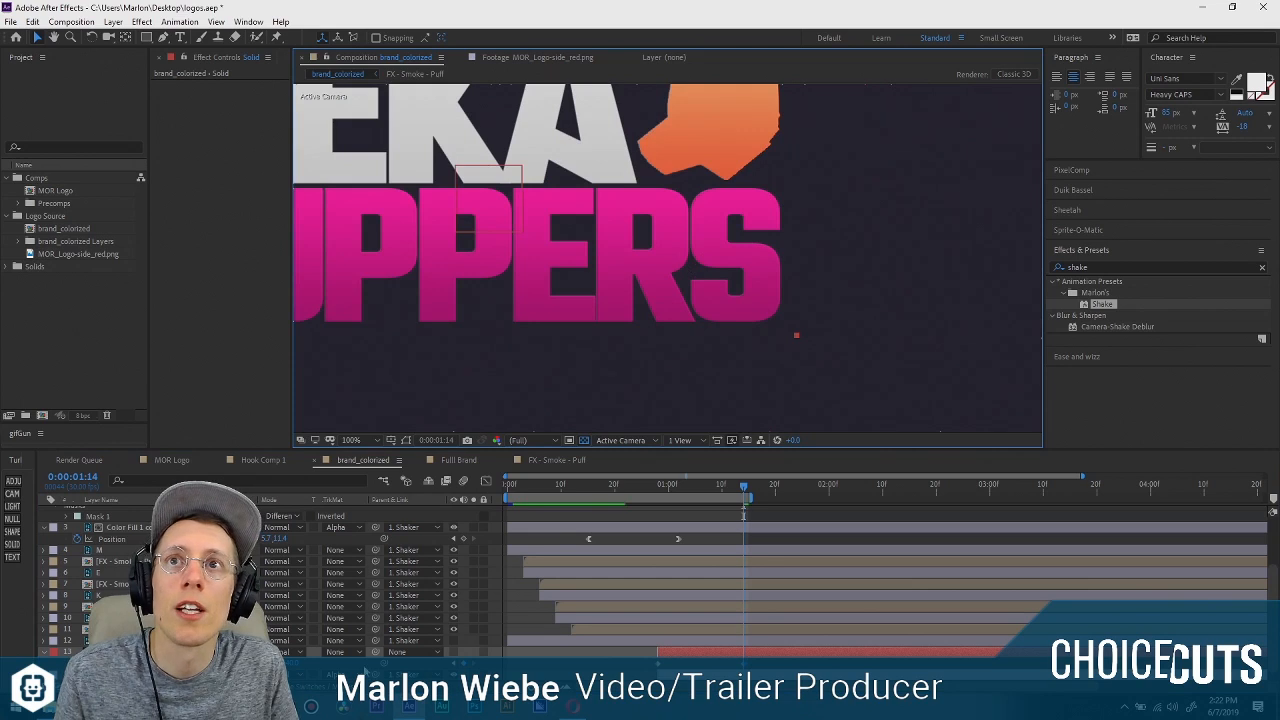
drag(270, 663, 256, 664)
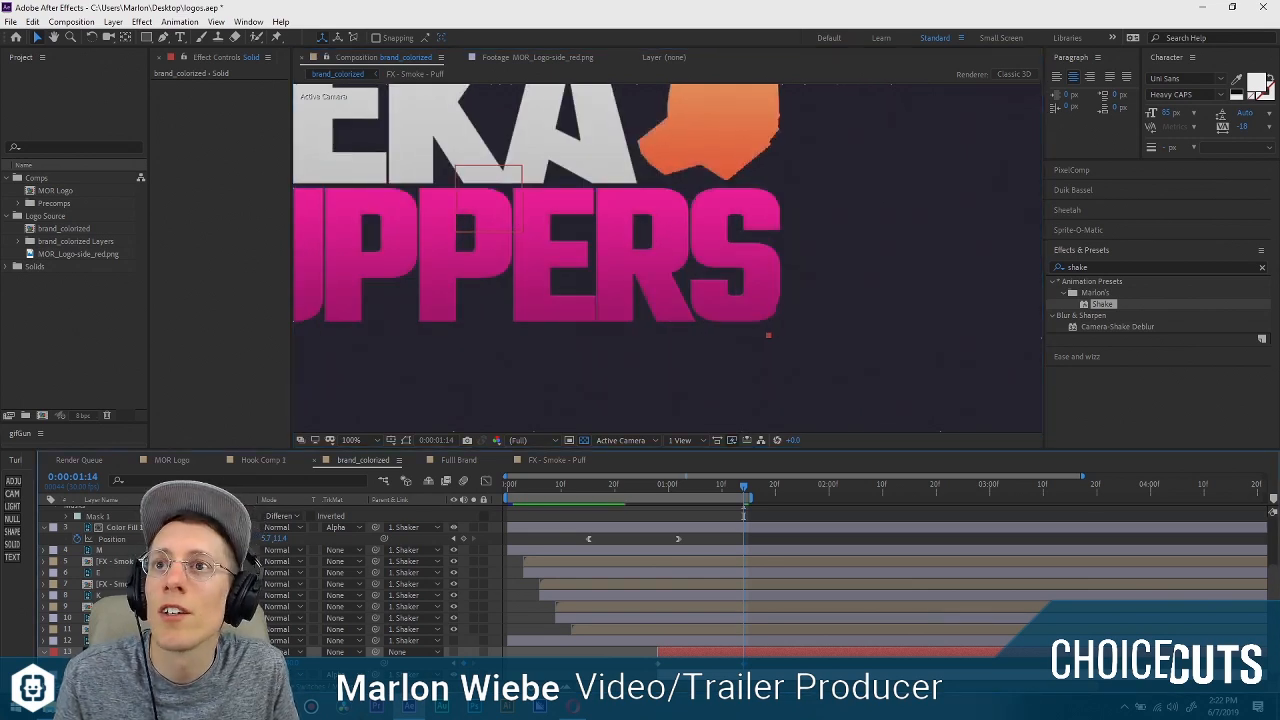
drag(265, 664, 270, 664)
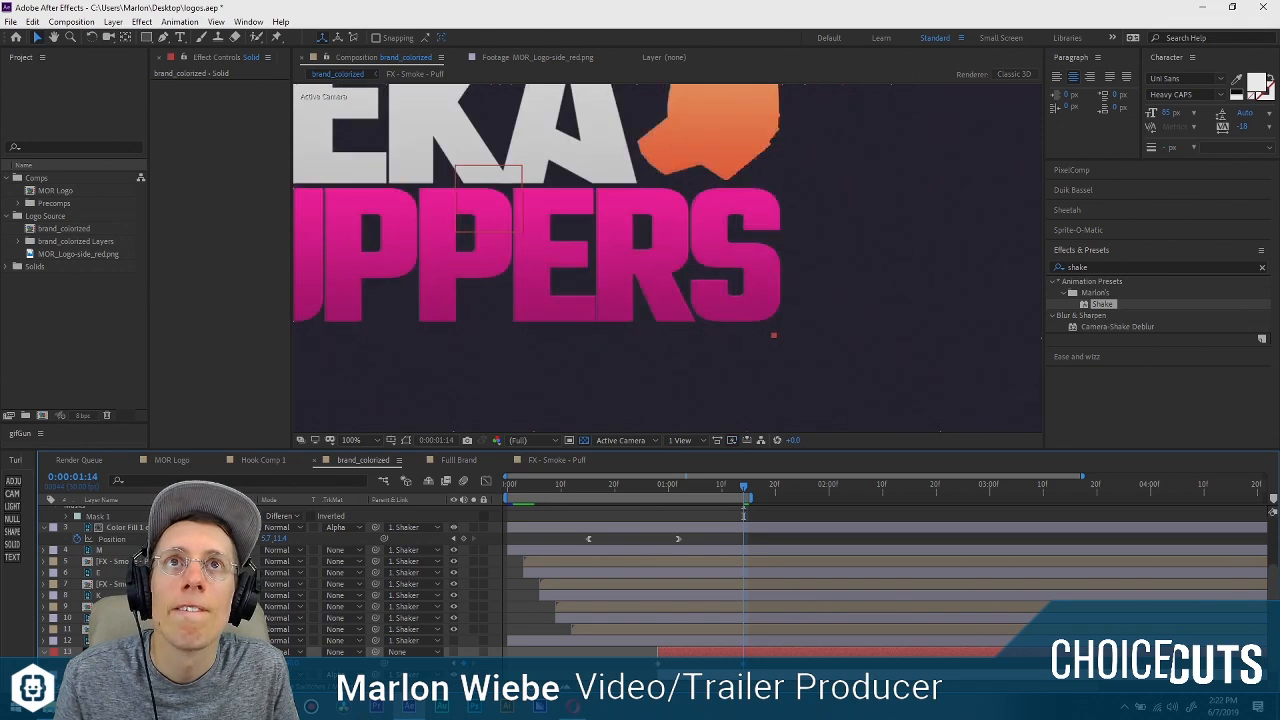
click(735, 663)
Play back and scrub through the PUPPERS wipe to check its timing against the MEKA letters and smoke.
scroll(703, 574, down, 1)
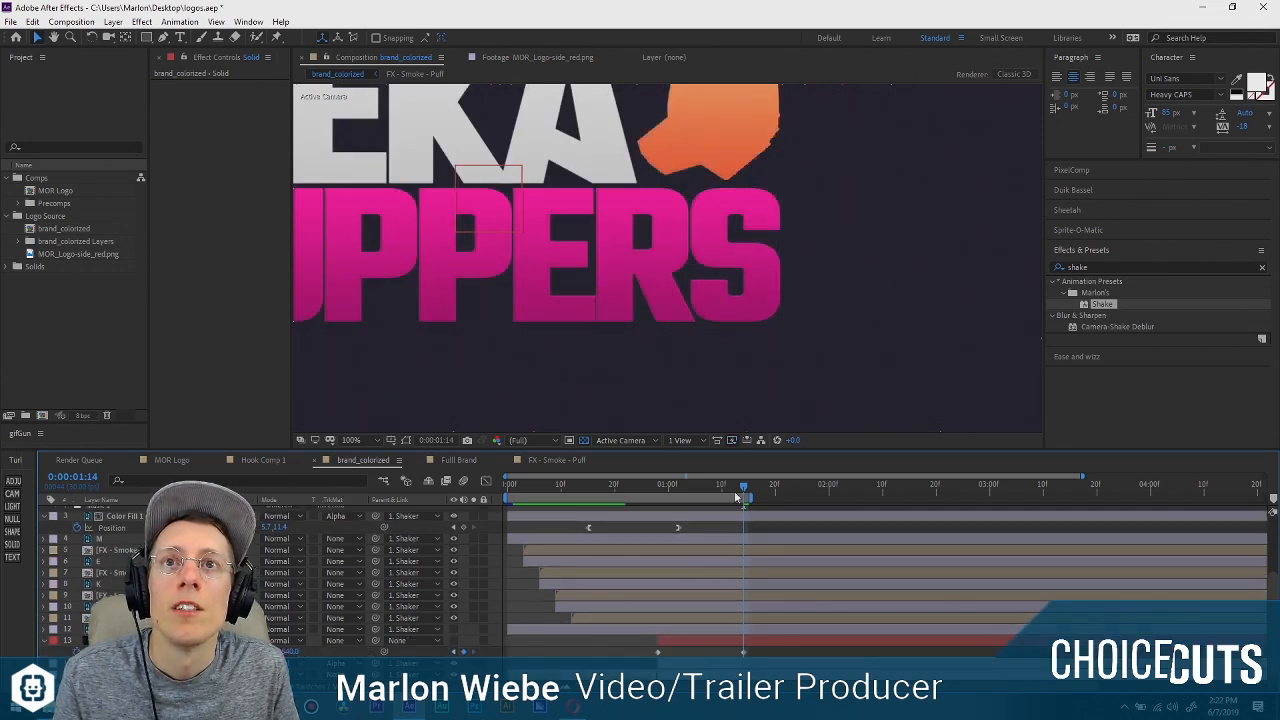
drag(738, 497, 697, 488)
scroll(694, 303, down, 3)
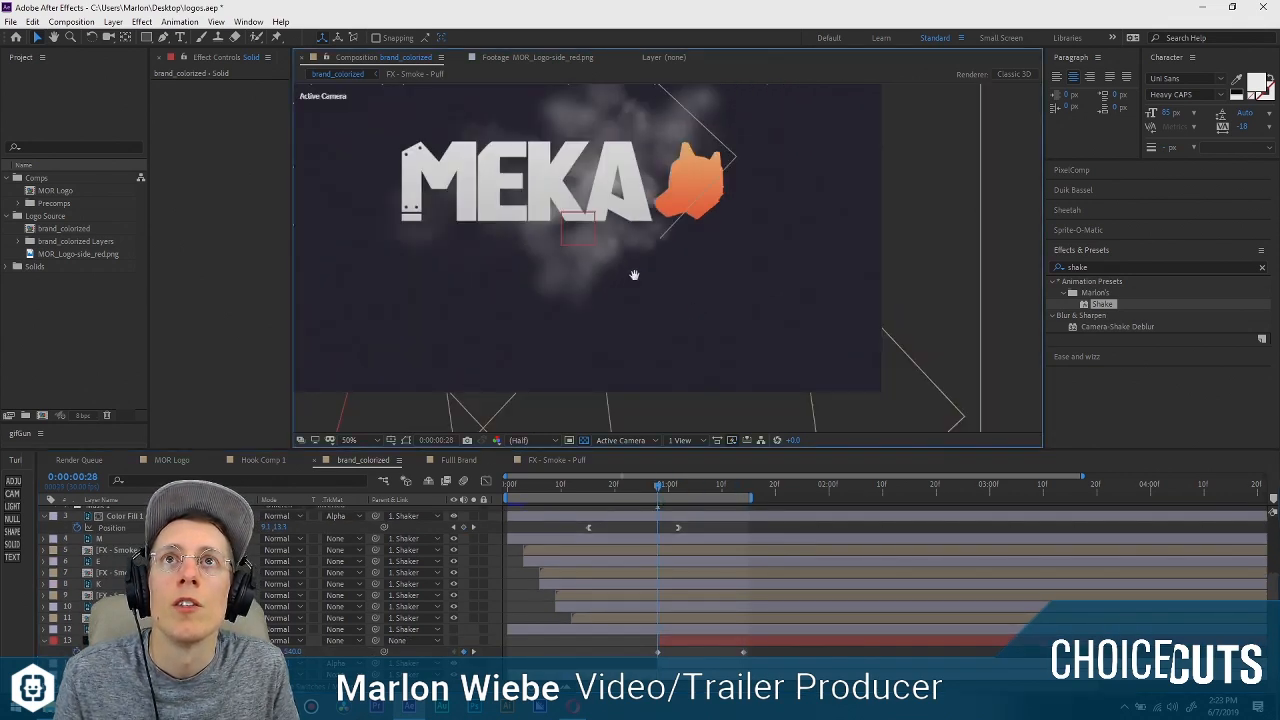
key(space)
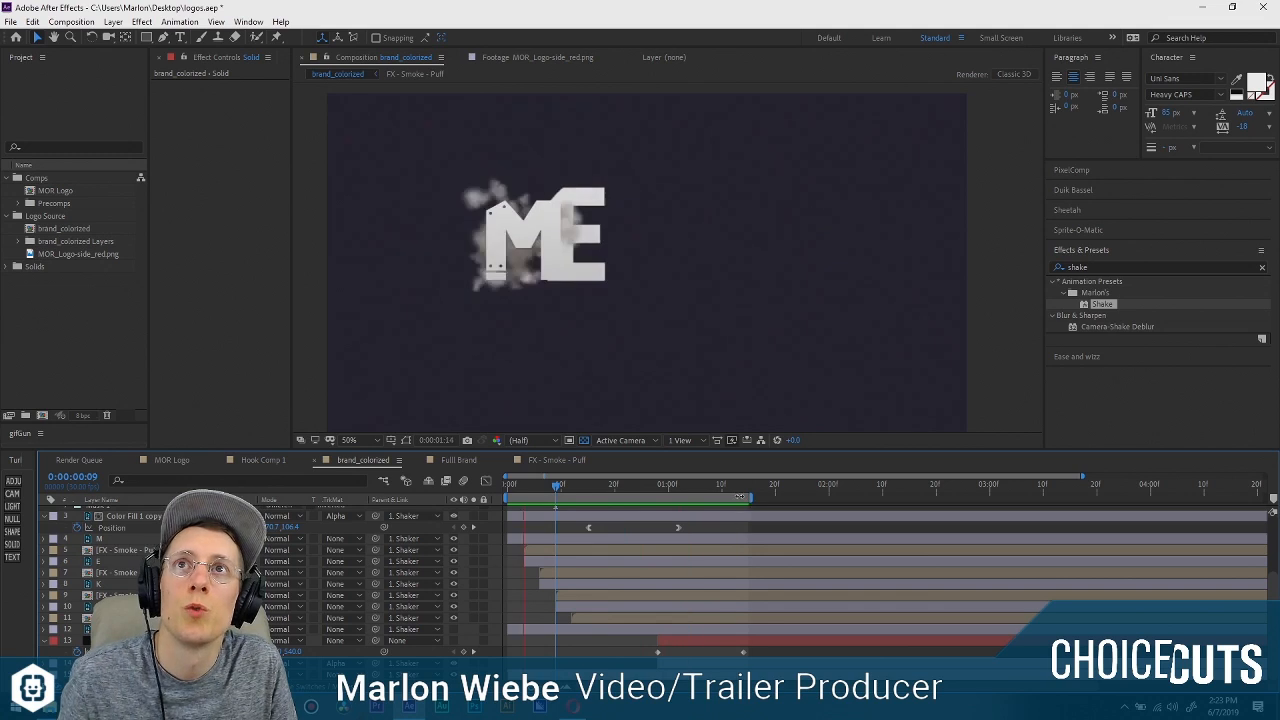
mouse_move(658, 485)
mouse_down()
mouse_move(724, 497)
mouse_move(650, 486)
mouse_move(668, 486)
mouse_up()
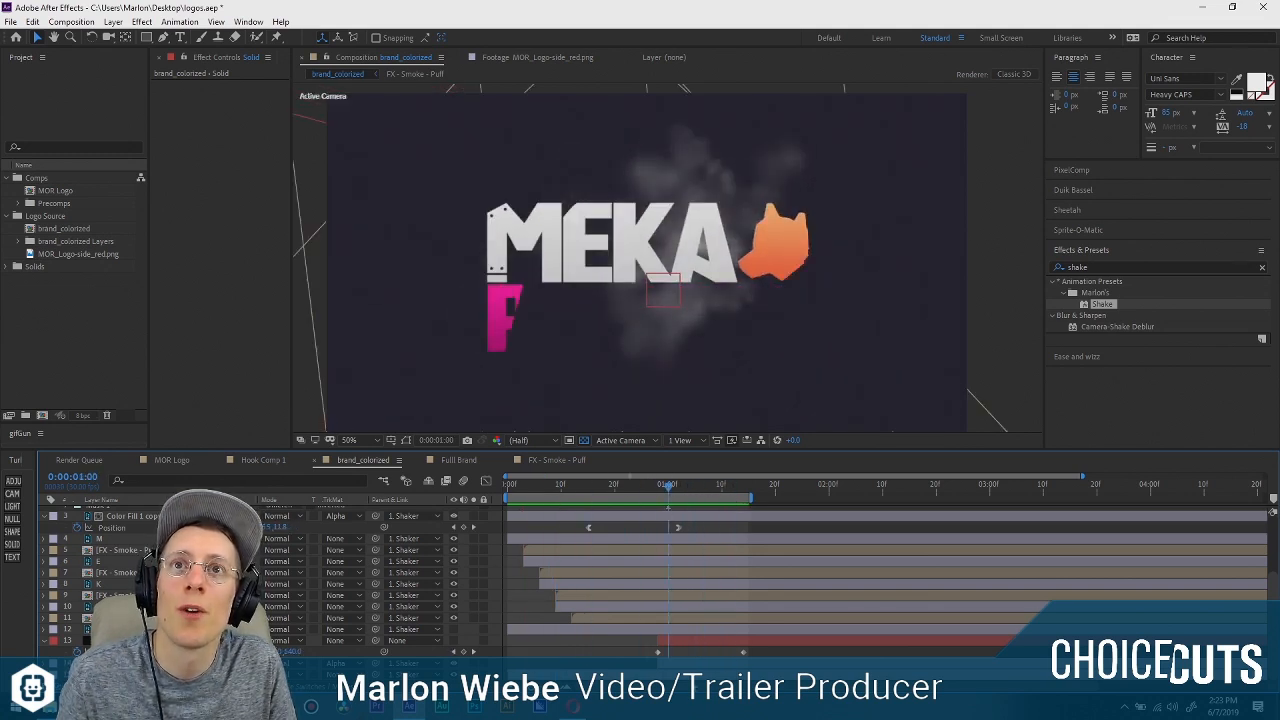
scroll(63, 636, up, 1)
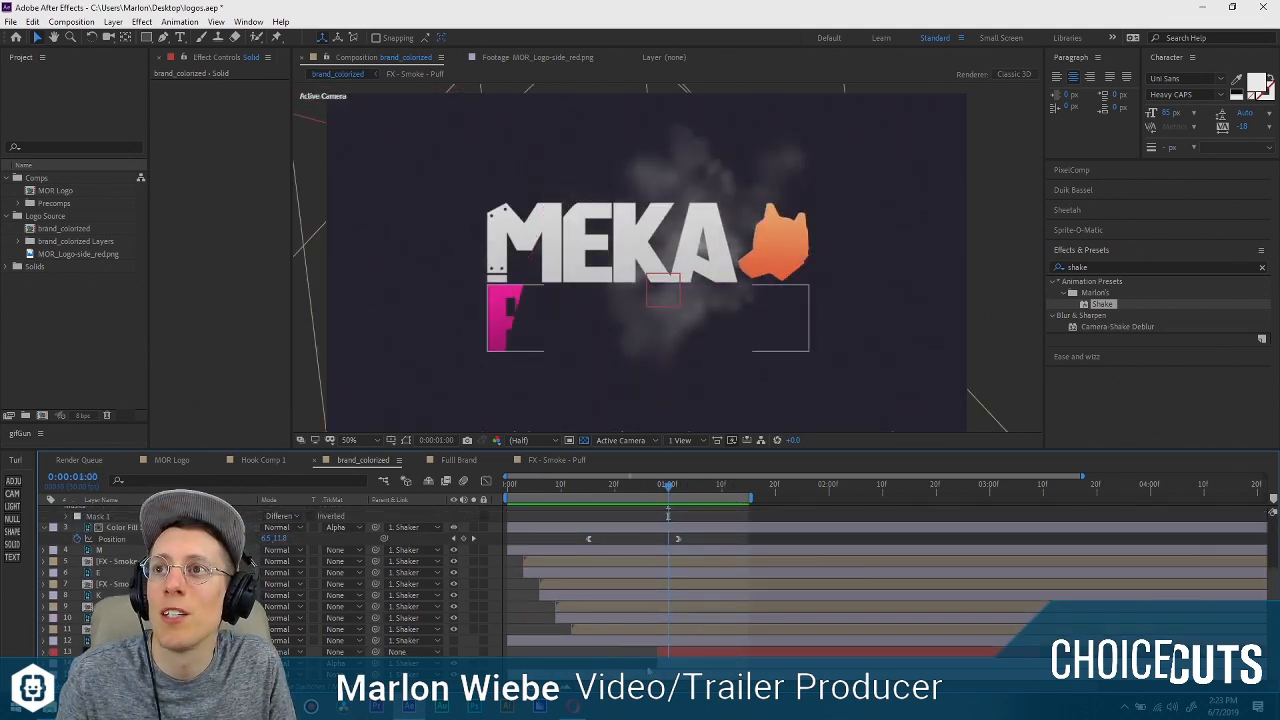
drag(671, 487, 750, 518)
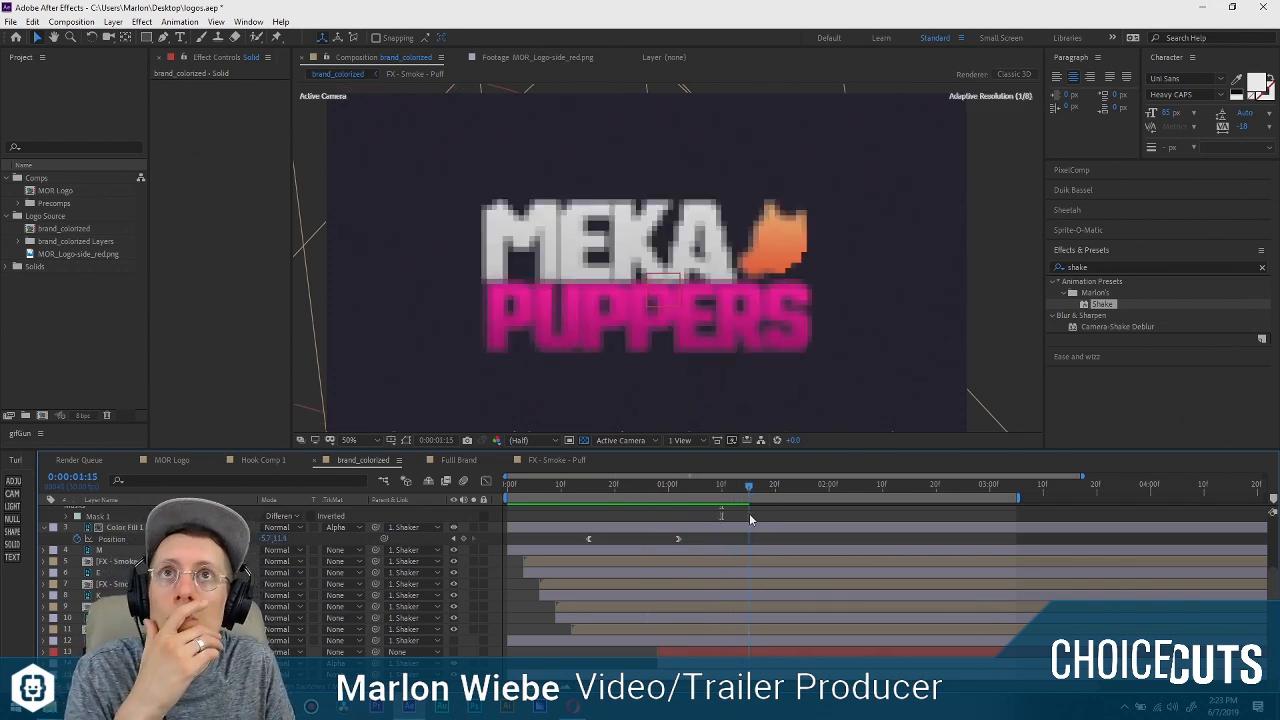
Apply the Glow effect to the PUPPERS layer and set its Glow Radius to 61.
click(758, 312)
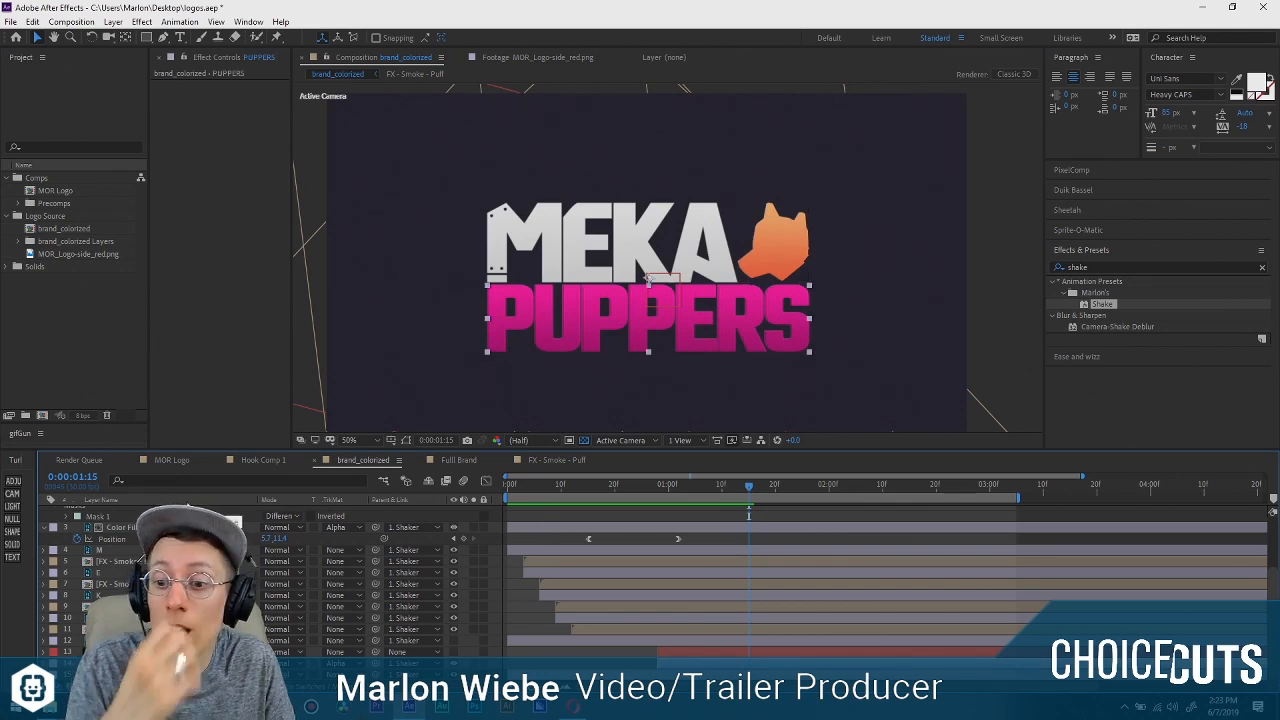
key(ctrl+space)
text(glwo)
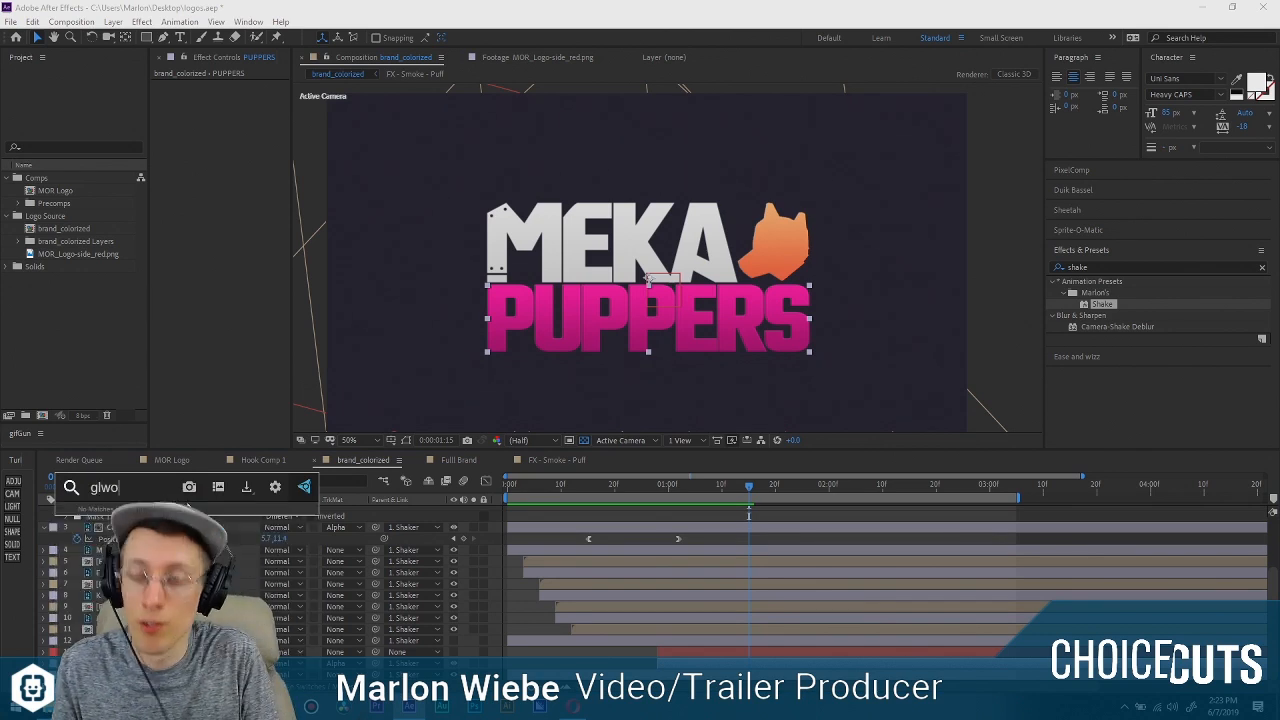
key(BackSpace)
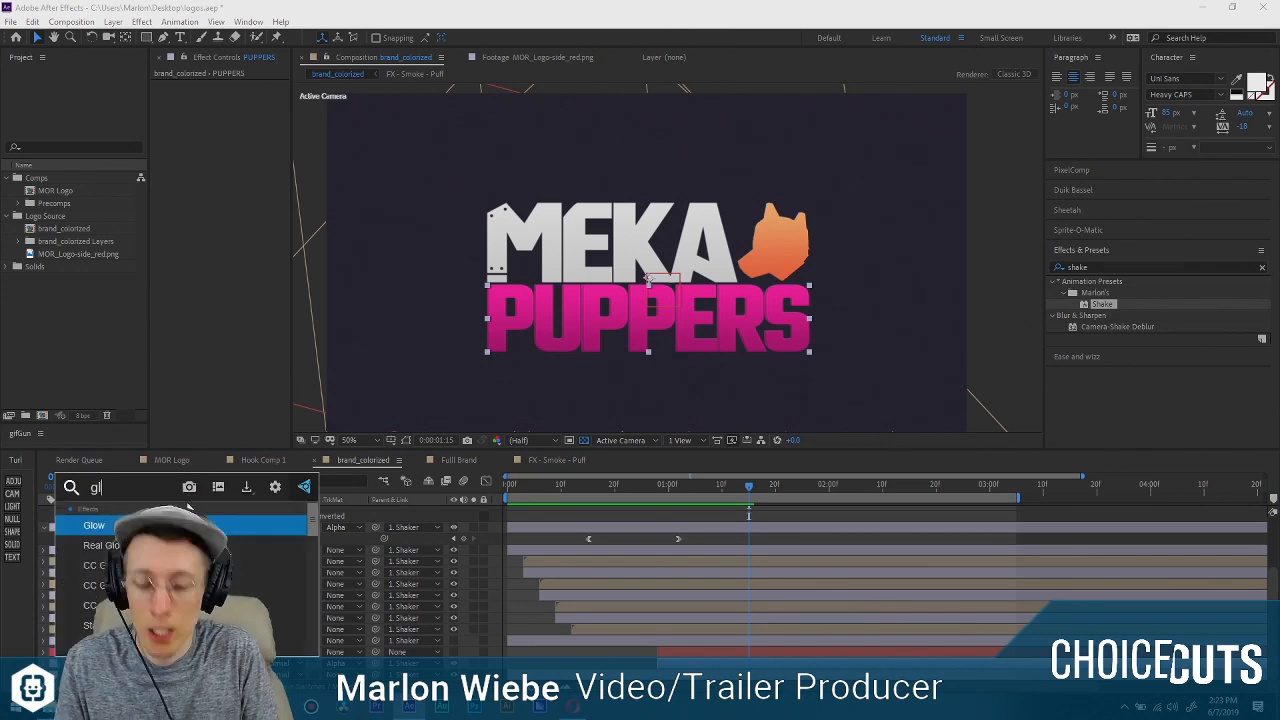
key(Return)
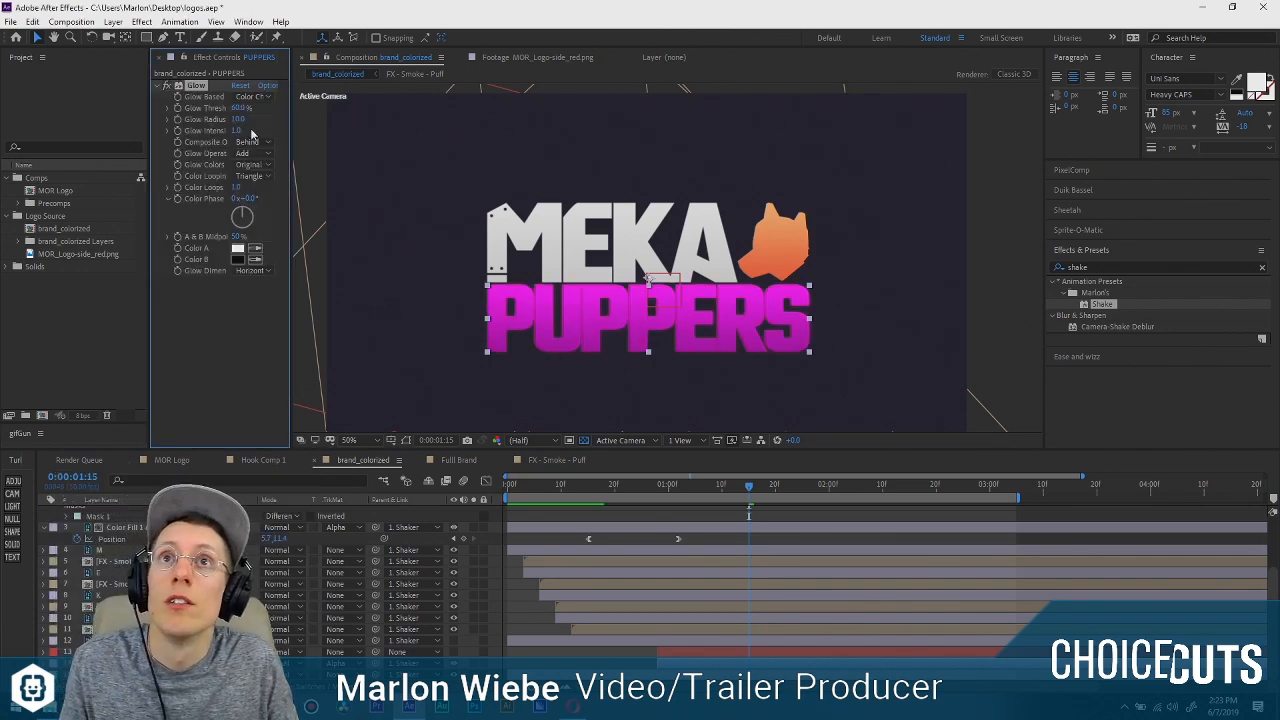
mouse_move(290, 130)
mouse_down()
mouse_move(352, 130)
mouse_move(308, 118)
mouse_up()
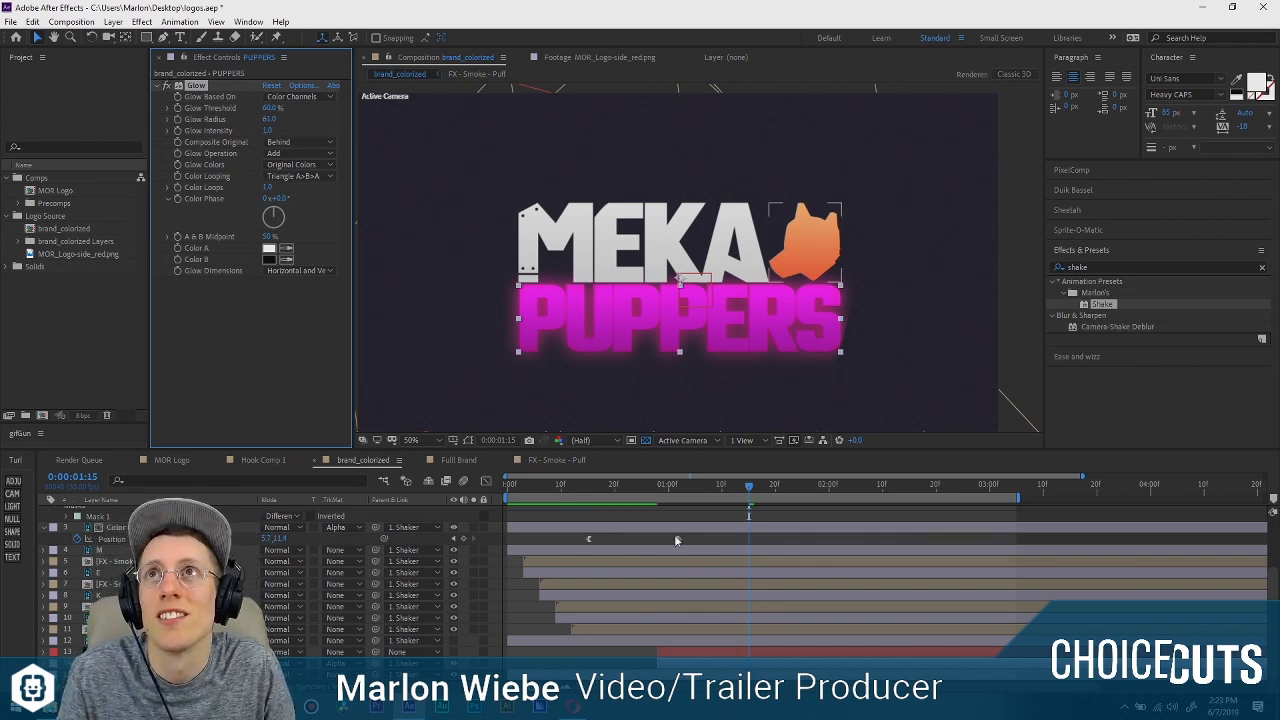
Duplicate the glowing PUPPERS layer at 0:00:01:02 and set the copy to No Track Matte.
mouse_move(660, 486)
mouse_down()
mouse_move(691, 486)
mouse_move(679, 485)
mouse_up()
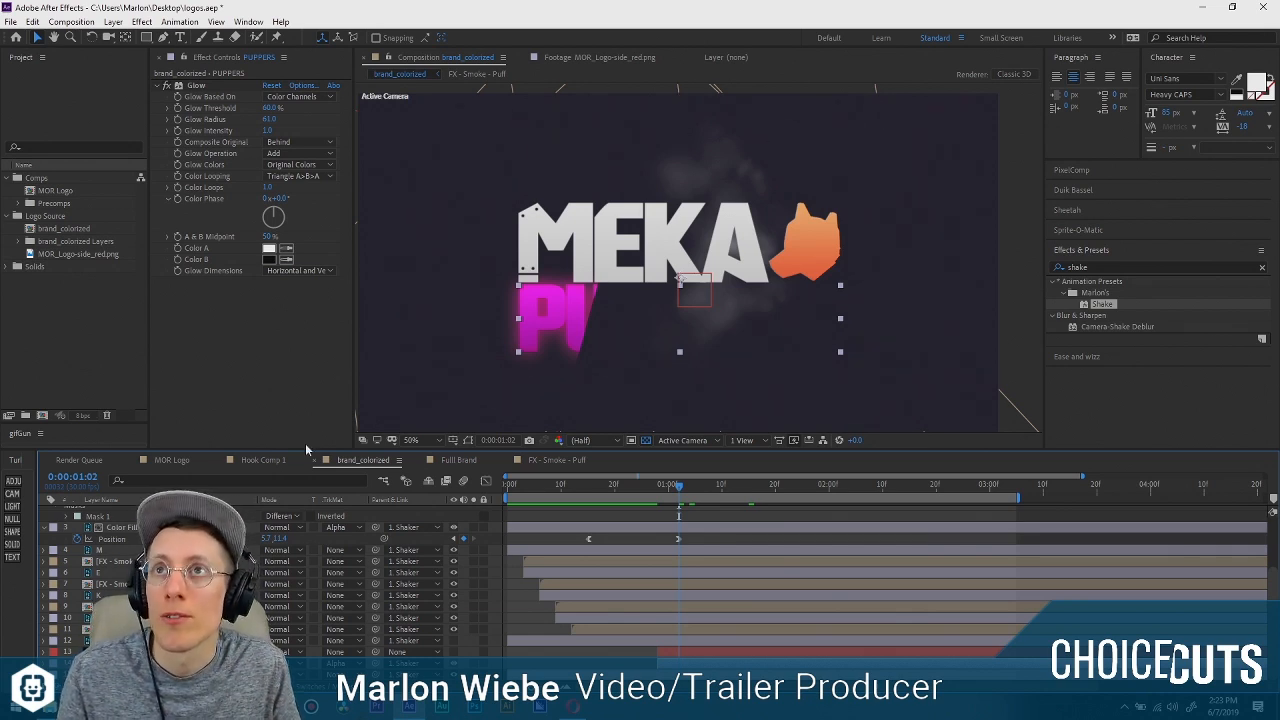
key(ctrl+d)
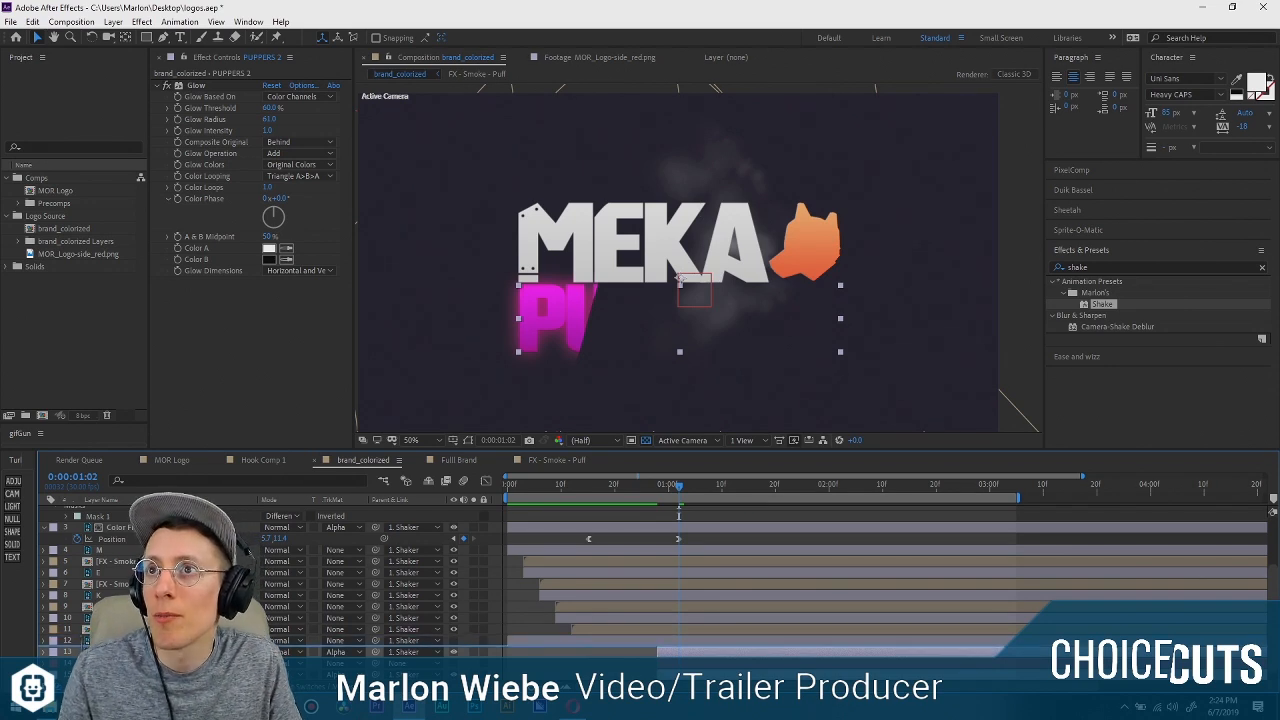
click(340, 653)
click(372, 575)
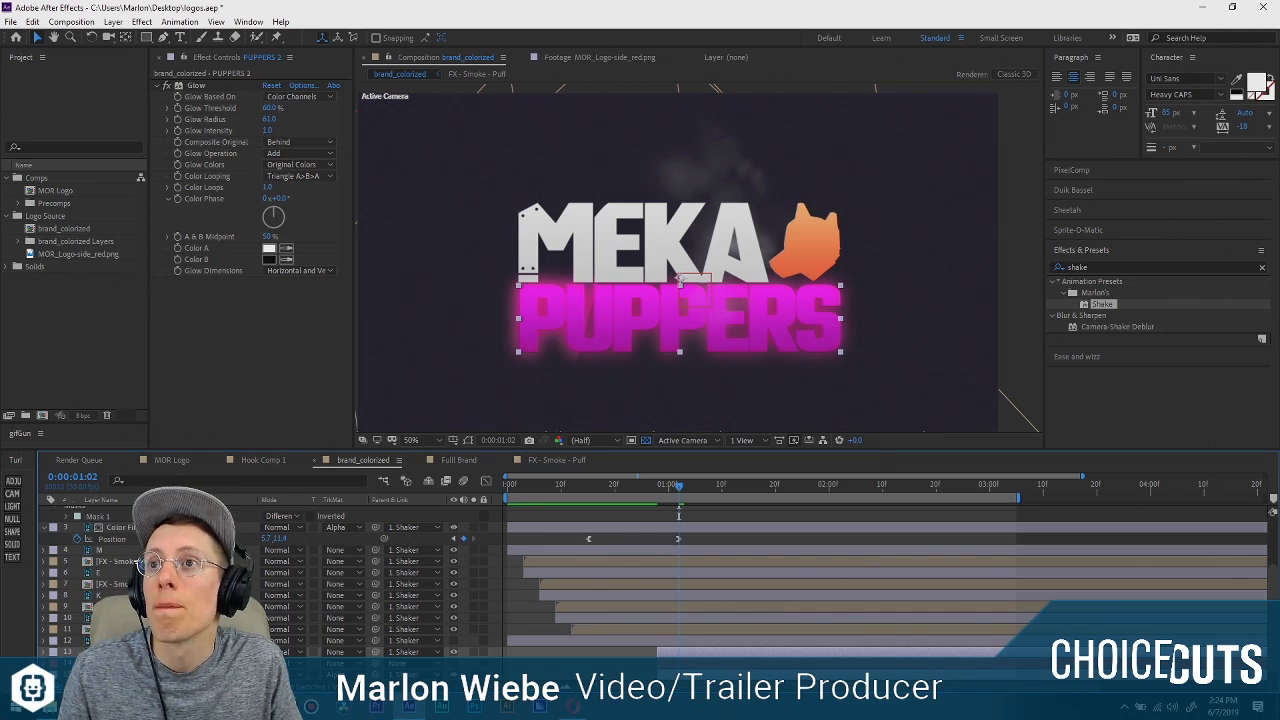
Create a solid above the glowing PUPPERS copy and draw a slanted four-point band mask on it across the middle of the logo.
click(13, 546)
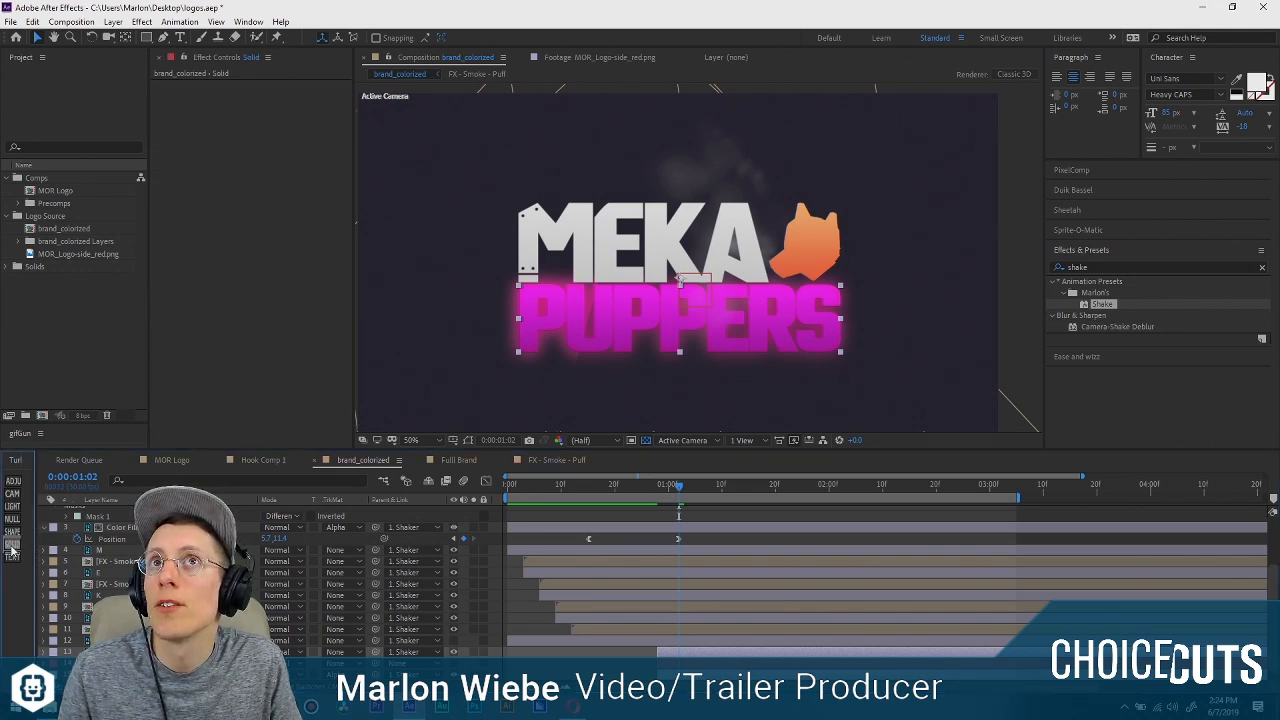
key(comma)
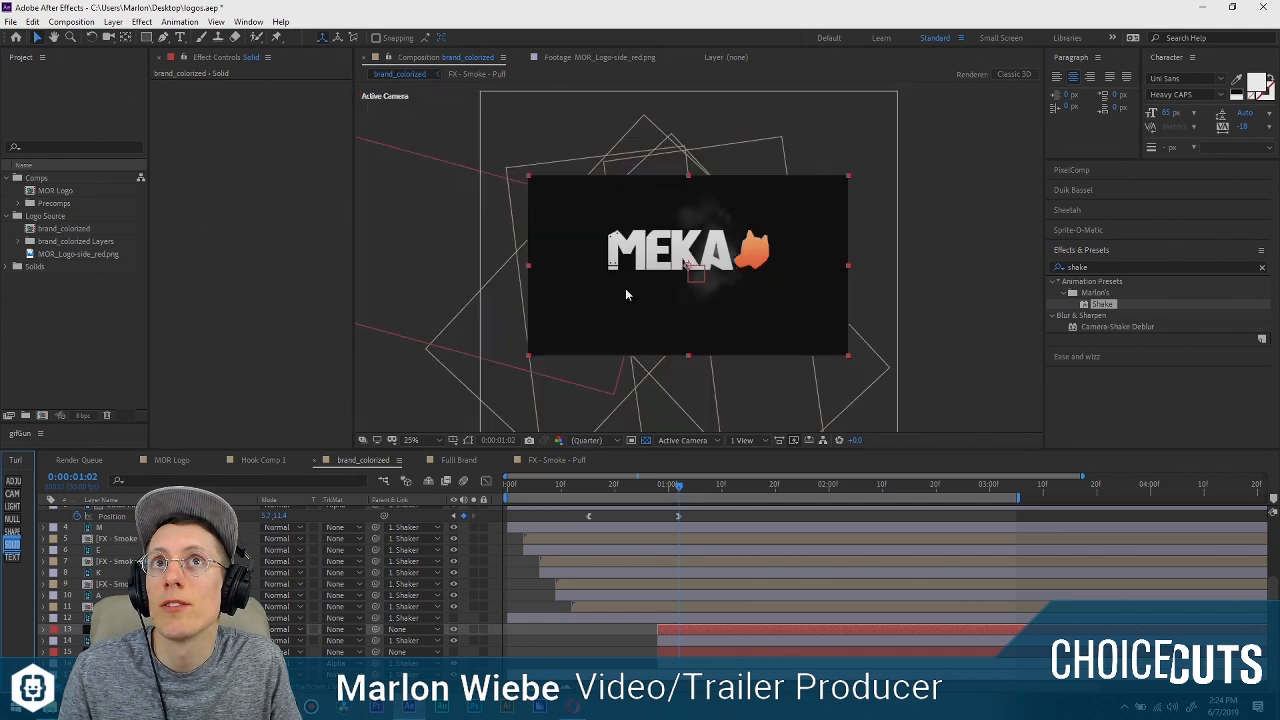
click(163, 37)
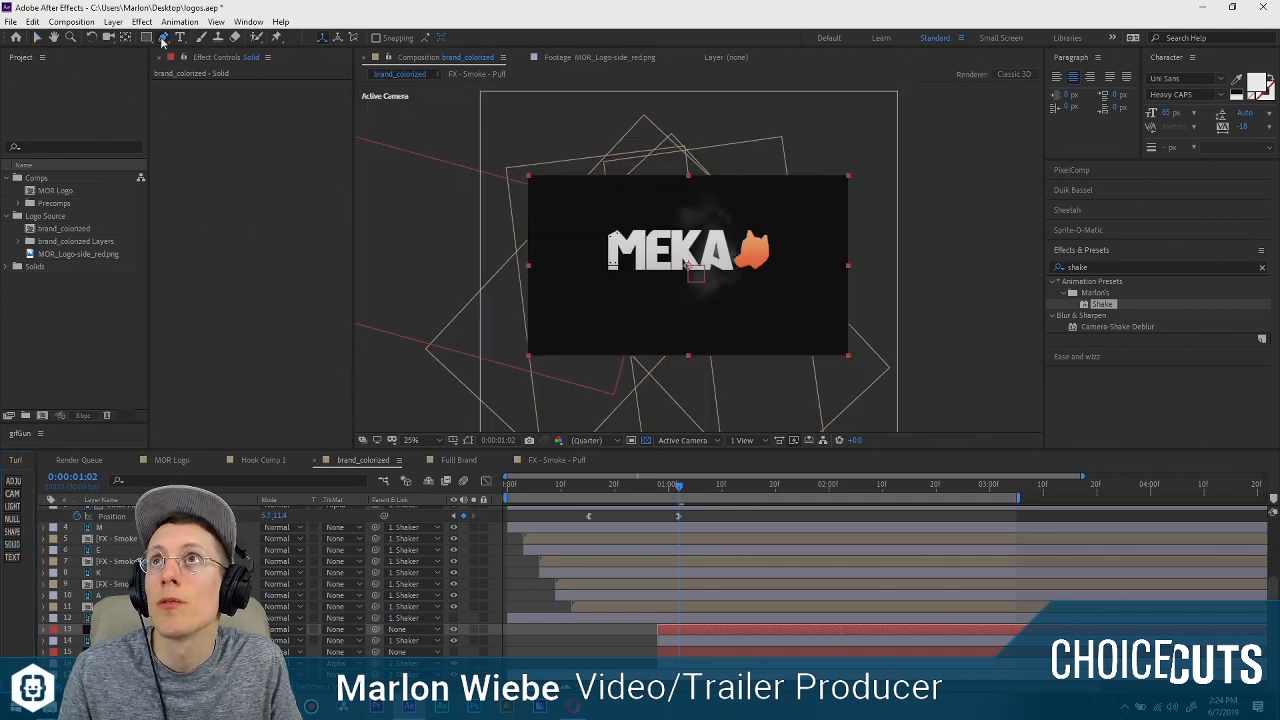
click(709, 158)
click(657, 386)
click(599, 386)
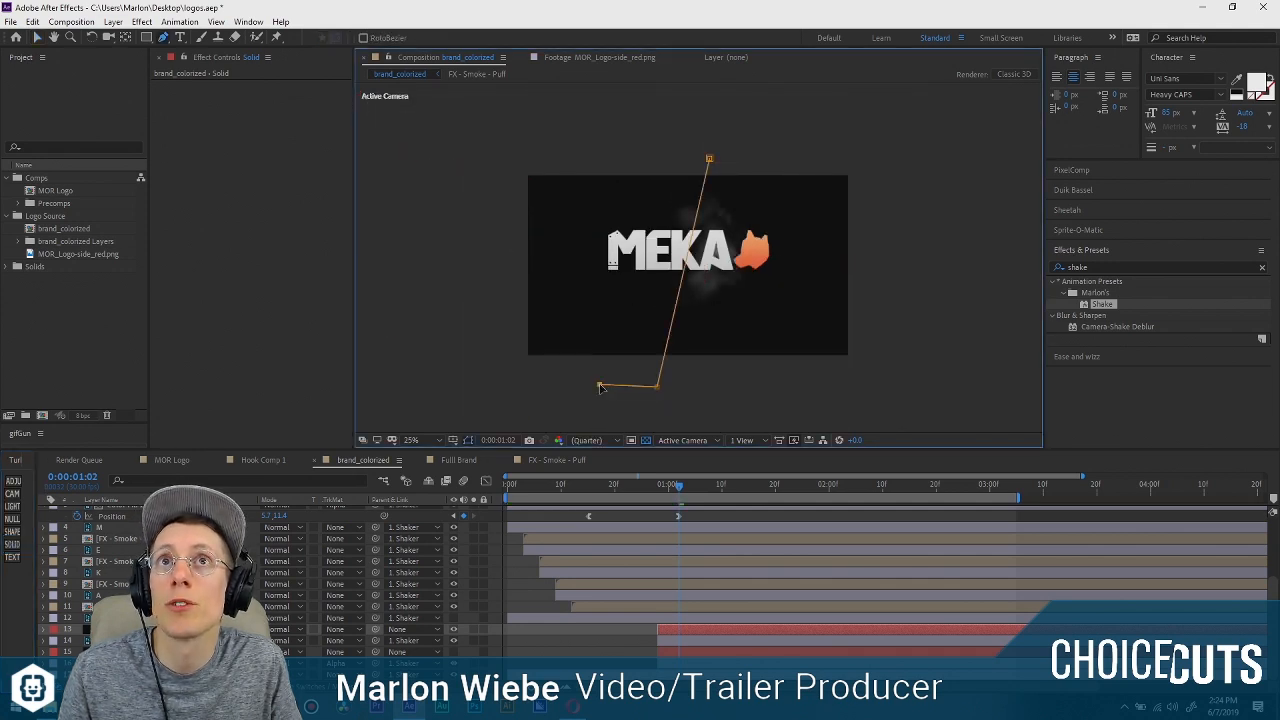
click(661, 160)
click(709, 158)
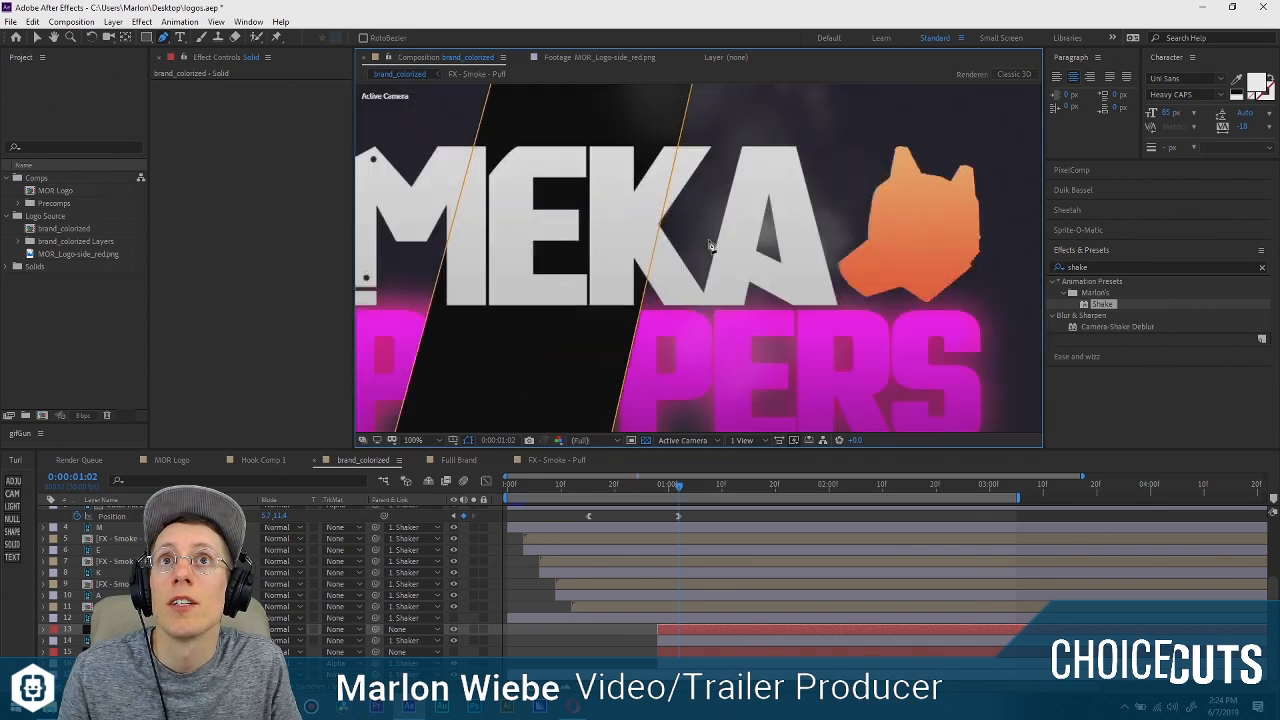
Adjust the two lower corners of the solid's mask so the slanted band has a straight base and an even width.
key(v)
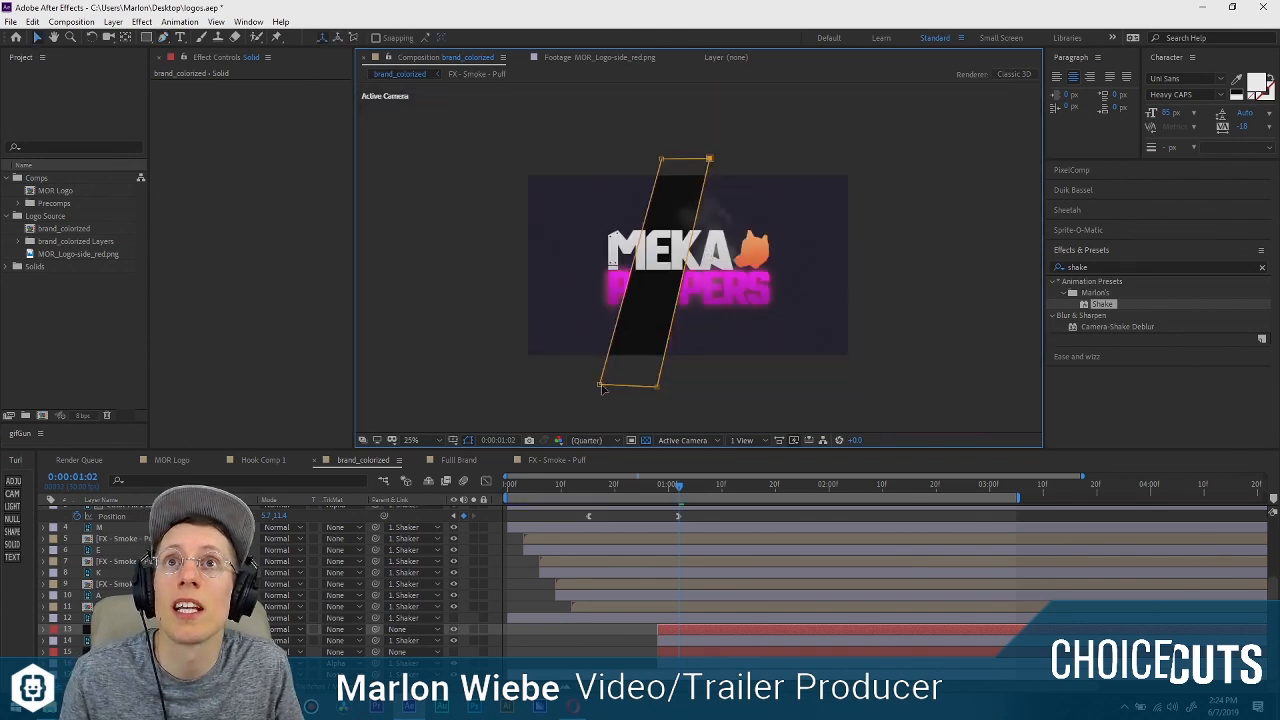
drag(599, 386, 654, 396)
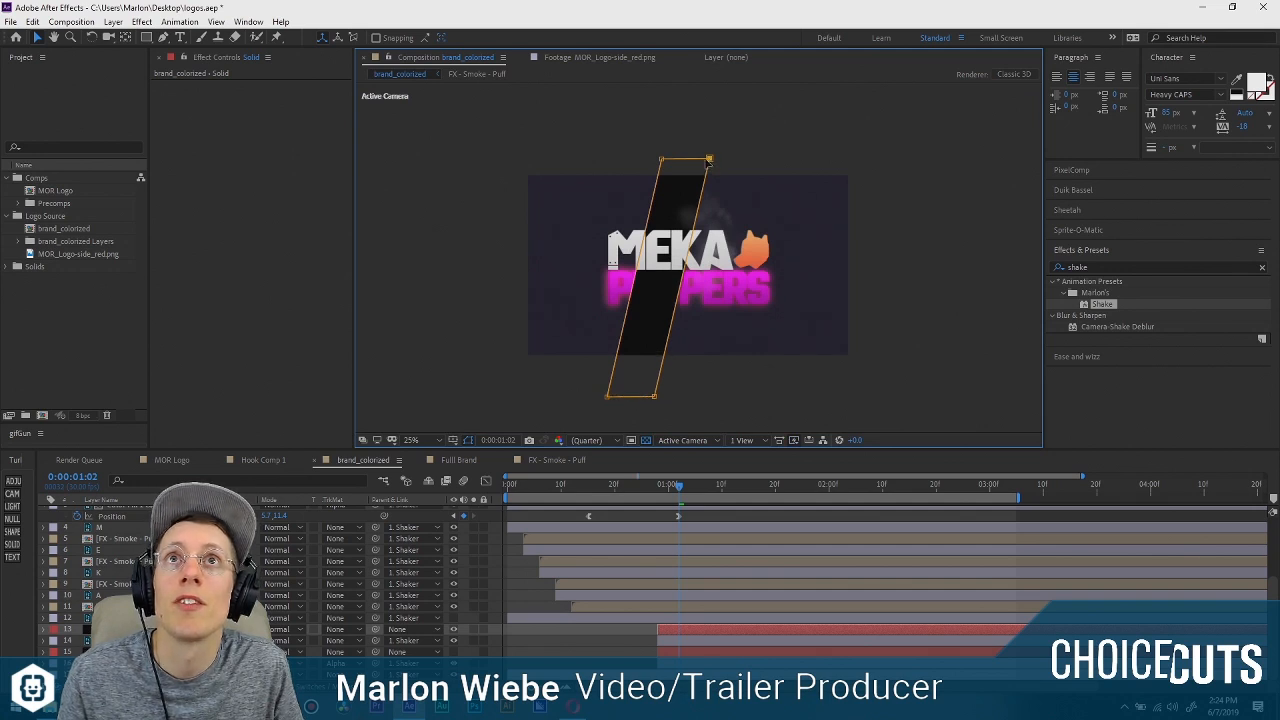
key(period)
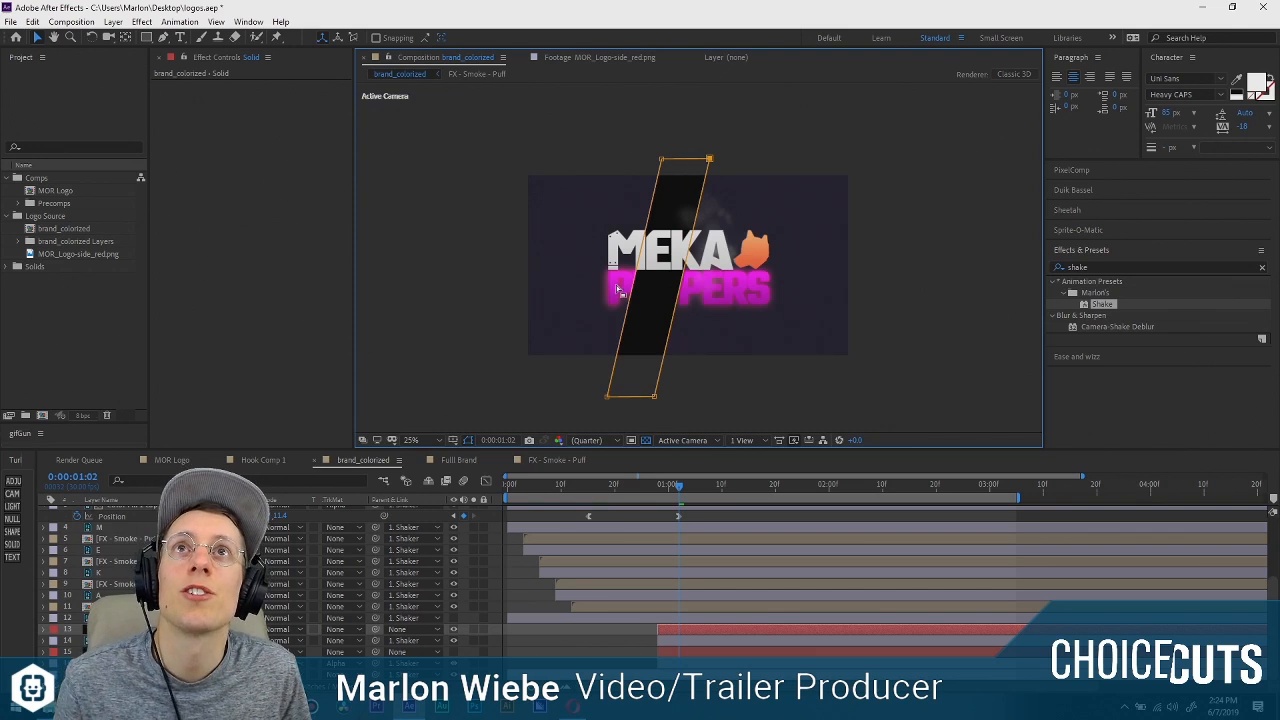
Set the slanted mask's feather to 76 pixels and hide the solid.
click(46, 628)
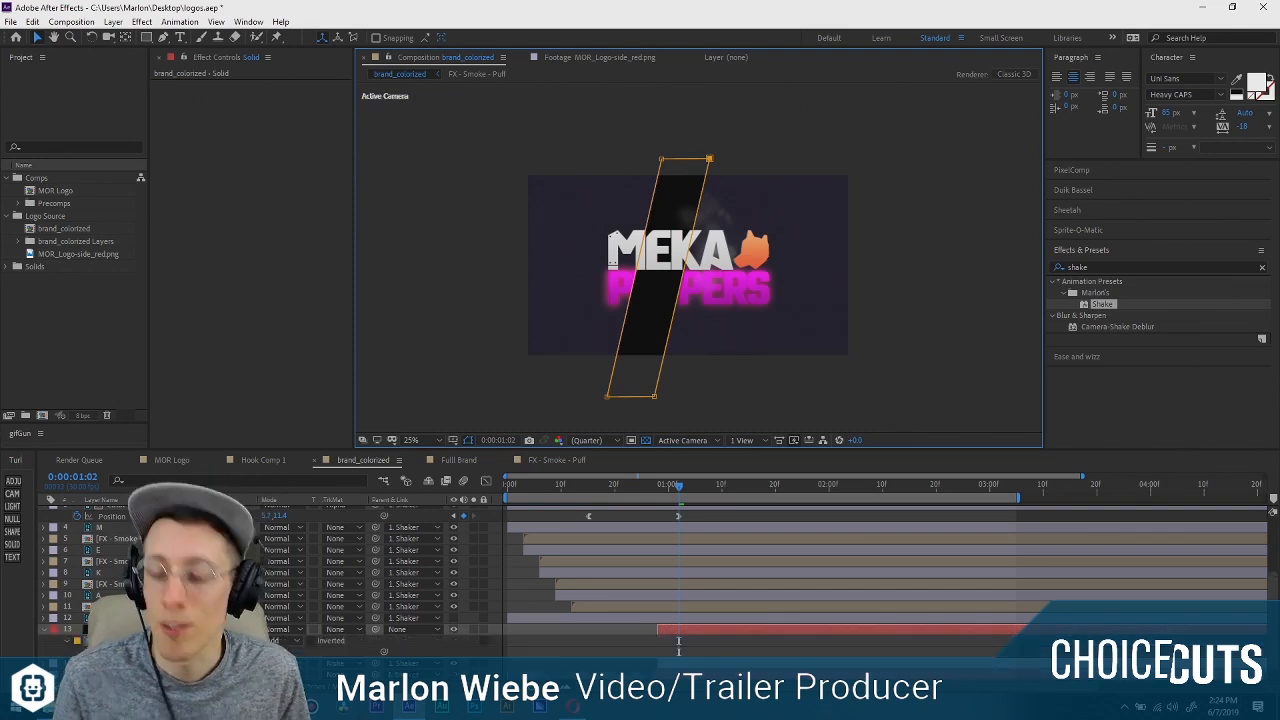
scroll(66, 645, down, 1)
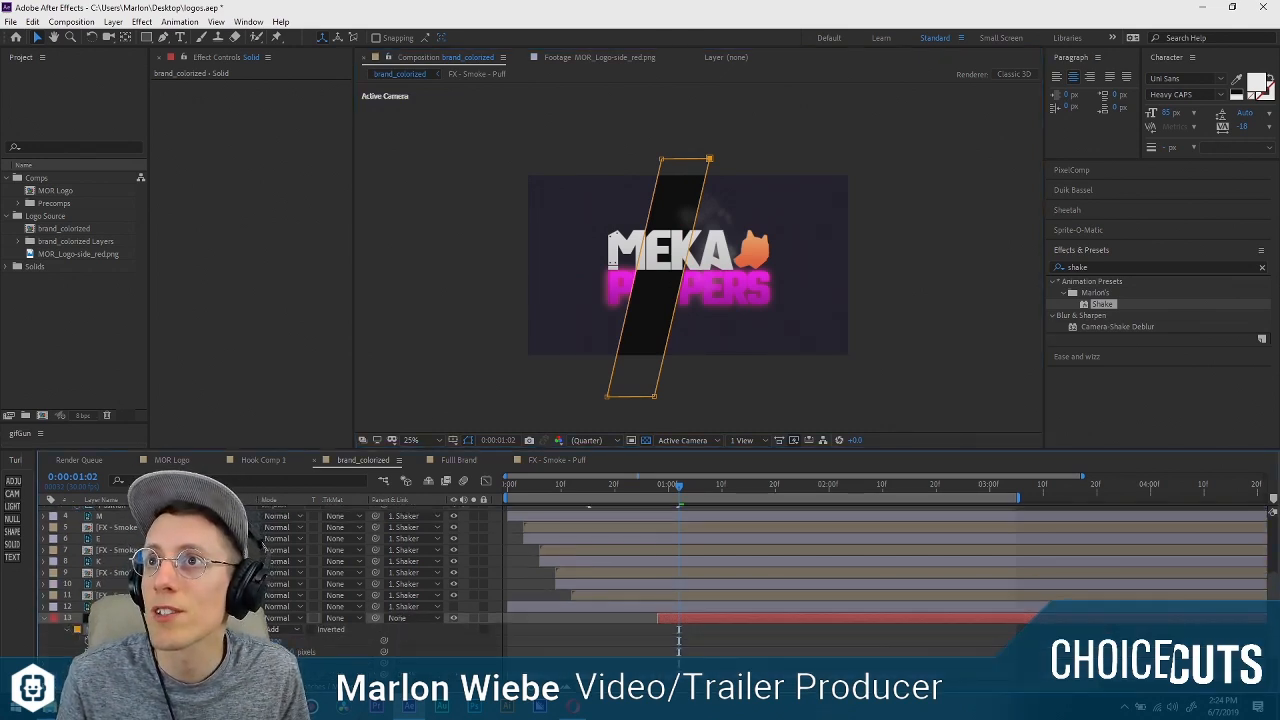
scroll(612, 400, up, 4)
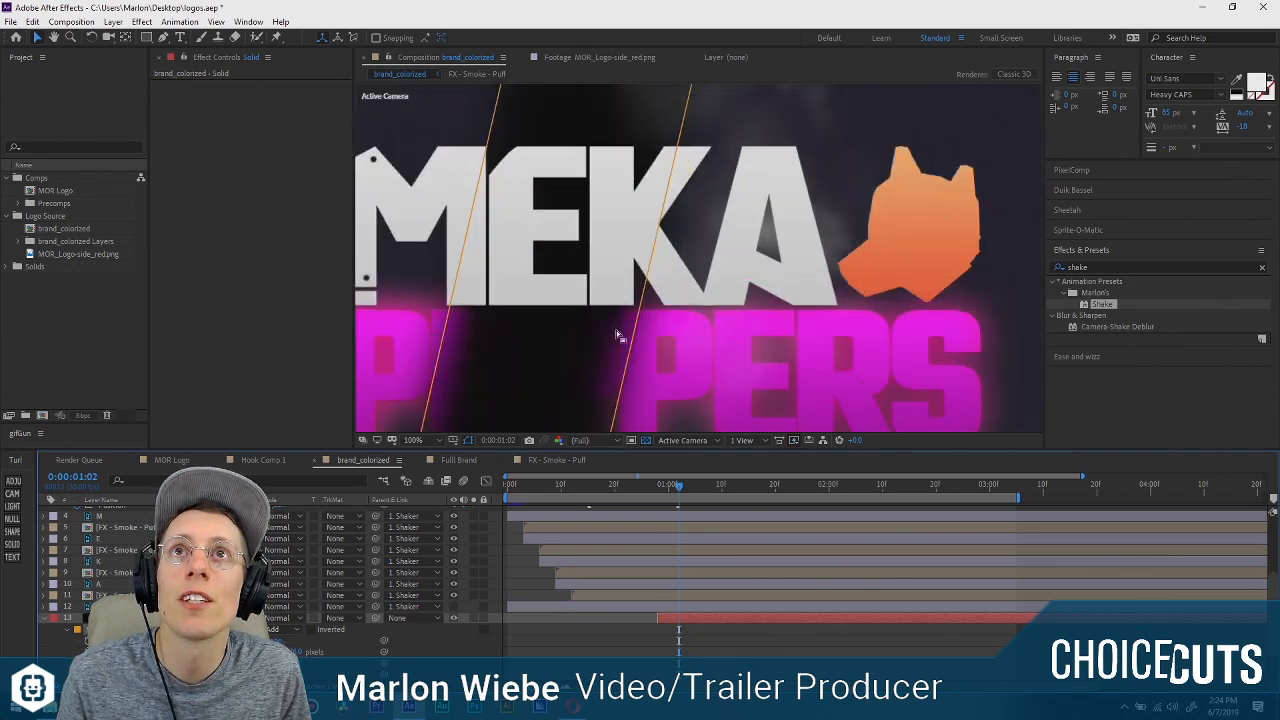
scroll(676, 193, down, 2)
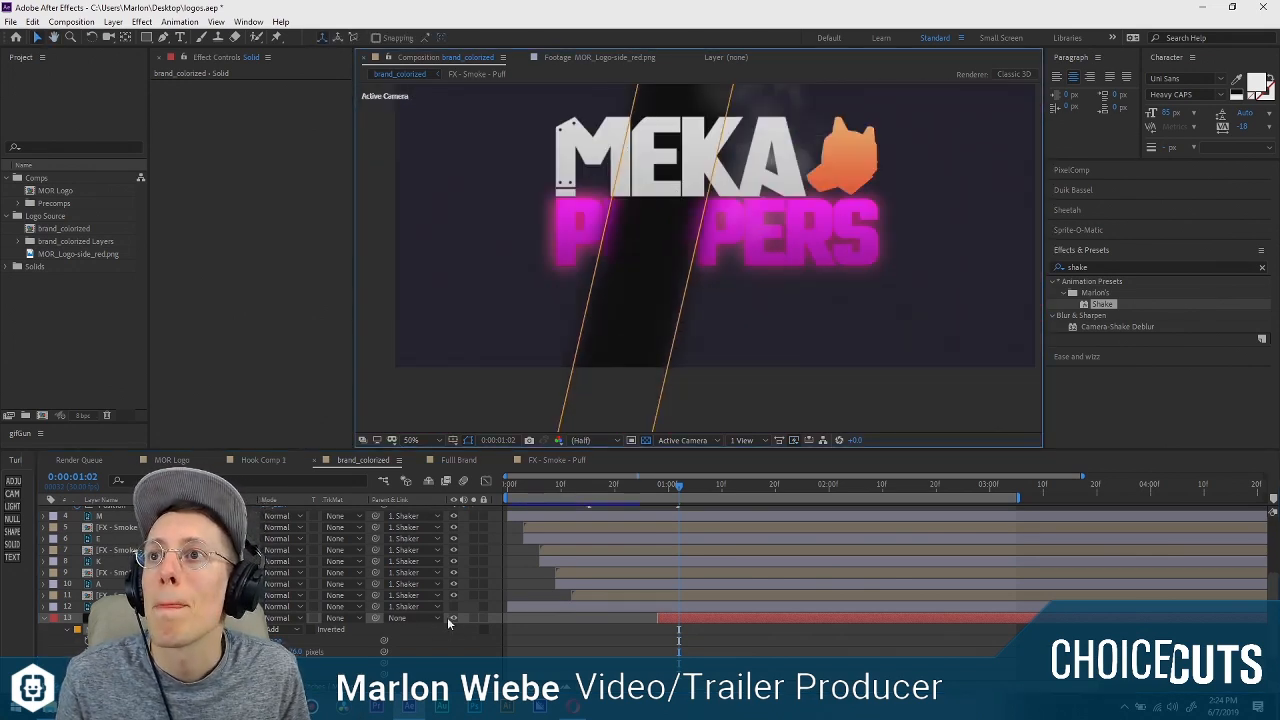
click(451, 619)
Turn off the Glow effect on the original PUPPERS layer, leaving it on only for the PUPPERS 2 copy.
scroll(440, 620, down, 1)
click(112, 652)
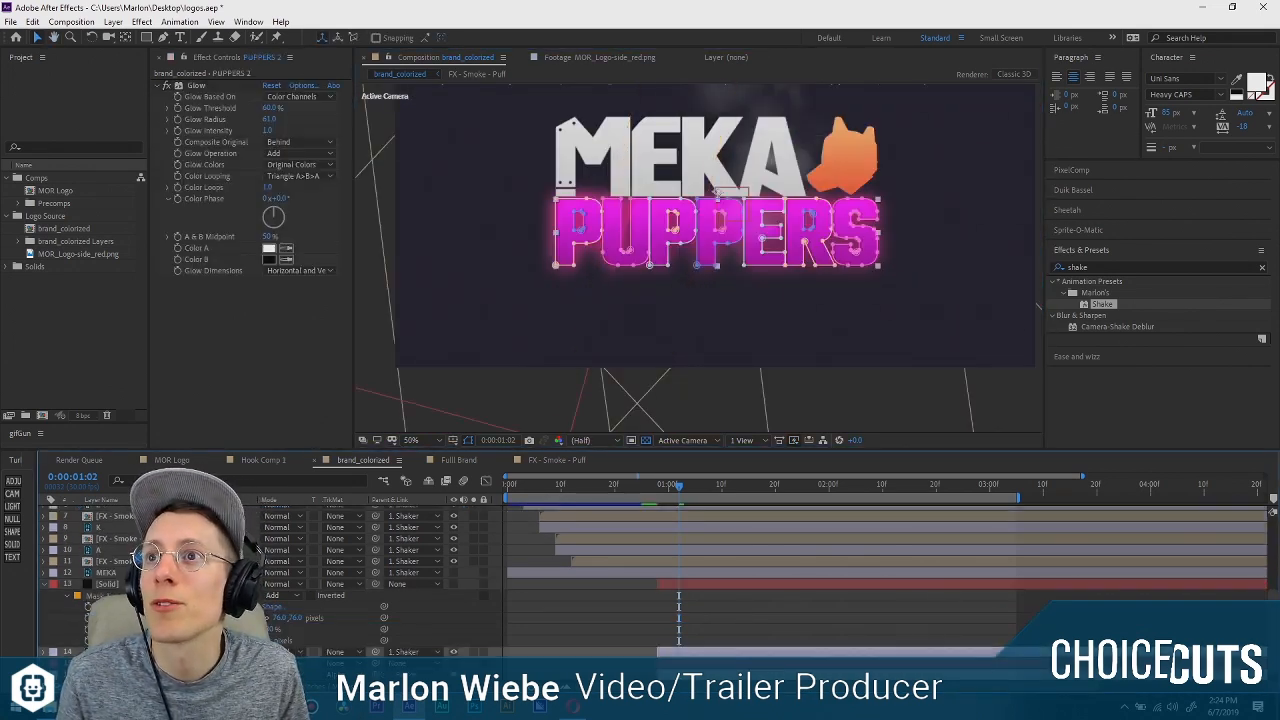
click(47, 588)
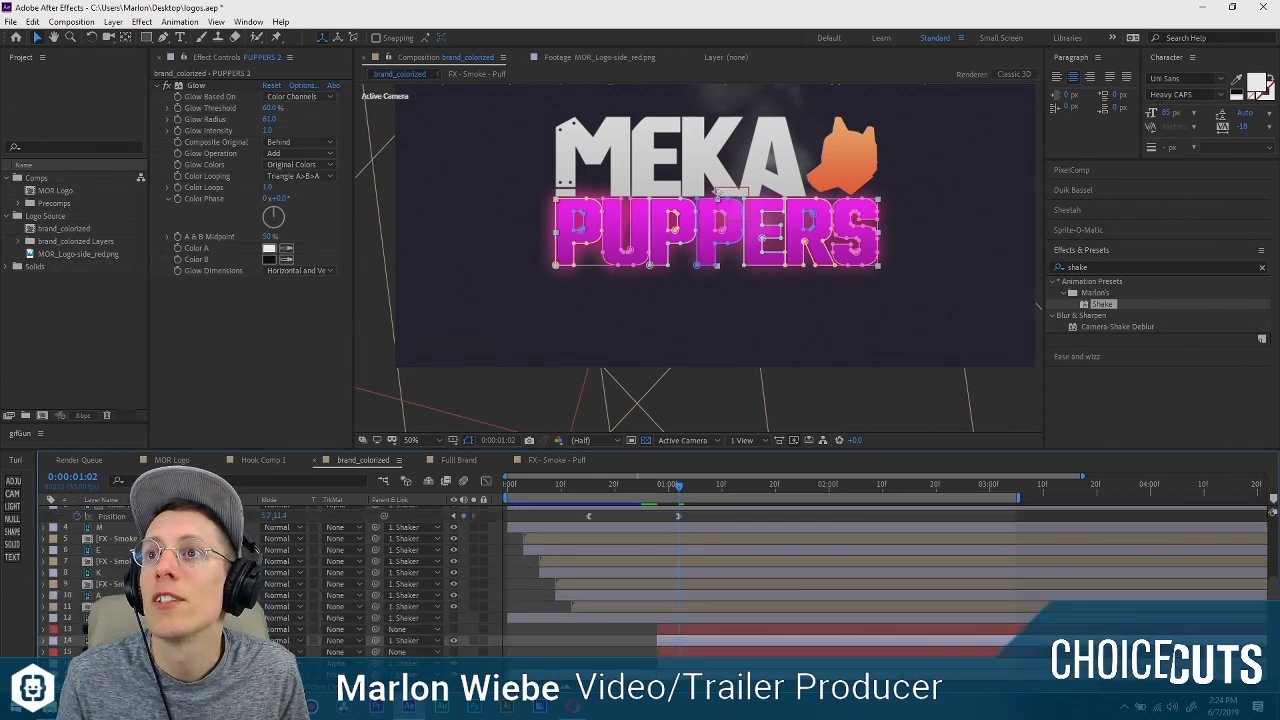
click(112, 663)
click(168, 85)
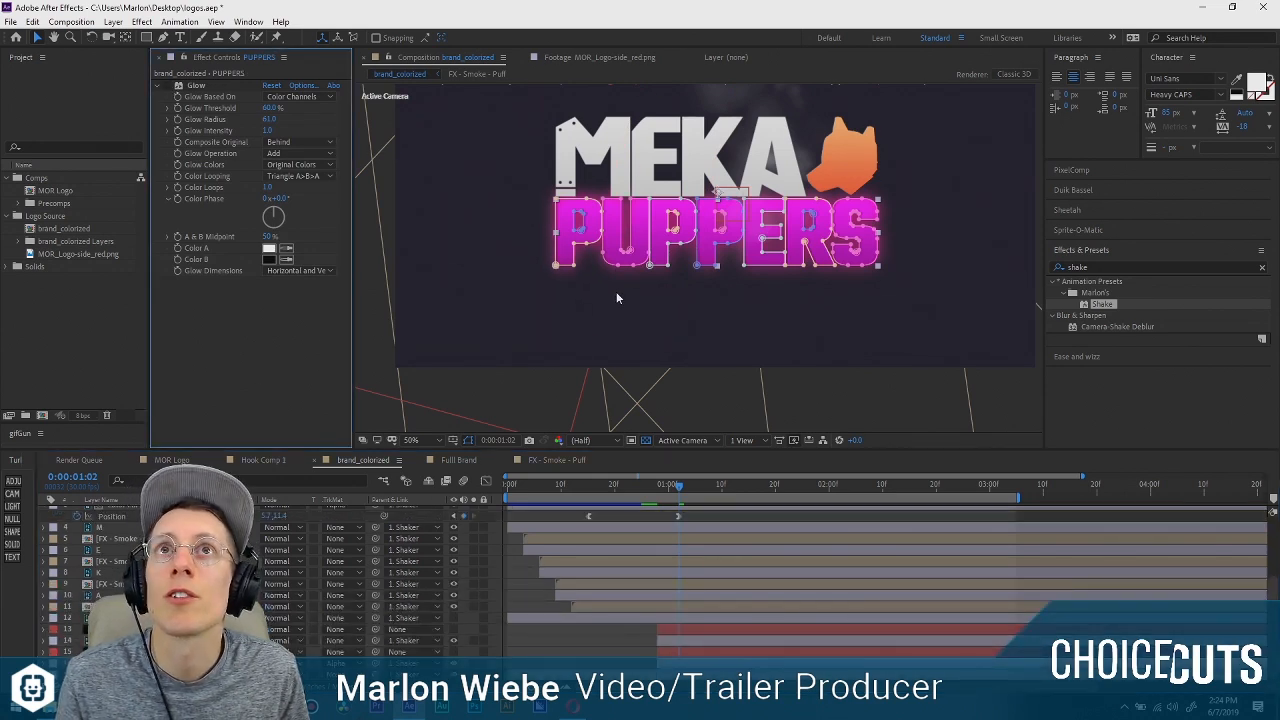
key(slash)
Set the PUPPERS 2 layer's track matte to Alpha Matte using the slanted solid above it.
click(365, 641)
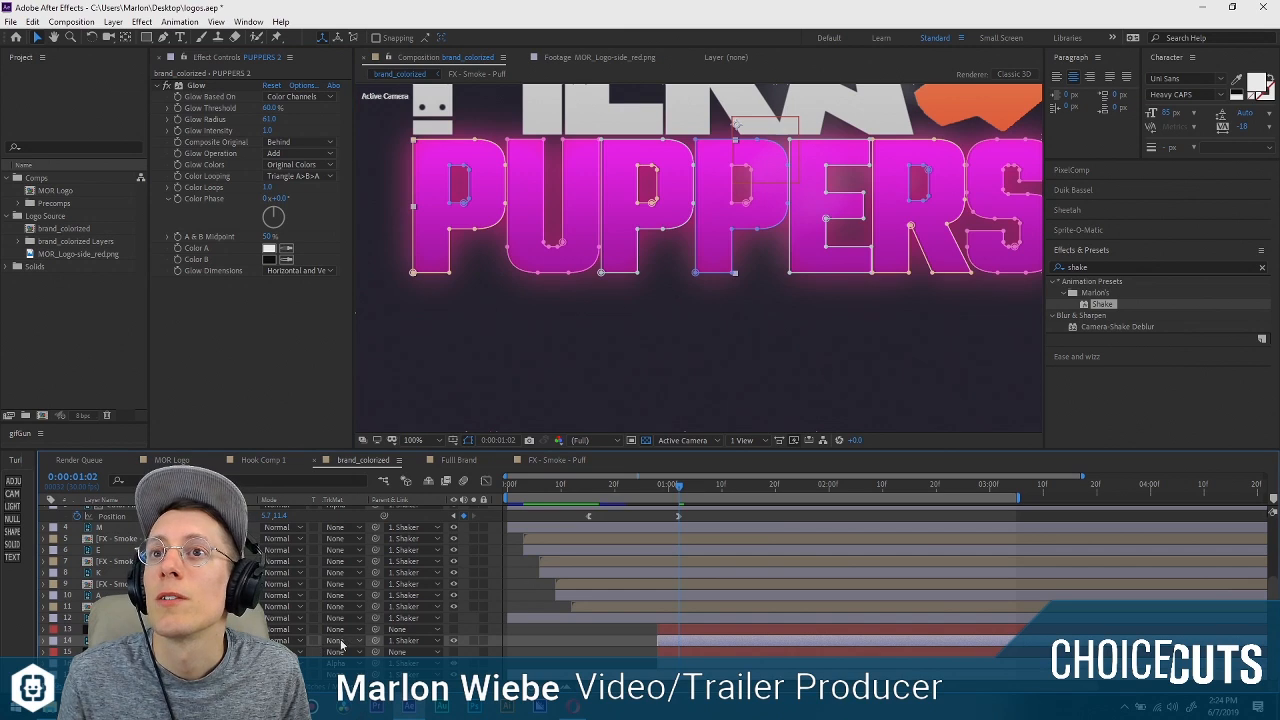
click(340, 641)
click(422, 567)
key(comma)
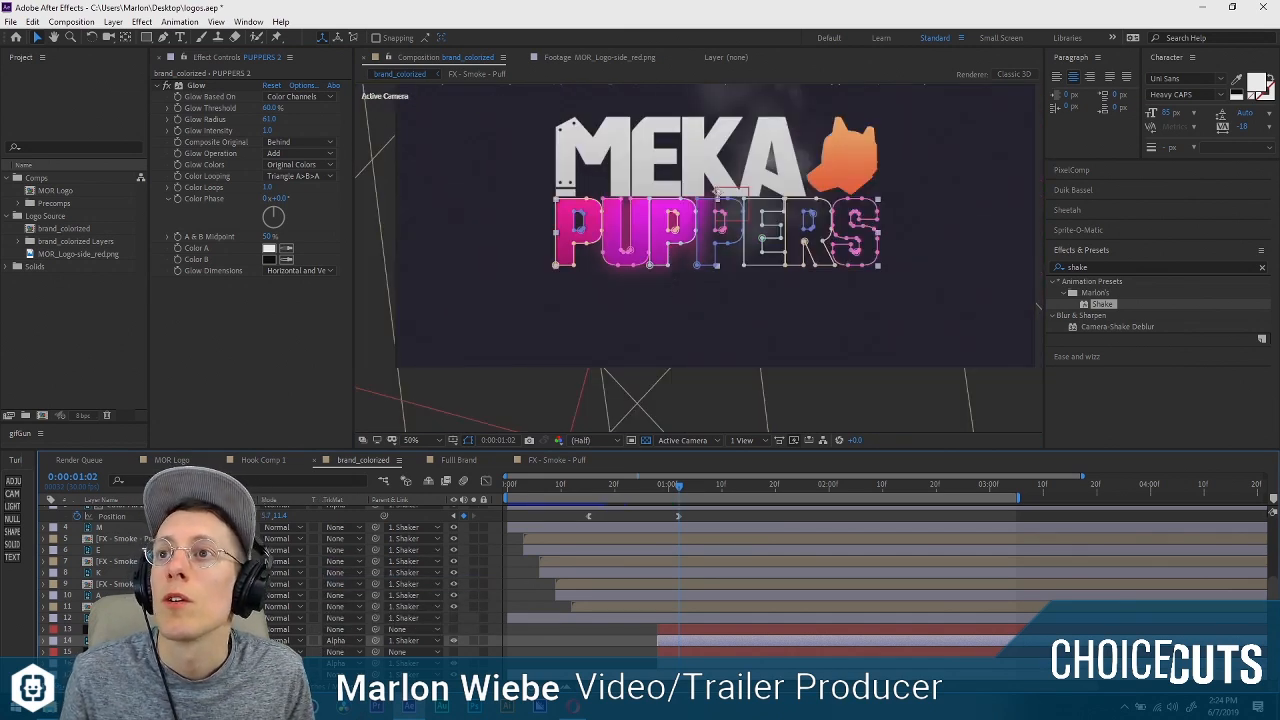
Set the Glow Intensity of the PUPPERS 2 layer to 2.0.
click(250, 337)
click(199, 87)
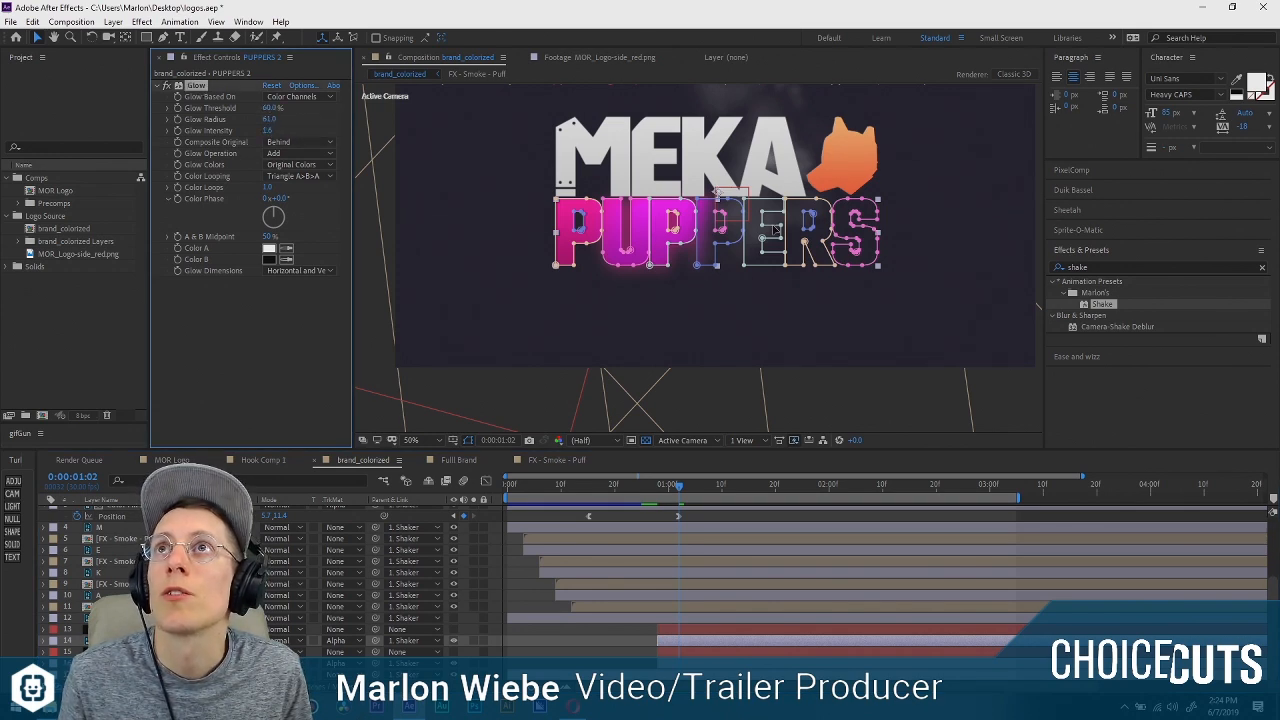
drag(267, 131, 271, 131)
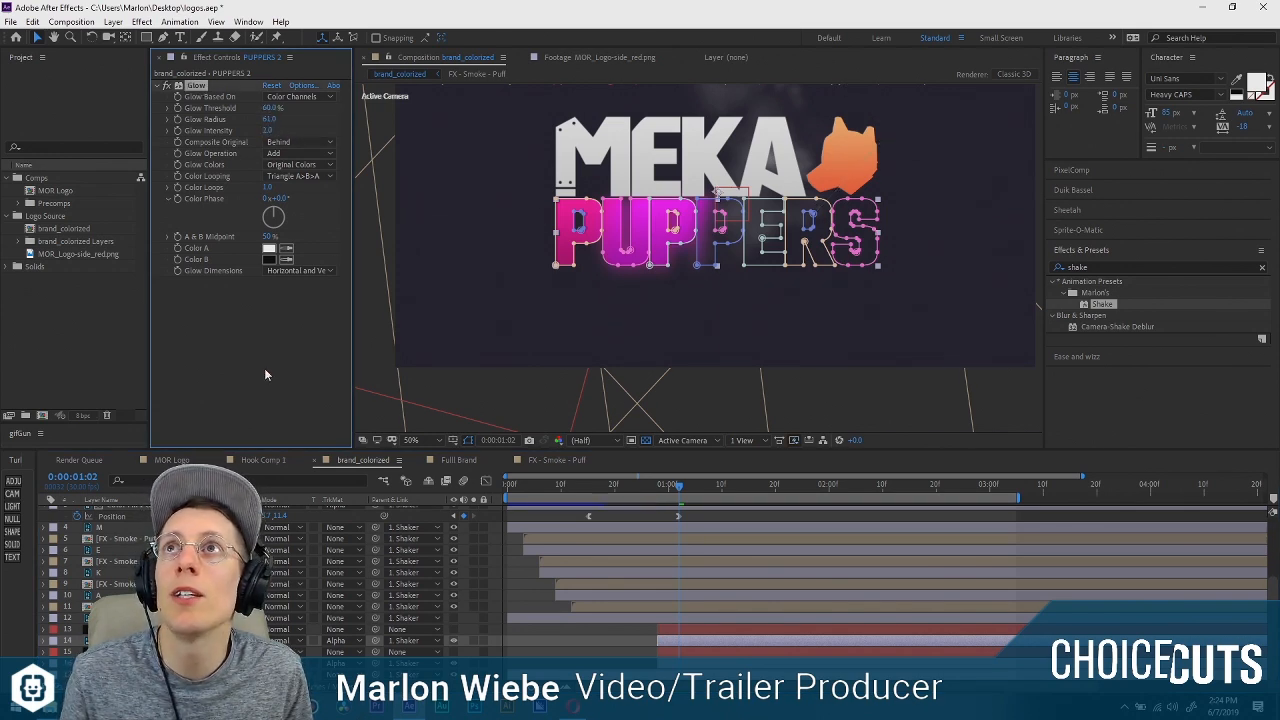
Apply a Fill effect to the PUPPERS 2 layer, set its color to white (FFFFFF) and inspect the highlight.
click(218, 406)
key(ctrl+space)
text(fill)
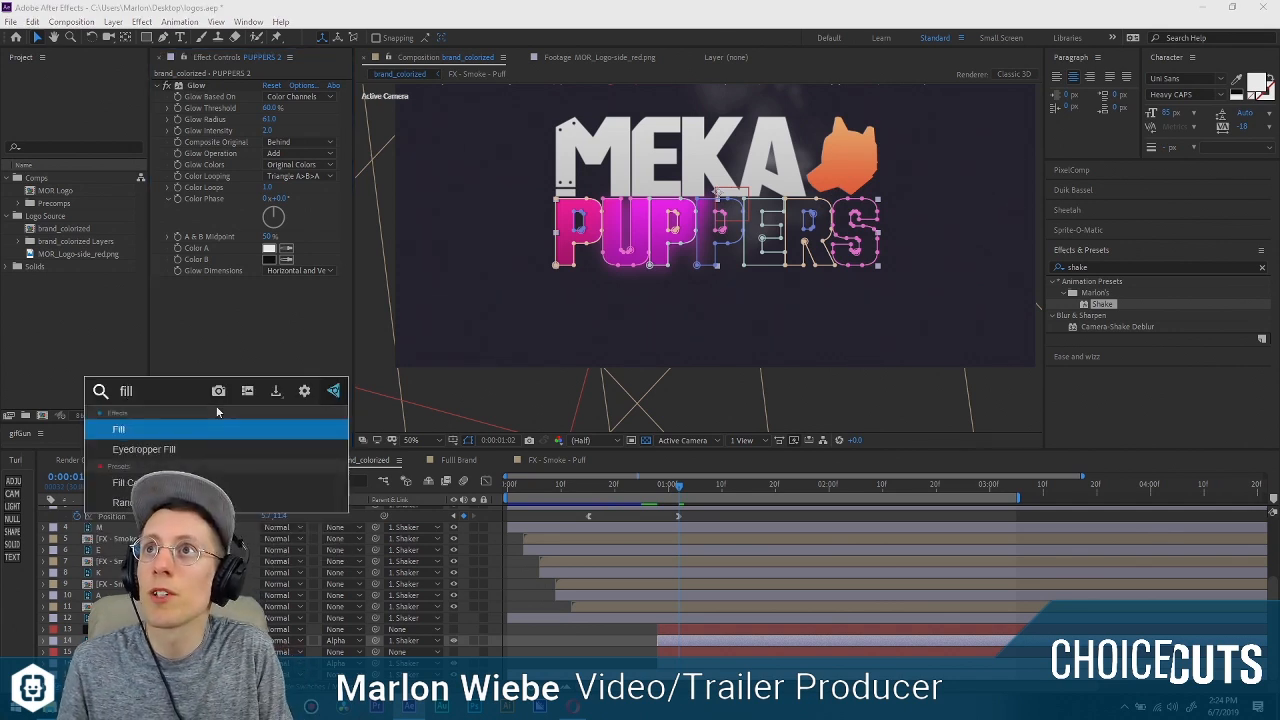
key(Return)
click(270, 316)
drag(45, 70, 5, 37)
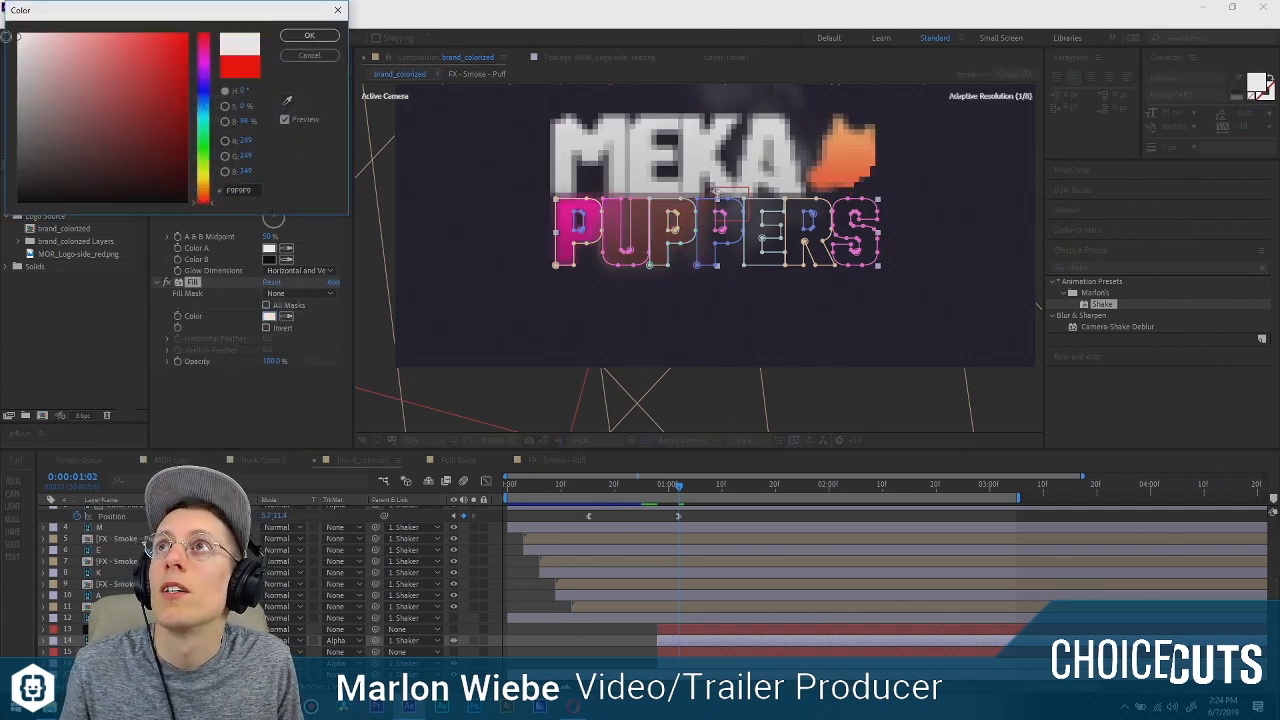
click(309, 35)
scroll(736, 288, up, 2)
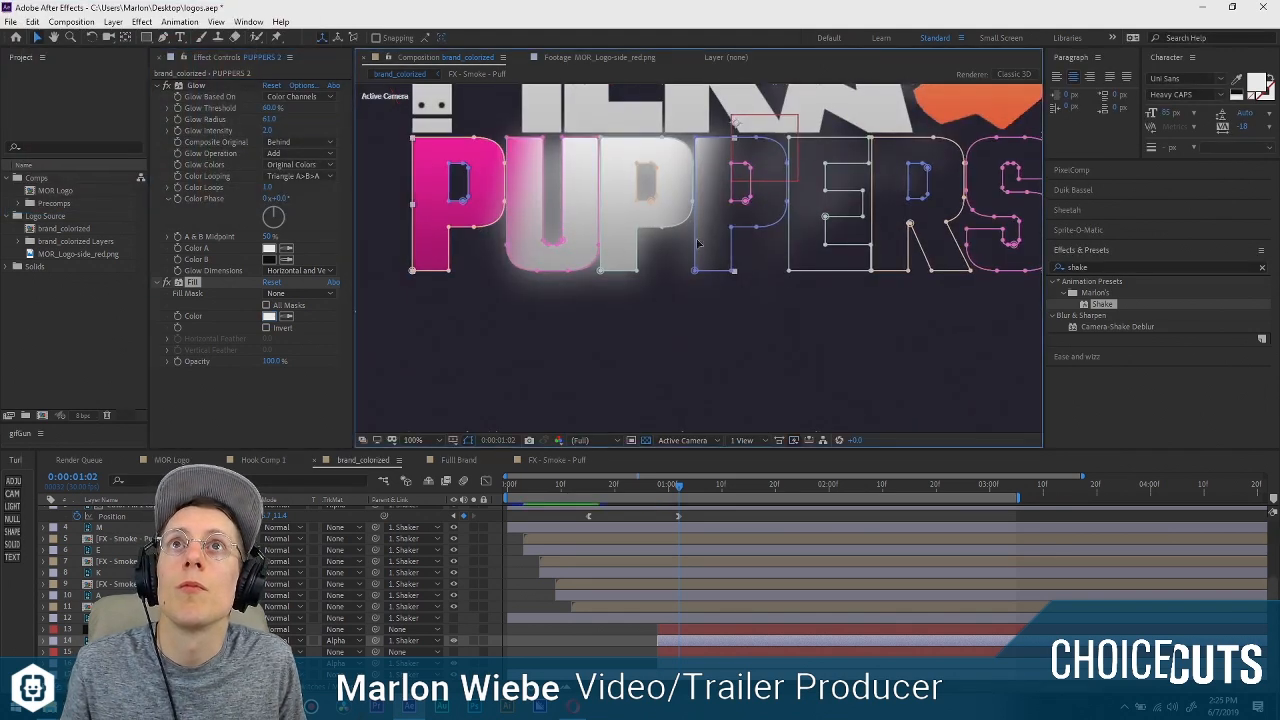
scroll(735, 304, down, 2)
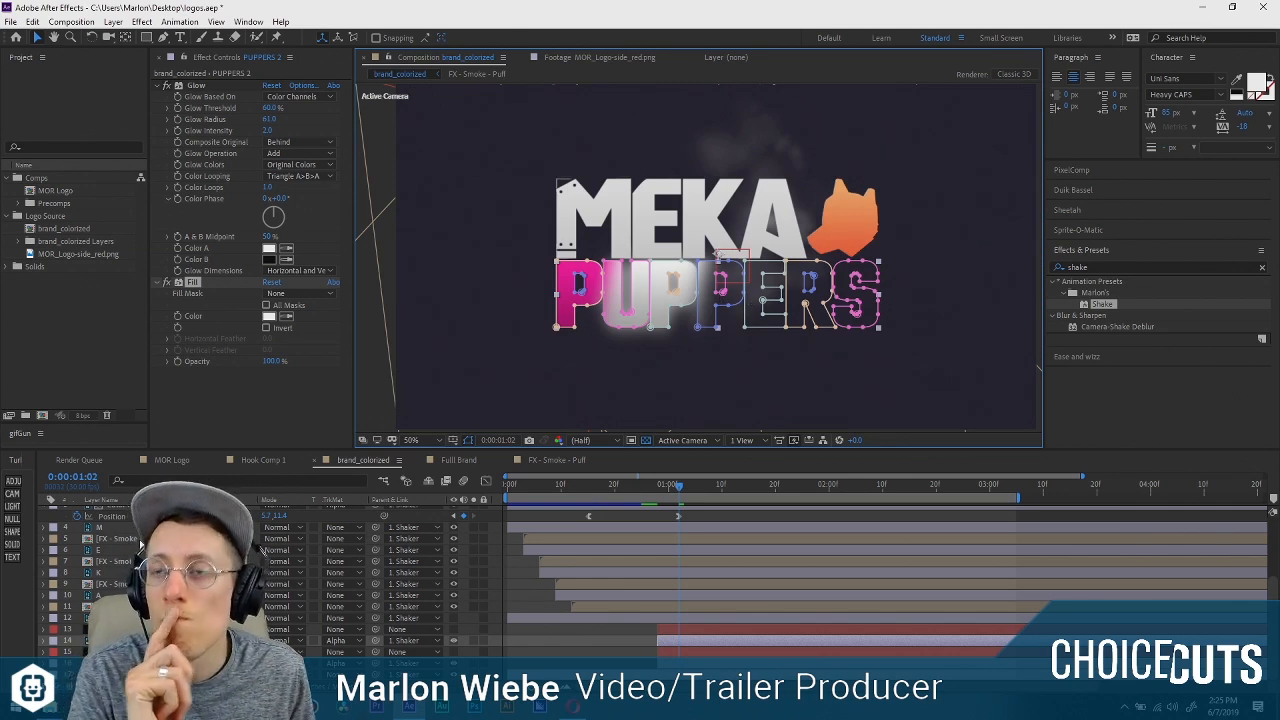
Set the PUPPERS 2 Glow Radius to 89 and turn off its Fill effect.
drag(270, 119, 294, 121)
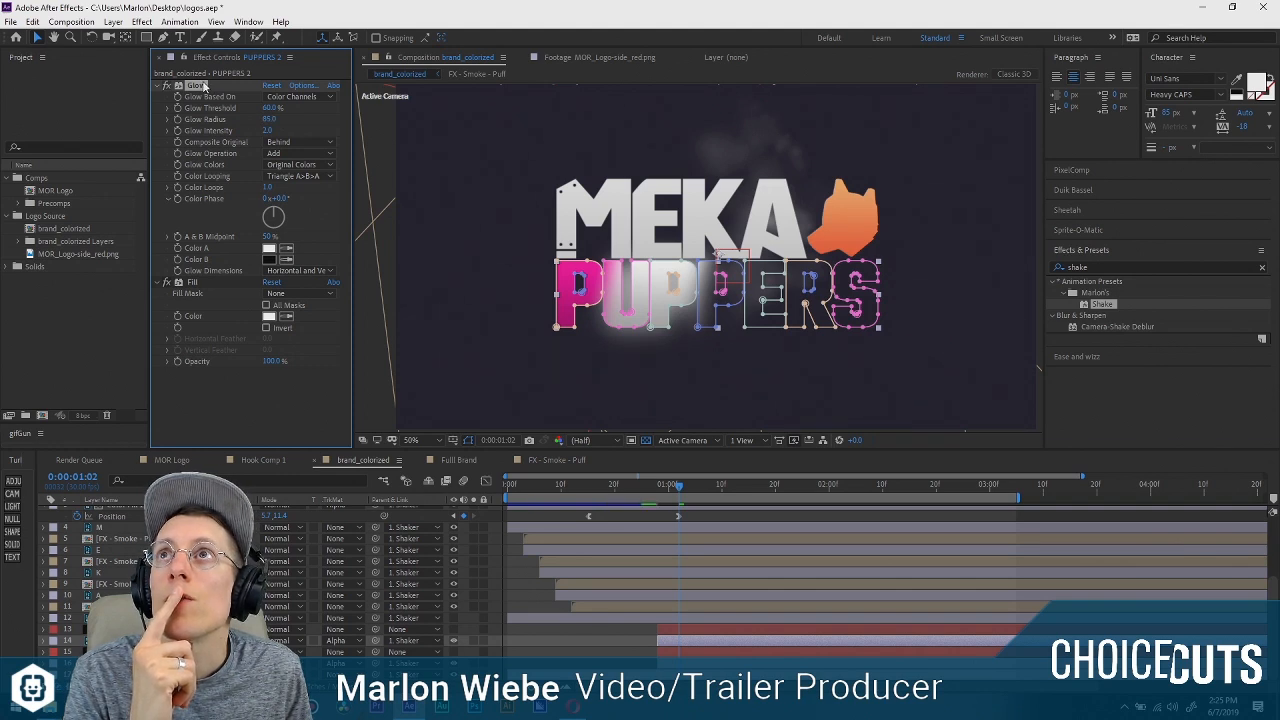
key(slash)
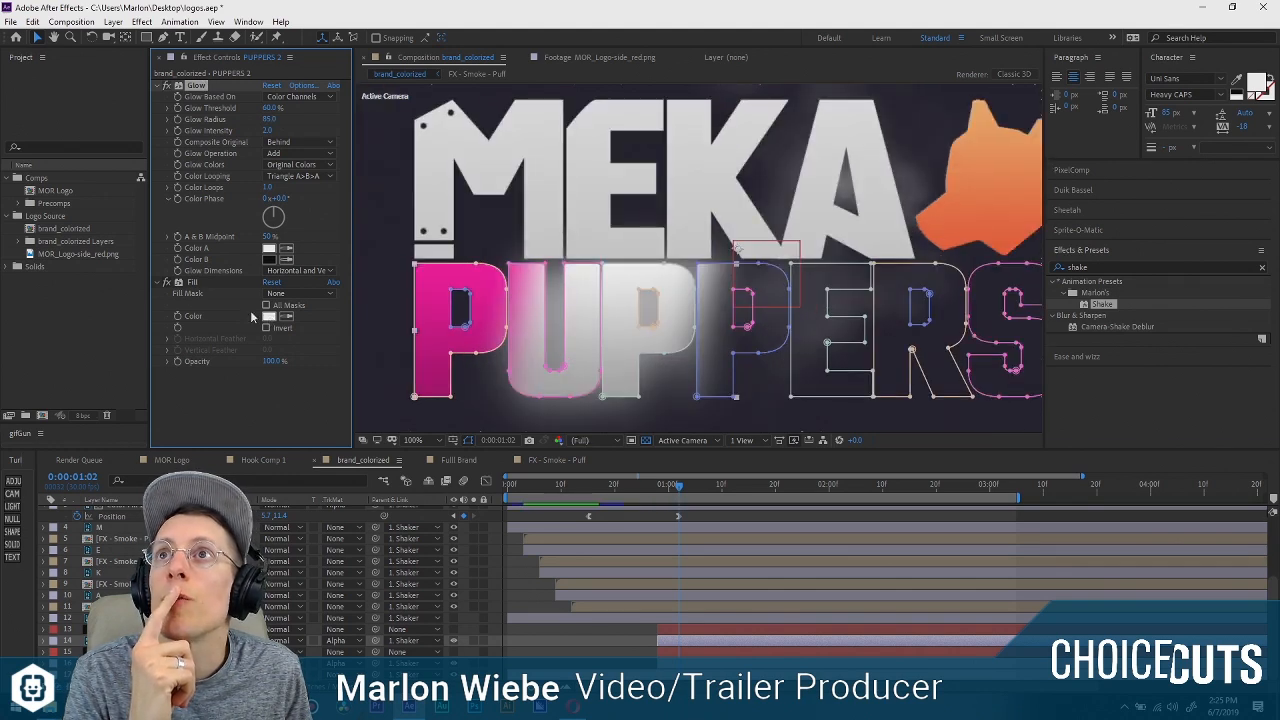
click(165, 283)
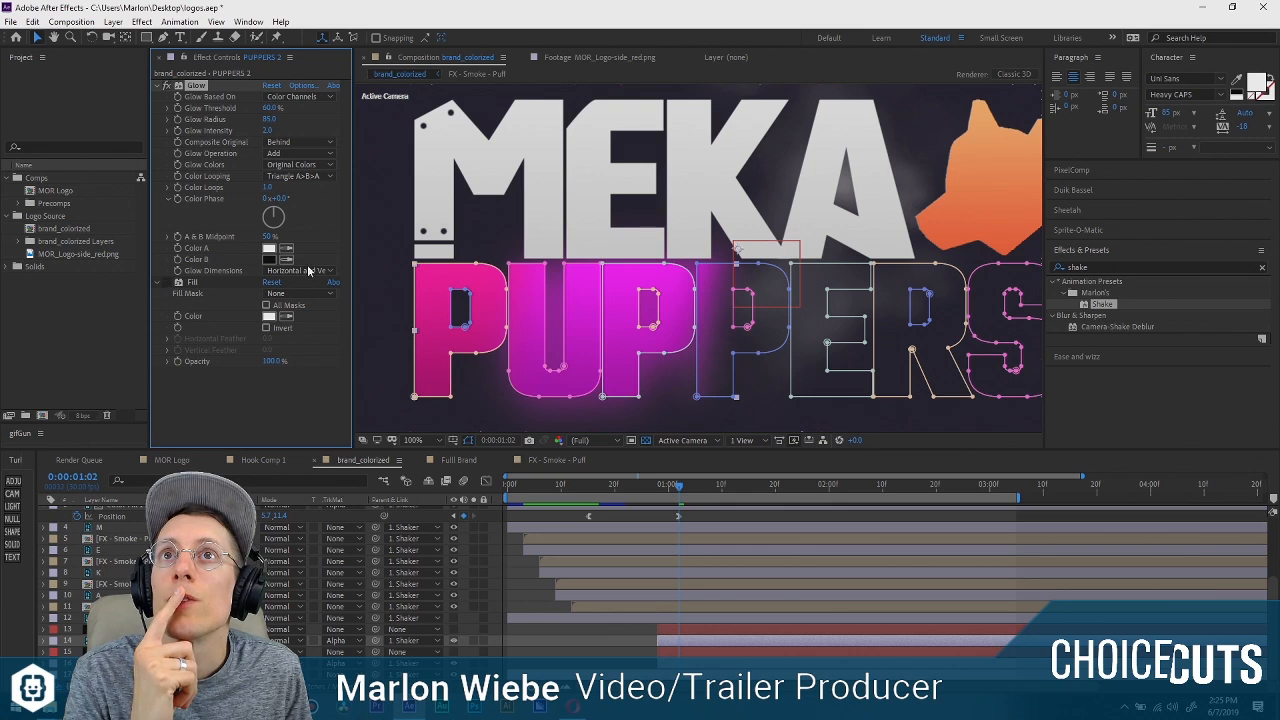
scroll(723, 234, down, 1)
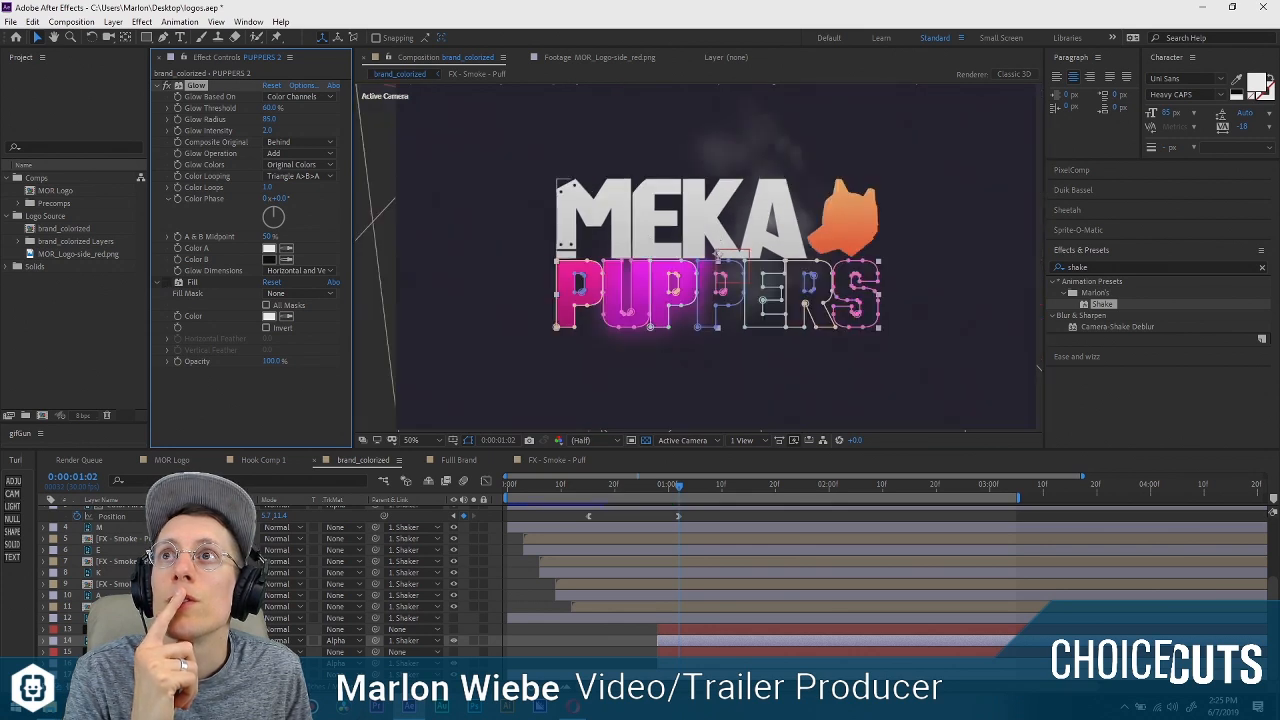
scroll(729, 235, down, 1)
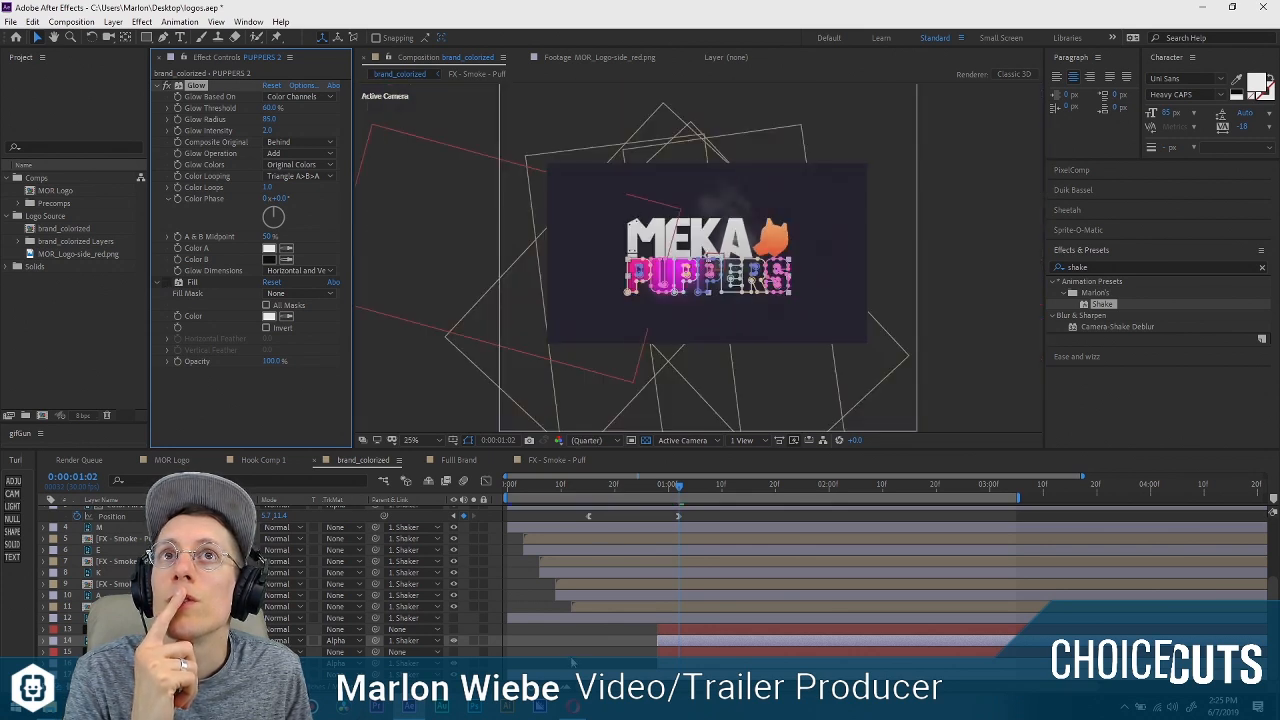
At 0:00:00:28, move the slanted solid left to the start of PUPPERS and parent it to the wipe's matte solid.
click(572, 662)
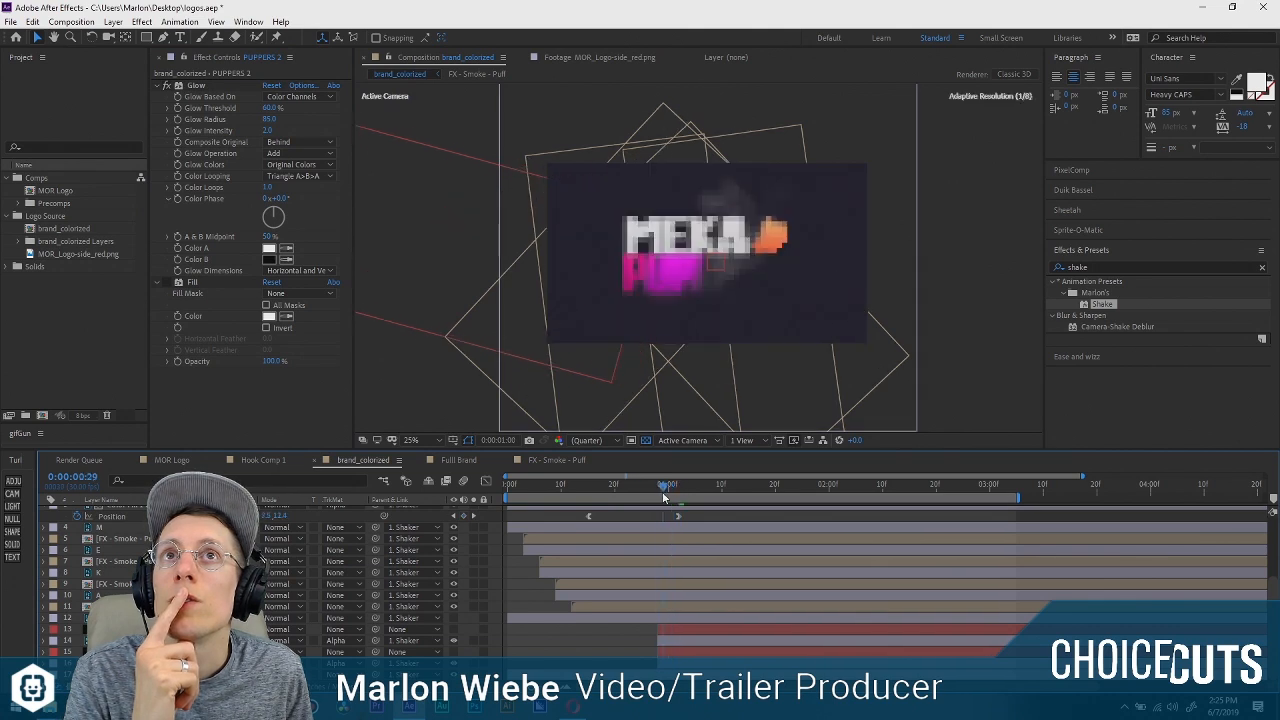
click(689, 633)
drag(688, 247, 602, 259)
drag(376, 629, 110, 651)
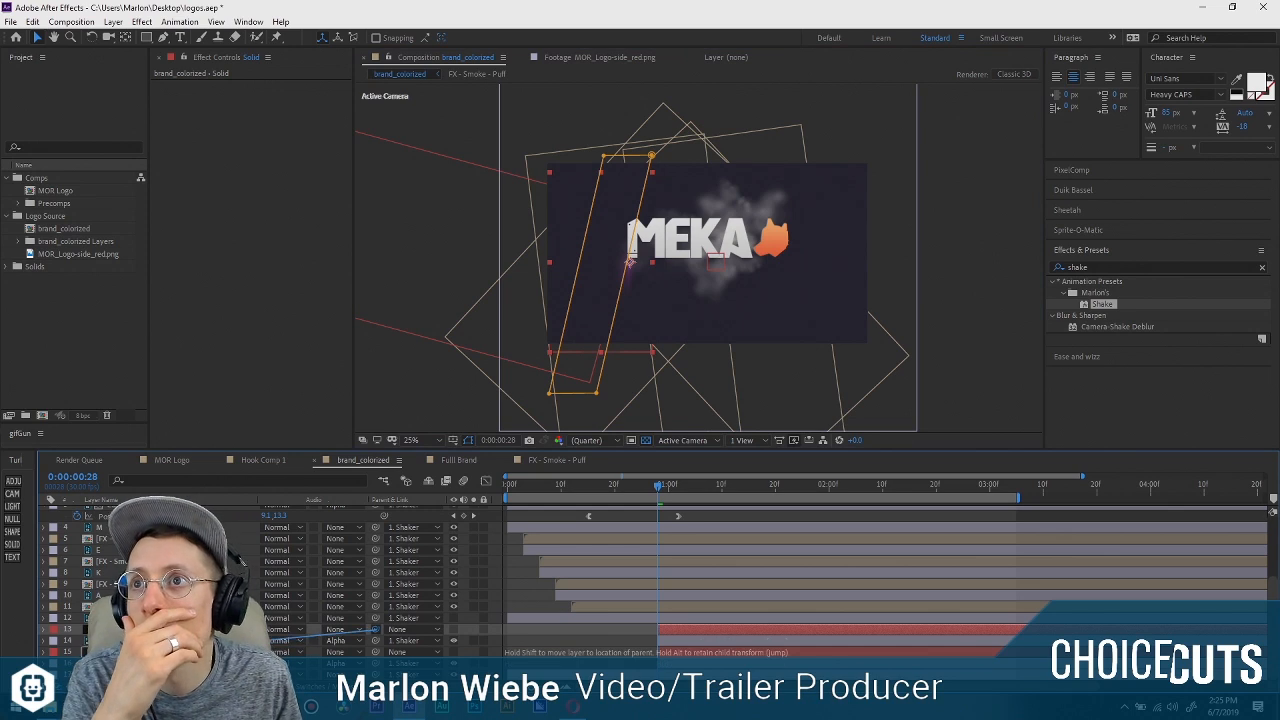
Add a null object, then scrub and play back the animation to check how the glow band follows the wipe.
click(12, 521)
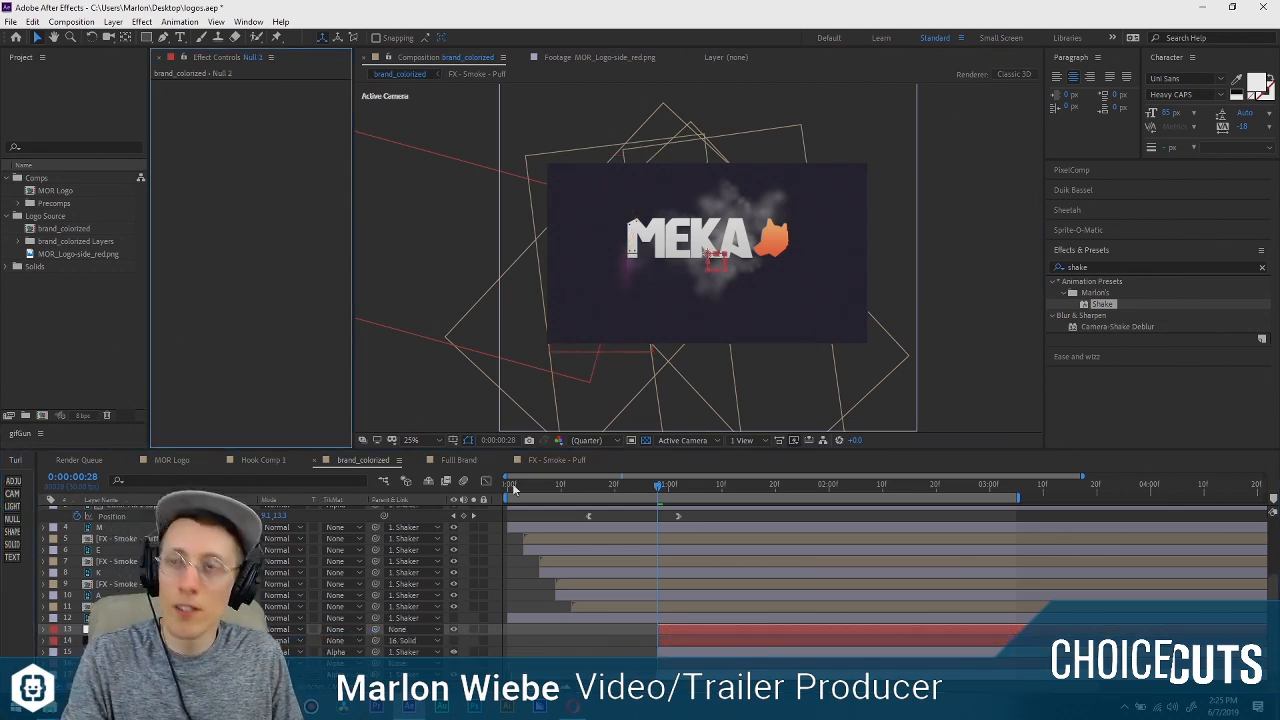
drag(597, 496, 842, 495)
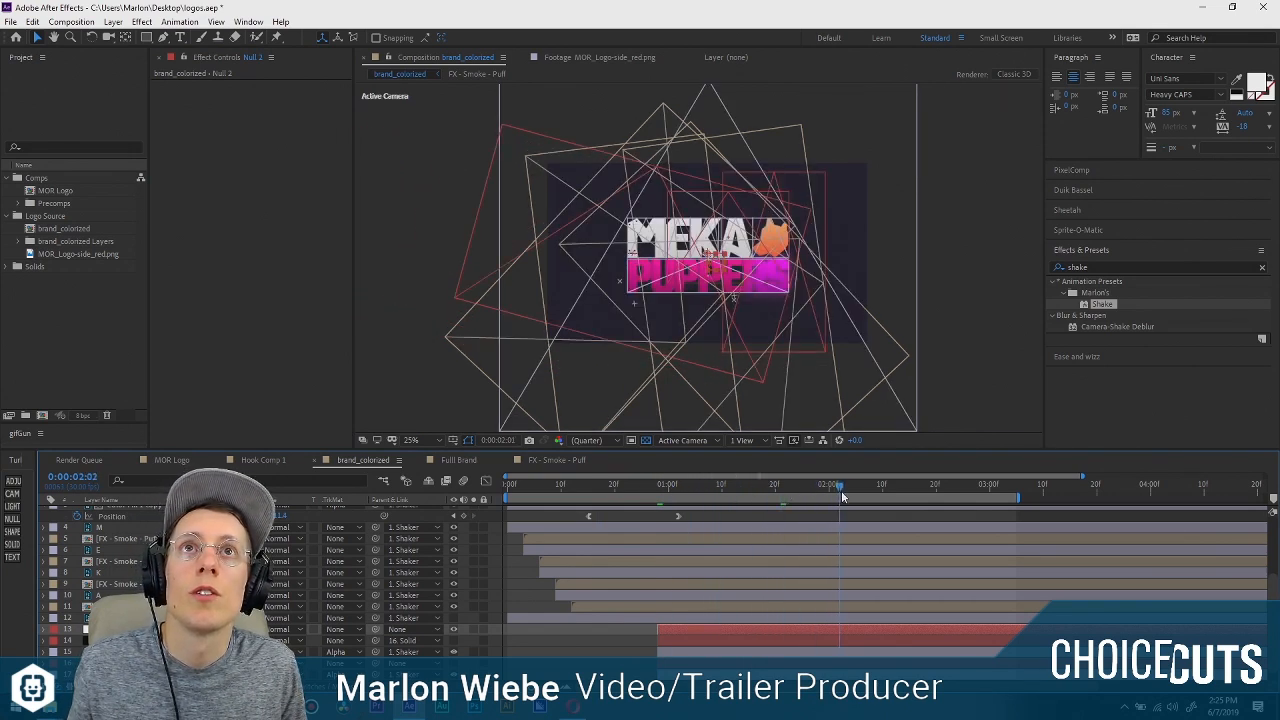
drag(736, 496, 522, 490)
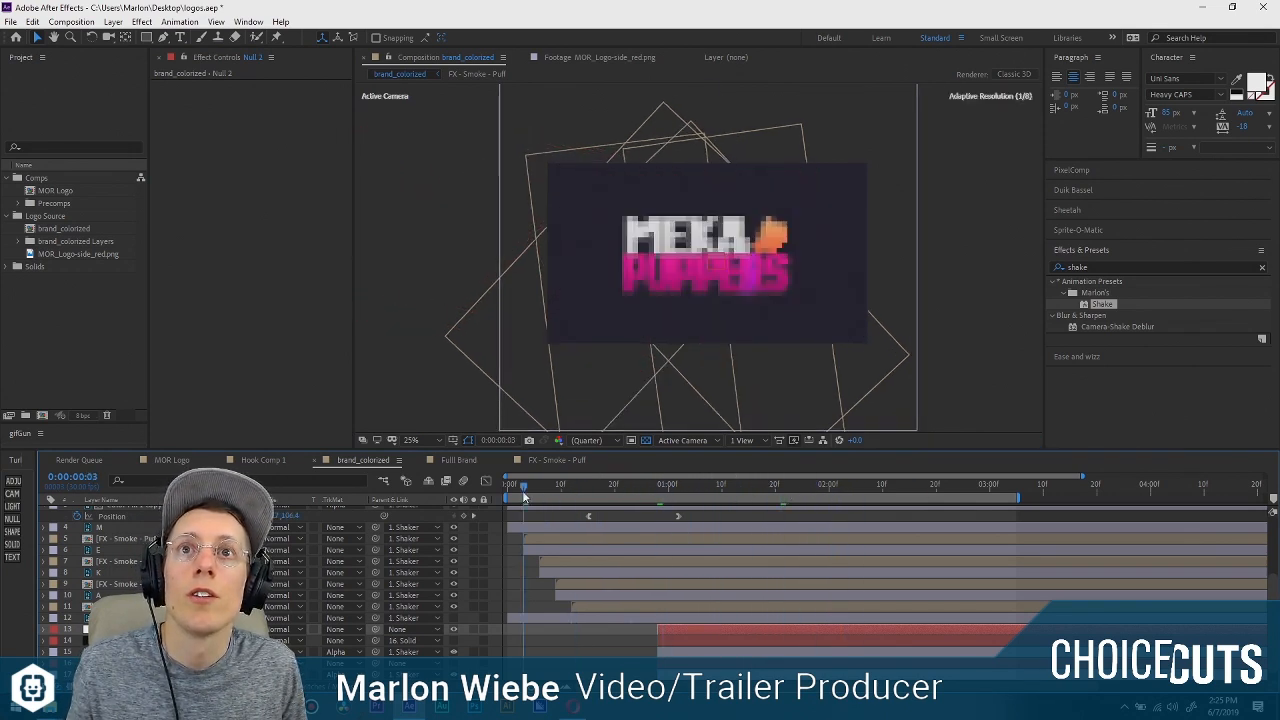
key(space)
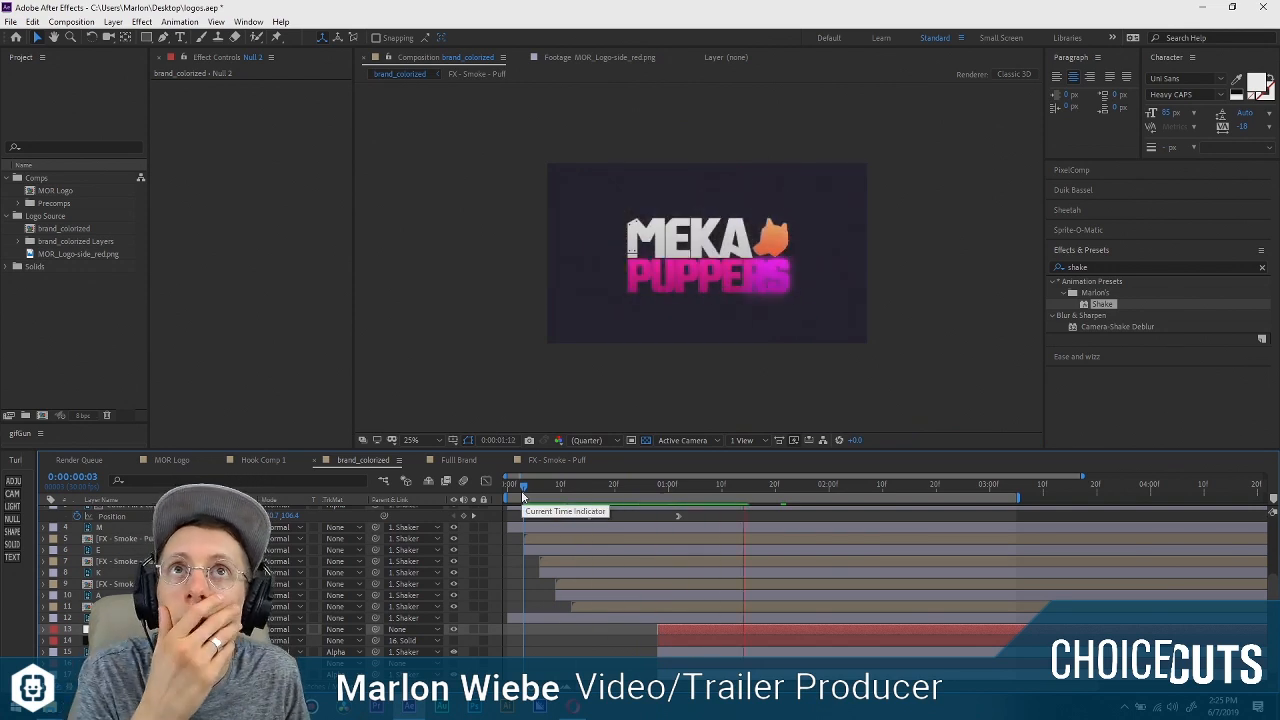
key(space)
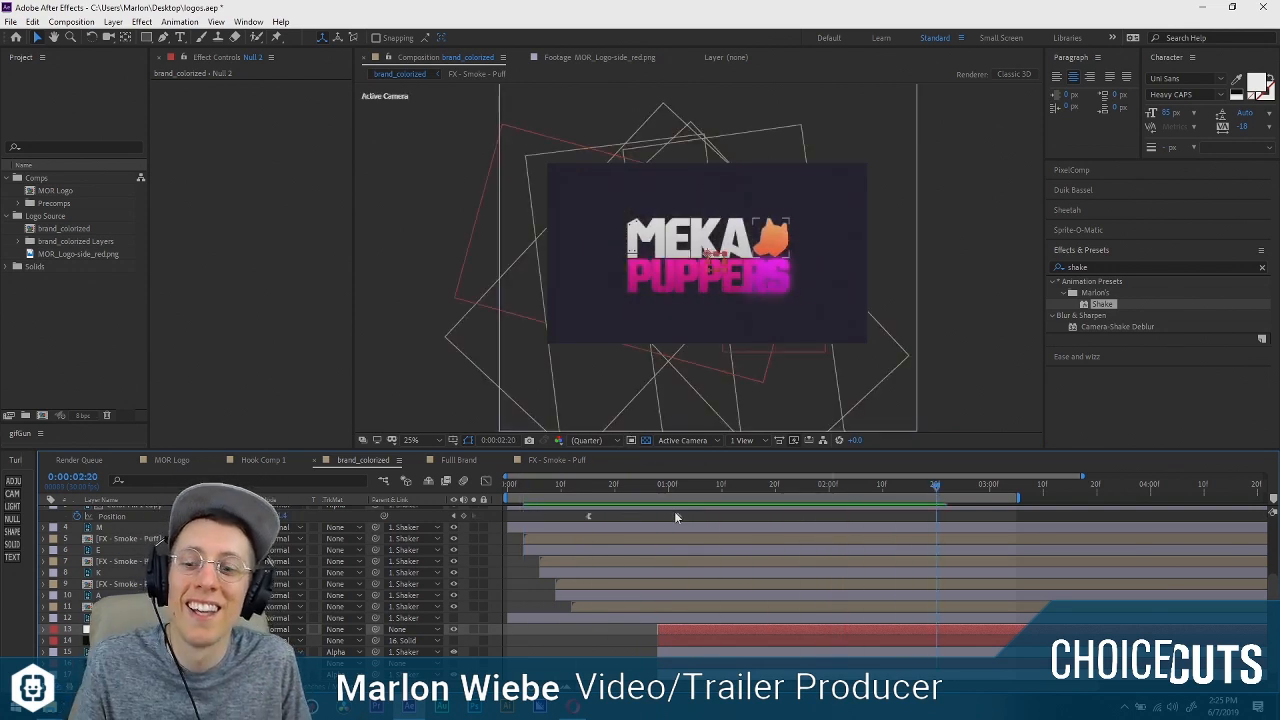
At 0:00:02:00, delete the null object, the slanted solid and the glowing PUPPERS 2 layer.
drag(664, 484, 747, 495)
drag(829, 498, 829, 496)
scroll(772, 281, up, 2)
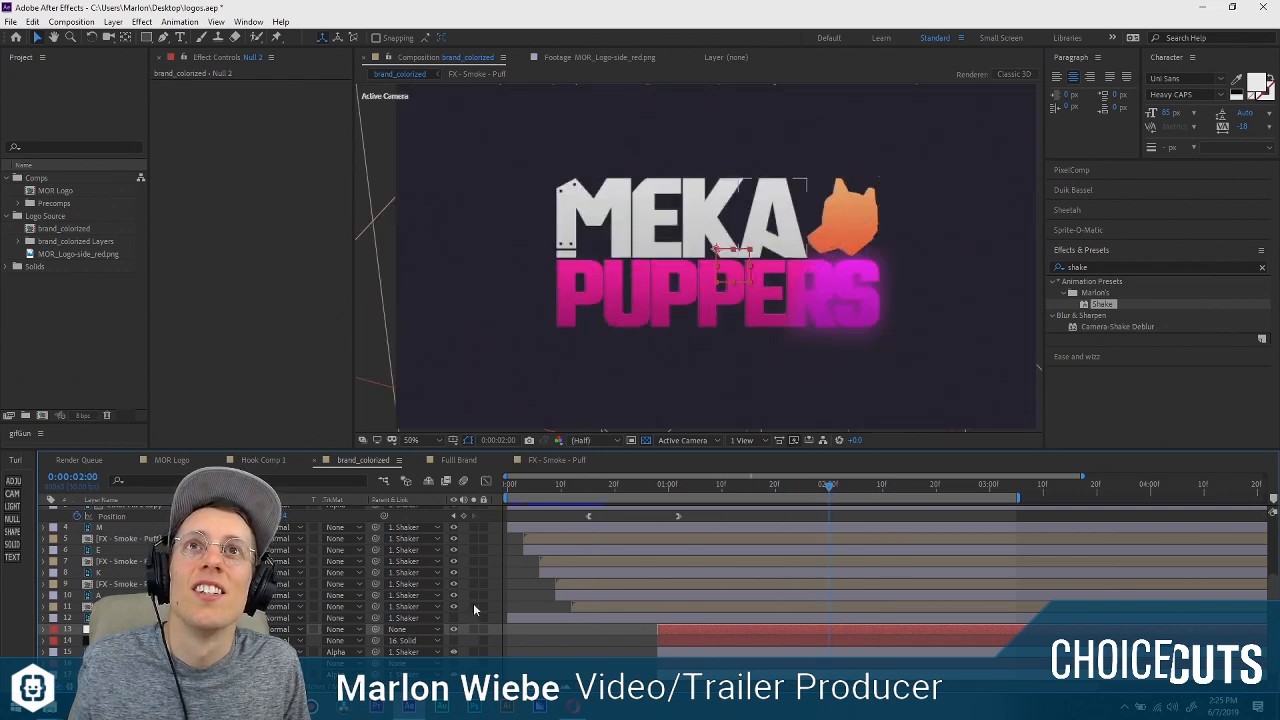
click(140, 640)
click(140, 652)
ctrl+click(140, 640)
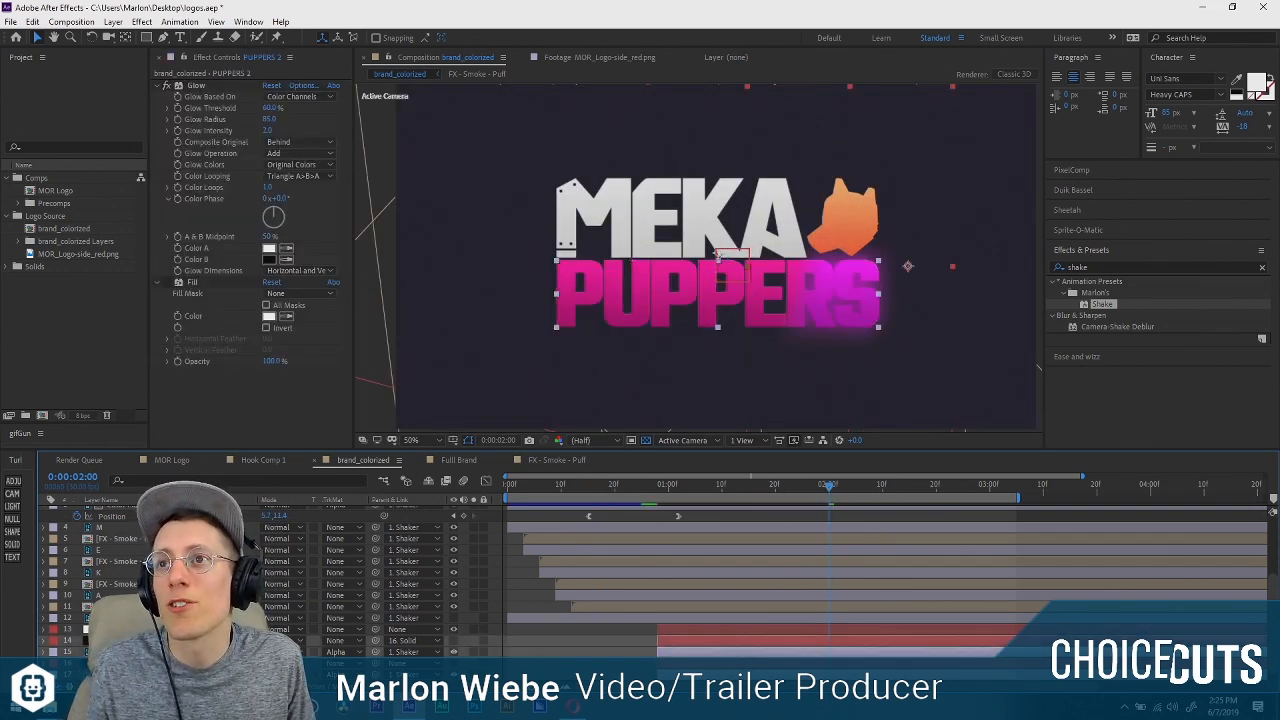
ctrl+click(140, 629)
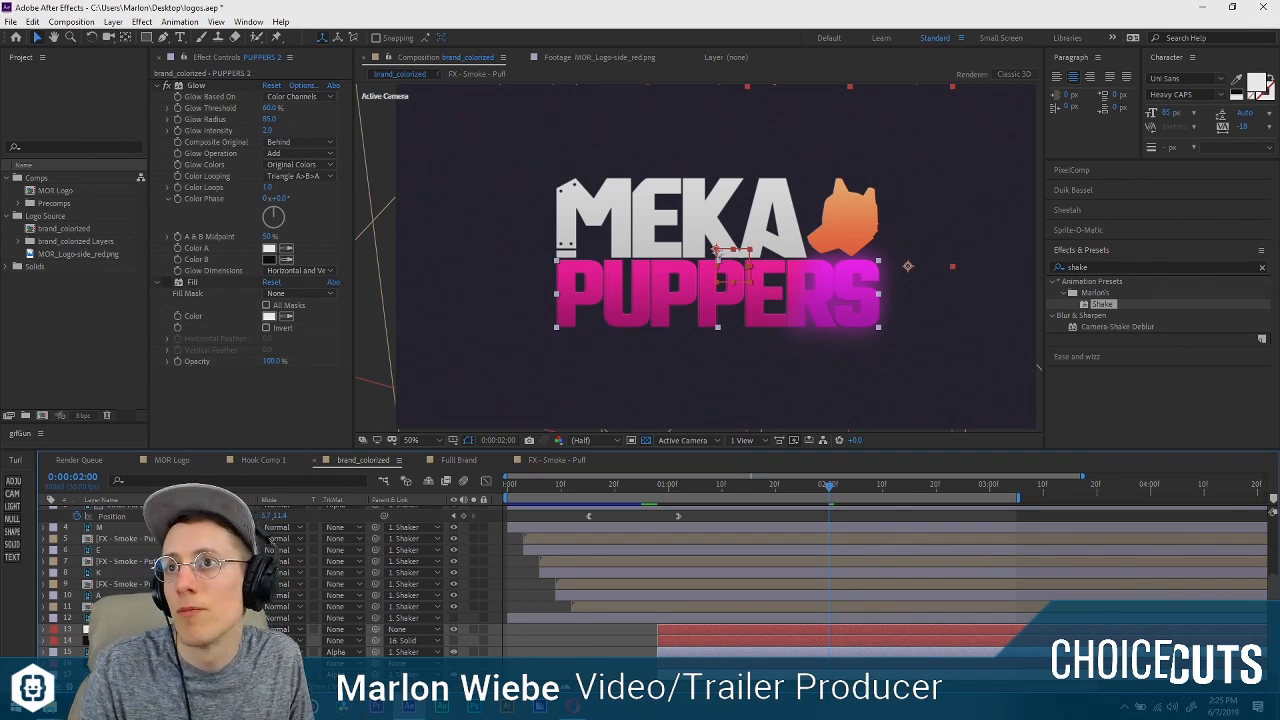
key(Delete)
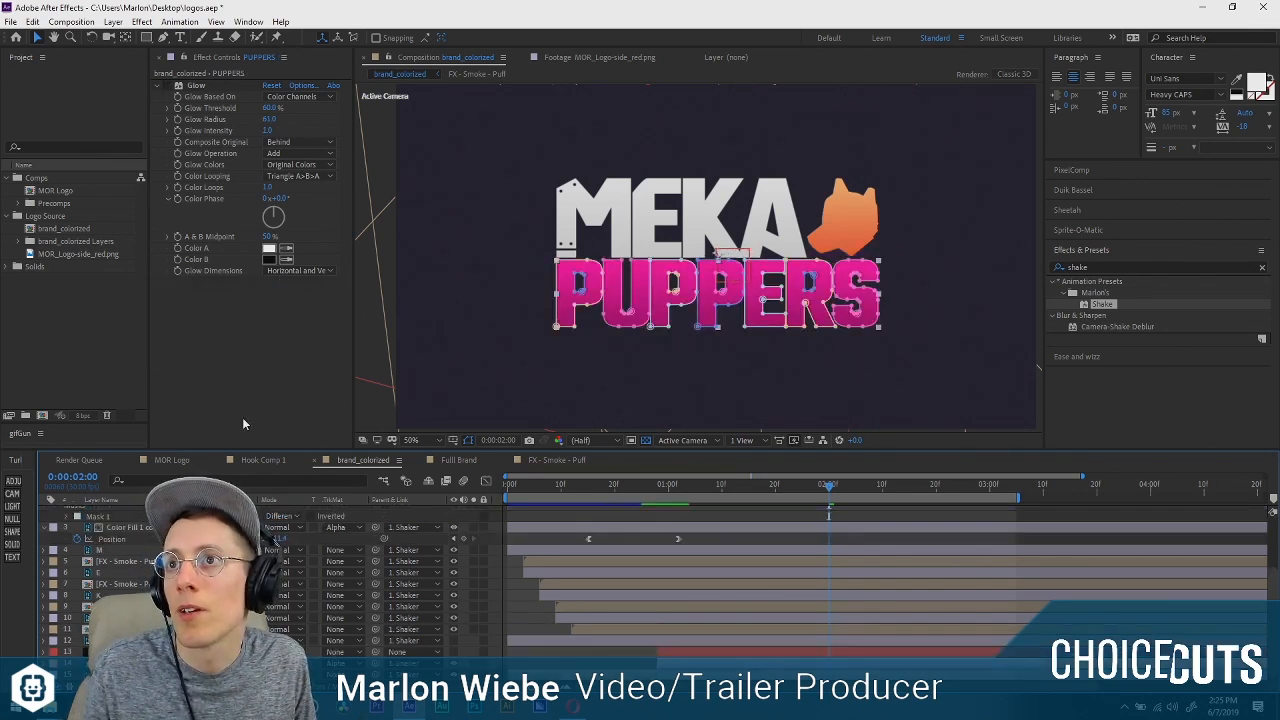
Apply CC Light Sweep to the PUPPERS layer with Direction 16°, Sweep Intensity 158 and Edge Thickness 9.20.
key(ctrl+space)
text(light sw)
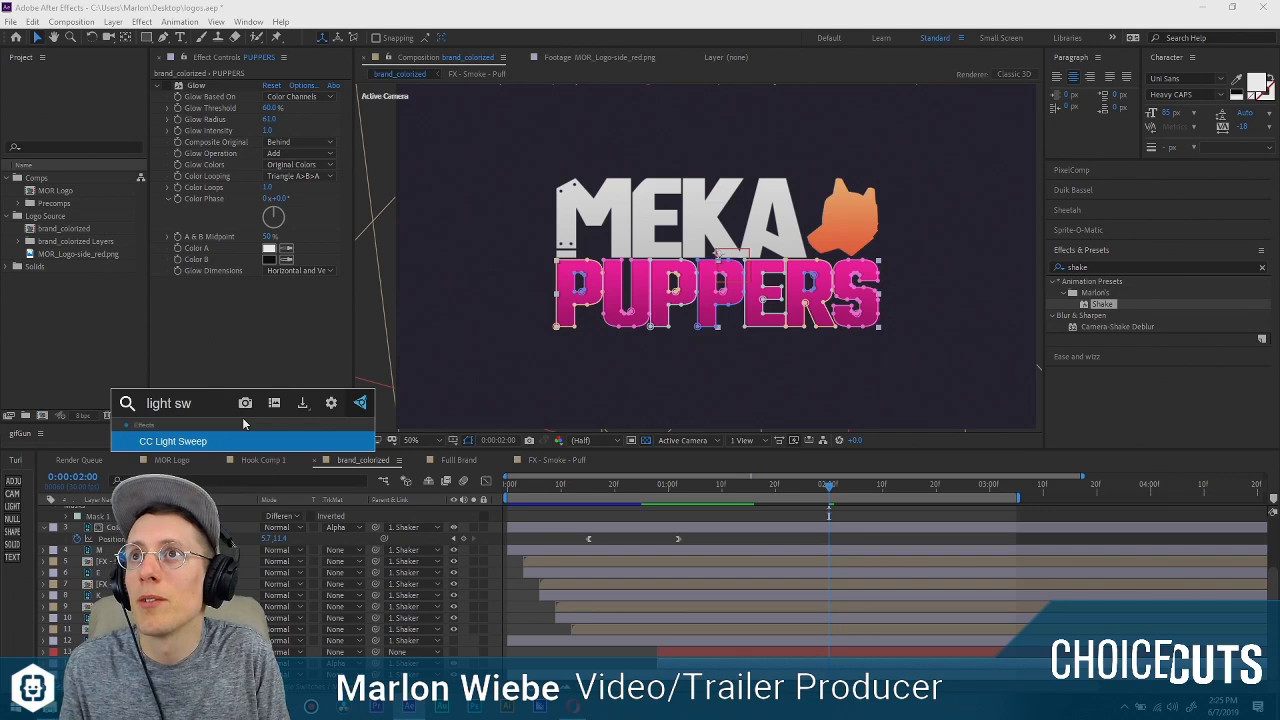
key(Return)
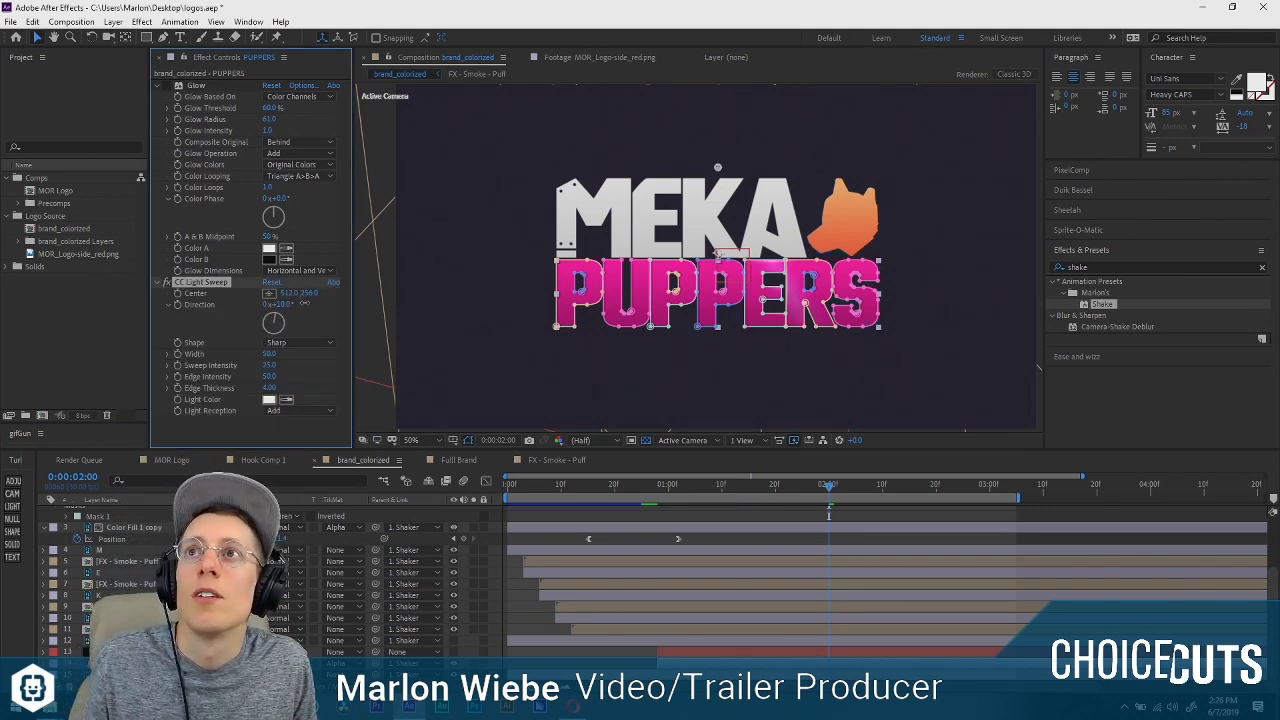
drag(286, 306, 276, 306)
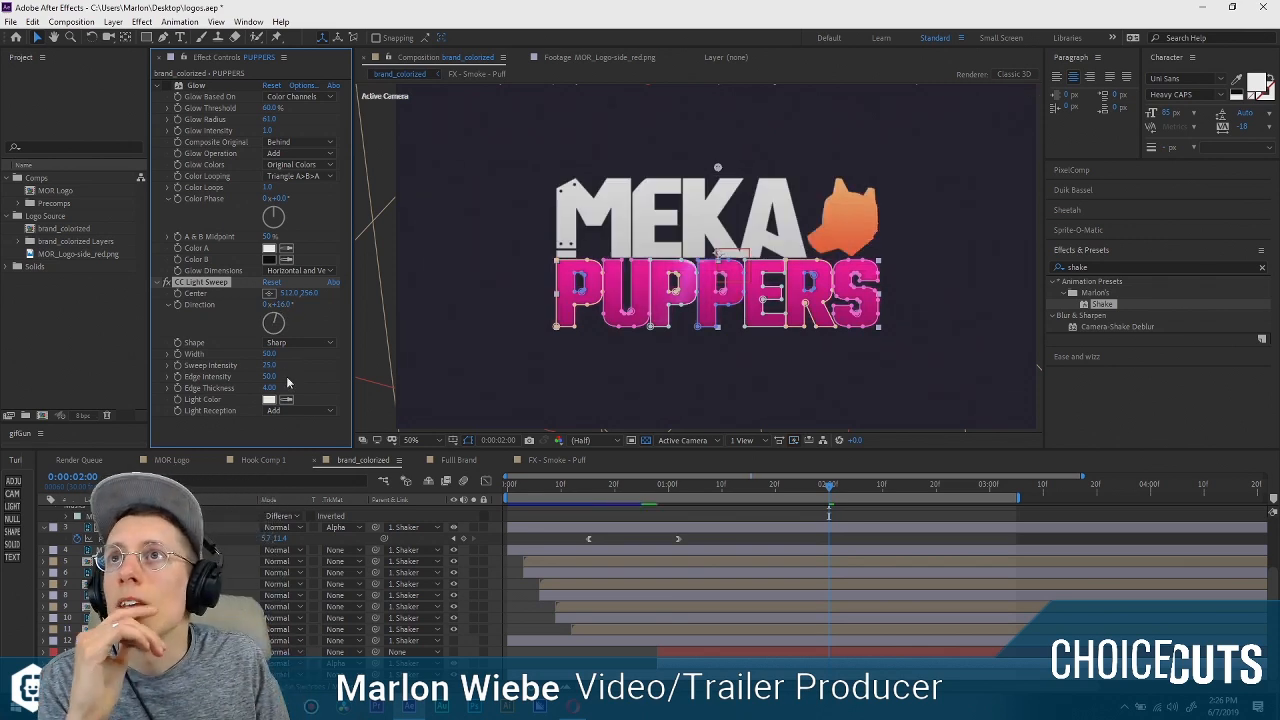
drag(270, 365, 338, 352)
drag(268, 387, 294, 385)
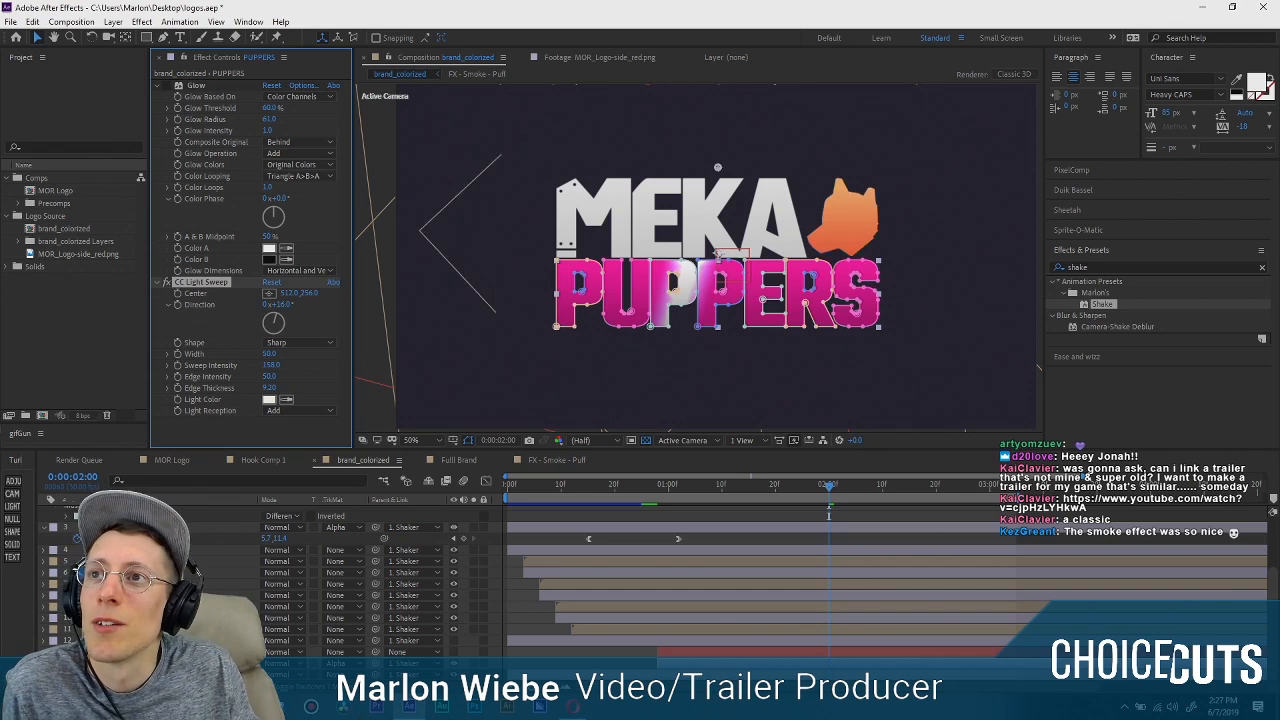
Switch to the browser, copy the YouTube link ending in cjpHzLYHkwA from the Twitch chat and open it in a new tab.
click(571, 708)
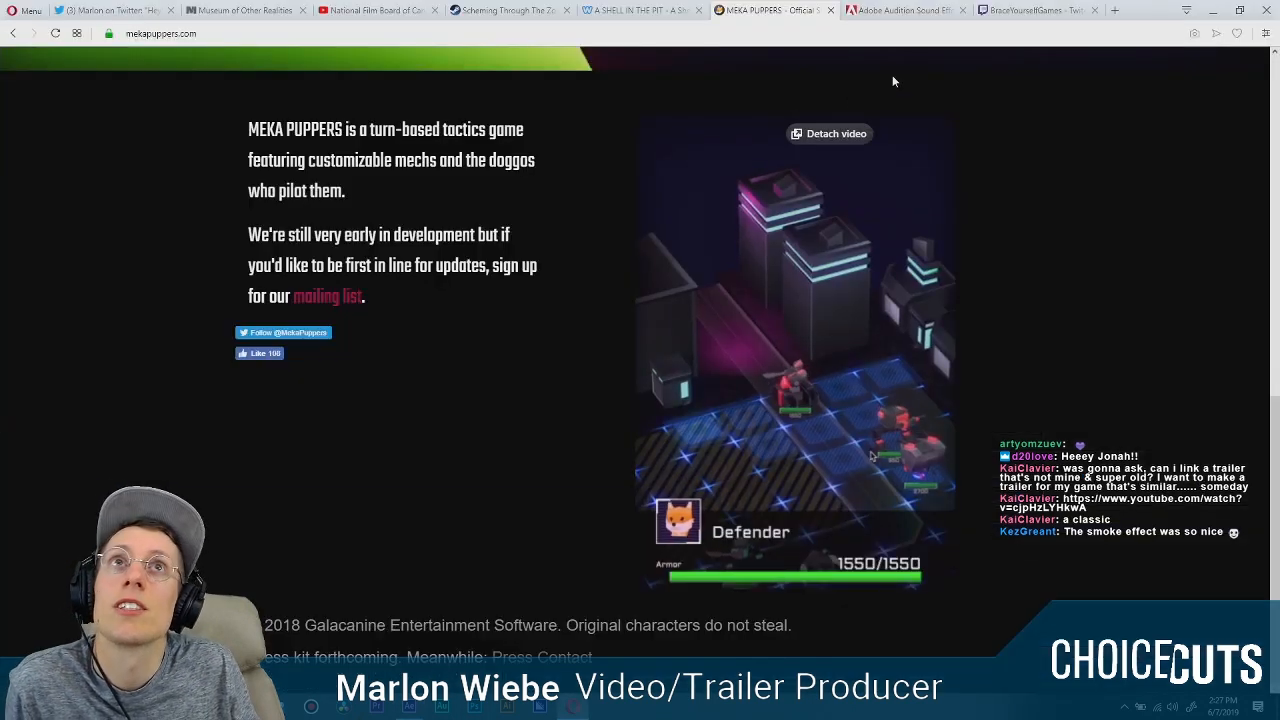
click(1034, 11)
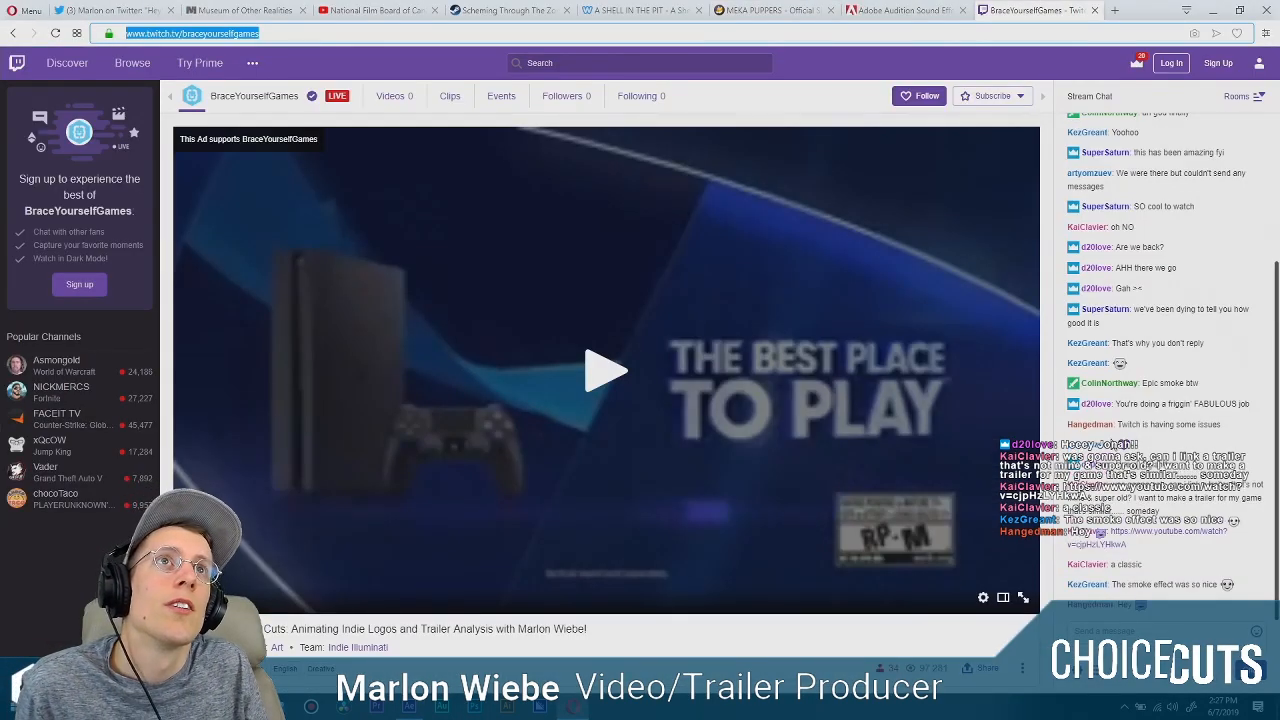
click(1128, 548)
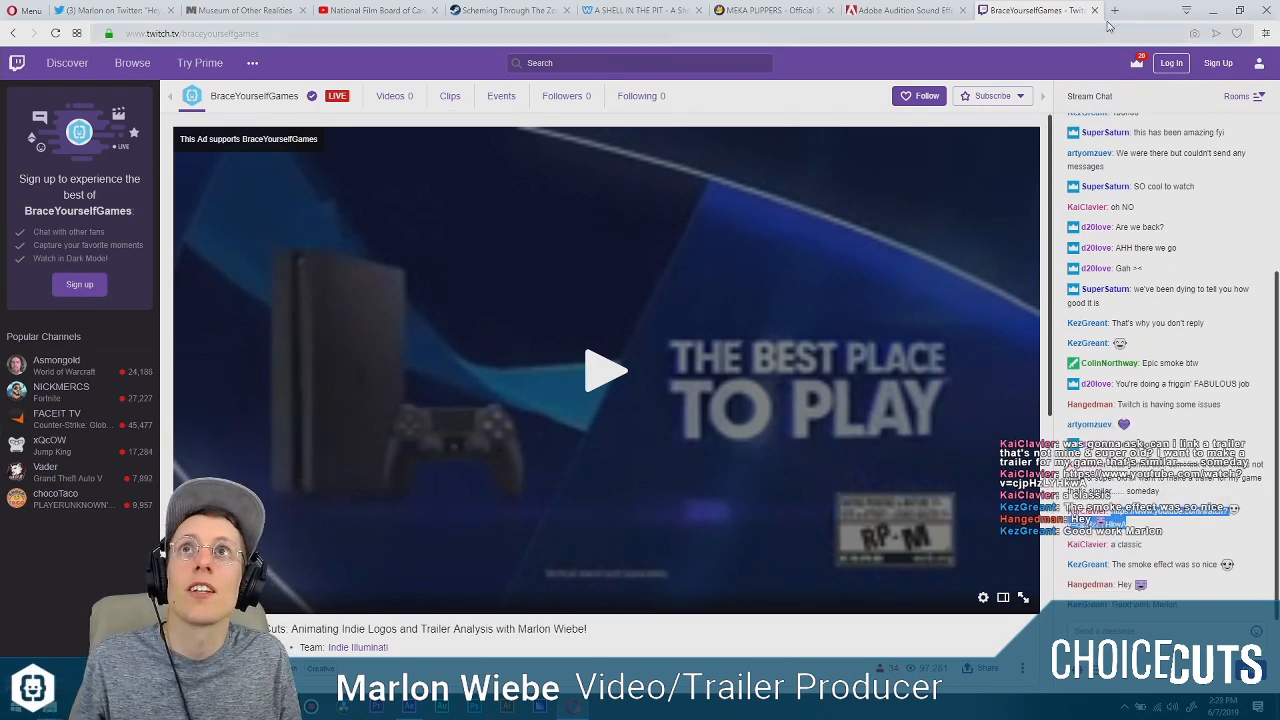
key(ctrl+t)
text(https://www.youtube.com/watch?v=cjpHzLYHkwA)
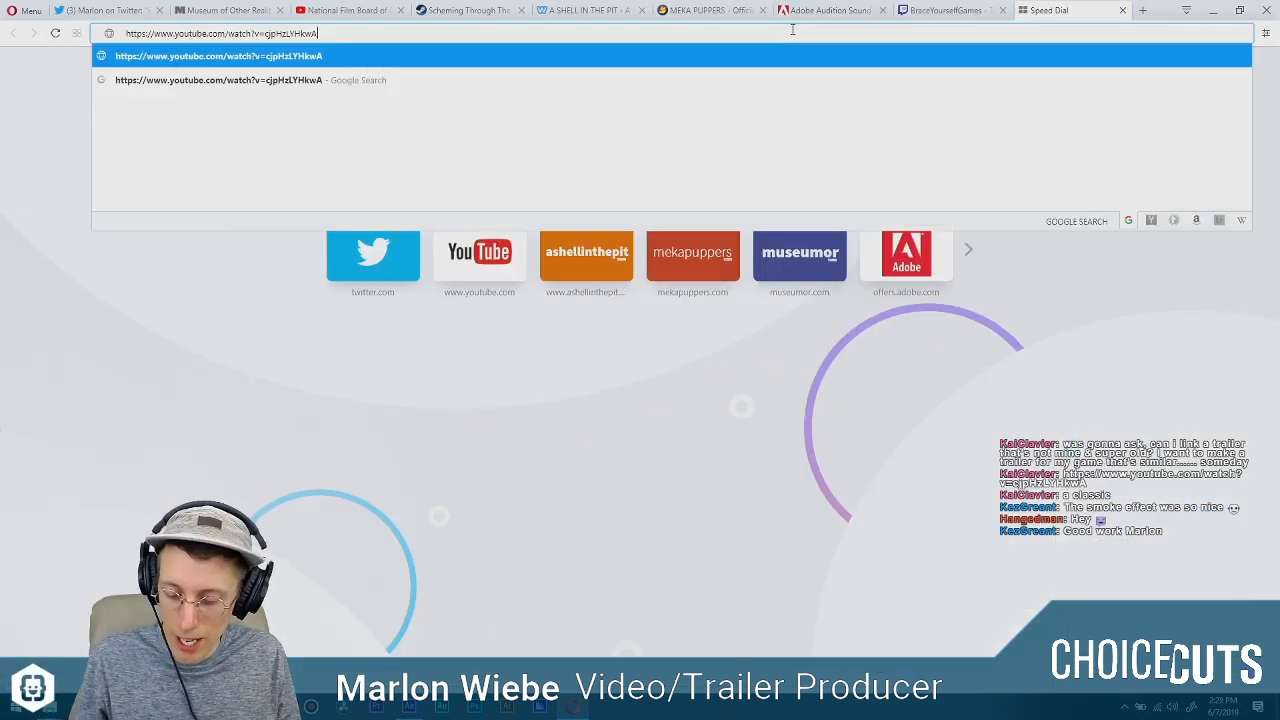
click(482, 56)
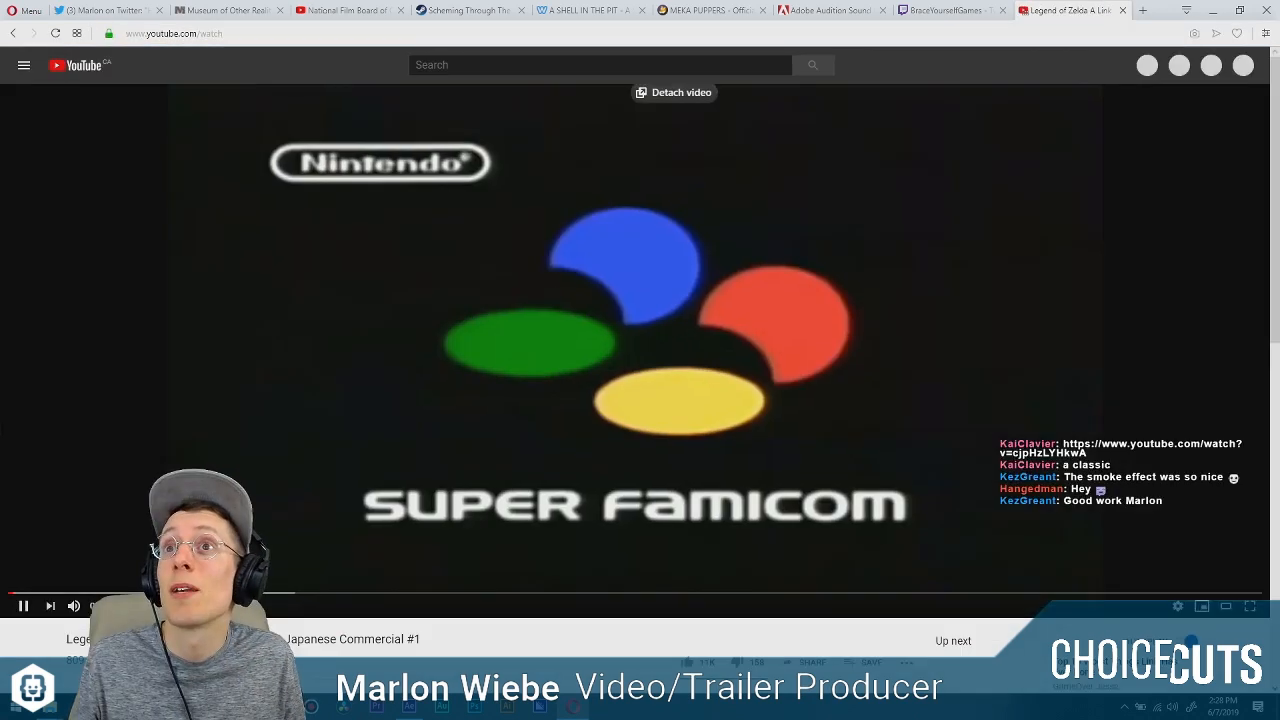
click(34, 594)
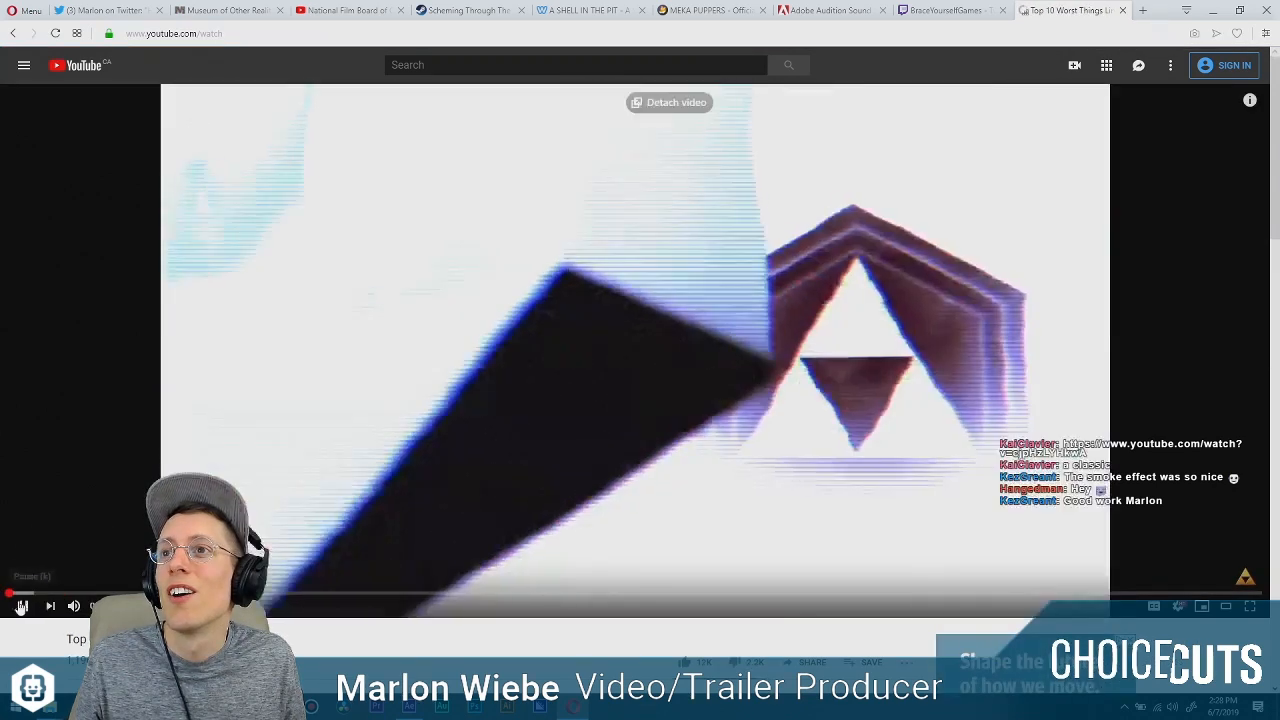
click(21, 610)
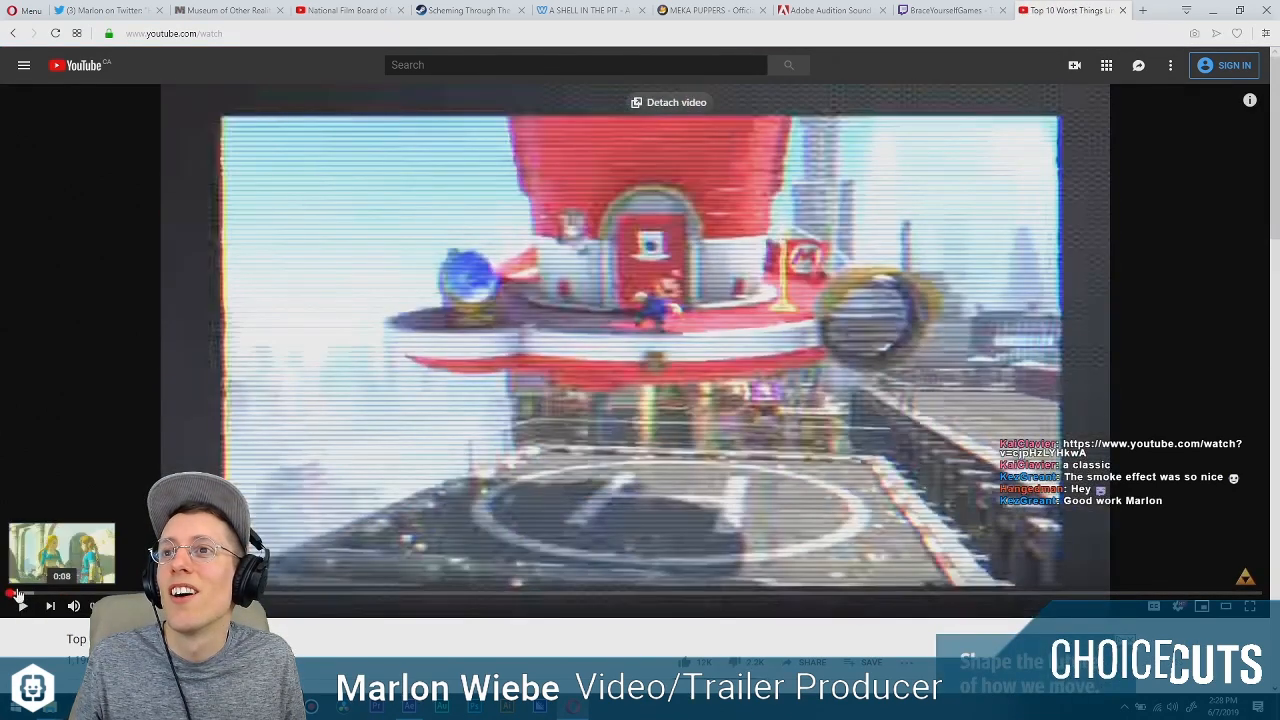
click(13, 35)
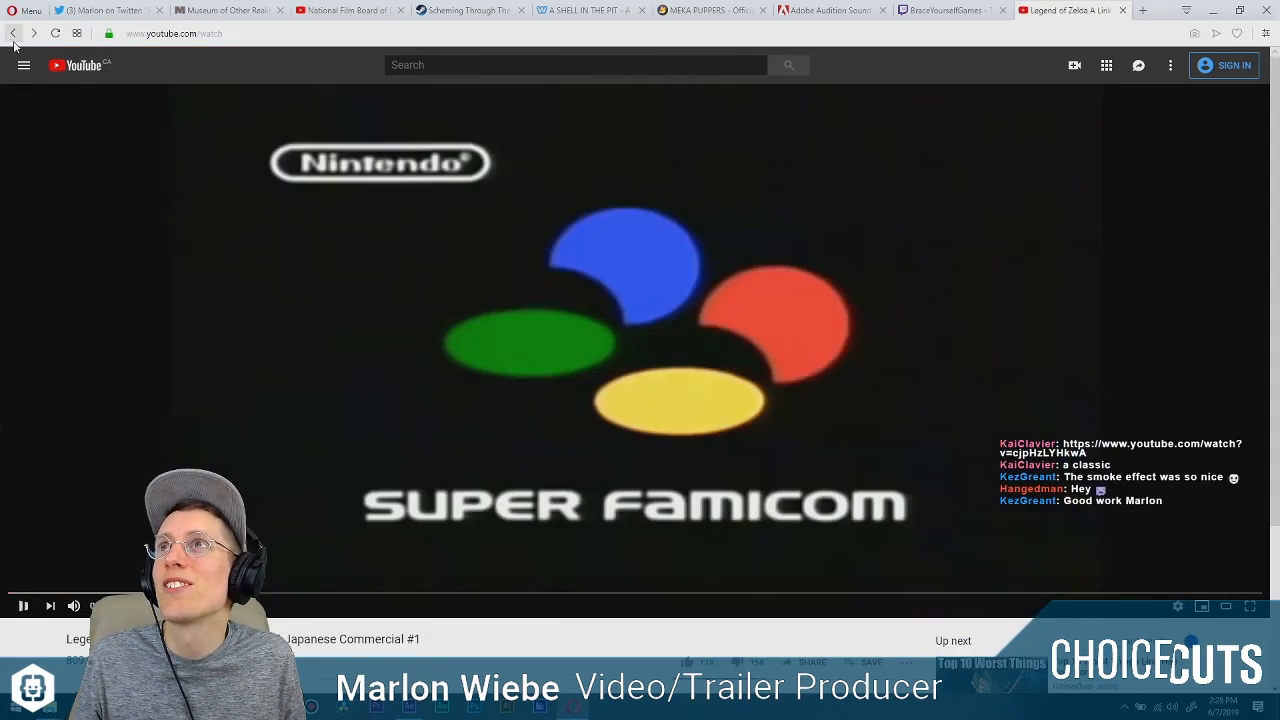
Watch the Legend of Zelda A Link to the Past SNES Japanese commercial in full screen, and exit full screen.
click(22, 606)
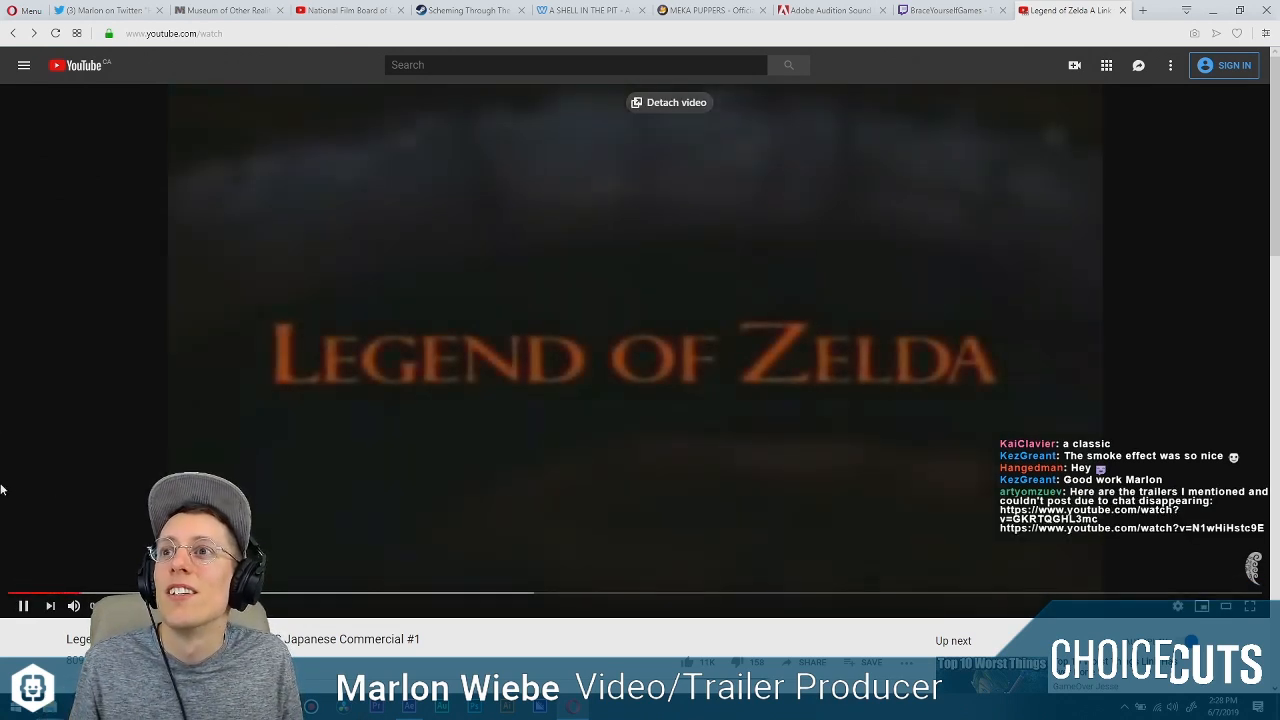
click(1249, 606)
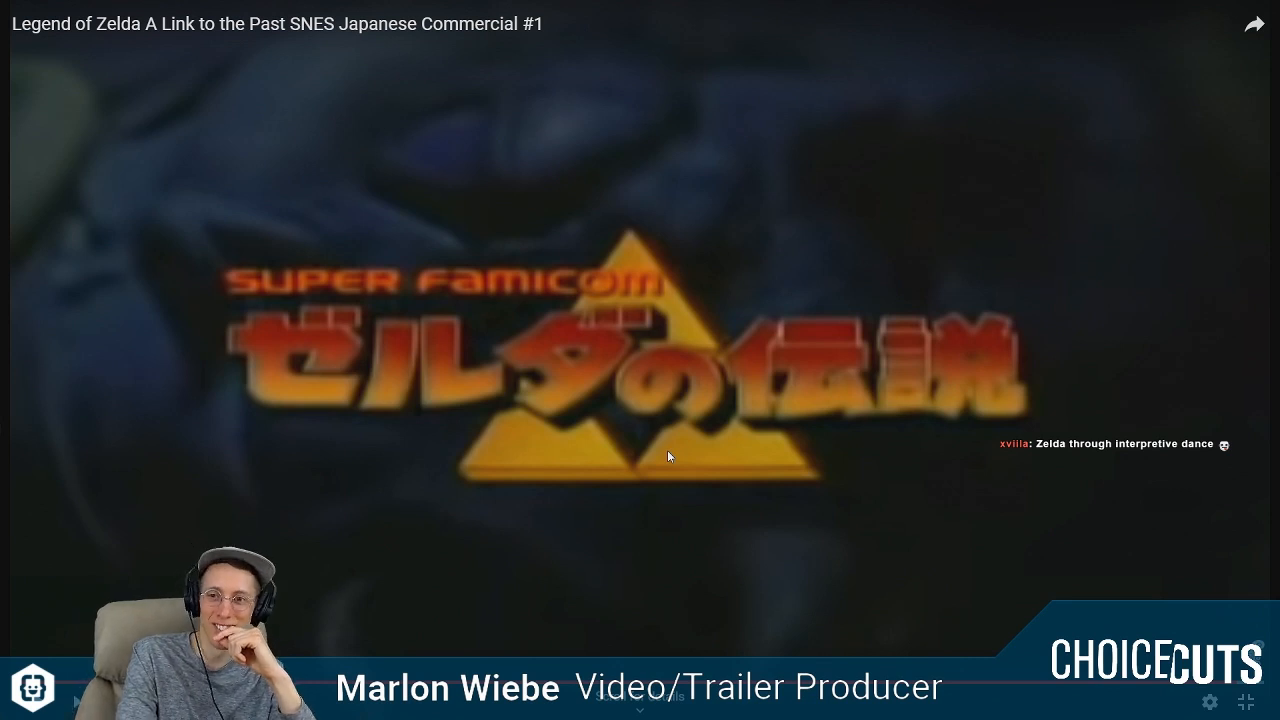
click(1248, 704)
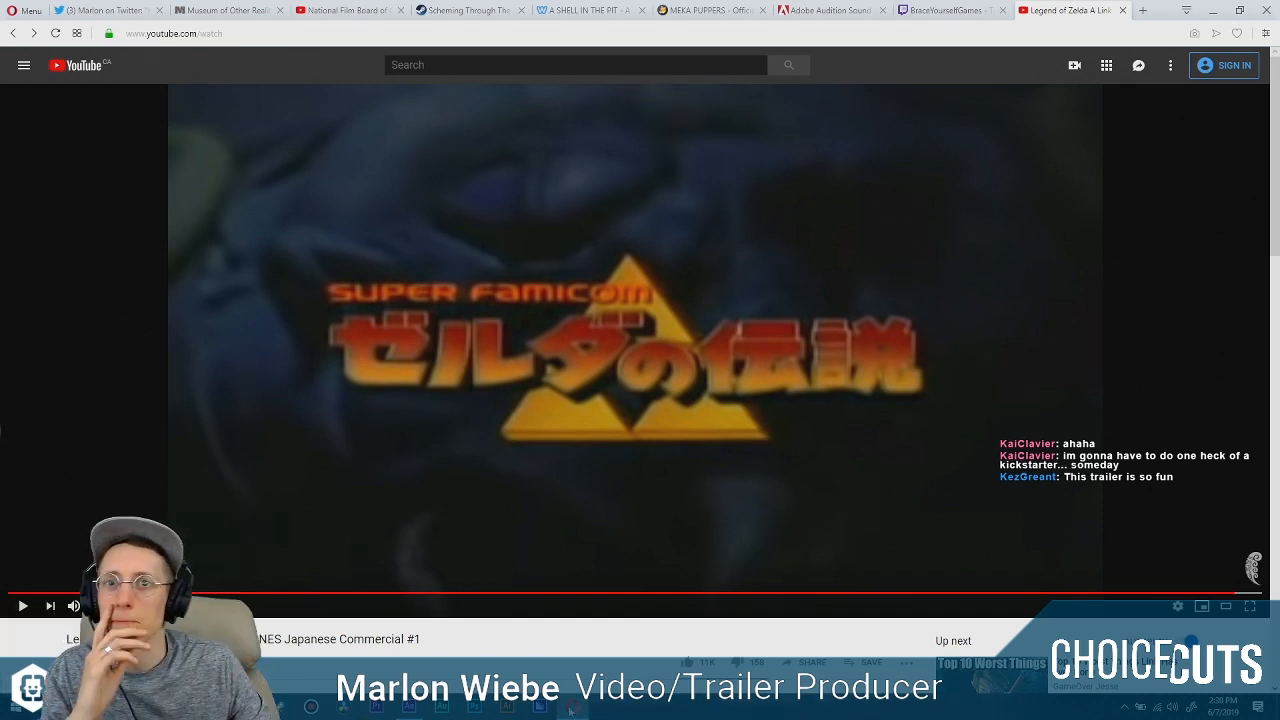
Copy the YouTube link ending in GKRTQGHL3mc from the Twitch chat, open it in the existing YouTube tab and play it full screen.
click(966, 10)
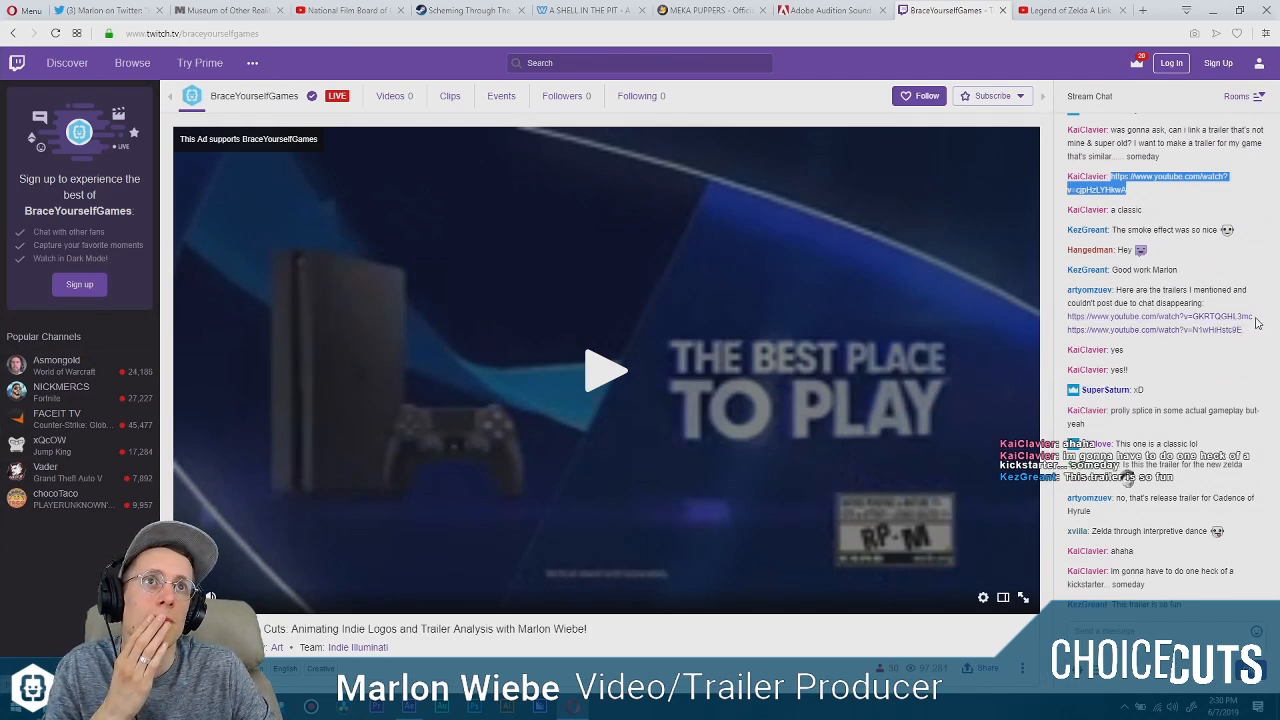
drag(1097, 316, 1066, 316)
key(ctrl+c)
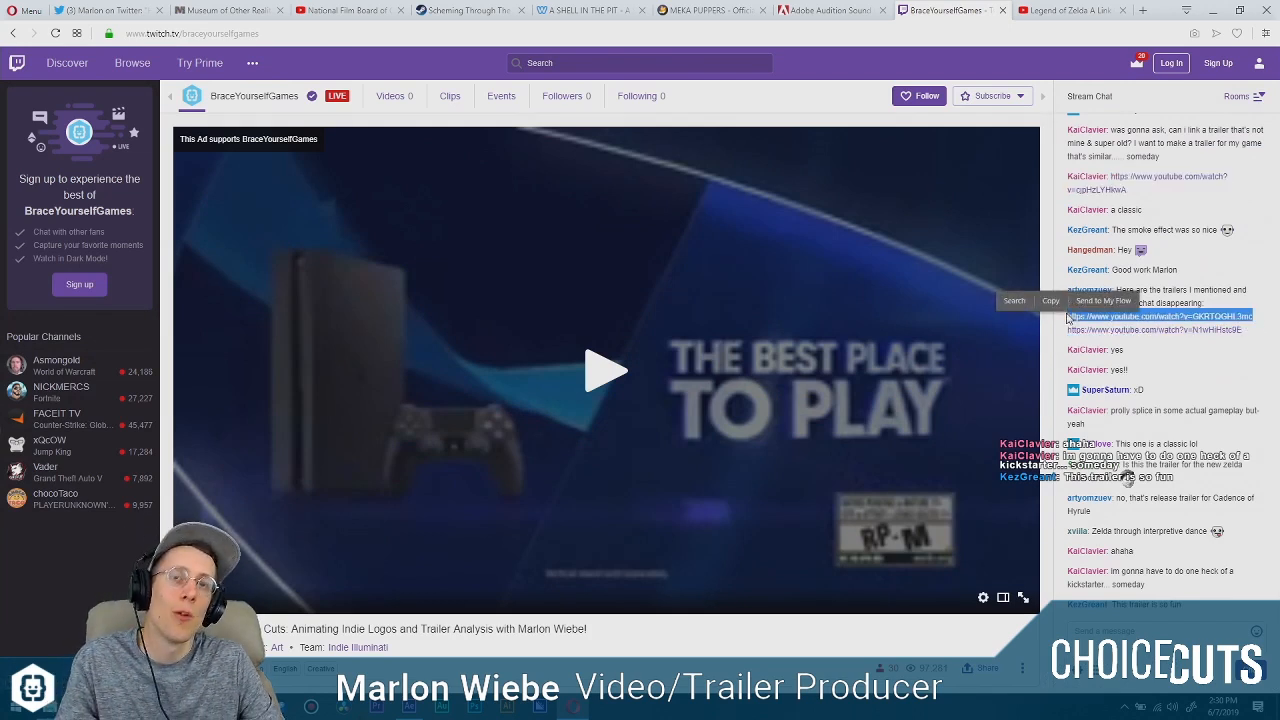
click(1067, 12)
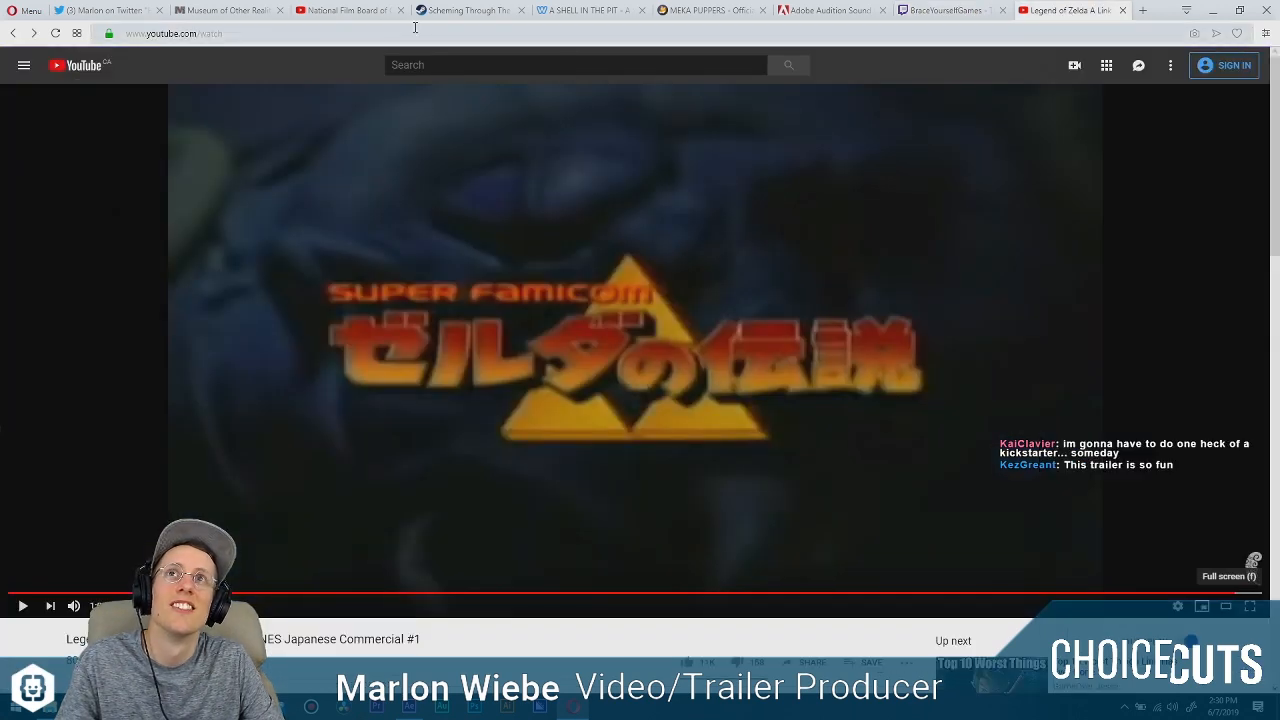
click(358, 33)
key(ctrl+v)
key(Return)
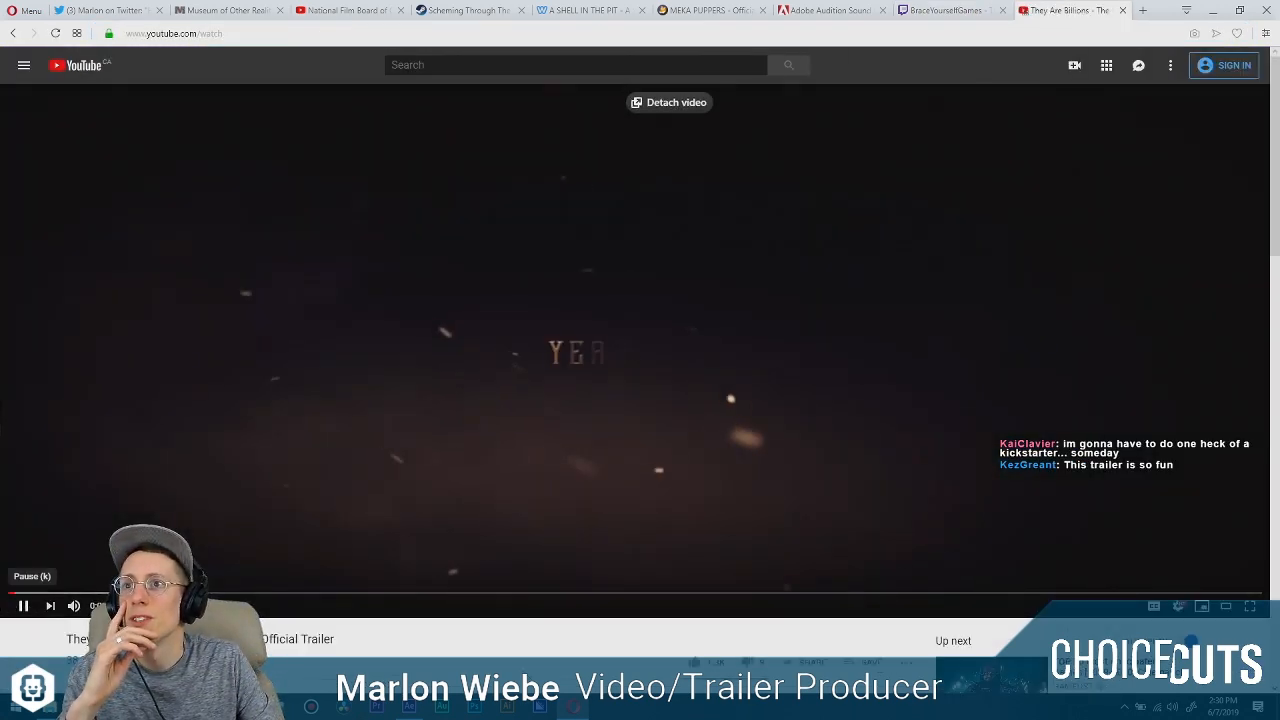
click(1250, 606)
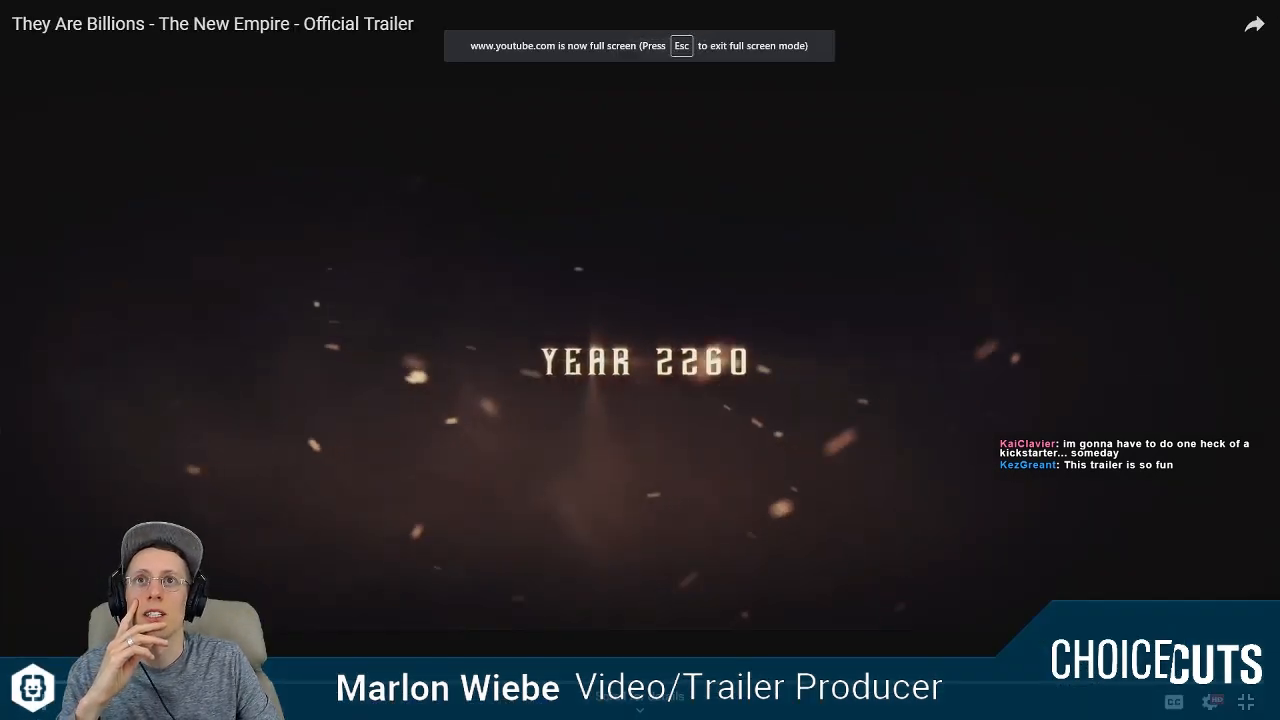
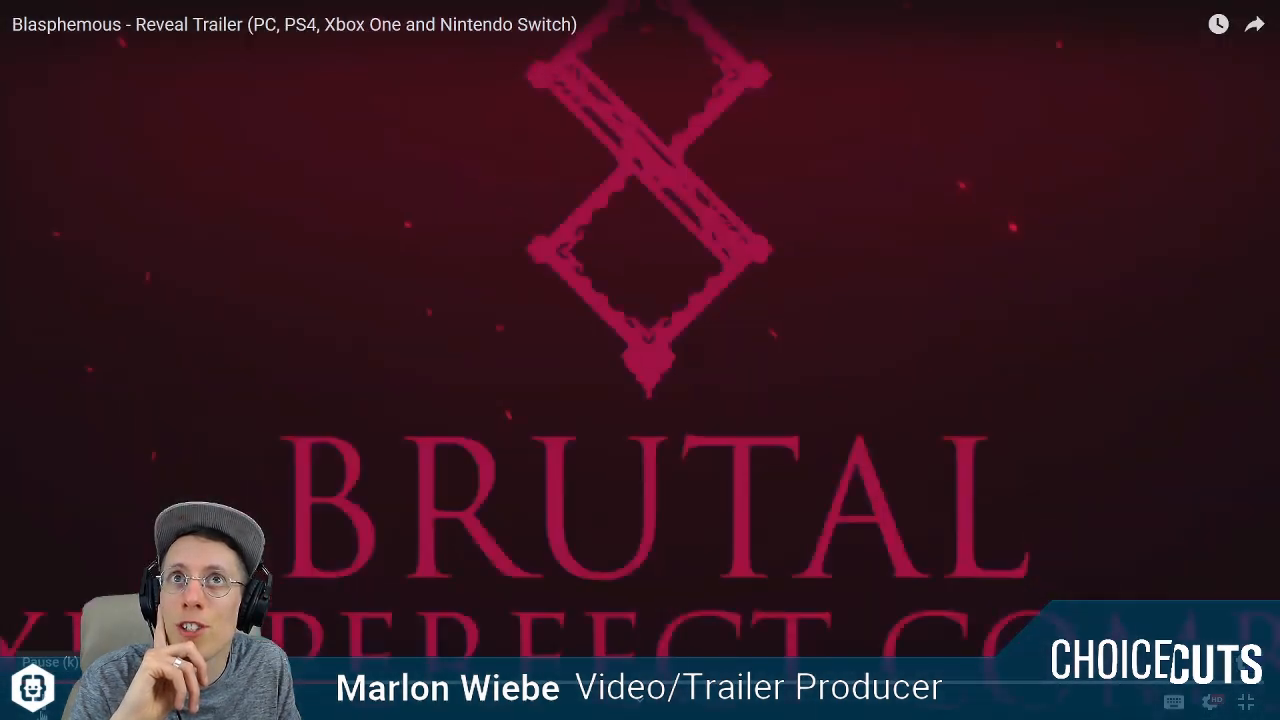
Review the Blasphemous reveal trailer, pausing it and replaying the title-card sections around 0:36 and 0:52.
click(42, 702)
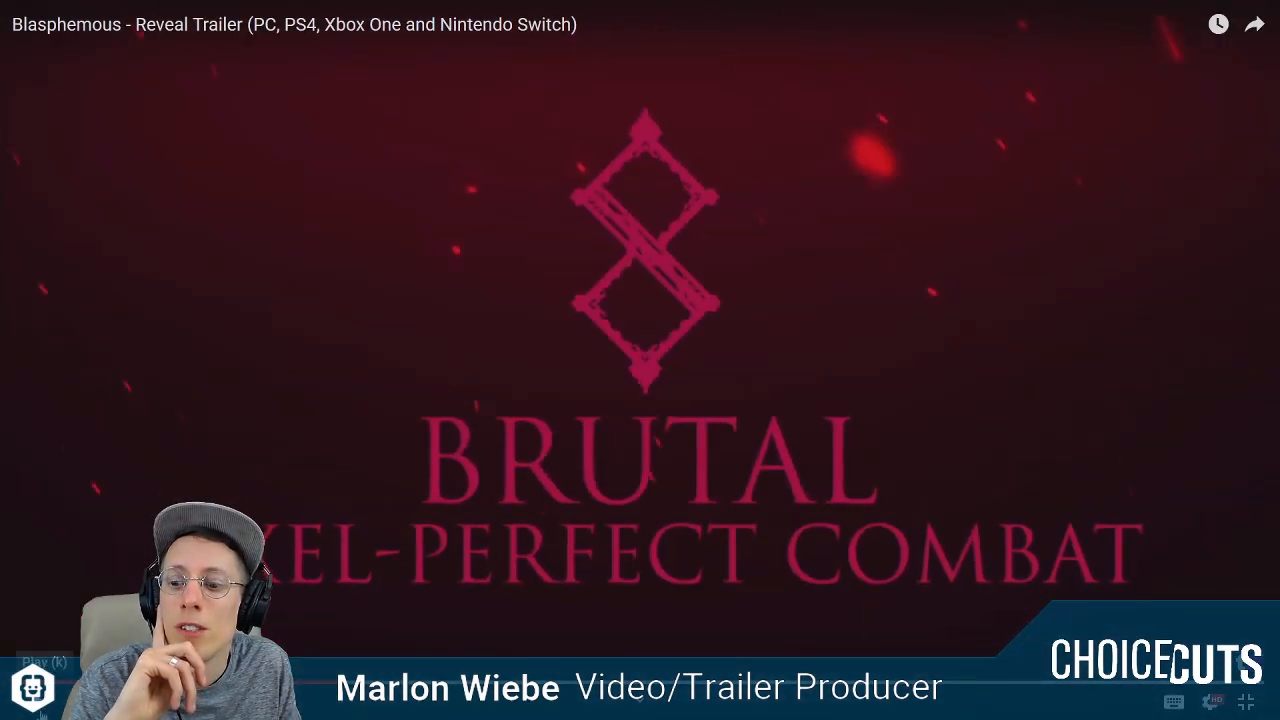
click(42, 702)
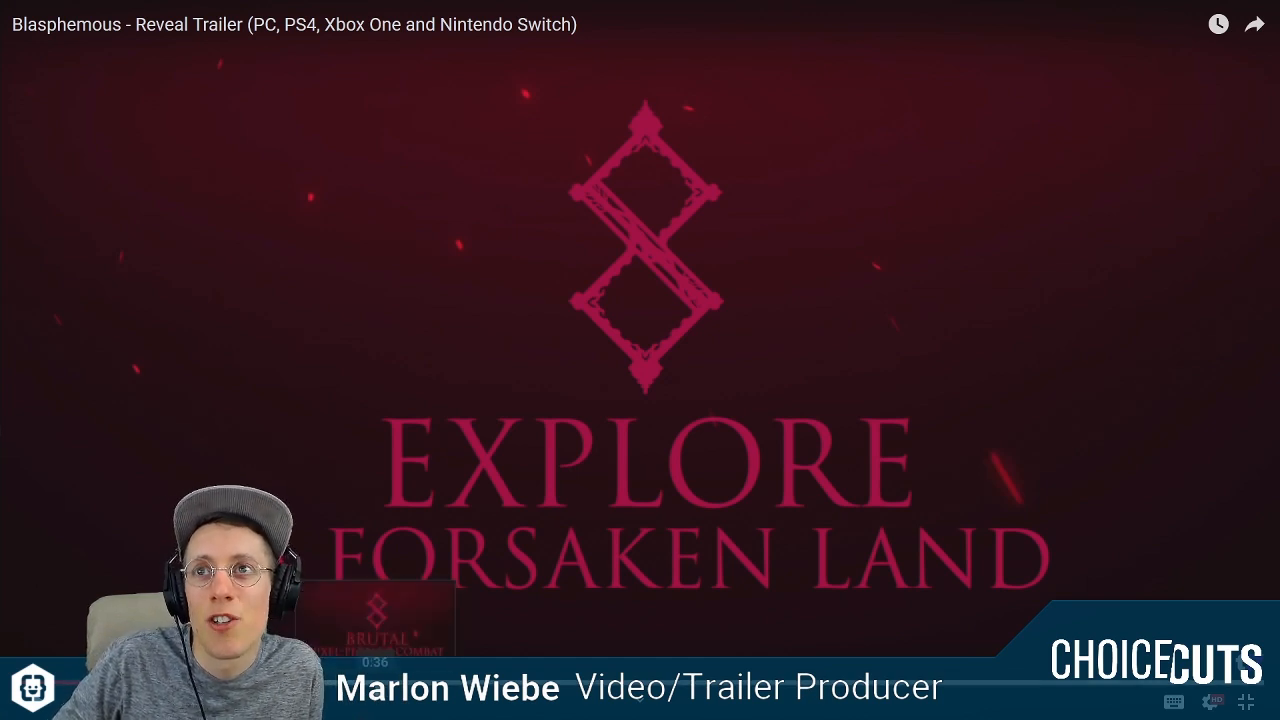
click(377, 682)
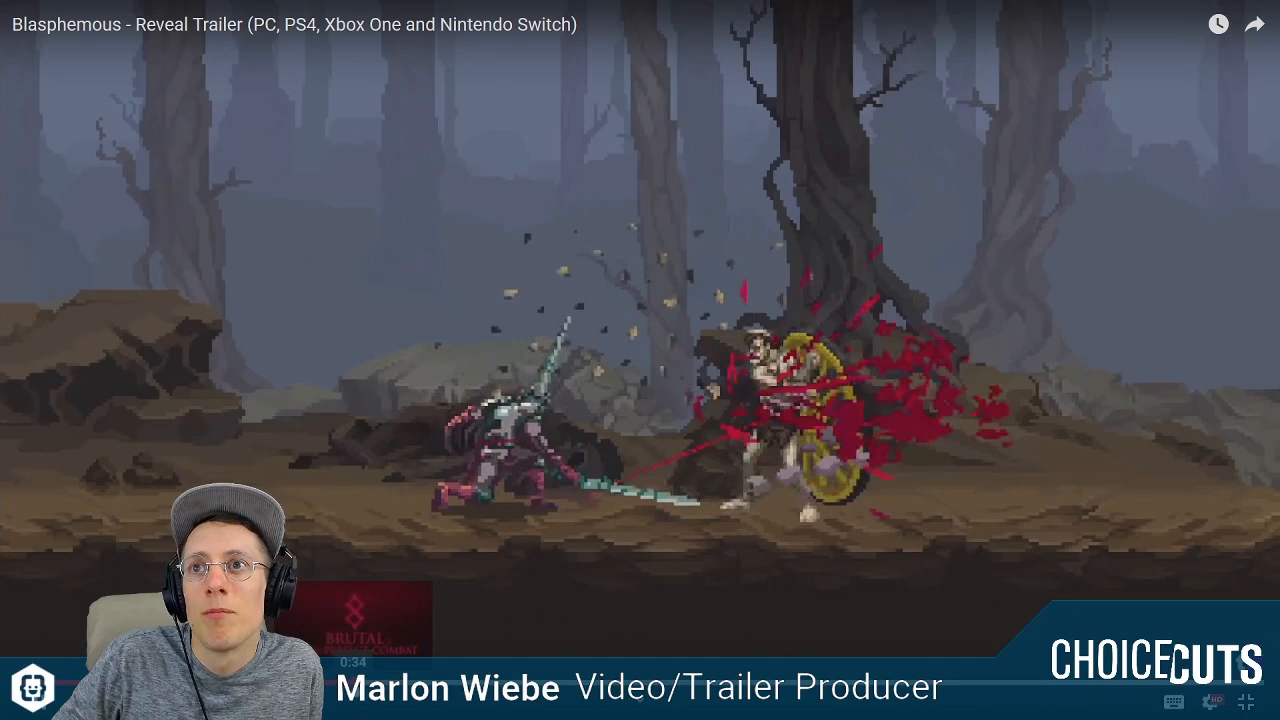
click(353, 682)
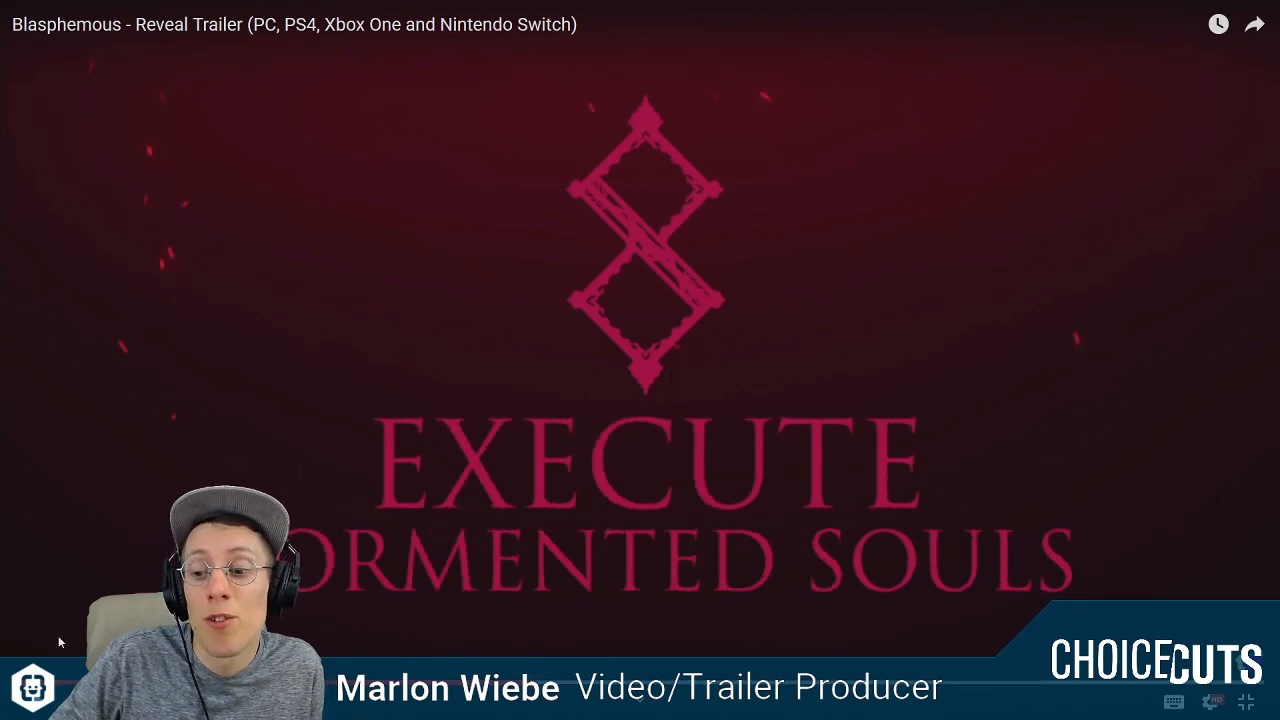
click(44, 694)
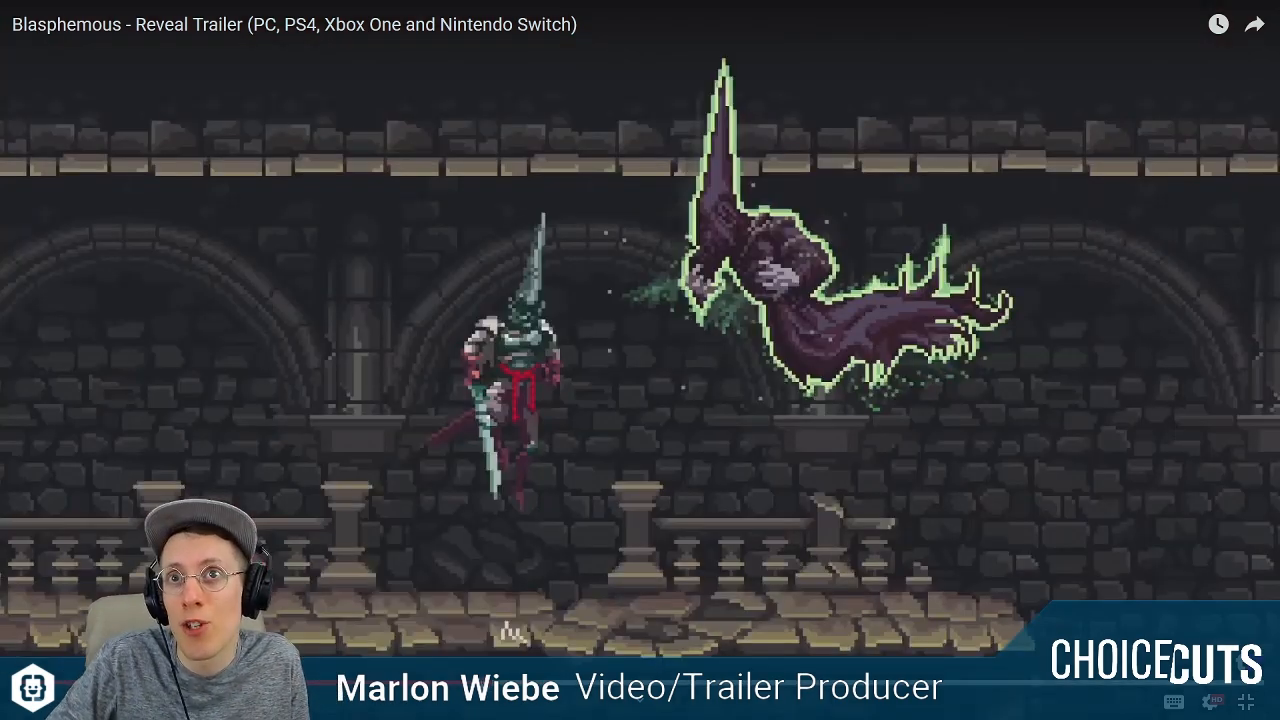
click(34, 702)
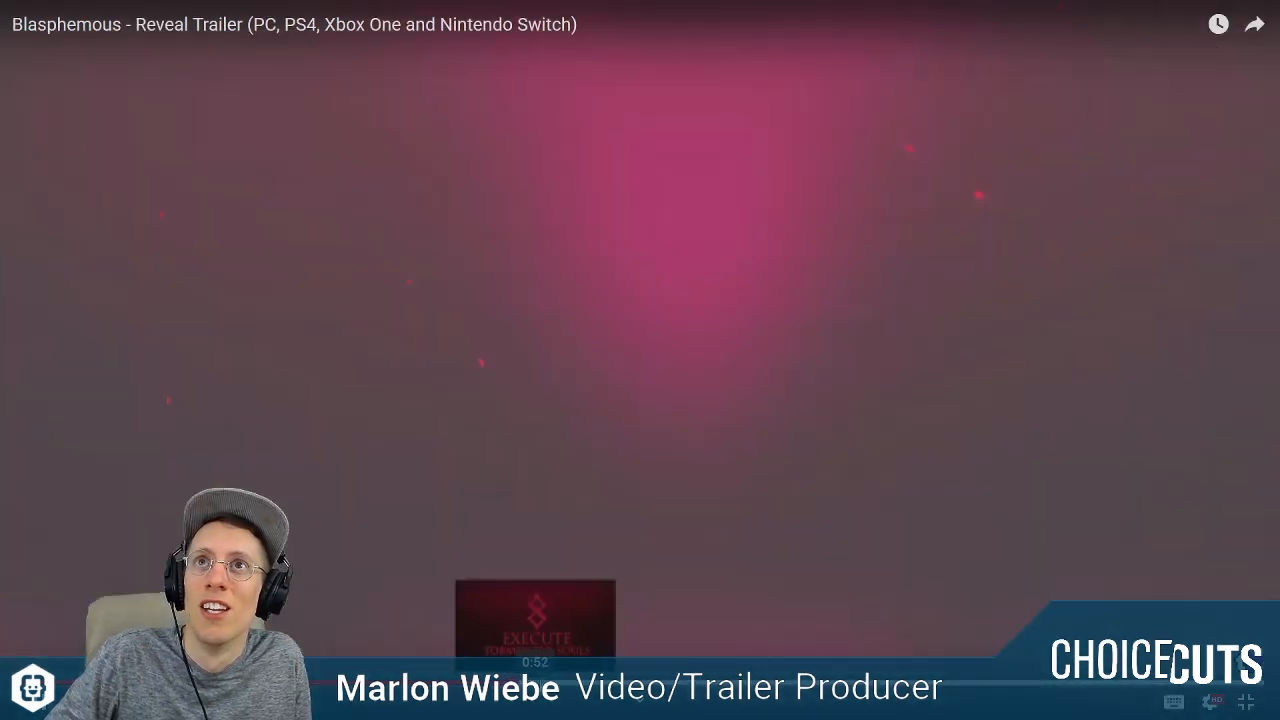
click(535, 683)
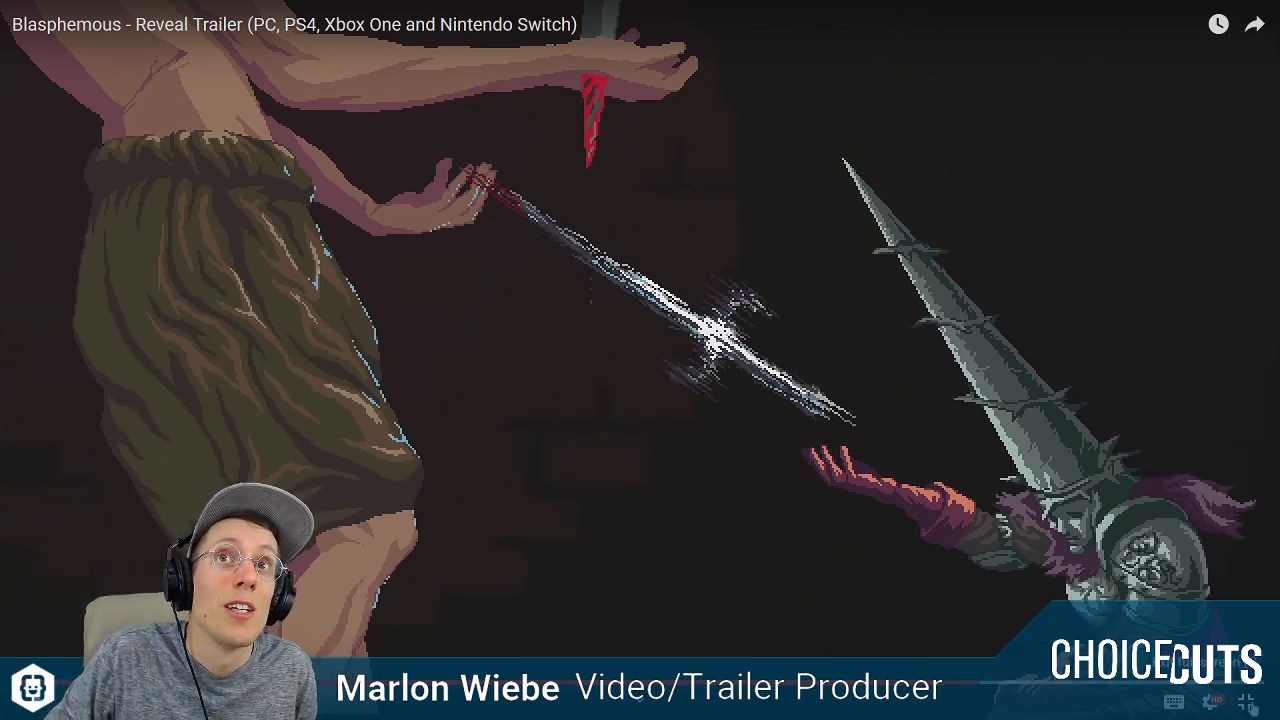
Exit the full-screen video and minimize both browser windows to switch back to After Effects.
key(Escape)
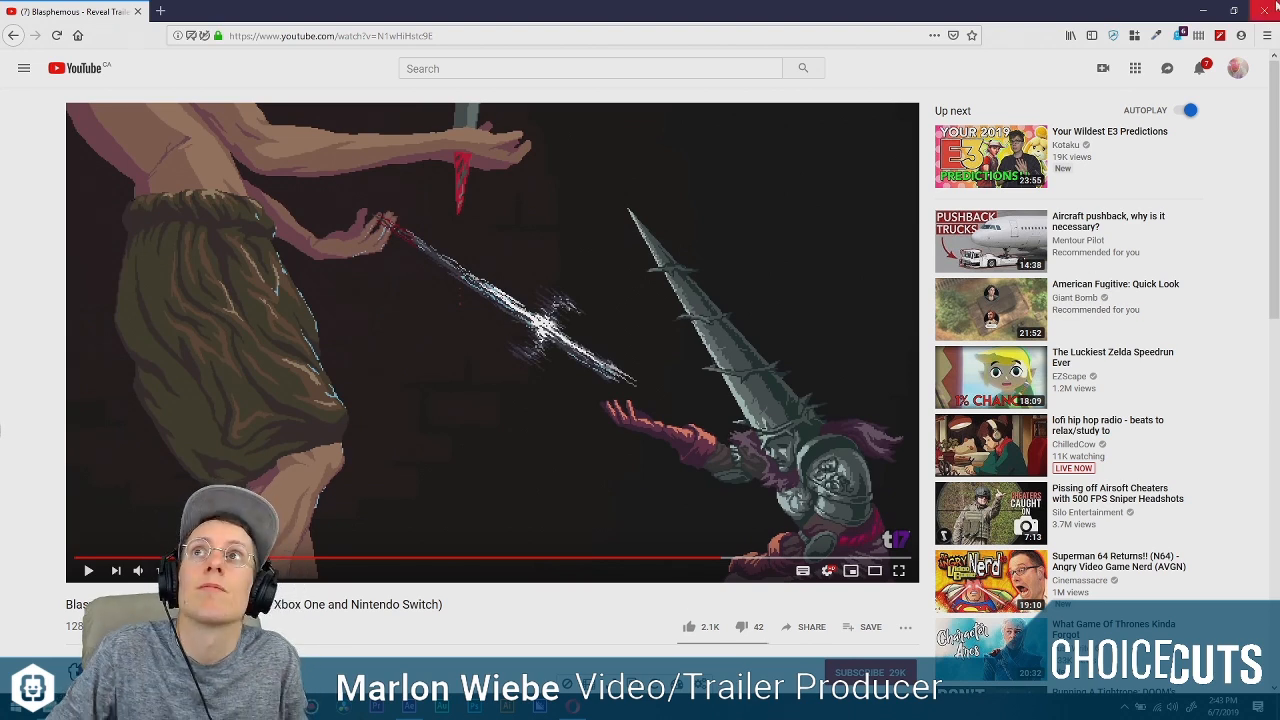
click(1206, 9)
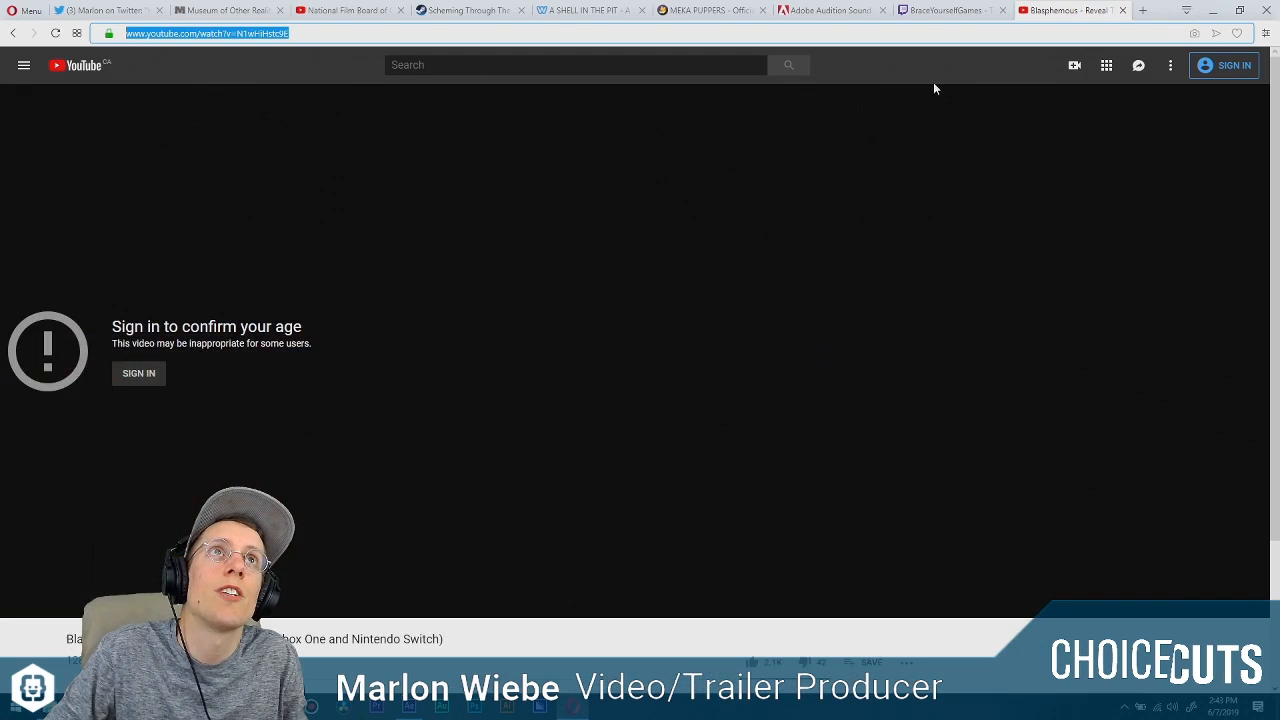
click(1211, 11)
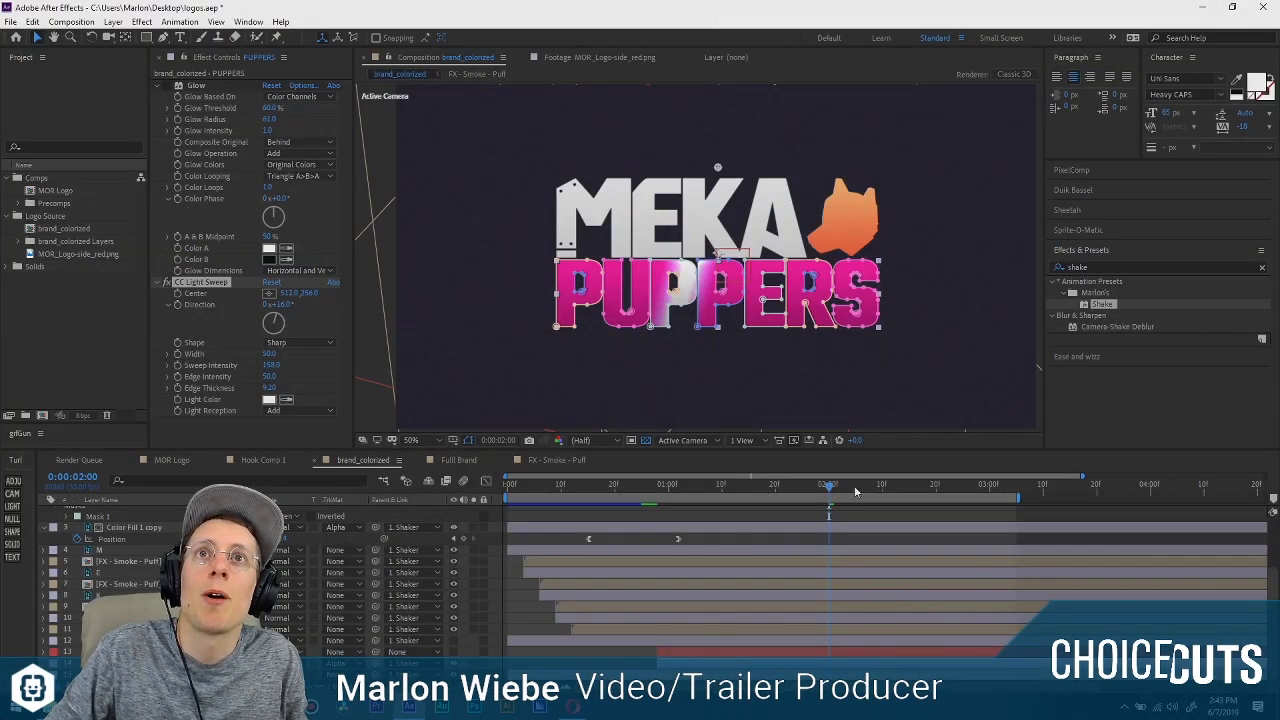
Scrub through the brand_colorized timeline and preview the logo animation from the first frame.
click(818, 488)
click(701, 541)
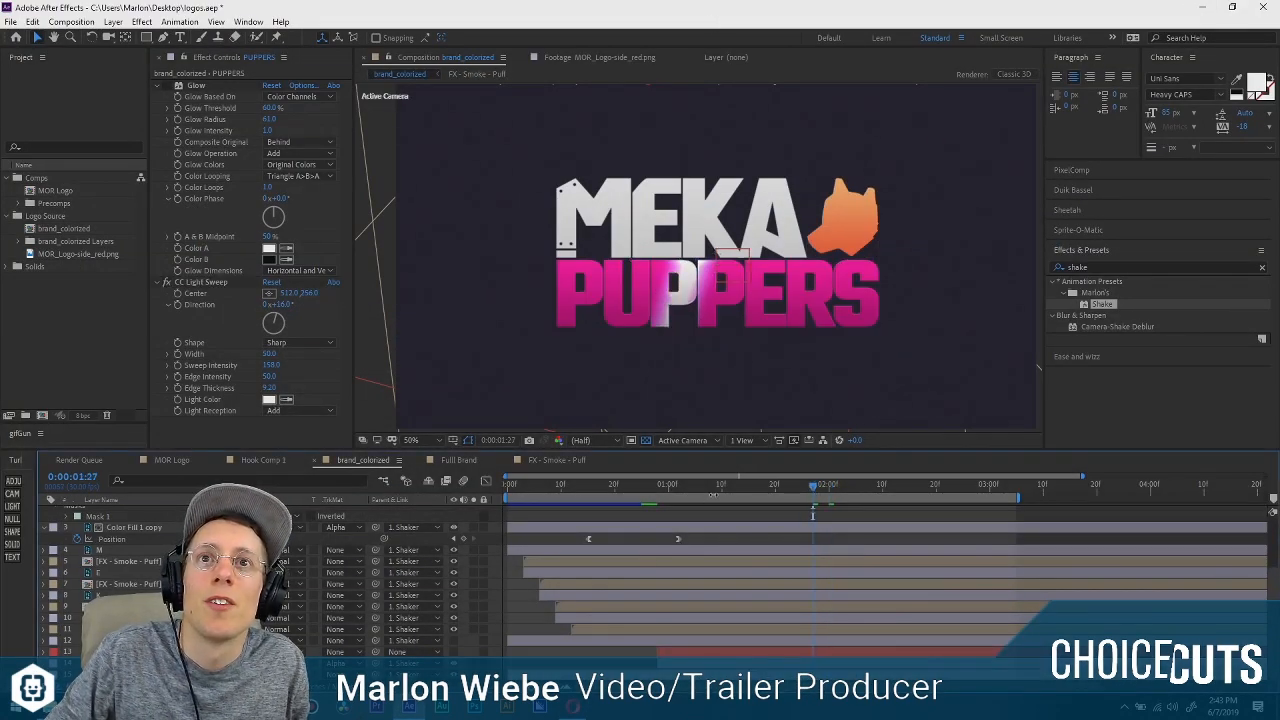
drag(673, 488, 659, 490)
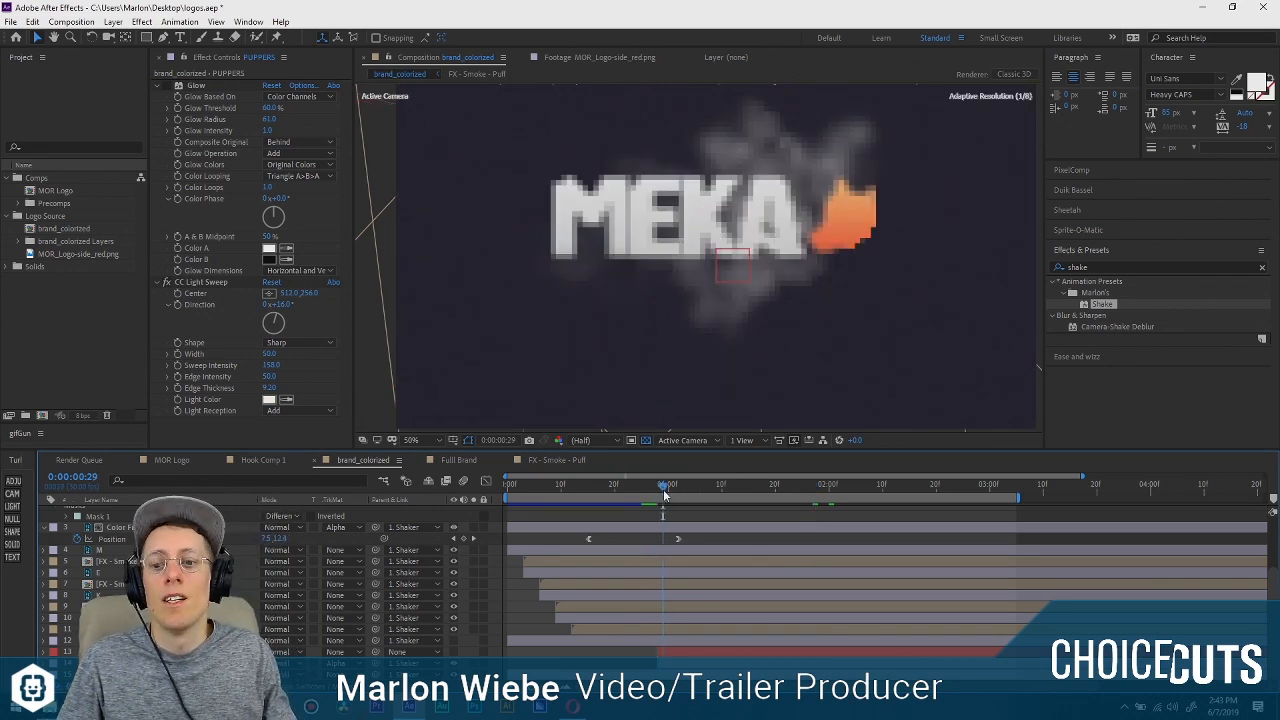
key(Home)
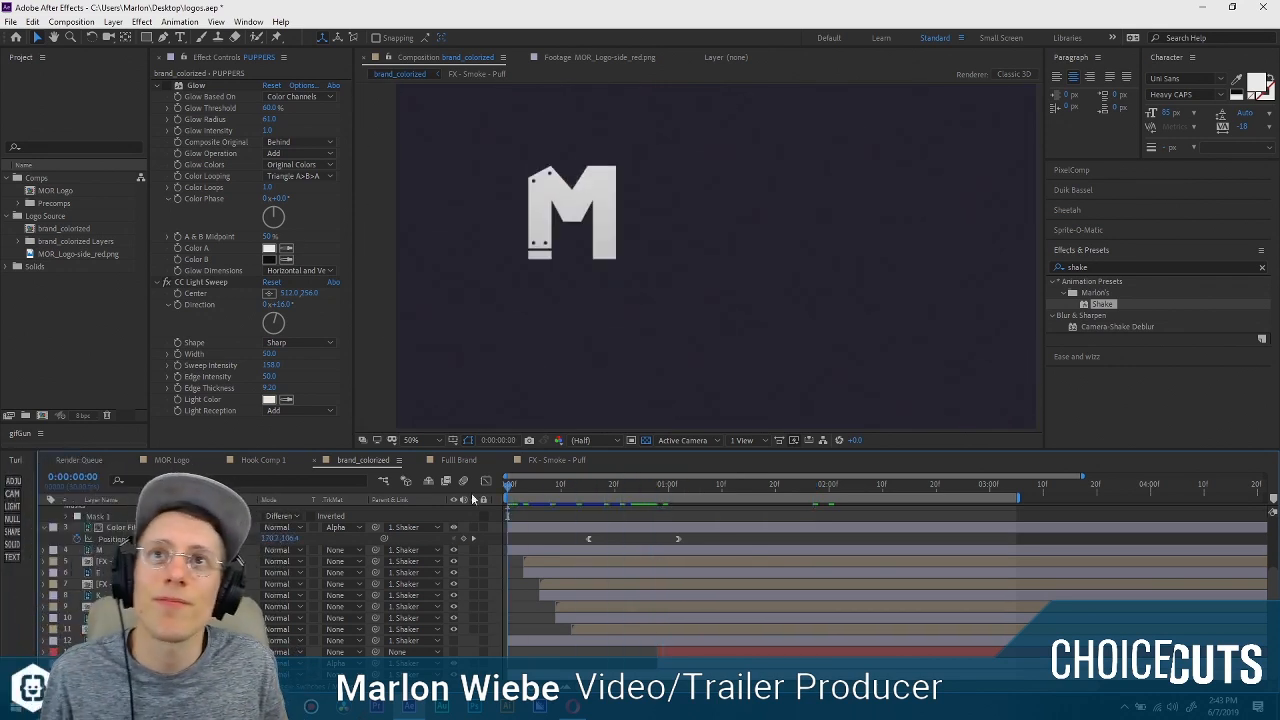
key(space)
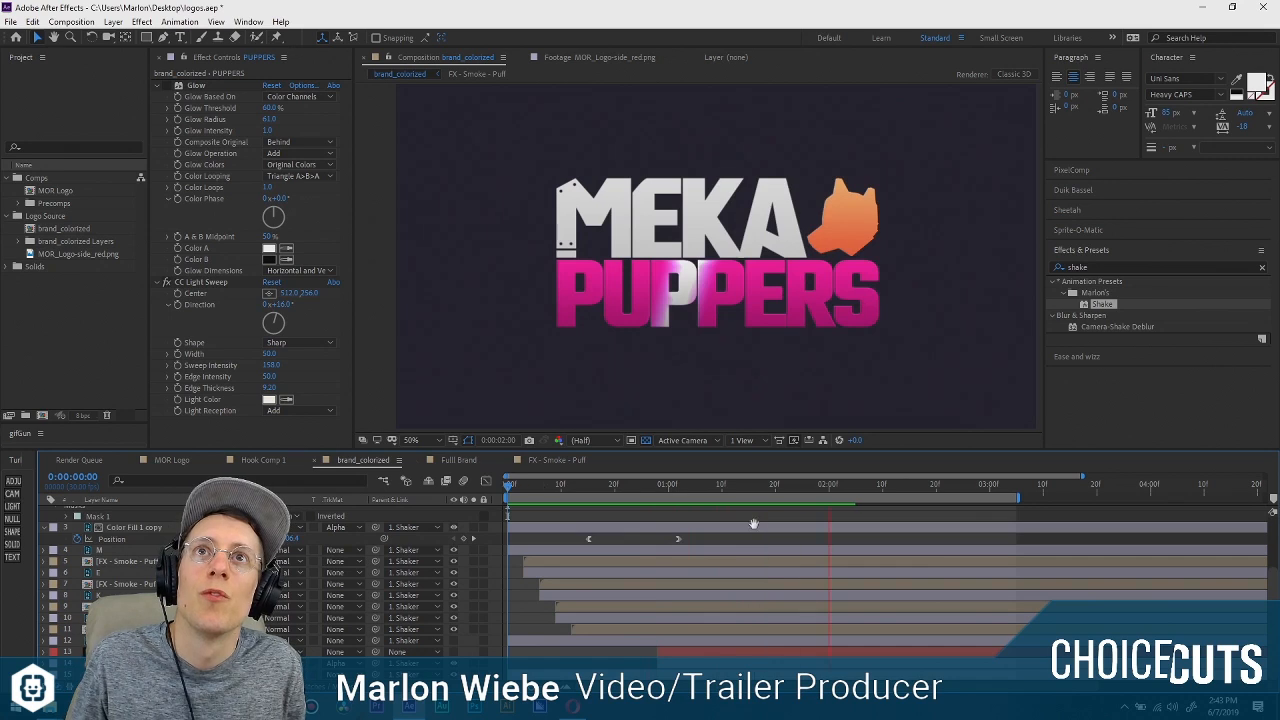
At 0:00:01:00, set the horizontal Center of CC Light Sweep on the PUPPERS layer to 260.
mouse_move(660, 489)
mouse_down()
mouse_move(752, 485)
mouse_move(657, 488)
mouse_move(668, 487)
mouse_up()
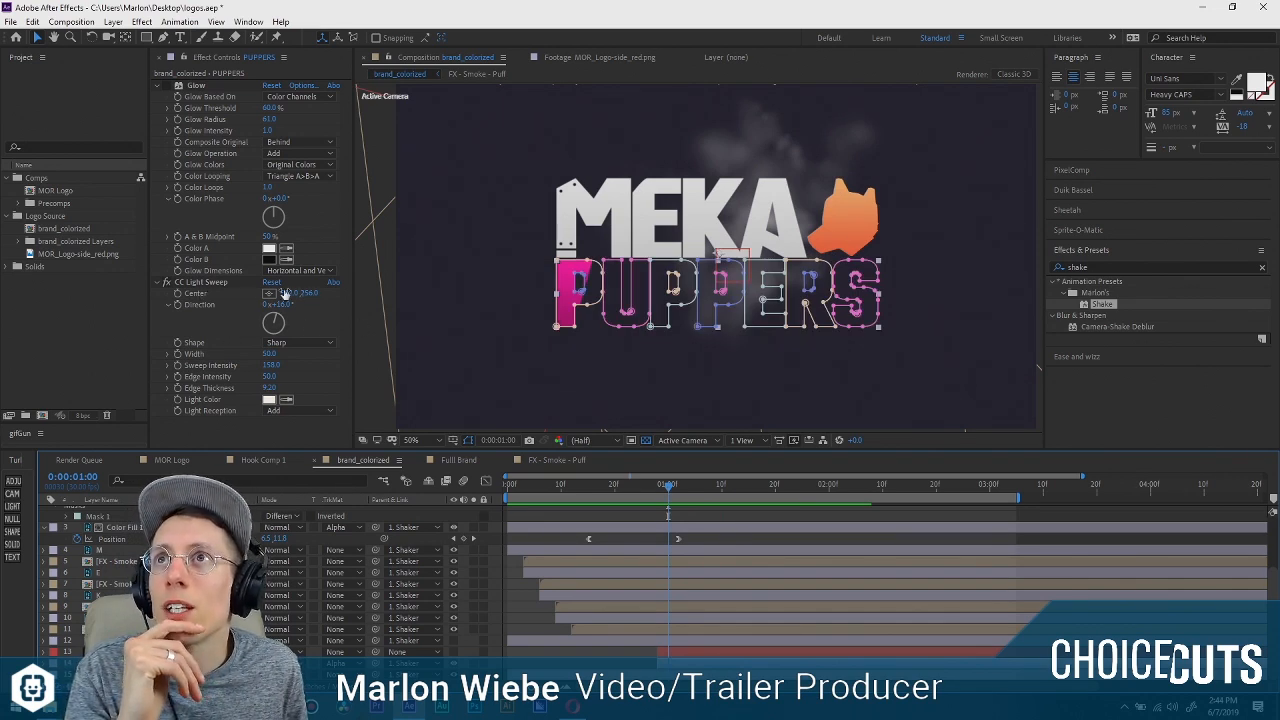
drag(288, 292, 117, 290)
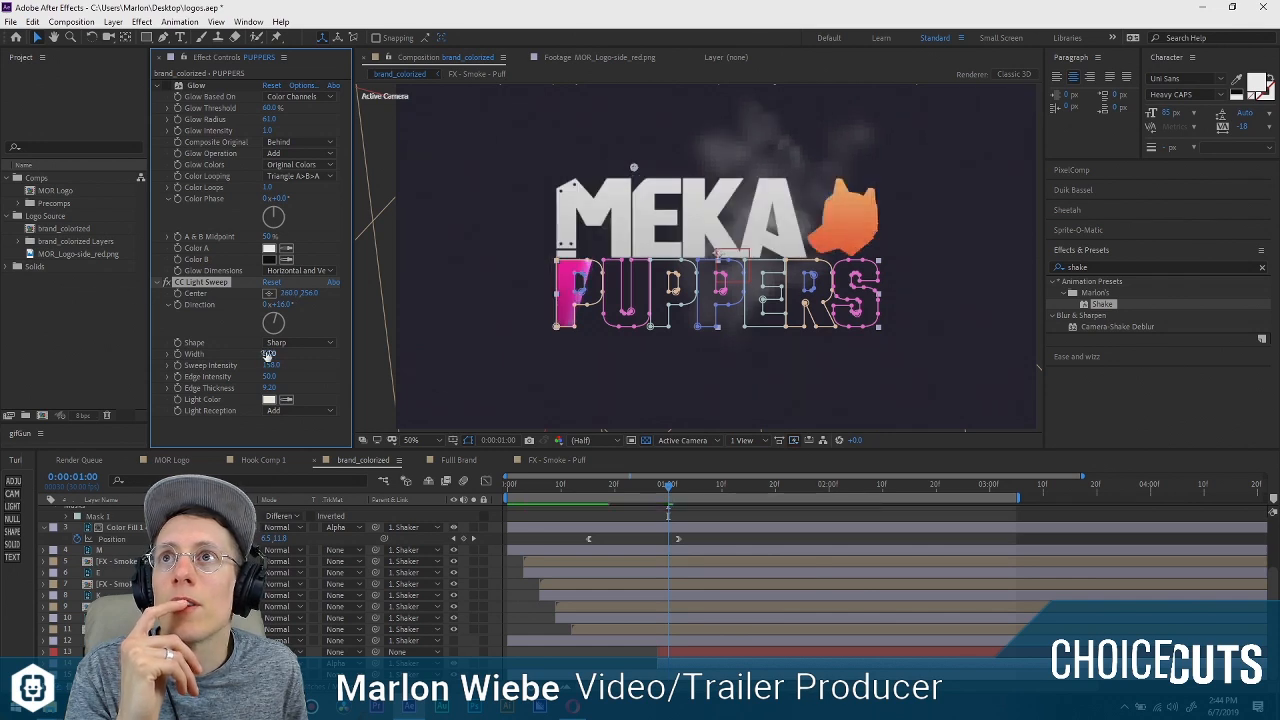
Select the solid matte layer and shift its mask left so its slanted edge sits at the start of PUPPERS at 0:00:01:00.
click(690, 652)
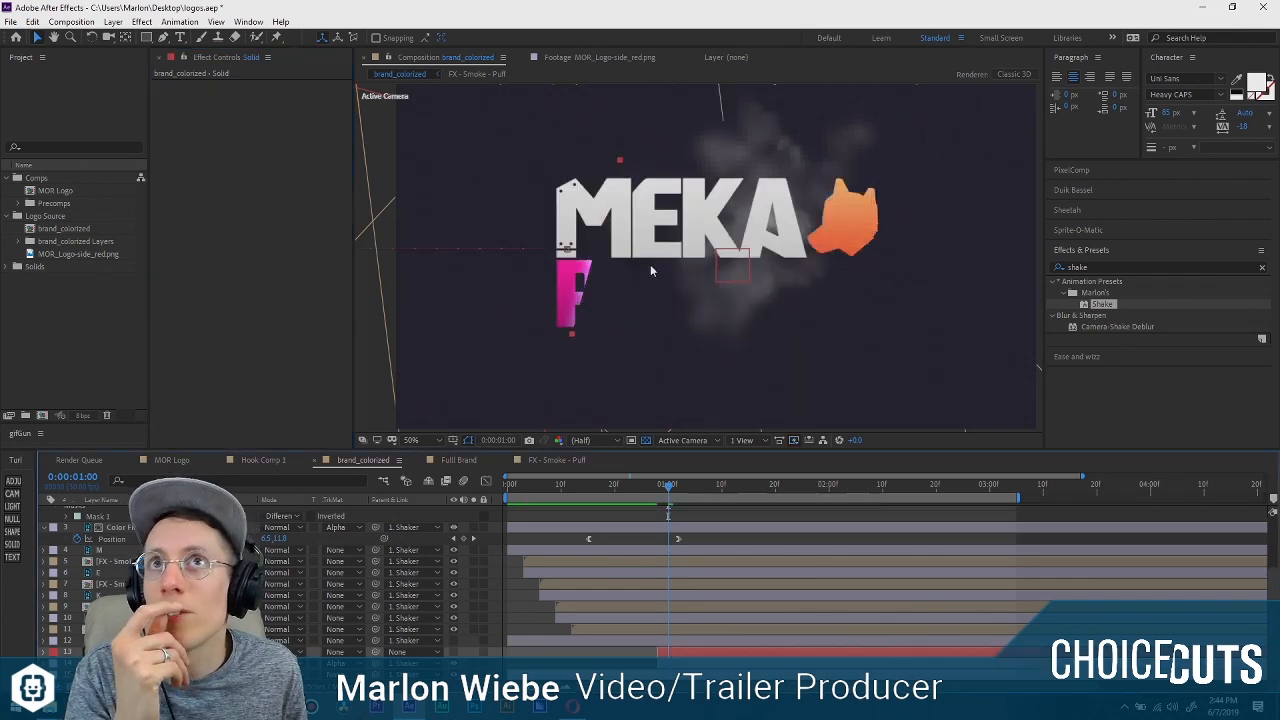
scroll(640, 278, down, 2)
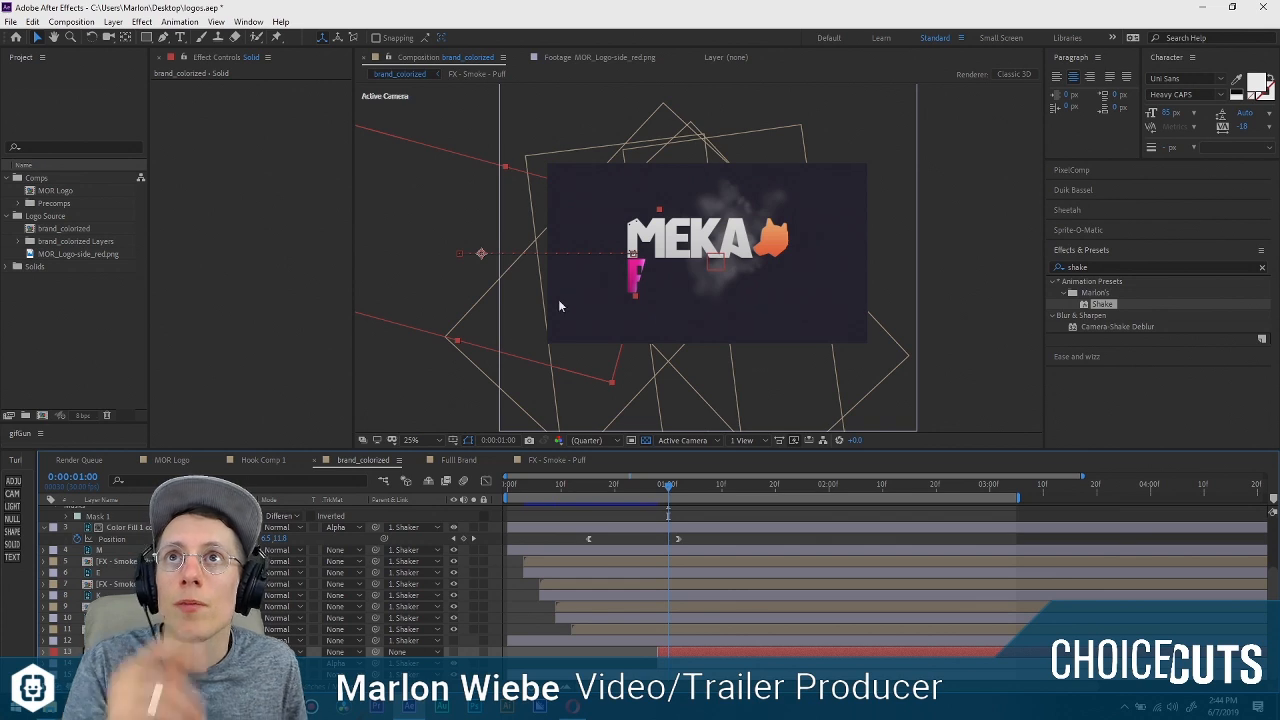
double_click(147, 38)
key(v)
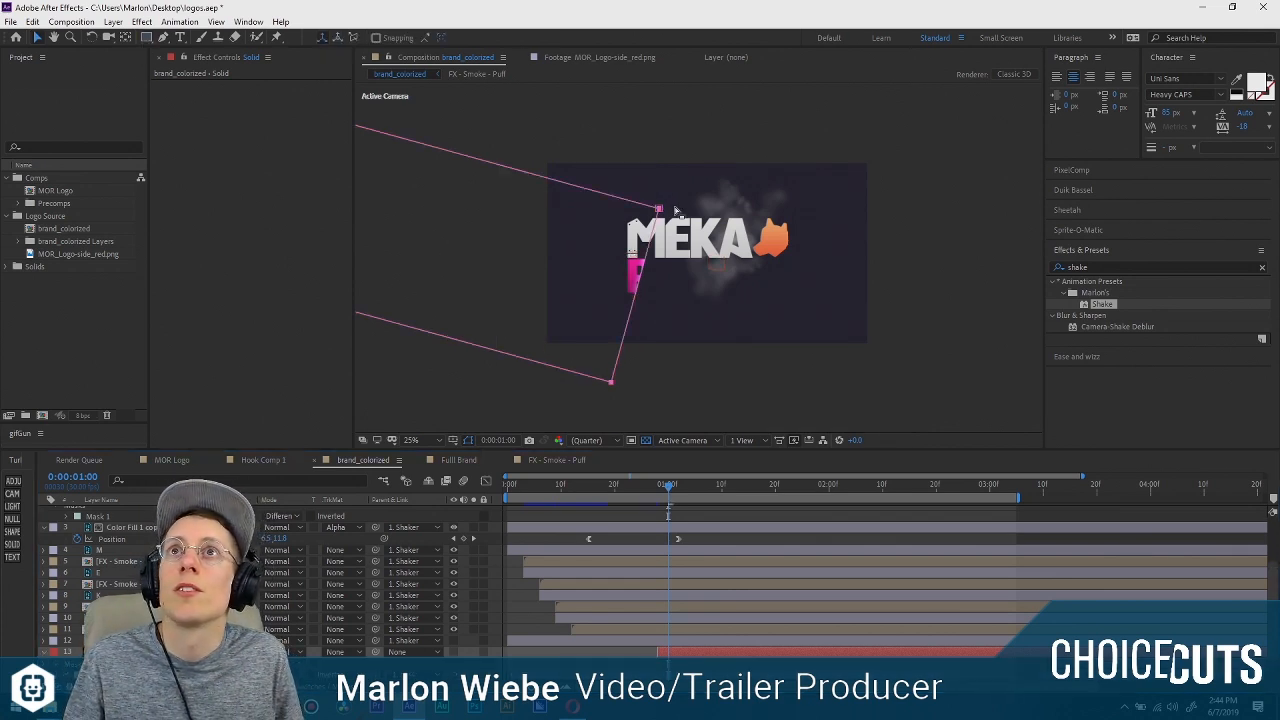
double_click(659, 209)
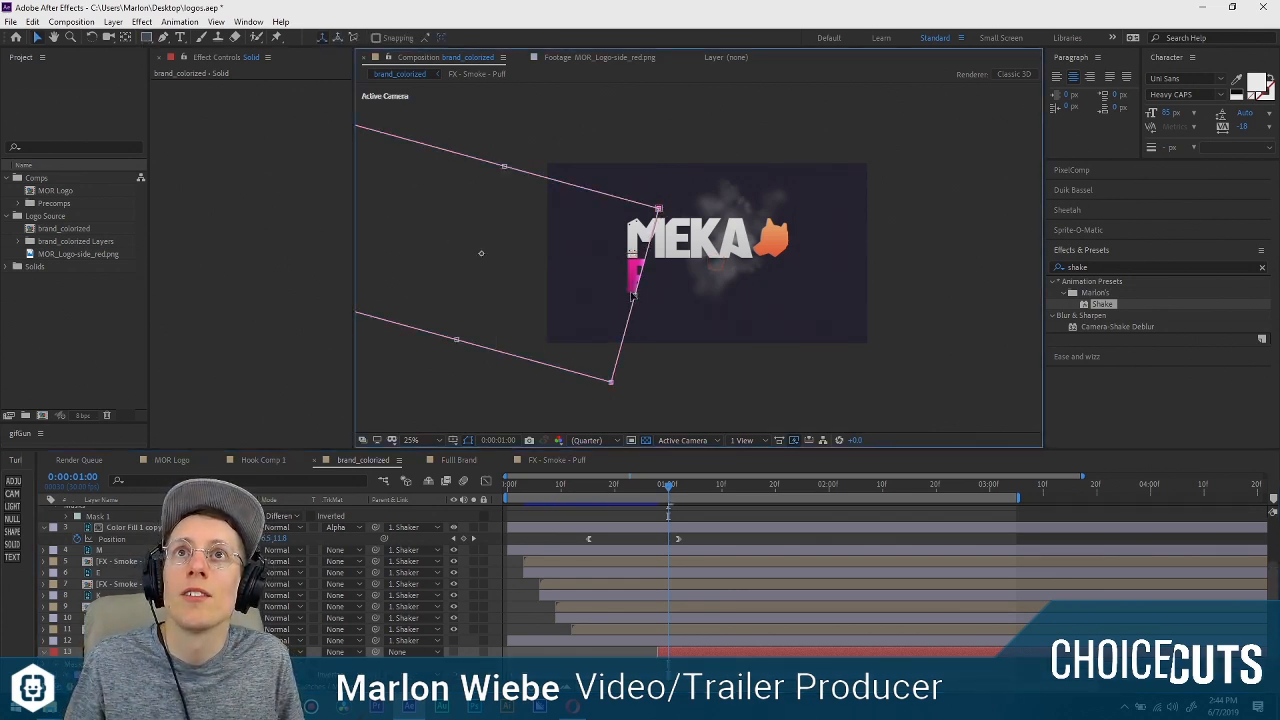
drag(632, 294, 622, 290)
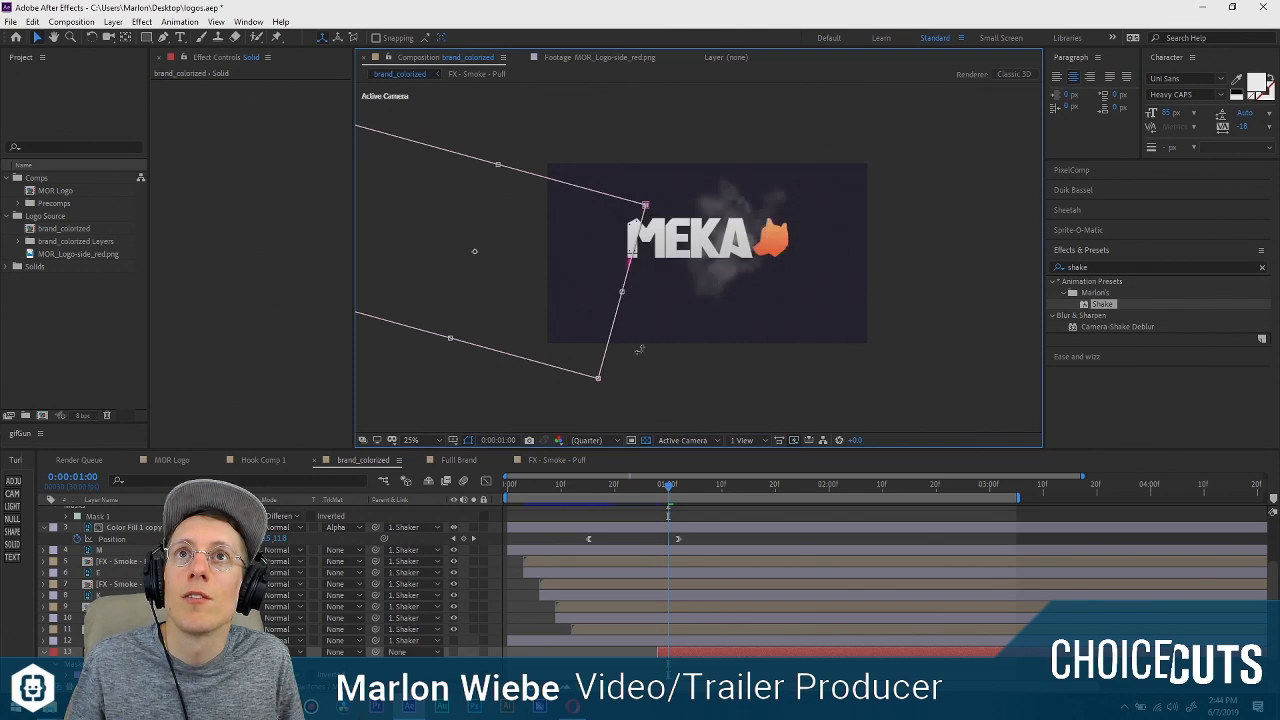
Show the mask properties of the solid matte layer and set Mask Feather to 35 pixels.
key(m)
key(m)
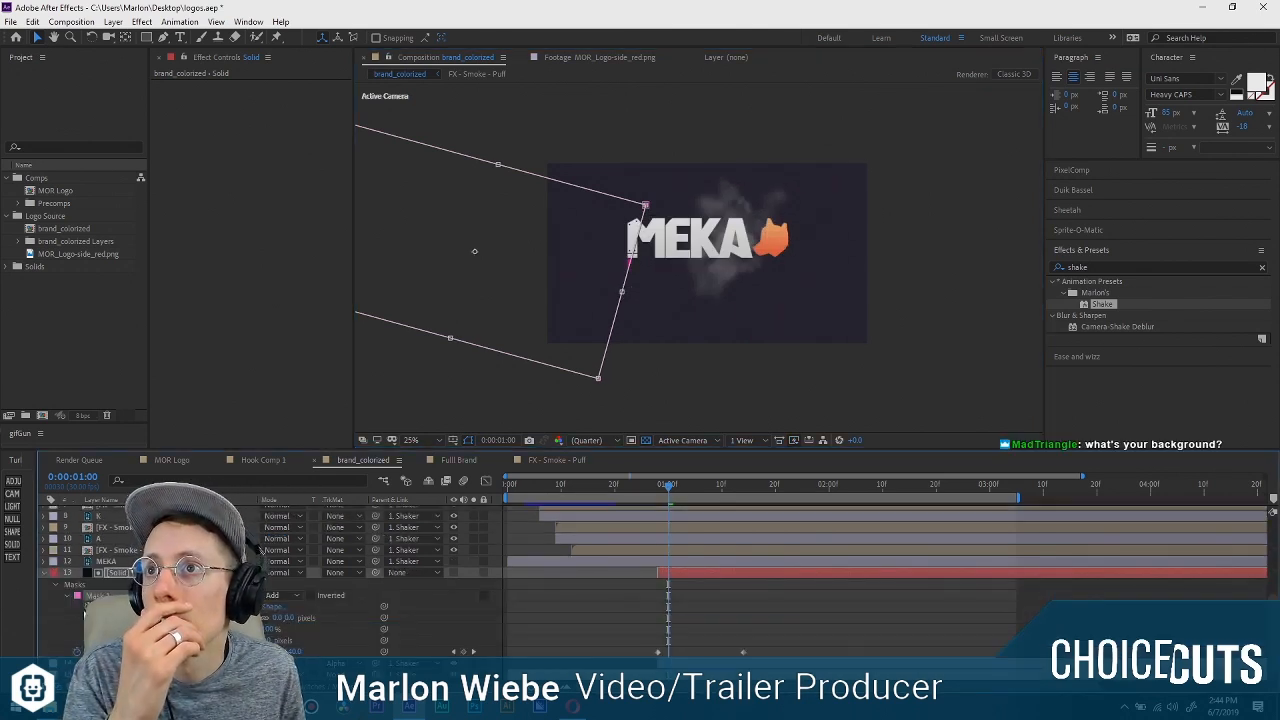
drag(279, 619, 305, 620)
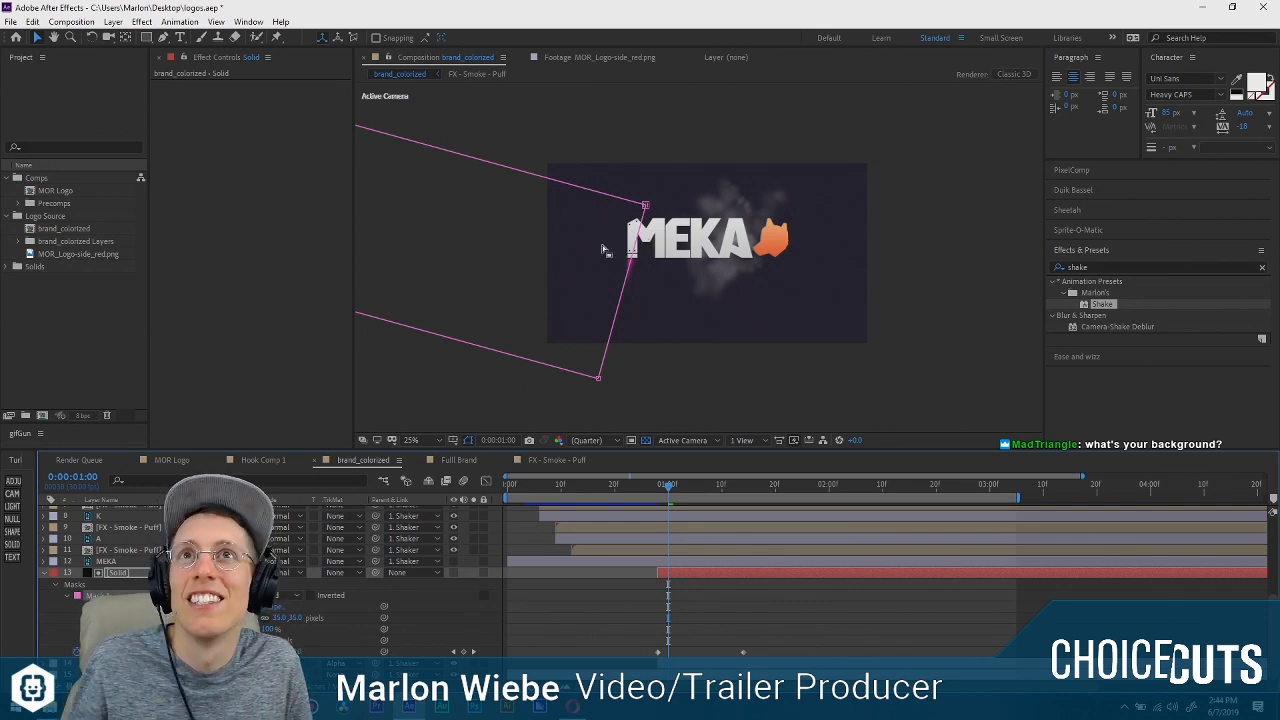
scroll(650, 320, up, 4)
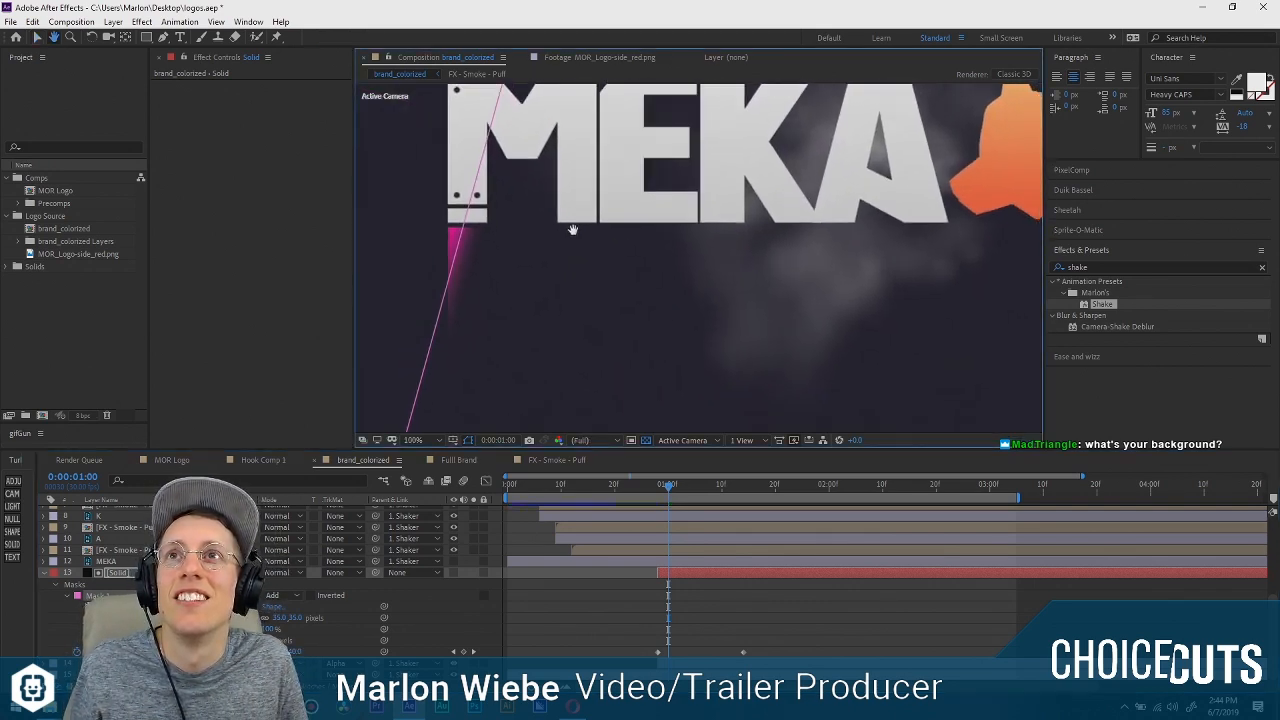
Scrub between 0:00:01:12 and 0:00:00:23 to examine the feathered reveal of PUPPERS.
drag(627, 486, 733, 490)
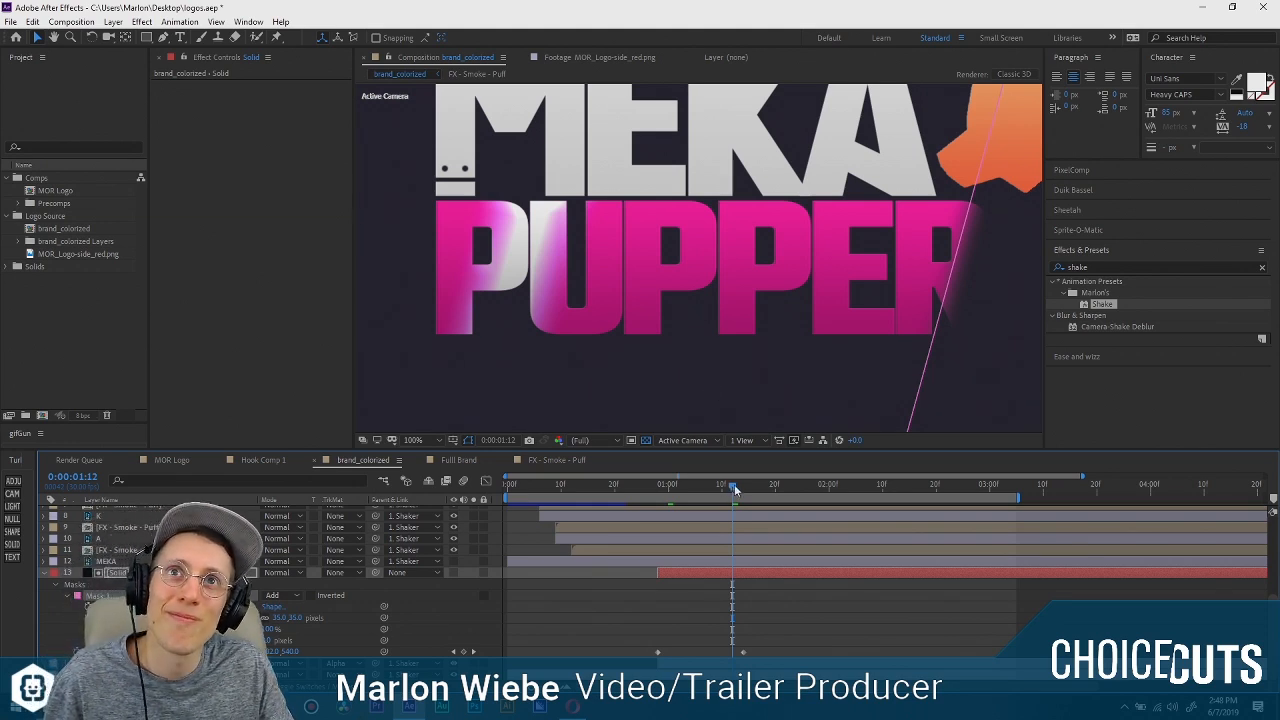
drag(730, 485, 631, 497)
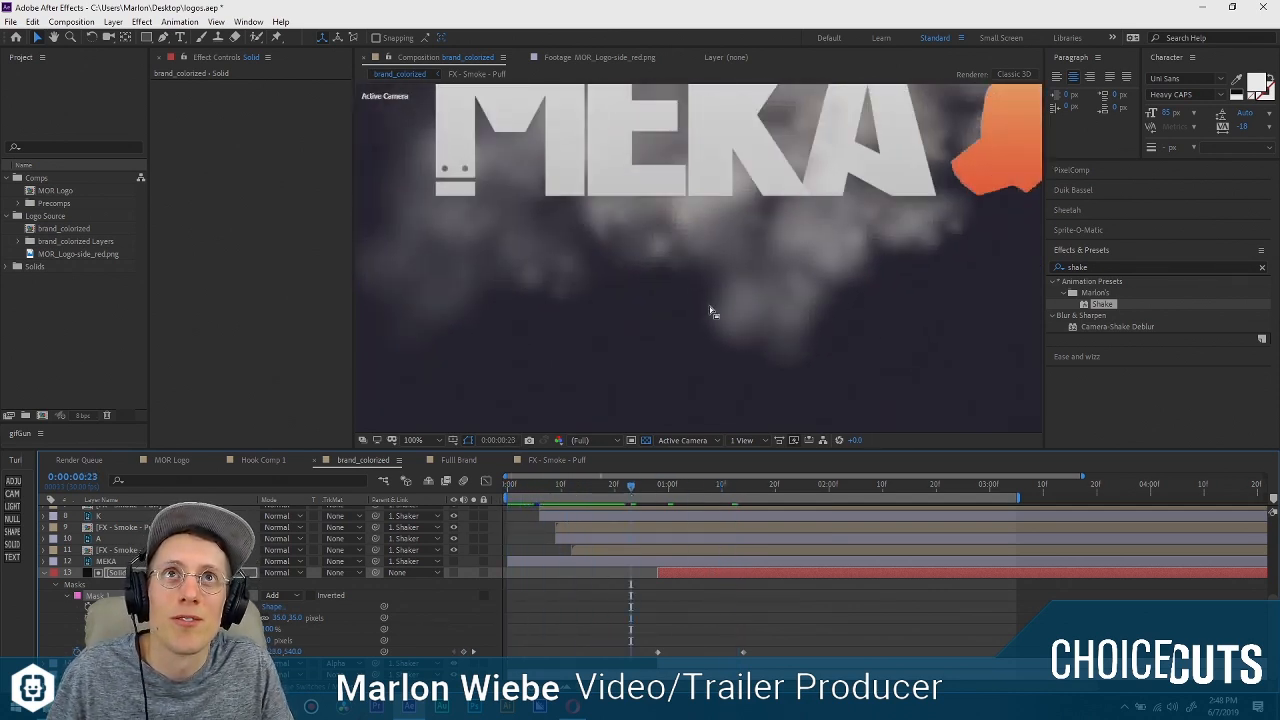
scroll(701, 309, down, 1)
scroll(743, 300, up, 1)
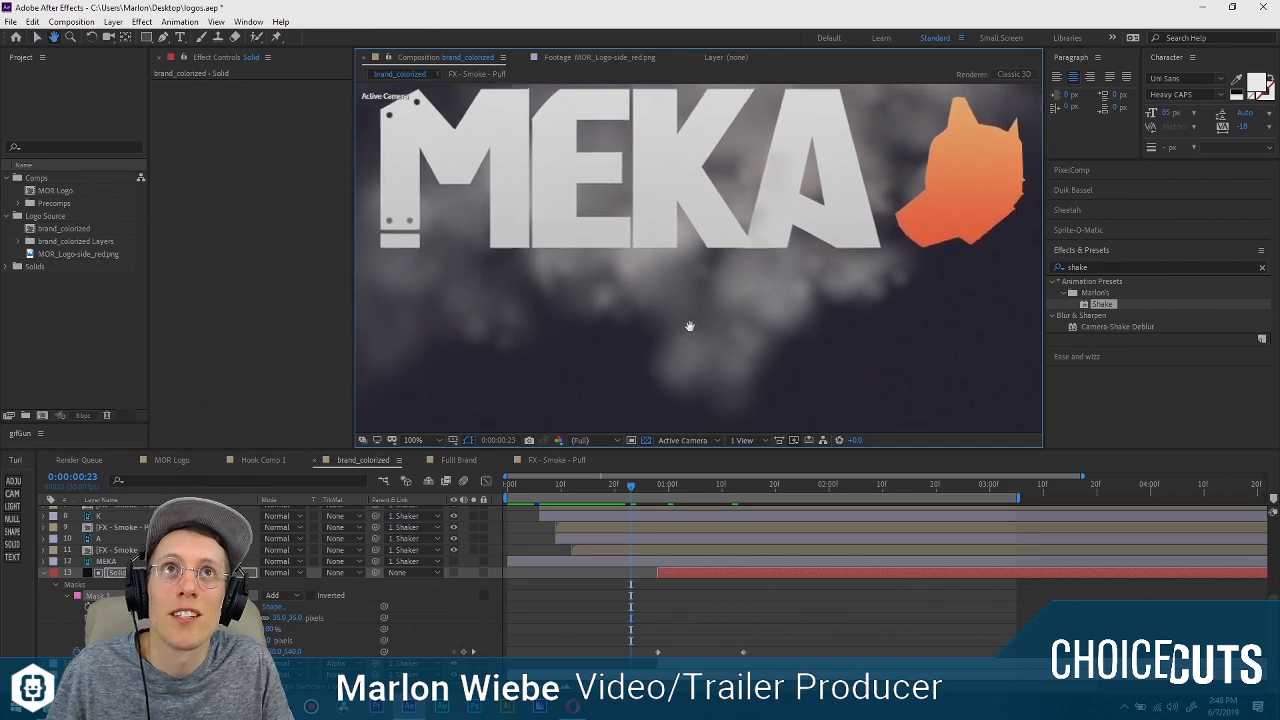
scroll(691, 327, down, 1)
scroll(691, 322, up, 1)
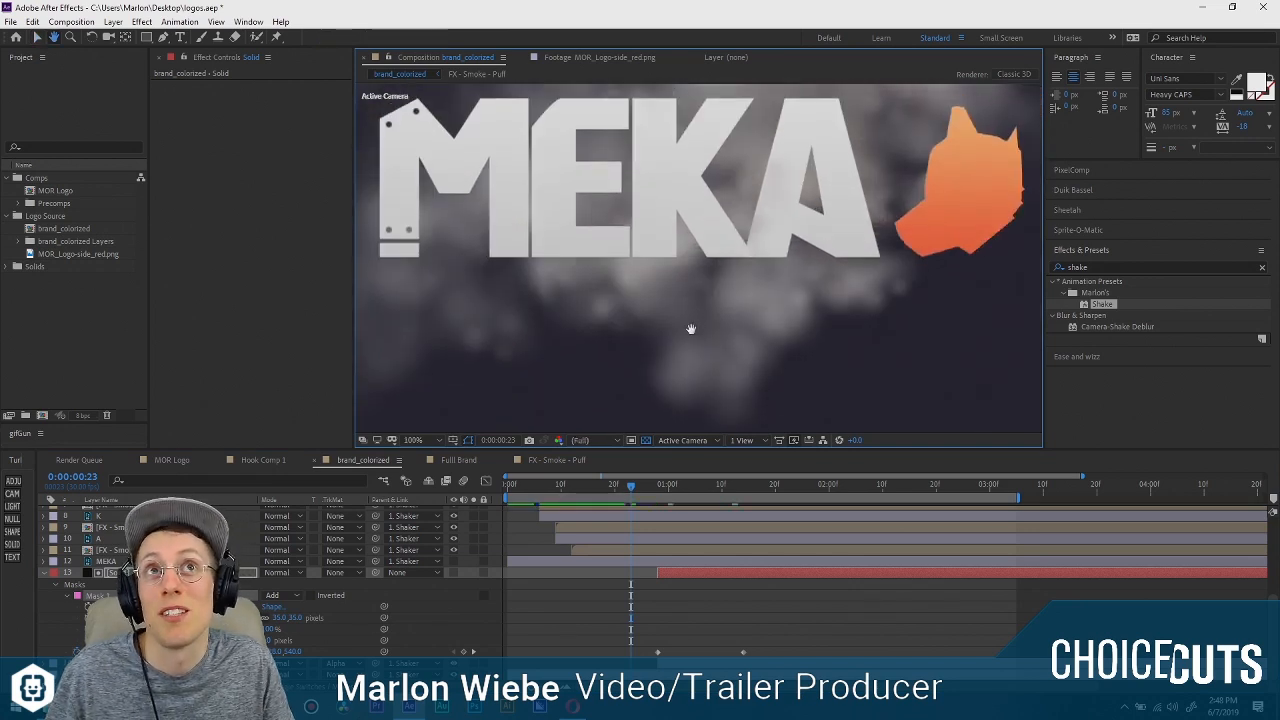
At the solid matte's second position keyframe, 0:00:01:14, move the matte further right to reveal all of PUPPERS.
drag(630, 487, 718, 492)
click(758, 487)
key(k)
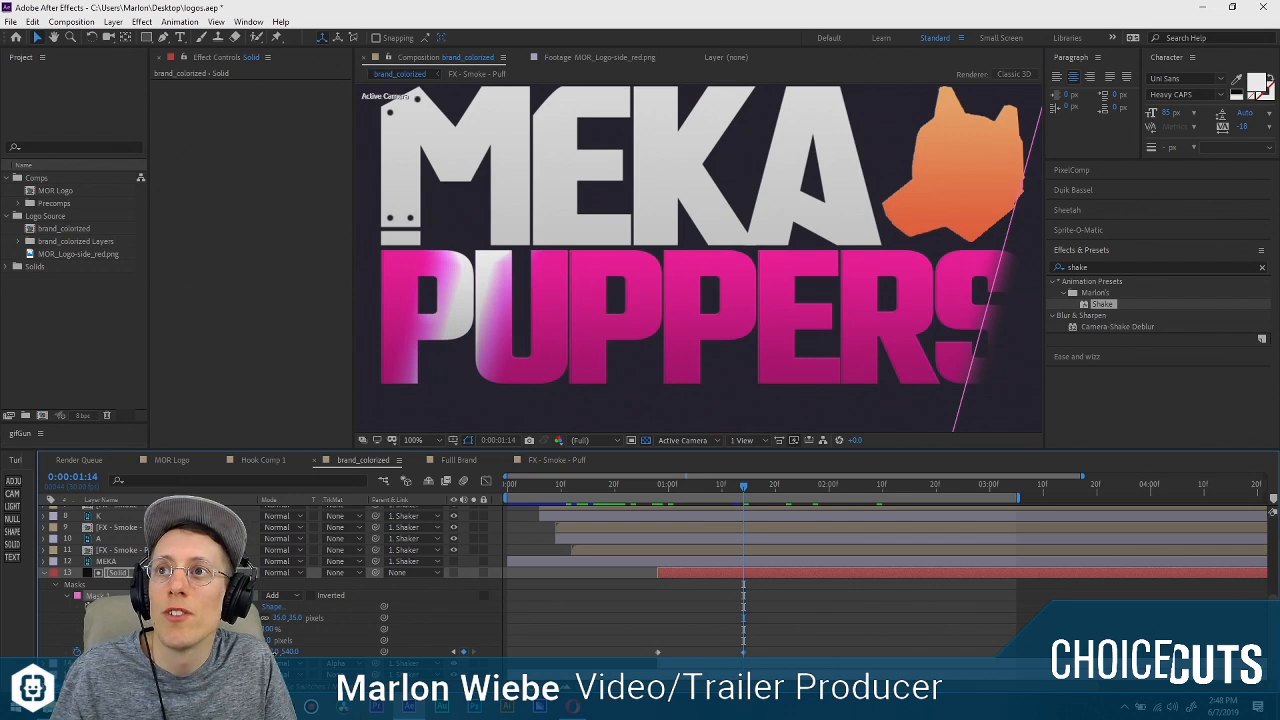
drag(272, 652, 343, 653)
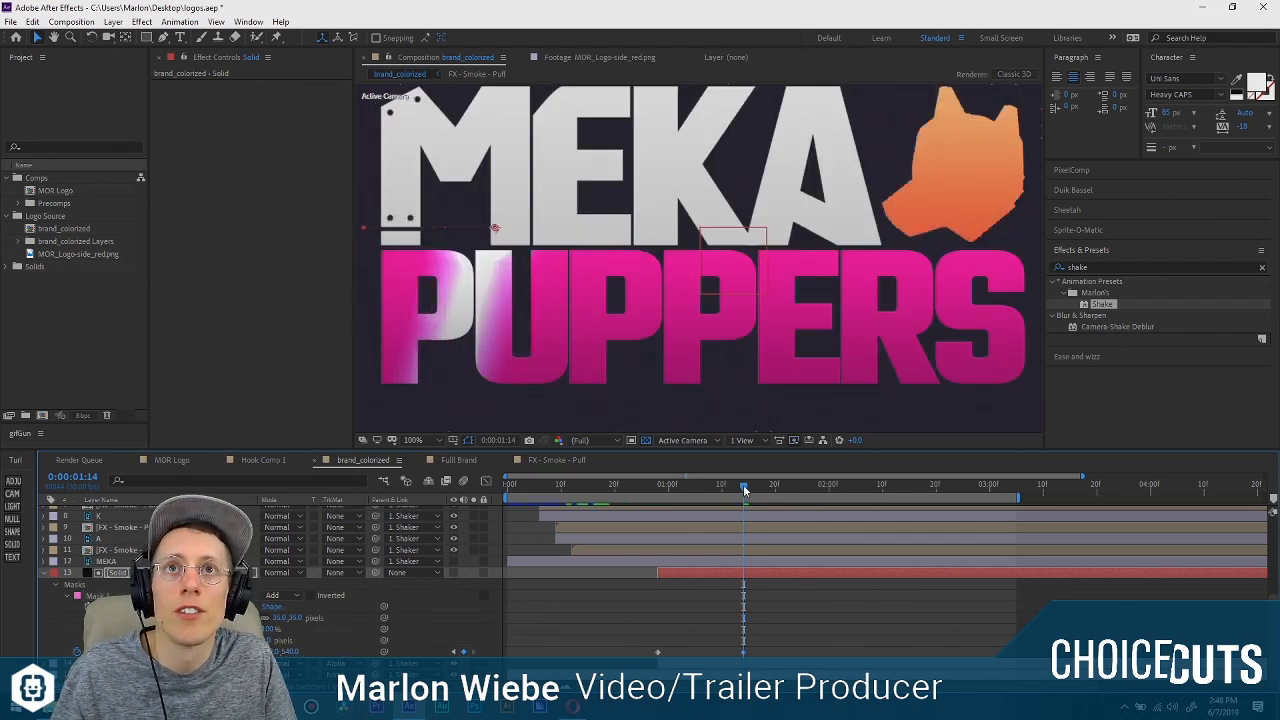
At 0:00:00:28, check CC Light Sweep on the PUPPERS layer, add a null object above the solid matte and reselect the solid.
drag(743, 487, 657, 485)
click(393, 346)
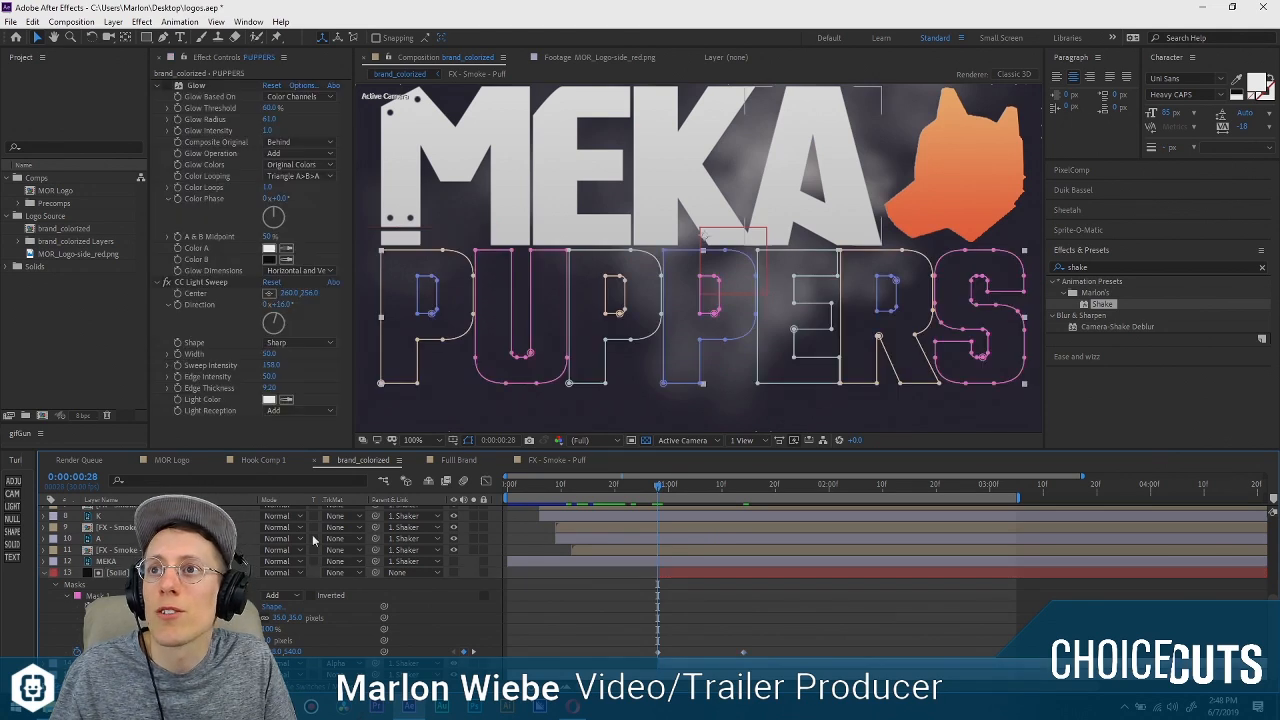
click(208, 284)
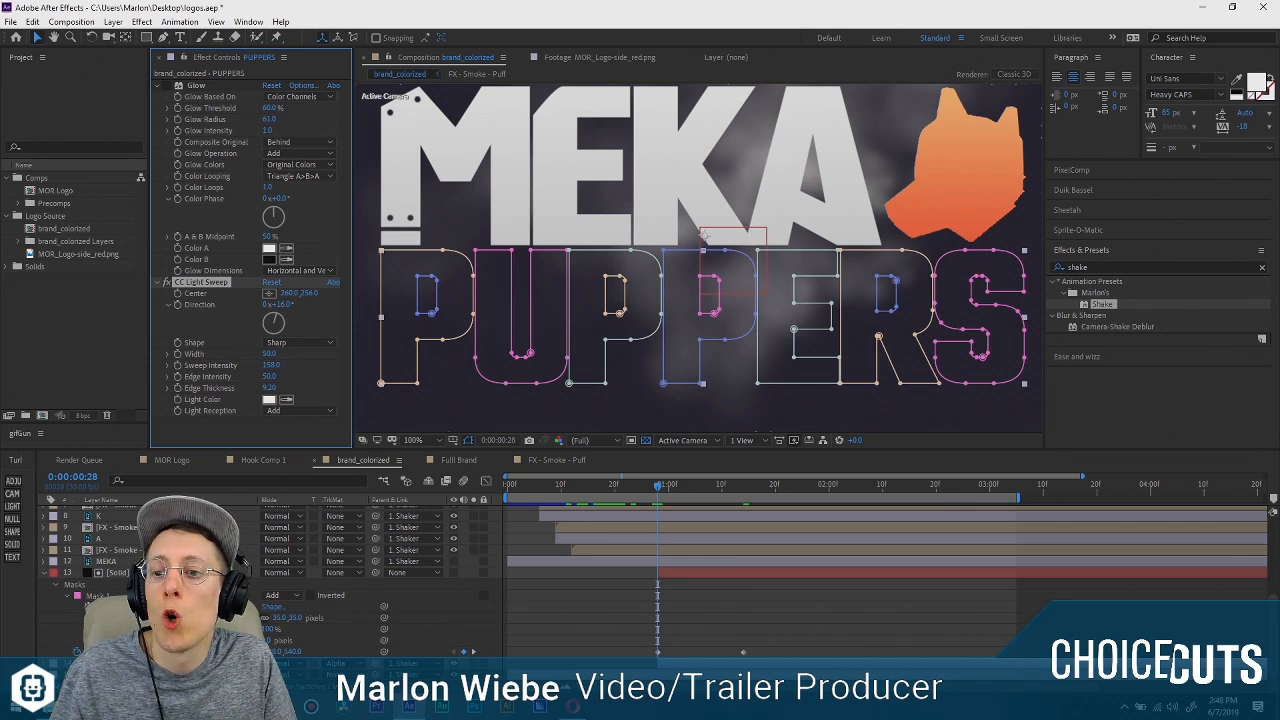
click(121, 571)
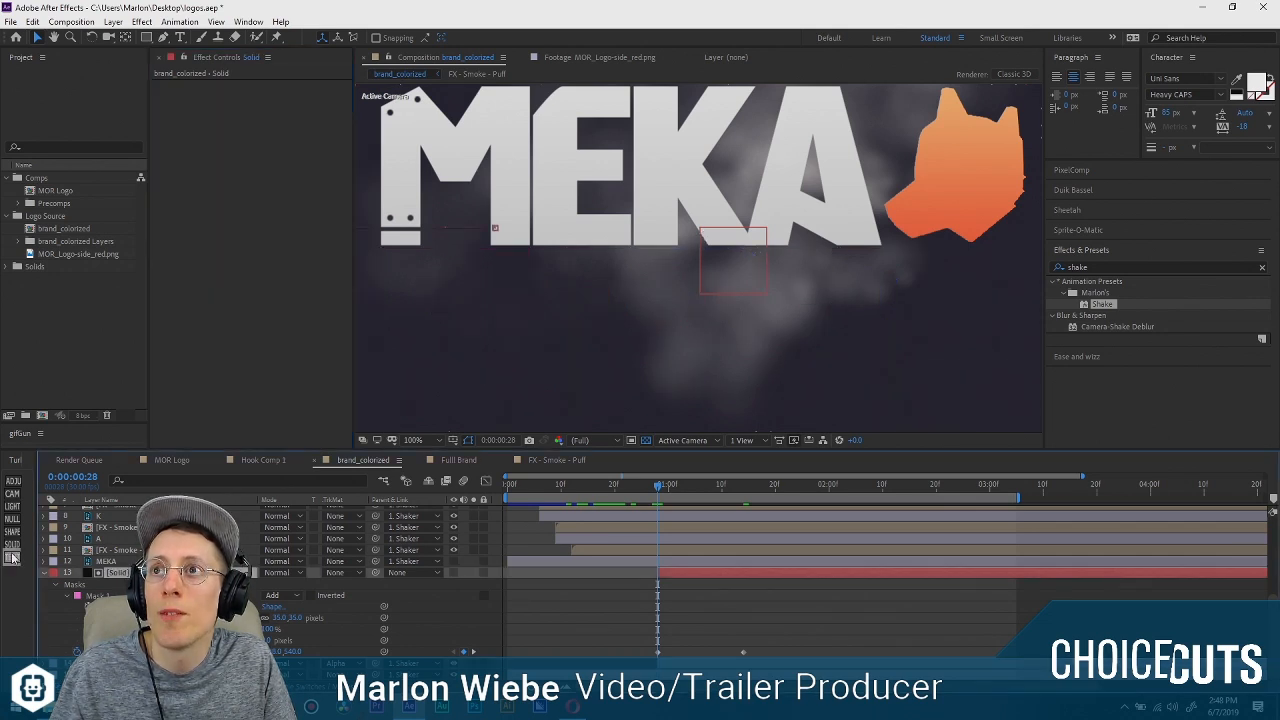
click(12, 519)
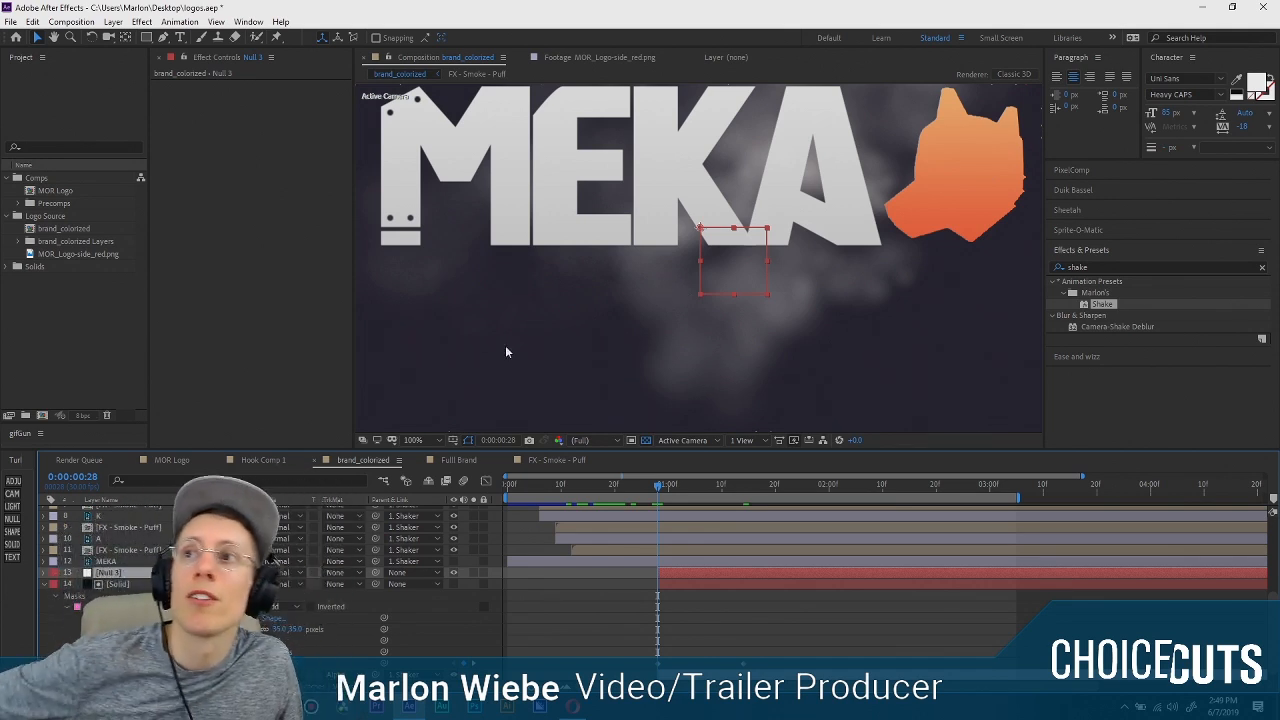
click(117, 584)
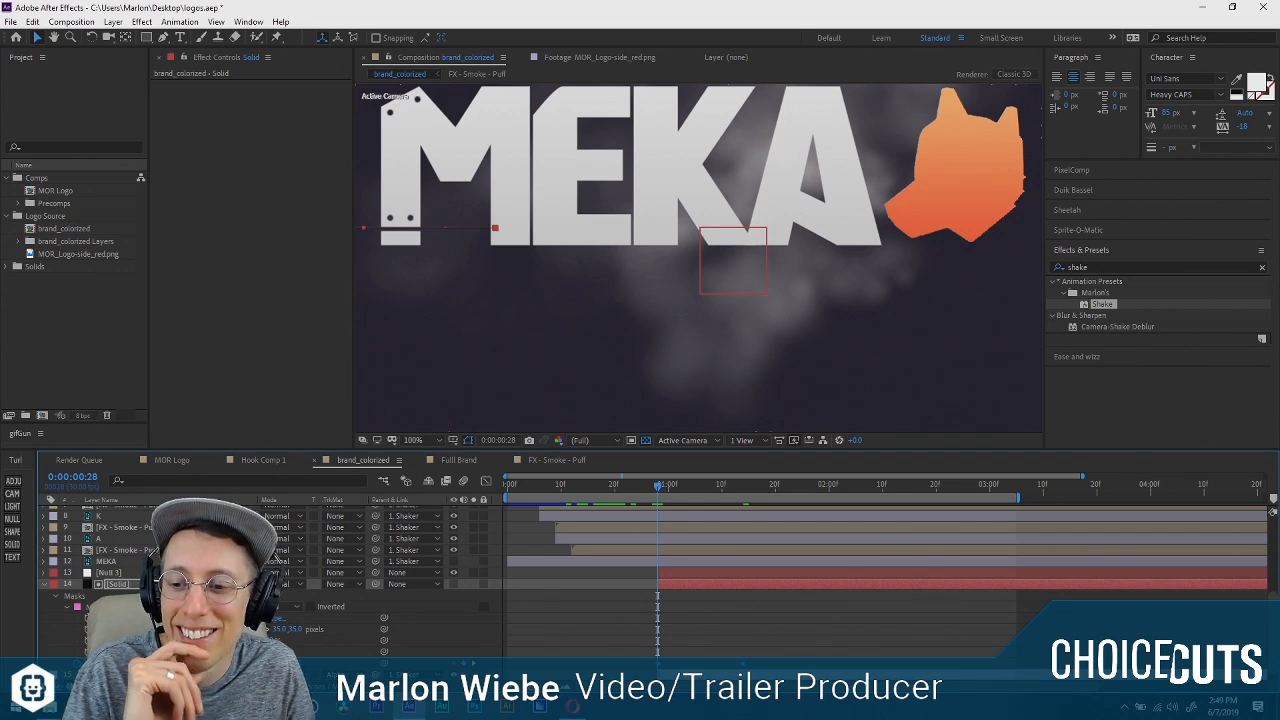
Inspect the Wiggle Freq and Wiggle Amnt sliders of the Shaker layer and show its Position property.
click(675, 611)
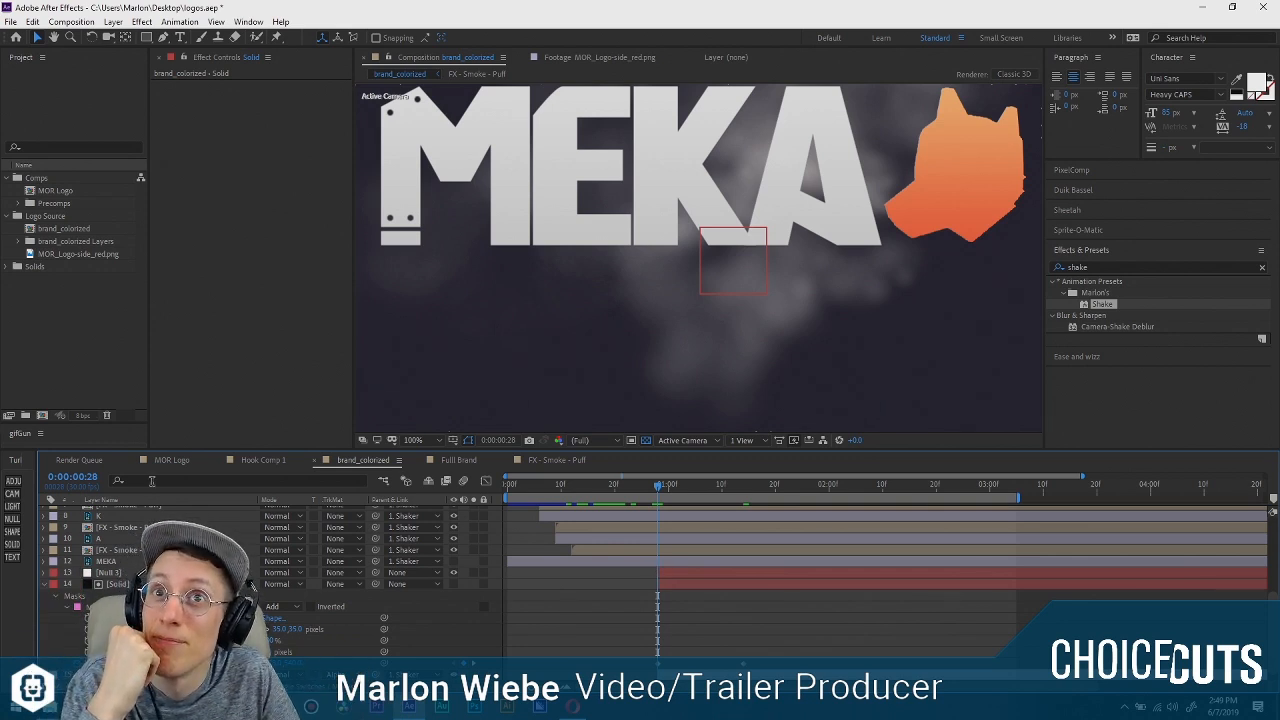
scroll(100, 535, up, 5)
click(104, 513)
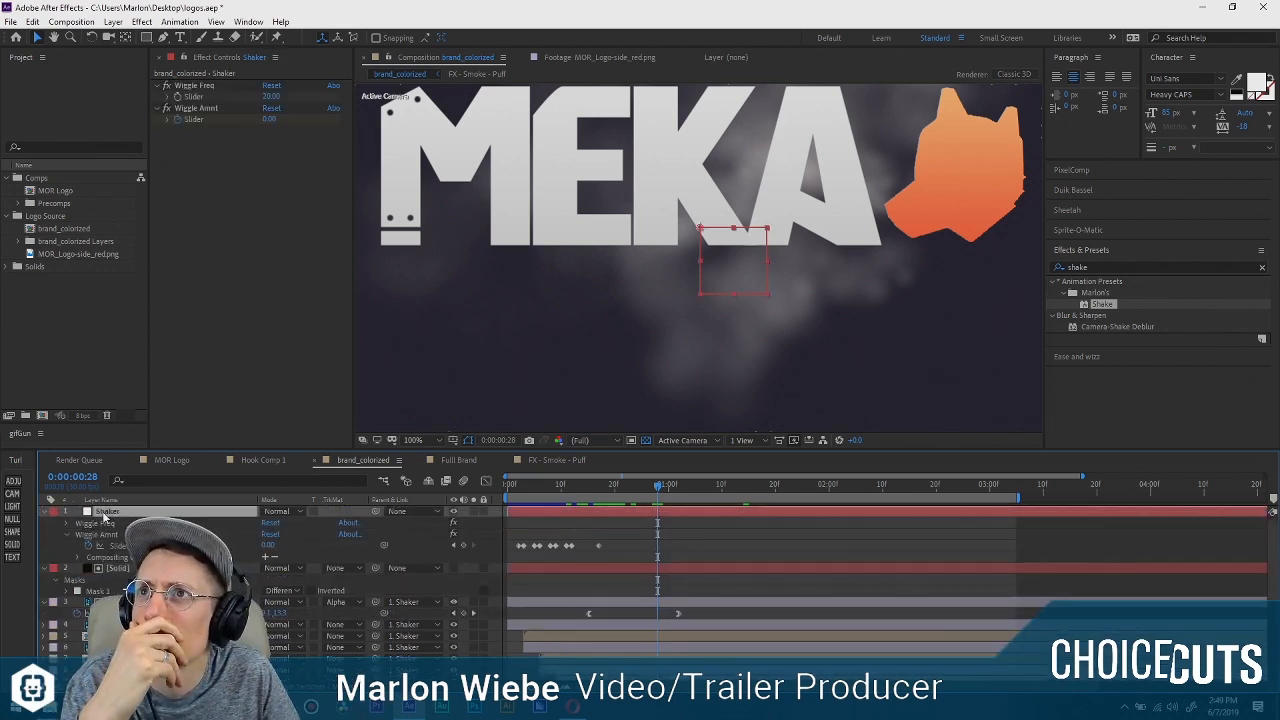
click(68, 524)
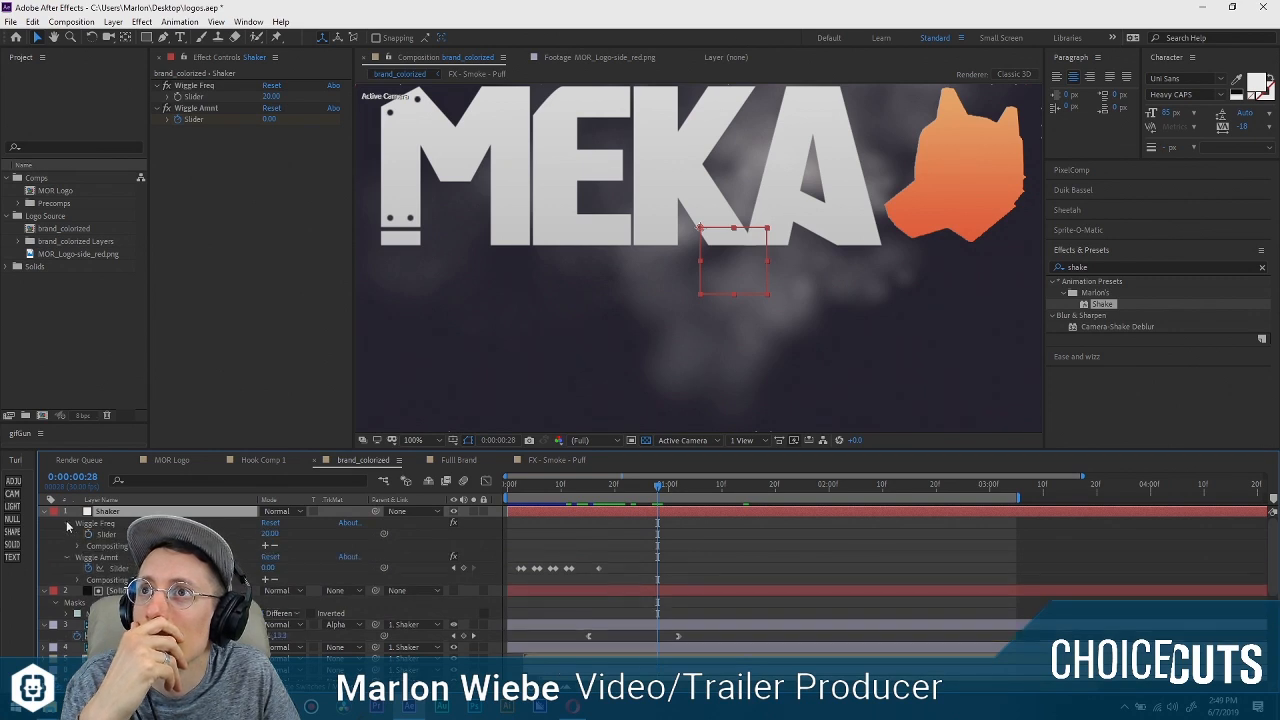
click(74, 546)
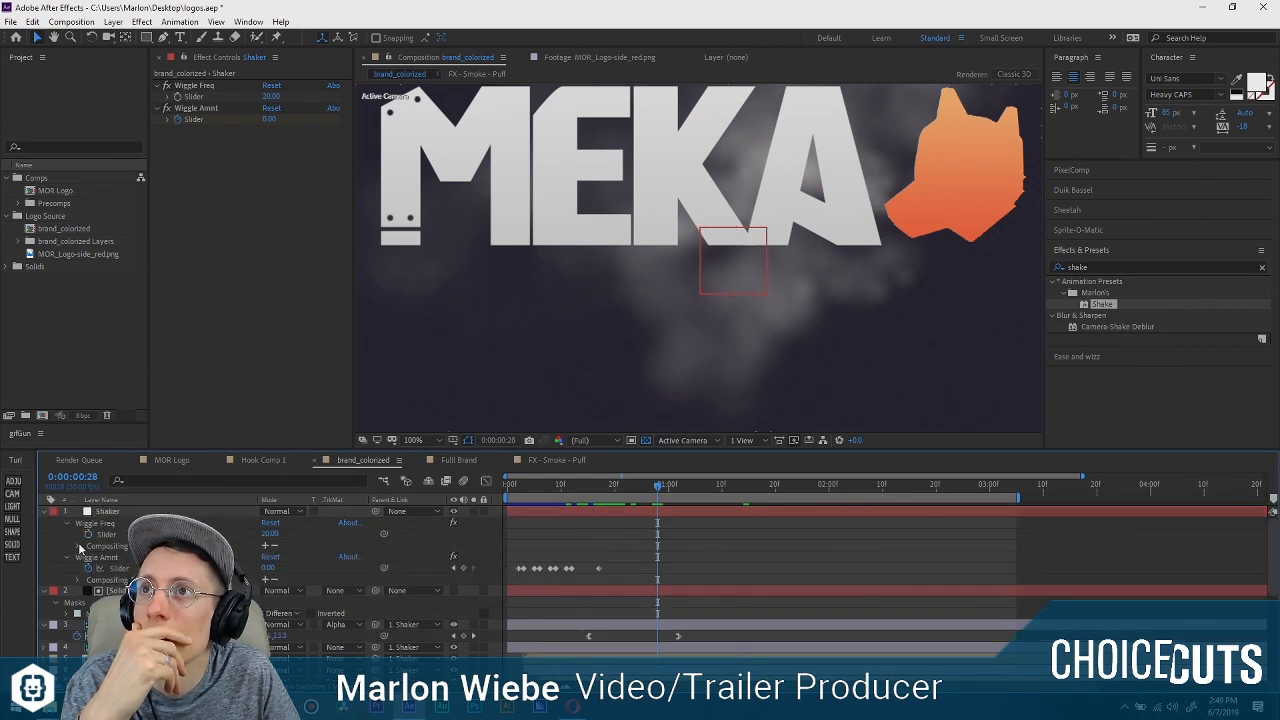
click(104, 514)
key(p)
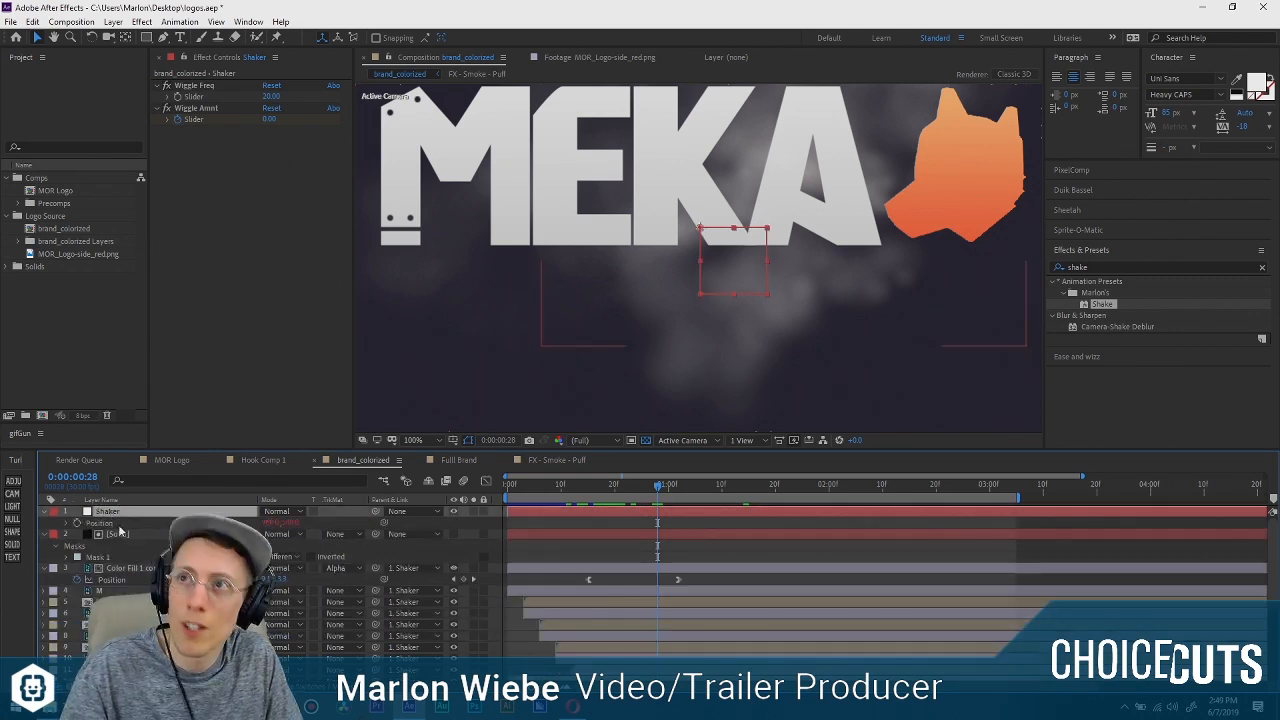
Reveal the expression on the Shaker layer's Position and open its full text to examine the wiggle code.
click(67, 524)
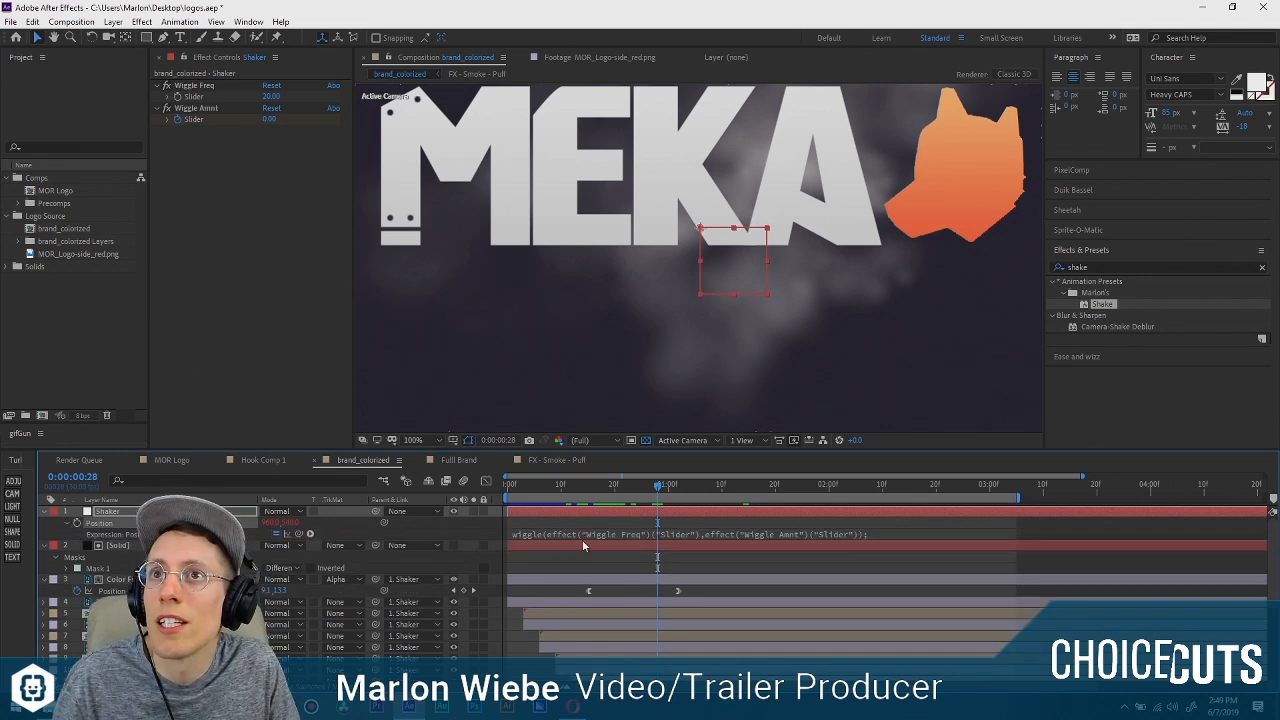
drag(584, 540, 585, 557)
click(552, 535)
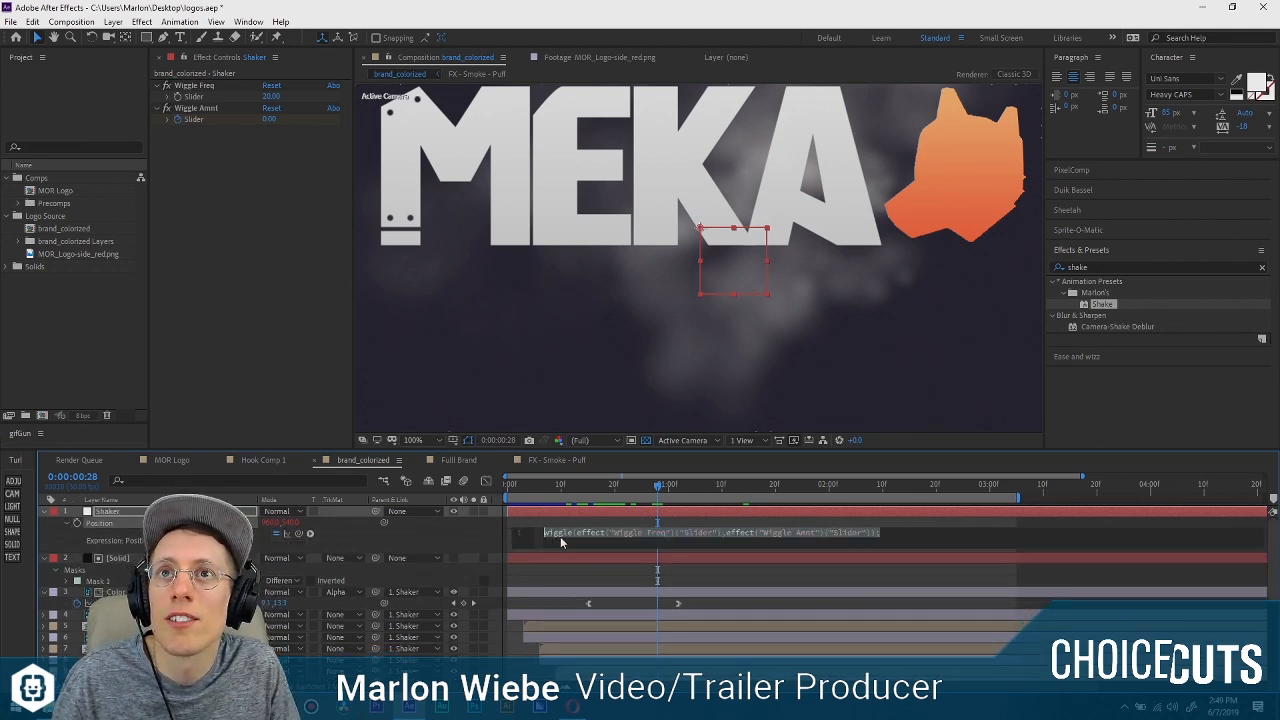
click(895, 532)
drag(895, 532, 536, 549)
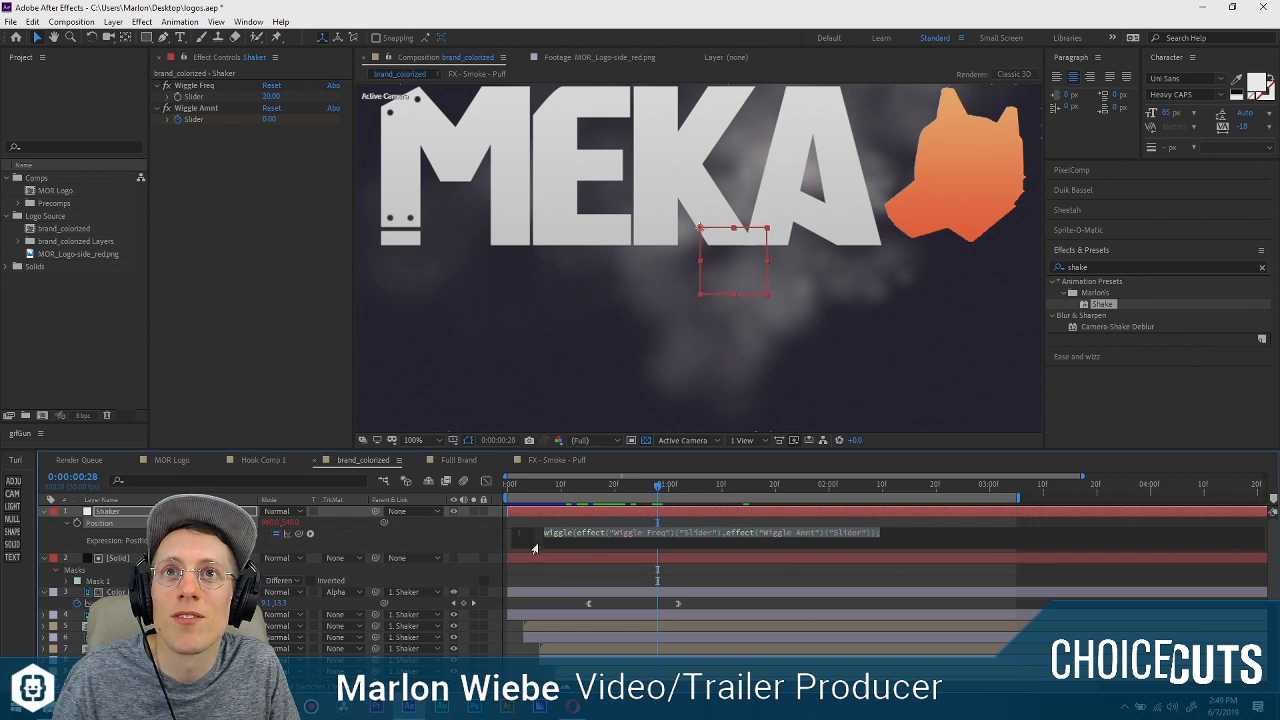
click(579, 546)
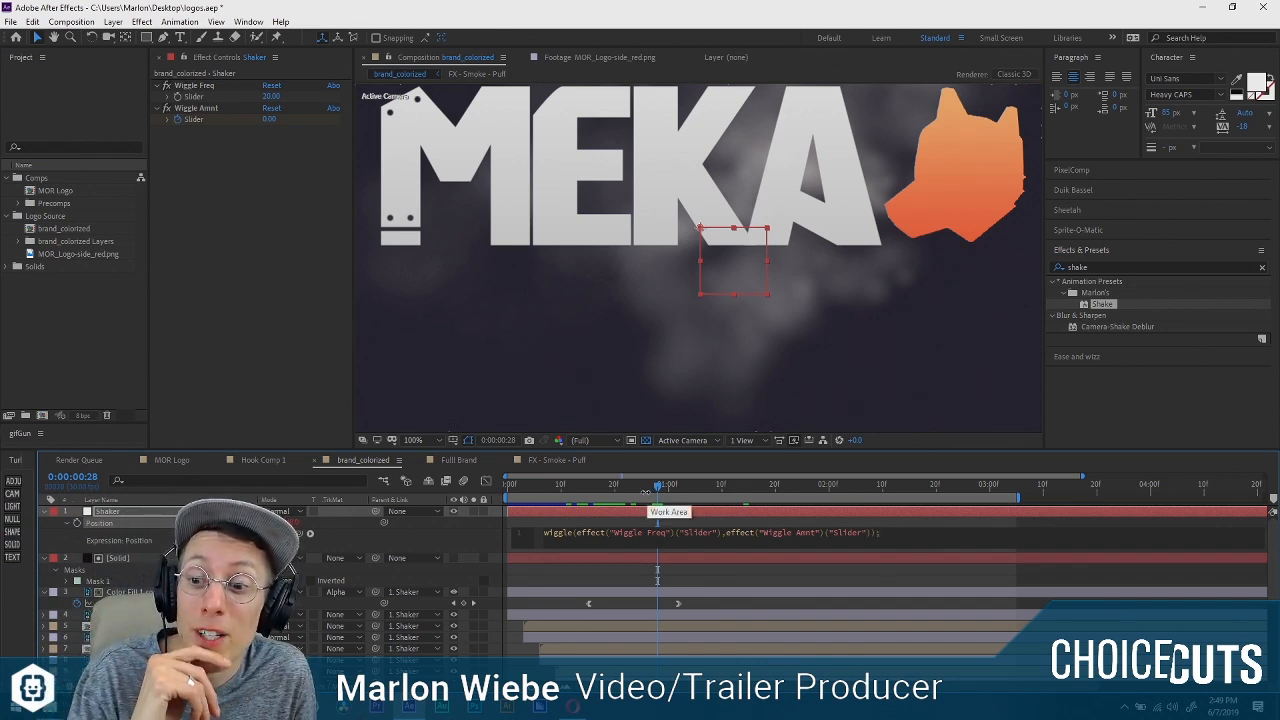
Scrub to 0:00:01:18 and back to 0:00:00:11, and display a widened Wiggler panel.
drag(657, 489, 768, 490)
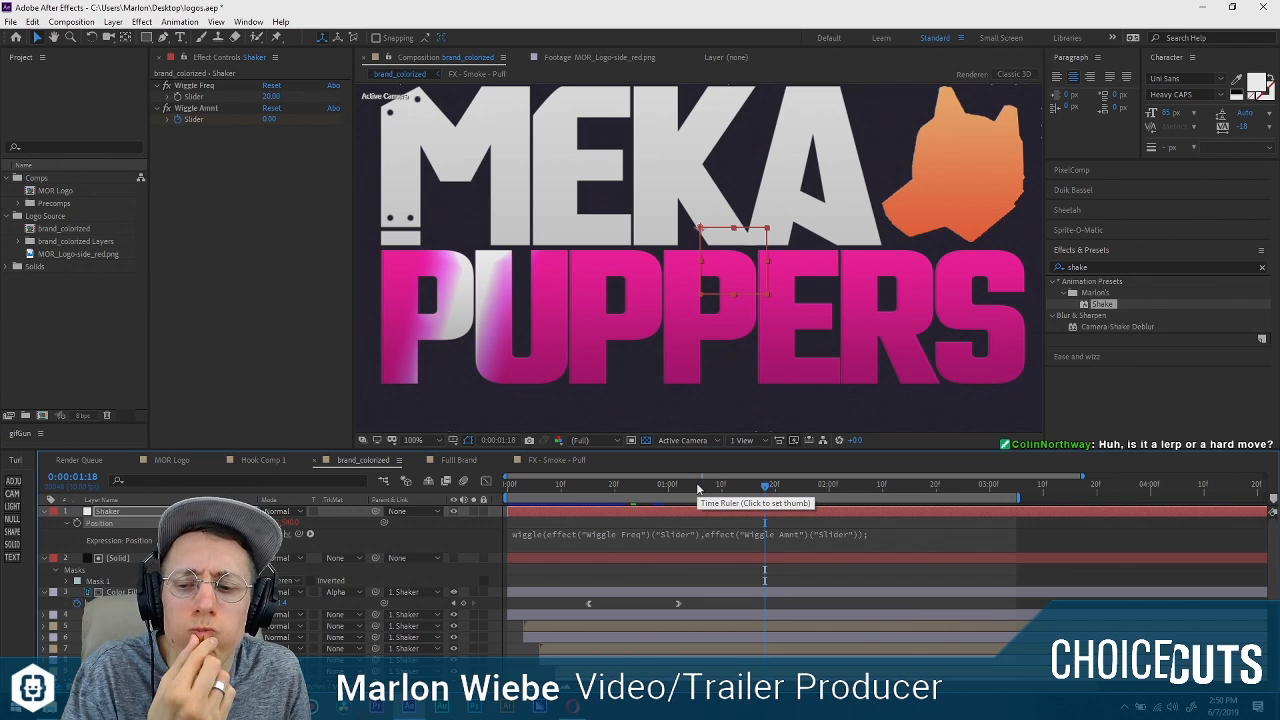
drag(698, 488, 566, 518)
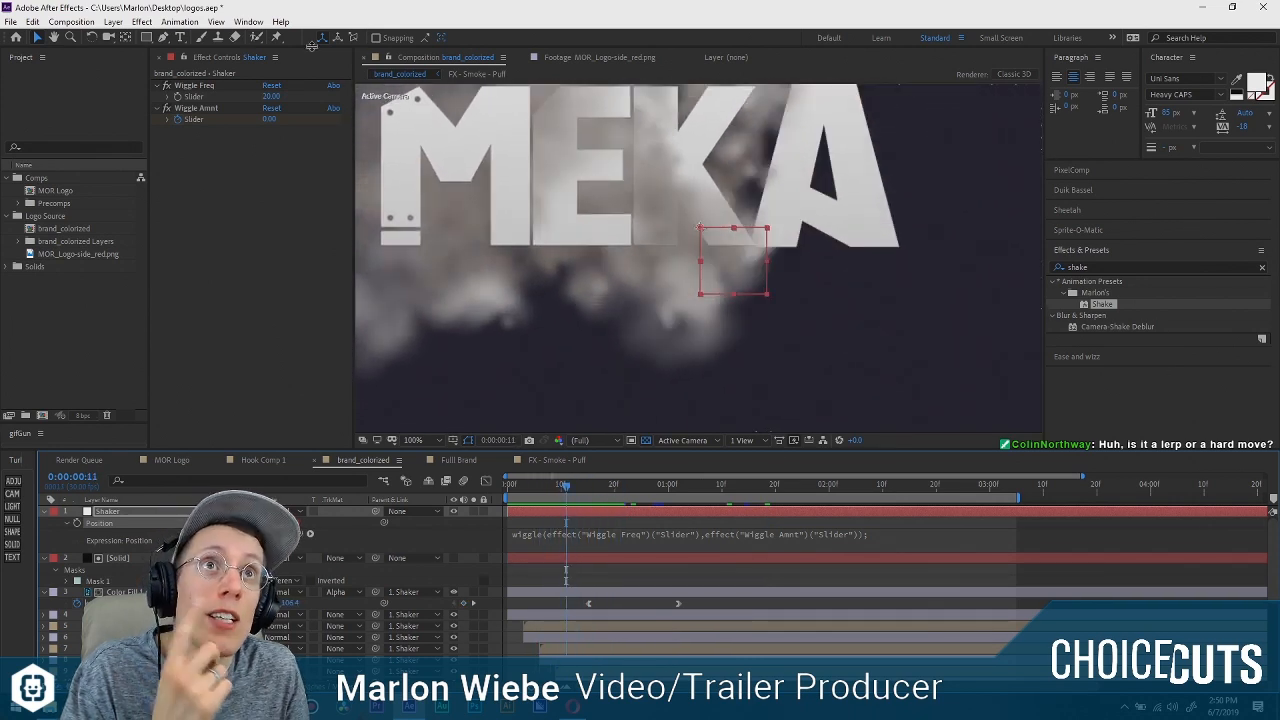
click(248, 21)
click(333, 426)
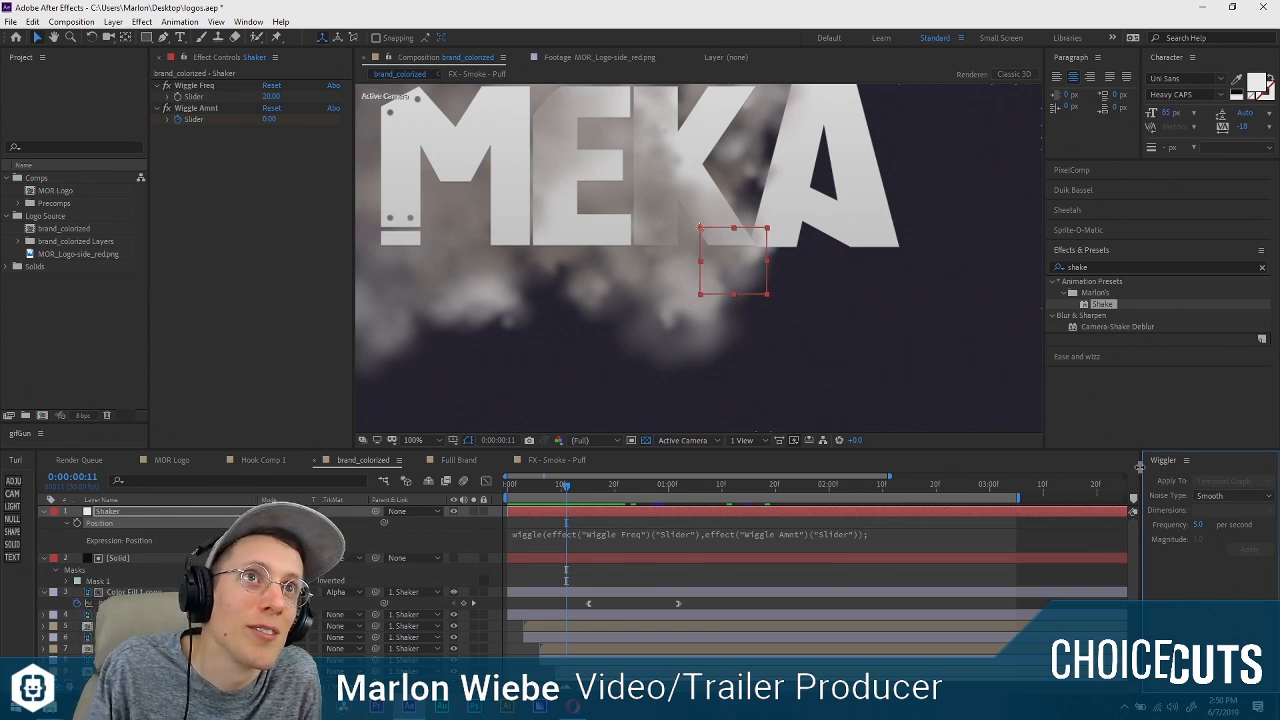
drag(1140, 470, 1078, 463)
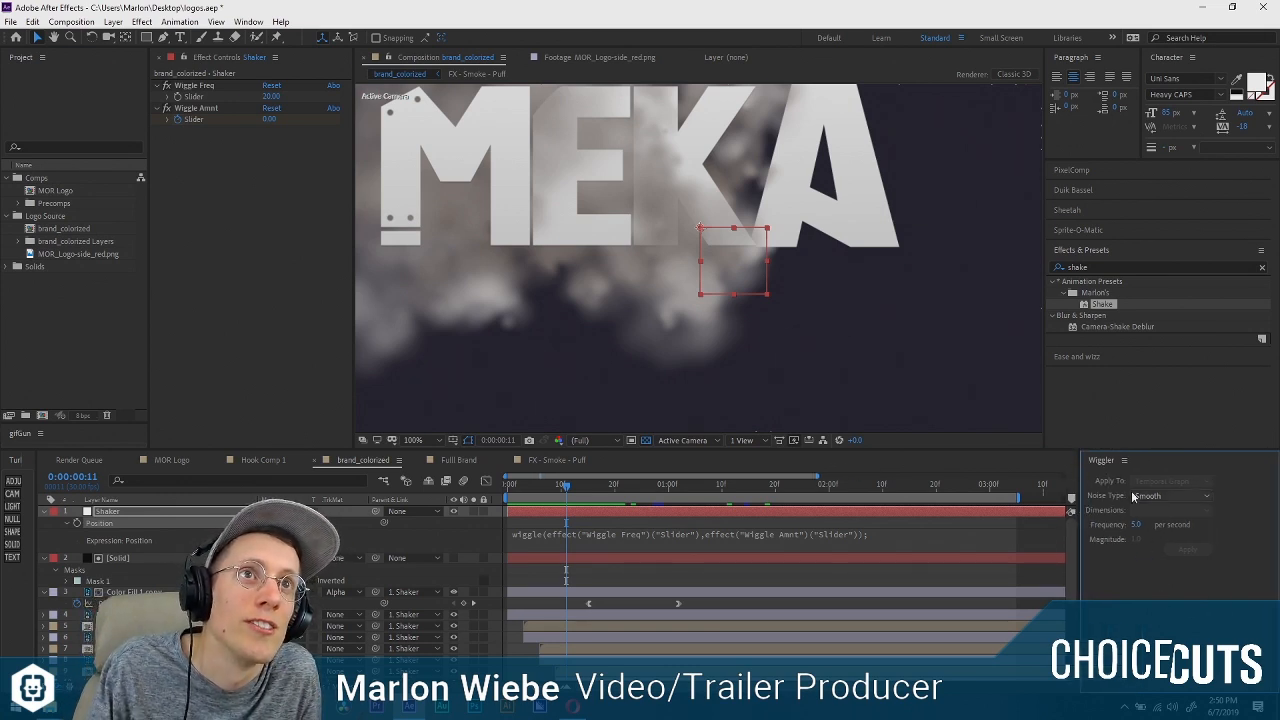
Examine the Wiggler's Noise Type options, keep Smooth, and narrow the Wiggler panel again.
click(1160, 498)
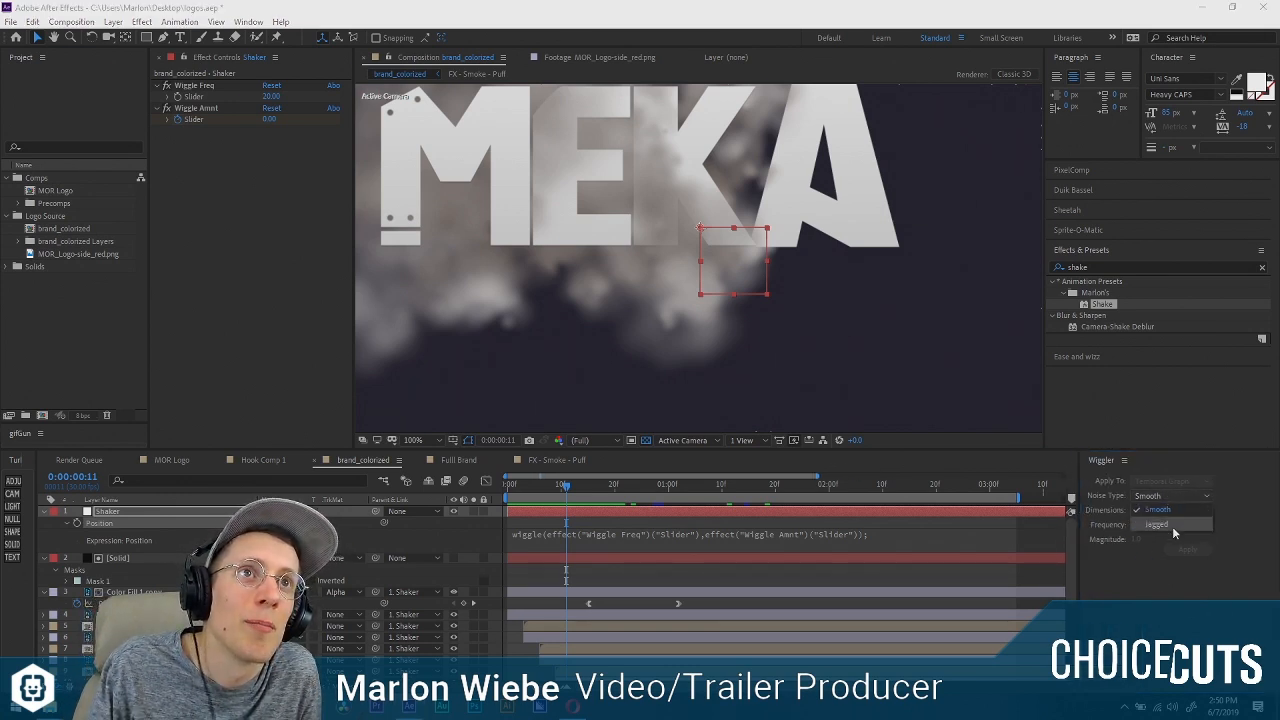
click(1166, 509)
click(1167, 495)
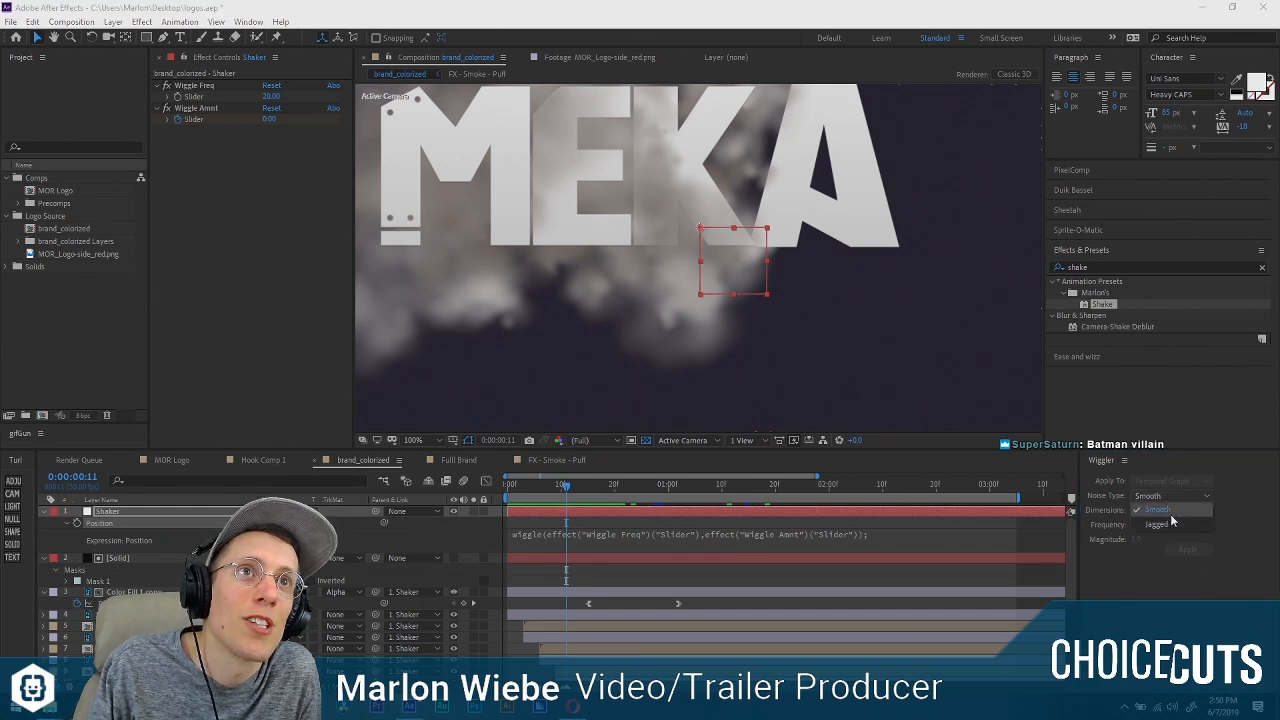
click(1149, 510)
click(1172, 496)
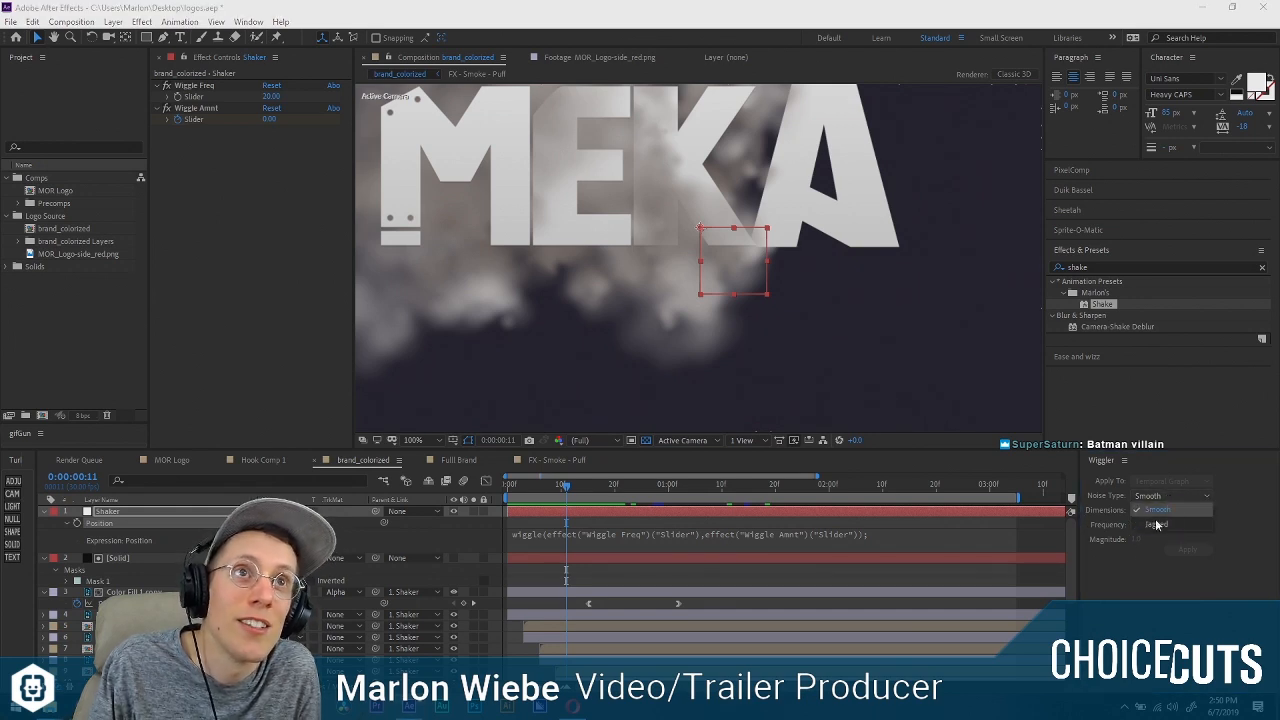
click(1156, 516)
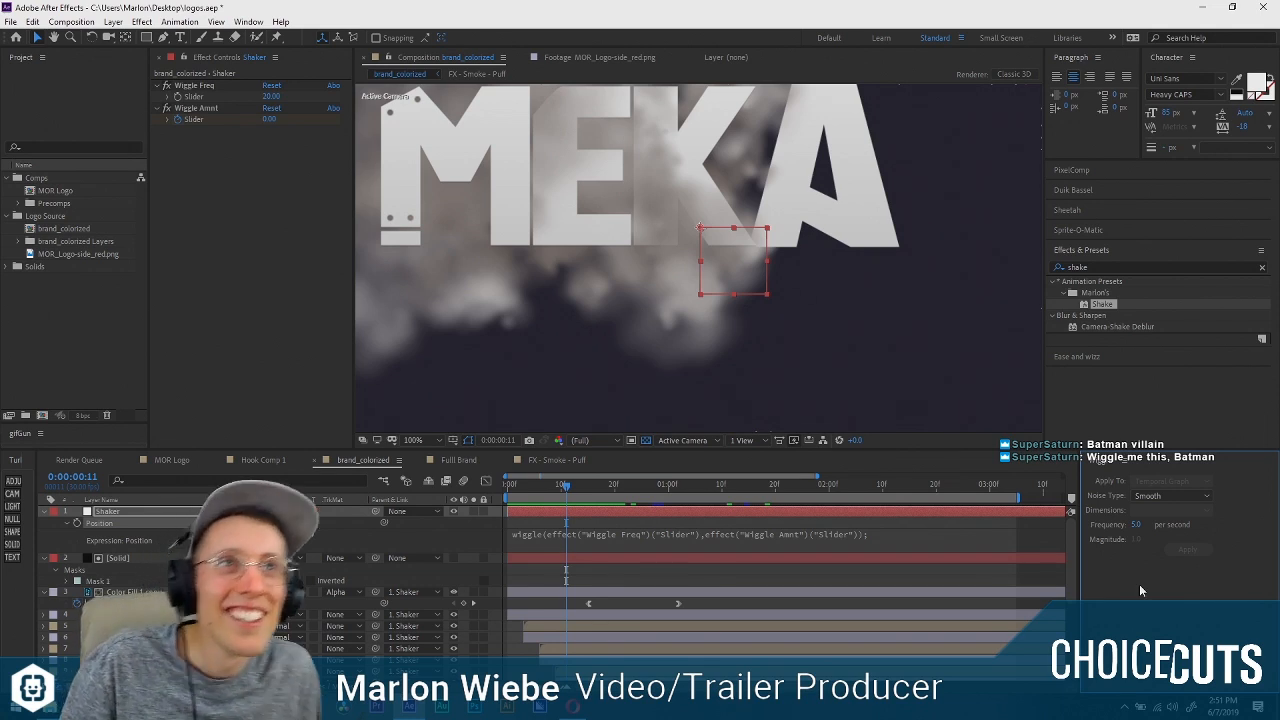
drag(1078, 558, 1140, 556)
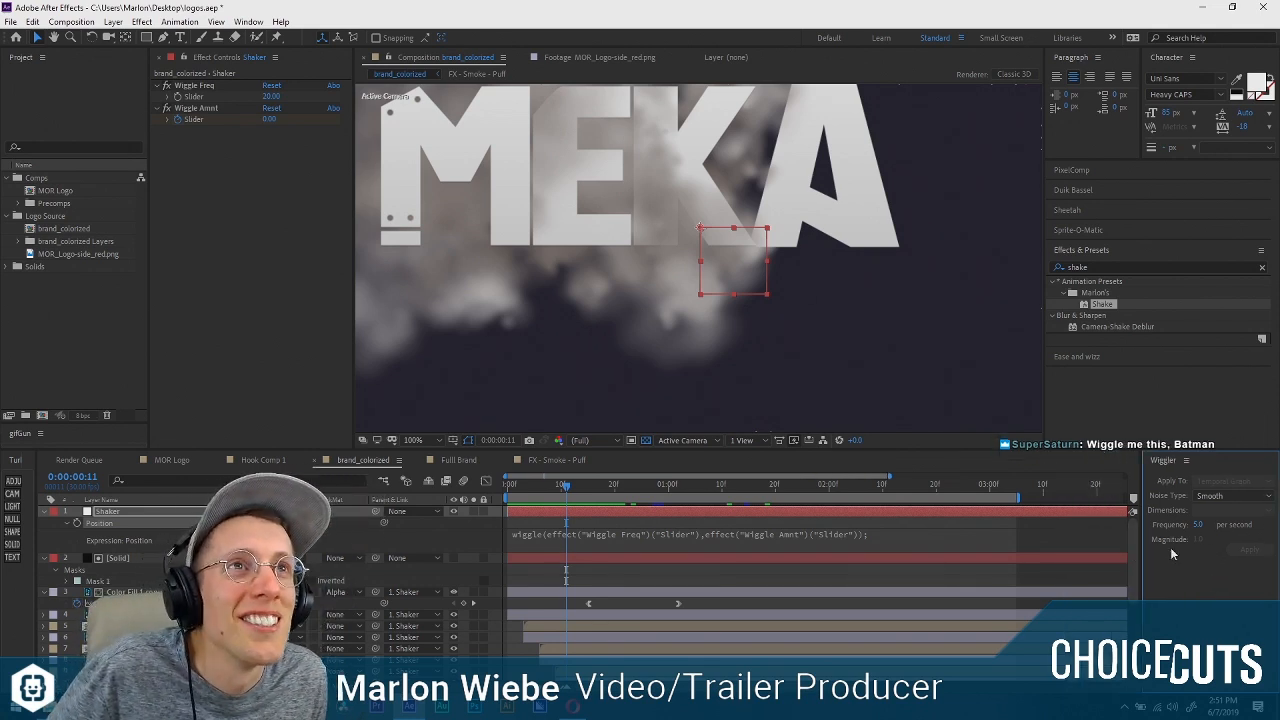
click(1221, 497)
click(1219, 509)
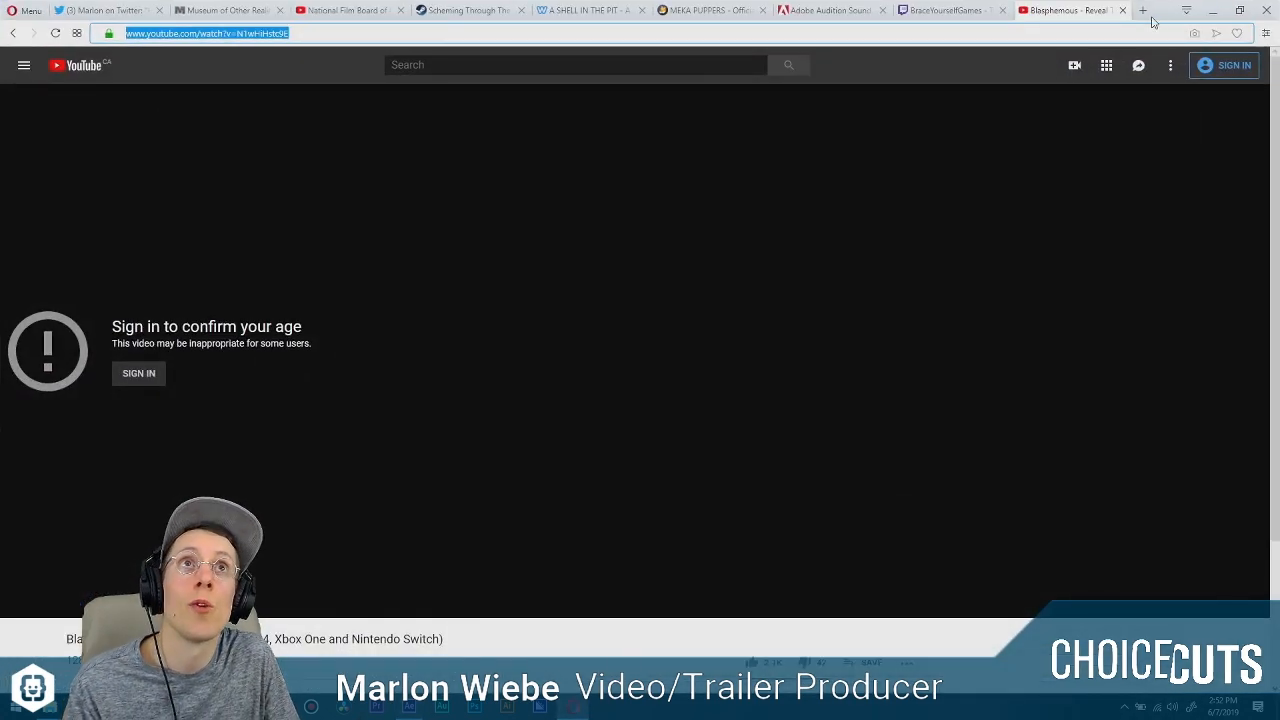
Switch to the Opera browser and search the web for "vlambeer screenshake" in a new tab.
click(1143, 11)
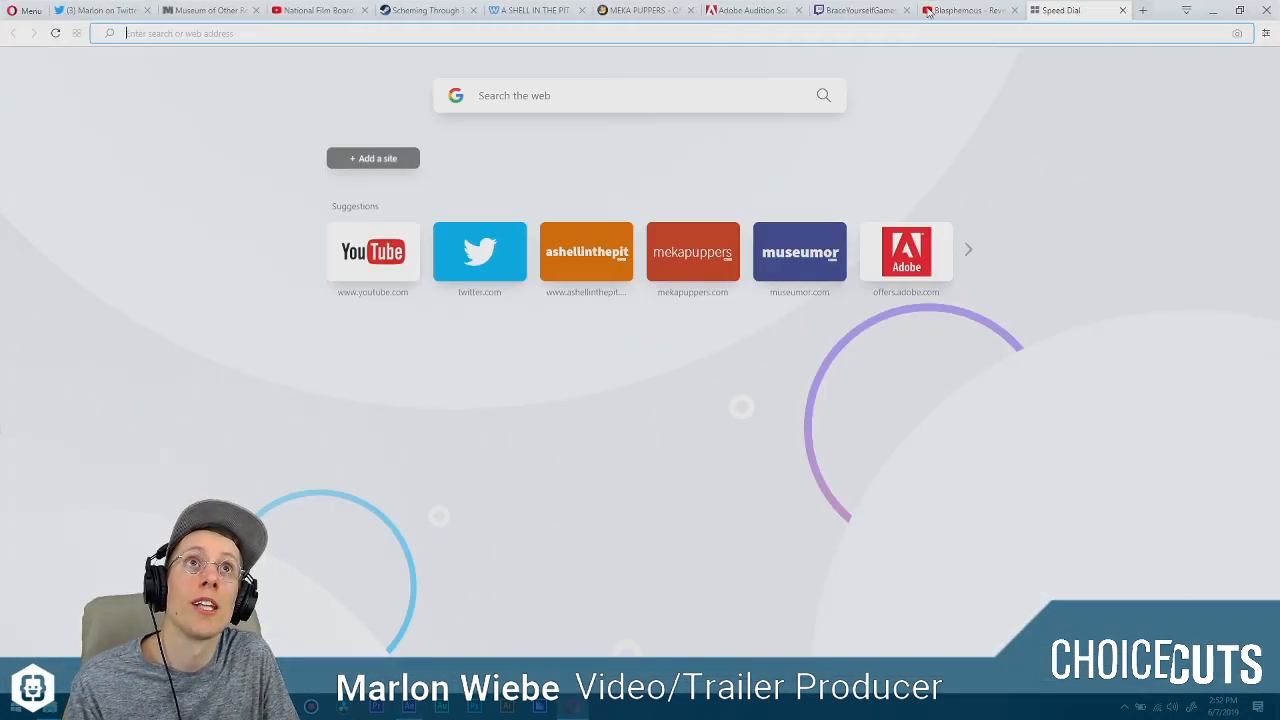
text(vlamabeer \\\)
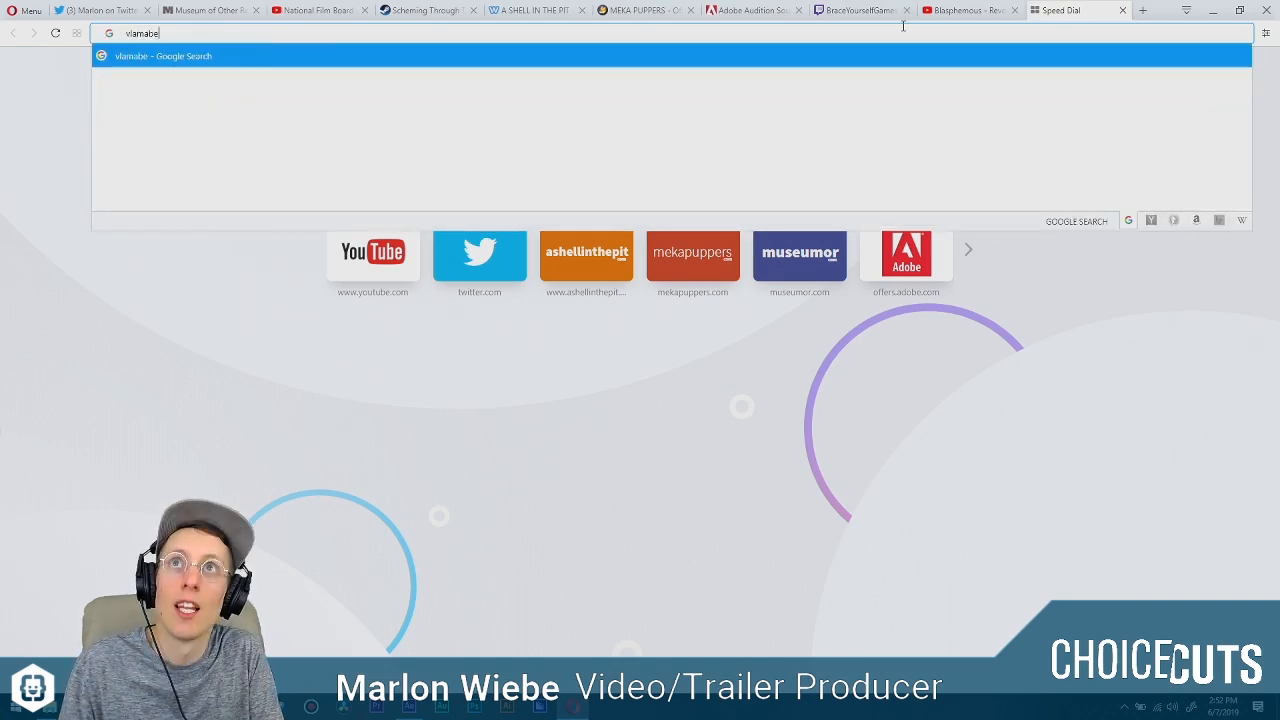
key(BackSpace)
key(BackSpace)
key(BackSpace)
key(BackSpace)
key(BackSpace)
key(BackSpace)
key(BackSpace)
key(BackSpace)
key(BackSpace)
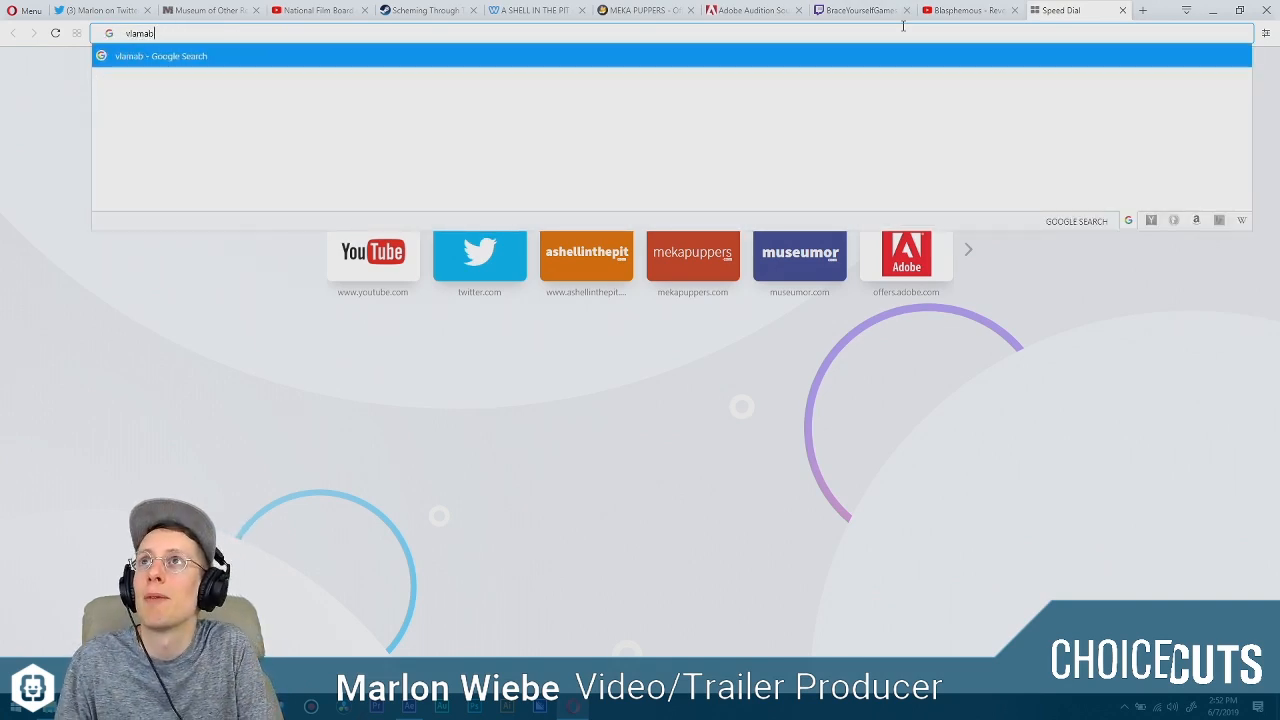
text(beer s)
text(creenshake)
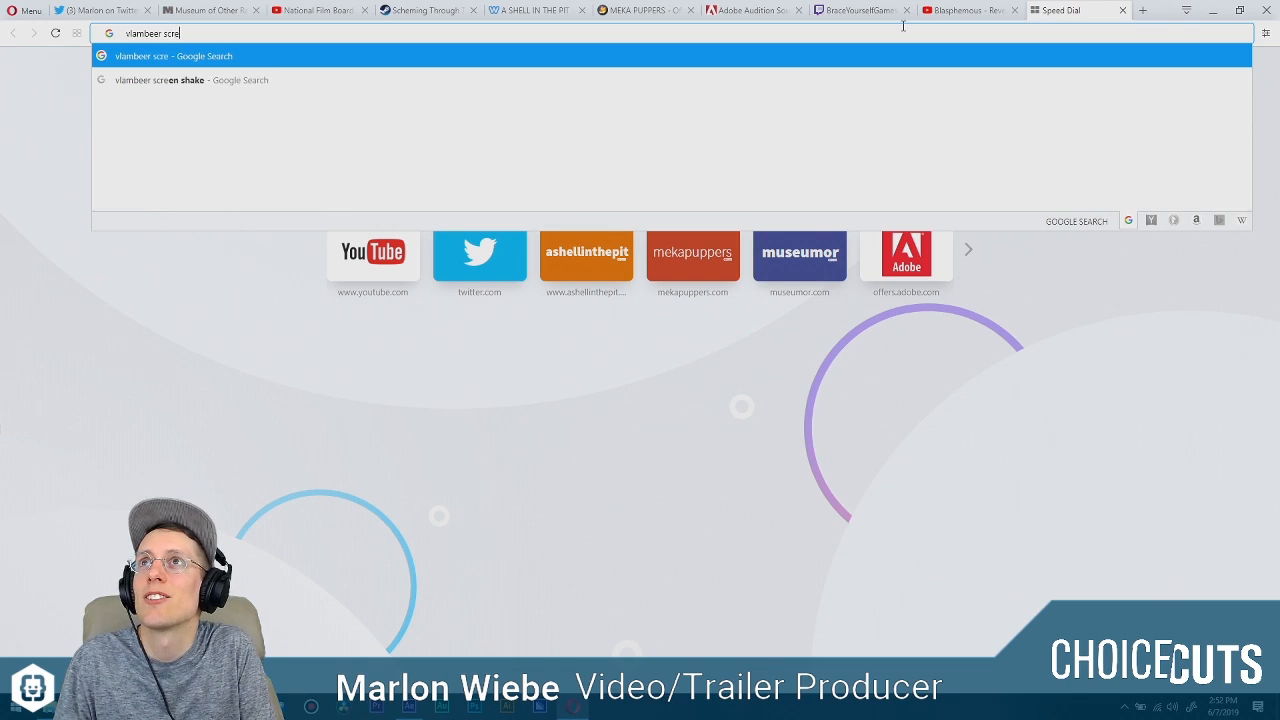
key(Return)
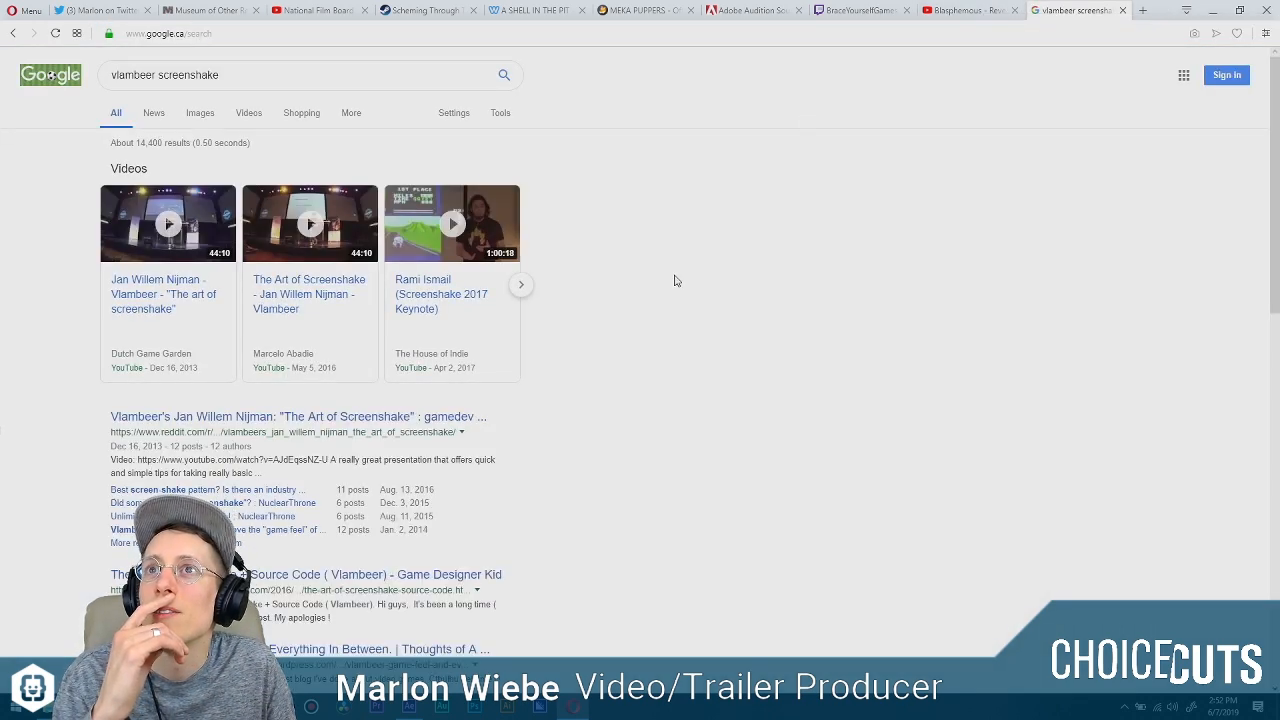
Look through the screenshake results, including the Vlambeer "Game Feel" article, and return to After Effects.
click(441, 424)
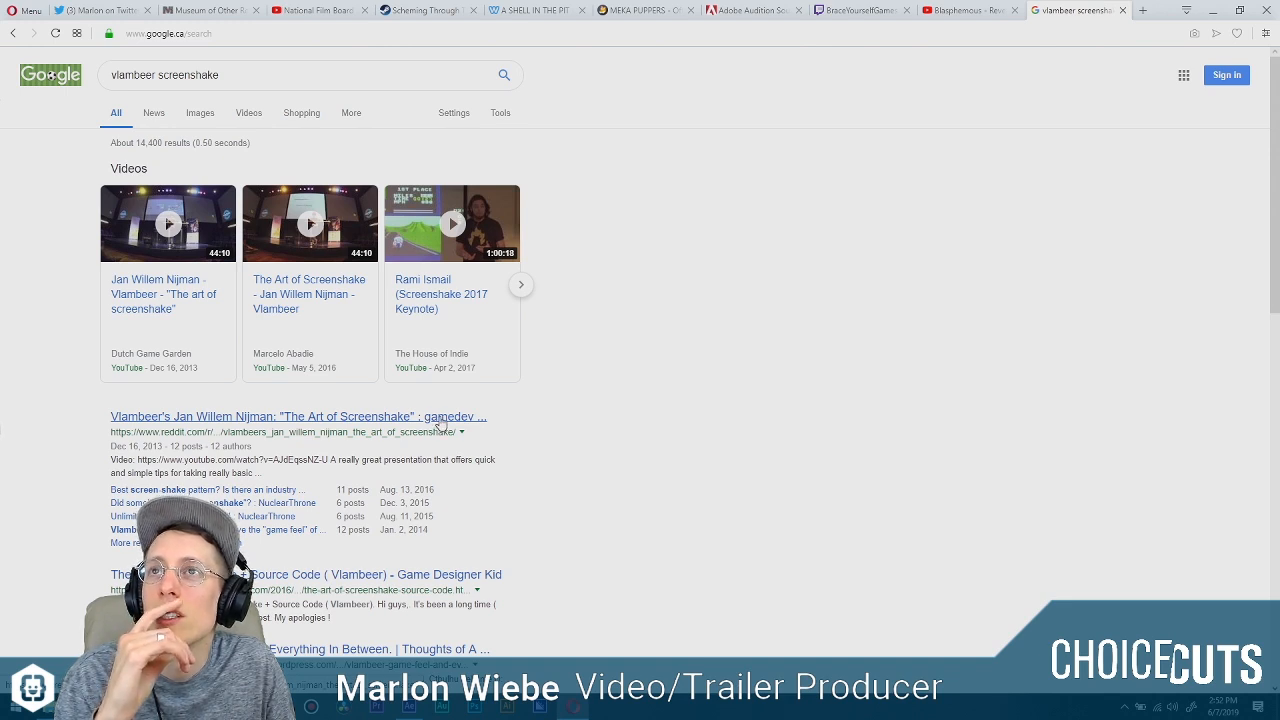
scroll(574, 306, down, 2)
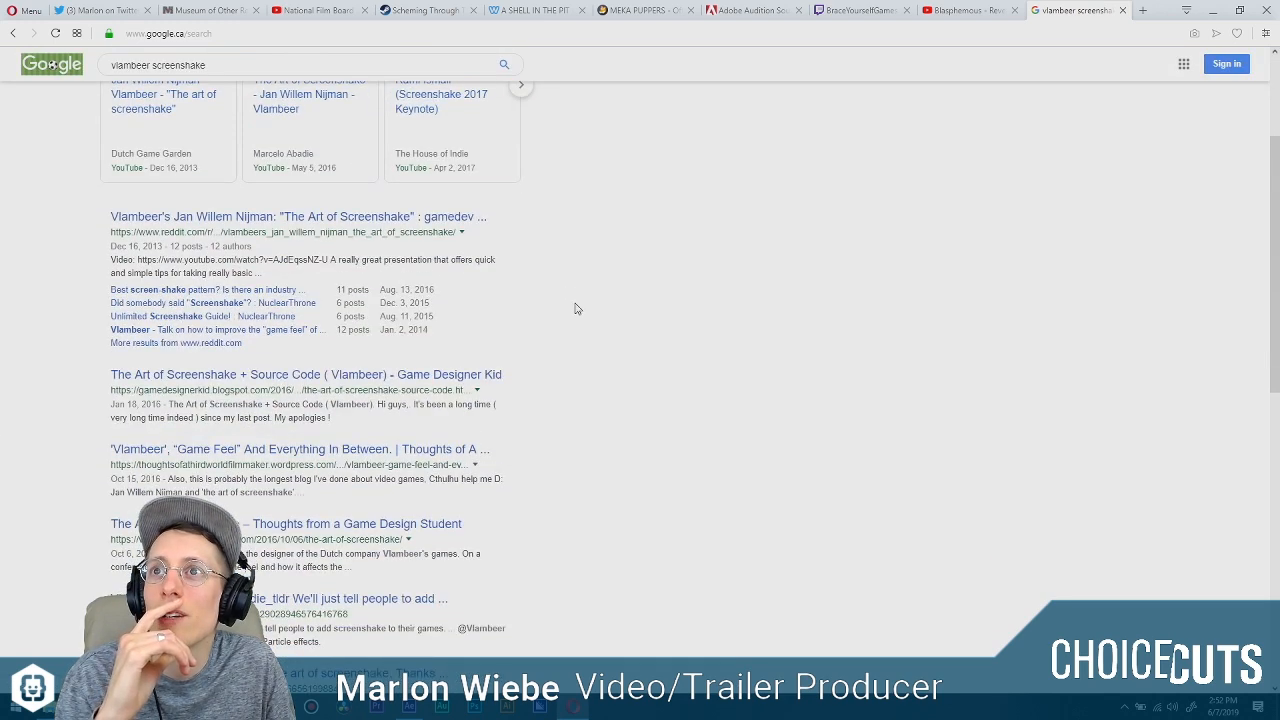
click(400, 450)
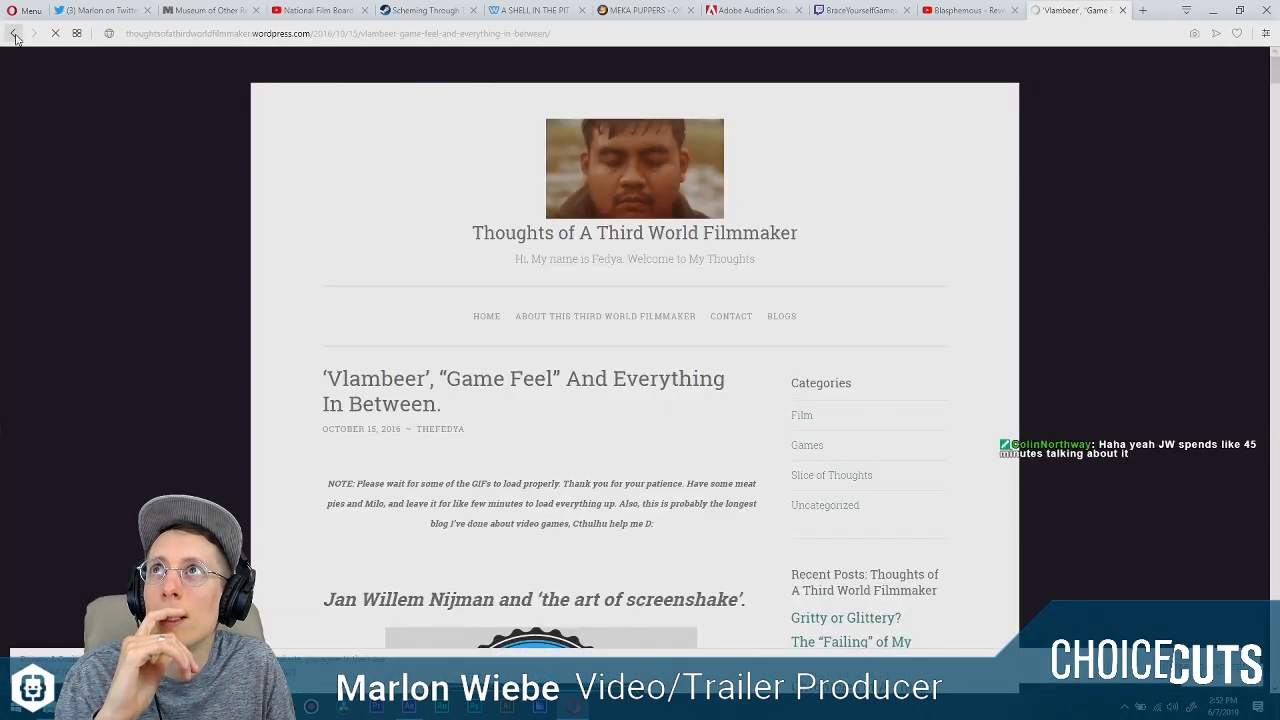
click(14, 33)
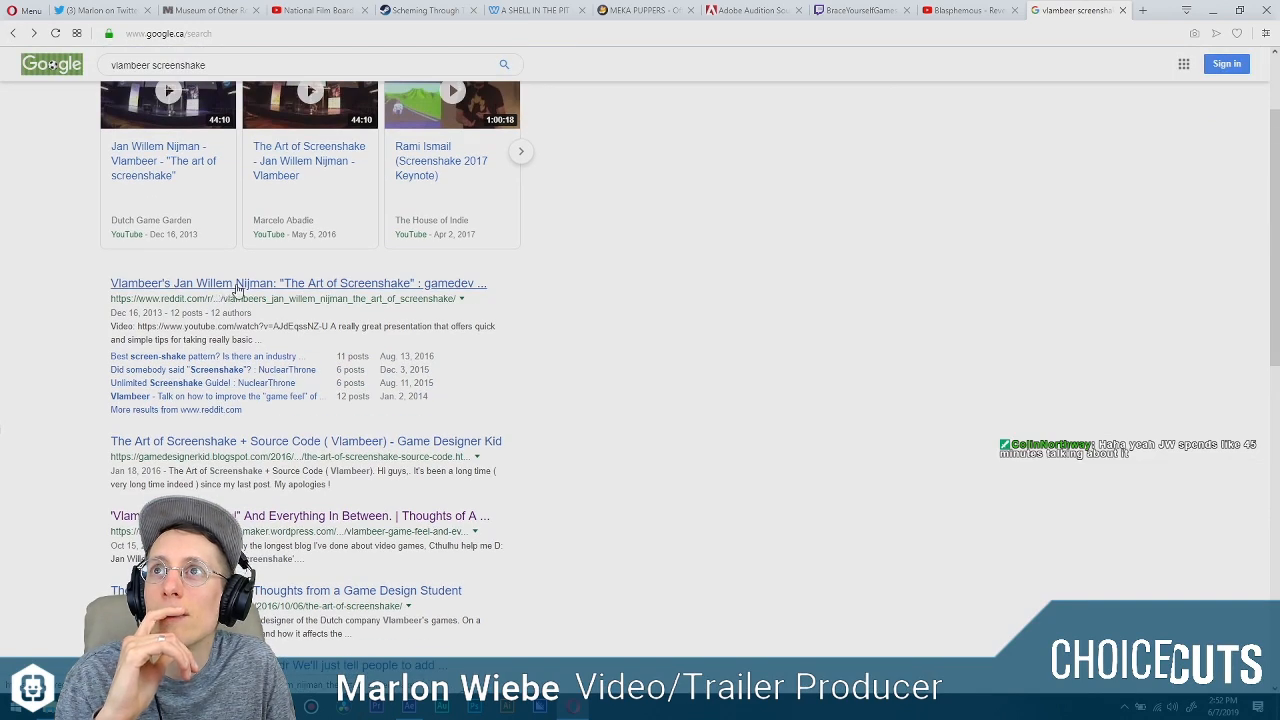
scroll(571, 434, up, 2)
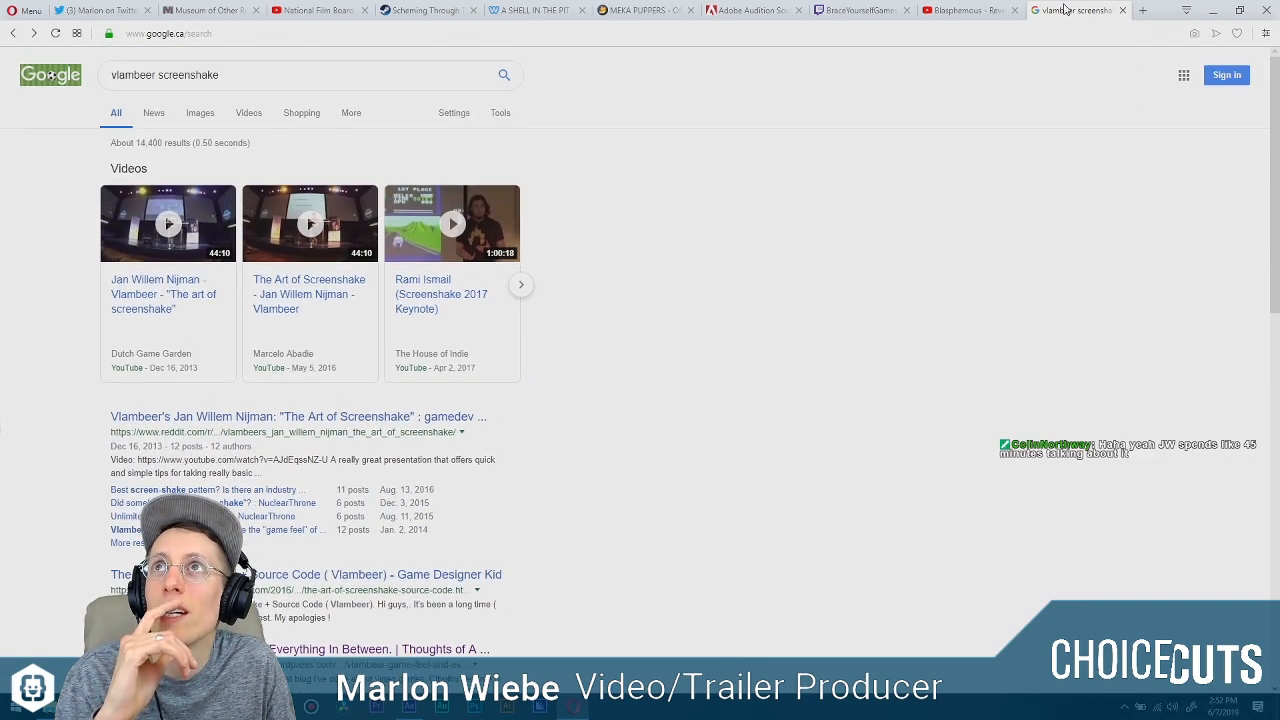
click(988, 12)
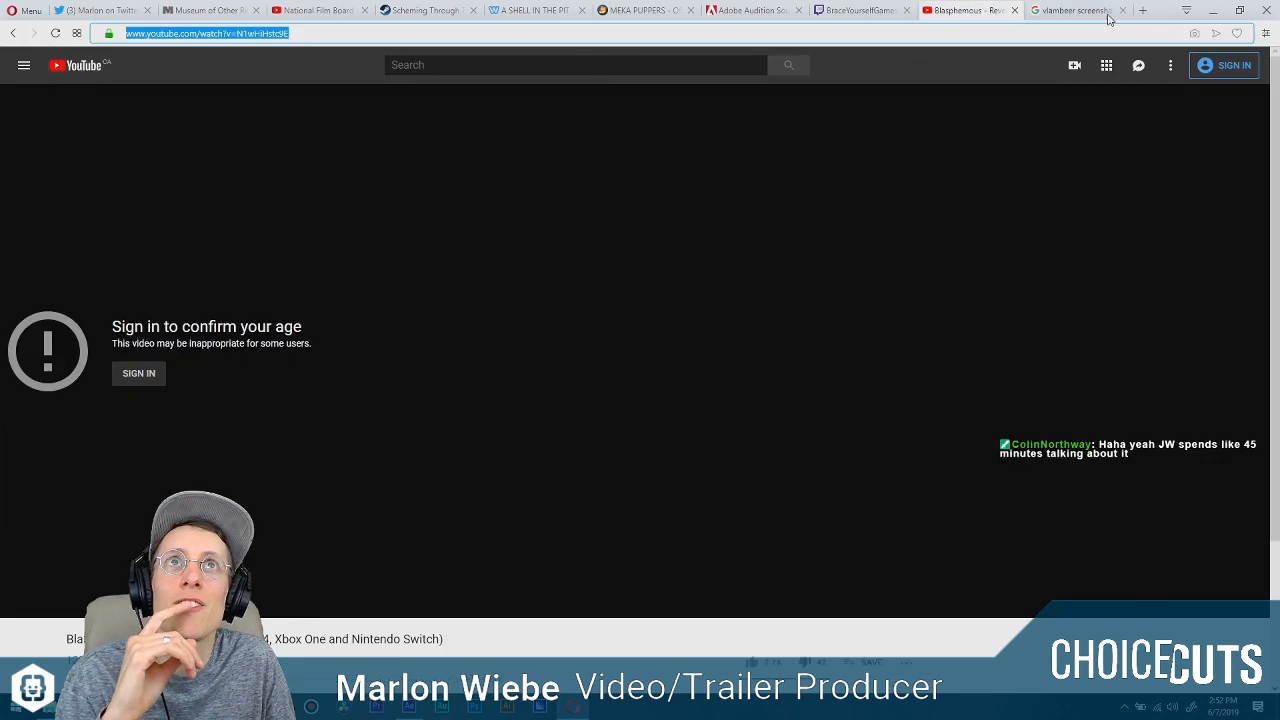
click(1213, 10)
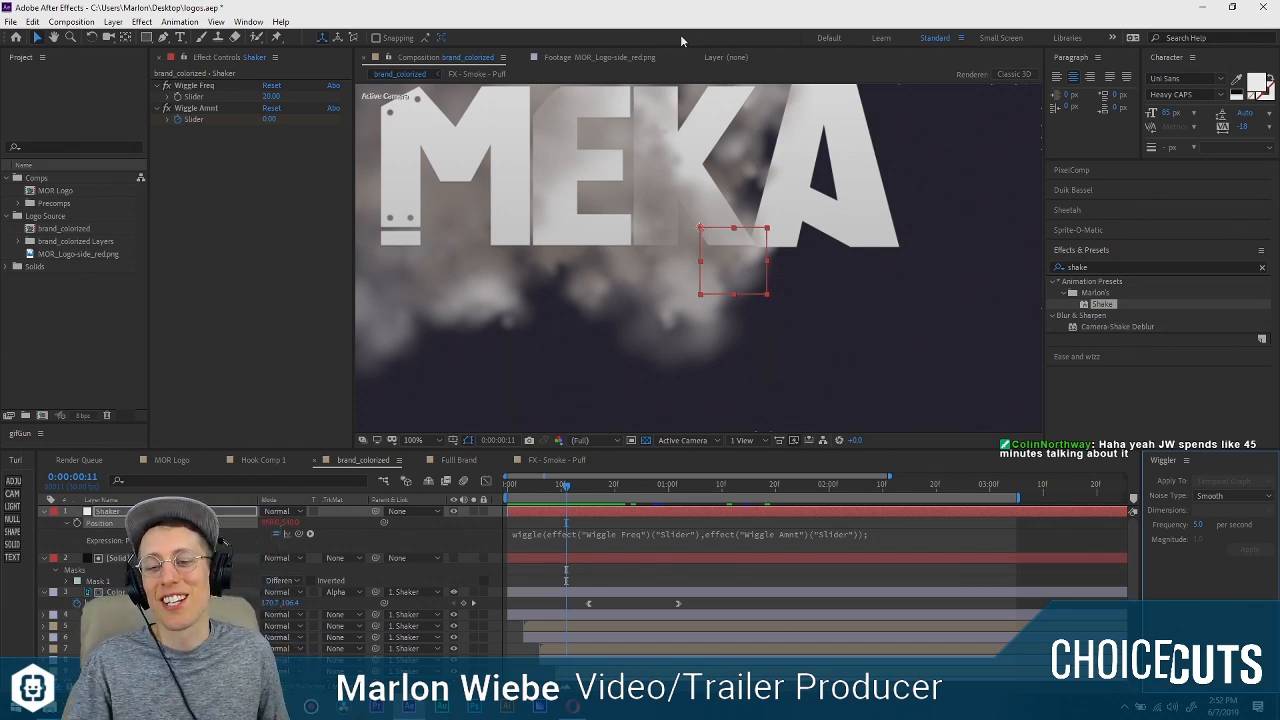
Preview the PUPPERS reveal from 0:00:01:10 to 0:00:01:18 with the whole logo framed, and bring the masked solid's keyframes into view.
drag(566, 486, 721, 476)
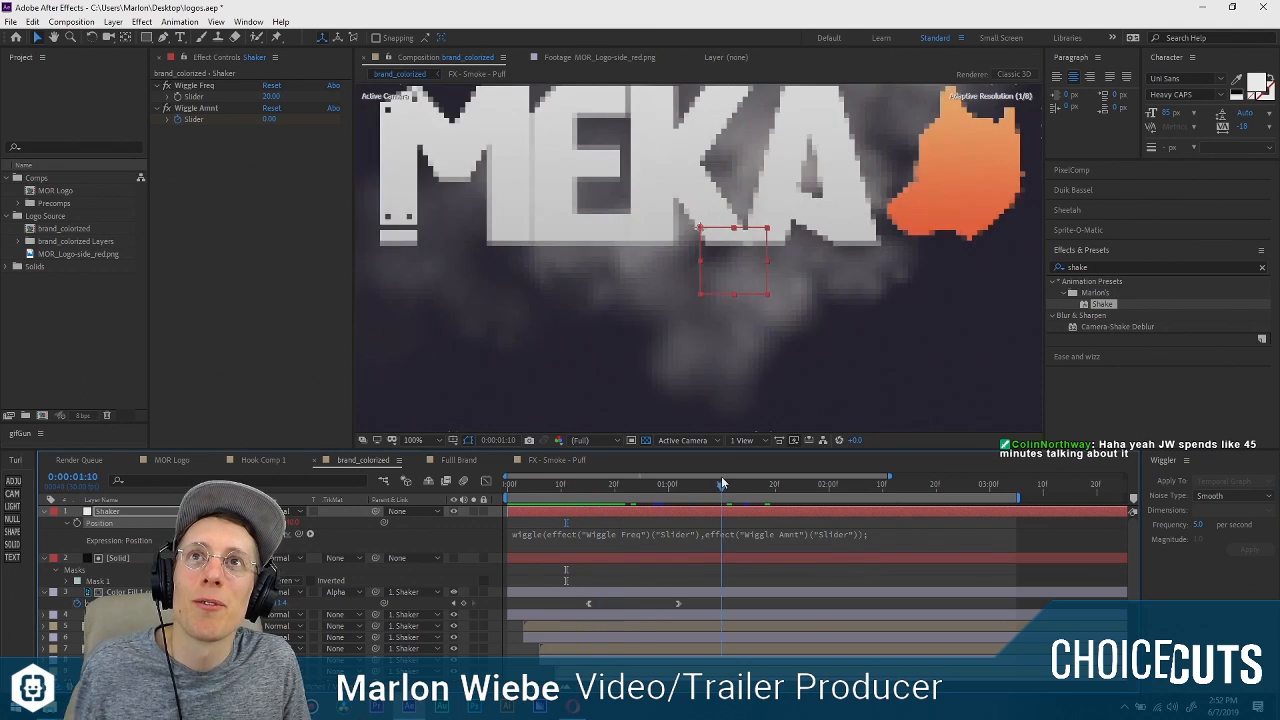
scroll(659, 316, down, 1)
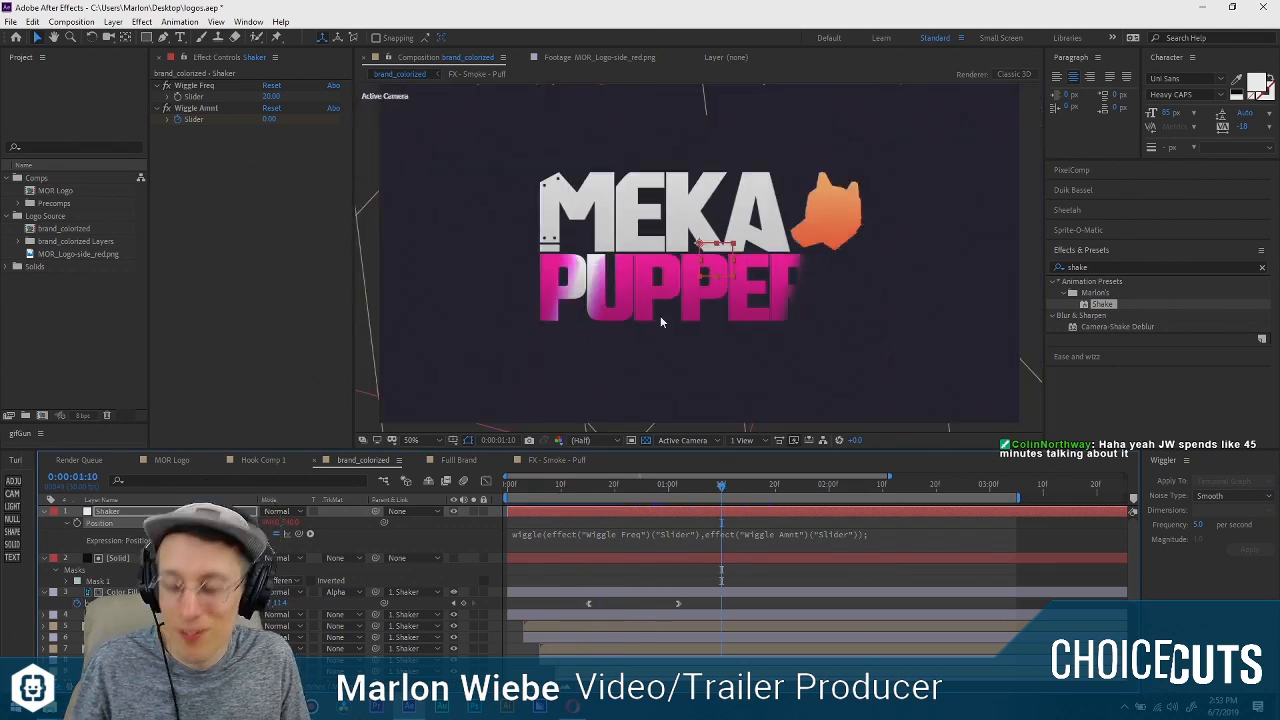
scroll(660, 318, up, 1)
drag(676, 275, 673, 290)
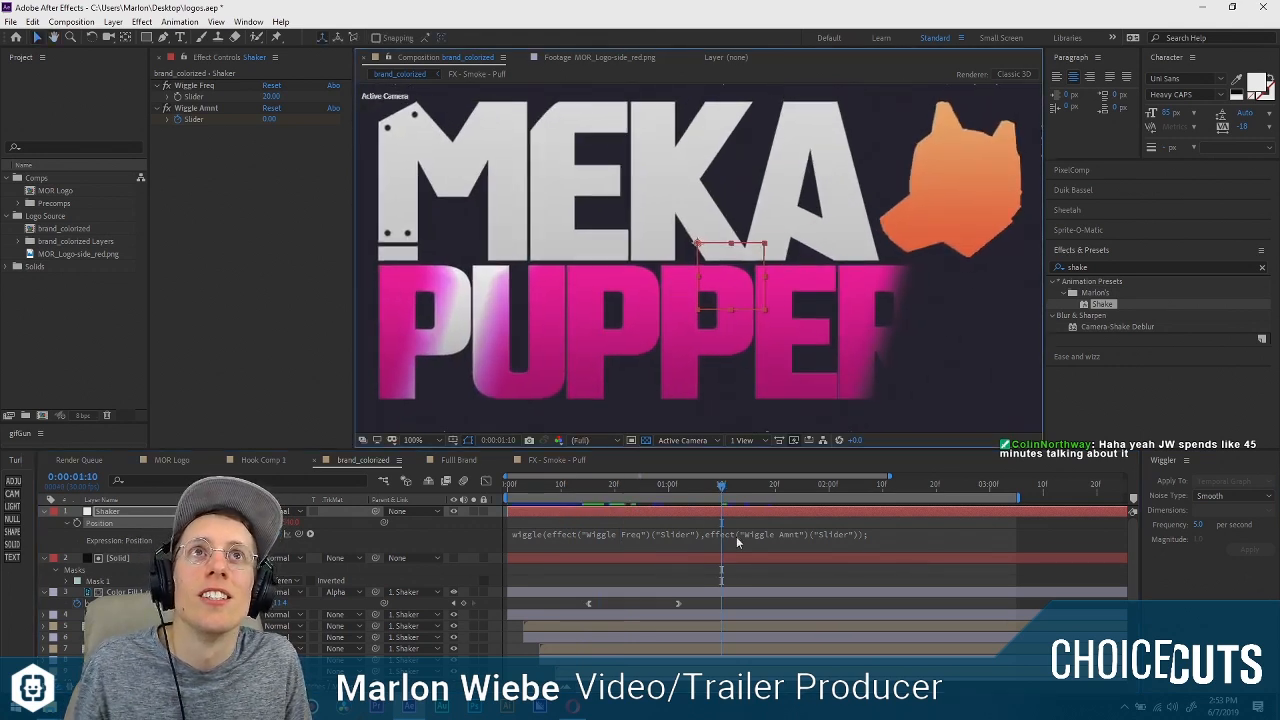
key(space)
scroll(800, 580, down, 4)
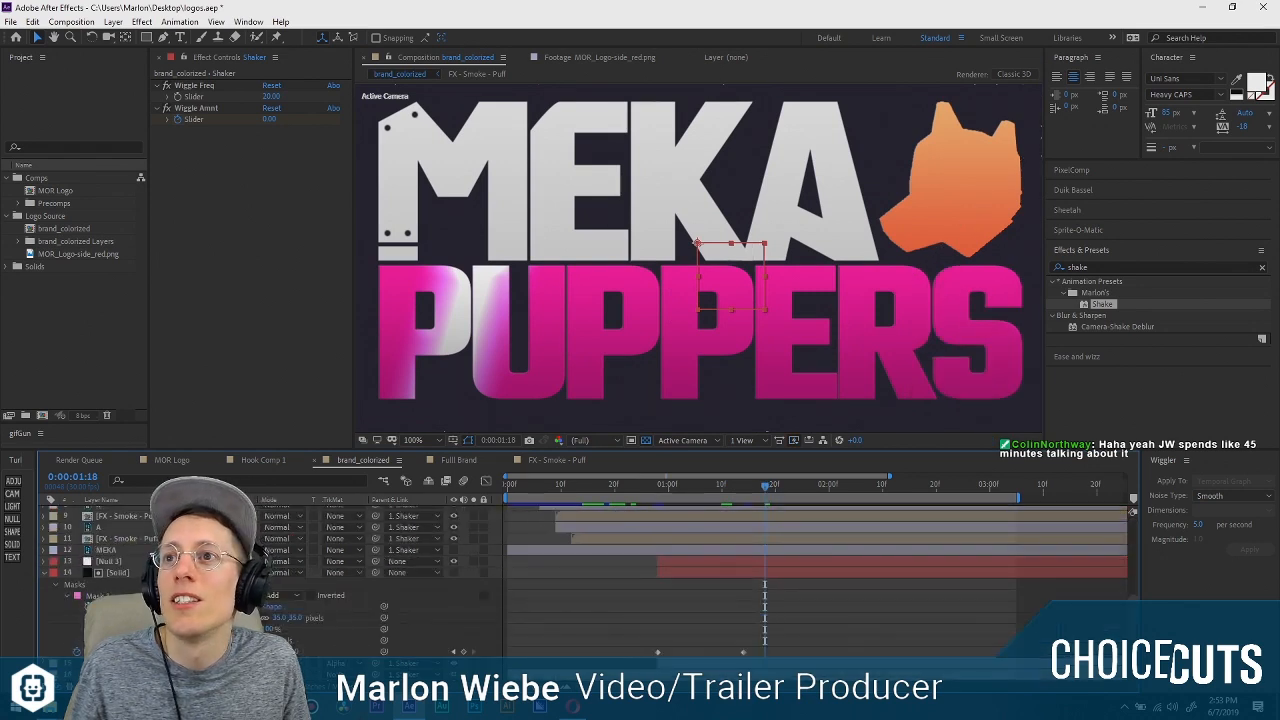
Reveal the Position property of the Null 3 layer above the masked solid.
click(150, 573)
click(508, 345)
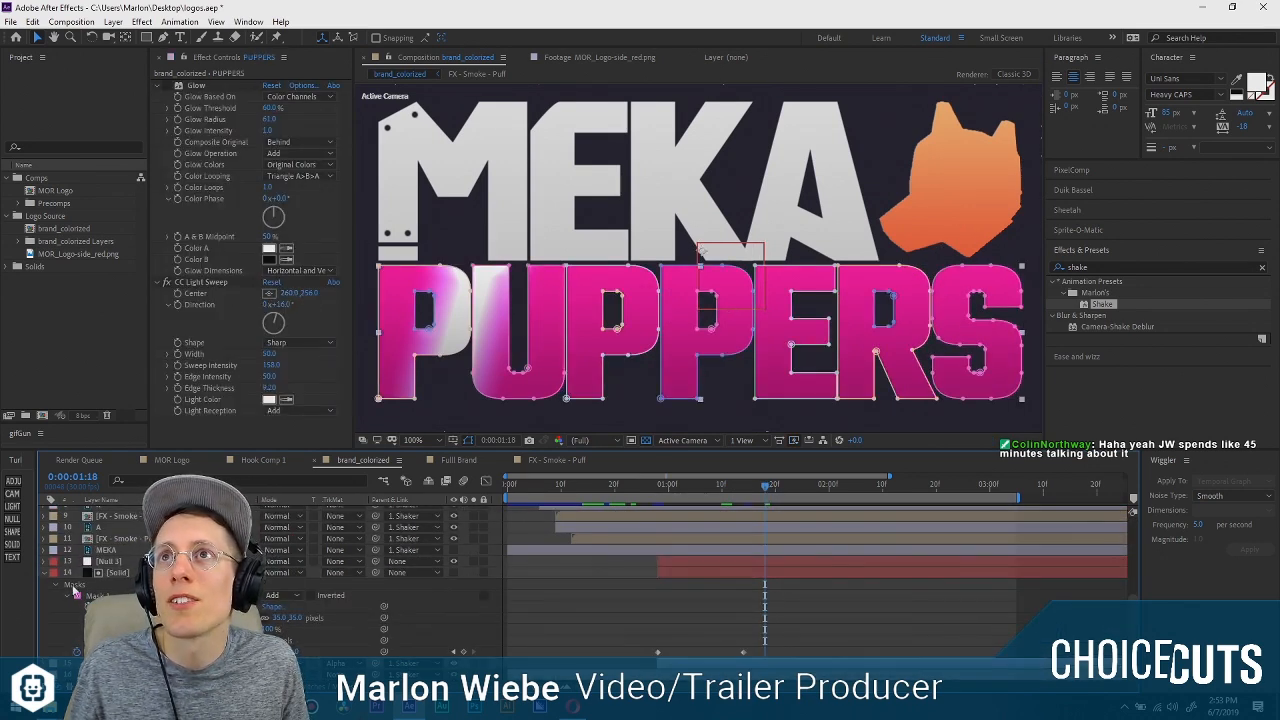
click(125, 576)
scroll(125, 576, down, 2)
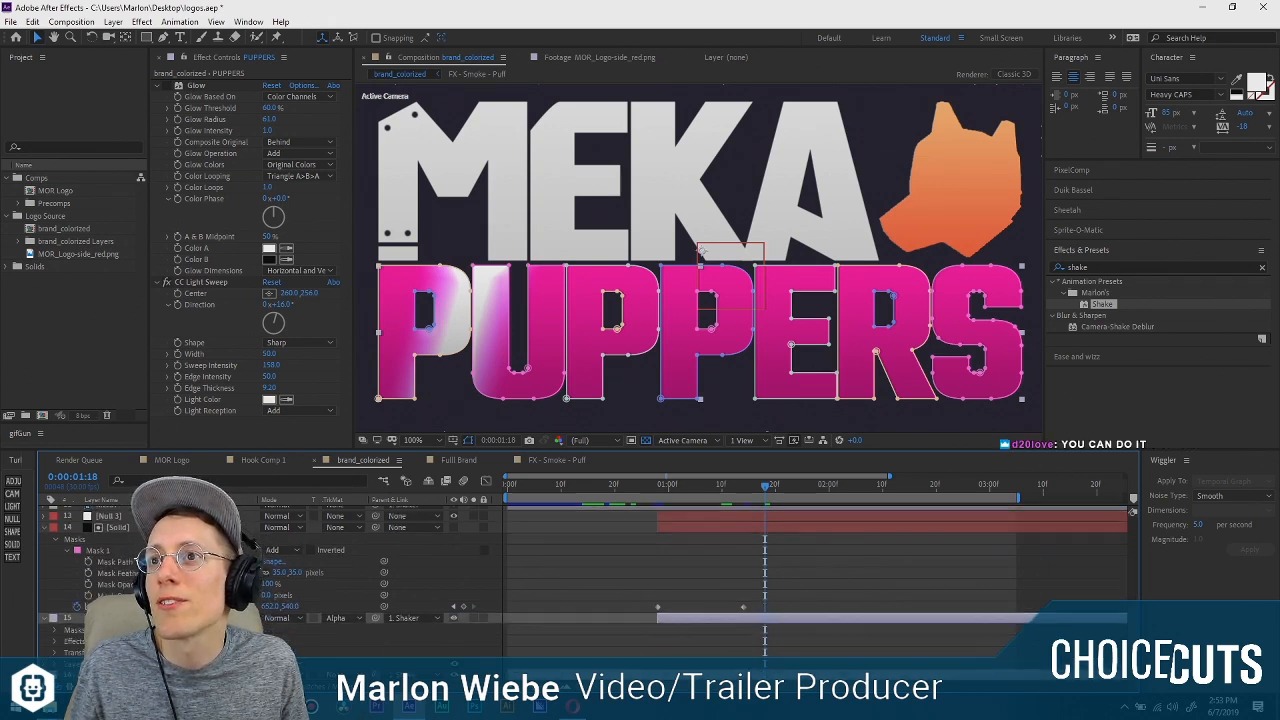
scroll(125, 576, up, 2)
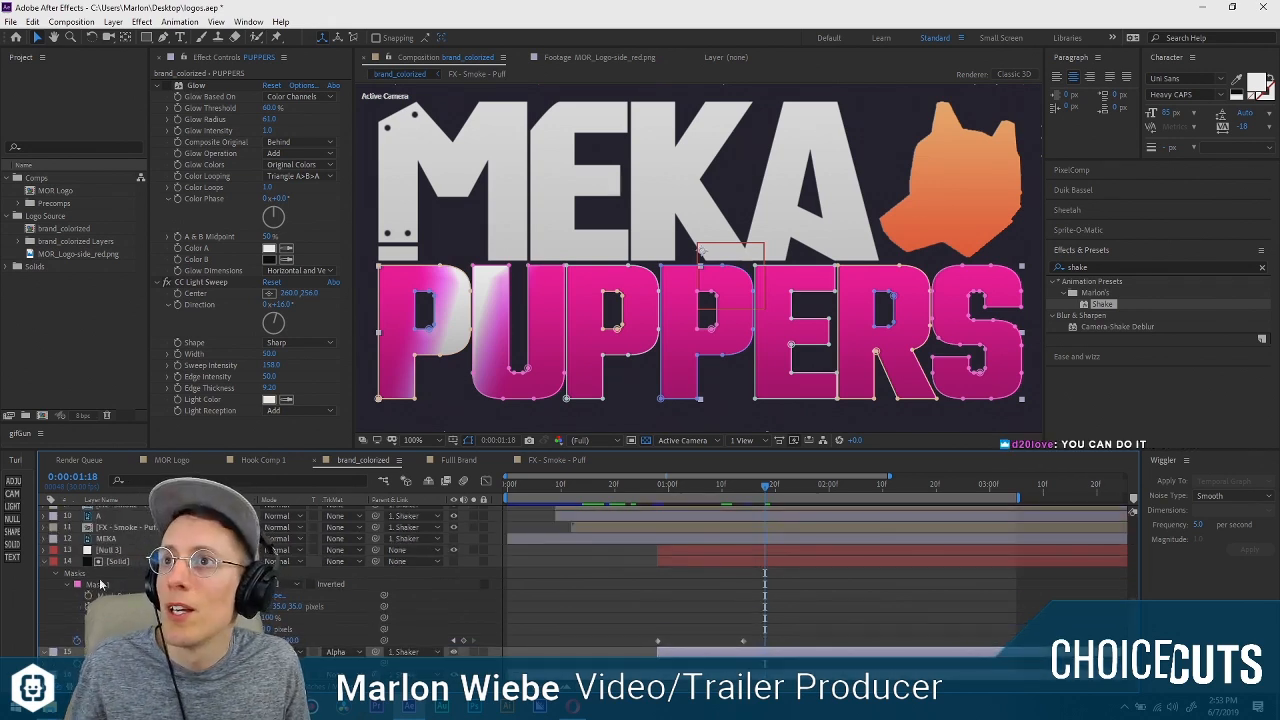
click(104, 550)
key(p)
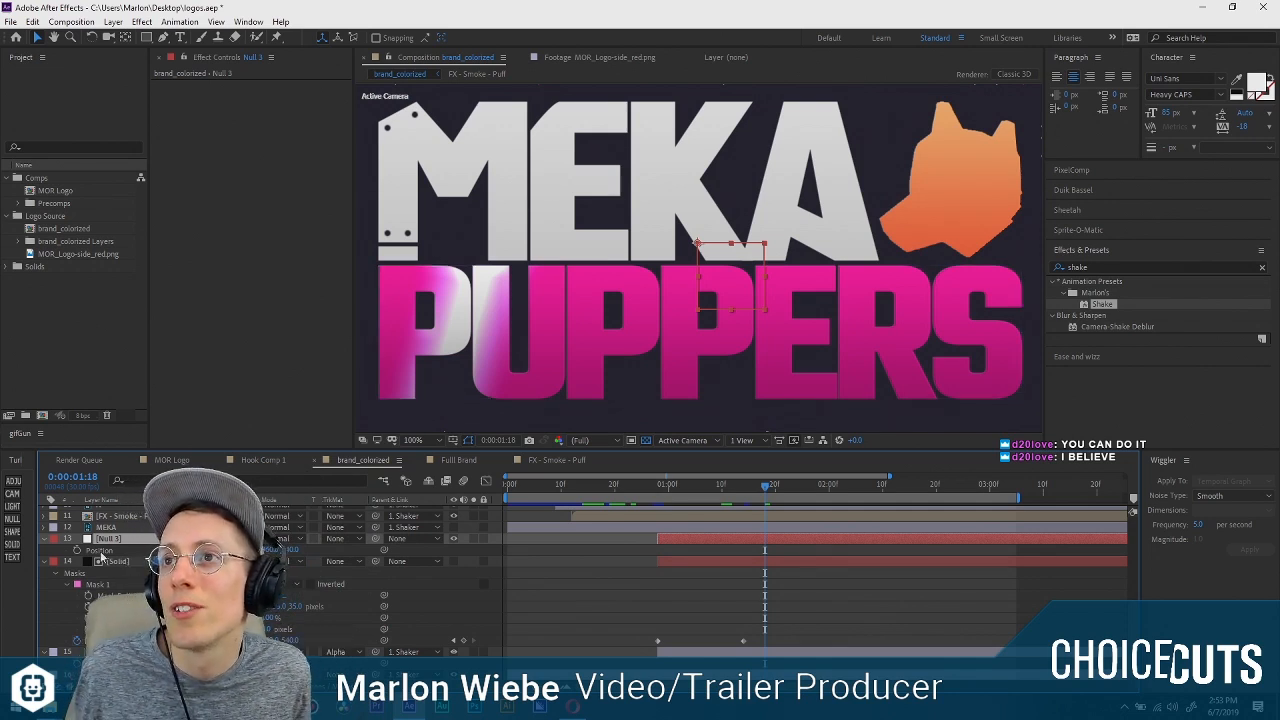
Try to link the PUPPERS layer's position to Null 3's Position with an expression.
alt+click(77, 664)
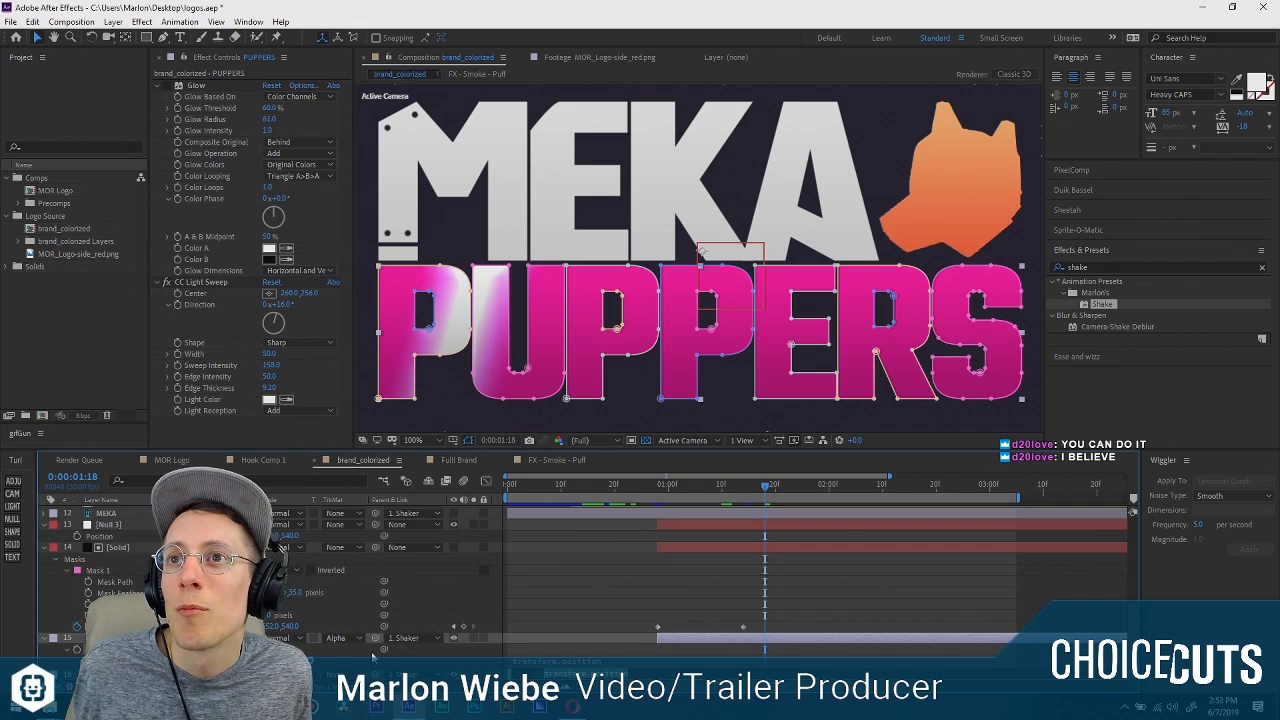
click(300, 661)
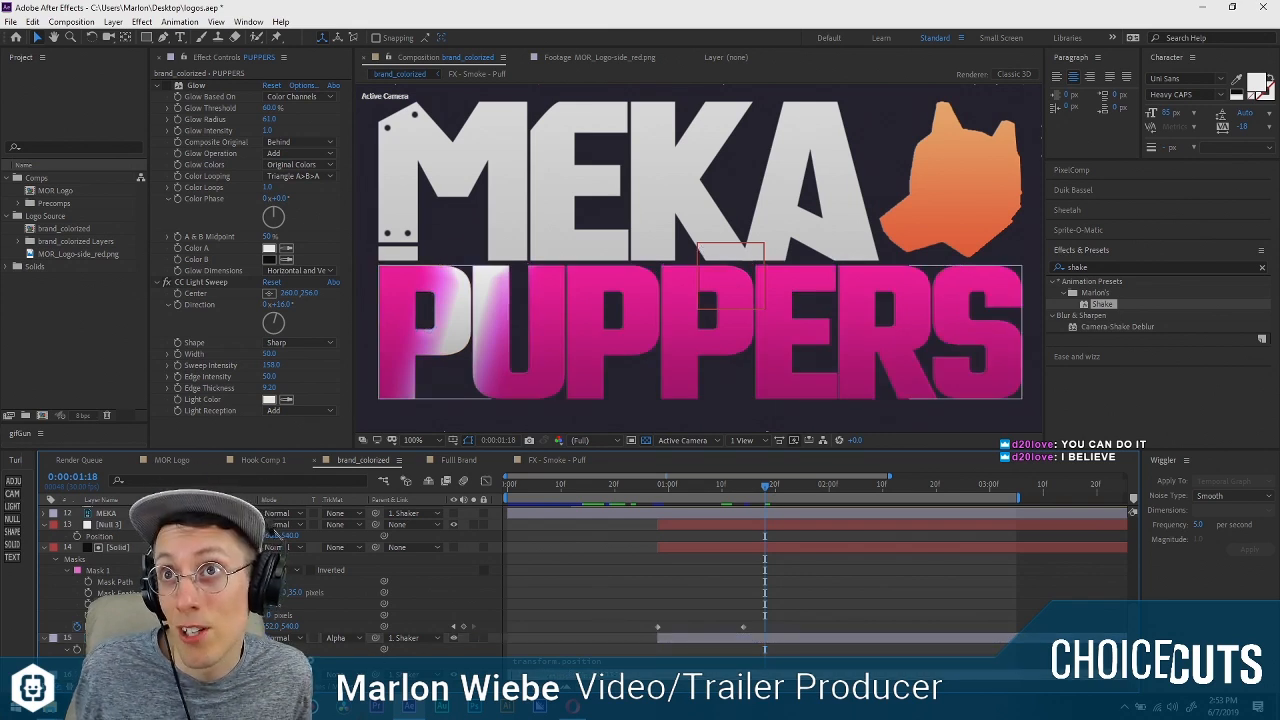
click(140, 528)
drag(115, 530, 125, 539)
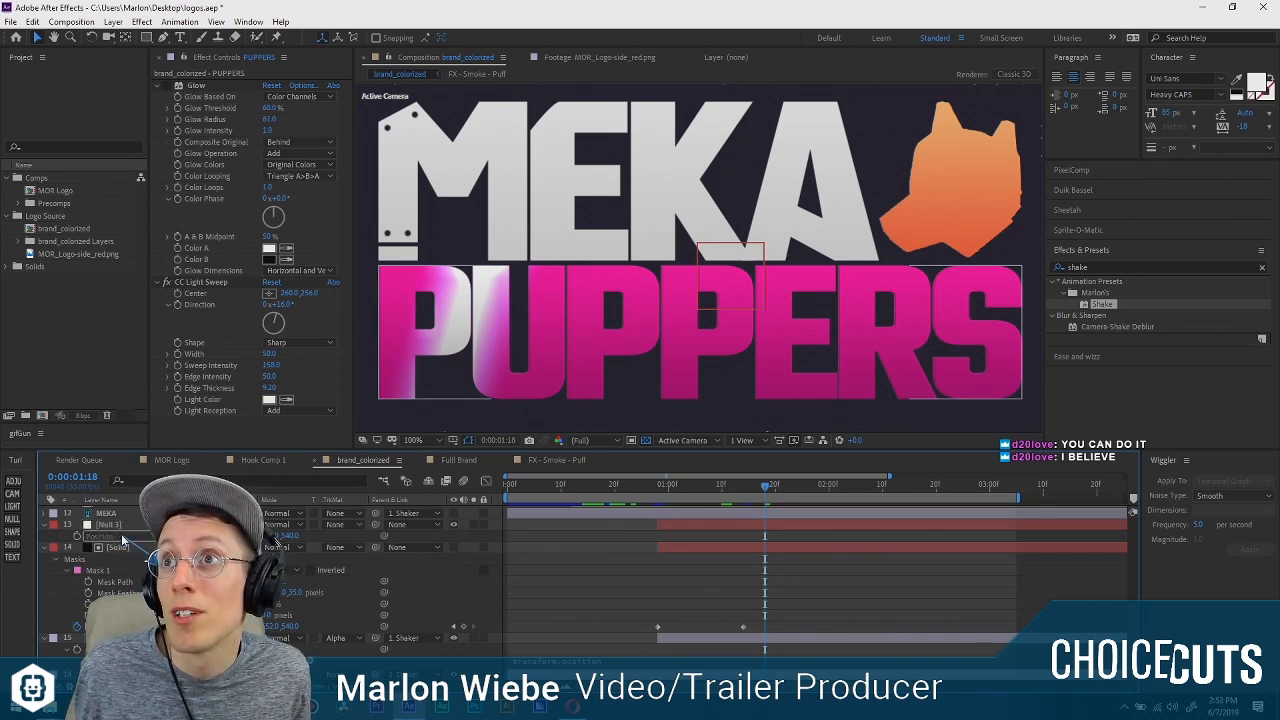
drag(122, 541, 122, 541)
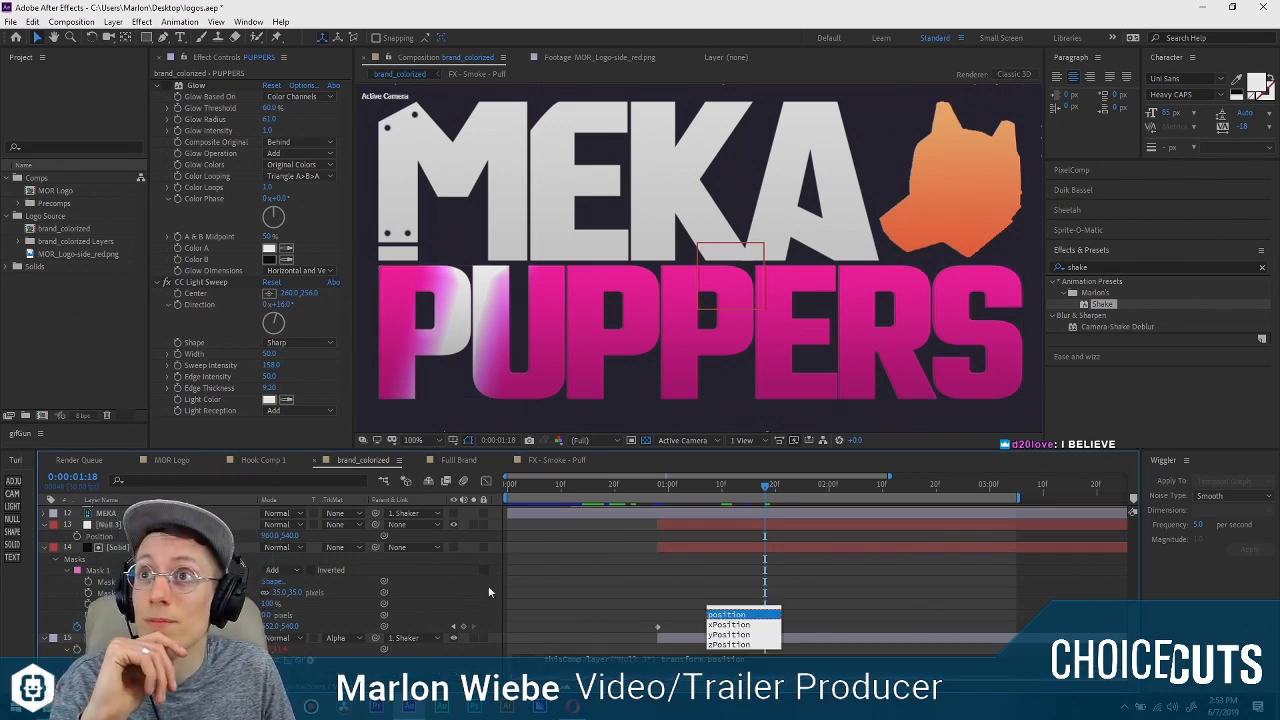
click(543, 591)
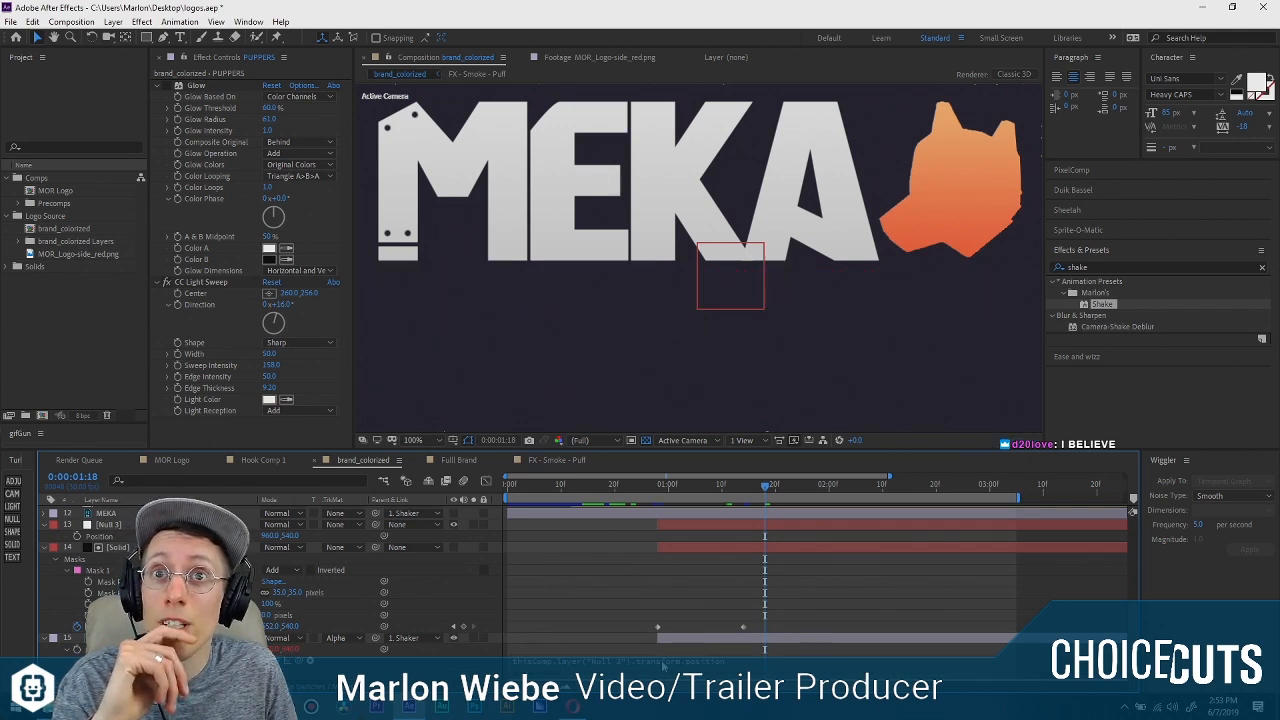
click(120, 638)
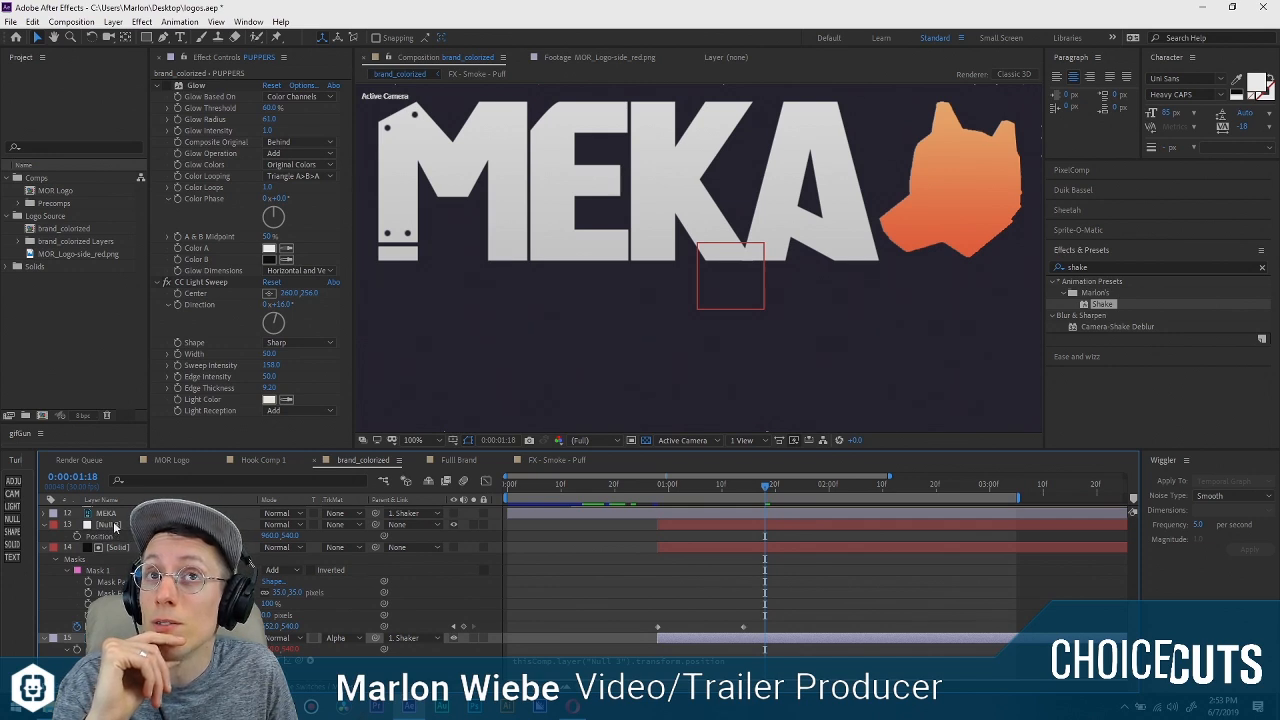
Undo the expression that links the PUPPERS layer to Null 3.
key(ctrl+z)
key(ctrl+z)
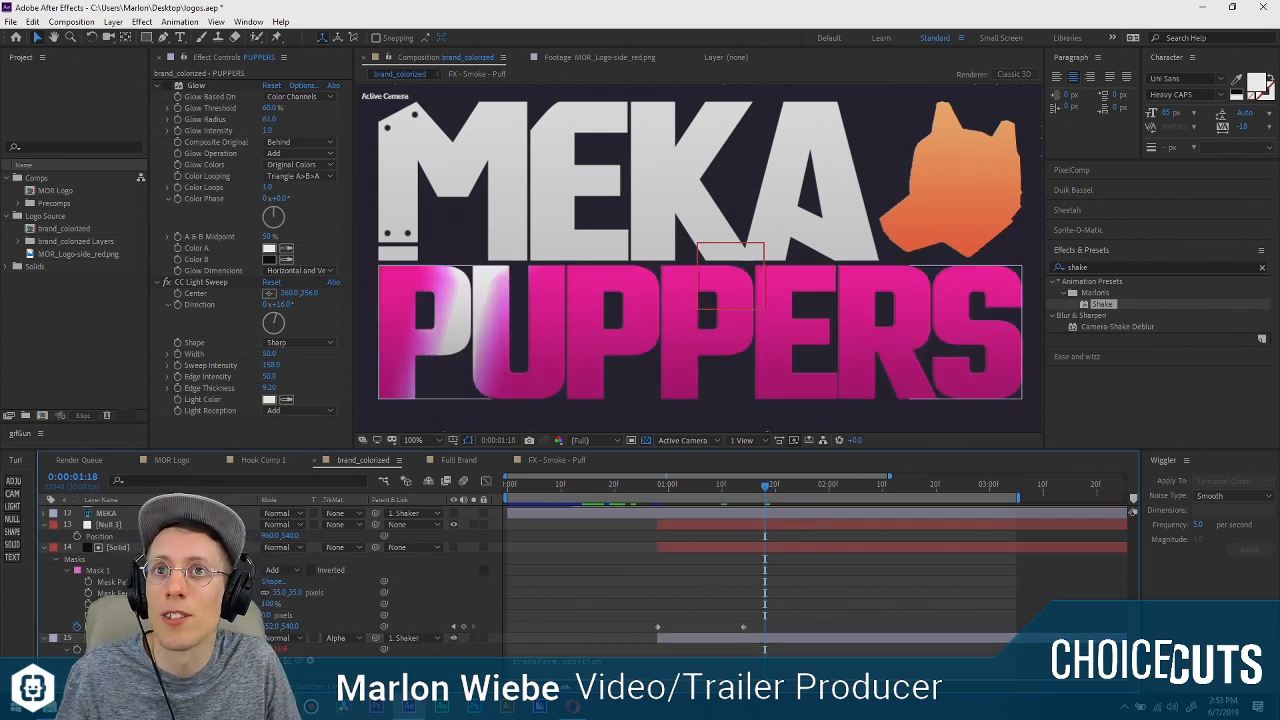
key(ctrl+z)
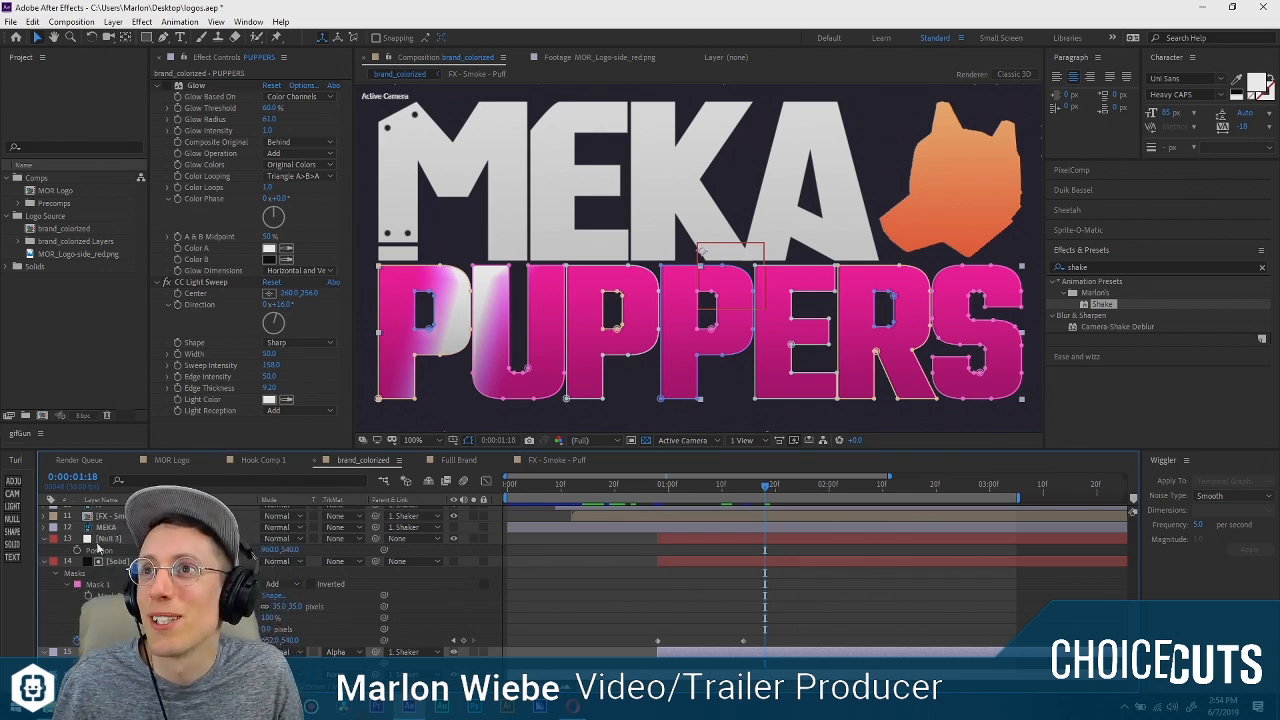
Copy the masked solid's two position keyframes onto Null 3's Position at 0:00:00:28 and reselect the originals on the solid.
click(106, 538)
click(118, 561)
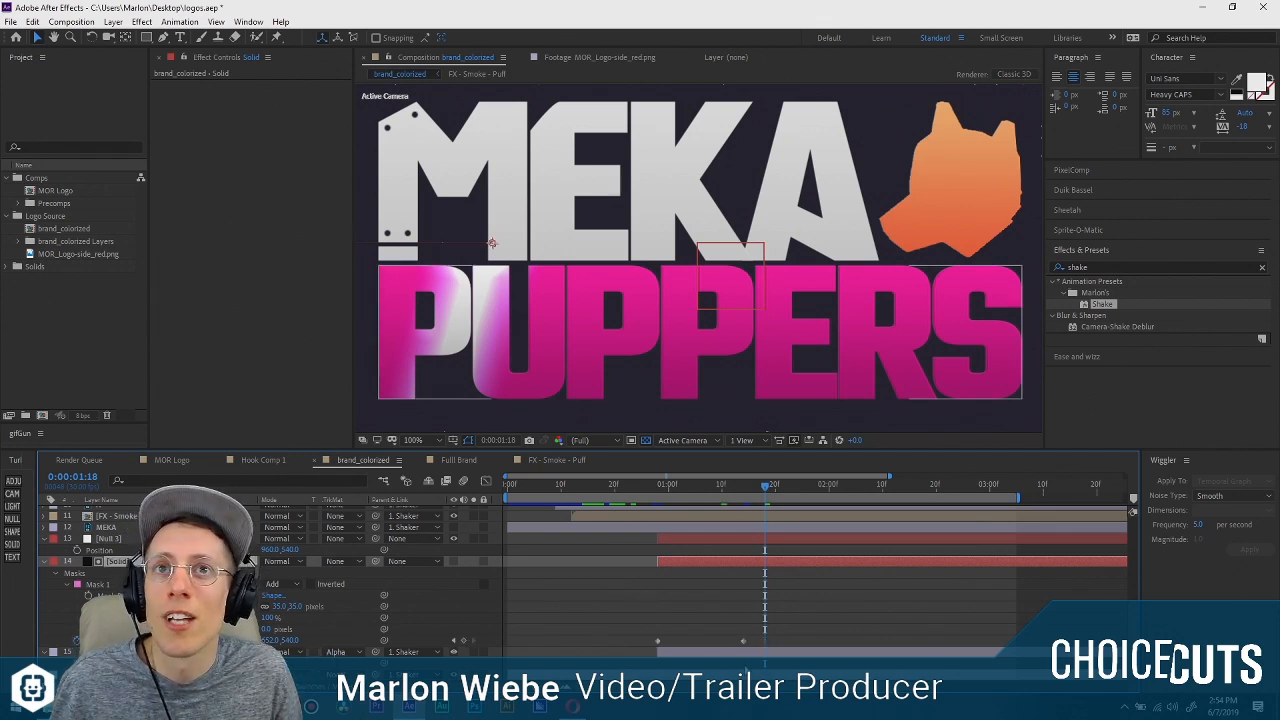
drag(762, 634, 653, 651)
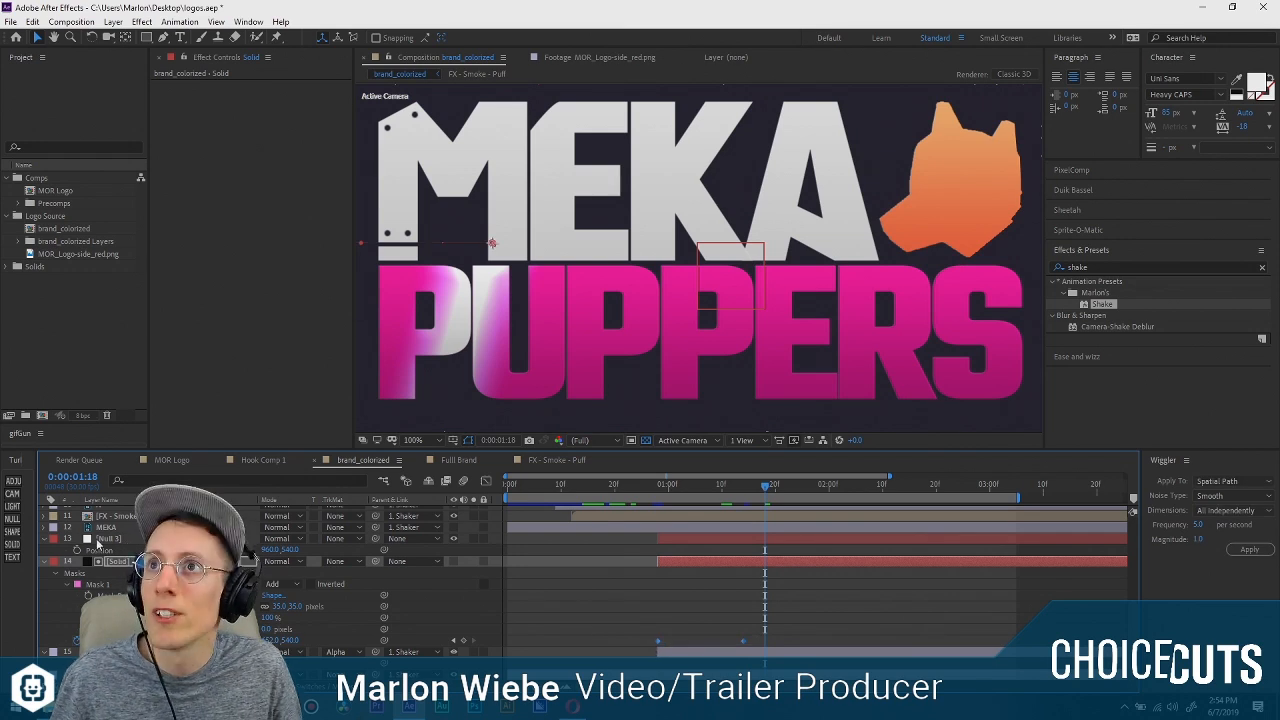
click(98, 540)
click(657, 487)
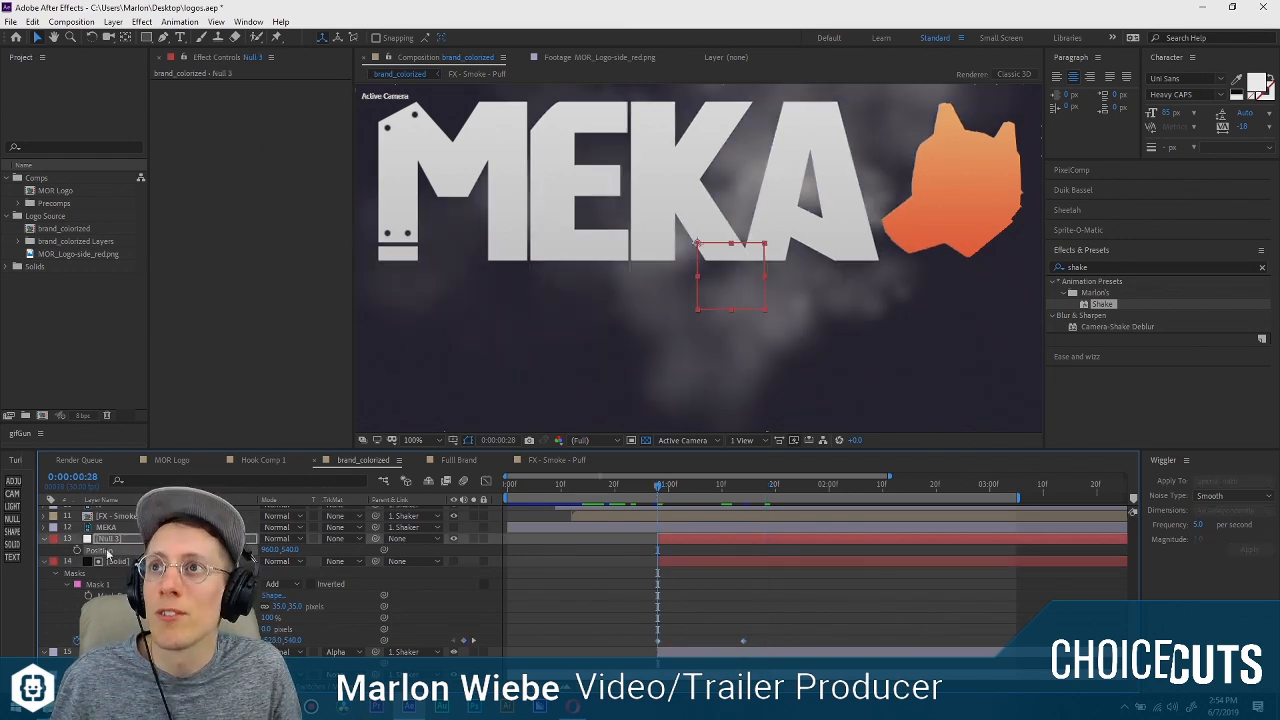
key(ctrl+v)
drag(753, 636, 635, 648)
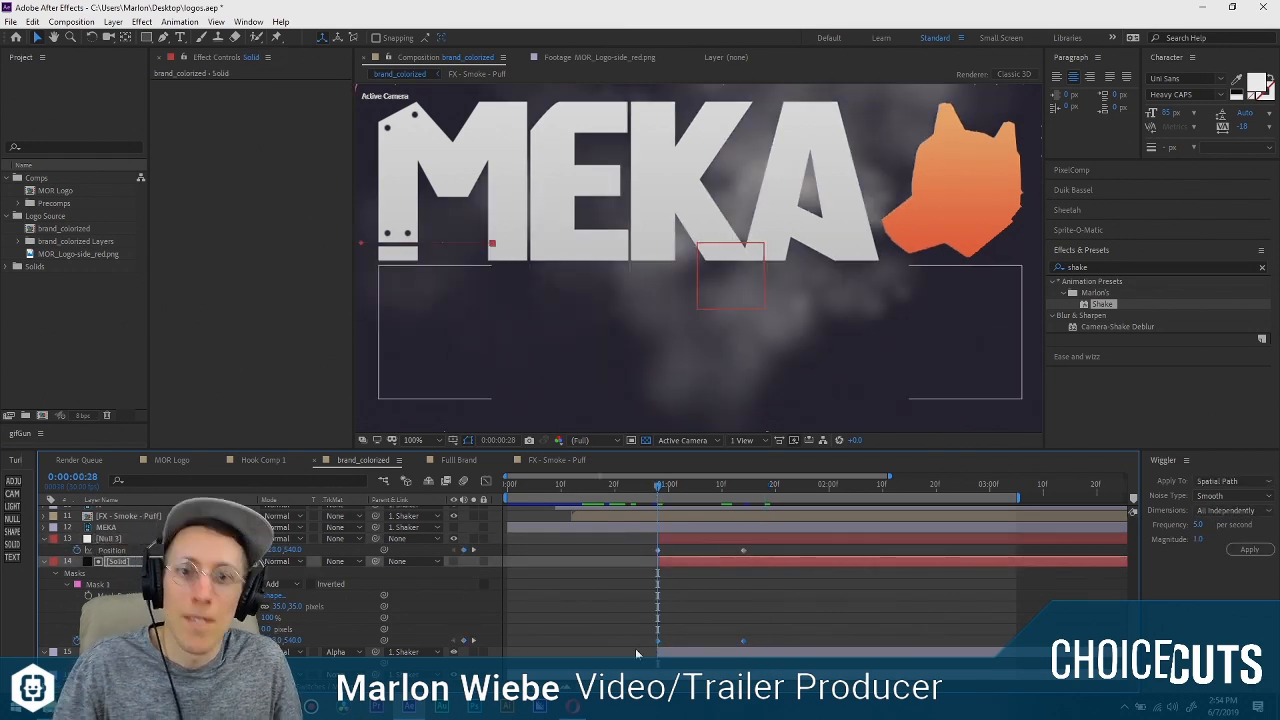
click(635, 648)
Replace the solid's position animation with an expression linked to Null 3's Position.
alt+click(77, 640)
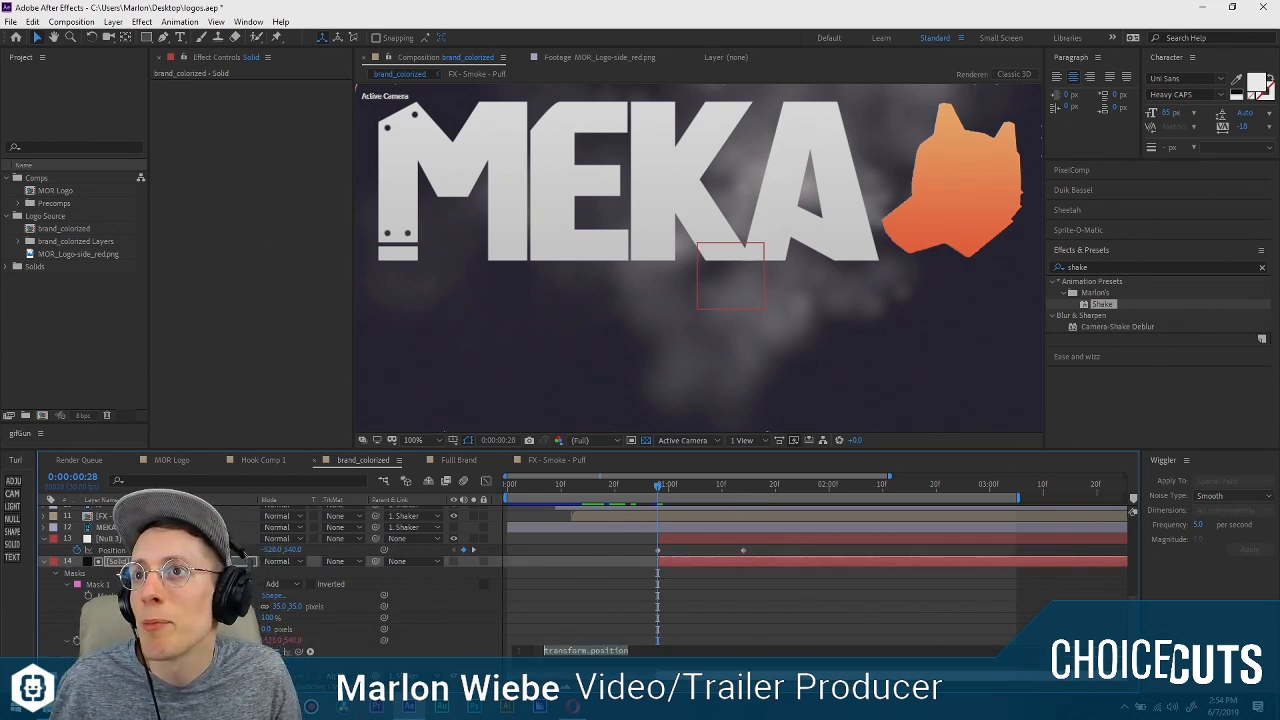
click(351, 666)
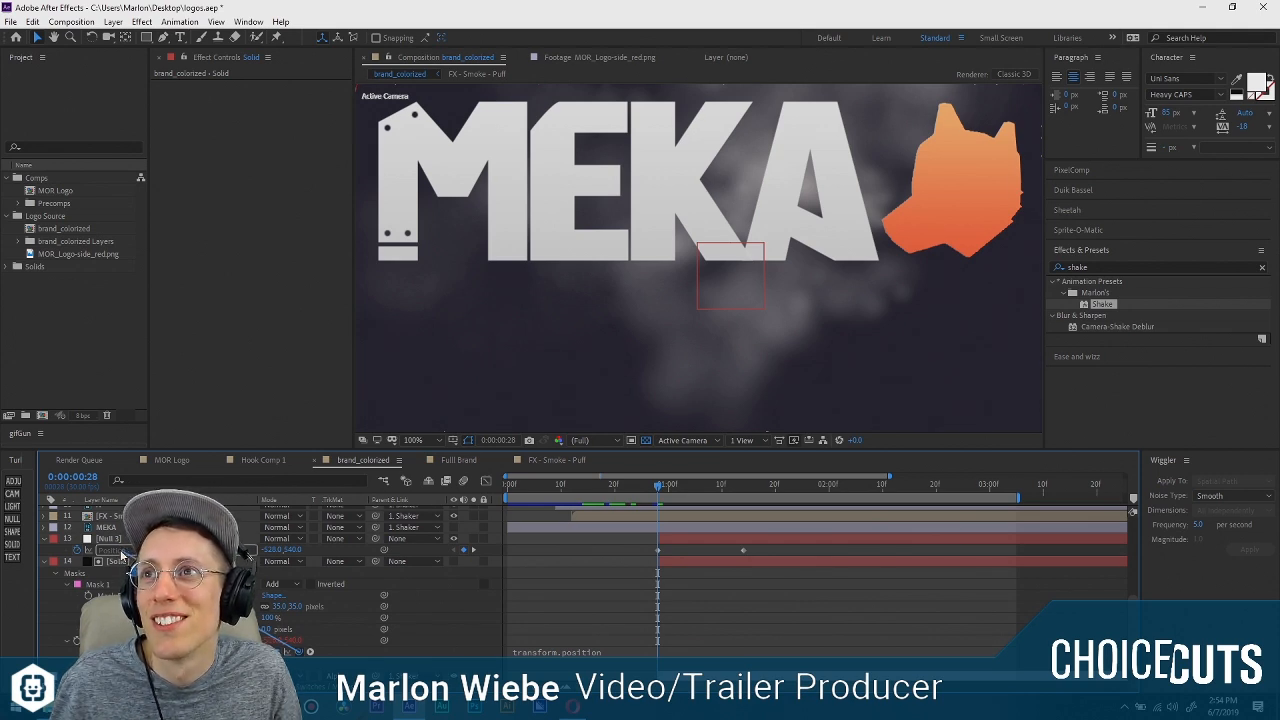
drag(310, 651, 121, 553)
click(656, 600)
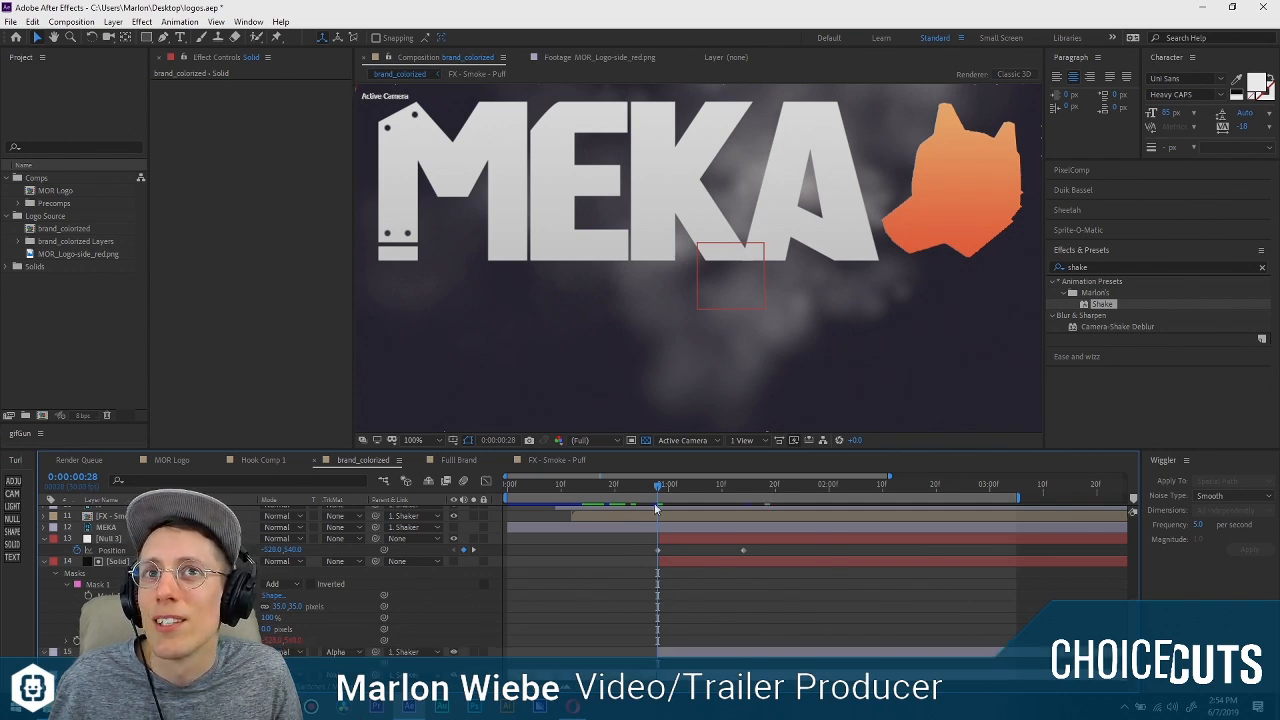
Scrub the PUPPERS reveal from 0:00:01:08 to 0:00:01:11 and inspect how the solid's mask edge follows the null.
drag(662, 488, 714, 491)
scroll(661, 361, down, 3)
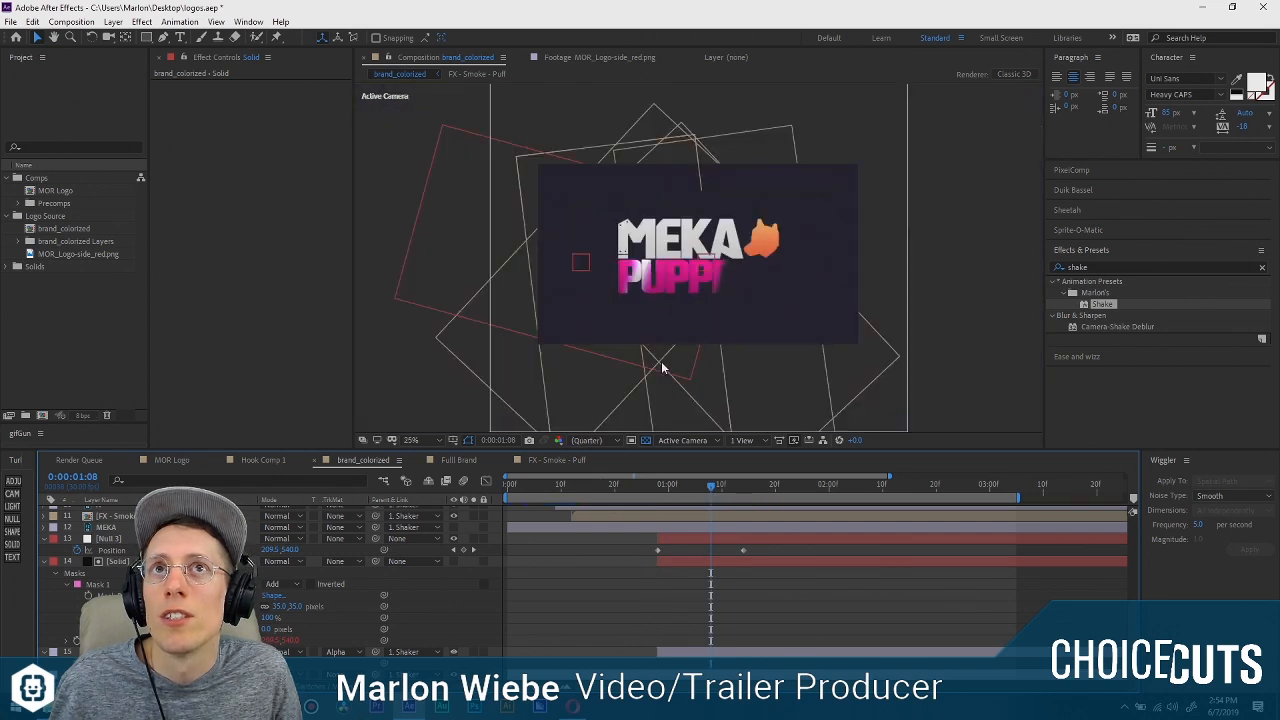
scroll(656, 375, up, 1)
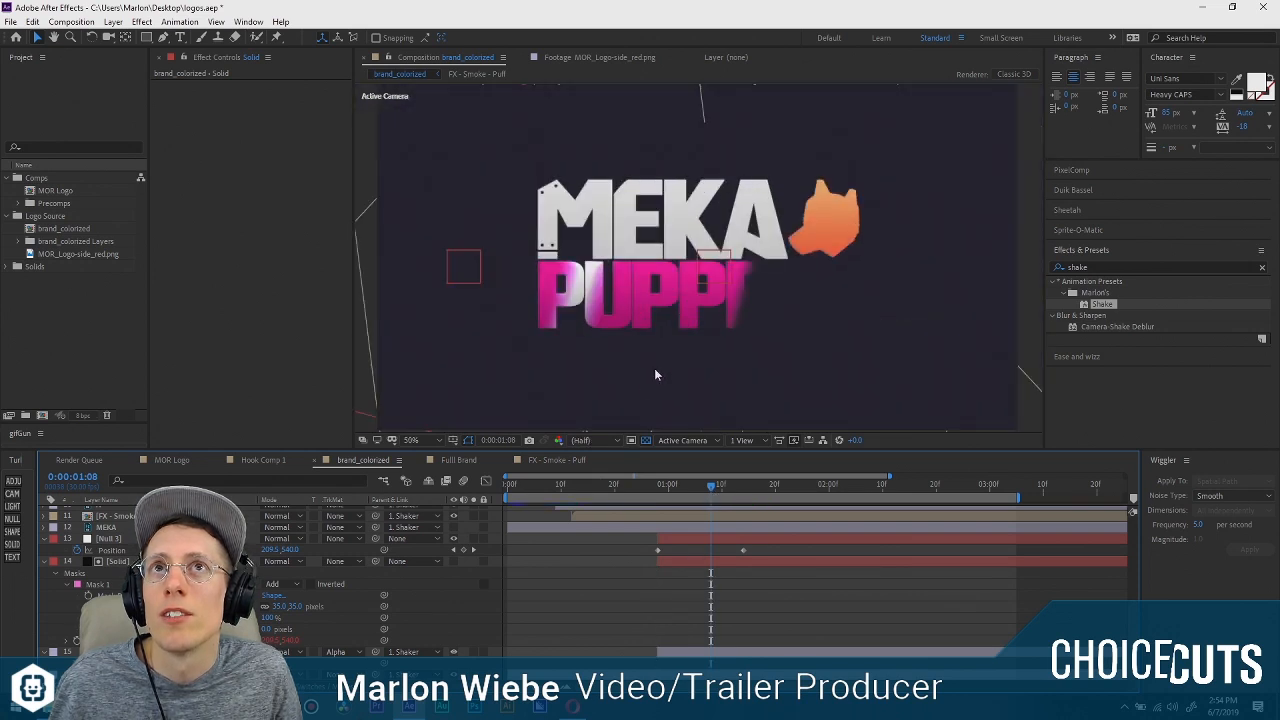
click(119, 561)
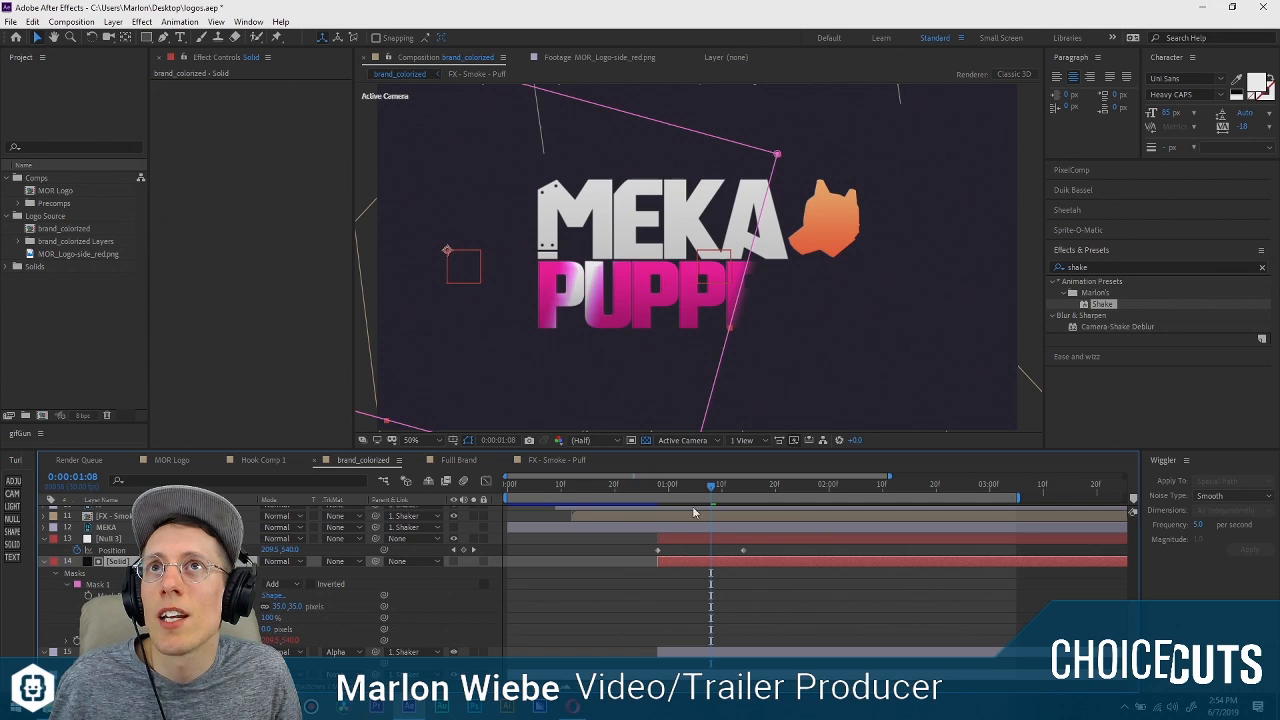
drag(688, 488, 726, 488)
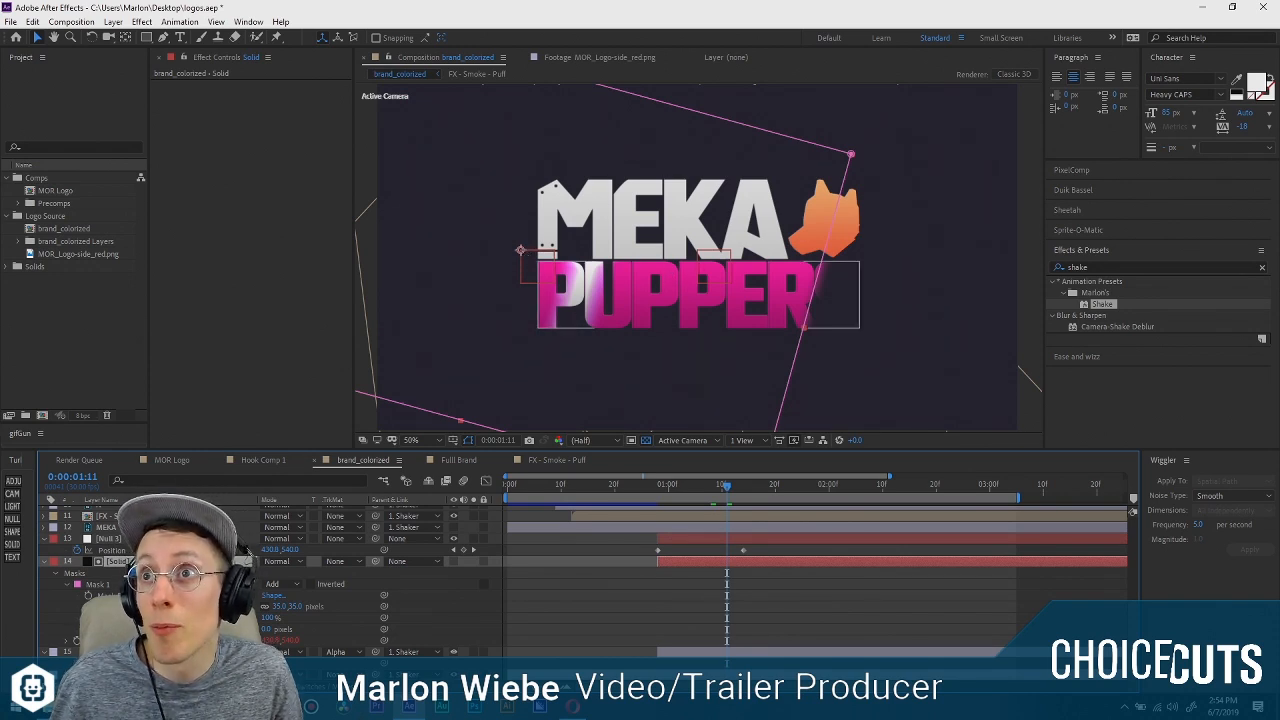
click(608, 298)
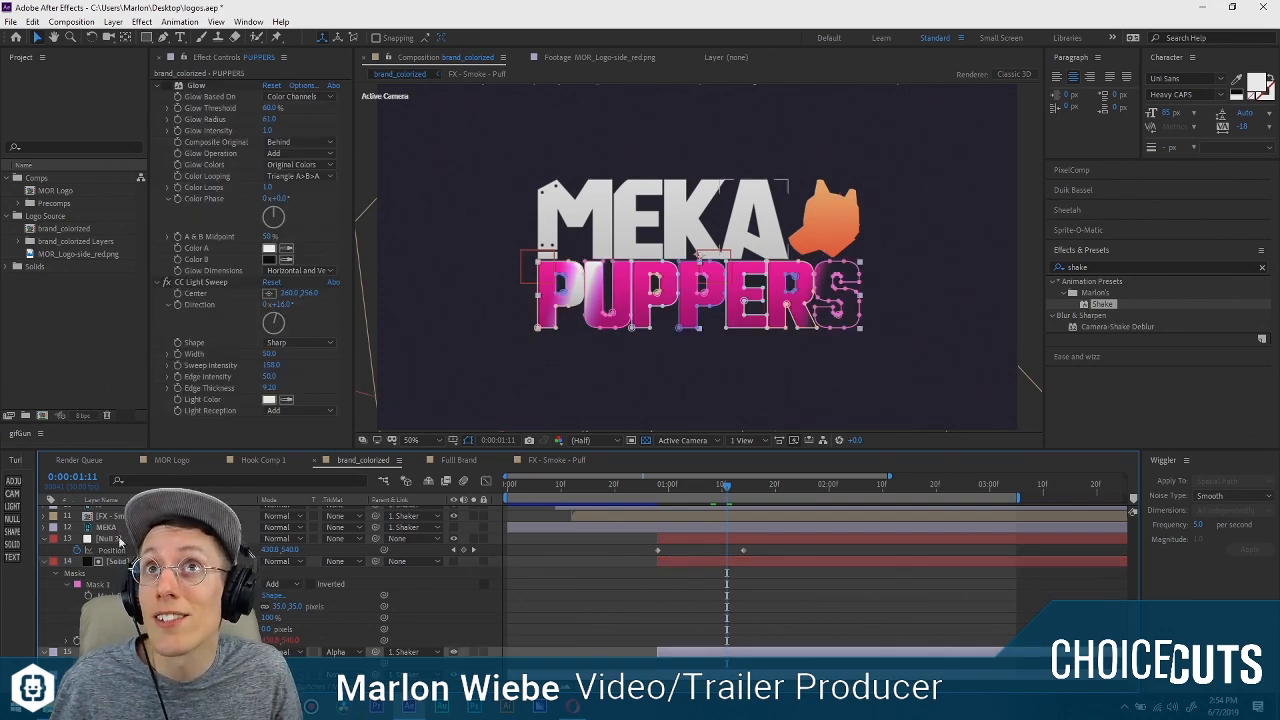
click(115, 561)
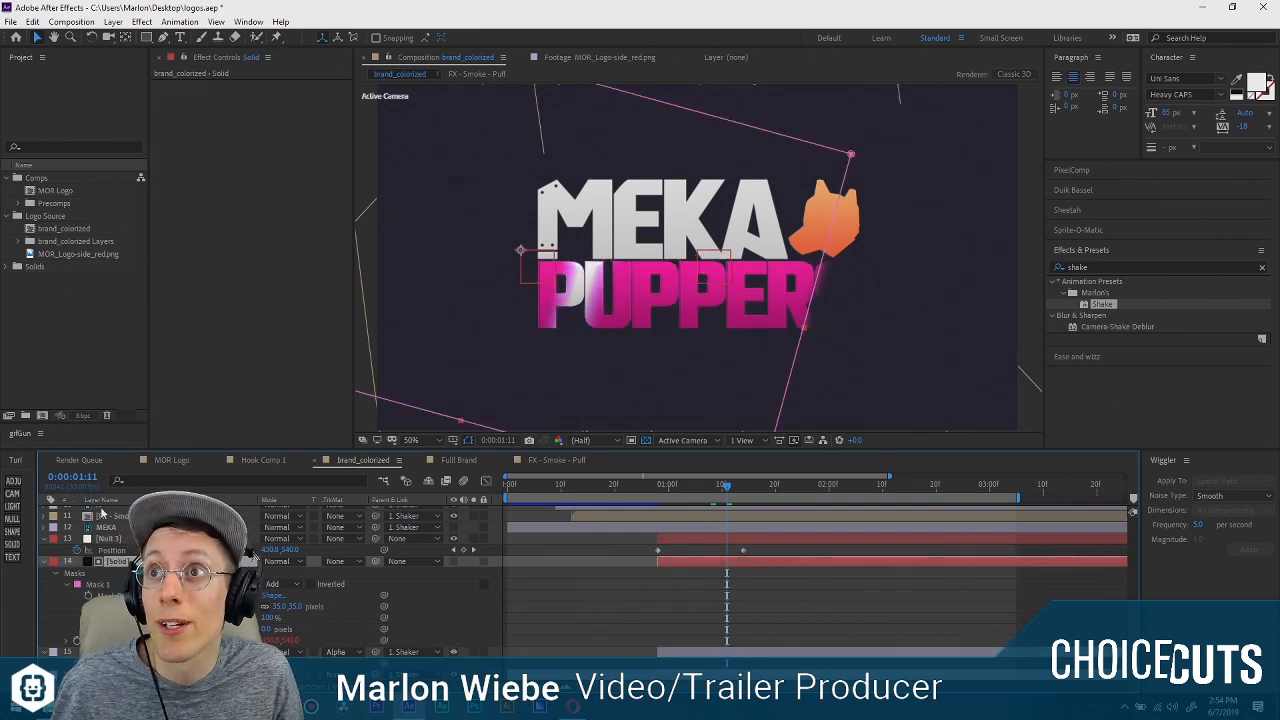
click(768, 315)
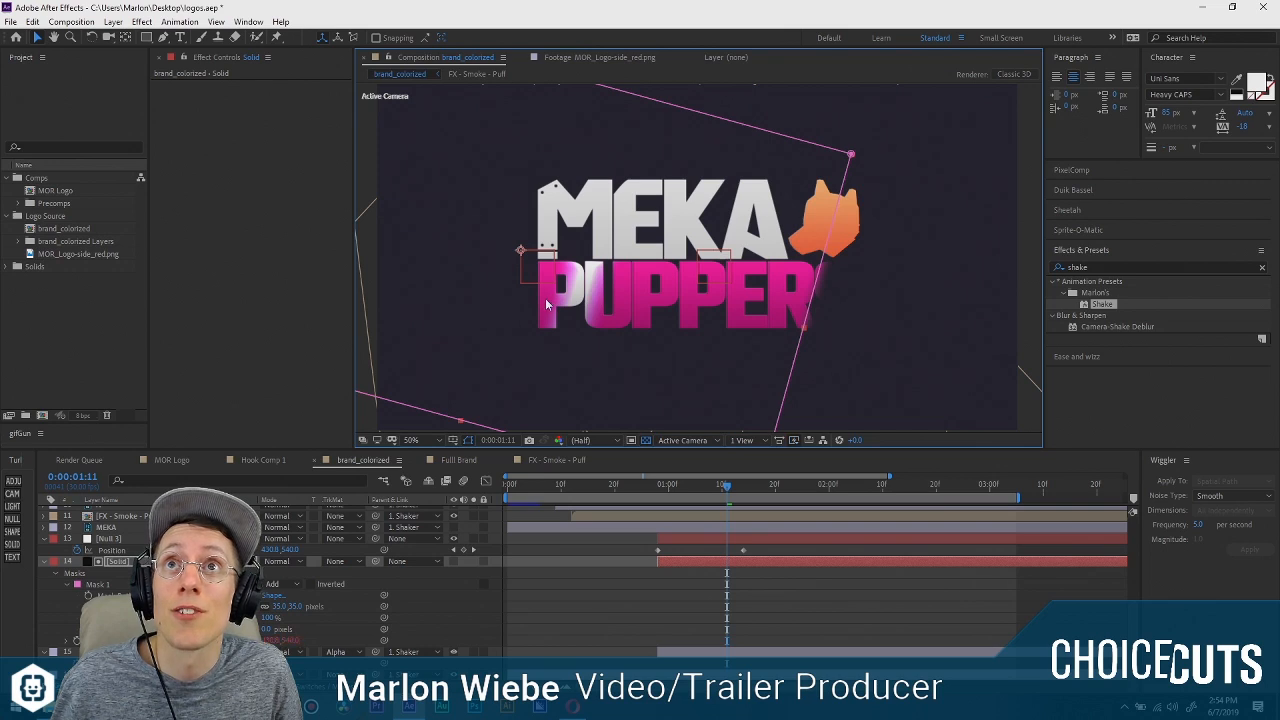
click(252, 556)
click(678, 327)
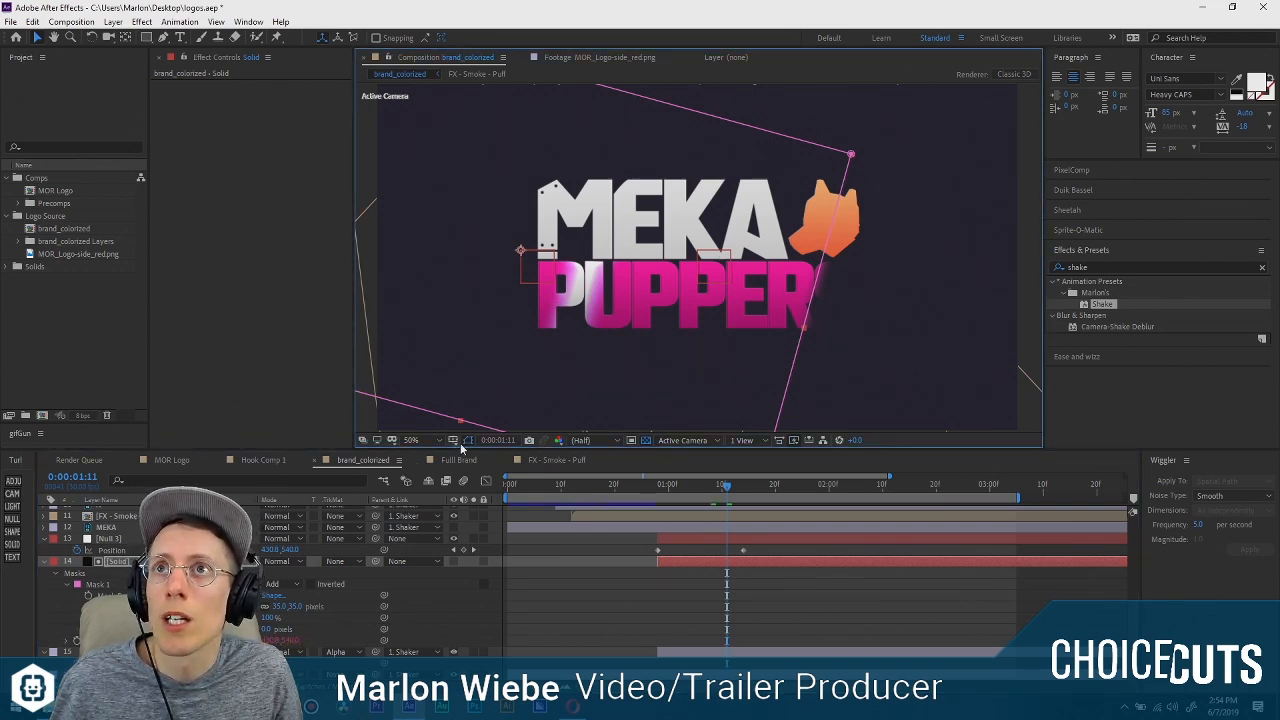
Hide the mask outlines in the viewer and remove the expression from the solid's position.
click(468, 441)
click(256, 561)
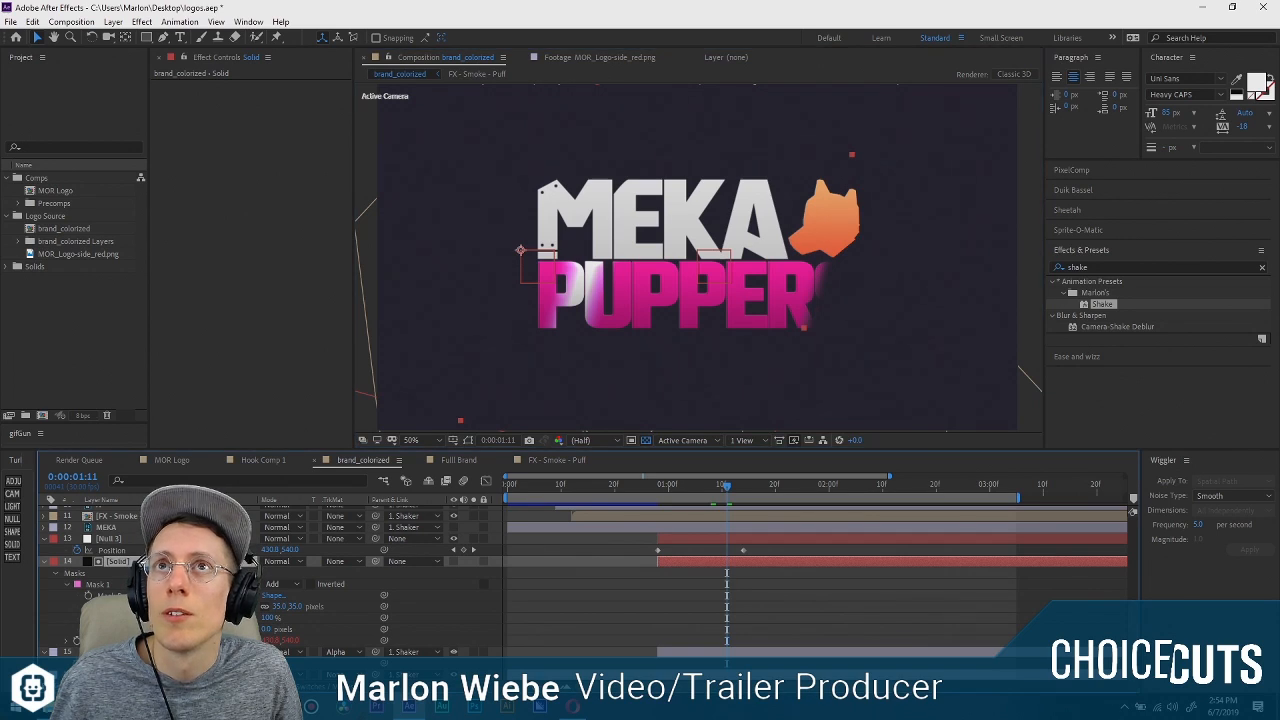
key(u)
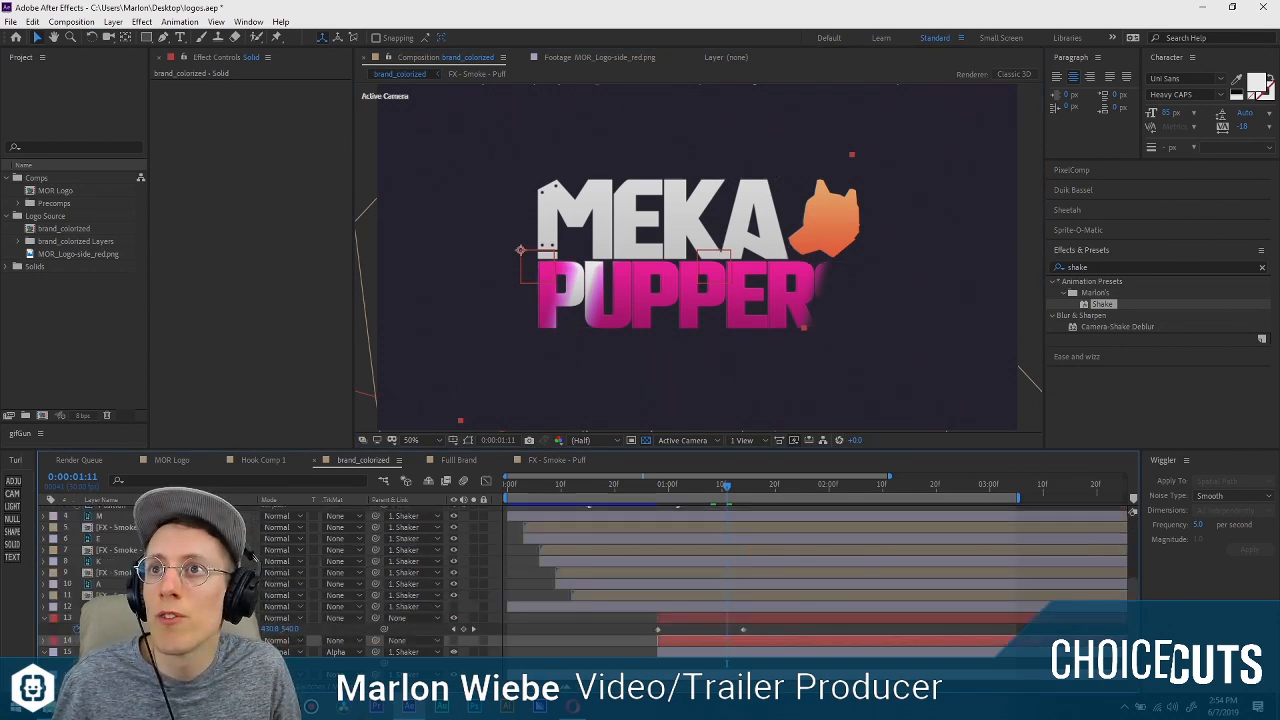
key(u)
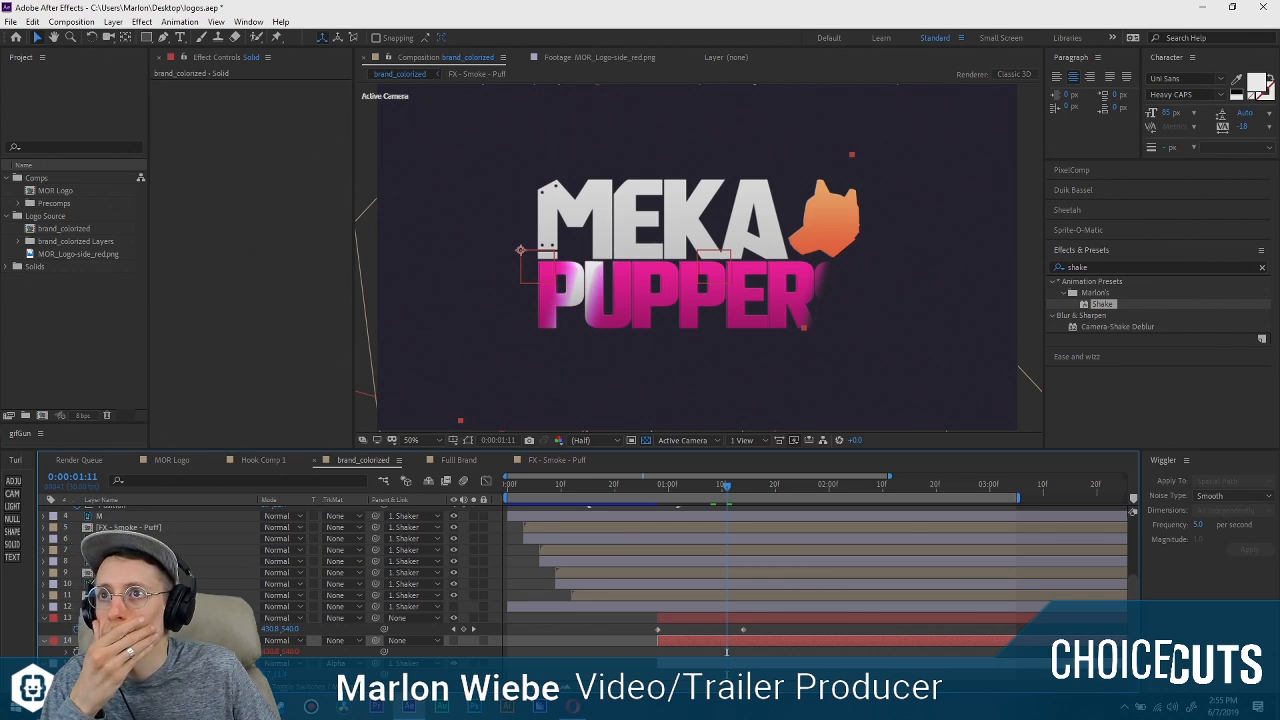
click(66, 652)
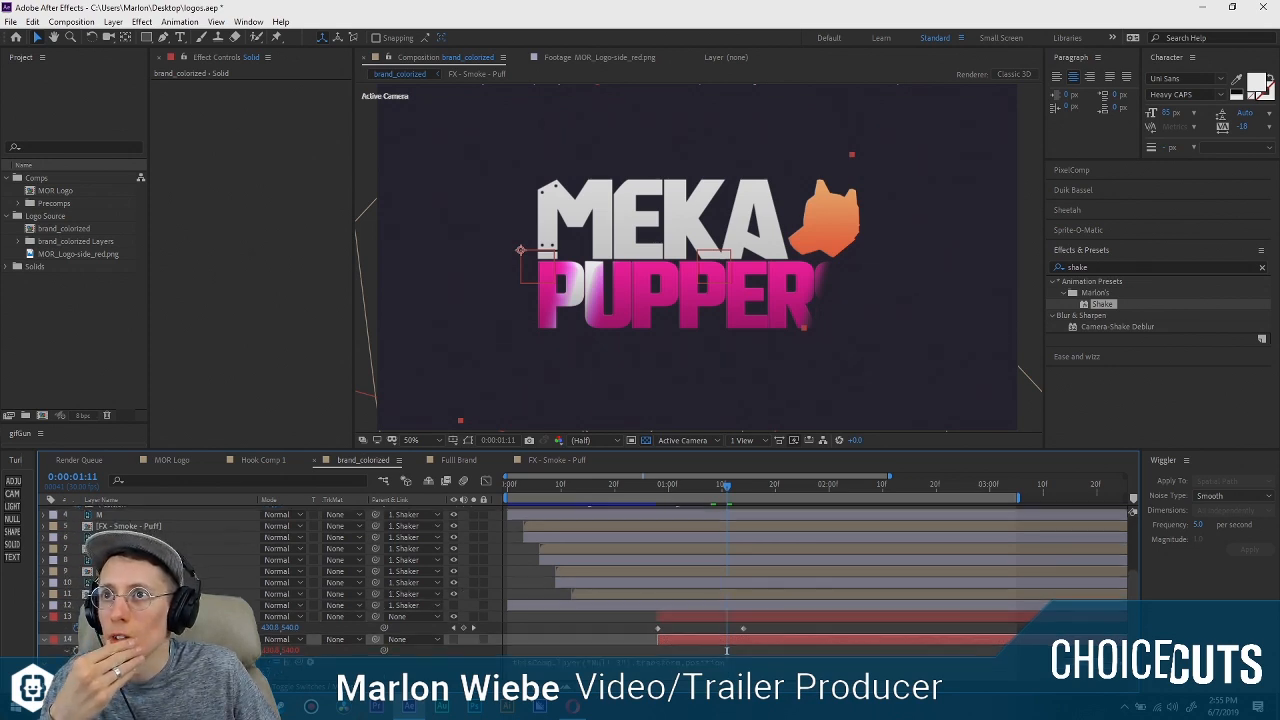
alt+click(77, 651)
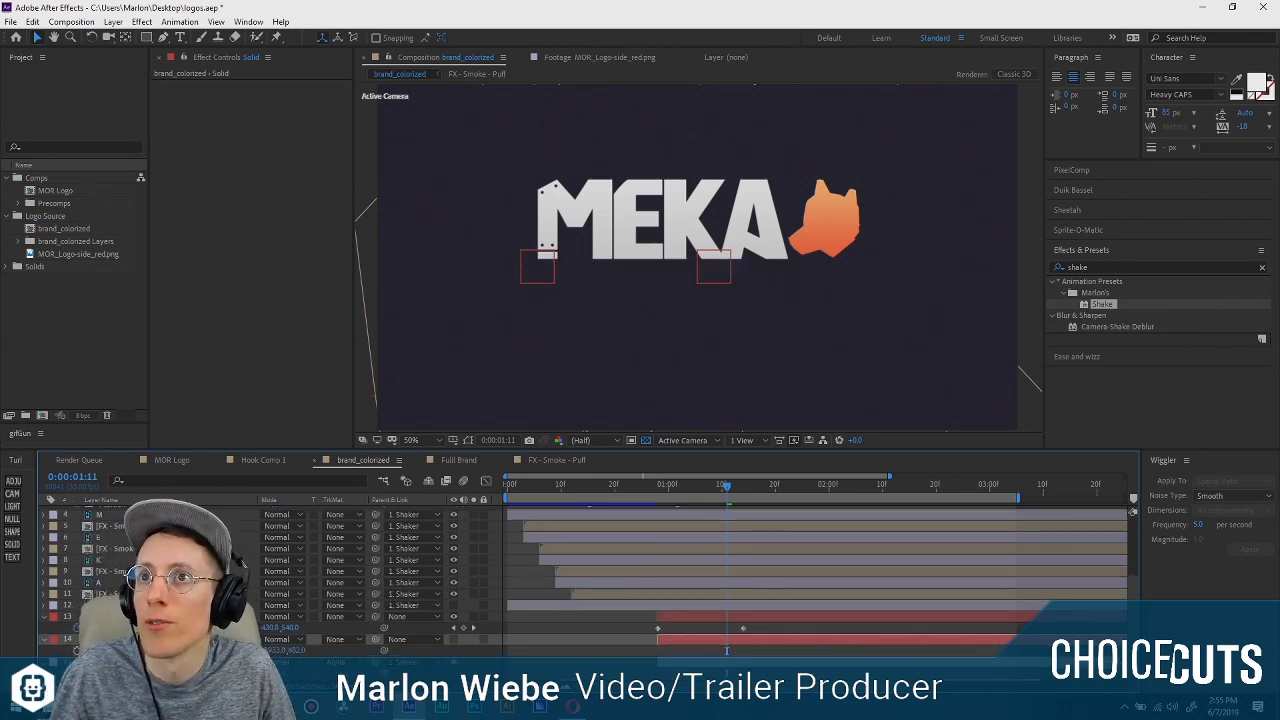
Parent the masked solid to Null 3.
drag(376, 639, 110, 617)
click(110, 617)
click(110, 639)
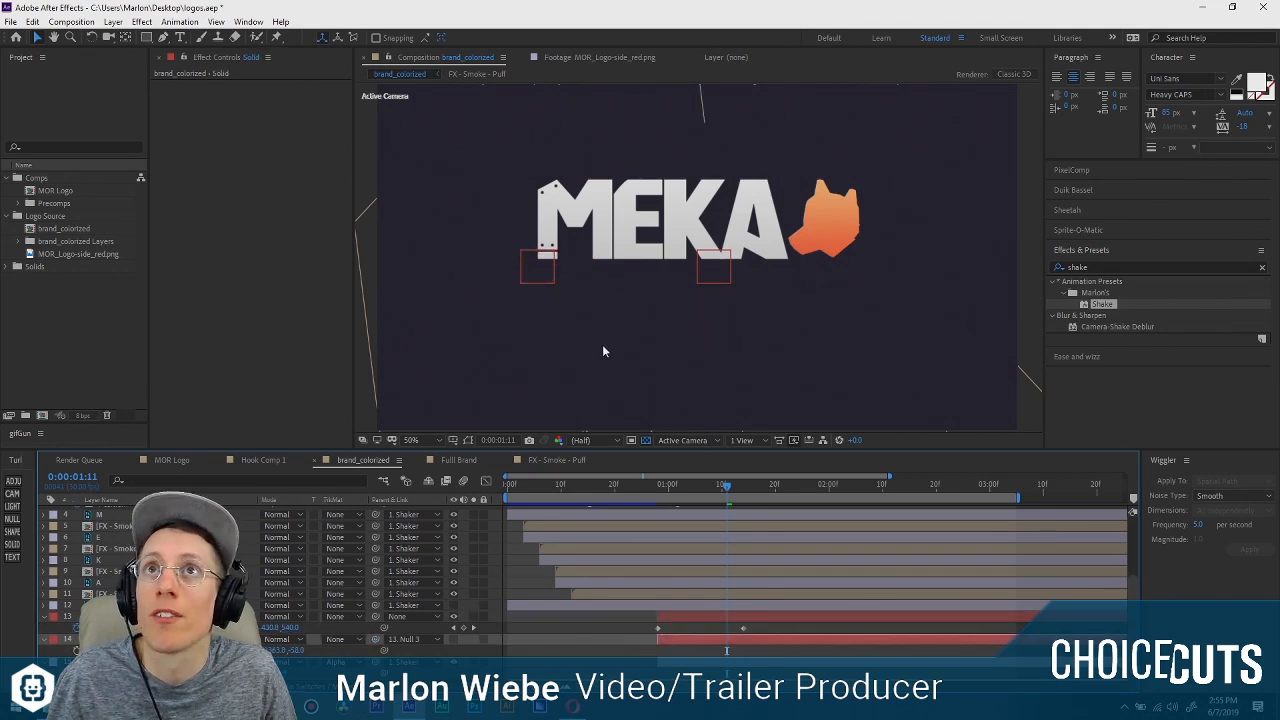
Move the masked solid so its feathered edge sits over the first P of PUPPERS.
scroll(621, 338, down, 2)
drag(366, 218, 620, 214)
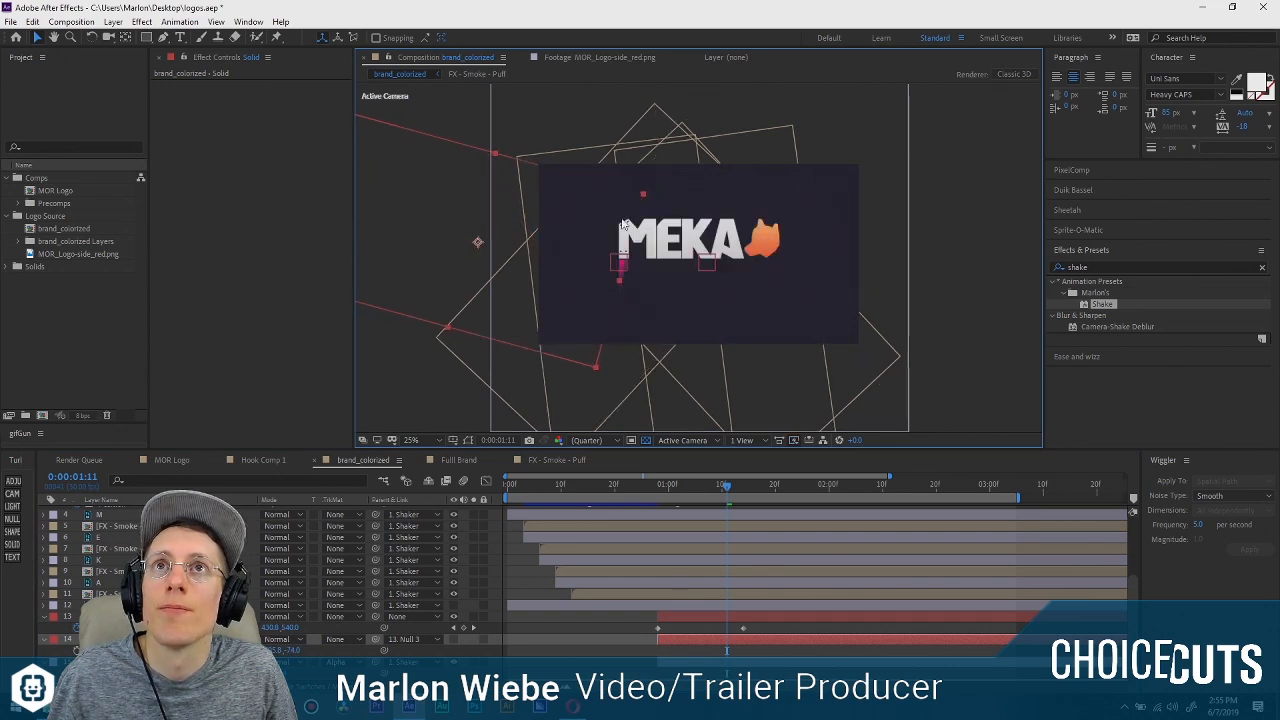
scroll(617, 254, up, 3)
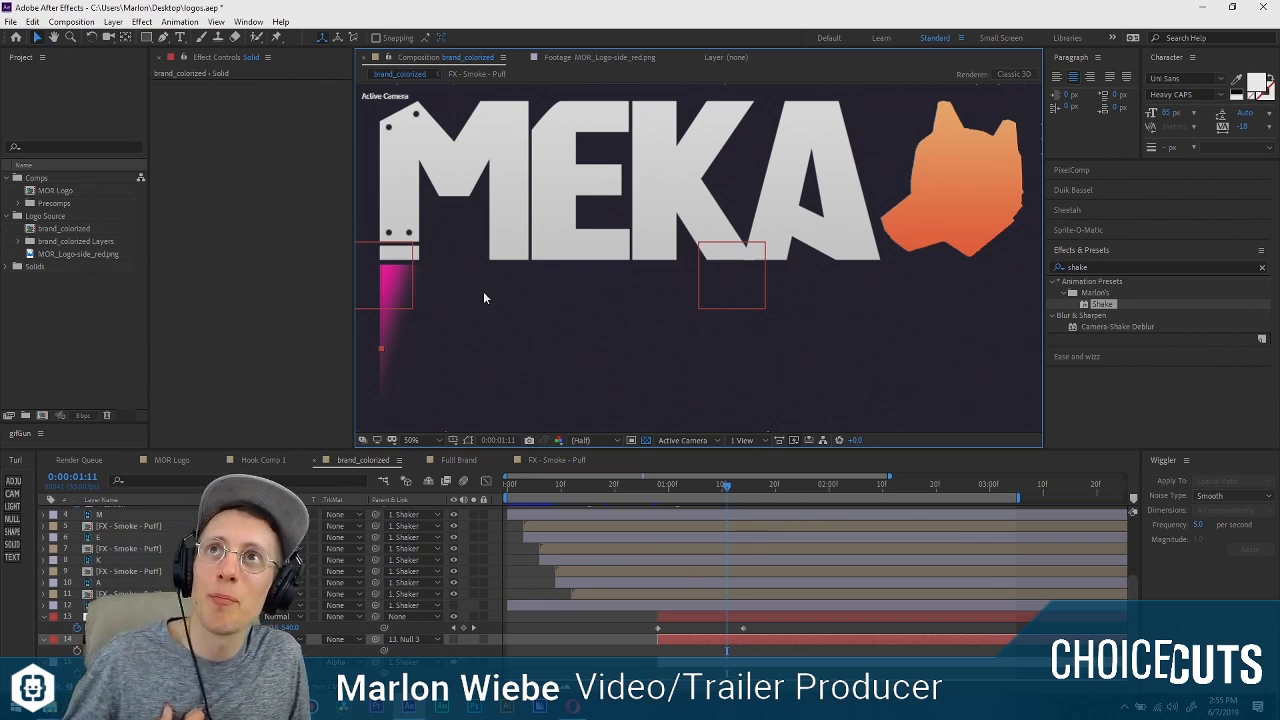
Select Null 3 and go to its second position keyframe at 0:00:01:14.
key(comma)
mouse_move(482, 218)
mouse_down()
mouse_move(470, 214)
mouse_move(488, 216)
mouse_up()
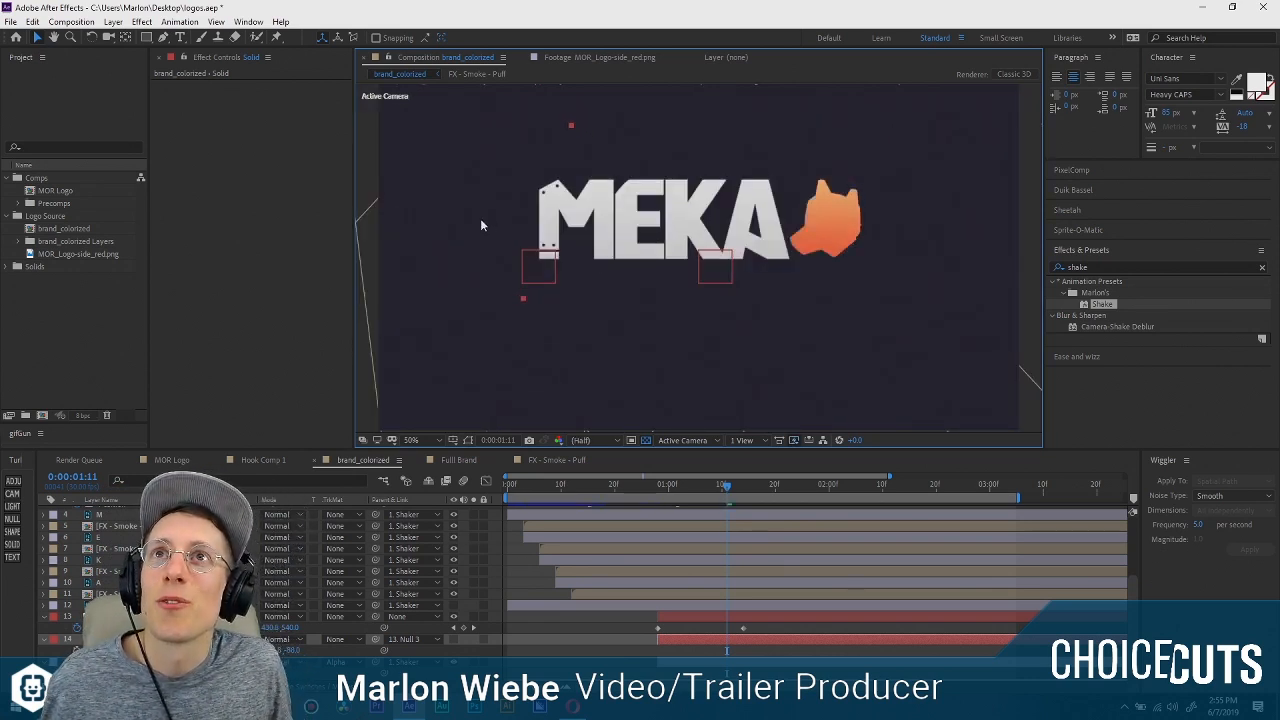
click(535, 265)
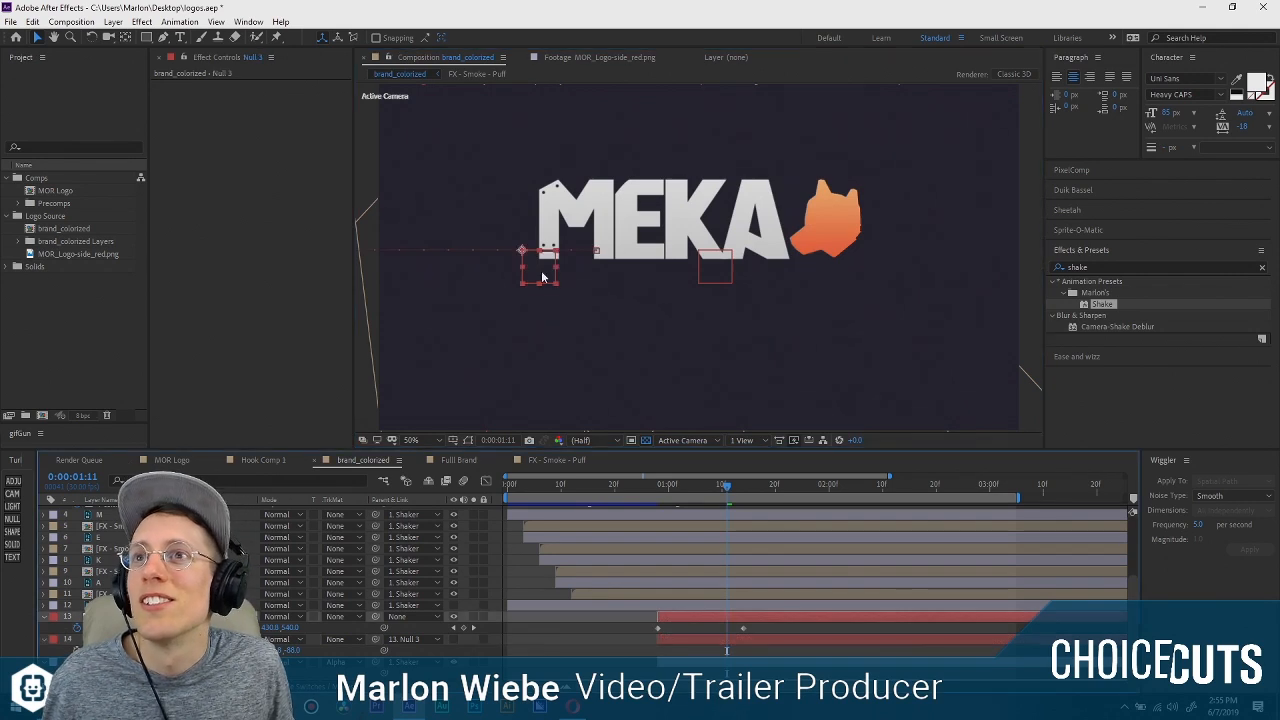
drag(702, 483, 743, 488)
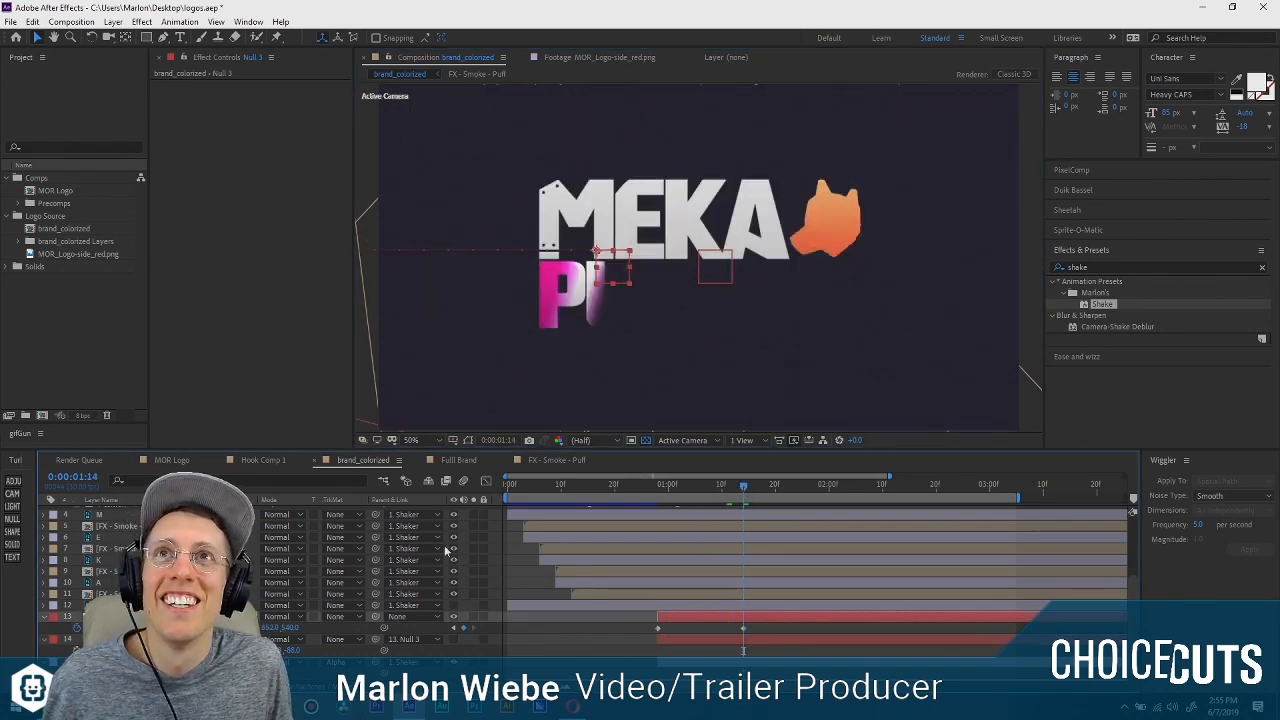
Try sliding the masked solid across the full width of PUPPERS at 0:00:01:14, and undo that move.
click(190, 639)
drag(492, 287, 778, 292)
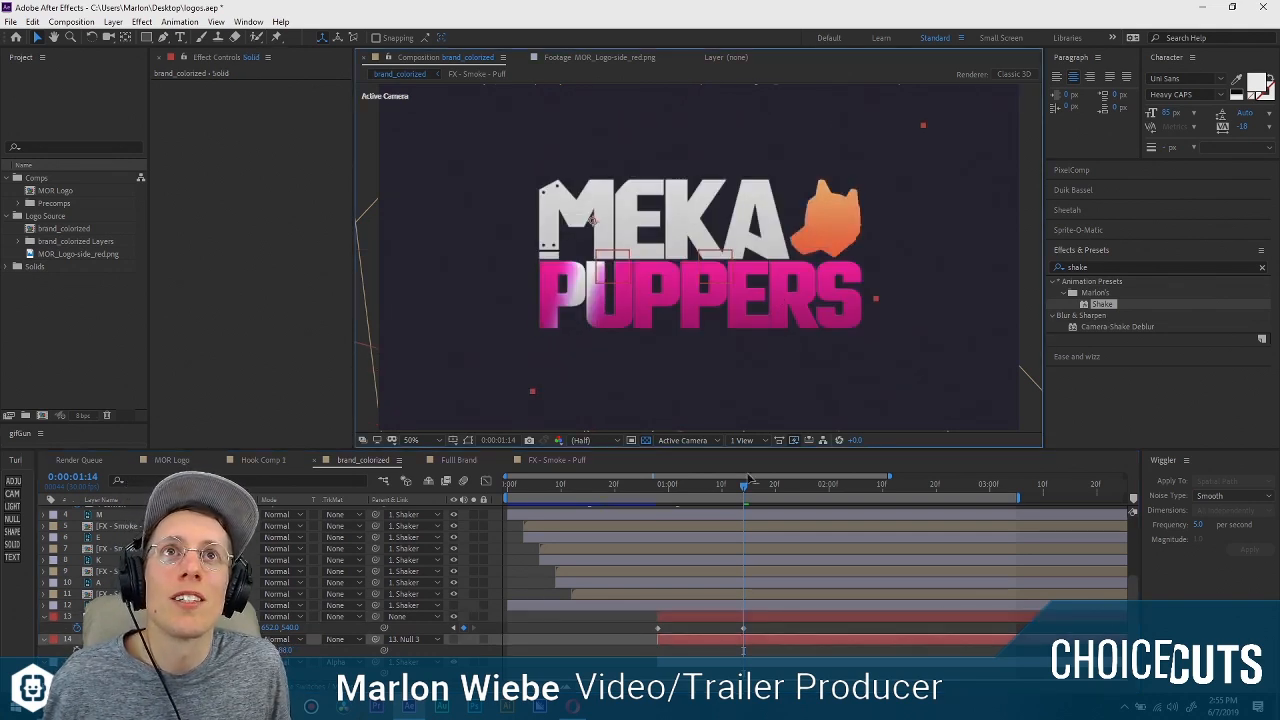
mouse_move(742, 485)
mouse_down()
mouse_move(656, 492)
mouse_move(743, 487)
mouse_up()
key(ctrl+z)
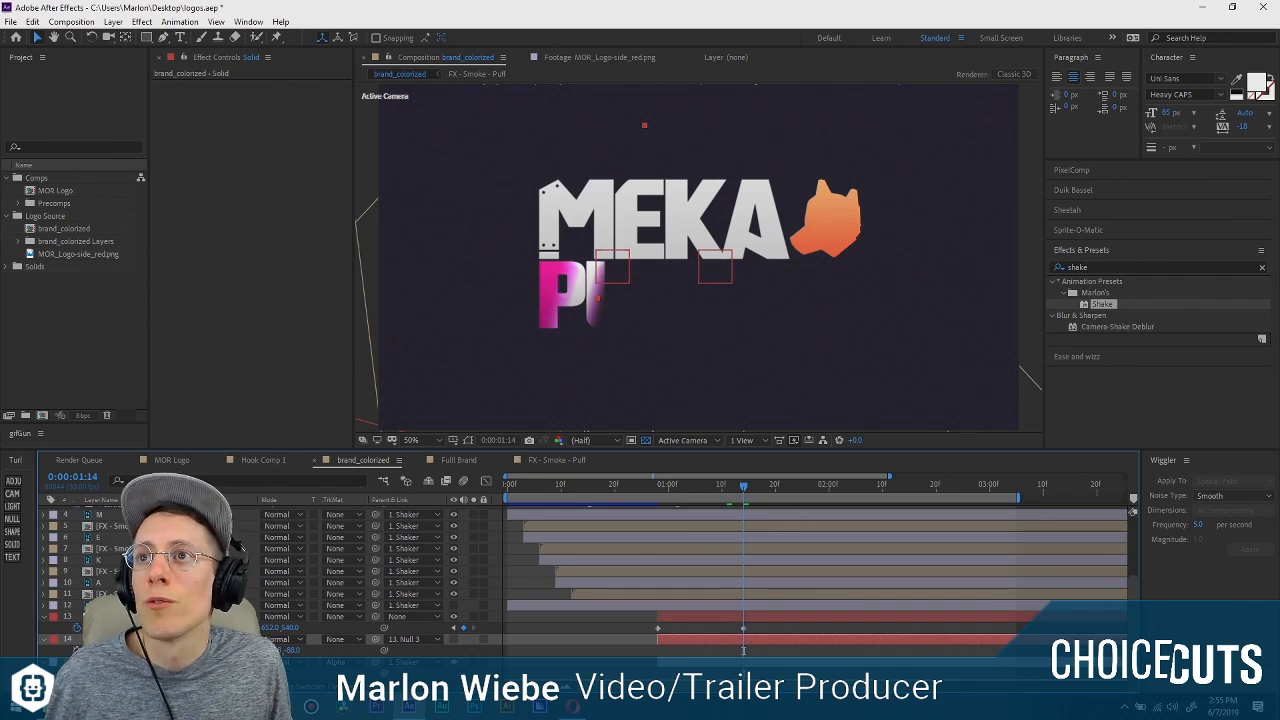
Set Null 3's X position at the 0:00:01:14 keyframe to 1534 and check the reveal at 0:00:01:05.
click(268, 628)
drag(319, 627, 830, 606)
drag(744, 485, 695, 488)
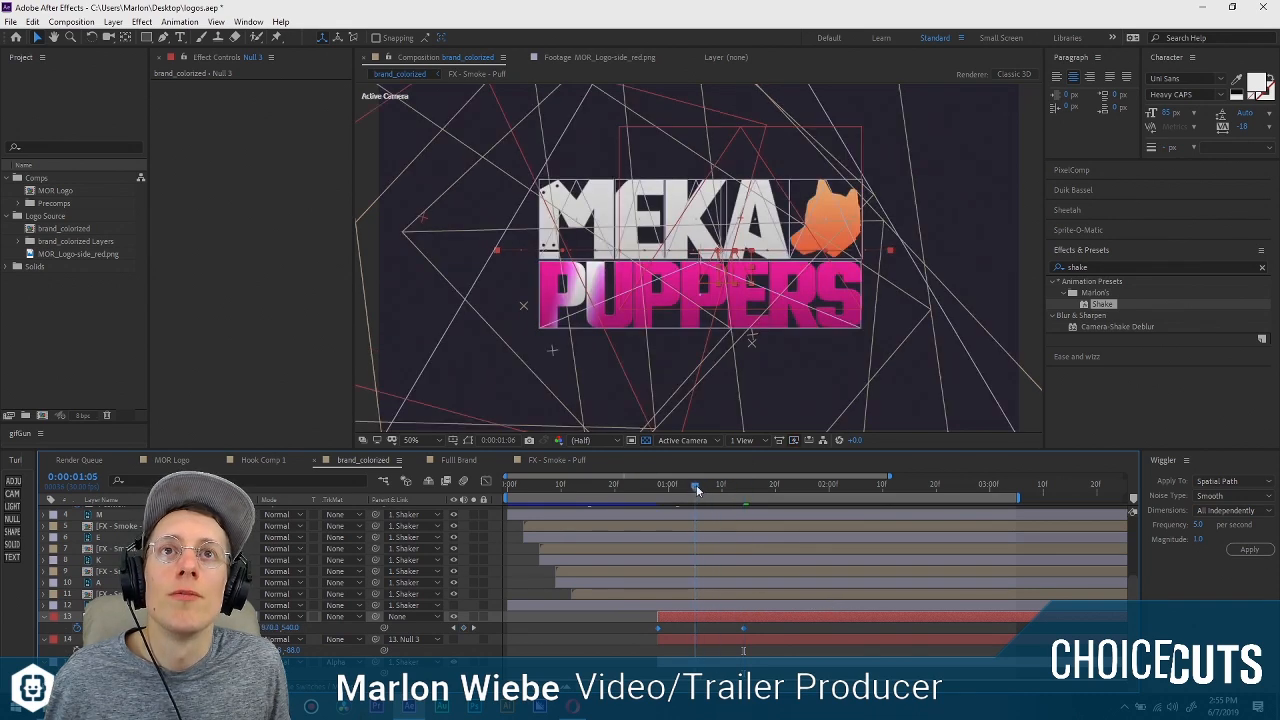
Link the Center of the PUPPERS layer's CC Light Sweep to Null 3's position with an expression.
click(575, 638)
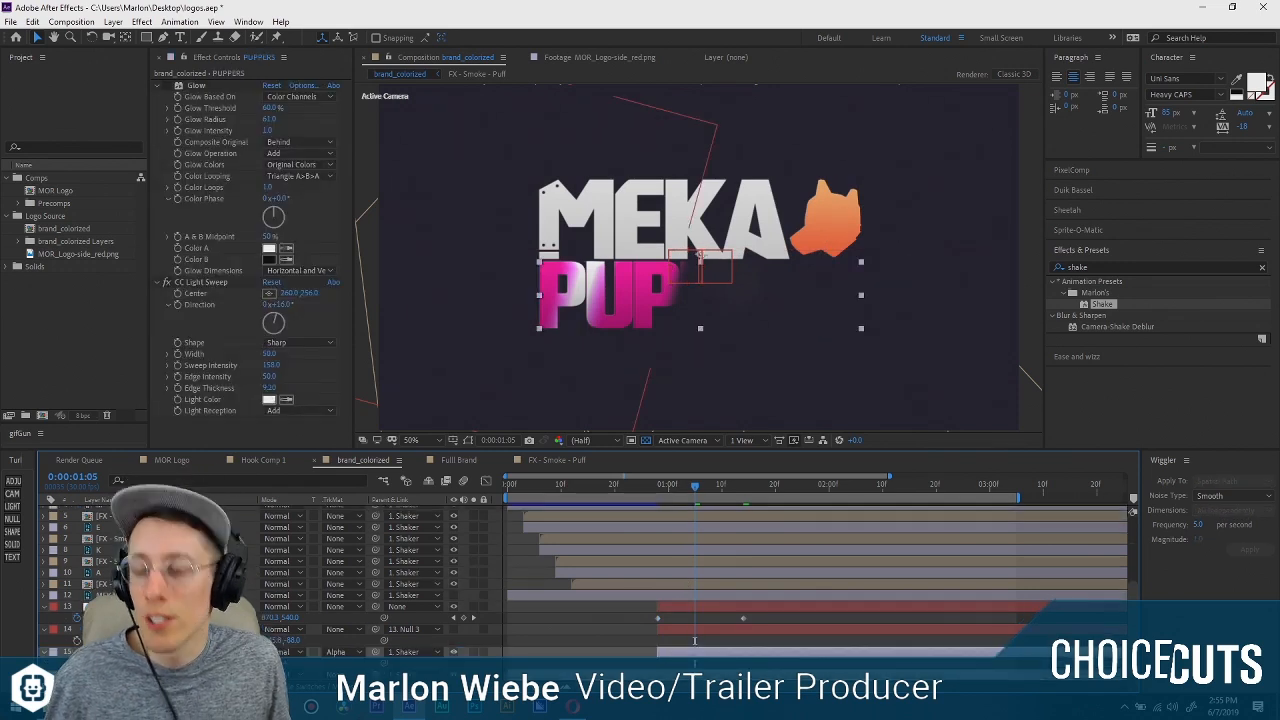
scroll(695, 640, down, 1)
scroll(695, 600, down, 3)
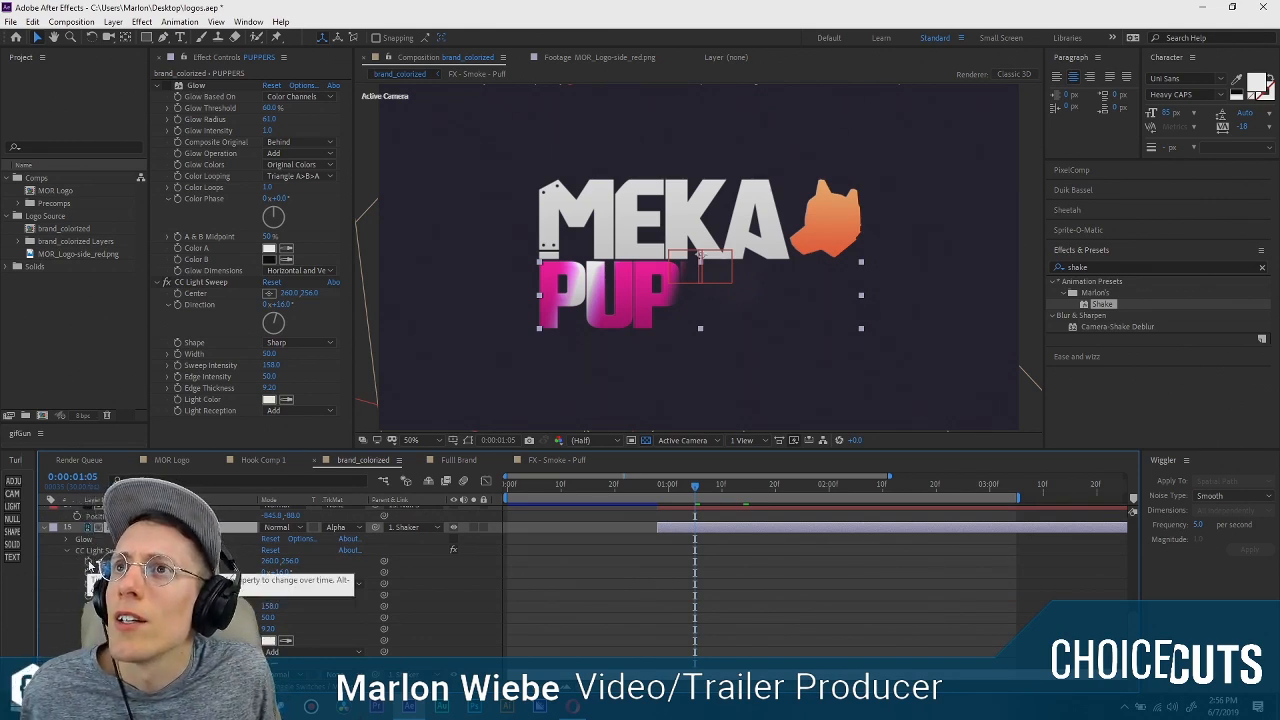
alt+click(88, 562)
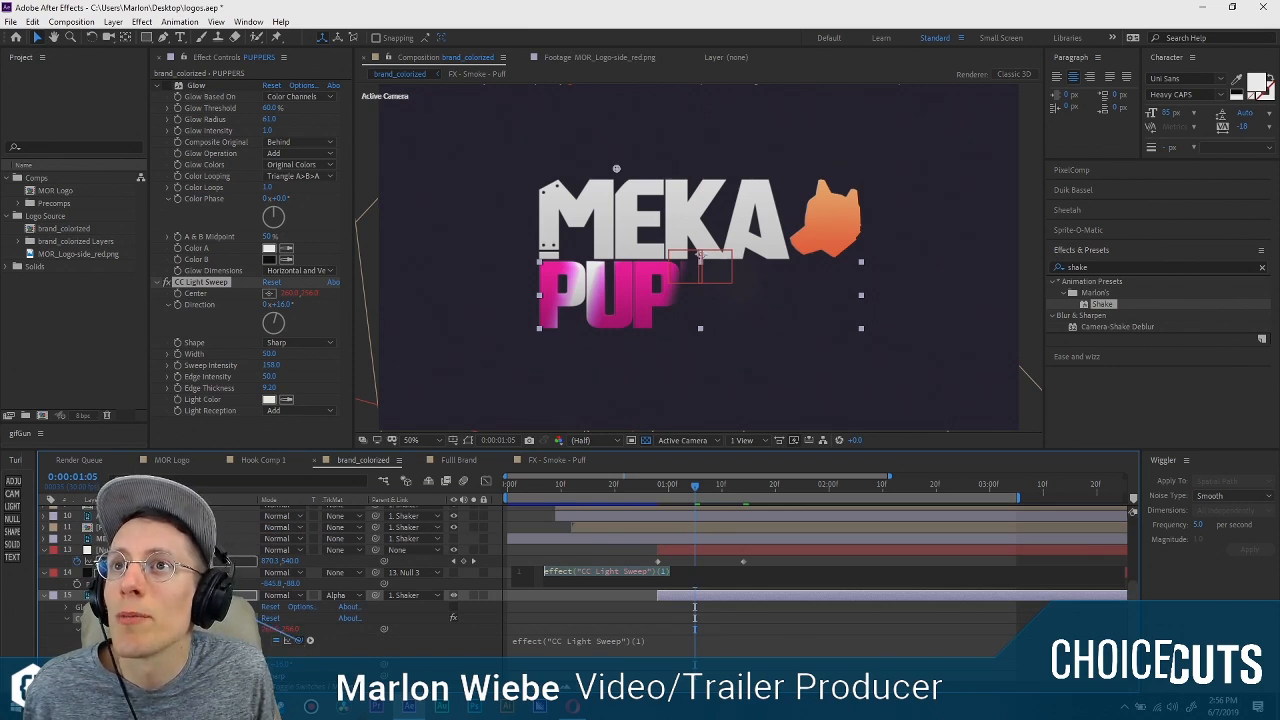
drag(298, 640, 160, 562)
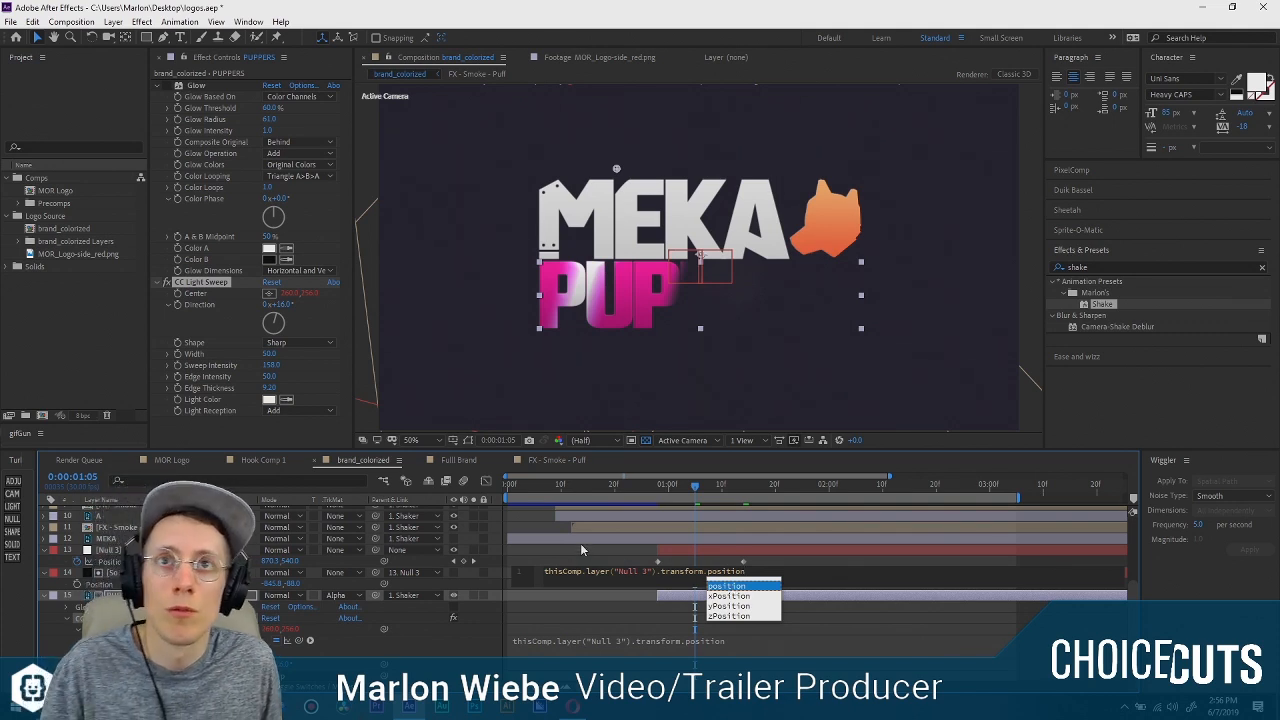
key(Return)
key(Return)
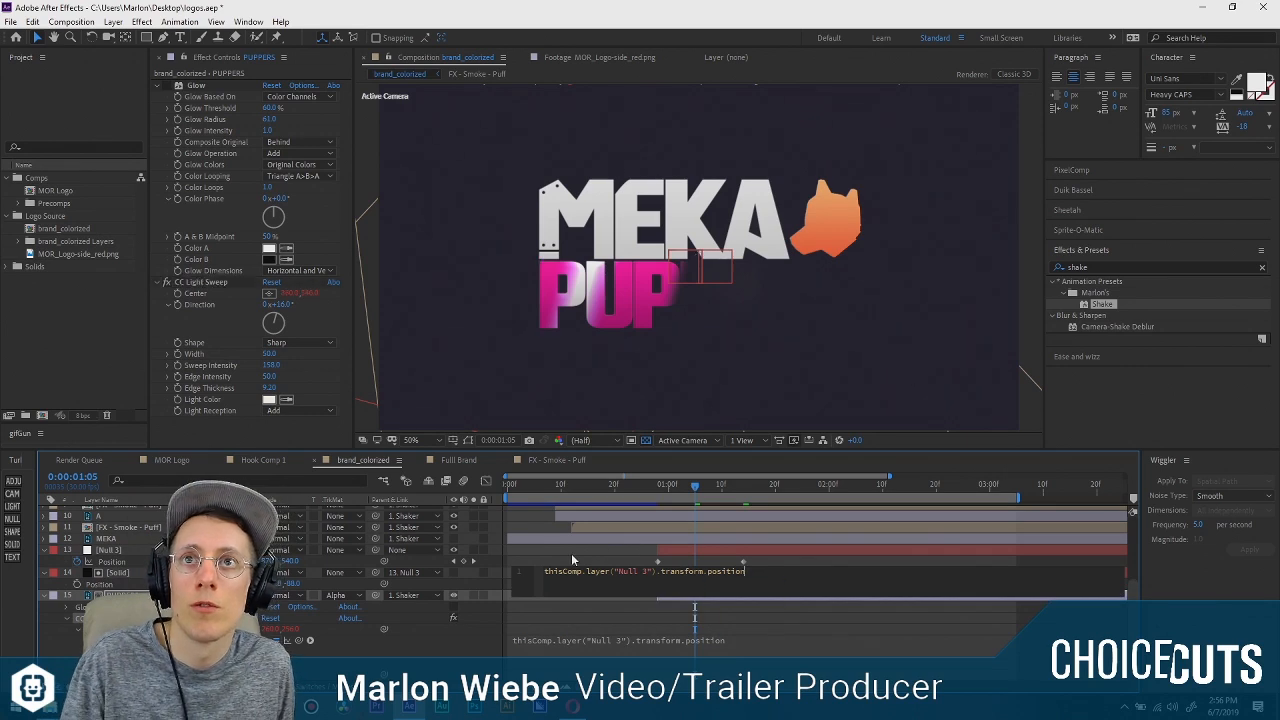
click(571, 553)
Scrub the reveal to 0:00:01:18 and compare the light sweep's position with Null 3 and the masked solid.
click(703, 487)
drag(705, 491, 765, 487)
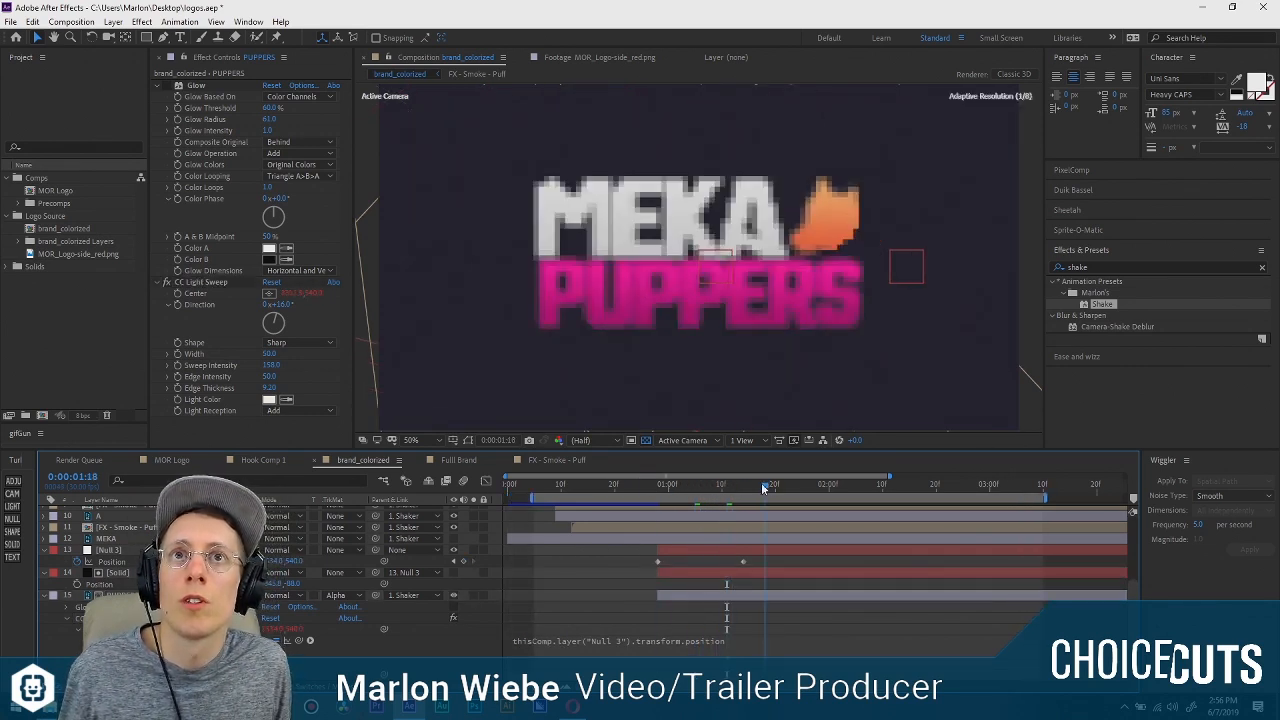
click(108, 618)
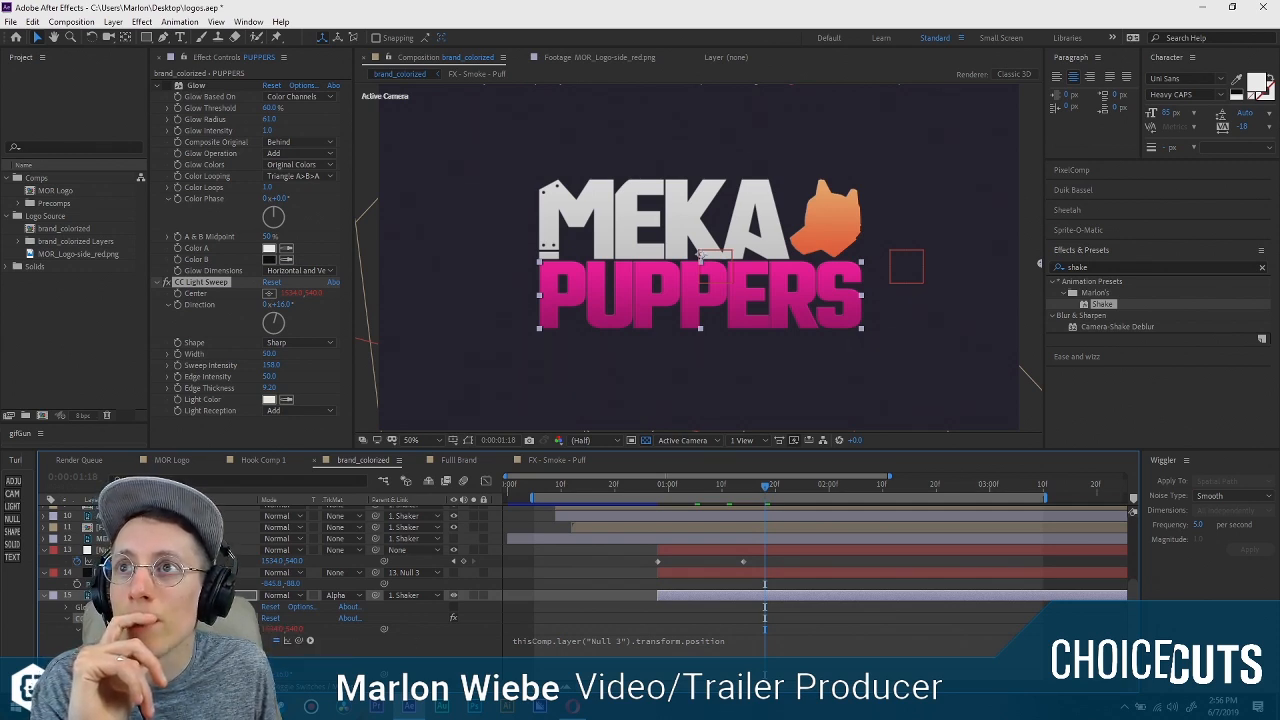
click(230, 550)
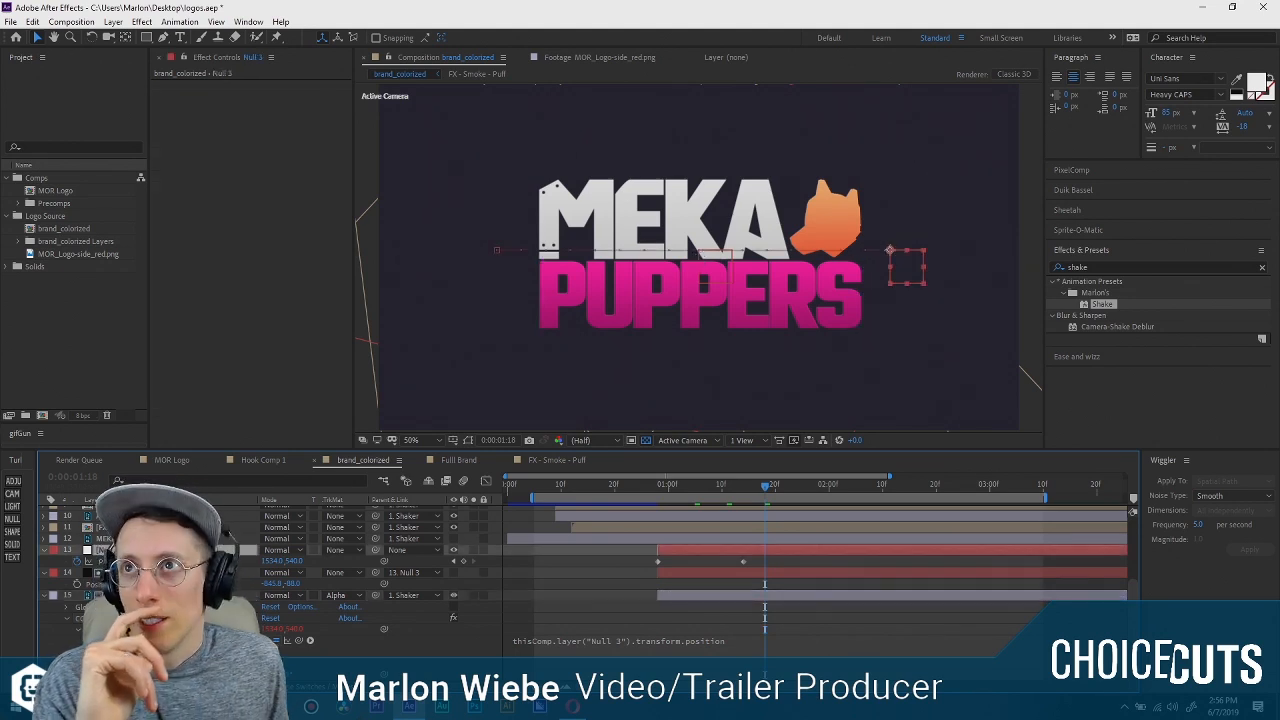
click(230, 573)
click(230, 595)
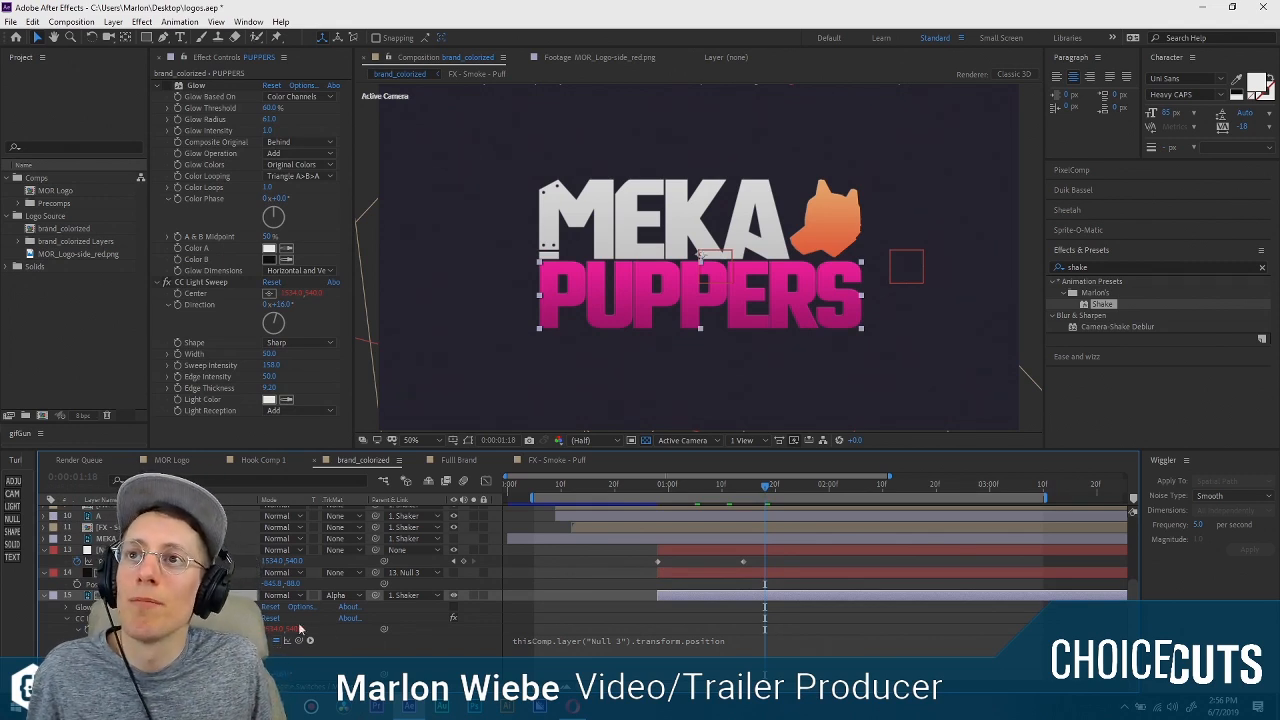
Undo the expression that ties the CC Light Sweep Center to Null 3.
click(110, 618)
click(326, 632)
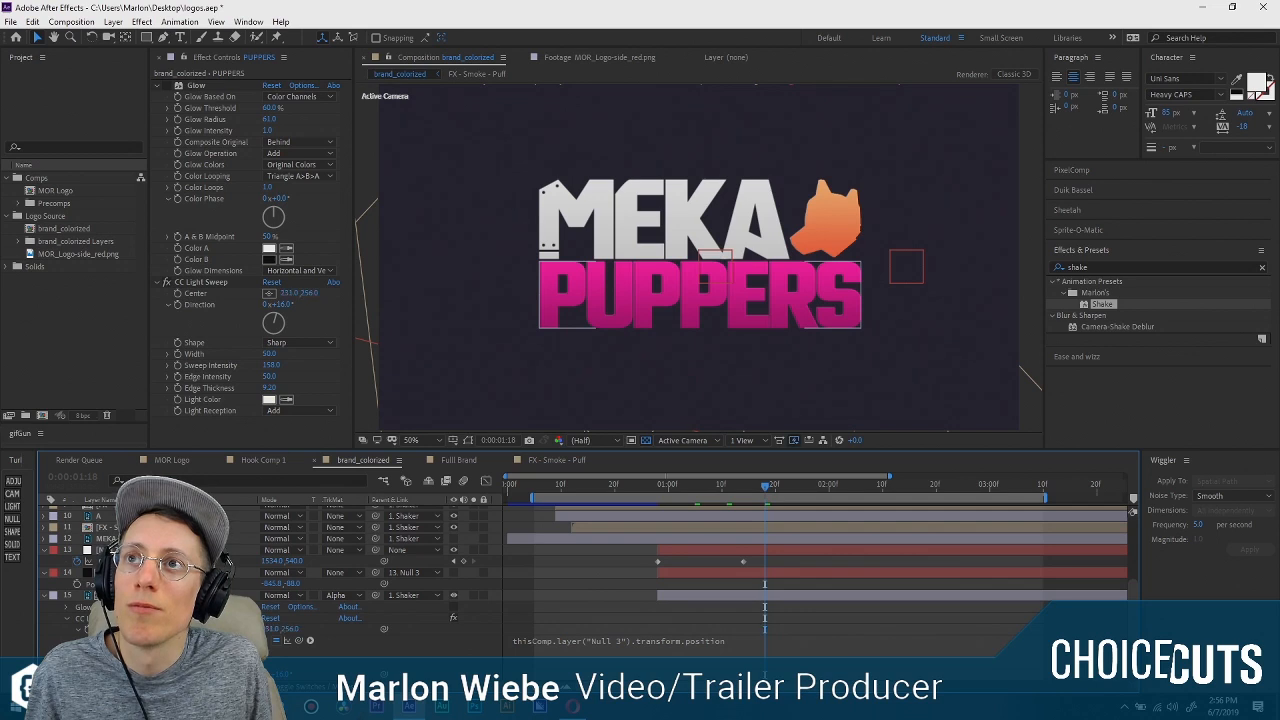
click(700, 255)
key(ctrl+z)
key(ctrl+z)
key(ctrl+z)
key(ctrl+z)
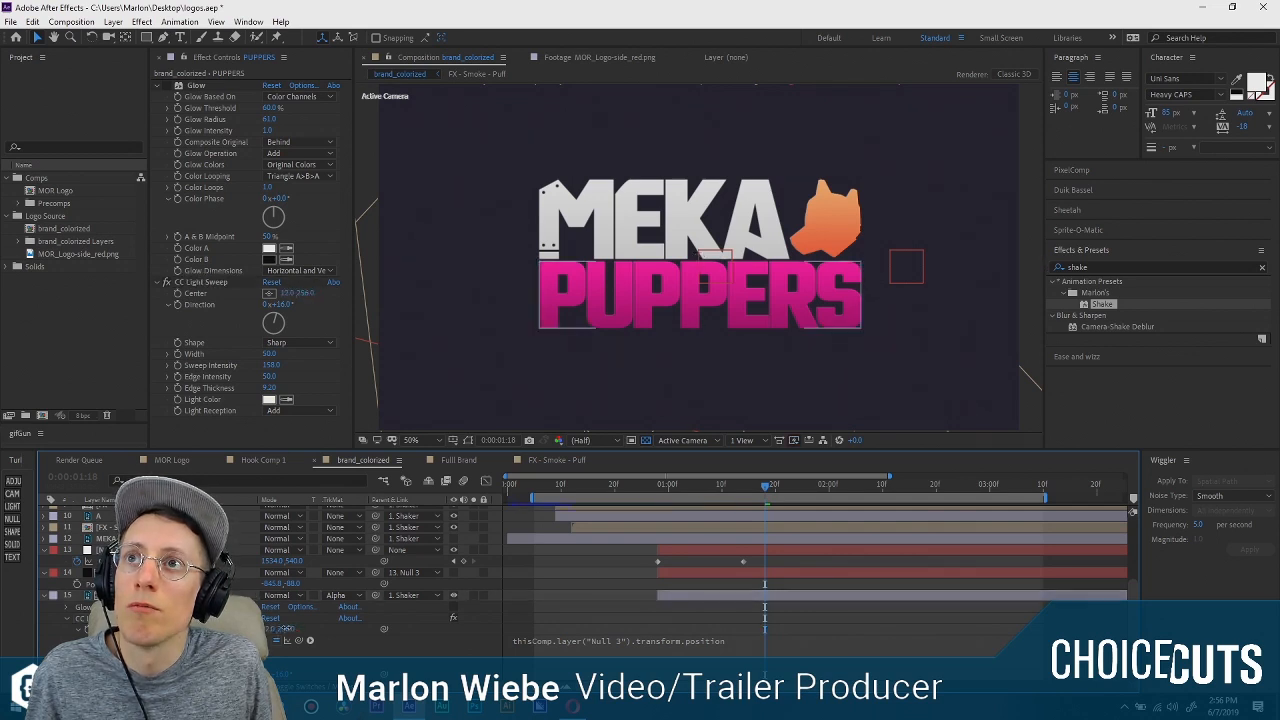
key(ctrl+z)
key(ctrl+z)
key(ctrl+z)
key(ctrl+z)
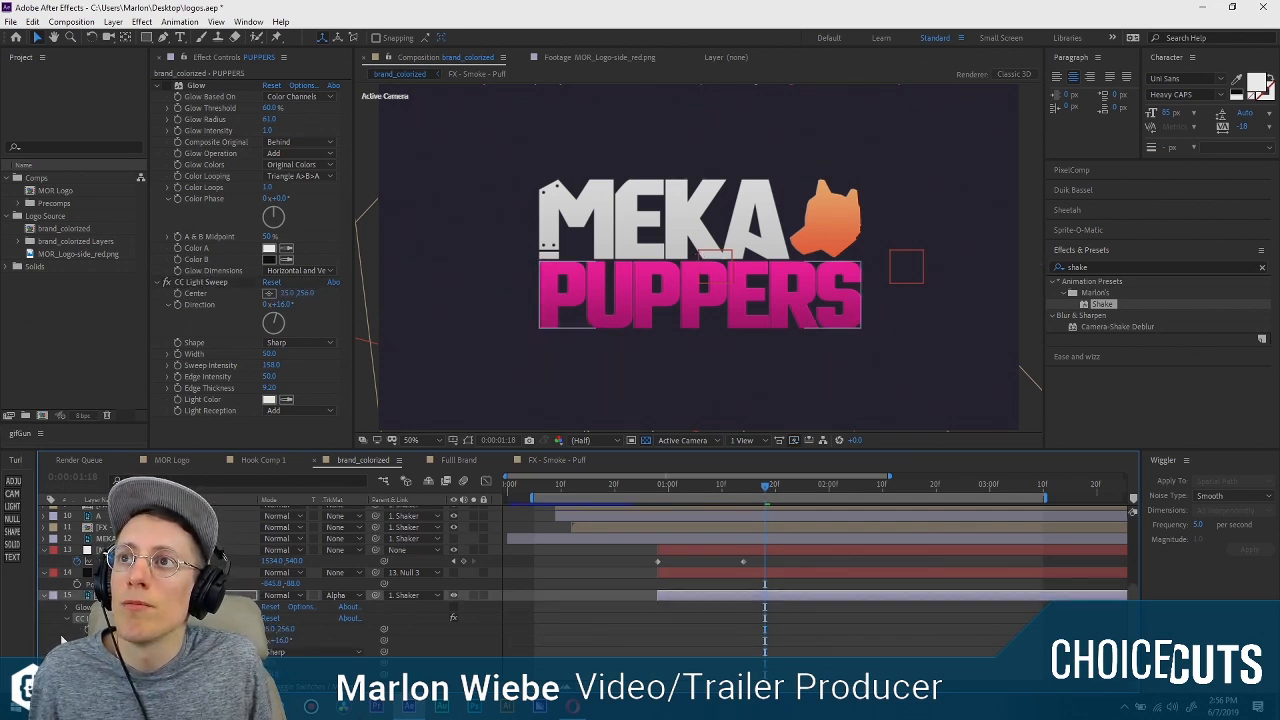
Add a new null above Null 3 and name it Light Sweep FX.
click(12, 518)
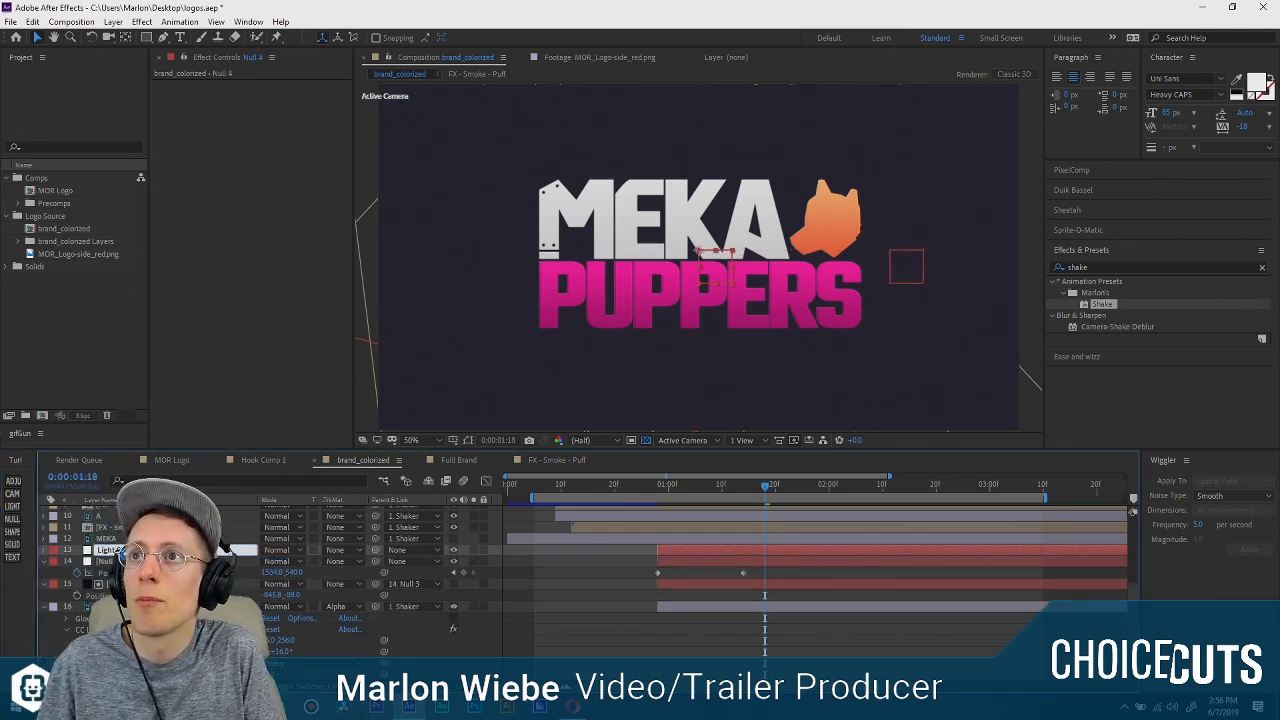
click(112, 561)
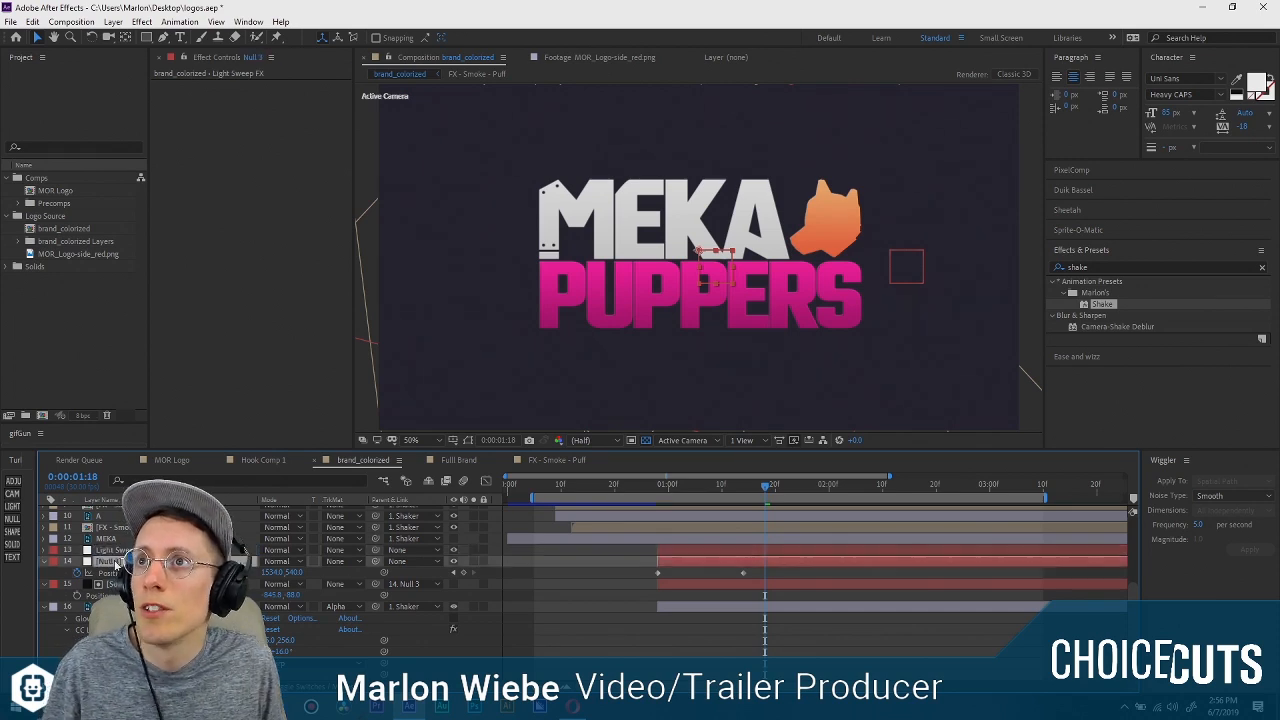
click(232, 549)
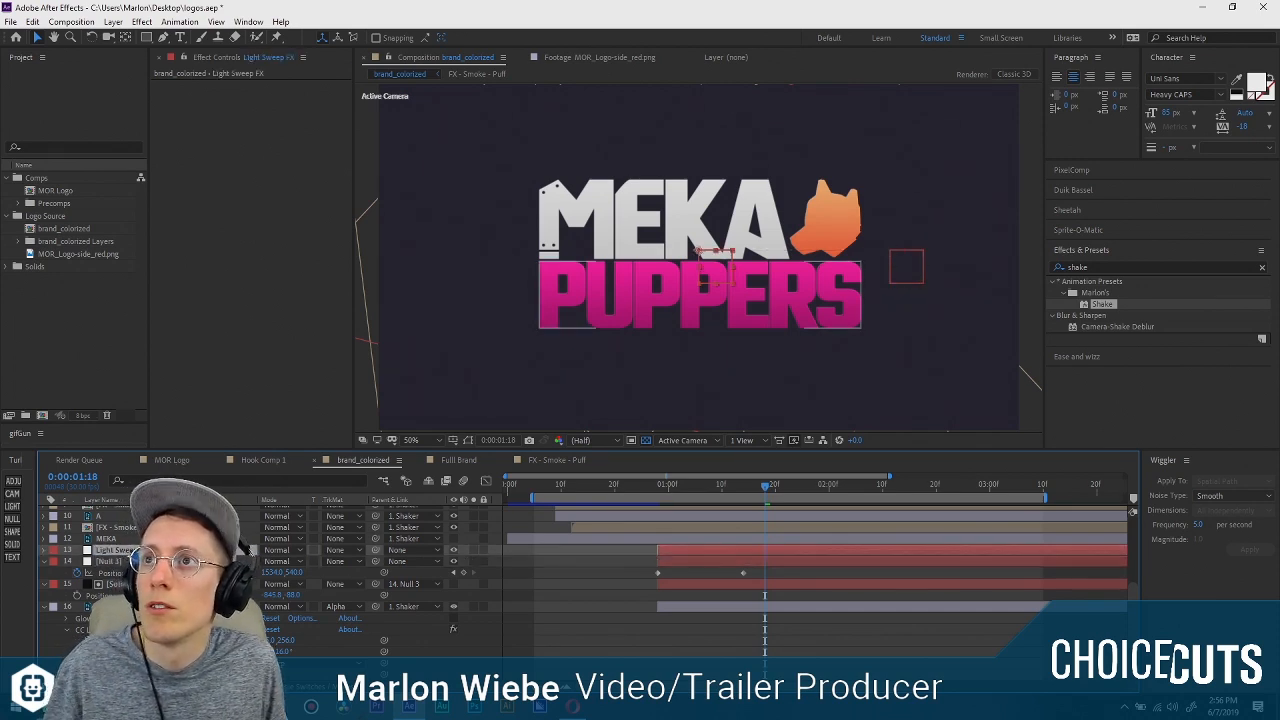
Link the PUPPERS layer's CC Light Sweep Center to the position of the Light Sweep FX null with an expression.
scroll(232, 549, down, 1)
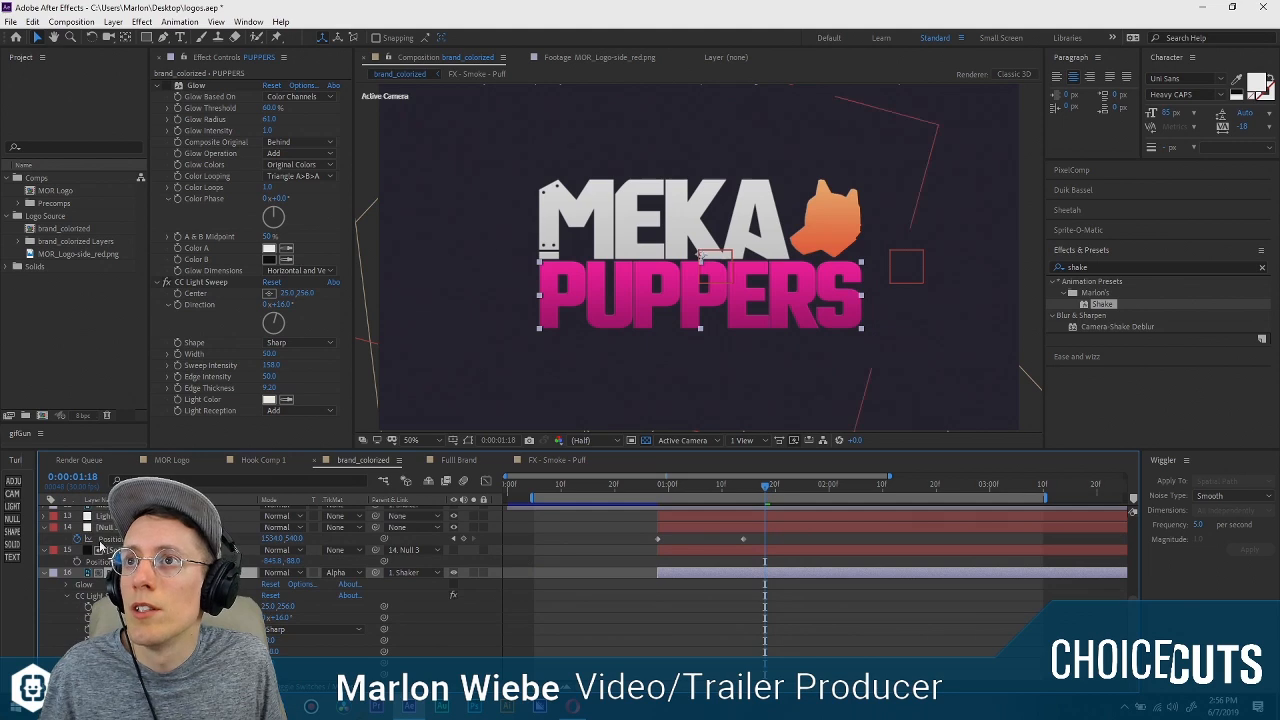
key(p)
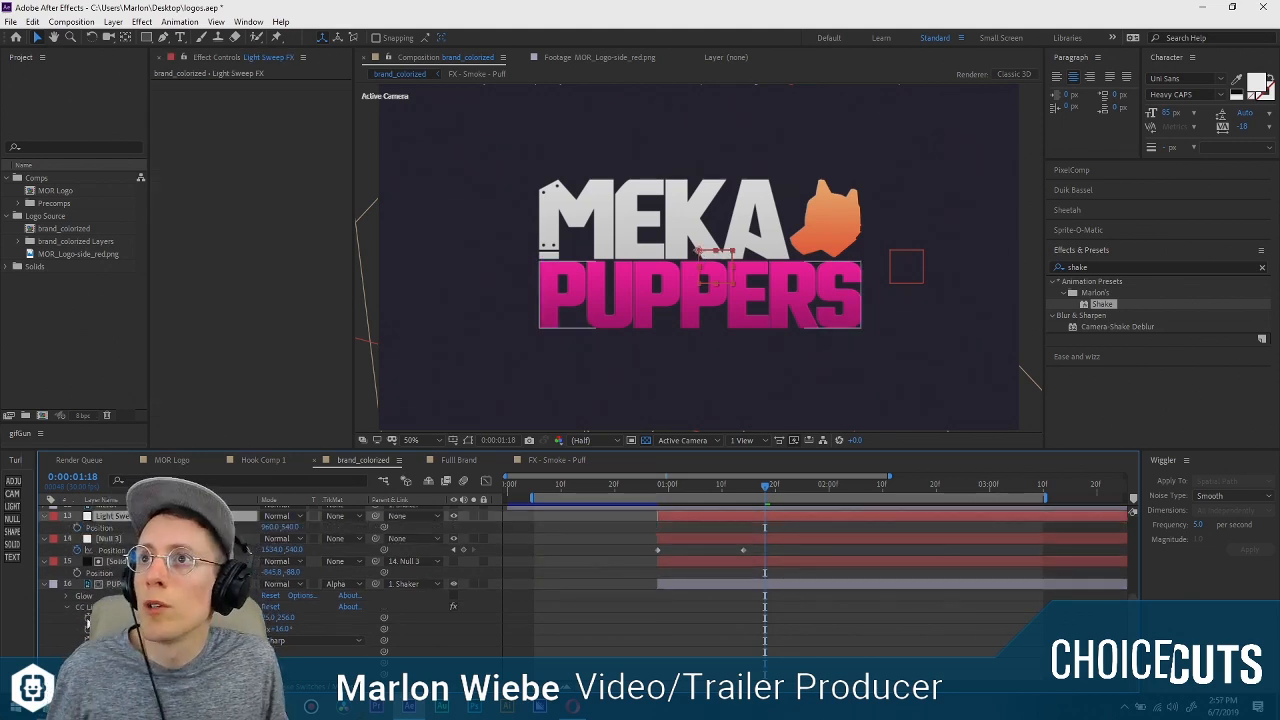
alt+click(88, 619)
drag(298, 629, 99, 528)
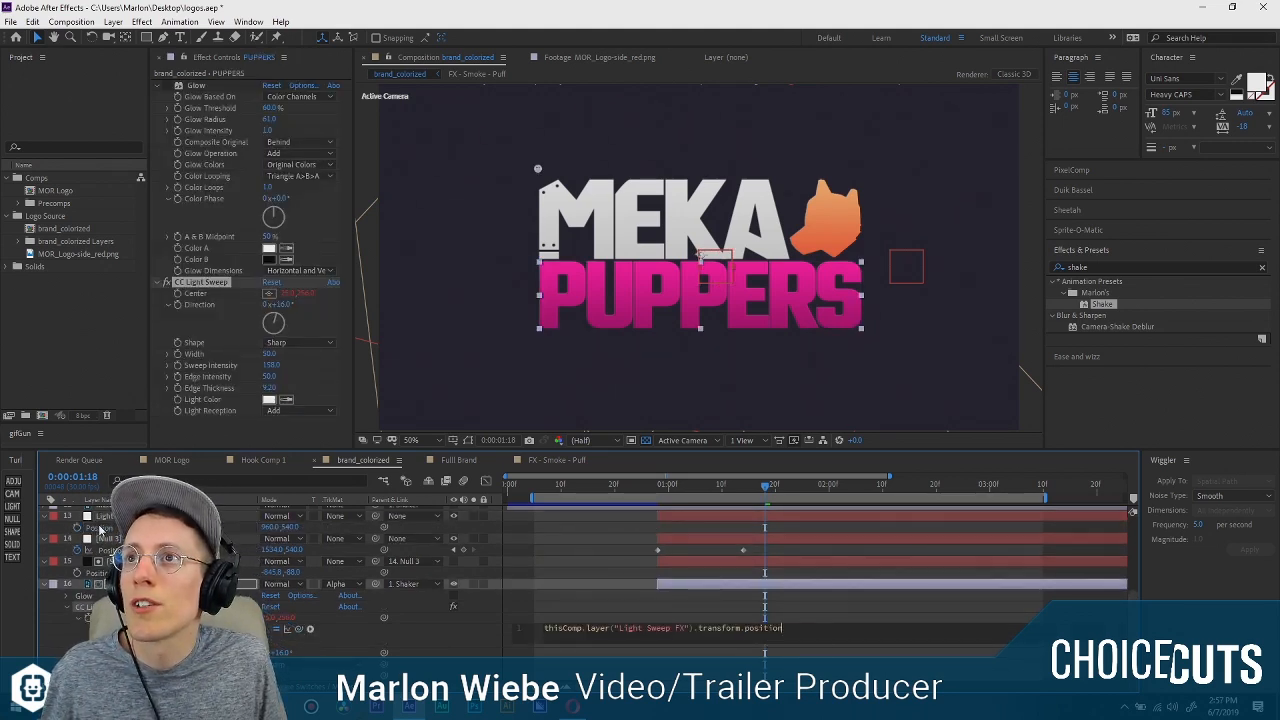
Copy Null 3's position keyframes to the Light Sweep FX null, starting at 0:00:00:28.
click(108, 516)
drag(766, 489, 657, 489)
click(115, 550)
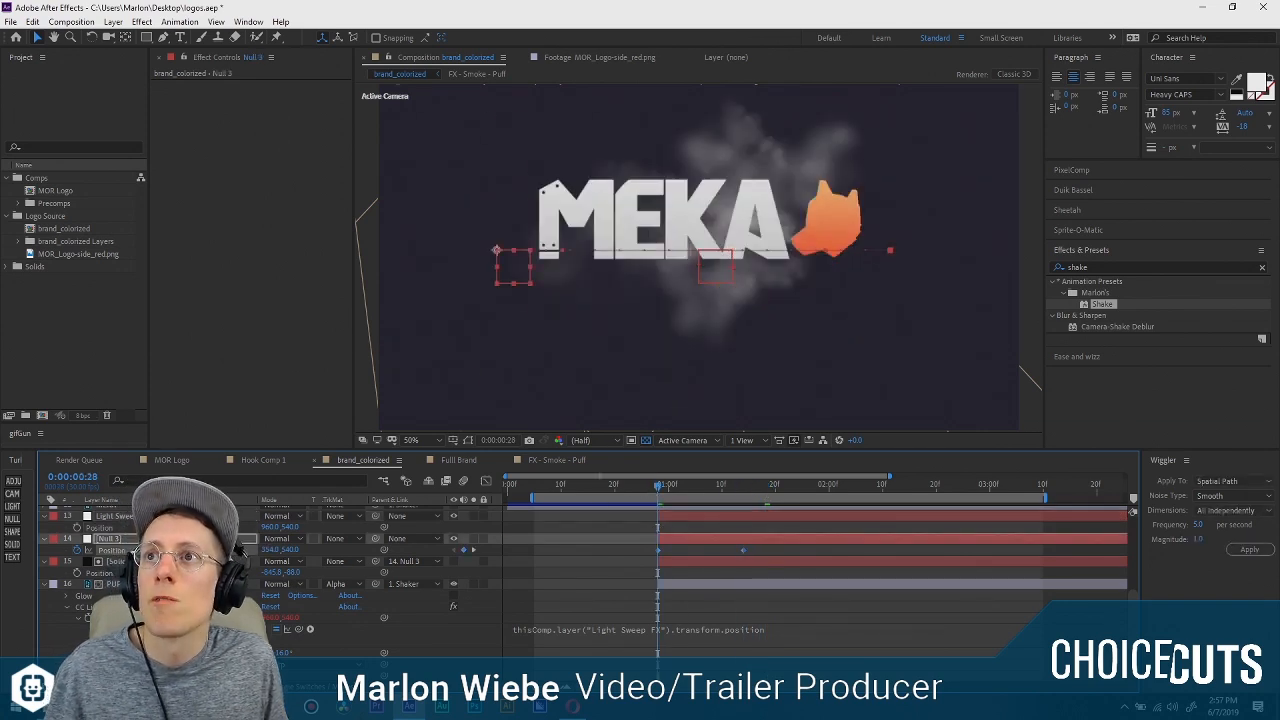
click(99, 529)
key(ctrl+v)
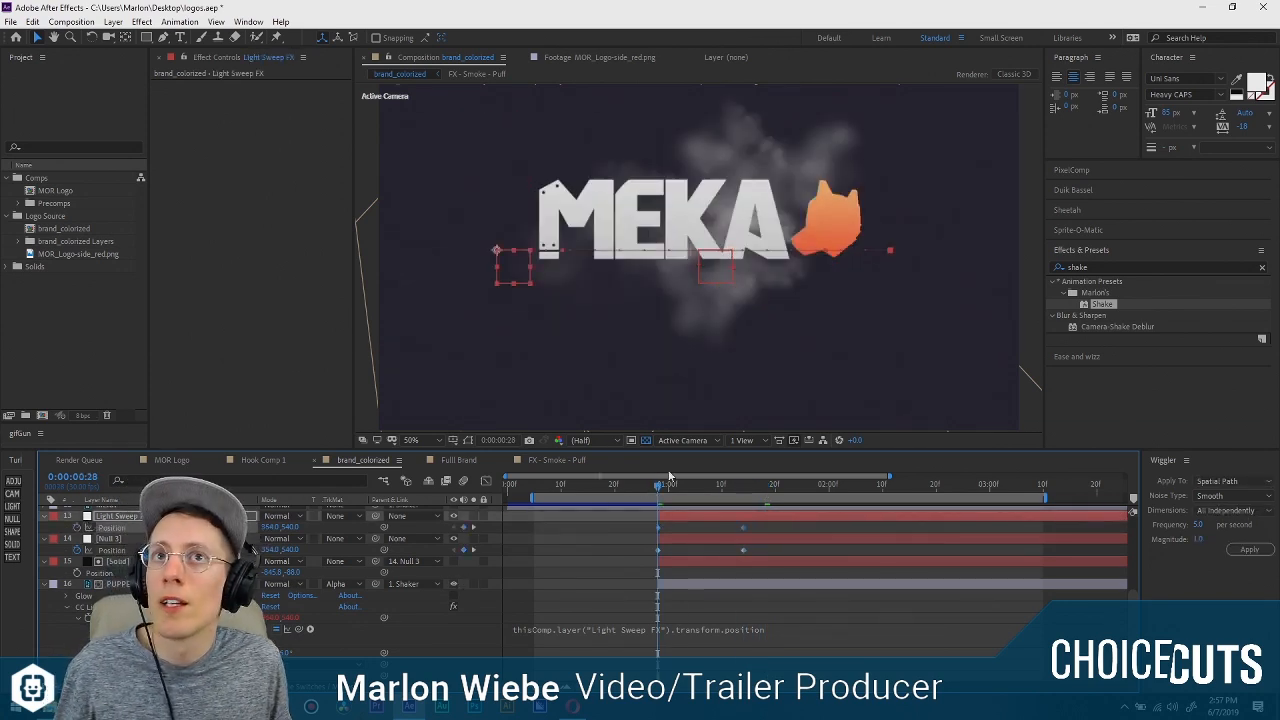
Shift both Light Sweep FX position keyframes so the X position at 0:00:01:14 is 973, checking the sweep against the reveal.
drag(662, 489, 748, 486)
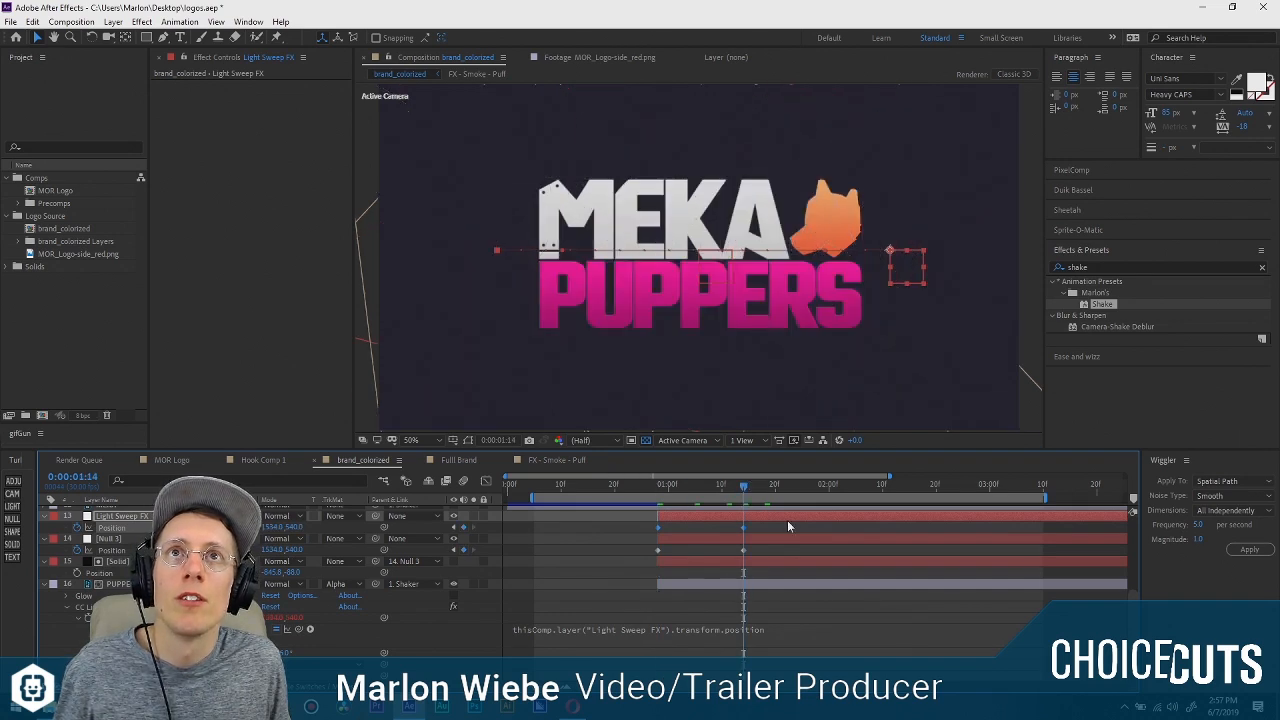
click(771, 521)
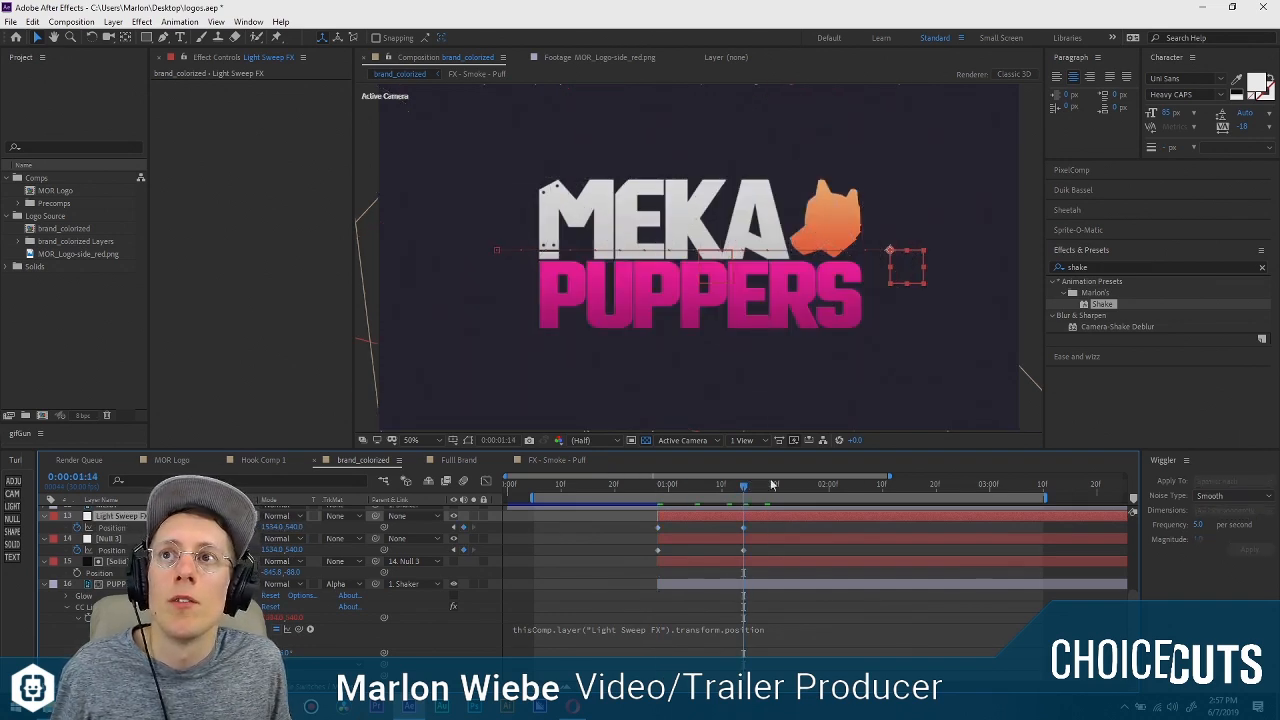
click(722, 487)
click(740, 490)
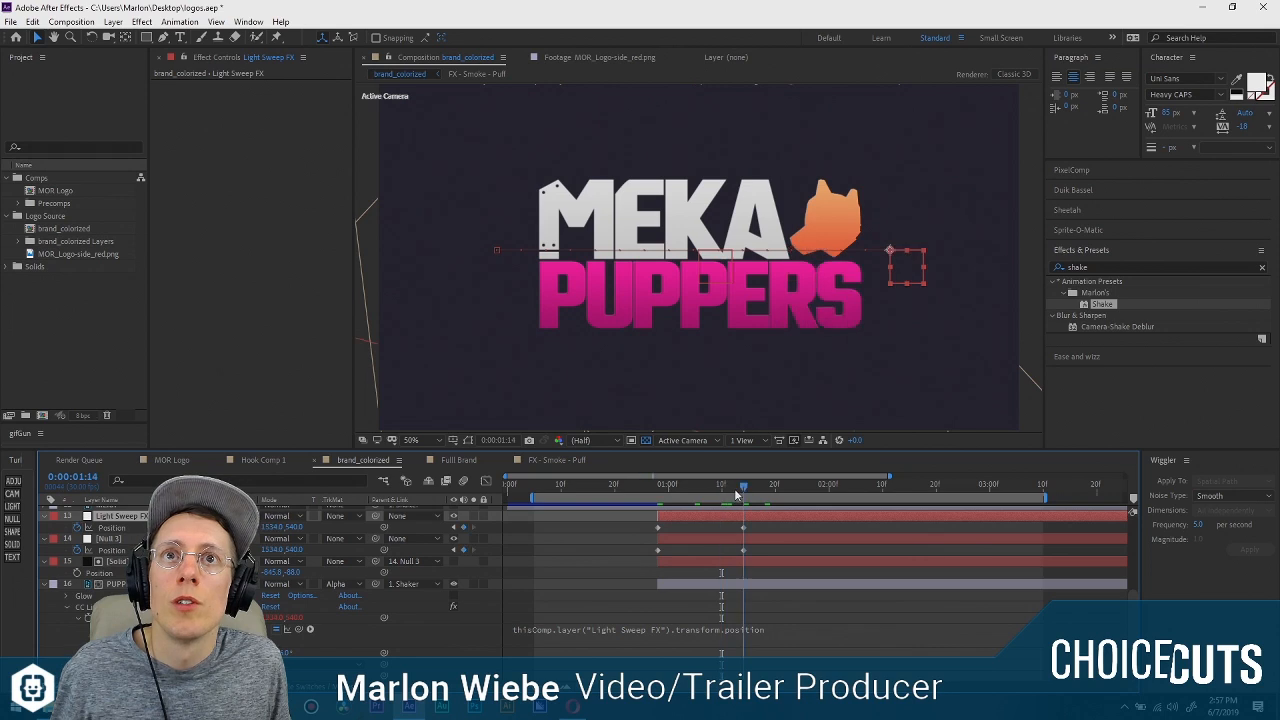
click(111, 528)
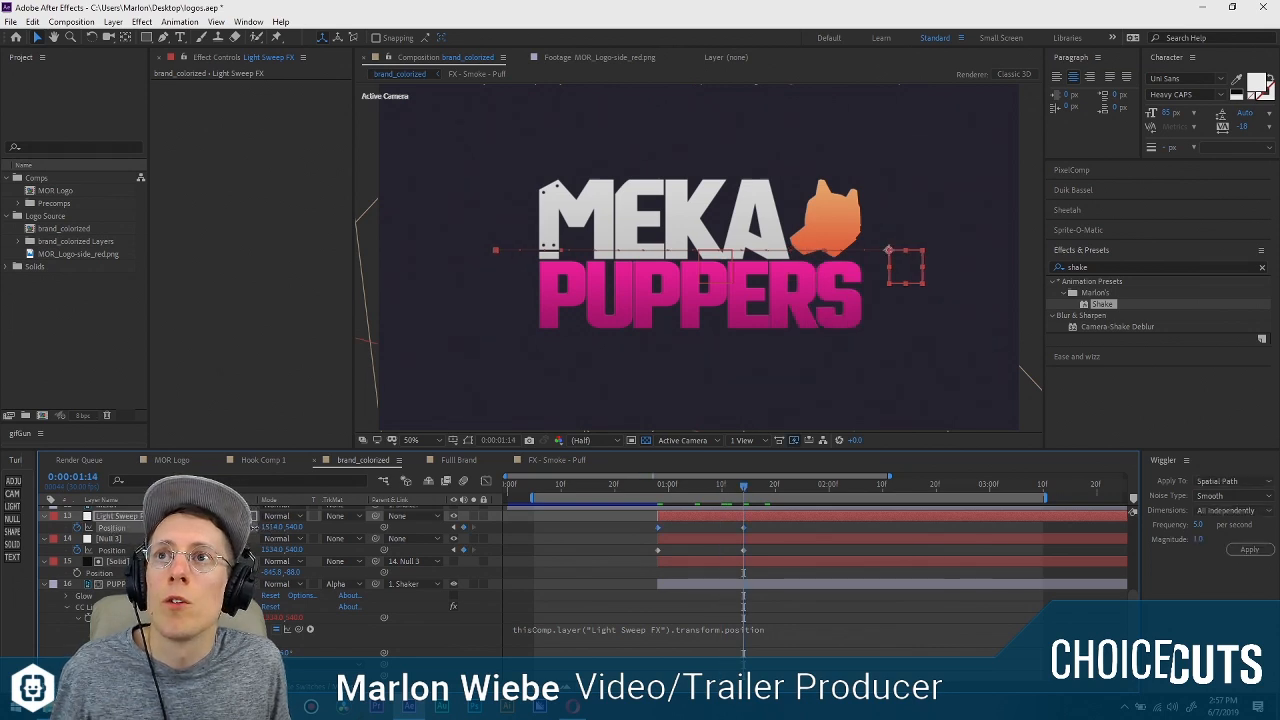
drag(254, 527, 10, 590)
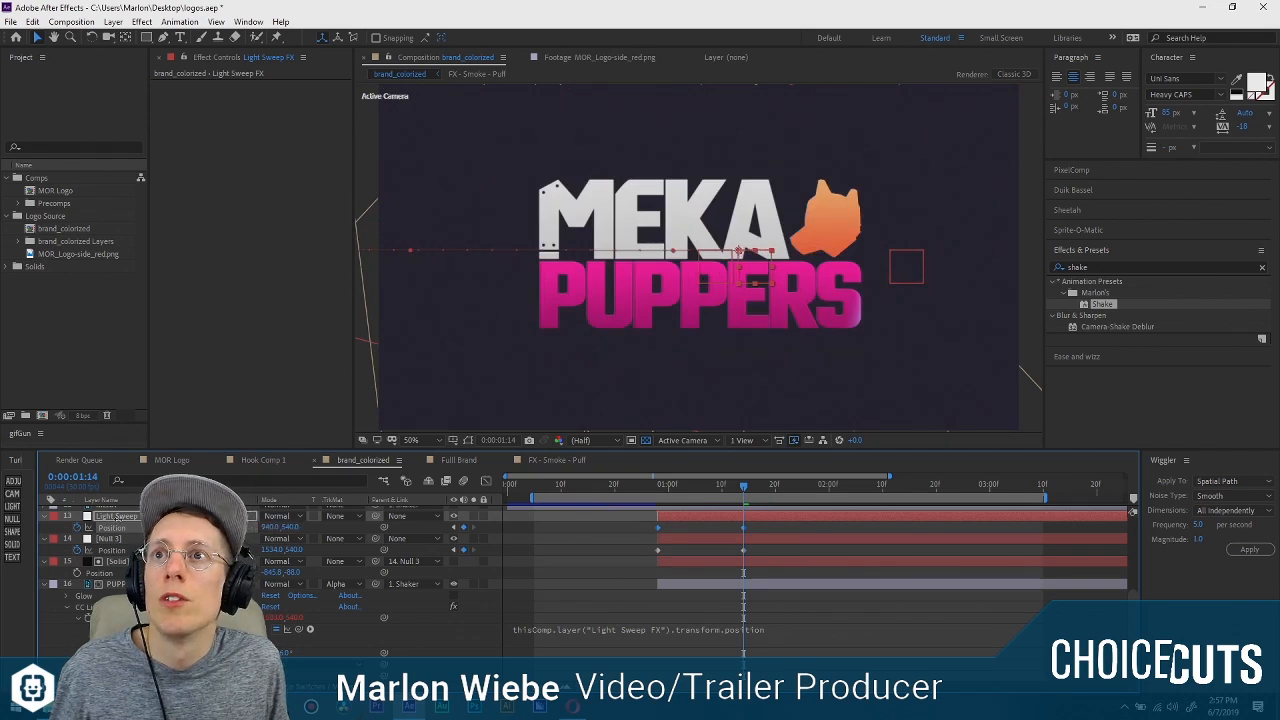
drag(270, 527, 281, 477)
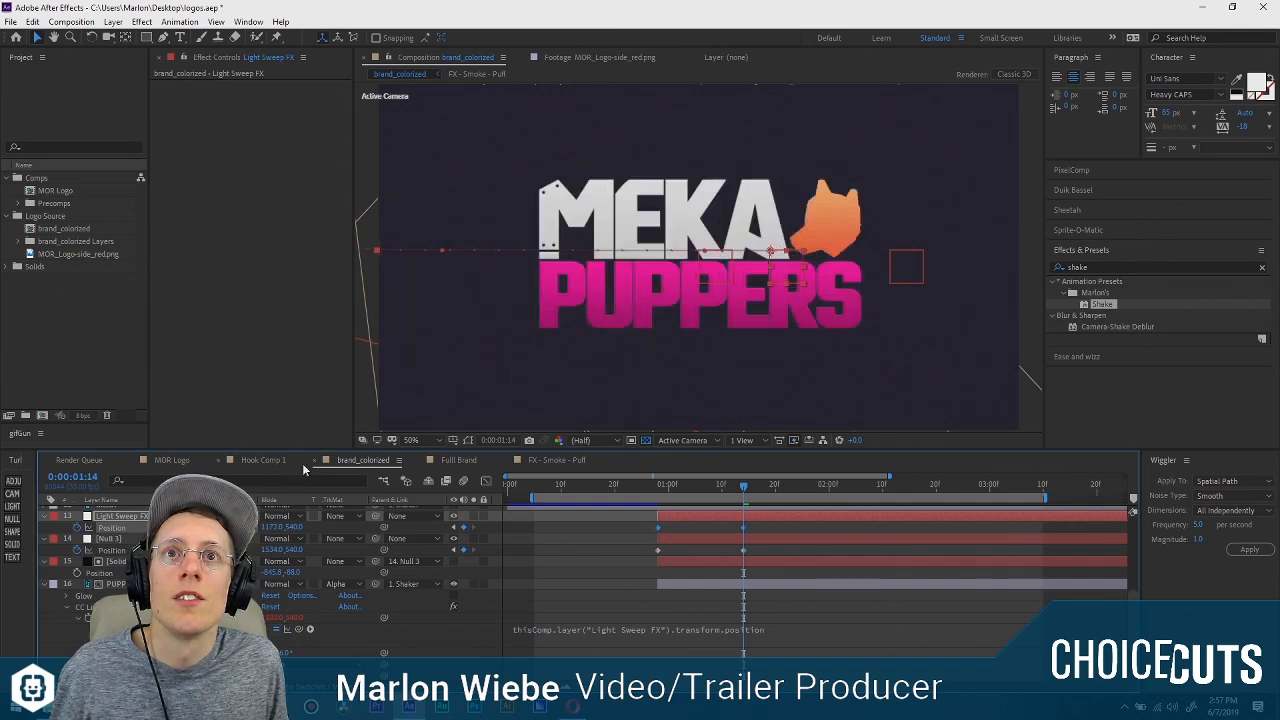
drag(733, 482, 710, 494)
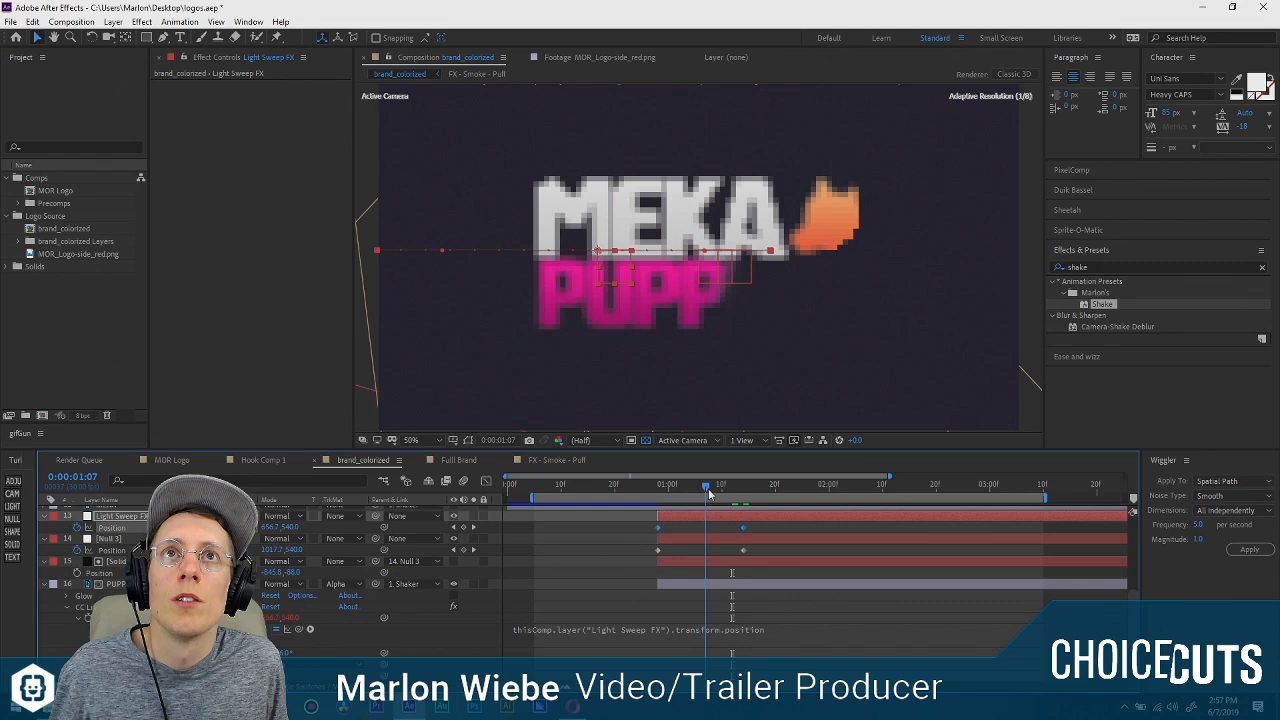
click(470, 528)
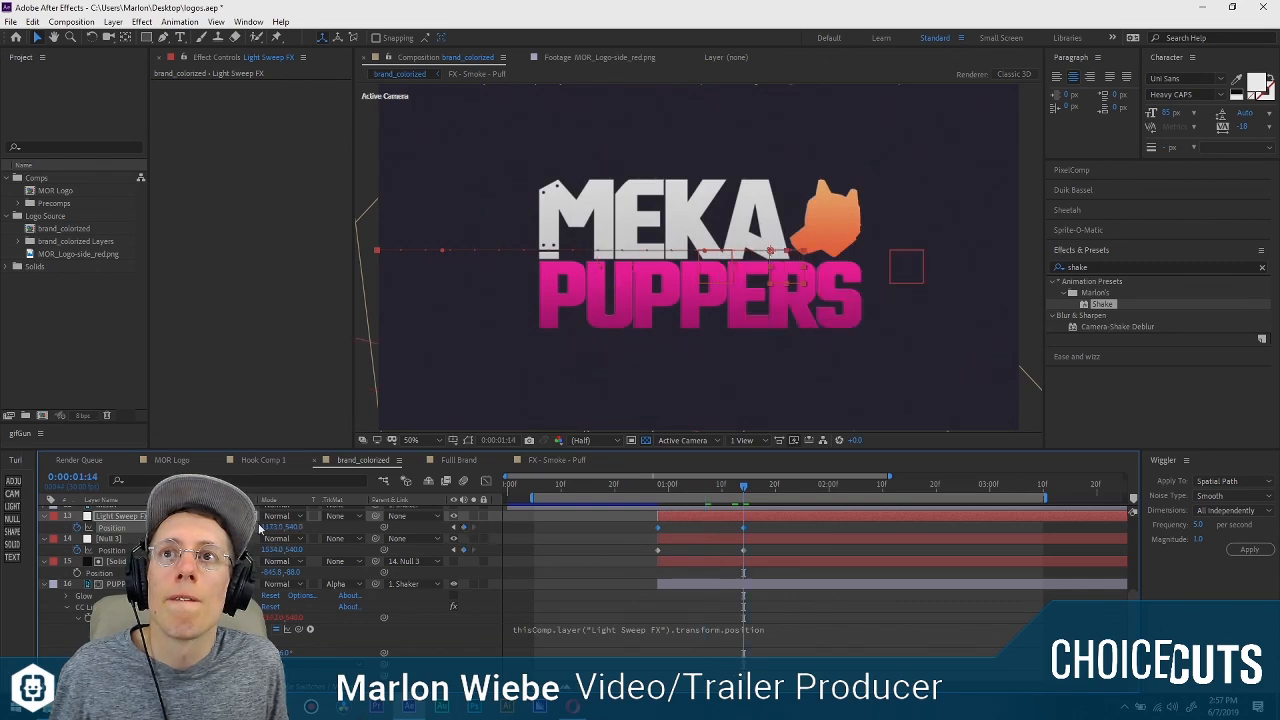
drag(270, 527, 195, 527)
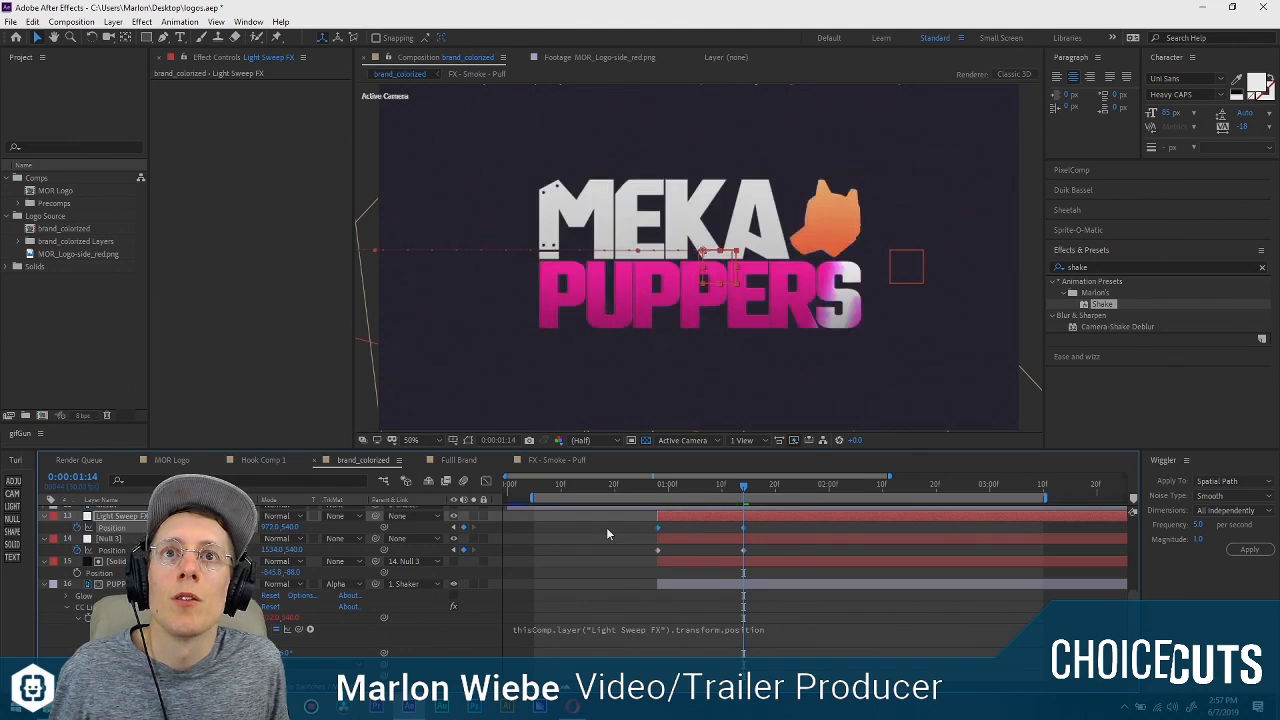
mouse_move(743, 486)
mouse_down()
mouse_move(656, 495)
mouse_move(746, 491)
mouse_up()
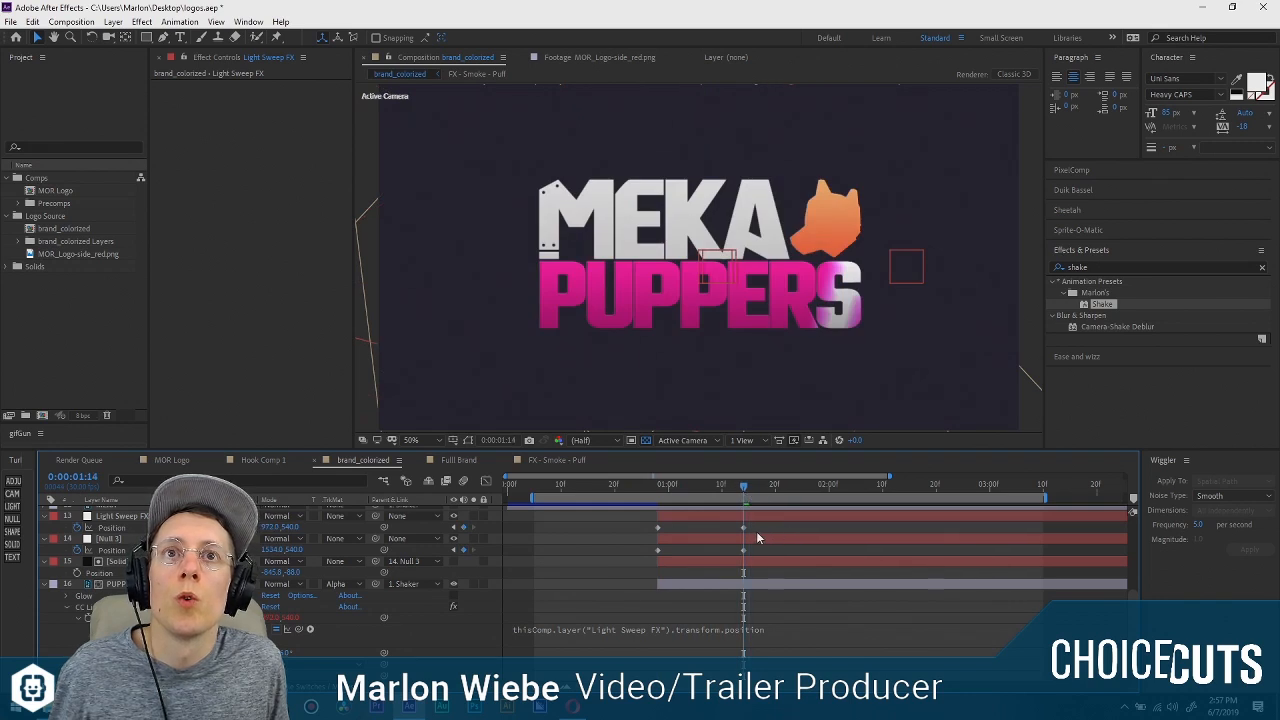
Set the Light Sweep FX null's X position at 0:00:01:14 to 1156 and move that keyframe about three frames to the right.
drag(269, 529, 375, 514)
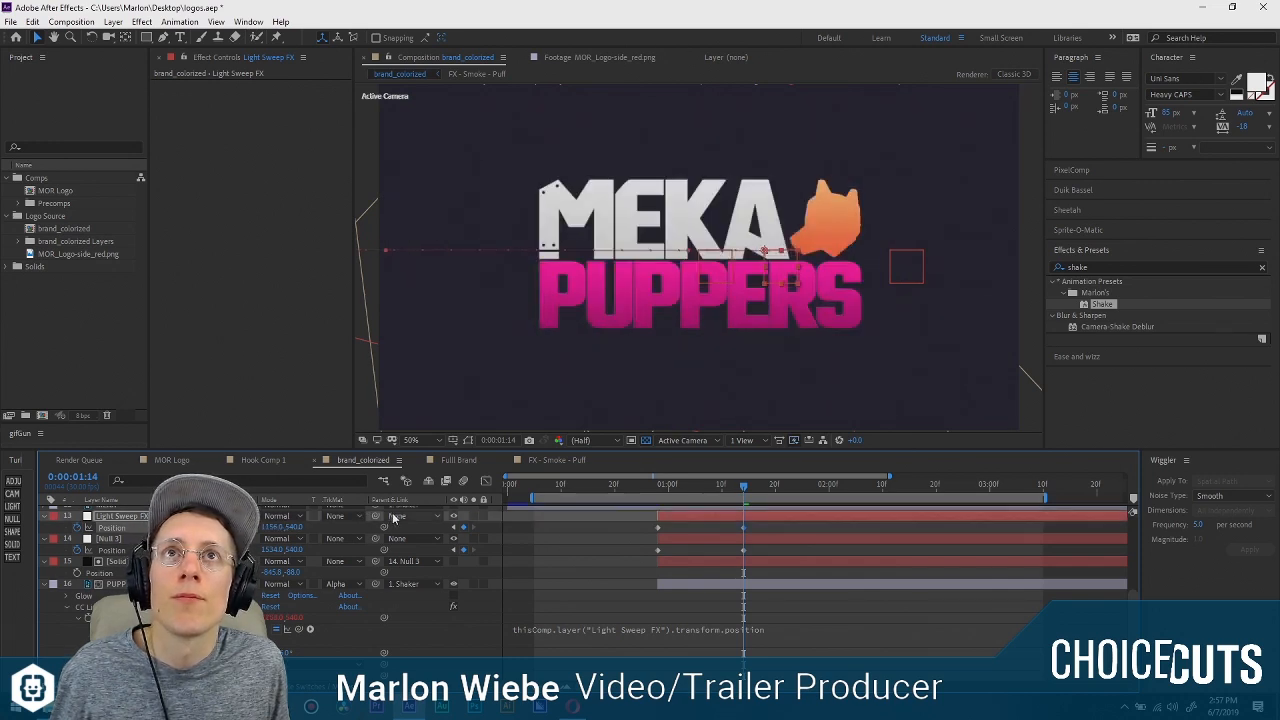
click(741, 528)
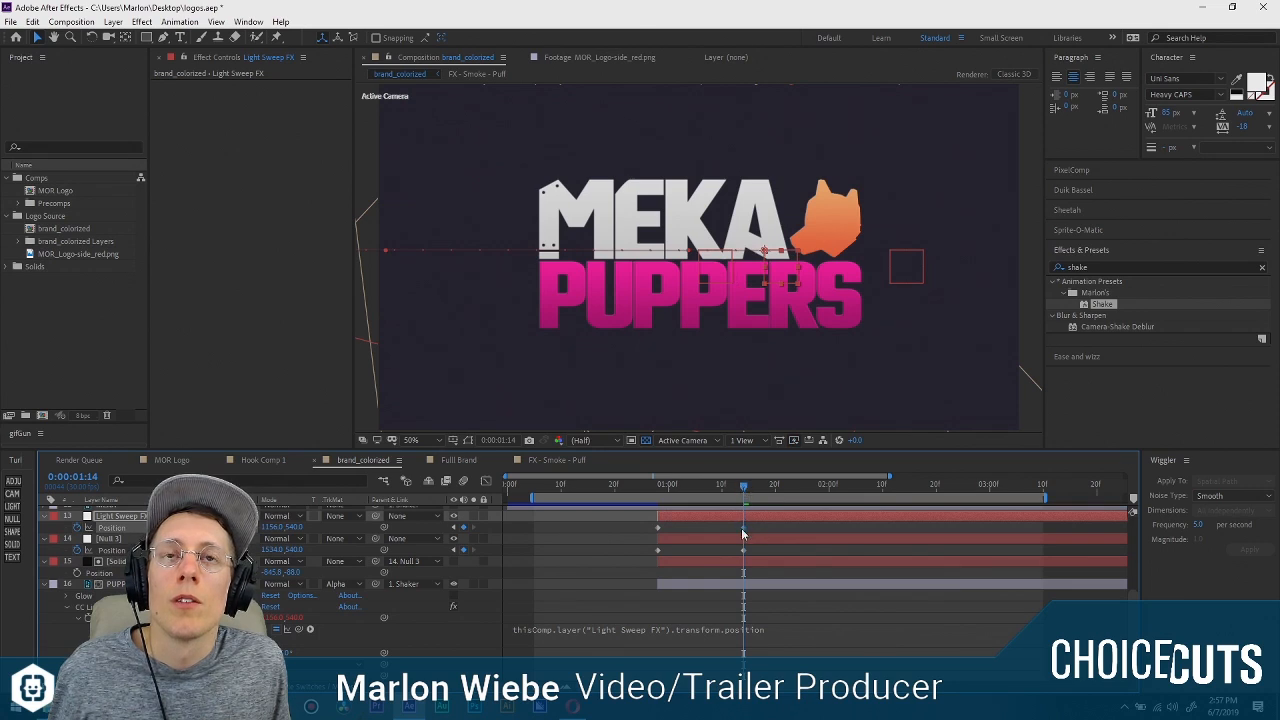
drag(743, 486, 537, 485)
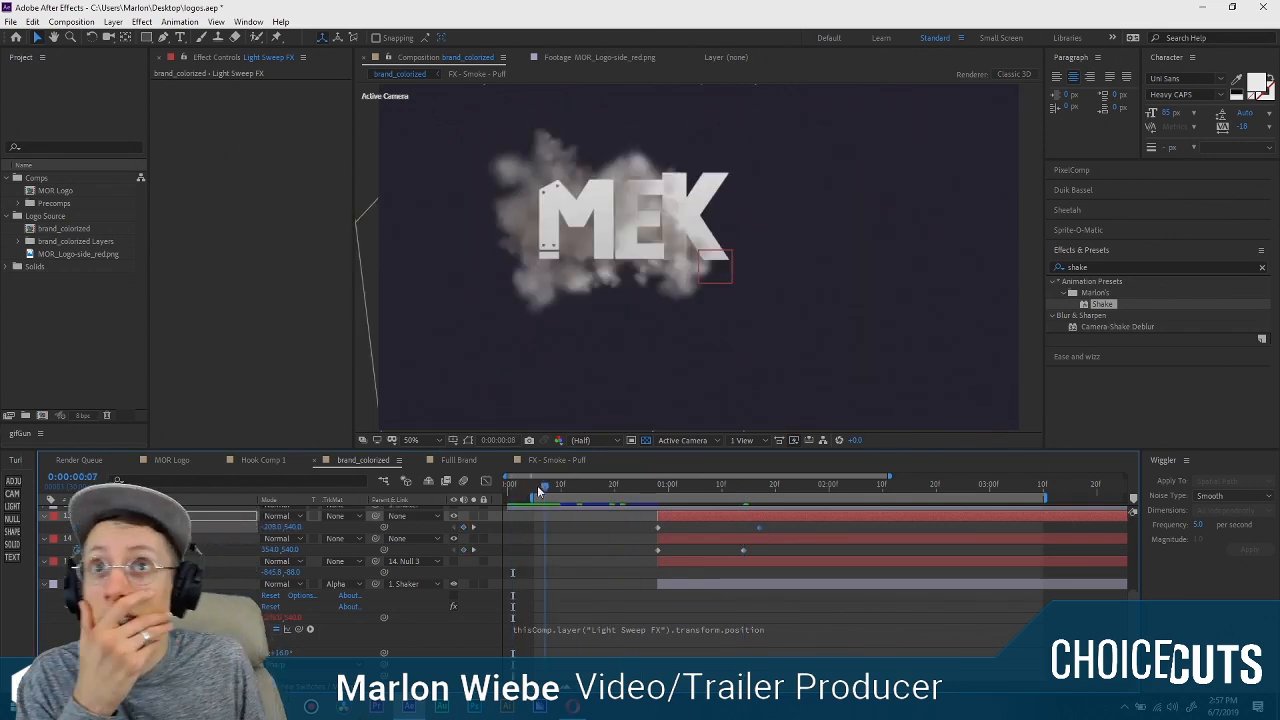
Preview the logo animation from 0:00:00:06 and shorten the work area to end at about 0:00:02:00.
click(540, 483)
key(space)
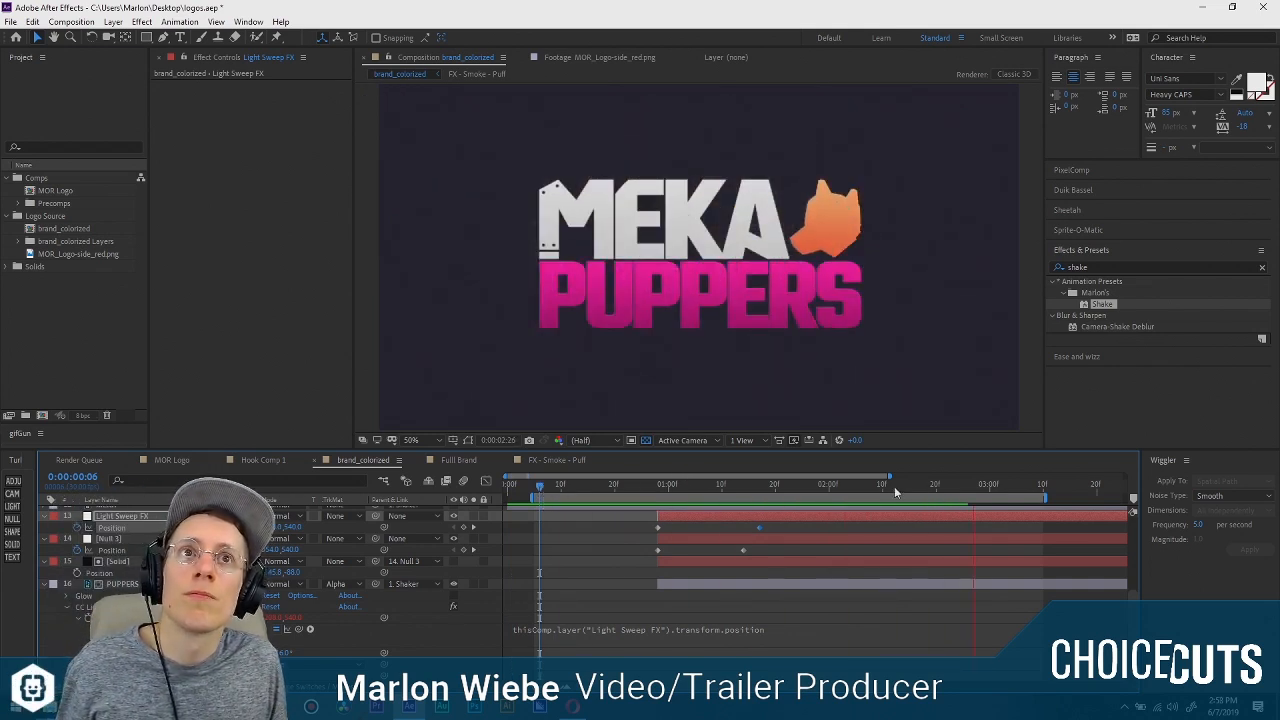
click(826, 480)
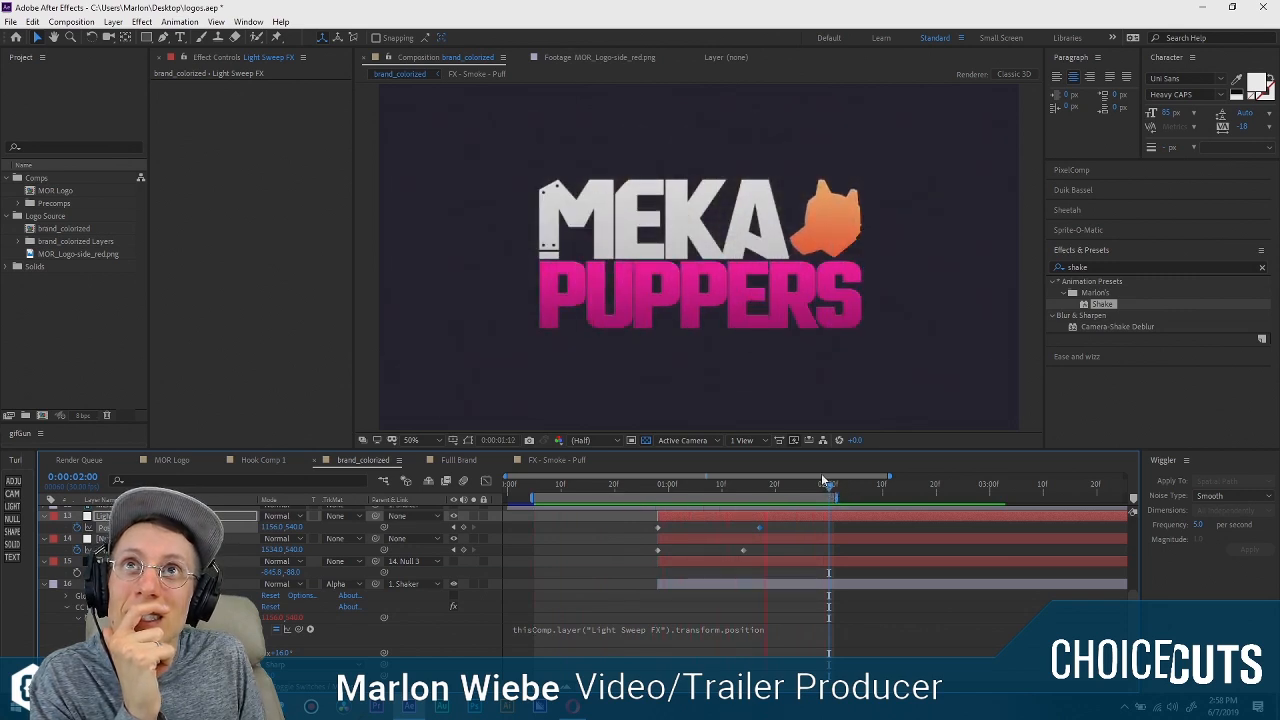
key(space)
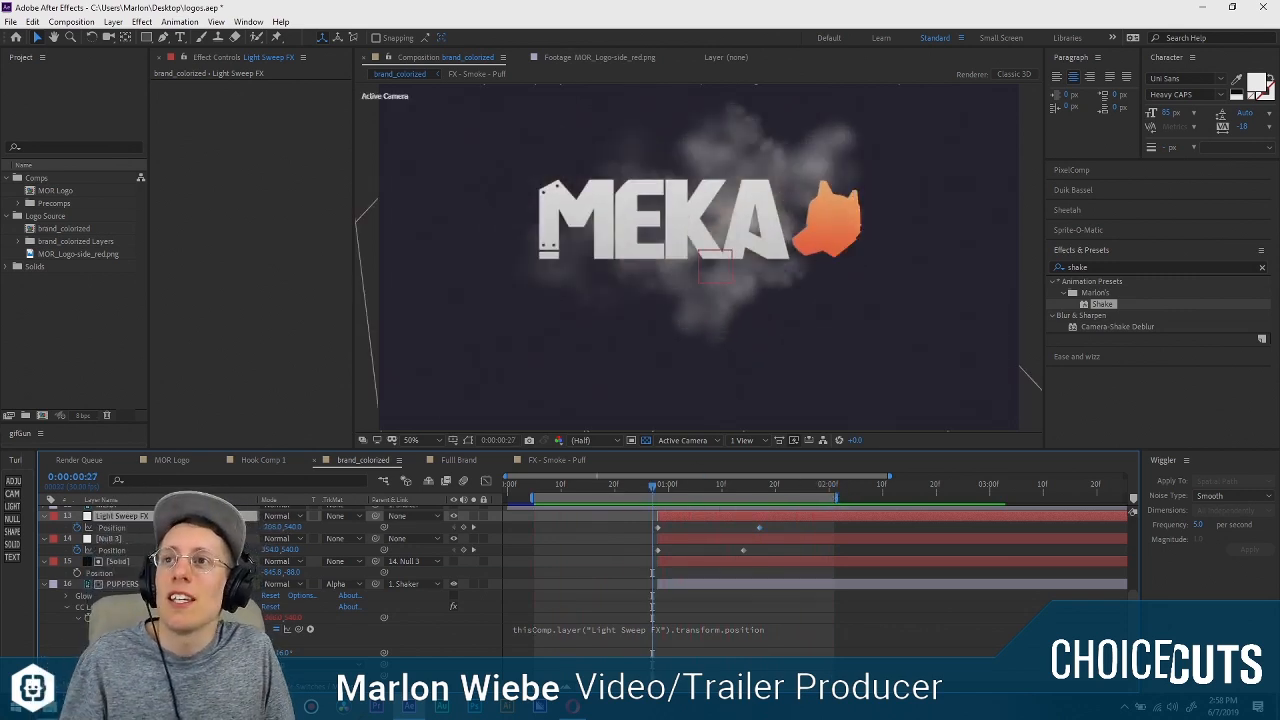
Delete the Light Sweep FX null and remove the CC Light Sweep effect from the PUPPERS layer.
key(Delete)
scroll(94, 560, down, 1)
click(94, 550)
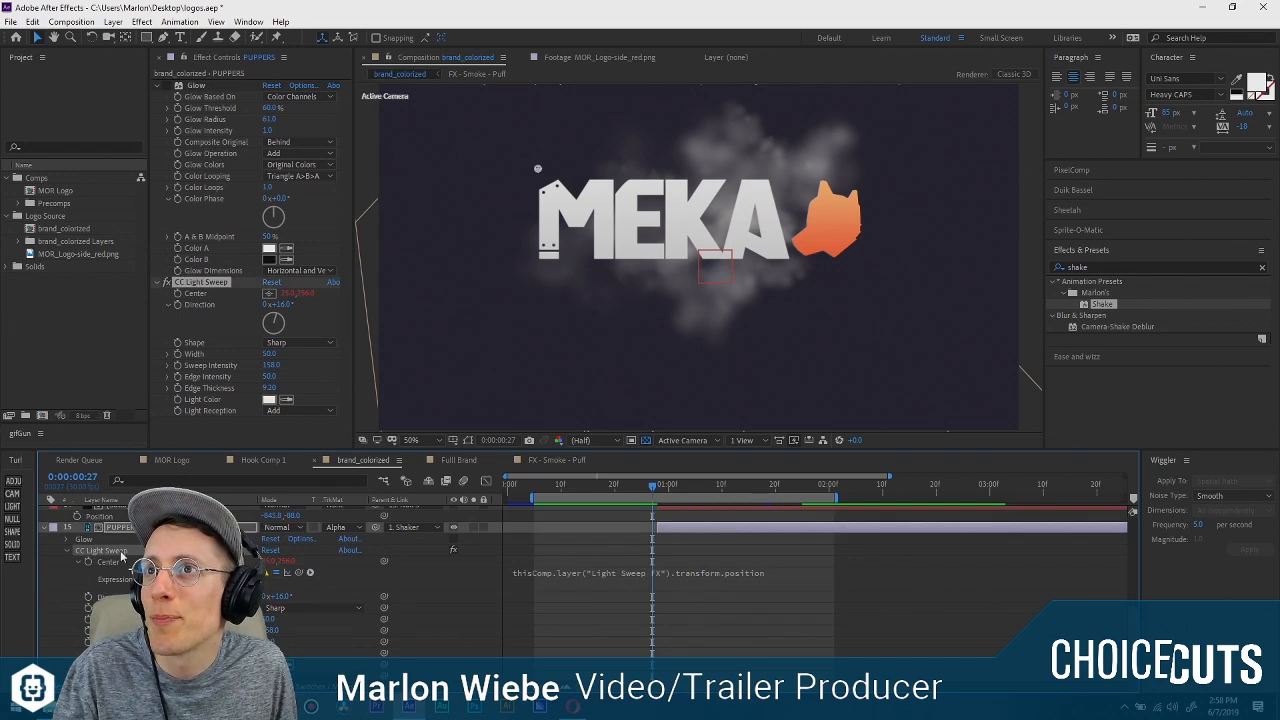
key(Delete)
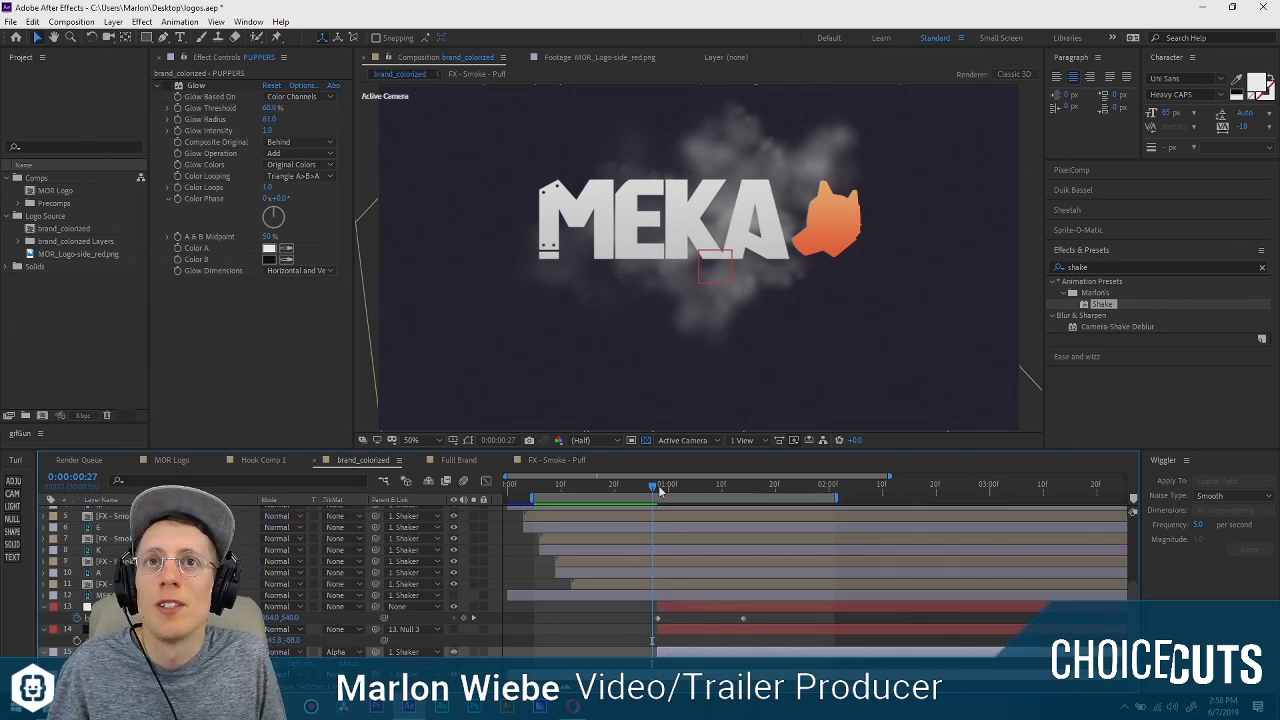
Scrub through the PUPPERS reveal and inspect Null 3 and the matte solid, leaving the playhead at 0:00:01:09.
drag(658, 485, 700, 489)
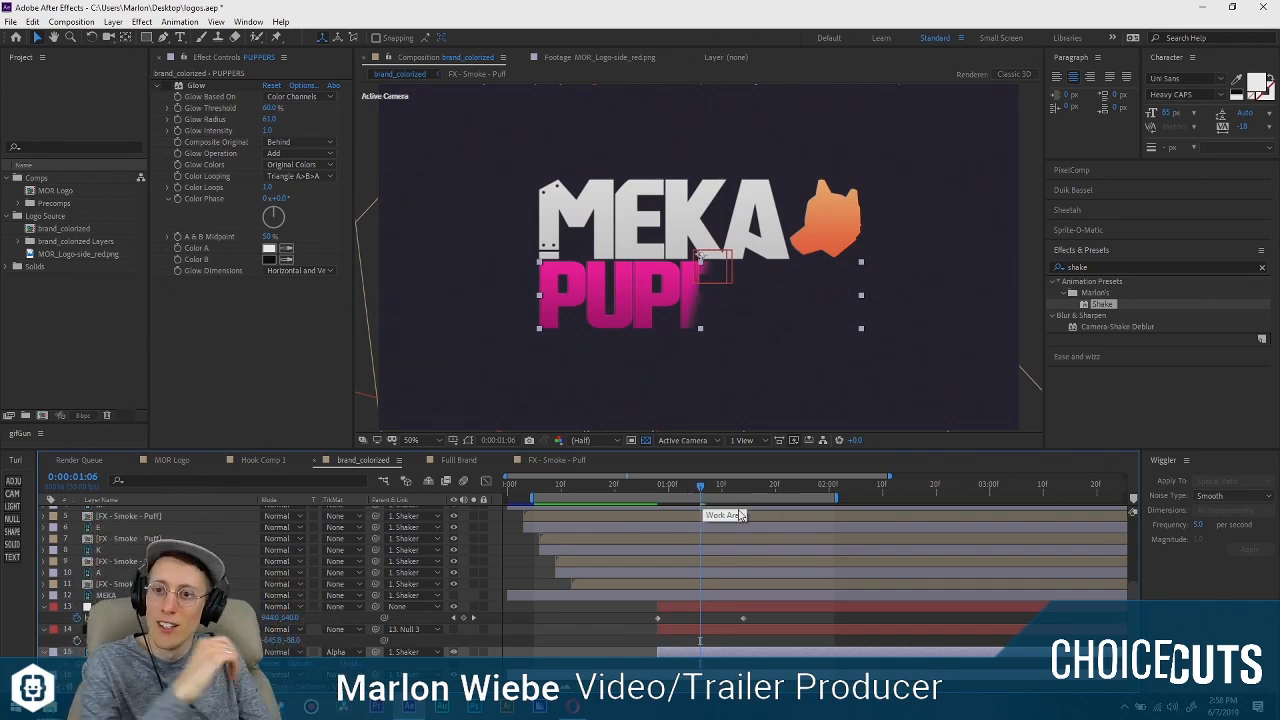
drag(686, 484, 802, 488)
click(613, 633)
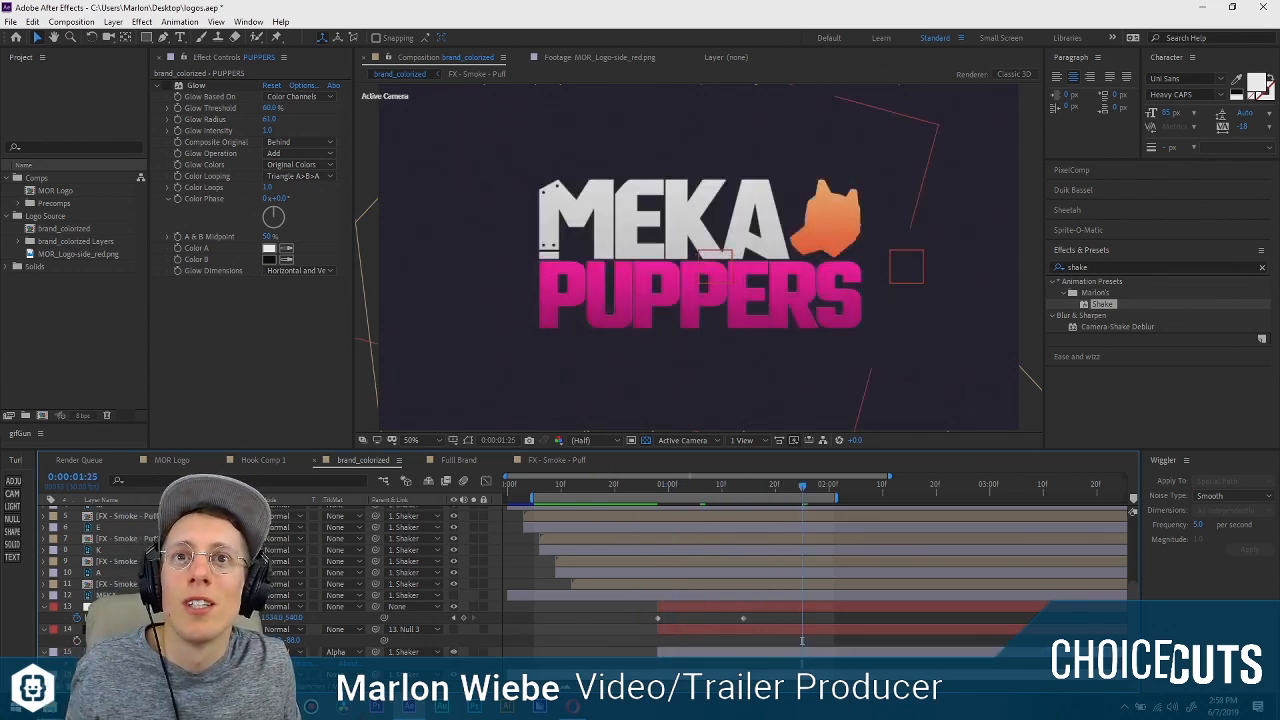
click(783, 630)
click(784, 607)
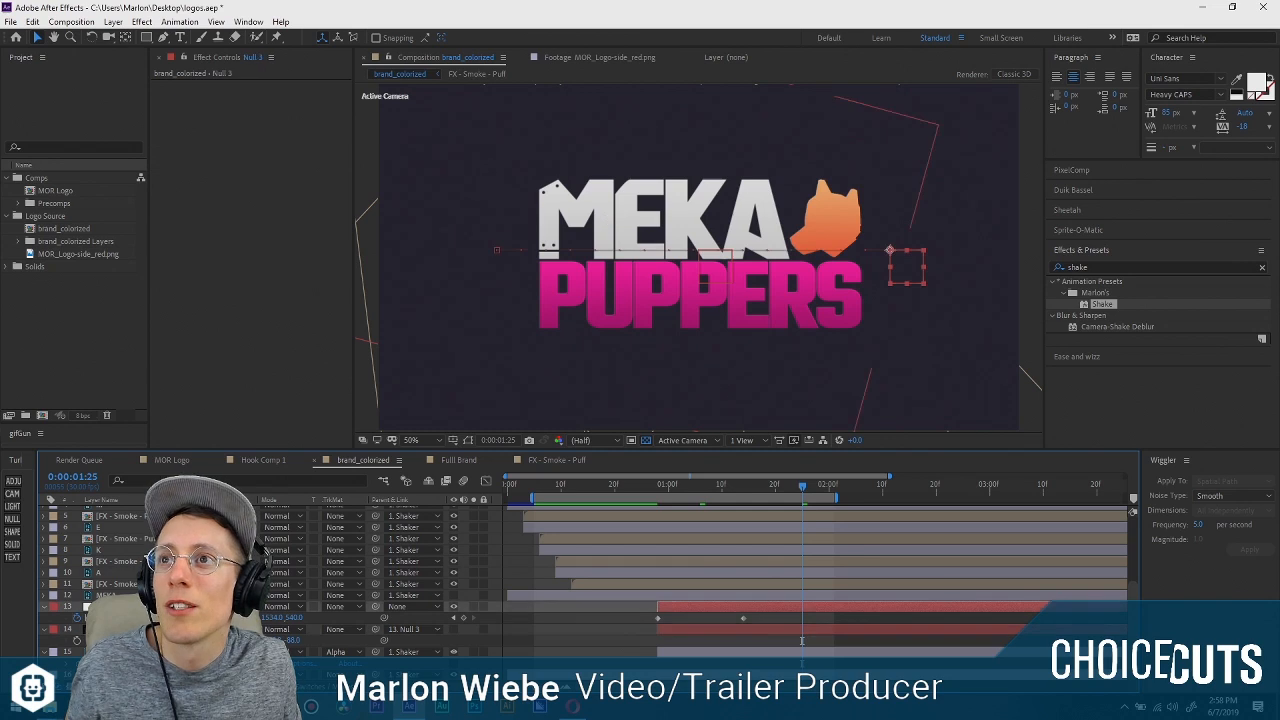
click(784, 629)
click(784, 607)
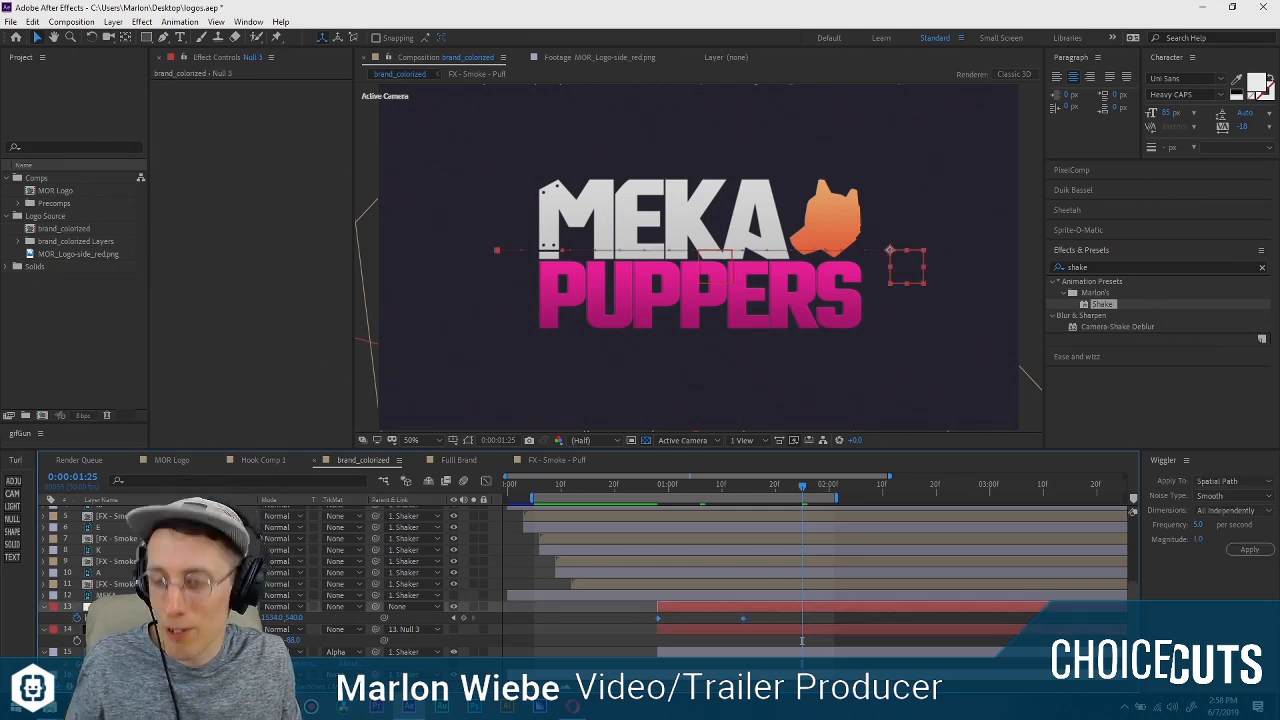
click(784, 629)
drag(659, 484, 717, 488)
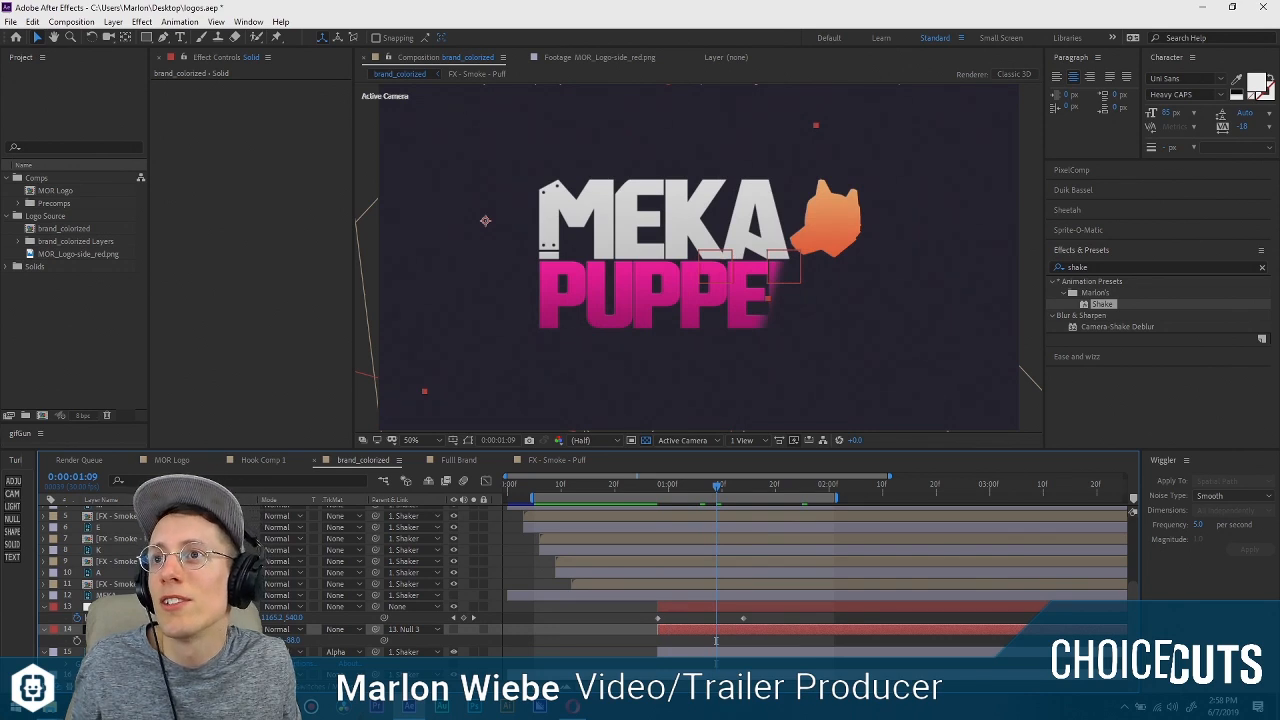
Duplicate the PUPPERS layer together with its matte solid and name the copied text layer Puppers Reveal.
click(760, 652)
shift+click(760, 629)
key(u)
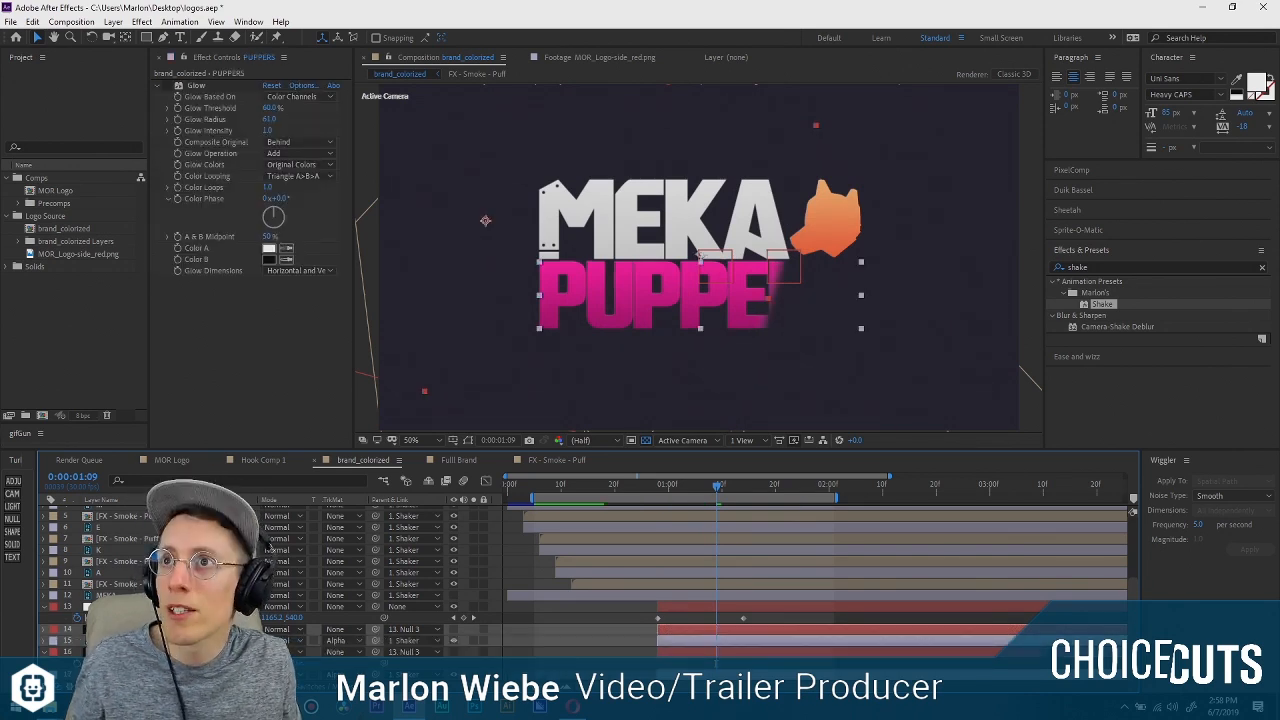
key(ctrl+d)
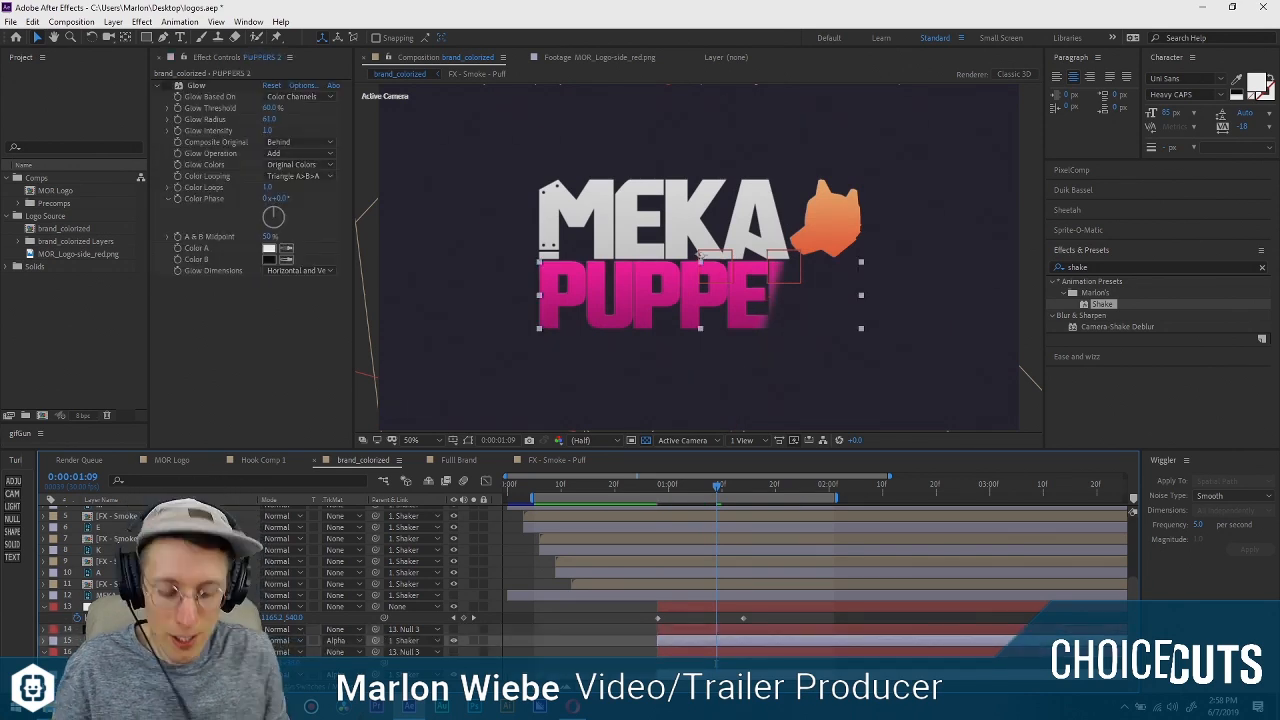
text(Puppers Reveal)
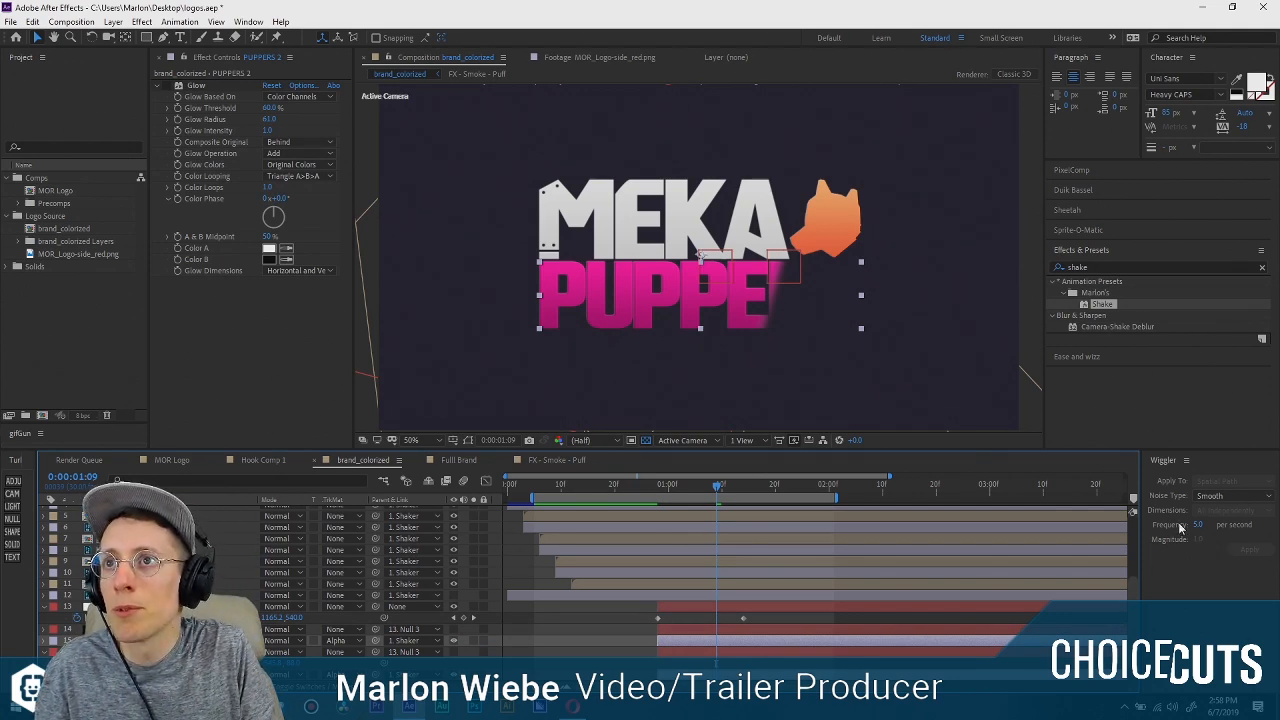
key(Return)
click(130, 629)
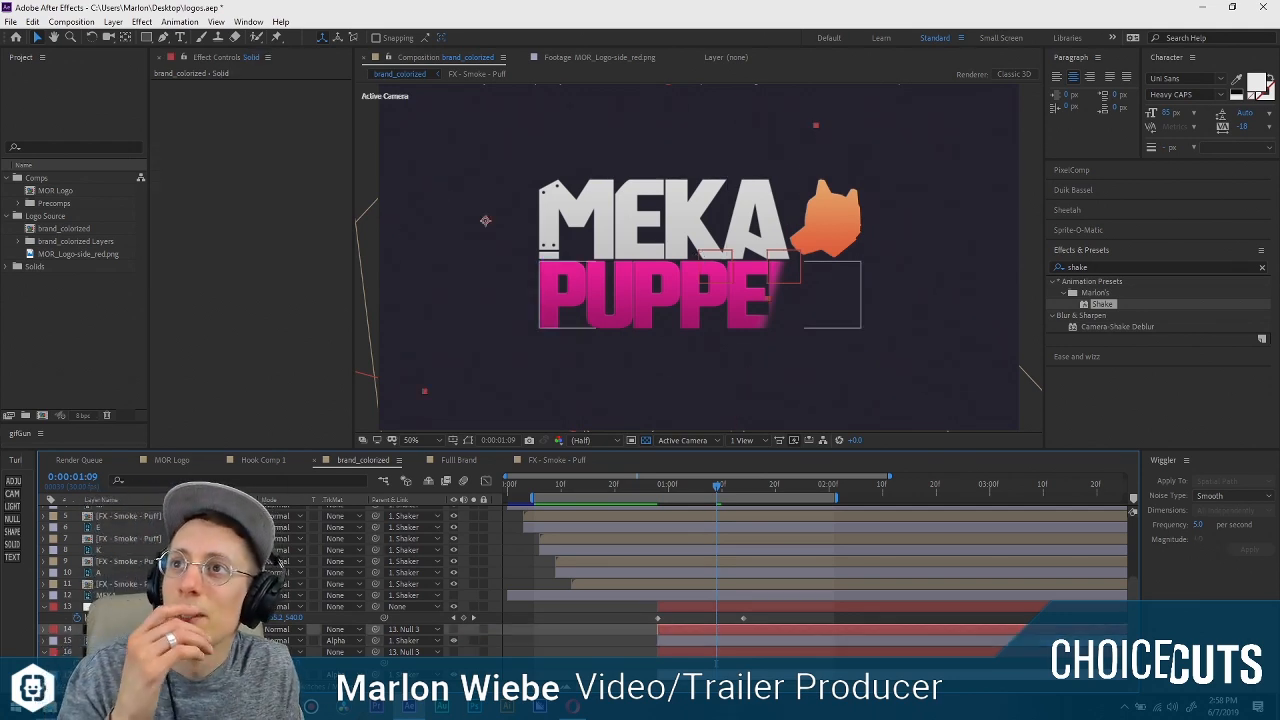
key(ctrl+Down)
key(ctrl+Down)
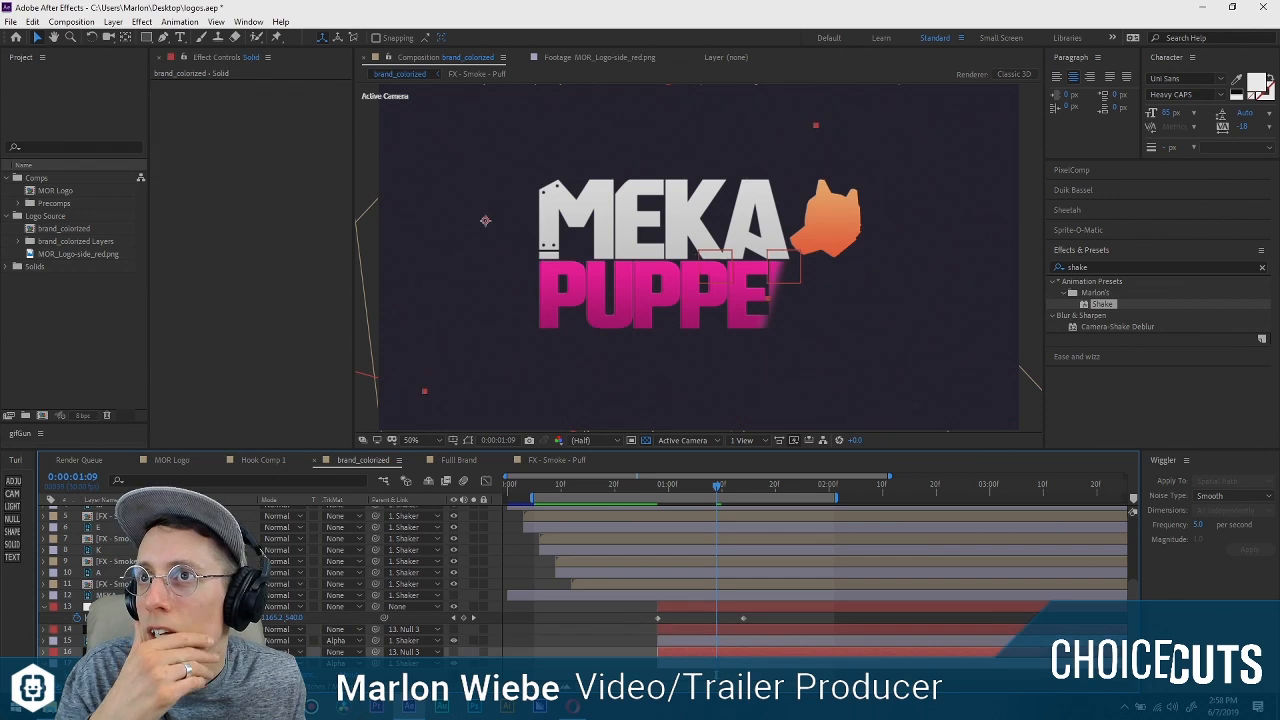
key(ctrl+Up)
key(ctrl+Up)
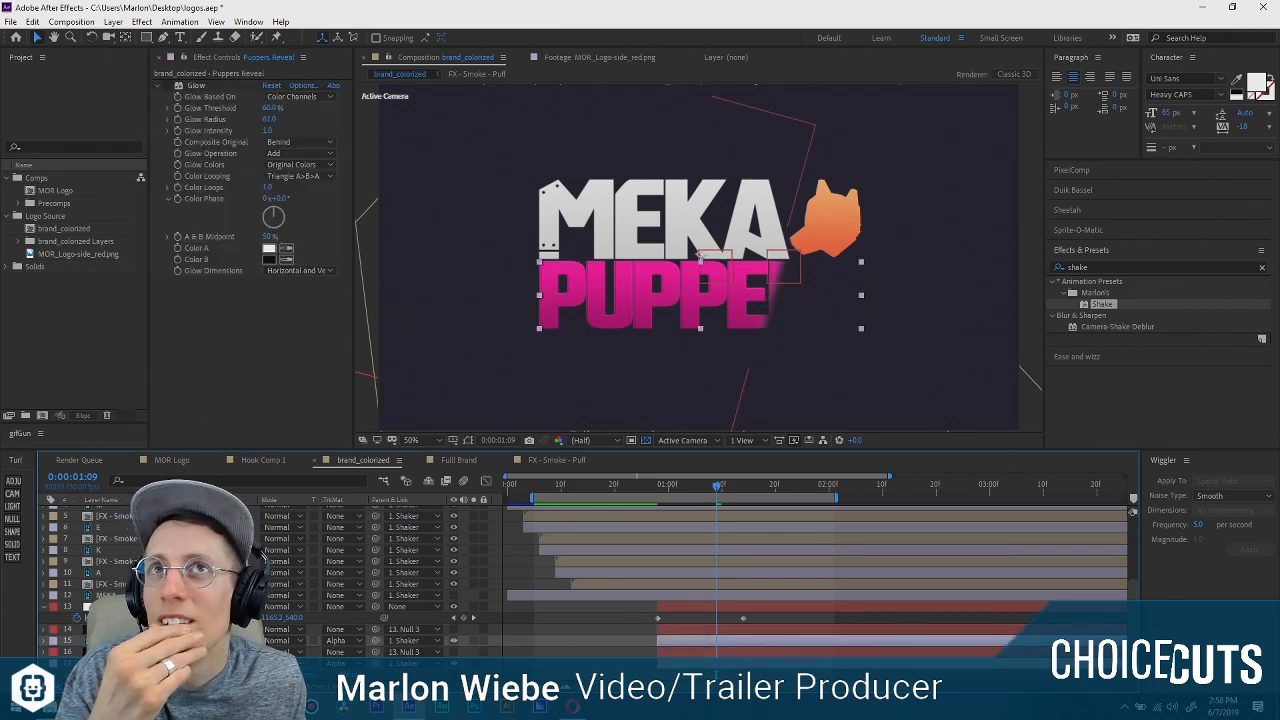
Narrow the mask on the Puppers Reveal layer's matte solid to a thin slanted band along the leading edge of the wipe.
key(ctrl+Down)
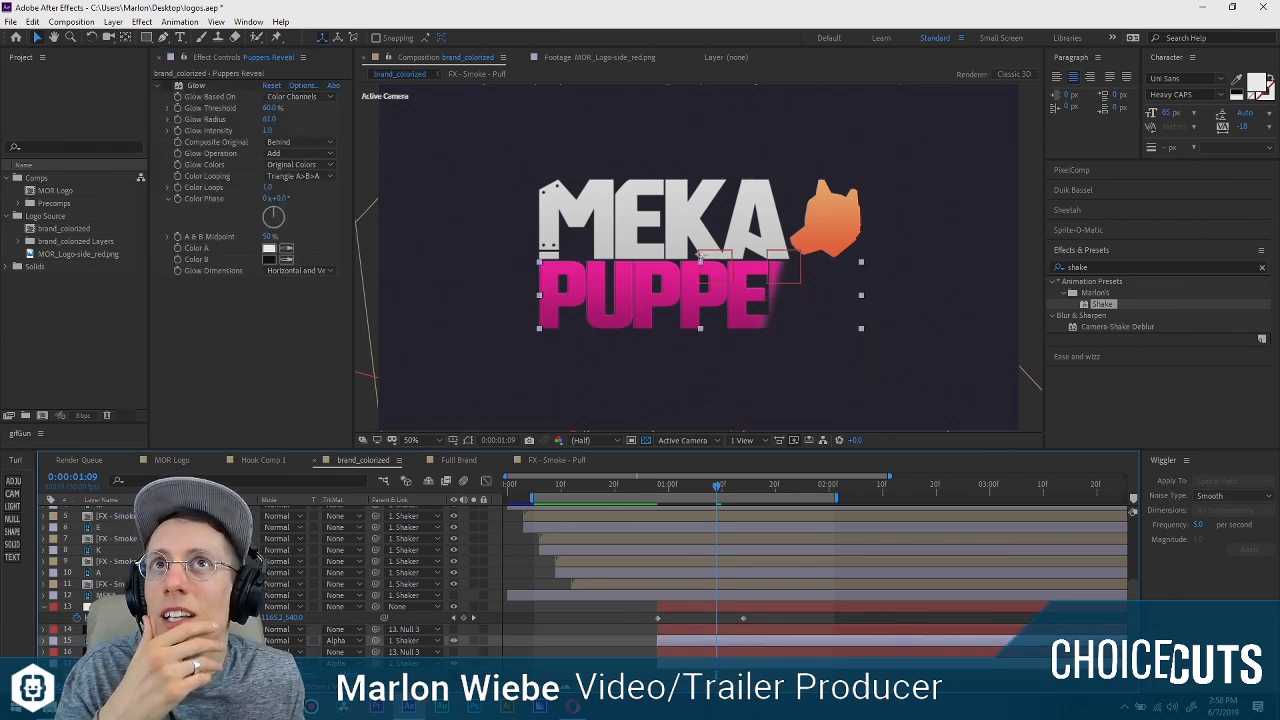
click(674, 301)
scroll(674, 301, down, 3)
scroll(674, 301, up, 1)
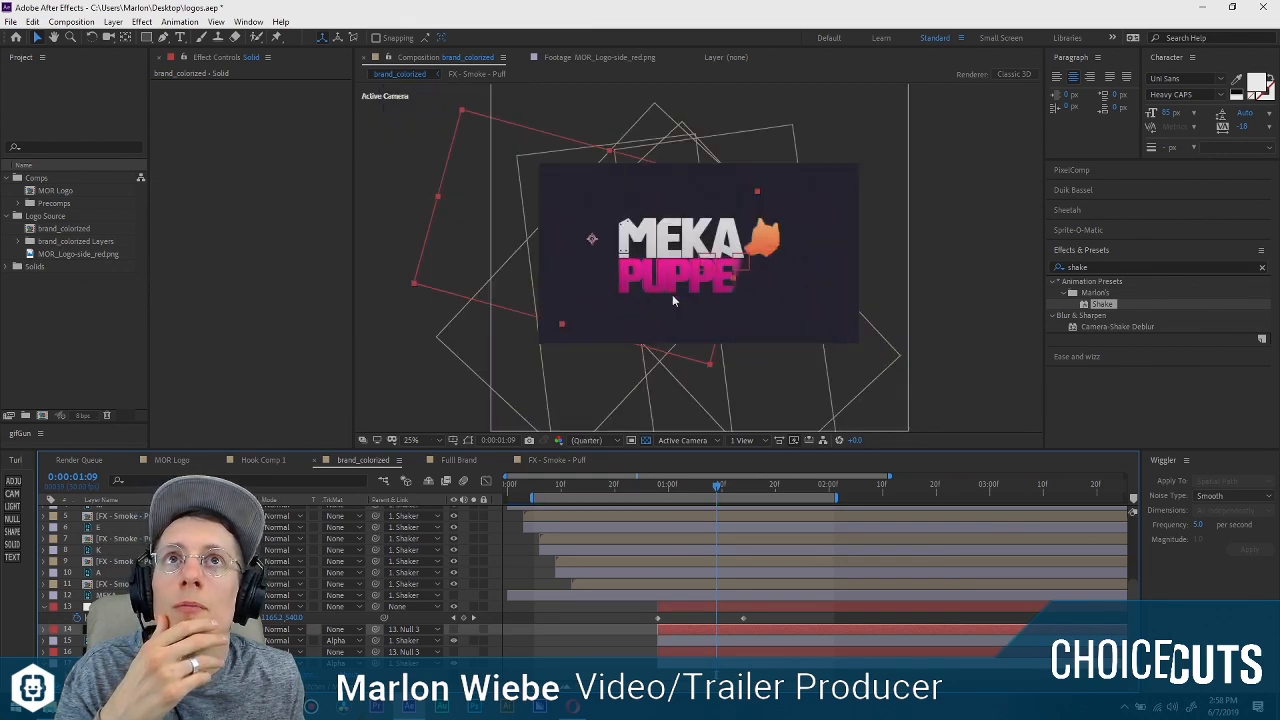
double_click(146, 37)
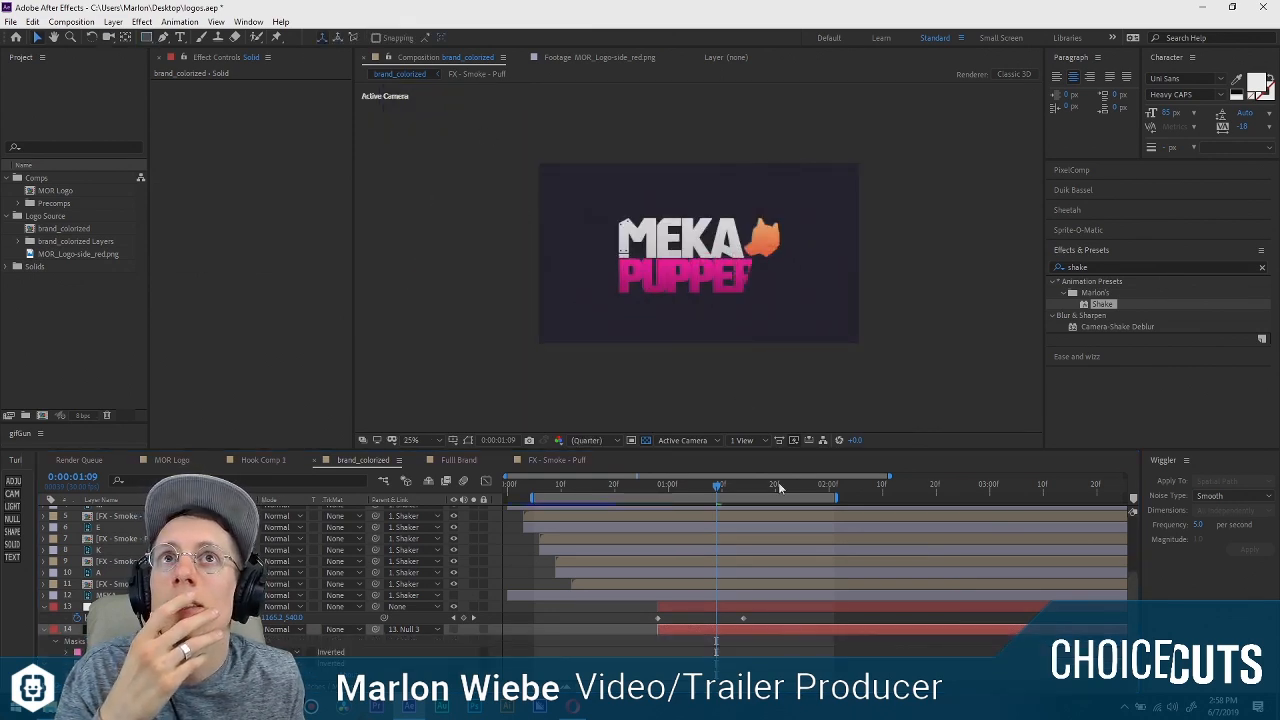
click(469, 441)
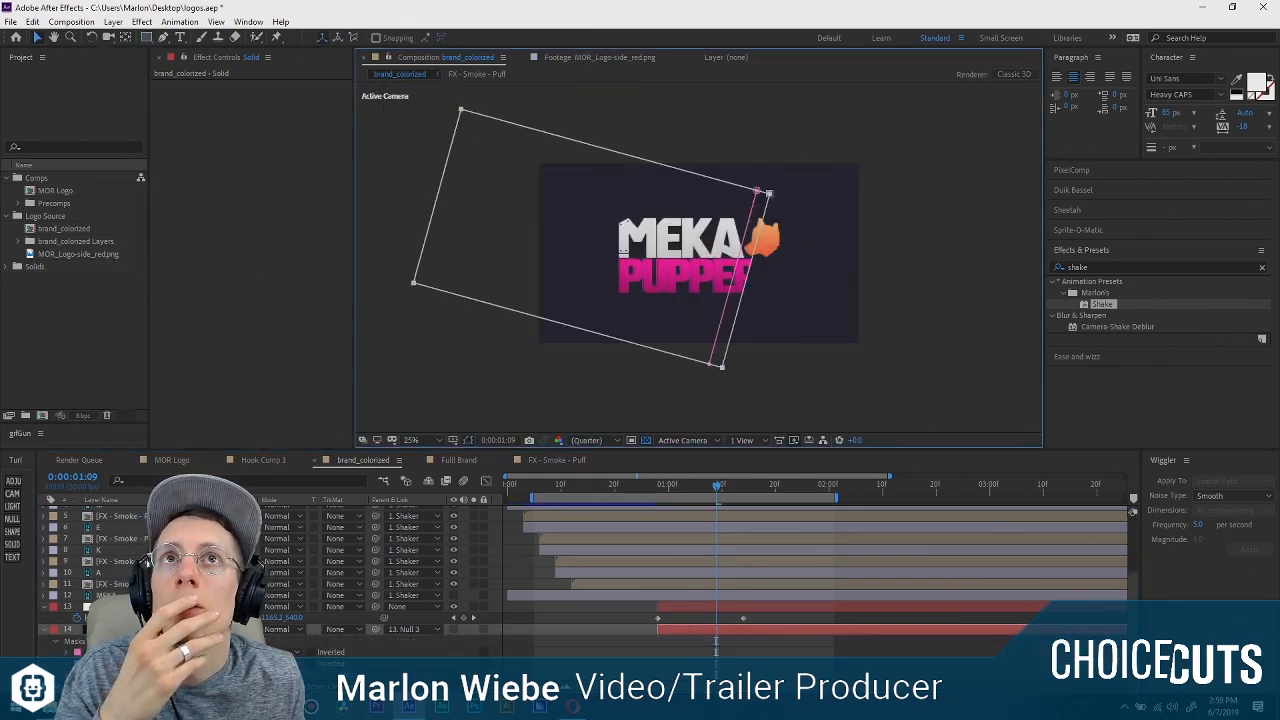
click(716, 640)
key(Delete)
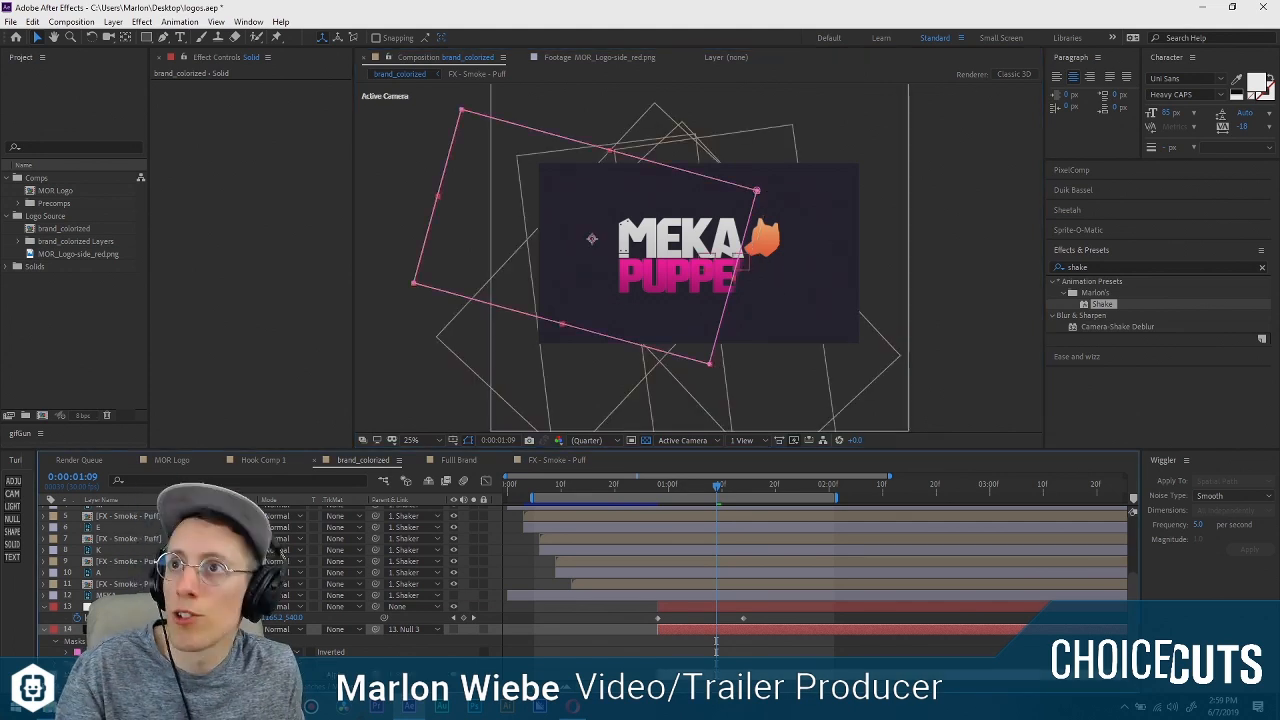
click(461, 110)
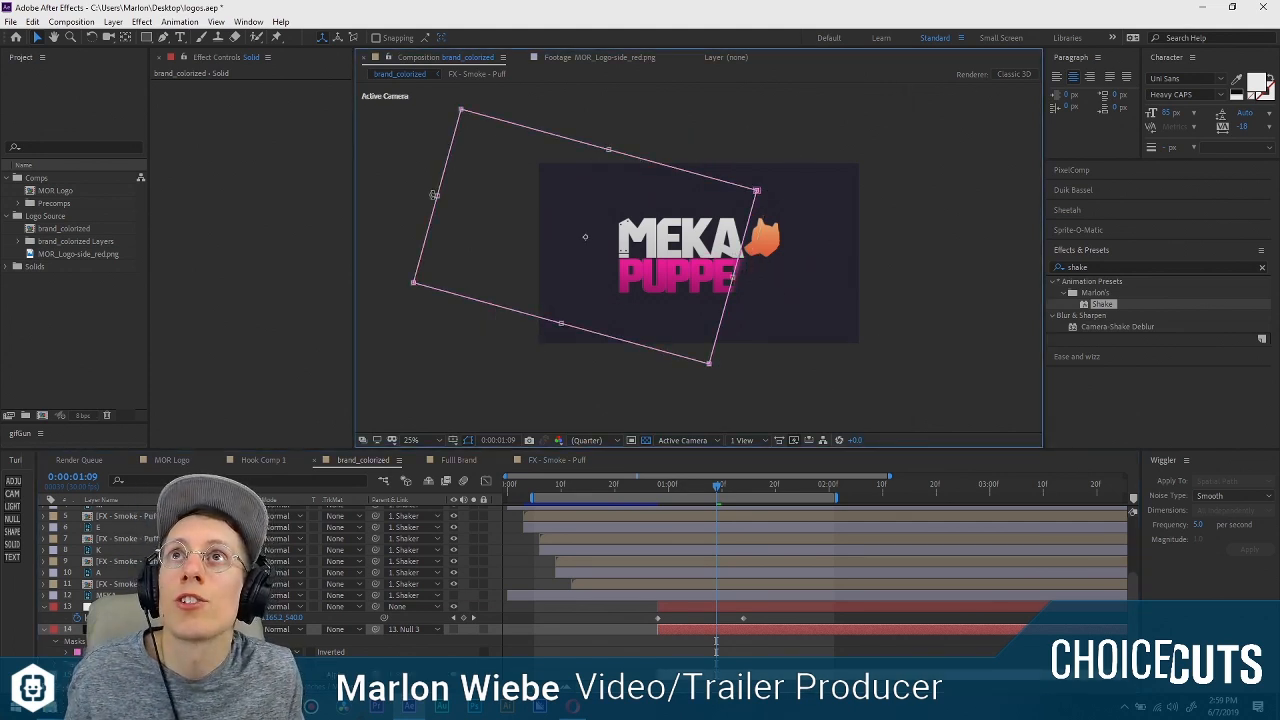
drag(437, 196, 439, 196)
drag(667, 262, 702, 270)
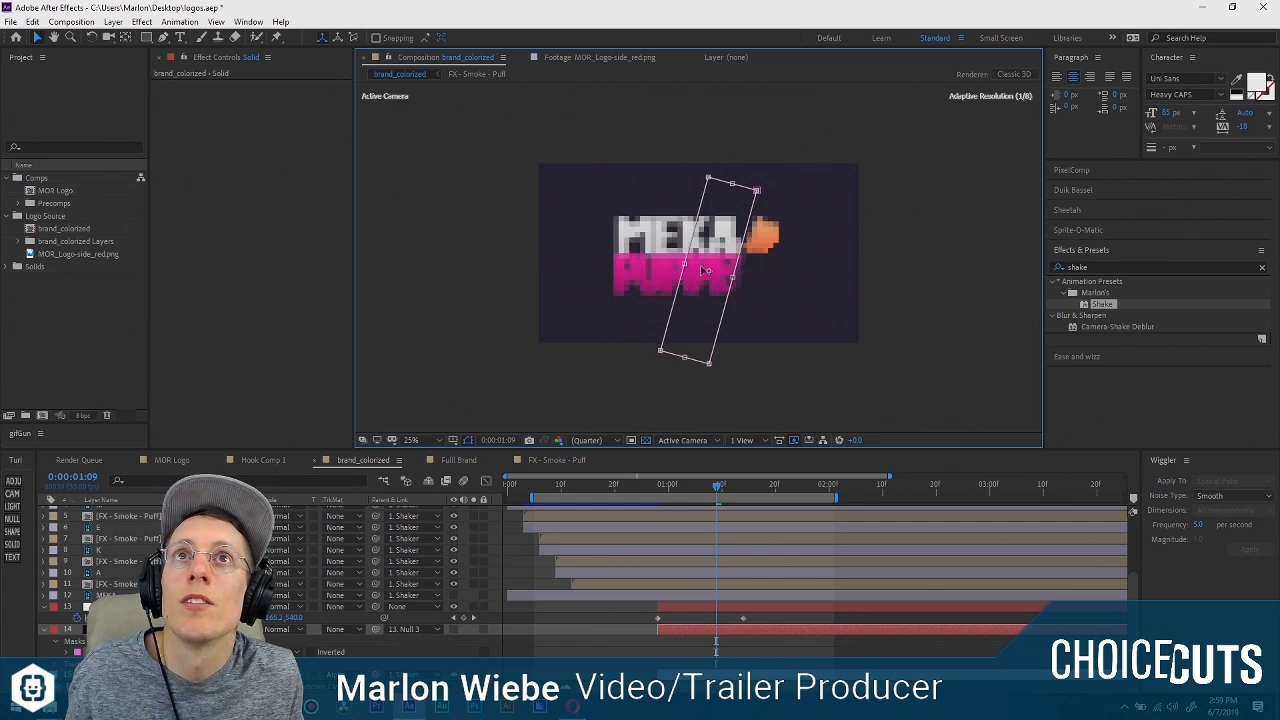
Set the feather of the matte solid's band-shaped mask to 97 pixels and check the softened edge on the PUPPERS text.
scroll(724, 275, up, 4)
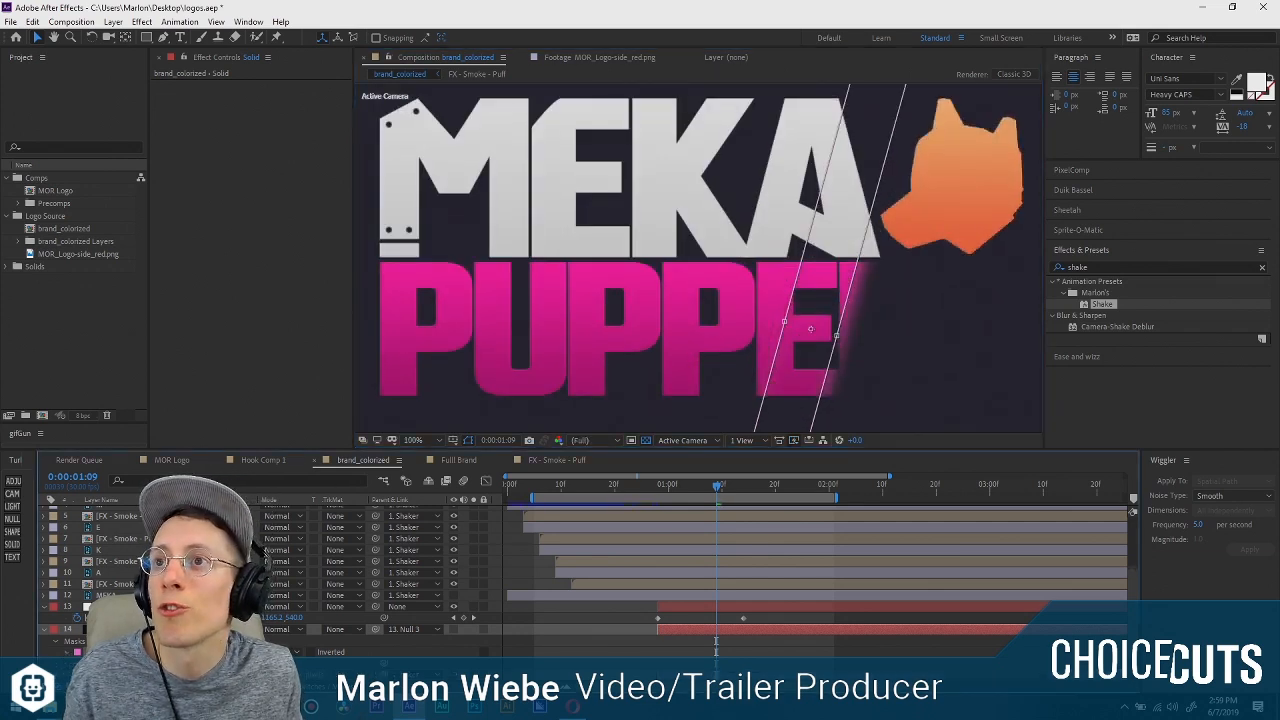
scroll(265, 552, down, 2)
drag(303, 652, 316, 653)
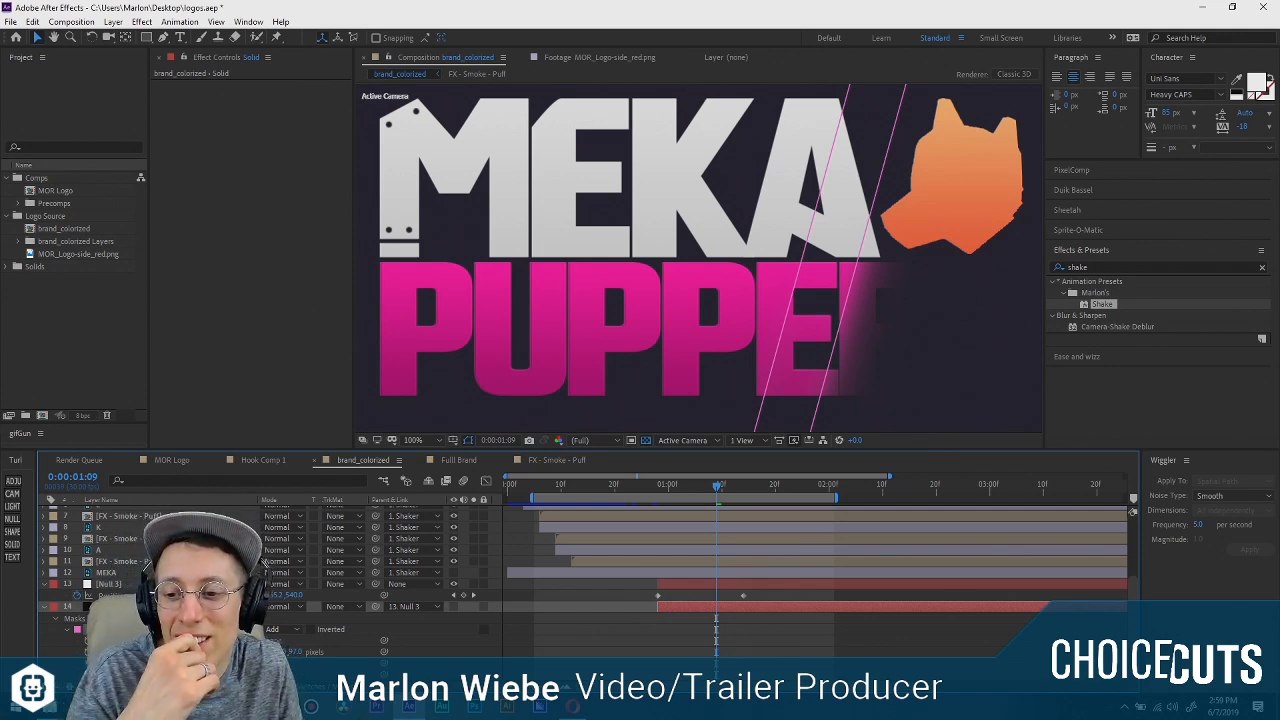
scroll(717, 352, down, 2)
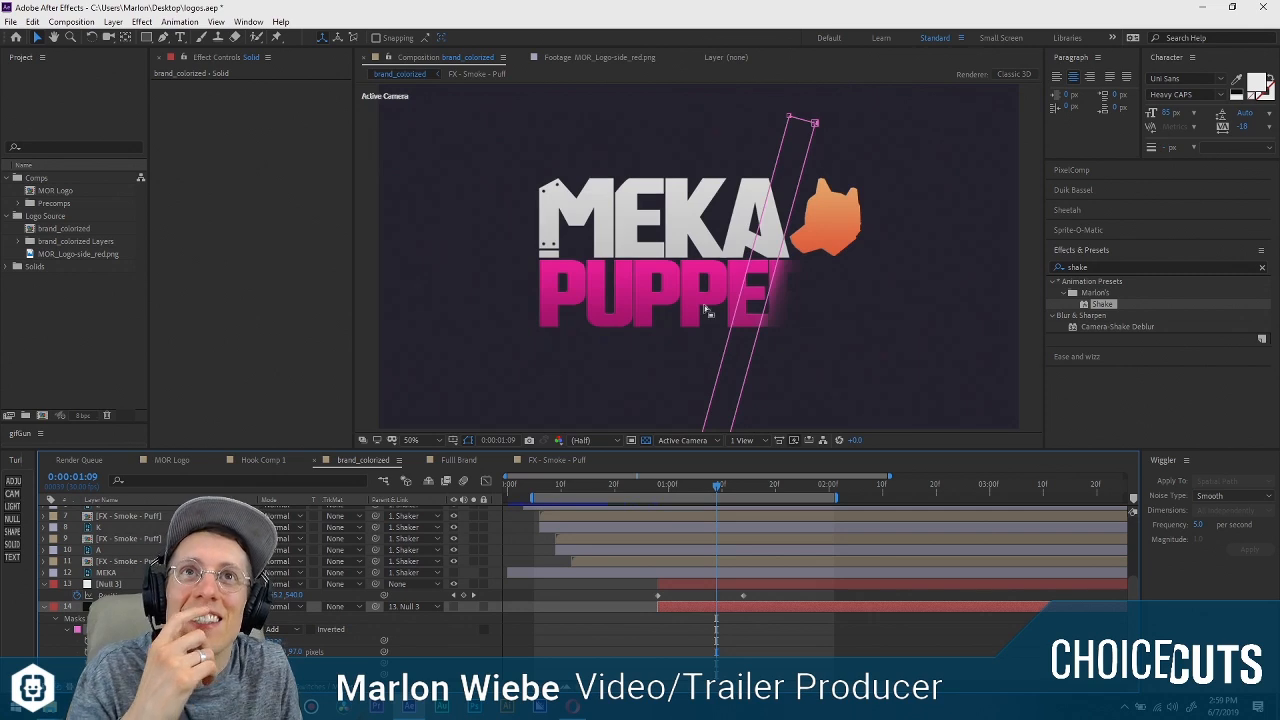
scroll(706, 311, up, 2)
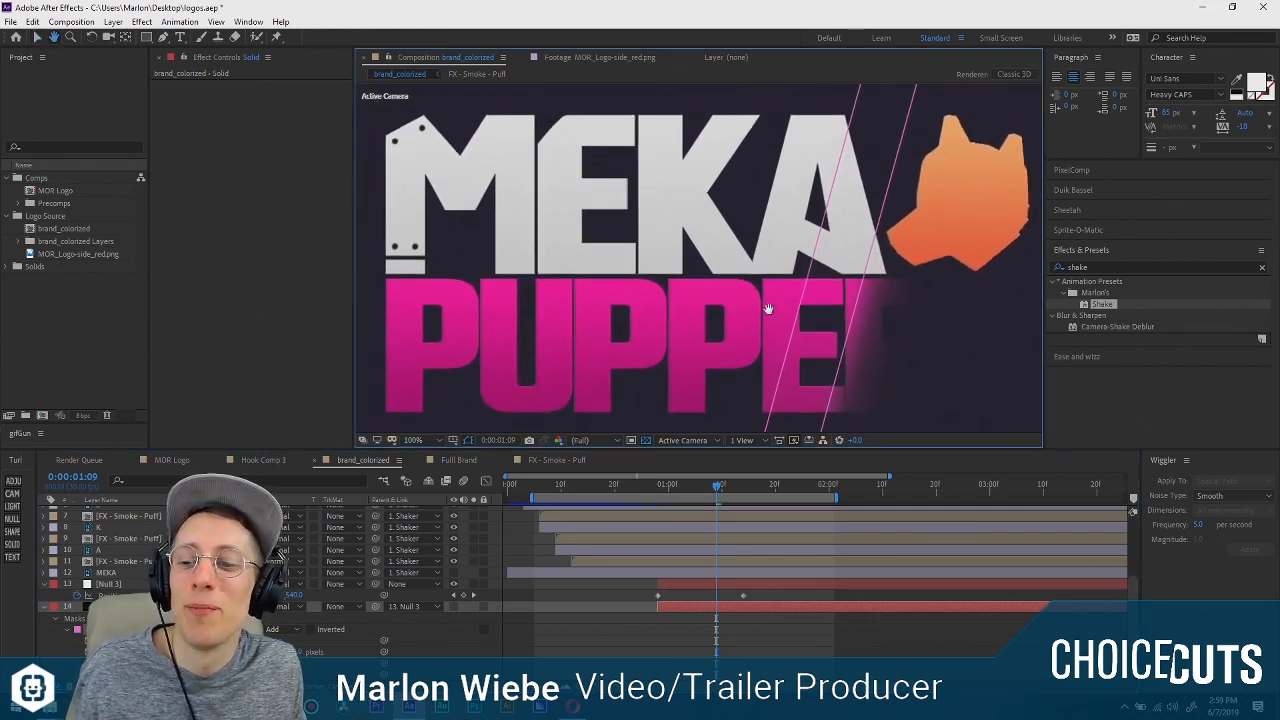
drag(768, 309, 731, 299)
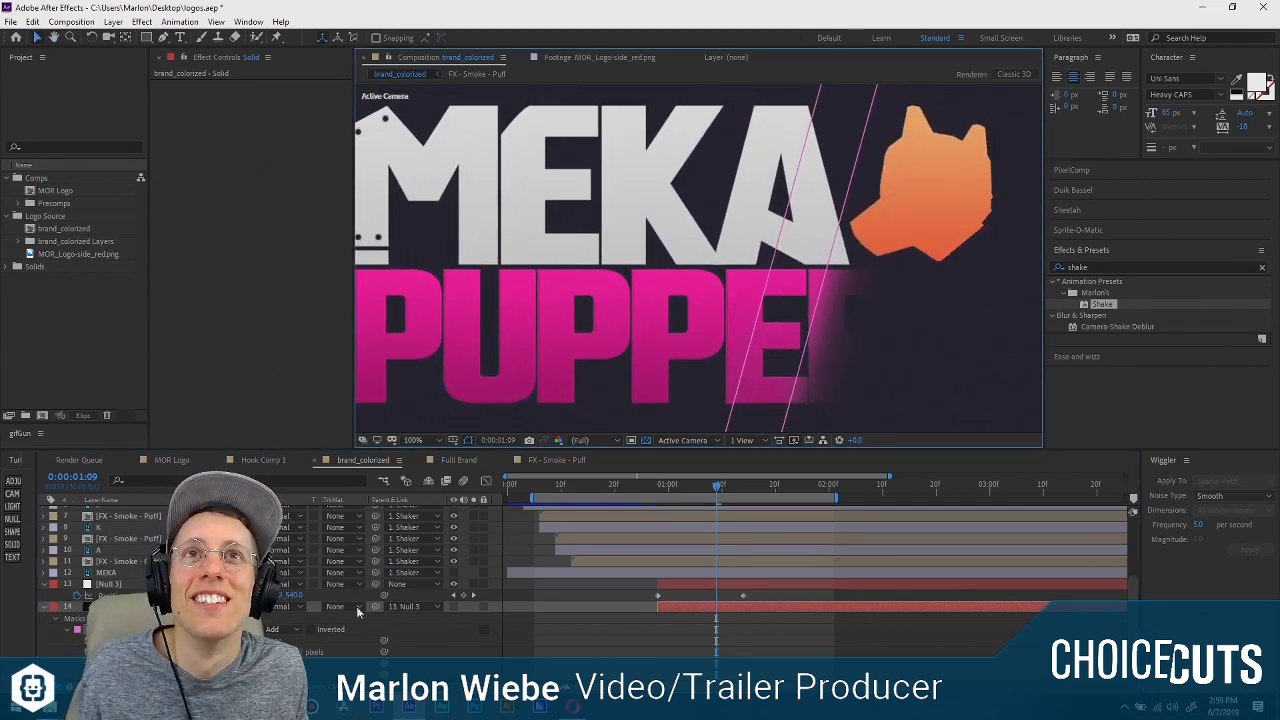
Enable the Glow effect on the Puppers Reveal layer.
click(602, 668)
click(140, 607)
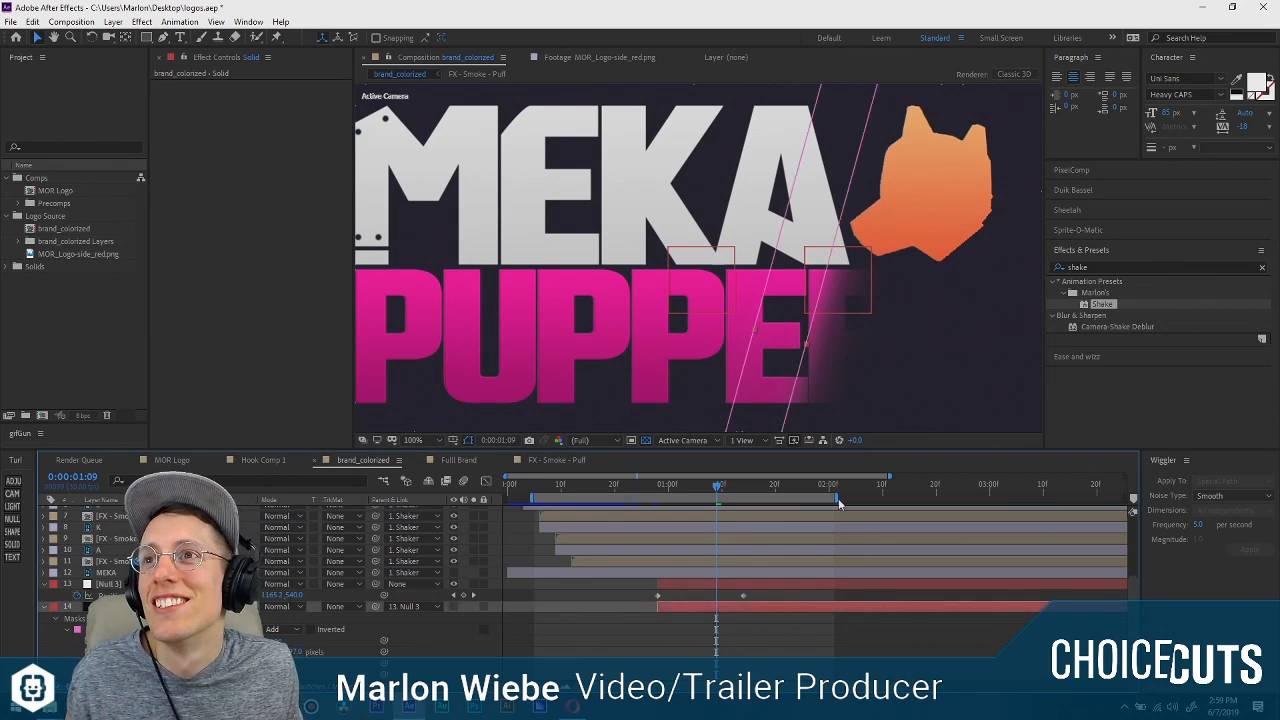
scroll(113, 566, down, 3)
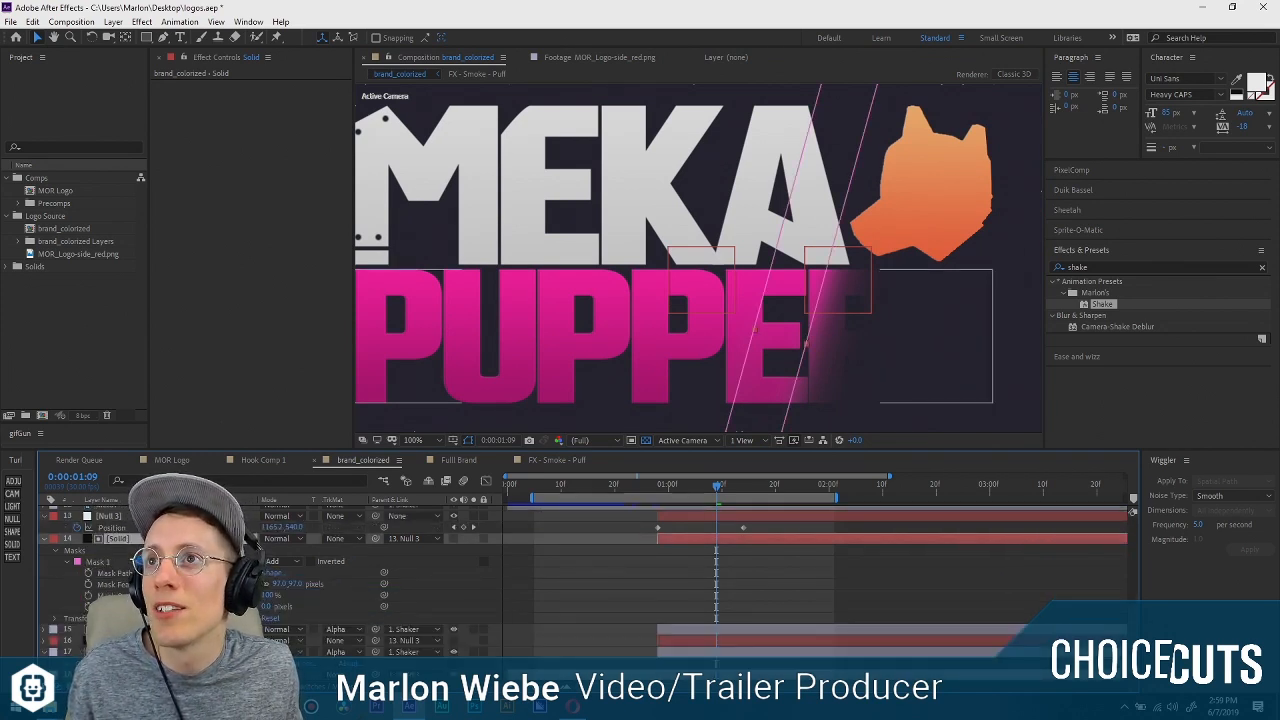
click(415, 510)
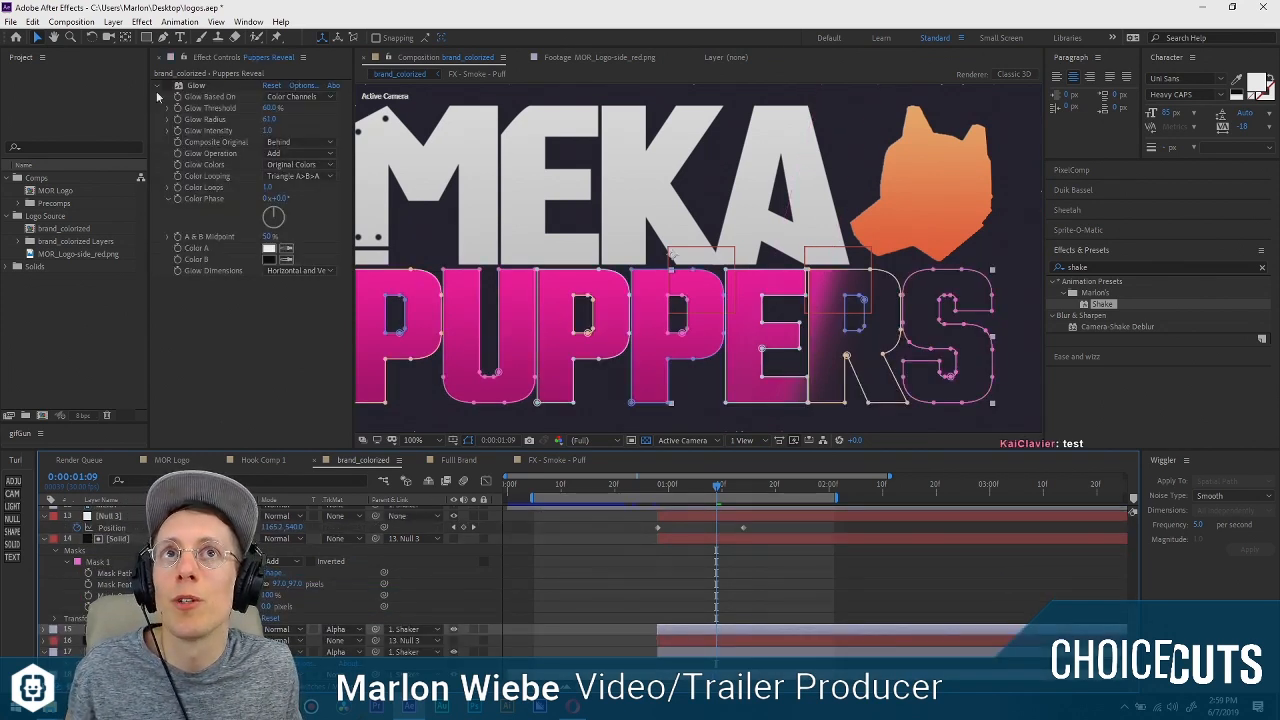
click(196, 88)
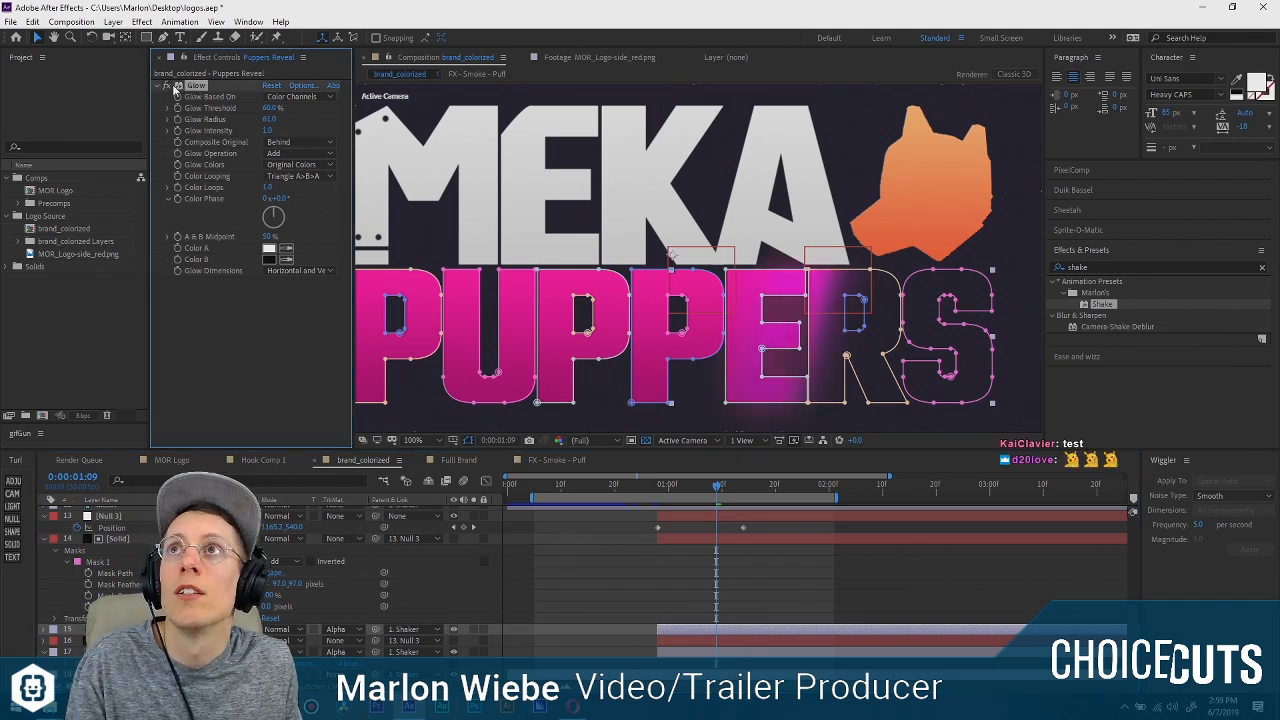
Replace the Glow effect on the Puppers Reveal layer with the Real Glow effect.
key(Delete)
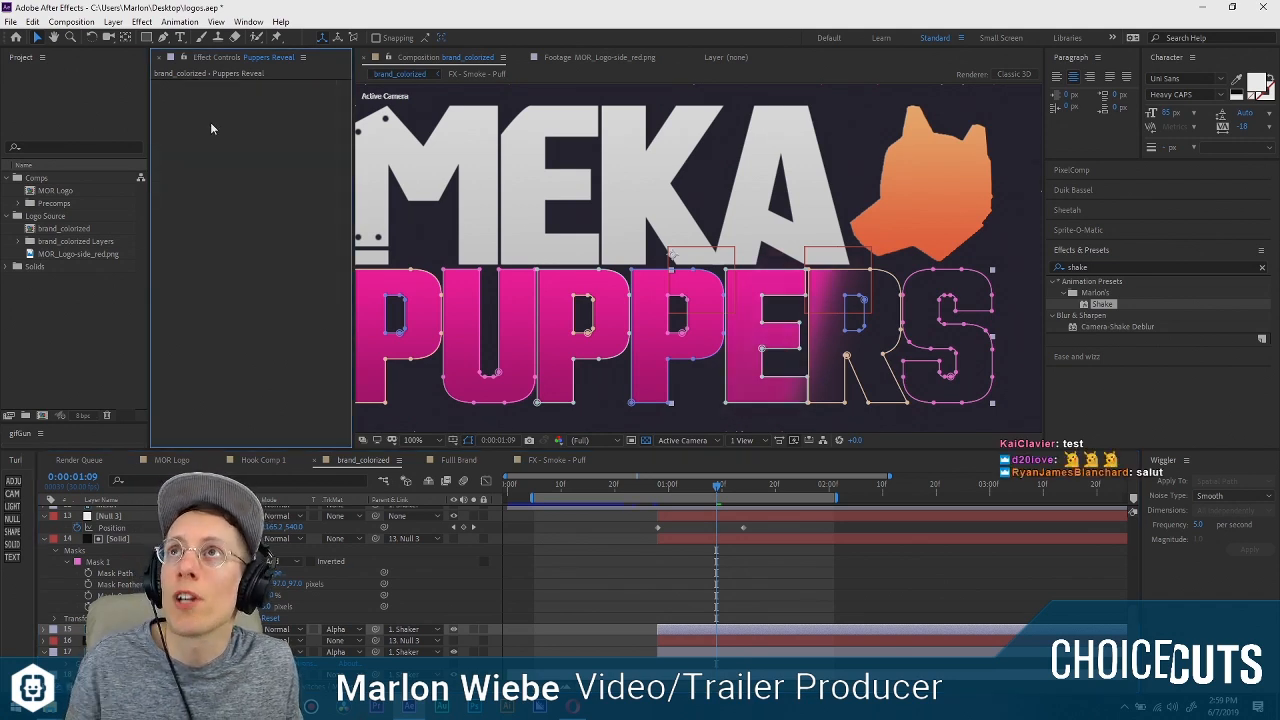
key(ctrl+space)
text(real)
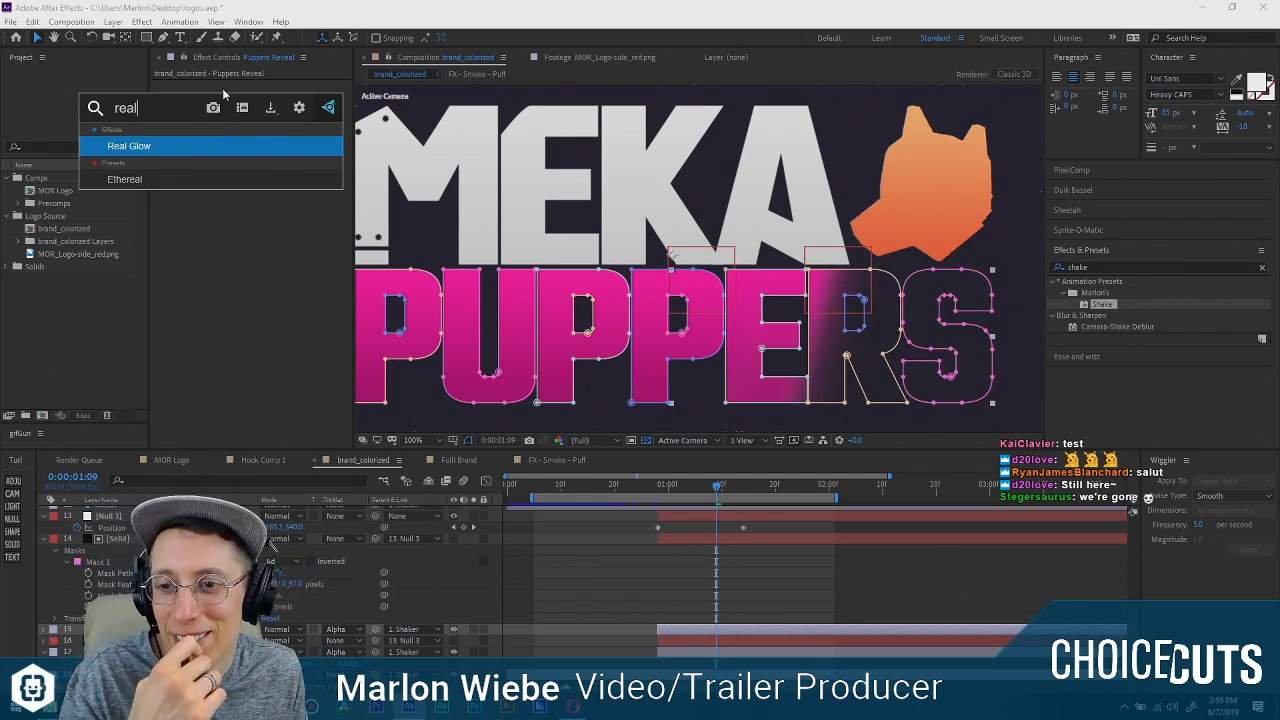
key(Return)
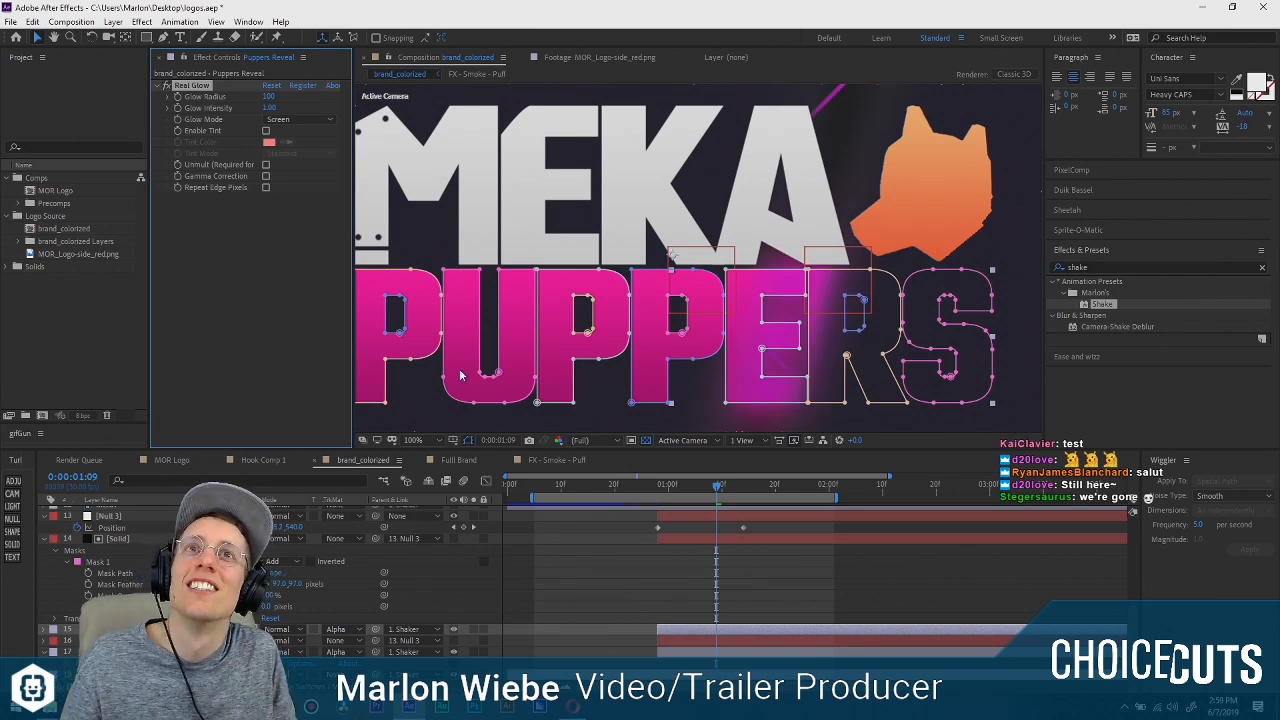
click(690, 595)
click(203, 87)
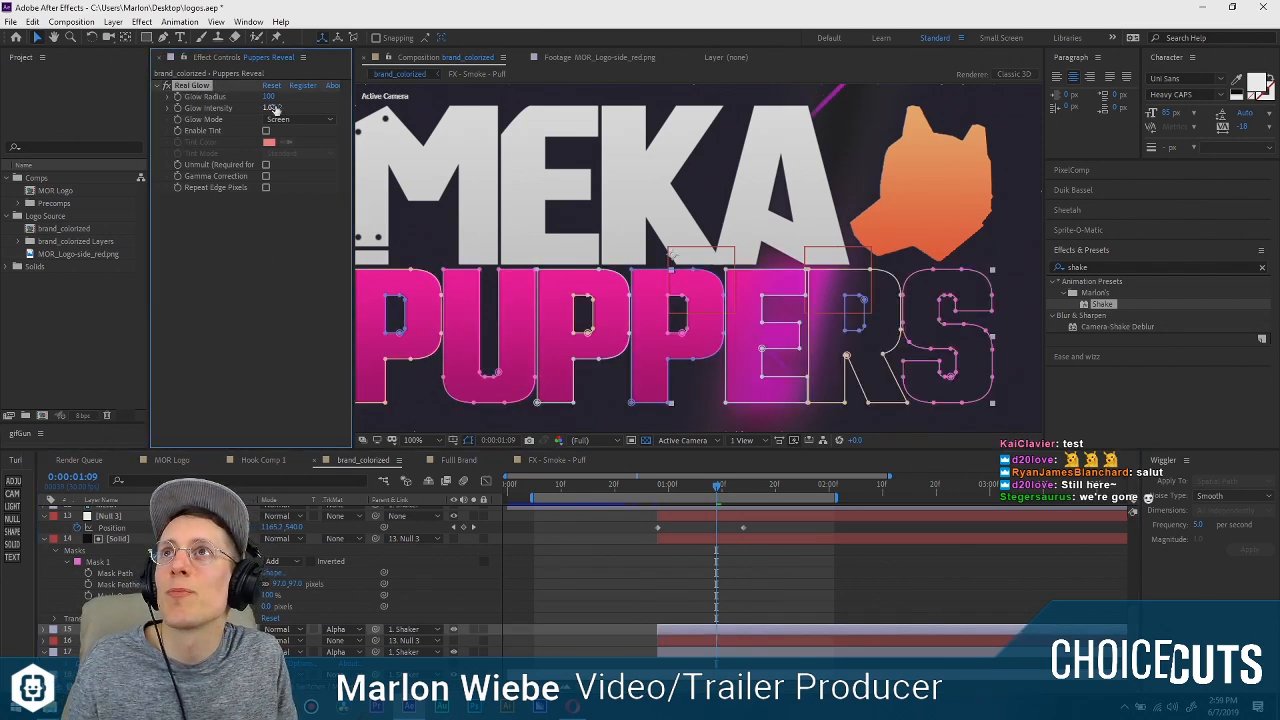
Raise Real Glow's intensity to 5.20 and inspect the glow's spread around PUPPERS, also at 0:00:01:07.
drag(290, 109, 293, 108)
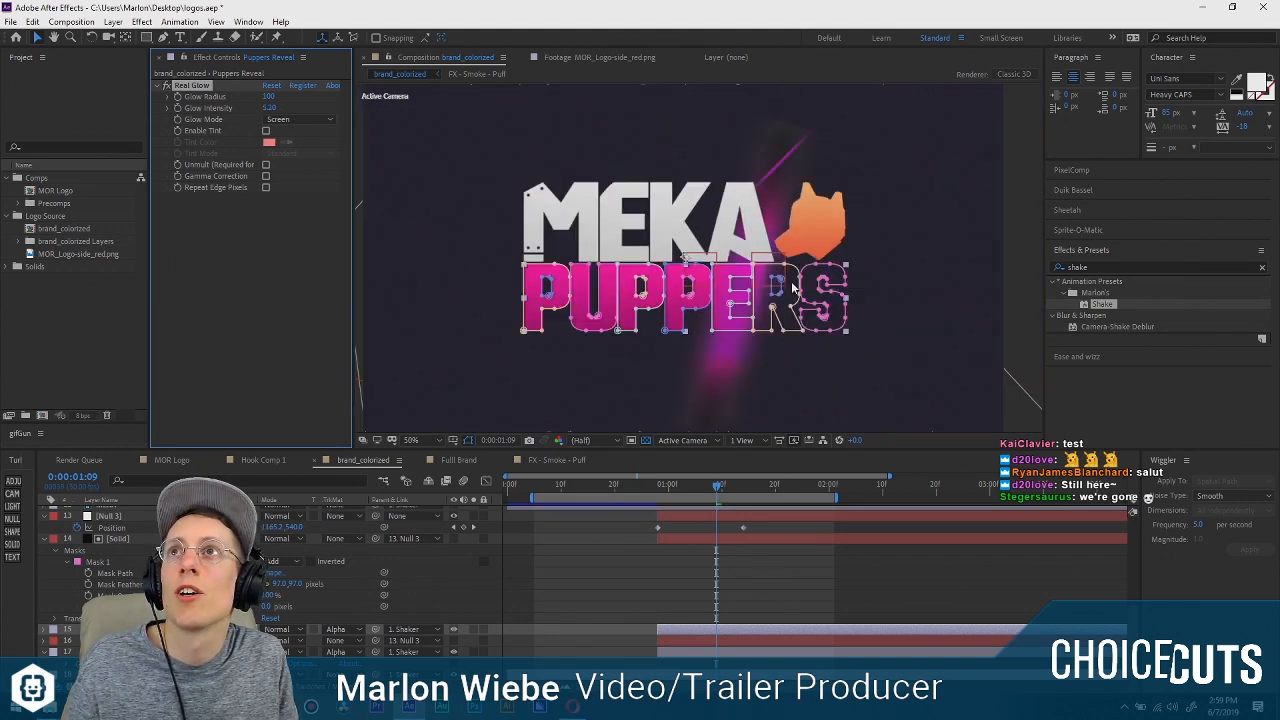
key(h)
drag(805, 287, 808, 172)
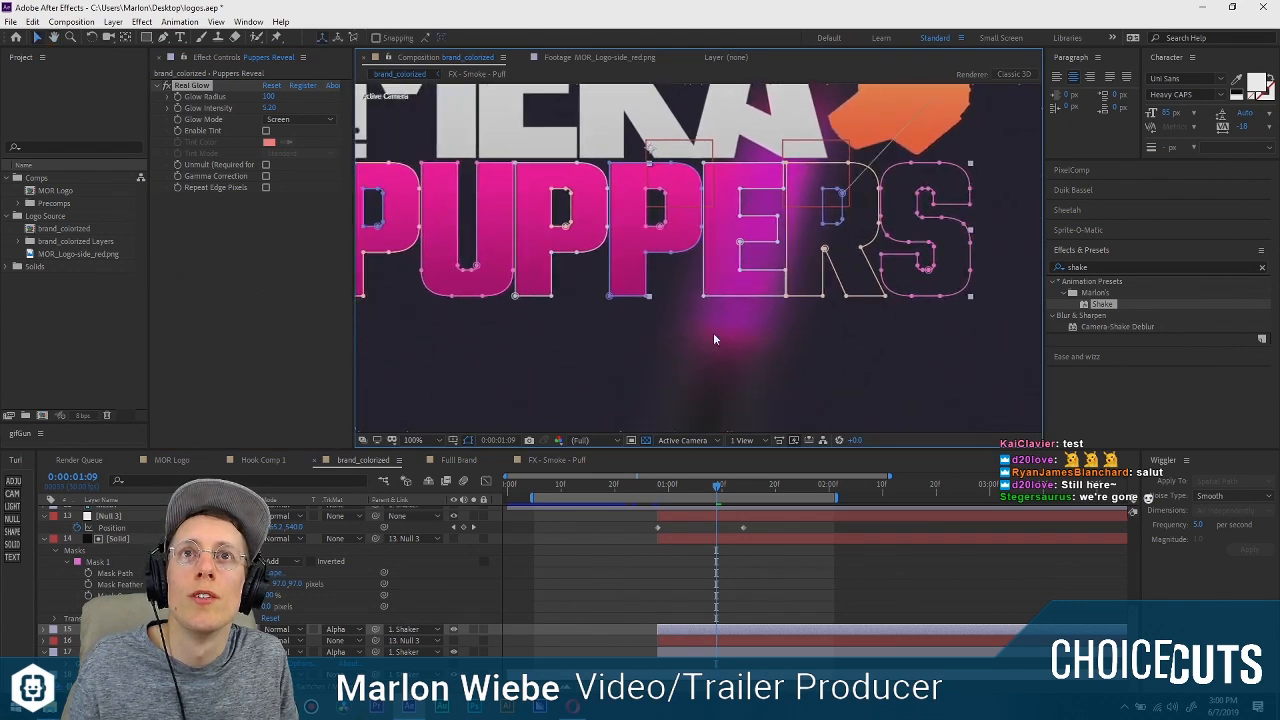
scroll(747, 278, down, 1)
drag(759, 245, 730, 288)
scroll(740, 305, up, 2)
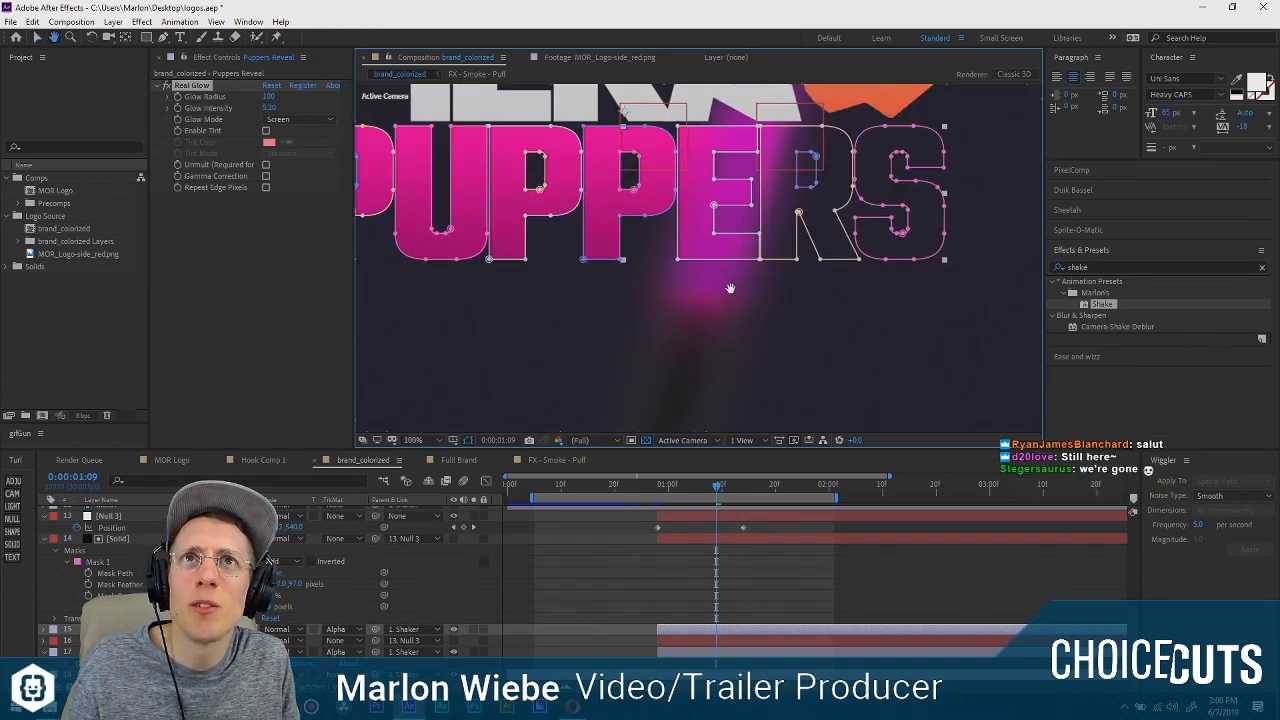
drag(753, 212, 741, 250)
click(706, 486)
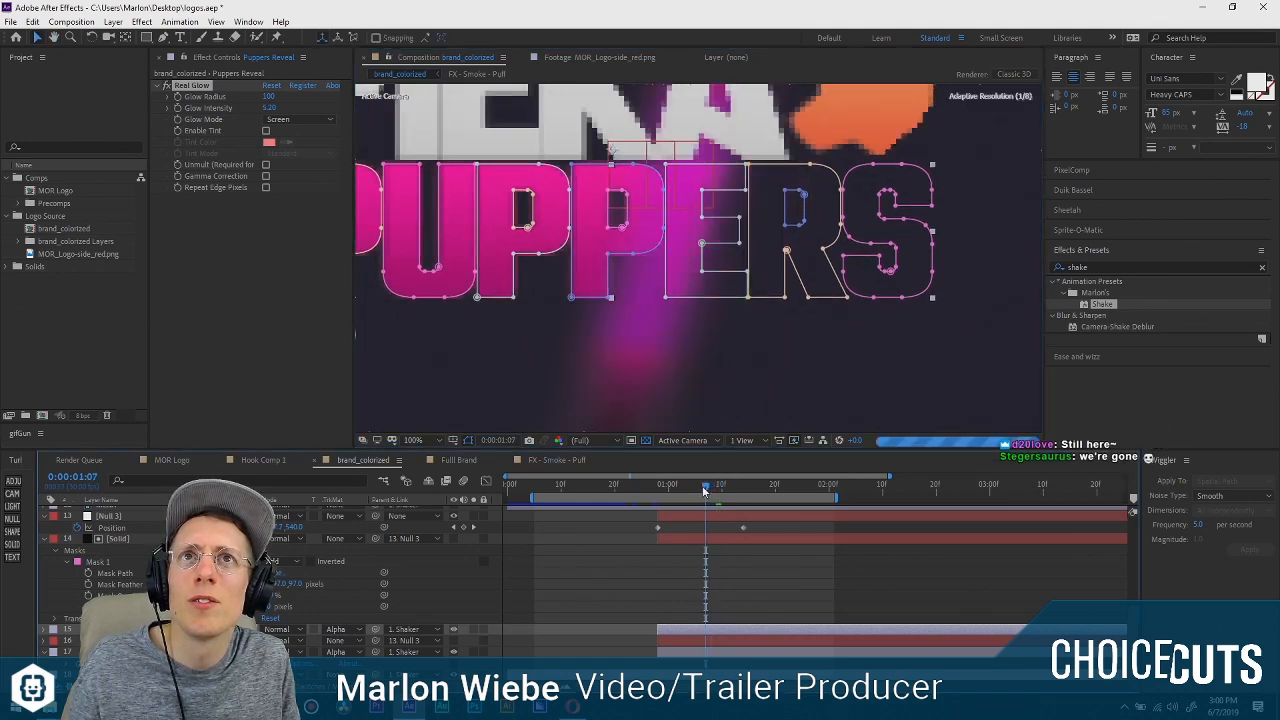
scroll(648, 308, down, 2)
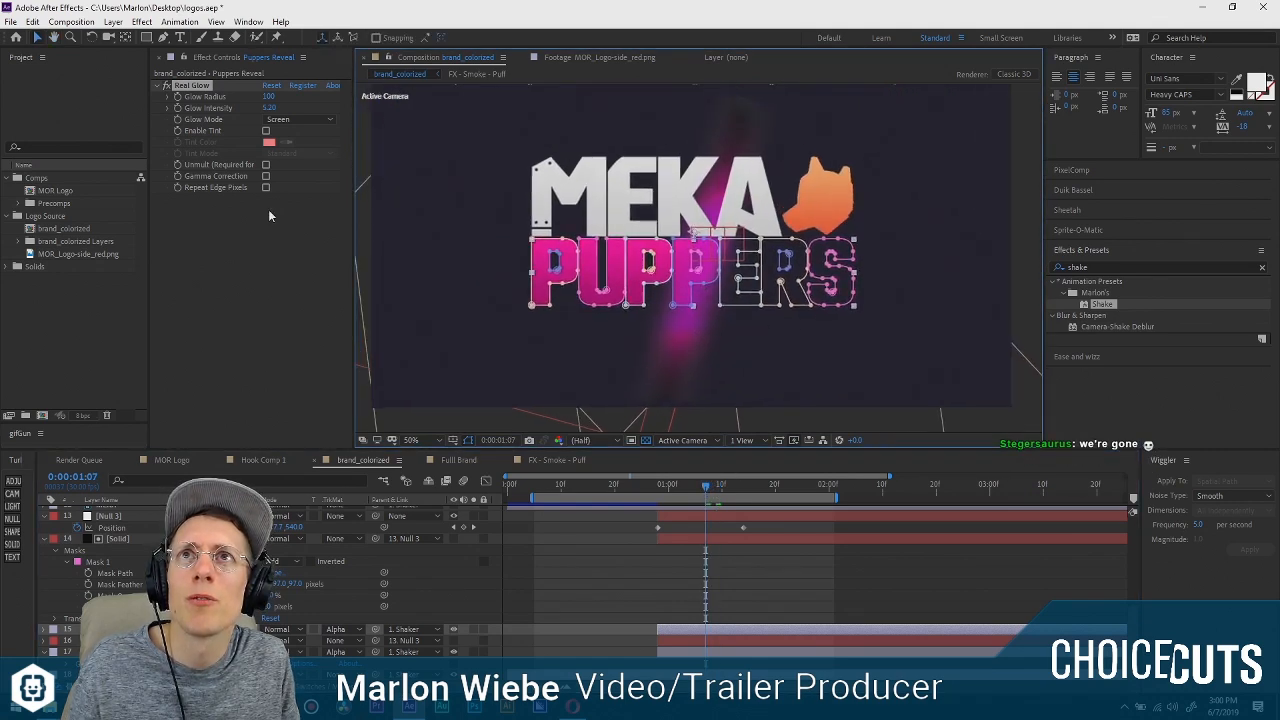
Try the Add glow mode for Real Glow and return it to Screen.
click(278, 119)
click(286, 152)
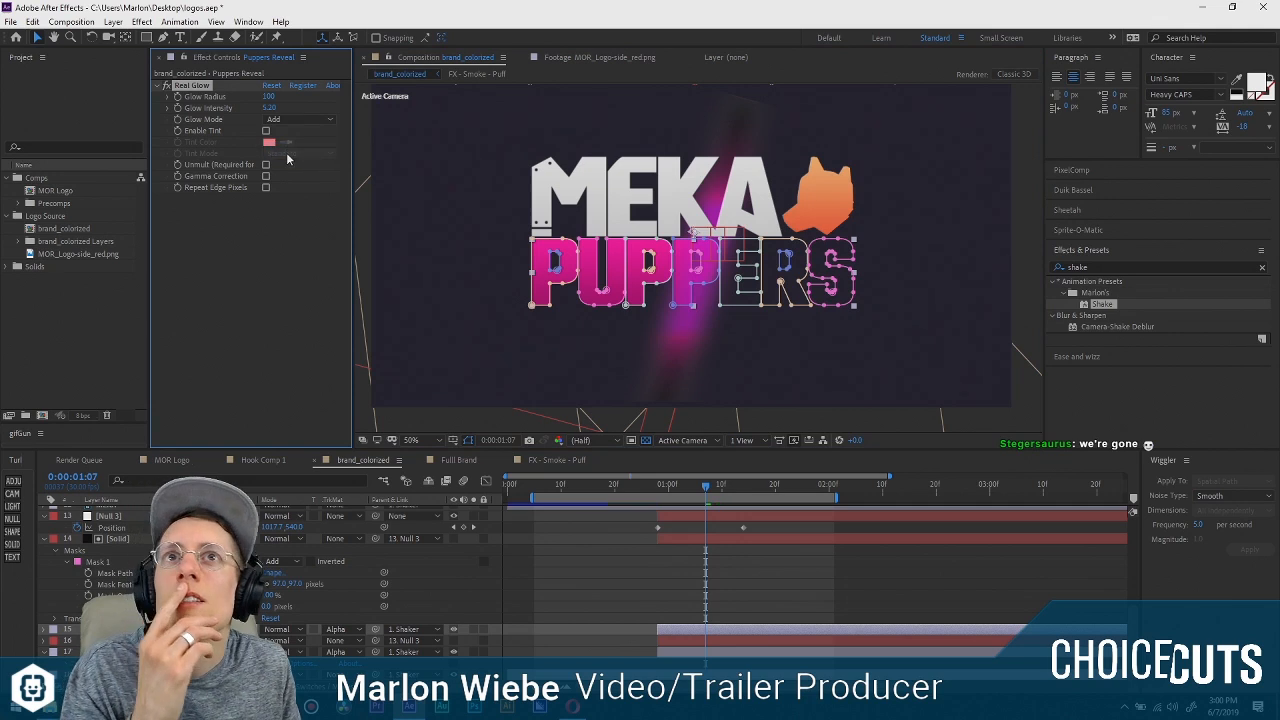
click(290, 119)
click(296, 134)
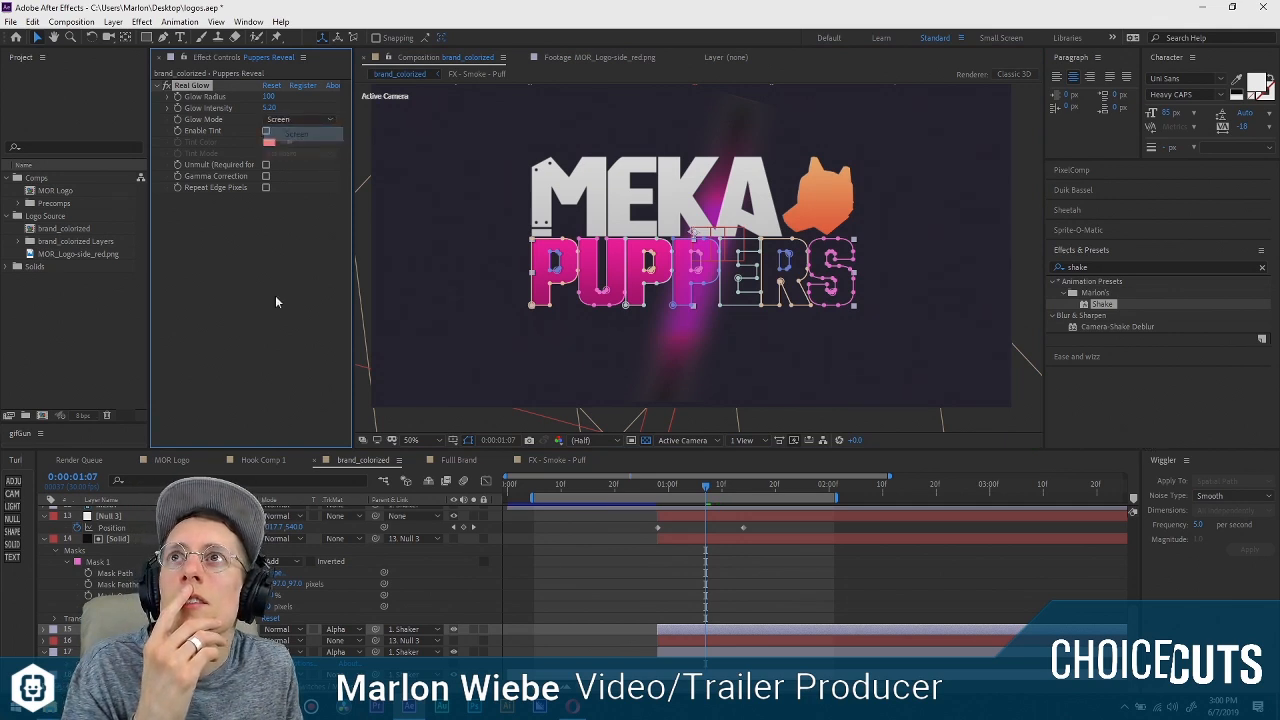
Solo the Puppers Reveal layer briefly to examine its glowing band and the edges of its matte.
click(473, 629)
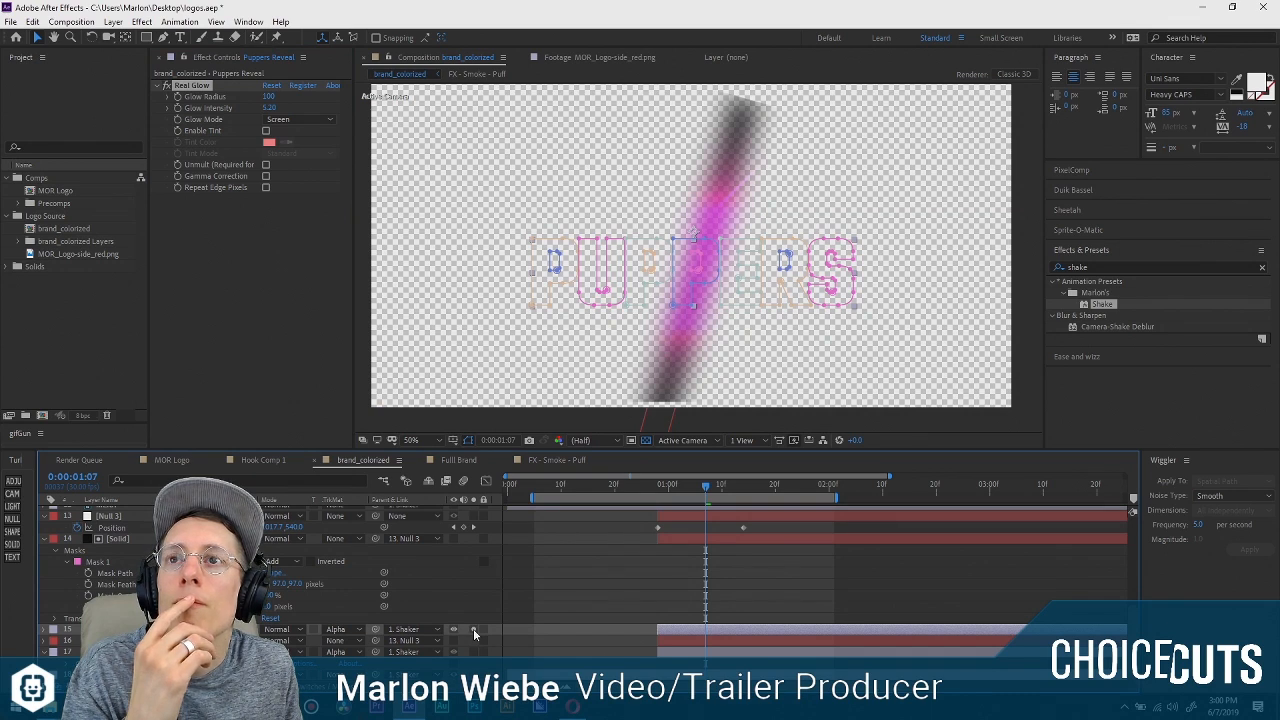
click(473, 629)
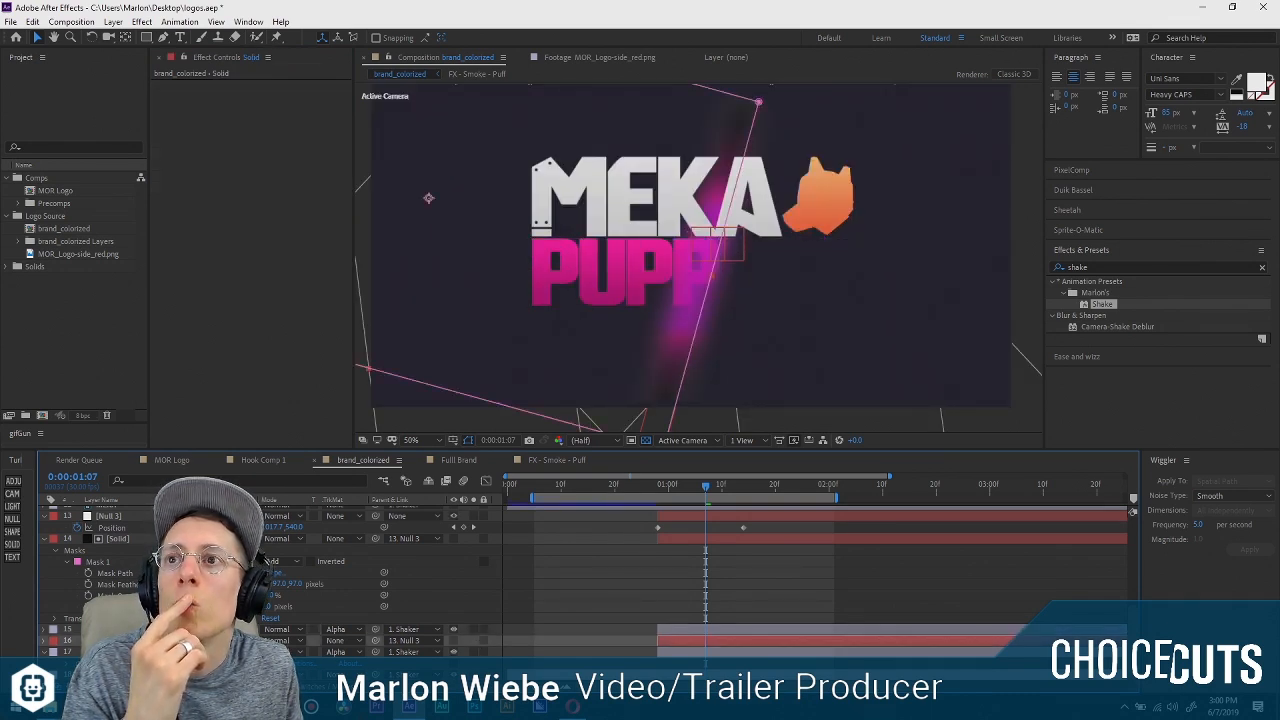
click(691, 298)
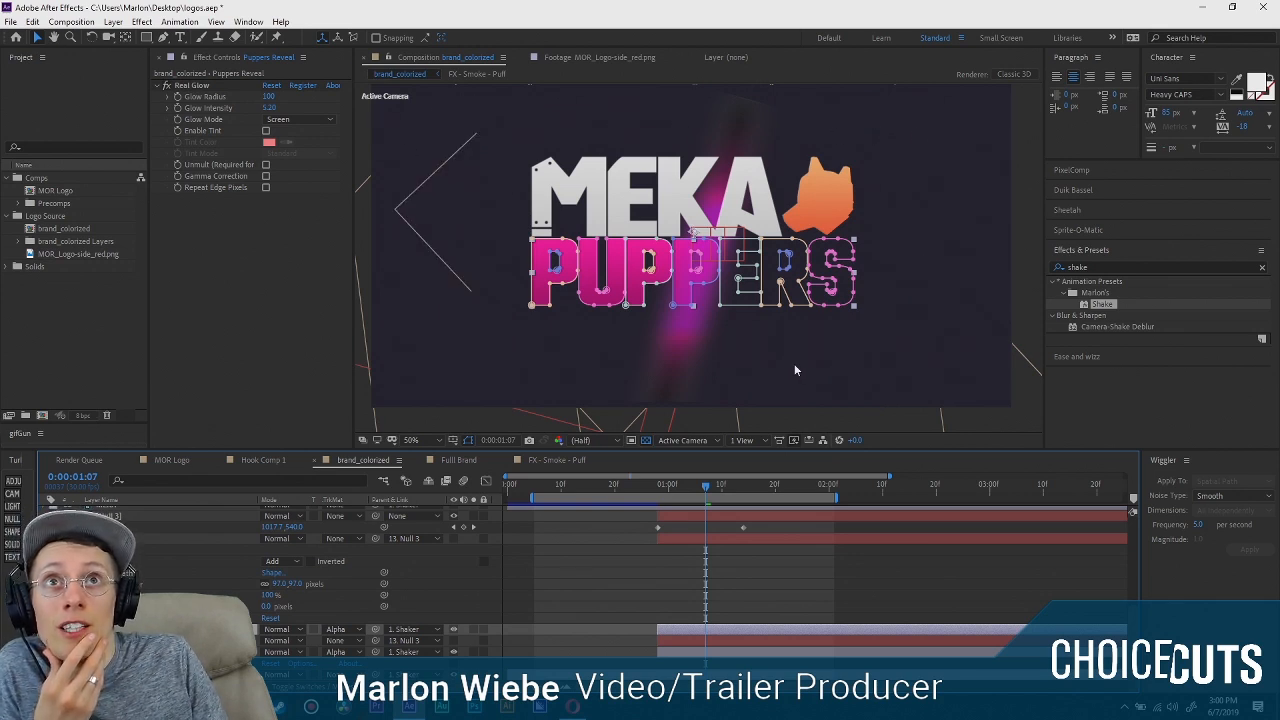
Try to pre-compose the Puppers Reveal layer, check the result in brand_colorized, and undo it.
right_click(120, 516)
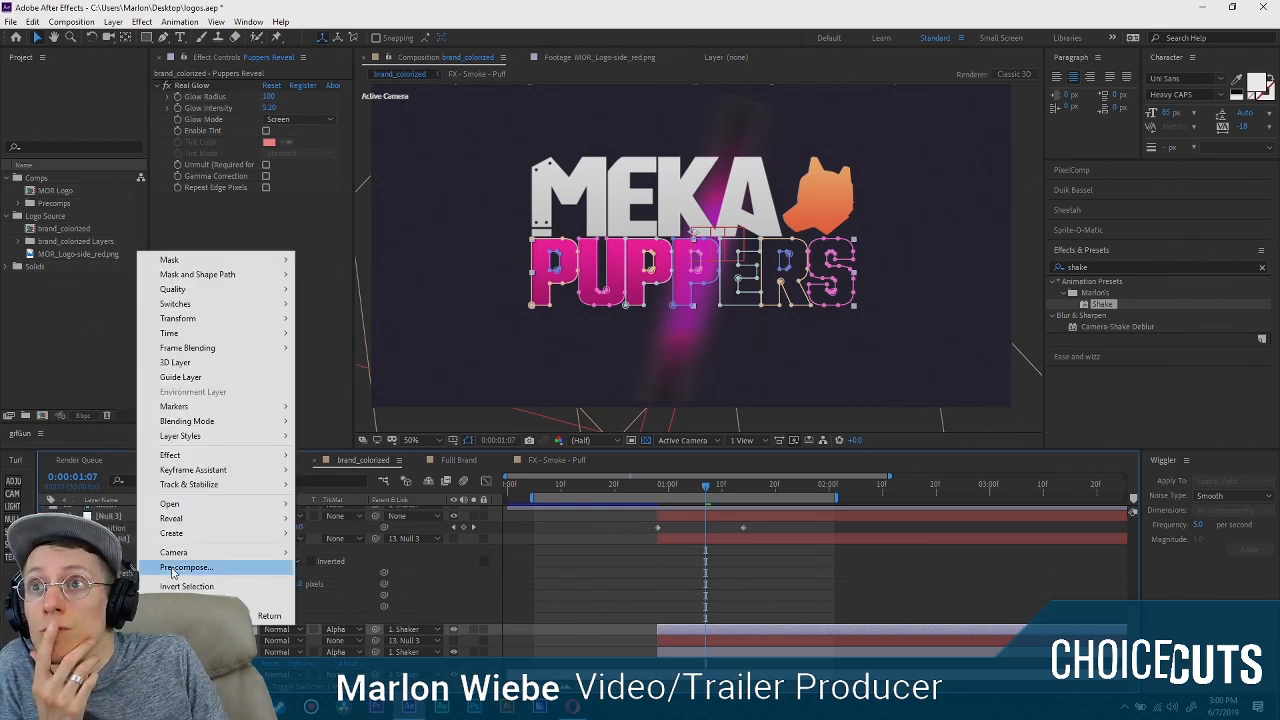
click(186, 567)
click(549, 406)
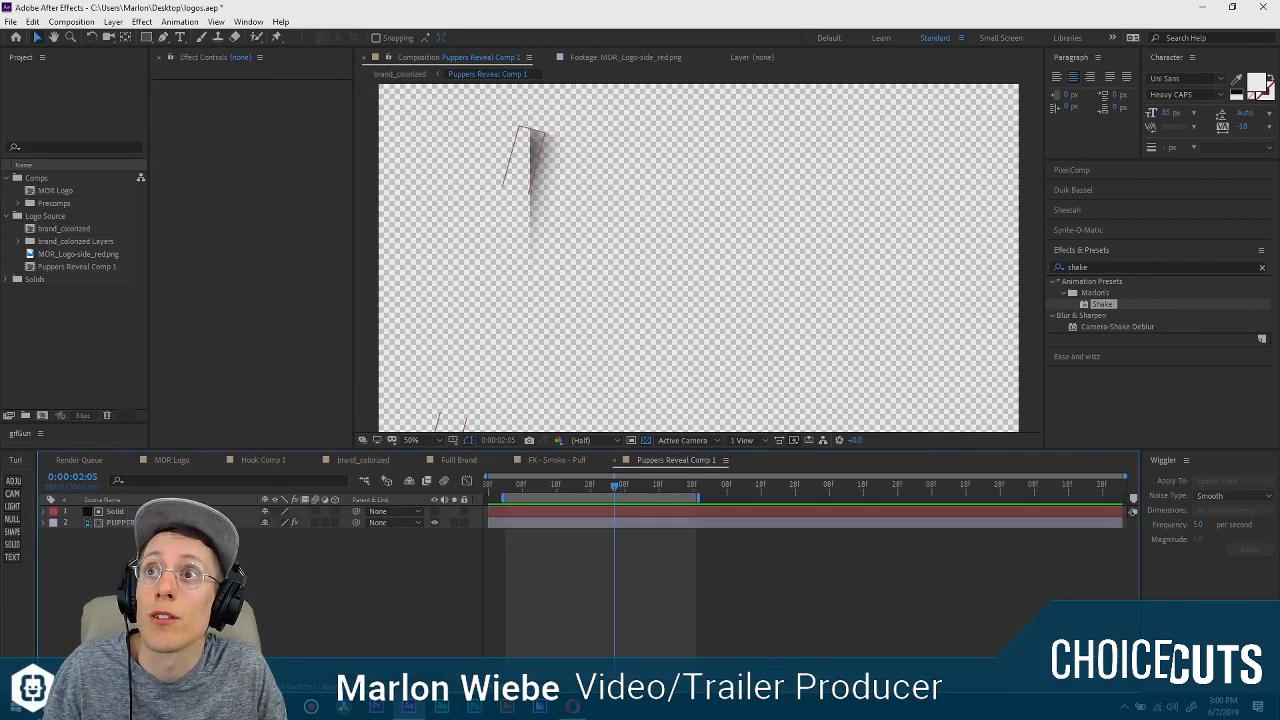
click(400, 74)
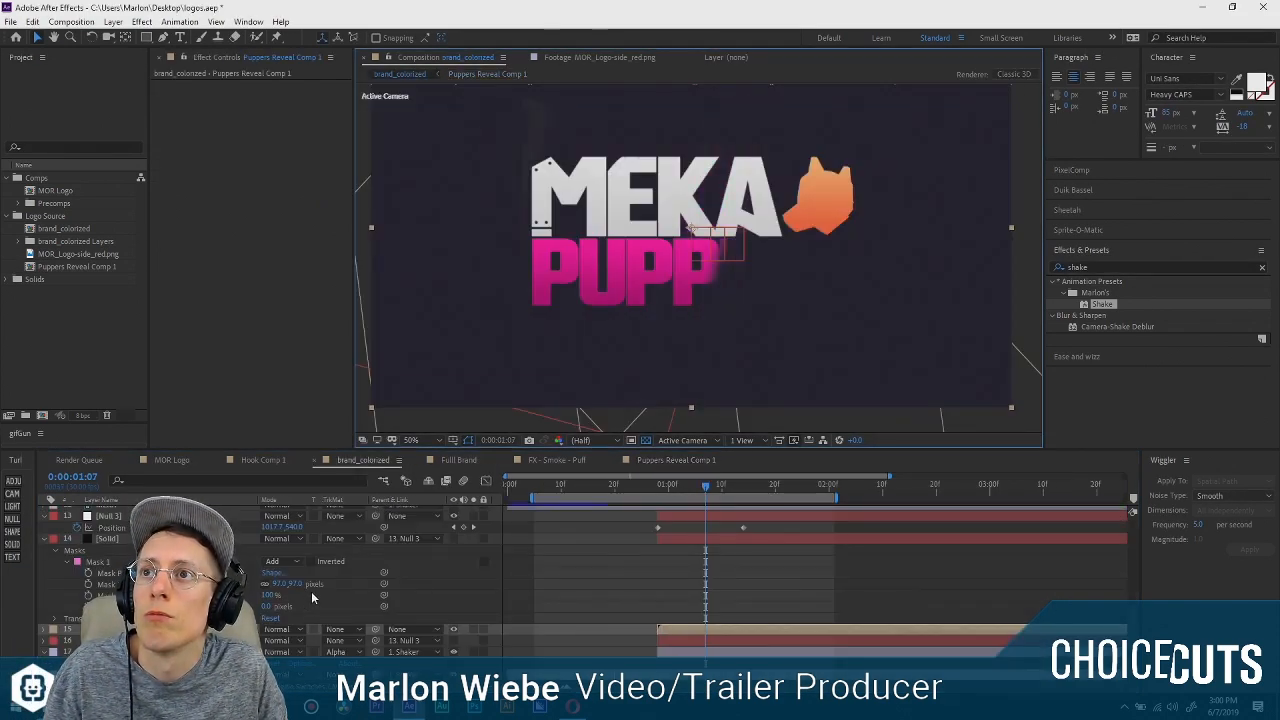
key(ctrl+z)
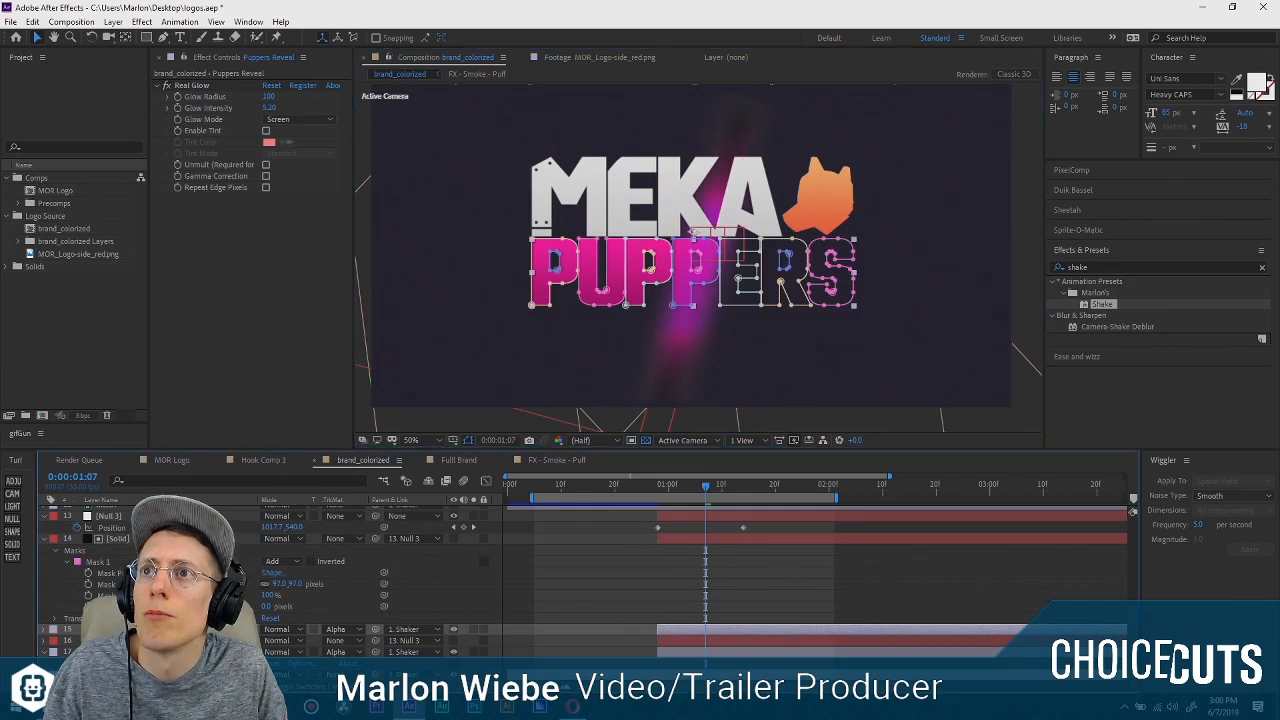
Pre-compose the Puppers Reveal layer, moving all attributes into the new composition and opening it.
right_click(168, 630)
click(222, 571)
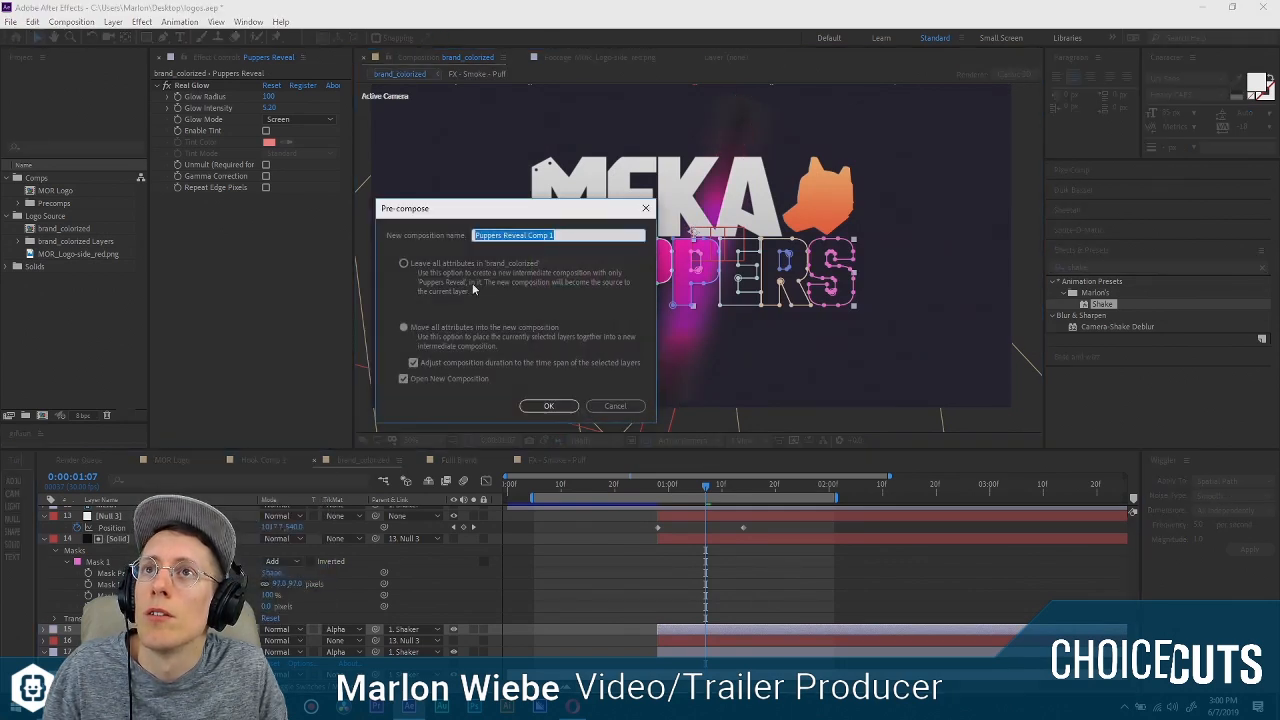
click(546, 407)
Inside the new precomp, delete the matte solid and remove Real Glow from the PUPPERS layer.
key(period)
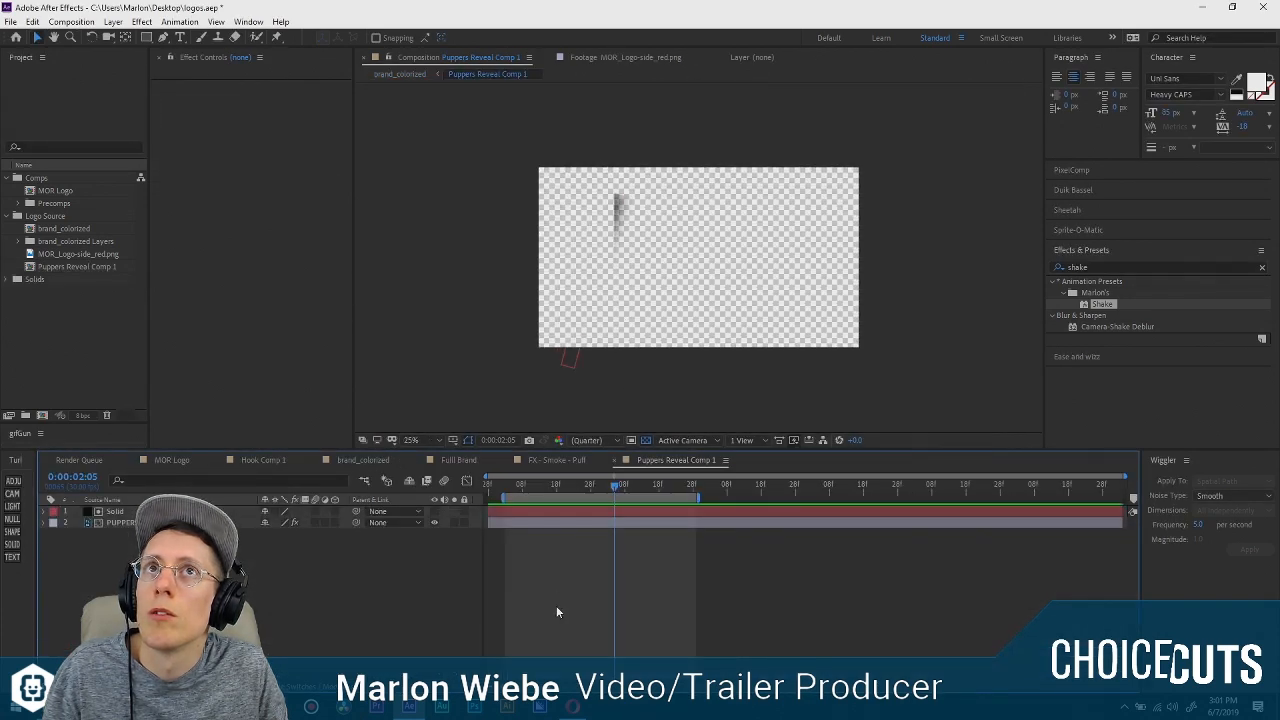
click(115, 511)
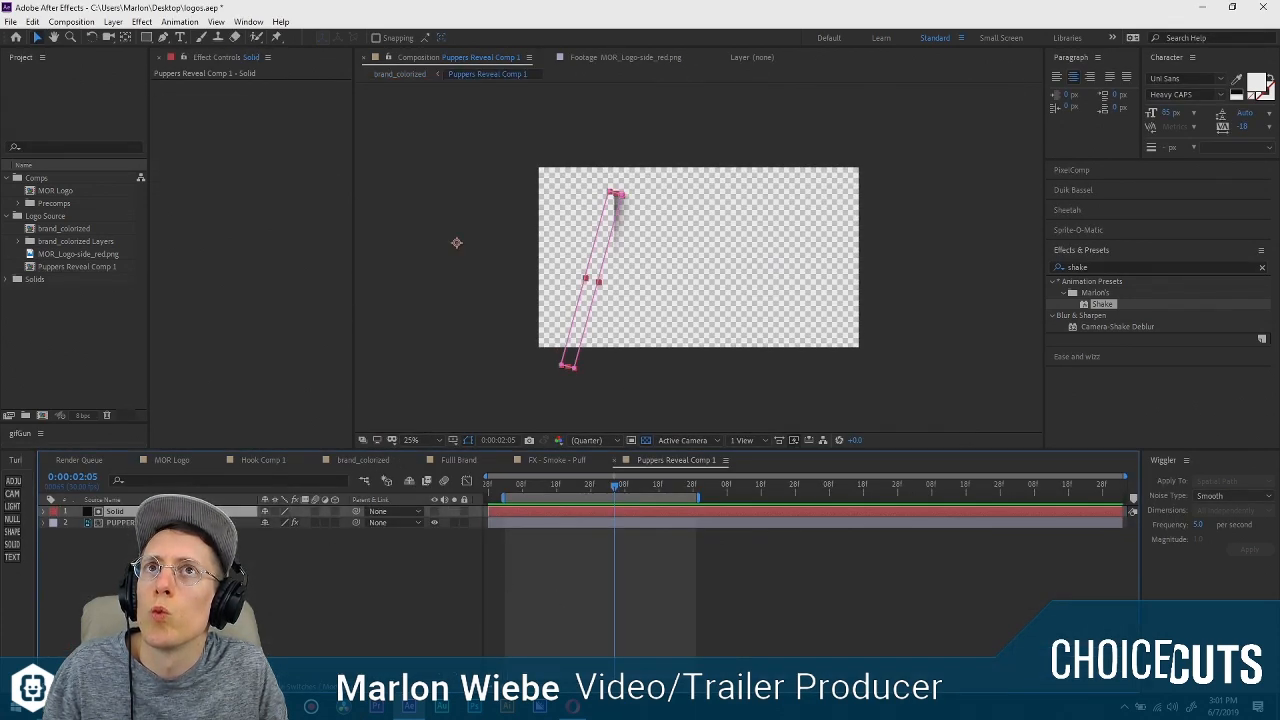
key(Delete)
click(120, 511)
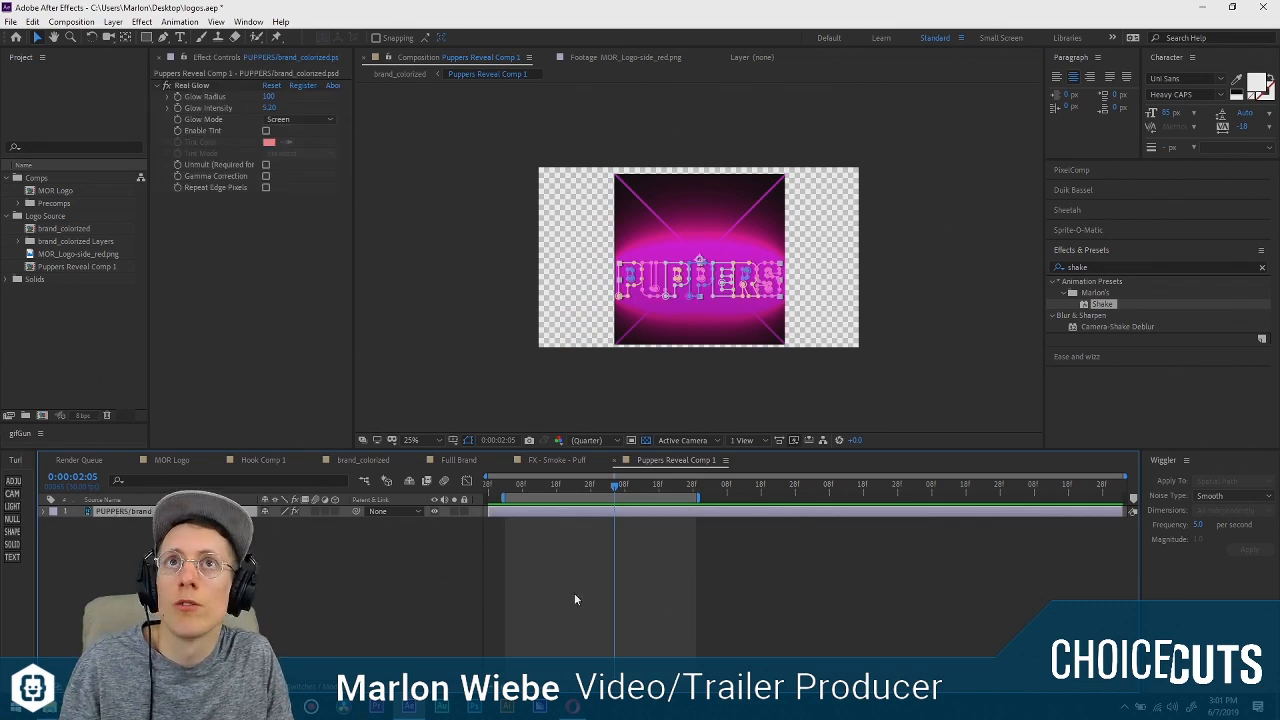
click(193, 87)
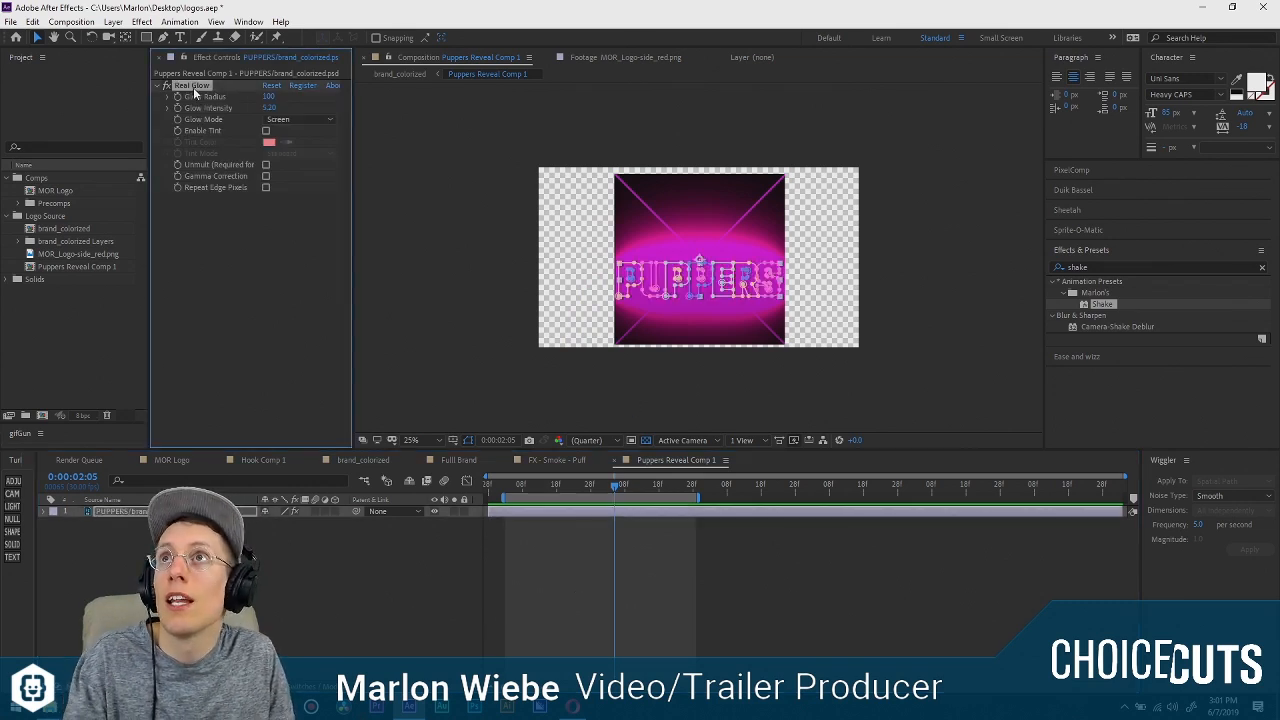
key(Delete)
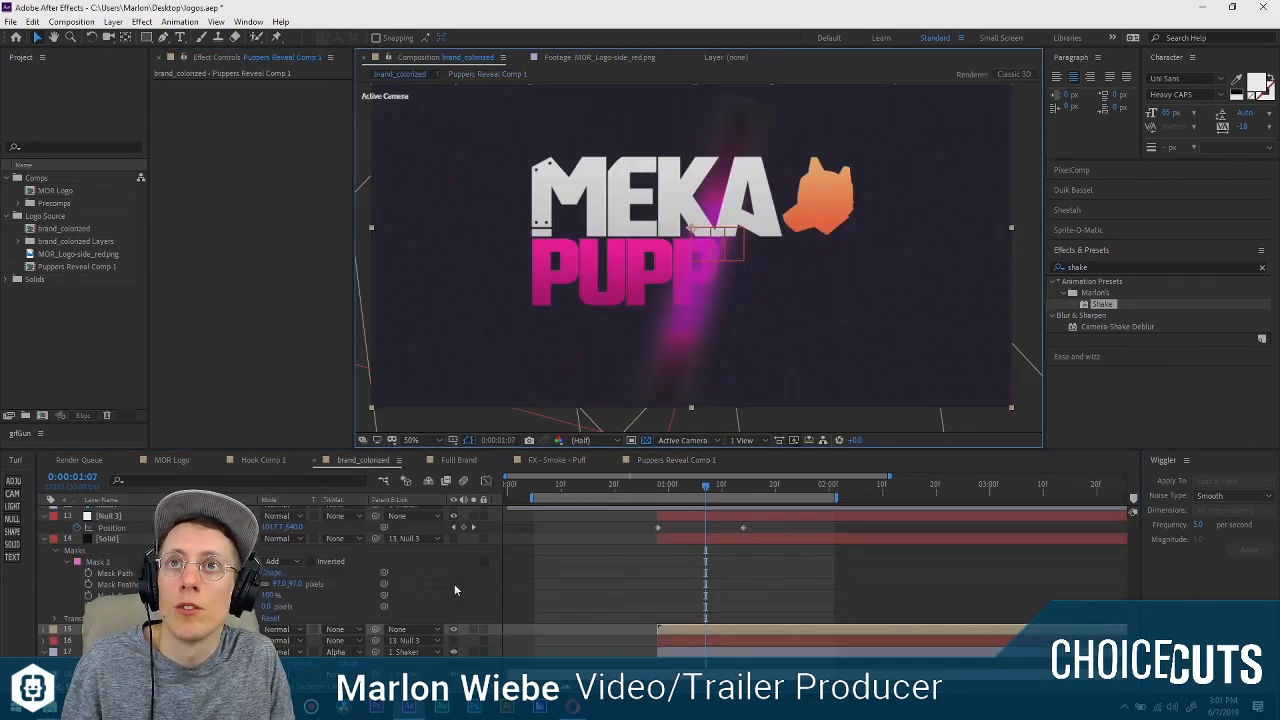
In brand_colorized, apply Real Glow to the Puppers Reveal precomp layer, and open and dismiss the effect's registration dialog.
click(138, 539)
click(138, 629)
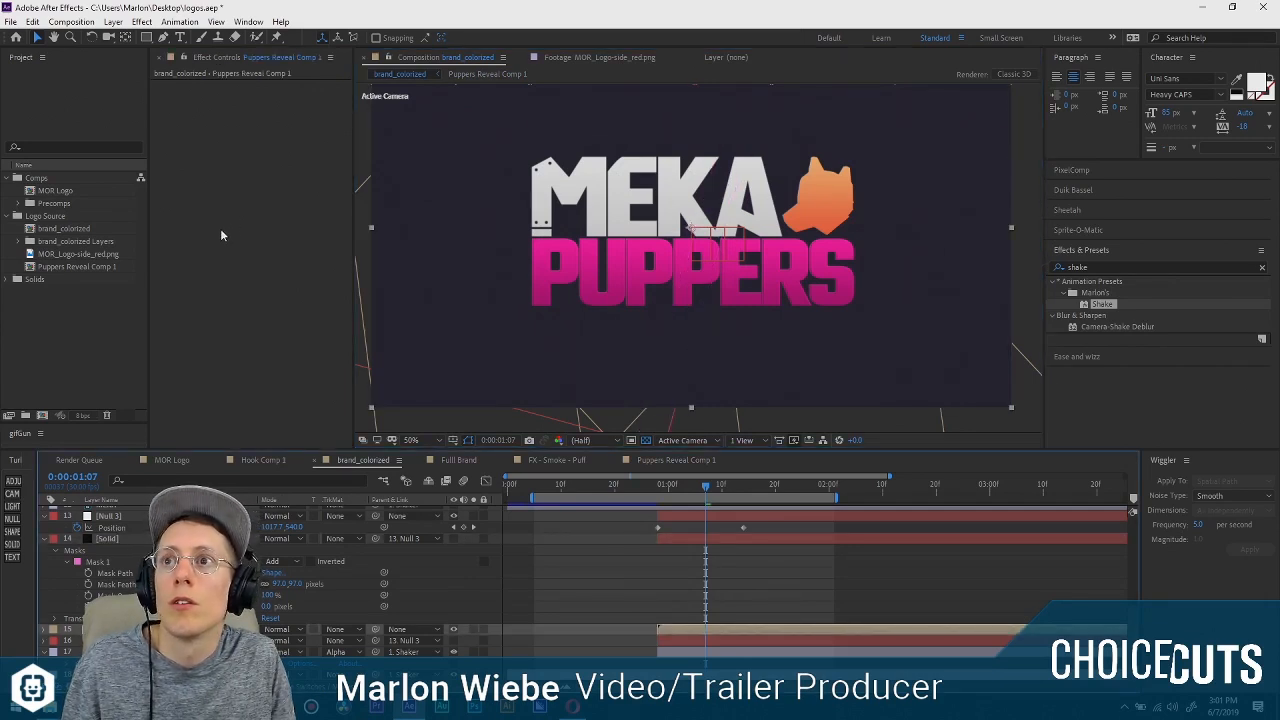
key(ctrl+space)
text(real)
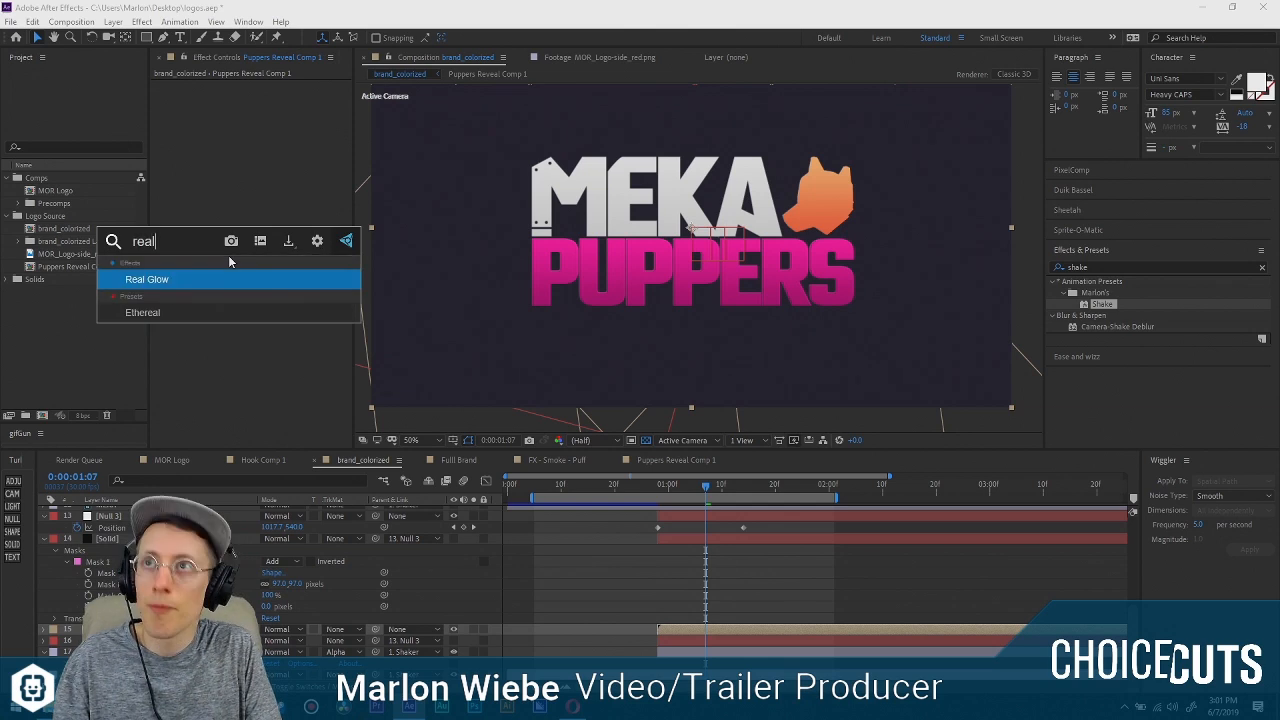
key(Return)
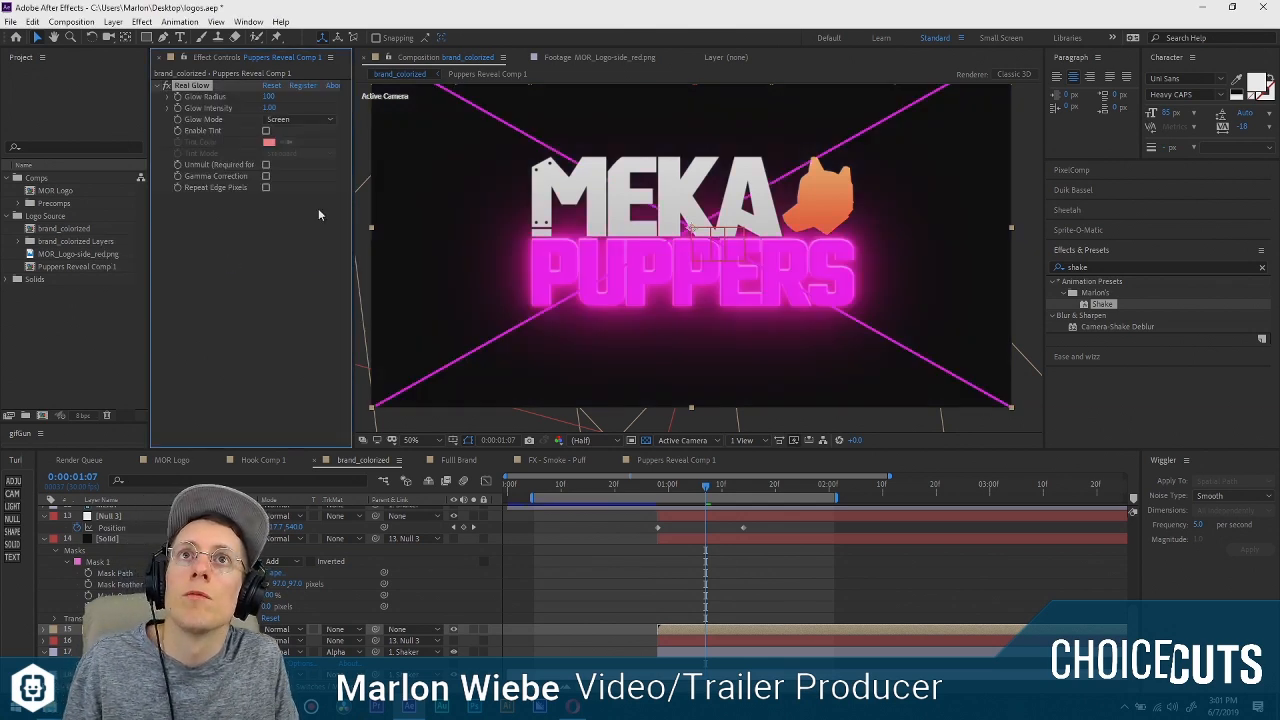
click(303, 86)
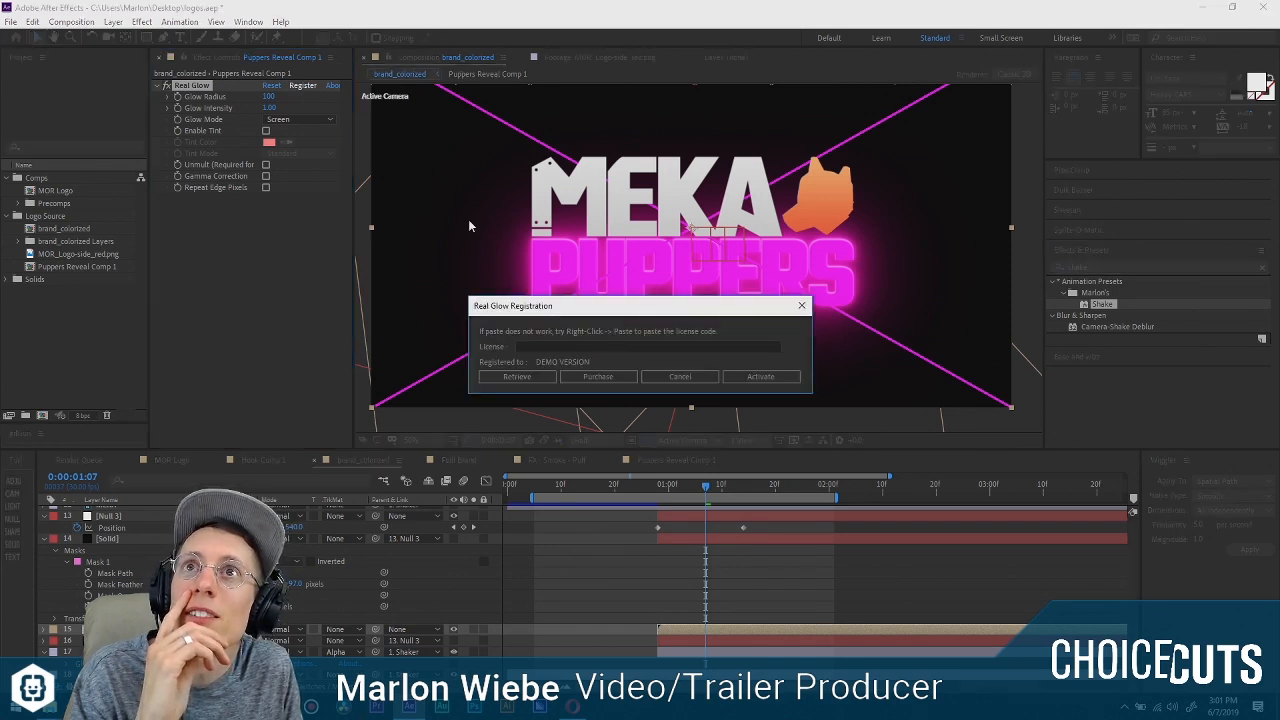
click(801, 305)
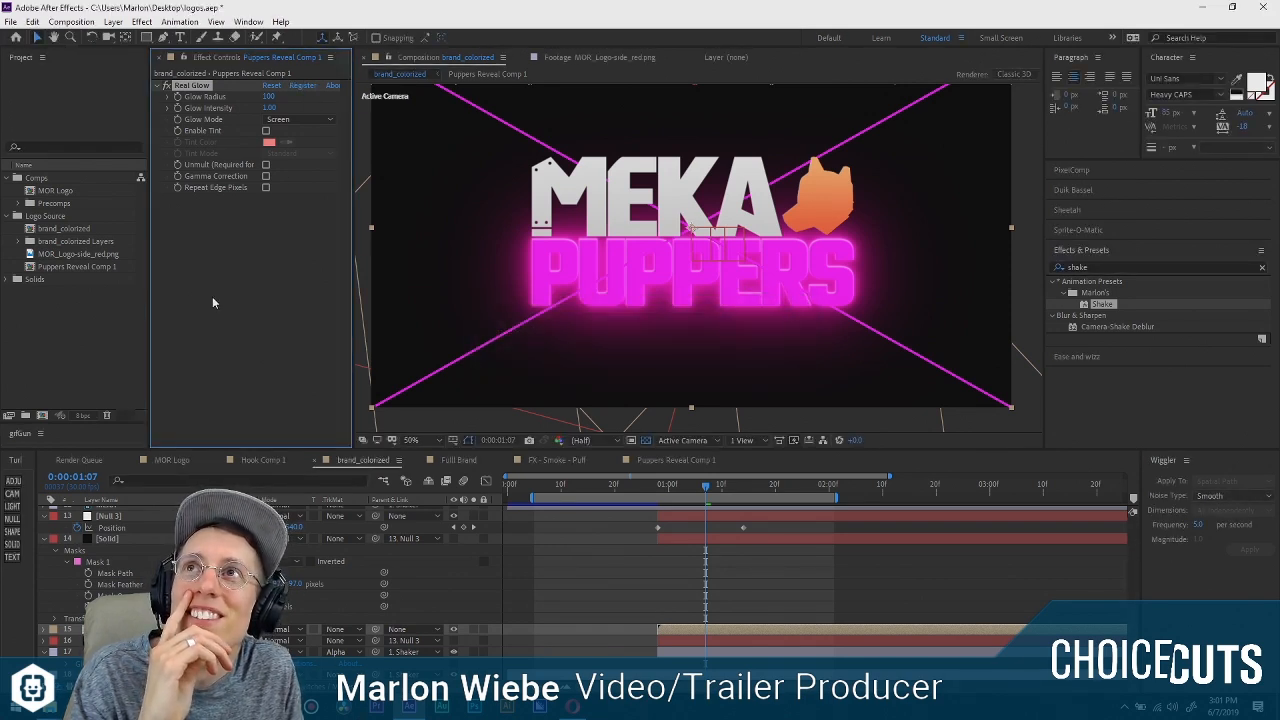
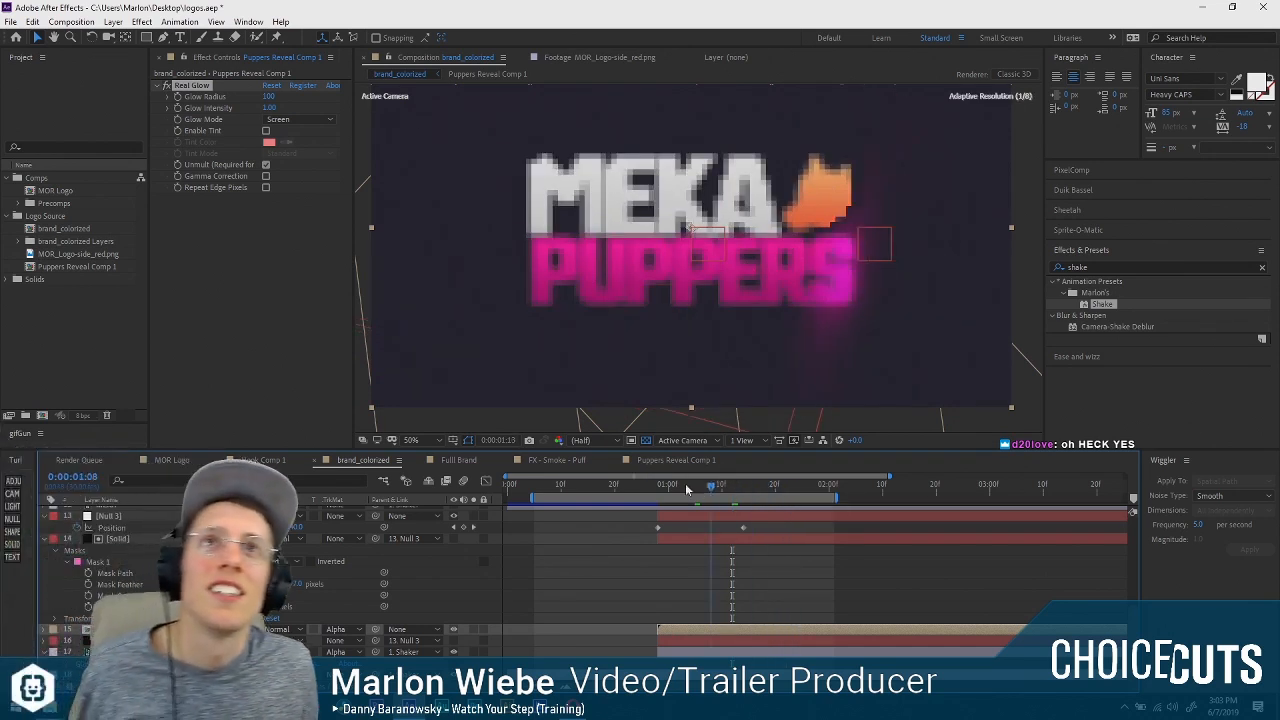
Play back the glowing PUPPERS reveal in brand_colorized and park the playhead partway through it at 0:00:01:06.
key(space)
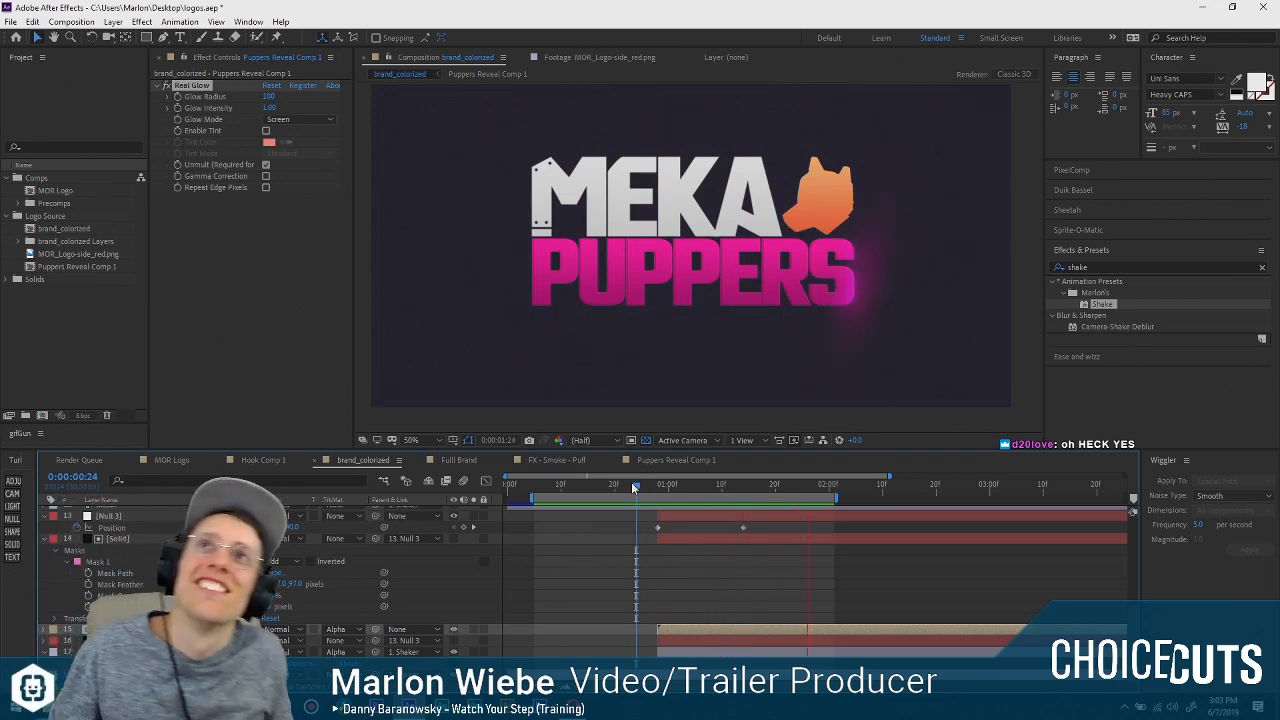
key(space)
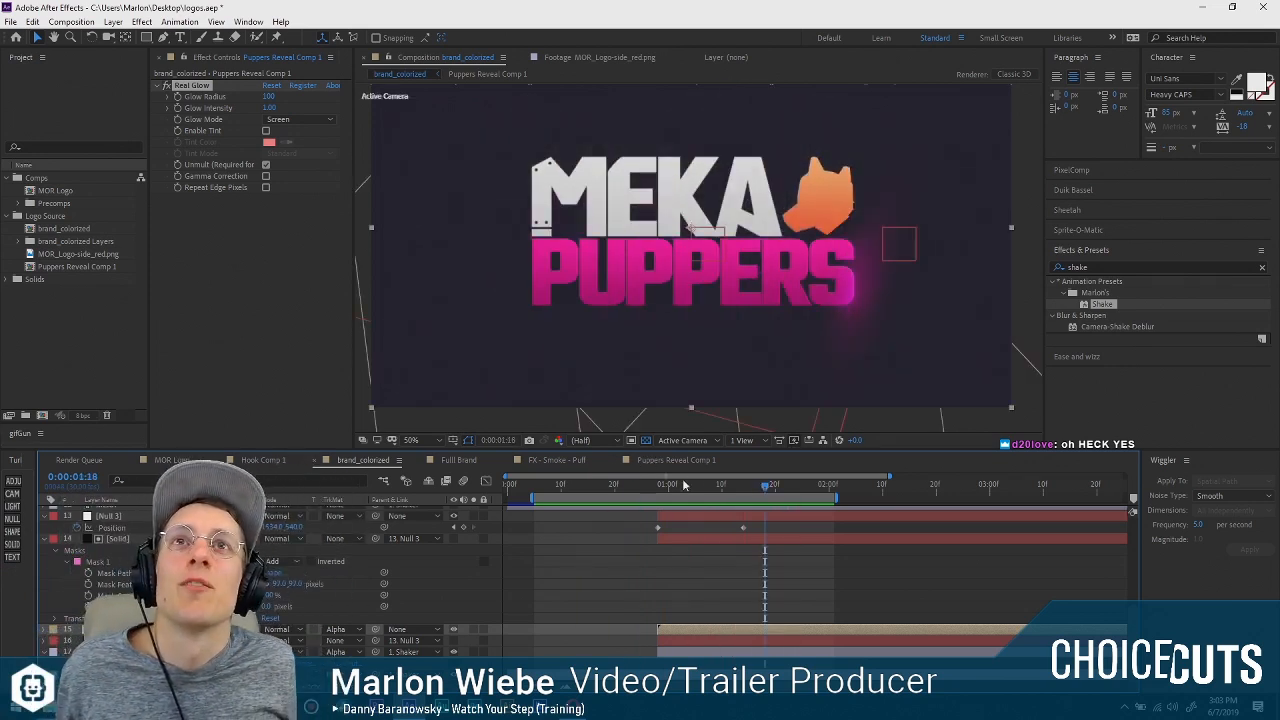
drag(665, 488, 697, 486)
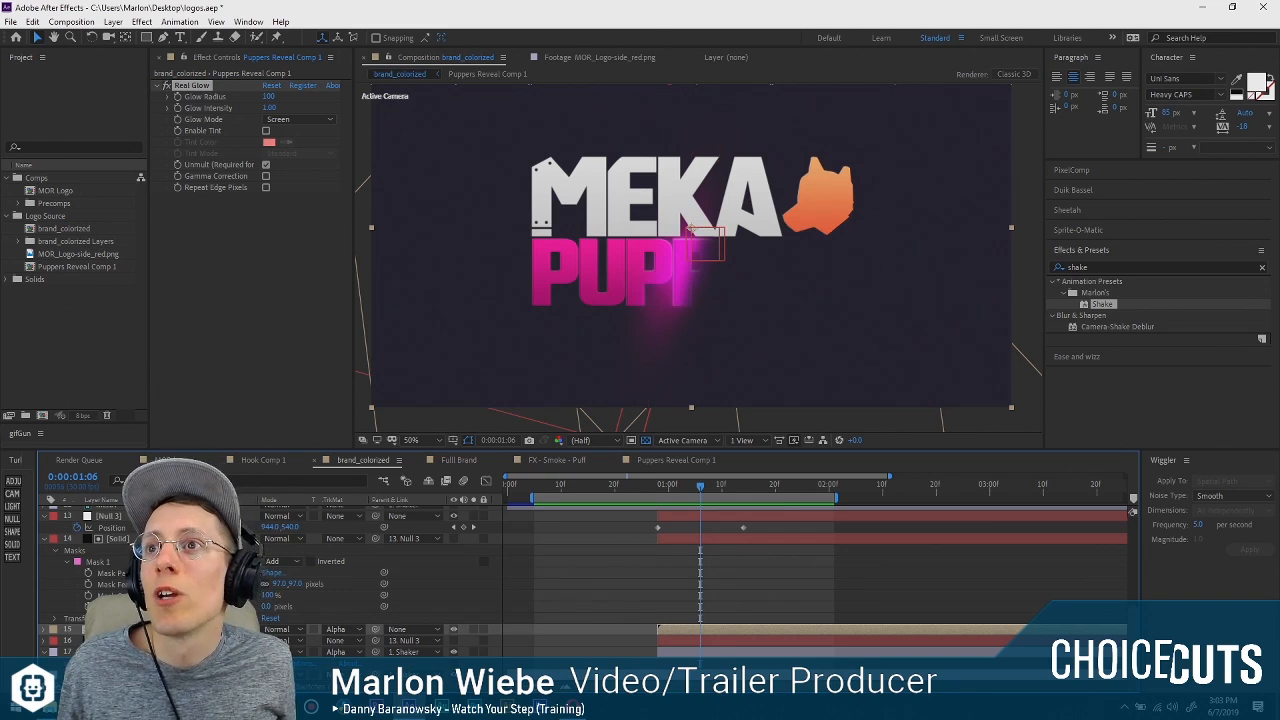
Duplicate the masked matte solid together with the Puppers Reveal Comp 1 precomp layer.
click(47, 538)
click(106, 618)
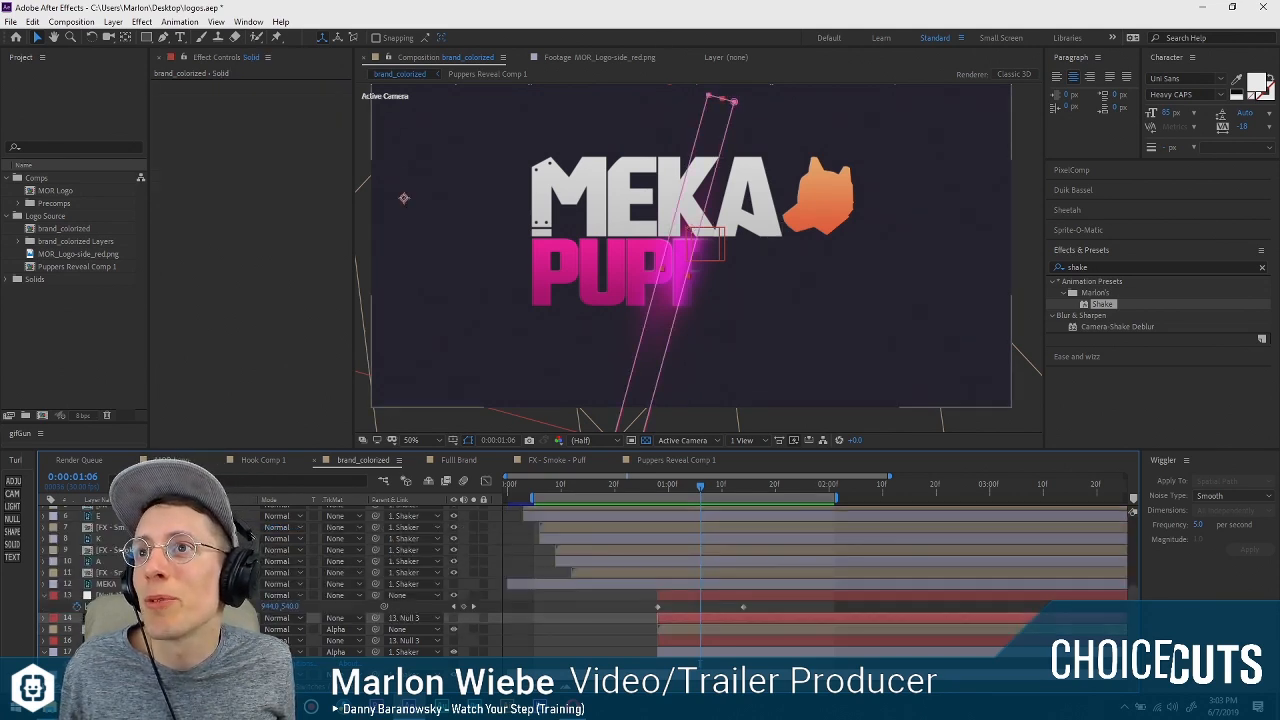
shift+click(106, 629)
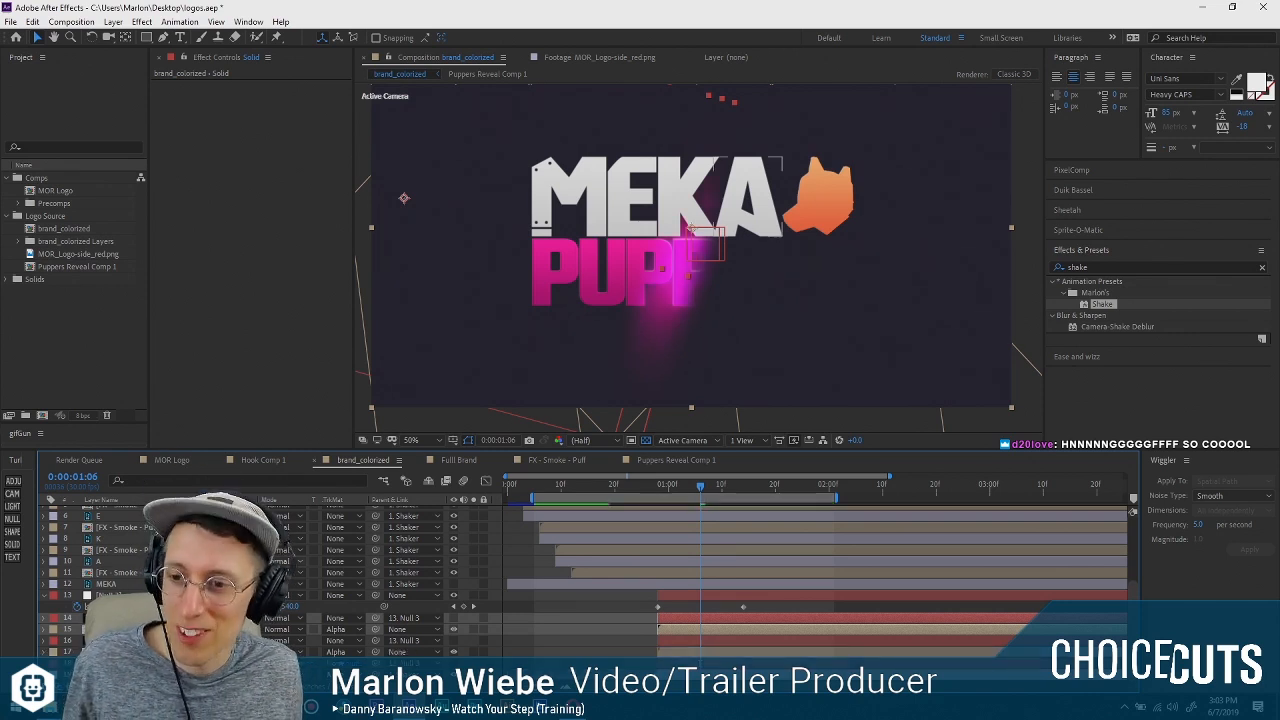
Remove the Real Glow effect from one of the two Puppers Reveal Comp 1 layers.
click(220, 595)
click(220, 629)
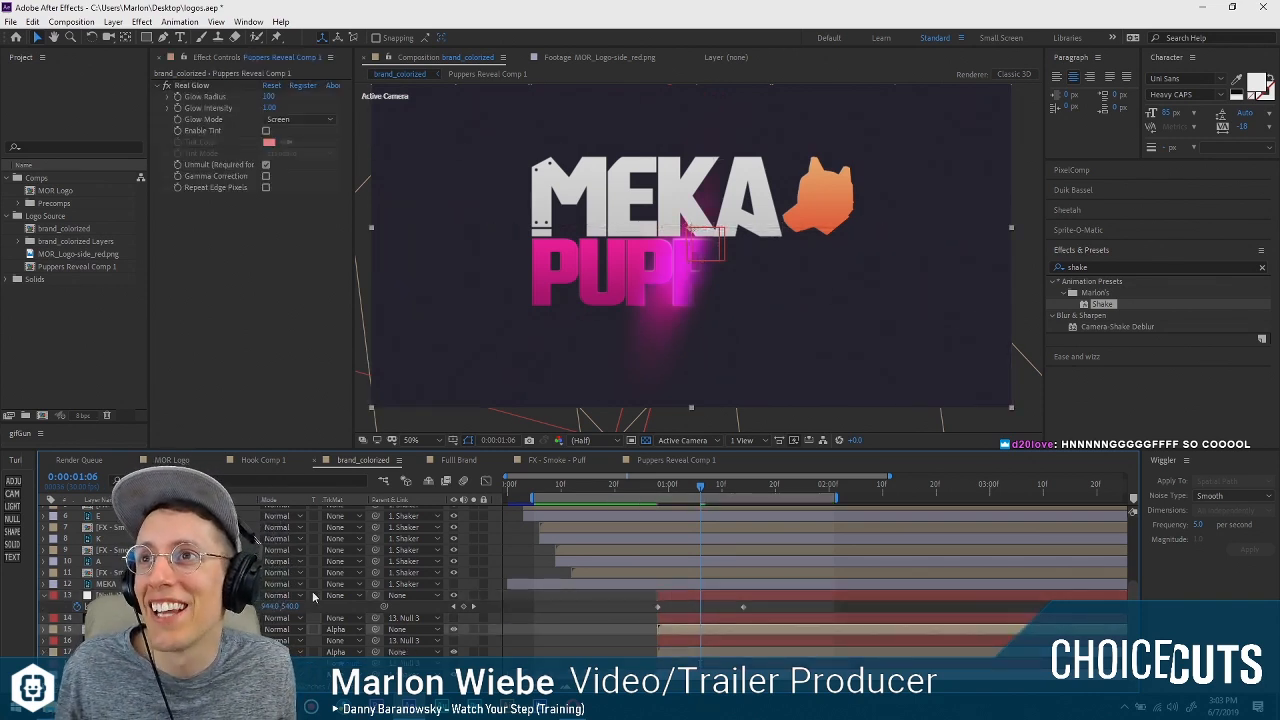
click(251, 292)
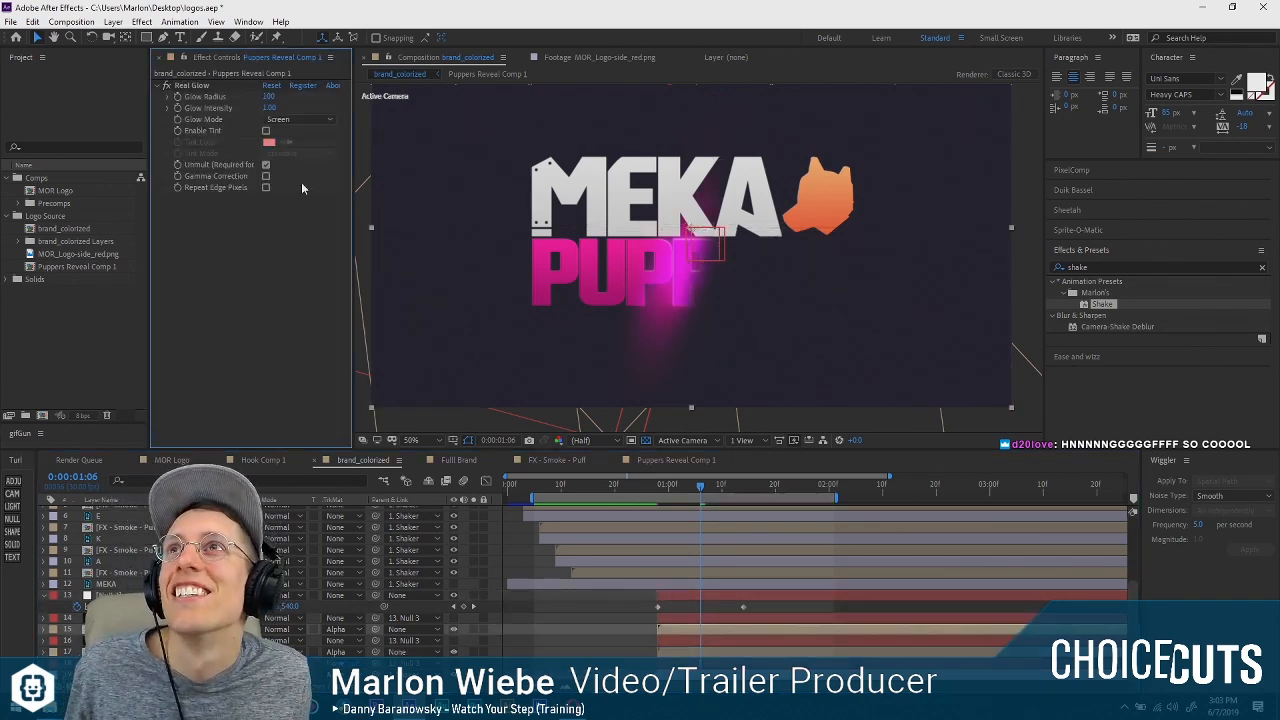
click(193, 85)
key(Delete)
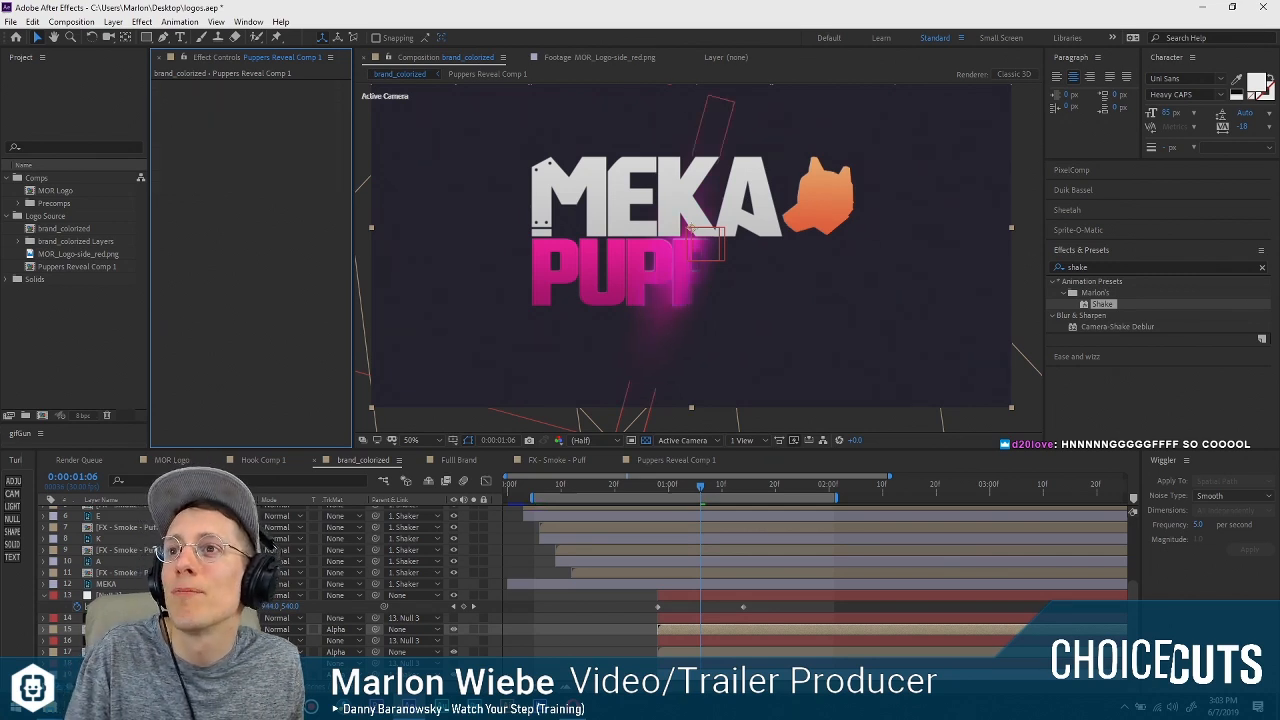
Rename the precomp layer that has Real Glow as Pupper Reveal Glow and the one without effects as Pupper Reveal Shine.
click(220, 618)
shift+click(220, 629)
click(220, 652)
key(ctrl+z)
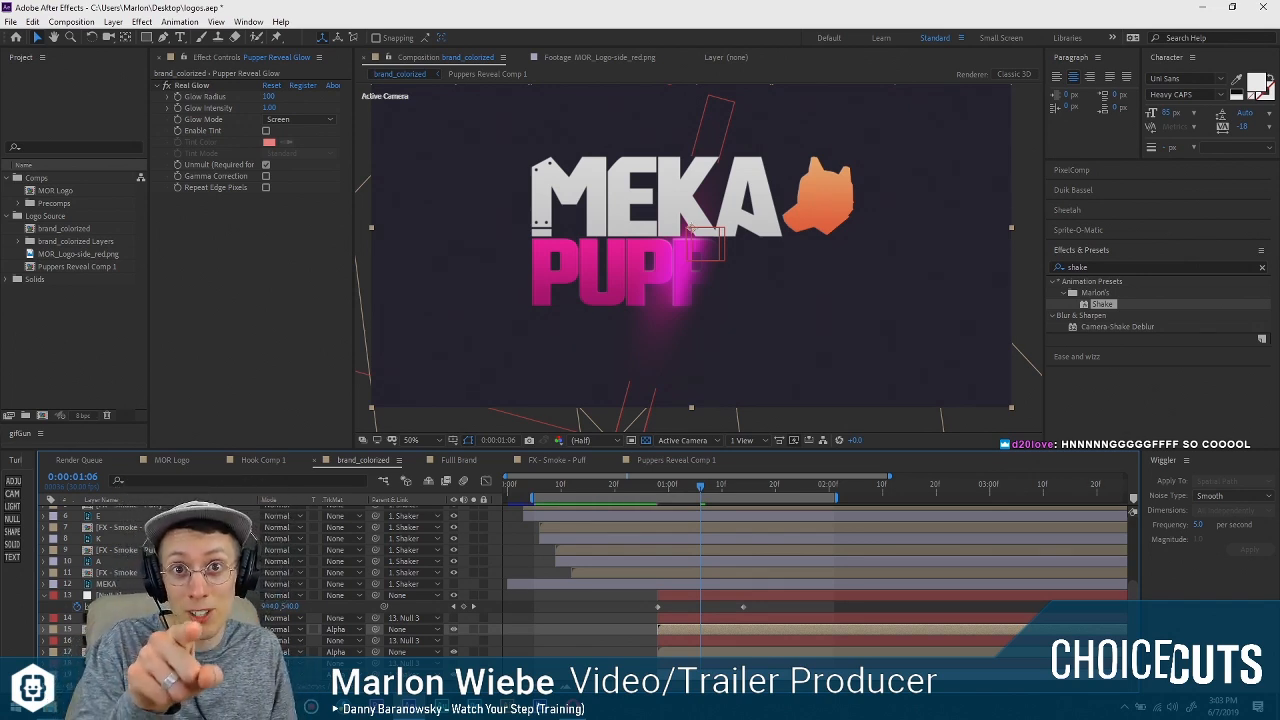
click(130, 652)
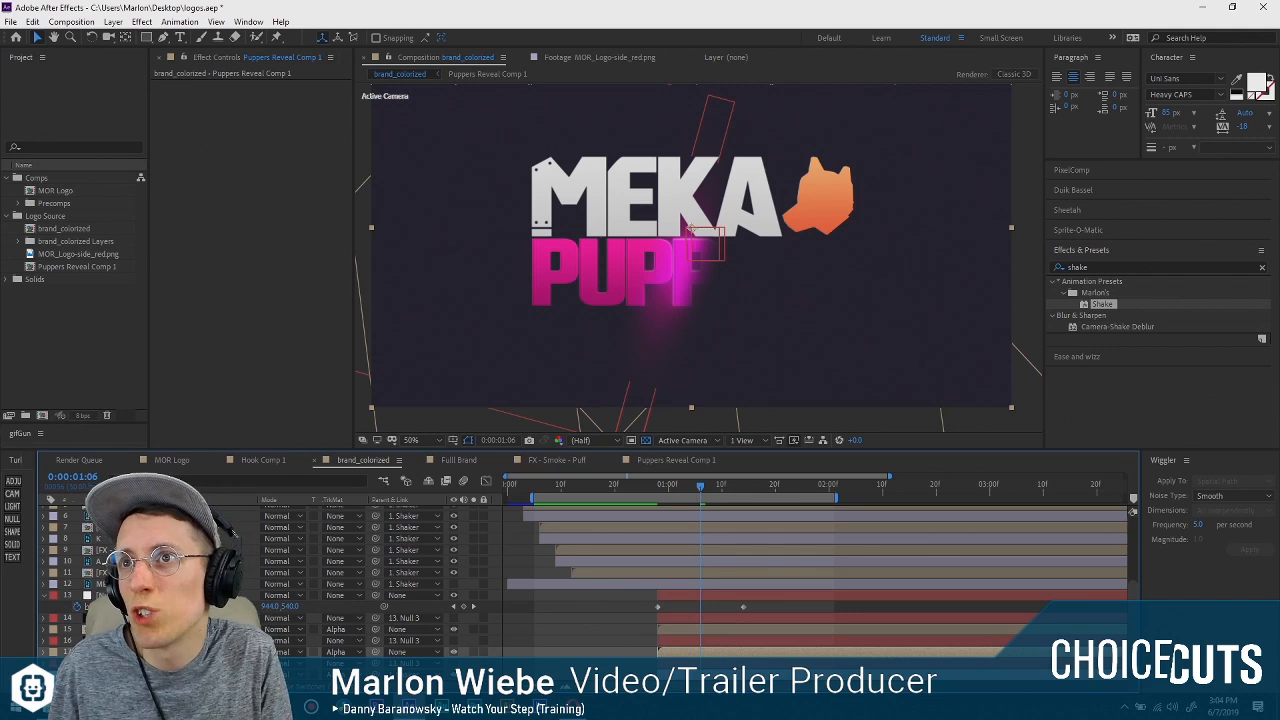
key(Return)
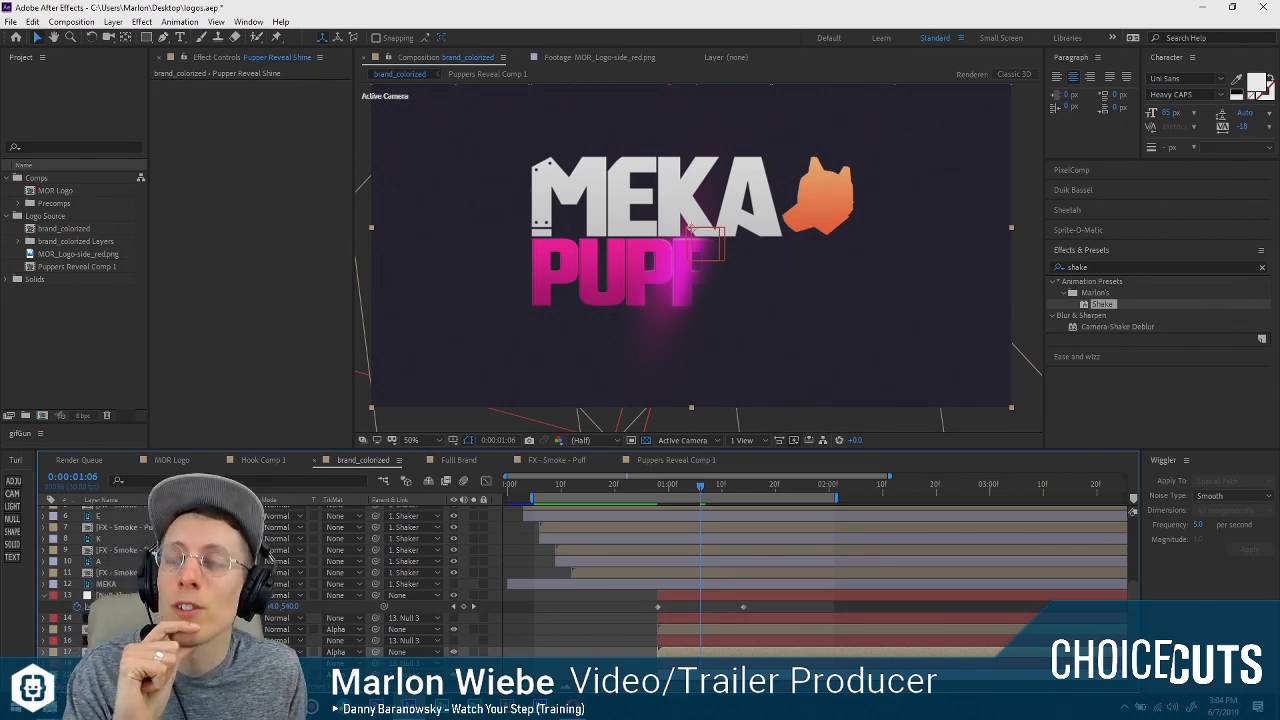
click(130, 641)
click(130, 652)
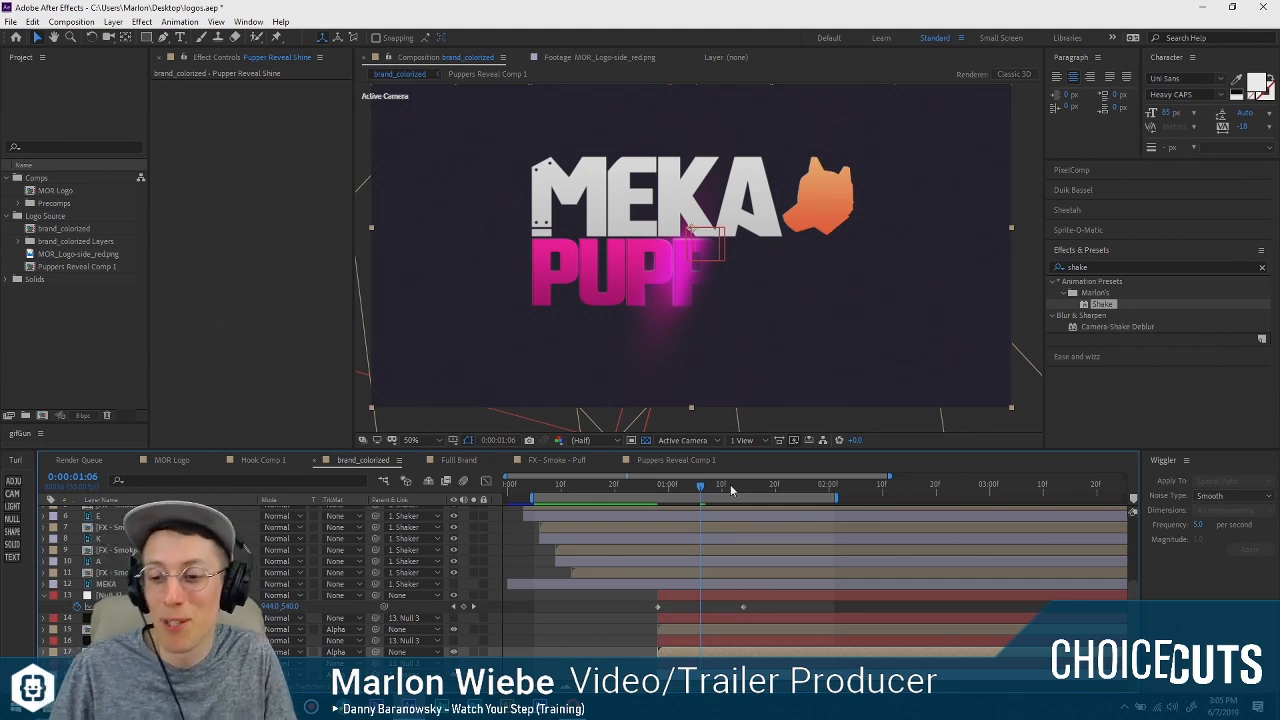
Apply a white (FFFFFF) Fill to Pupper Reveal Shine and move the layer with its matte solid above Pupper Reveal Glow and its matte.
click(229, 357)
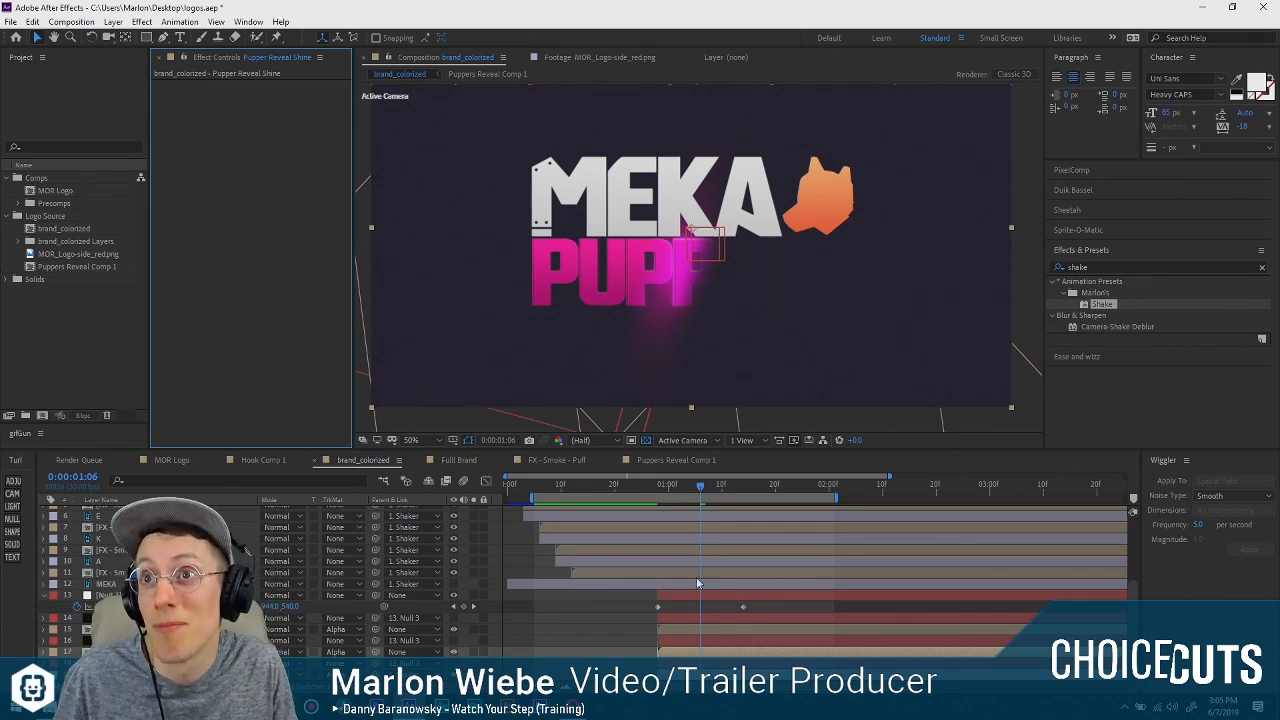
click(695, 488)
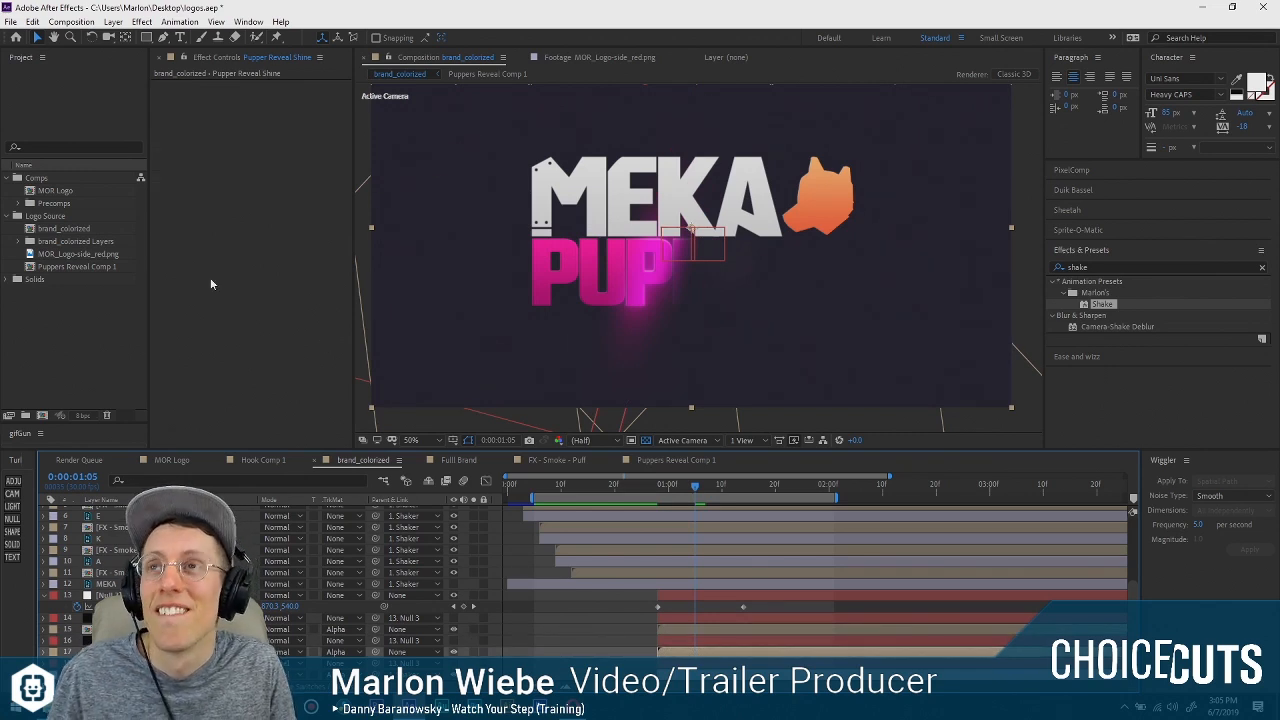
key(ctrl+space)
text(fill)
key(Return)
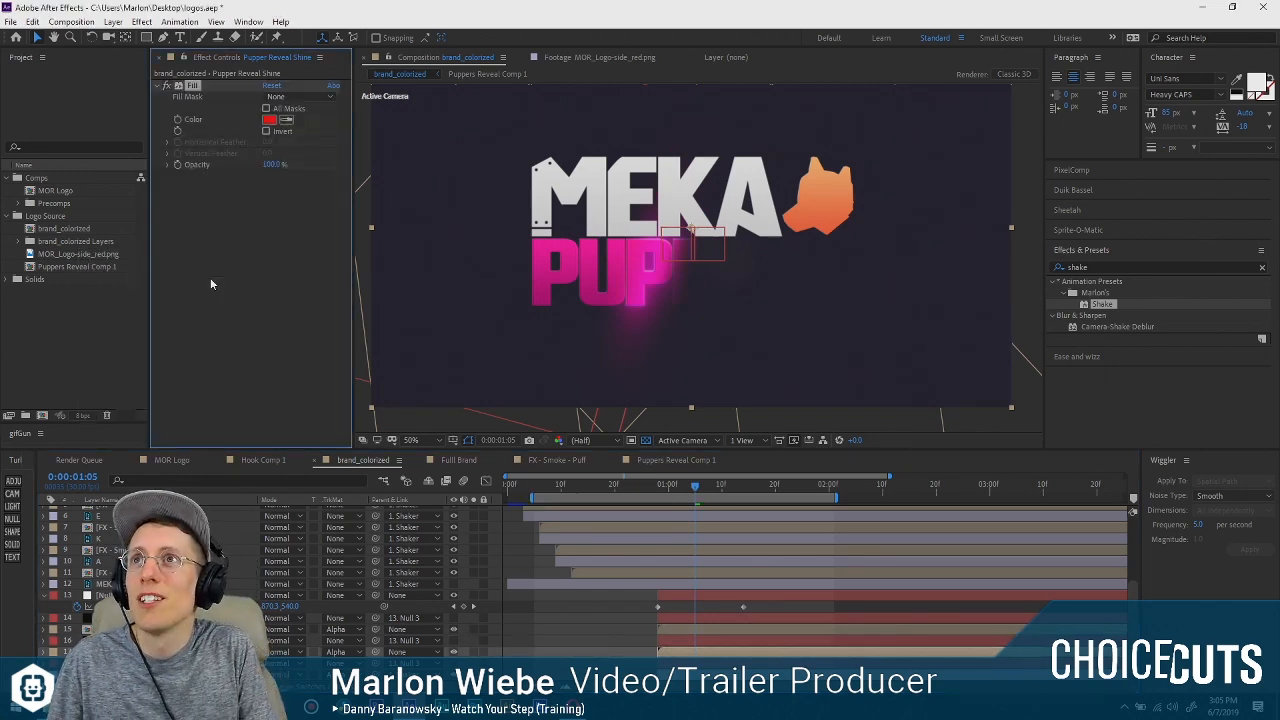
click(269, 119)
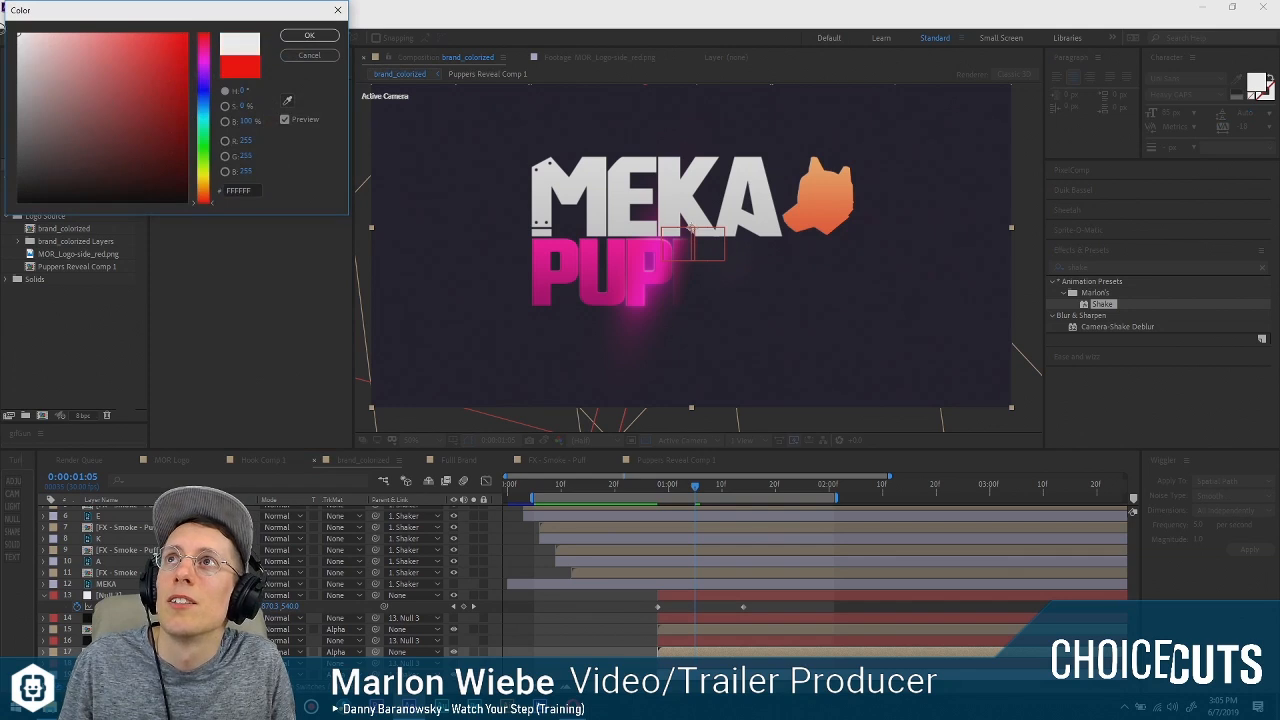
click(309, 35)
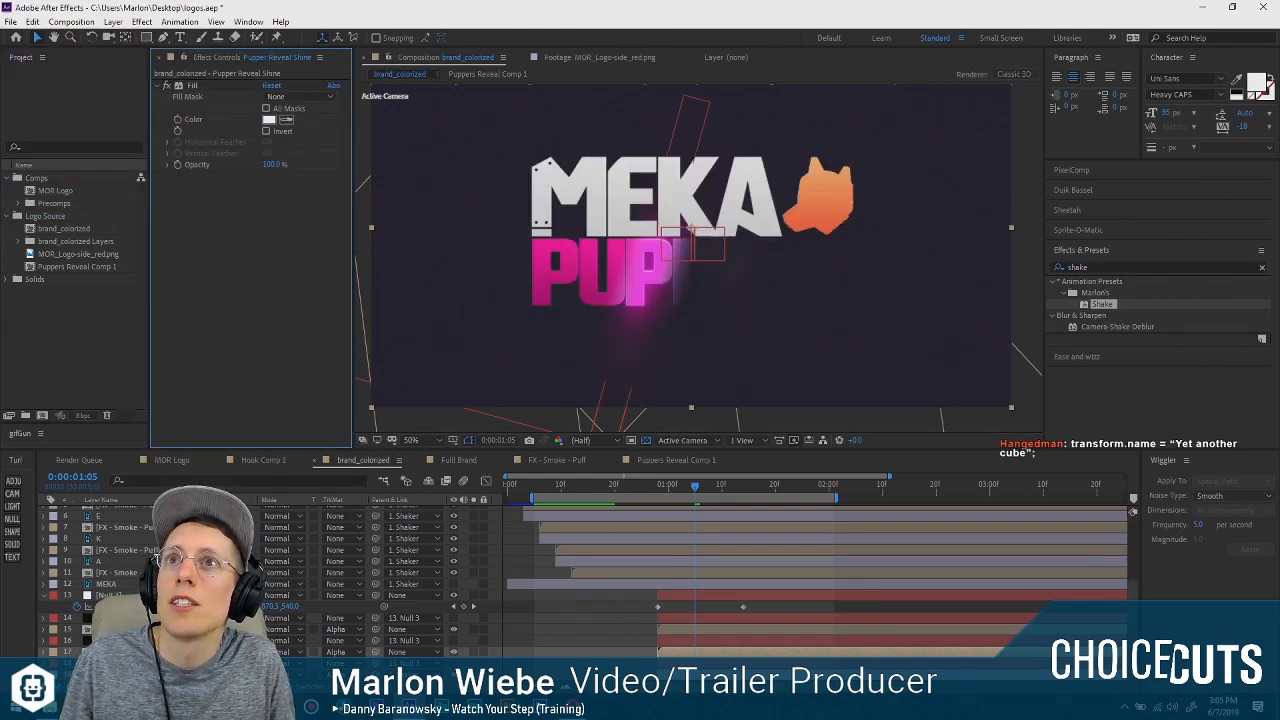
shift+click(118, 640)
drag(118, 640, 118, 612)
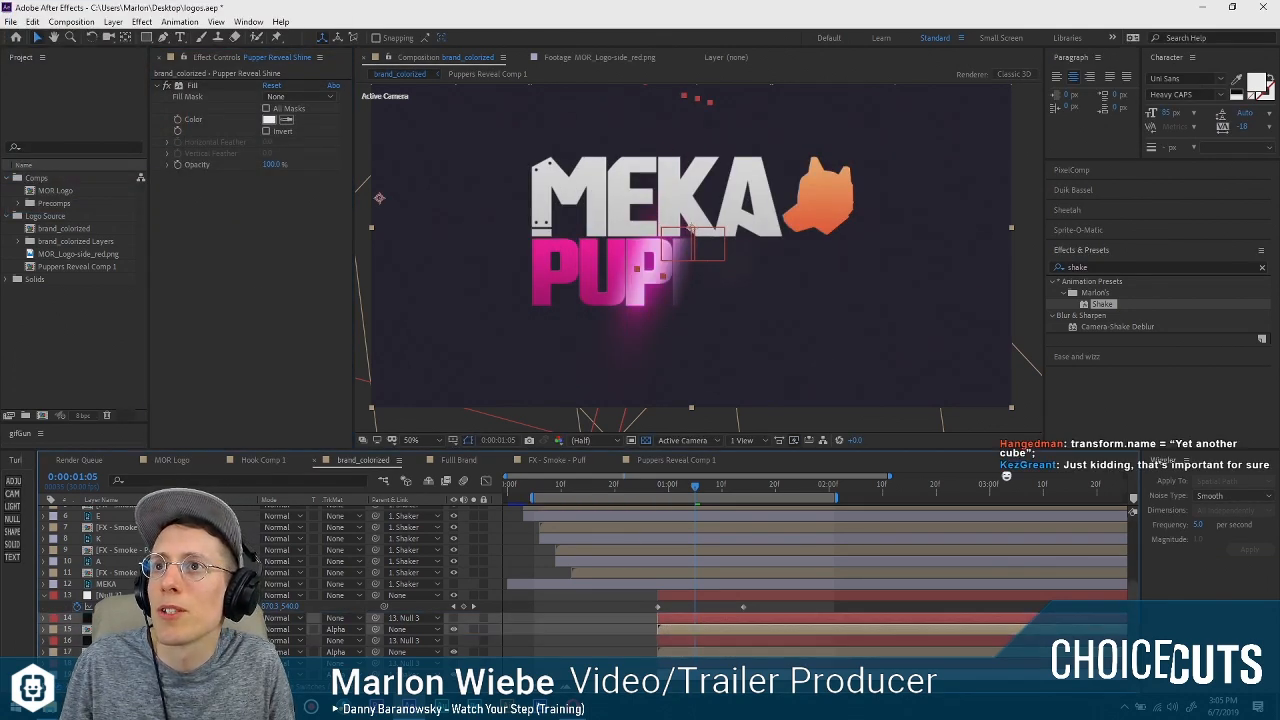
Widen the slanted mask on the Pupper Reveal Glow layer's matte solid to about double its width, keeping it centered.
scroll(651, 303, up, 2)
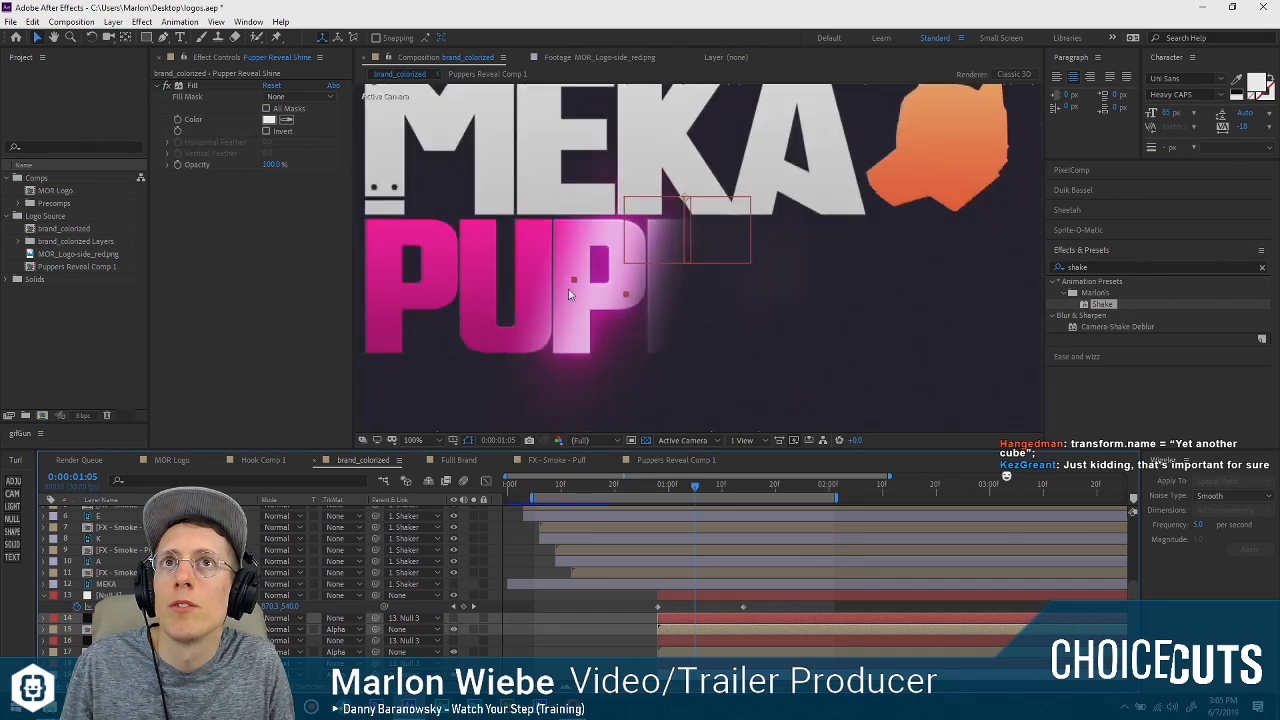
click(656, 331)
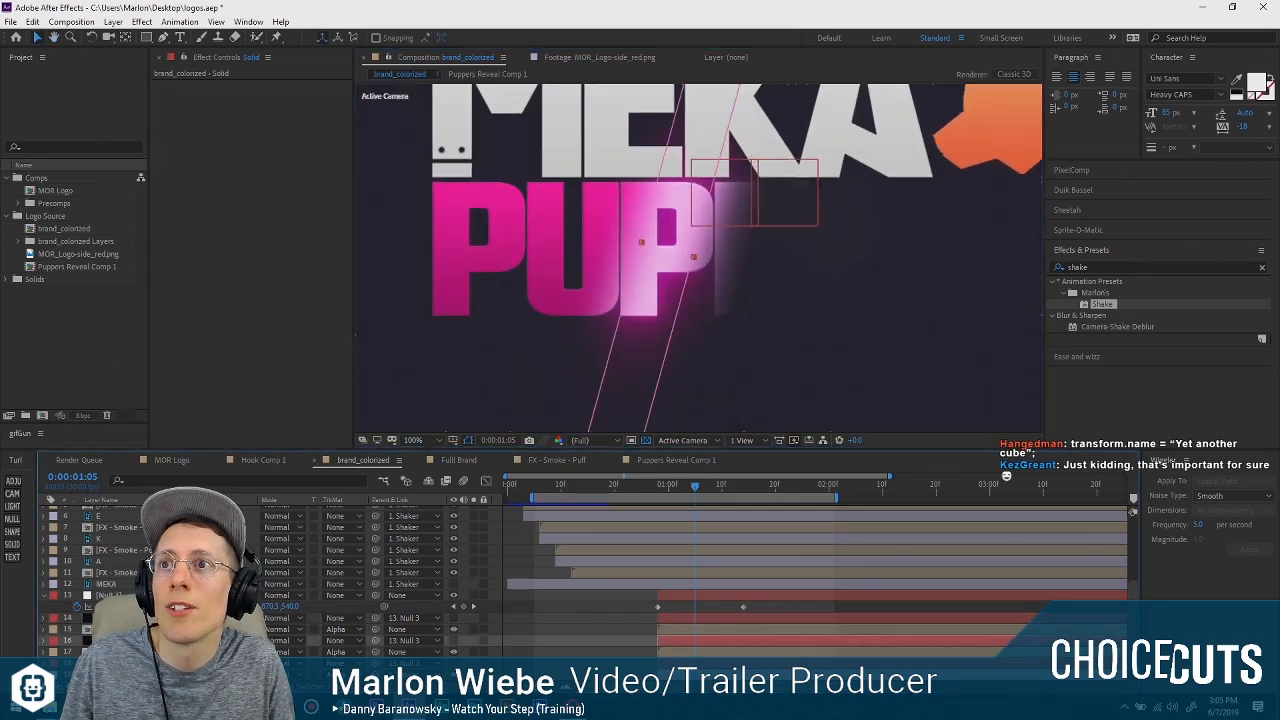
scroll(654, 334, down, 2)
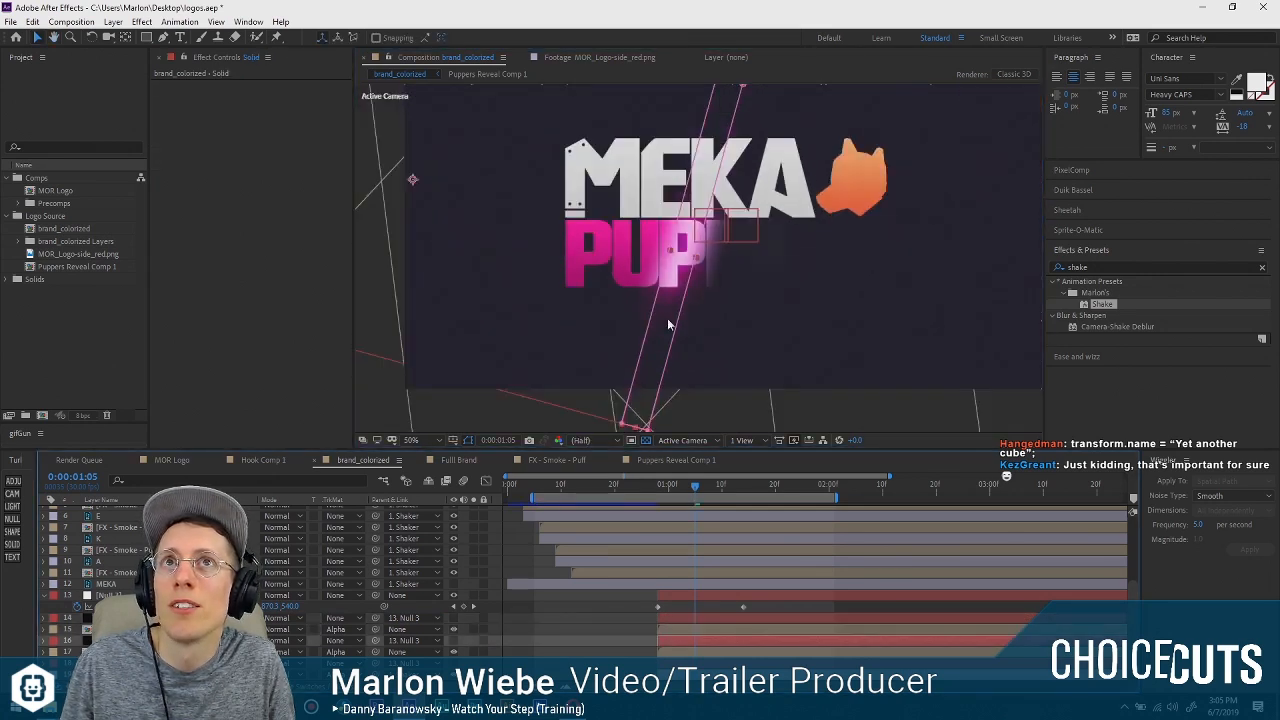
click(648, 430)
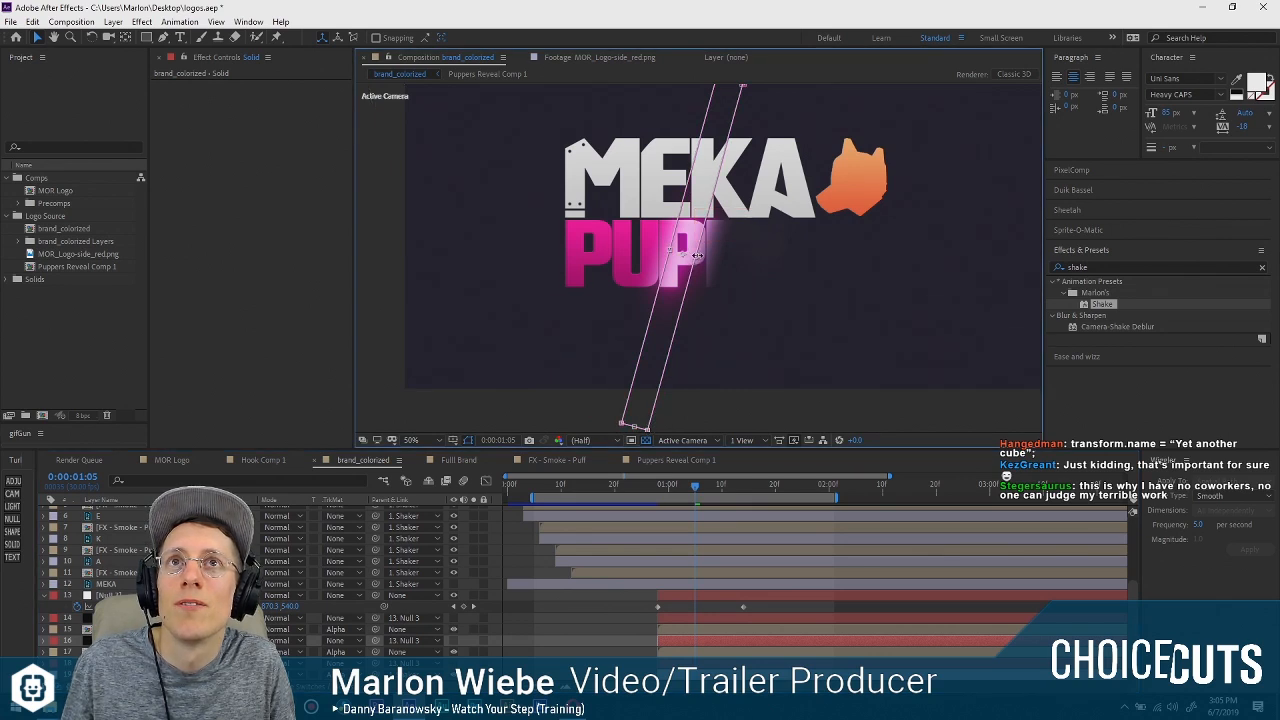
drag(697, 256, 705, 265)
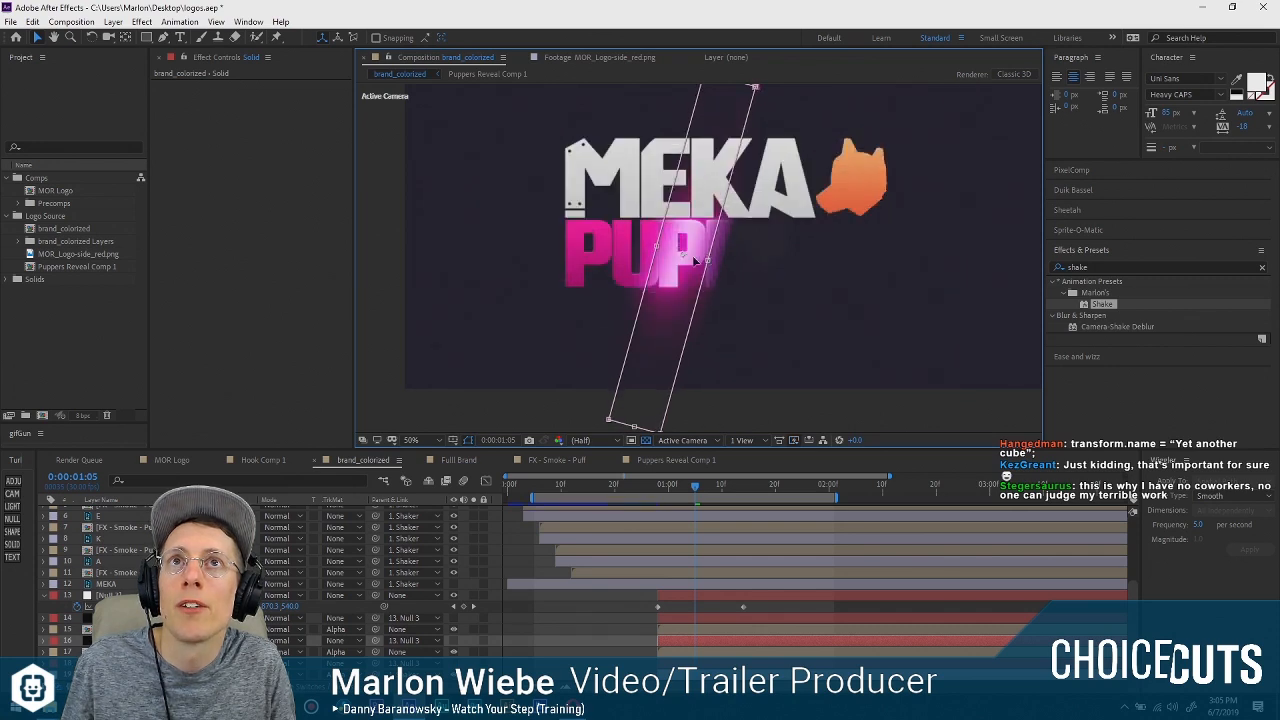
scroll(704, 262, up, 2)
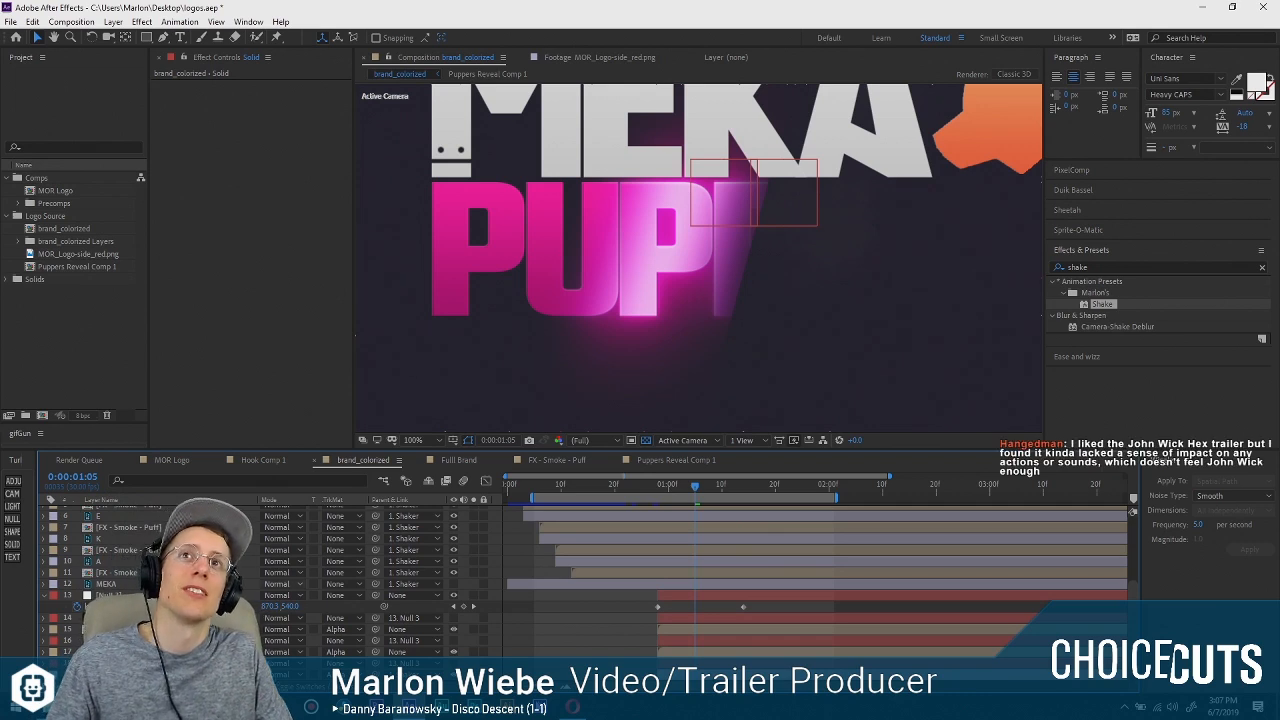
Switch to the Opera browser and copy the John Wick Hex trailer's YouTube link from the BraceYourselfGames Twitch chat.
key(alt+Tab)
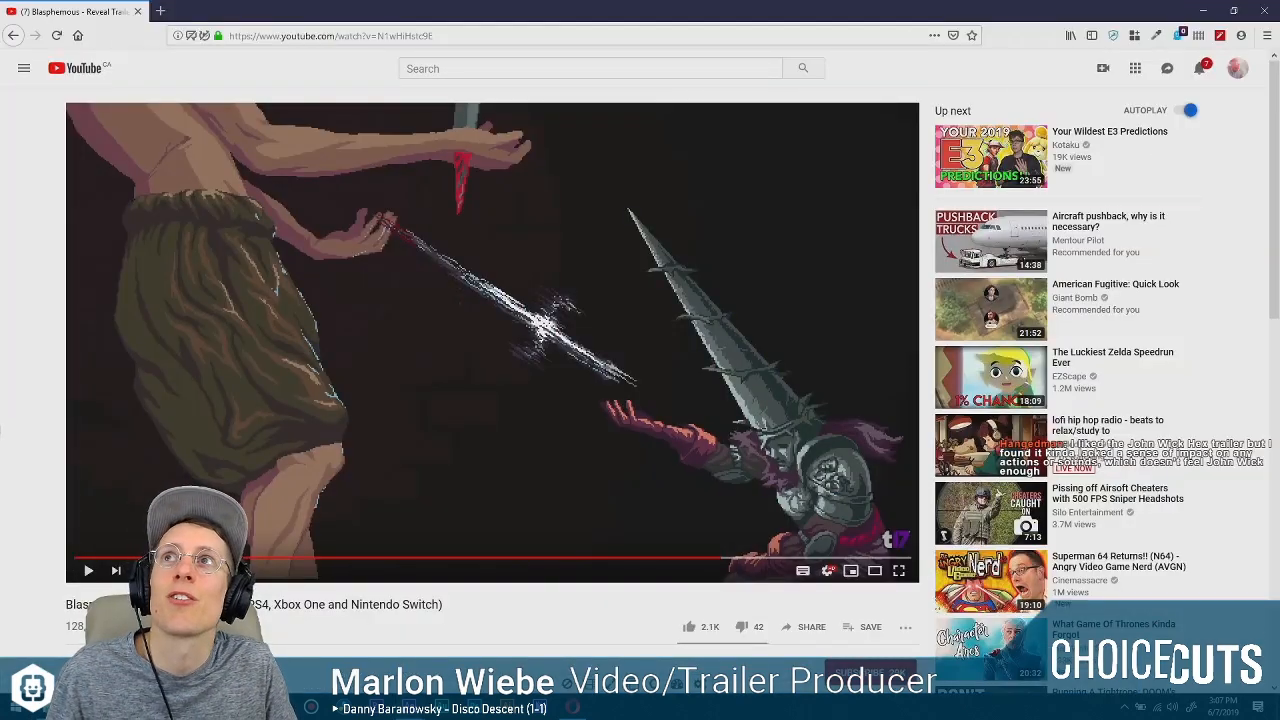
key(alt+Tab)
key(alt+Tab)
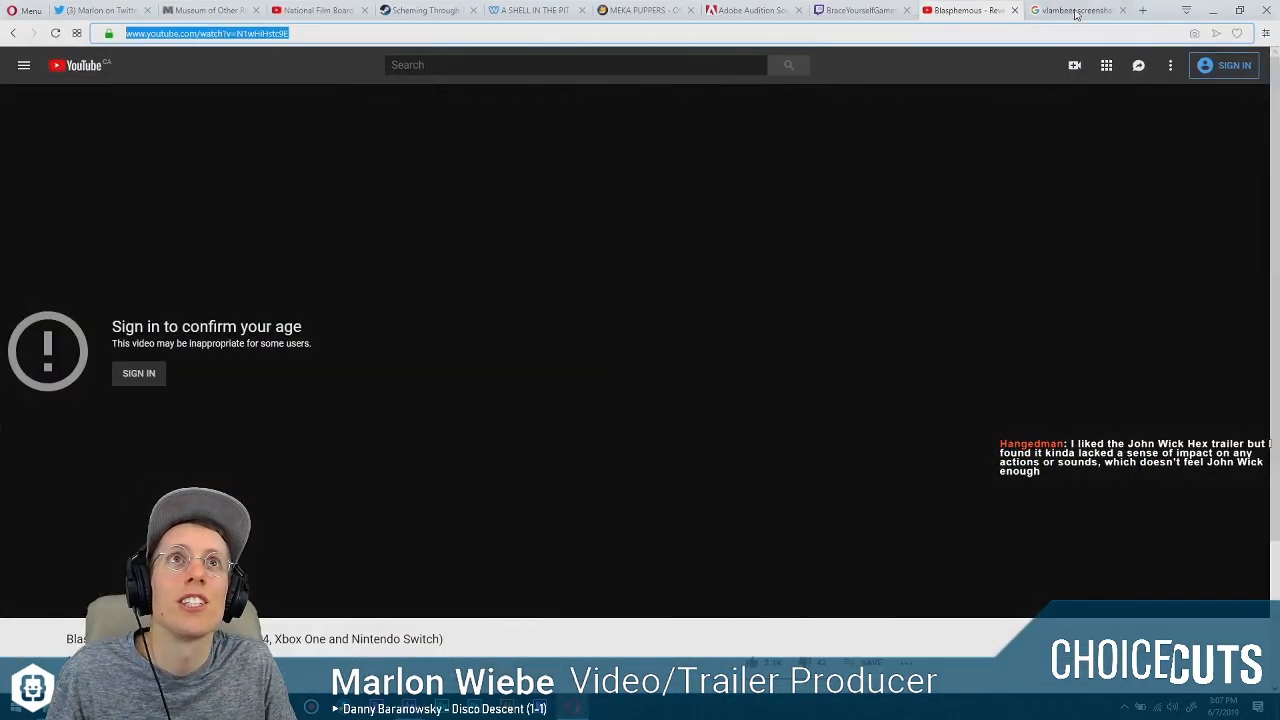
click(1100, 10)
click(965, 10)
click(860, 10)
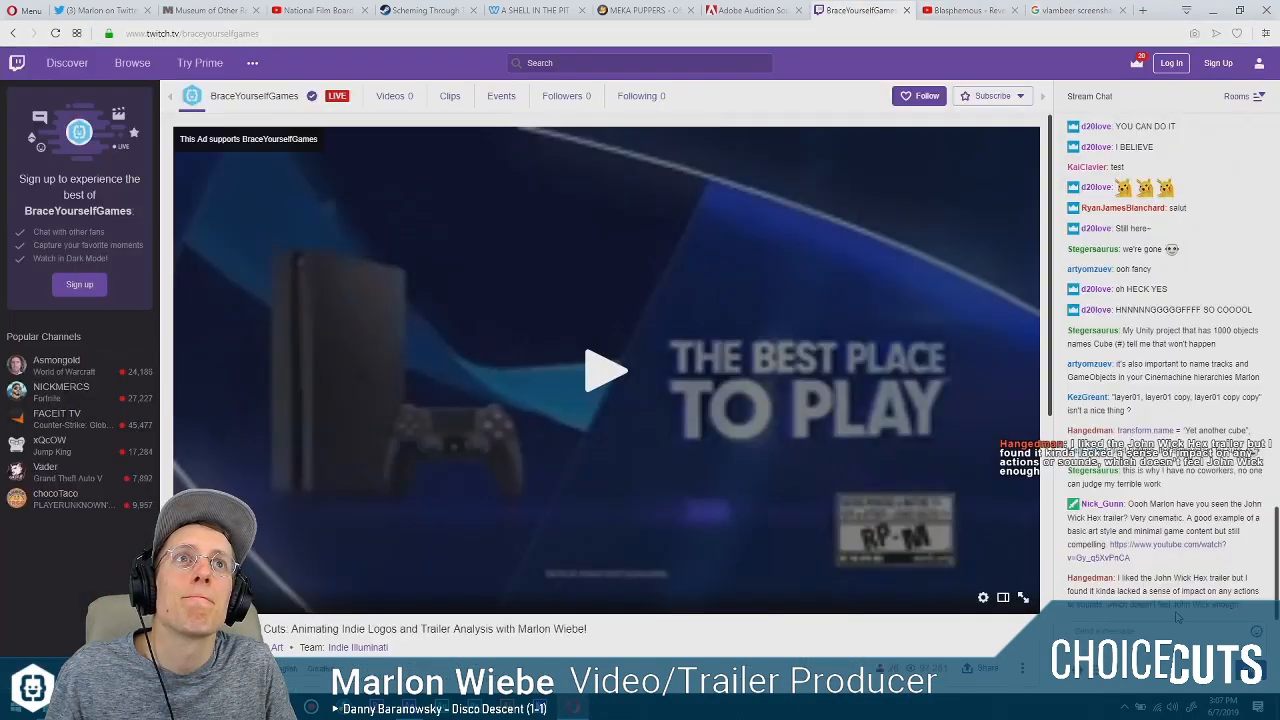
drag(1157, 567, 1110, 544)
key(ctrl+c)
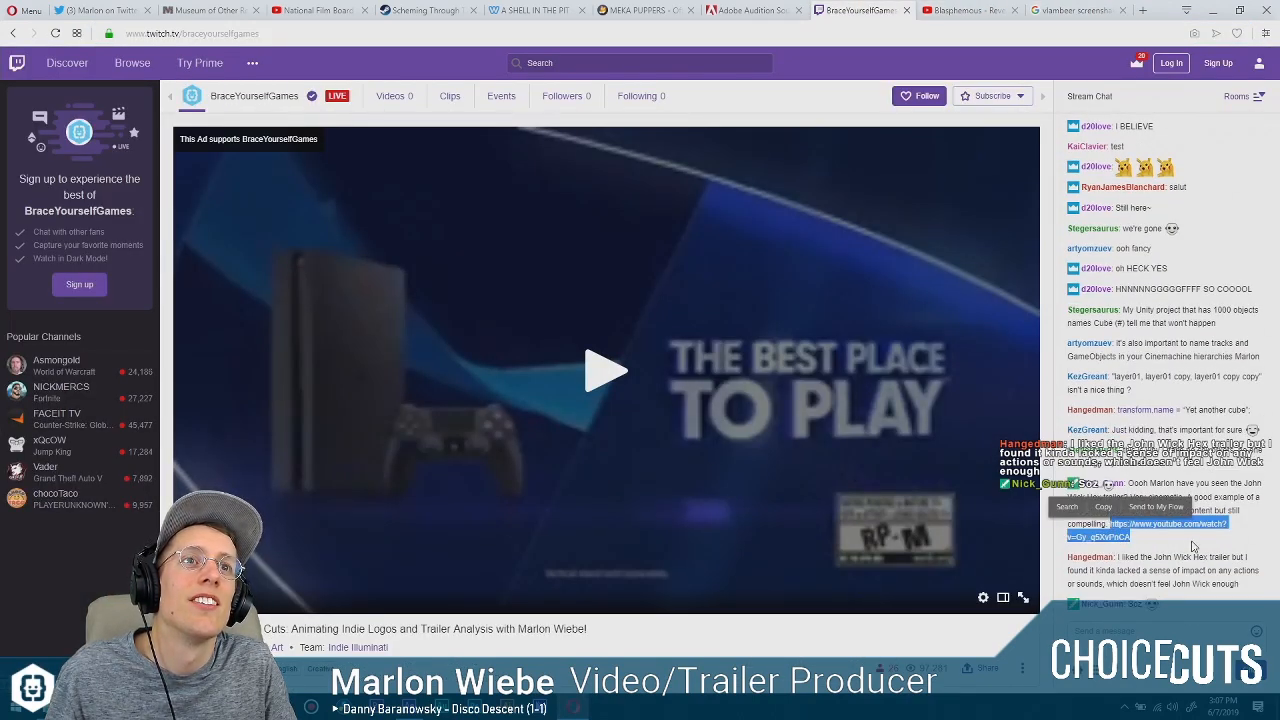
Replace the address in the Blasphemous video's tab with the copied YouTube link and load it.
click(965, 10)
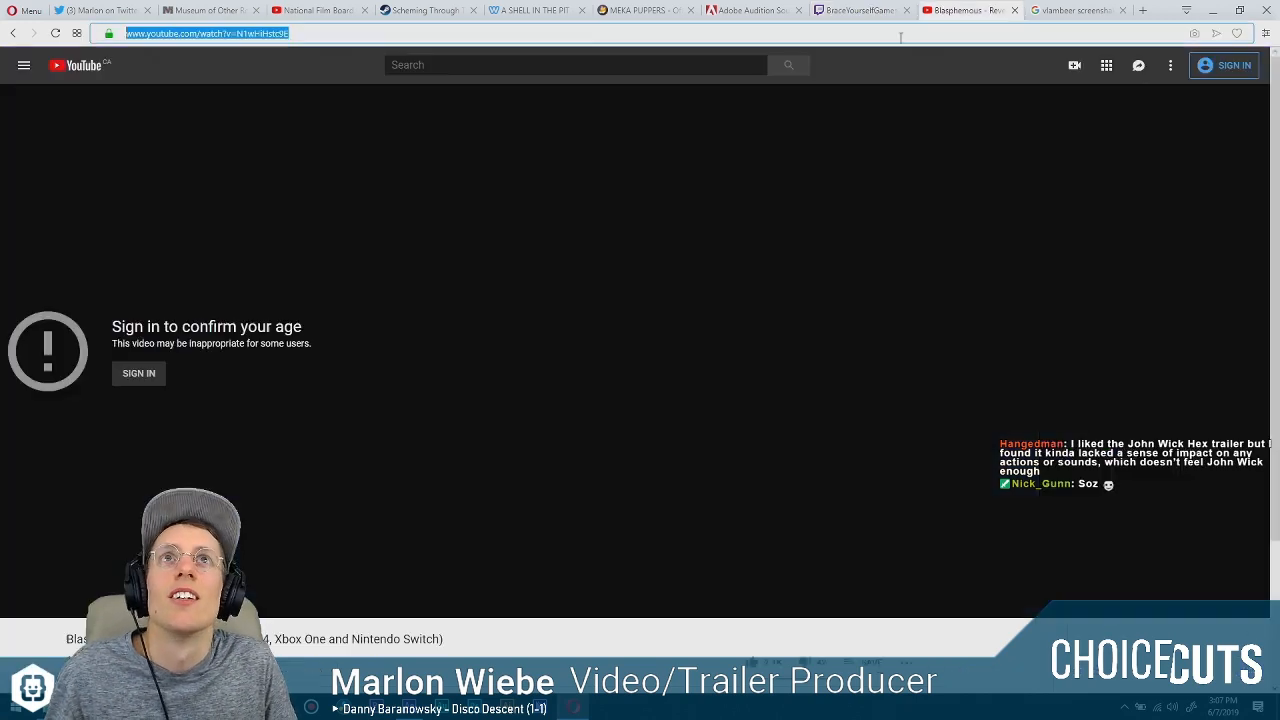
click(498, 32)
key(ctrl+v)
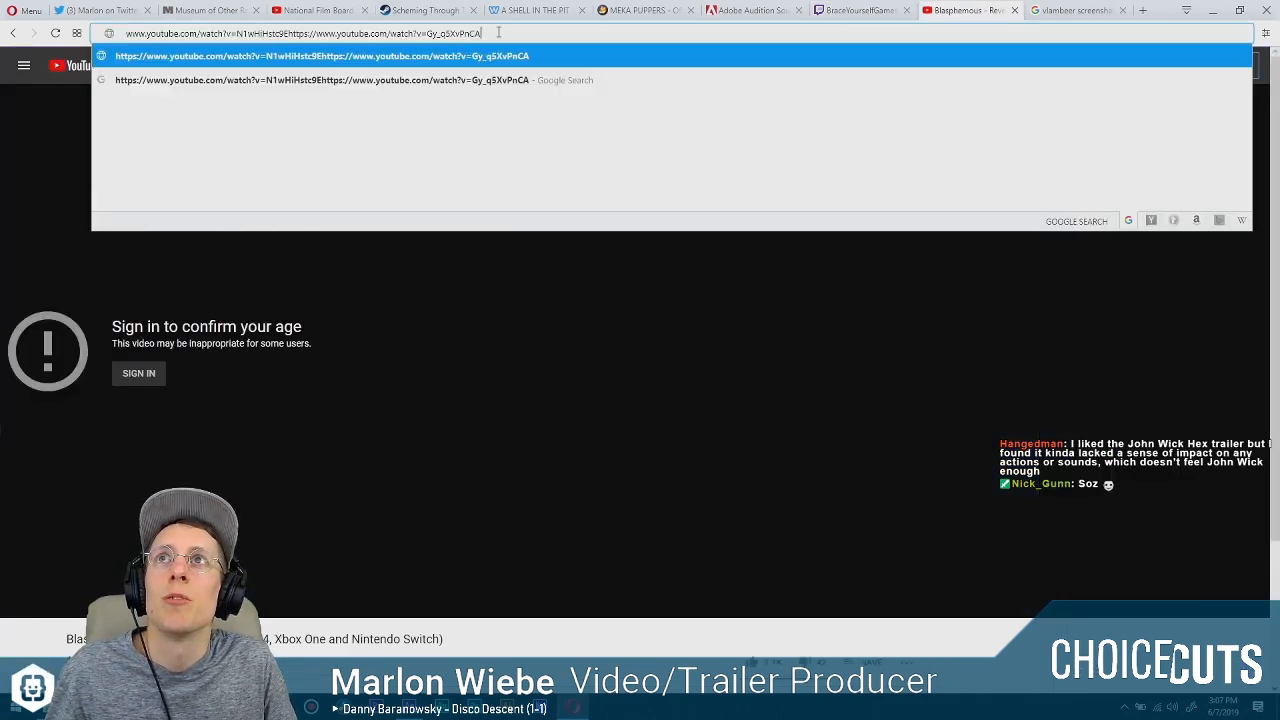
drag(498, 32, 121, 31)
key(ctrl+v)
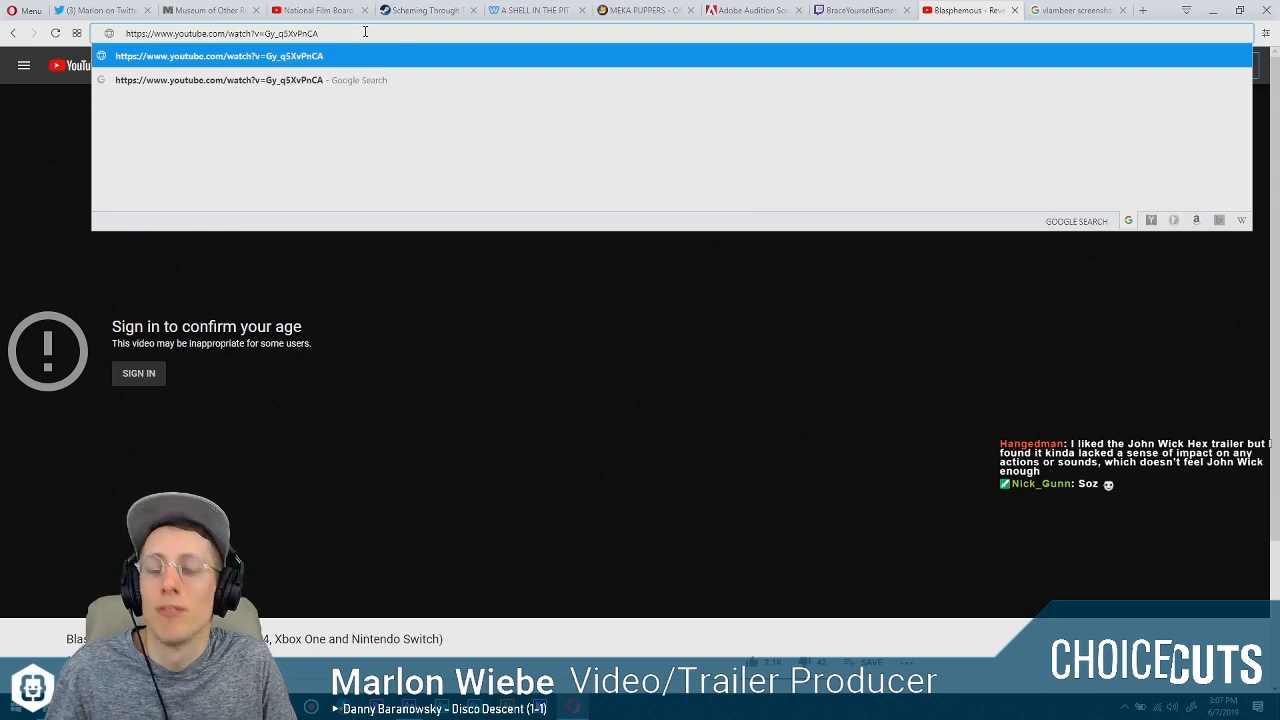
key(Return)
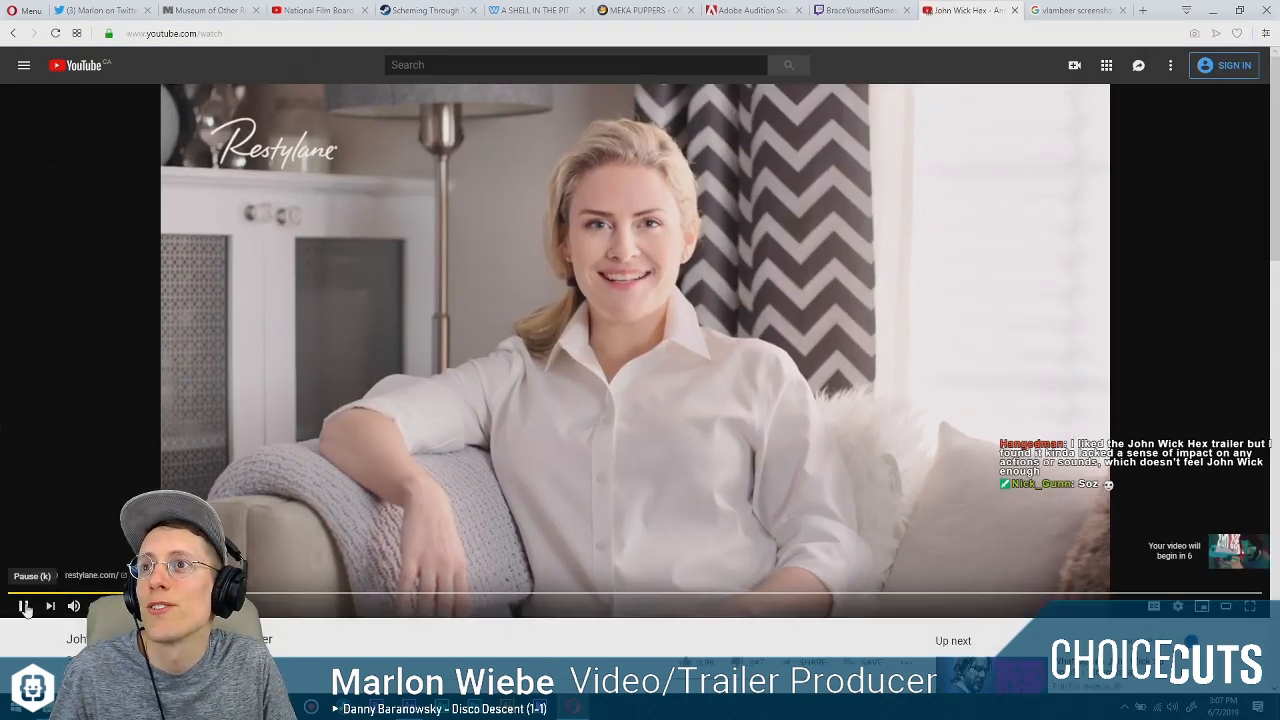
Let the pre-roll ad play through and watch the John Wick Hex announcement trailer in full screen.
click(24, 606)
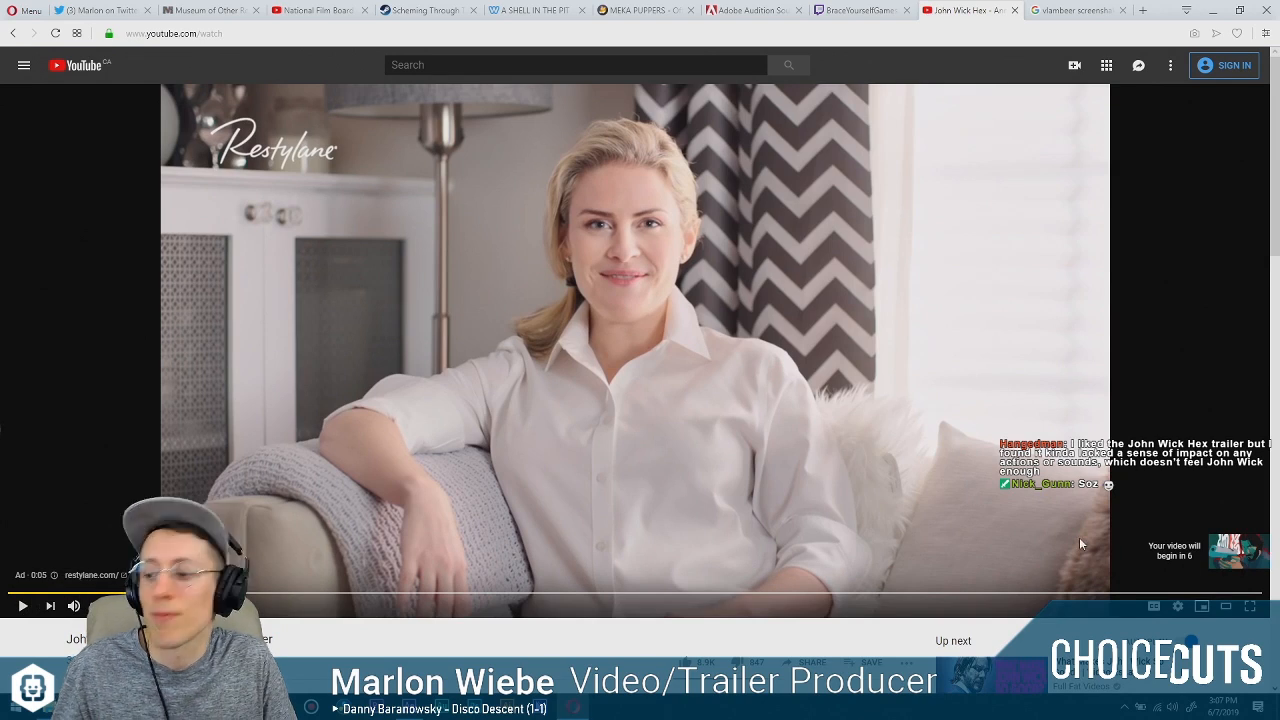
click(24, 606)
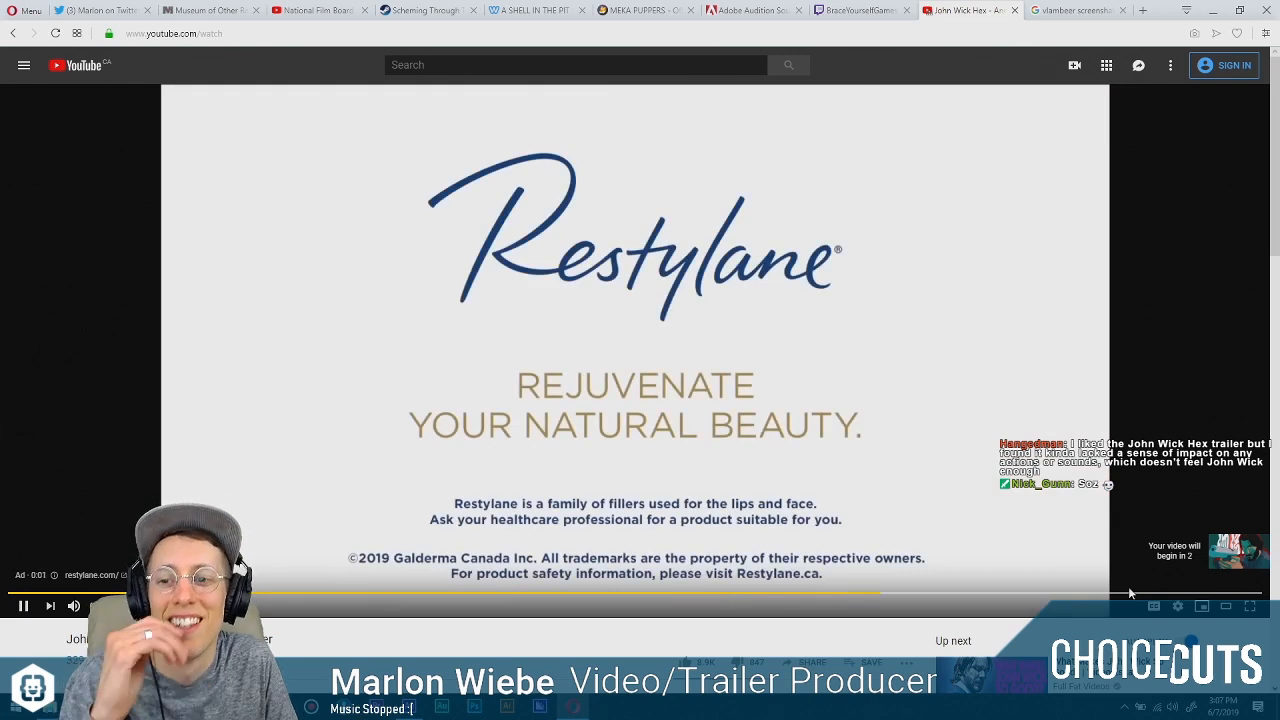
click(1250, 606)
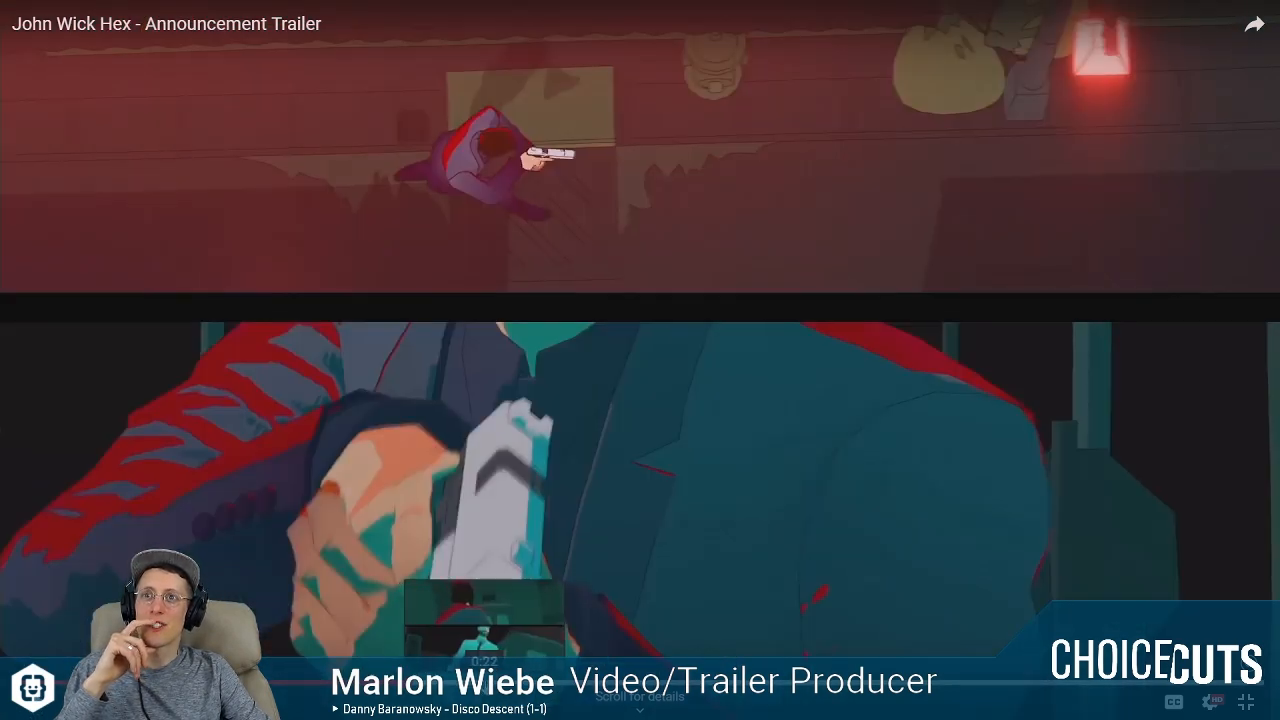
Replay and pause the John Wick Hex trailer's split-panel fight shots around 0:22 and 0:25, and leave full screen.
click(498, 683)
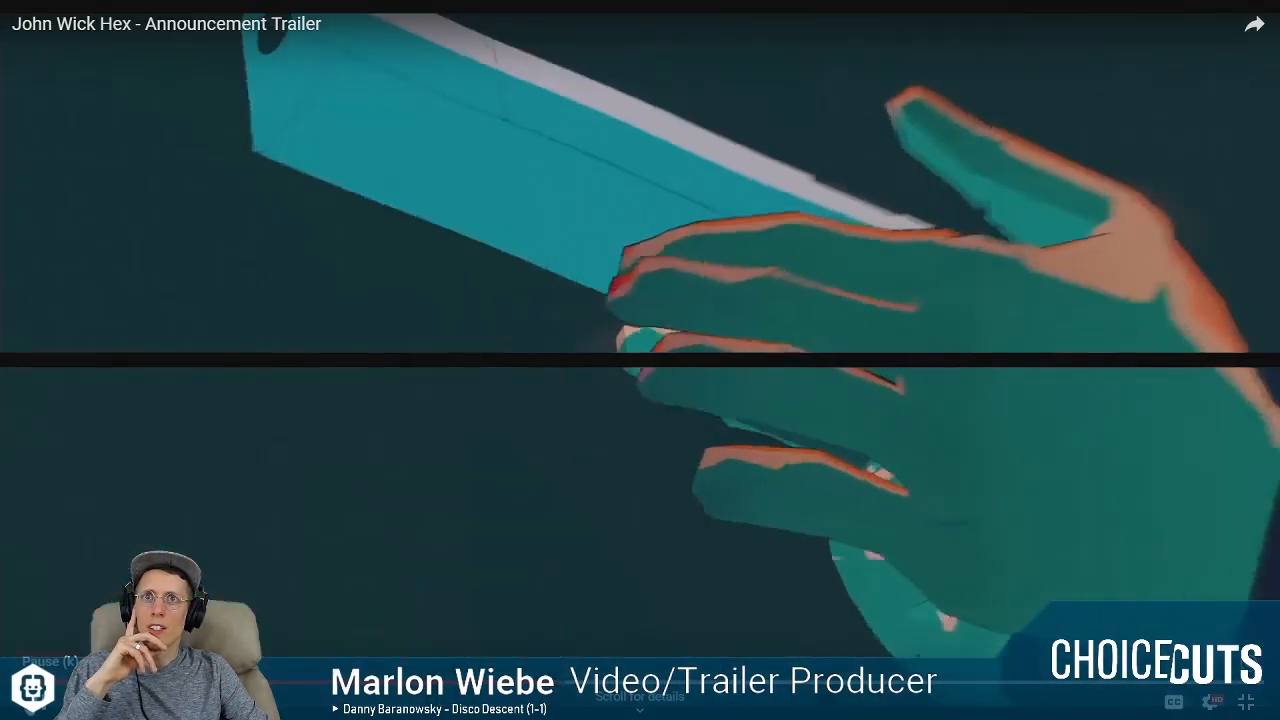
click(34, 702)
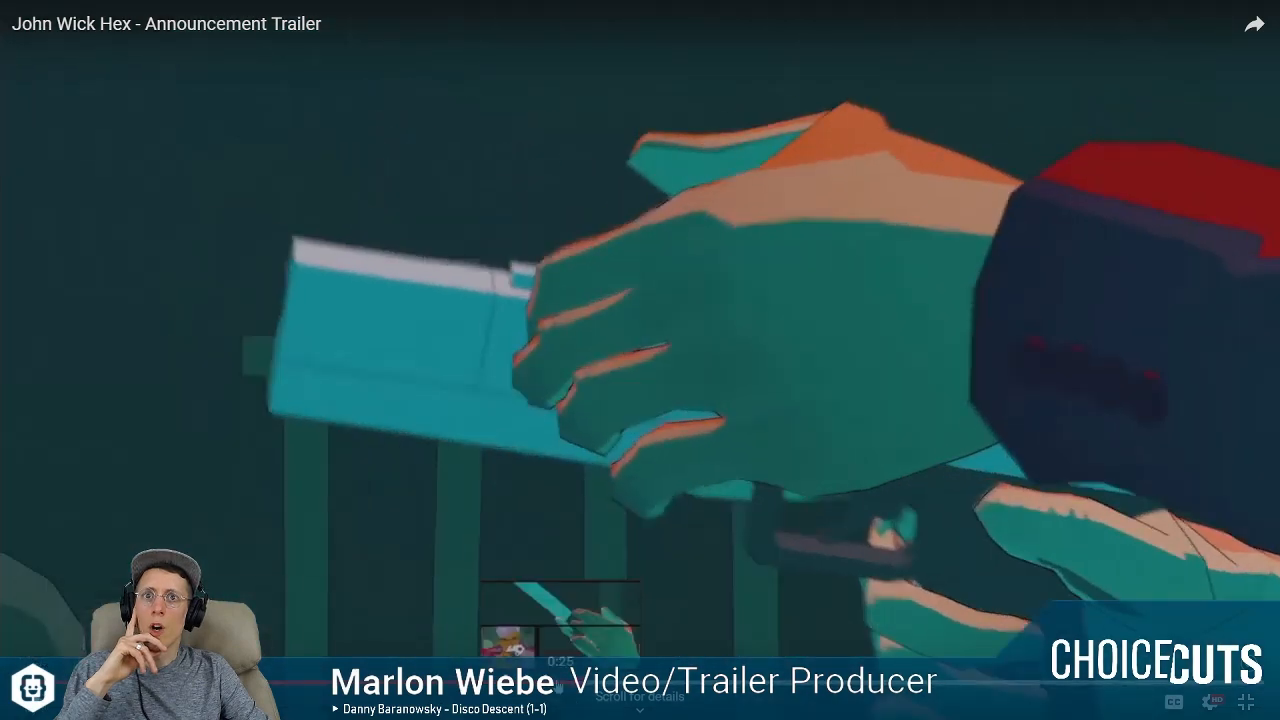
click(556, 686)
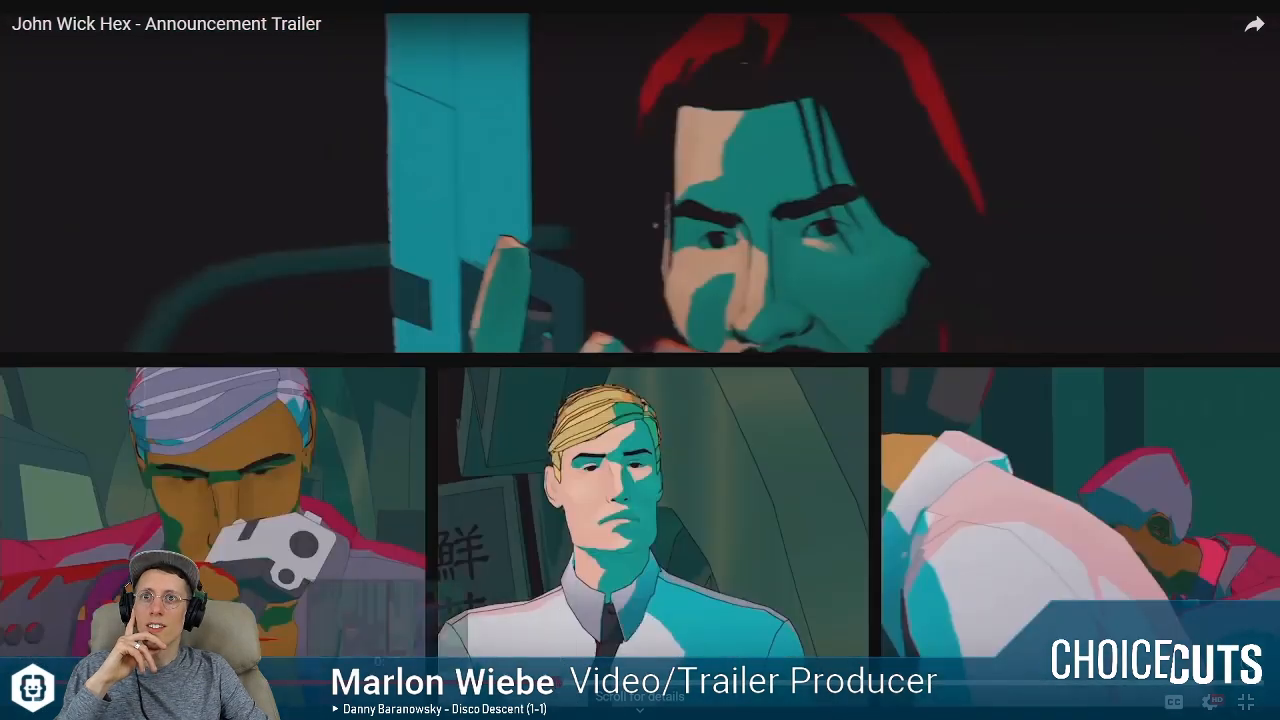
click(34, 702)
click(48, 698)
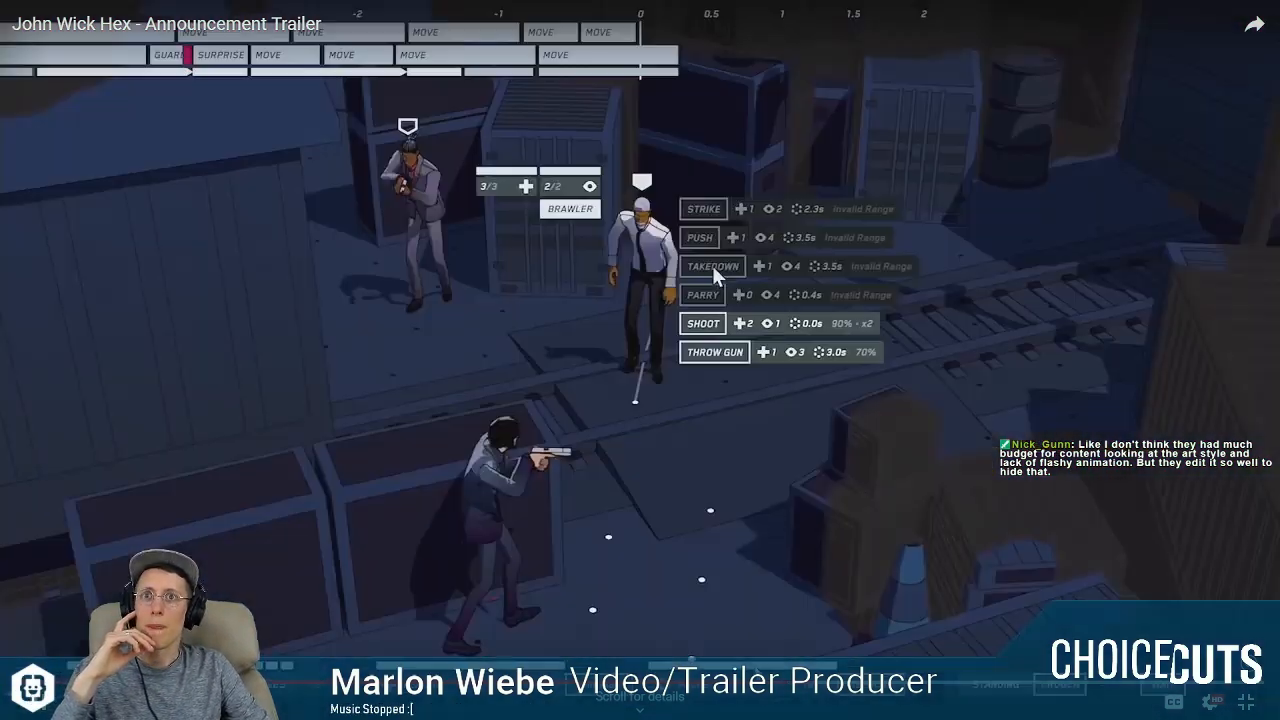
click(330, 683)
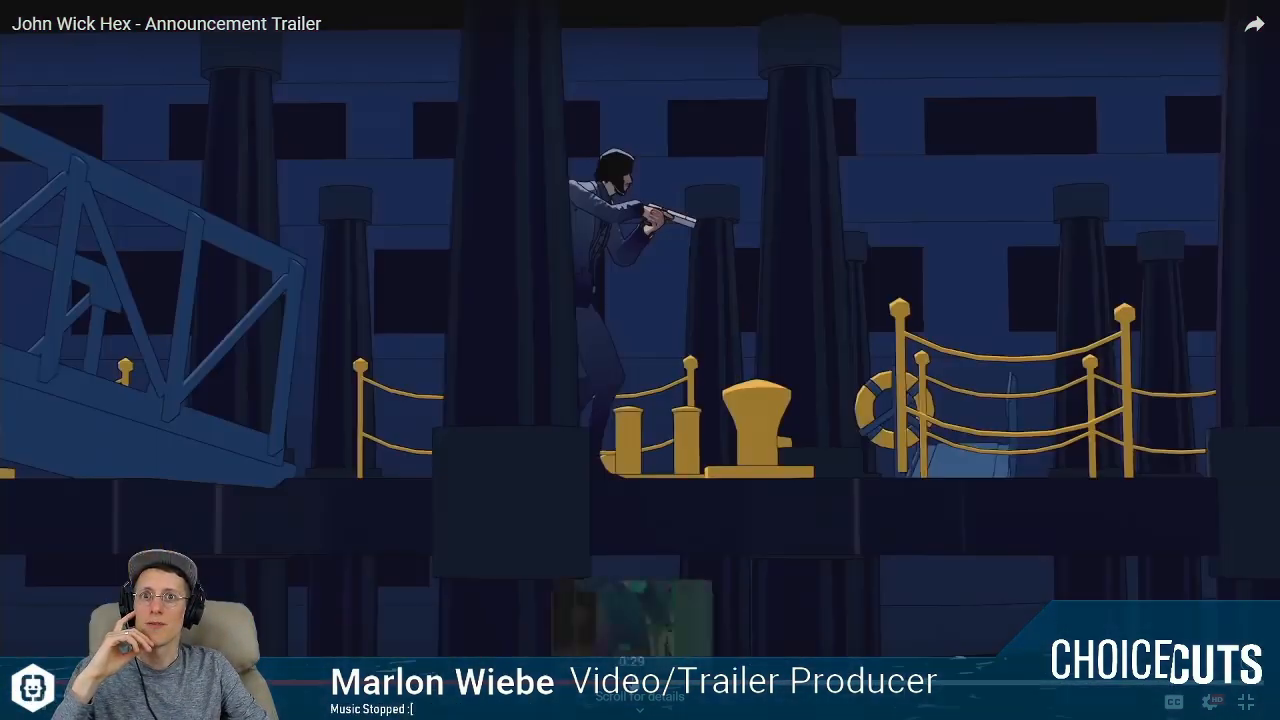
click(632, 683)
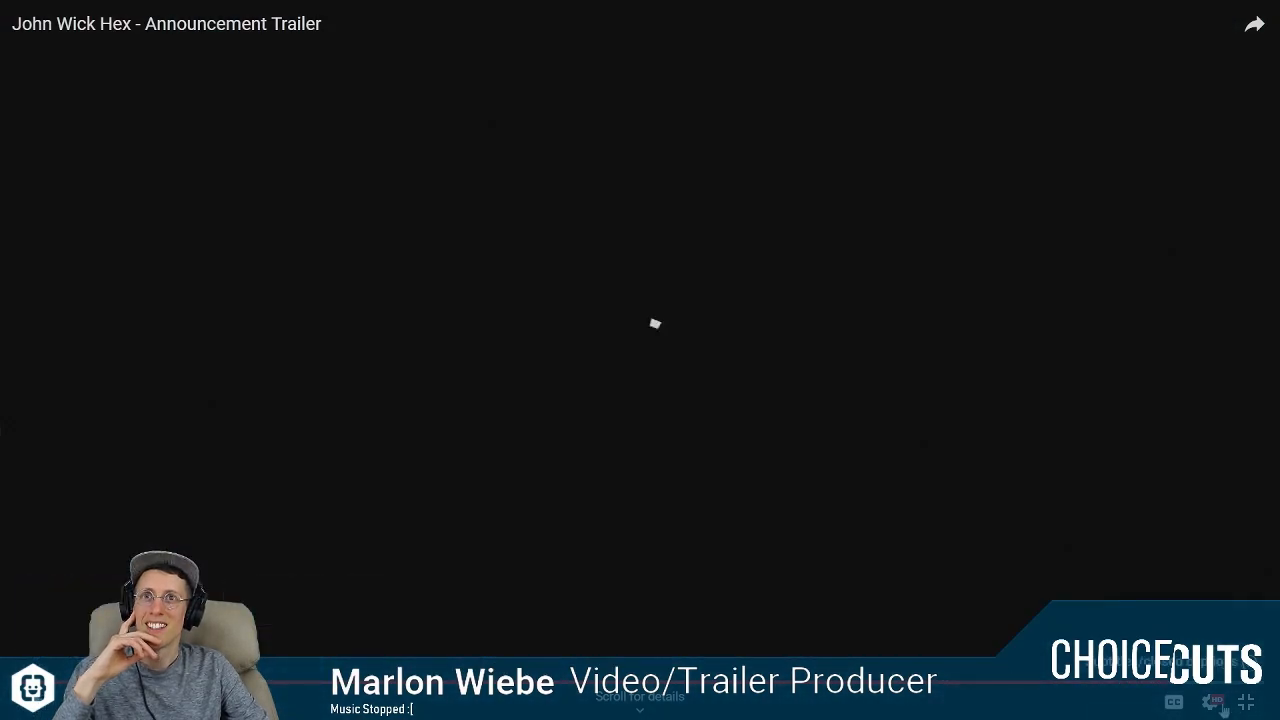
click(654, 323)
click(1246, 702)
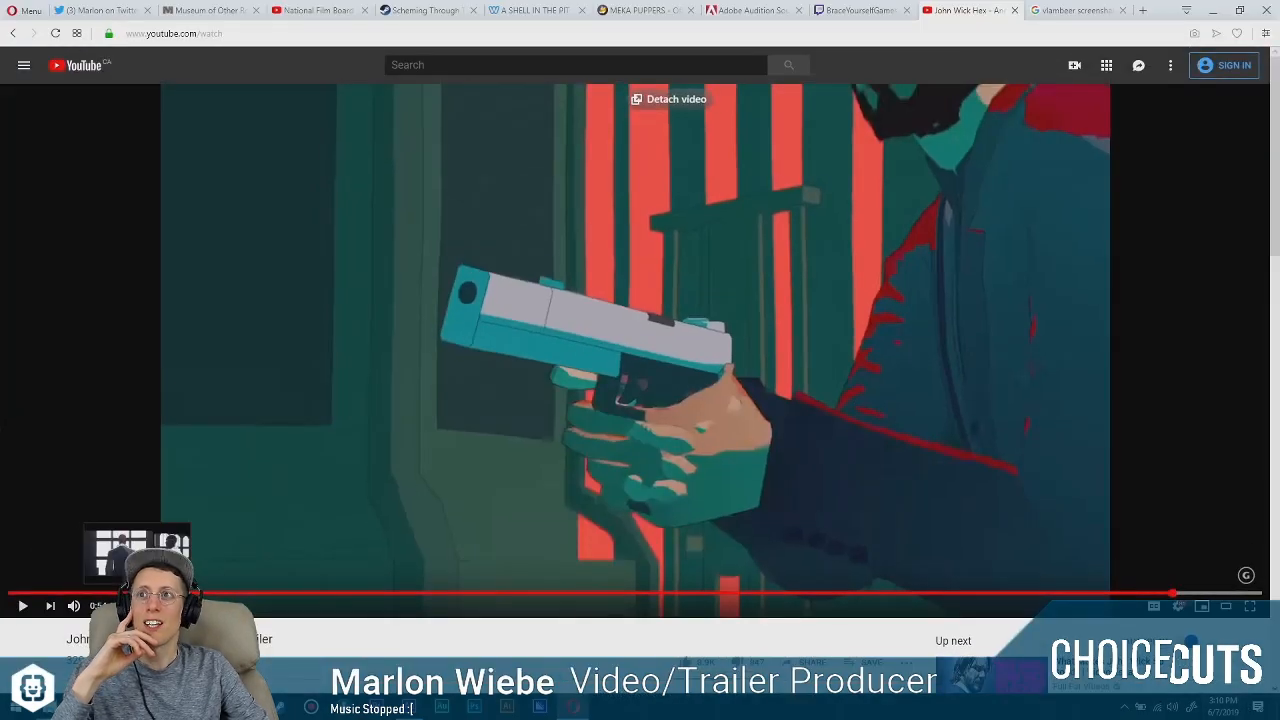
Scrub through the trailer's opening, from the publisher logo around 0:09 back to the window silhouette shot at 0:03.
click(120, 594)
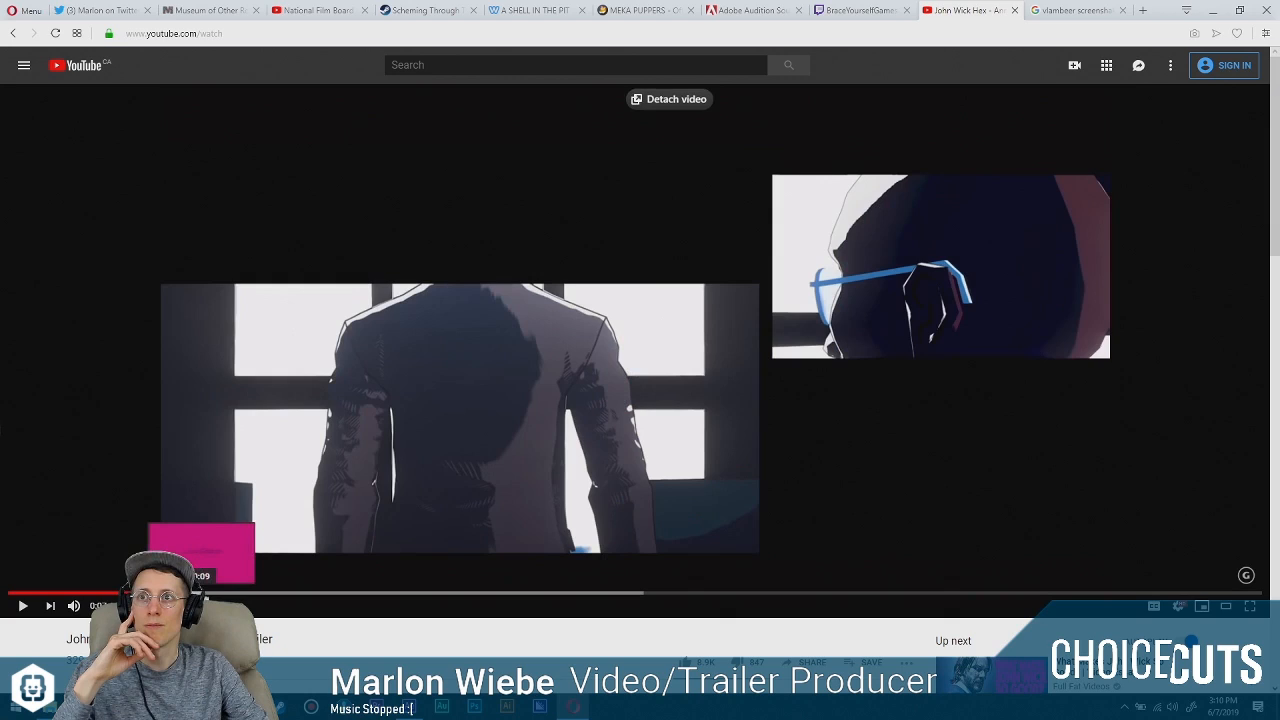
click(246, 596)
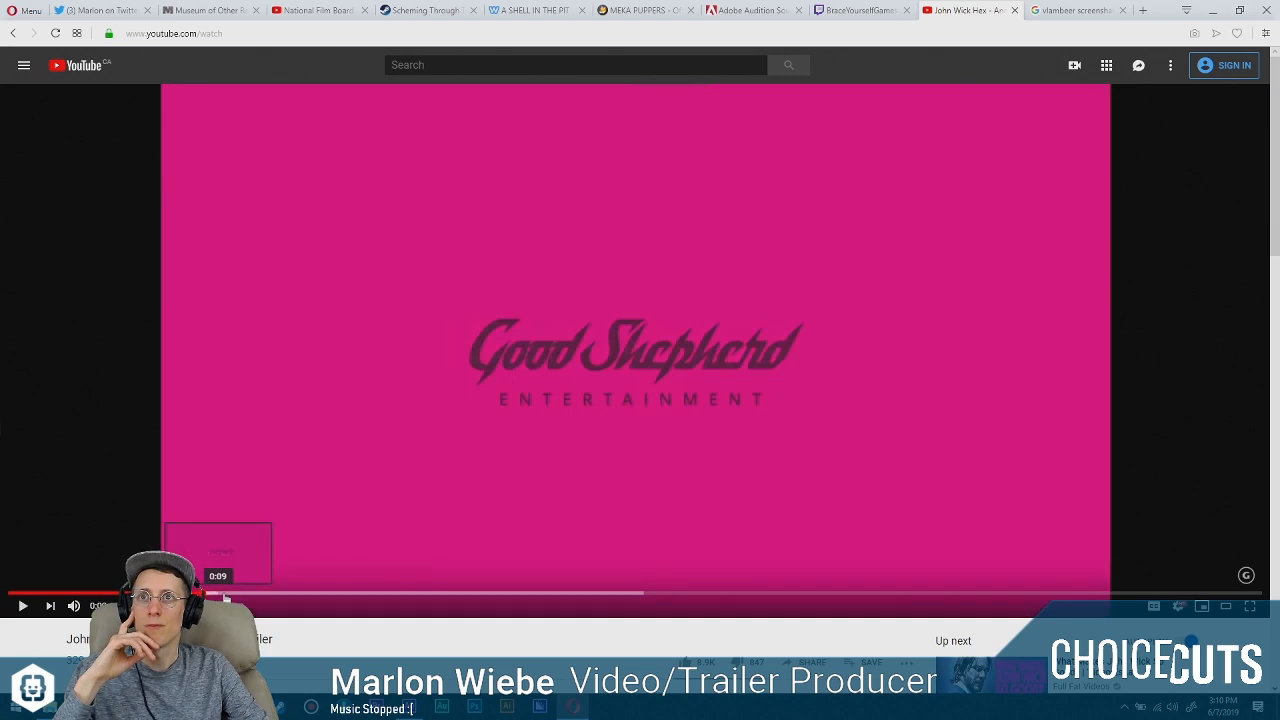
click(62, 596)
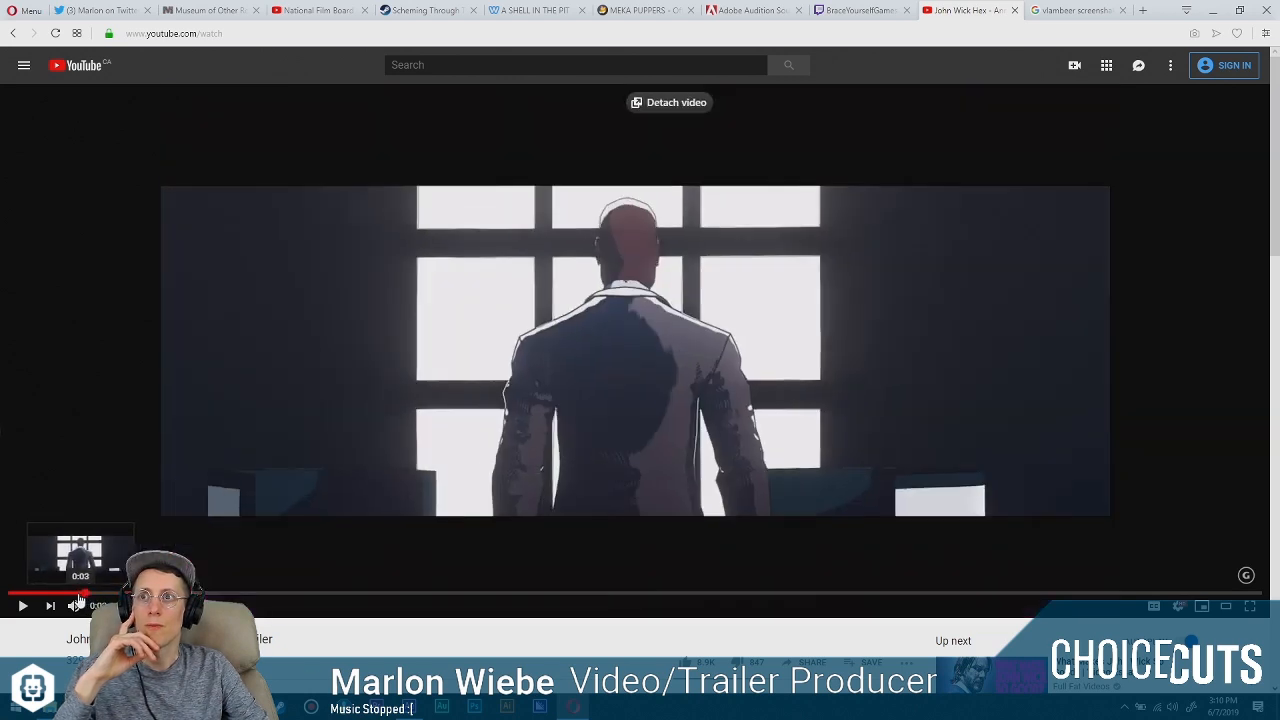
click(44, 598)
click(74, 600)
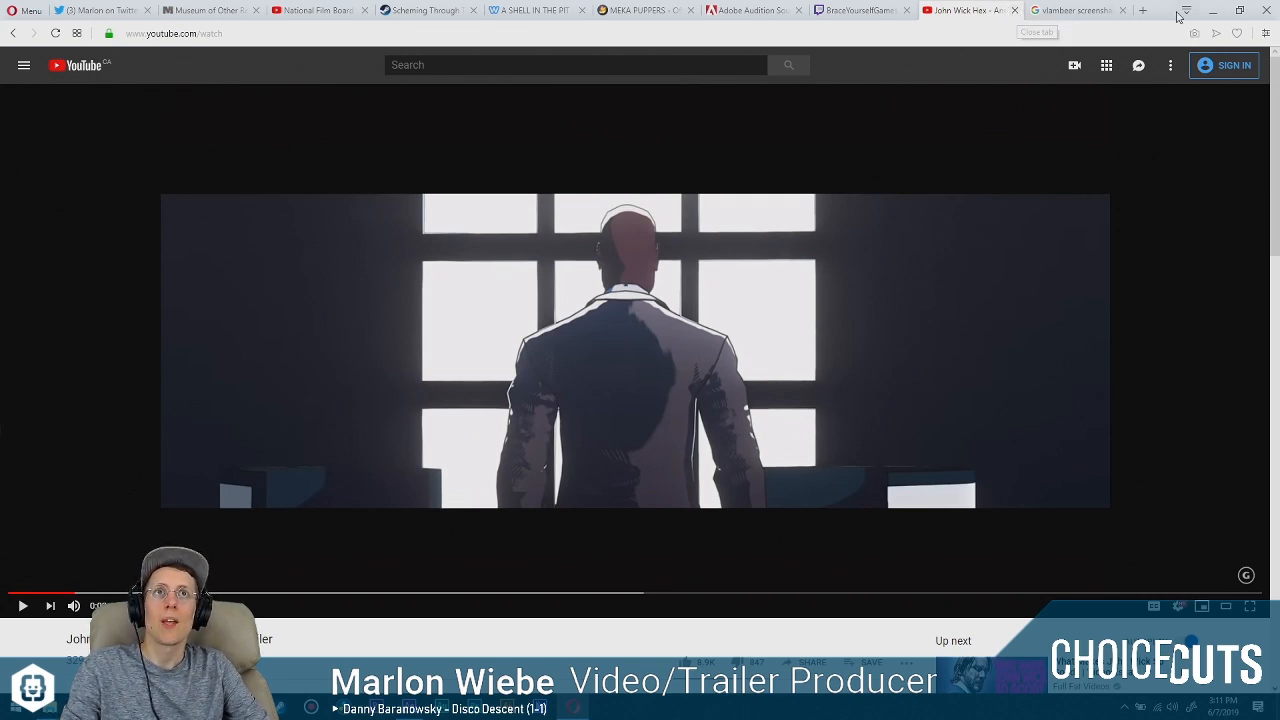
Check the trailer's closing title card and expanded video description for credits, and return to After Effects.
click(1232, 593)
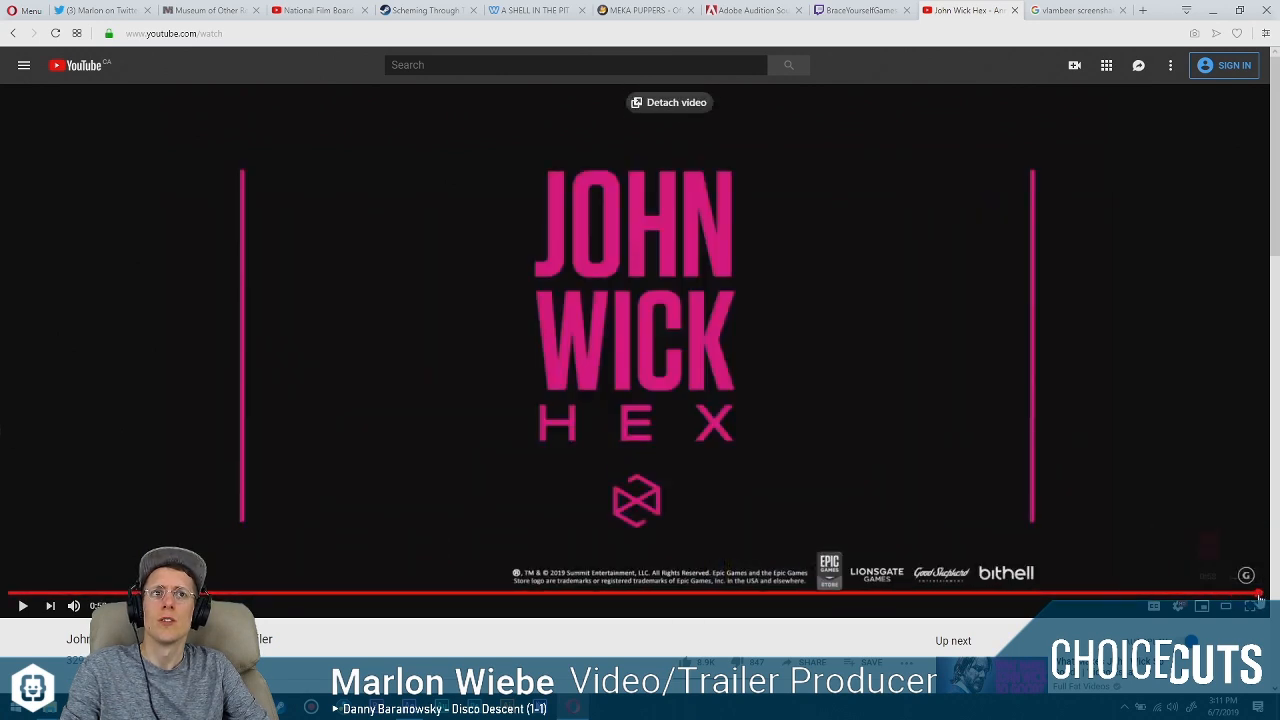
scroll(632, 552, down, 3)
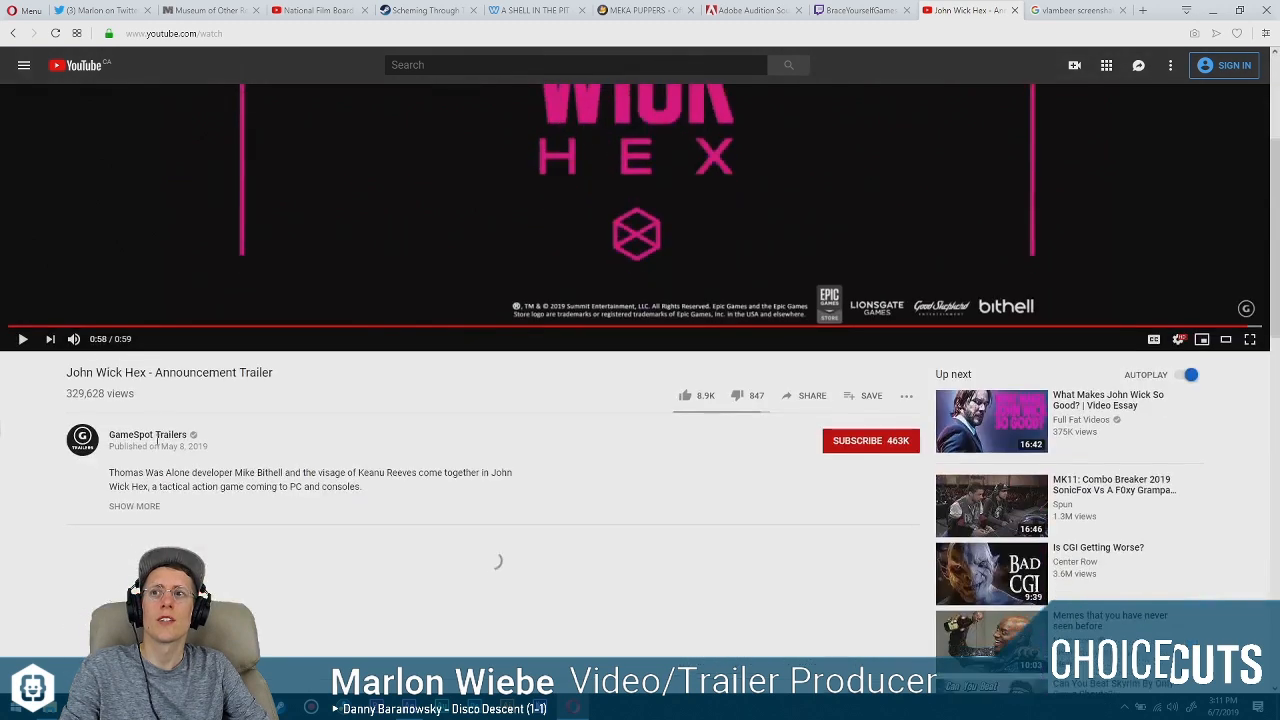
click(142, 505)
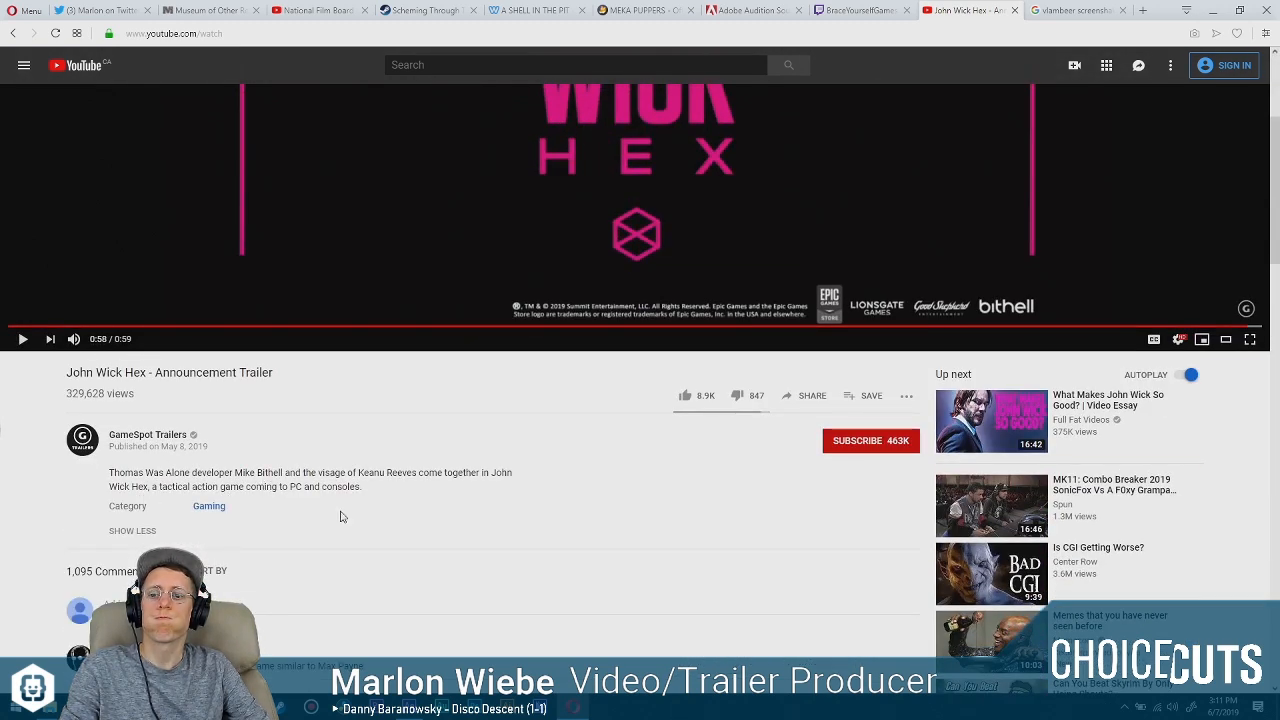
scroll(344, 512, up, 3)
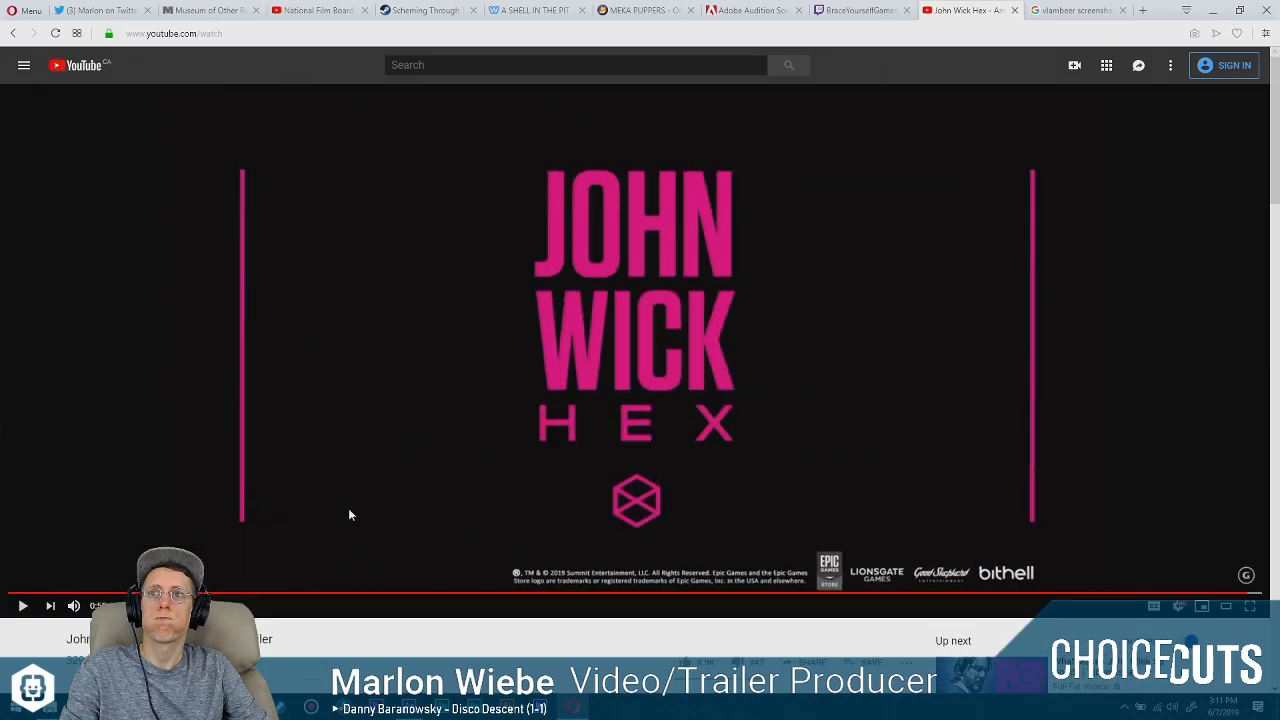
click(1212, 8)
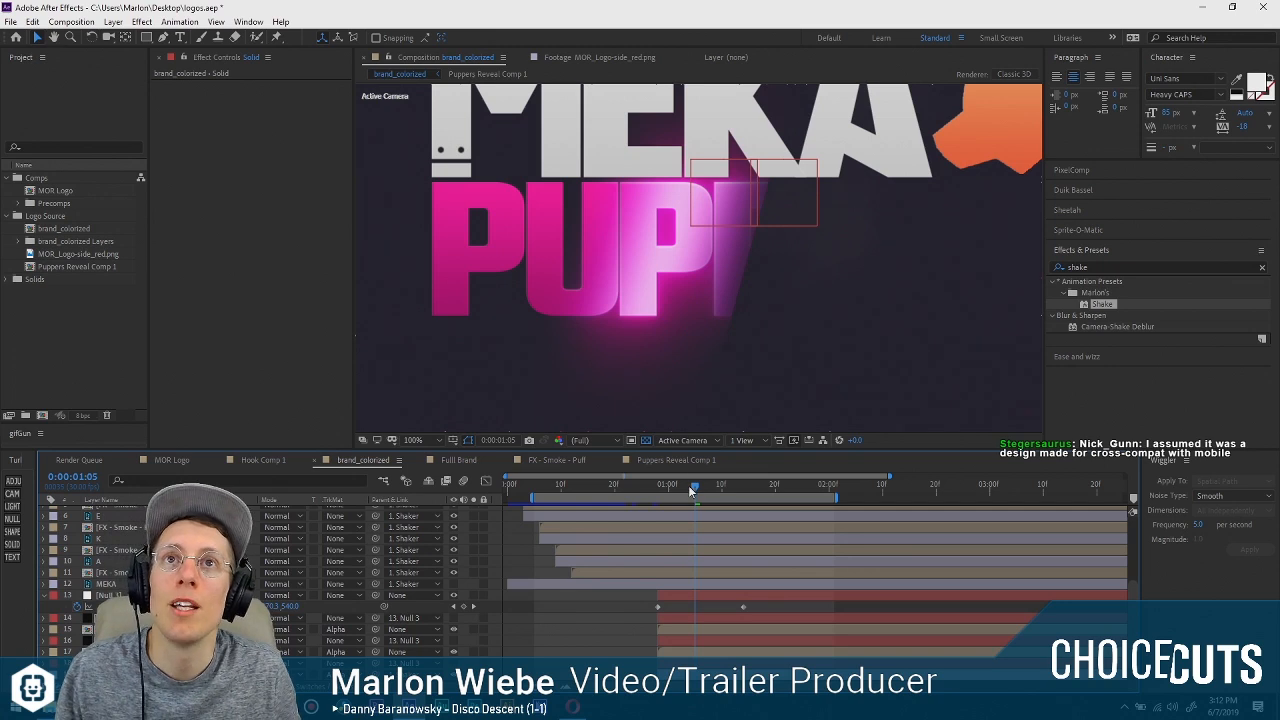
Preview the PUPPERS glow reveal from just before its start at full size and with the whole logo in view.
drag(689, 490, 657, 472)
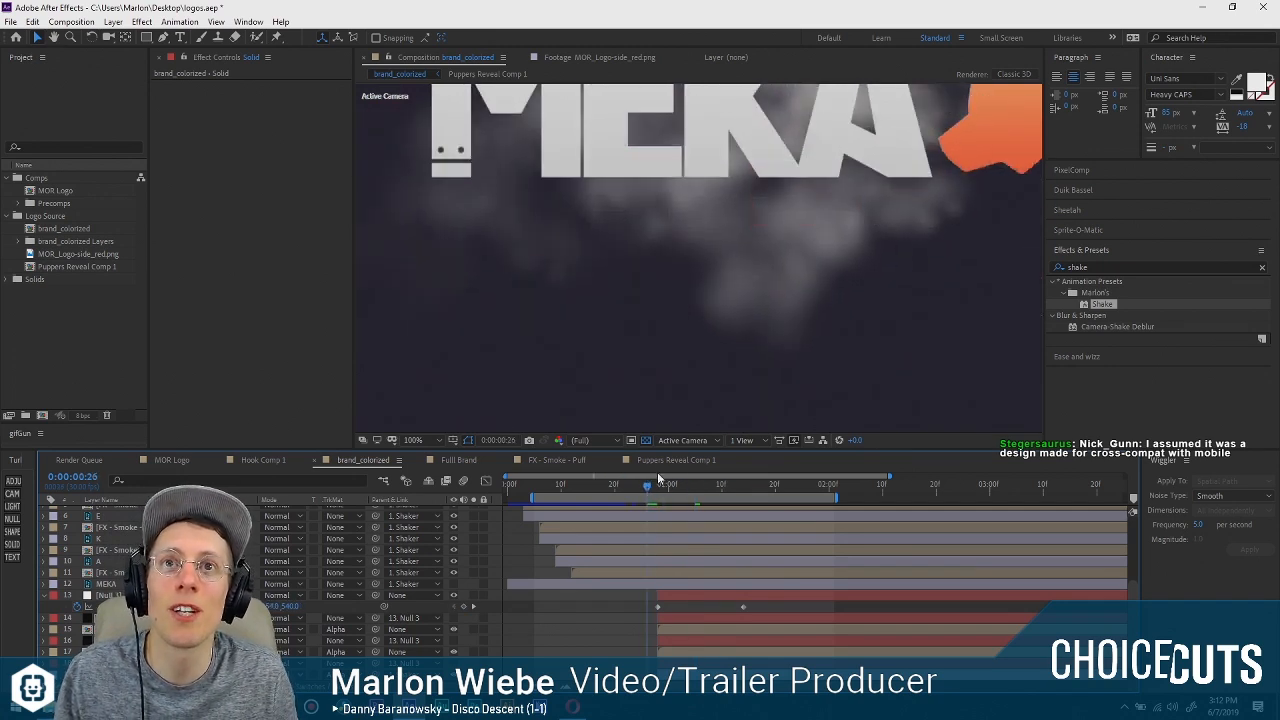
key(space)
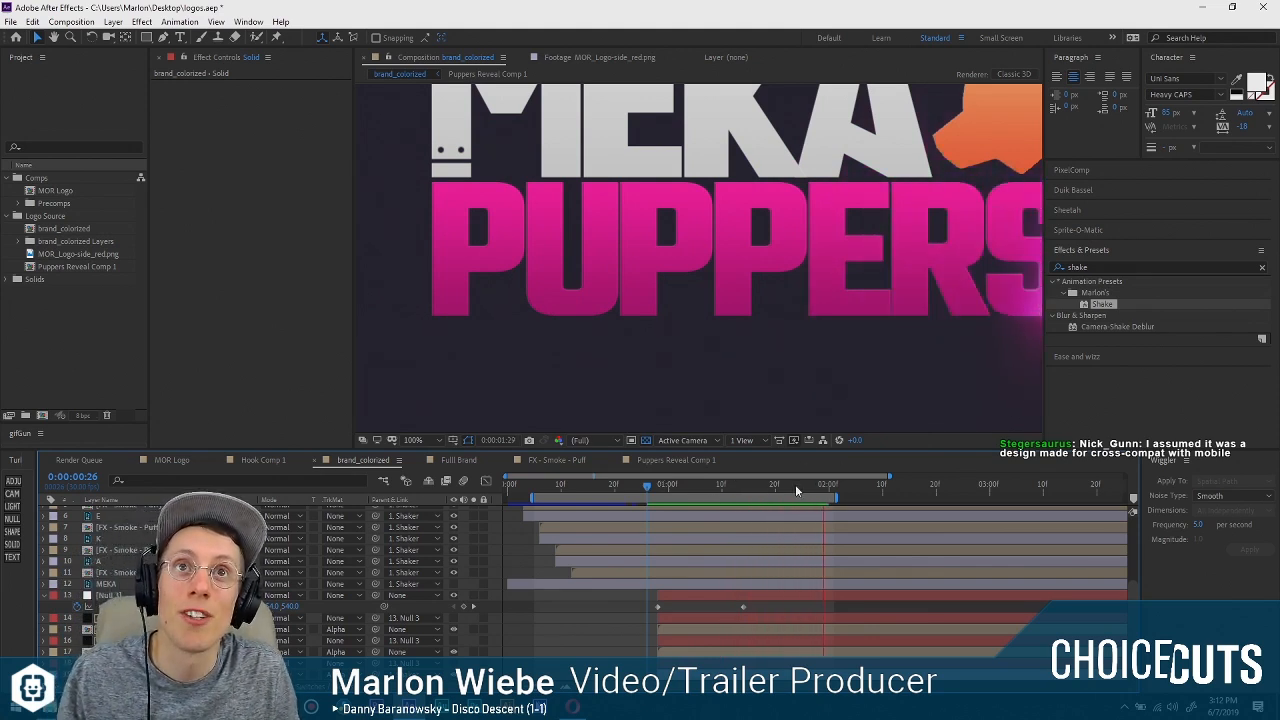
click(608, 483)
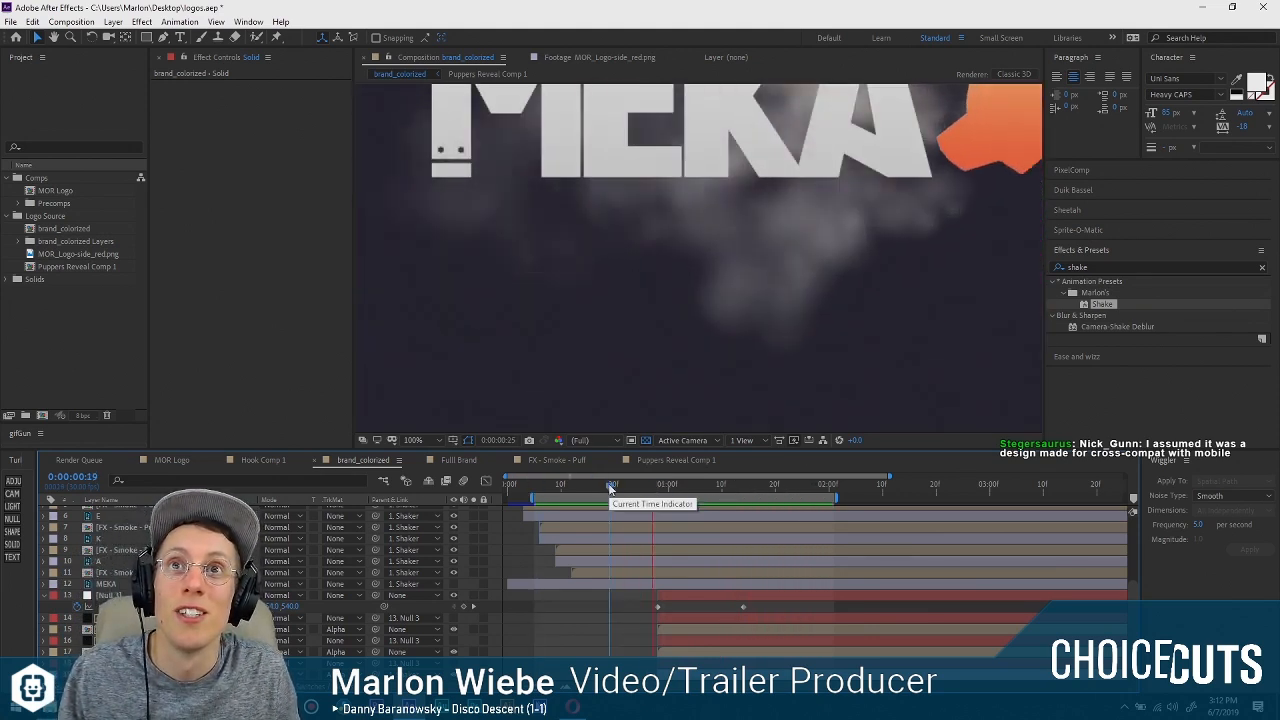
click(635, 487)
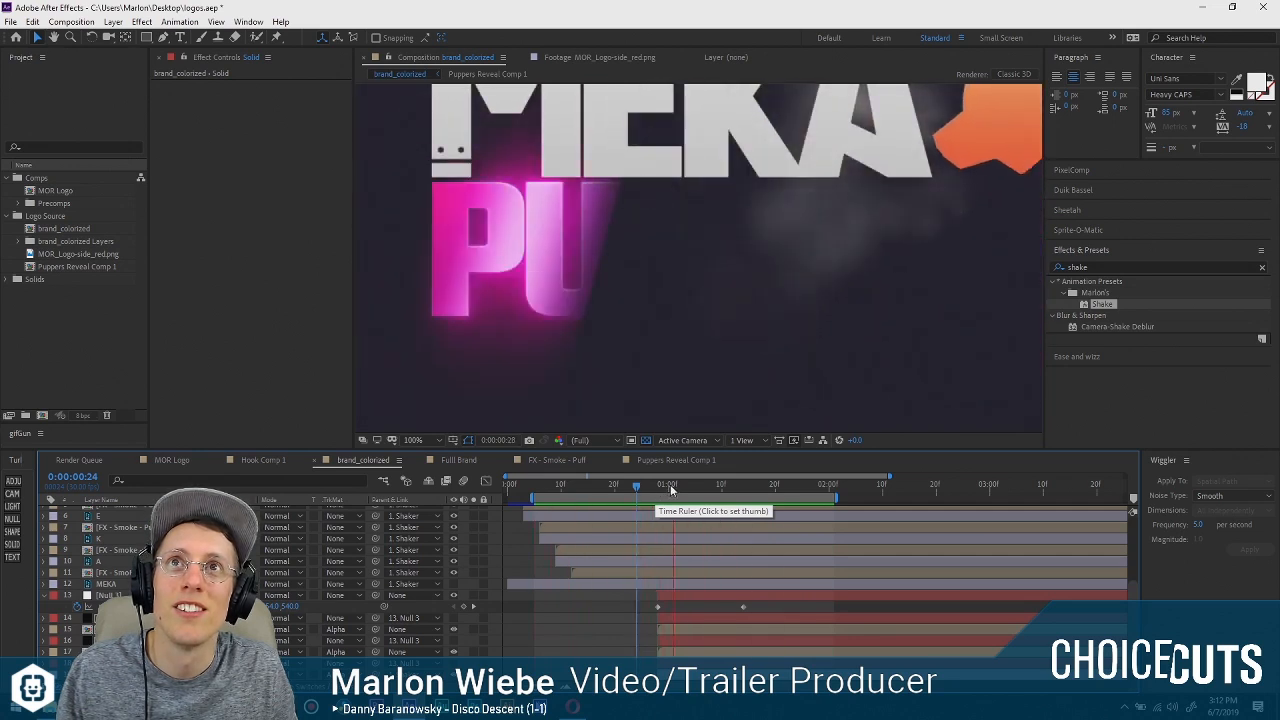
scroll(706, 319, down, 2)
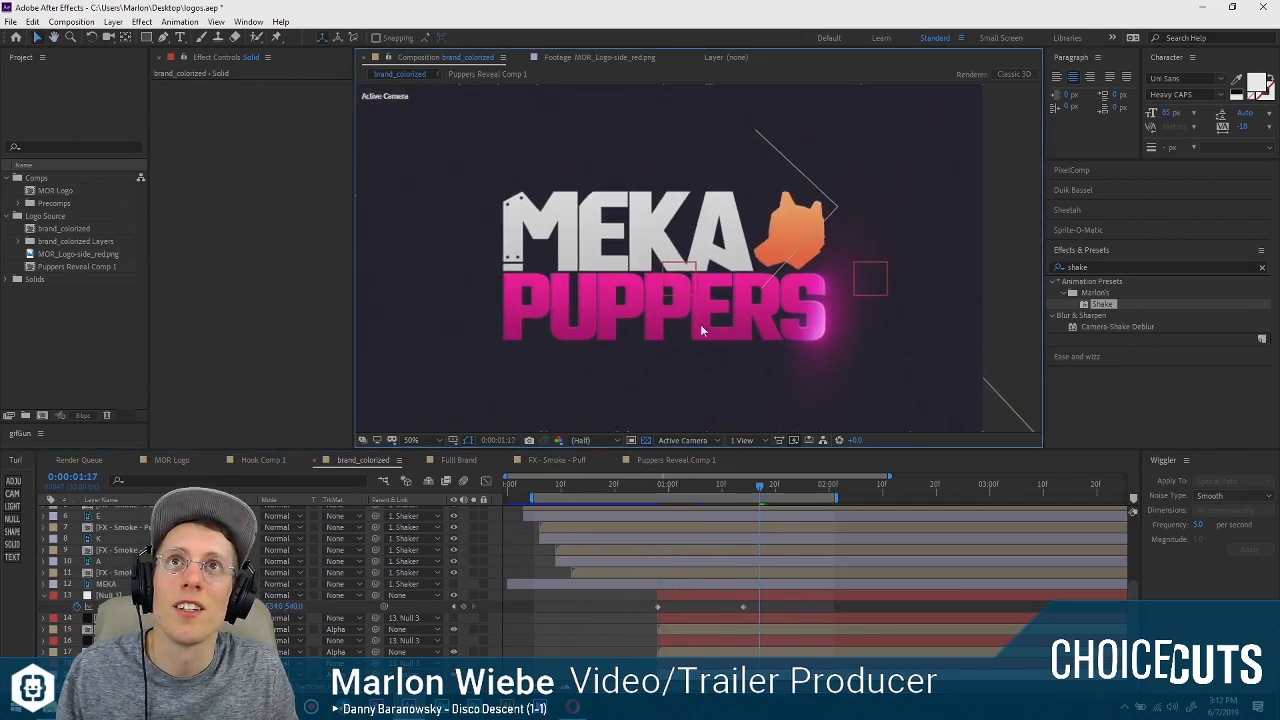
key(space)
click(660, 485)
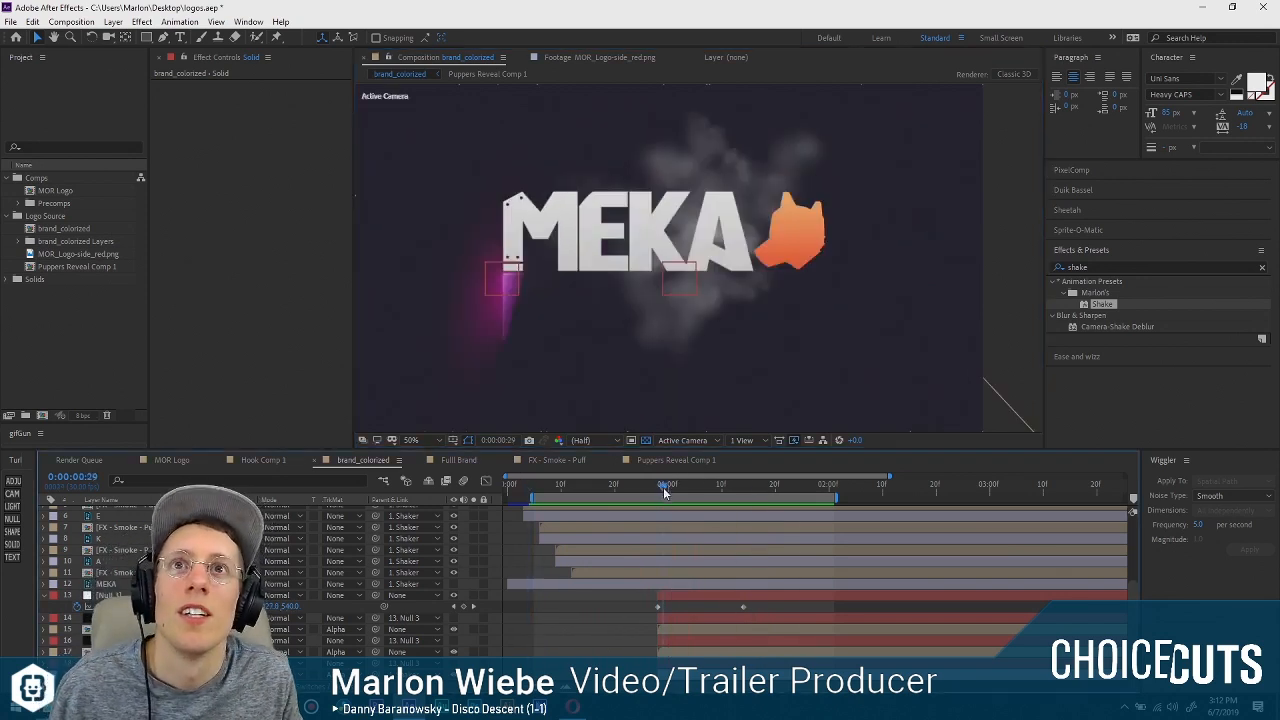
Select the Null 3 layer at the reveal's start and show its keyframed Position property.
click(44, 596)
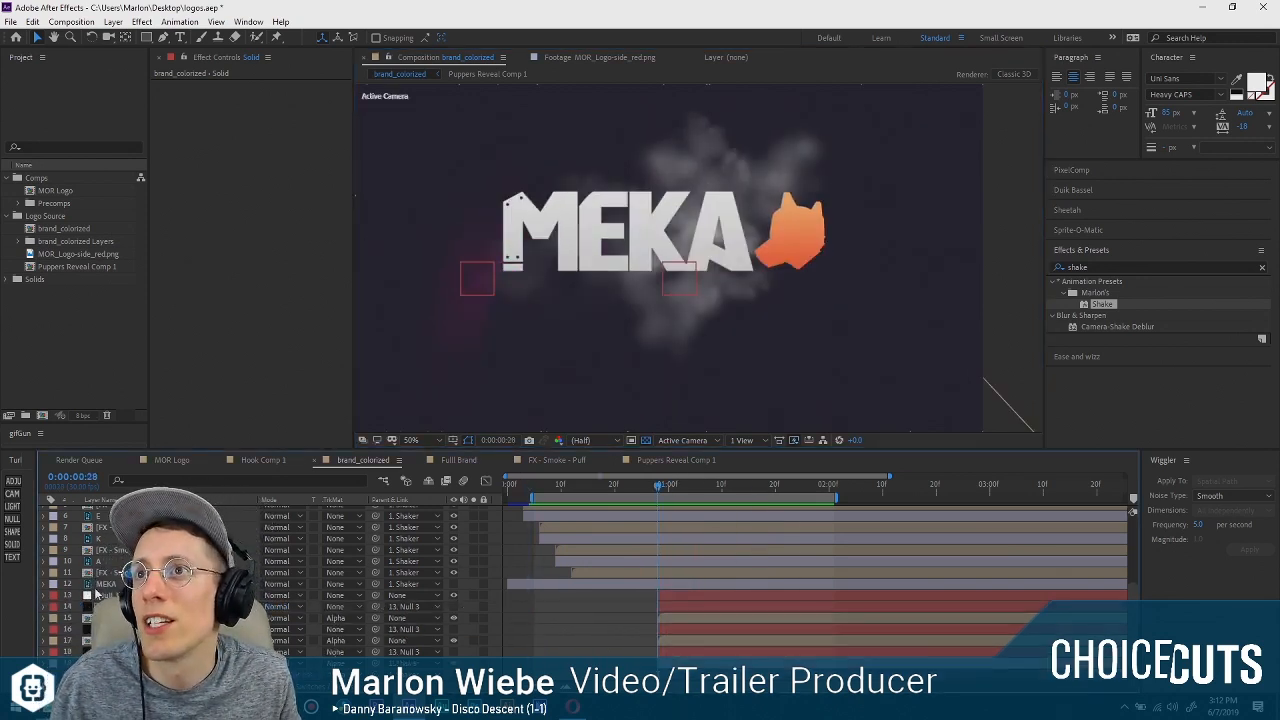
click(348, 594)
key(u)
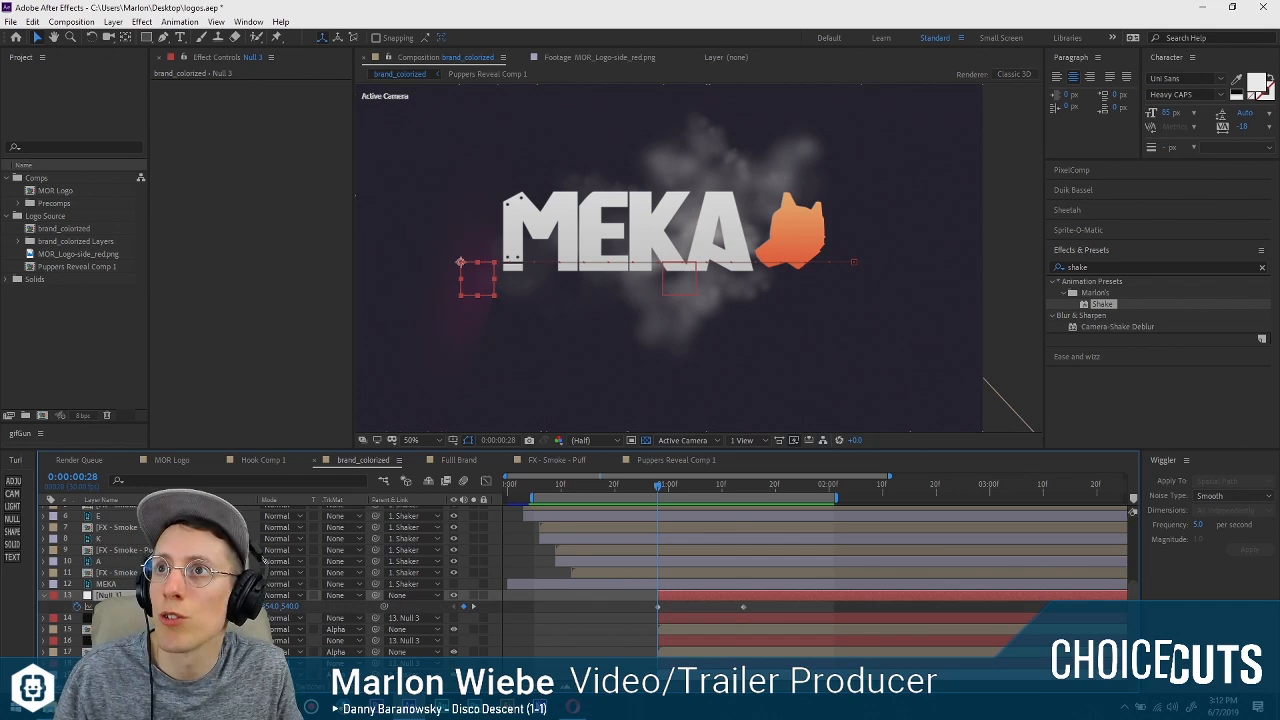
Try to add a Position keyframe on Null 3 at 0:00:01:09 that holds the reveal farther back along the word.
drag(668, 487, 716, 486)
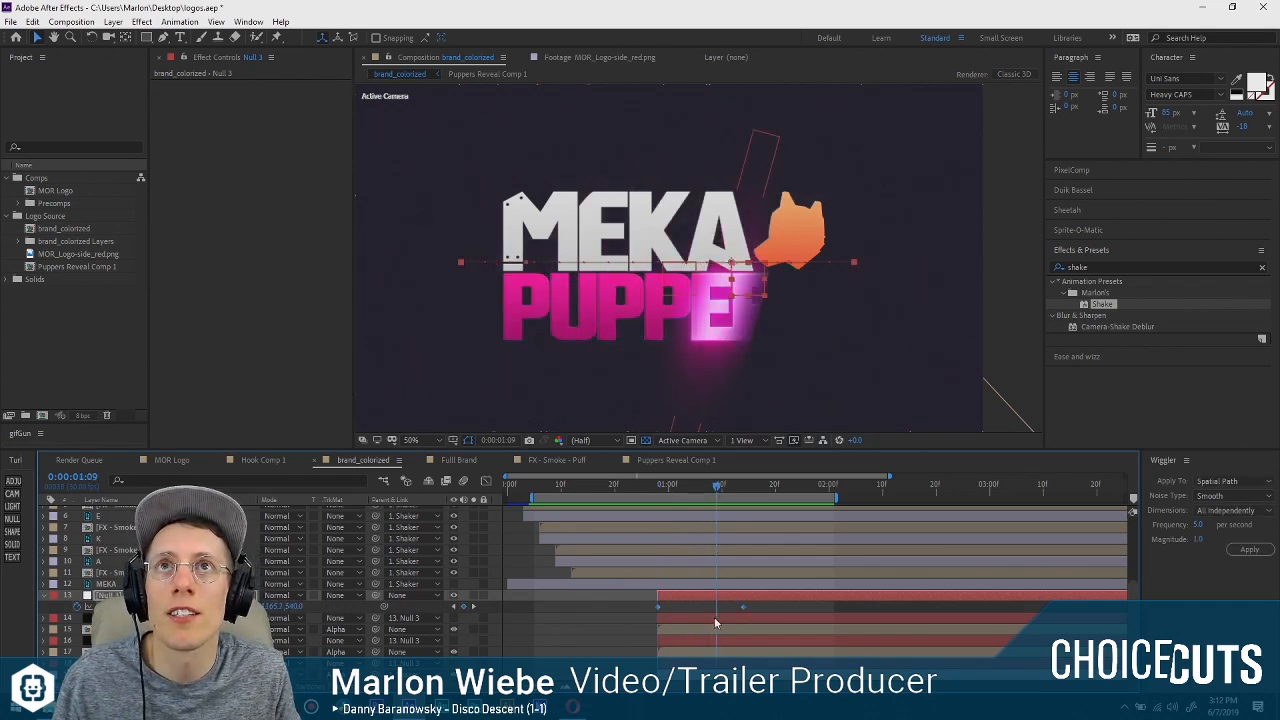
click(666, 606)
drag(272, 607, 92, 606)
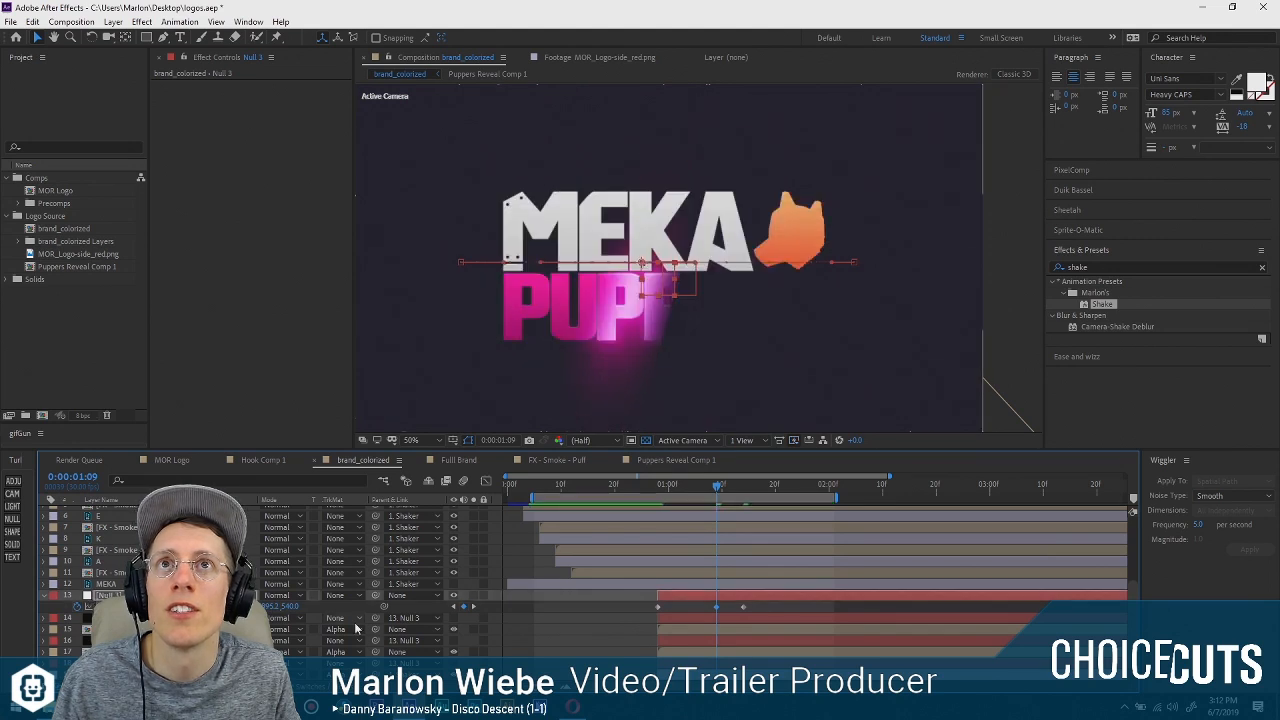
key(ctrl+z)
Inspect the Pupper Reveal Shine and PUPPERS layers and their effects at the reveal's end keyframe, 0:00:01:14.
click(744, 487)
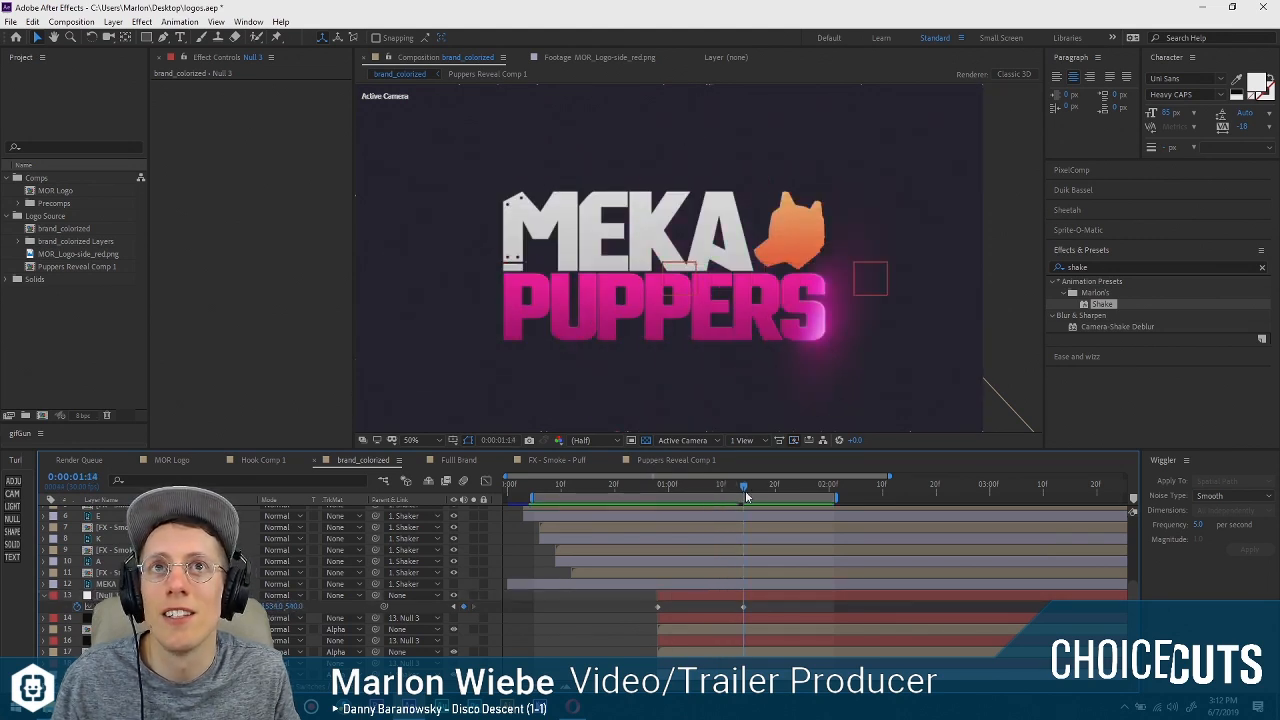
scroll(285, 608, down, 1)
click(285, 606)
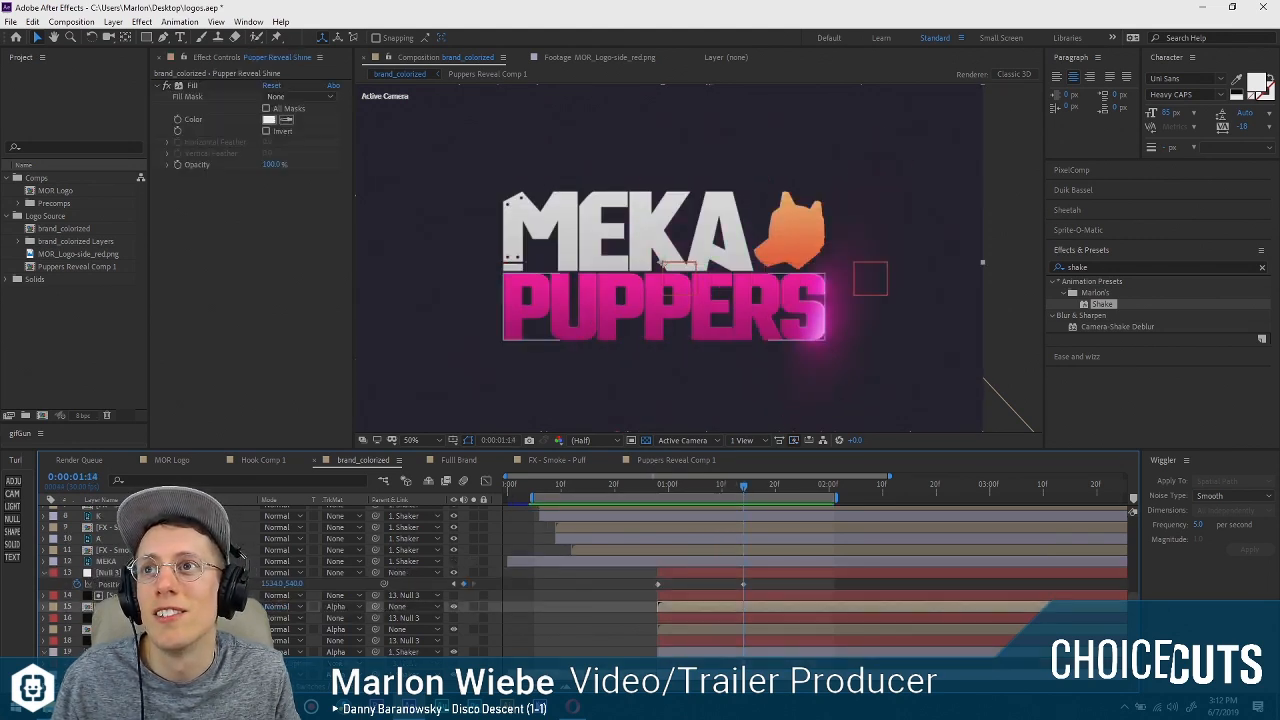
scroll(285, 606, up, 1)
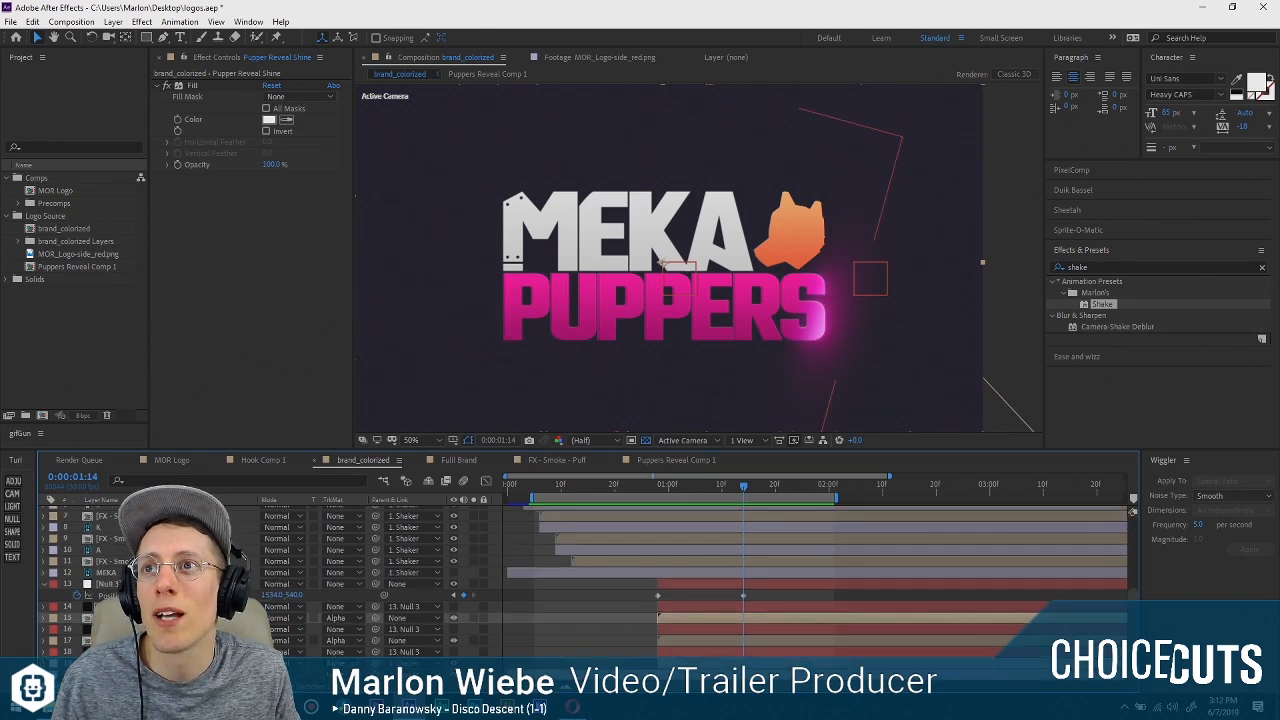
click(200, 640)
click(200, 674)
click(655, 605)
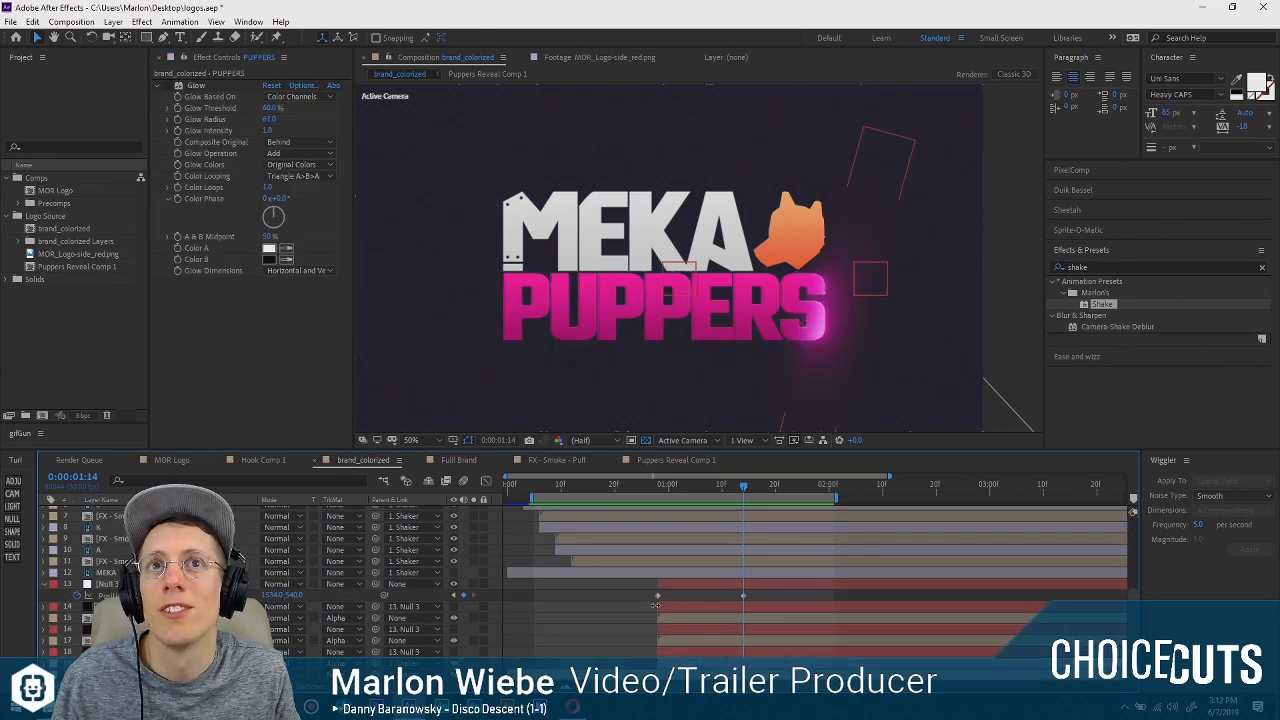
At 0:00:01:07, select the narrow matte solid on layer 14 and move it back about one letter along PUPPERS.
drag(716, 478, 705, 484)
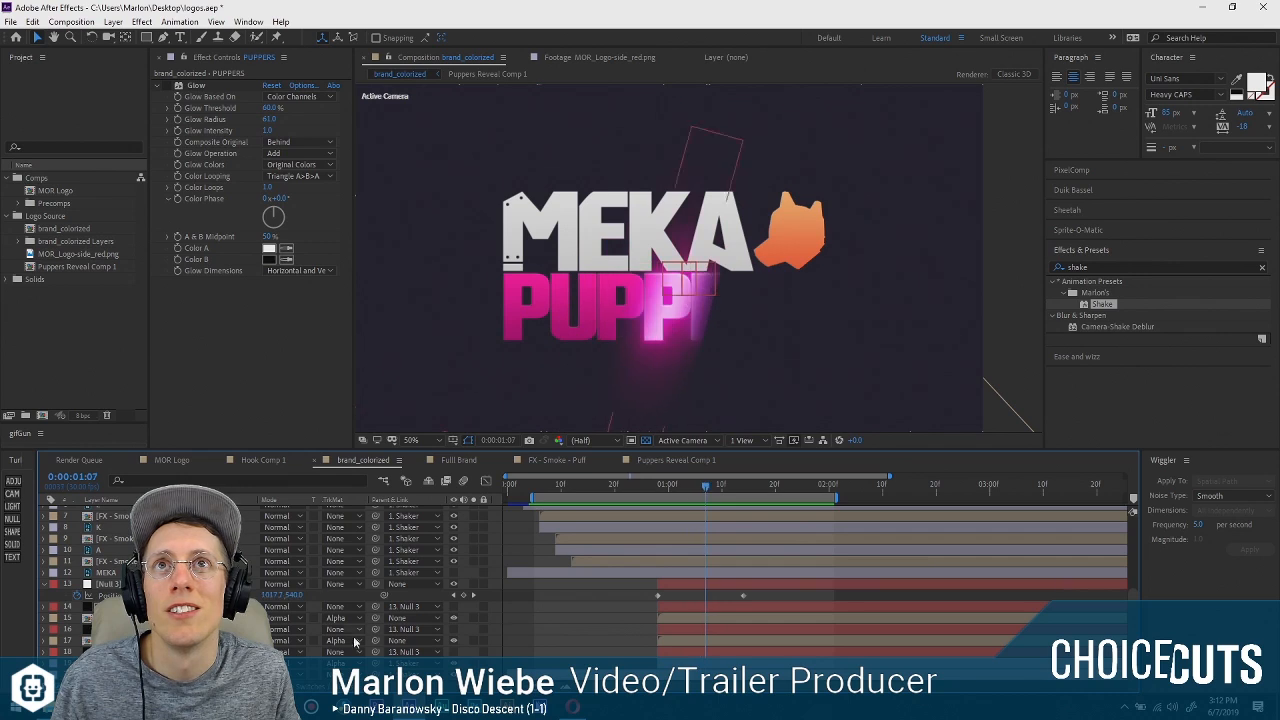
click(758, 288)
scroll(760, 290, up, 2)
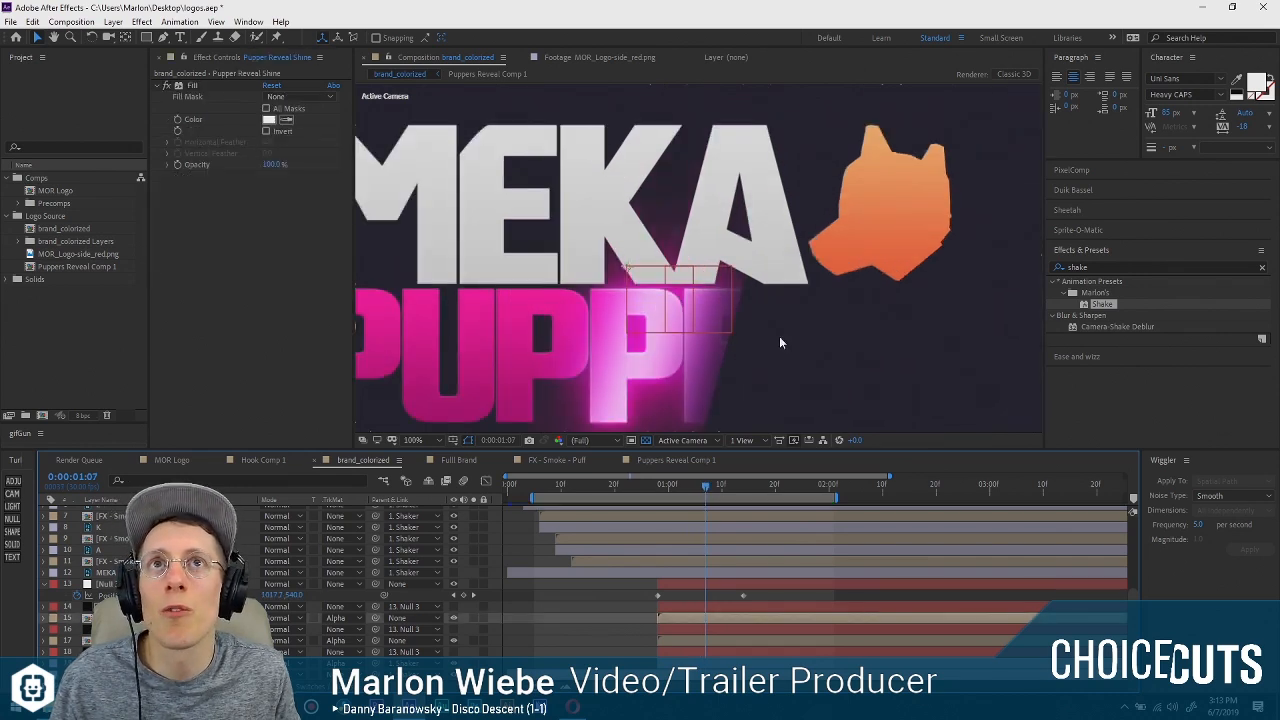
click(690, 606)
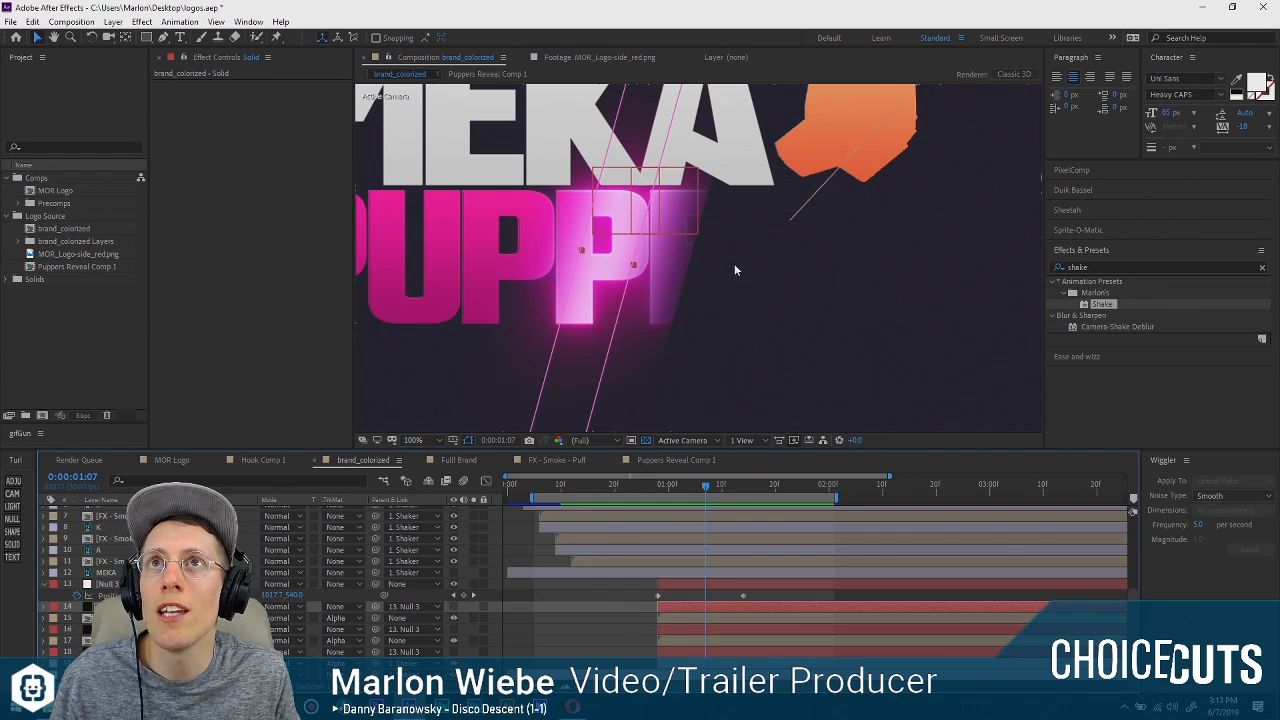
scroll(734, 270, down, 2)
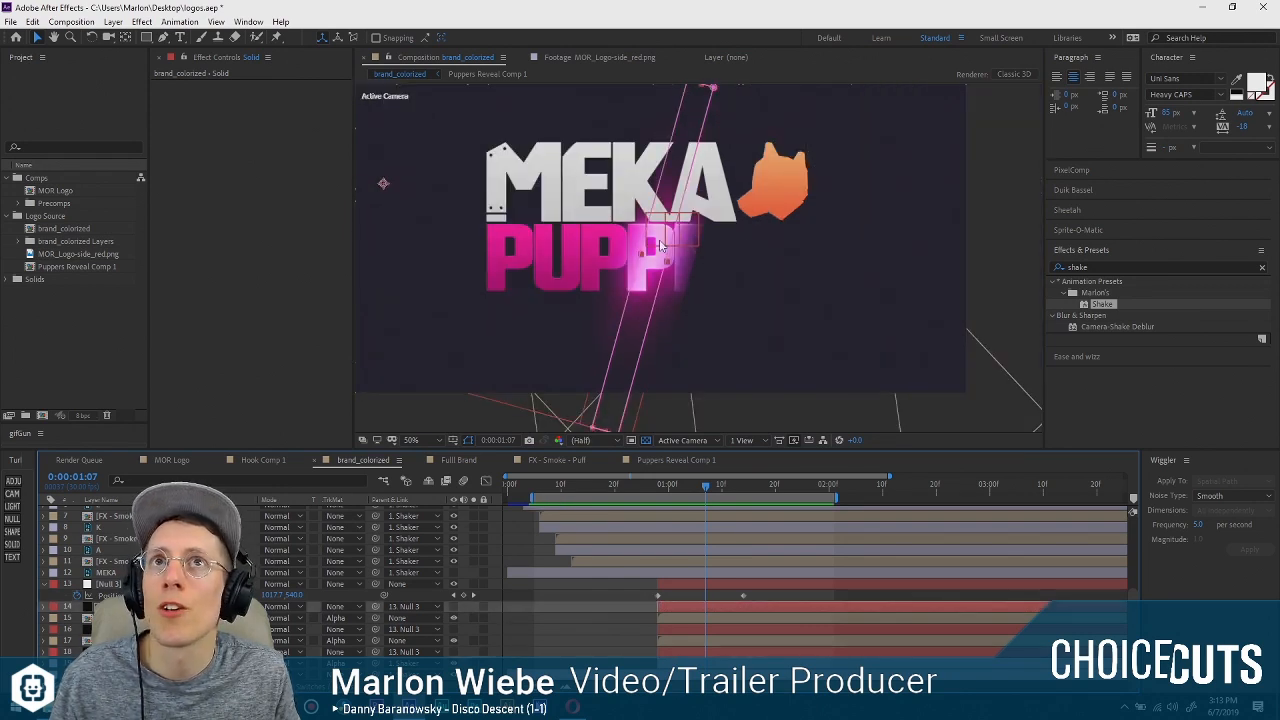
key(comma)
key(comma)
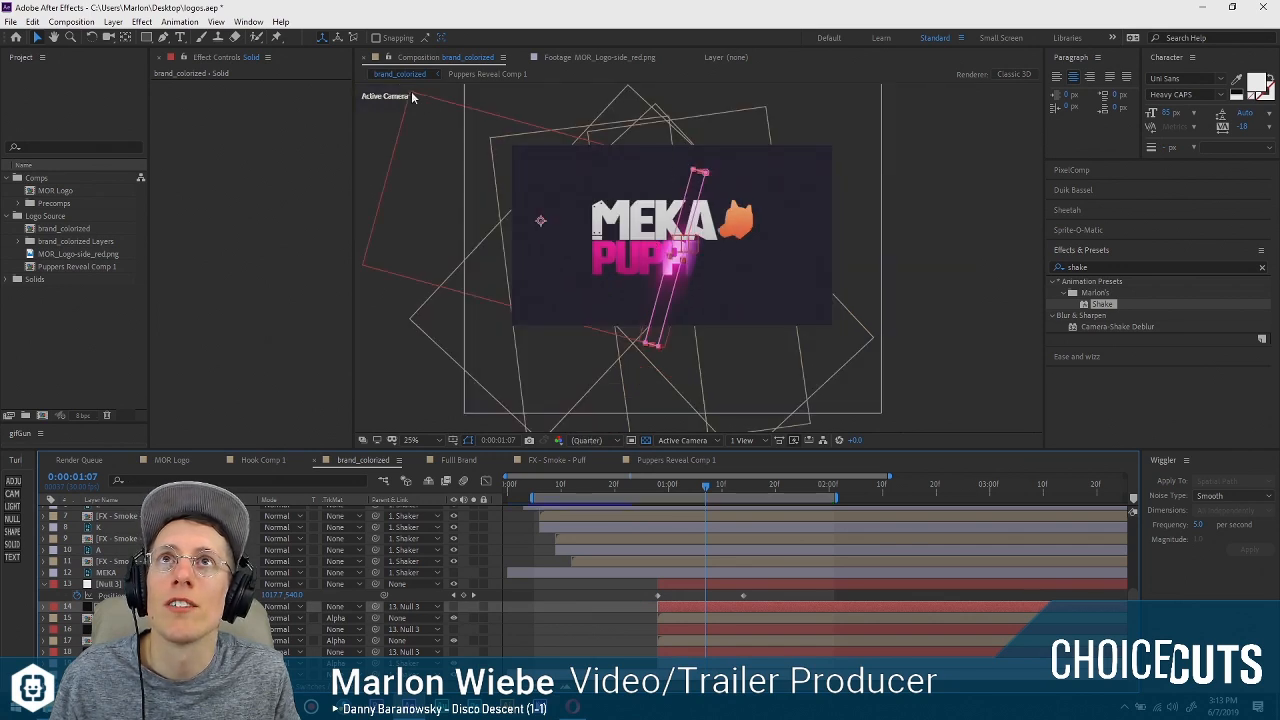
key(period)
key(period)
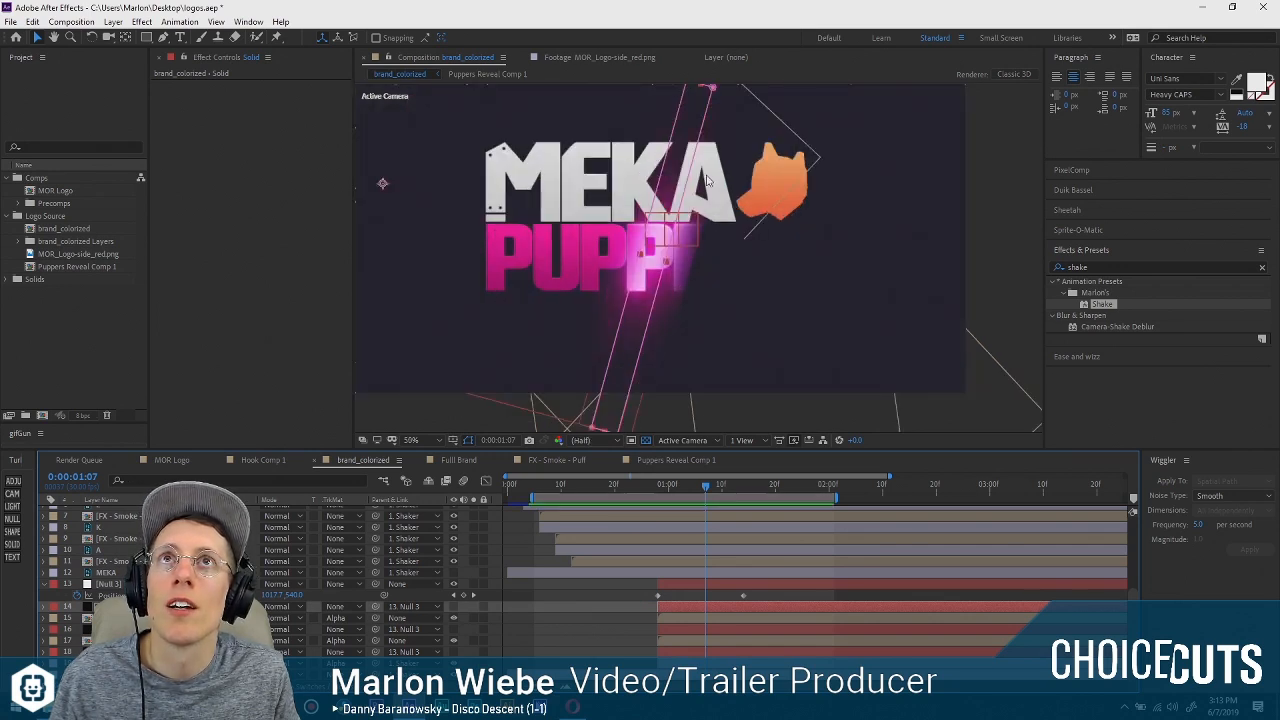
key(comma)
key(comma)
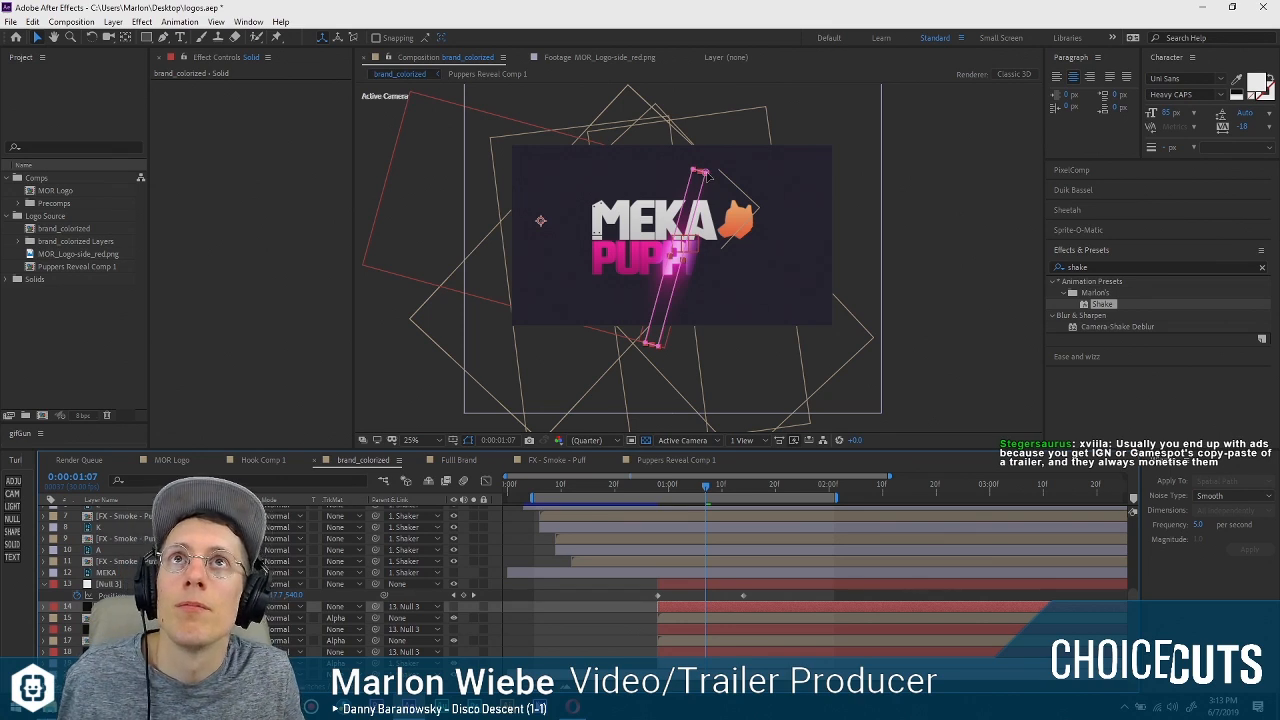
click(706, 175)
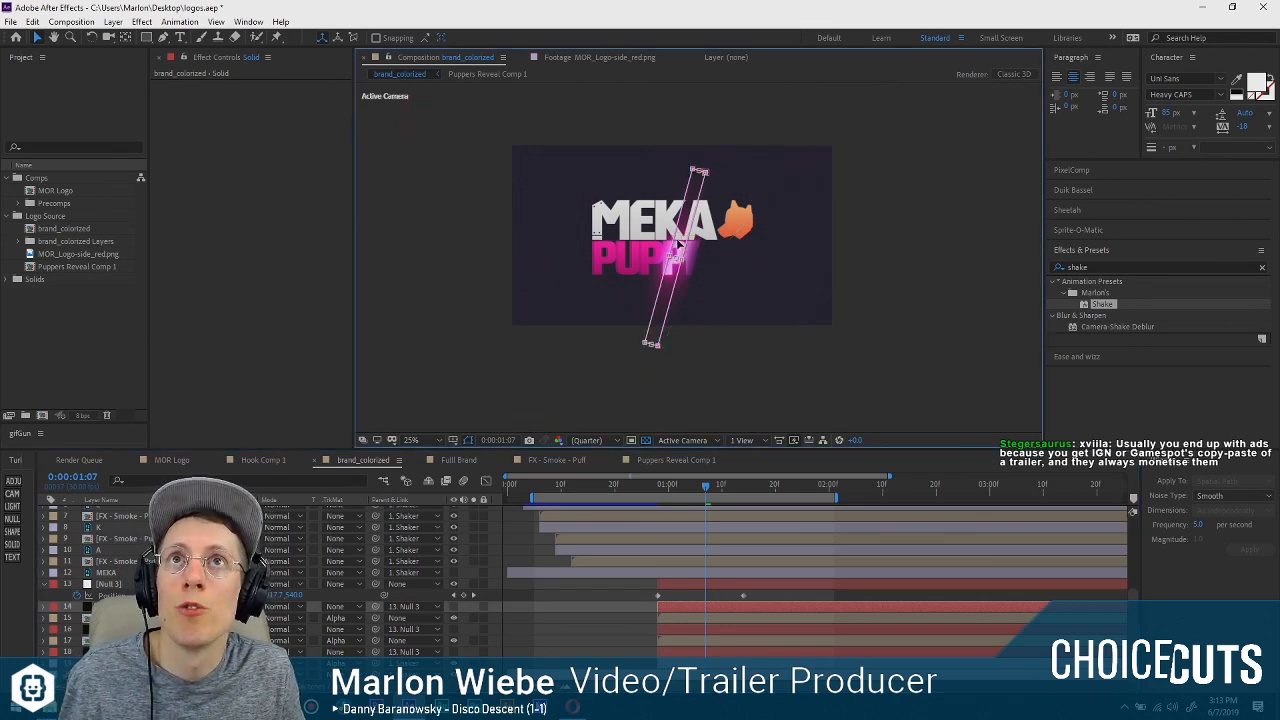
key(slash)
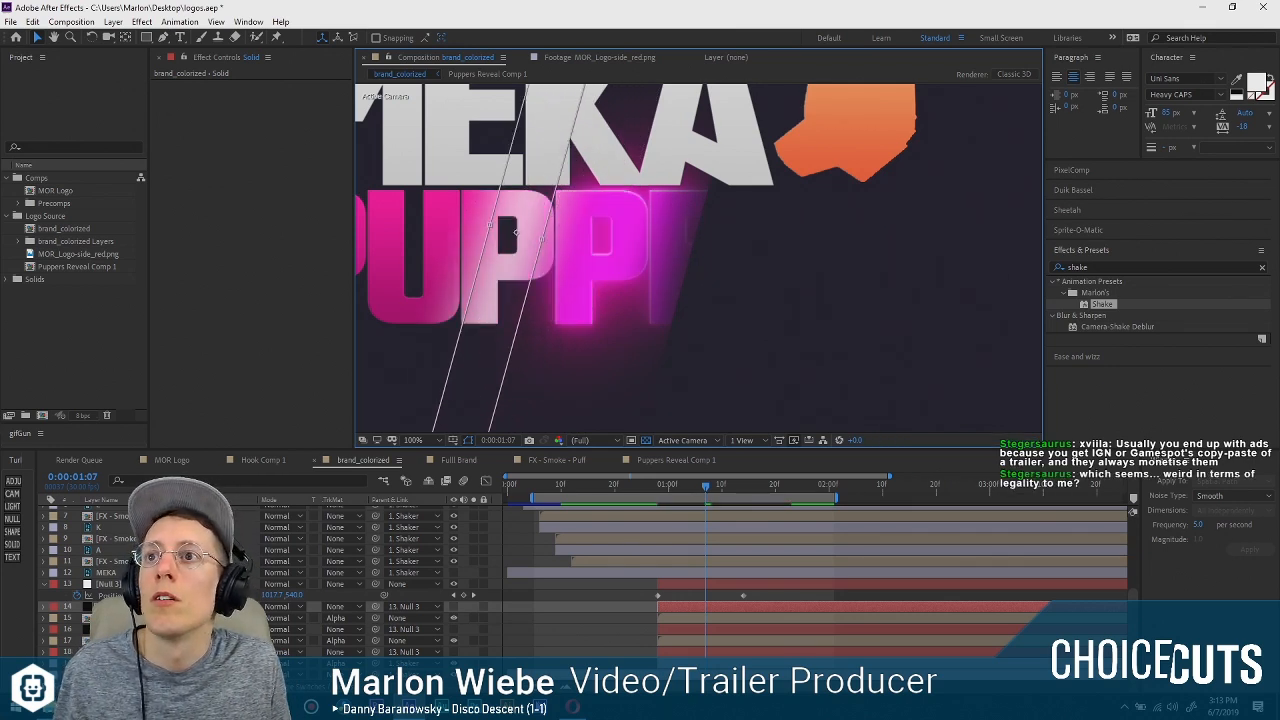
Move the wider matte solid on layer 16 back along PUPPERS to line up with the narrower one.
scroll(563, 318, down, 4)
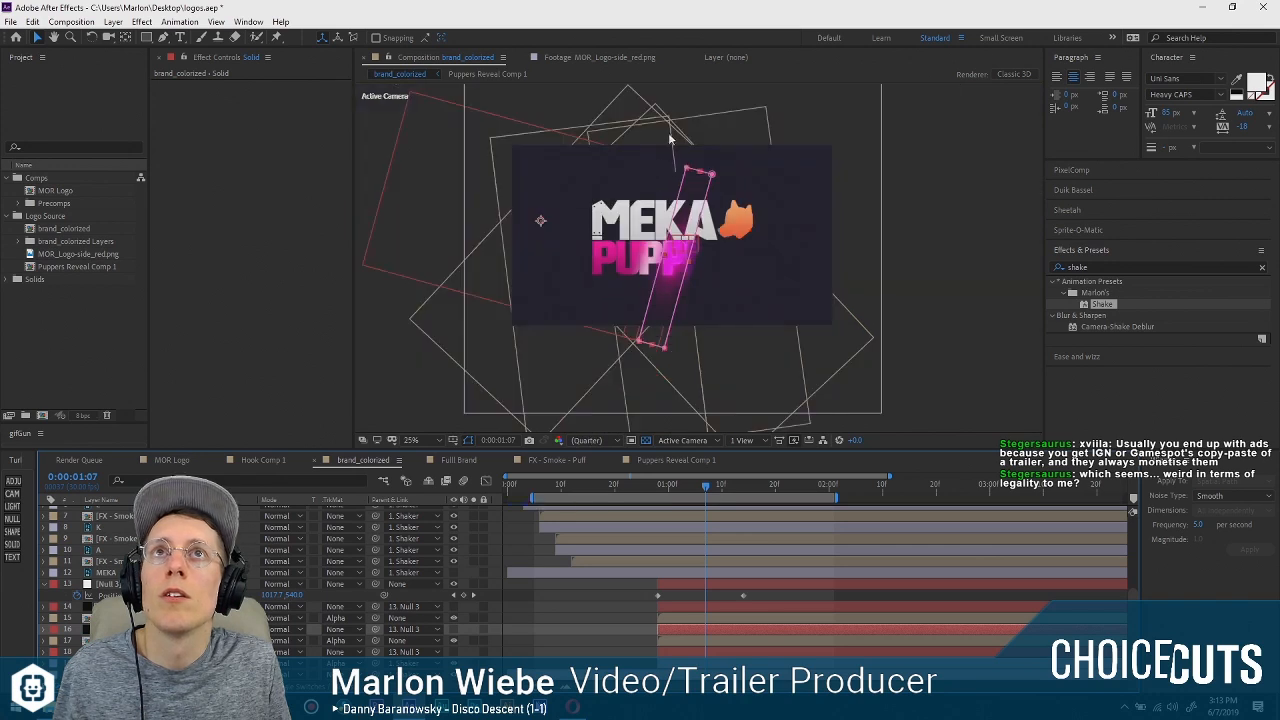
scroll(632, 237, up, 4)
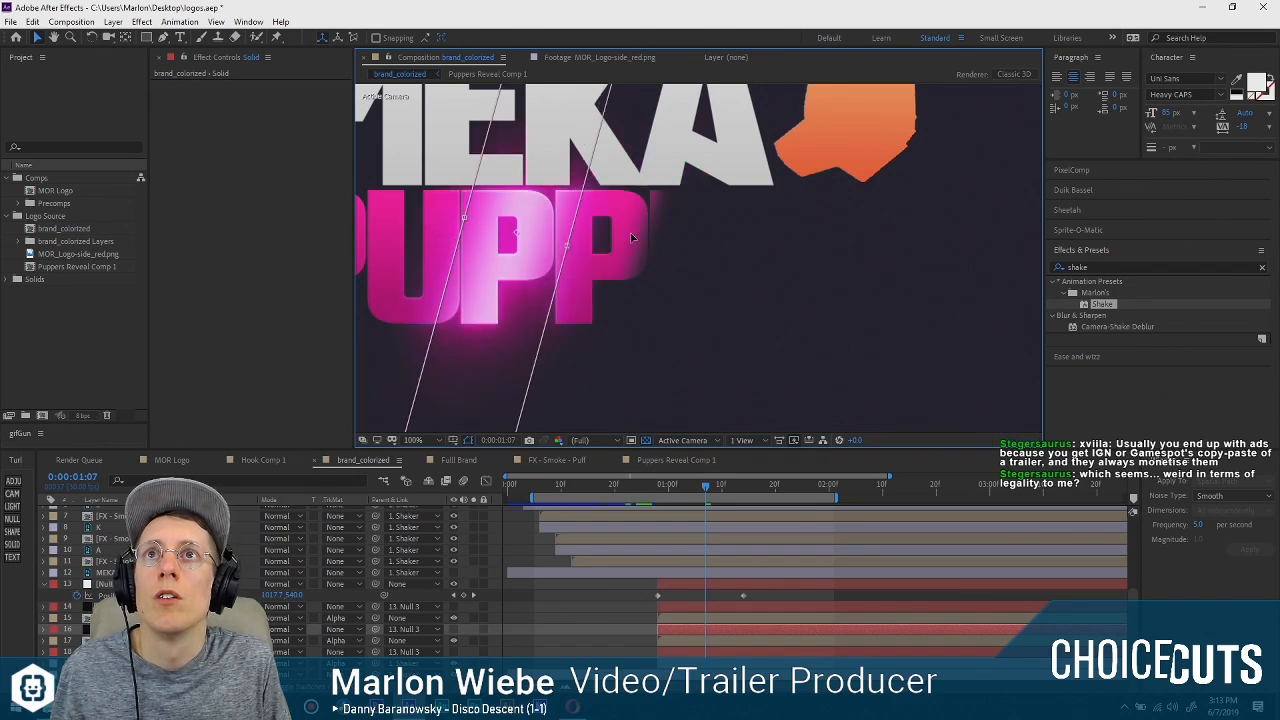
scroll(697, 239, down, 4)
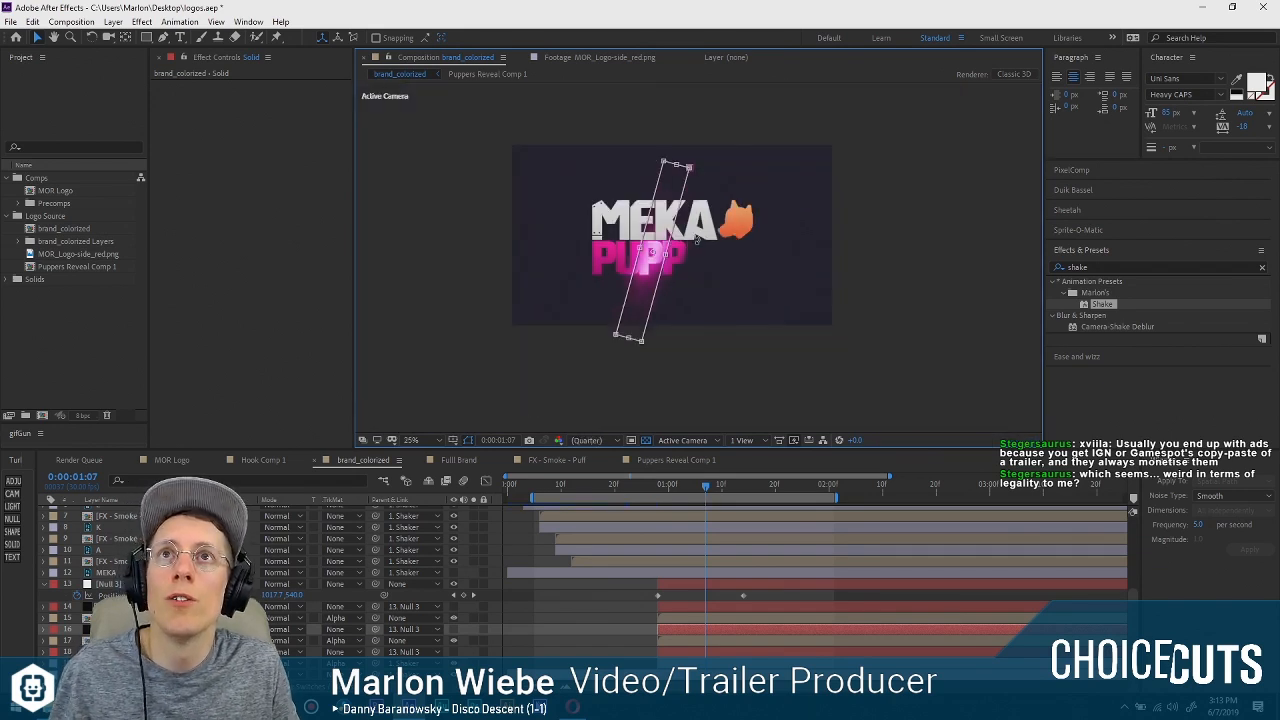
Set the Position X of both matte solids, layers 14 and 16, to -709 and check the shine along the reveal.
click(160, 606)
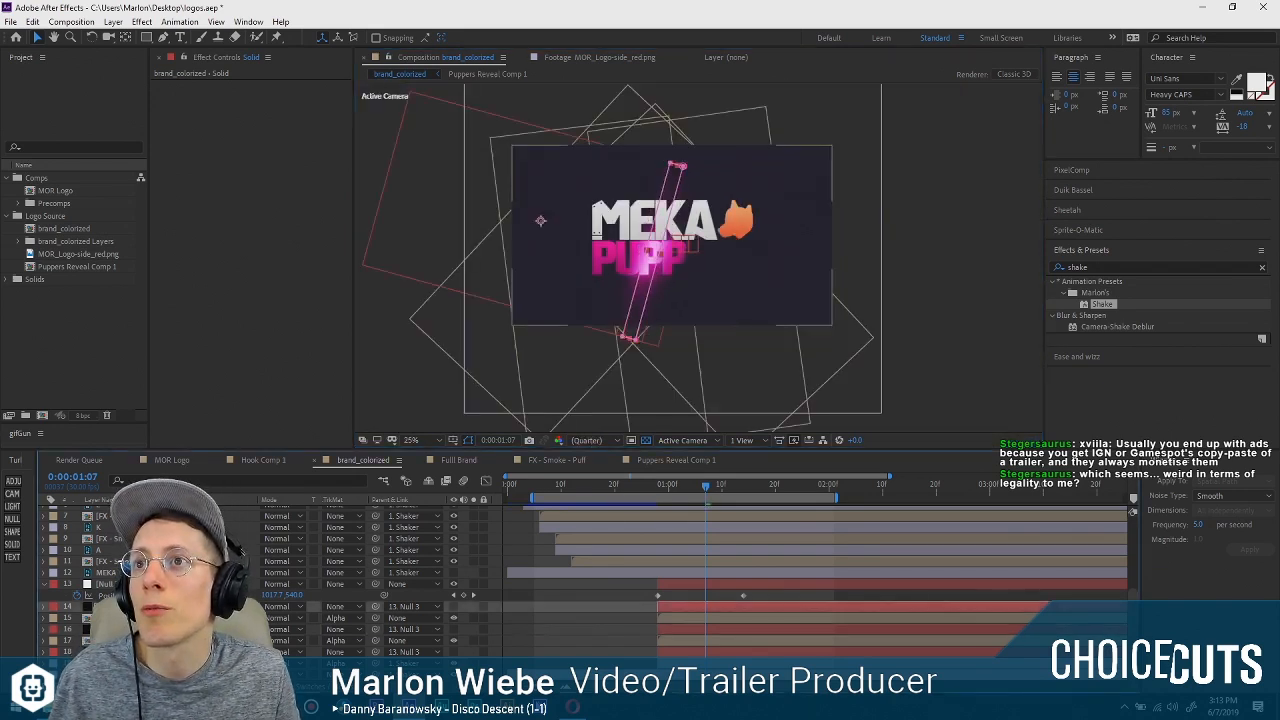
click(160, 629)
ctrl+click(160, 606)
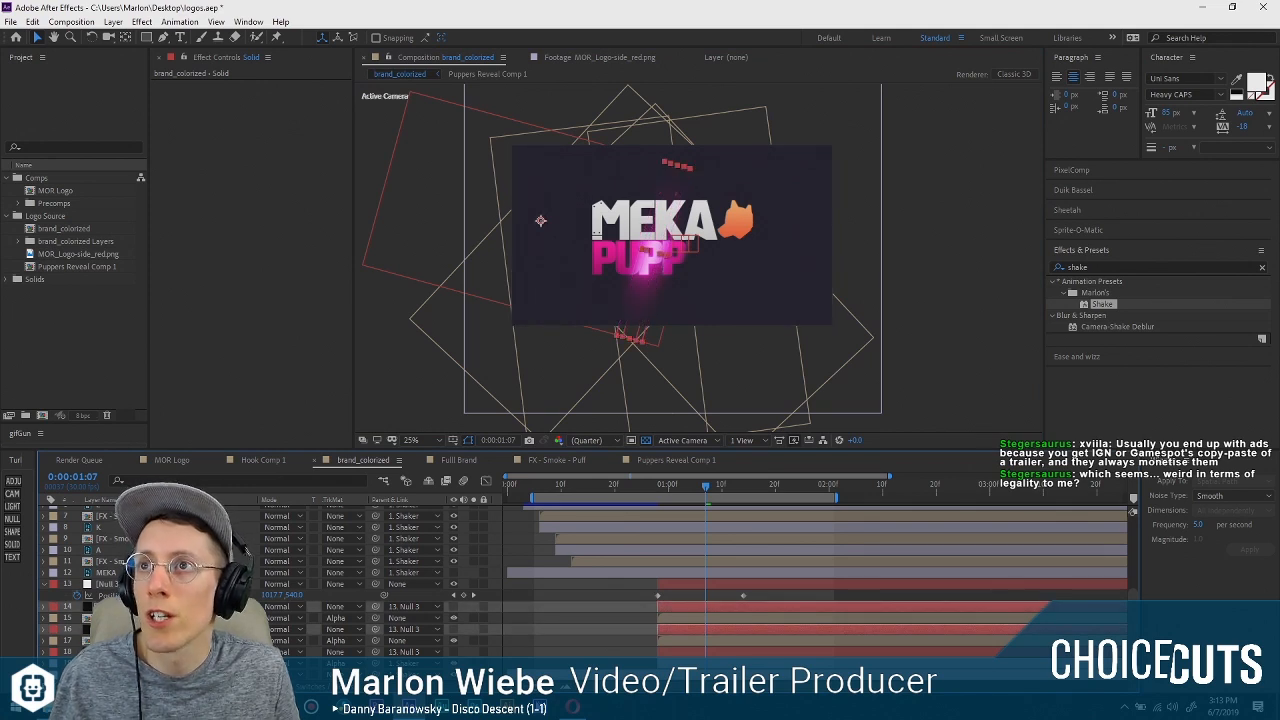
key(p)
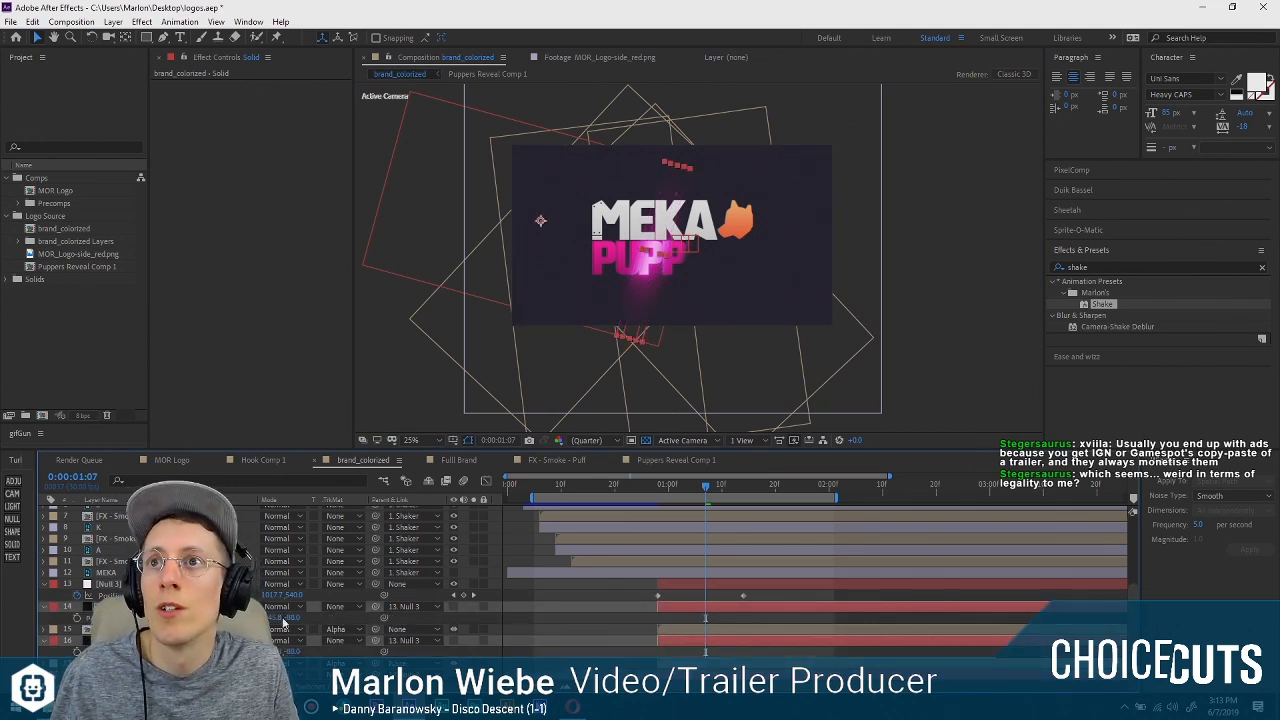
drag(288, 617, 361, 612)
scroll(648, 301, up, 4)
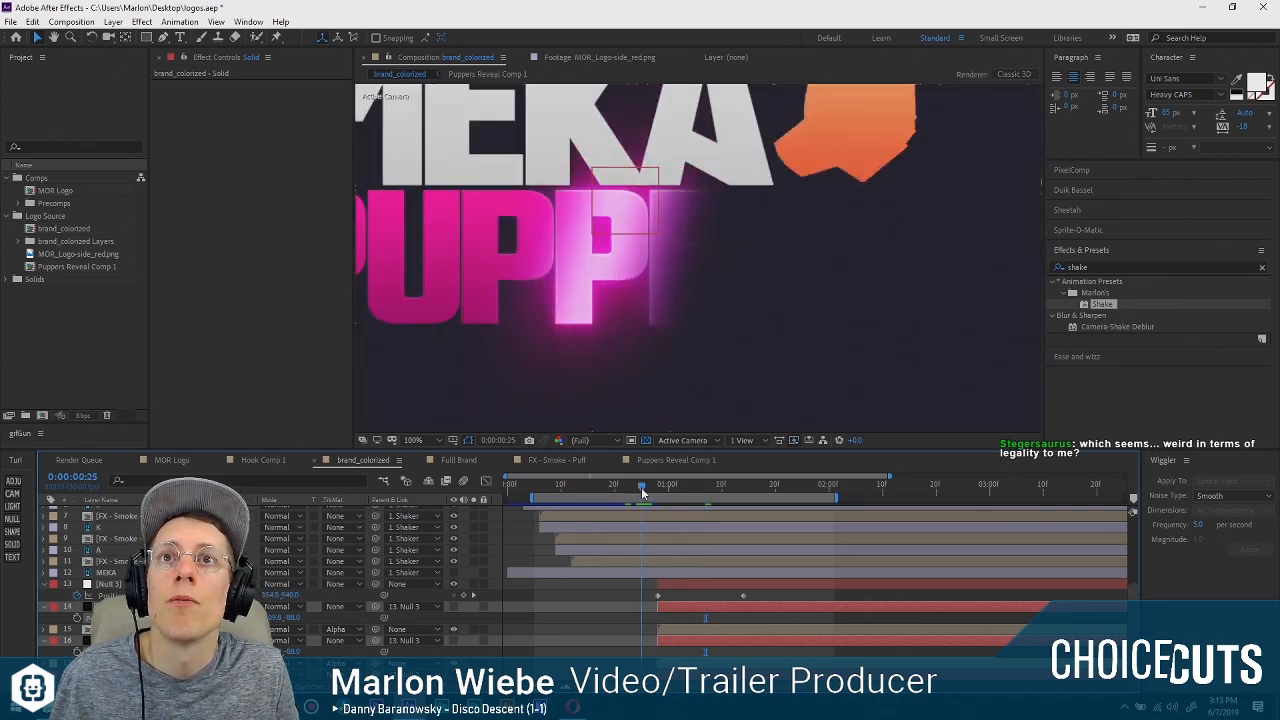
drag(679, 484, 538, 490)
drag(654, 487, 673, 486)
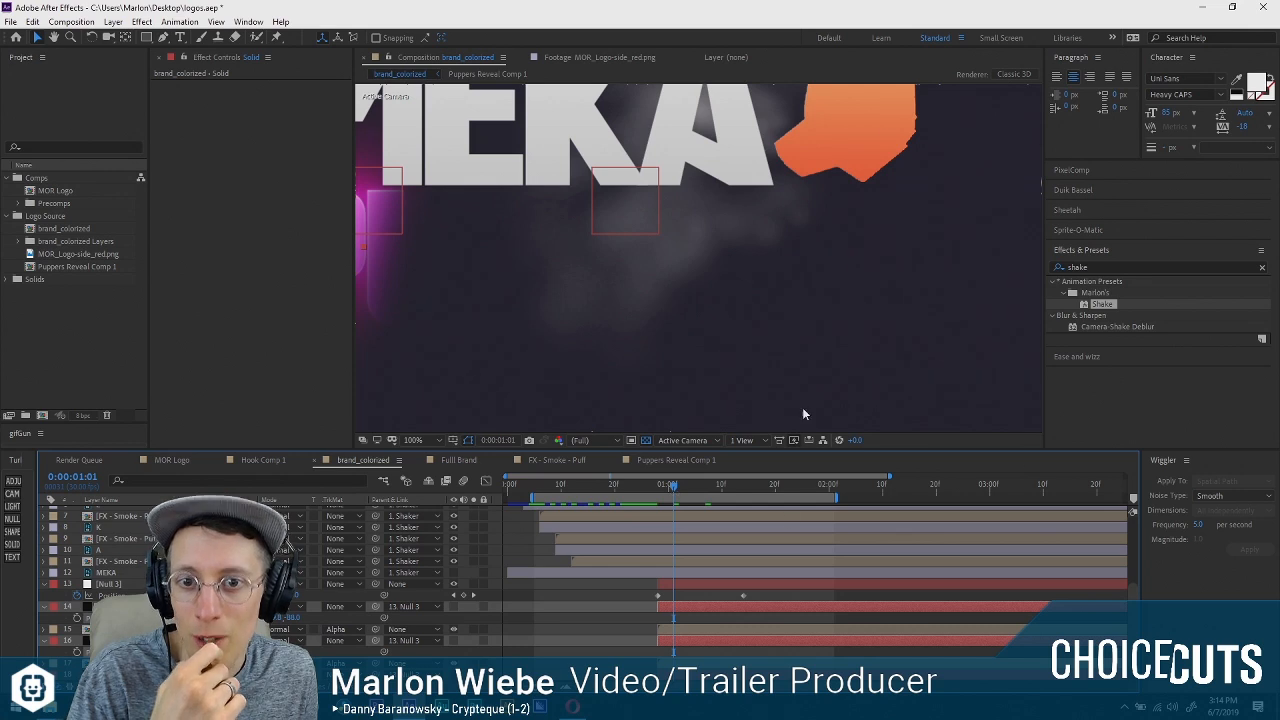
Switch to the browser to review the John Wick Hex trailer's end title, and return to After Effects.
click(569, 708)
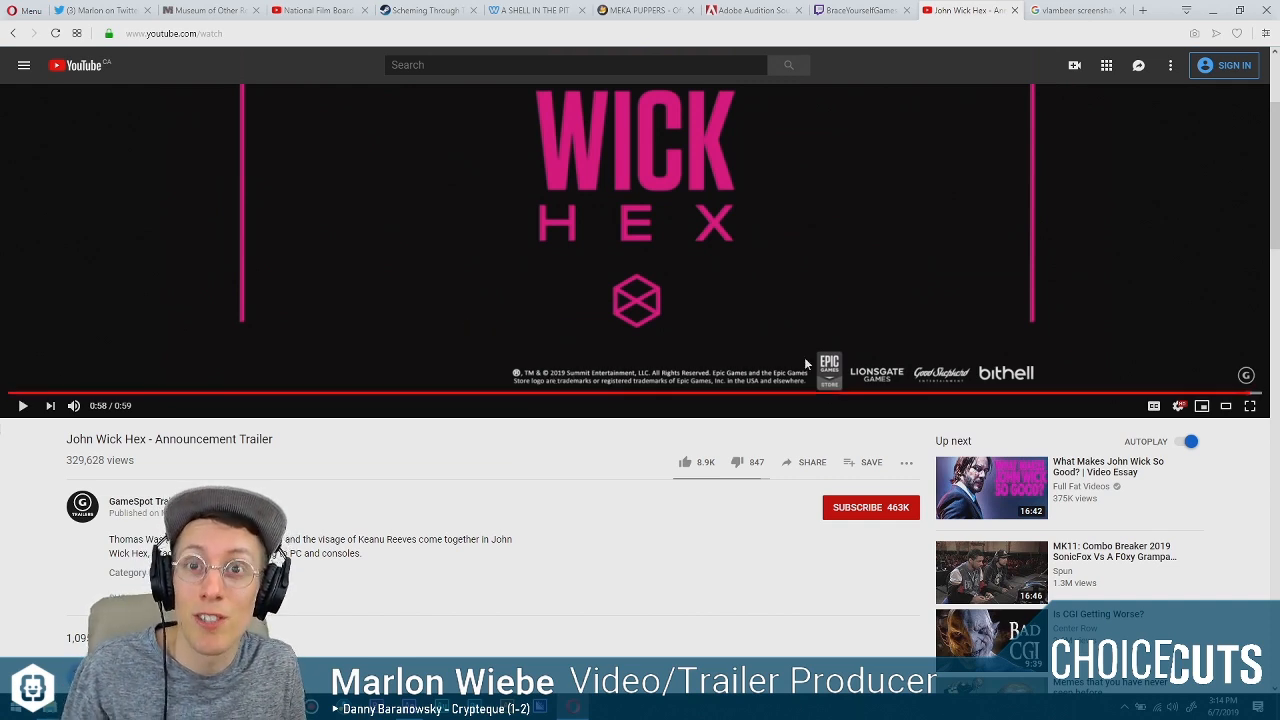
key(t)
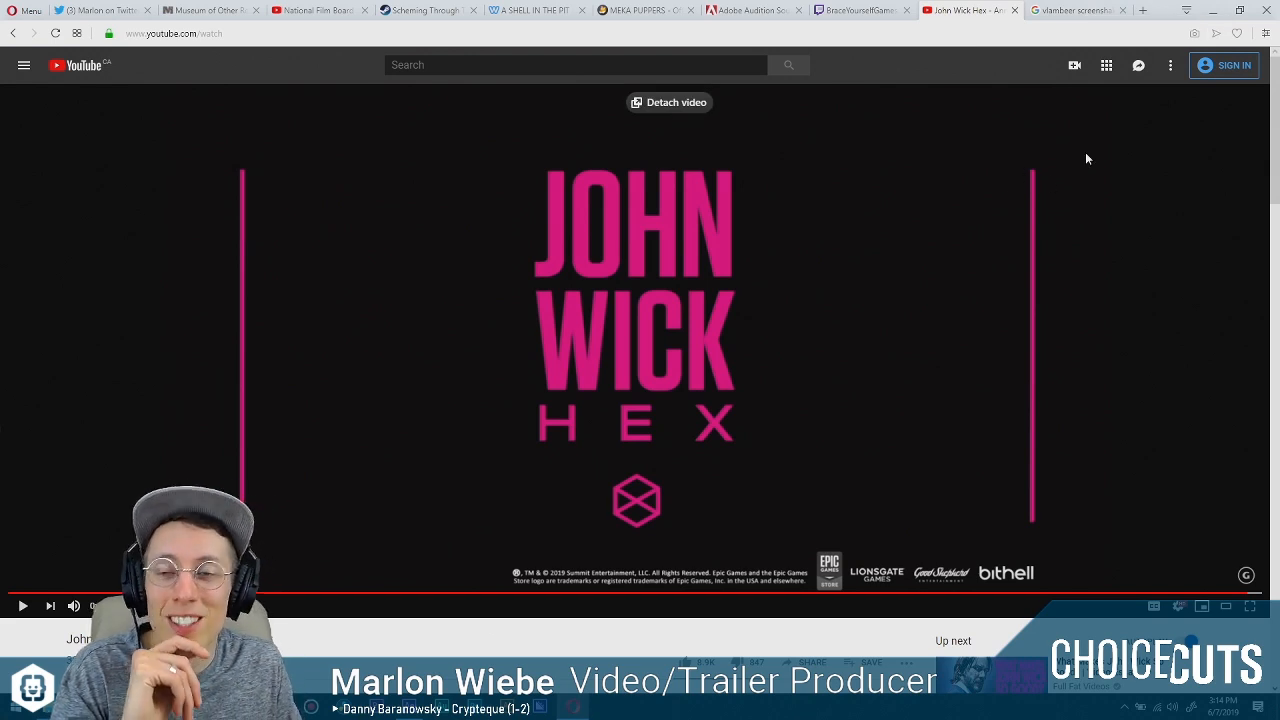
click(1212, 10)
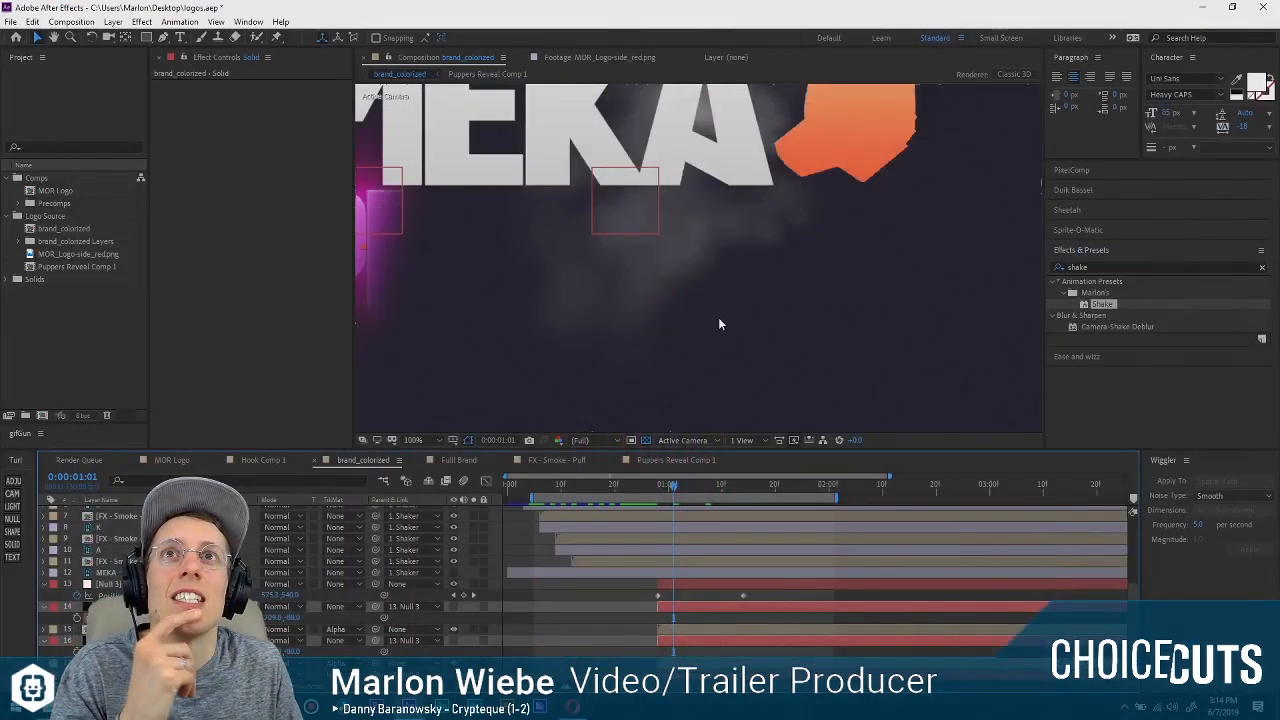
Preview the logo animation from 0:00:00:05 with the whole logo framed in view.
drag(673, 488, 534, 489)
scroll(601, 321, down, 2)
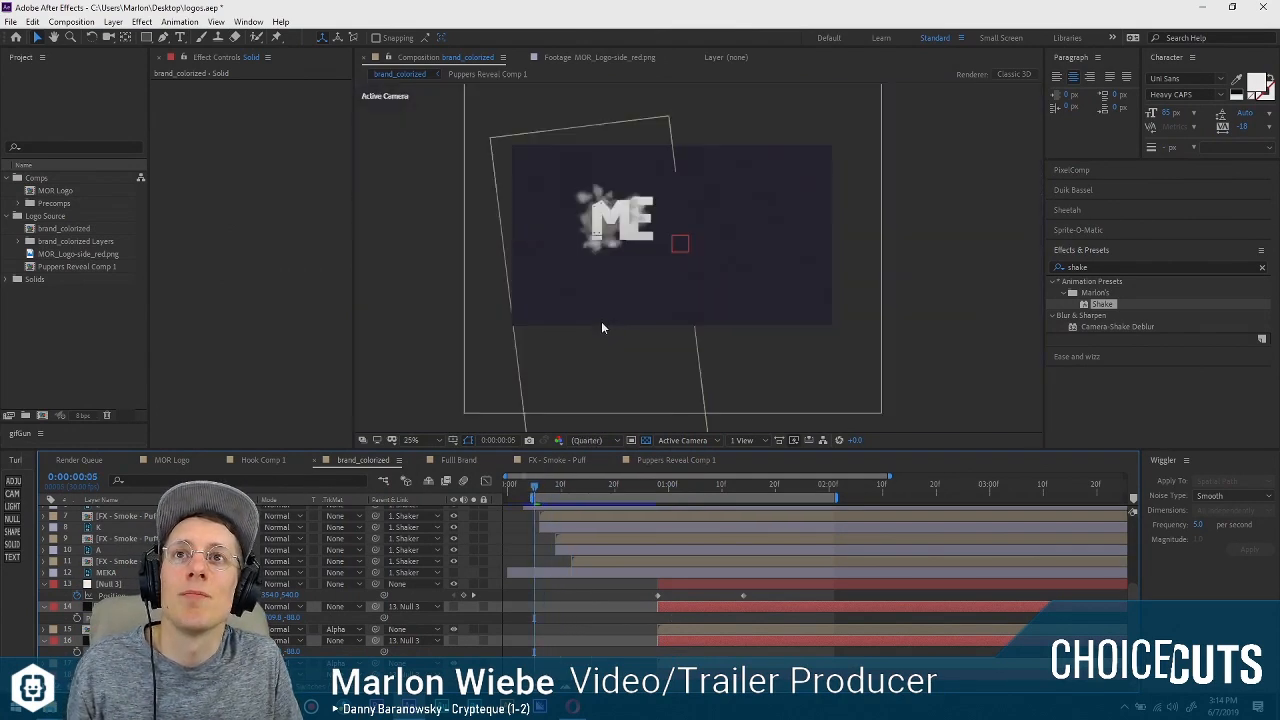
scroll(601, 318, up, 2)
scroll(576, 264, down, 1)
drag(598, 236, 641, 279)
key(space)
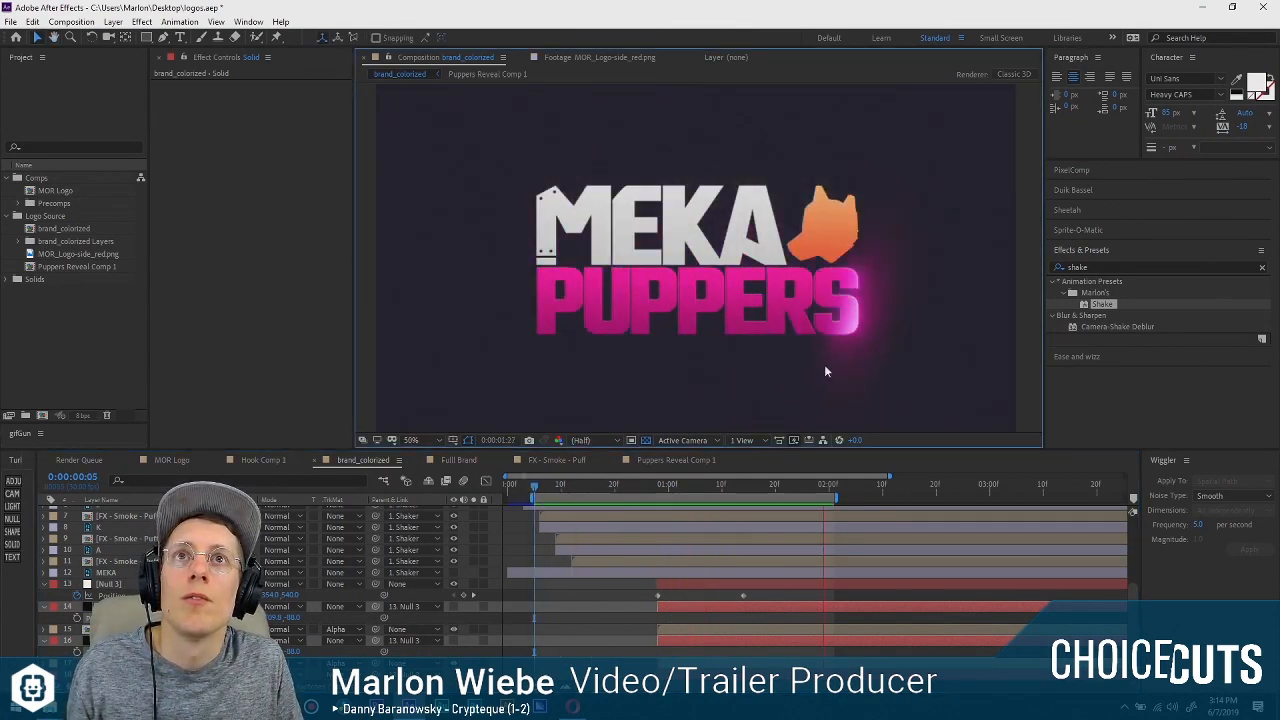
key(space)
Set Null 3's end Position keyframe at 0:00:01:14 to X 1775 so the shine travels past the word.
click(745, 487)
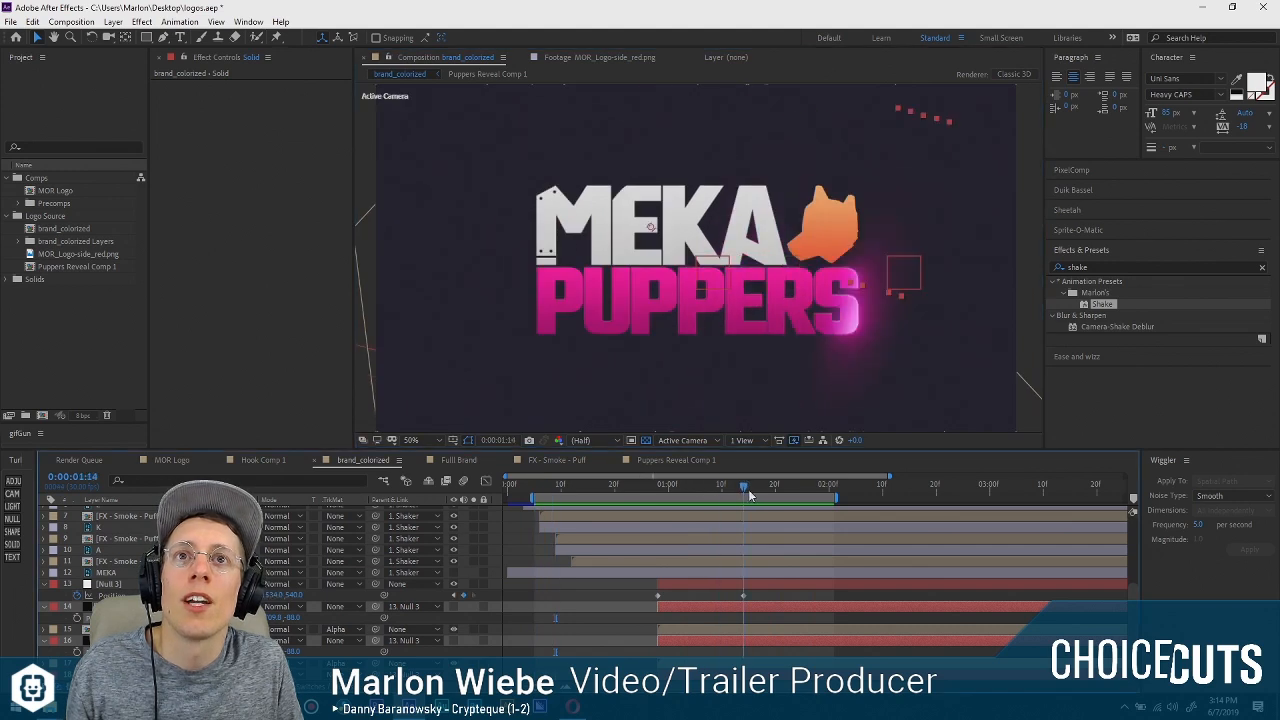
click(330, 598)
drag(279, 595, 422, 582)
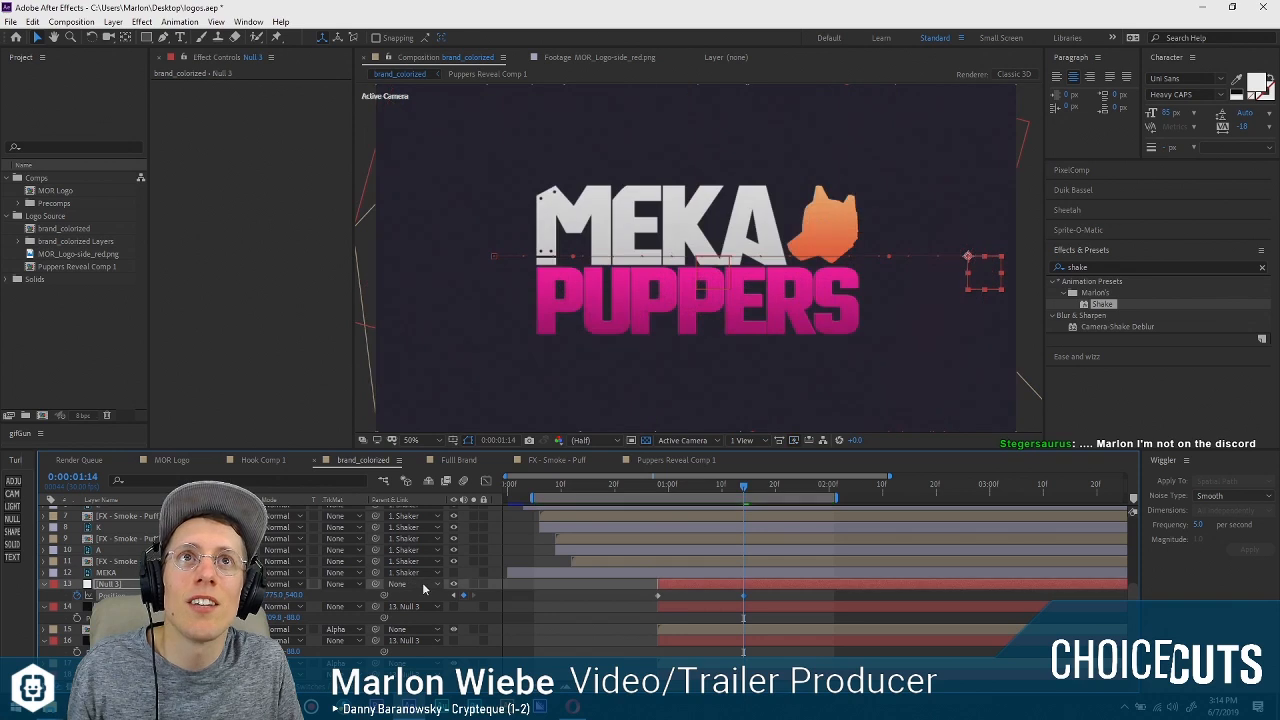
In the Graph Editor, ease Null 3's end Position keyframe down to zero speed for a fast start and long slowdown.
click(486, 481)
drag(742, 517, 700, 650)
click(667, 488)
drag(671, 492, 549, 489)
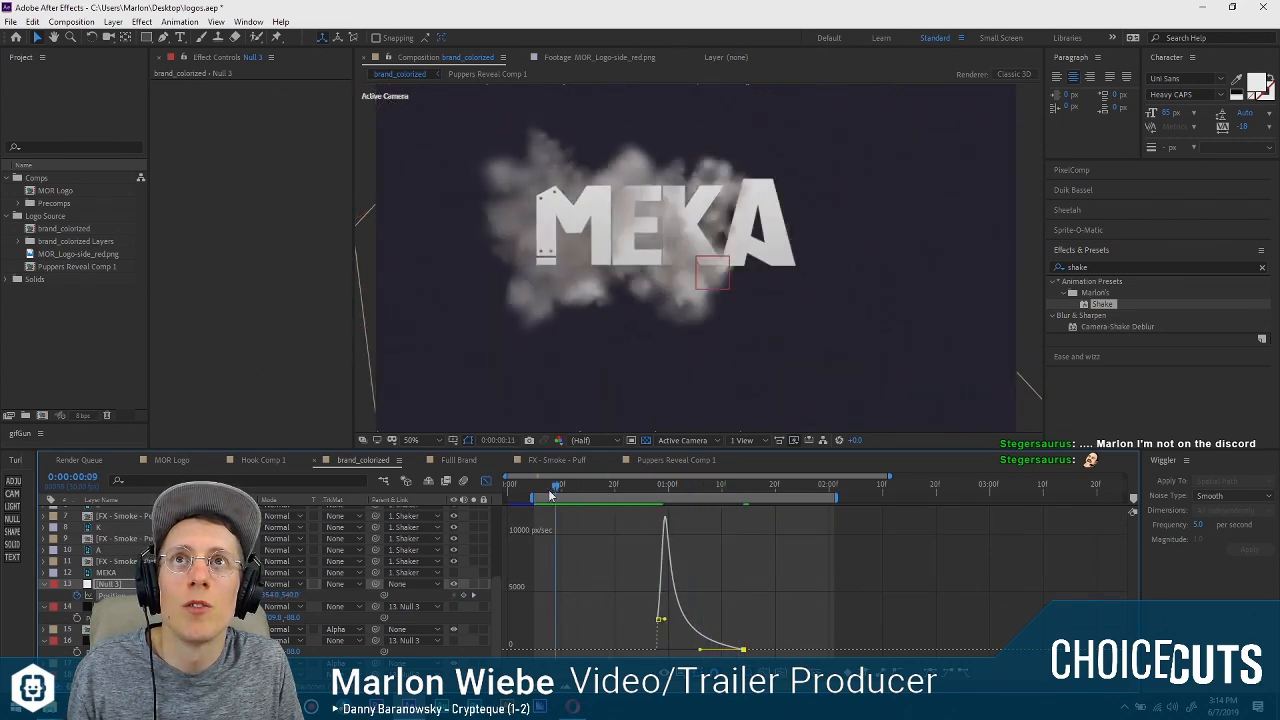
Play back the eased PUPPERS reveal several times from different start frames to judge its timing.
key(space)
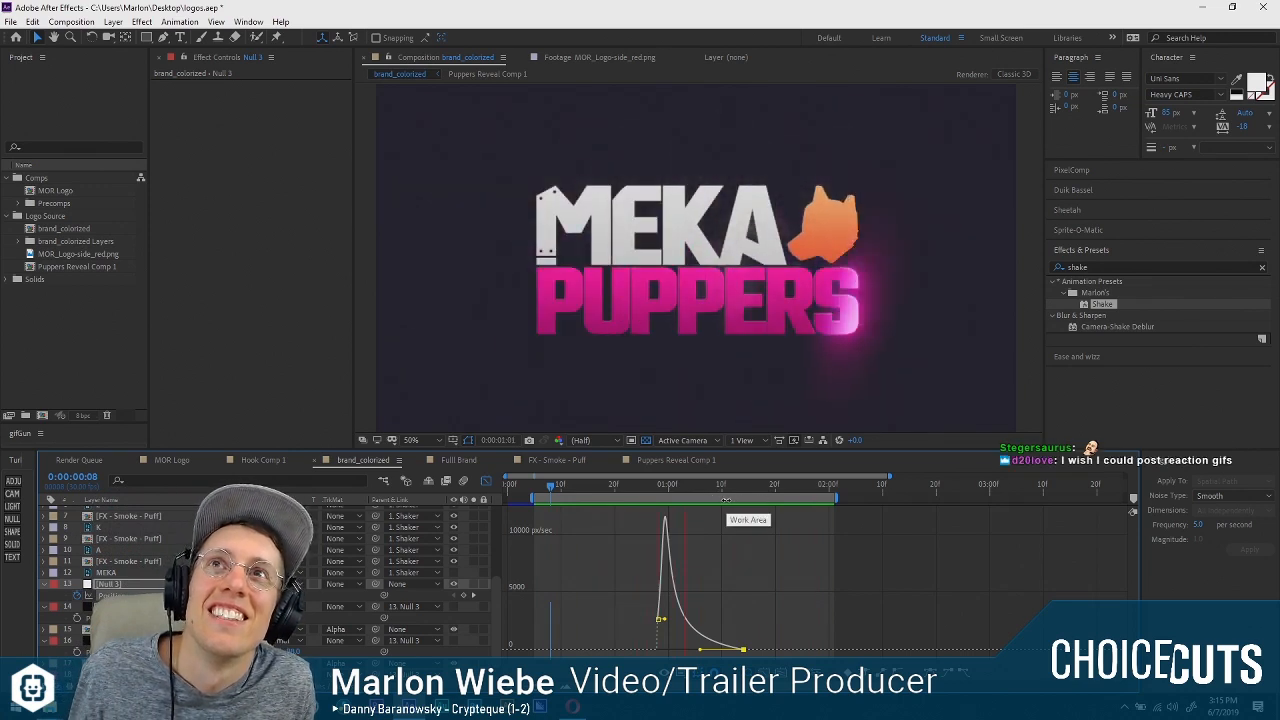
key(space)
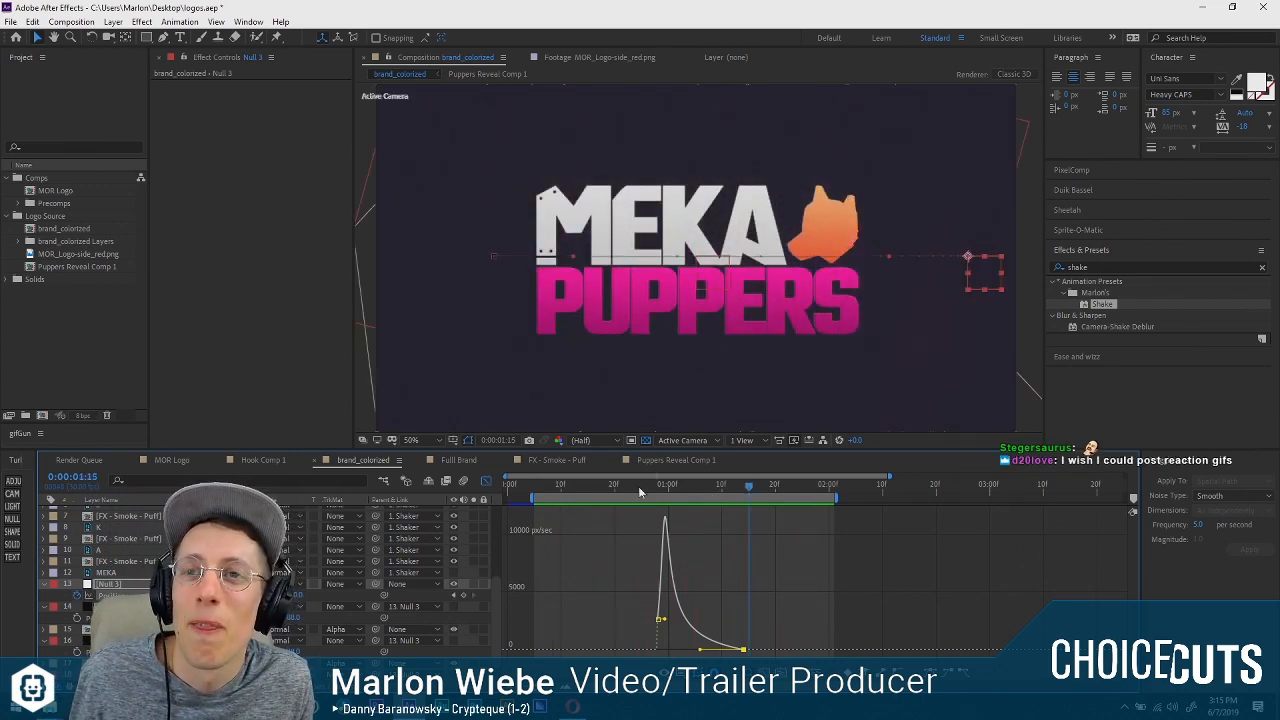
drag(638, 486, 542, 484)
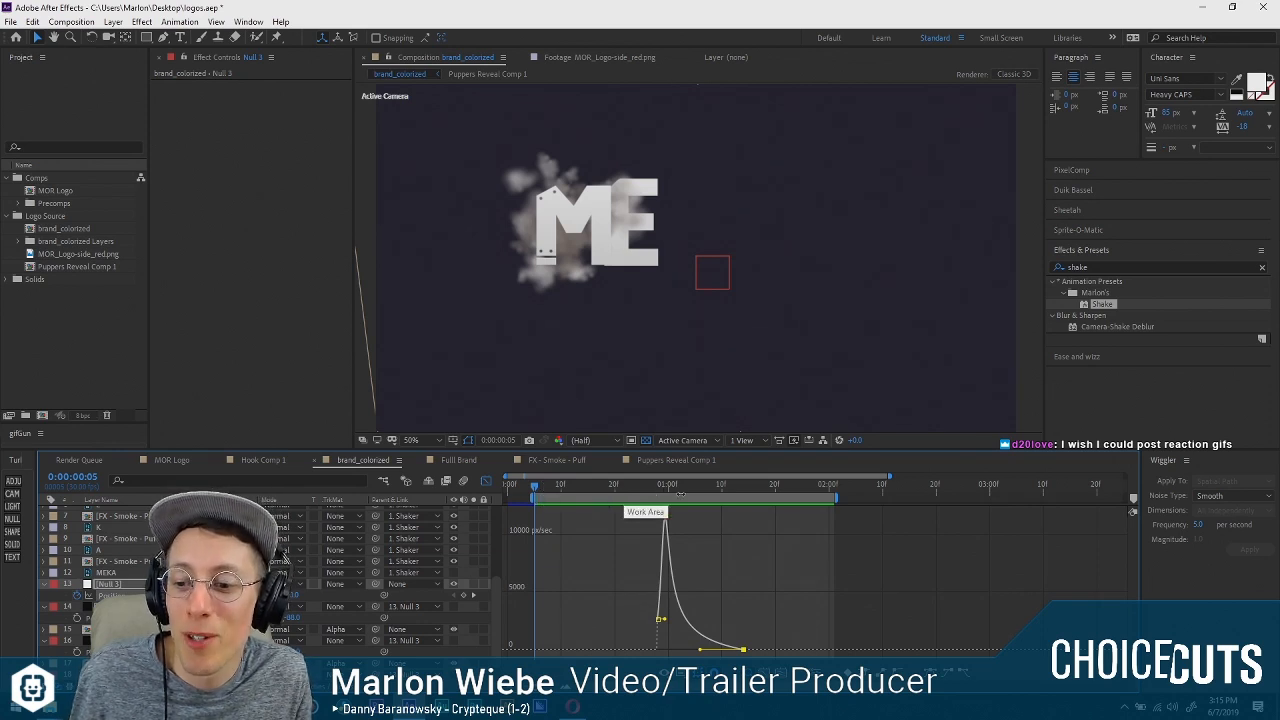
drag(570, 484, 547, 482)
key(space)
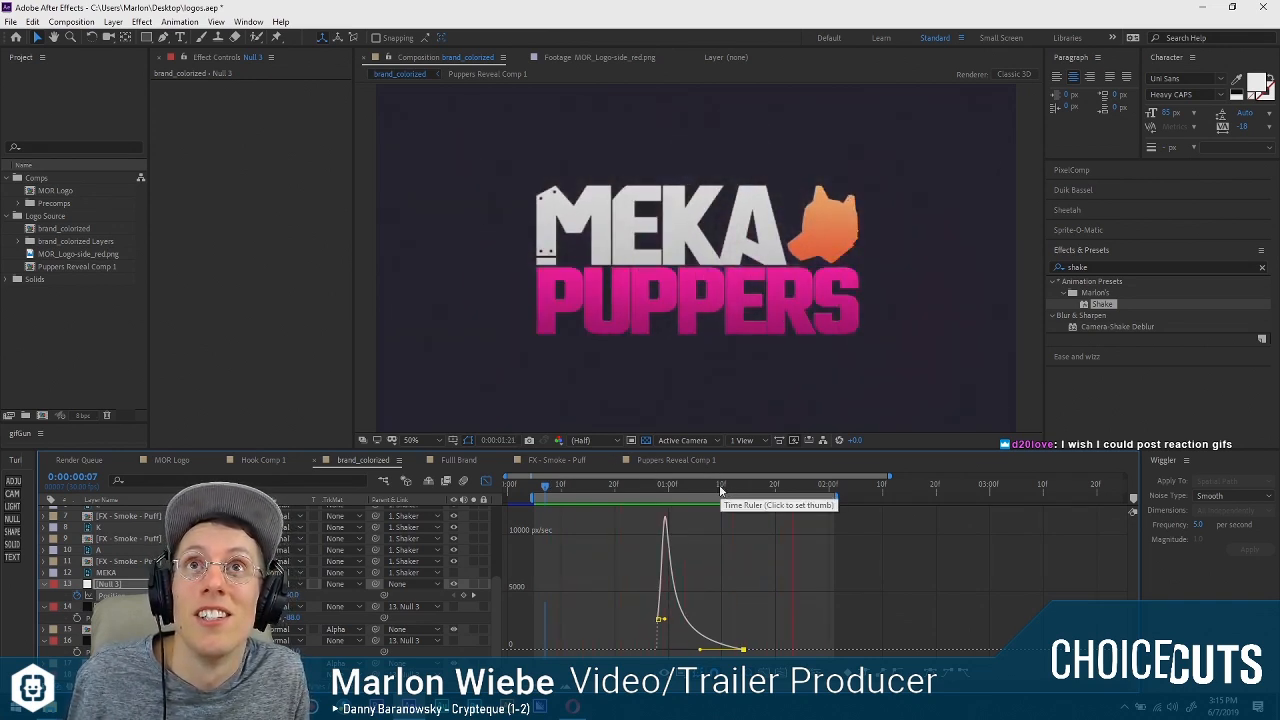
key(space)
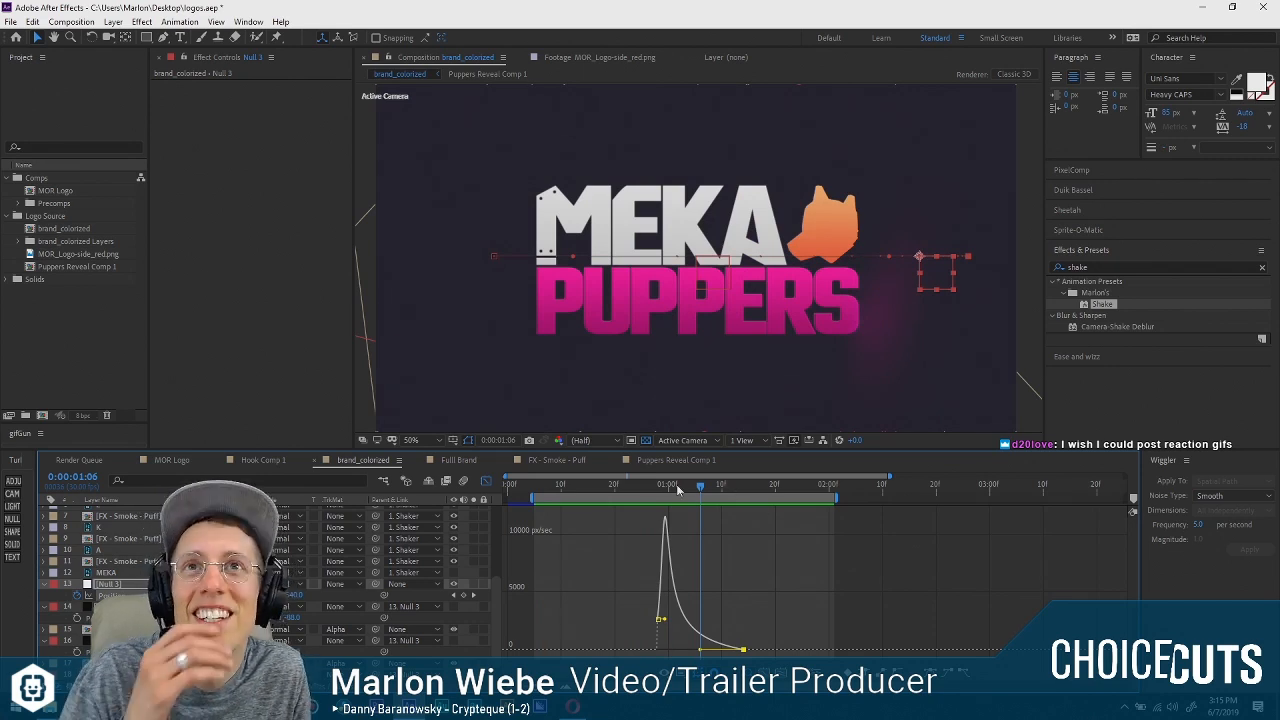
click(638, 484)
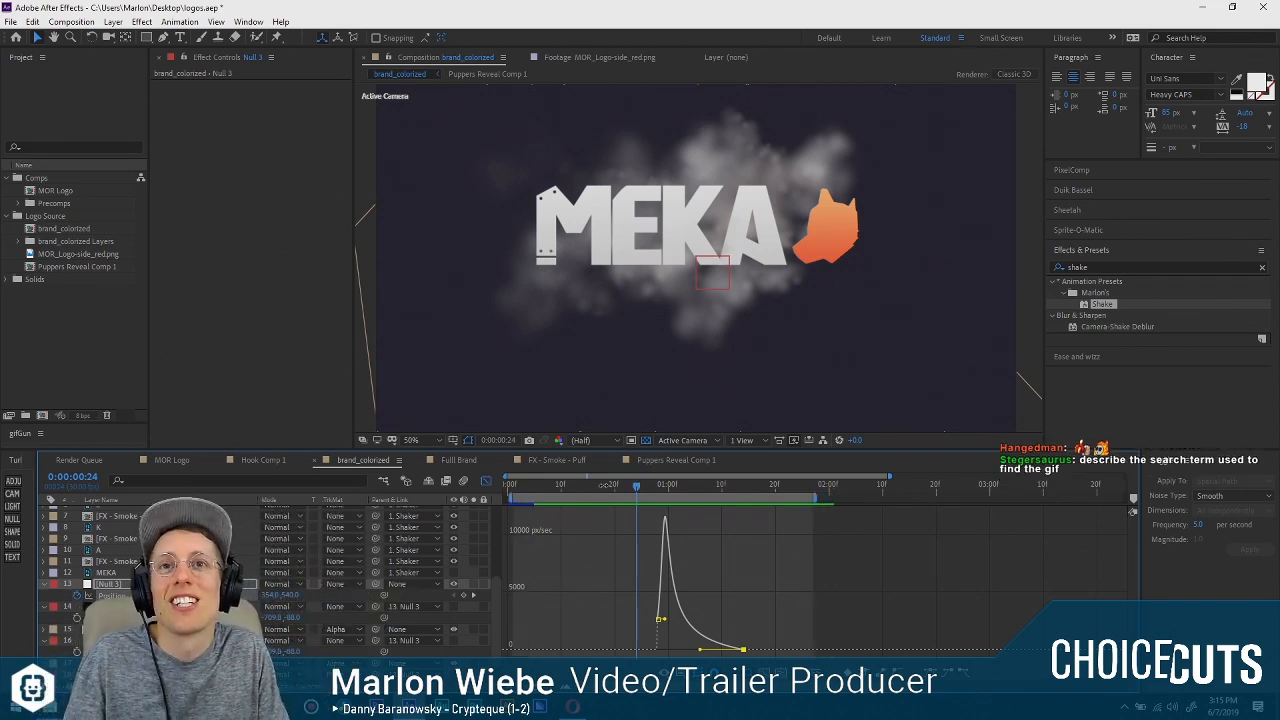
drag(634, 487, 614, 487)
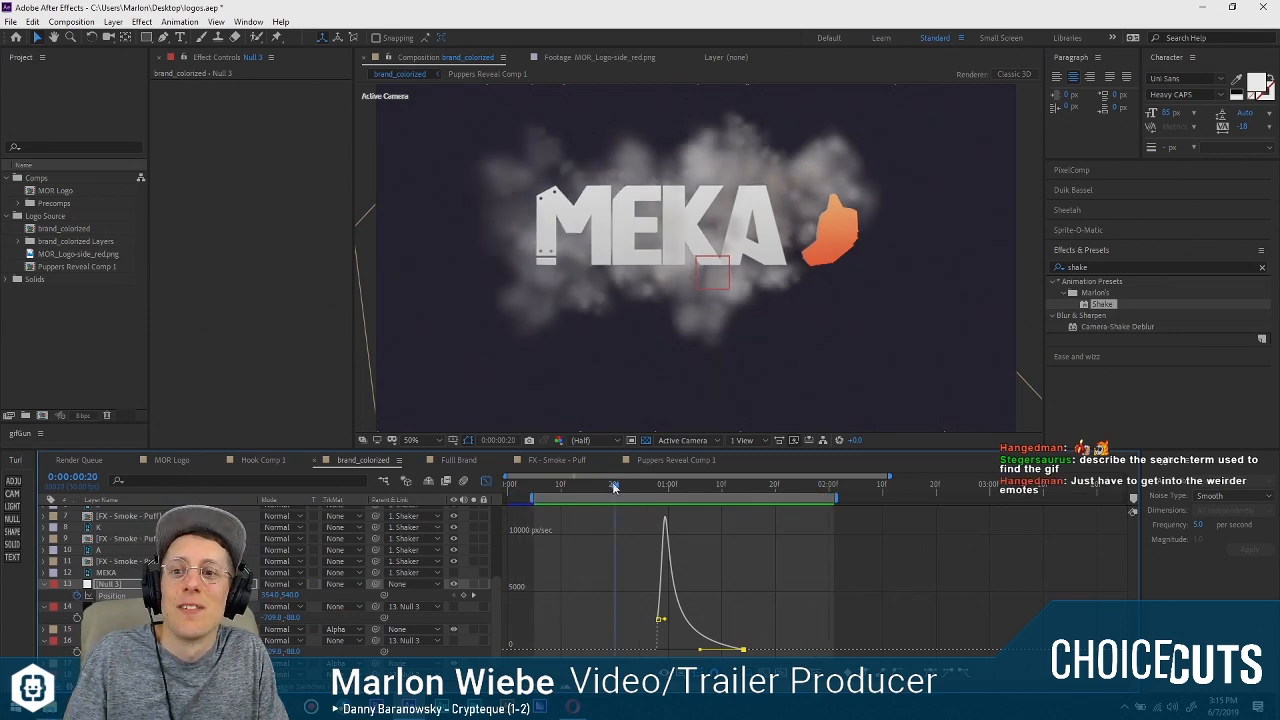
key(space)
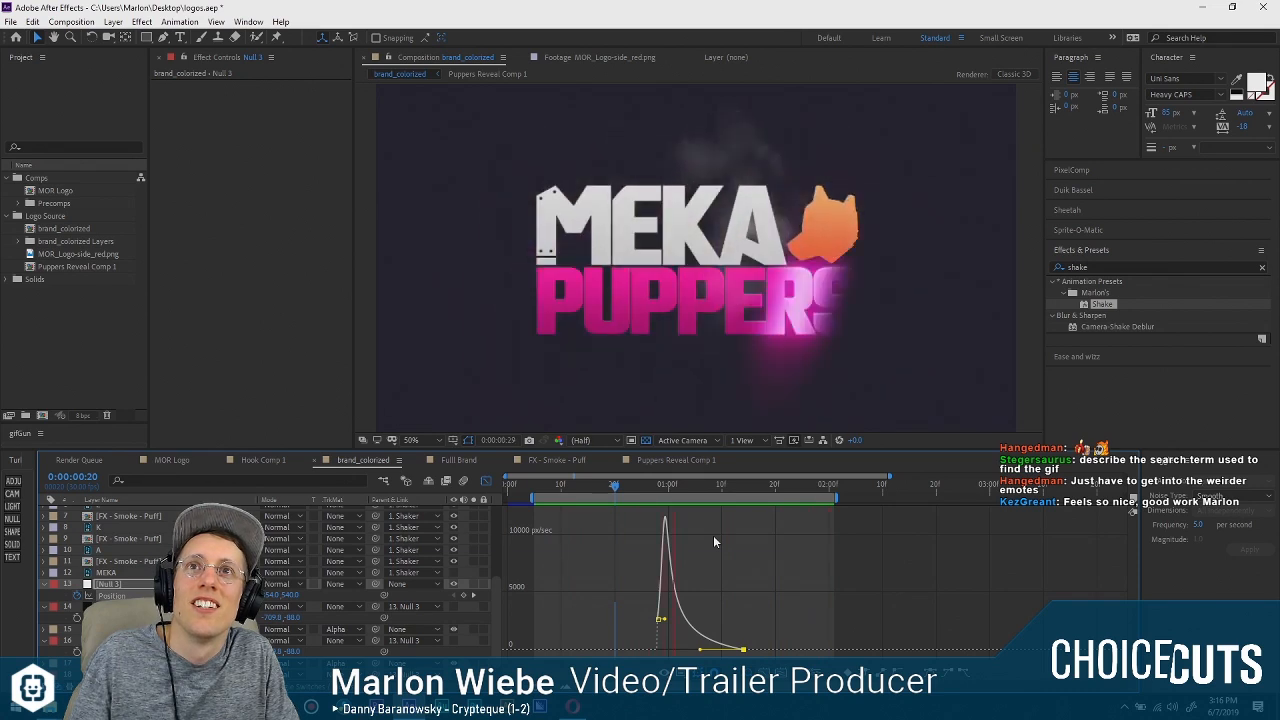
Close the Graph Editor and go to 0:00:01:04, where the shine reaches the final S of PUPPERS.
click(603, 551)
click(488, 480)
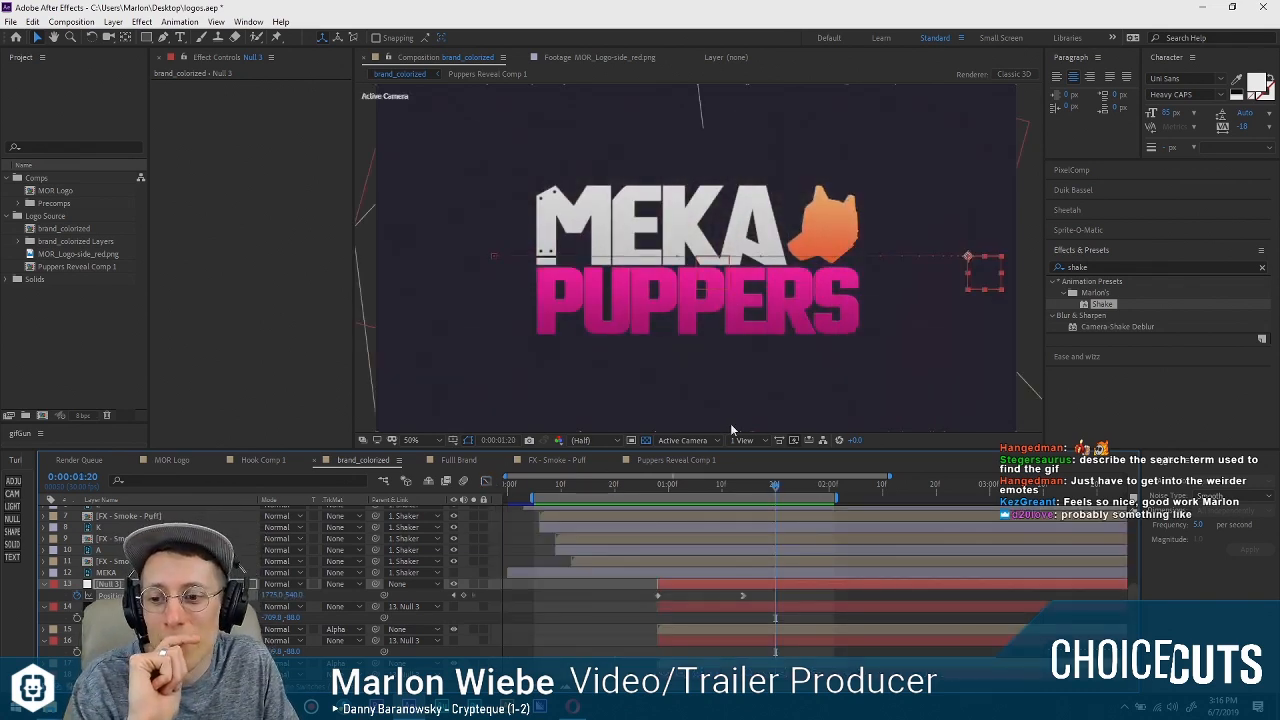
click(666, 484)
drag(667, 487, 689, 488)
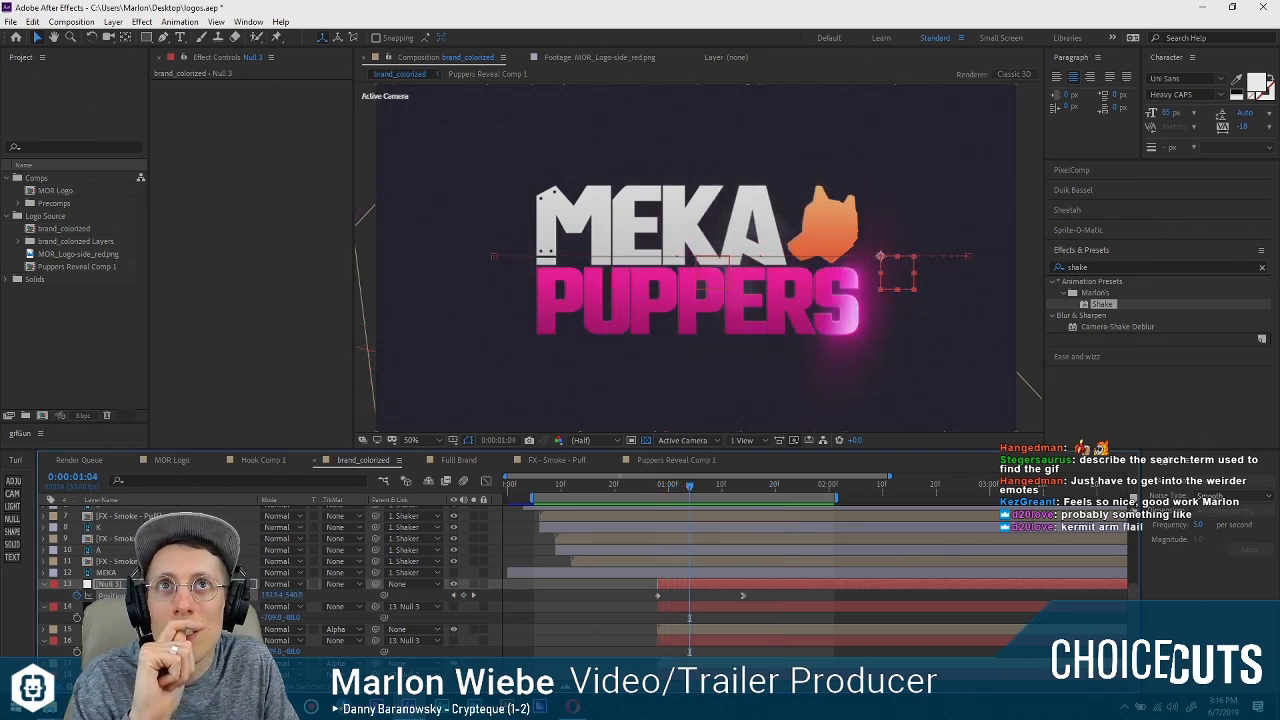
Collapse the open Position properties of Null 3 and the solid matte layers, then clear the layer selection.
click(43, 606)
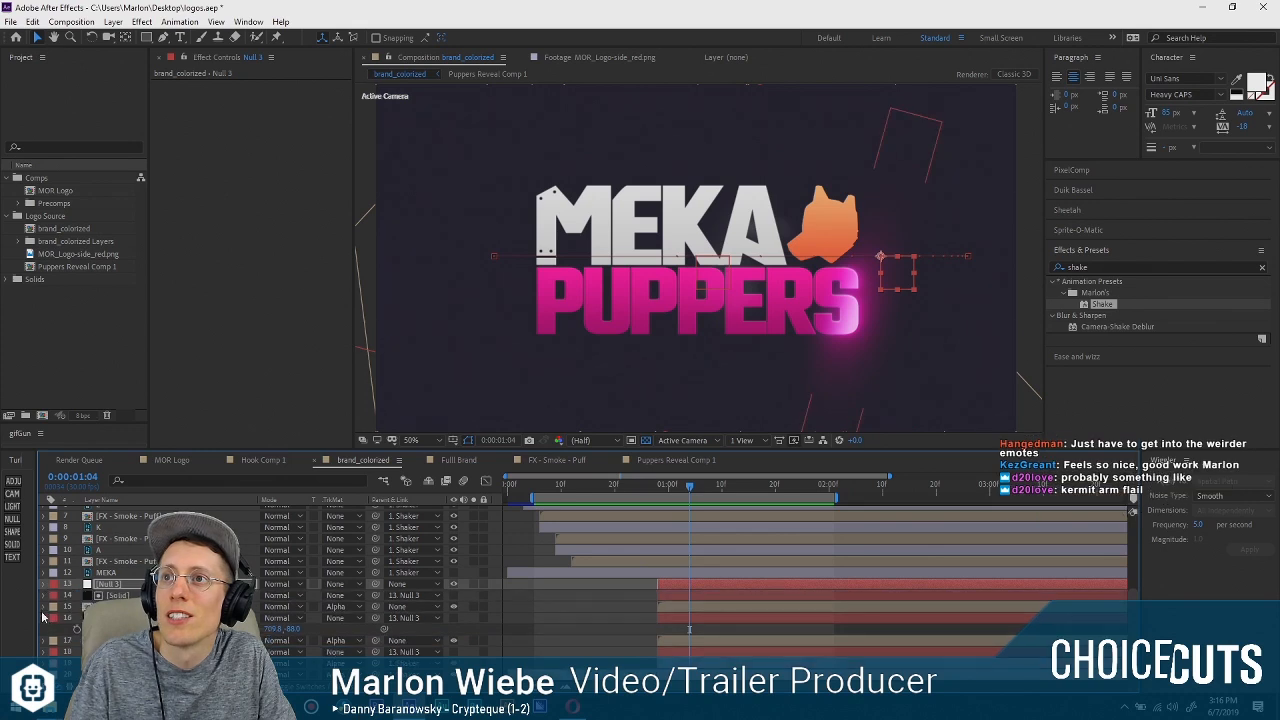
click(43, 585)
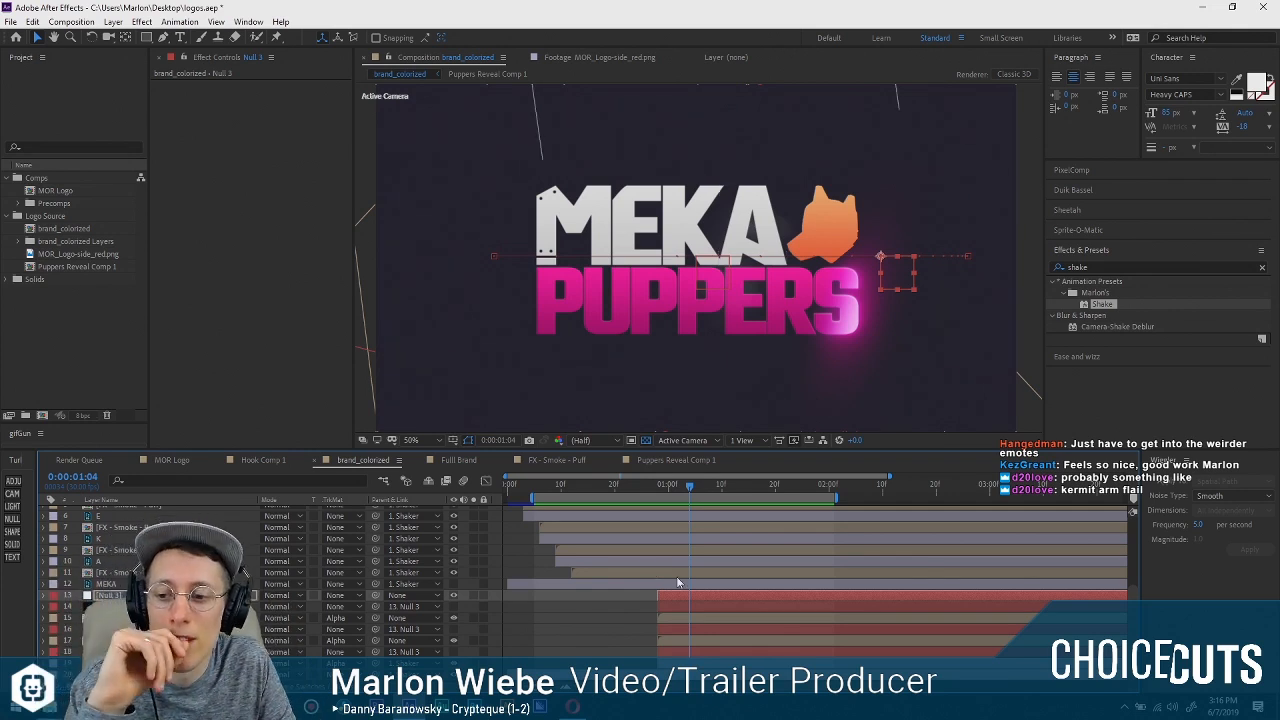
click(610, 637)
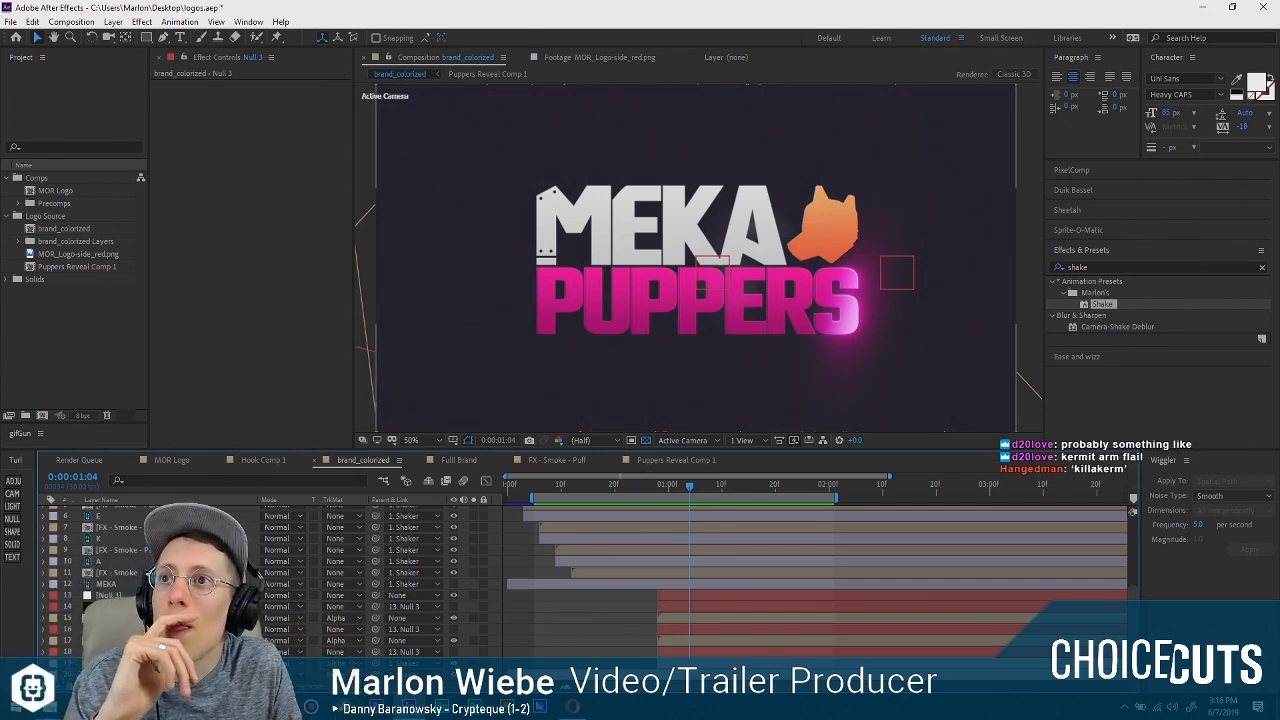
Delete the Glow effect from the PUPPERS text layer.
click(122, 618)
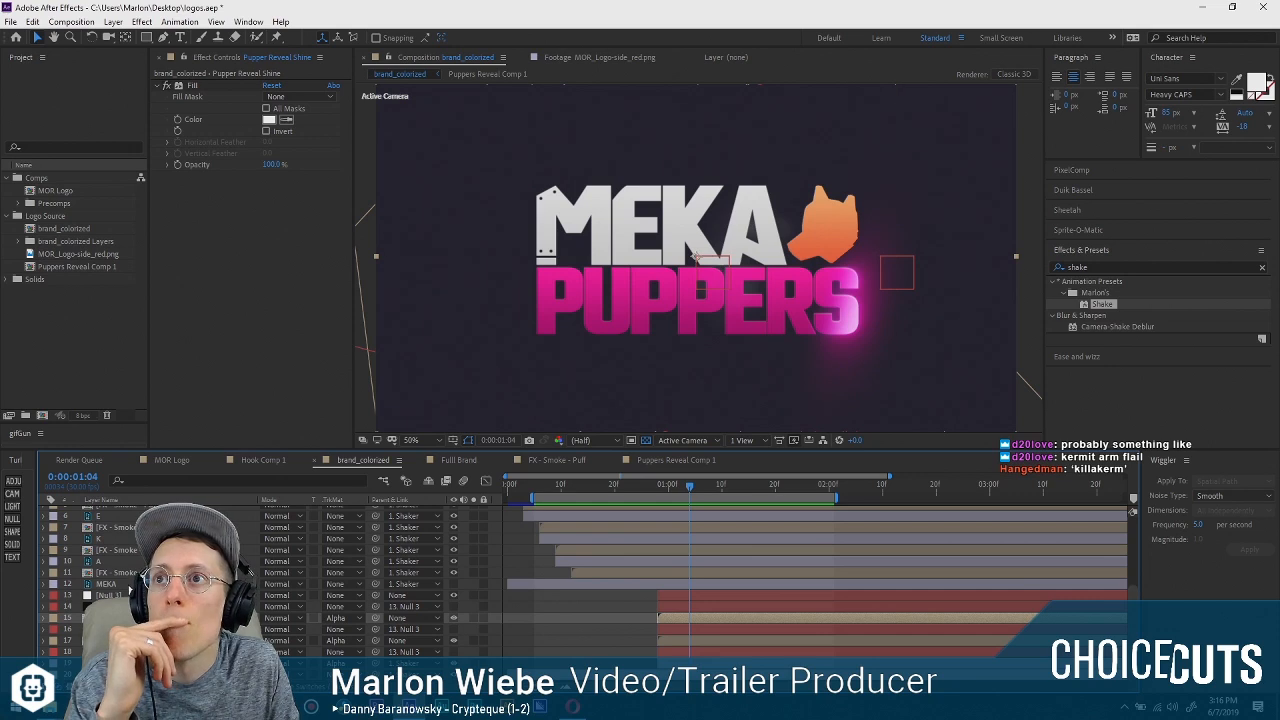
click(110, 640)
click(110, 663)
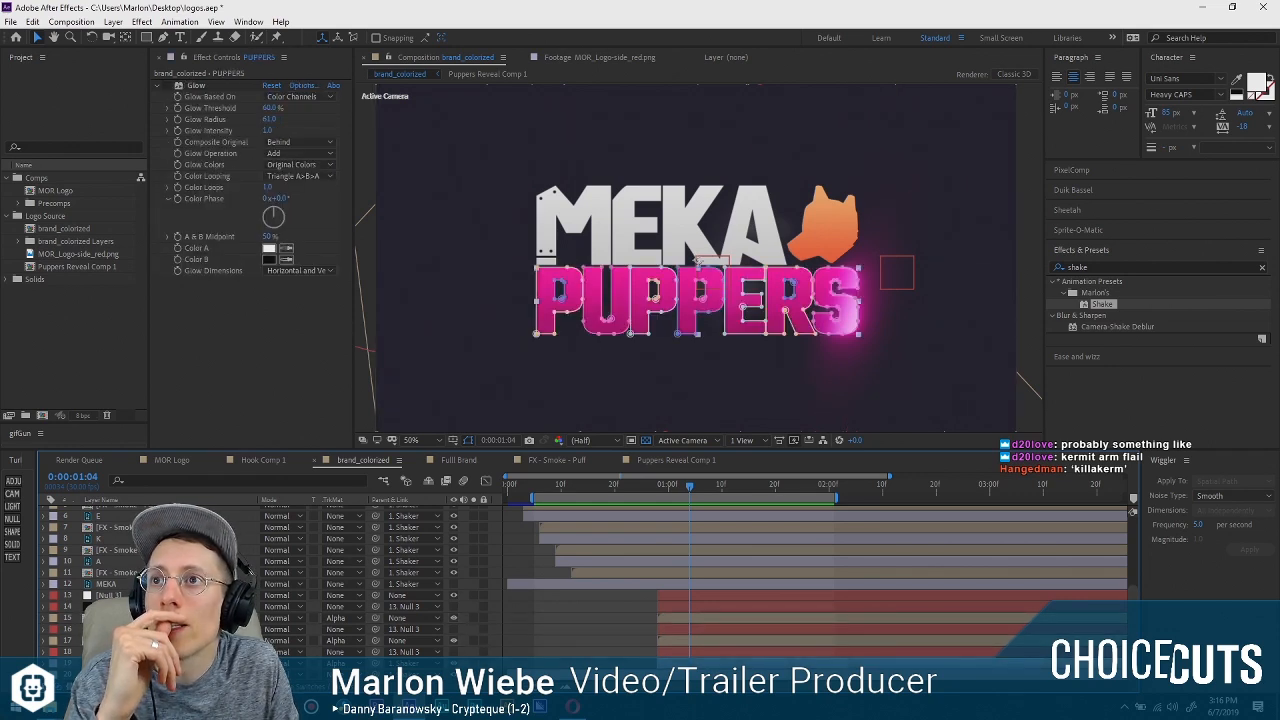
click(272, 360)
click(196, 86)
key(Delete)
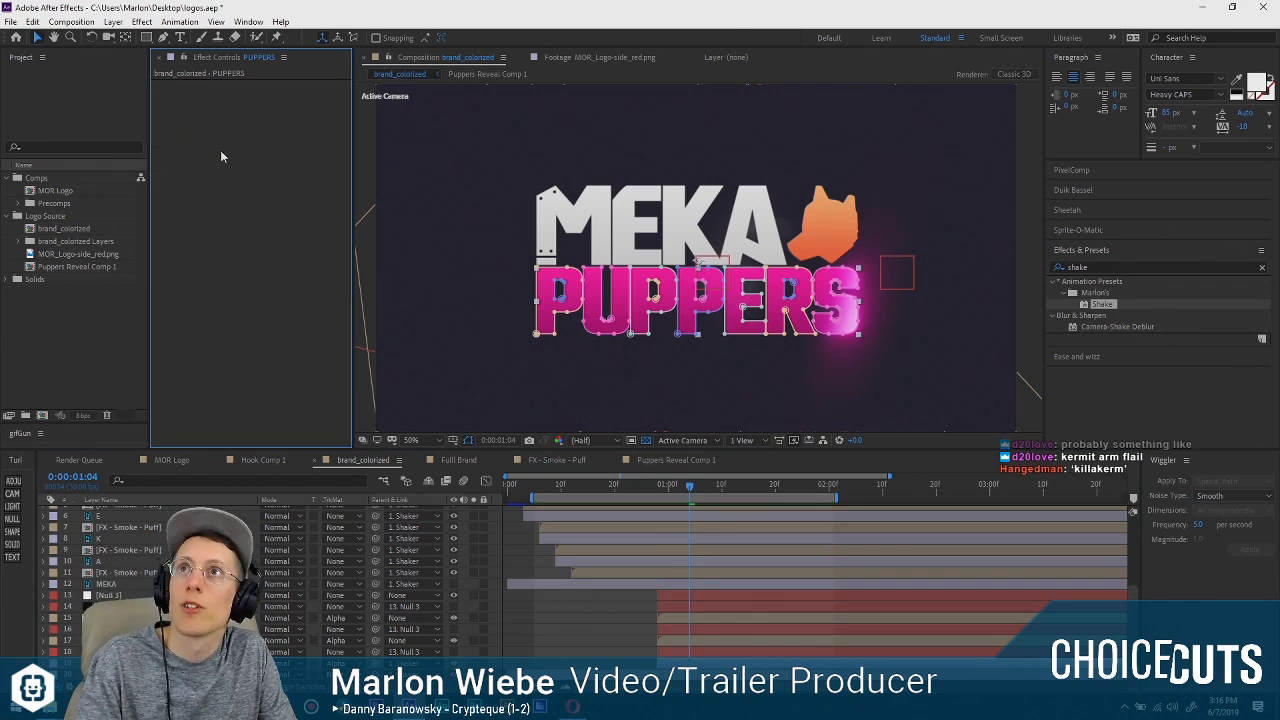
Apply the Real Glow effect to the PUPPERS layer and enable its Unmult option.
key(ctrl+space)
text(real)
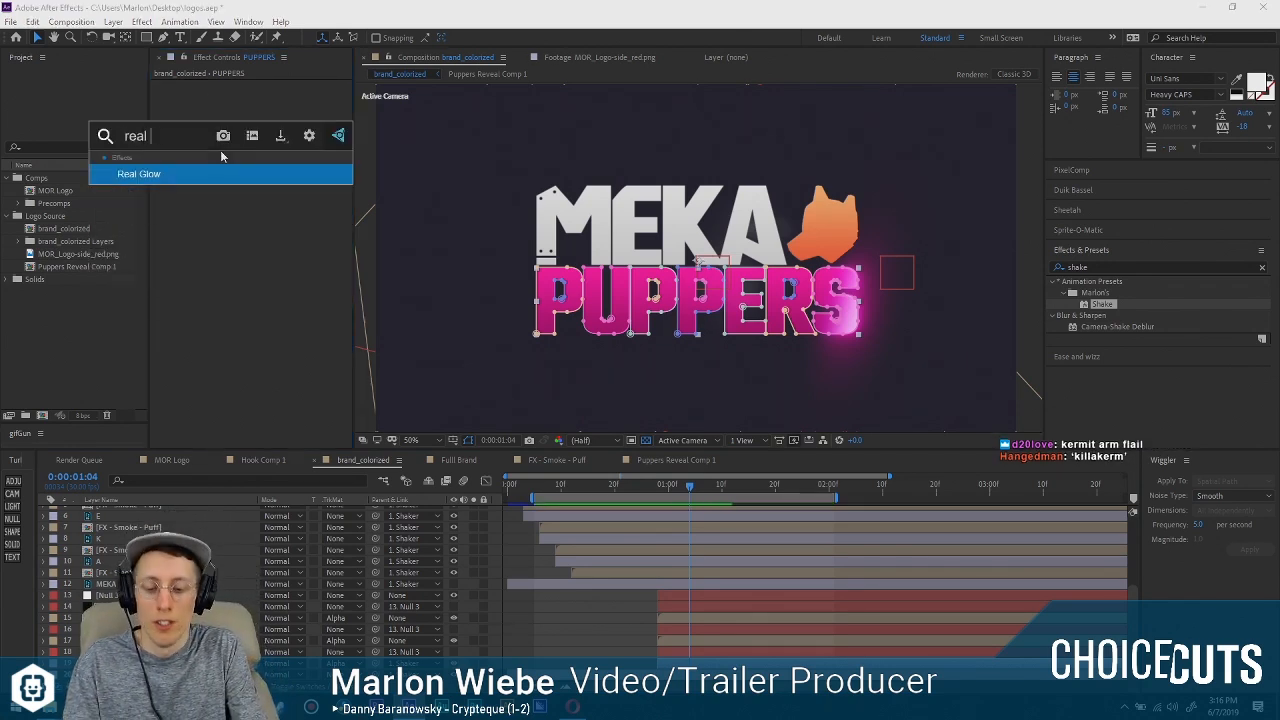
key(Return)
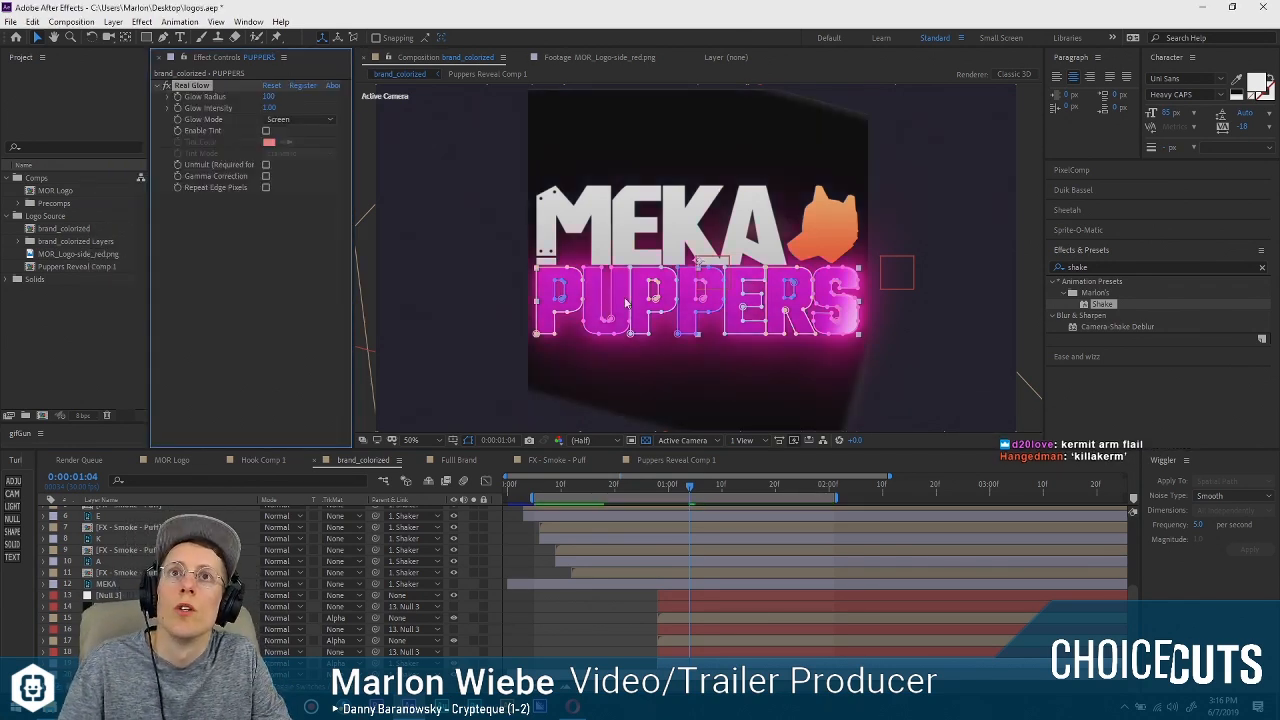
click(265, 164)
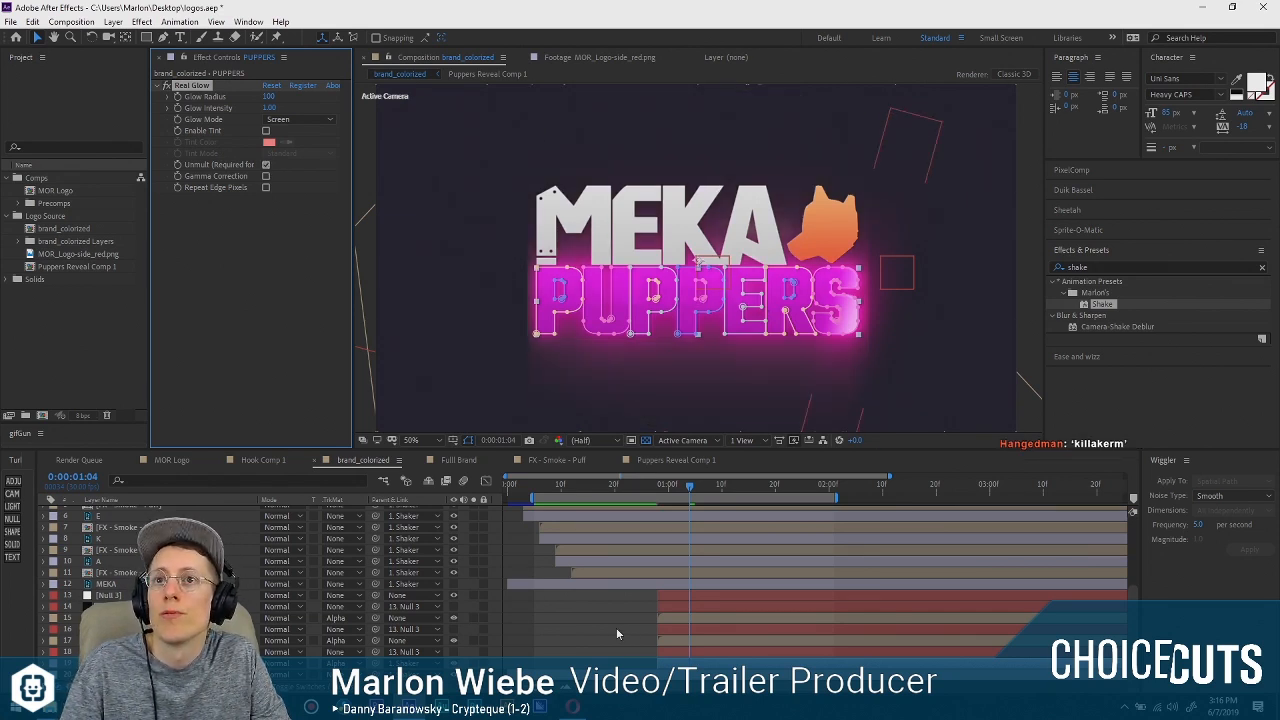
click(616, 628)
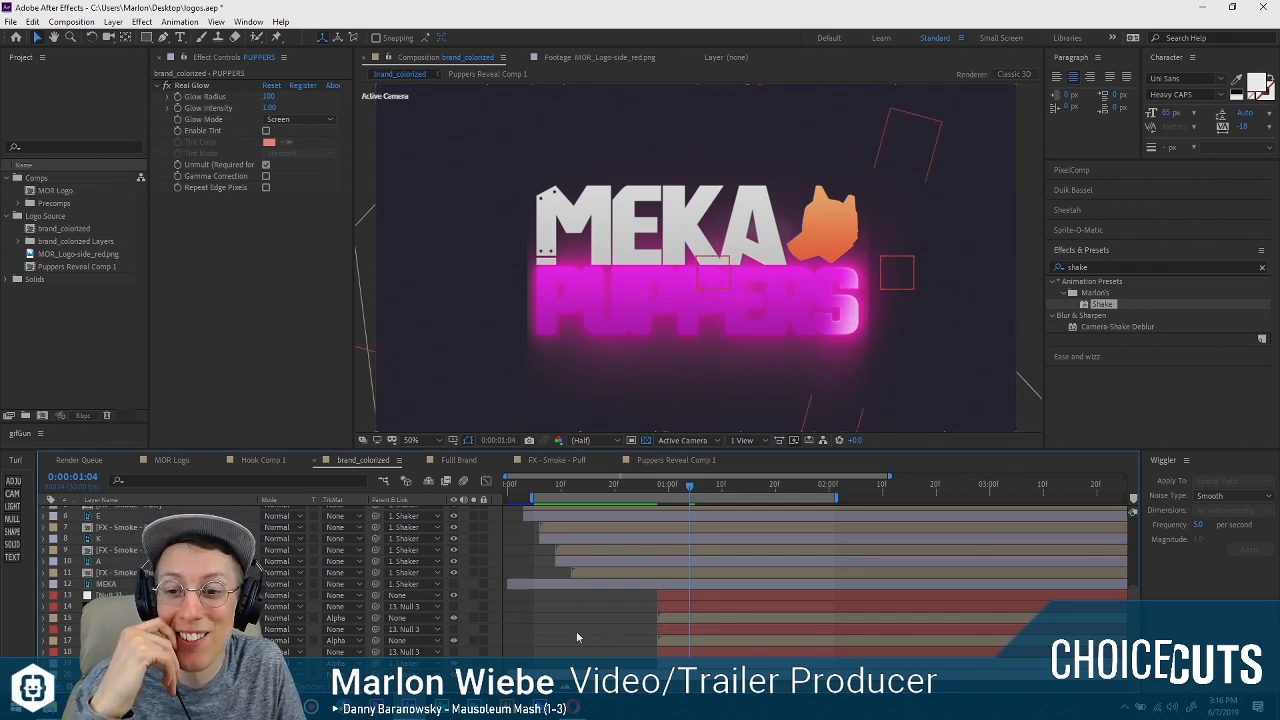
Play back and scrub the PUPPERS reveal from several start frames to judge the look of the Real Glow.
drag(634, 492, 606, 499)
key(space)
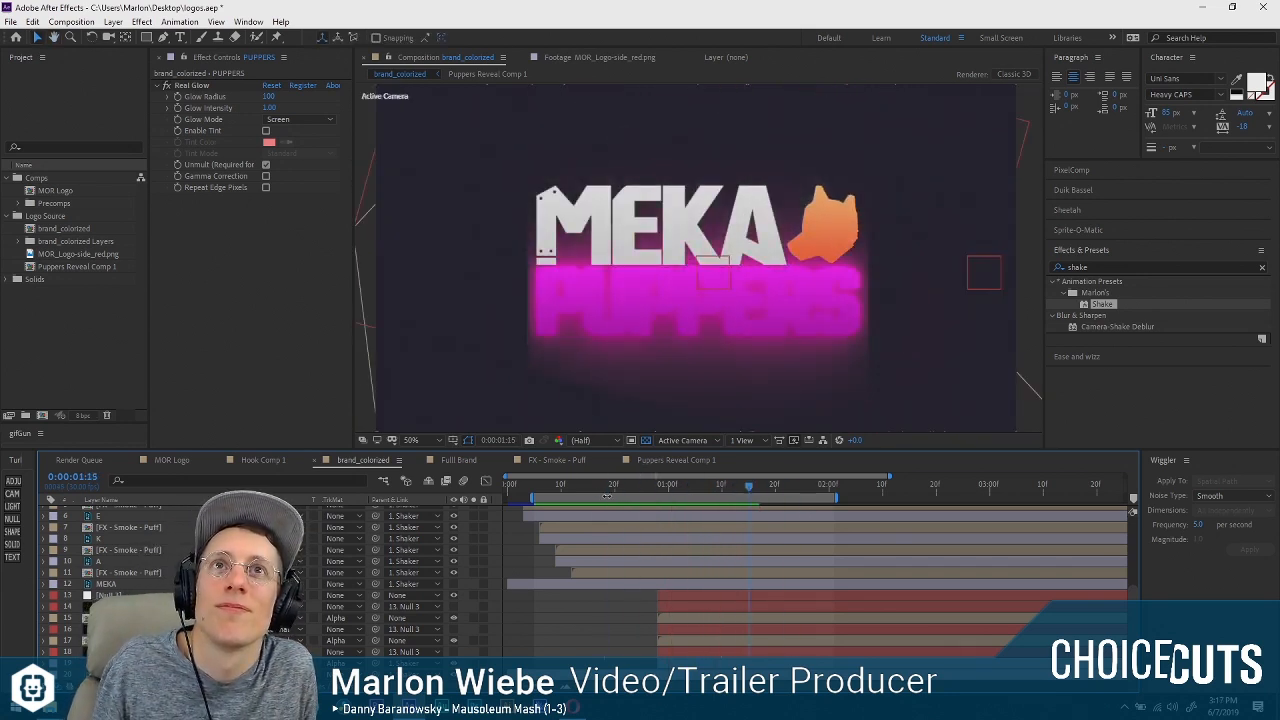
mouse_move(604, 488)
mouse_down()
mouse_move(587, 478)
mouse_move(615, 477)
mouse_up()
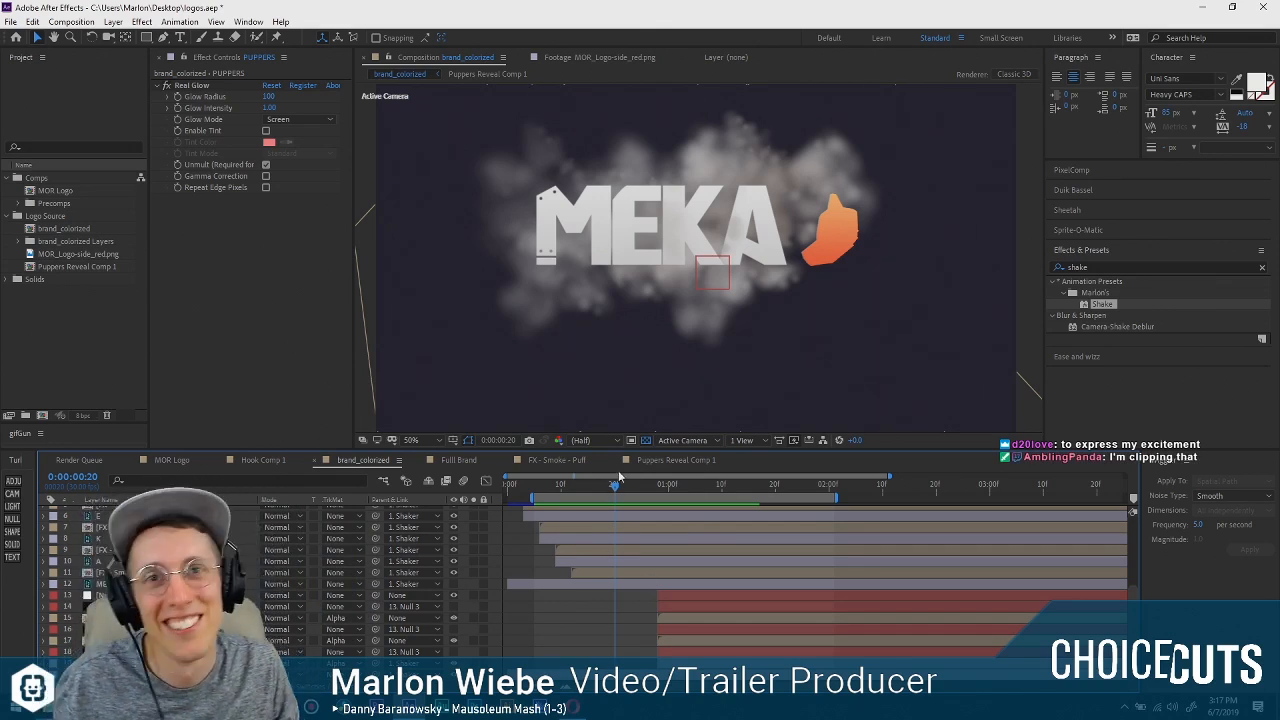
drag(614, 484, 540, 487)
key(space)
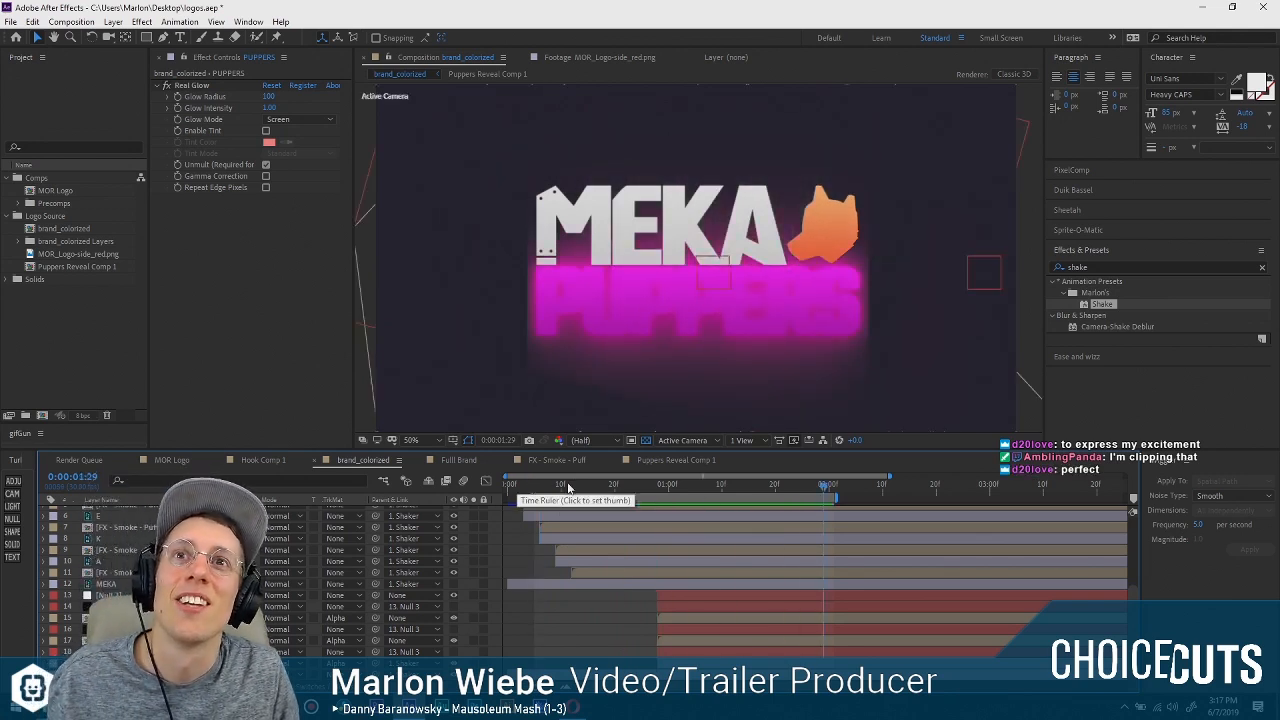
click(660, 485)
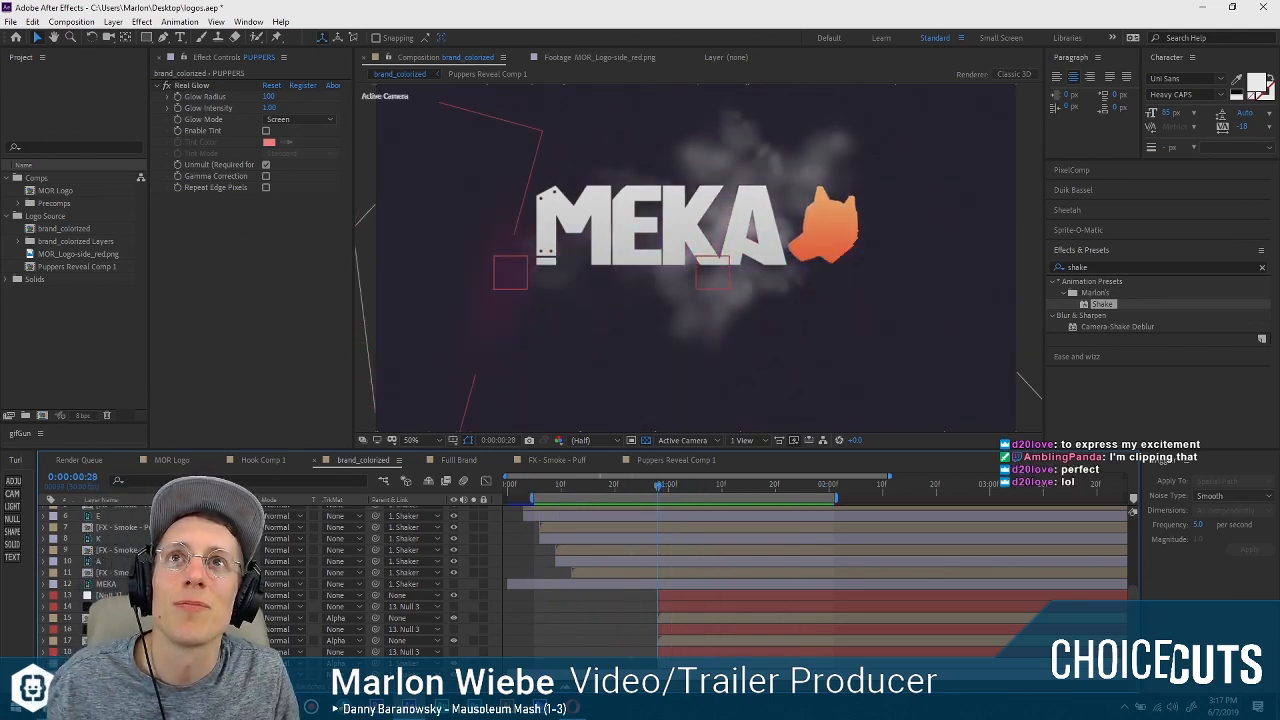
click(631, 484)
drag(631, 484, 652, 484)
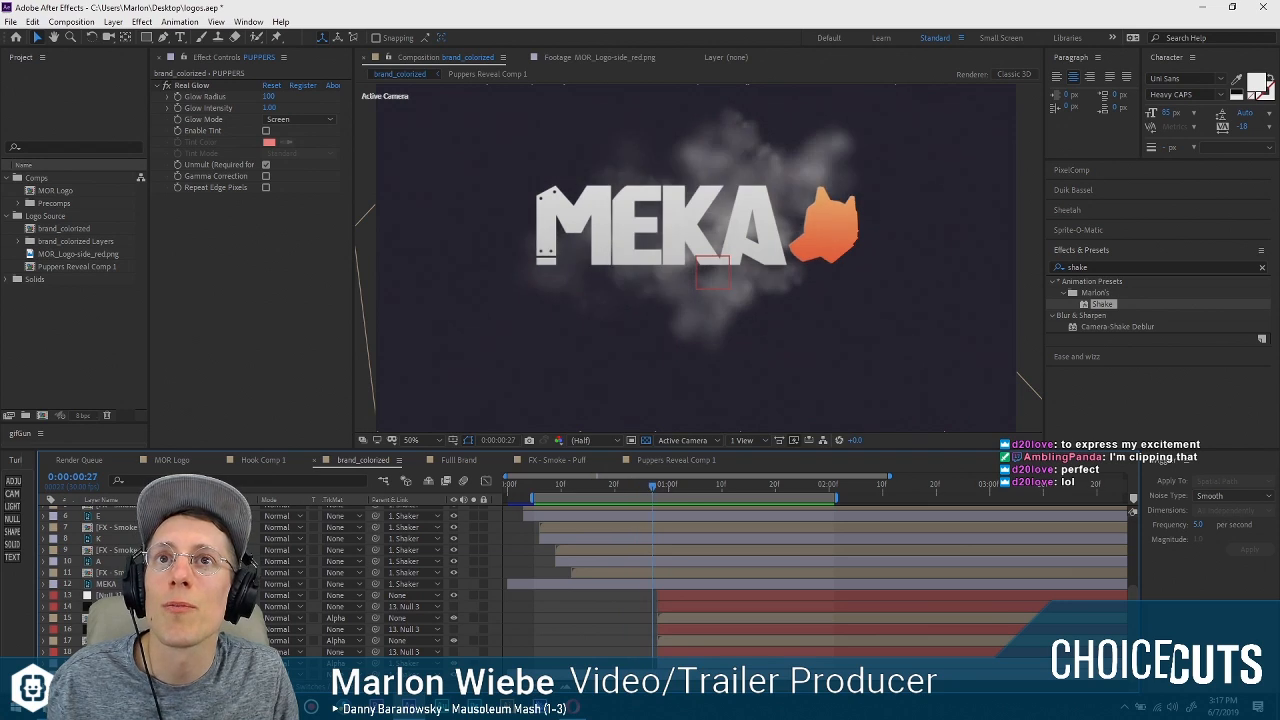
Compare the Pupper Reveal Glow and PUPPERS layers and preview the glowing reveal from 0:00:00:27.
click(200, 663)
click(200, 641)
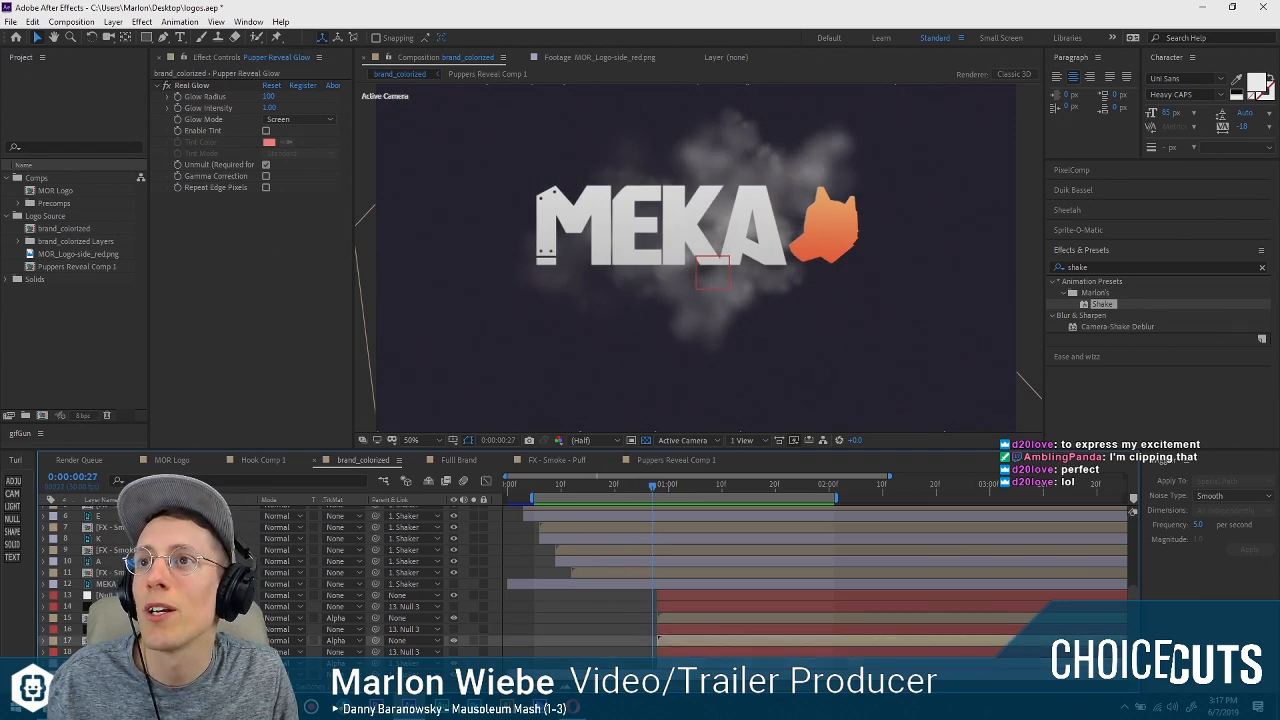
click(74, 266)
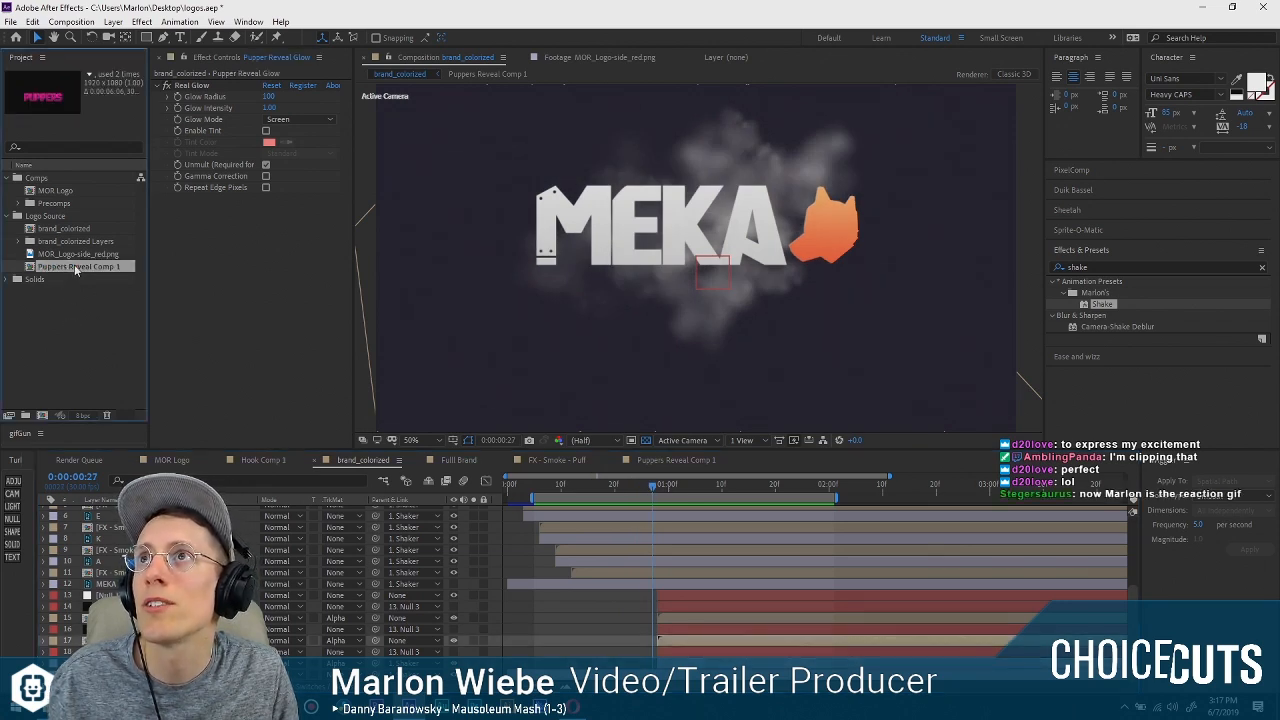
click(118, 548)
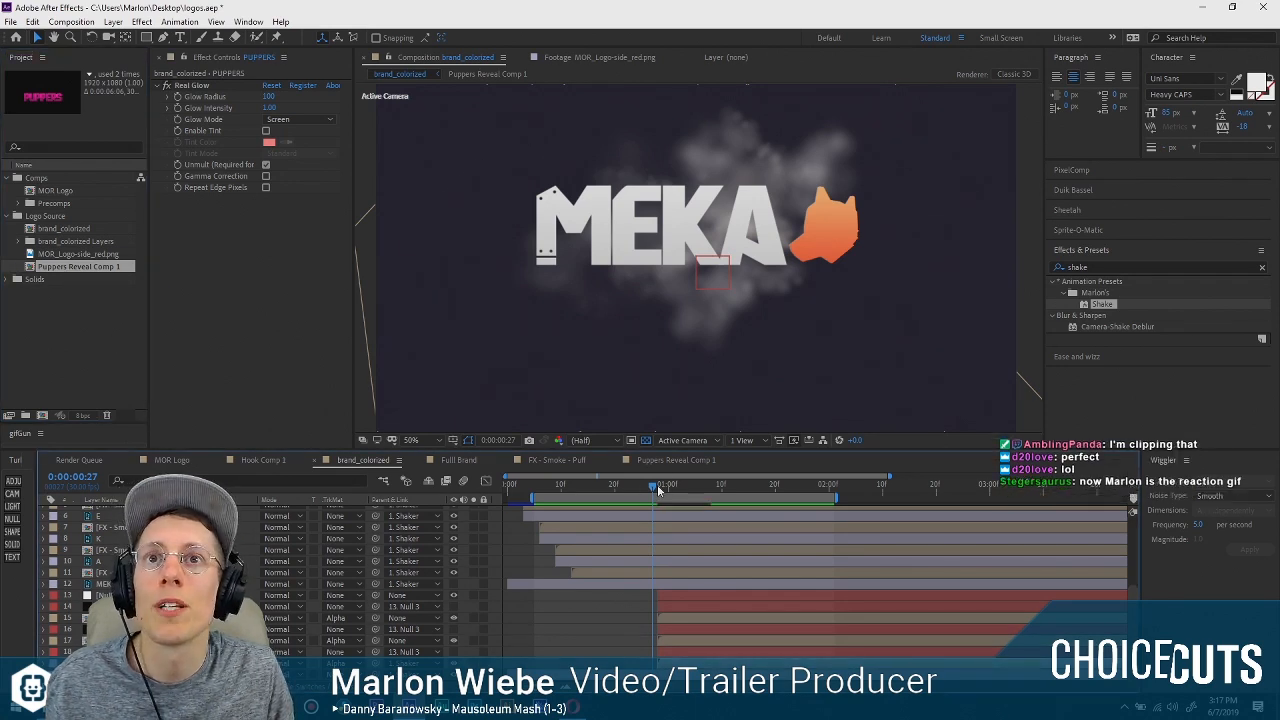
drag(659, 486, 689, 488)
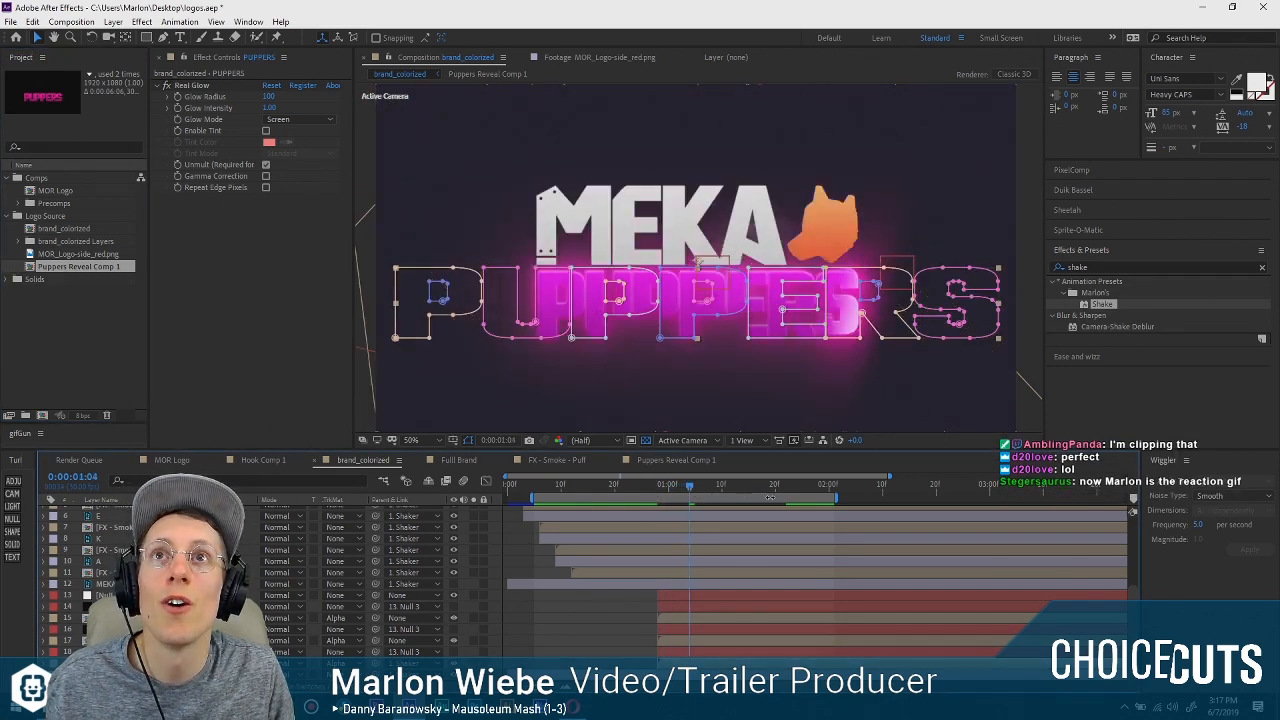
key(space)
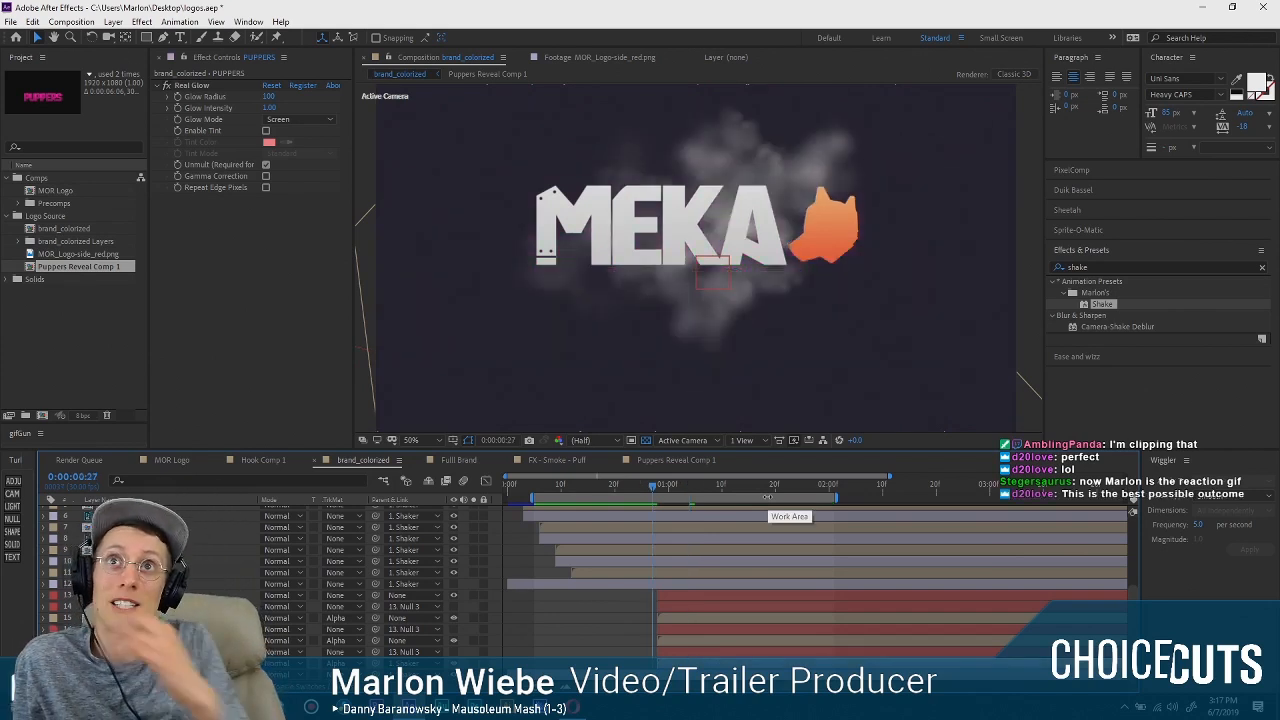
Pre-compose the PUPPERS layer and open the new composition.
right_click(283, 562)
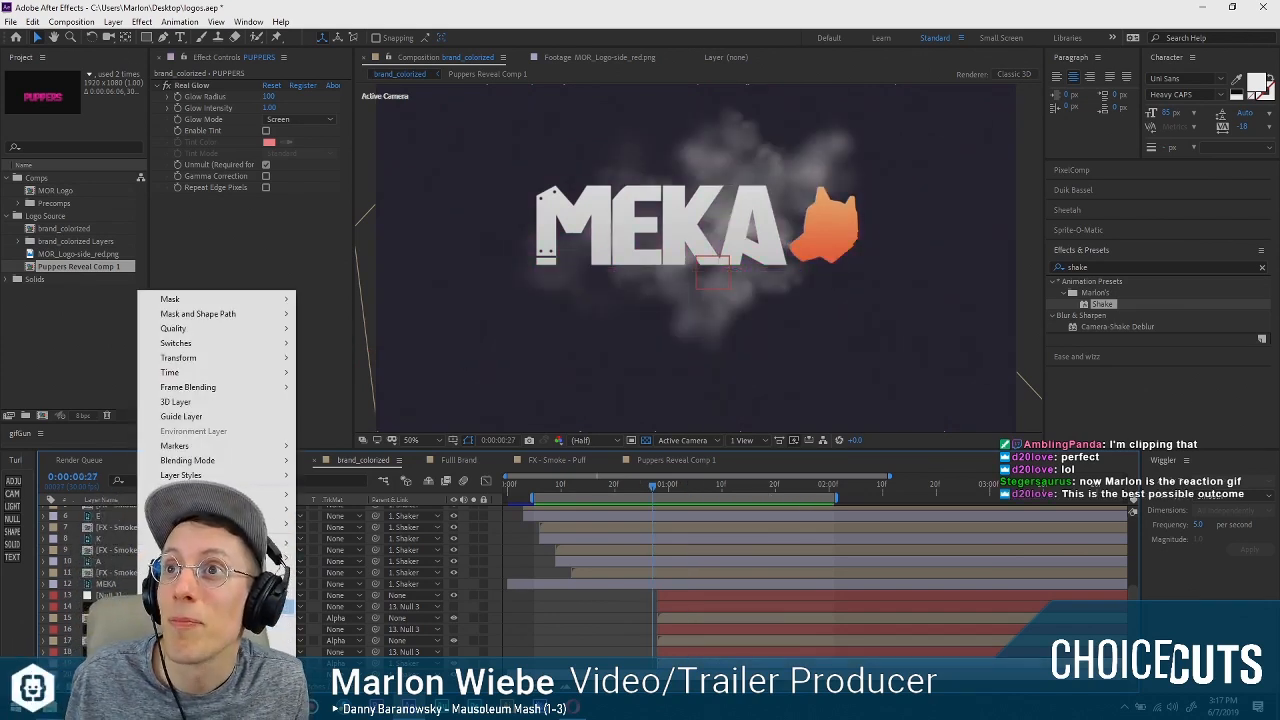
click(250, 607)
drag(523, 213, 216, 365)
key(Return)
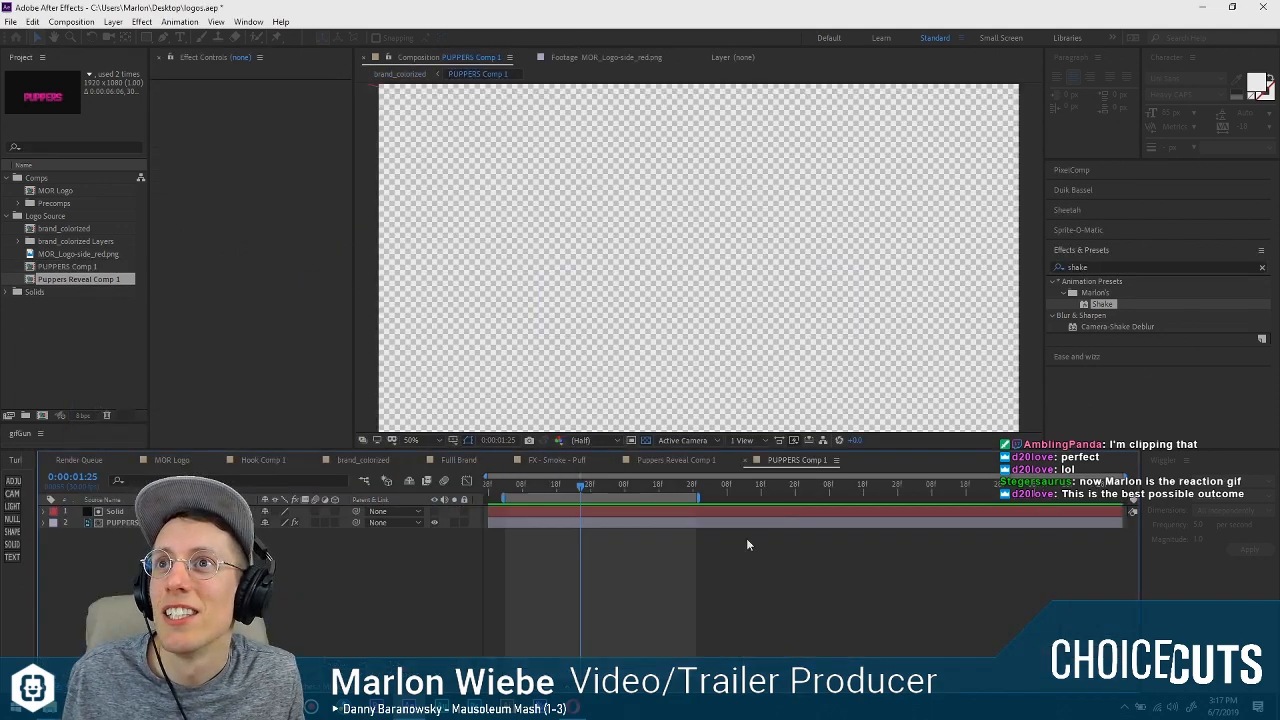
Inside the PUPPERS precomp, delete the Solid layer and remove the Real Glow effect from the PUPPERS artwork.
click(130, 511)
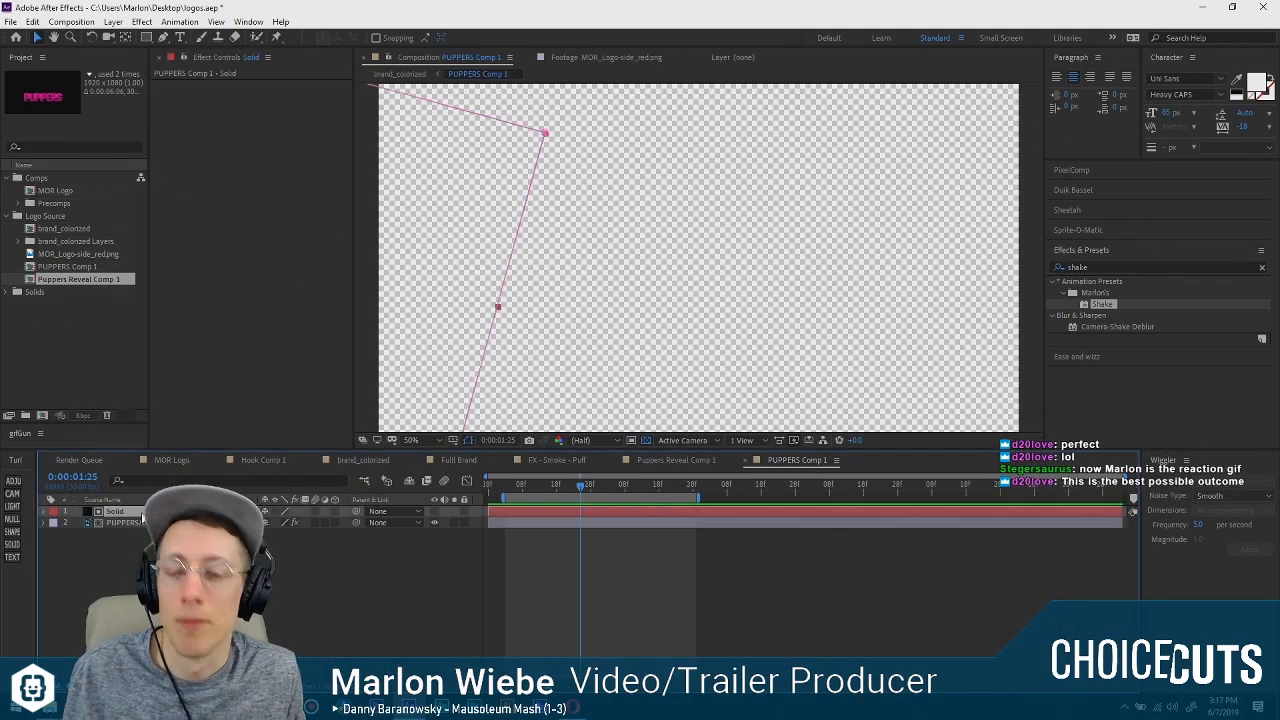
key(Delete)
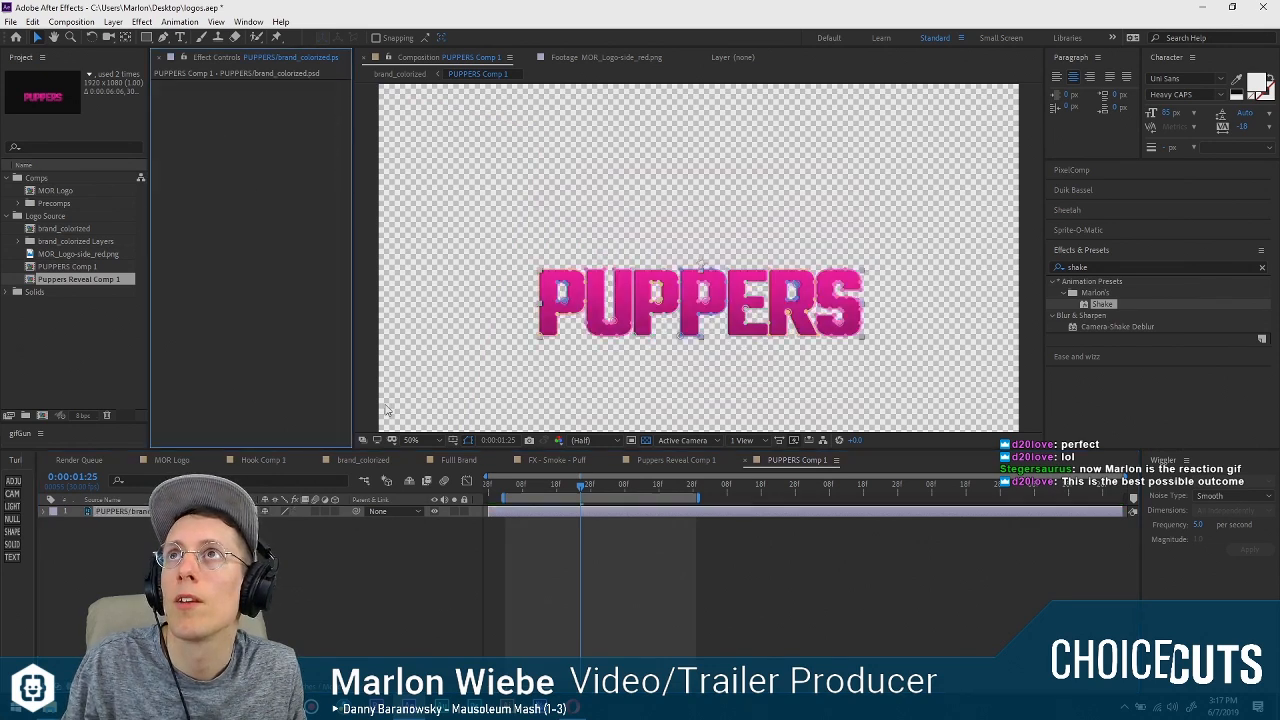
click(580, 611)
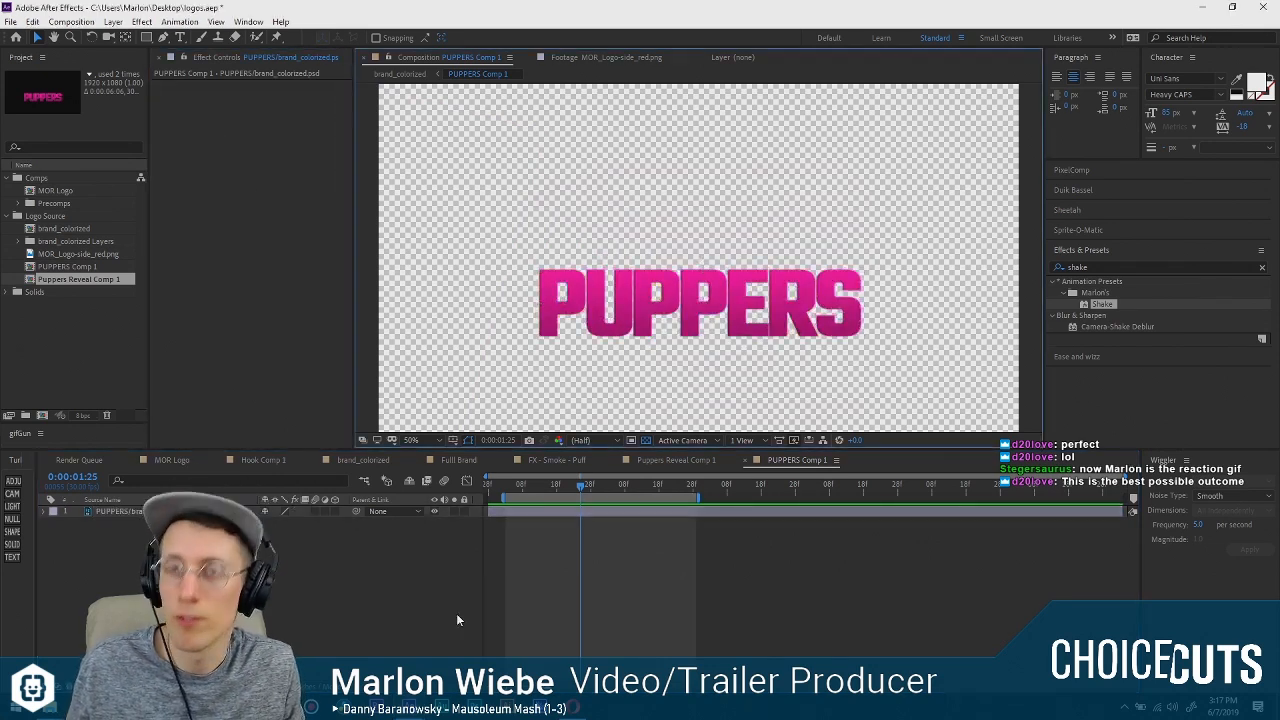
Return to the brand_colorized composition and play back the PUPPERS reveal without the glow.
click(363, 460)
click(661, 490)
key(space)
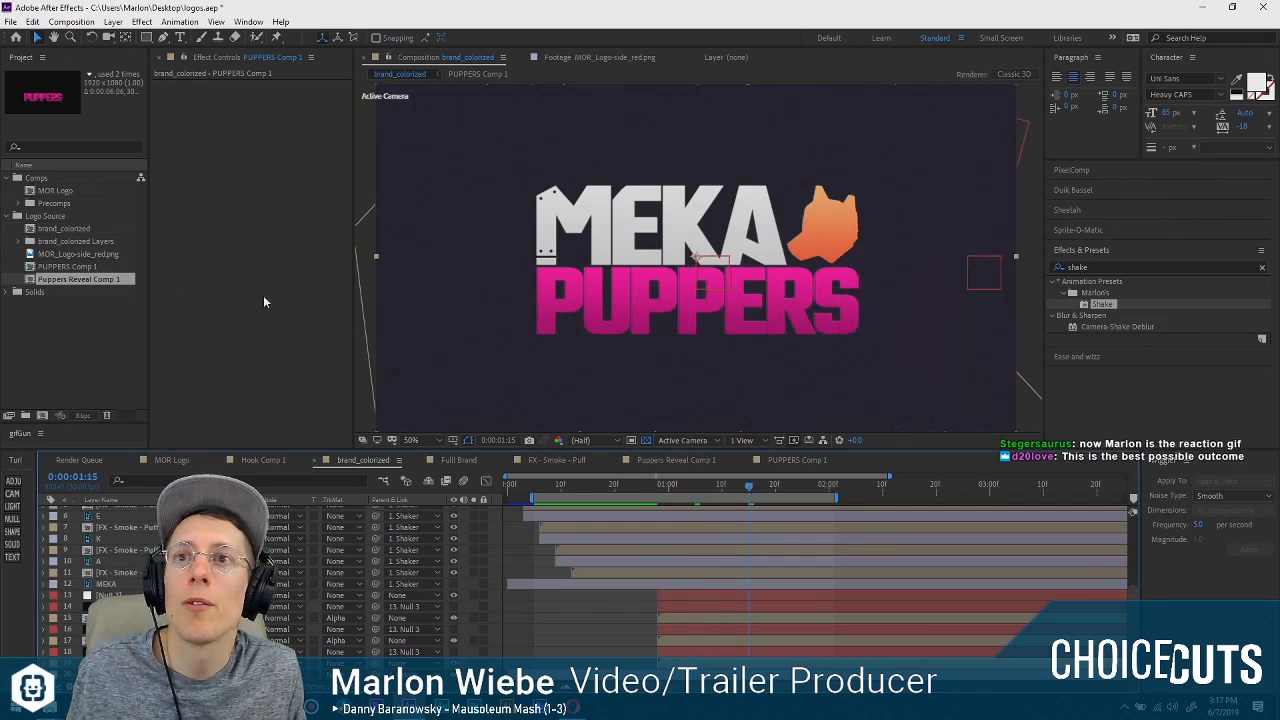
Apply the Real Glow effect to the PUPPERS Comp 1 layer in brand_colorized.
key(ctrl+space)
text(real)
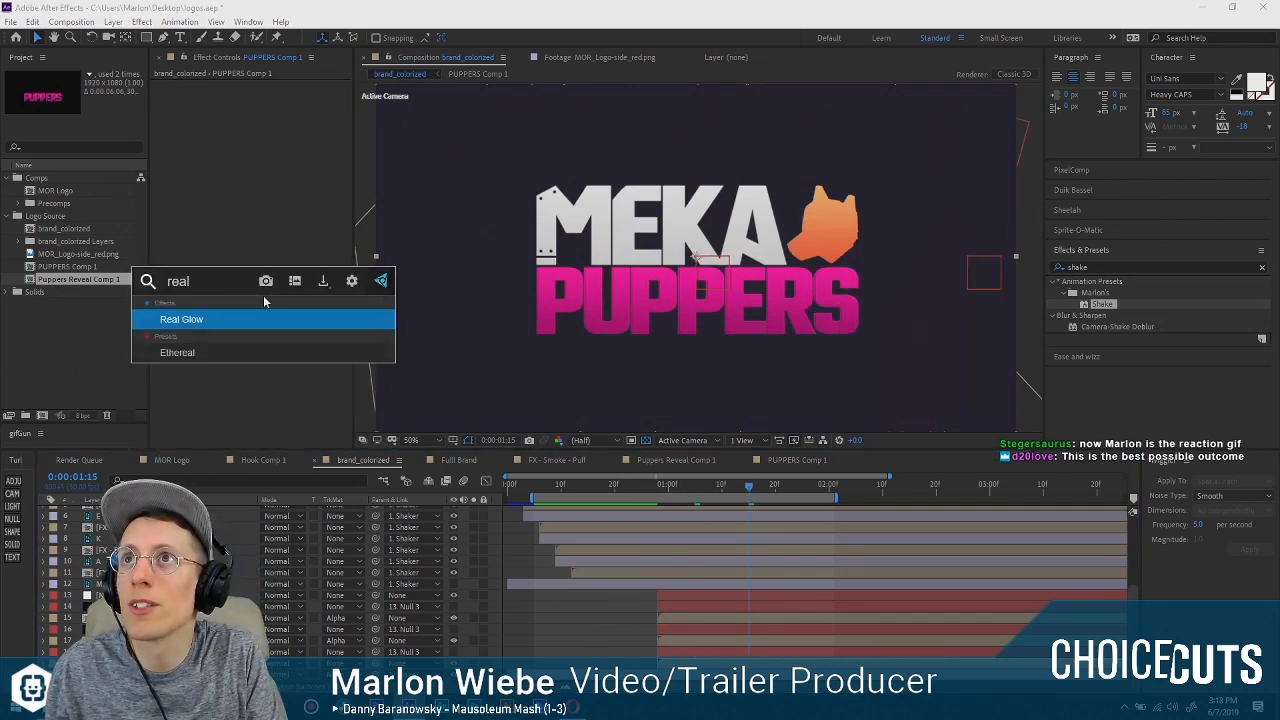
key(Return)
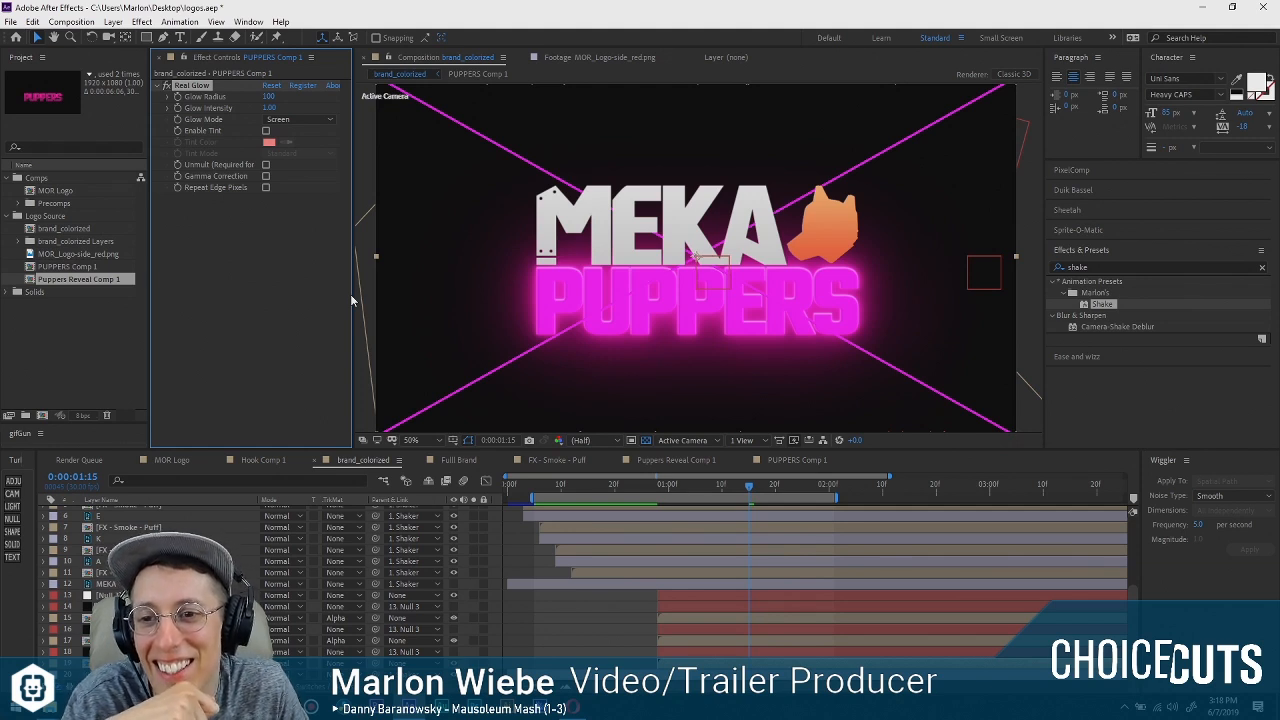
click(200, 283)
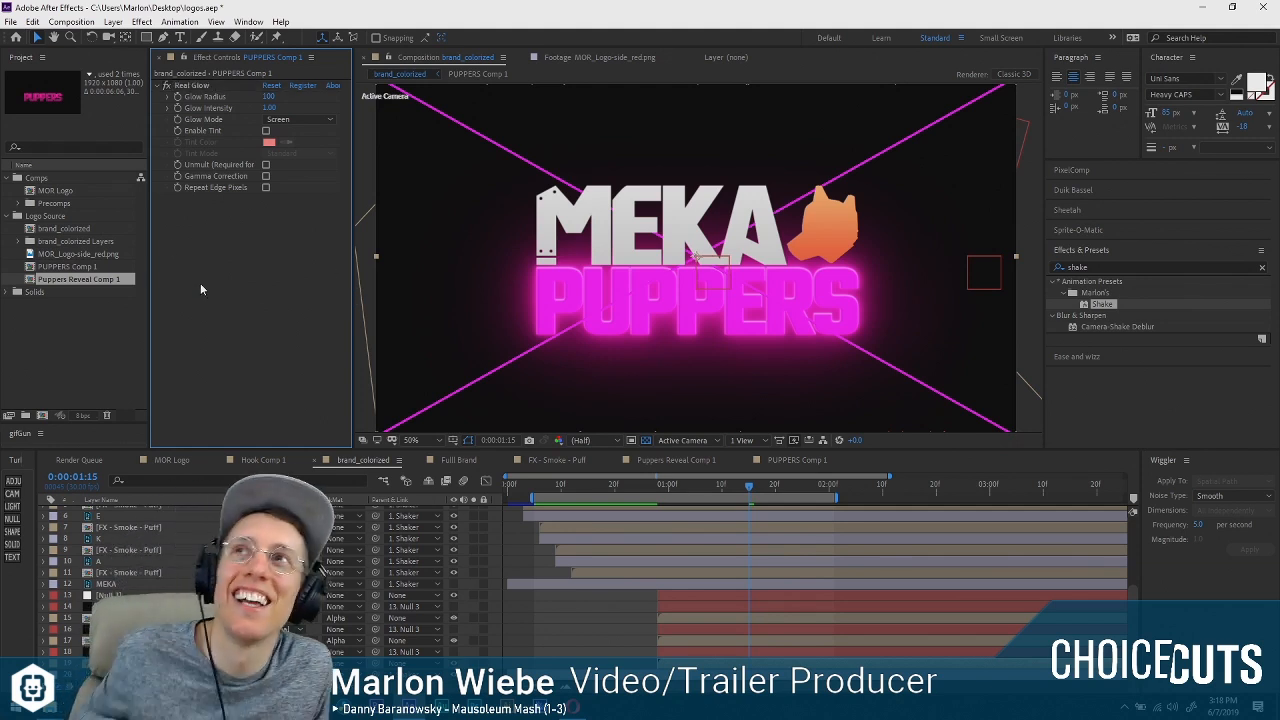
click(307, 122)
click(279, 204)
click(205, 88)
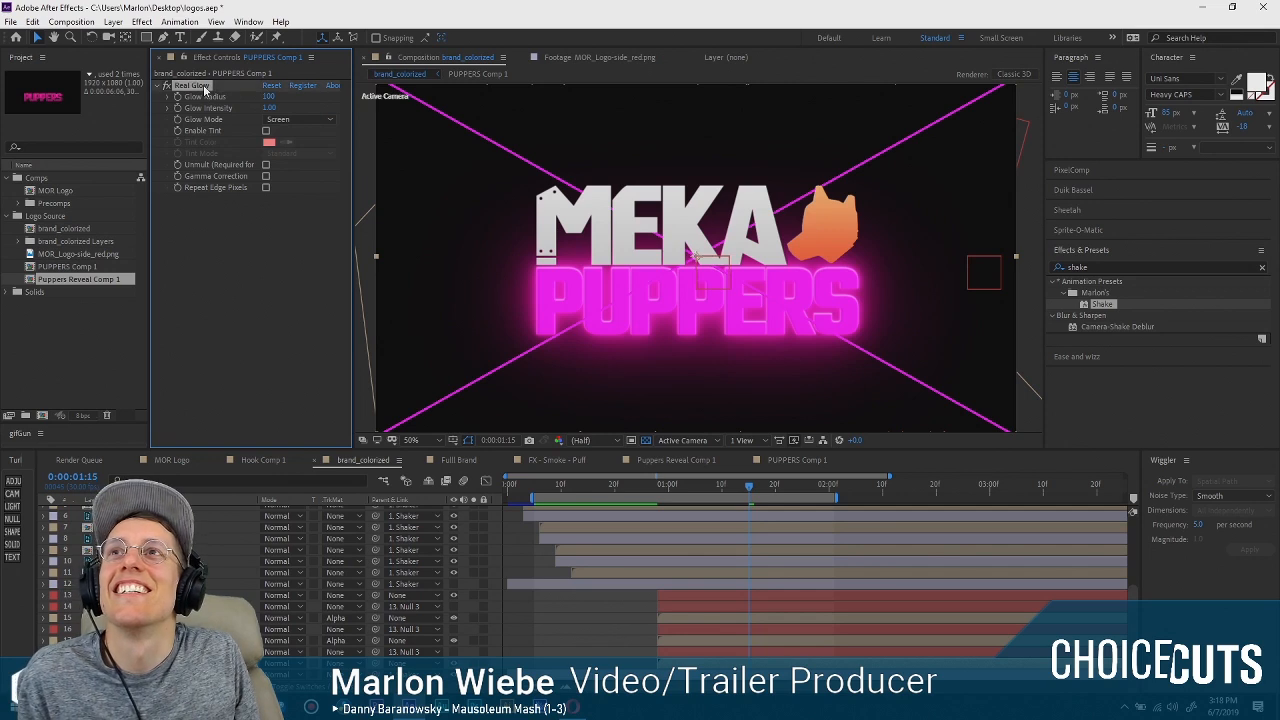
click(230, 274)
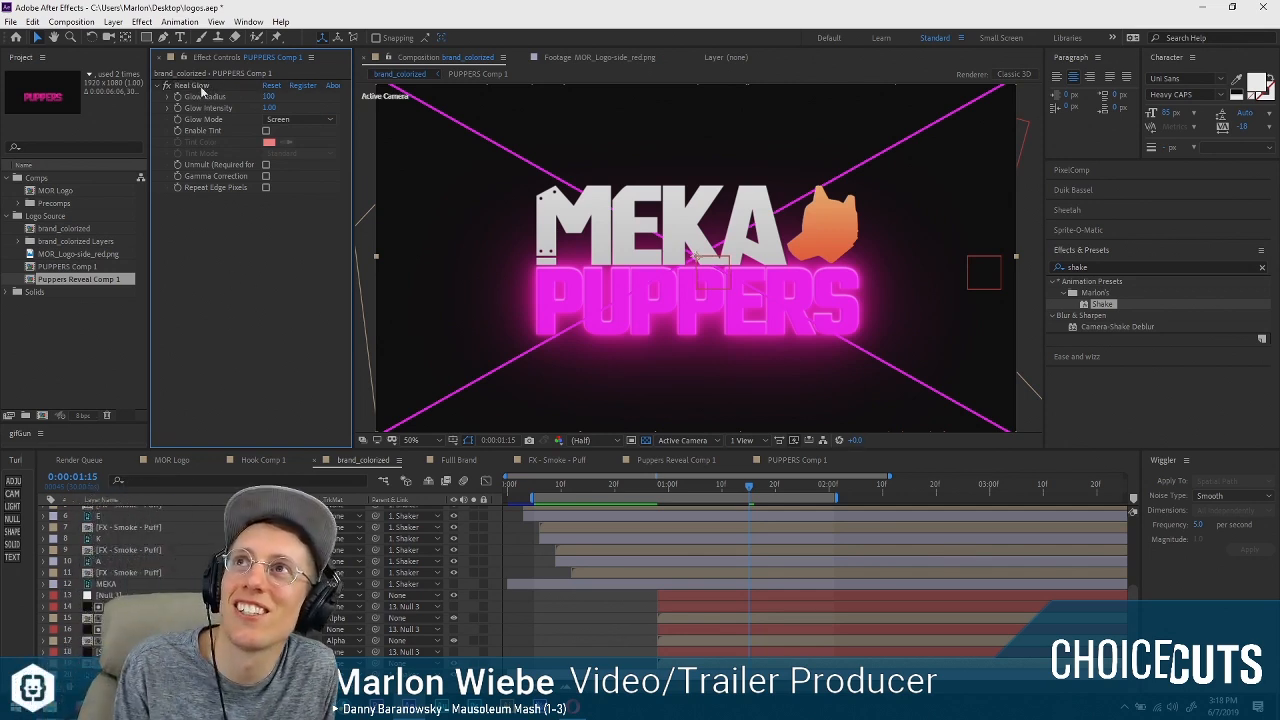
click(201, 87)
click(285, 270)
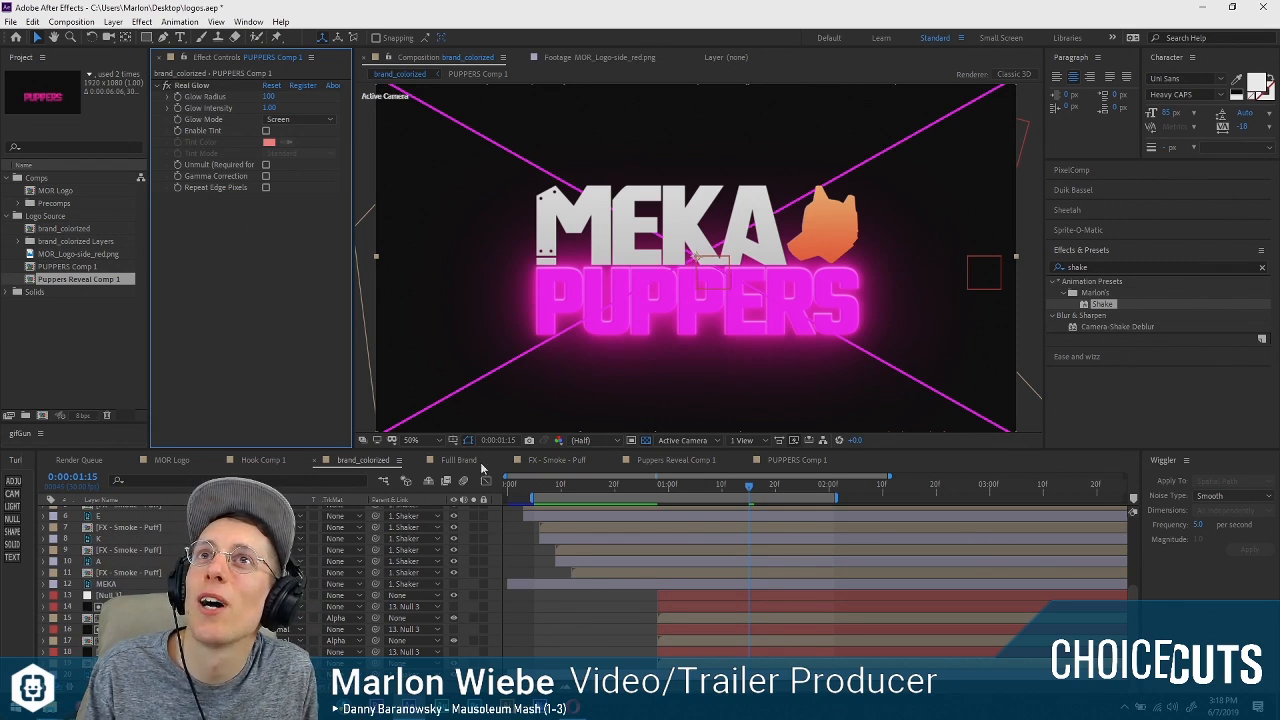
mouse_move(94, 707)
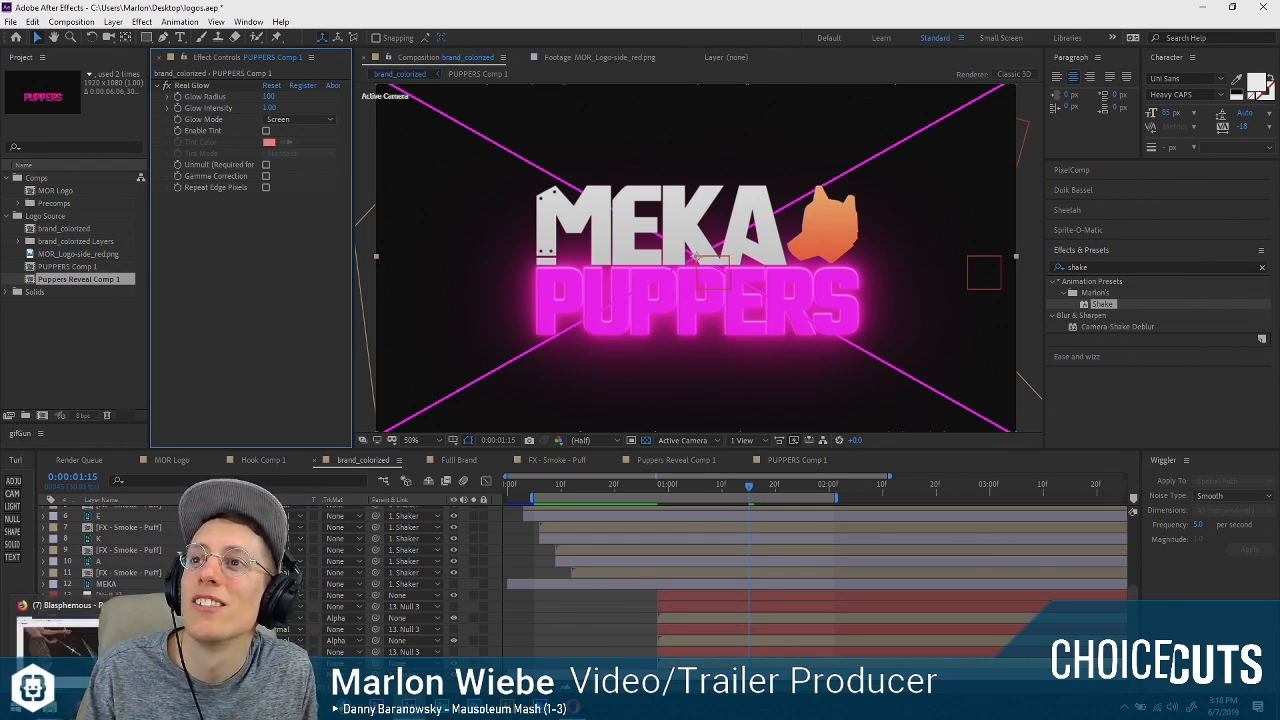
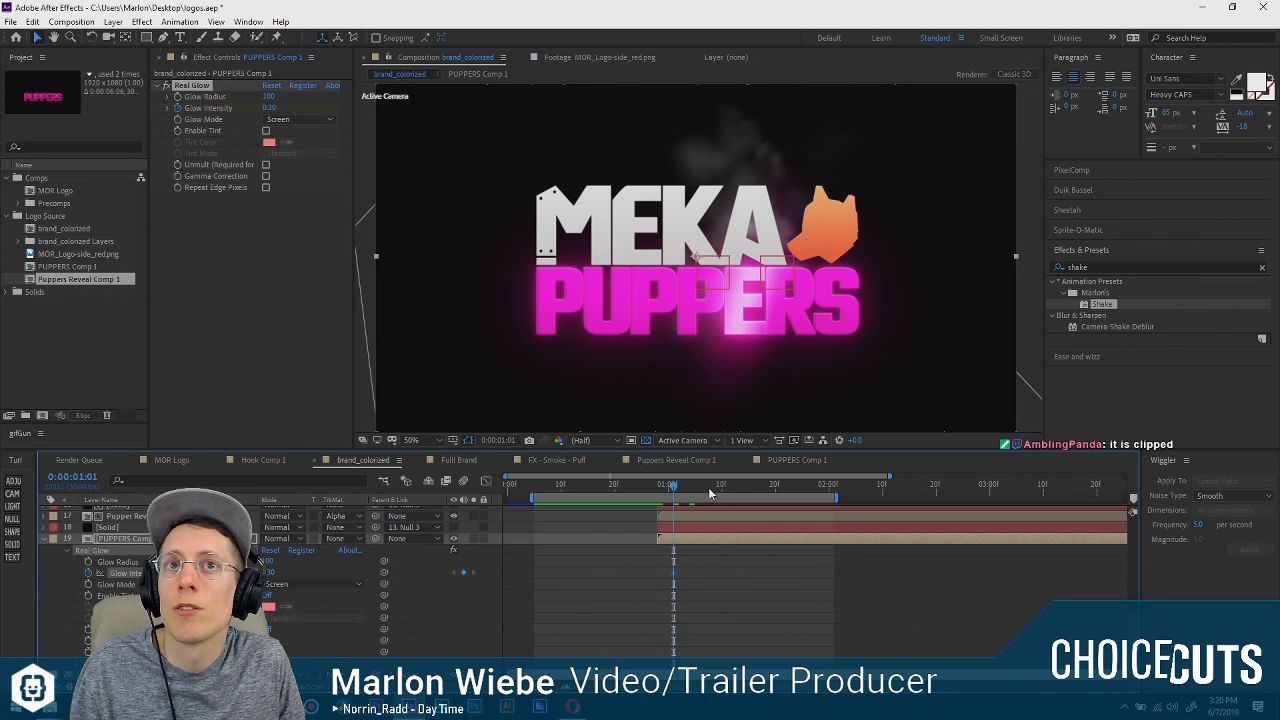
Enable Unmult in the Real Glow effect on PUPPERS Comp 1 and play back the logo animation.
click(709, 491)
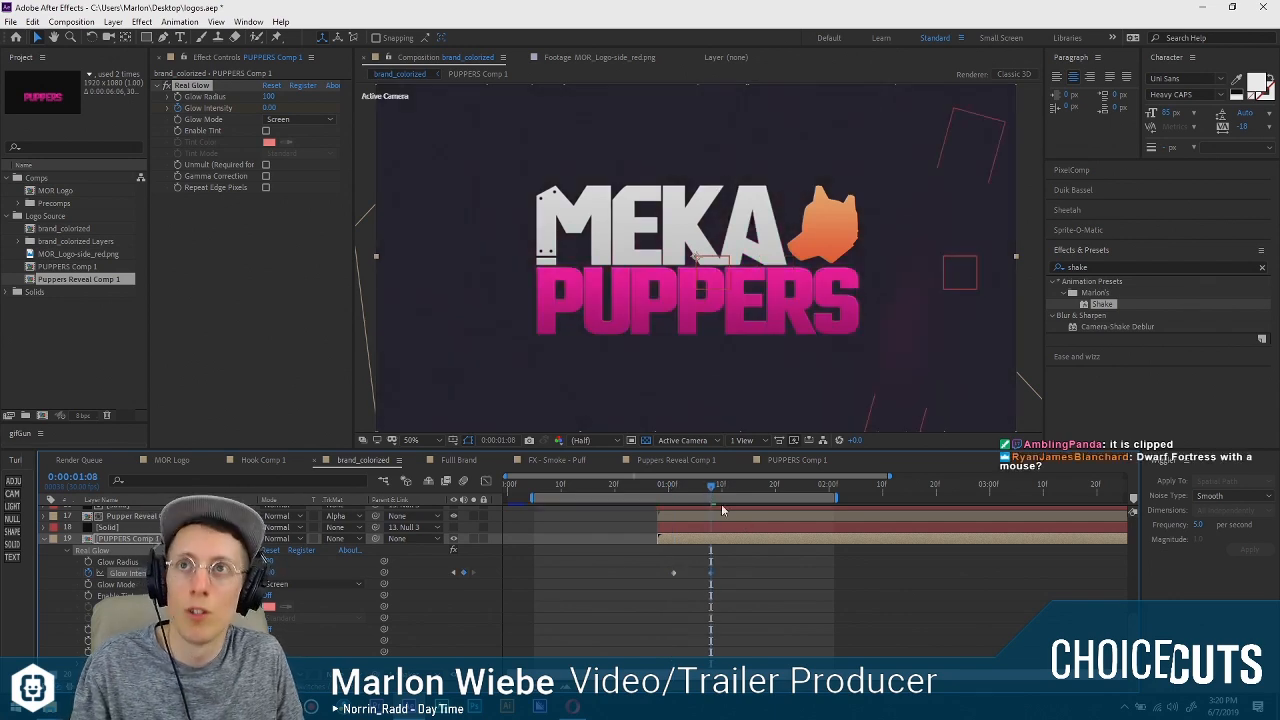
click(688, 487)
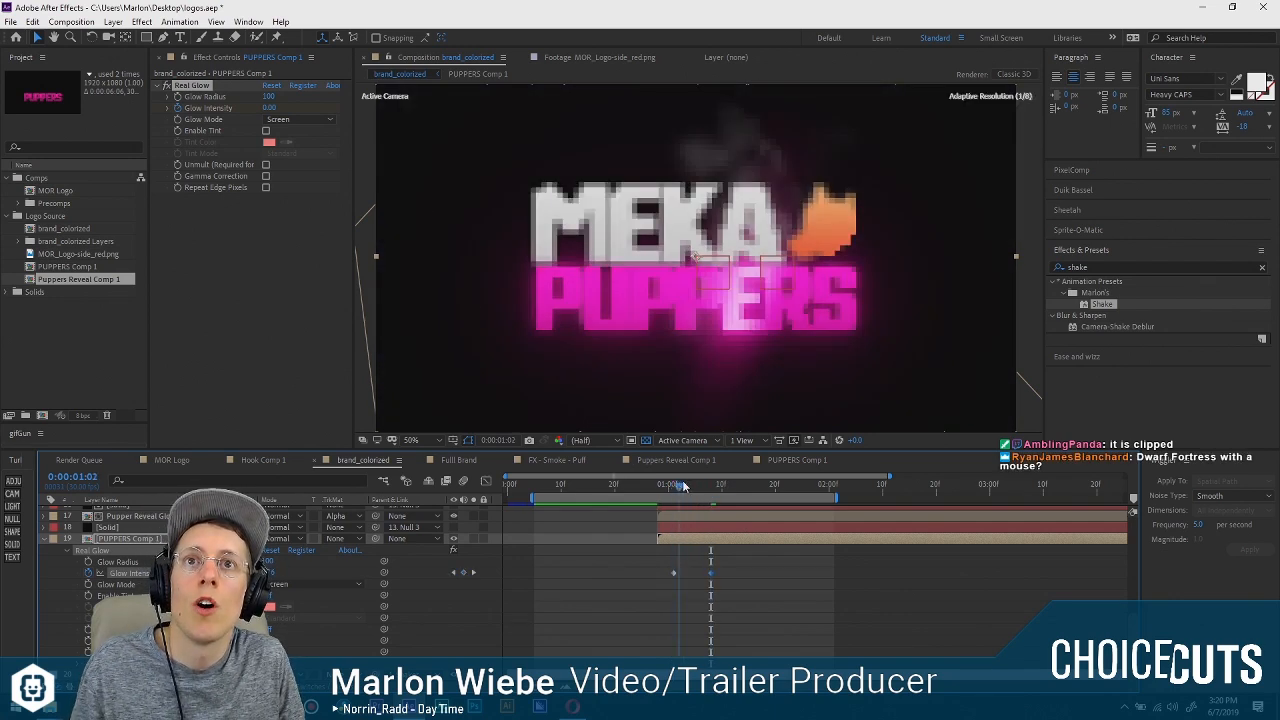
click(266, 165)
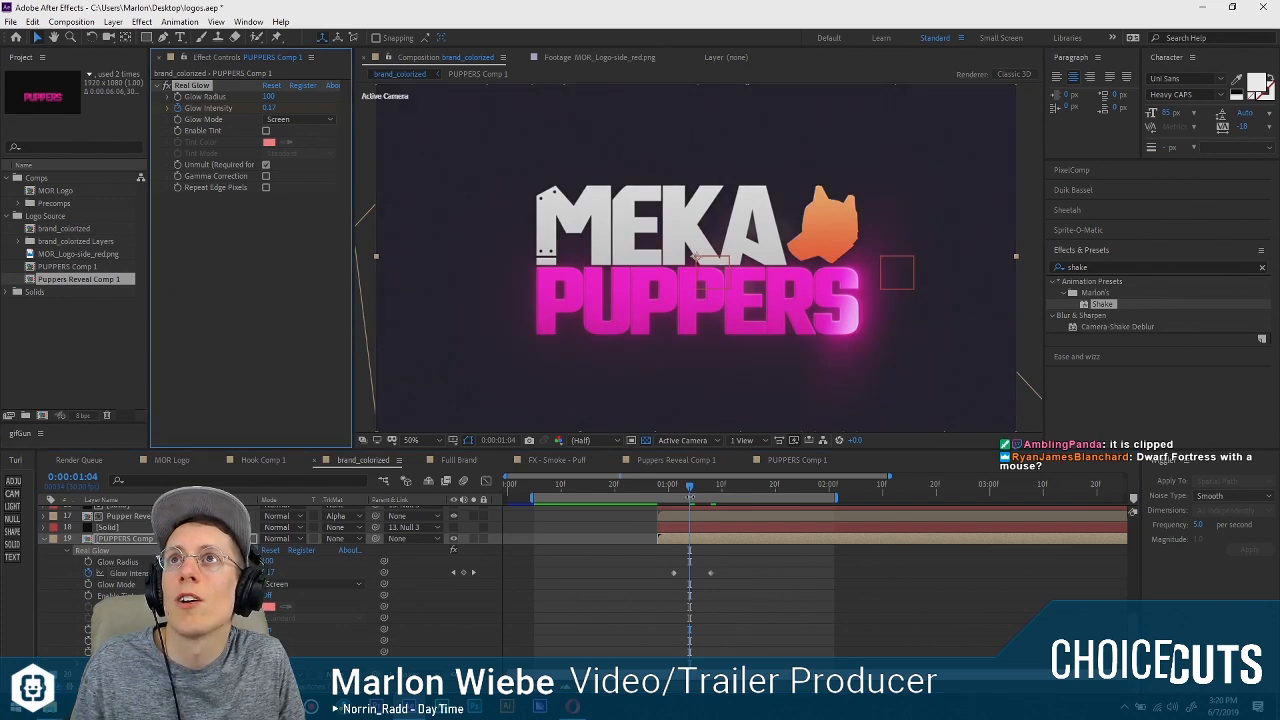
click(670, 487)
drag(699, 487, 519, 485)
key(space)
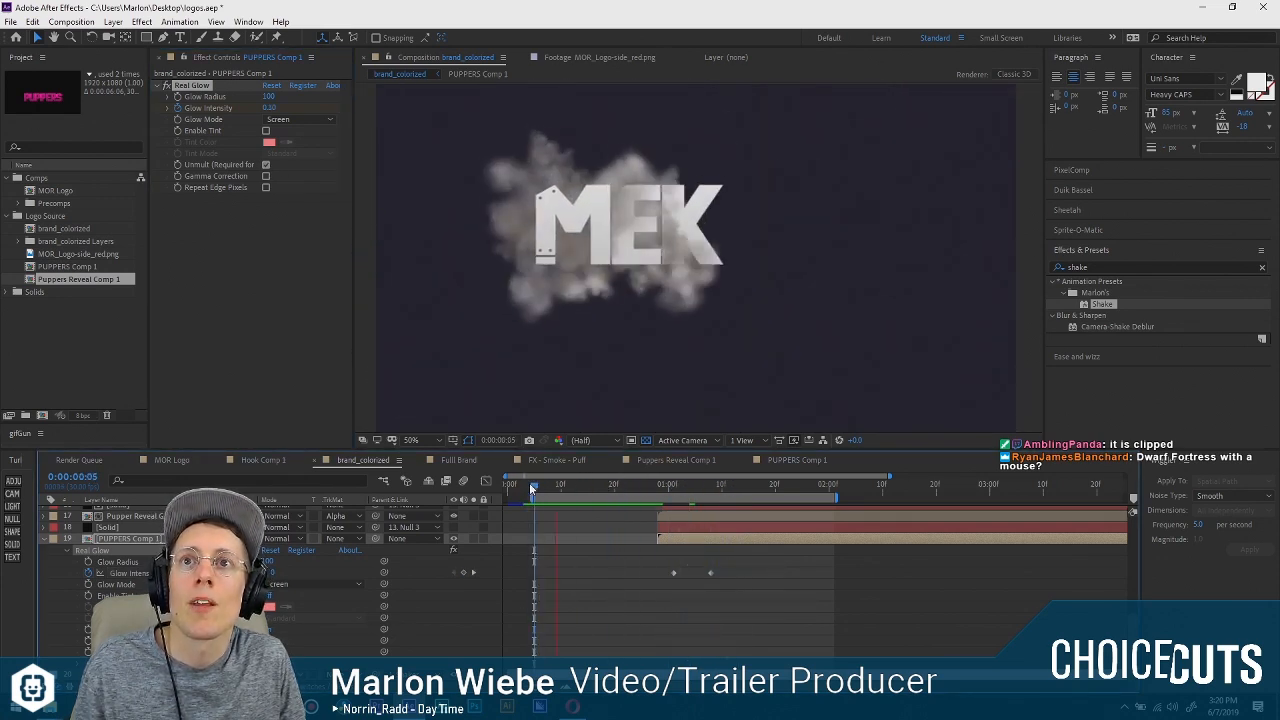
Set the PUPPERS Comp 1 layer's track matte to Alpha, using the Solid layer above it.
click(660, 487)
drag(661, 490, 645, 495)
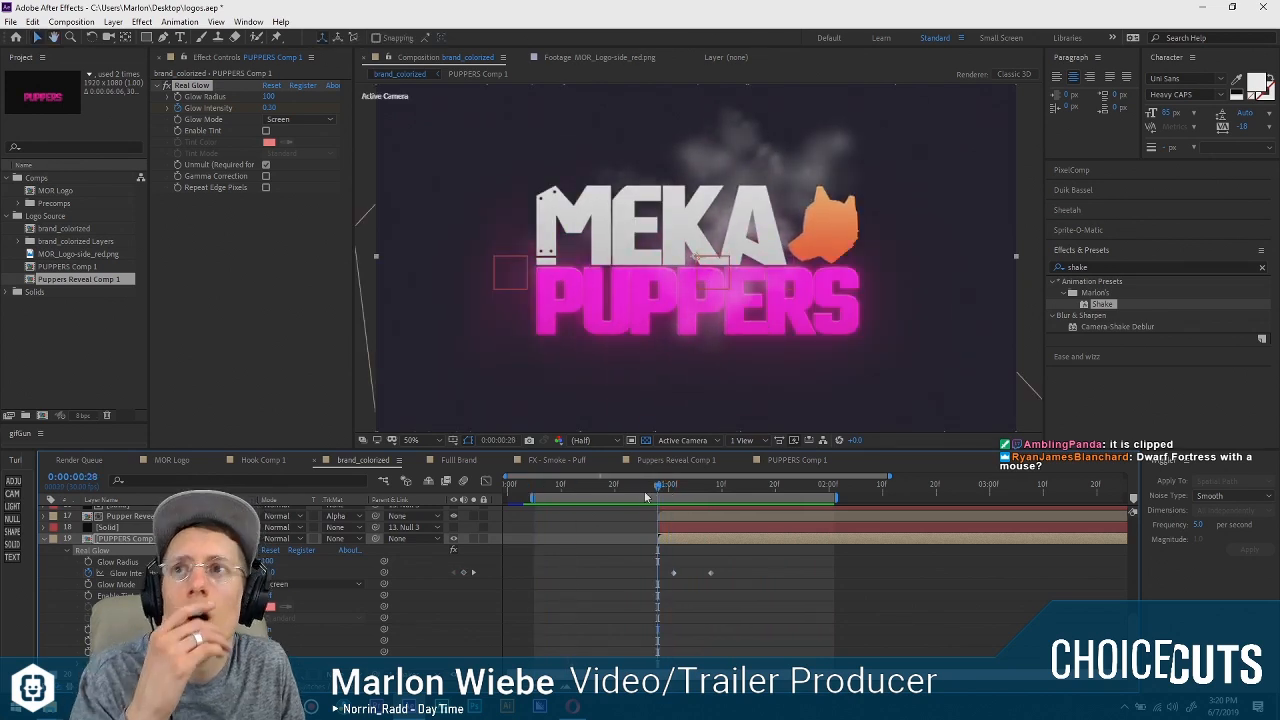
click(340, 538)
click(370, 569)
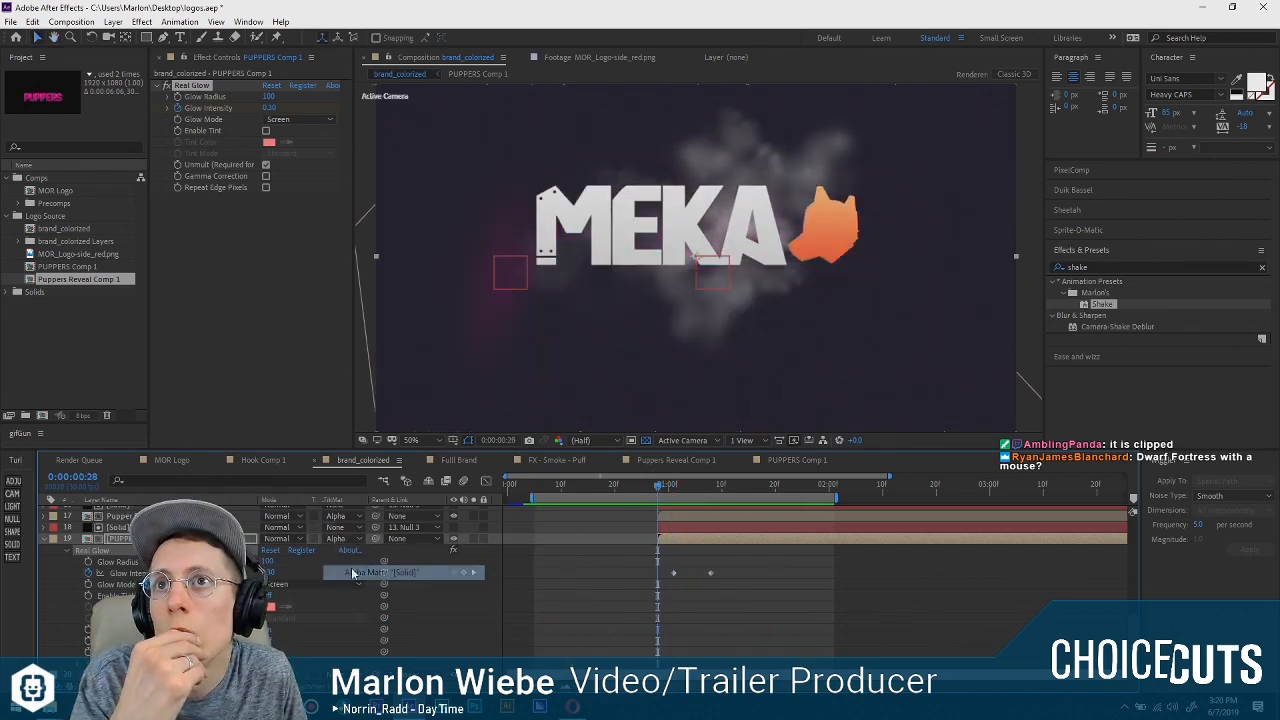
Play back the brand_colorized animation to check the matted PUPPERS reveal with its glow.
click(666, 489)
drag(669, 490, 541, 477)
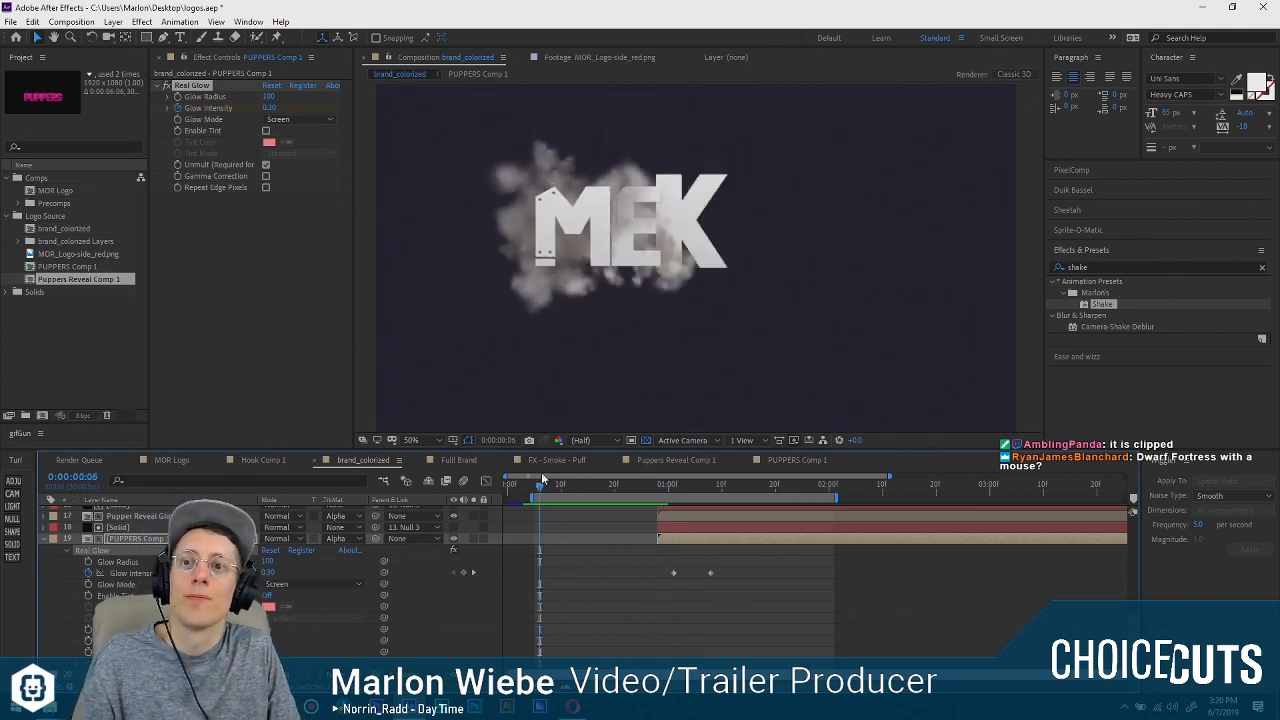
key(space)
key(space)
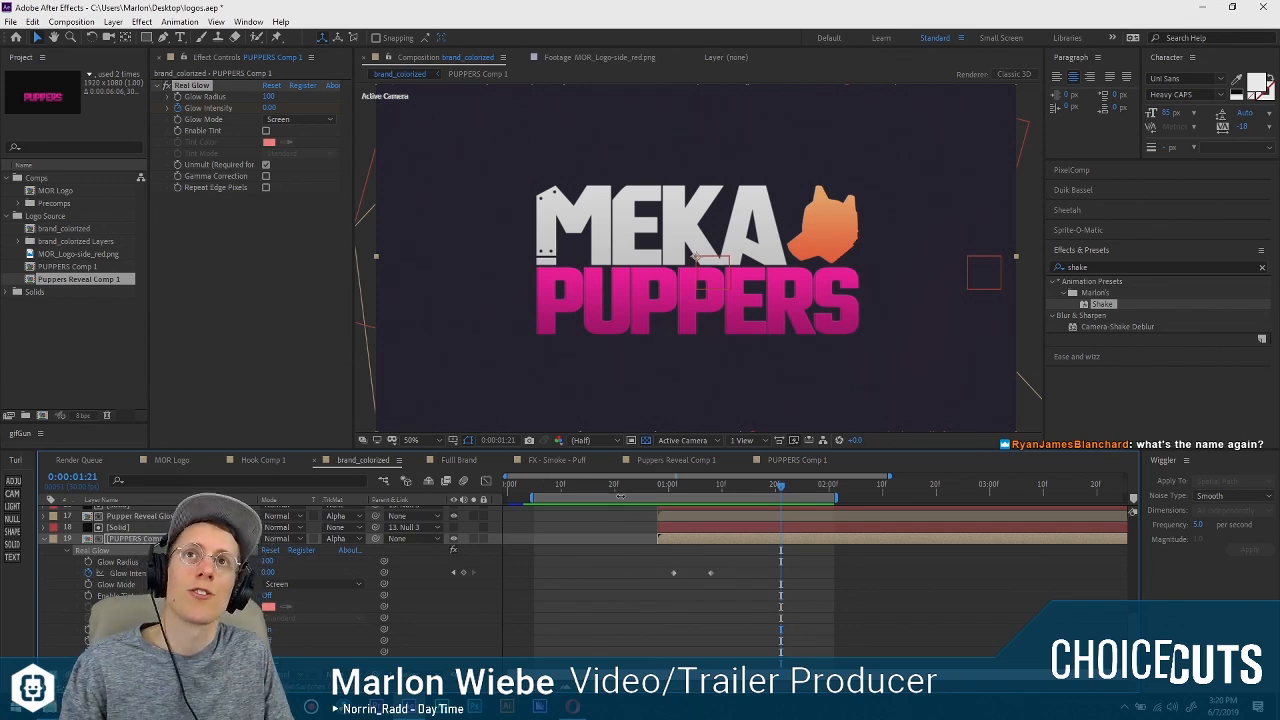
drag(608, 488, 535, 486)
key(space)
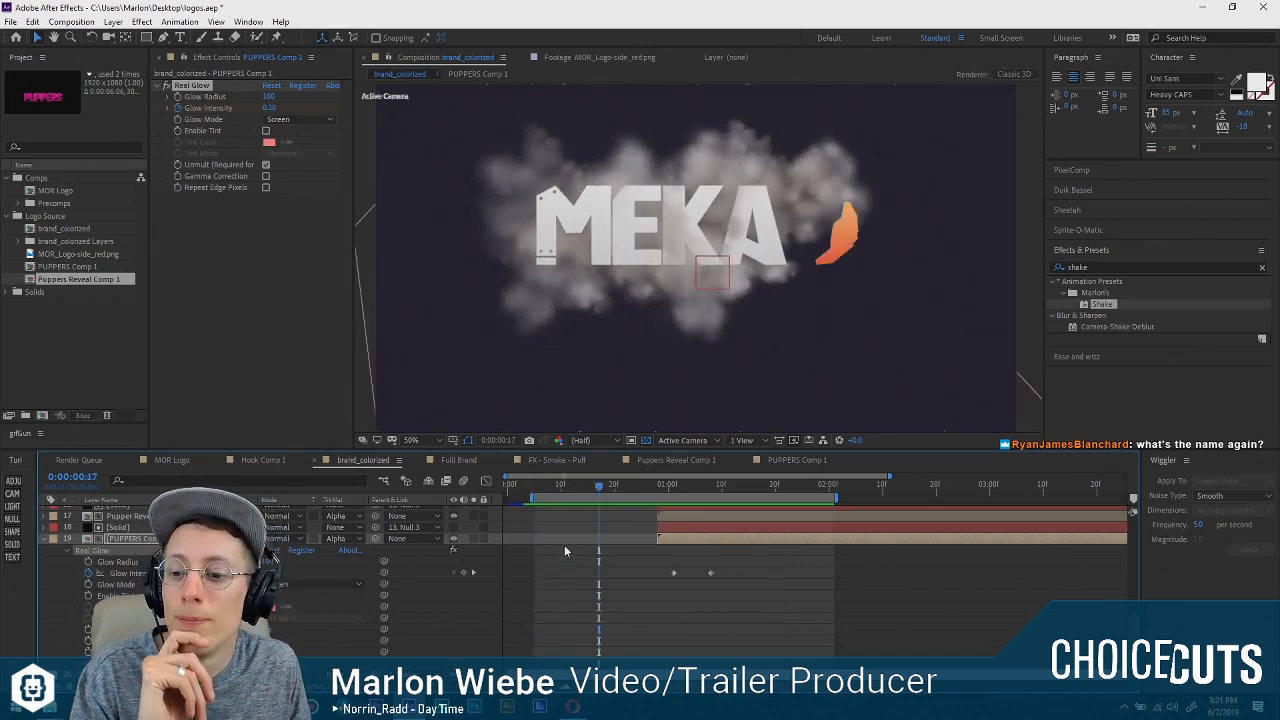
Switch to the Opera browser, search Google for "odd realm" and open the game's Steam store page.
click(572, 706)
click(1075, 10)
click(901, 32)
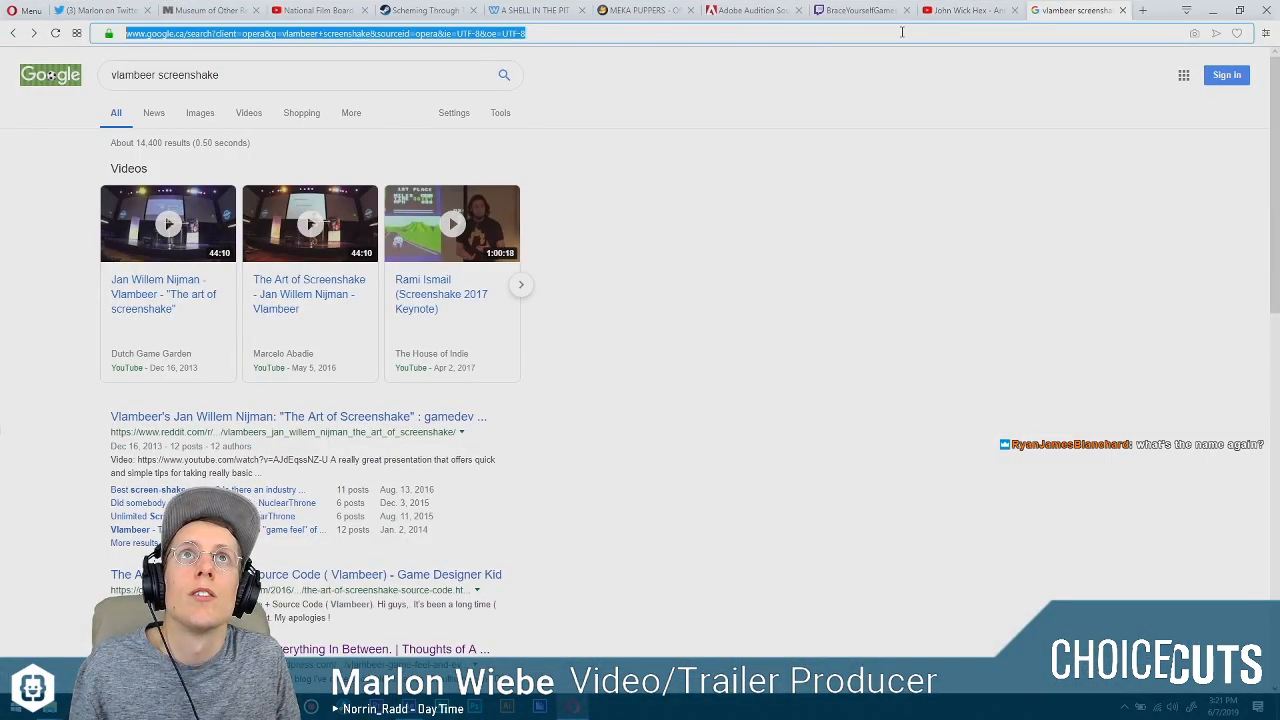
text(odd realm)
key(Return)
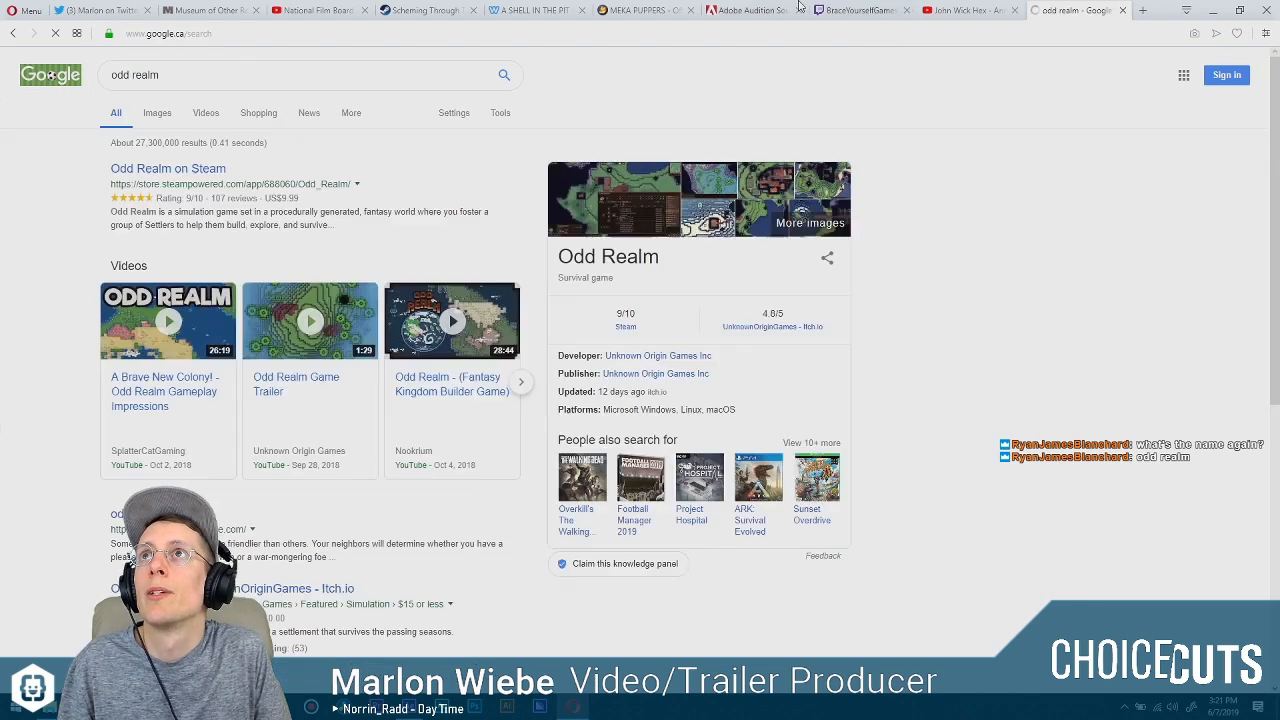
click(202, 169)
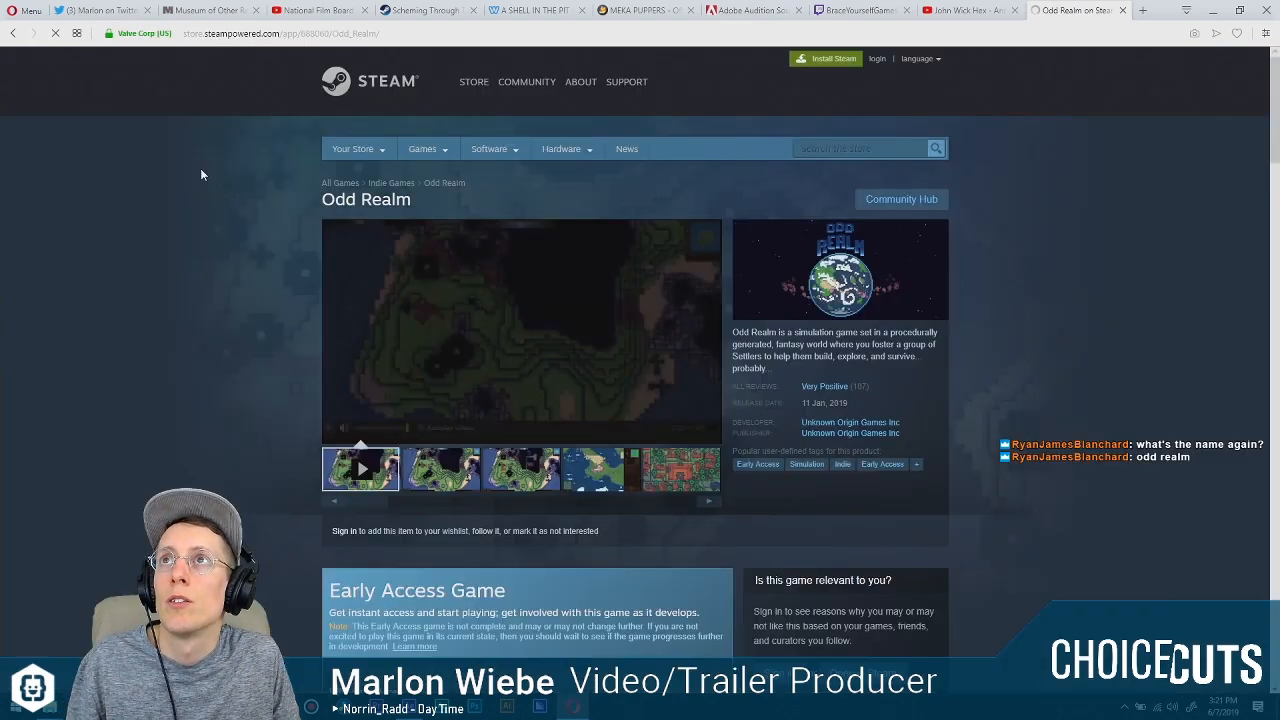
Watch the Odd Realm trailer in full screen, then leave full screen.
mouse_move(351, 380)
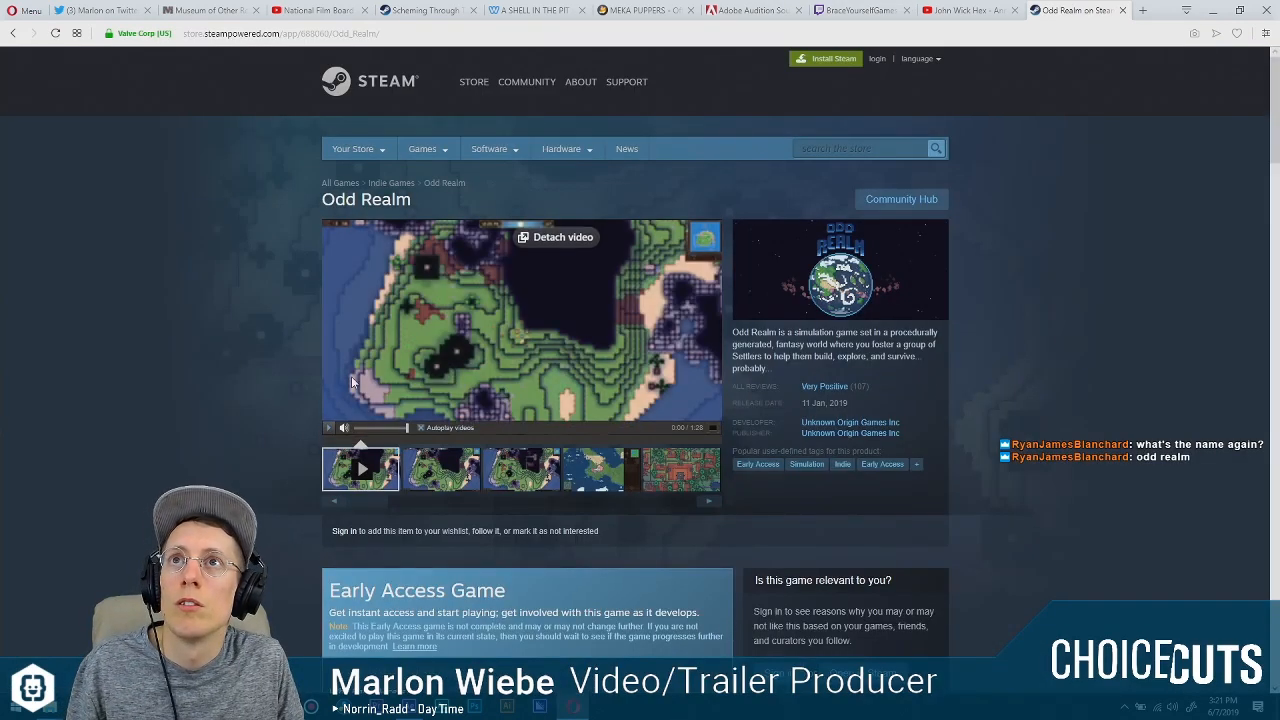
click(385, 441)
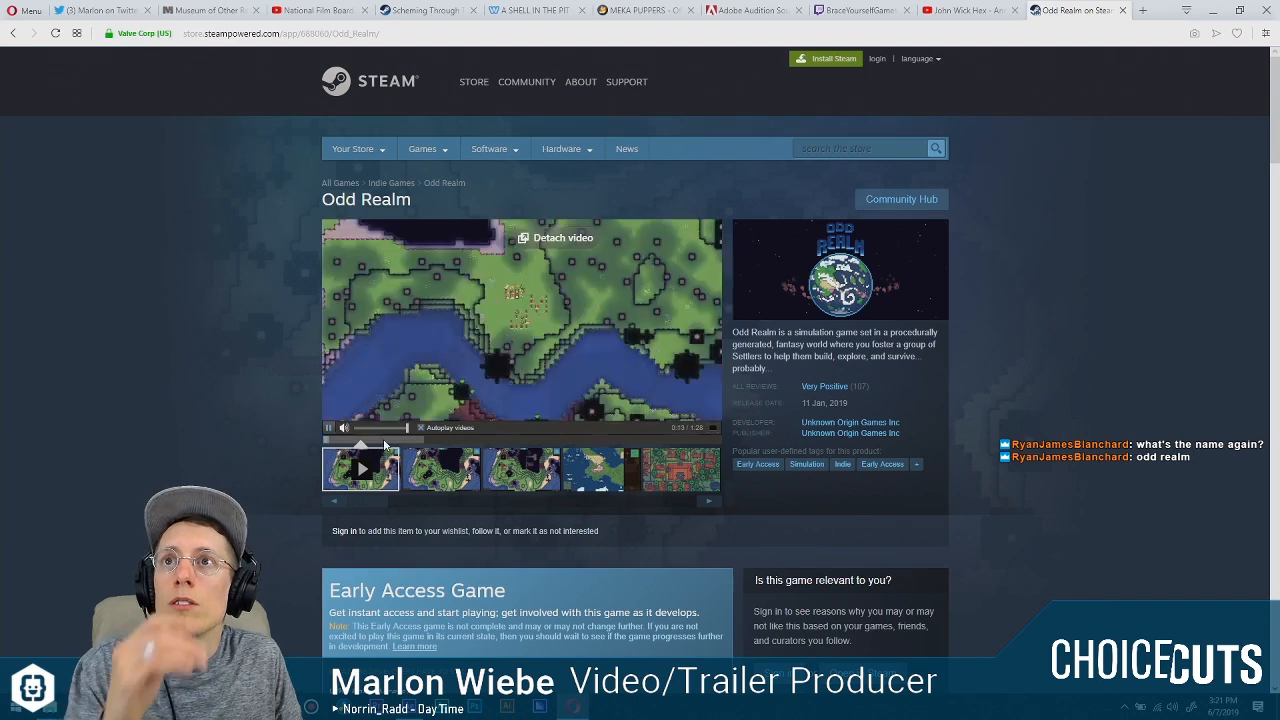
click(711, 427)
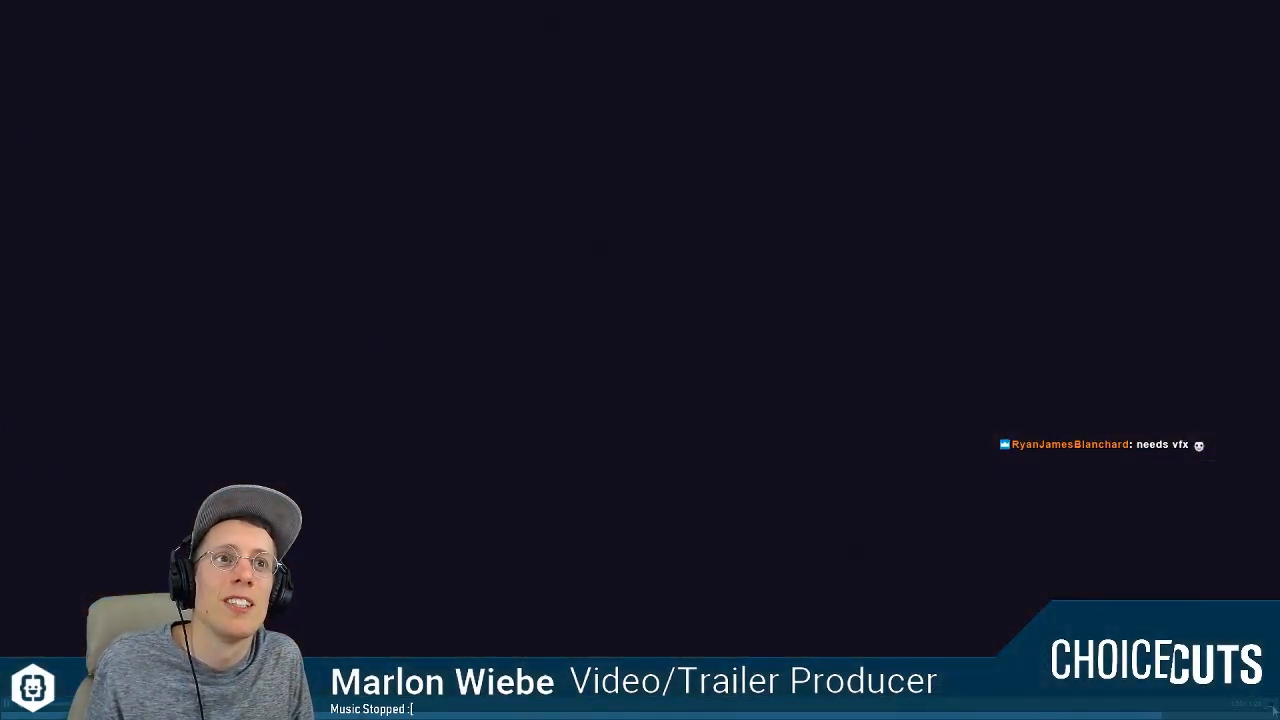
key(Escape)
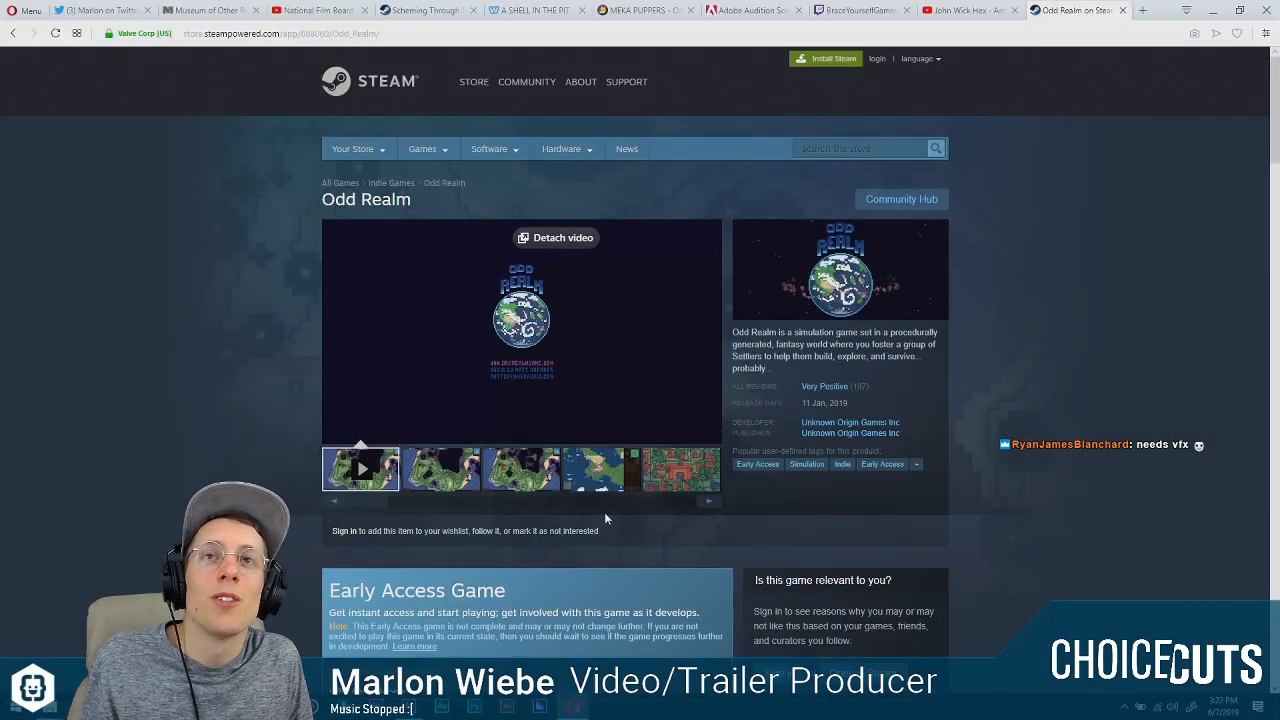
Return to After Effects and replay the MEKA PUPPERS logo animation from frame 5.
key(alt+Tab)
drag(598, 483, 529, 486)
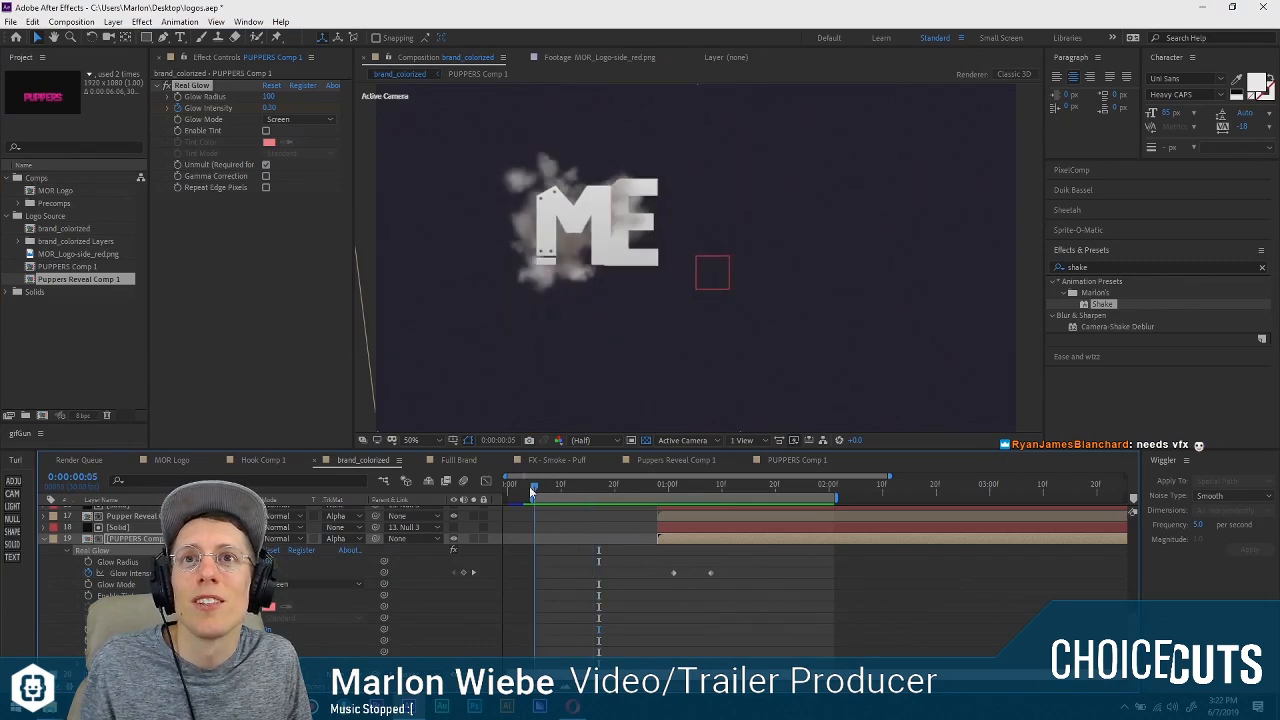
key(space)
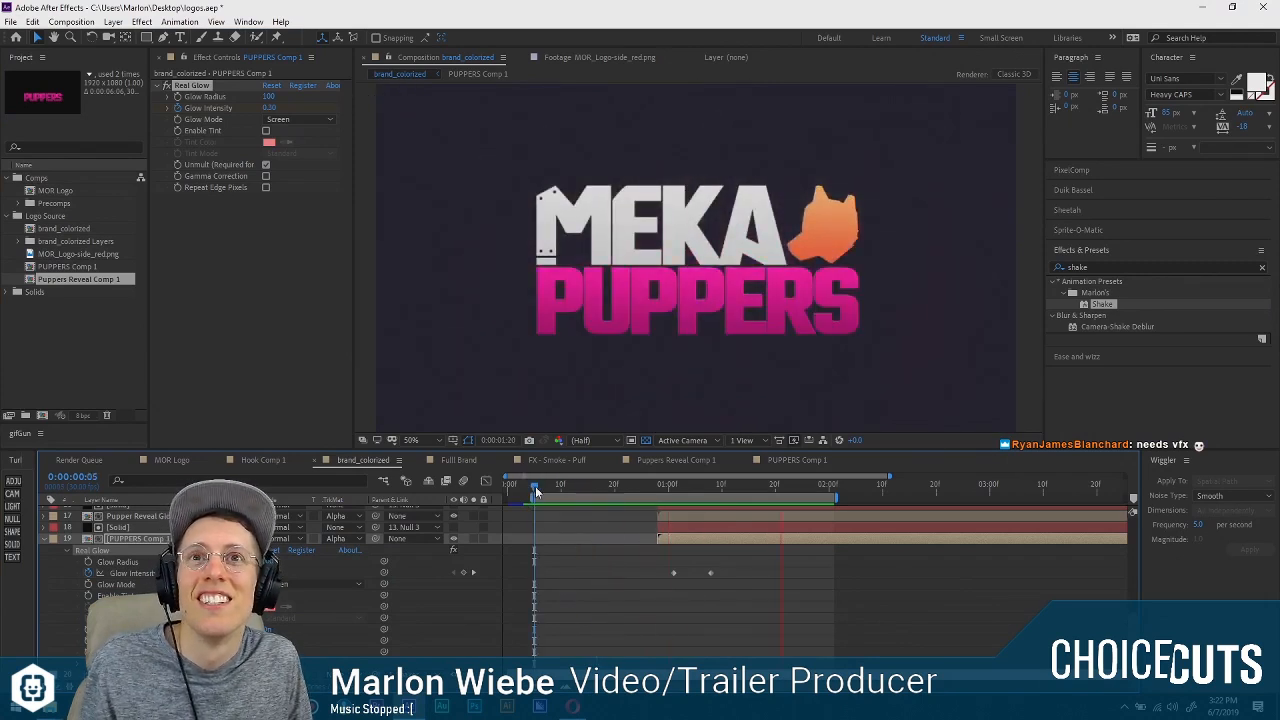
key(space)
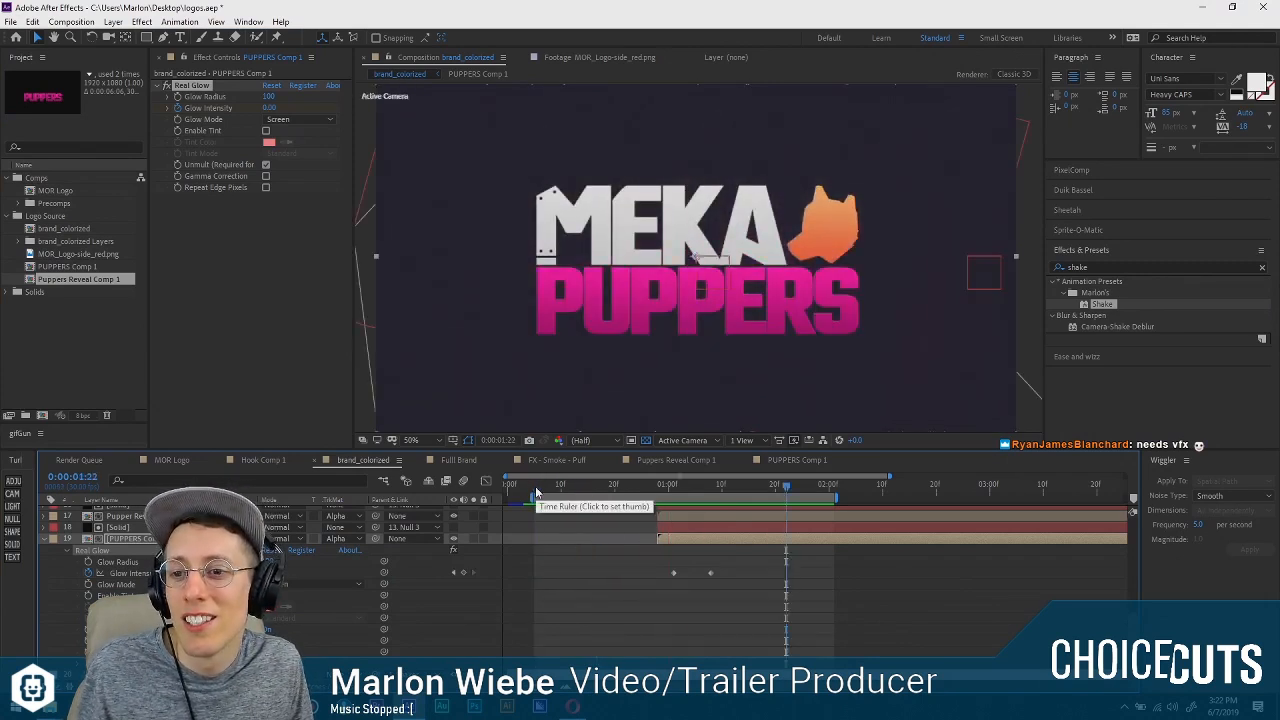
mouse_move(536, 492)
mouse_down()
mouse_move(633, 512)
mouse_move(534, 492)
mouse_up()
key(space)
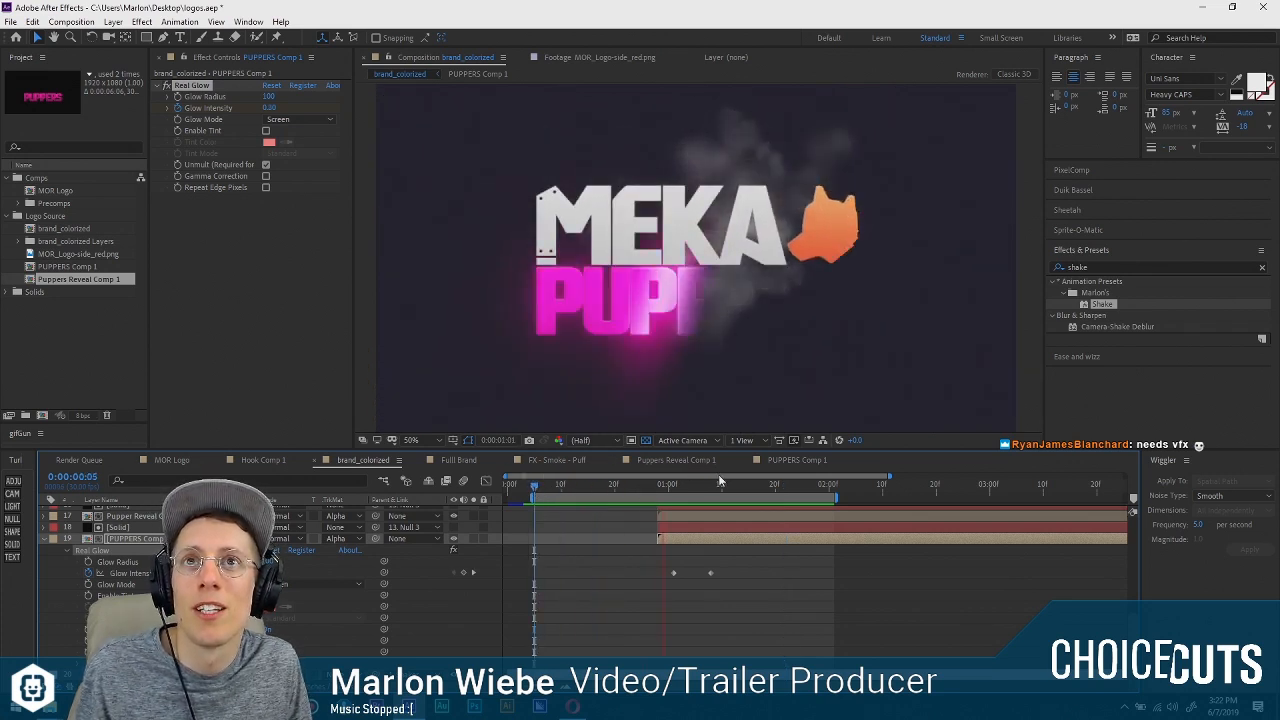
key(space)
Shift the work area earlier to start at frame 3 and review the animation, including the start of the PUPPERS reveal.
drag(700, 497, 525, 487)
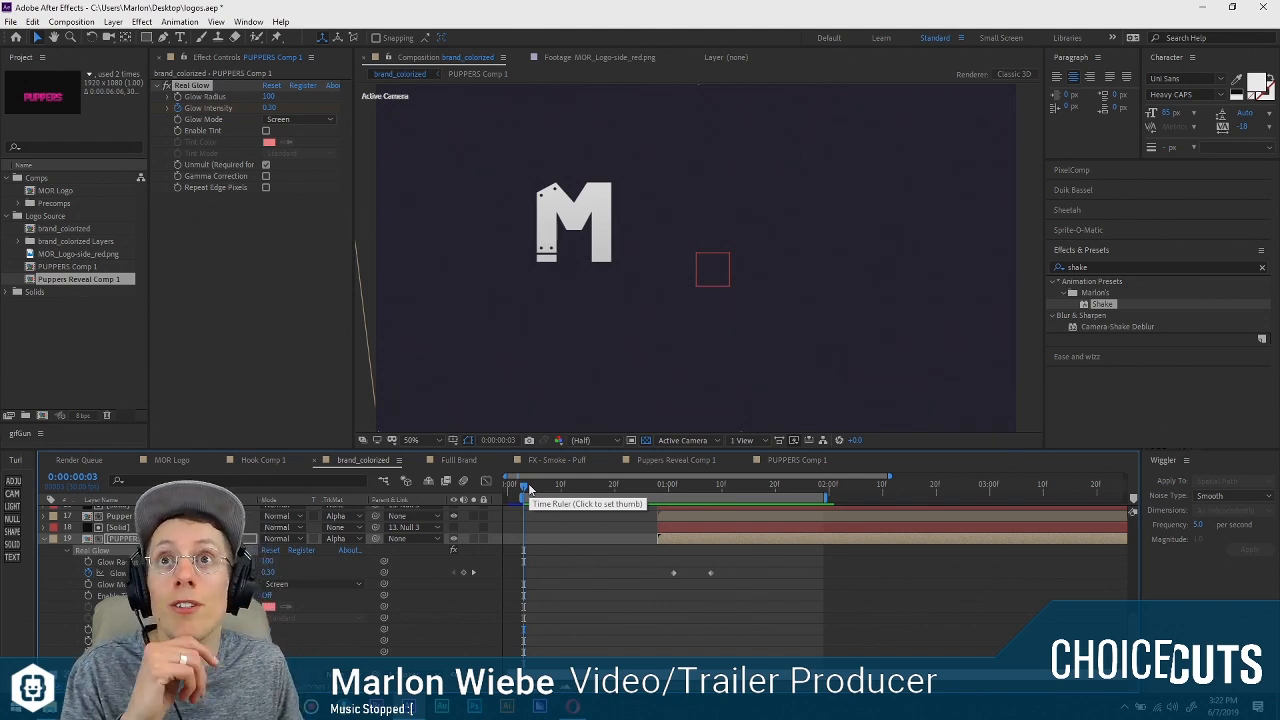
key(space)
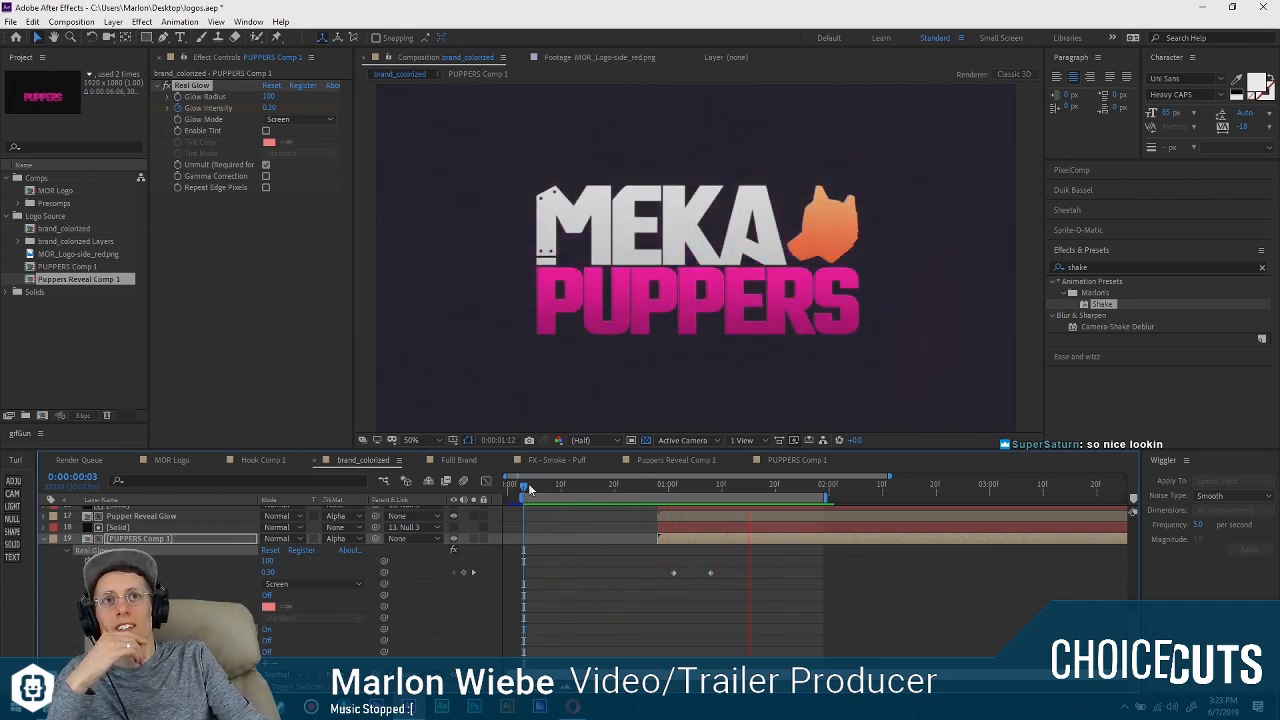
click(656, 485)
click(657, 487)
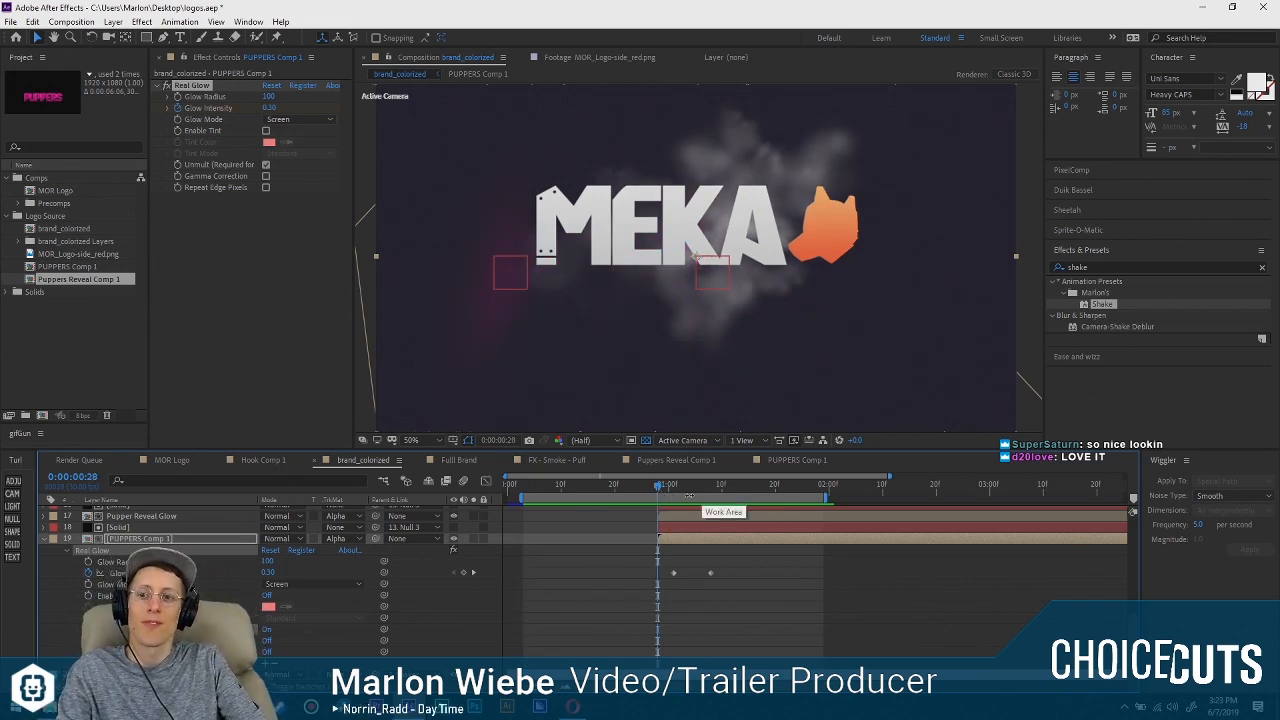
click(656, 485)
drag(656, 481, 648, 479)
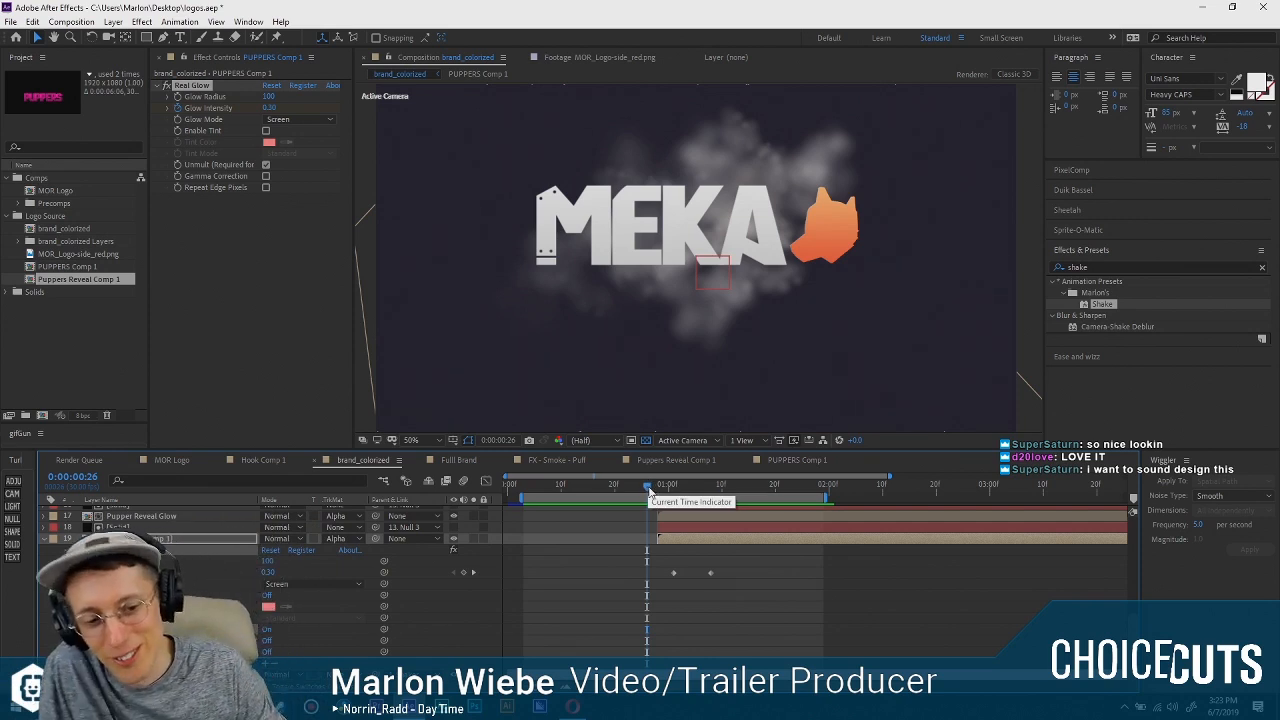
drag(648, 488, 522, 490)
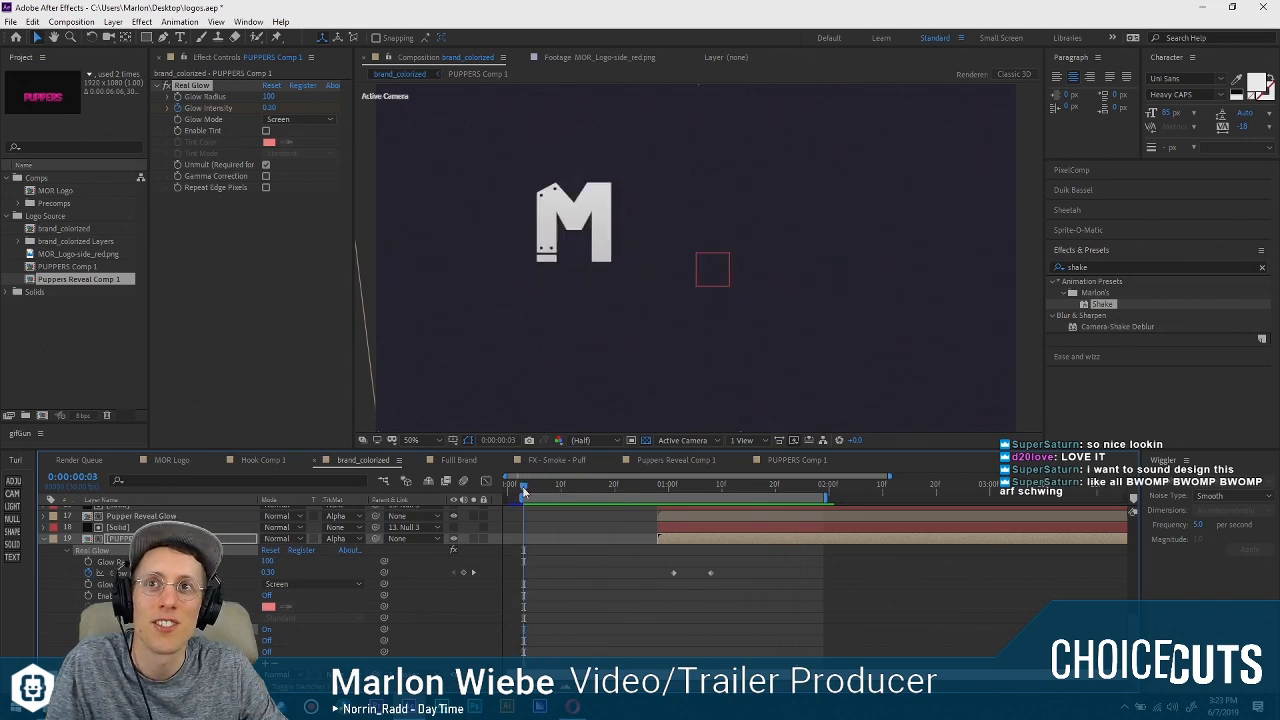
key(space)
key(space)
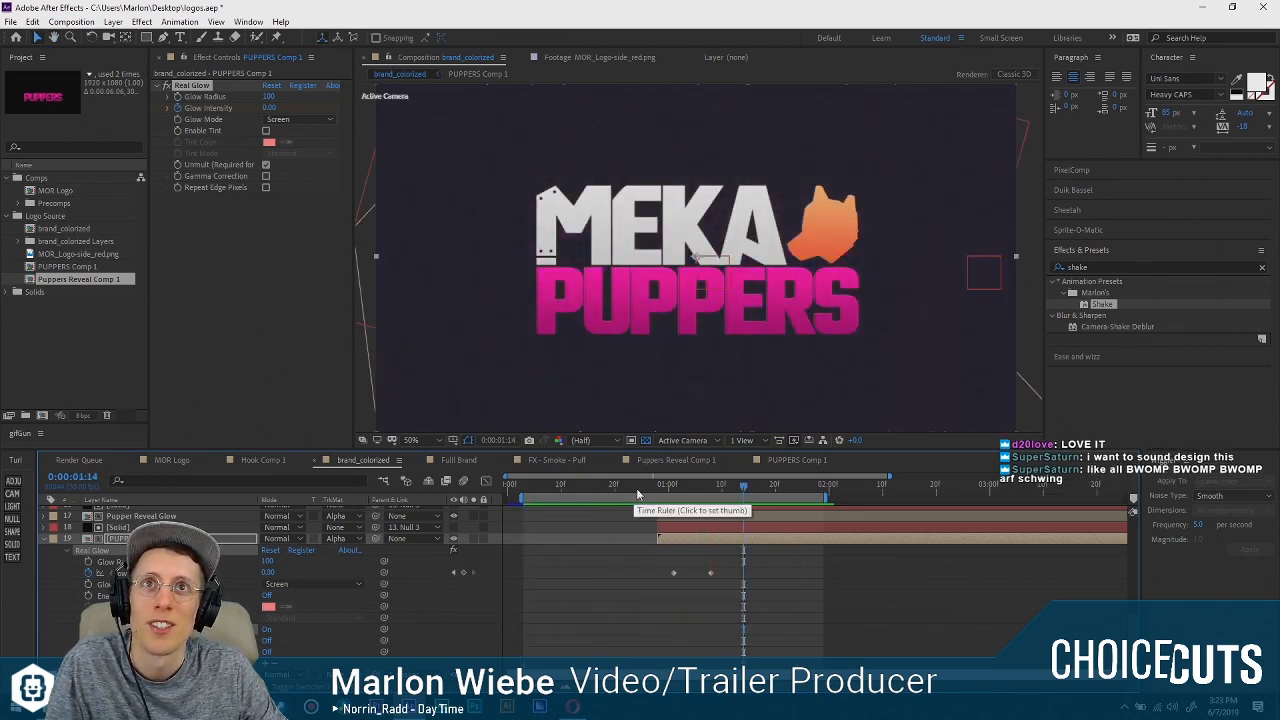
Collapse the expanded properties of all layers in the brand_colorized timeline and clear the selection.
drag(636, 488, 657, 488)
scroll(624, 577, up, 5)
scroll(67, 605, down, 2)
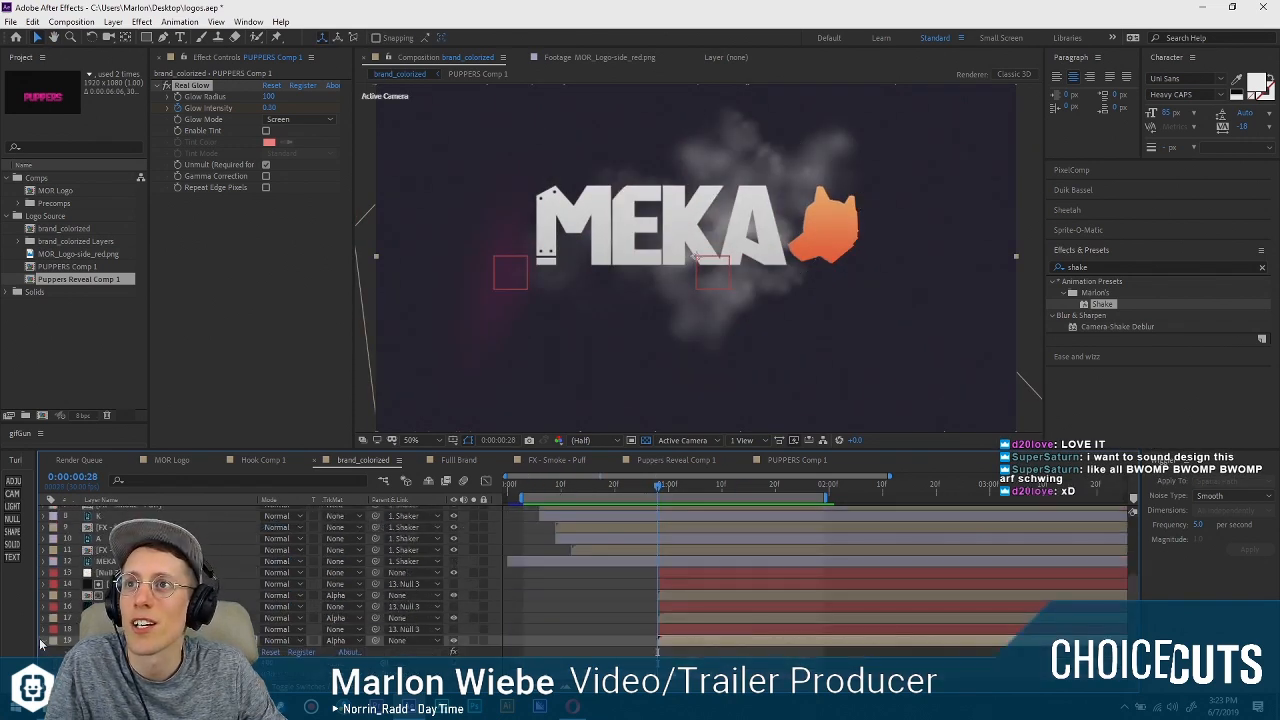
scroll(265, 630, up, 3)
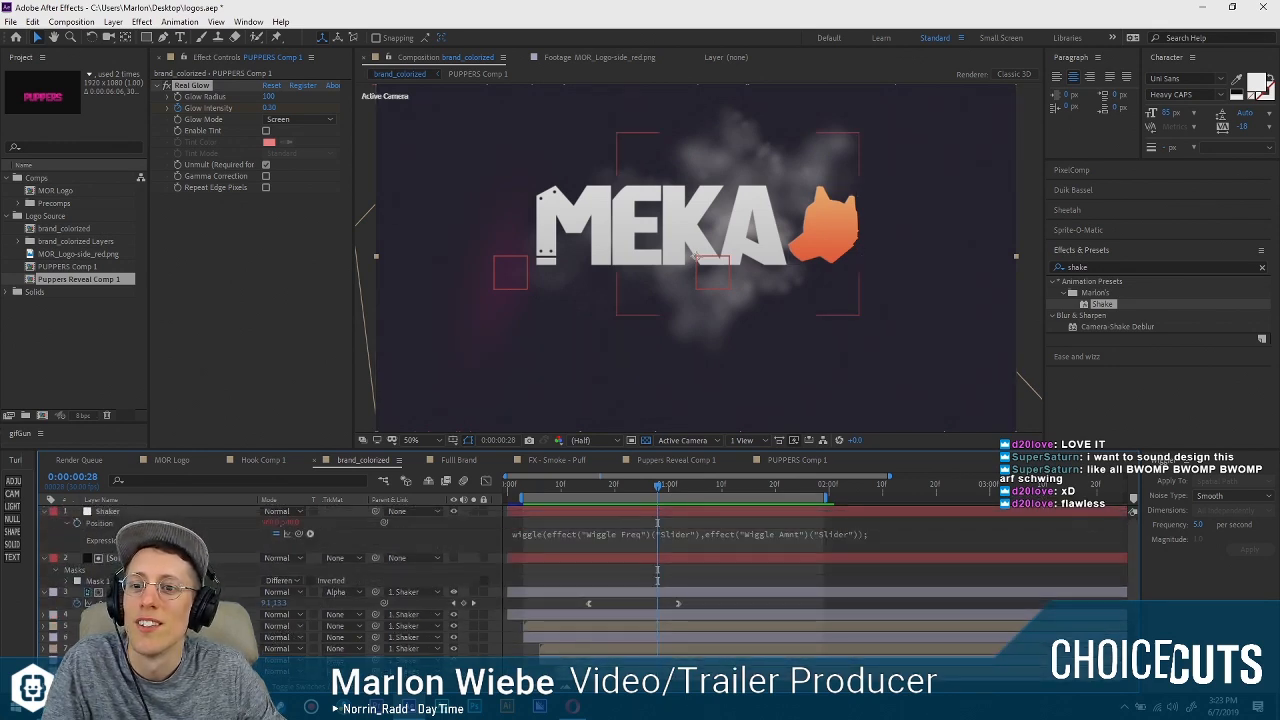
key(ctrl+a)
click(43, 514)
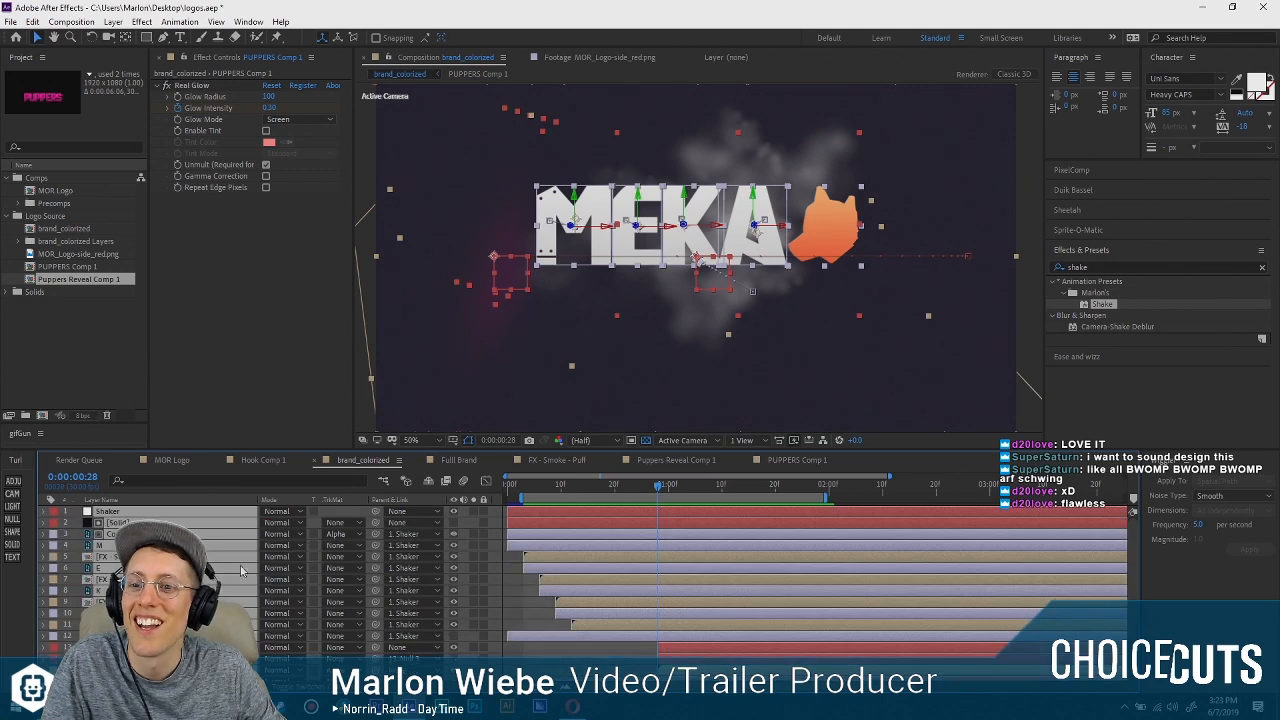
key(ctrl+shift+a)
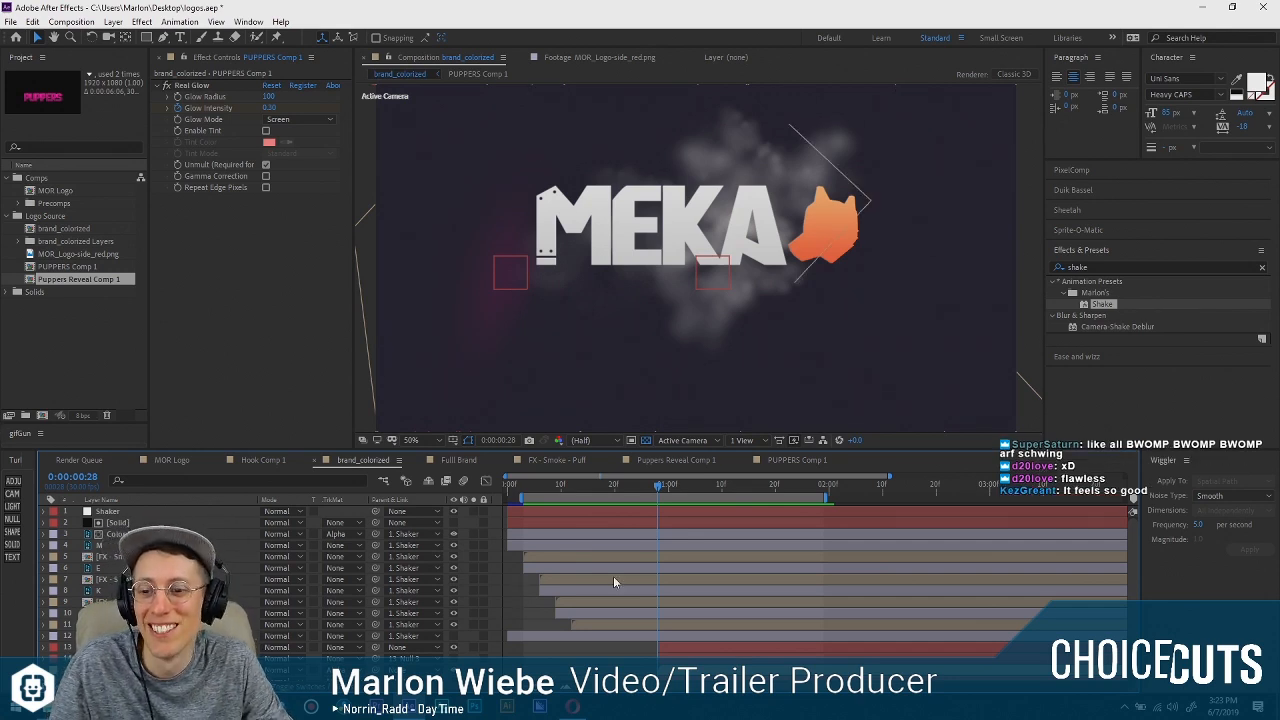
Examine the K, MEKA, M and Pupper Reveal Shine layers in the brand_colorized layer stack.
click(190, 591)
scroll(190, 591, down, 1)
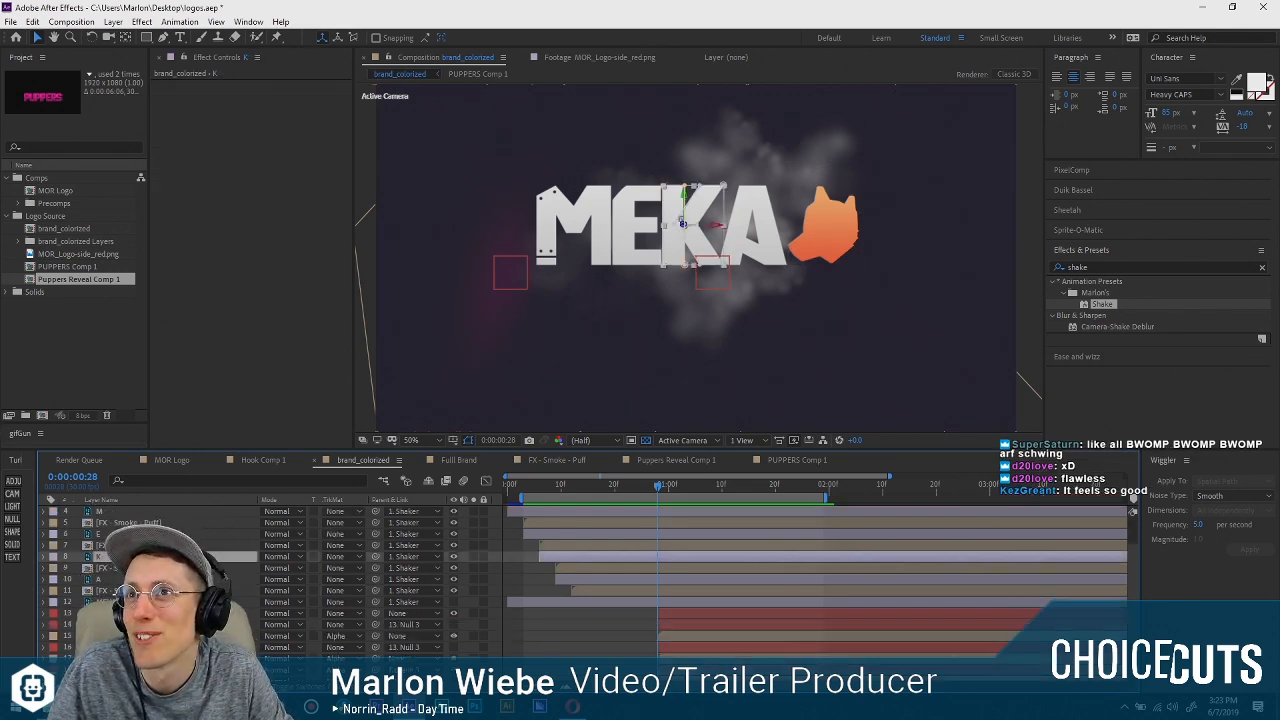
click(190, 636)
scroll(190, 636, down, 1)
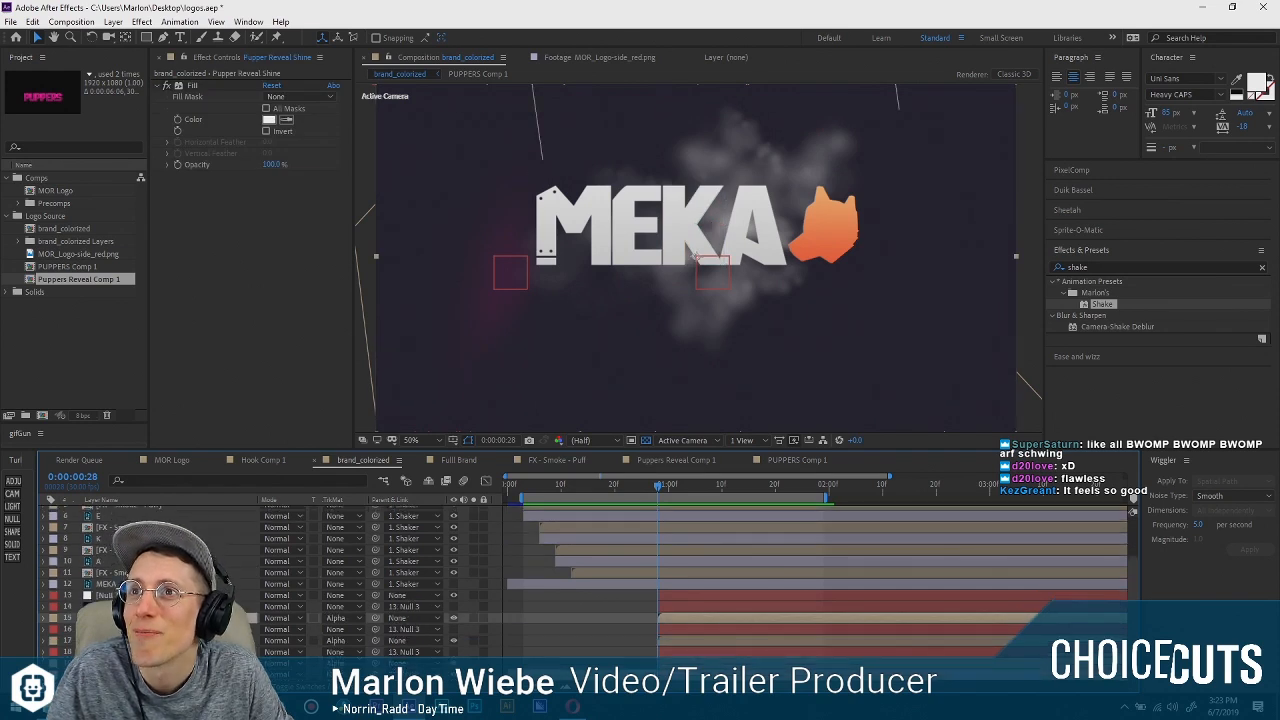
scroll(585, 580, up, 2)
click(190, 636)
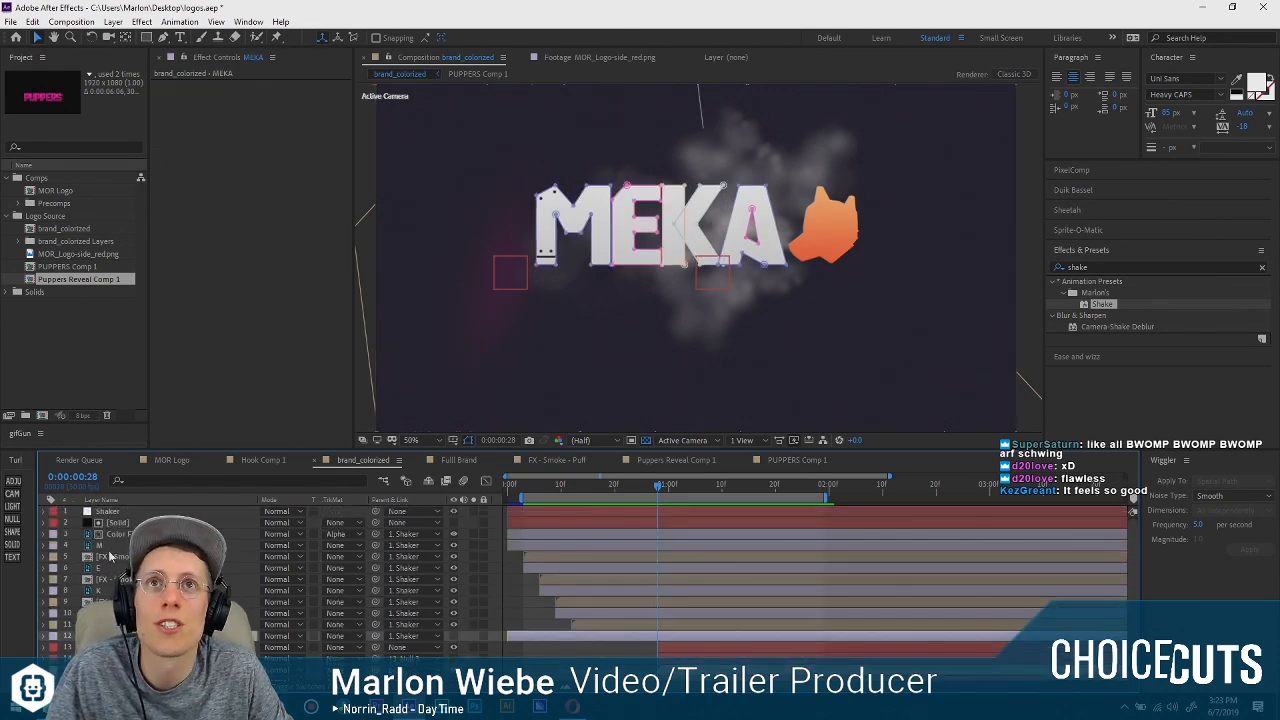
click(190, 545)
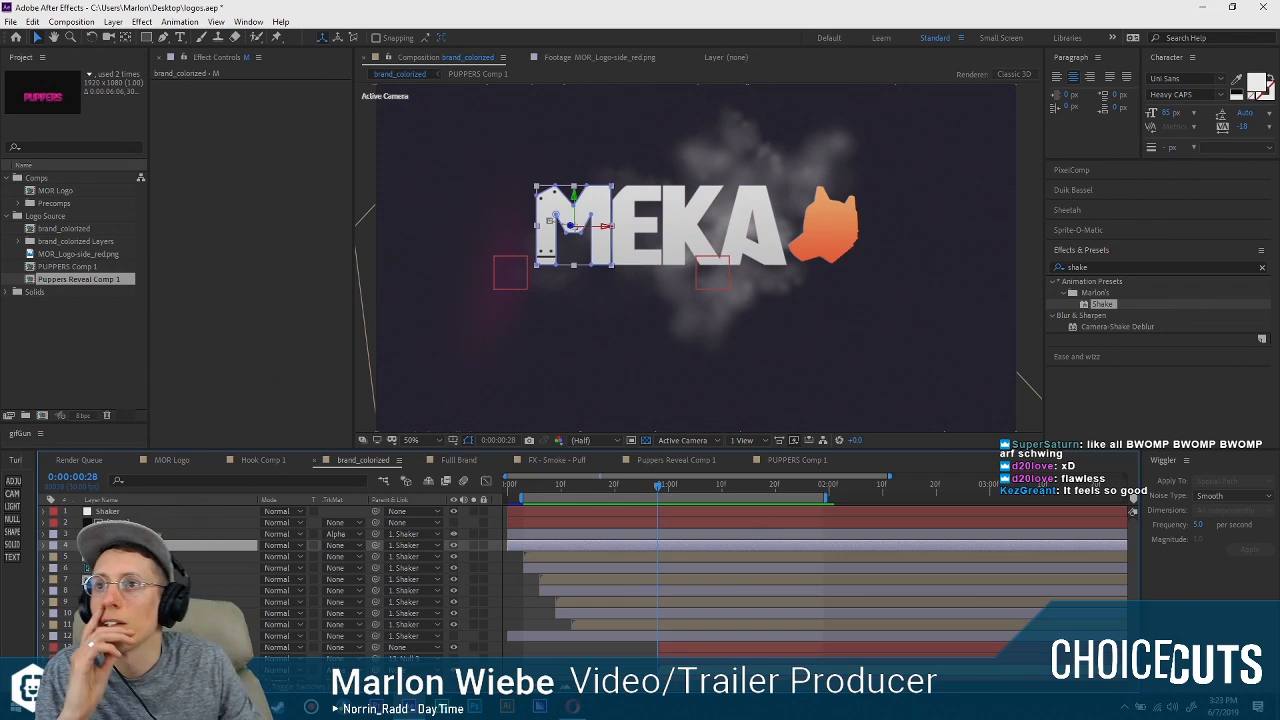
click(190, 636)
scroll(190, 636, down, 1)
click(190, 636)
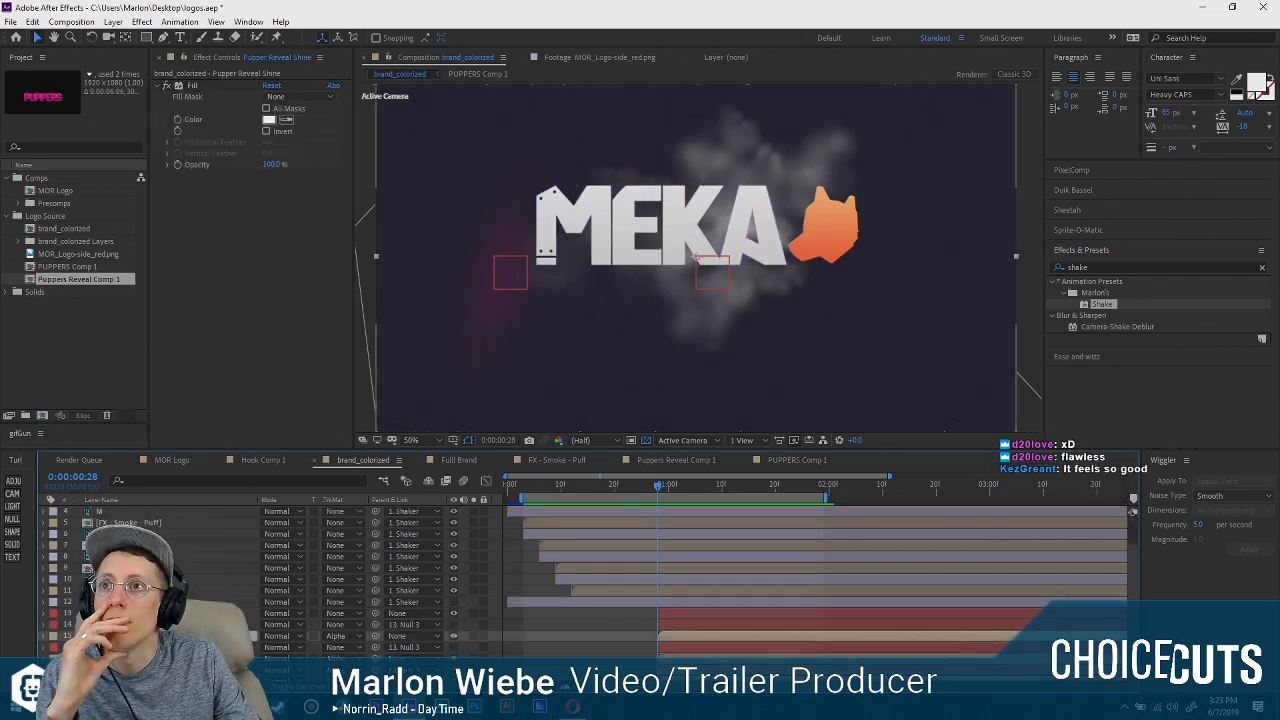
Examine the lower layers of the brand_colorized stack, including Color Fill 1, and select the Dawg layer.
click(190, 658)
scroll(190, 658, down, 1)
click(190, 674)
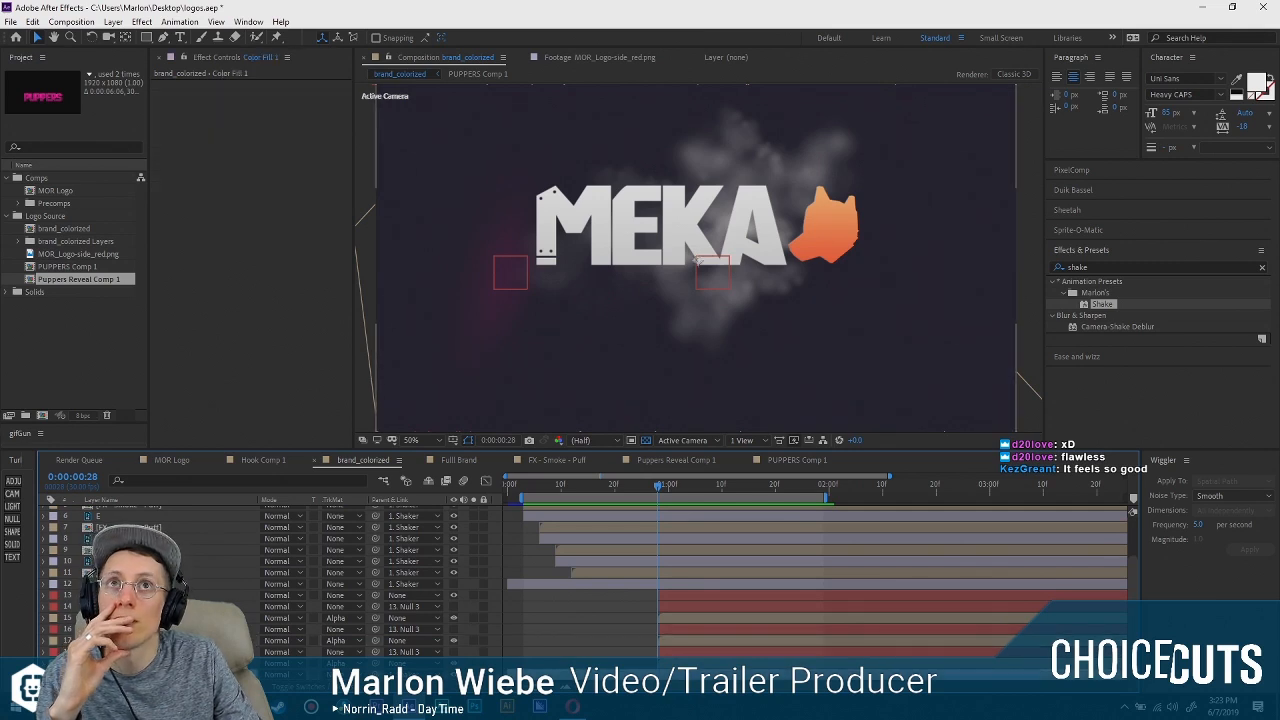
scroll(250, 580, up, 2)
click(139, 535)
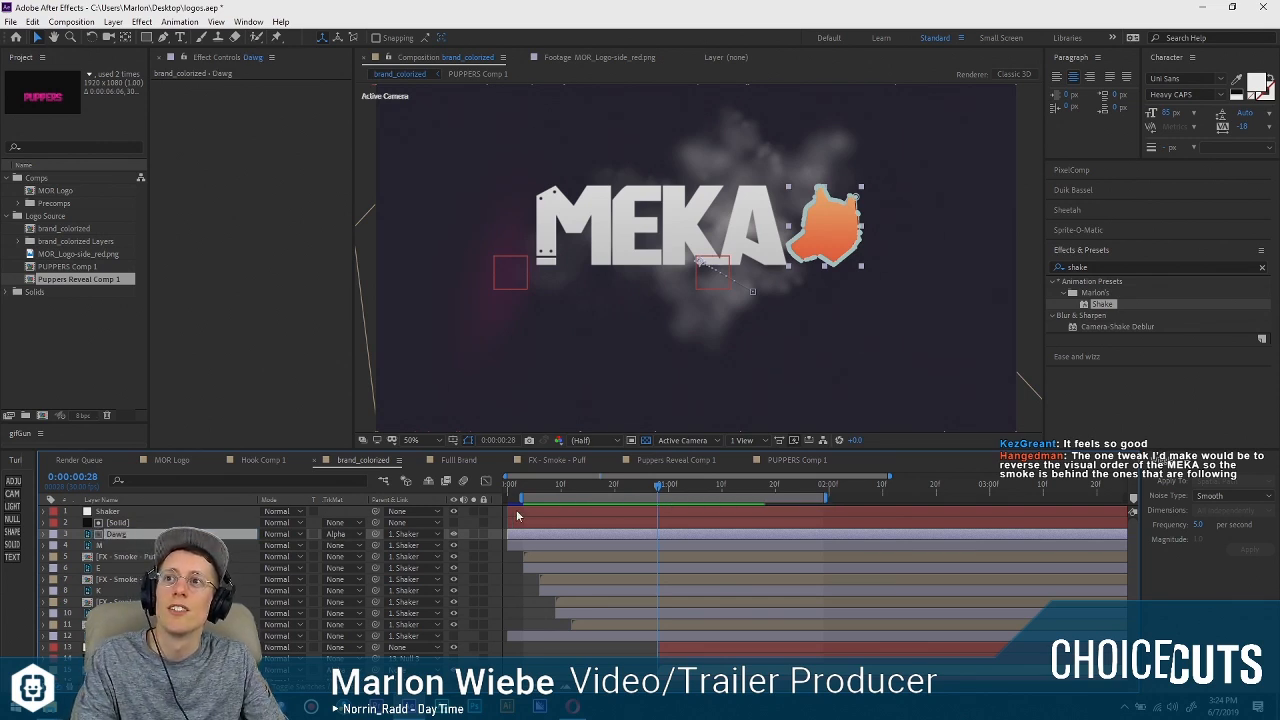
Examine the dog shape's slide-in and how the smoke overlaps the MEKA letters between frames 21 and 8.
mouse_move(620, 488)
mouse_down()
mouse_move(700, 487)
mouse_move(628, 485)
mouse_up()
scroll(813, 313, up, 4)
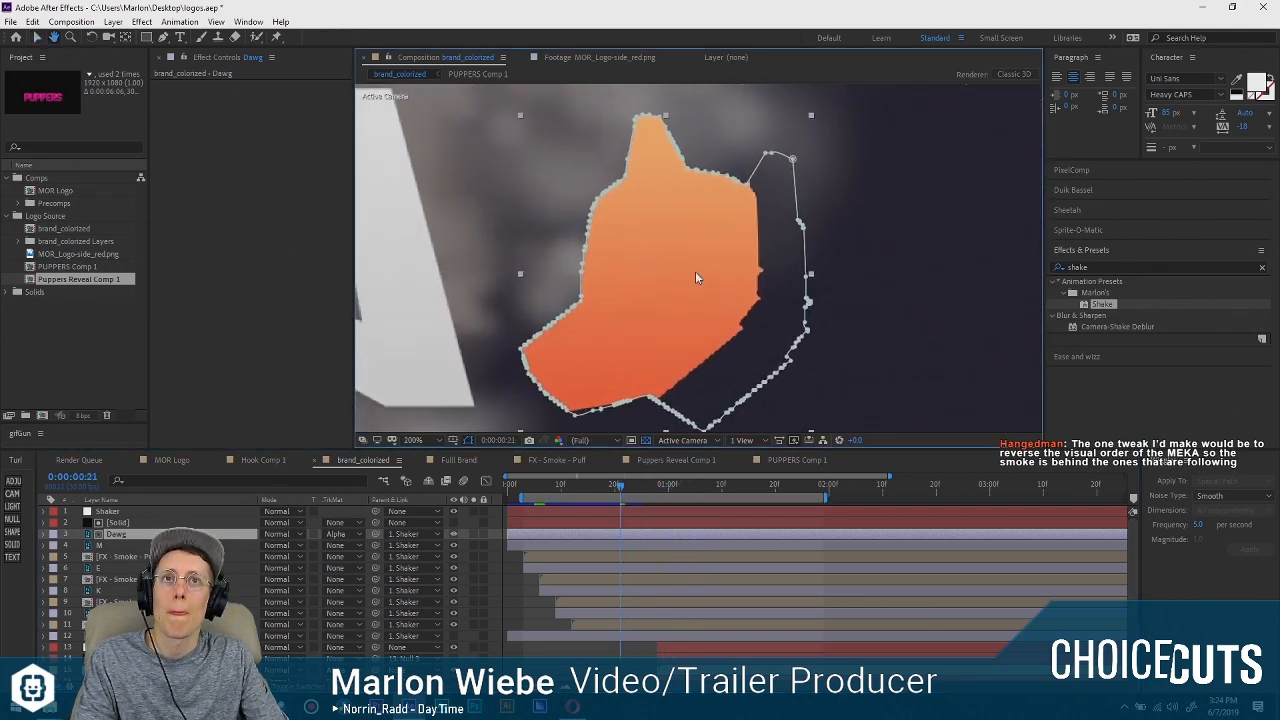
scroll(698, 271, down, 2)
scroll(701, 271, up, 2)
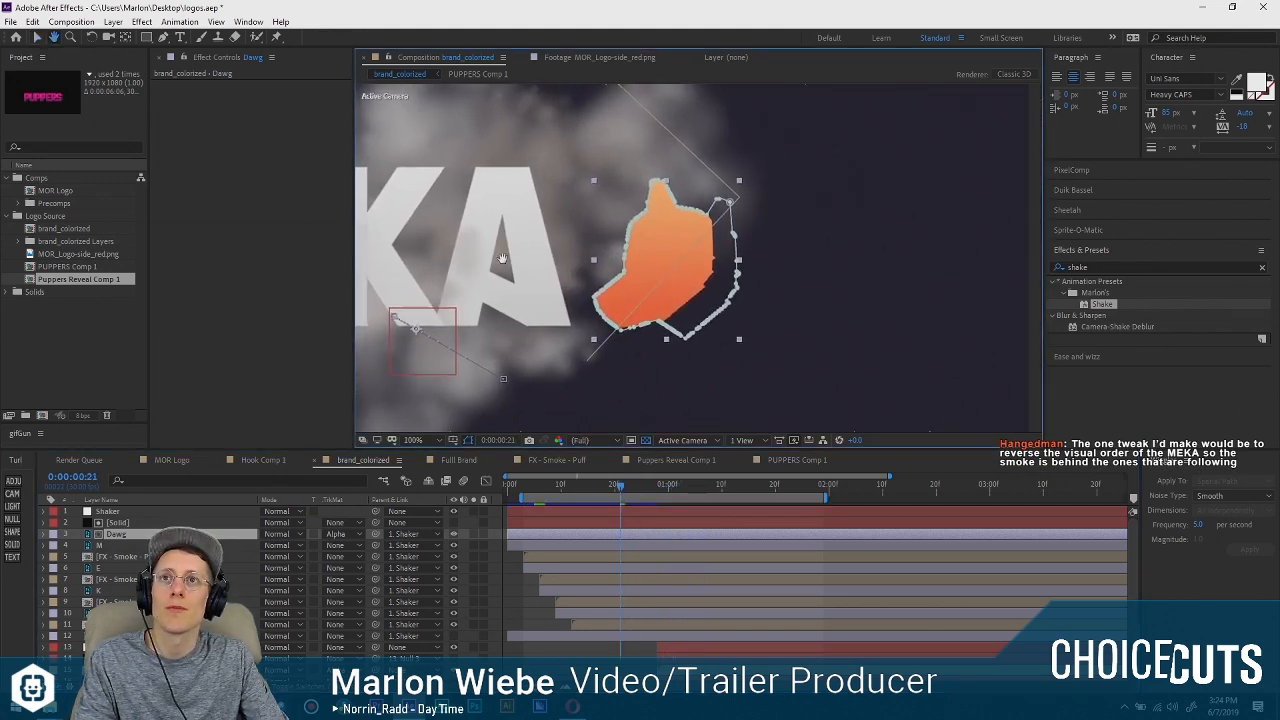
drag(596, 488, 585, 488)
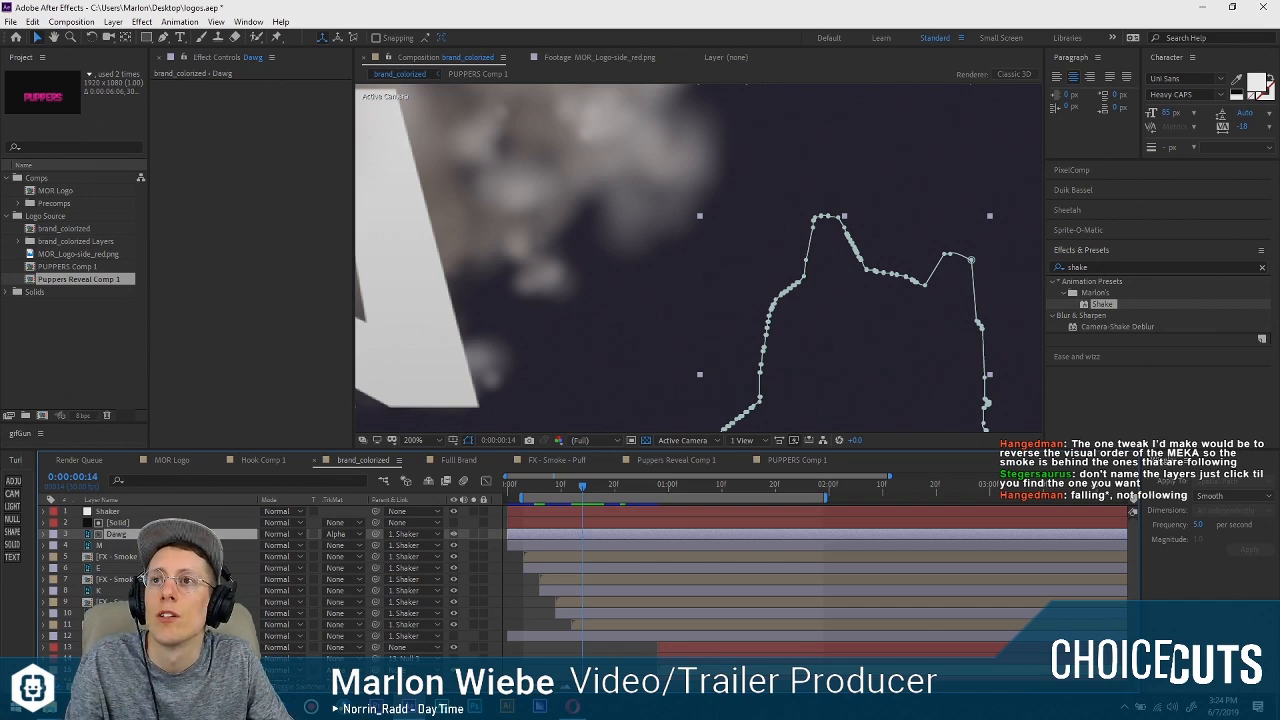
scroll(845, 219, down, 3)
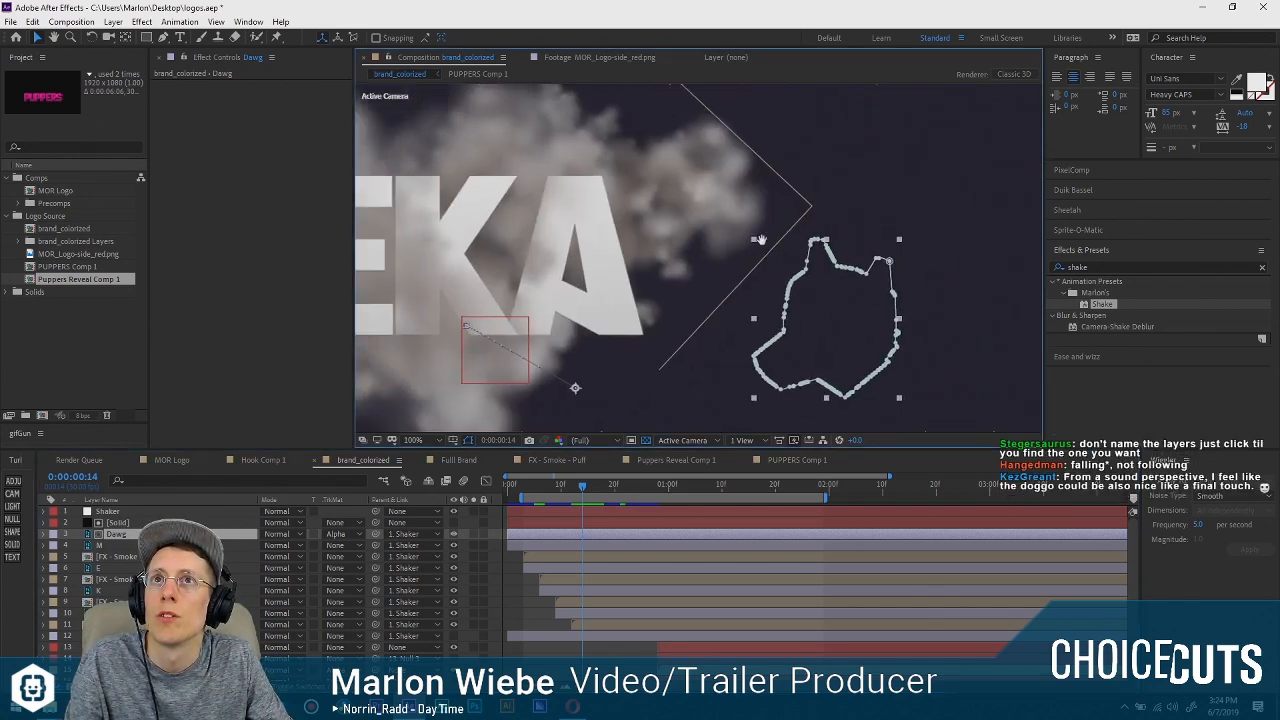
drag(845, 219, 859, 217)
drag(522, 486, 549, 488)
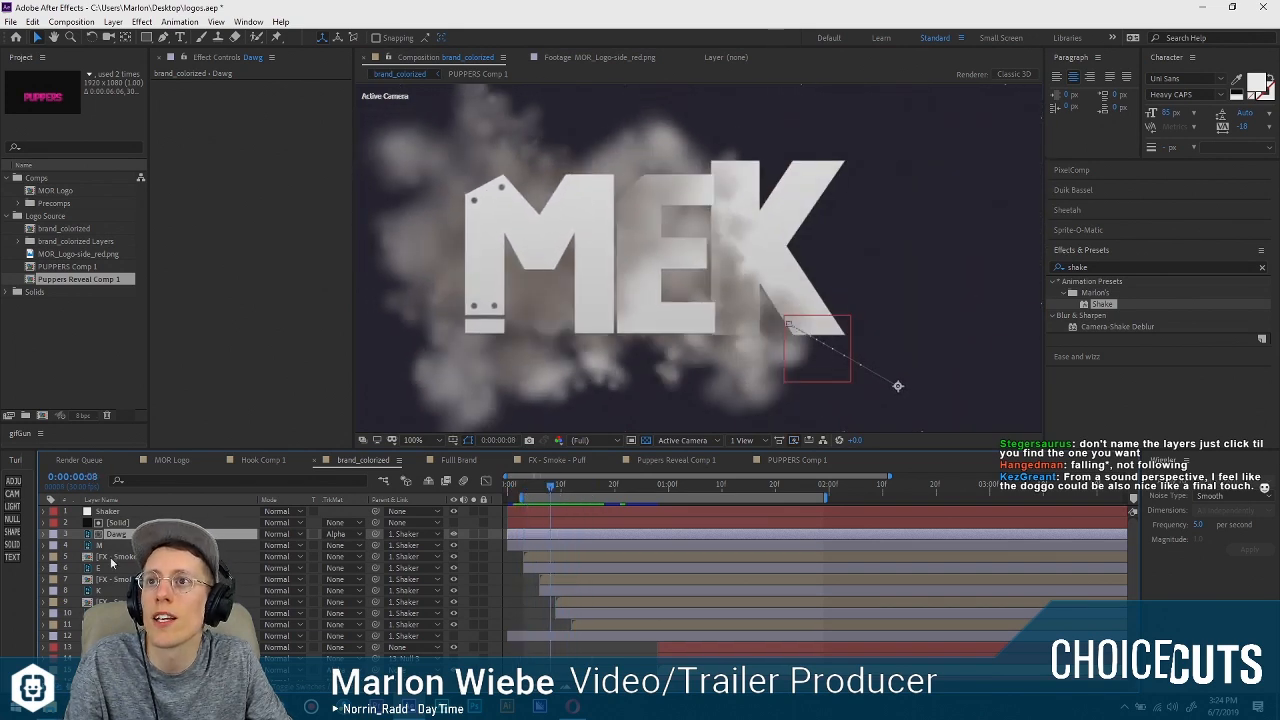
Reverse the stacking order of the MEKA letters and their smoke puffs to A, K, E, M below the Dawg layer.
drag(115, 573, 115, 541)
click(112, 590)
shift+click(112, 602)
drag(112, 600, 112, 540)
click(112, 613)
shift+click(112, 624)
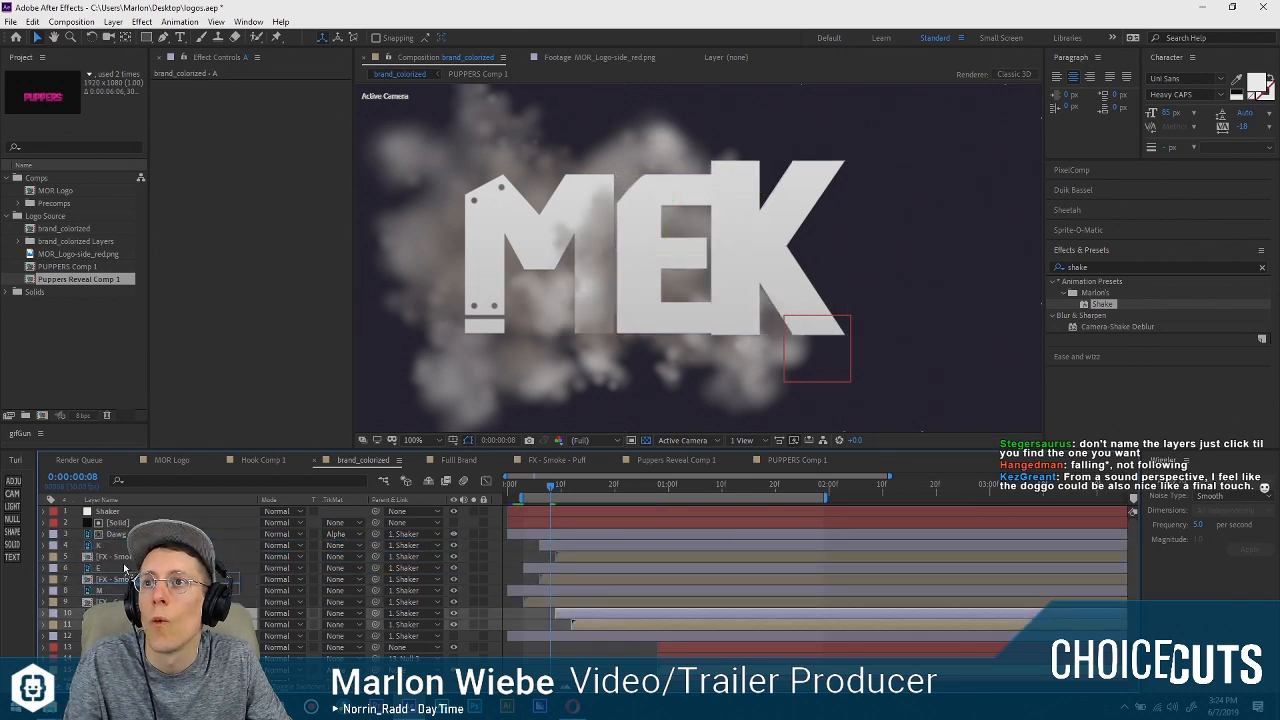
drag(112, 622, 122, 541)
Play back the logo animation from frame 3 to review the new letter and smoke layering.
click(521, 484)
key(space)
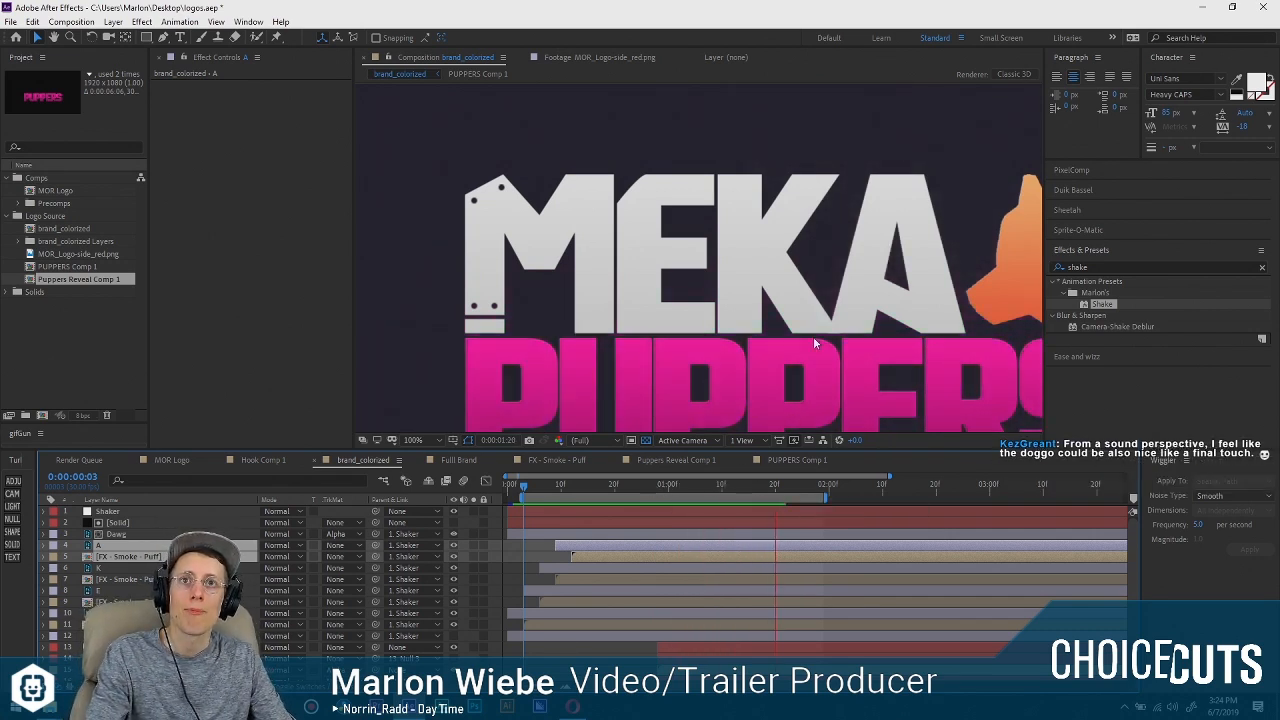
drag(812, 337, 759, 277)
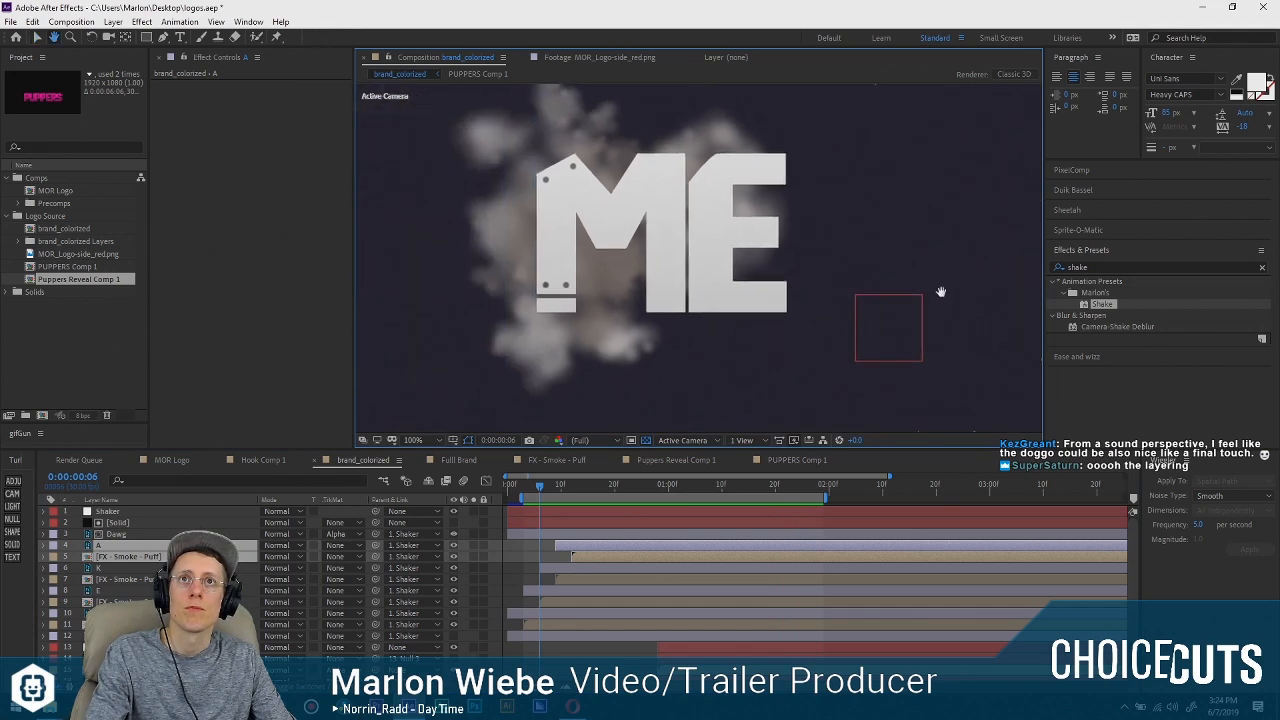
key(space)
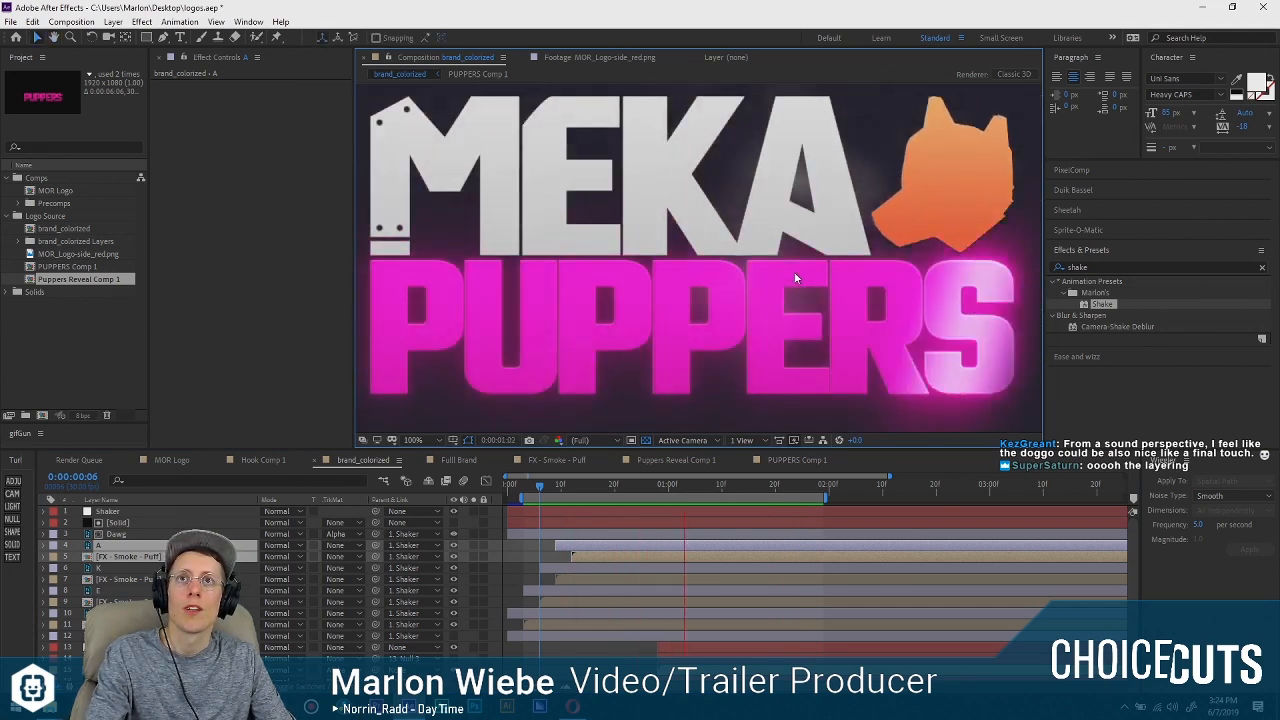
key(space)
key(space)
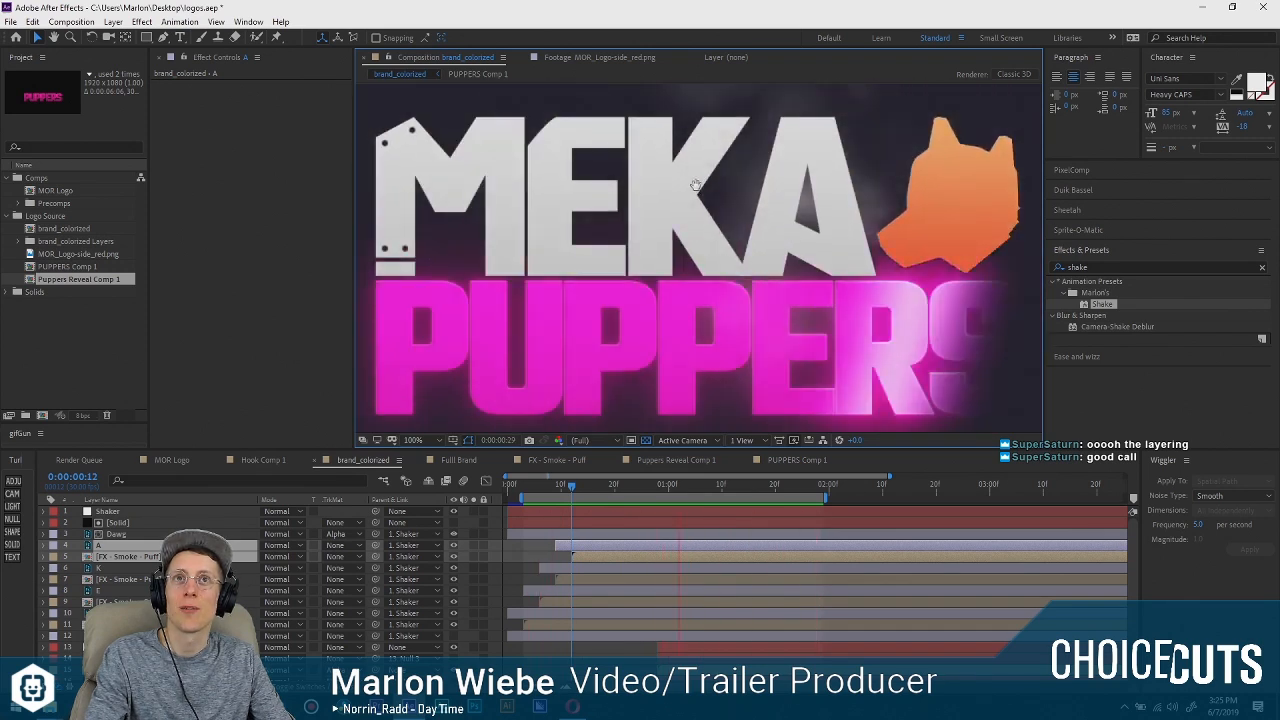
key(space)
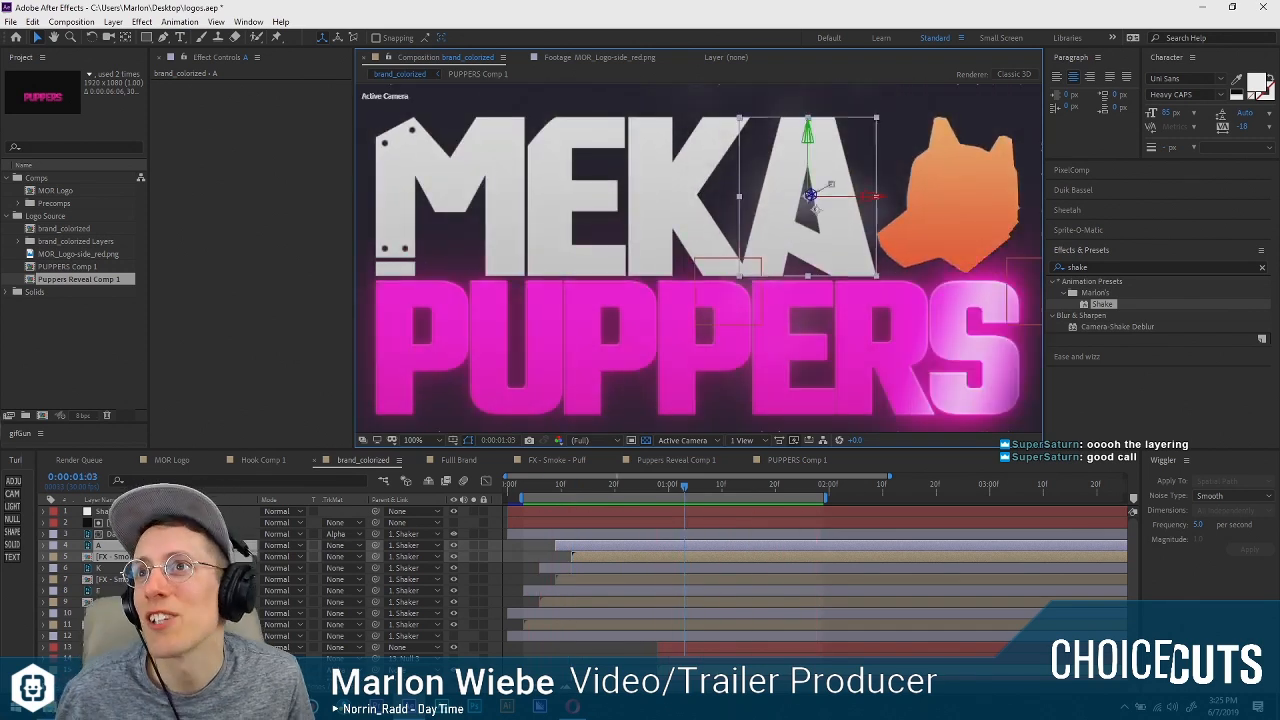
Reveal the Dawg layer's position keyframes and move the current time to 0:00:01:03.
click(150, 534)
mouse_move(602, 484)
mouse_down()
mouse_move(588, 491)
mouse_move(660, 486)
mouse_move(598, 484)
mouse_move(618, 495)
mouse_up()
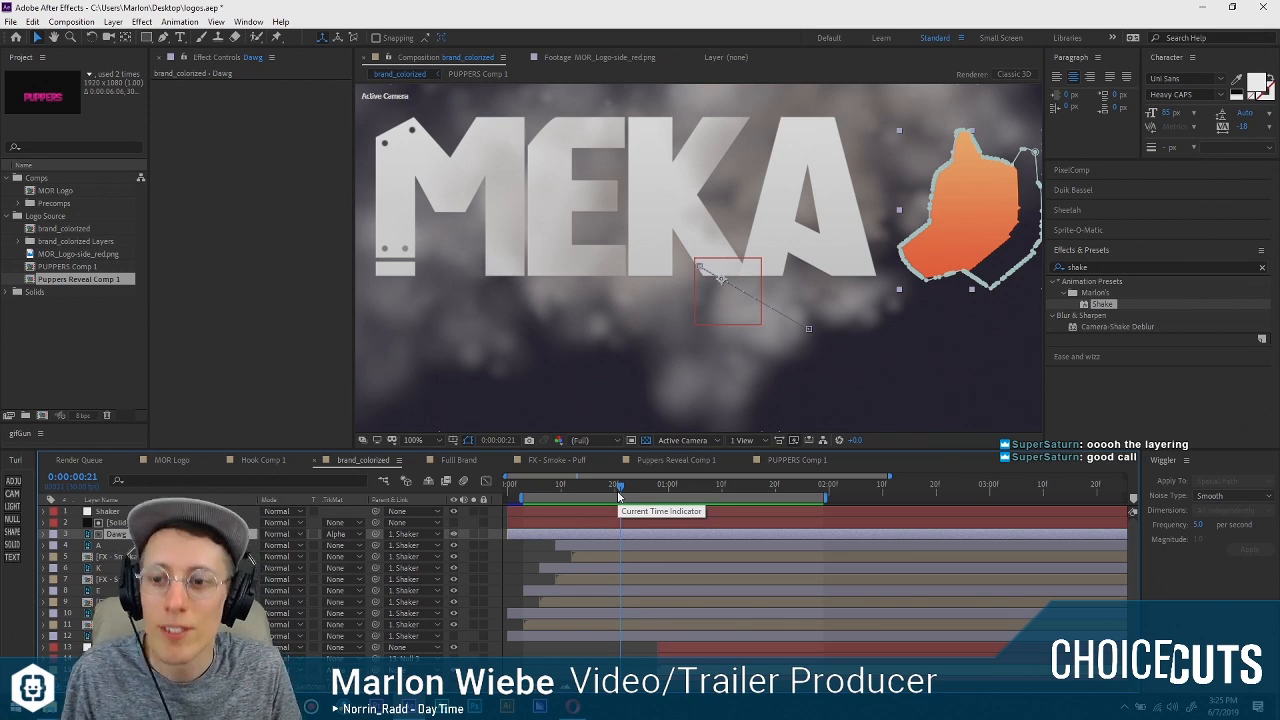
drag(618, 495, 599, 494)
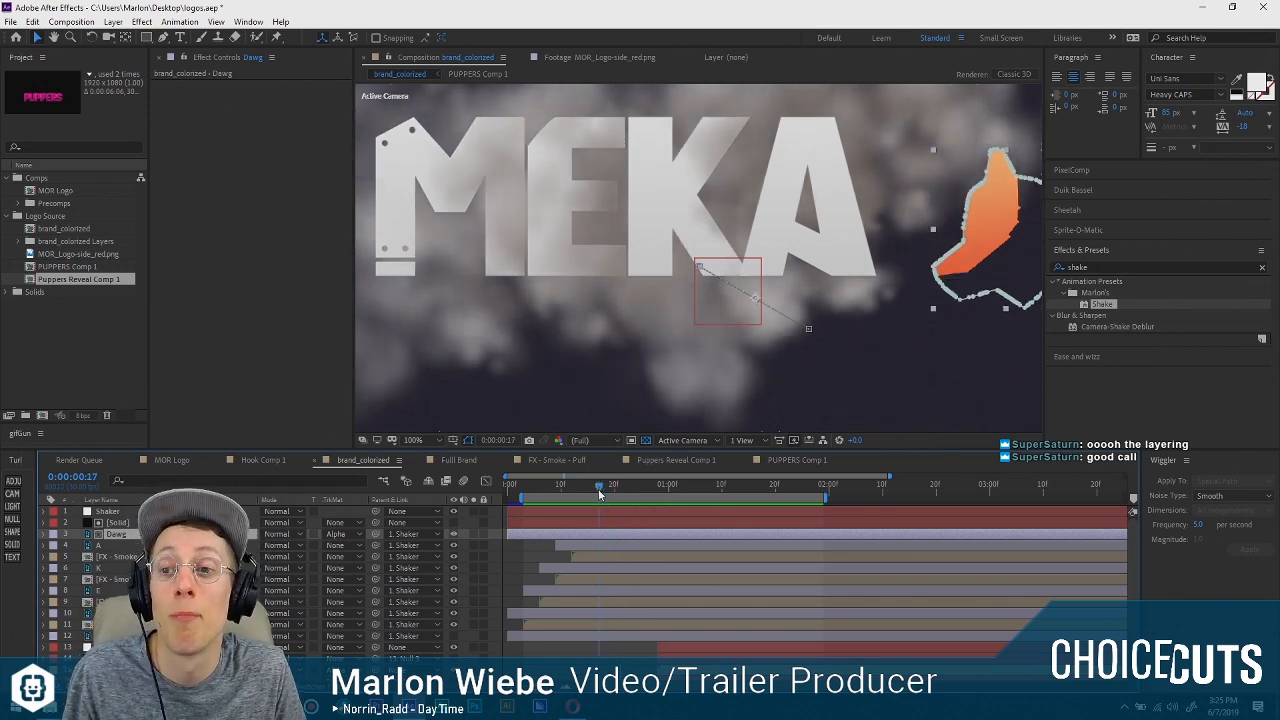
key(p)
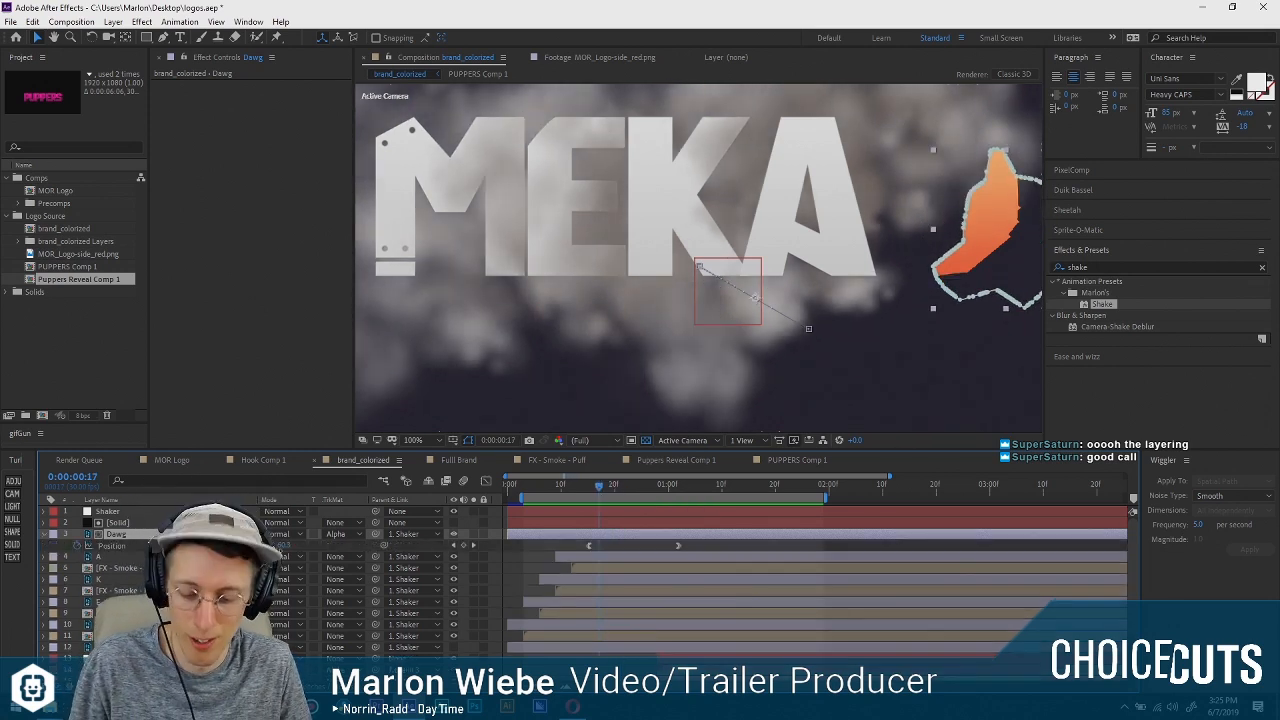
drag(607, 490, 682, 486)
Try removing the Dawg layer's position animation at 0:00:01:03 and undo it.
key(j)
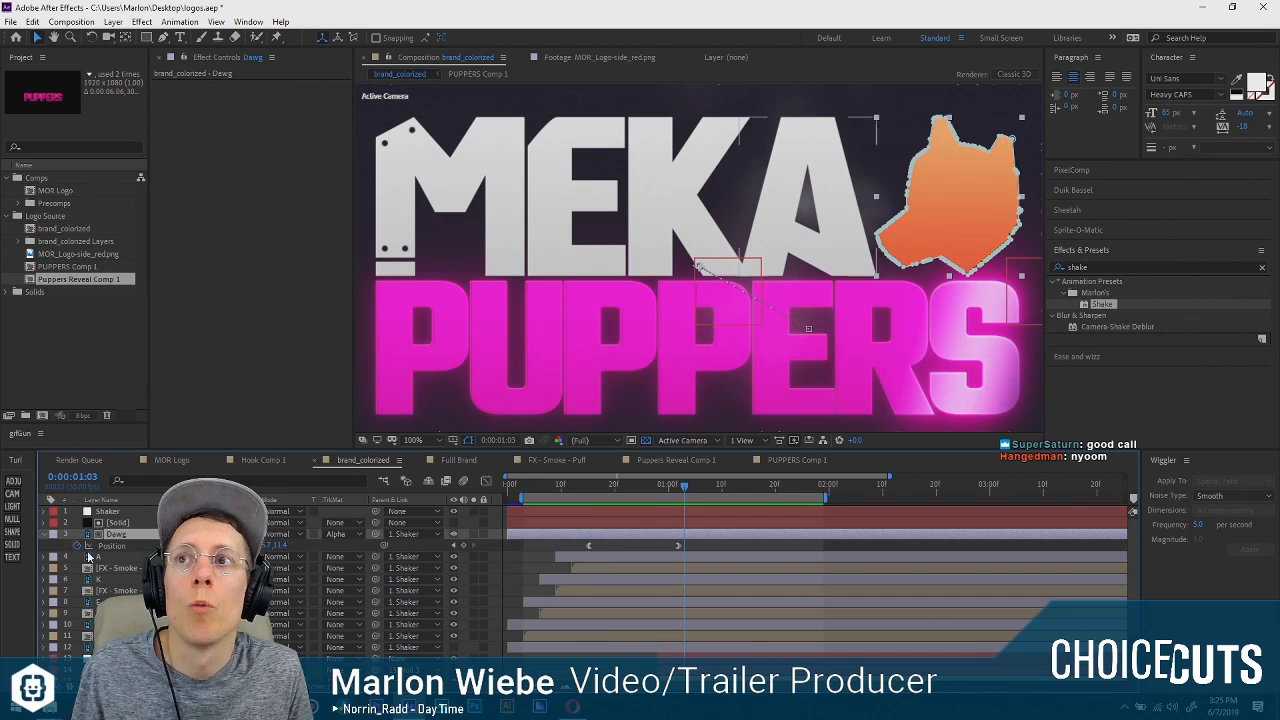
click(675, 486)
mouse_move(675, 486)
mouse_down()
mouse_move(583, 498)
mouse_move(683, 499)
mouse_up()
key(ctrl+z)
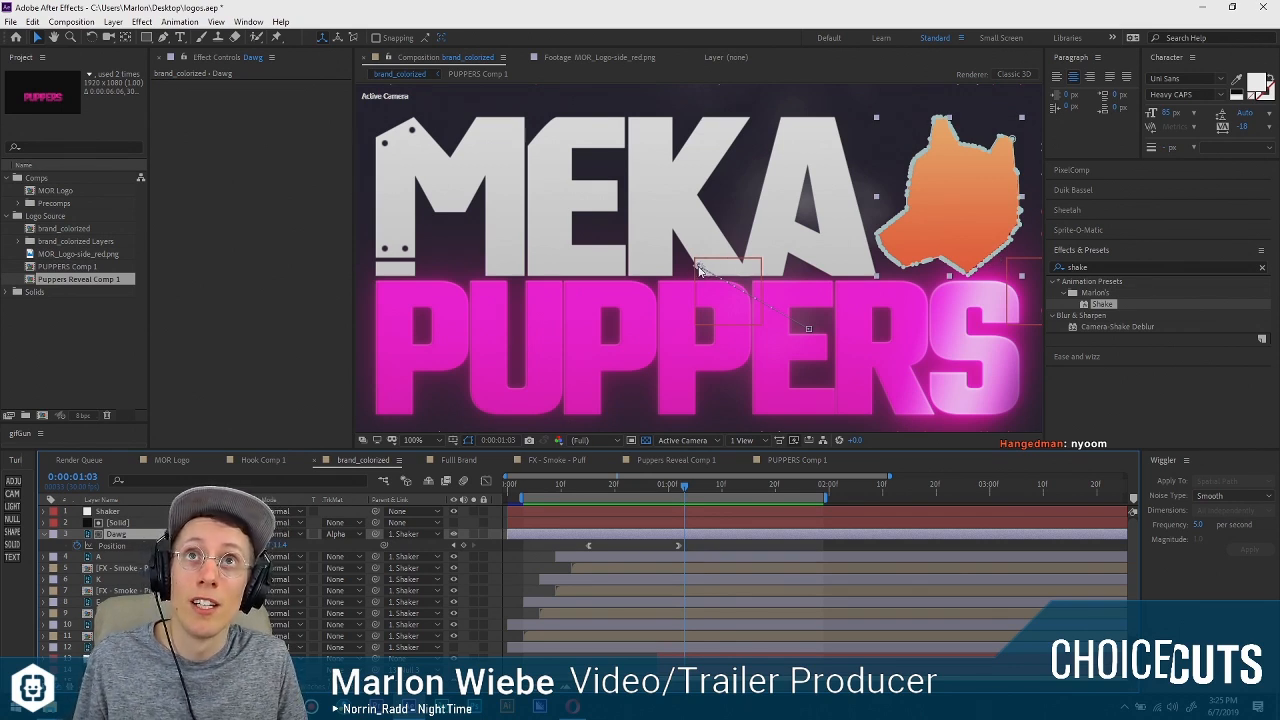
Try moving the Dawg layer's anchor point onto the dog shape with the Pan Behind tool and undo it.
click(700, 270)
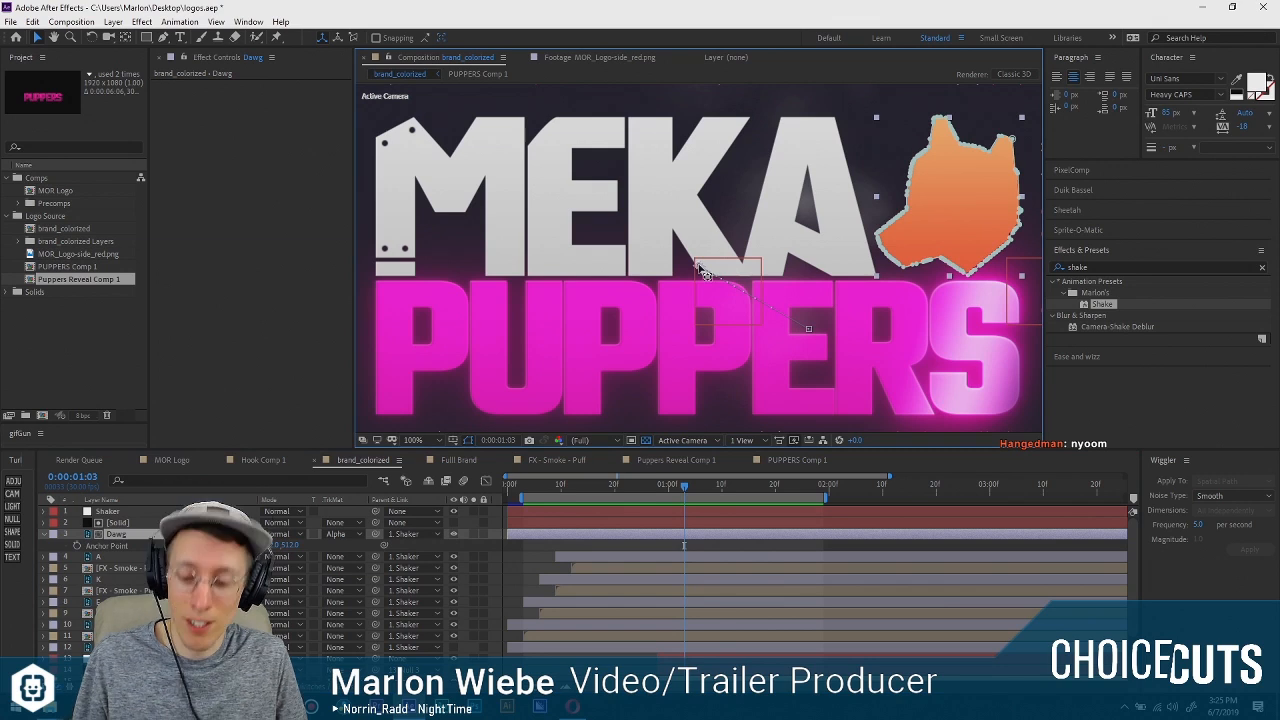
key(y)
drag(701, 268, 966, 229)
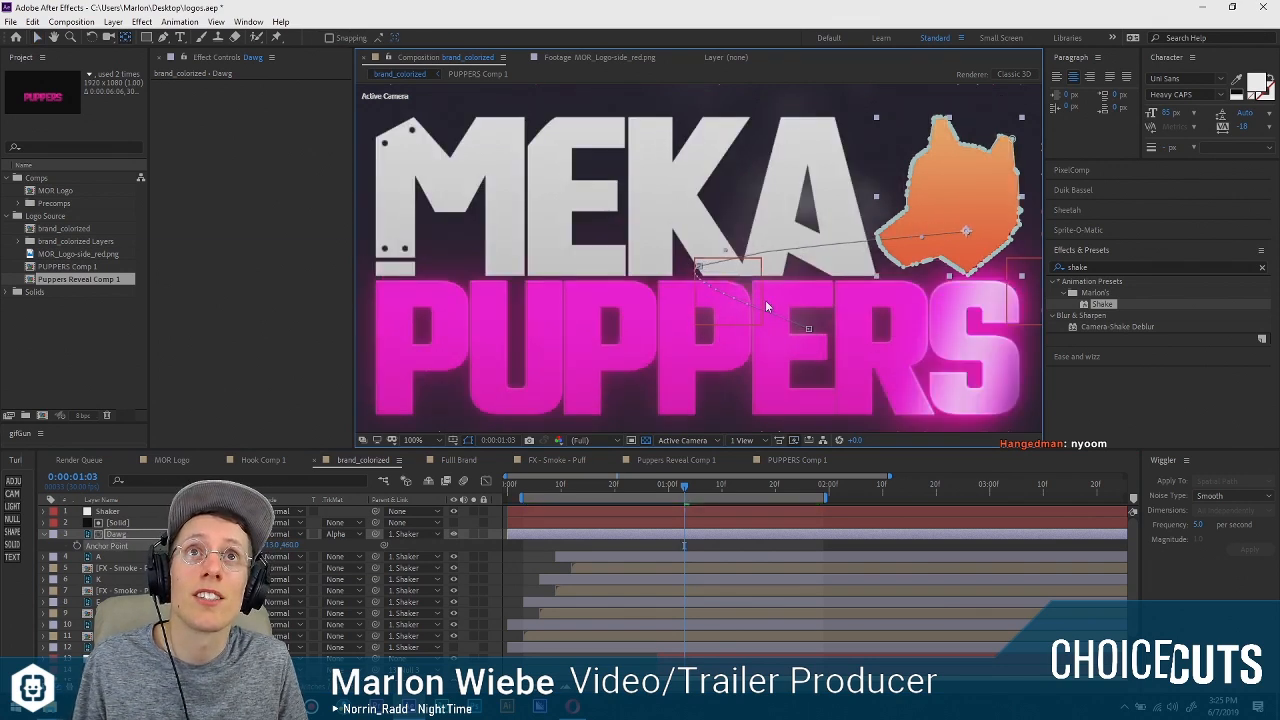
key(ctrl+z)
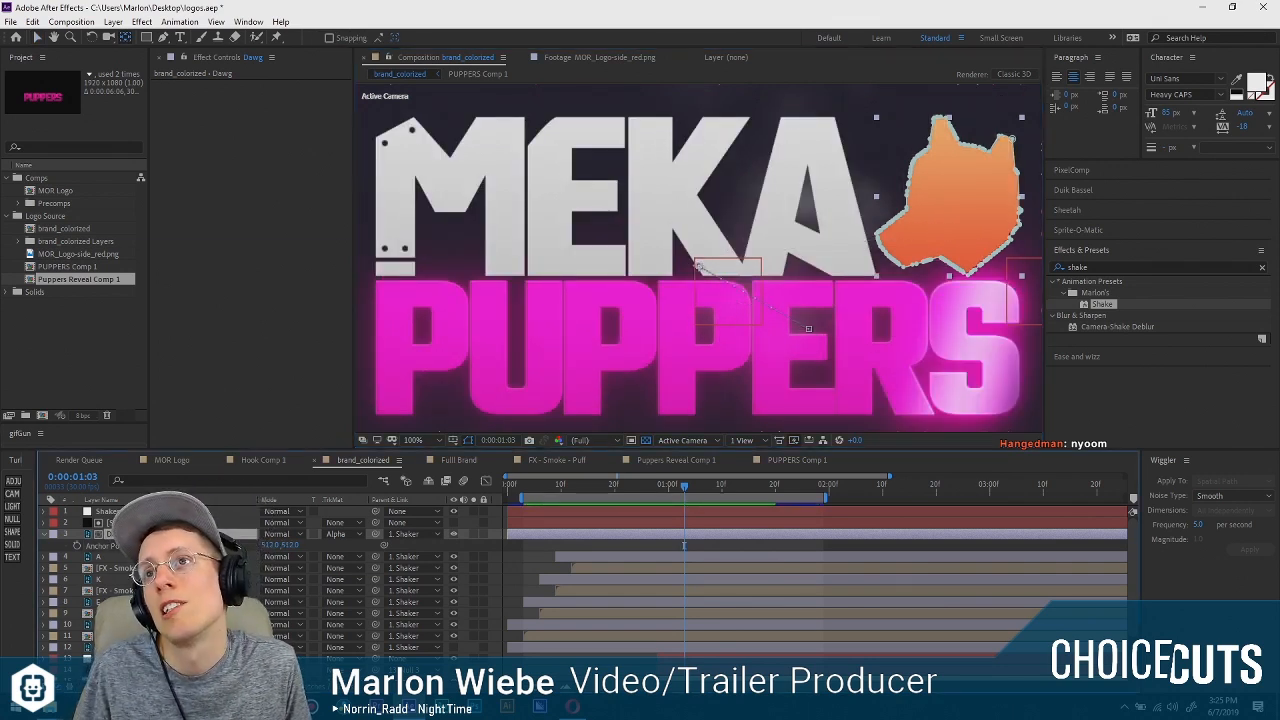
Remove the position animation from the Dawg layer at 0:00:01:03 so it holds its resting place.
key(p)
click(77, 546)
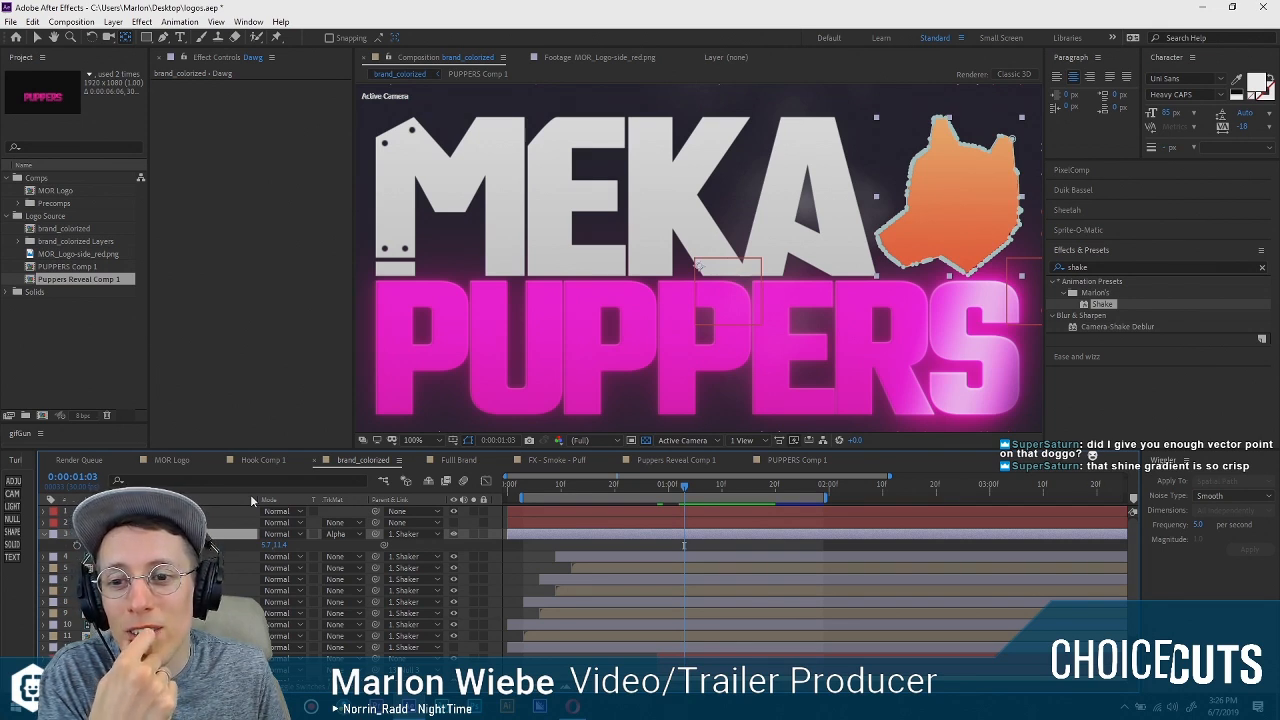
Examine the traced vector points along the dog shape's muzzle and lower edge up close.
scroll(901, 240, up, 1)
drag(901, 240, 538, 229)
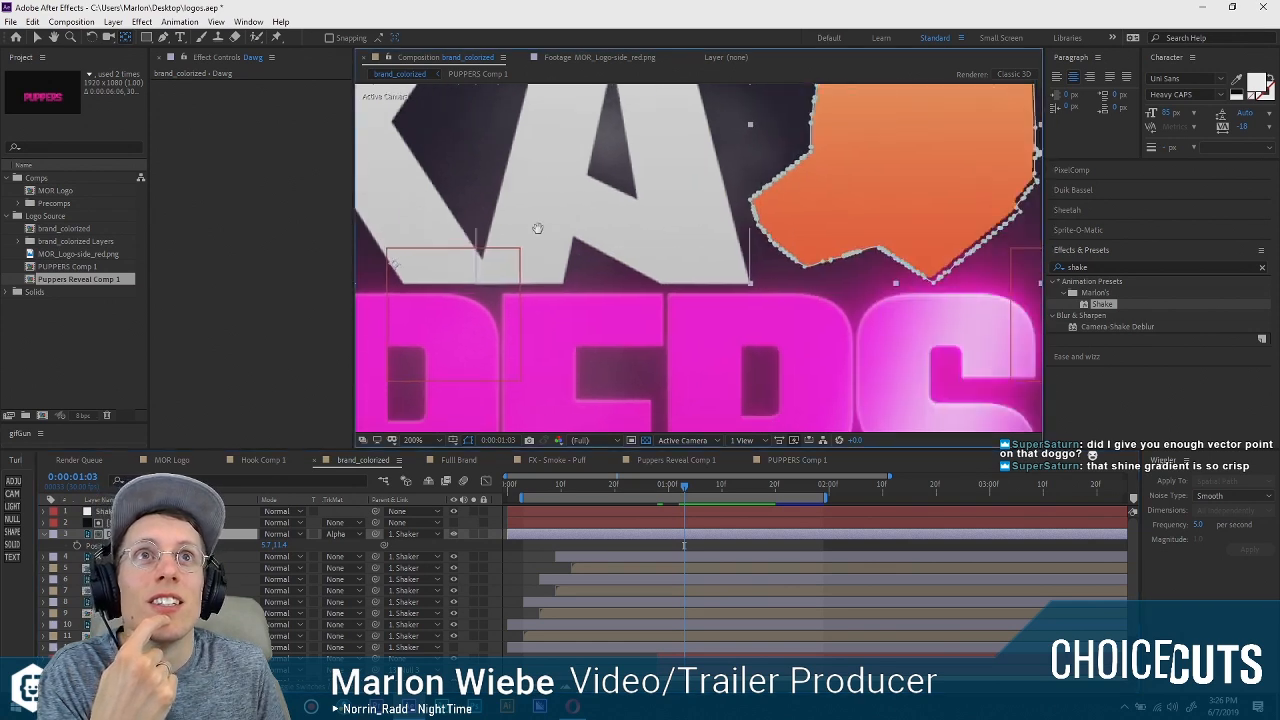
scroll(600, 270, up, 4)
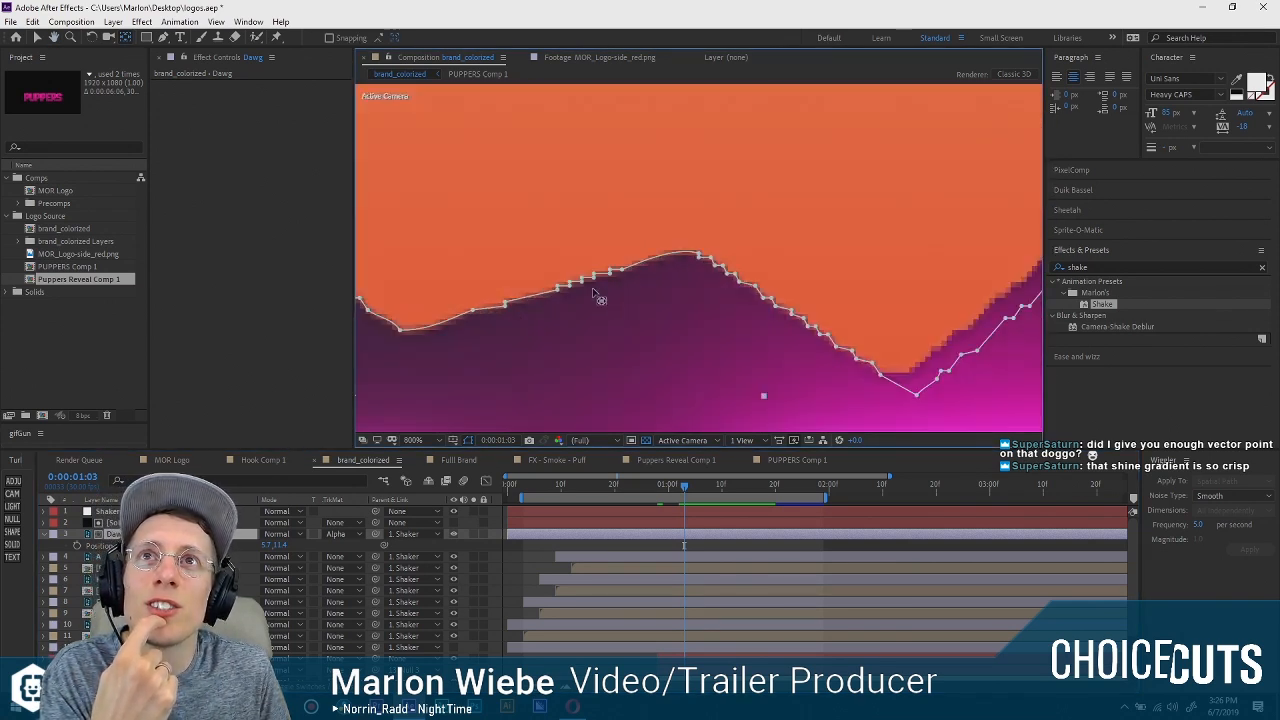
scroll(600, 298, up, 2)
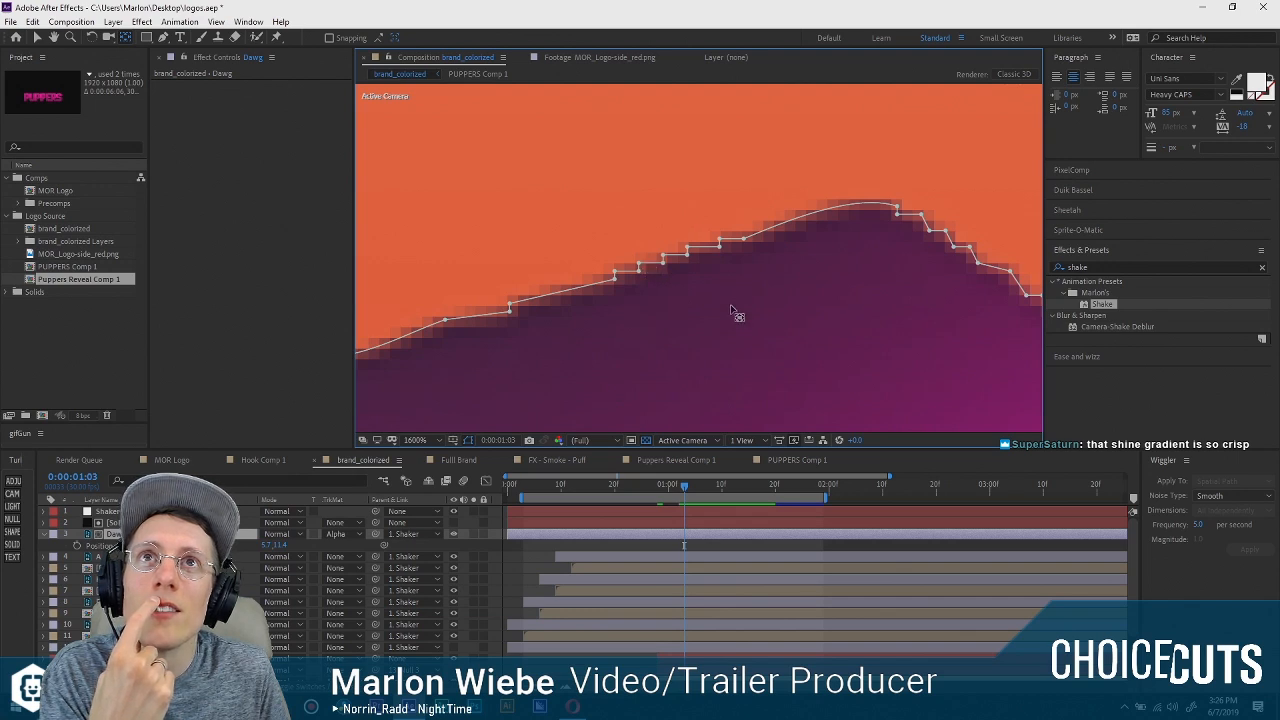
drag(941, 239, 692, 169)
drag(889, 291, 660, 193)
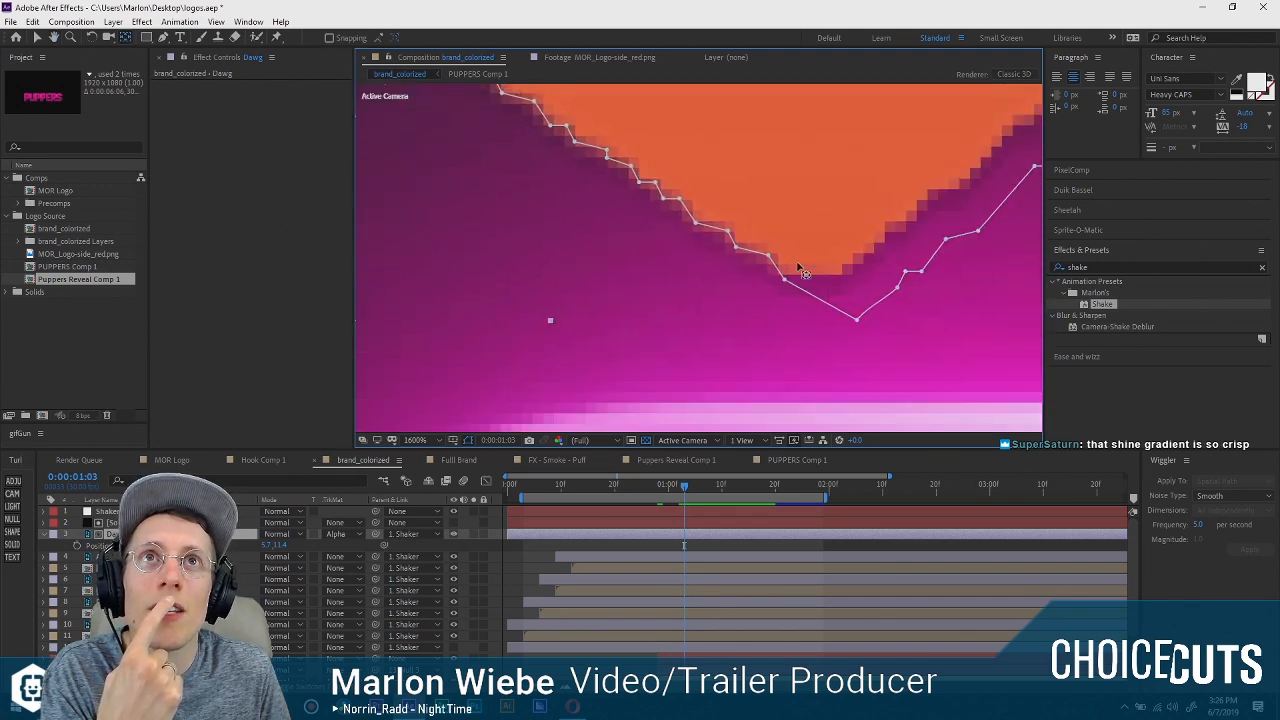
scroll(762, 283, down, 4)
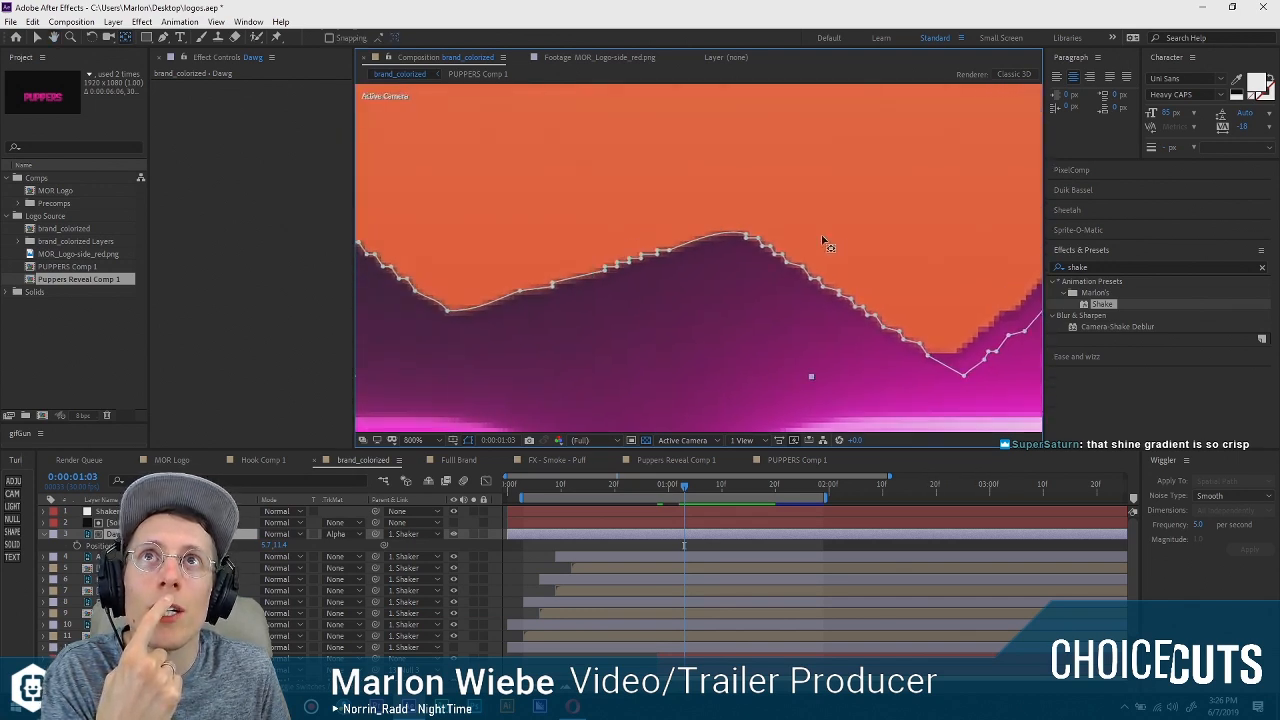
drag(738, 200, 719, 355)
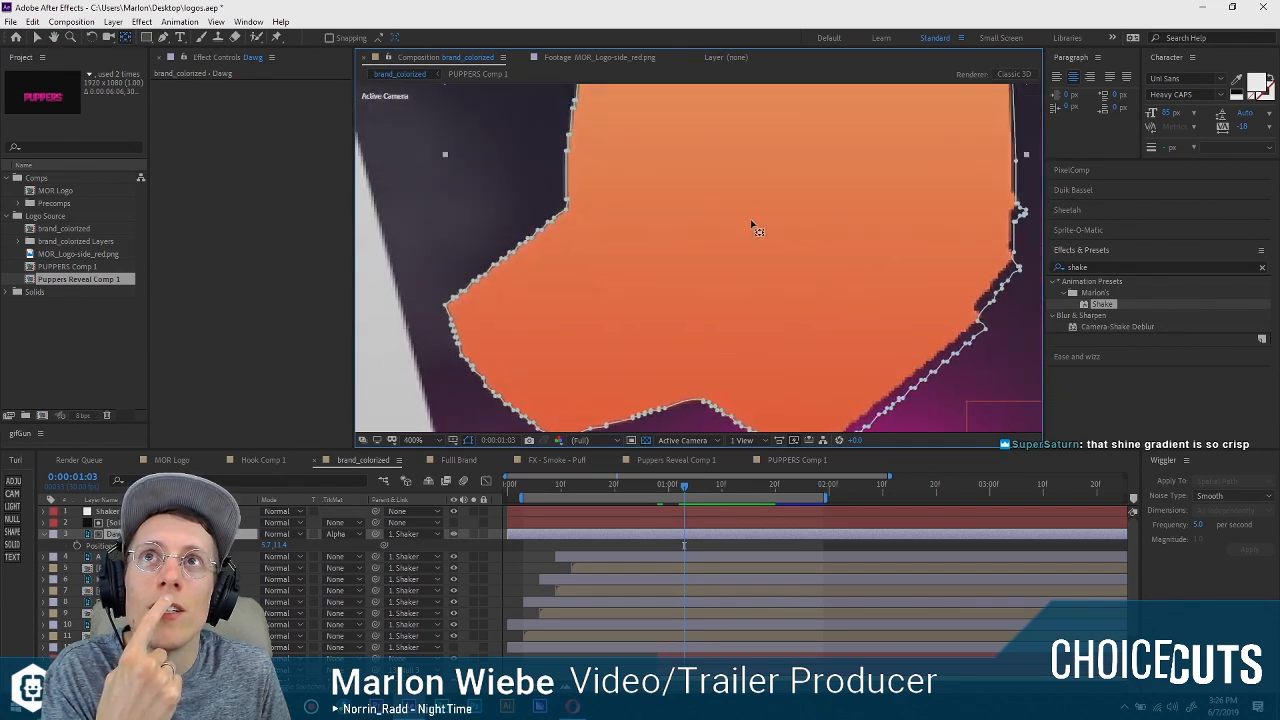
scroll(783, 302, down, 2)
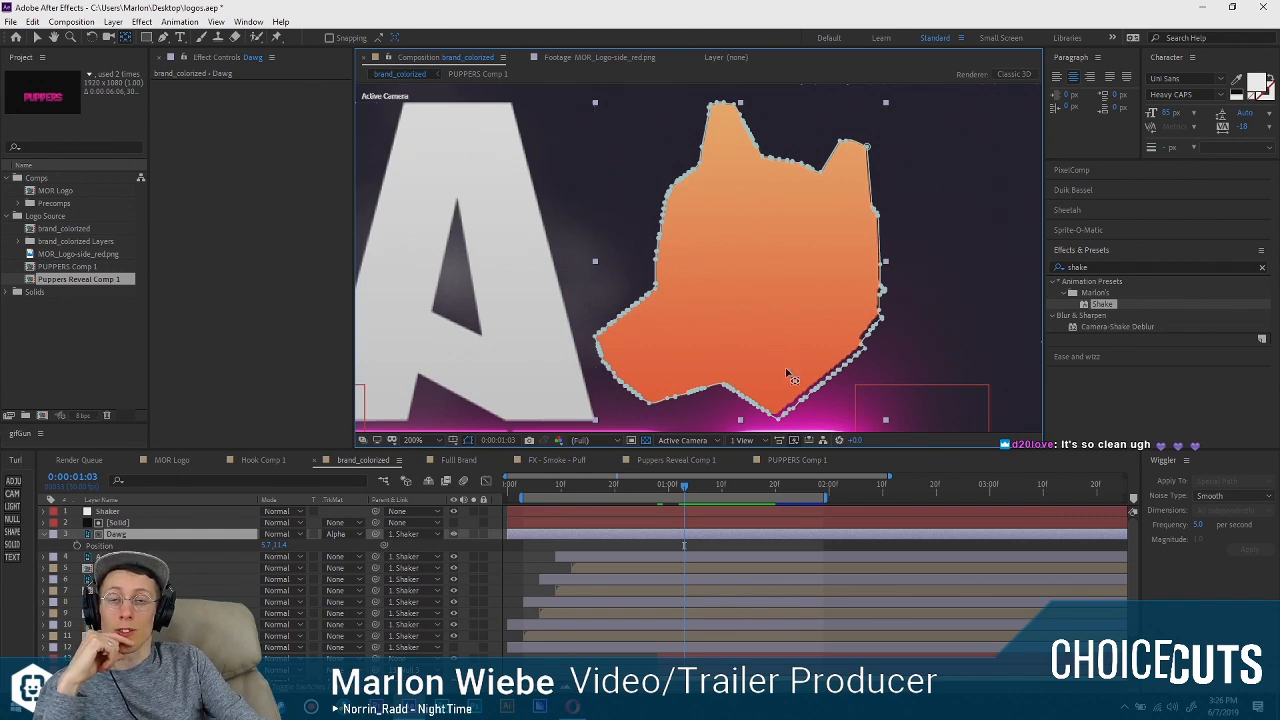
scroll(826, 314, up, 3)
scroll(697, 300, up, 3)
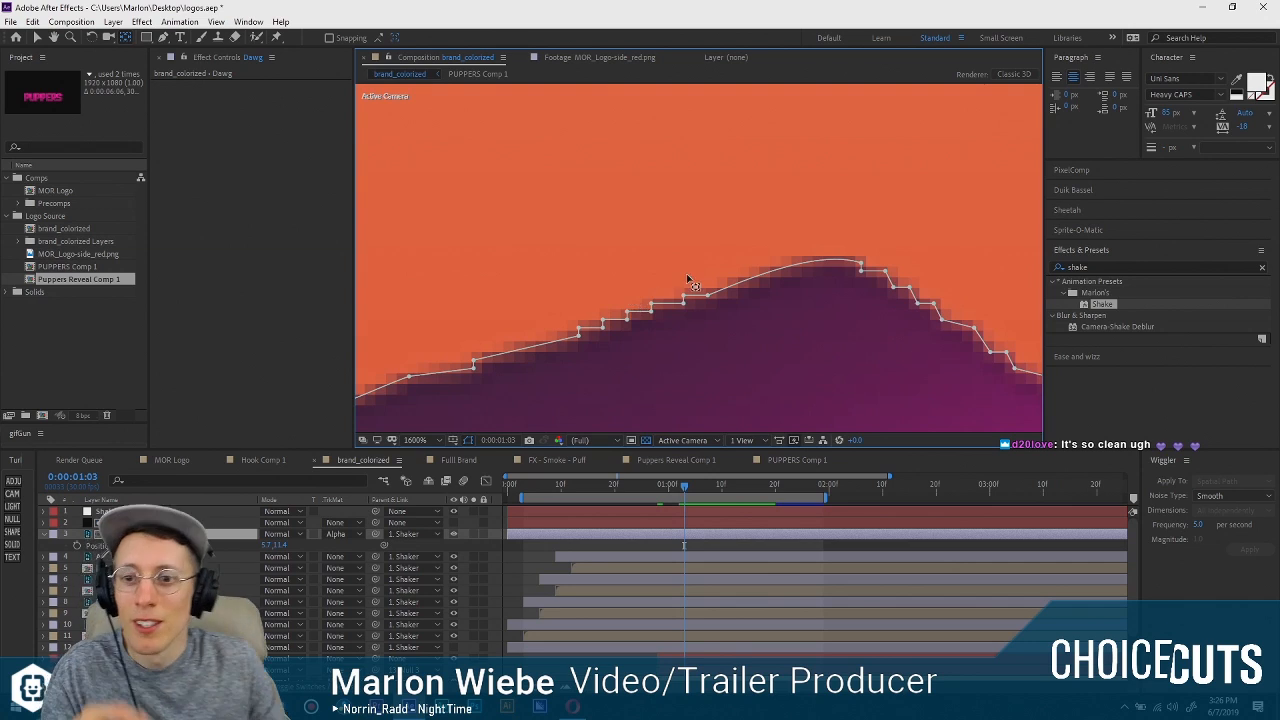
scroll(690, 250, down, 8)
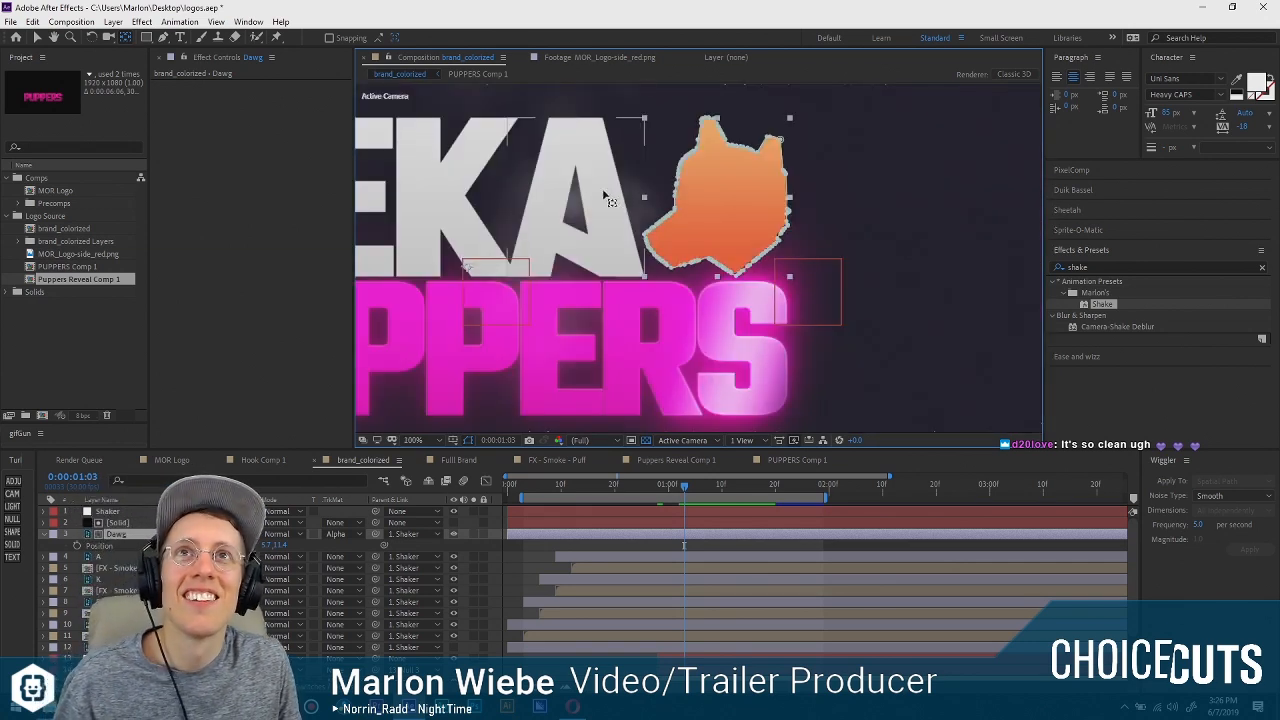
Review the logo animation from frame 3 with the static dog shape and return to frame 17.
drag(795, 164, 806, 157)
drag(677, 485, 522, 485)
key(space)
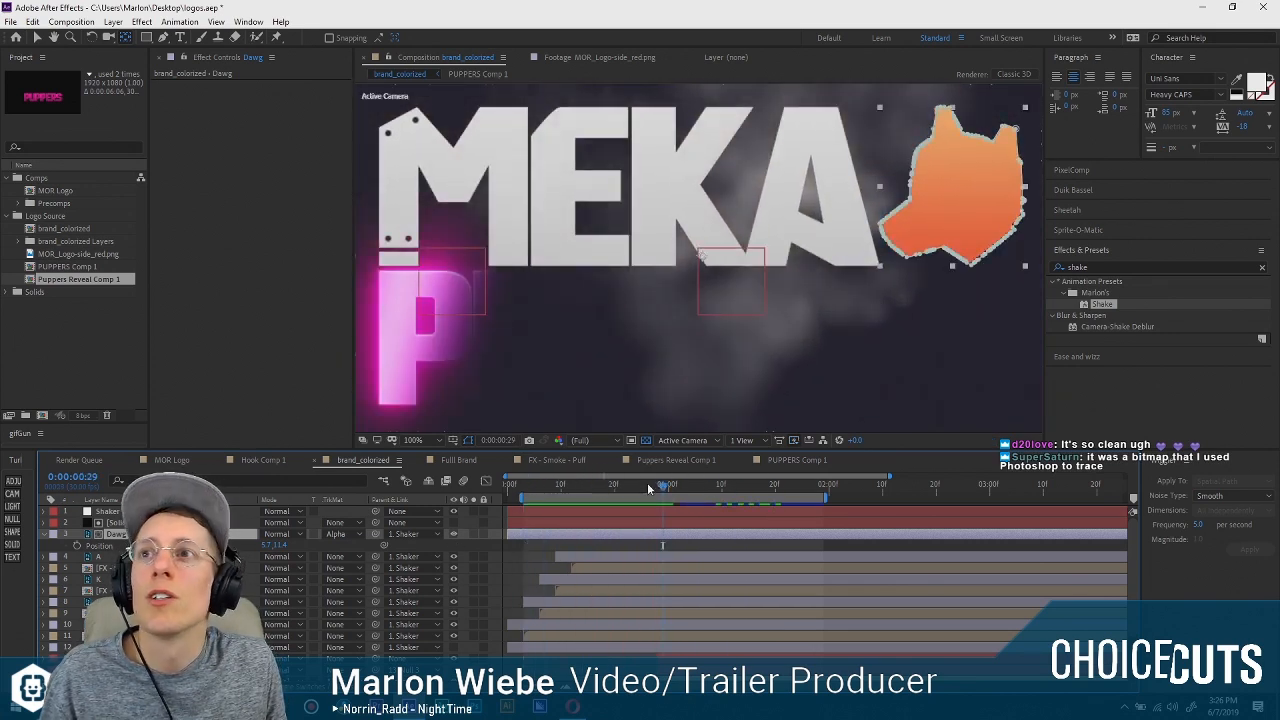
key(space)
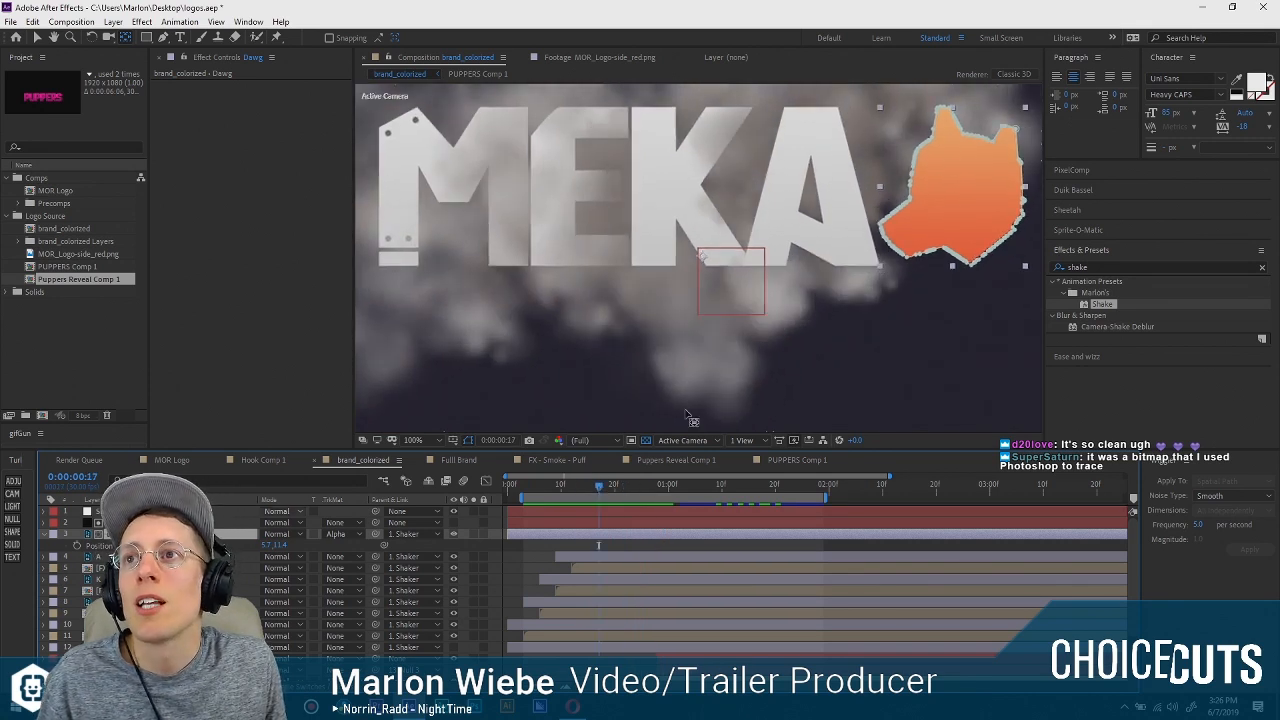
Move the Dawg layer's anchor point to the lower right edge of the dog shape.
drag(820, 271, 741, 277)
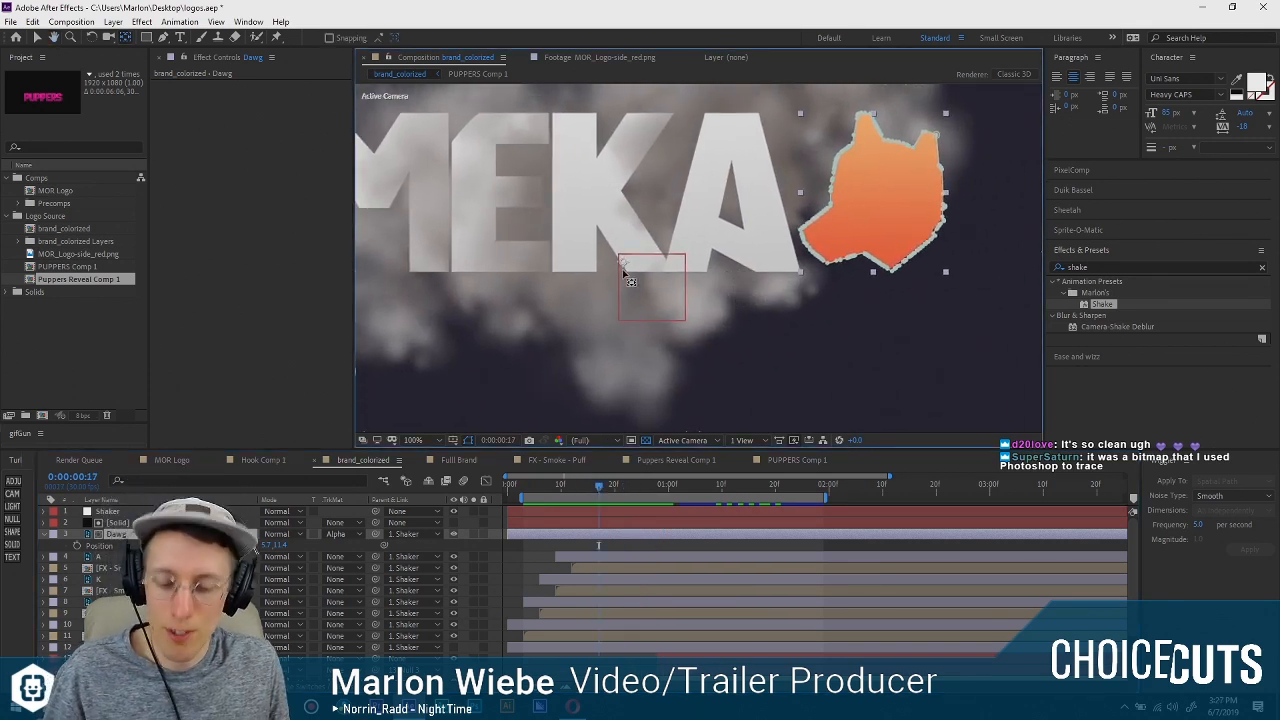
drag(894, 251, 915, 250)
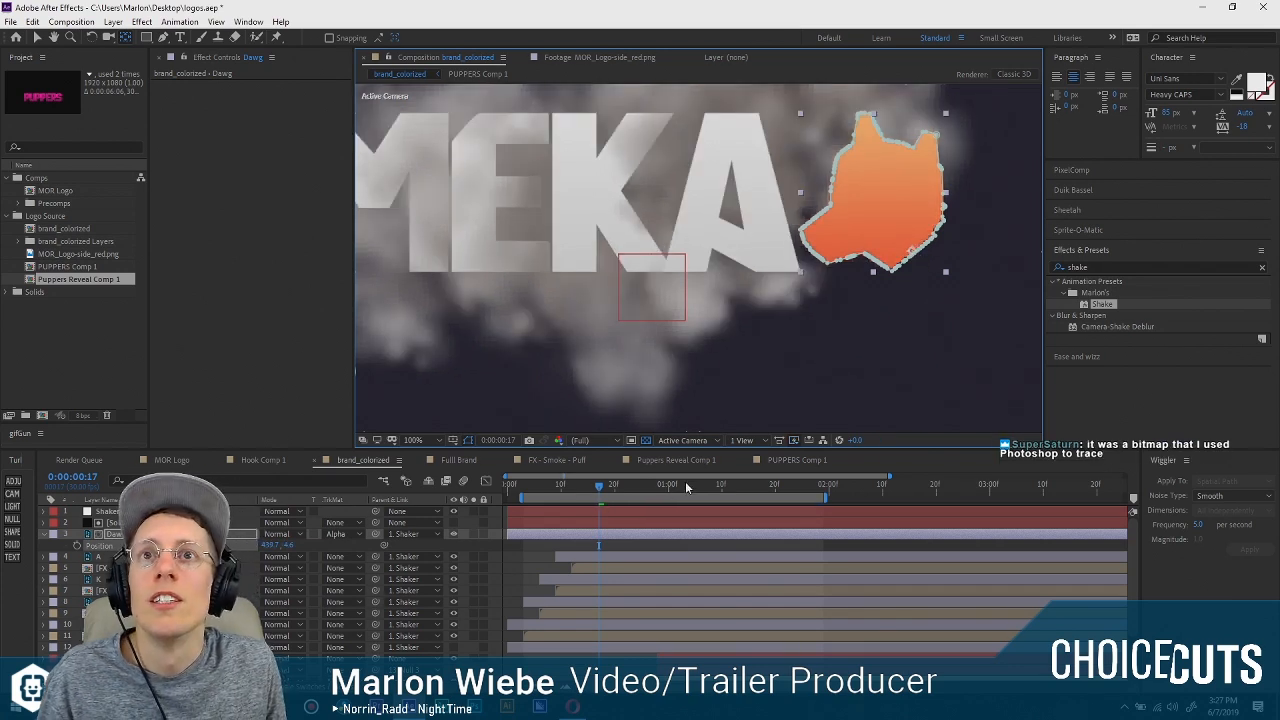
key(w)
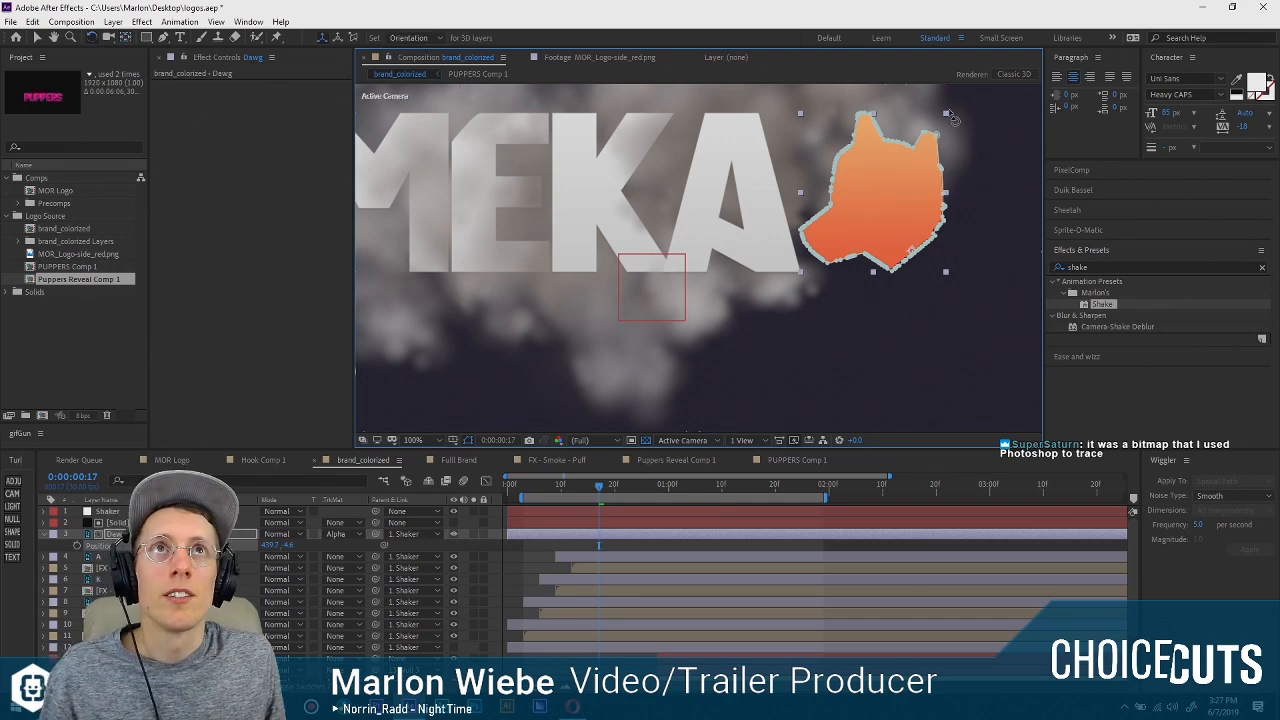
drag(955, 118, 987, 119)
key(ctrl+z)
key(ctrl+z)
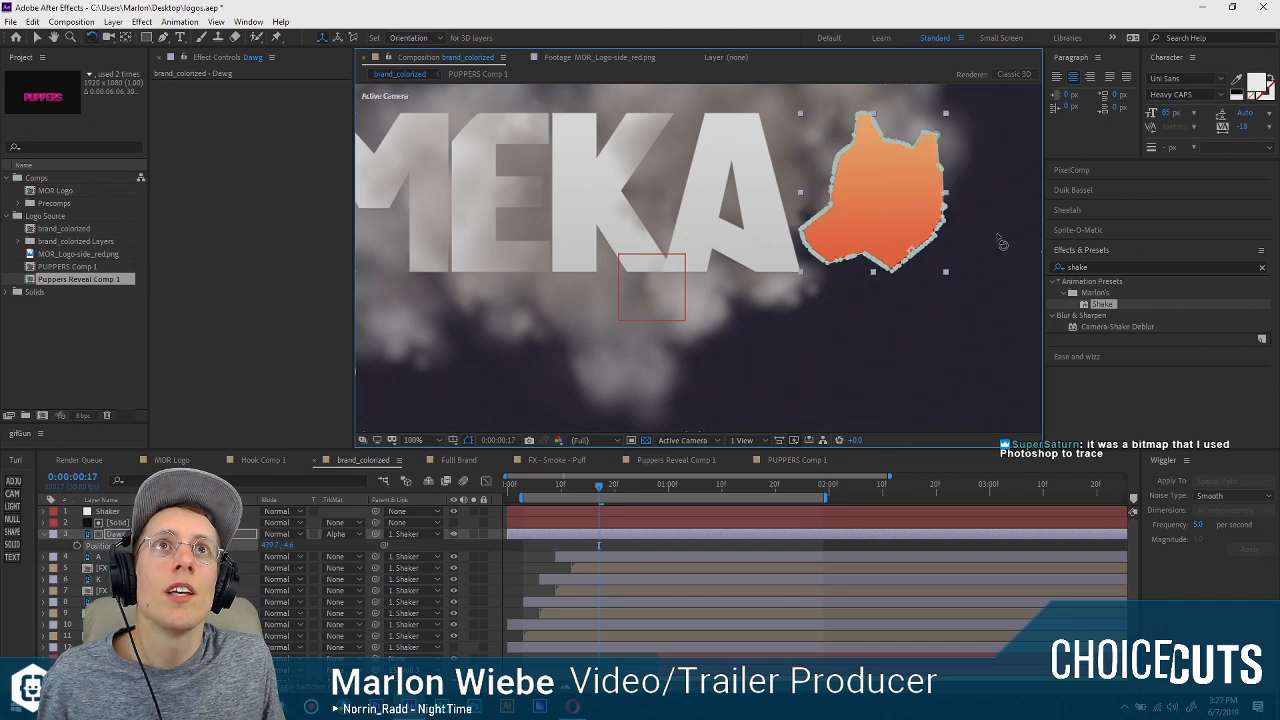
Animate the Dawg layer's position from below and right of its resting place at frame 17 to that resting place at frame 29.
drag(595, 485, 664, 489)
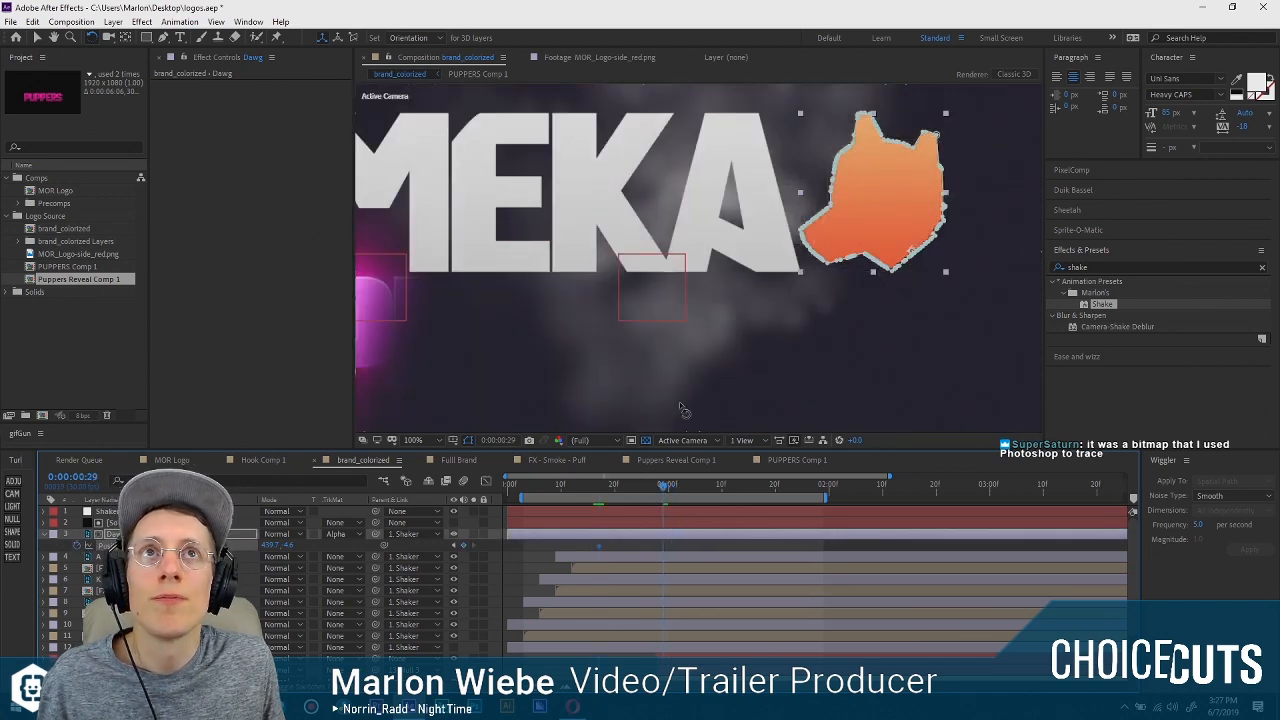
click(455, 546)
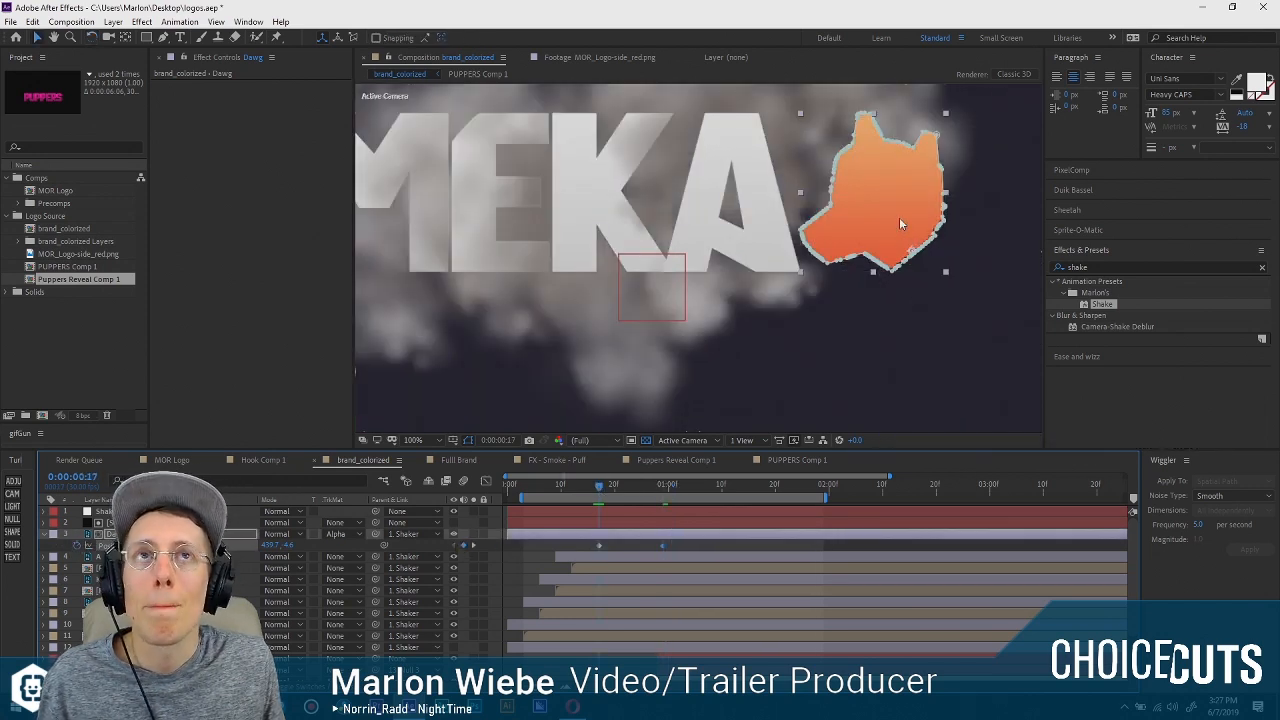
drag(875, 218, 989, 278)
drag(598, 494, 673, 490)
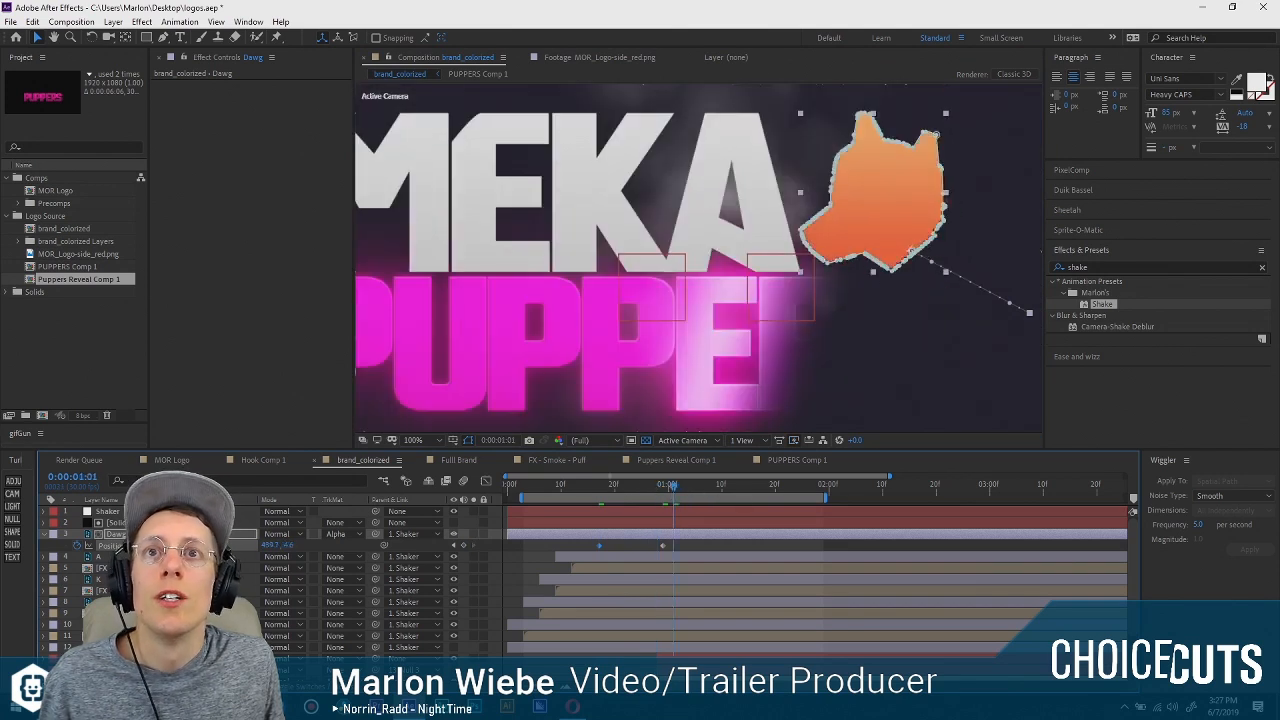
Reshape the Dawg position speed graph so the move starts fast and eases to zero speed at its final keyframe.
click(118, 546)
click(485, 483)
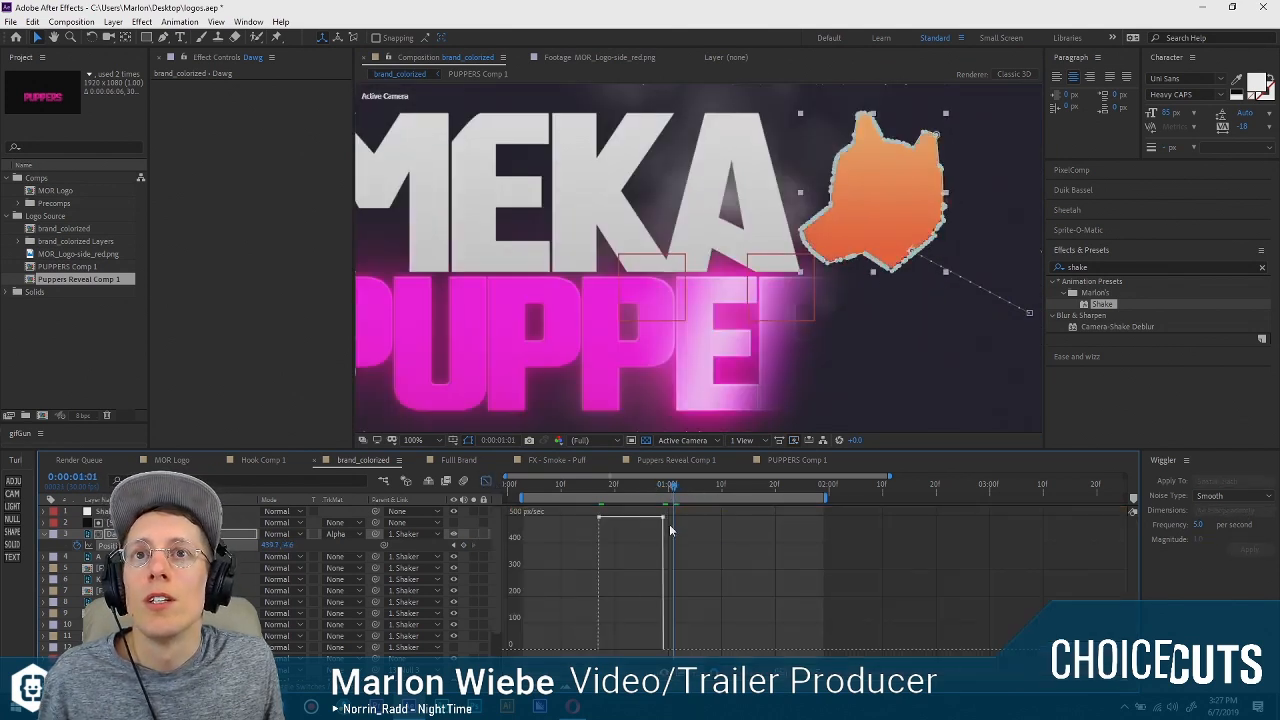
drag(664, 517, 639, 650)
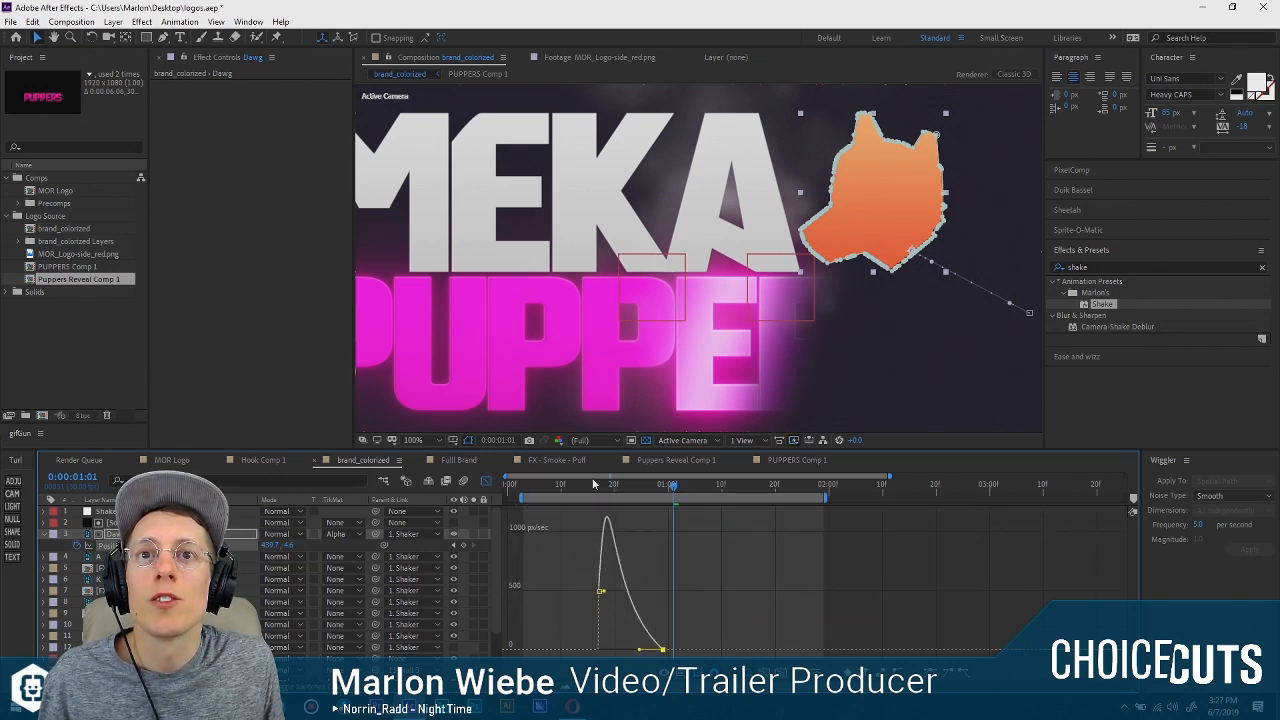
click(485, 481)
Animate the Dawg rotation from 0° during the slide to 13° at 0:00:01:06 and back to 0° at 0:00:01:15.
drag(628, 489, 604, 490)
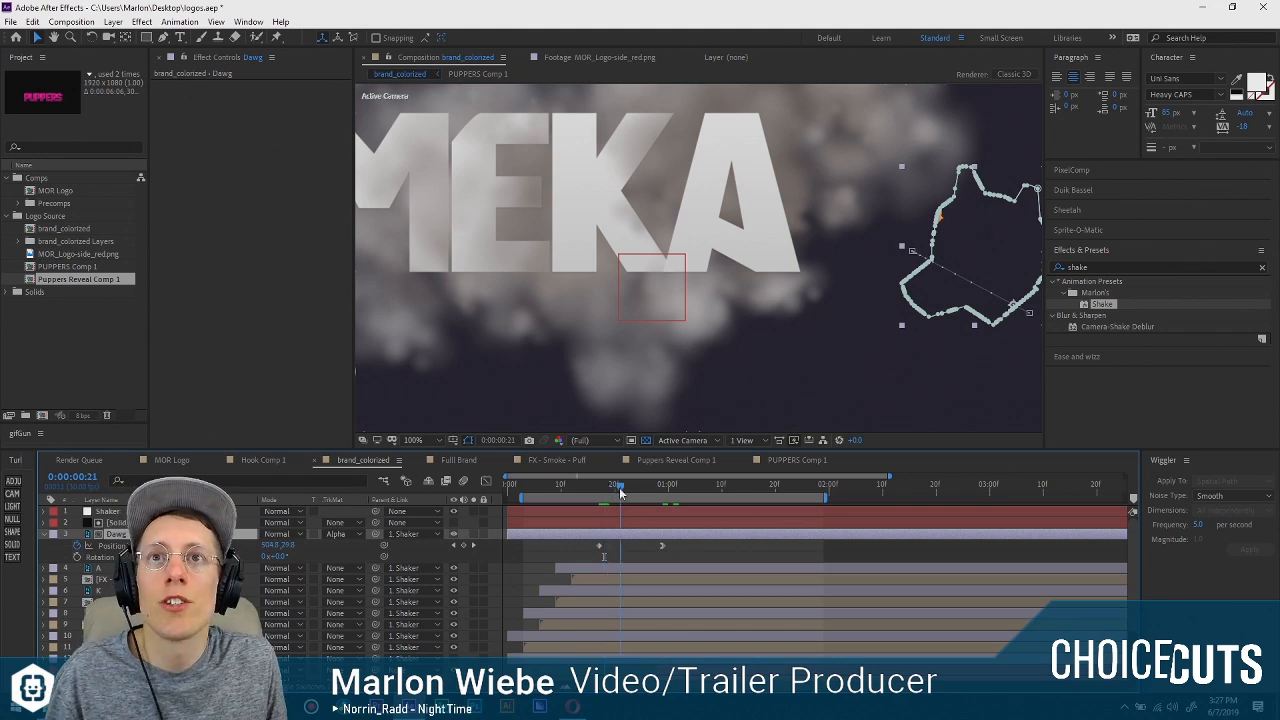
drag(620, 490, 689, 492)
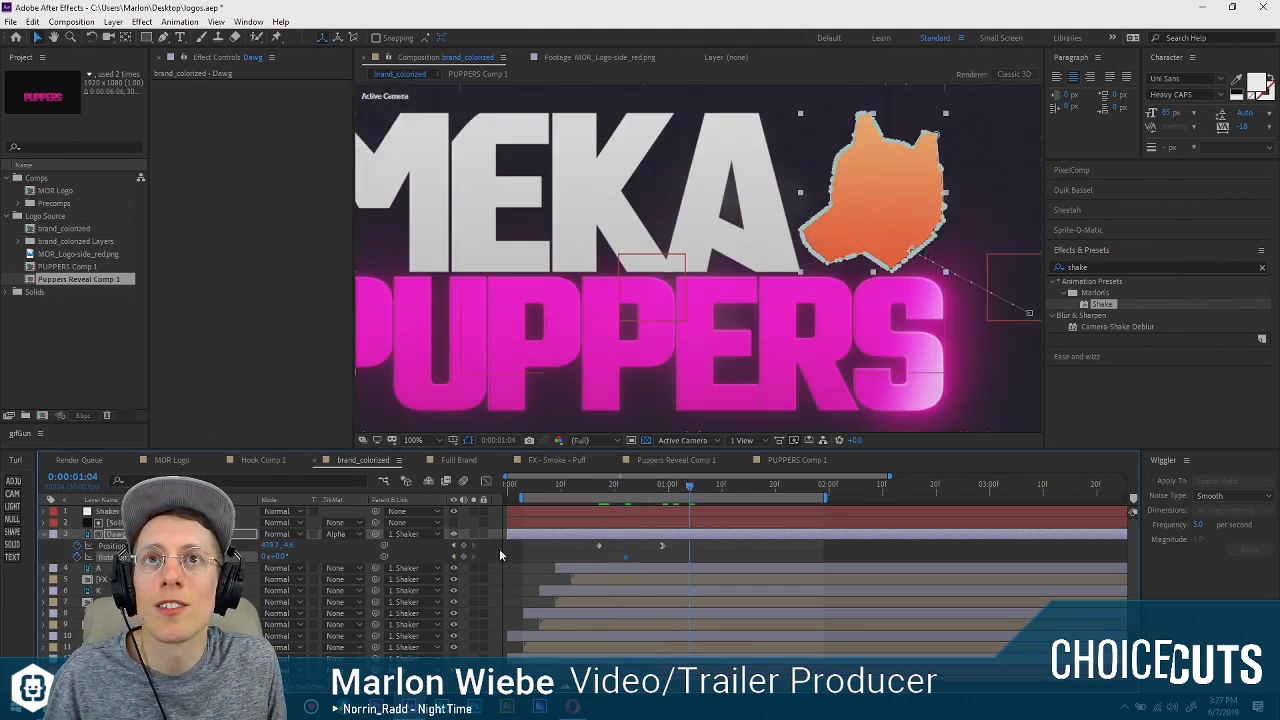
click(750, 490)
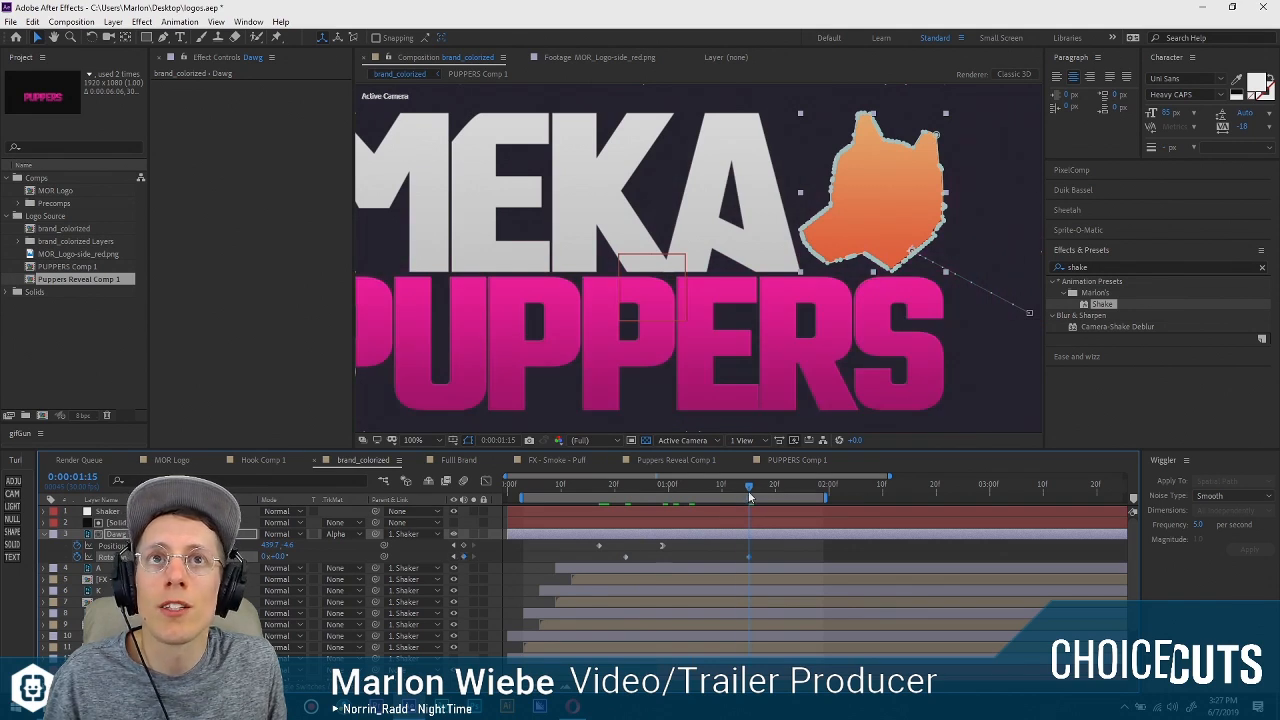
drag(735, 490, 695, 490)
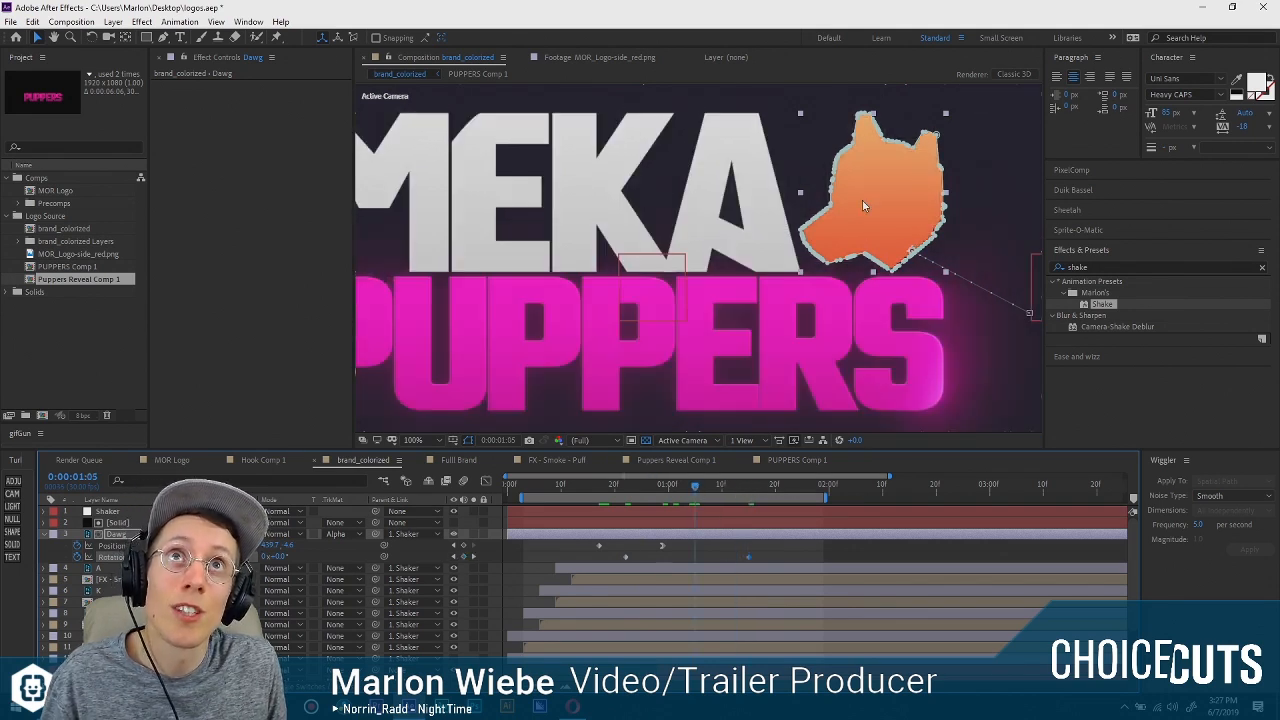
click(701, 487)
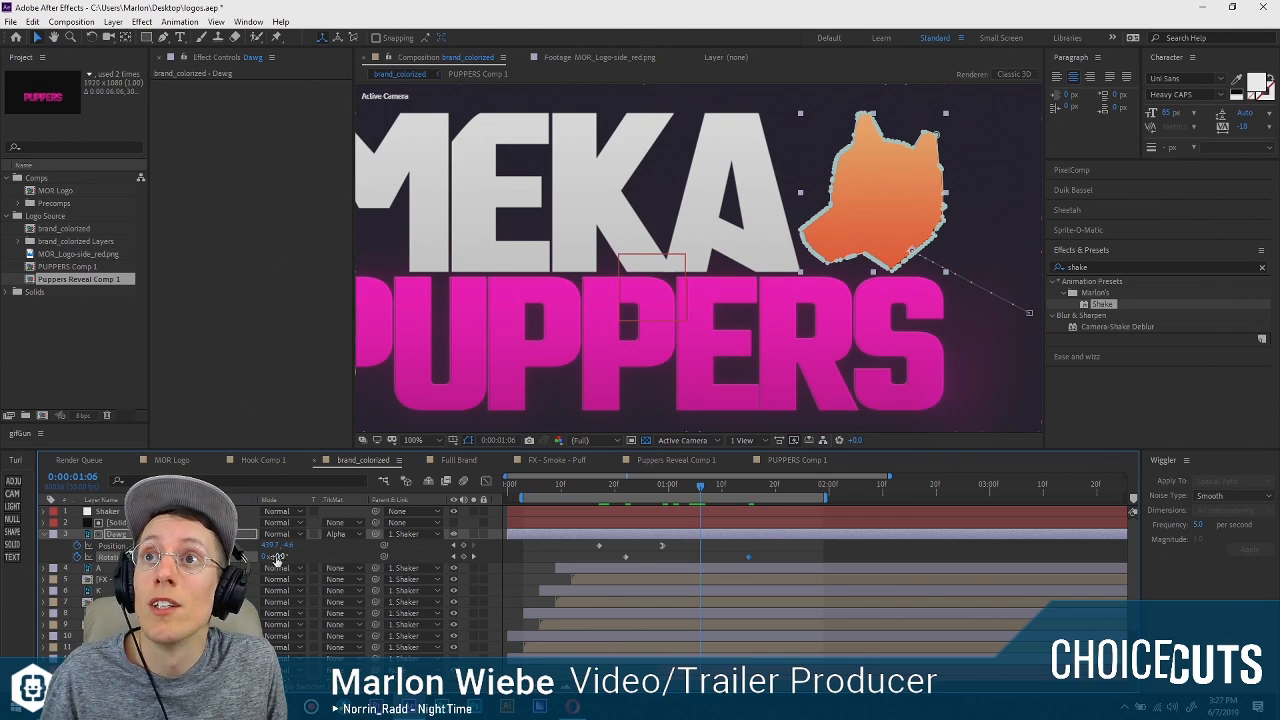
drag(277, 560, 288, 557)
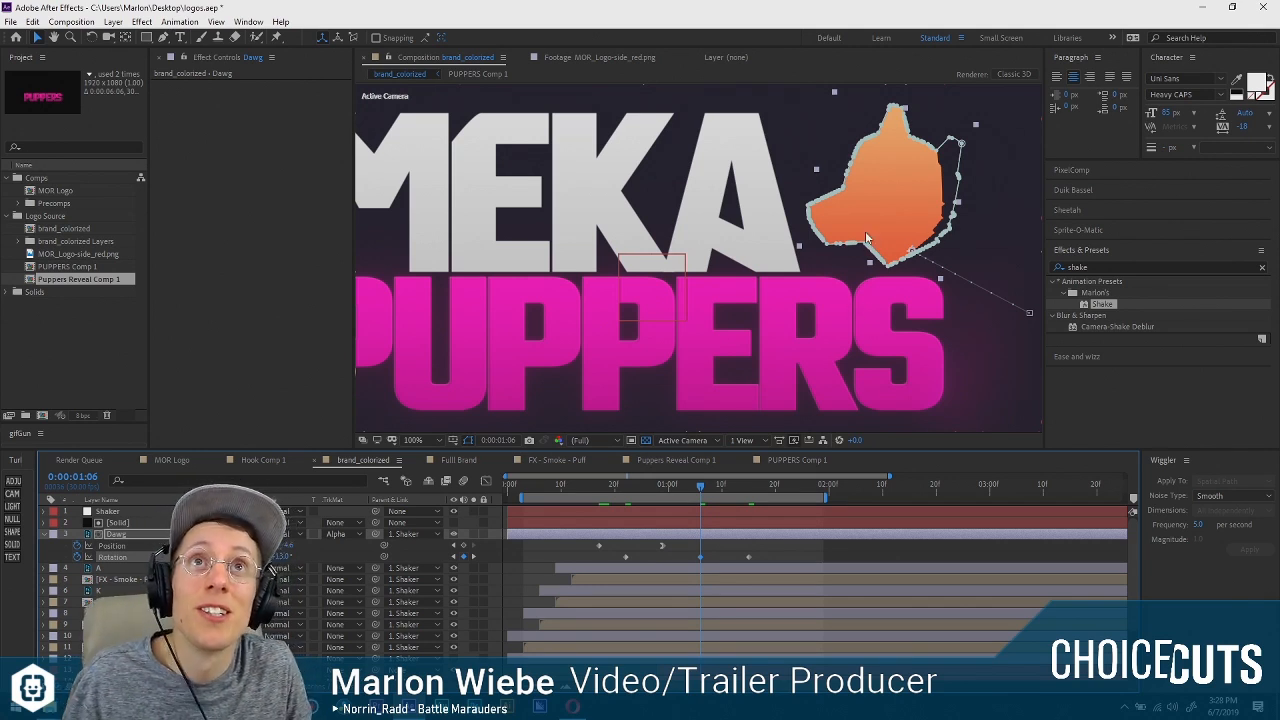
Shift the last two Dawg rotation keyframes earlier so the 13° peak falls at 0:00:00:28, and preview the motion.
drag(901, 177, 799, 226)
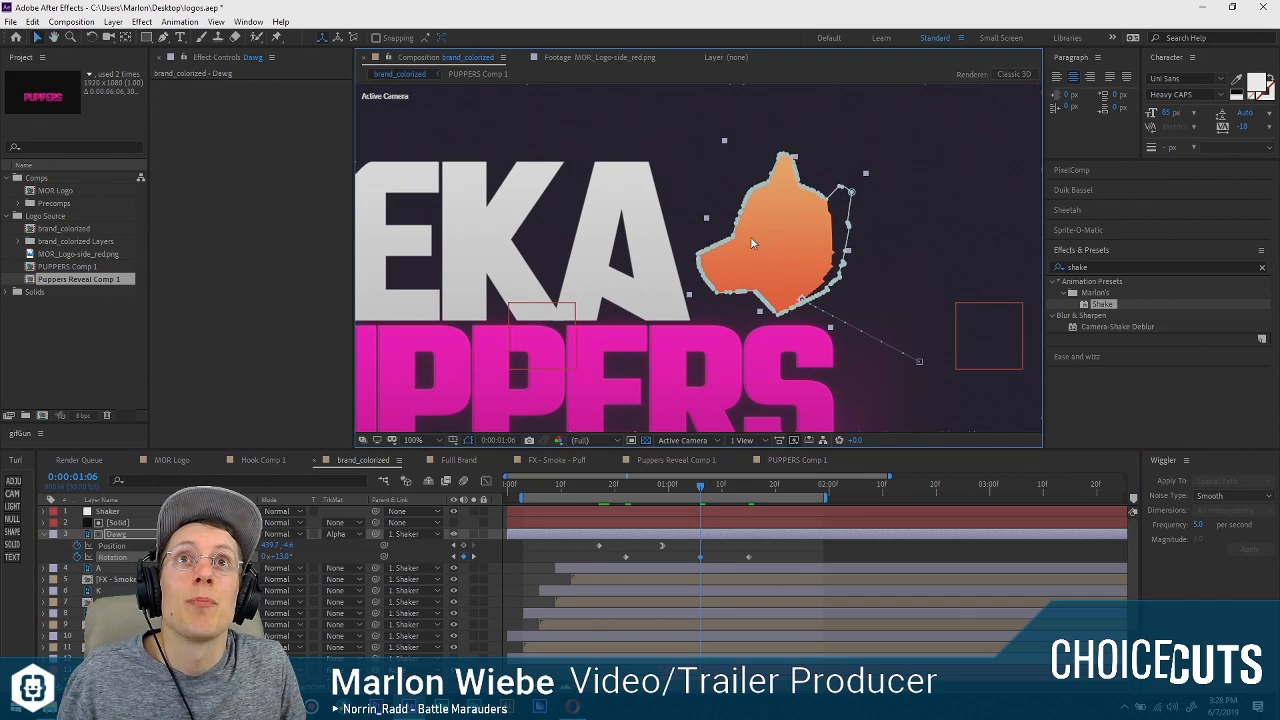
drag(612, 484, 671, 456)
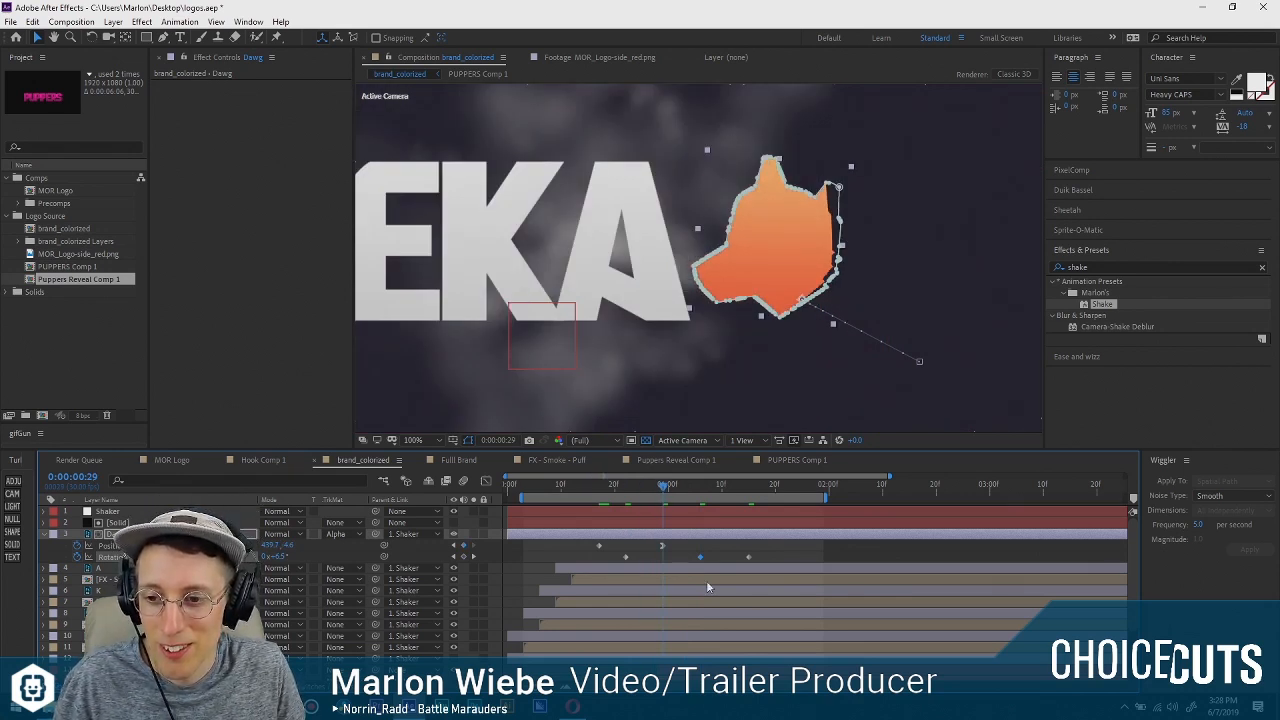
drag(669, 486, 648, 486)
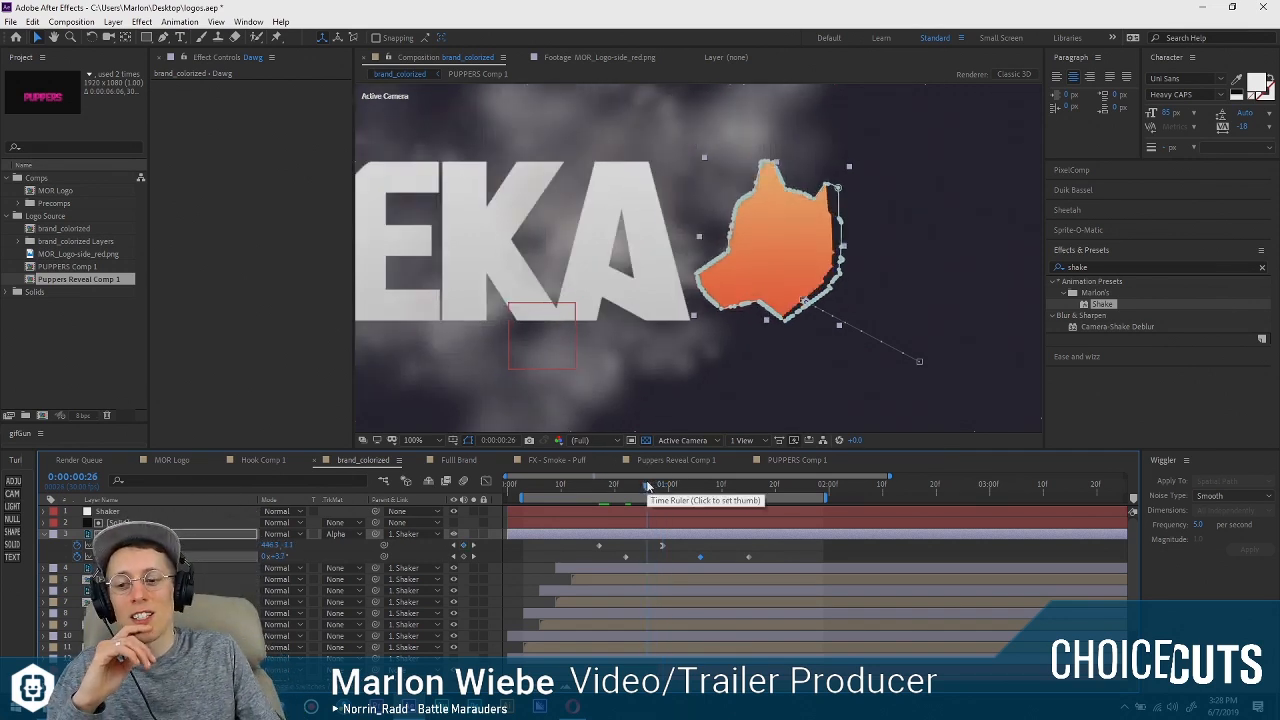
key(space)
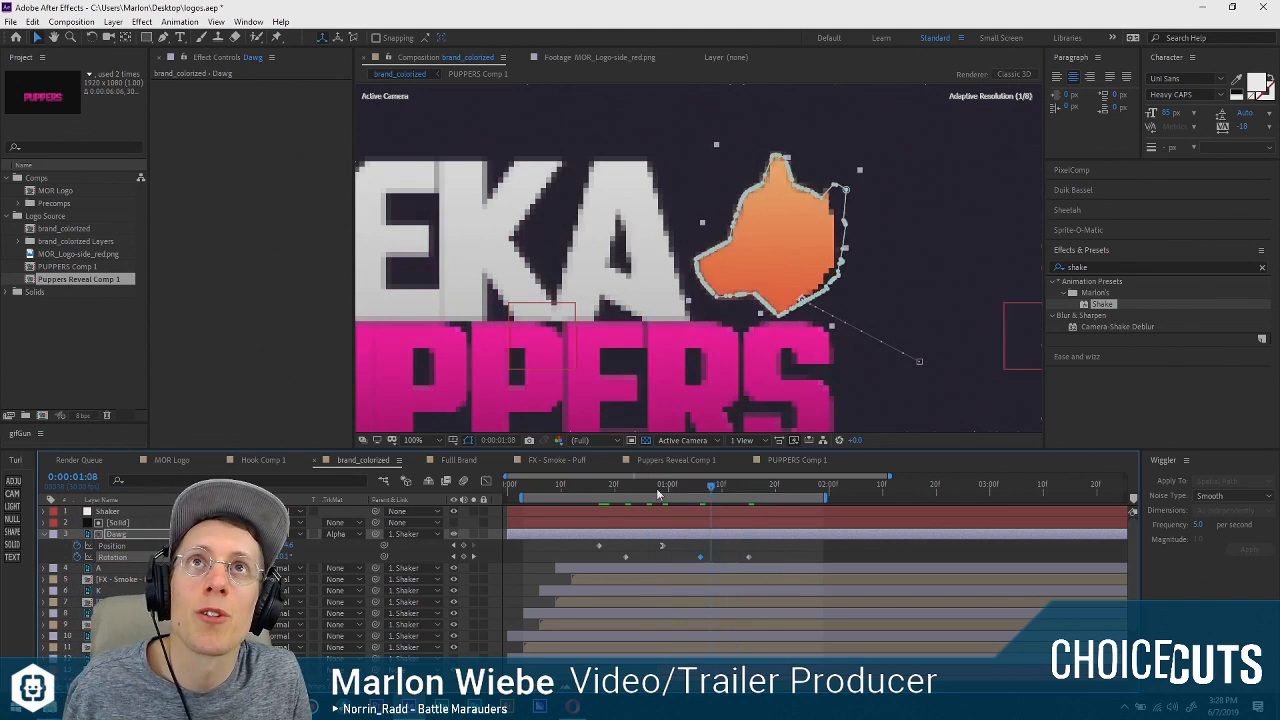
click(658, 490)
drag(664, 511, 668, 513)
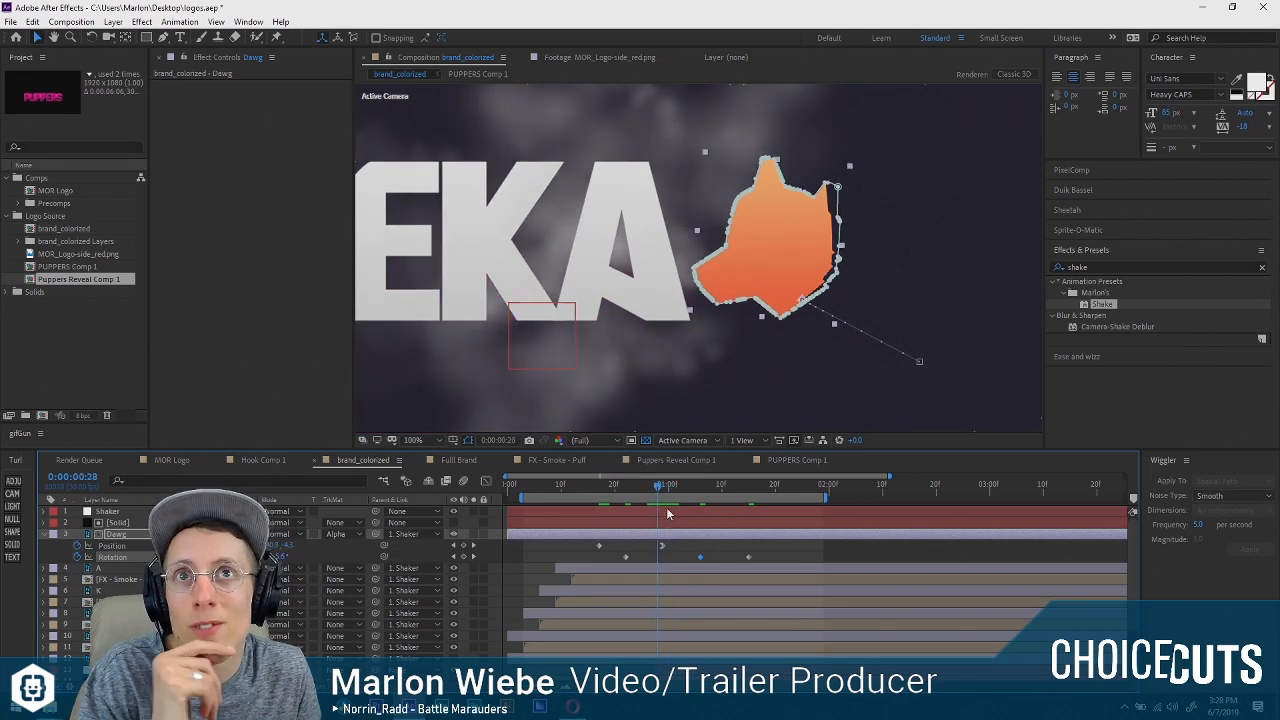
drag(781, 553, 687, 565)
drag(700, 557, 657, 557)
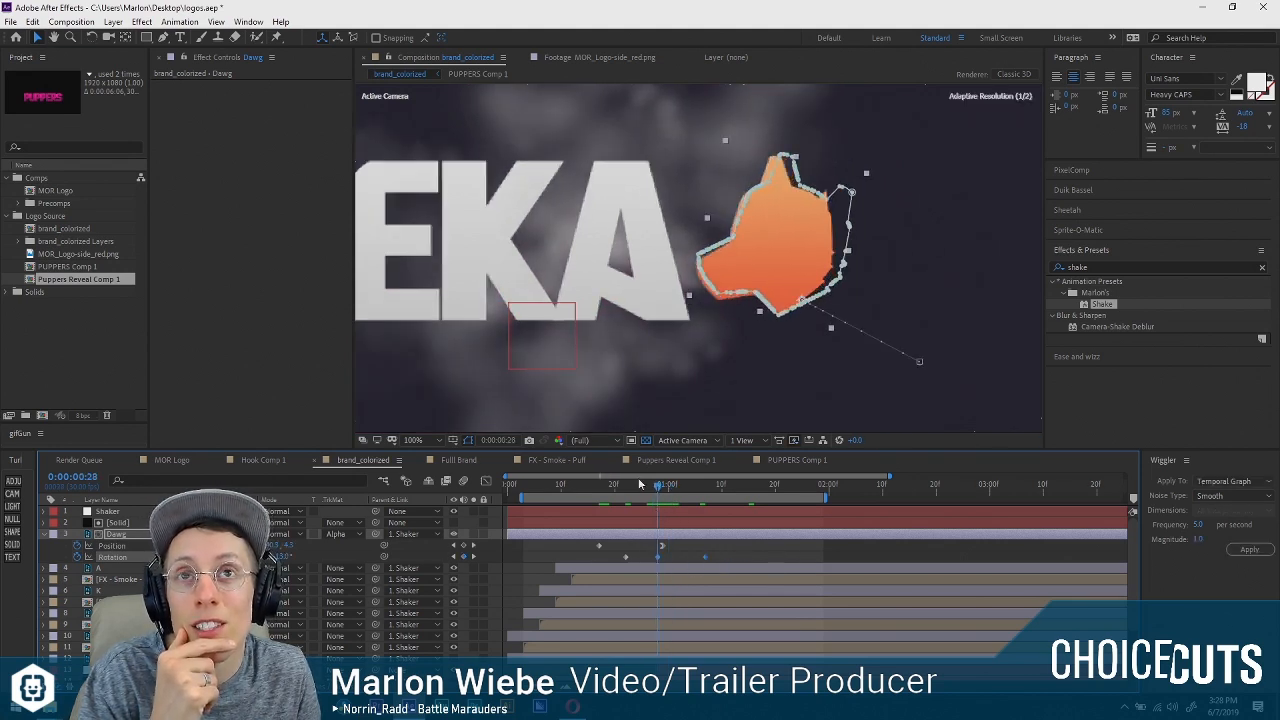
click(637, 486)
drag(637, 489, 538, 491)
key(space)
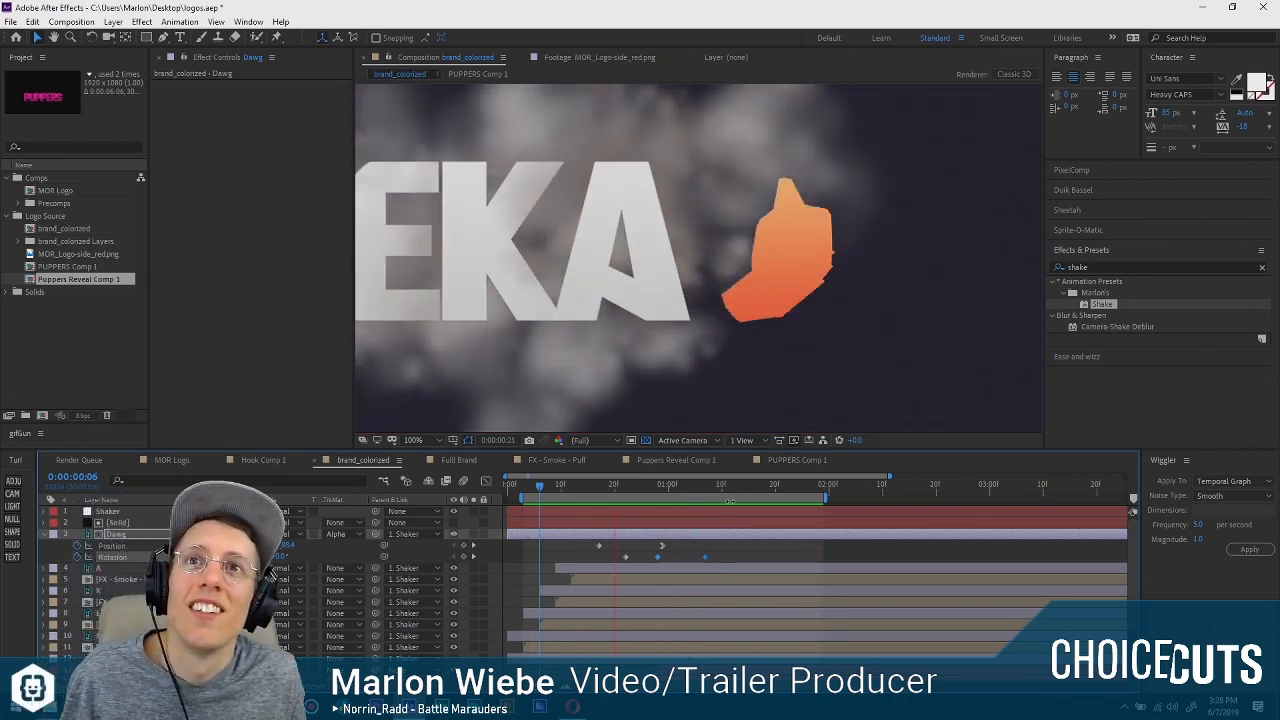
Ease the first and last Dawg rotation keyframes to zero speed and lengthen their influence for a sharp swing at the peak.
drag(753, 487, 652, 498)
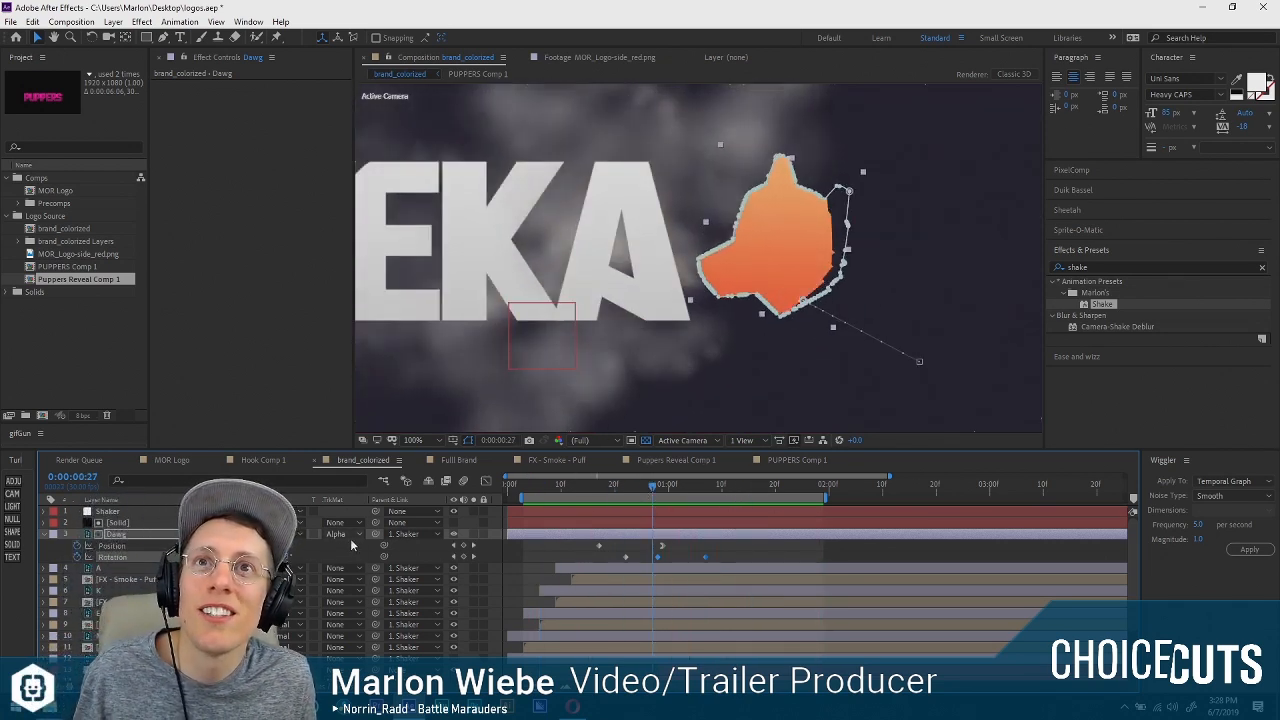
click(464, 481)
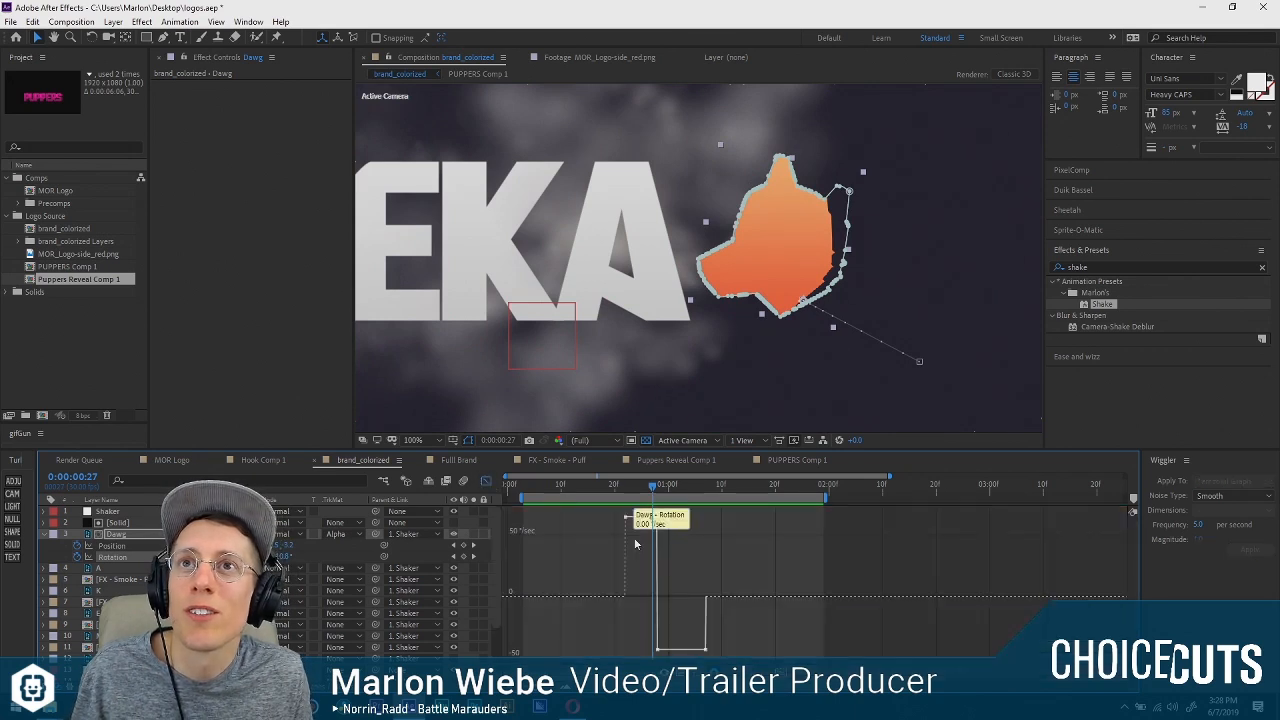
drag(626, 516, 628, 598)
drag(706, 645, 704, 600)
click(626, 597)
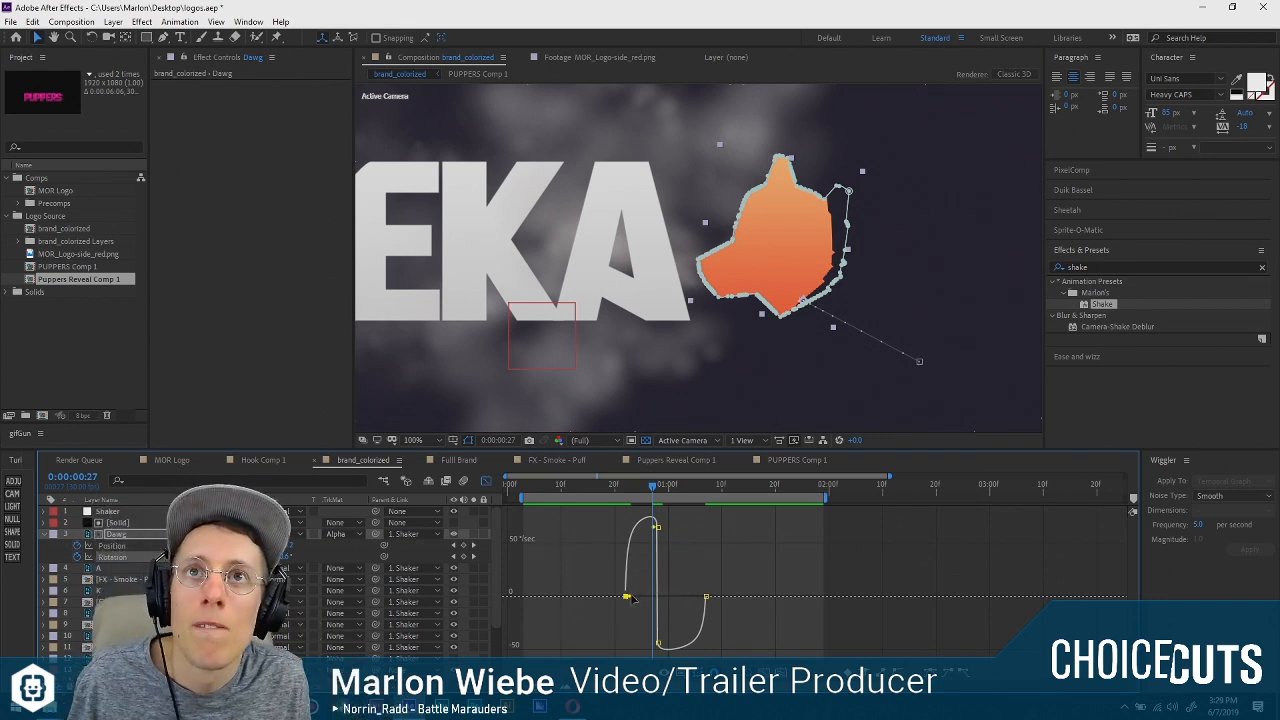
drag(630, 597, 639, 597)
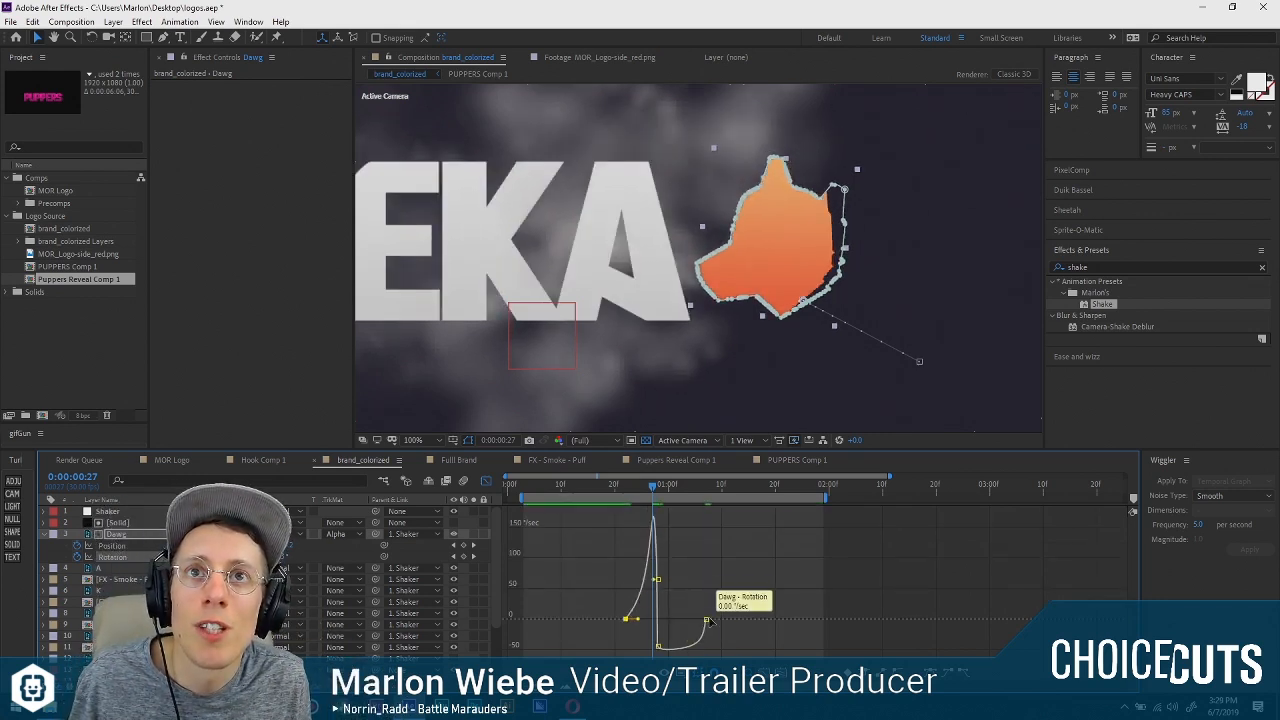
drag(707, 621, 686, 624)
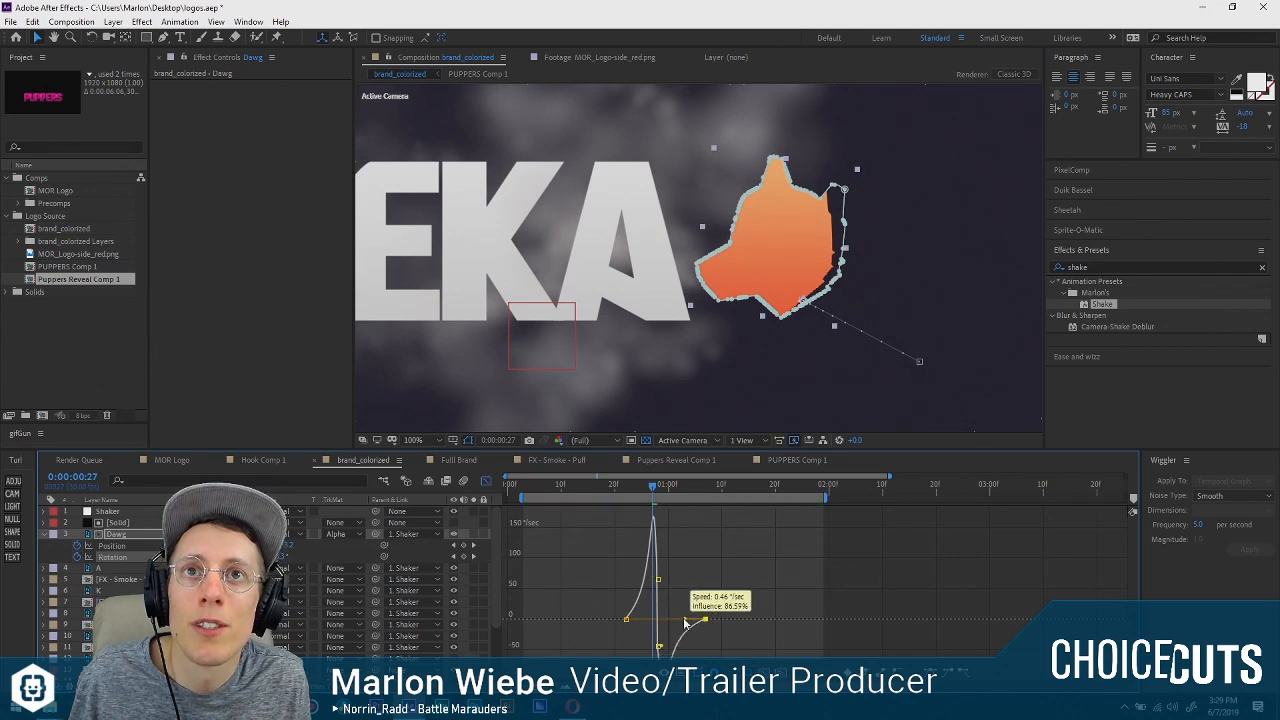
Delay the final Dawg rotation keyframe to about 0:00:01:14 for a slower settle, and preview the result.
key(space)
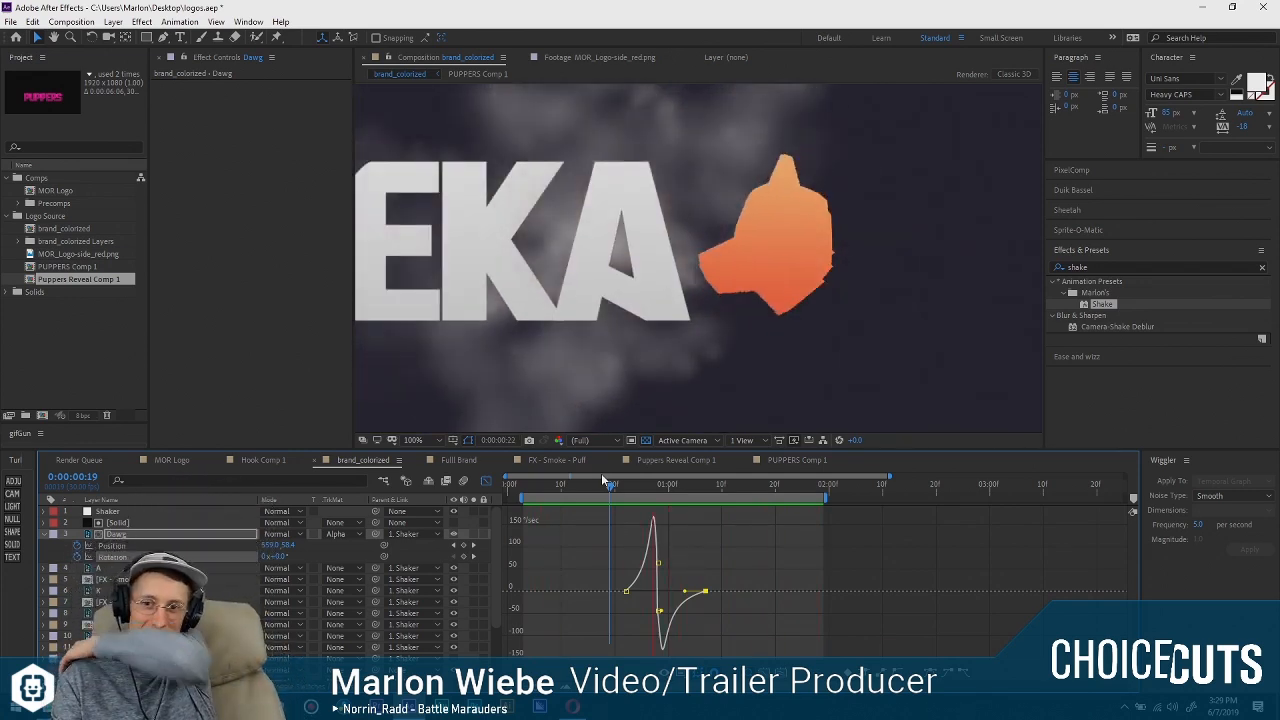
key(space)
drag(707, 592, 744, 594)
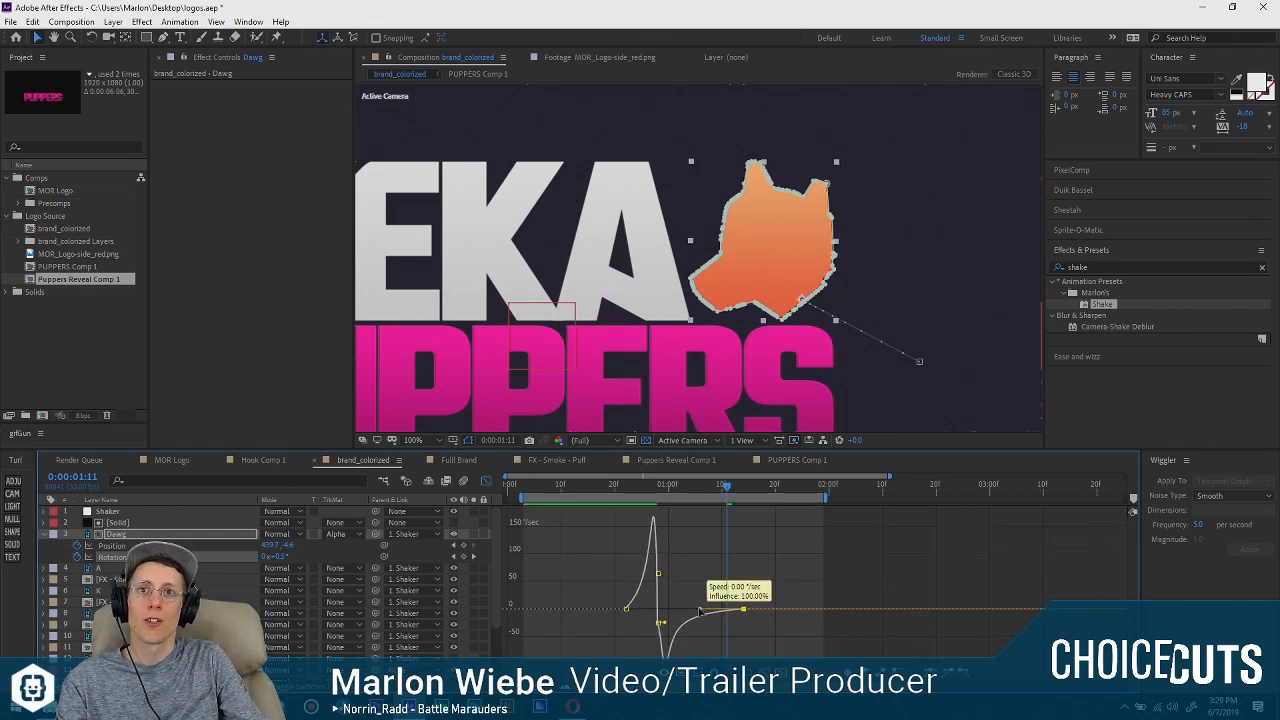
drag(620, 487, 567, 490)
key(space)
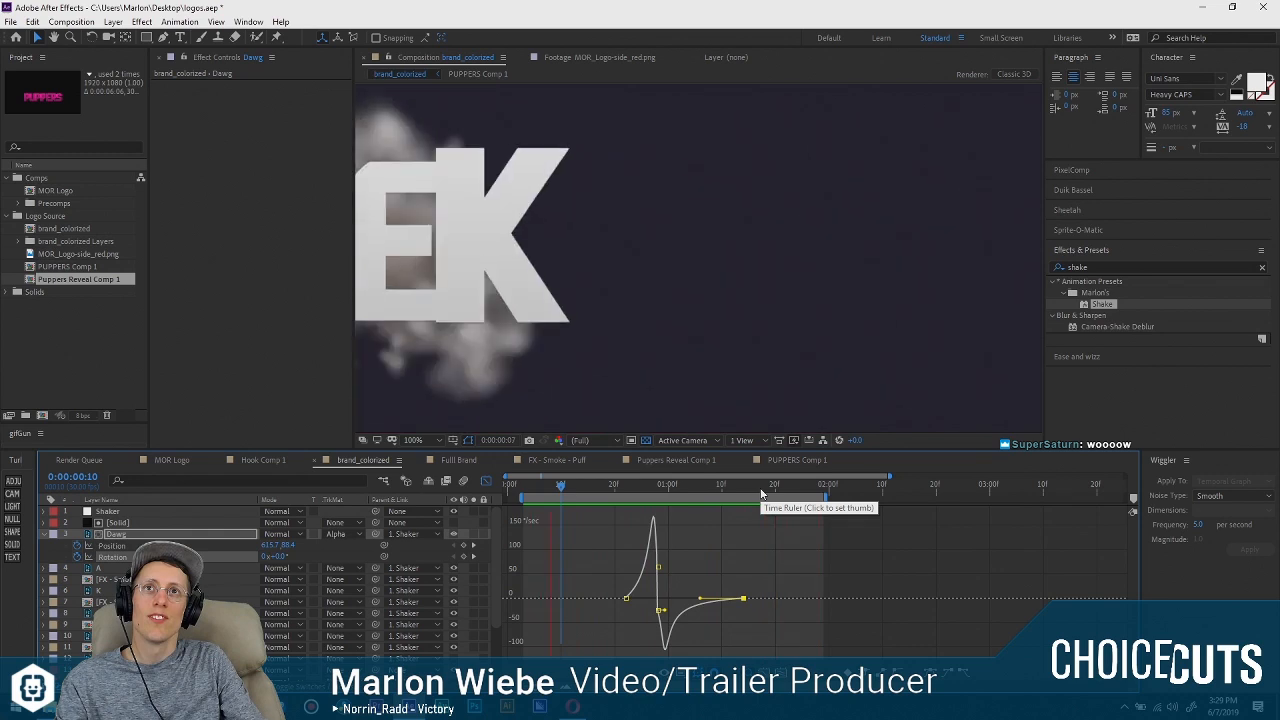
click(758, 490)
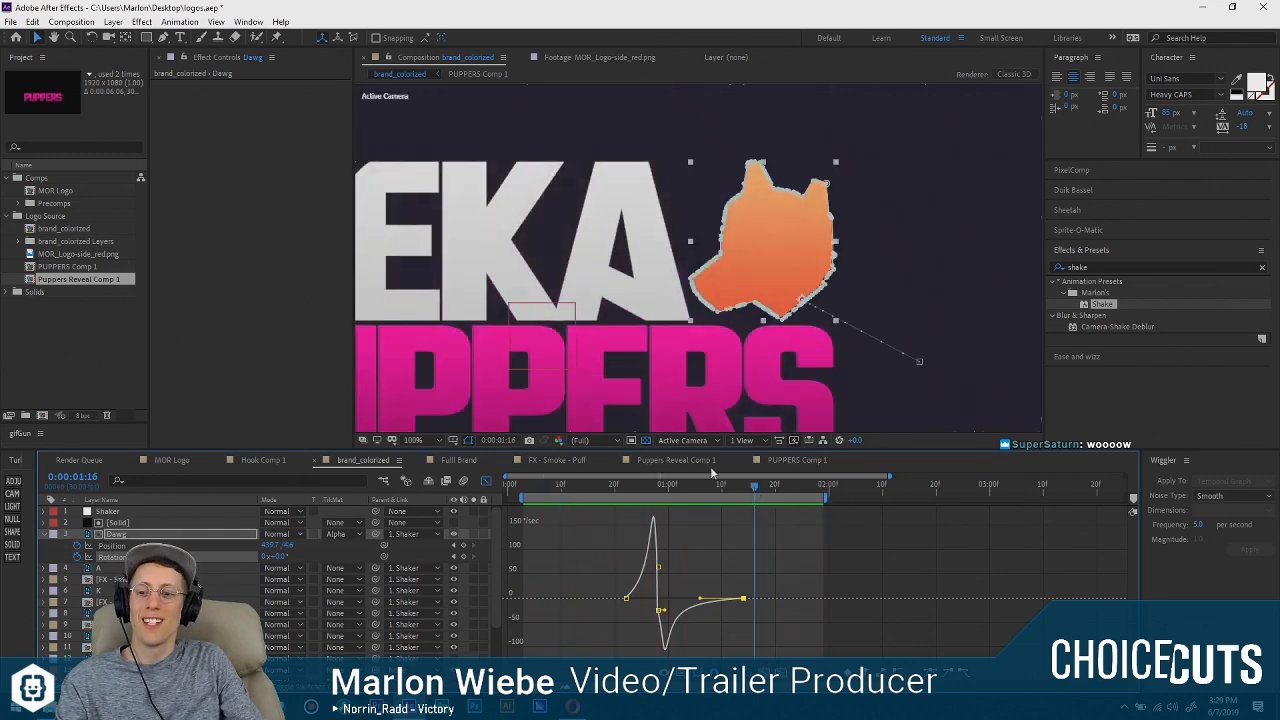
click(486, 481)
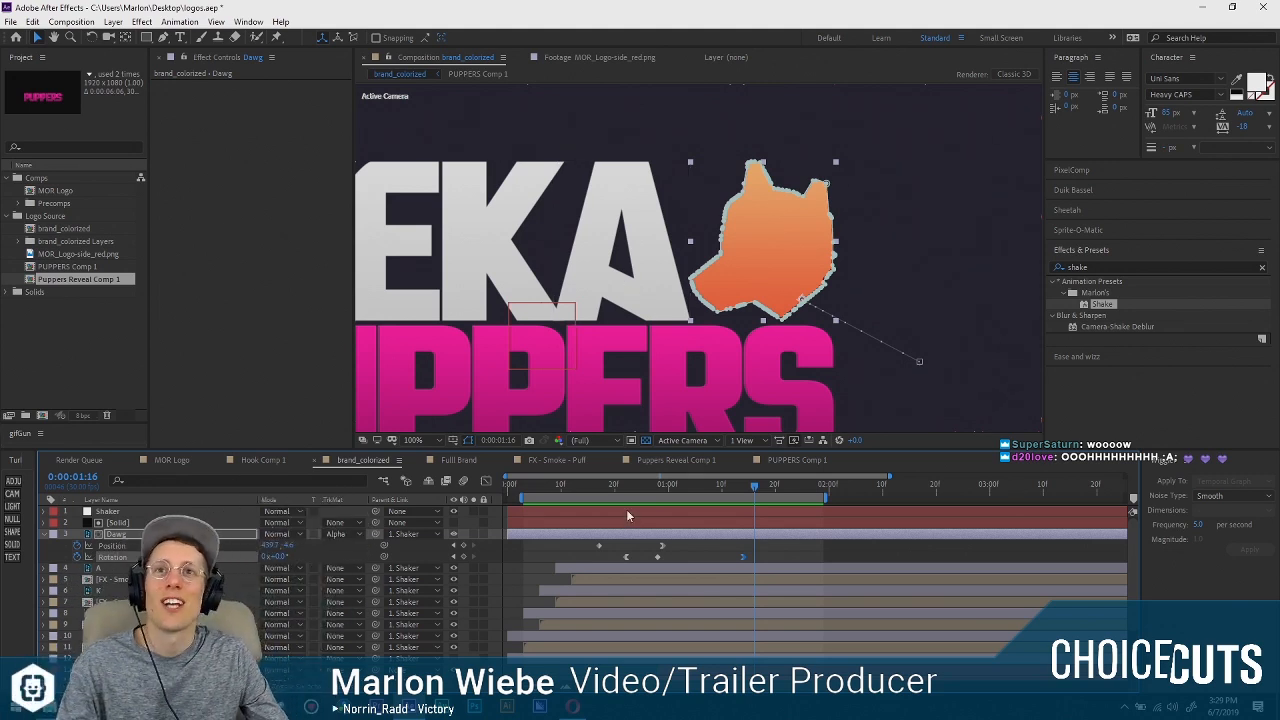
Review the logo animation from its first frame with the whole MEKA PUPPERS logo in view.
drag(680, 322, 620, 341)
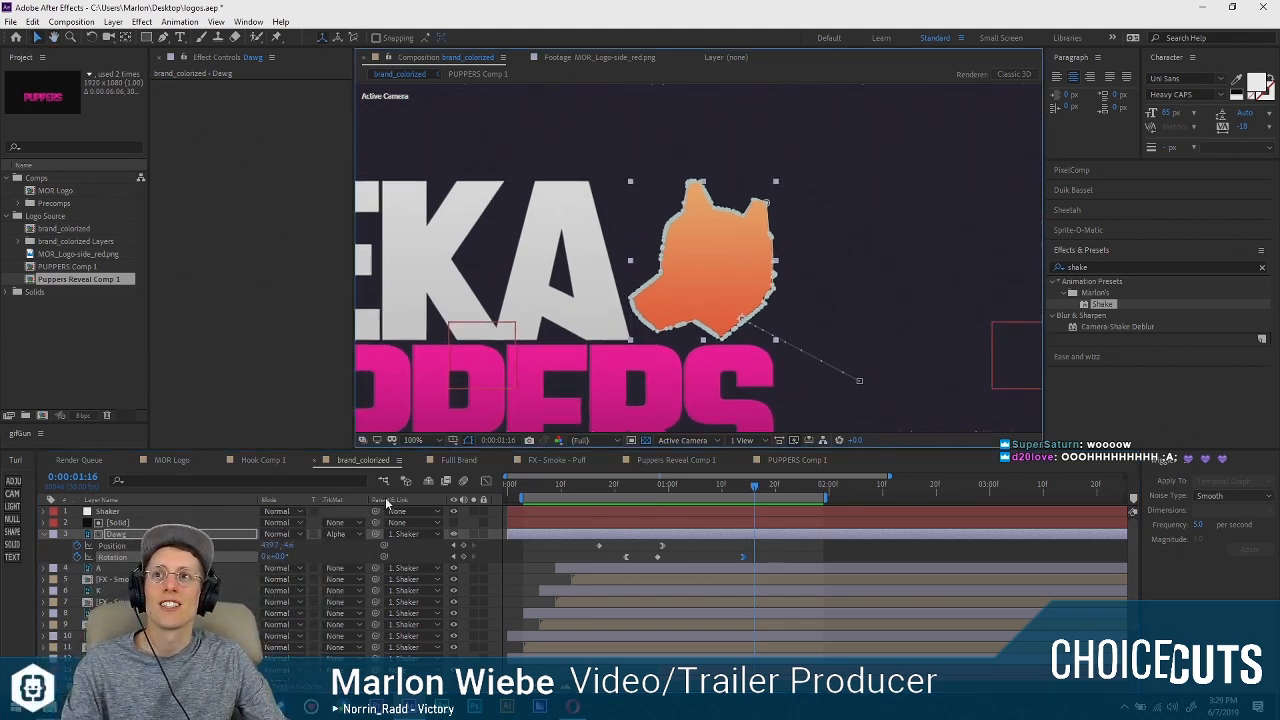
click(537, 565)
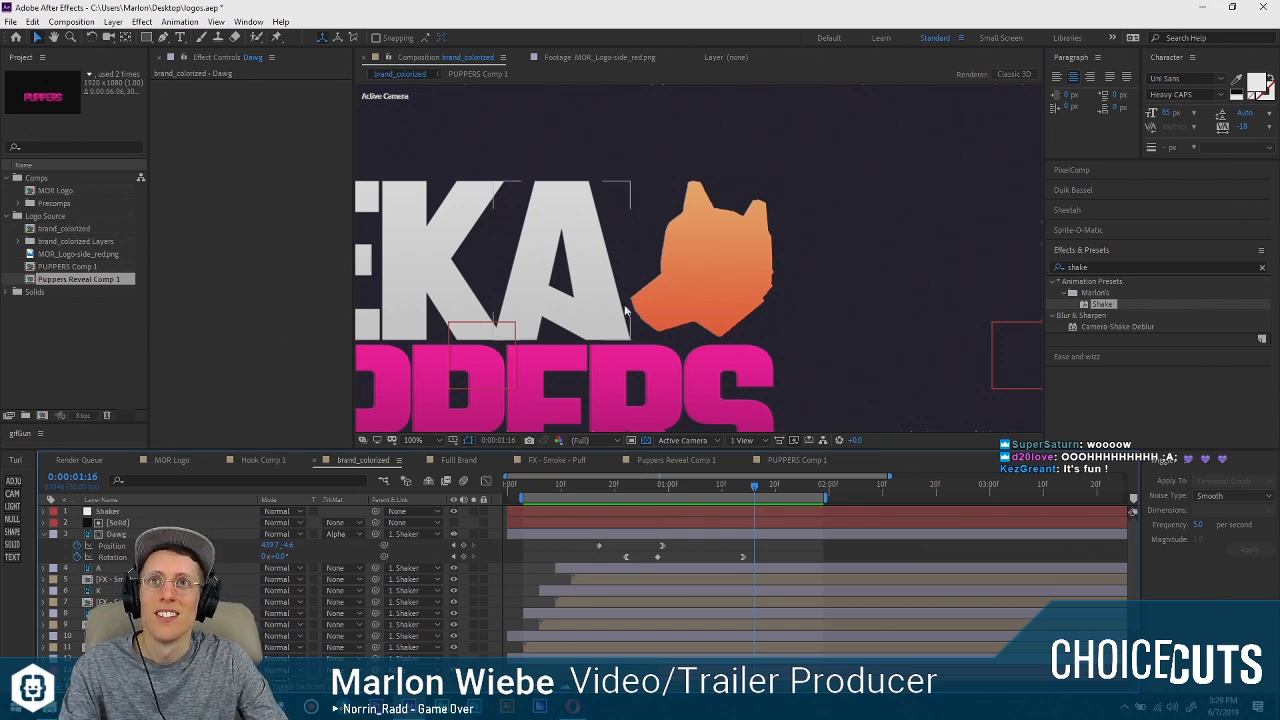
drag(625, 305, 881, 238)
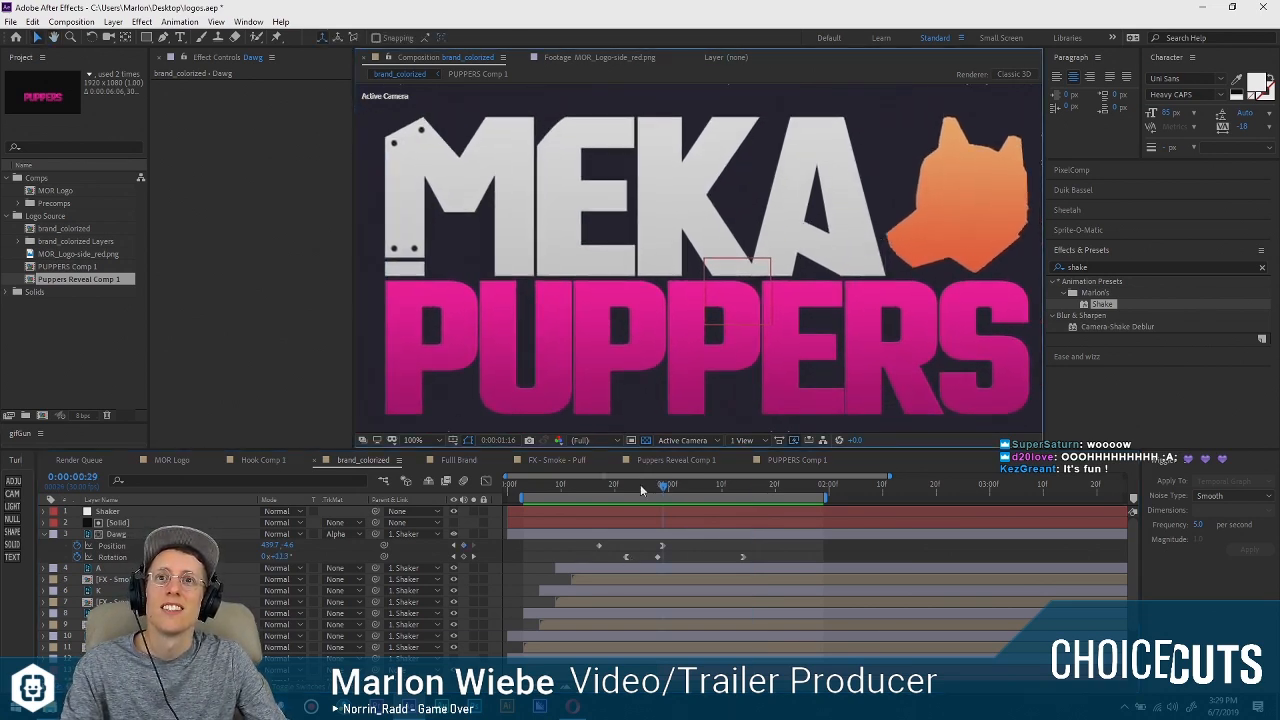
click(507, 483)
key(space)
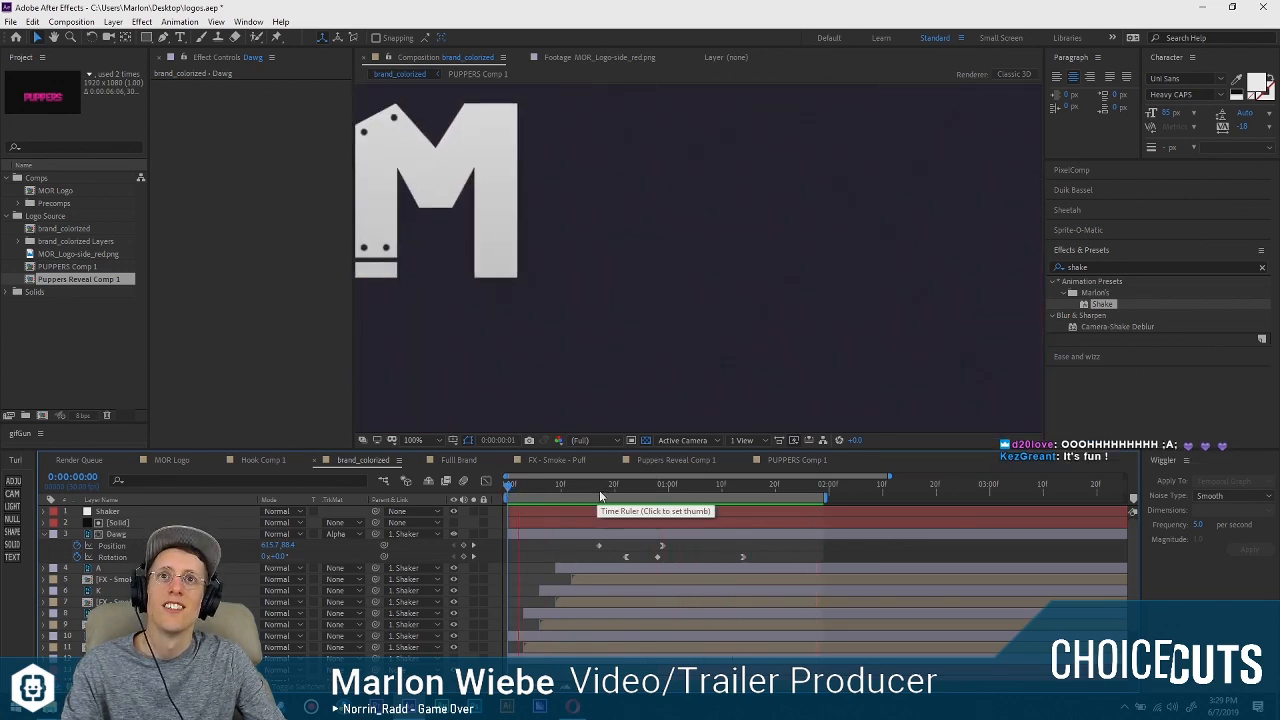
scroll(716, 230, up, 2)
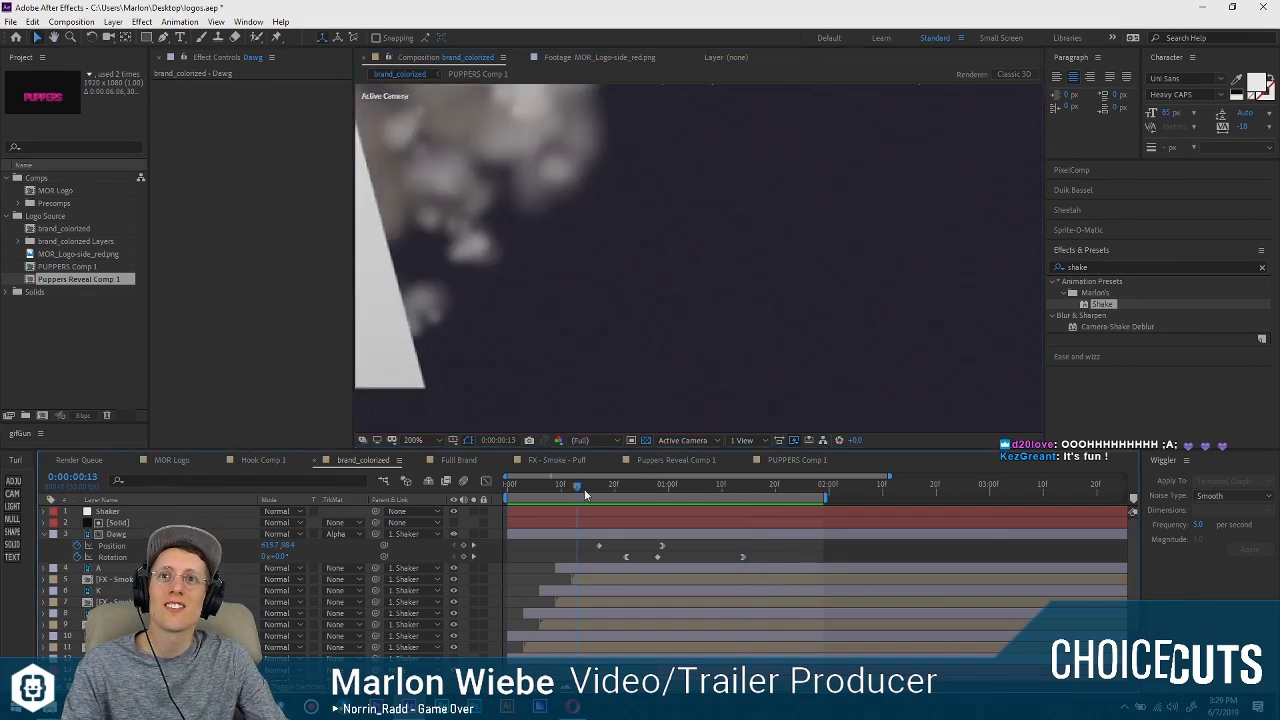
Examine the edge of the Solid matte against the dog shape at several frames of its entrance.
drag(624, 493, 738, 491)
scroll(110, 537, down, 1)
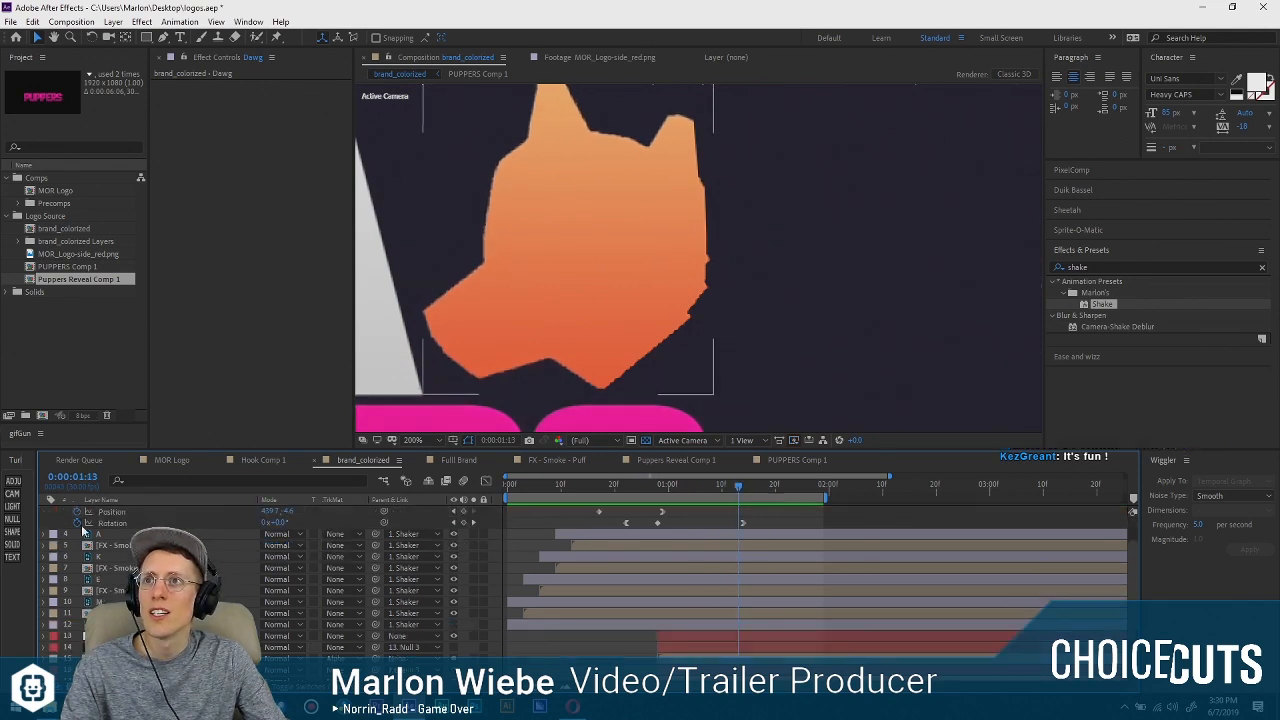
scroll(112, 537, up, 1)
click(115, 522)
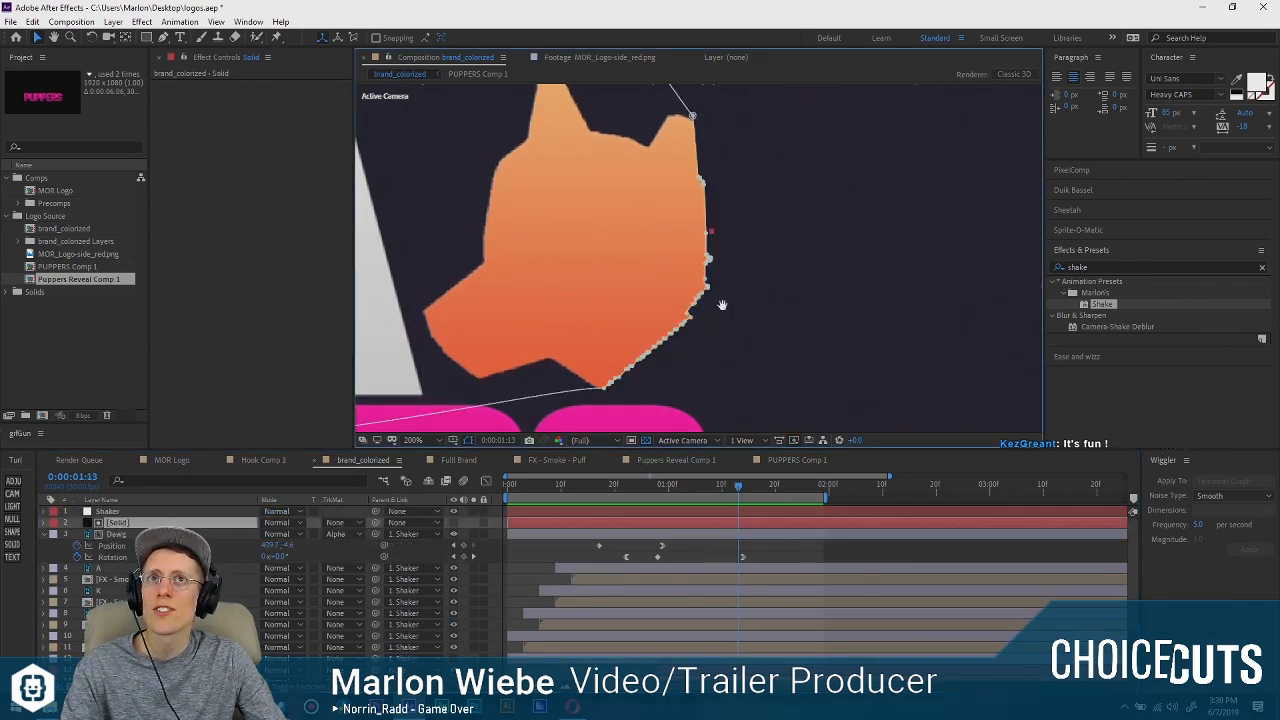
drag(719, 312, 711, 389)
drag(738, 486, 623, 482)
mouse_move(634, 480)
mouse_down()
mouse_move(652, 476)
mouse_move(638, 477)
mouse_move(643, 490)
mouse_up()
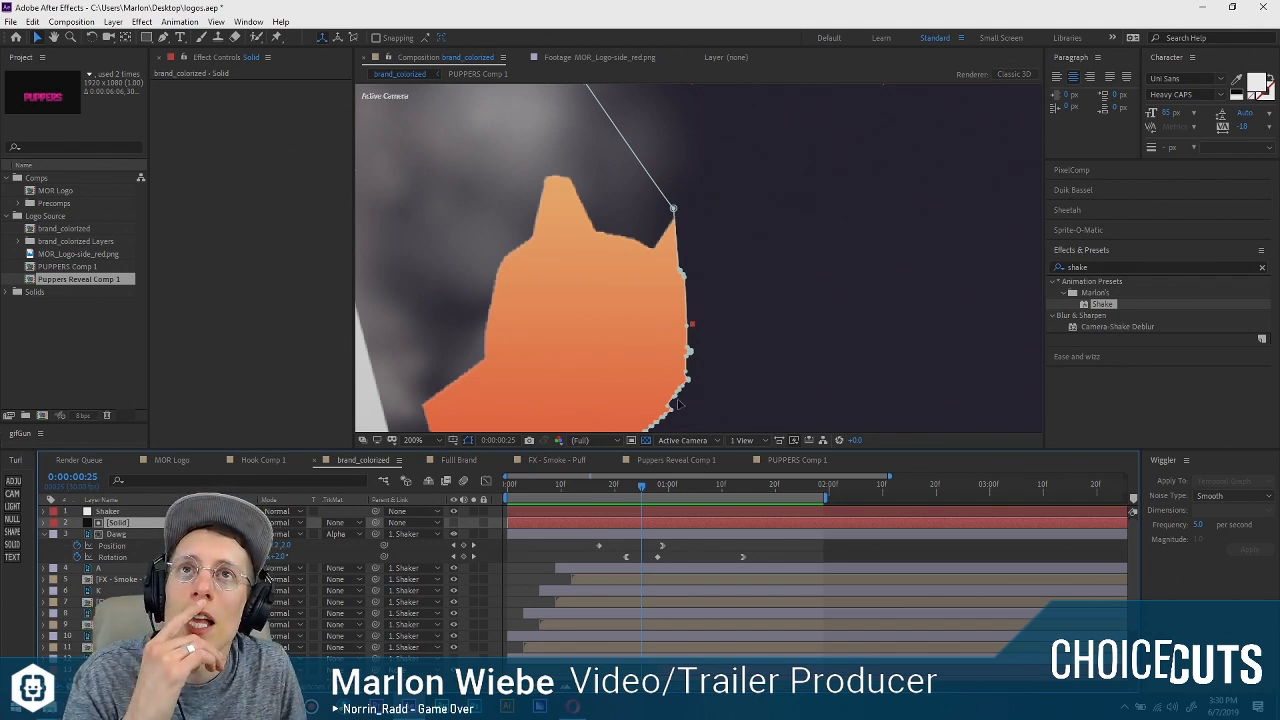
click(795, 212)
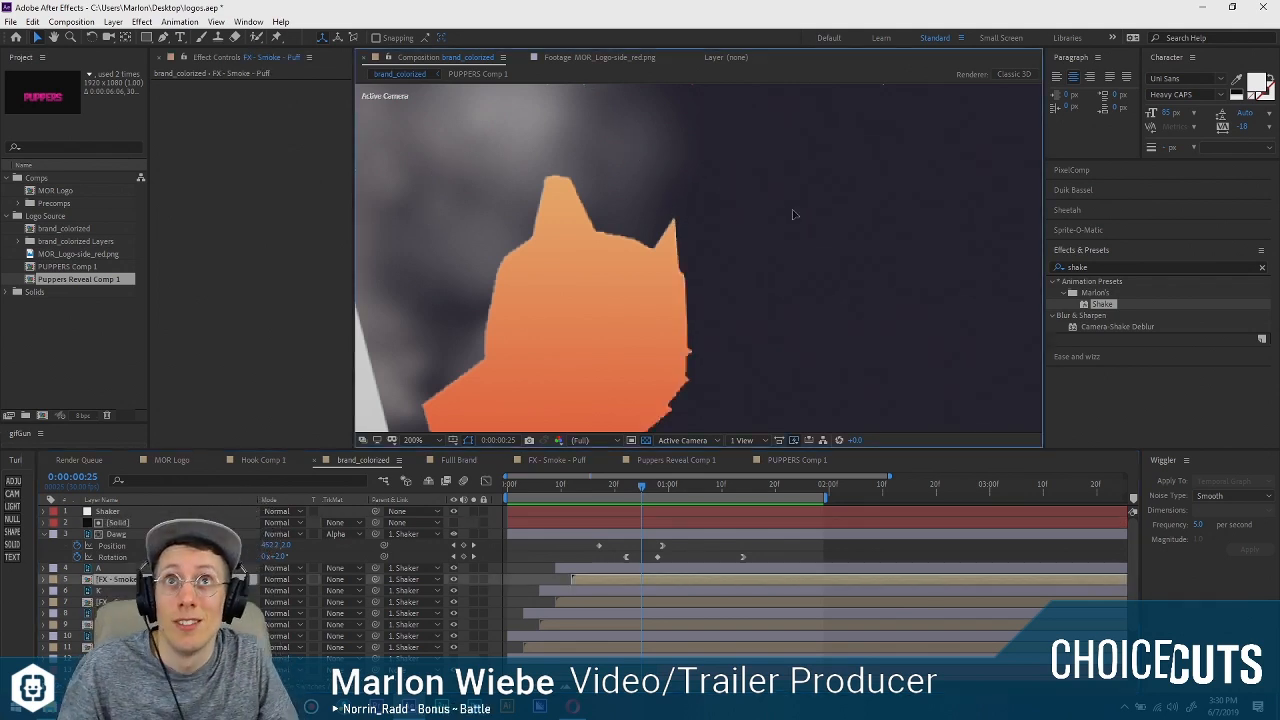
Add Mask Path keyframes to the Solid matte at 0:00:00:25 and 0:00:01:12.
click(114, 532)
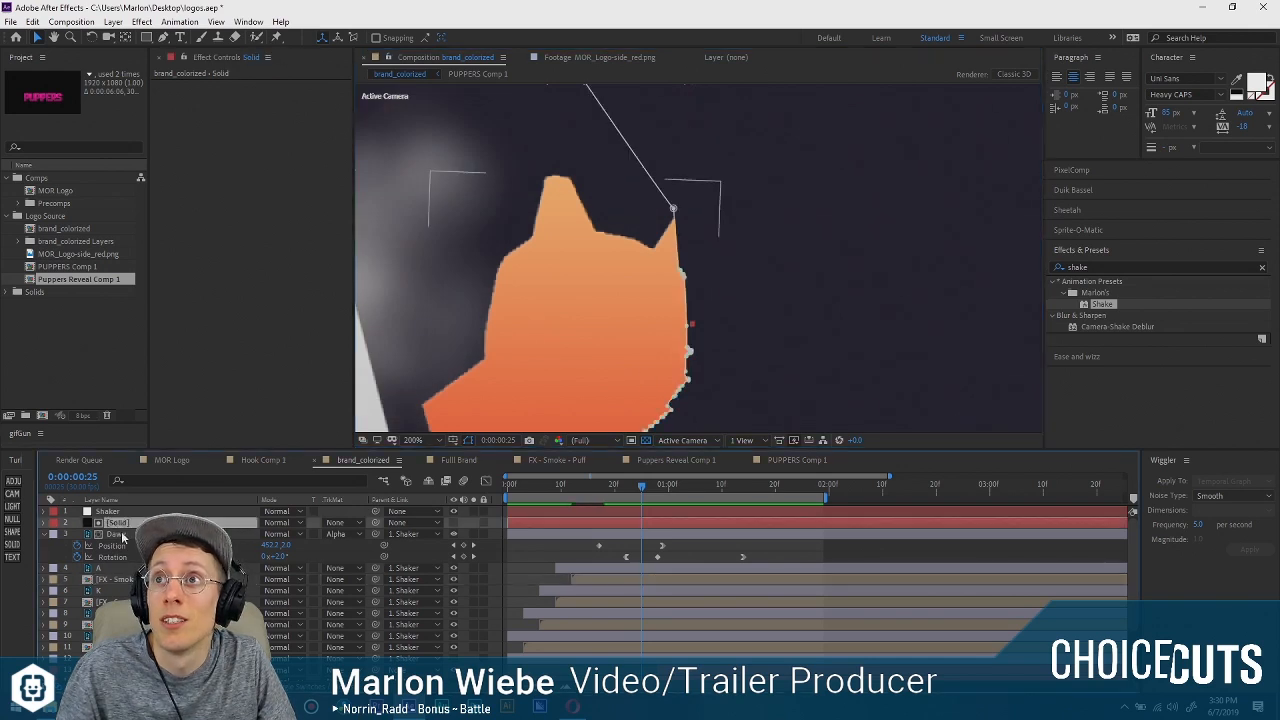
click(117, 522)
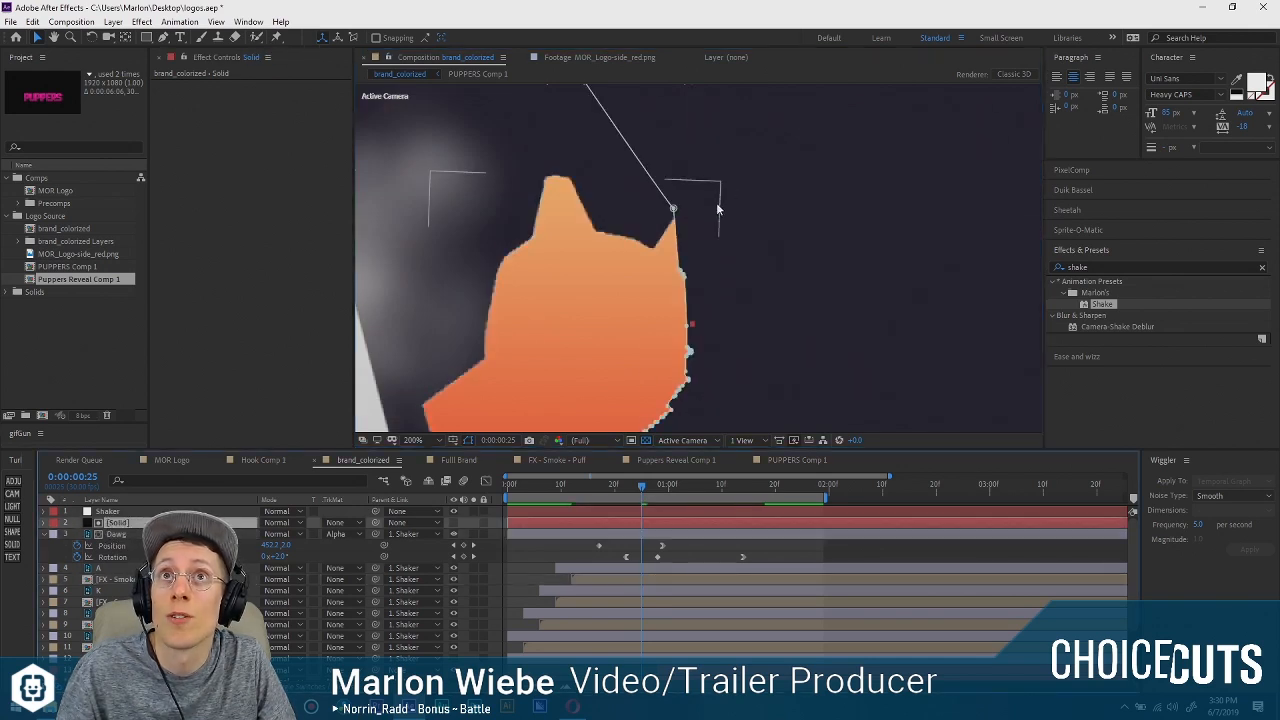
key(m)
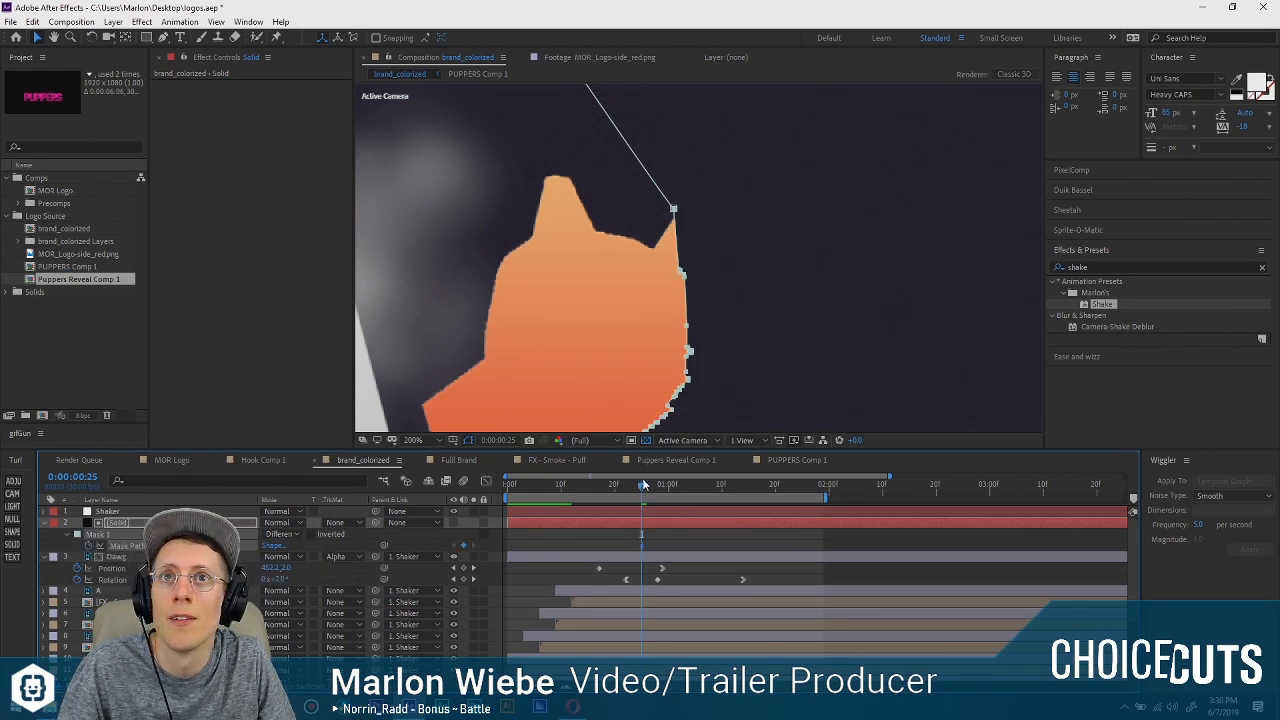
drag(643, 478, 730, 481)
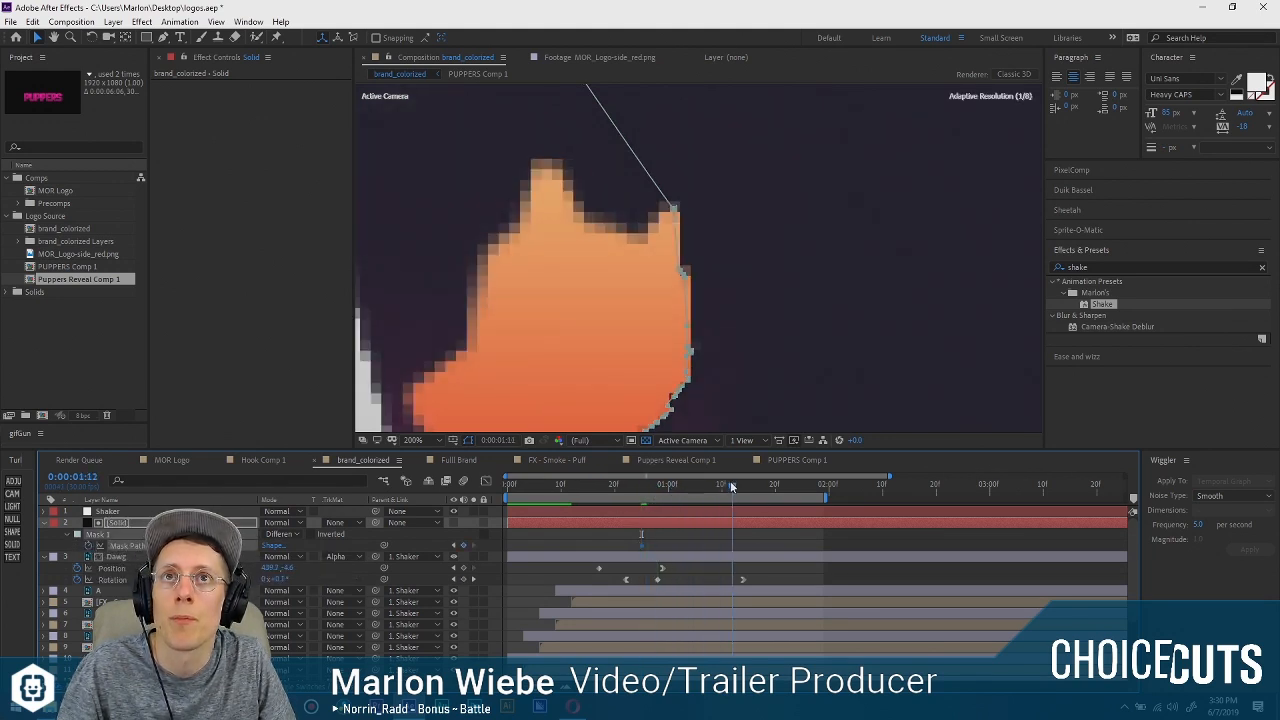
click(464, 546)
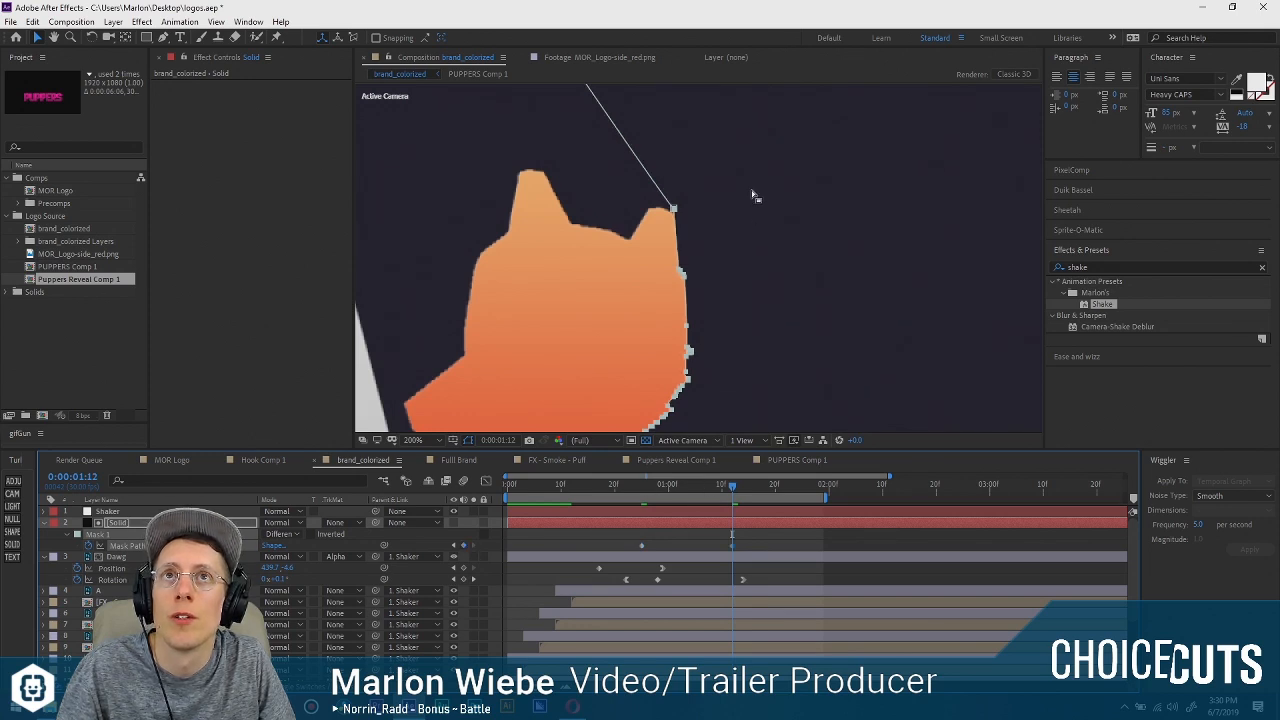
drag(753, 188, 645, 410)
drag(690, 355, 907, 357)
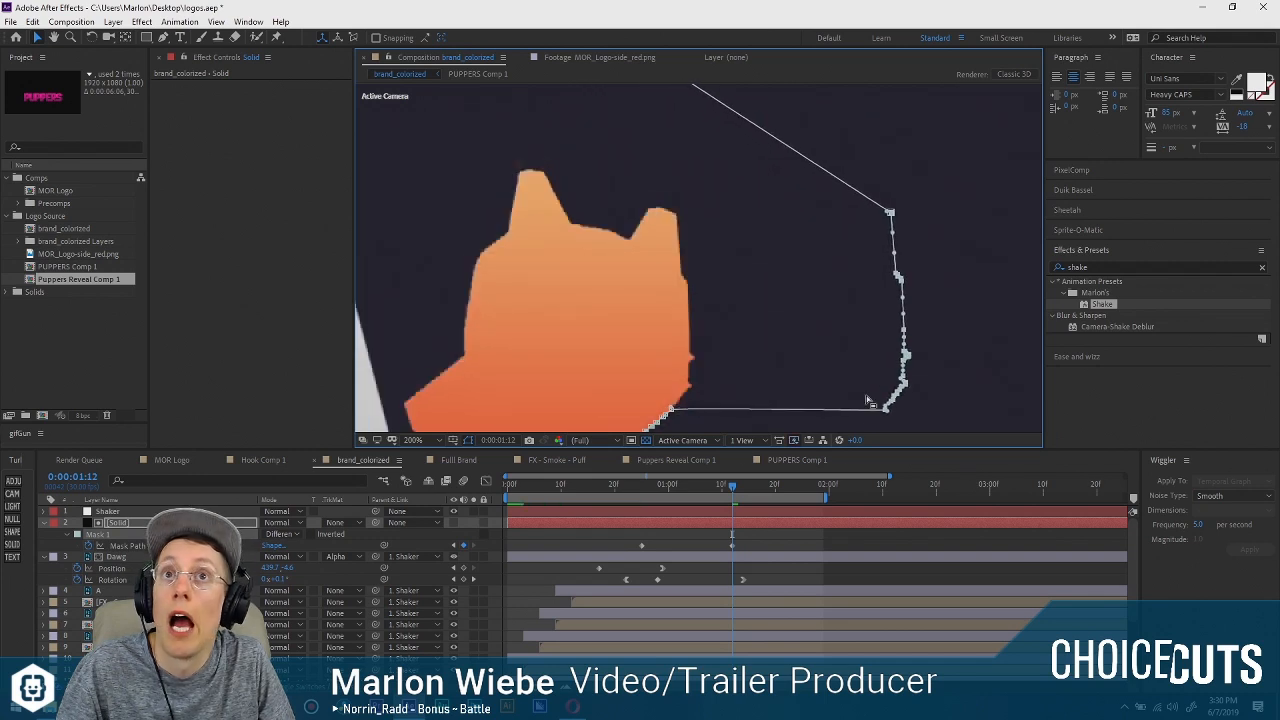
key(ctrl+z)
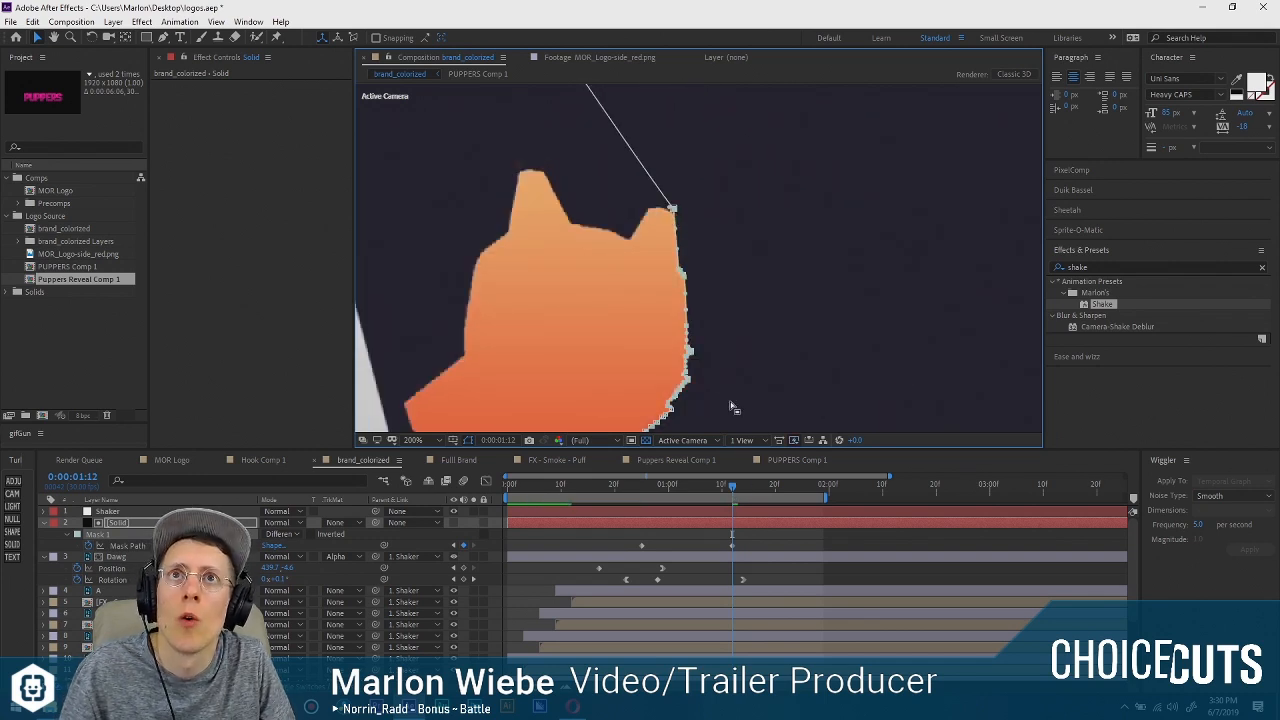
drag(816, 168, 614, 387)
drag(713, 382, 803, 381)
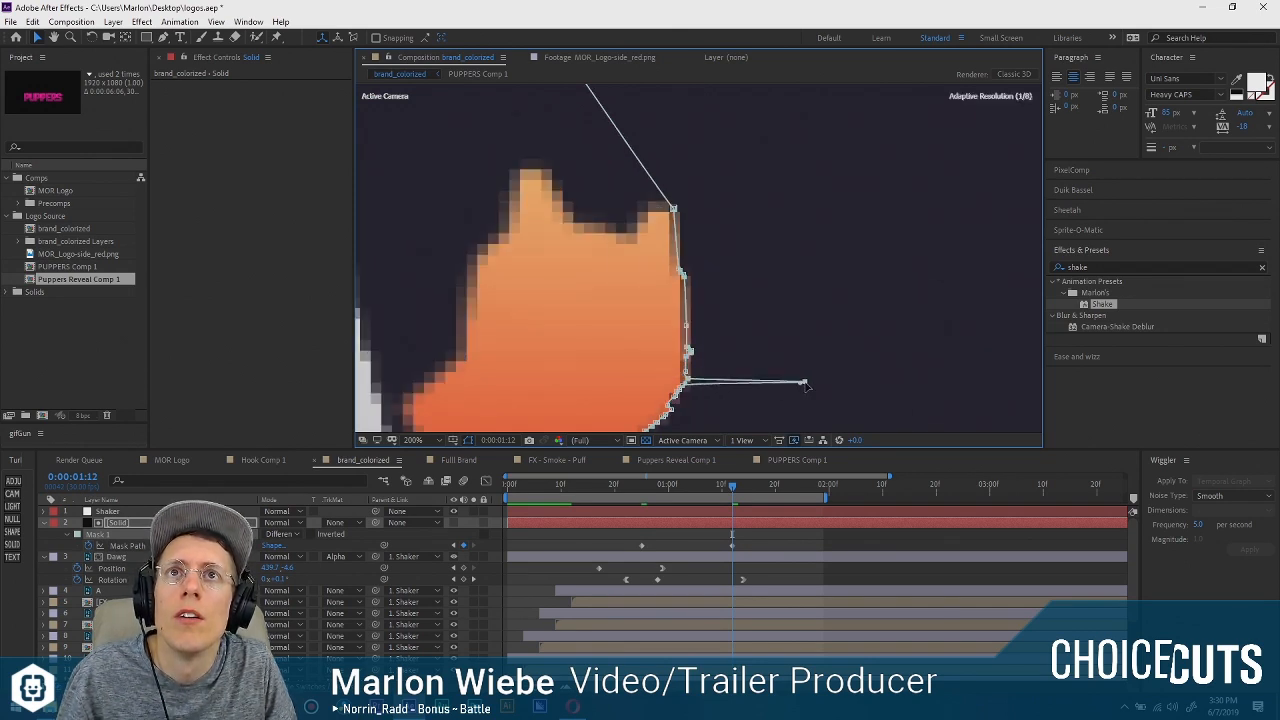
key(ctrl+z)
Move the matte mask's upper right-edge points outward past the dog, and retime its two keyframes to about 0:00:00:26 and 0:00:00:29.
drag(863, 178, 615, 381)
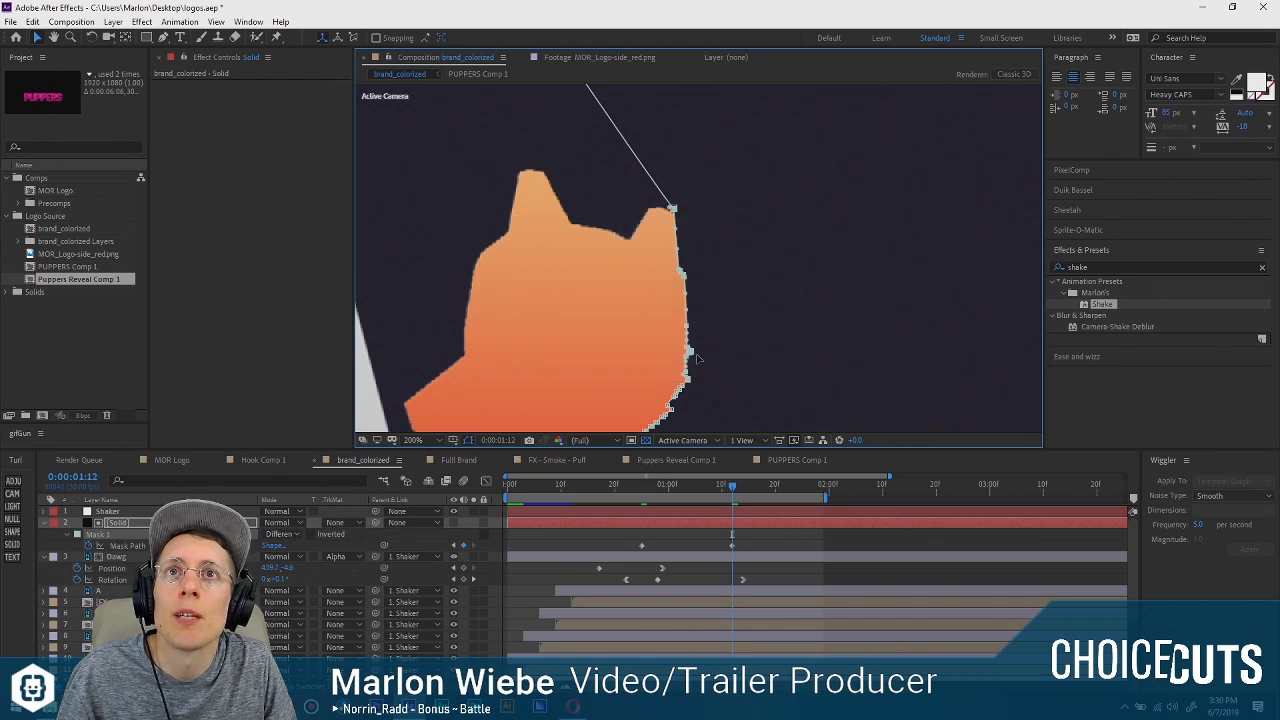
drag(697, 353, 852, 357)
drag(731, 486, 578, 484)
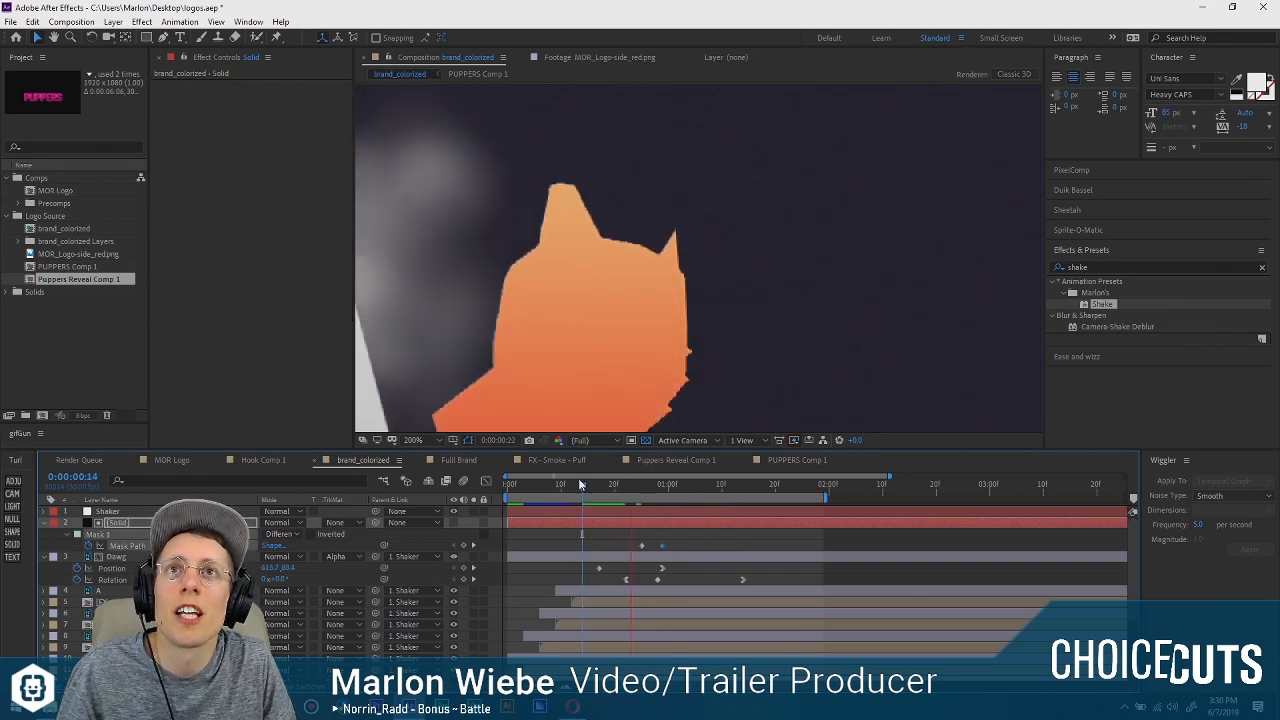
key(space)
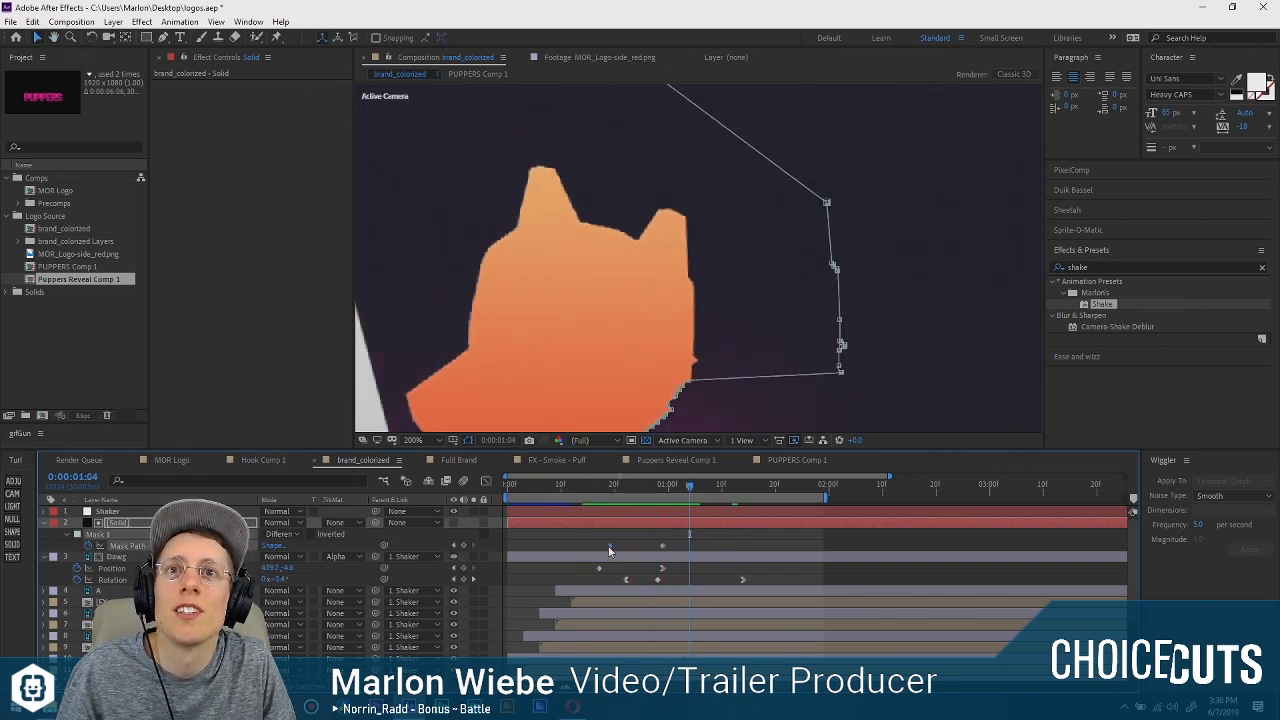
click(564, 484)
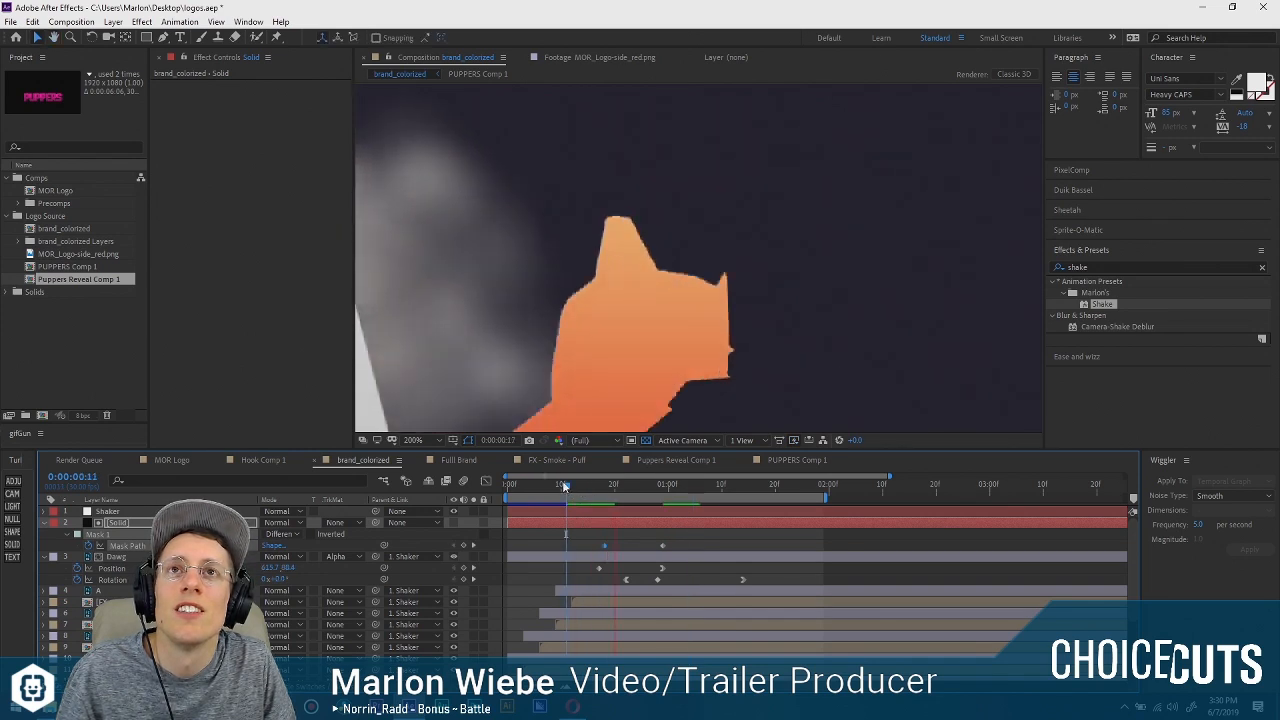
key(space)
drag(608, 541, 643, 548)
drag(643, 490, 662, 491)
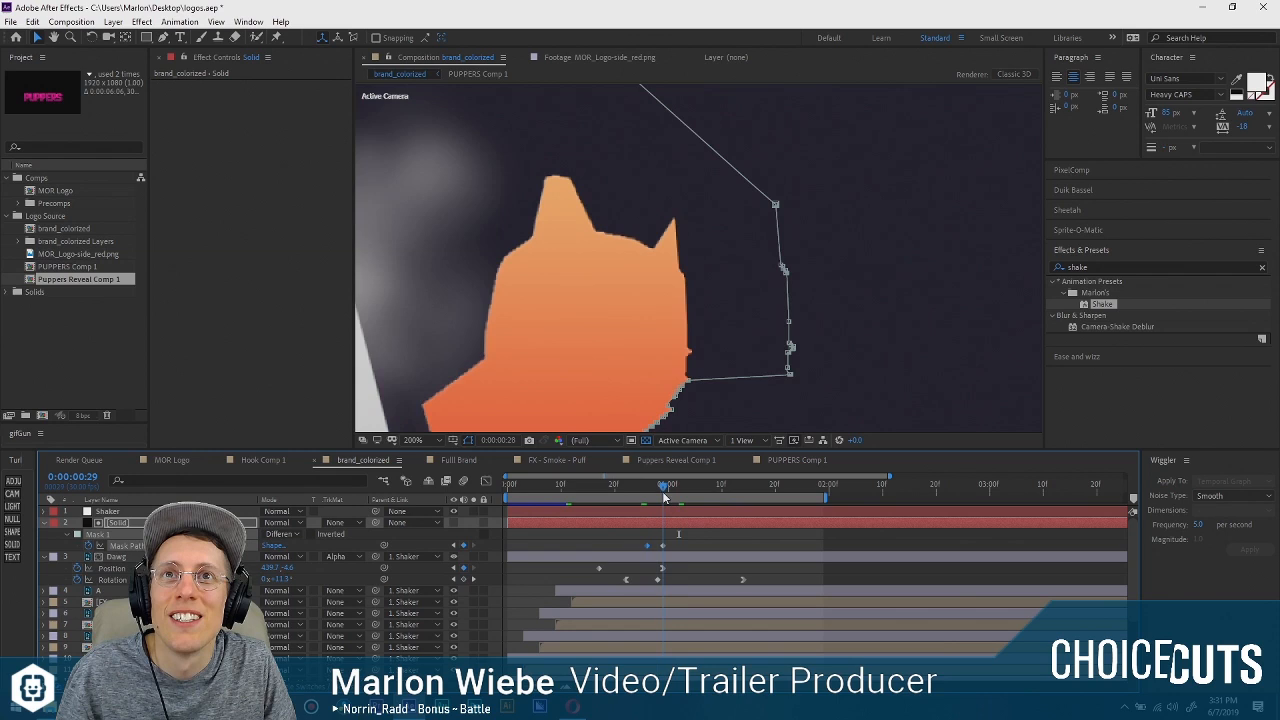
Delay Dawg's rotation peak keyframe to 0:00:01:01 and its first rotation keyframe to about 0:00:00:25.
click(662, 580)
key(Delete)
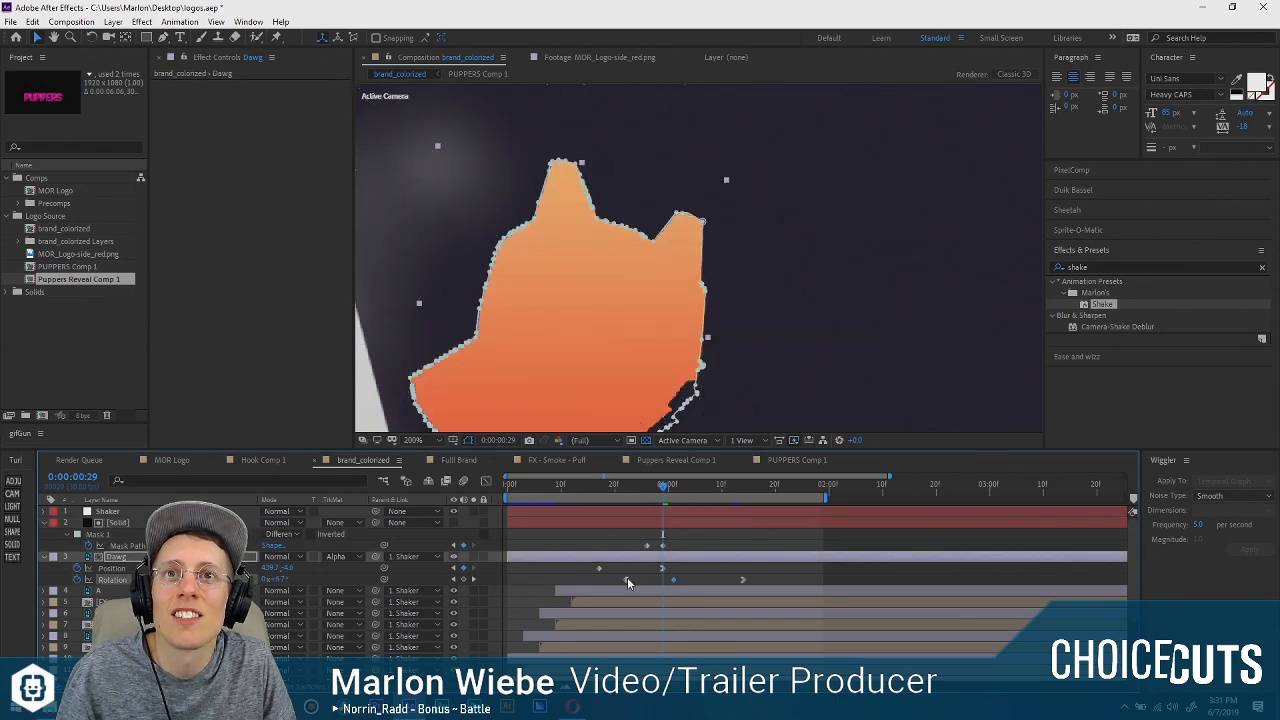
drag(627, 579, 643, 580)
drag(623, 488, 673, 490)
Try the matte's Mask Path keyframes at about 0:00:00:28 and 0:00:01:00, previewing the dog's entrance.
click(640, 546)
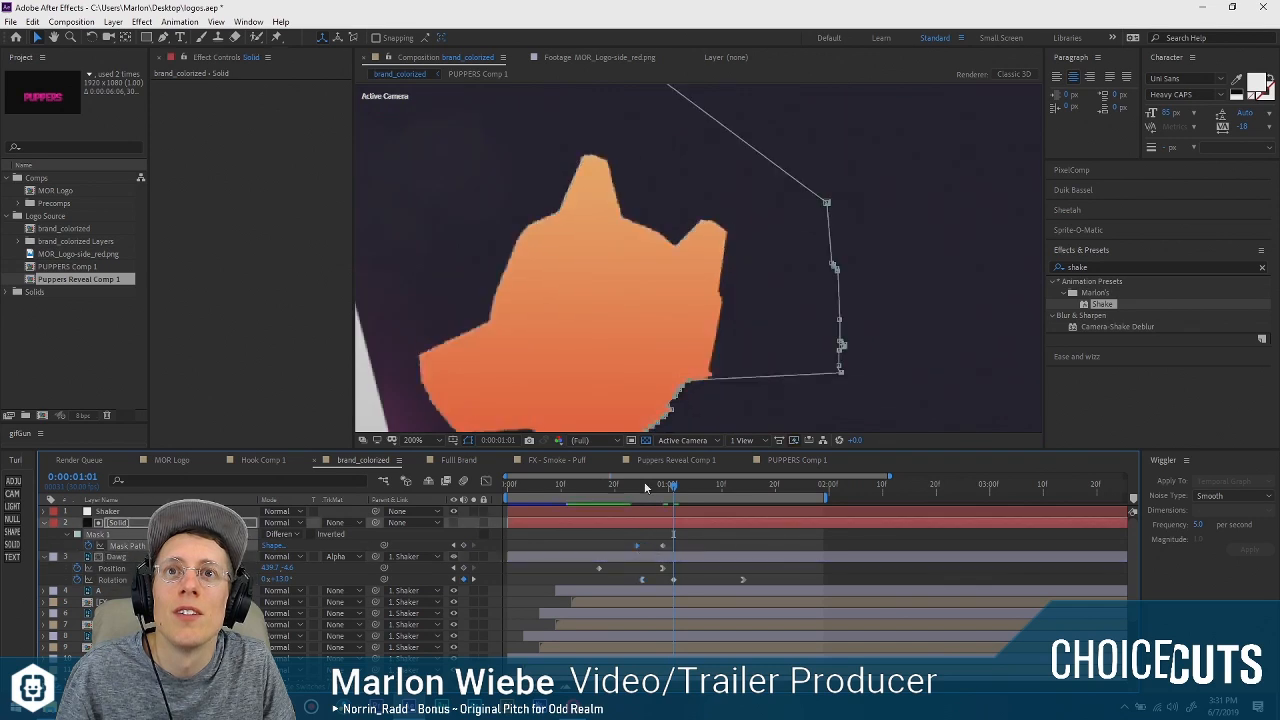
click(584, 483)
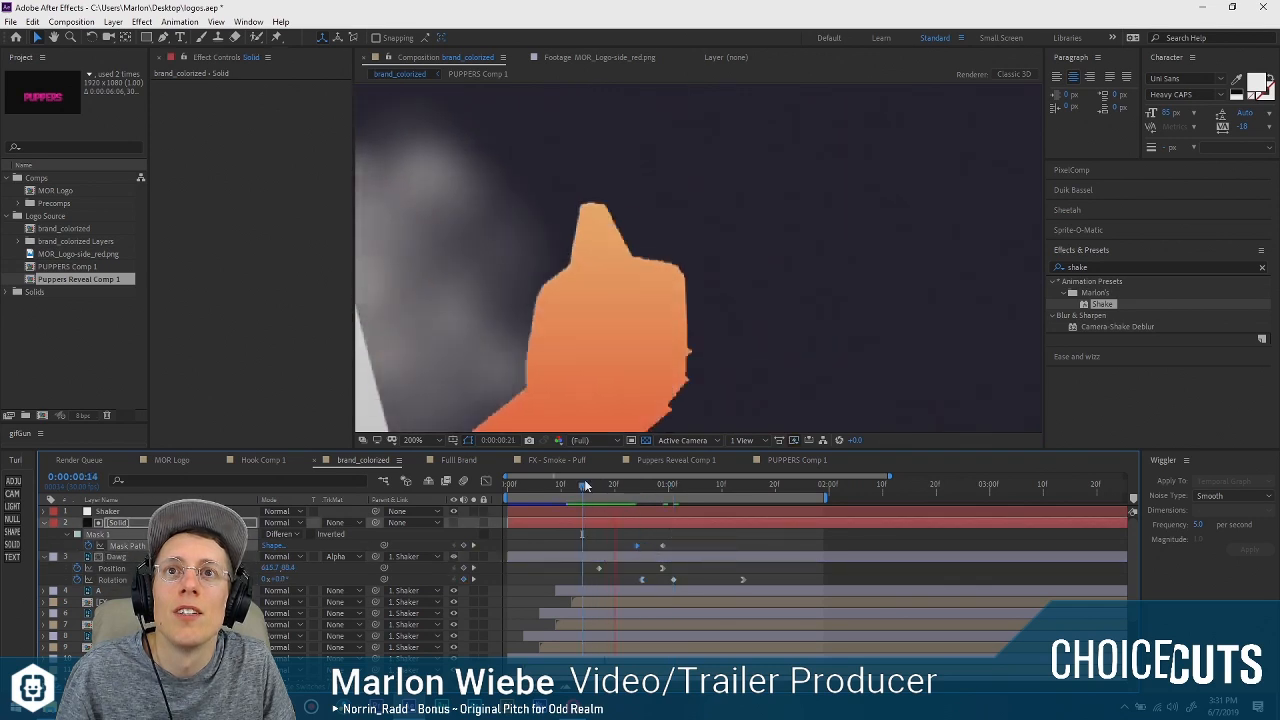
key(space)
click(671, 547)
mouse_move(664, 546)
mouse_down()
mouse_move(695, 546)
mouse_move(669, 546)
mouse_up()
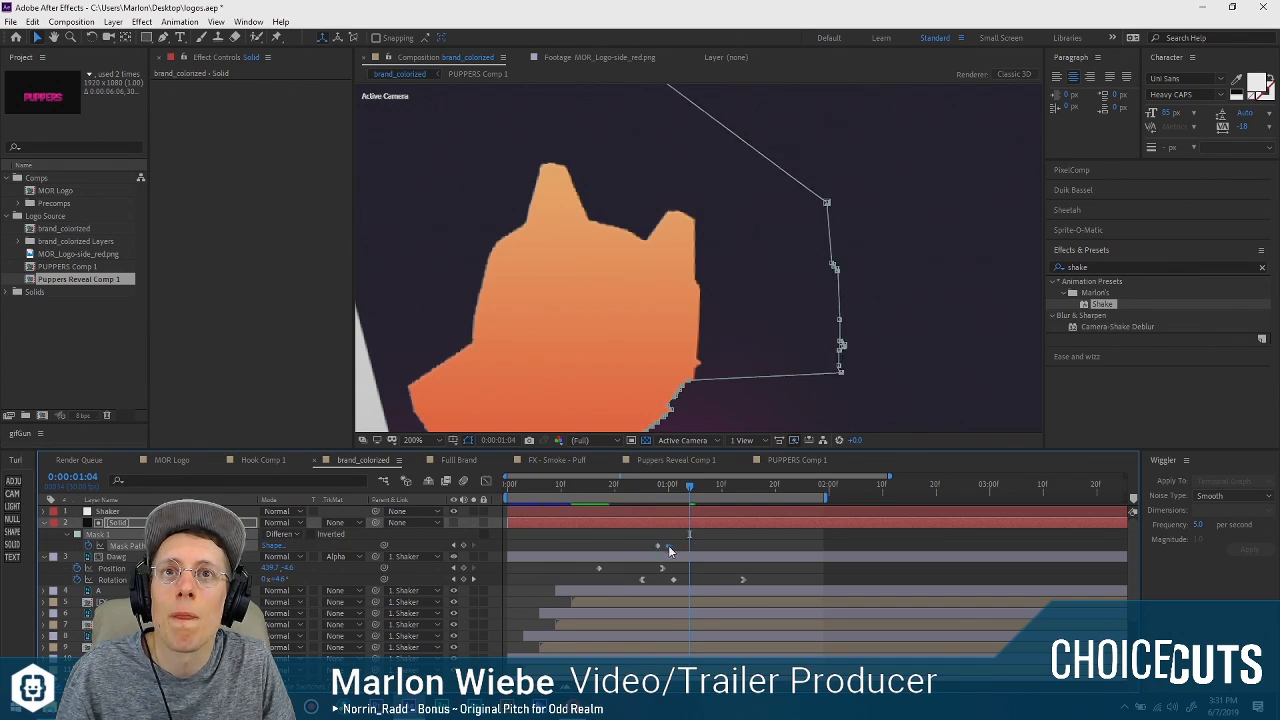
click(597, 483)
key(space)
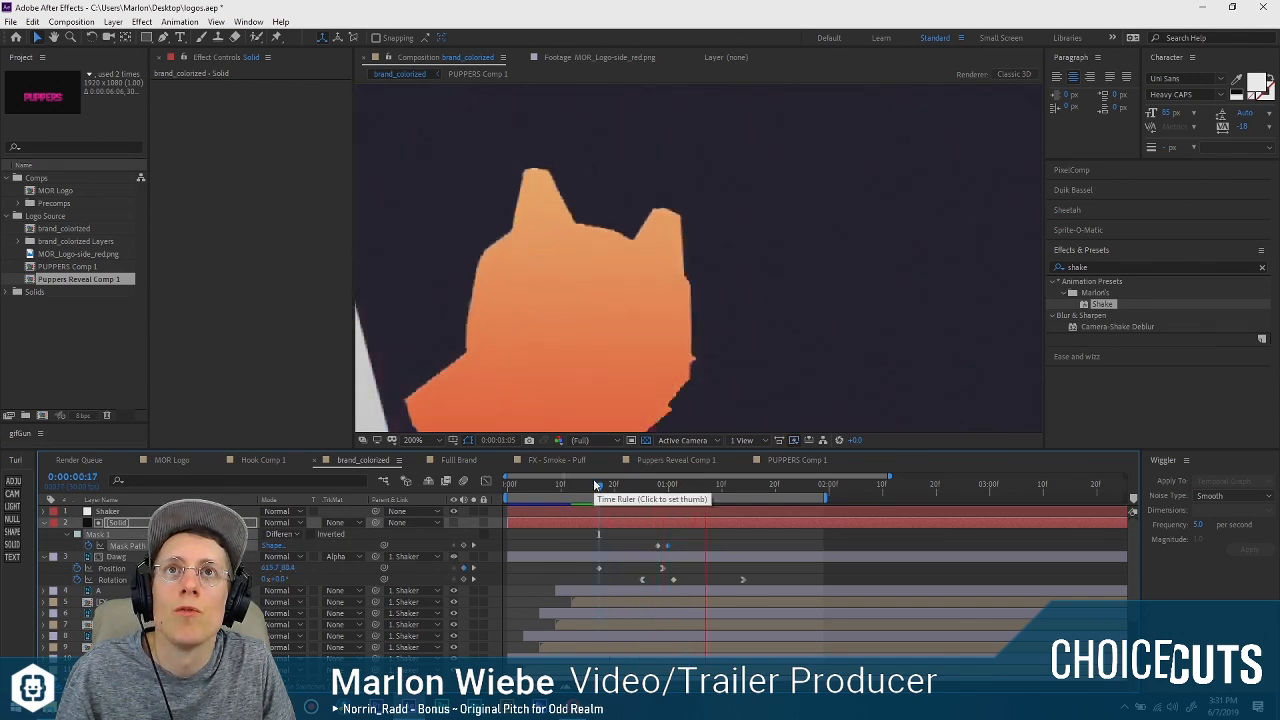
drag(650, 487, 650, 489)
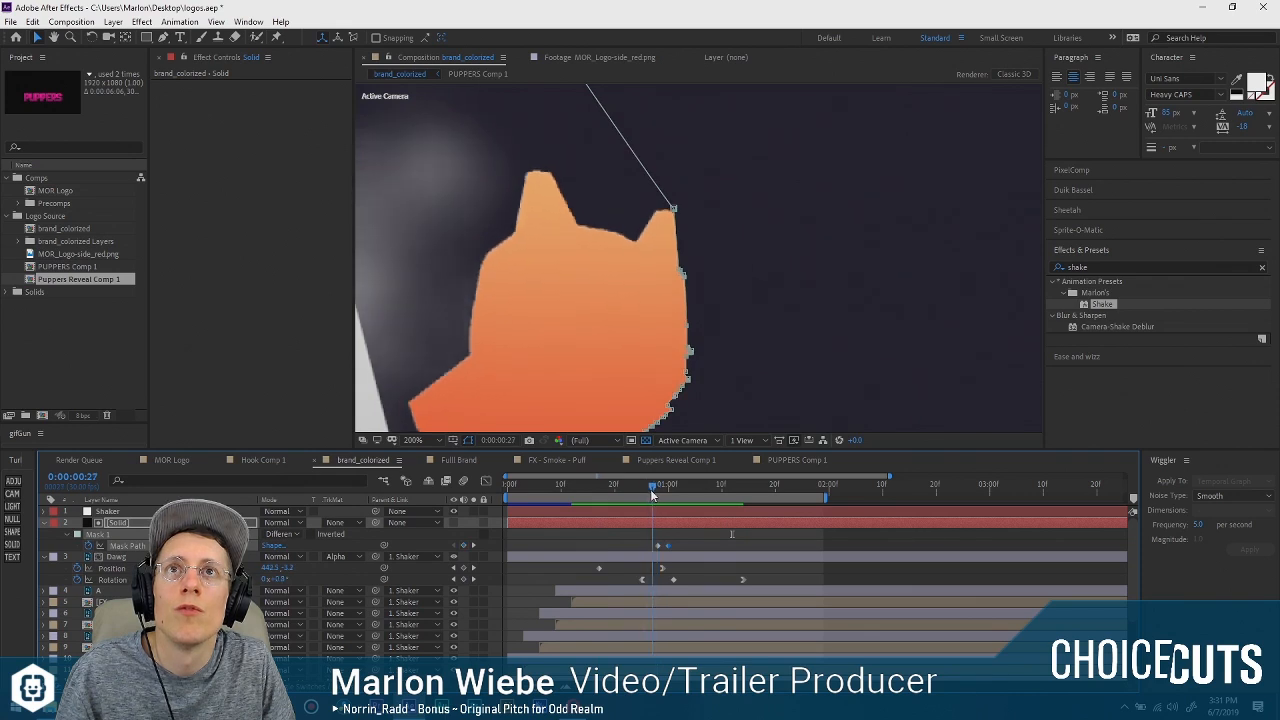
Set the matte's Mask Path keyframes to about 0:00:00:26 and 0:00:01:00, and preview the animation from its first frame.
drag(673, 545, 652, 544)
click(671, 543)
drag(652, 488, 547, 486)
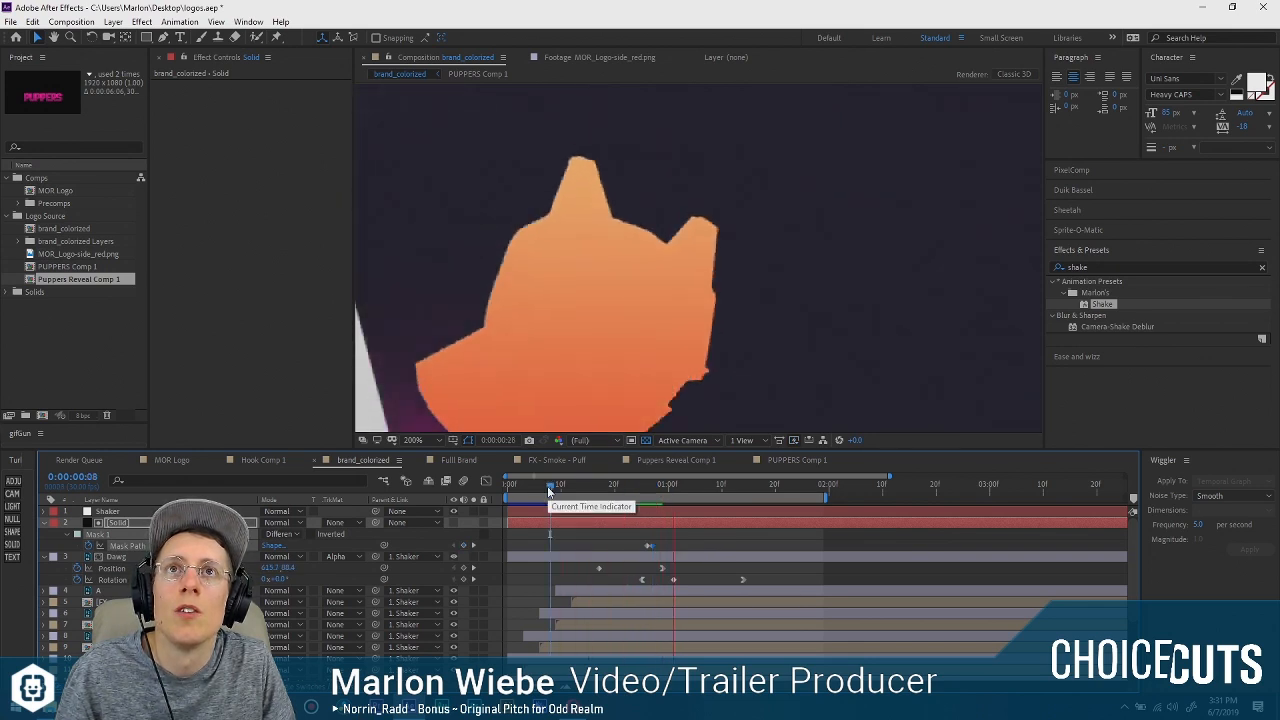
key(space)
click(641, 546)
drag(653, 547, 671, 550)
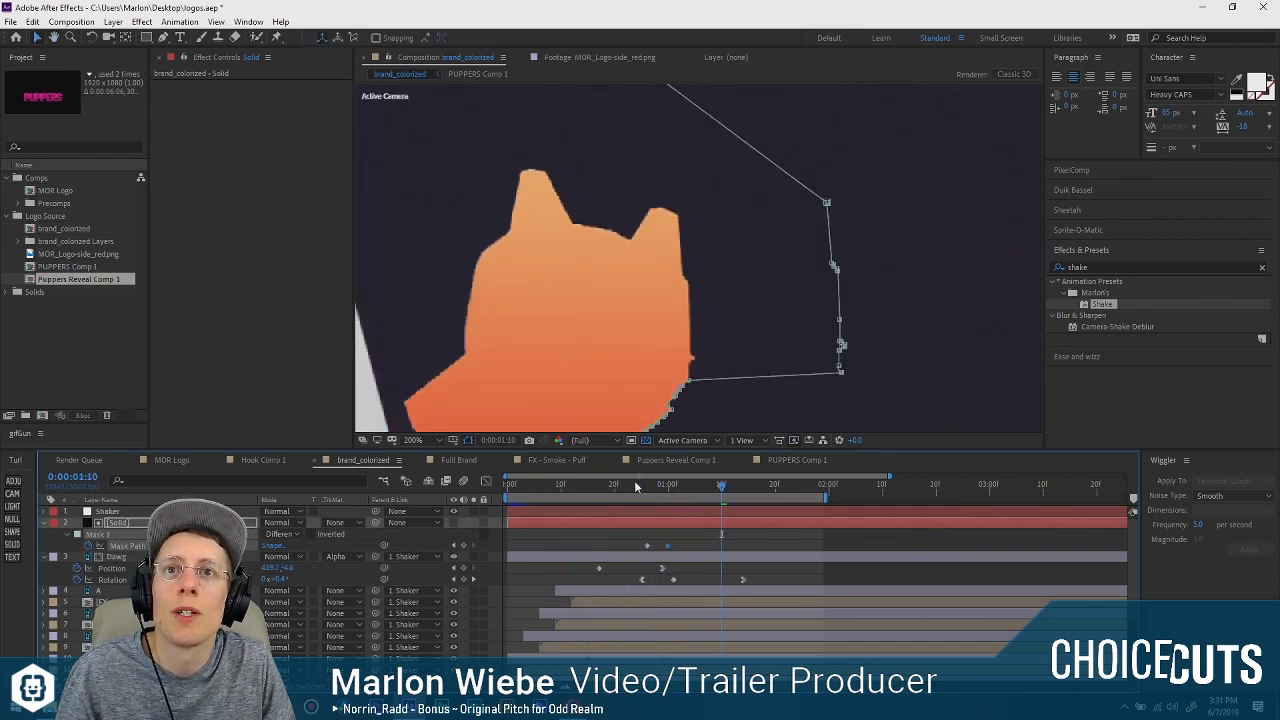
drag(635, 485, 615, 485)
key(space)
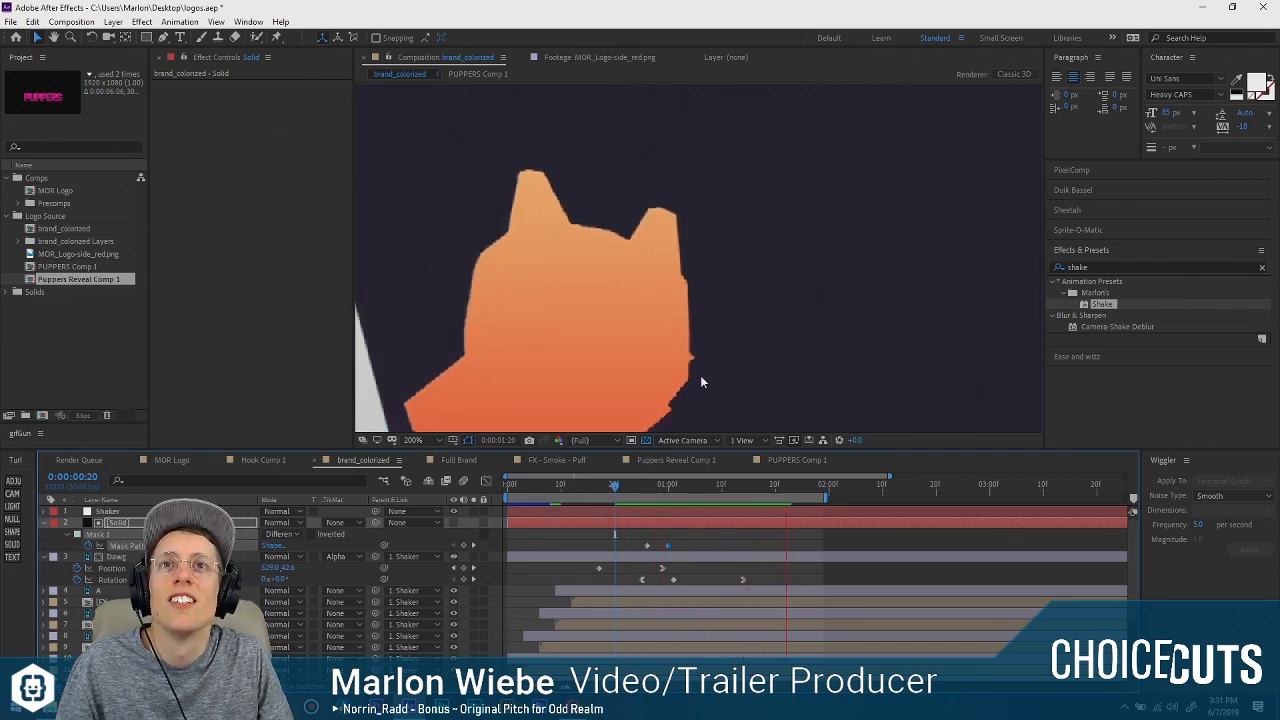
key(space)
drag(598, 488, 490, 488)
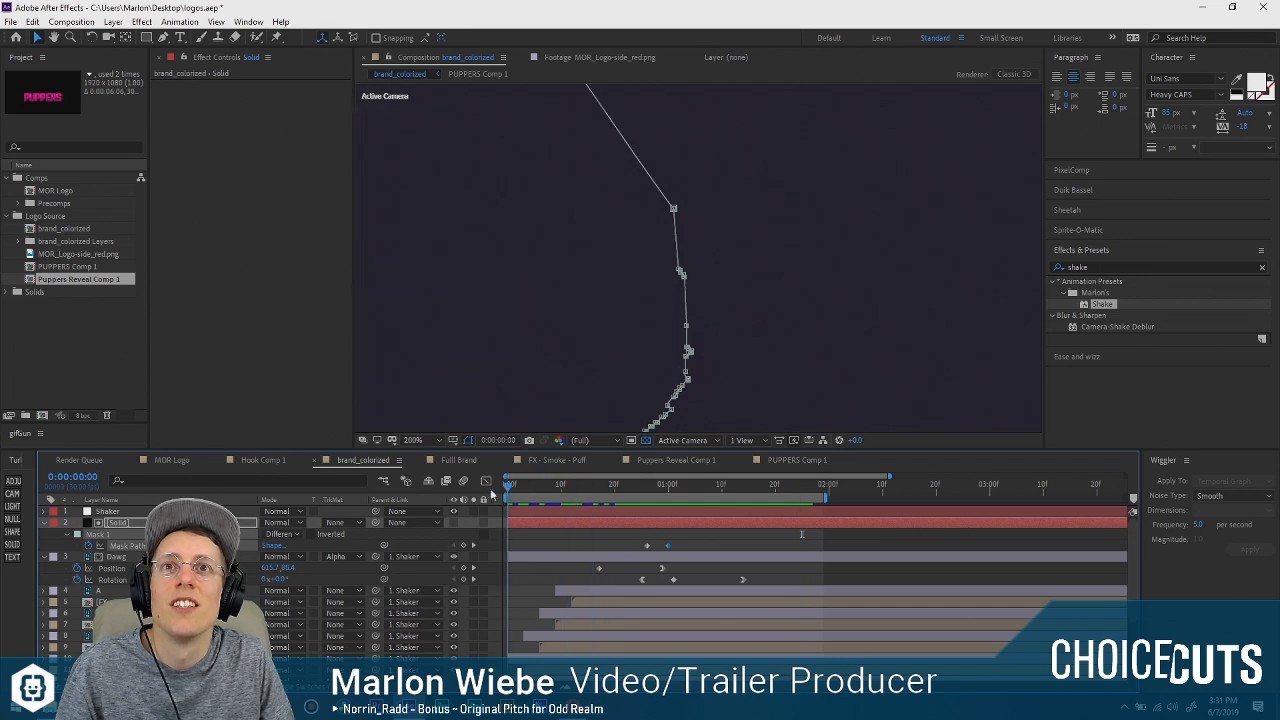
key(space)
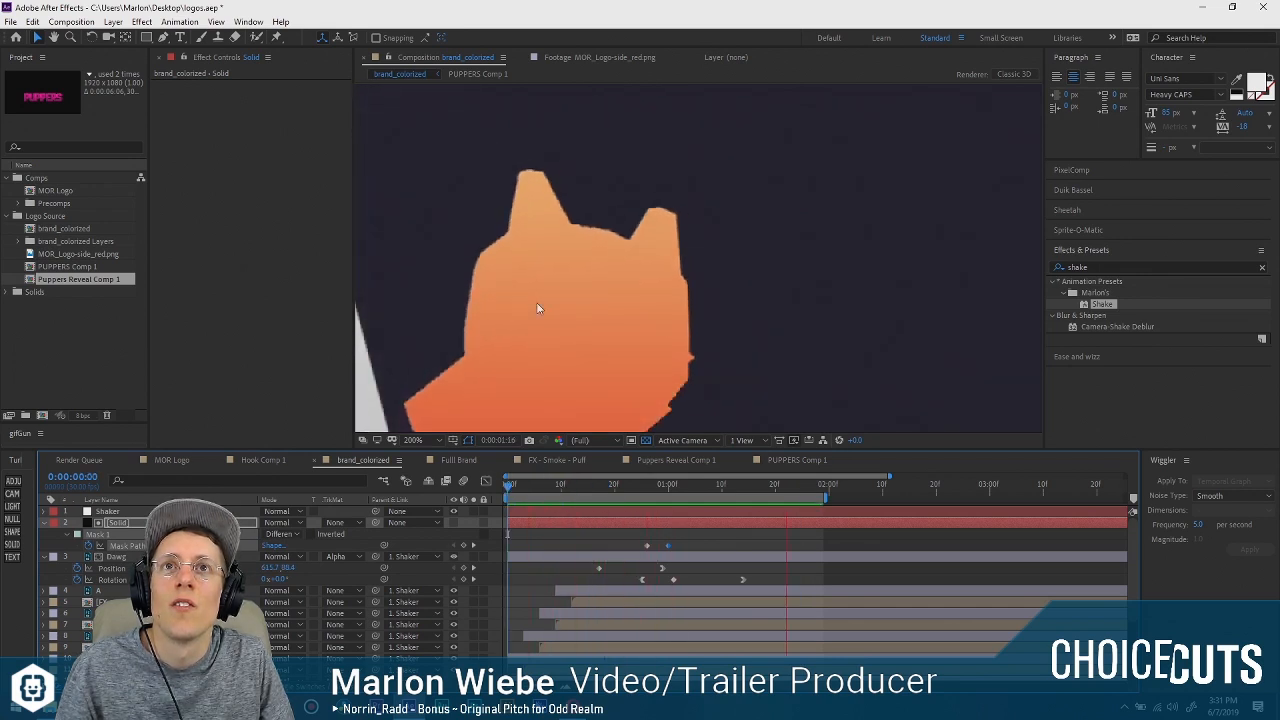
key(space)
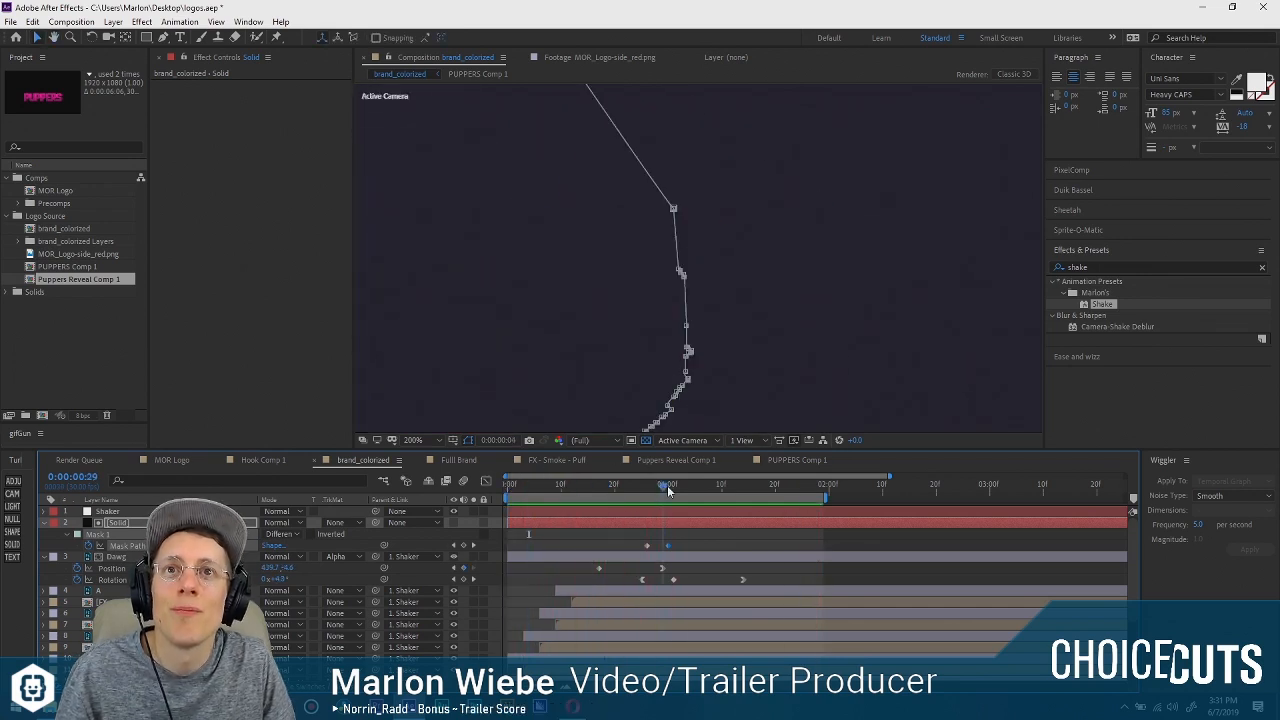
Try moving the matte mask's lower right-edge points outward as well at 0:00:01:00, and preview the result.
click(667, 485)
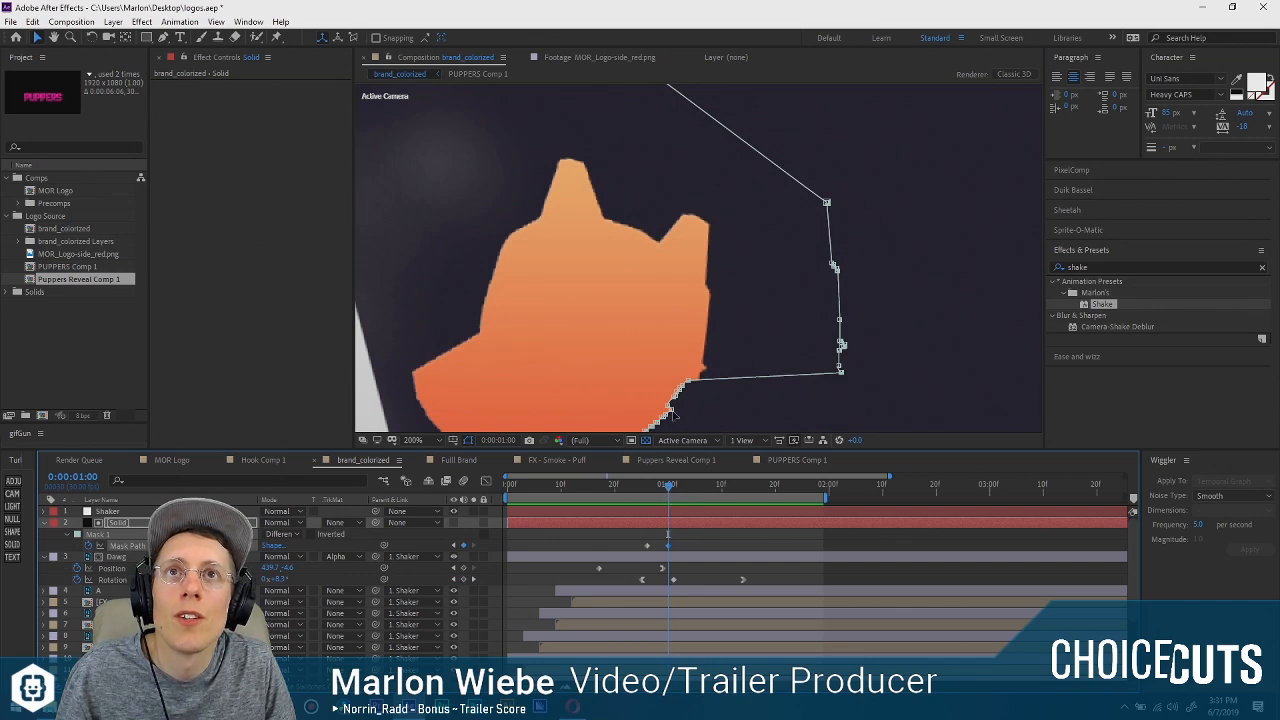
drag(727, 411, 822, 410)
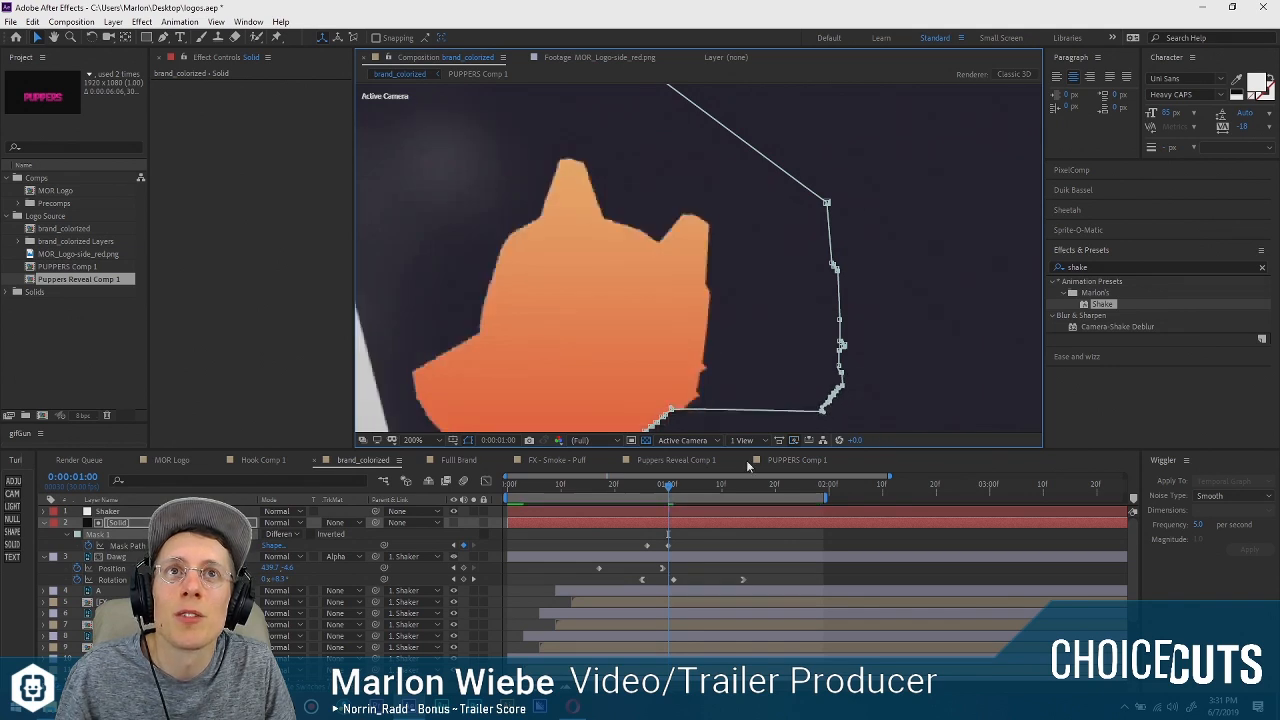
drag(670, 485, 608, 484)
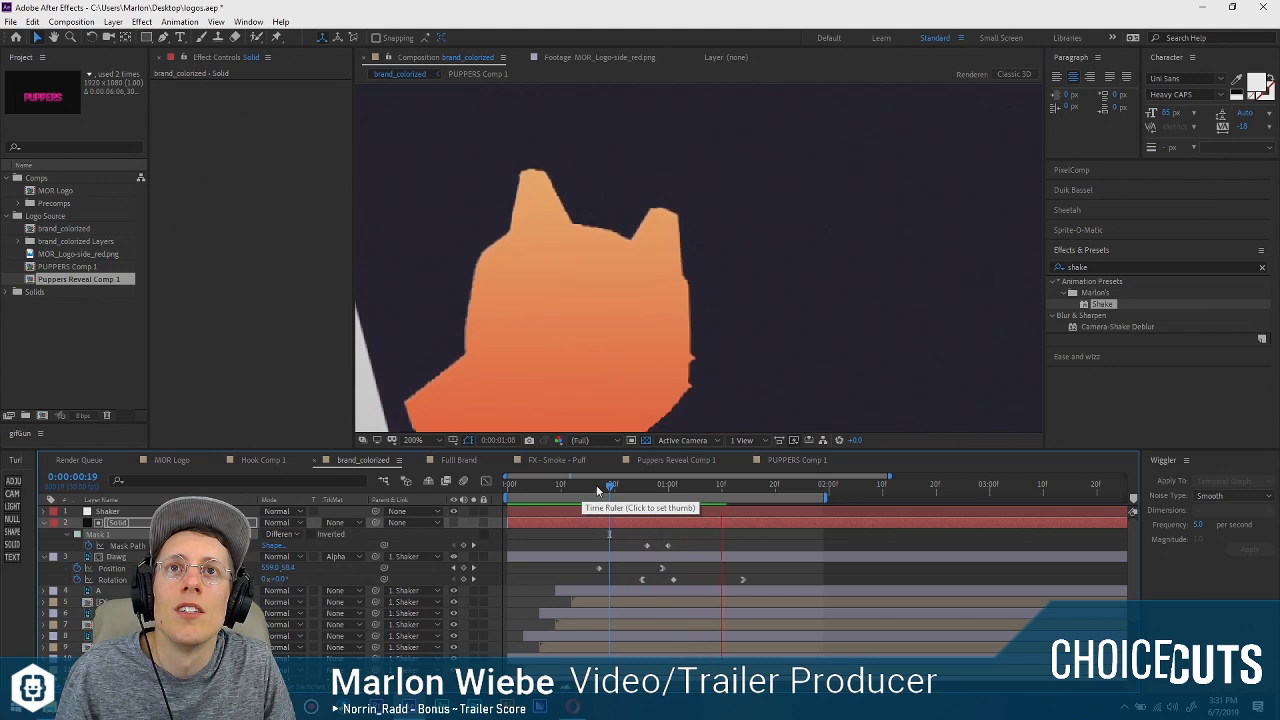
key(space)
click(667, 483)
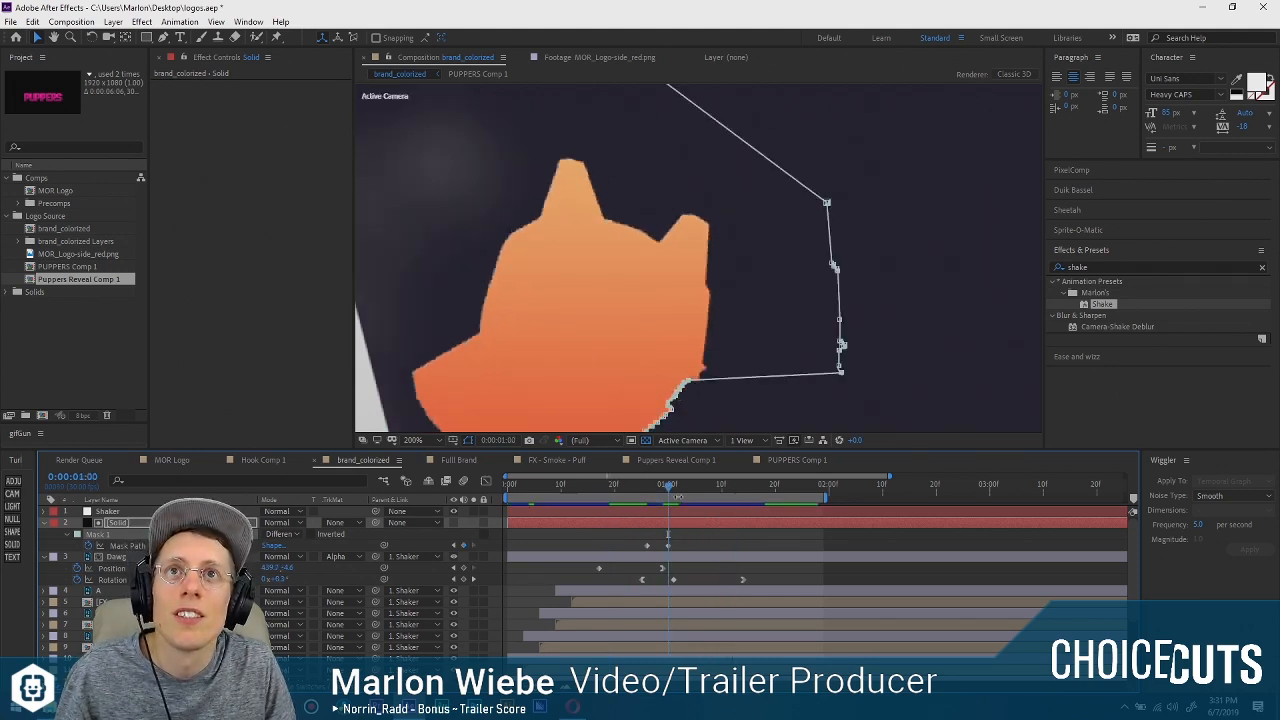
Replay the dog's entrance from the first frame to check the matte reveal.
drag(670, 485, 422, 485)
key(space)
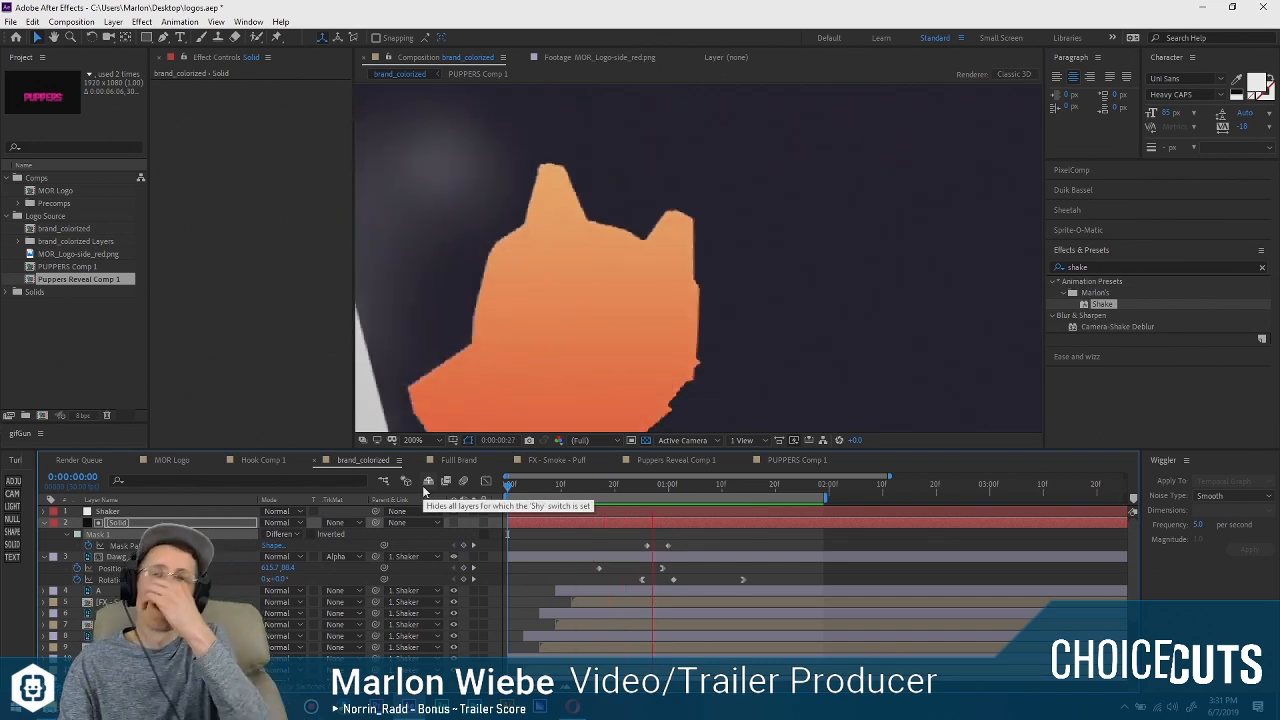
key(space)
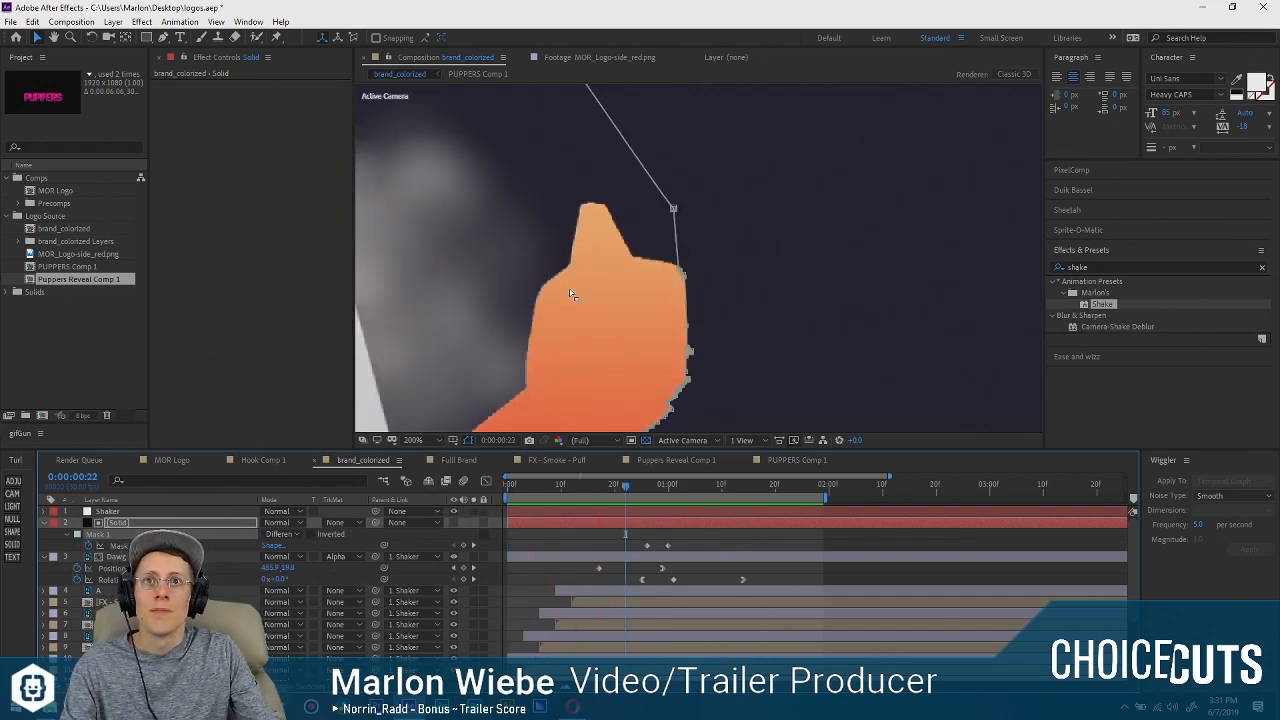
Replay the dog's entrance from the first frame and again from about 0:00:00:20 to check the matte reveal.
scroll(751, 170, down, 2)
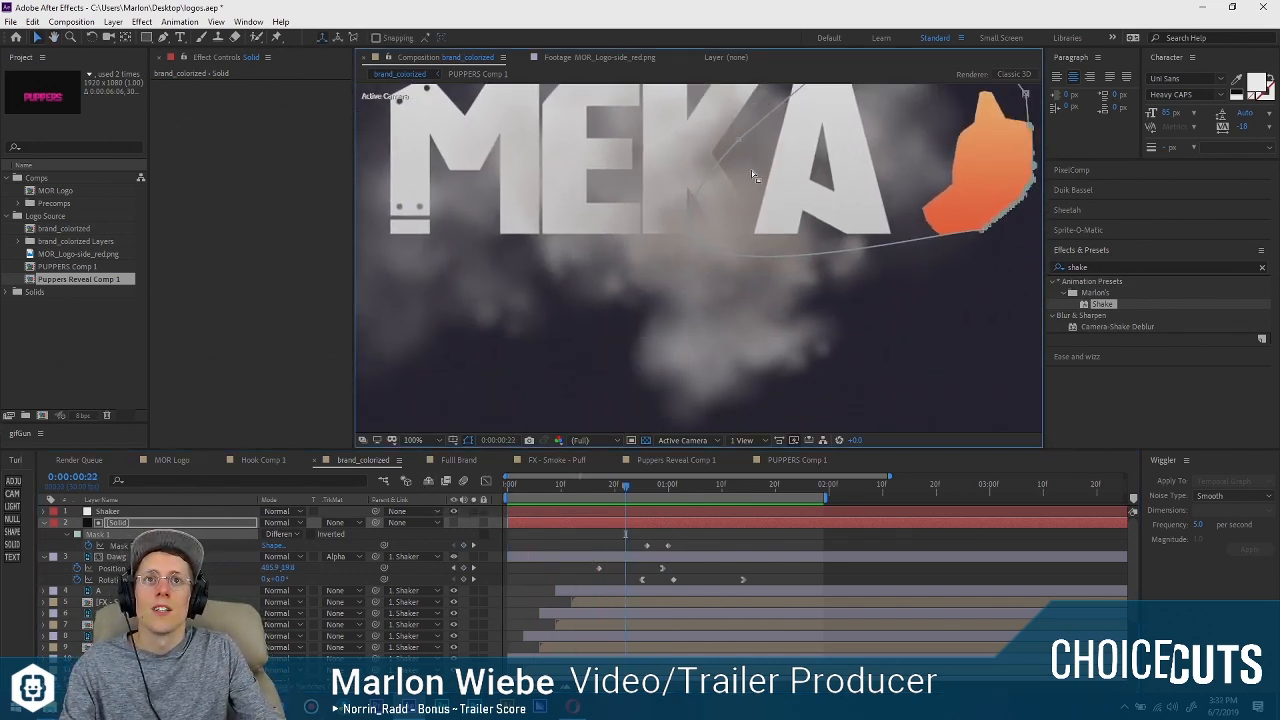
scroll(747, 172, down, 1)
drag(857, 247, 616, 340)
scroll(834, 264, up, 1)
drag(580, 256, 825, 177)
key(space)
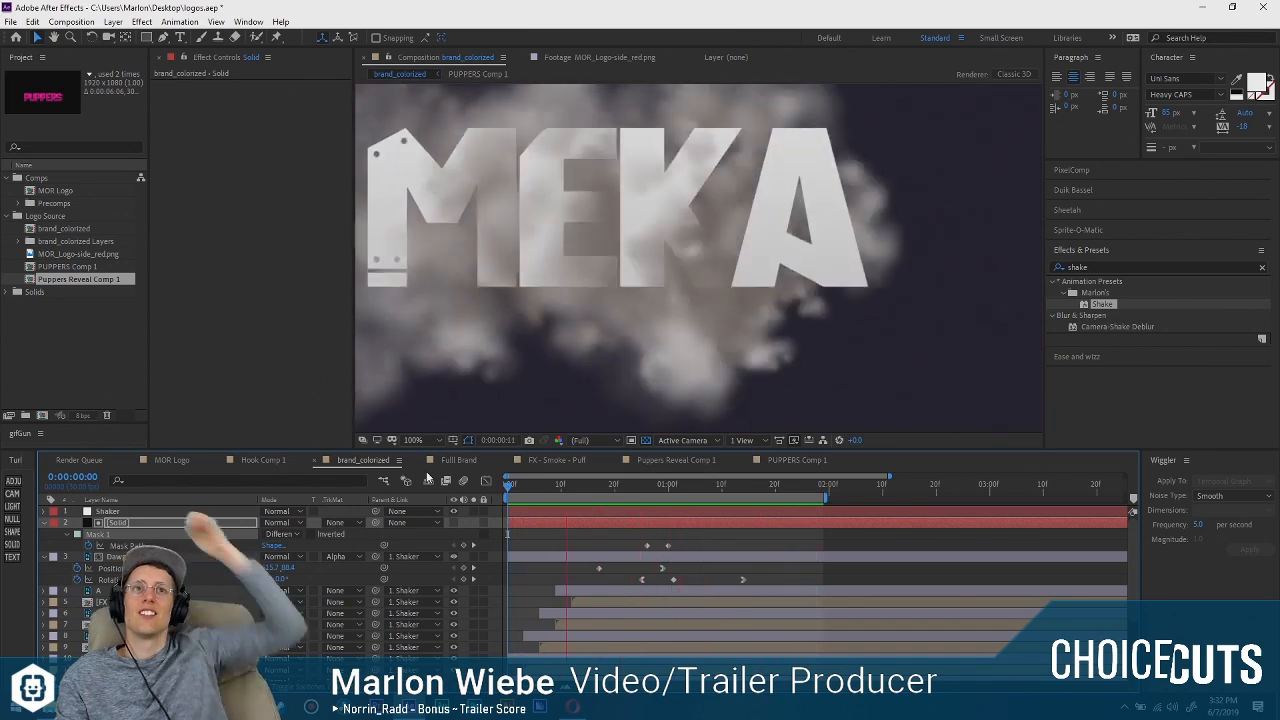
key(space)
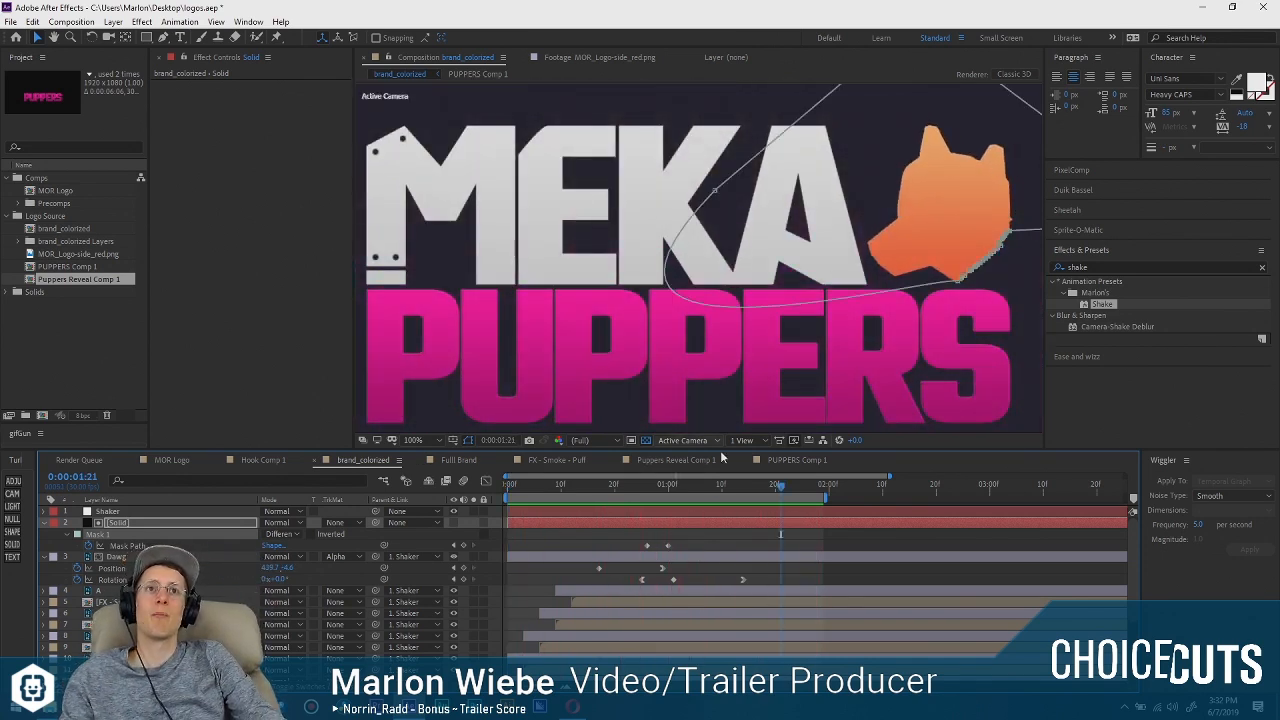
click(613, 487)
key(space)
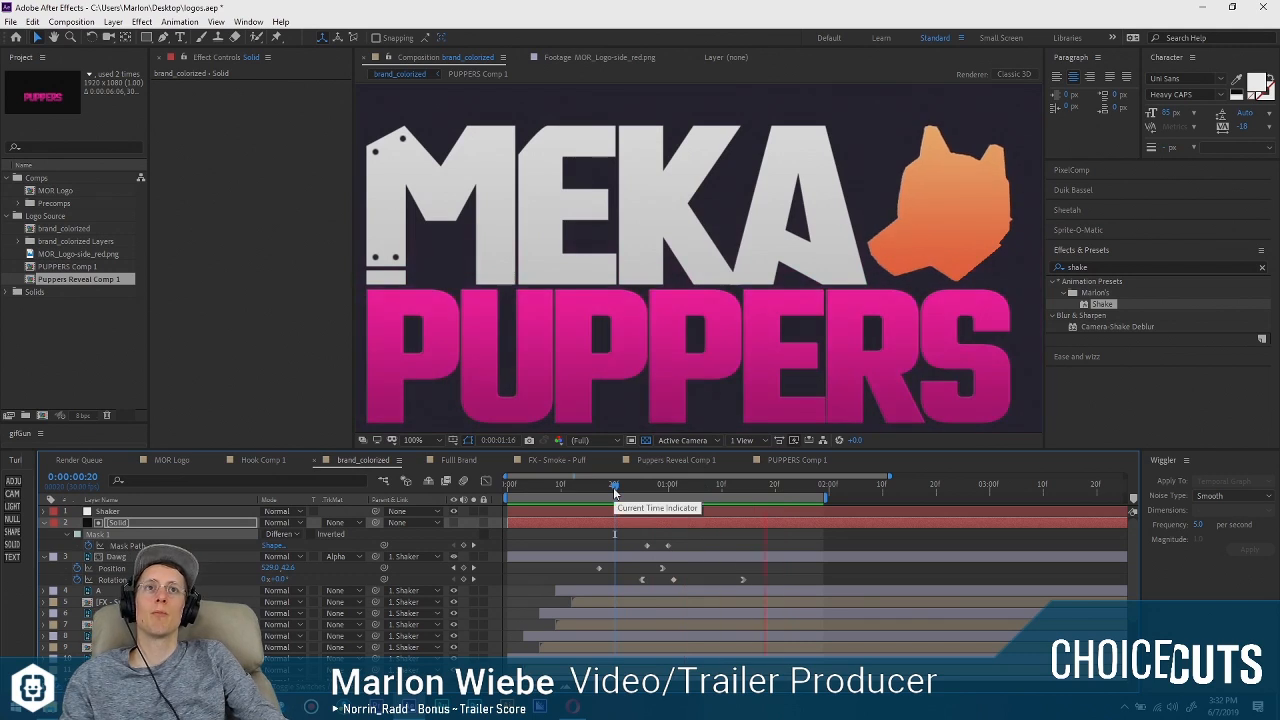
key(space)
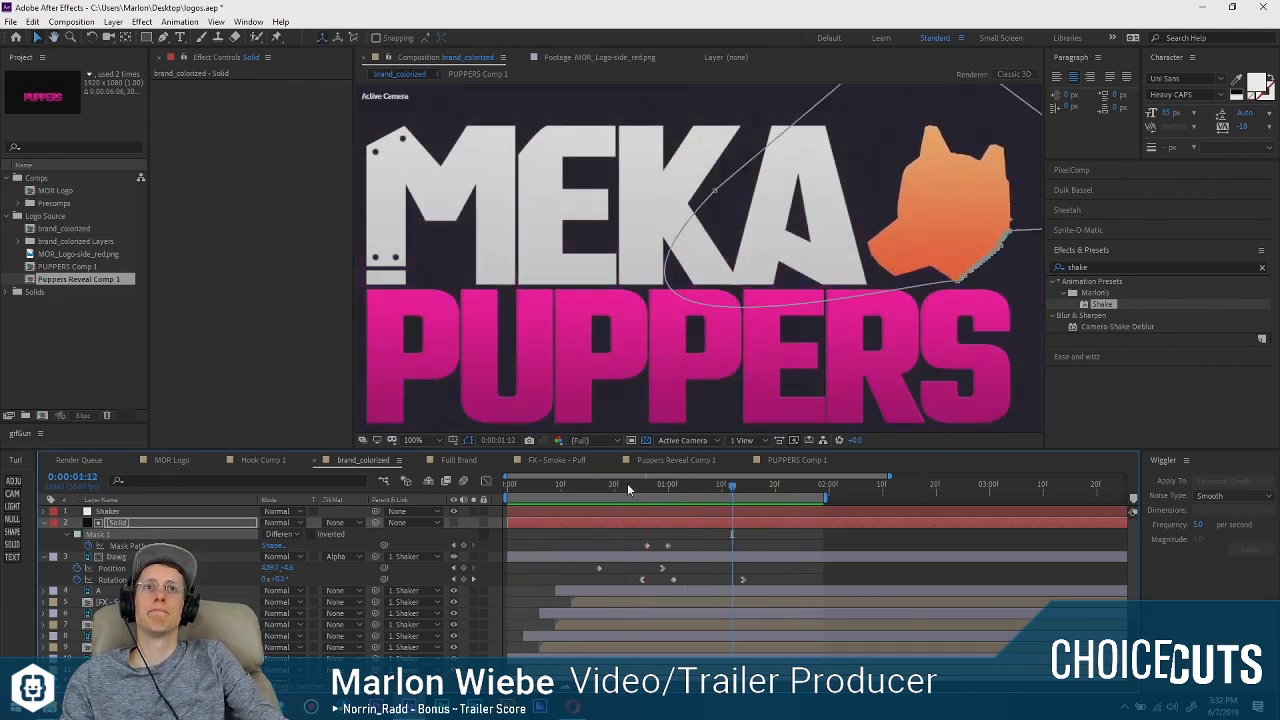
Remove the Mask Path animation from the matte solid at 0:00:00:25, and check the dog's motion around that frame.
click(625, 485)
mouse_move(625, 485)
mouse_down()
mouse_move(672, 484)
mouse_move(646, 480)
mouse_up()
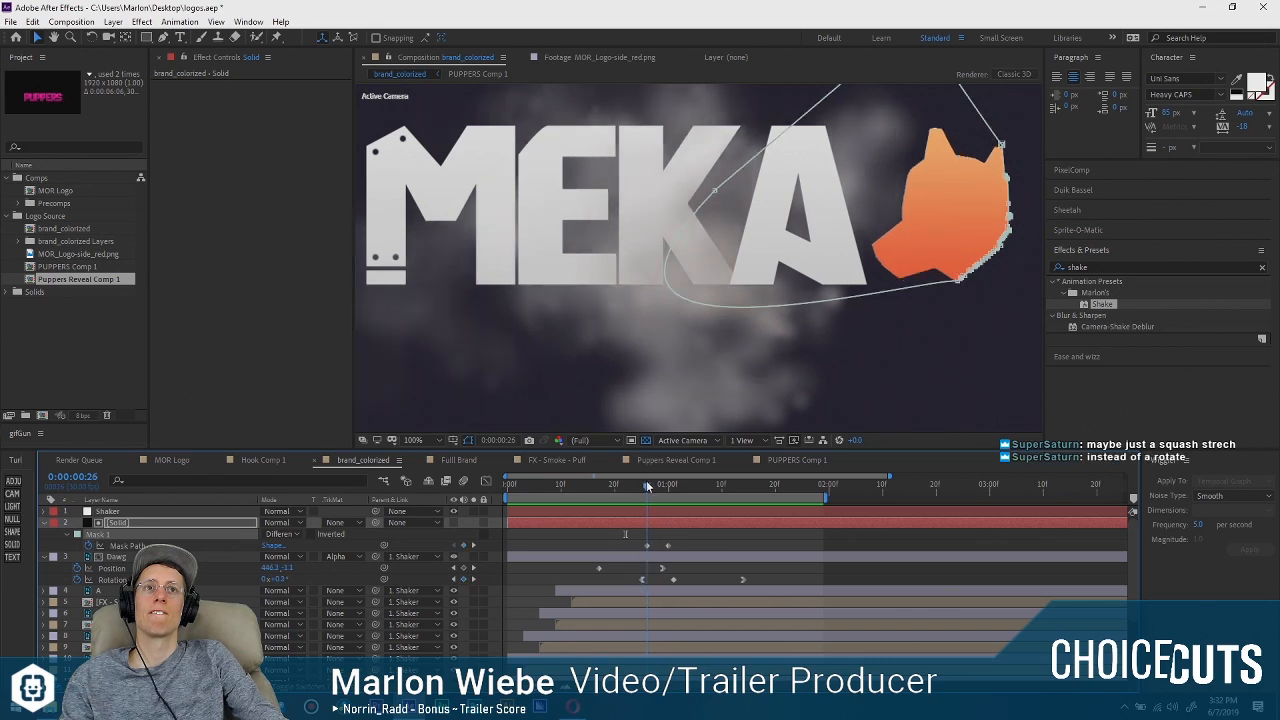
click(647, 545)
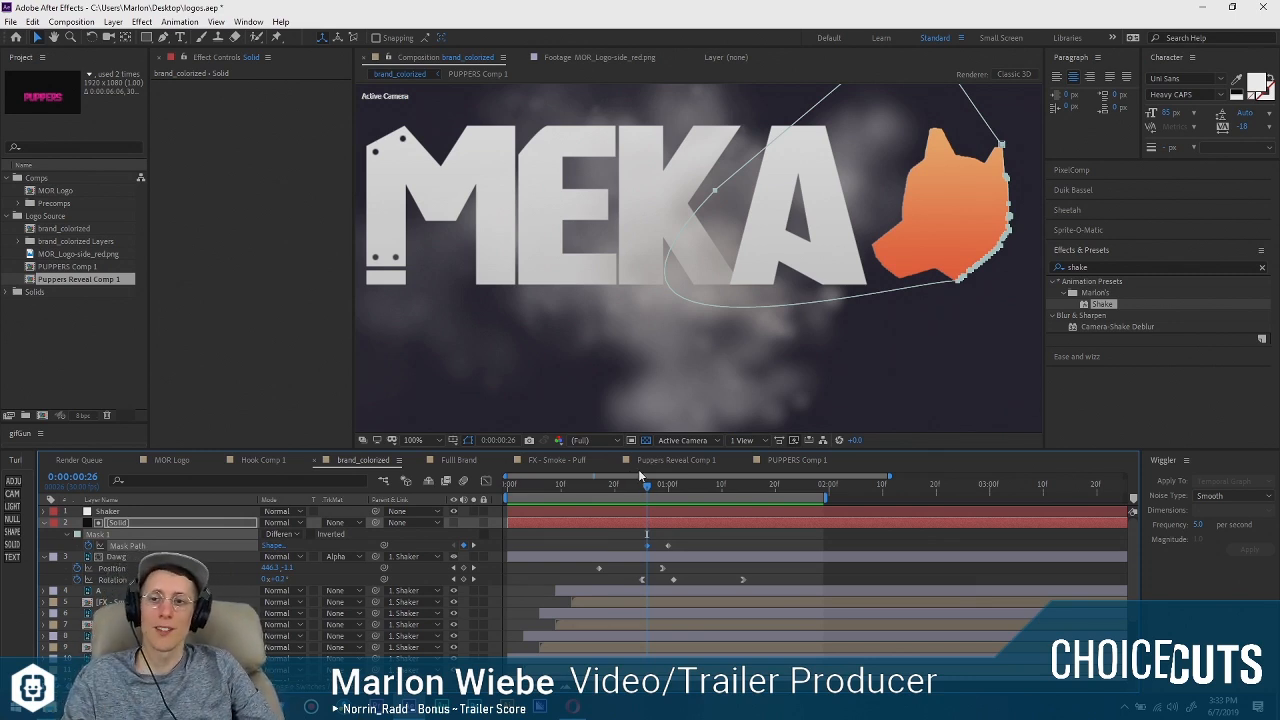
drag(649, 487, 642, 487)
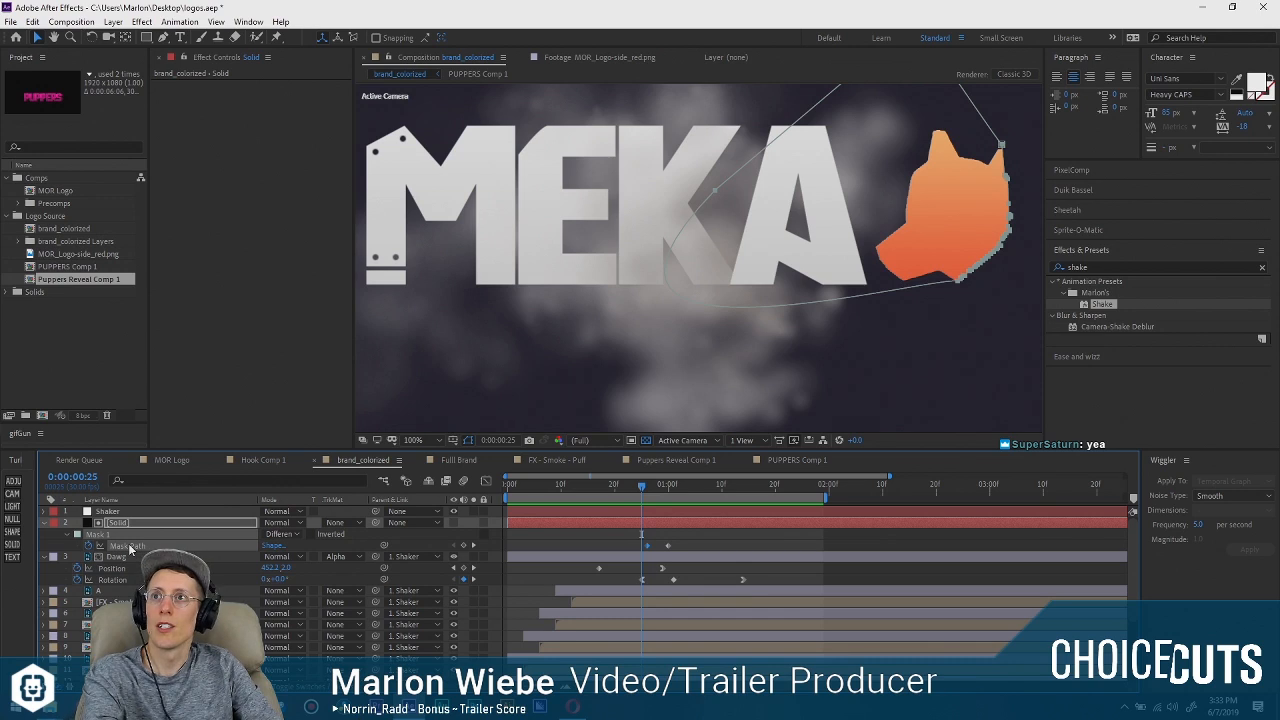
click(88, 546)
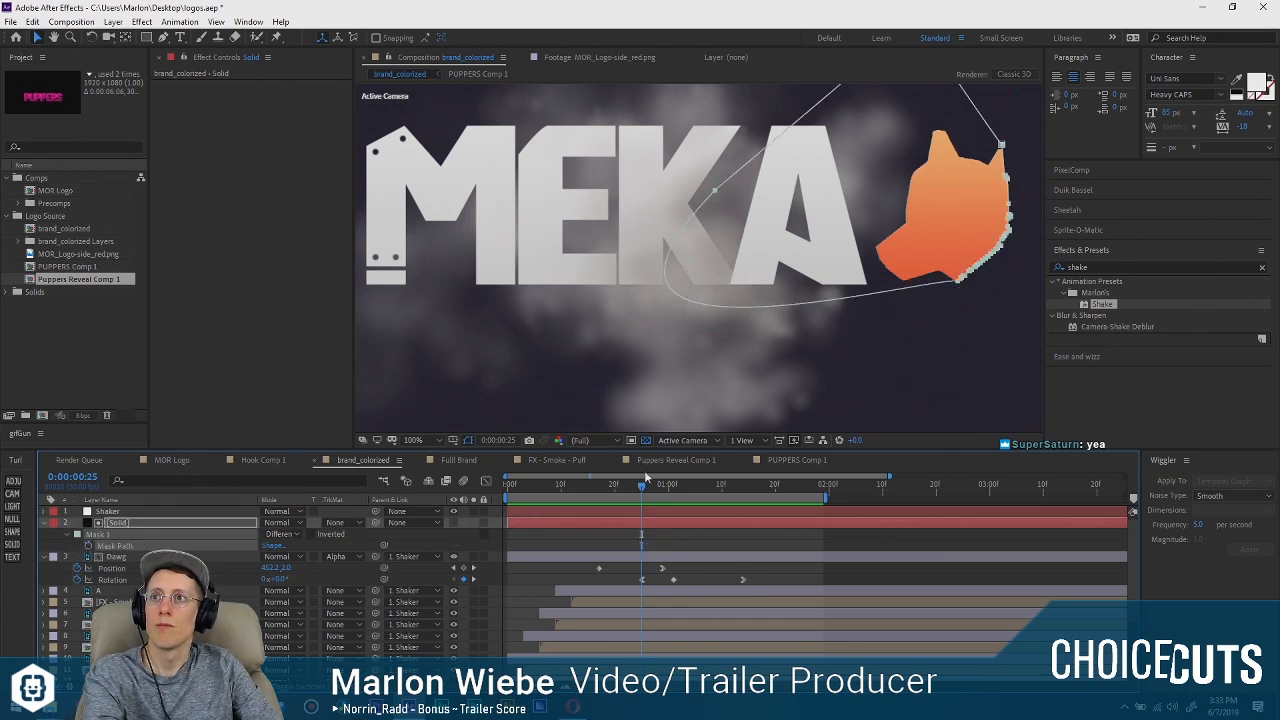
mouse_move(631, 488)
mouse_down()
mouse_move(675, 490)
mouse_move(652, 493)
mouse_up()
Add a null object at the dog's lower-right pivot point and parent the matte solid and Dawg layers to it.
click(115, 556)
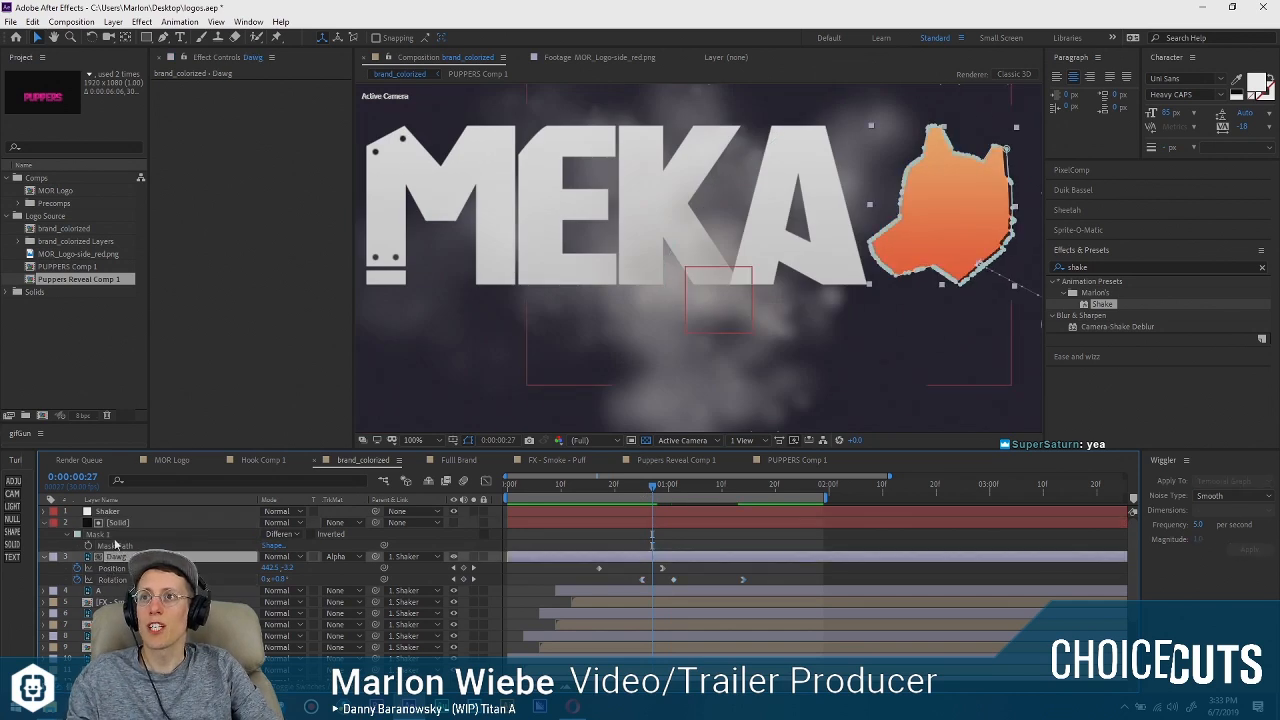
click(117, 523)
click(14, 519)
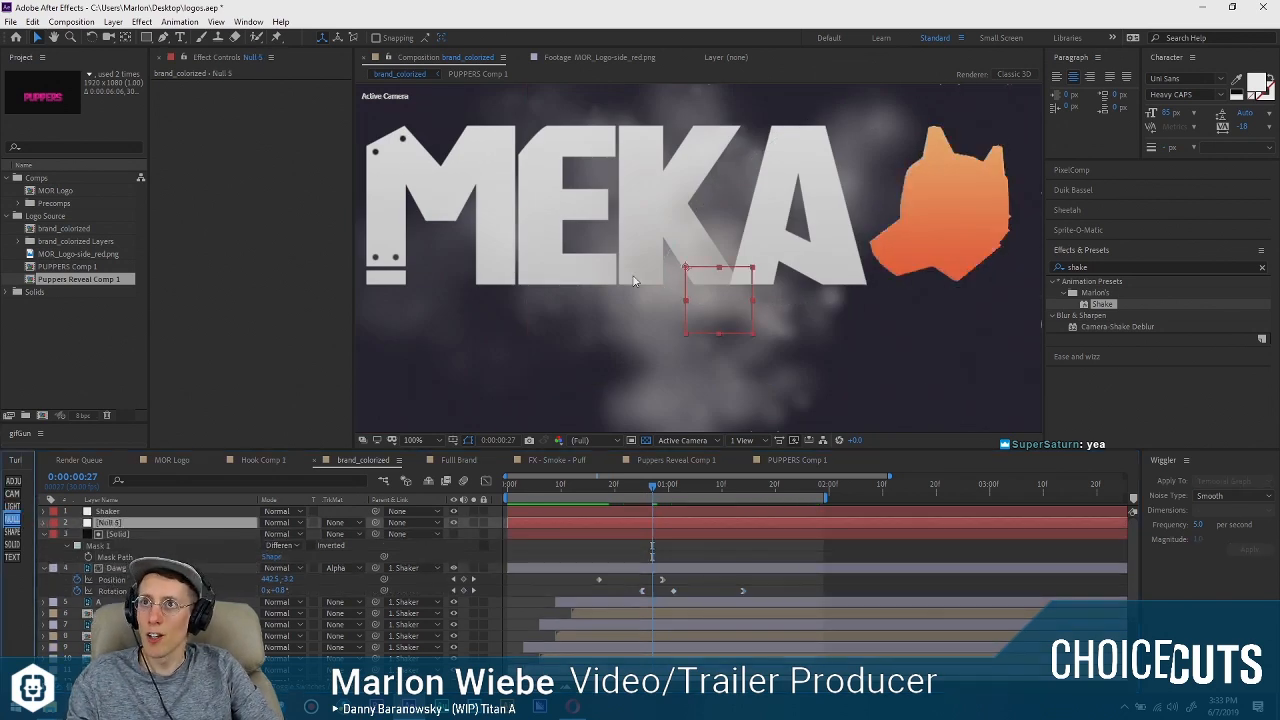
drag(716, 306, 764, 314)
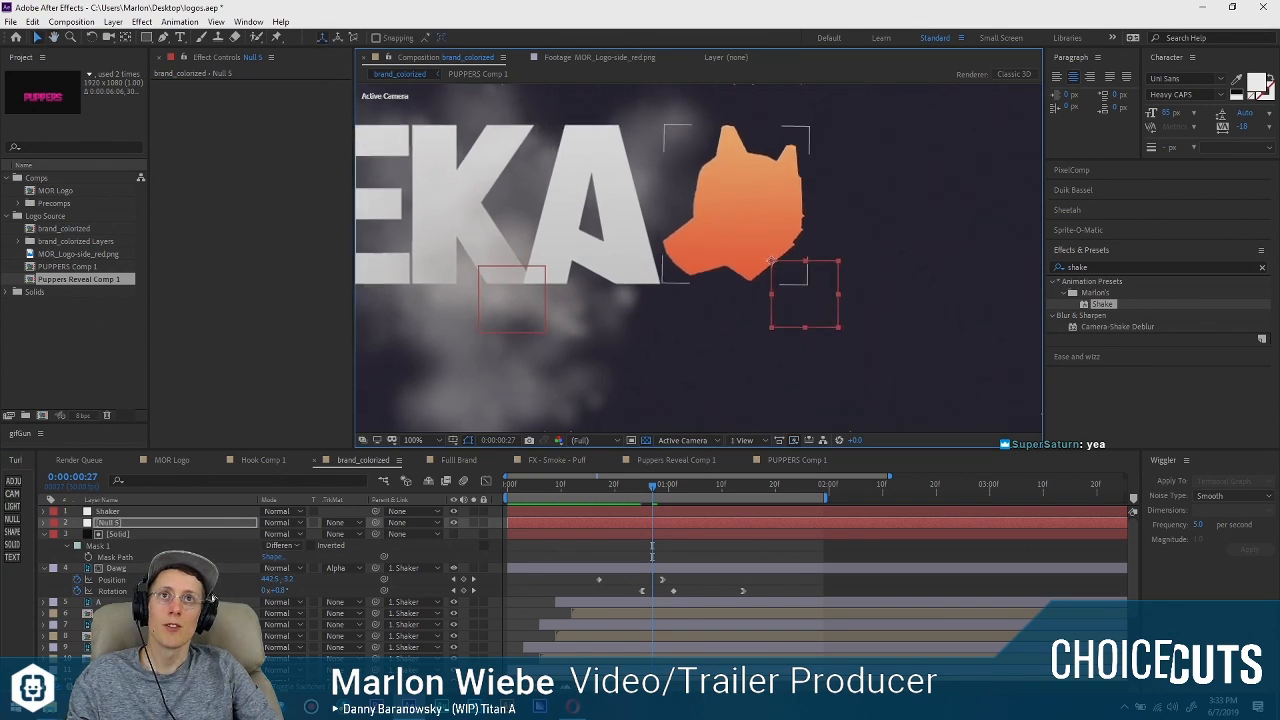
click(117, 569)
drag(374, 534, 108, 522)
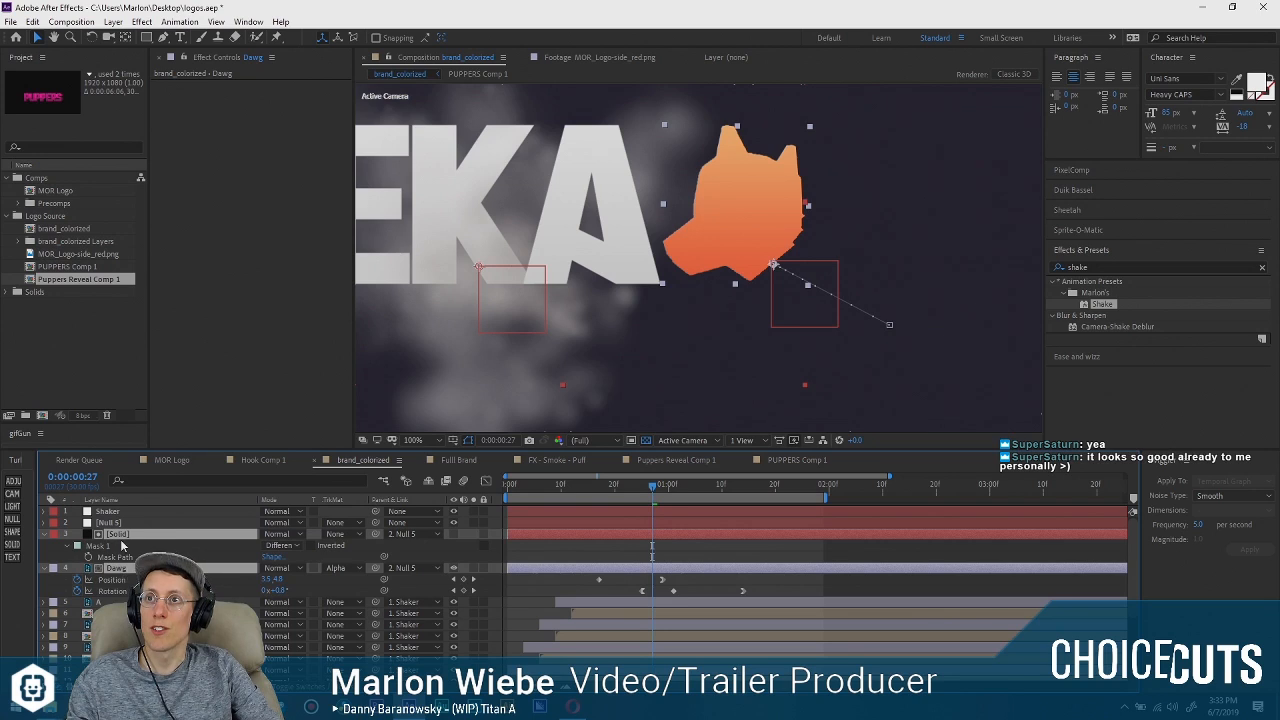
Transfer the Dawg layer's rotation keyframes to the null starting at 0:00:00:25, clear Dawg's own rotation animation, and preview the result.
click(106, 546)
click(45, 536)
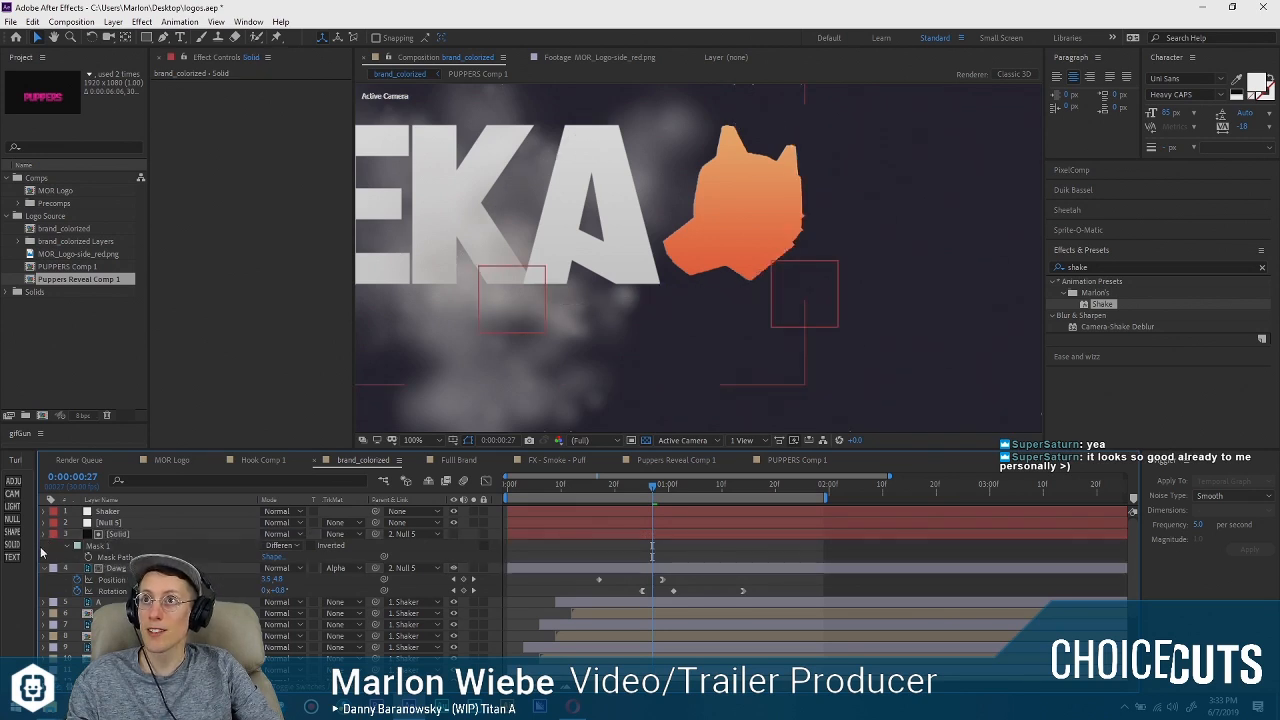
click(44, 547)
click(117, 544)
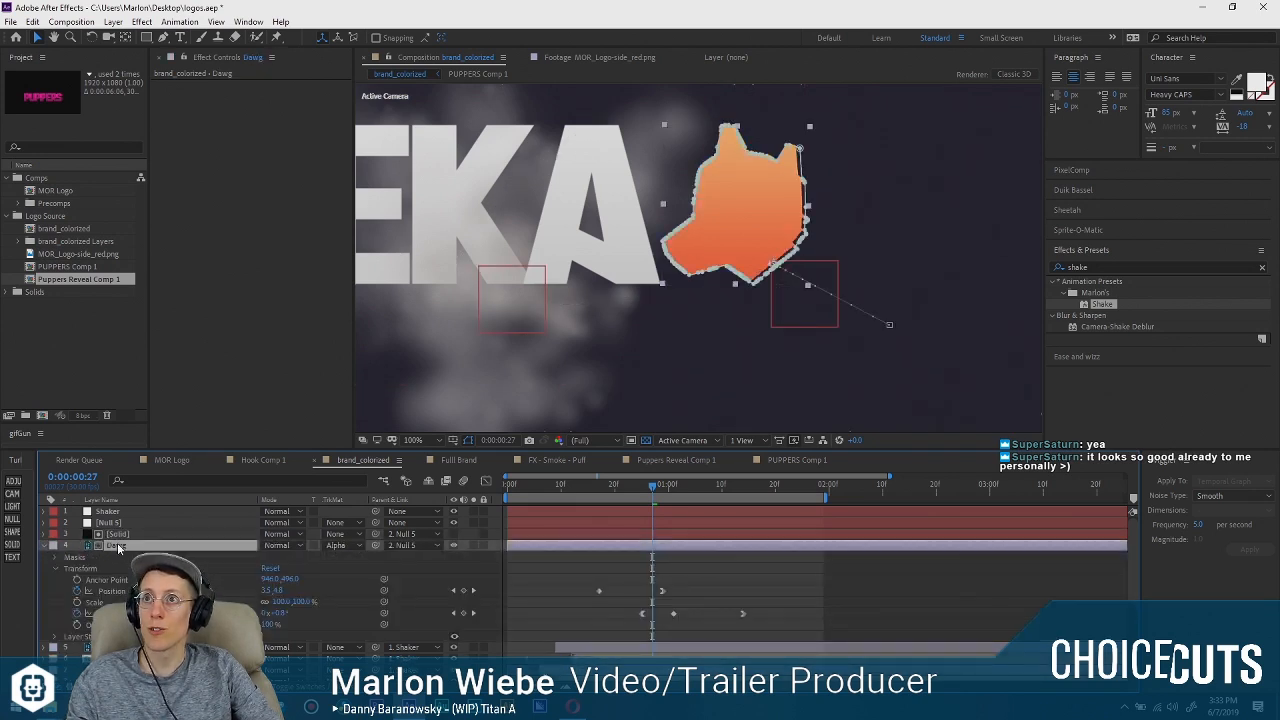
key(u)
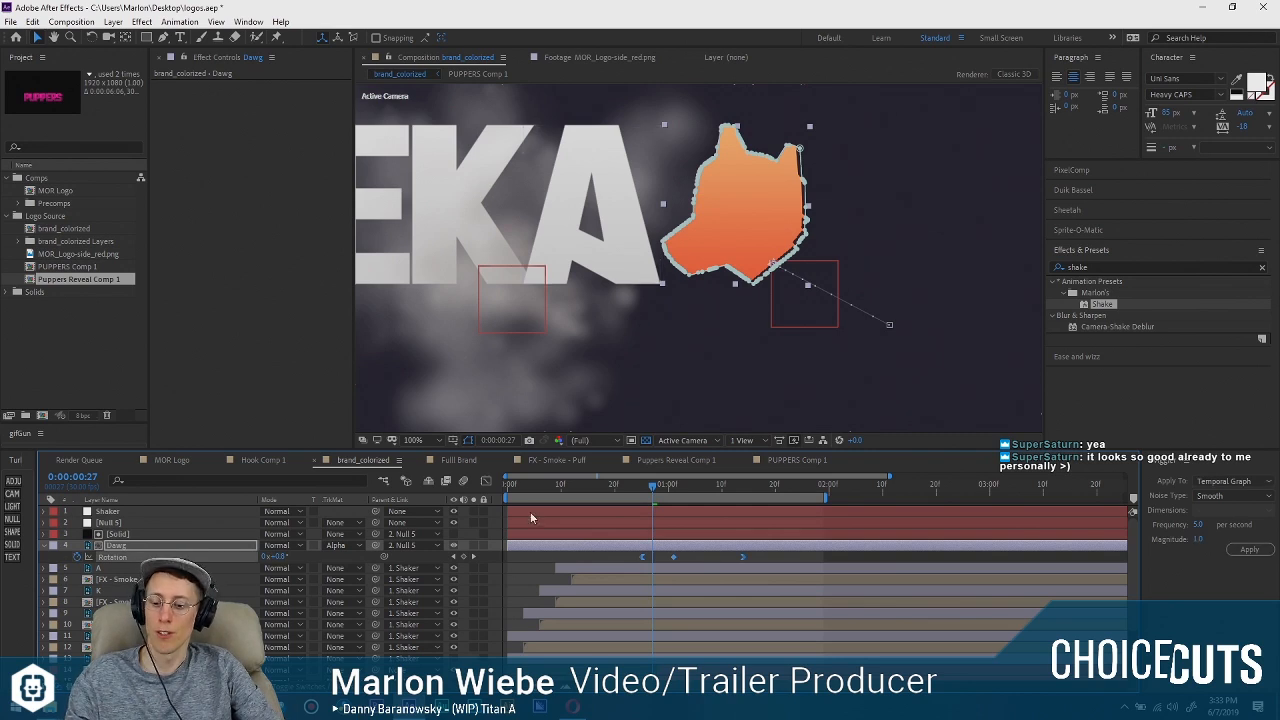
key(j)
click(280, 511)
click(280, 522)
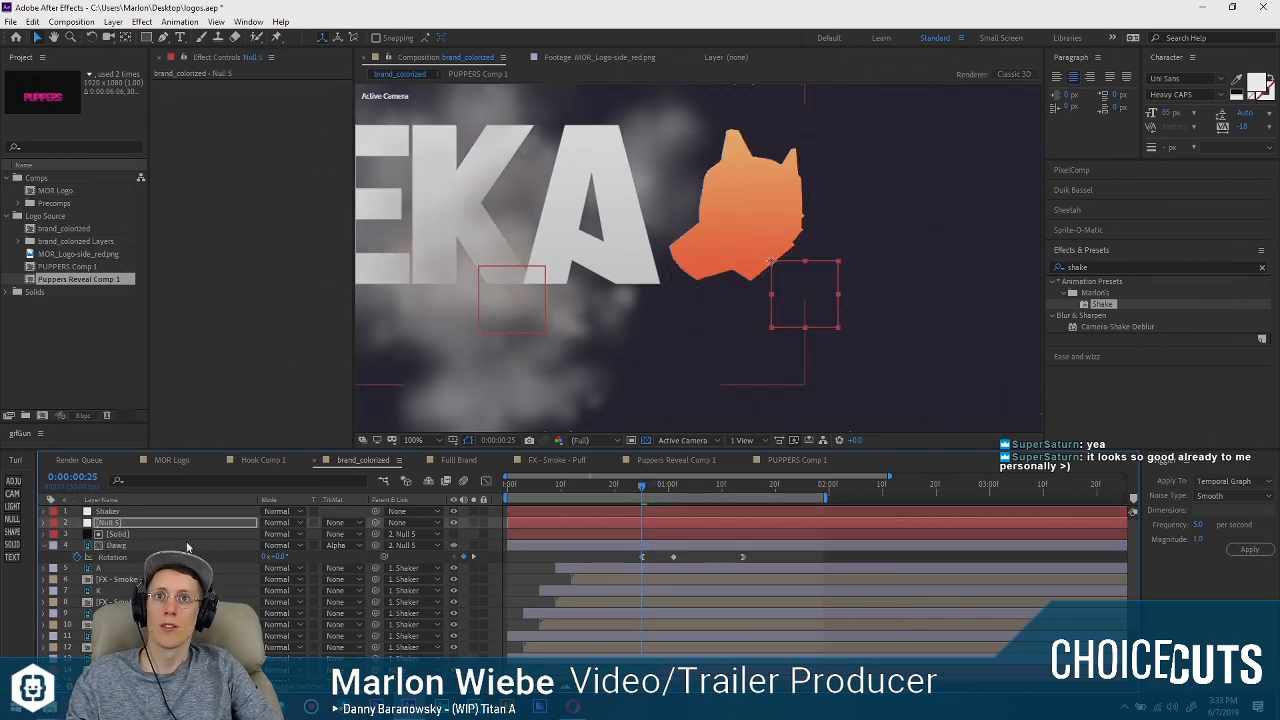
click(77, 557)
drag(657, 485, 572, 476)
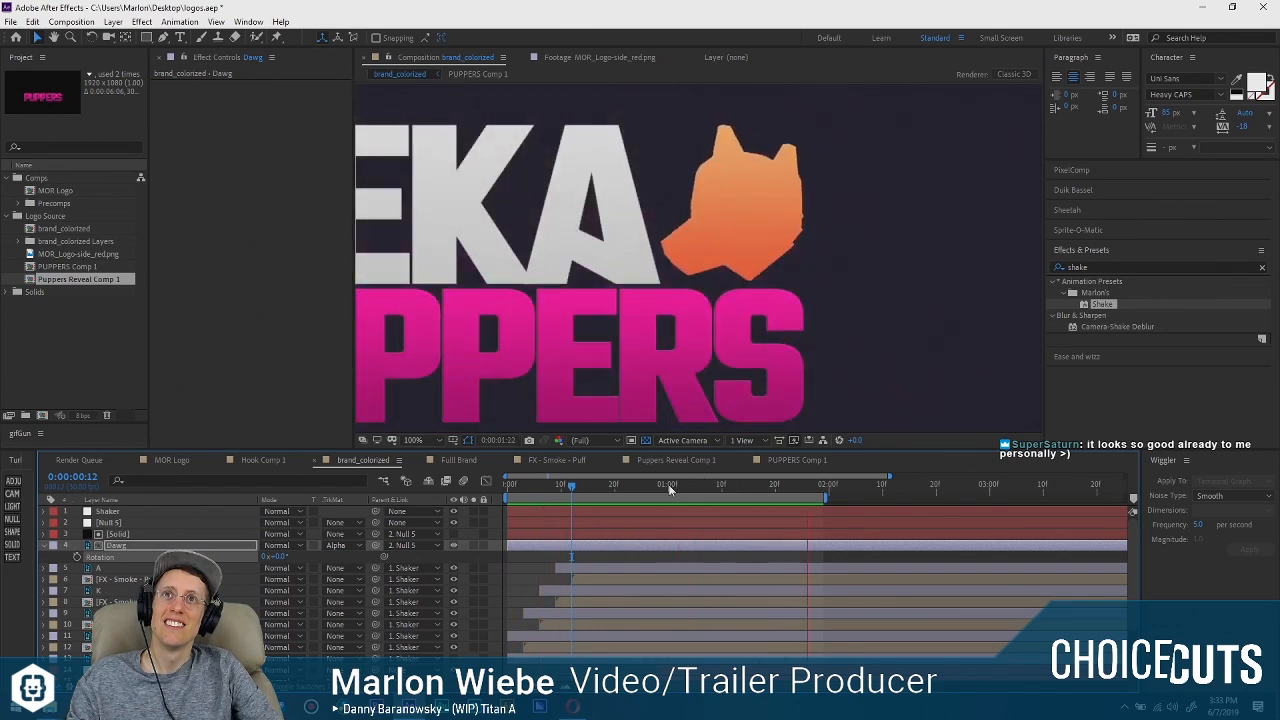
key(space)
Smooth the null's rotation speed graph to about 0 °/sec at the 0:00:01:01 keyframe and adjust the ease into its last keyframe.
click(112, 522)
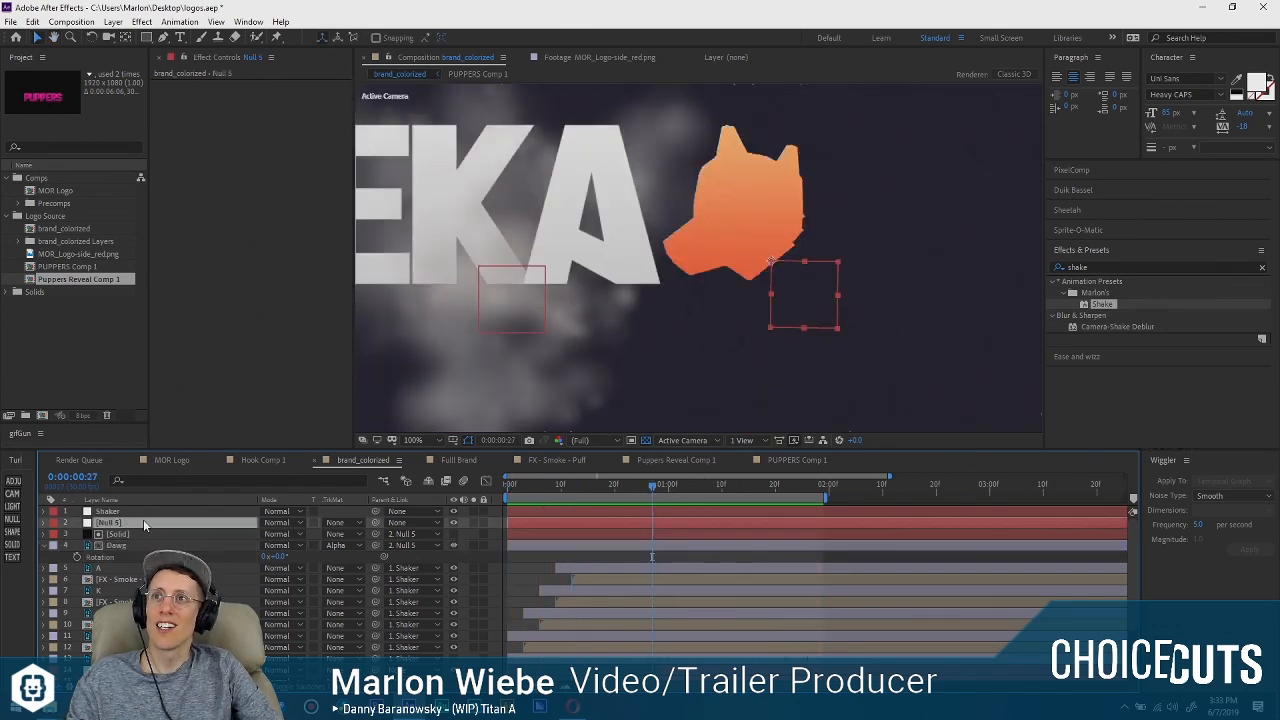
key(r)
click(672, 487)
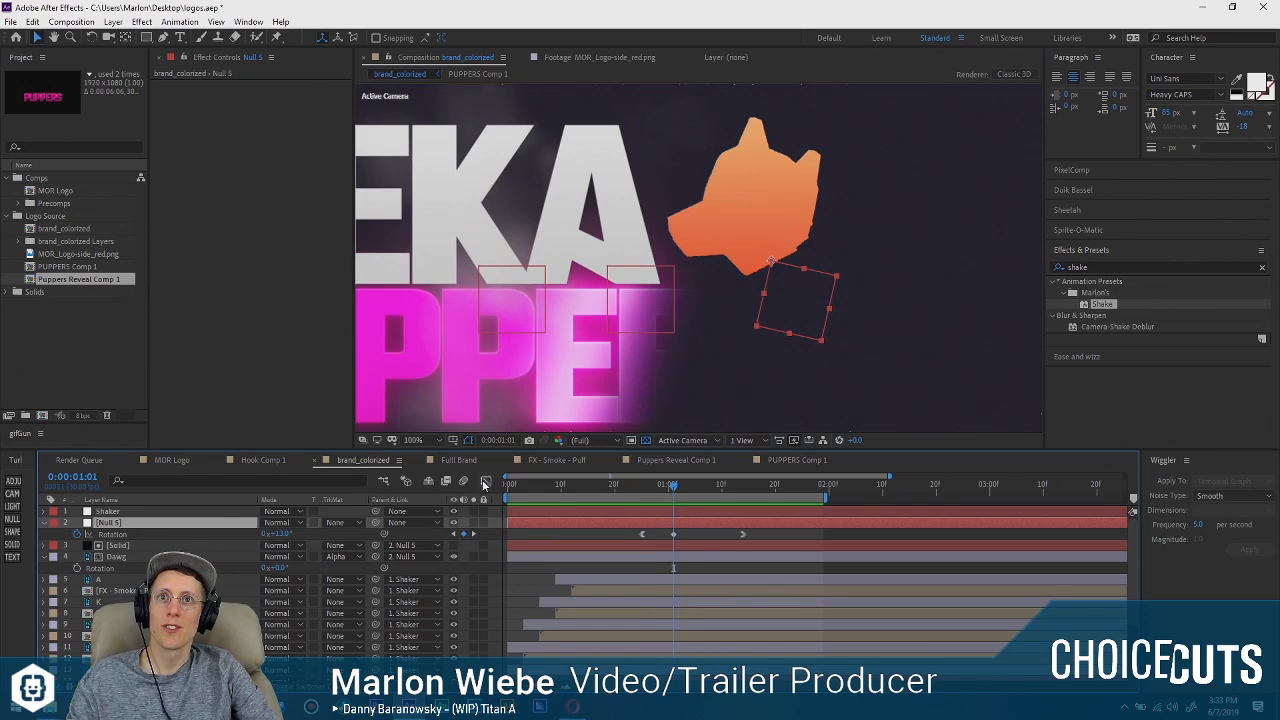
click(485, 482)
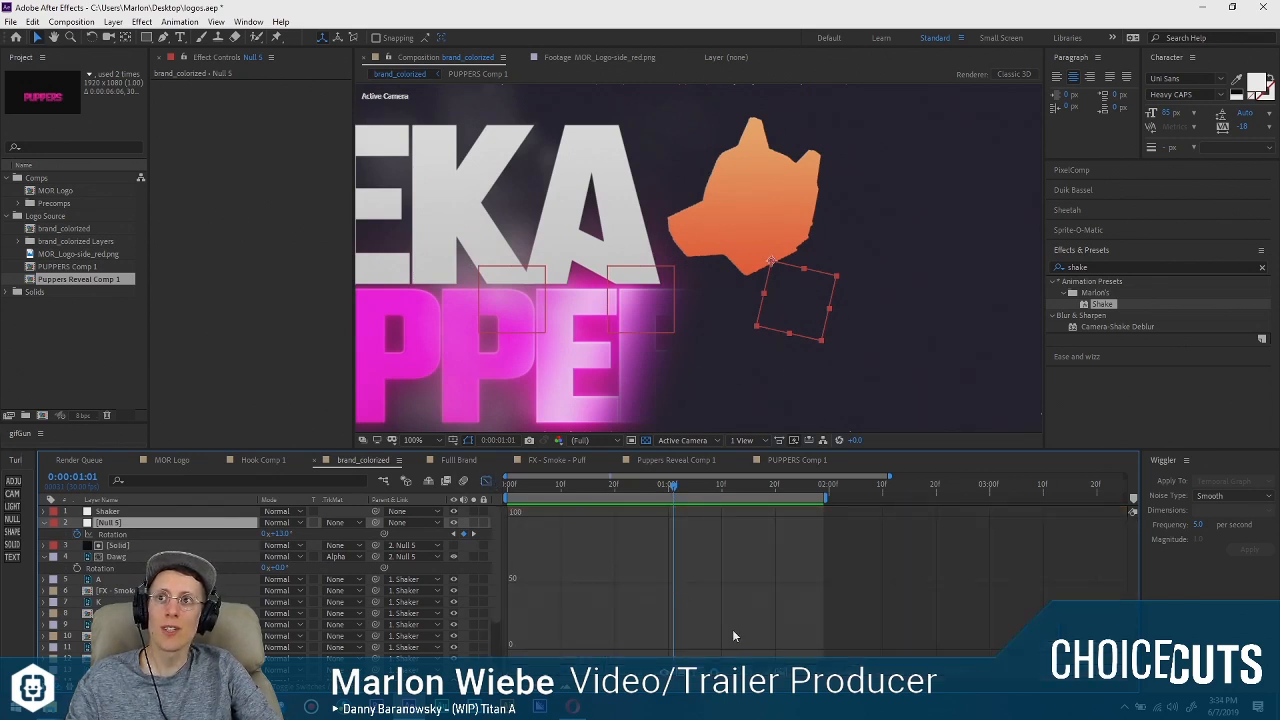
right_click(674, 510)
click(724, 544)
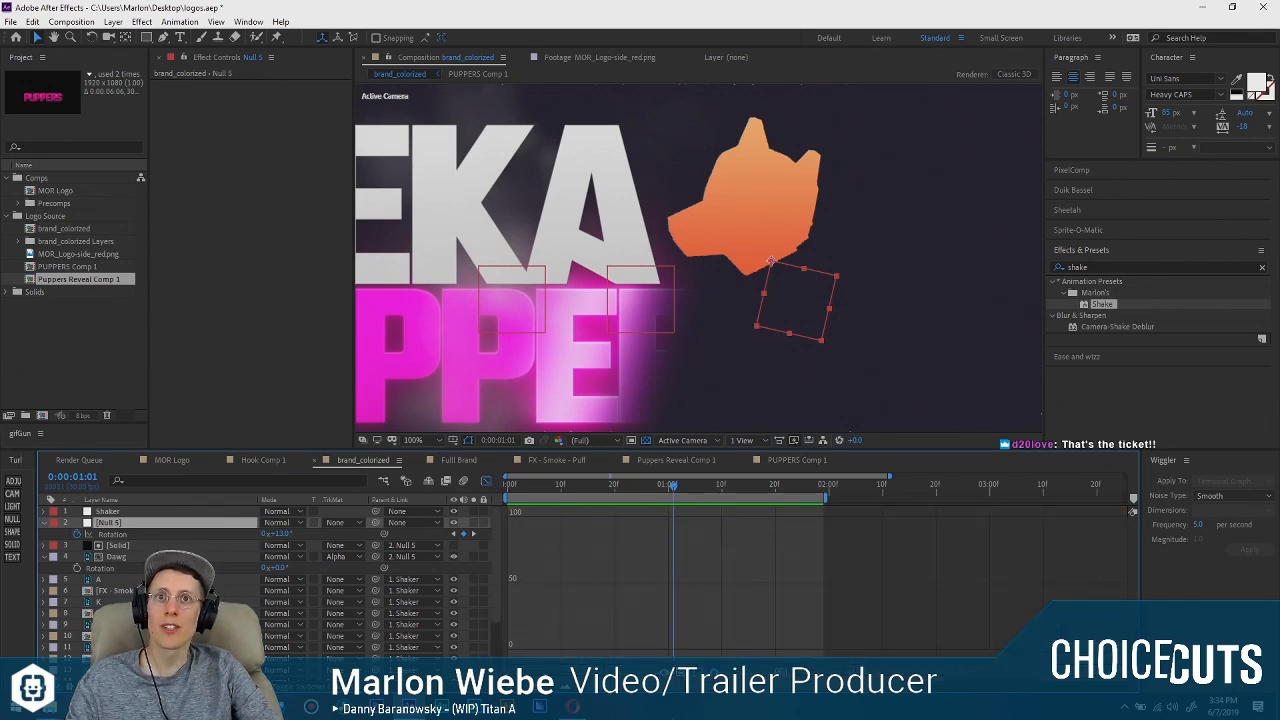
click(110, 534)
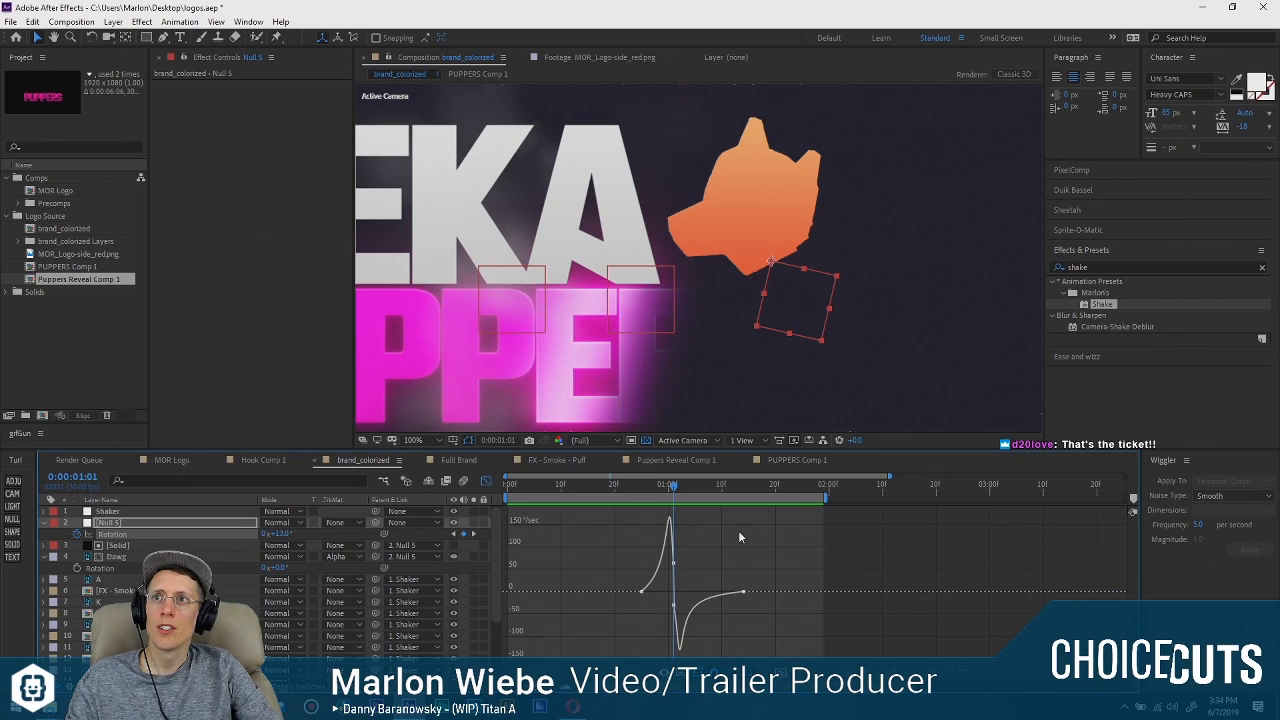
click(674, 592)
drag(673, 601, 650, 594)
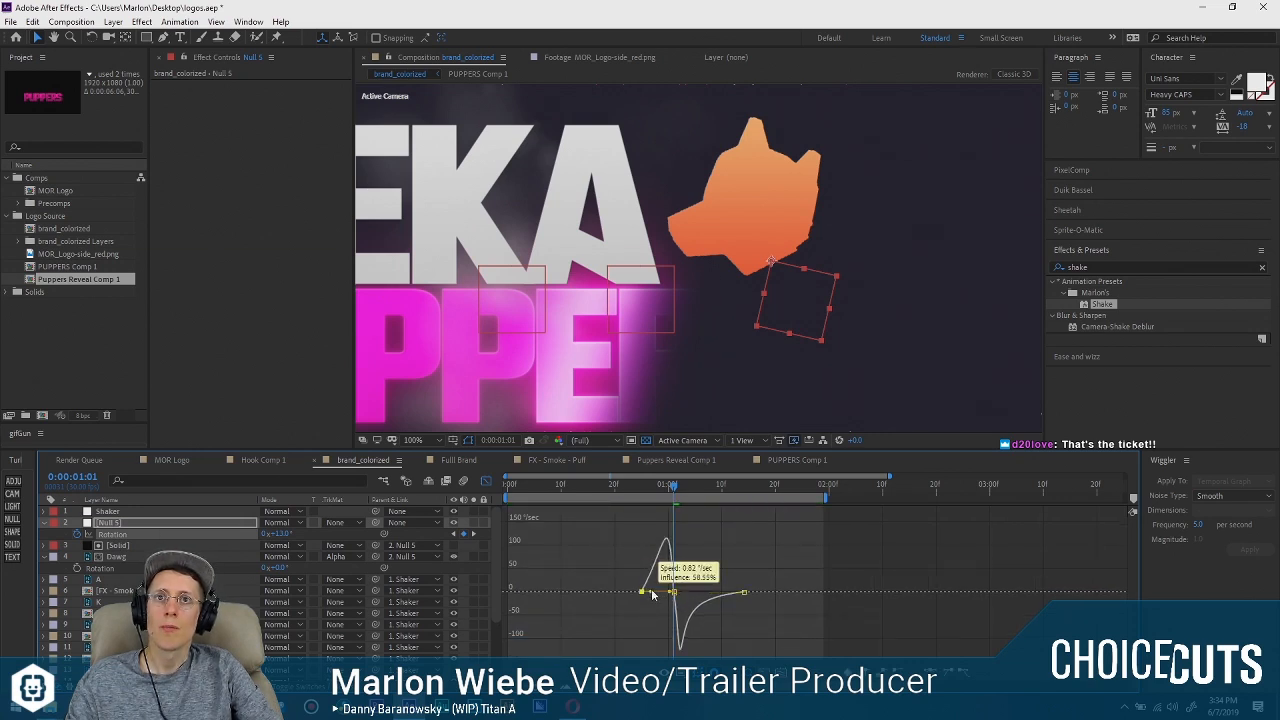
drag(743, 581, 713, 581)
Replay the dog's rotation from about 0:00:00:18 with the graph editor closed, and inspect the frame at 0:00:01:05.
drag(667, 486, 597, 488)
key(space)
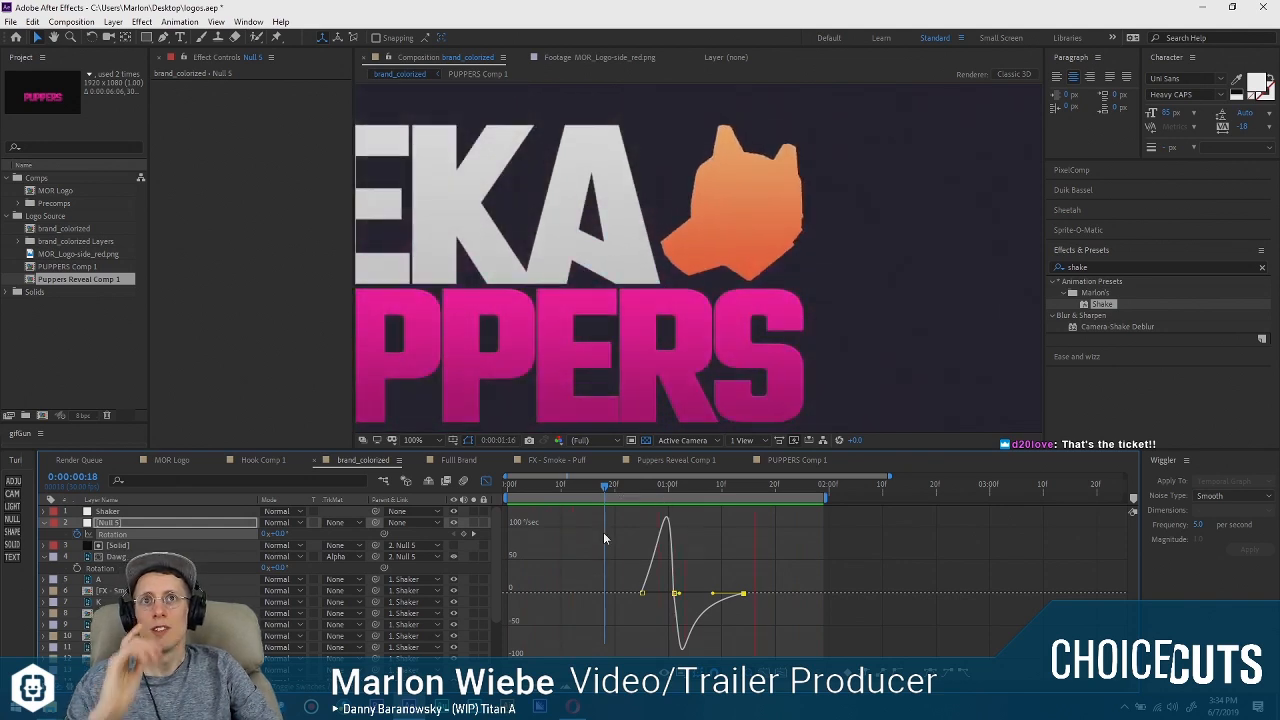
click(487, 481)
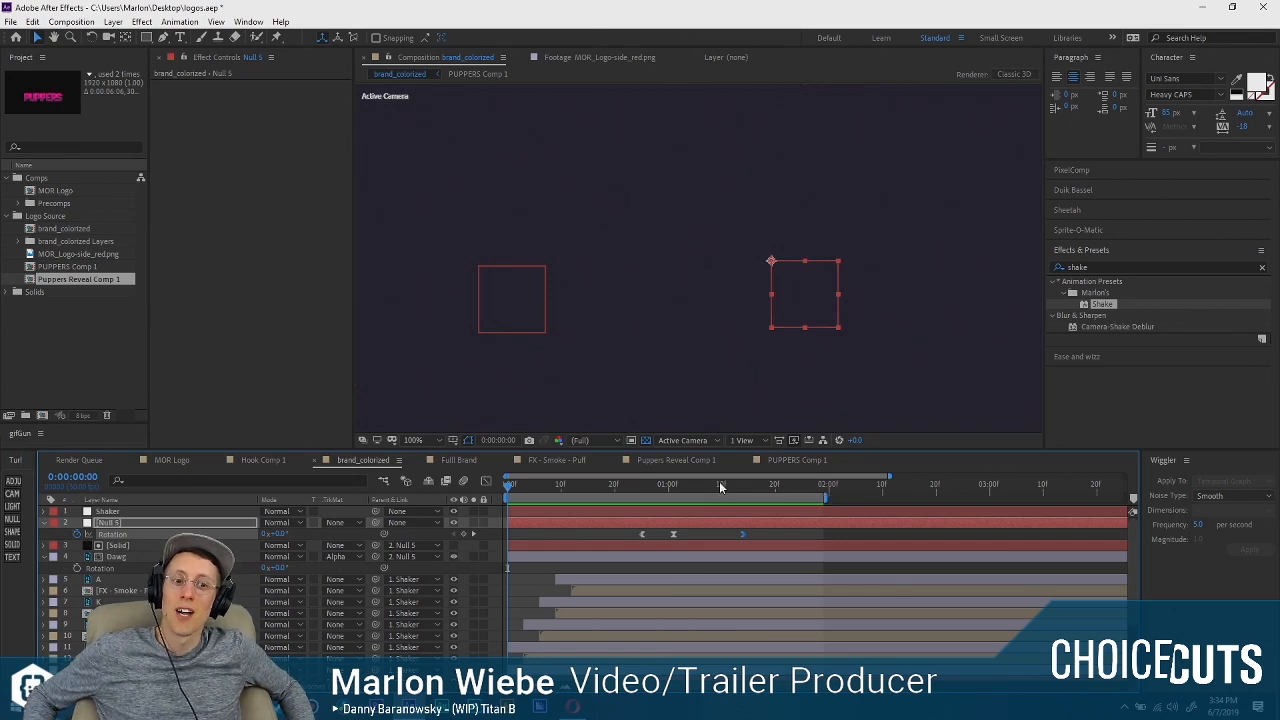
drag(636, 496, 591, 496)
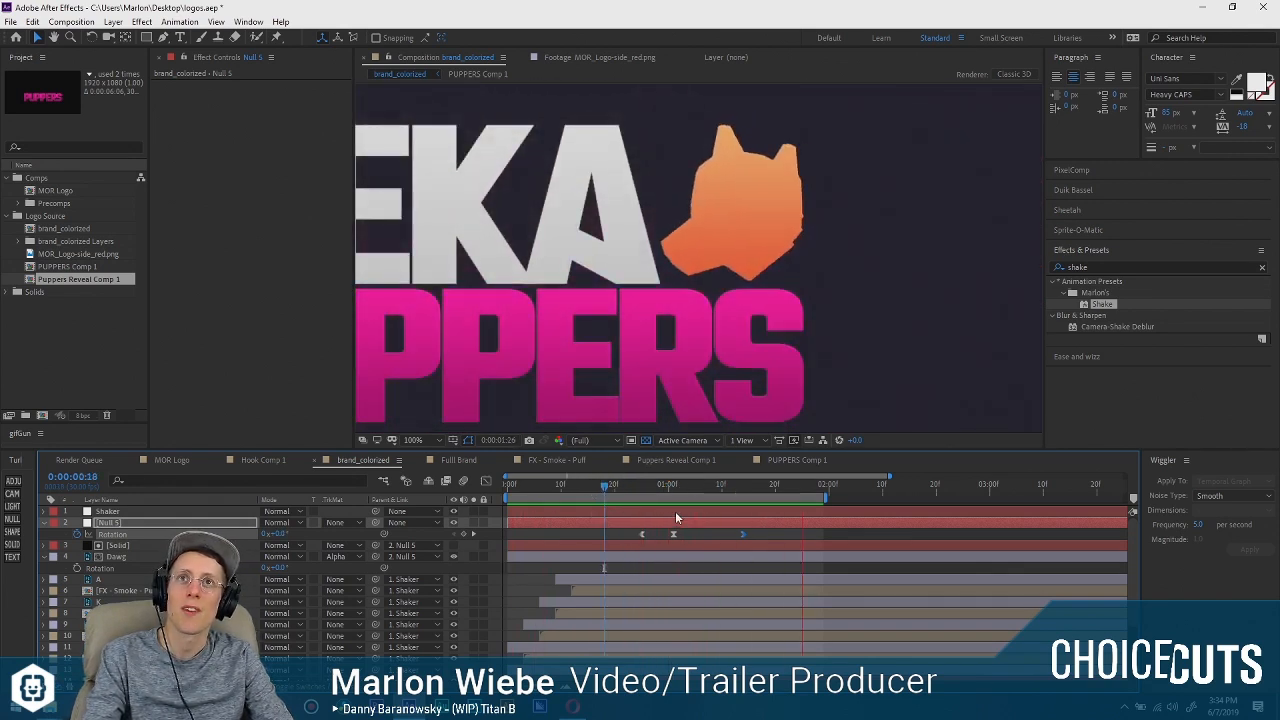
key(space)
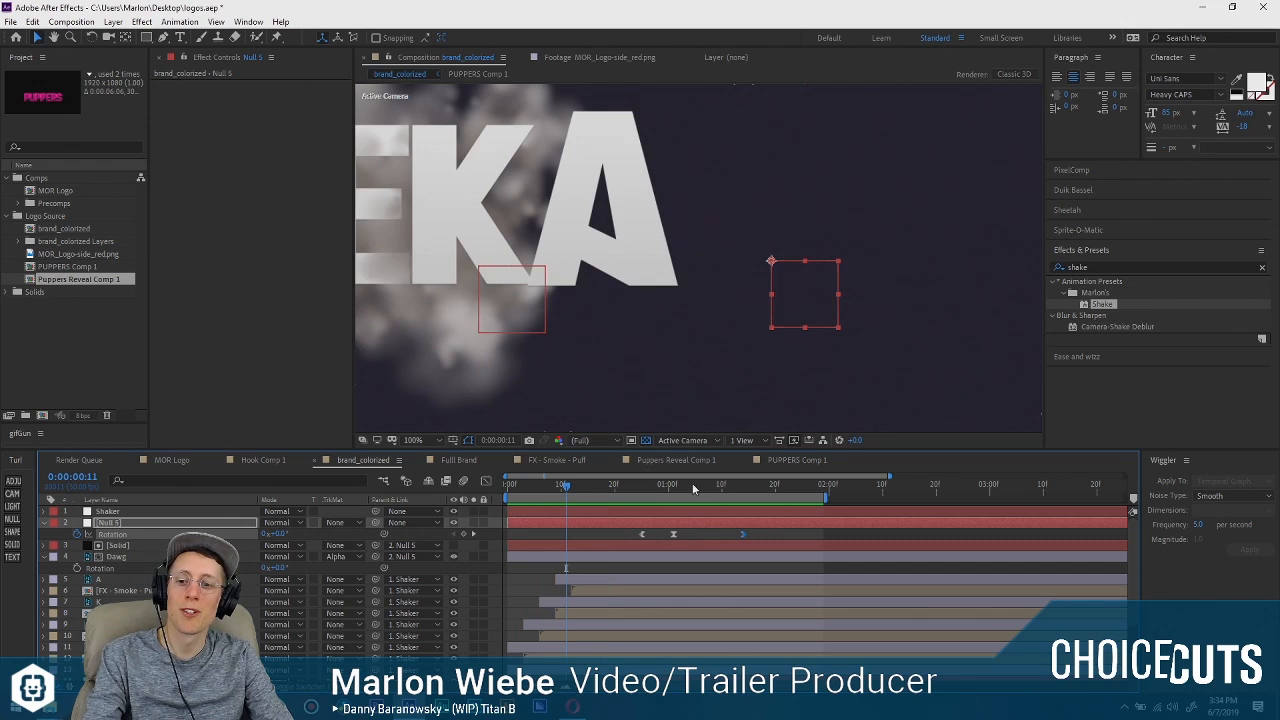
click(609, 489)
key(space)
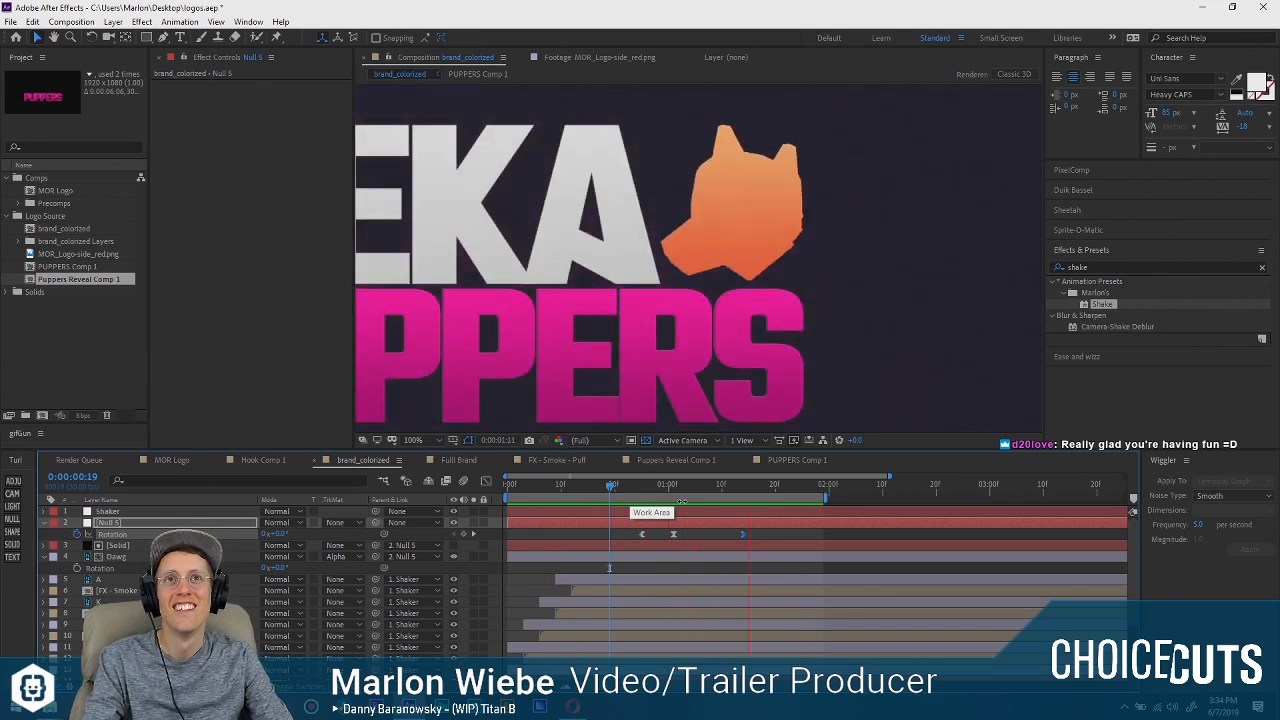
drag(636, 492, 695, 490)
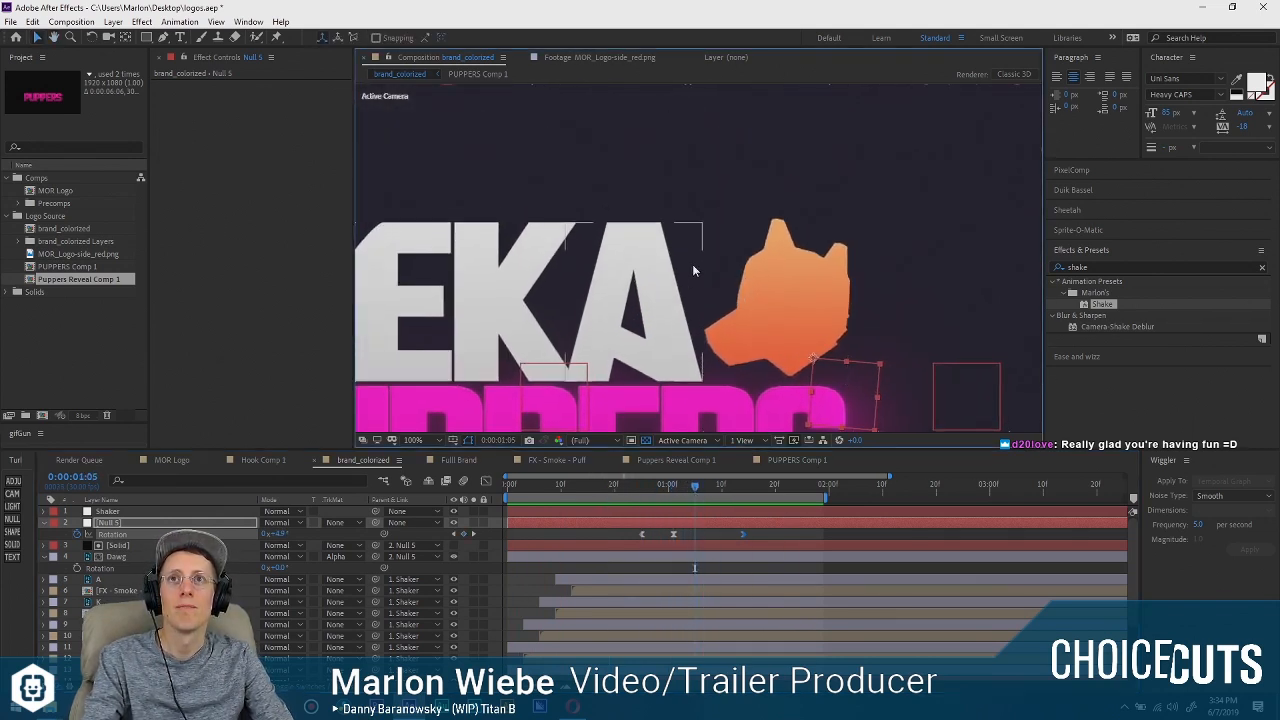
drag(693, 275, 631, 263)
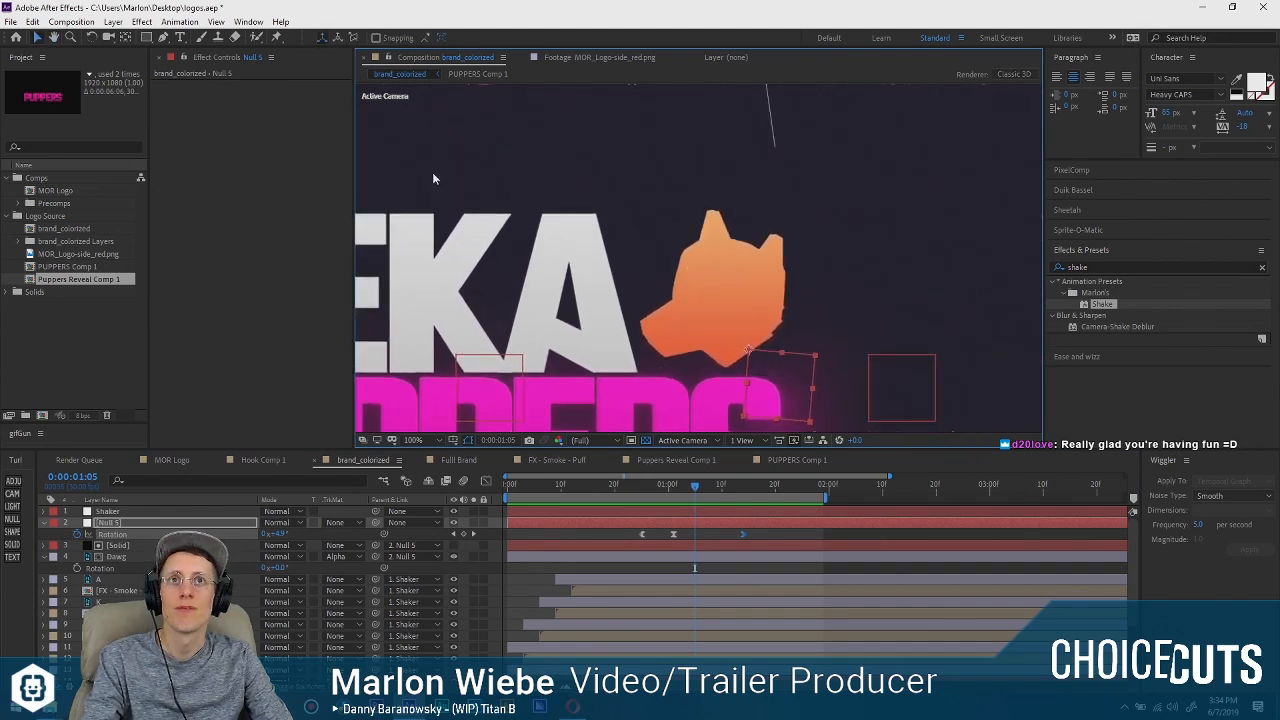
click(263, 177)
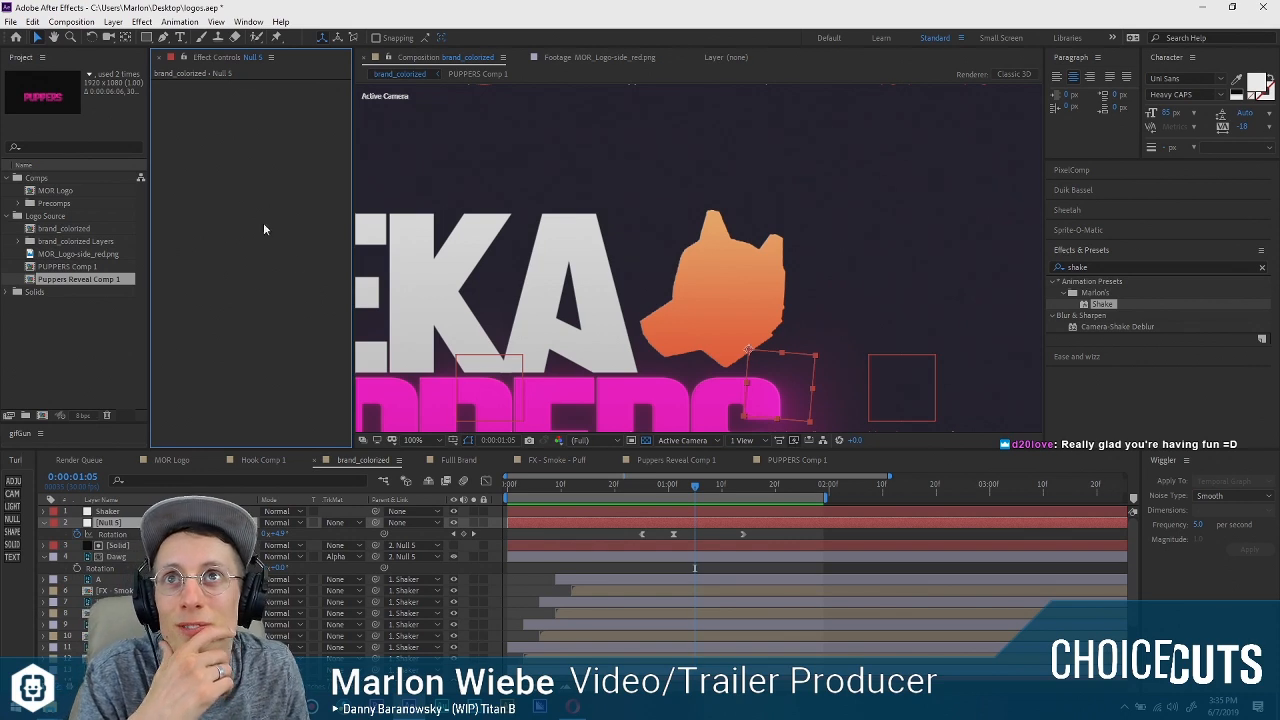
click(105, 351)
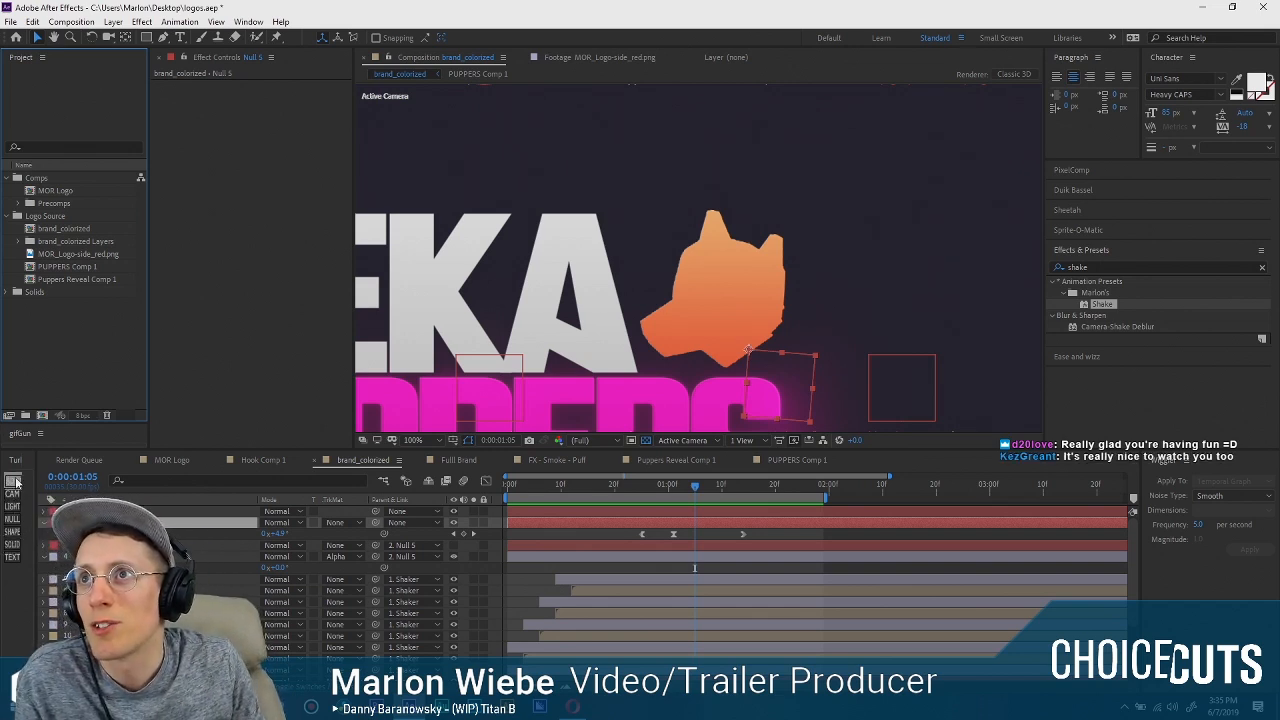
click(12, 531)
click(696, 401)
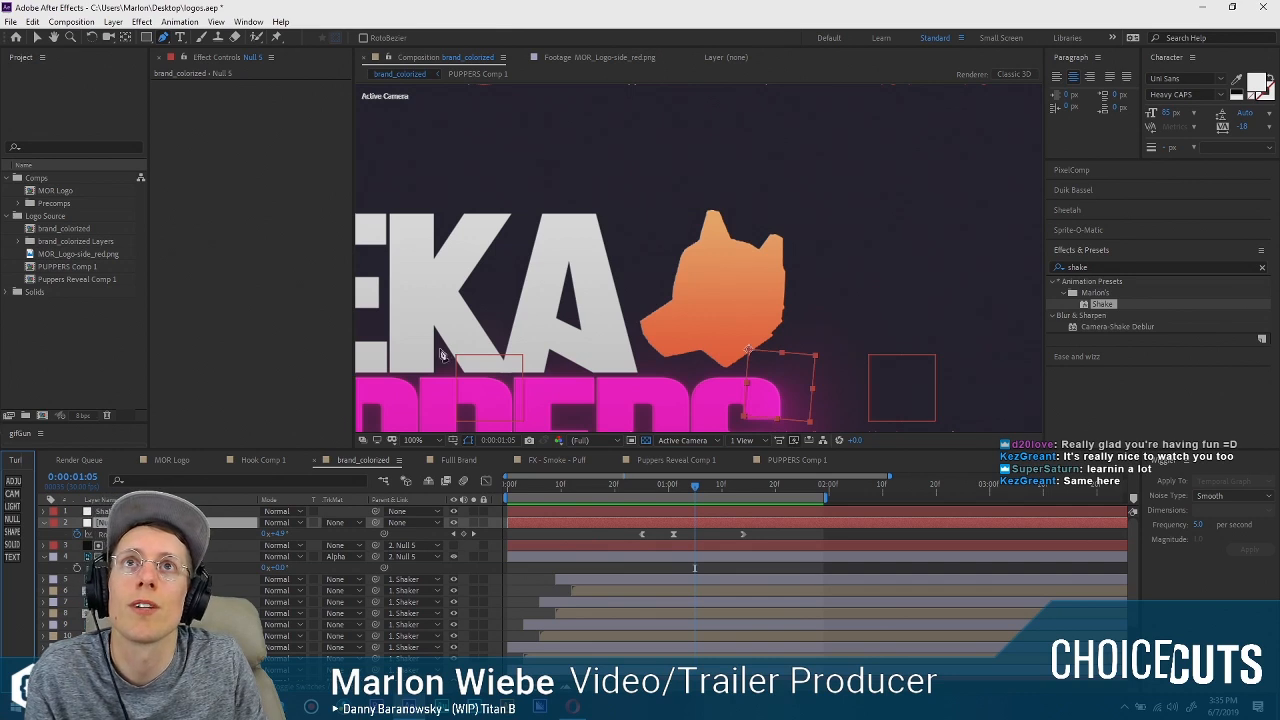
click(198, 534)
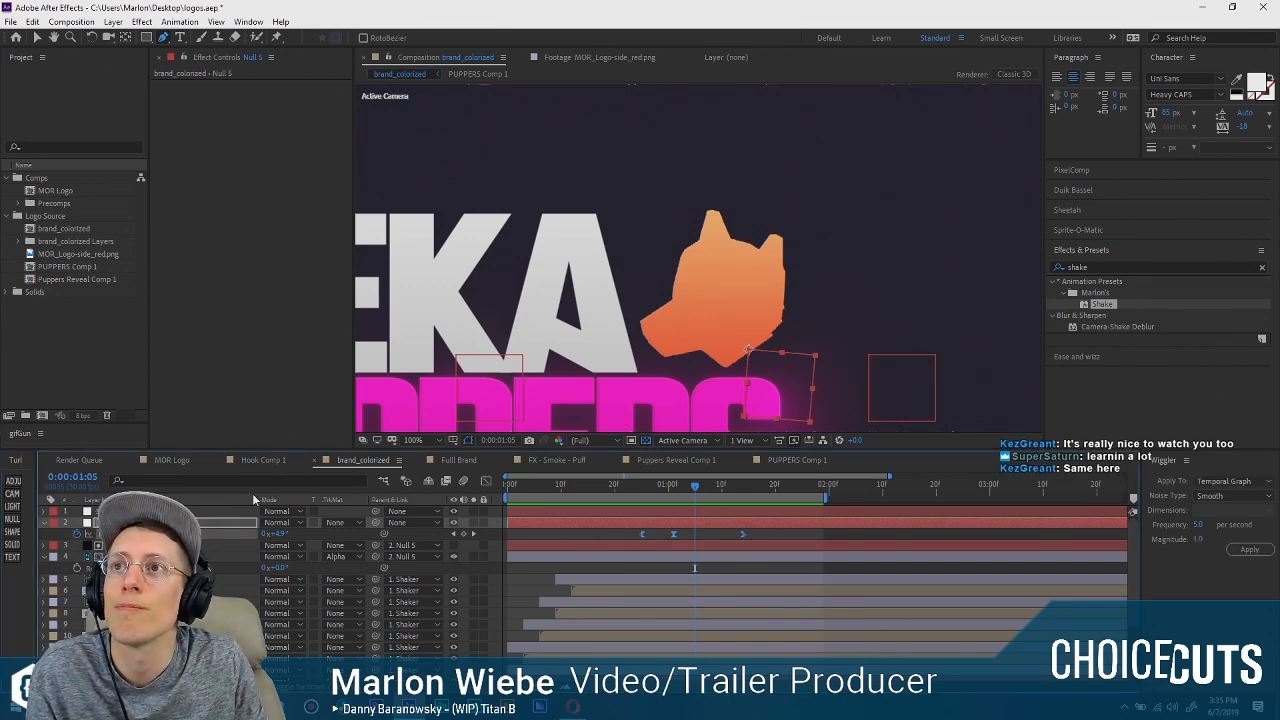
Draw a short diagonal line above and to the left of the dog's ear with the Pen tool as a new shape layer.
click(661, 189)
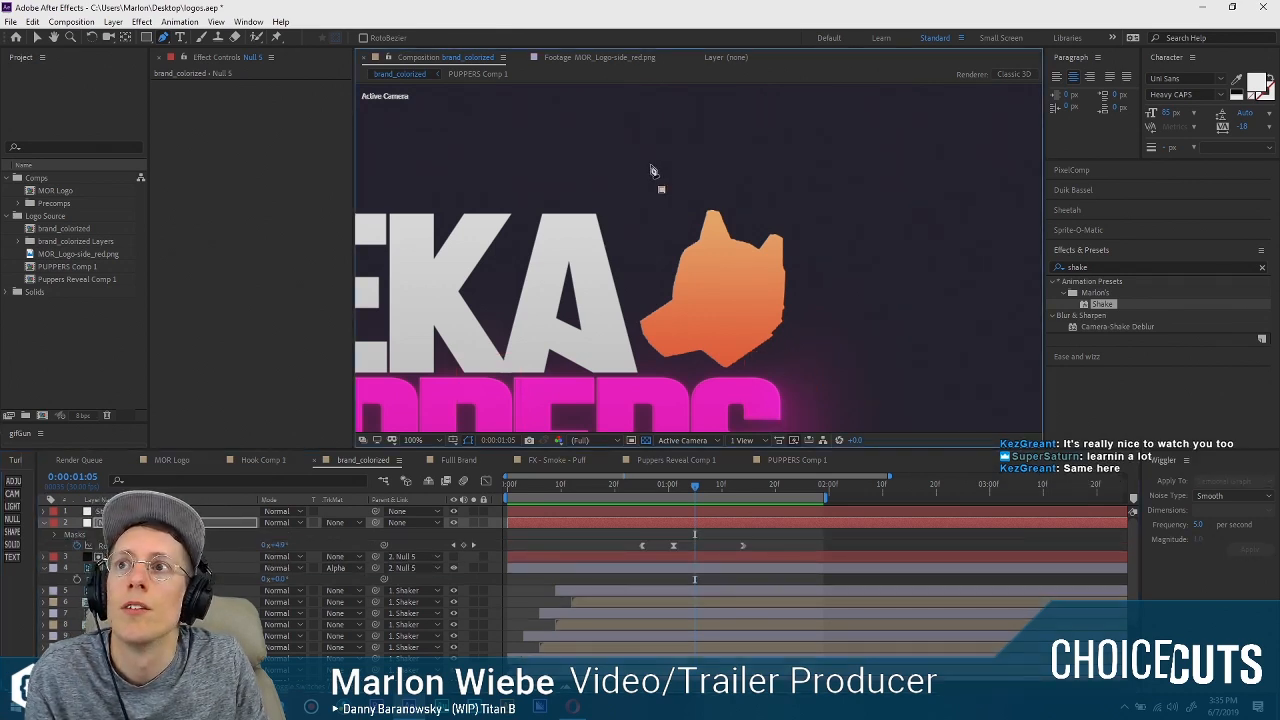
key(ctrl+z)
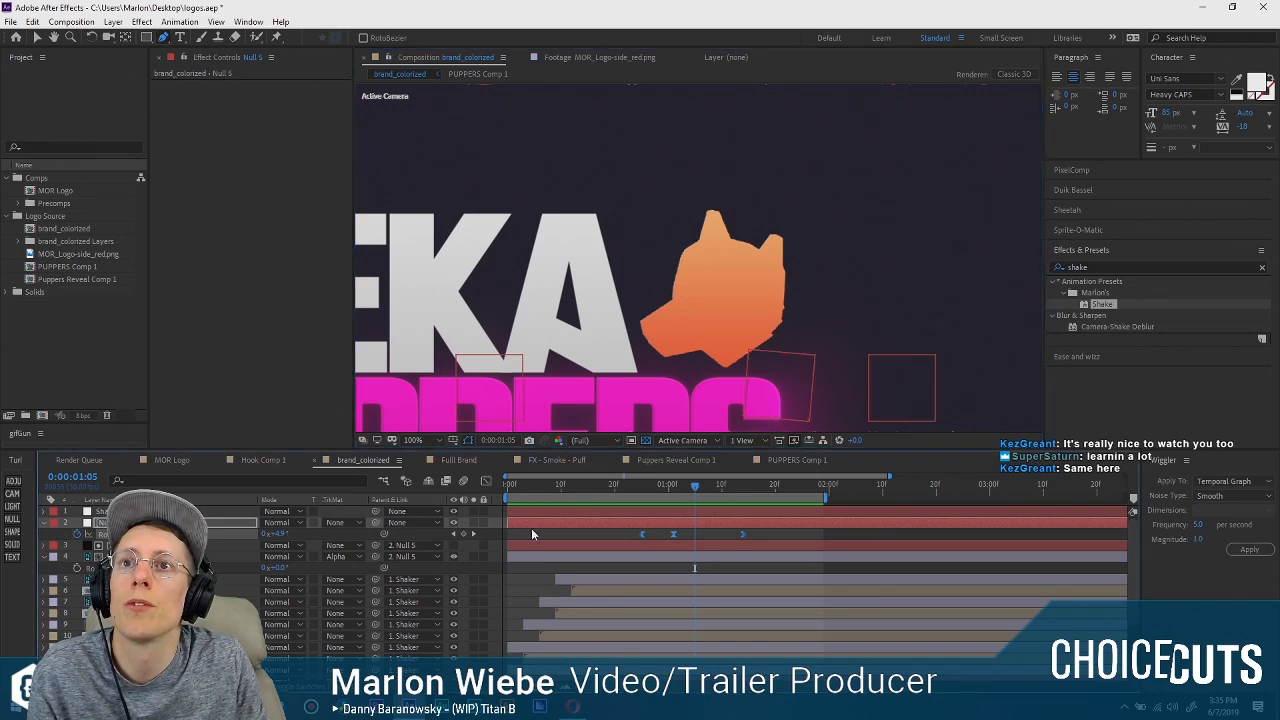
click(665, 200)
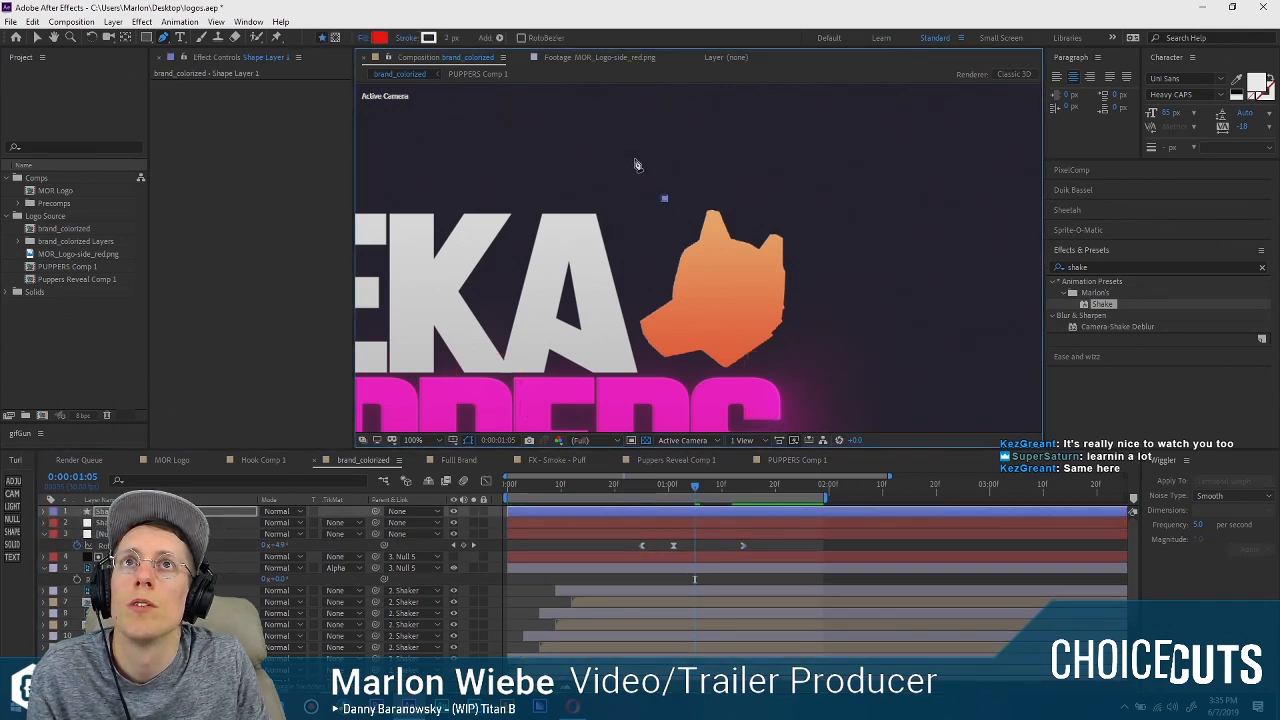
click(702, 511)
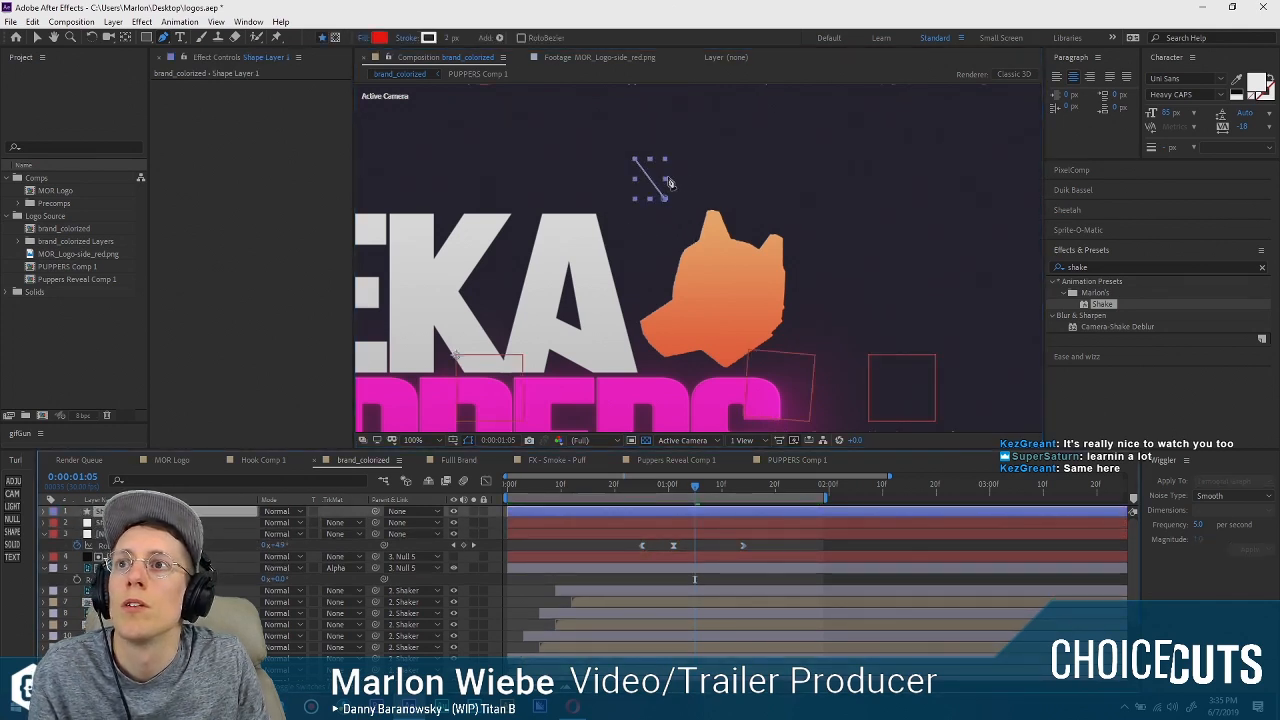
Set the line shape's fill colour to the orange sampled from the dog's ear.
click(44, 511)
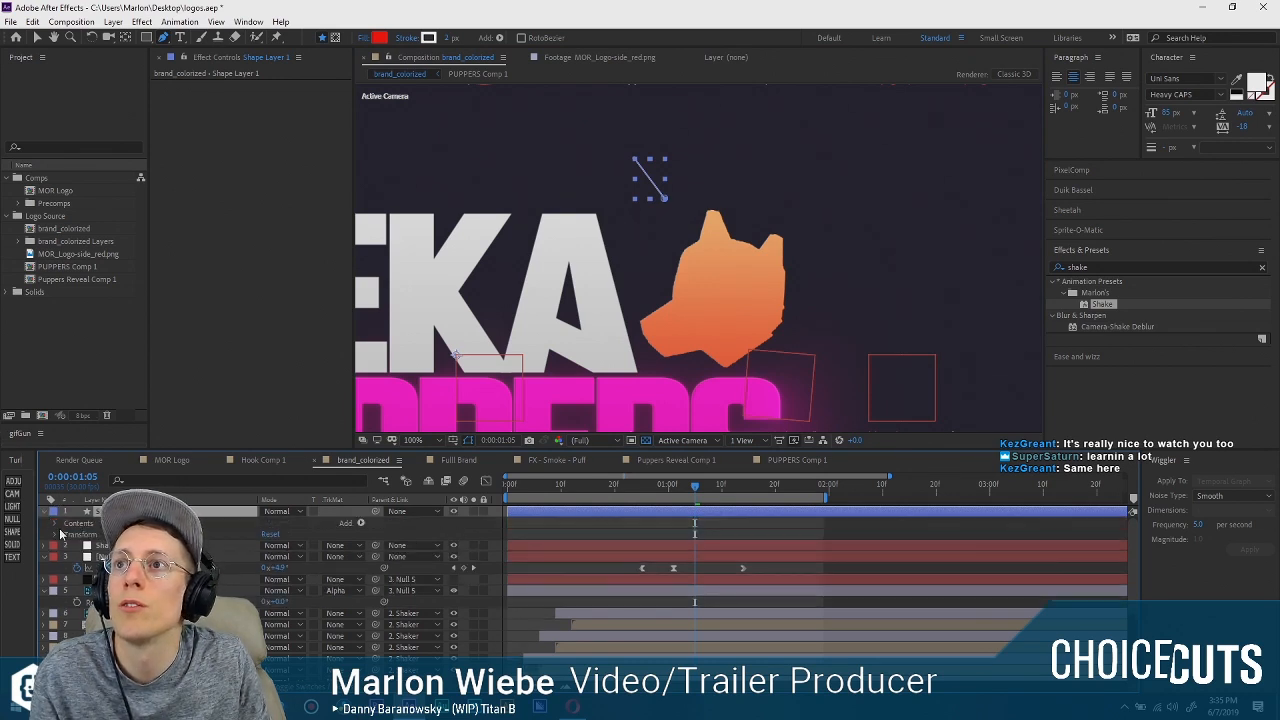
click(56, 524)
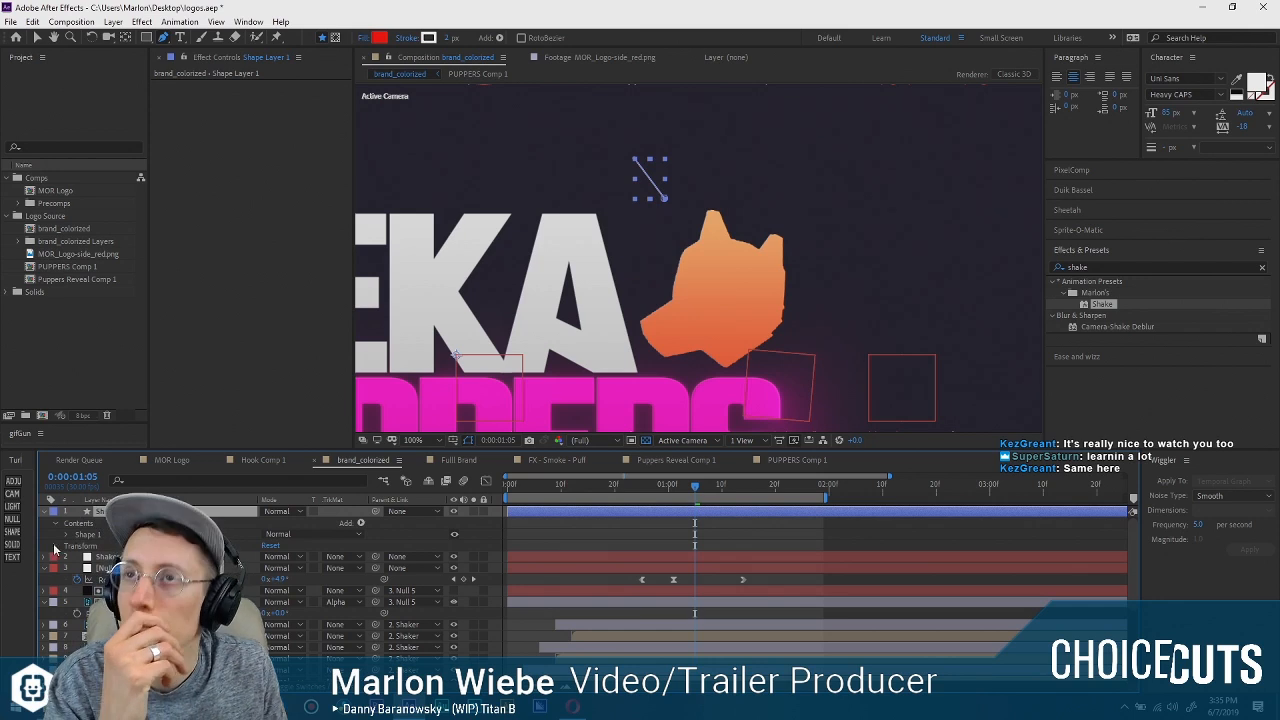
click(67, 535)
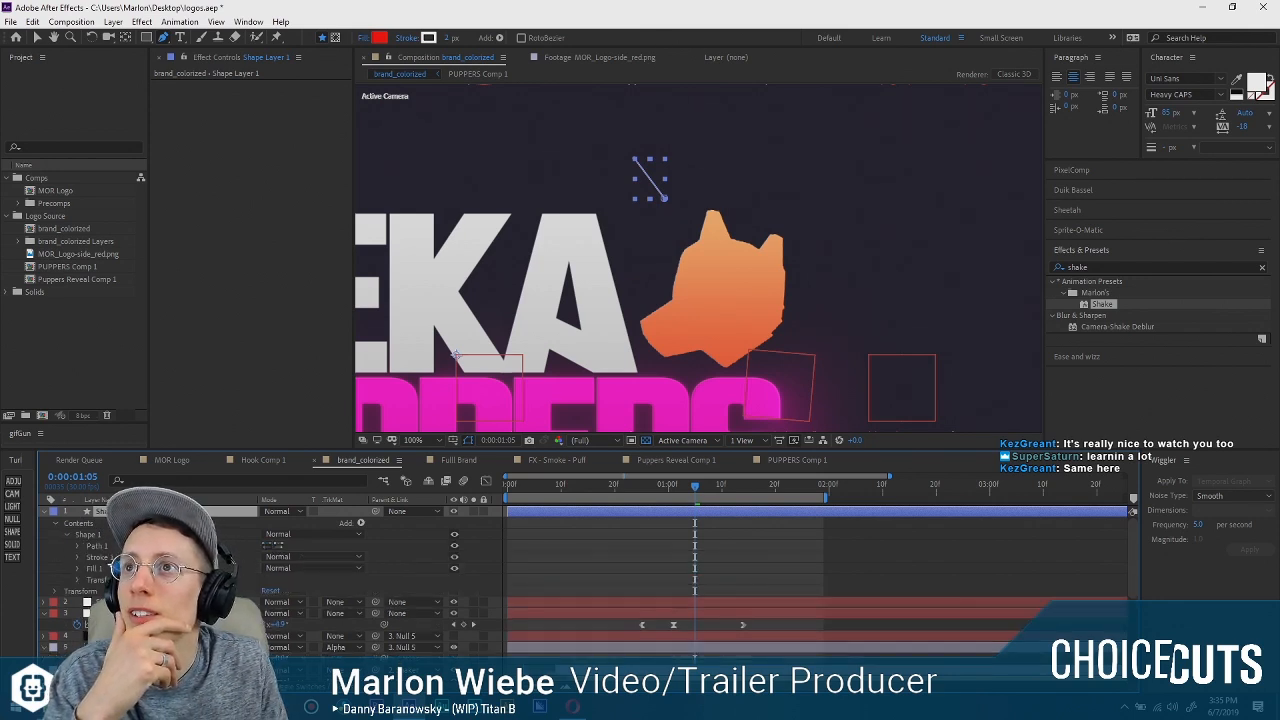
click(78, 547)
click(78, 558)
click(78, 558)
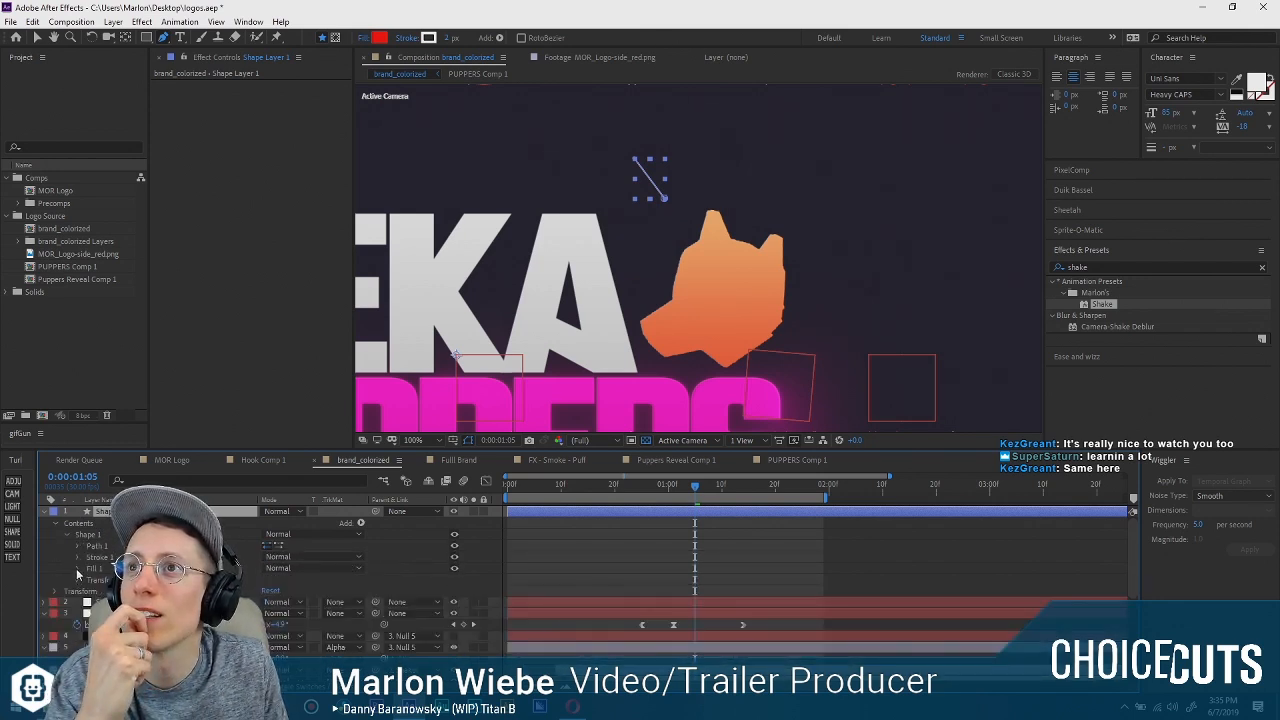
click(78, 569)
click(286, 602)
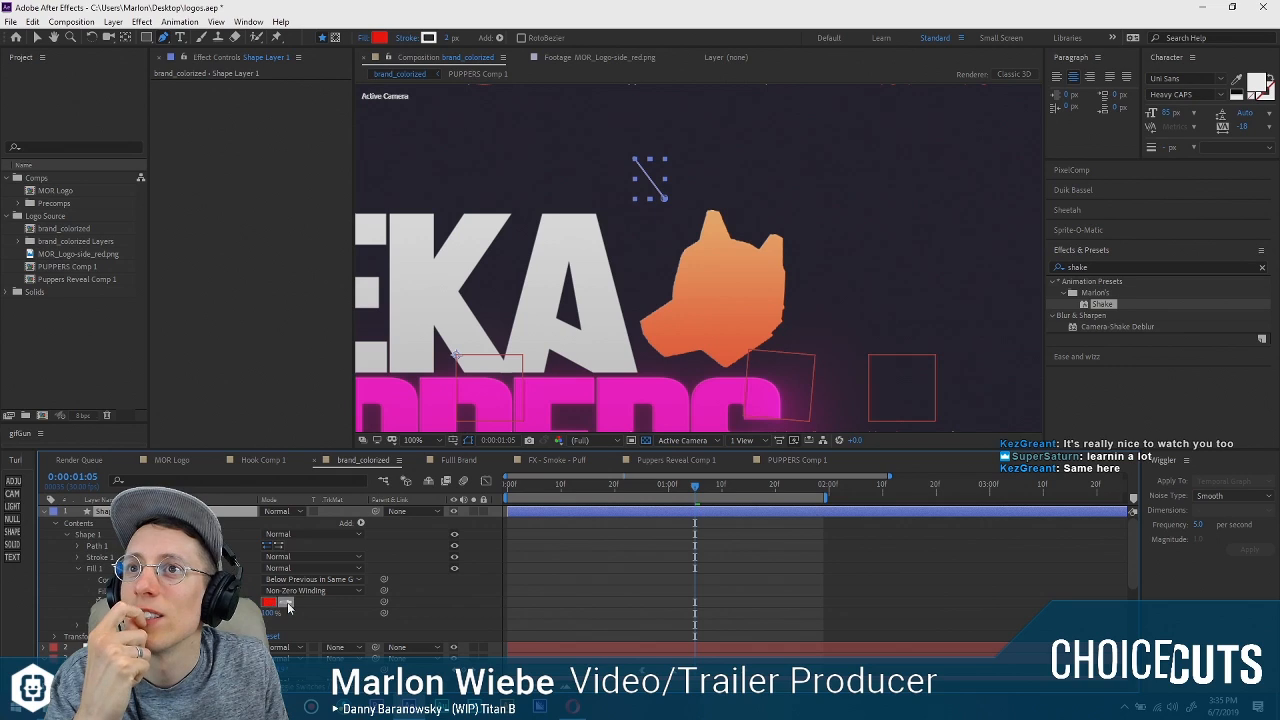
click(717, 229)
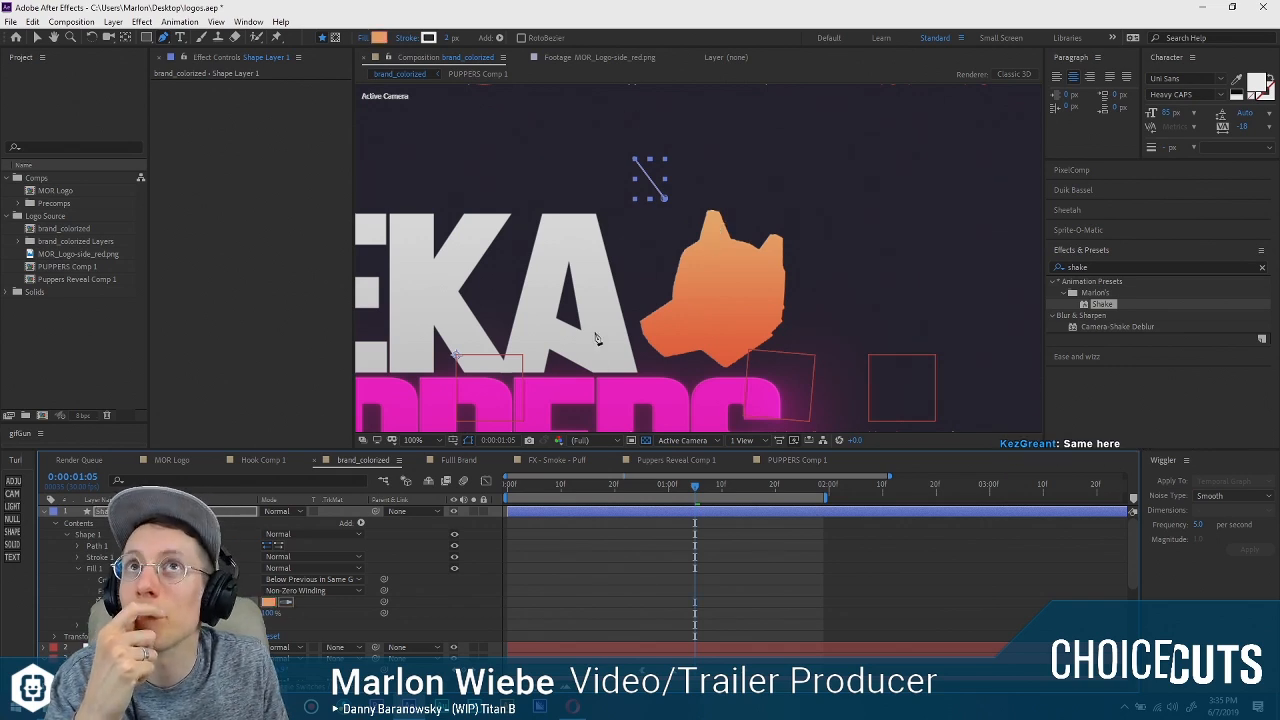
click(78, 569)
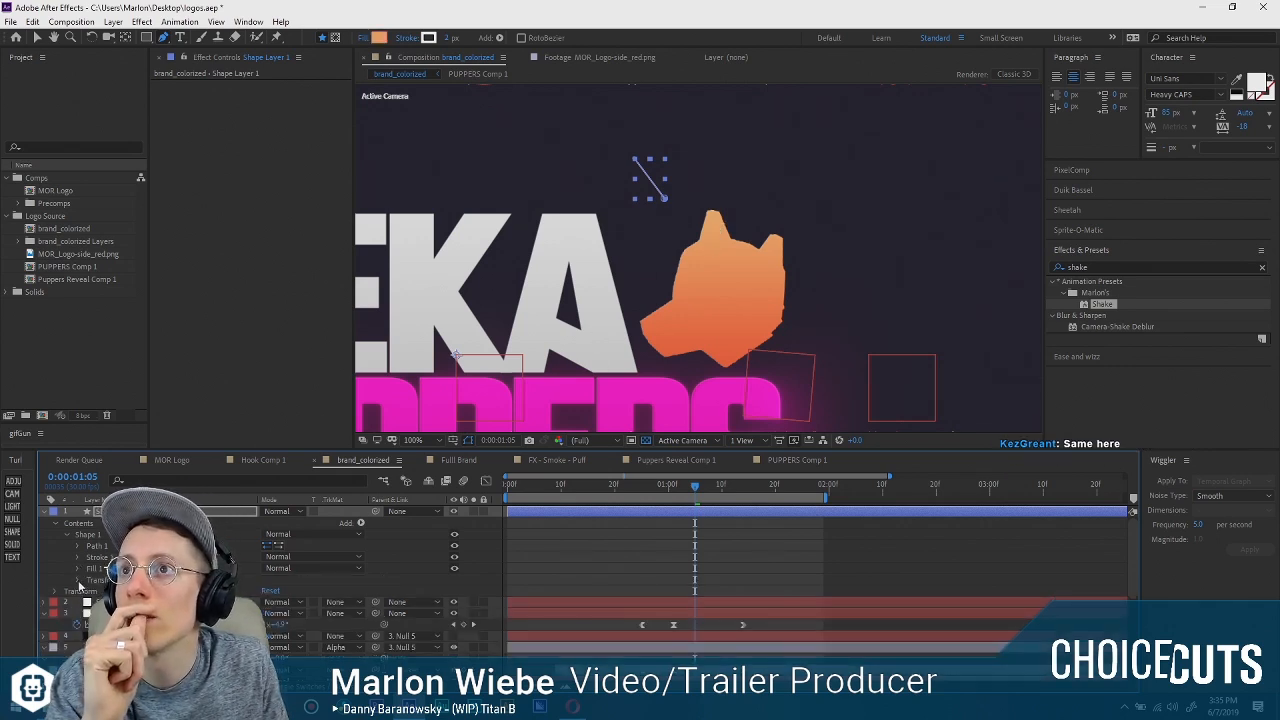
click(78, 581)
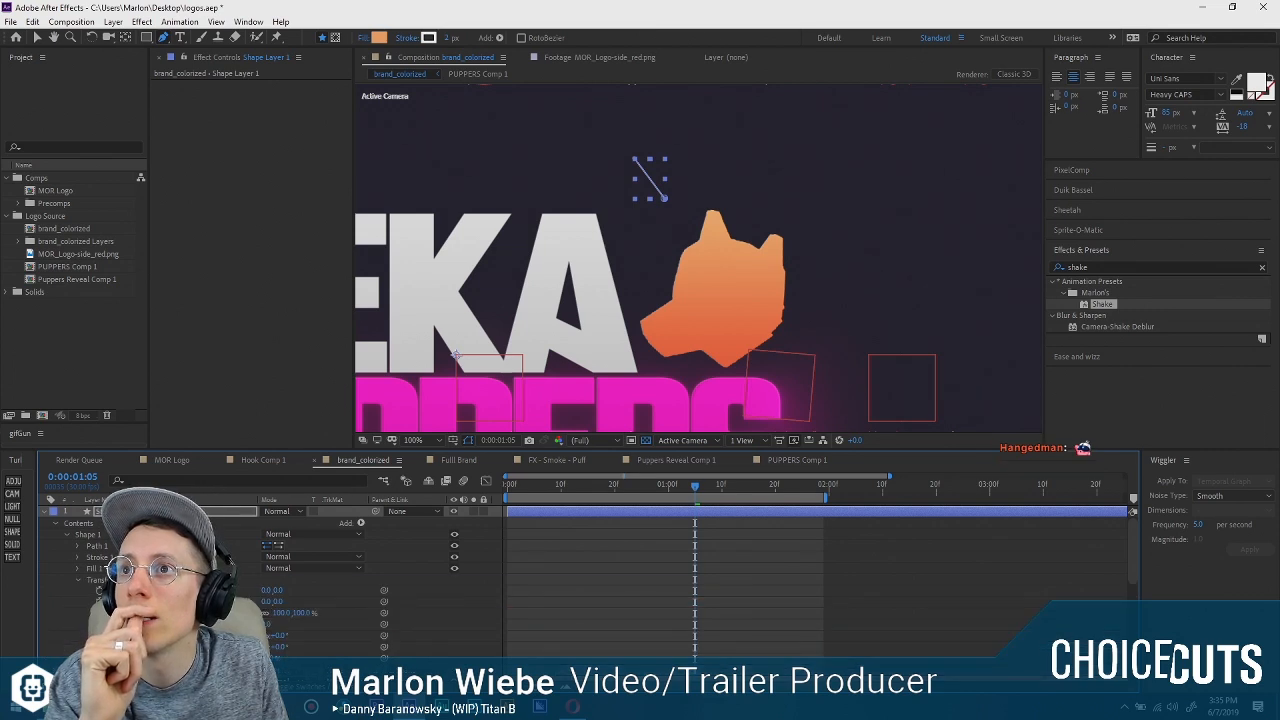
click(78, 581)
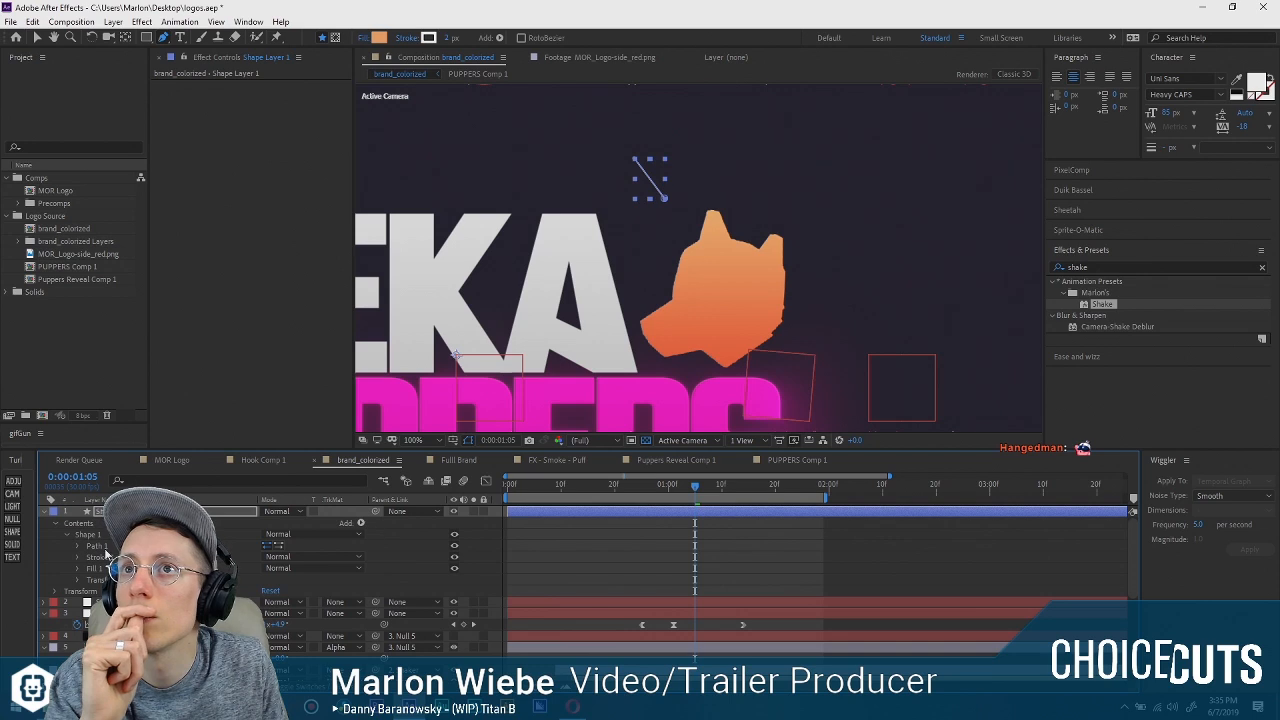
Delete the line shape's fill and give it an orange stroke with a width of 8.
click(103, 550)
click(110, 570)
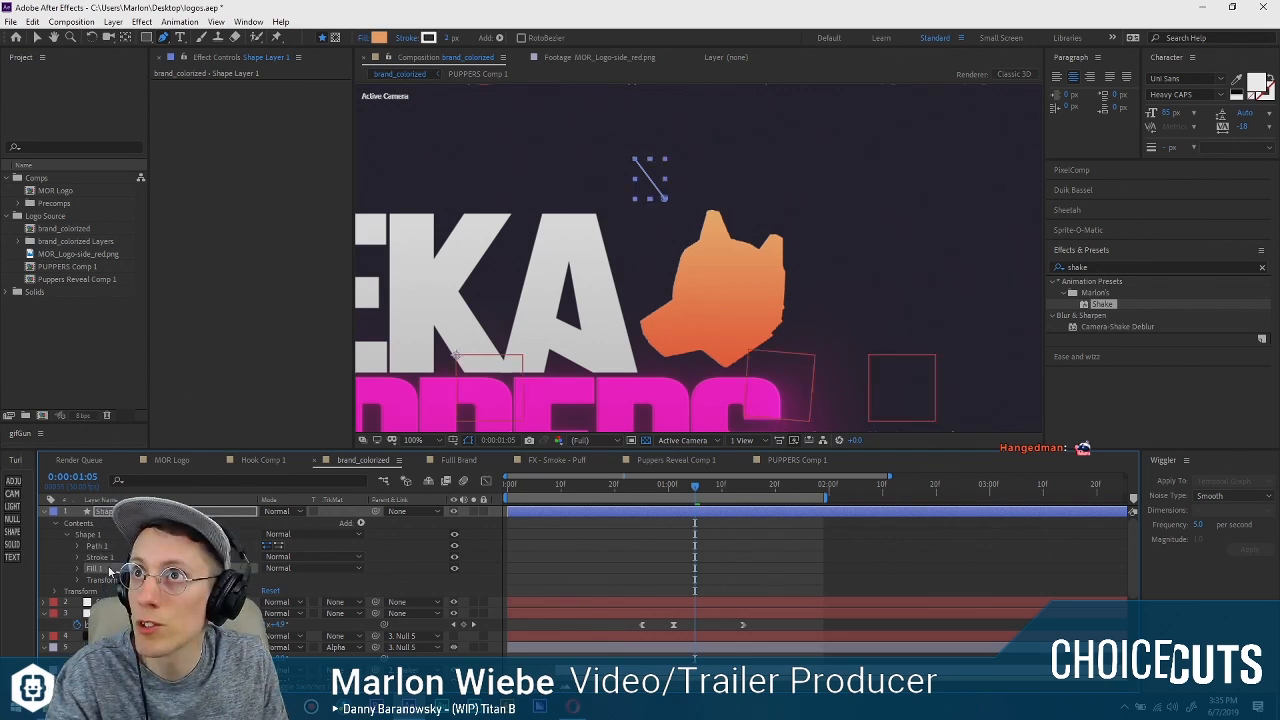
key(Delete)
click(77, 558)
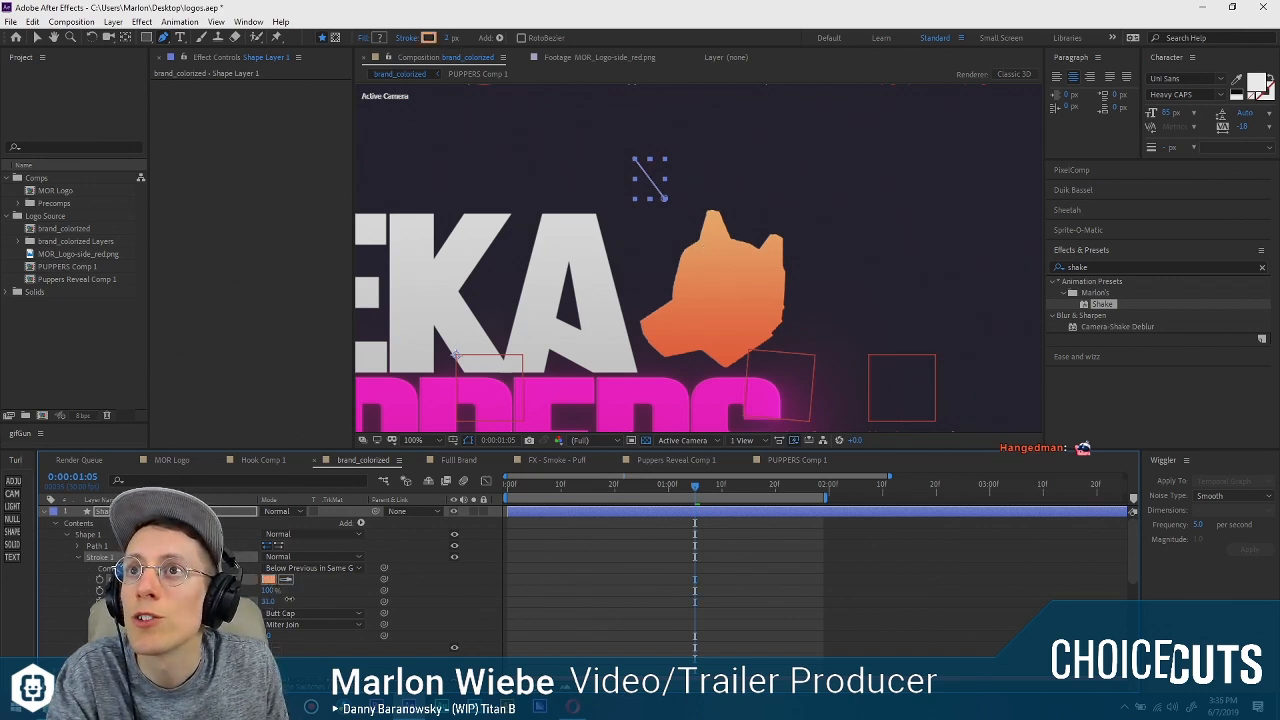
mouse_move(289, 599)
mouse_down()
mouse_move(427, 577)
mouse_move(273, 601)
mouse_up()
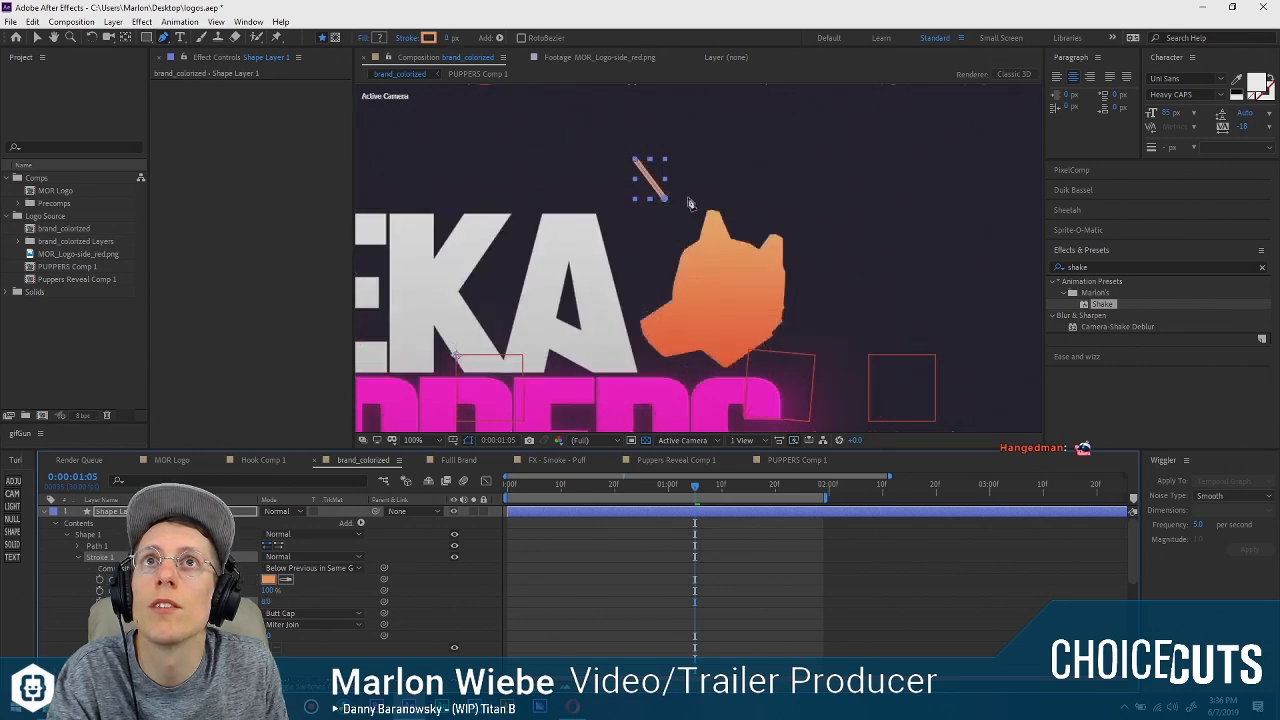
Set the line cap of the orange stroke to Round Cap.
click(285, 614)
click(298, 627)
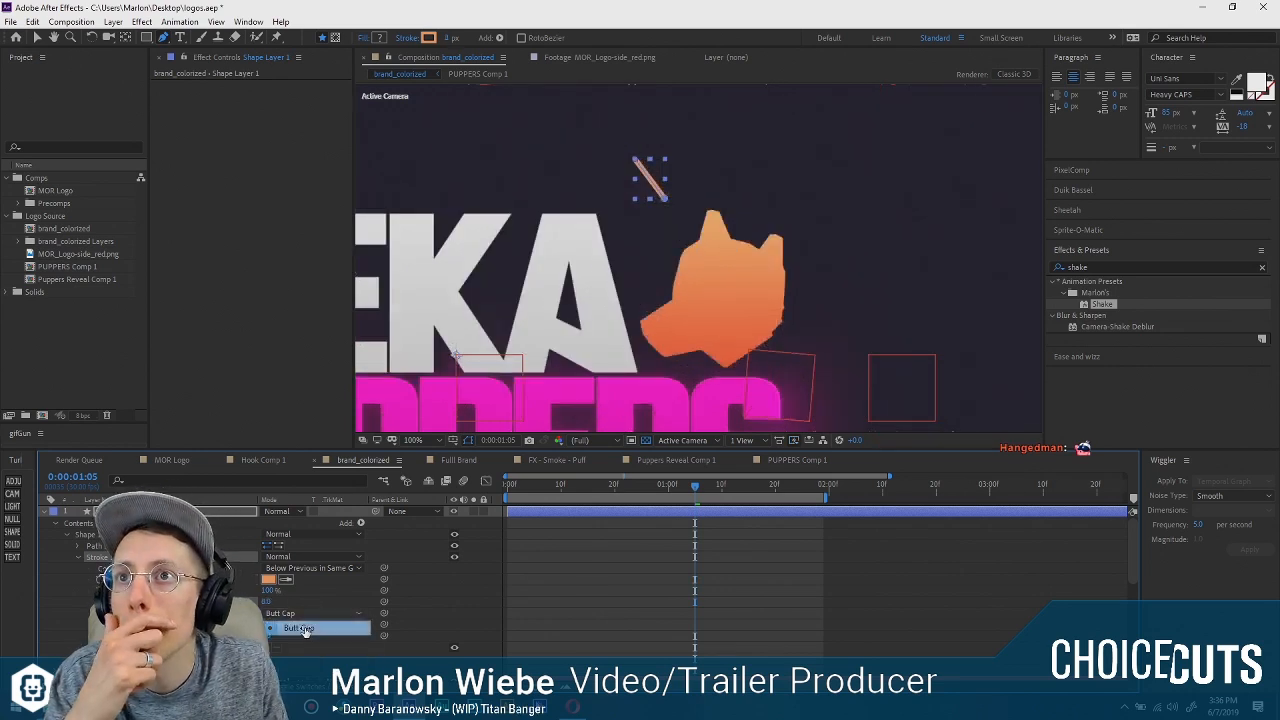
scroll(580, 287, up, 1)
mouse_move(608, 168)
mouse_down()
mouse_move(615, 244)
mouse_move(572, 372)
mouse_up()
scroll(595, 304, up, 1)
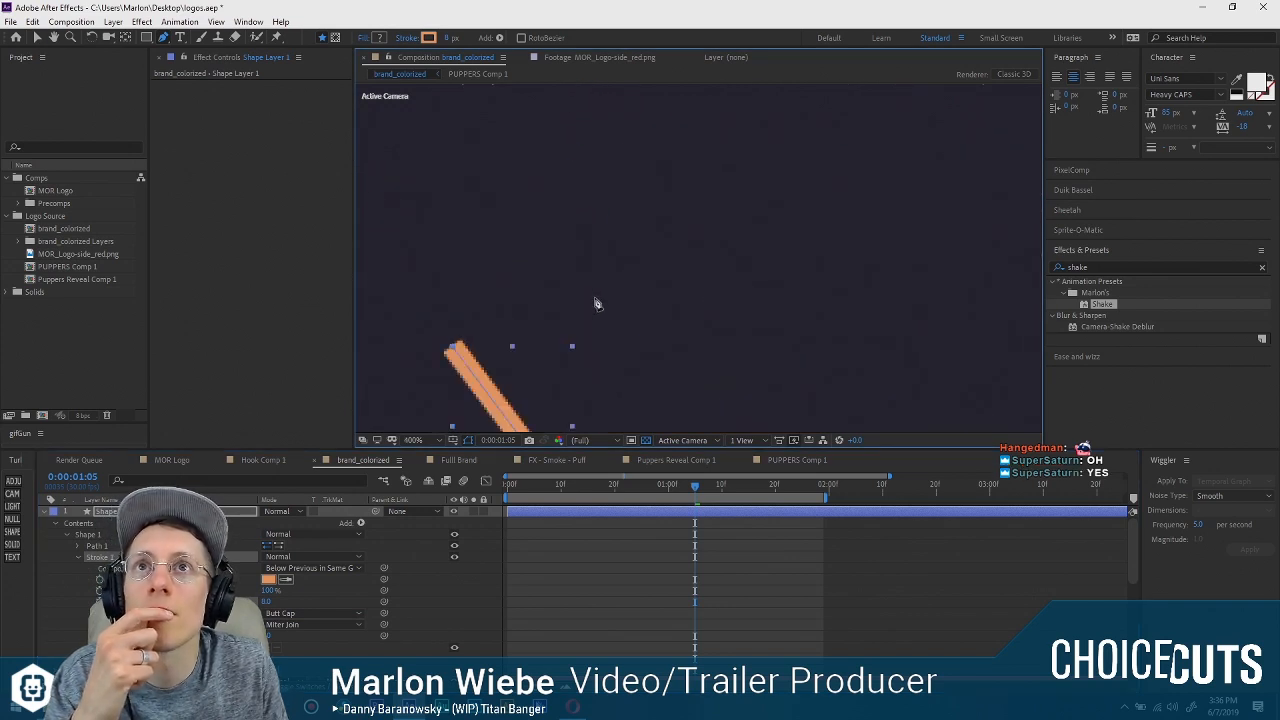
drag(598, 298, 651, 181)
click(285, 613)
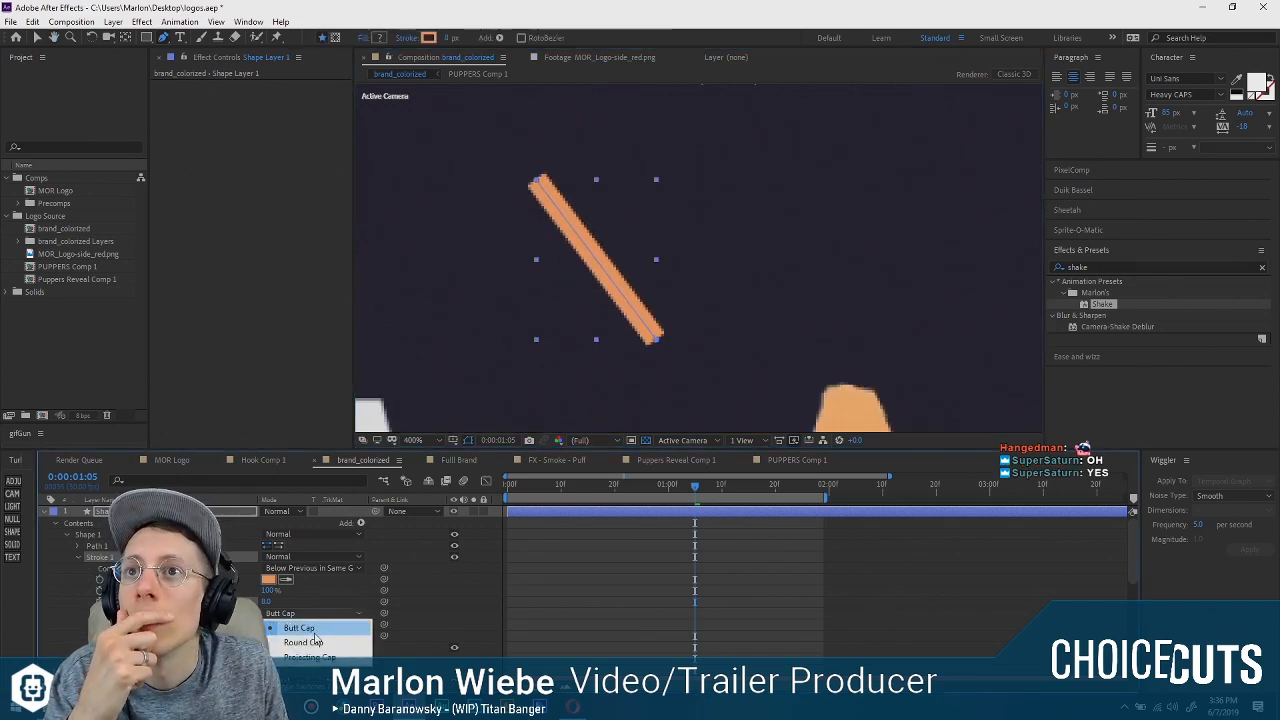
click(303, 642)
scroll(648, 322, down, 2)
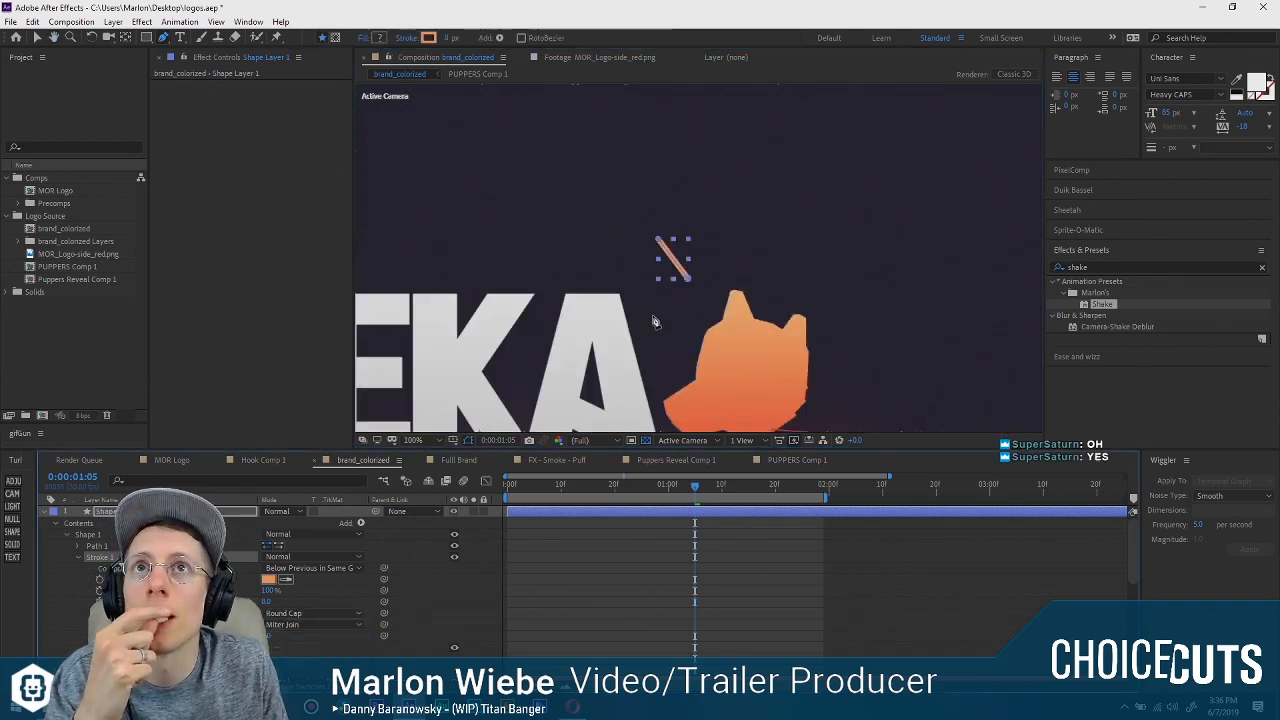
Shift the line's lower endpoint slightly left and start its shape layer at 0:00:01:01.
click(683, 272)
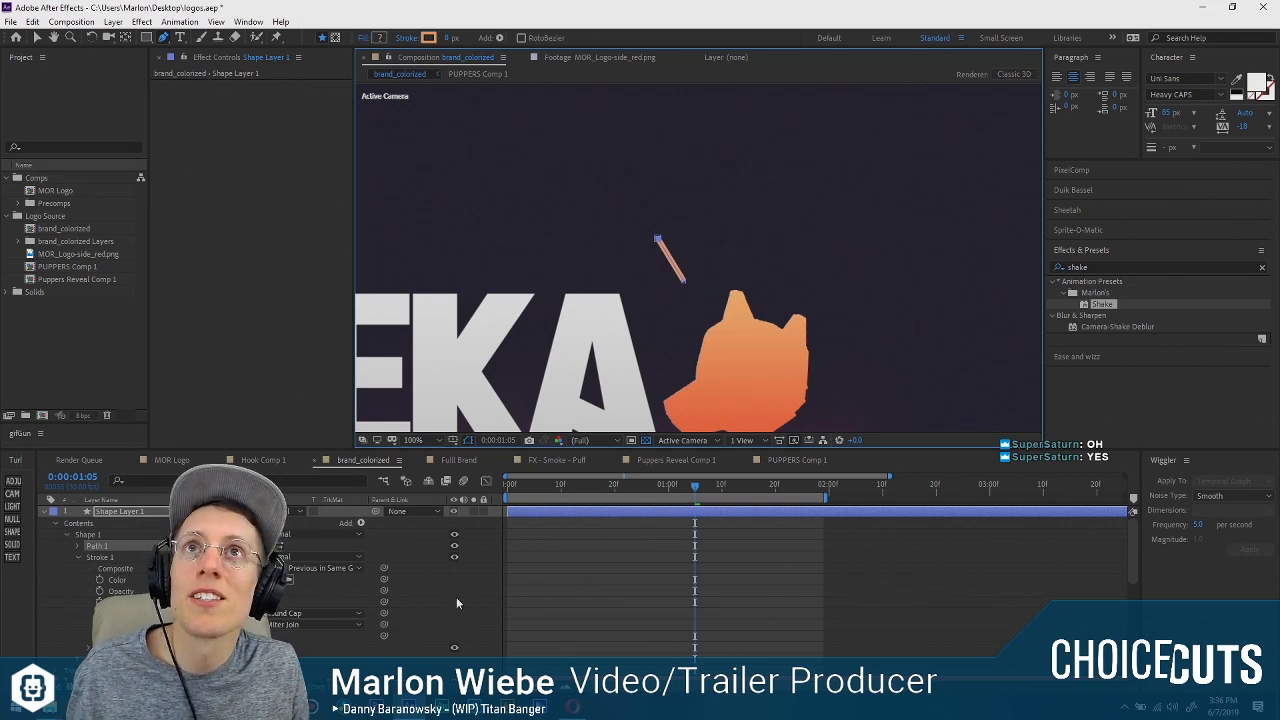
drag(600, 487, 684, 484)
click(45, 511)
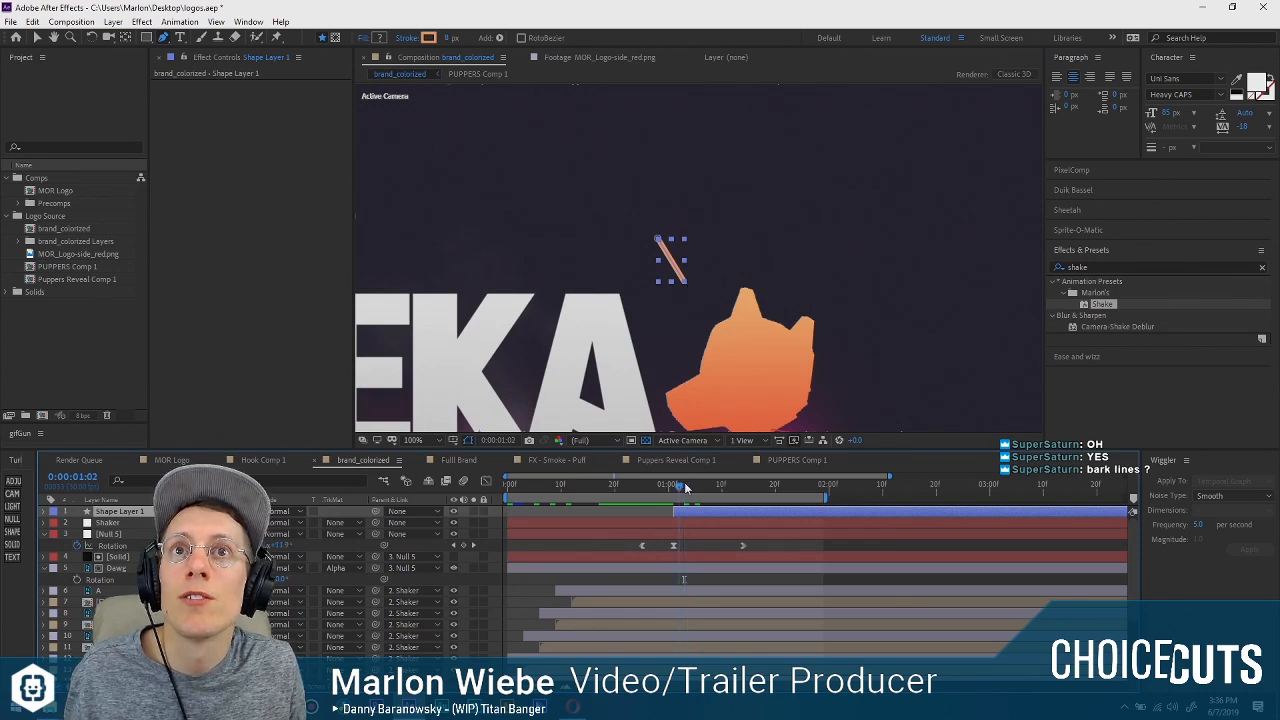
drag(686, 487, 674, 487)
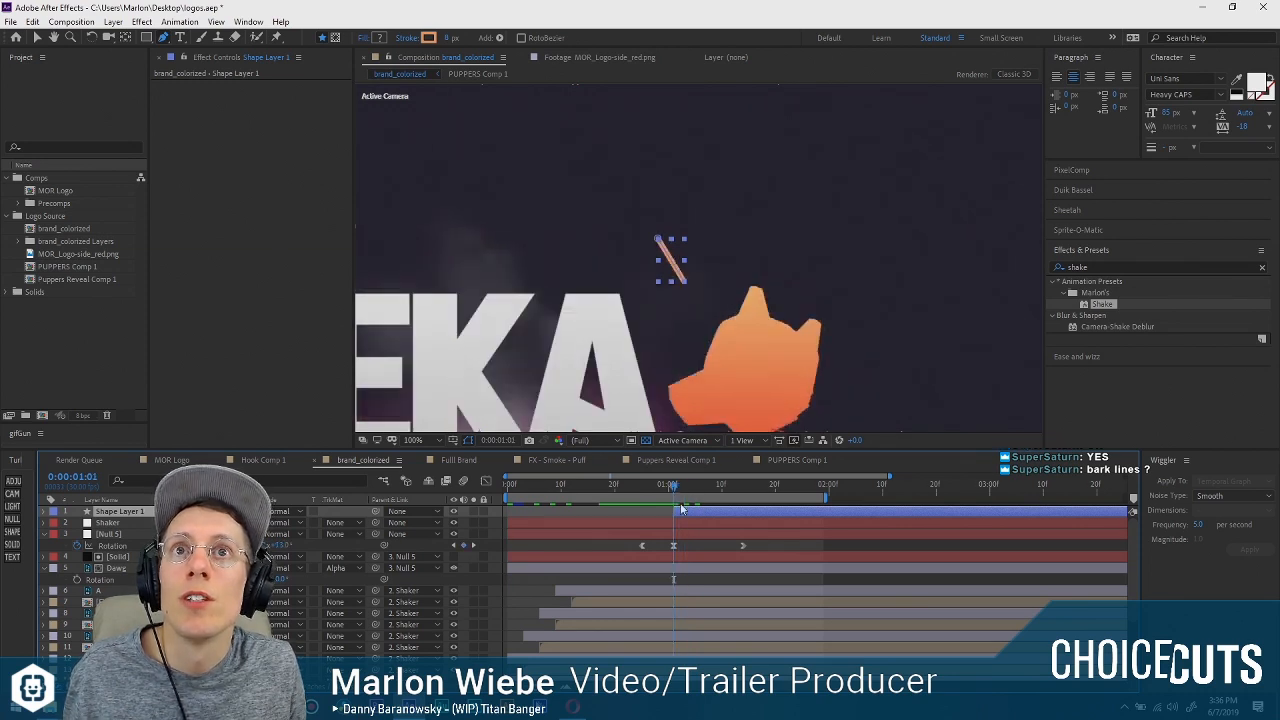
Add Trim Paths to the line's shape layer.
click(45, 511)
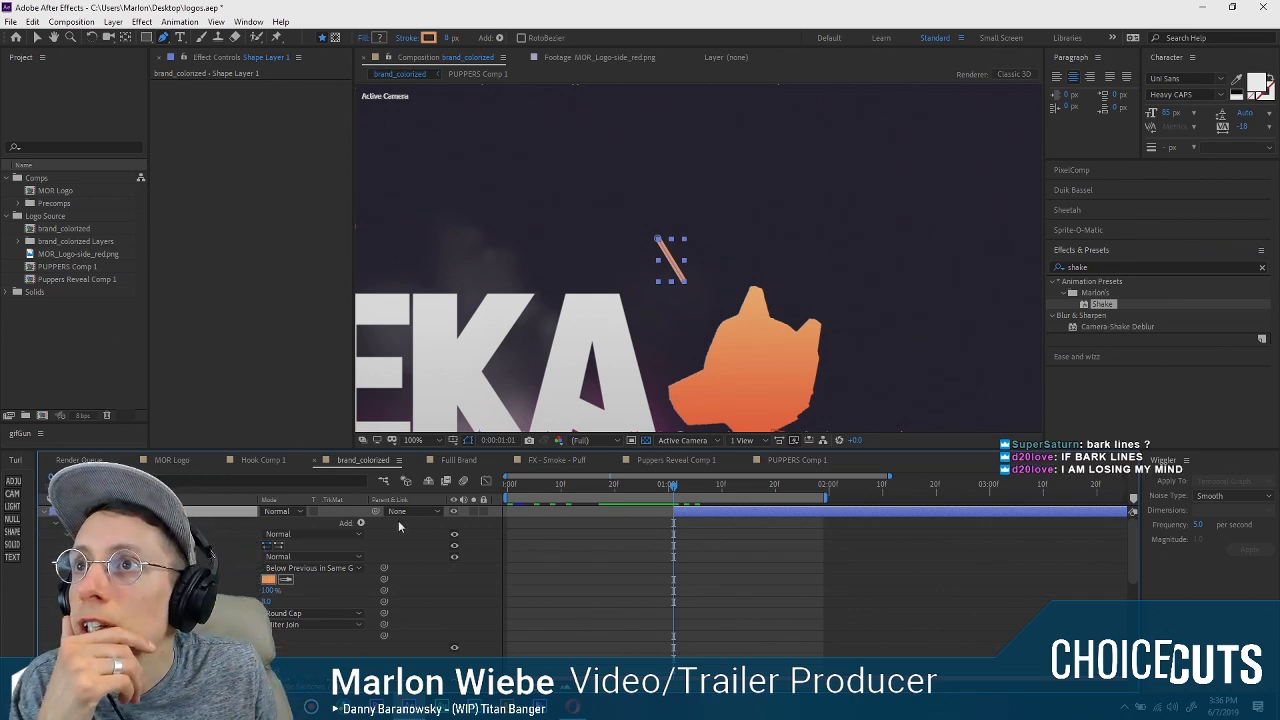
click(361, 522)
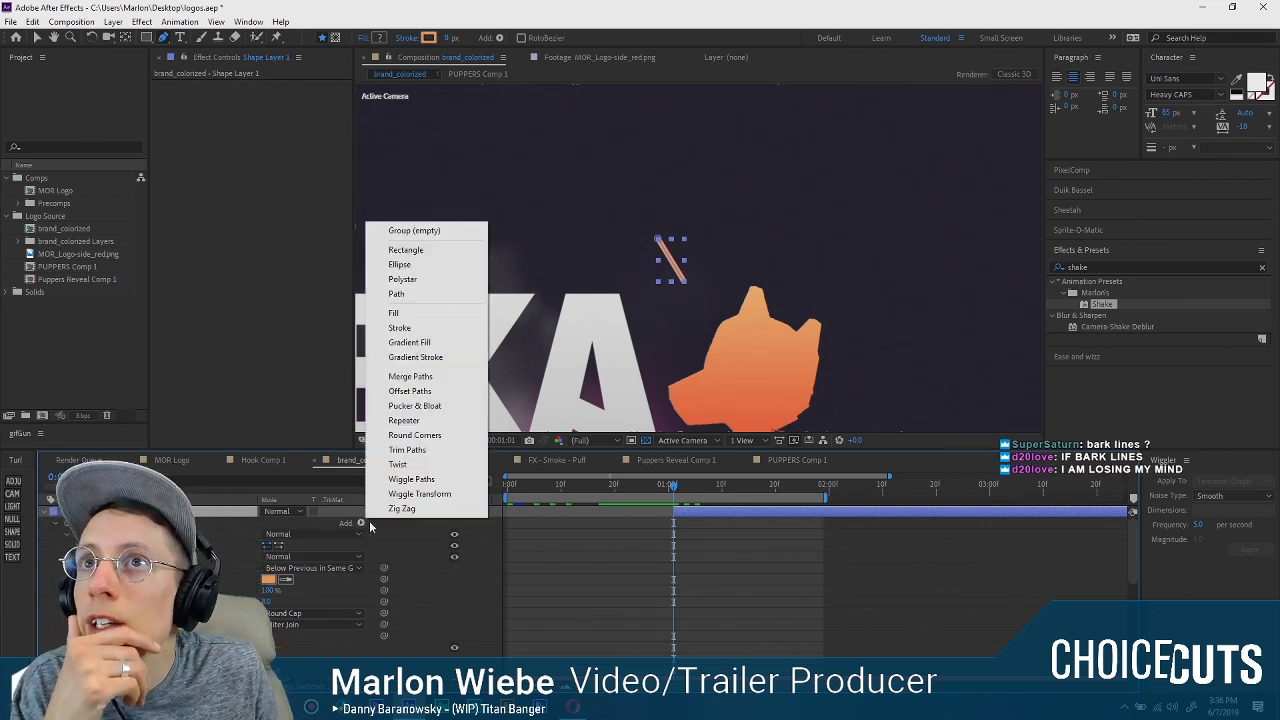
click(424, 455)
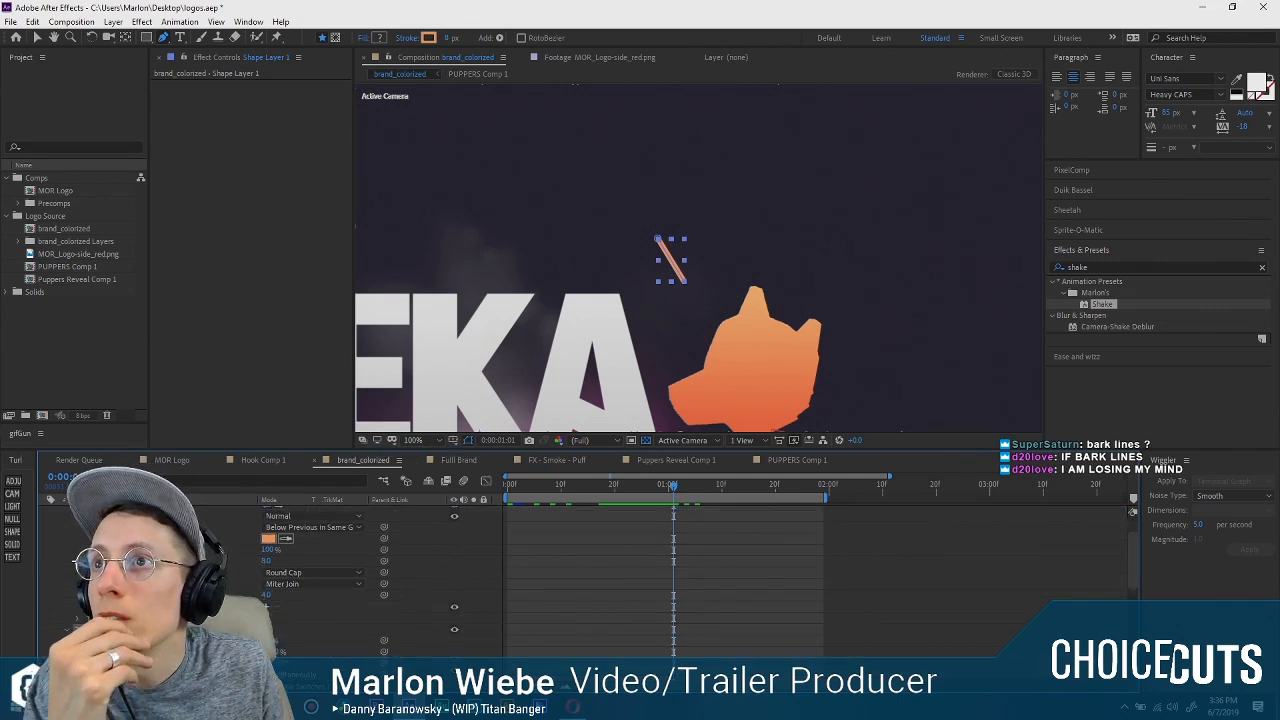
scroll(265, 590, down, 1)
Try the Trim Paths Start and End values over their range to test how the line draws on and off.
mouse_move(270, 606)
mouse_down()
mouse_move(362, 606)
mouse_move(303, 613)
mouse_up()
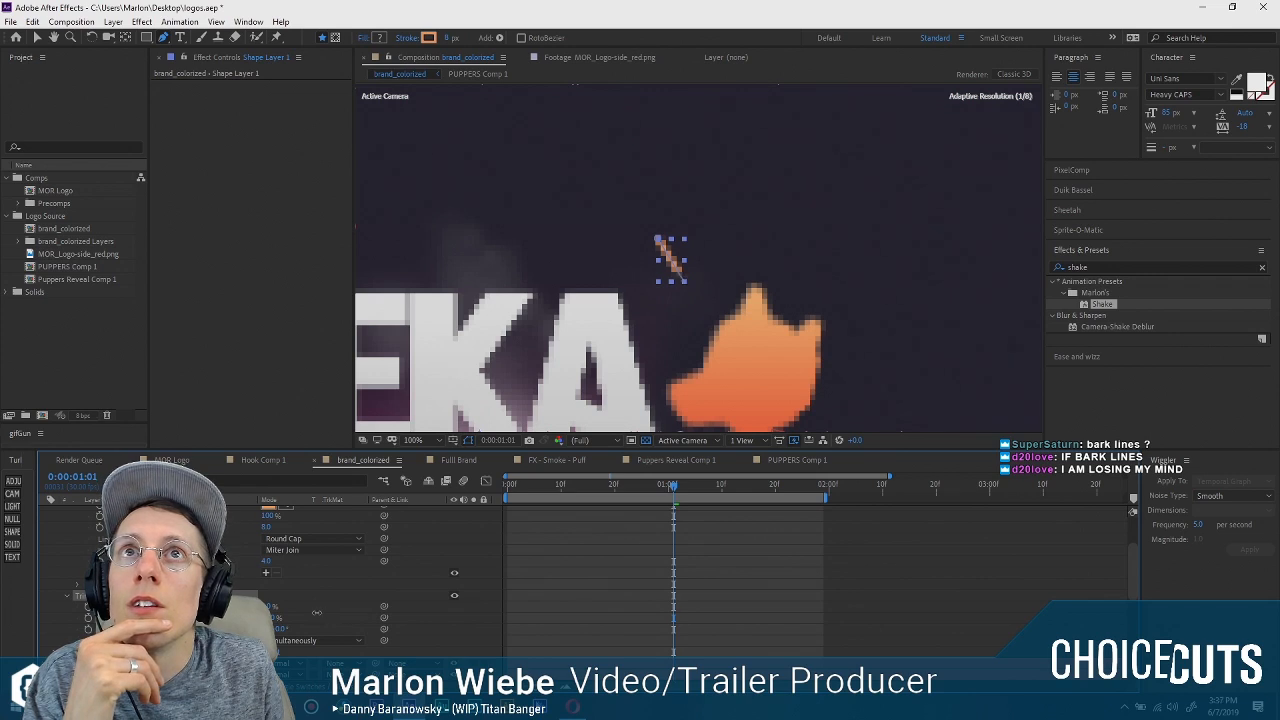
drag(388, 606, 386, 606)
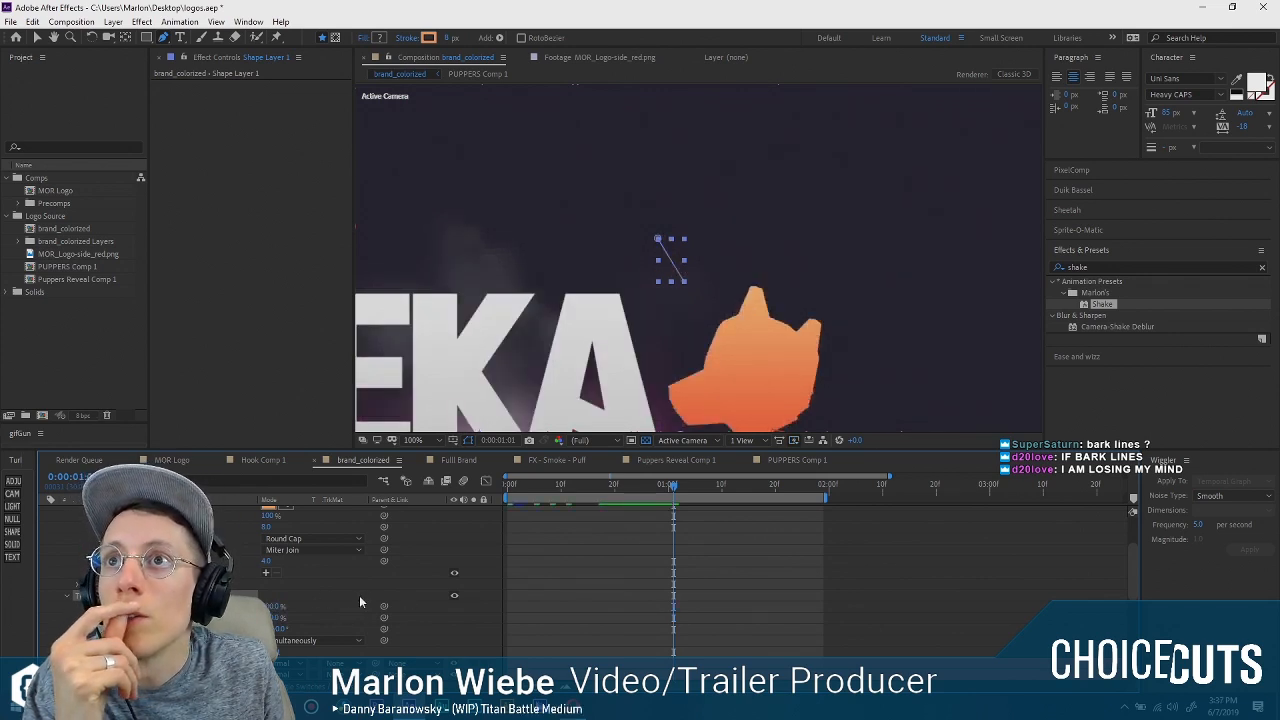
drag(269, 618, 257, 618)
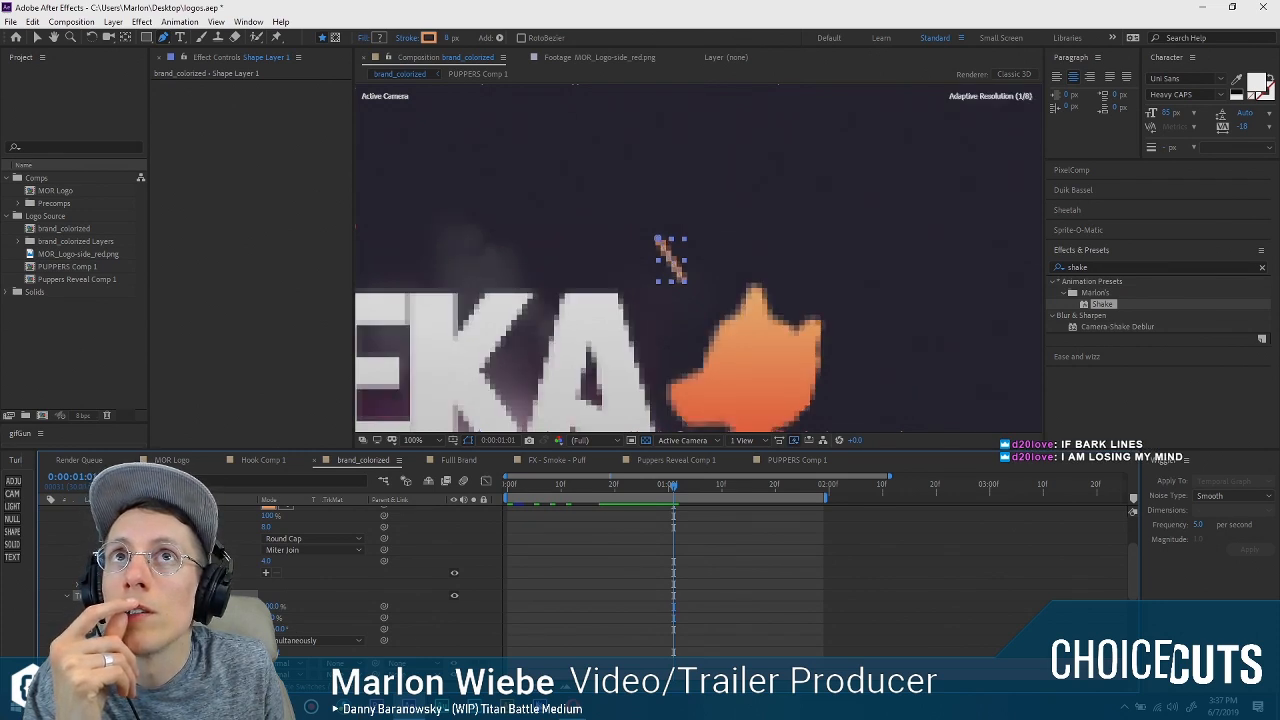
mouse_move(207, 617)
mouse_down()
mouse_move(346, 604)
mouse_move(260, 607)
mouse_up()
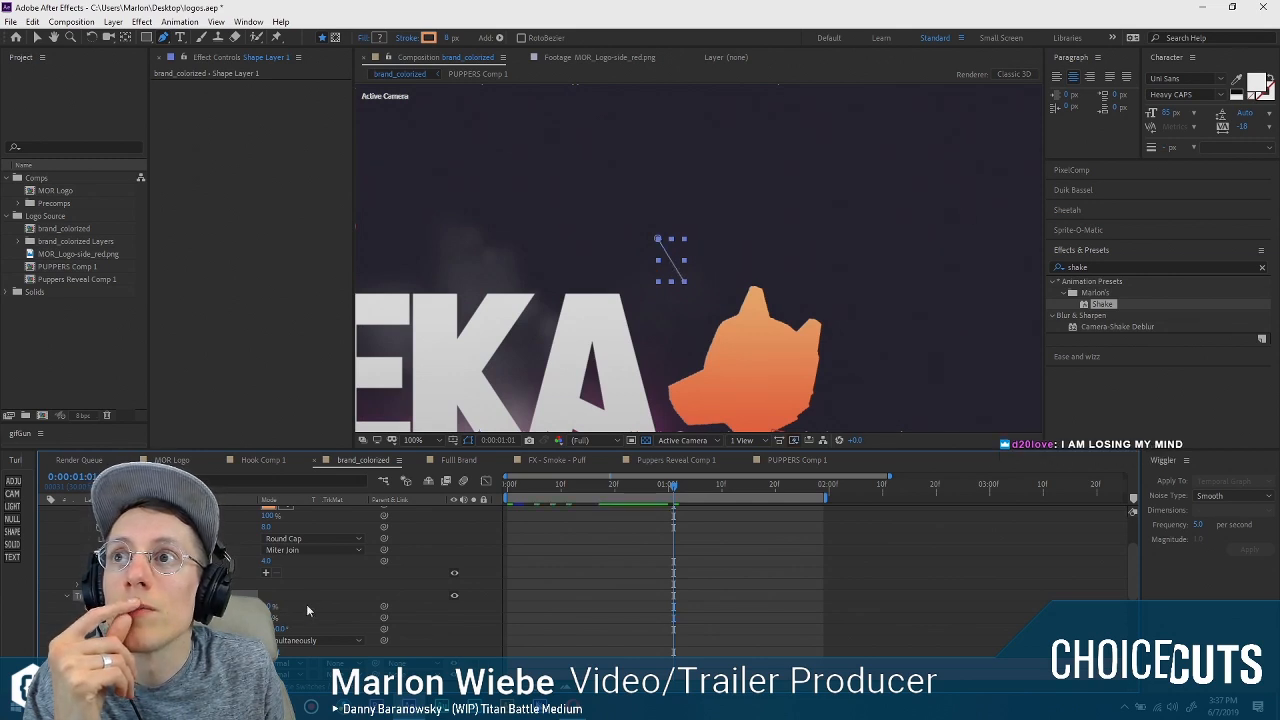
Try to duplicate the line and move the copy right toward the dog's ear, and undo the move.
scroll(324, 602, up, 3)
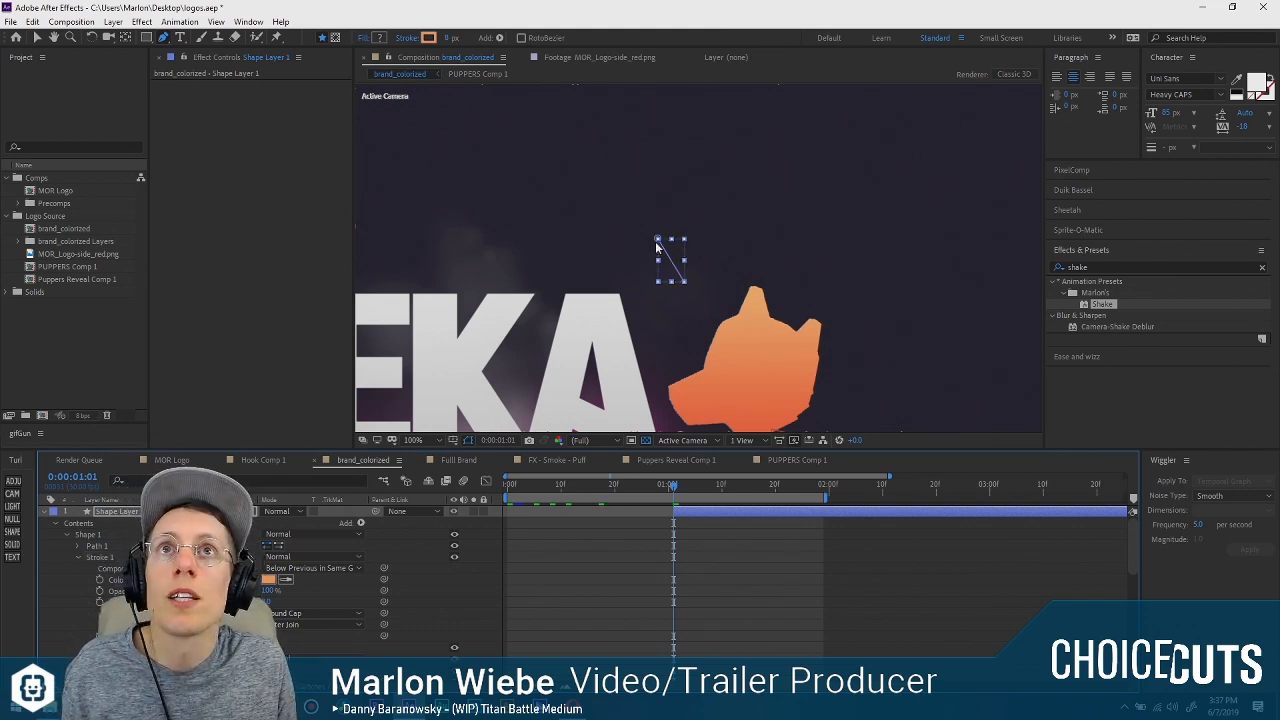
key(v)
scroll(337, 592, down, 2)
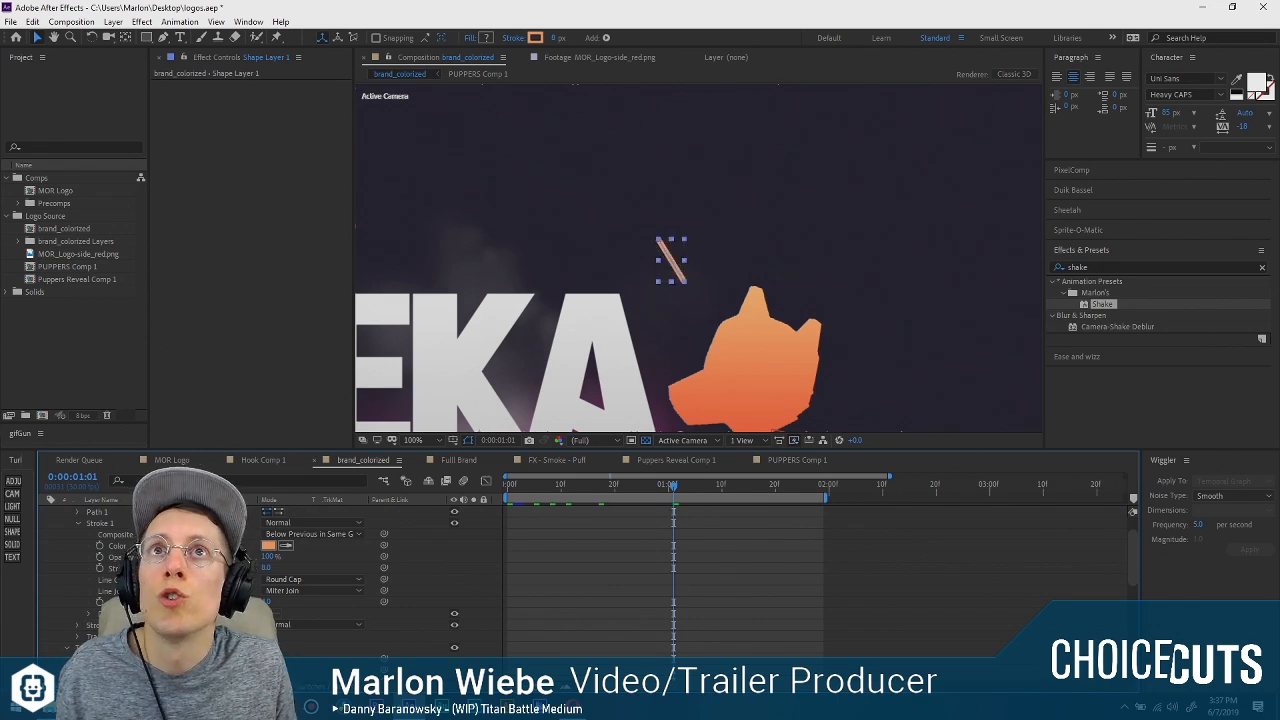
scroll(122, 540, up, 2)
scroll(122, 540, down, 2)
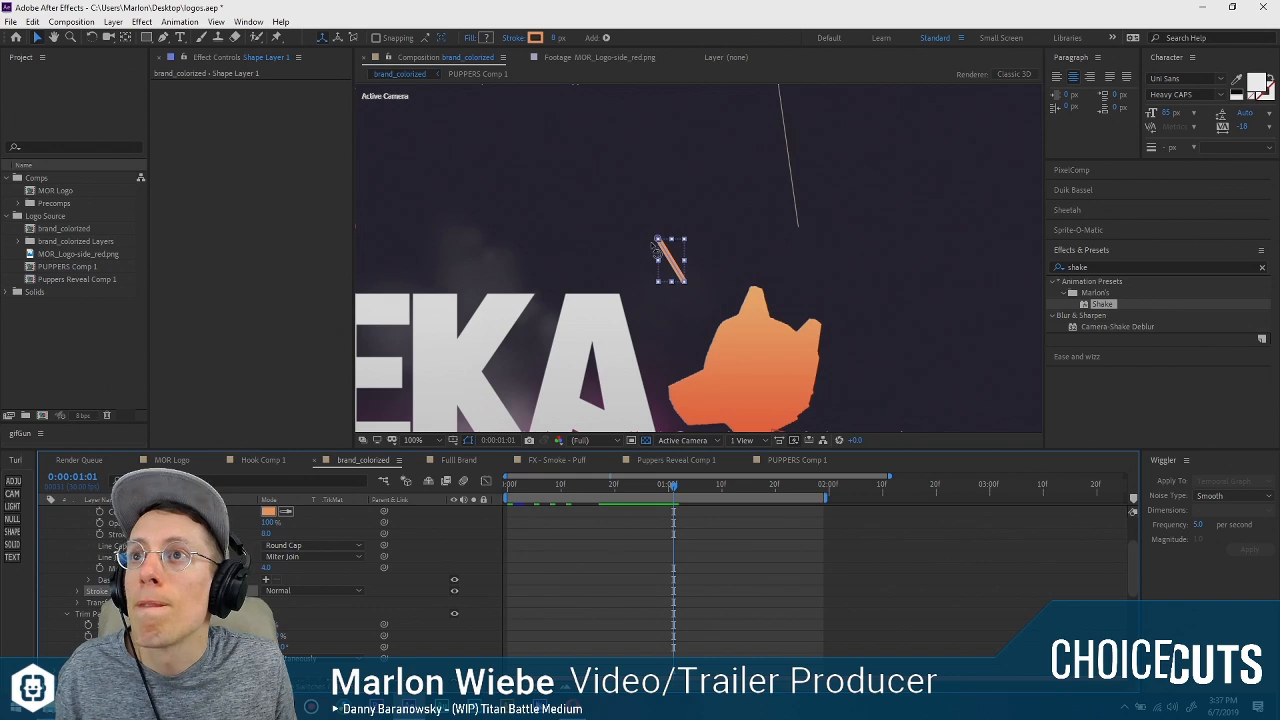
drag(657, 239, 681, 237)
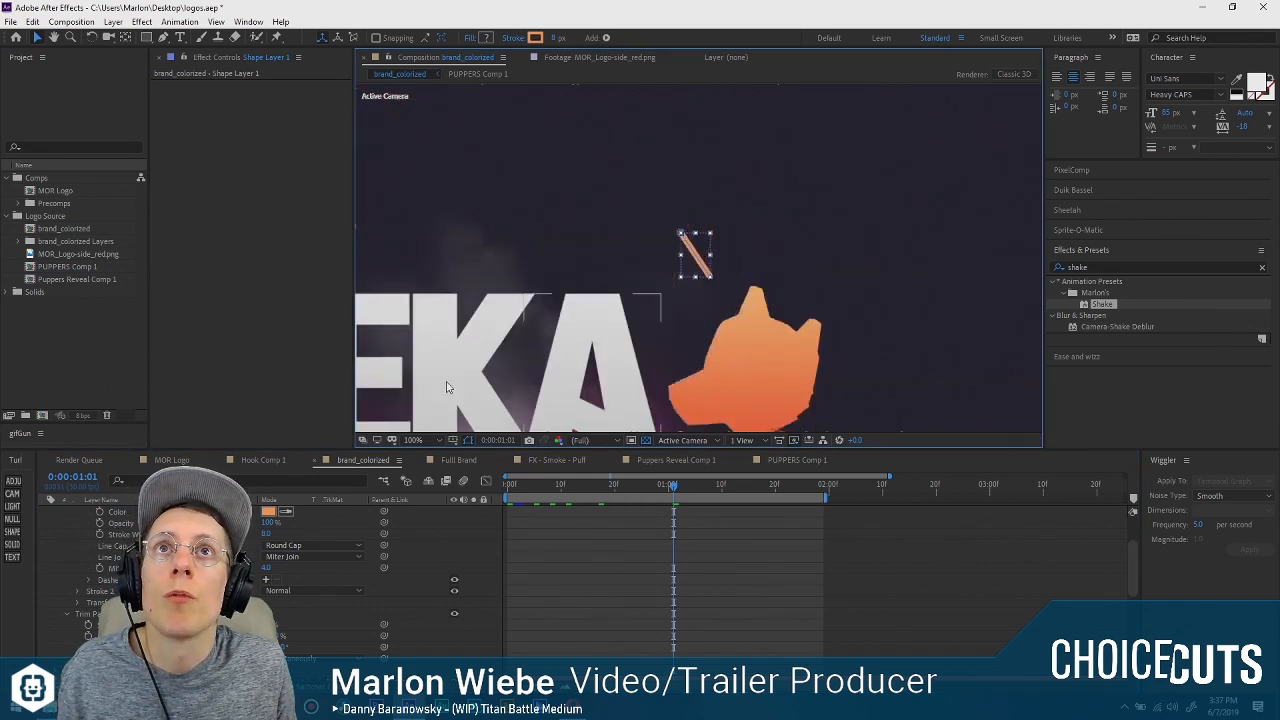
key(ctrl+z)
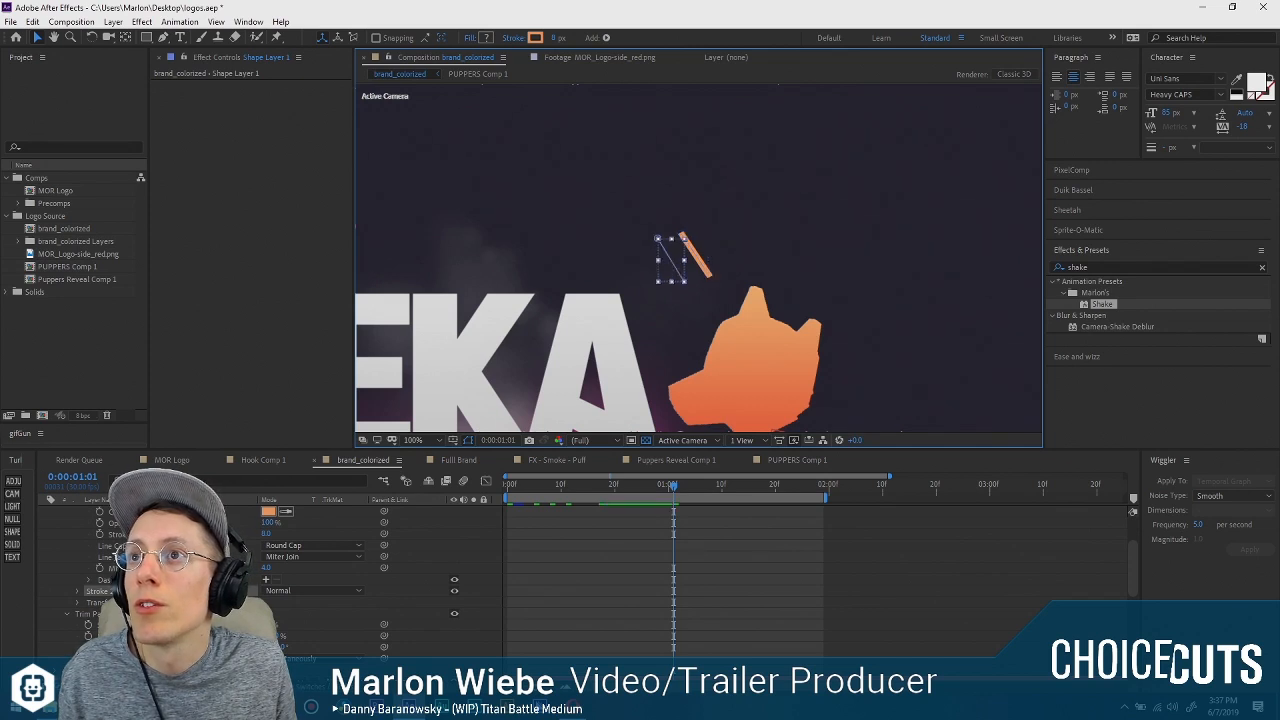
Expand the duplicate Stroke 2 in the line's shape layer and examine its properties.
click(103, 593)
click(79, 592)
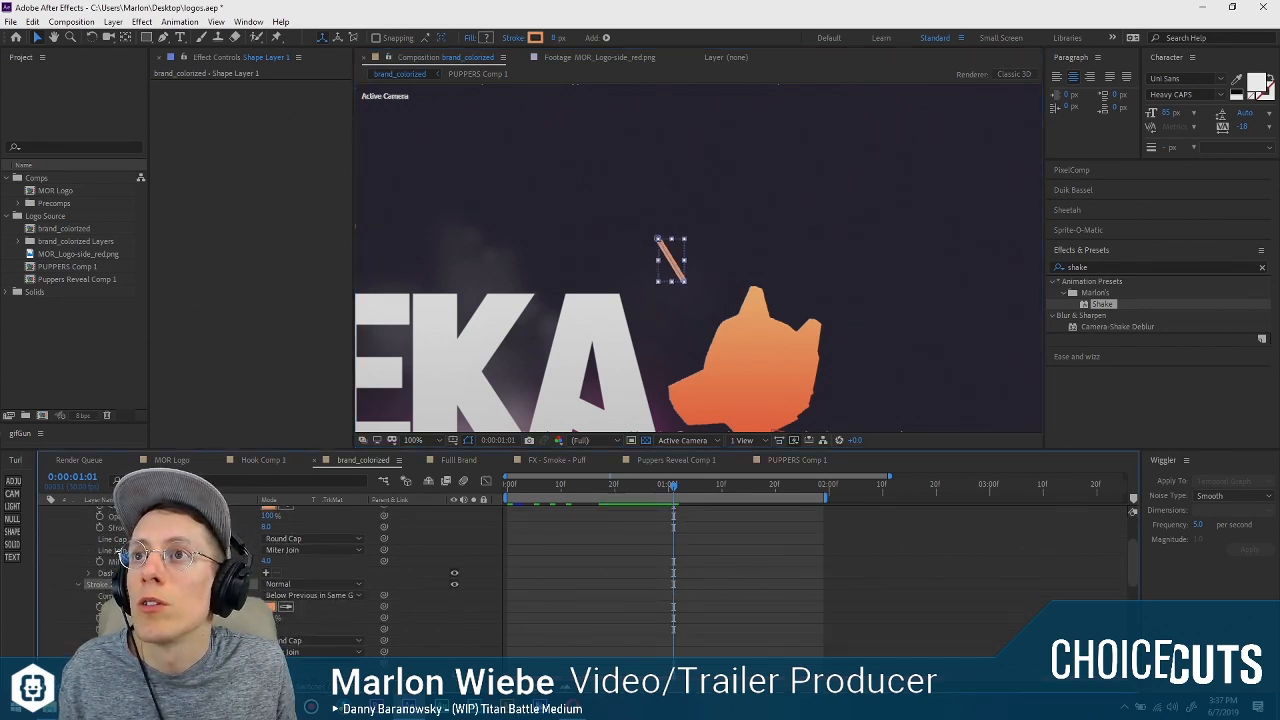
scroll(250, 575, down, 2)
scroll(300, 575, up, 2)
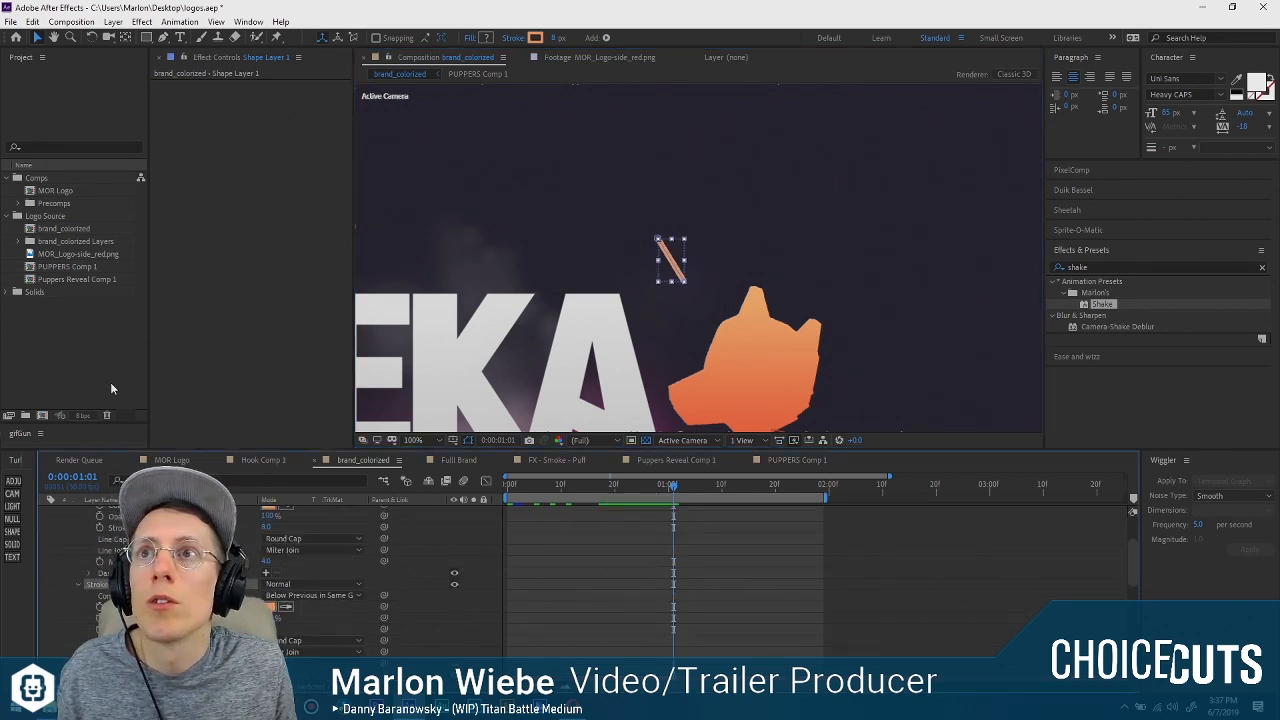
Move the orange line slightly right and up, closer to the dog's ear.
click(659, 254)
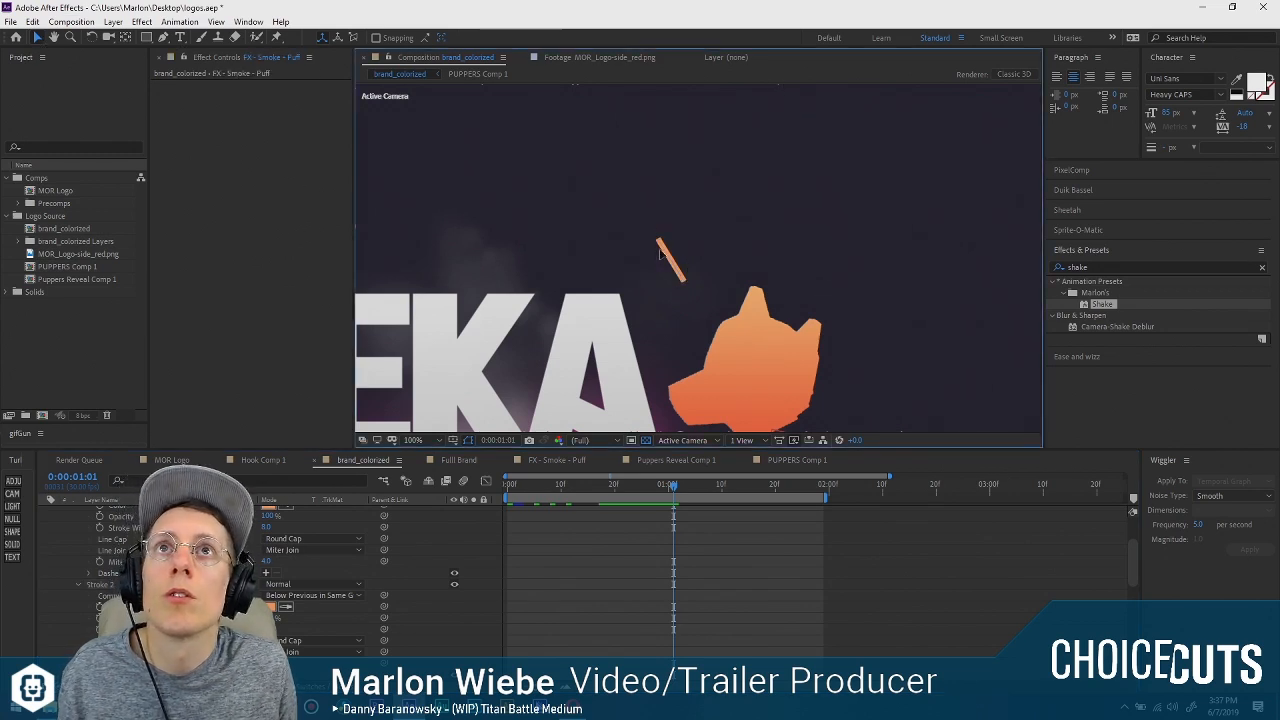
click(663, 256)
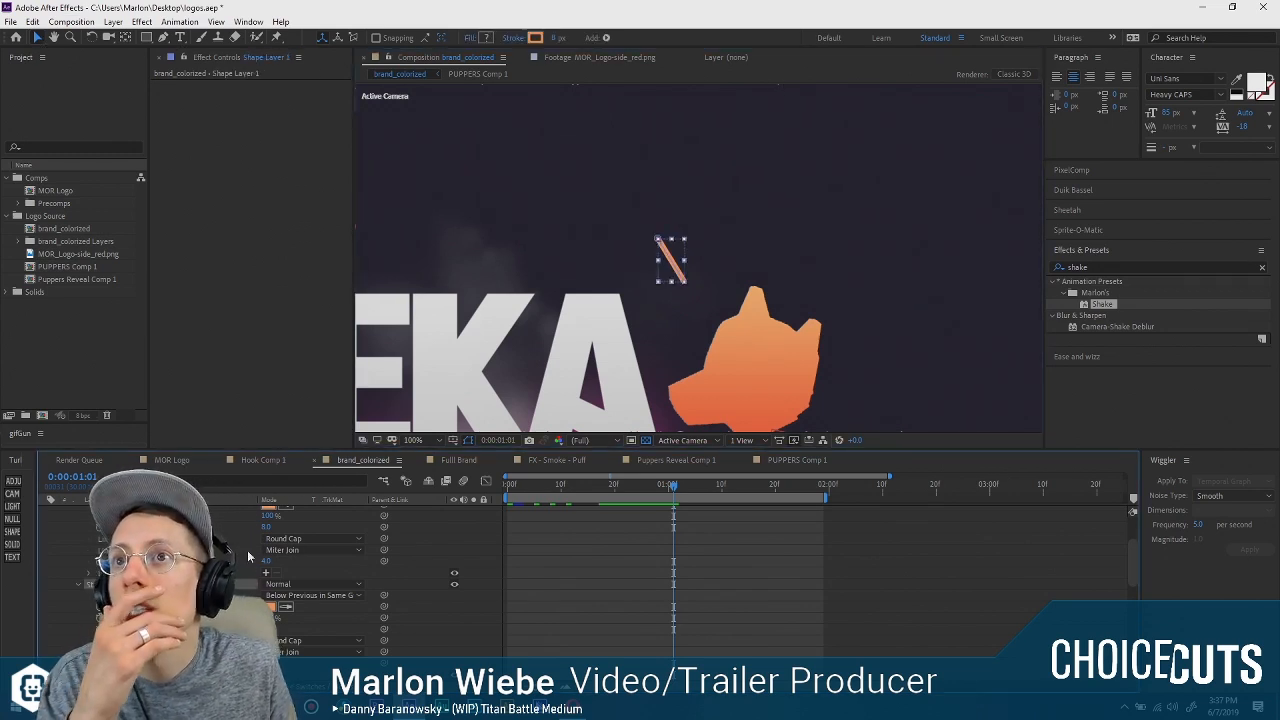
click(658, 242)
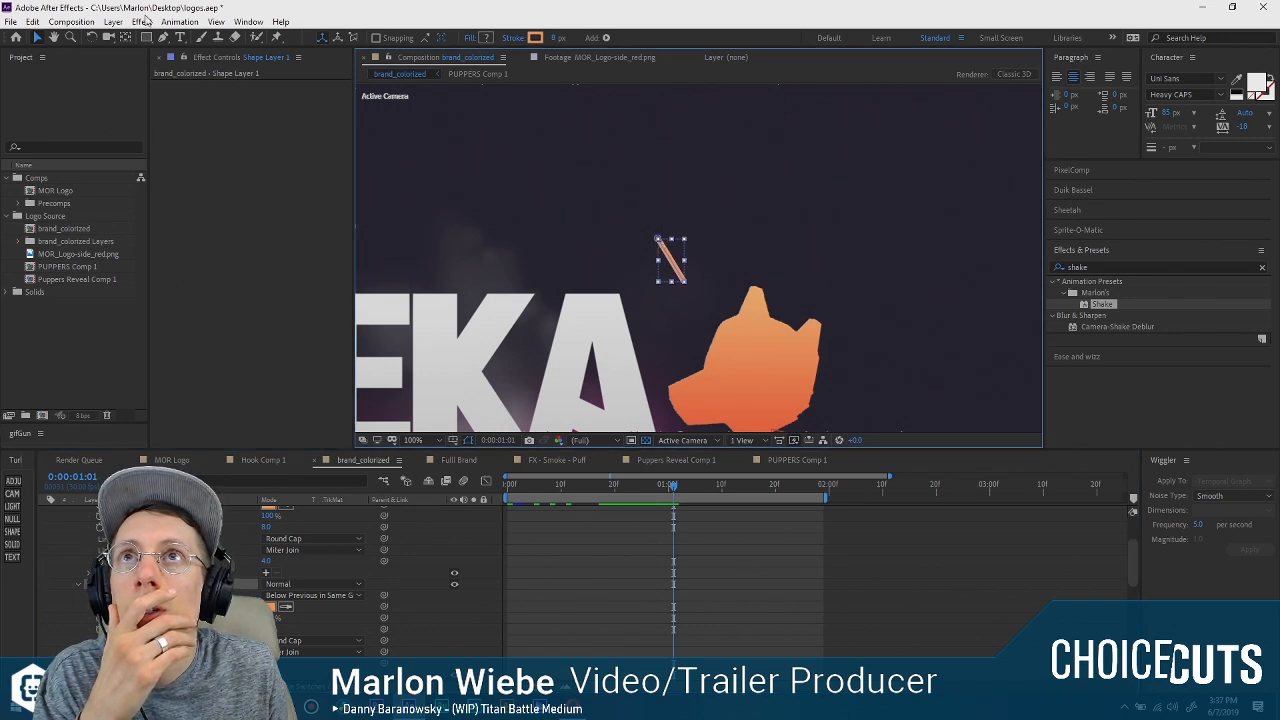
click(163, 37)
click(671, 266)
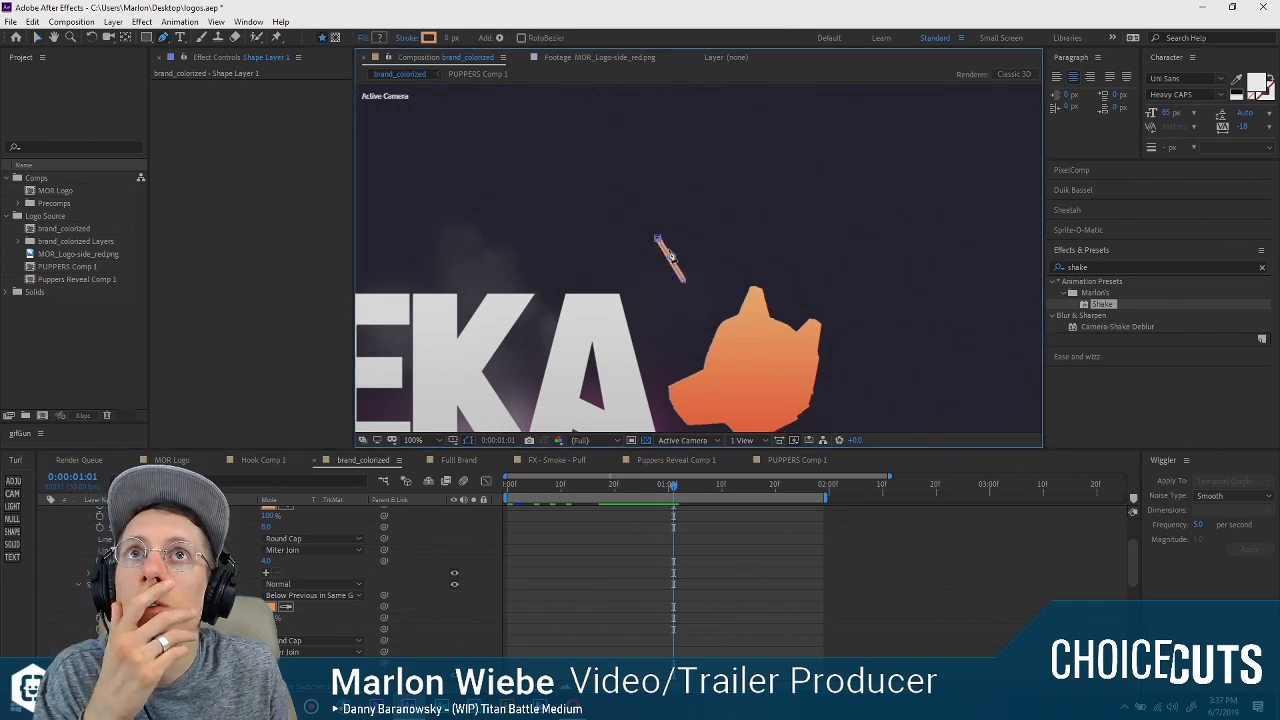
click(37, 38)
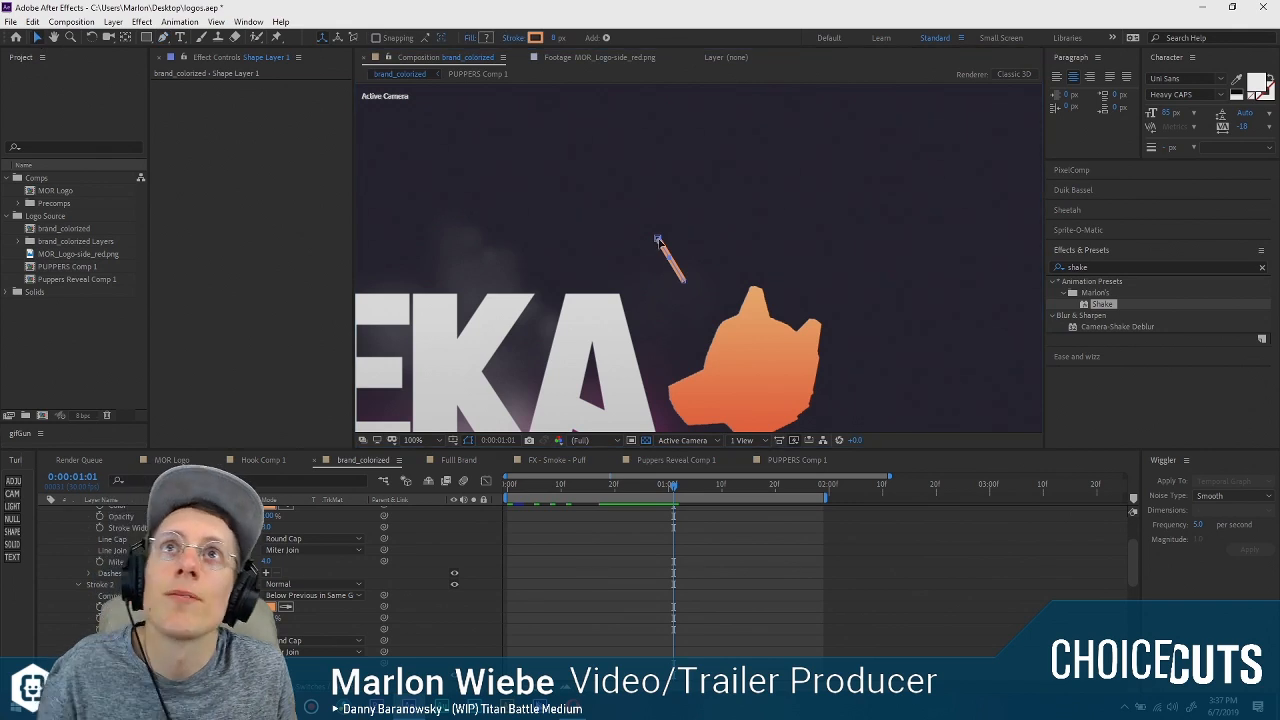
click(672, 262)
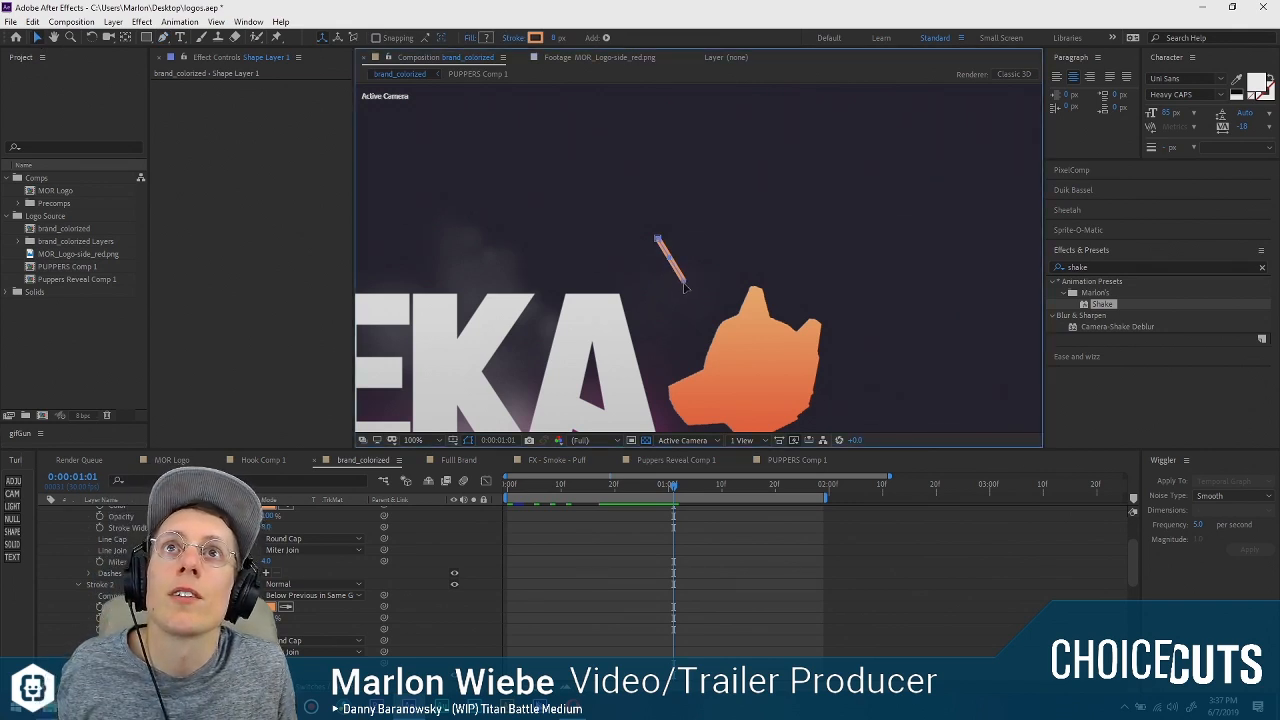
drag(709, 281, 712, 280)
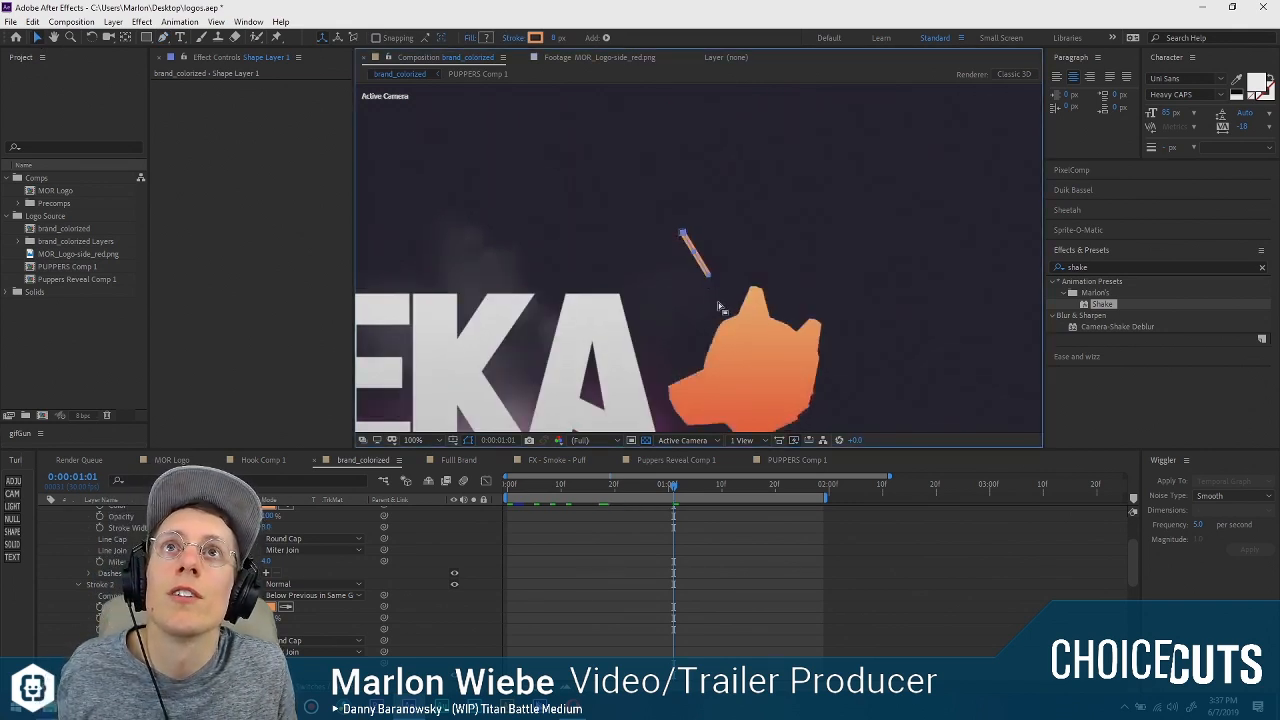
Delete the duplicate Stroke 2 from the line's shape layer.
click(100, 584)
key(Delete)
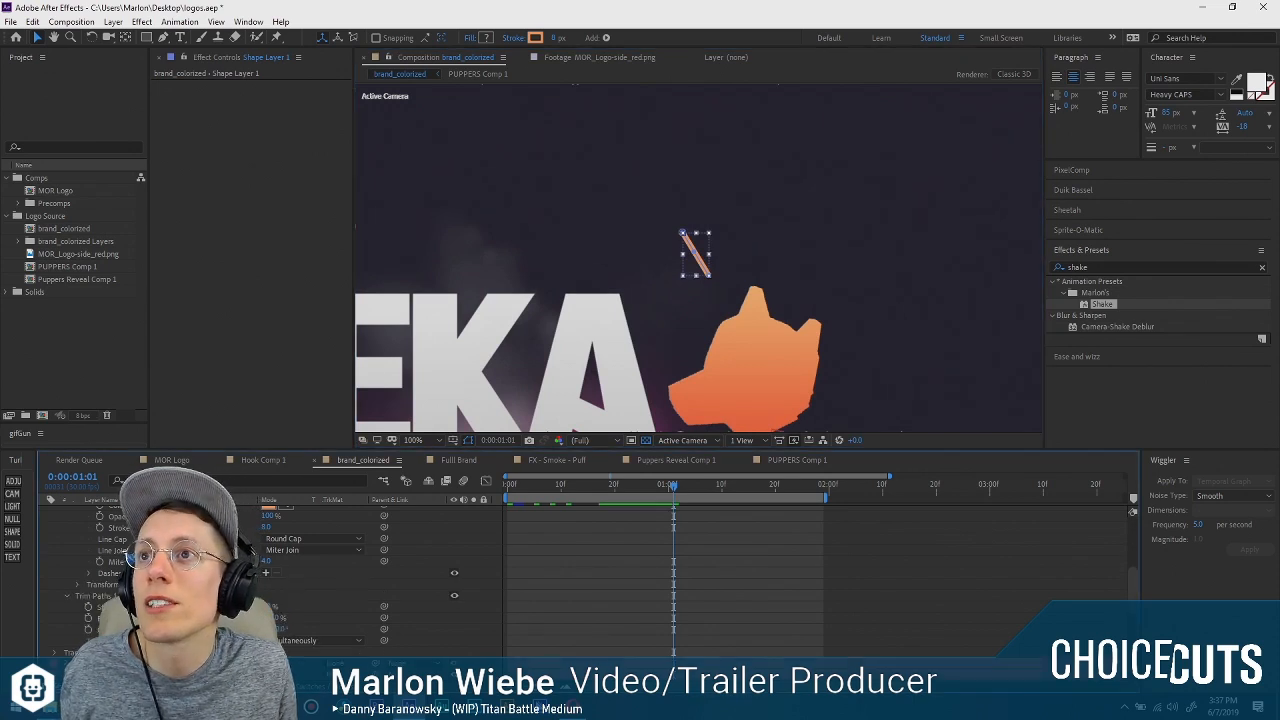
key(ctrl+z)
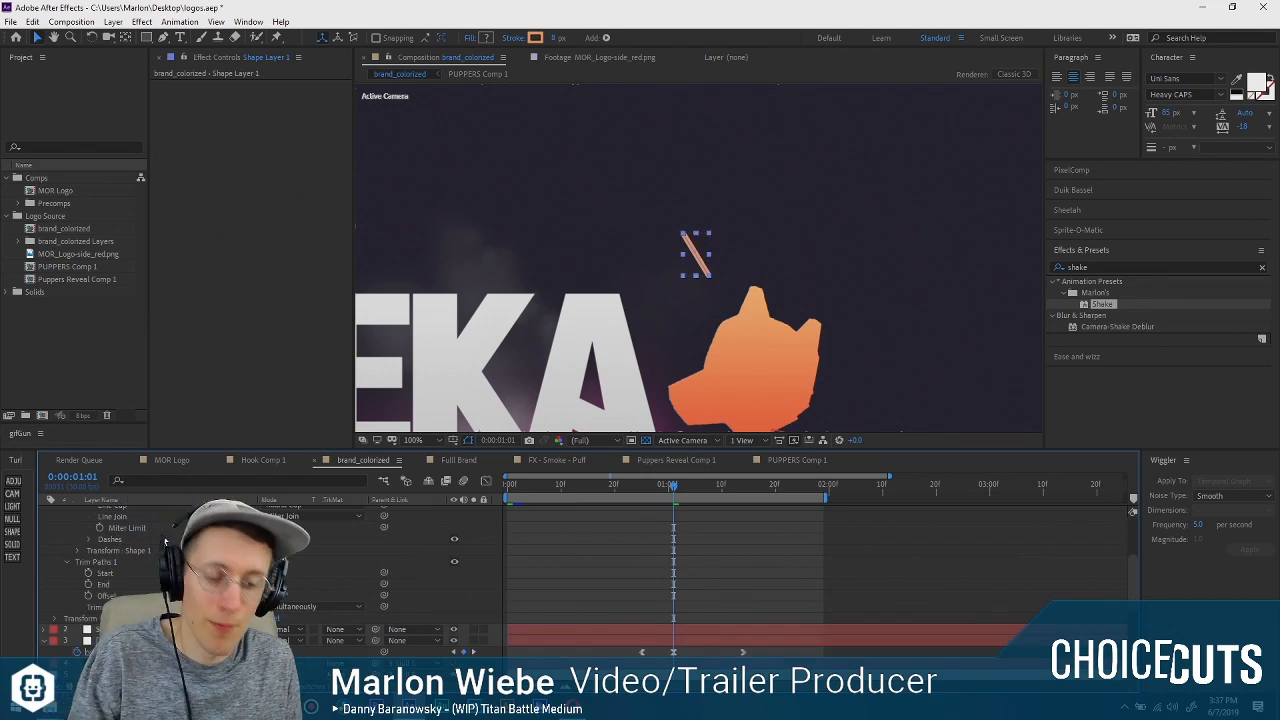
Keyframe the Trim Paths Start and End values at 0:00:01:01 and 0:00:01:07.
scroll(116, 540, down, 1)
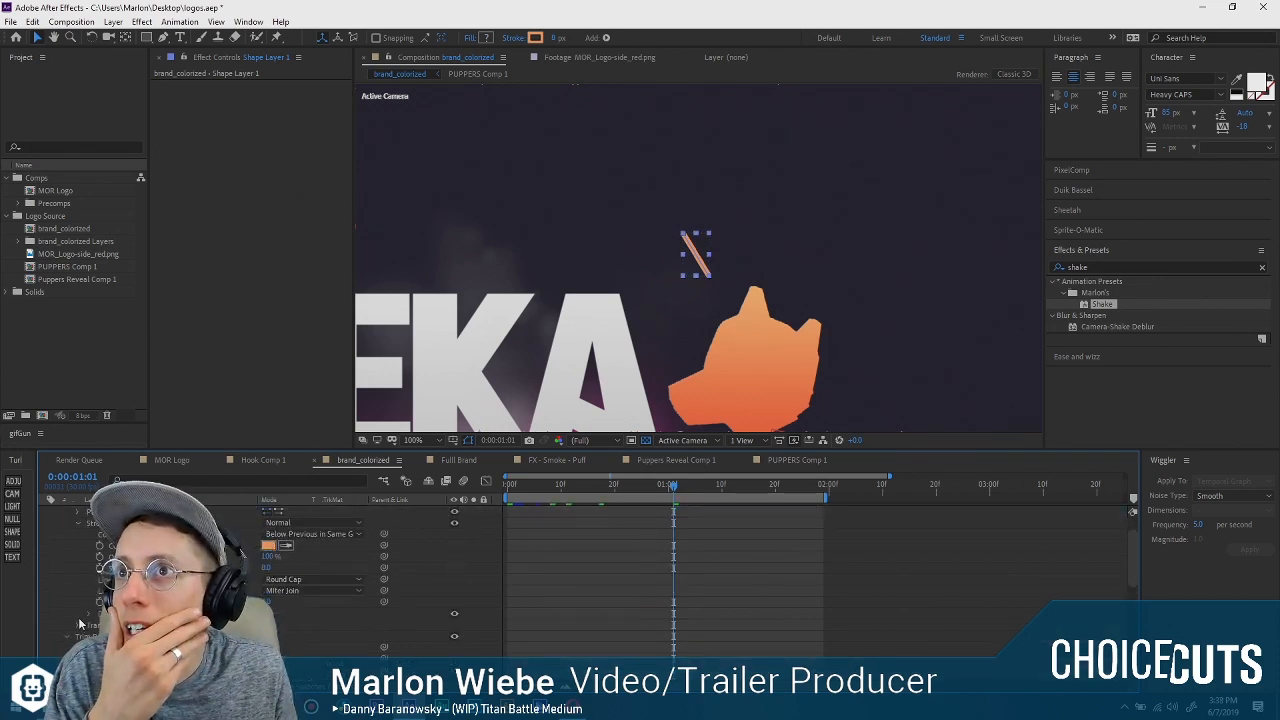
scroll(85, 612, down, 3)
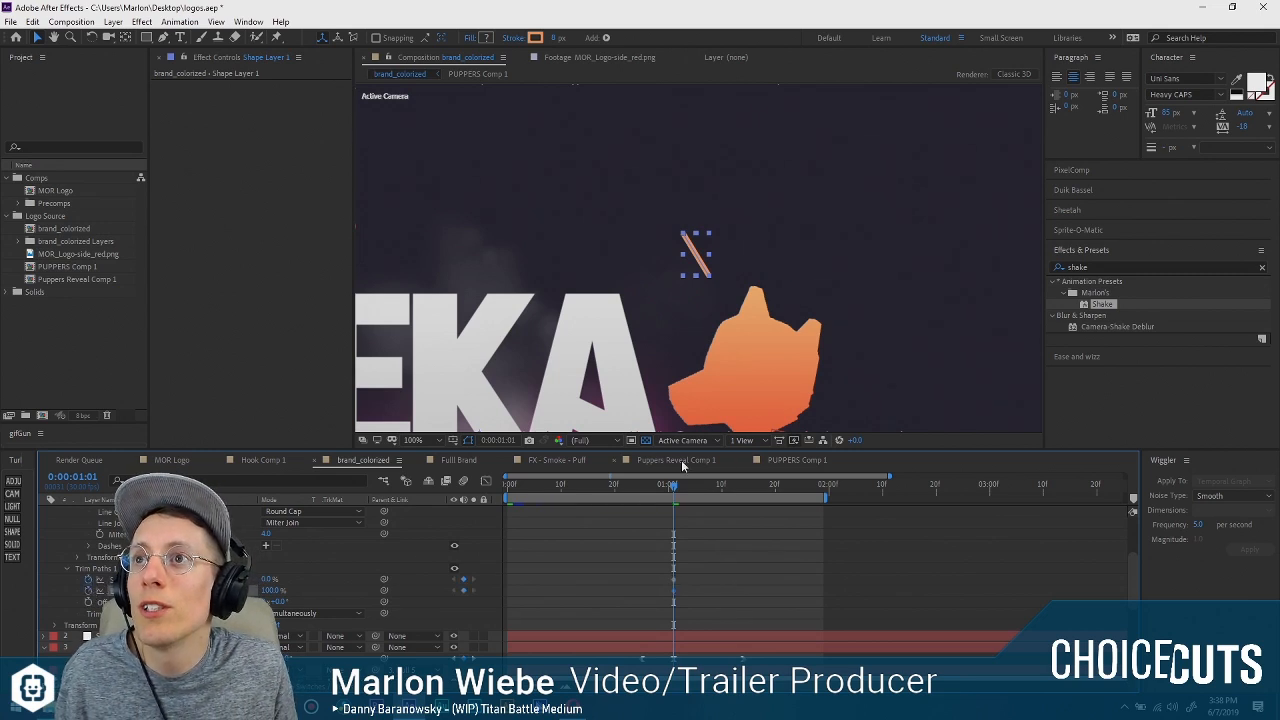
drag(673, 490, 705, 491)
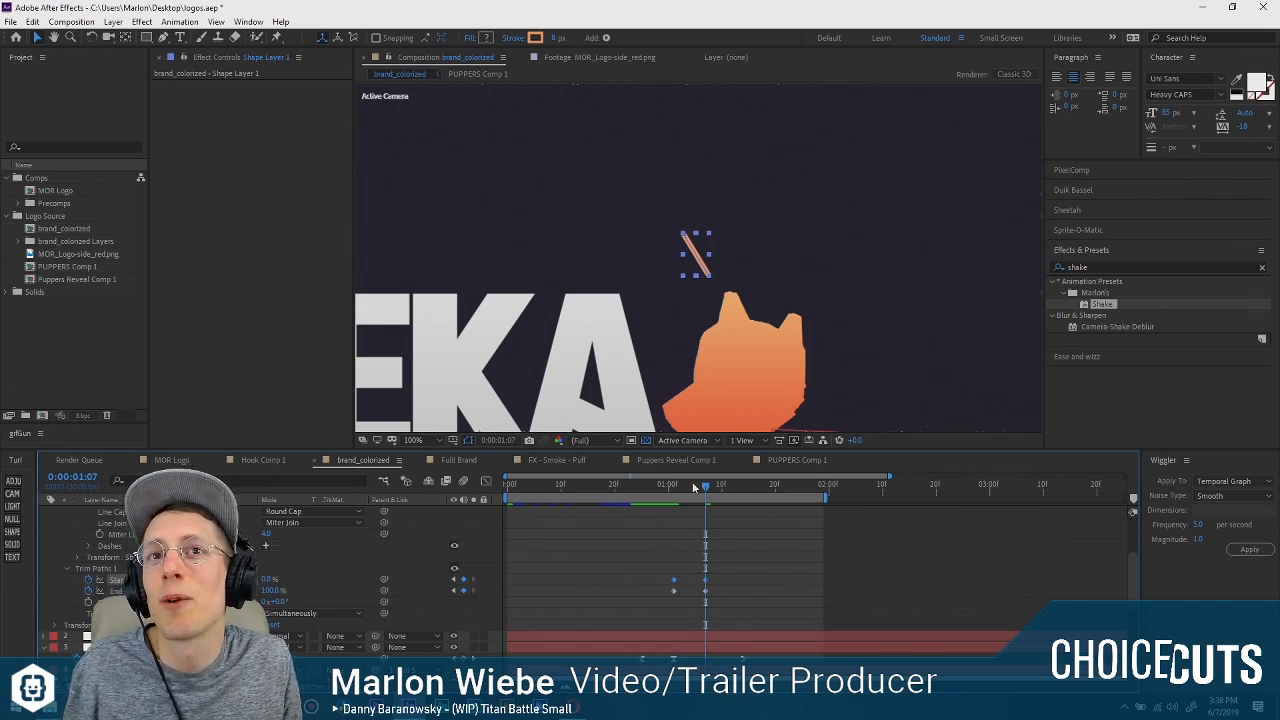
Remove the Trim Paths End keyframes, set End to 0%, and set Start to 47% at 0:00:01:01.
drag(704, 487, 674, 487)
click(704, 562)
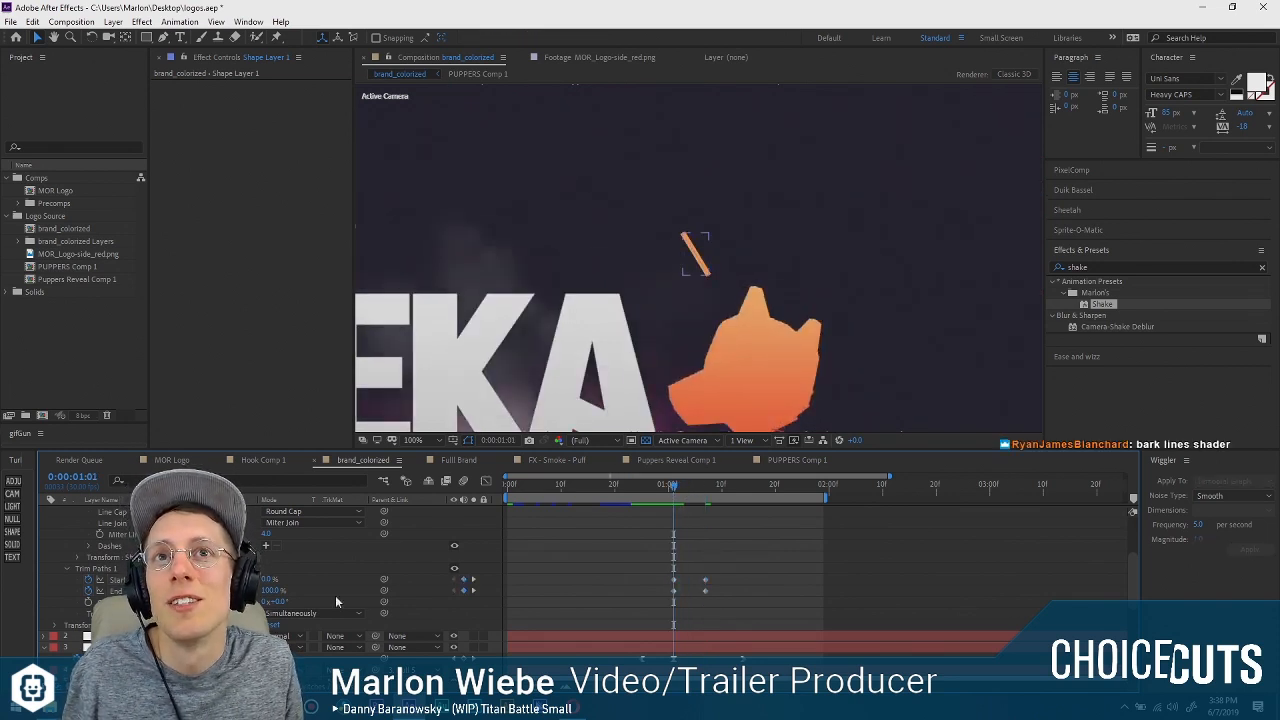
click(88, 591)
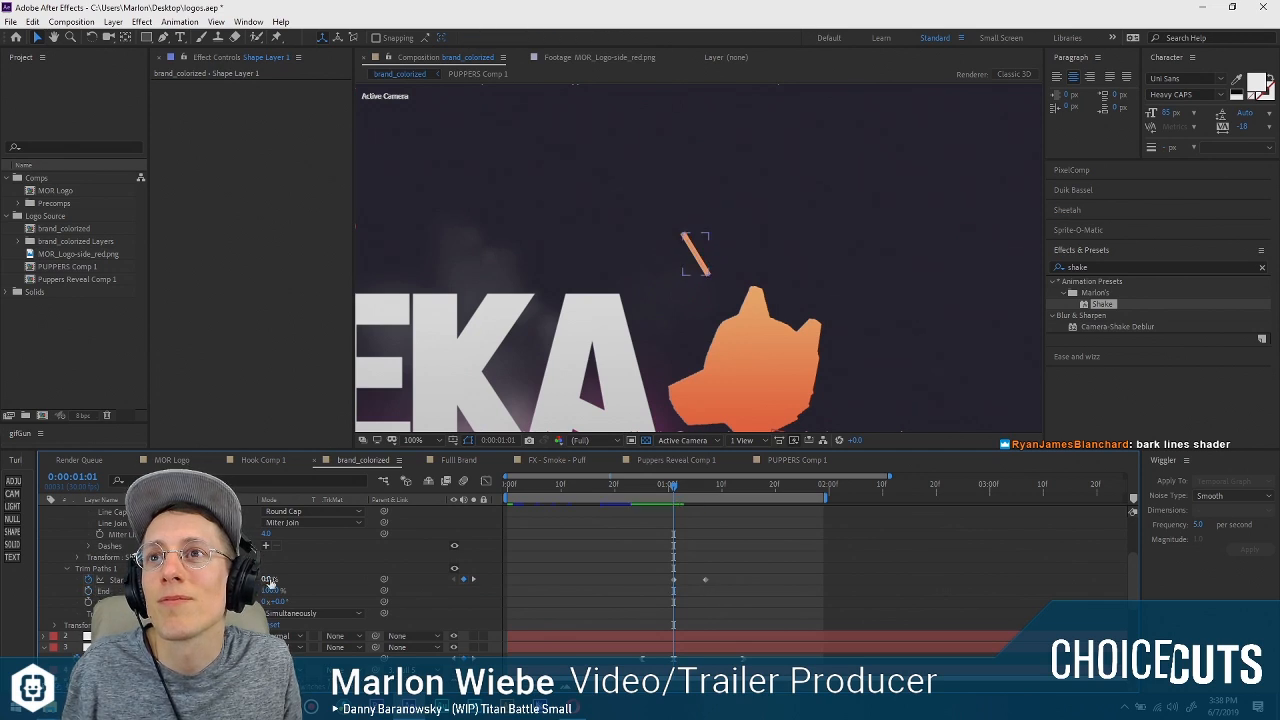
mouse_move(270, 582)
mouse_down()
mouse_move(337, 572)
mouse_move(202, 579)
mouse_move(308, 589)
mouse_move(285, 579)
mouse_move(298, 579)
mouse_up()
Try to rotate the line about its distant anchor point, and undo the rotation.
click(685, 236)
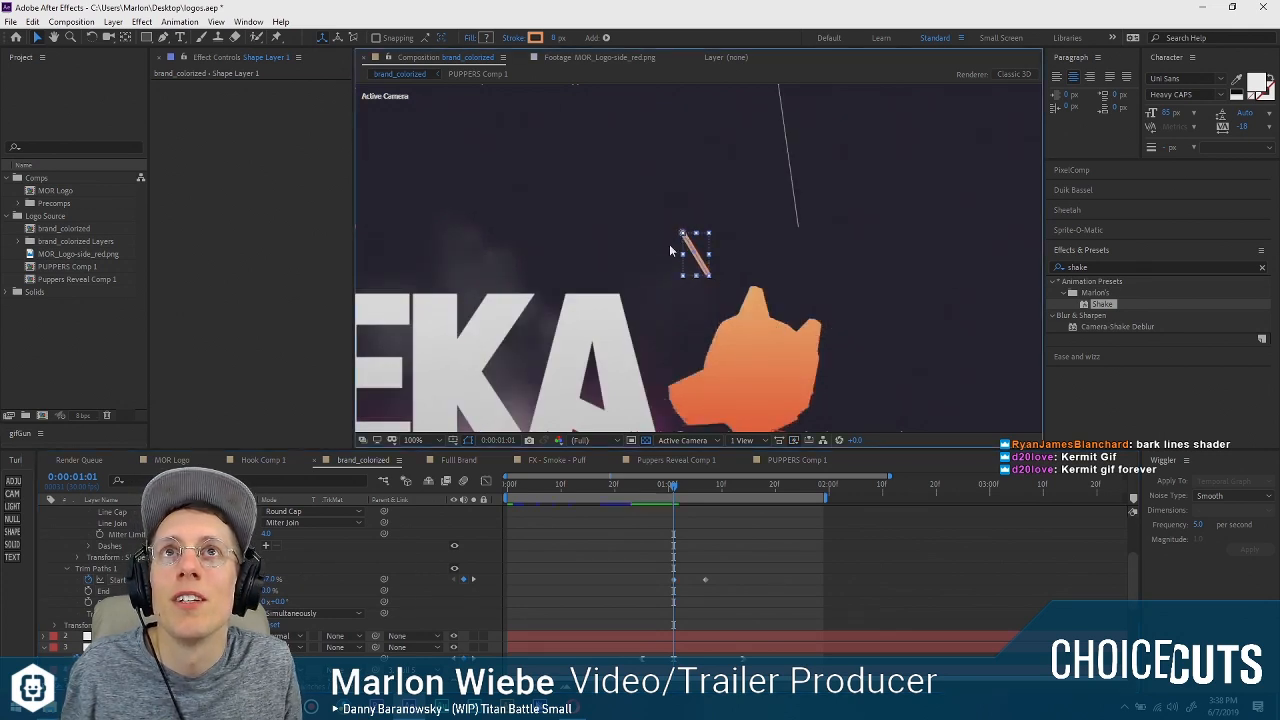
key(w)
drag(690, 240, 702, 163)
key(ctrl+z)
scroll(577, 369, down, 1)
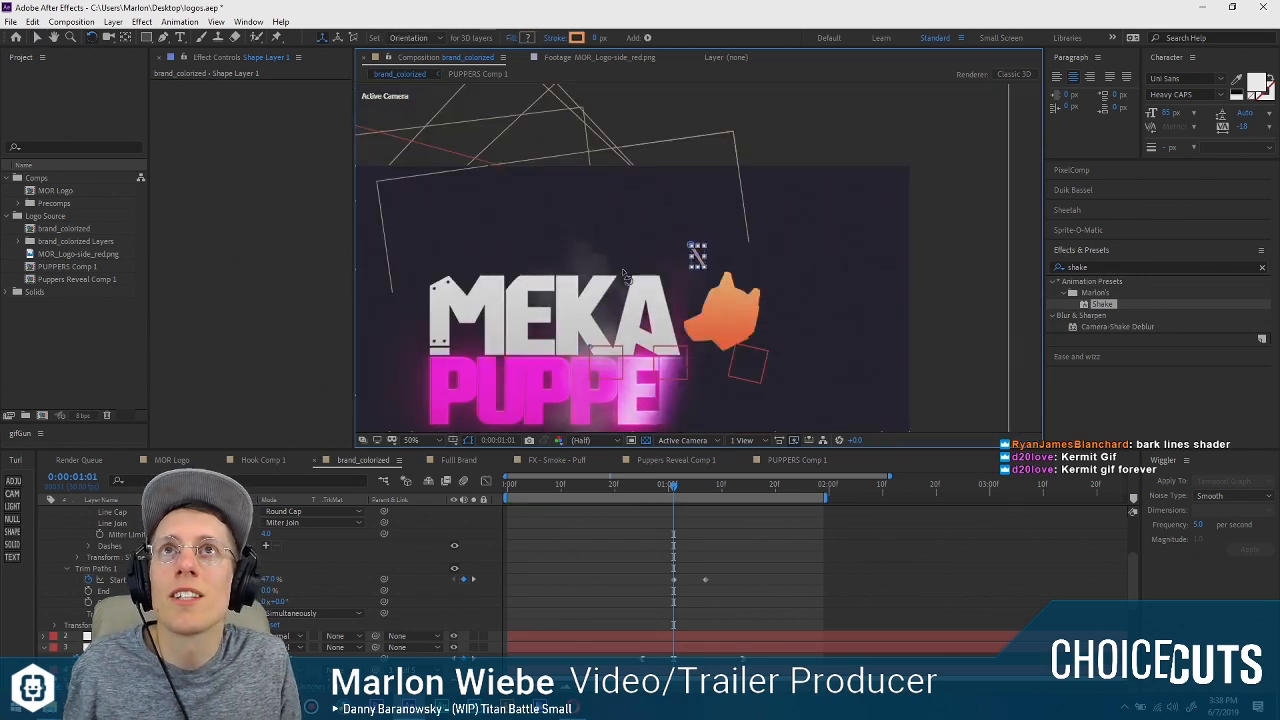
Move the line's anchor point to the middle of the line and test rotating the line around it.
key(y)
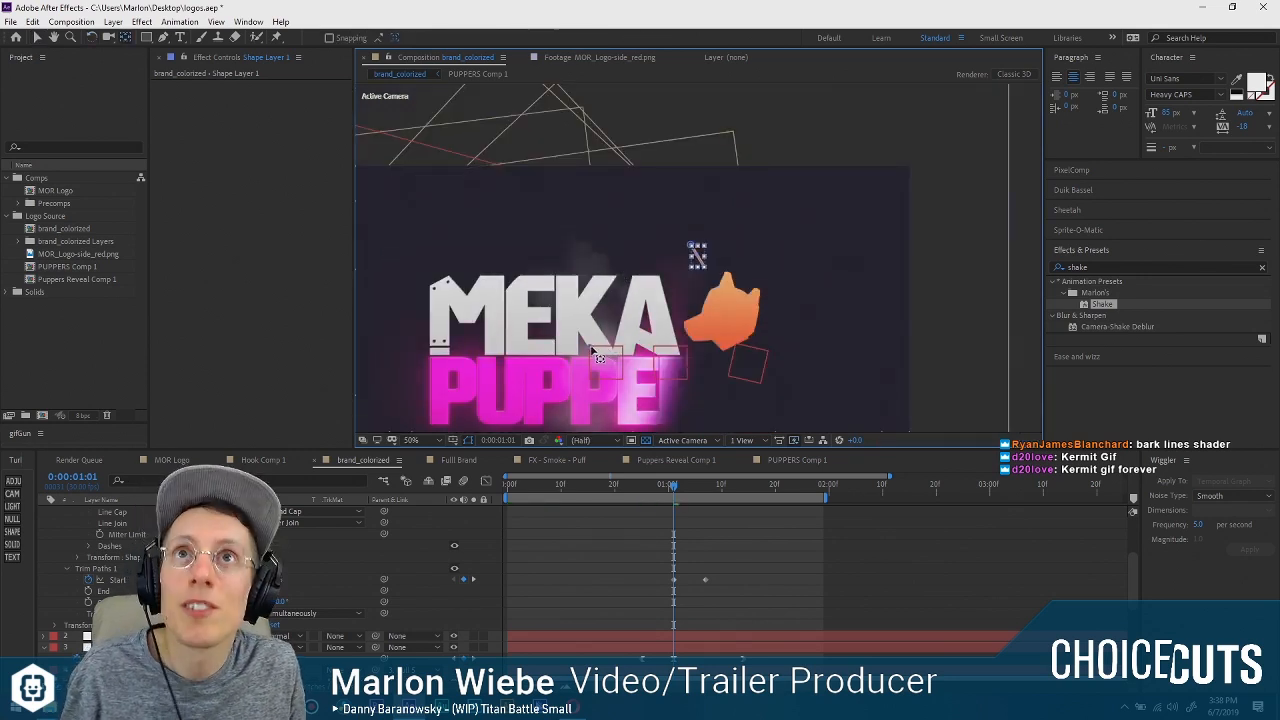
drag(590, 347, 704, 274)
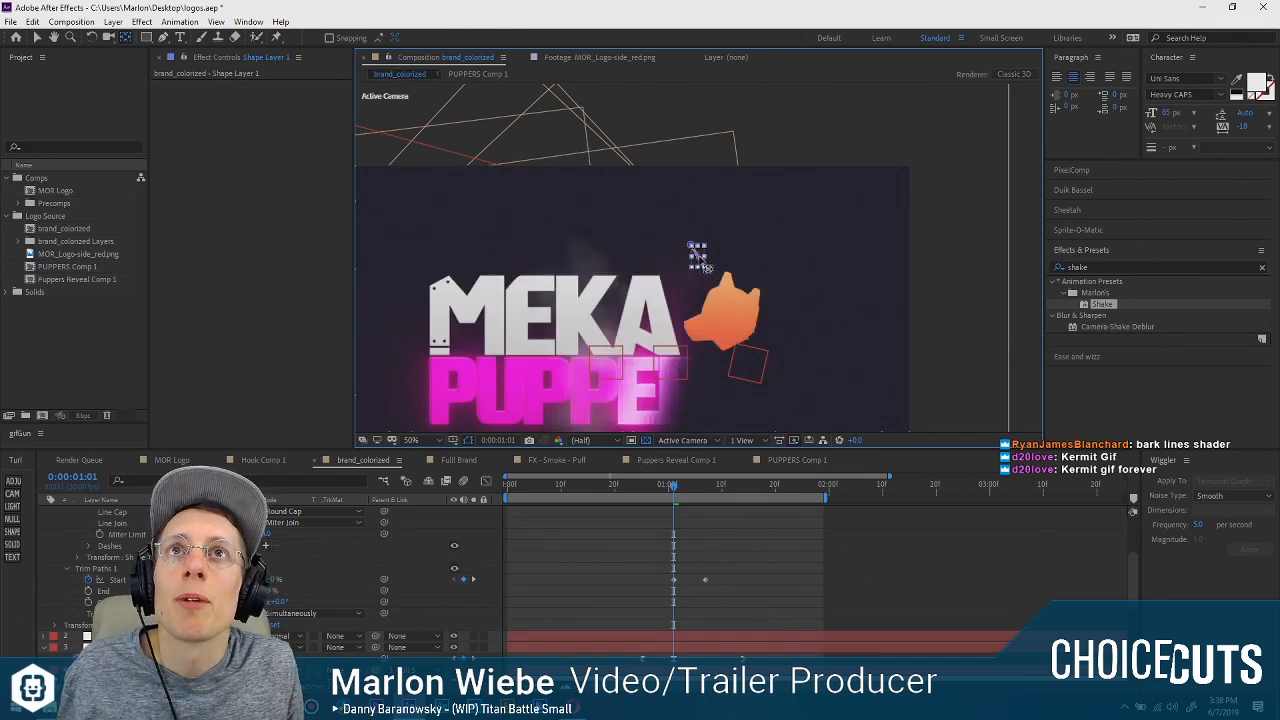
scroll(705, 275, up, 3)
key(v)
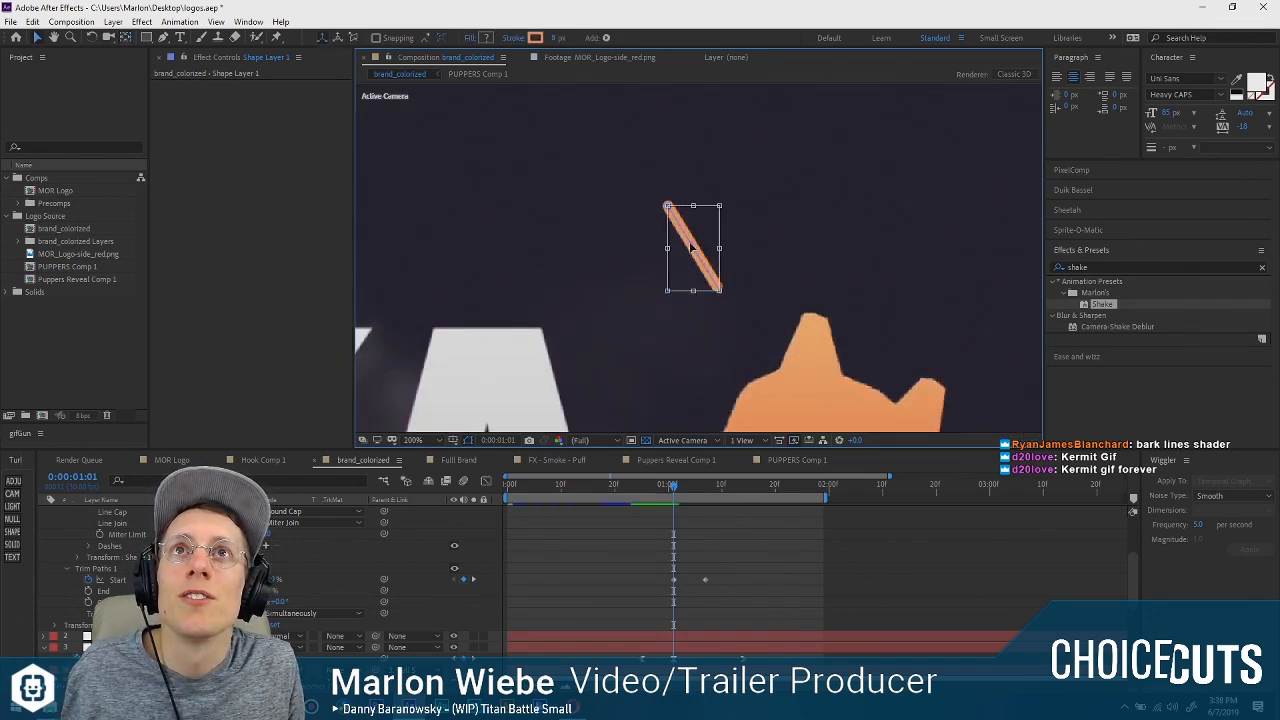
key(w)
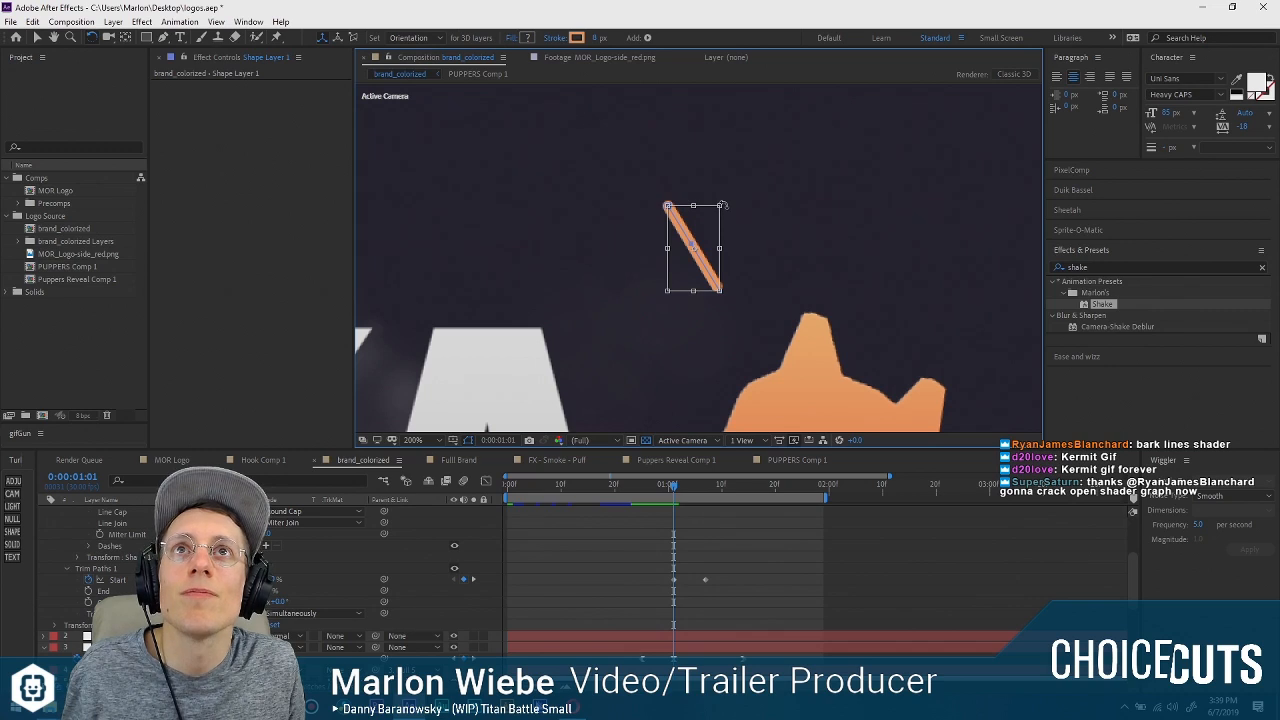
drag(722, 205, 630, 338)
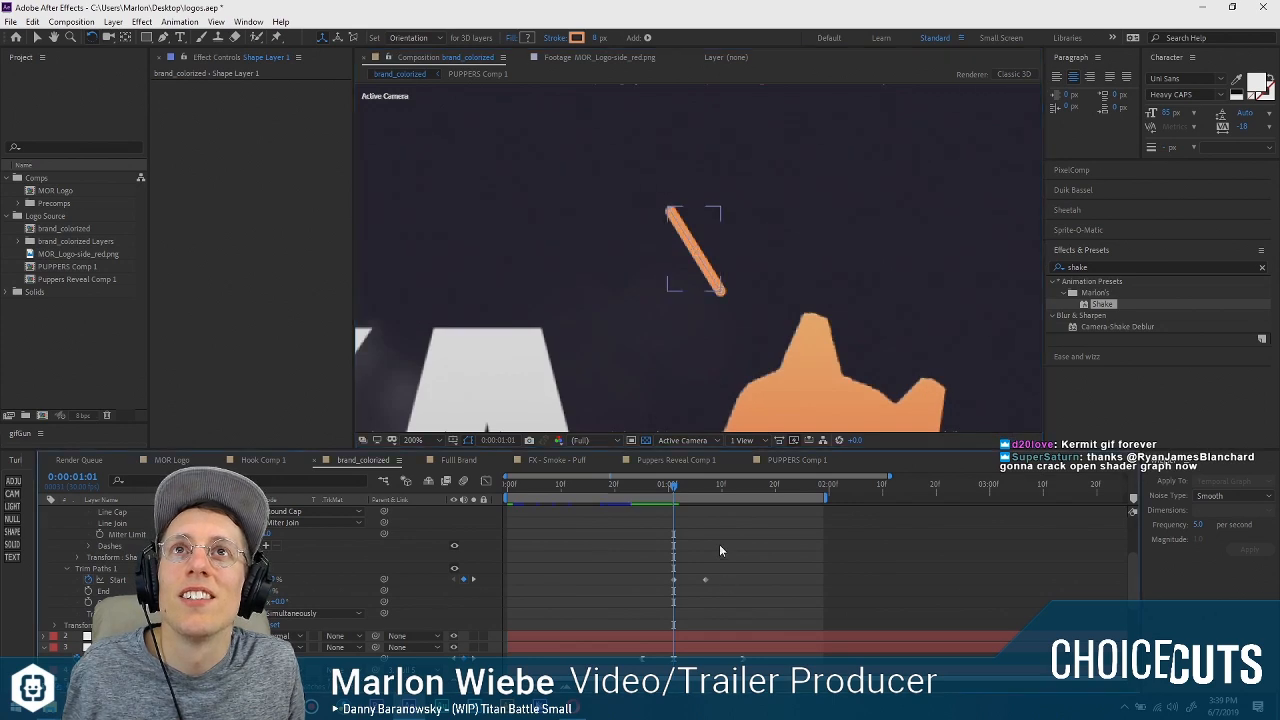
Remove the Trim Paths Start keyframes and lower Start until the line is completely hidden.
drag(674, 487, 673, 488)
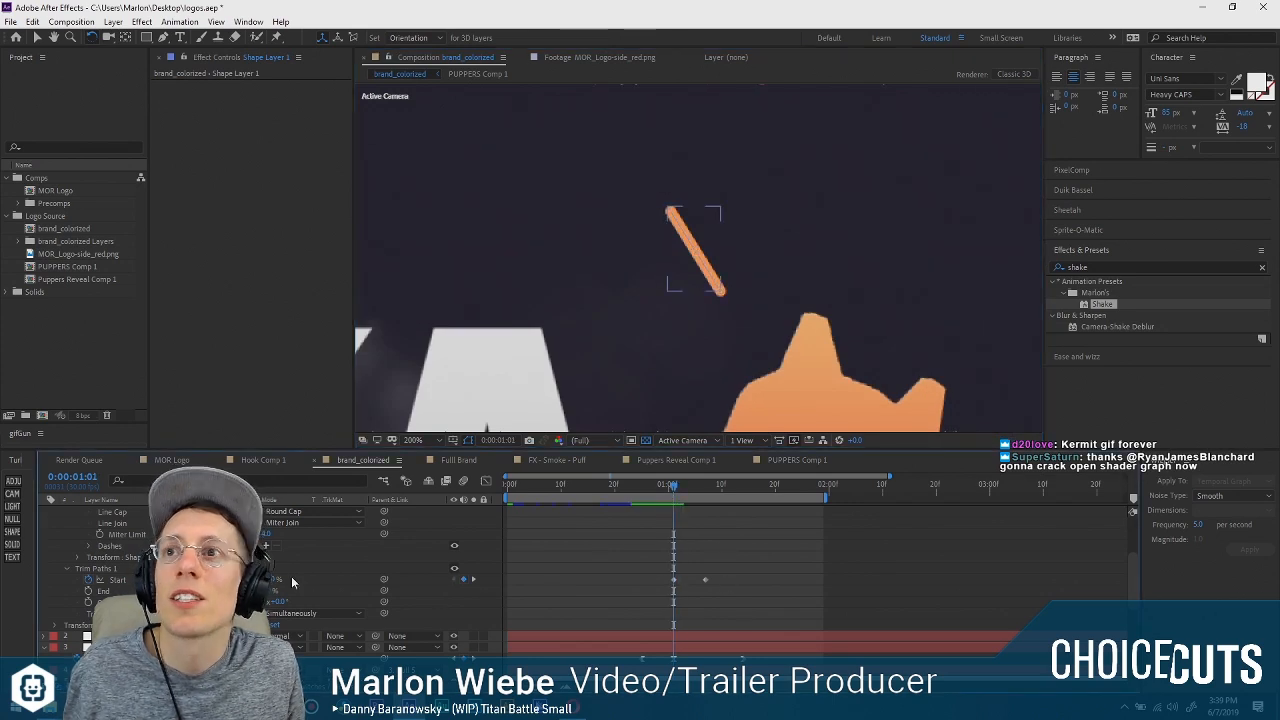
drag(275, 580, 271, 580)
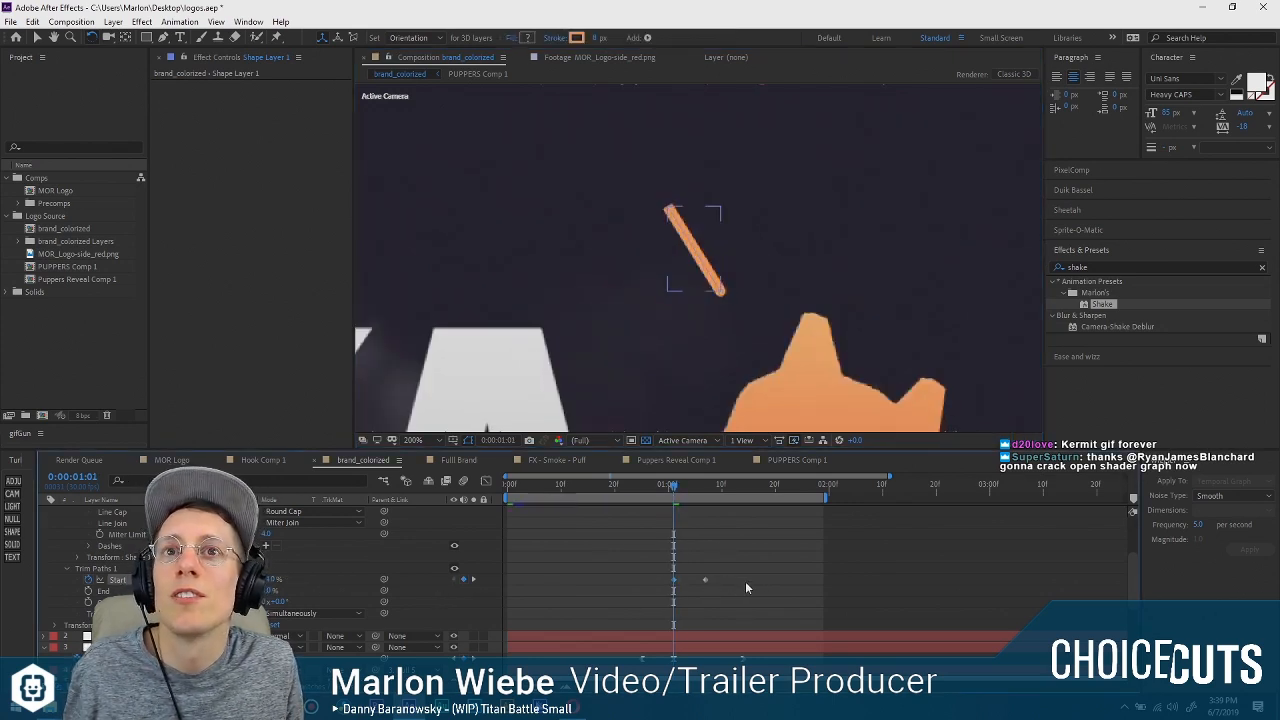
click(568, 604)
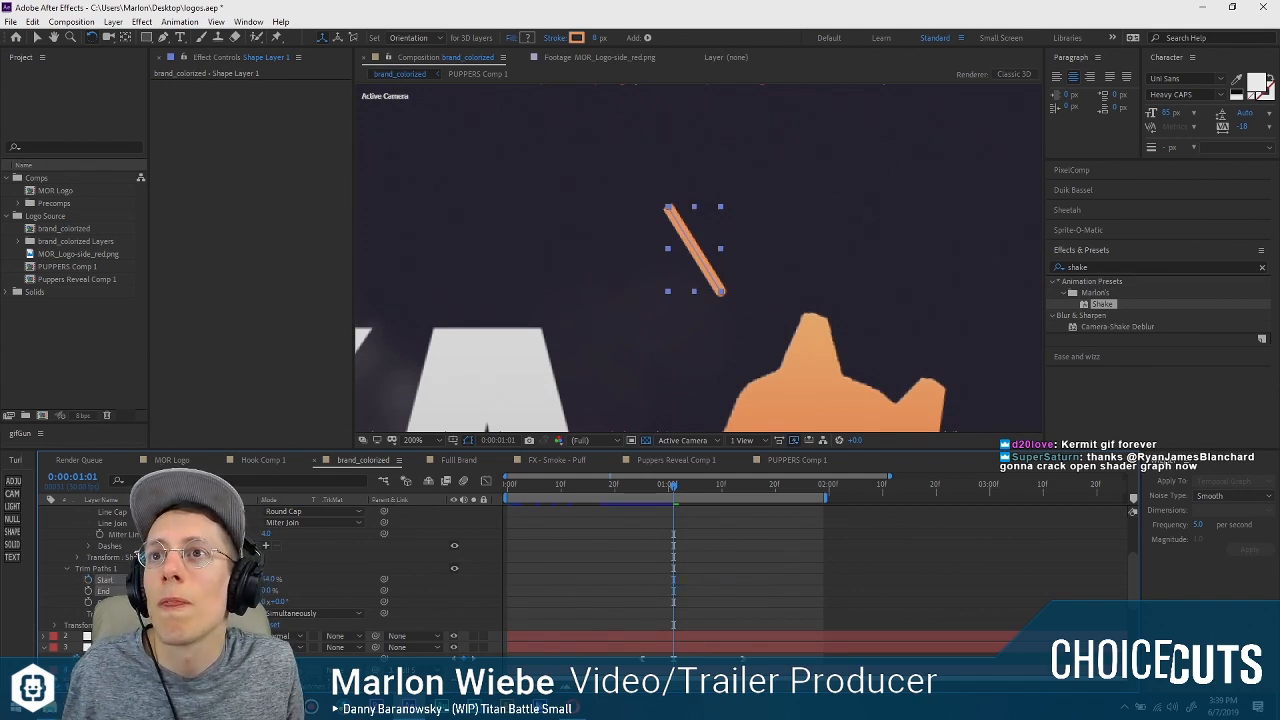
drag(270, 580, 204, 580)
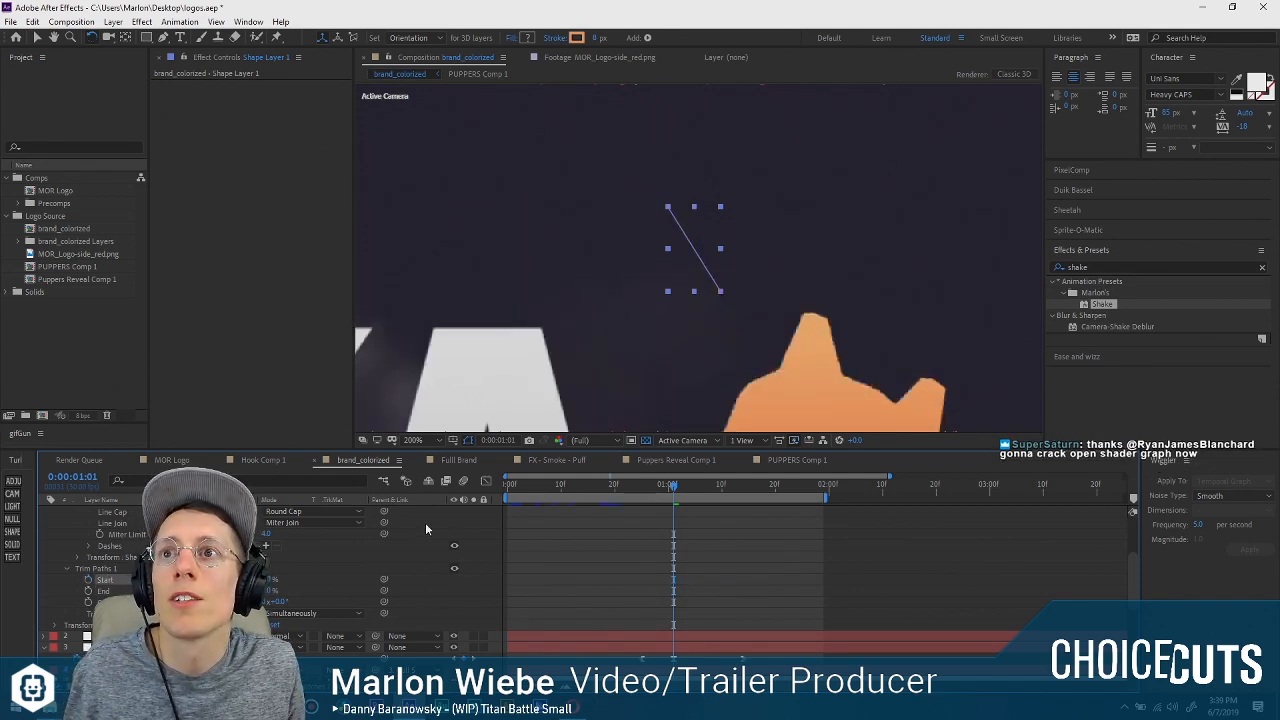
Solo the line's shape layer together with the dark background layer.
scroll(428, 529, up, 3)
click(474, 513)
scroll(458, 572, down, 2)
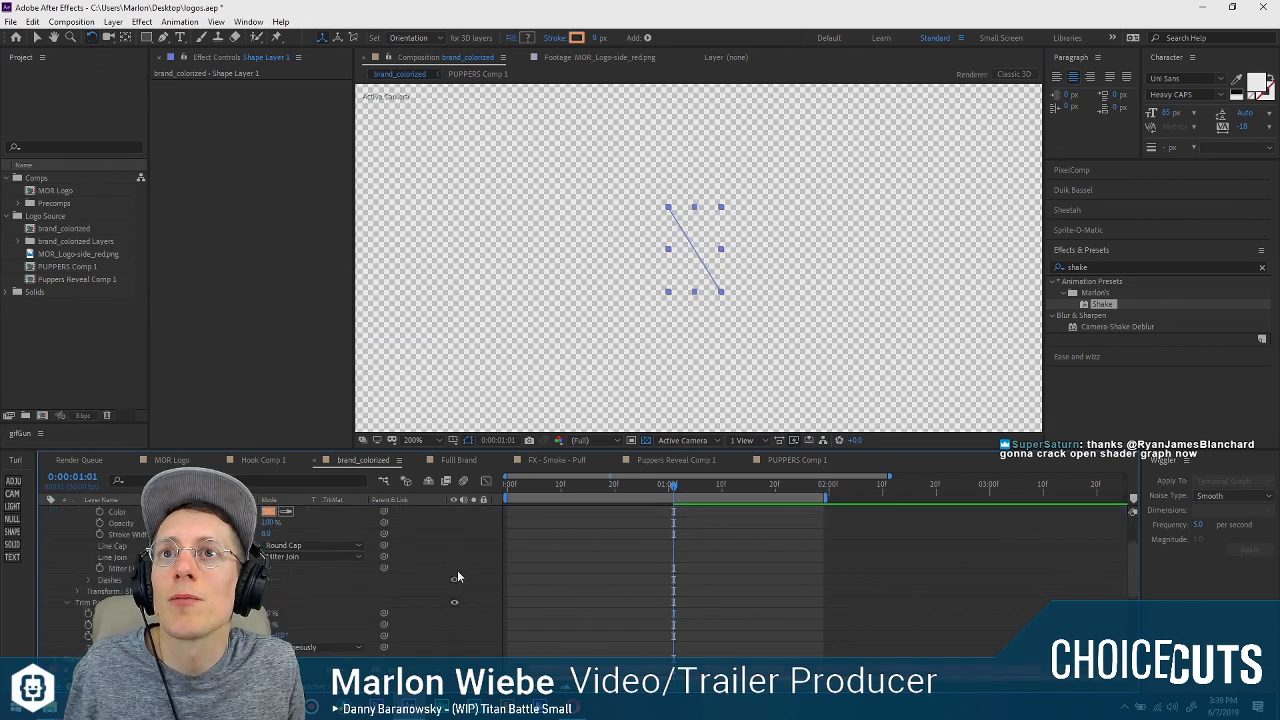
scroll(460, 590, down, 10)
click(474, 658)
scroll(465, 611, up, 12)
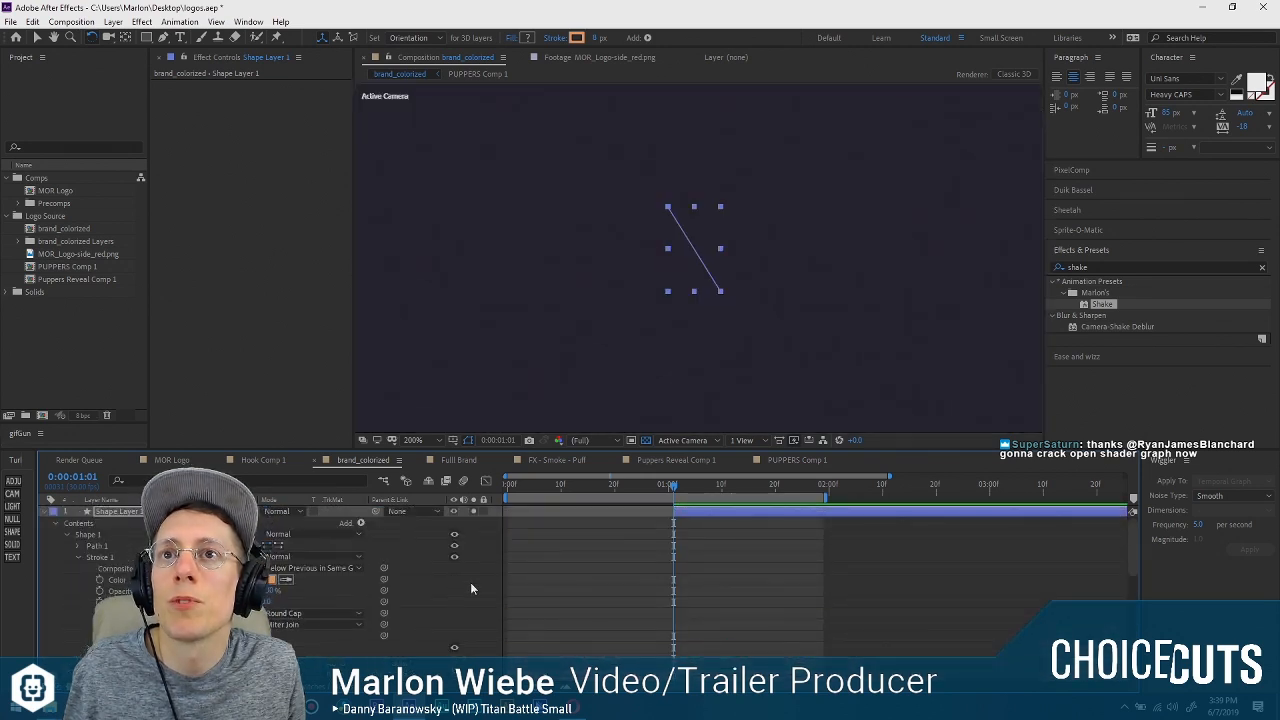
Keyframe Trim Paths Start from a dot at the line's lower end at 0:00:01:01 to the full line at 0:00:01:08.
scroll(434, 589, down, 1)
drag(264, 647, 290, 647)
click(88, 647)
drag(675, 488, 685, 489)
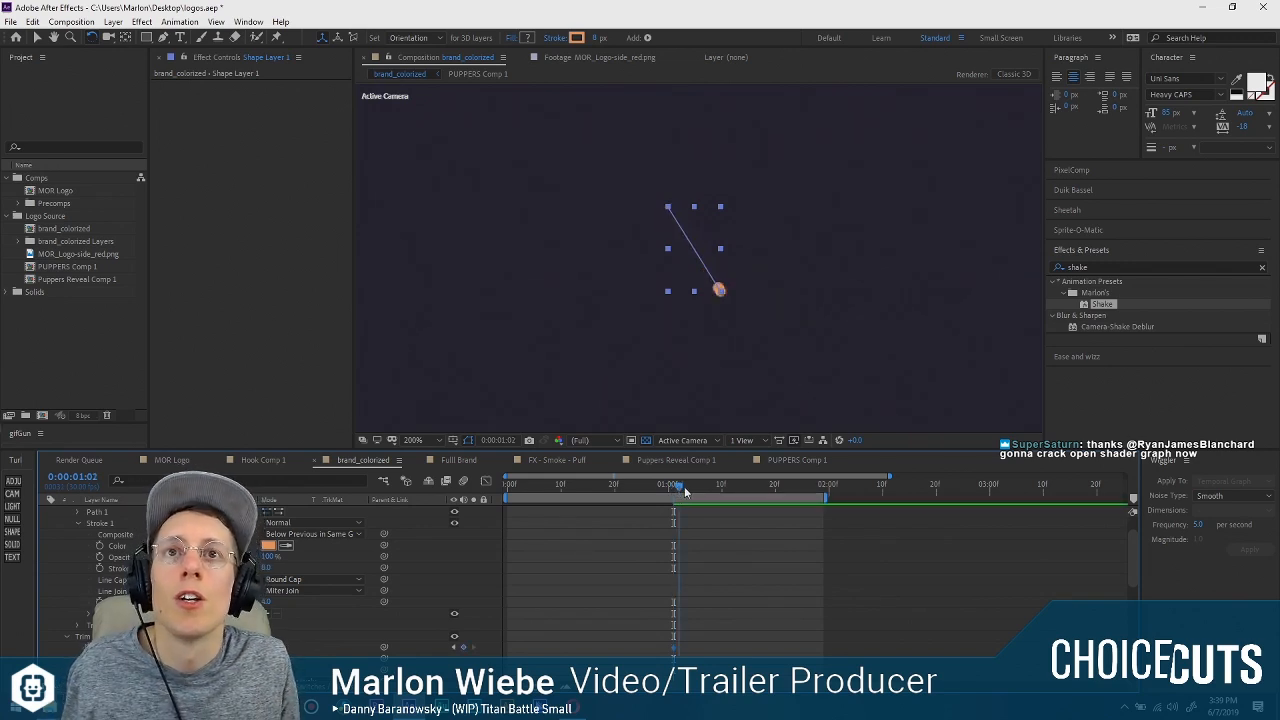
click(455, 647)
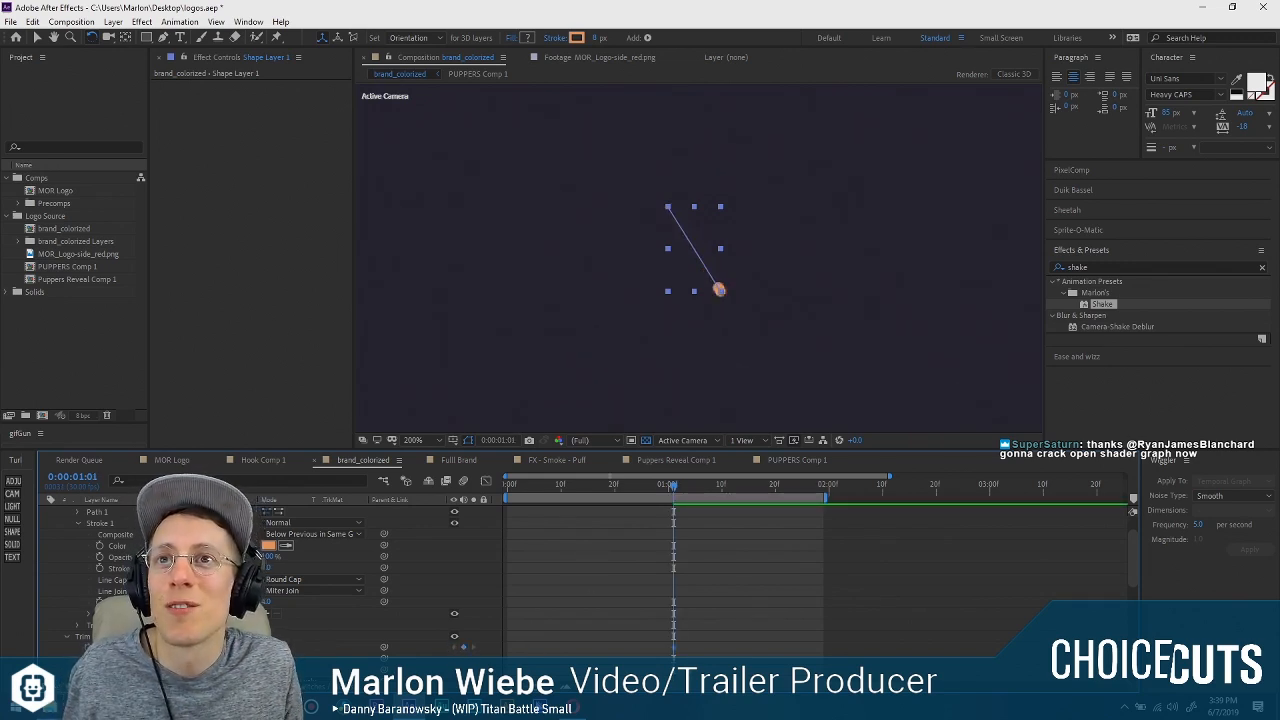
drag(673, 487, 710, 490)
drag(272, 647, 299, 647)
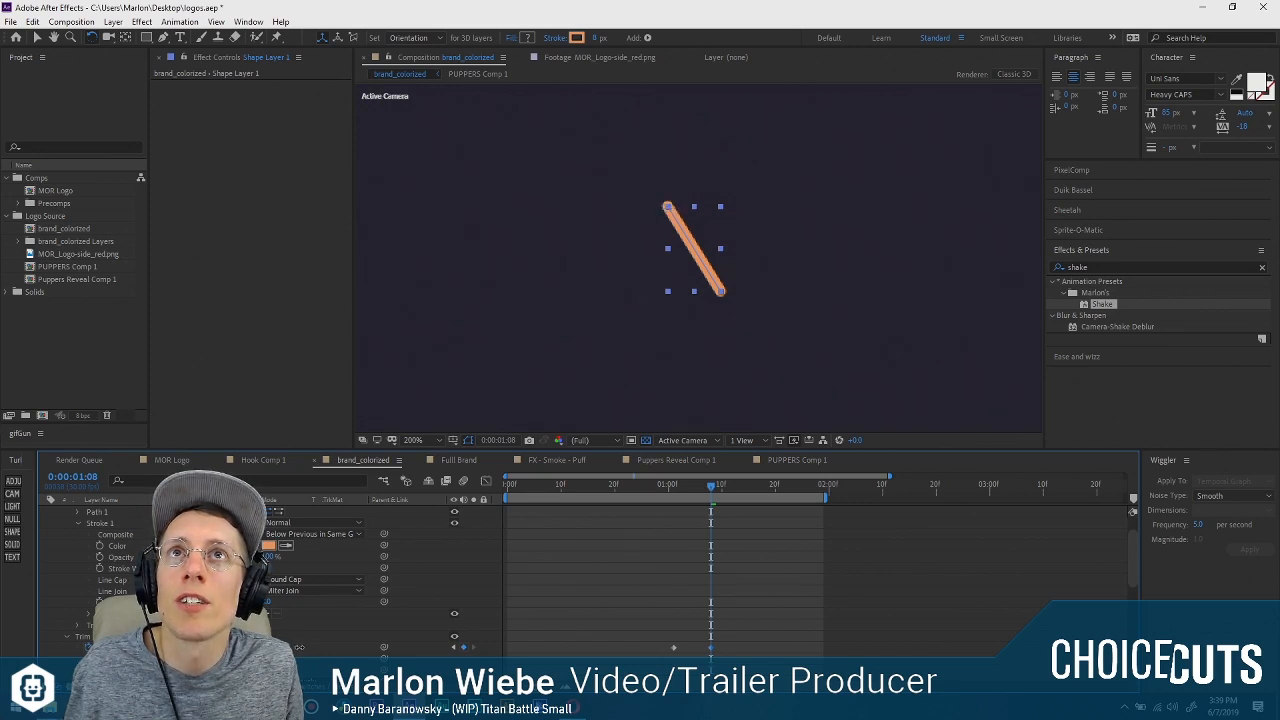
Keyframe Trim Paths End from the full line at 0:00:01:08 to a fully retracted line at its upper end at 0:00:01:15.
mouse_move(708, 490)
mouse_down()
mouse_move(677, 490)
mouse_move(720, 492)
mouse_move(735, 512)
mouse_up()
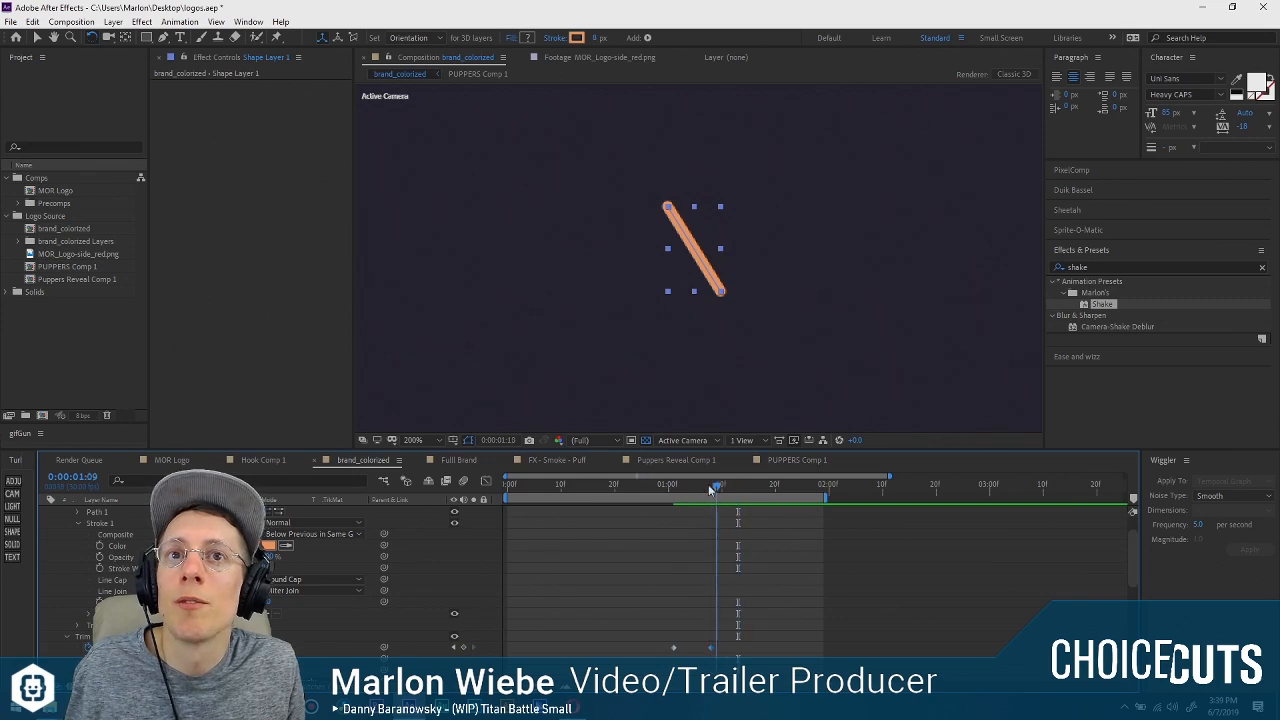
click(710, 487)
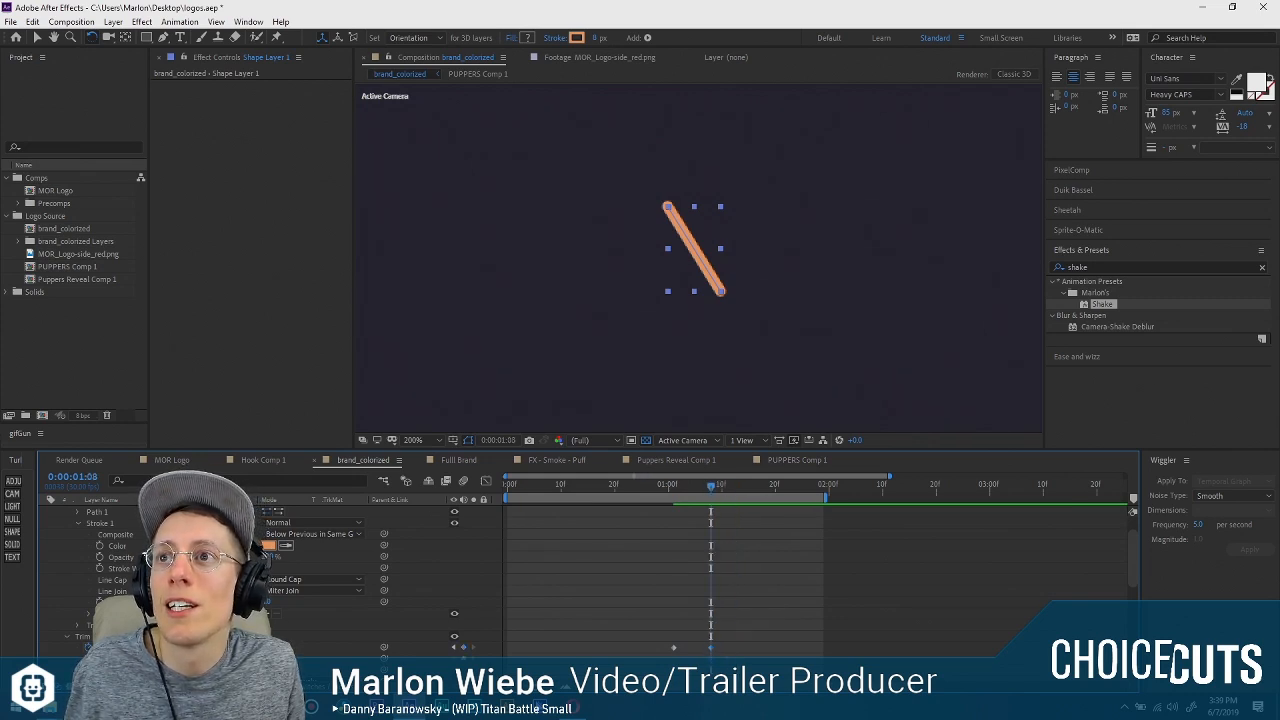
click(745, 488)
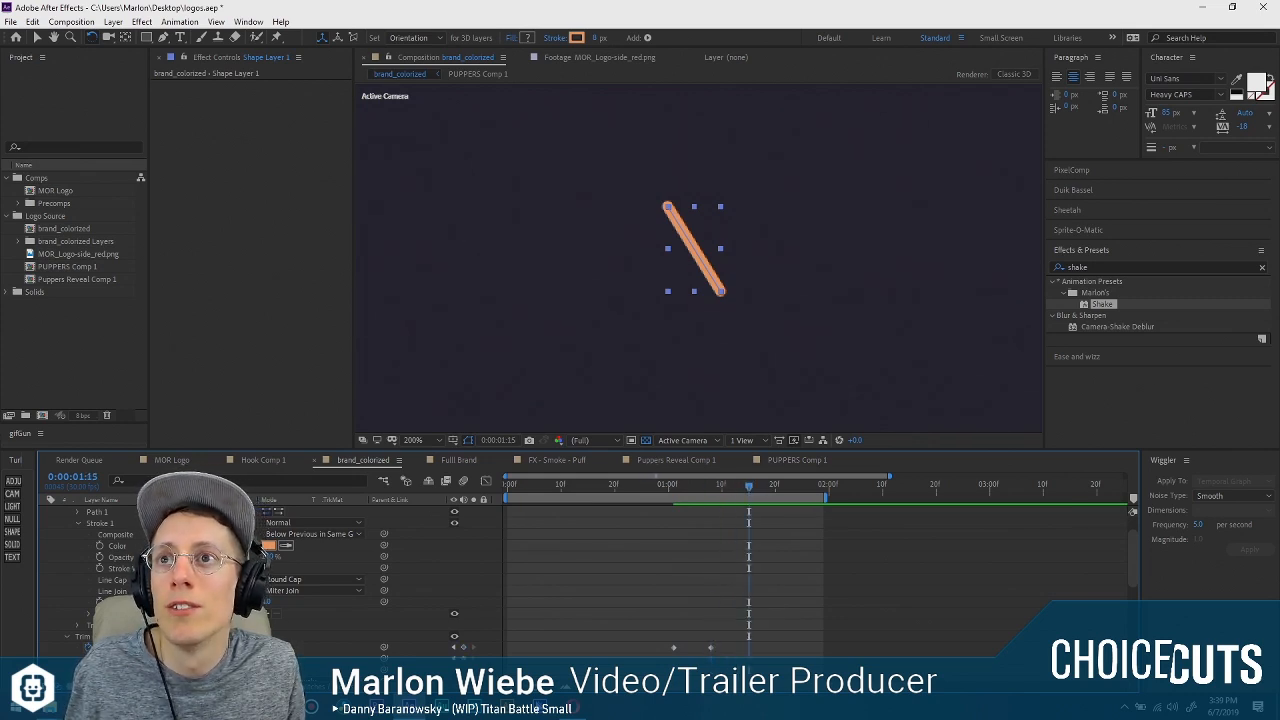
drag(268, 658, 196, 658)
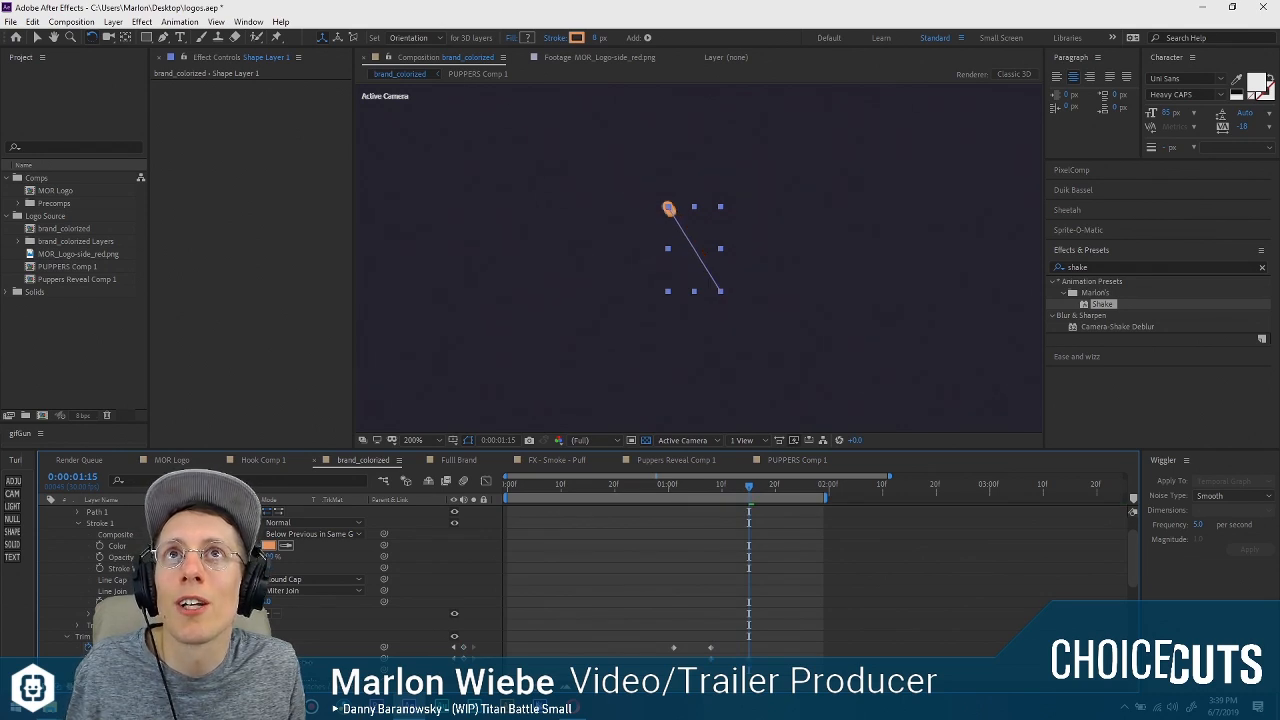
drag(368, 658, 307, 657)
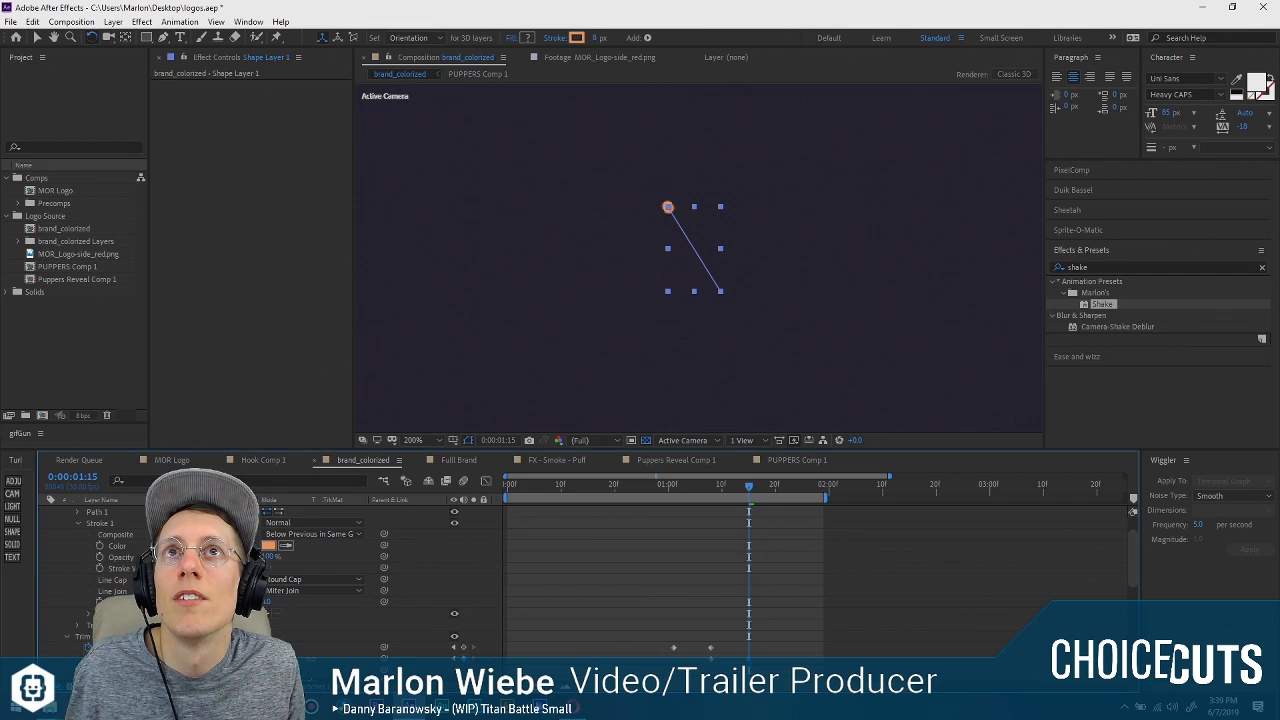
click(268, 658)
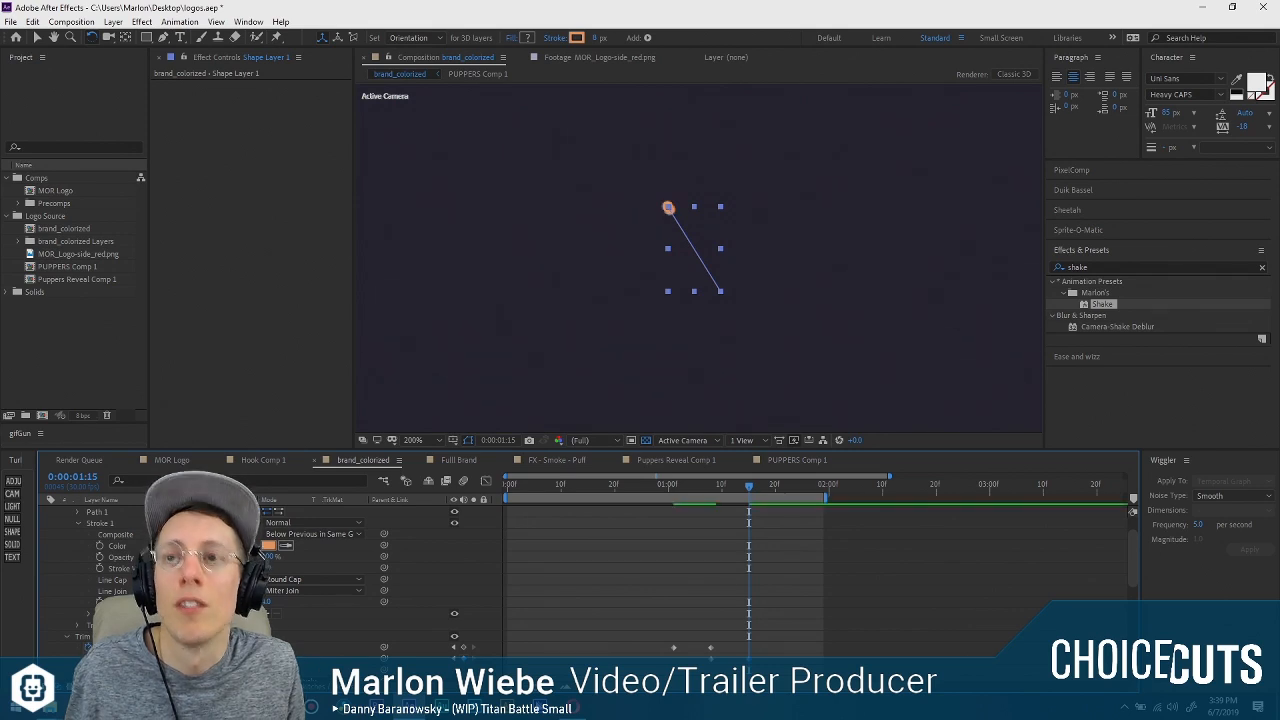
text(0)
key(Return)
Play back the line's draw-on and retract animation from shortly before its first keyframe.
click(665, 486)
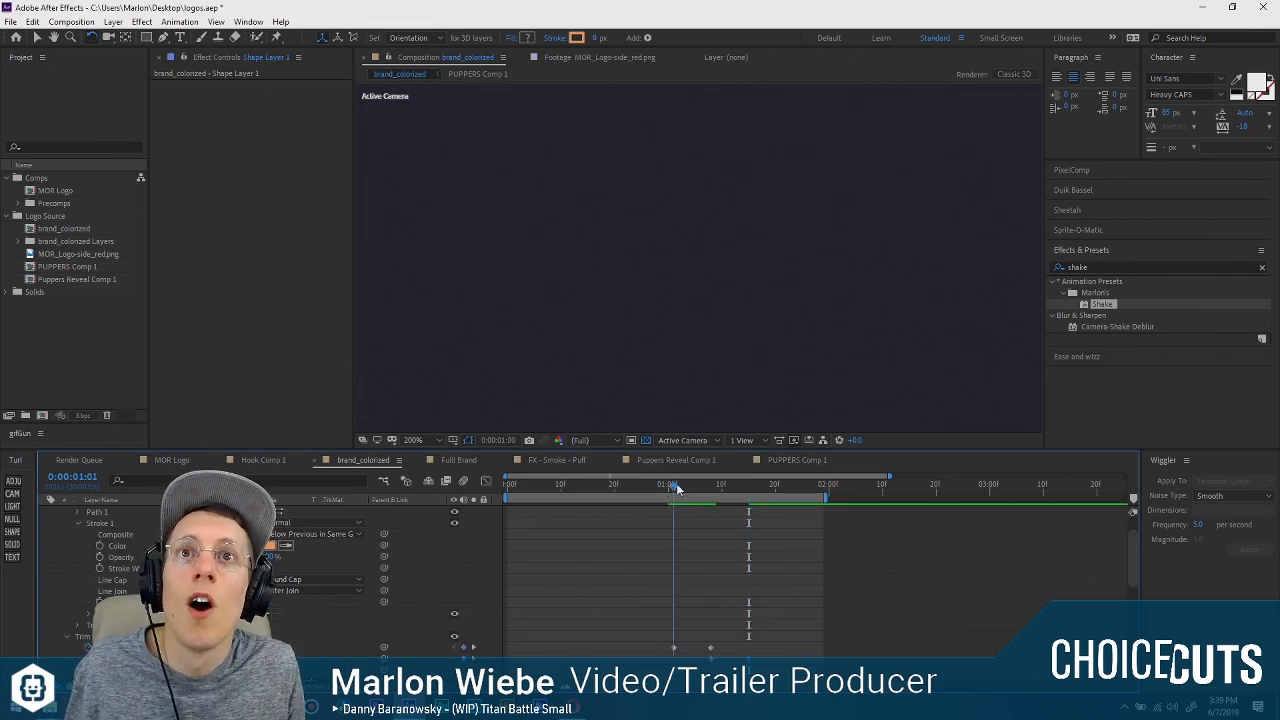
key(space)
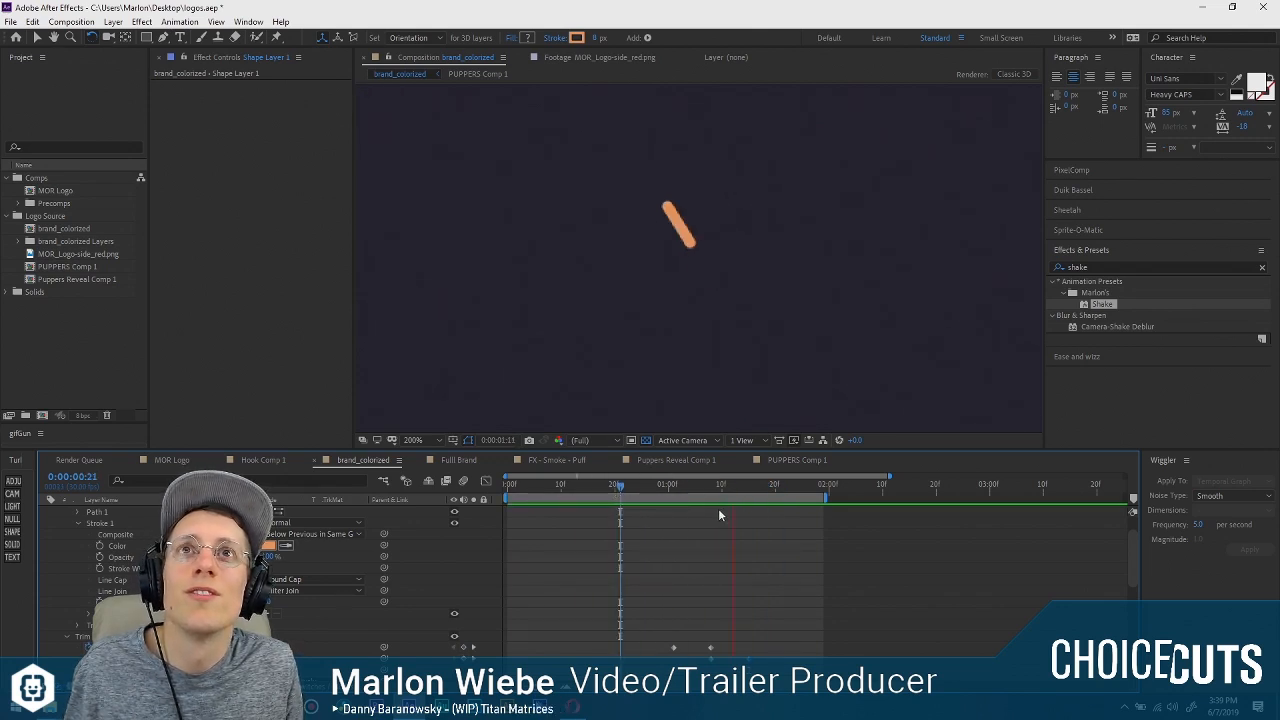
click(625, 490)
key(space)
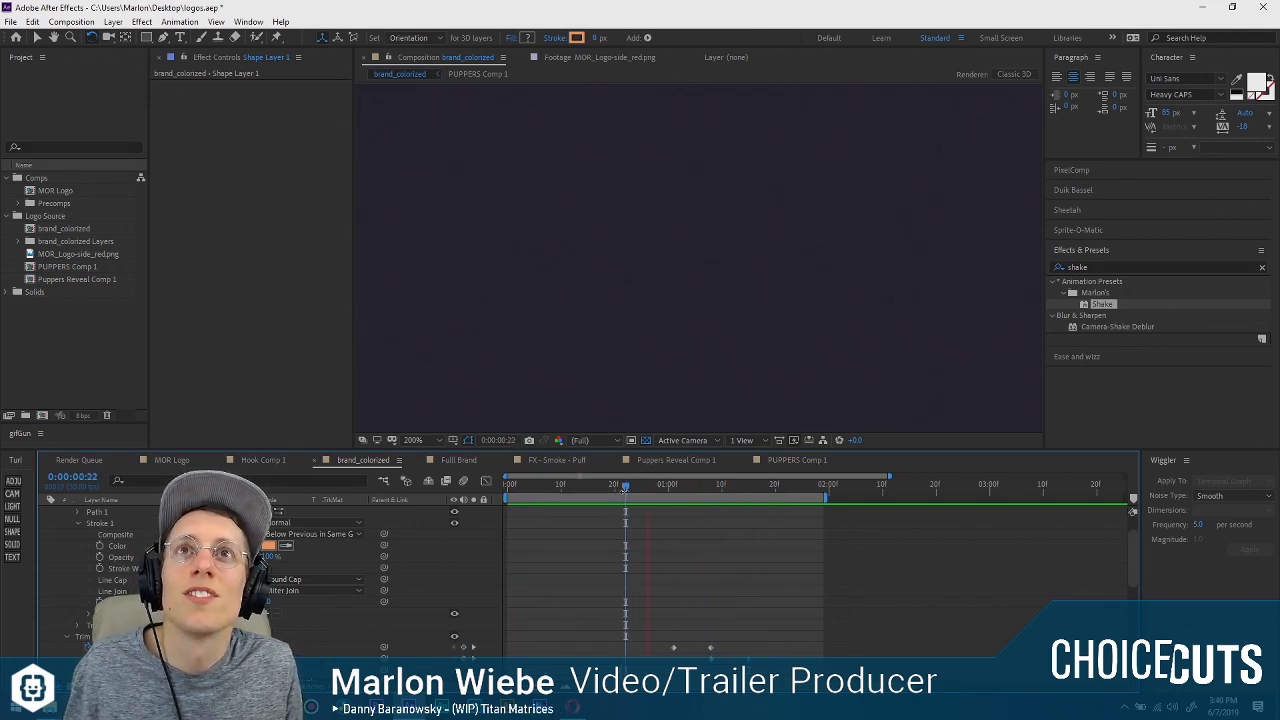
key(space)
Show only the shape layer's keyframed properties and trim the layer's end to its last keyframe at 0:00:01:15.
scroll(335, 599, up, 2)
click(46, 512)
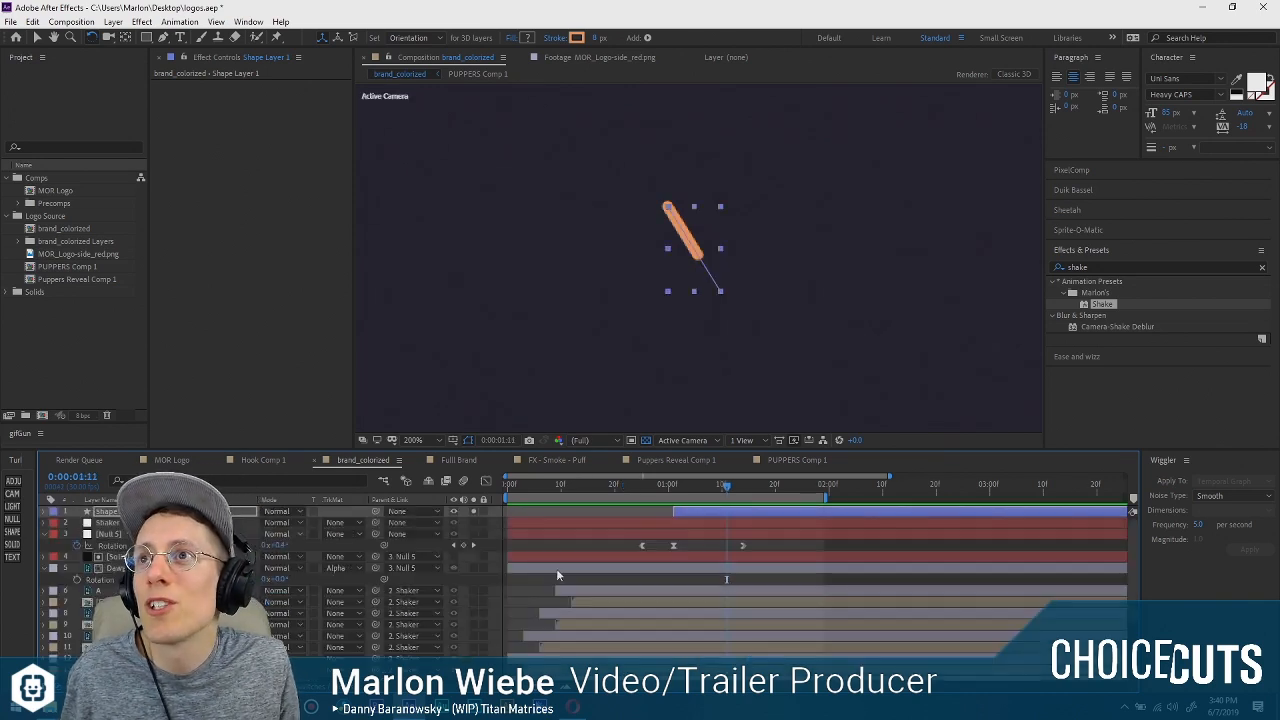
key(u)
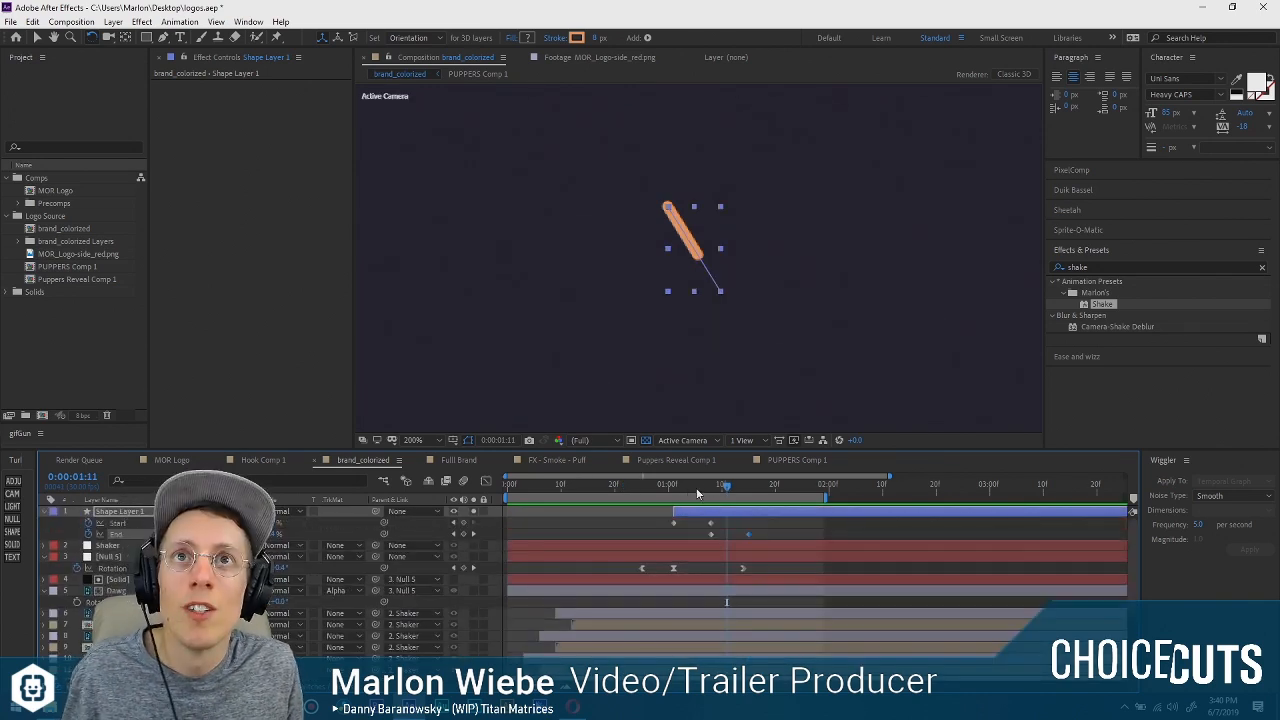
drag(698, 490, 758, 487)
key(alt+])
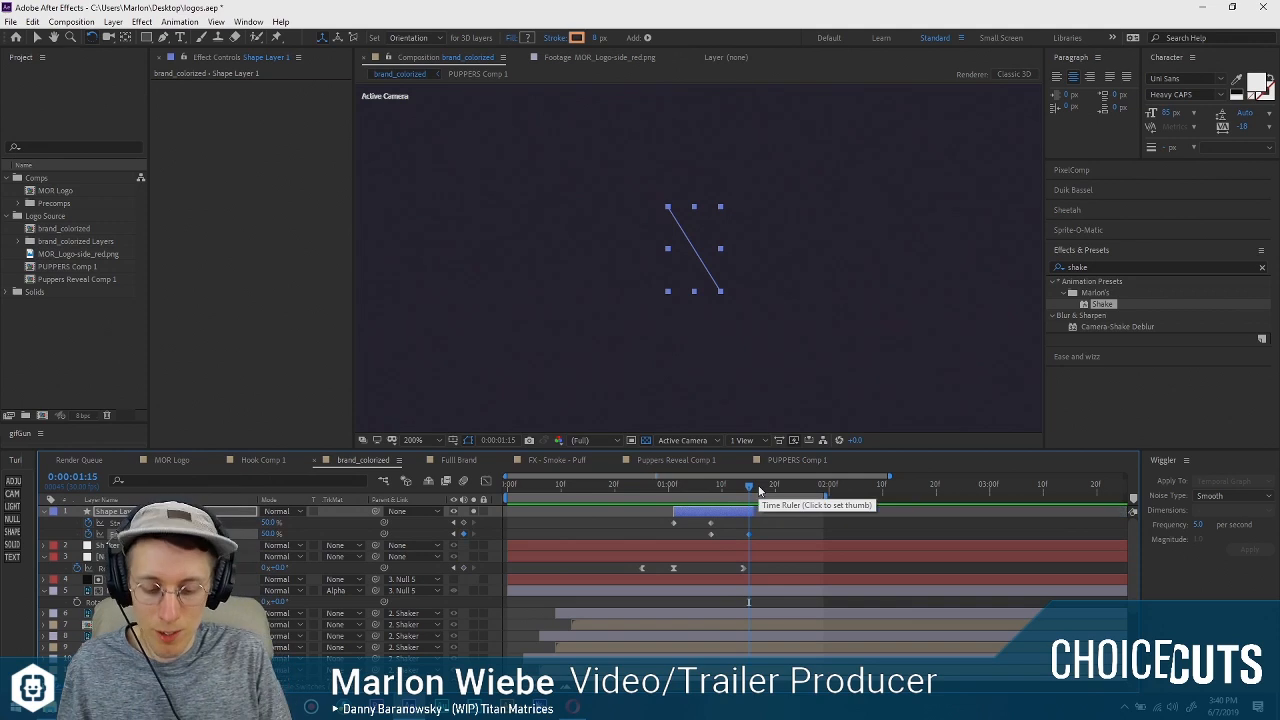
Pre-compose the trimmed shape layer as "FX - Dawg bawrk" with all attributes moved and the duration adjusted, and open the new composition.
right_click(752, 507)
click(773, 454)
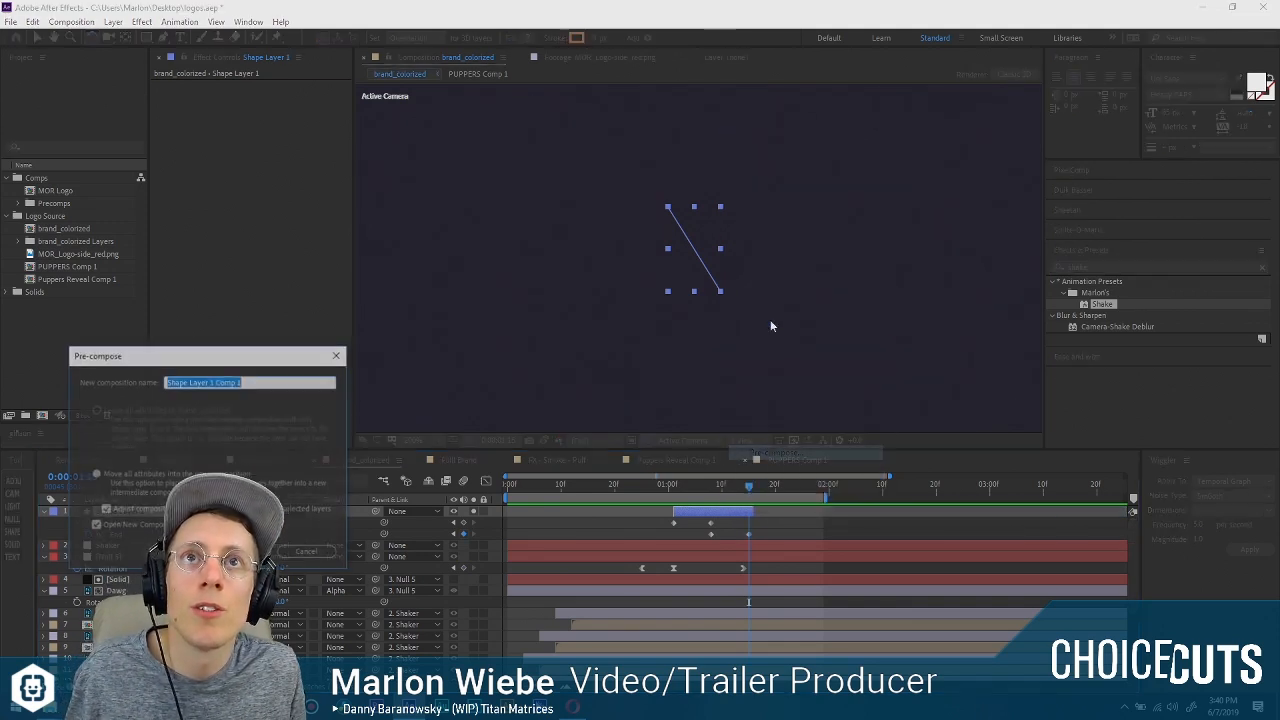
text(FX - Dawg)
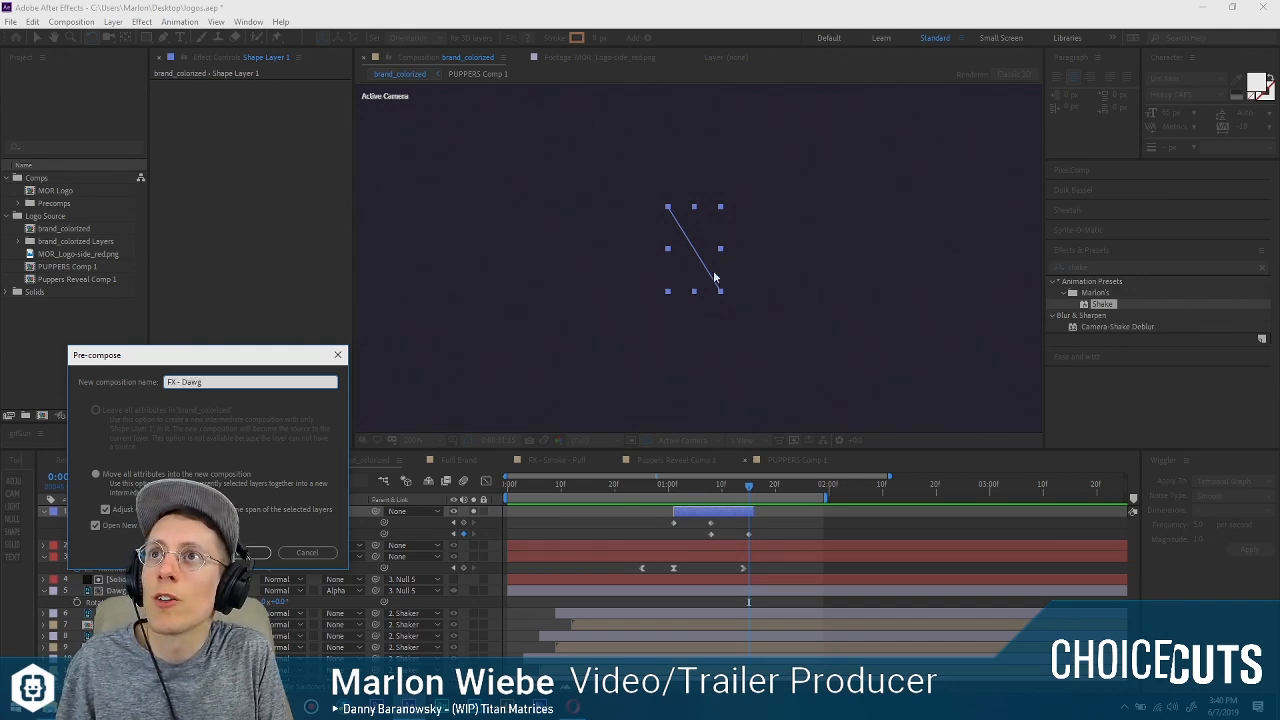
text( bawrk)
key(Return)
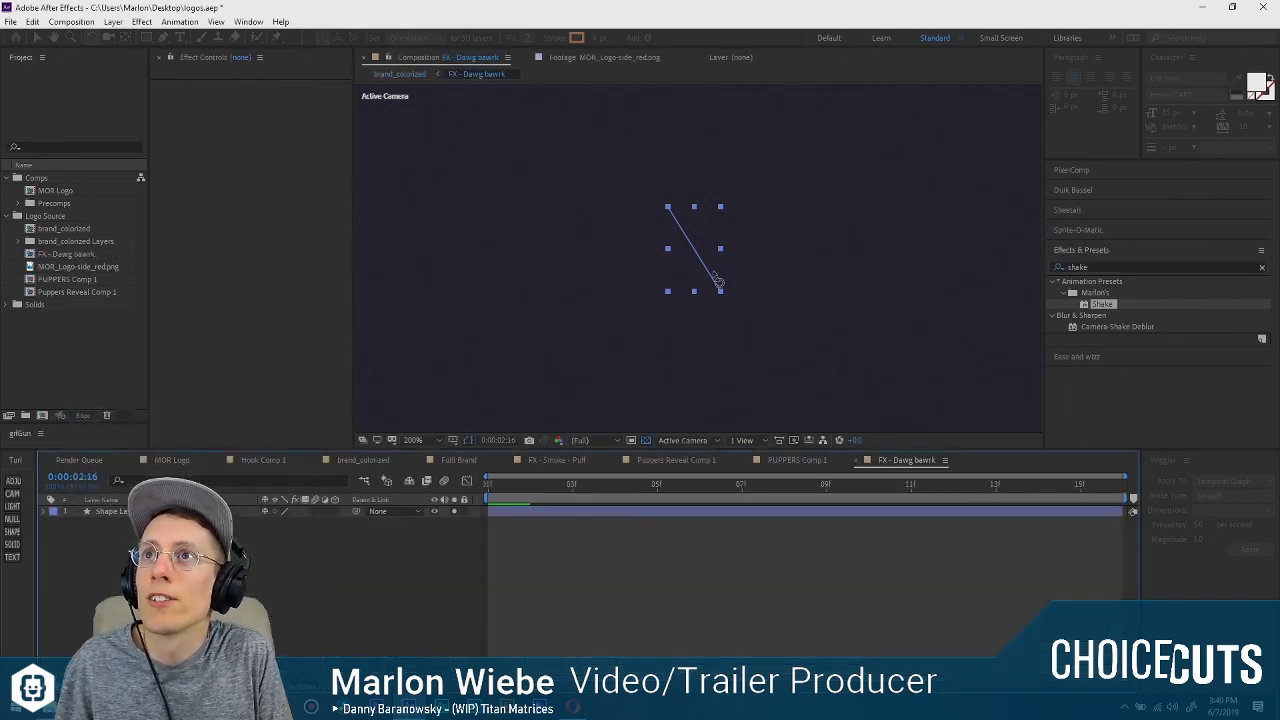
Examine the orange line's animation over time inside the FX - Dawg bawrk composition.
drag(535, 487, 702, 470)
scroll(676, 293, down, 4)
scroll(676, 293, up, 10)
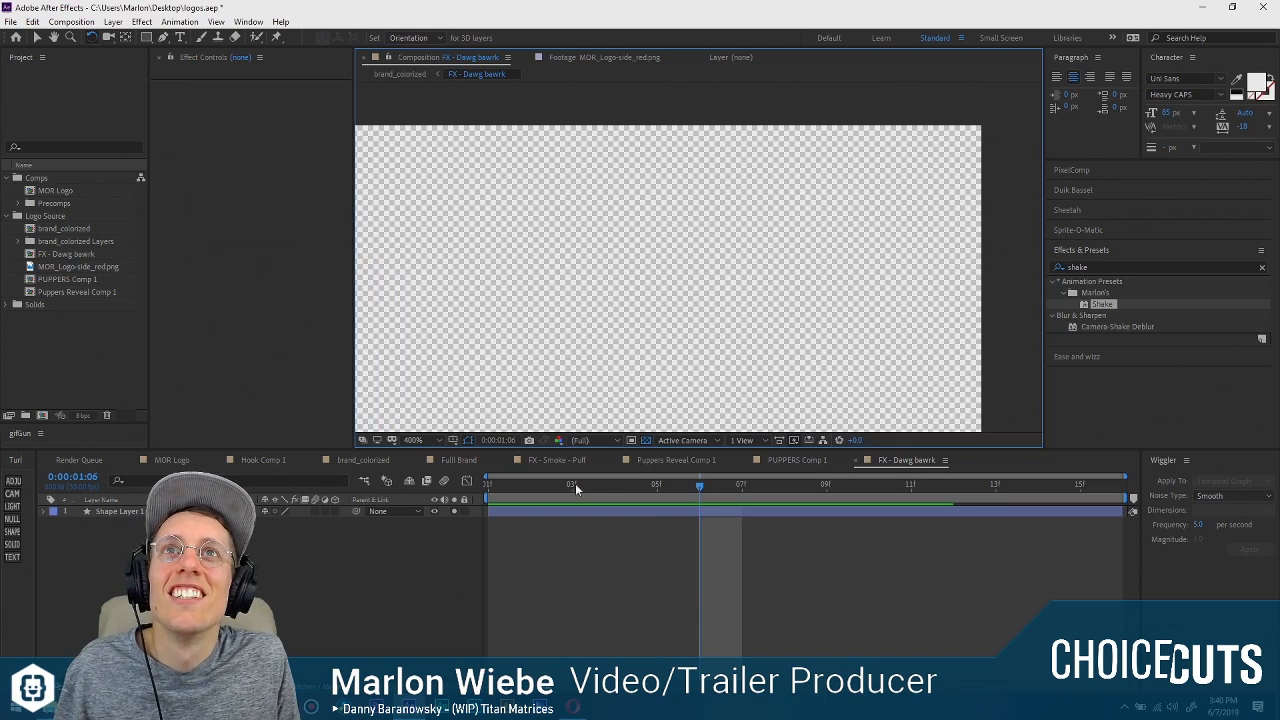
drag(577, 484, 912, 480)
scroll(660, 280, down, 2)
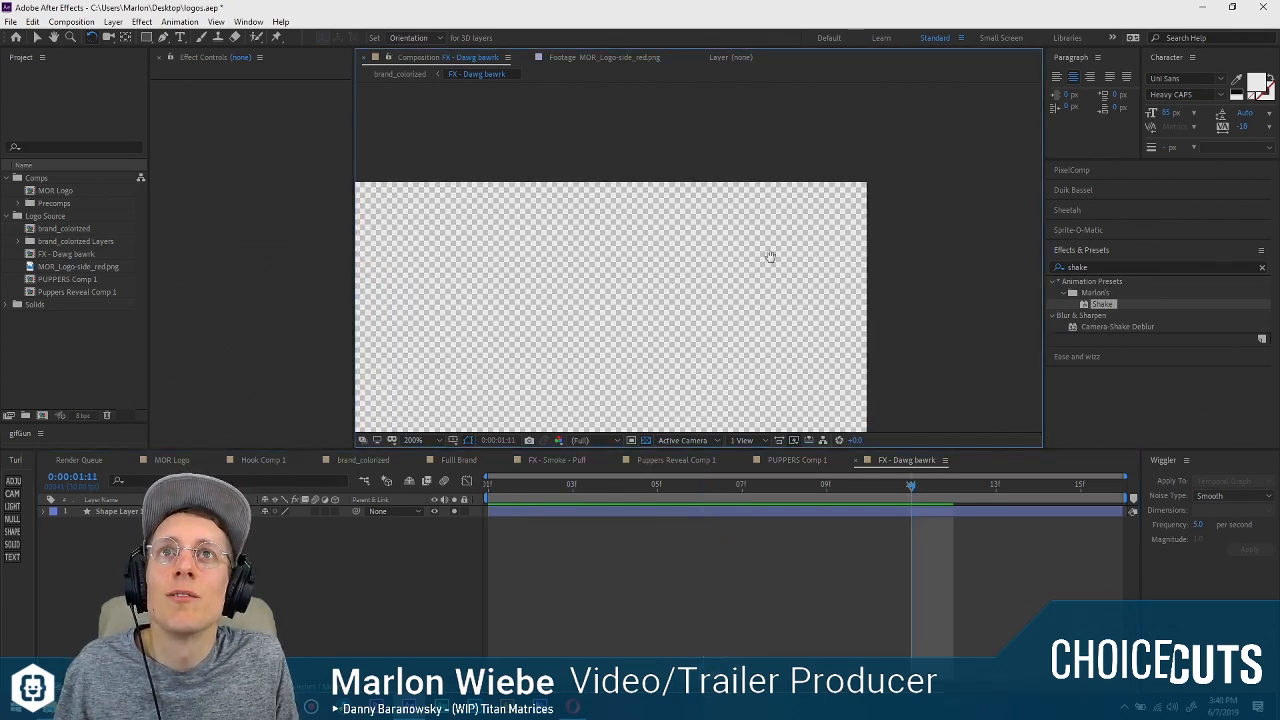
click(652, 484)
drag(646, 486, 628, 483)
scroll(695, 318, down, 2)
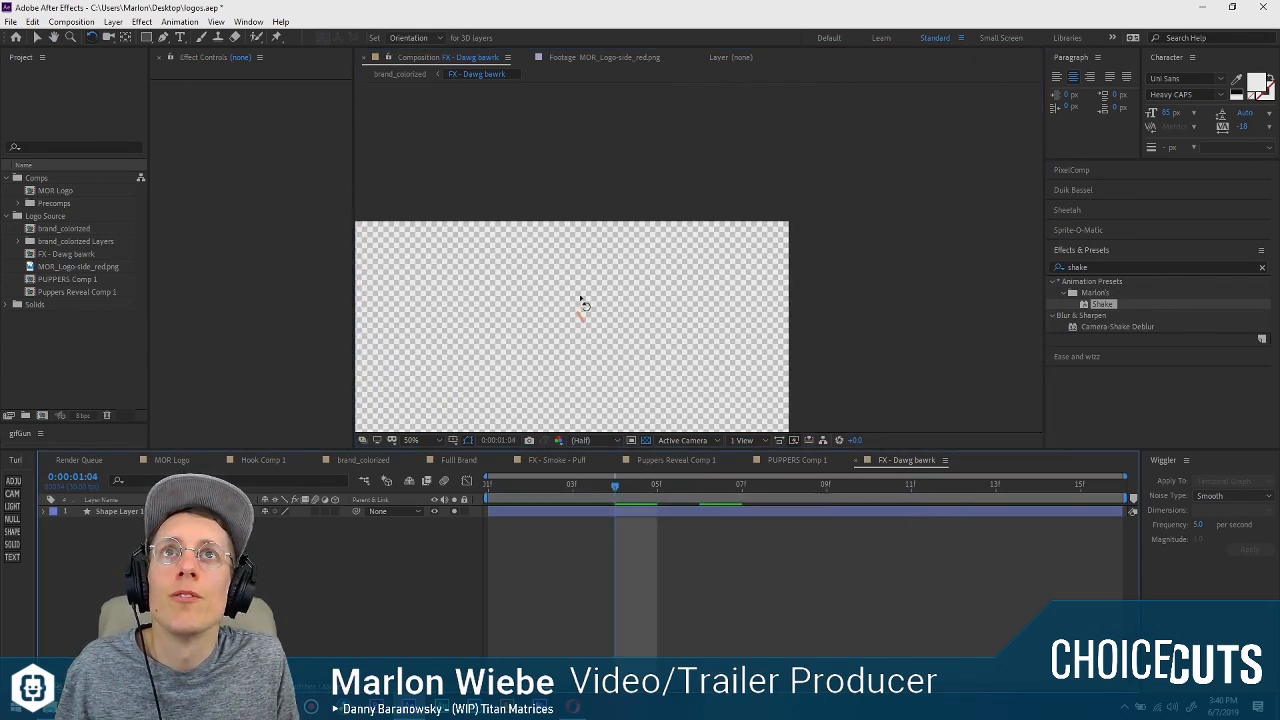
drag(583, 303, 634, 256)
scroll(646, 257, up, 1)
scroll(503, 268, up, 1)
drag(465, 294, 663, 256)
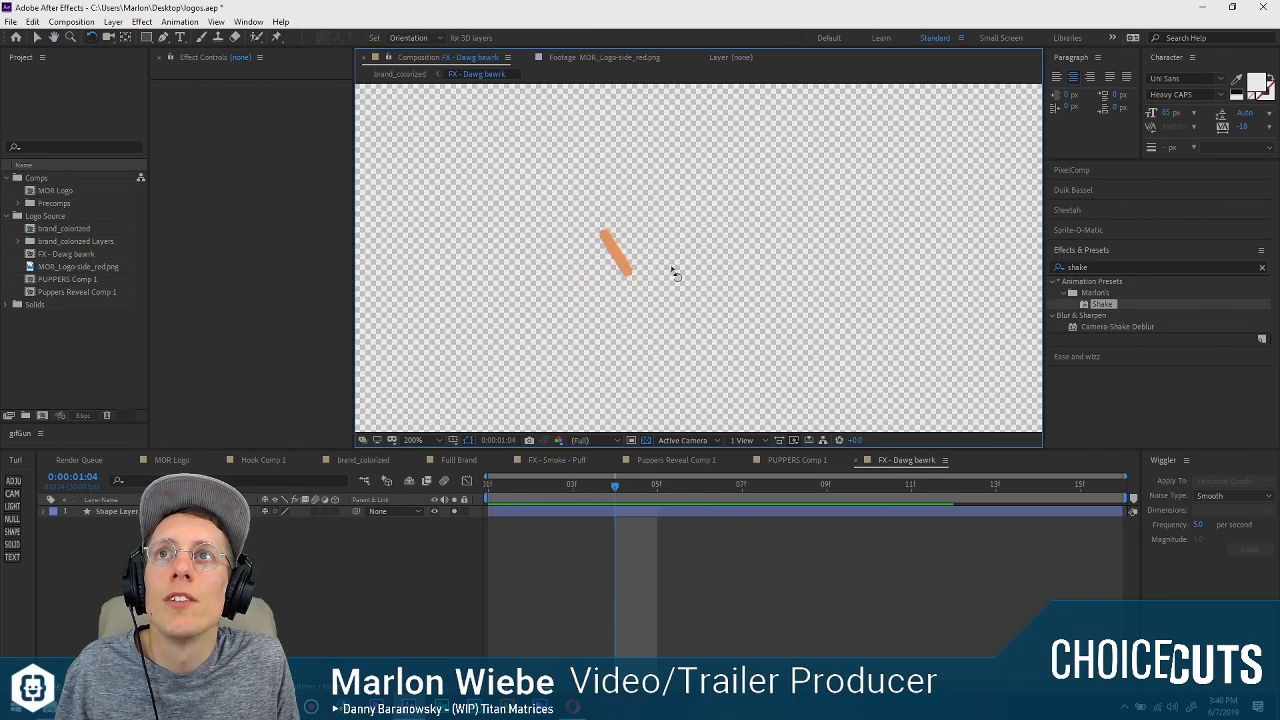
drag(606, 489, 419, 524)
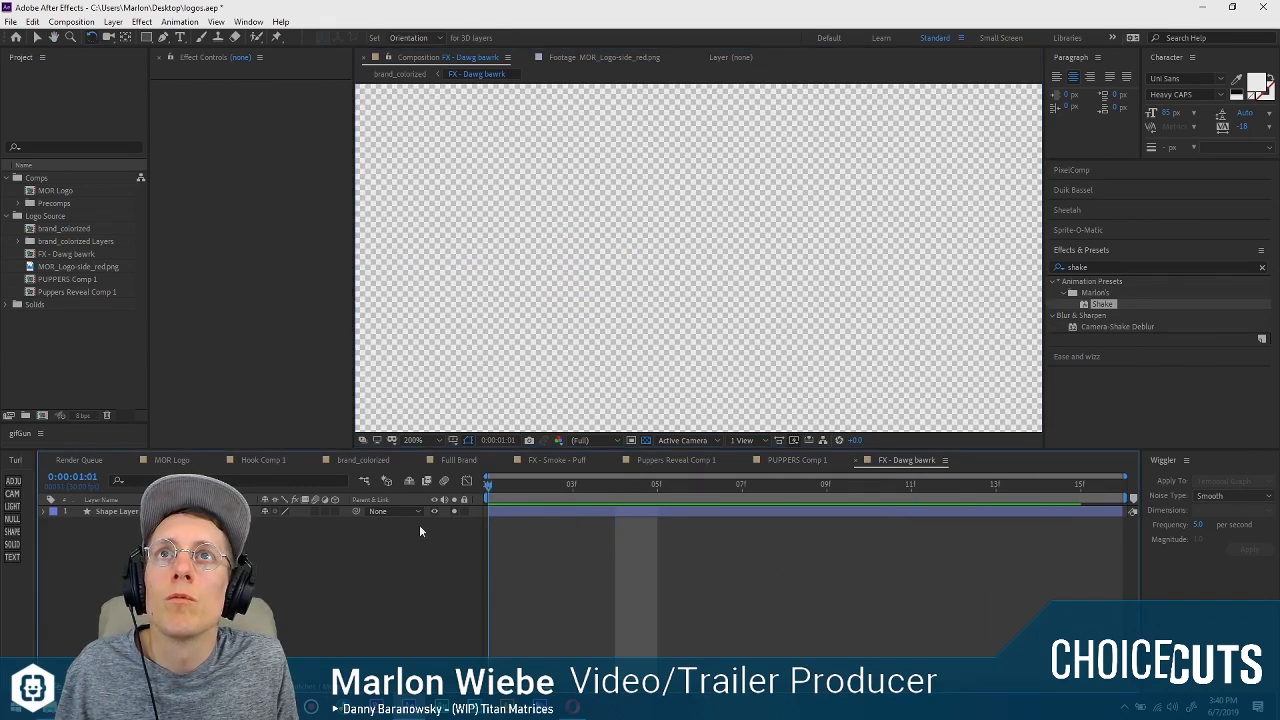
key(space)
key(space)
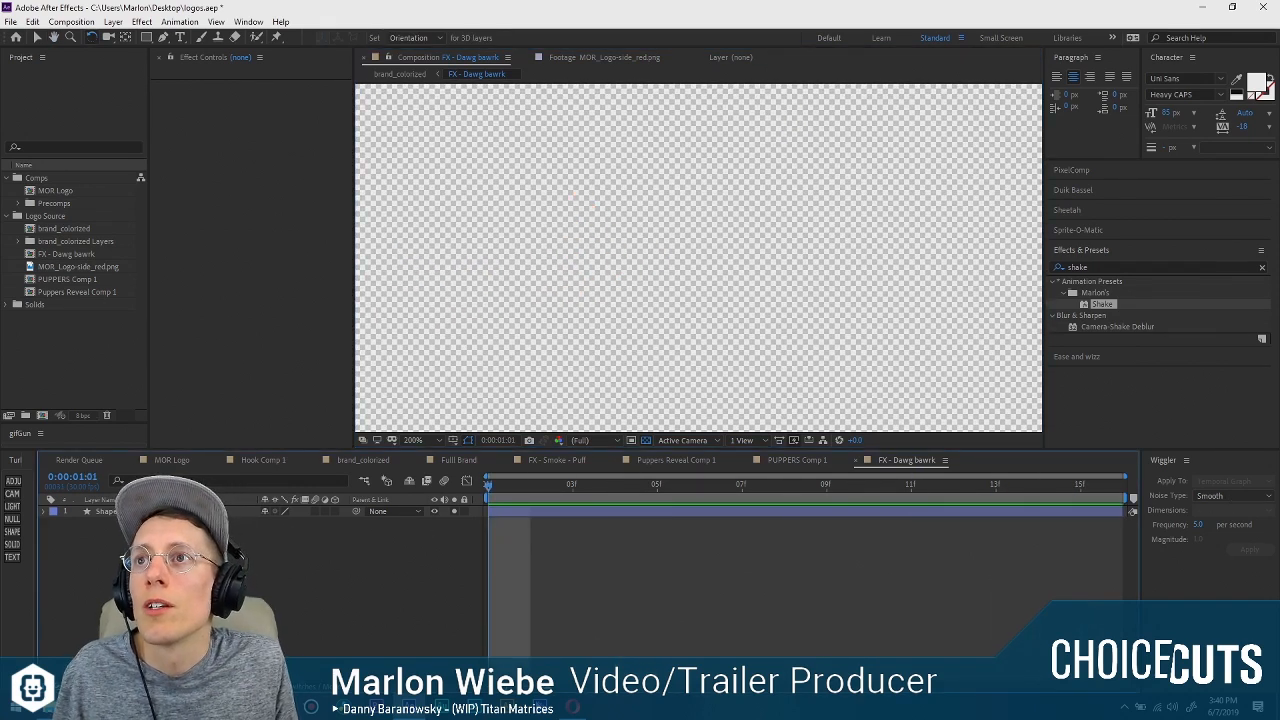
Back in brand_colorized, enable time remapping on the FX - Dawg bawrk layer and trim its end at 0:00:01:16.
click(95, 560)
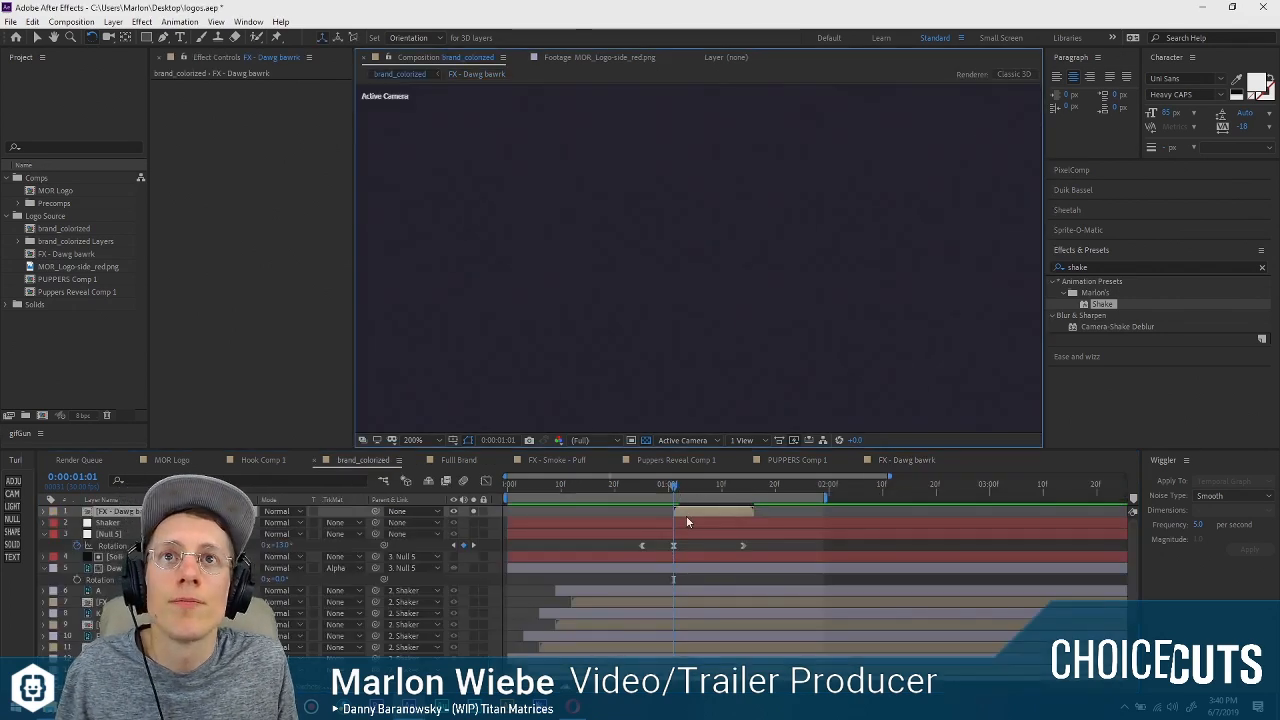
right_click(686, 515)
mouse_move(760, 221)
click(888, 222)
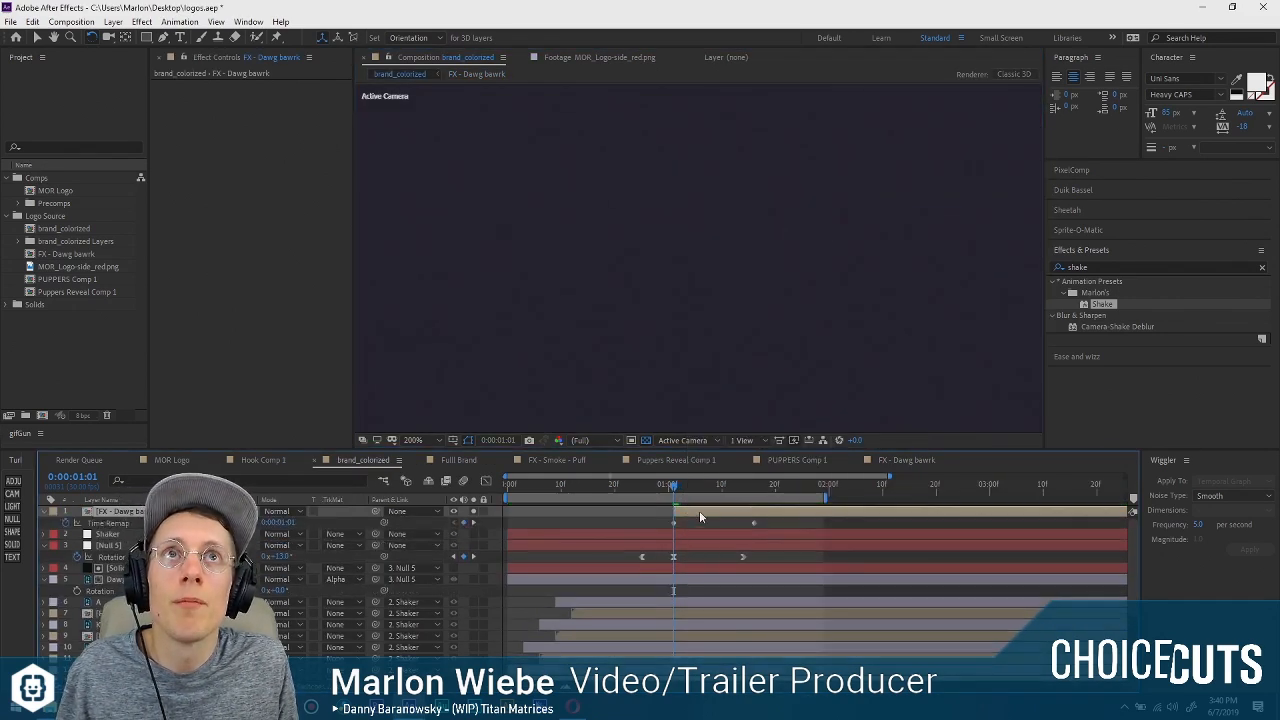
click(755, 484)
key(alt+bracketright)
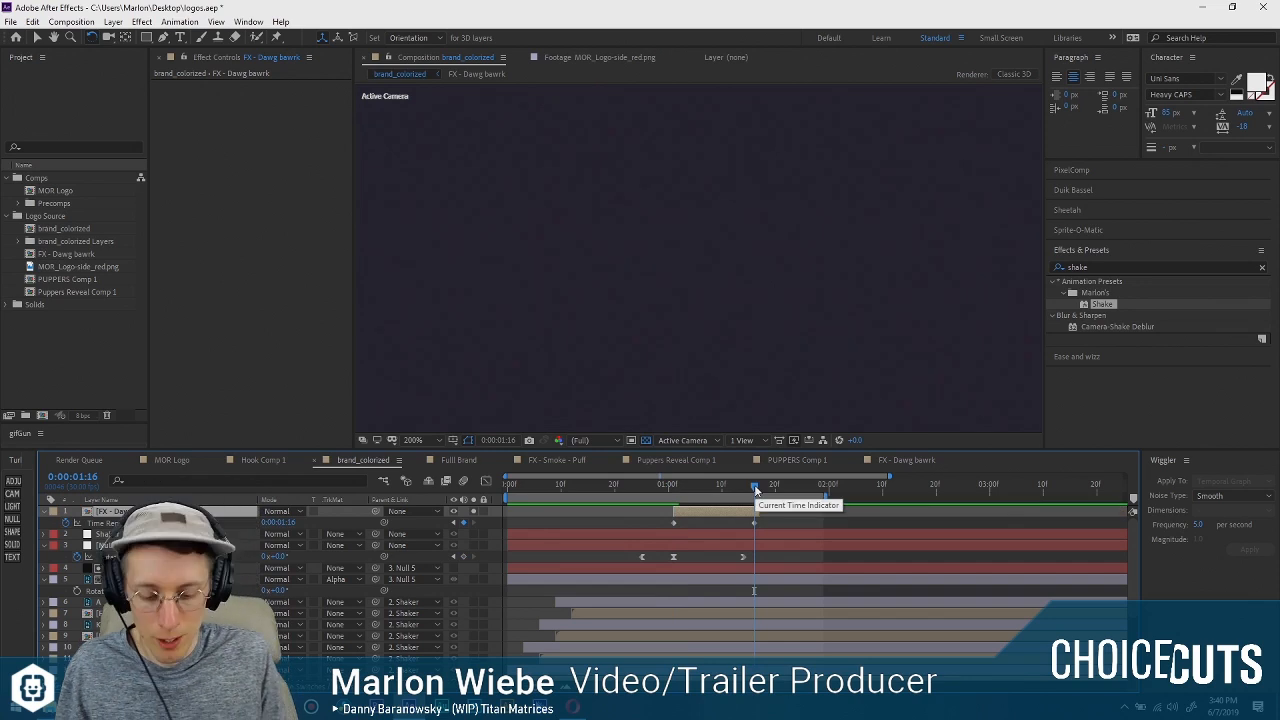
Shape the Time Remap speed curve so the bark line starts fast and eases into the last keyframe, and preview it.
click(712, 485)
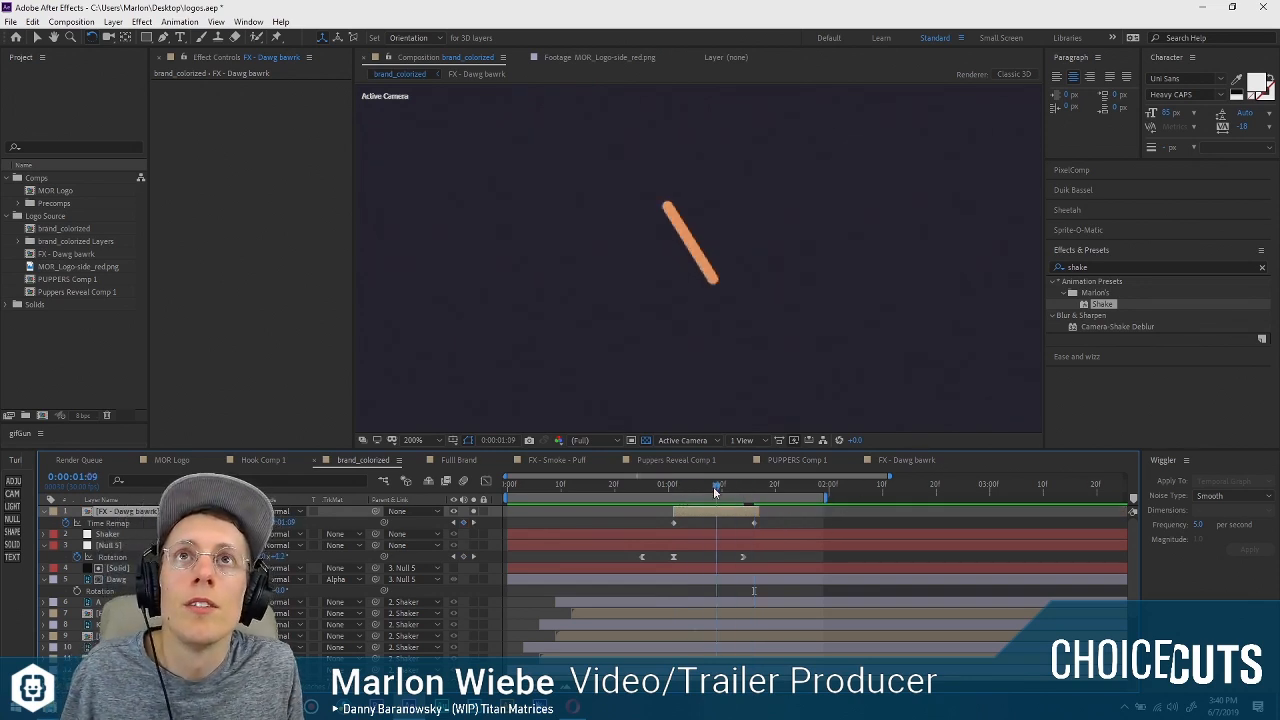
click(486, 481)
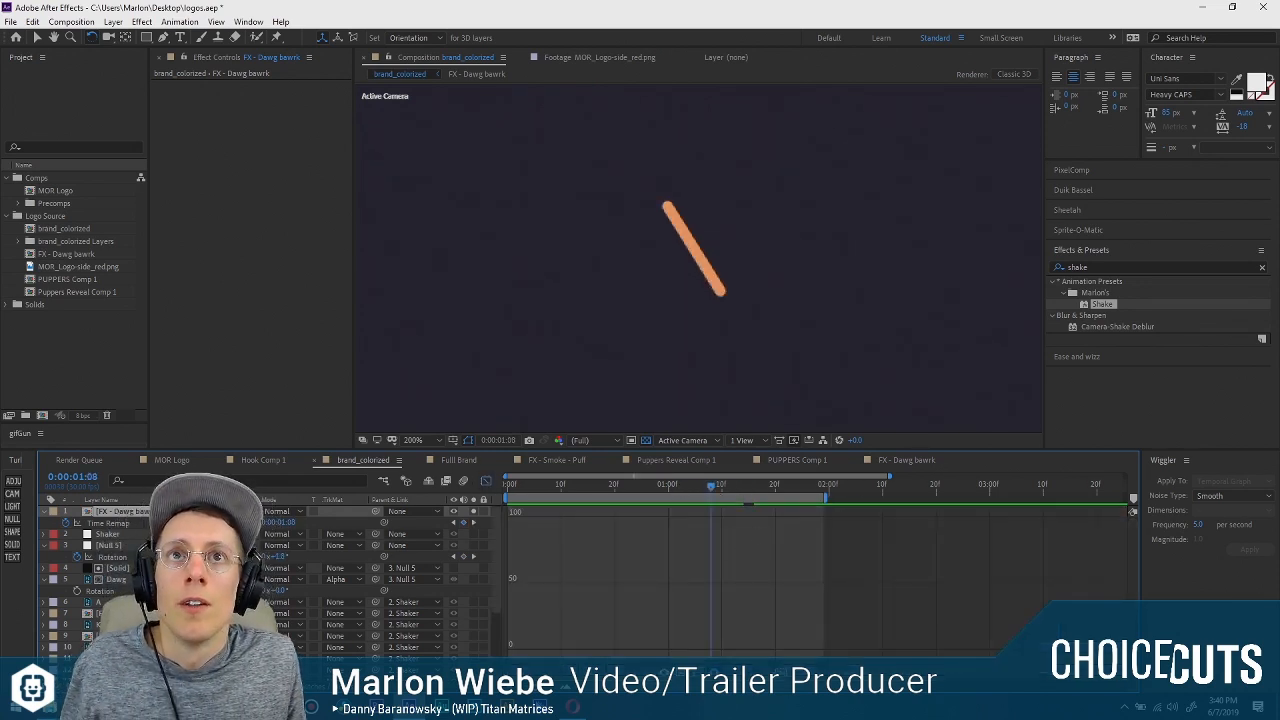
click(115, 524)
drag(756, 518, 717, 650)
drag(680, 487, 604, 487)
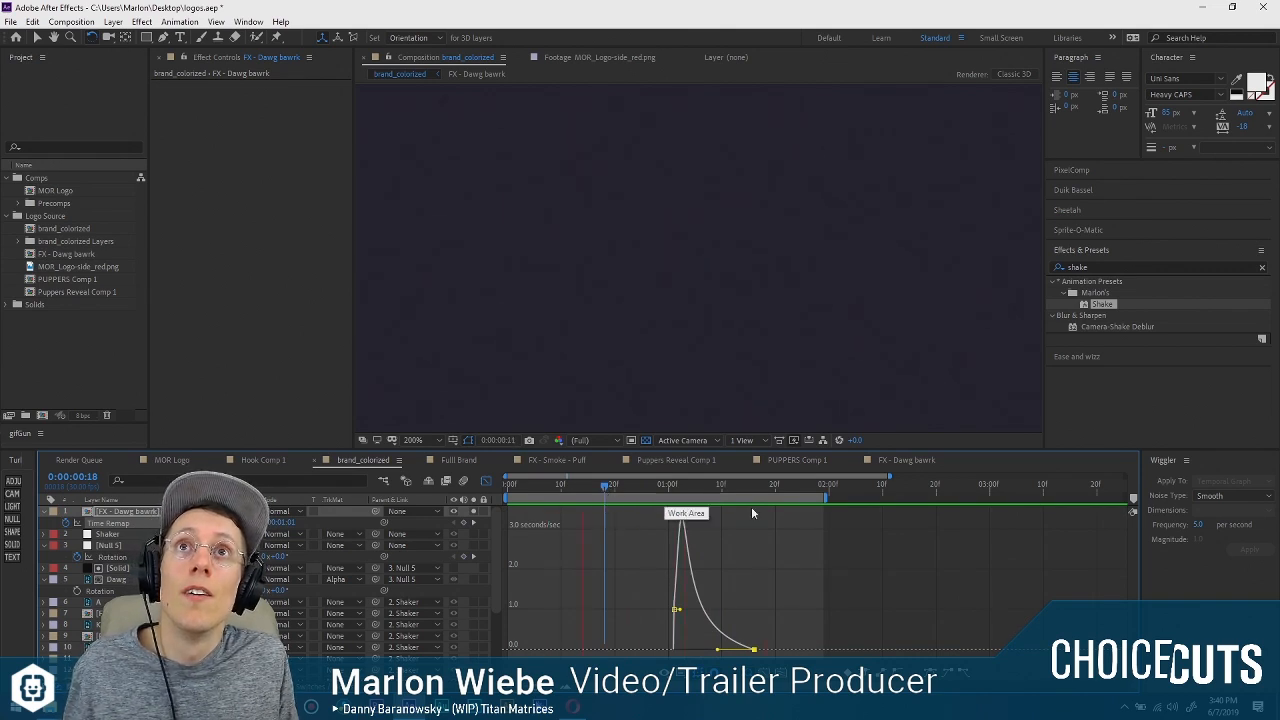
key(space)
Steepen the Time Remap speed curve into a sharp peak at the first keyframe, preview it, and return to the layer bars.
drag(717, 650, 673, 621)
click(658, 488)
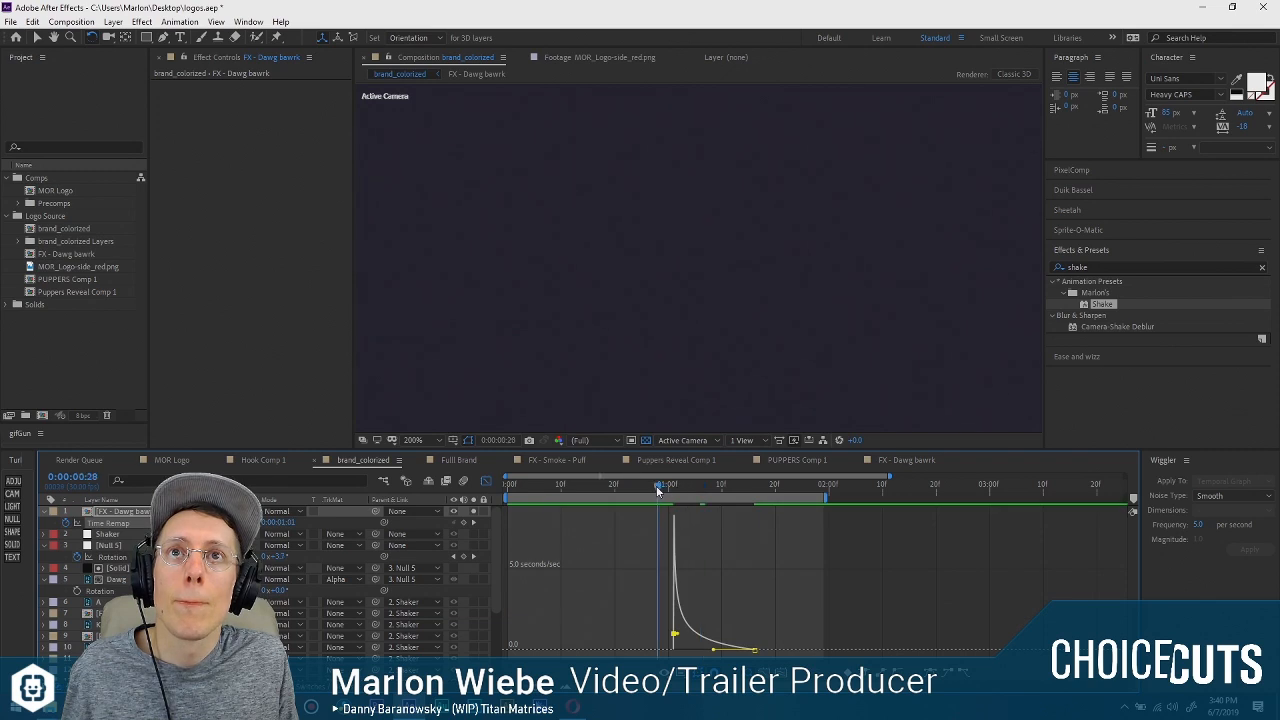
key(space)
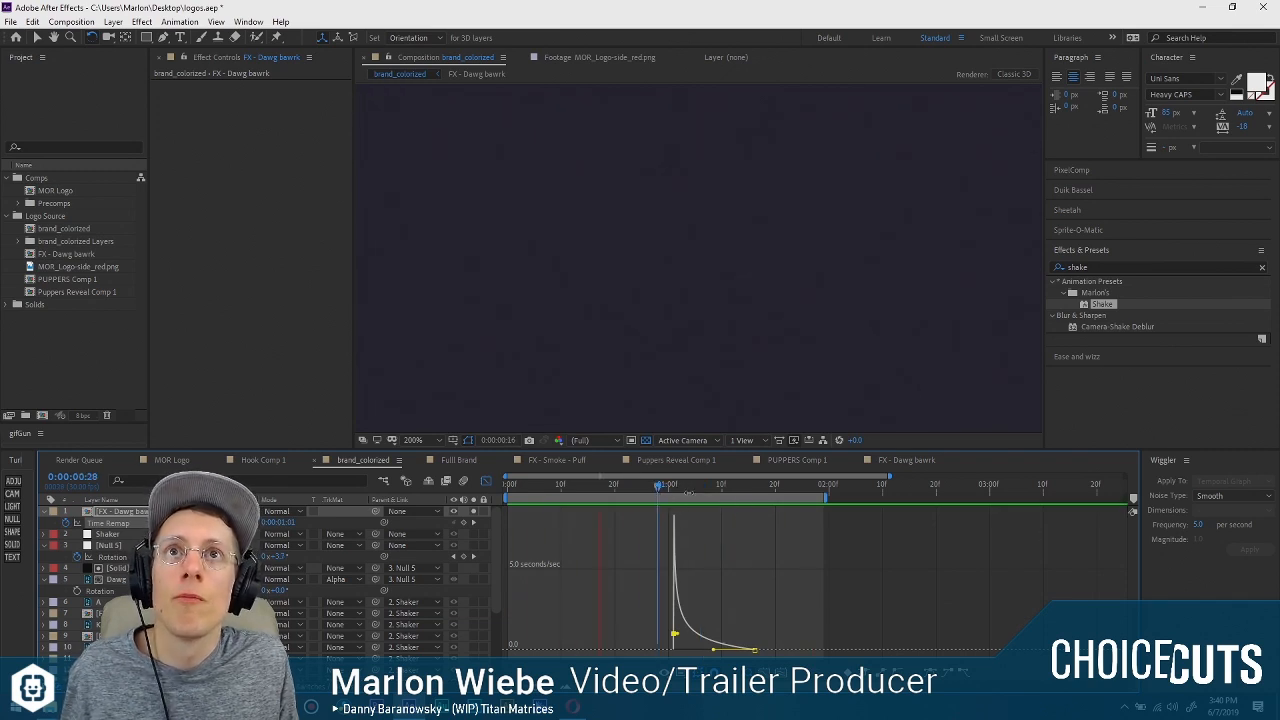
key(space)
scroll(693, 327, down, 2)
scroll(697, 330, down, 2)
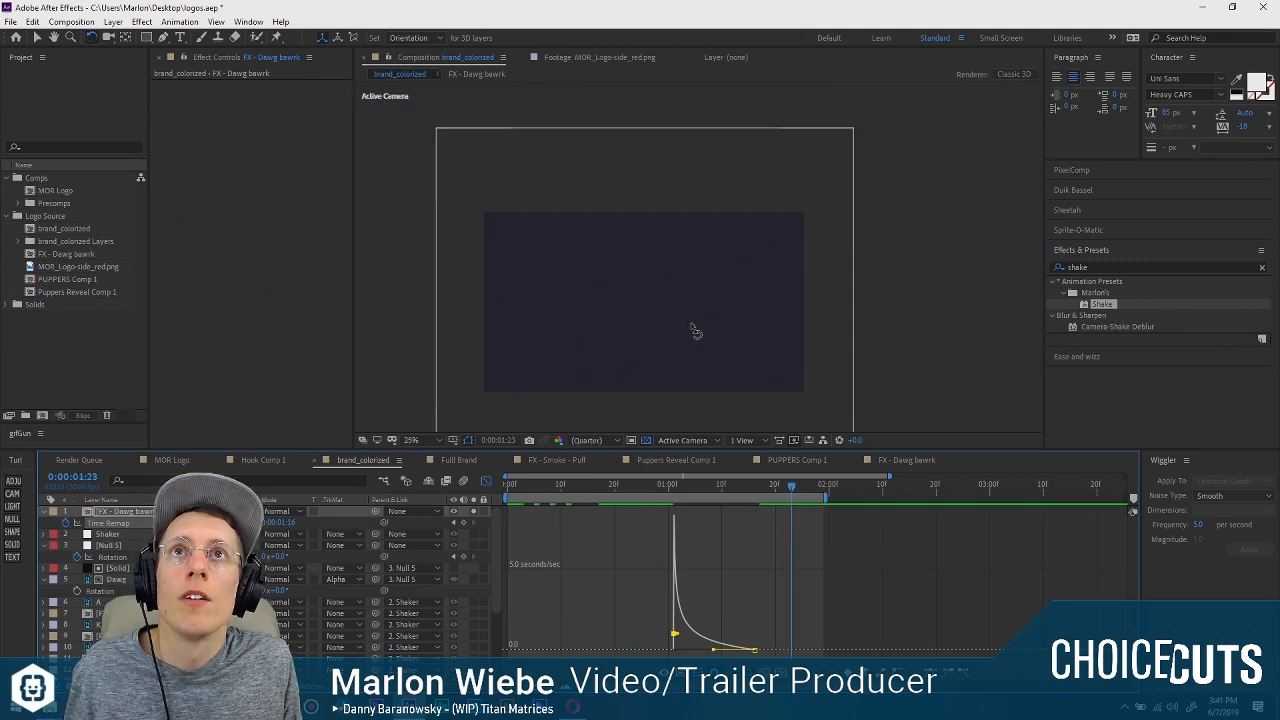
click(488, 481)
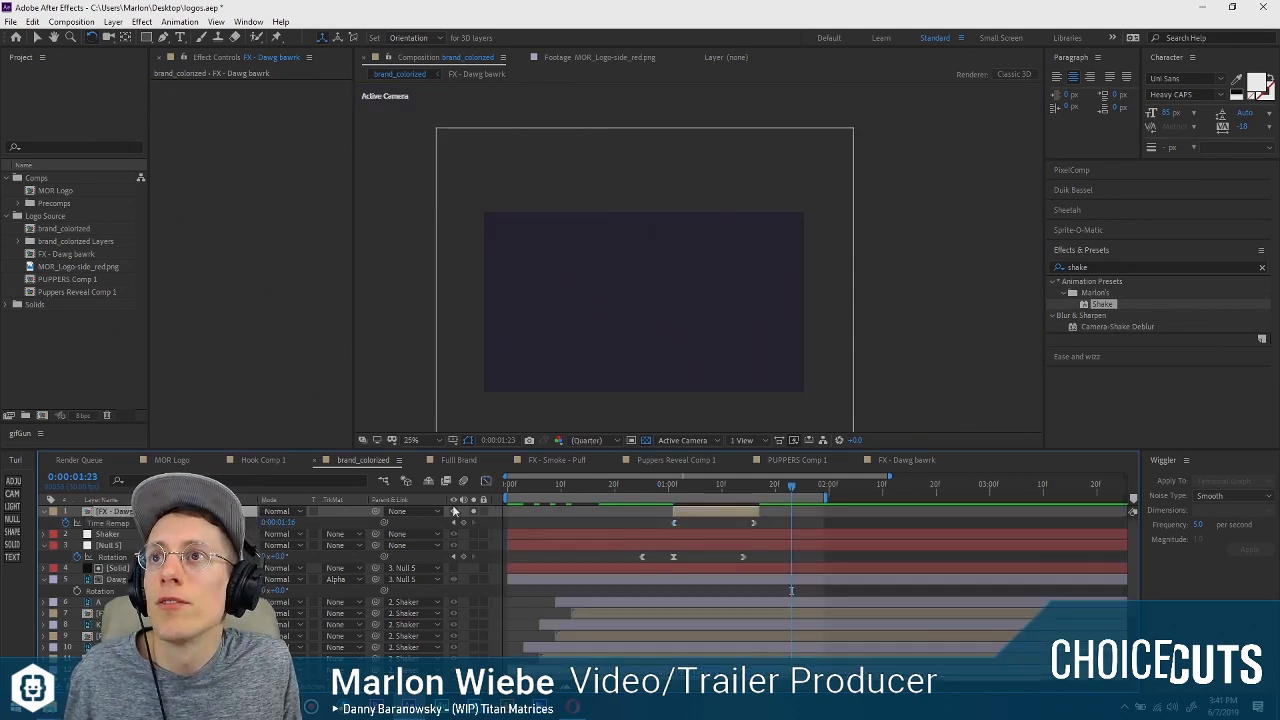
Duplicate the FX - Dawg bawrk layer twice and, at 0:00:01:04, shift the topmost copy so its line sits beside the original.
key(ctrl+d)
key(ctrl+d)
click(712, 521)
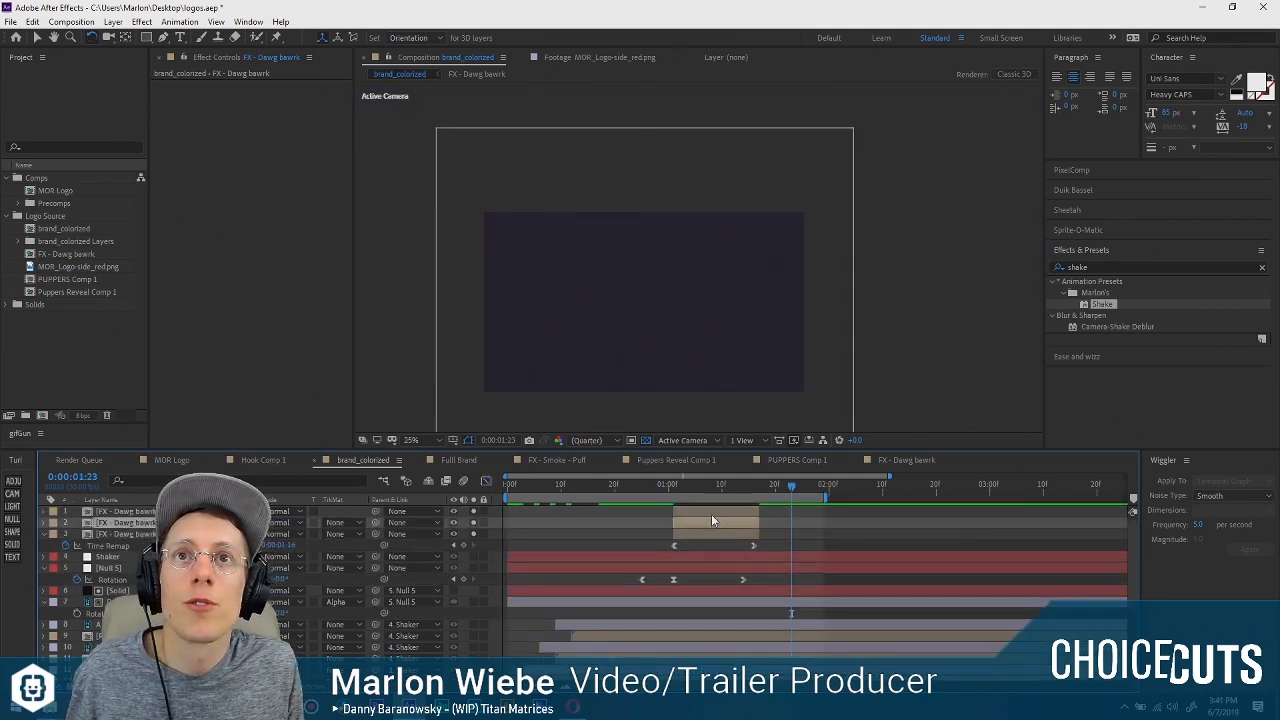
click(711, 514)
click(716, 488)
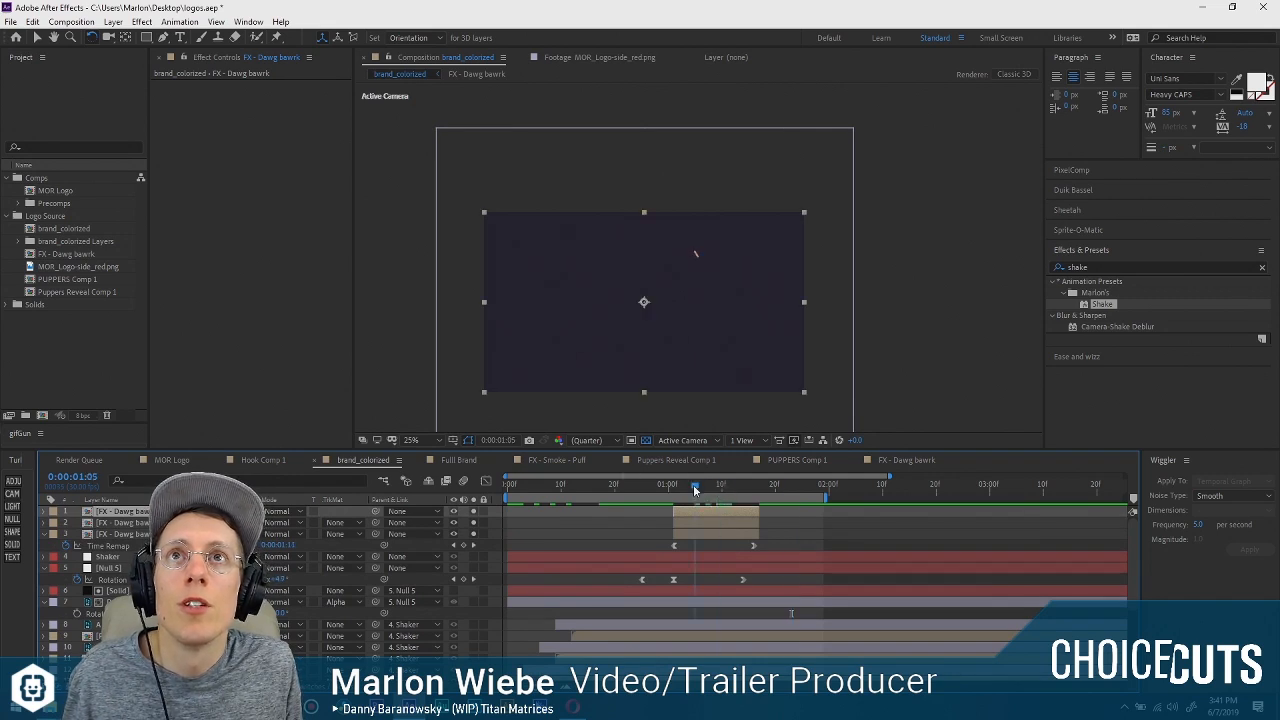
scroll(696, 252, up, 4)
key(v)
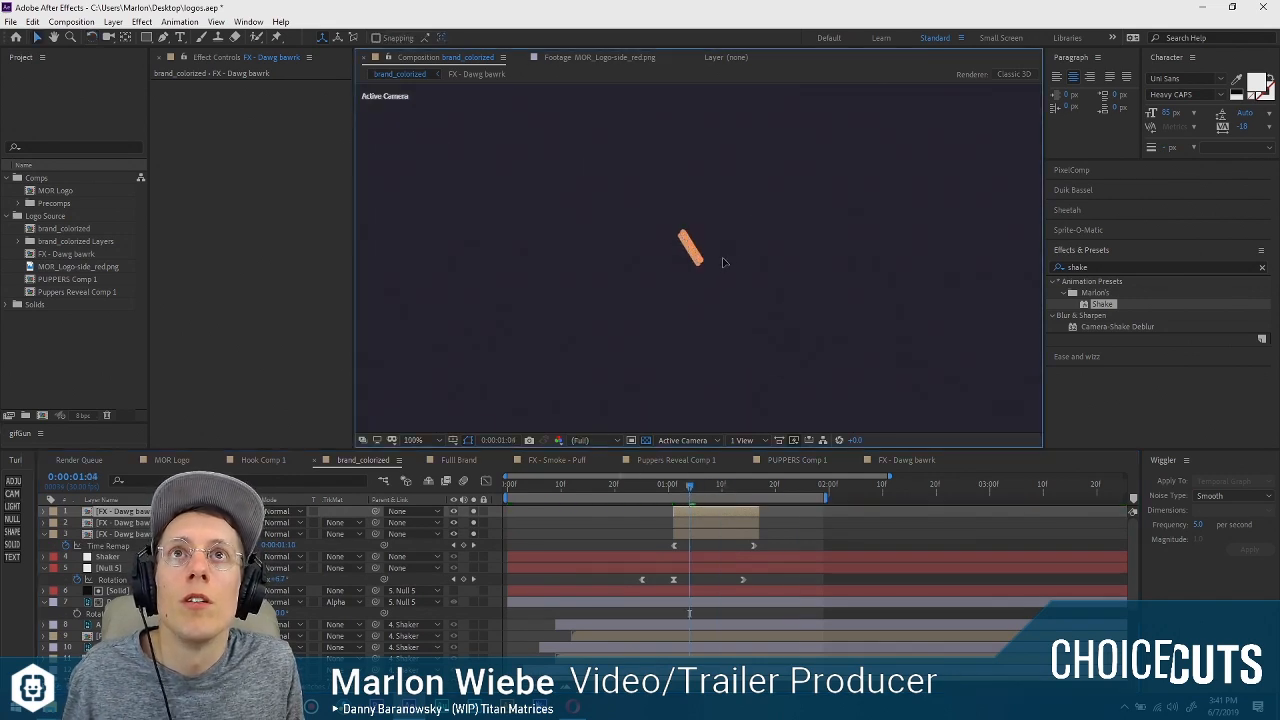
key(comma)
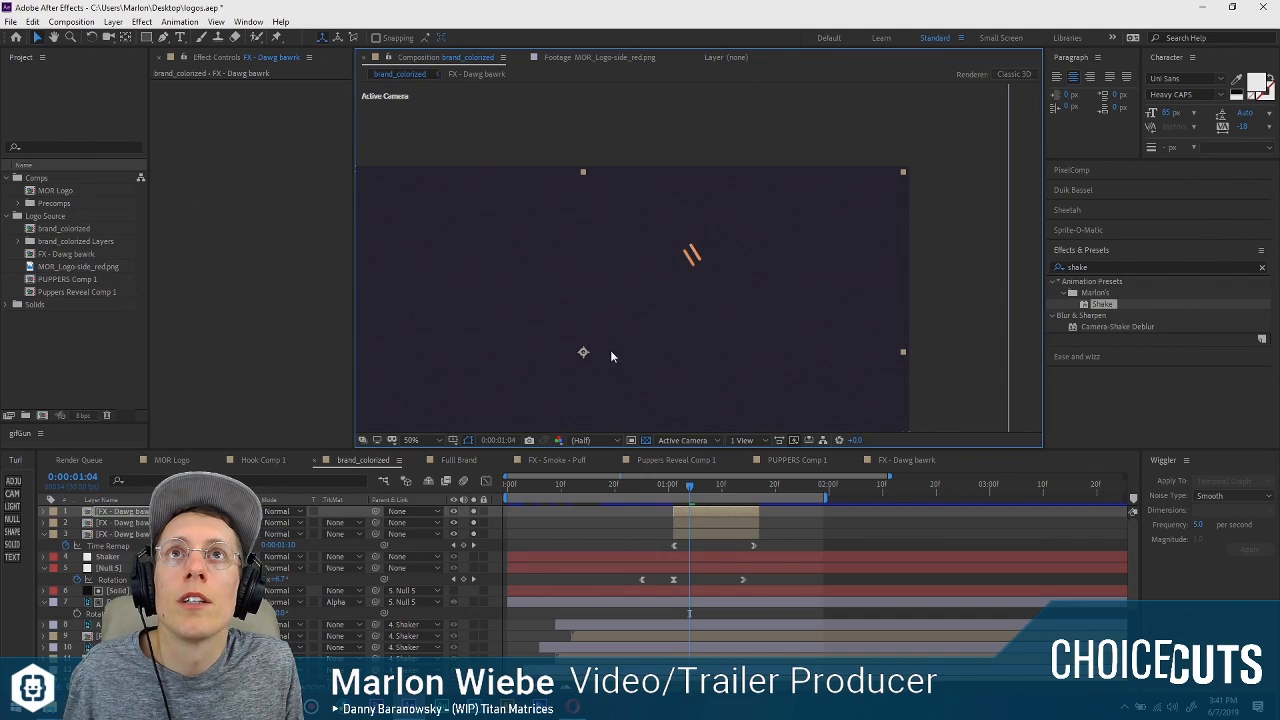
Move the topmost FX - Dawg bawrk copy's anchor point onto its line and rotate the line counterclockwise so it fans outward.
drag(585, 352, 690, 267)
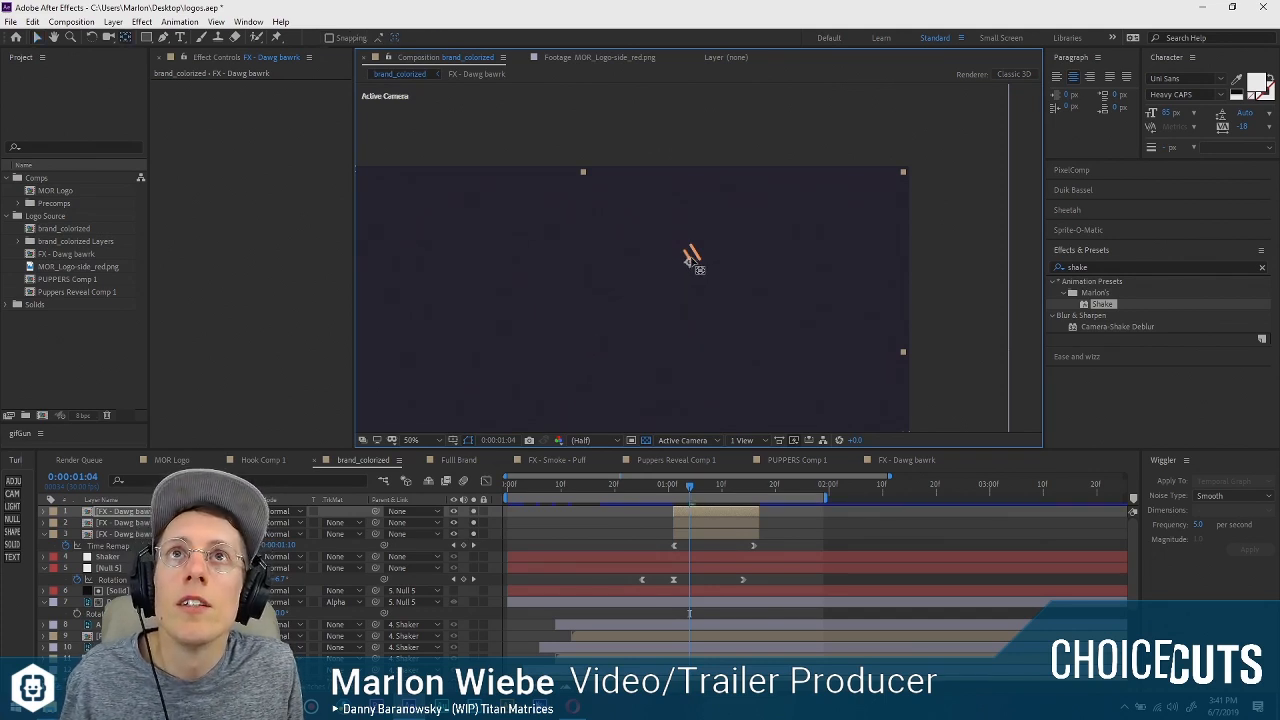
key(w)
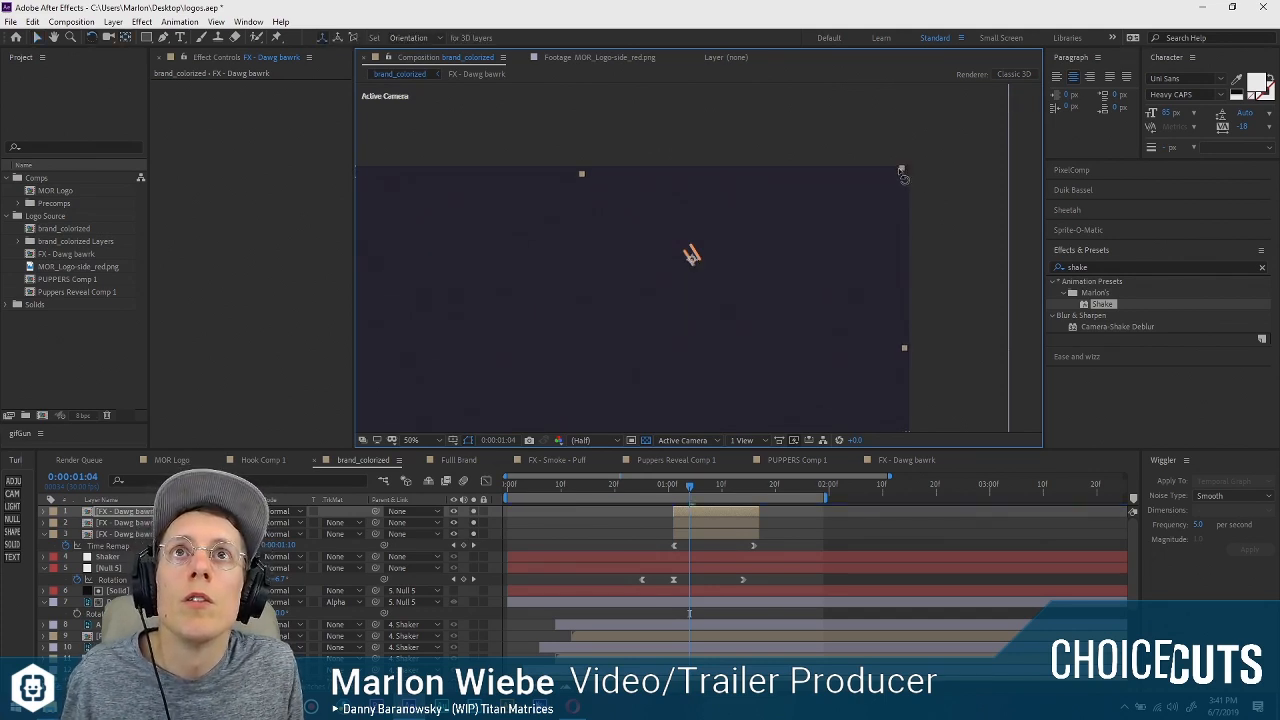
drag(902, 175, 697, 322)
key(ctrl+z)
key(v)
Centre the anchor point of the lowest FX - Dawg bawrk layer on its line and rotate it clockwise to complete the fan.
key(y)
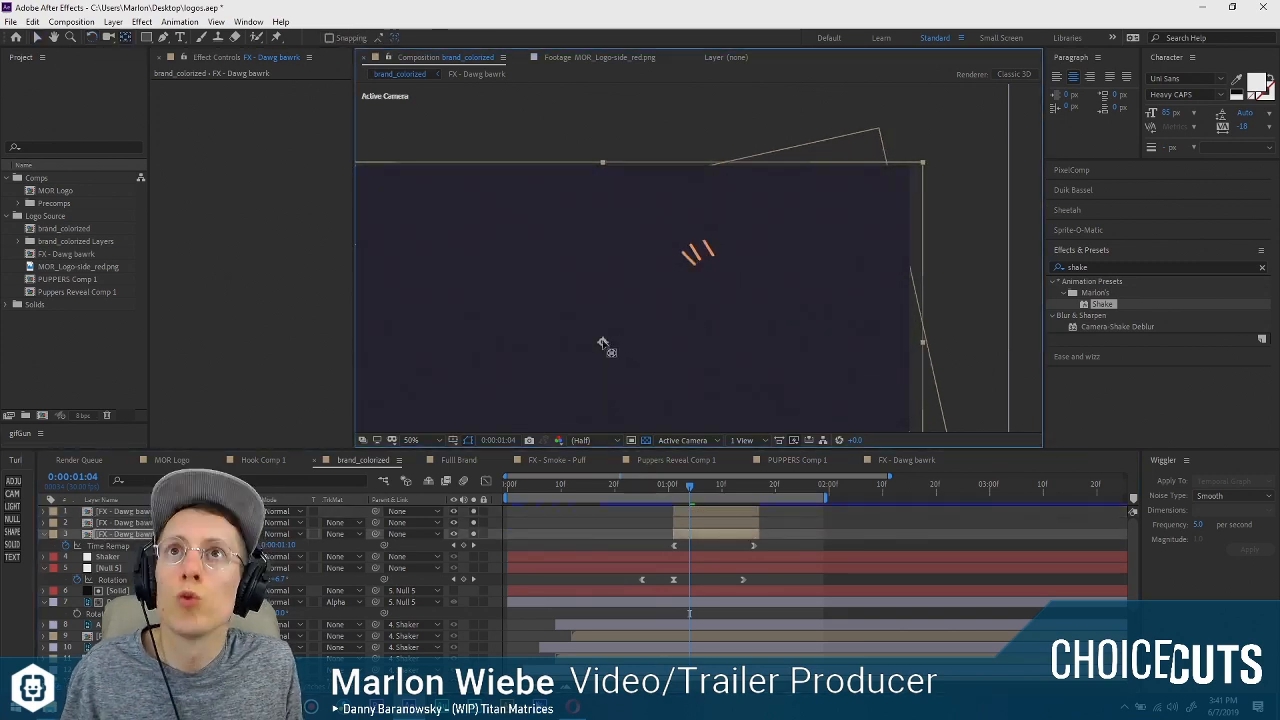
drag(603, 343, 795, 263)
key(w)
key(v)
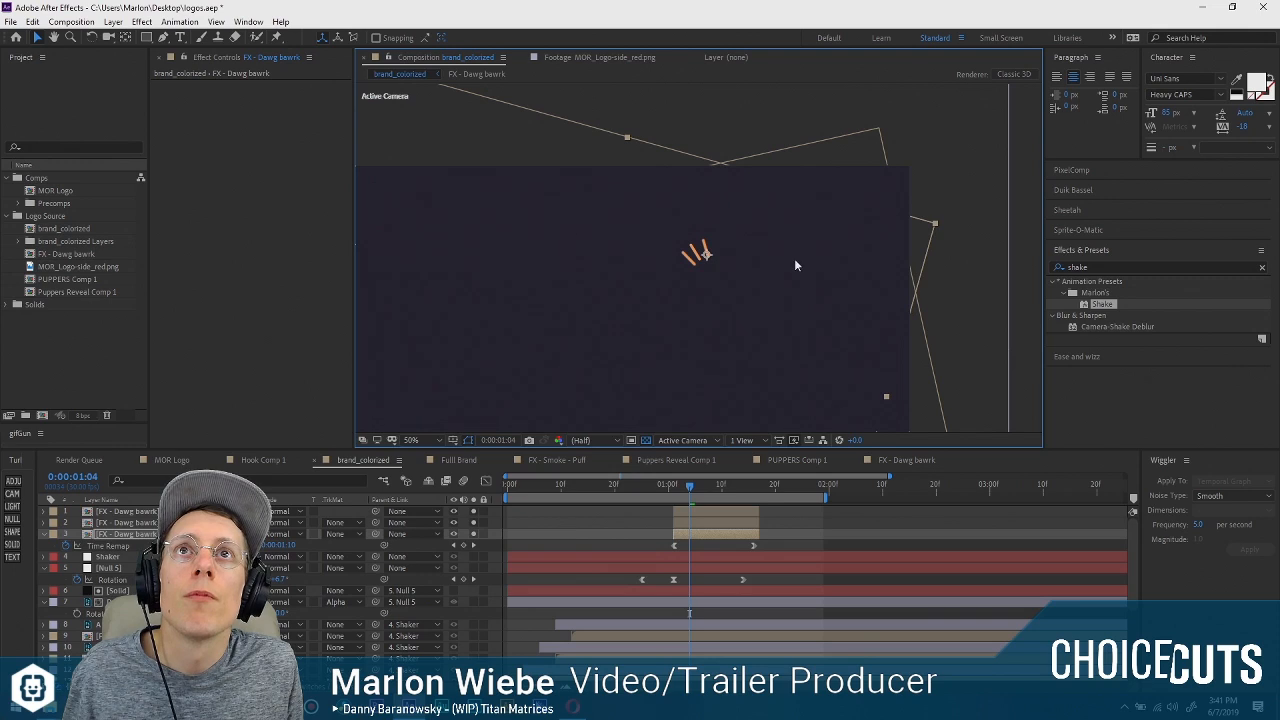
Turn off solo on the three FX - Dawg bawrk layers to bring back the full logo.
click(811, 533)
drag(474, 512, 474, 534)
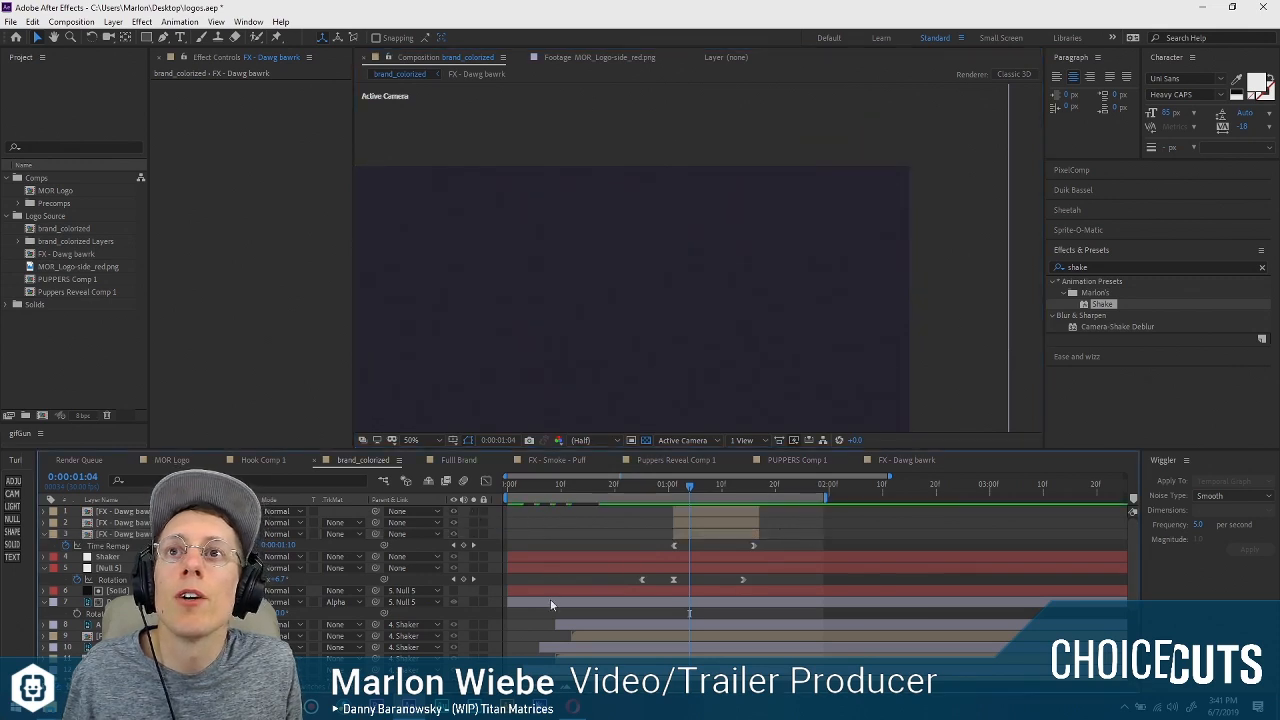
scroll(550, 599, down, 4)
scroll(562, 546, up, 4)
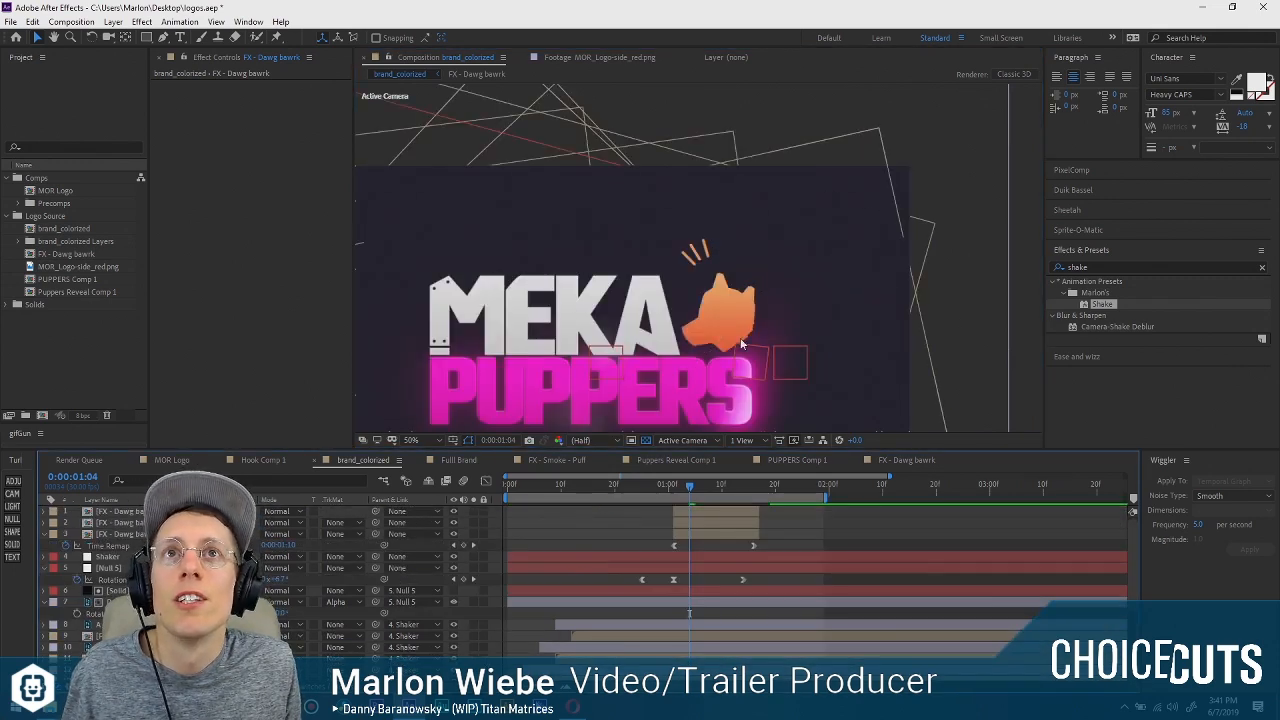
Select all three FX - Dawg bawrk layers and move the lines together down closer to the dog's head.
click(698, 512)
shift+click(703, 537)
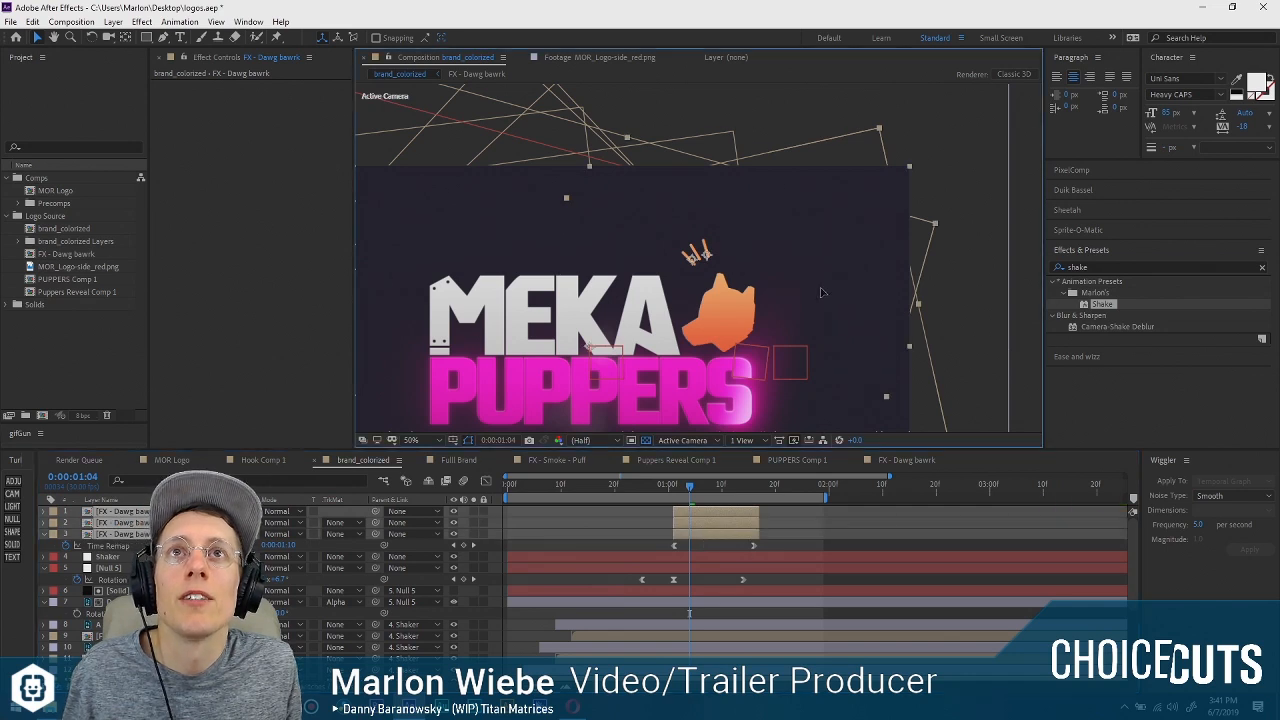
drag(814, 311, 815, 312)
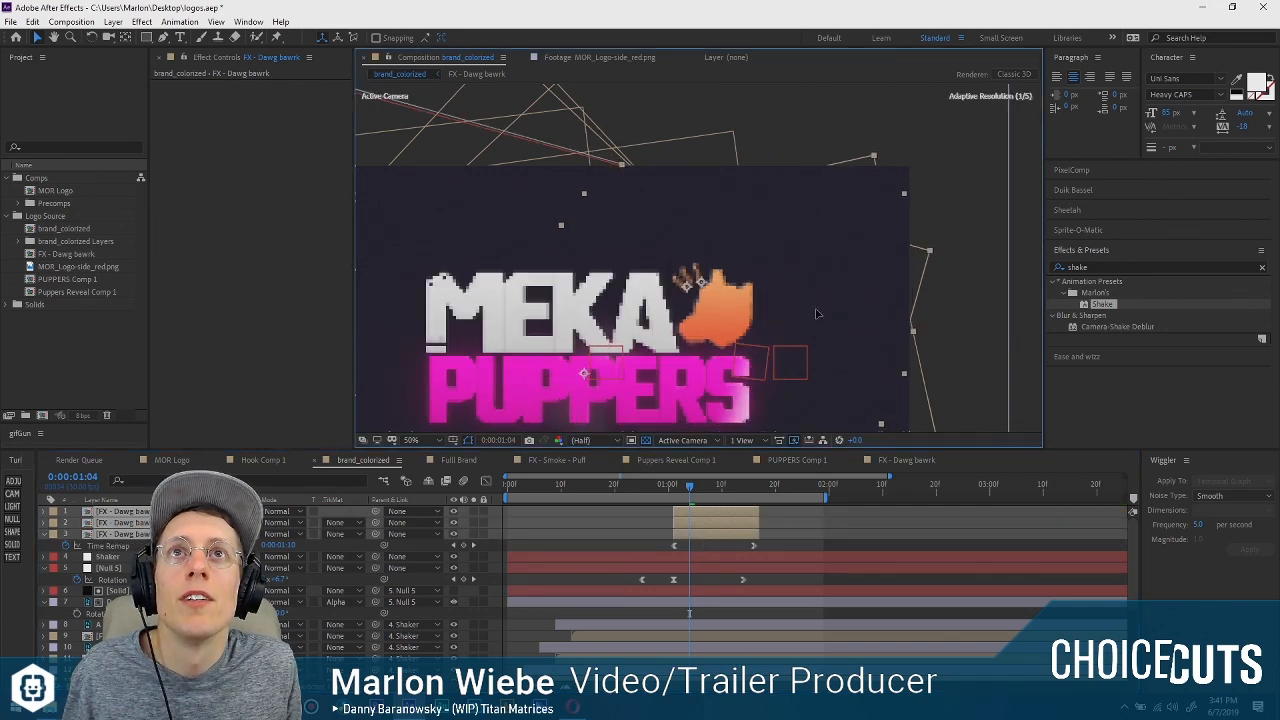
Preview the logo animation from the start to check the timing of the three bark lines with the dog's rotation.
click(670, 486)
drag(670, 486, 674, 486)
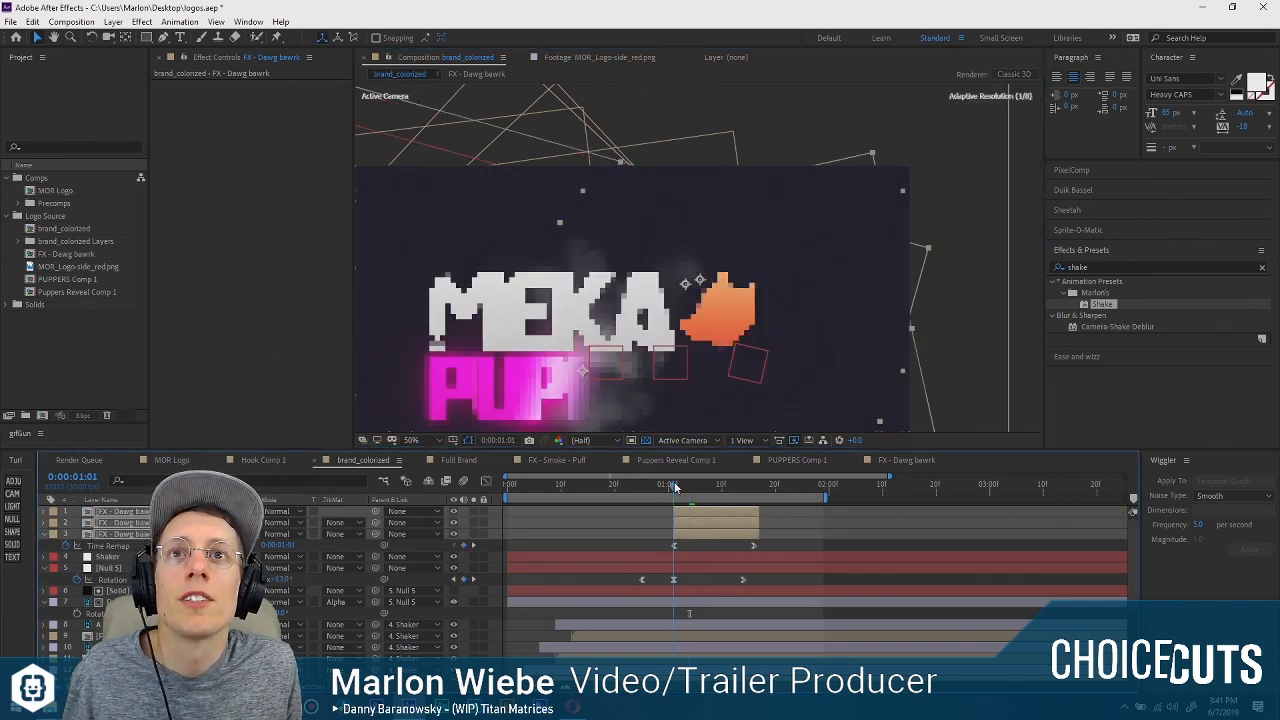
key(space)
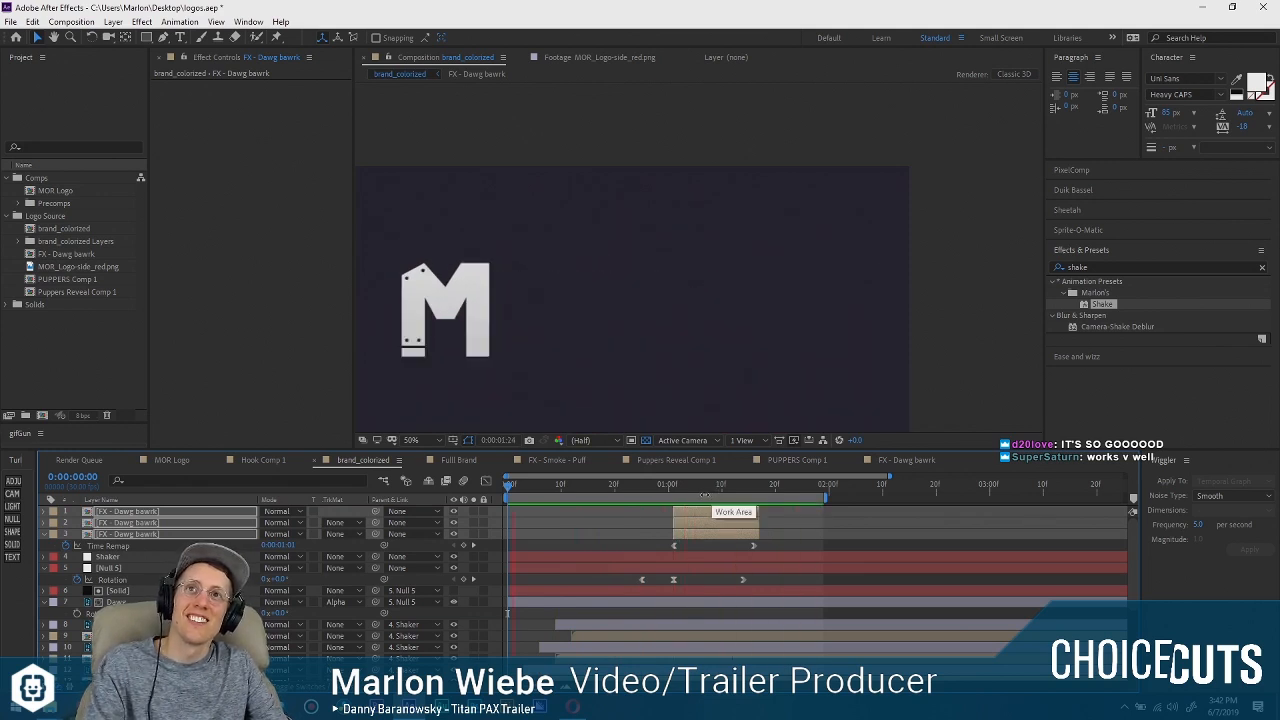
drag(615, 364, 727, 271)
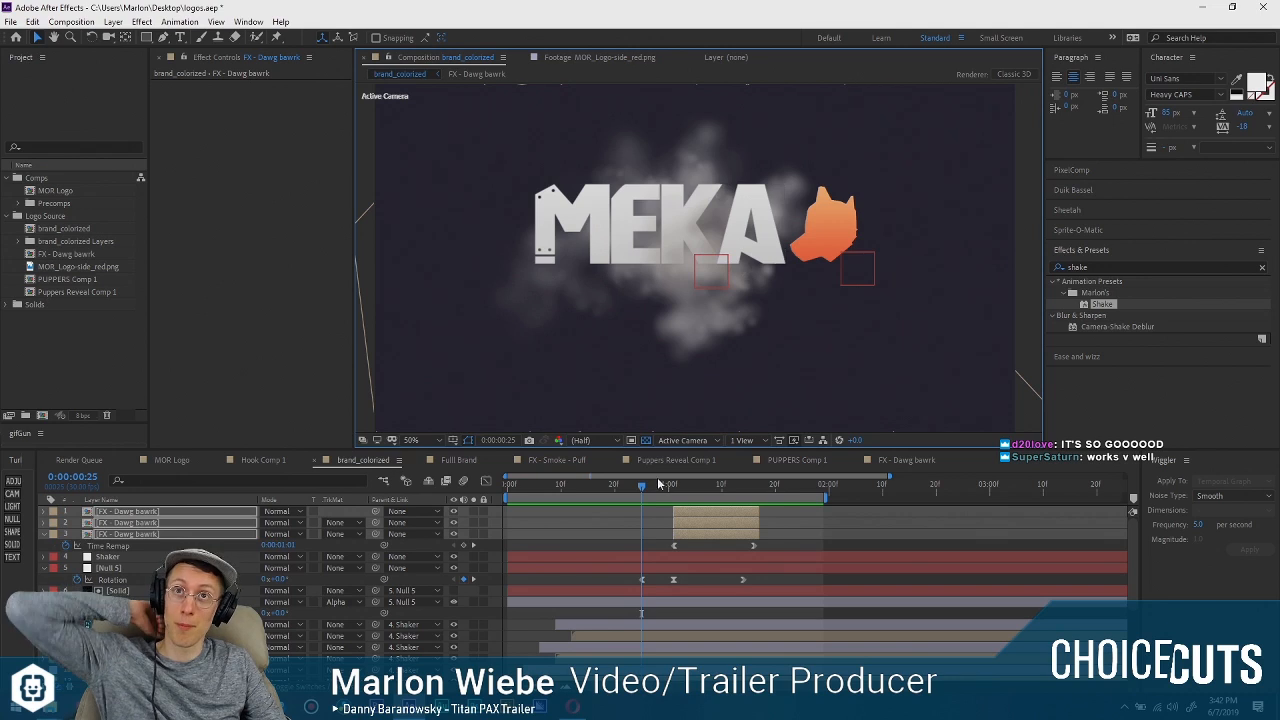
drag(644, 486, 474, 485)
key(space)
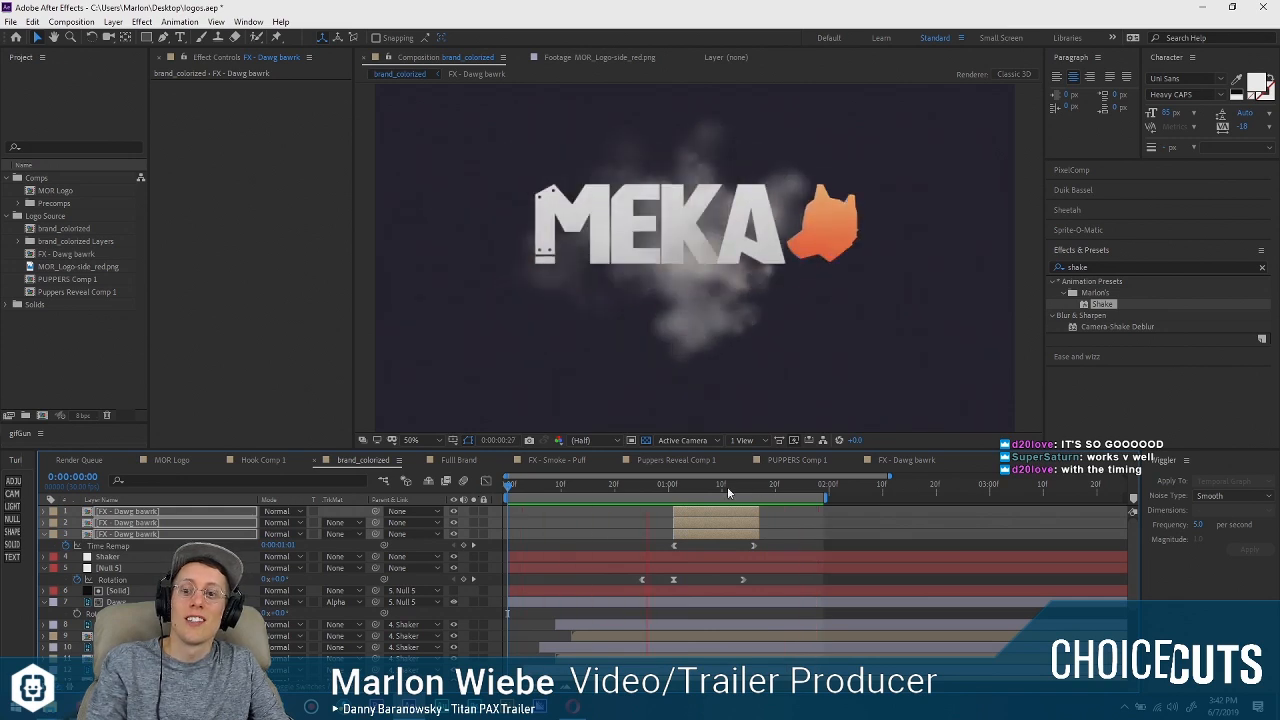
key(space)
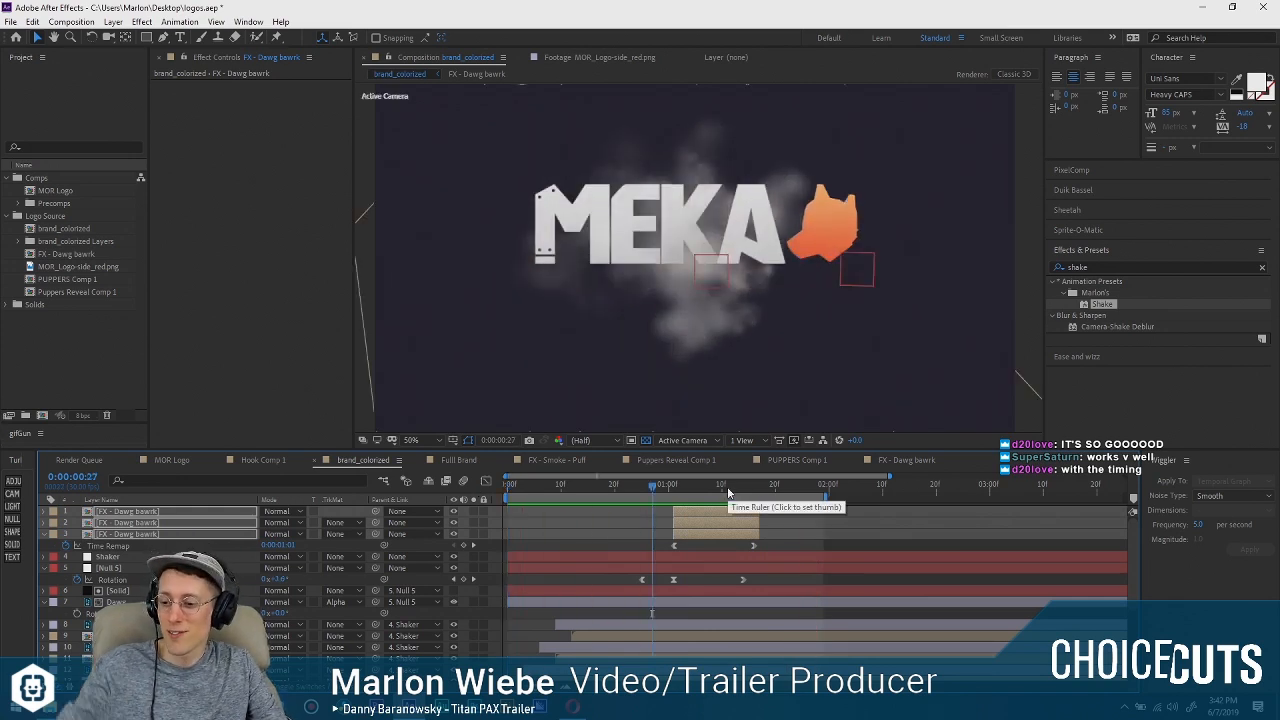
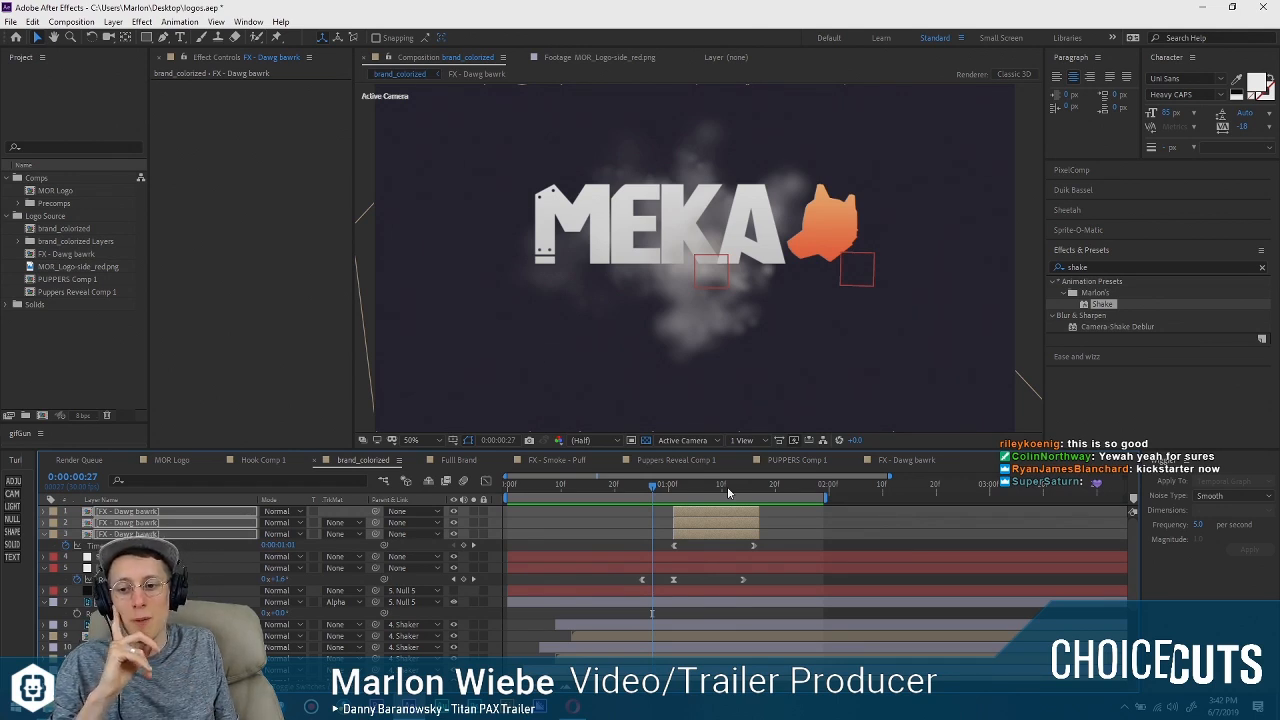
View the A Shell In The Pit website in the browser and return to After Effects.
click(573, 706)
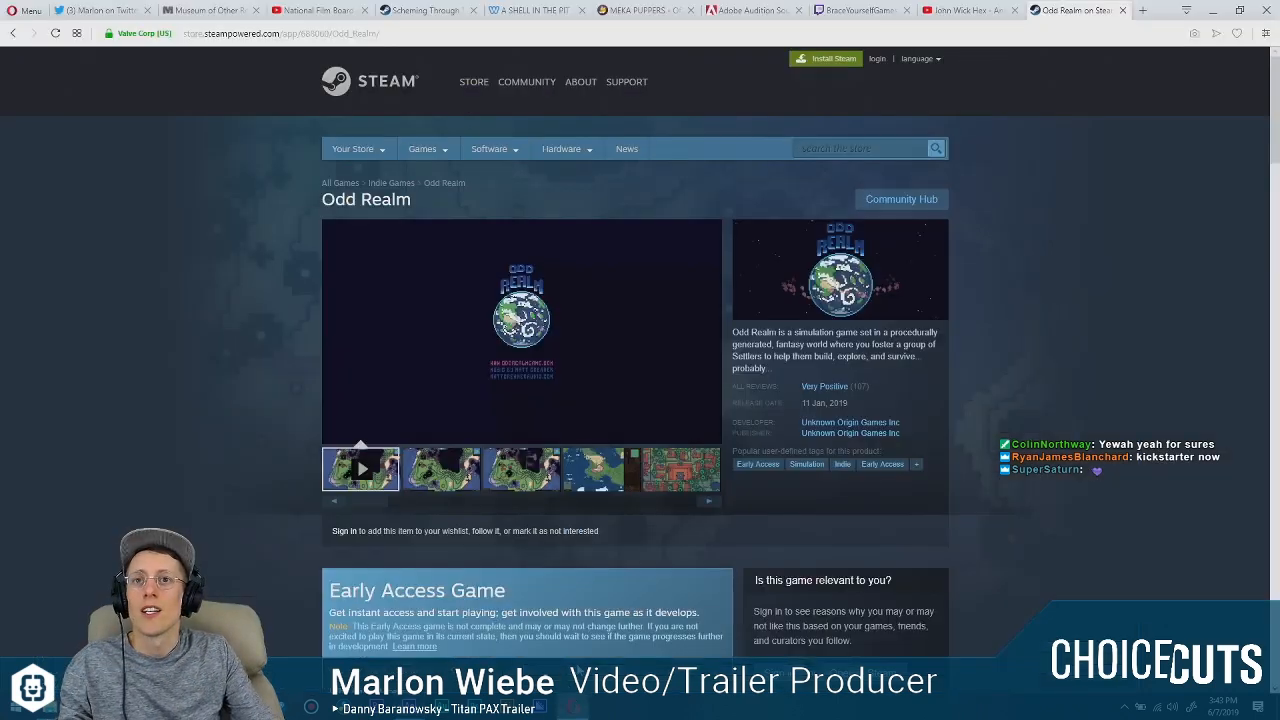
click(535, 10)
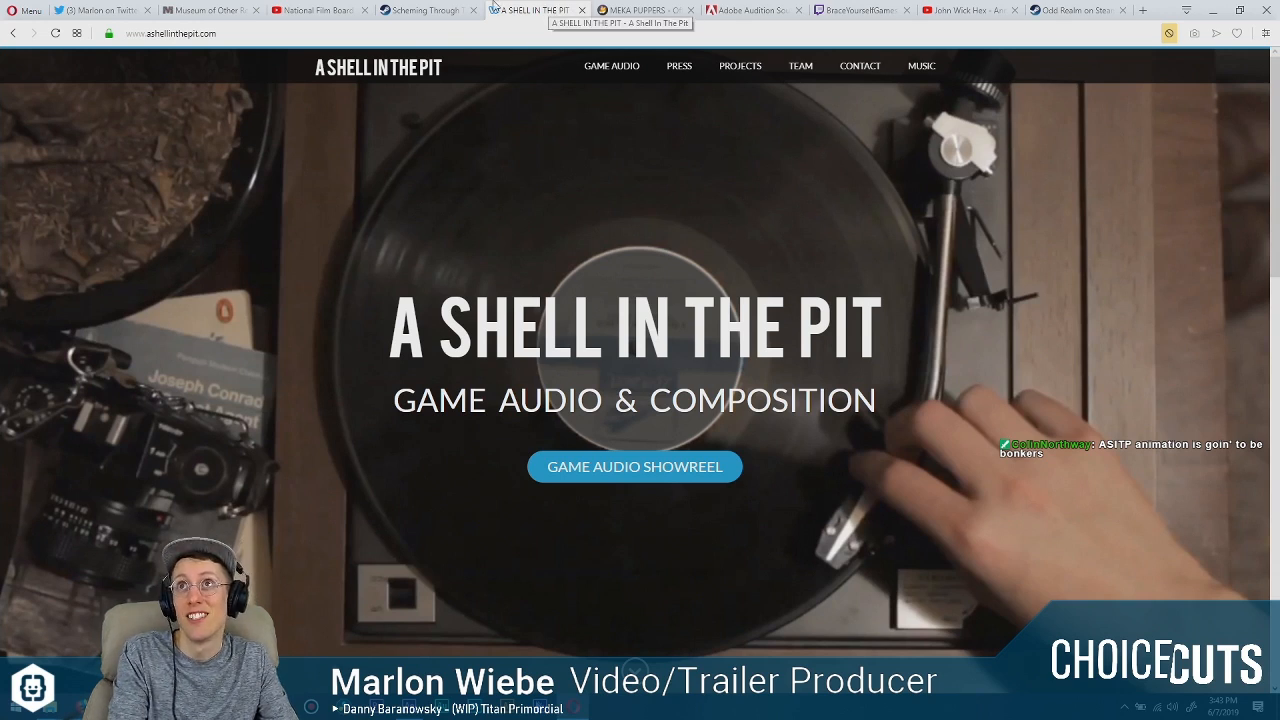
click(376, 706)
Import ASITP Octopus IDEAL.png into the Logo Source folder and create a new composition from it.
click(37, 217)
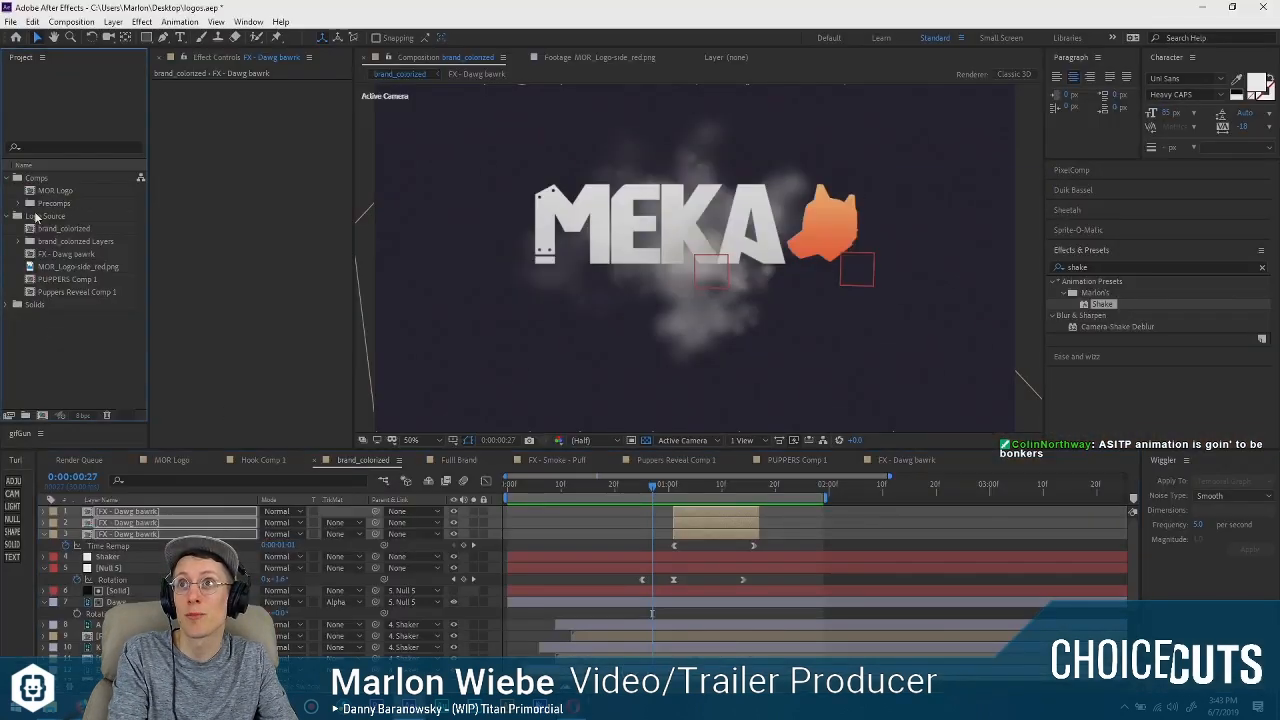
key(ctrl+i)
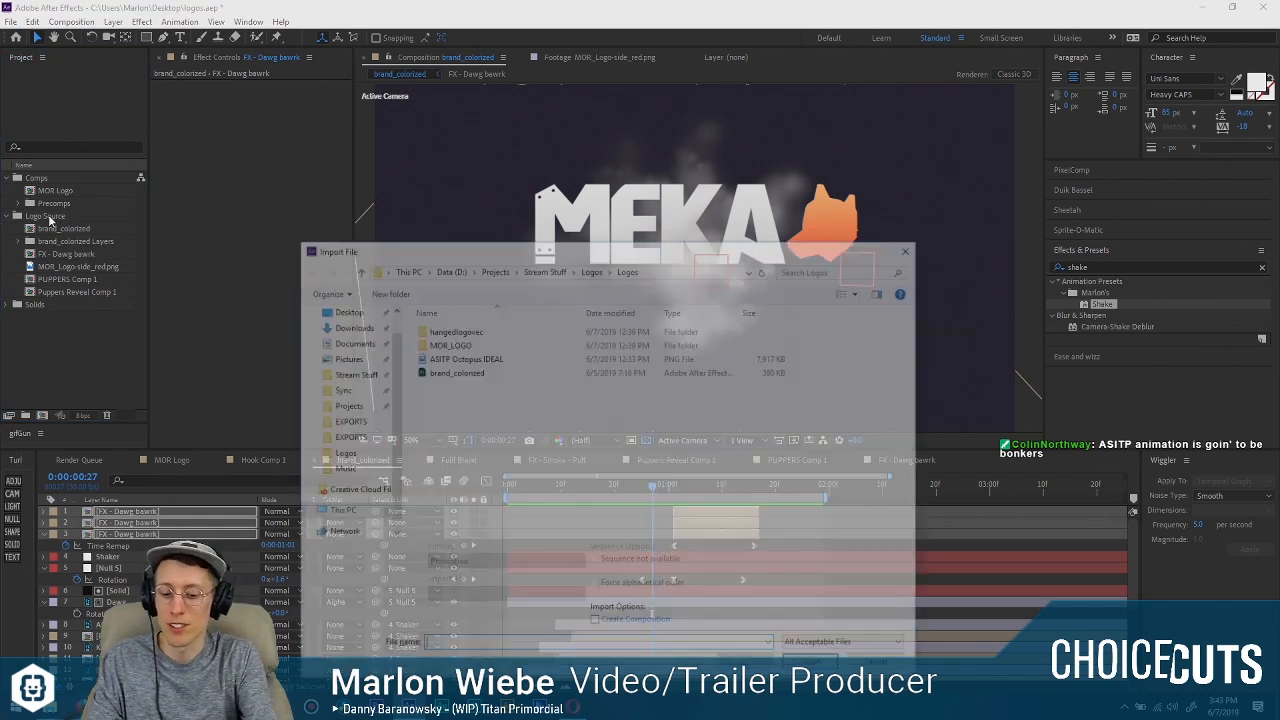
double_click(454, 358)
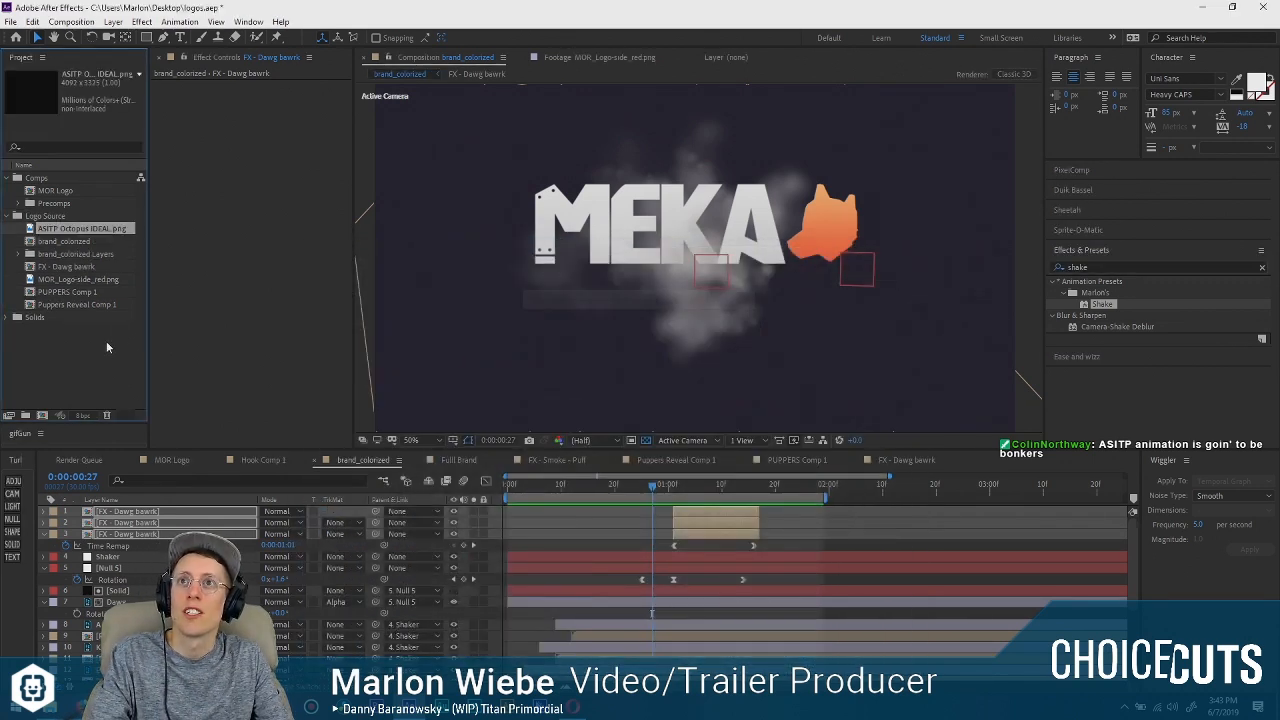
drag(80, 229, 42, 416)
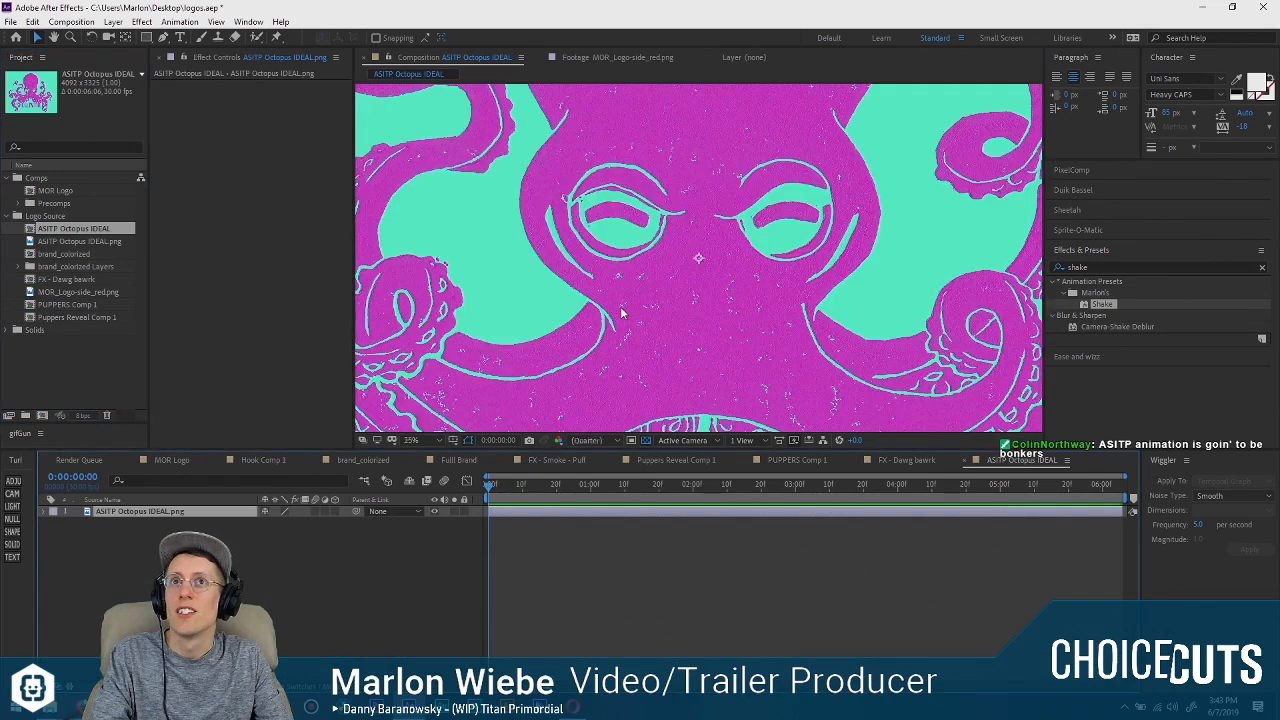
Examine the overall octopus logo artwork and its lettering in the new composition, both in full and close up.
scroll(621, 313, down, 1)
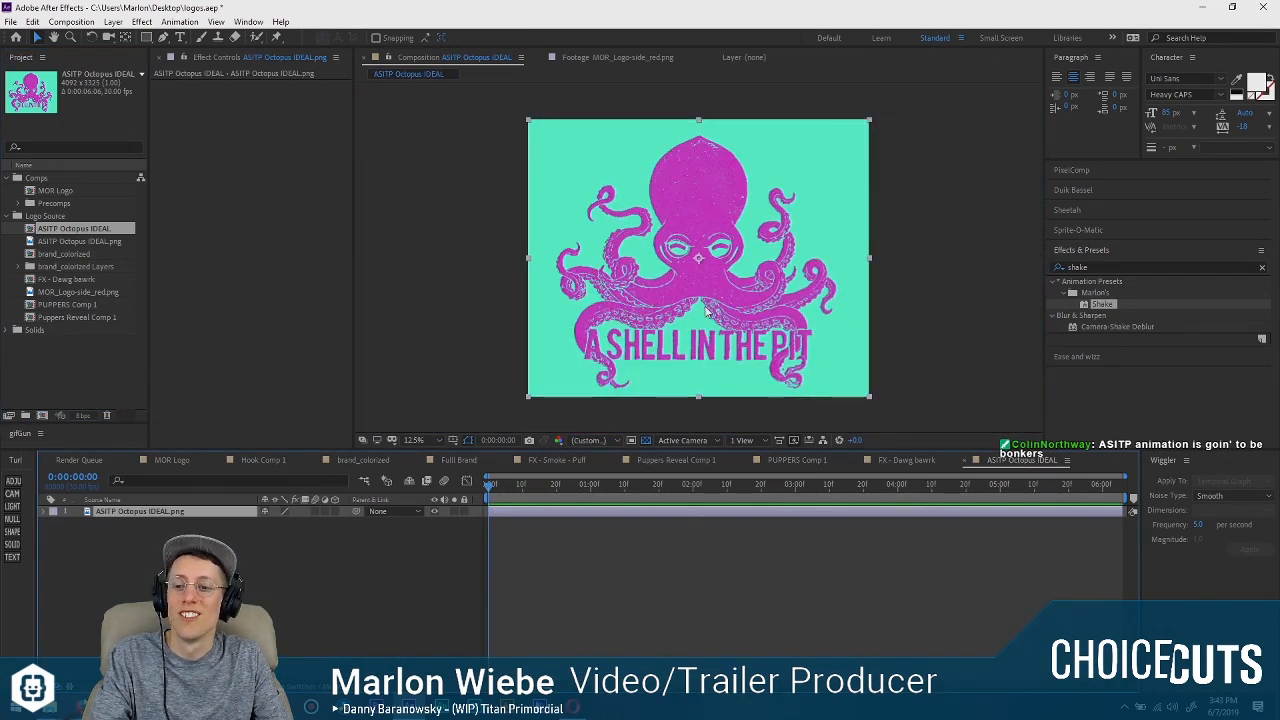
scroll(704, 306, up, 3)
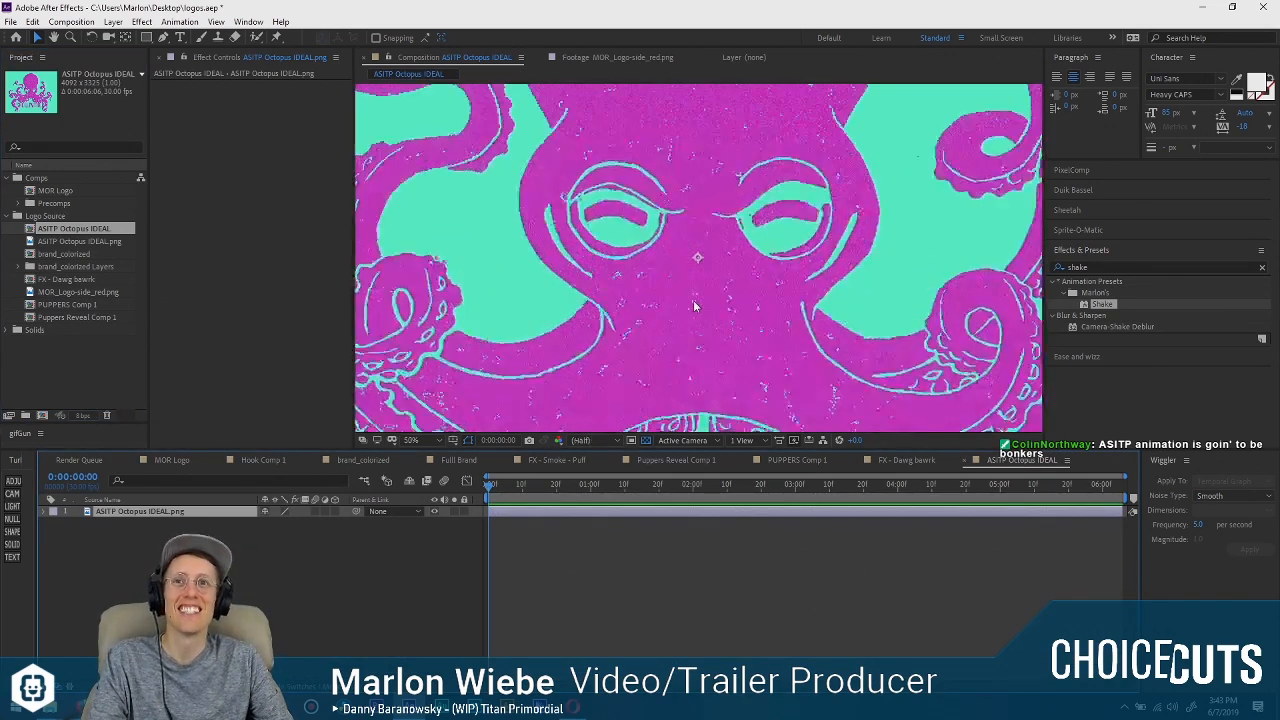
scroll(668, 303, down, 4)
scroll(665, 302, up, 2)
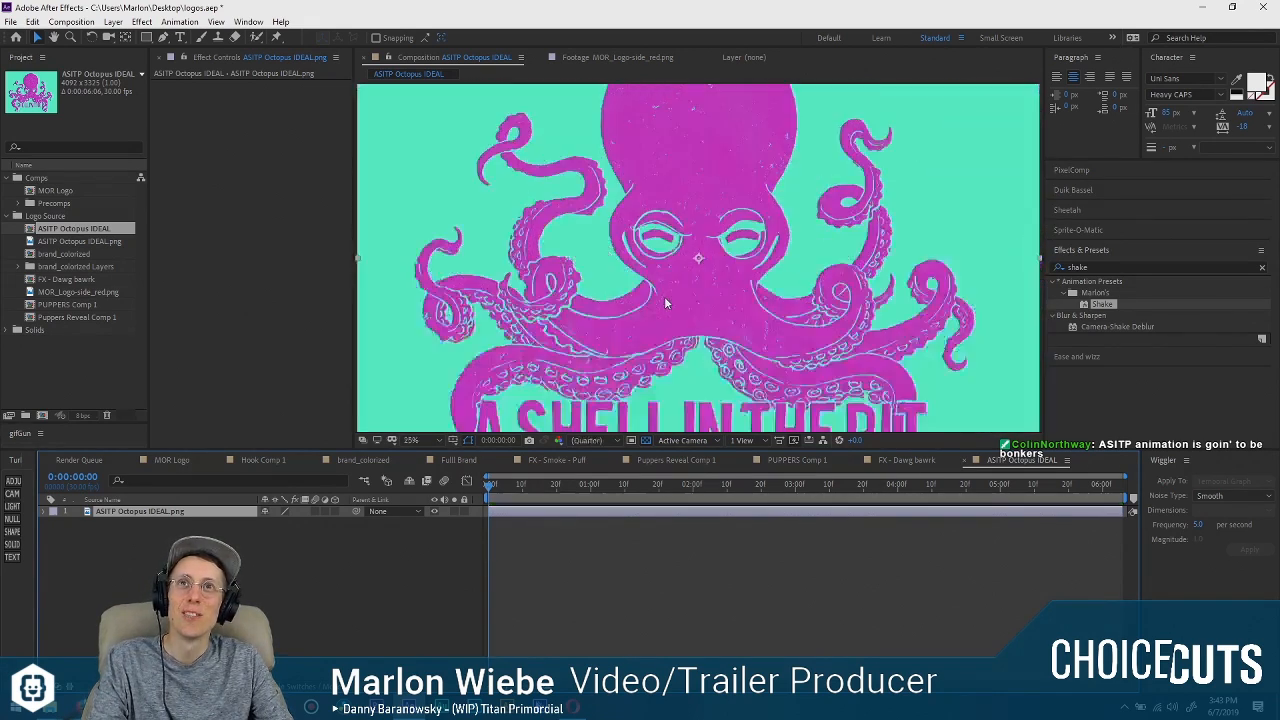
scroll(665, 302, down, 2)
scroll(665, 295, up, 2)
scroll(668, 290, down, 2)
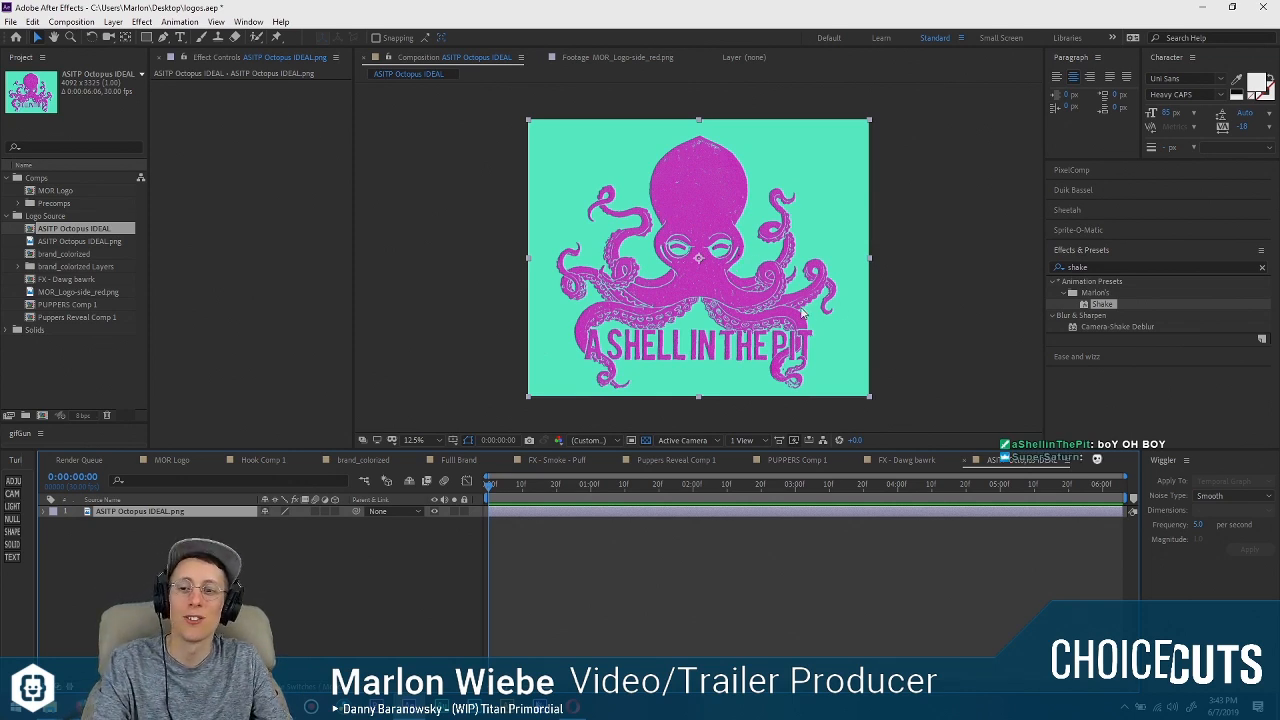
key(period)
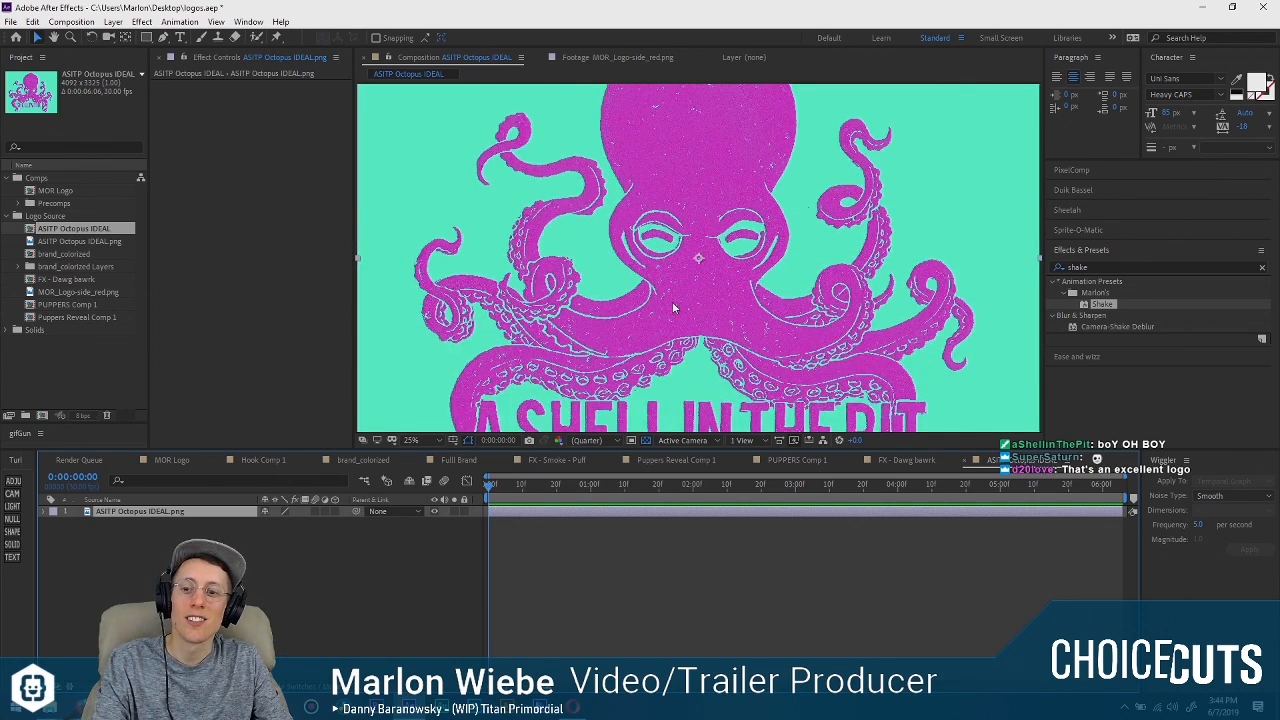
key(period)
key(space)
Examine how the octopus's overlapping left-hand tentacles and suckers are separated by the negative-space outlines.
drag(693, 320, 749, 203)
drag(694, 260, 815, 287)
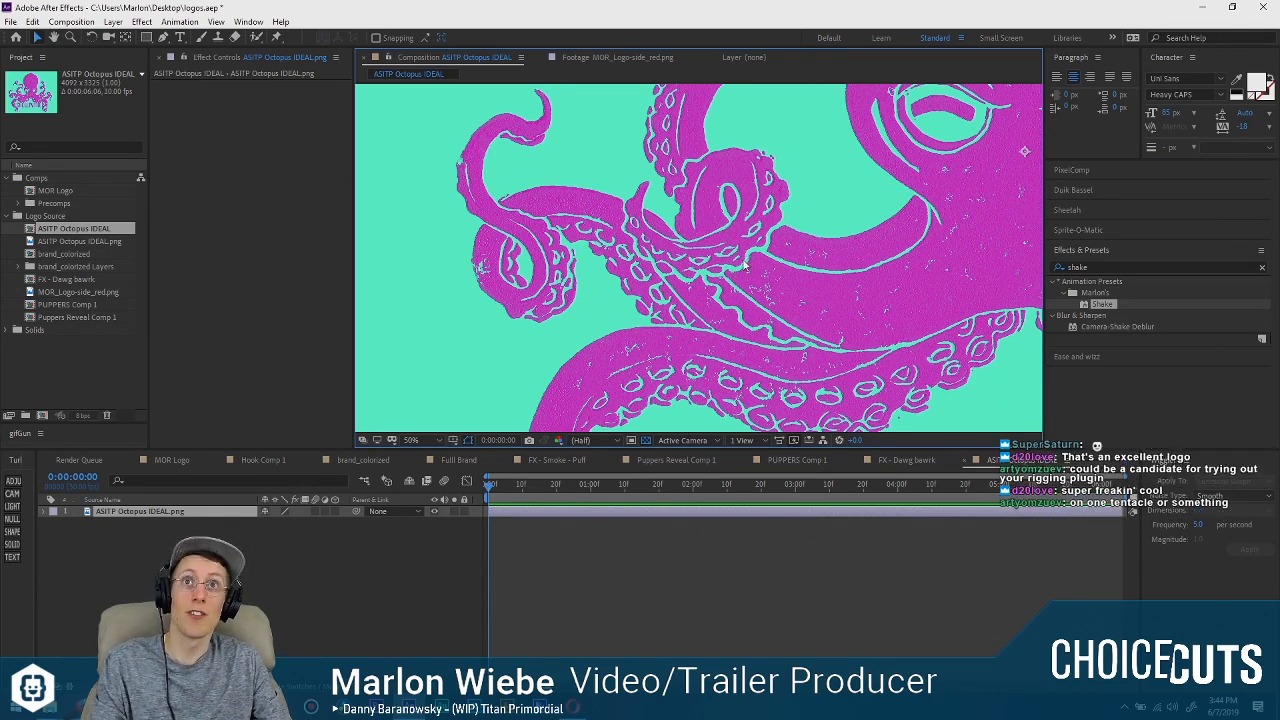
scroll(740, 272, up, 2)
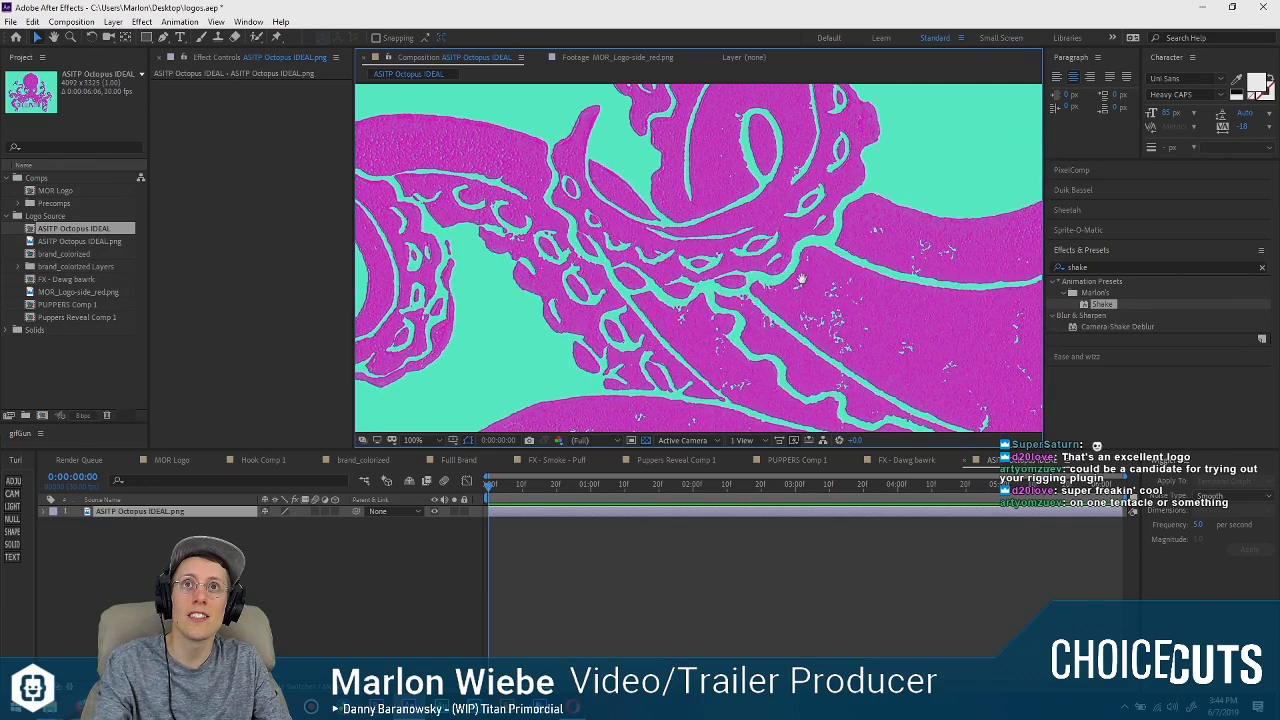
drag(801, 279, 756, 274)
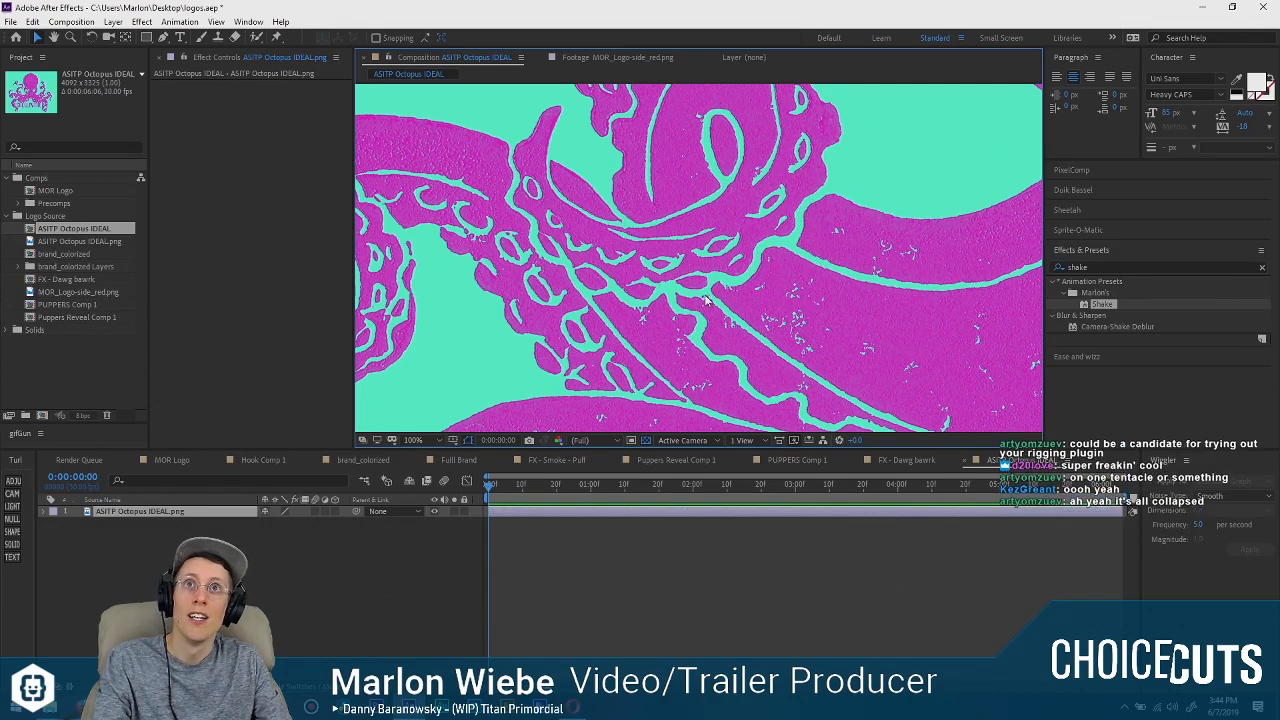
scroll(706, 298, down, 6)
drag(776, 234, 686, 268)
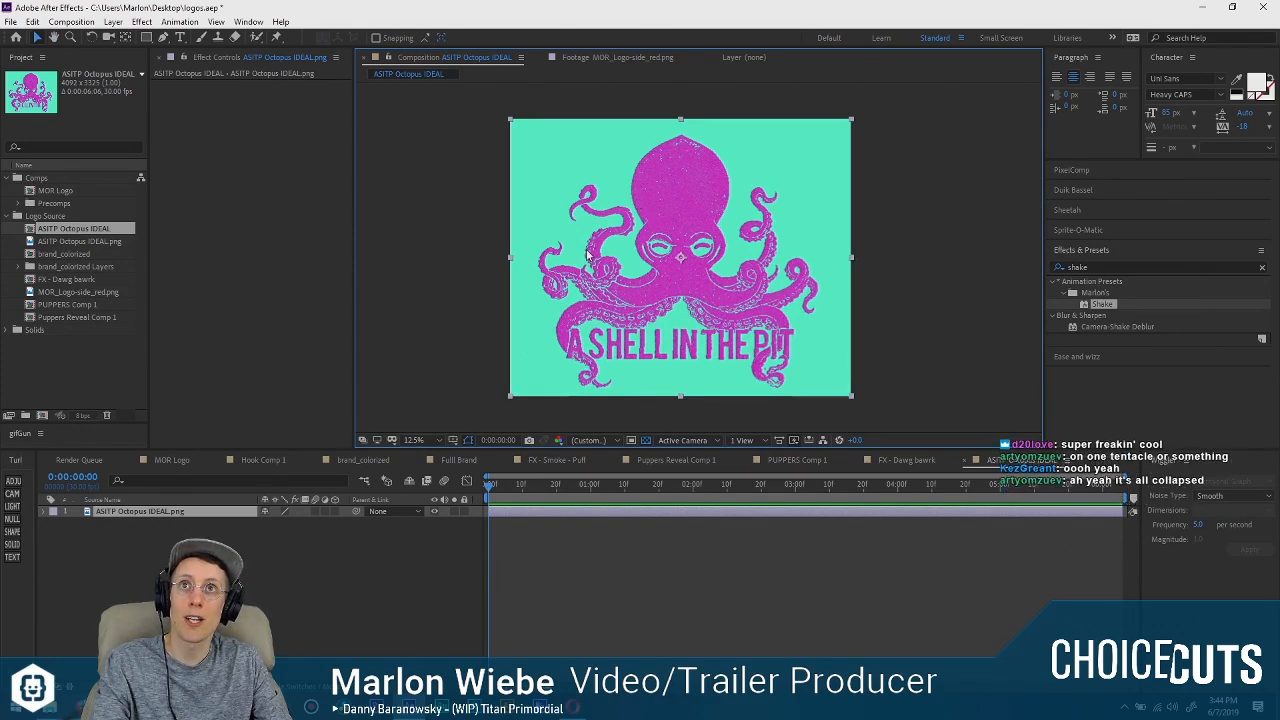
scroll(608, 280, up, 3)
drag(502, 336, 807, 174)
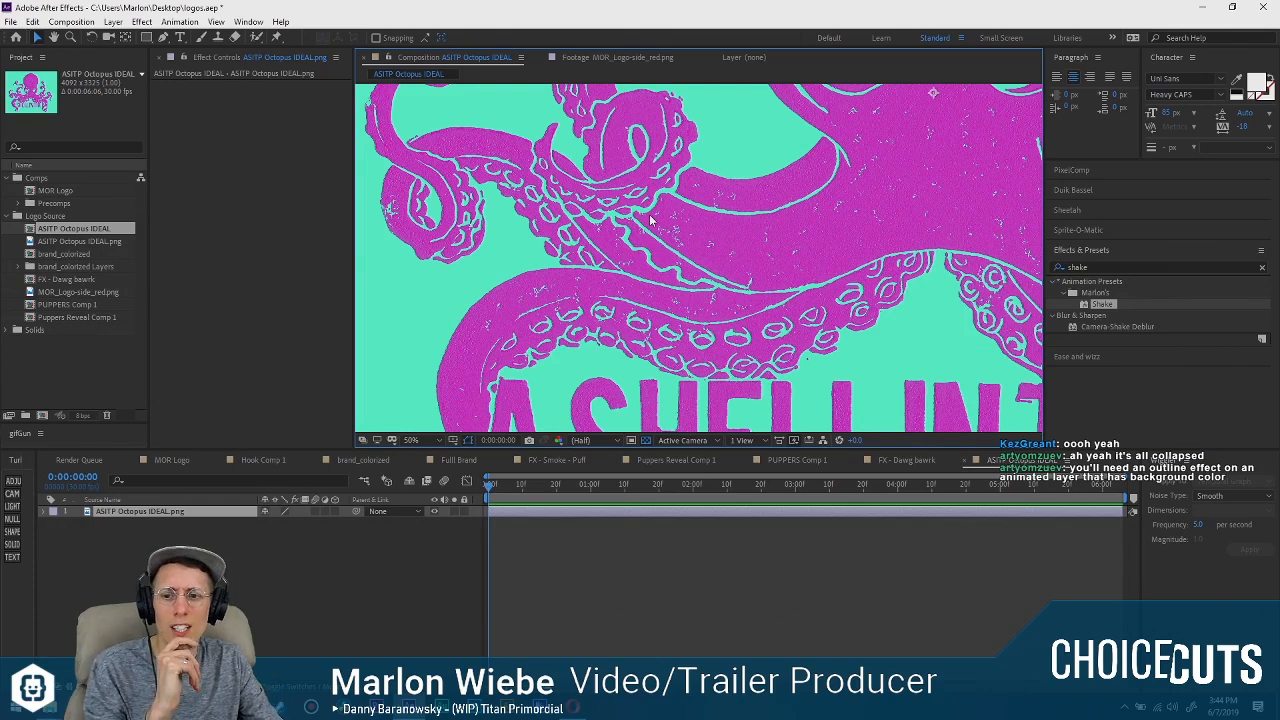
scroll(740, 180, down, 2)
drag(825, 240, 703, 367)
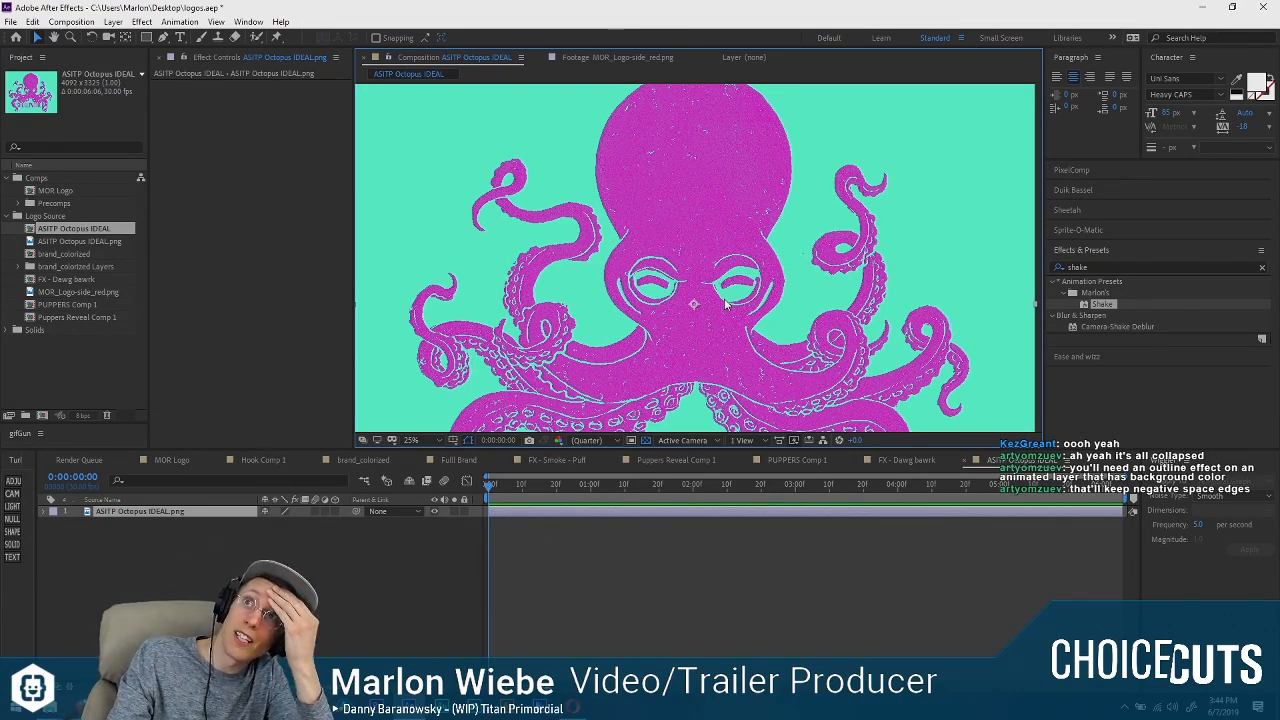
Inspect the octopus's eyes and the curled upper-left tentacles at high magnification for edge detail and print texture.
scroll(446, 178, up, 3)
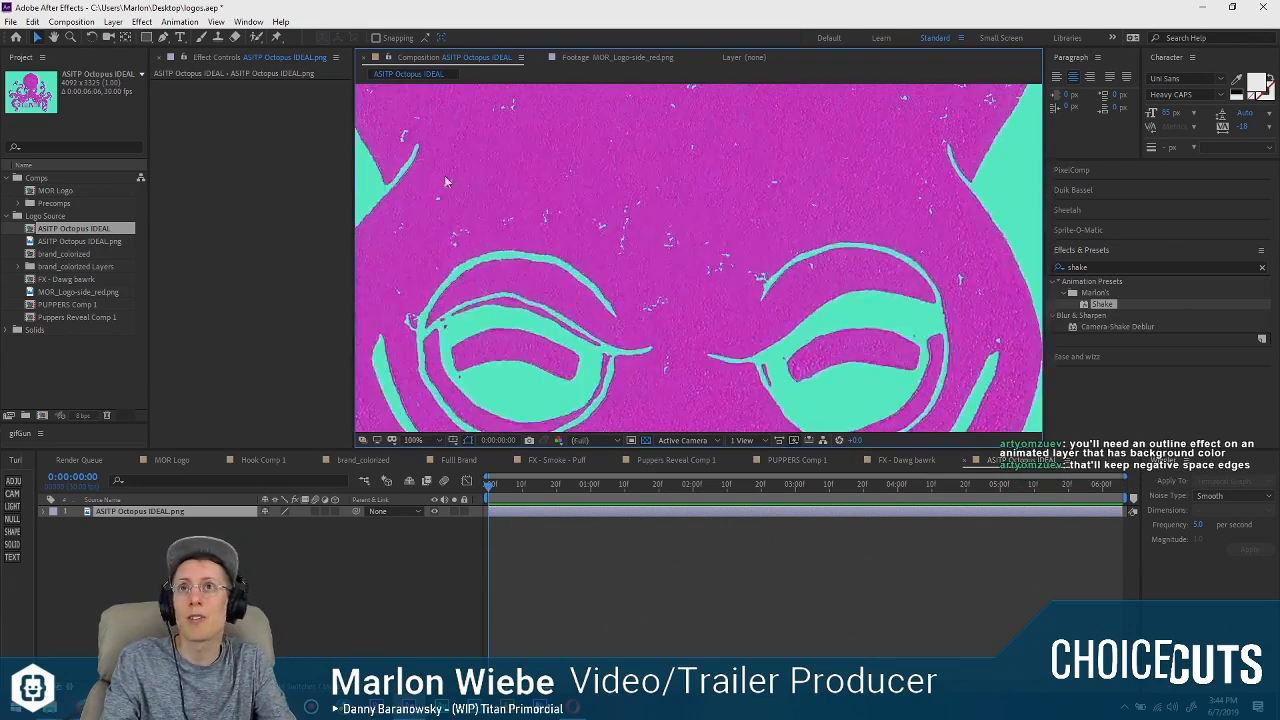
drag(446, 178, 906, 268)
drag(569, 233, 720, 286)
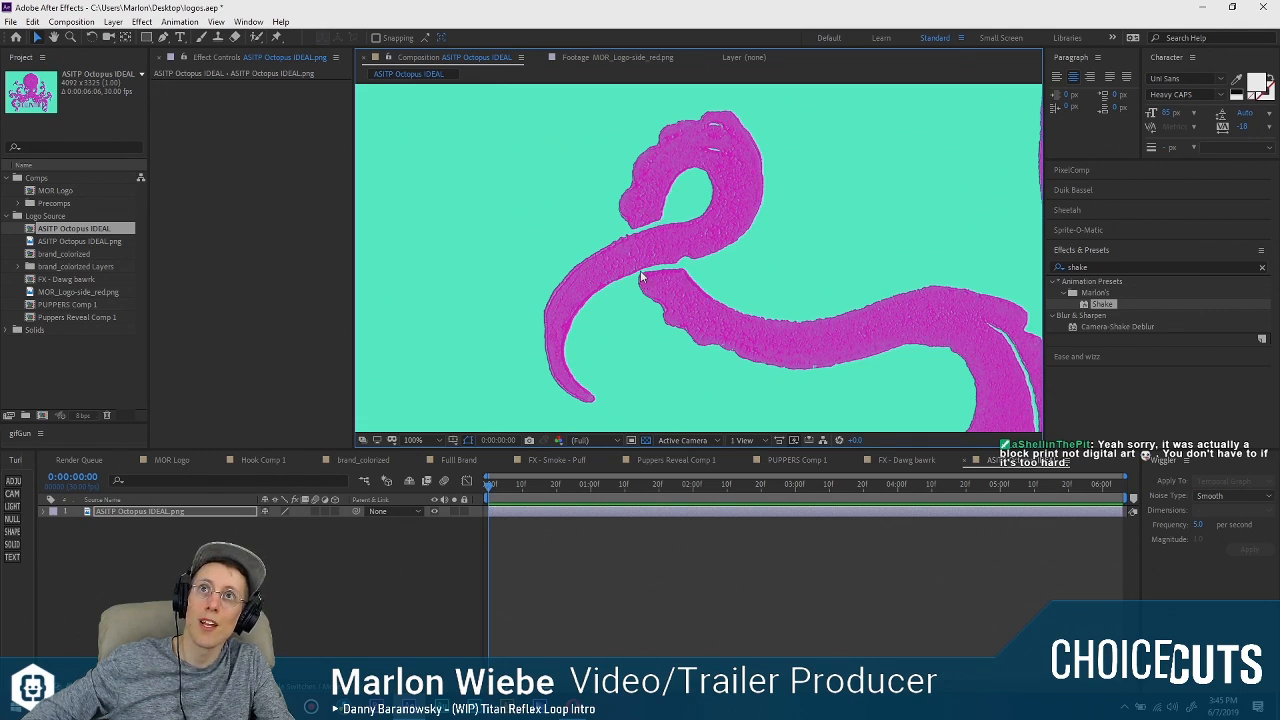
drag(872, 386, 693, 182)
drag(665, 355, 702, 169)
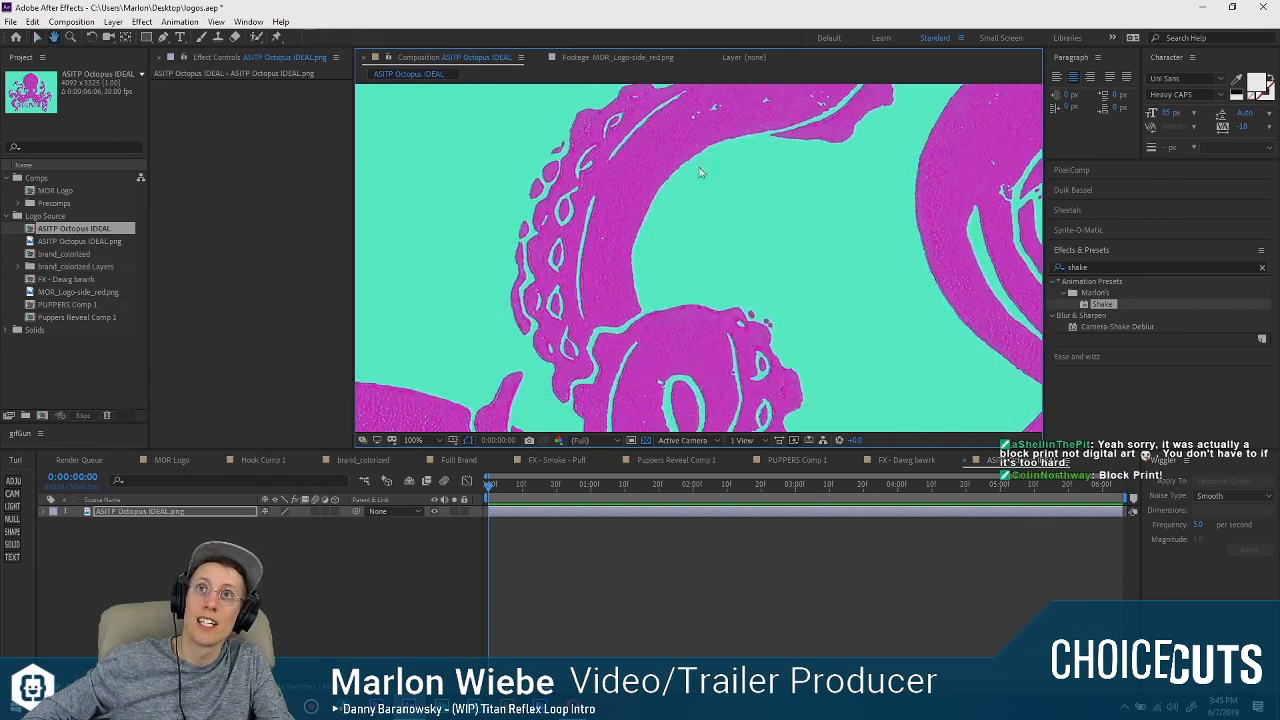
drag(653, 275, 692, 153)
drag(632, 297, 876, 173)
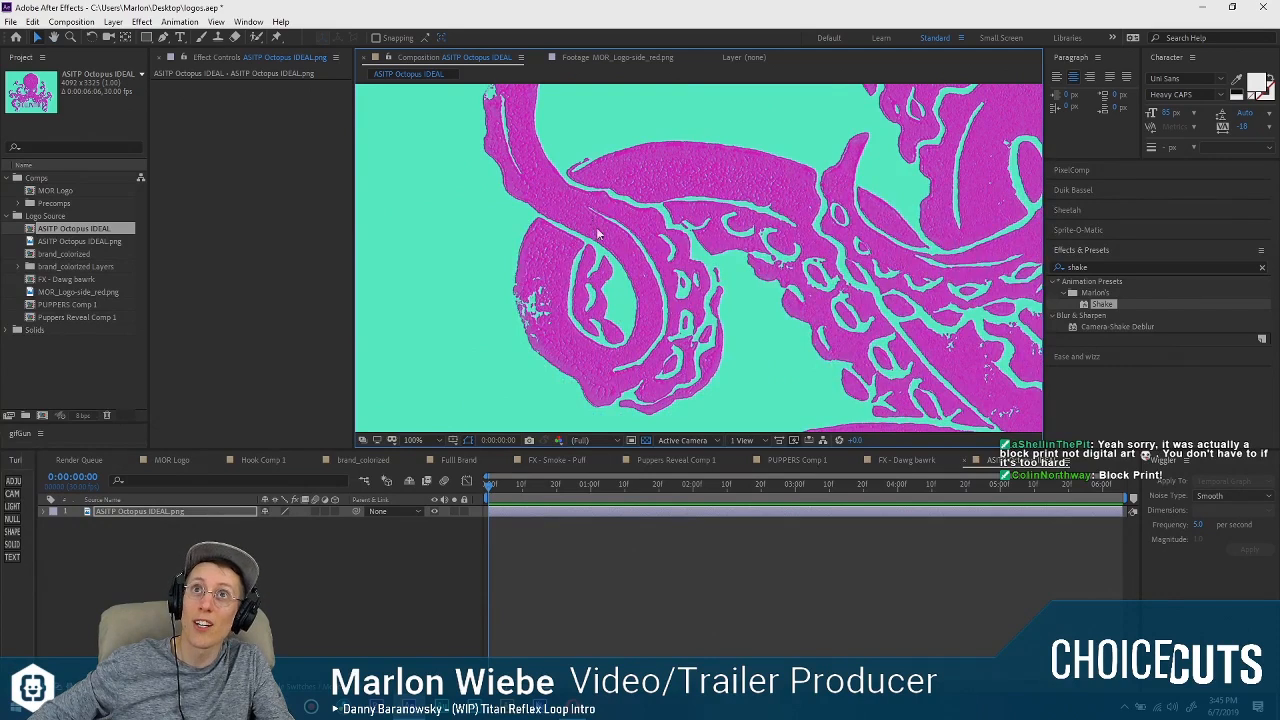
drag(767, 188, 707, 153)
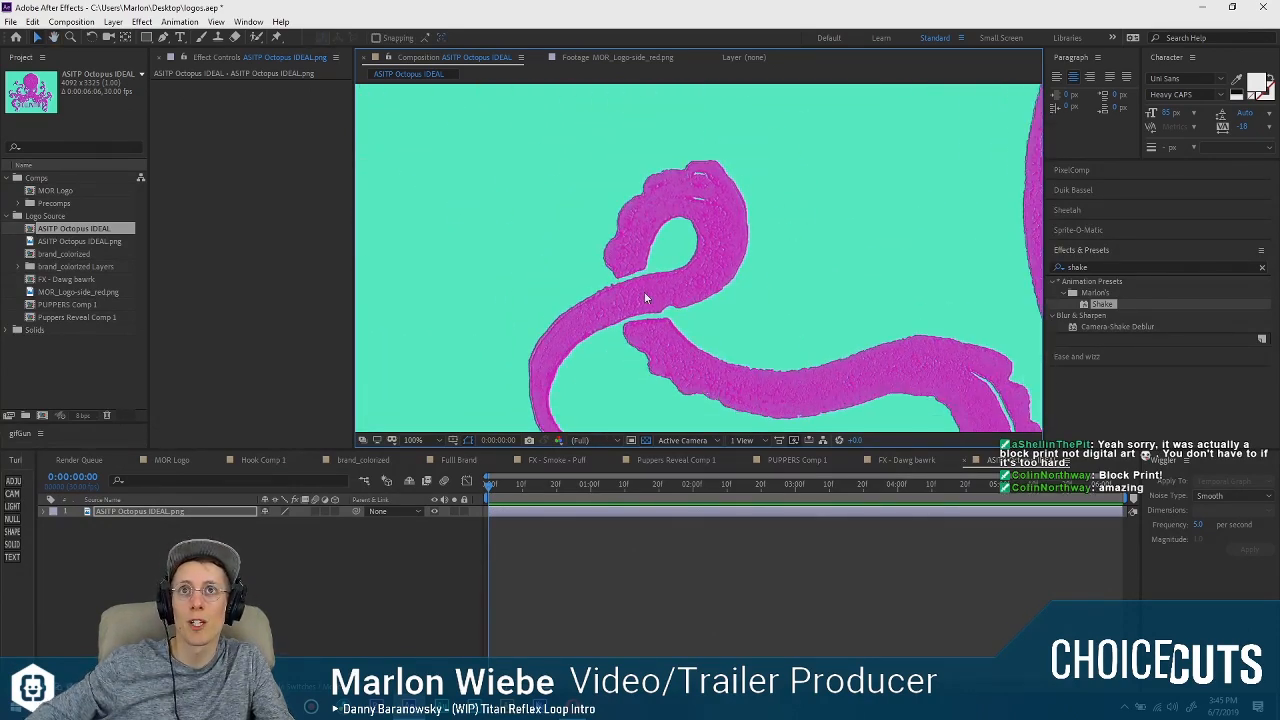
scroll(645, 298, up, 1)
drag(627, 287, 663, 318)
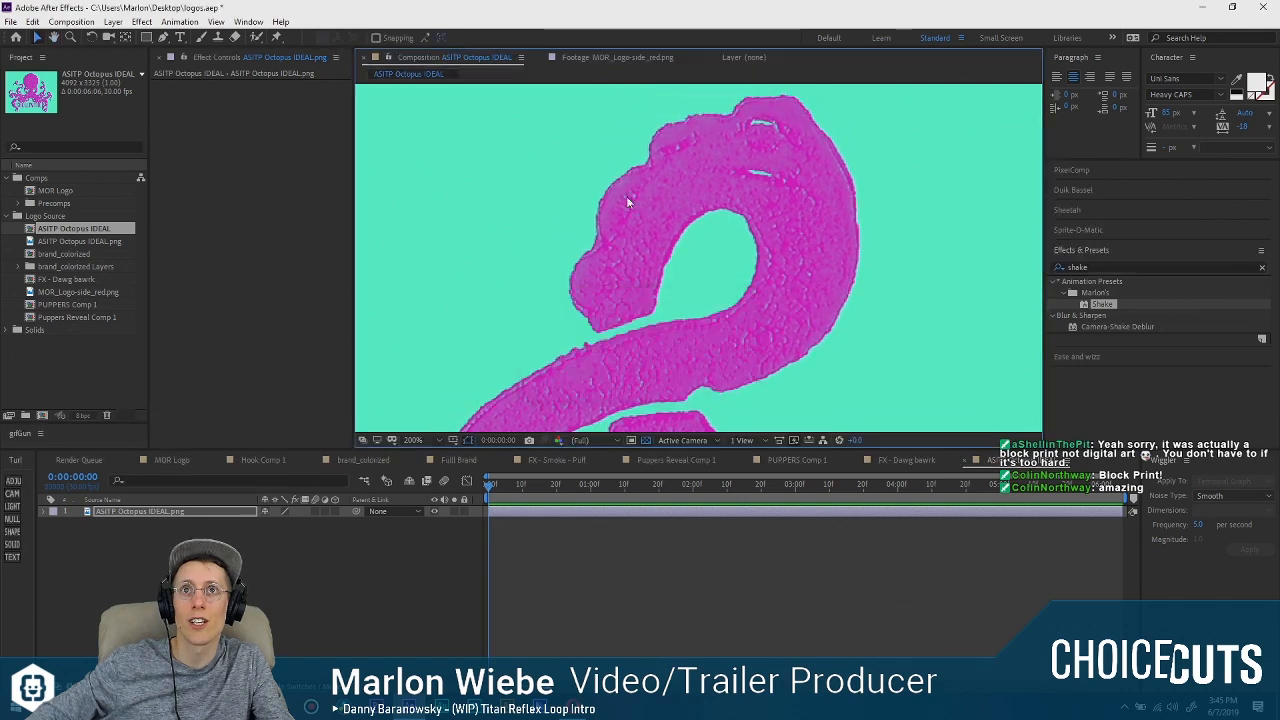
drag(684, 271, 662, 161)
drag(577, 206, 617, 267)
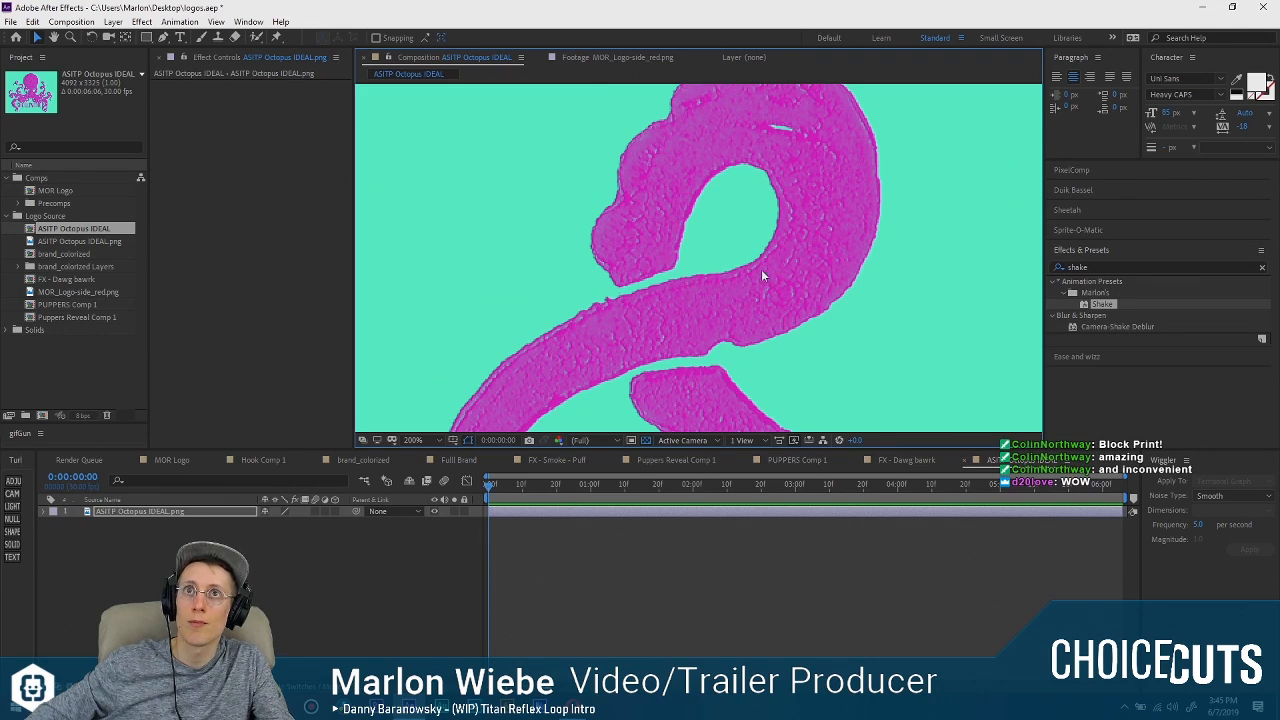
Review how the tentacles, the A SHELL IN THE PIT lettering and the head fit together across the octopus logo.
scroll(529, 400, down, 2)
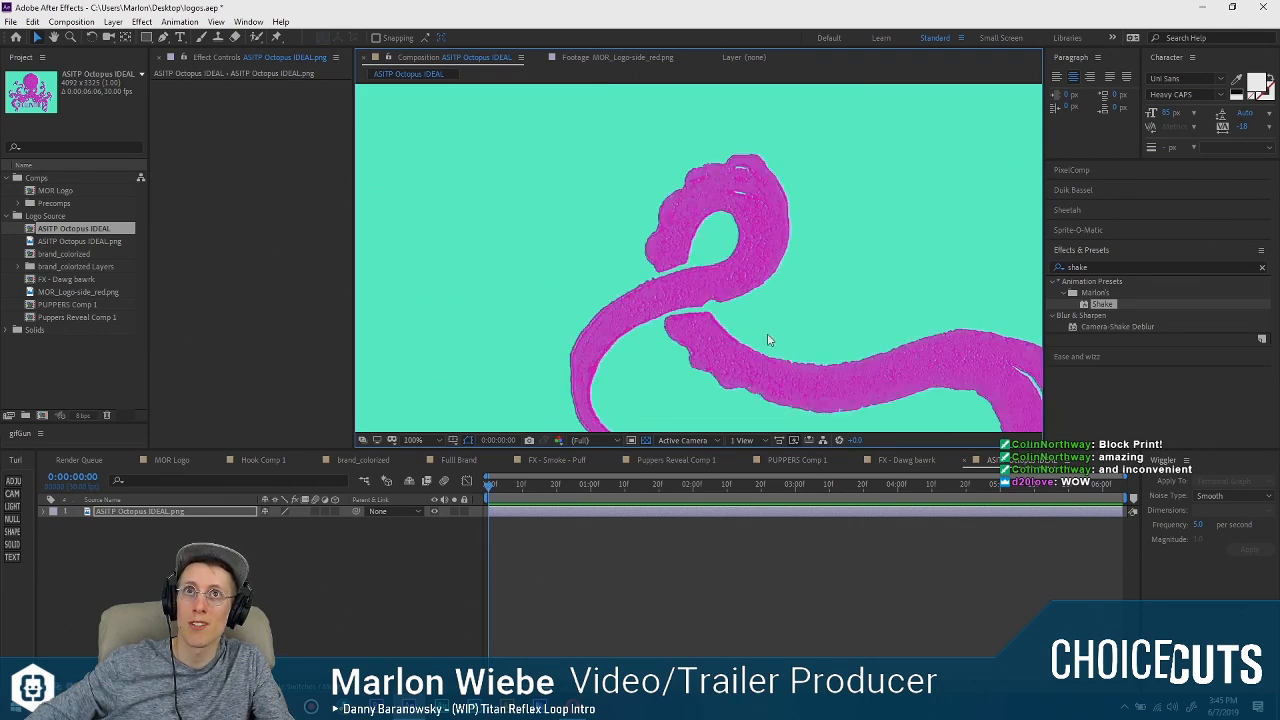
scroll(766, 337, down, 2)
drag(825, 324, 645, 250)
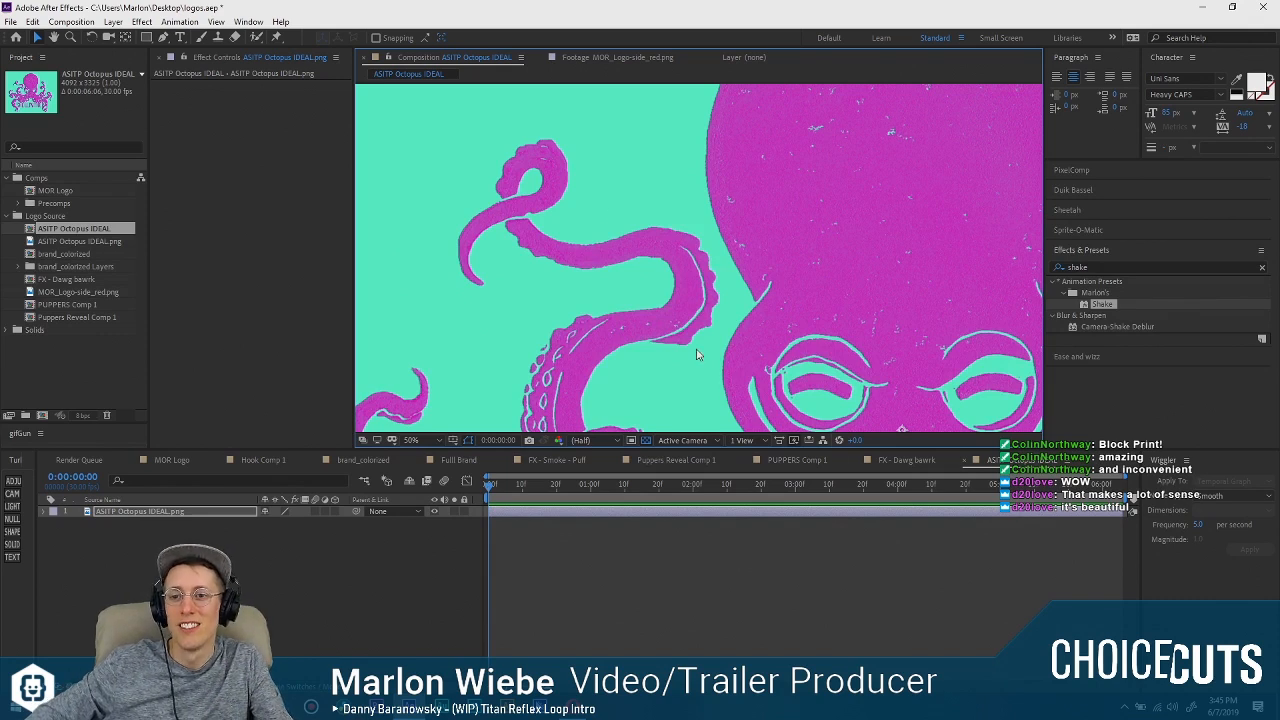
scroll(697, 354, down, 4)
drag(767, 333, 738, 200)
scroll(694, 254, up, 2)
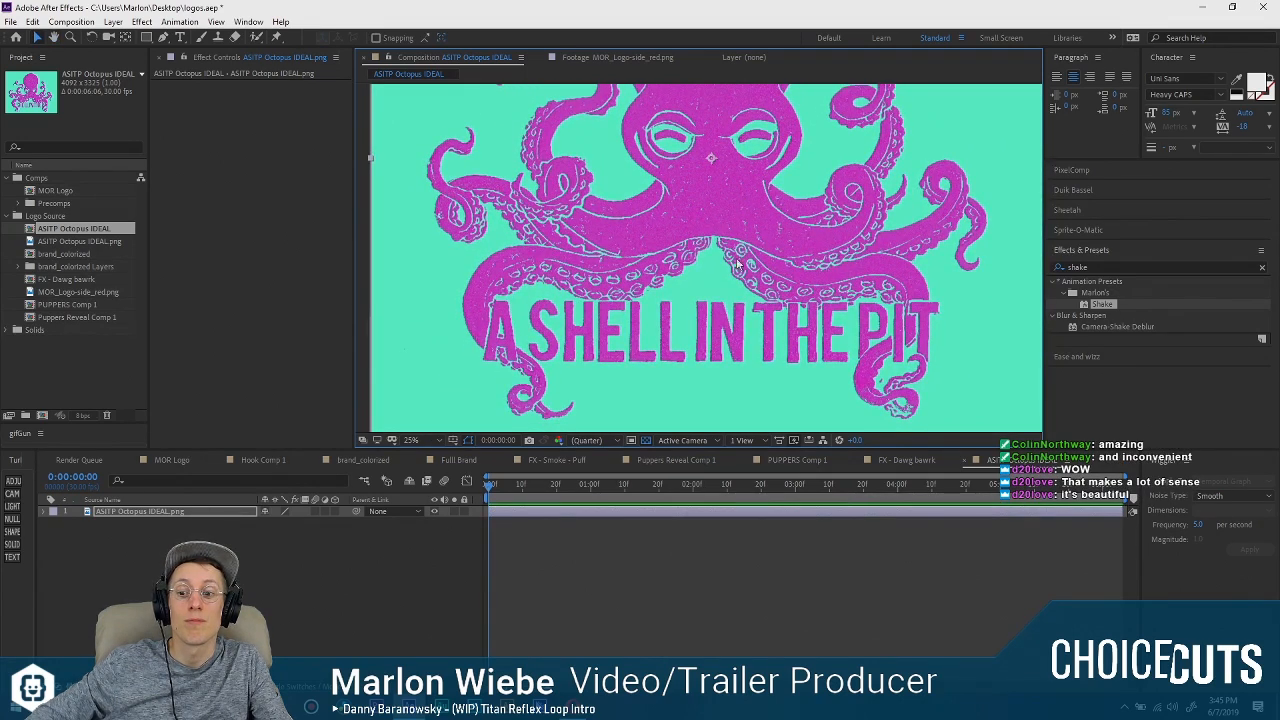
drag(738, 265, 725, 325)
drag(752, 169, 734, 294)
mouse_move(722, 241)
mouse_down()
mouse_move(748, 281)
mouse_move(737, 226)
mouse_move(730, 241)
mouse_up()
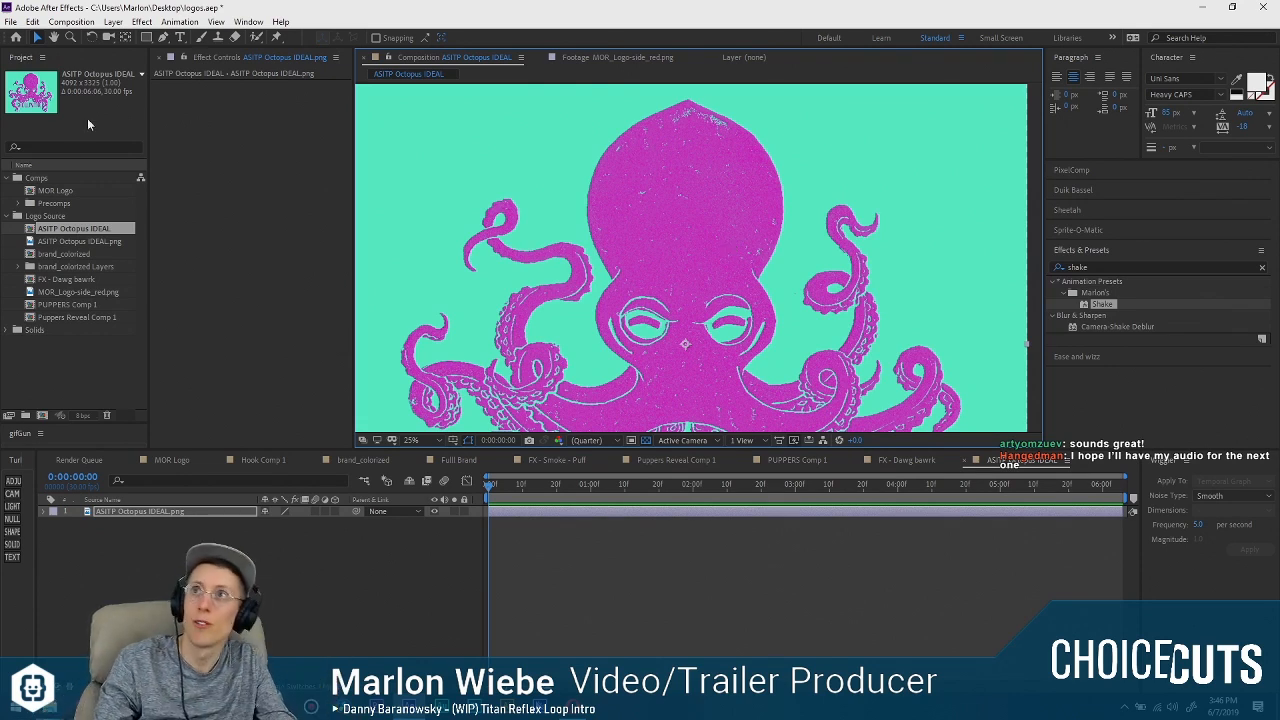
Import hangedlogovec.eps from the hangedlogovec folder into Logo Source and view the footage against a transparency grid.
click(62, 216)
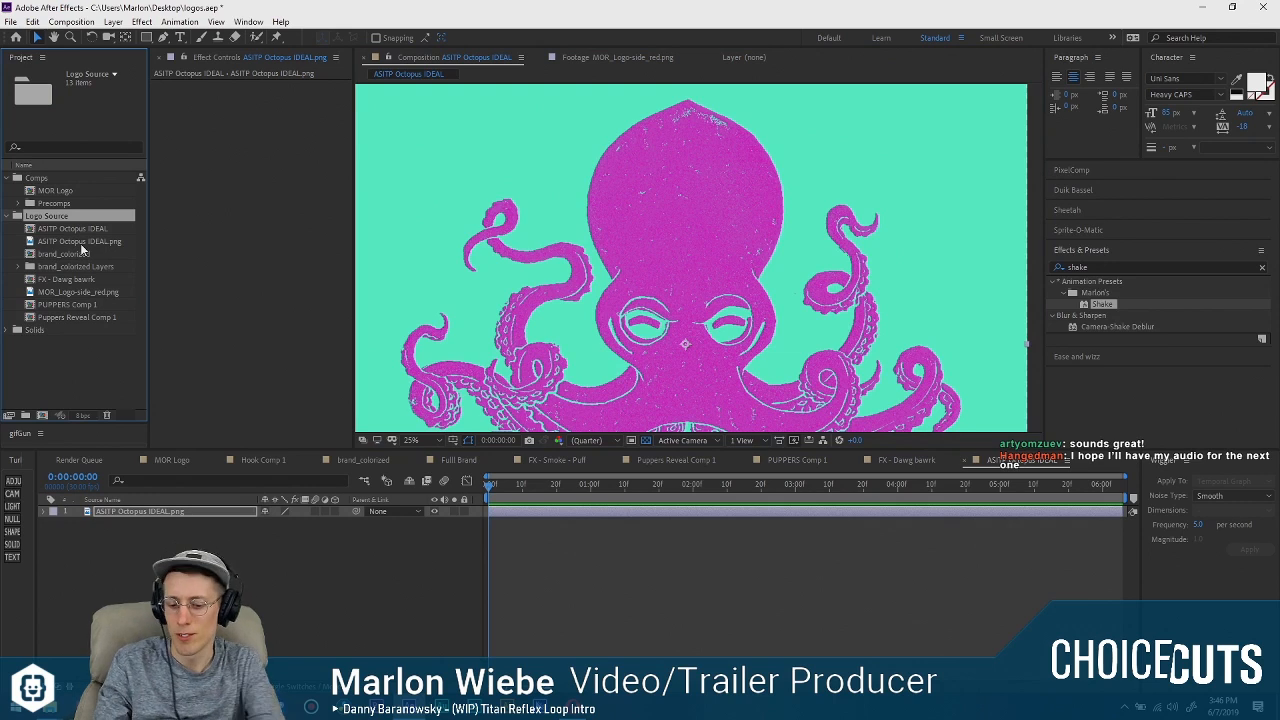
key(ctrl+i)
click(488, 329)
double_click(488, 329)
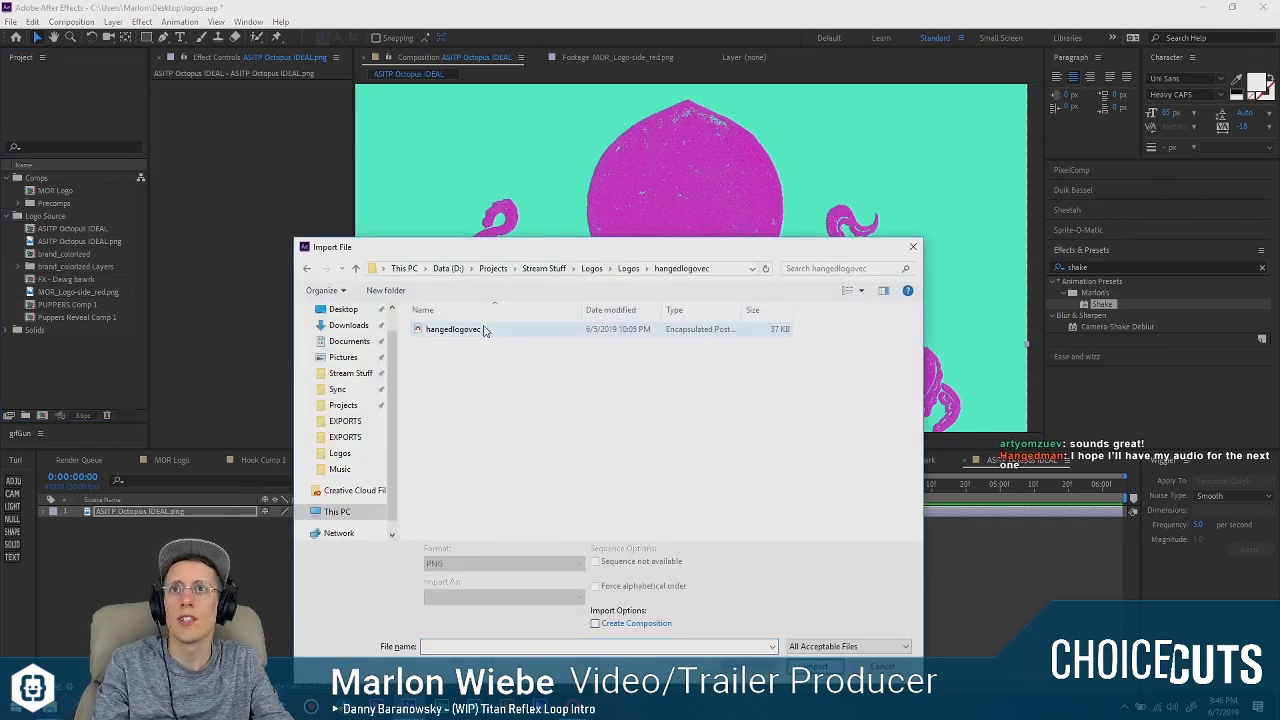
double_click(480, 331)
double_click(85, 293)
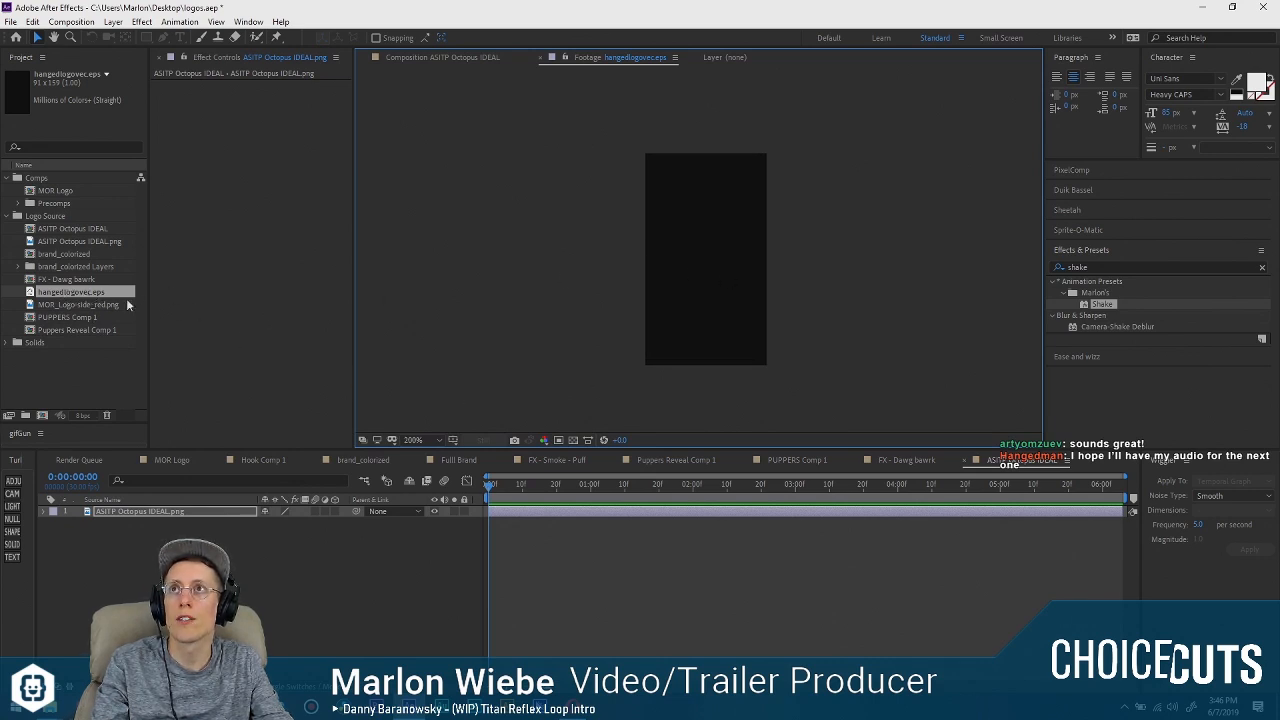
click(573, 440)
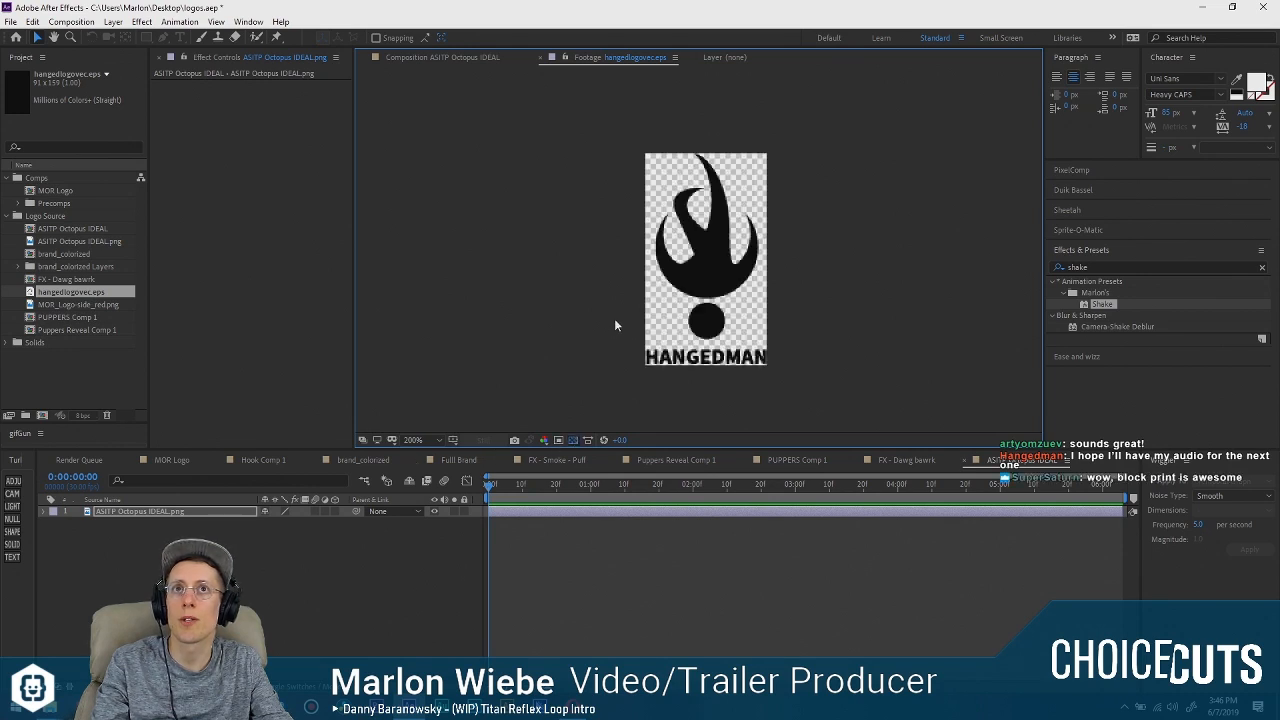